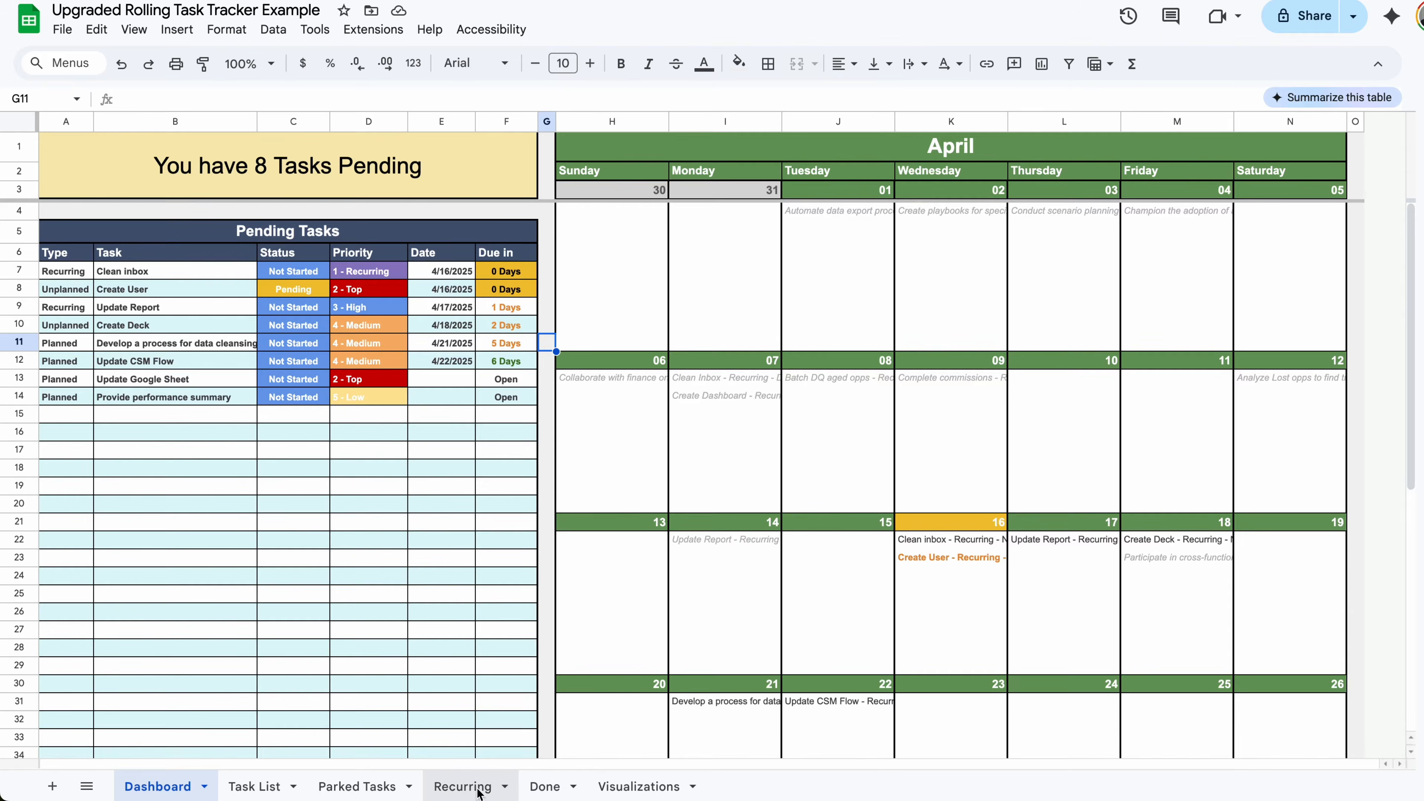
# - Open the Recurring sheet and view the frequency and day threshold table beside the recurring tasks
pyautogui.click(465, 786)
pyautogui.hscroll(3, 1040, 415)
pyautogui.hscroll(1, 1040, 414)
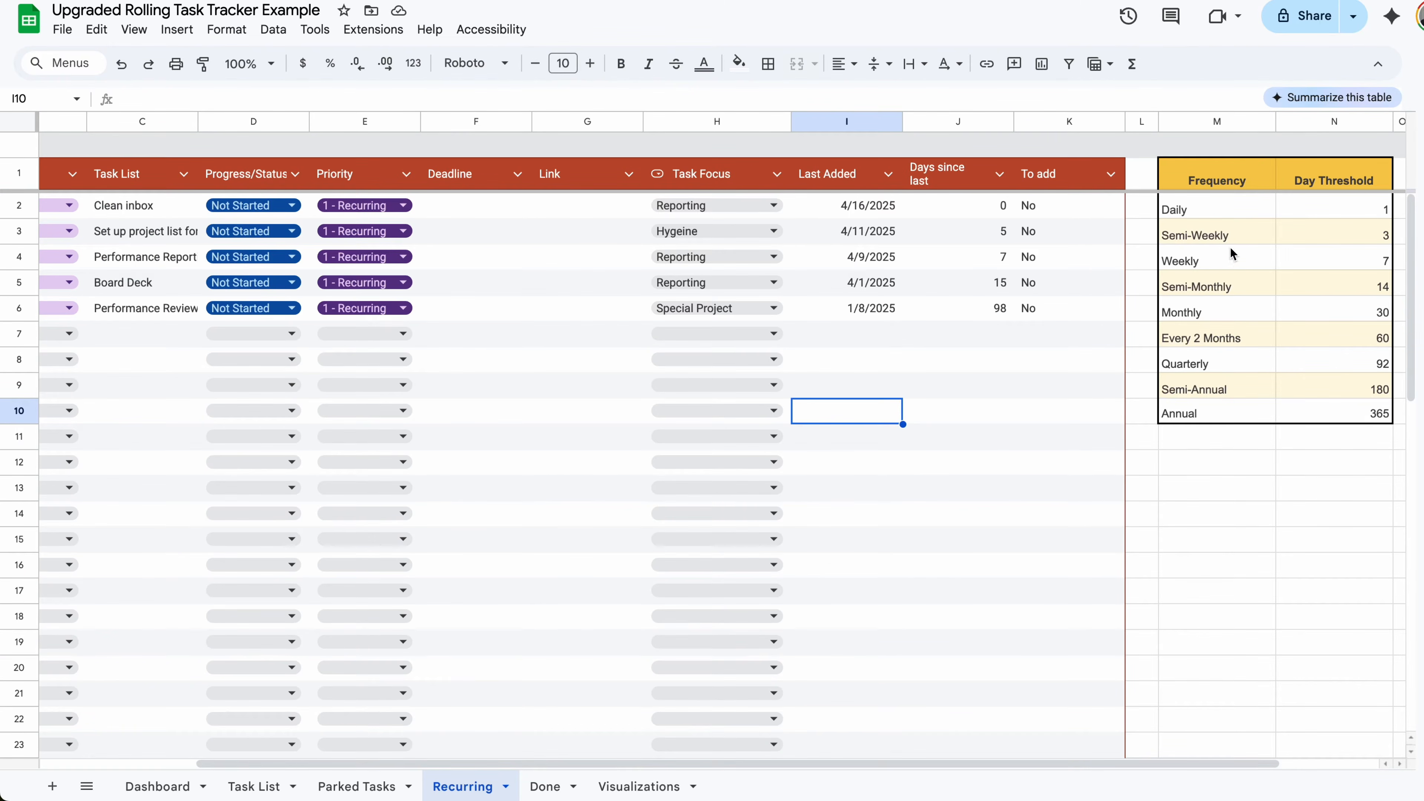
# - Set the deadline of the Provide performance summary task to 4/18/2025 in the Task List sheet
pyautogui.click(254, 786)
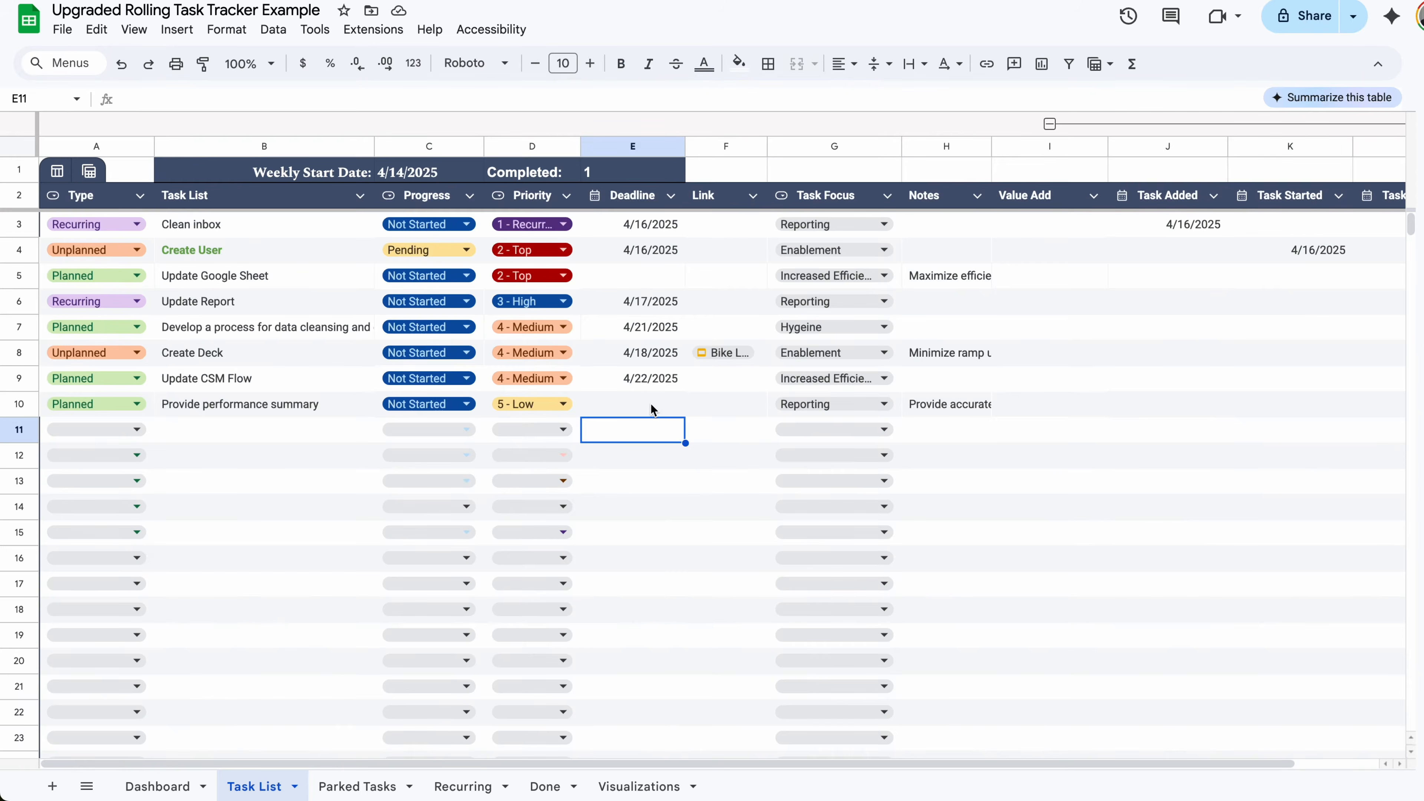
pyautogui.doubleClick(650, 408)
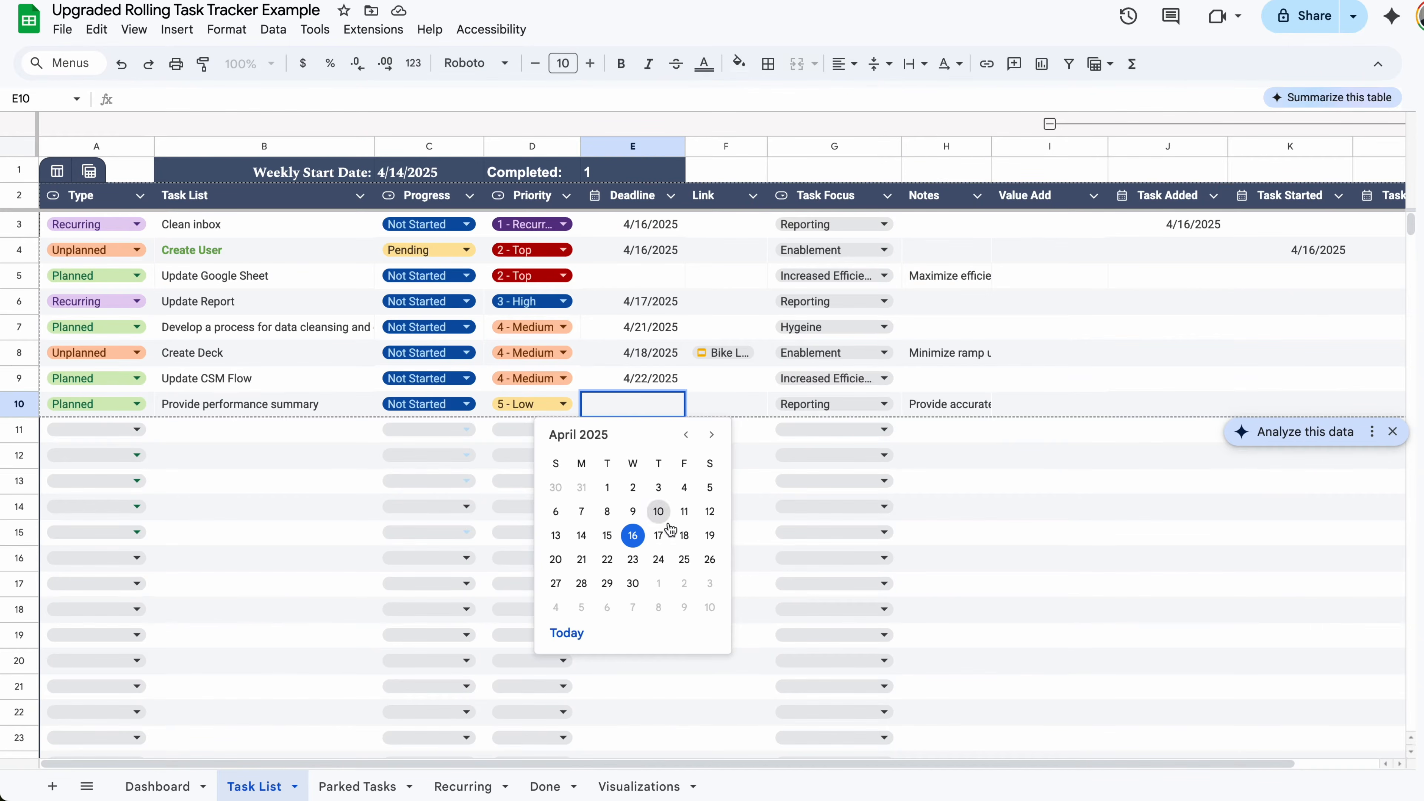
pyautogui.click(683, 540)
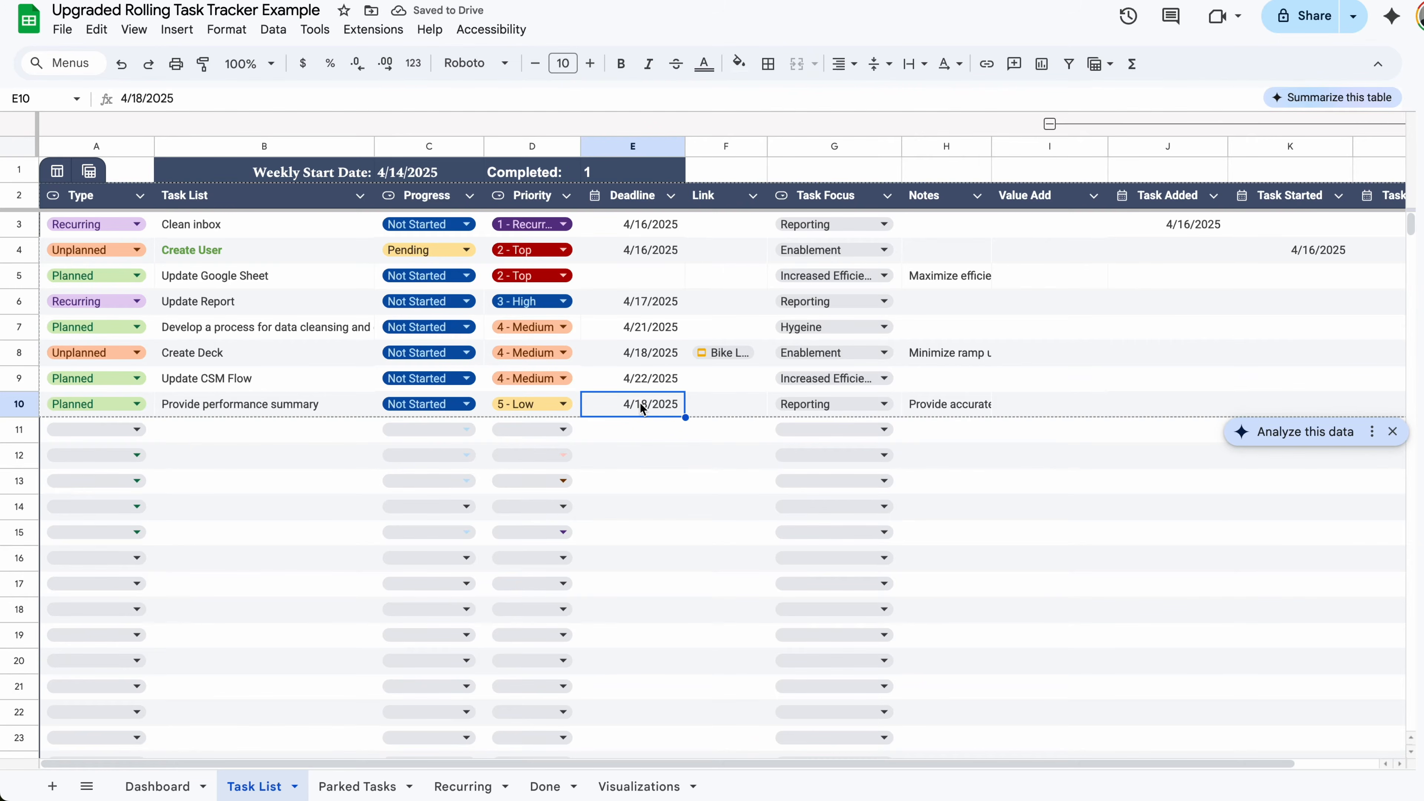
pyautogui.press('Down')
pyautogui.press('Down')
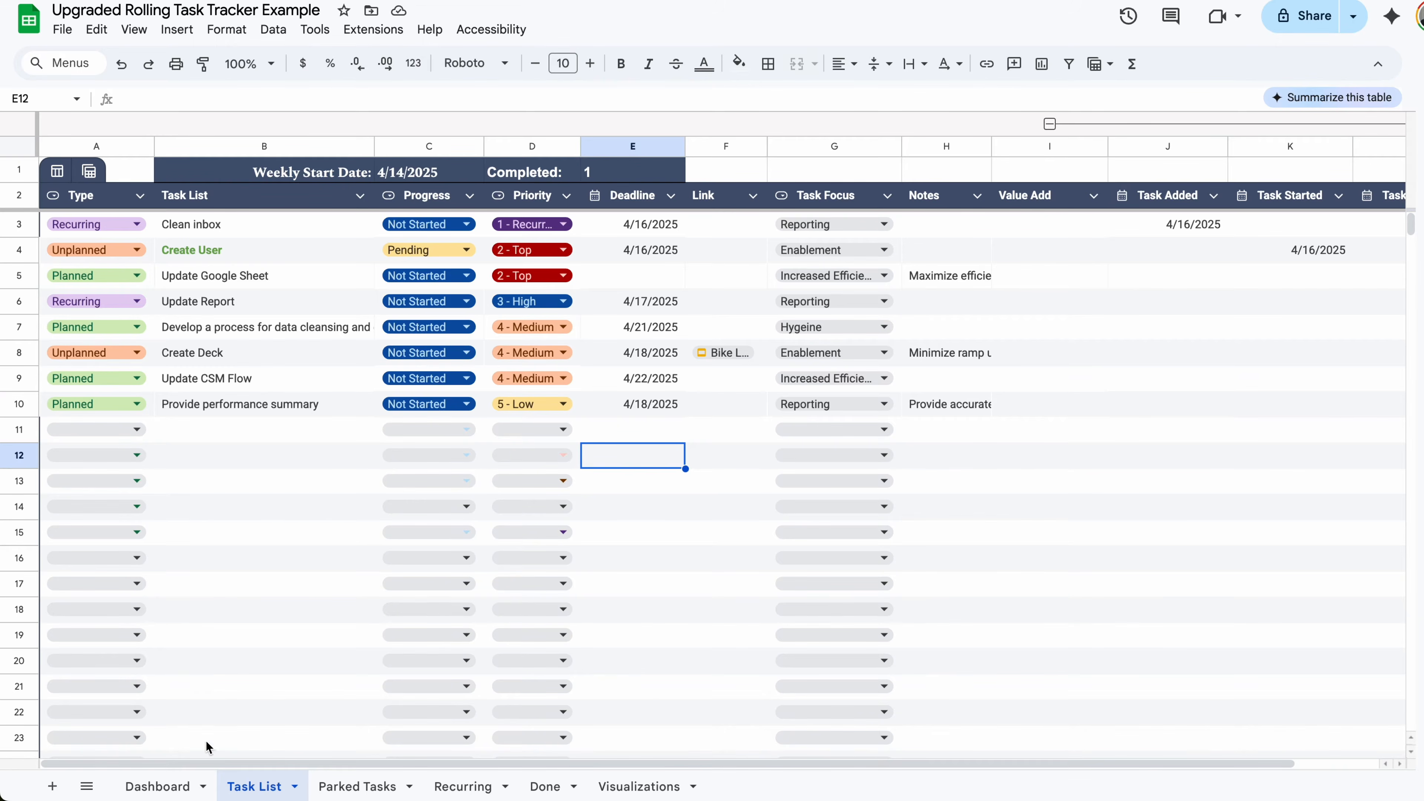
# - Review the Dashboard's pending tasks, including the undated Update Google Sheet row, and the Create User entry in the April calendar
pyautogui.click(169, 786)
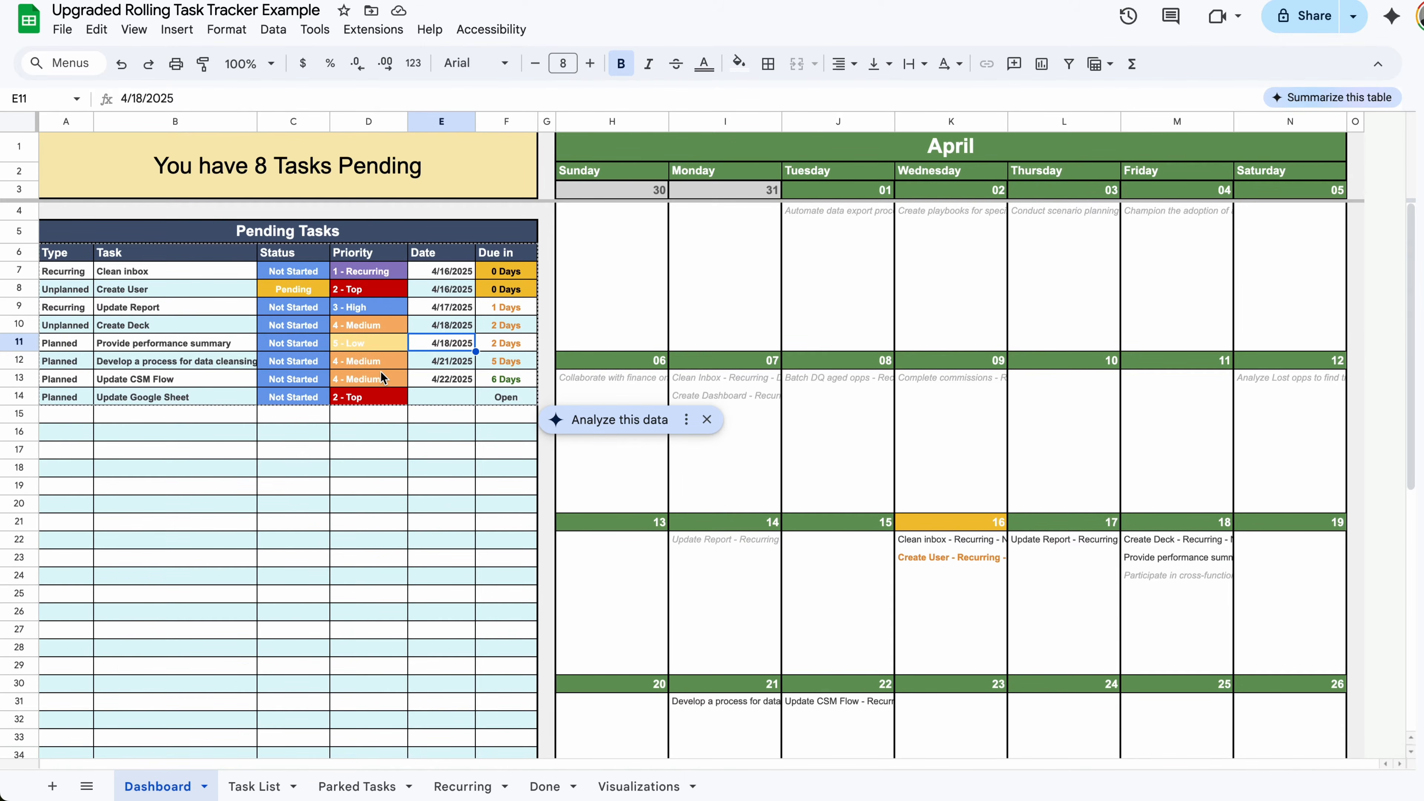
pyautogui.click(387, 392)
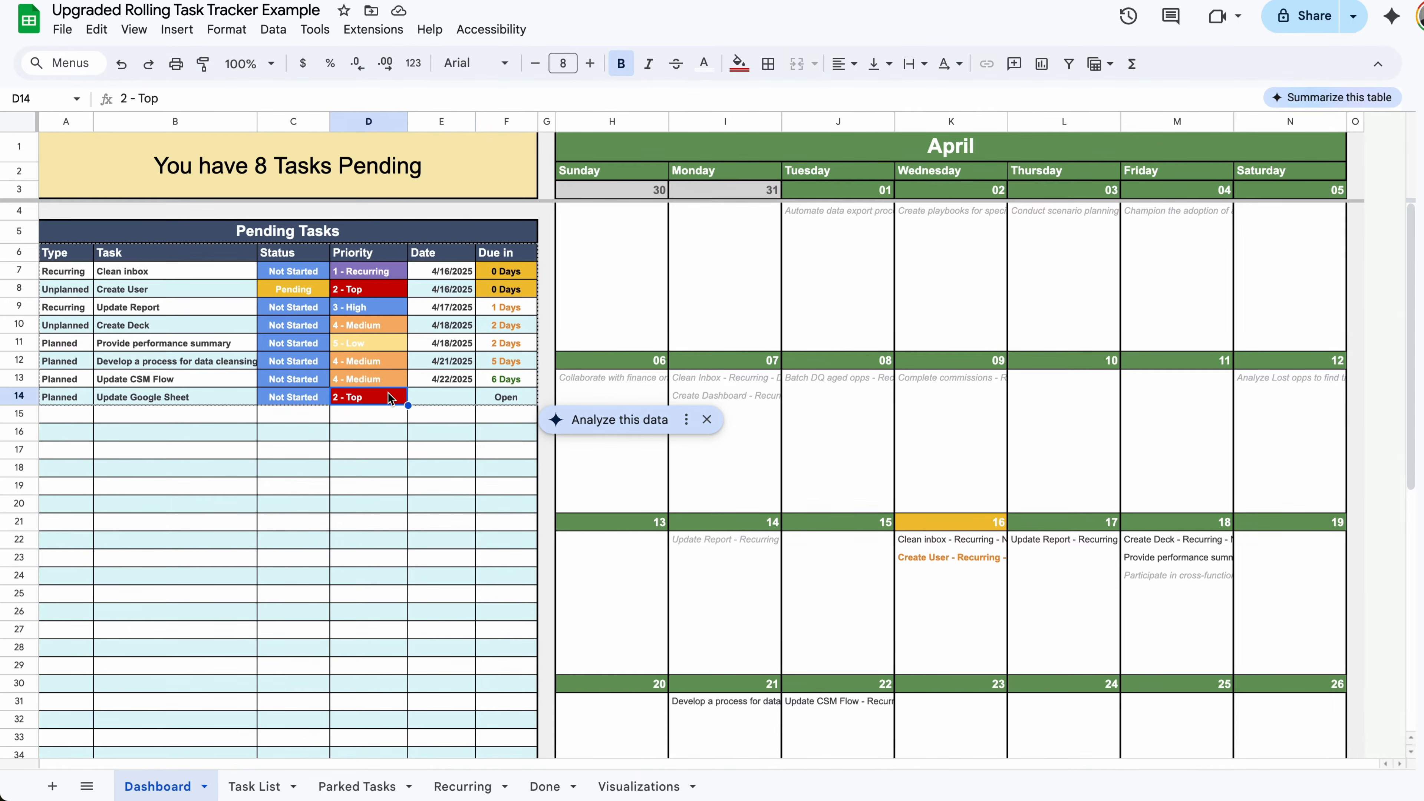
pyautogui.click(422, 397)
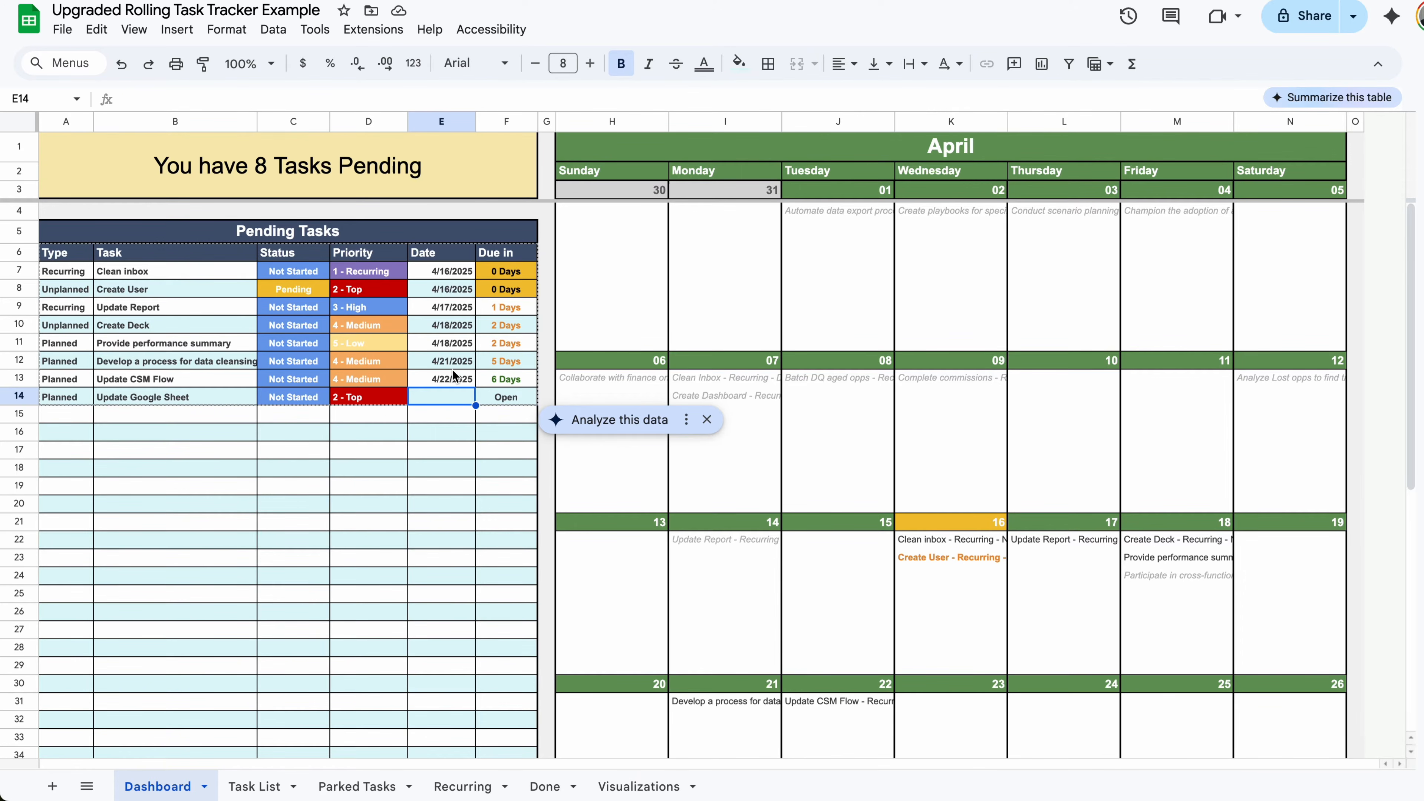
pyautogui.click(487, 212)
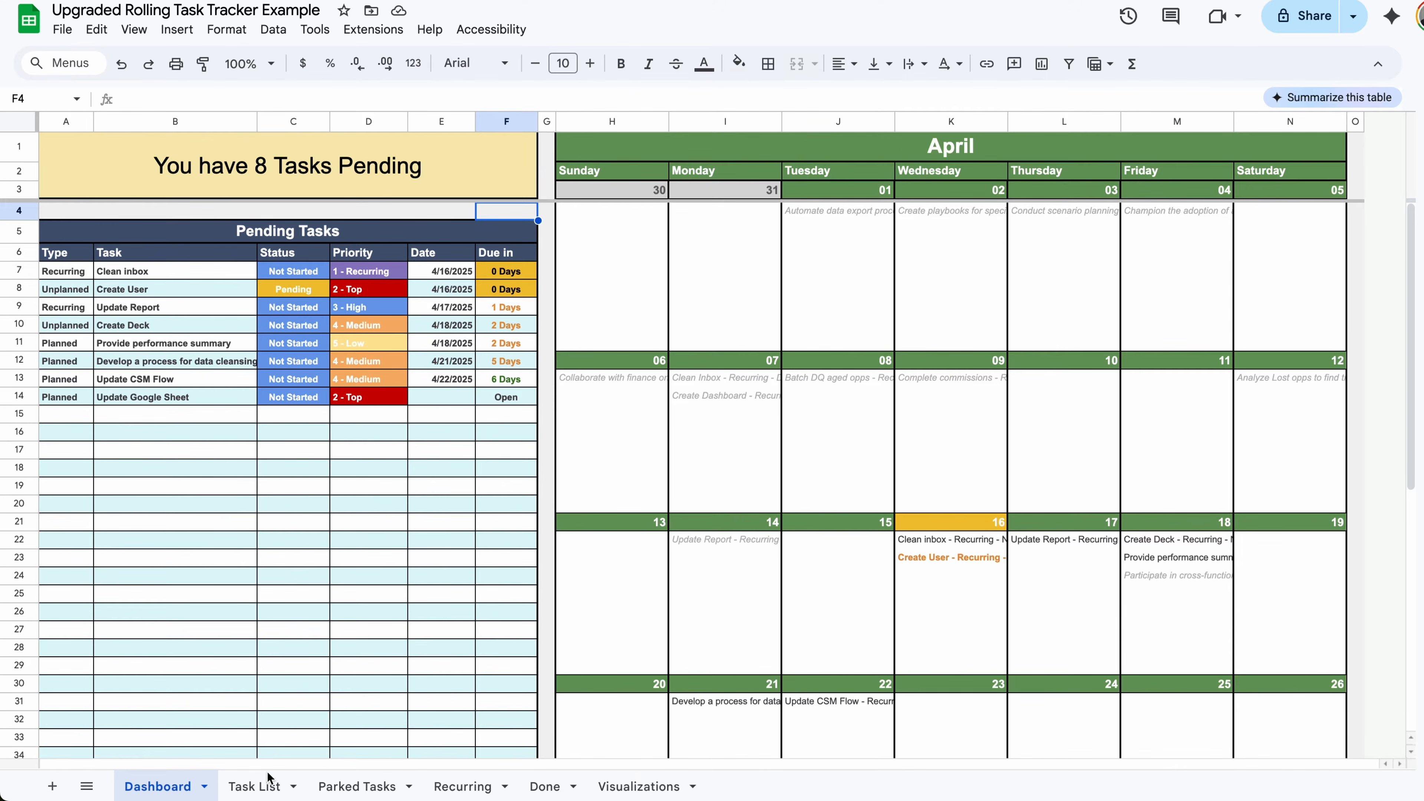
pyautogui.click(264, 786)
pyautogui.click(159, 787)
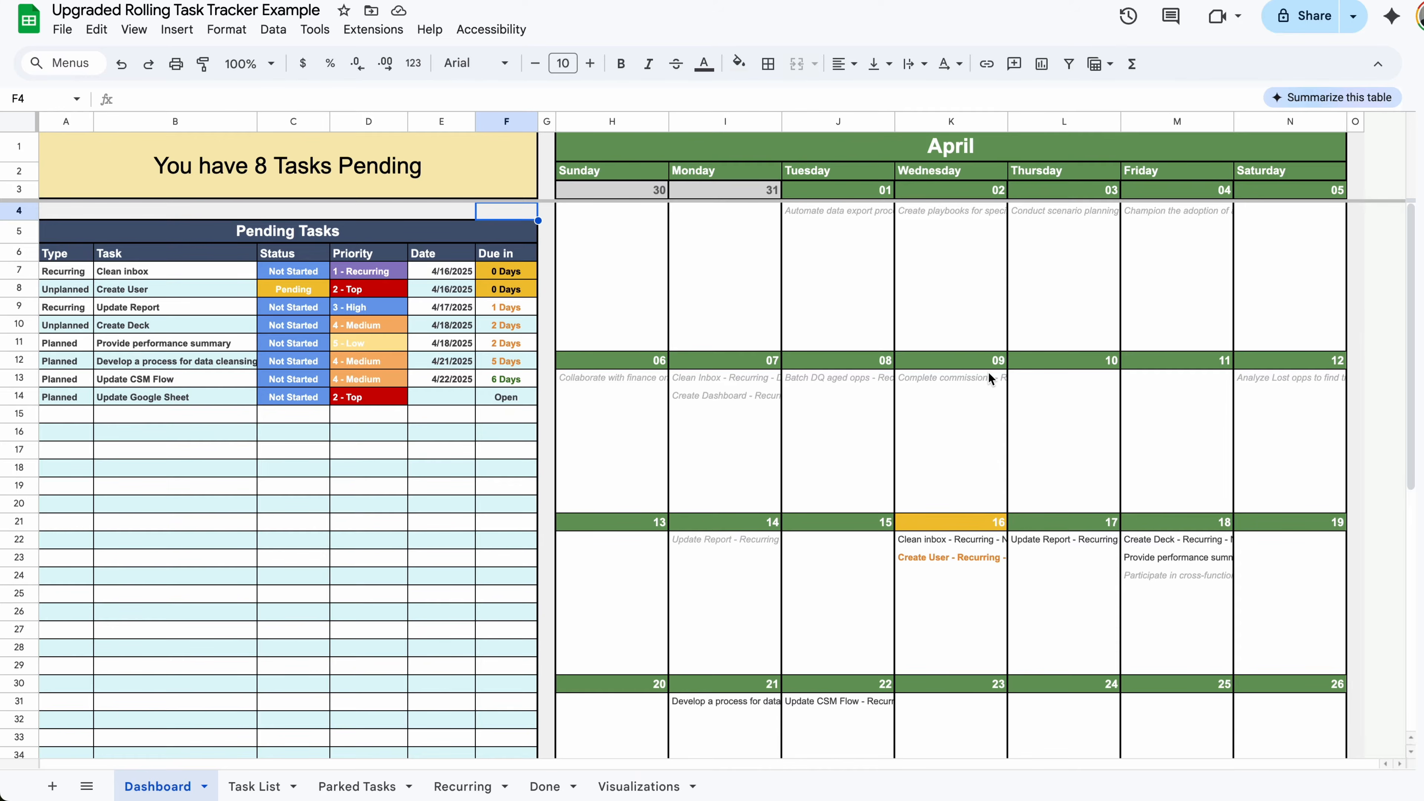
pyautogui.click(972, 561)
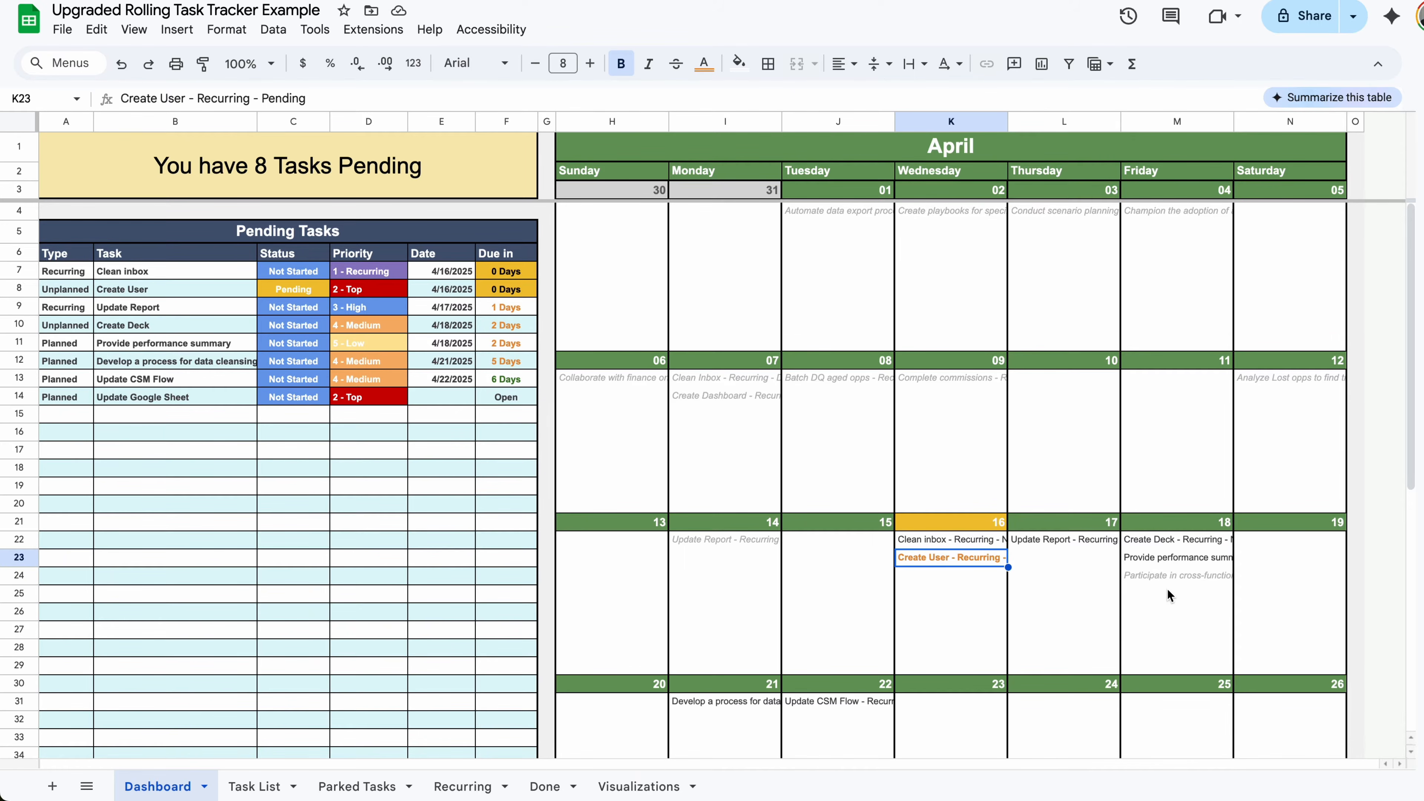
# - Set the dashboard calendar's month date to 3/1/2025, look through the March tasks, and undo the date change
pyautogui.doubleClick(1004, 147)
pyautogui.click(1004, 181)
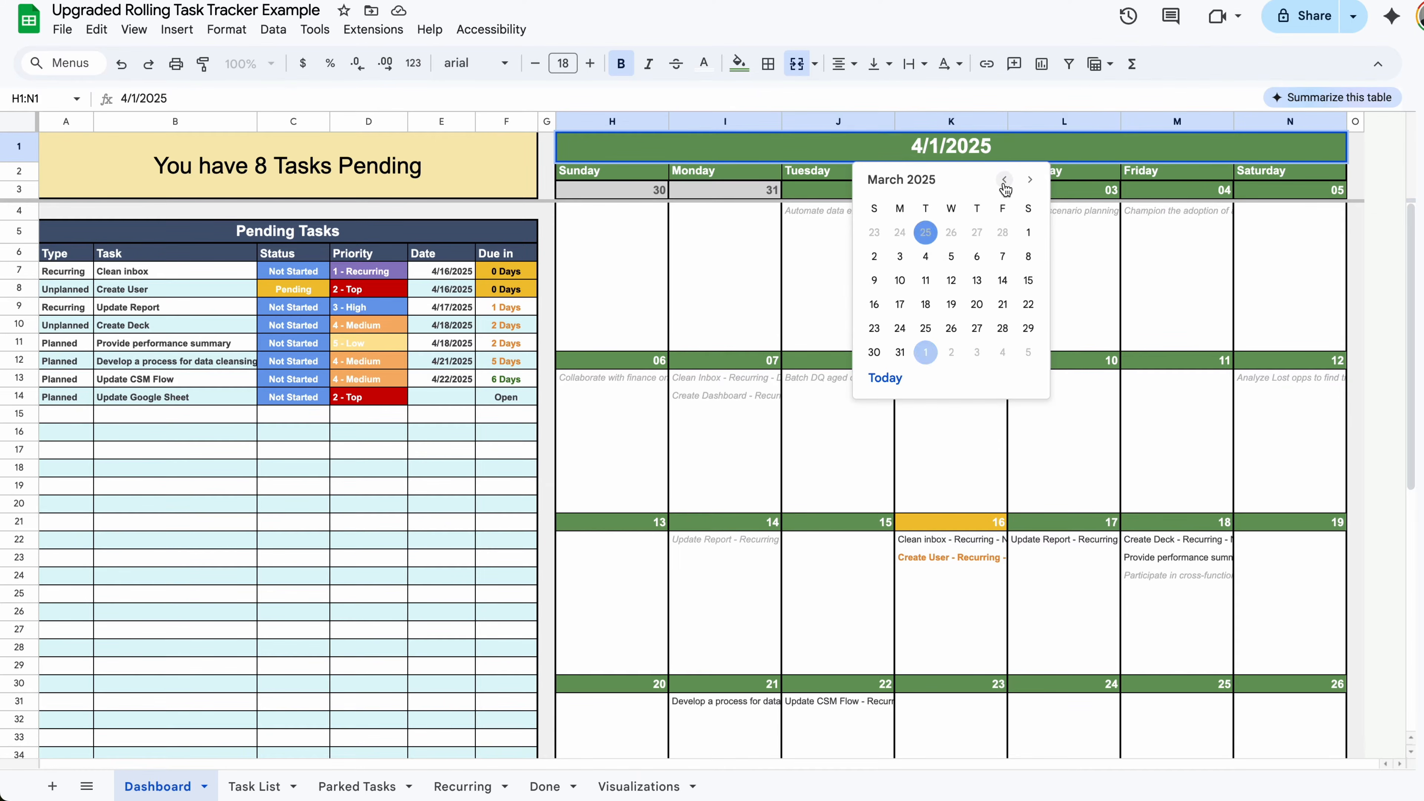
pyautogui.click(1028, 232)
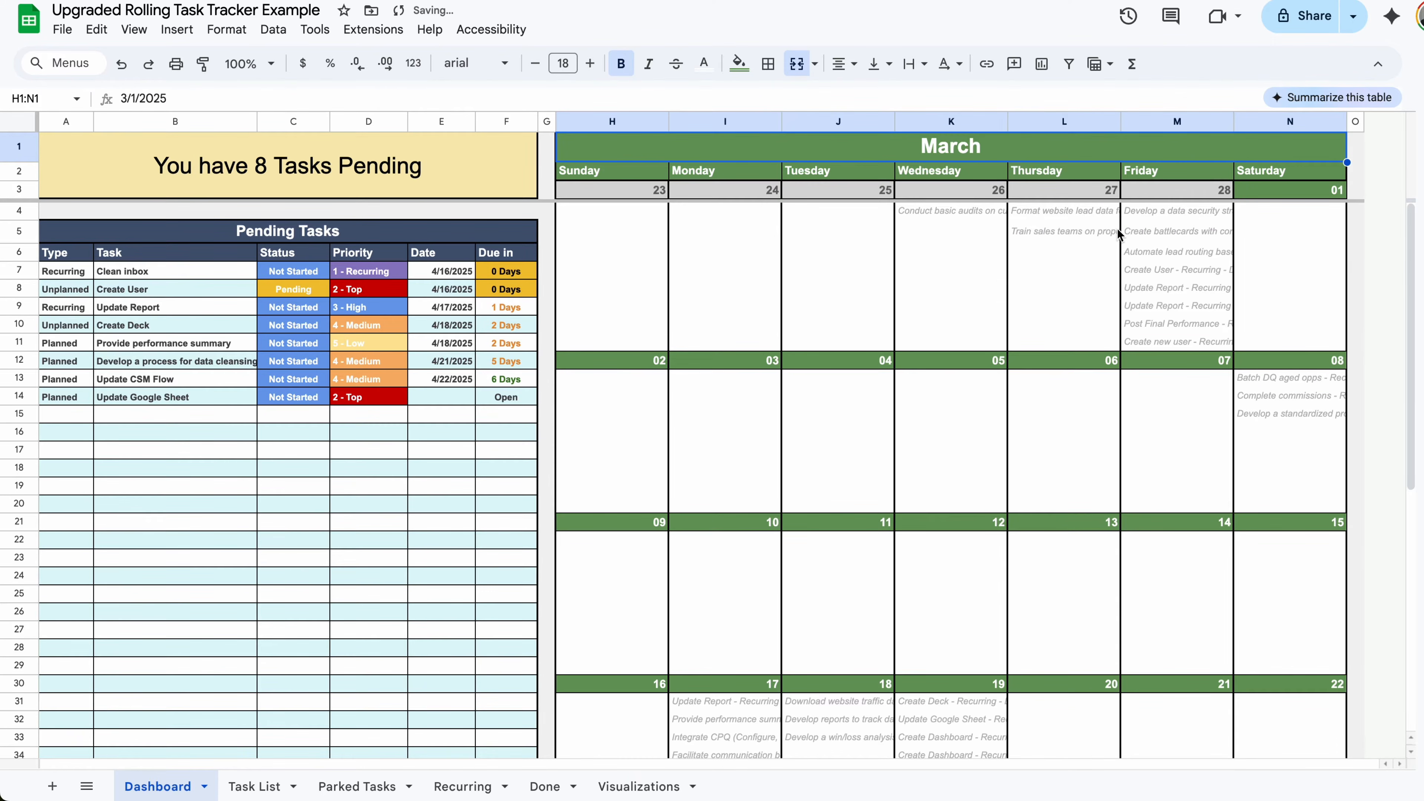
pyautogui.scroll(-6, 1151, 227)
pyautogui.scroll(5, 1151, 227)
pyautogui.hotkey('ctrl', 'z')
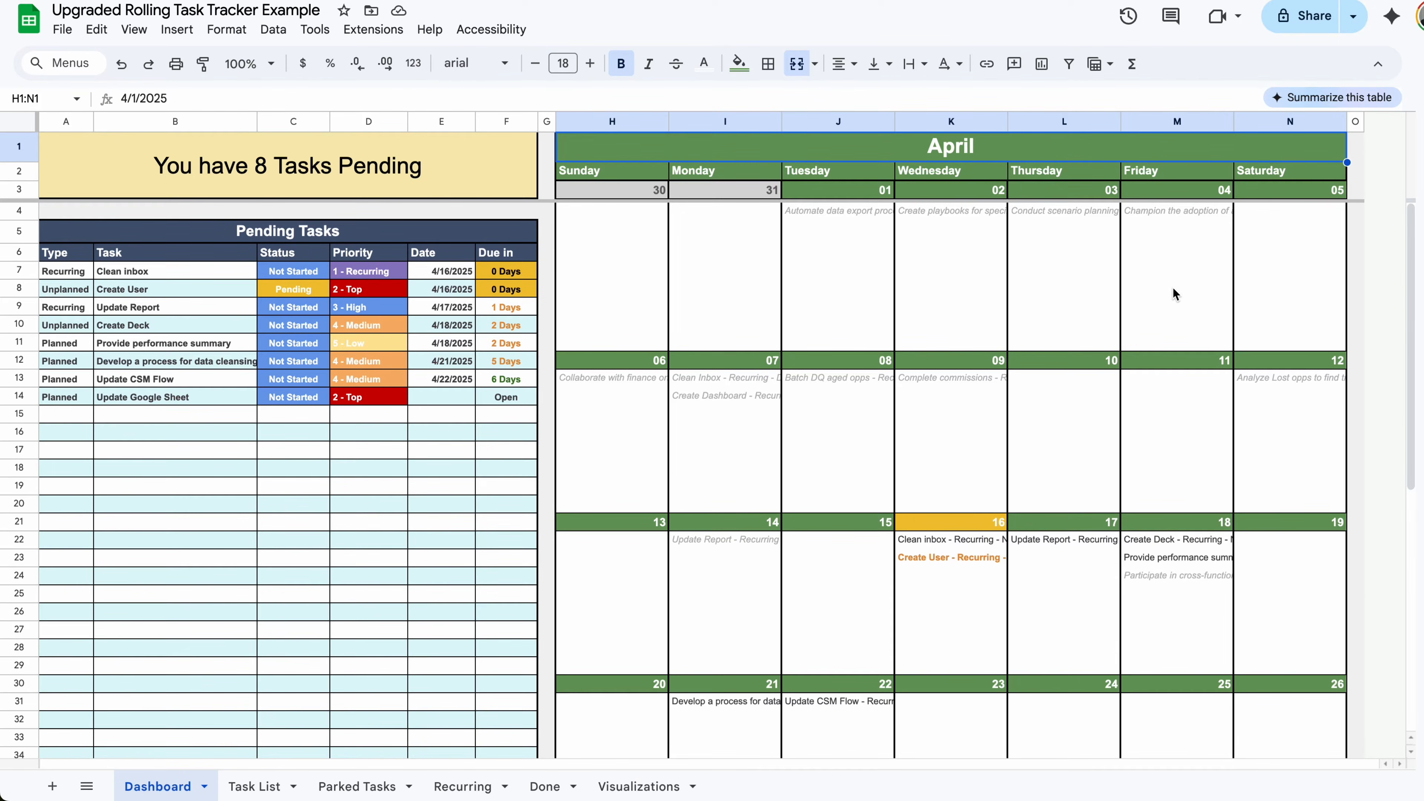
# - Inspect the Provide performance summary and cross-functional meetings entries under April 18 in the dashboard calendar
pyautogui.click(1215, 555)
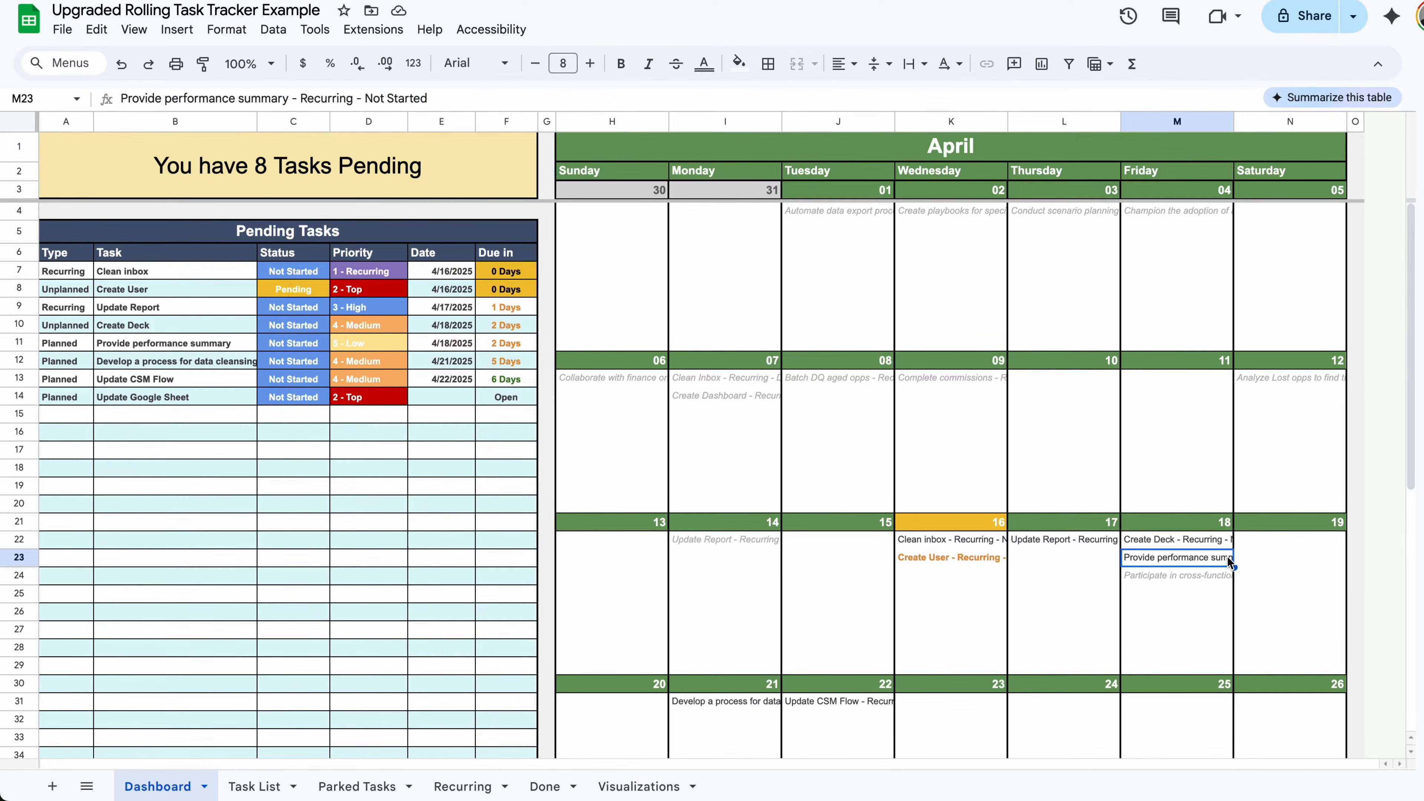
pyautogui.click(1215, 576)
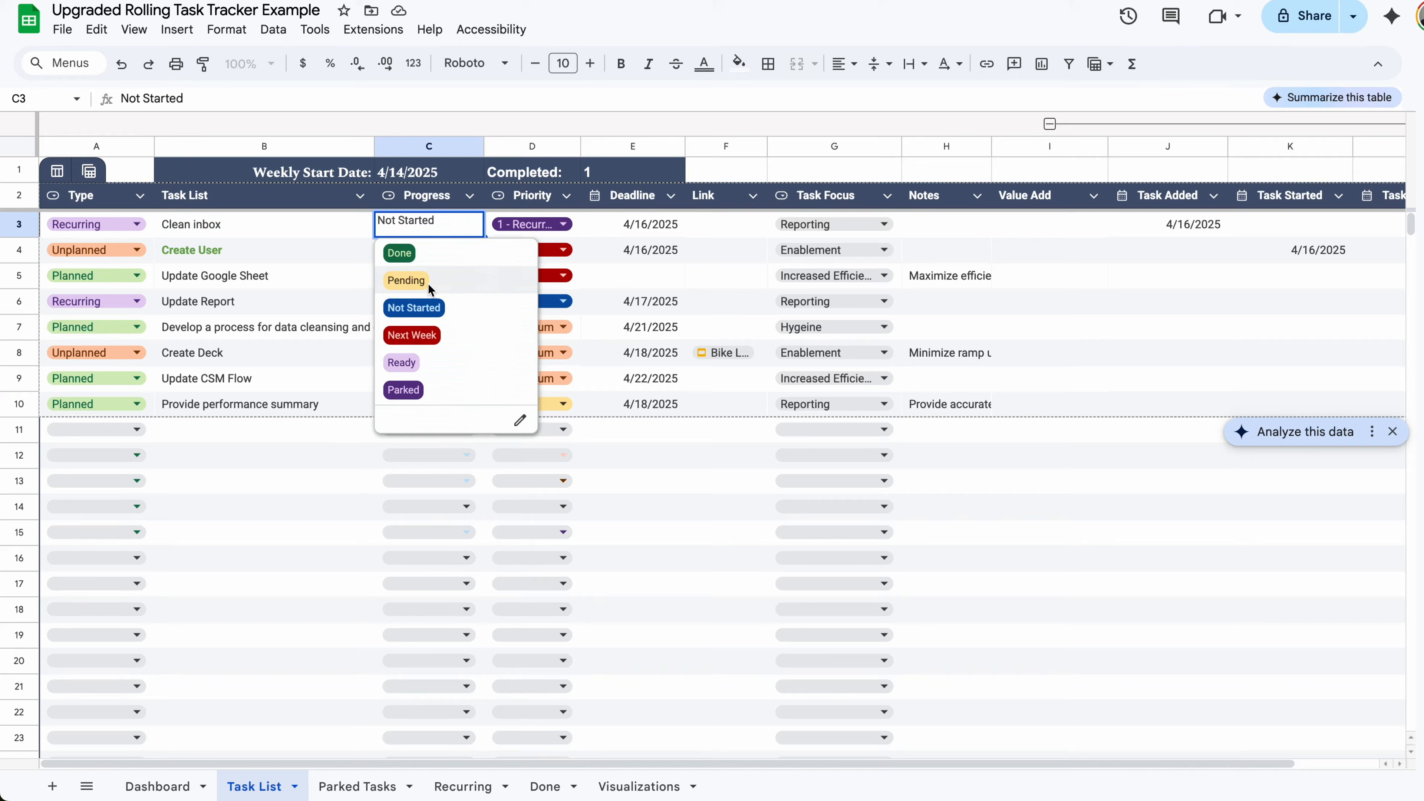
# - Mark the Clean inbox task as Pending and finally as Done in the Task List sheet
pyautogui.click(428, 280)
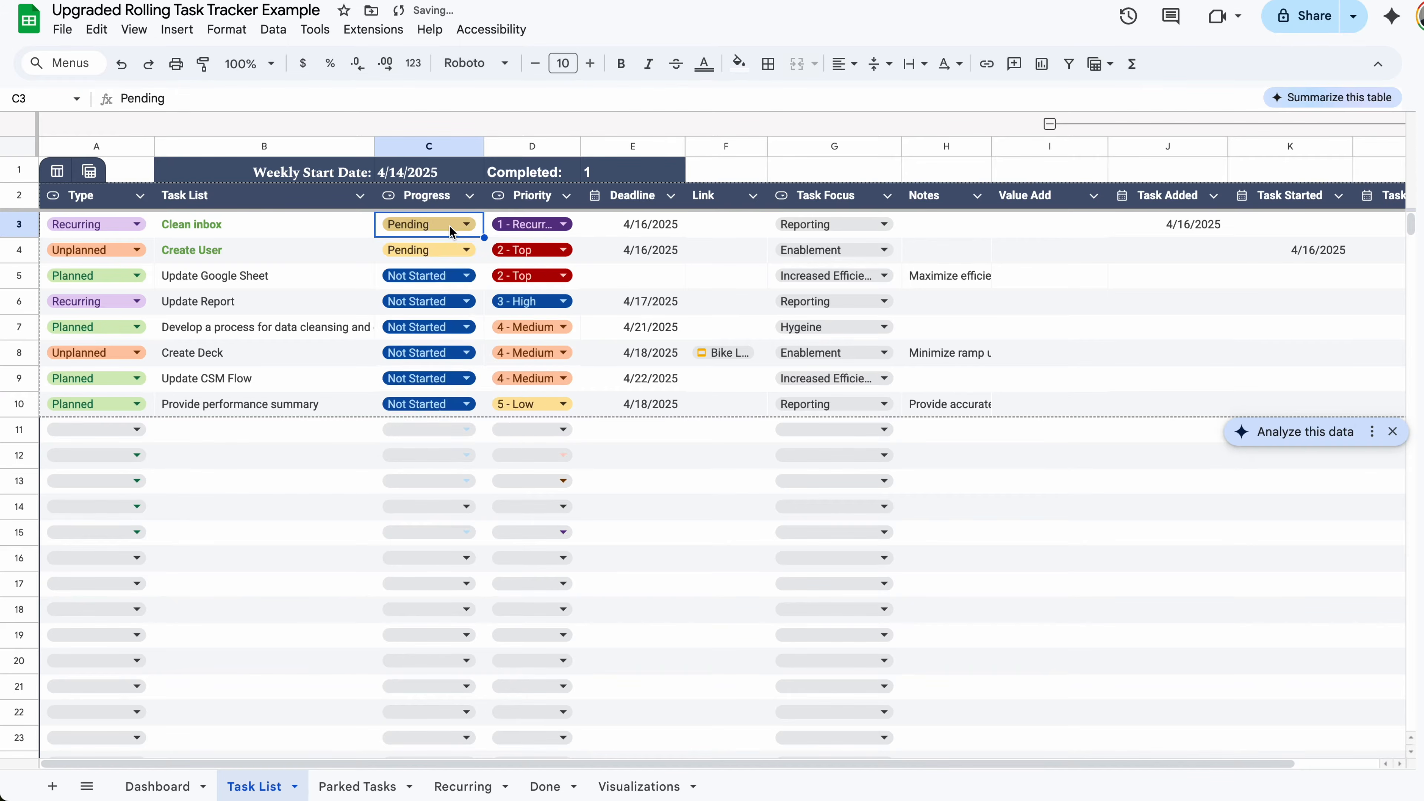
pyautogui.click(450, 226)
pyautogui.click(427, 251)
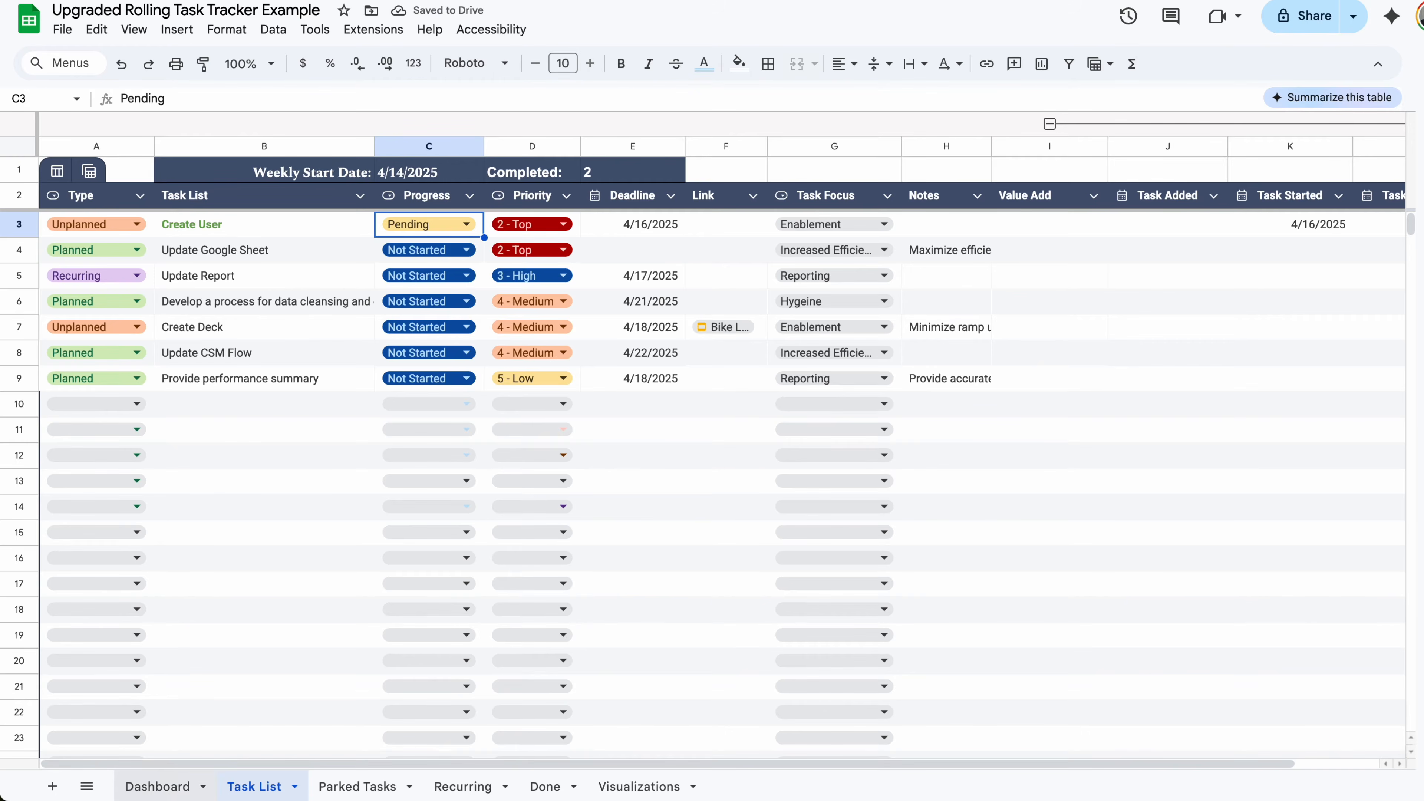
# - Check the completed Clean inbox task in the Dashboard calendar and the Done sheet, and open the Visualizations sheet
pyautogui.click(168, 787)
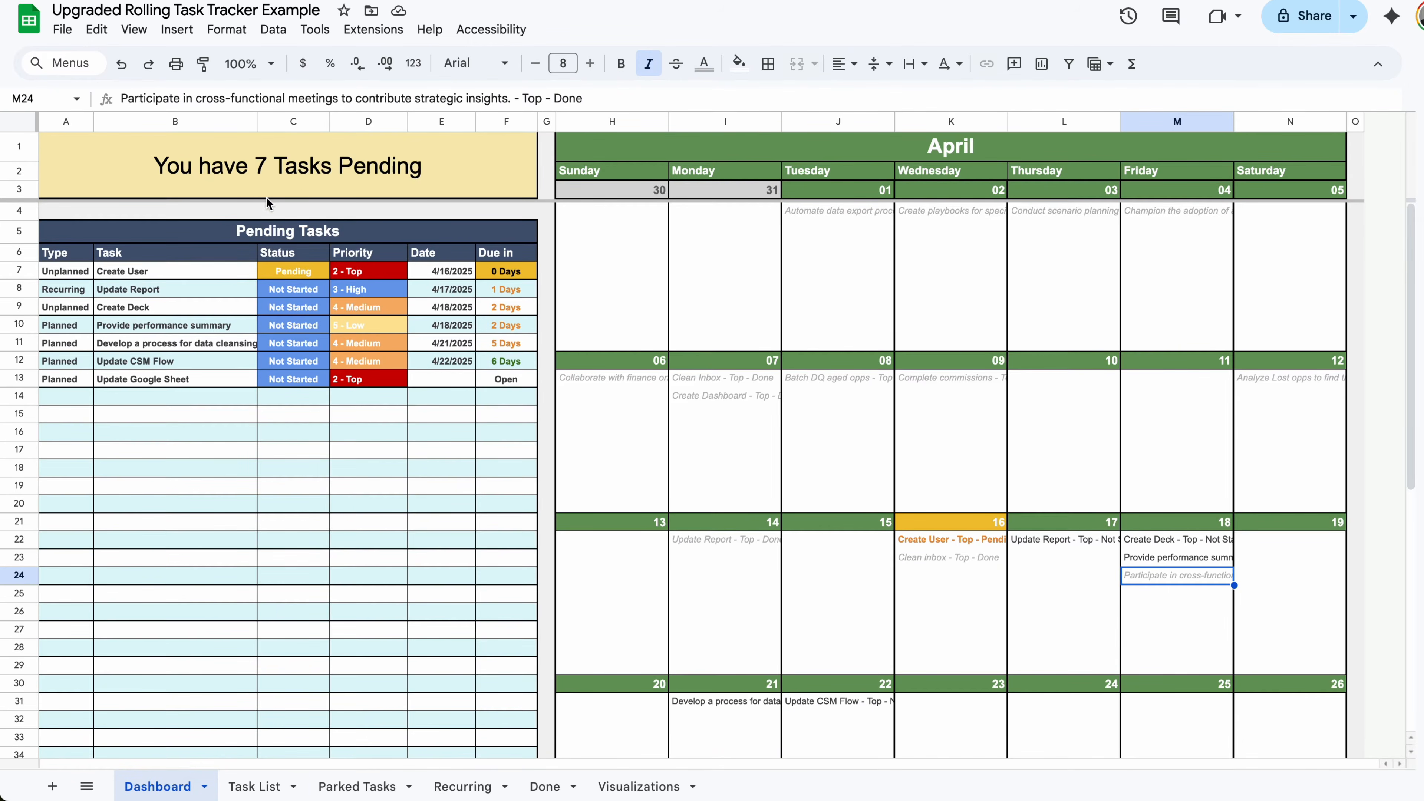
pyautogui.click(992, 561)
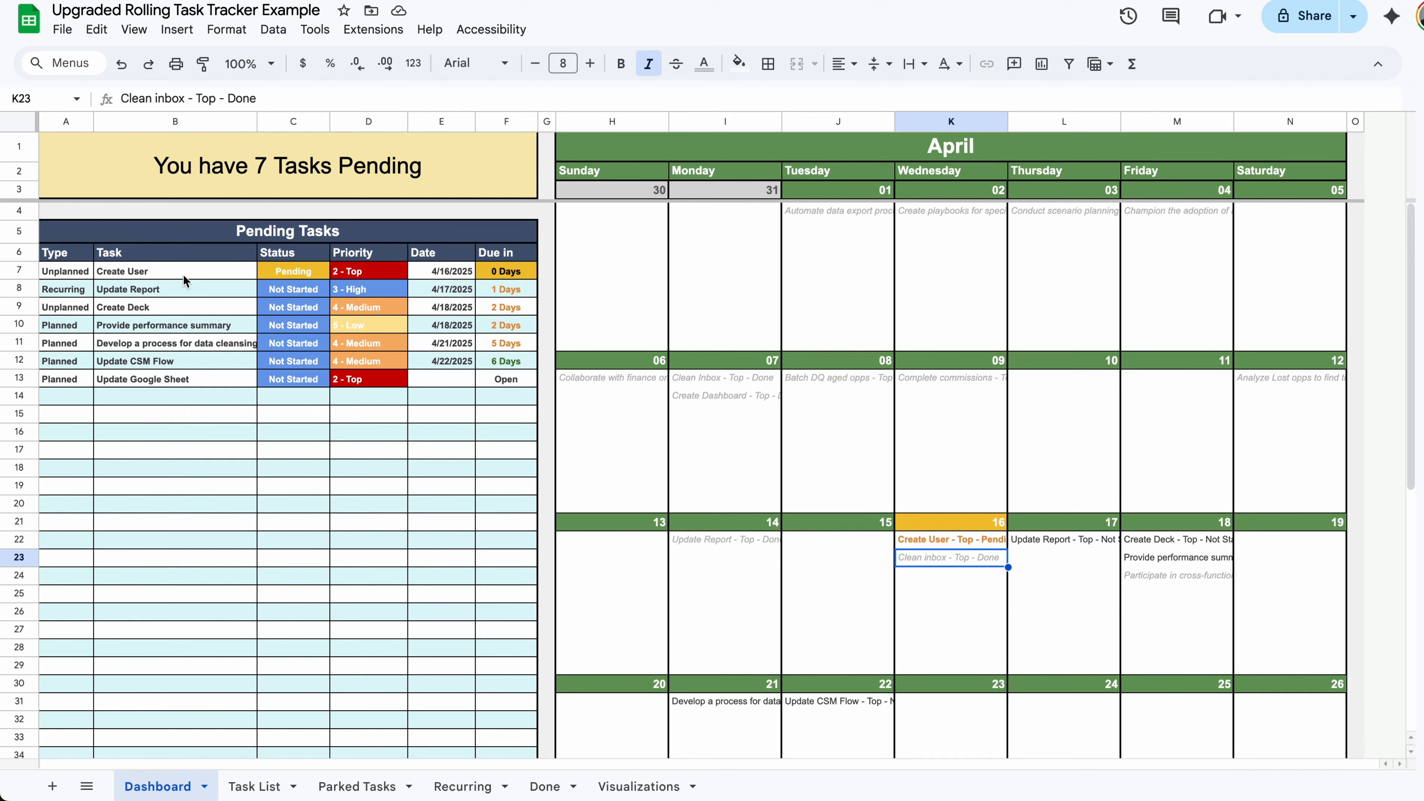
pyautogui.click(544, 786)
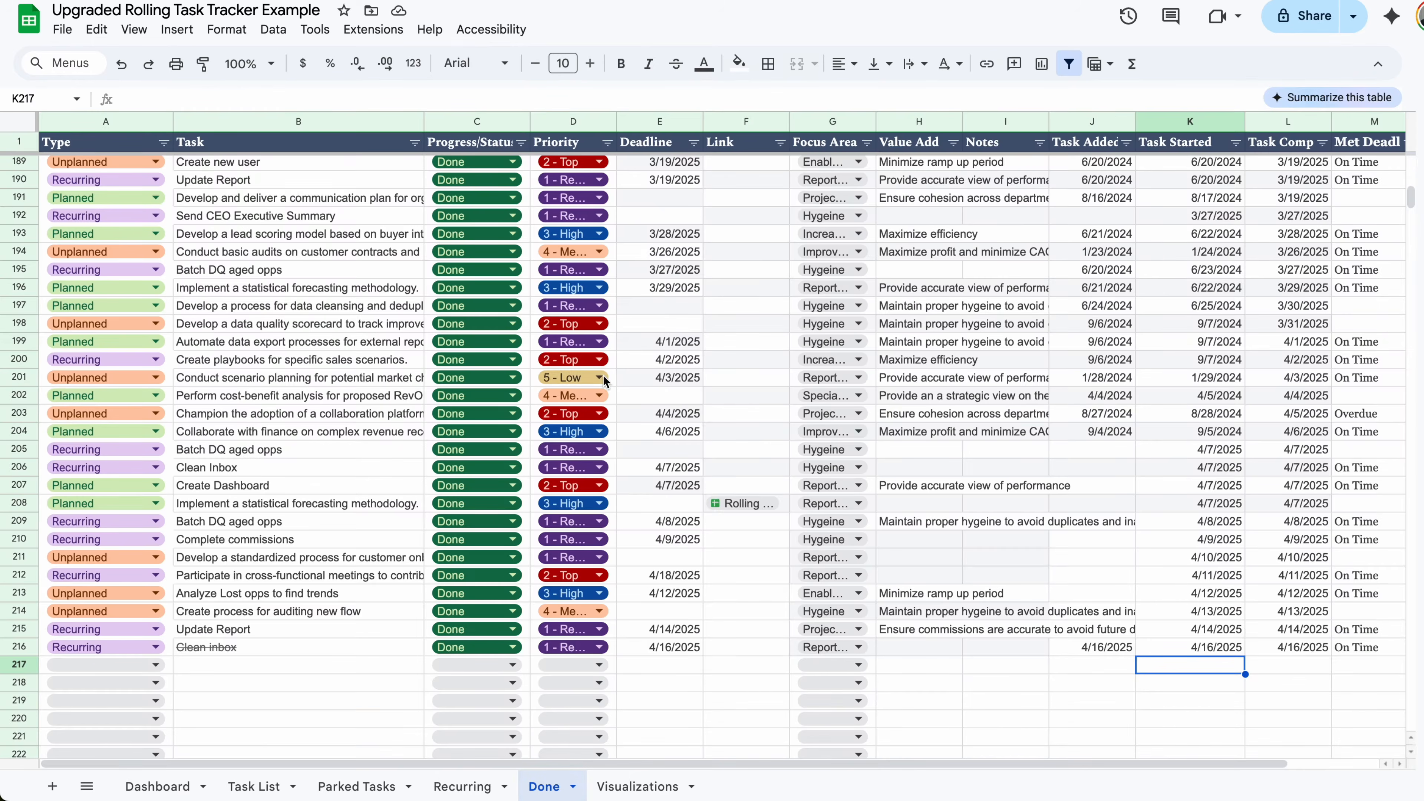
pyautogui.click(333, 653)
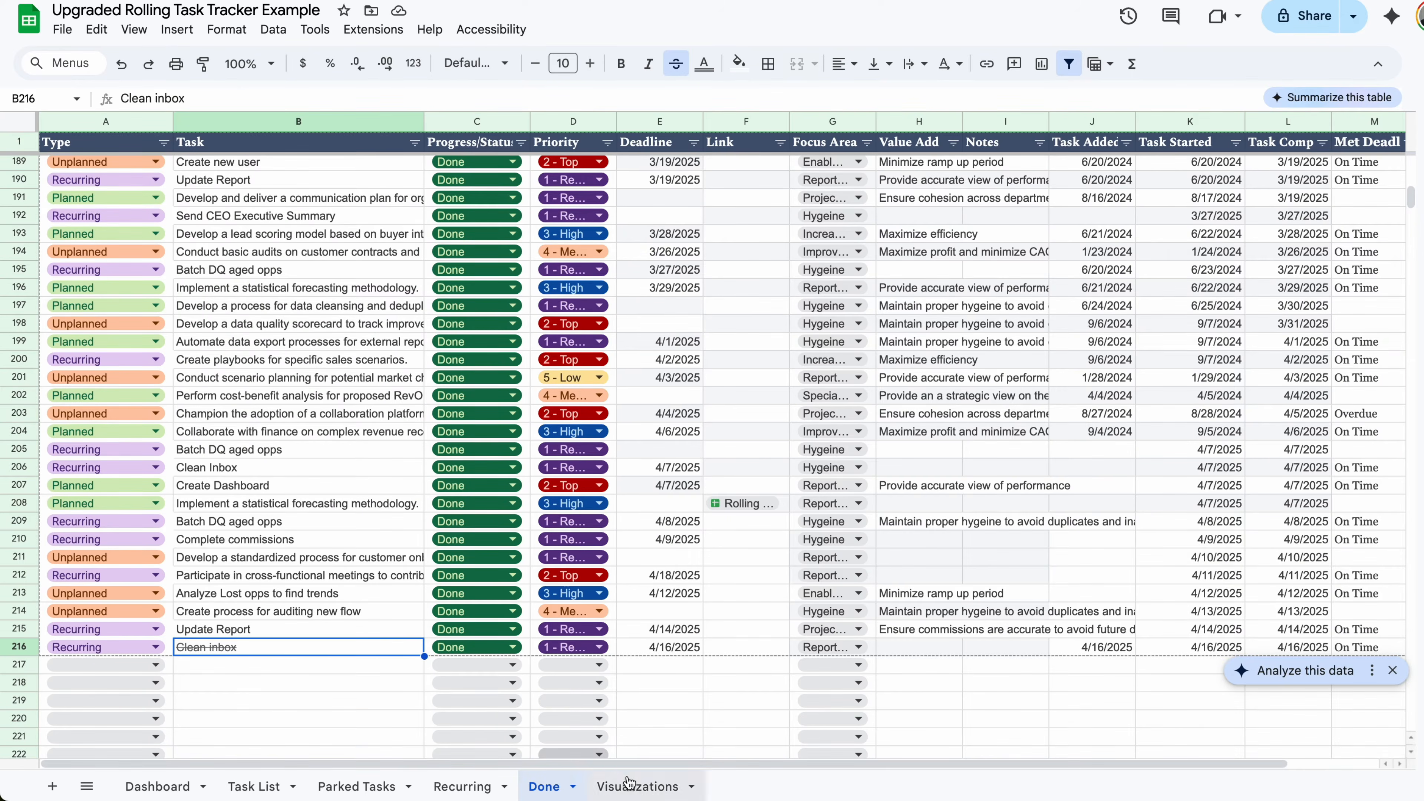
pyautogui.click(637, 786)
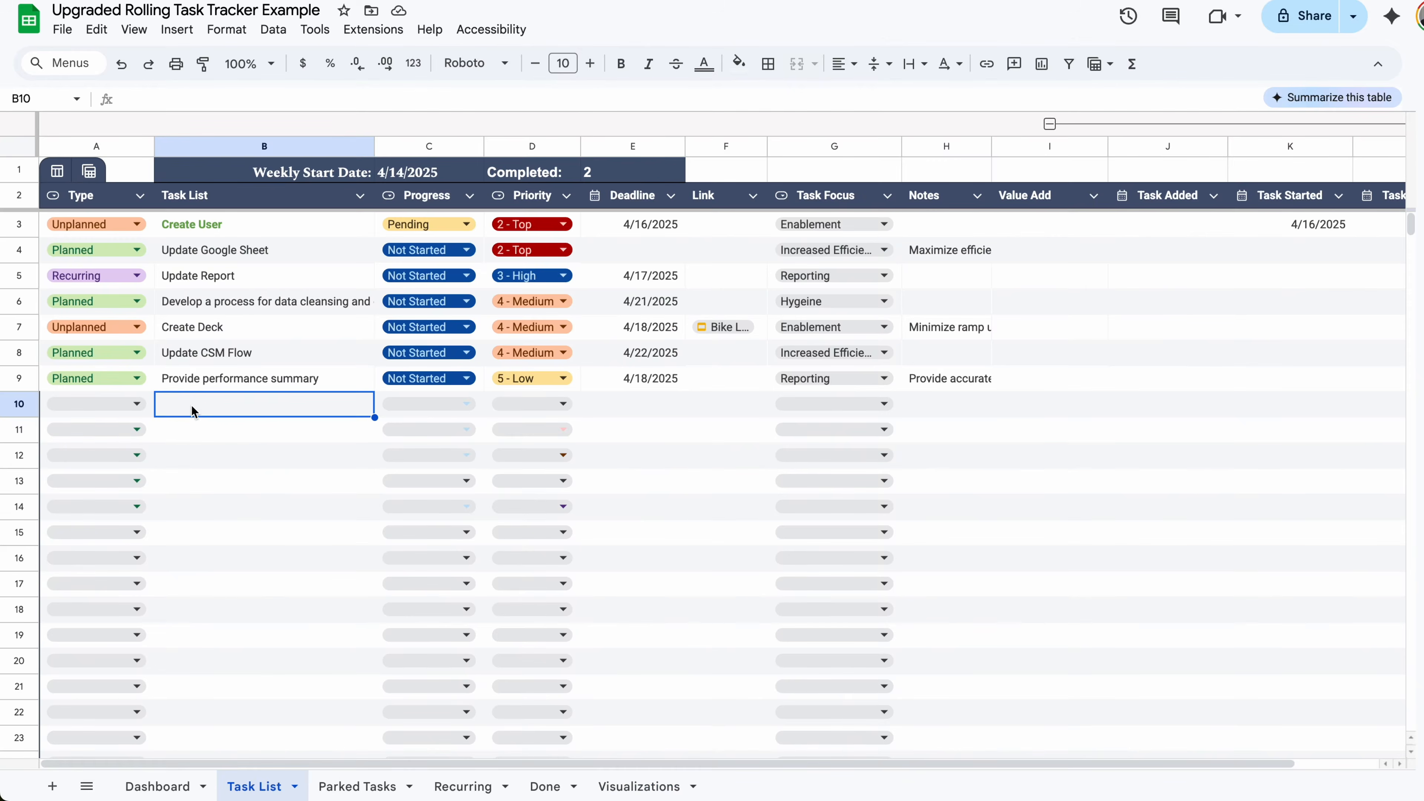
# - Add an Unplanned task named "Task 1" in row 10 of the Task List sheet and check its Task Added date
pyautogui.click(138, 408)
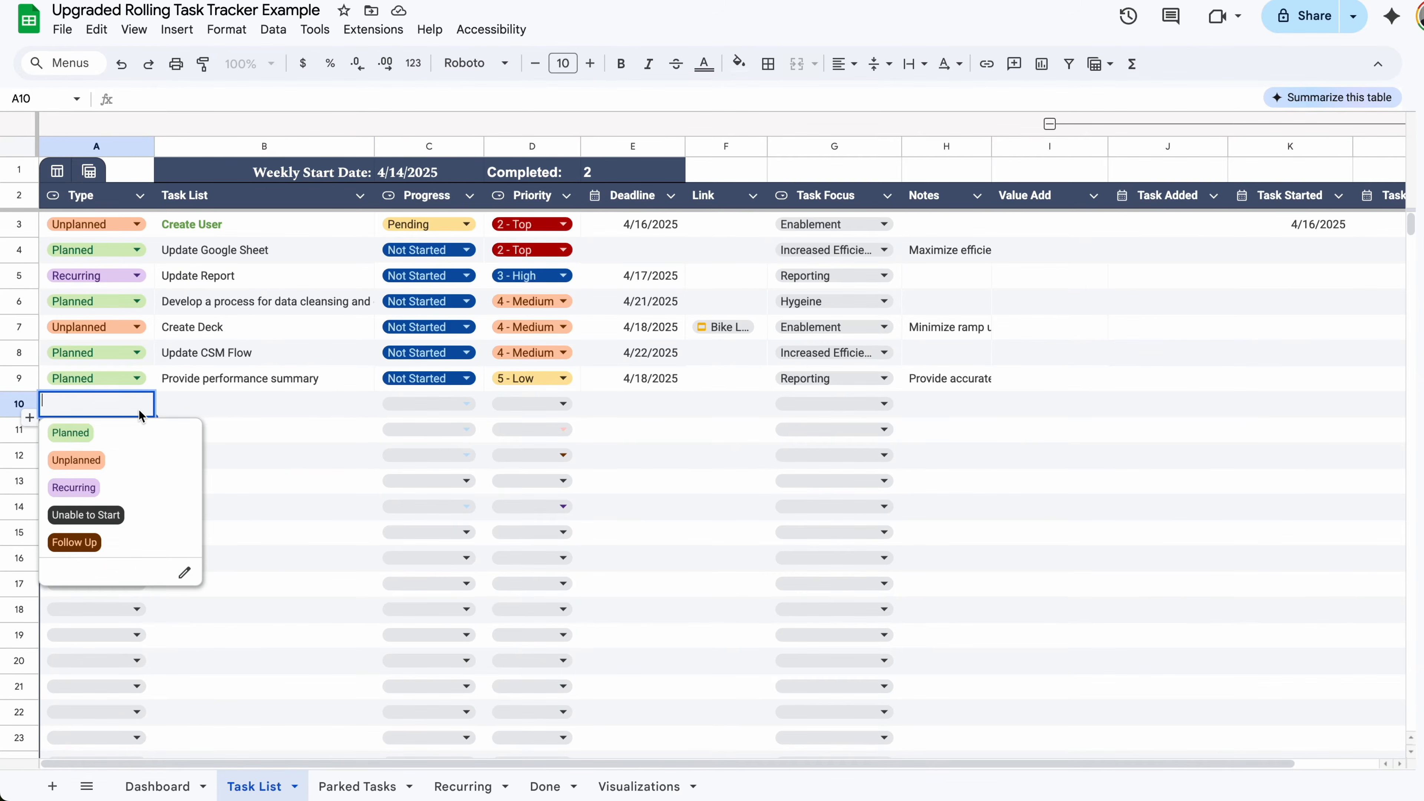
pyautogui.click(123, 463)
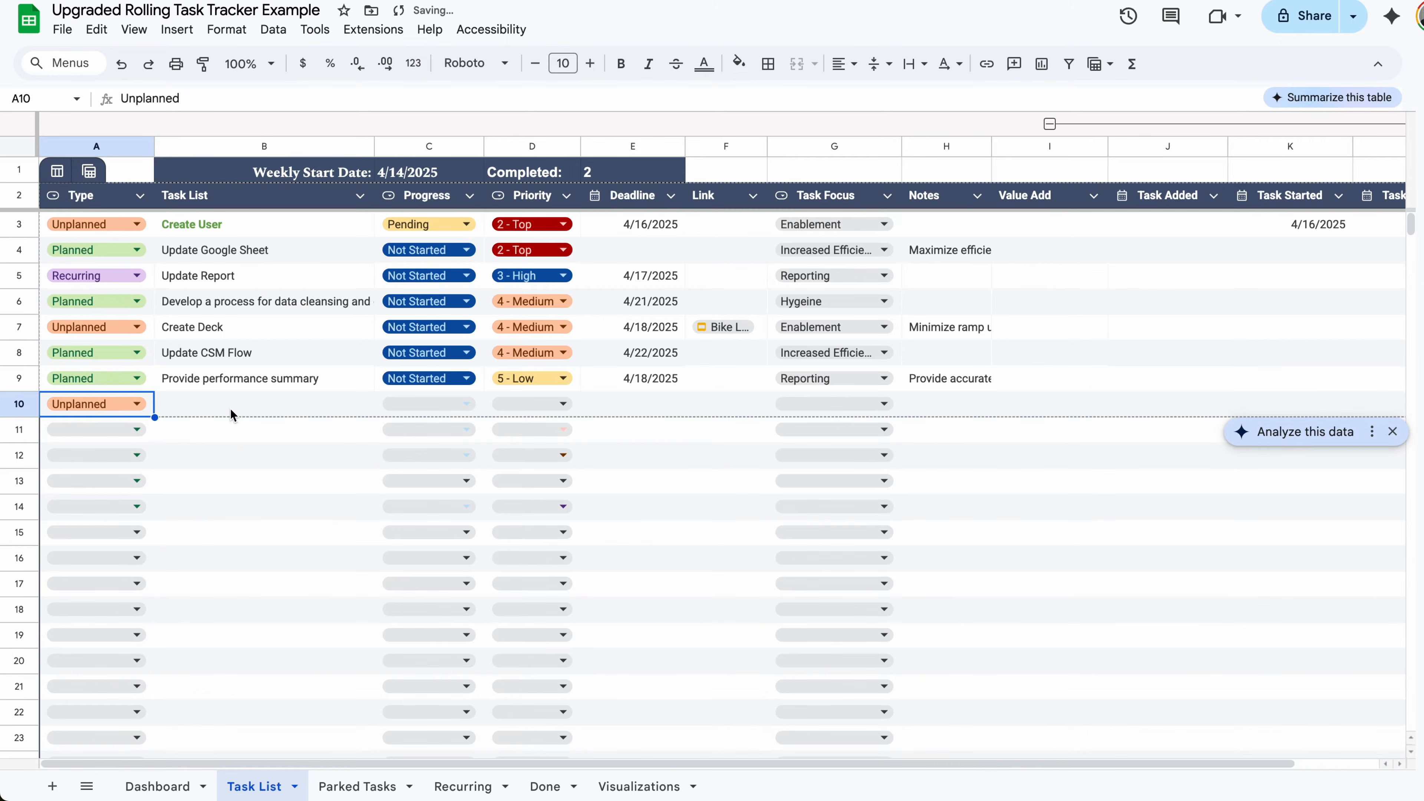
pyautogui.click(230, 408)
pyautogui.write('Task')
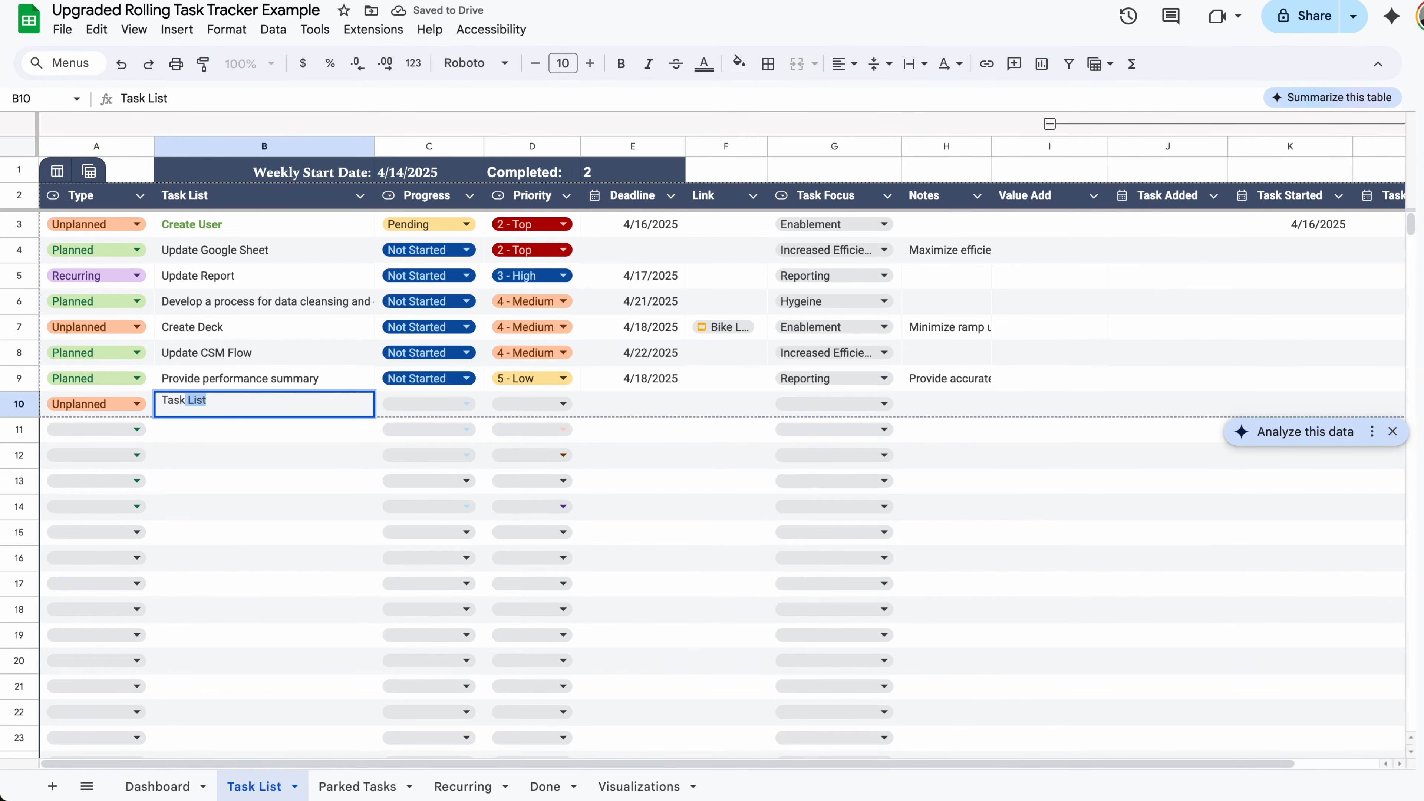
pyautogui.write(' 1')
pyautogui.press('Return')
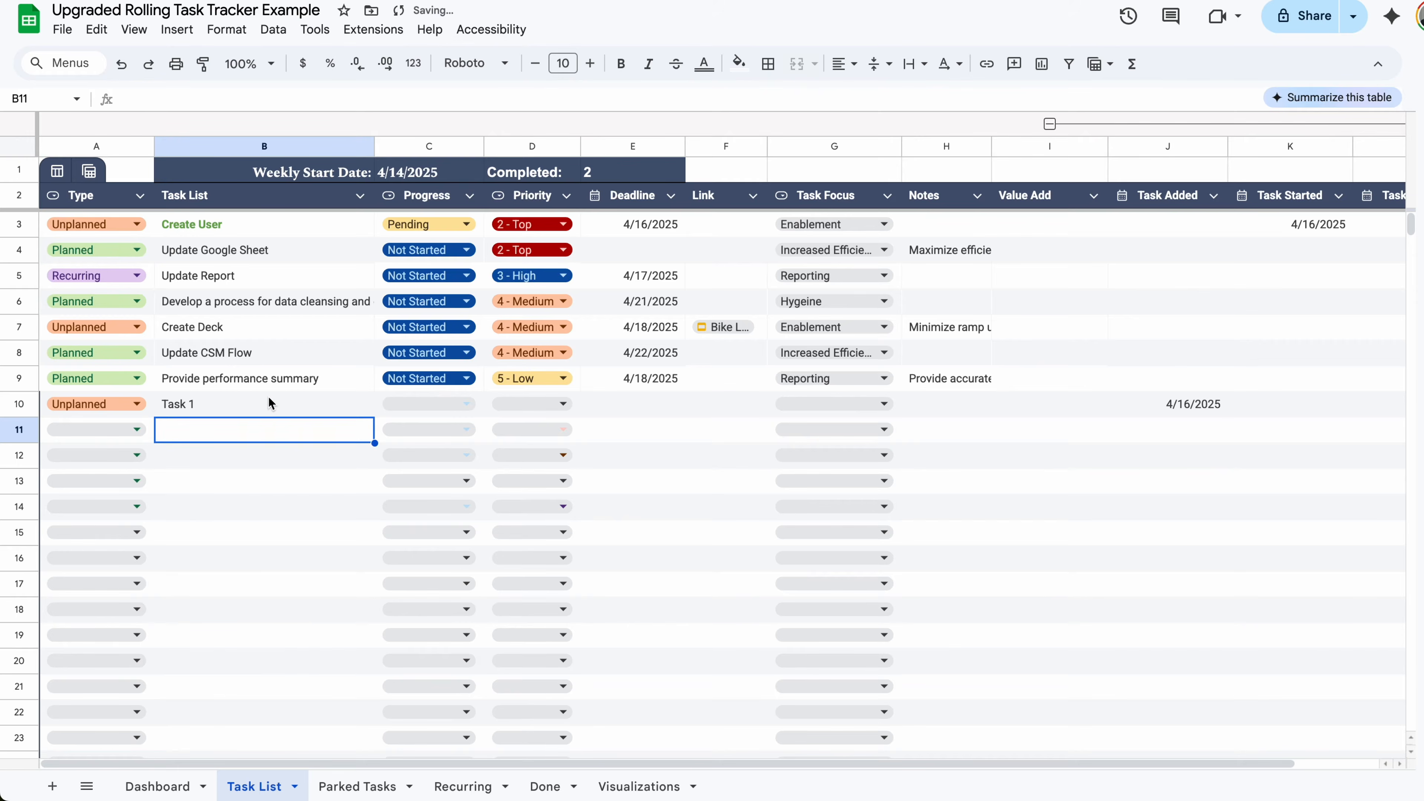
pyautogui.click(269, 398)
pyautogui.click(1160, 405)
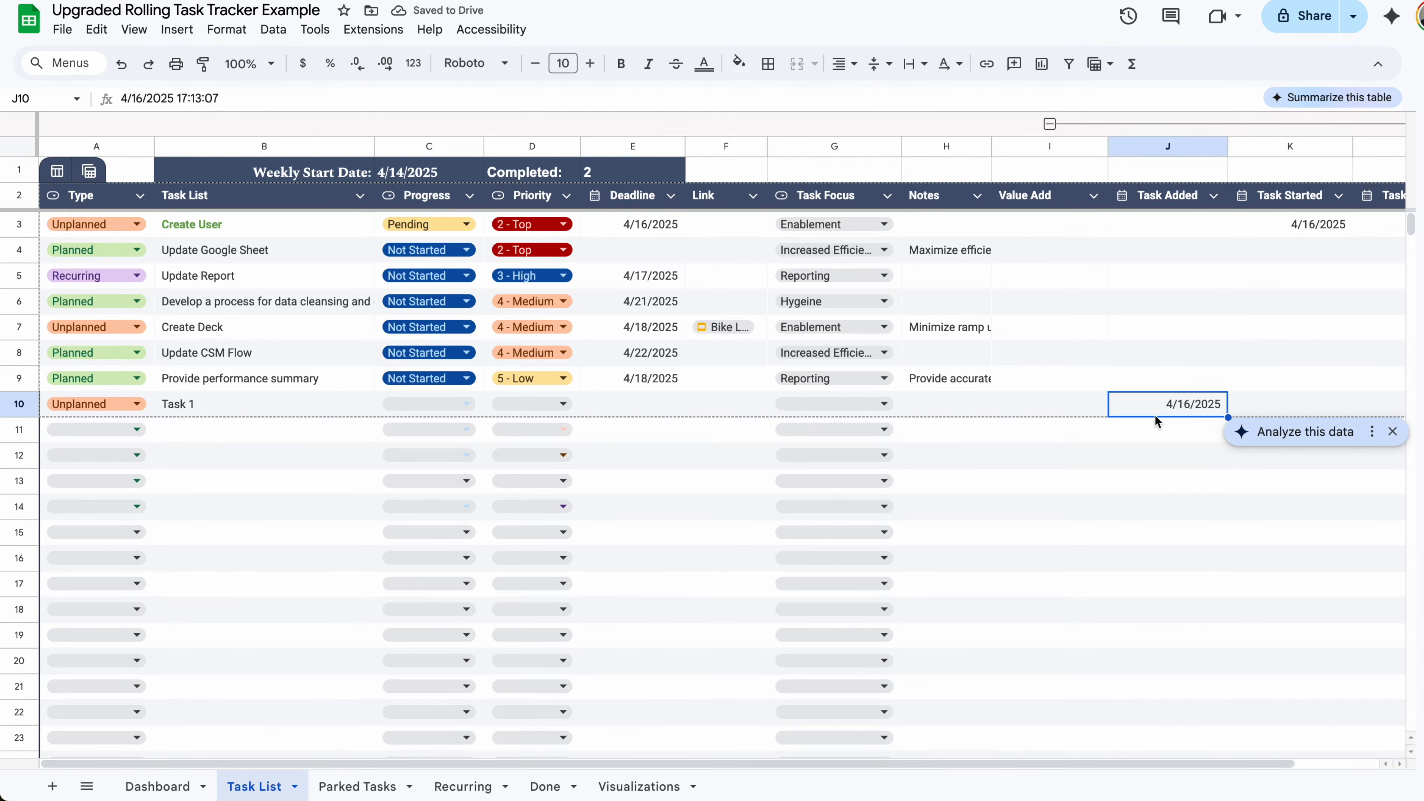
# - Set Task 1's progress to Not Started, its priority to 2 - Top and its task focus to Special Project
pyautogui.click(466, 404)
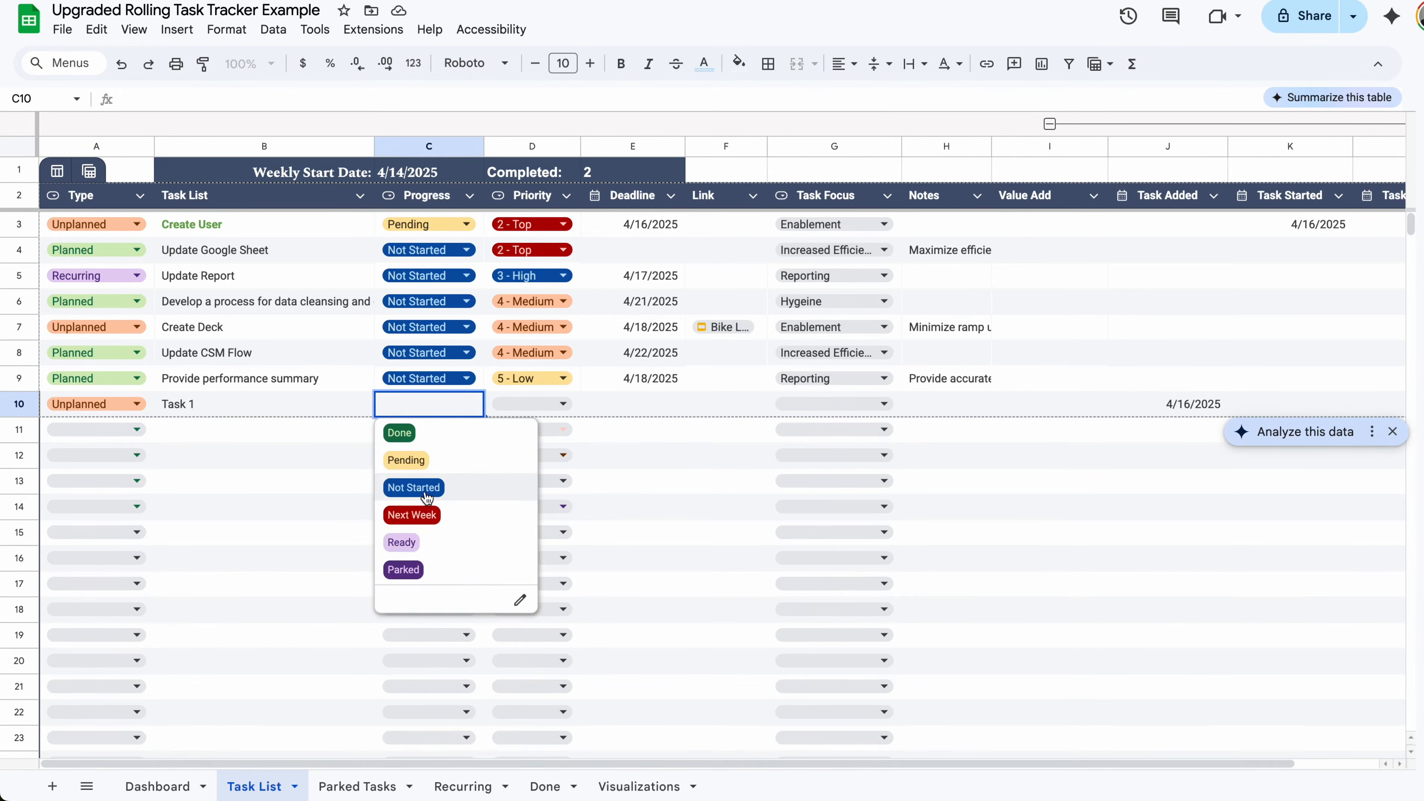
pyautogui.click(406, 485)
pyautogui.click(555, 408)
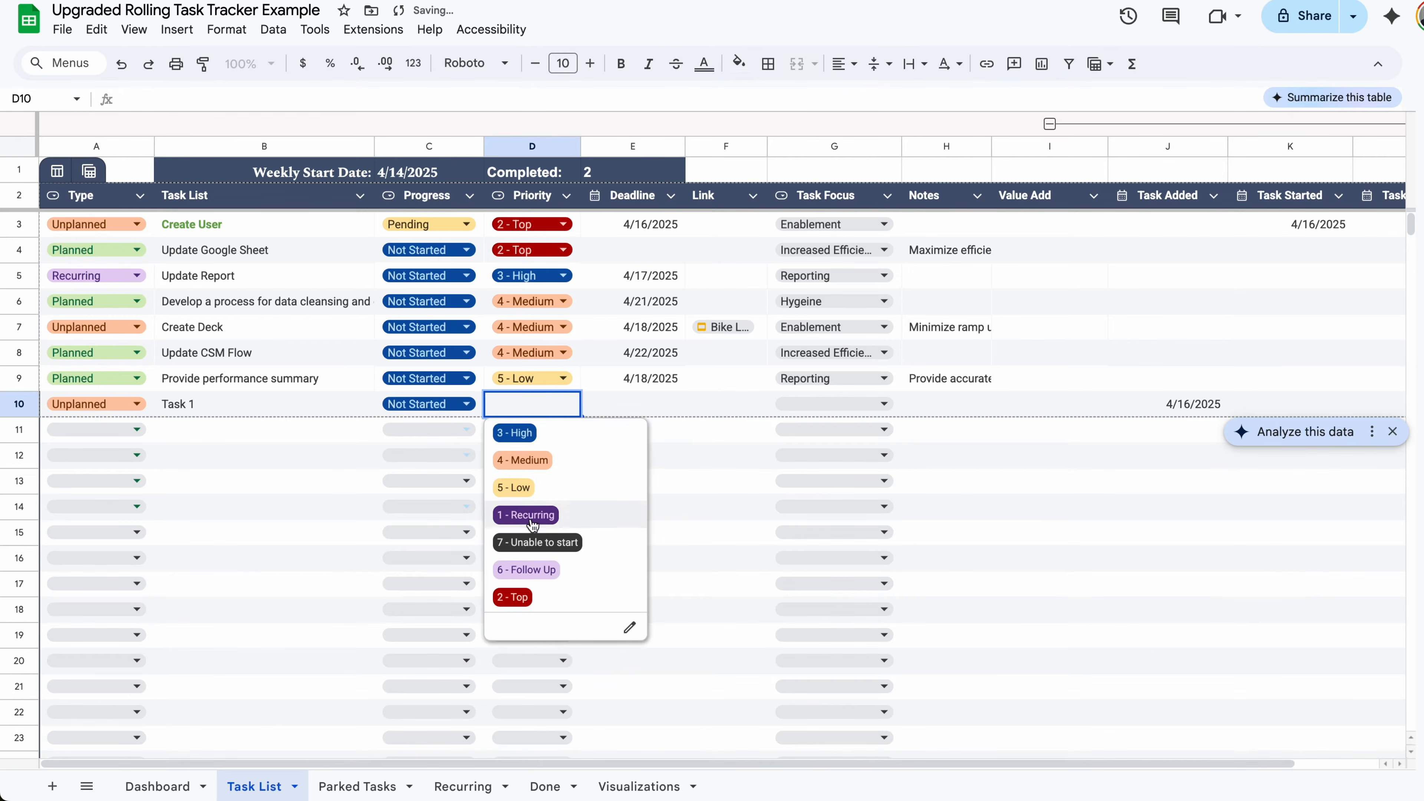
pyautogui.click(537, 611)
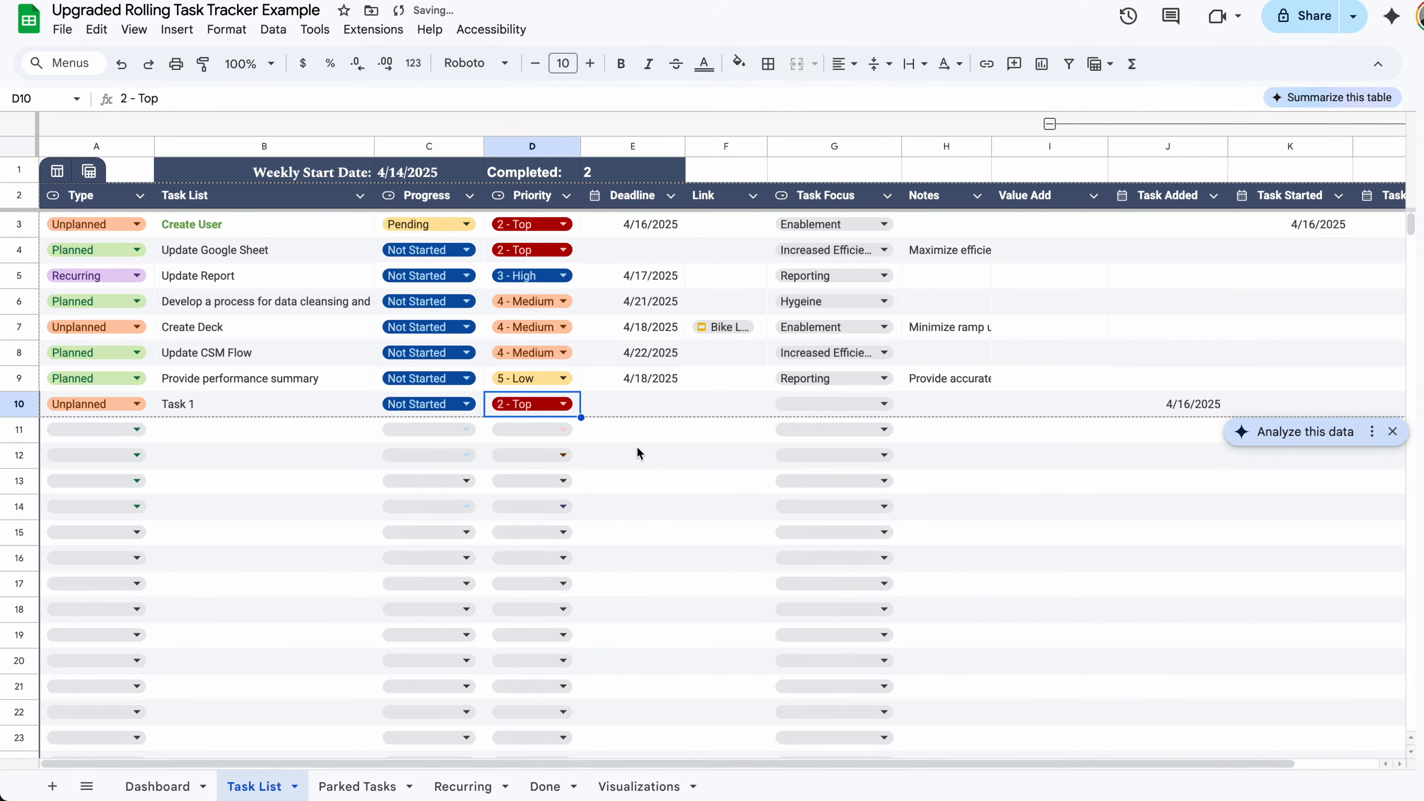
pyautogui.click(808, 400)
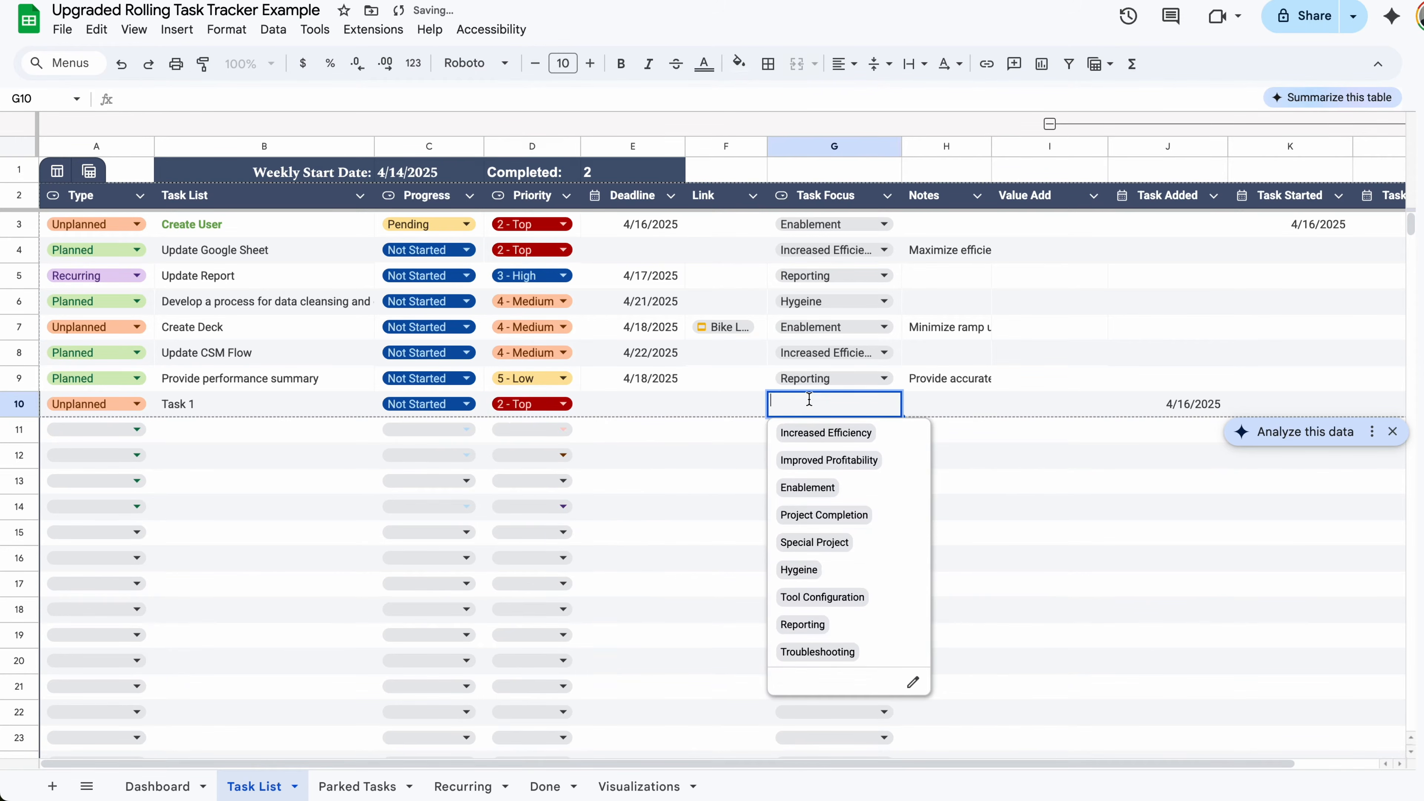
pyautogui.click(816, 543)
# - Select Task 1's Notes, Value Add and Link cells one after another to view these optional fields
pyautogui.click(962, 413)
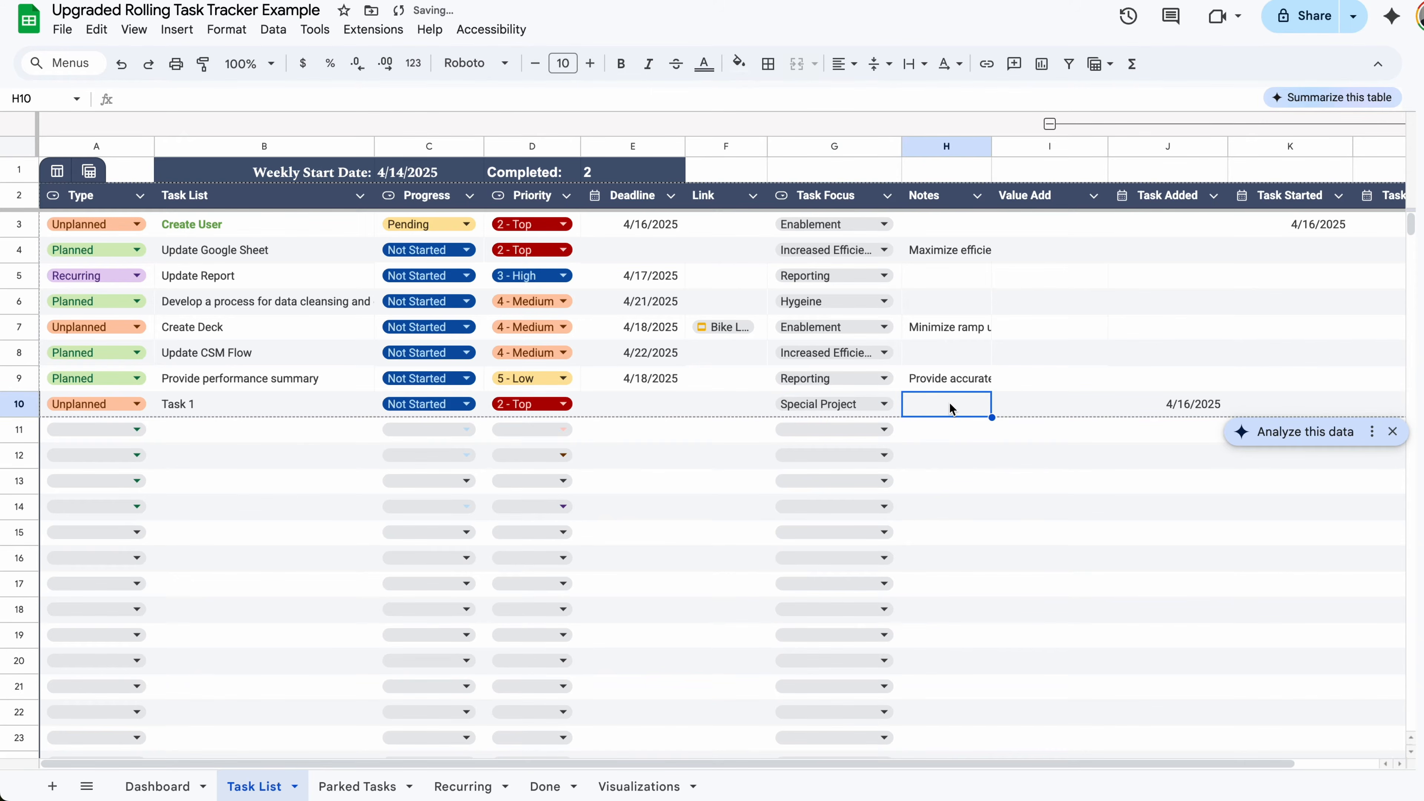
pyautogui.click(1065, 412)
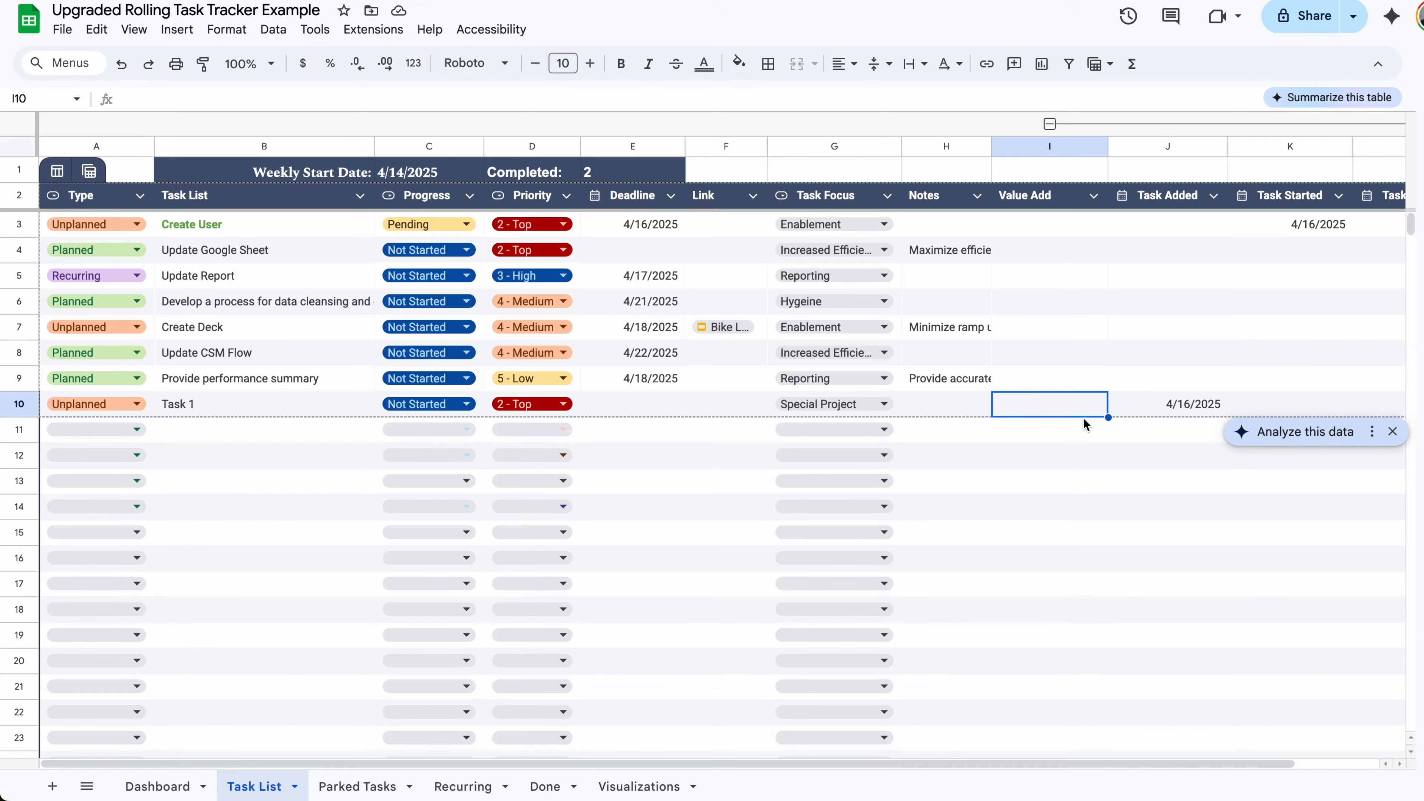
pyautogui.click(728, 409)
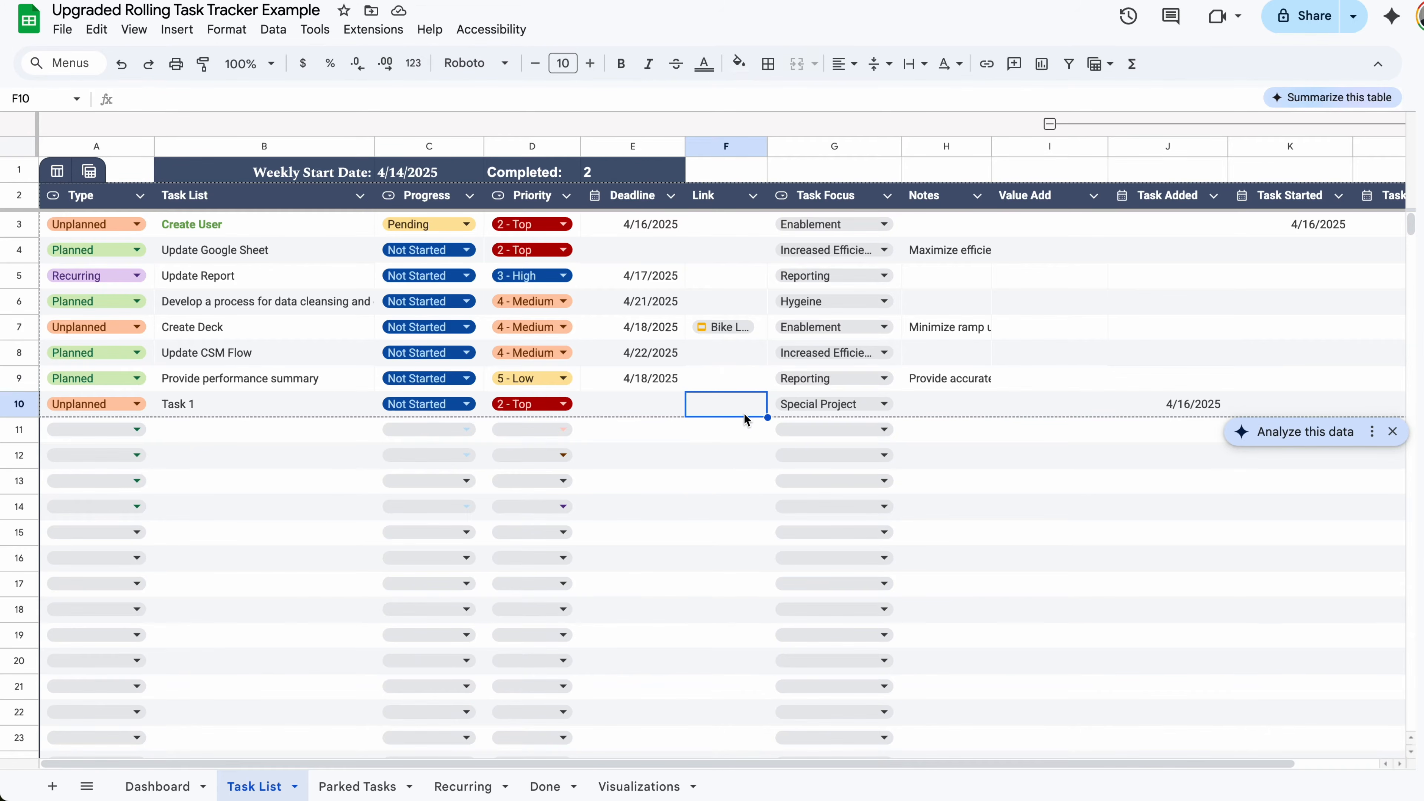
# - Set Task 1's deadline to 4/25/2025 and check its entries in the Dashboard's Pending Tasks list and April calendar
pyautogui.doubleClick(659, 410)
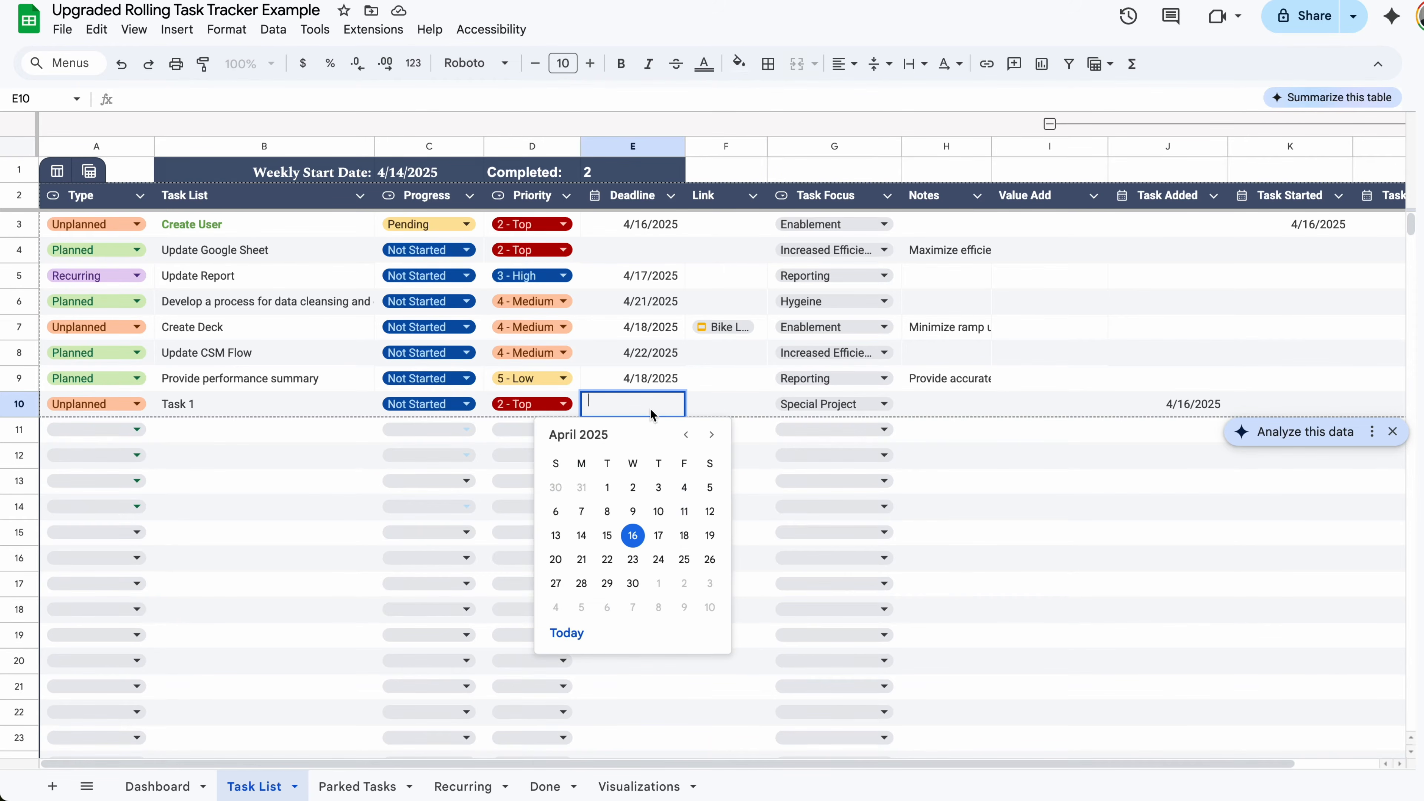
pyautogui.click(684, 559)
pyautogui.click(158, 787)
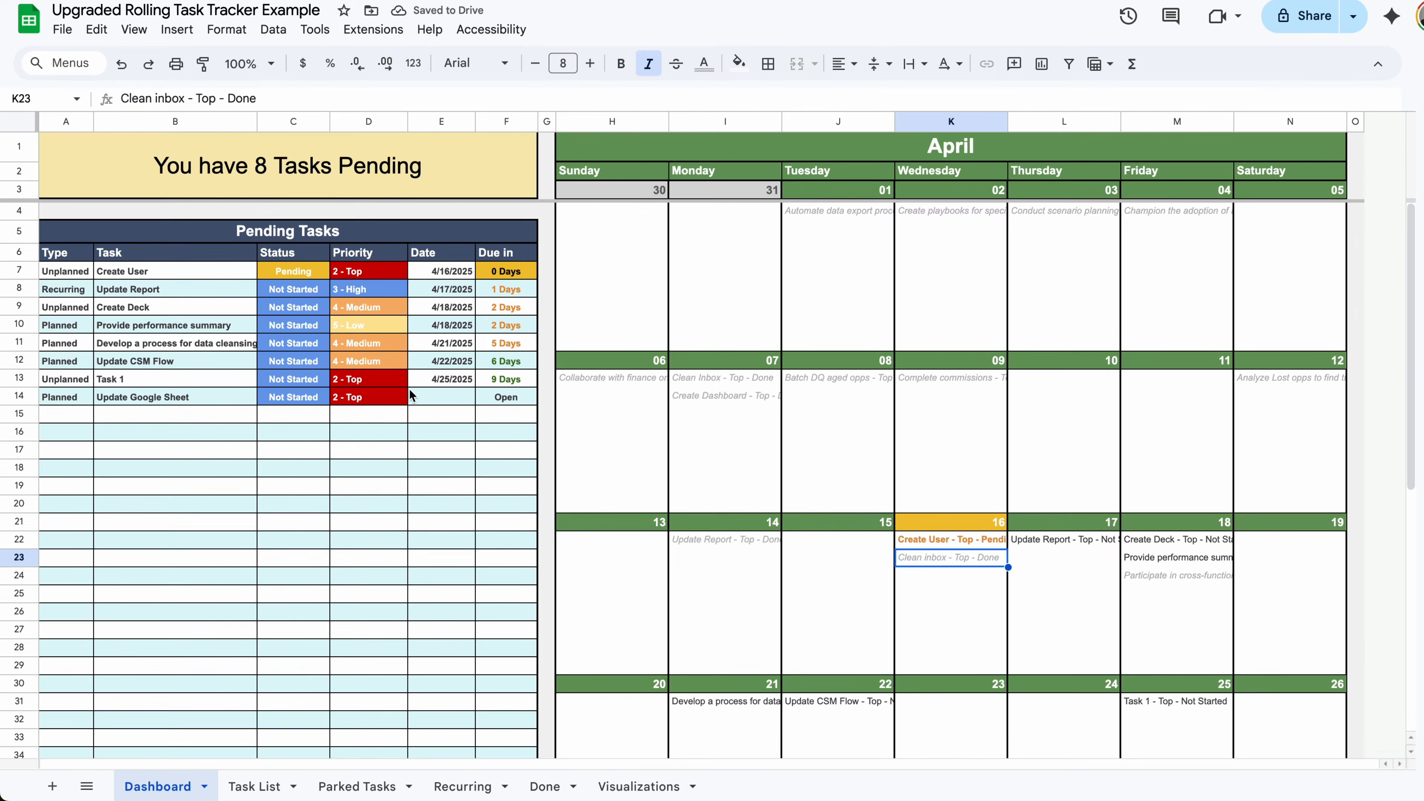
pyautogui.click(445, 393)
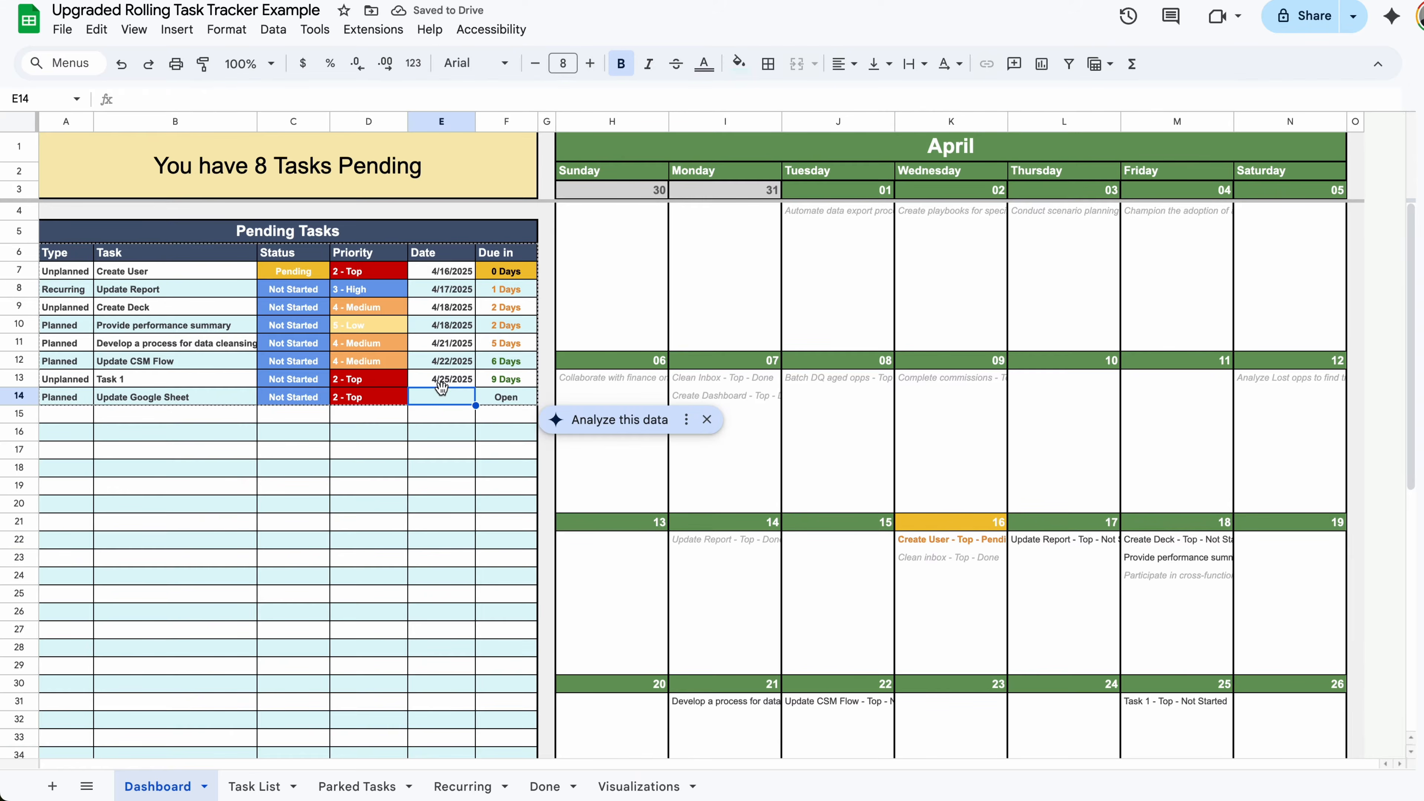
pyautogui.click(468, 383)
pyautogui.click(512, 381)
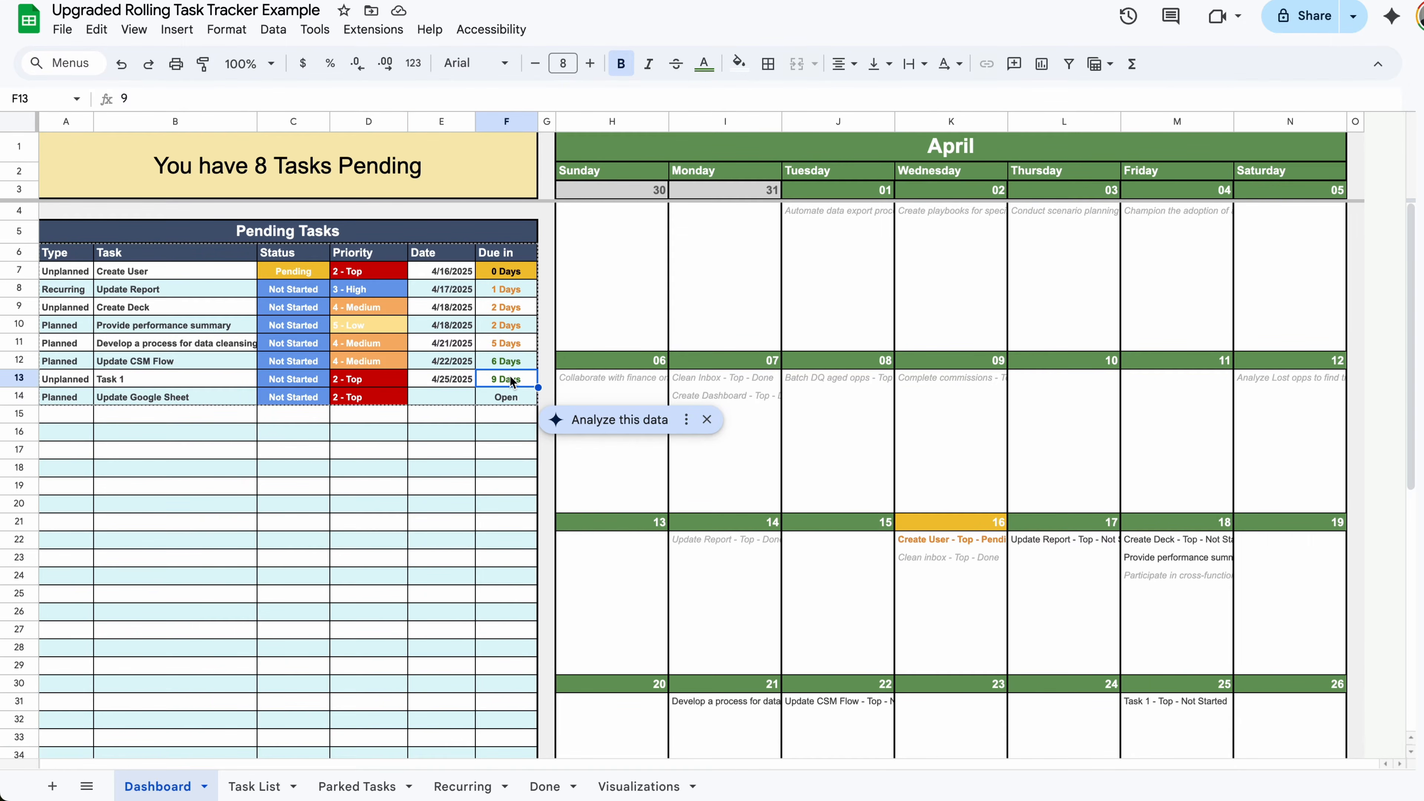
pyautogui.scroll(-3, 709, 397)
pyautogui.click(1165, 536)
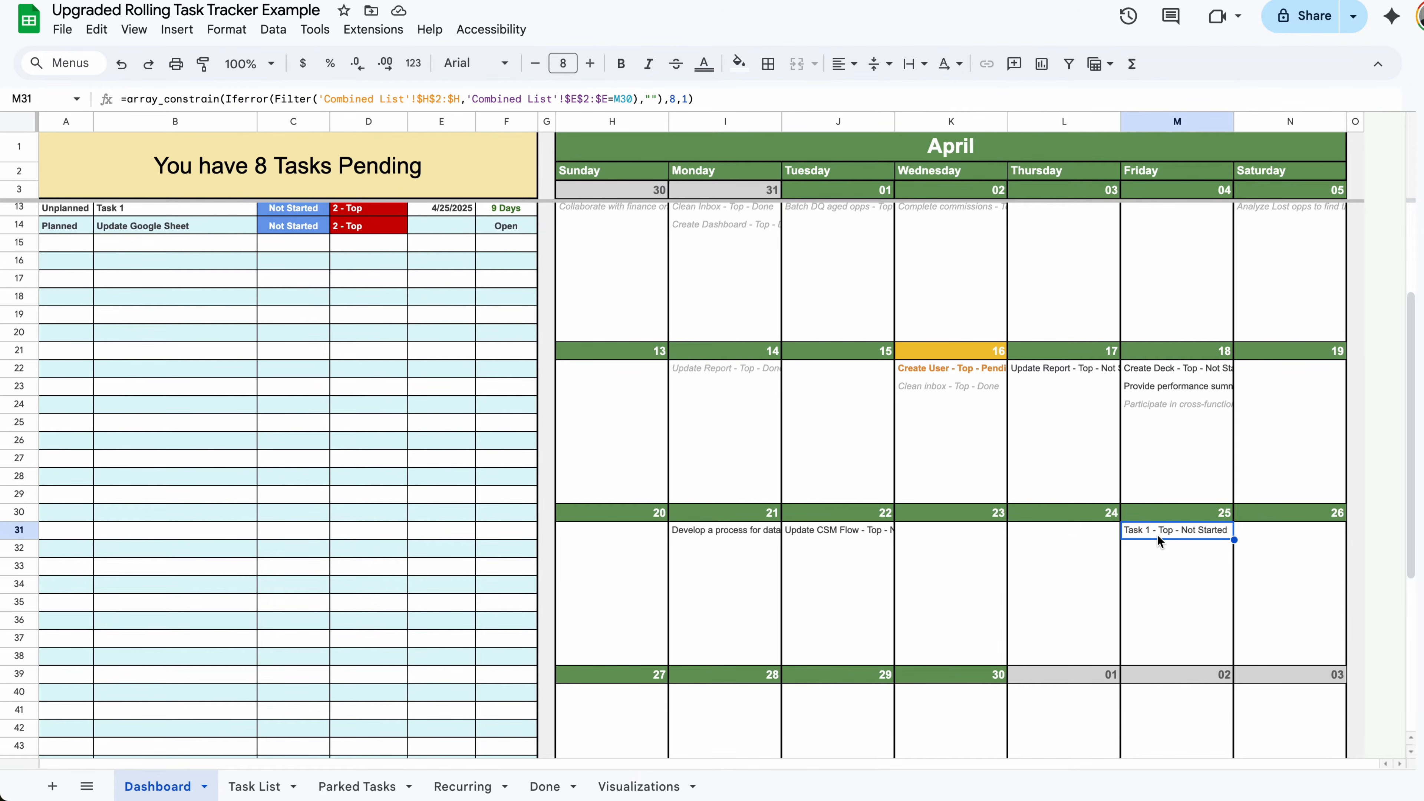
# - Sort the Task List table by Priority from A to Z and select Task 1's deadline
pyautogui.click(254, 786)
pyautogui.click(565, 198)
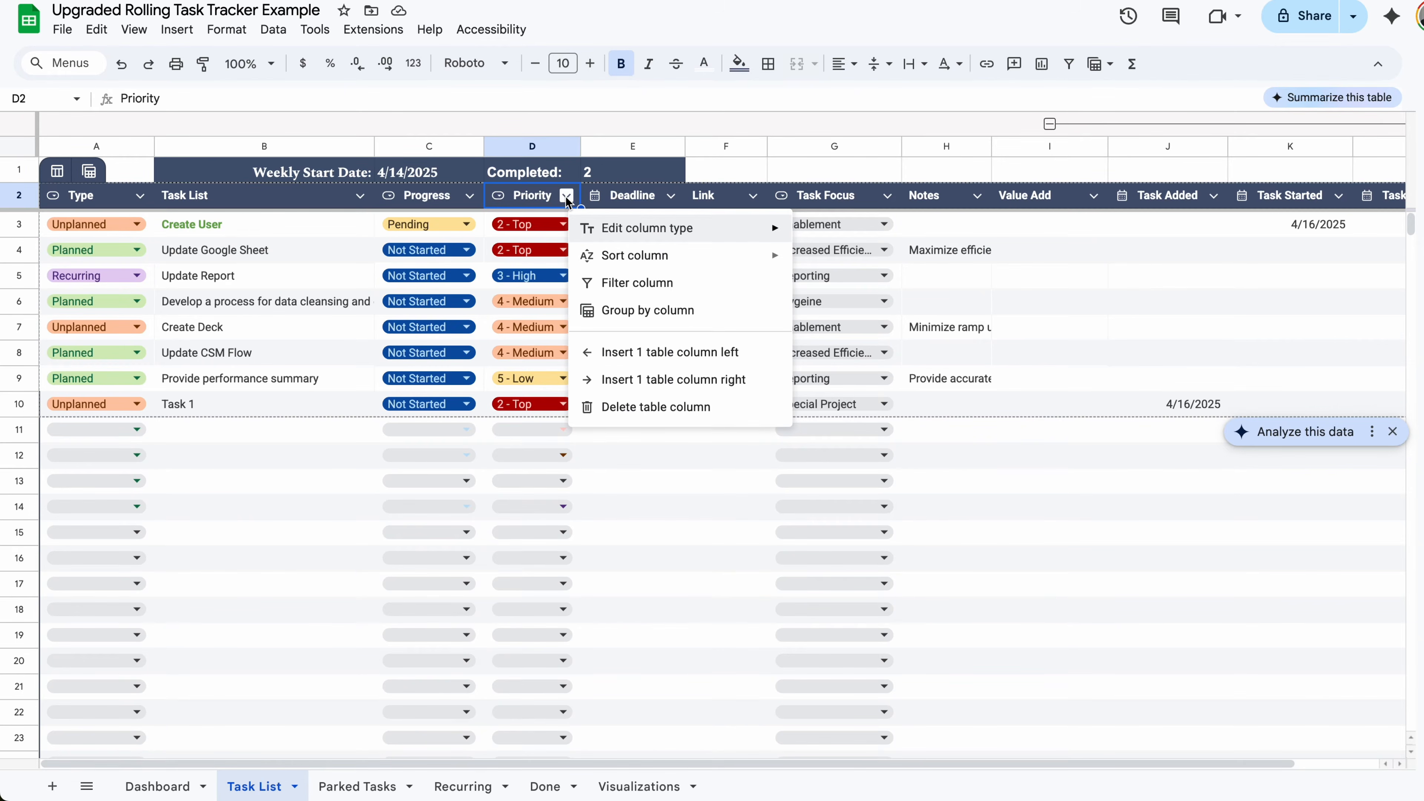
pyautogui.moveTo(635, 255)
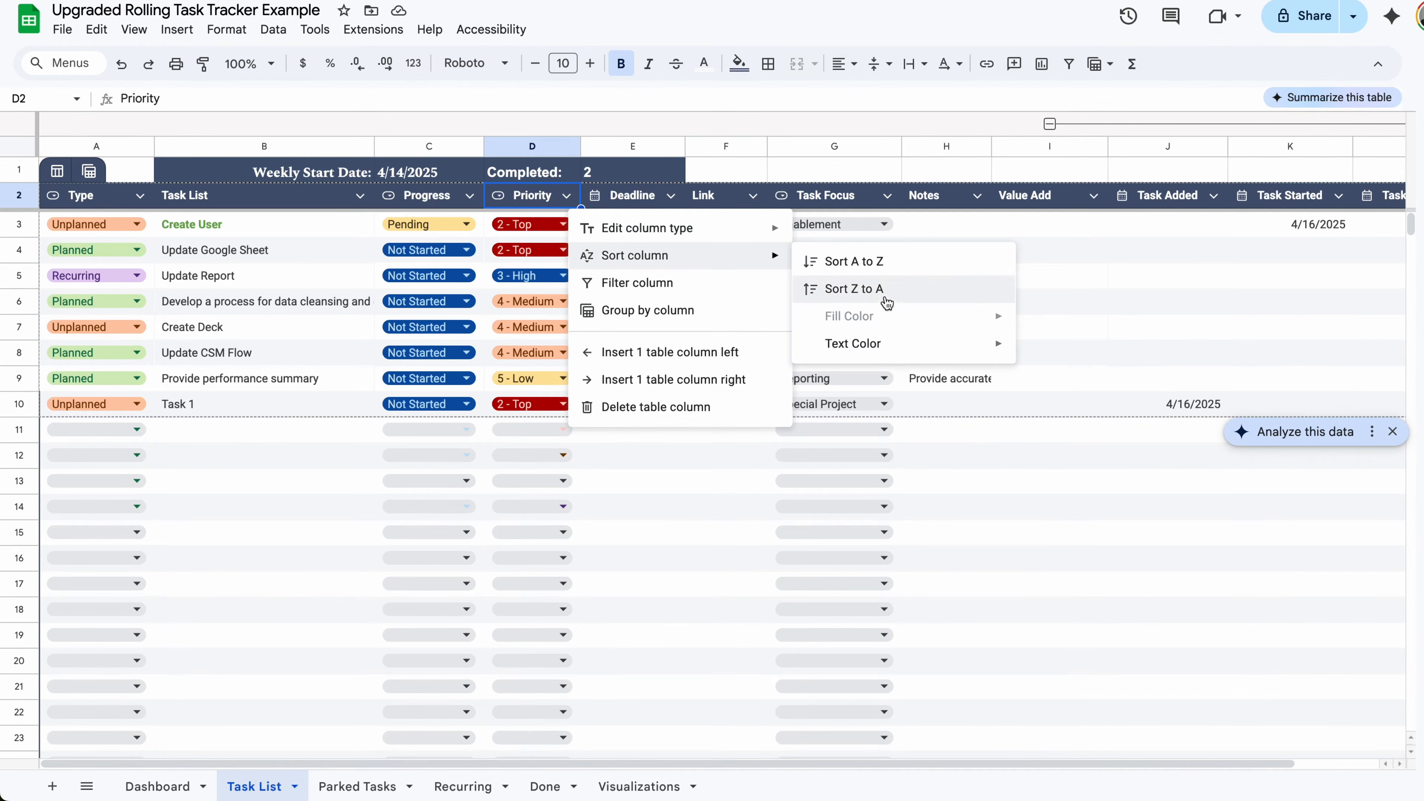
pyautogui.click(854, 261)
pyautogui.click(630, 265)
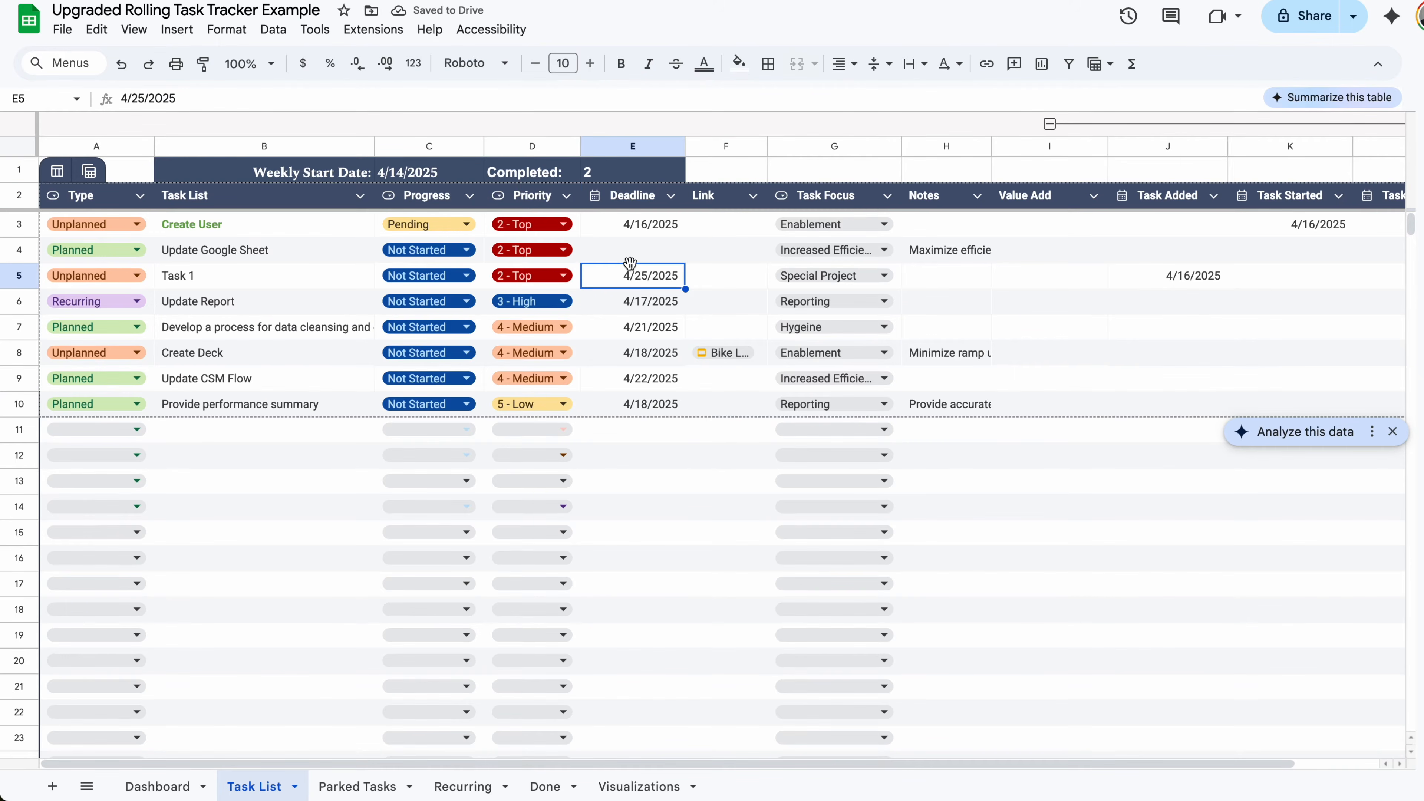
# - Set Task 1's progress to Pending and check its Task Started date
pyautogui.click(415, 273)
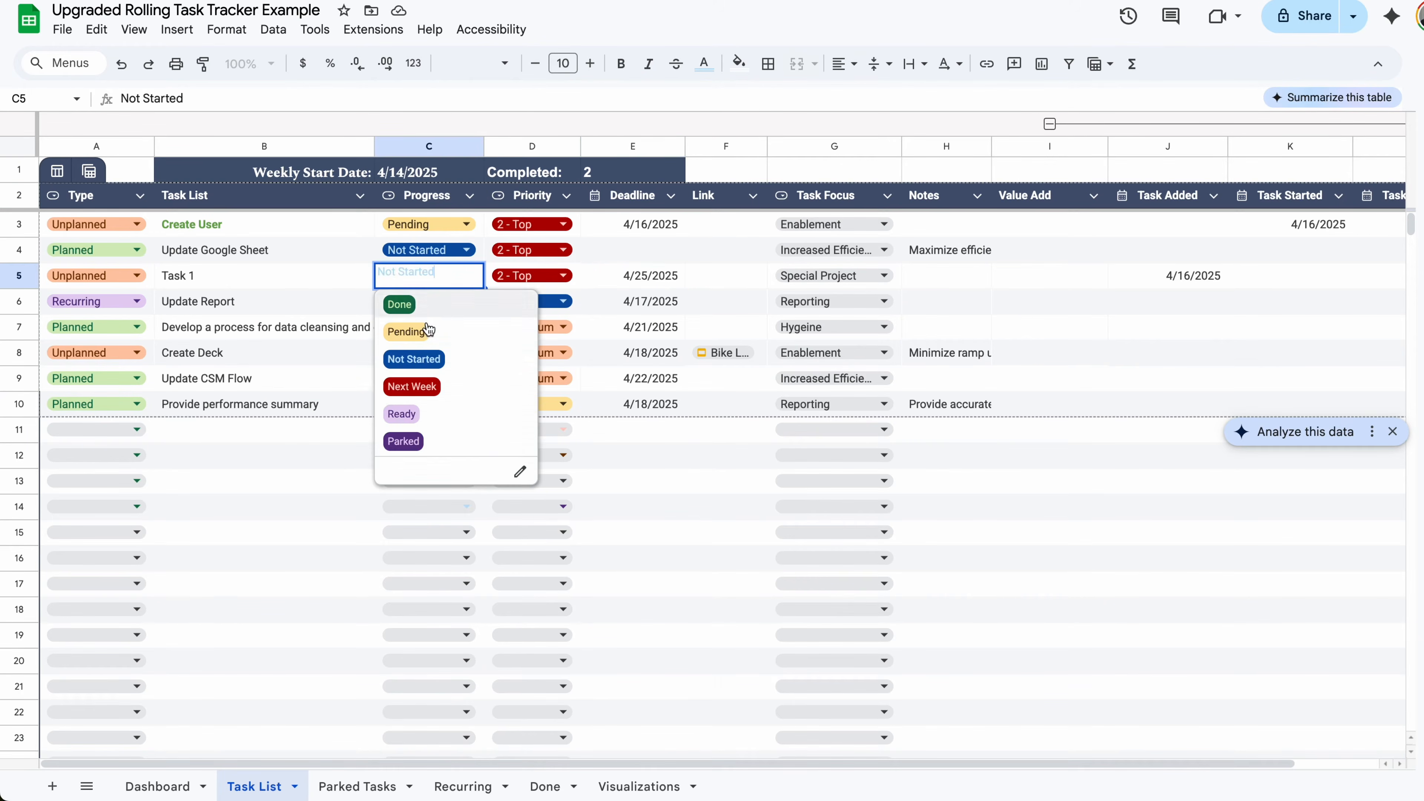
pyautogui.click(423, 335)
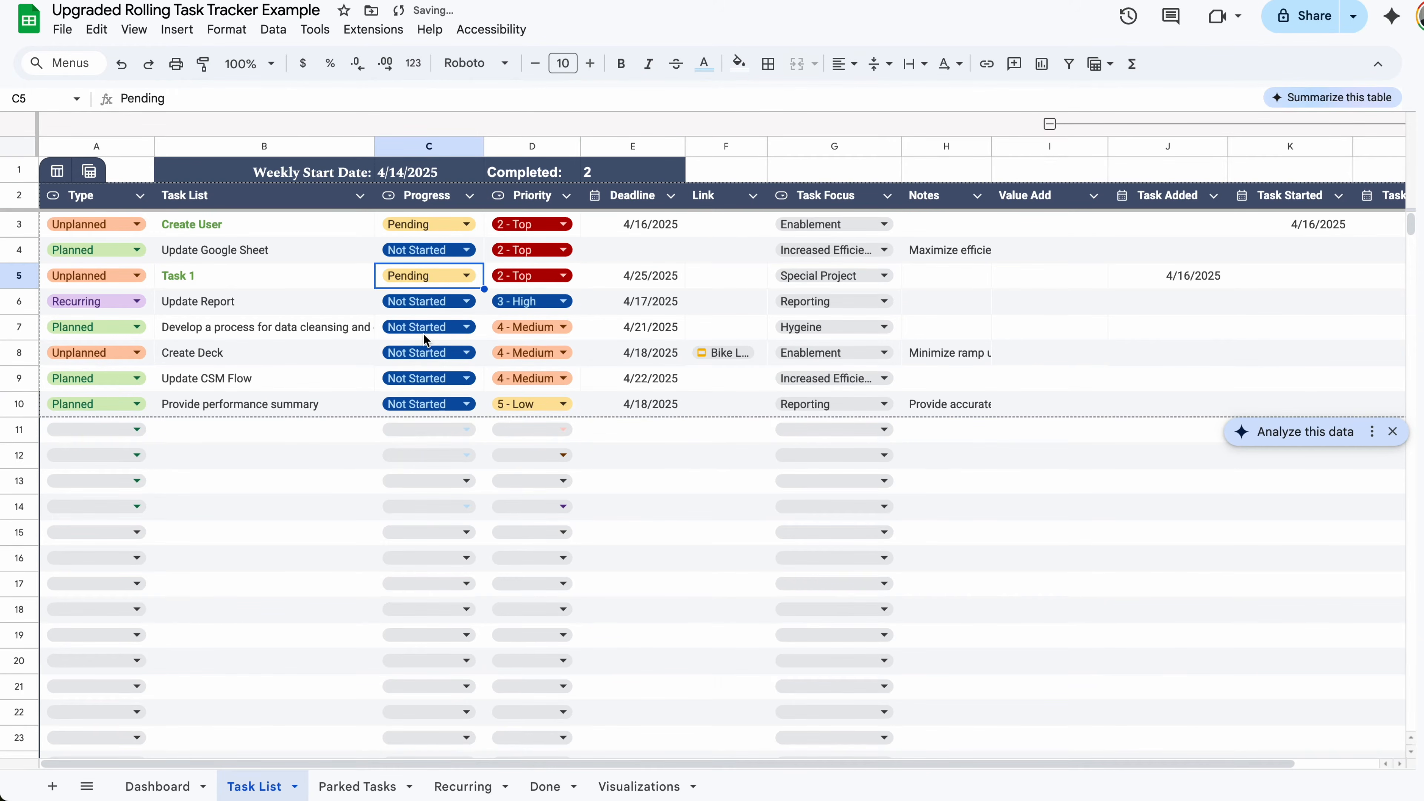
pyautogui.click(1328, 282)
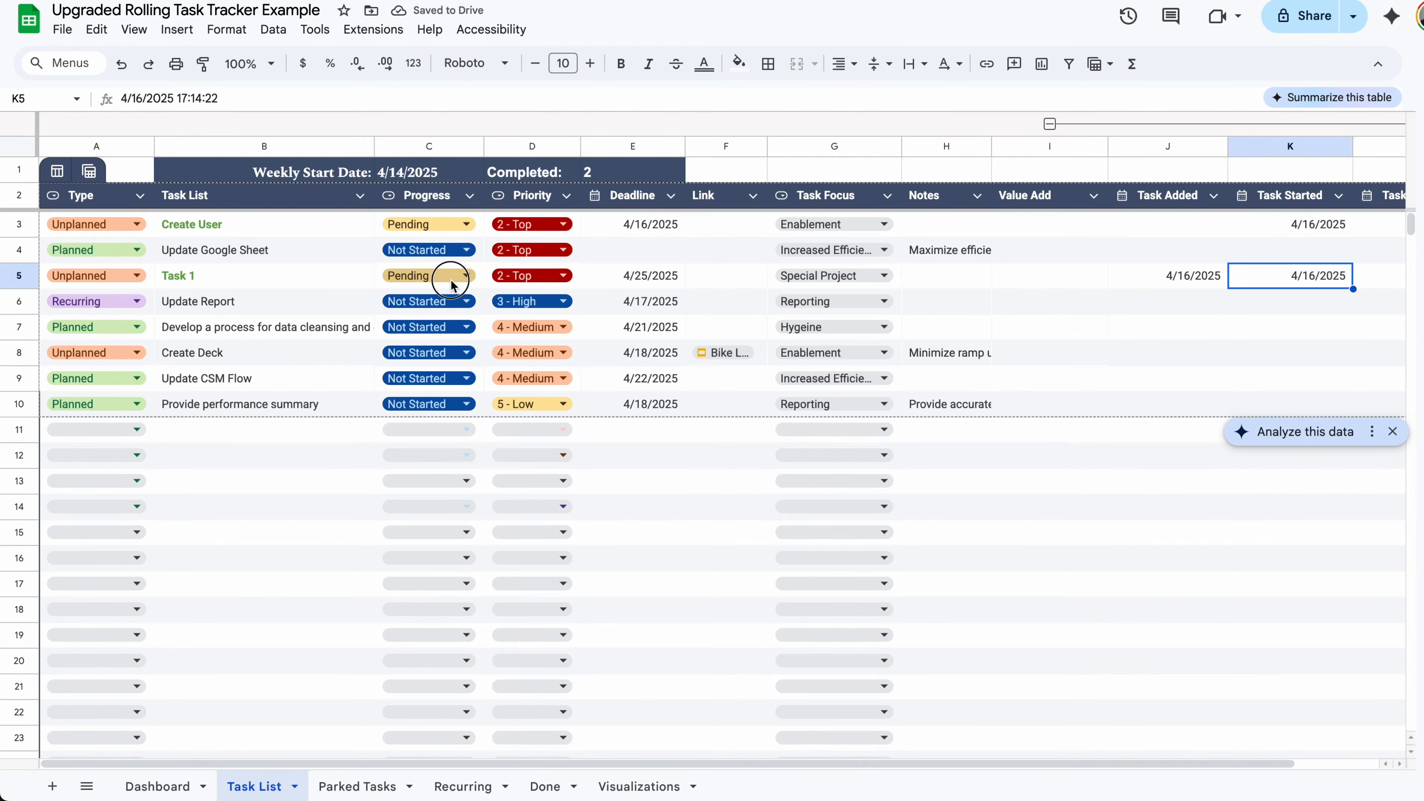
# - Mark Task 1 as Done and check its row in the Done sheet, including the completion, deadline and week columns
pyautogui.click(468, 276)
pyautogui.click(418, 312)
pyautogui.hscroll(2, 916, 298)
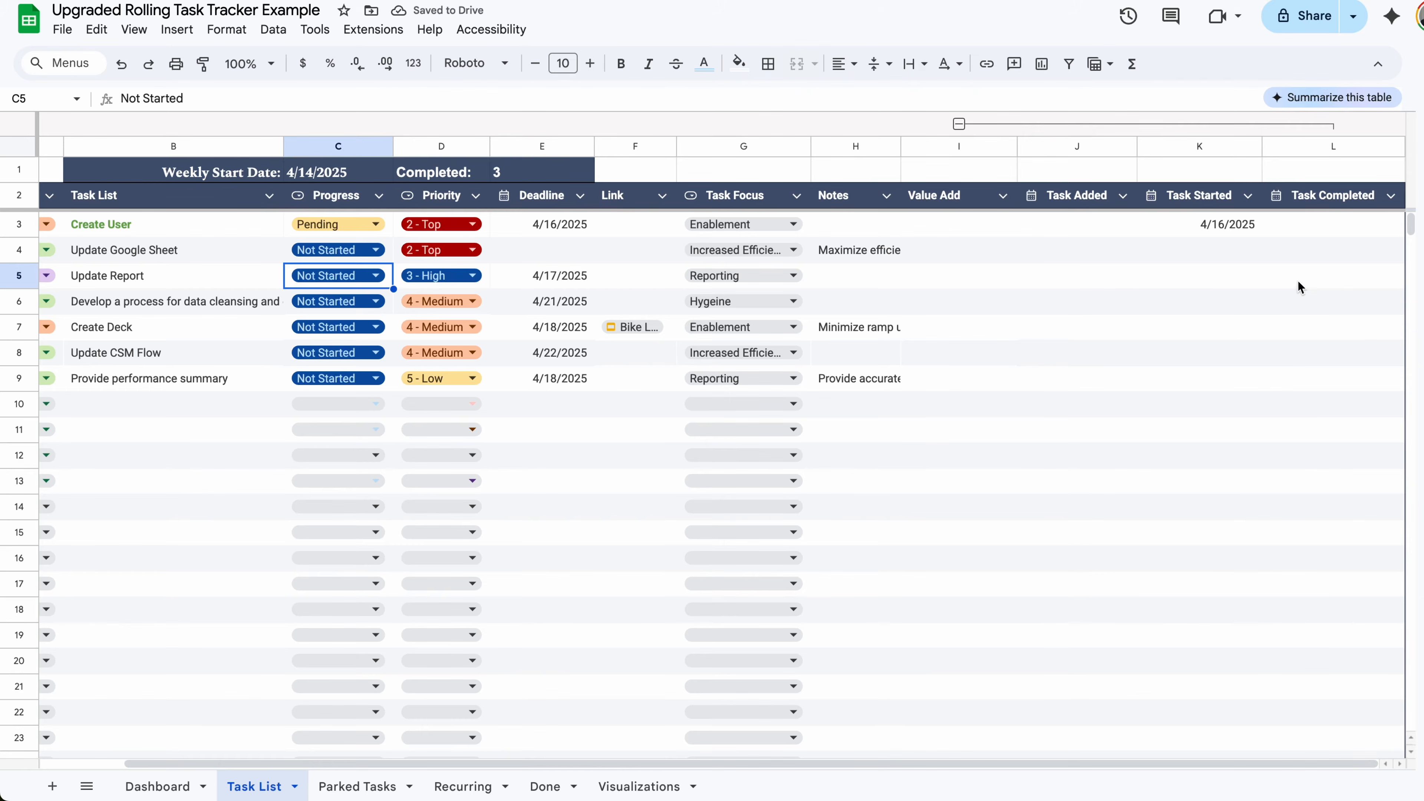
pyautogui.click(544, 785)
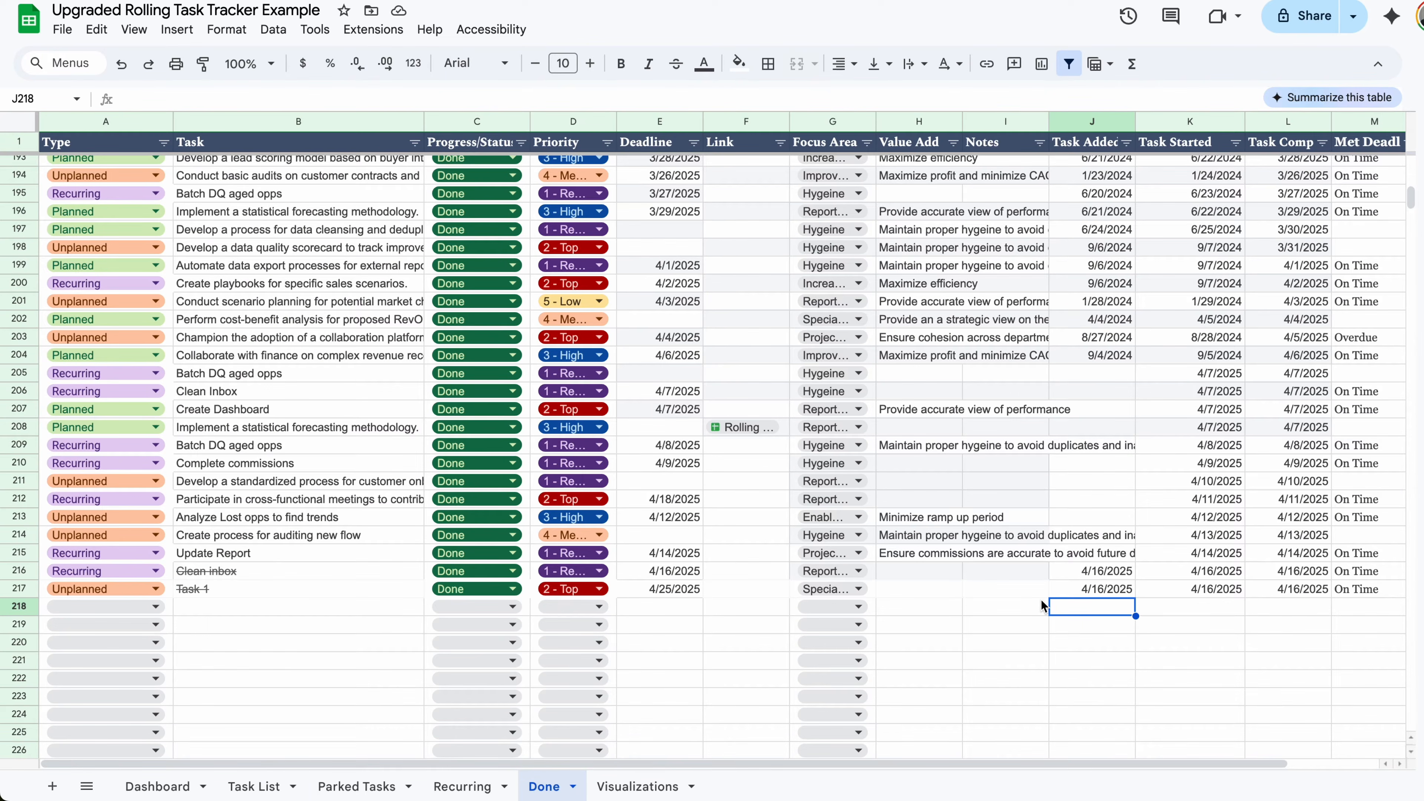
pyautogui.hscroll(2, 1041, 599)
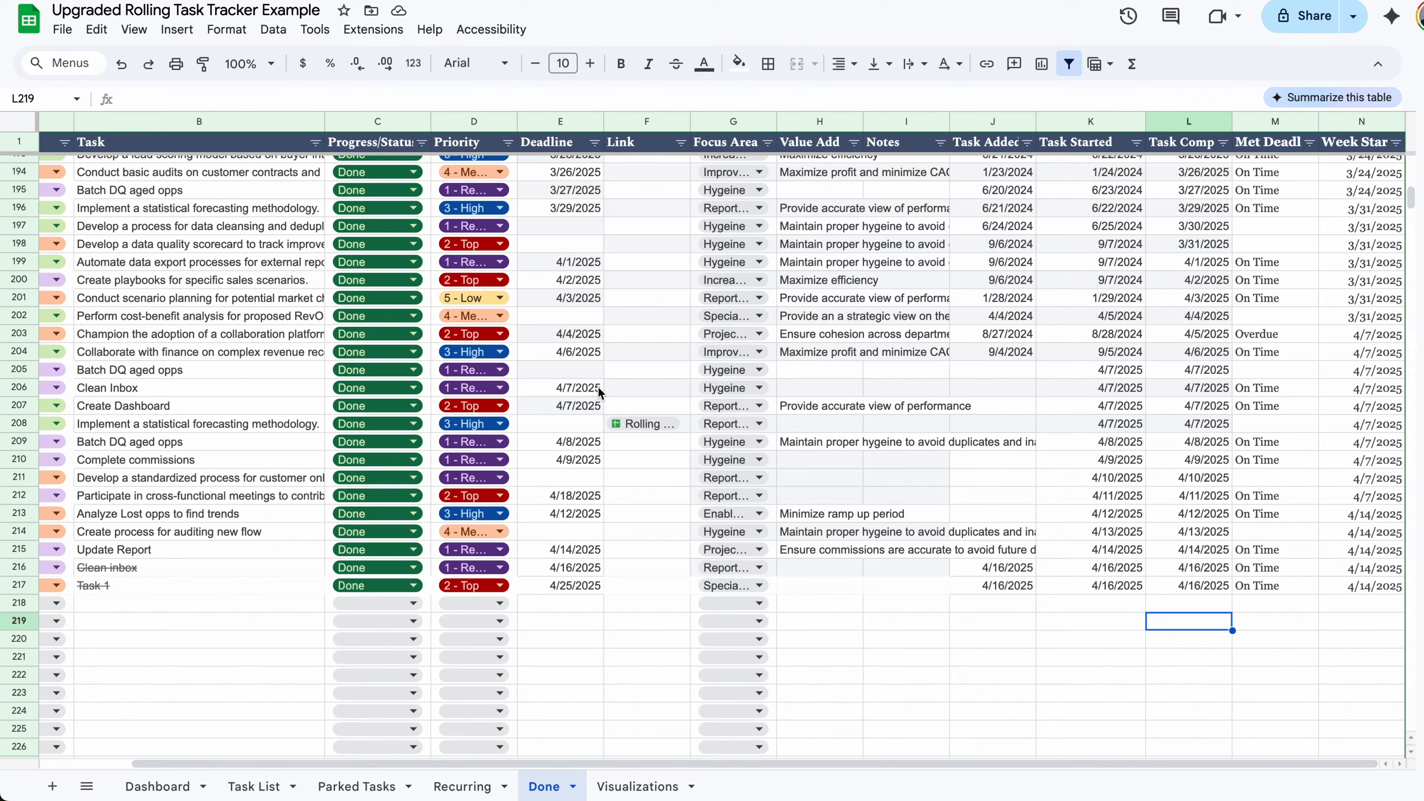
pyautogui.press('Down')
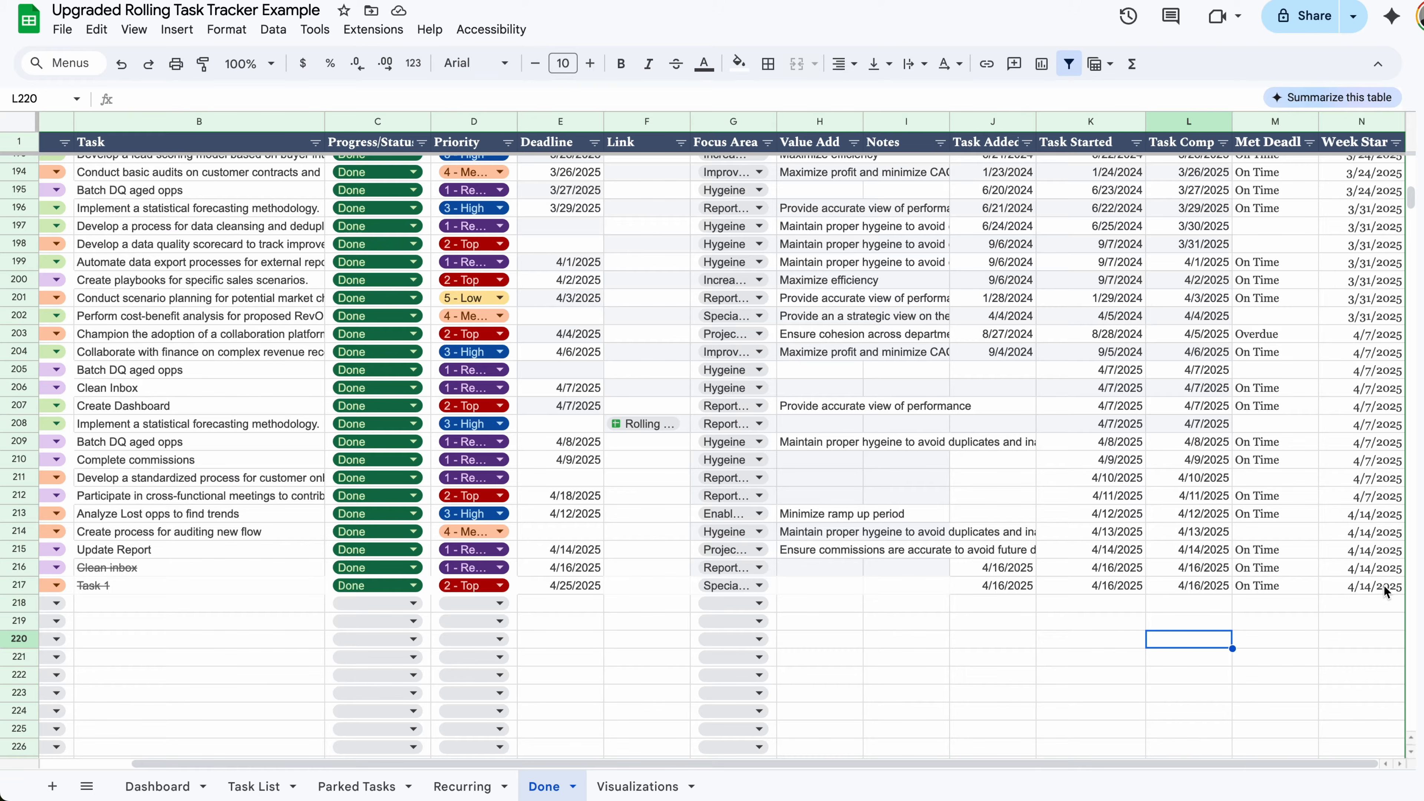
# - Examine the weekly and monthly completion charts for task focus, priority, type and on-time completion on the Visualizations sheet
pyautogui.click(637, 786)
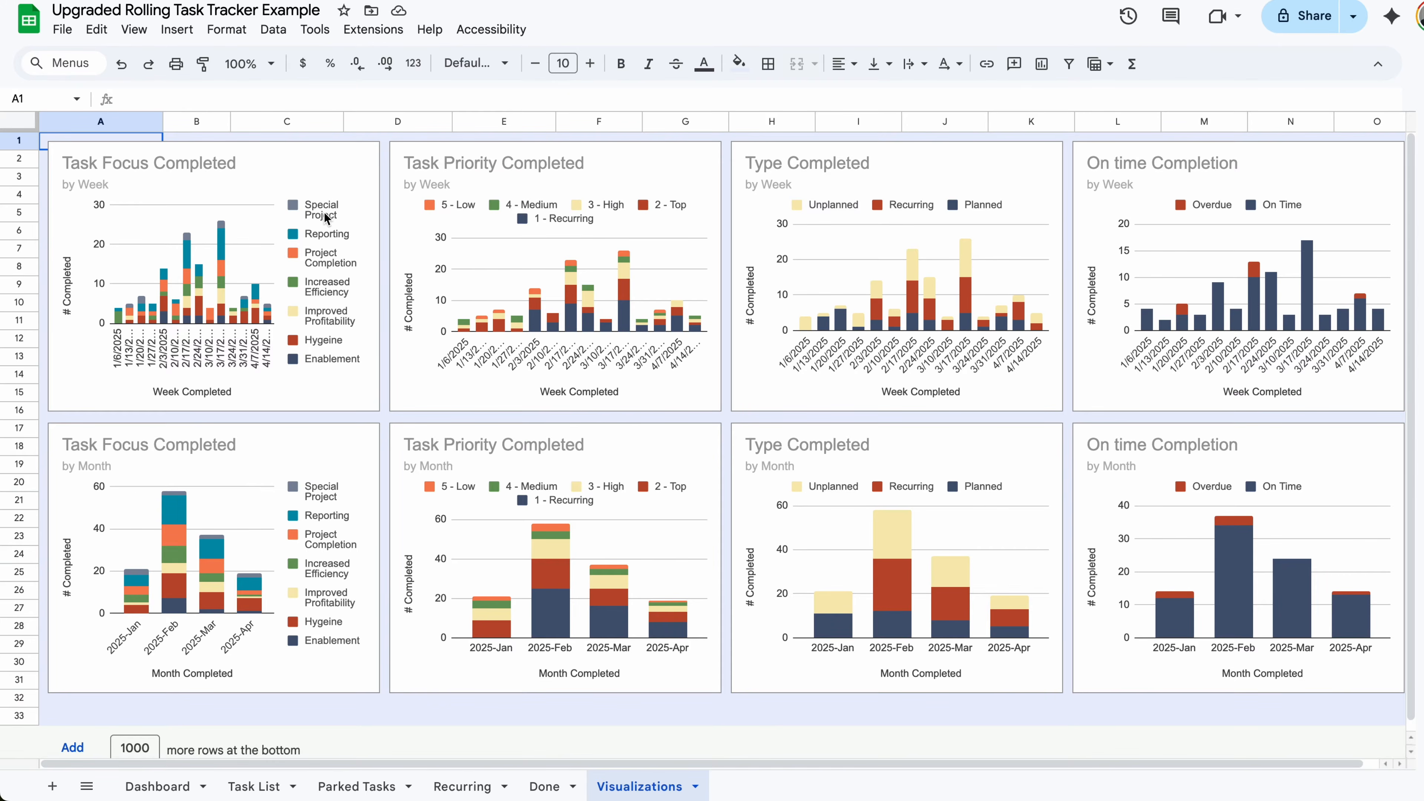
pyautogui.scroll(-1, 1122, 369)
pyautogui.scroll(1, 1123, 368)
pyautogui.hscroll(1, 1122, 368)
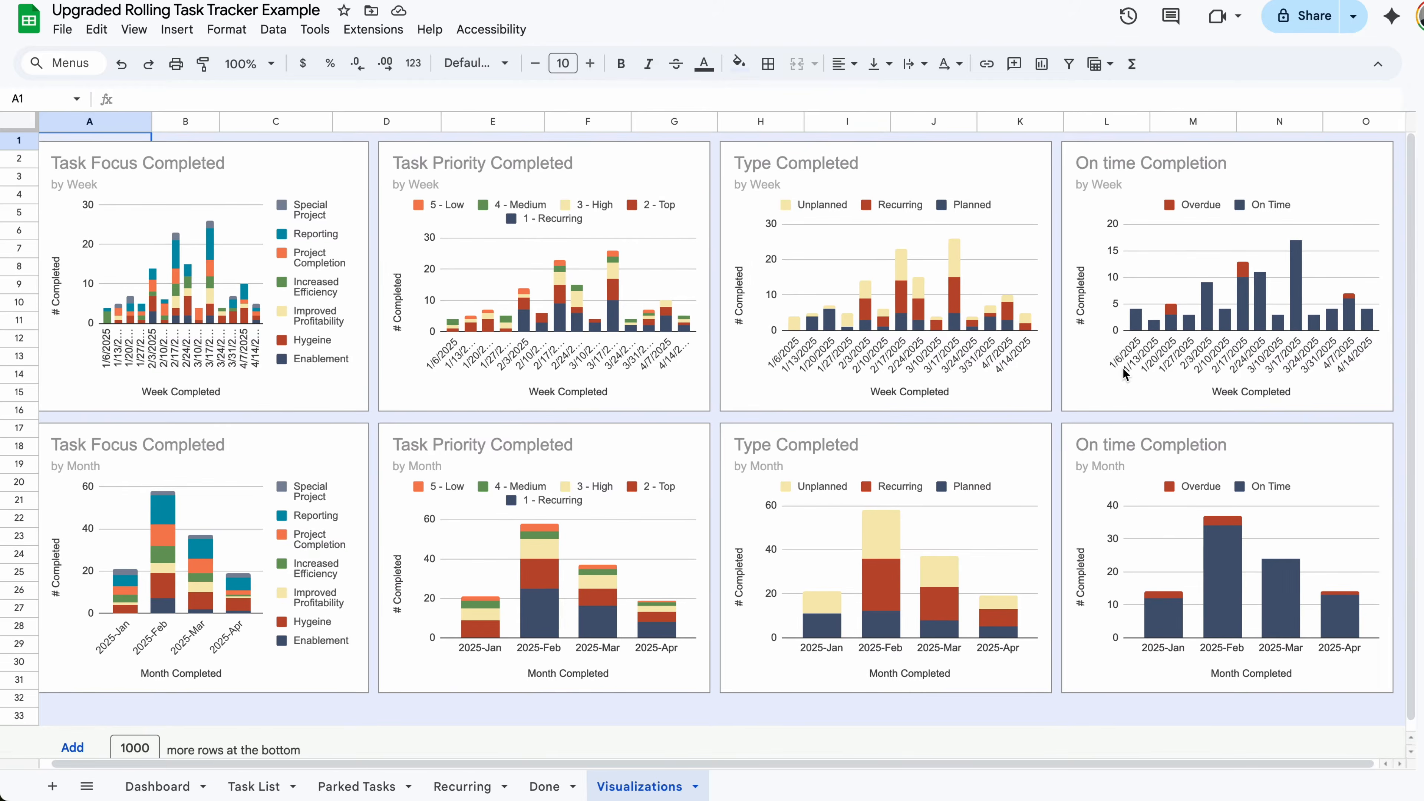
pyautogui.hscroll(-1, 1122, 368)
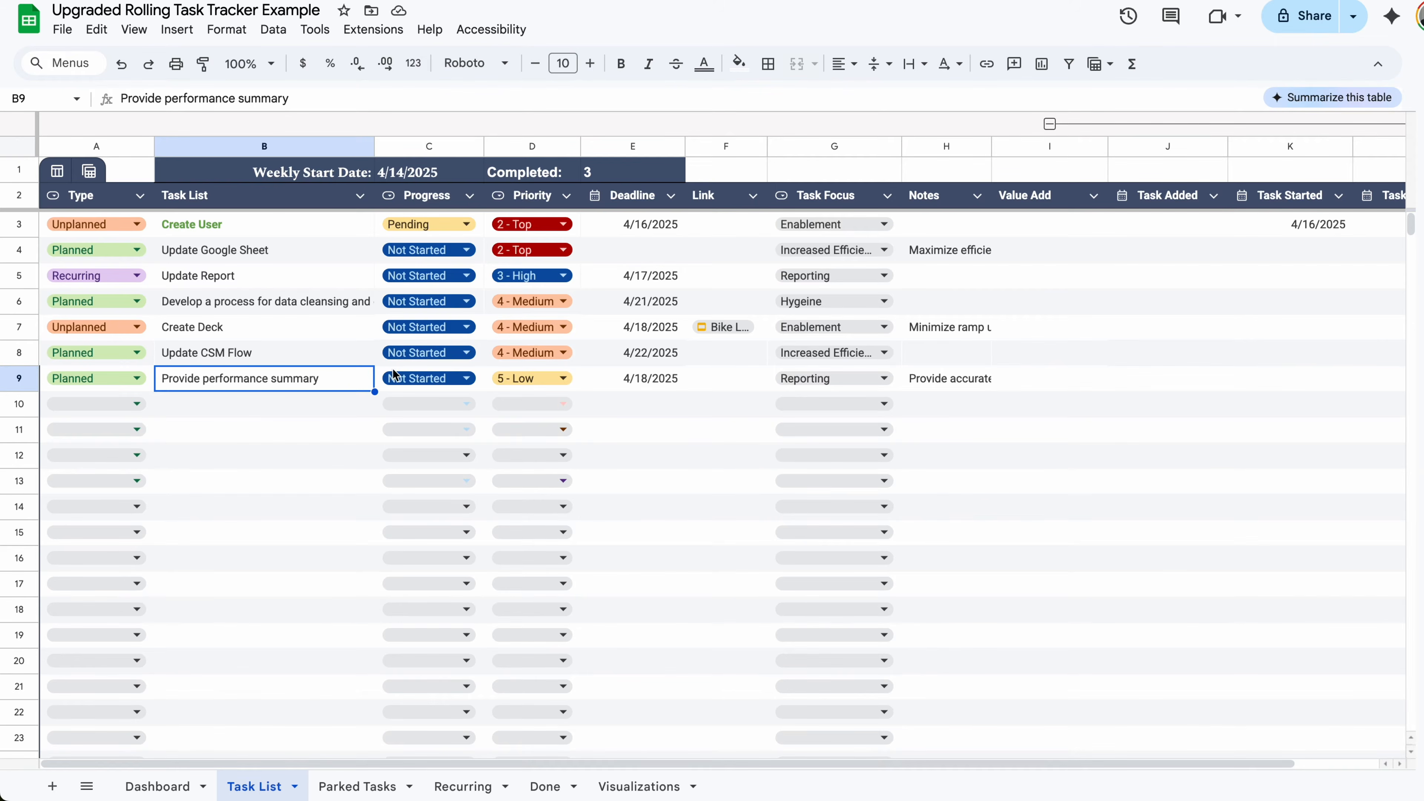
# - Set the progress of "Provide performance summary" to Parked and open the Parked Tasks sheet
pyautogui.click(428, 374)
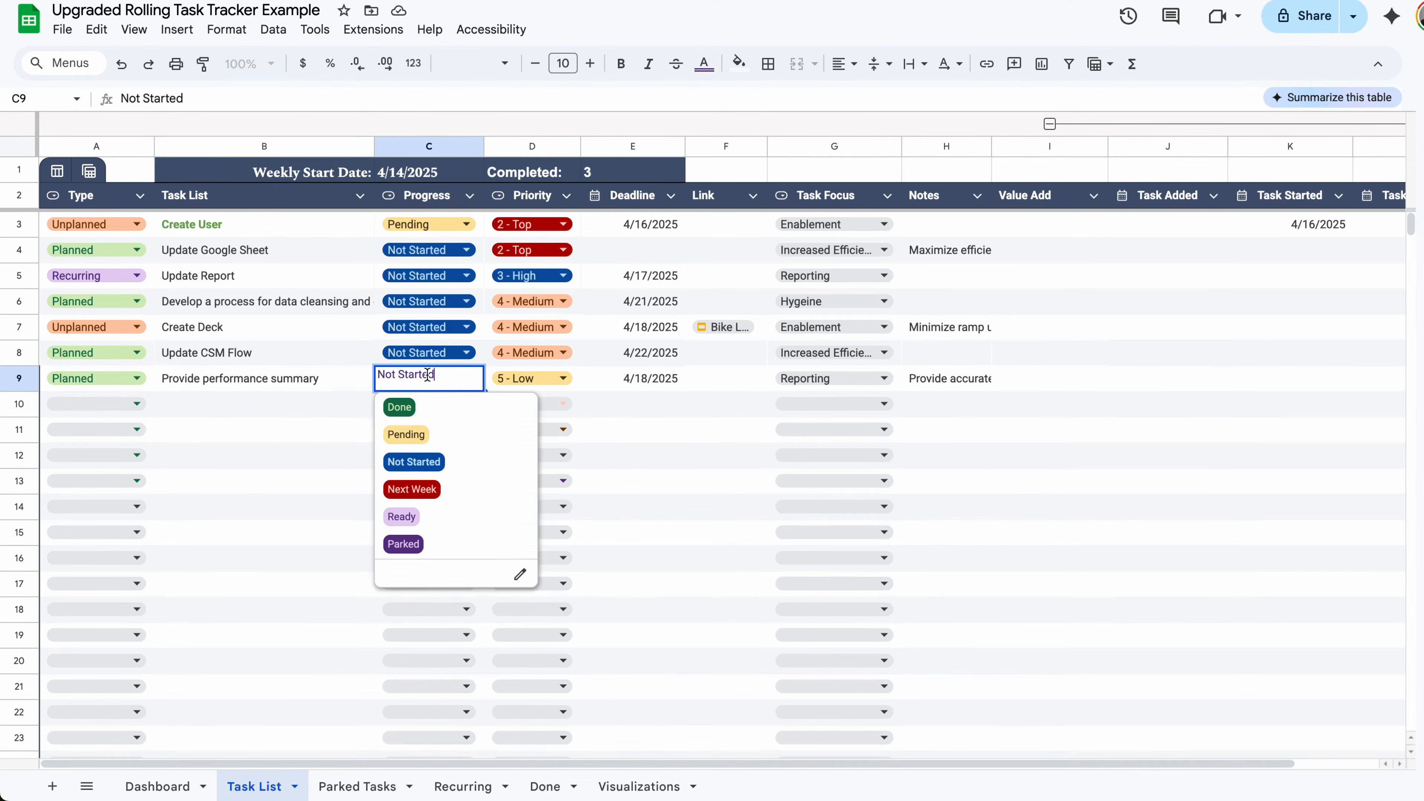
pyautogui.click(418, 547)
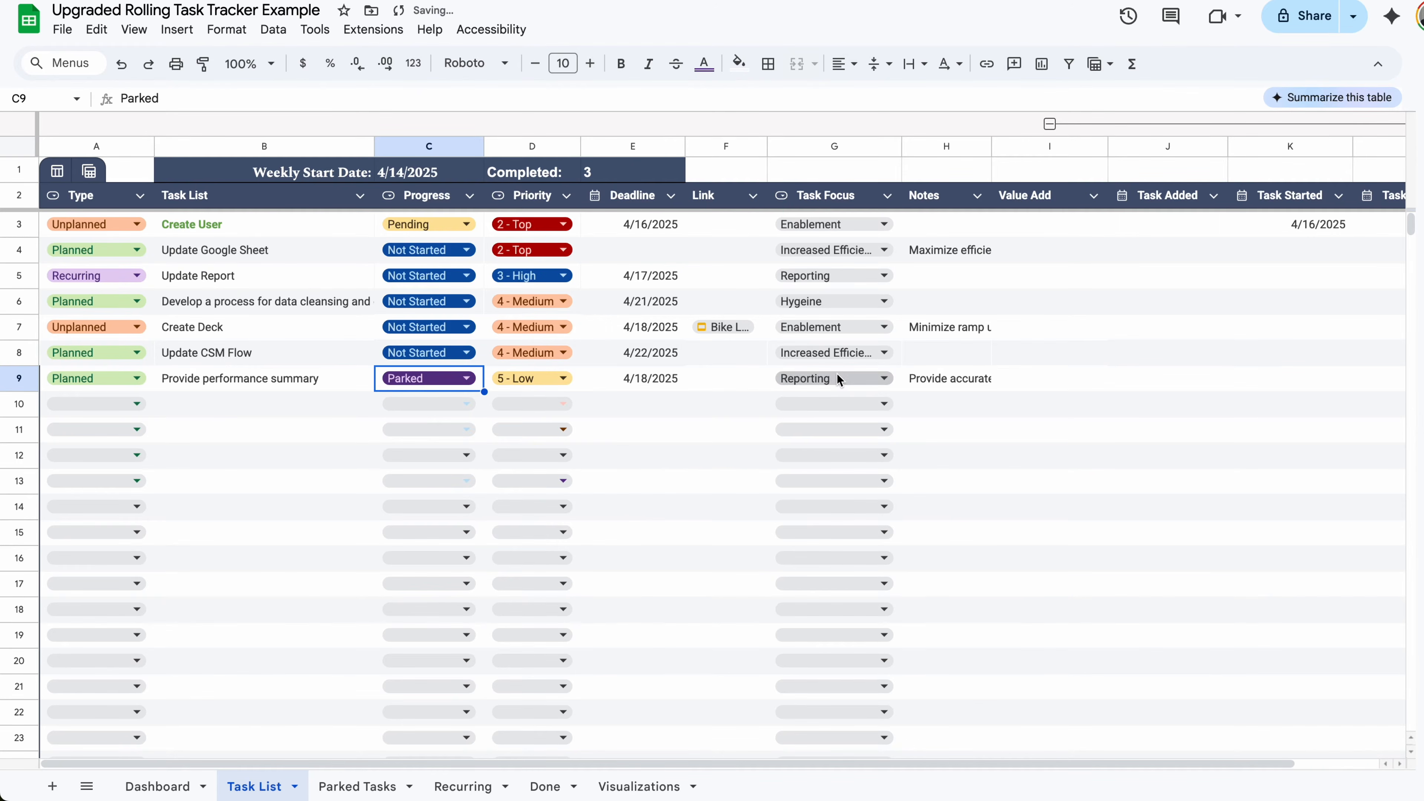
pyautogui.click(385, 778)
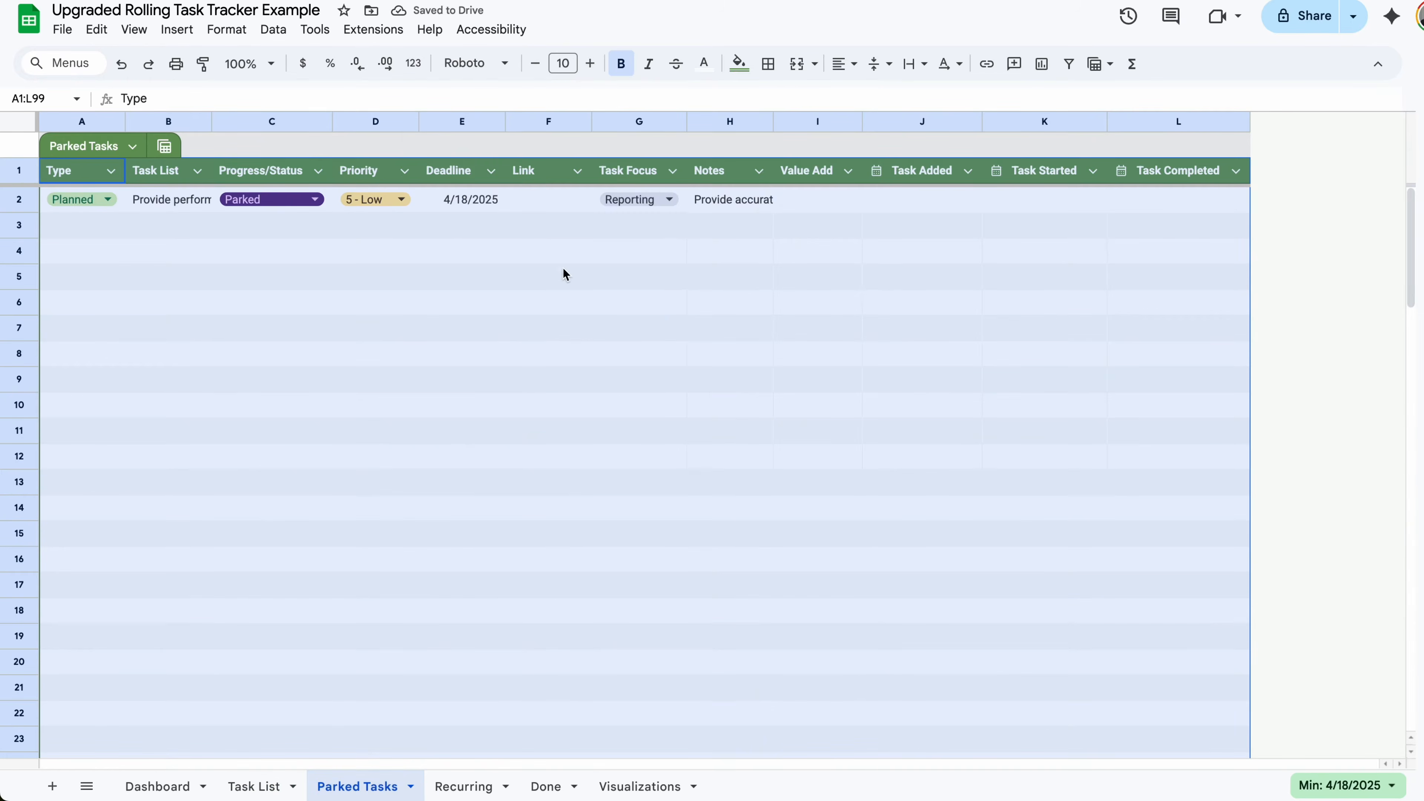
# - Set the parked "Provide performance summary" task's status to Ready and check its return to the Task List sheet
pyautogui.click(280, 199)
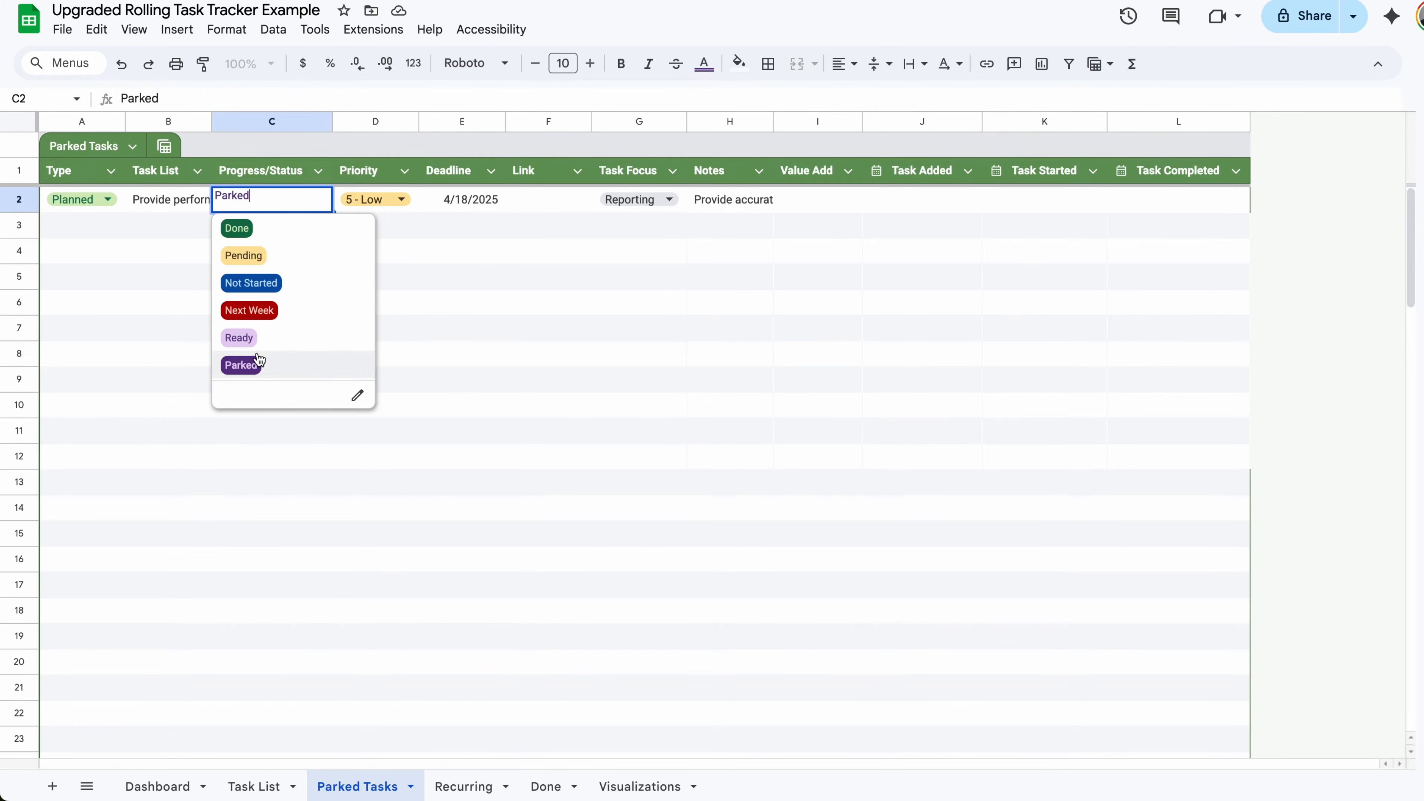
pyautogui.click(261, 340)
pyautogui.click(264, 786)
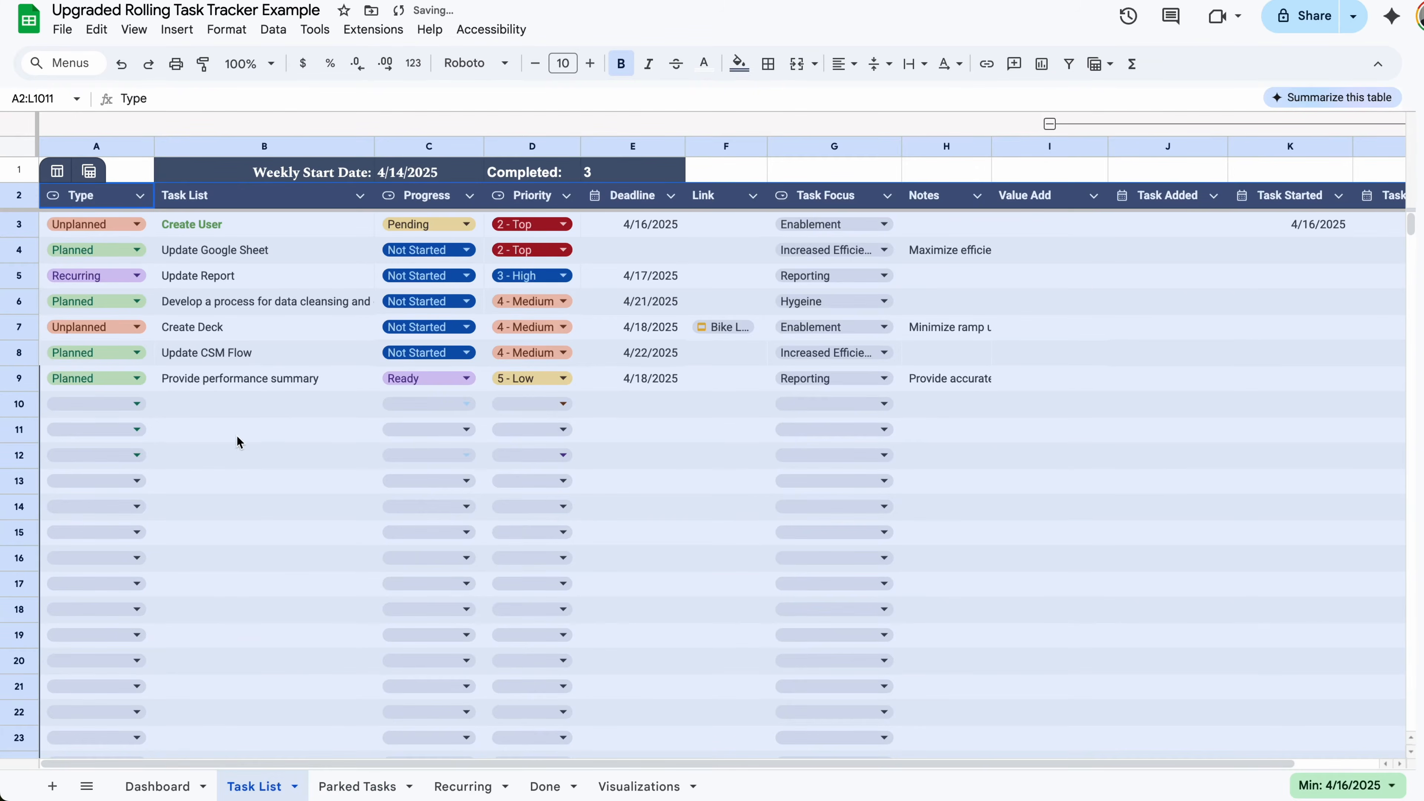
pyautogui.click(292, 410)
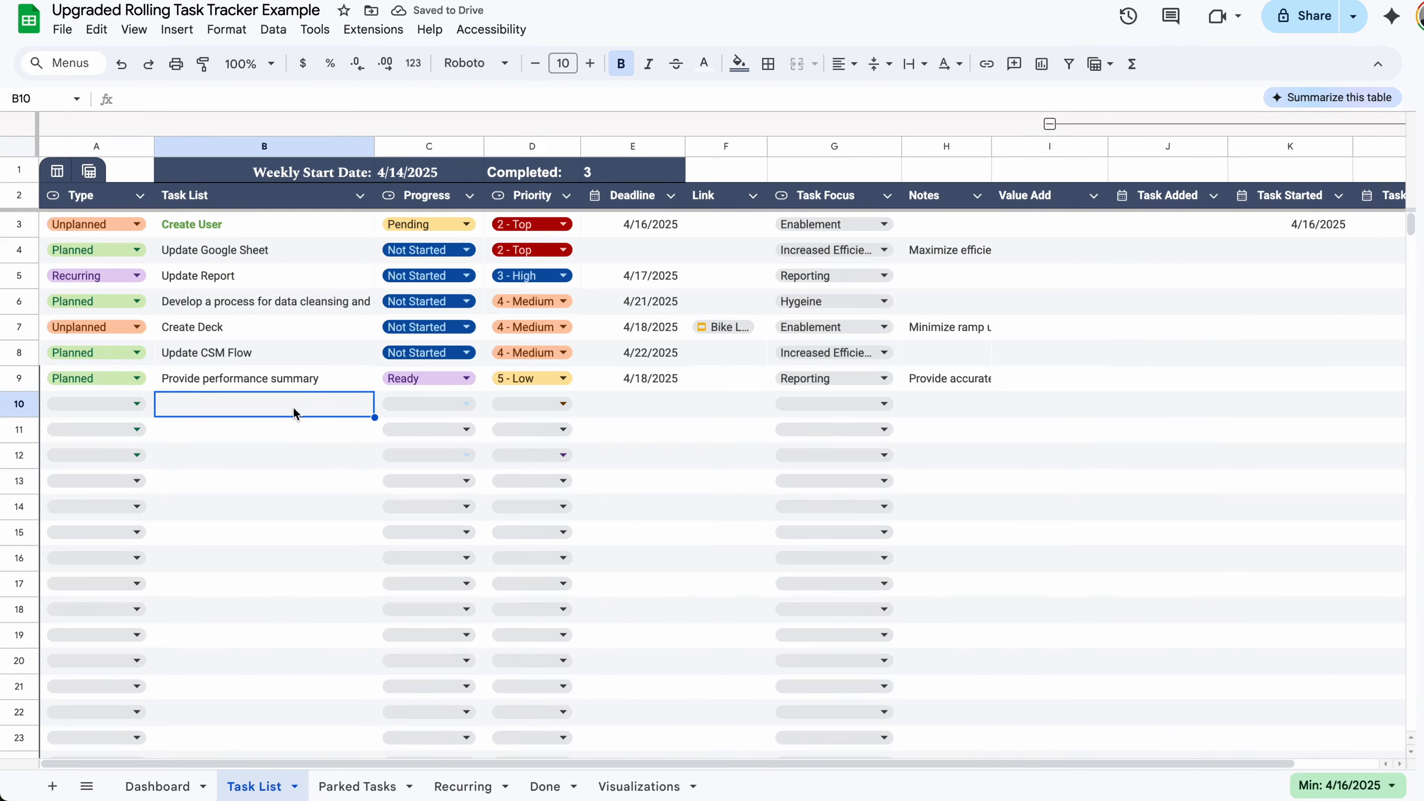
# - Change the progress of "Provide performance summary" to Not Started, Pending and finally Done
pyautogui.click(448, 375)
pyautogui.click(414, 461)
pyautogui.click(440, 377)
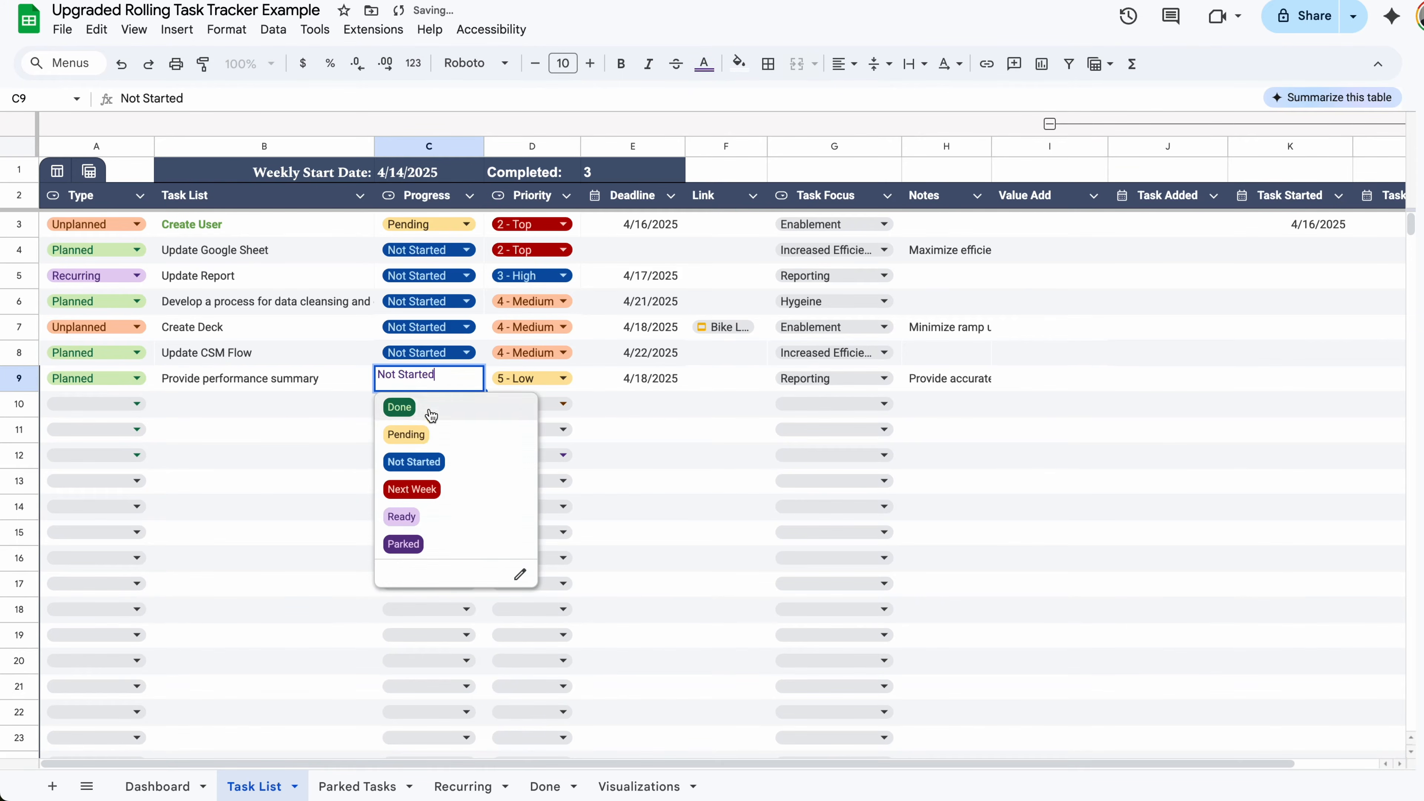
pyautogui.click(409, 434)
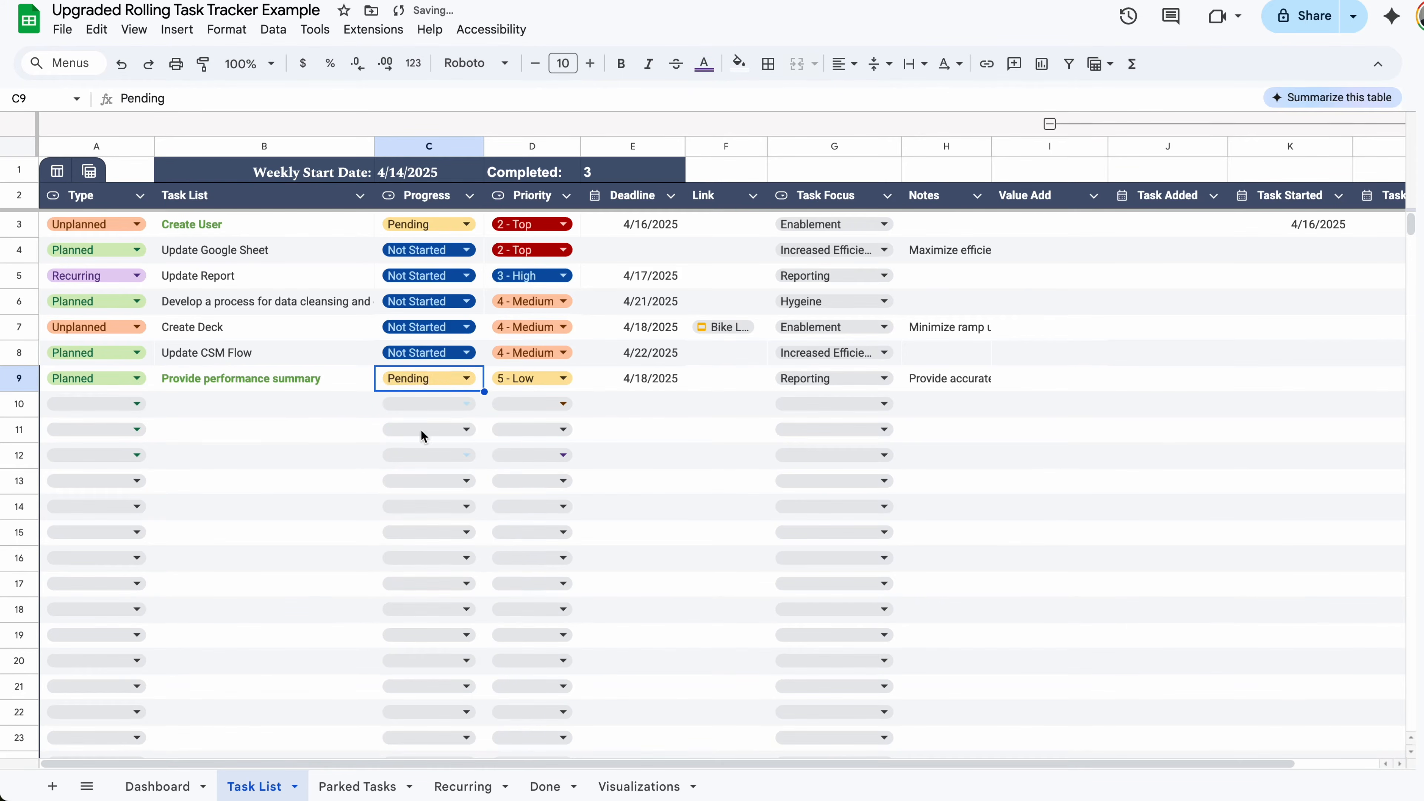
pyautogui.click(462, 382)
pyautogui.click(413, 407)
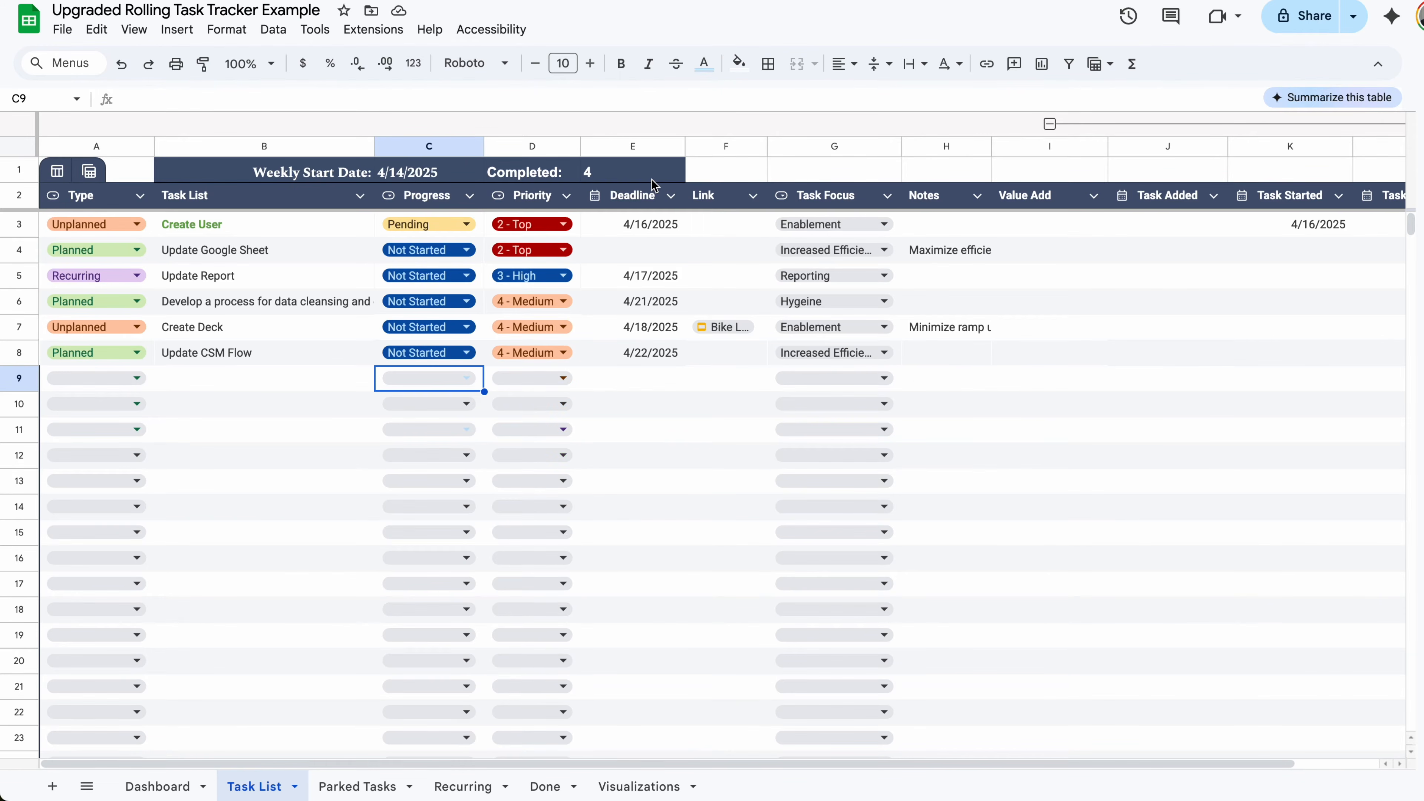
# - Set the Weekly Start Date to 4/21/2025 and change the type of the Create User and Create Deck tasks to Planned
pyautogui.doubleClick(395, 173)
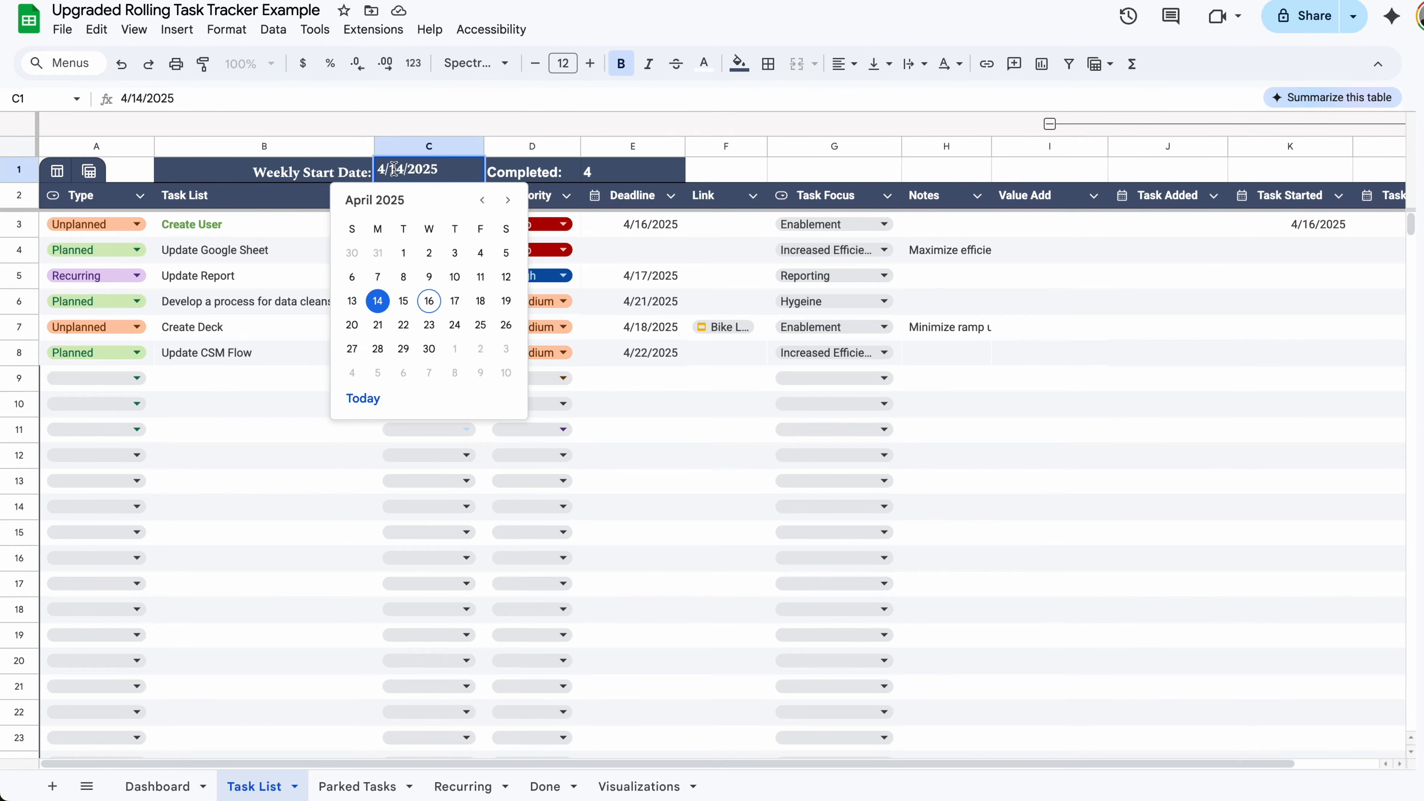
pyautogui.click(377, 325)
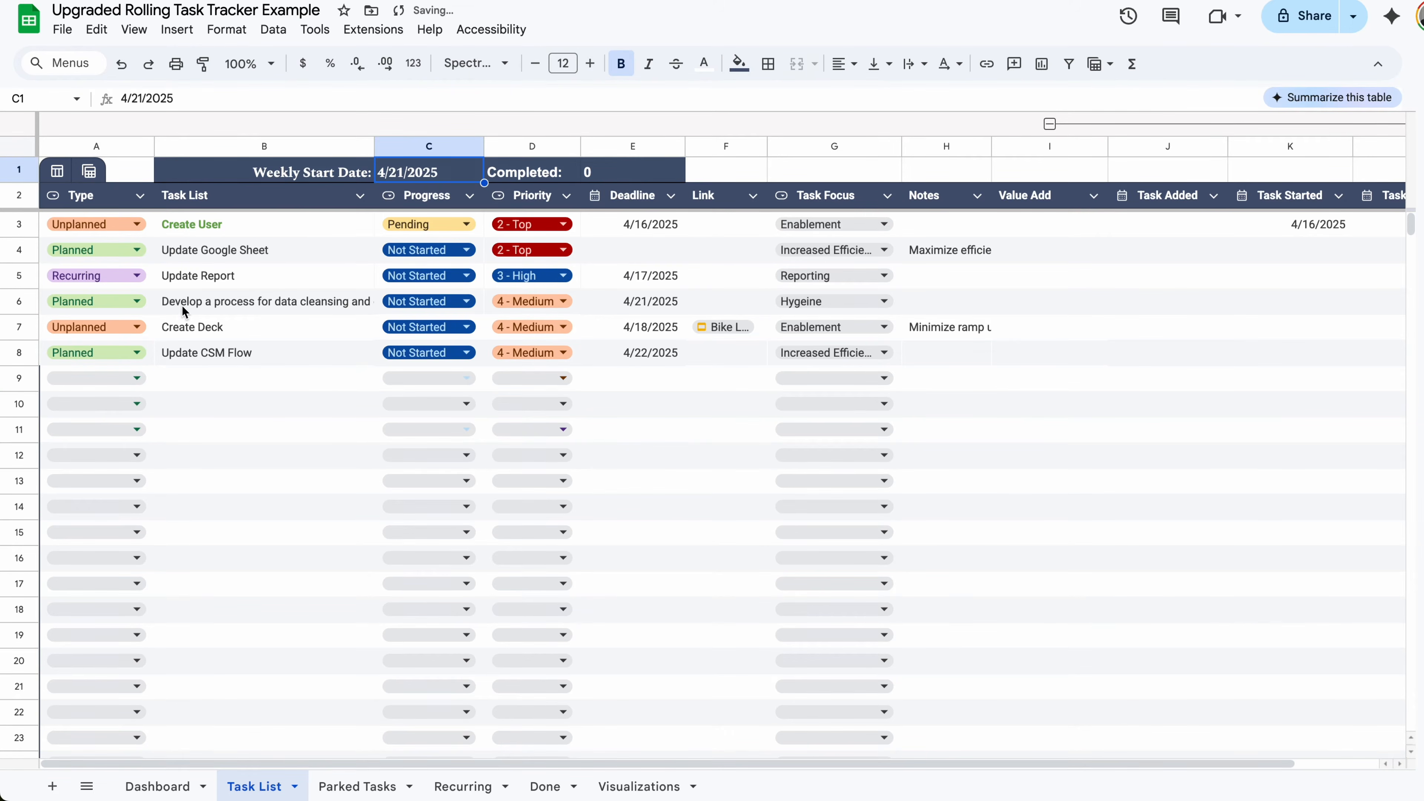
pyautogui.click(112, 224)
pyautogui.click(115, 250)
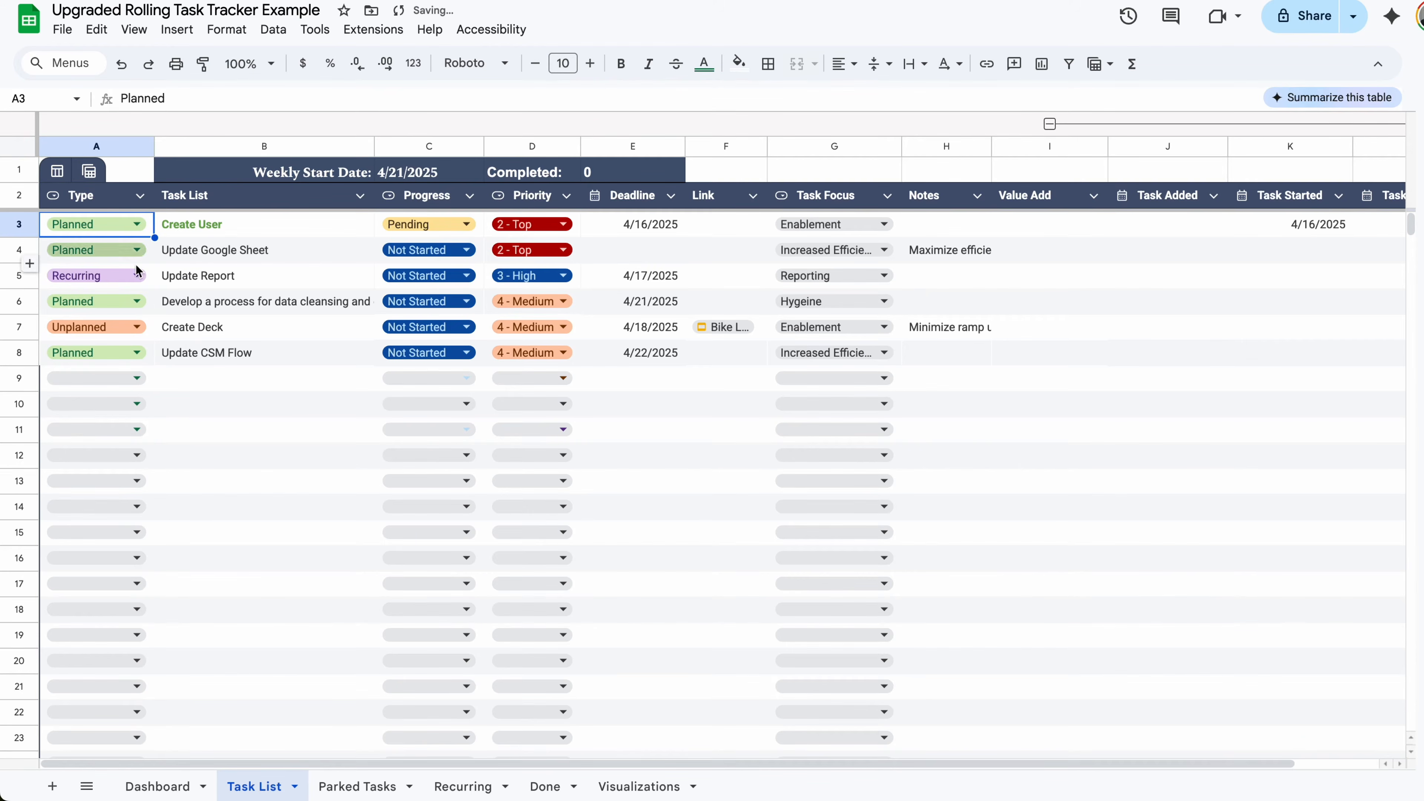
pyautogui.click(120, 327)
pyautogui.click(73, 353)
pyautogui.click(201, 317)
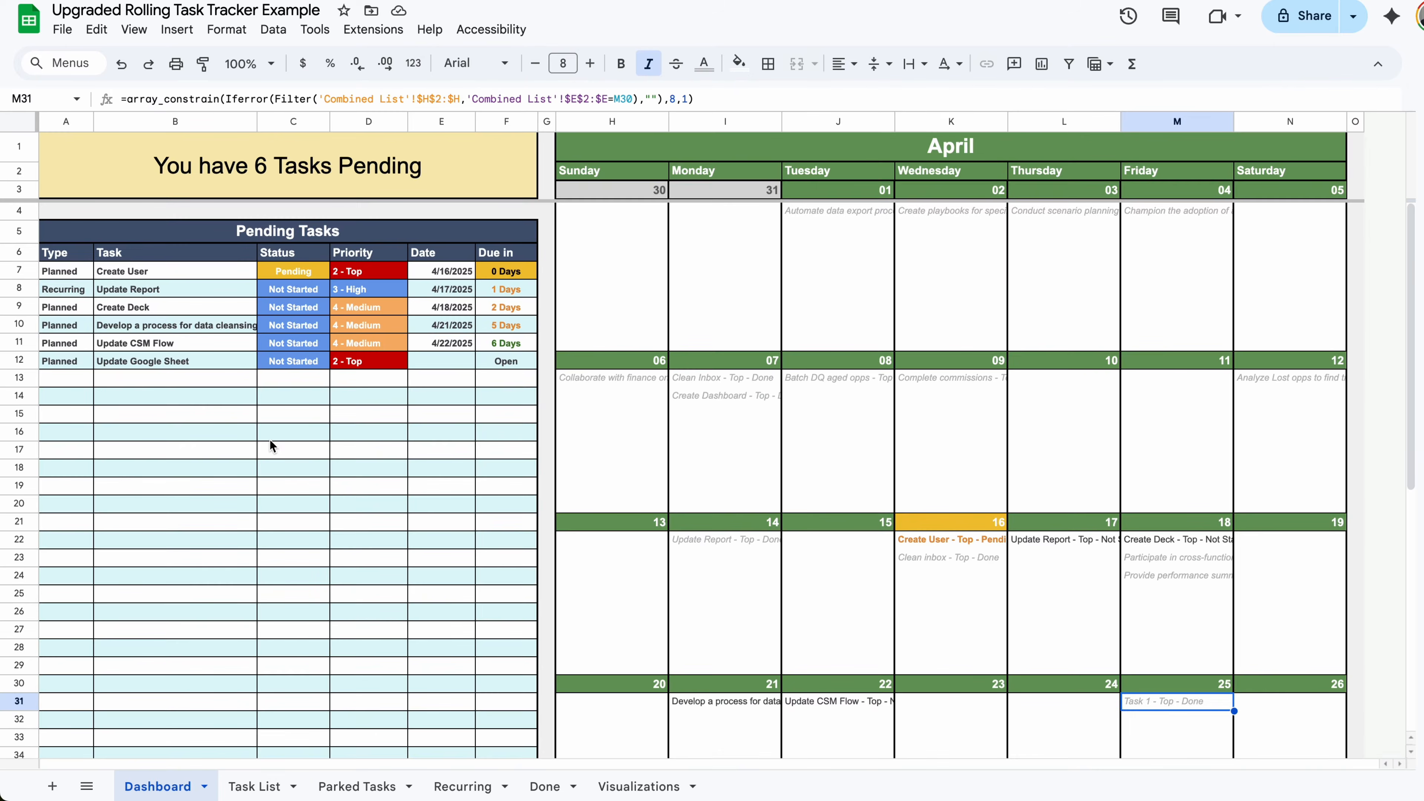
# - Create a new blank spreadsheet and name it "Upgraded Task Tracker Tutorial"
pyautogui.click(66, 31)
pyautogui.moveTo(92, 61)
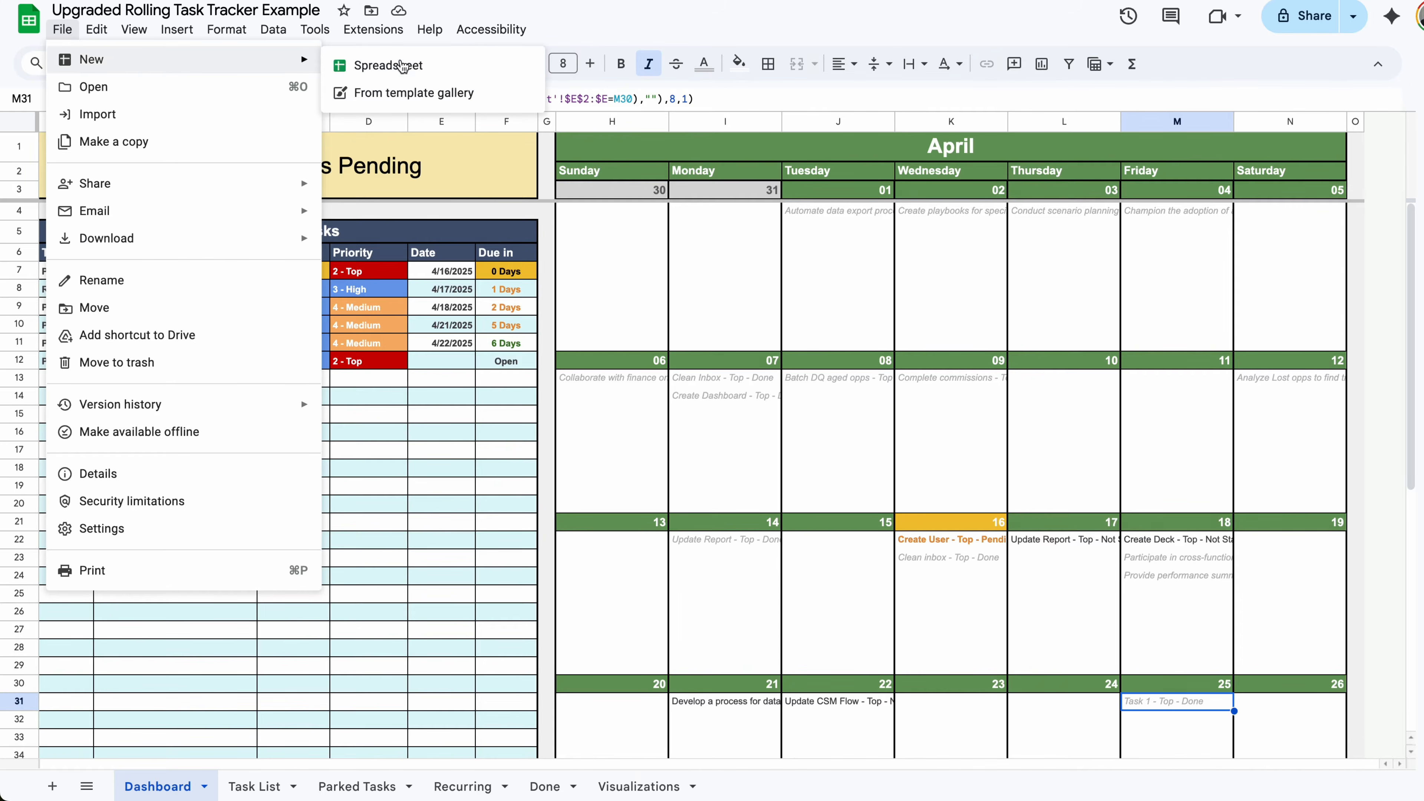
pyautogui.click(436, 68)
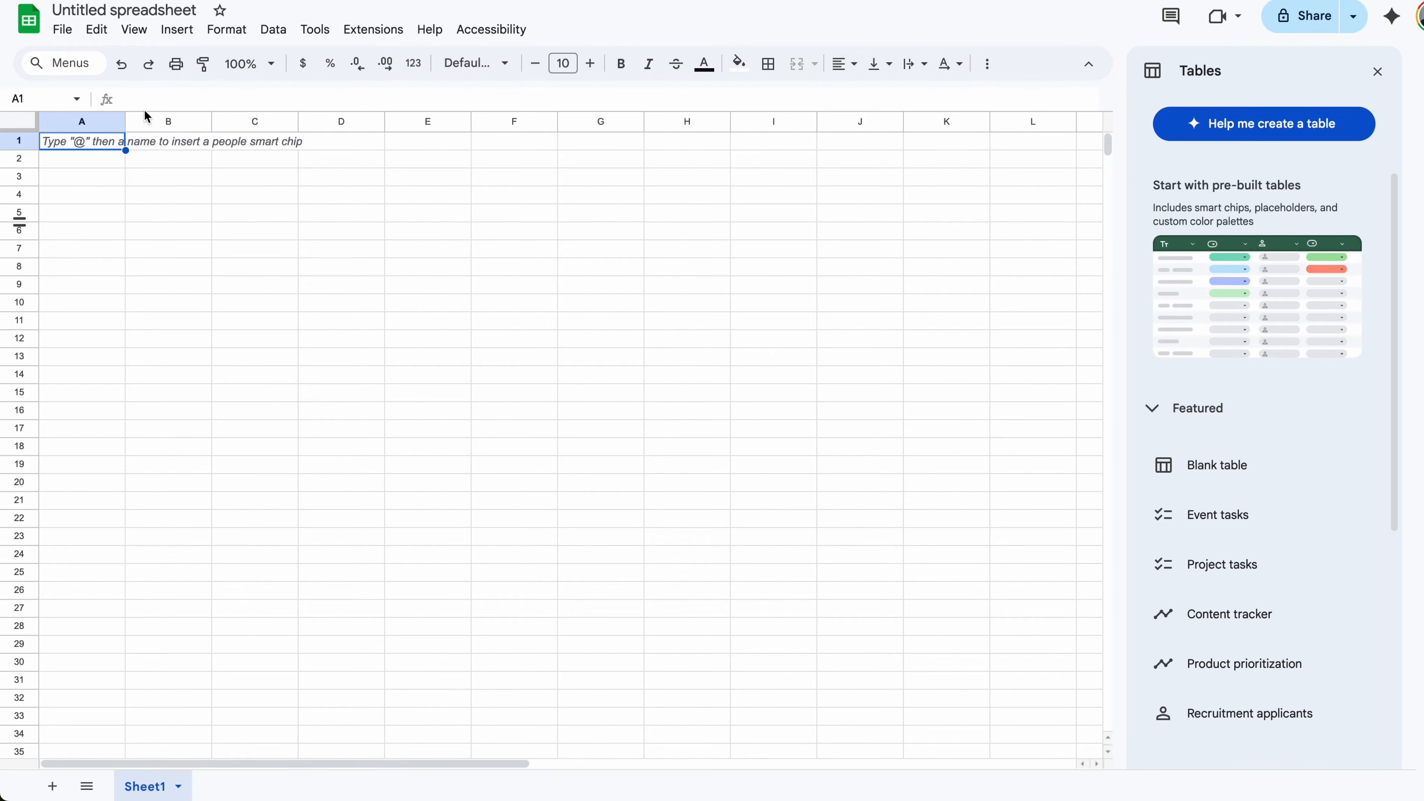
pyautogui.click(171, 8)
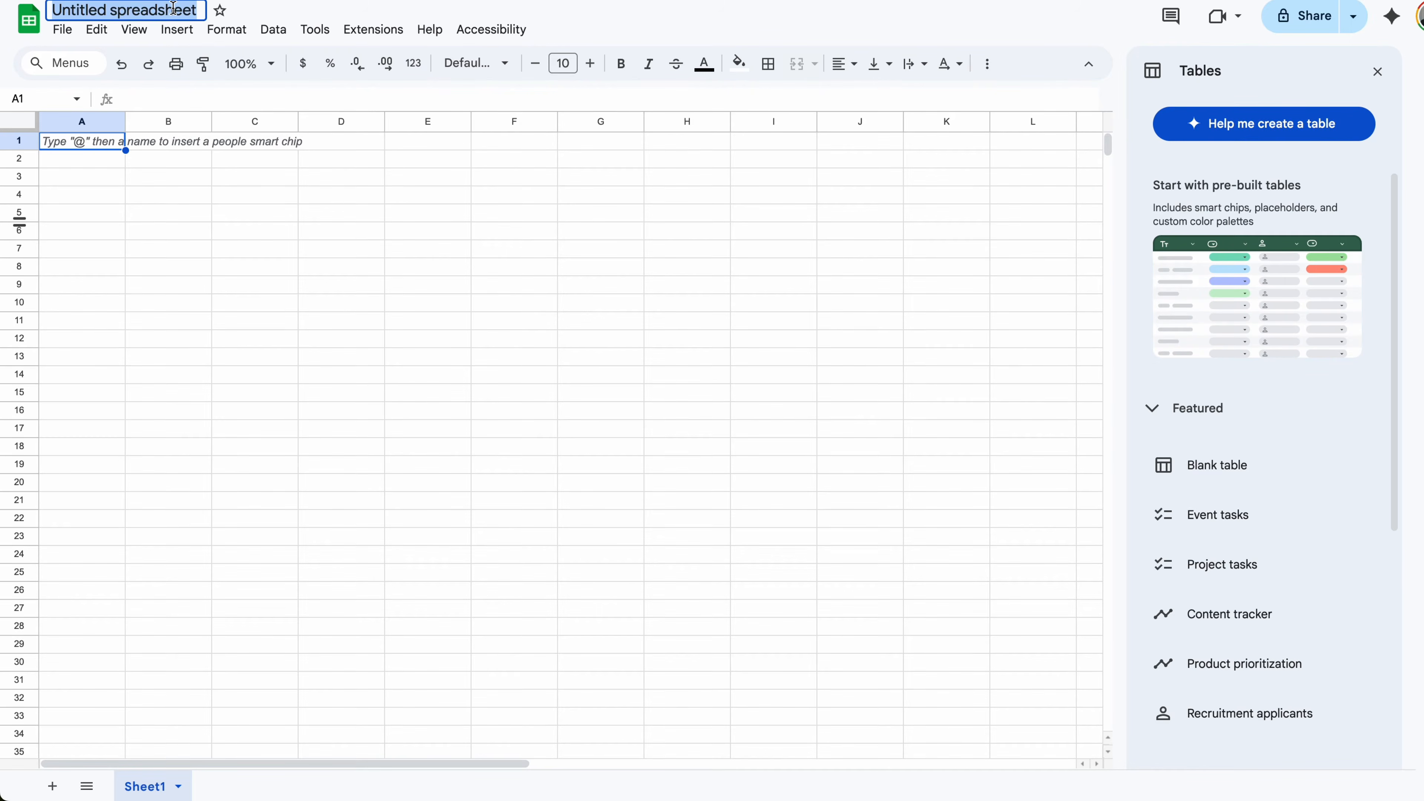
pyautogui.write('Upgrad')
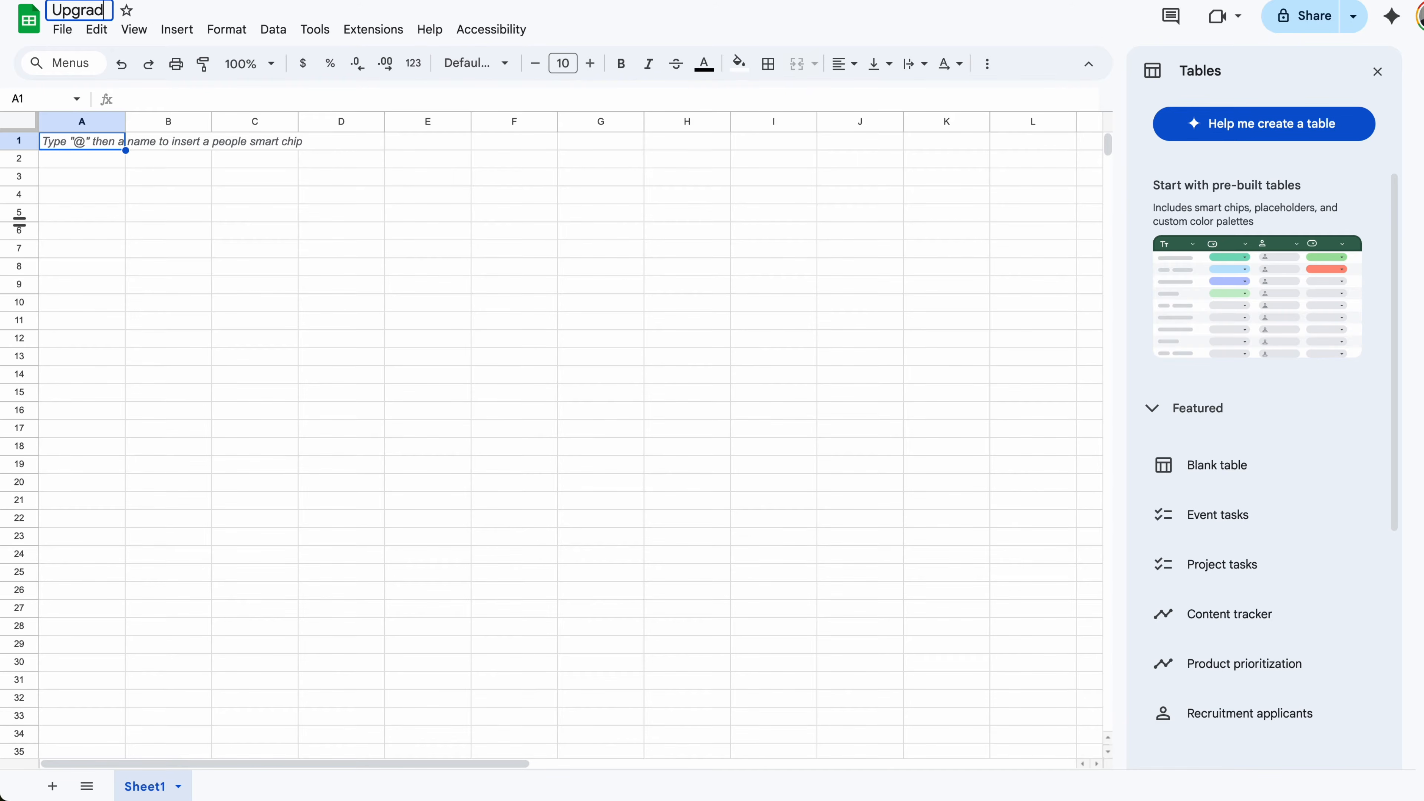
pyautogui.write('ed Task Tracker Tutorial')
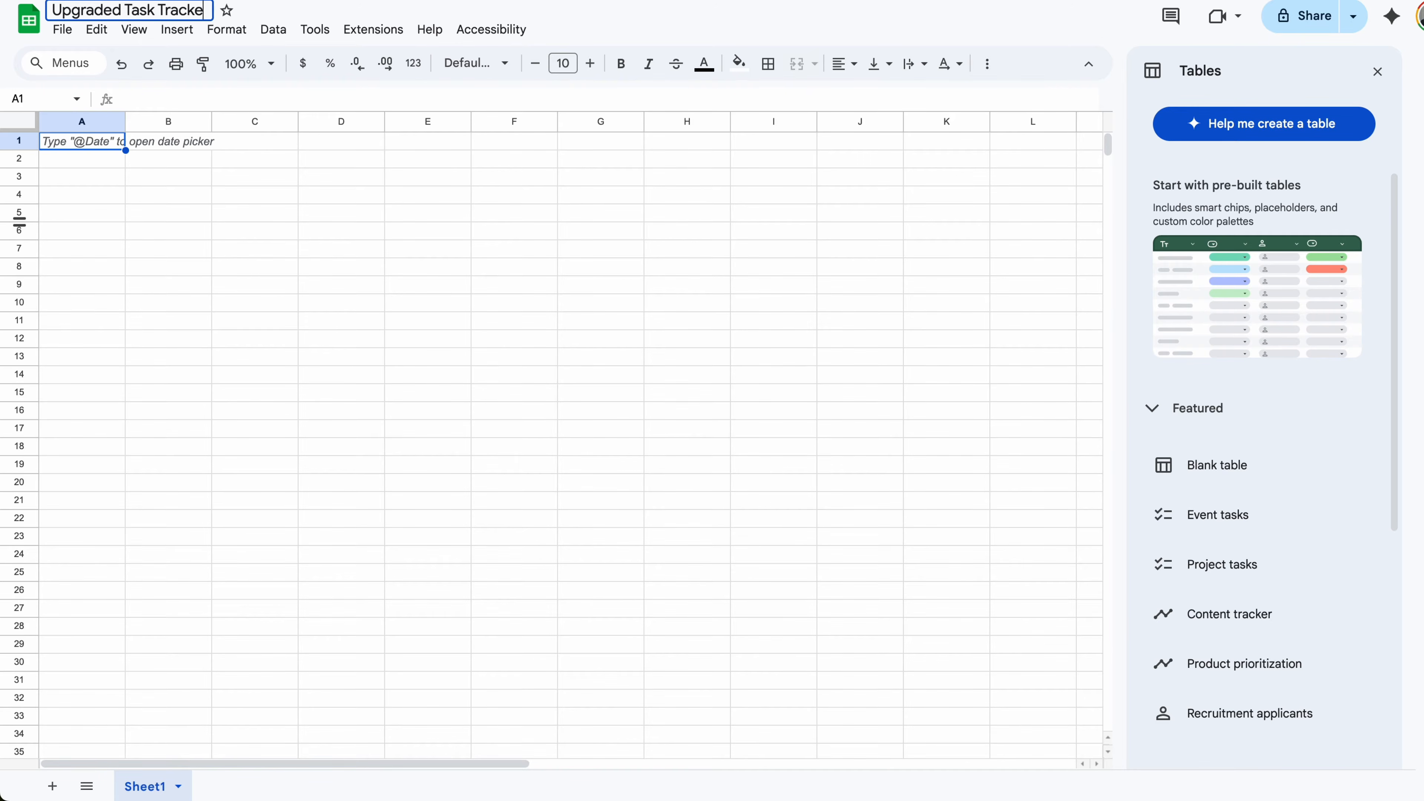
pyautogui.press('Return')
# - Rename the first sheet to "Task List"
pyautogui.rightClick(158, 792)
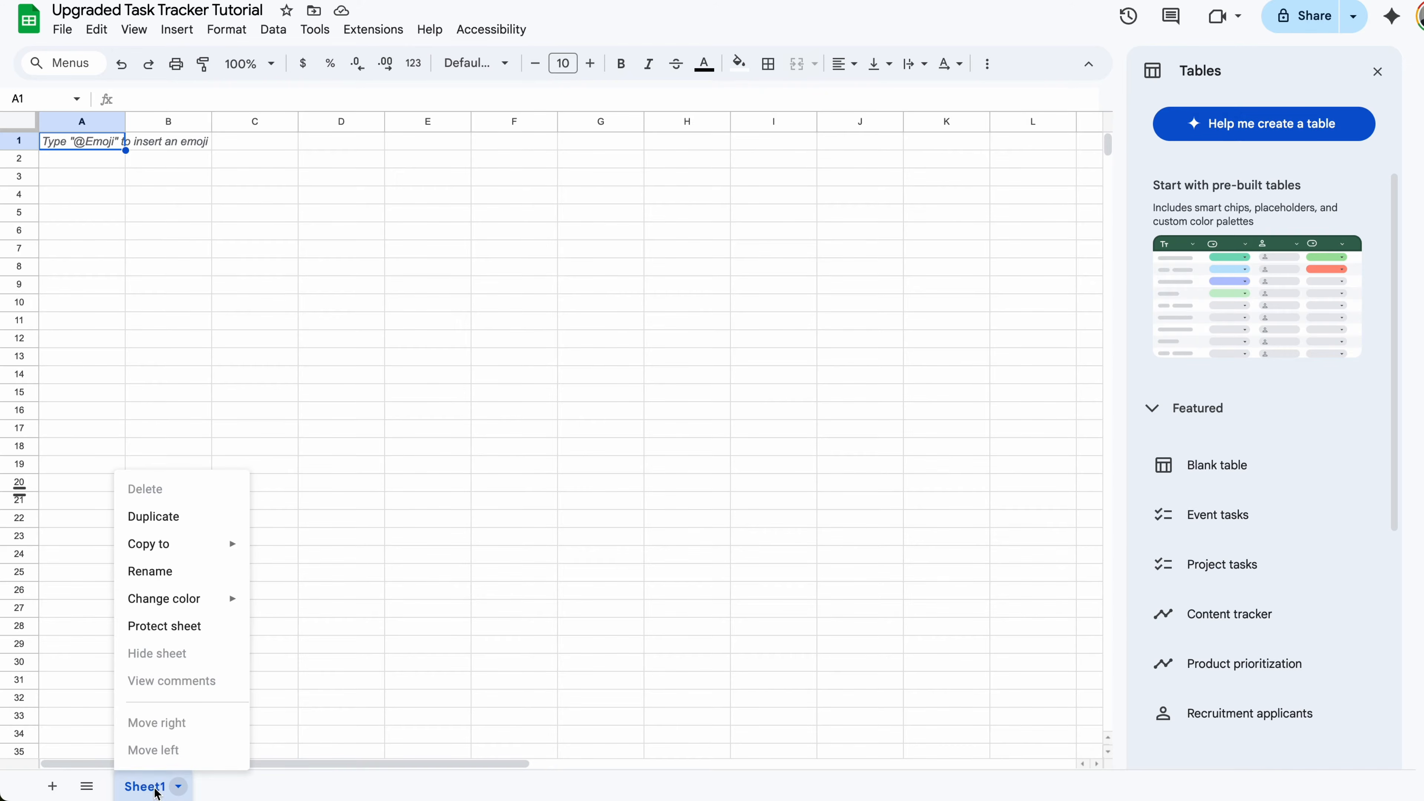
pyautogui.click(175, 584)
pyautogui.write('Task List')
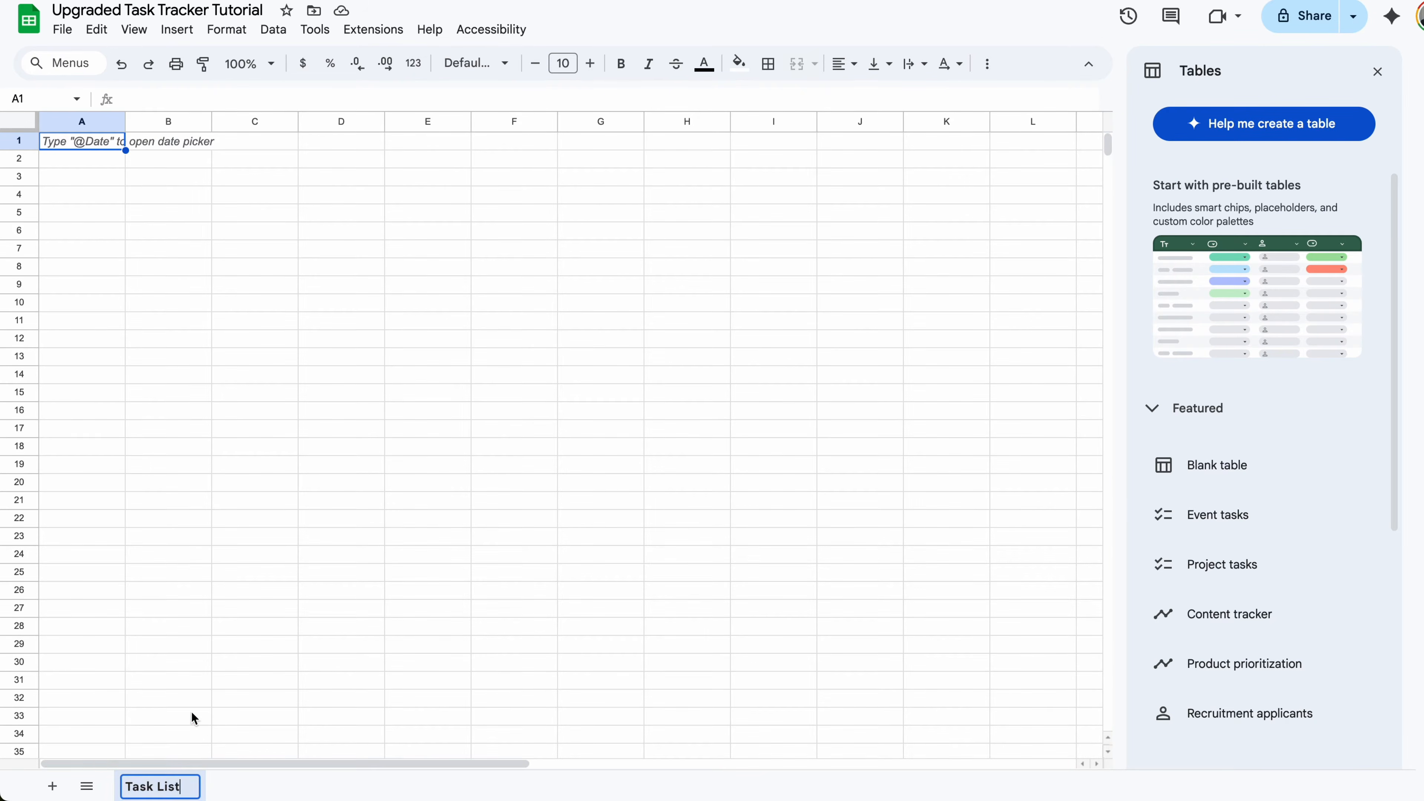
# - Convert columns A through L to a table and rename the table "Task List"
pyautogui.moveTo(73, 121); pyautogui.dragTo(1023, 115)
pyautogui.click(226, 29)
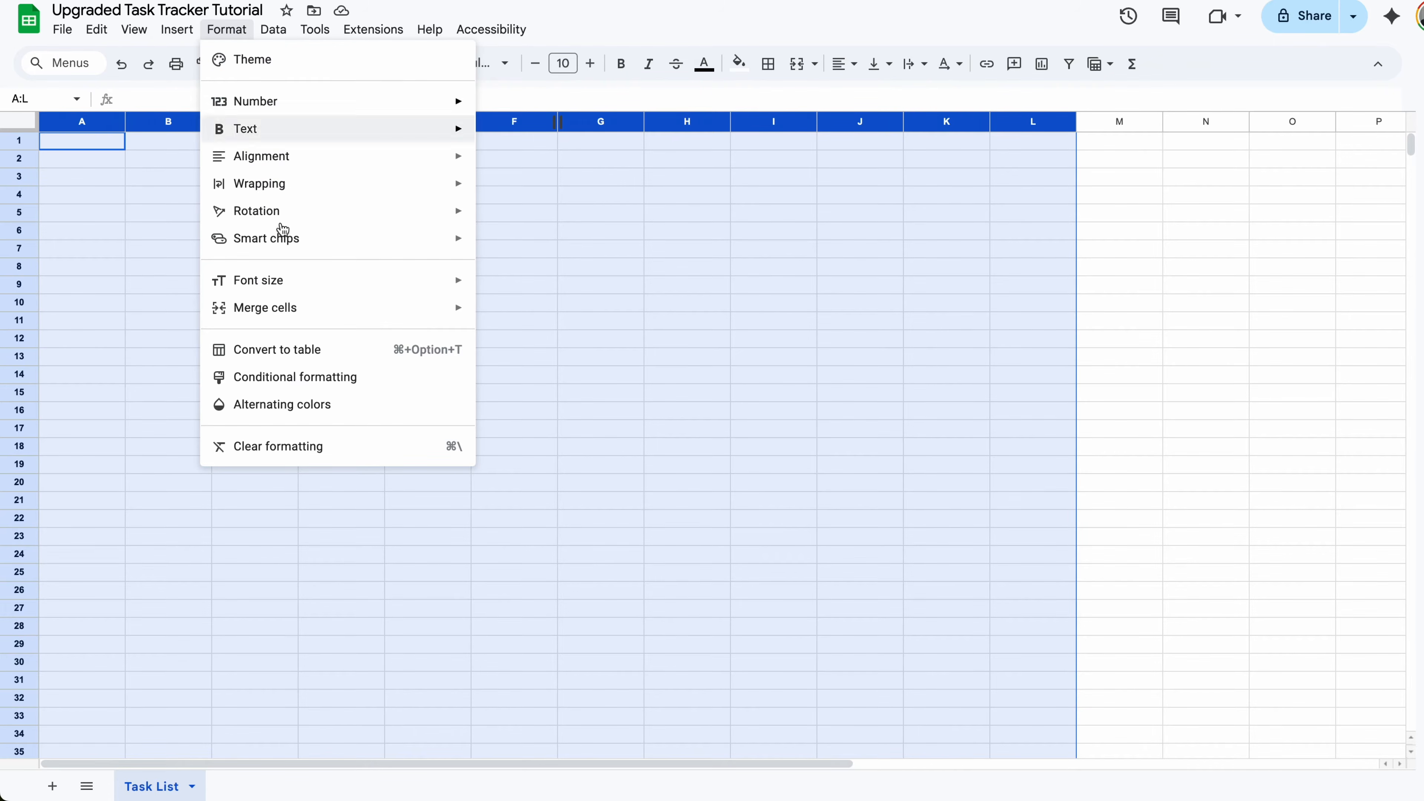
pyautogui.click(328, 356)
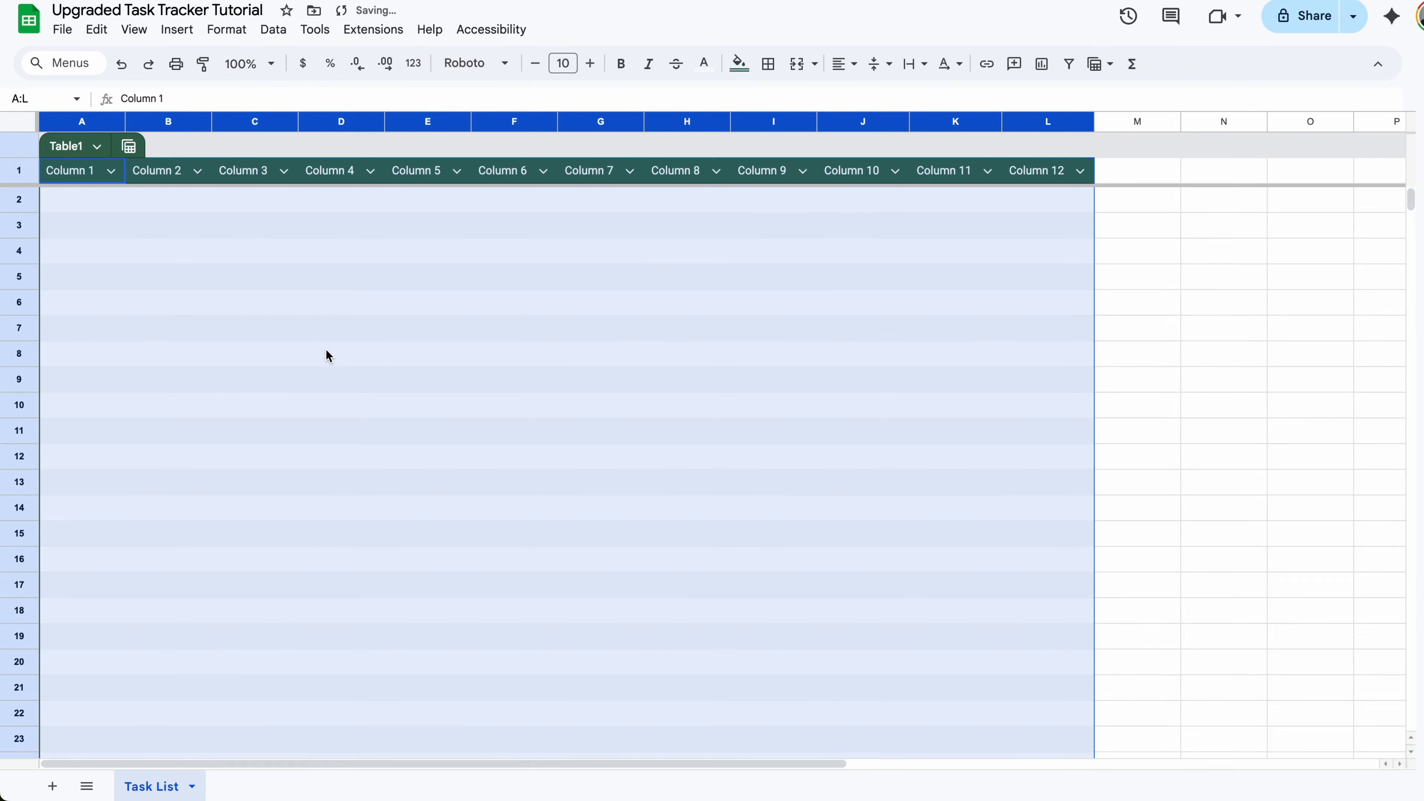
pyautogui.click(96, 147)
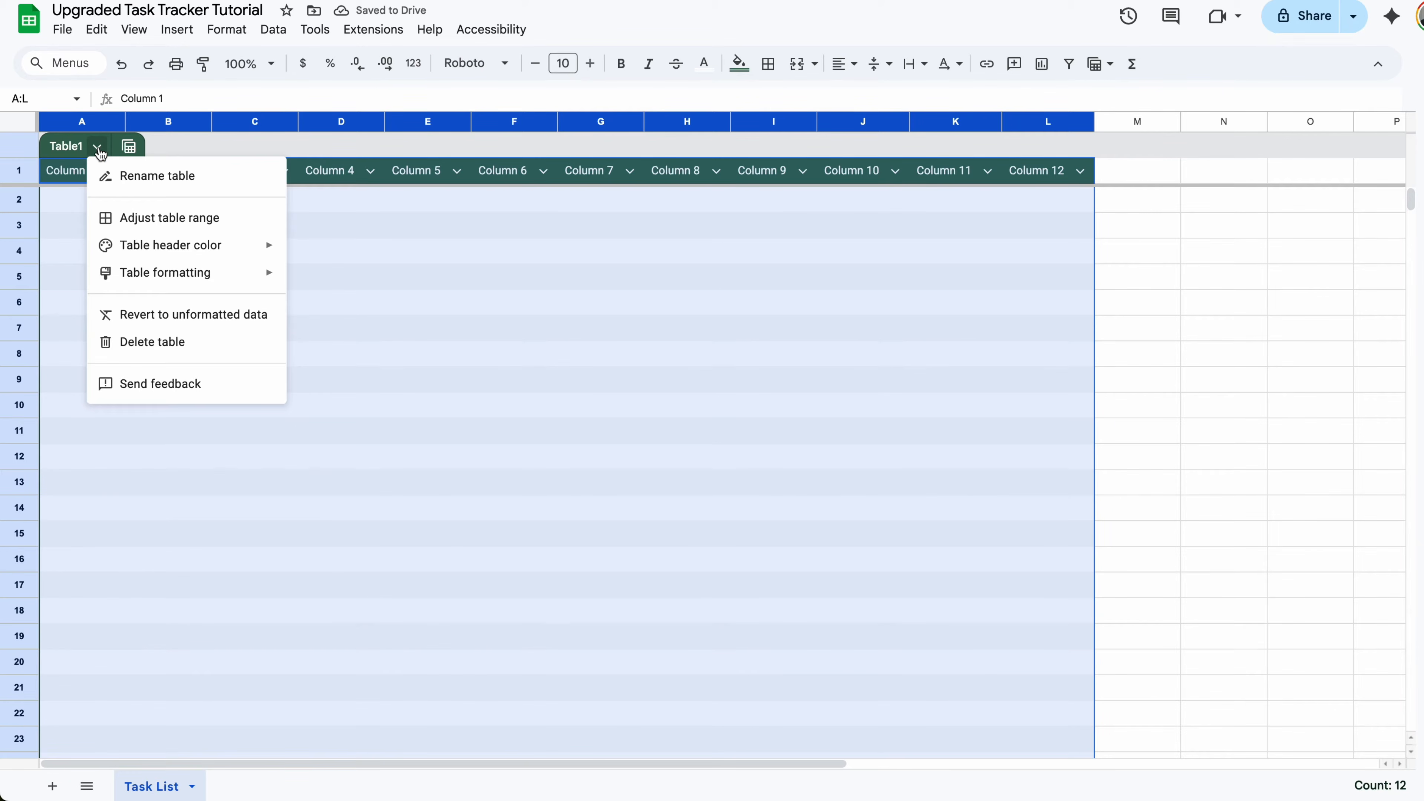
pyautogui.moveTo(178, 249)
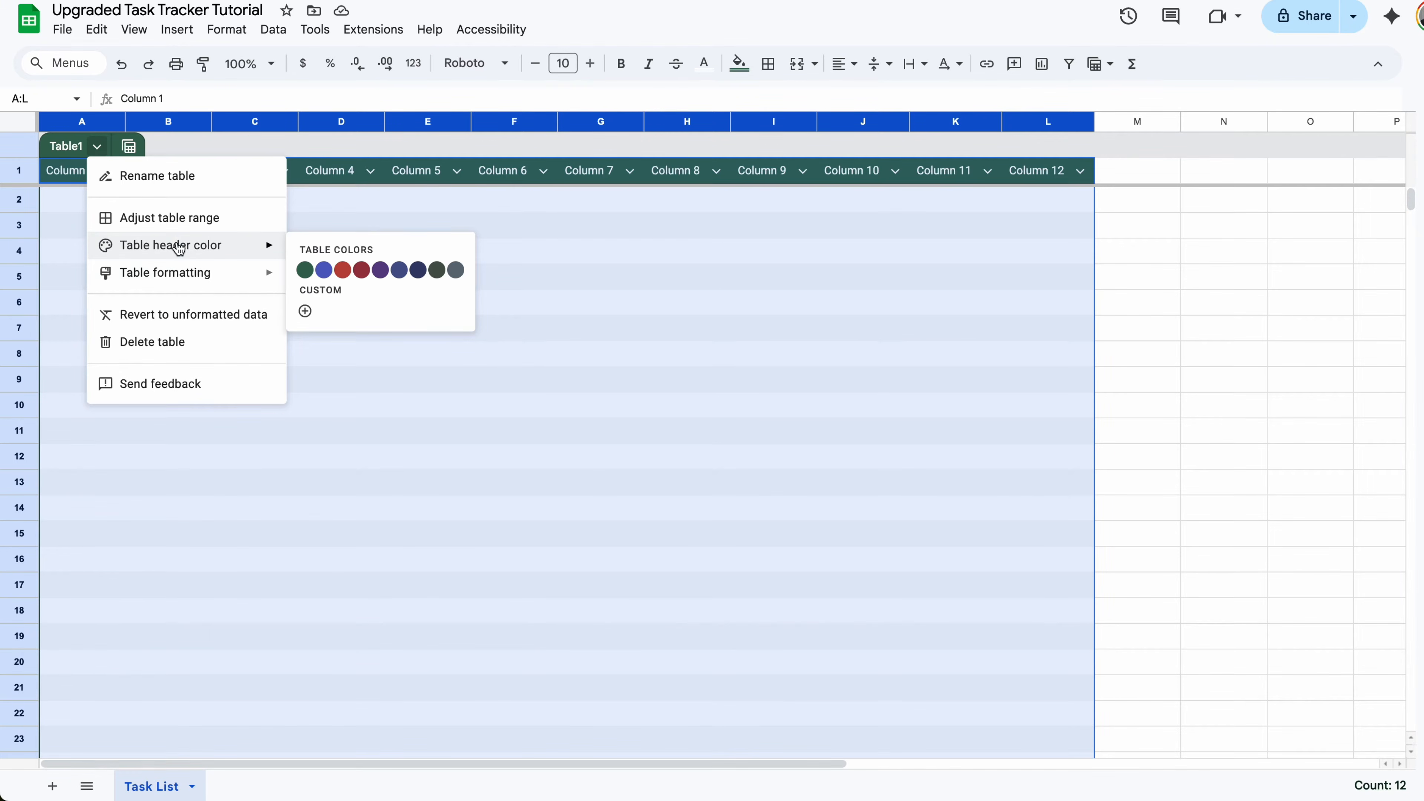
pyautogui.click(575, 211)
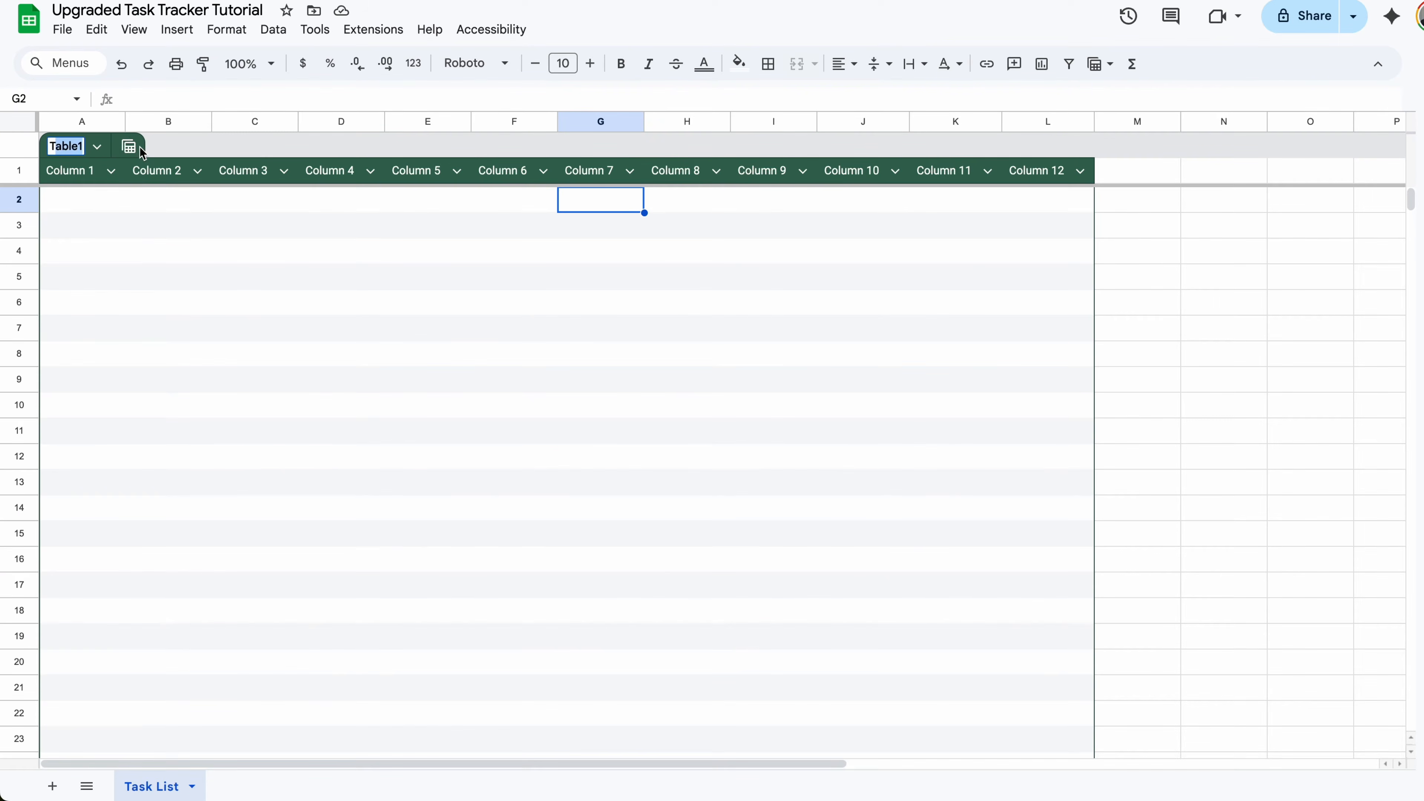
pyautogui.write('Task List')
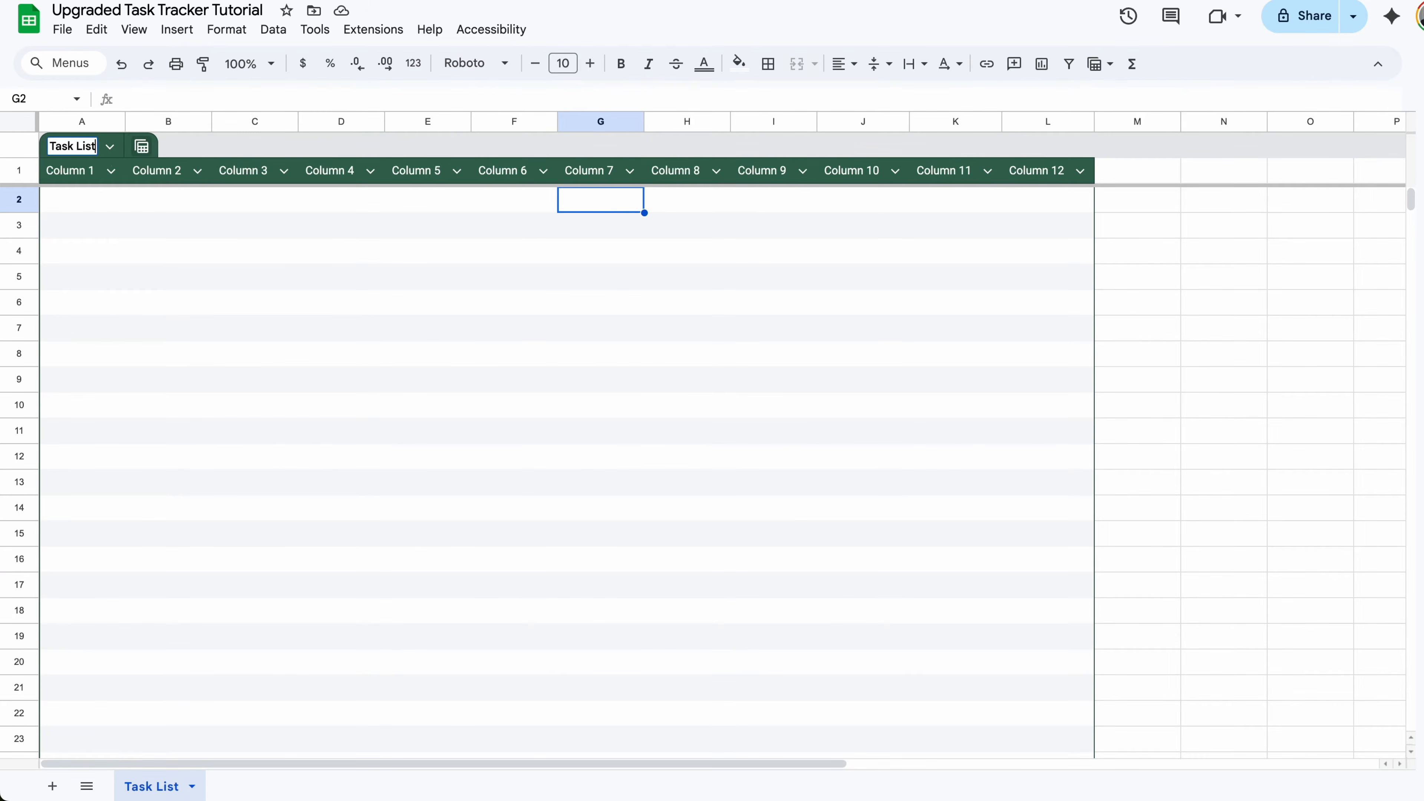
# - Delete the unused columns M through Z beside the table
pyautogui.click(1143, 122)
pyautogui.hotkey('ctrl', 'shift', 'Right')
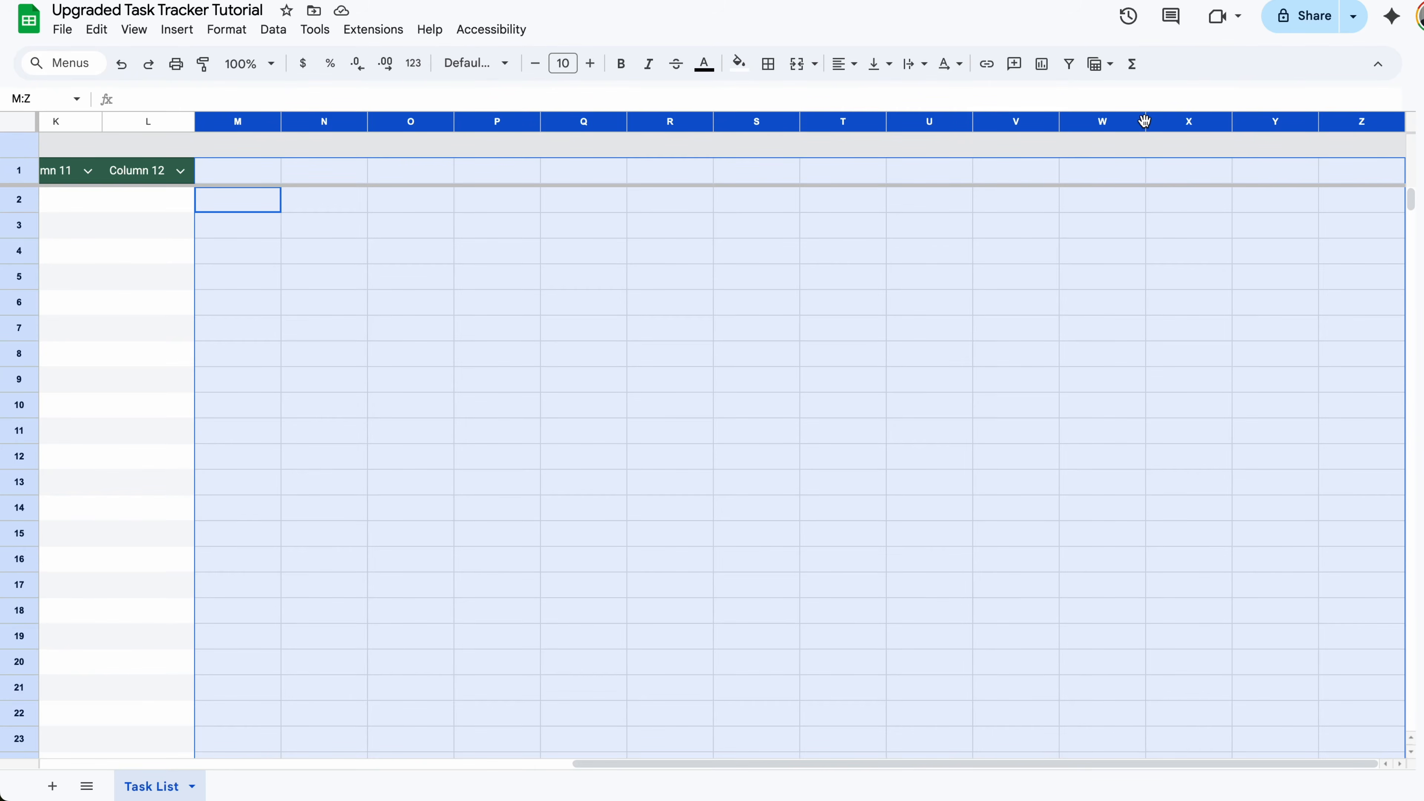
pyautogui.rightClick(1144, 121)
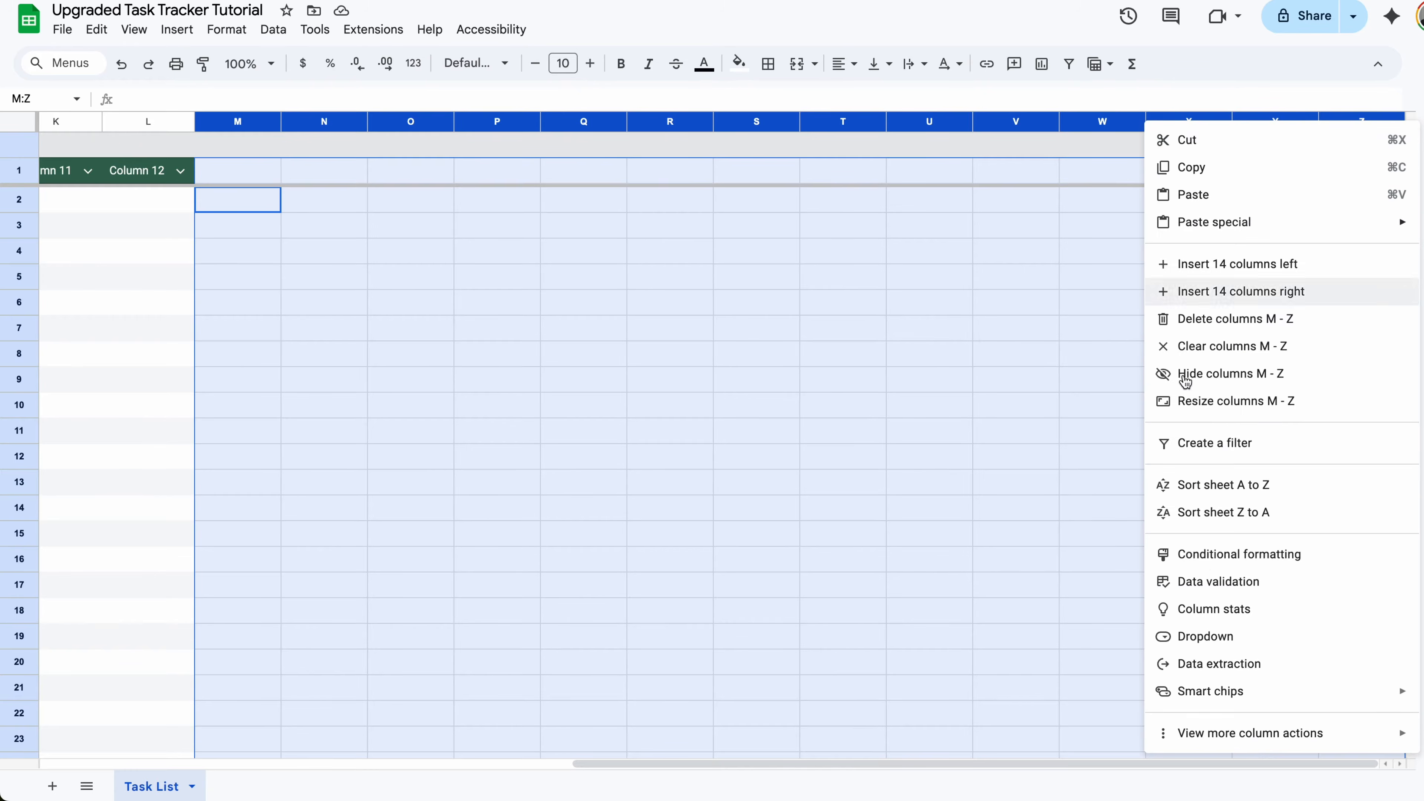
pyautogui.click(1231, 319)
pyautogui.click(943, 310)
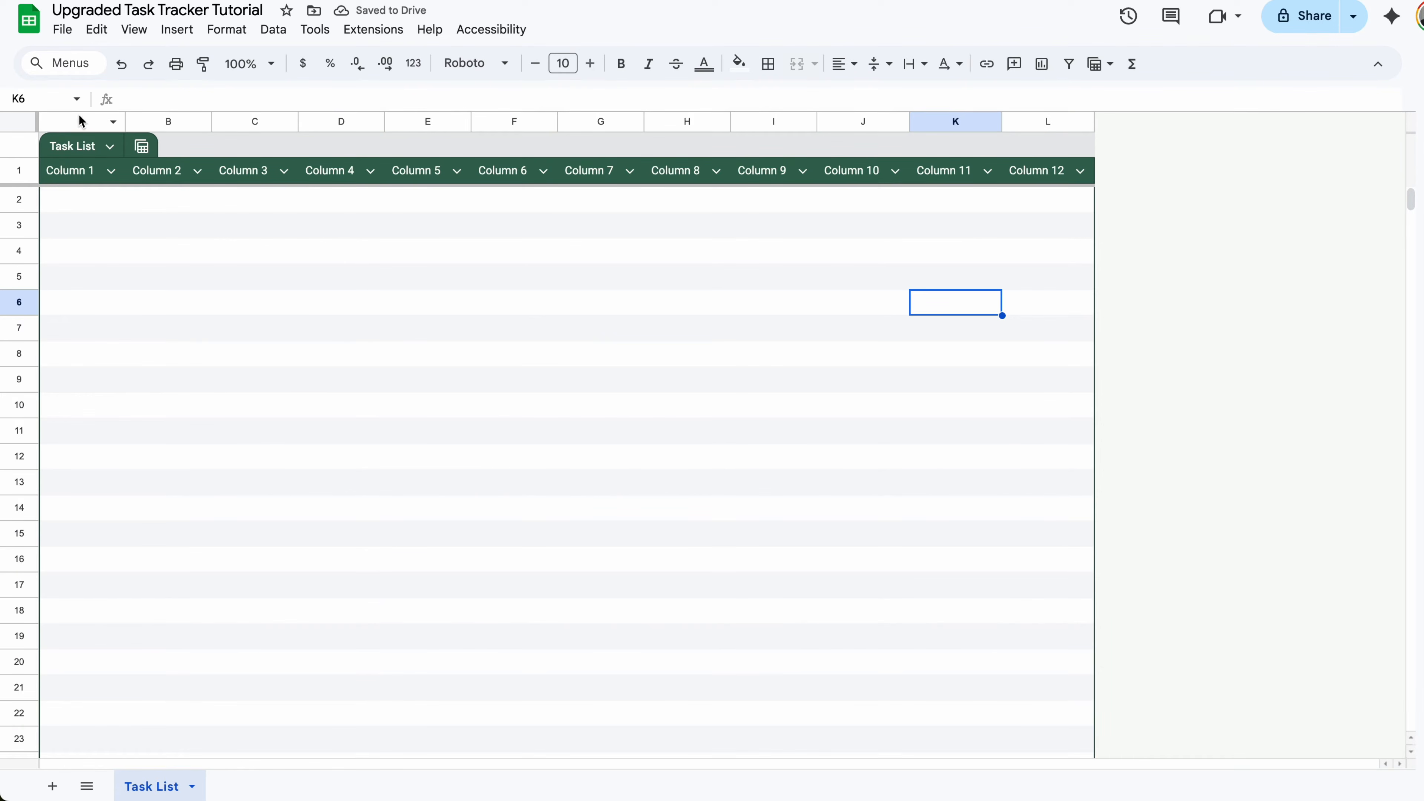
# - Insert one empty row above the table's header row
pyautogui.click(11, 167)
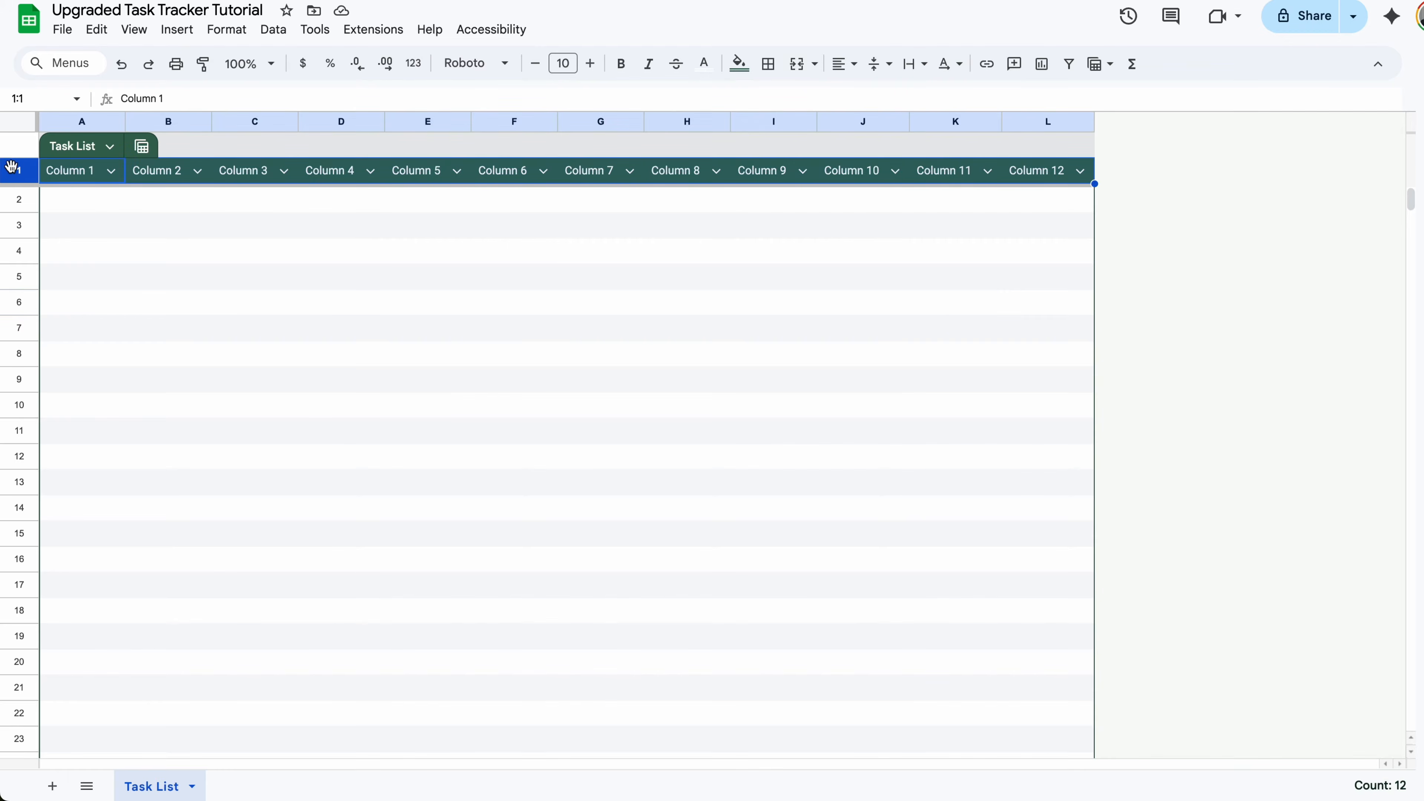
pyautogui.rightClick(12, 168)
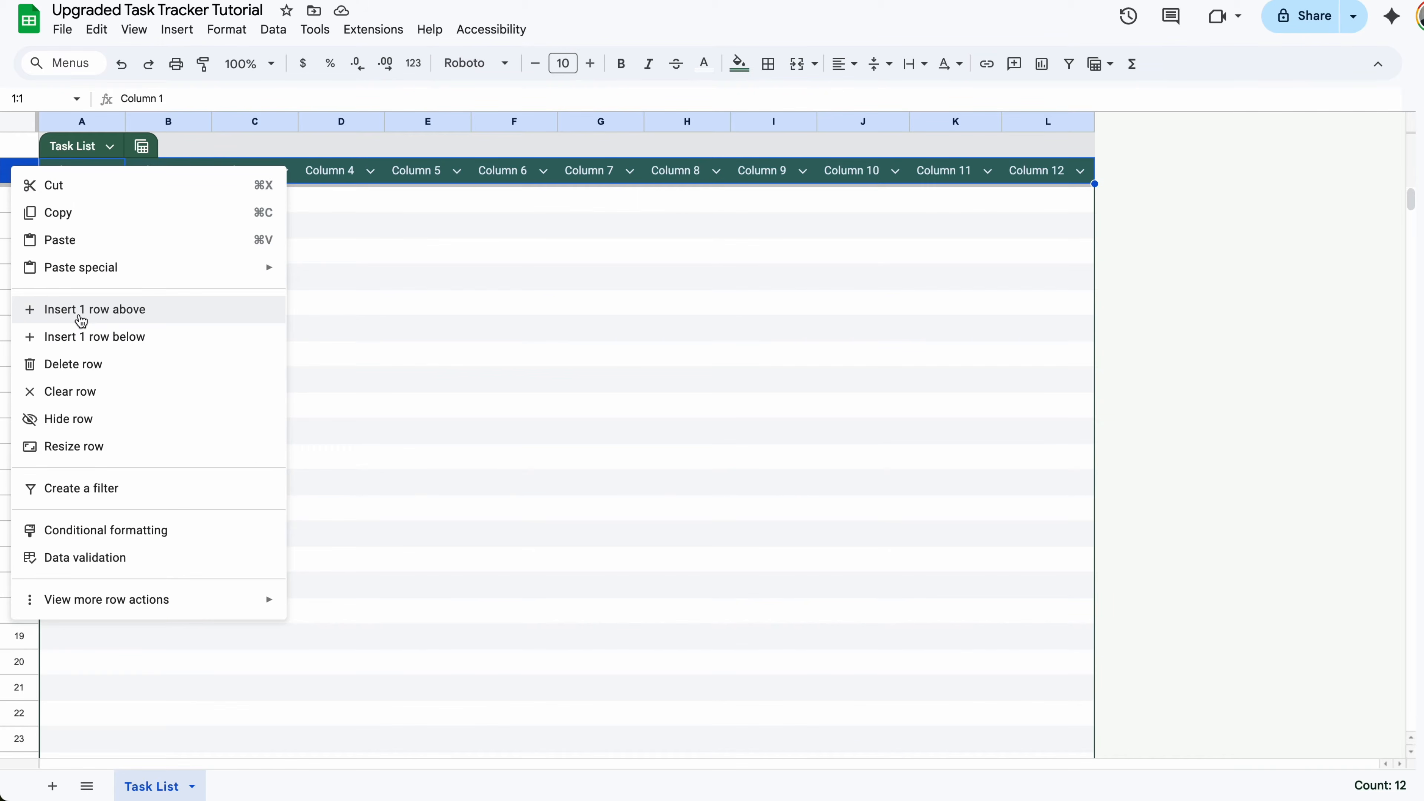
pyautogui.click(81, 309)
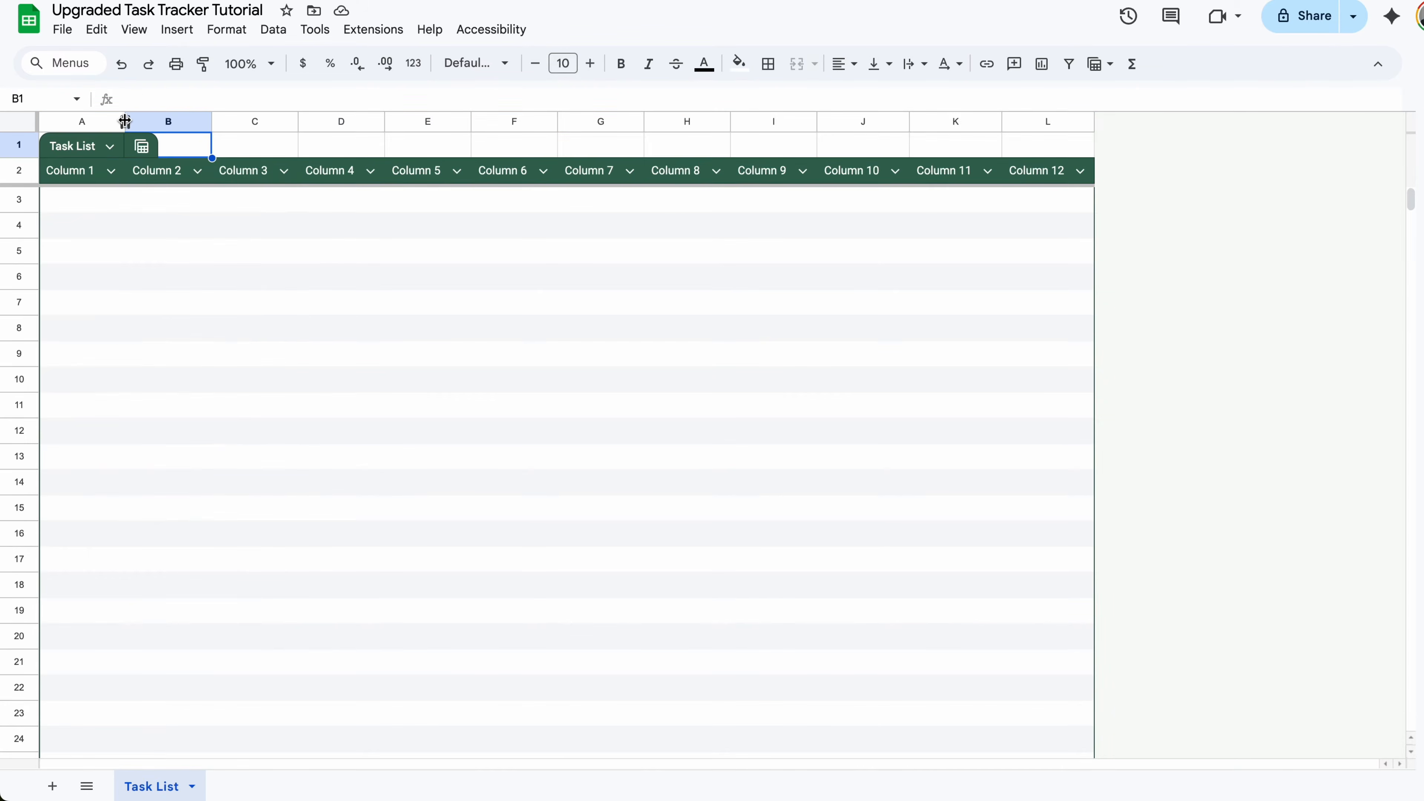
# - Widen columns A through D, making column B about twice its original width
pyautogui.moveTo(125, 120); pyautogui.dragTo(165, 126)
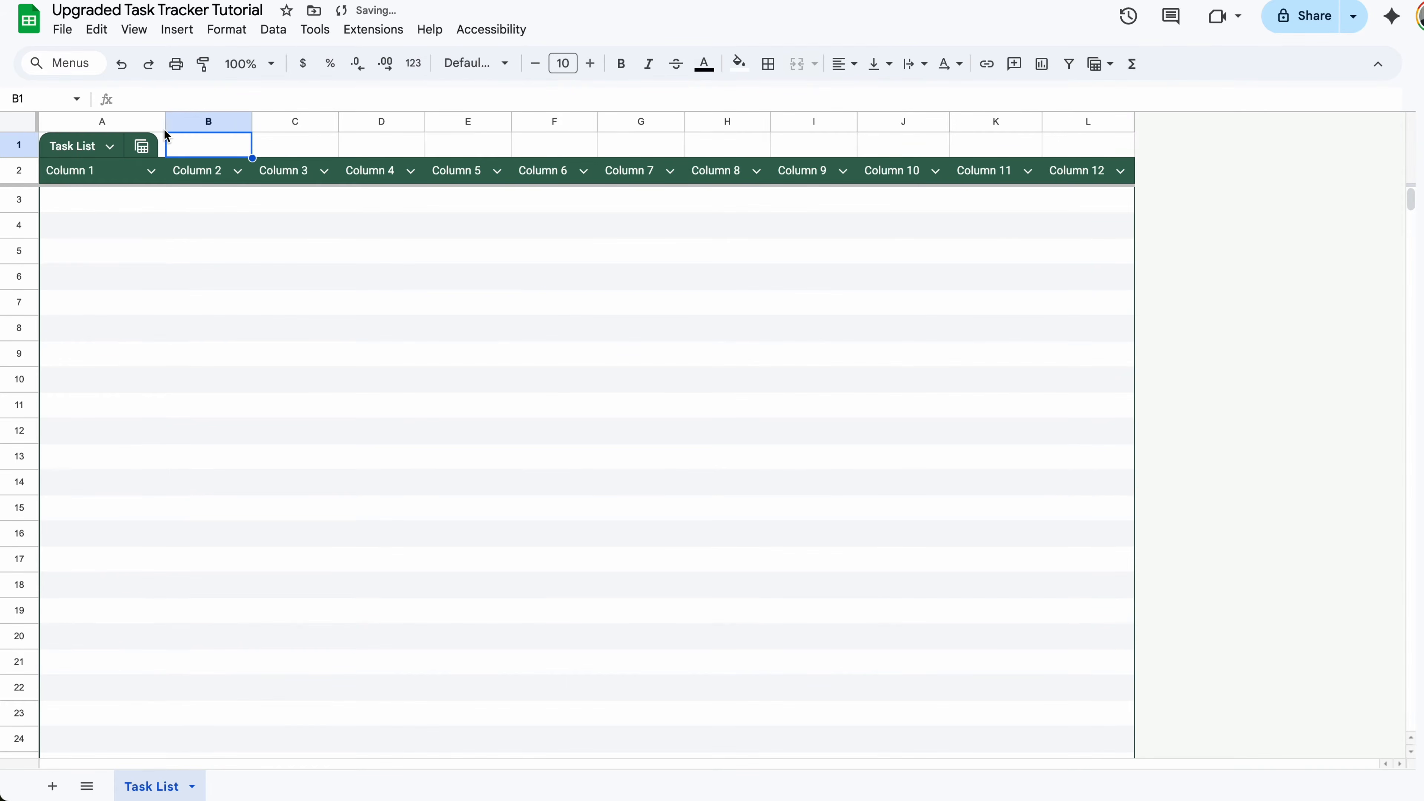
pyautogui.moveTo(252, 120); pyautogui.dragTo(338, 121)
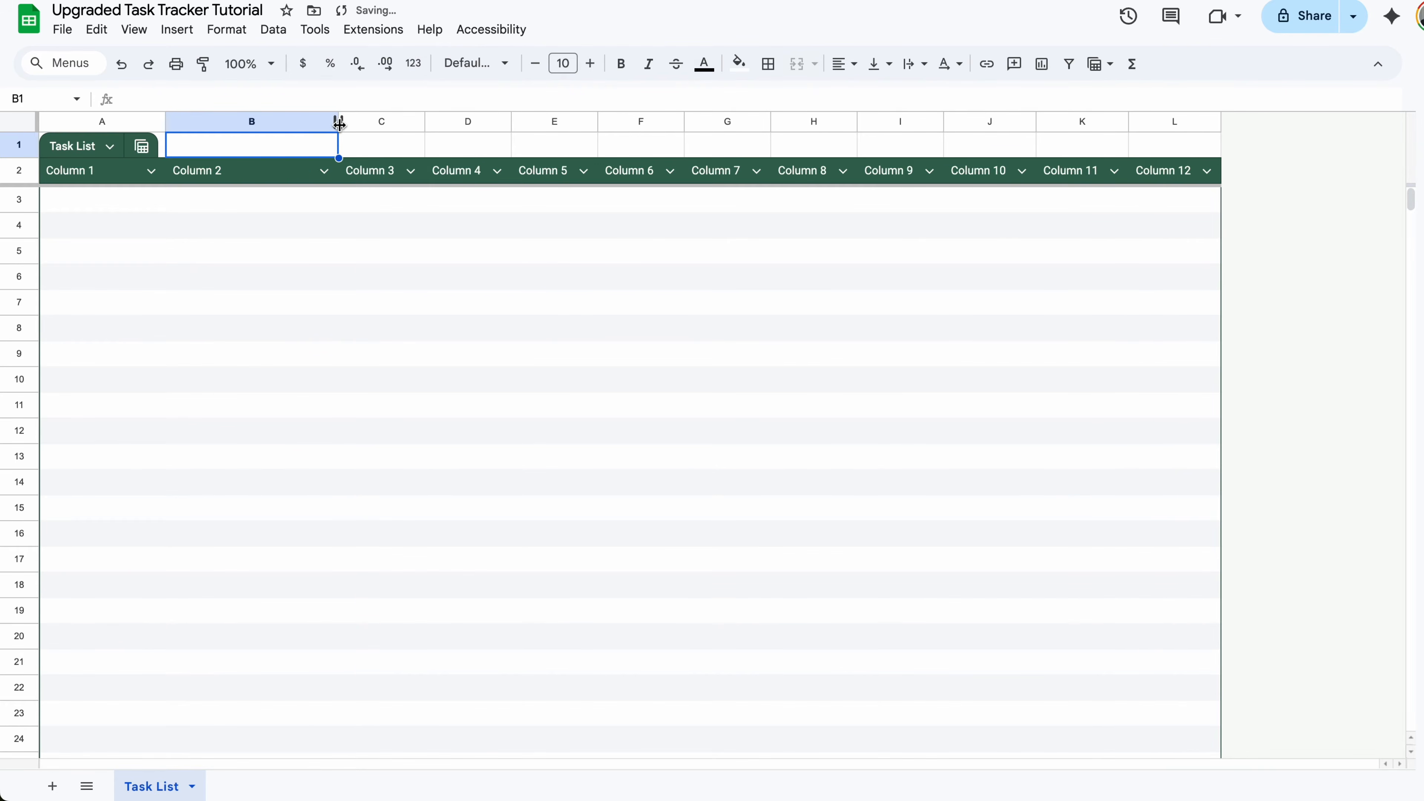
pyautogui.moveTo(425, 121); pyautogui.dragTo(464, 121)
pyautogui.moveTo(551, 122); pyautogui.dragTo(580, 121)
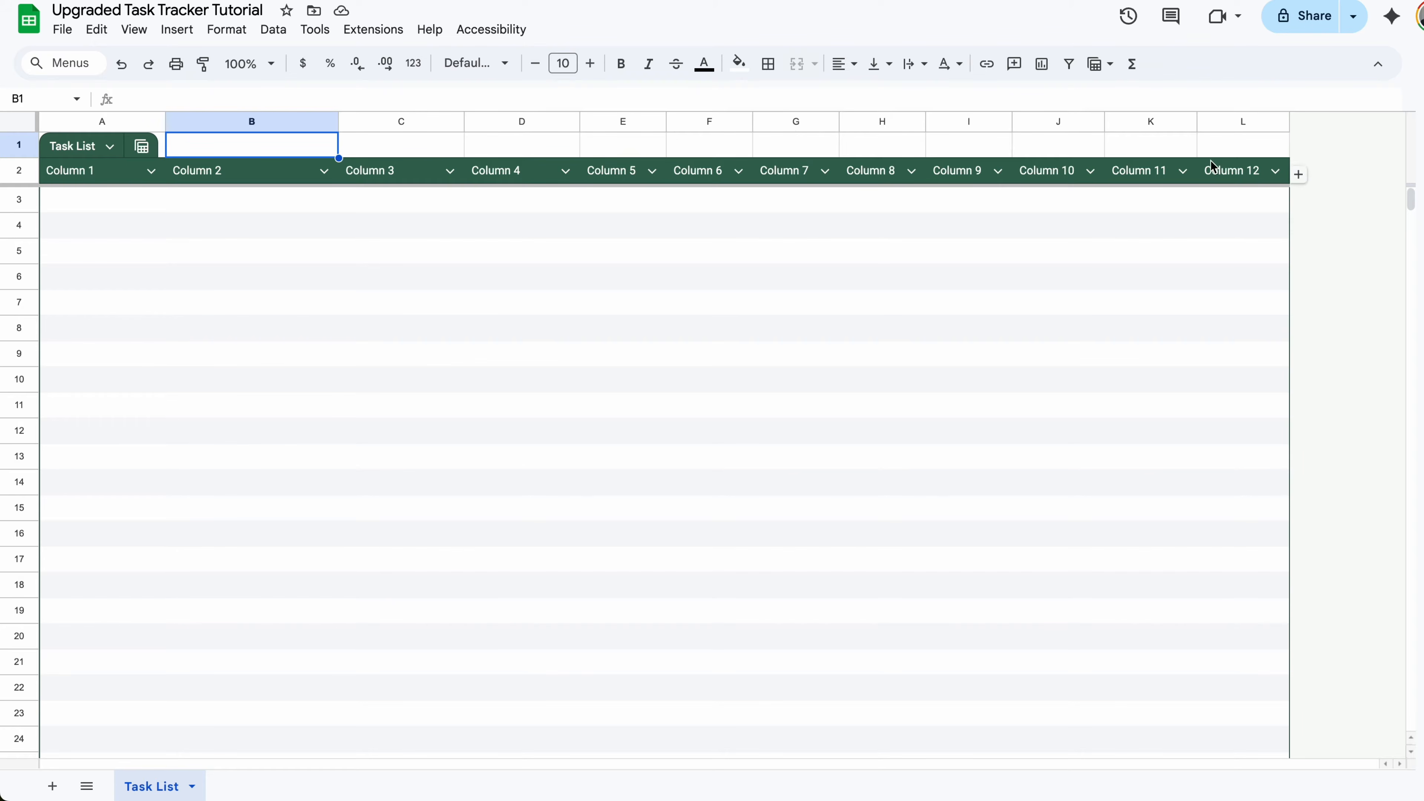
# - Enter the label "Weekly Start Date:" in cell B1
pyautogui.press('Return')
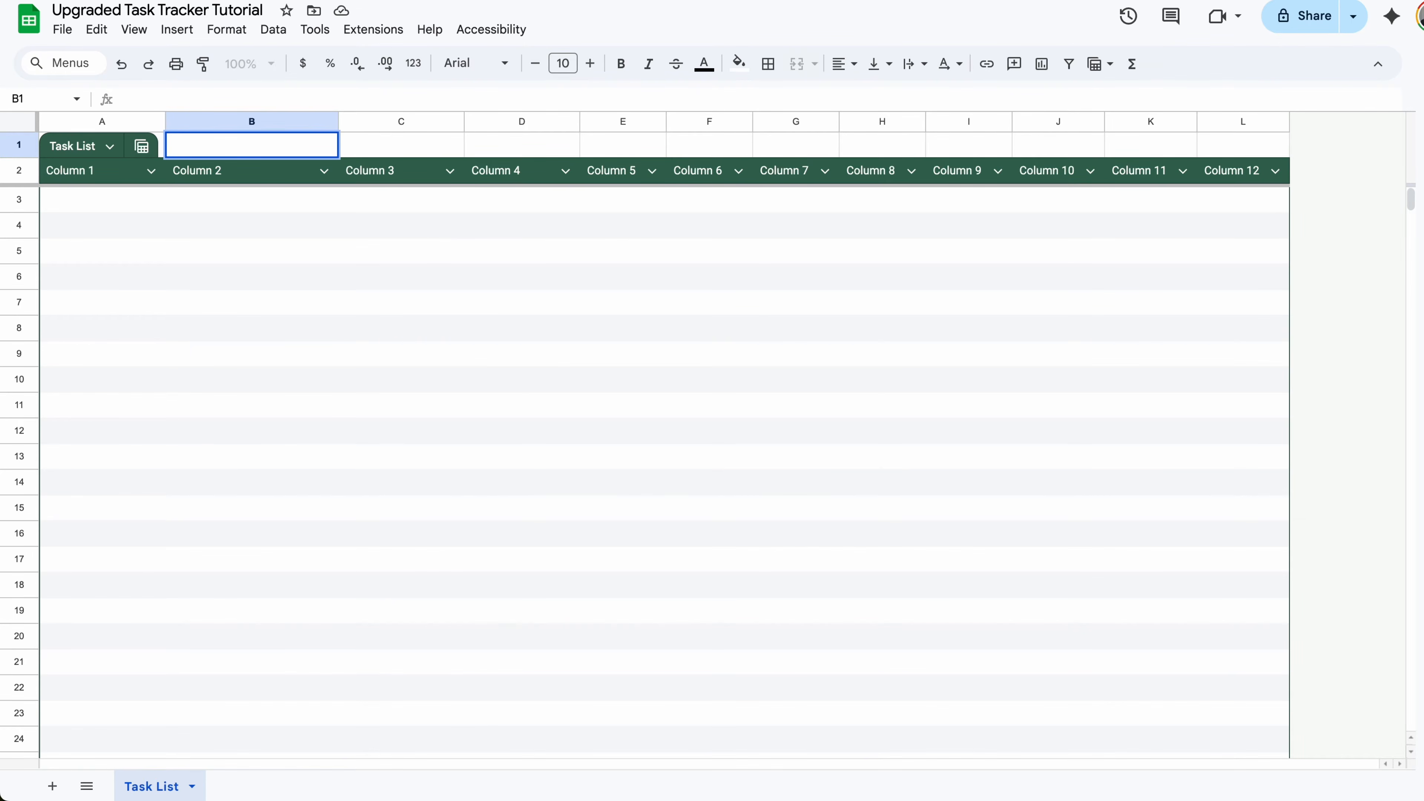
pyautogui.write('Weekly Start T')
pyautogui.press('BackSpace')
pyautogui.write('DA')
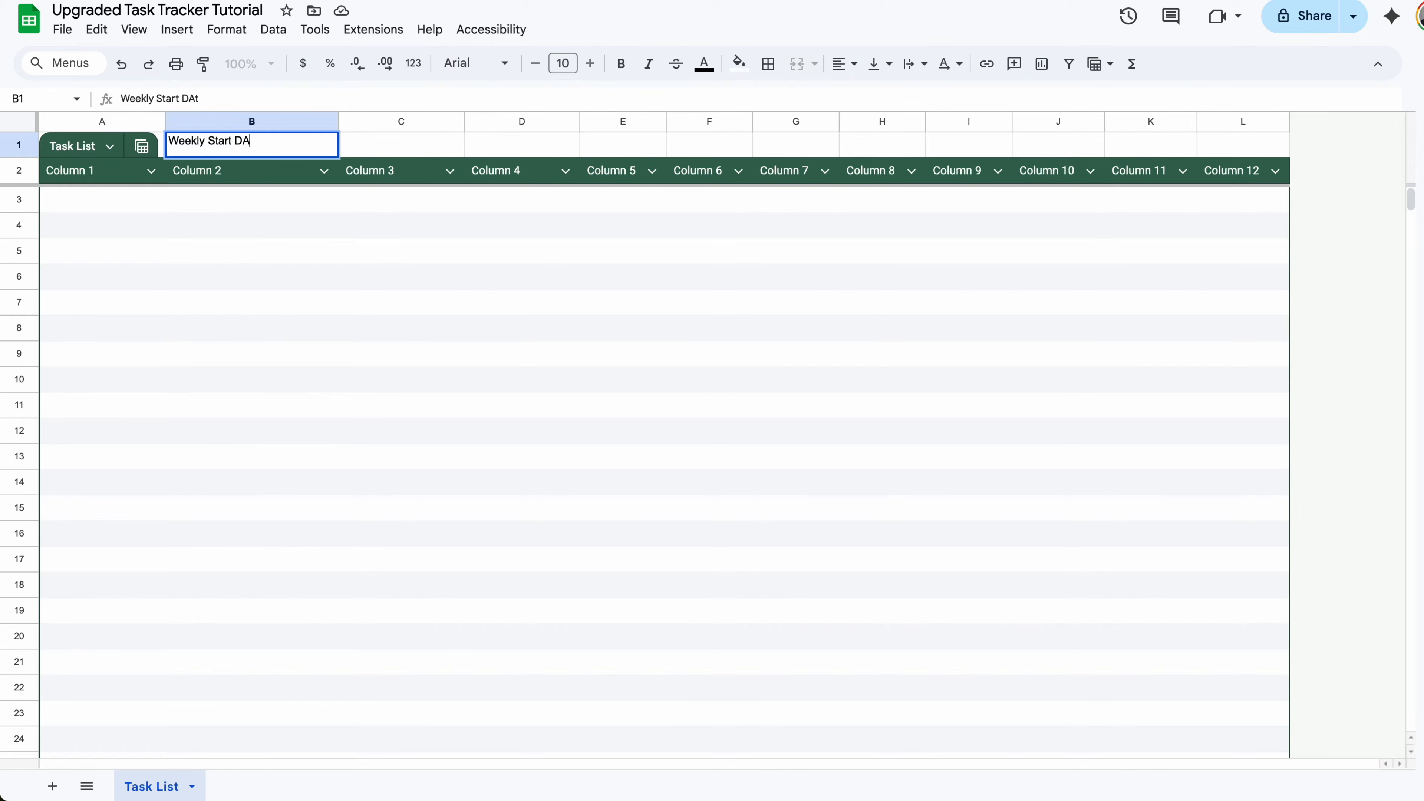
pyautogui.write('te:')
# - Add a data validation rule to cell C1 that requires a valid date and rejects invalid input
pyautogui.click(429, 153)
pyautogui.click(274, 29)
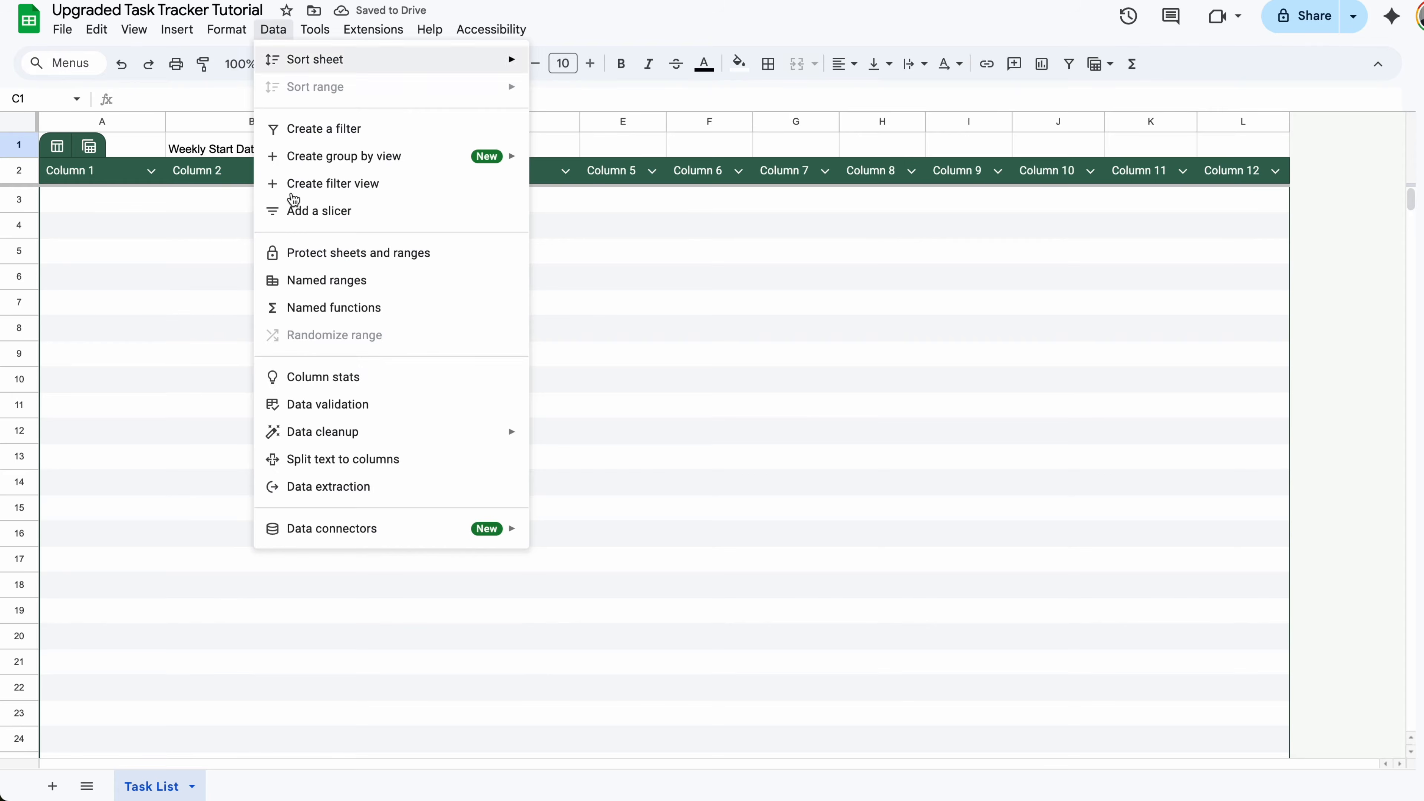
pyautogui.click(353, 405)
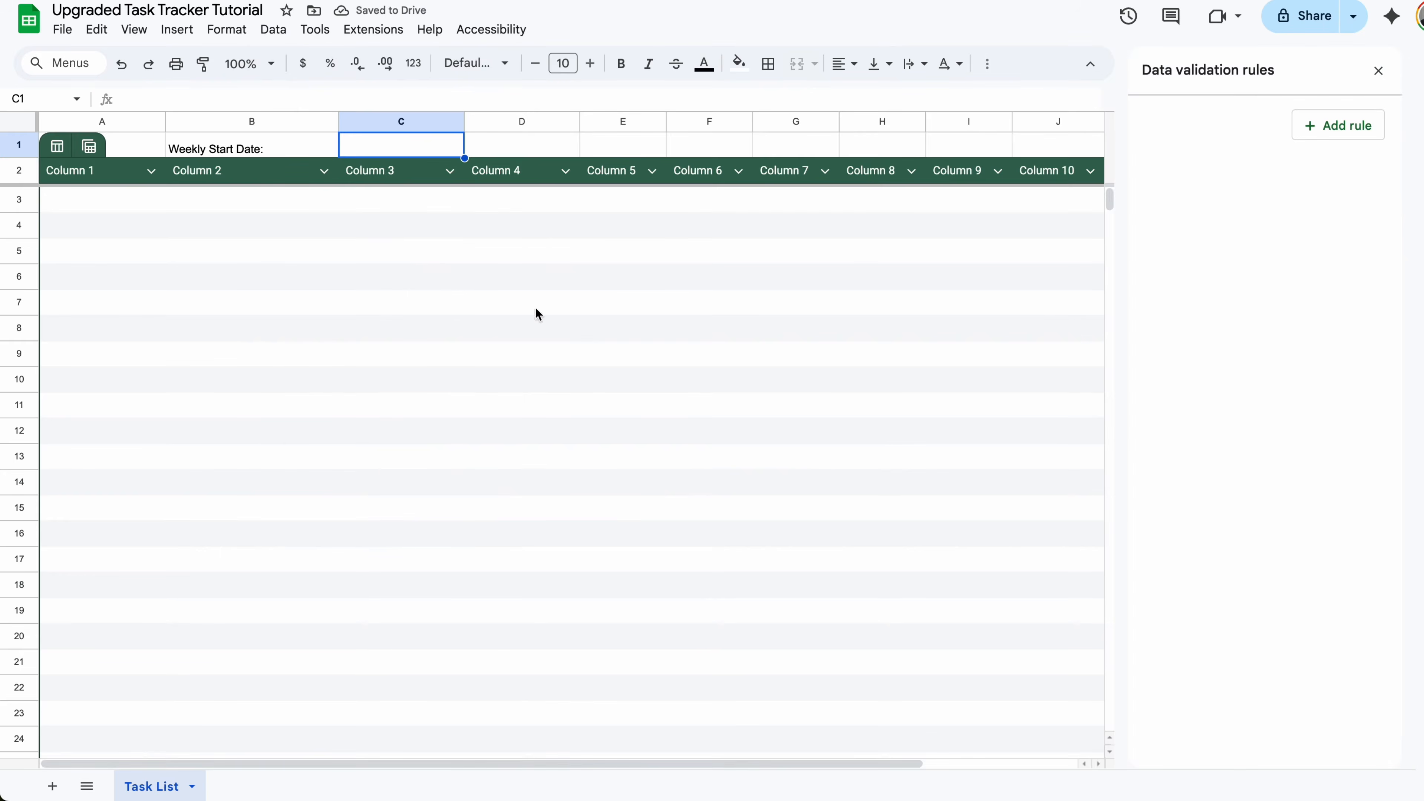
pyautogui.click(1361, 128)
pyautogui.click(1315, 223)
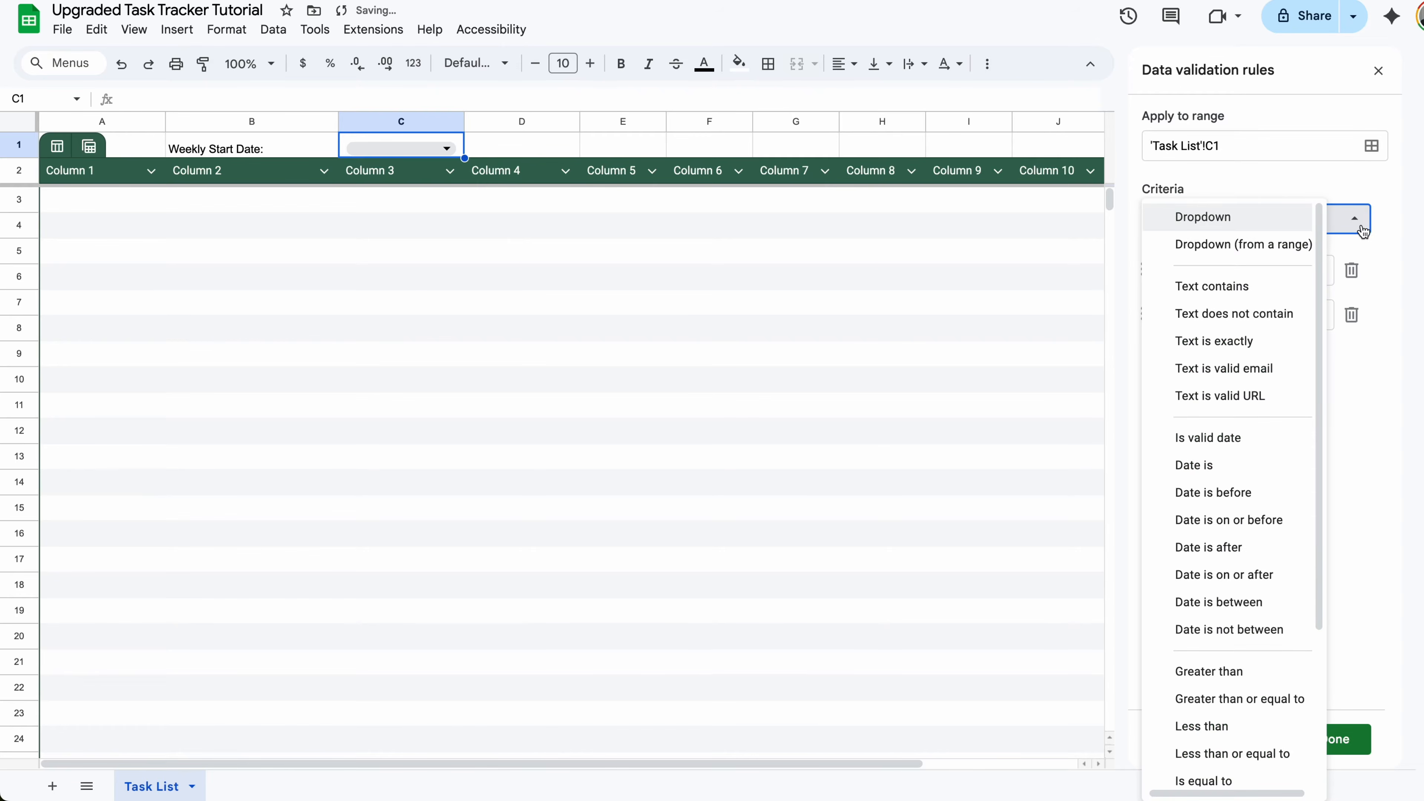
pyautogui.click(1256, 437)
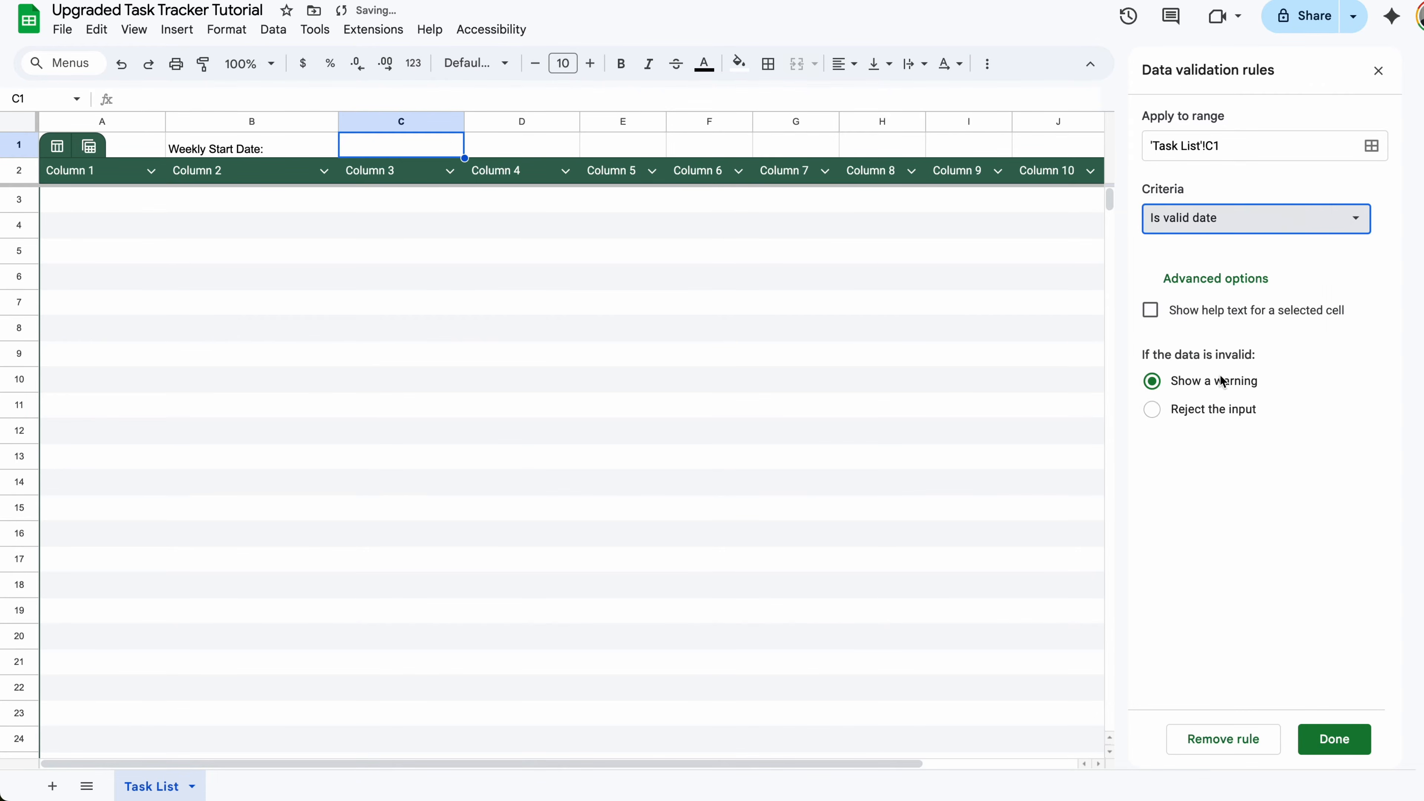
pyautogui.click(1185, 408)
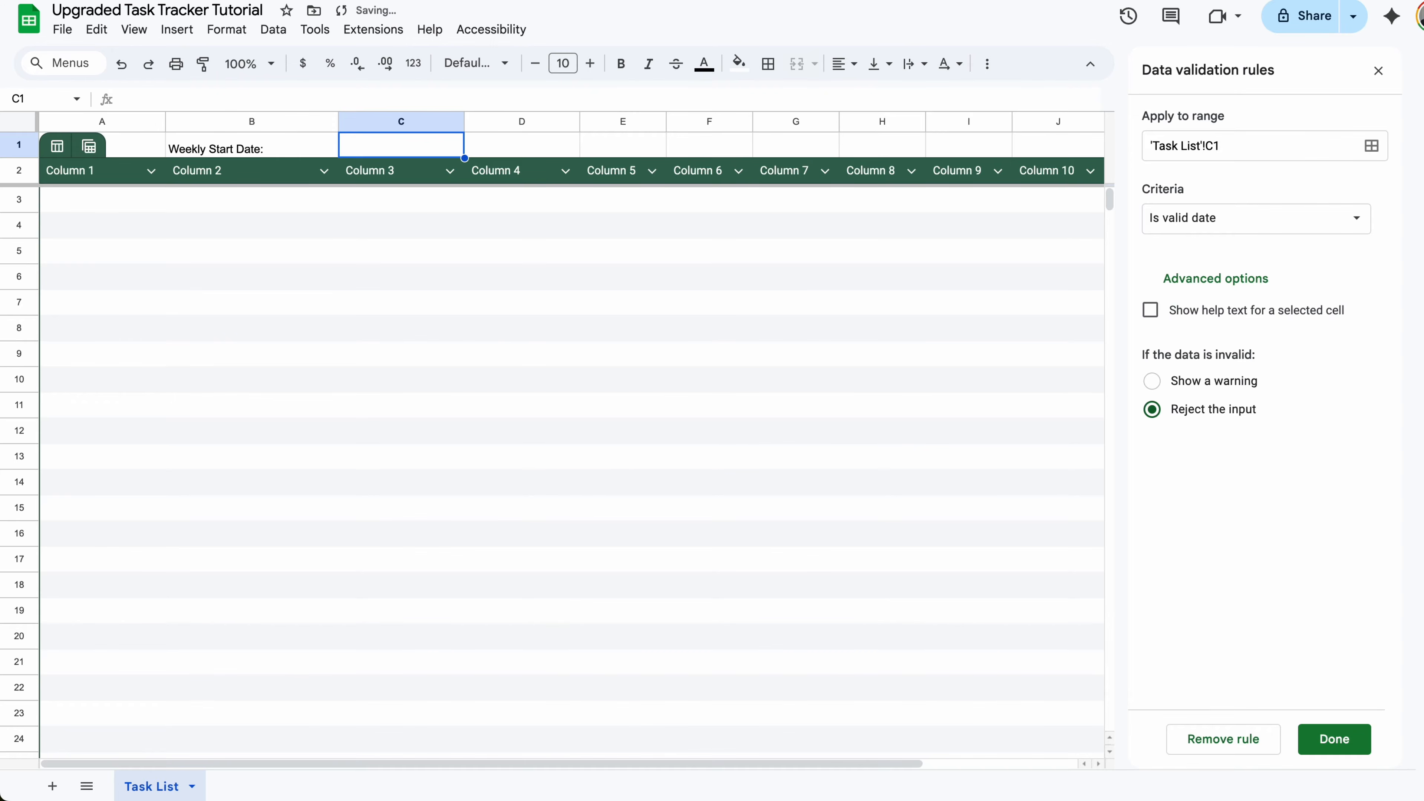
pyautogui.click(1334, 739)
# - Set the weekly start date in cell C1 to 4/14/2025 with the date picker
pyautogui.click(404, 150)
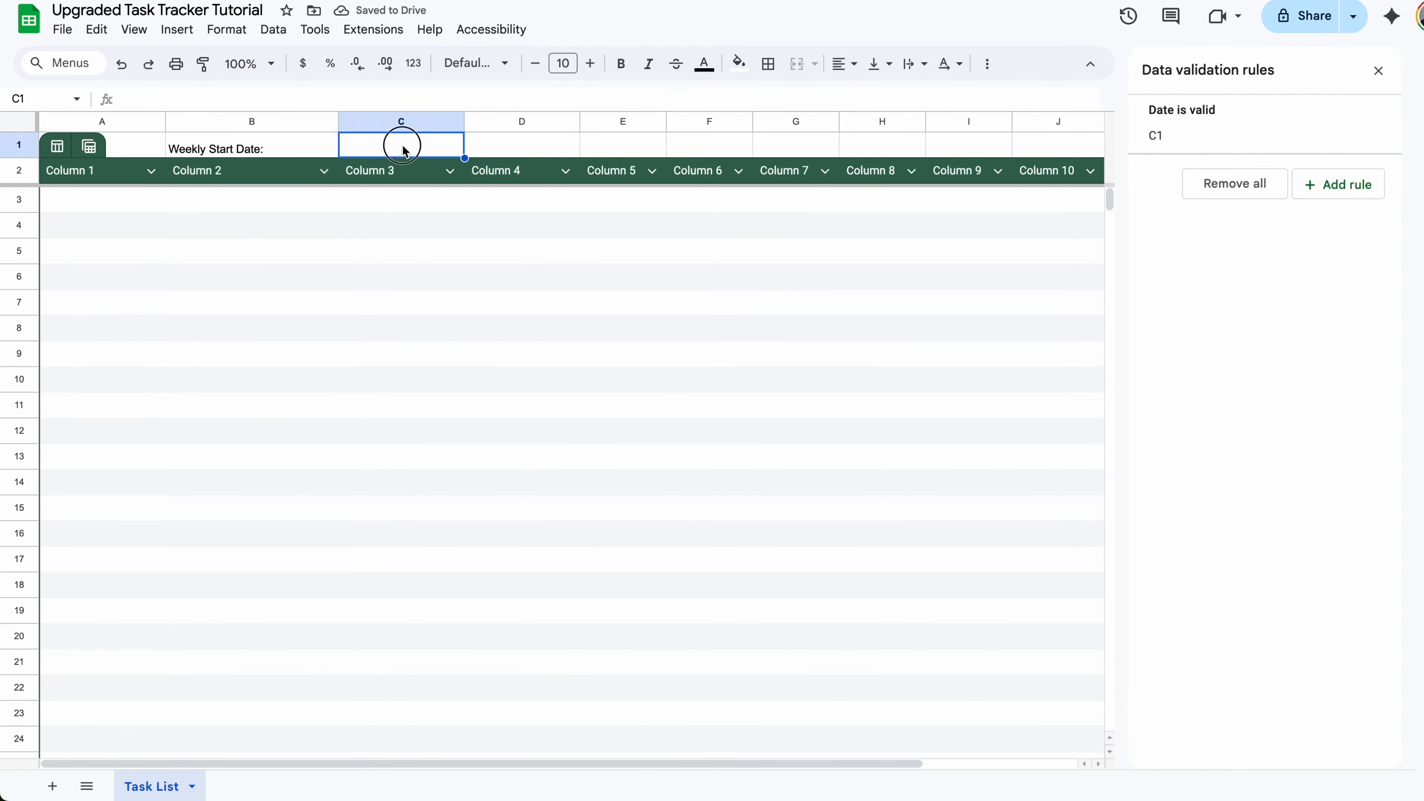
pyautogui.click(403, 150)
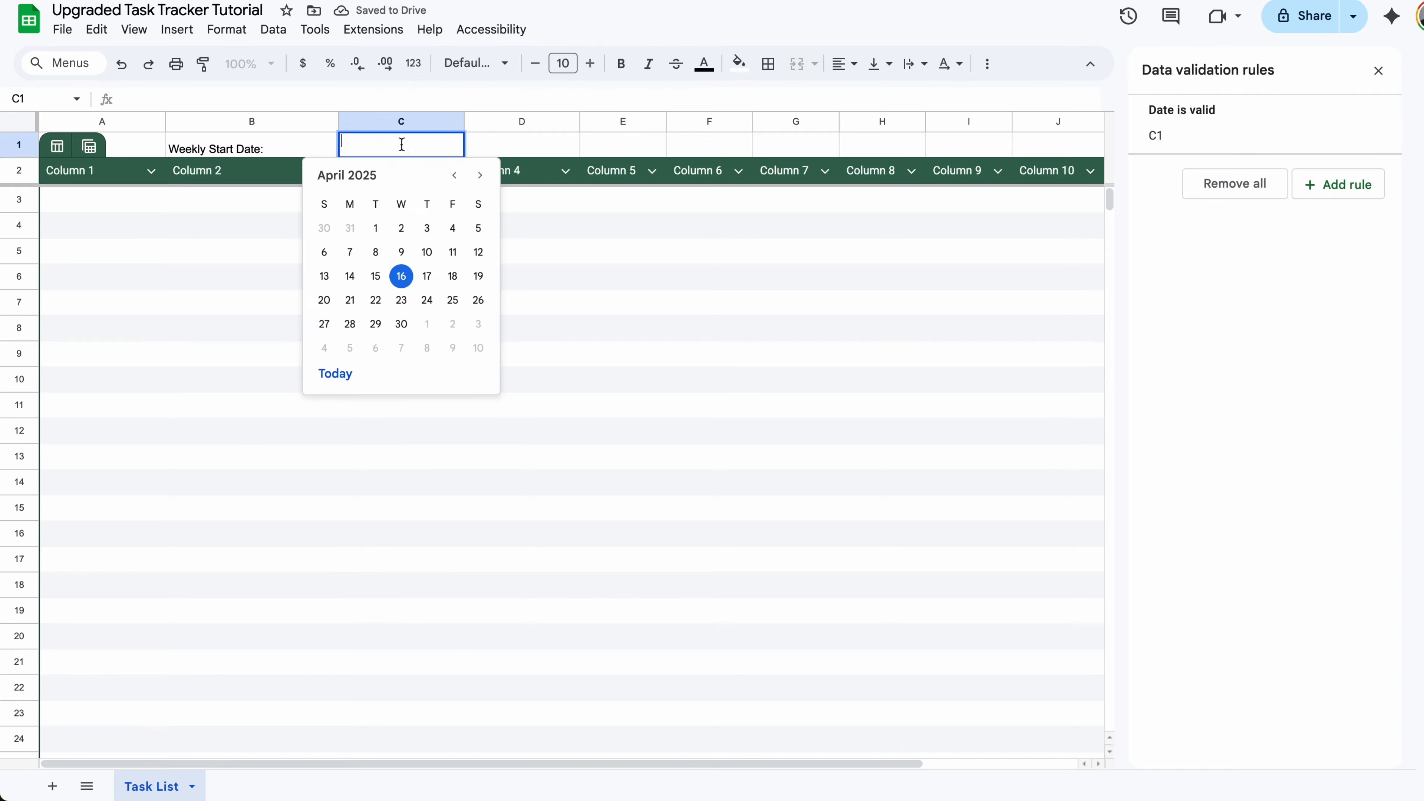
pyautogui.click(349, 277)
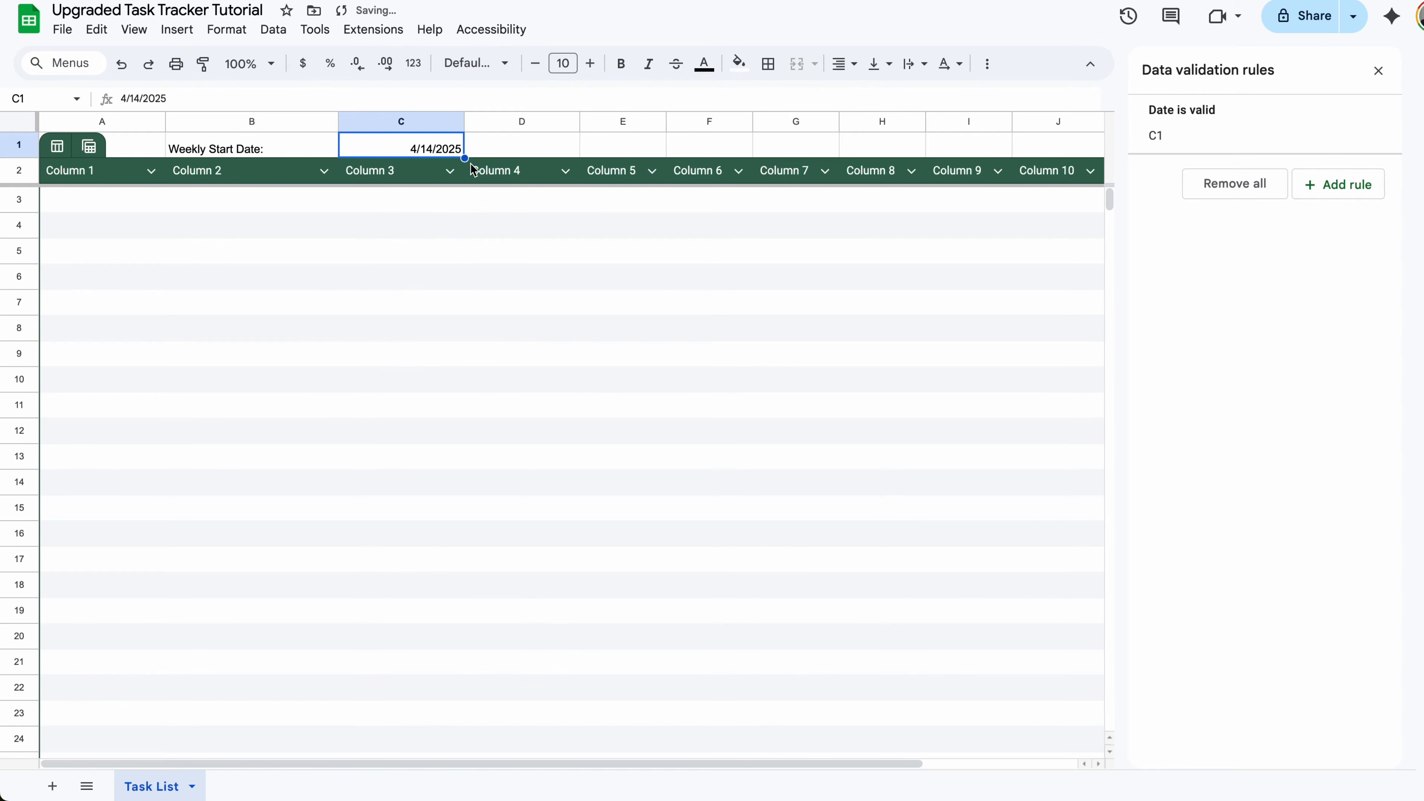
# - Enter the label "Completed:" in cell D1 and close the data validation rules
pyautogui.click(535, 143)
pyautogui.write('Completed:')
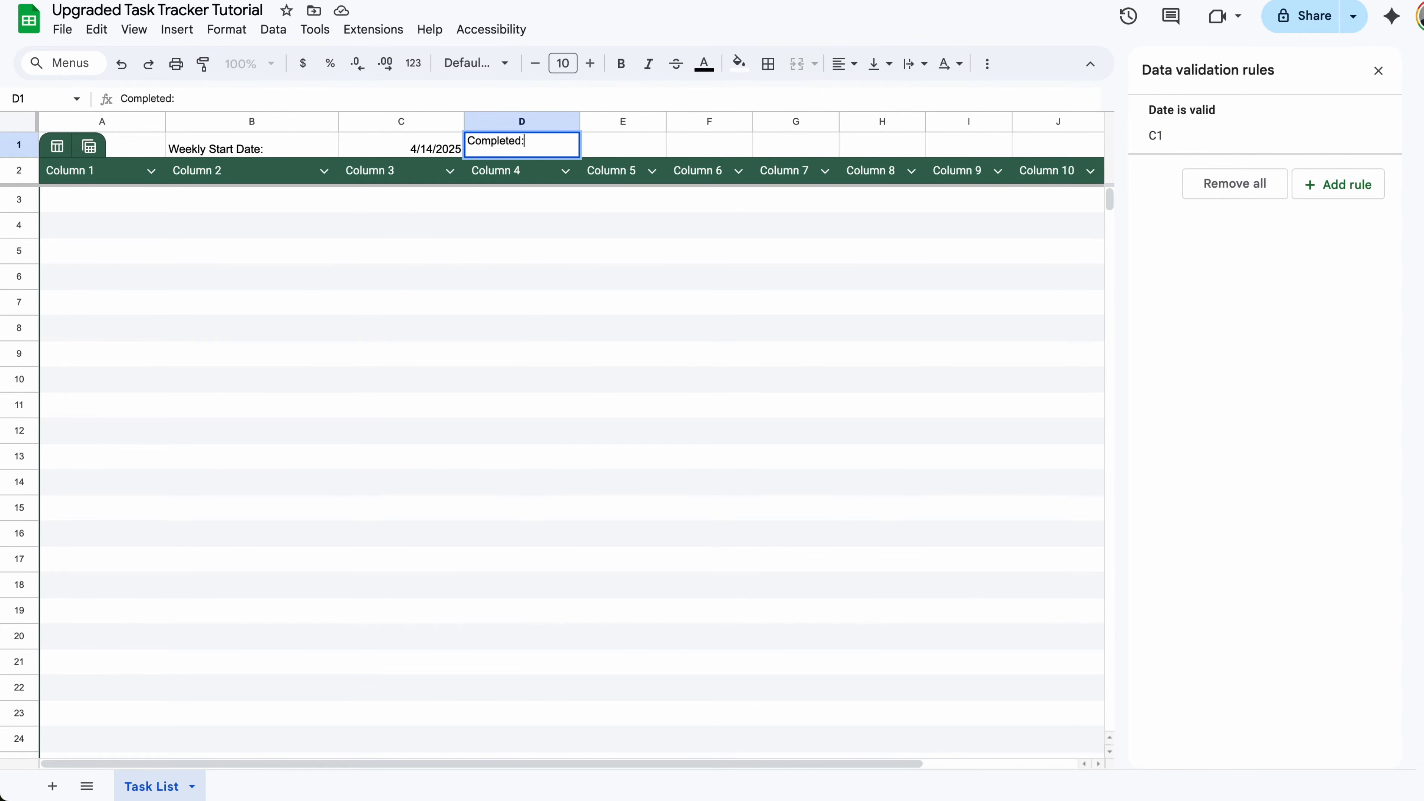
pyautogui.click(617, 155)
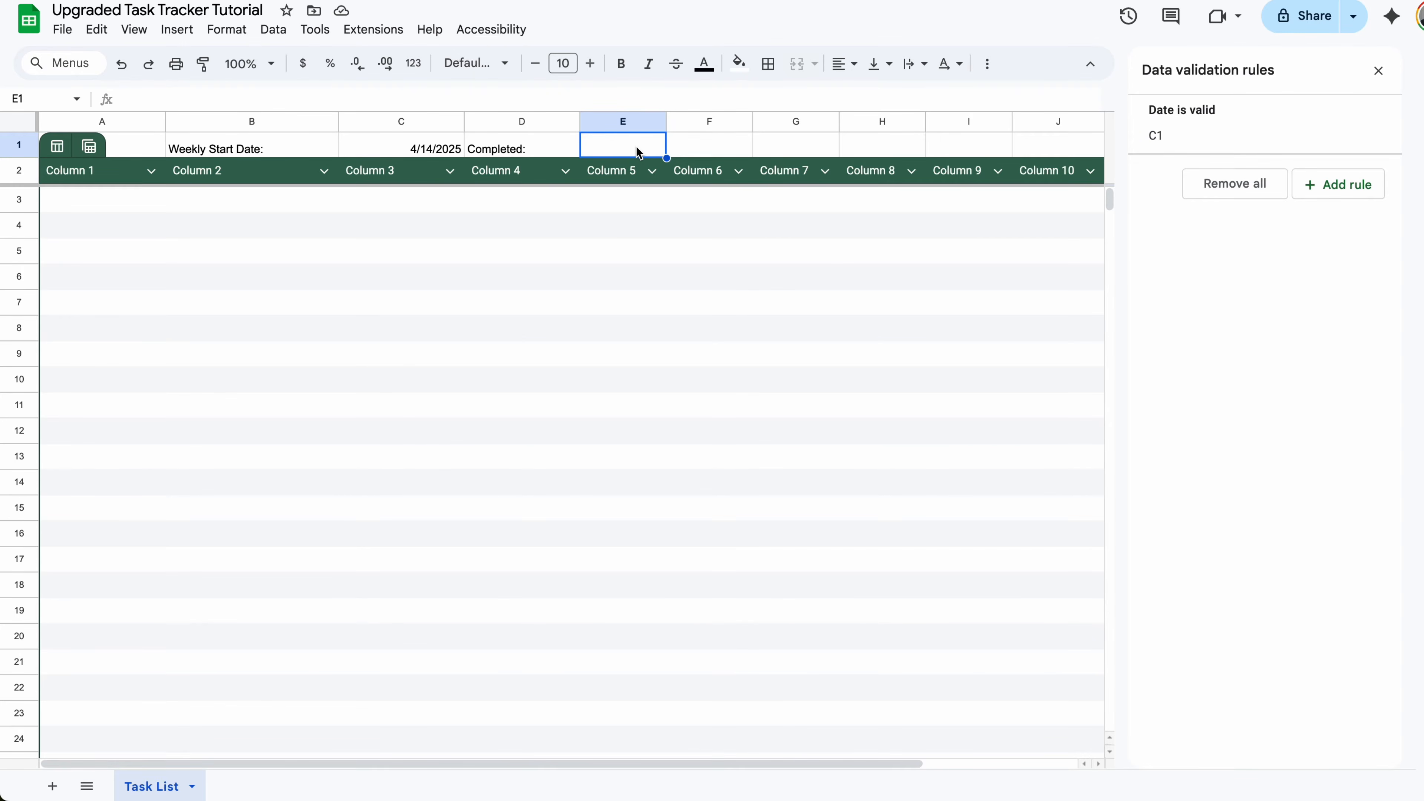
pyautogui.click(1378, 71)
# - Fill cells A1:E1 with the table header's dark green by sampling the color from the header row
pyautogui.moveTo(623, 145); pyautogui.dragTo(124, 146)
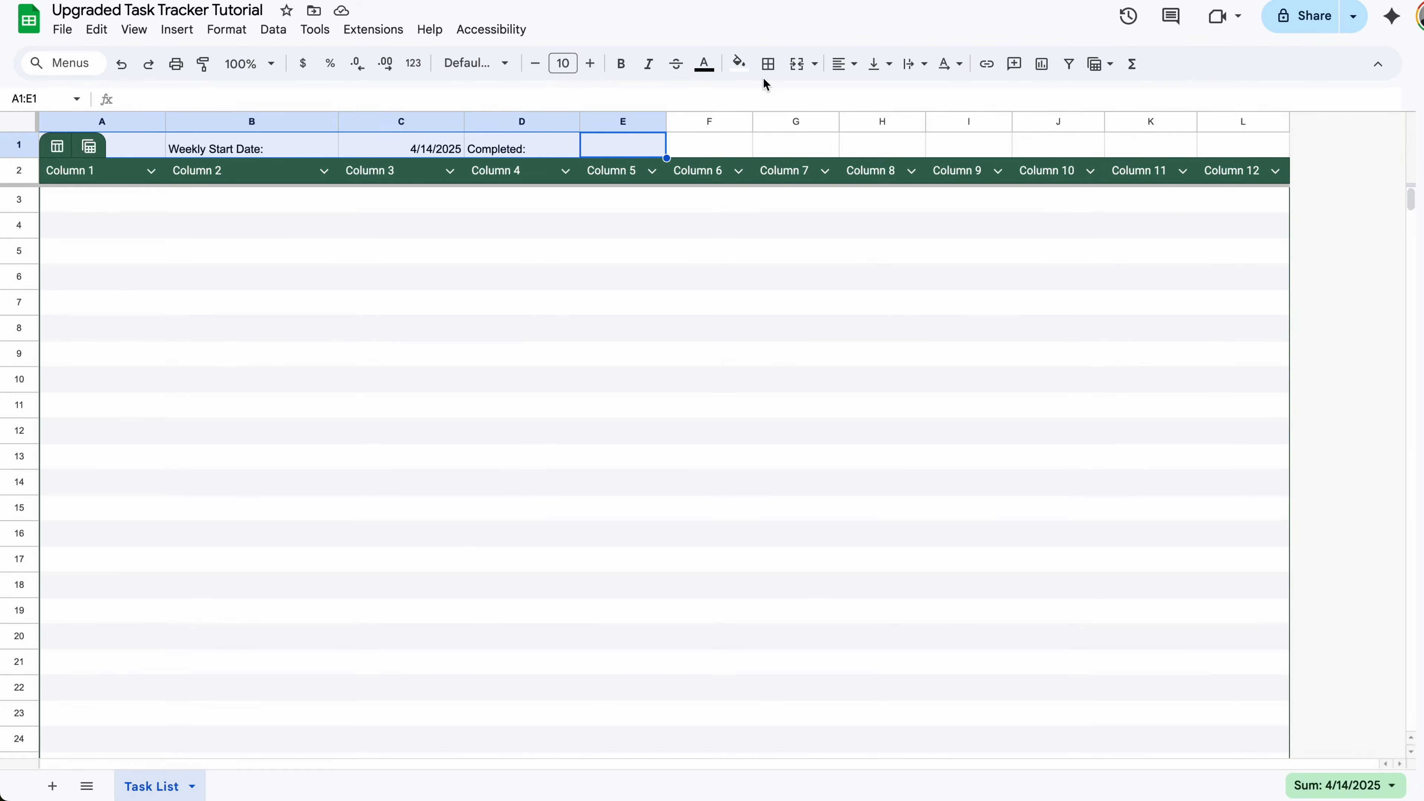
pyautogui.click(751, 72)
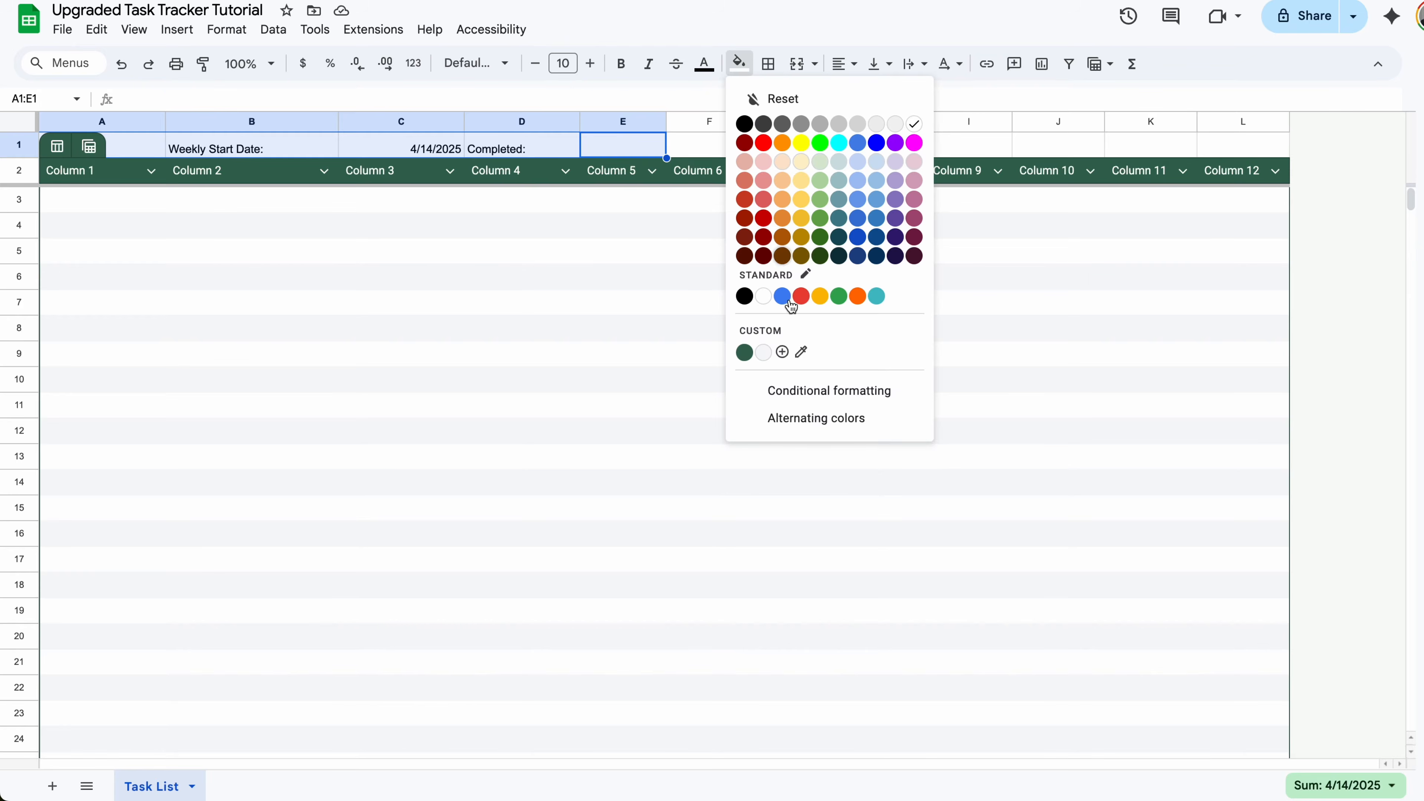
pyautogui.click(802, 353)
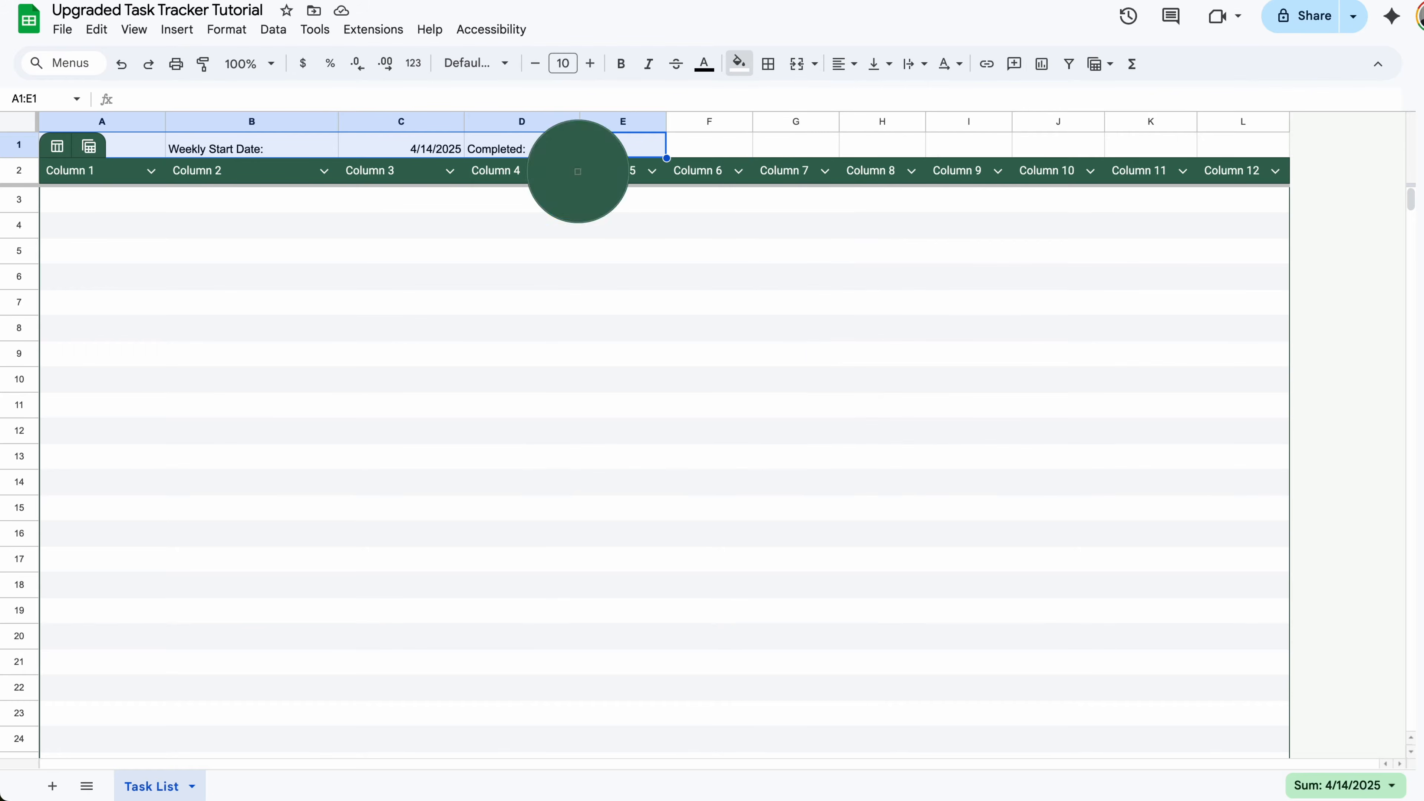
pyautogui.click(547, 170)
pyautogui.click(521, 212)
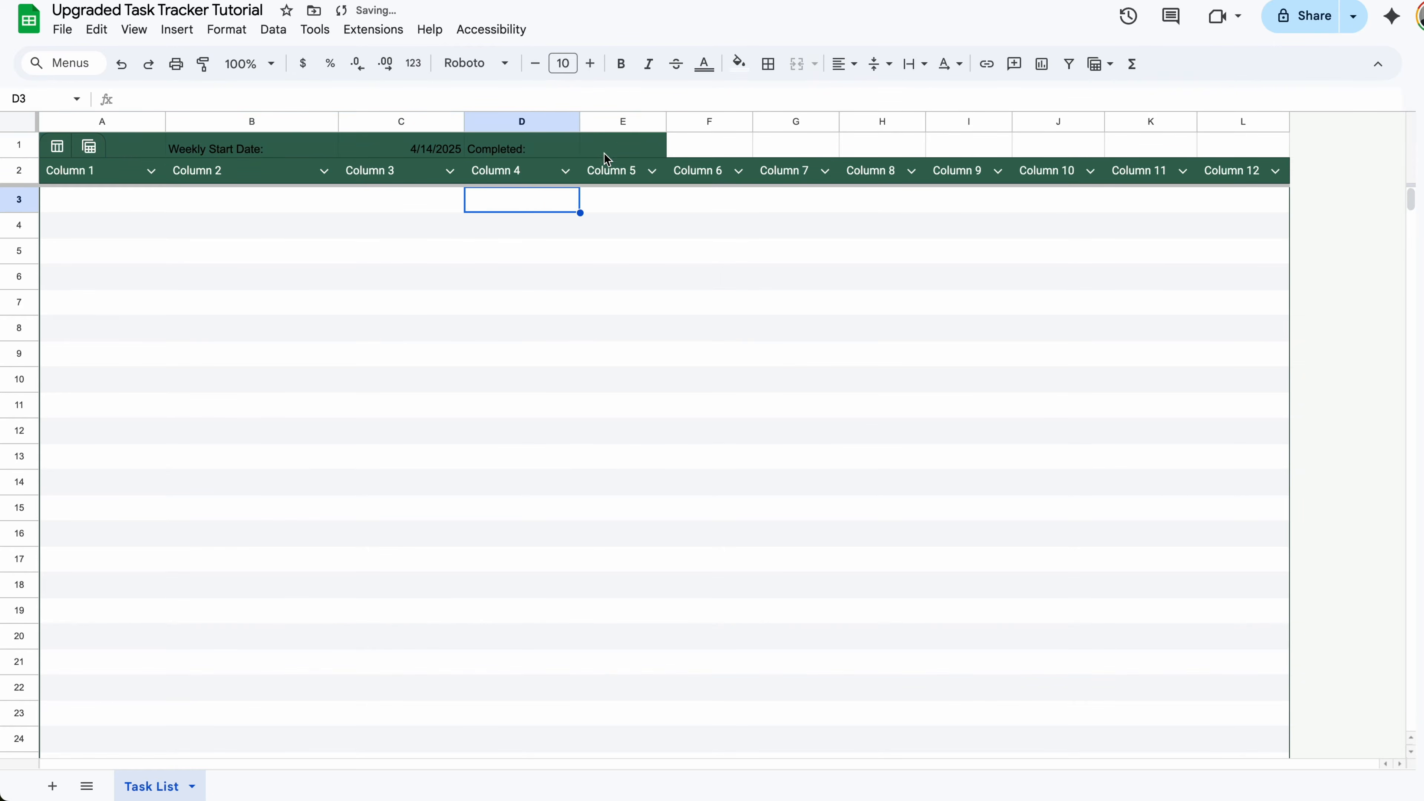
# - Set the text color of cells A1:E1 to white
pyautogui.moveTo(631, 153); pyautogui.dragTo(159, 149)
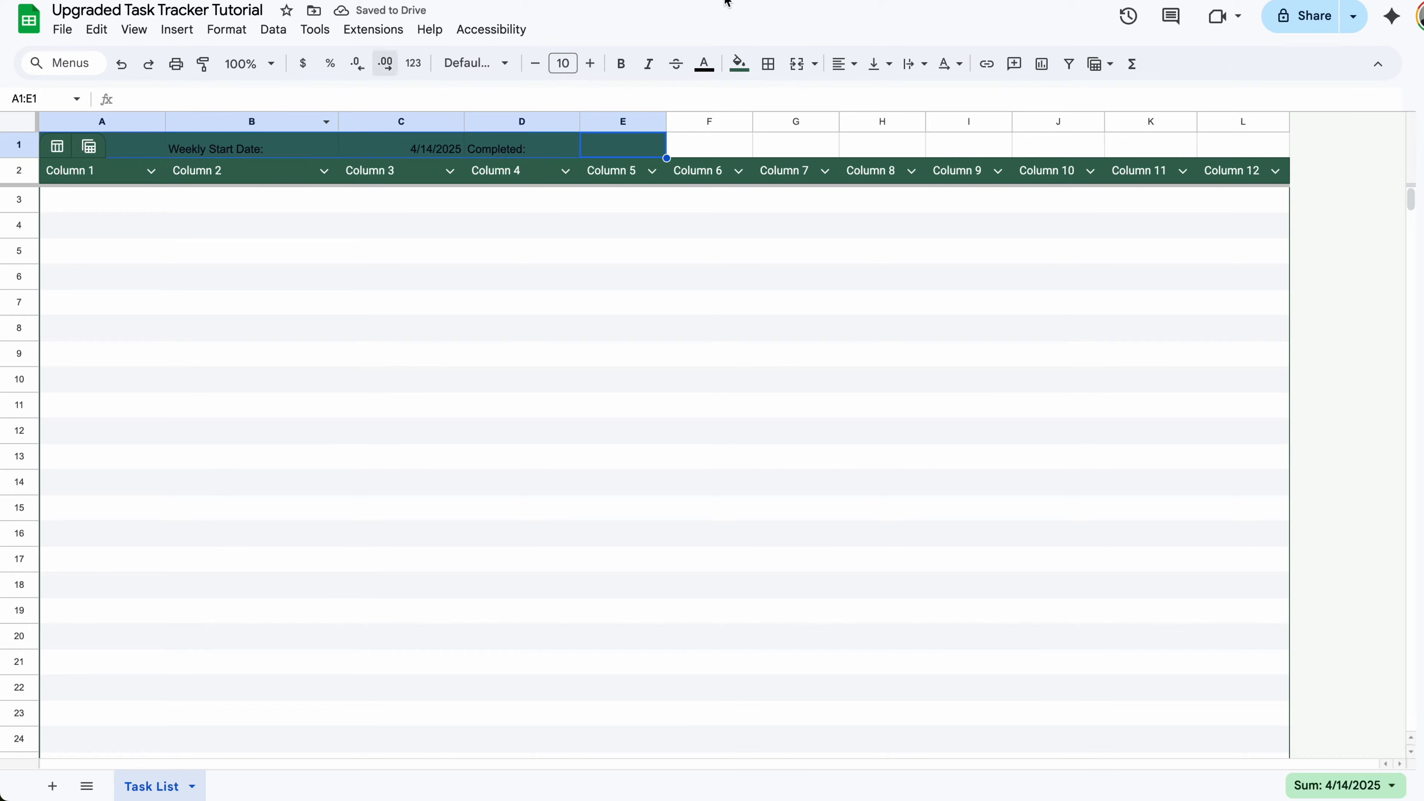
pyautogui.click(704, 63)
pyautogui.click(881, 127)
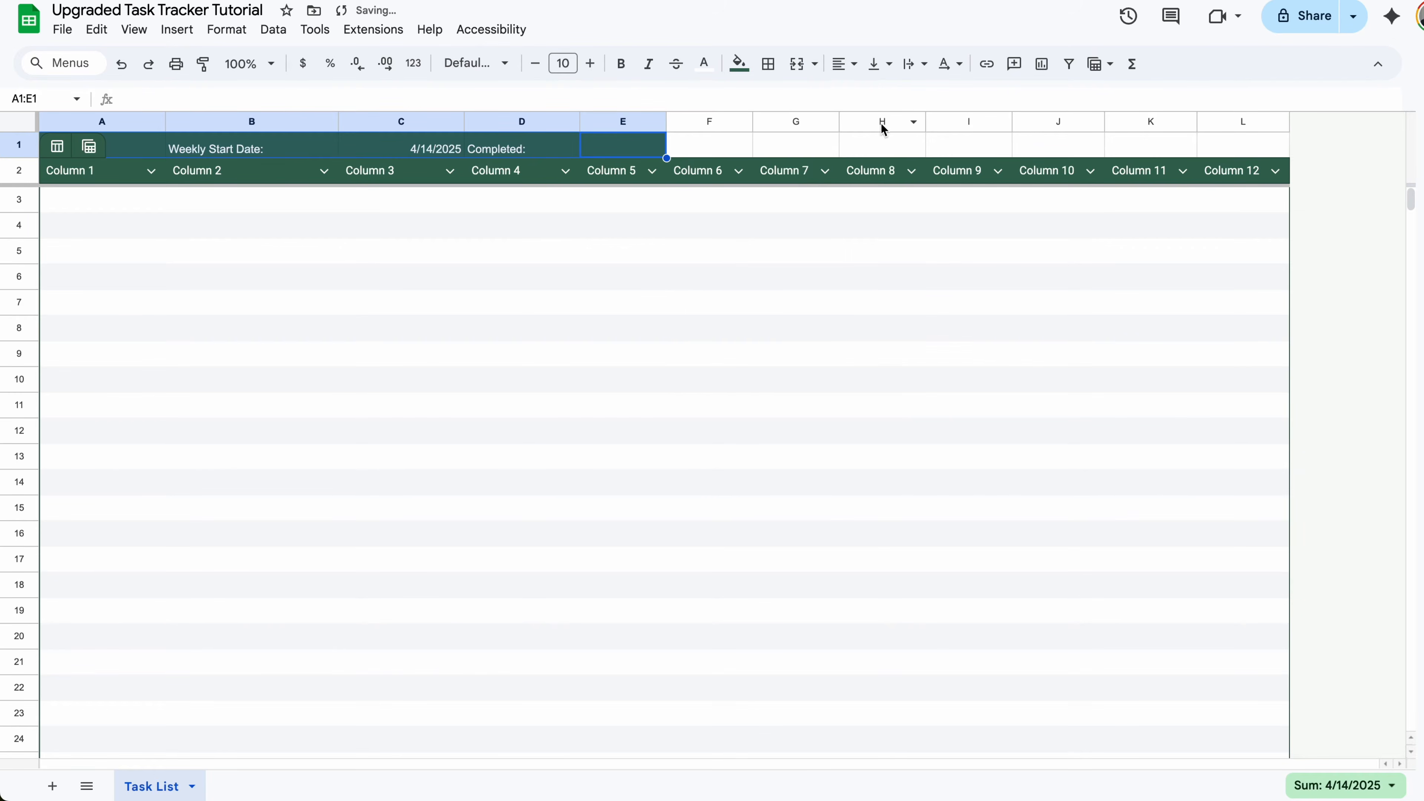
pyautogui.click(558, 218)
# - Right-align the "Completed:" label in cell D1 and the "Weekly Start Date:" label in cell B1
pyautogui.click(507, 150)
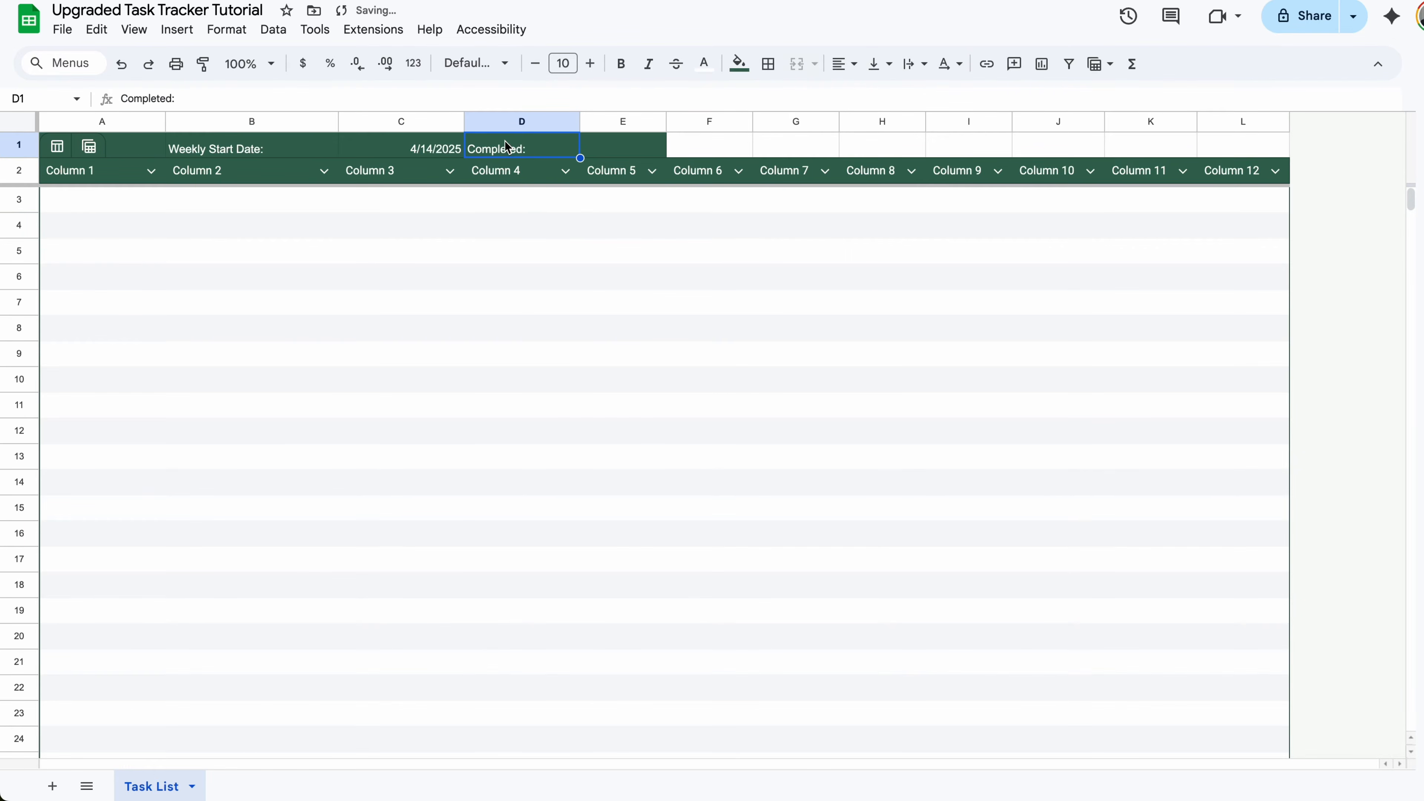
pyautogui.click(851, 70)
pyautogui.click(899, 96)
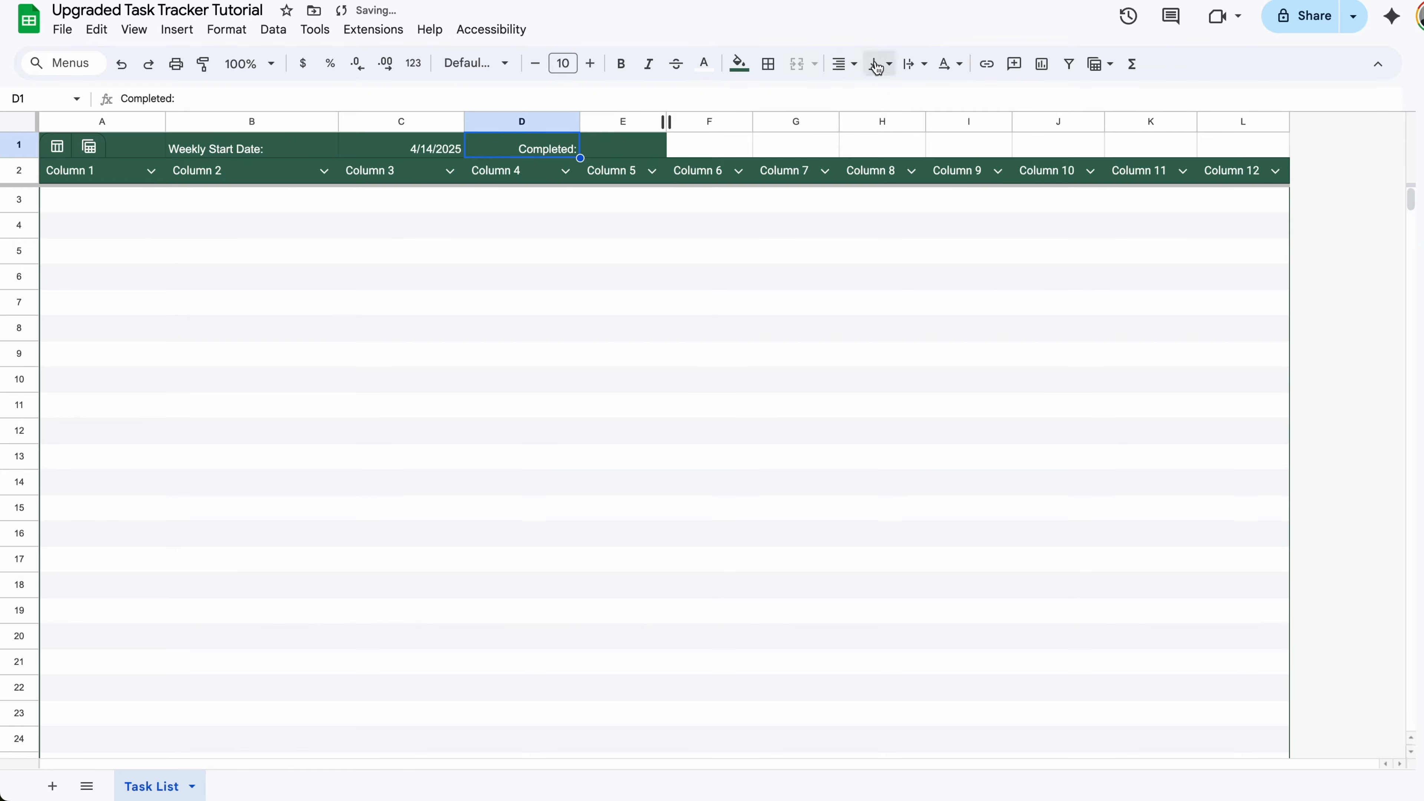
pyautogui.click(300, 151)
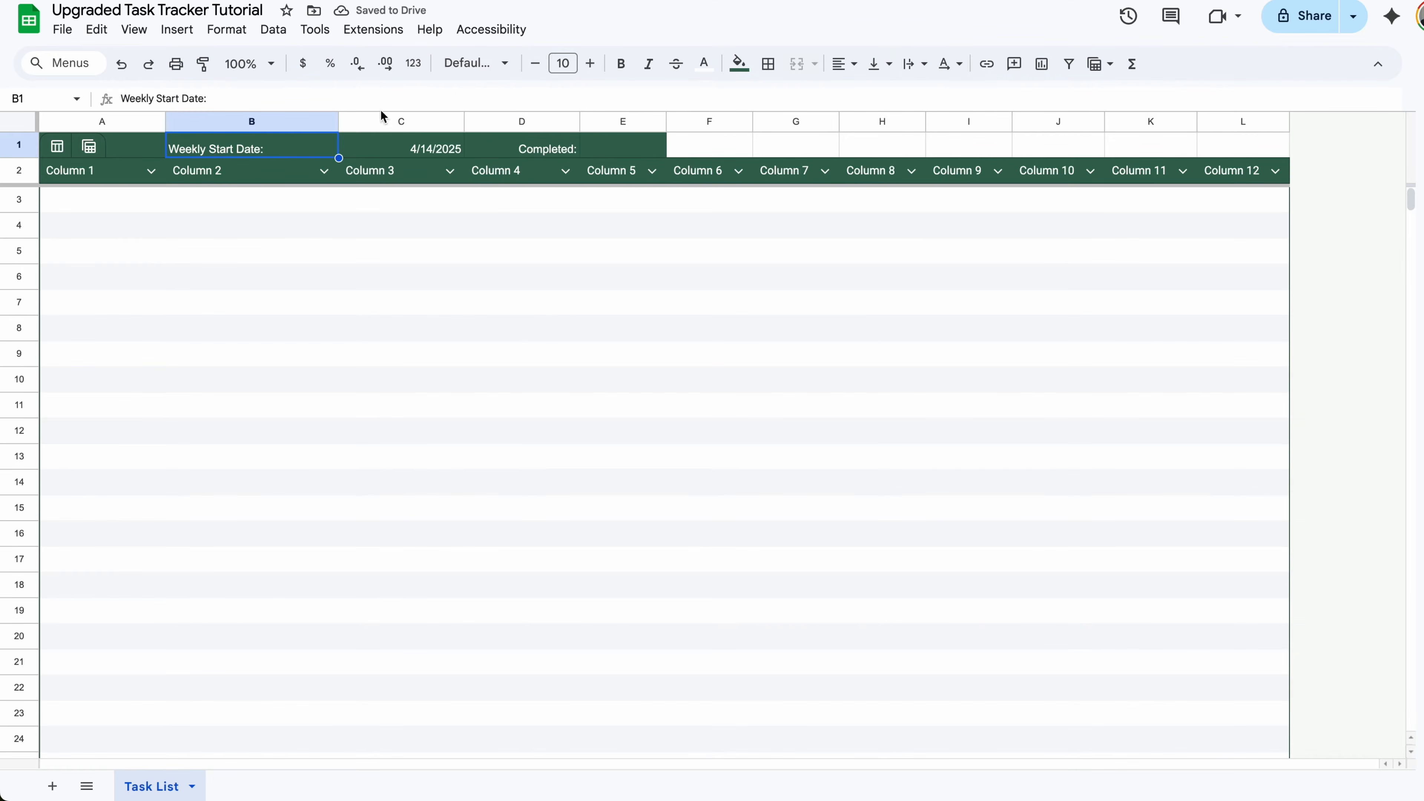
pyautogui.click(851, 70)
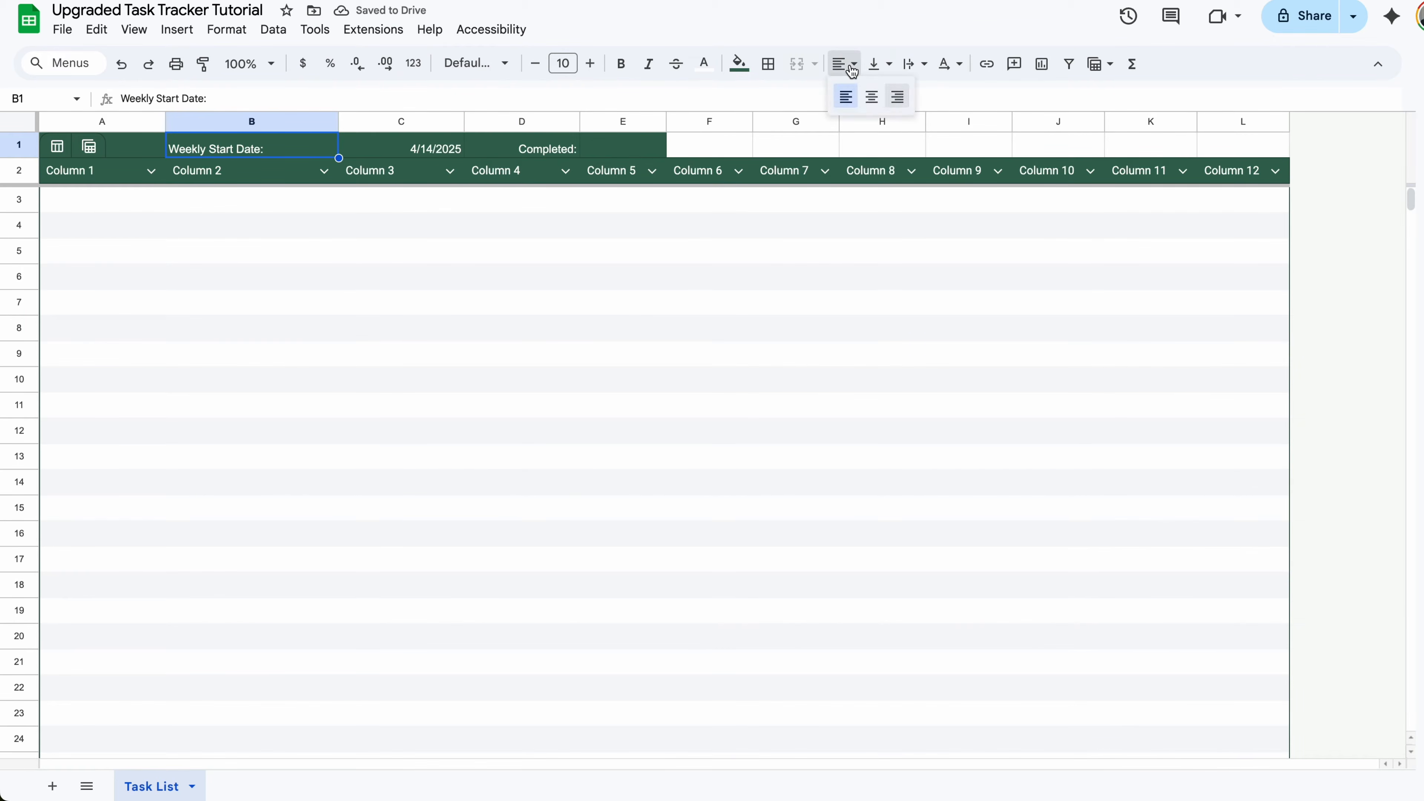
pyautogui.click(899, 97)
pyautogui.click(533, 267)
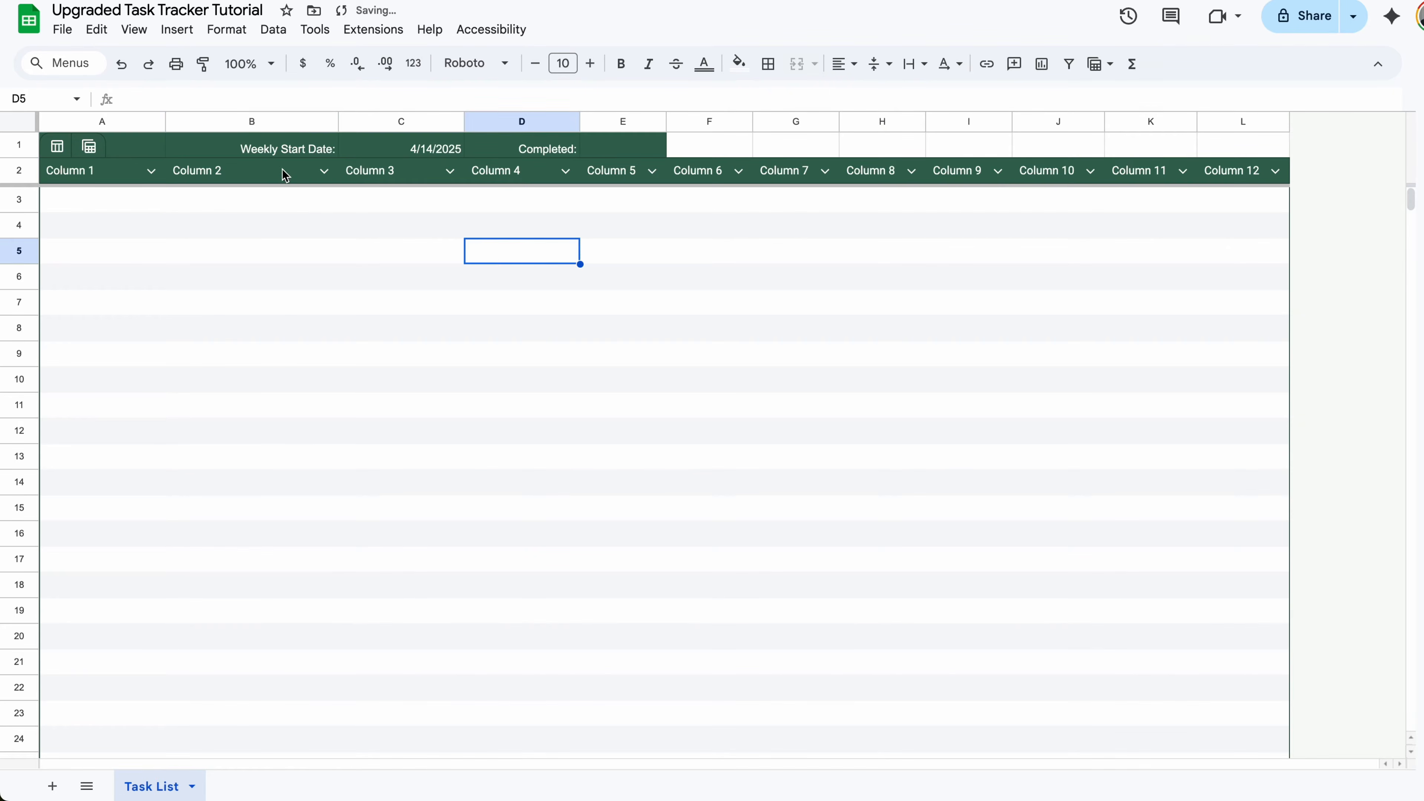
# - Hide the gridlines on the Task List sheet
pyautogui.click(158, 150)
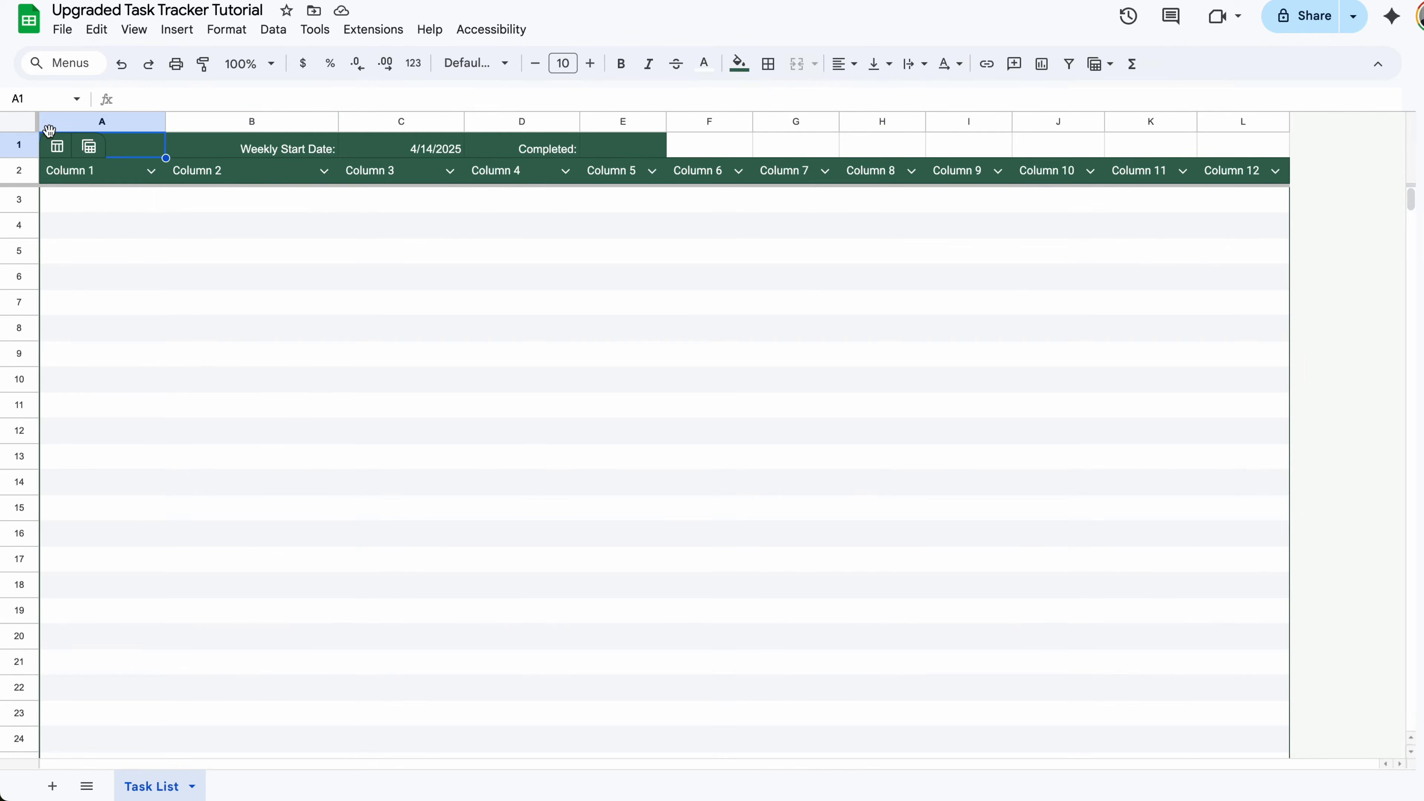
pyautogui.click(19, 121)
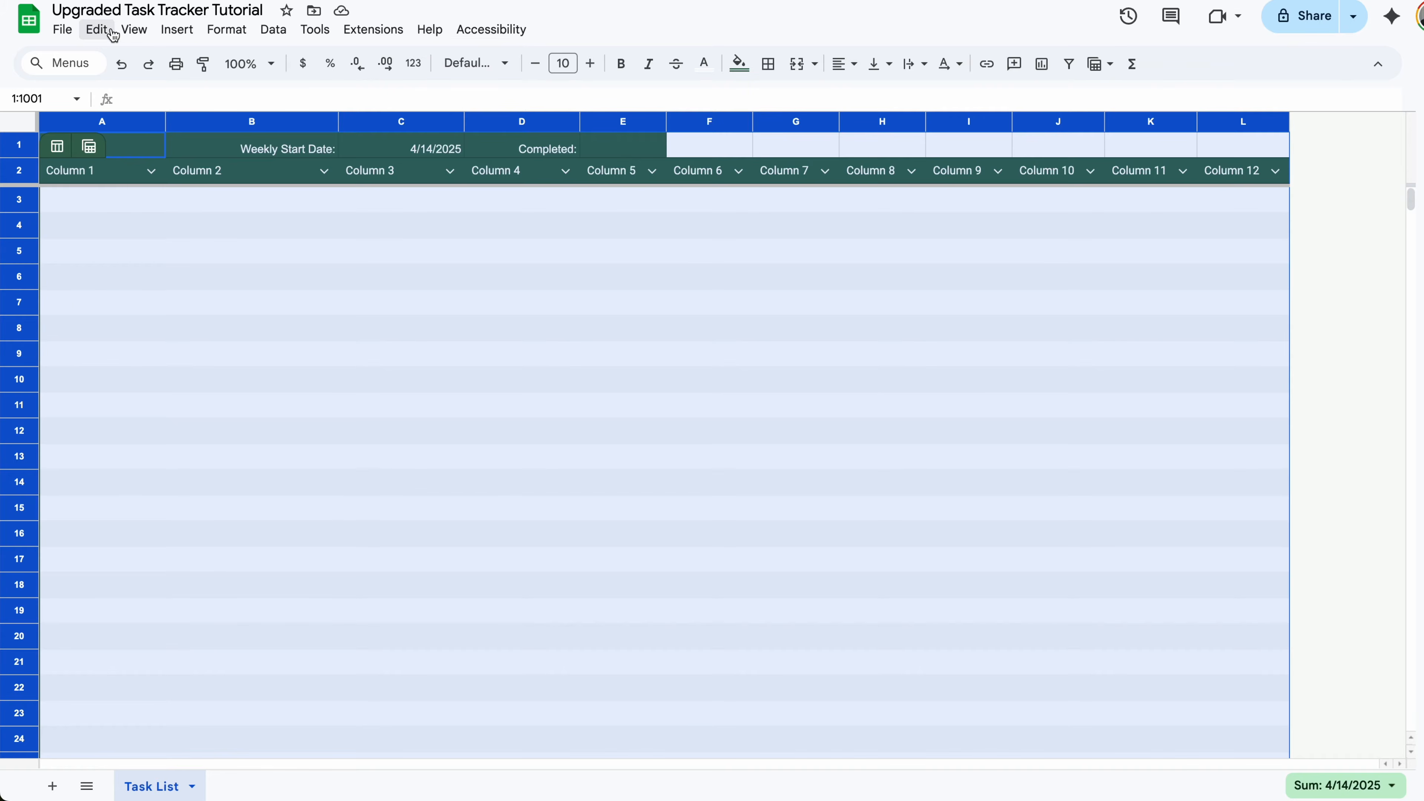
pyautogui.click(134, 31)
pyautogui.moveTo(171, 63)
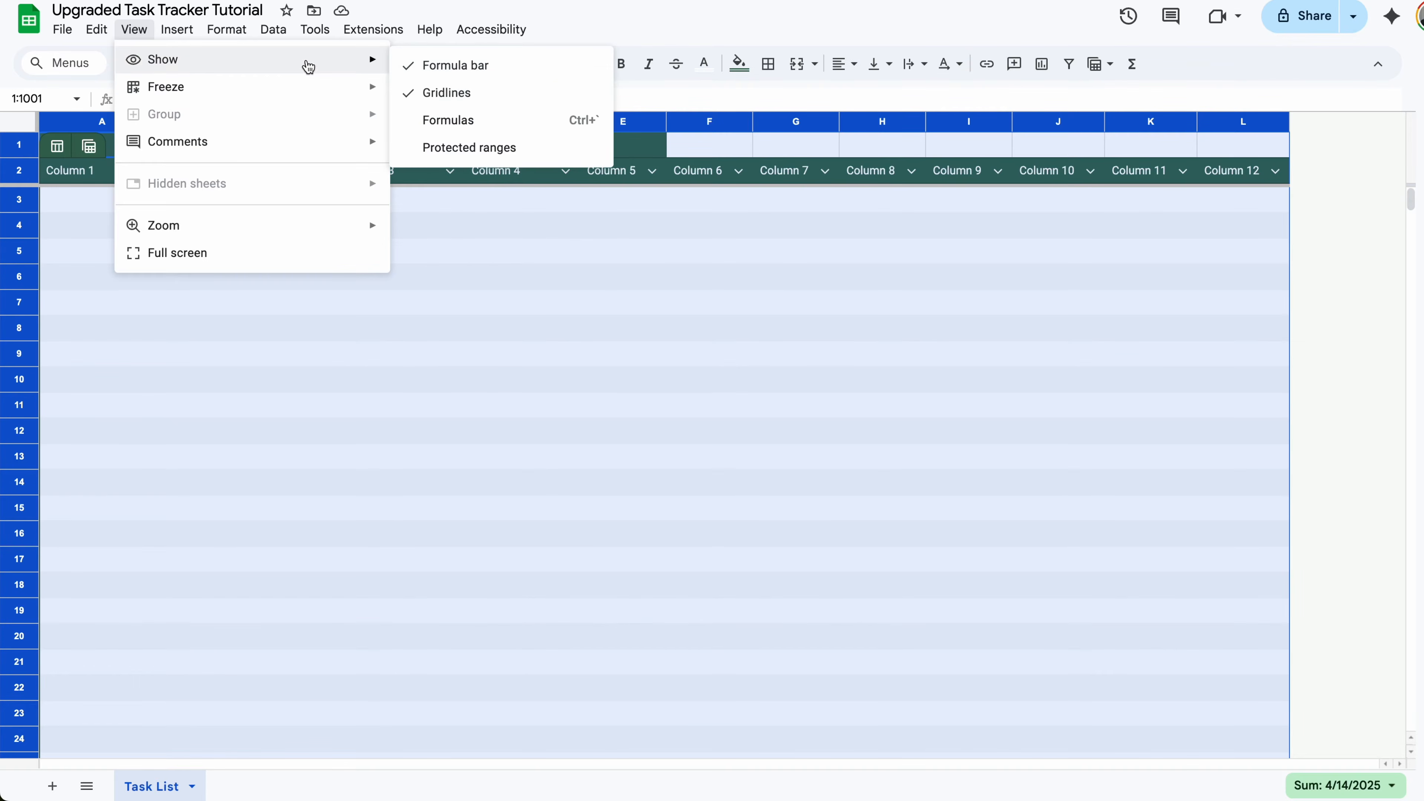
pyautogui.click(444, 94)
pyautogui.click(459, 225)
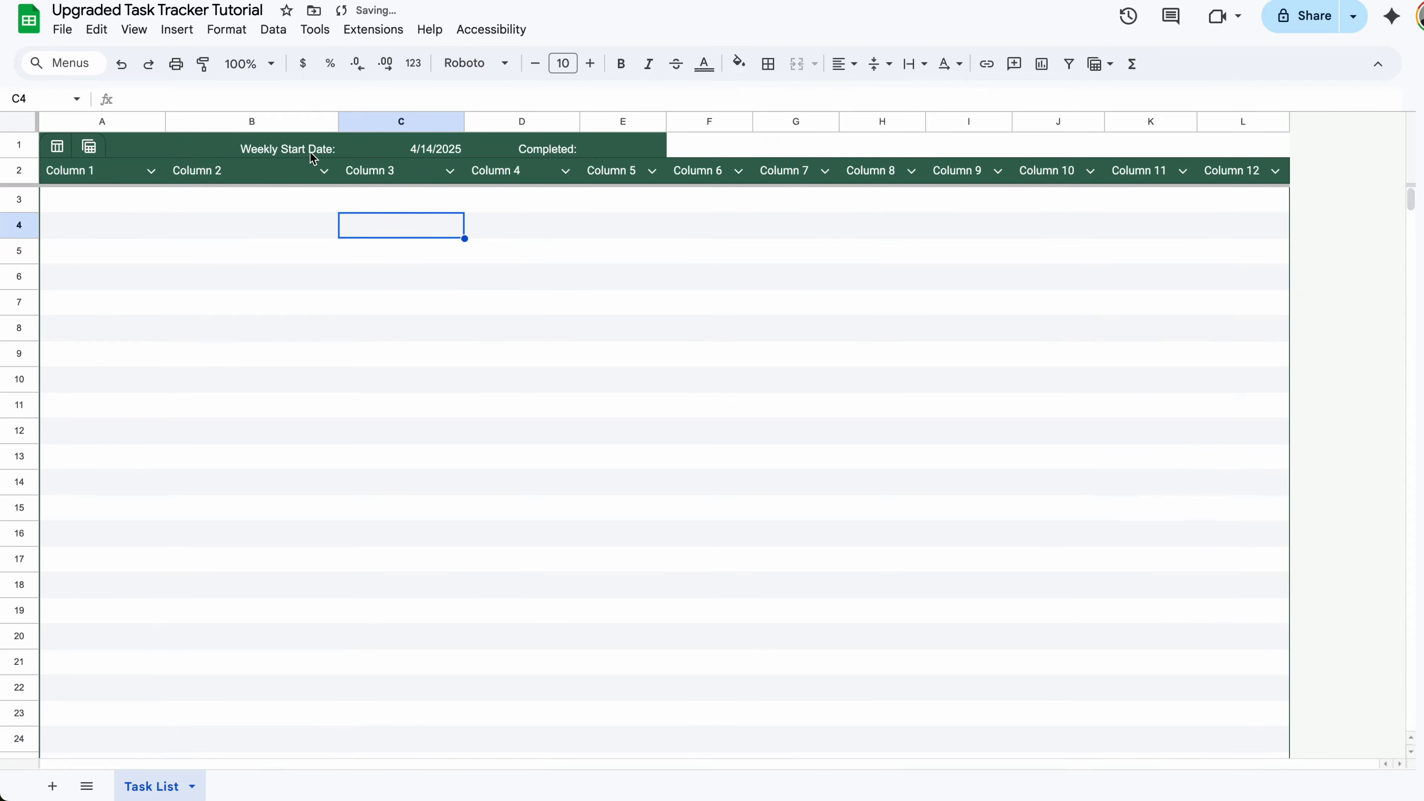
# - Make the text in cells B1:E1 bold with font size 11
pyautogui.moveTo(594, 149); pyautogui.dragTo(331, 139)
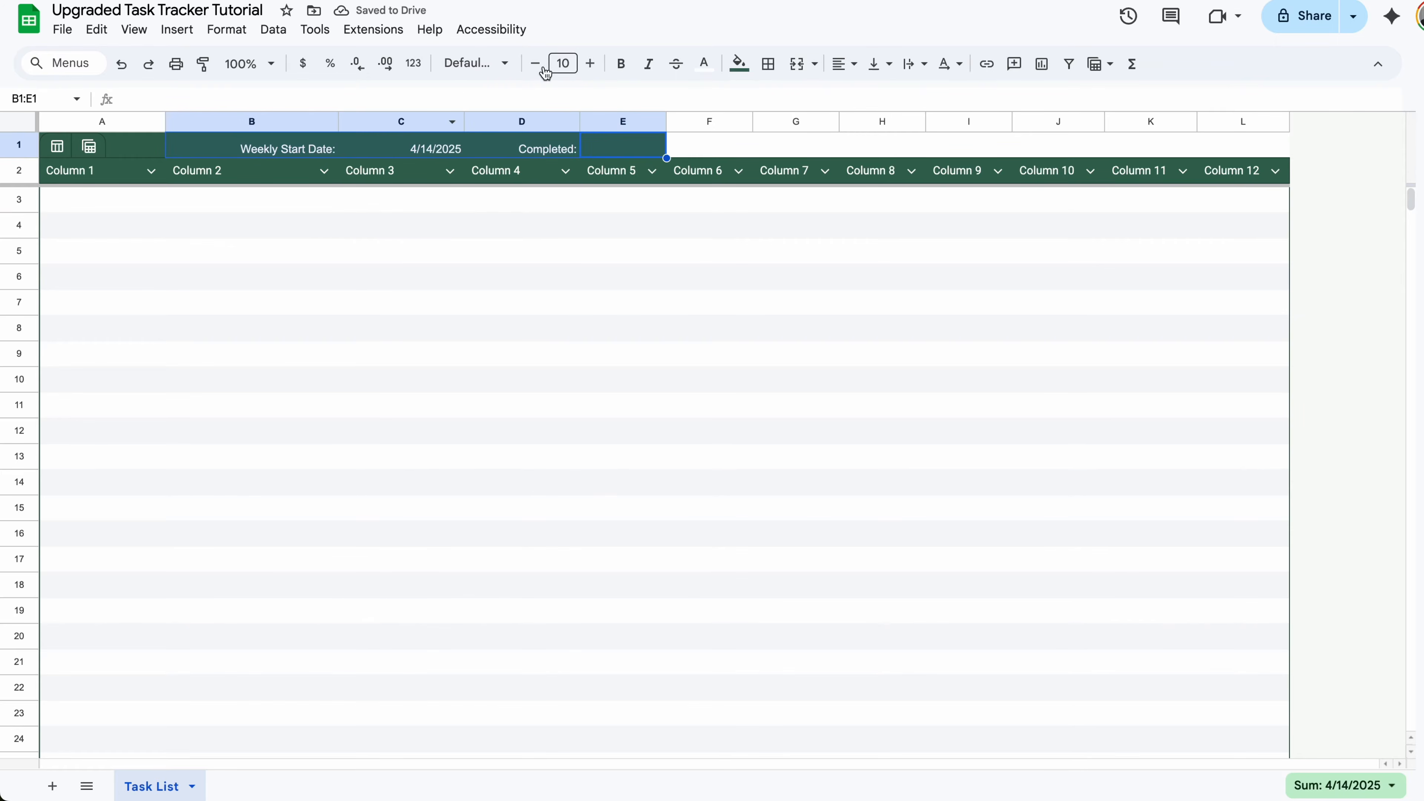
pyautogui.click(621, 63)
pyautogui.click(590, 63)
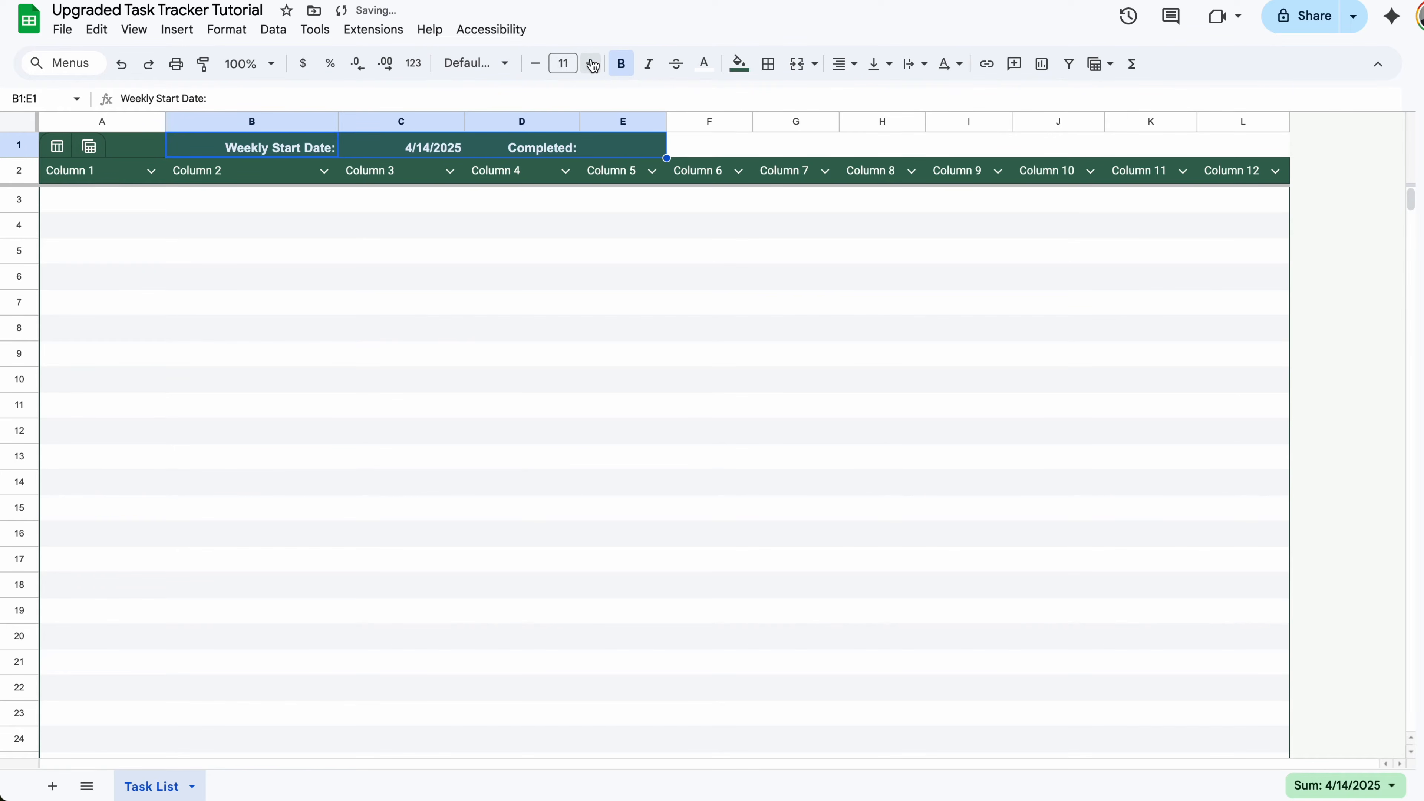
pyautogui.click(129, 200)
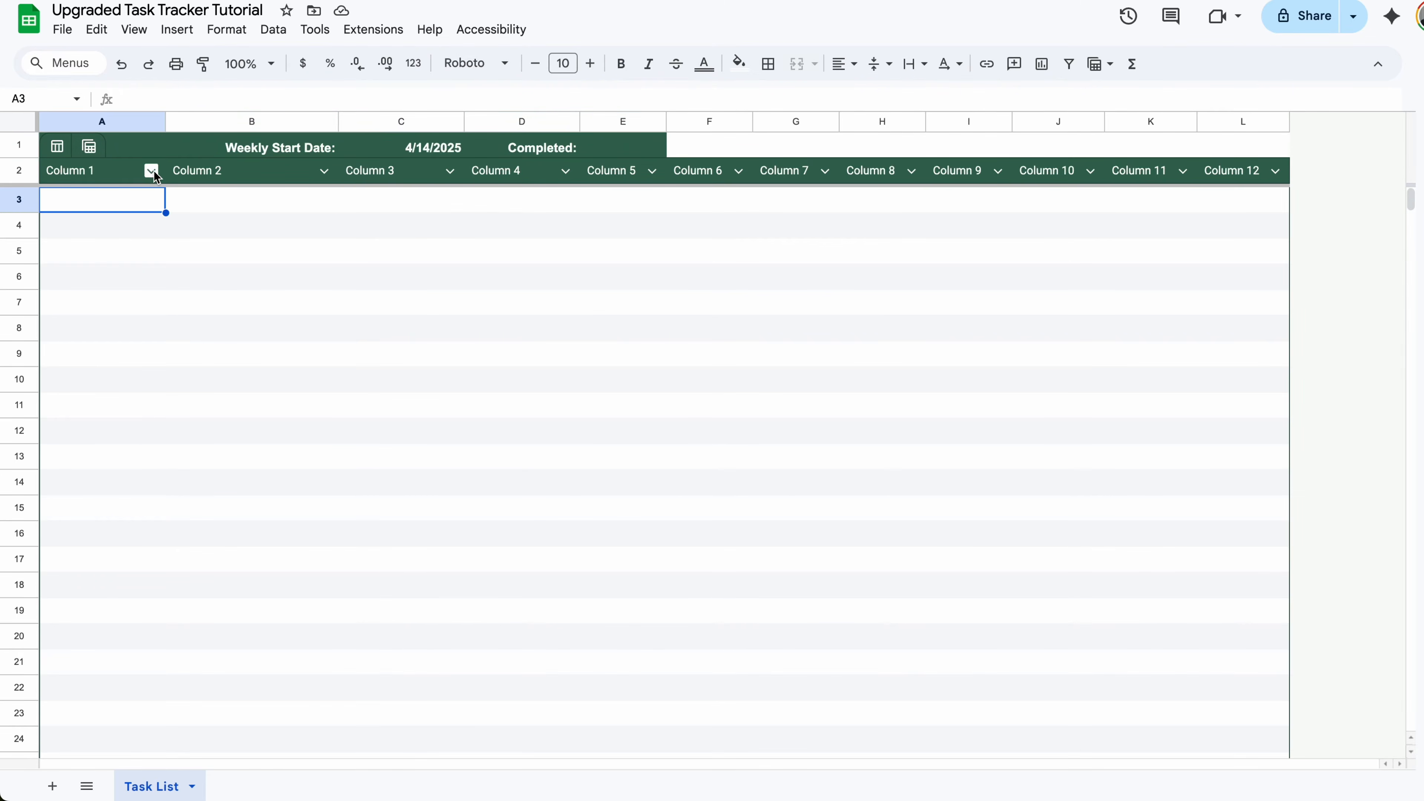
# - Rename the table's Column 1 header in cell A2 as "Type"
pyautogui.click(122, 176)
pyautogui.write('Type')
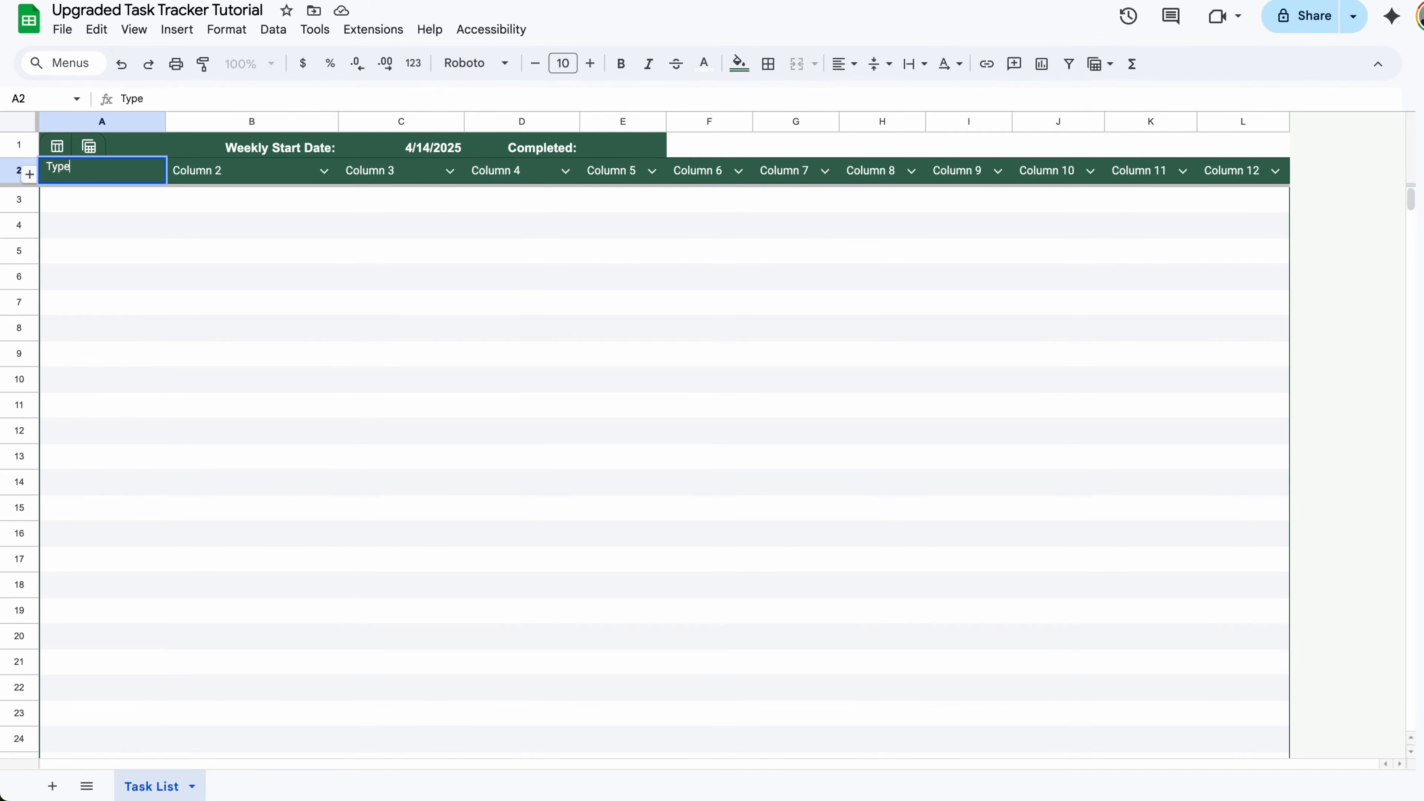
pyautogui.press('Return')
# - Change the Type column to a dropdown with the options Planned, Unplanned, Recurring, Unable to Start and Follow Up
pyautogui.click(151, 171)
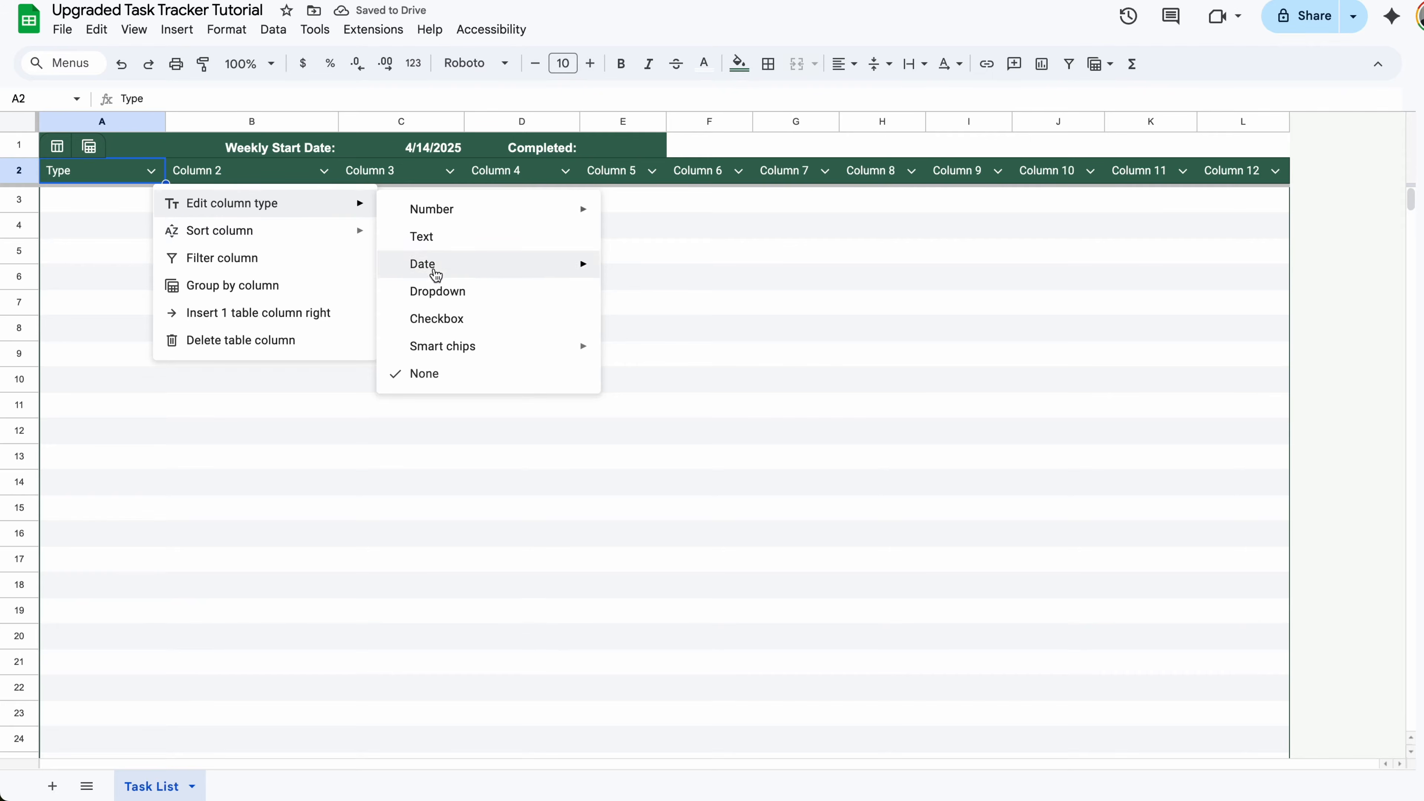
pyautogui.click(437, 291)
pyautogui.write('Planned')
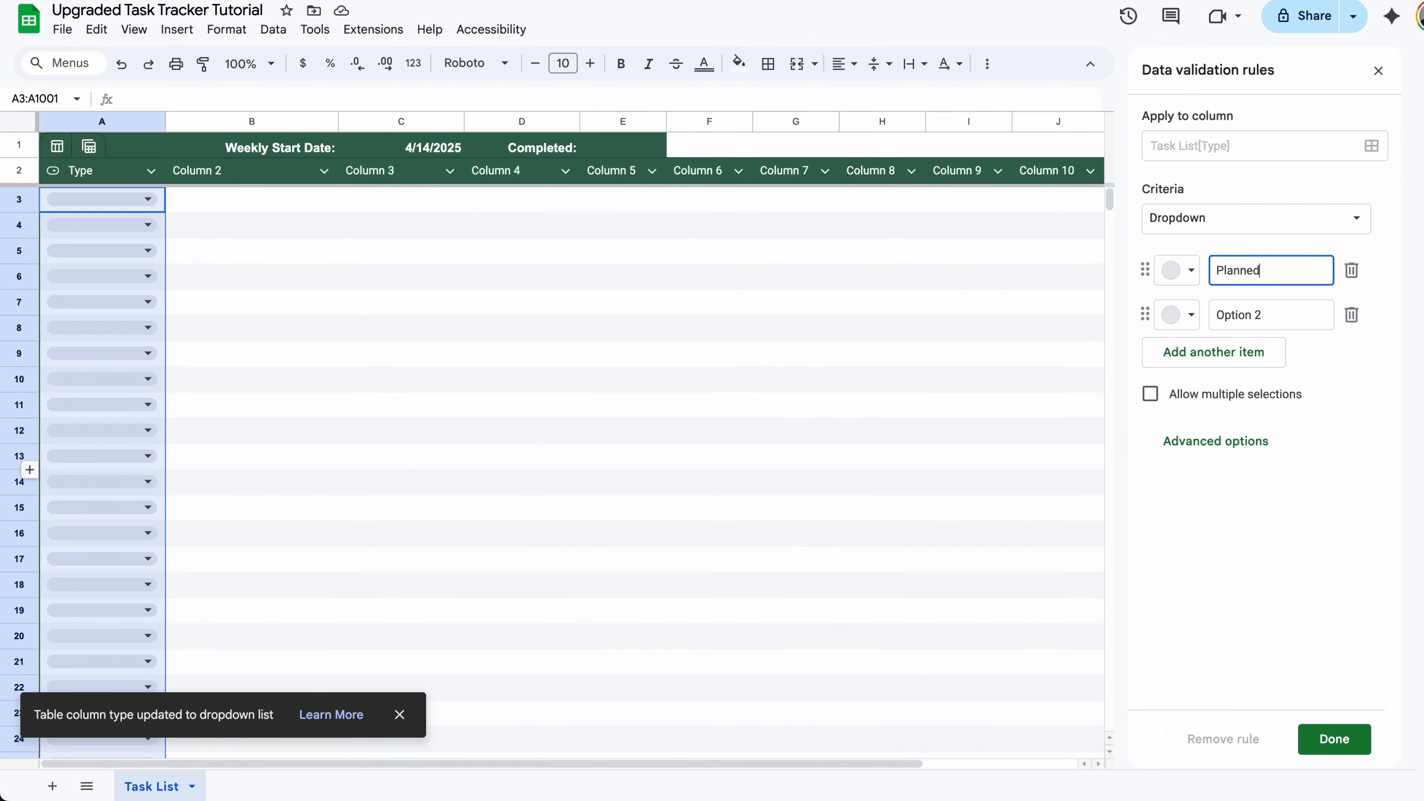
pyautogui.press('Return')
pyautogui.write('Unplanned')
pyautogui.press('Return')
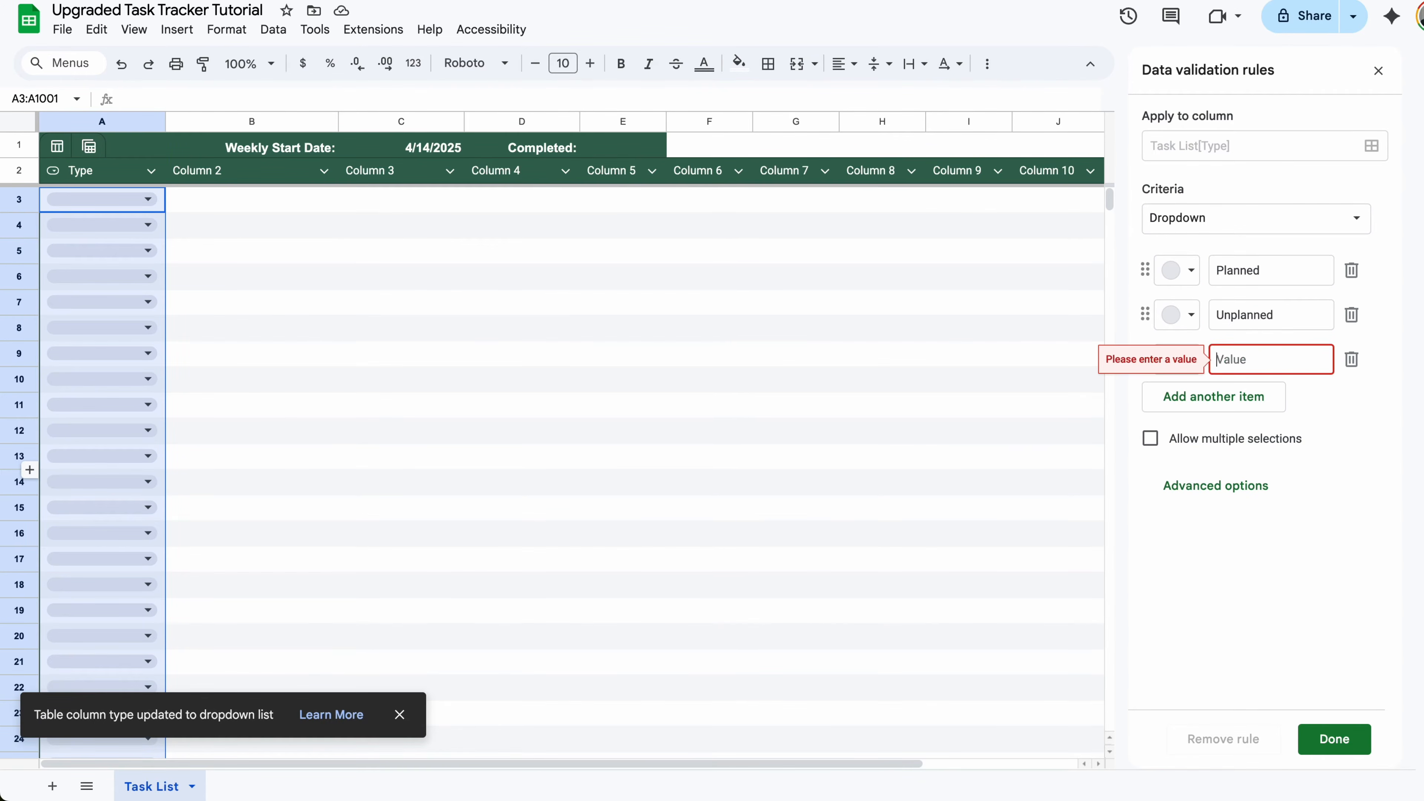
pyautogui.write('Recurring')
pyautogui.press('Return')
pyautogui.write('Unable to S')
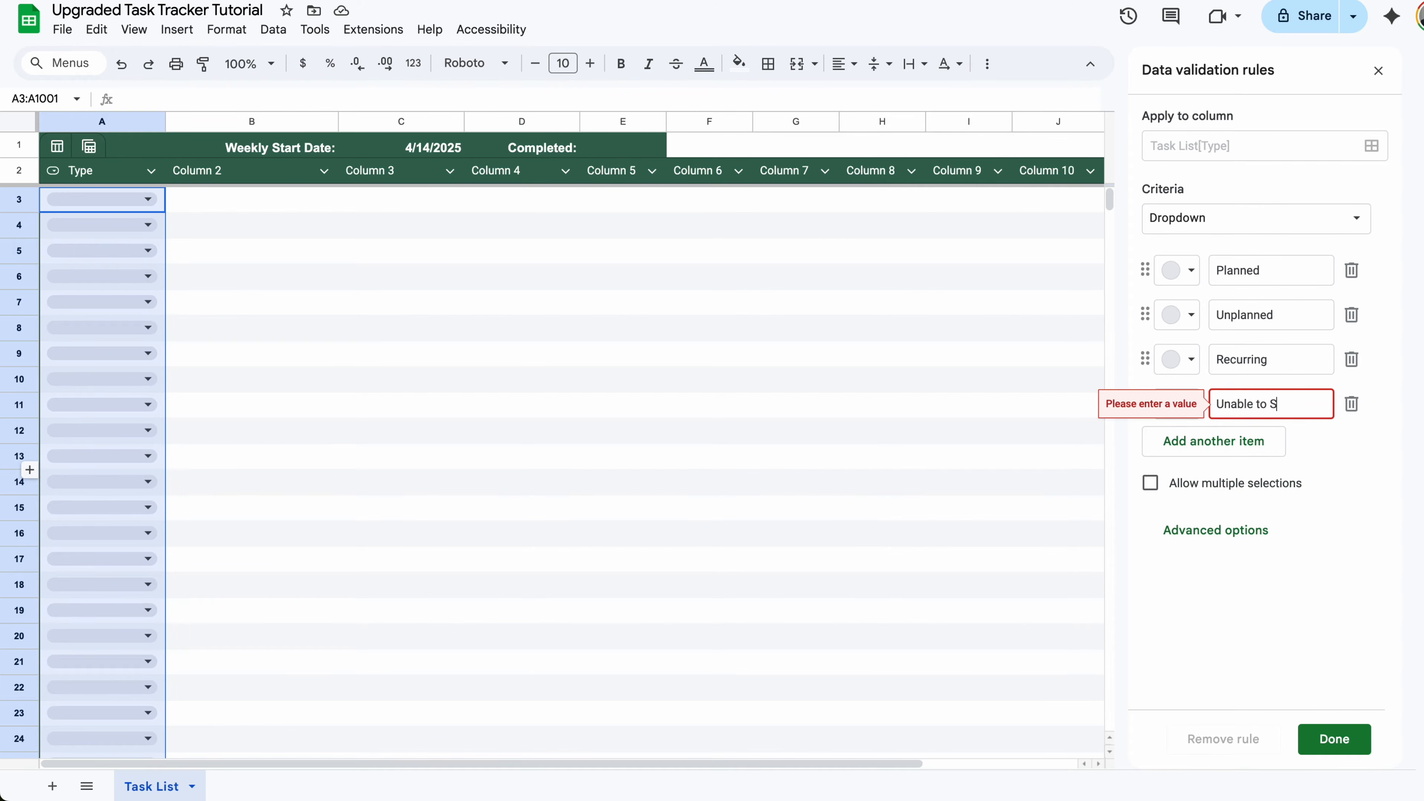
pyautogui.write('tart')
pyautogui.press('Return')
pyautogui.write('Follow Up')
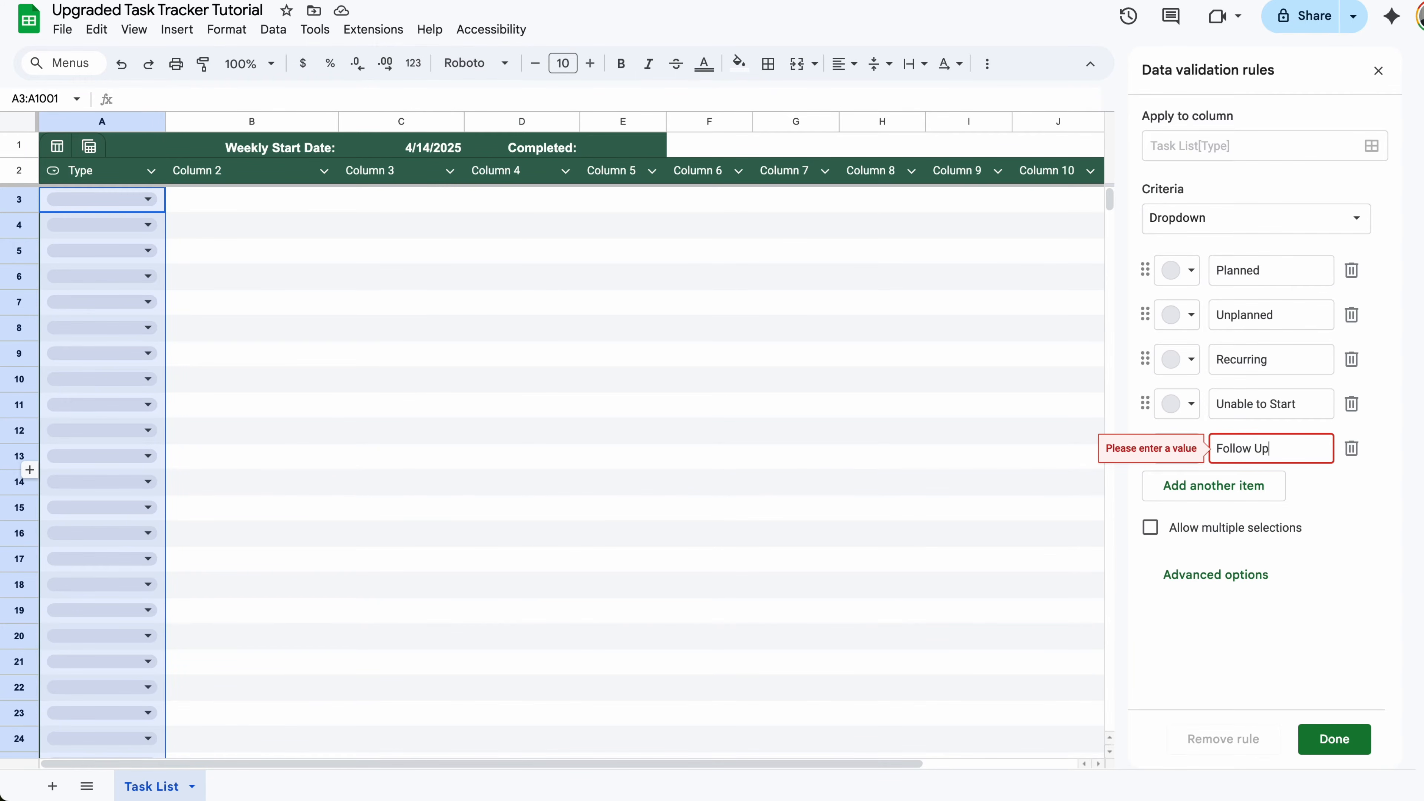
# - Color the options Planned light green, Unplanned light orange, Recurring light purple, Unable to Start dark gray and Follow Up dark brown, and save the rule
pyautogui.click(1189, 271)
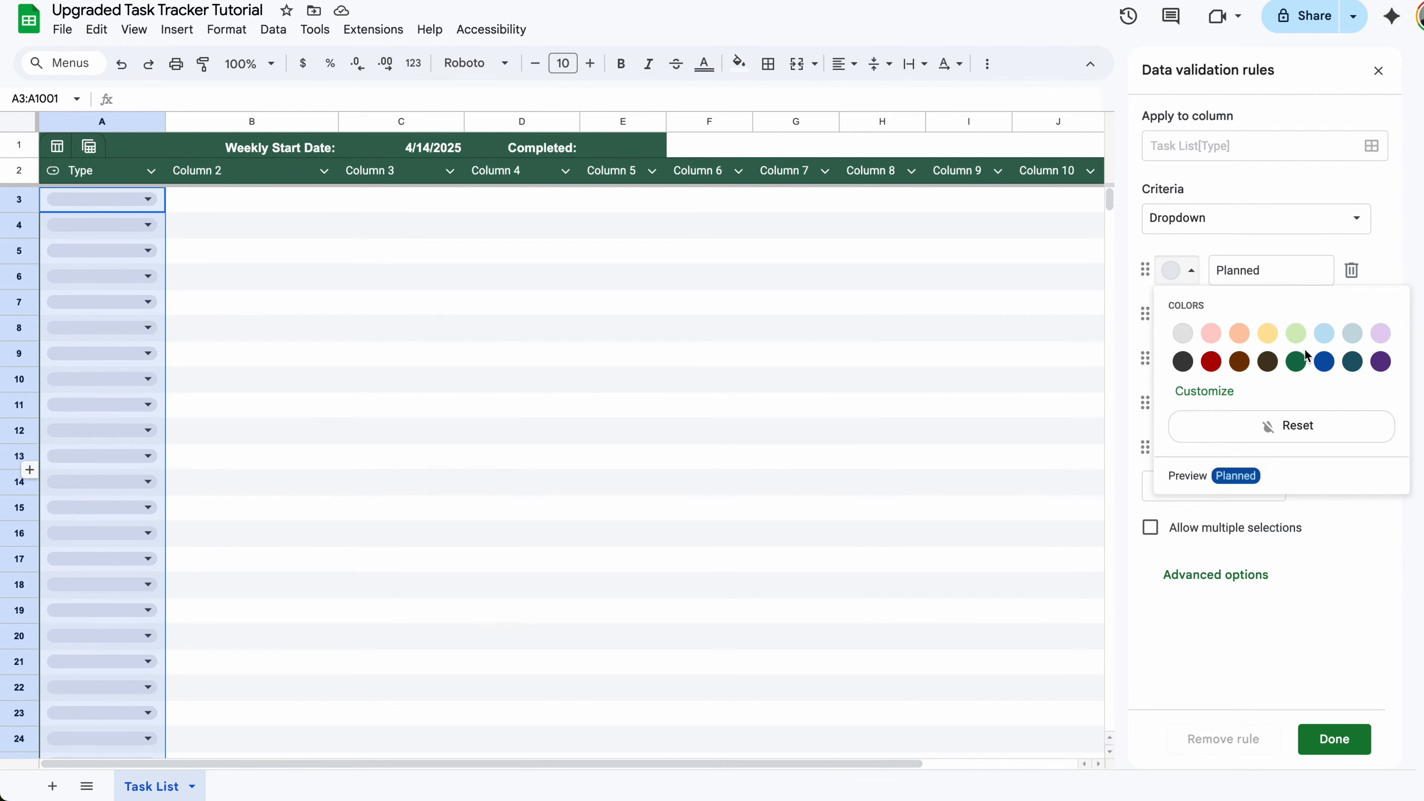
pyautogui.click(1295, 333)
pyautogui.click(1175, 316)
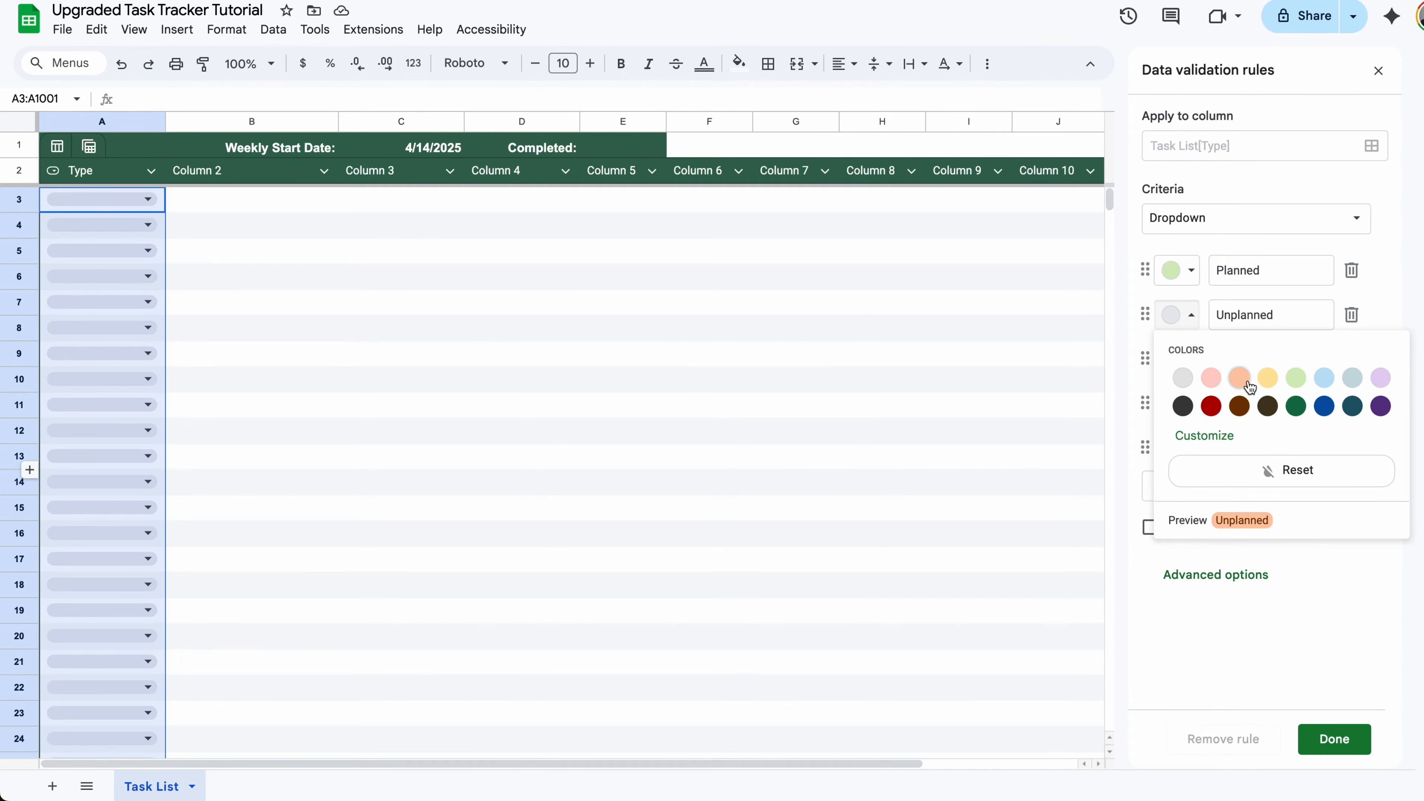
pyautogui.click(1247, 379)
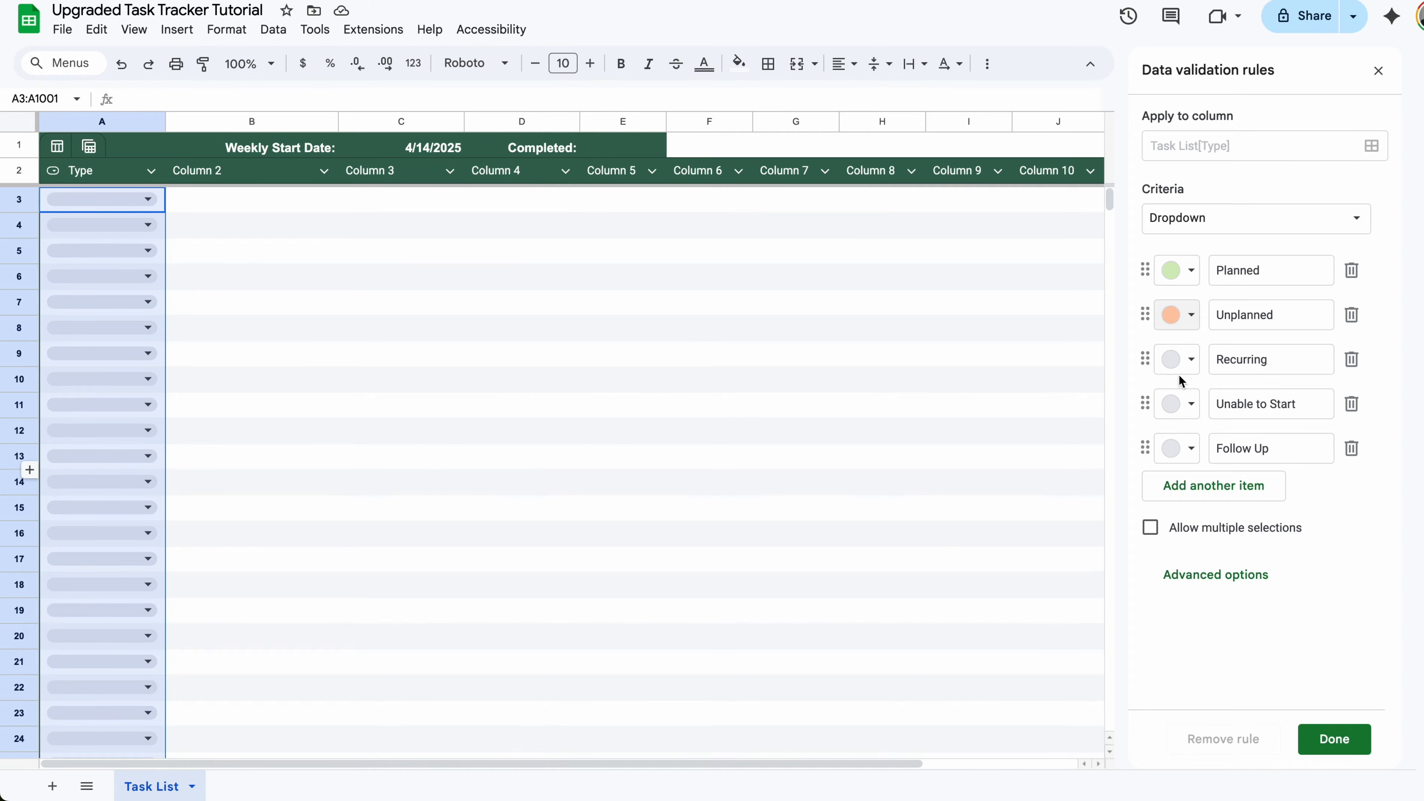
pyautogui.click(1188, 359)
pyautogui.click(1381, 422)
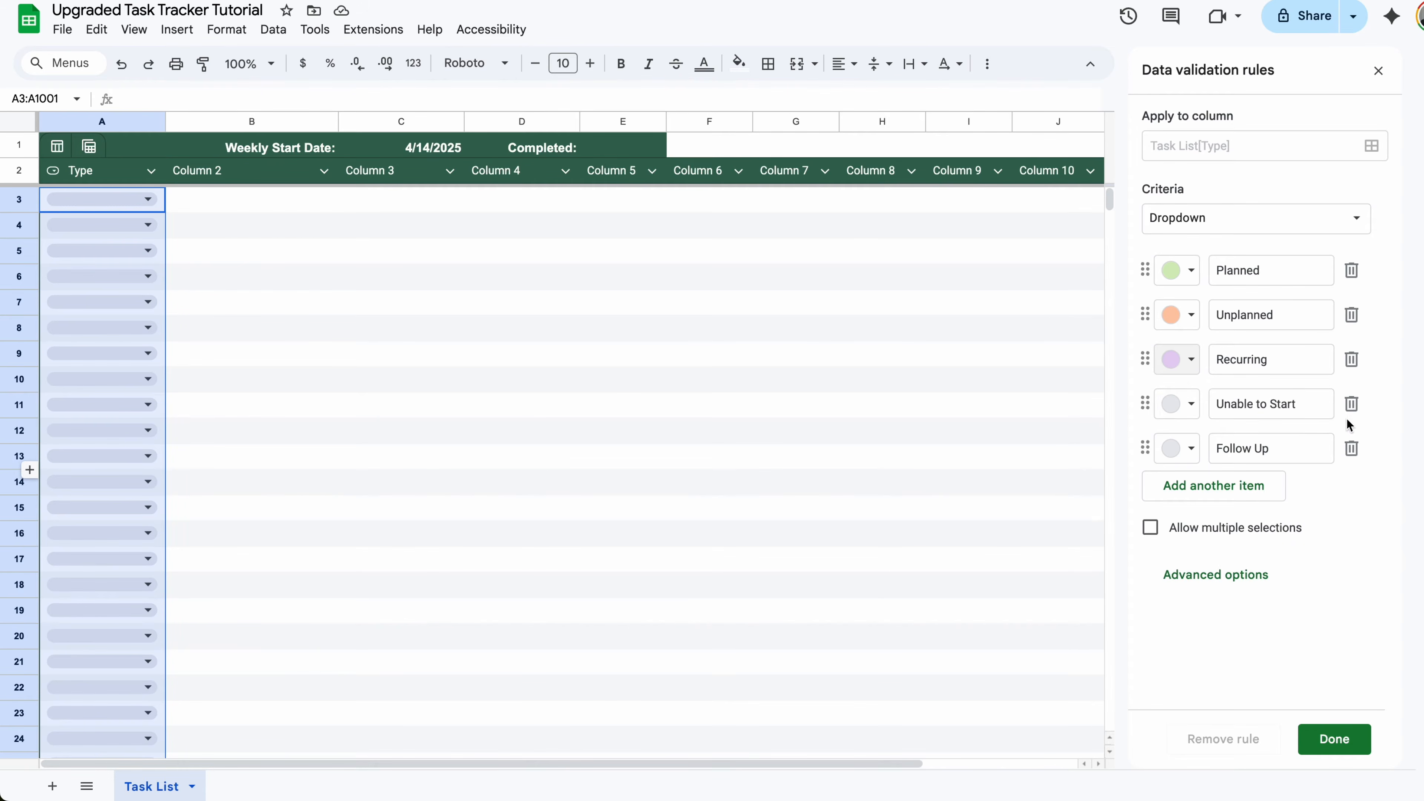
pyautogui.click(1186, 409)
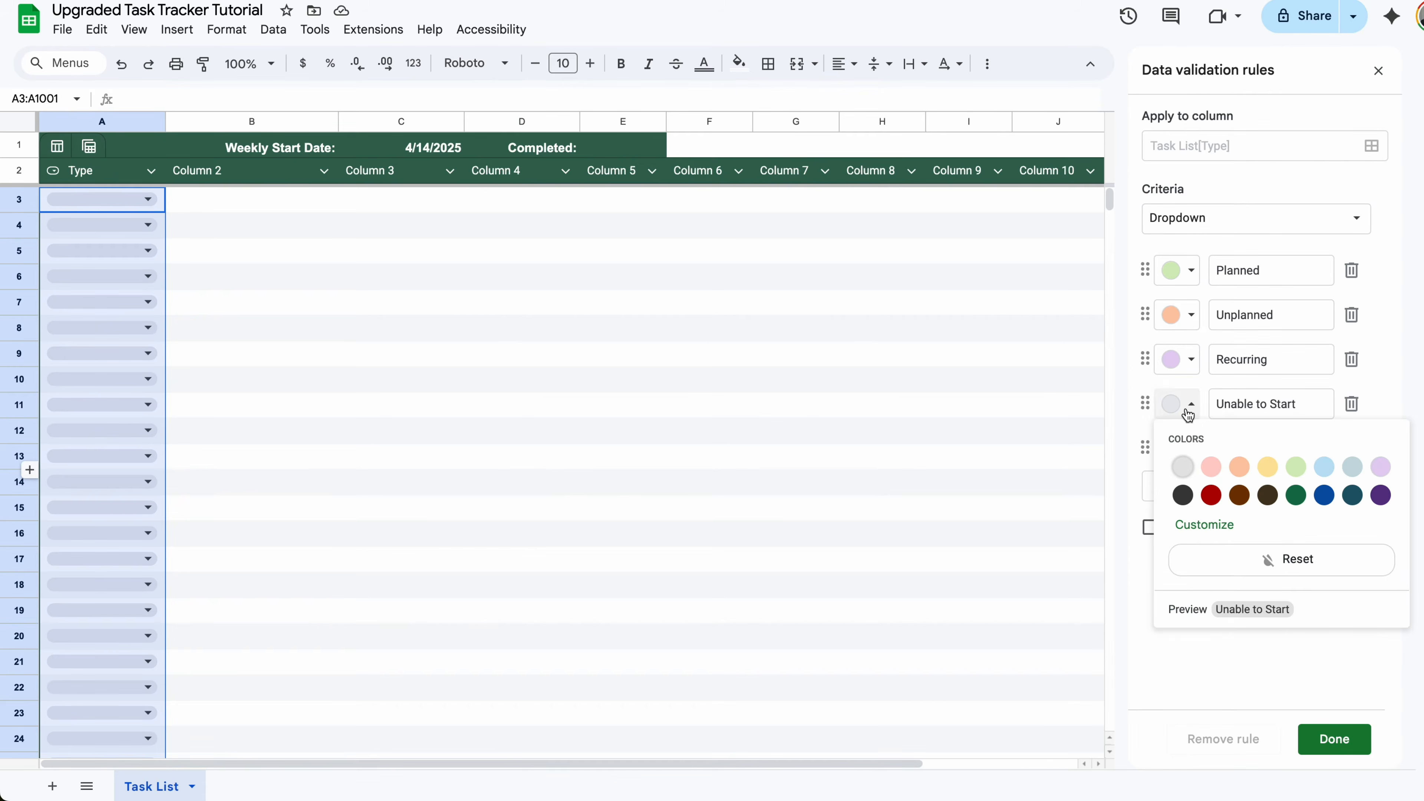
pyautogui.click(1184, 493)
pyautogui.click(1186, 464)
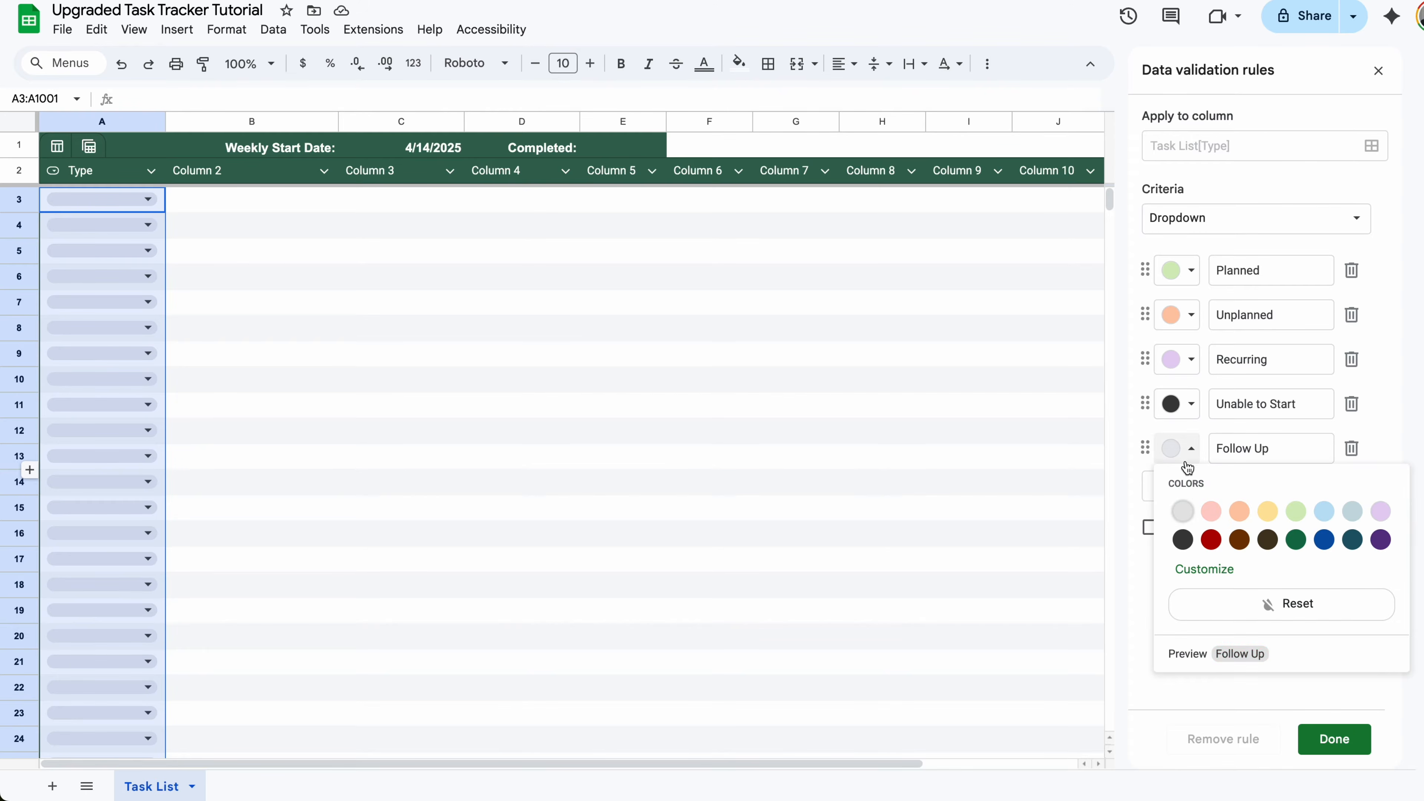
pyautogui.click(1240, 543)
pyautogui.click(1344, 739)
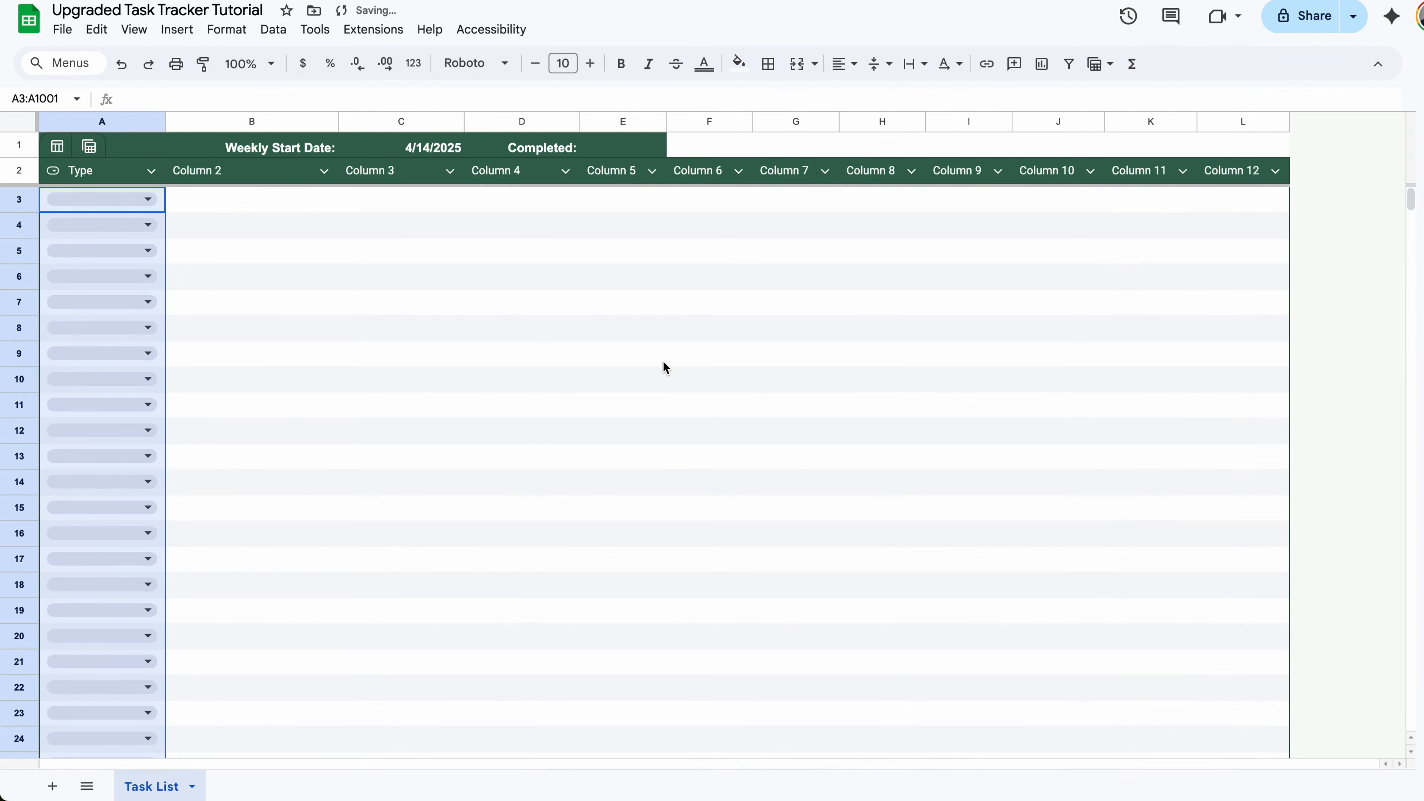
# - Test the Type dropdown in cell A3 with Recurring and Planned, and clear the cell
pyautogui.click(147, 199)
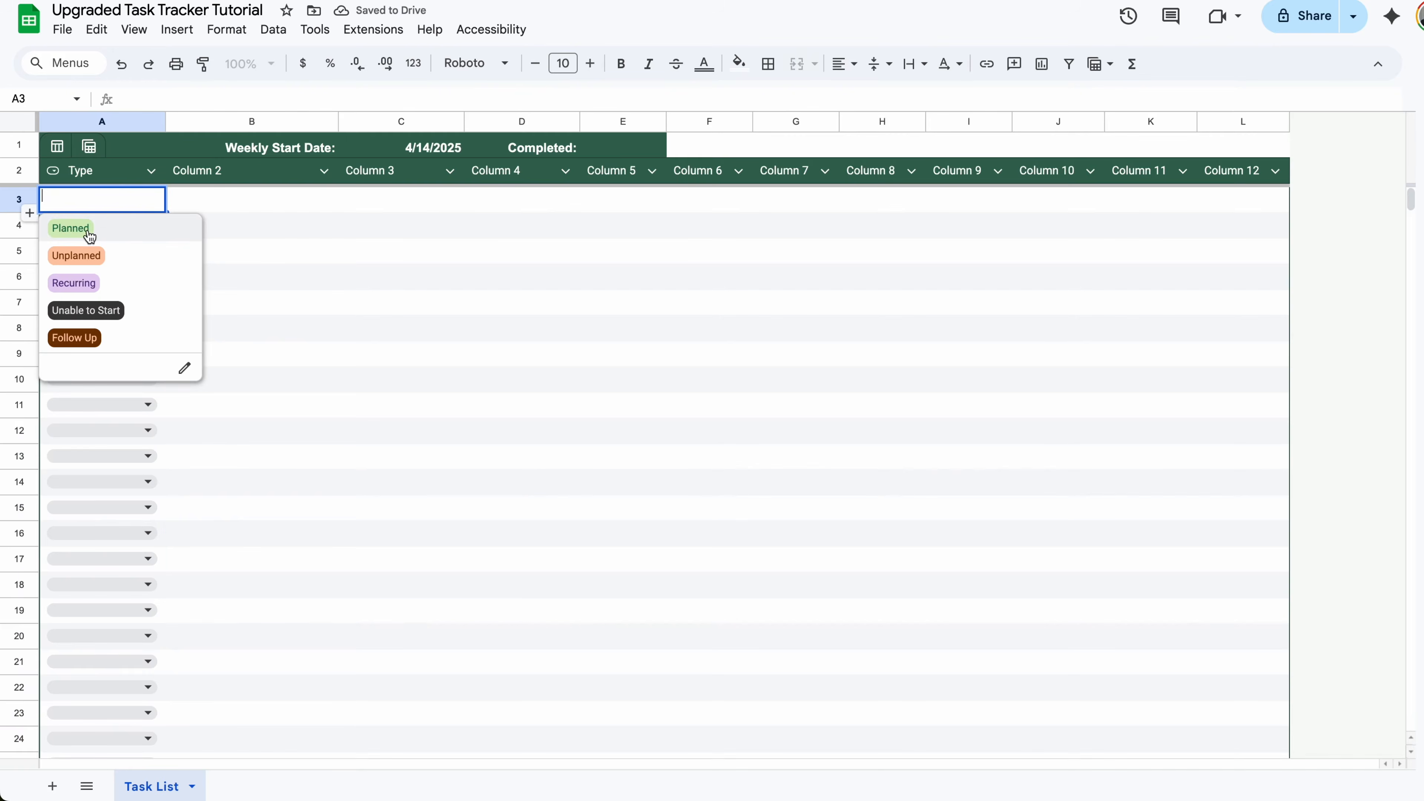
pyautogui.click(96, 282)
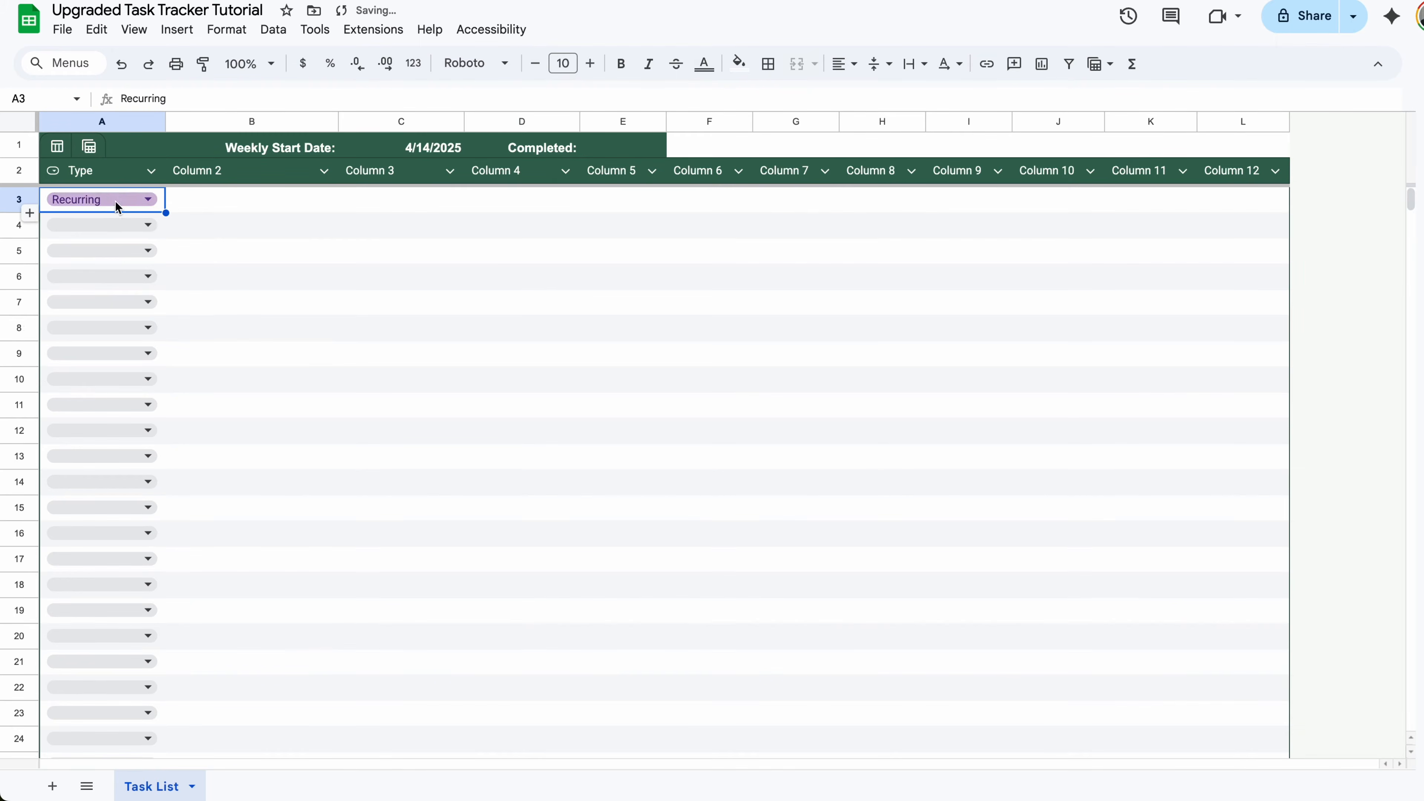
pyautogui.click(115, 199)
pyautogui.click(98, 231)
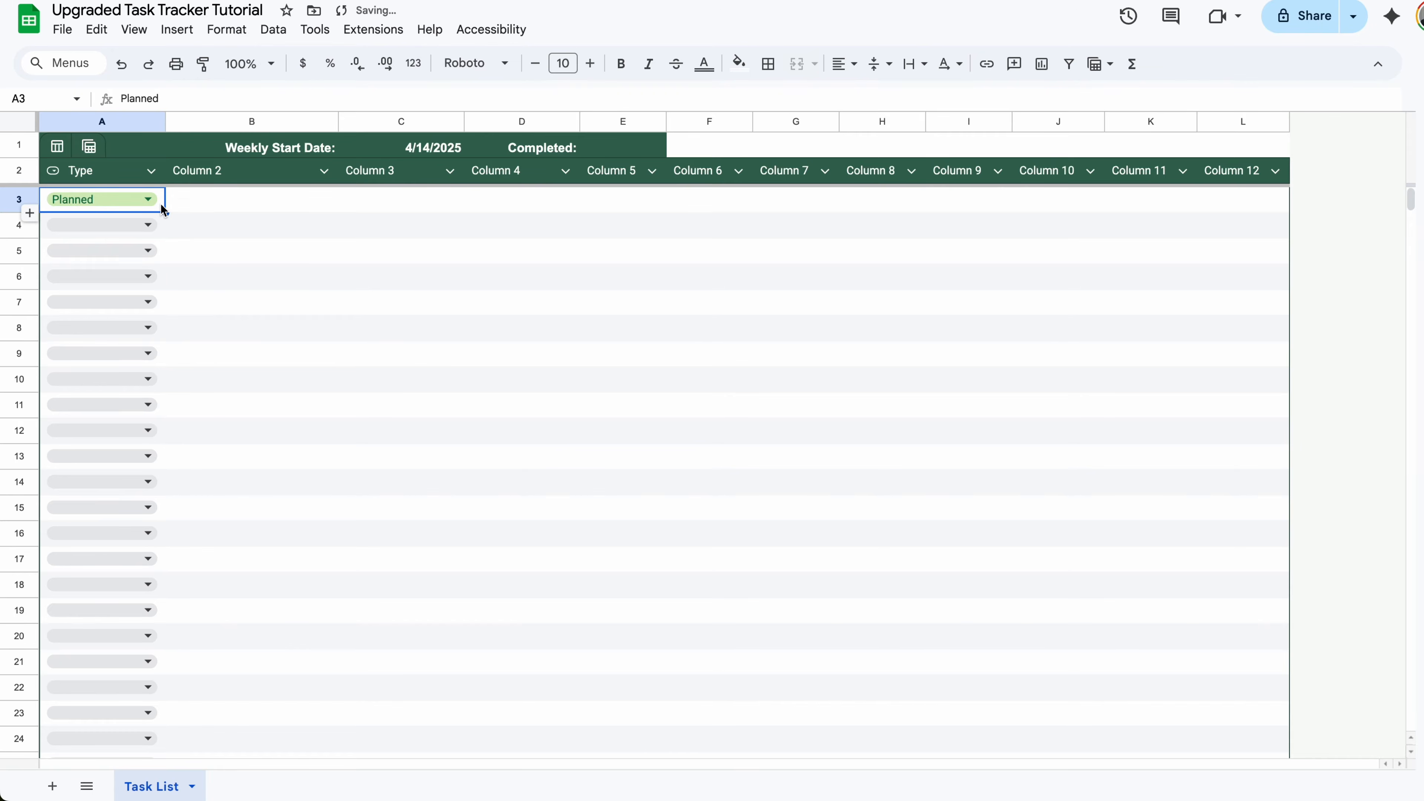
pyautogui.press('Delete')
# - Rename the Column 2 header in cell B2 as "Task List" and keep its column type as None
pyautogui.click(229, 177)
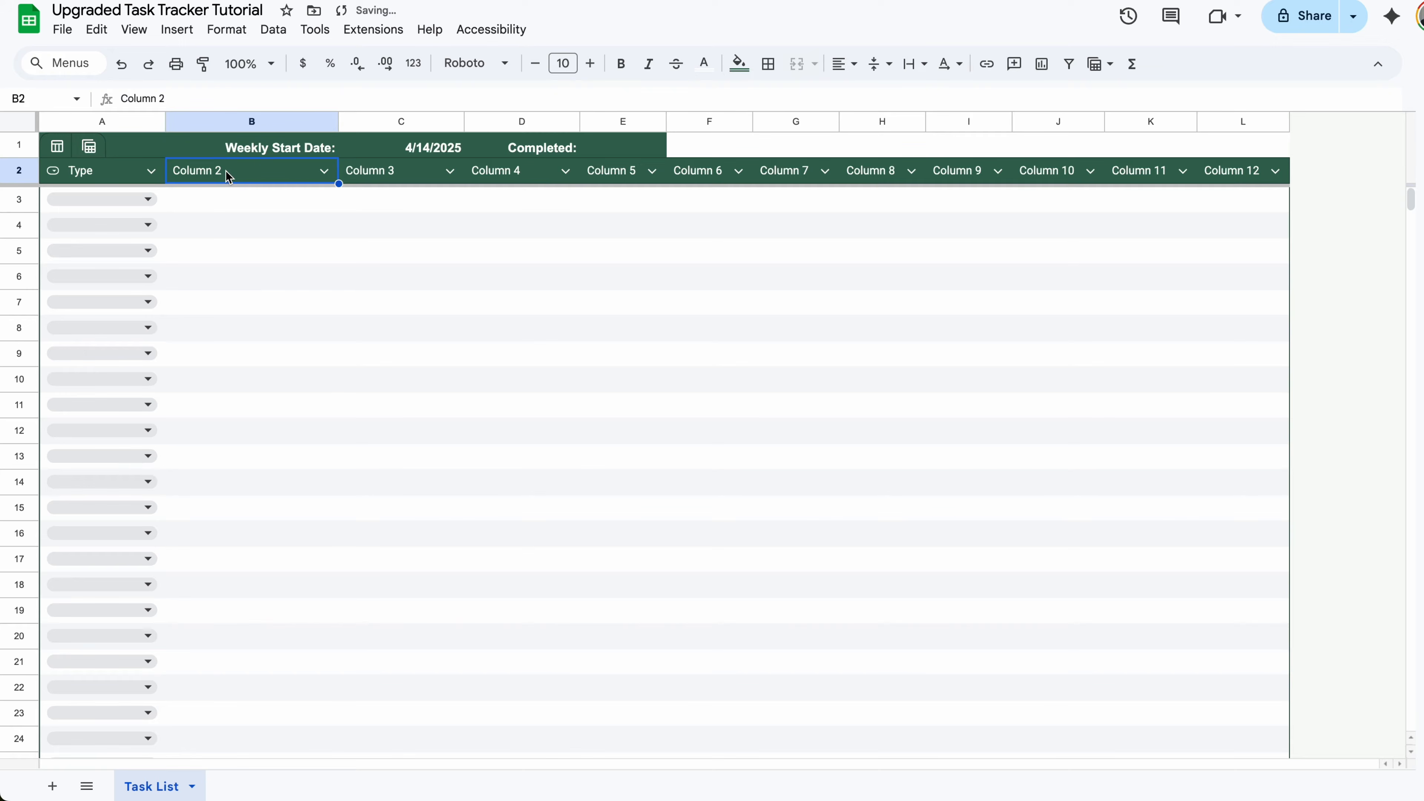
pyautogui.write('Task List')
pyautogui.press('Return')
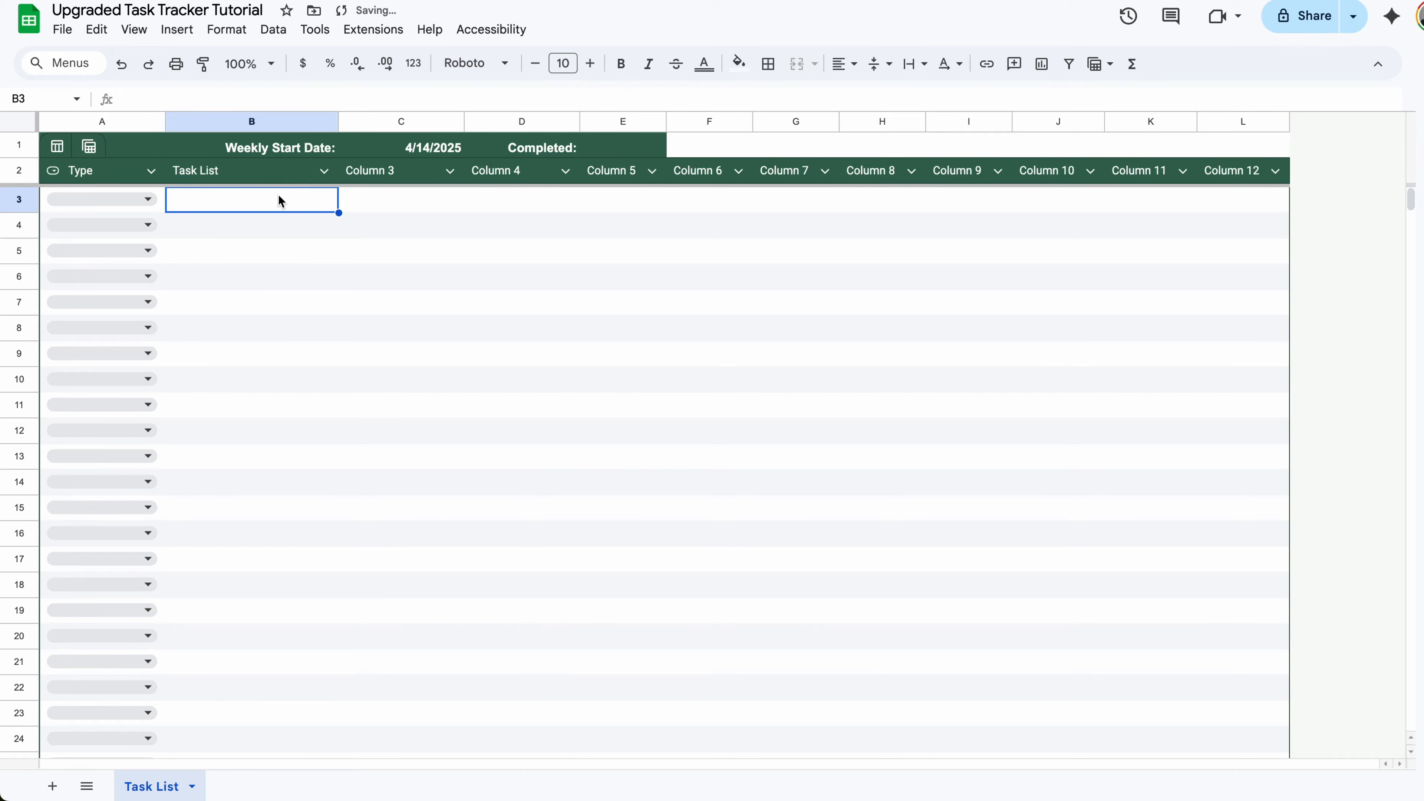
pyautogui.click(289, 177)
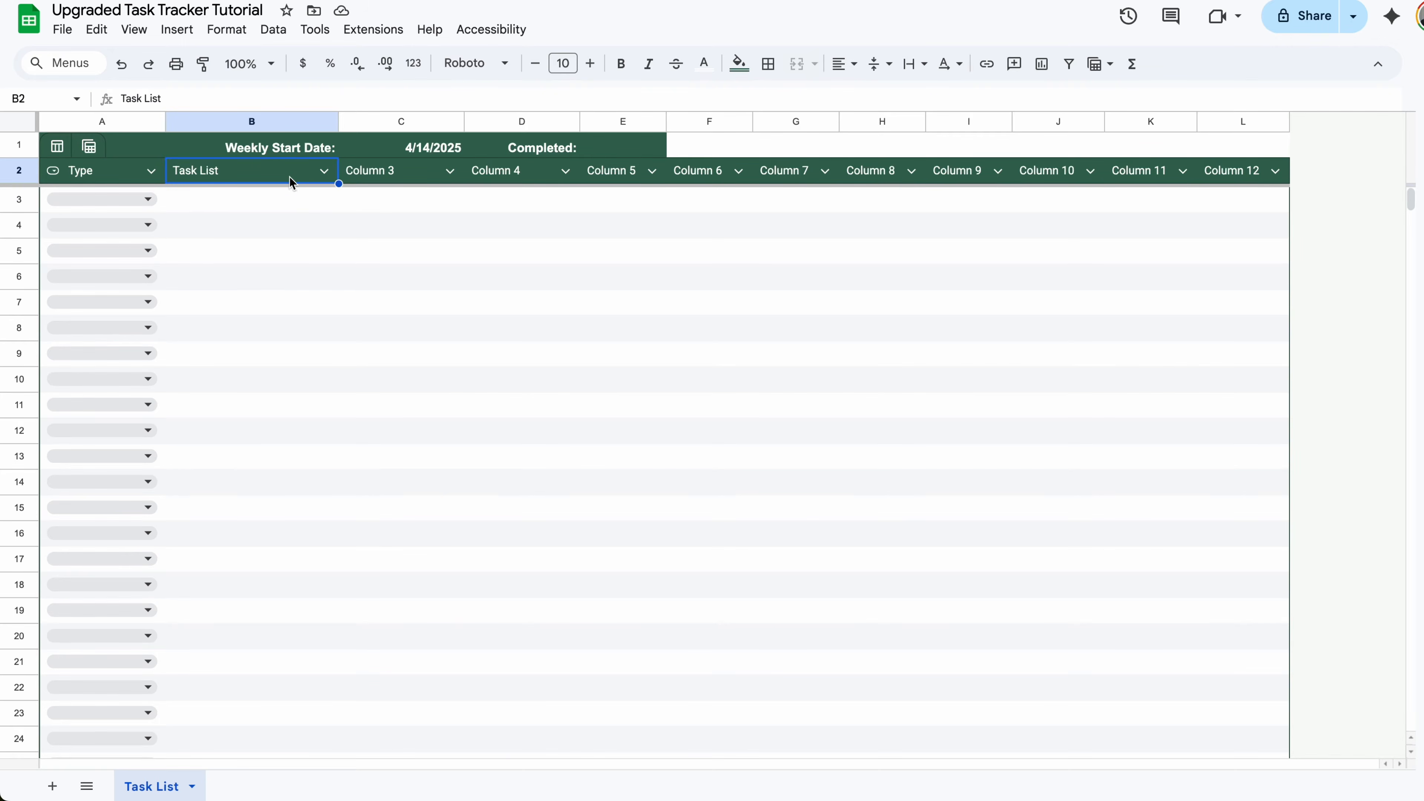
pyautogui.click(285, 194)
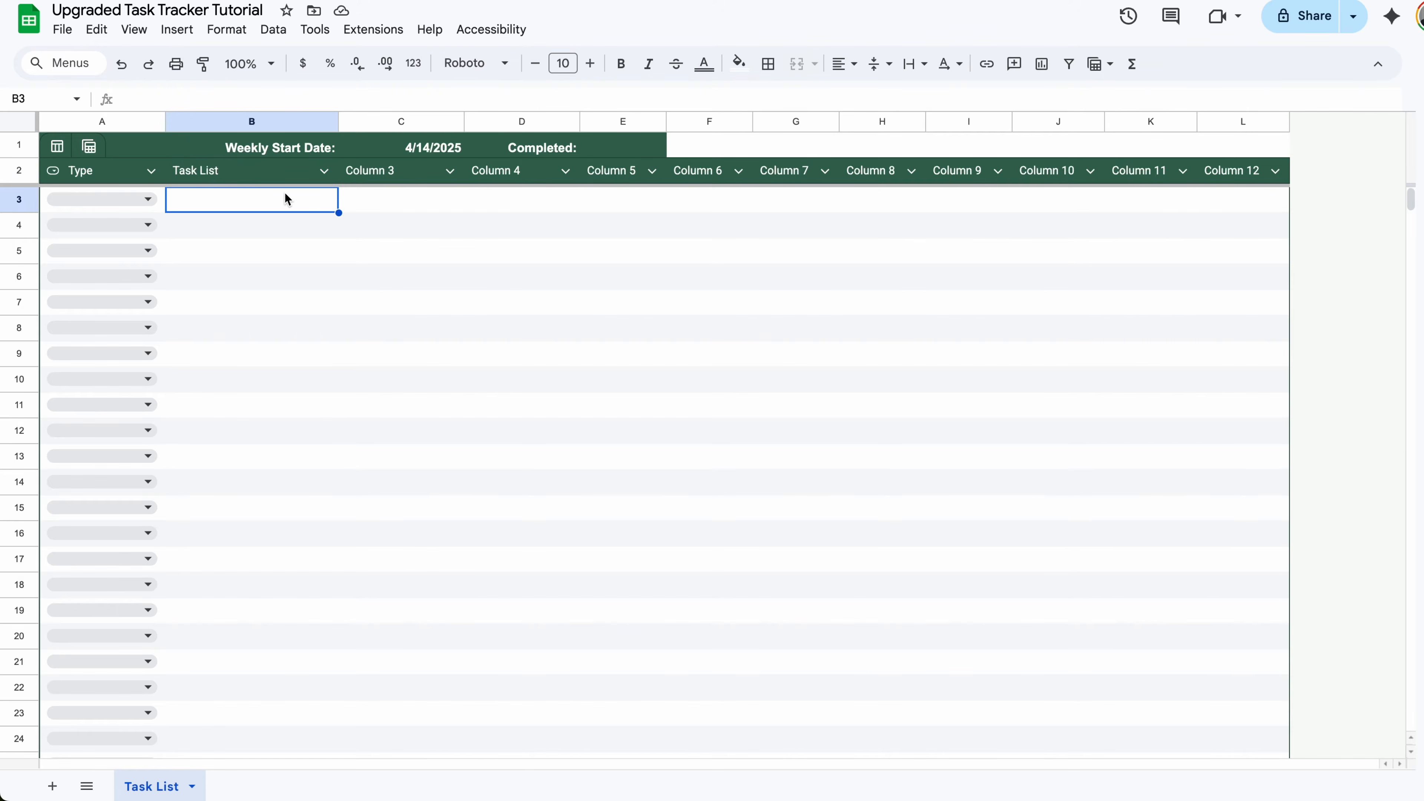
pyautogui.click(325, 171)
pyautogui.moveTo(408, 211)
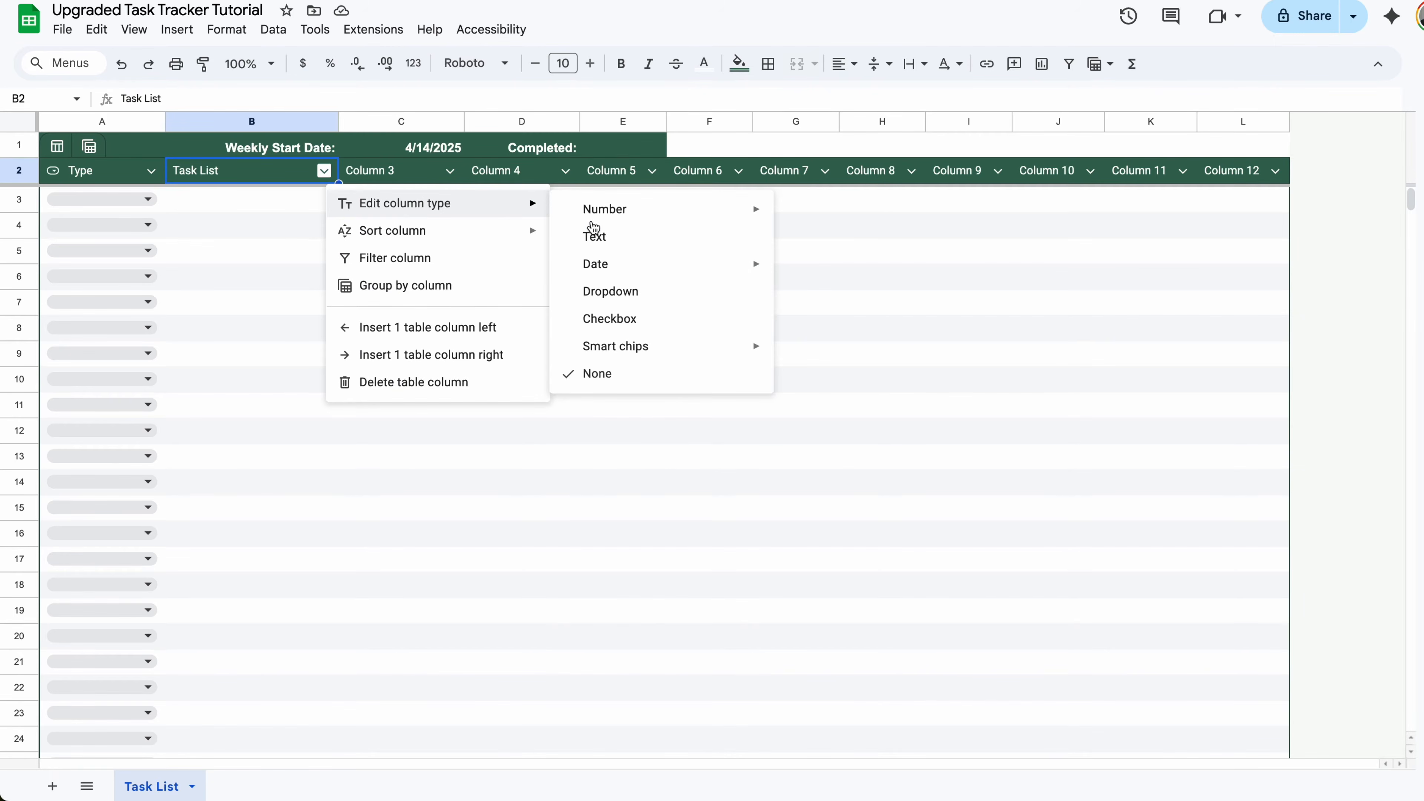
pyautogui.click(619, 377)
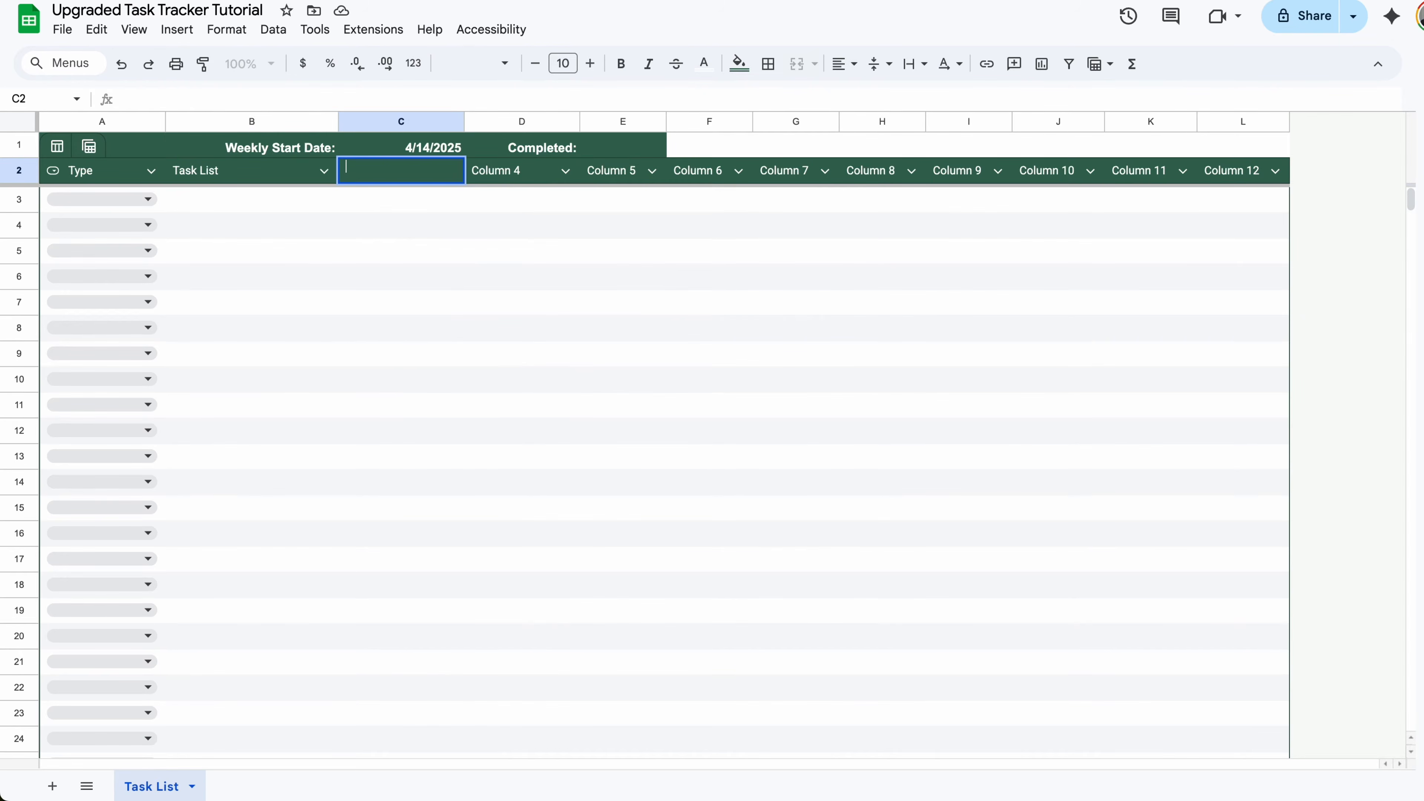
# - Rename the Column 3 header in cell C2 as "Progress" and change its column type to dropdown
pyautogui.write('Progress')
pyautogui.press('Return')
pyautogui.click(449, 170)
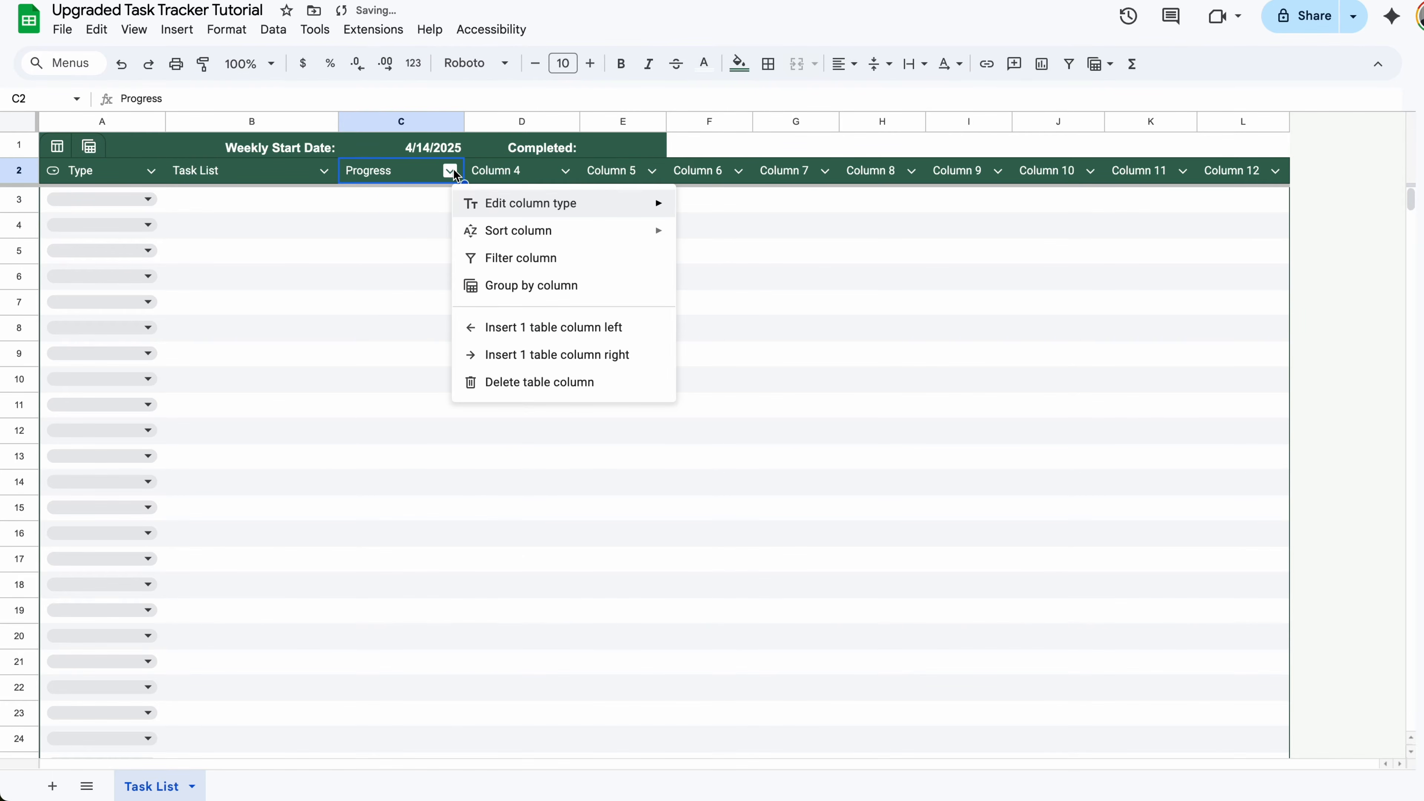
pyautogui.moveTo(563, 209)
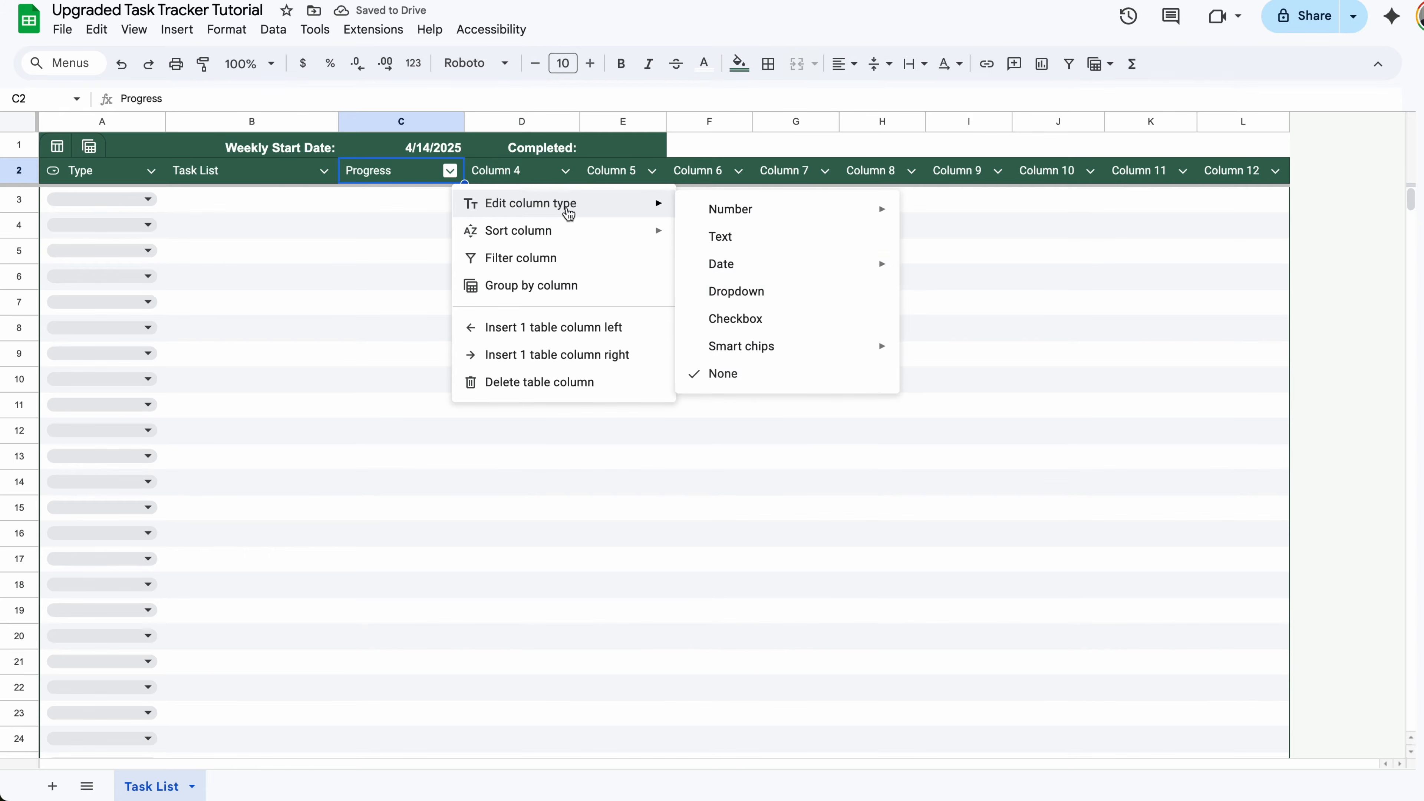
pyautogui.click(736, 291)
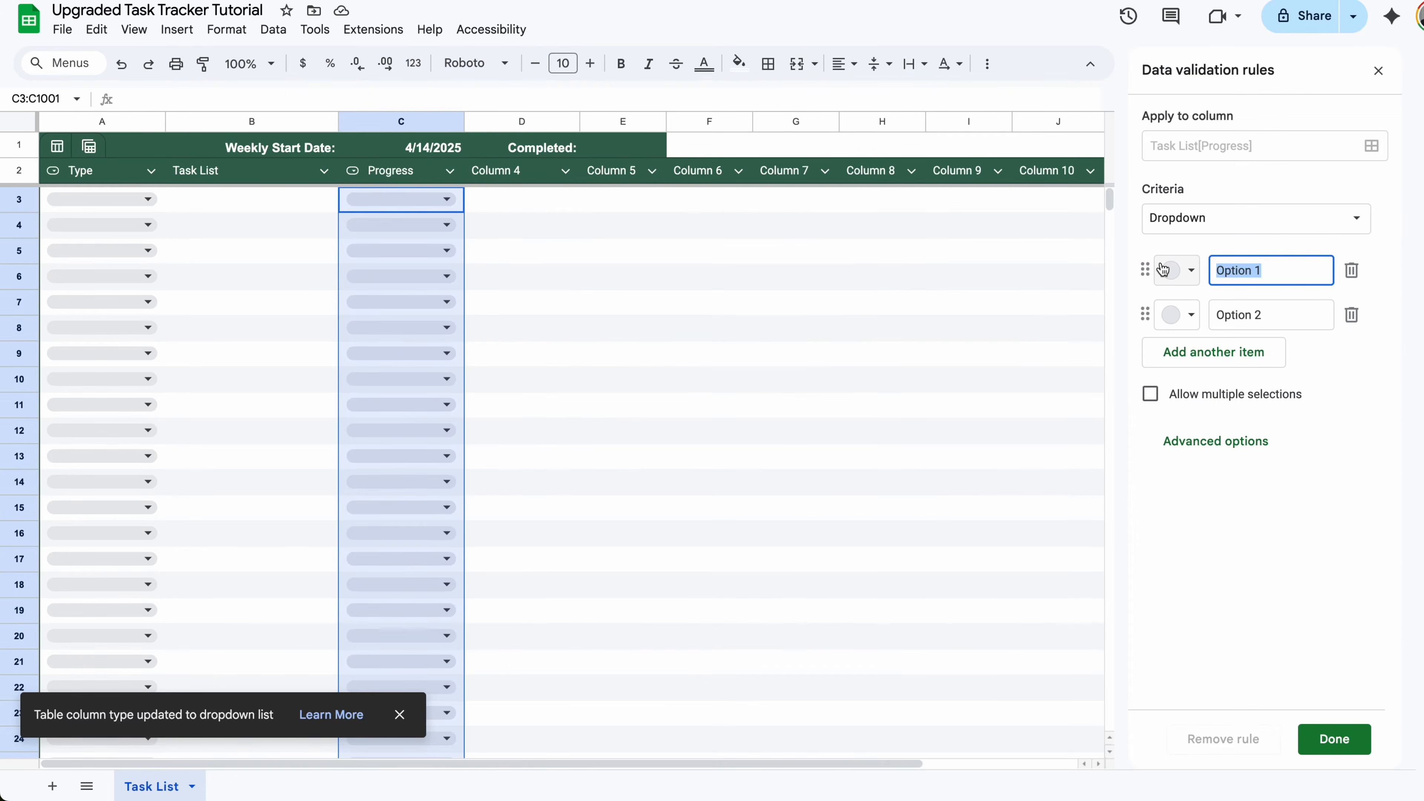
# - Enter the Progress dropdown options Done, Pending, Not Started, Next Week, Ready and Parked
pyautogui.write('Done')
pyautogui.press('Return')
pyautogui.write('Pending')
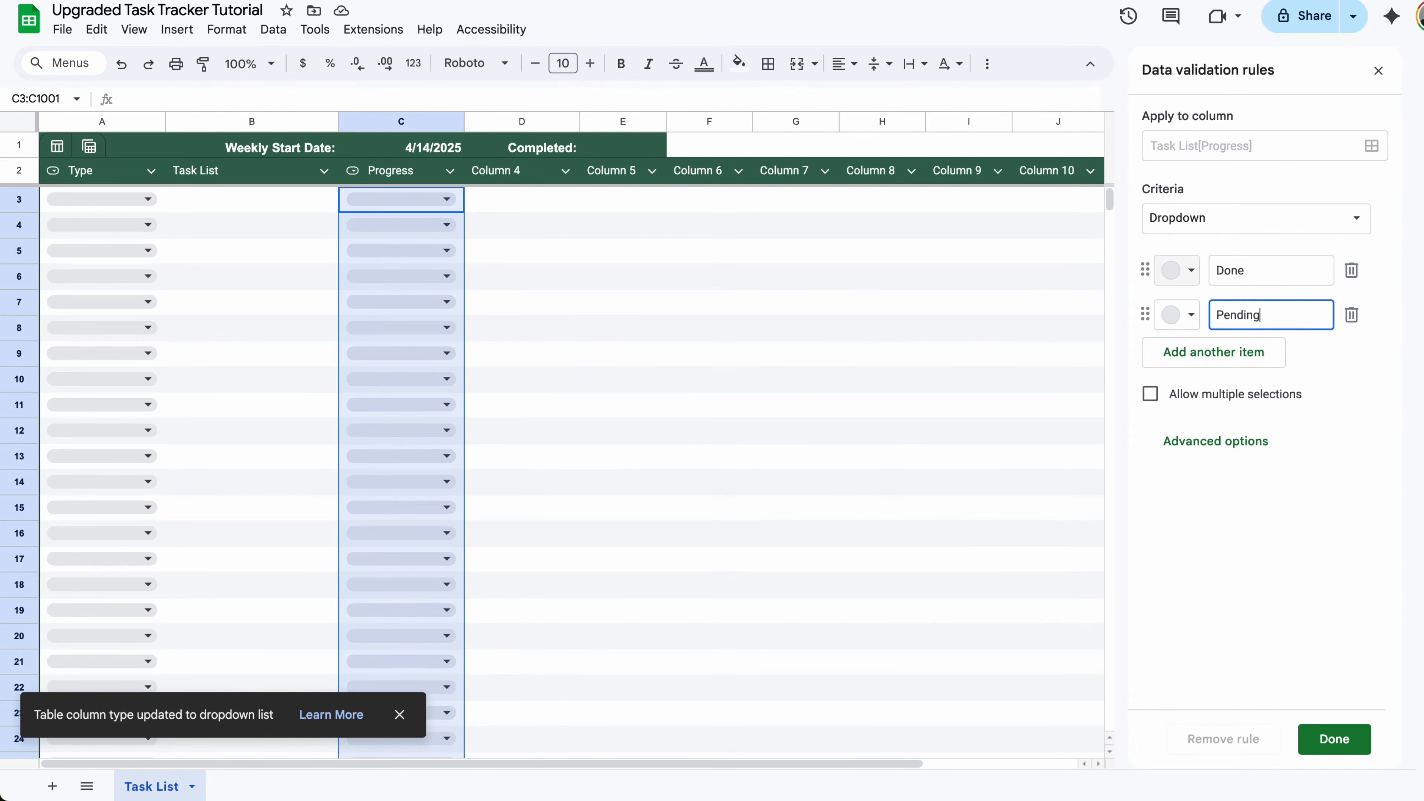
pyautogui.press('Return')
pyautogui.write('Not Star')
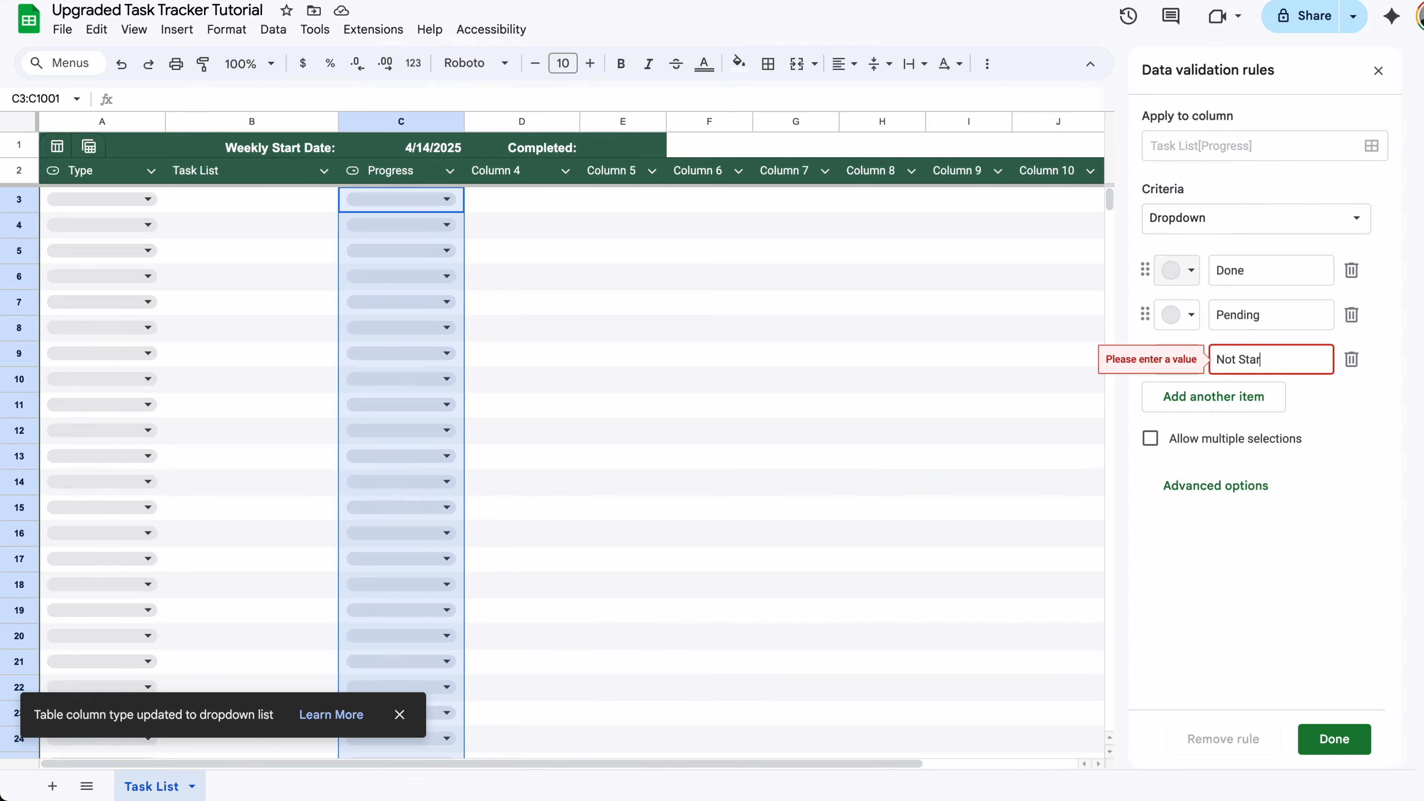
pyautogui.write('ted')
pyautogui.press('Return')
pyautogui.write('Nex')
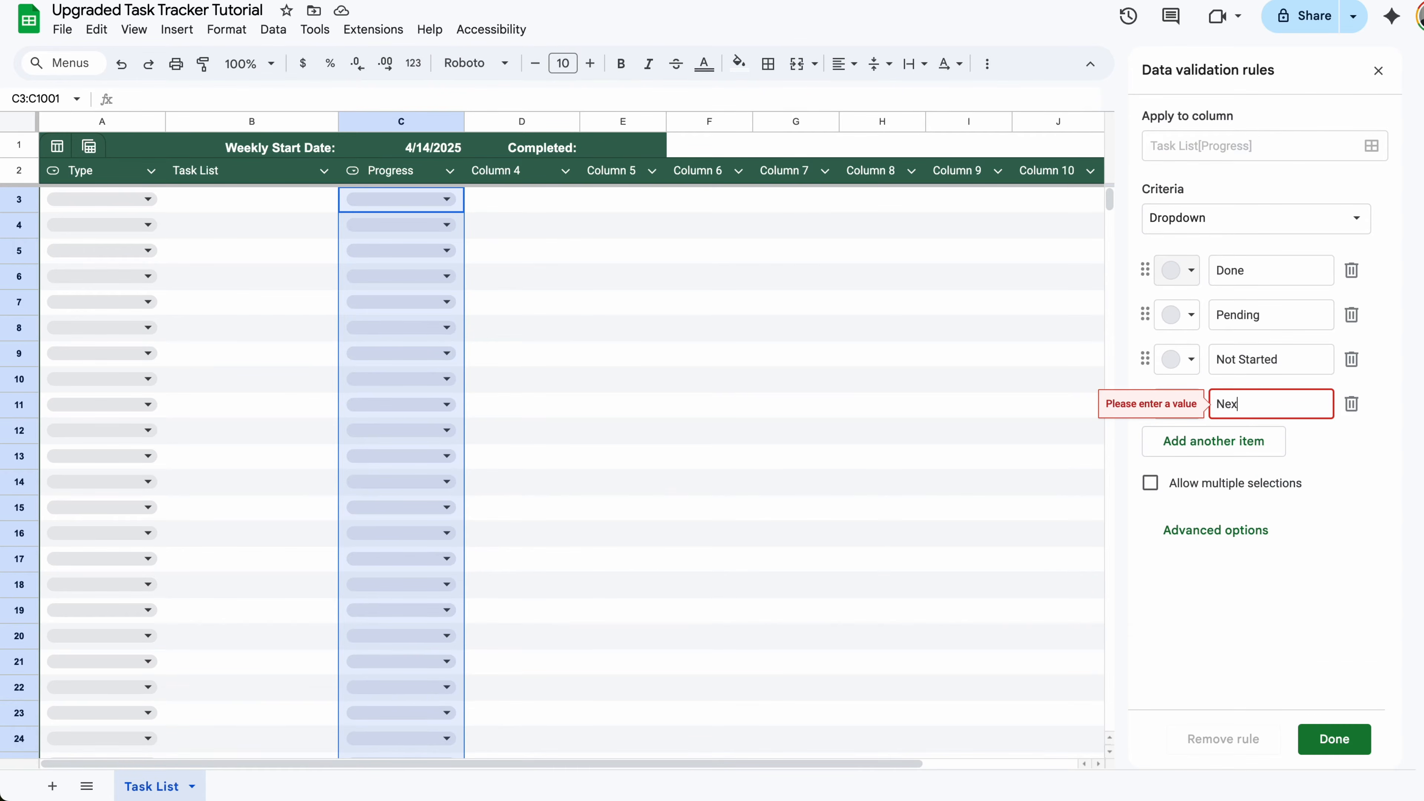
pyautogui.write('t Week')
pyautogui.press('Return')
pyautogui.write('Read')
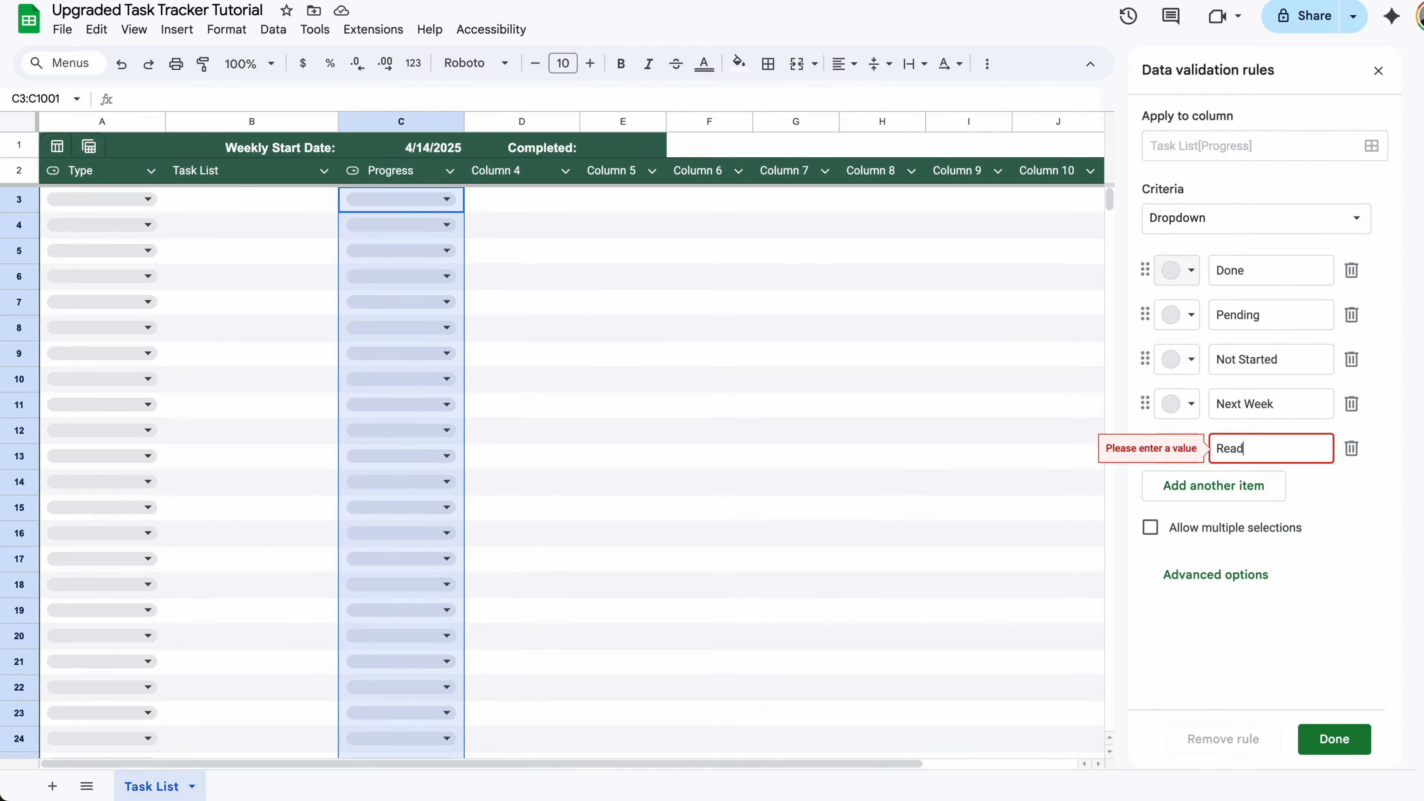
pyautogui.write('y')
pyautogui.press('Return')
pyautogui.write('Parked')
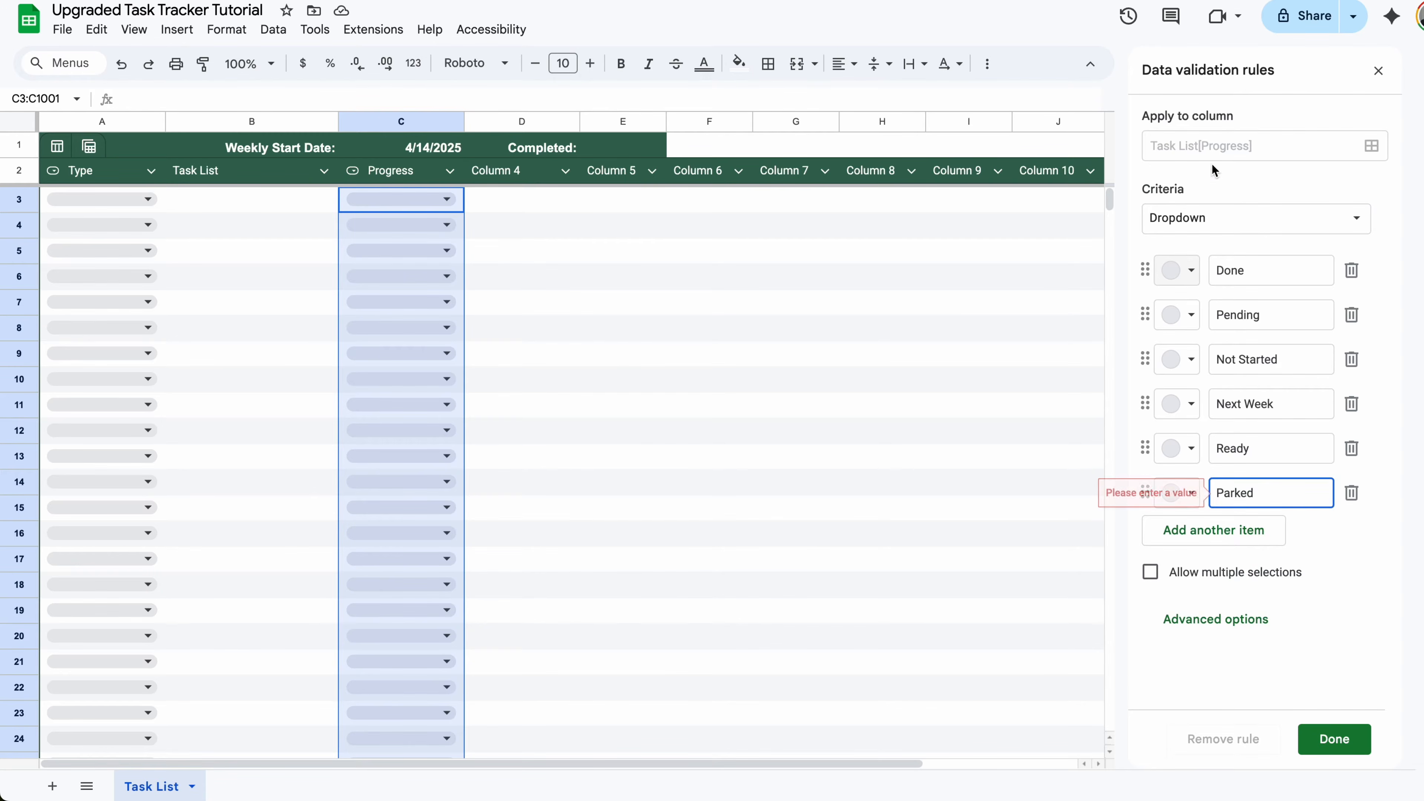
pyautogui.click(1282, 320)
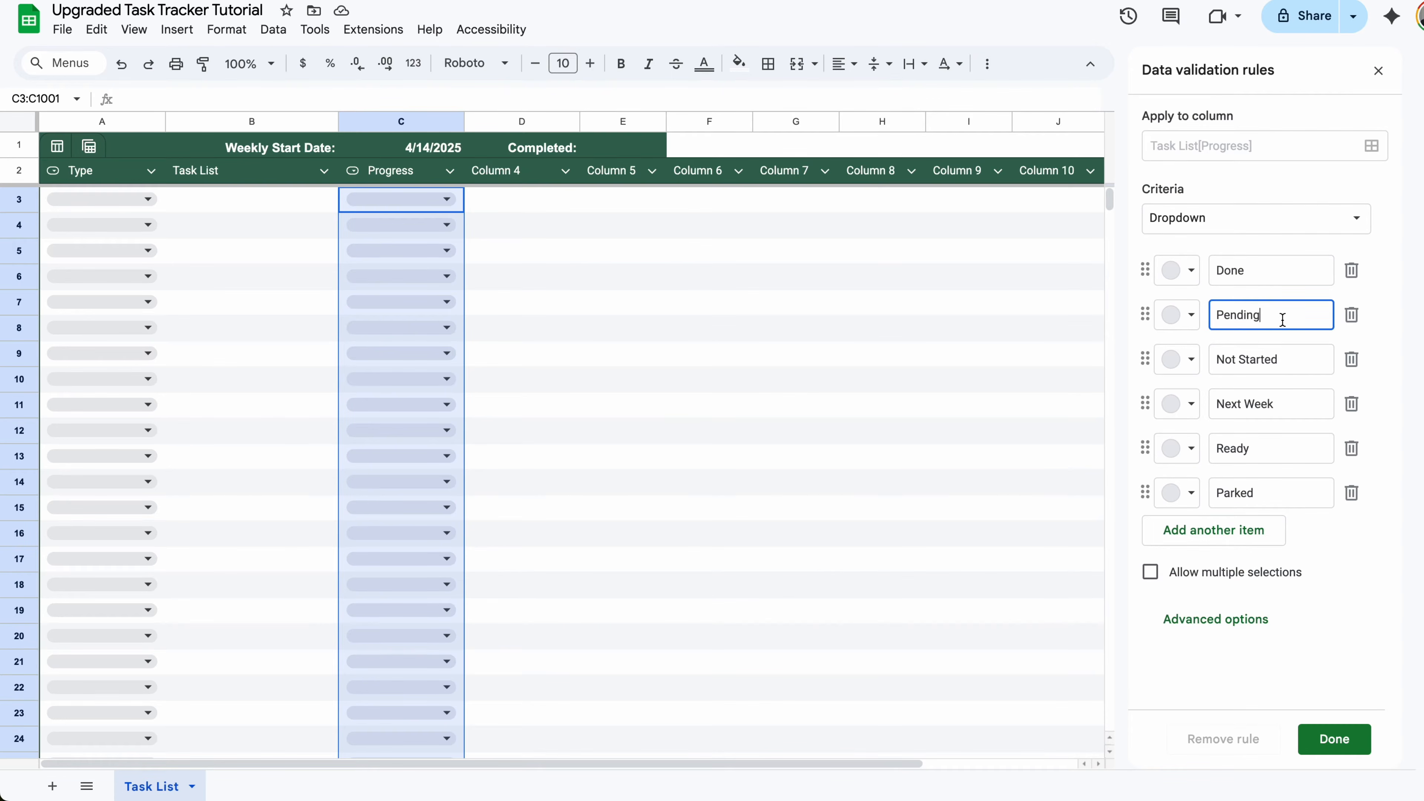
pyautogui.click(1263, 270)
pyautogui.click(1268, 312)
pyautogui.click(1284, 358)
pyautogui.click(1271, 318)
# - Color the Progress options Done dark green, Pending light yellow and Not Started dark blue
pyautogui.click(1180, 264)
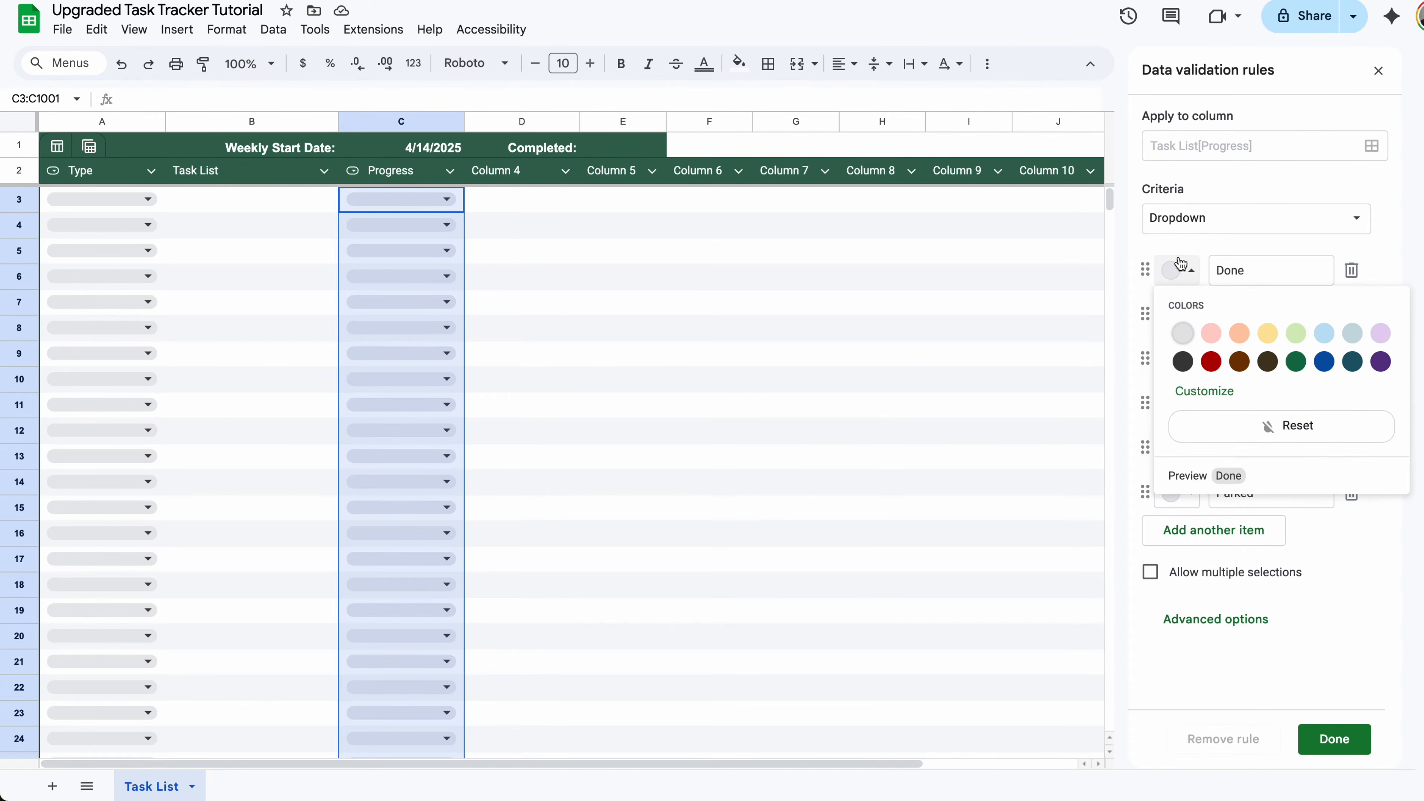
pyautogui.click(1283, 354)
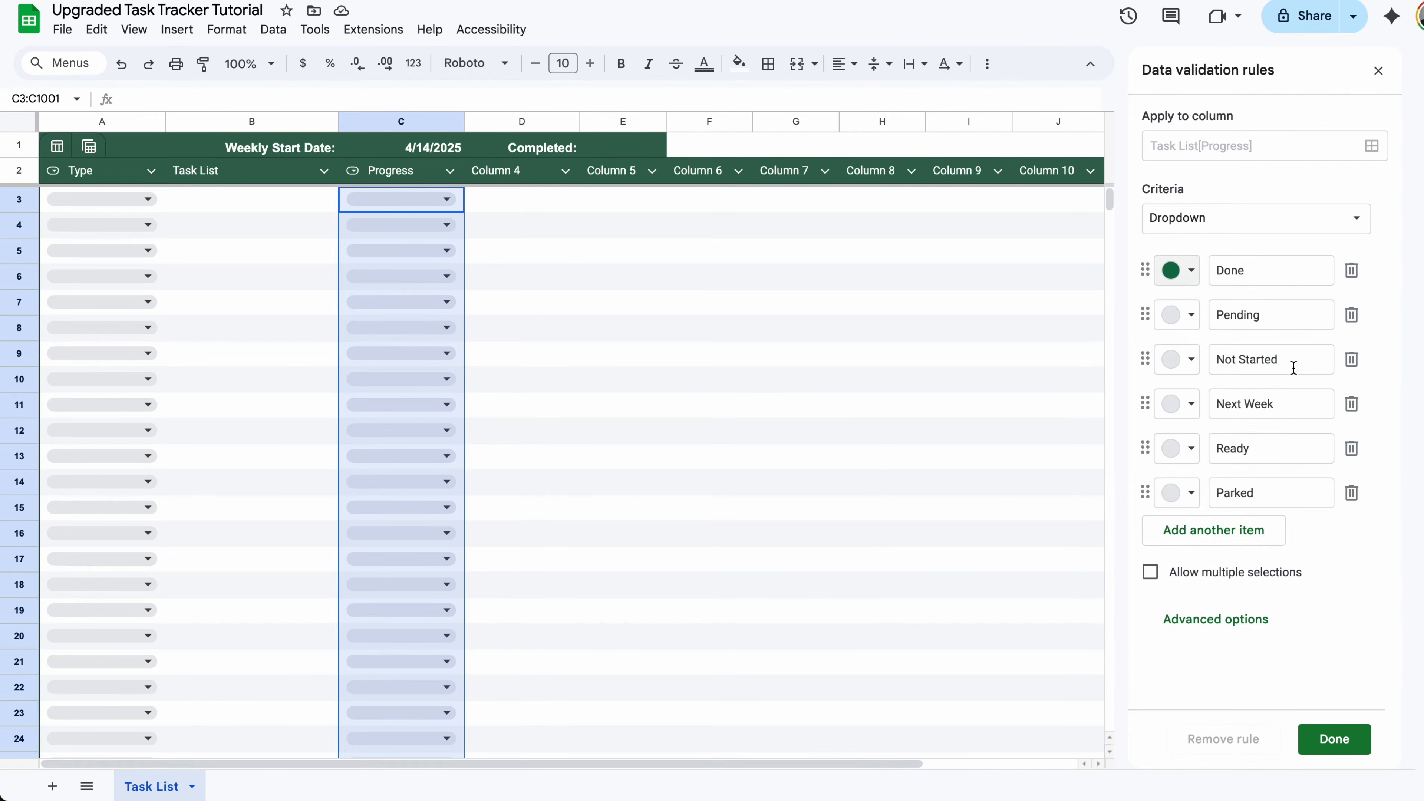
pyautogui.click(1184, 320)
pyautogui.click(1266, 378)
pyautogui.click(1194, 360)
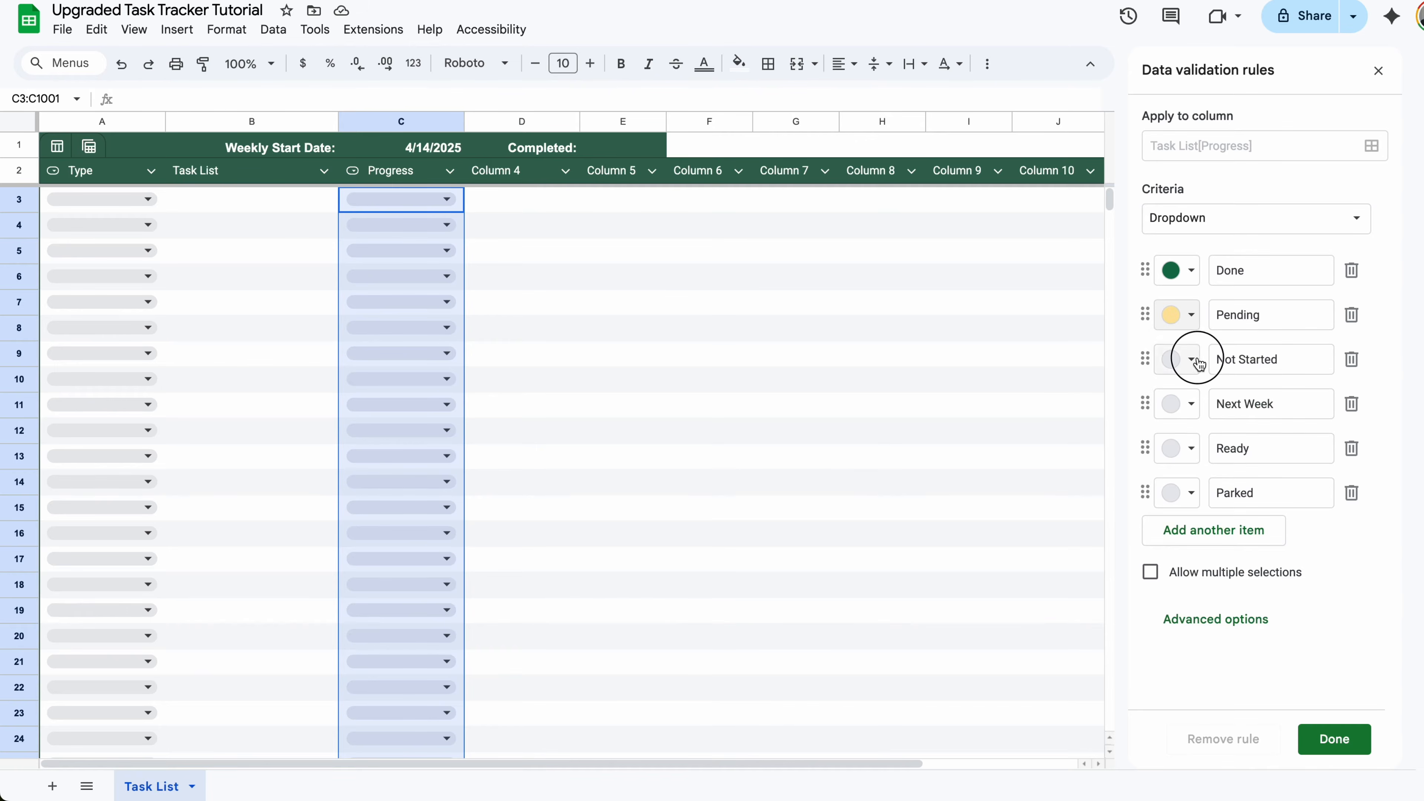
pyautogui.click(1324, 450)
# - Color Next Week dark red, Ready light purple and Parked dark purple, save the rule and check the dropdown list in cell C3
pyautogui.click(1193, 406)
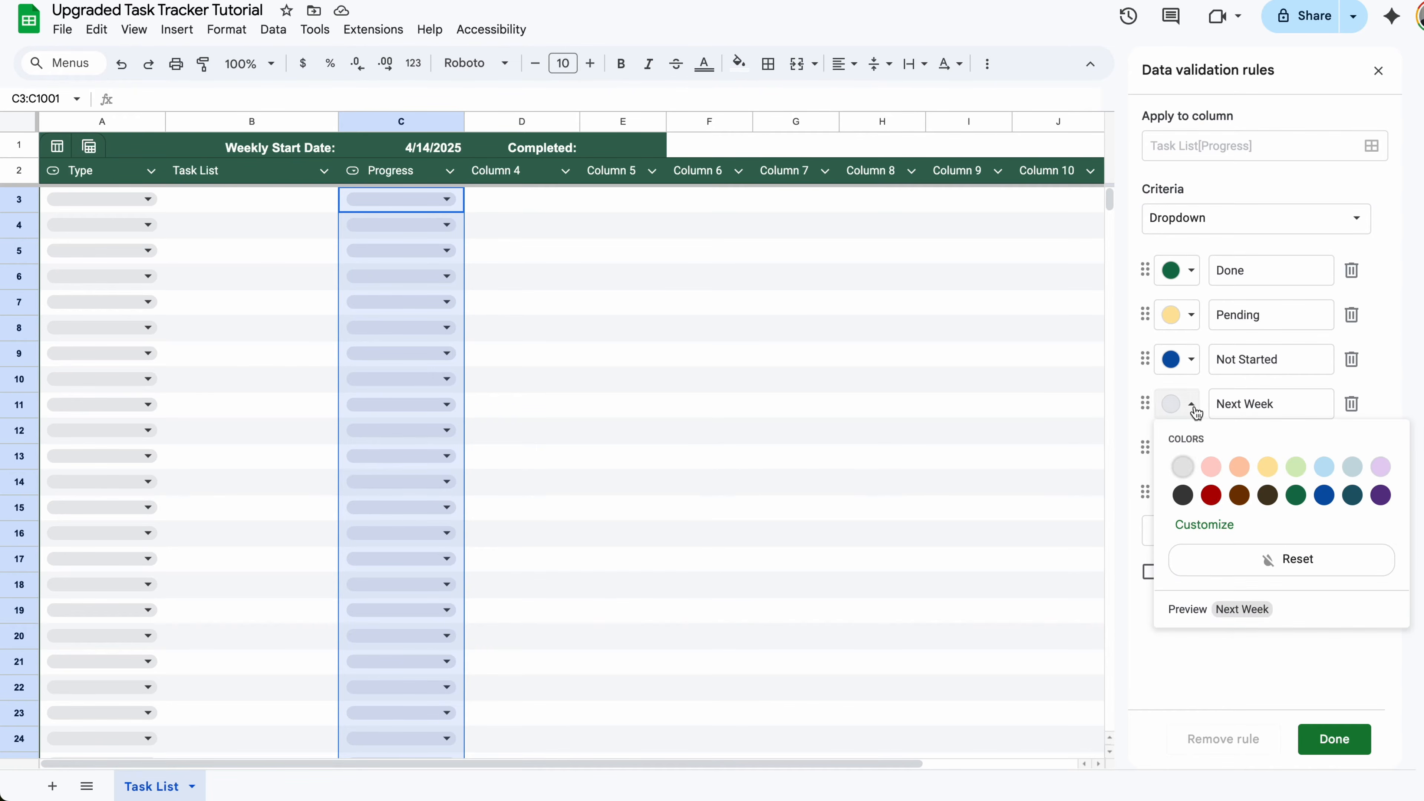
pyautogui.click(1212, 495)
pyautogui.click(1172, 456)
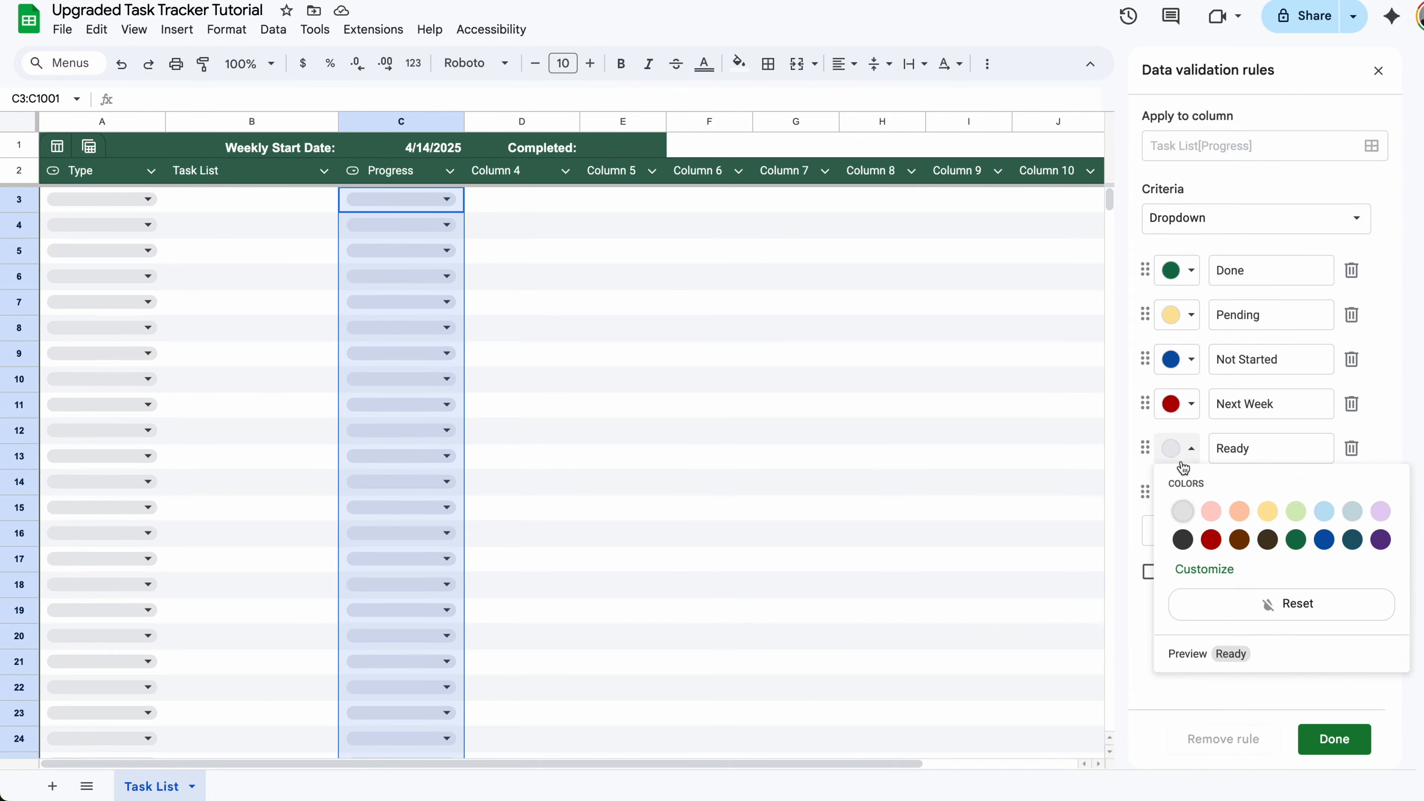
pyautogui.click(1384, 517)
pyautogui.click(1185, 493)
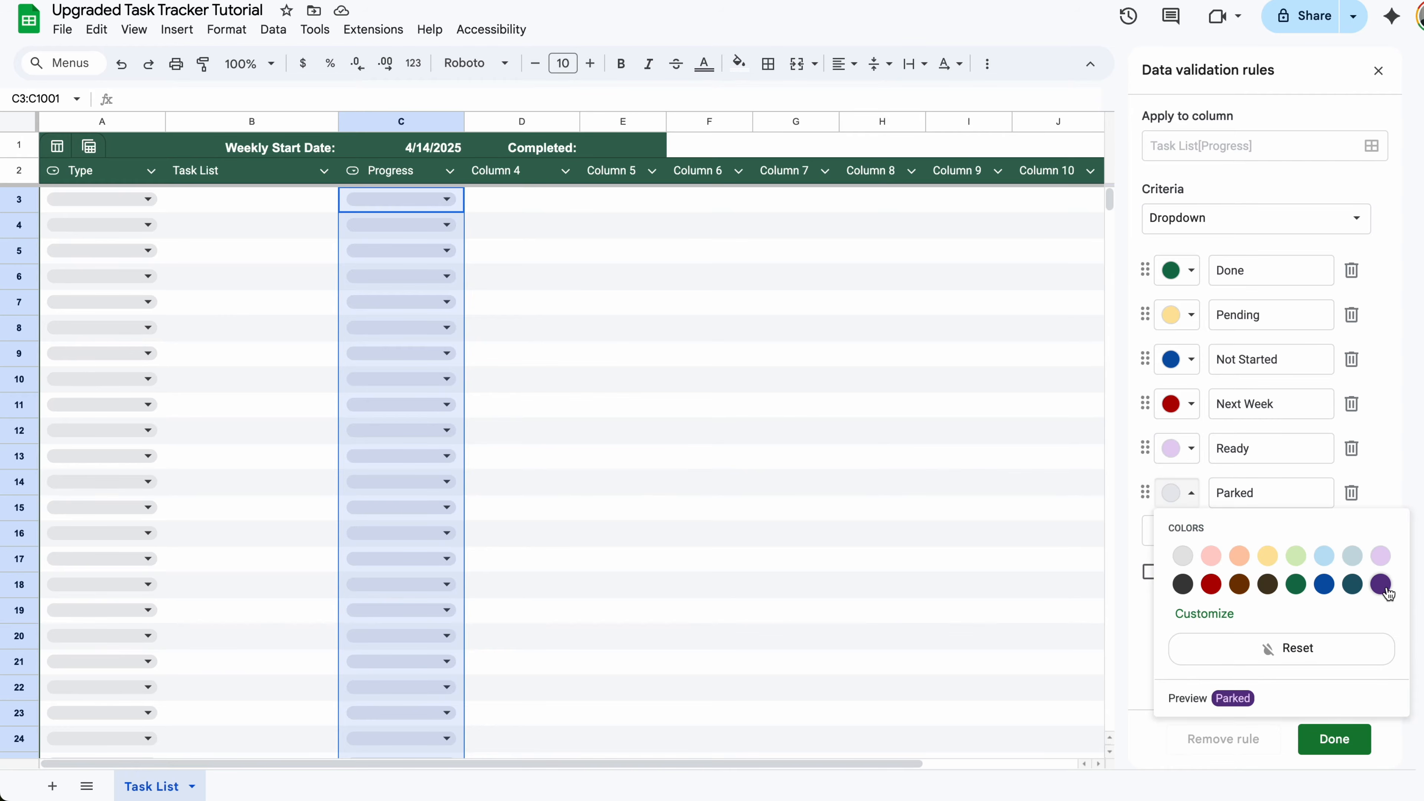
pyautogui.click(1382, 585)
pyautogui.click(1333, 739)
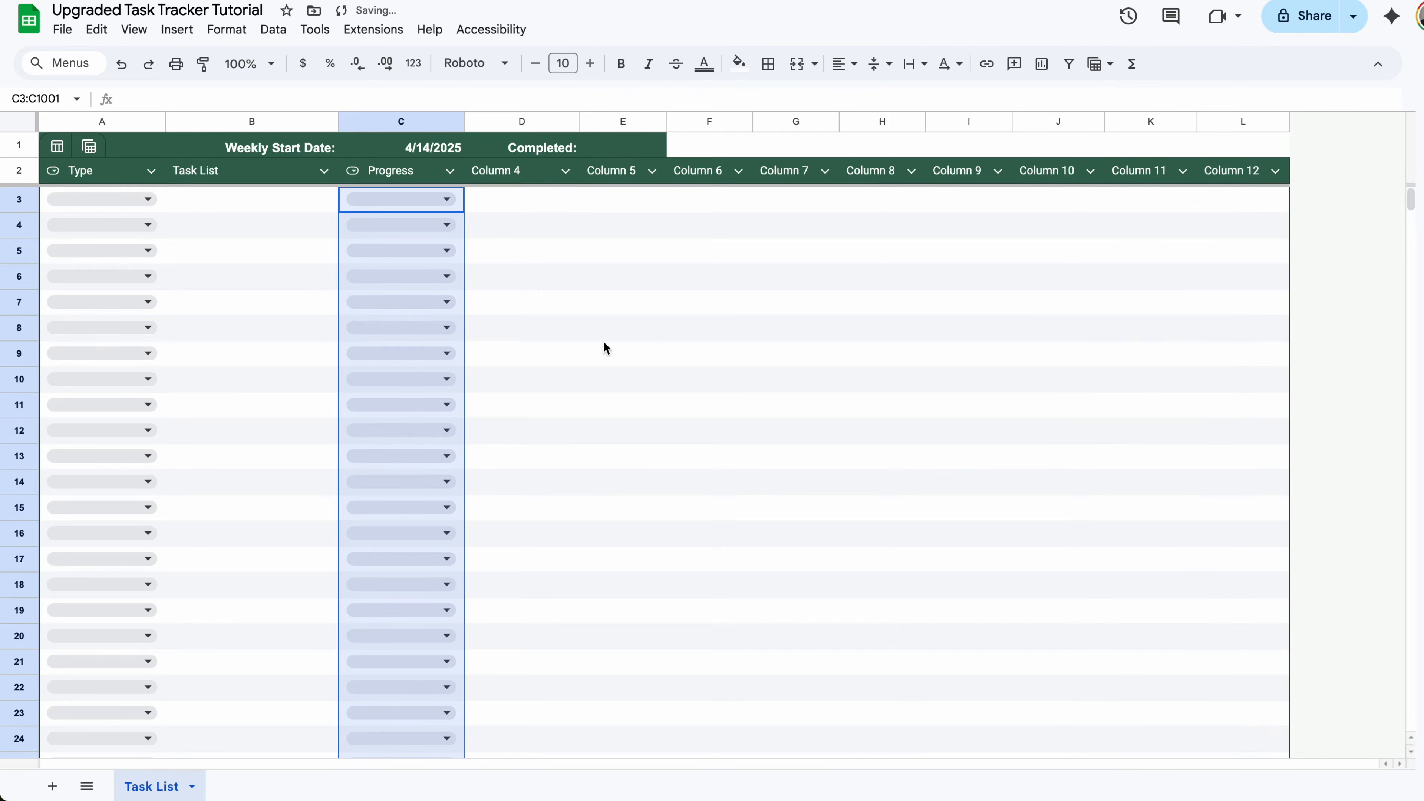
pyautogui.click(417, 197)
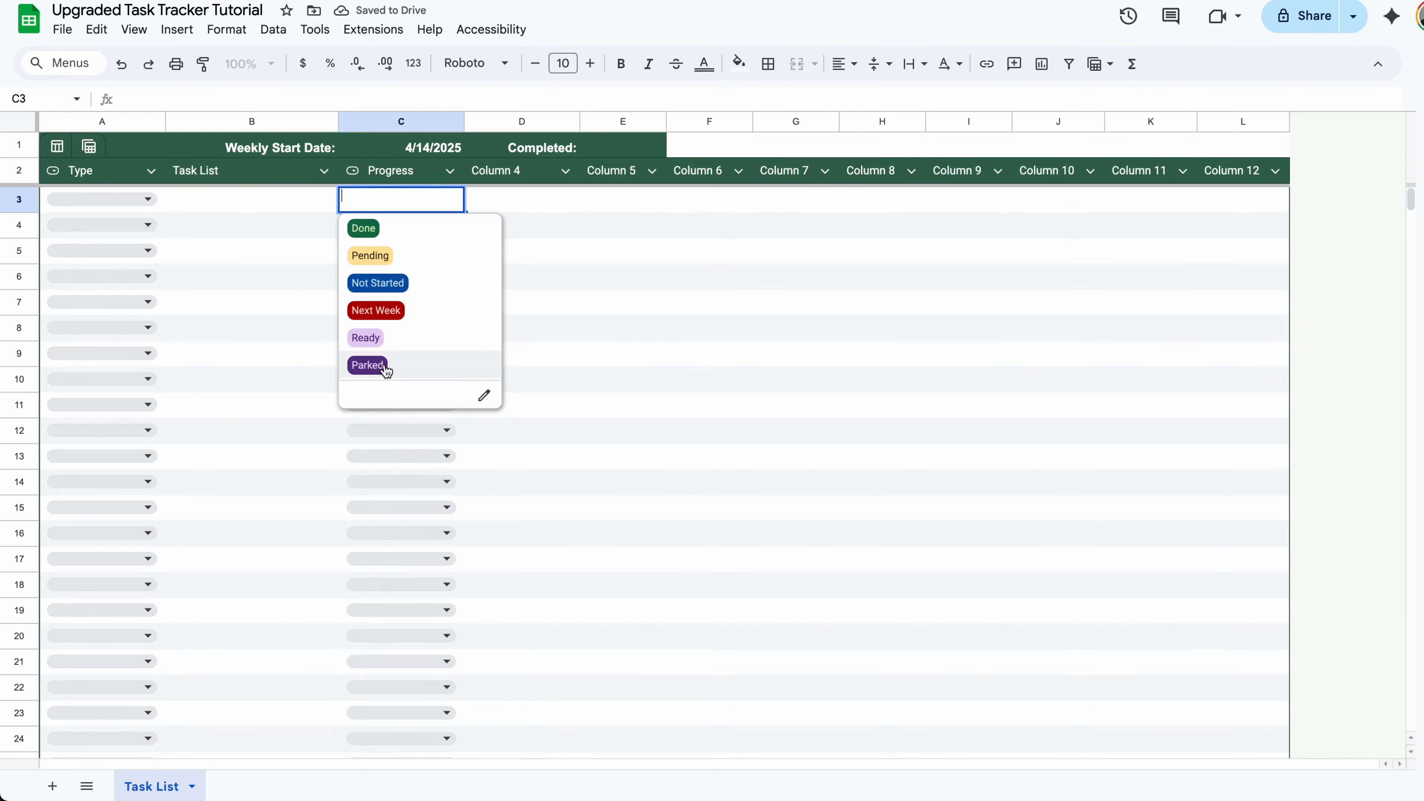
pyautogui.click(539, 196)
# - Rename the Column 4 header in cell D2 as "Priority" and change its column type to dropdown
pyautogui.click(534, 177)
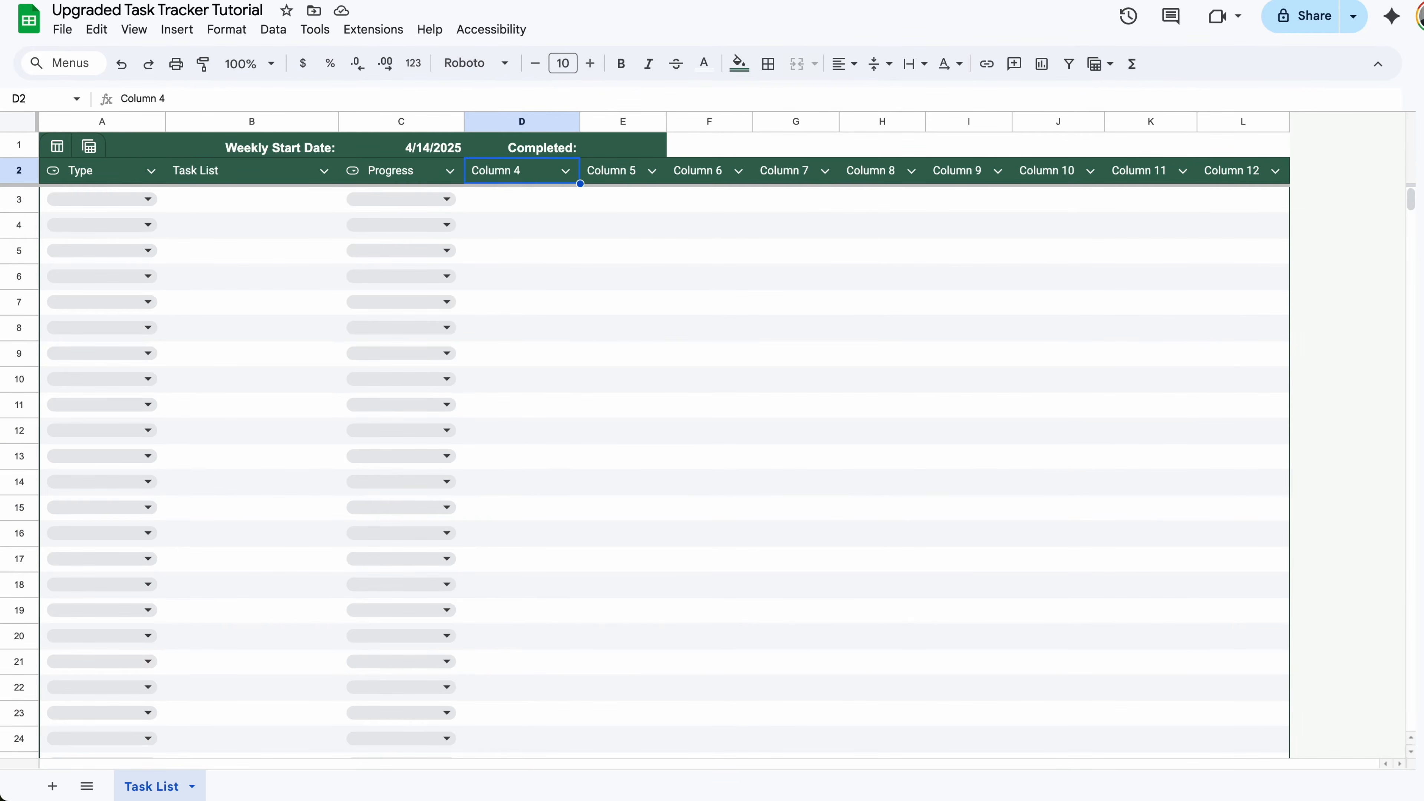
pyautogui.write('Priority')
pyautogui.press('Return')
pyautogui.click(564, 171)
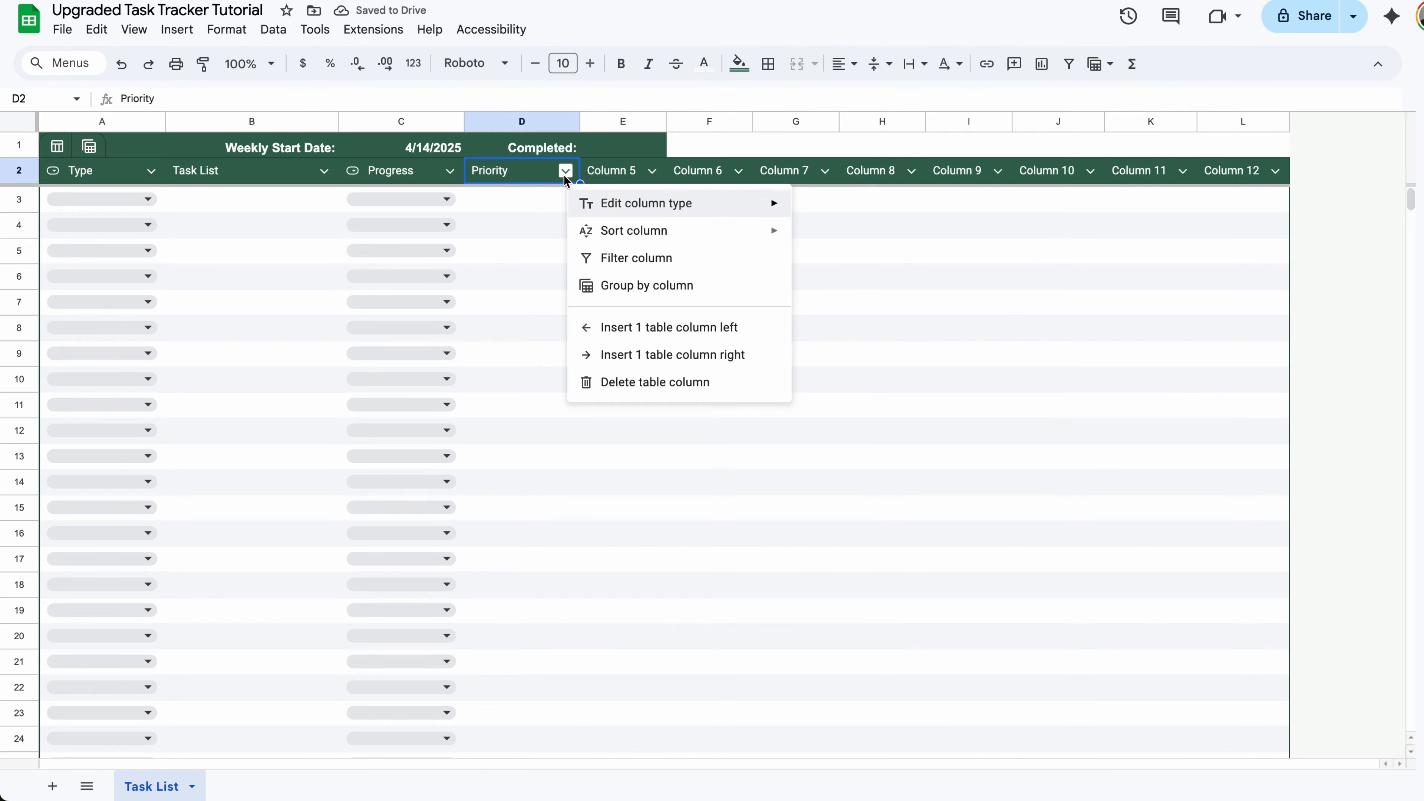
pyautogui.moveTo(651, 202)
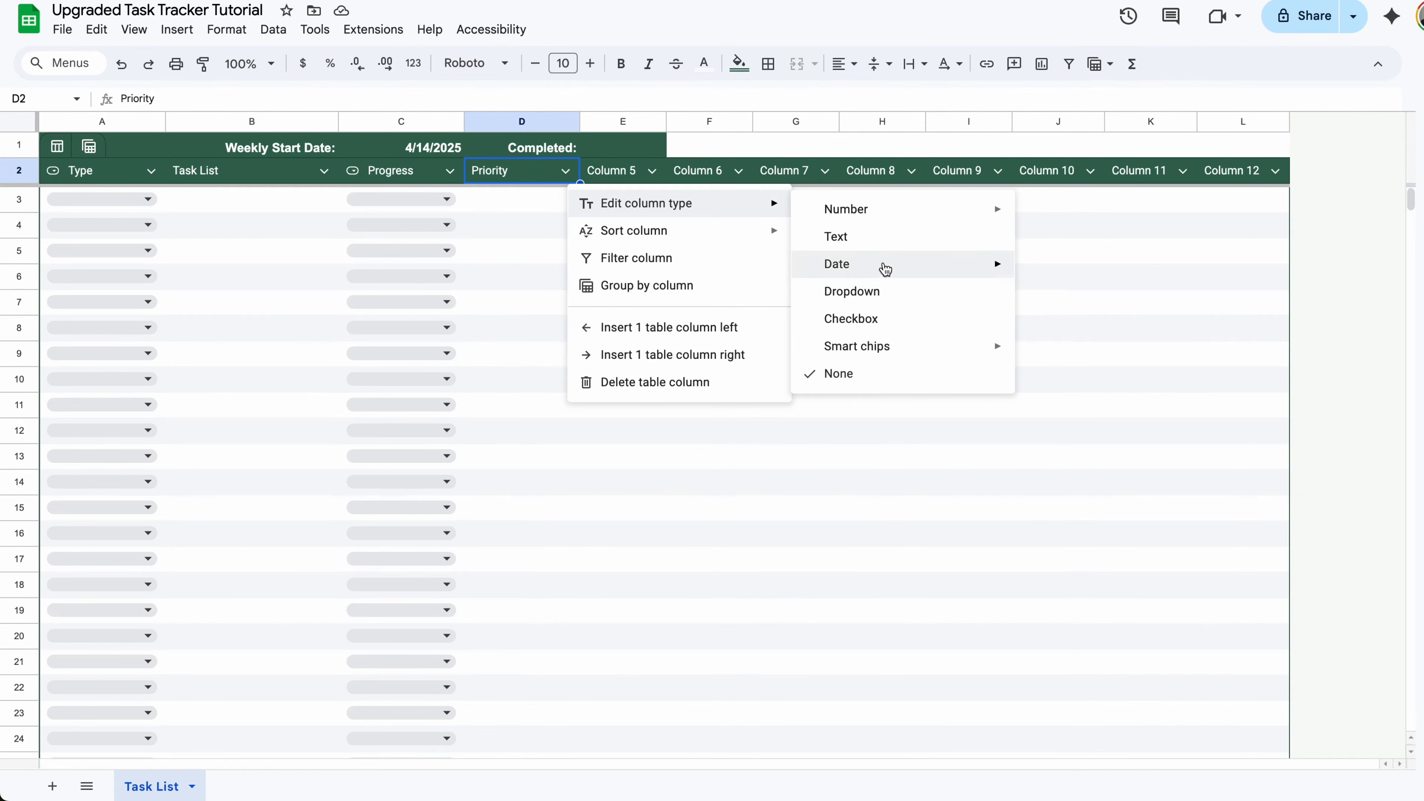
pyautogui.click(892, 293)
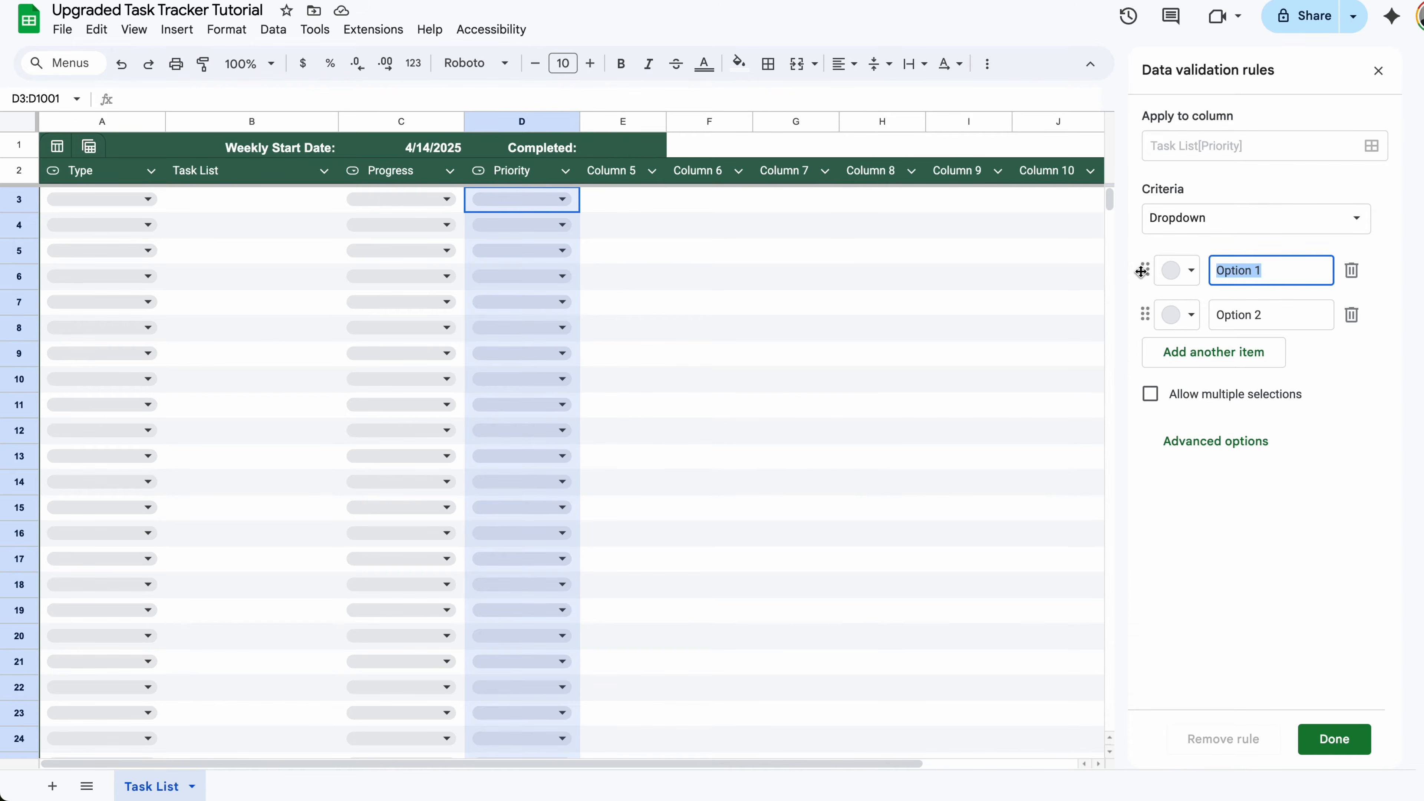
# - Enter the Priority dropdown options 1 - Recurring, 2 - Top, 3 - High, 4 - Medium, 5 - Low and 6 - Follow Up
pyautogui.write('1 - Recurring')
pyautogui.press('Return')
pyautogui.write('2')
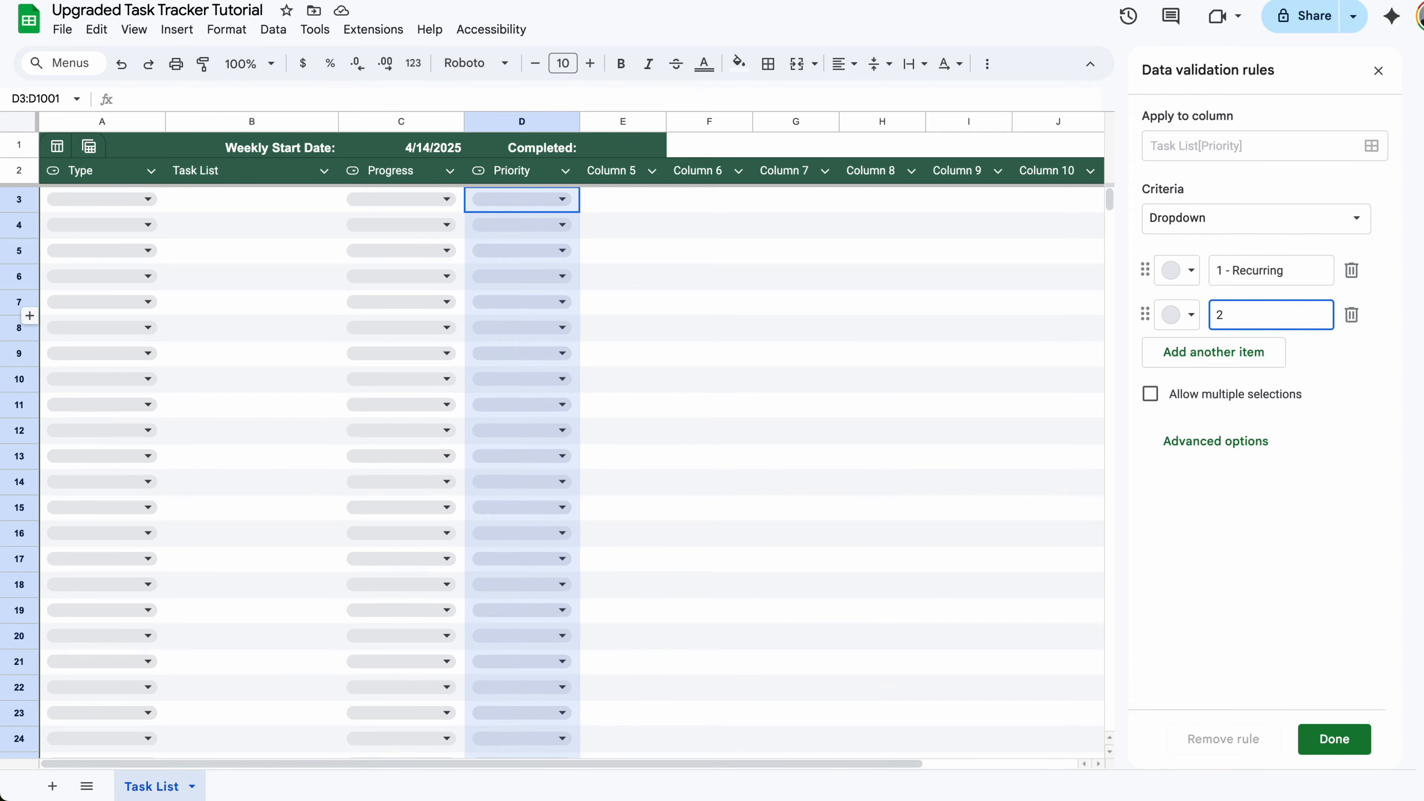
pyautogui.press('Return')
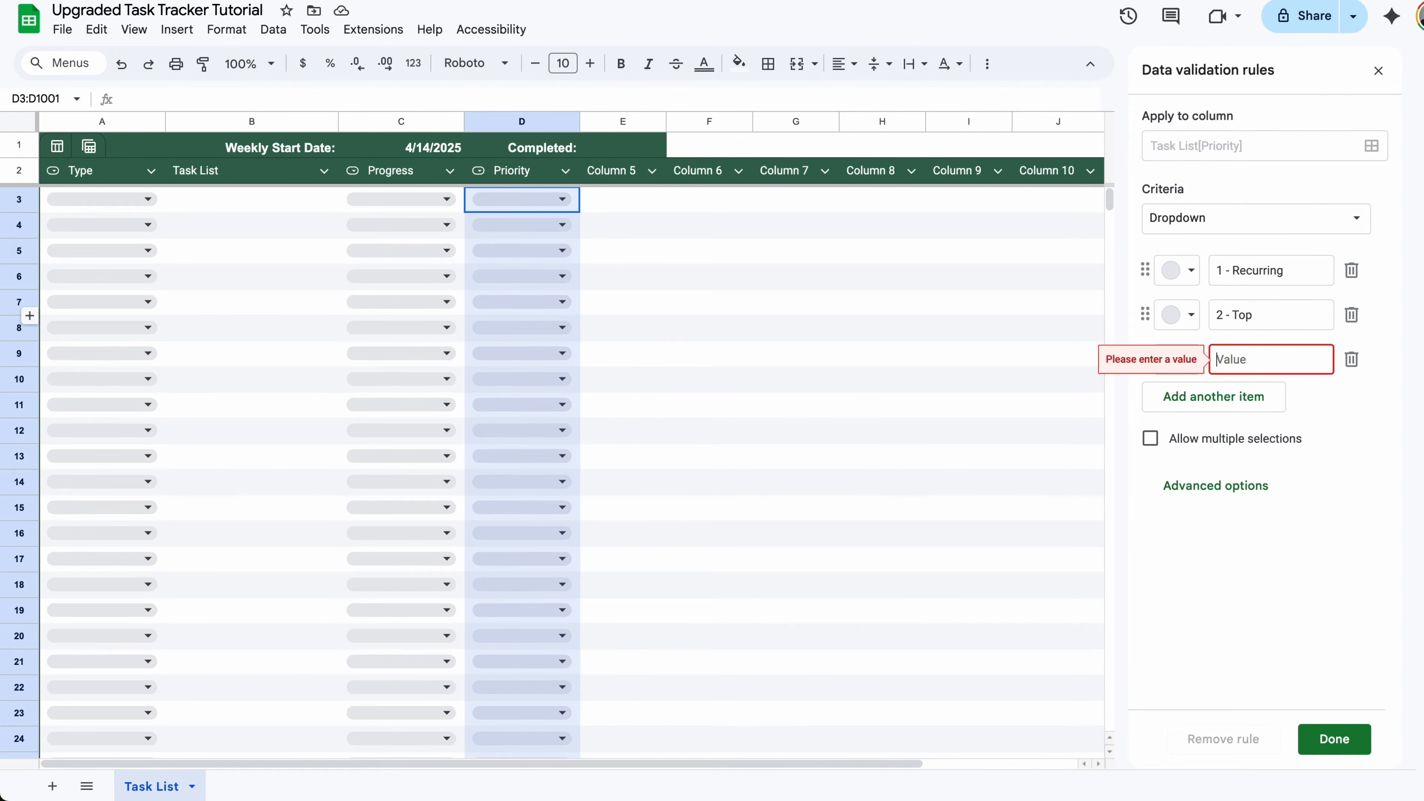
pyautogui.write('3')
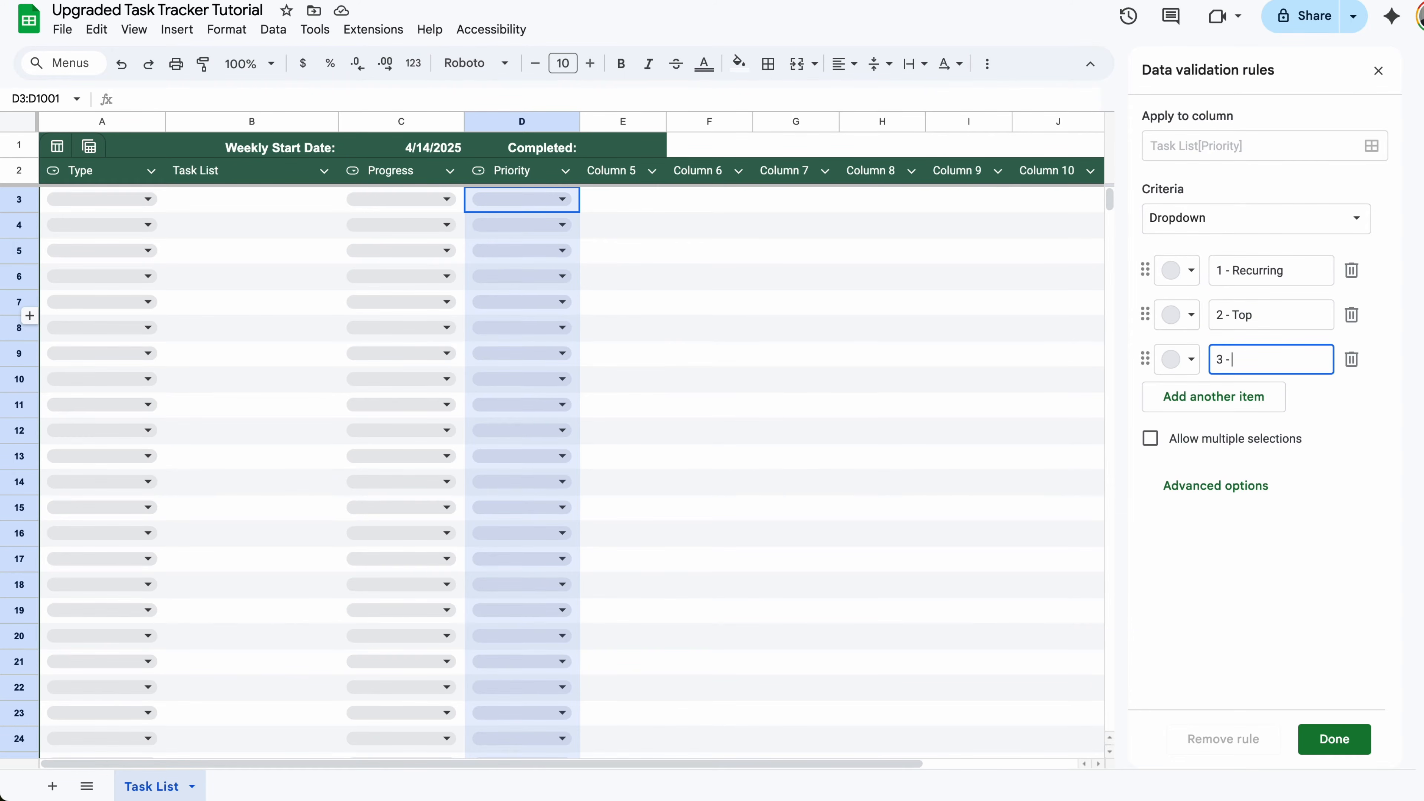
pyautogui.write(' - High')
pyautogui.press('Return')
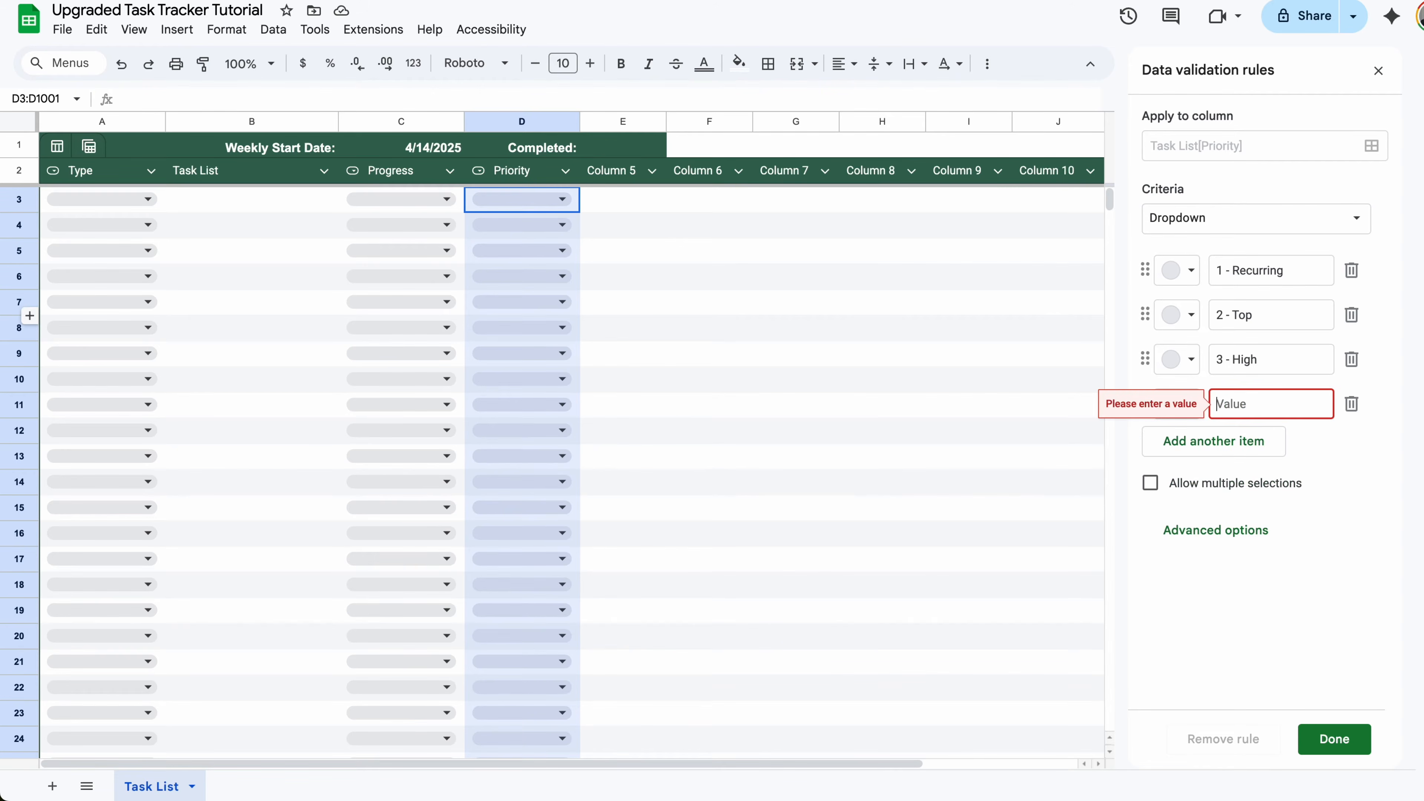
pyautogui.write('4')
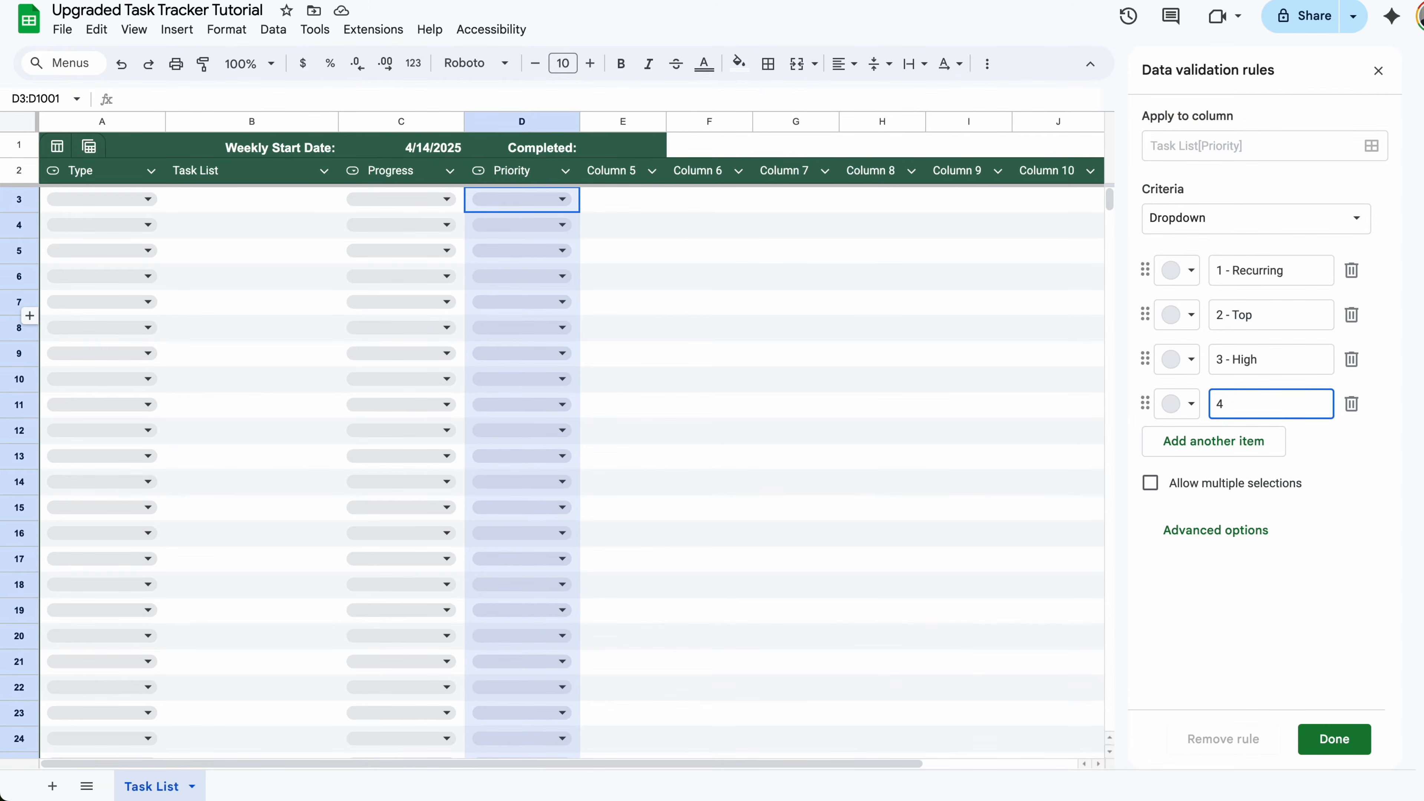
pyautogui.write(' - Medium')
pyautogui.press('Return')
pyautogui.write('5 - Low')
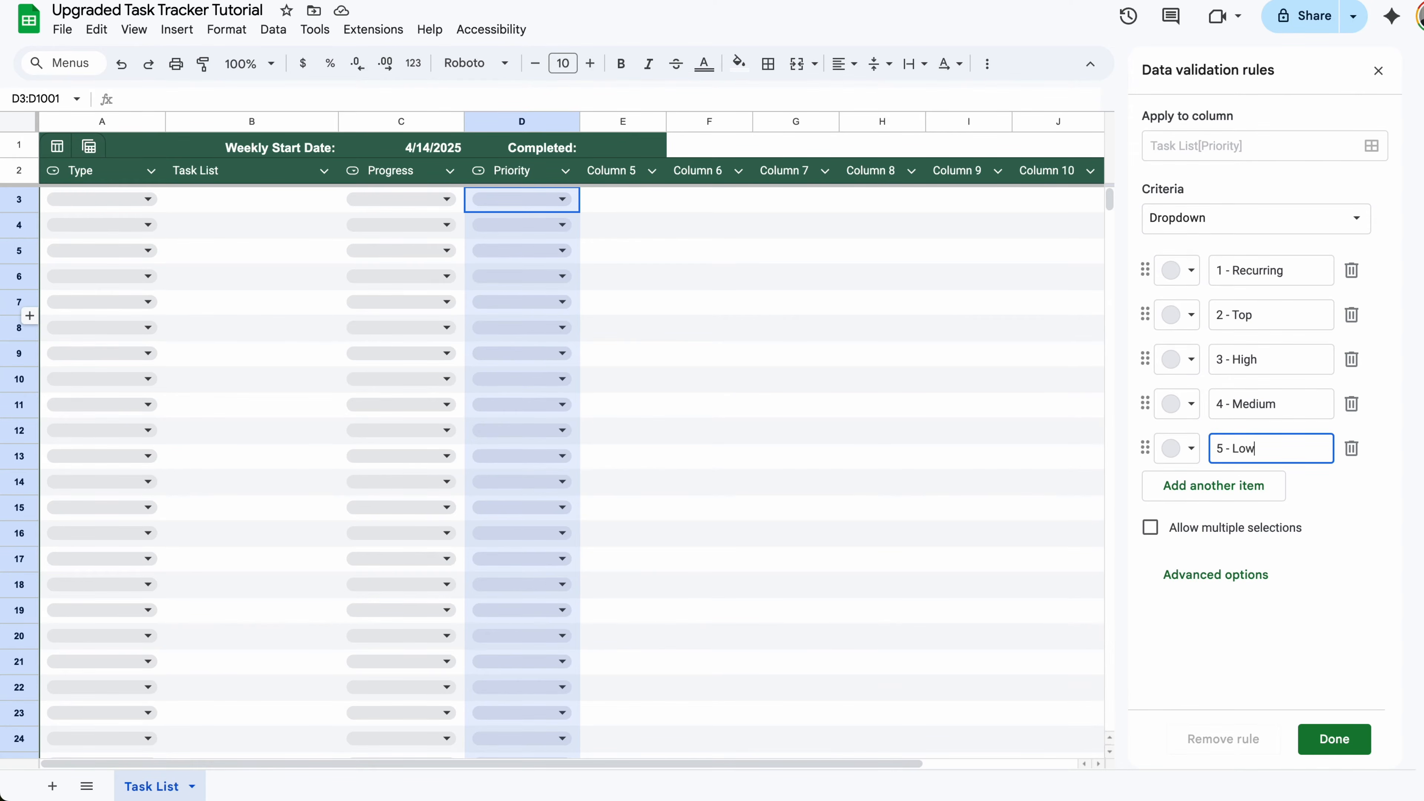
pyautogui.press('Return')
pyautogui.write('6 ')
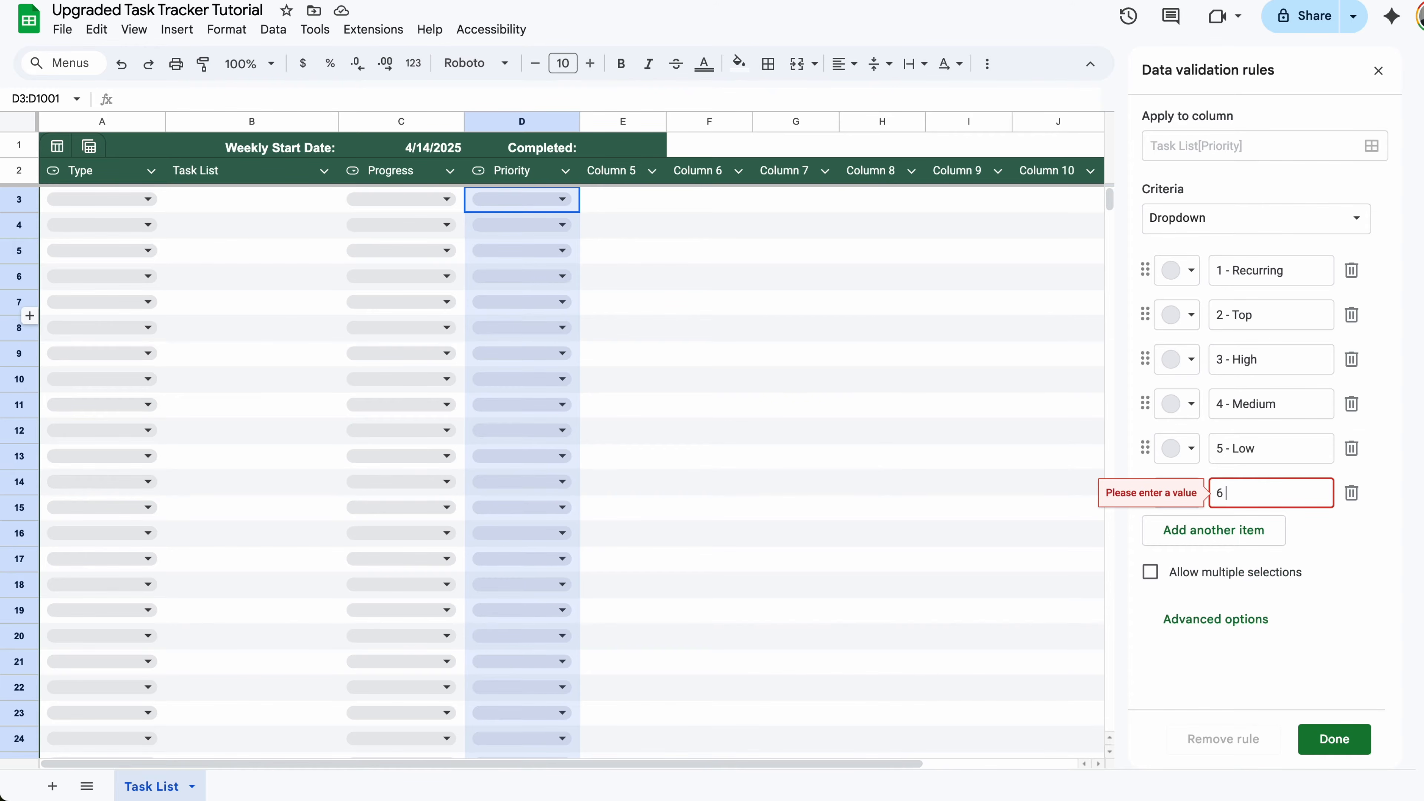
pyautogui.write('- Follow Up')
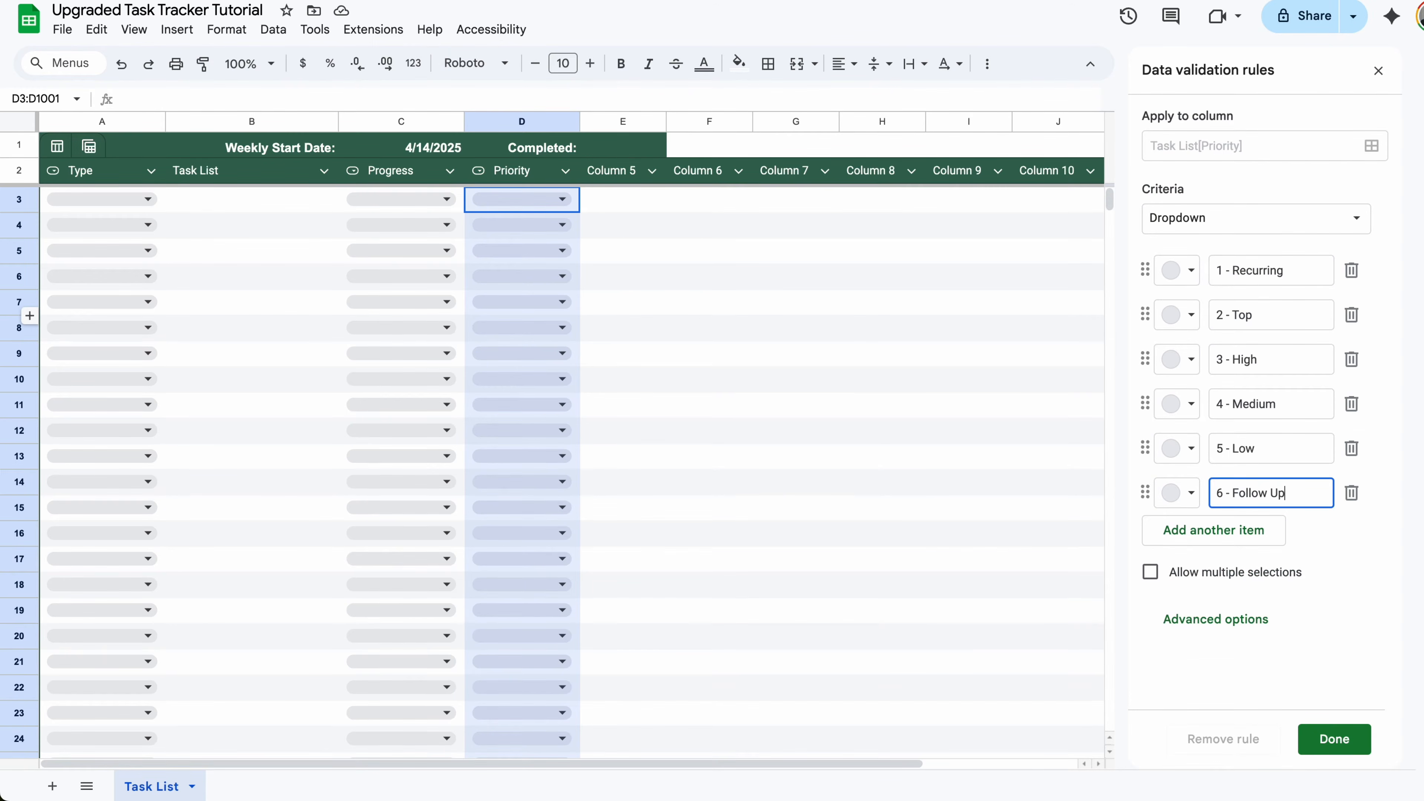
# - Add the Priority option 7 - Unable to Start and color 1 - Recurring dark purple, 2 - Top dark red and 3 - High dark blue
pyautogui.press('Return')
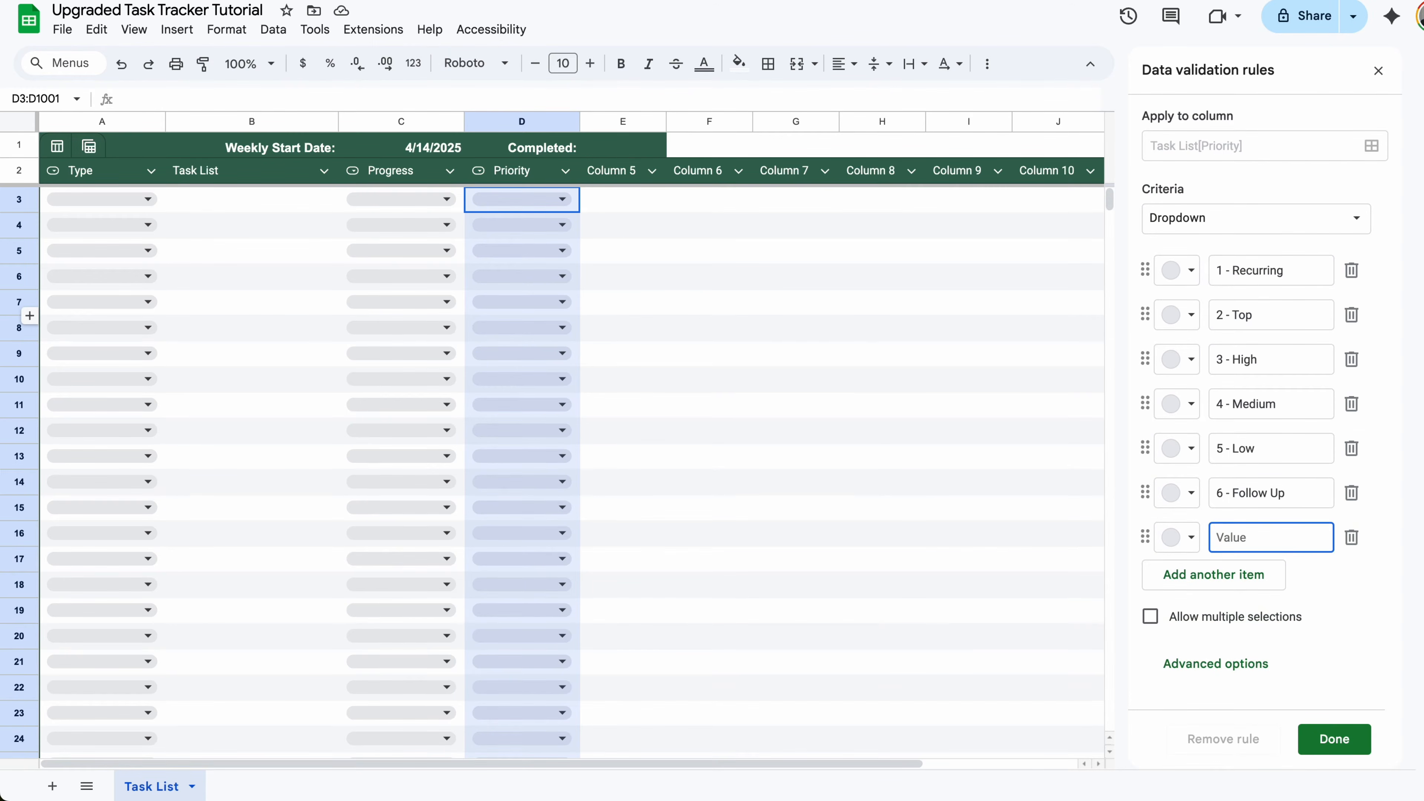
pyautogui.write('7 - Unable to Start')
pyautogui.click(1196, 274)
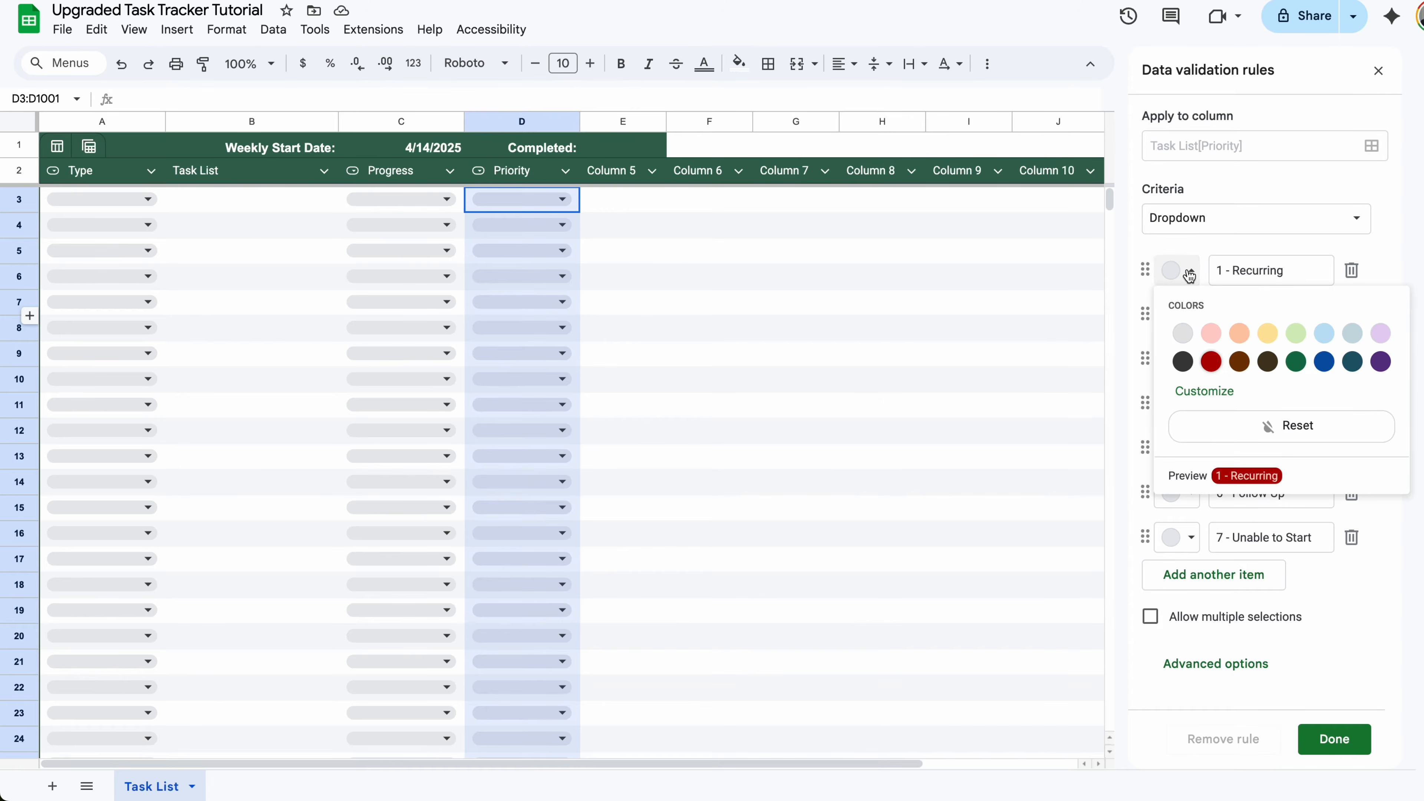
pyautogui.click(1380, 362)
pyautogui.click(1190, 316)
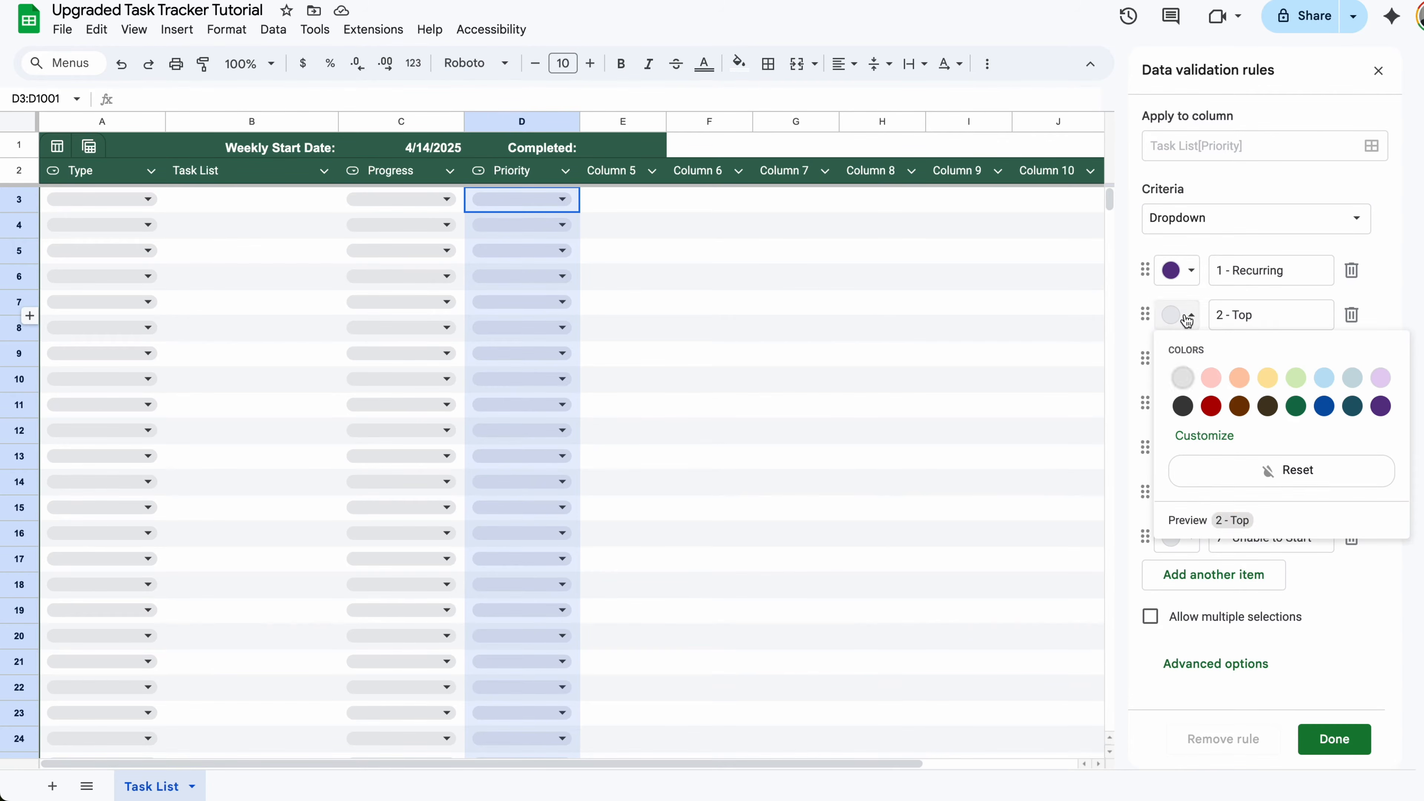
pyautogui.click(1212, 406)
pyautogui.click(1189, 362)
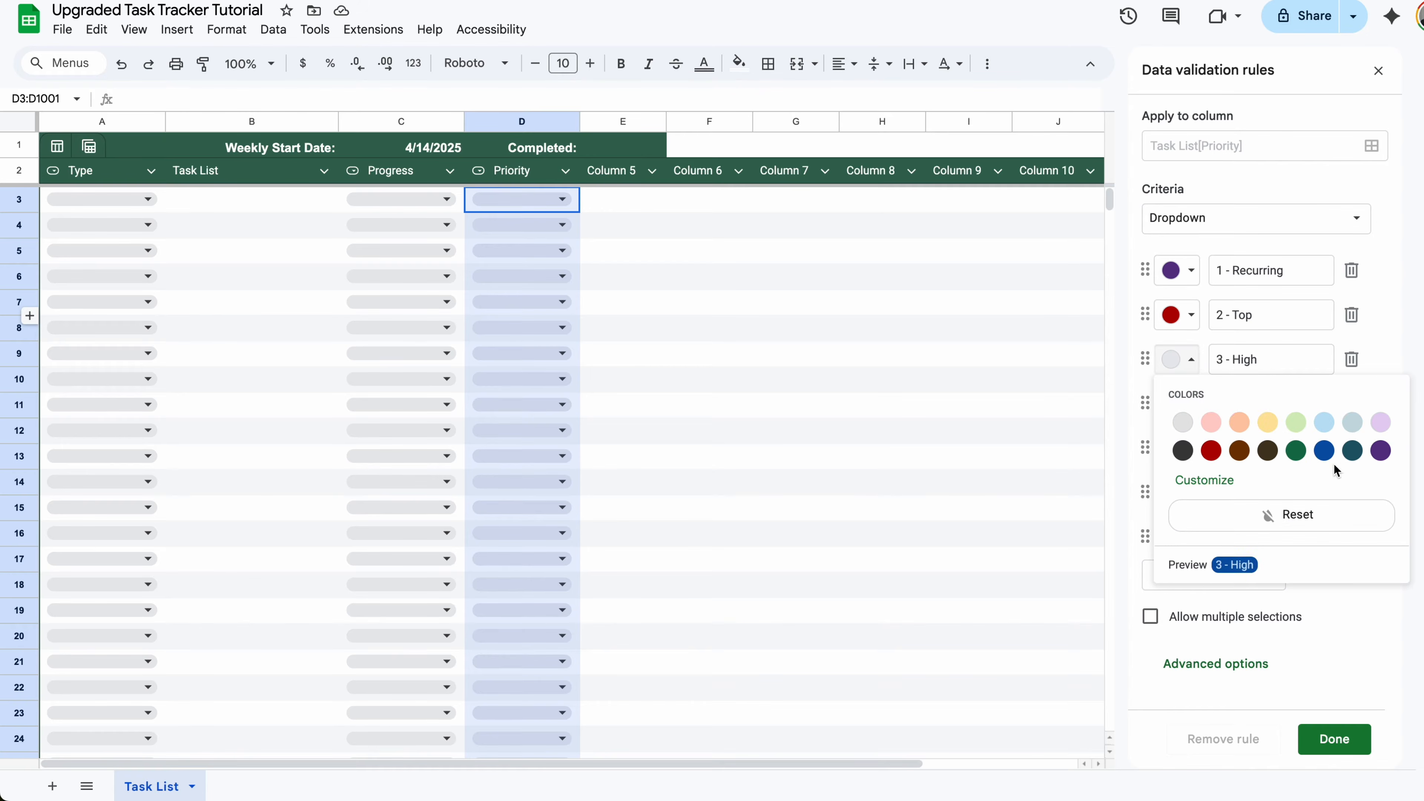
pyautogui.click(1324, 450)
# - Color the Priority options 4 - Medium light orange, 5 - Low light yellow and 6 - Follow Up brown
pyautogui.click(1189, 405)
pyautogui.click(1240, 467)
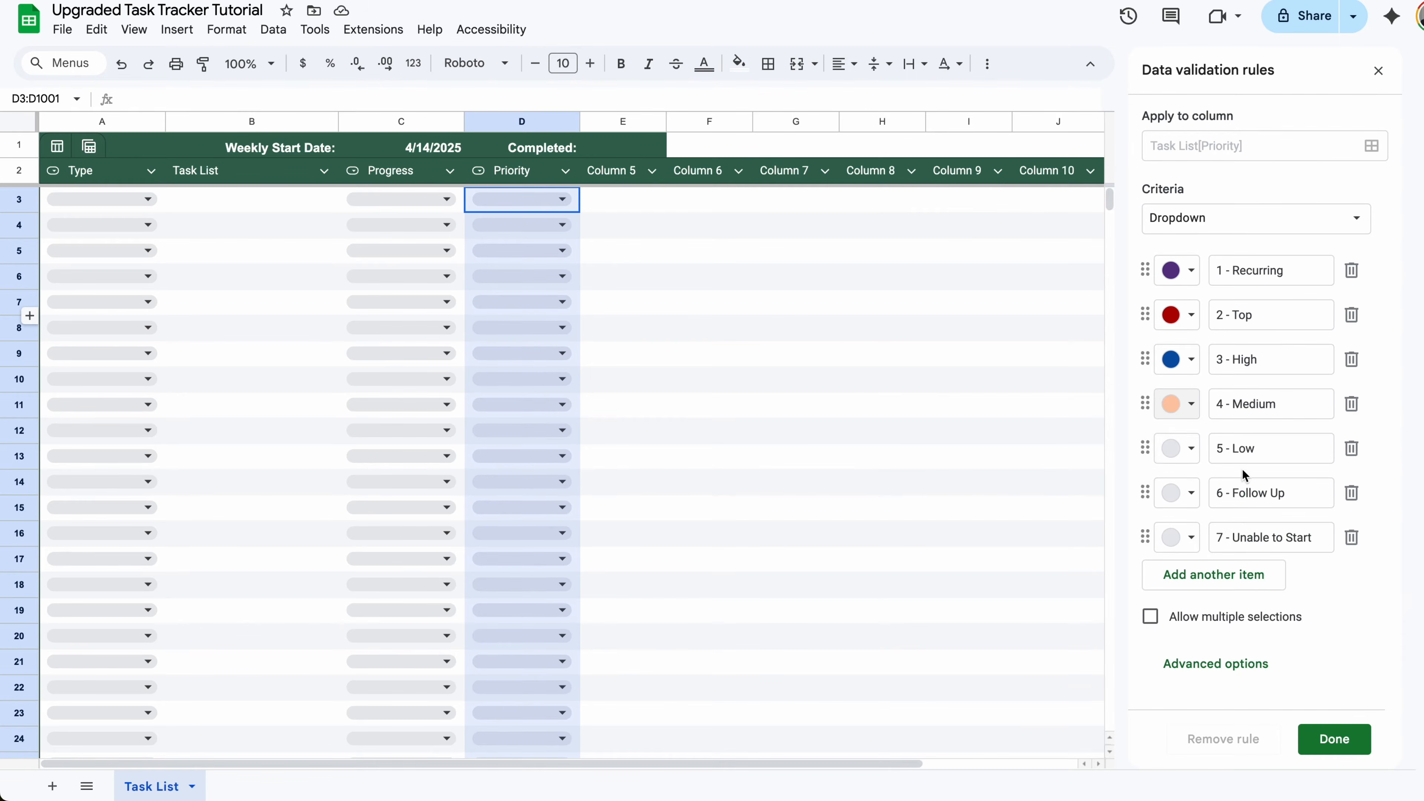
pyautogui.click(1190, 449)
pyautogui.click(1262, 515)
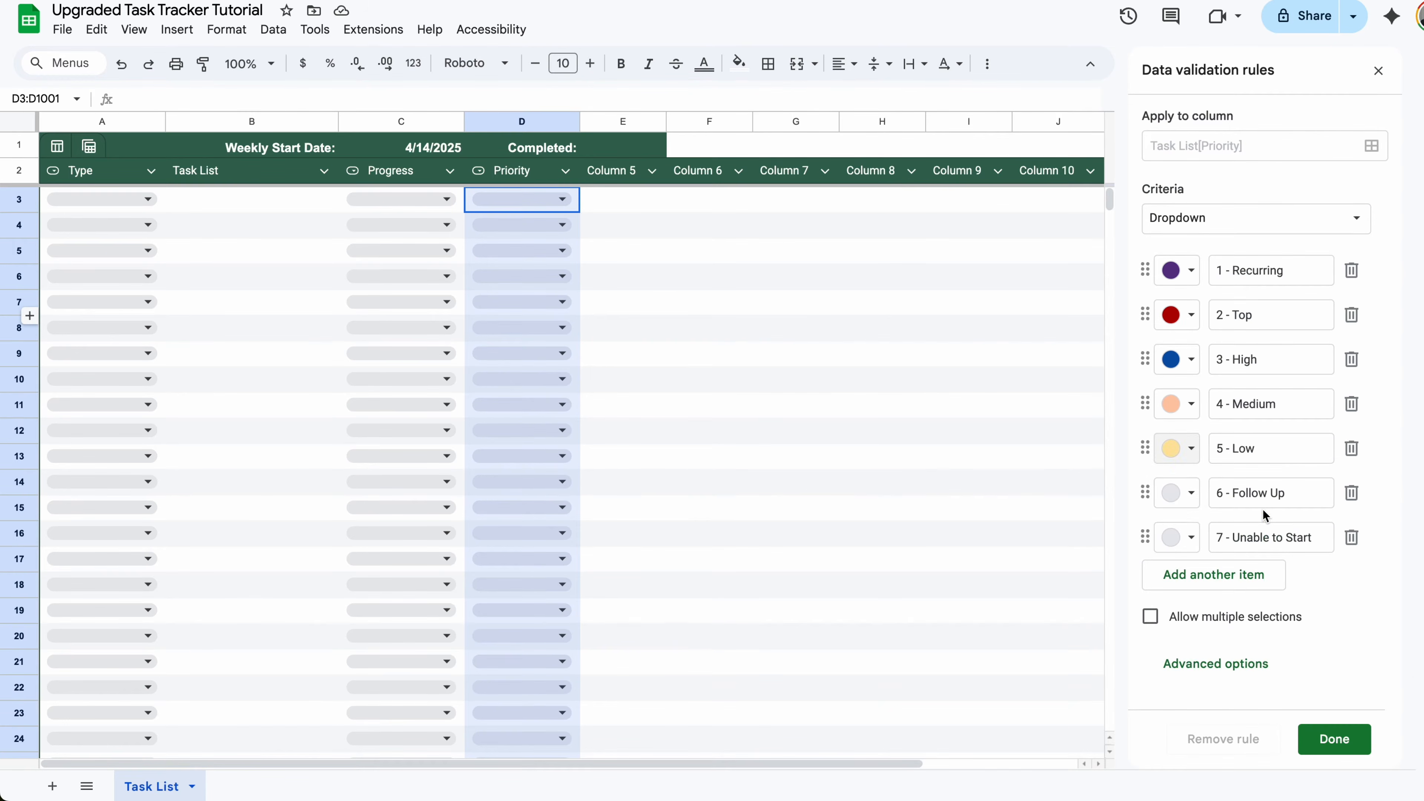
pyautogui.click(1189, 493)
pyautogui.click(1240, 584)
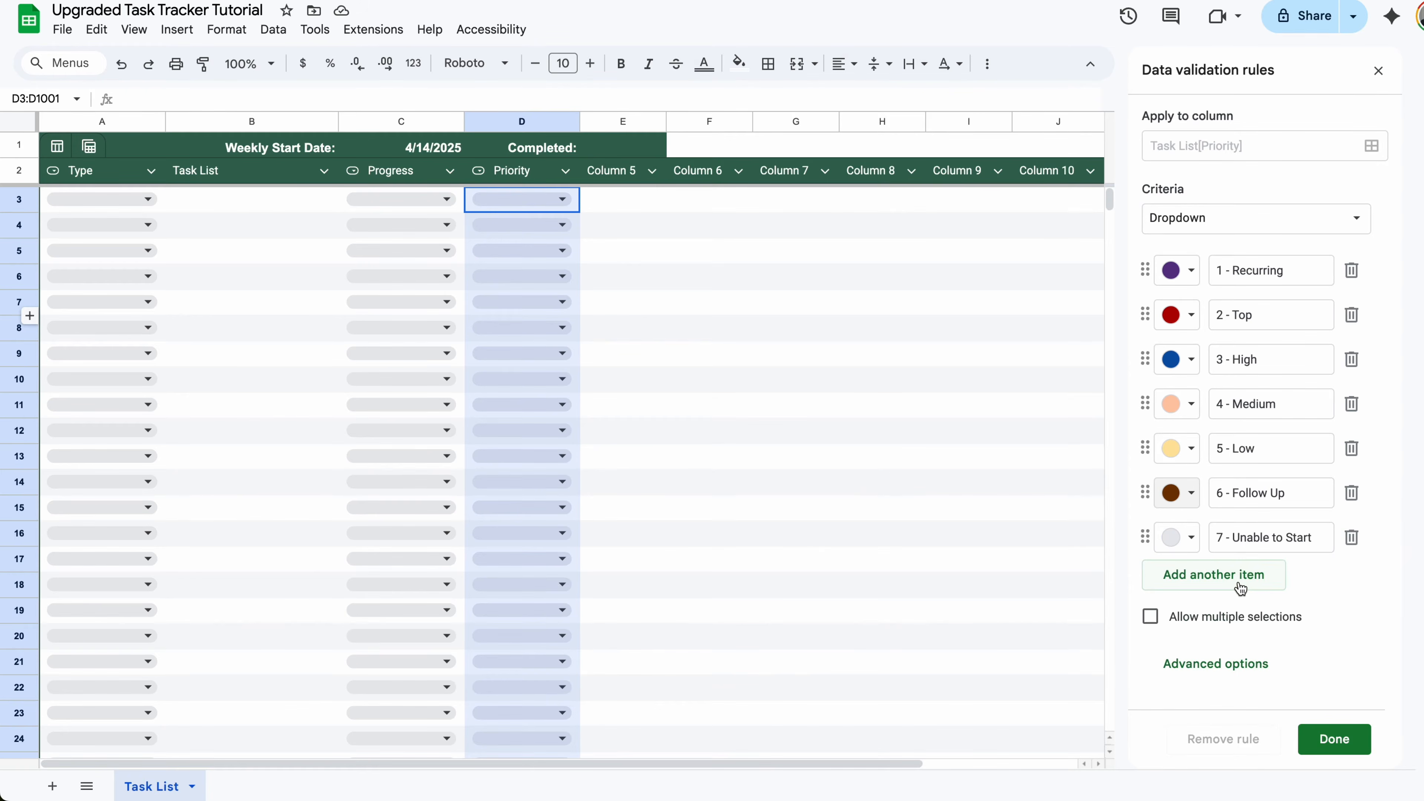
# - Color 7 - Unable to Start dark gray, save the rule and check the dropdown list in cell D3
pyautogui.click(1184, 542)
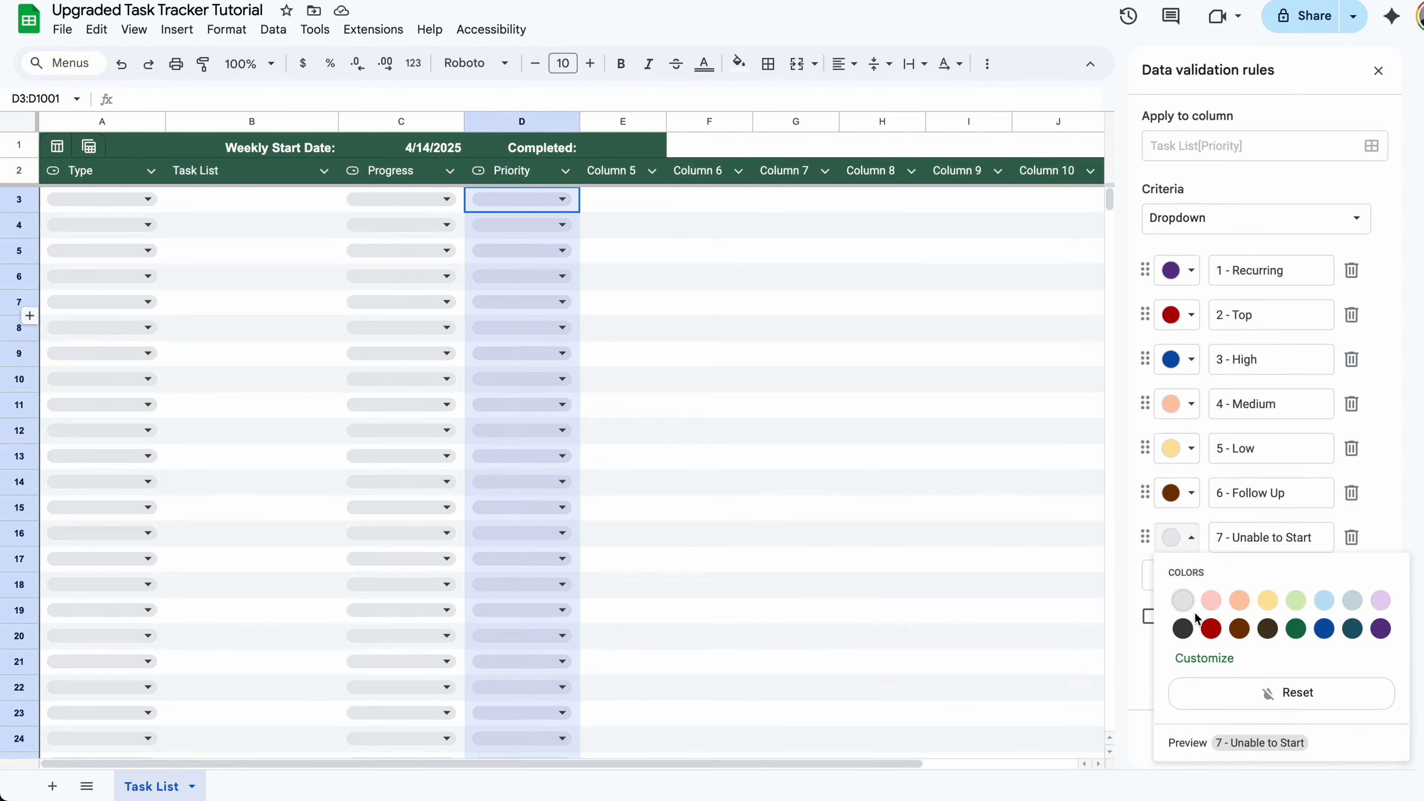
pyautogui.click(1186, 629)
pyautogui.click(1342, 739)
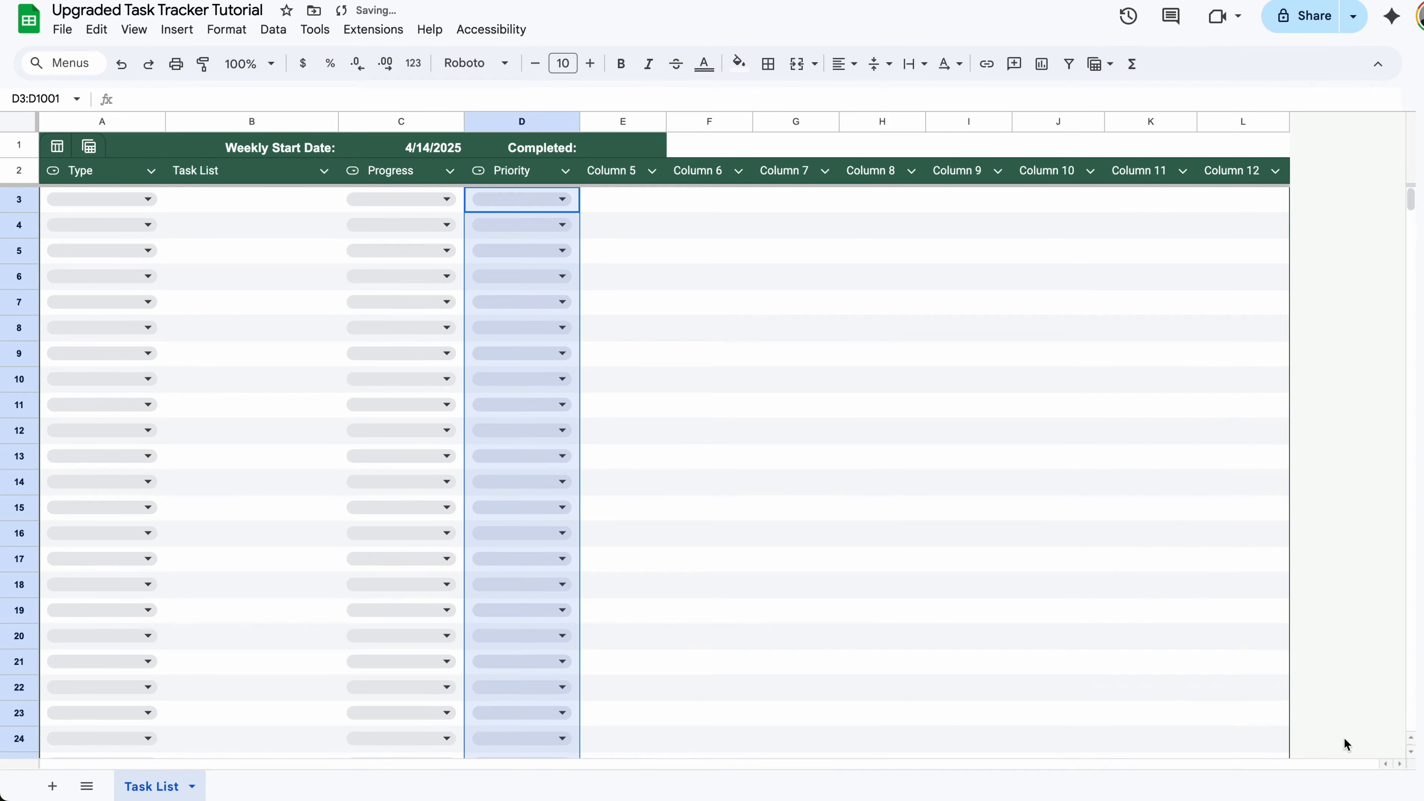
pyautogui.click(538, 200)
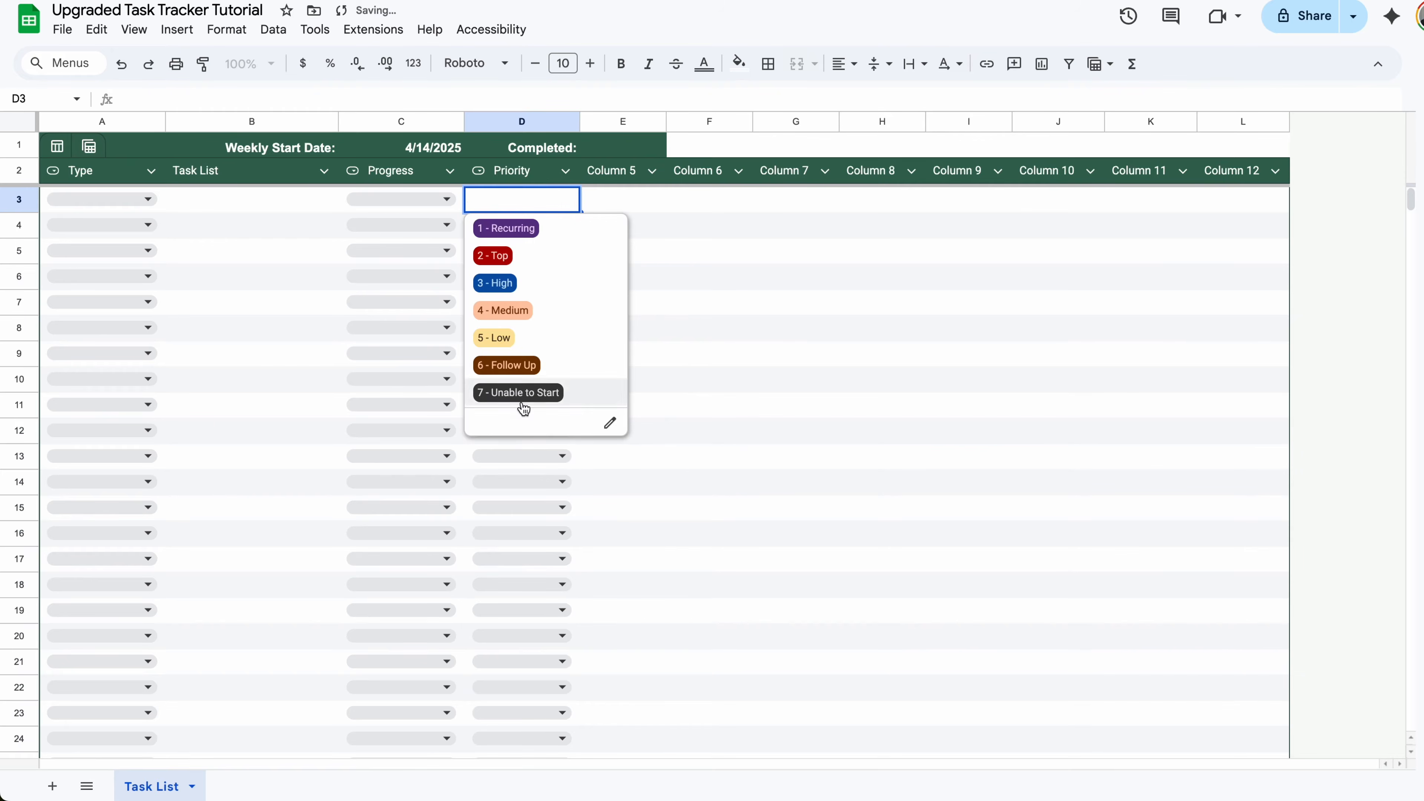
pyautogui.click(673, 201)
# - Rename the Column 5 header in cell E2 as "Deadline" and change its column type to date
pyautogui.click(617, 170)
pyautogui.write('Dea')
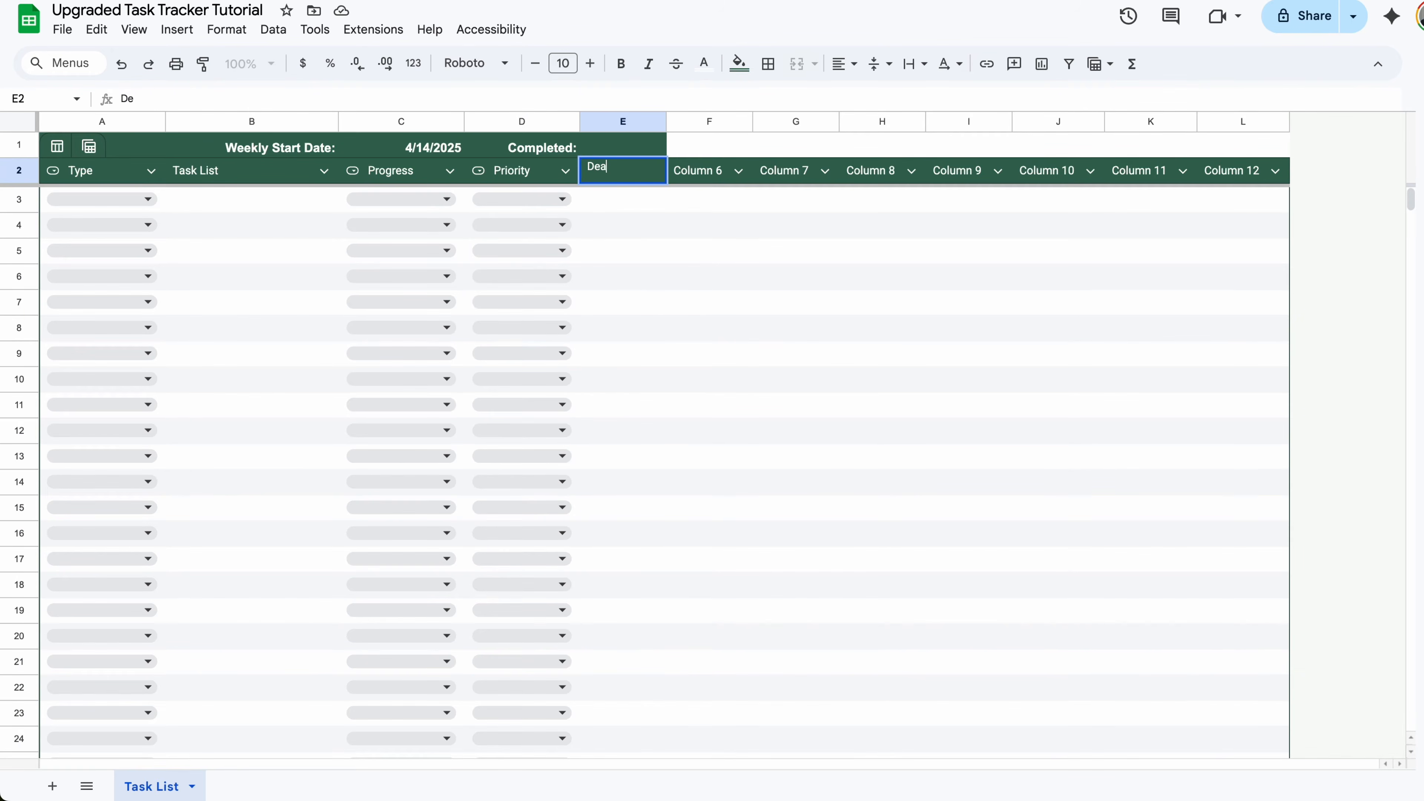
pyautogui.write('dline')
pyautogui.click(652, 170)
pyautogui.moveTo(713, 206)
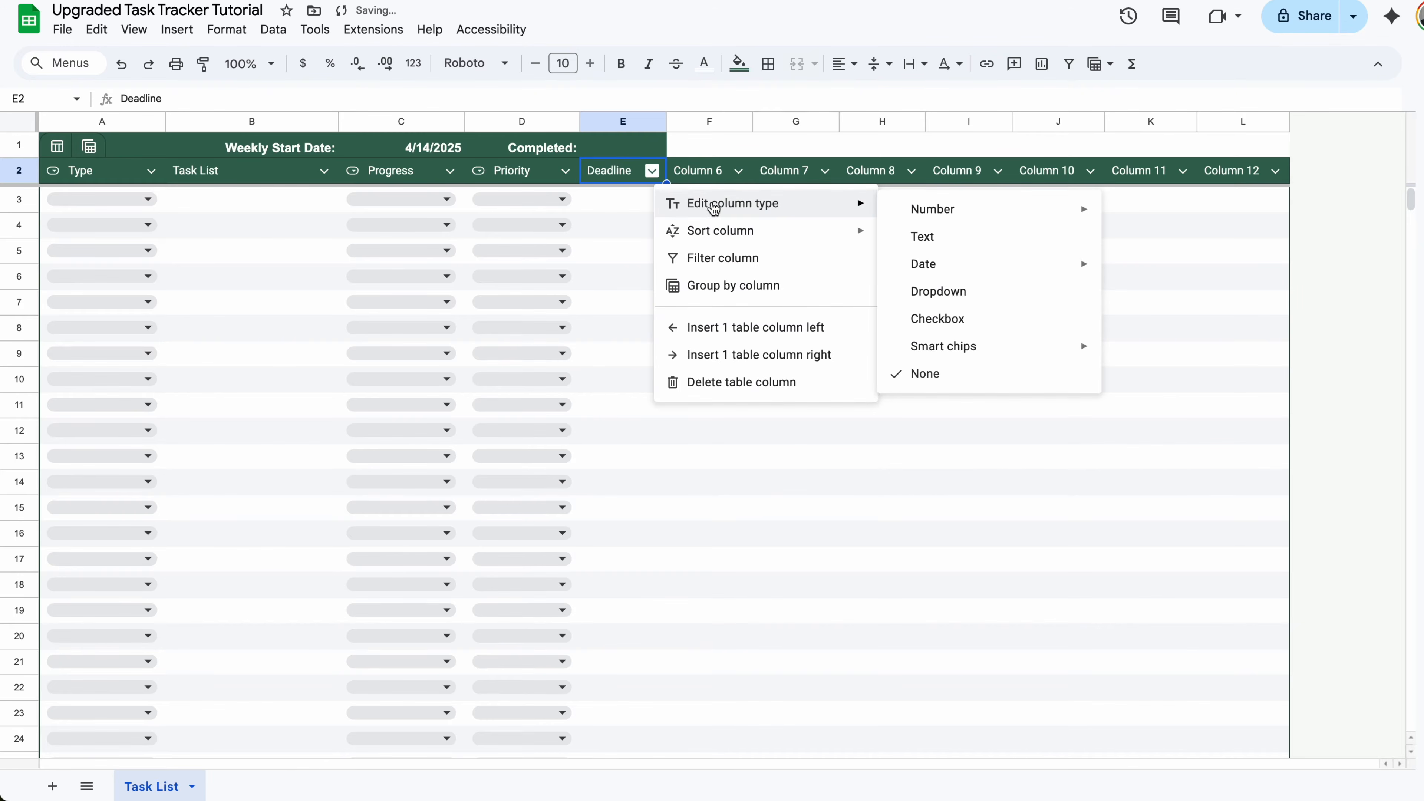
pyautogui.moveTo(925, 268)
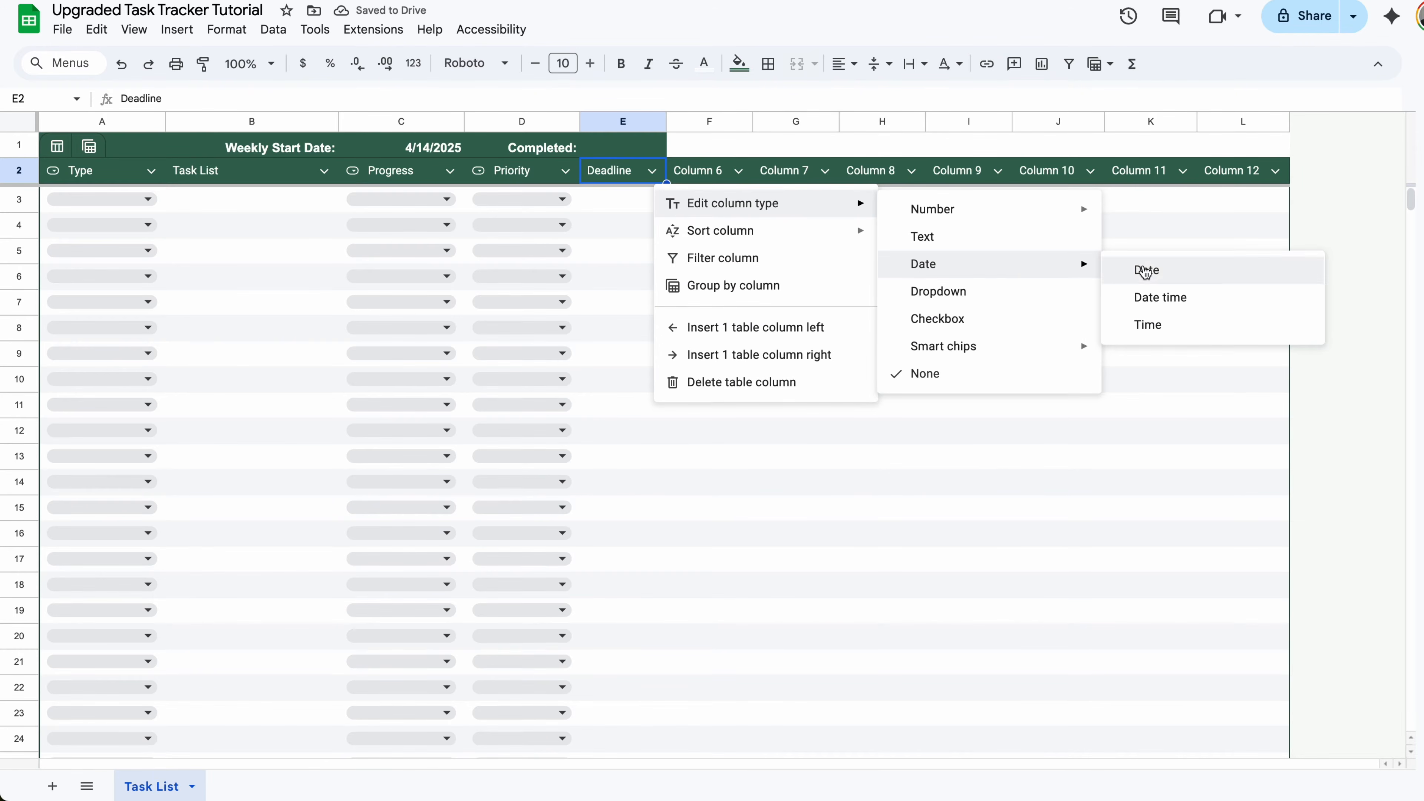
pyautogui.click(1151, 271)
# - Check the date picker in cell E3 of the Deadline column
pyautogui.click(725, 207)
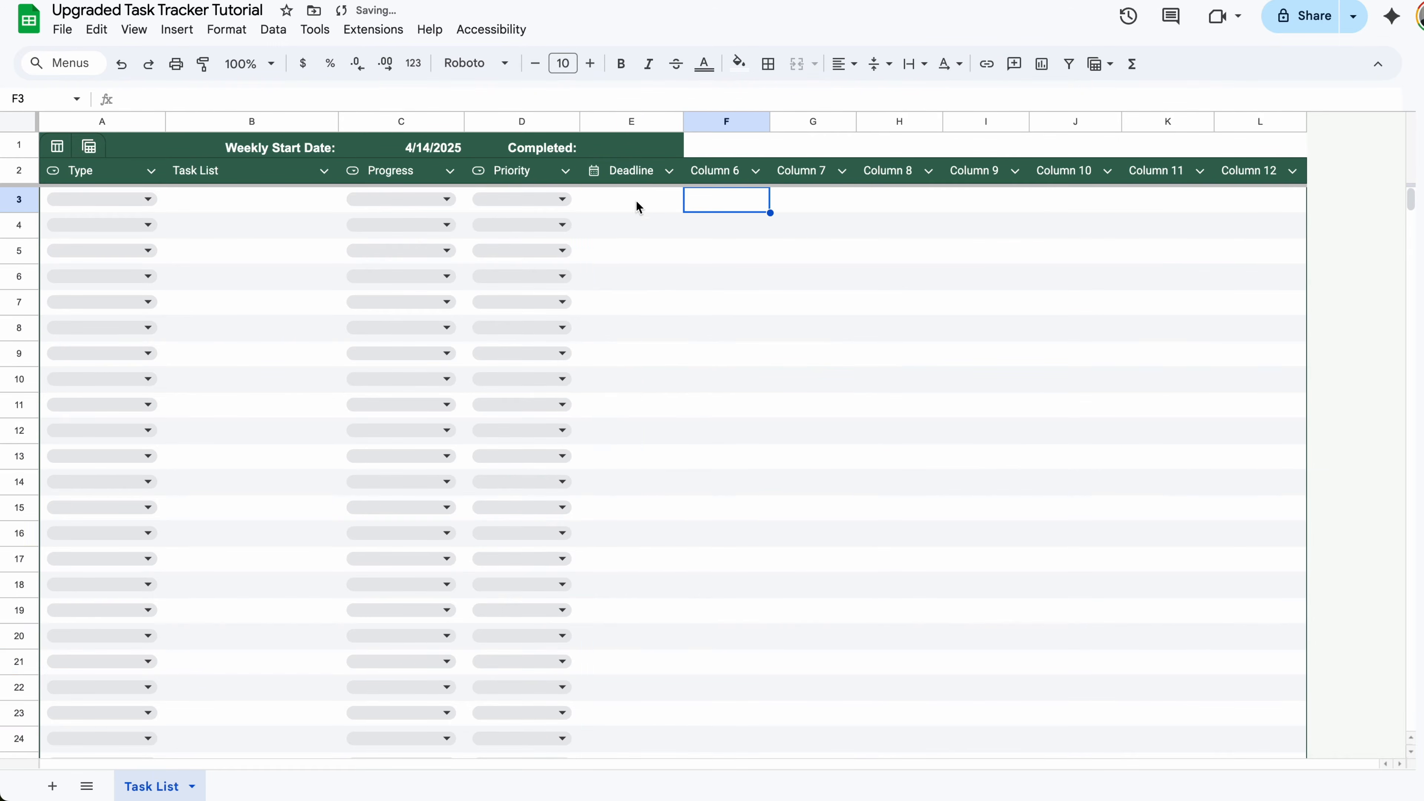
pyautogui.click(637, 206)
pyautogui.doubleClick(637, 207)
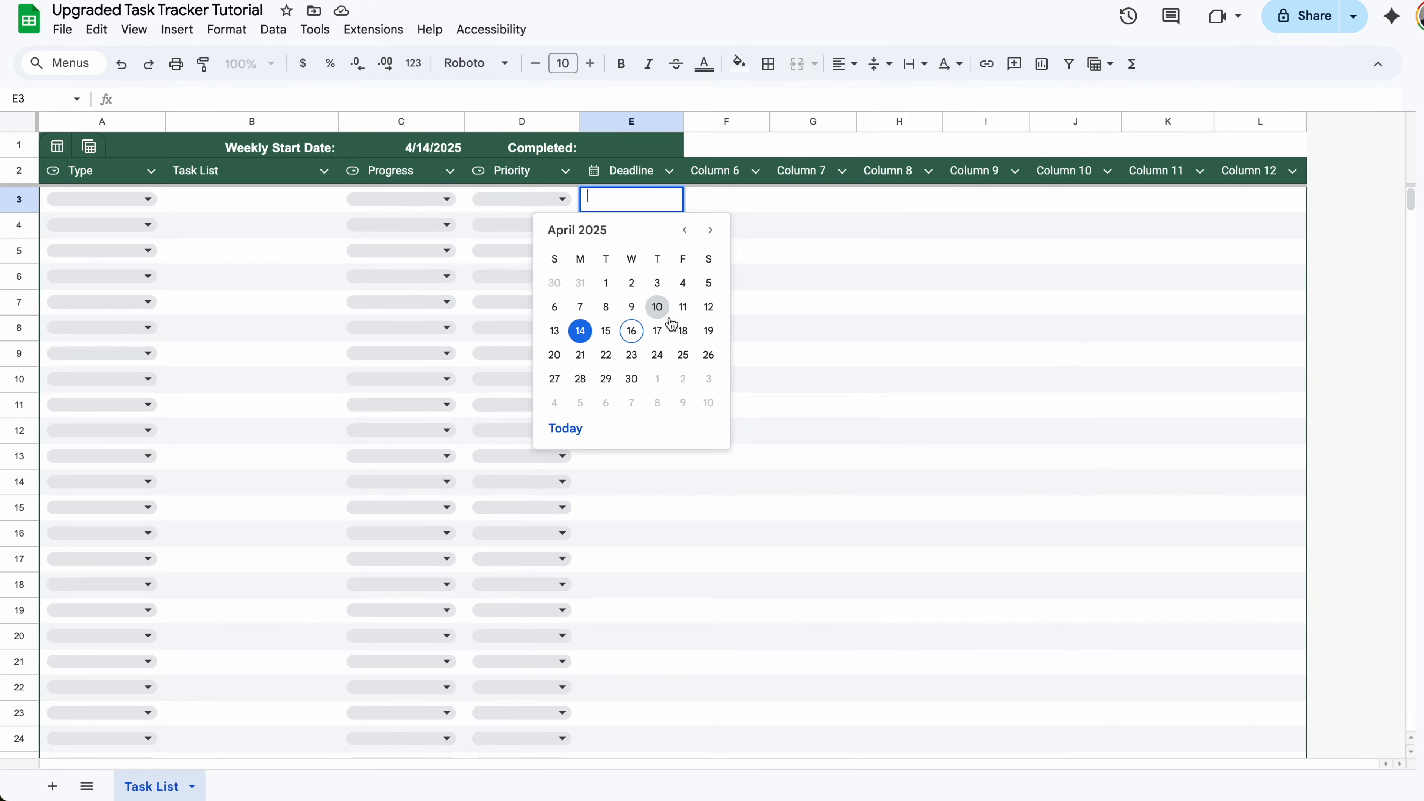
# - Rename the Column 6 header in cell F2 as "Link" and the Column 7 header in cell G2 as "Task Focus"
pyautogui.click(718, 179)
pyautogui.write('Lin')
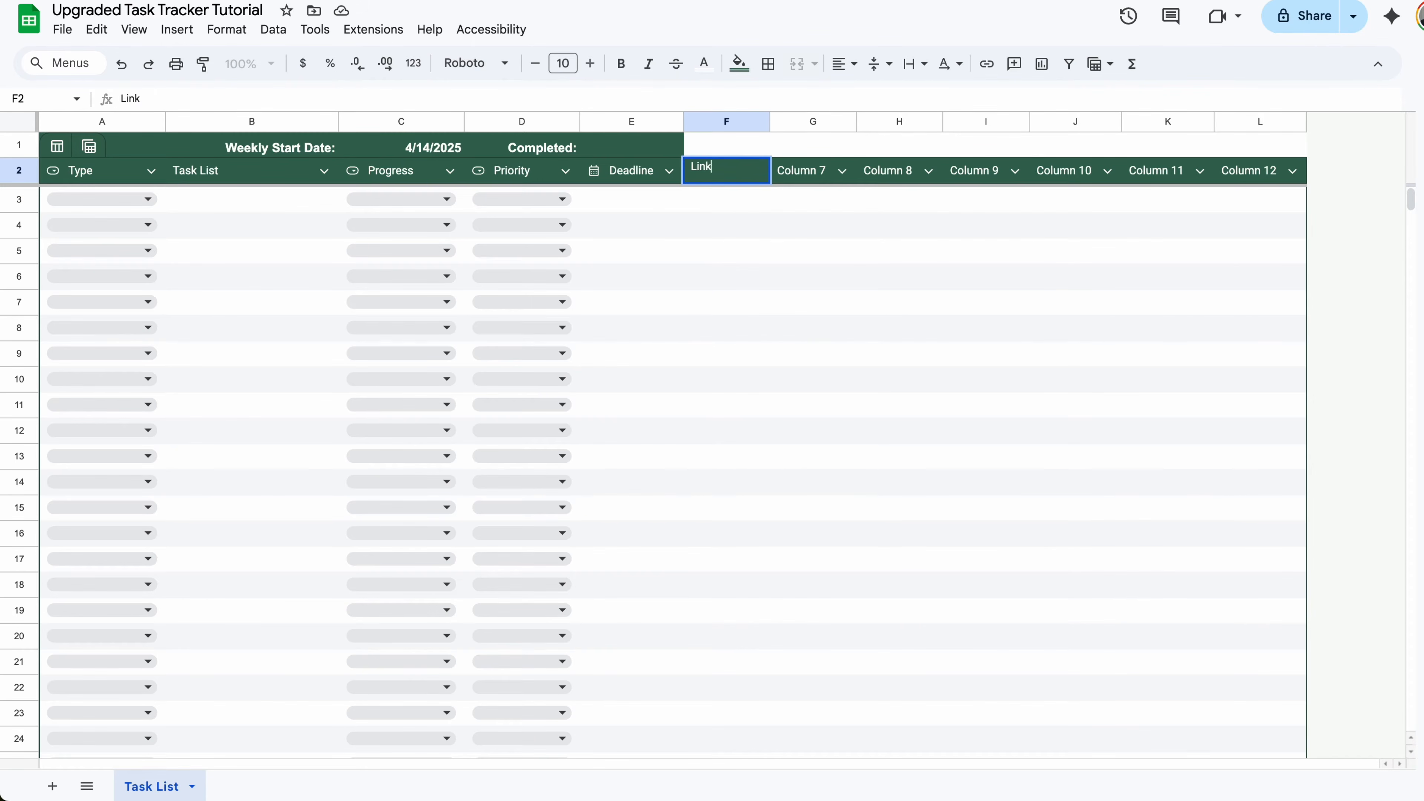
pyautogui.write('k')
pyautogui.press('Return')
pyautogui.click(822, 171)
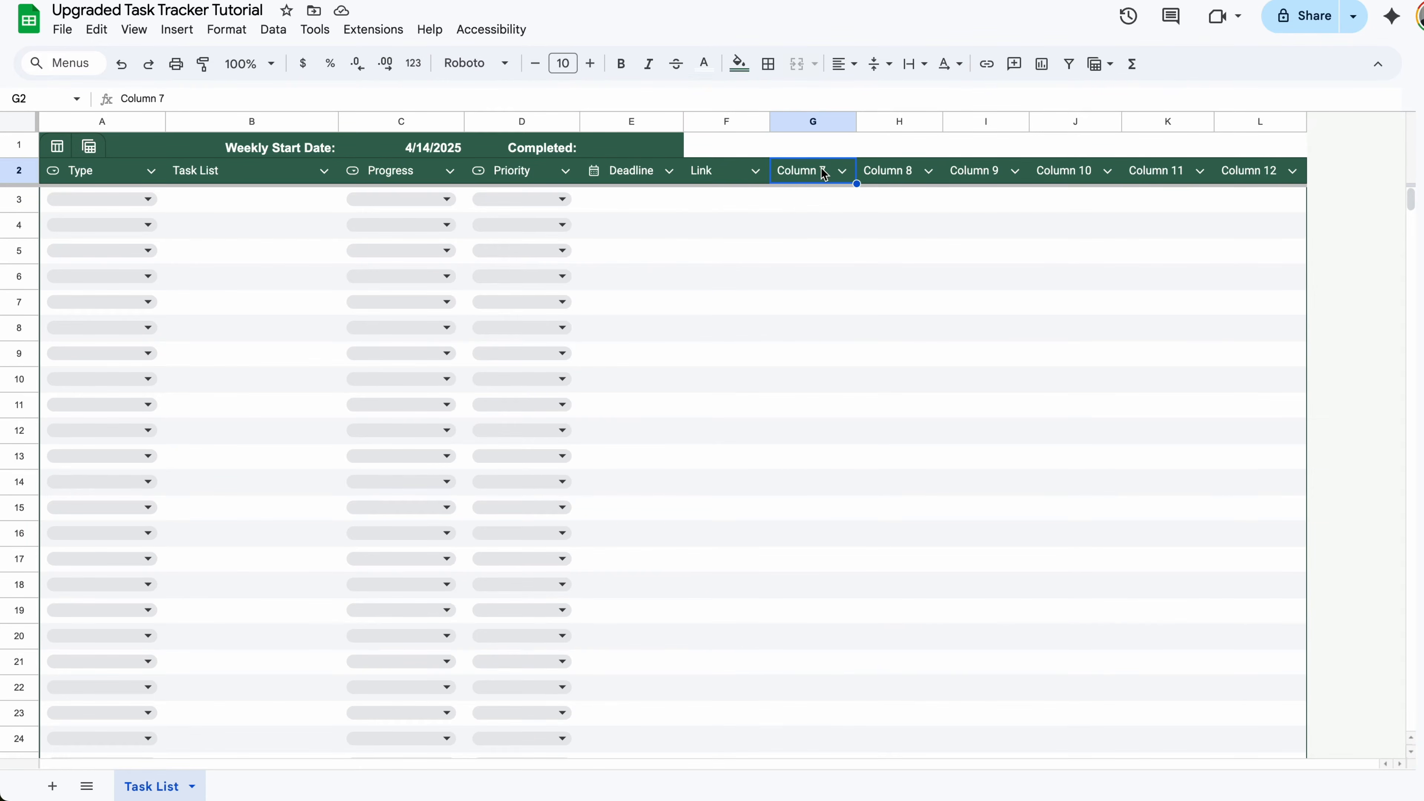
pyautogui.write('Task Focs')
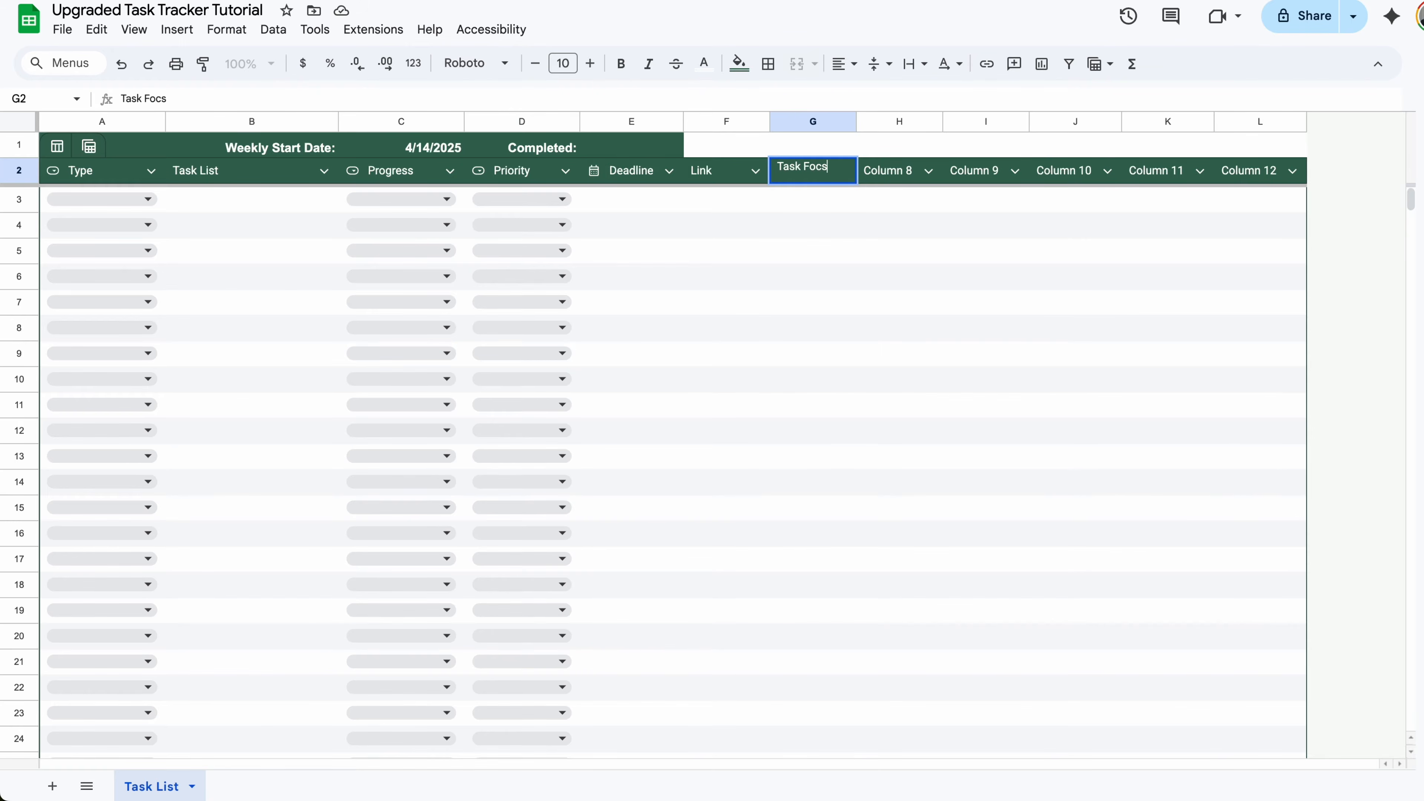
pyautogui.press('Return')
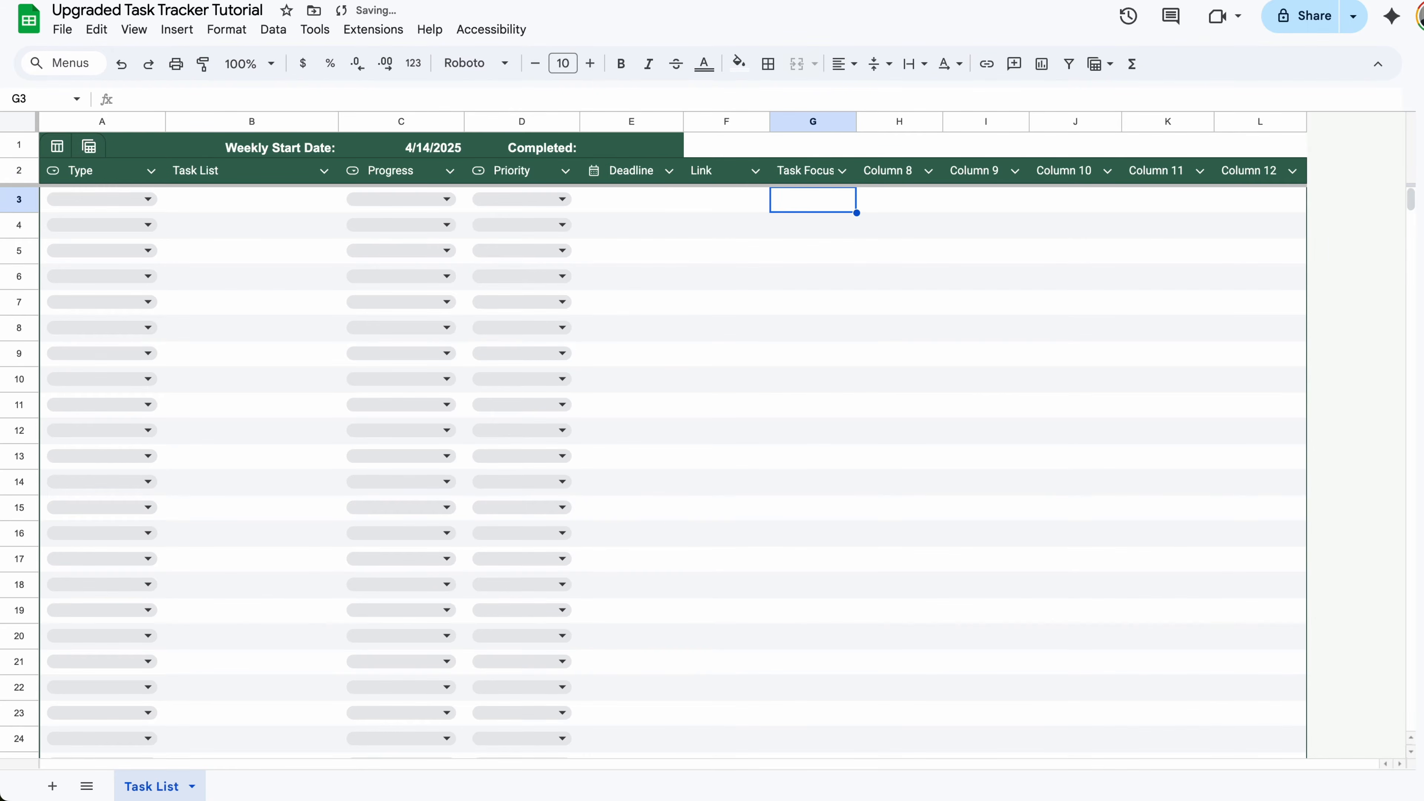
# - Change the Task Focus column's type to dropdown
pyautogui.click(842, 171)
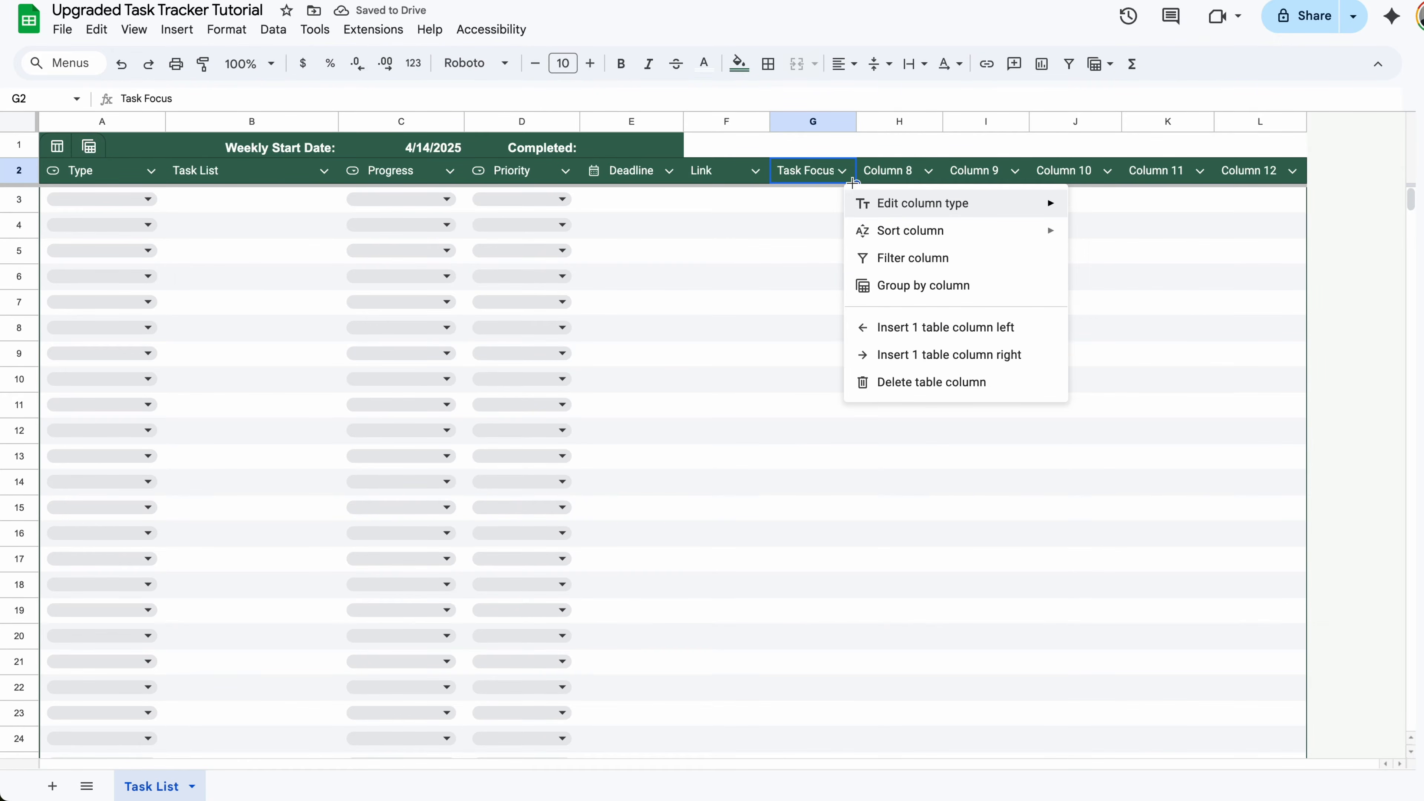
pyautogui.moveTo(953, 217)
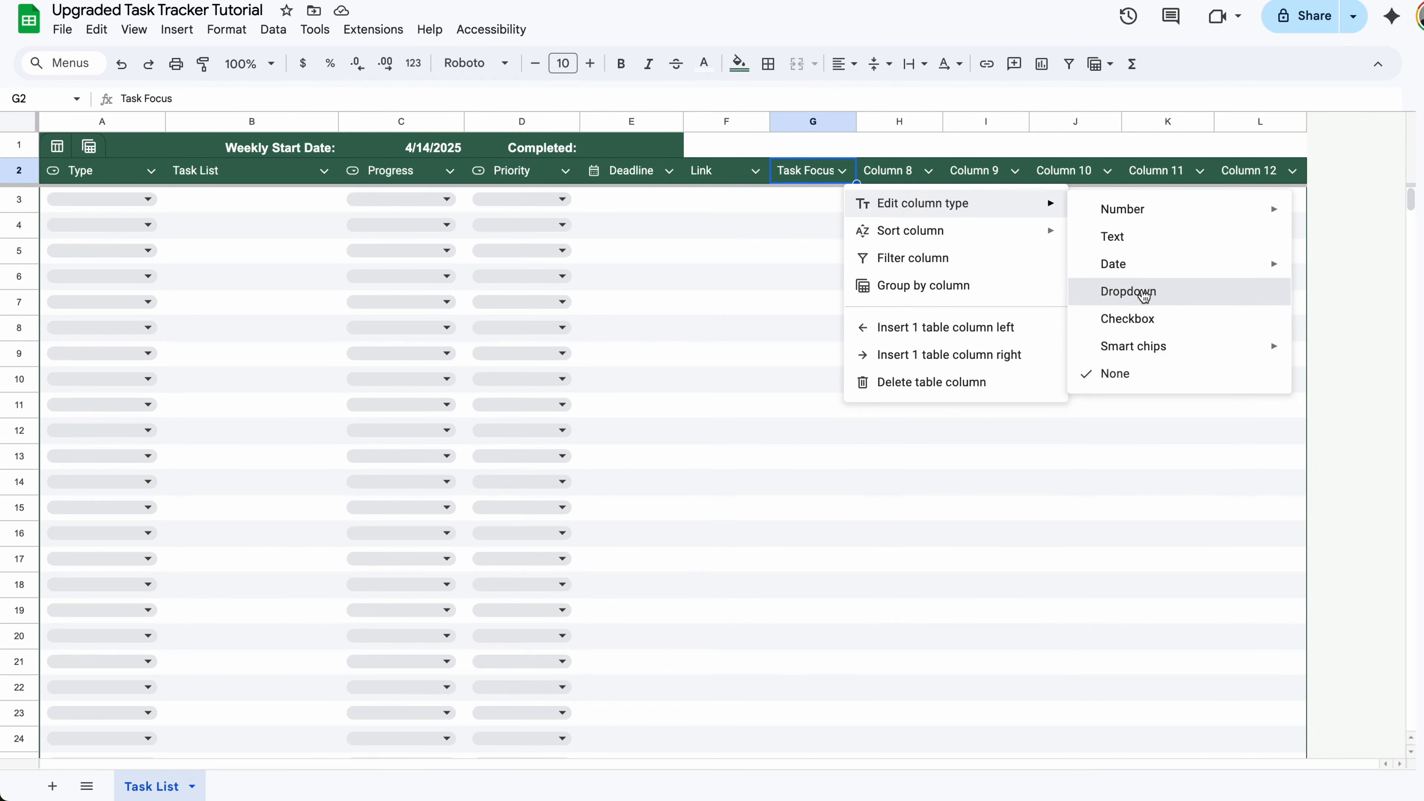
pyautogui.click(1143, 293)
pyautogui.click(1261, 219)
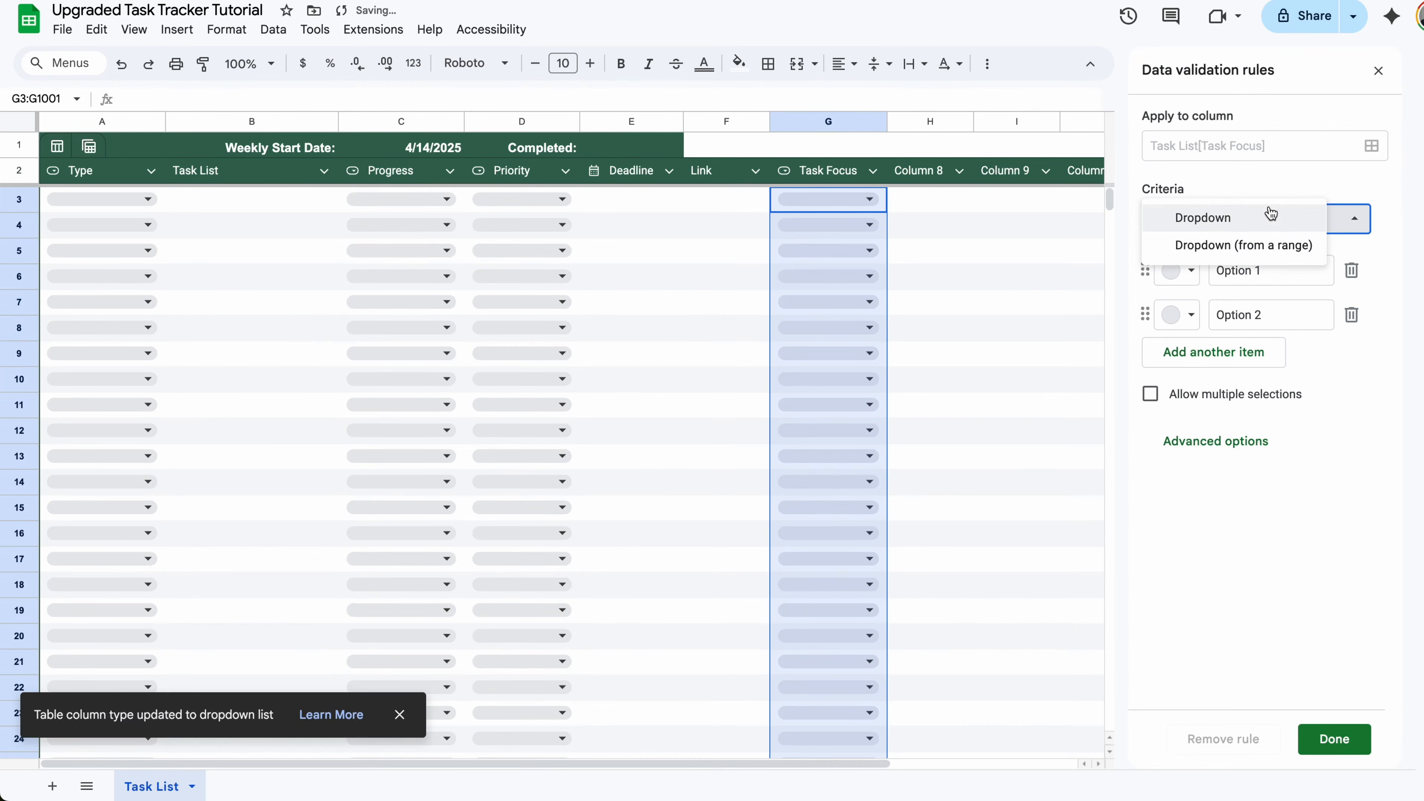
pyautogui.click(1280, 253)
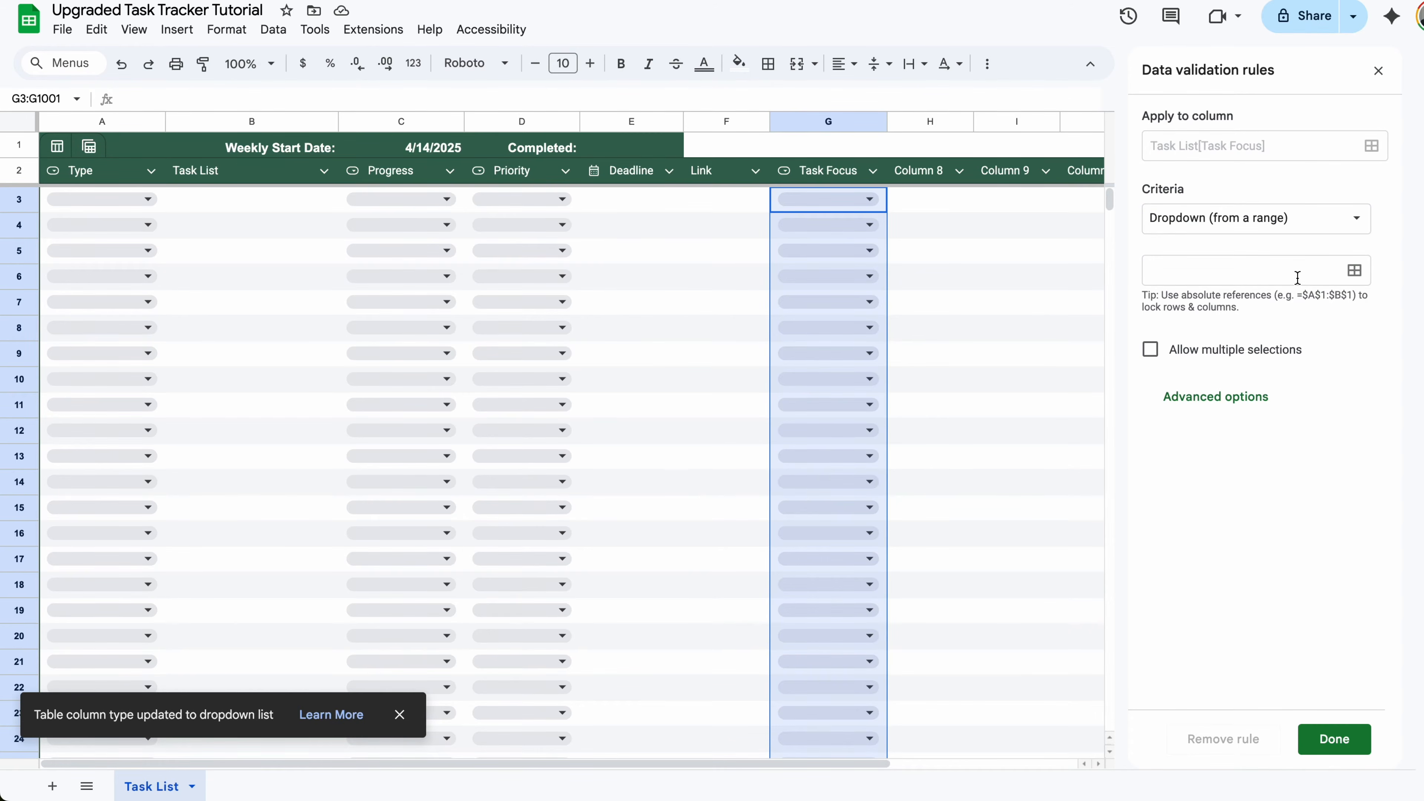
pyautogui.click(1290, 218)
pyautogui.click(1205, 189)
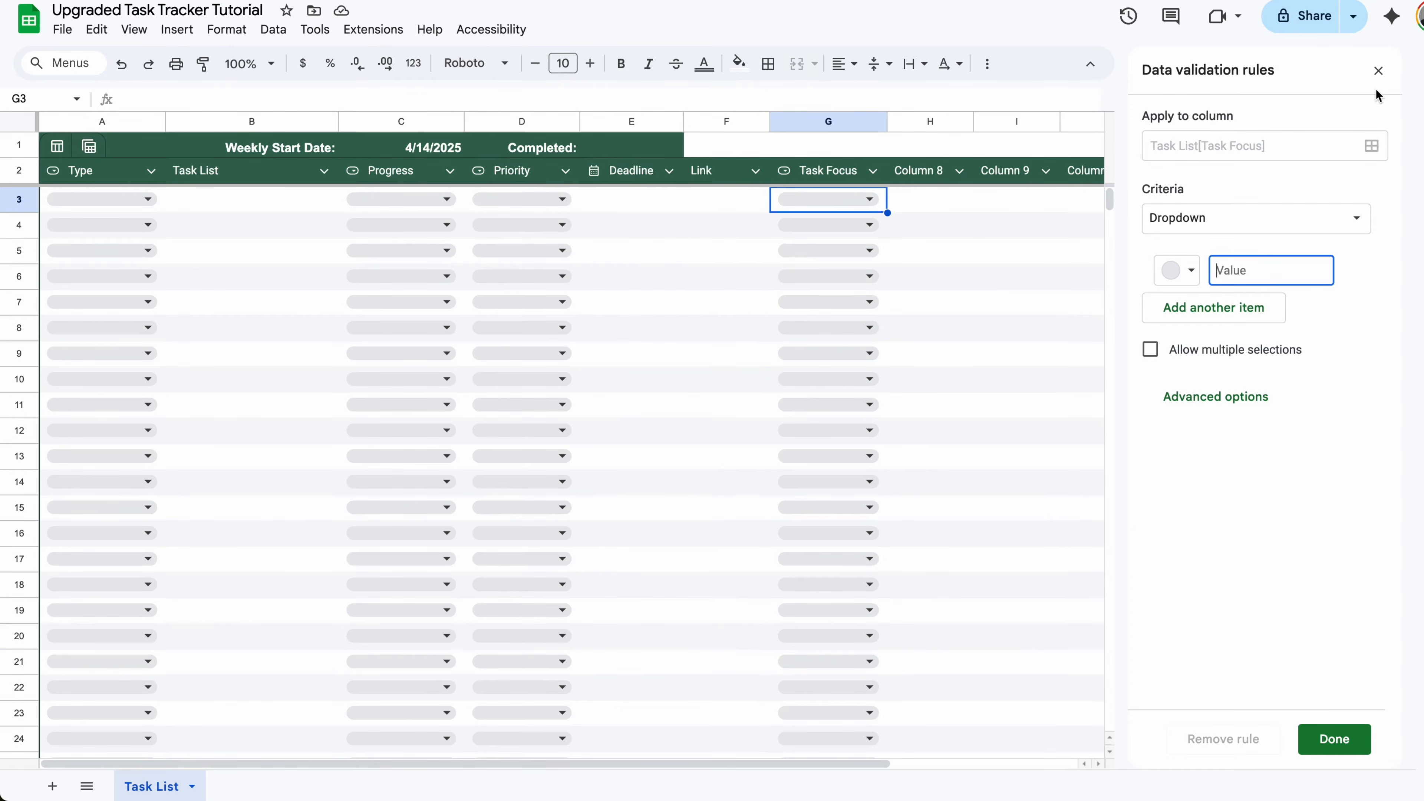
pyautogui.click(1378, 71)
pyautogui.click(841, 203)
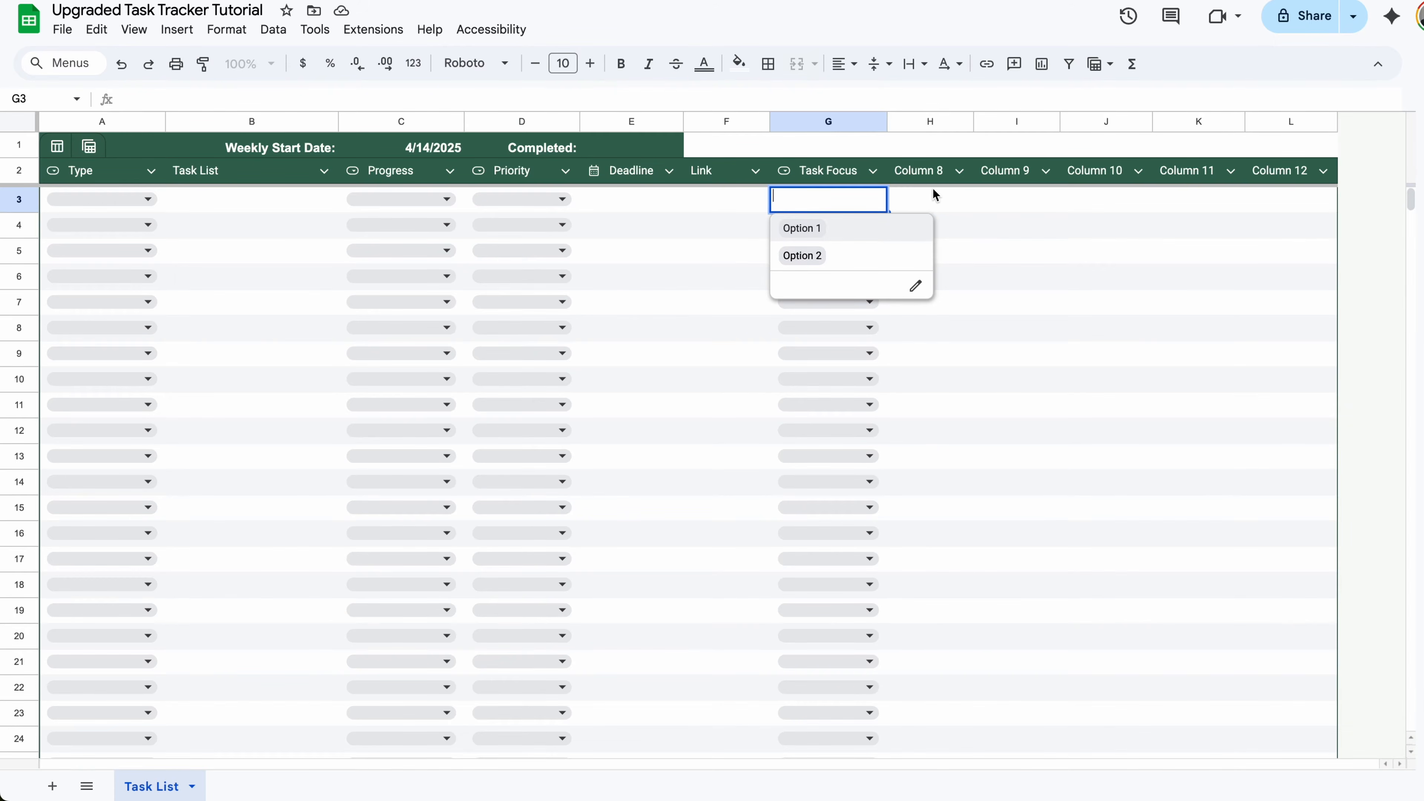
# - Rename the headers in cells H2 to L2 as "Notes", "Value Add", "Task Added", "Task Started" and "Task Completed"
pyautogui.click(937, 171)
pyautogui.write('Notes')
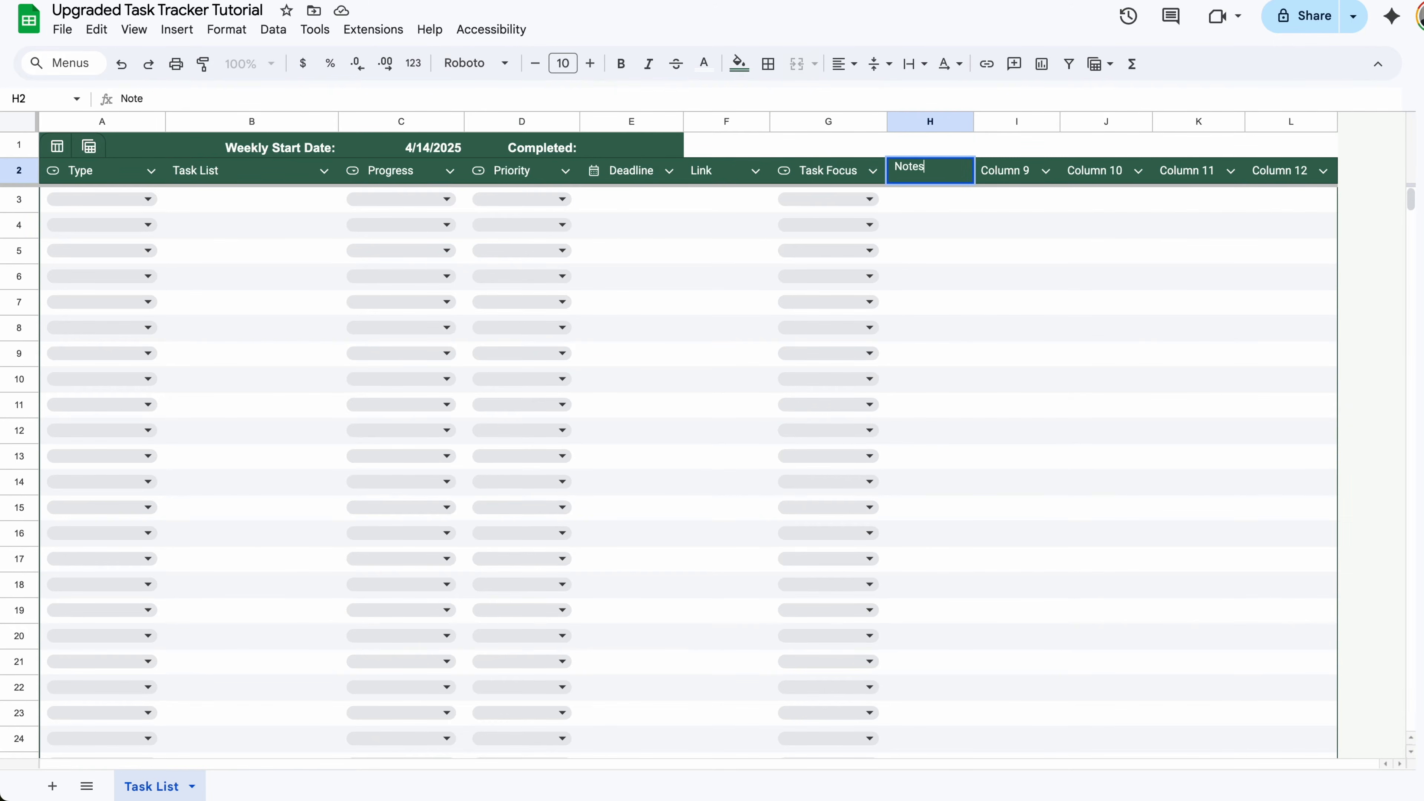
pyautogui.press('Tab')
pyautogui.write('Value Ad')
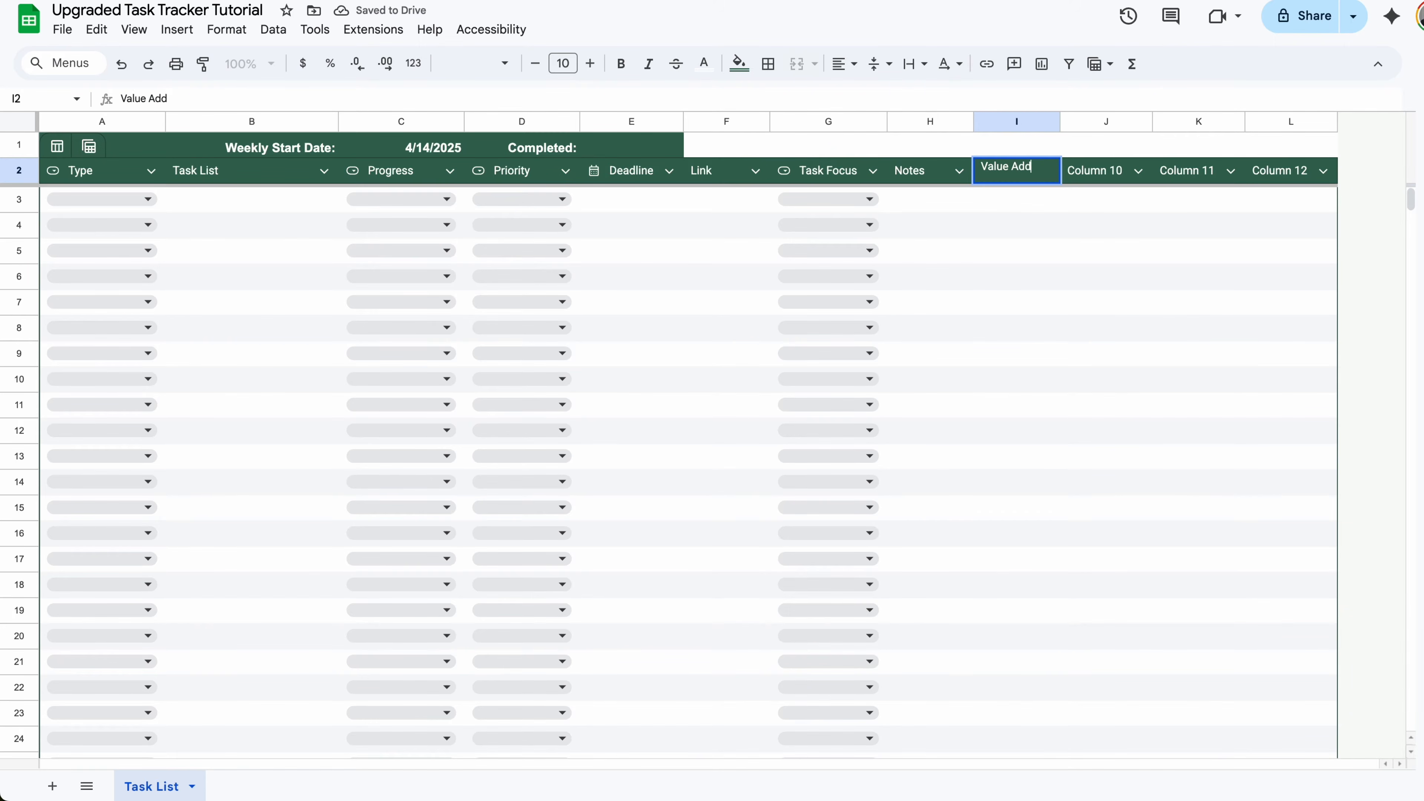
pyautogui.press('Tab')
pyautogui.write('Task Added')
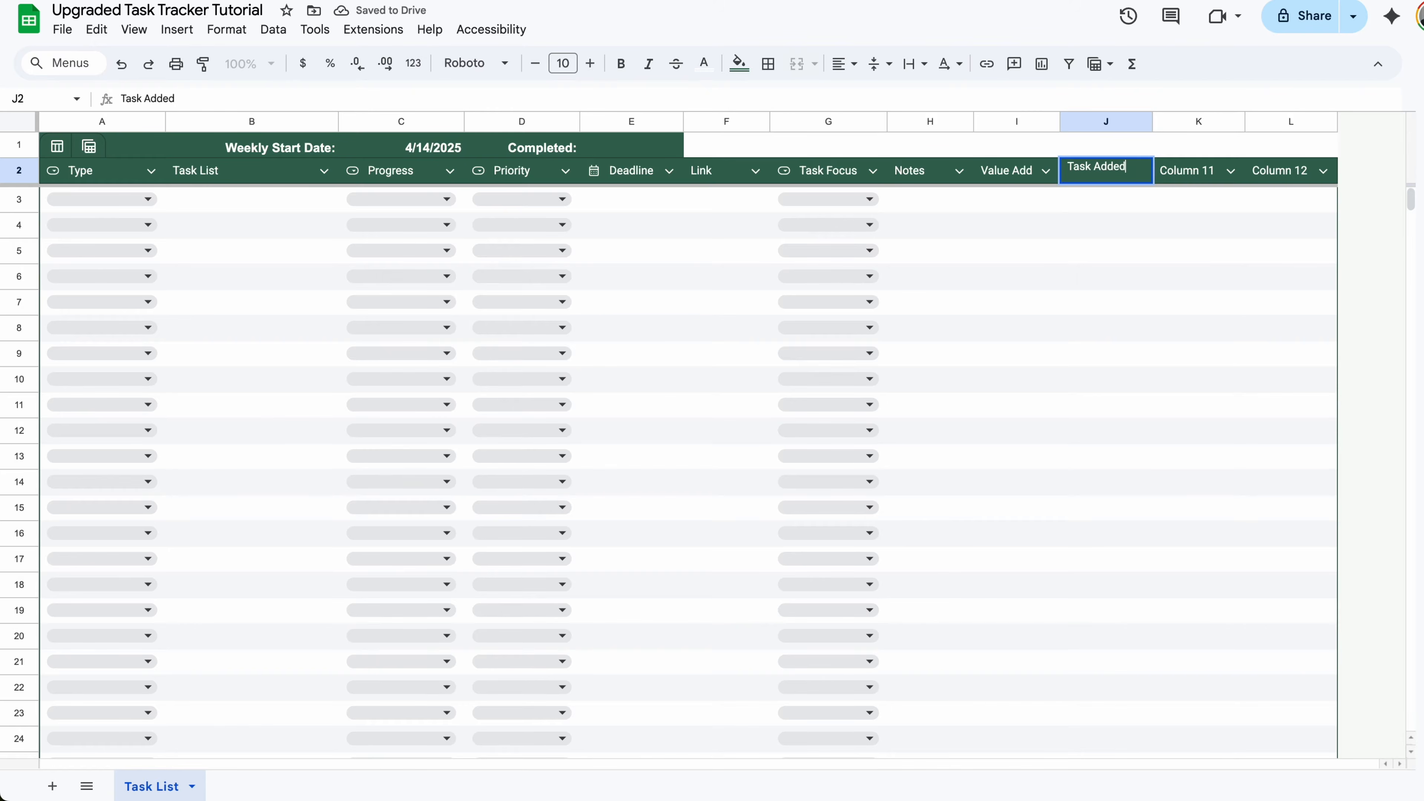
pyautogui.press('Tab')
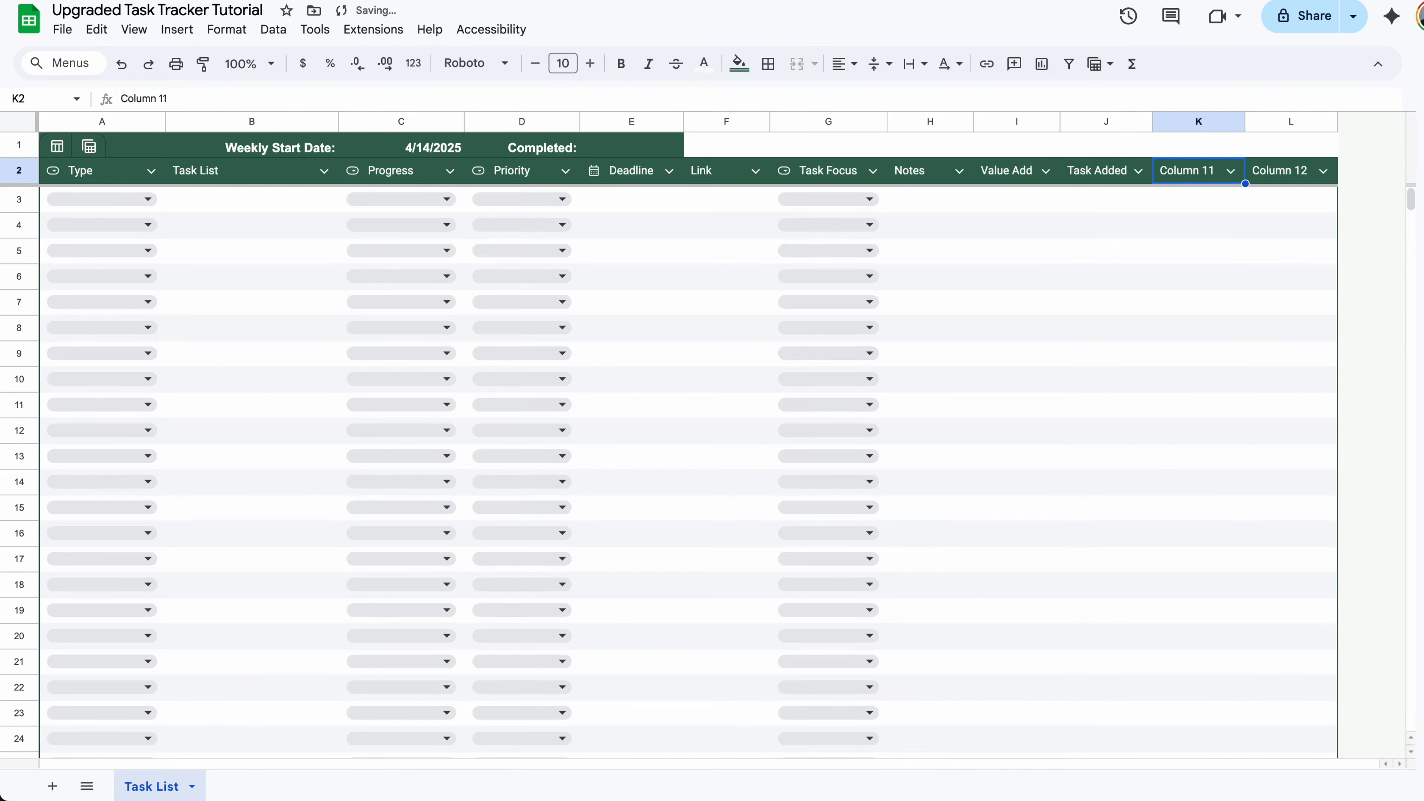
pyautogui.write('Task Started')
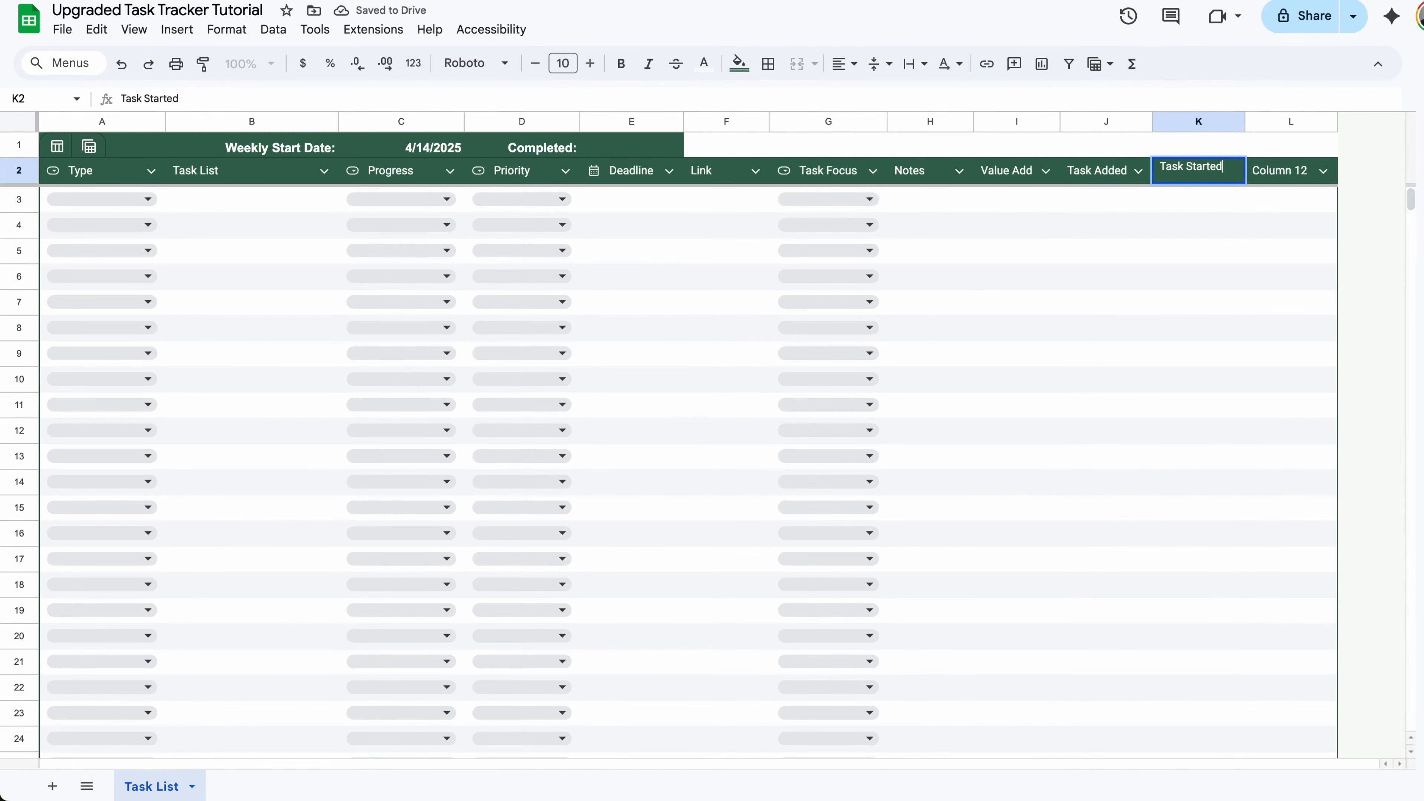
pyautogui.press('Tab')
pyautogui.write('Task')
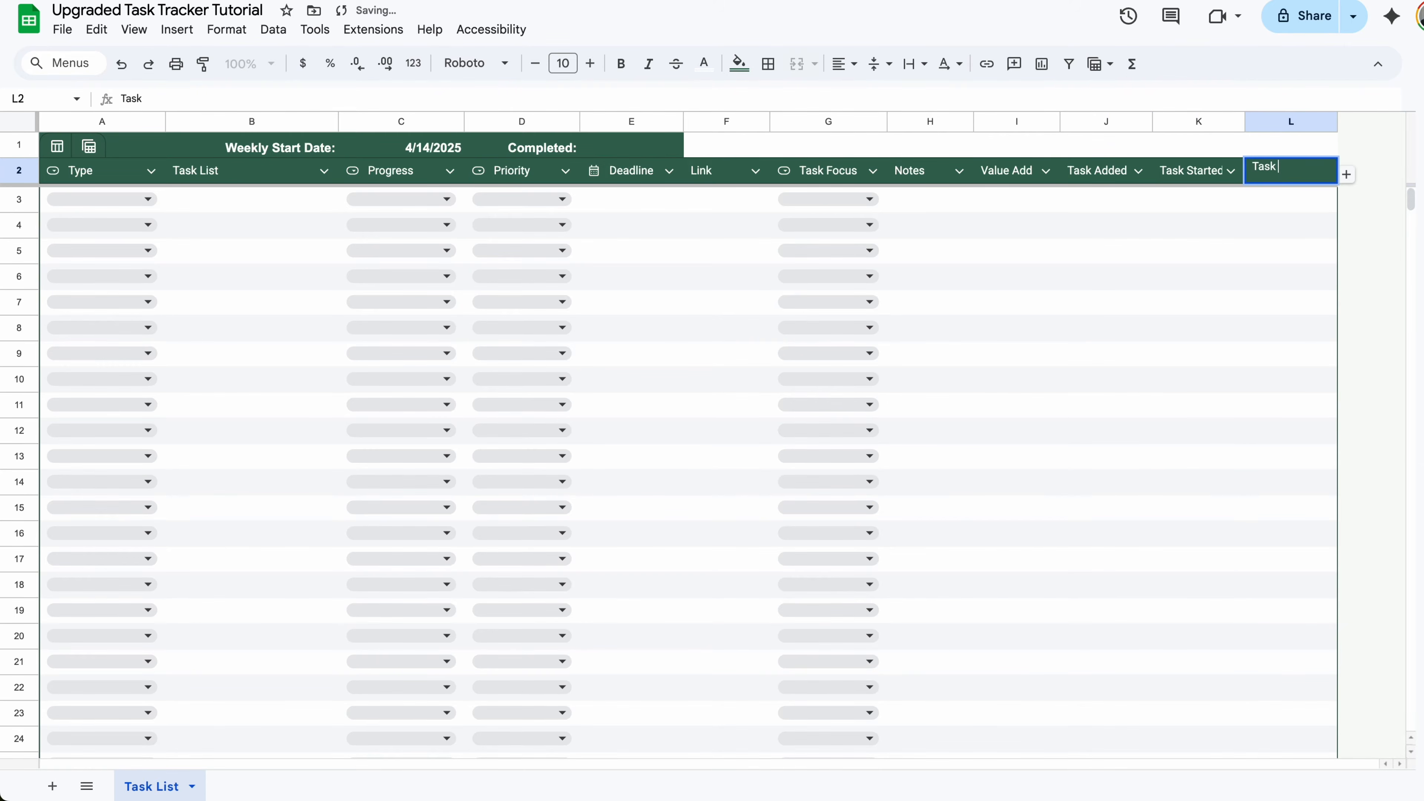
pyautogui.write(' Completet')
pyautogui.click(947, 201)
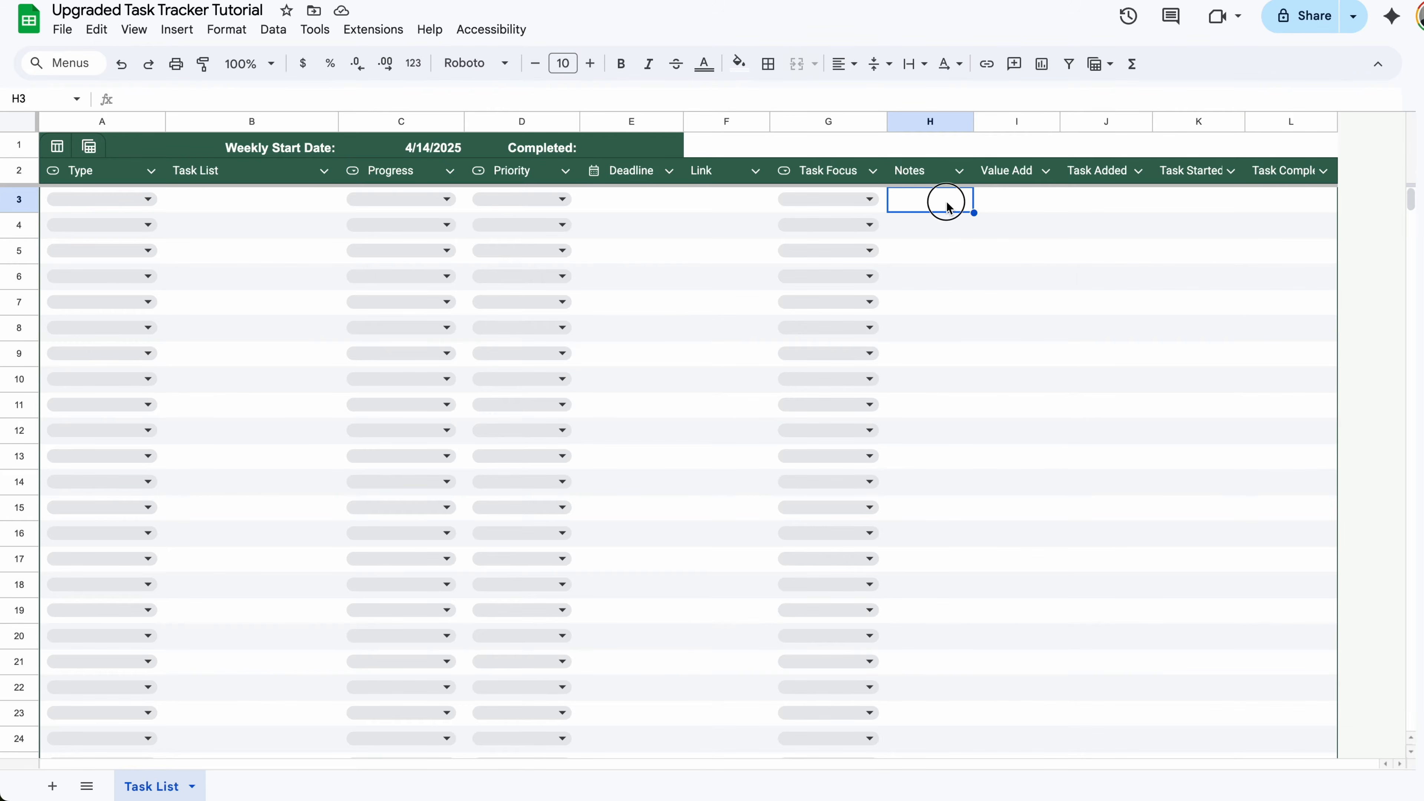
# - Change the Notes column's type to text
pyautogui.moveTo(947, 202); pyautogui.dragTo(1046, 210)
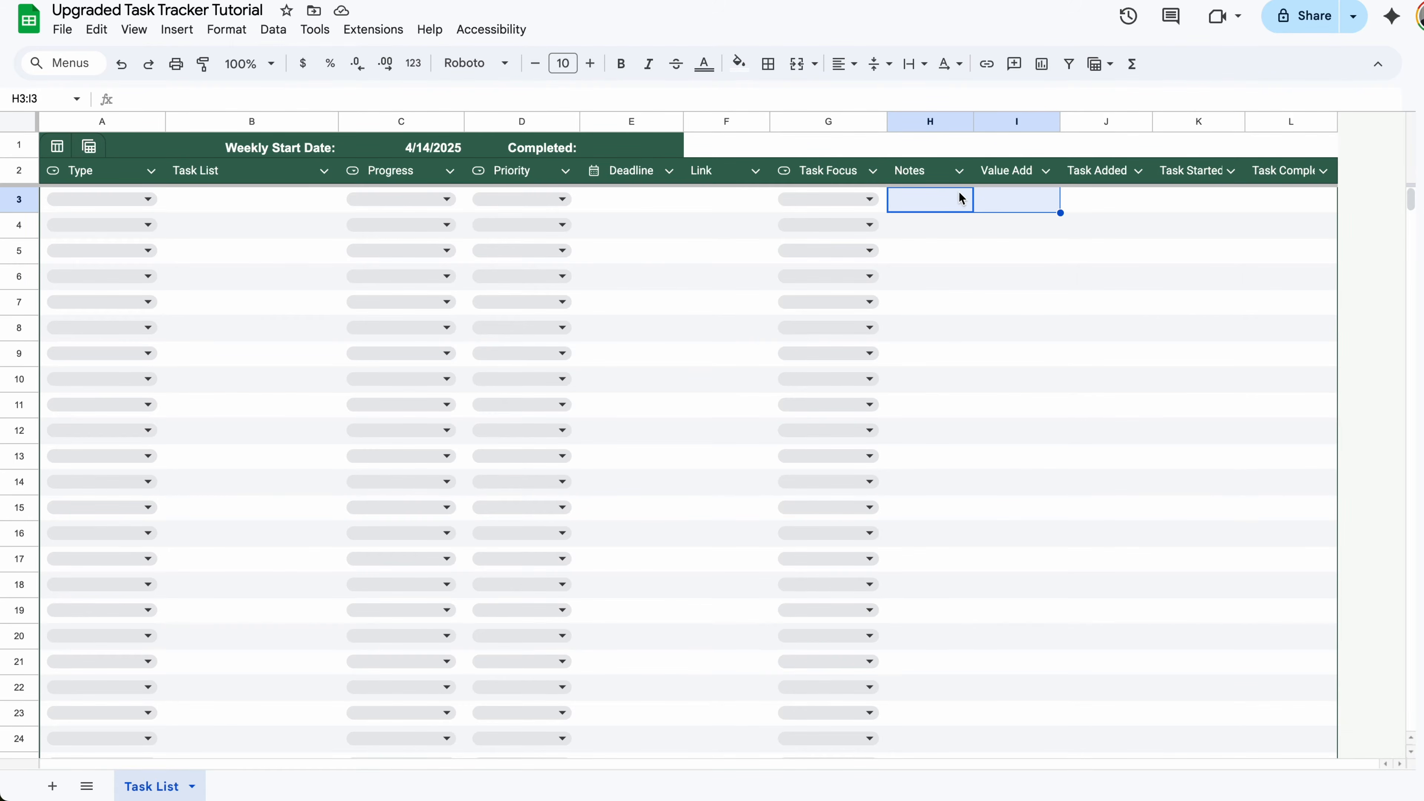
pyautogui.click(959, 171)
pyautogui.moveTo(996, 211)
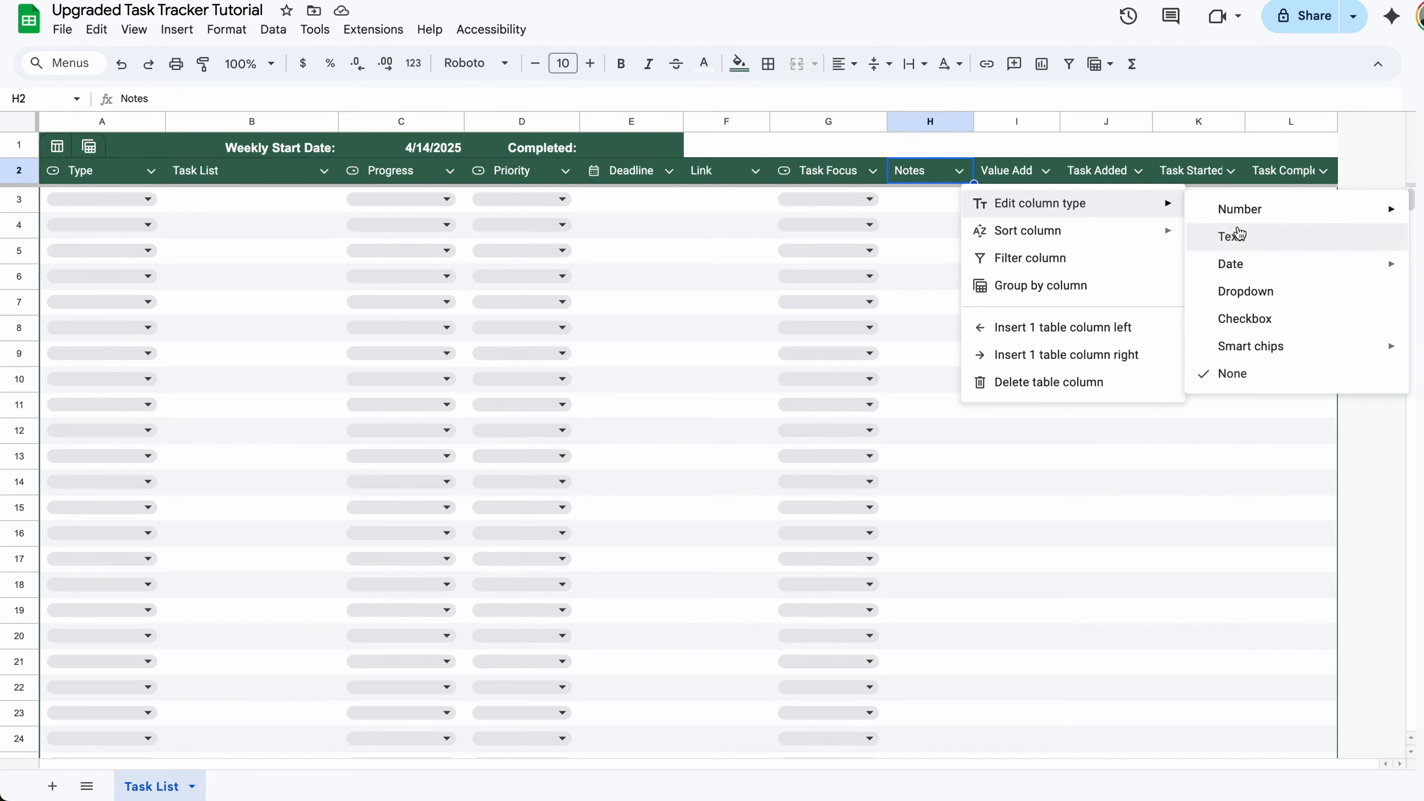
pyautogui.click(1200, 236)
# - Change the Value Add column's type to text
pyautogui.click(1049, 170)
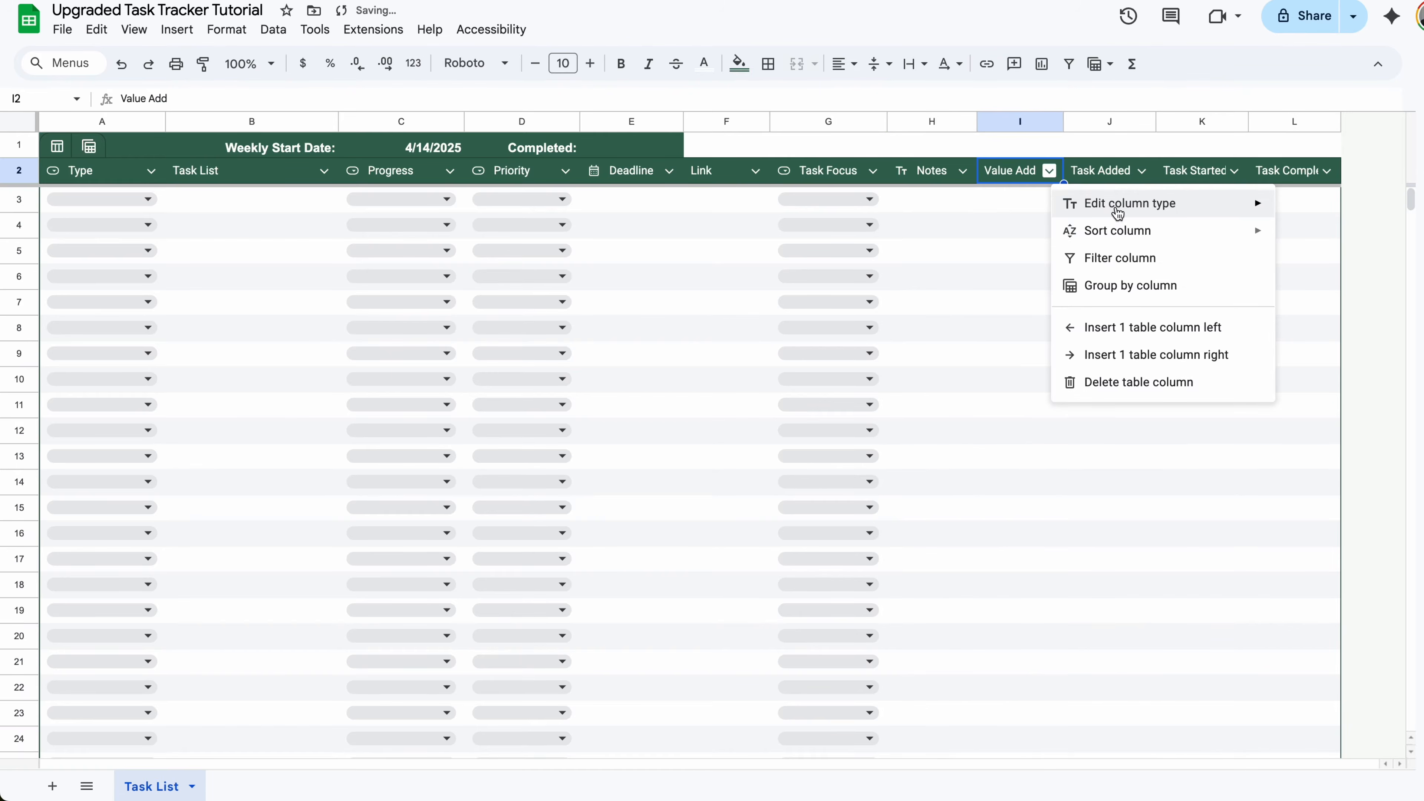
pyautogui.moveTo(1112, 209)
pyautogui.click(974, 250)
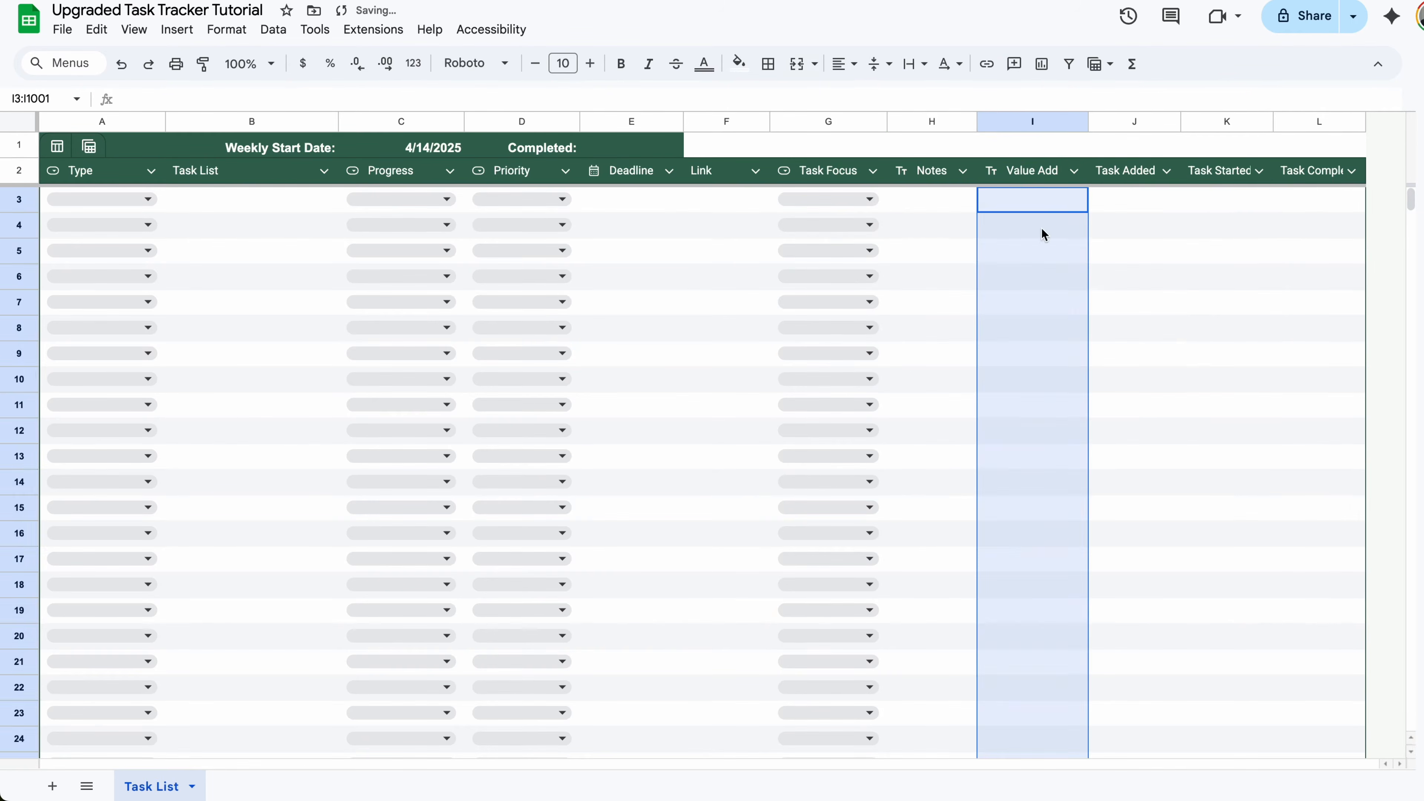
# - Group columns J to L, which hold Task Added, Task Started and Task Completed
pyautogui.moveTo(1132, 200); pyautogui.dragTo(1296, 201)
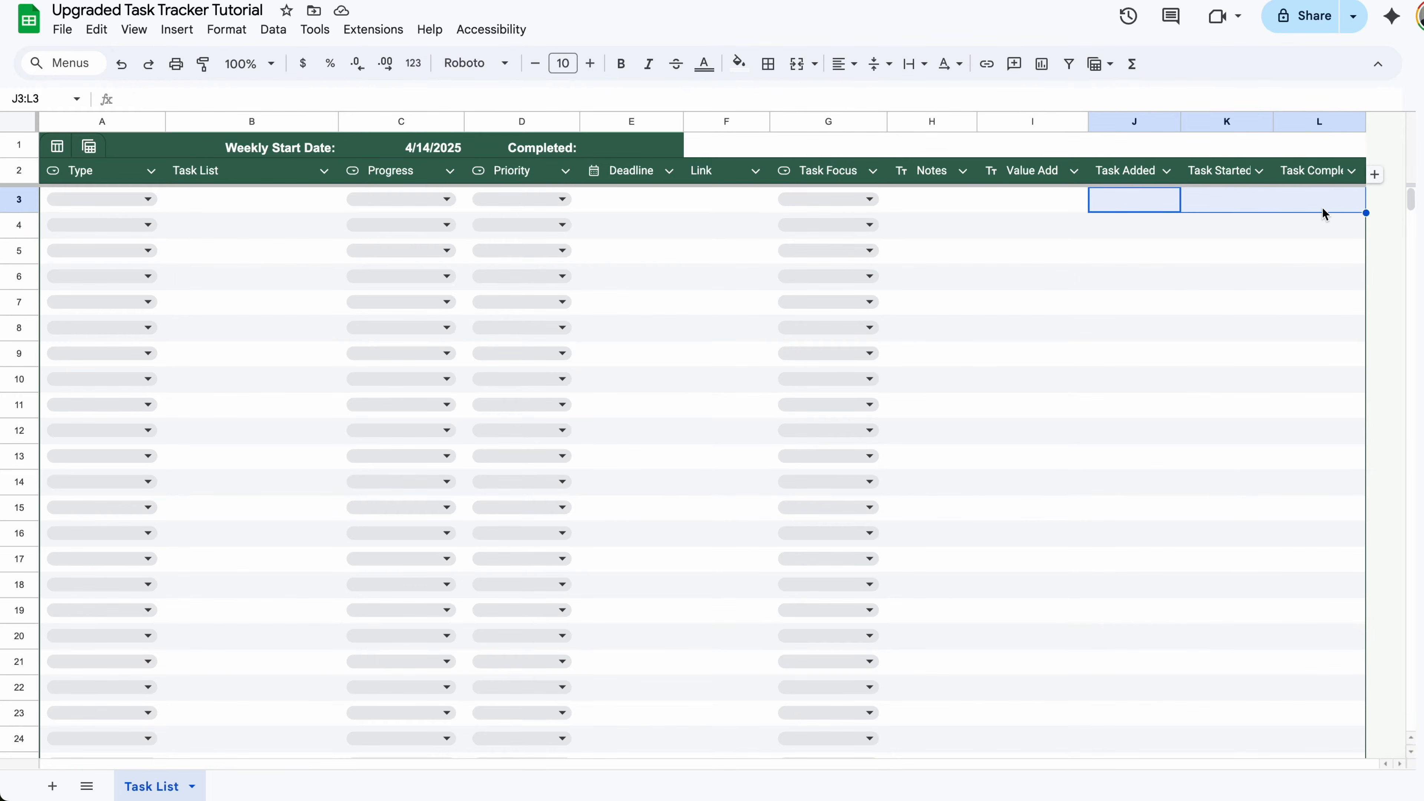
pyautogui.click(1171, 200)
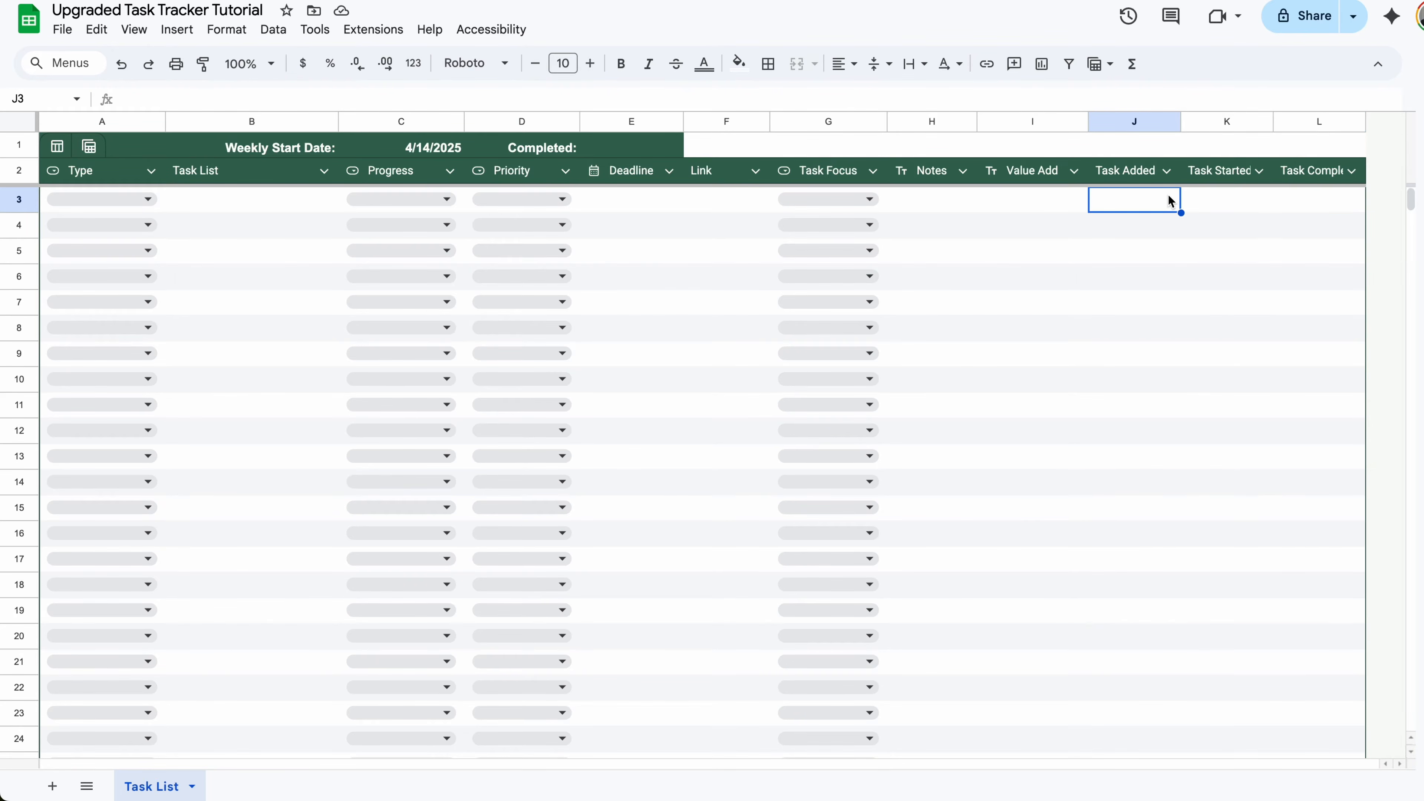
pyautogui.click(1319, 121)
pyautogui.keyDown('shift'); pyautogui.click(1134, 121); pyautogui.keyUp('shift')
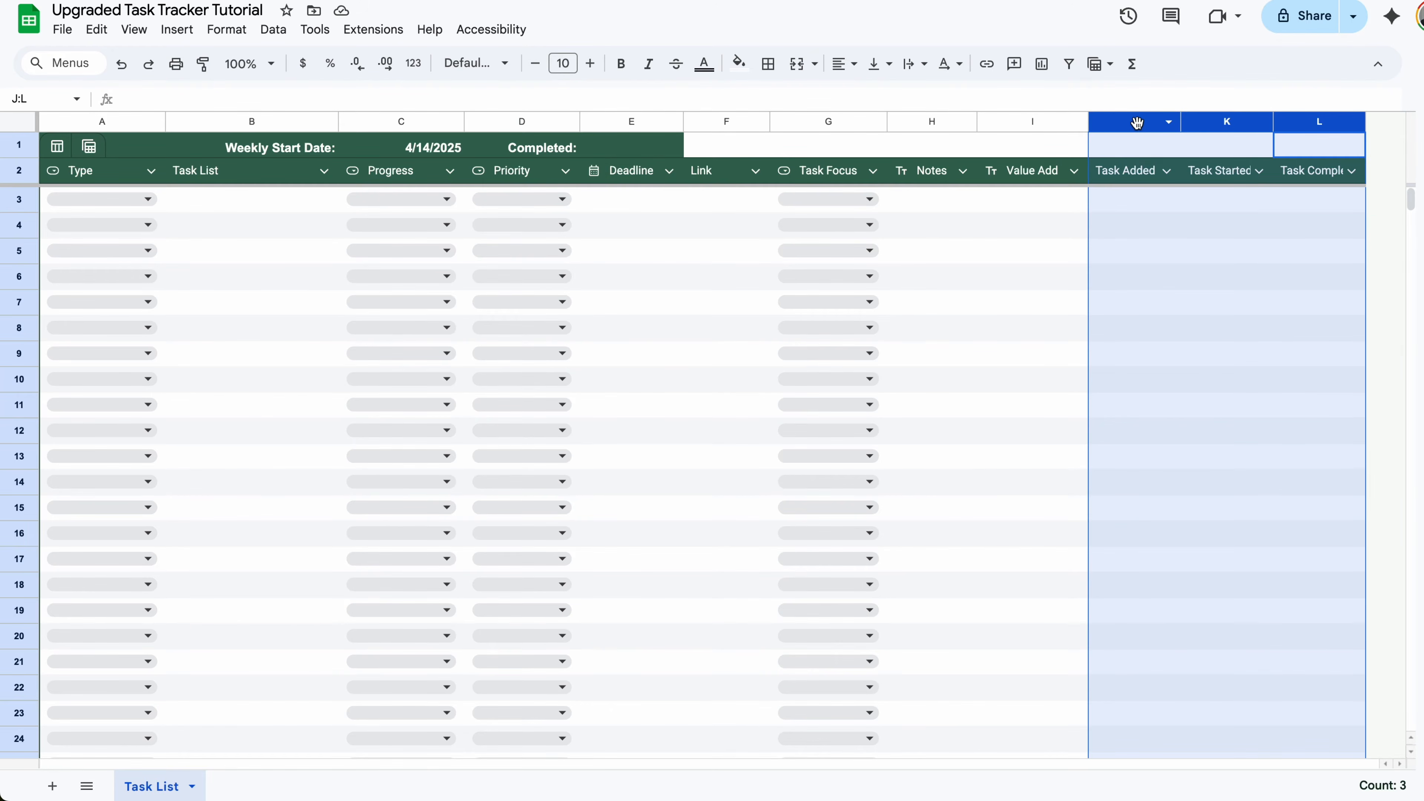
pyautogui.rightClick(1137, 123)
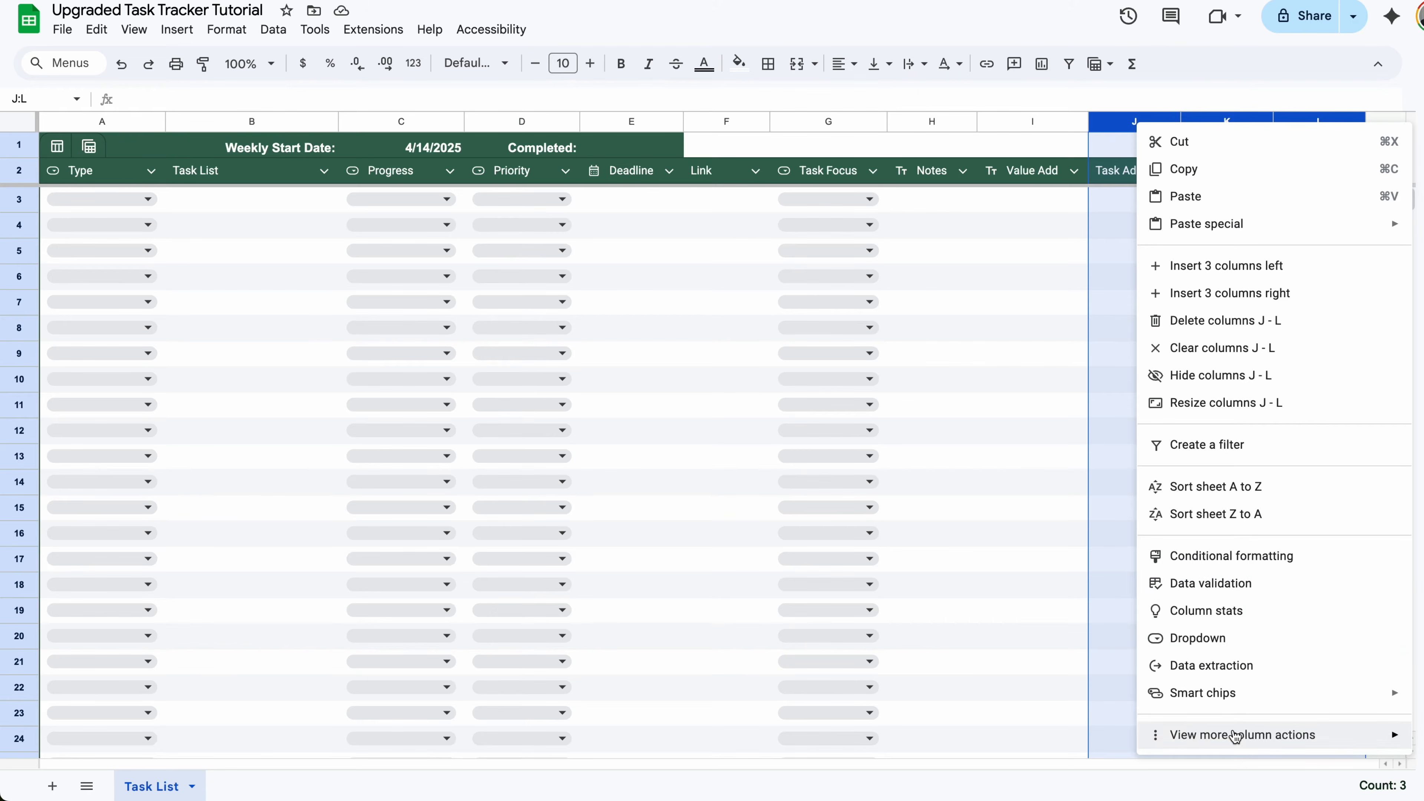
pyautogui.moveTo(1236, 736)
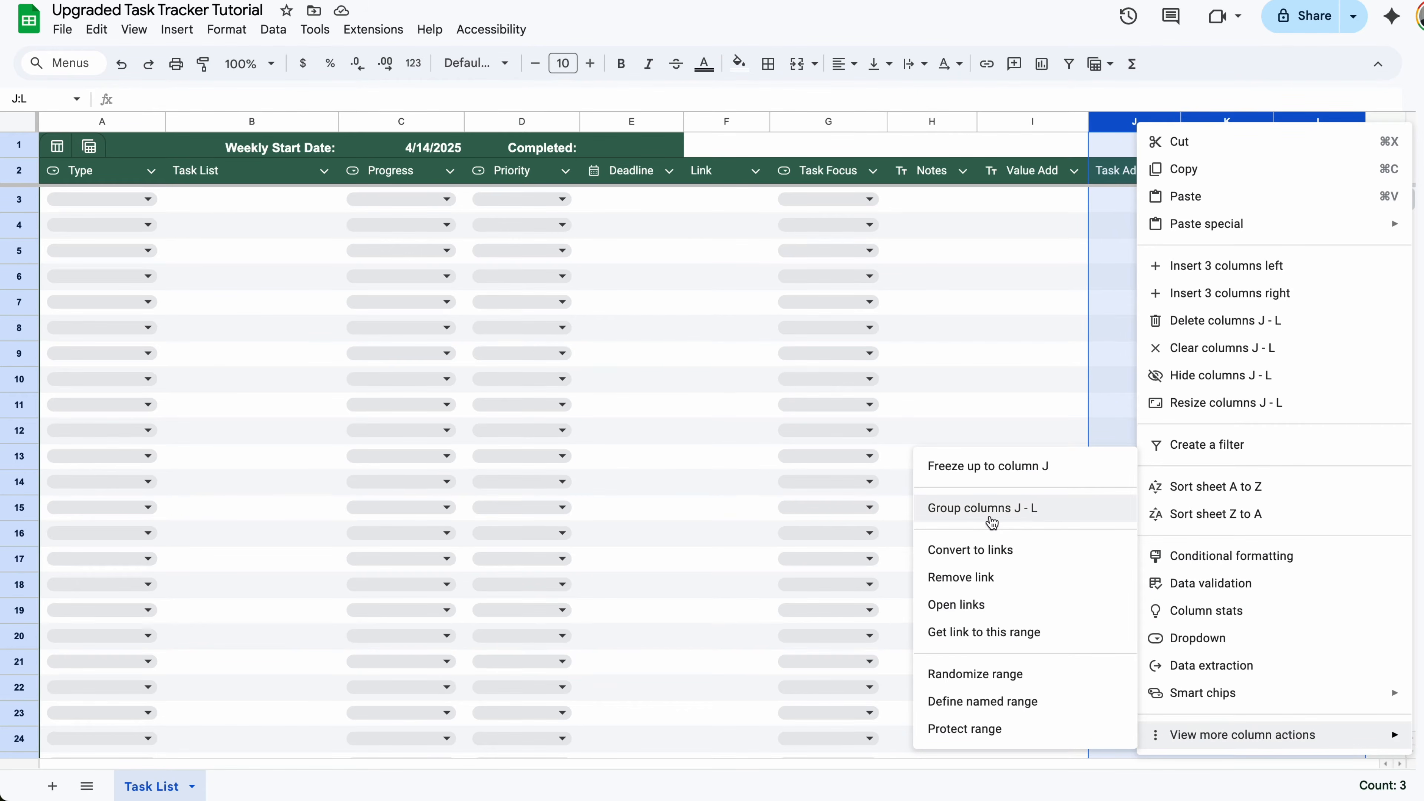
pyautogui.click(1053, 519)
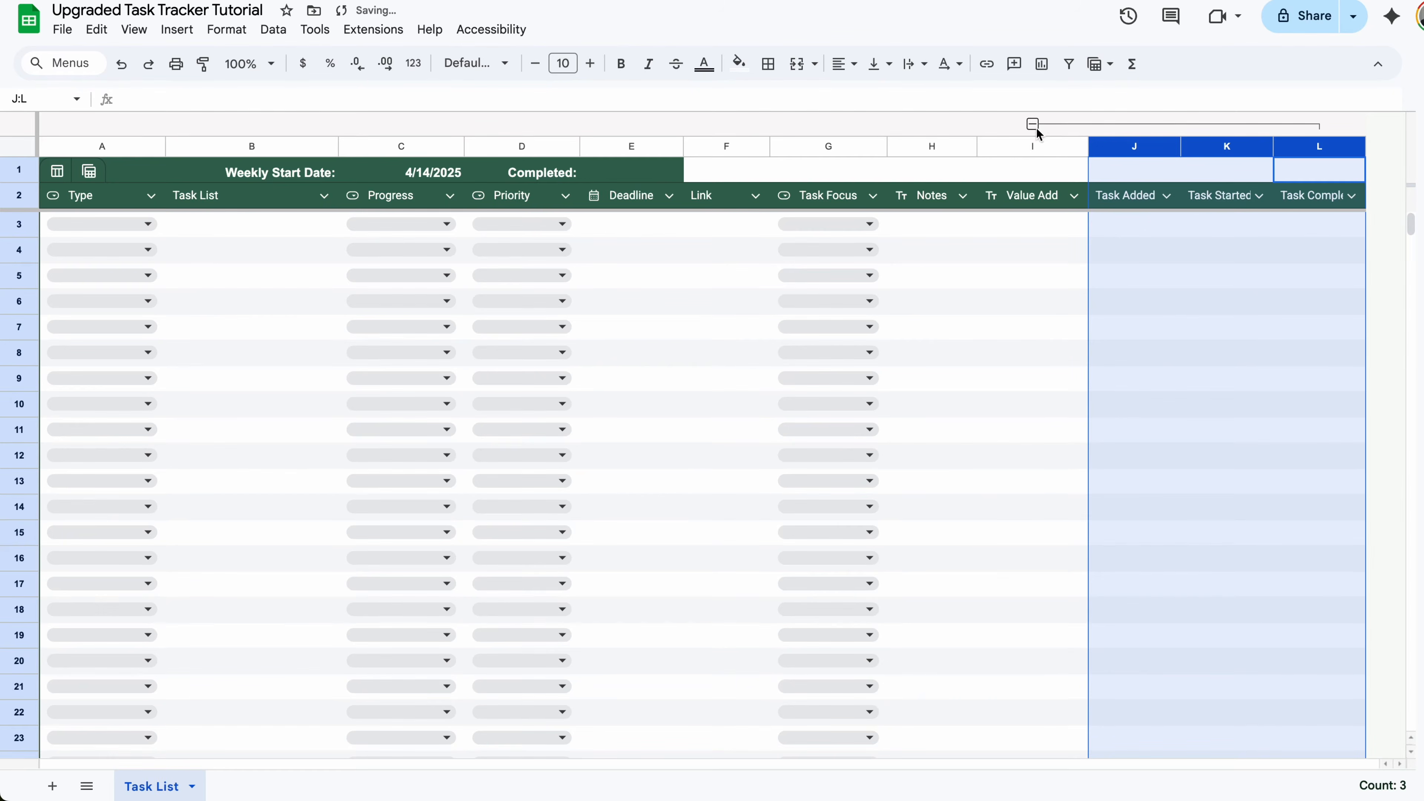
# - Collapse the group of columns J to L and expand it again
pyautogui.click(1032, 123)
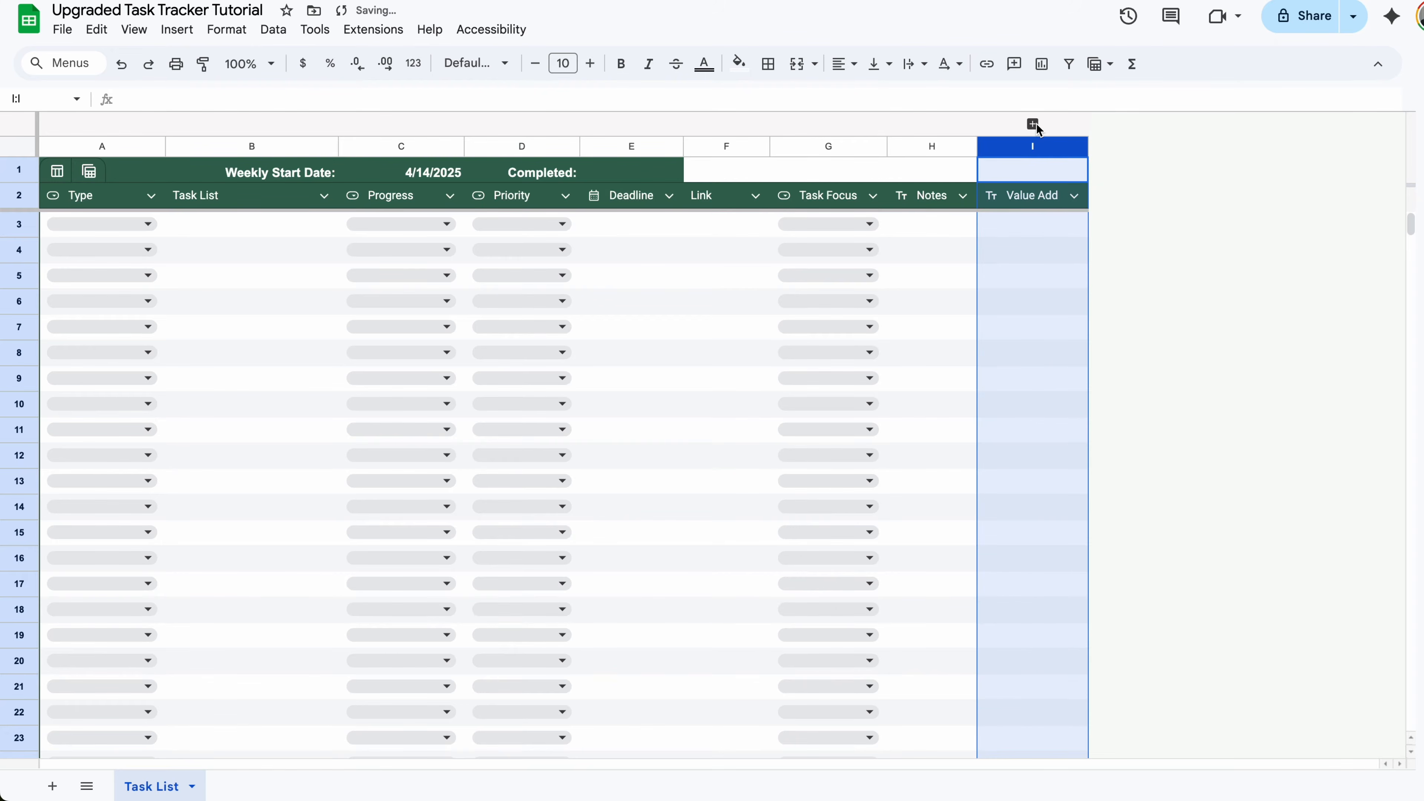
pyautogui.click(1025, 235)
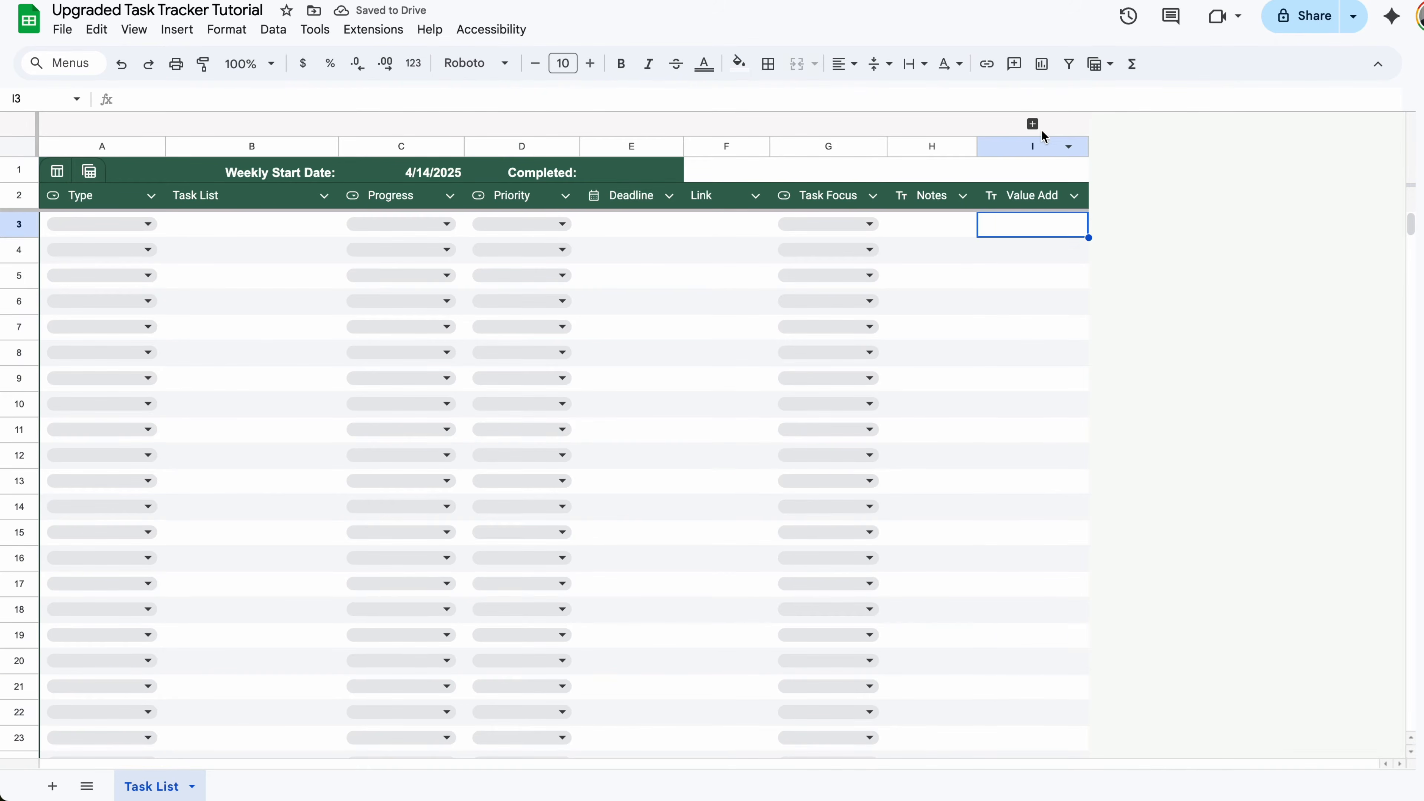
pyautogui.click(1035, 124)
pyautogui.click(1034, 124)
pyautogui.click(1034, 124)
pyautogui.click(1034, 124)
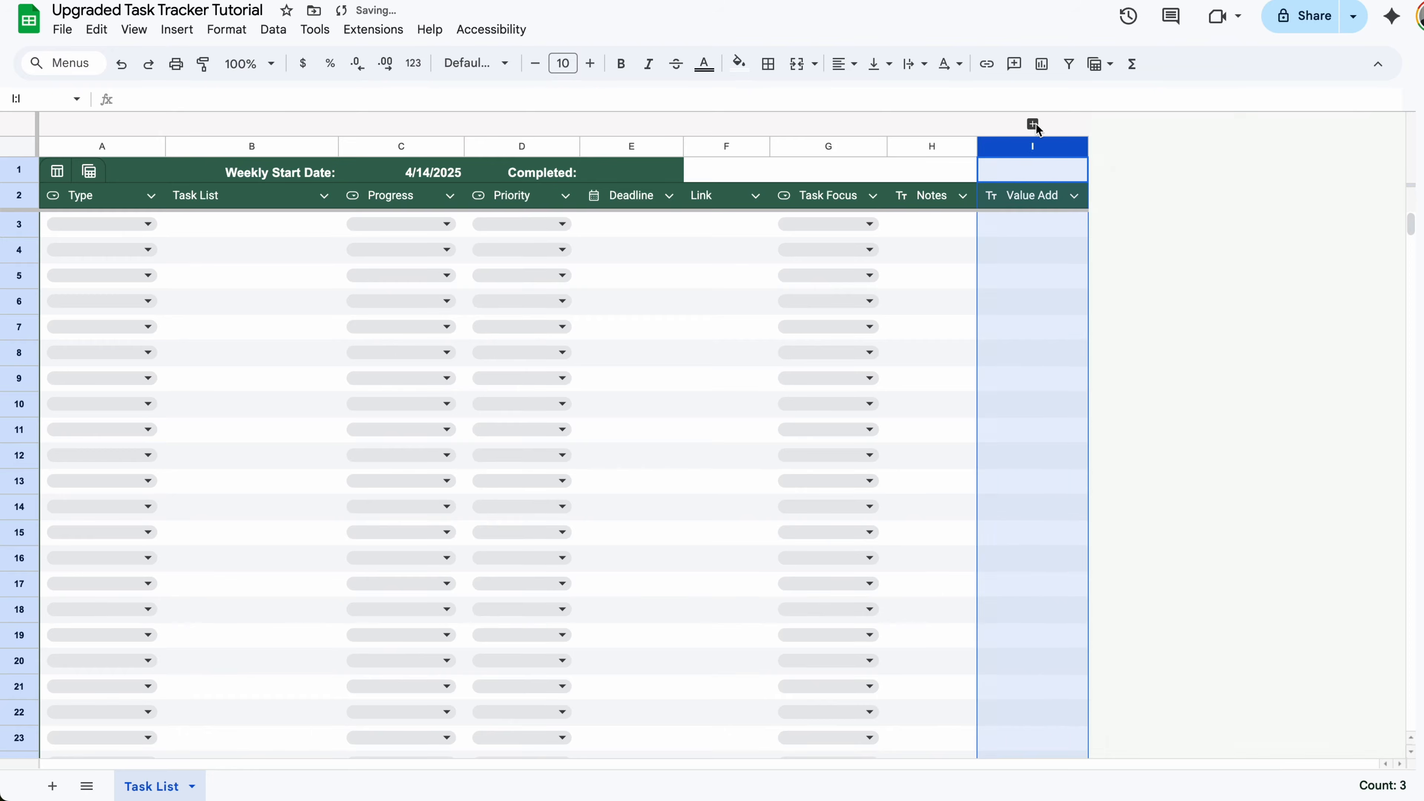
pyautogui.click(1033, 123)
pyautogui.click(1104, 232)
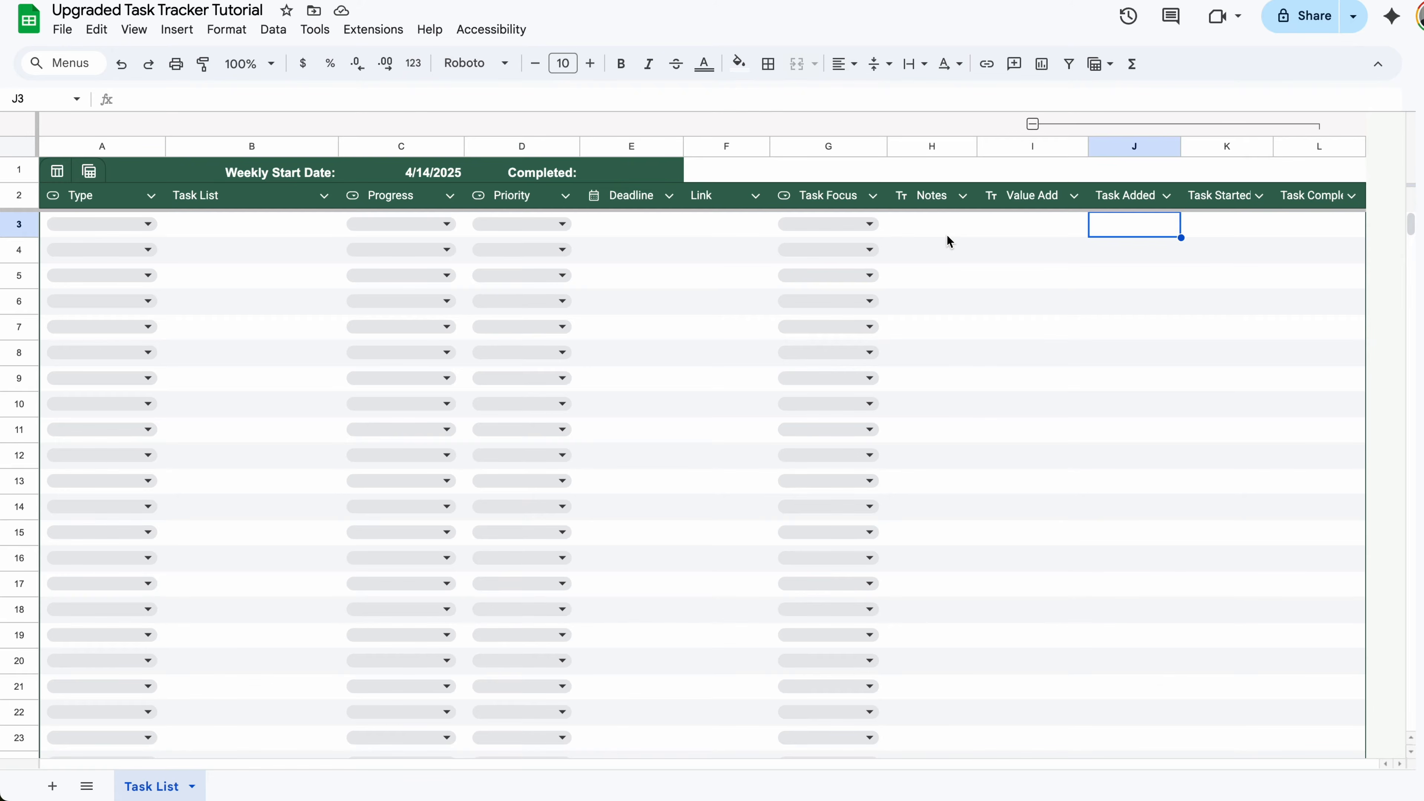
pyautogui.click(252, 583)
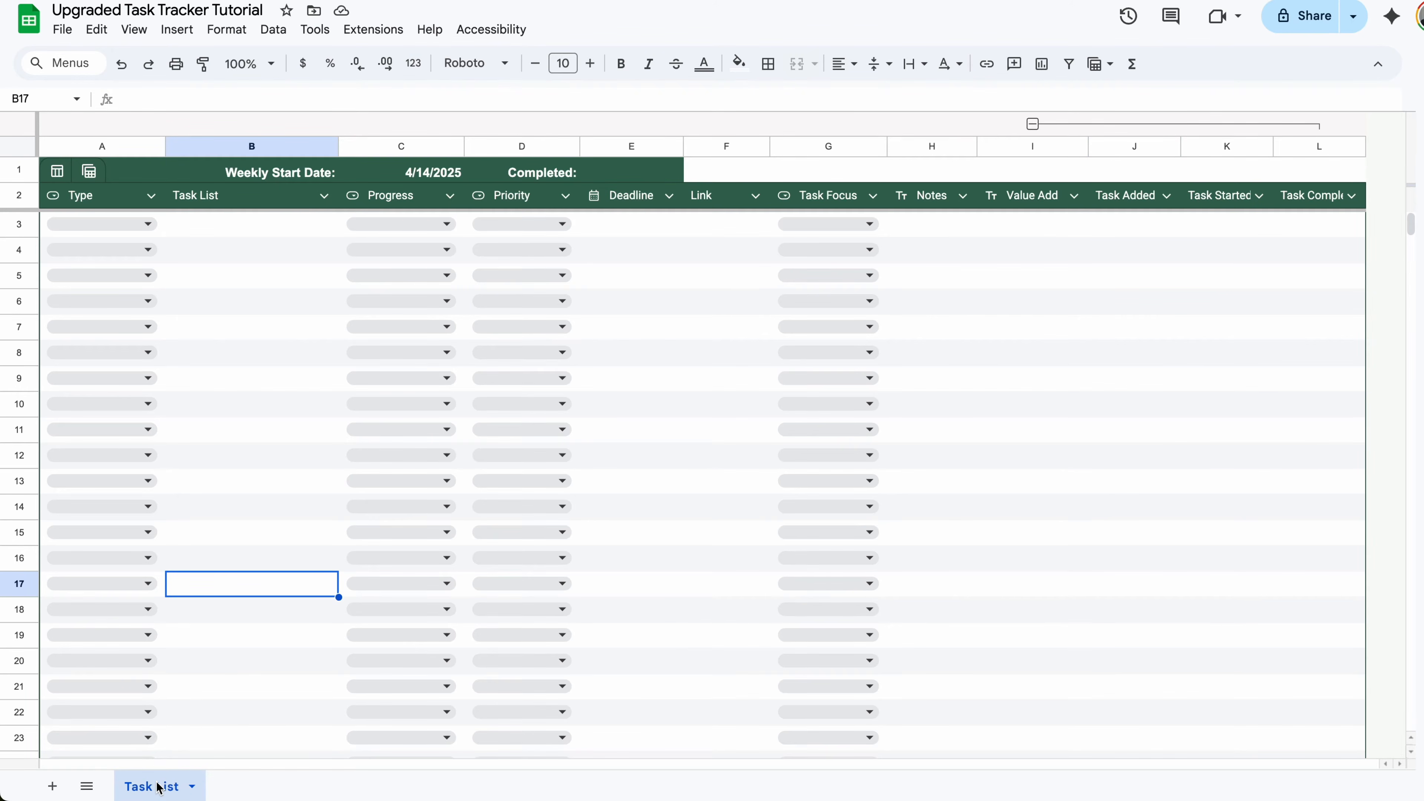
pyautogui.click(664, 169)
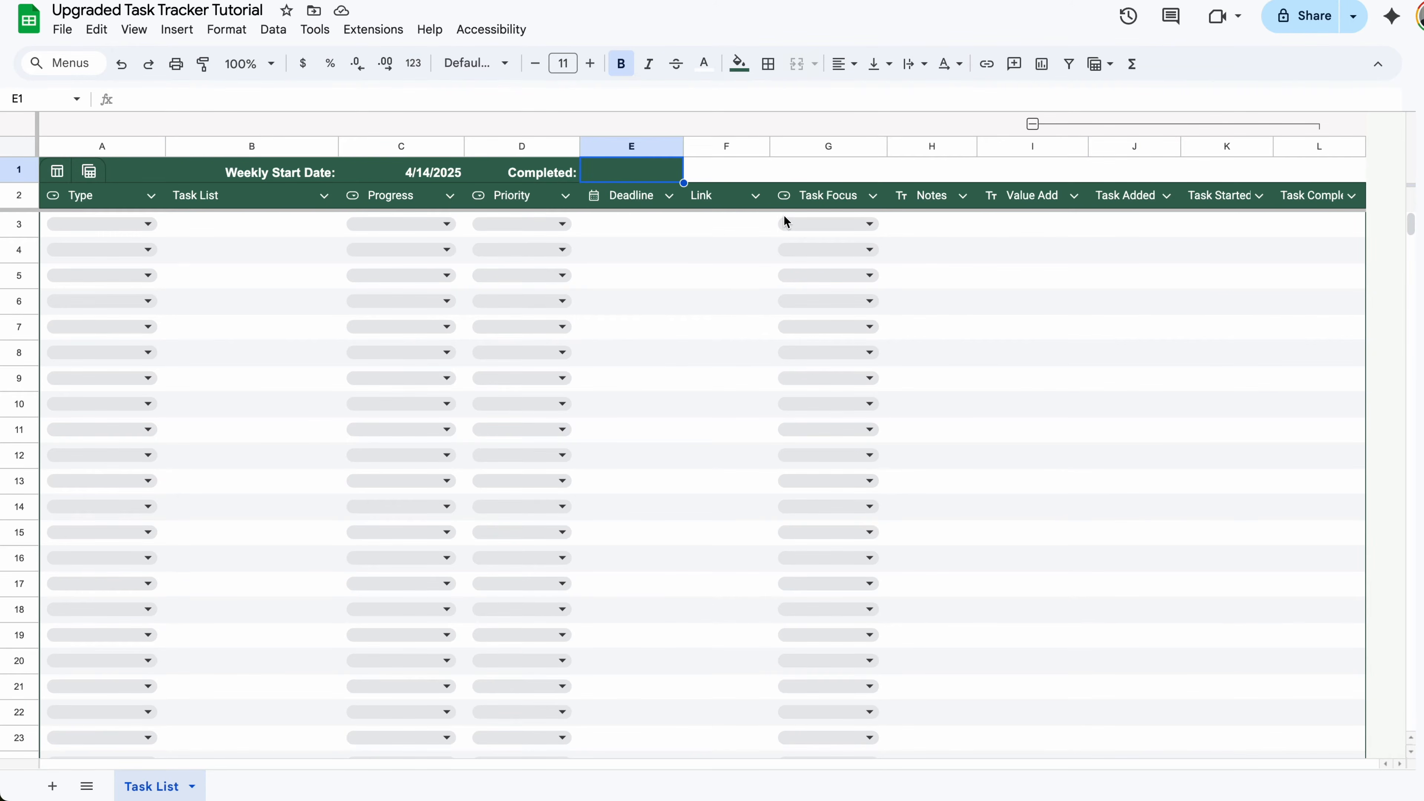
# - Duplicate the Task List sheet and name the copy "Parked"
pyautogui.rightClick(181, 788)
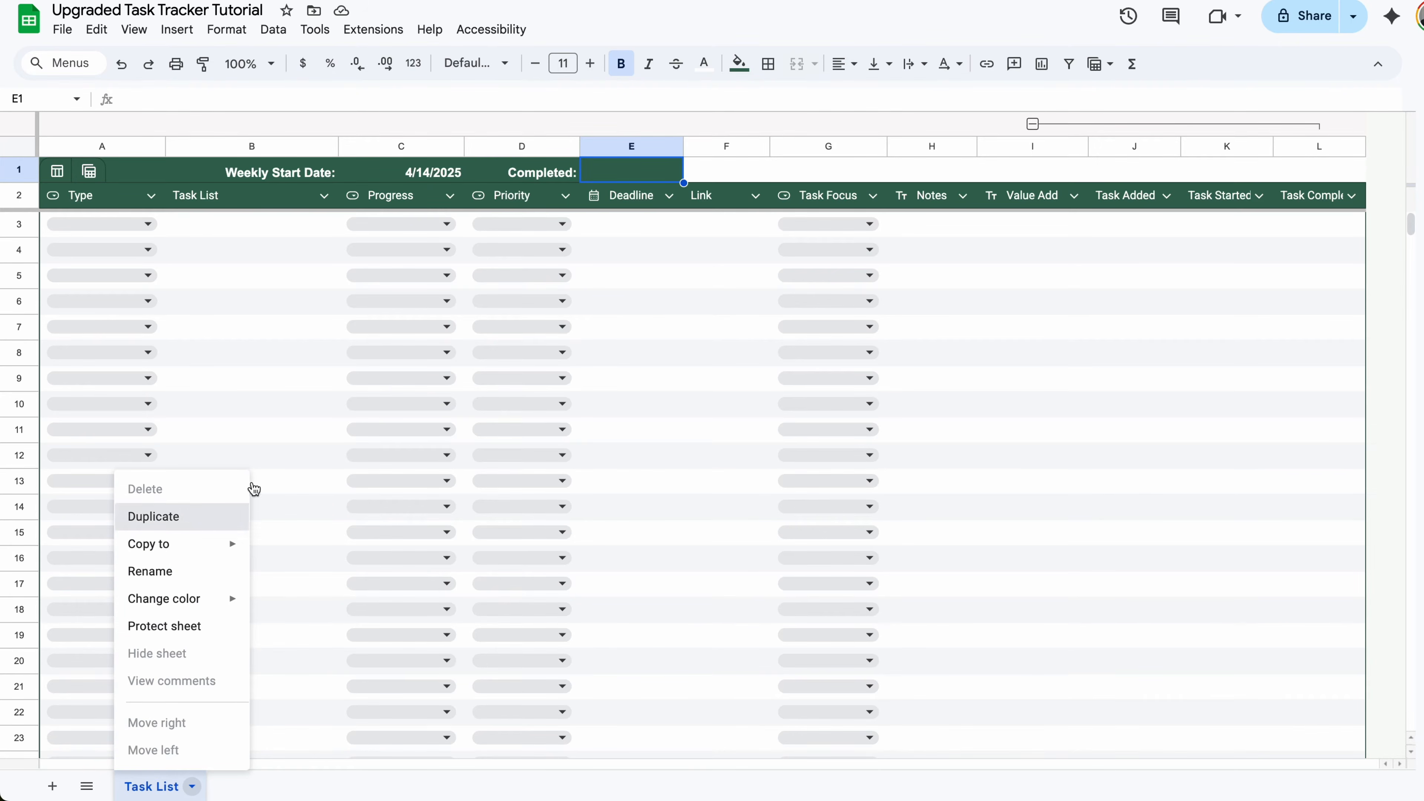
pyautogui.click(193, 517)
pyautogui.write('Parked')
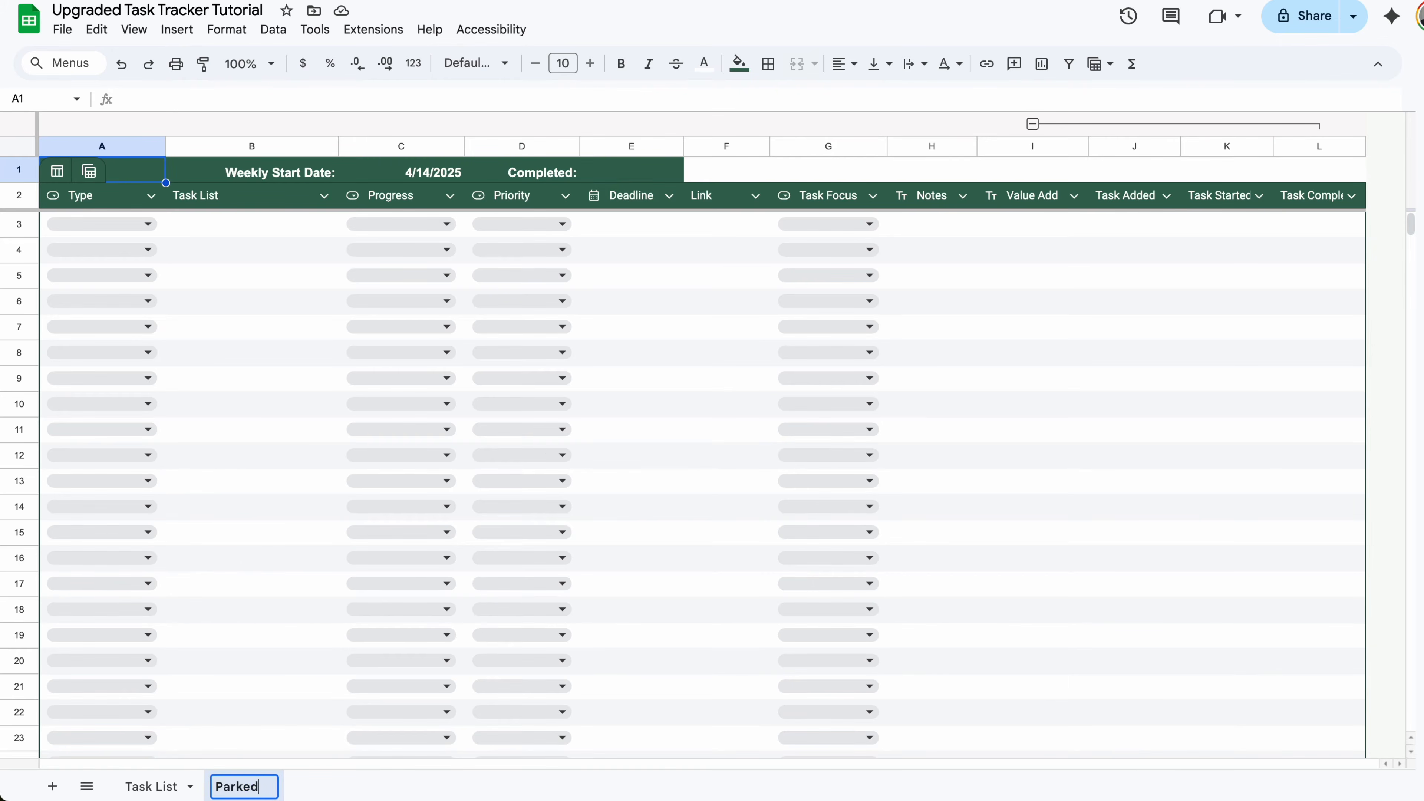
pyautogui.press('Return')
# - Rename the duplicated table as "Parked" and set its header color to purple
pyautogui.click(57, 170)
pyautogui.click(106, 201)
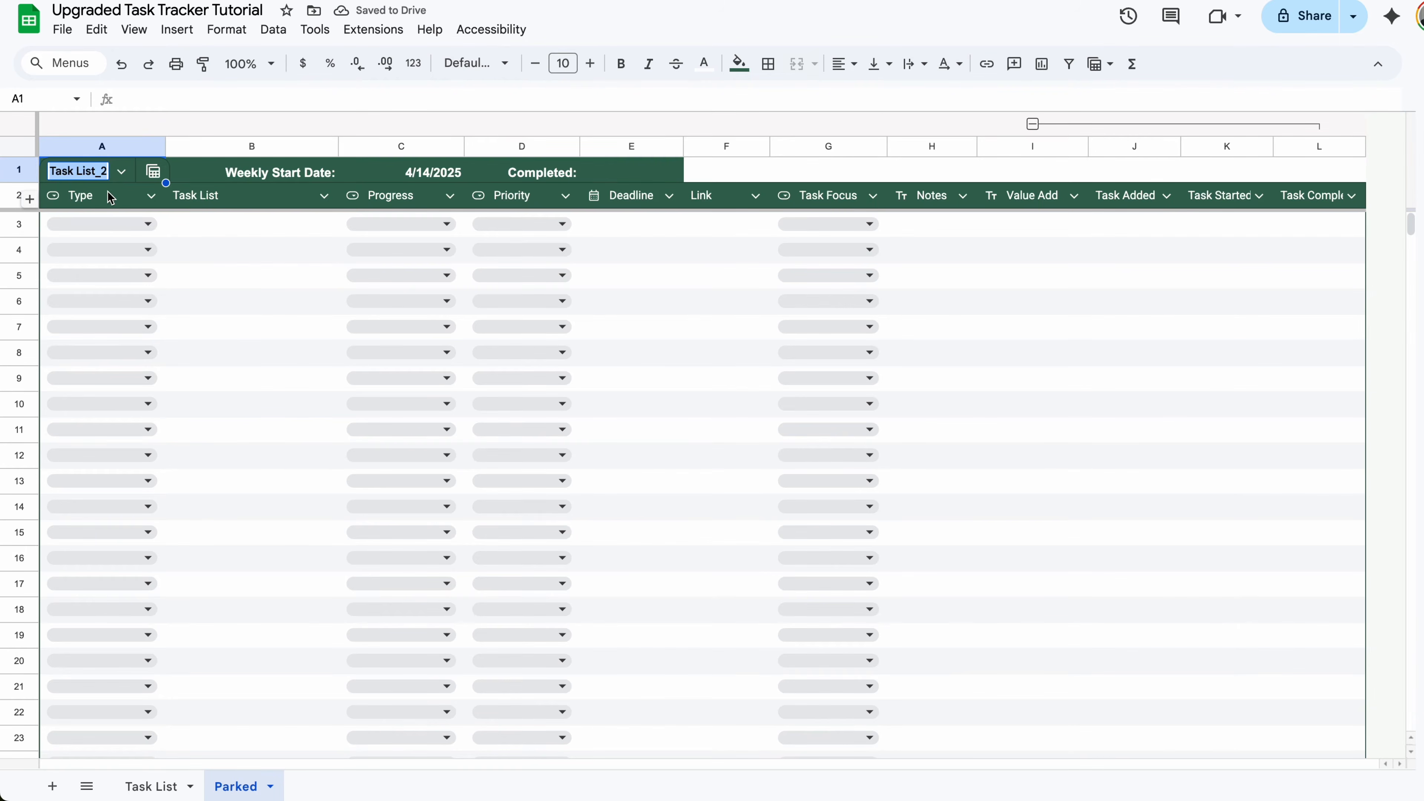
pyautogui.write('Parked')
pyautogui.click(101, 171)
pyautogui.moveTo(130, 270)
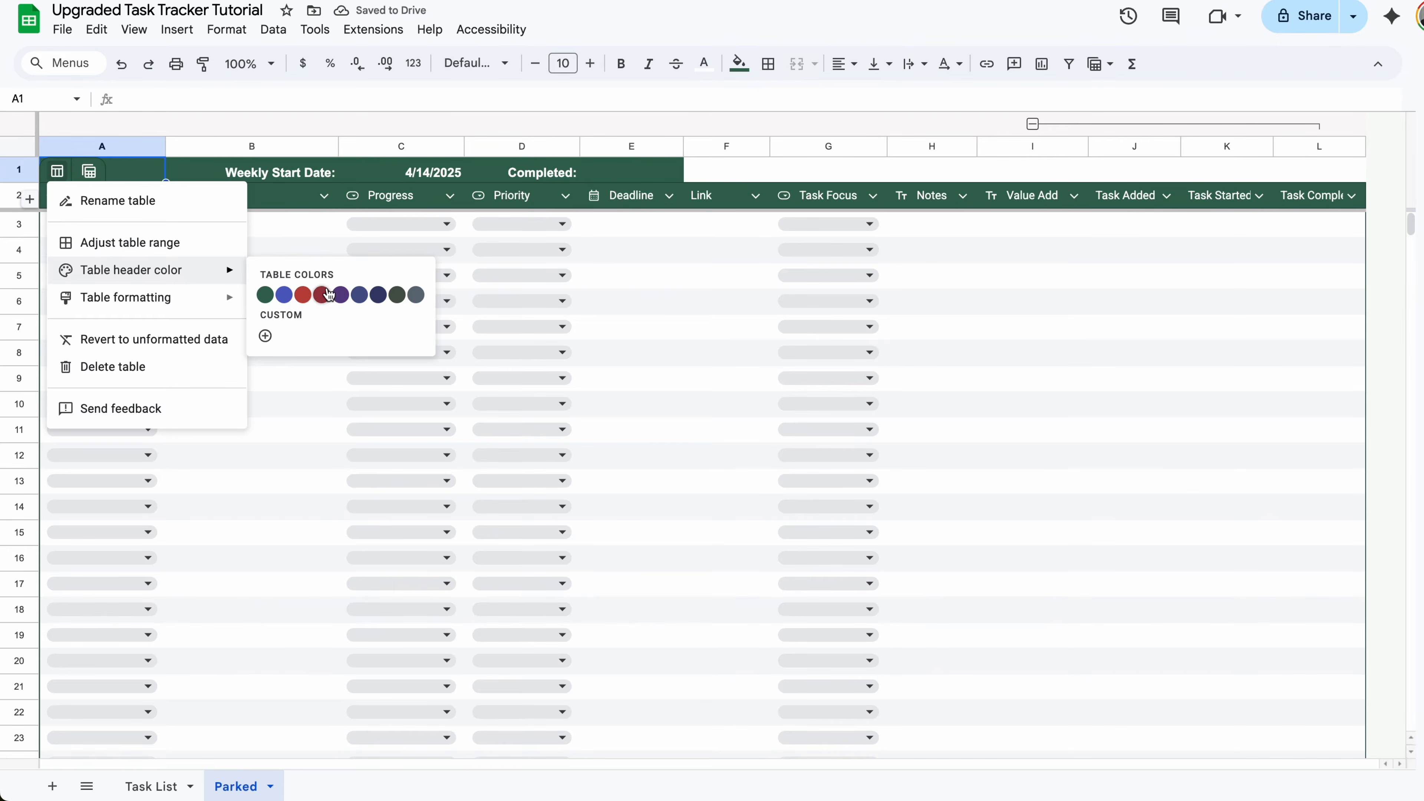
pyautogui.click(340, 296)
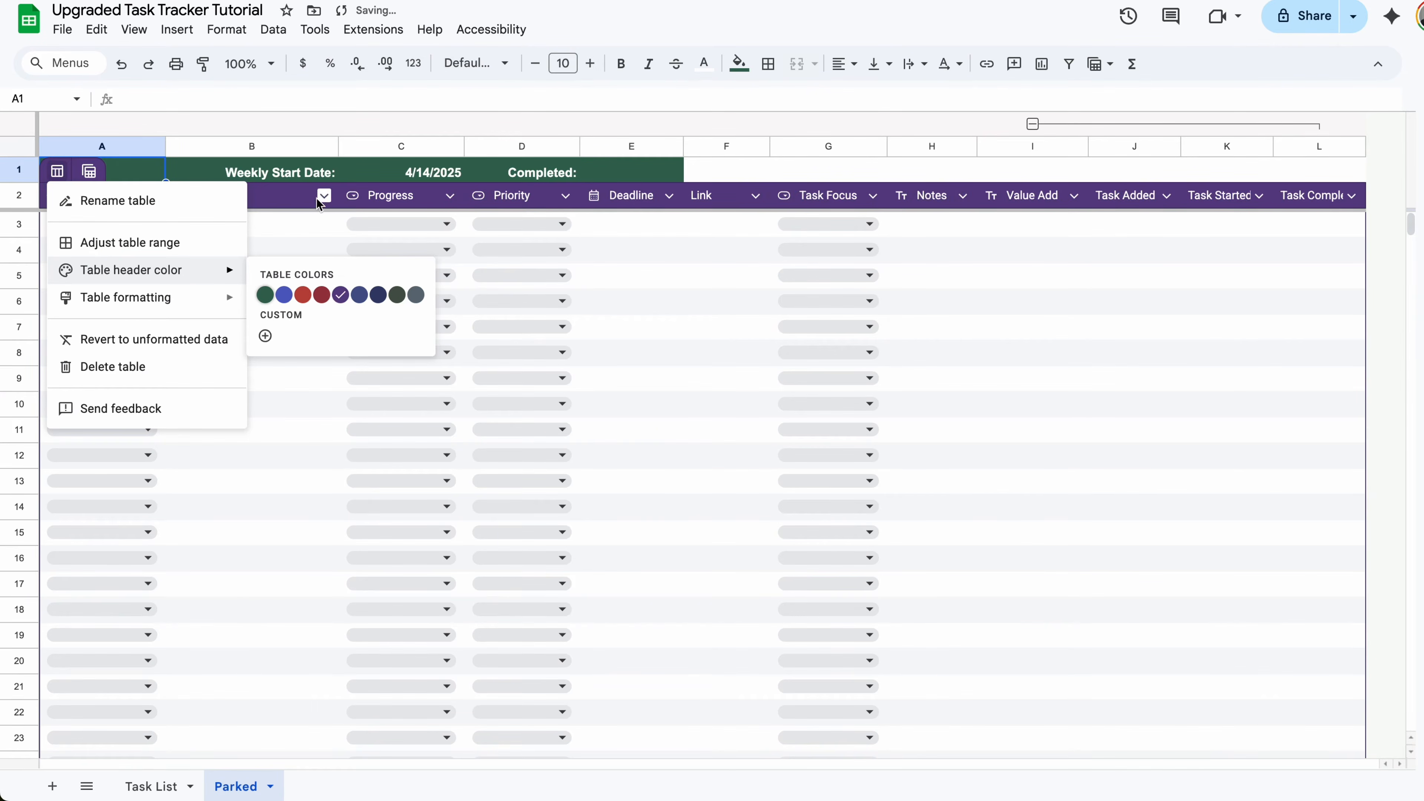
pyautogui.click(310, 224)
# - Delete row 1, which holds the Weekly Start Date and Completed labels, from the duplicated sheet
pyautogui.click(19, 169)
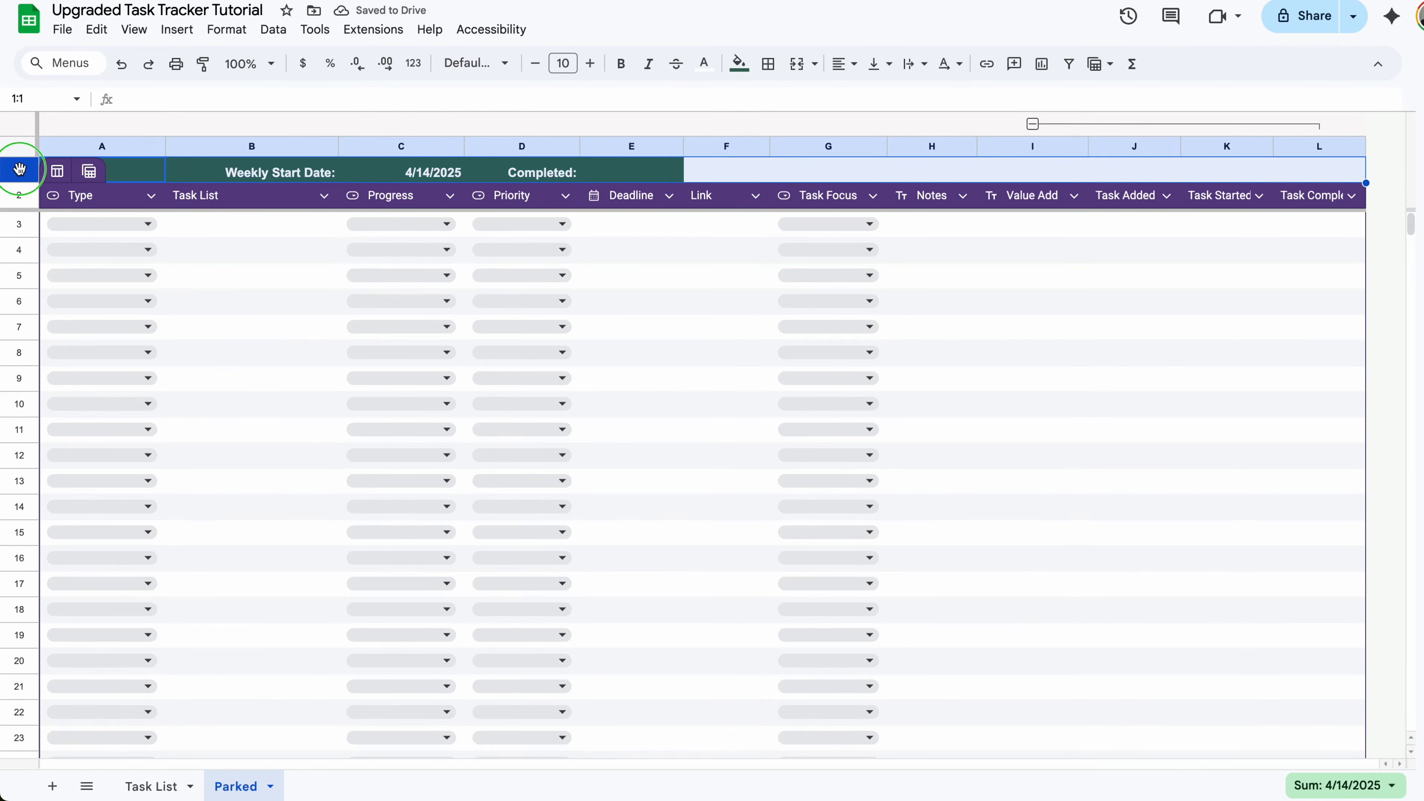
pyautogui.rightClick(19, 170)
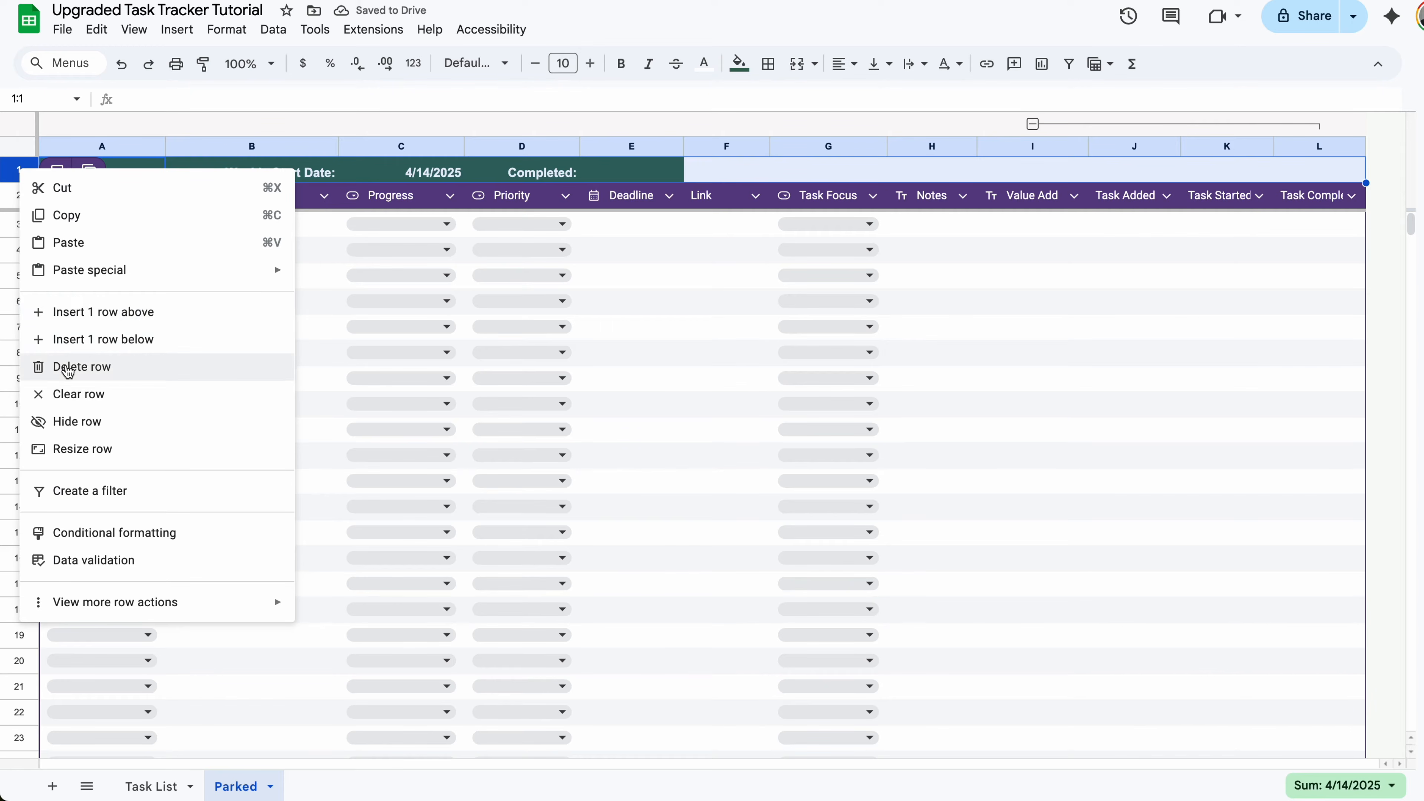
pyautogui.click(67, 367)
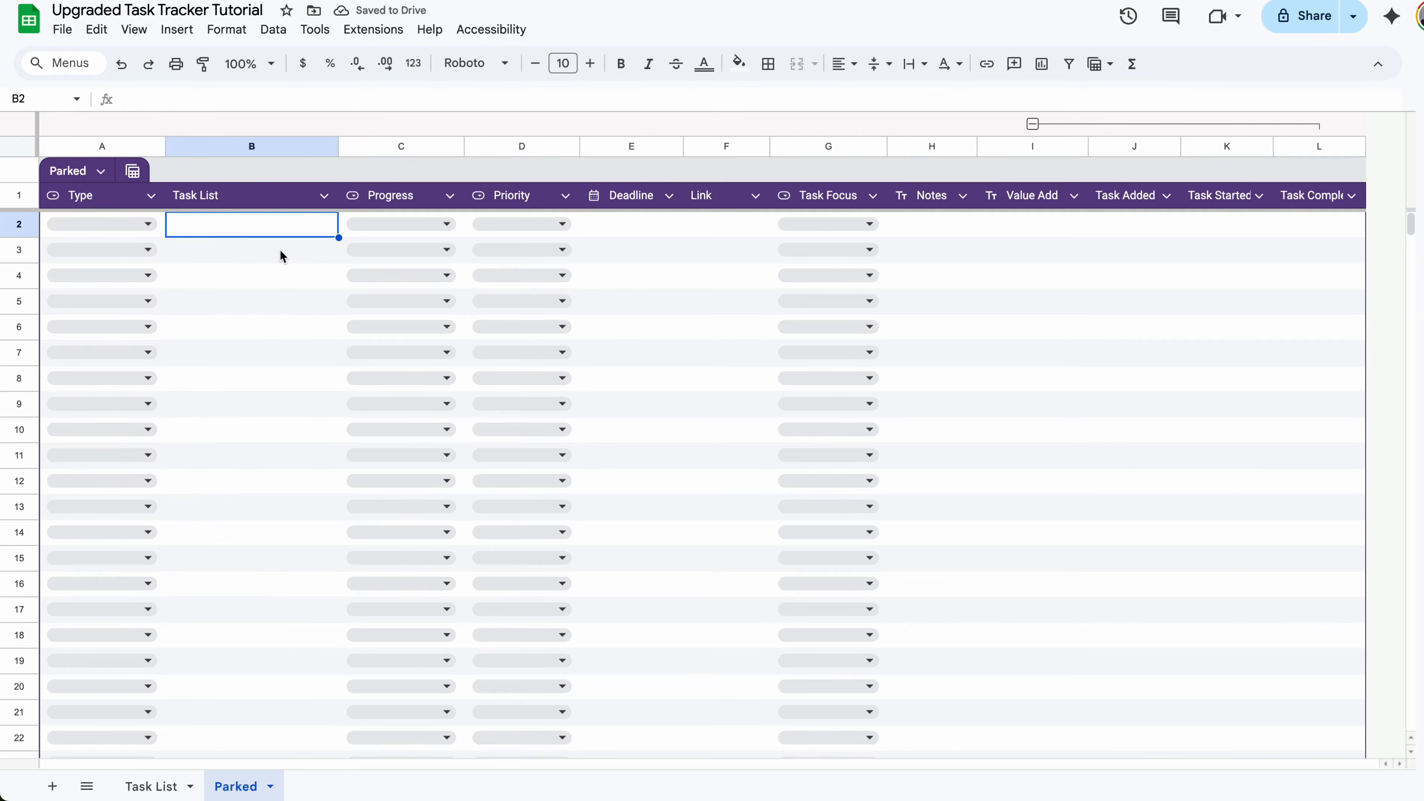
# - Rename the Parked sheet as "Parked Tasks"
pyautogui.rightClick(252, 786)
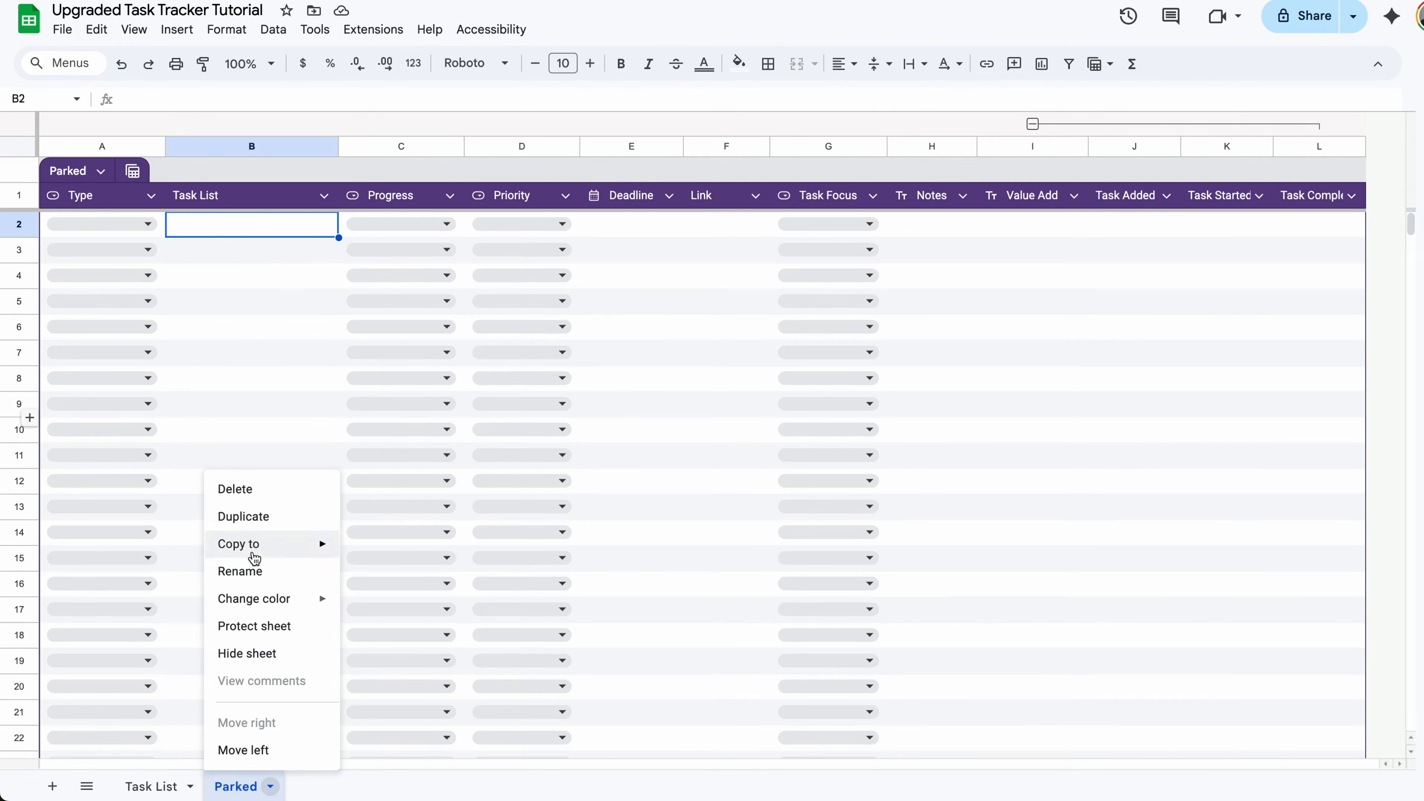
pyautogui.click(253, 582)
pyautogui.click(270, 785)
pyautogui.write('Tak')
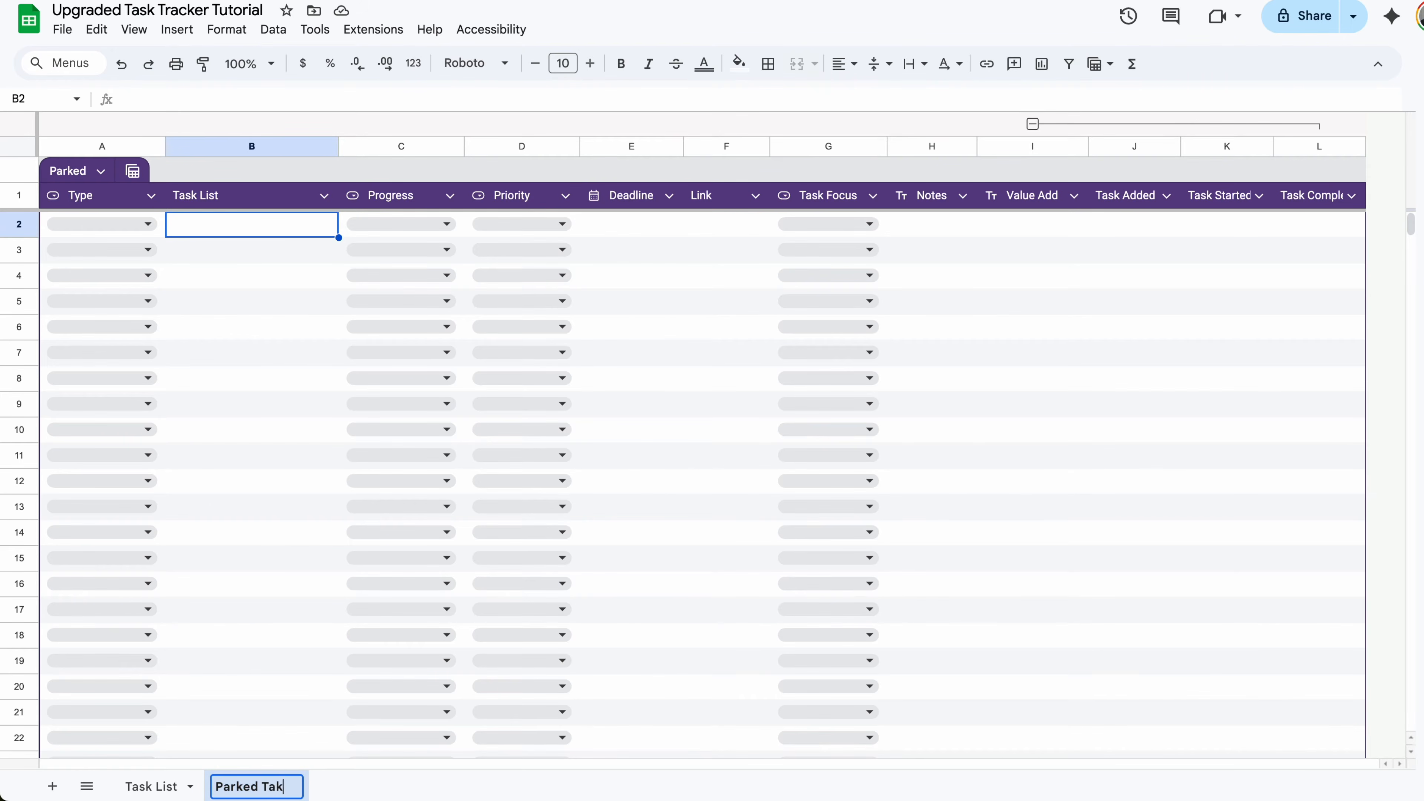
pyautogui.press('BackSpace')
pyautogui.write('sks')
pyautogui.click(241, 537)
# - Set the column type of the Parked table's Type and Progress columns to None
pyautogui.click(150, 195)
pyautogui.moveTo(222, 228)
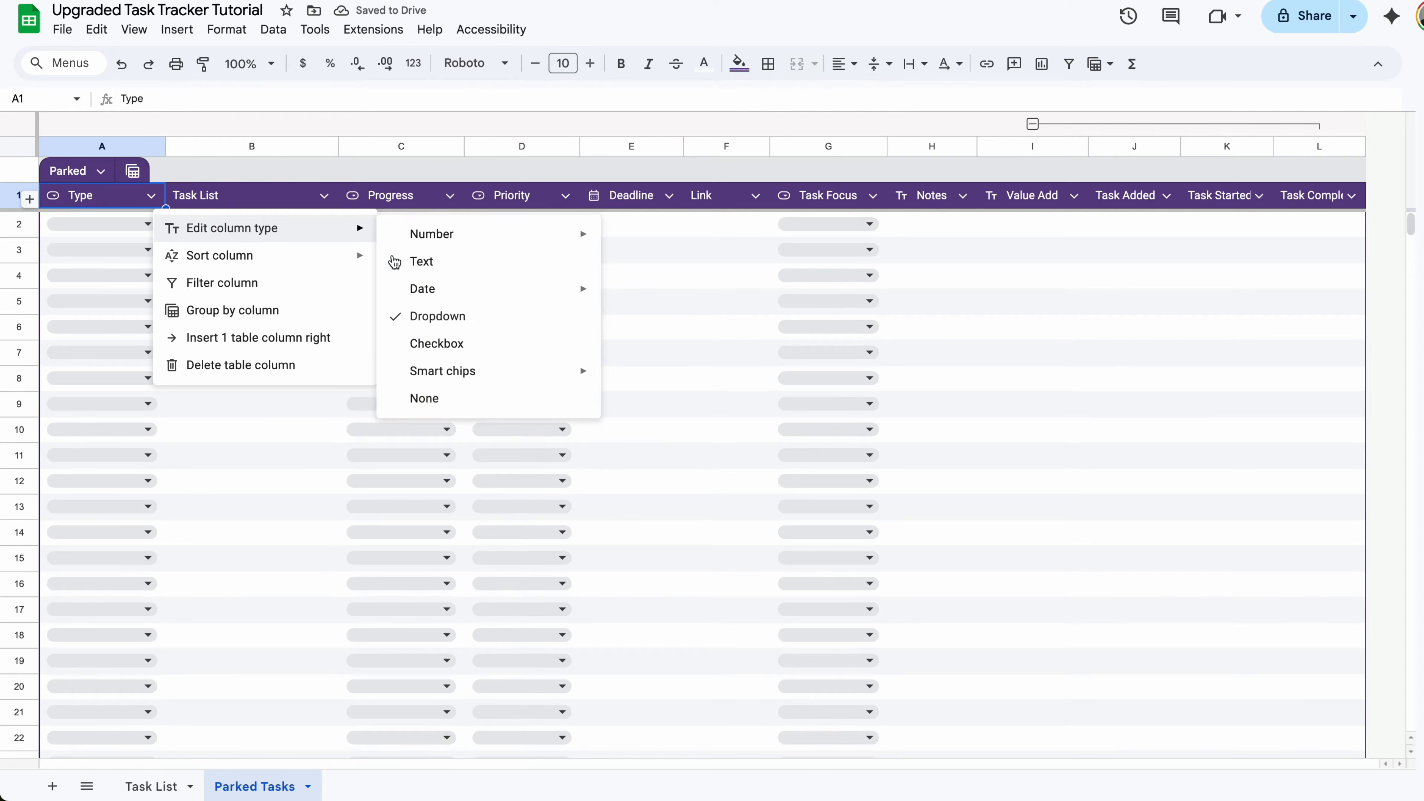
pyautogui.click(465, 405)
pyautogui.click(449, 195)
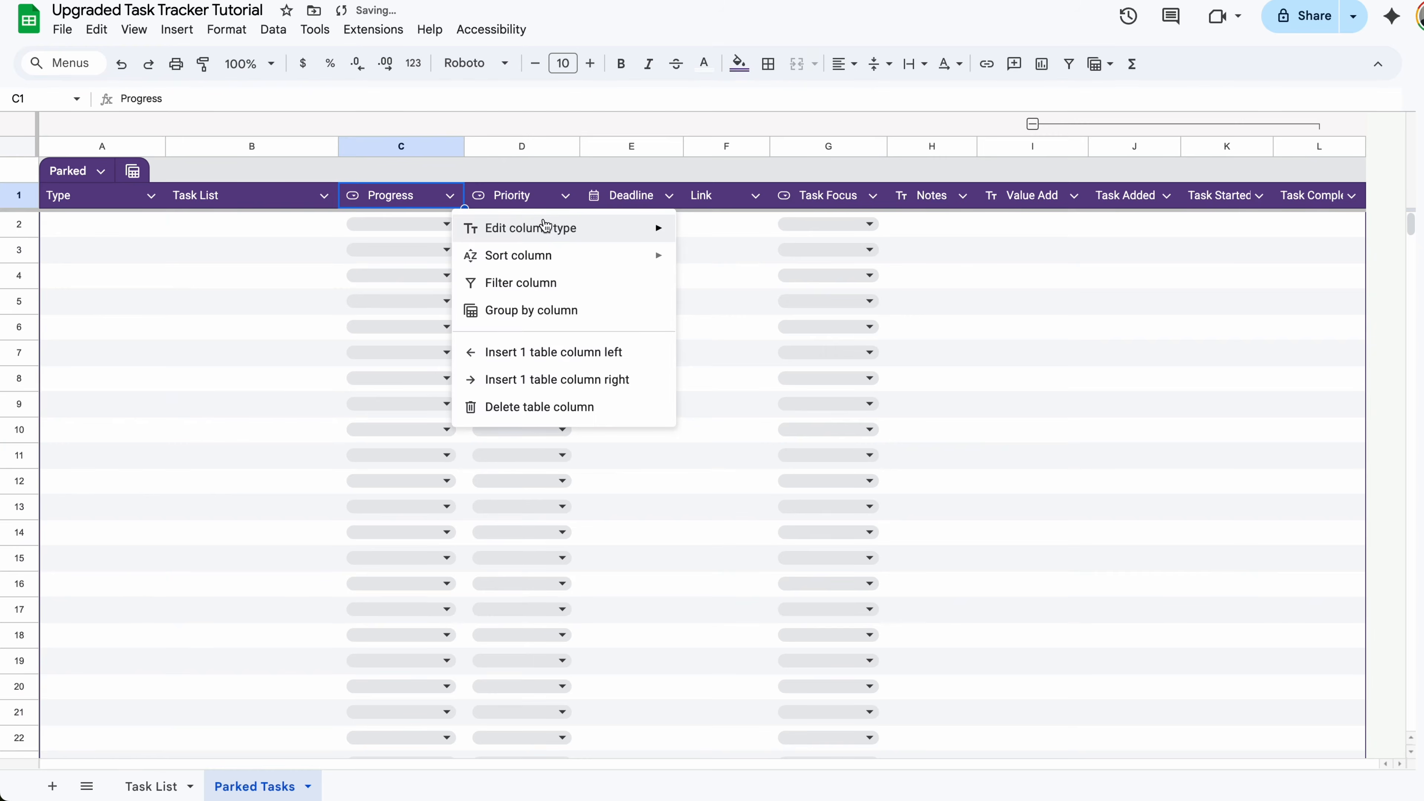
pyautogui.moveTo(545, 227)
pyautogui.click(725, 405)
# - Set the column type of the Parked table's Priority and Task Focus columns to None
pyautogui.click(565, 196)
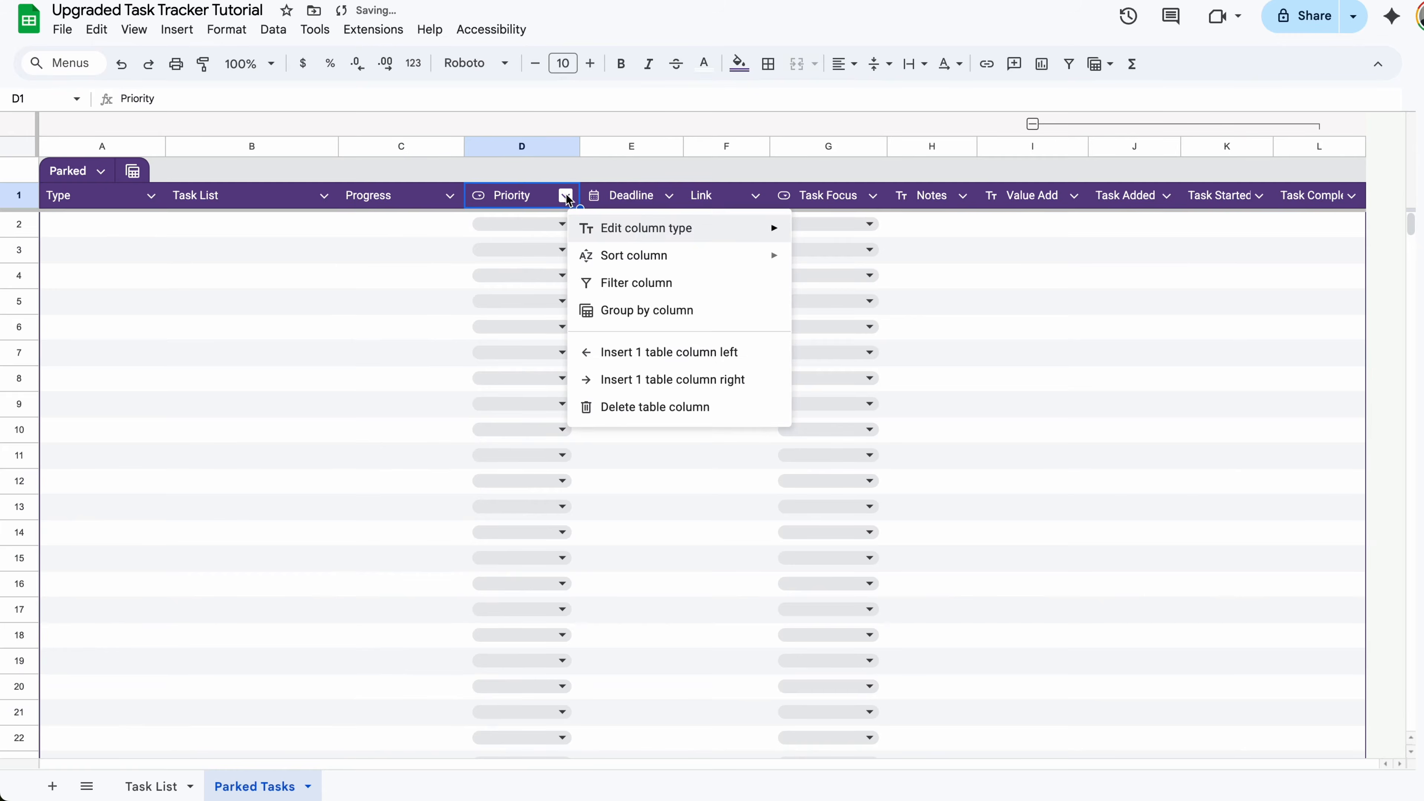
pyautogui.moveTo(623, 227)
pyautogui.click(859, 399)
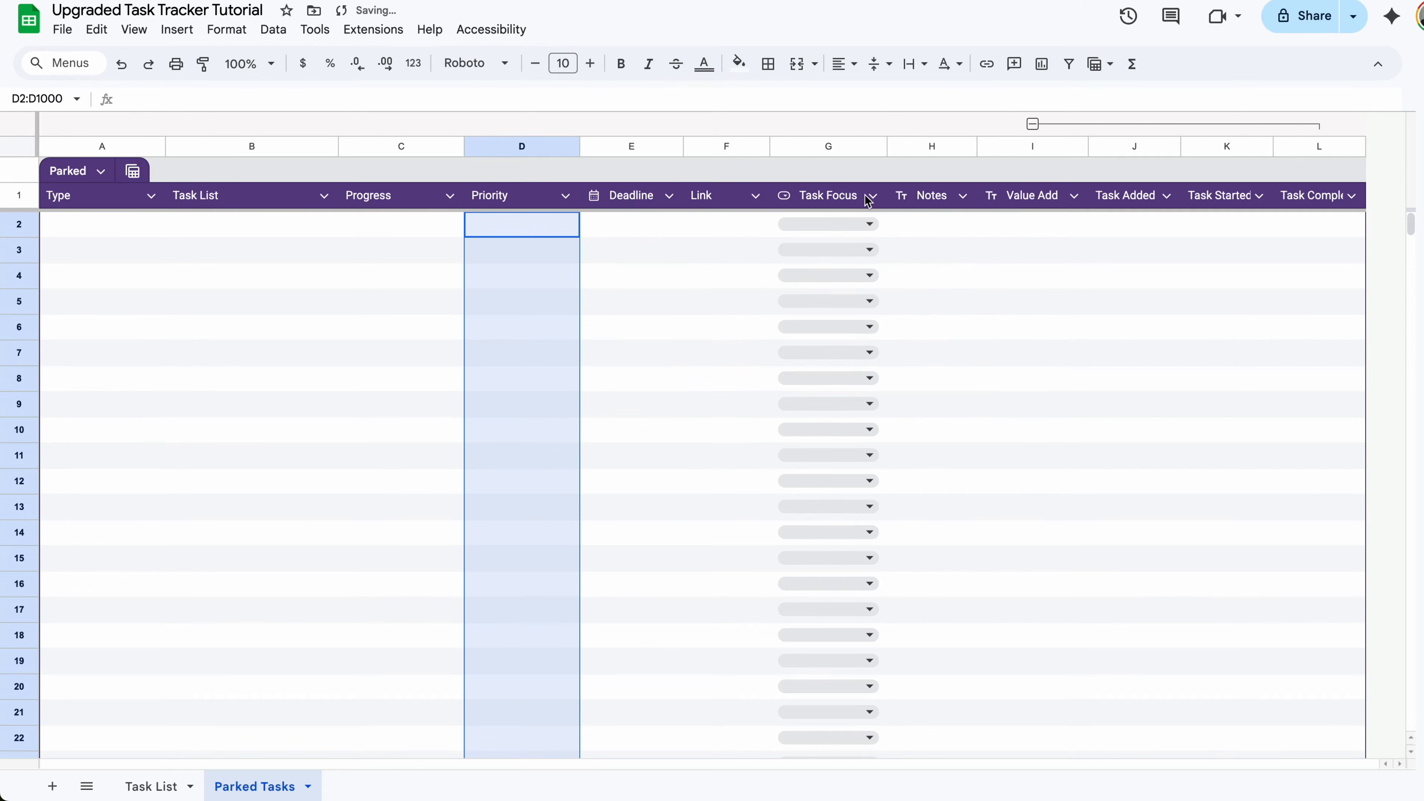
pyautogui.click(871, 197)
pyautogui.moveTo(1001, 231)
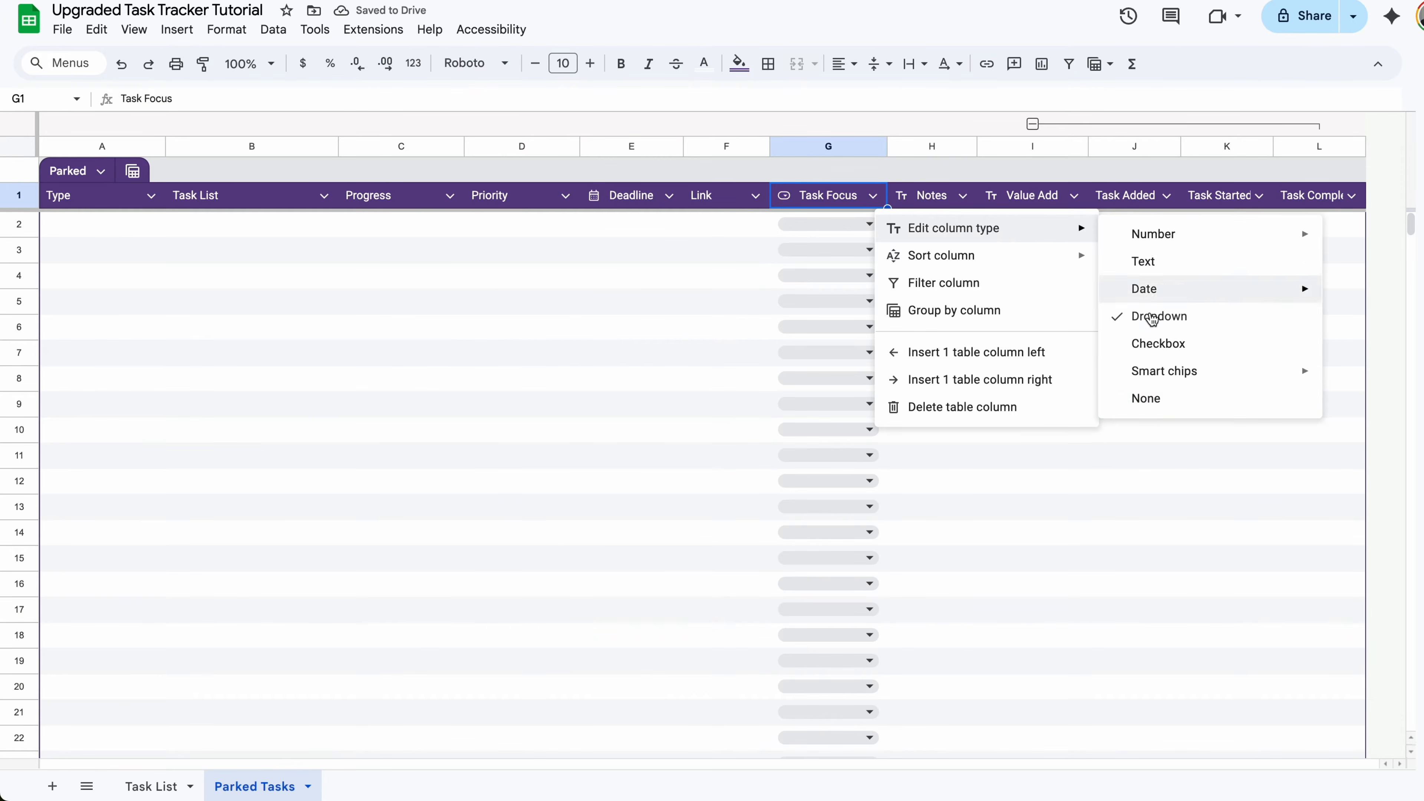
pyautogui.click(1171, 399)
pyautogui.click(1094, 274)
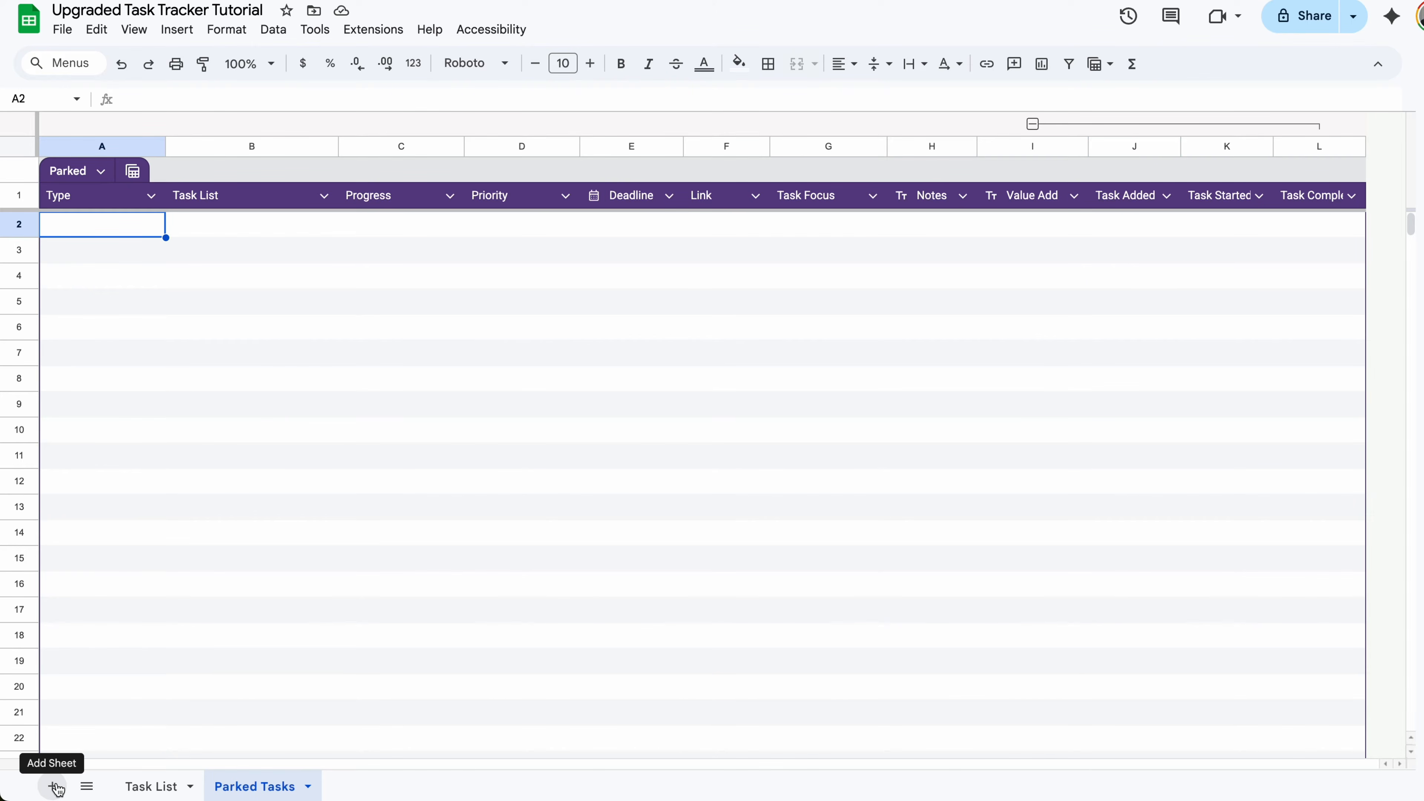
# - Add a new sheet and name it "Recurring"
pyautogui.click(54, 786)
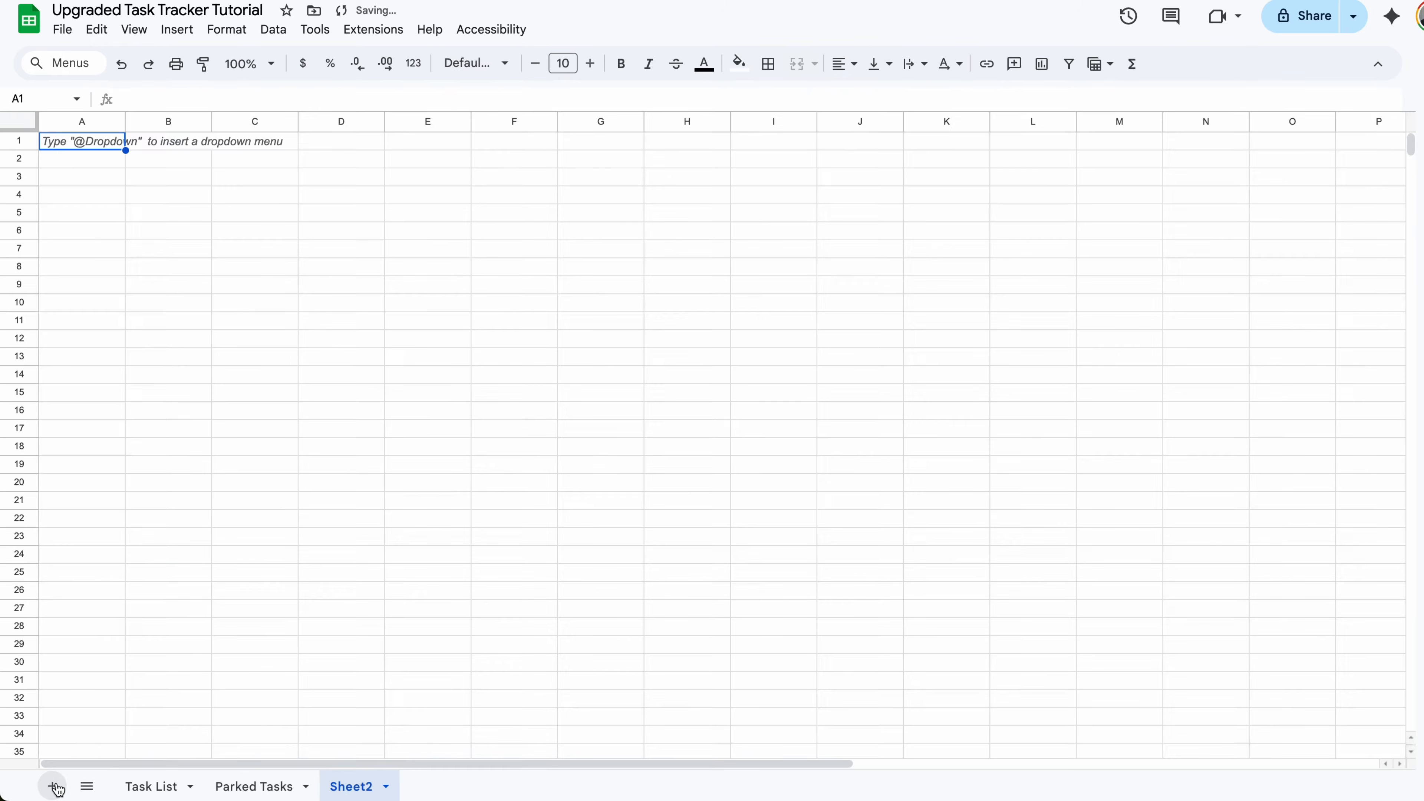
pyautogui.click(335, 786)
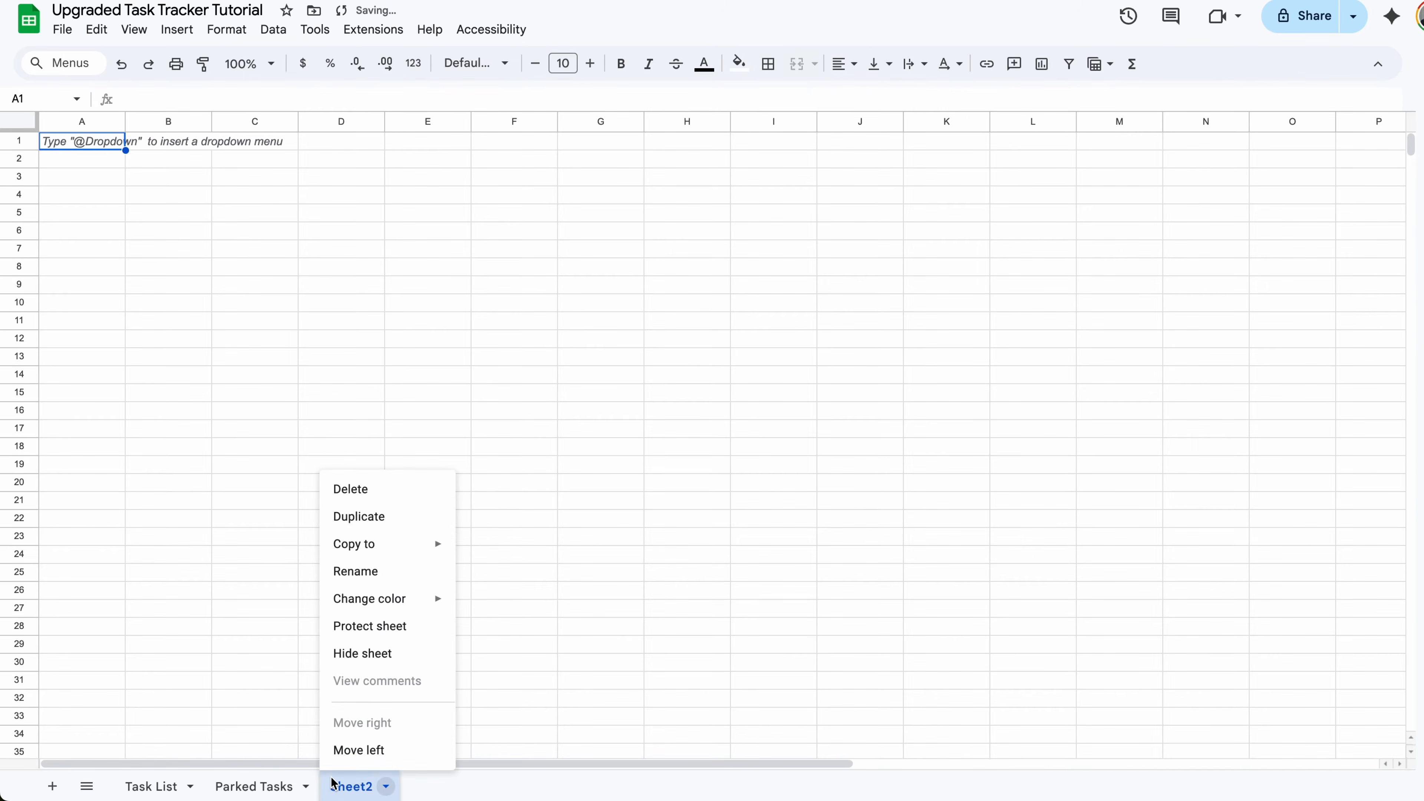
pyautogui.click(372, 576)
pyautogui.write('Recurring')
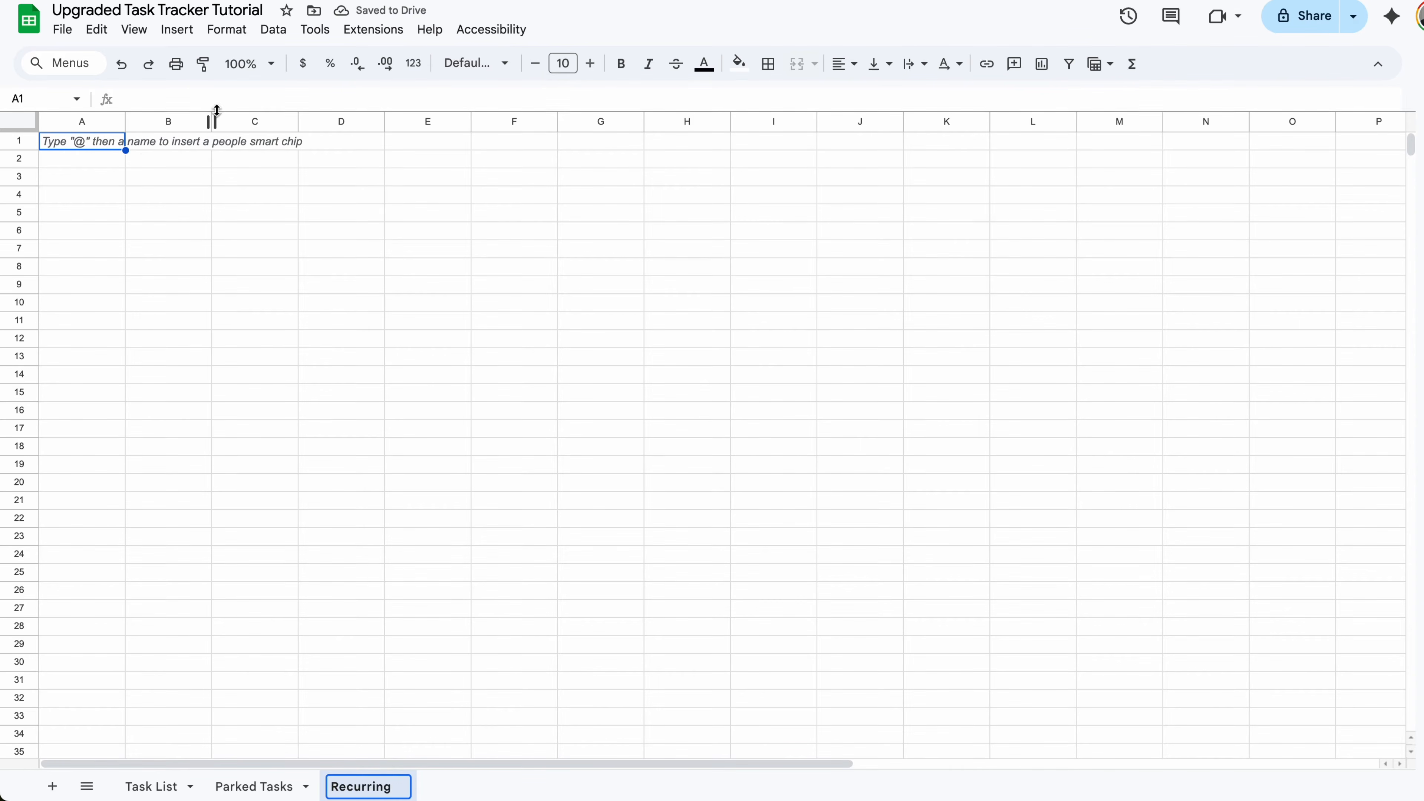
pyautogui.click(141, 157)
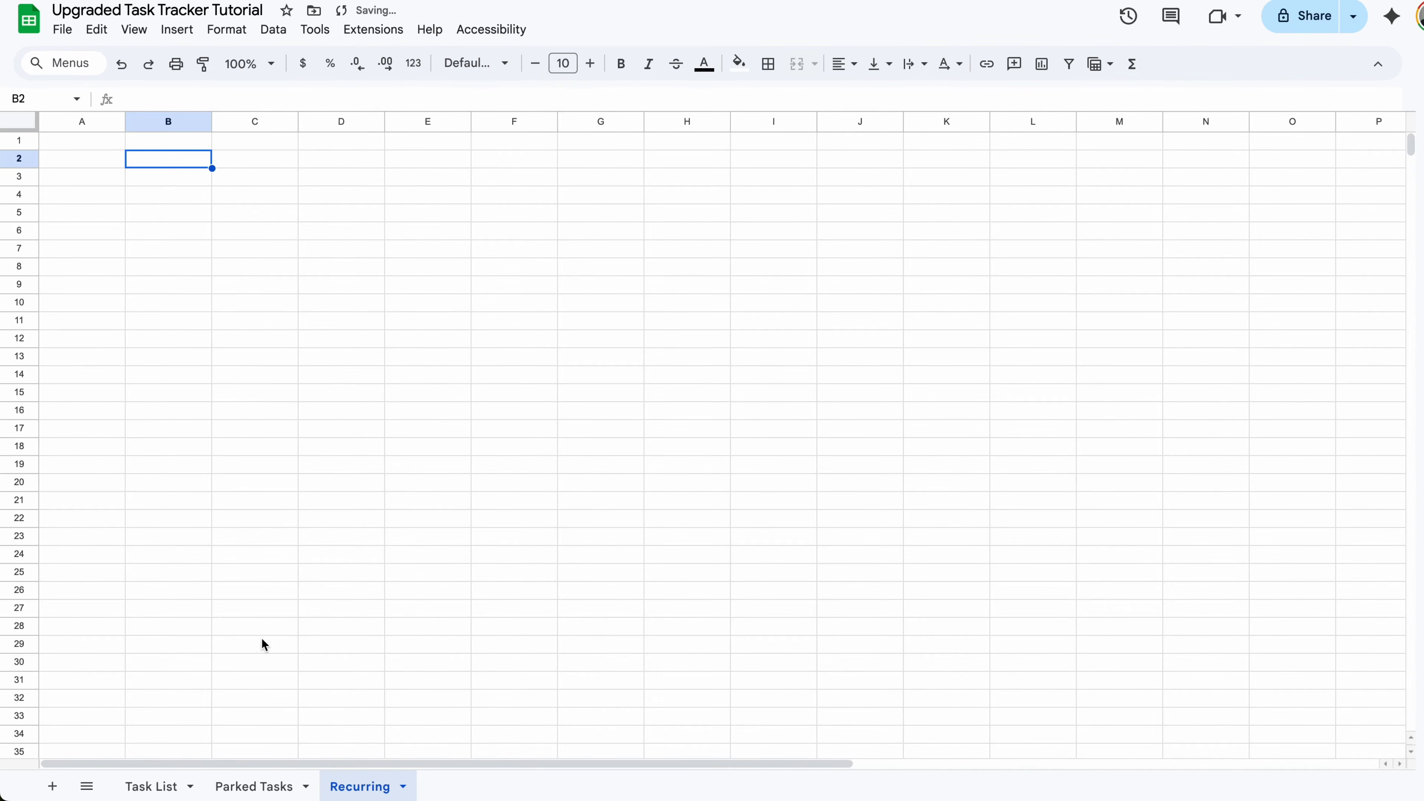
# - Copy columns A through K of the Parked Tasks sheet and paste them into the Recurring sheet from cell A1
pyautogui.click(275, 786)
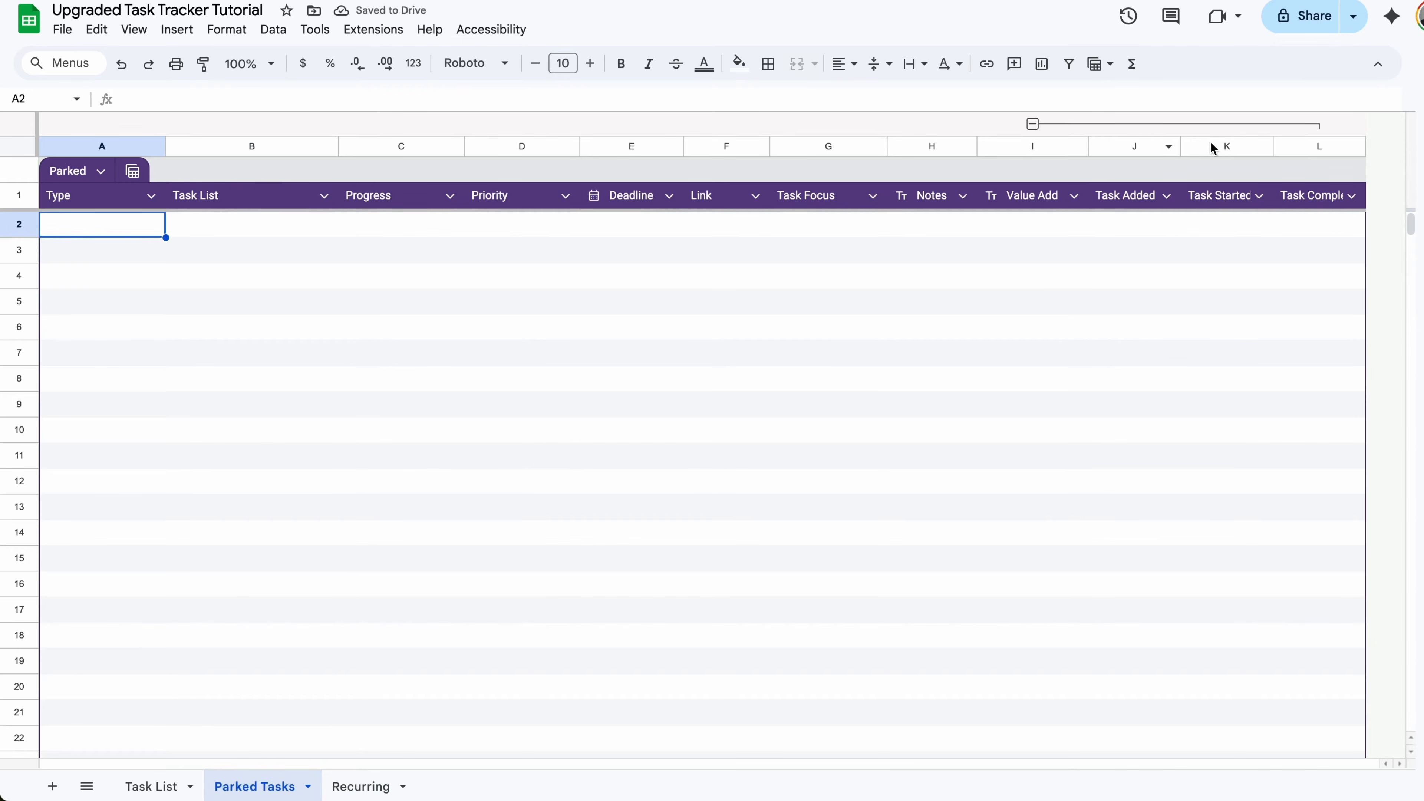
pyautogui.moveTo(1227, 147); pyautogui.dragTo(98, 147)
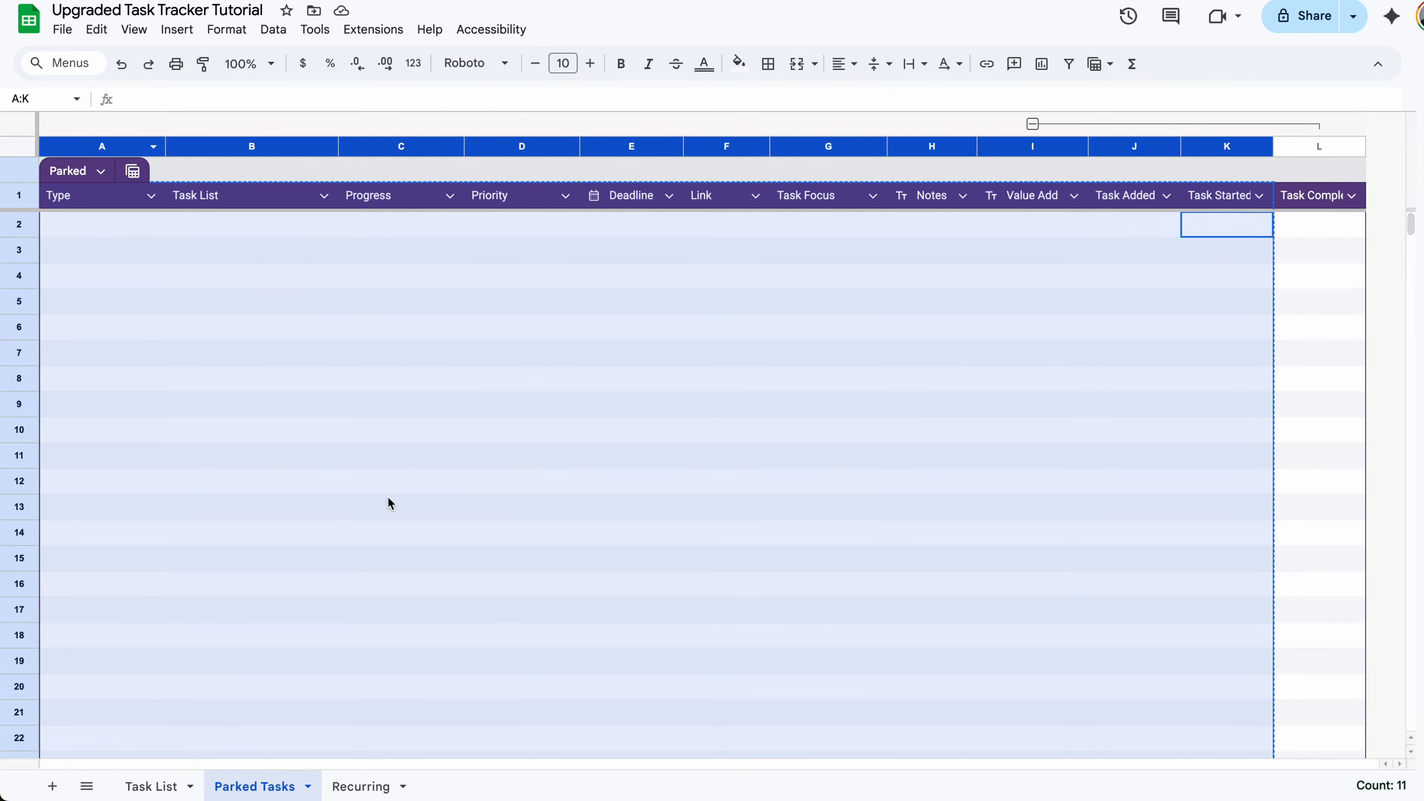
pyautogui.click(362, 787)
pyautogui.click(108, 141)
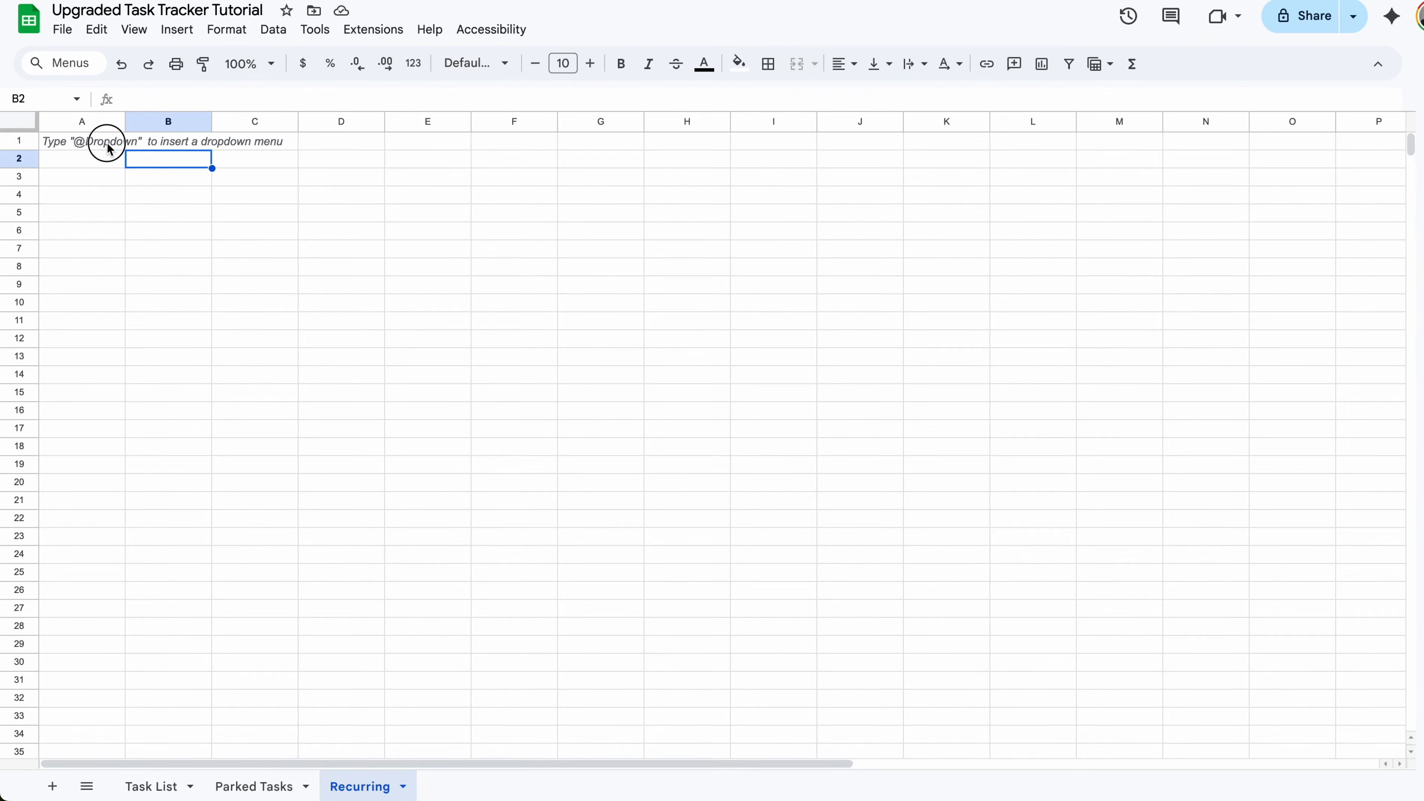
pyautogui.write('Type\tTask List\tProgress\tPriority\tDeadline\tLink\tTask Focus\tNotes\tValue Add\tTask Added\tTask Started')
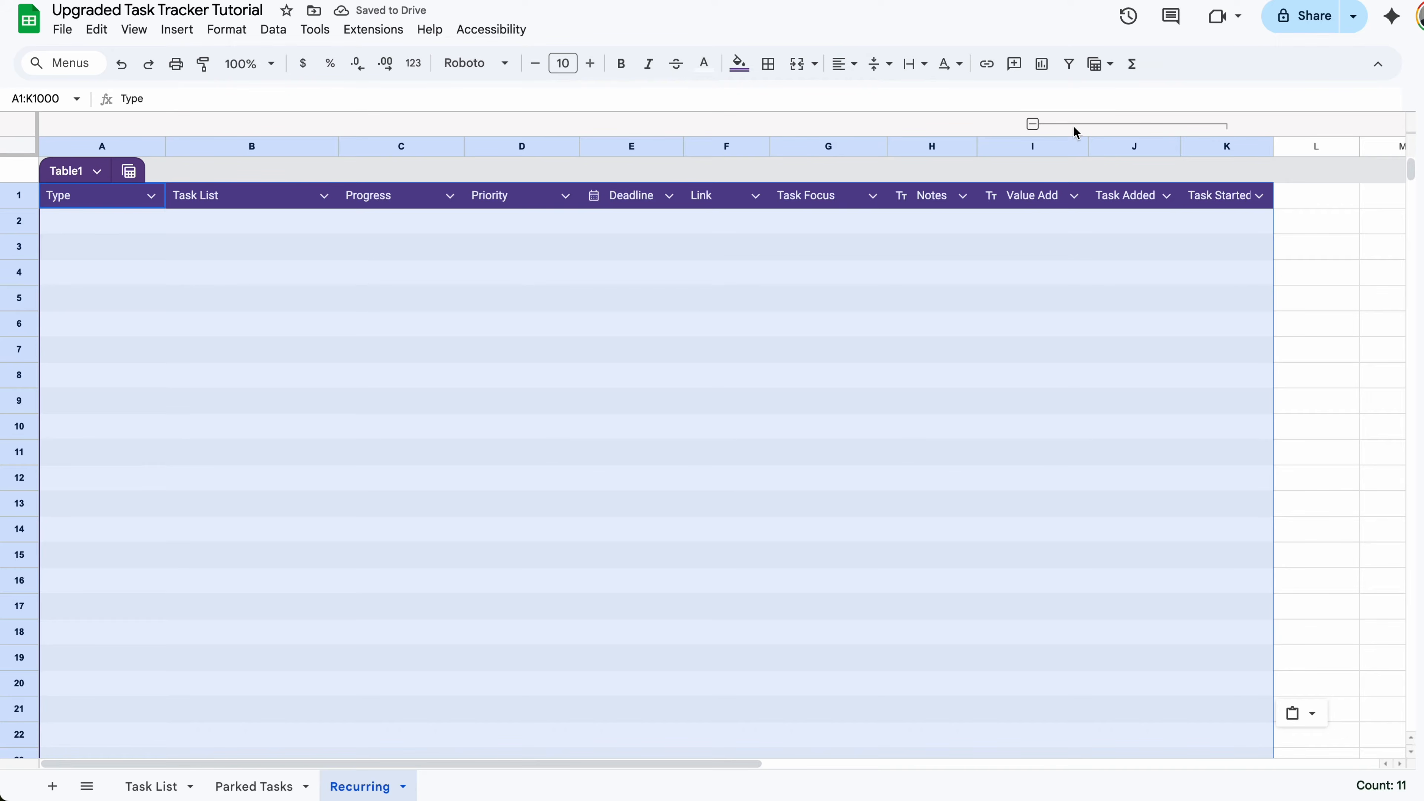
# - Remove the column group on the Recurring sheet and rename the pasted table as "Recurring"
pyautogui.rightClick(1128, 126)
pyautogui.click(1201, 170)
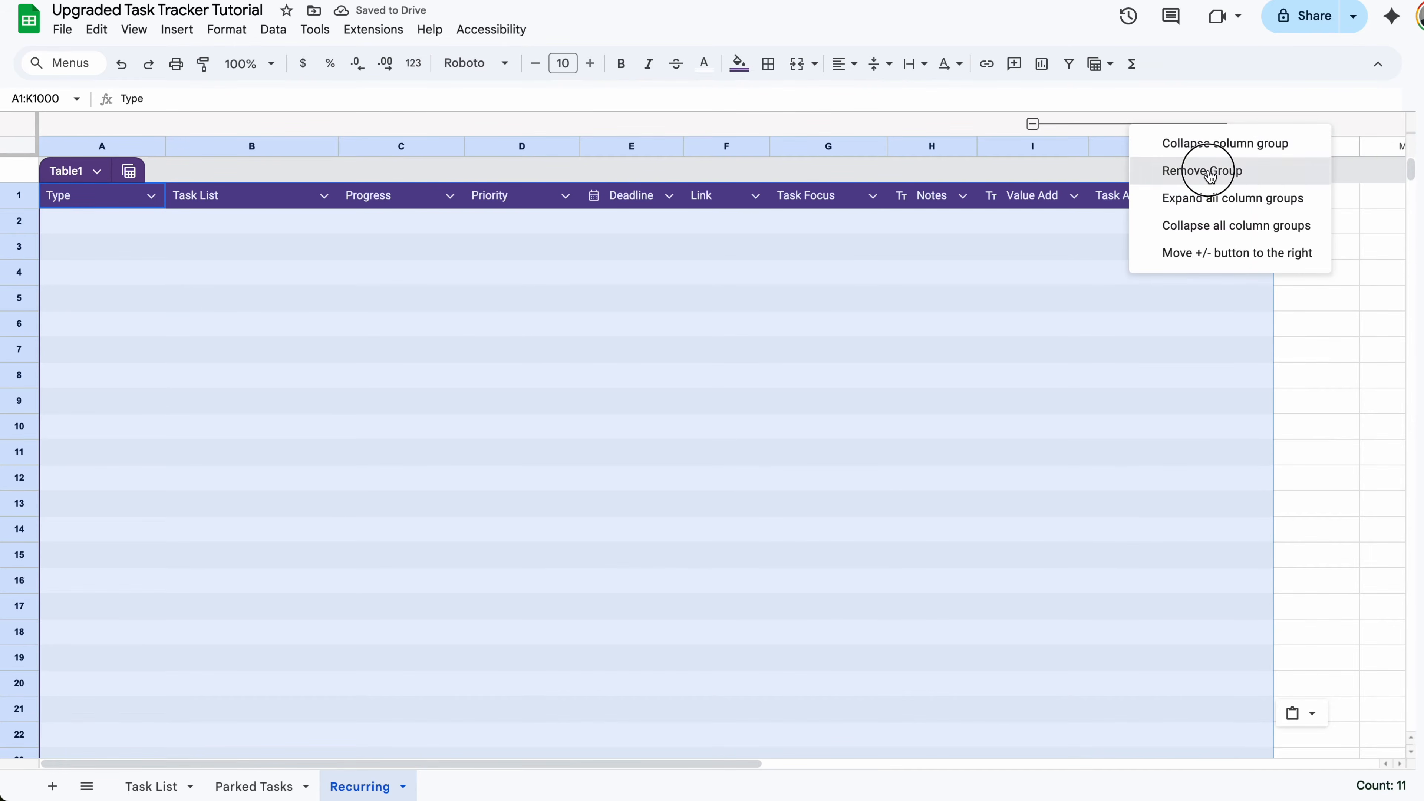
pyautogui.click(63, 146)
pyautogui.write('Recurring')
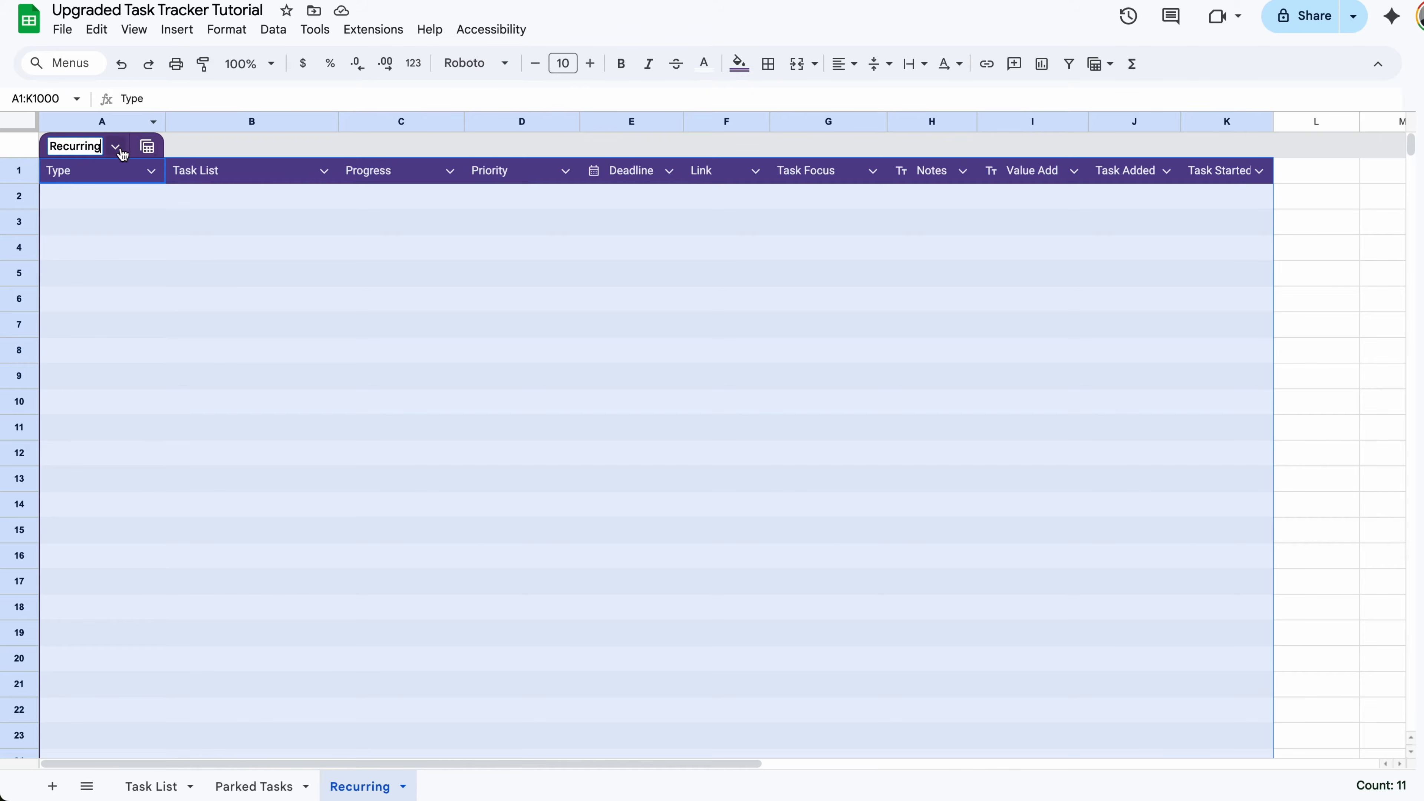
# - Change the Recurring table's header color to the brighter red preset
pyautogui.click(121, 150)
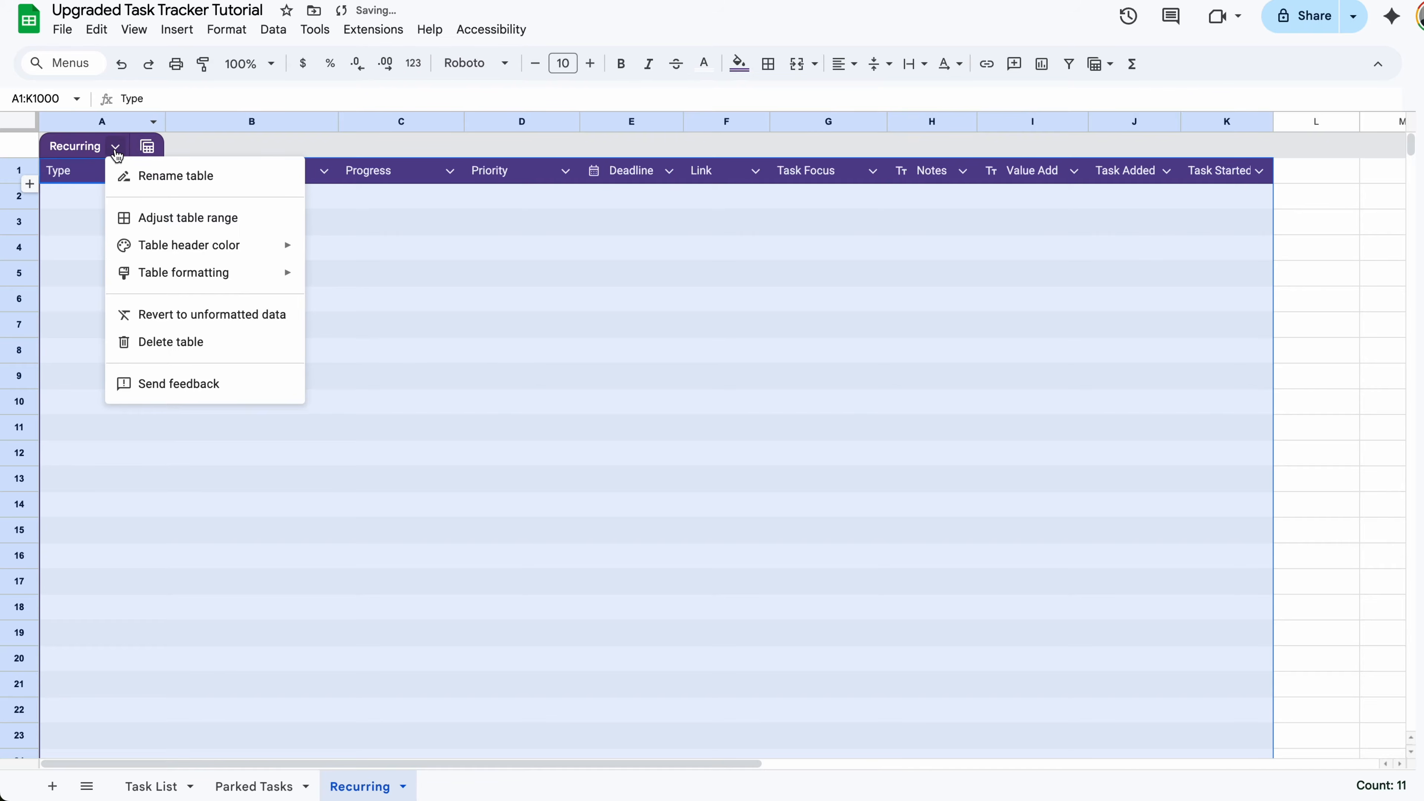
pyautogui.moveTo(190, 250)
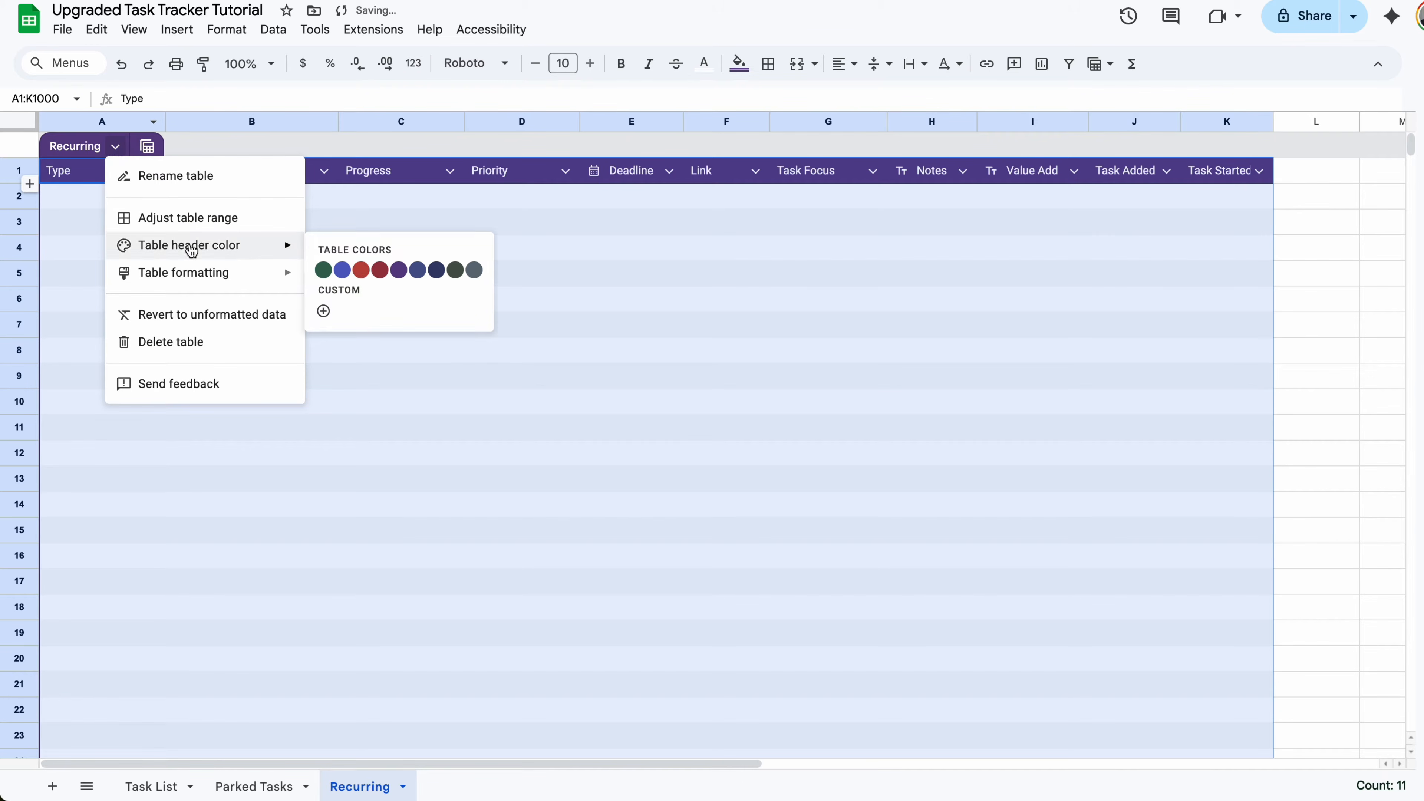
pyautogui.click(361, 269)
pyautogui.click(78, 211)
pyautogui.click(247, 221)
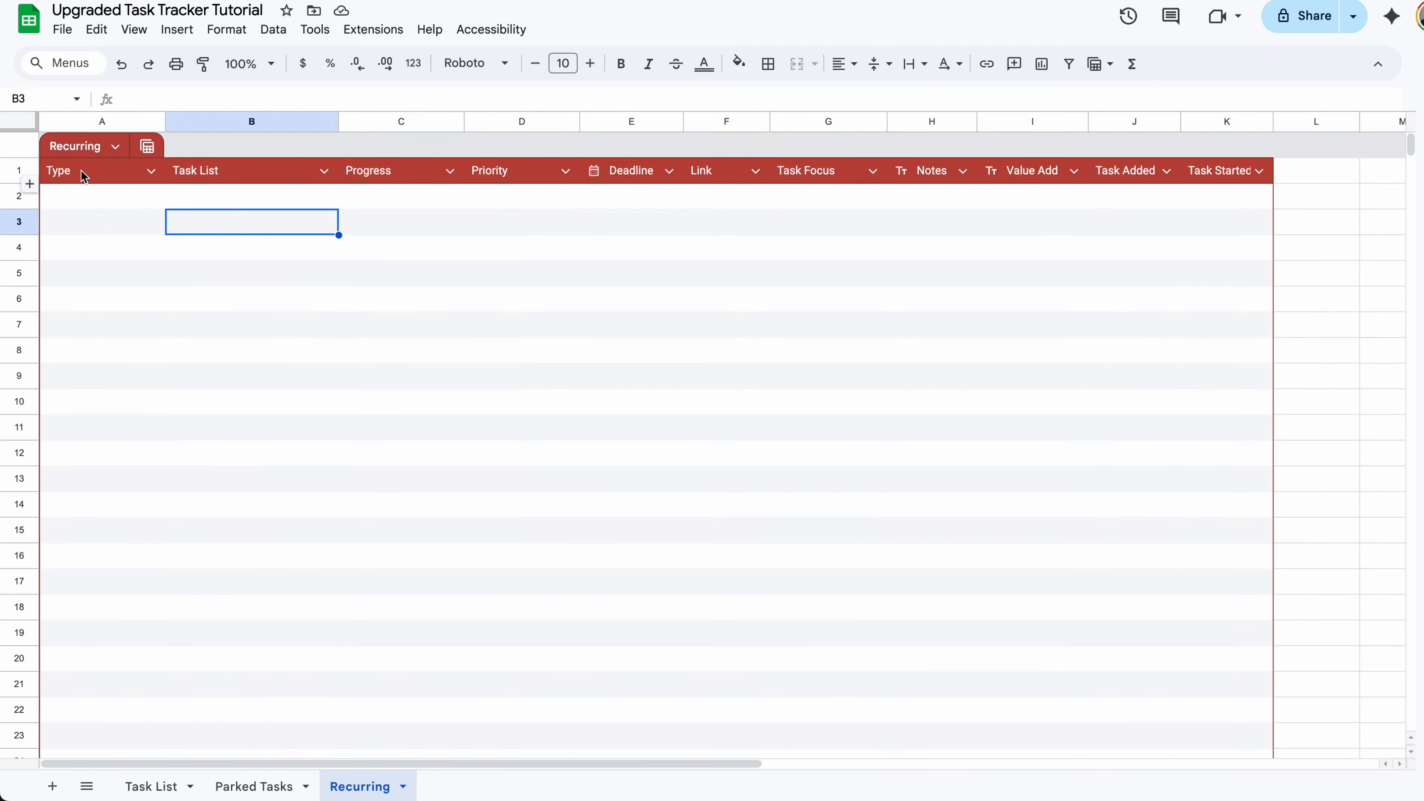
# - Copy the Type through Task Focus headings one column over, starting at B1, and rename the first column heading as "Day"
pyautogui.moveTo(84, 170); pyautogui.dragTo(792, 177)
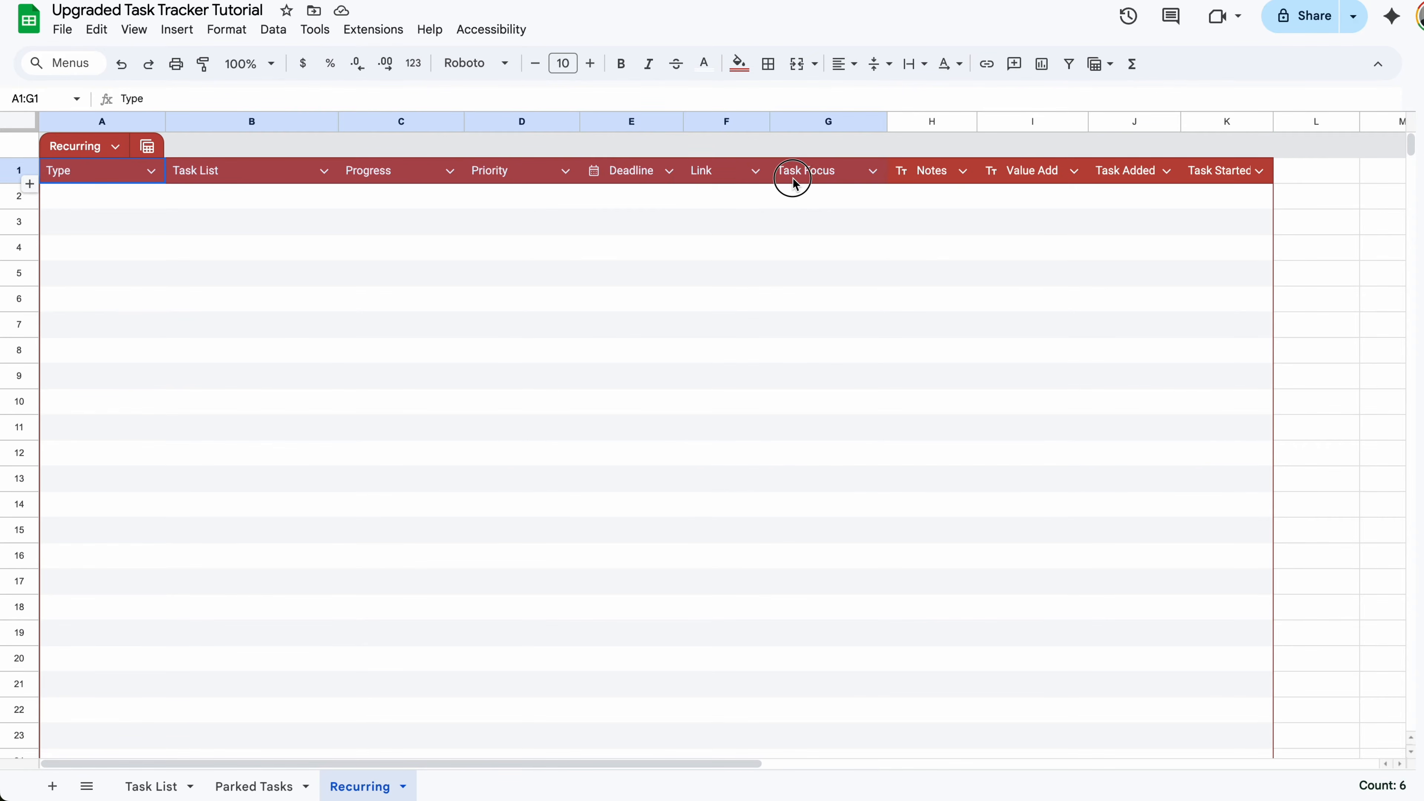
pyautogui.hotkey('ctrl', 'c')
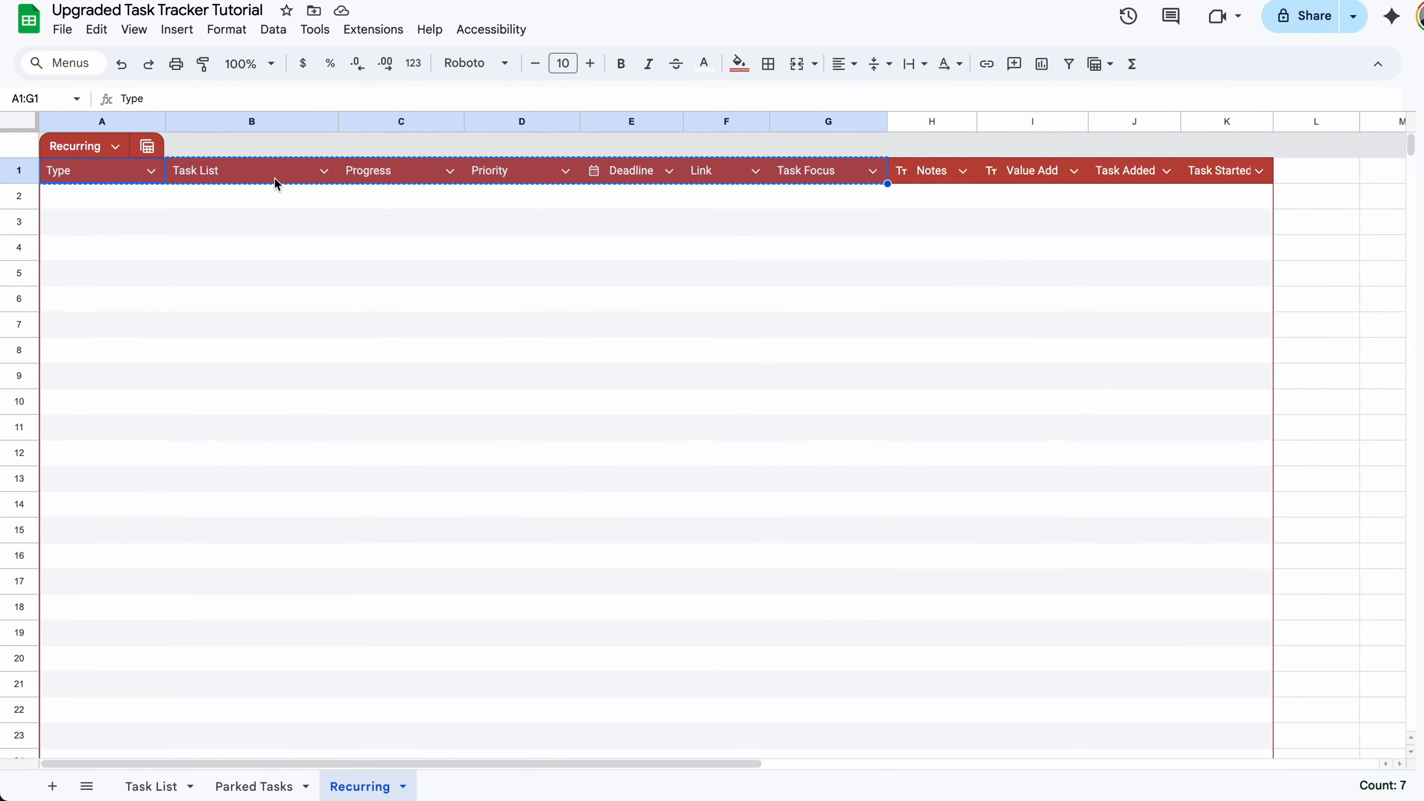
pyautogui.click(275, 178)
pyautogui.hotkey('ctrl', 'v')
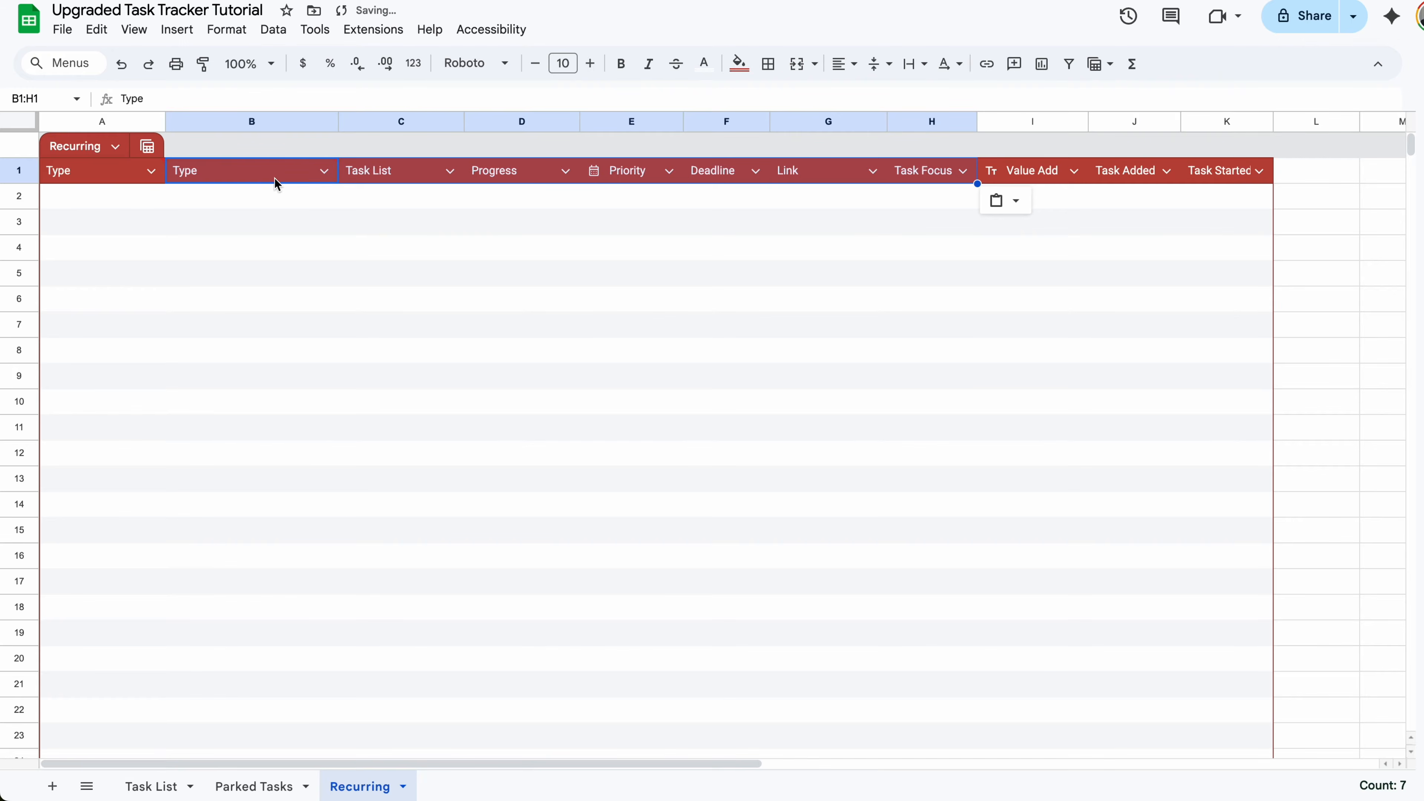
pyautogui.click(109, 177)
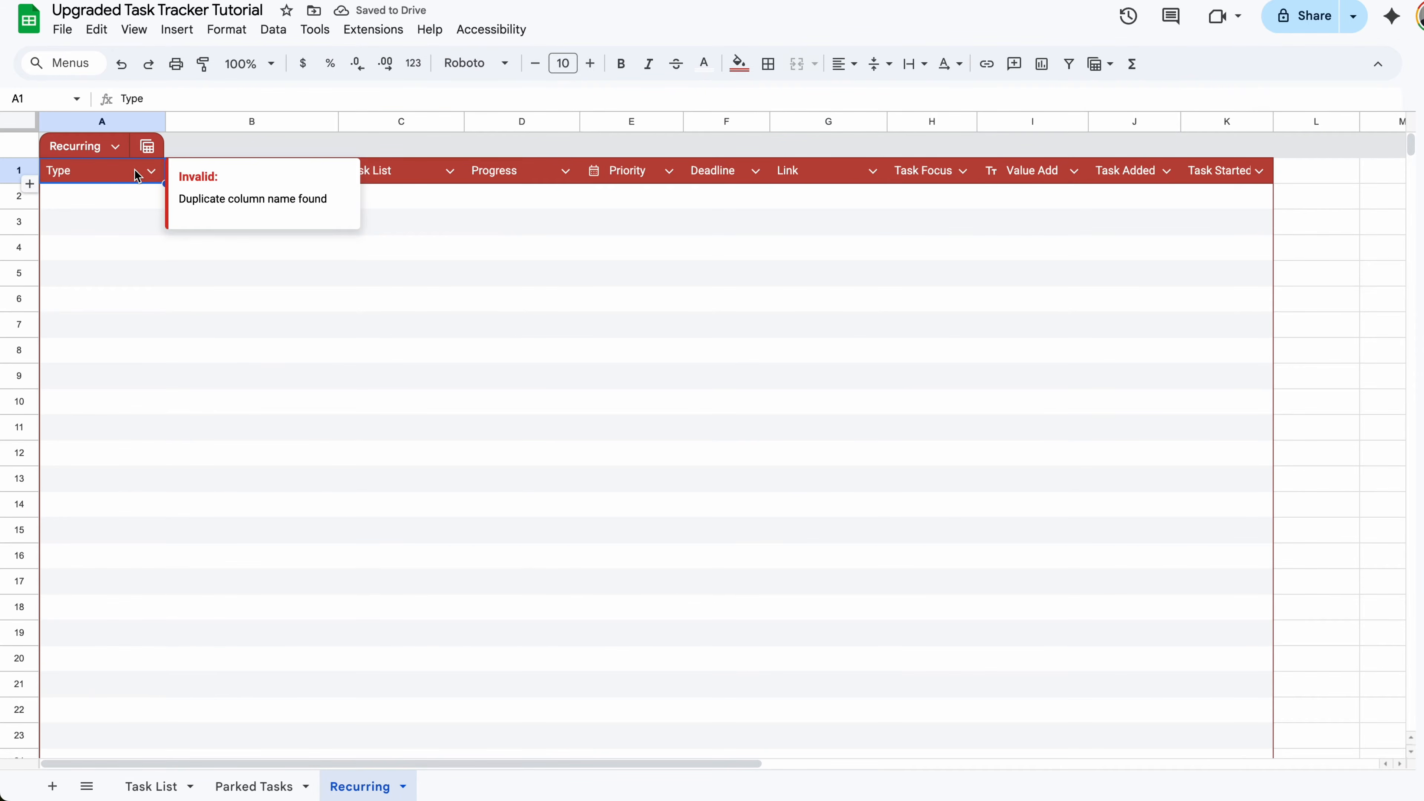
pyautogui.write('Day')
pyautogui.press('Return')
# - Rename the Value Add, Task Added and Task Started headings as "Last Added", "Days Since Last" and "To Add"
pyautogui.click(1048, 172)
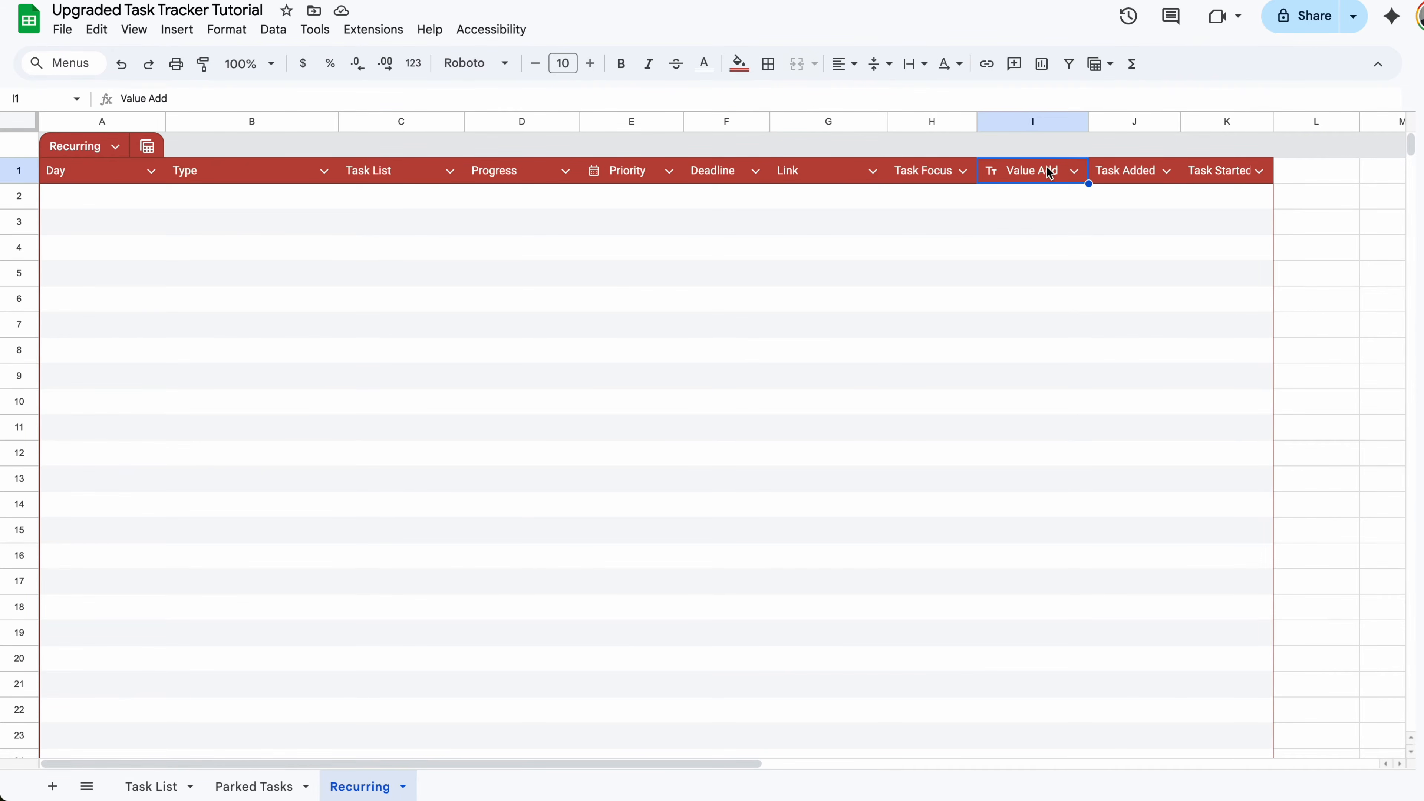
pyautogui.write('Last Add')
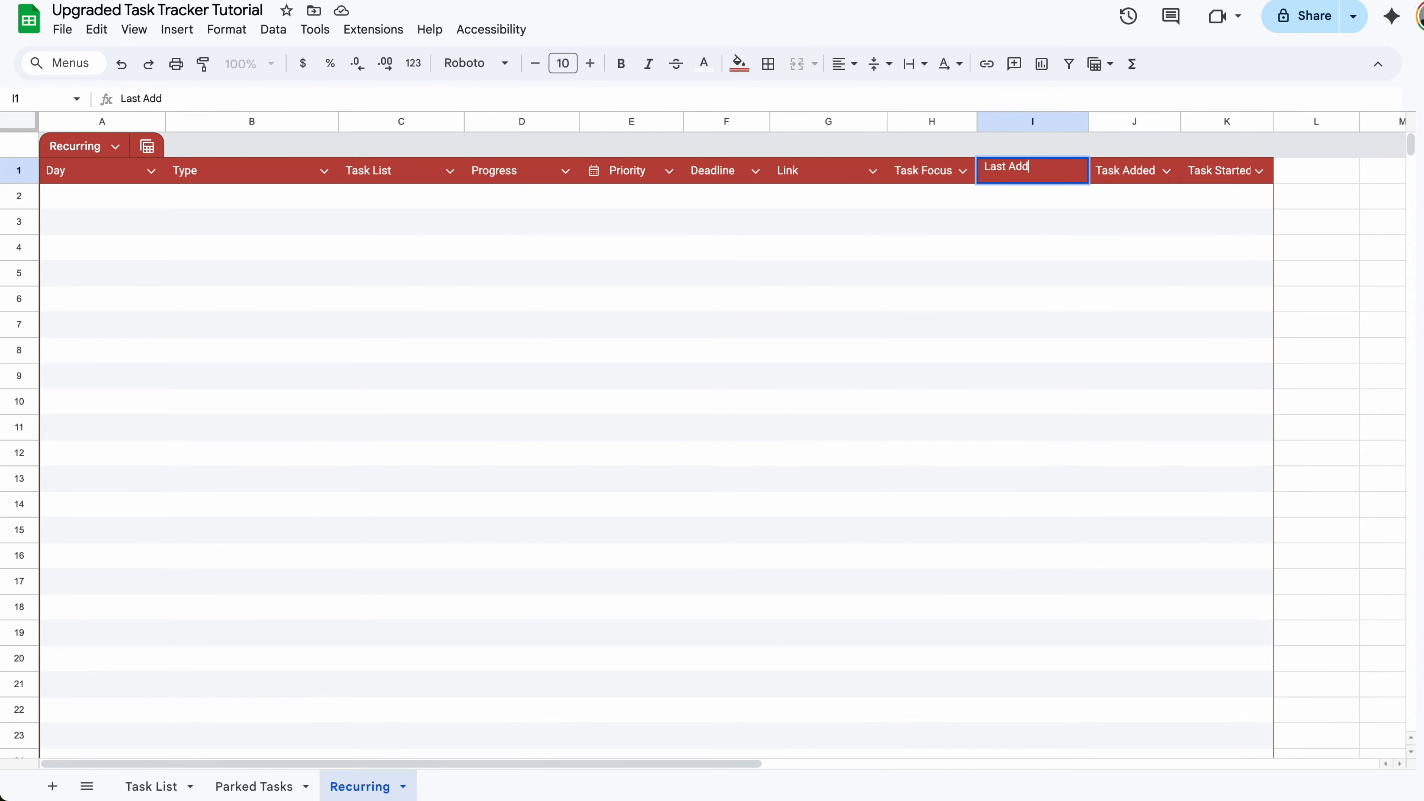
pyautogui.press('Tab')
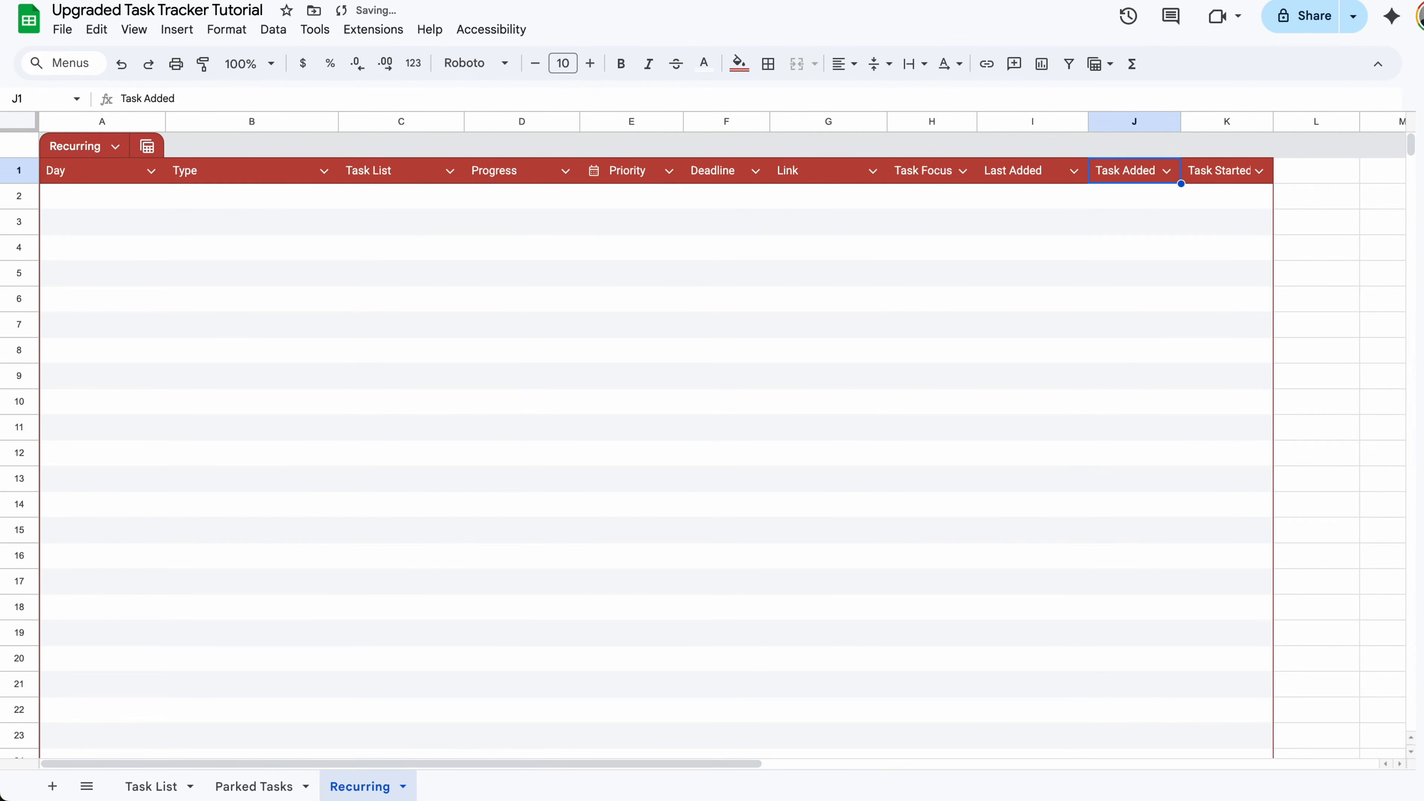
pyautogui.write('Days Sin')
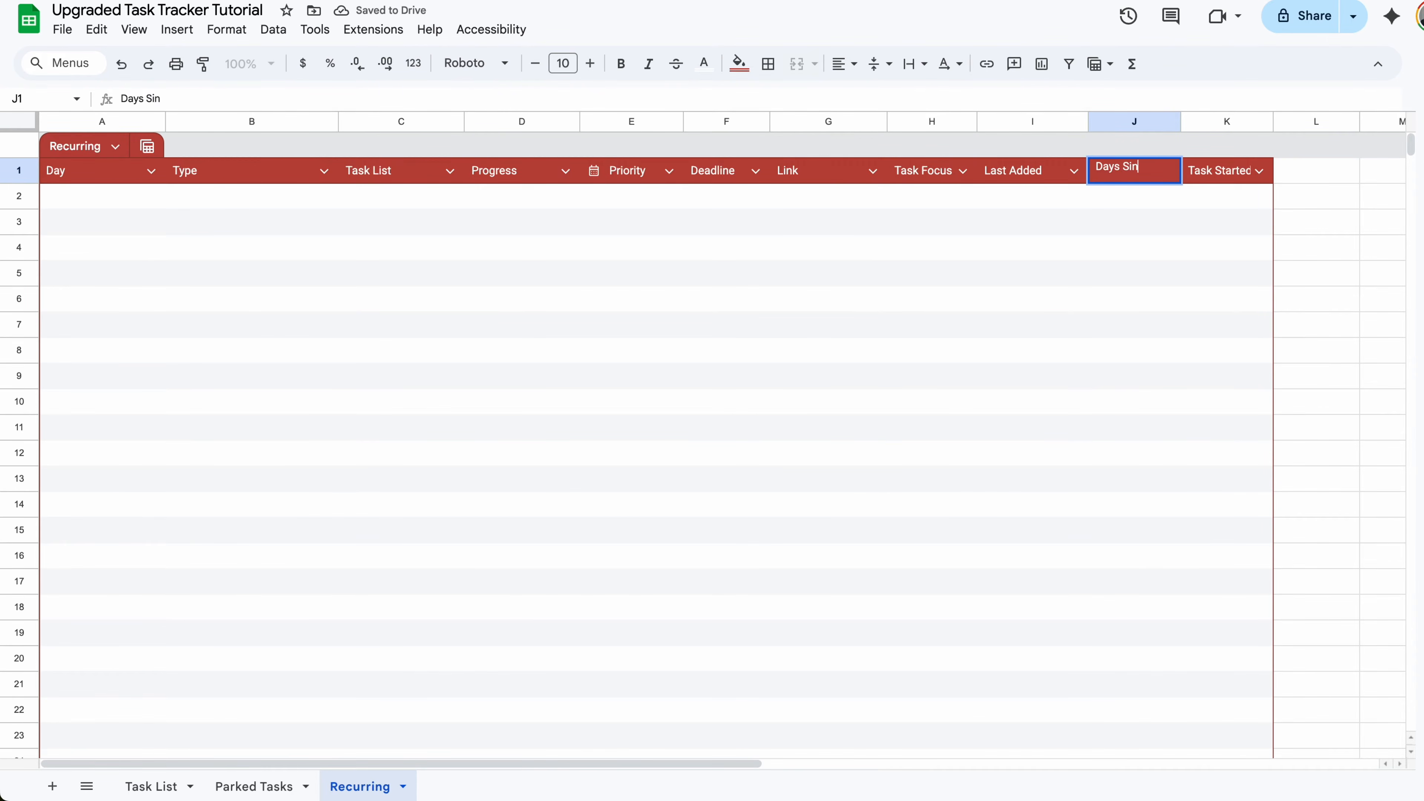
pyautogui.write('ce Last')
pyautogui.press('Tab')
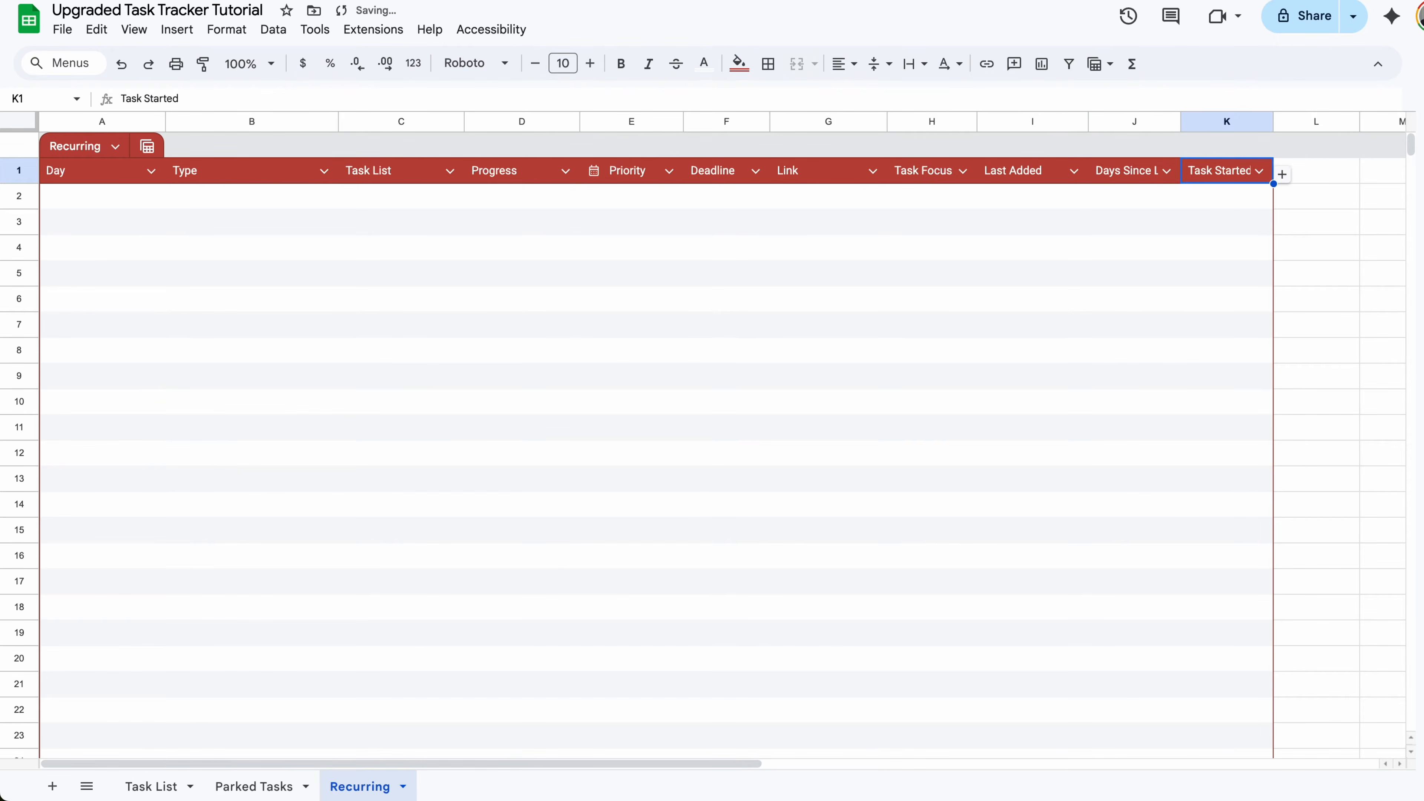
pyautogui.write('To')
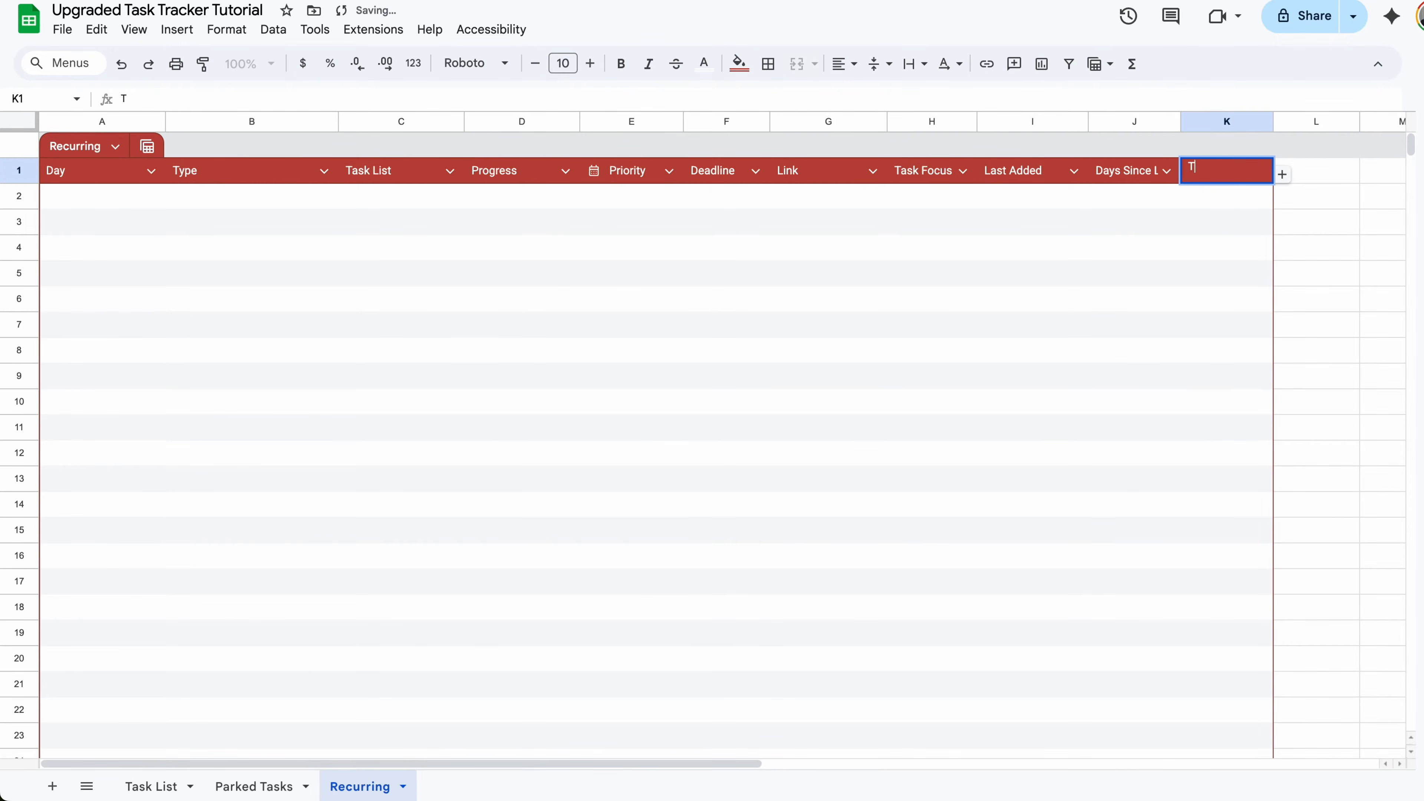
pyautogui.write(' Add')
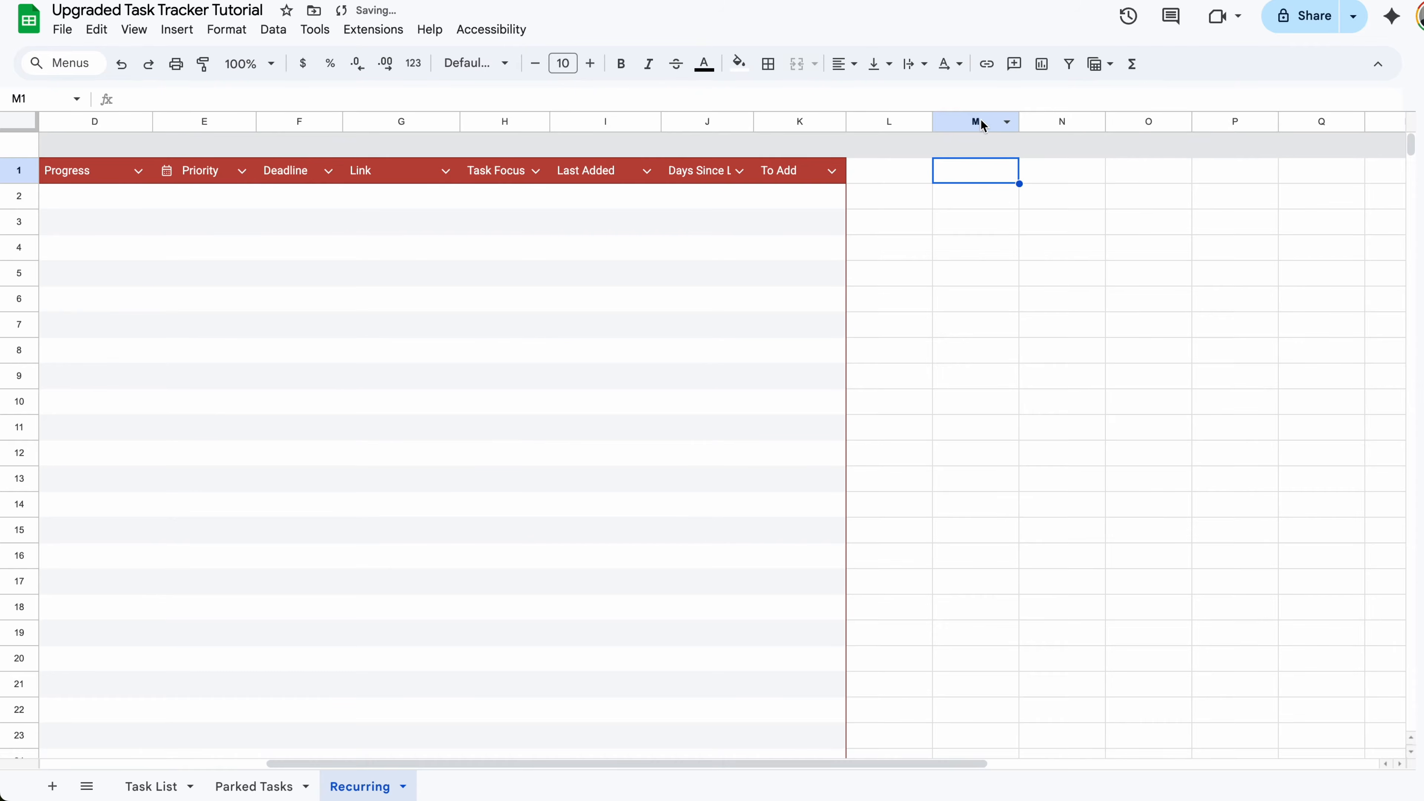
# - Widen columns M and N and enter the headings "Frequency" in M1 and "Day Threshold" in N1
pyautogui.moveTo(980, 120); pyautogui.dragTo(1040, 126)
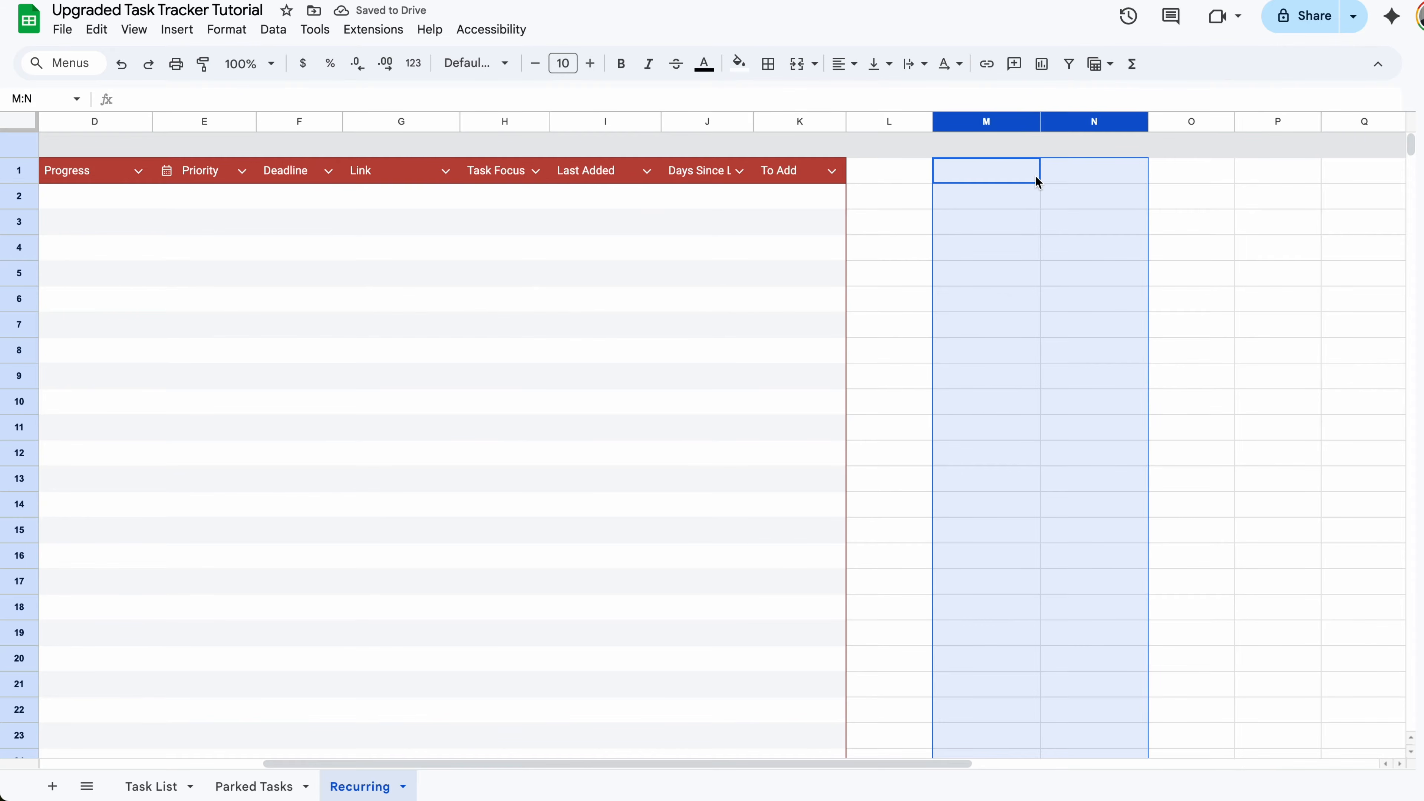
pyautogui.click(1003, 170)
pyautogui.write('F')
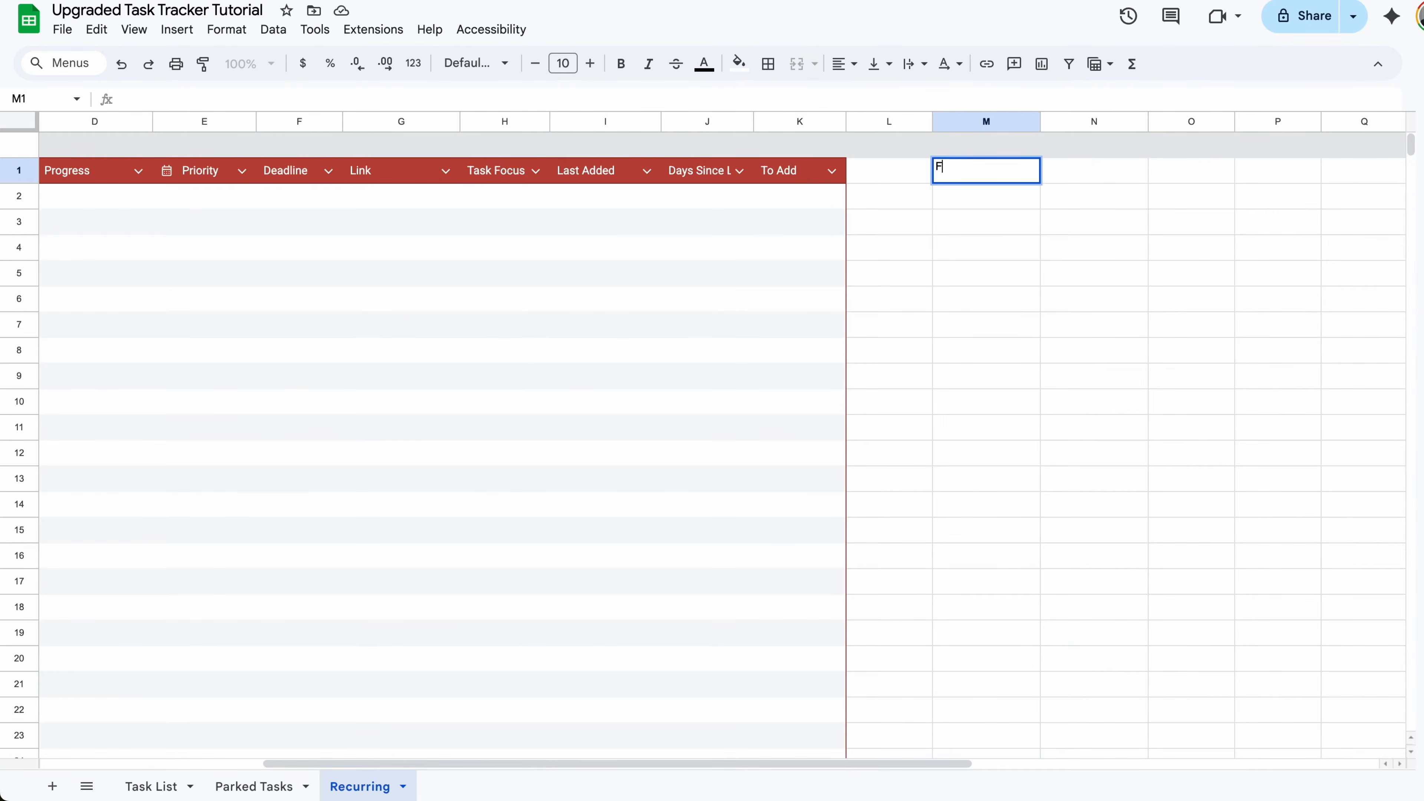
pyautogui.write('requency')
pyautogui.press('Tab')
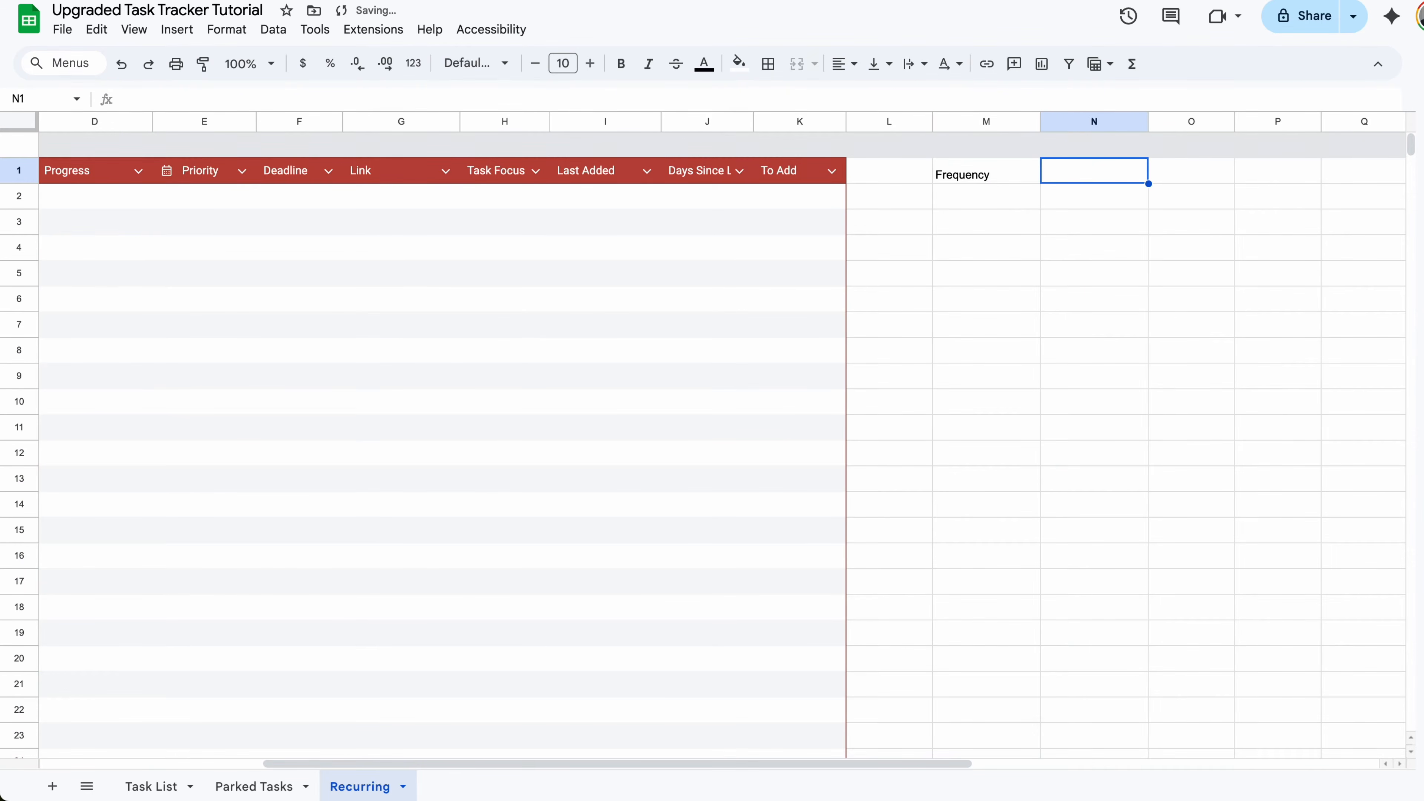
pyautogui.write('Day Thr')
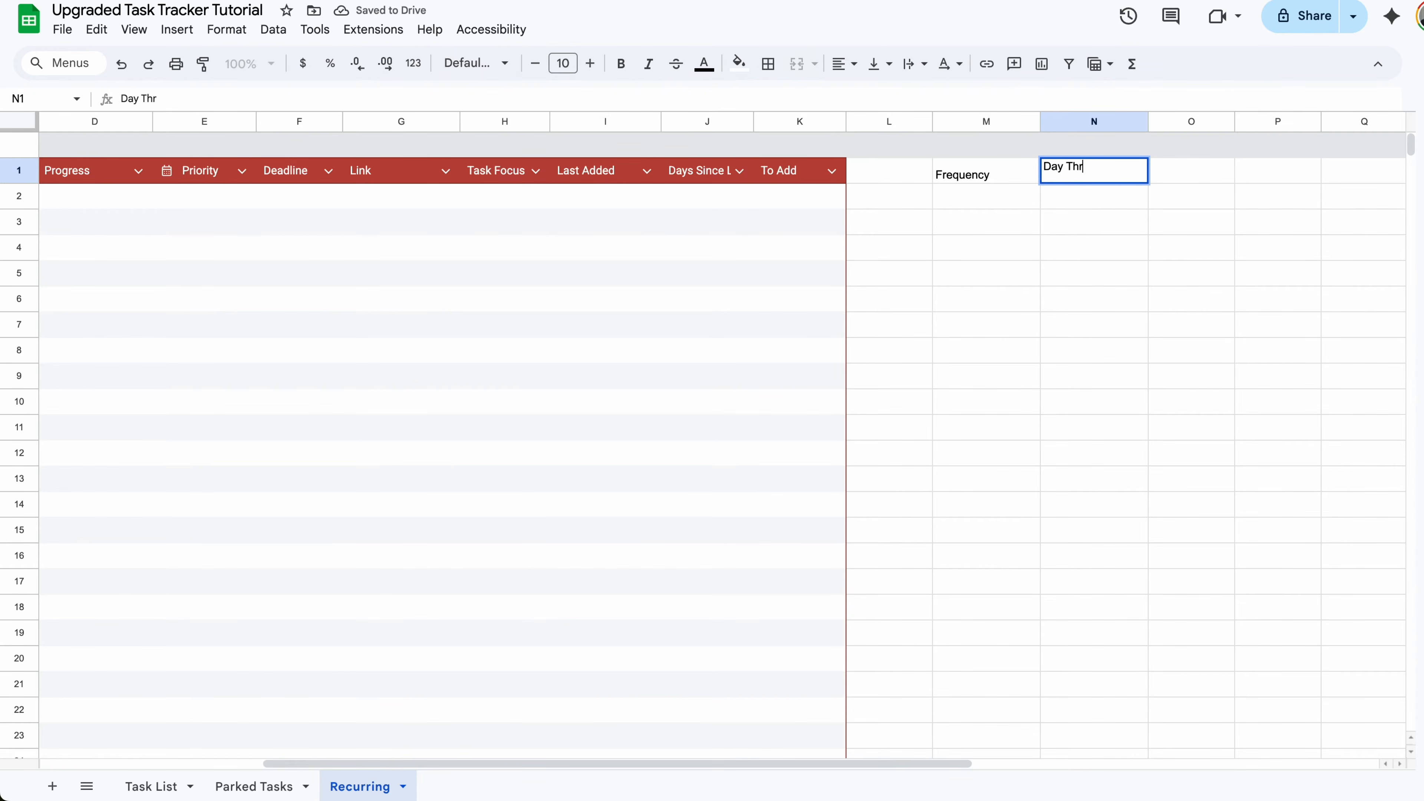
pyautogui.write('eshold')
pyautogui.press('Return')
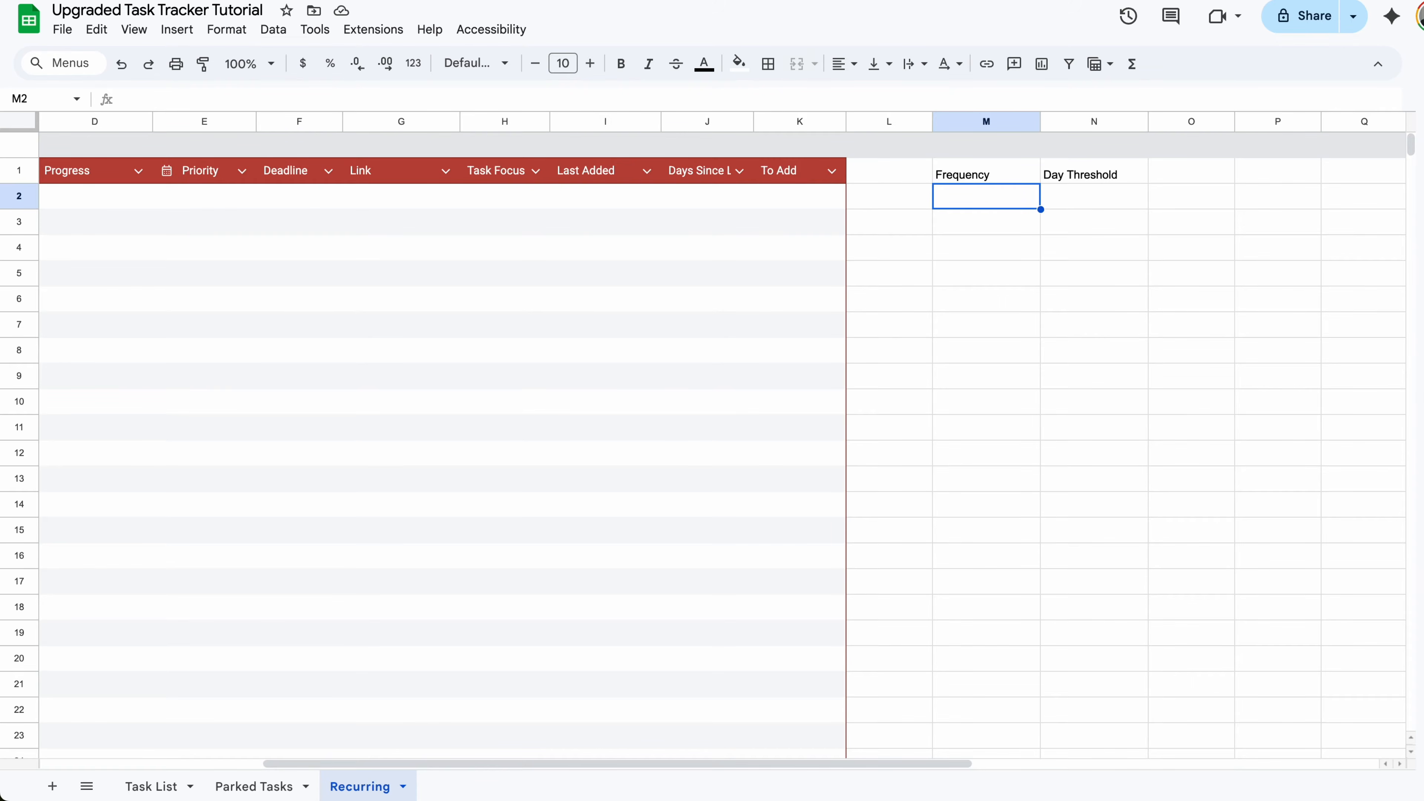
# - List the frequencies Daily and Semi-Weekly in M2 and M3 with day thresholds of 1 and 3
pyautogui.write('Daily')
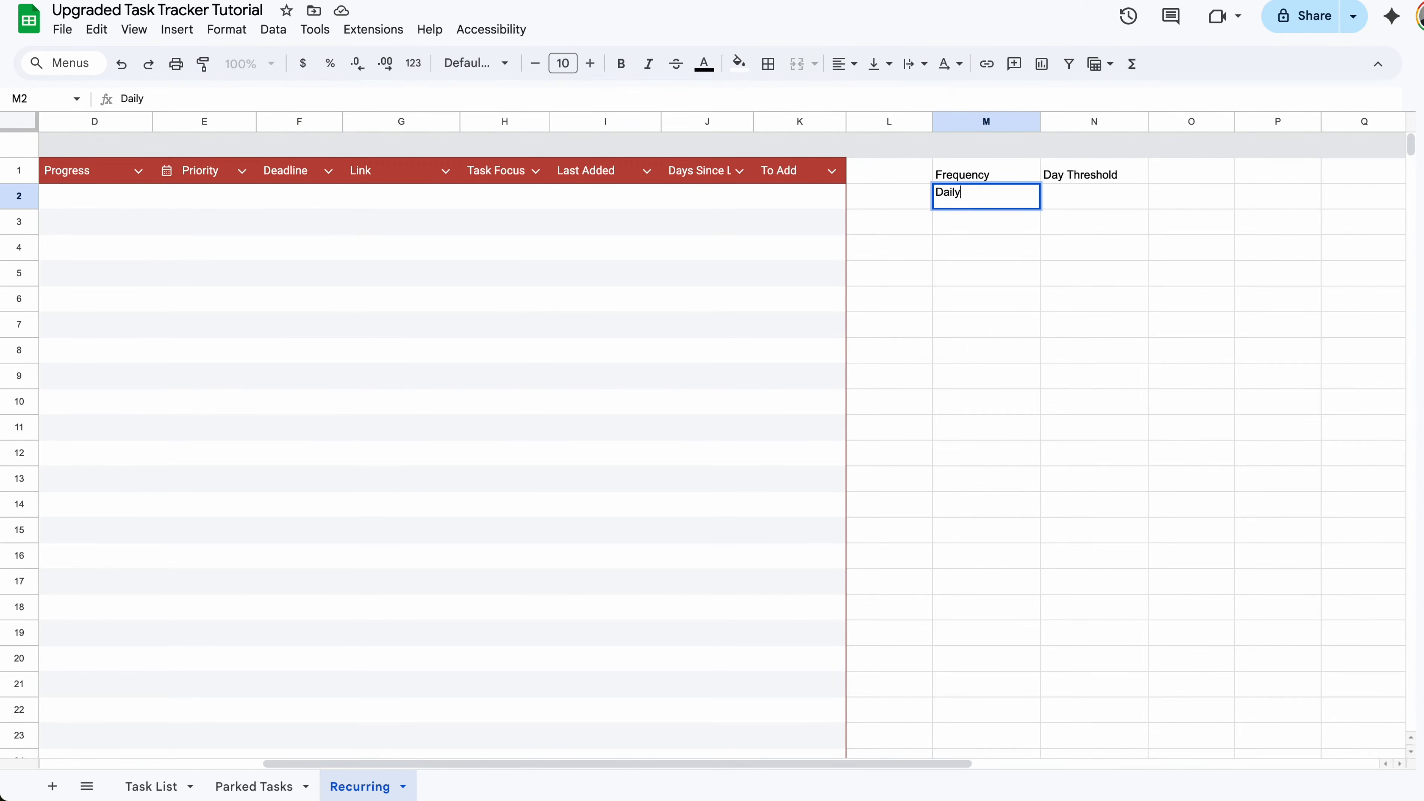
pyautogui.press('Return')
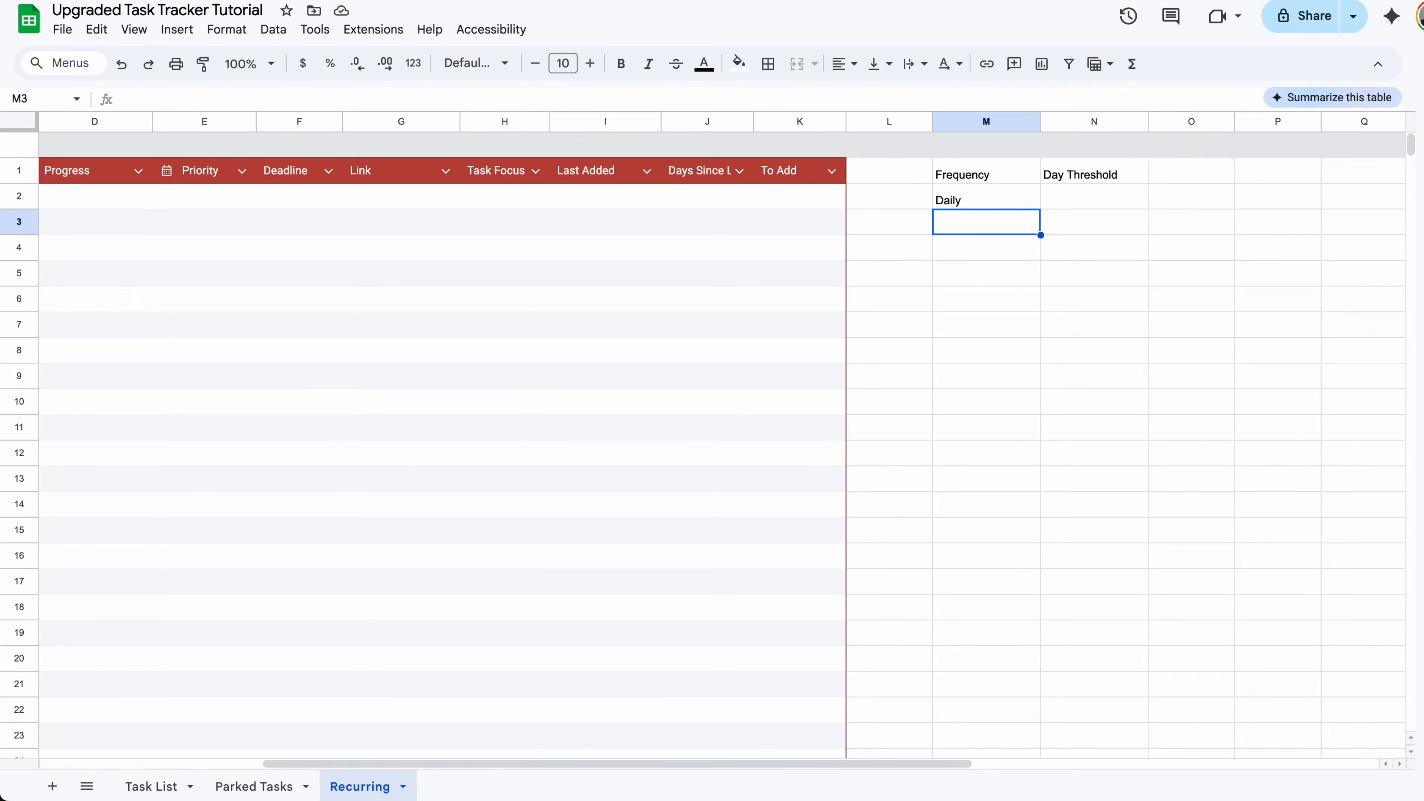
pyautogui.write('Semi-Weekly')
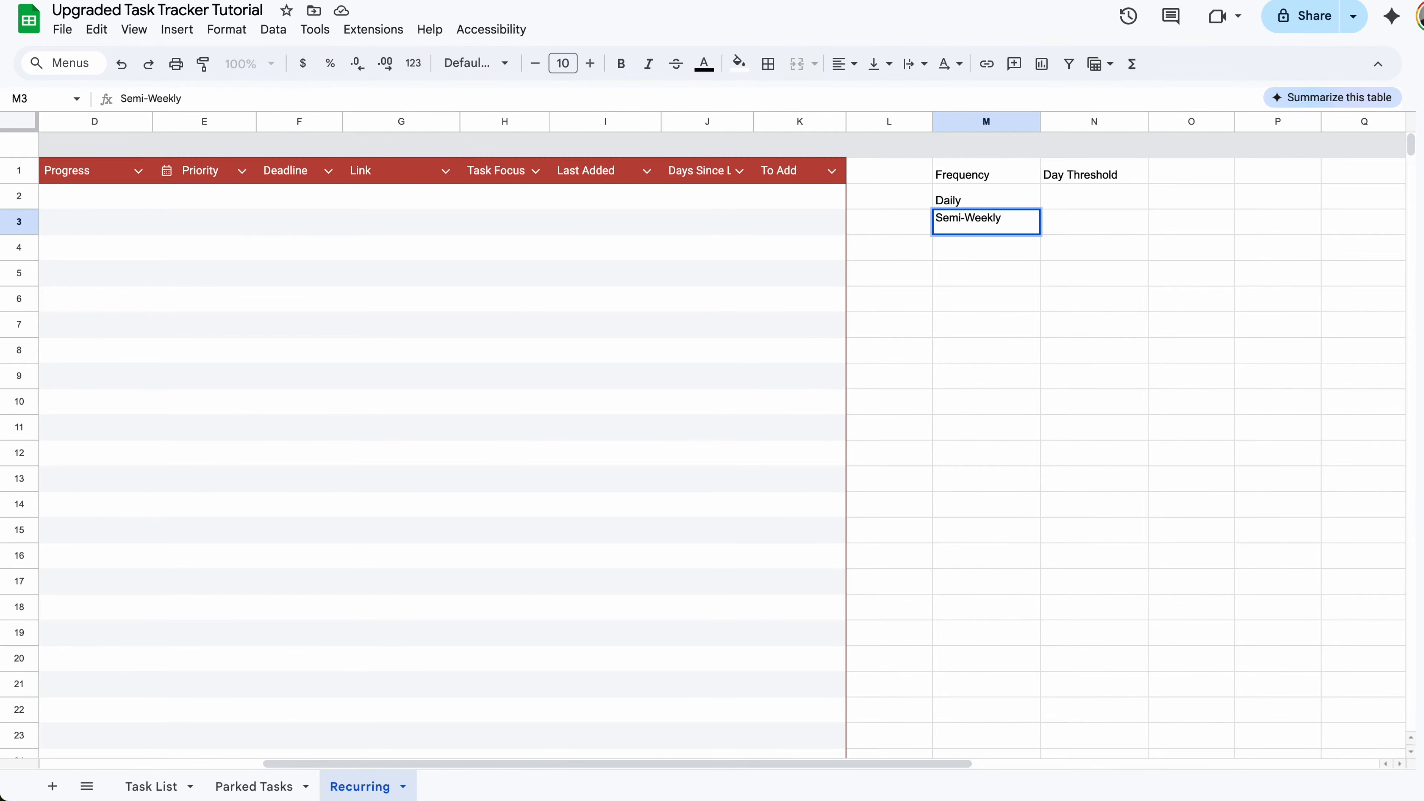
pyautogui.click(1094, 222)
pyautogui.click(1094, 196)
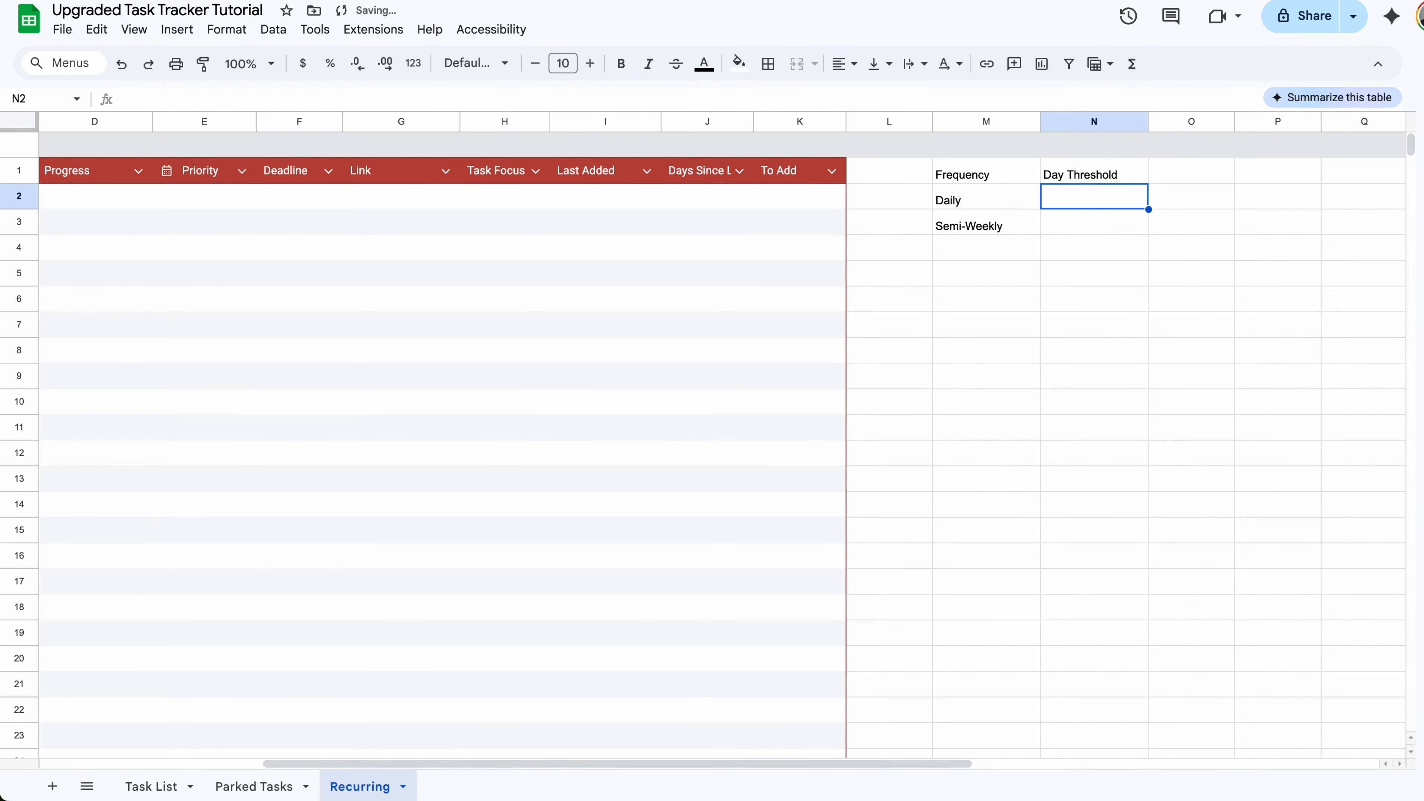
pyautogui.write('1')
pyautogui.press('Return')
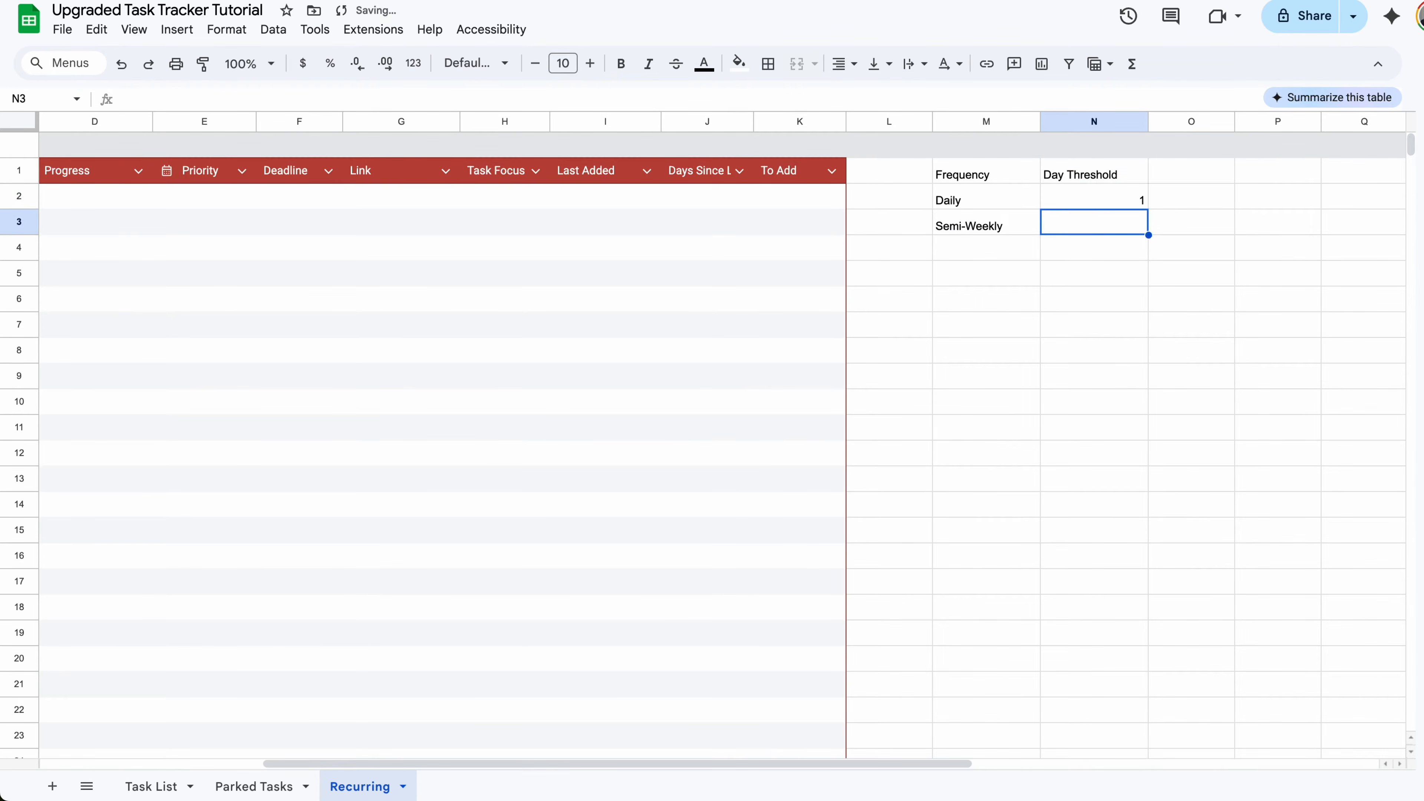
pyautogui.write('3')
pyautogui.press('Return')
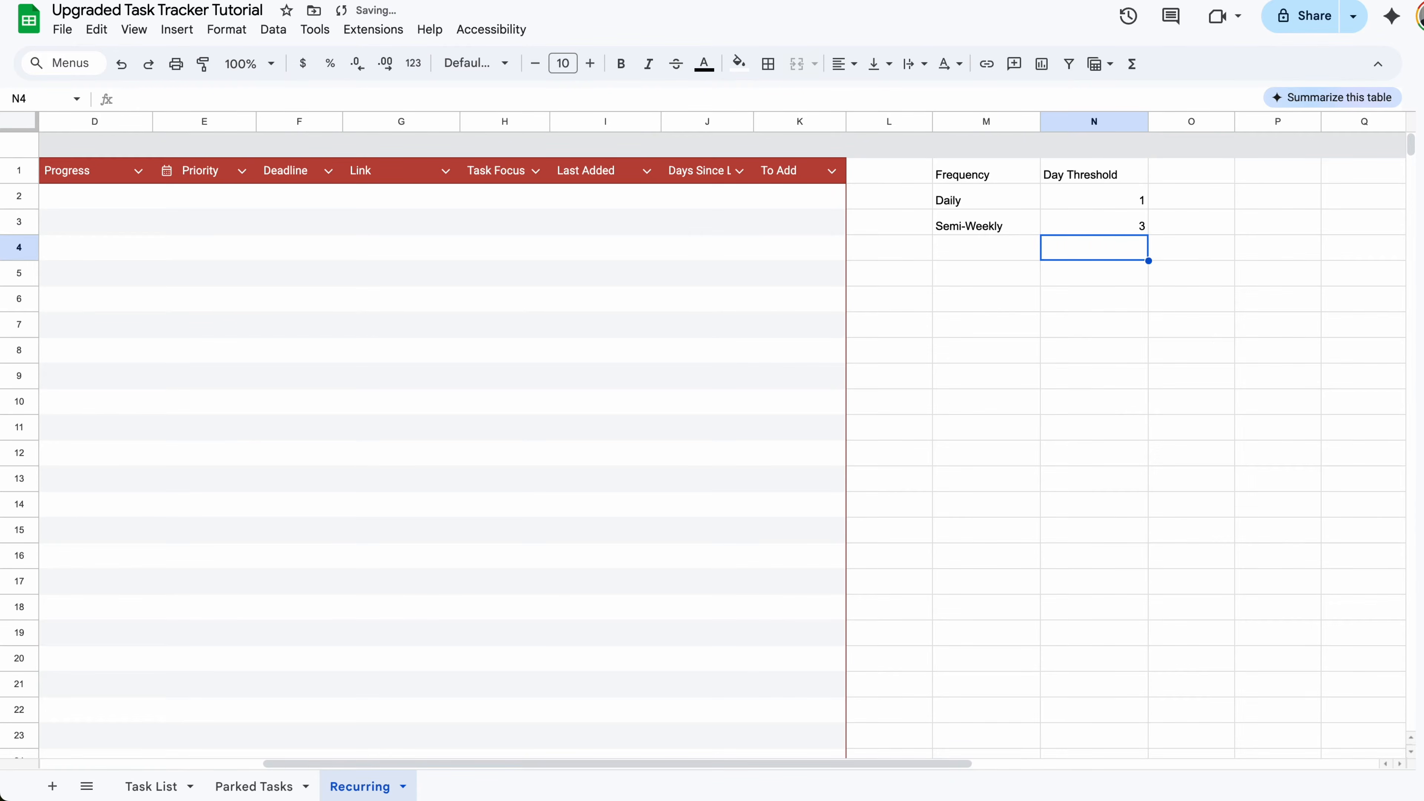
# - List the frequencies Weekly and Semi-Monthly in M4 and M5 with day thresholds of 7 and 14
pyautogui.click(986, 247)
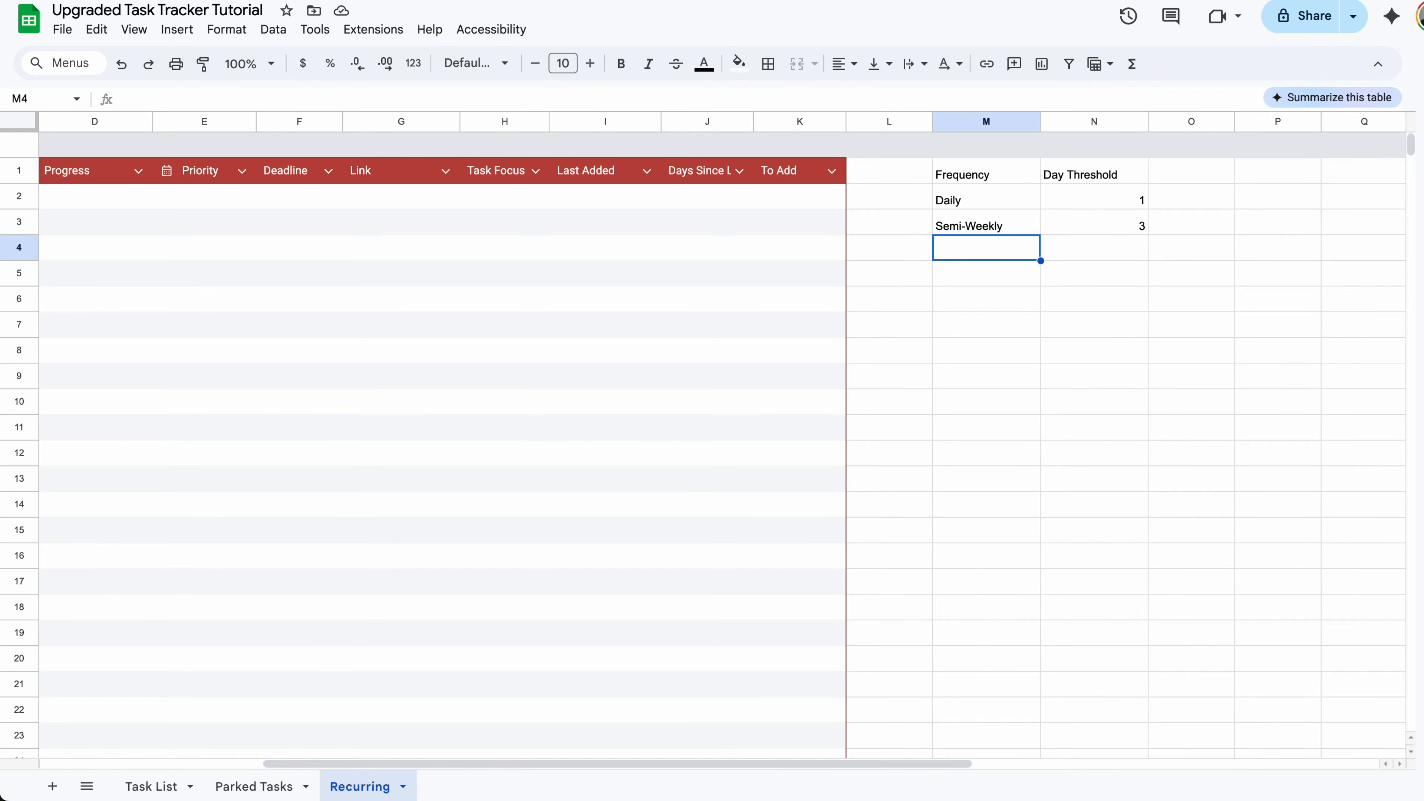
pyautogui.write('Weekly')
pyautogui.press('Tab')
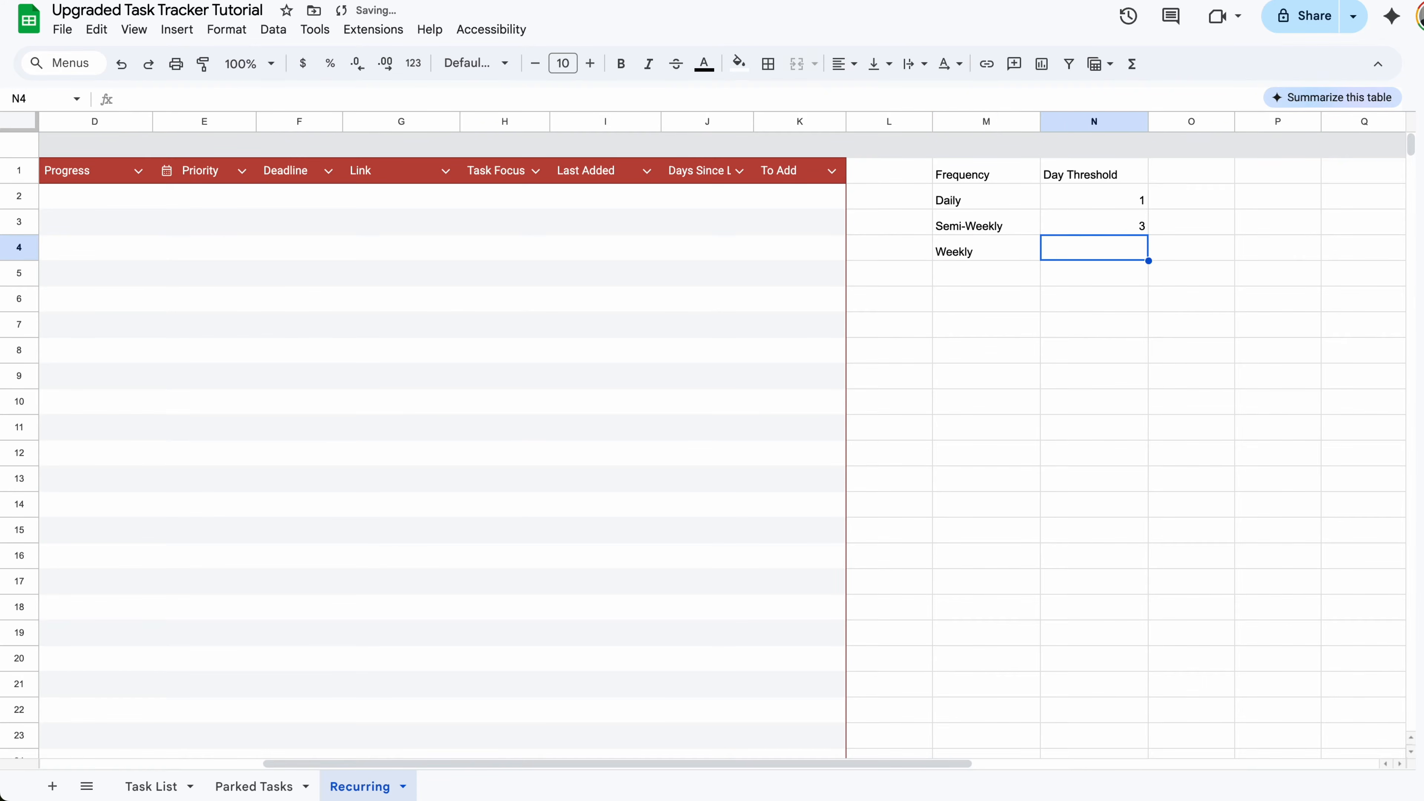
pyautogui.write('7')
pyautogui.press('Return')
pyautogui.write('Semi-')
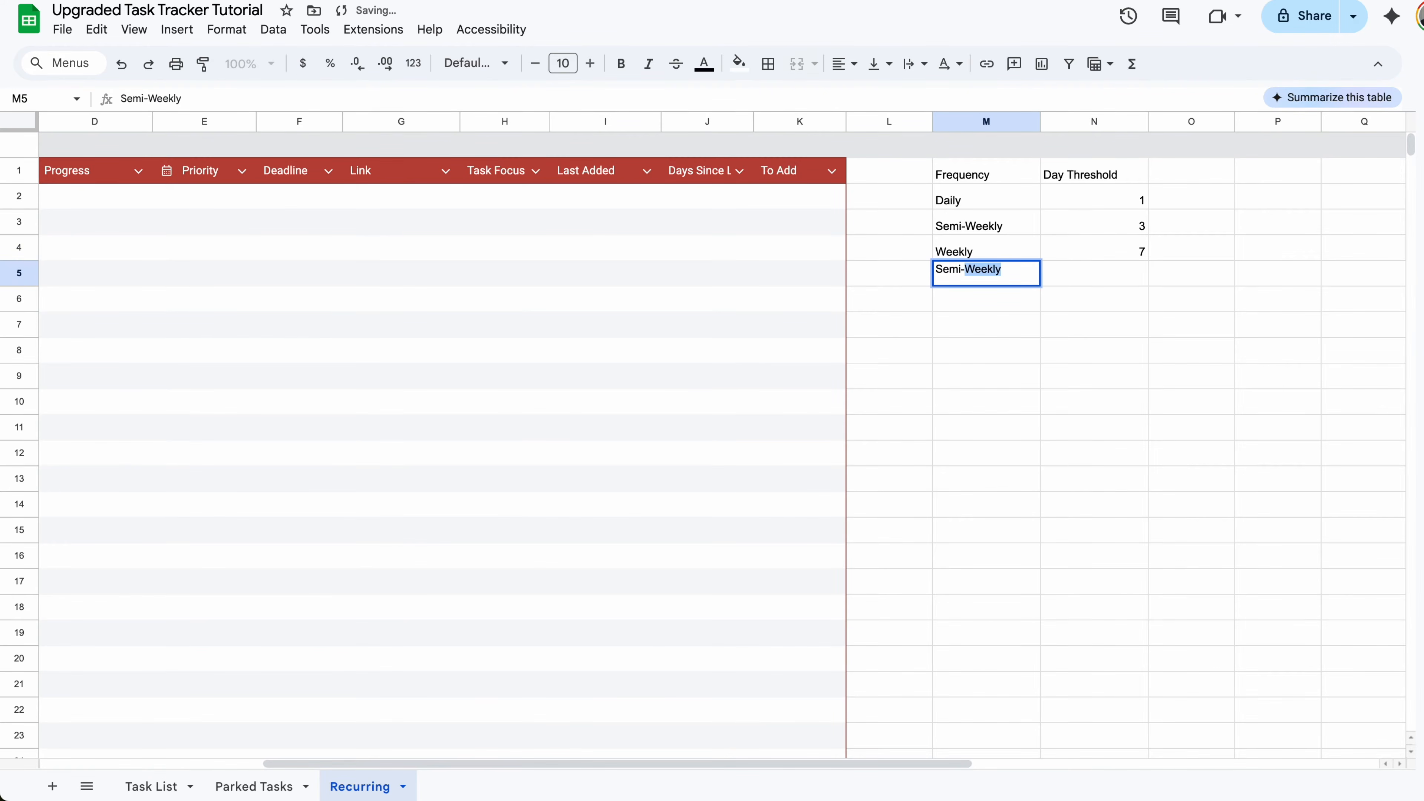
pyautogui.write('Monthly')
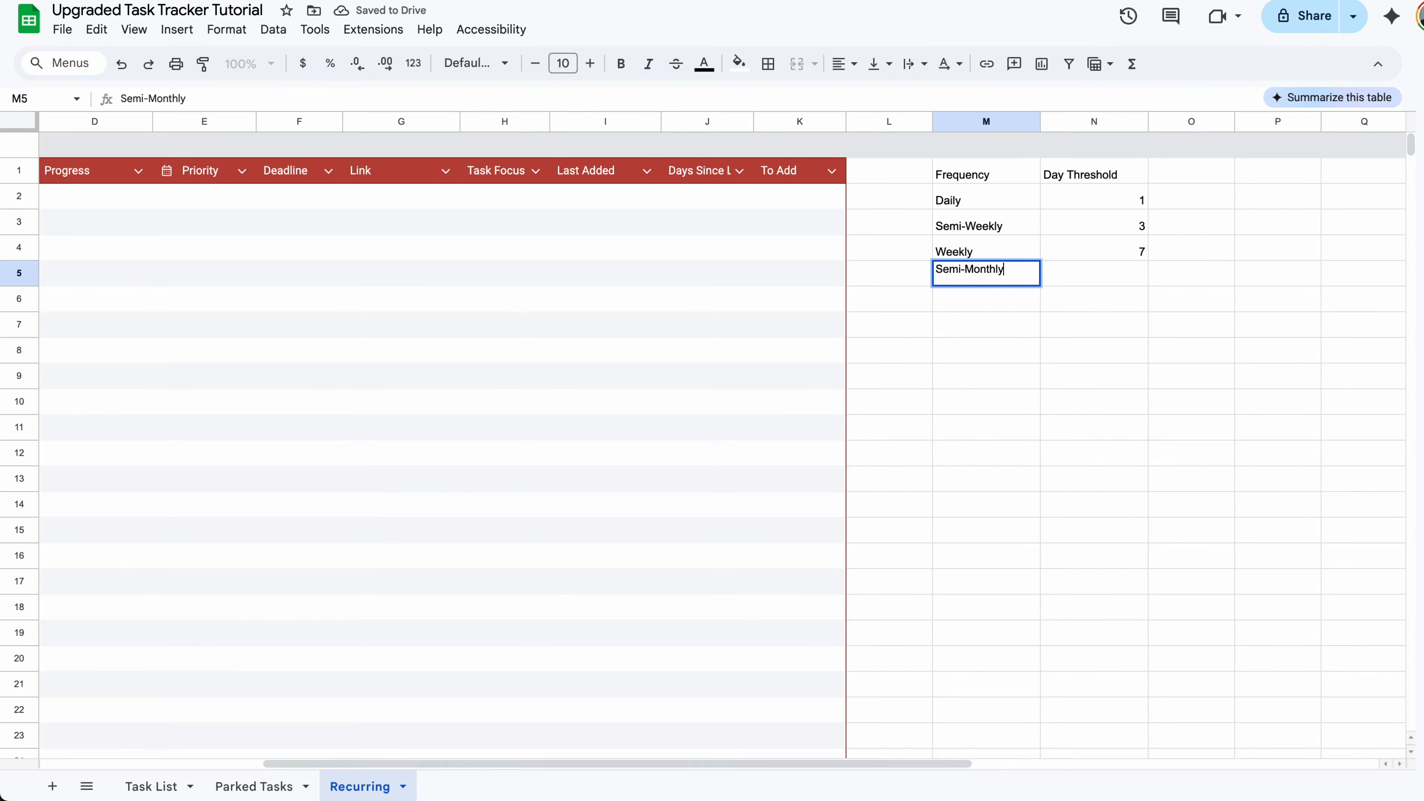
pyautogui.press('Tab')
pyautogui.write('14')
pyautogui.press('Return')
# - Add the frequencies Monthly and Every 2 Months in M6 and M7 with day thresholds of 30 and 60
pyautogui.write('Mon')
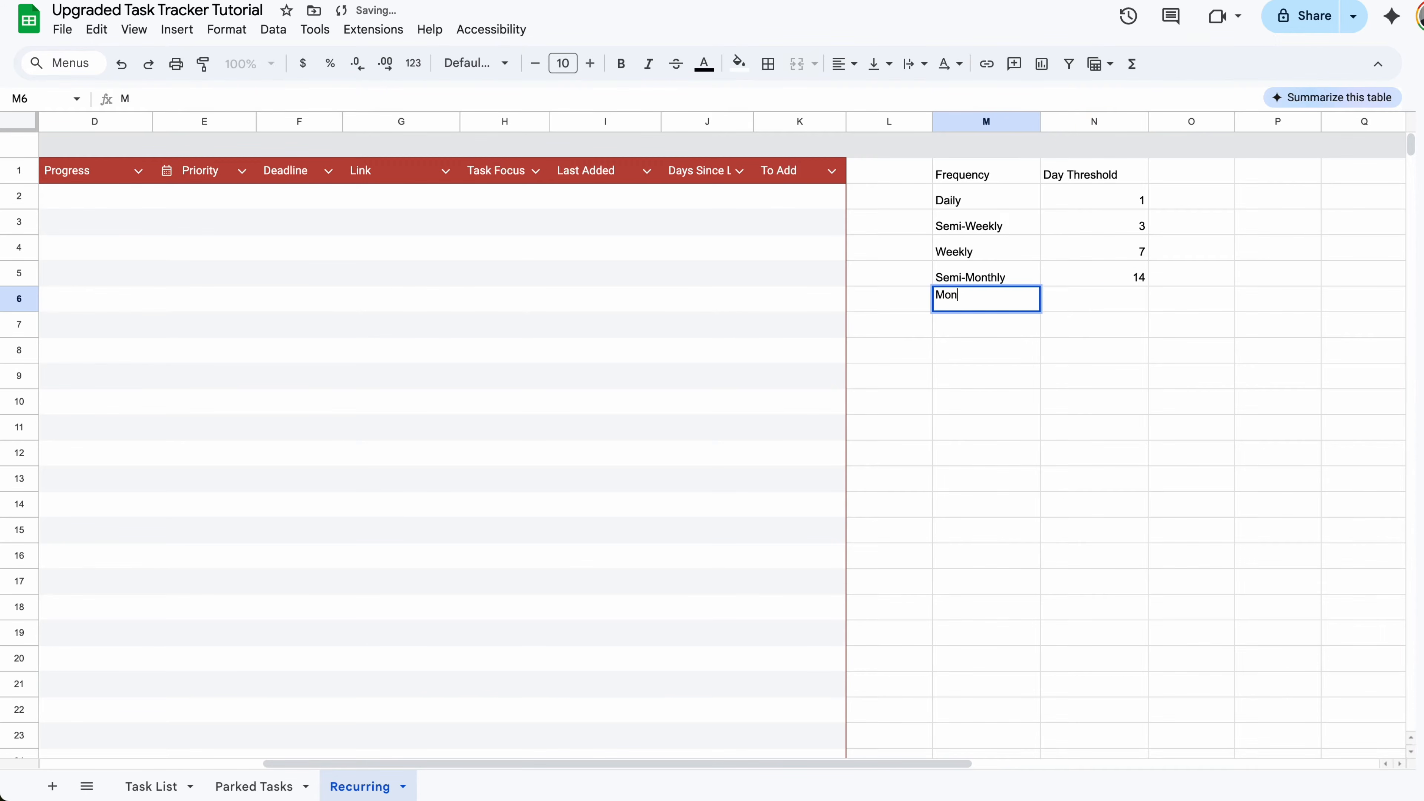
pyautogui.write('thly')
pyautogui.press('Tab')
pyautogui.write('30')
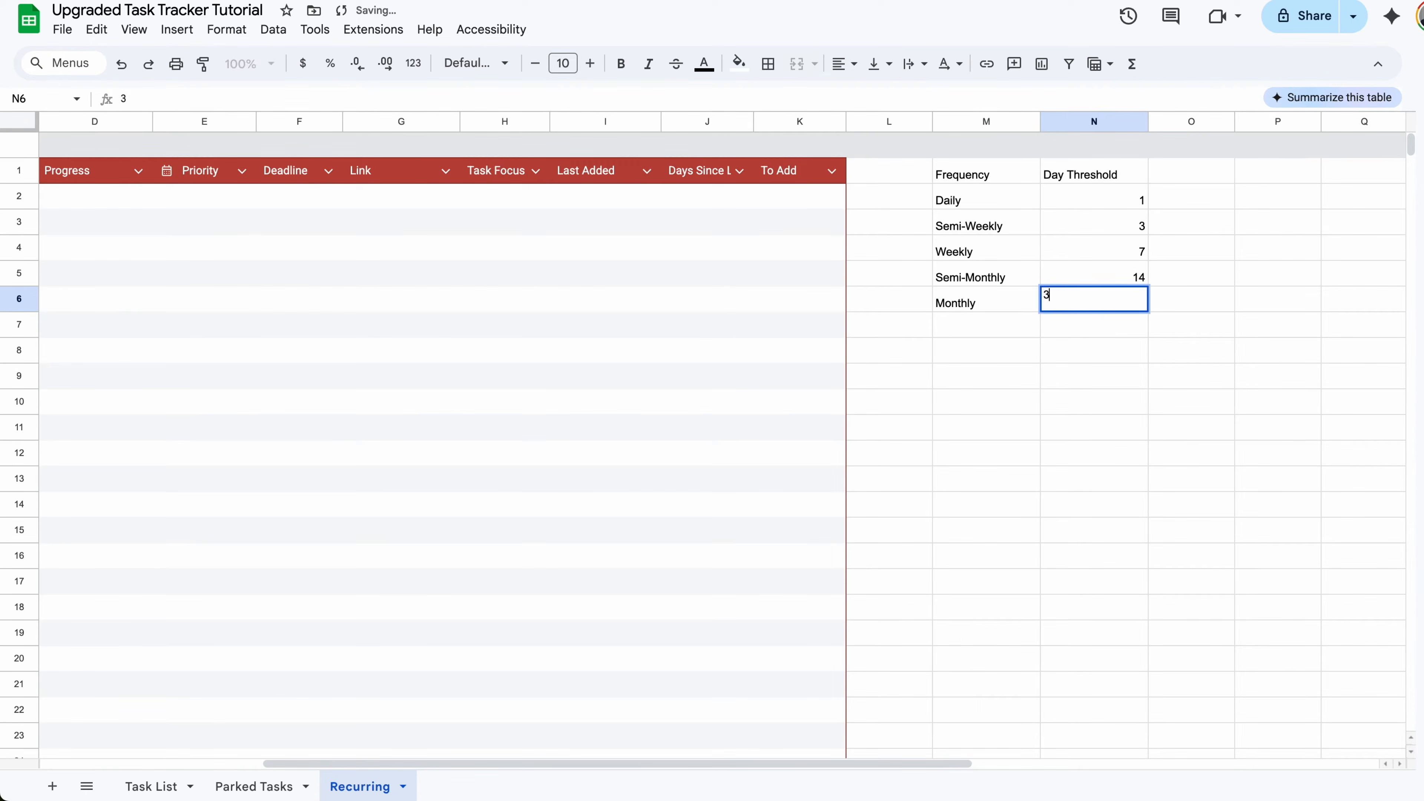
pyautogui.press('Return')
pyautogui.write('Every 2 m')
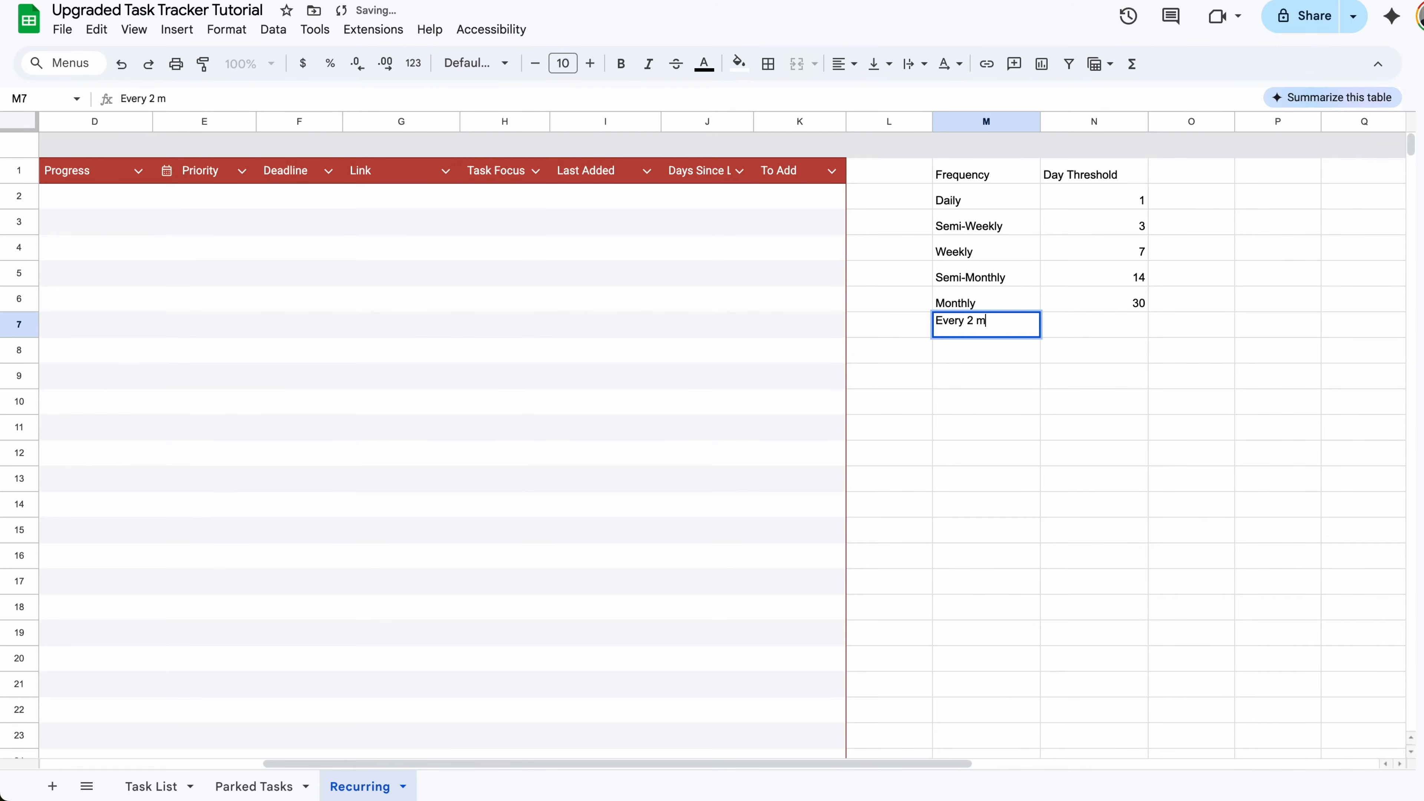
pyautogui.press('BackSpace')
pyautogui.write('Months')
pyautogui.press('Tab')
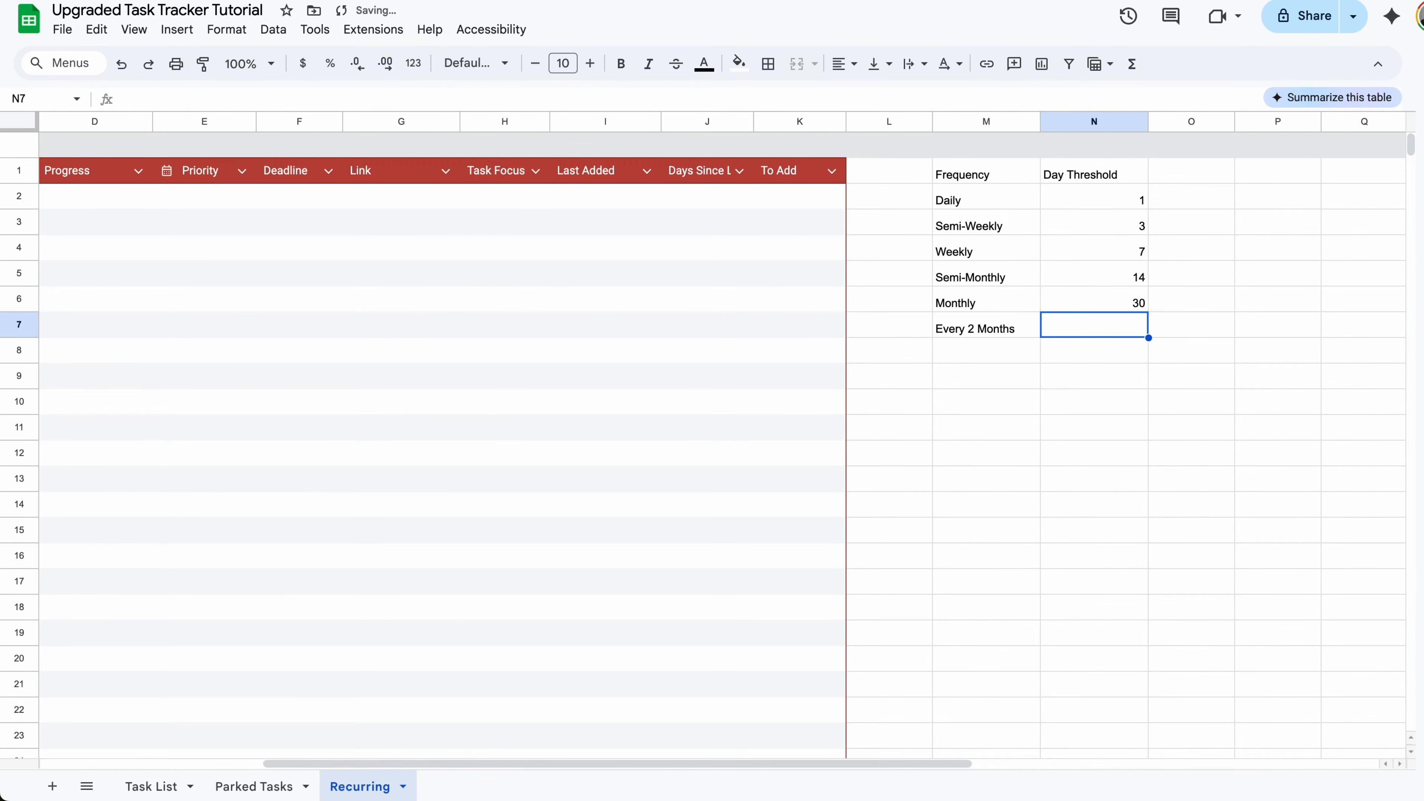
pyautogui.write('60')
pyautogui.press('Return')
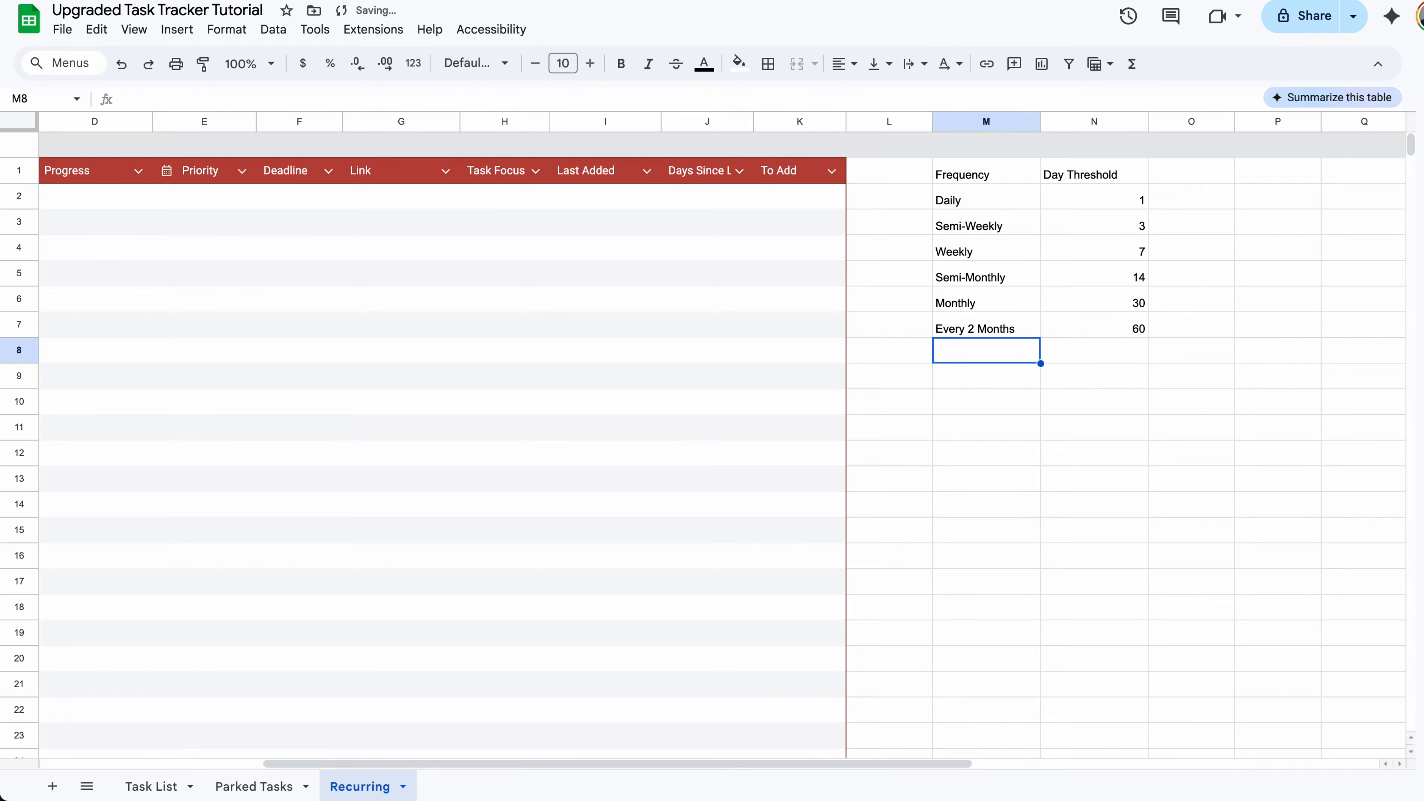
# - Add the frequencies Quarterly and Semi-Annual in M8 and M9 with day thresholds of 90 and 180
pyautogui.write('Quarterly')
pyautogui.press('Tab')
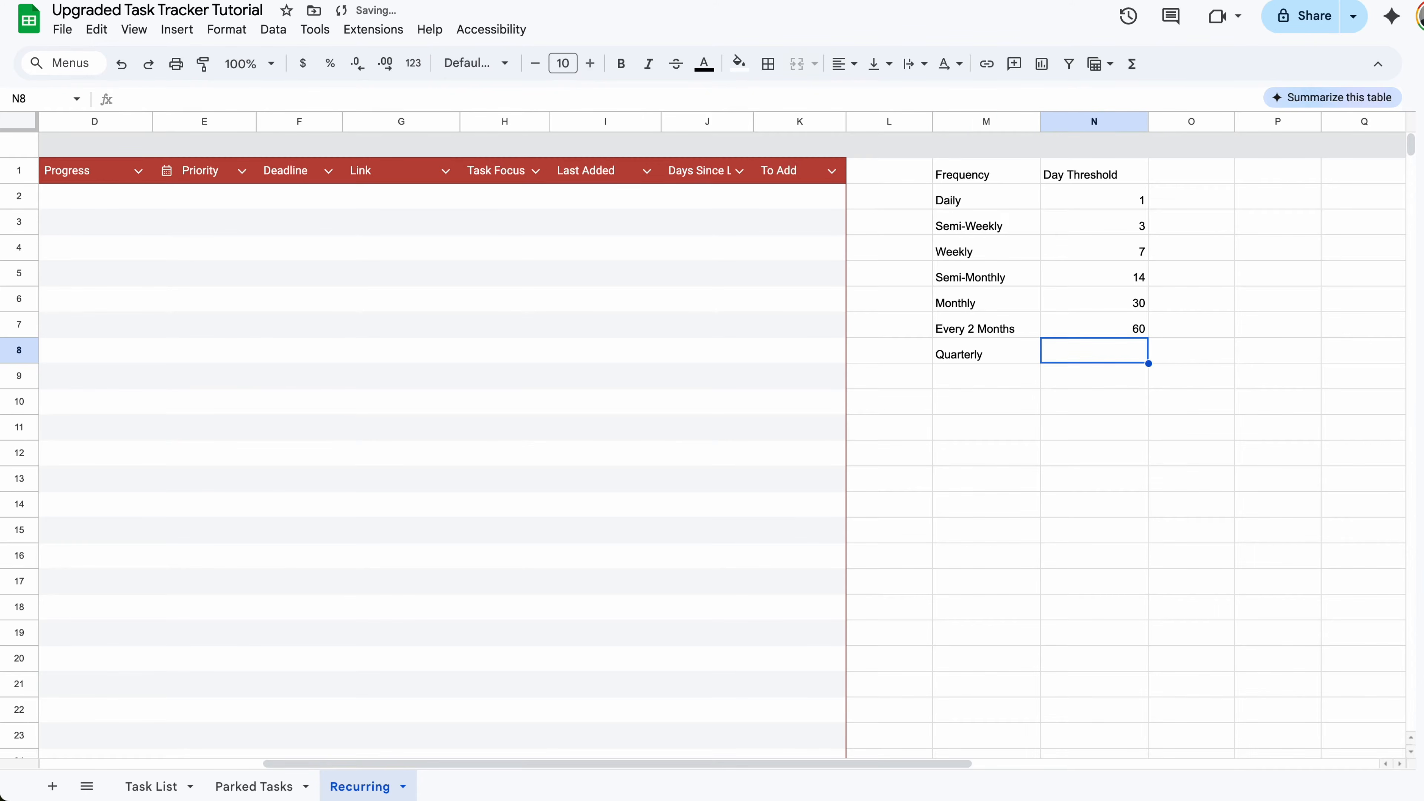
pyautogui.write('90')
pyautogui.press('Return')
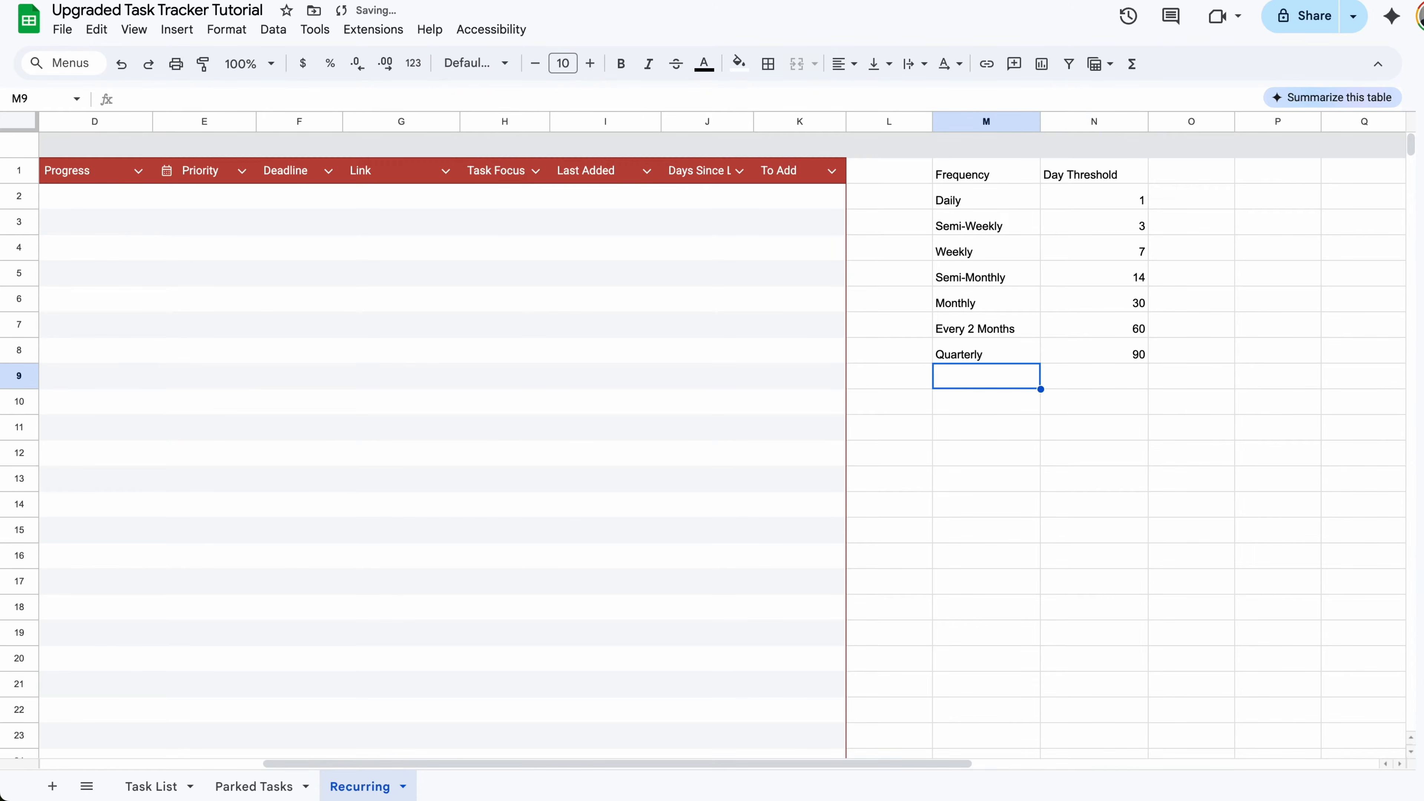
pyautogui.write('Semi-Annual')
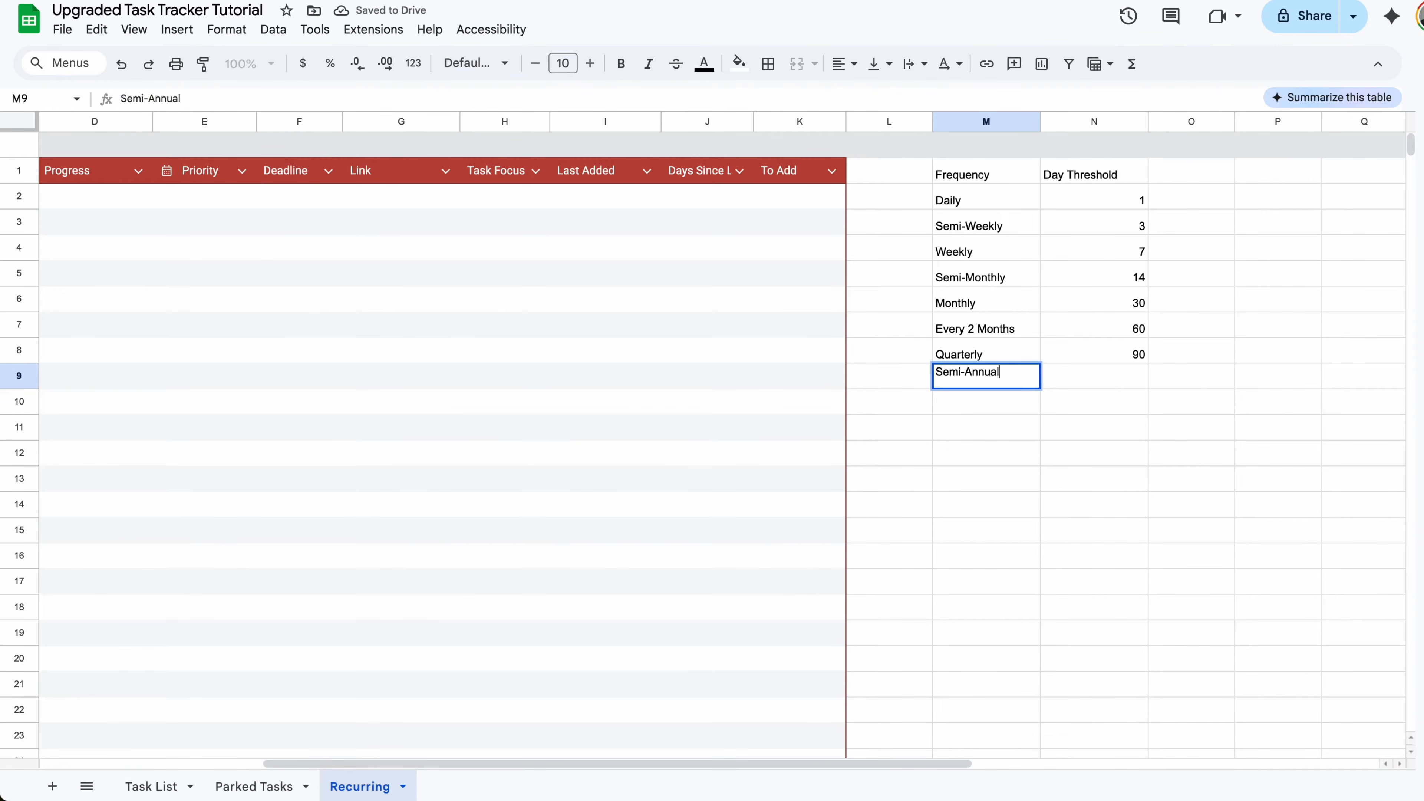
pyautogui.press('Tab')
pyautogui.write('180')
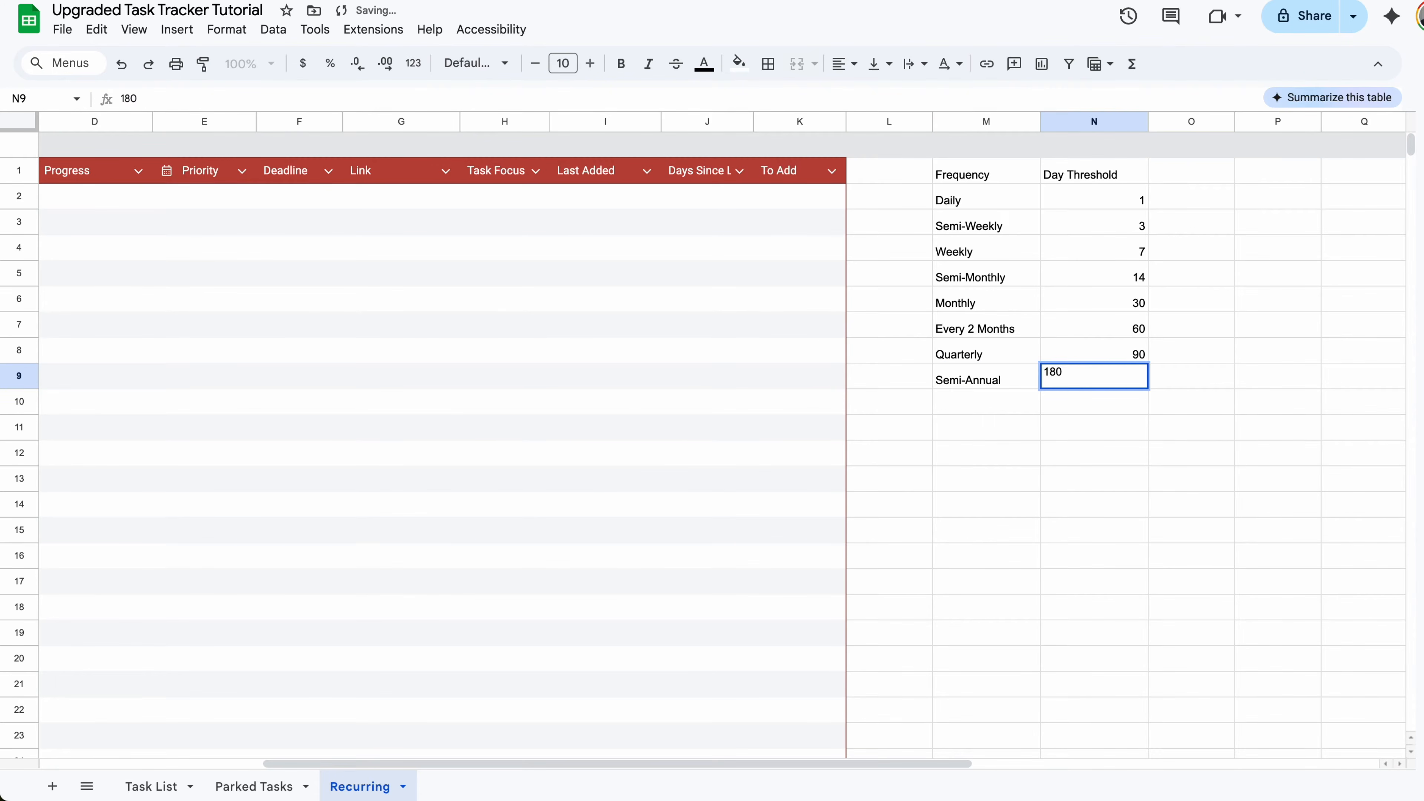
pyautogui.press('Return')
# - Add the frequency Annual in M10 with a day threshold of 365
pyautogui.write('Annual')
pyautogui.press('Tab')
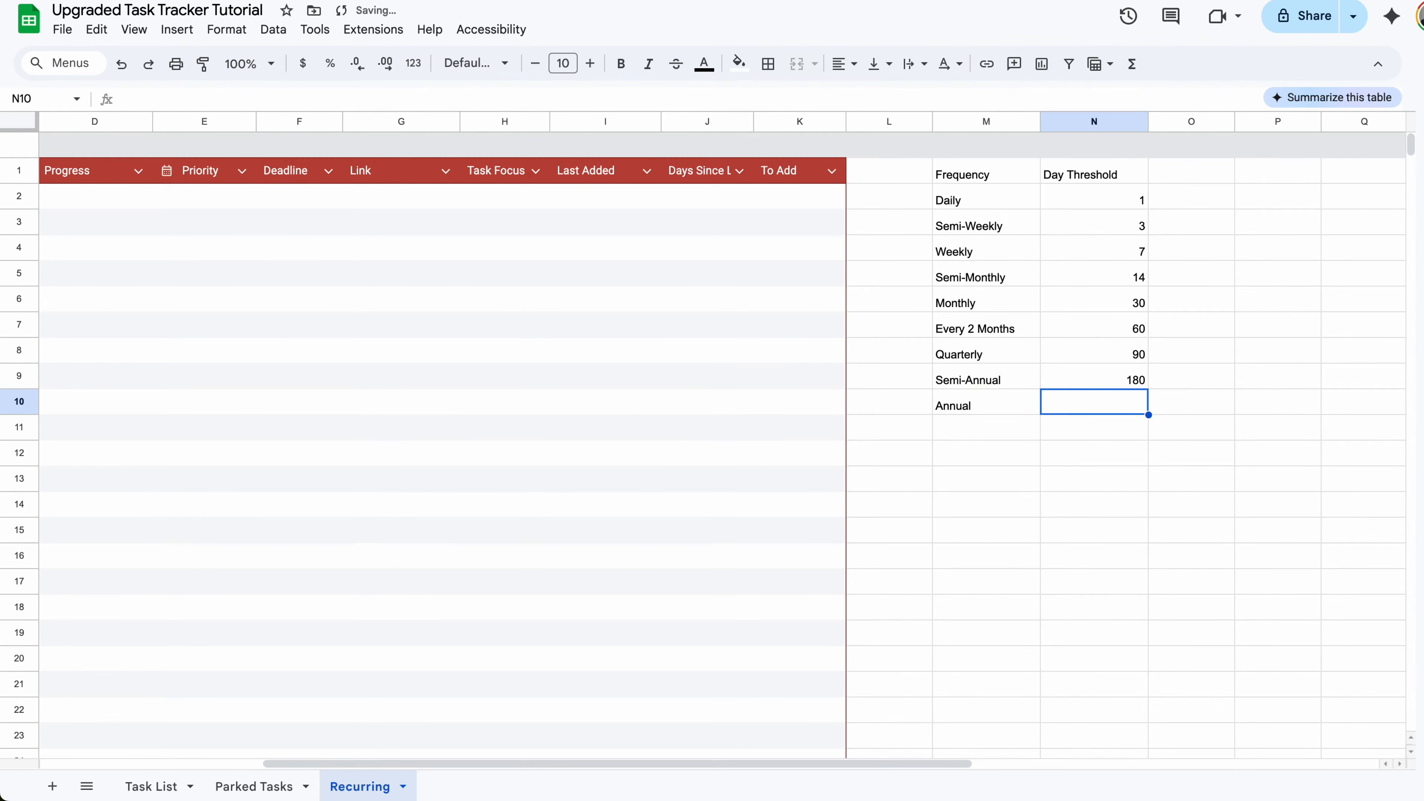
pyautogui.write('3')
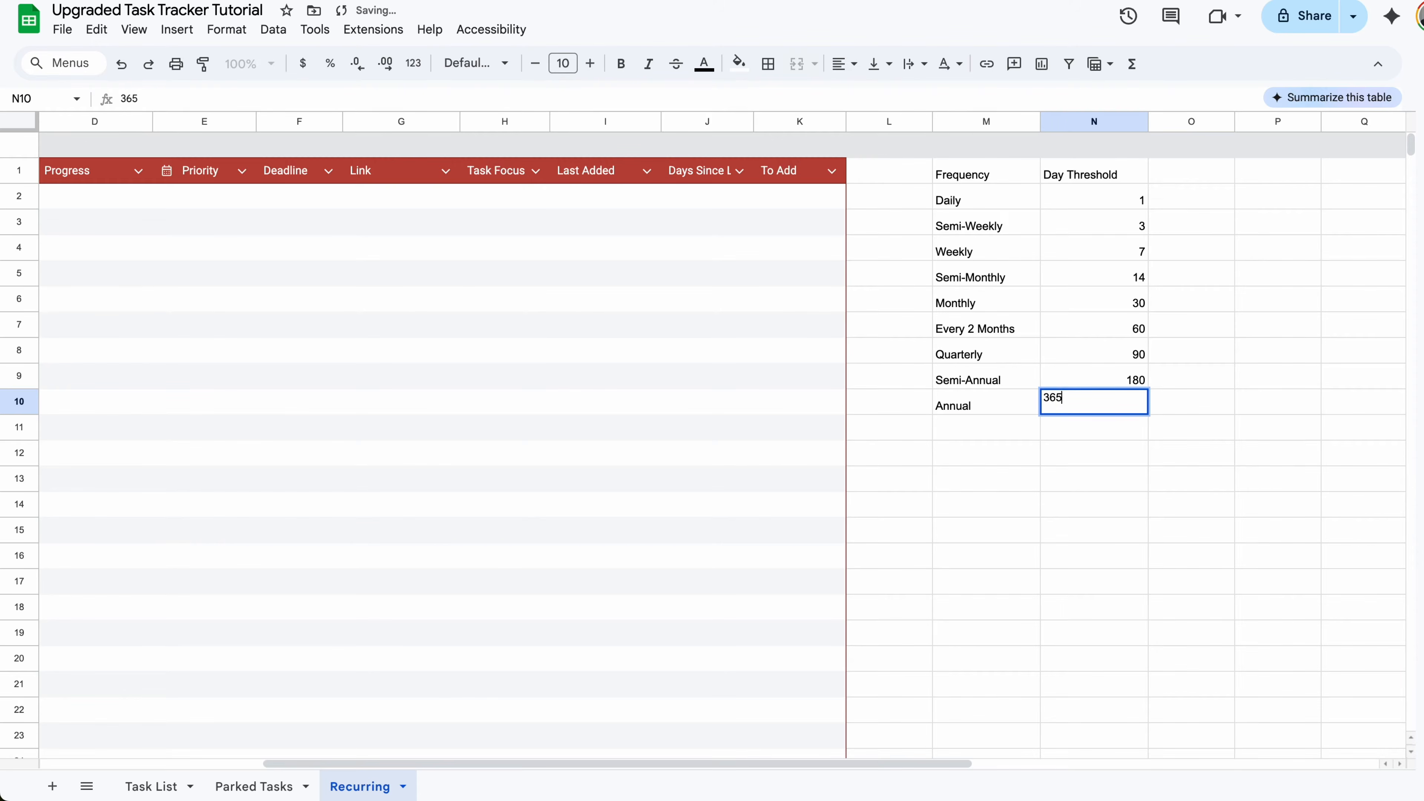
pyautogui.write('65')
pyautogui.press('Return')
# - Put an outer border around the frequency lookup in M1:N10 and give it a thicker line
pyautogui.moveTo(986, 171); pyautogui.dragTo(1079, 408)
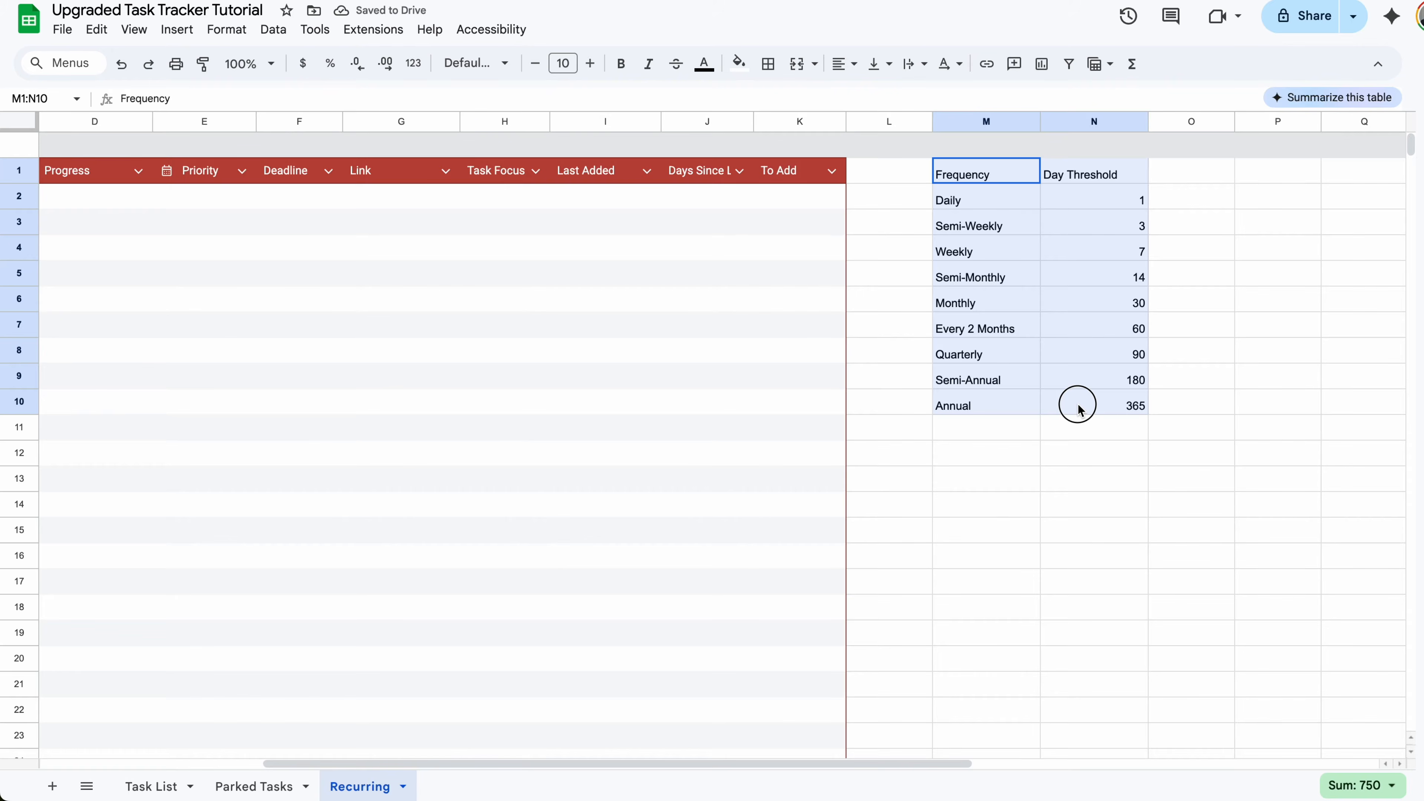
pyautogui.click(768, 63)
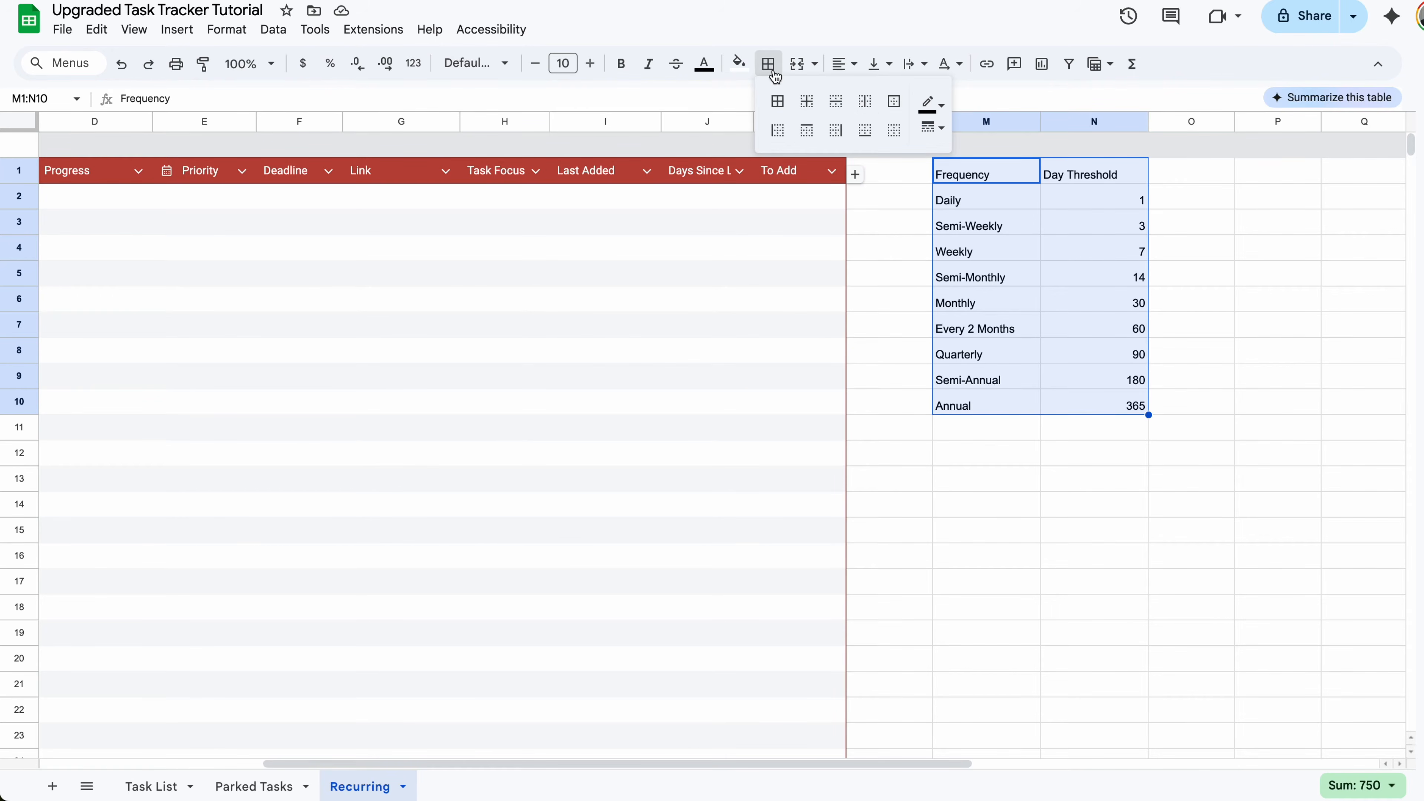
pyautogui.click(893, 104)
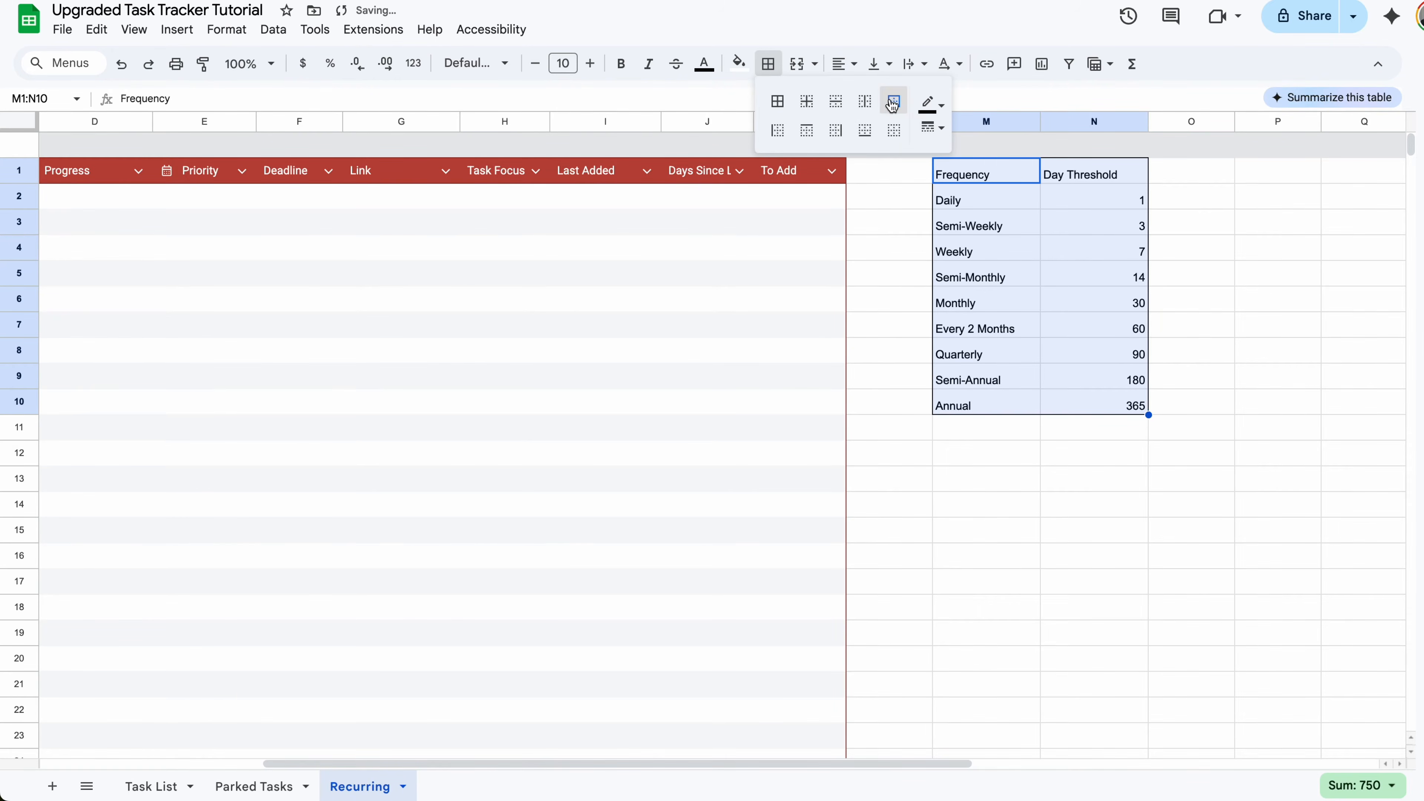
pyautogui.click(932, 128)
pyautogui.click(954, 181)
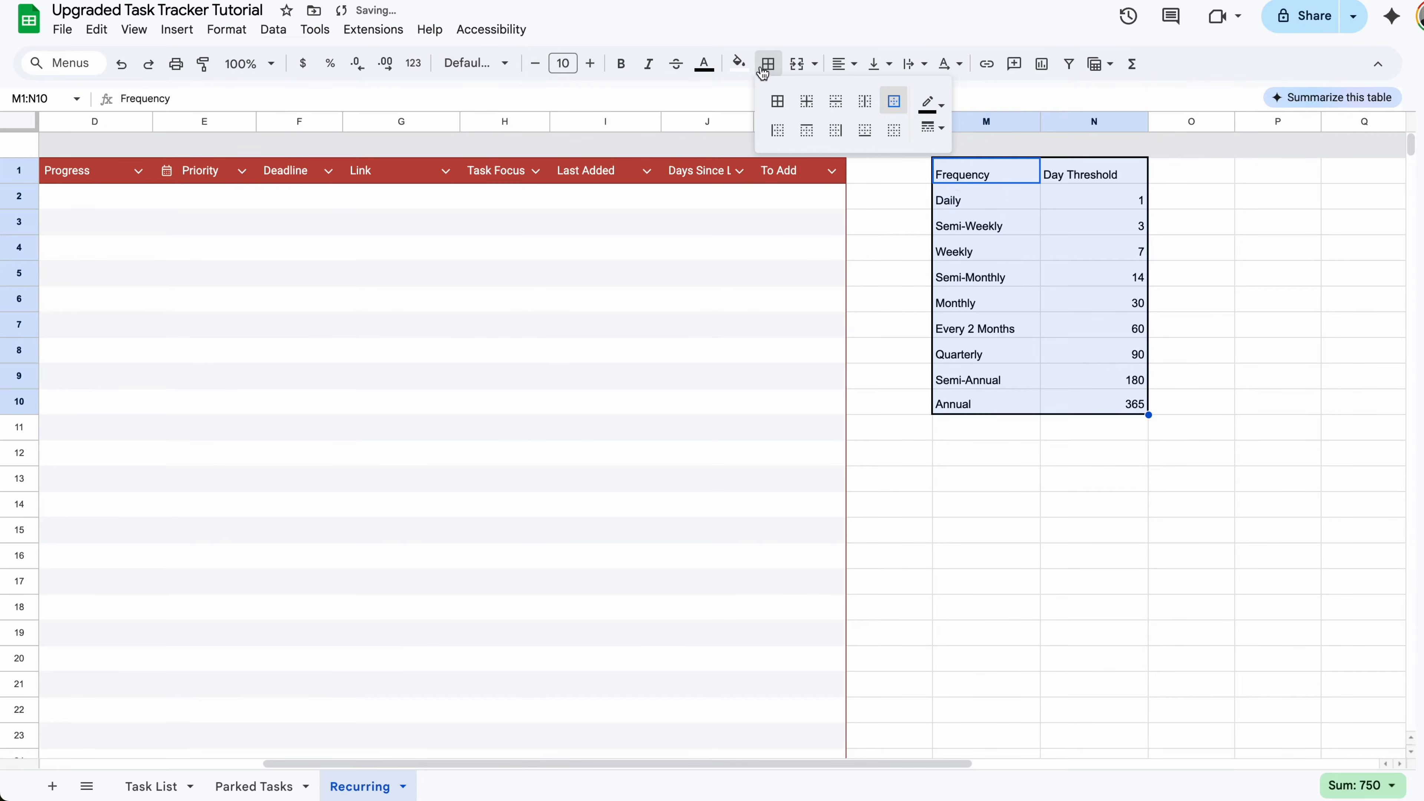
# - Apply the yellow alternating colors style with a header row to M1:N10
pyautogui.click(740, 62)
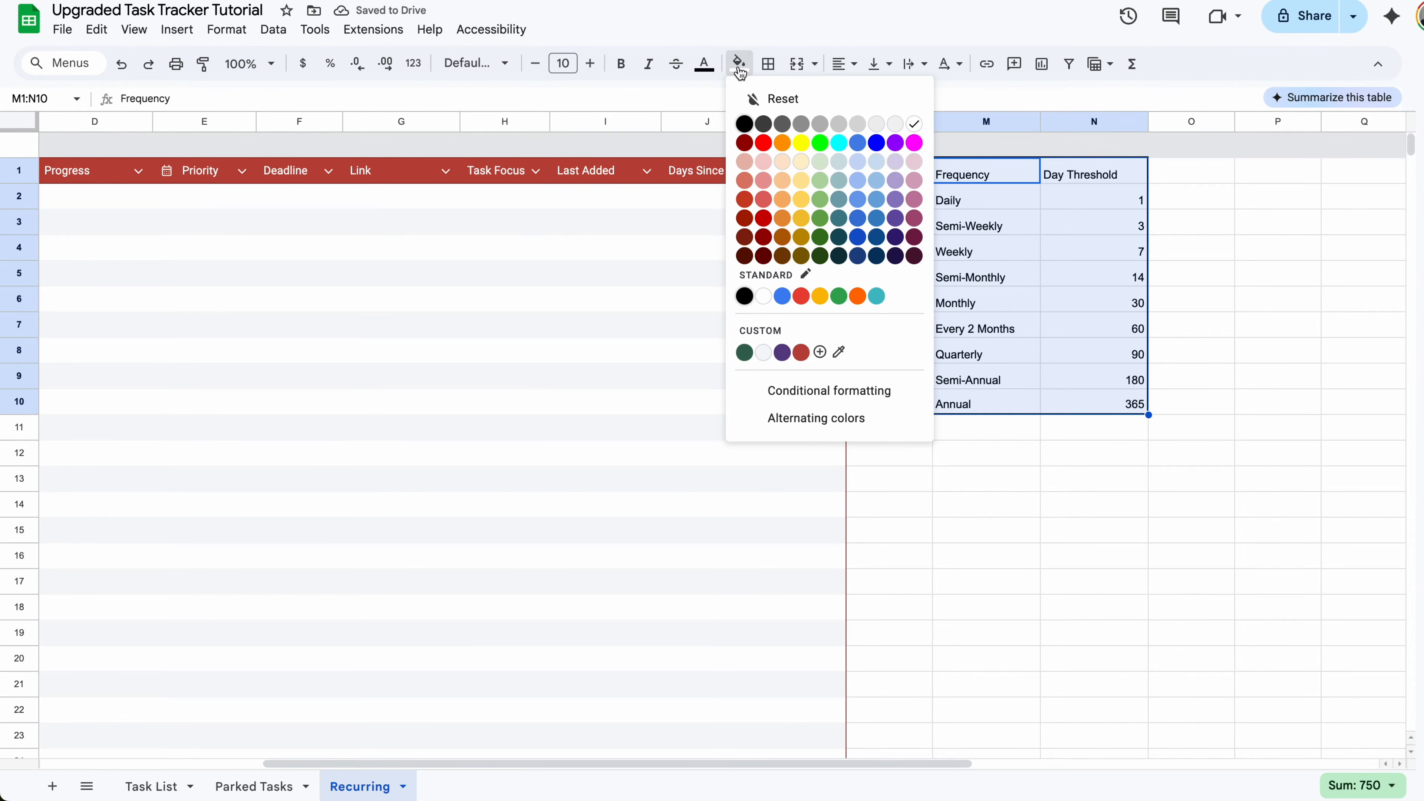
pyautogui.click(812, 419)
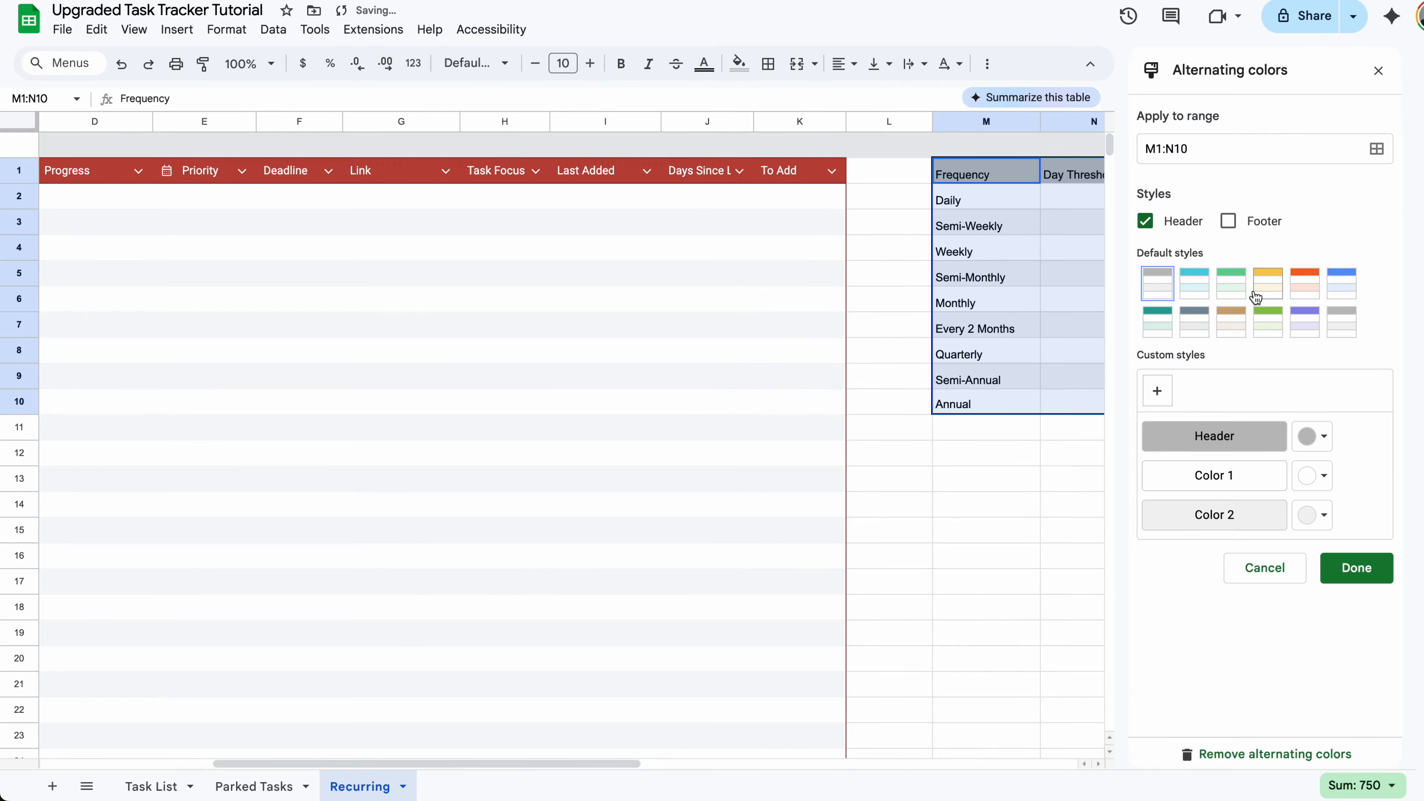
pyautogui.click(1275, 287)
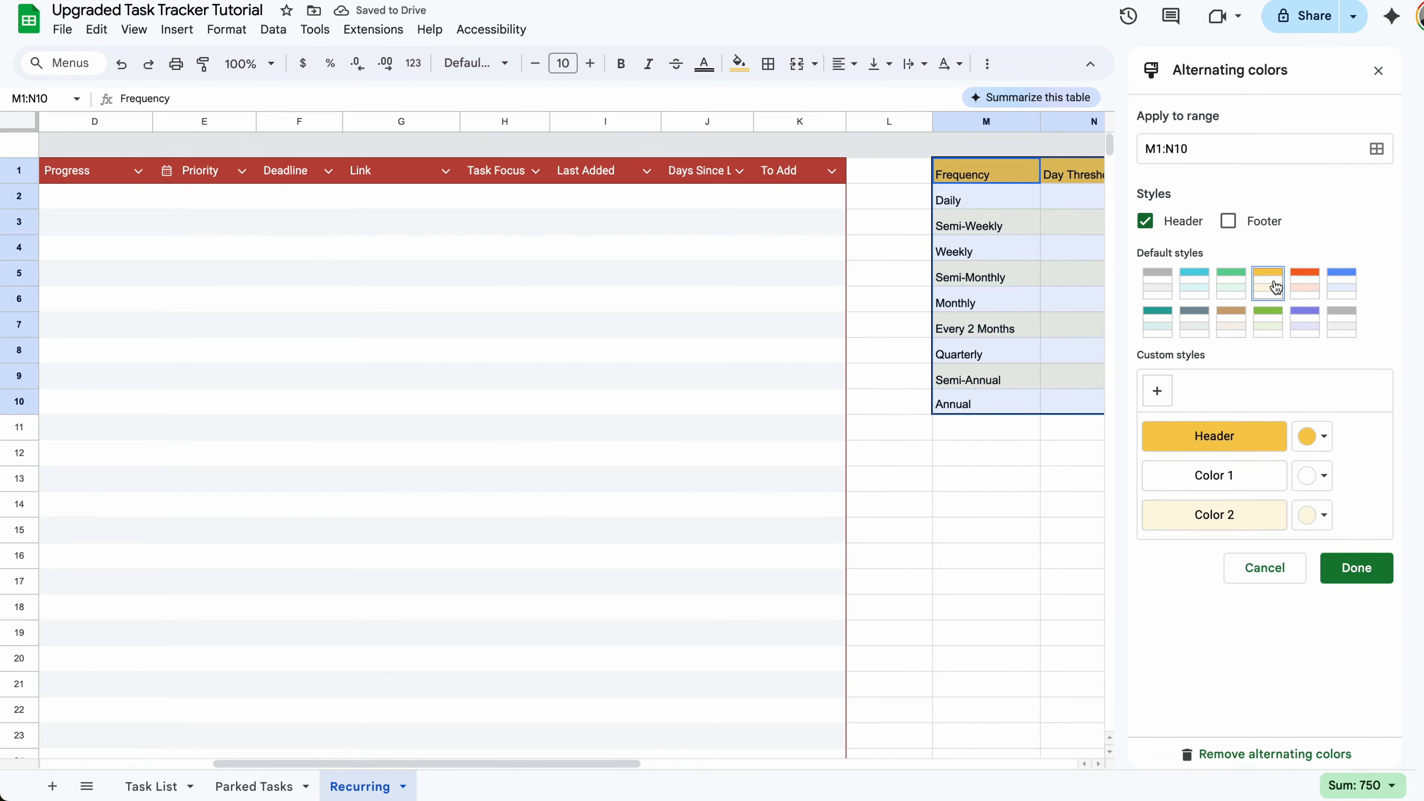
pyautogui.click(1357, 568)
# - Center the Frequency and Day Threshold headings in M1:N1 and make them bold
pyautogui.moveTo(1007, 172); pyautogui.dragTo(1091, 174)
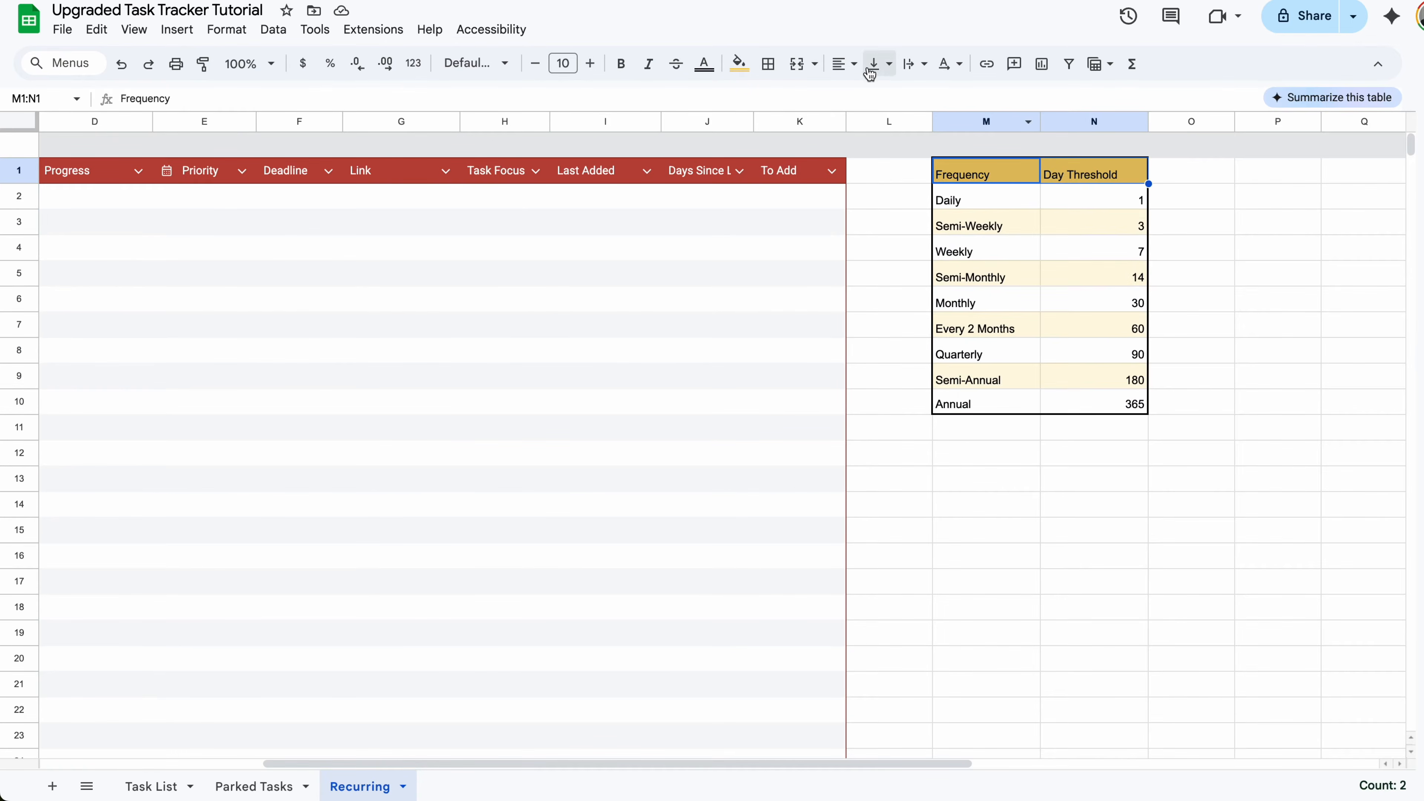
pyautogui.click(848, 65)
pyautogui.click(874, 95)
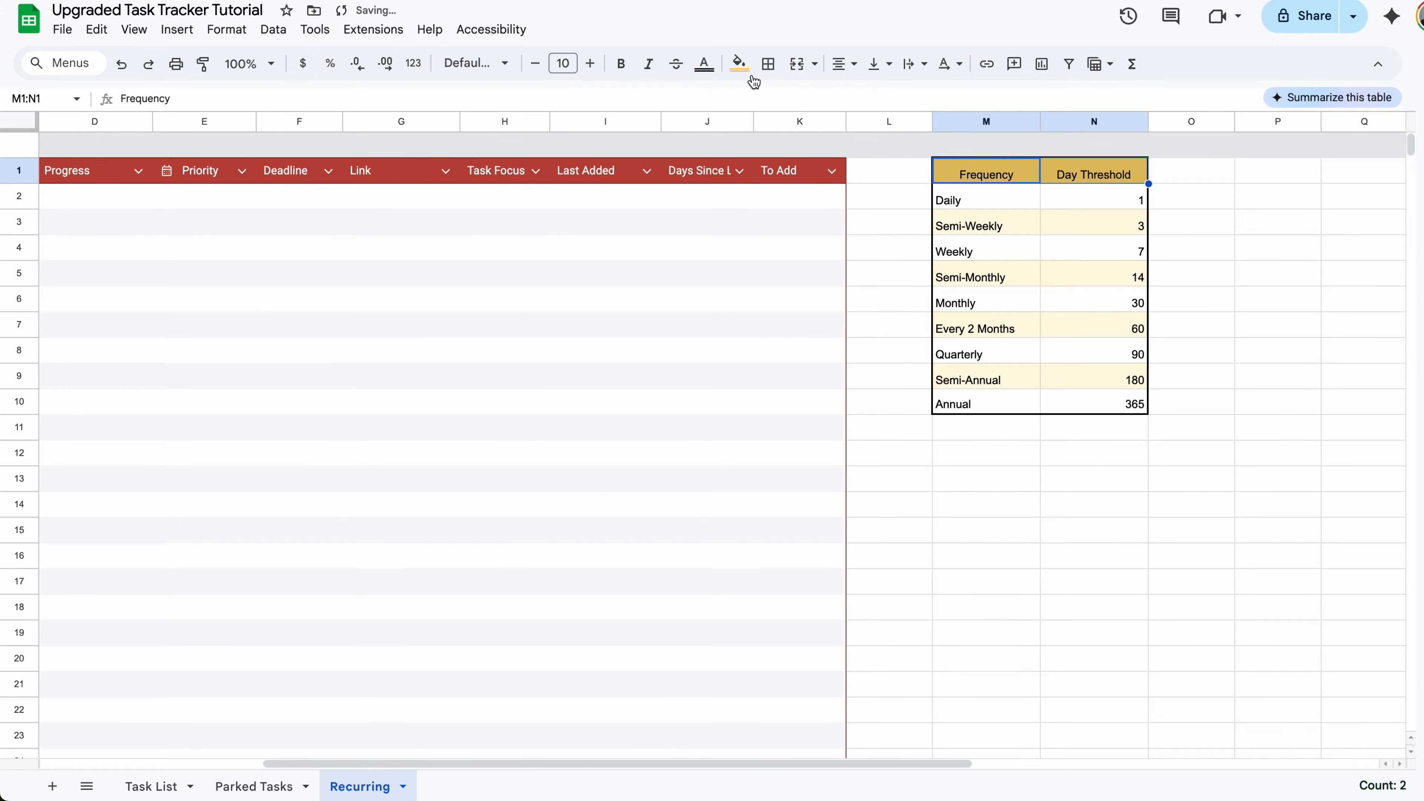
pyautogui.click(621, 63)
# - Narrow the empty columns L and O into slim spacers on either side of the frequency lookup
pyautogui.click(1192, 171)
pyautogui.moveTo(932, 121); pyautogui.dragTo(875, 121)
pyautogui.click(1205, 171)
pyautogui.moveTo(1177, 121); pyautogui.dragTo(1119, 124)
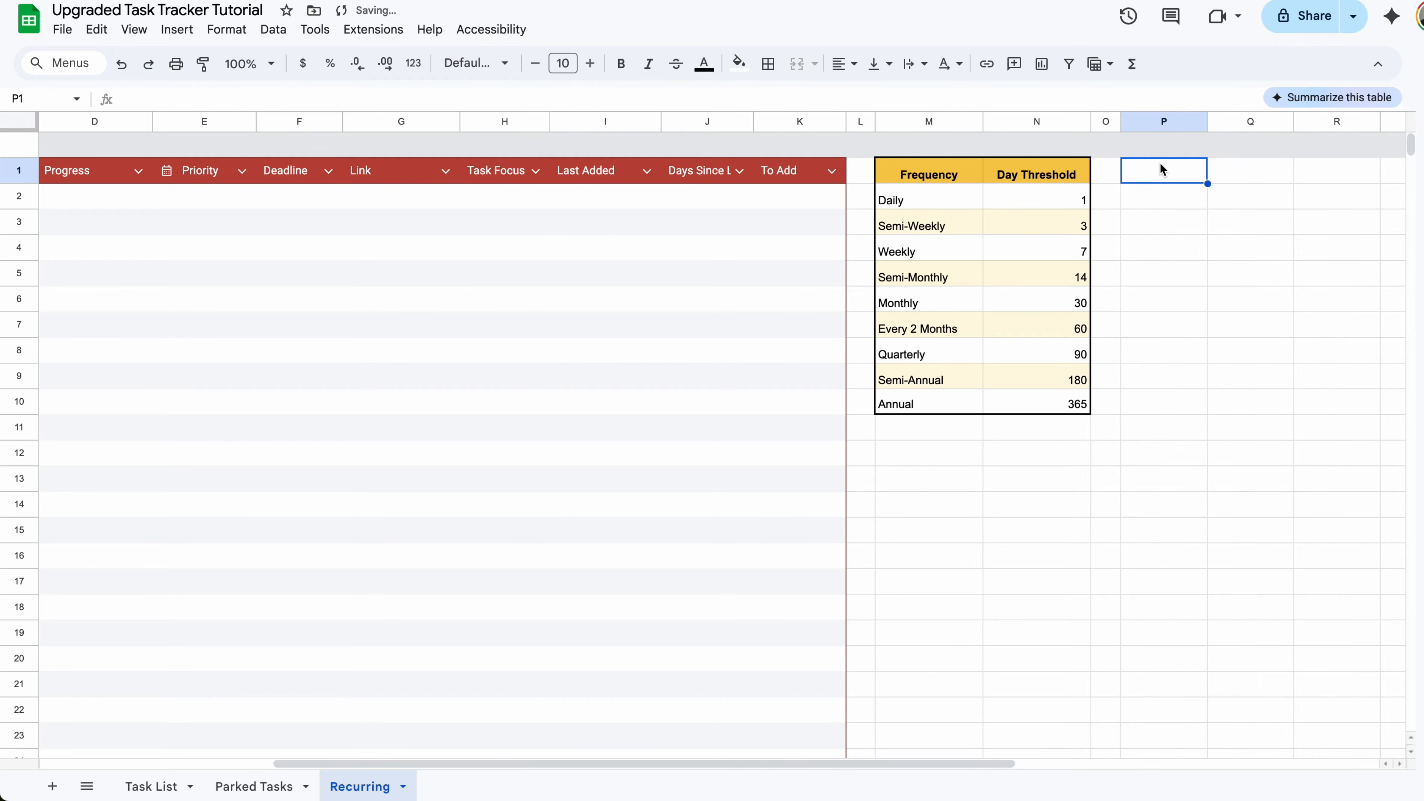
# - Enter "Task Type" in P1 and list Increased Efficiency, Improved Profitability, Enablement, Project Completion, Special Project, Hygeine, Tool Configuration, Reporting and Troubleshooting below
pyautogui.write('Task Type')
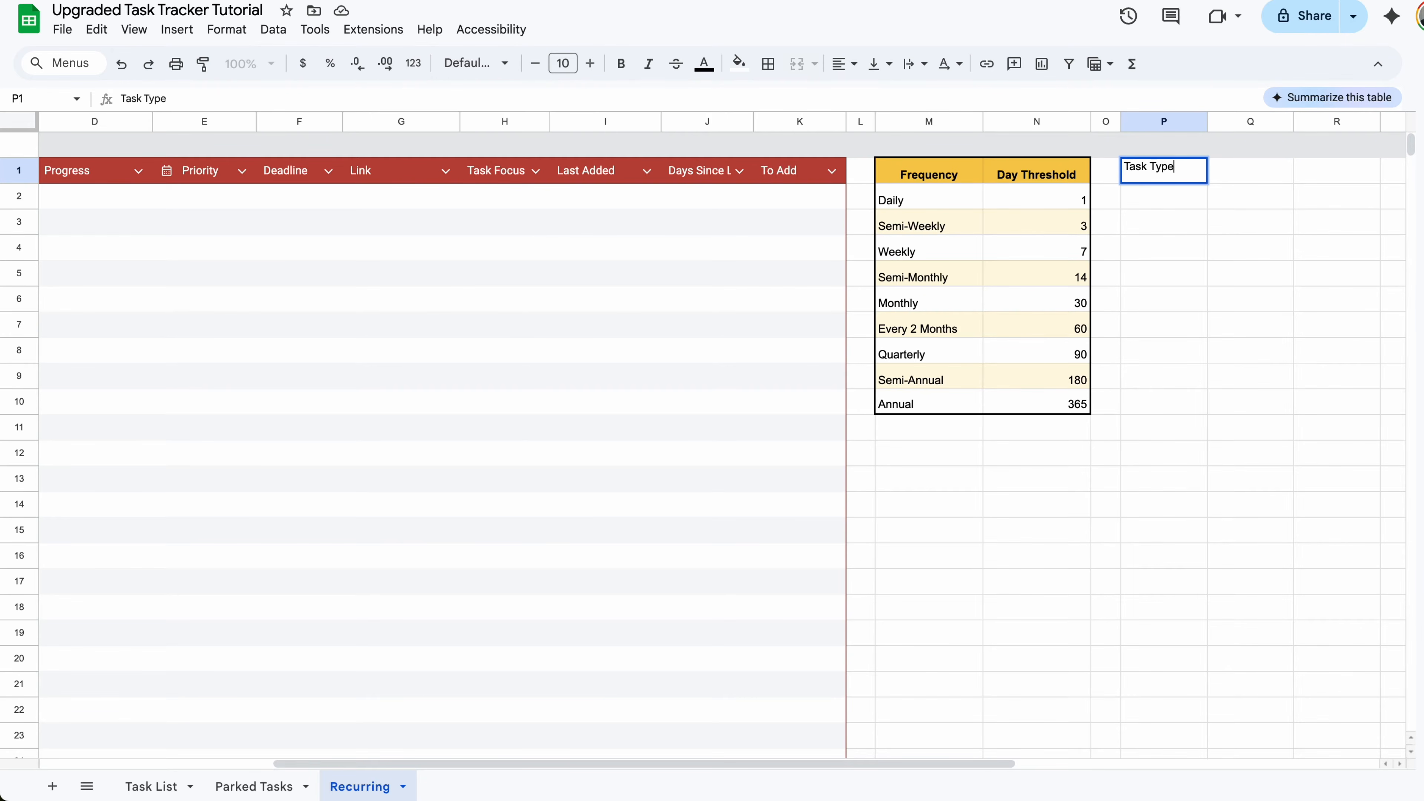
pyautogui.press('Return')
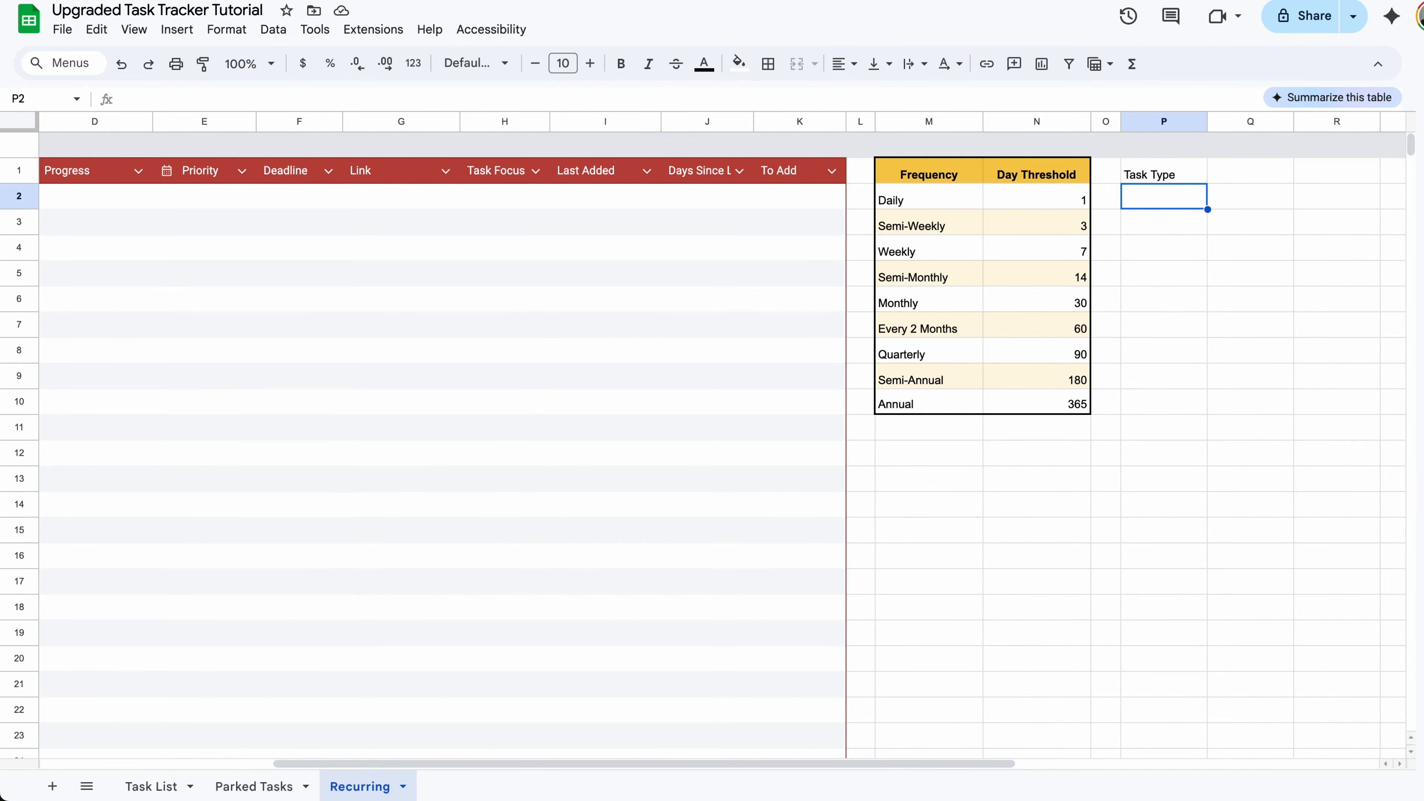
pyautogui.write('Increased Efficiency Improved Profitability Enablement Project Completion Special Project Hygeine Tool Configuration Reporting Troubleshooting')
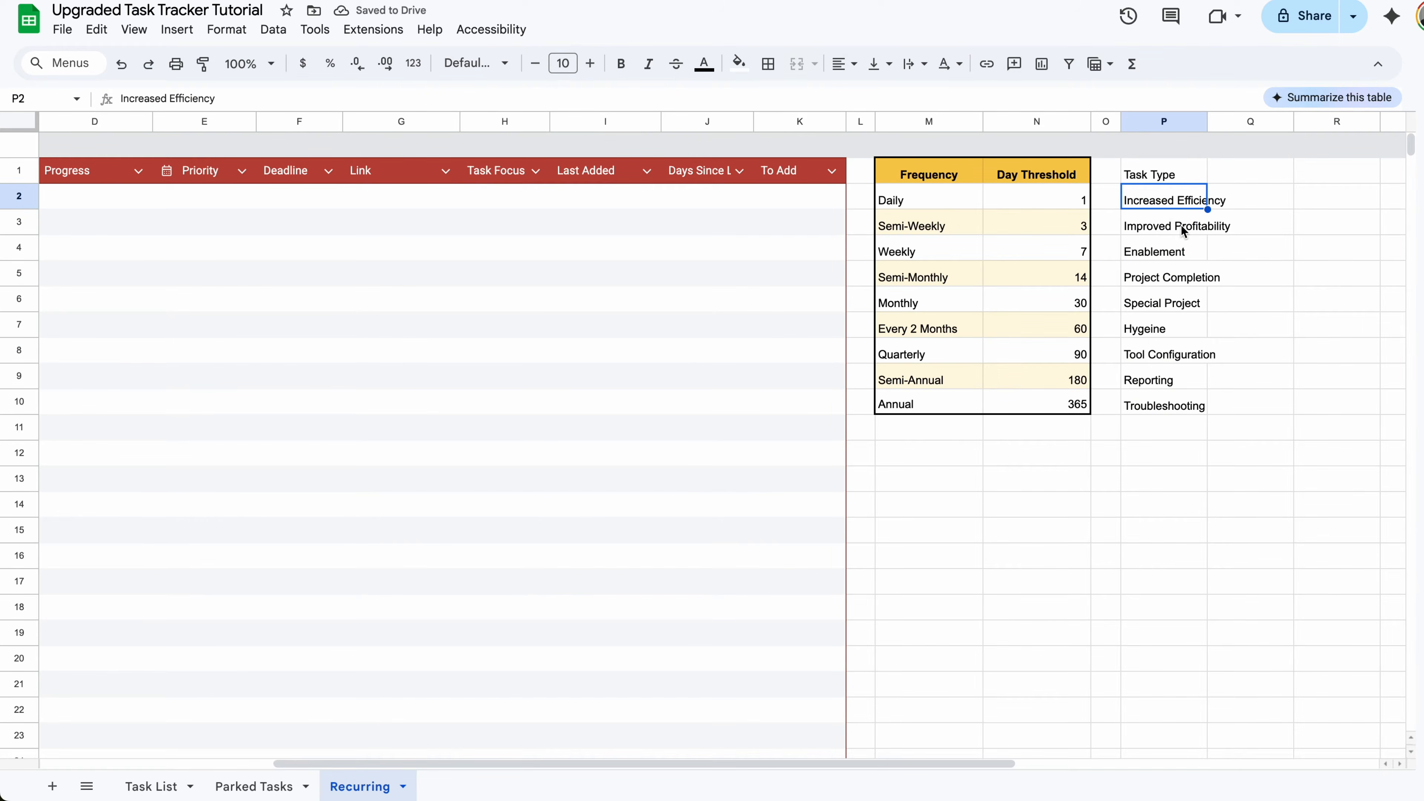
# - Put an outer border around the whole Task Type column P
pyautogui.click(1183, 175)
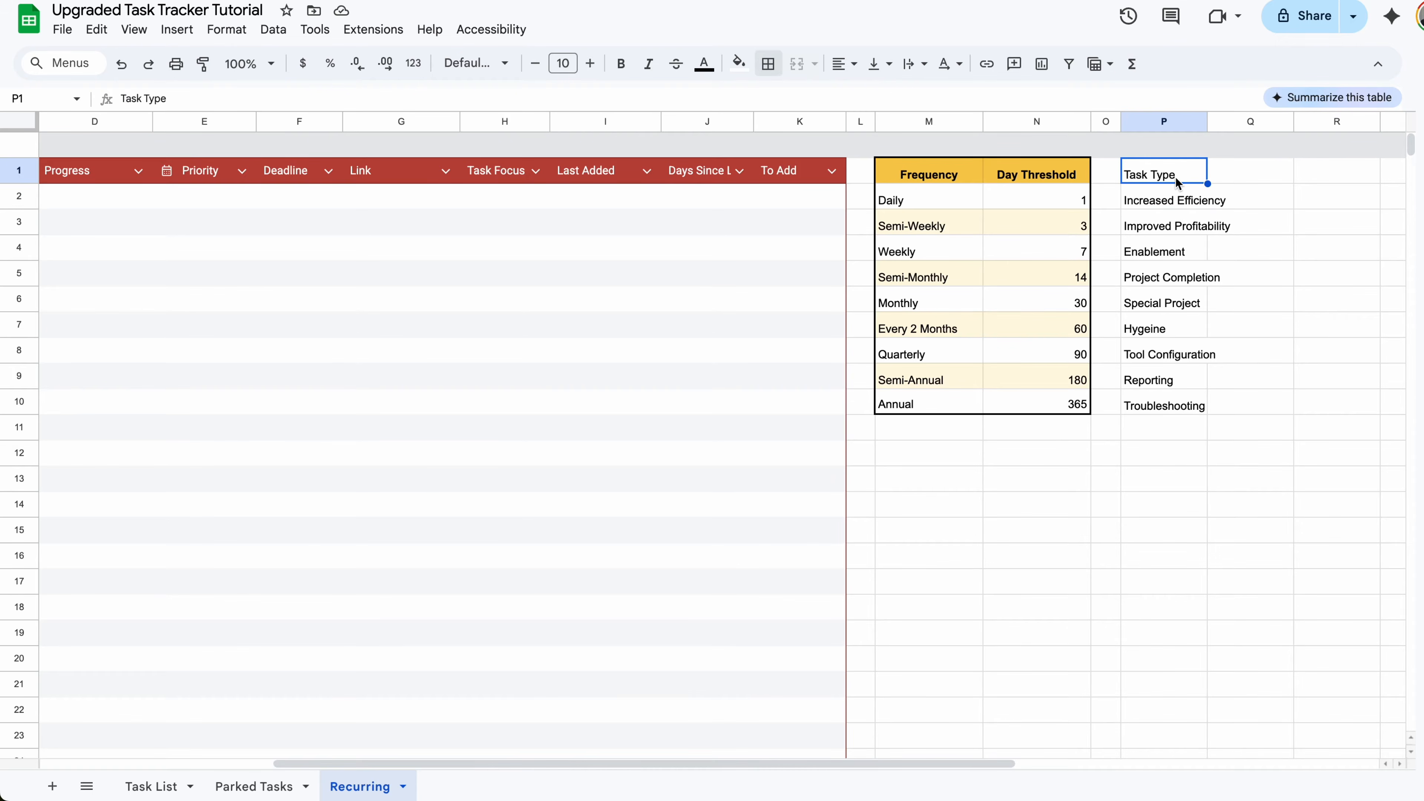
pyautogui.click(1180, 125)
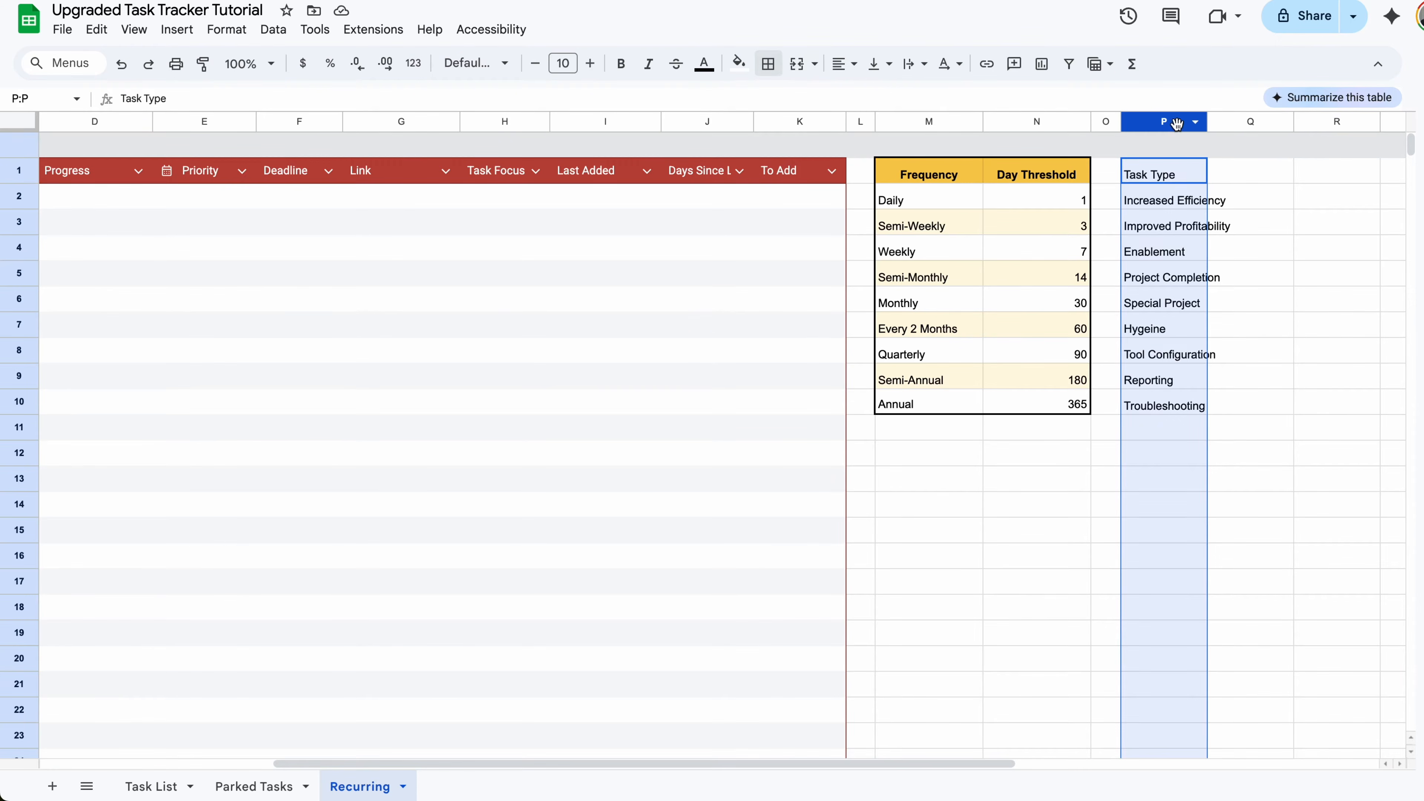
pyautogui.click(767, 66)
pyautogui.click(894, 101)
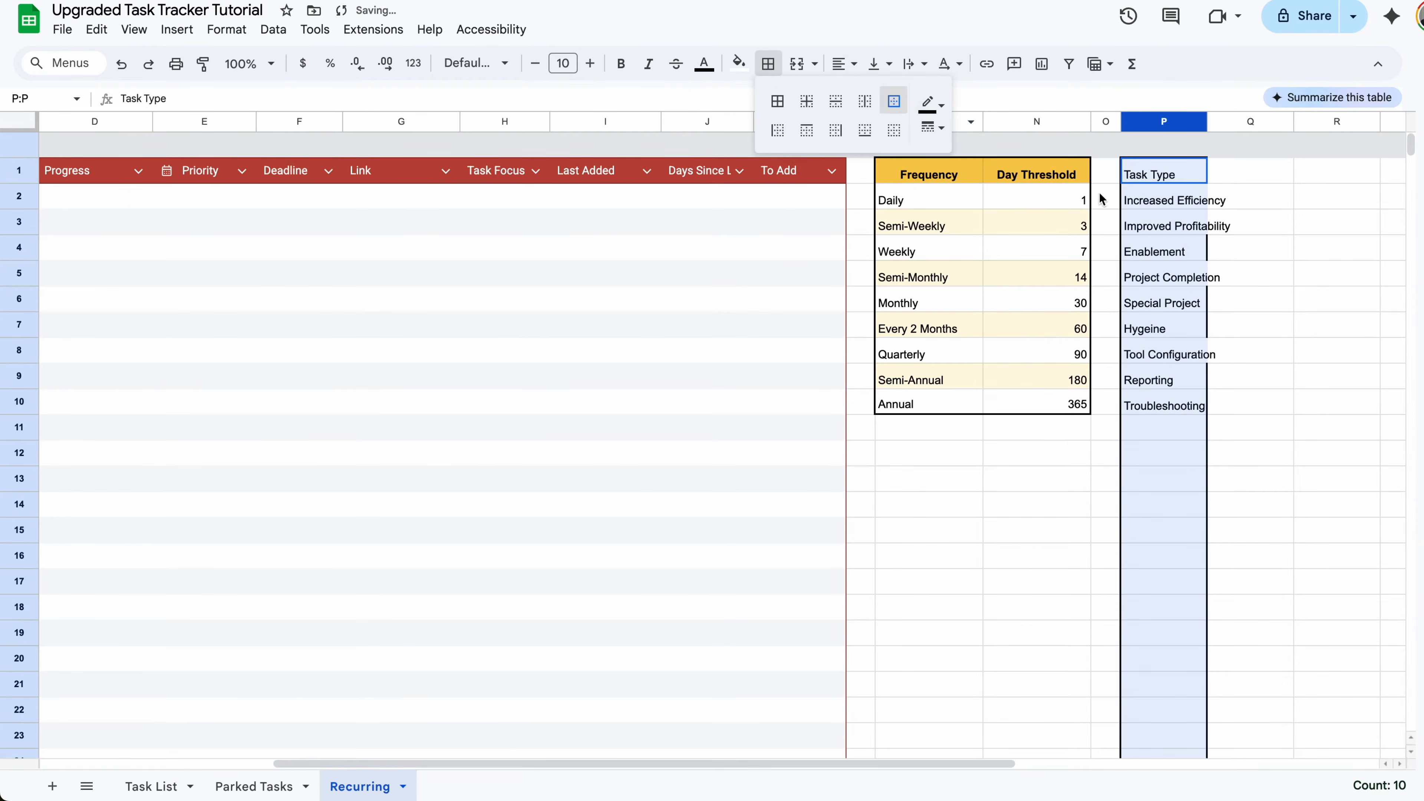
# - Apply the orange alternating colors style with a header row to the whole of column P
pyautogui.click(739, 62)
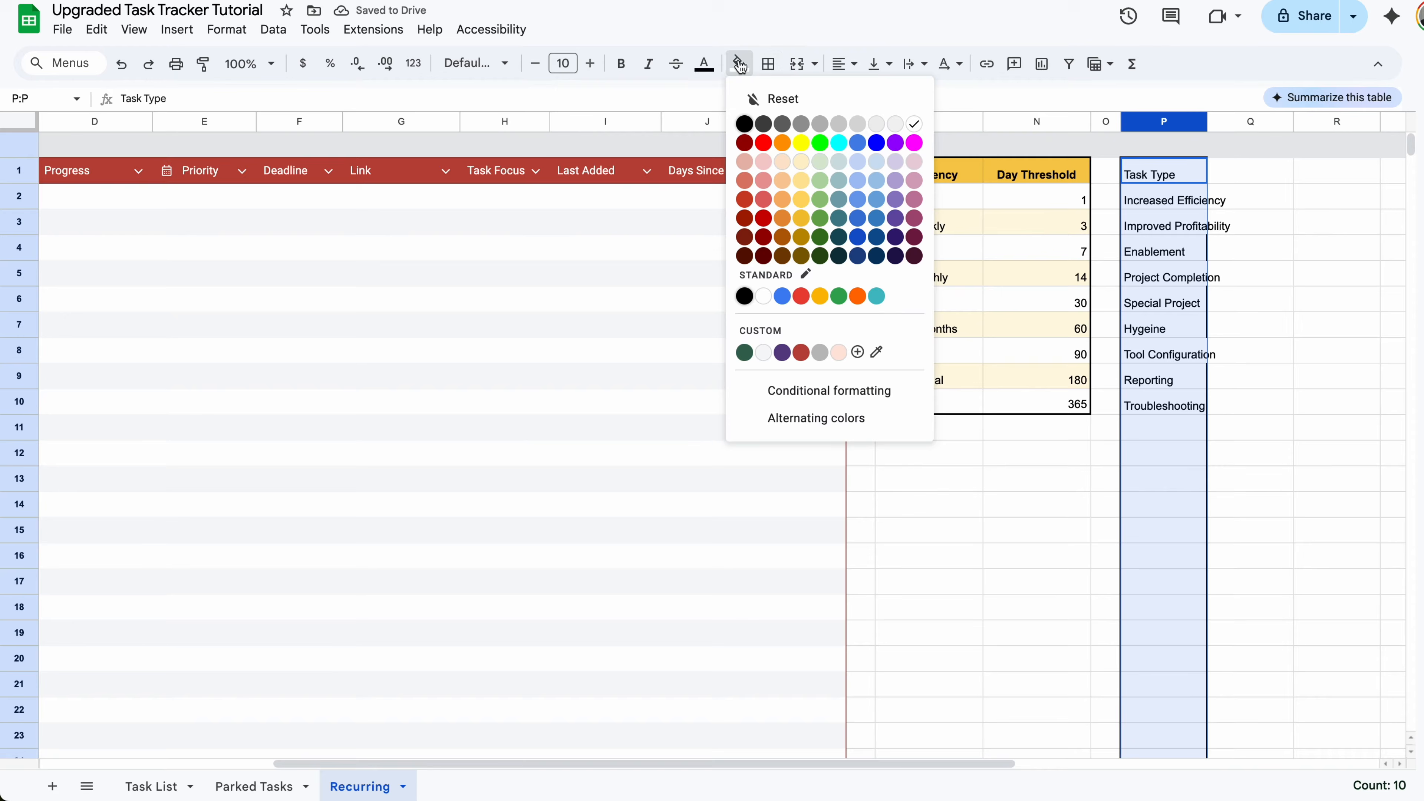
pyautogui.click(834, 430)
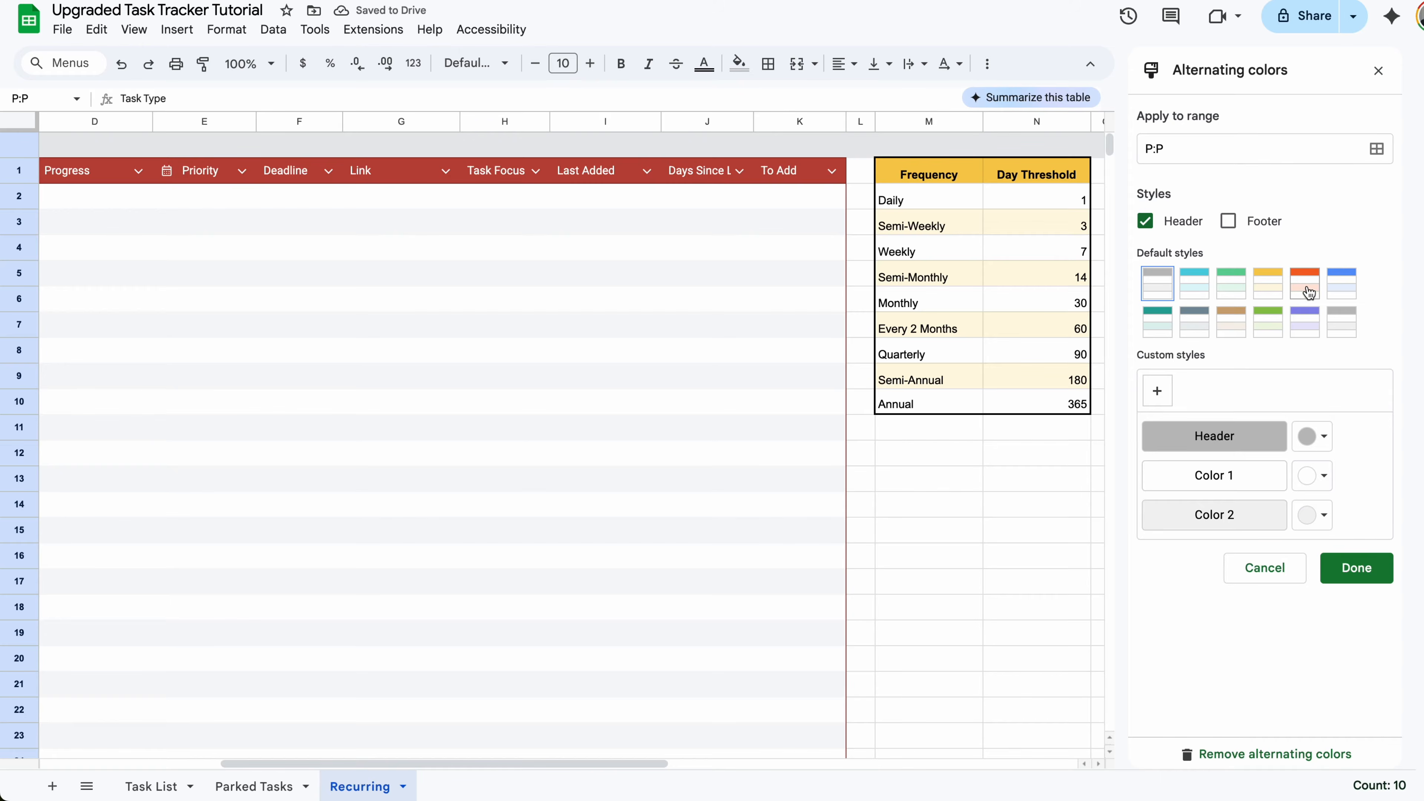
pyautogui.click(1308, 287)
pyautogui.click(1357, 568)
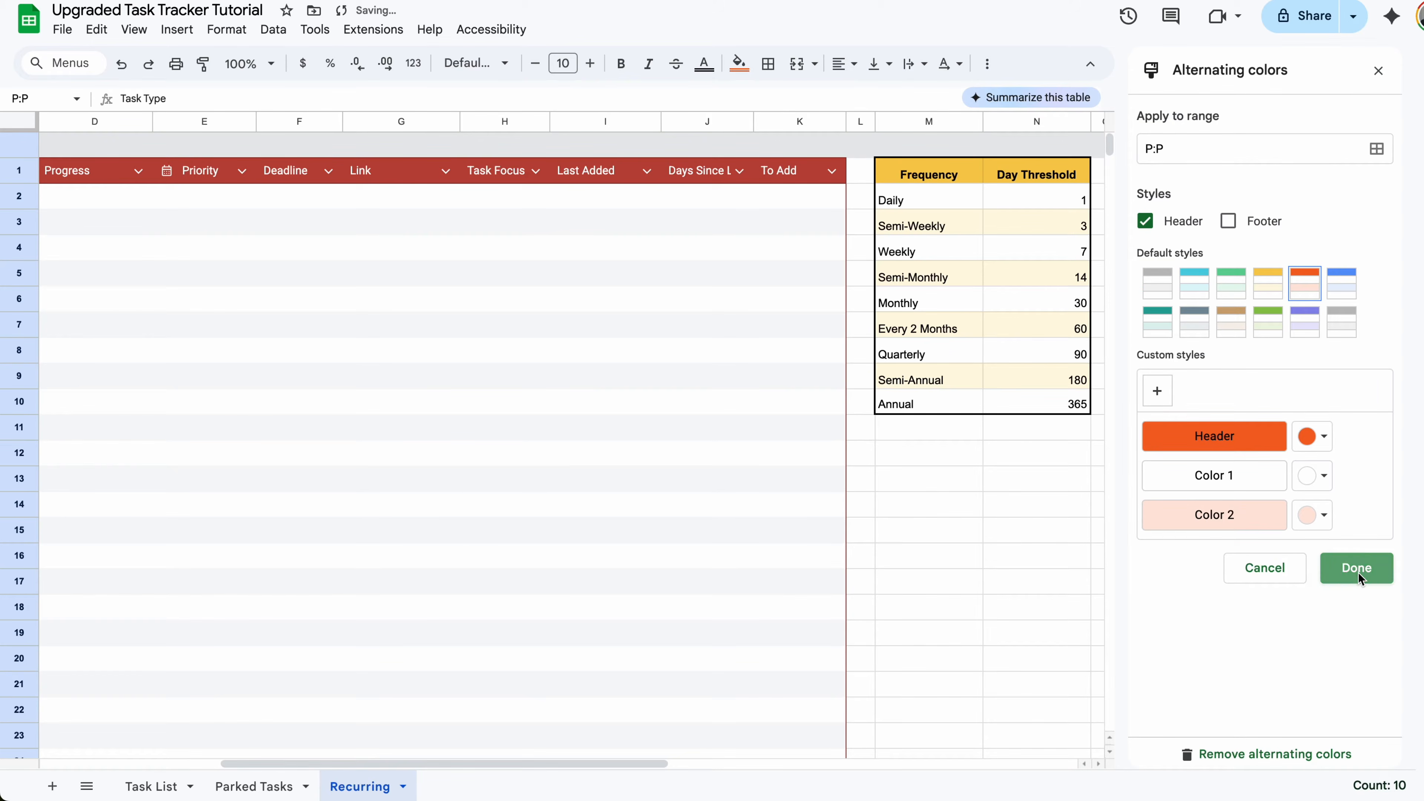
# - Center and bold the "Task Type" header in P1 and widen column P to fit its entries
pyautogui.click(1180, 174)
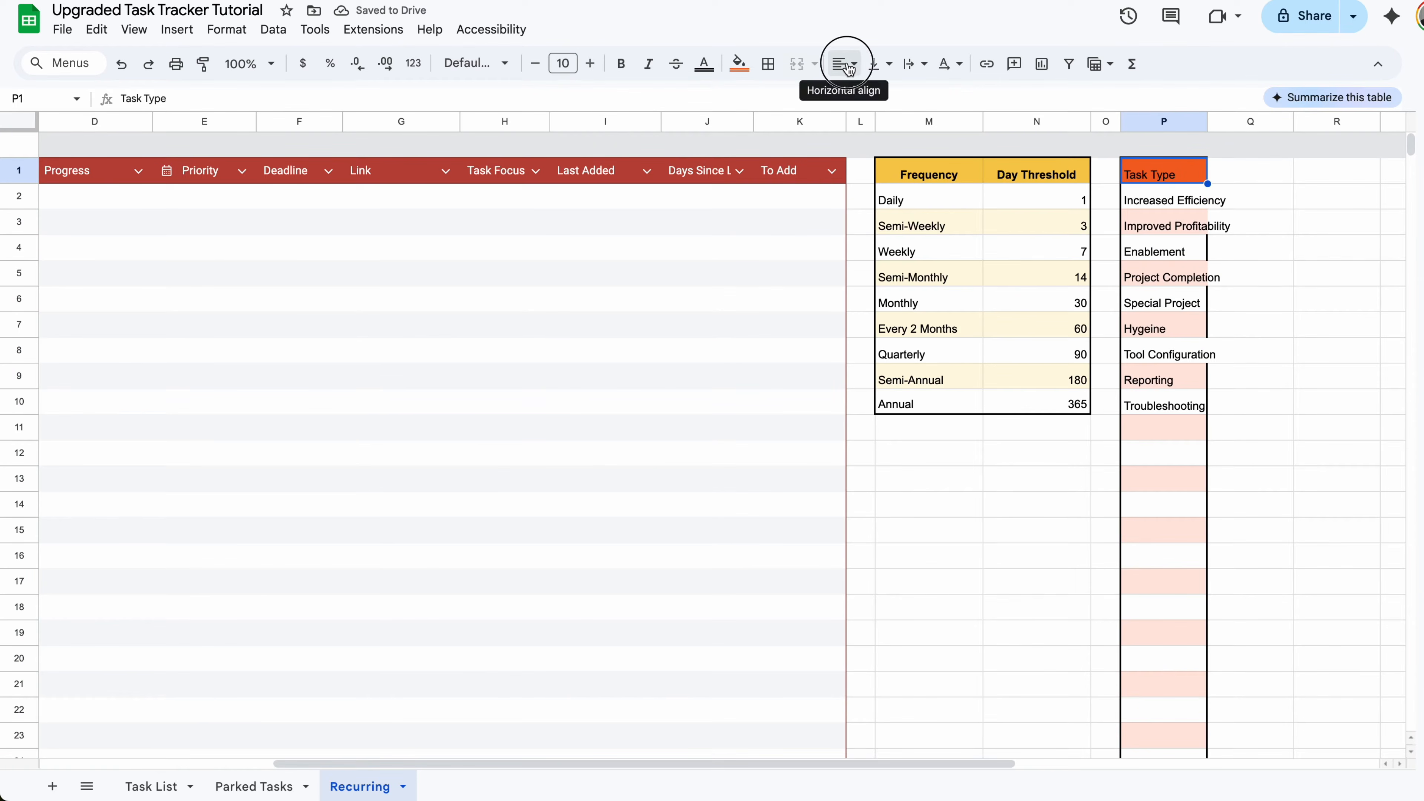
pyautogui.click(847, 64)
pyautogui.click(873, 97)
pyautogui.click(616, 65)
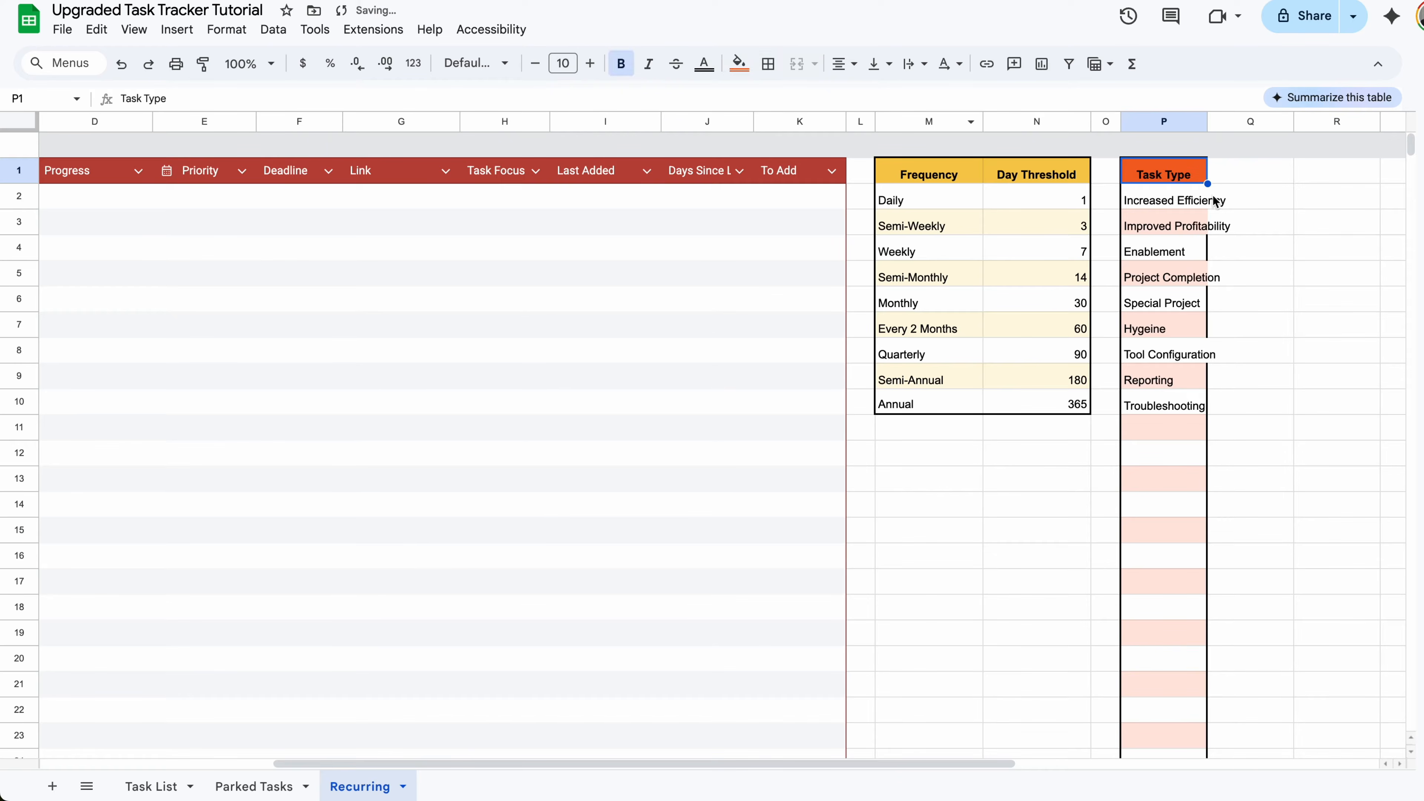
pyautogui.click(1218, 252)
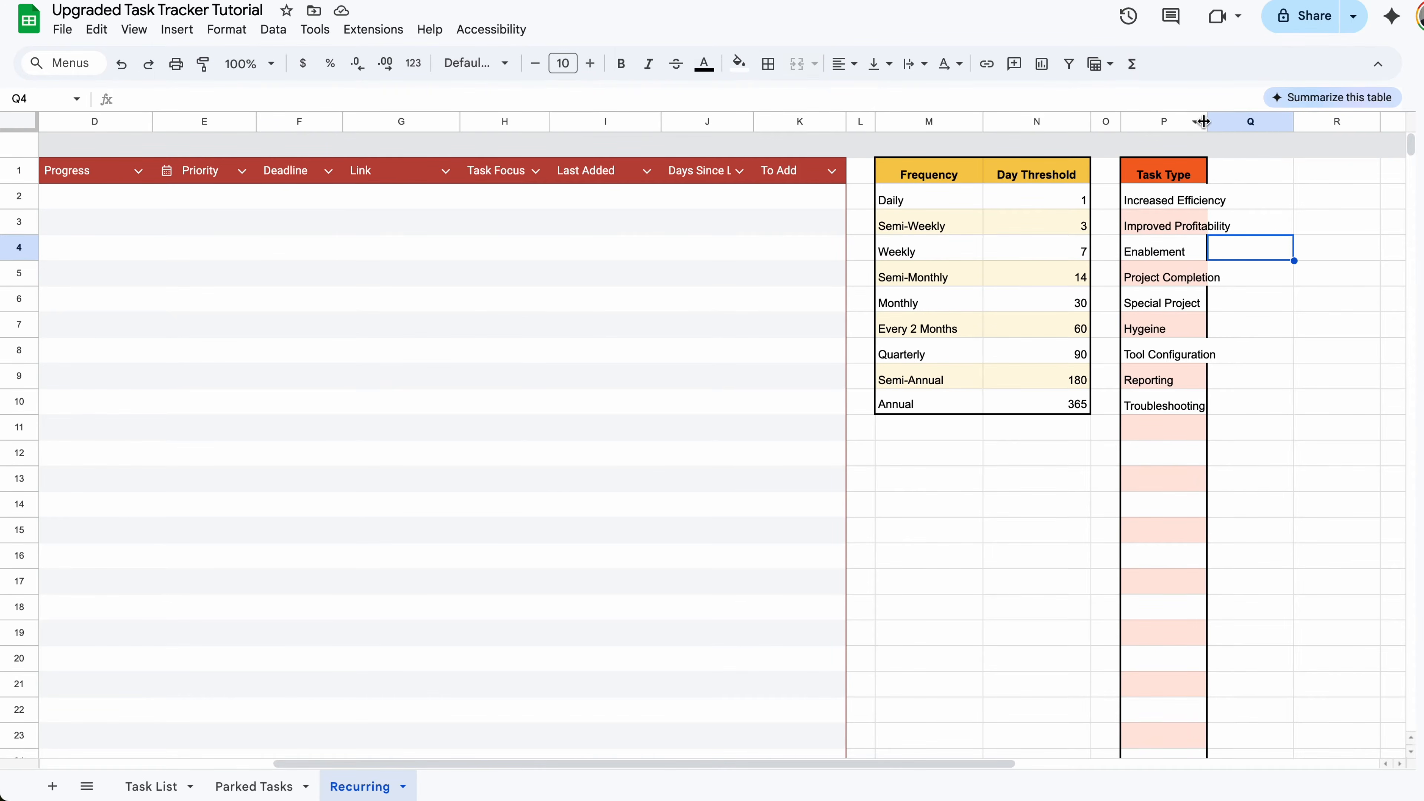
pyautogui.moveTo(1207, 121); pyautogui.dragTo(1243, 122)
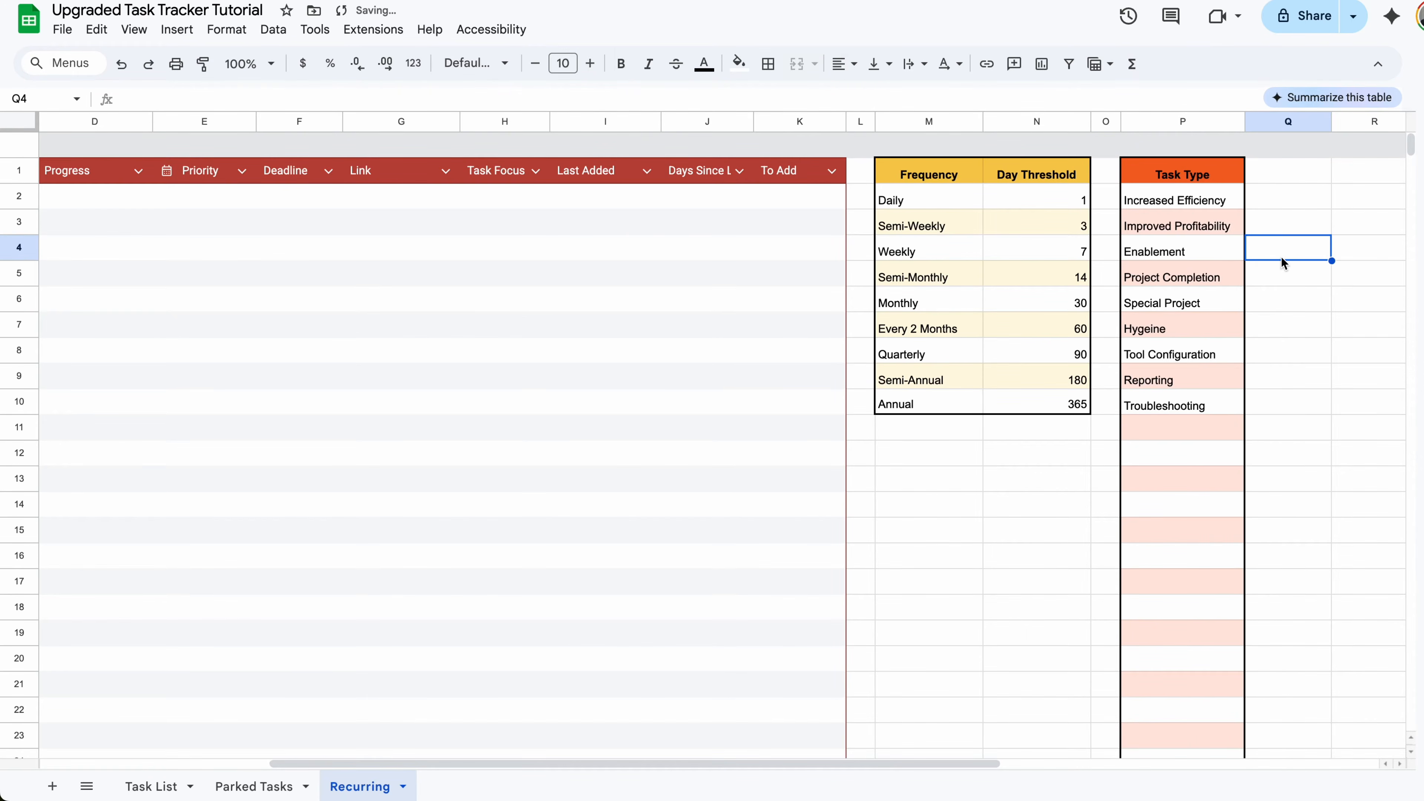
# - Delete the empty columns Q through Z to the right of the Task Type list
pyautogui.click(1307, 121)
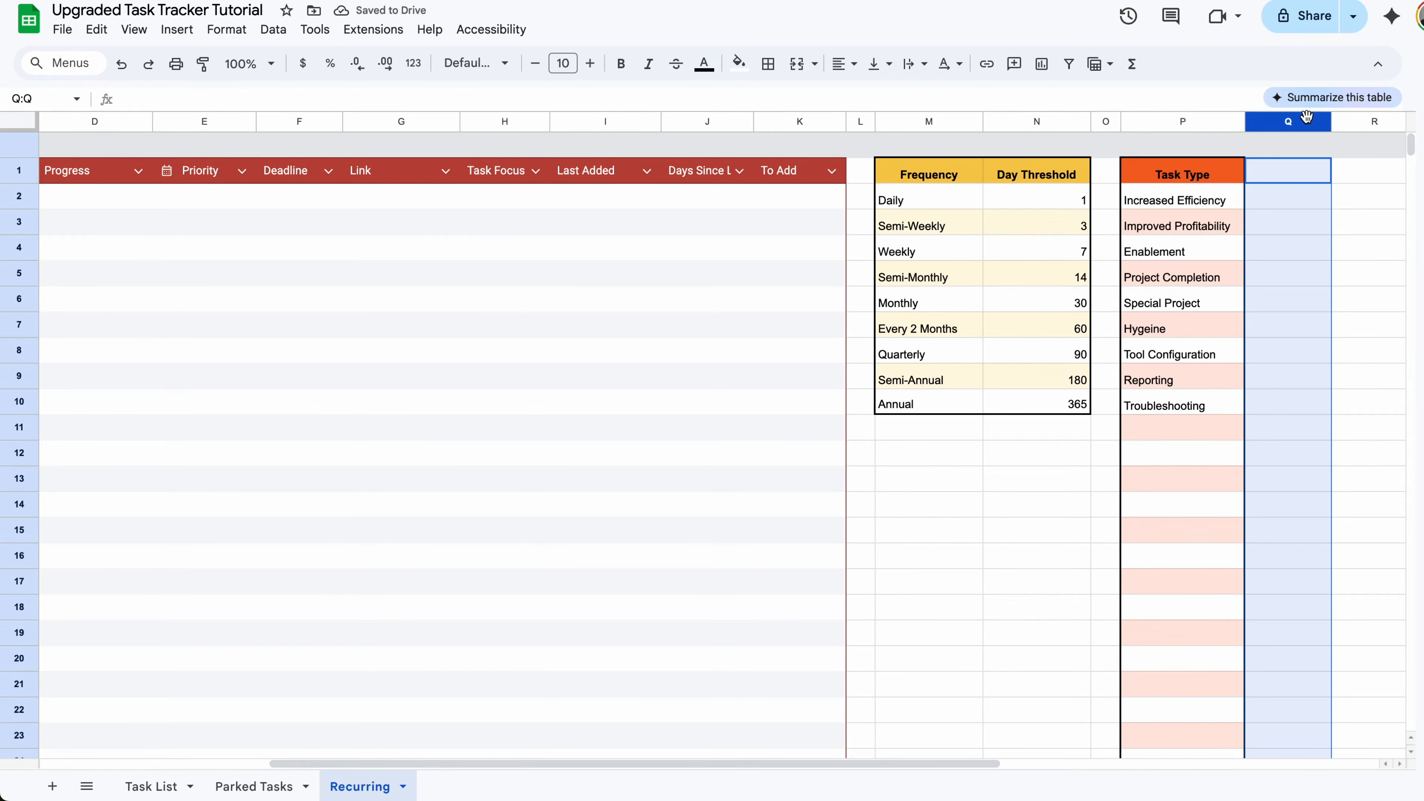
pyautogui.hotkey('ctrl', 'shift', 'Right')
pyautogui.rightClick(1307, 118)
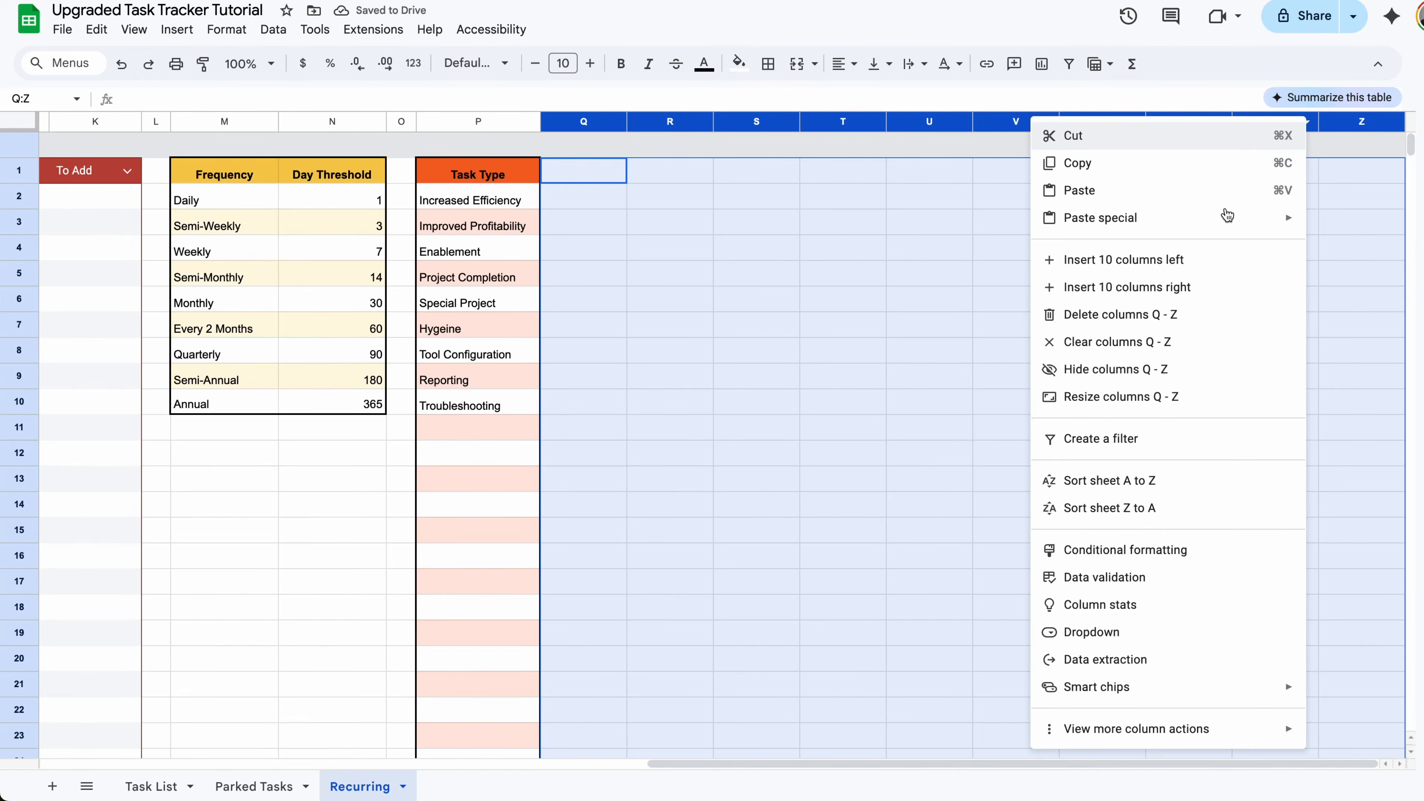
pyautogui.click(1164, 313)
pyautogui.click(790, 331)
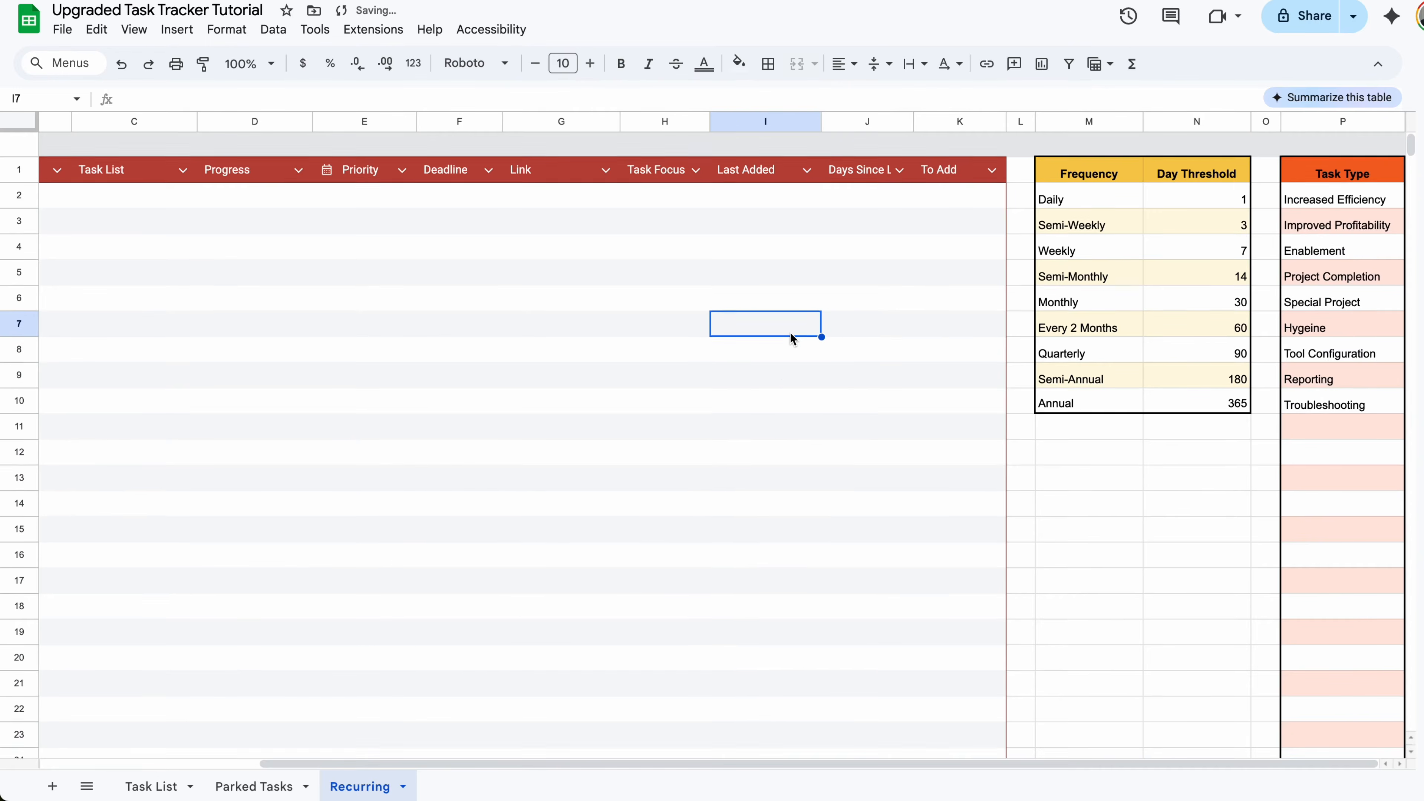
# - Delete rows 31 through 1000 from the Recurring sheet
pyautogui.scroll(-1, 790, 337)
pyautogui.hscroll(-5, 790, 337)
pyautogui.scroll(1, 790, 334)
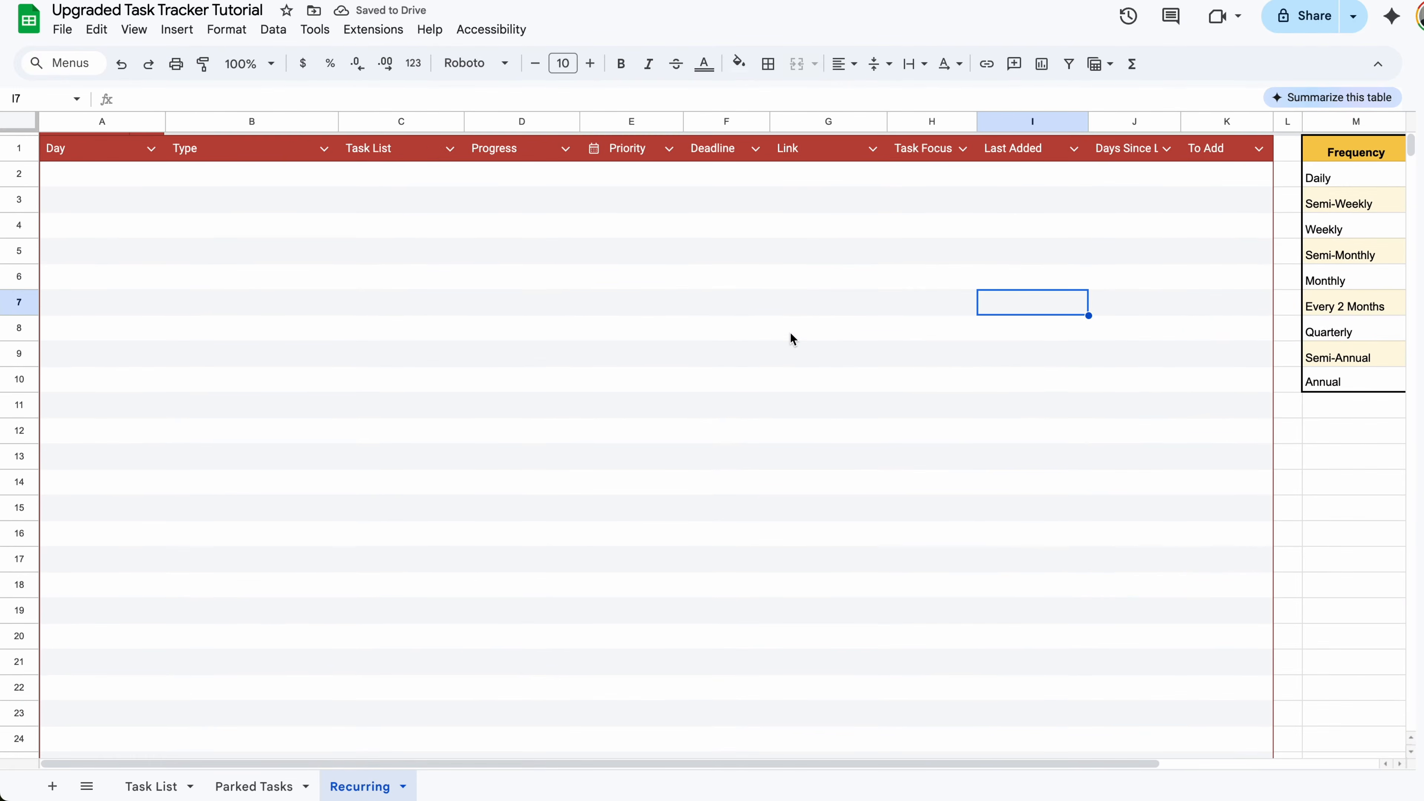
pyautogui.scroll(-10, 790, 336)
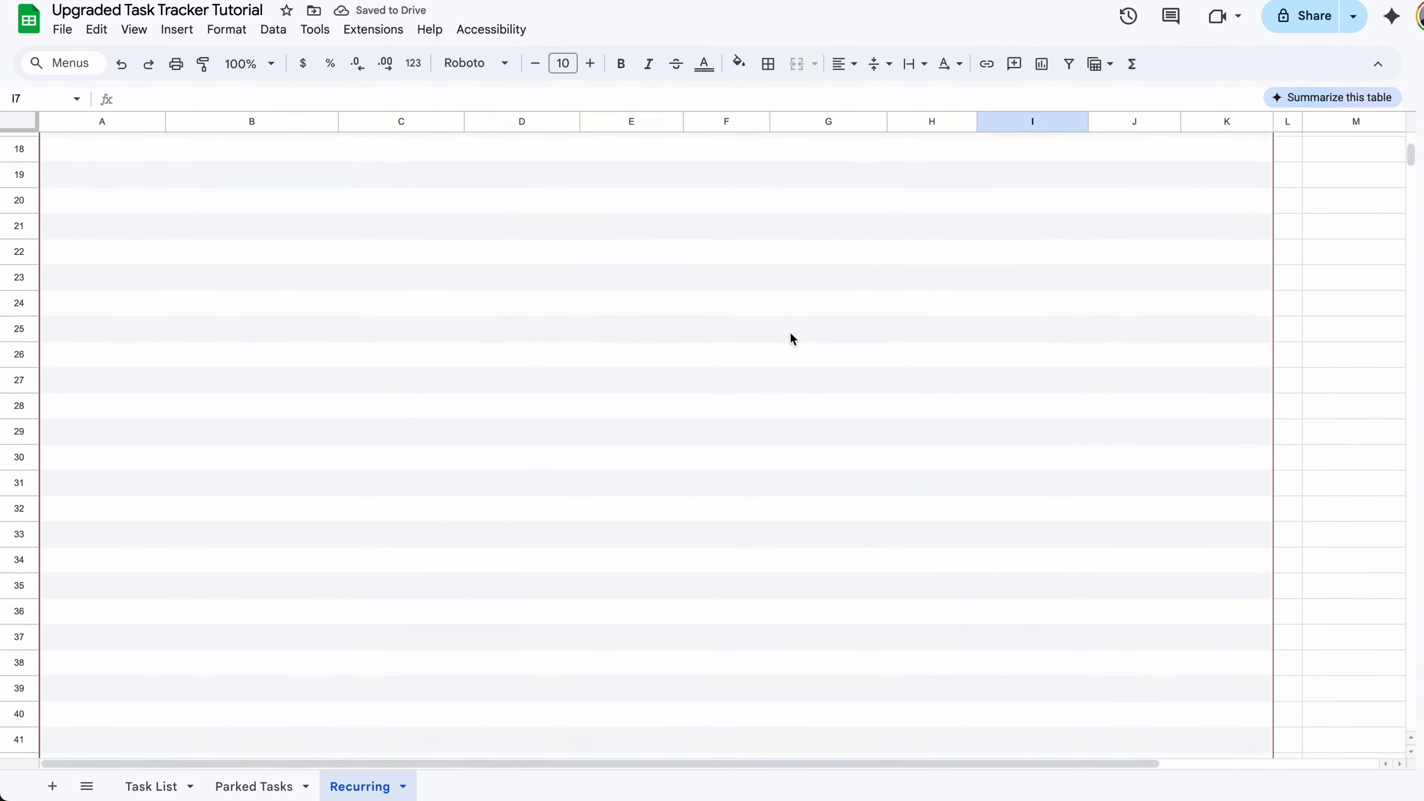
pyautogui.click(15, 408)
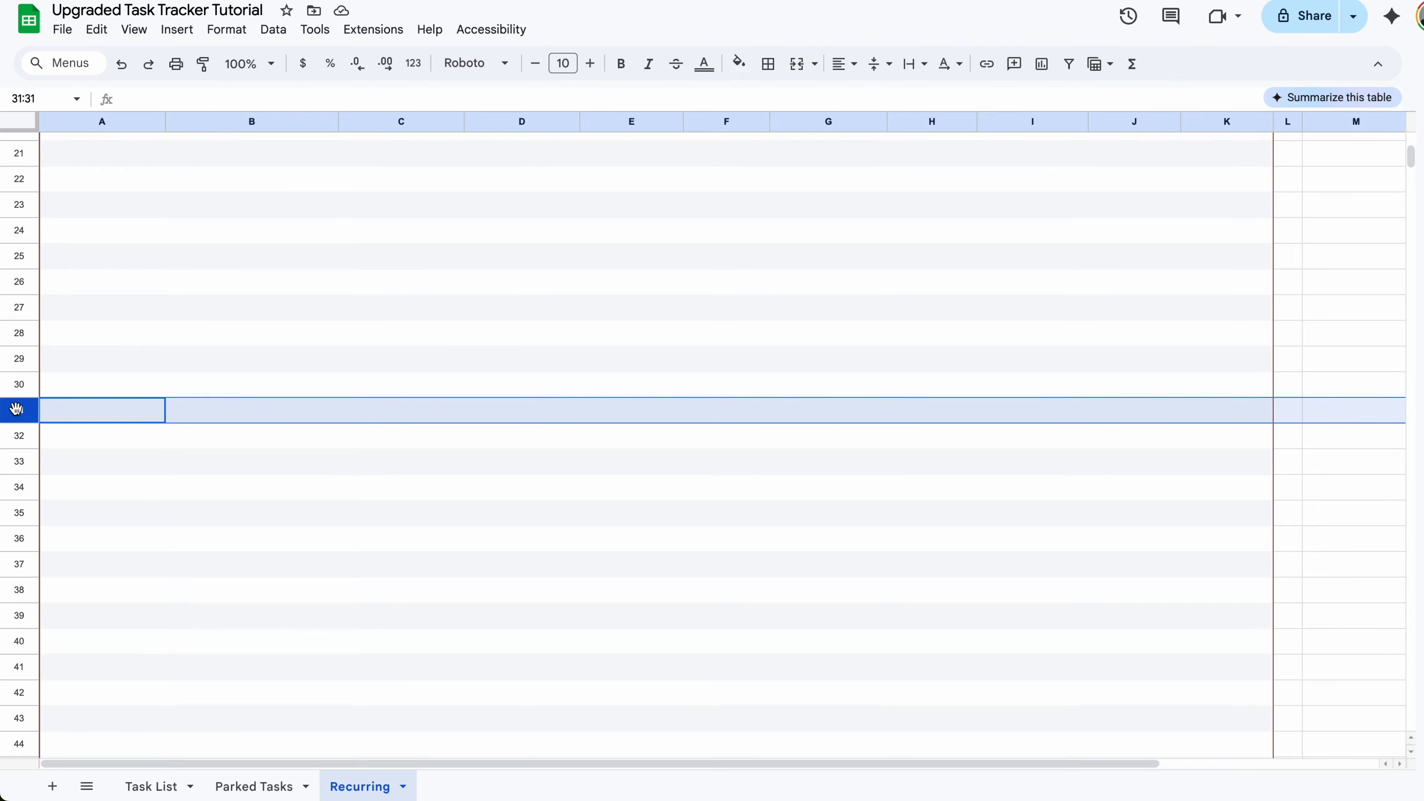
pyautogui.hotkey('ctrl', 'shift', 'Down')
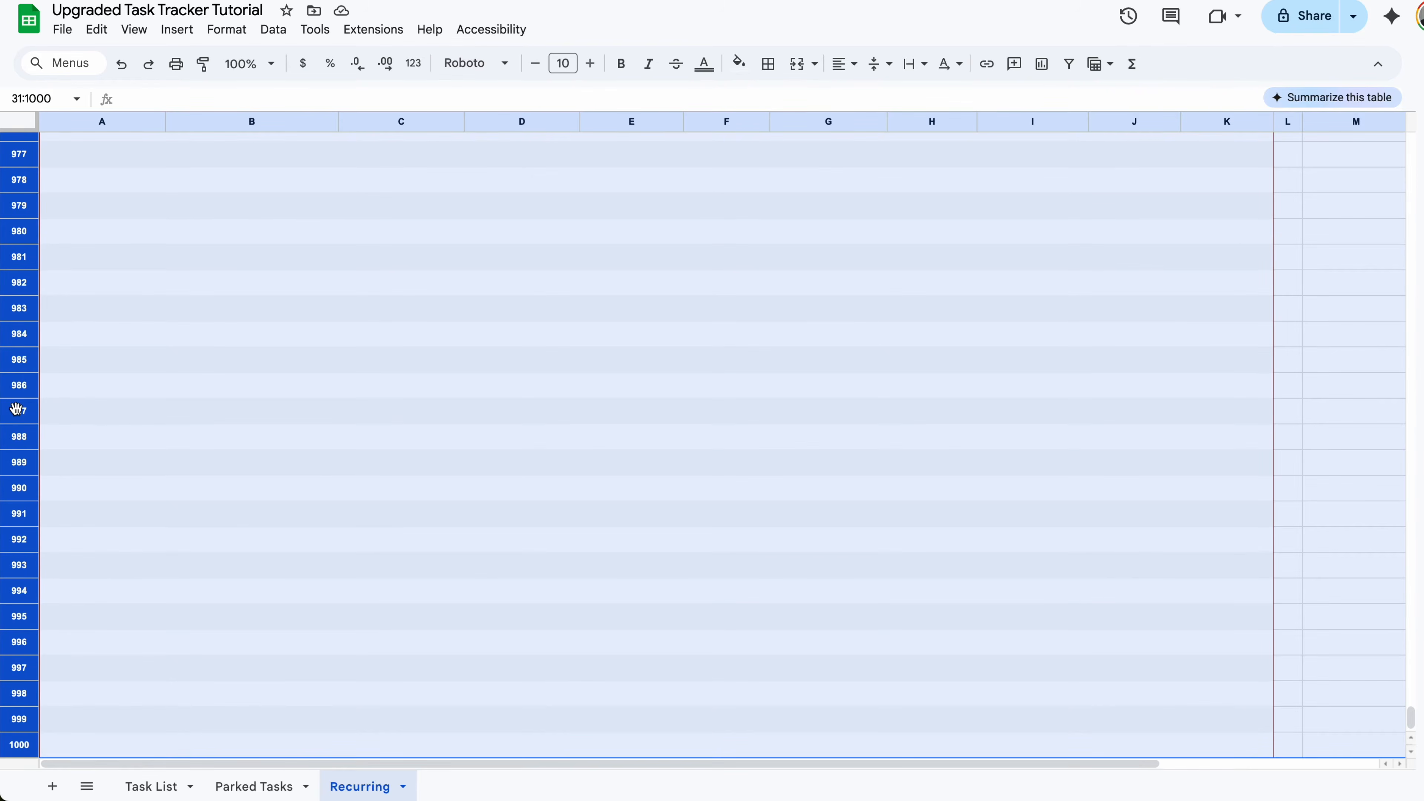
pyautogui.rightClick(15, 408)
pyautogui.click(73, 547)
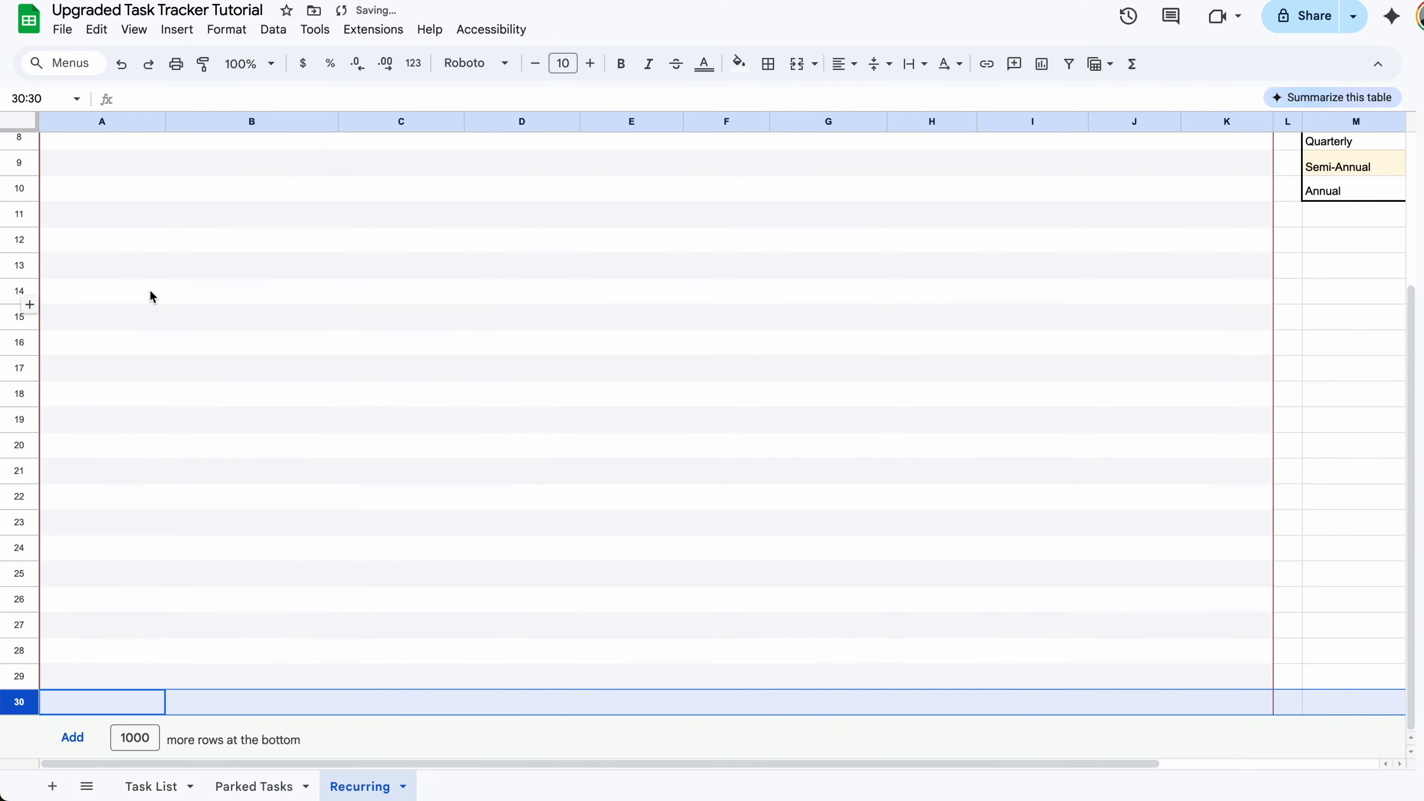
# - Convert the Recurring table's Day column to a dropdown that takes its options from a range
pyautogui.click(152, 296)
pyautogui.hotkey('ctrl', 'Up')
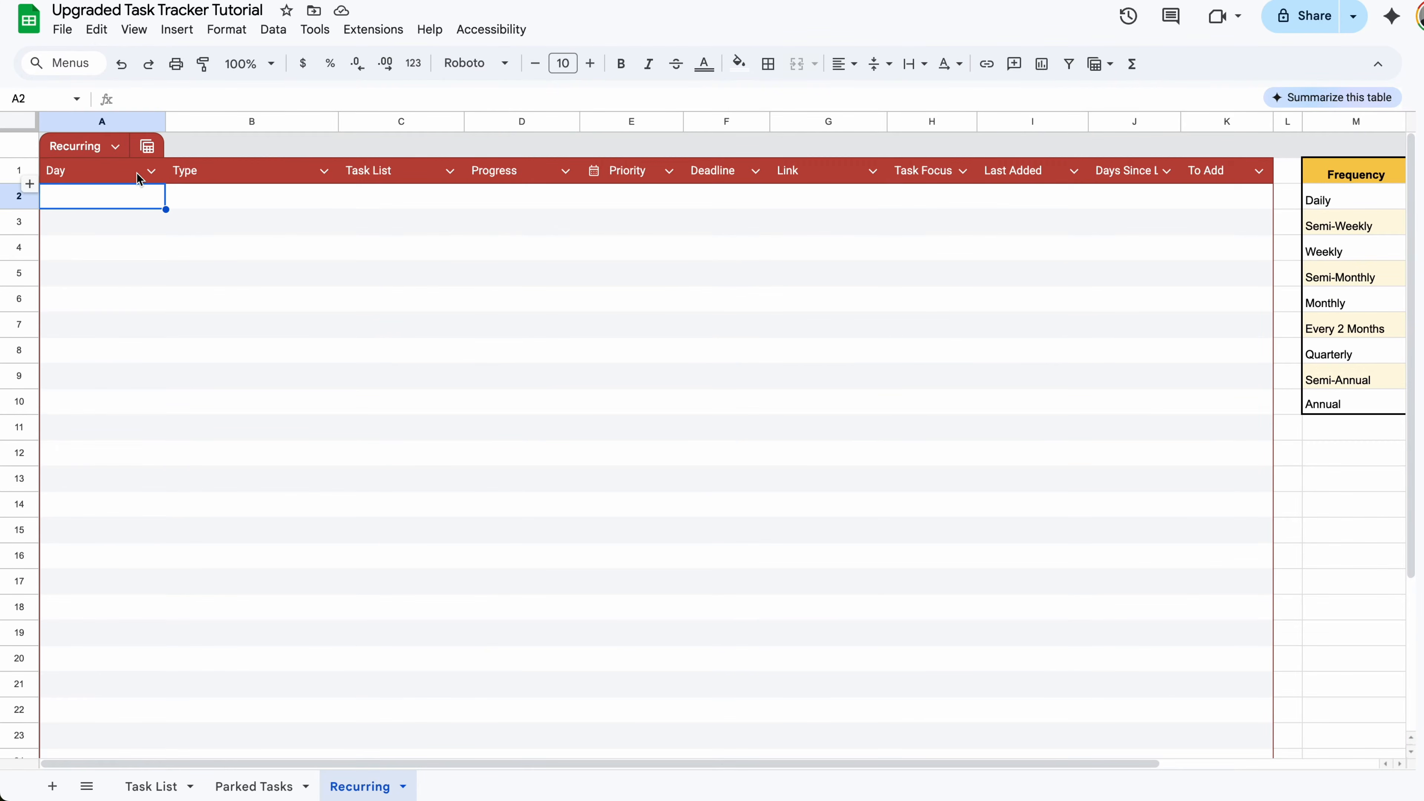
pyautogui.click(150, 173)
pyautogui.moveTo(240, 209)
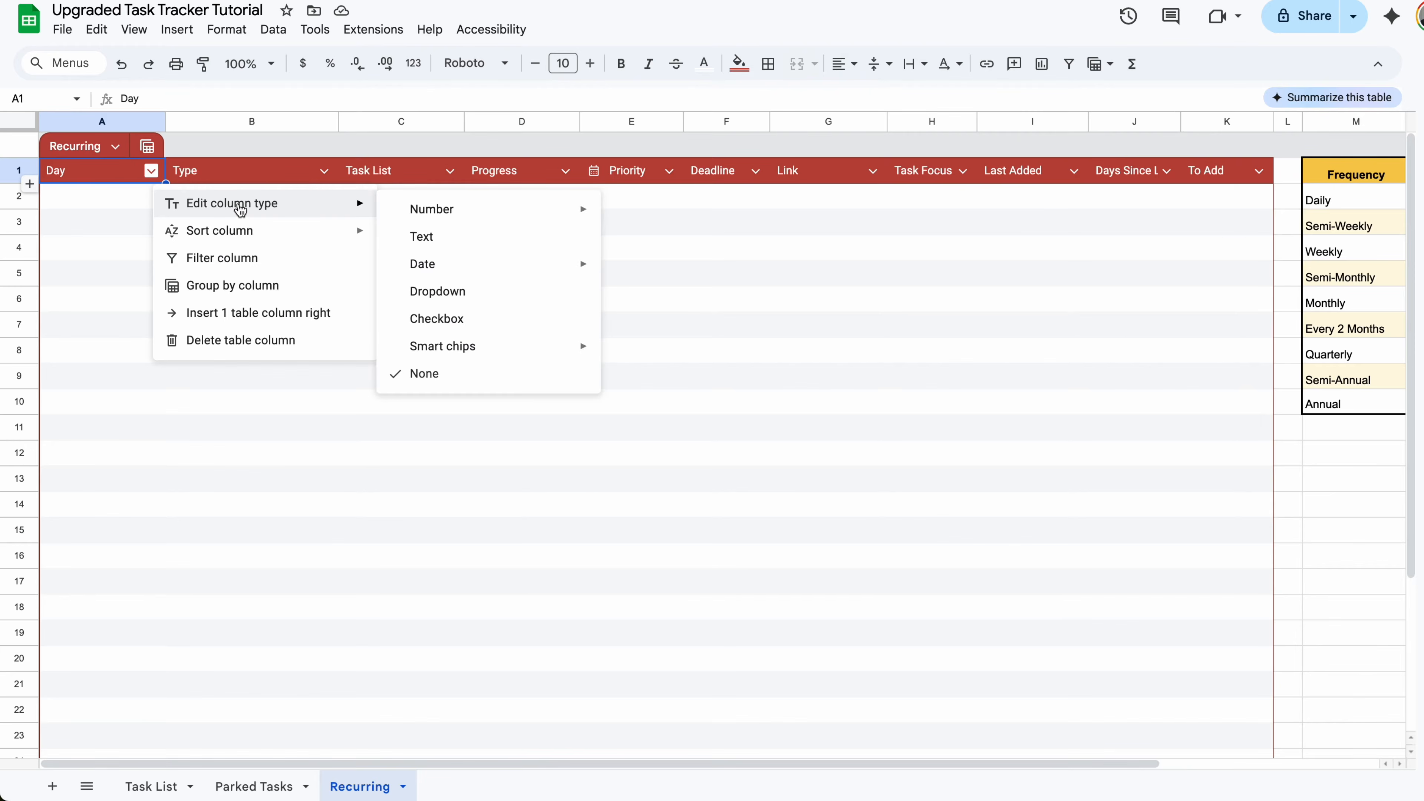
pyautogui.click(445, 292)
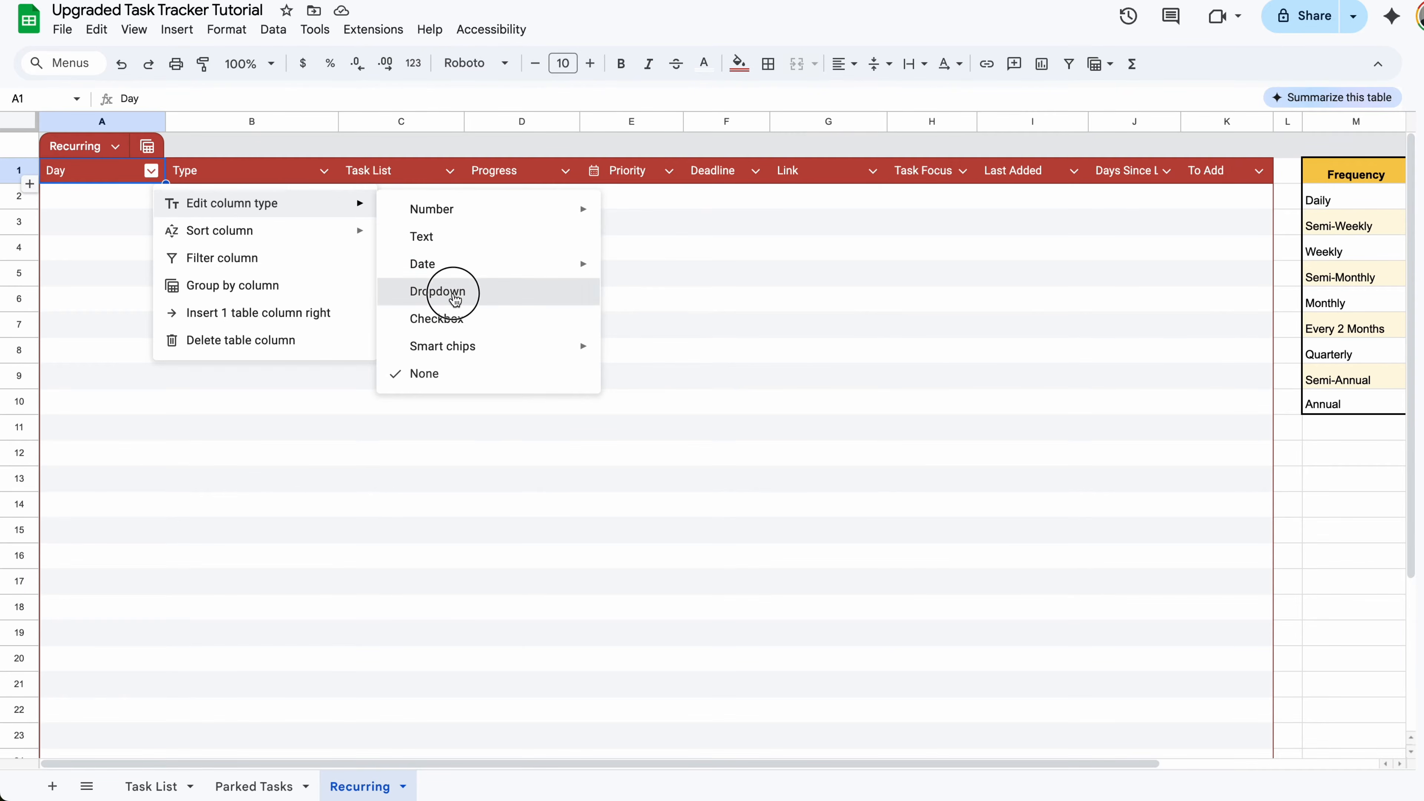
pyautogui.click(1274, 230)
pyautogui.click(1277, 241)
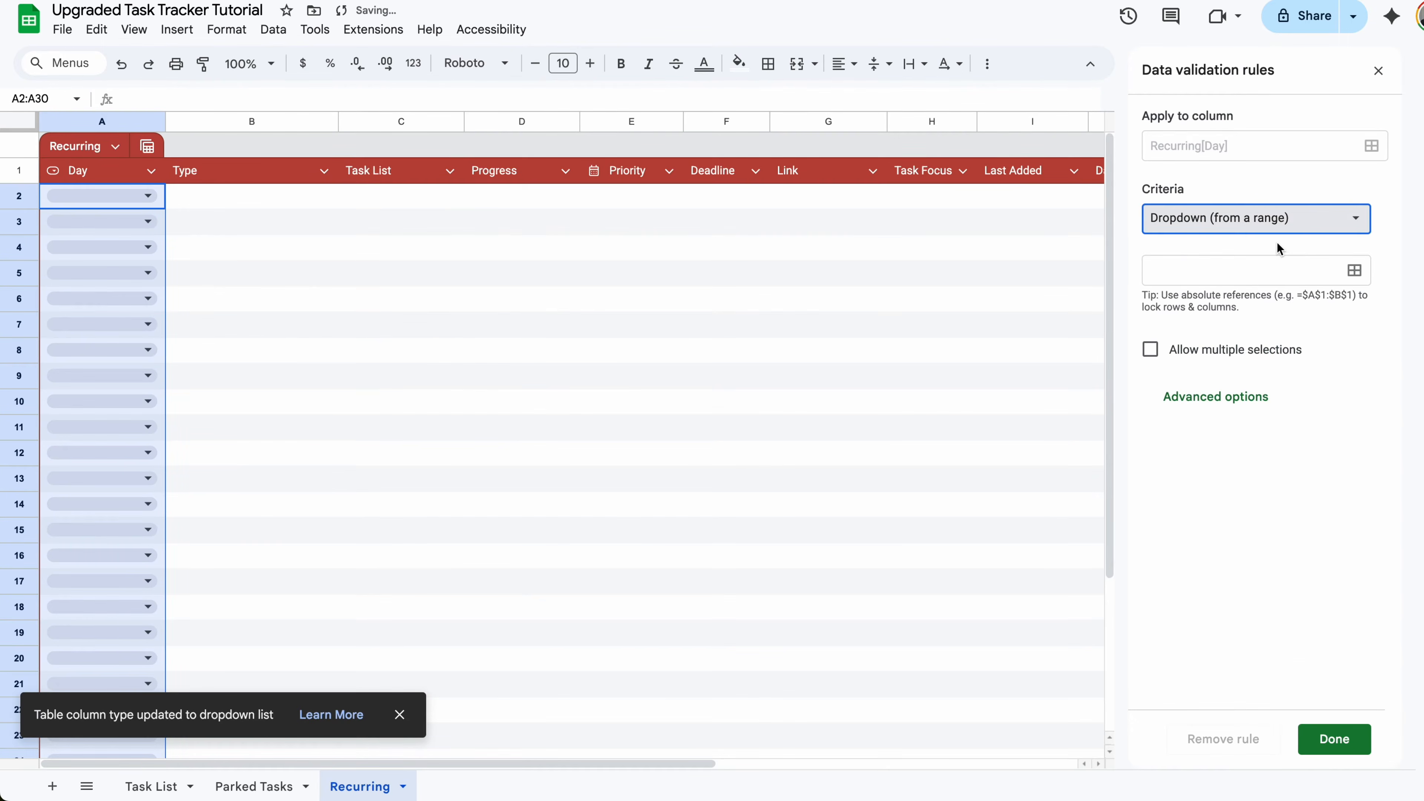
# - Set the Day dropdown's source range to Recurring!M2:M10, the list of frequencies
pyautogui.click(1355, 271)
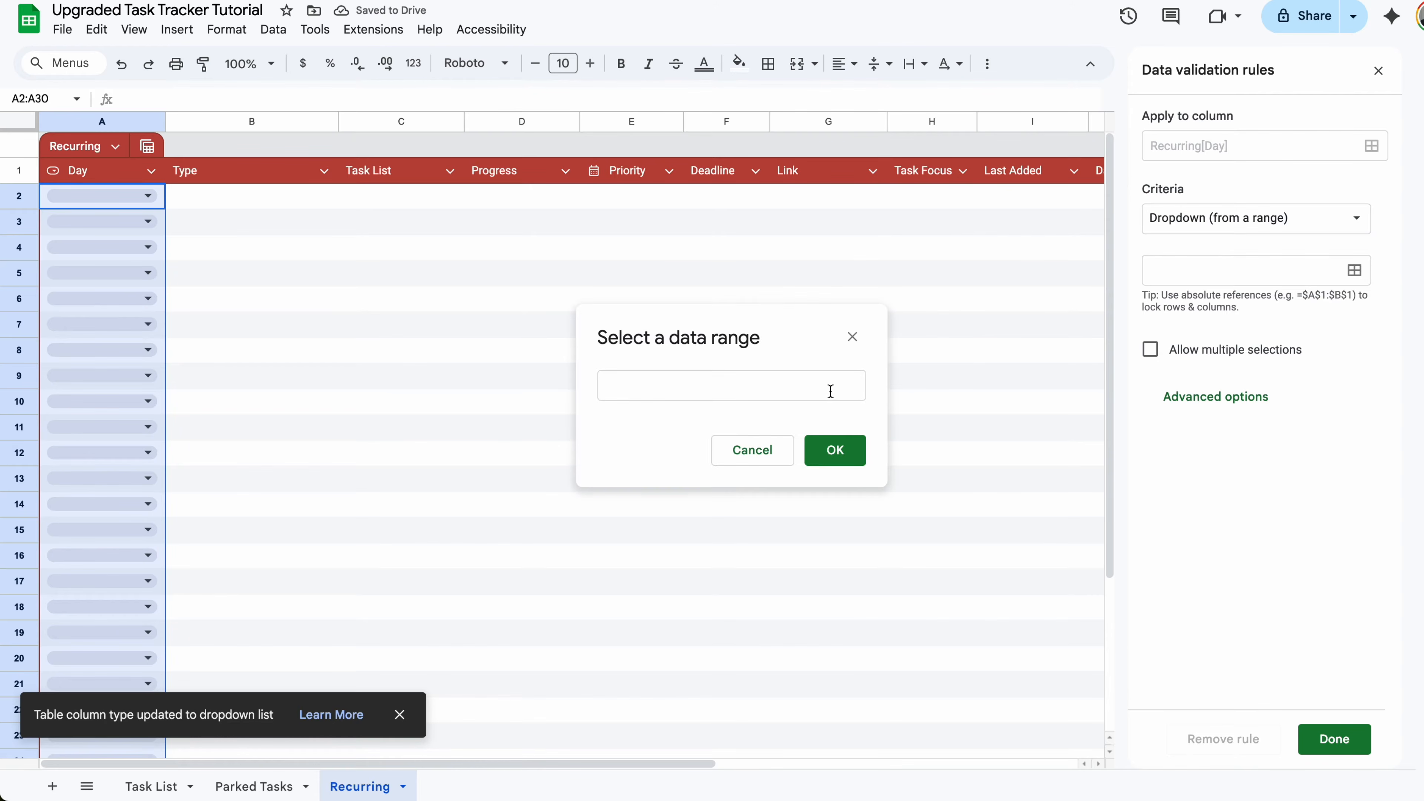
pyautogui.click(826, 388)
pyautogui.hscroll(8, 993, 331)
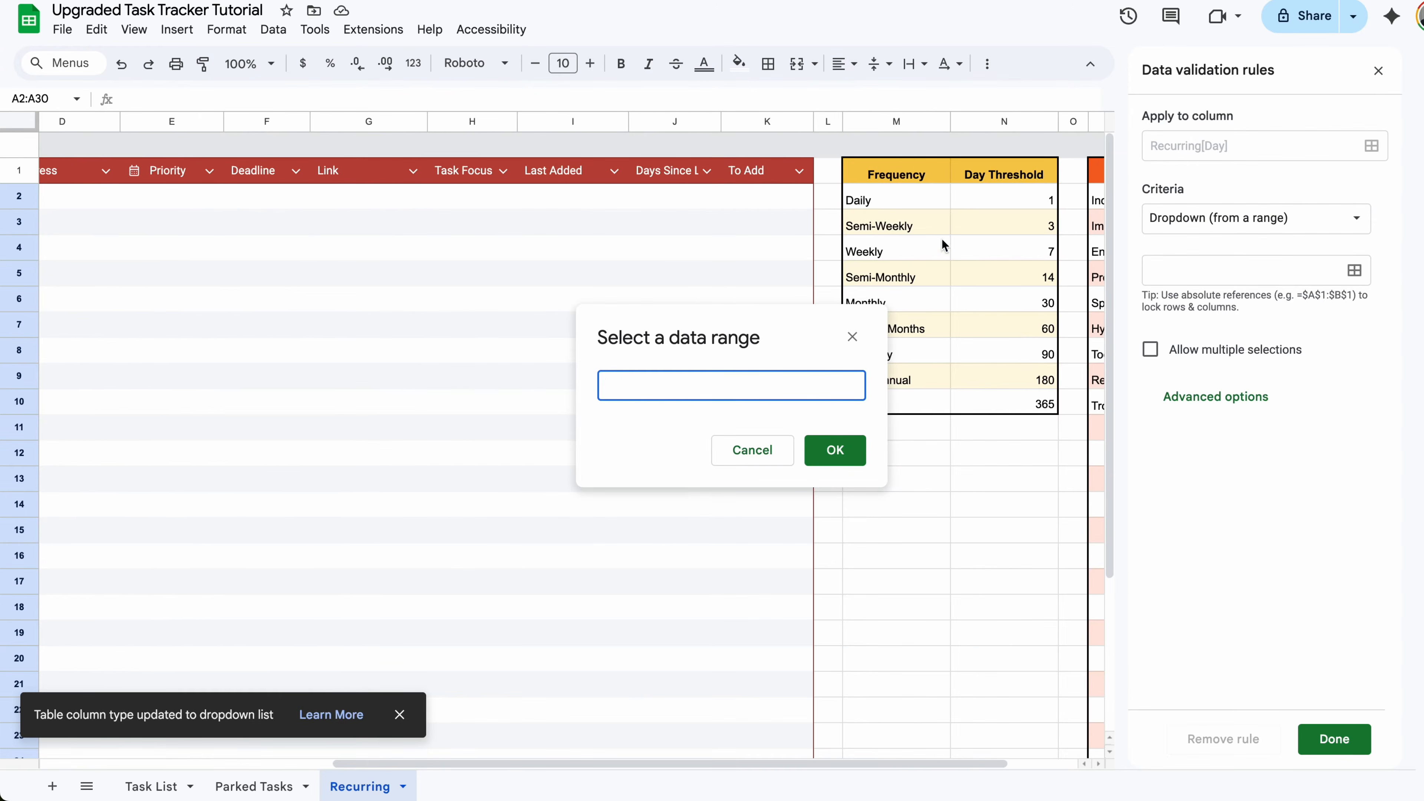
pyautogui.moveTo(927, 204); pyautogui.dragTo(928, 403)
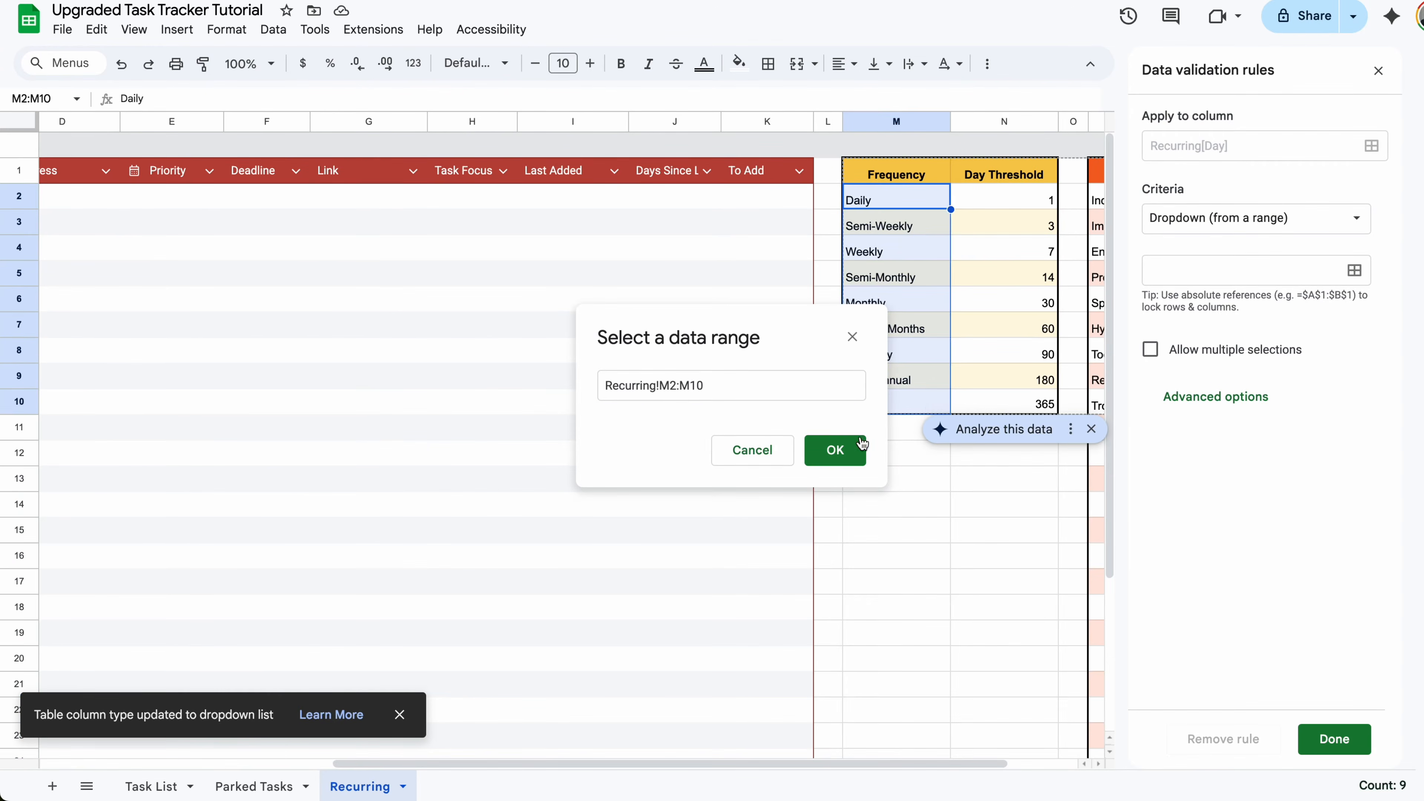
pyautogui.click(841, 450)
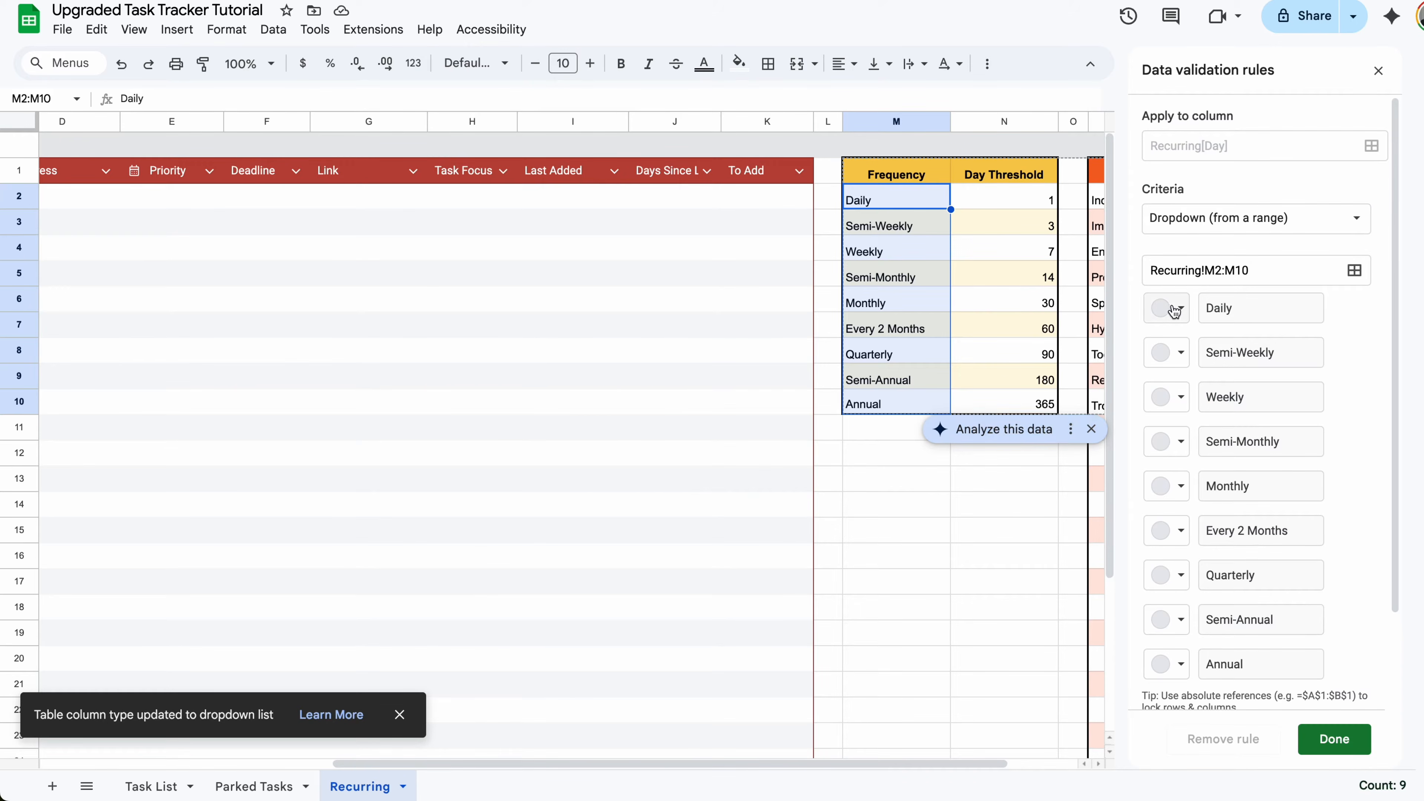
# - Color the options from Daily to Annual light red, orange, yellow, green, light blue, blue-gray, lavender, dark red and dark brown, and save the dropdown rule
pyautogui.scroll(-3, 1267, 305)
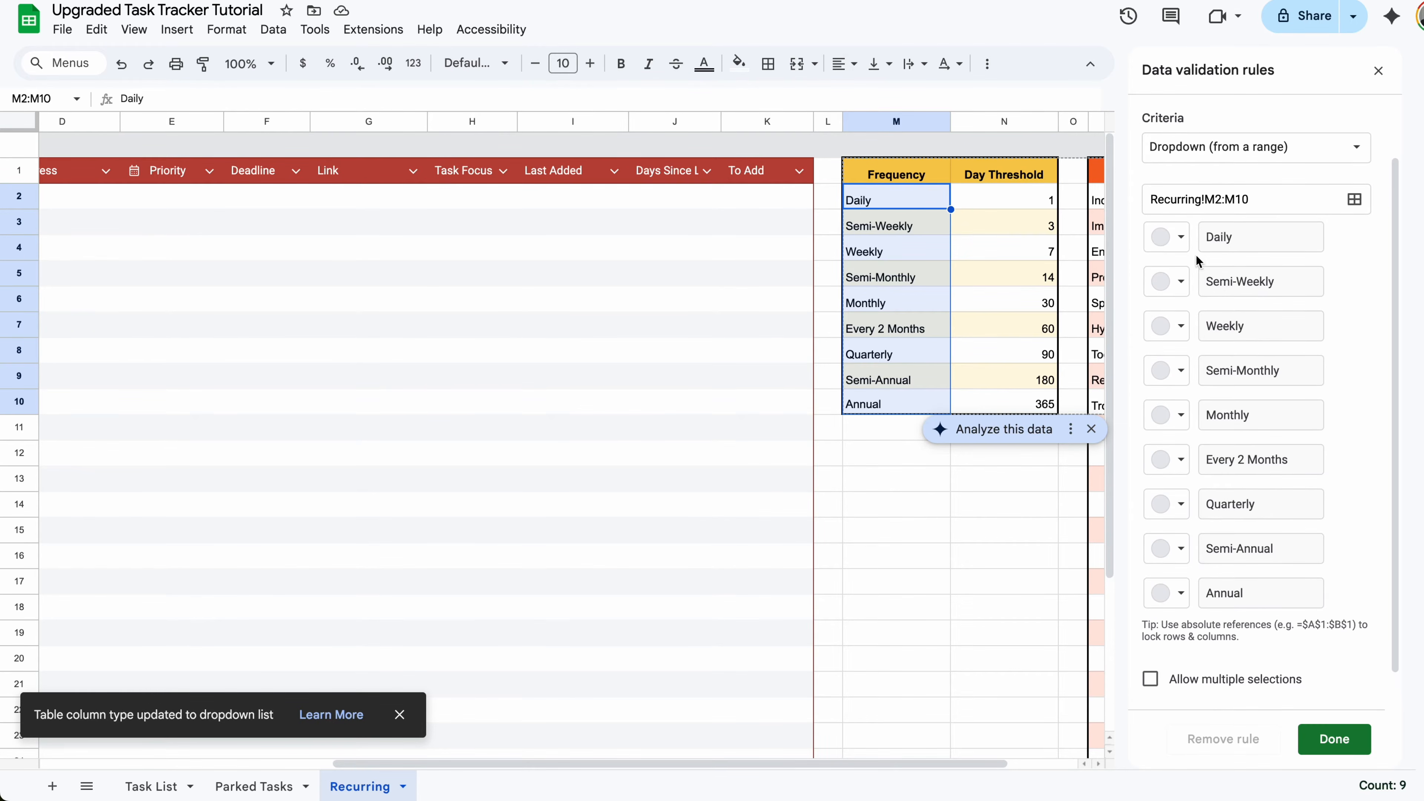
pyautogui.click(1187, 248)
pyautogui.click(1202, 297)
pyautogui.click(1179, 281)
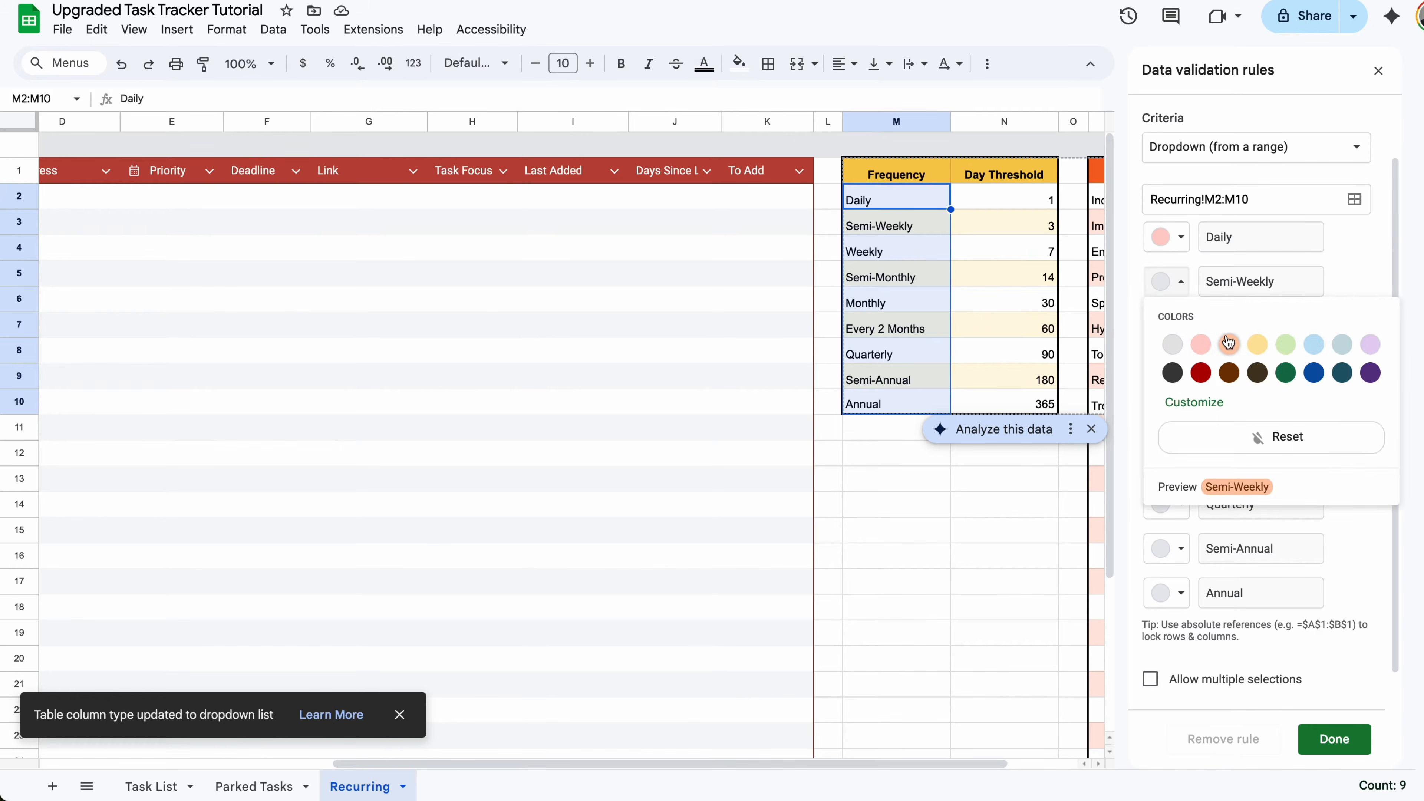
pyautogui.click(1227, 340)
pyautogui.click(1177, 328)
pyautogui.click(1254, 395)
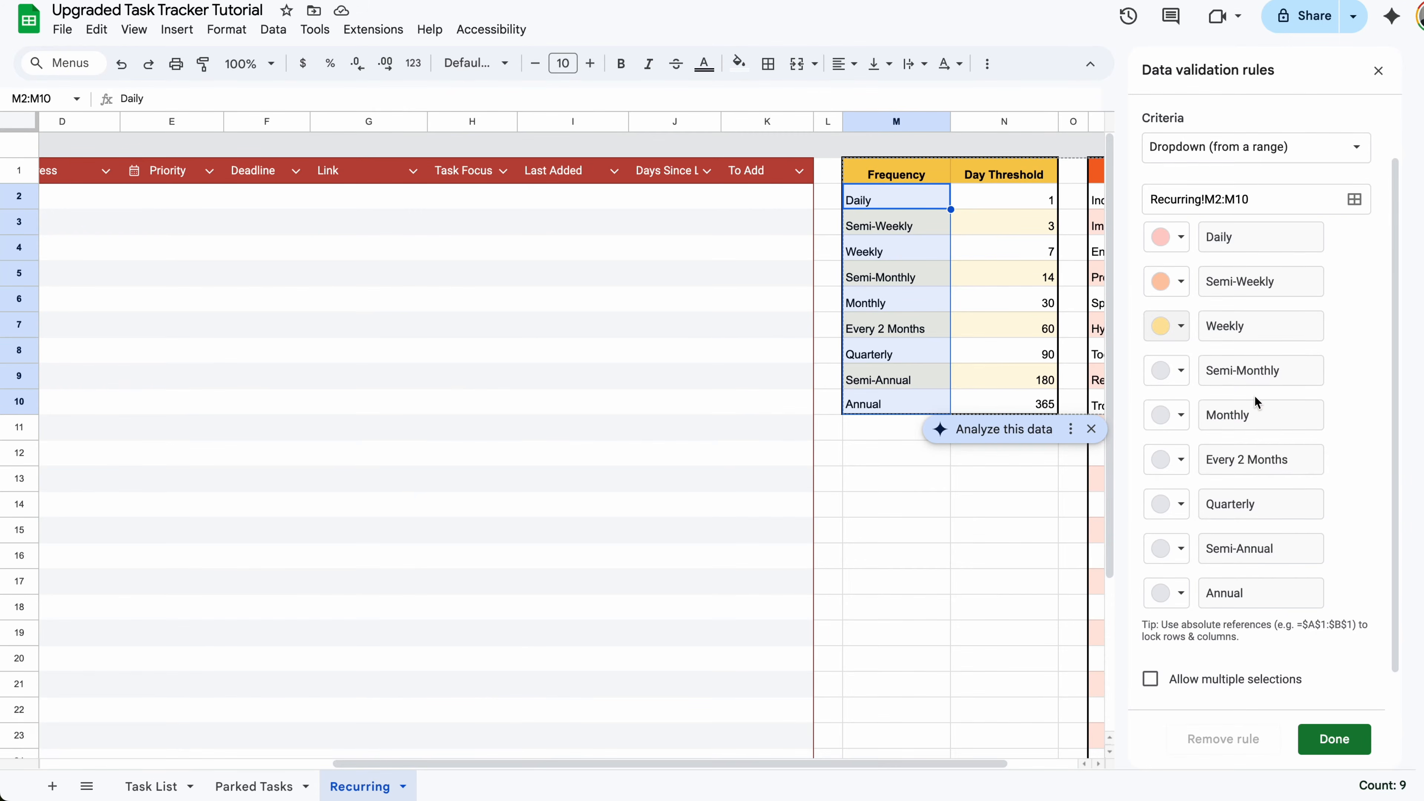
pyautogui.click(1163, 370)
pyautogui.click(1285, 433)
pyautogui.click(1334, 739)
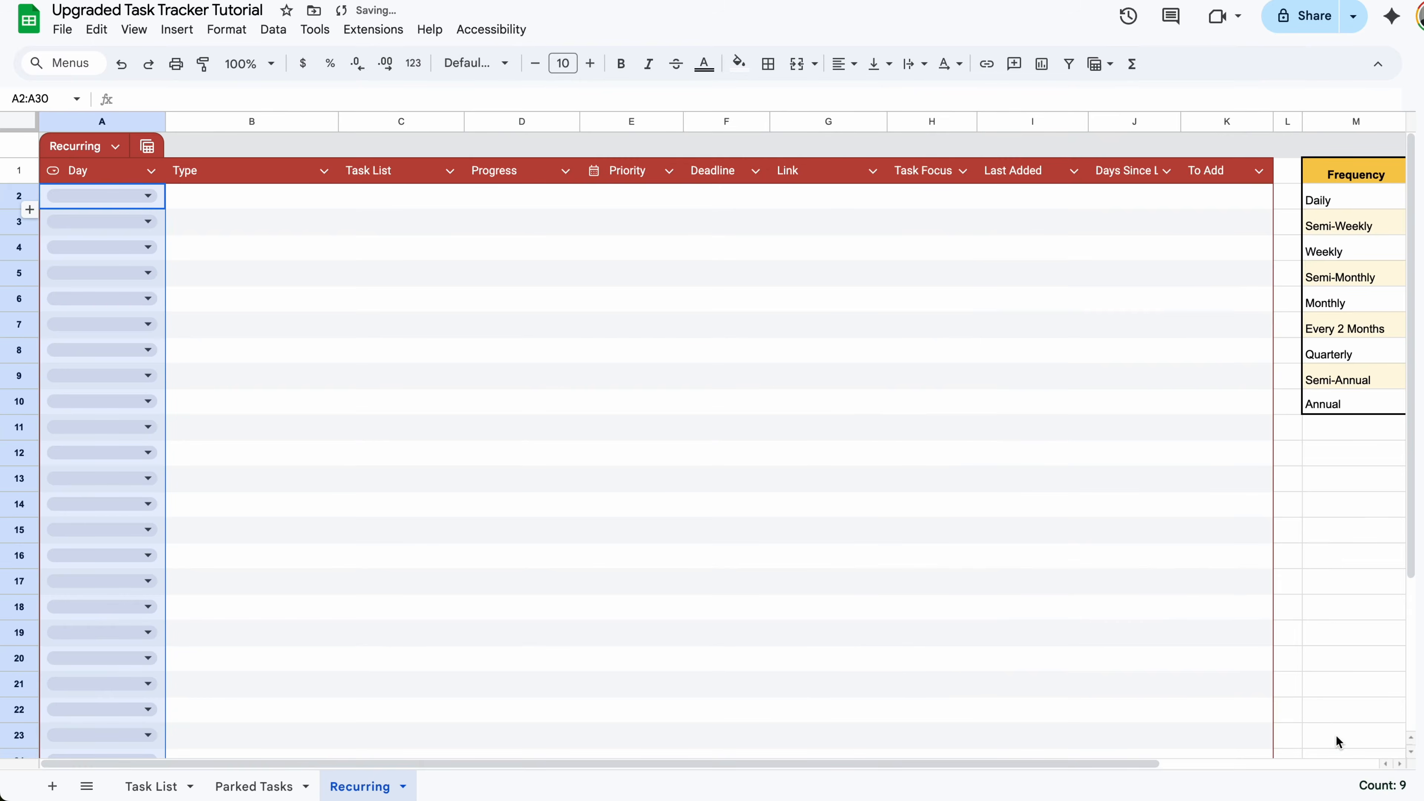
# - Choose Daily from the Day dropdown in A2
pyautogui.click(147, 196)
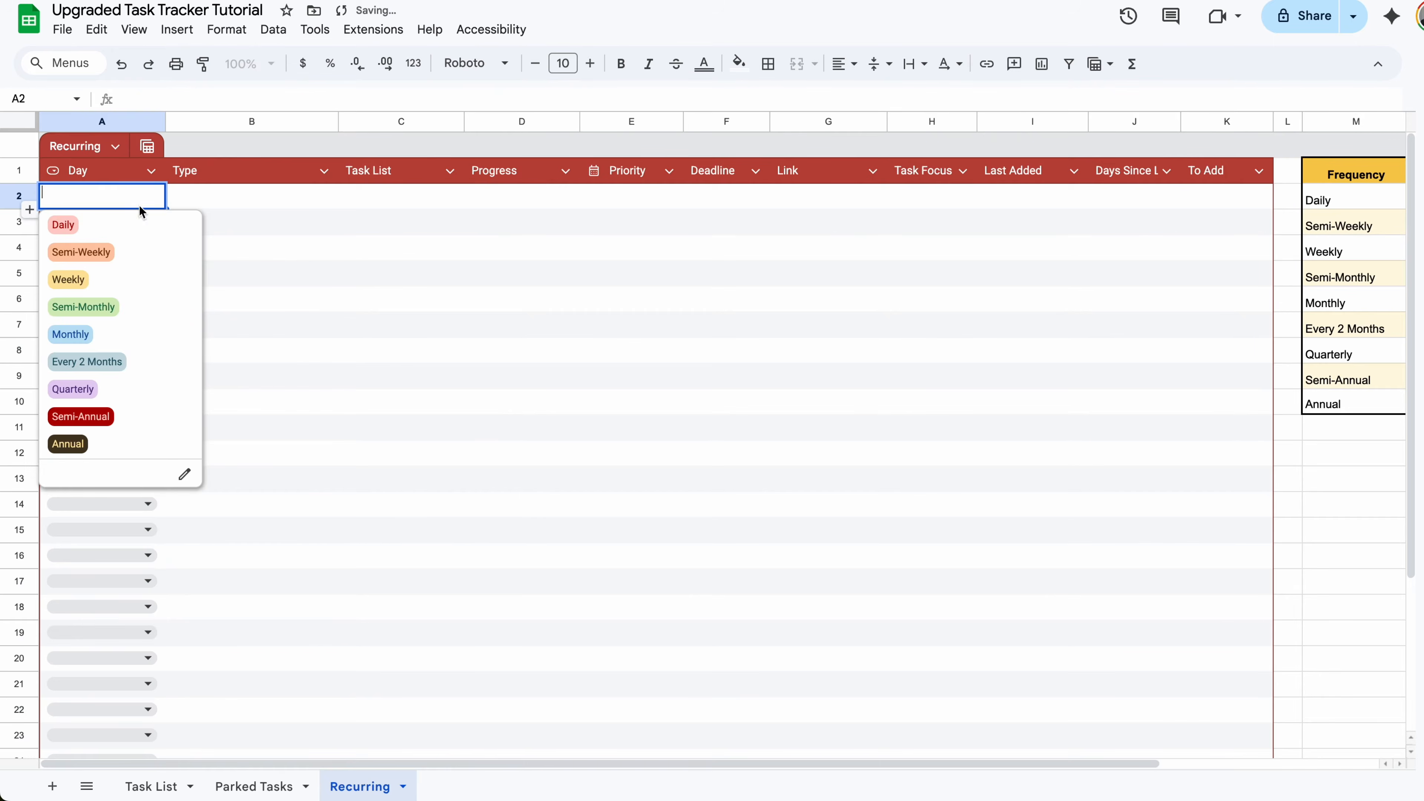
pyautogui.click(63, 225)
pyautogui.doubleClick(150, 197)
# - Rename the Daily entry in M2 of the Frequency list to "Daily!"
pyautogui.click(1368, 180)
pyautogui.click(1357, 207)
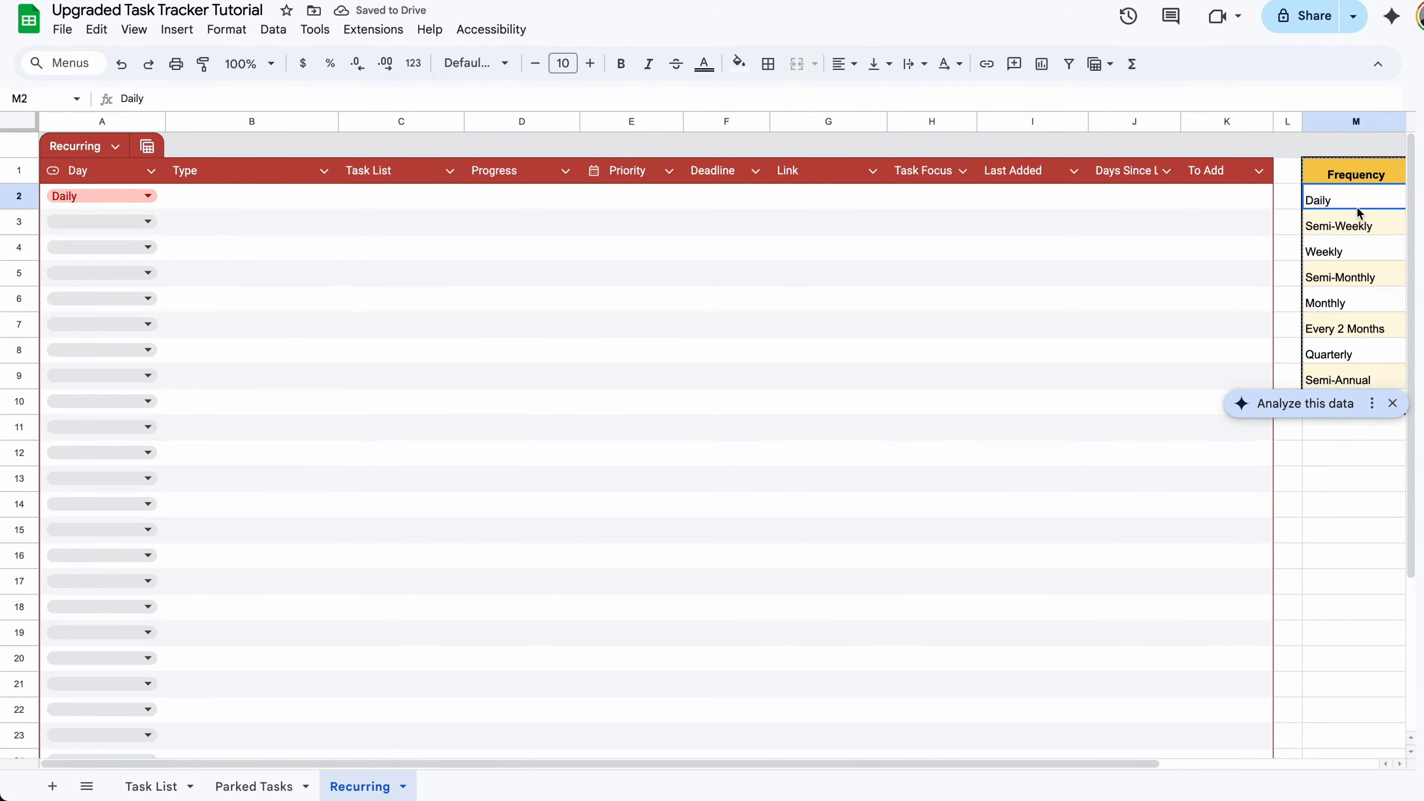
pyautogui.doubleClick(1357, 206)
pyautogui.write('!')
pyautogui.press('Return')
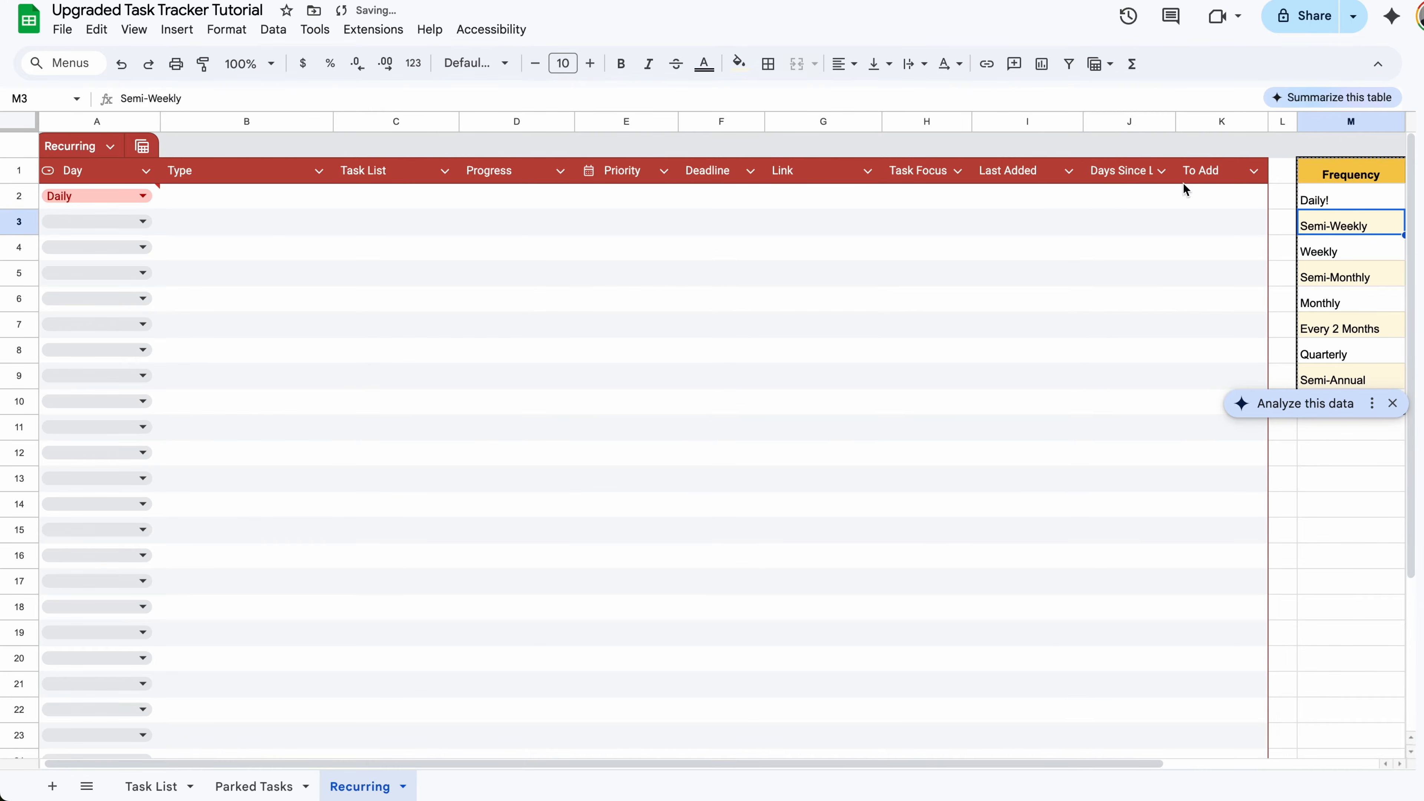
# - Choose "Daily!" in A2 and set that option's color to light red in the Day dropdown rule
pyautogui.doubleClick(132, 197)
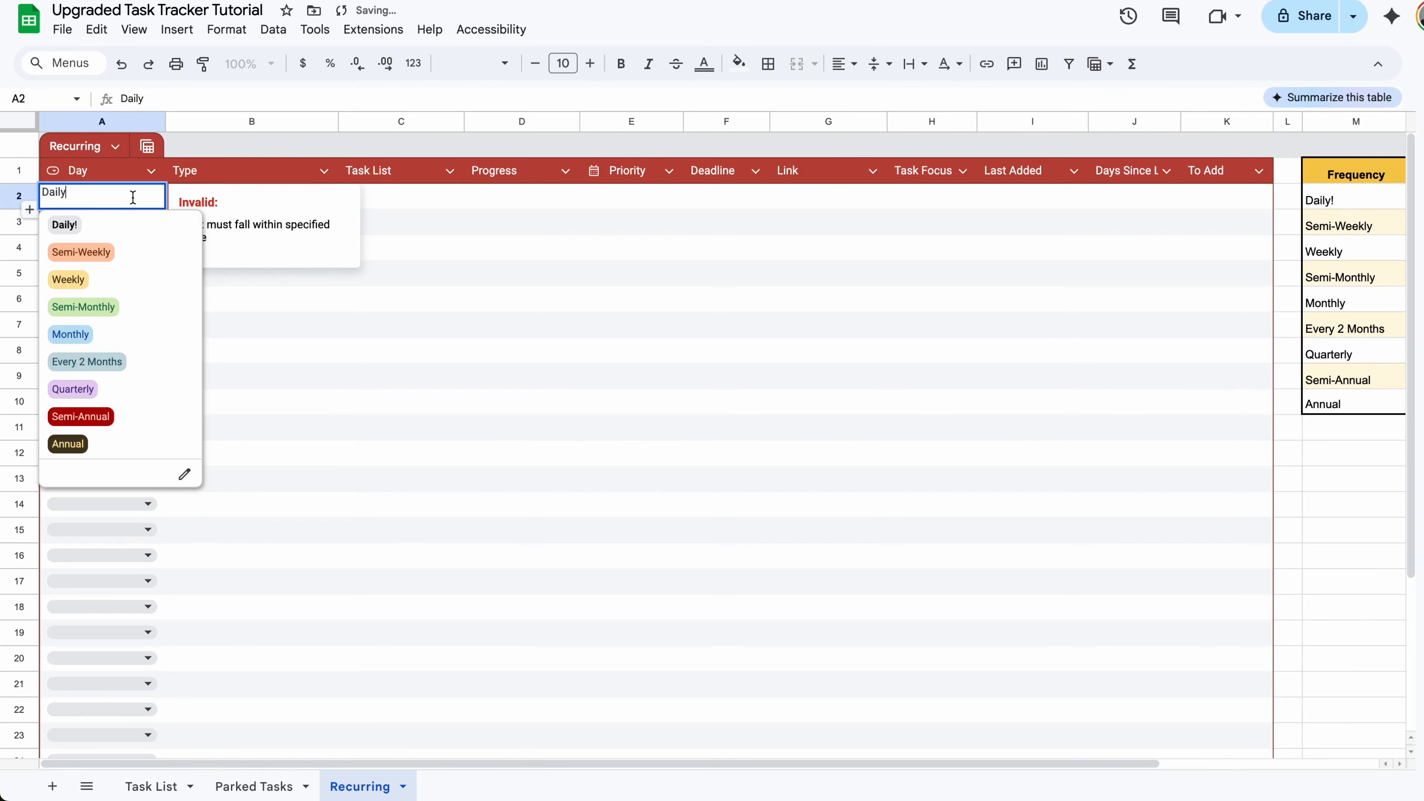
pyautogui.click(88, 225)
pyautogui.doubleClick(110, 199)
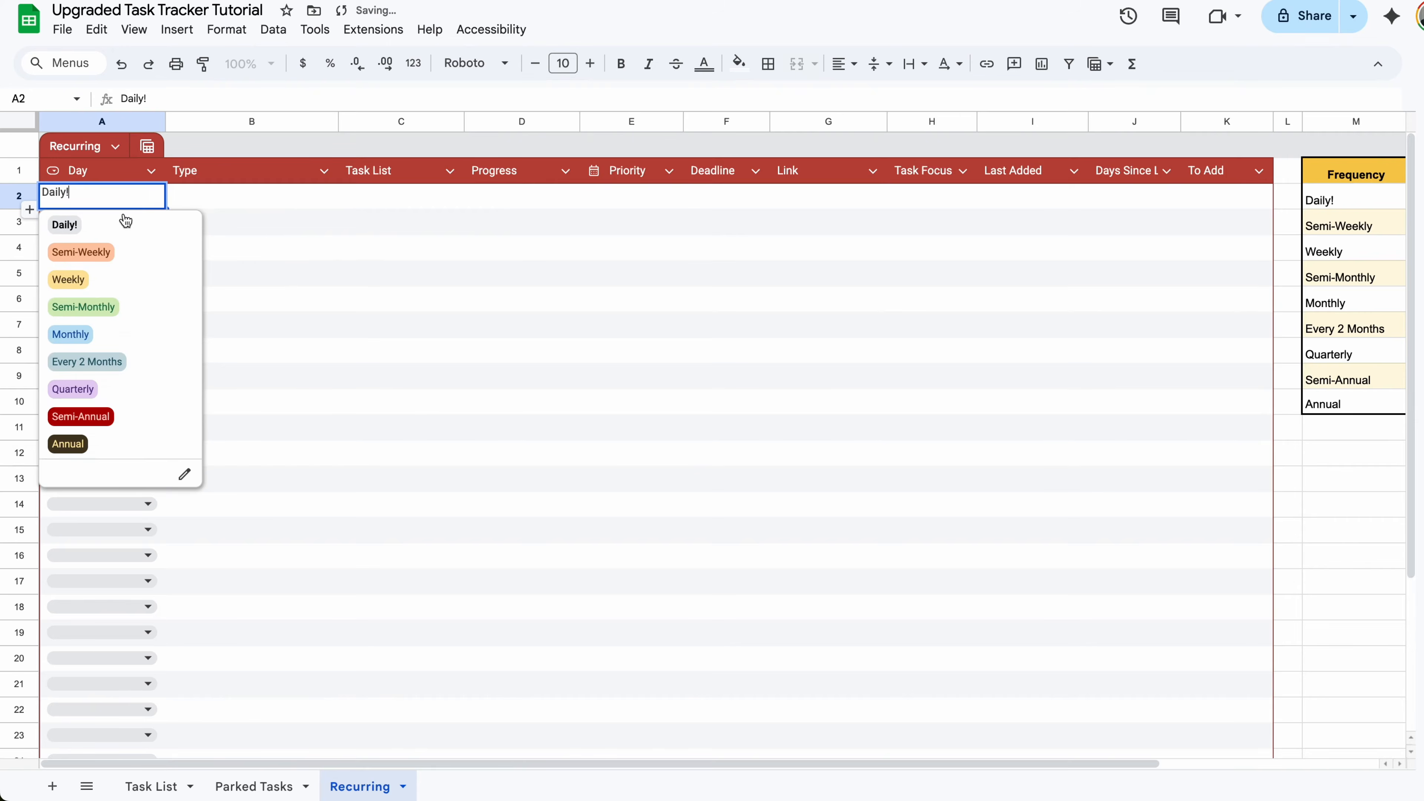
pyautogui.click(182, 468)
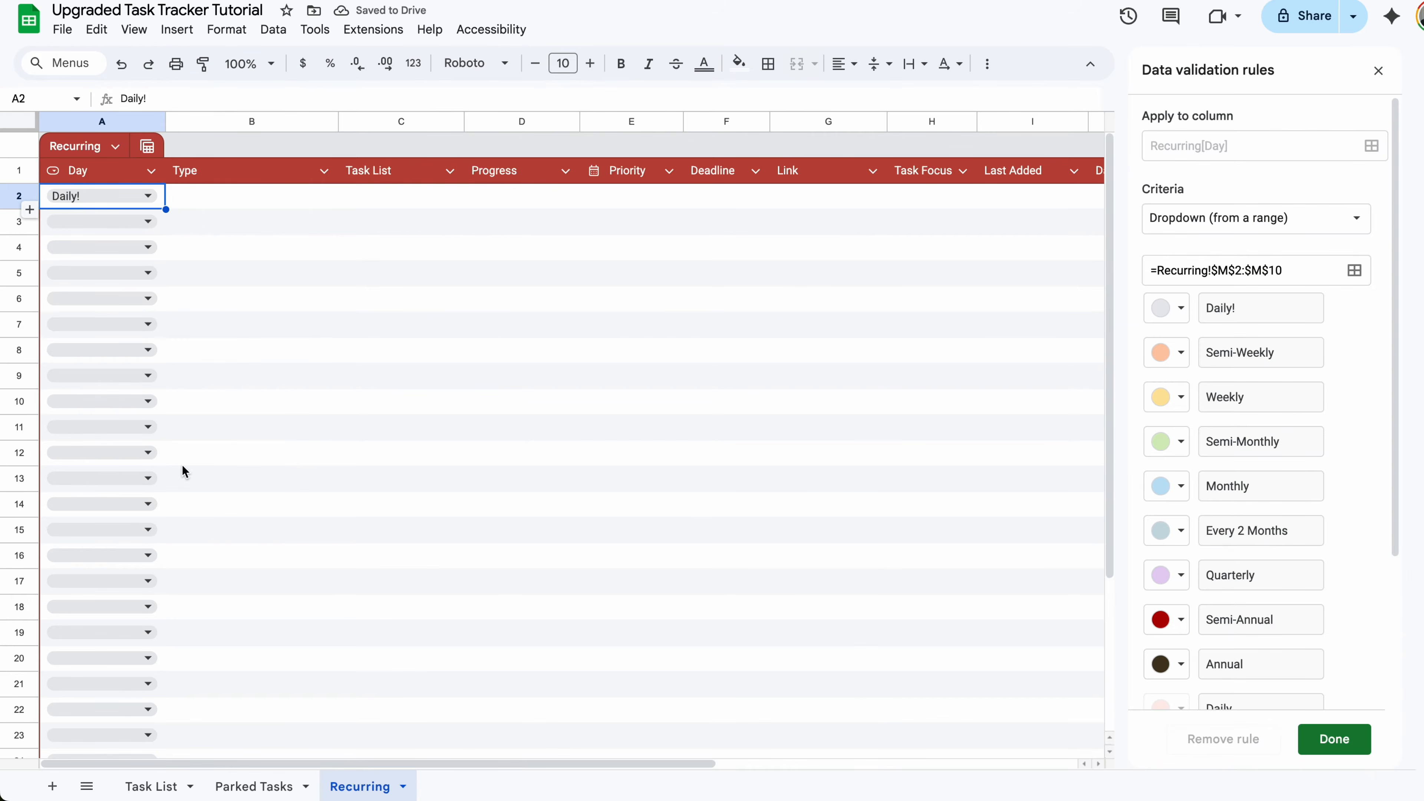
pyautogui.click(1169, 309)
pyautogui.click(1196, 382)
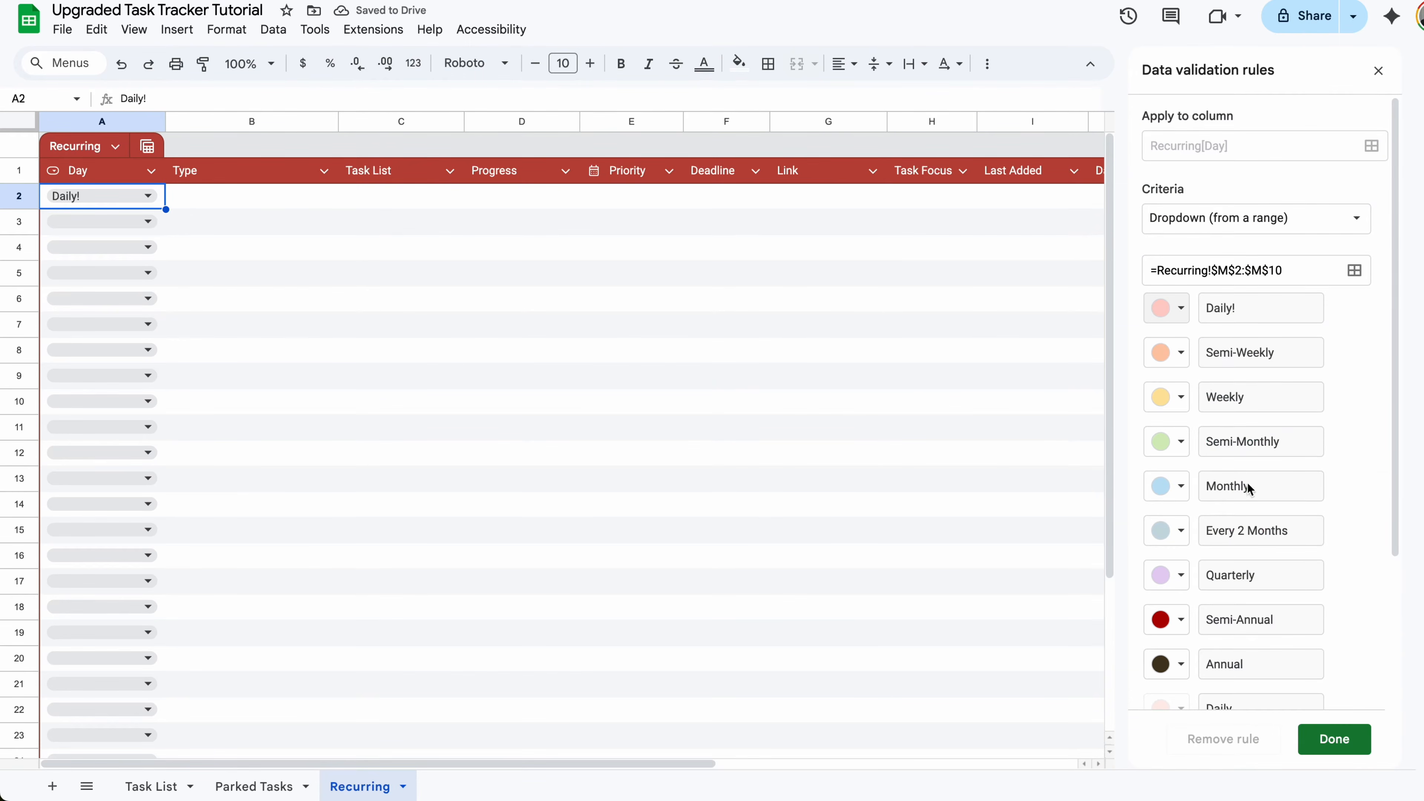
pyautogui.click(1333, 738)
# - Change the frequency entry in M2 back to "Daily"
pyautogui.click(1383, 201)
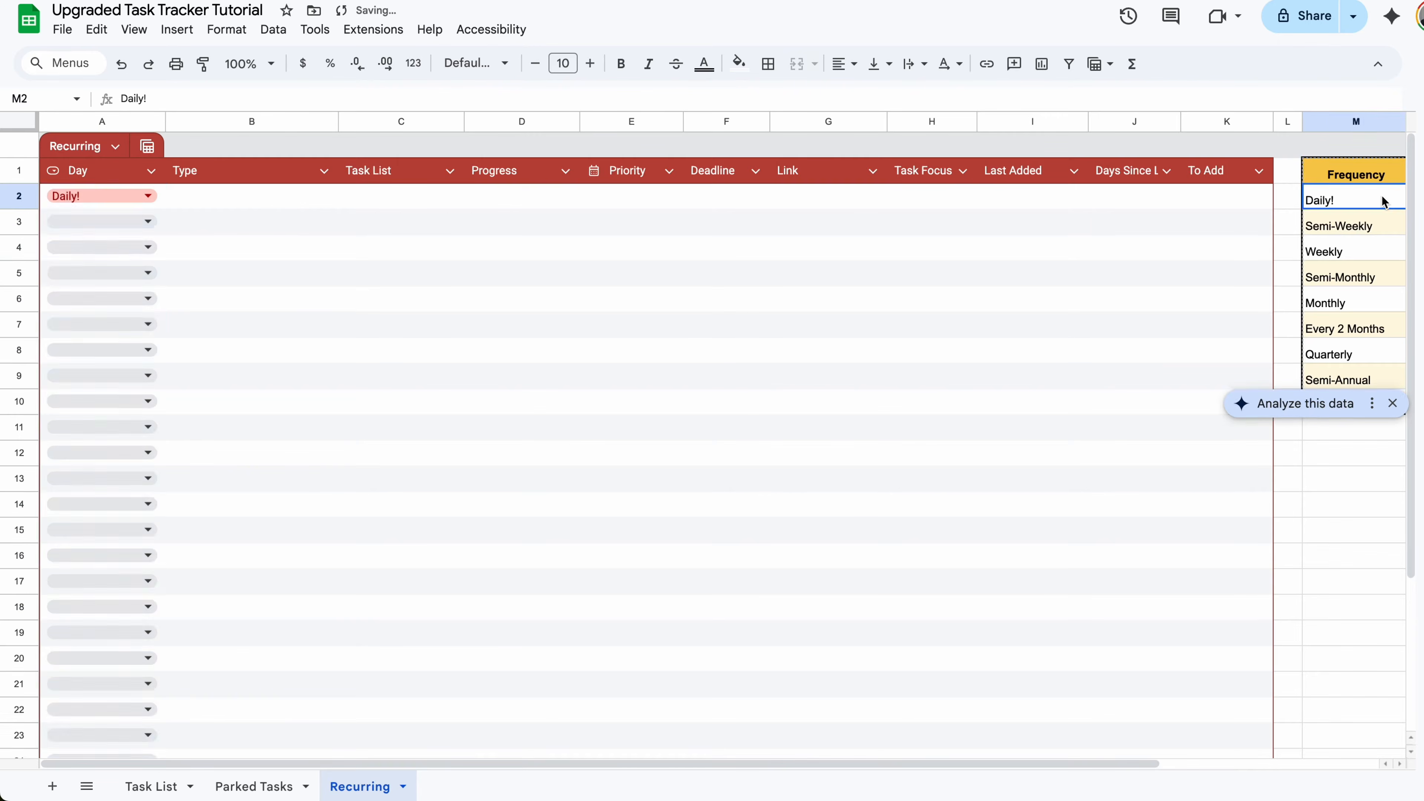
pyautogui.hscroll(4, 1383, 201)
pyautogui.click(1283, 226)
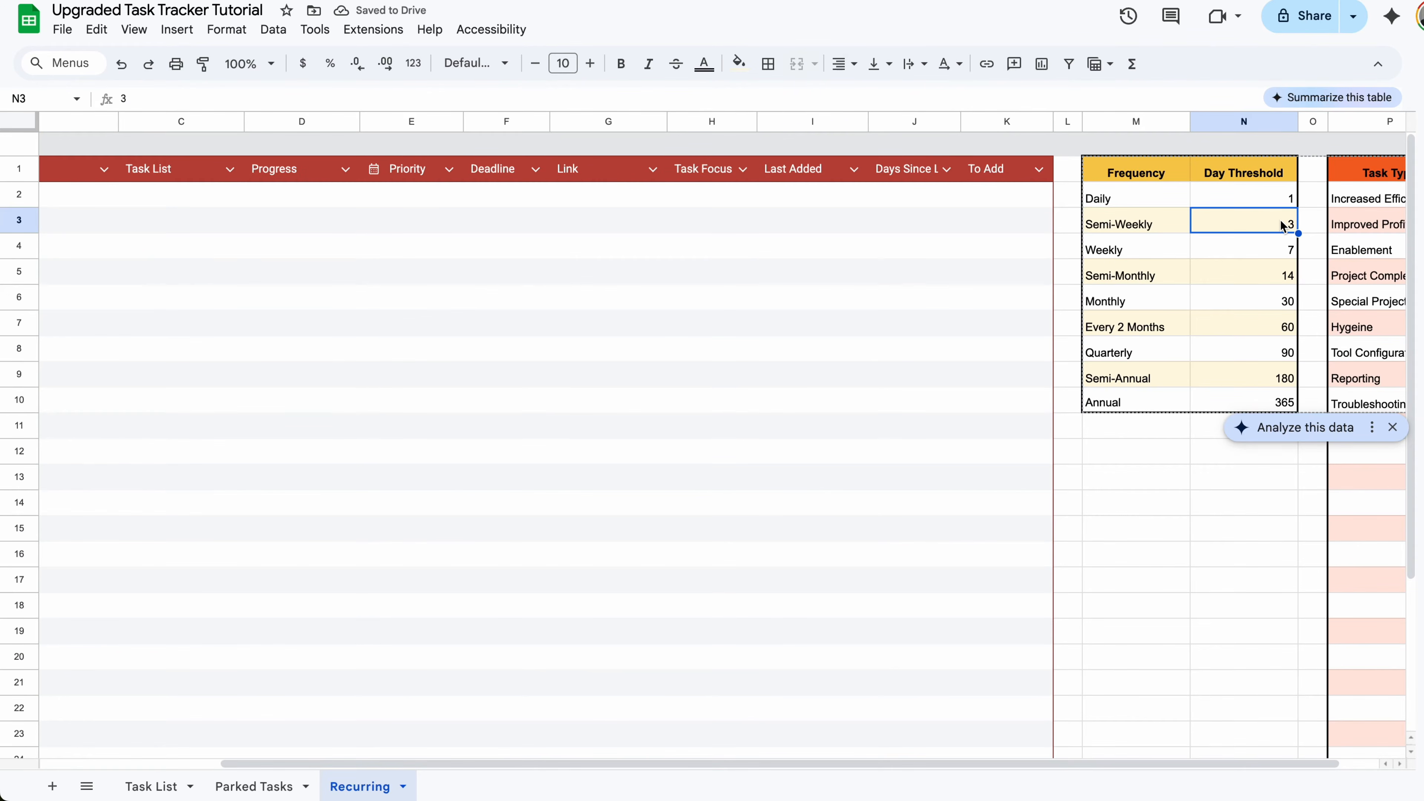
pyautogui.click(1277, 220)
pyautogui.press('Down')
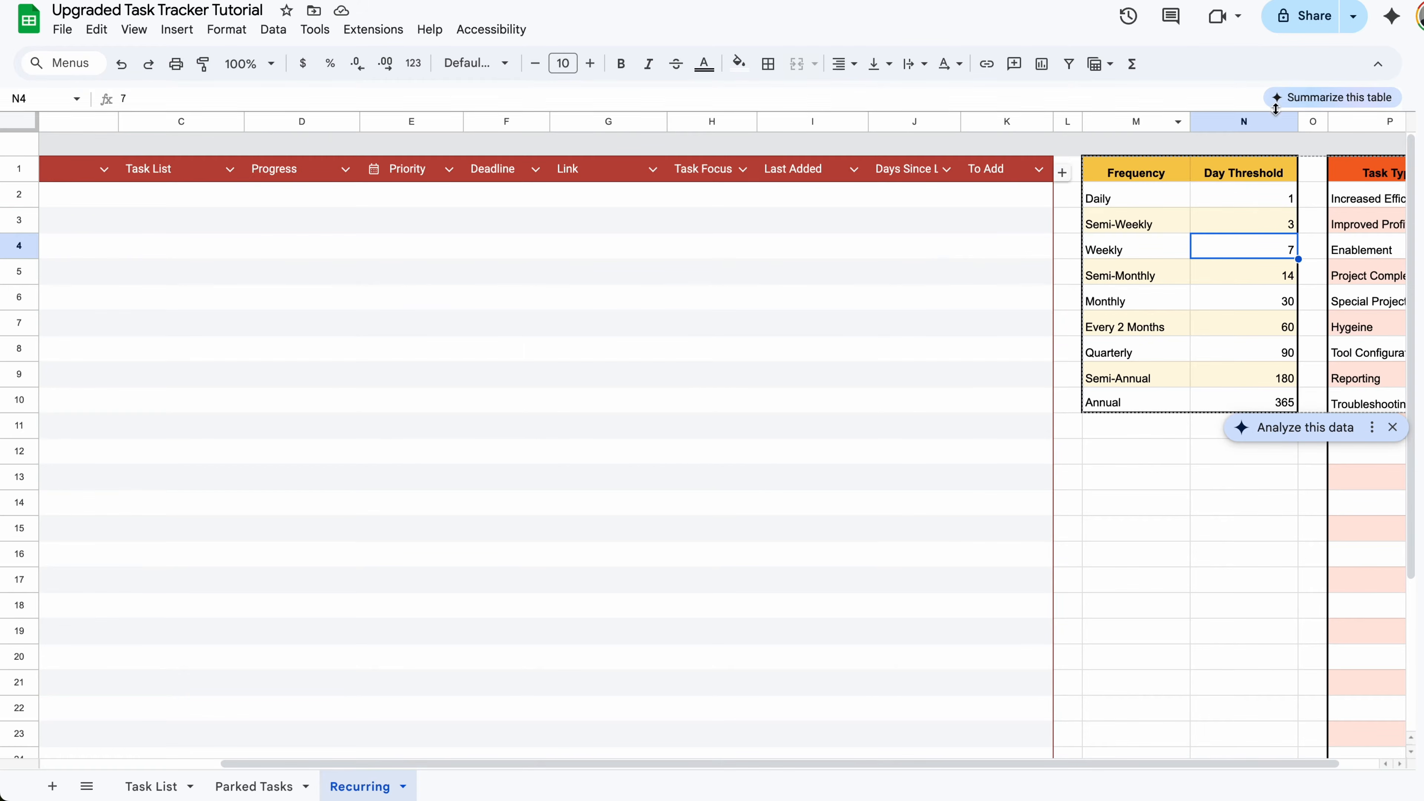
pyautogui.click(1259, 353)
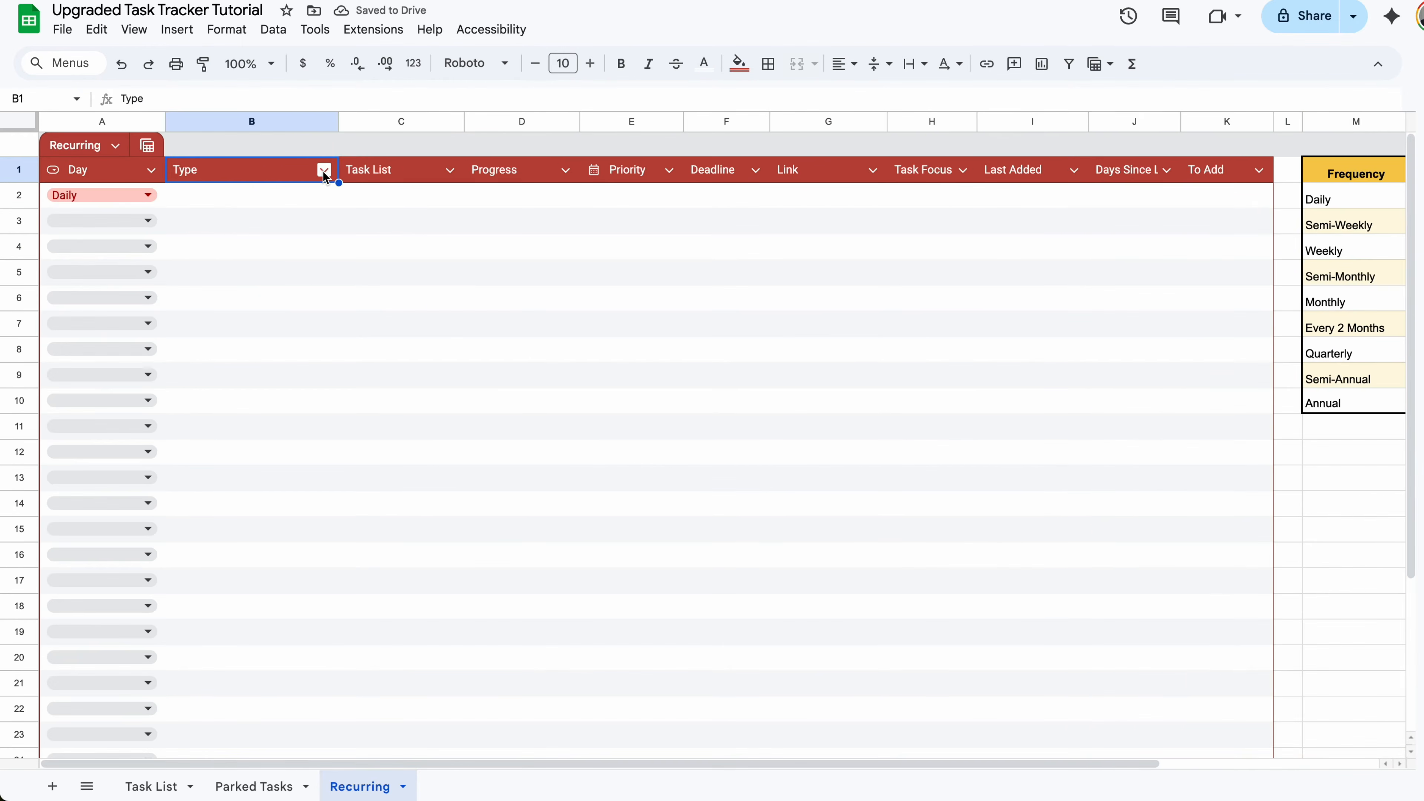
# - Change the Type column of the Recurring table to the dropdown column type
pyautogui.click(324, 170)
pyautogui.moveTo(426, 200)
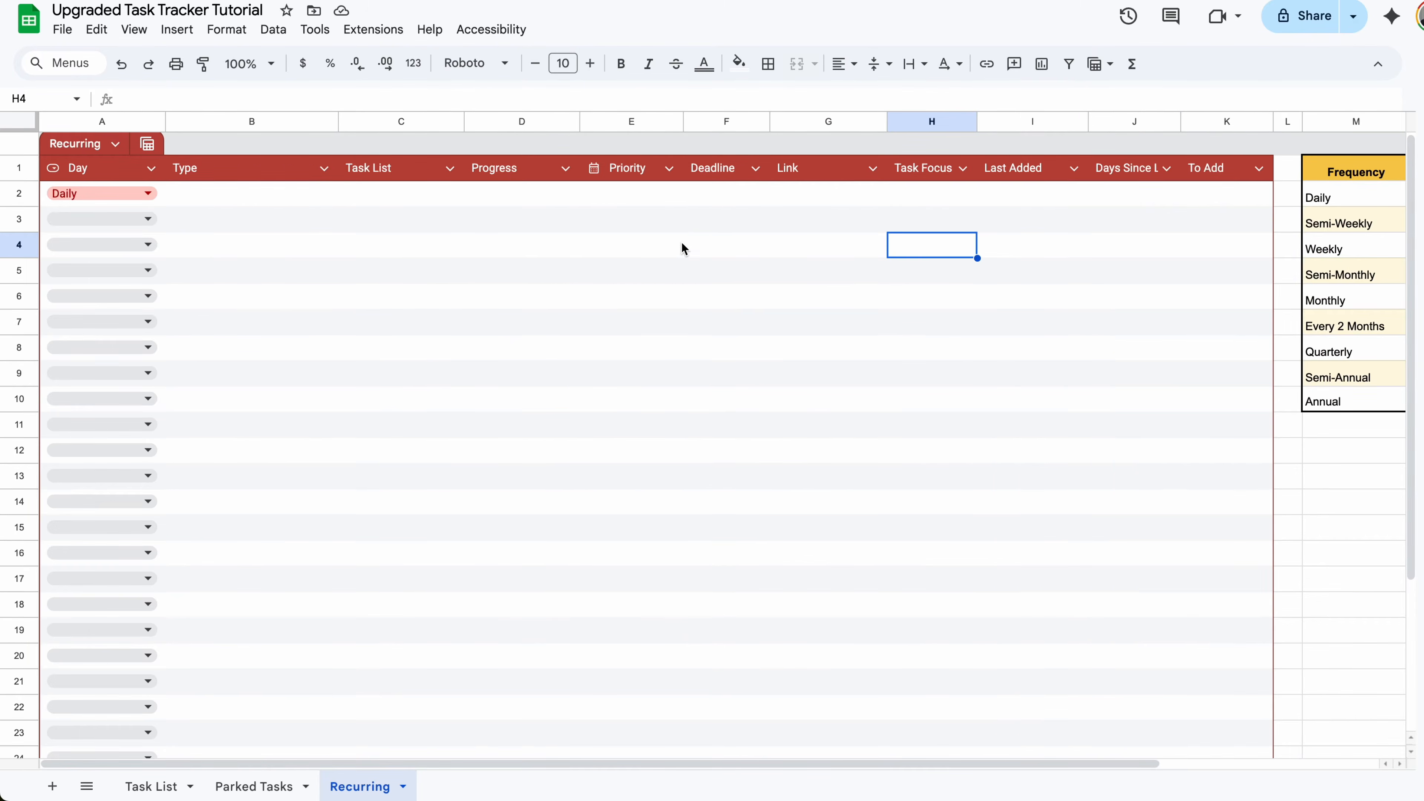
pyautogui.click(315, 169)
pyautogui.click(324, 169)
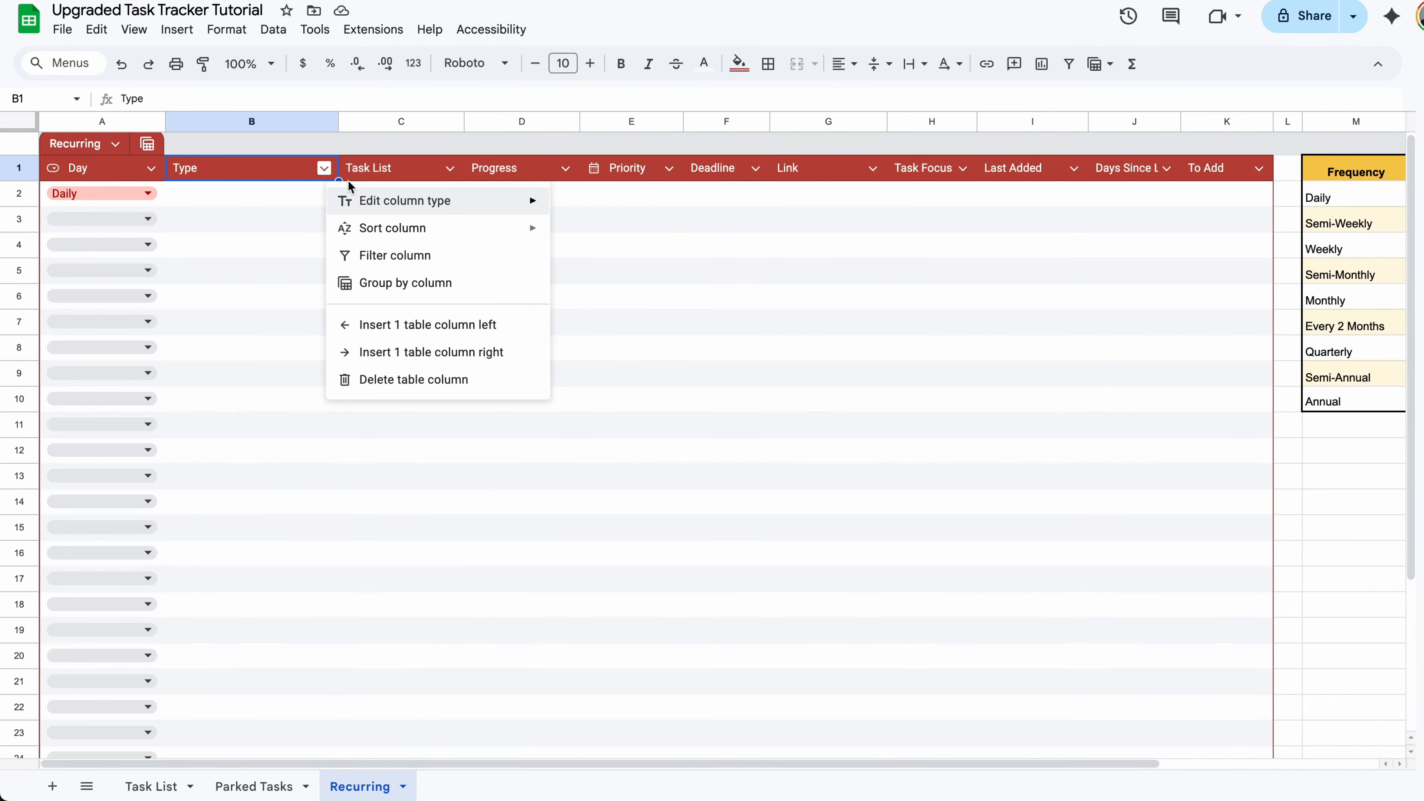
pyautogui.moveTo(426, 200)
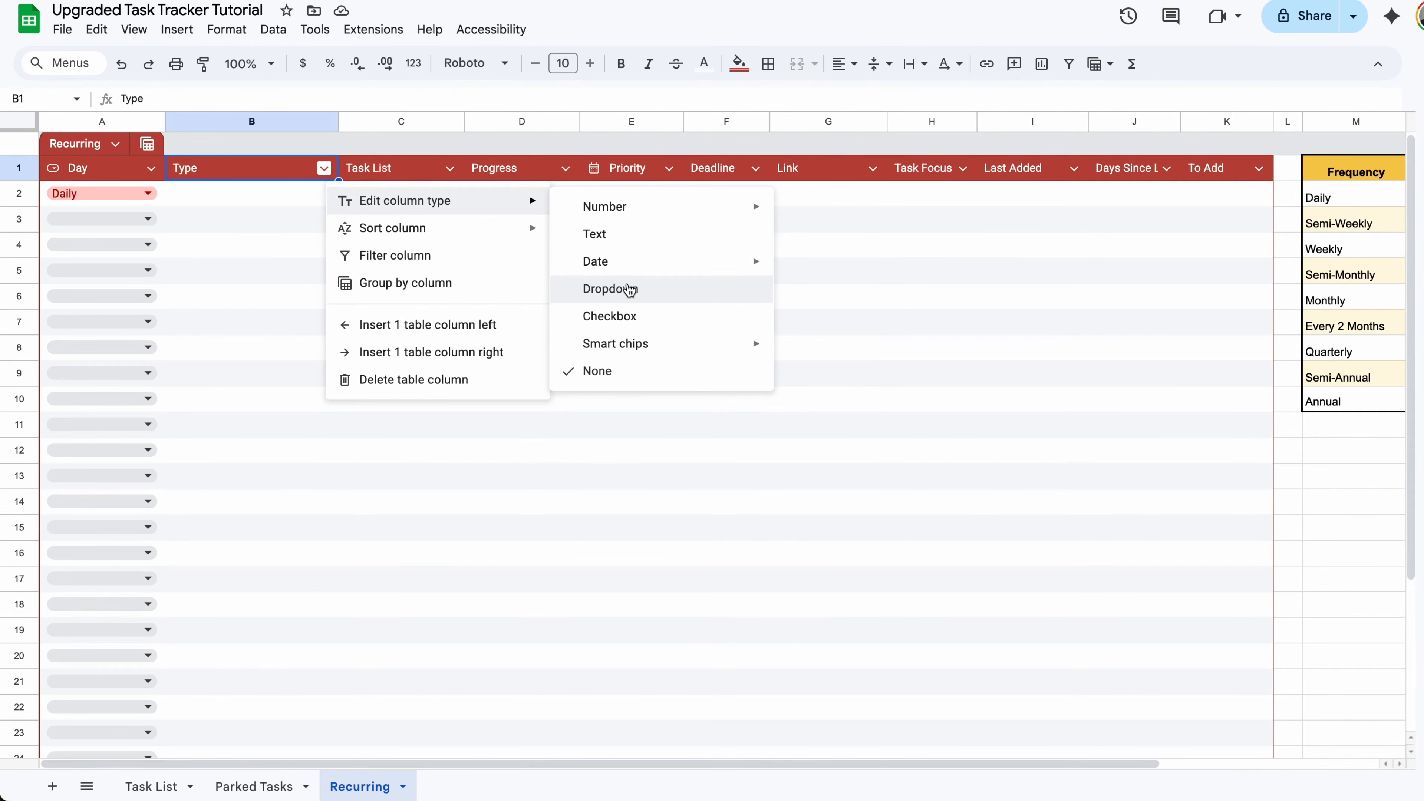
pyautogui.click(629, 290)
# - Enter Planned, Unplanned, Recurring, Follow Up and Unable to Start as the Type dropdown's options
pyautogui.write('Pl')
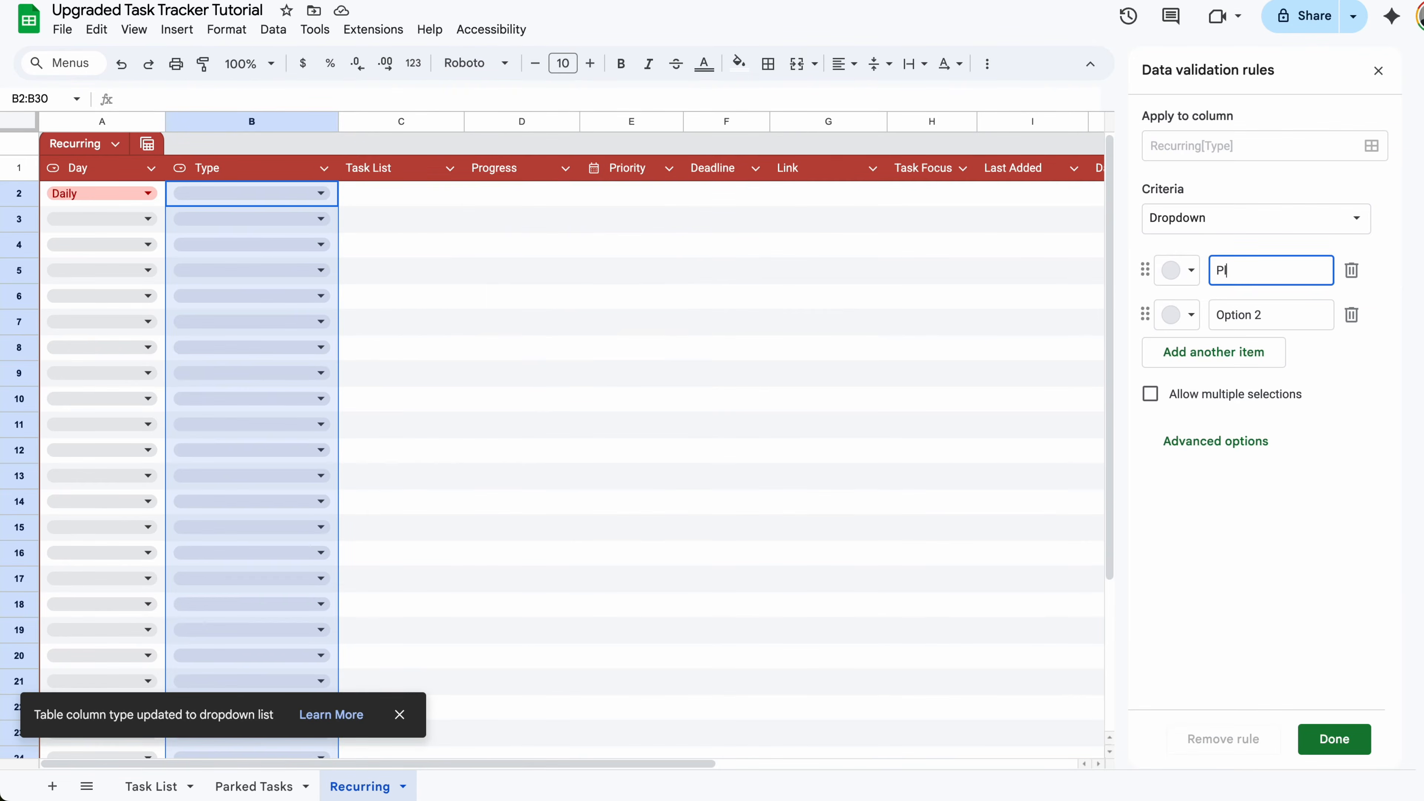
pyautogui.write('anned')
pyautogui.press('Tab')
pyautogui.write('Unplanned')
pyautogui.press('Return')
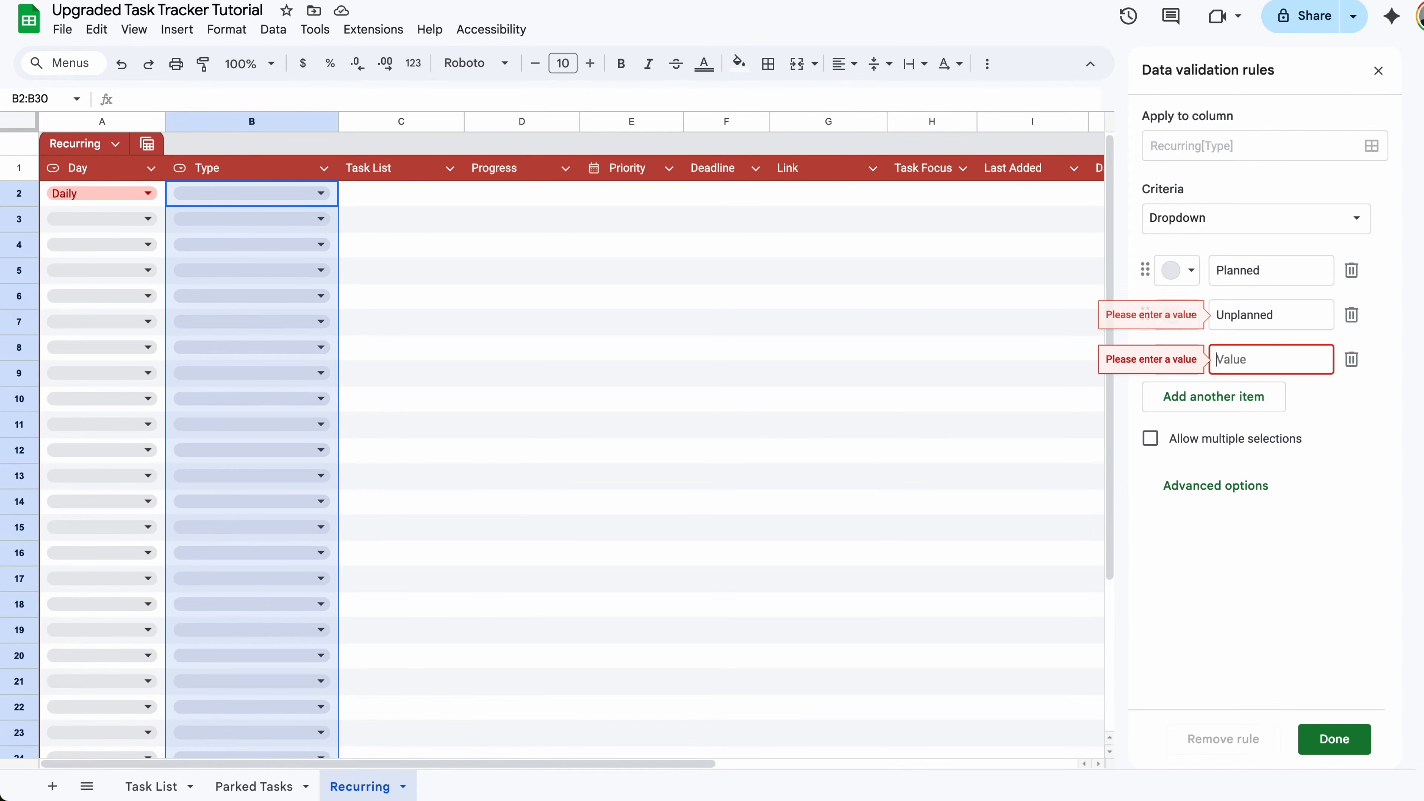
pyautogui.write('Recurring')
pyautogui.press('Return')
pyautogui.write('Follow Up')
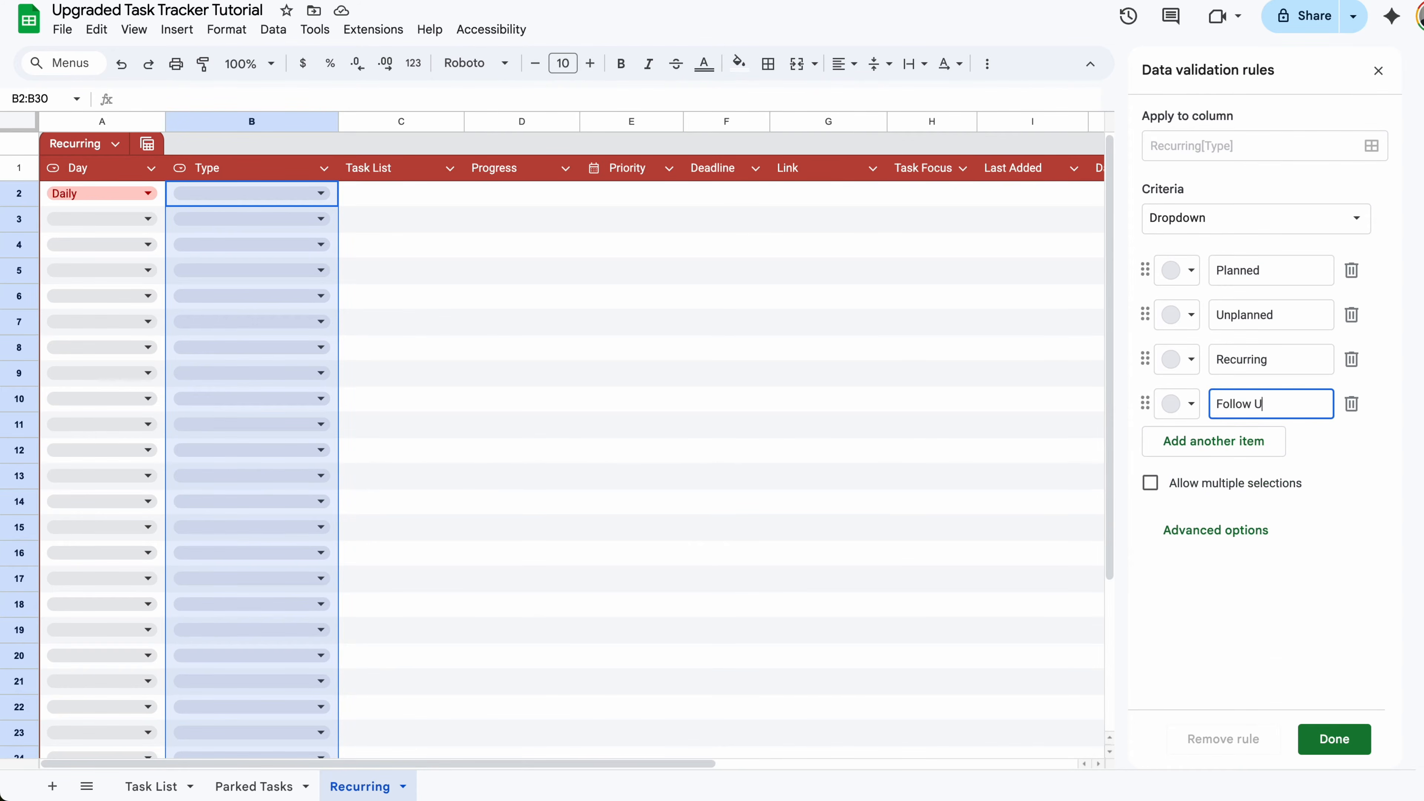
pyautogui.press('Return')
pyautogui.write('Unable to Start')
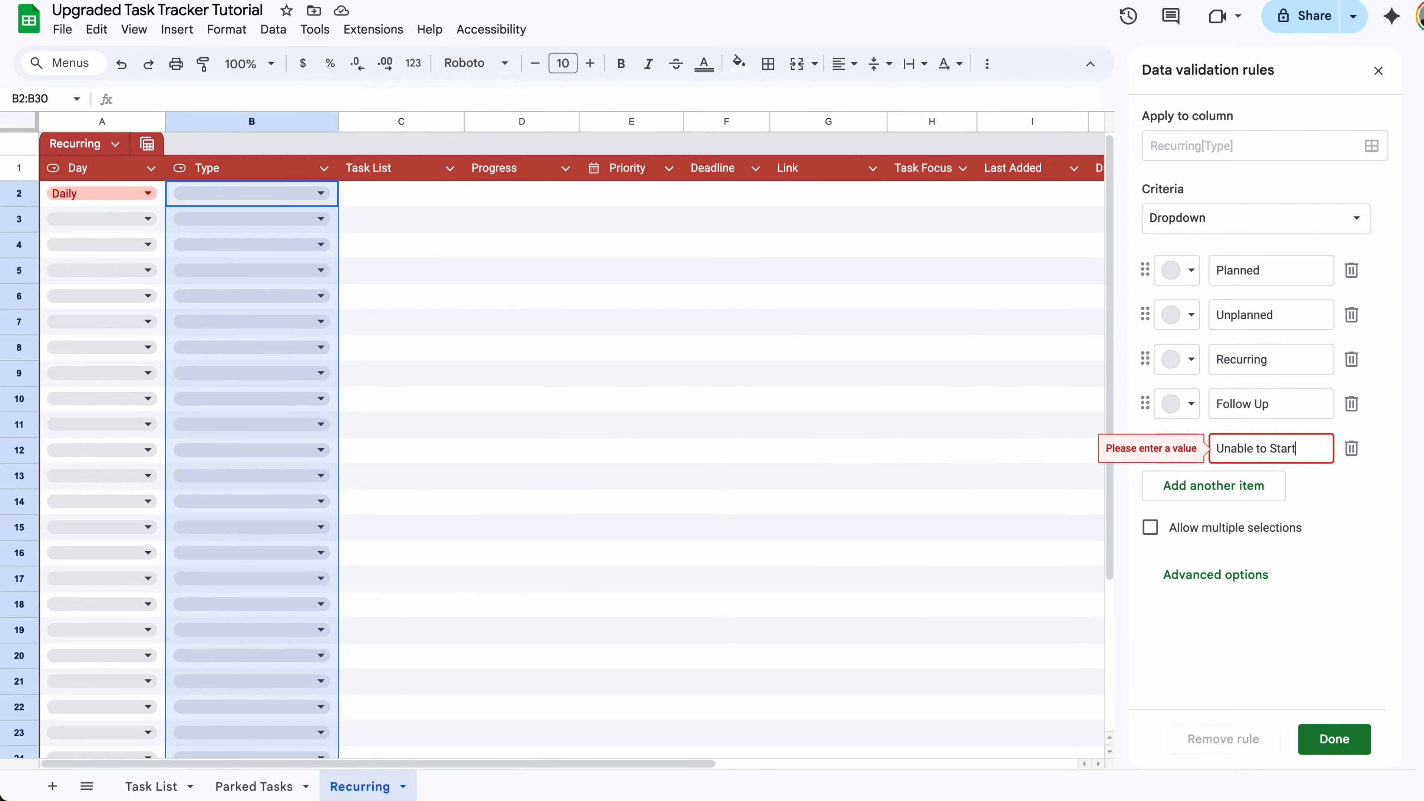
# - Color Planned light green, Unplanned light orange, Recurring dark purple, Follow Up dark brown and Unable to Start dark gray, and save the rule
pyautogui.click(1191, 271)
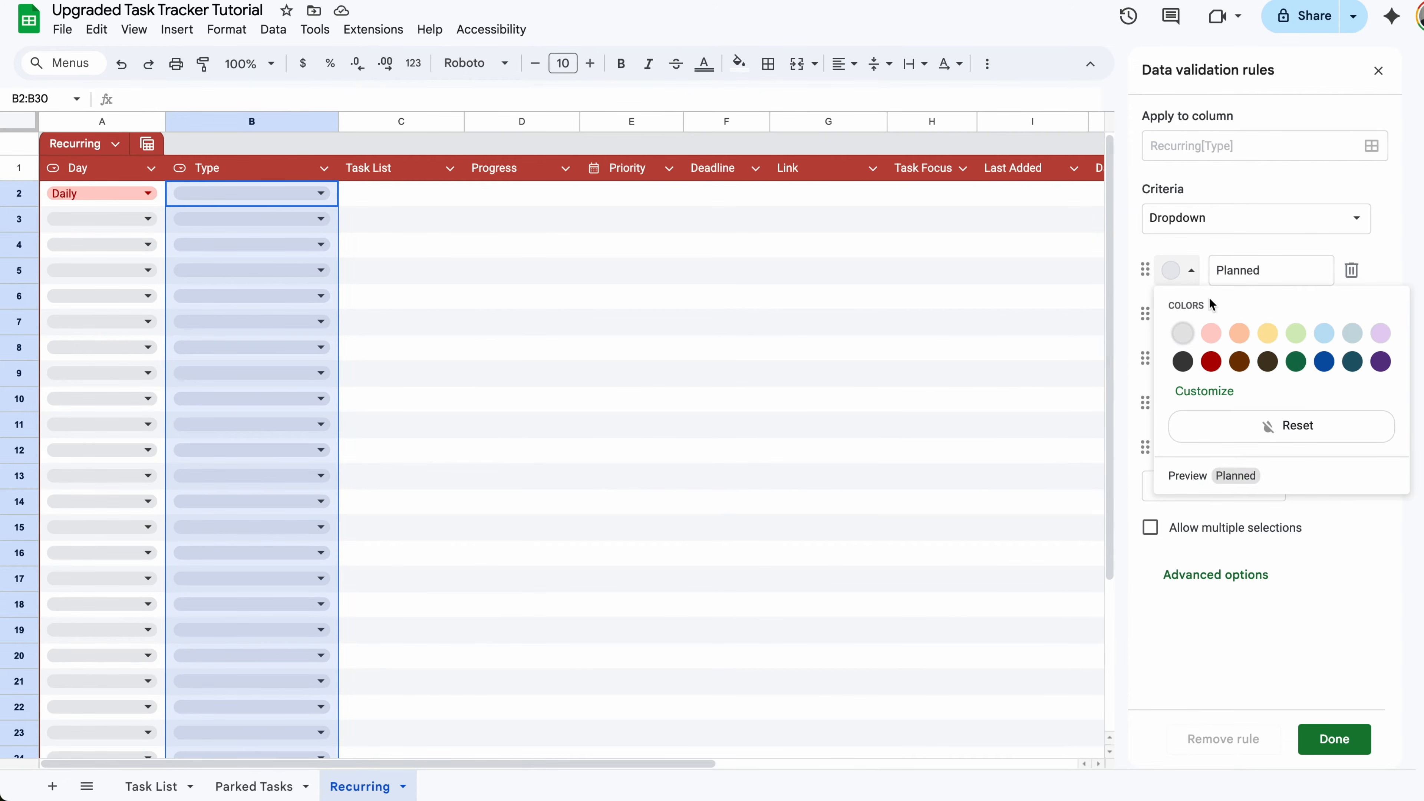
pyautogui.click(1295, 333)
pyautogui.click(1190, 317)
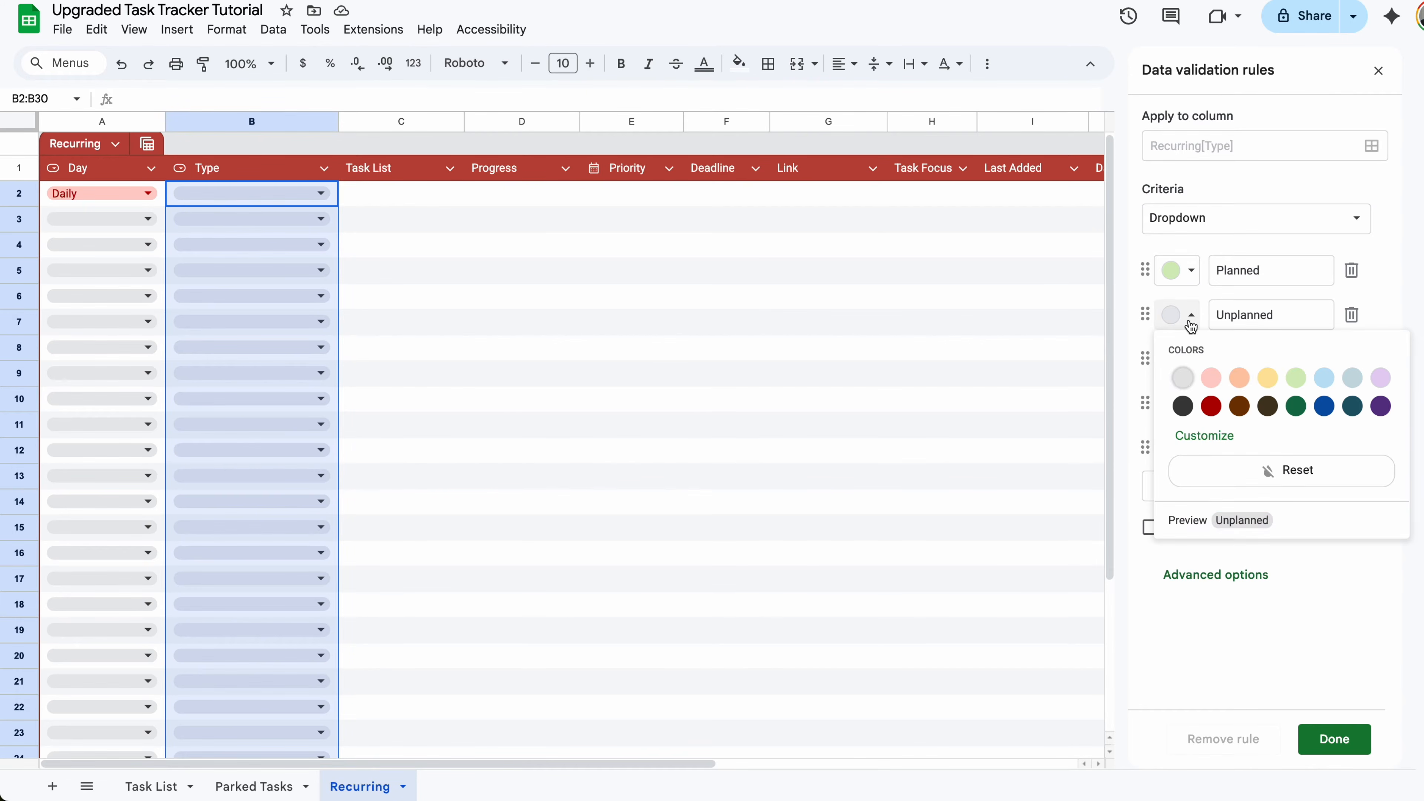
pyautogui.click(1239, 377)
pyautogui.click(1177, 359)
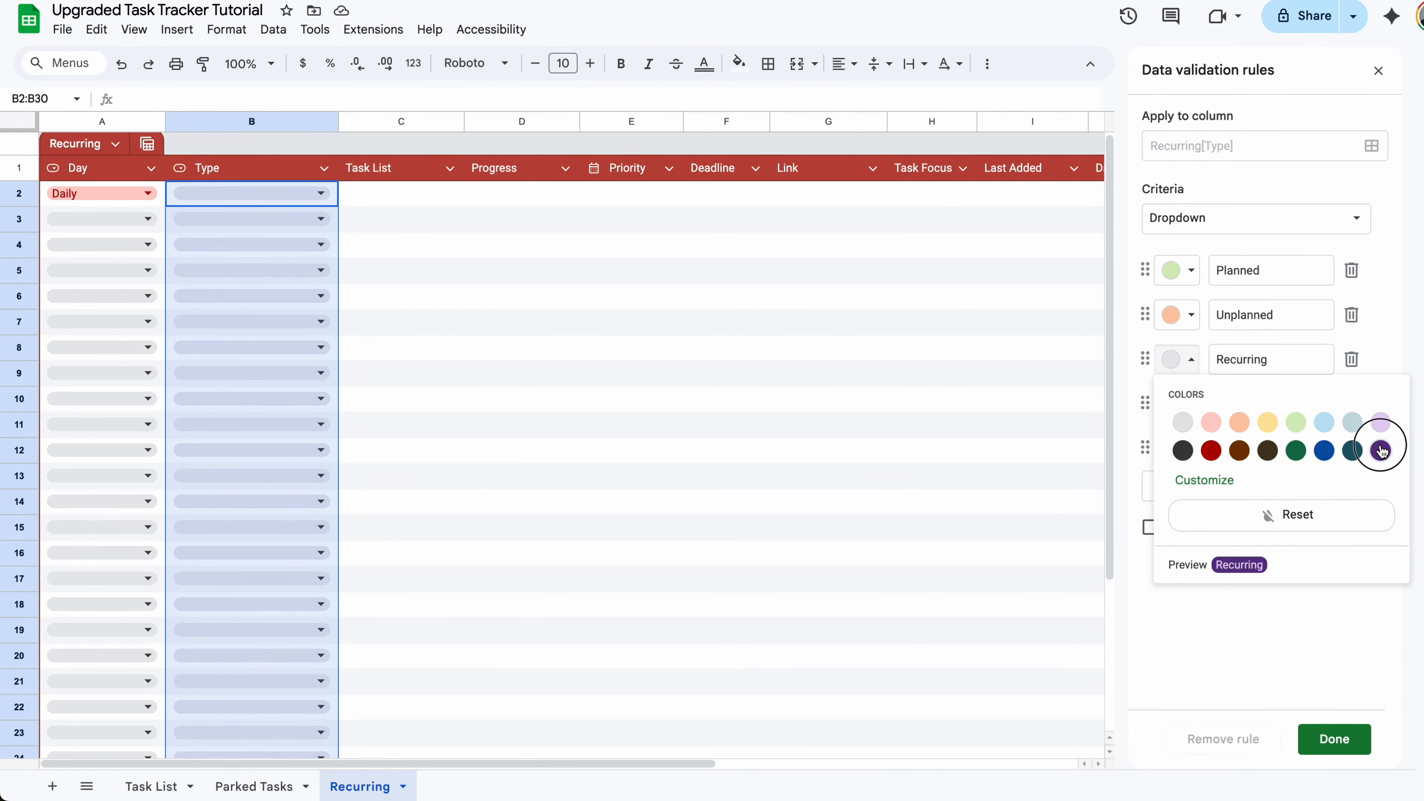
pyautogui.click(1380, 451)
pyautogui.click(1177, 404)
pyautogui.click(1258, 496)
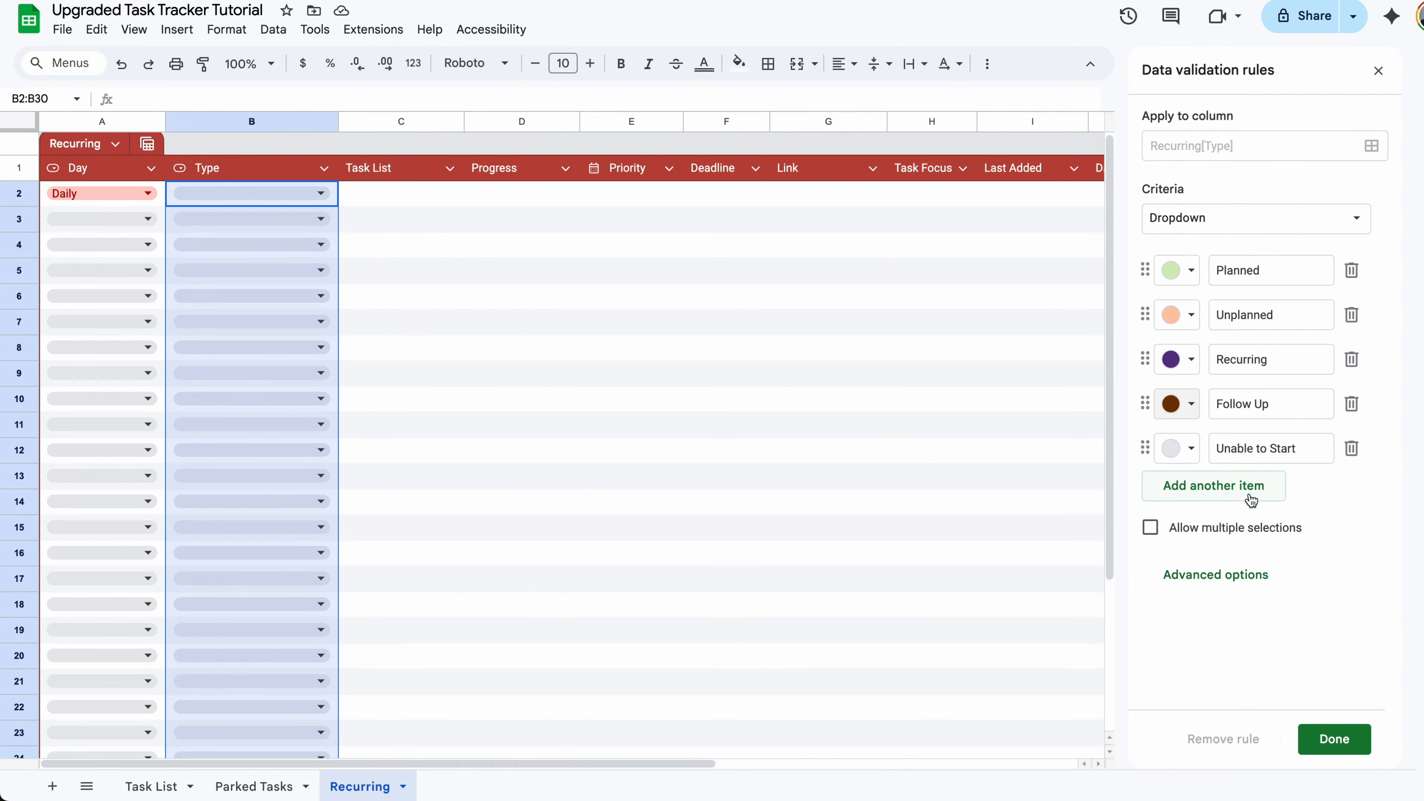
pyautogui.click(1183, 451)
pyautogui.click(1184, 538)
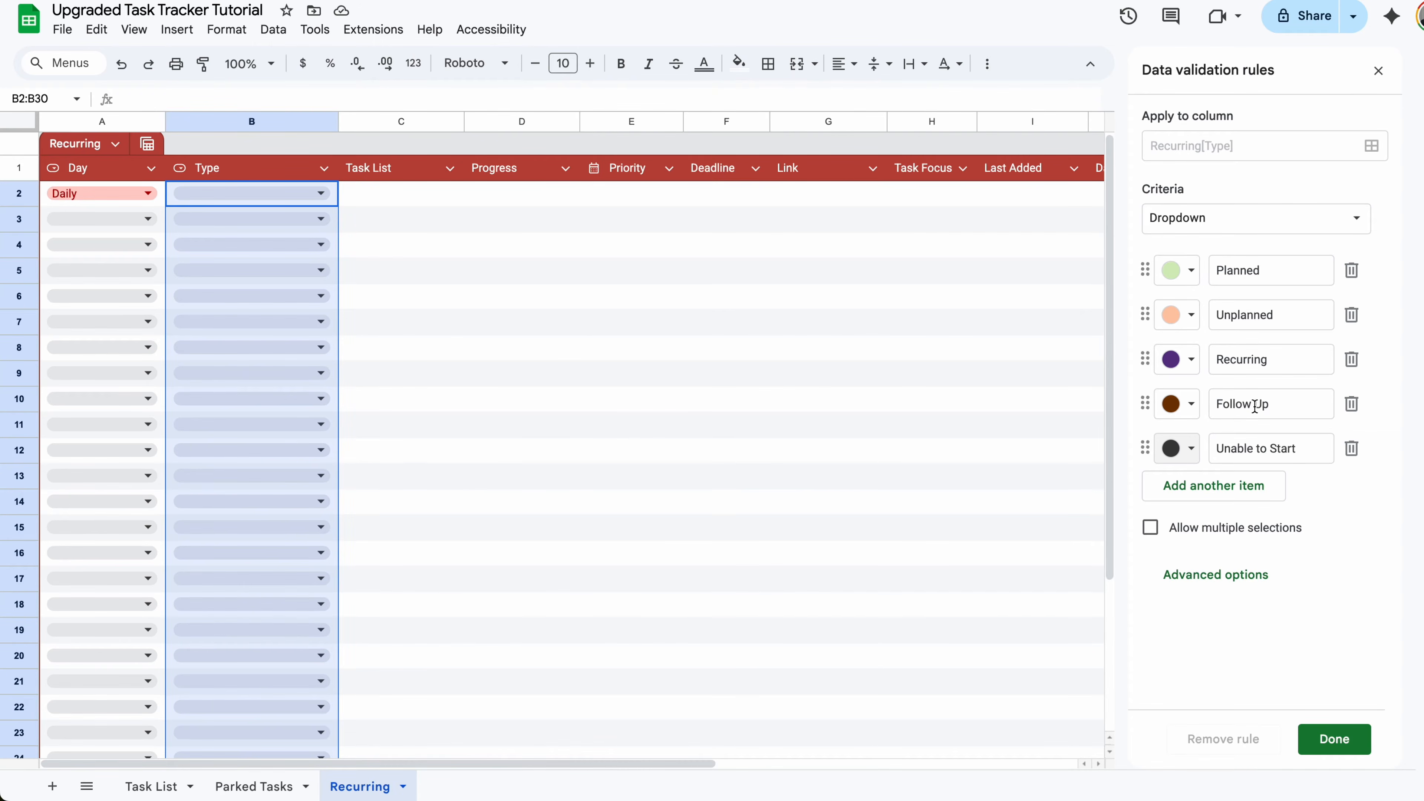
pyautogui.click(1331, 738)
# - Check the Type dropdown's options in B2 and narrow column B
pyautogui.click(286, 202)
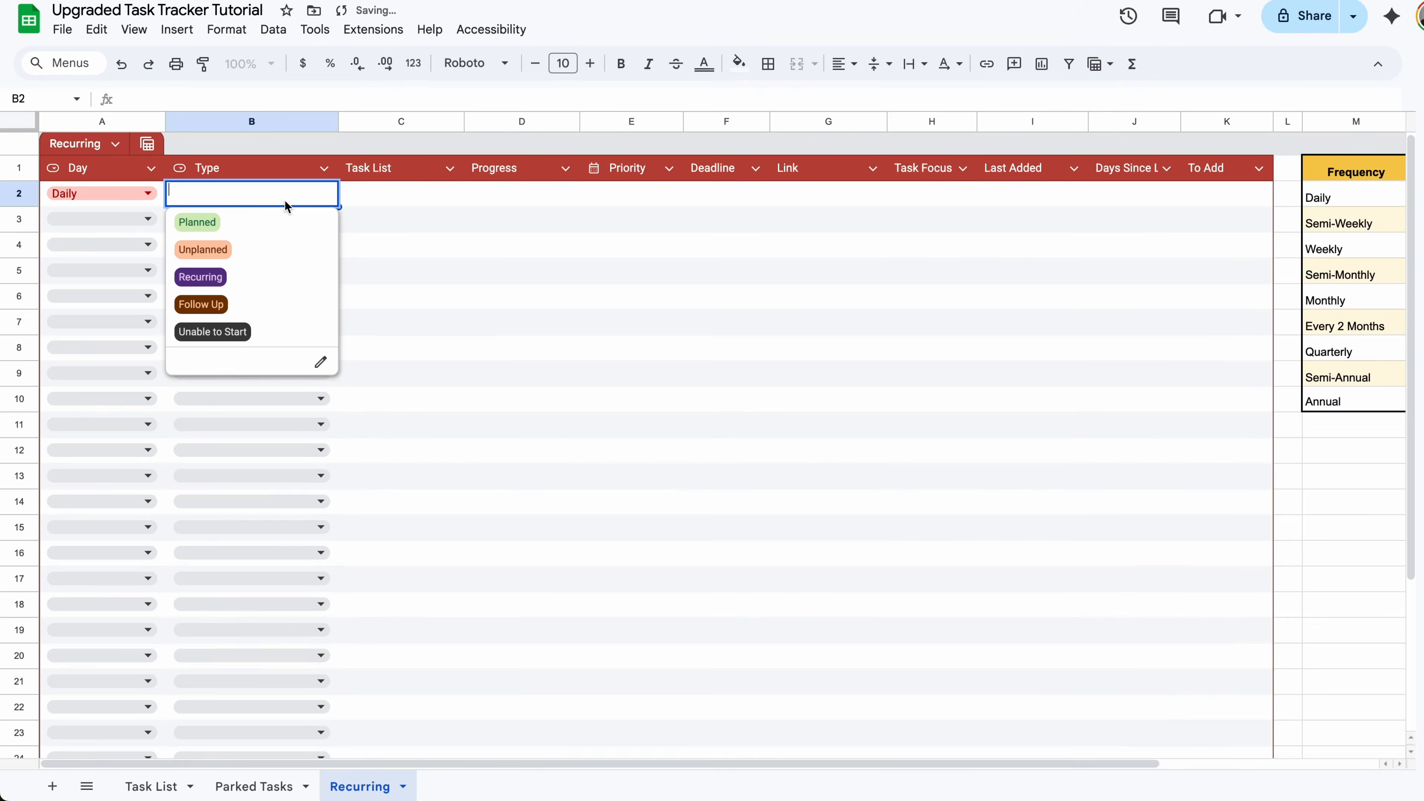
pyautogui.click(415, 225)
pyautogui.moveTo(339, 119); pyautogui.dragTo(280, 119)
# - Enter the tasks "Clean Inbox" in C2 and "Send Monthly Performance" in C3 of the Recurring table
pyautogui.click(333, 194)
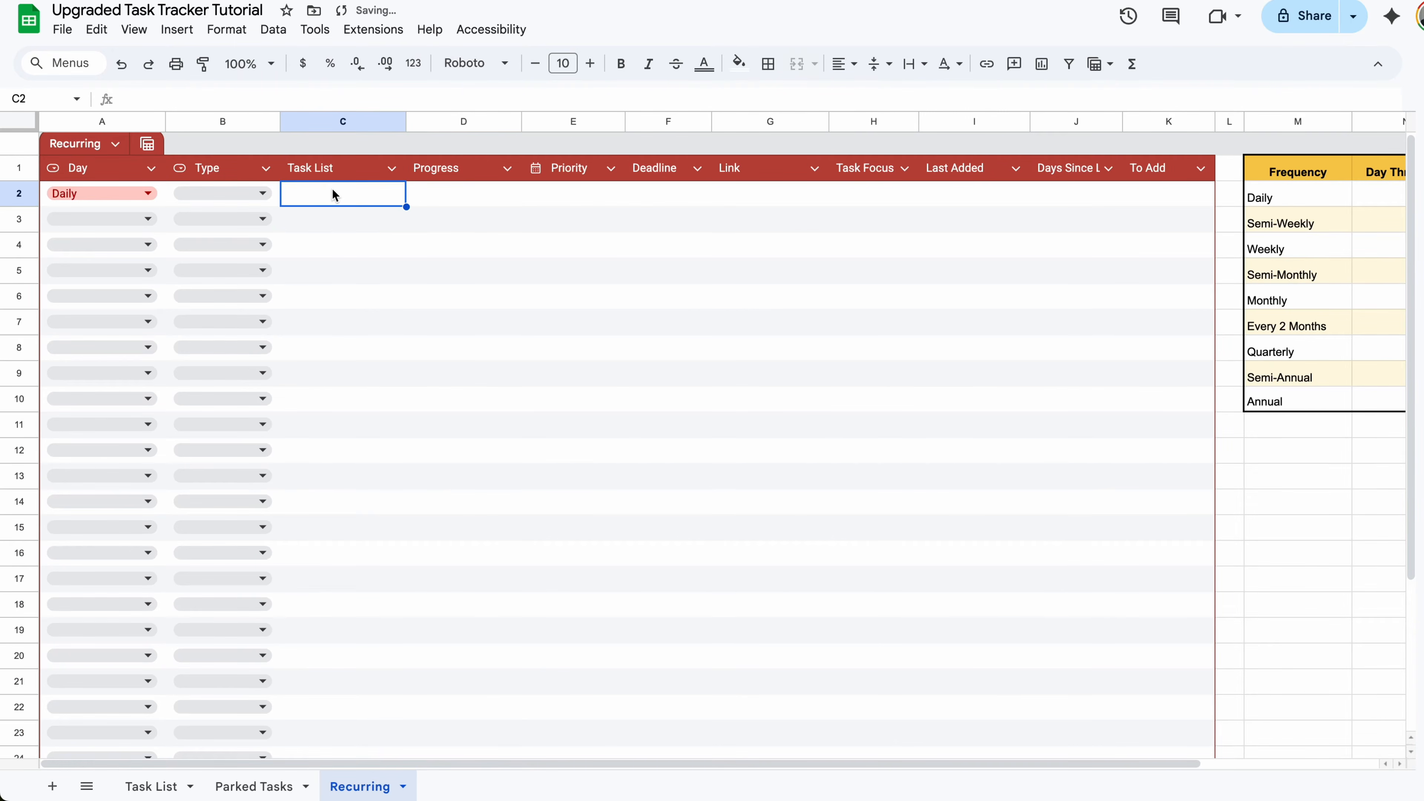
pyautogui.write('Clea')
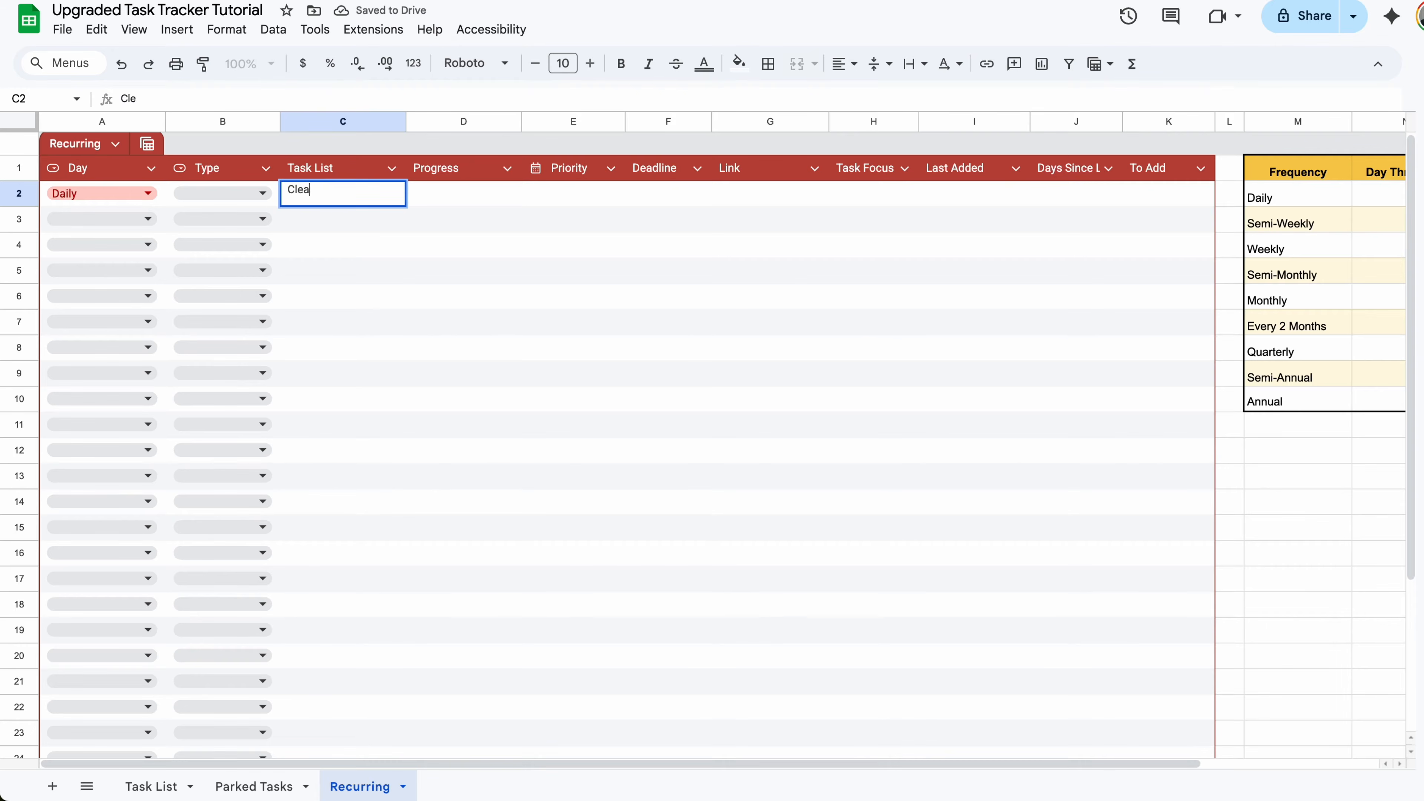
pyautogui.write('n Inbox')
pyautogui.press('Return')
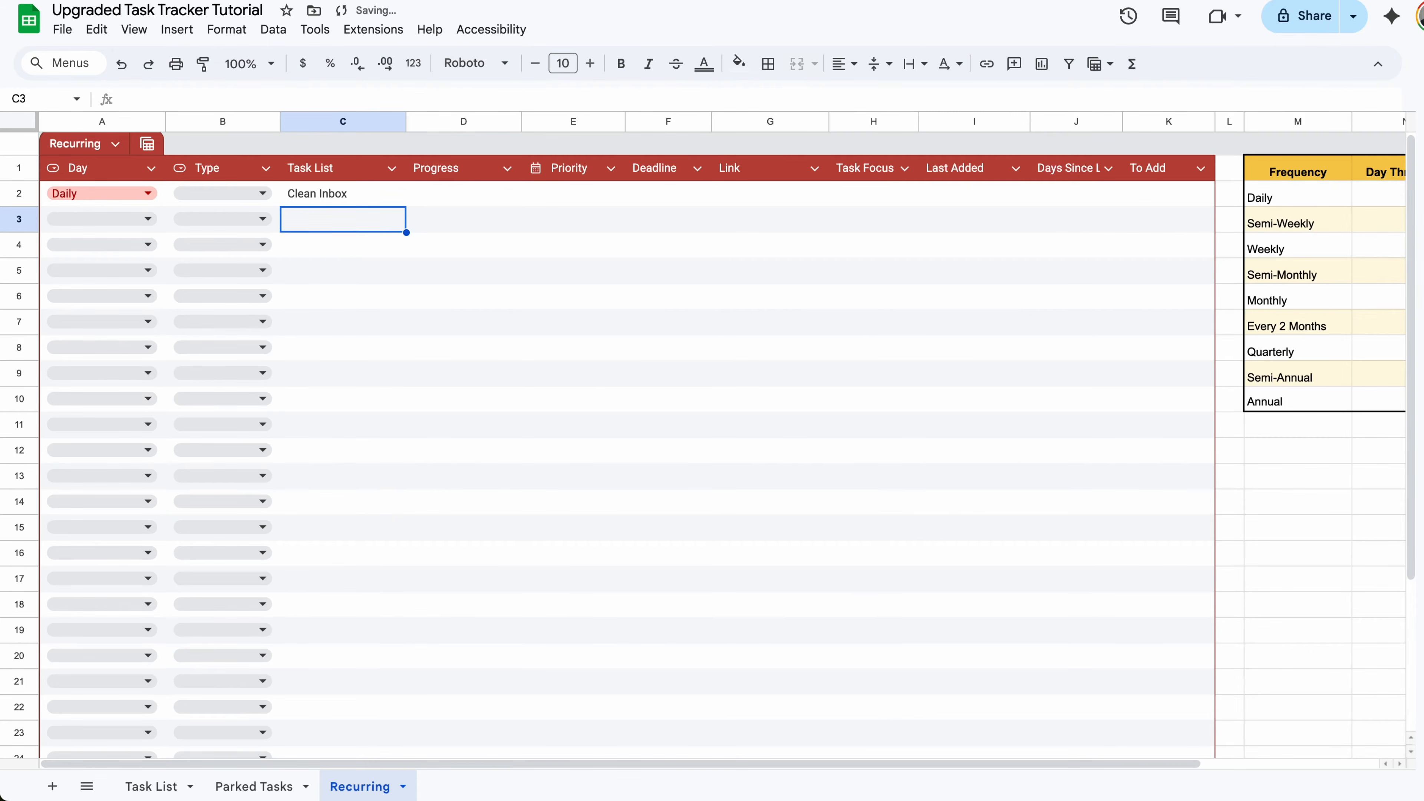
pyautogui.write('Send Monthly Perf')
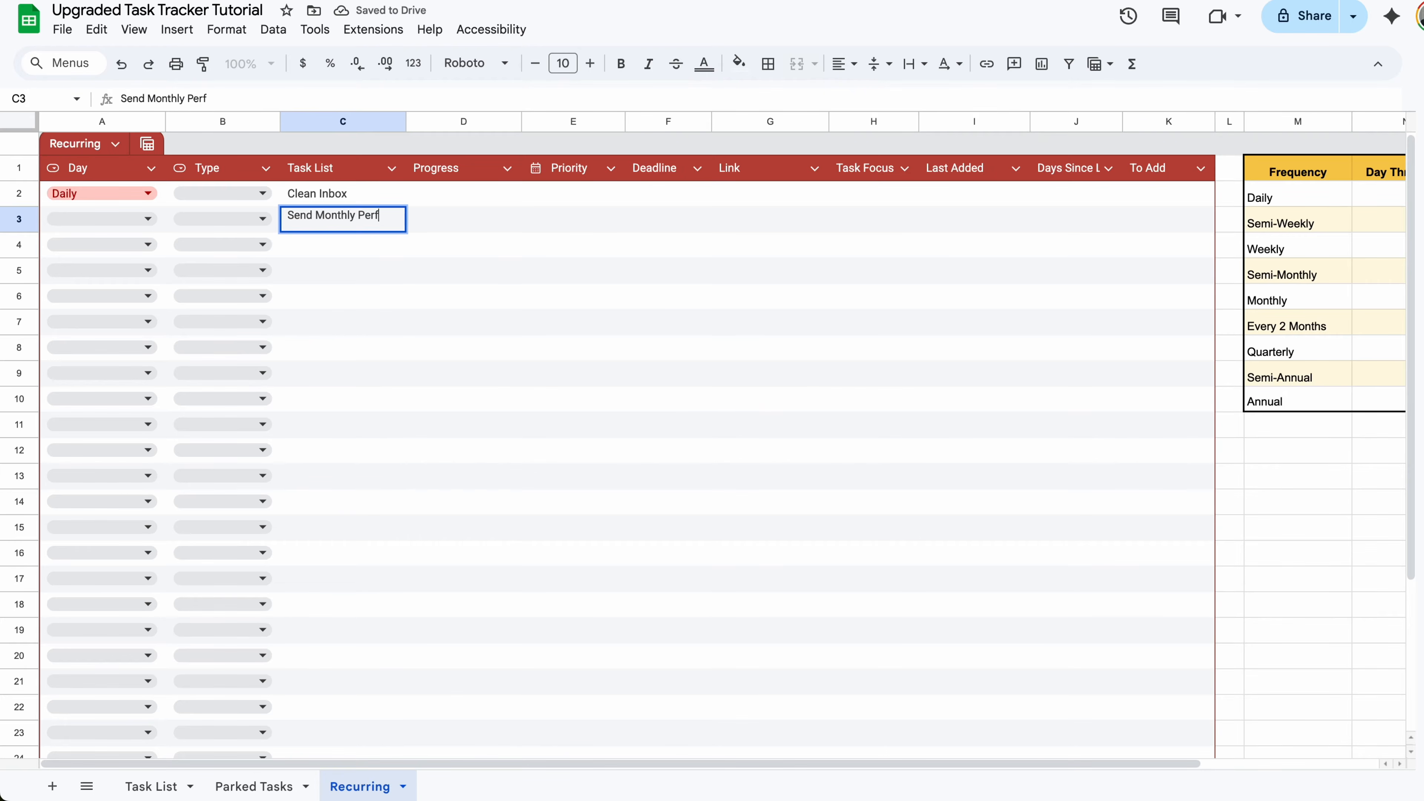
pyautogui.write('ormance')
pyautogui.press('Return')
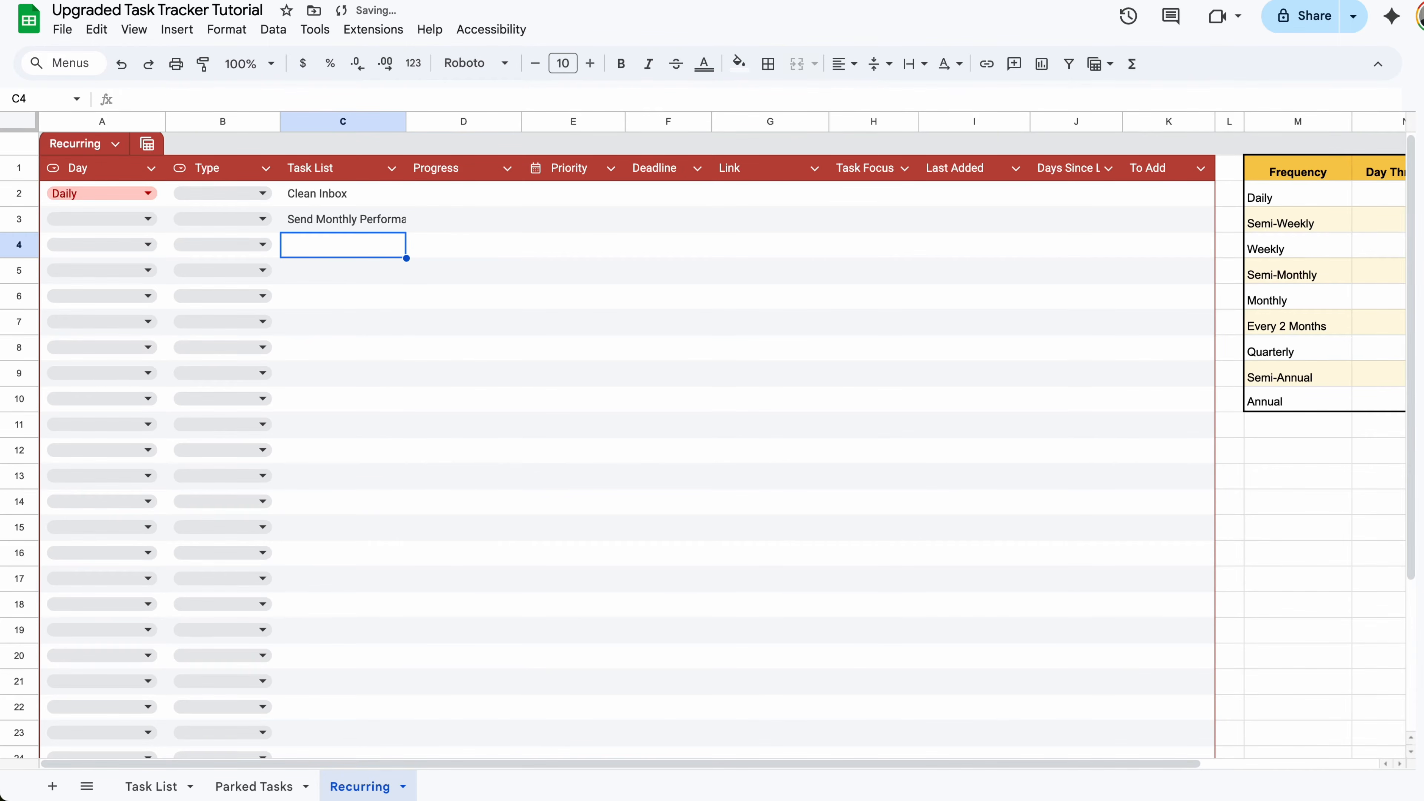
# - Set the Type of both tasks to Recurring and the second task's Day to Monthly
pyautogui.click(227, 190)
pyautogui.click(211, 278)
pyautogui.press('Return')
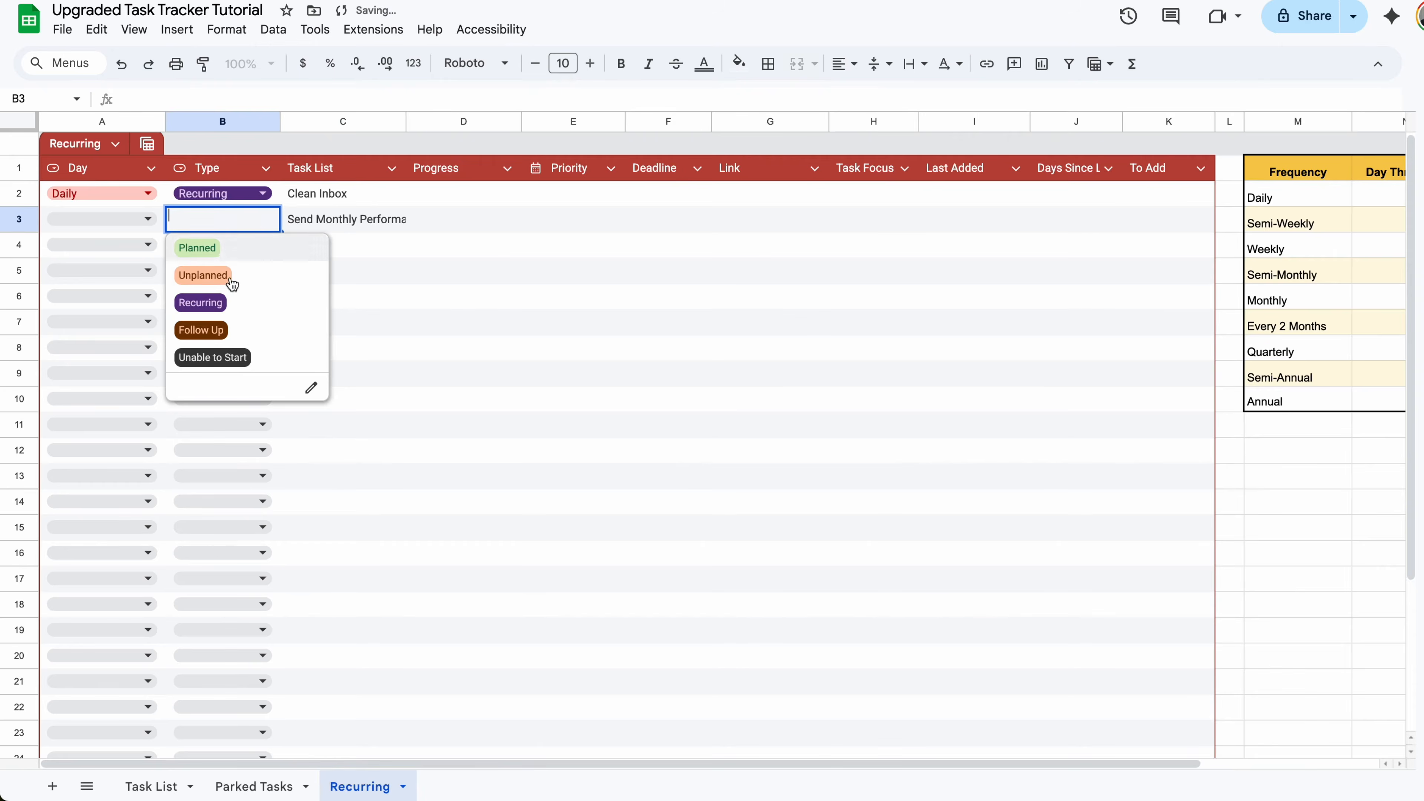
pyautogui.click(226, 312)
pyautogui.click(149, 218)
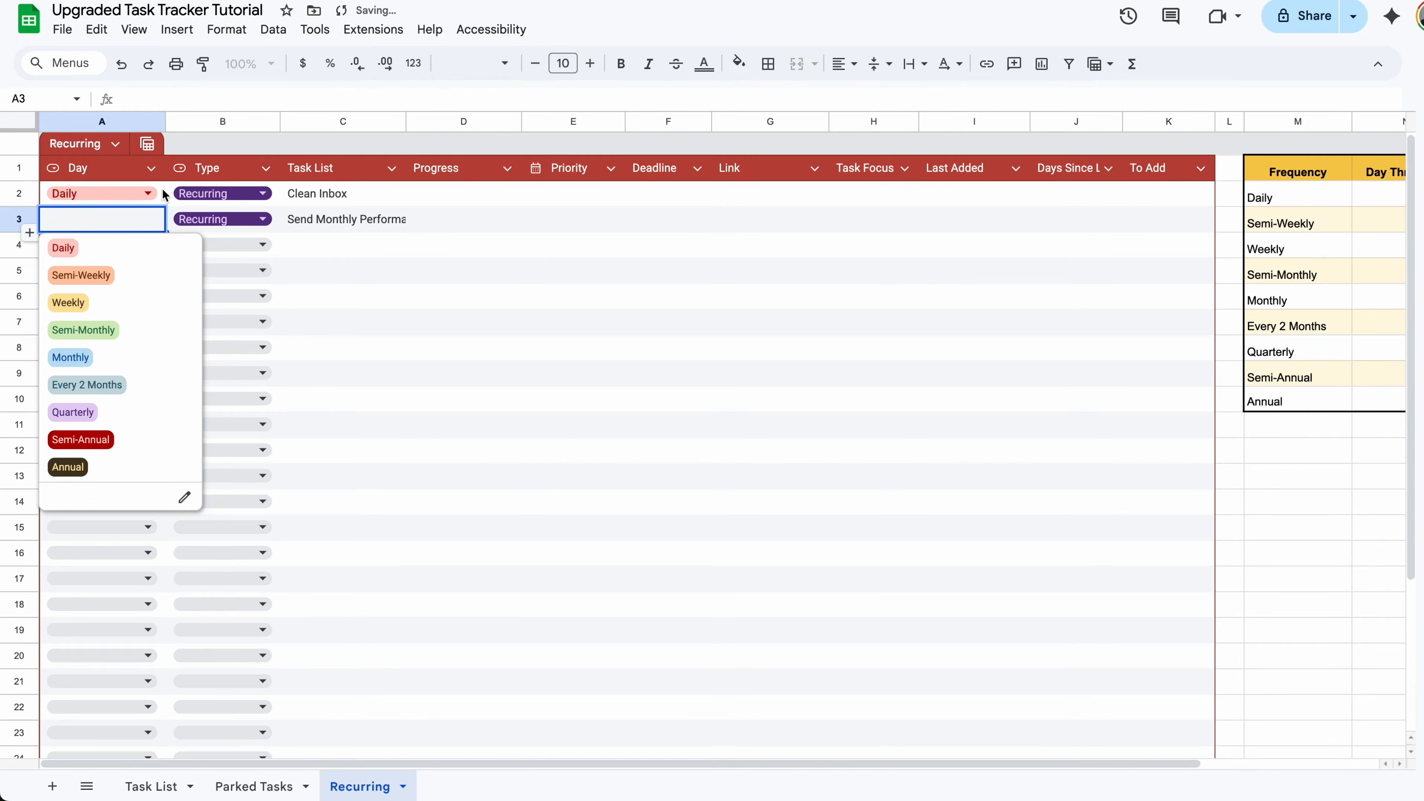
pyautogui.click(105, 359)
pyautogui.click(514, 205)
# - Copy the Progress and Priority headers with their dropdown cells (C2:D5) from the Task List sheet onto D1 of the Recurring sheet and check the dropdowns
pyautogui.click(162, 786)
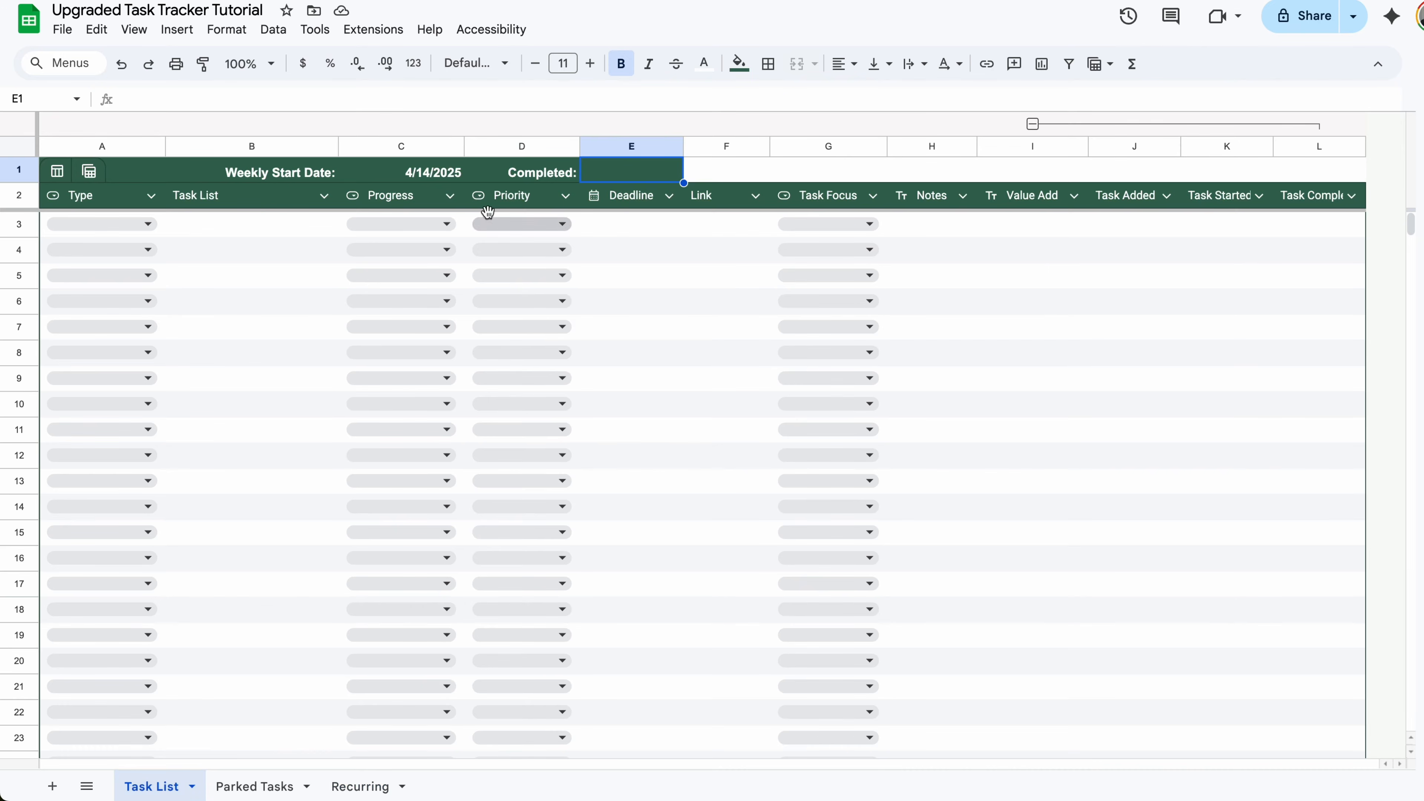
pyautogui.moveTo(407, 202); pyautogui.dragTo(543, 277)
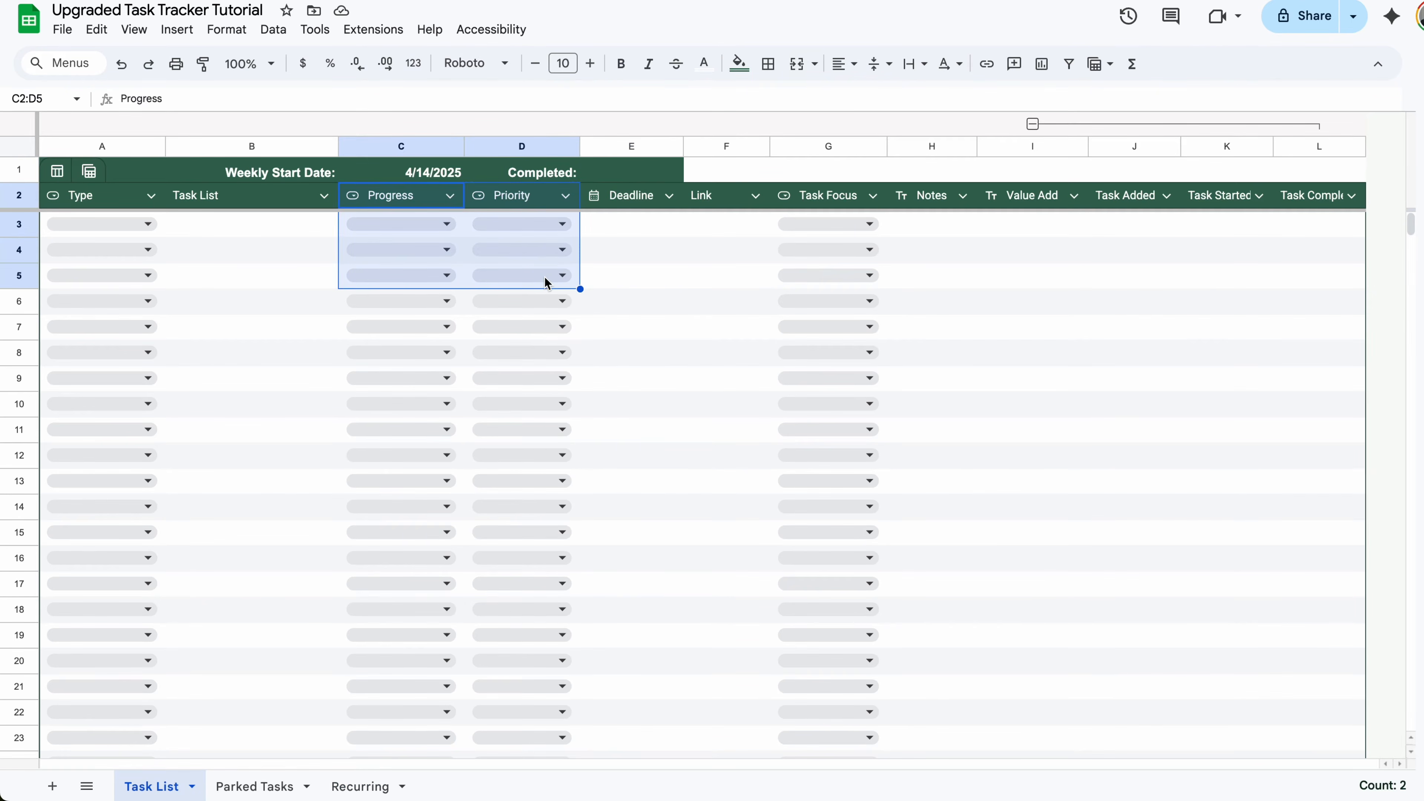
pyautogui.hotkey('ctrl', 'c')
pyautogui.click(360, 786)
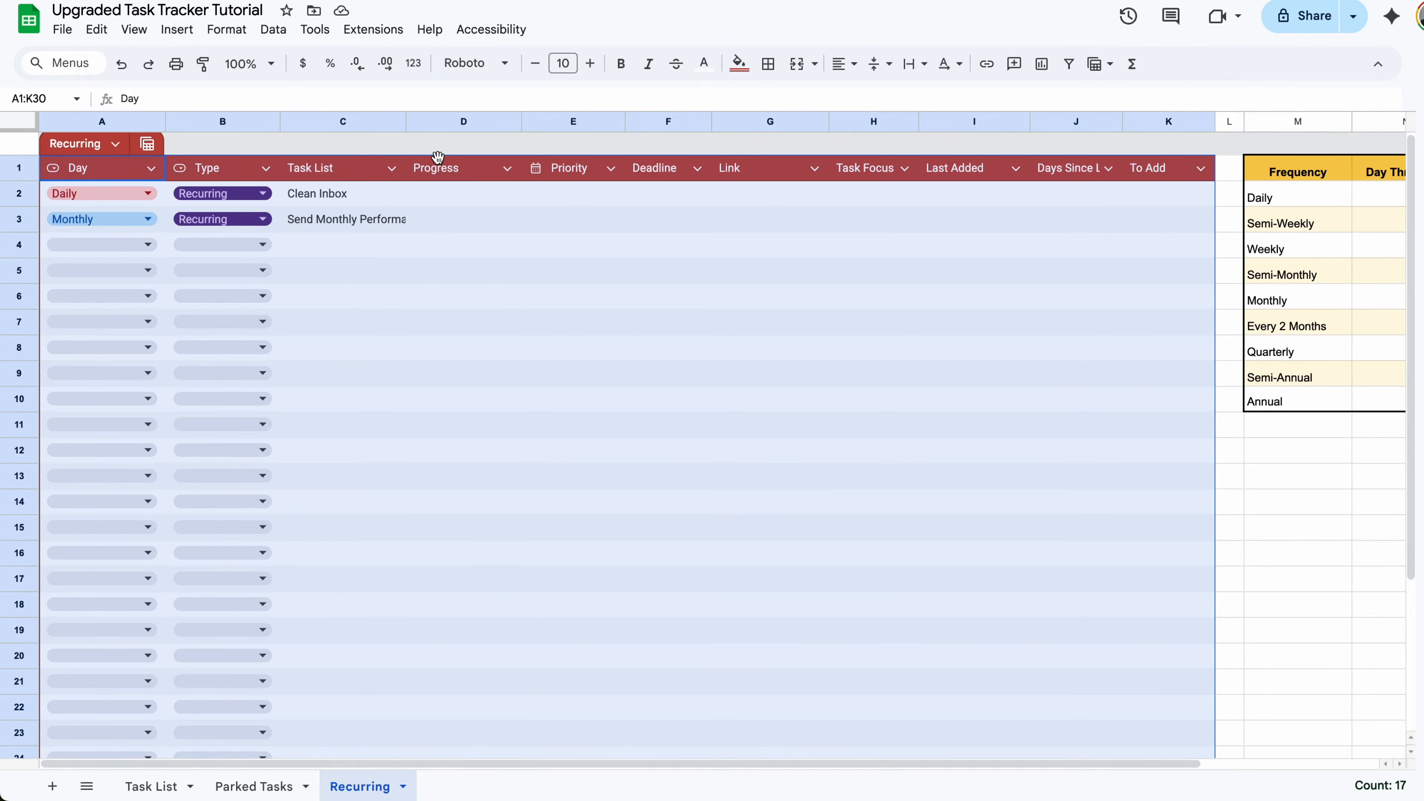
pyautogui.click(448, 171)
pyautogui.hotkey('ctrl', 'v')
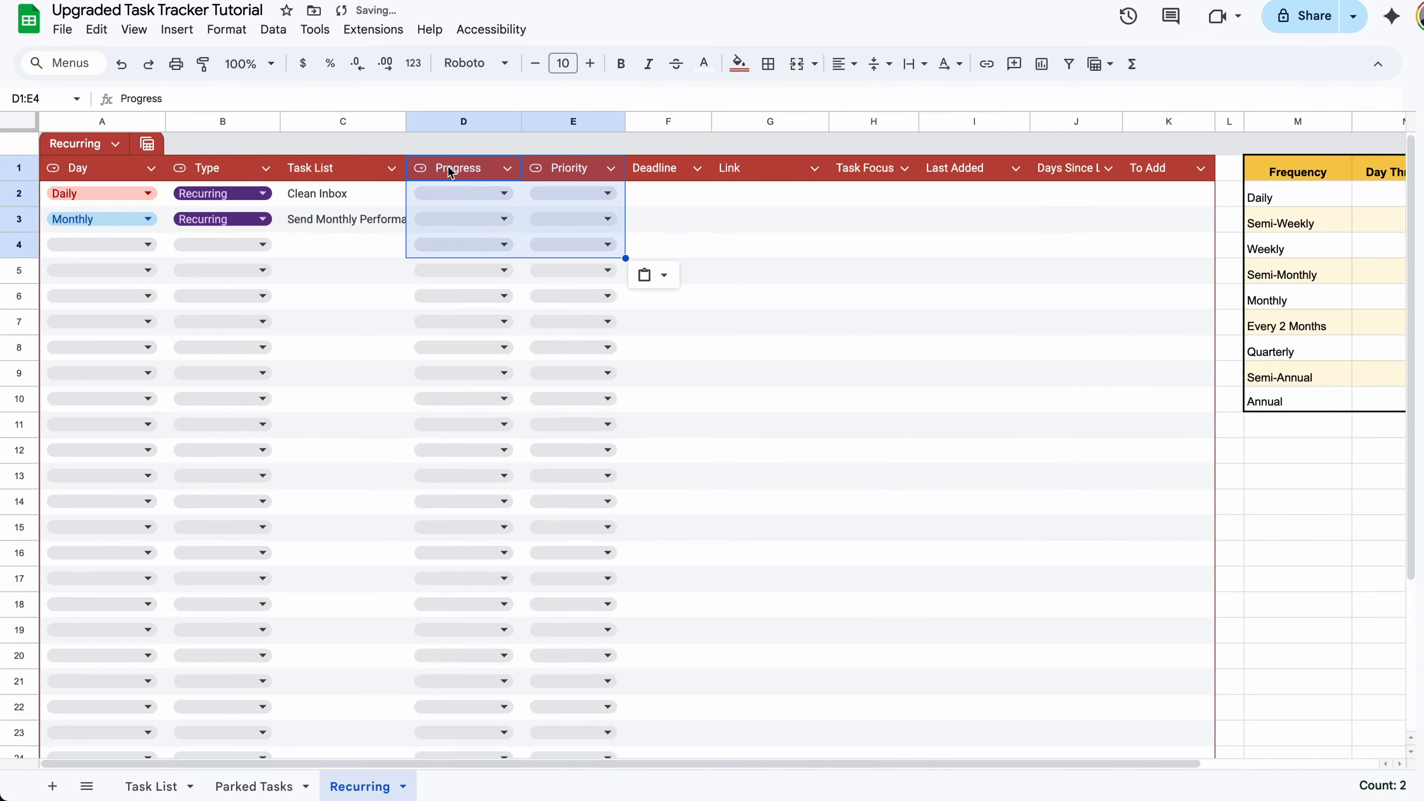
pyautogui.click(502, 195)
pyautogui.click(541, 193)
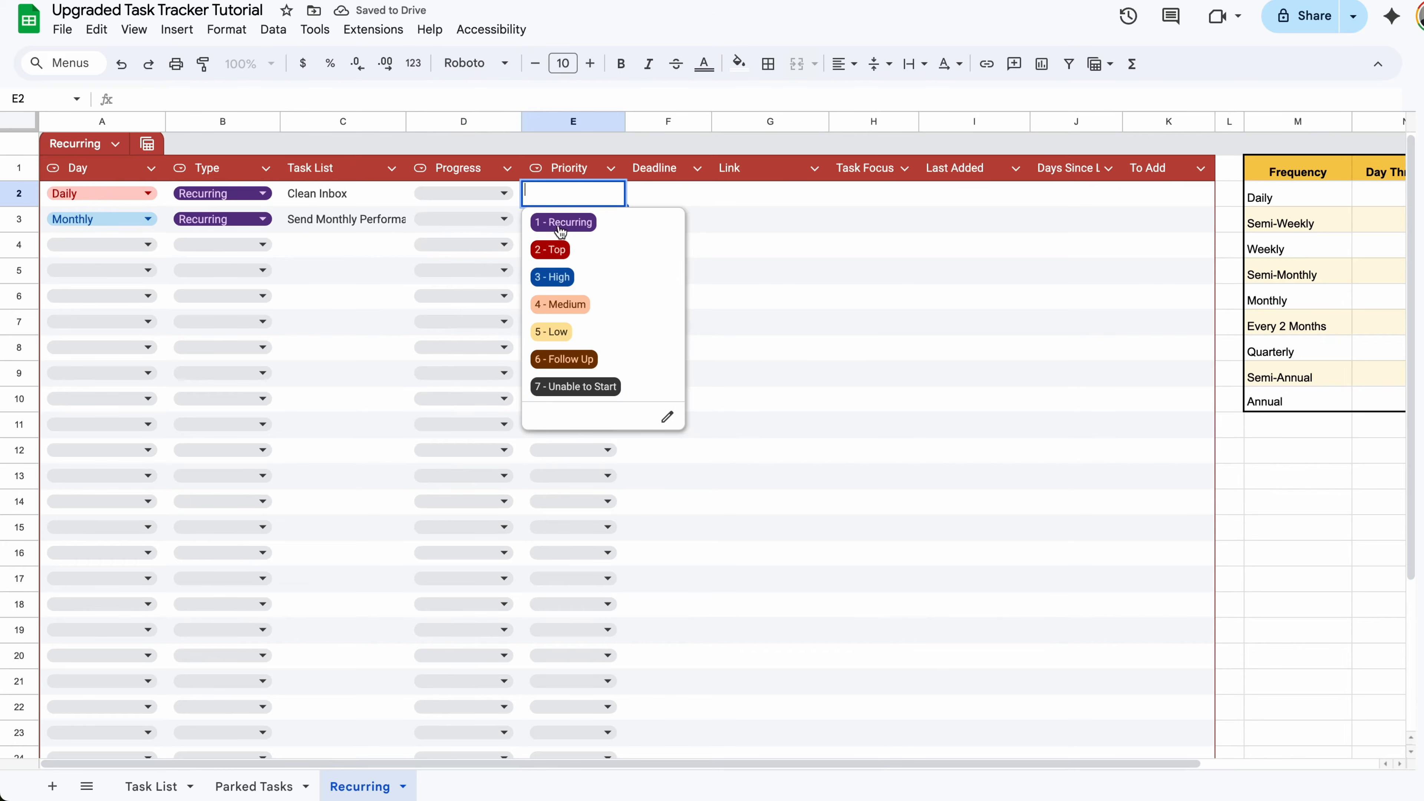
# - Change the Deadline column of the Recurring table to the Date column type
pyautogui.click(696, 168)
pyautogui.moveTo(779, 203)
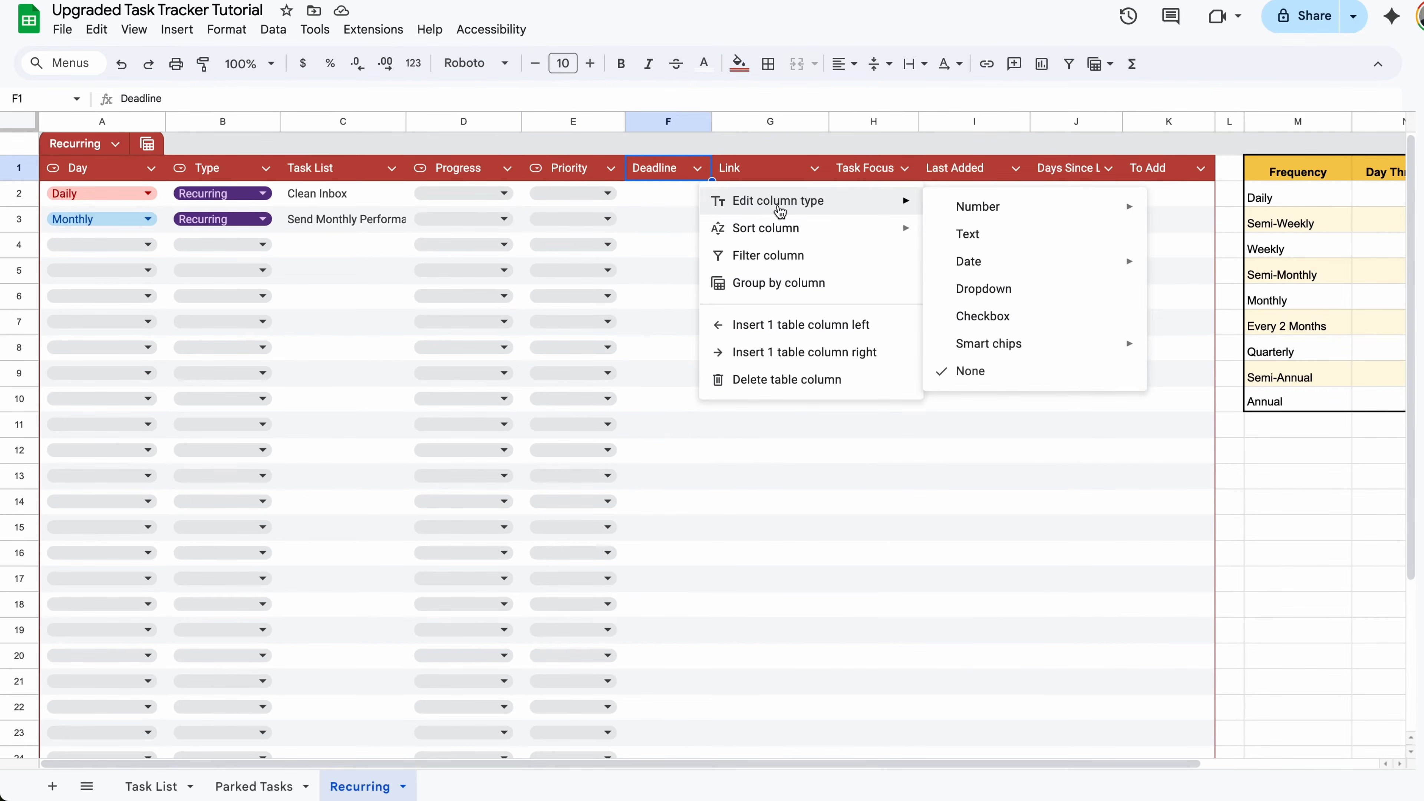
pyautogui.moveTo(989, 261)
pyautogui.click(1195, 263)
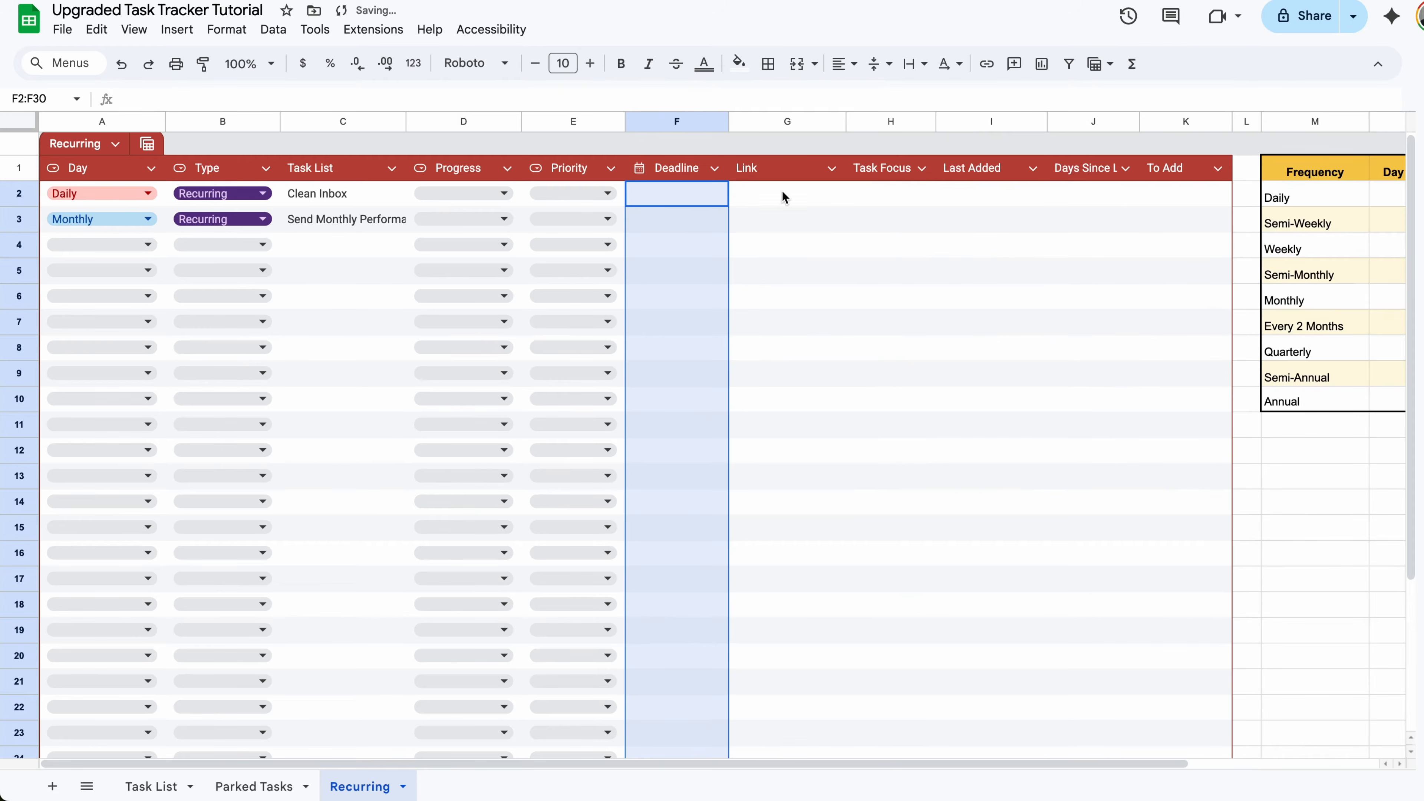
# - Narrow the Link column of the Recurring table
pyautogui.click(730, 184)
pyautogui.click(708, 194)
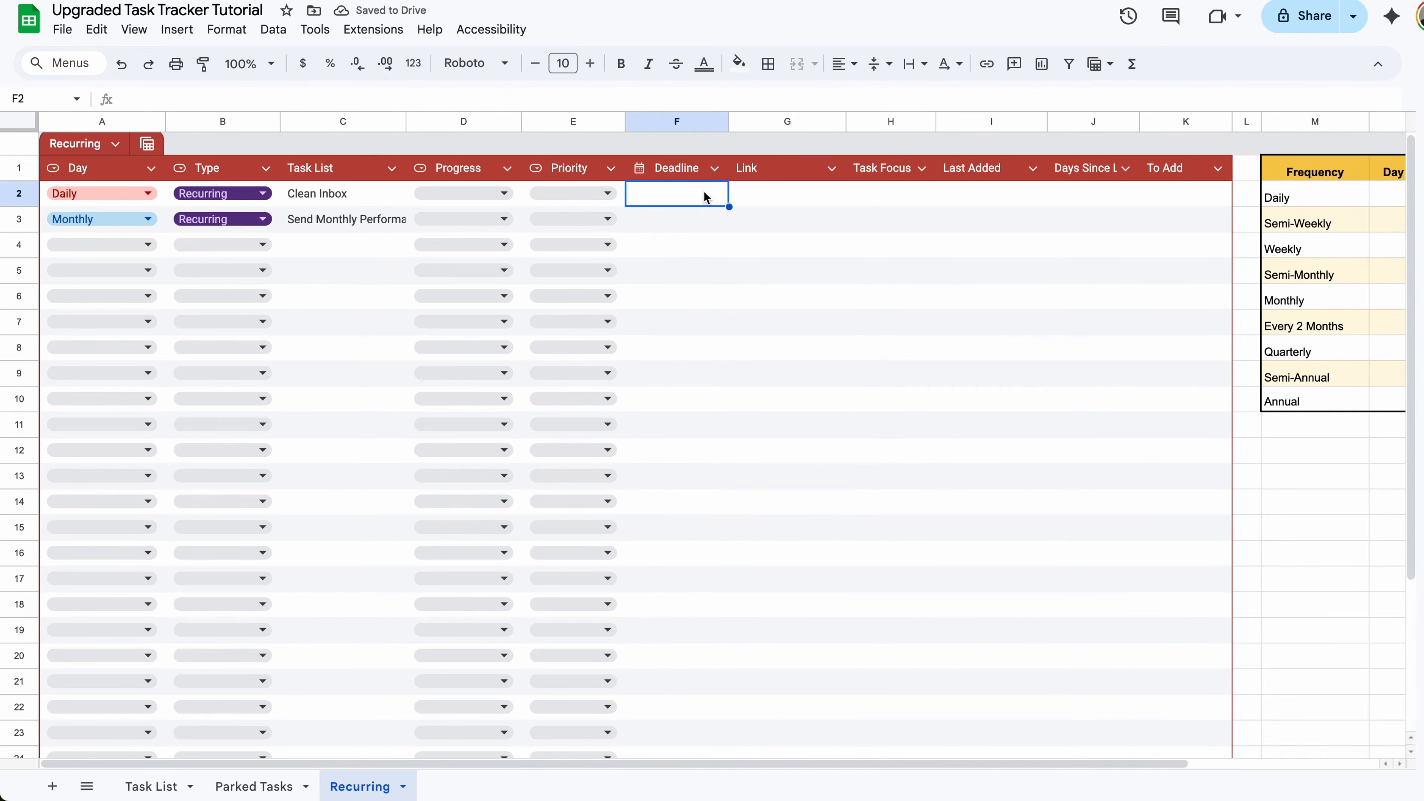
pyautogui.click(837, 172)
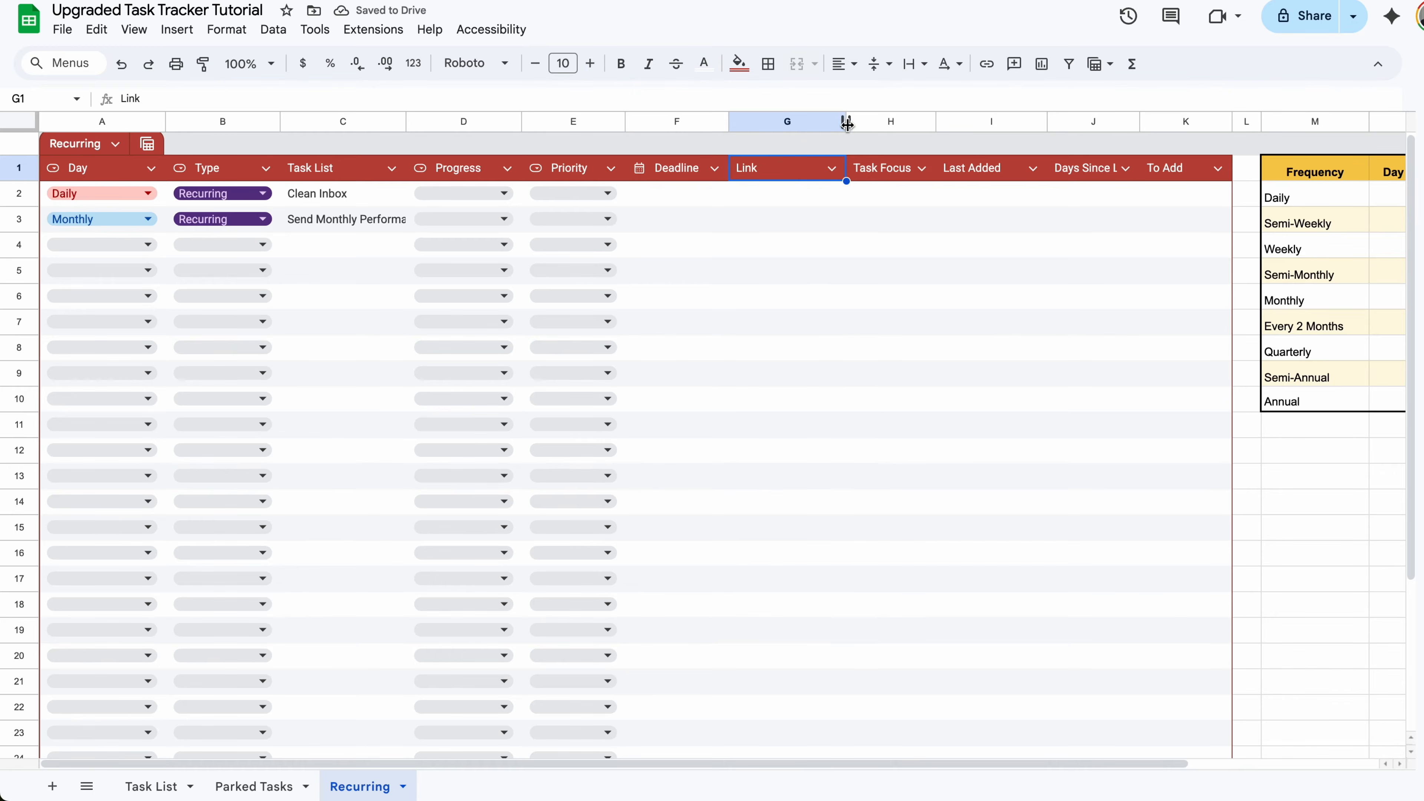
pyautogui.moveTo(847, 122); pyautogui.dragTo(813, 123)
# - Change the Task Focus column of the Recurring table to the dropdown column type
pyautogui.click(897, 171)
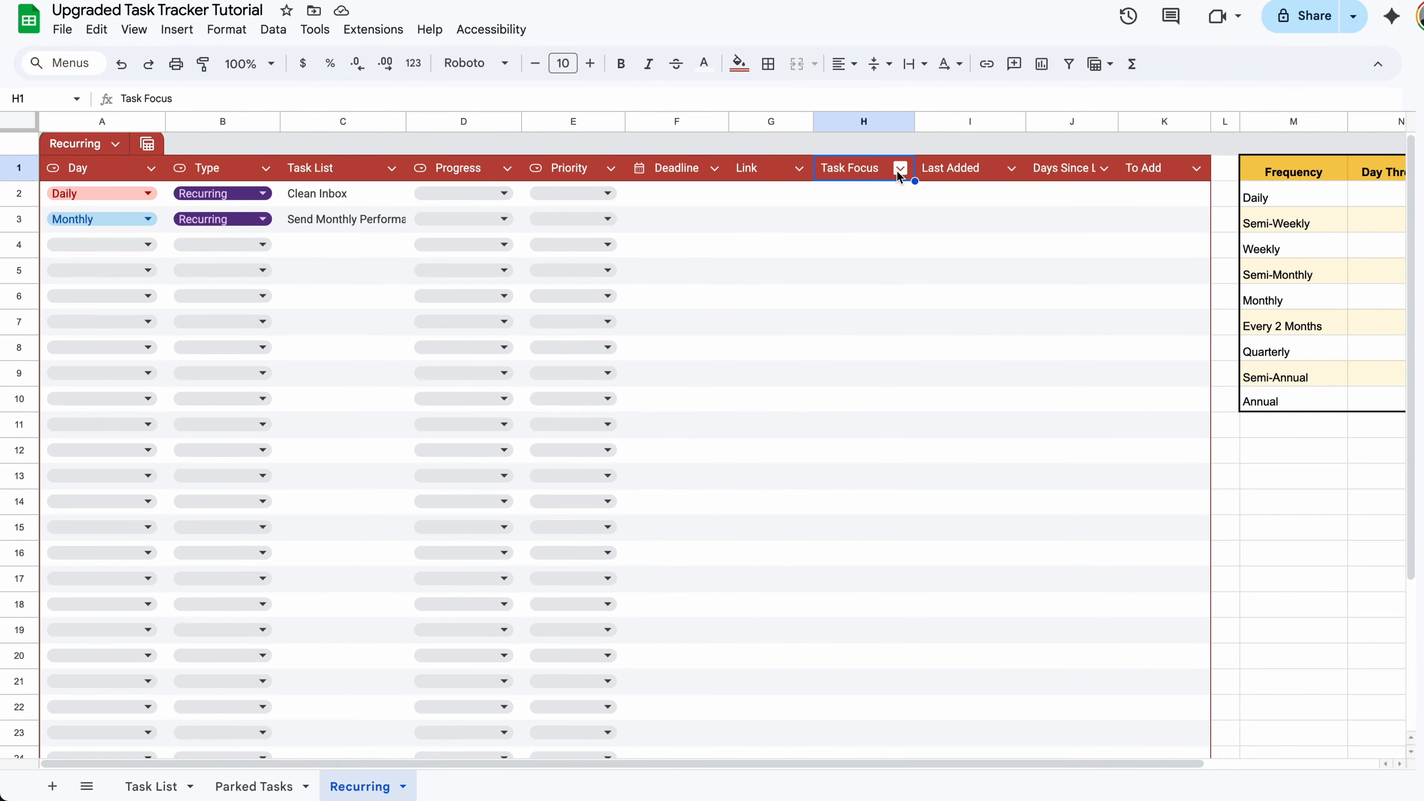
pyautogui.click(899, 170)
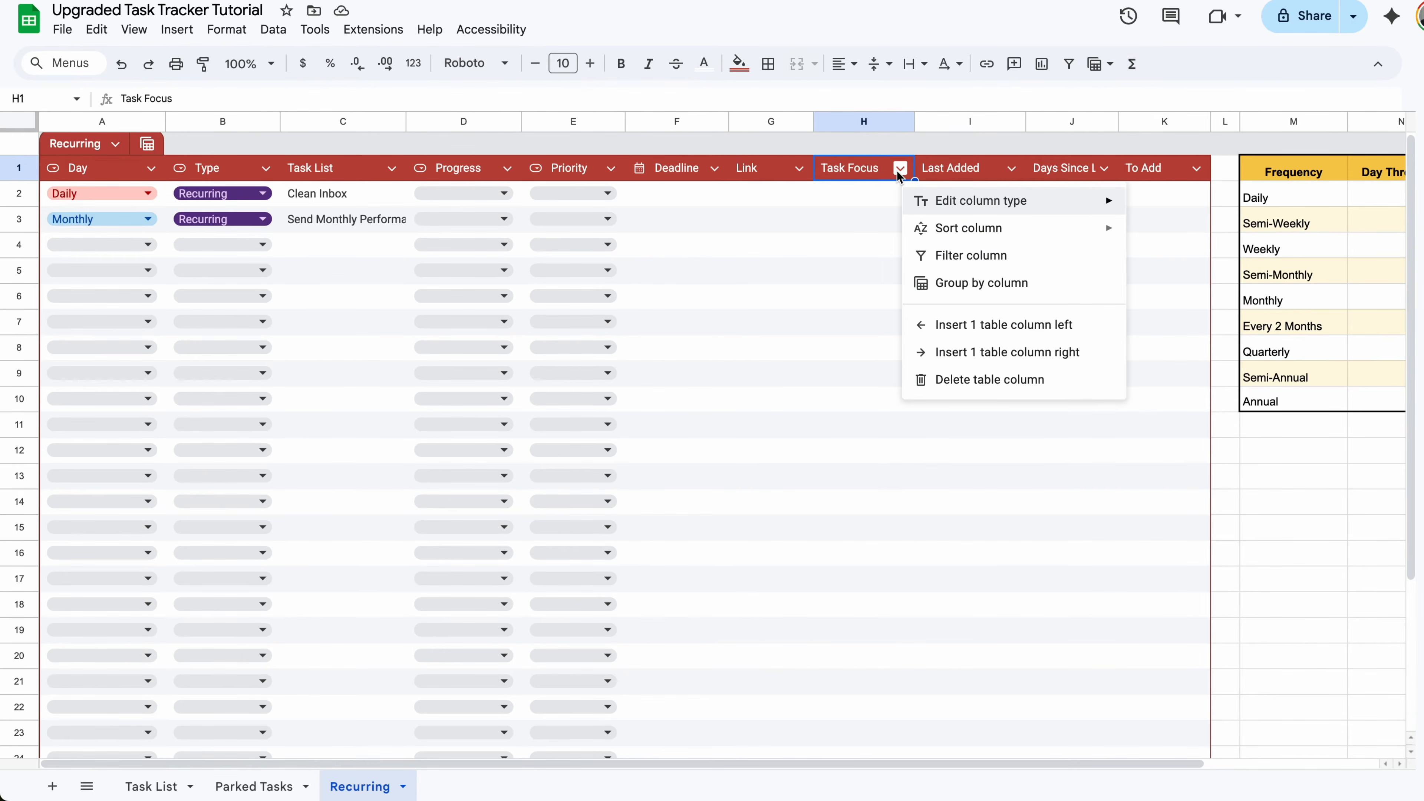
pyautogui.moveTo(962, 202)
pyautogui.click(1191, 289)
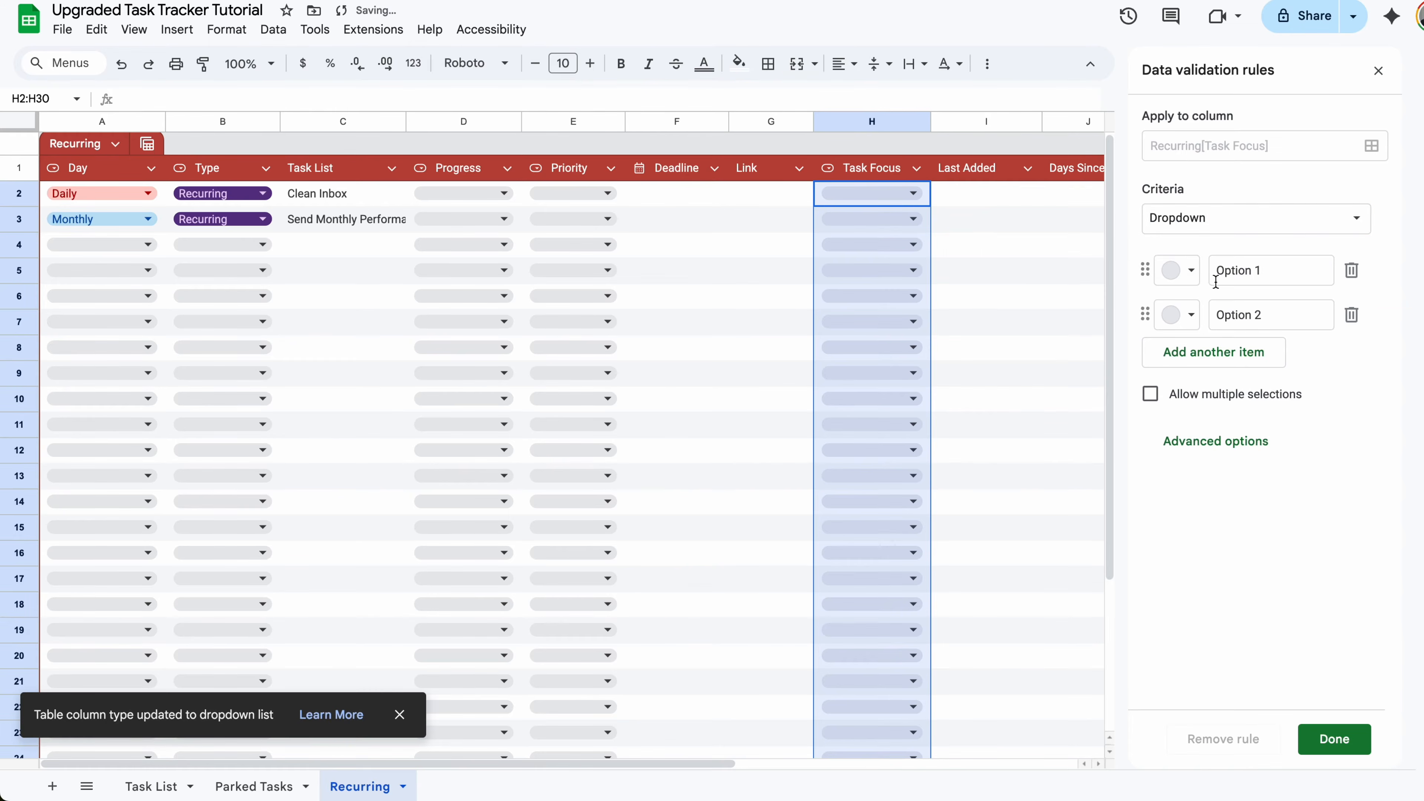
# - Switch the Task Focus rule to a dropdown from a range and select Recurring!P2:P14 in the Task Type list as its source
pyautogui.click(1356, 217)
pyautogui.click(1201, 242)
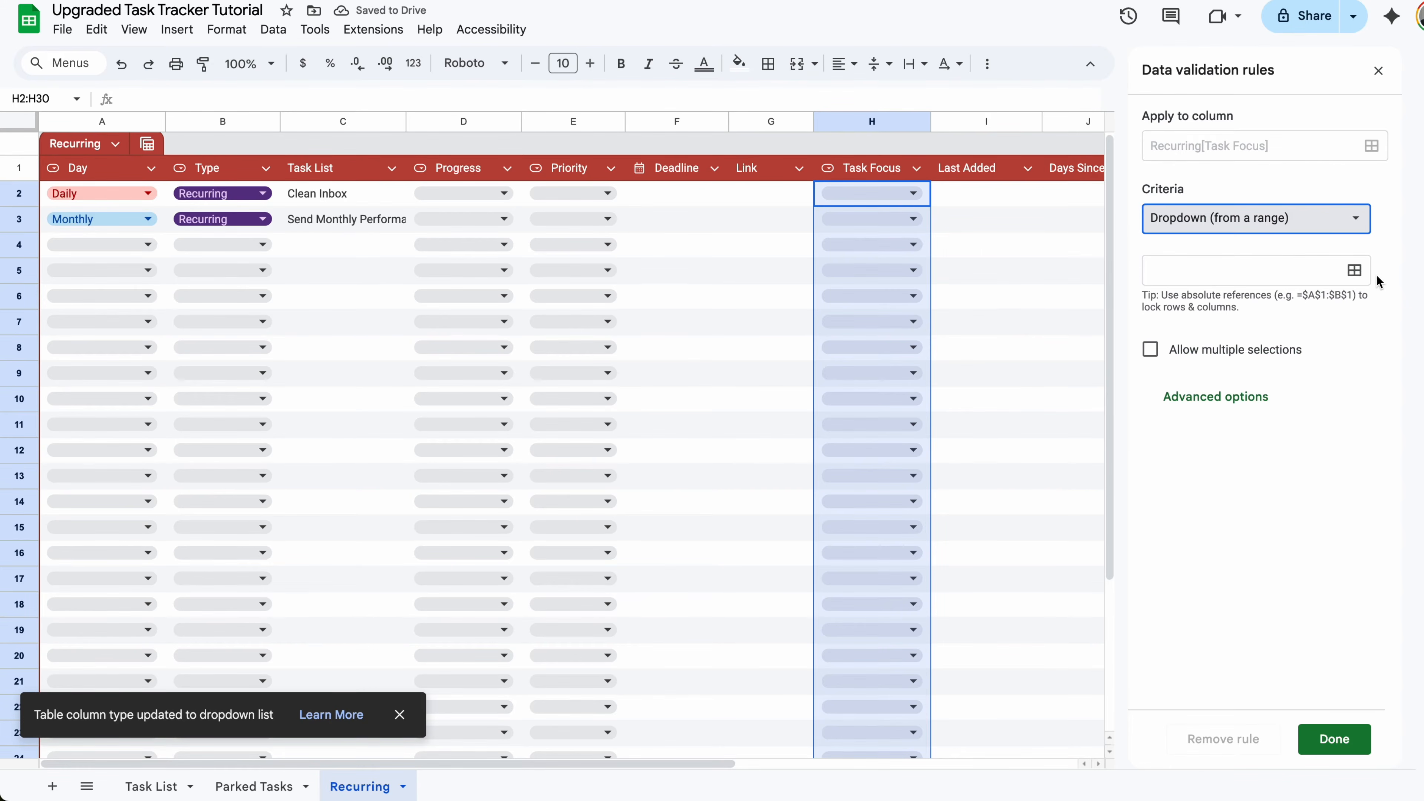
pyautogui.click(1354, 271)
pyautogui.hscroll(5, 929, 362)
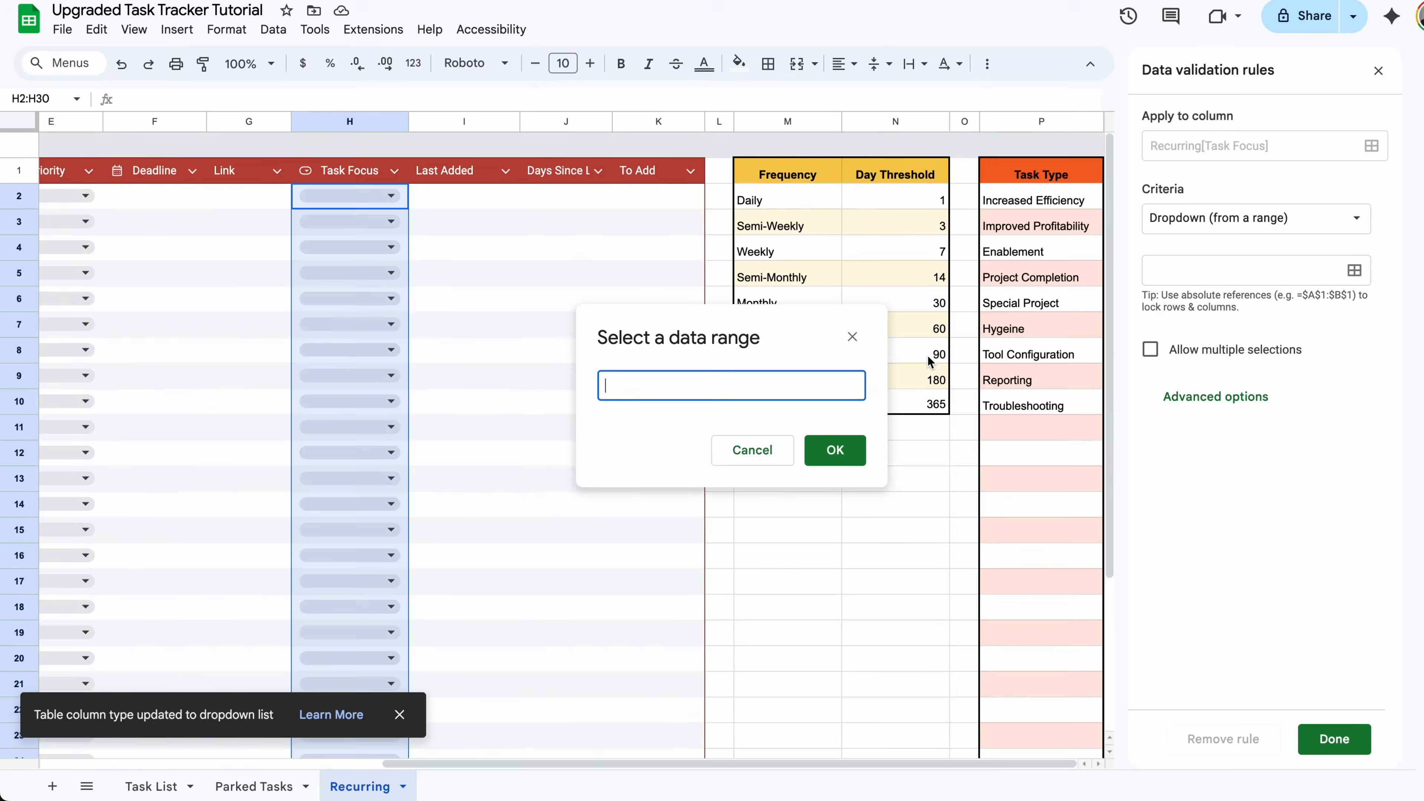
pyautogui.click(1076, 201)
pyautogui.moveTo(1076, 201); pyautogui.dragTo(1054, 504)
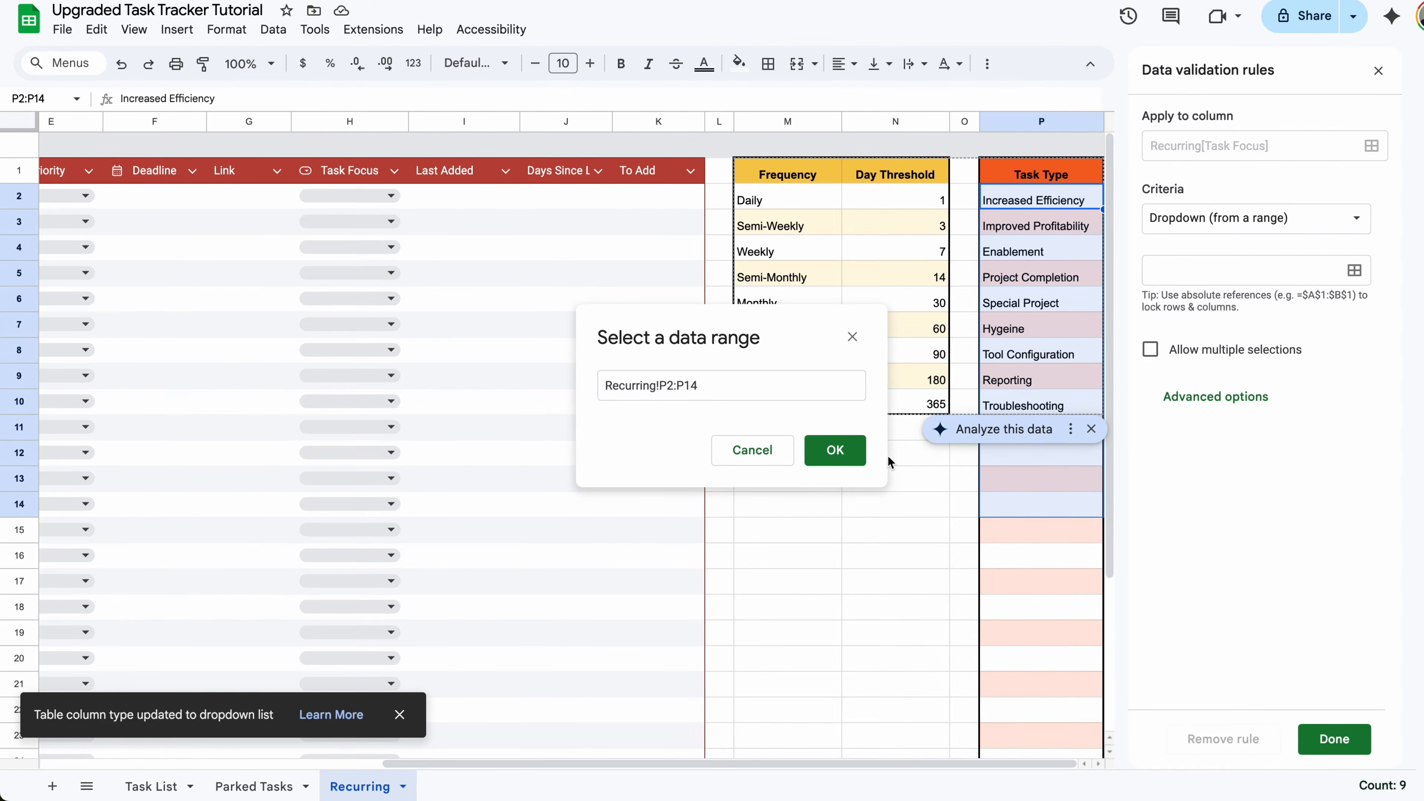
# - Set the source range of the Recurring table's Task Focus dropdown to Recurring!P2:P and save the rule
pyautogui.click(788, 388)
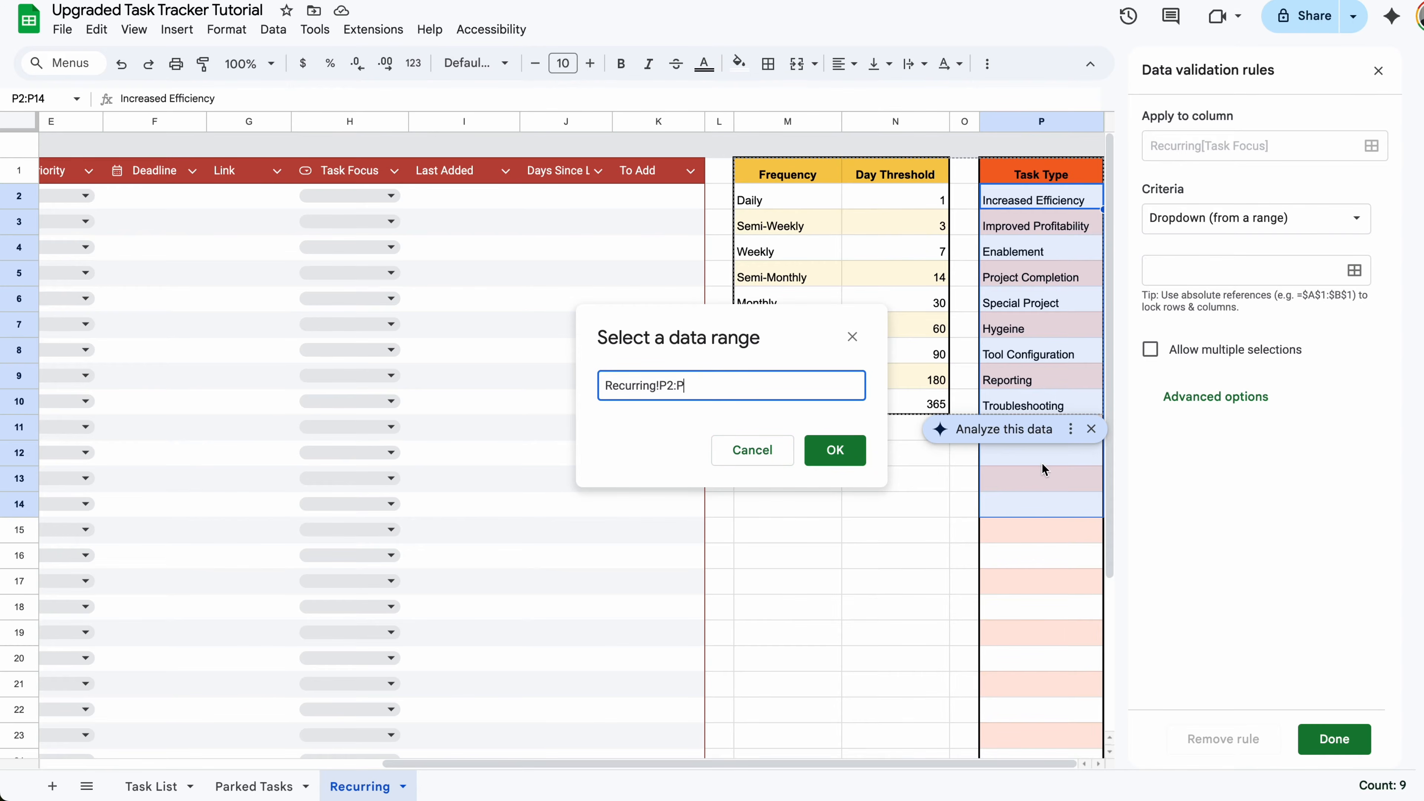
pyautogui.click(835, 450)
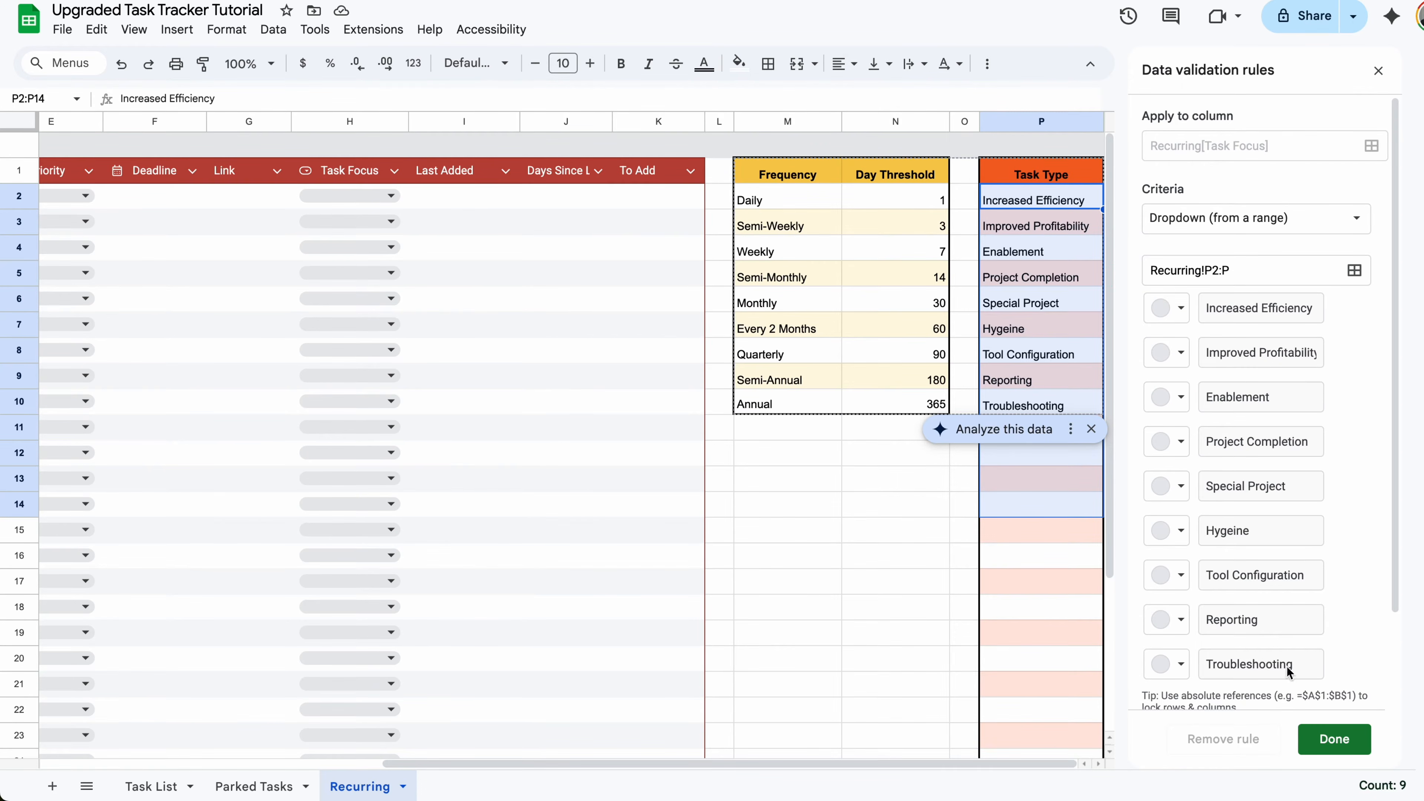
pyautogui.click(1334, 738)
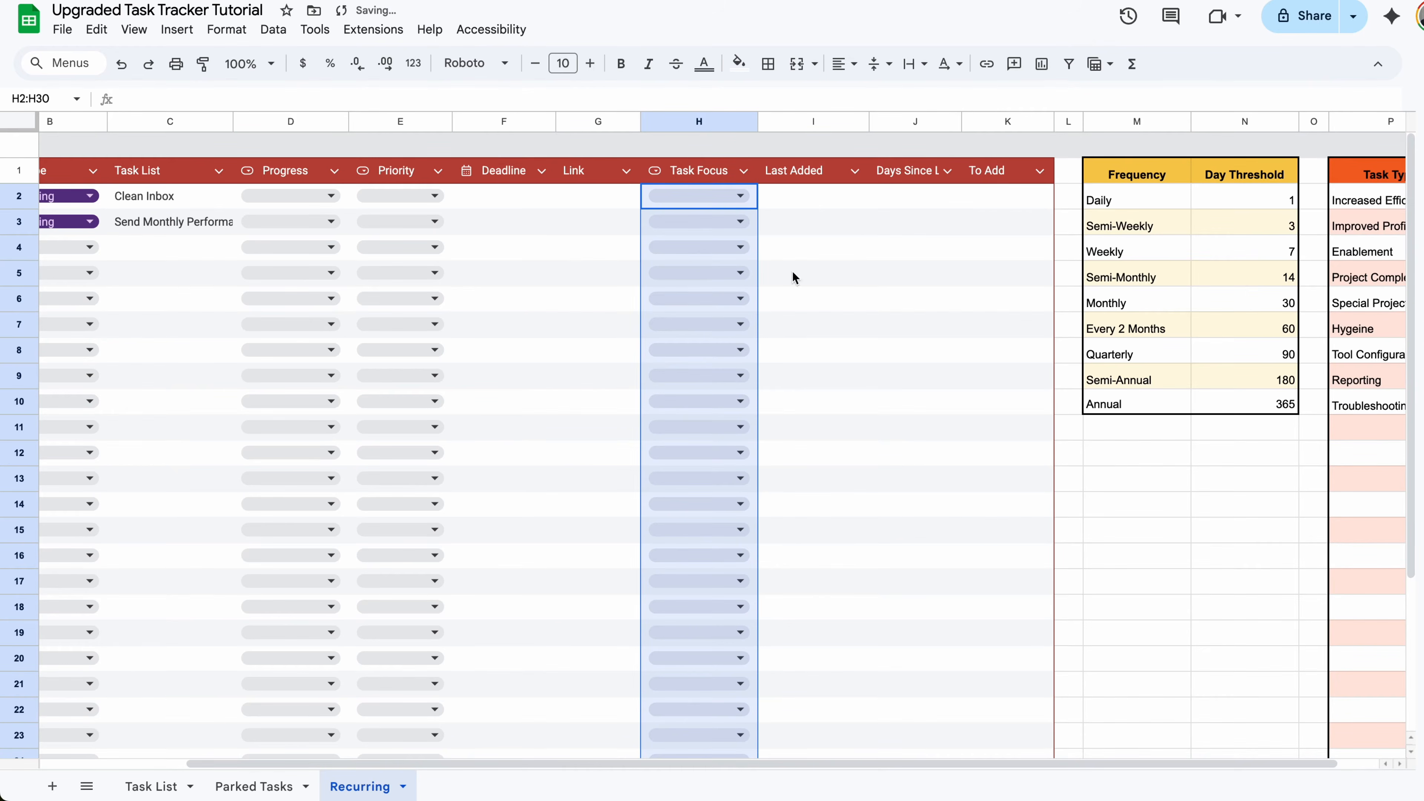
# - On the Task List sheet, change the Task Focus column's validation criteria to Dropdown (from a range)
pyautogui.click(179, 788)
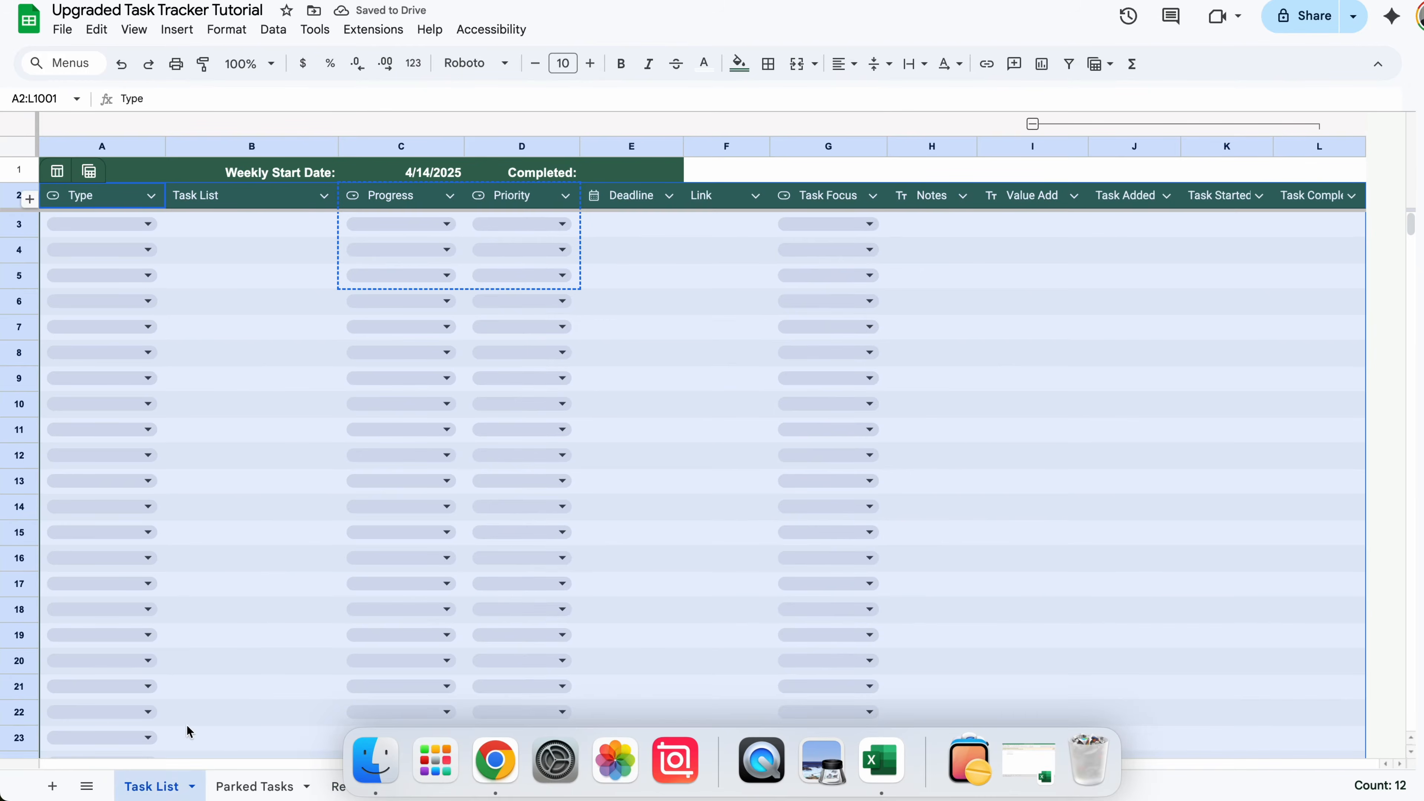
pyautogui.click(862, 223)
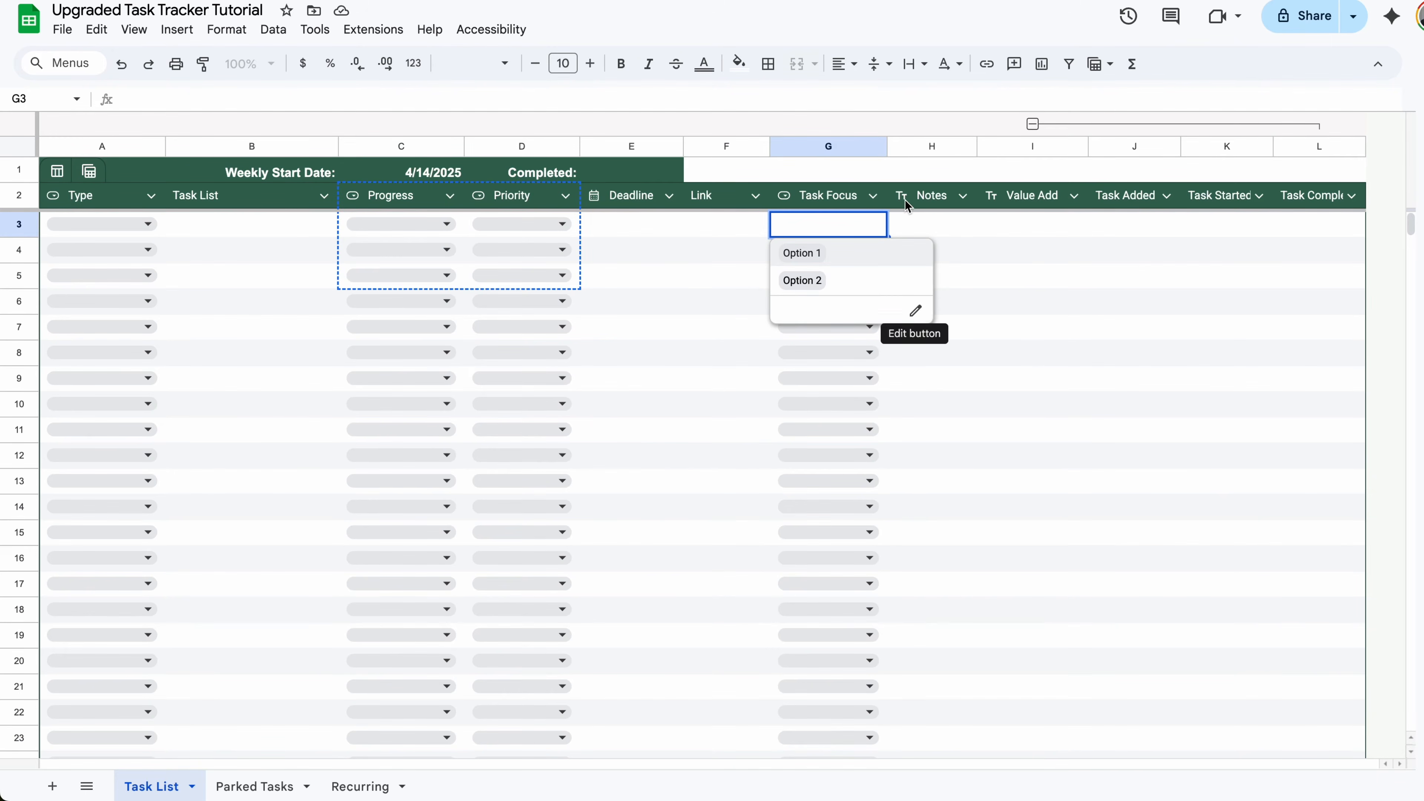
pyautogui.click(896, 224)
pyautogui.click(873, 225)
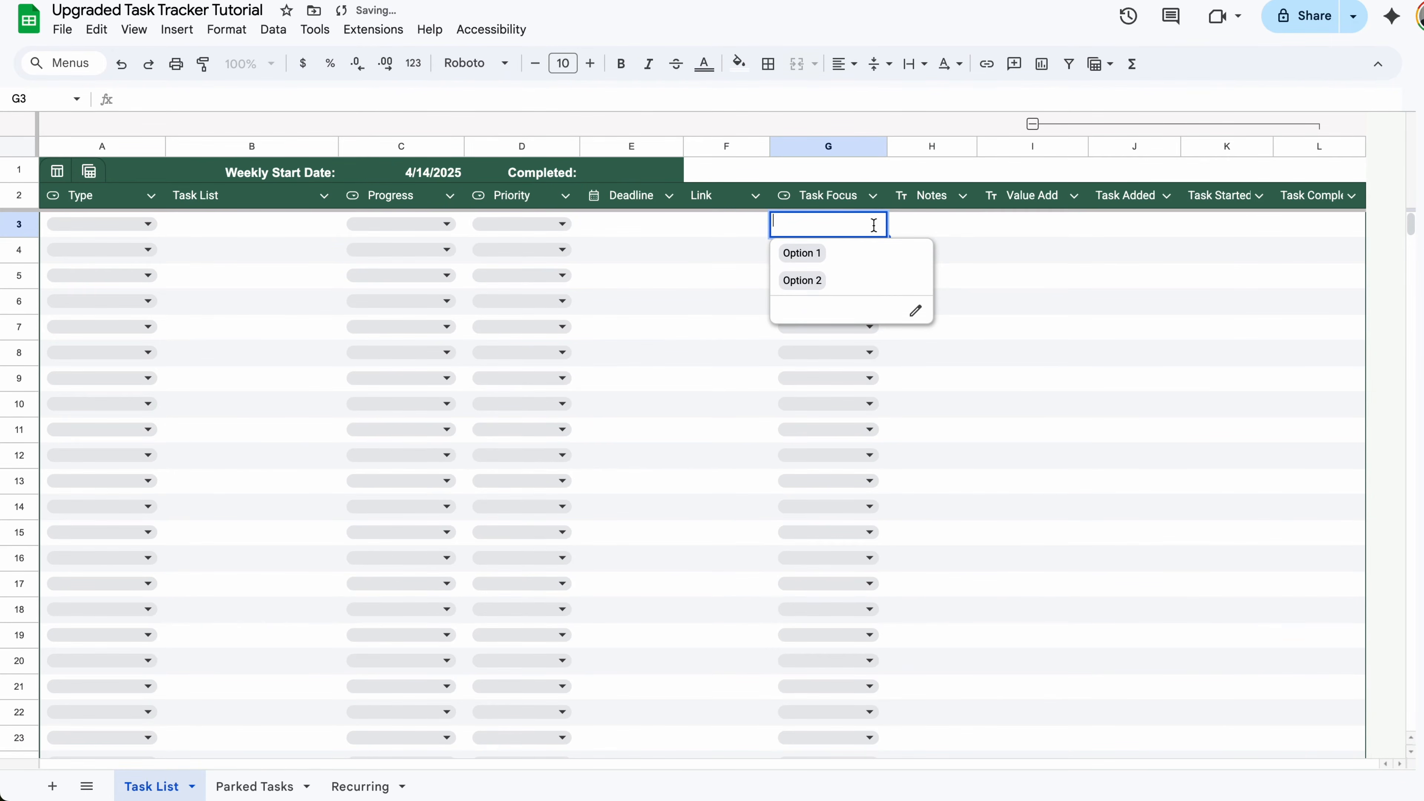
pyautogui.click(917, 310)
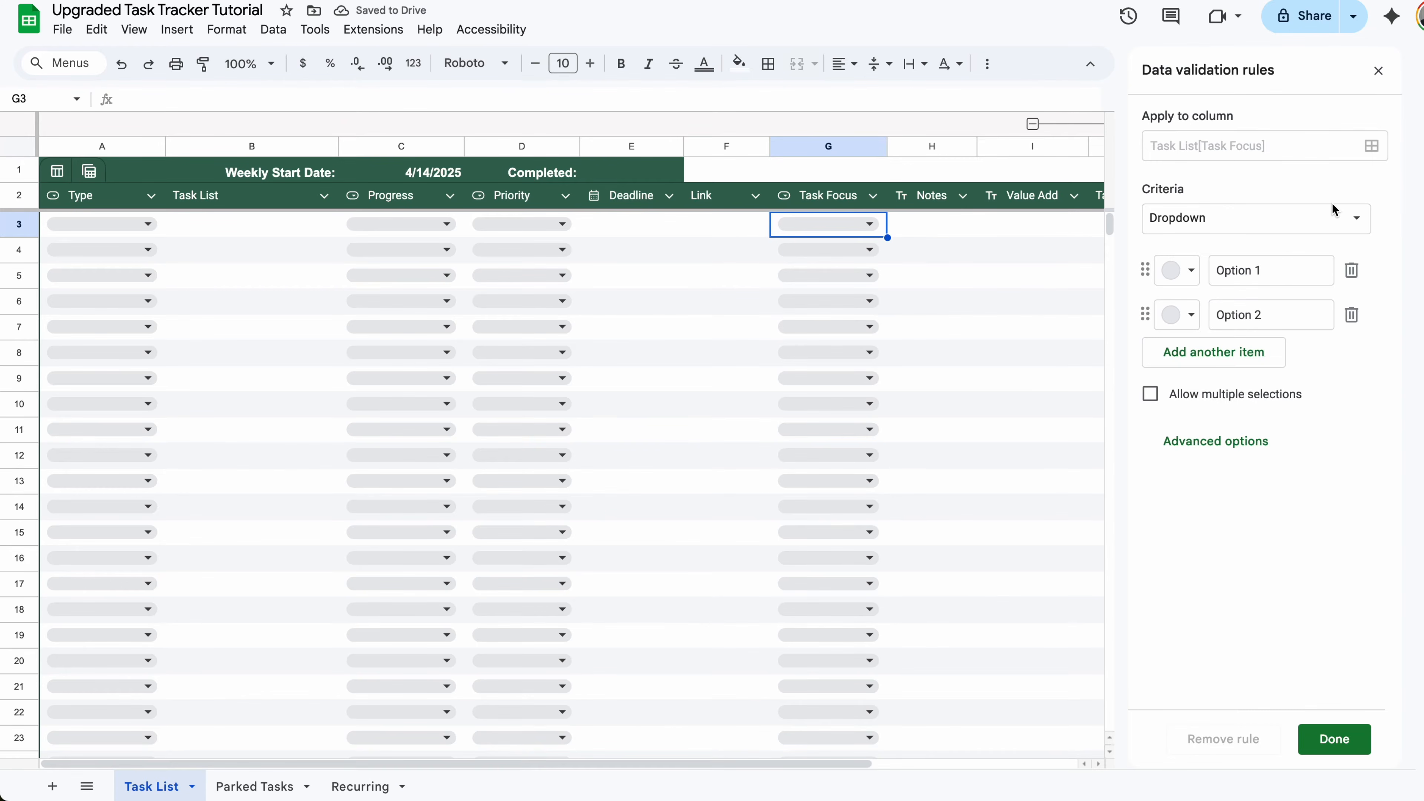
pyautogui.click(1298, 227)
pyautogui.click(1304, 246)
# - Use Recurring!P2:P as the source range for the Task List's Task Focus dropdown, save the rule and open the options in G3
pyautogui.click(1354, 273)
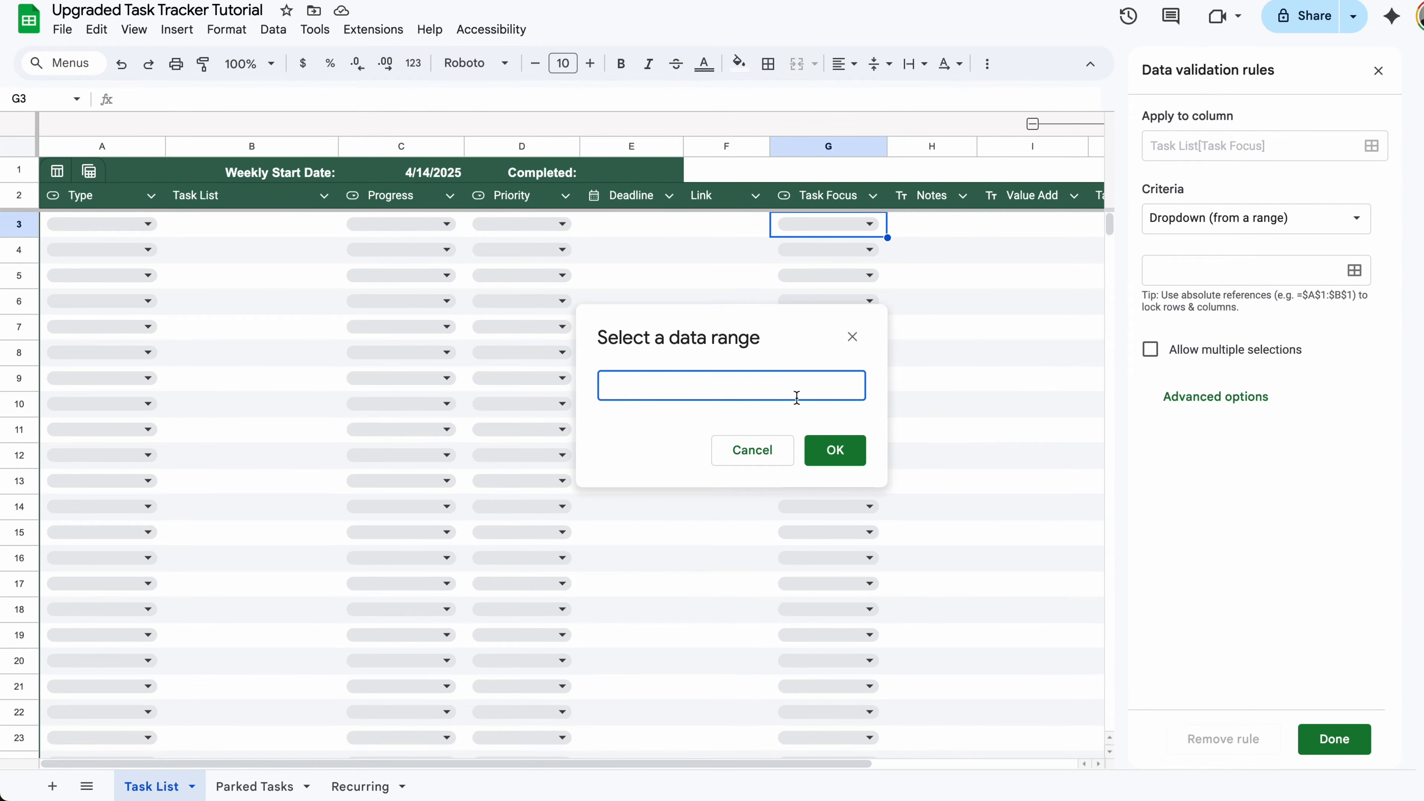
pyautogui.click(339, 782)
pyautogui.hscroll(5, 839, 262)
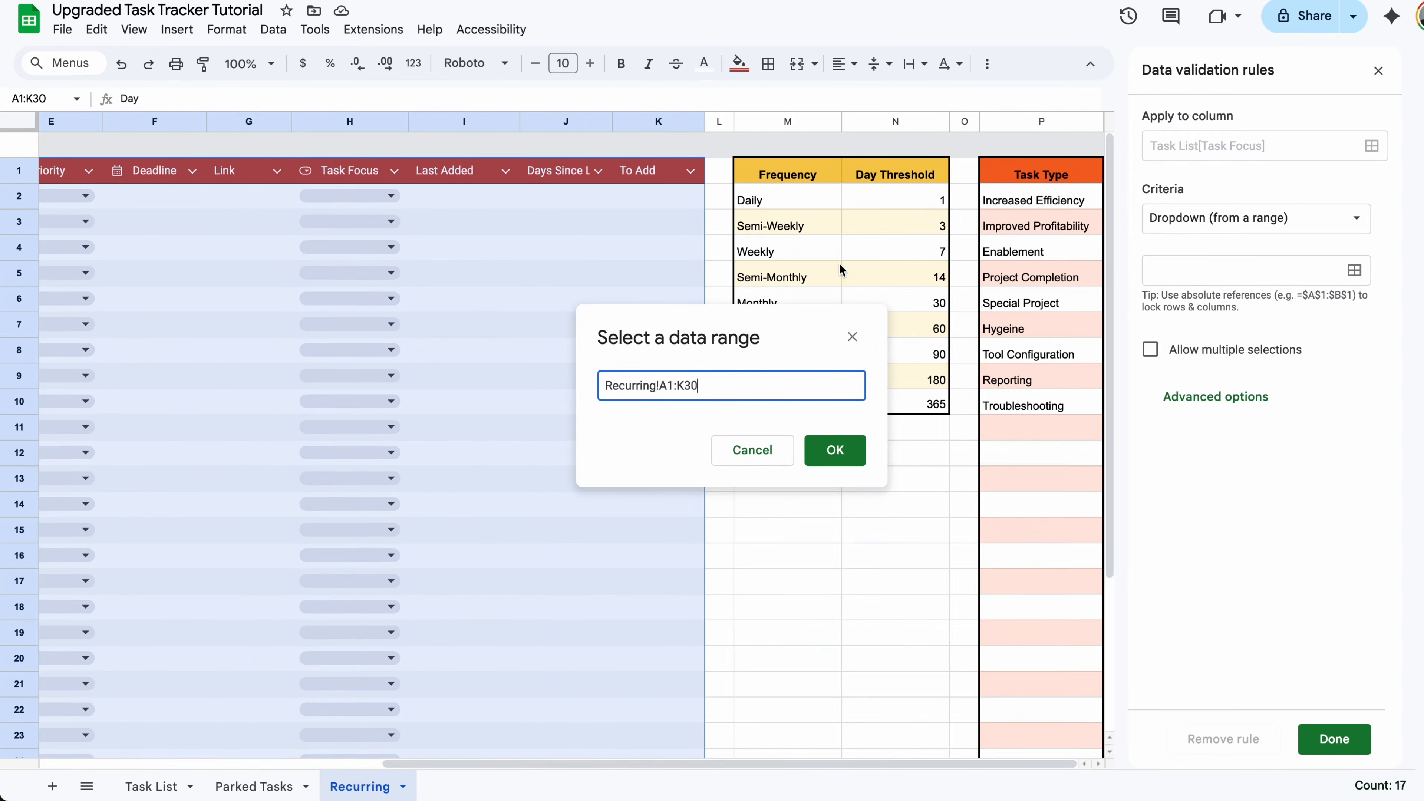
pyautogui.click(1048, 201)
pyautogui.moveTo(1058, 229); pyautogui.dragTo(1048, 505)
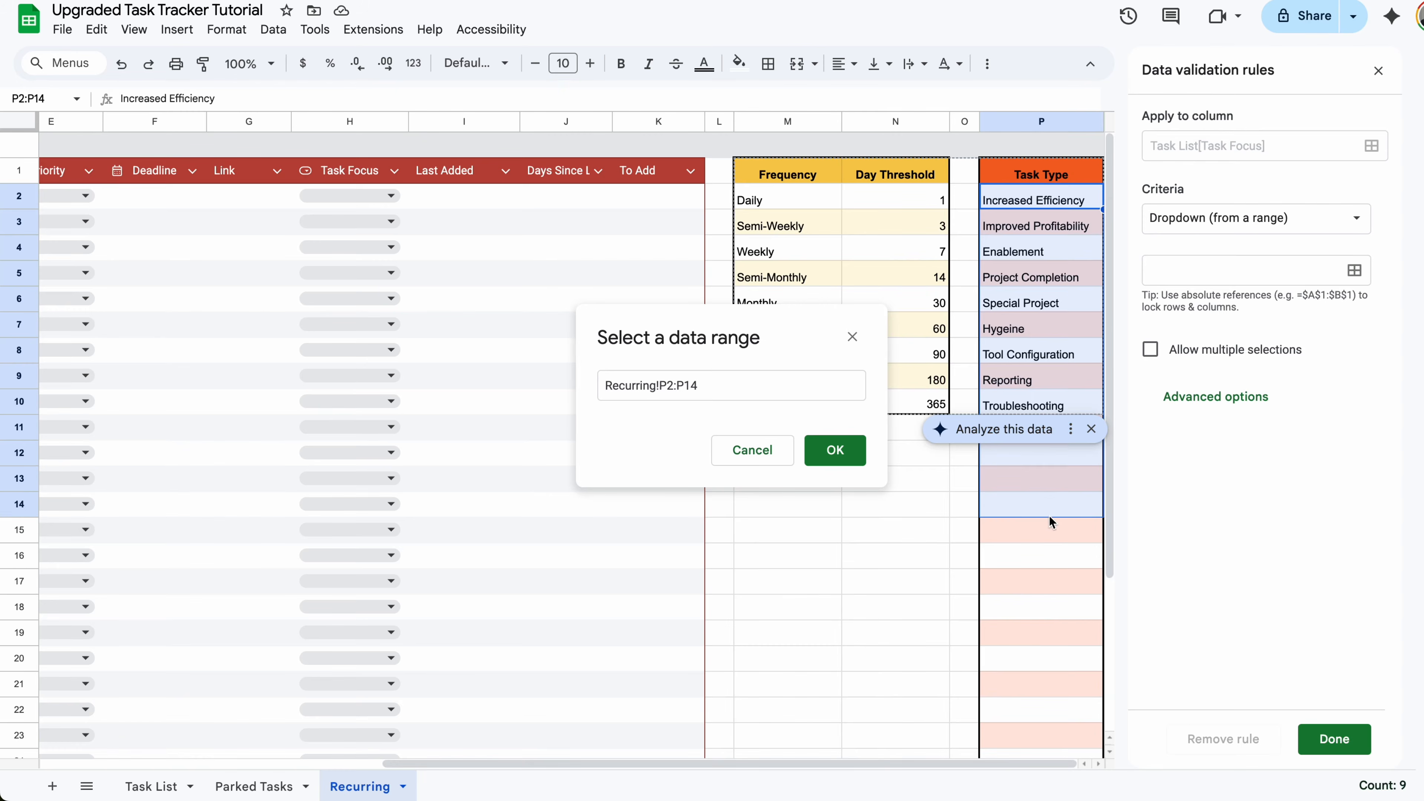
pyautogui.click(720, 377)
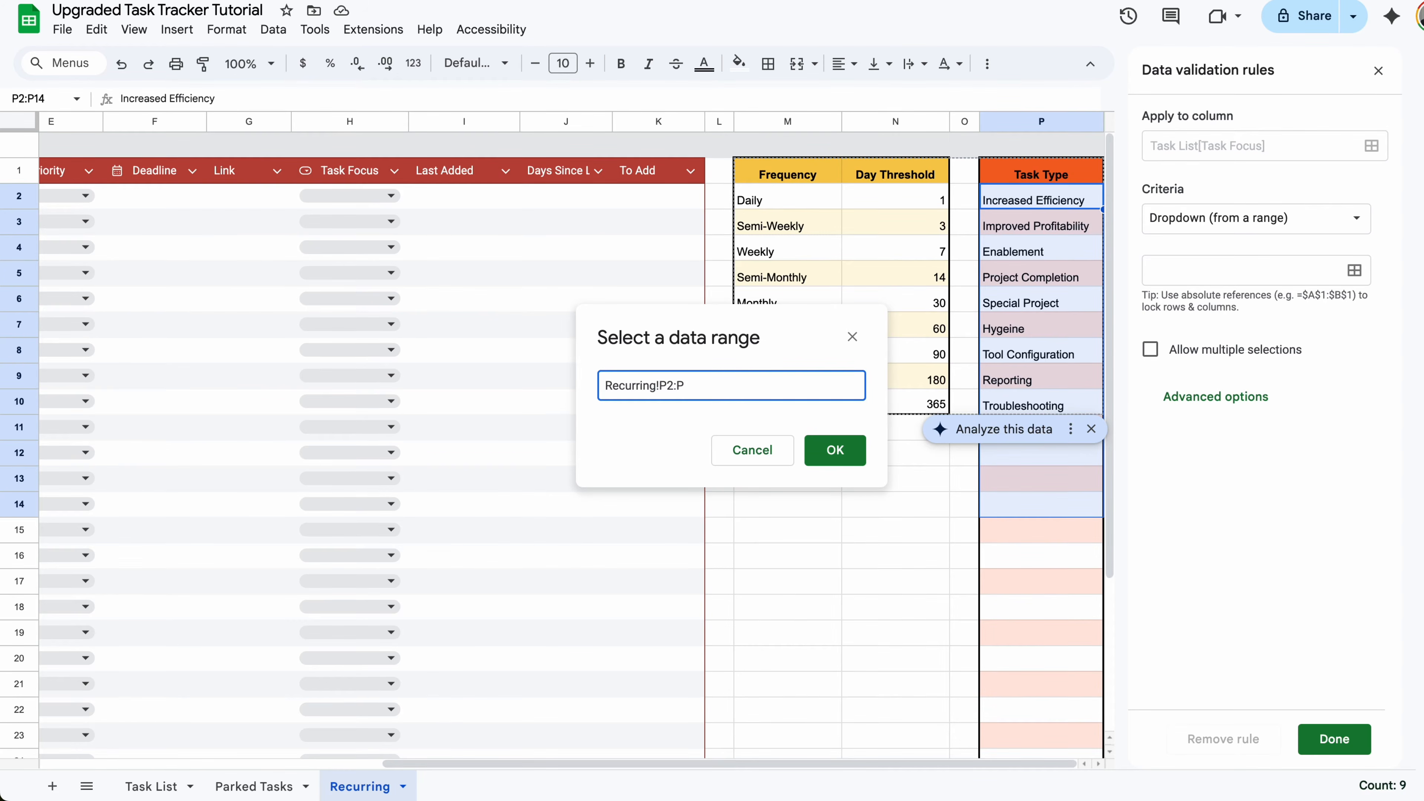
pyautogui.click(850, 459)
pyautogui.click(1339, 743)
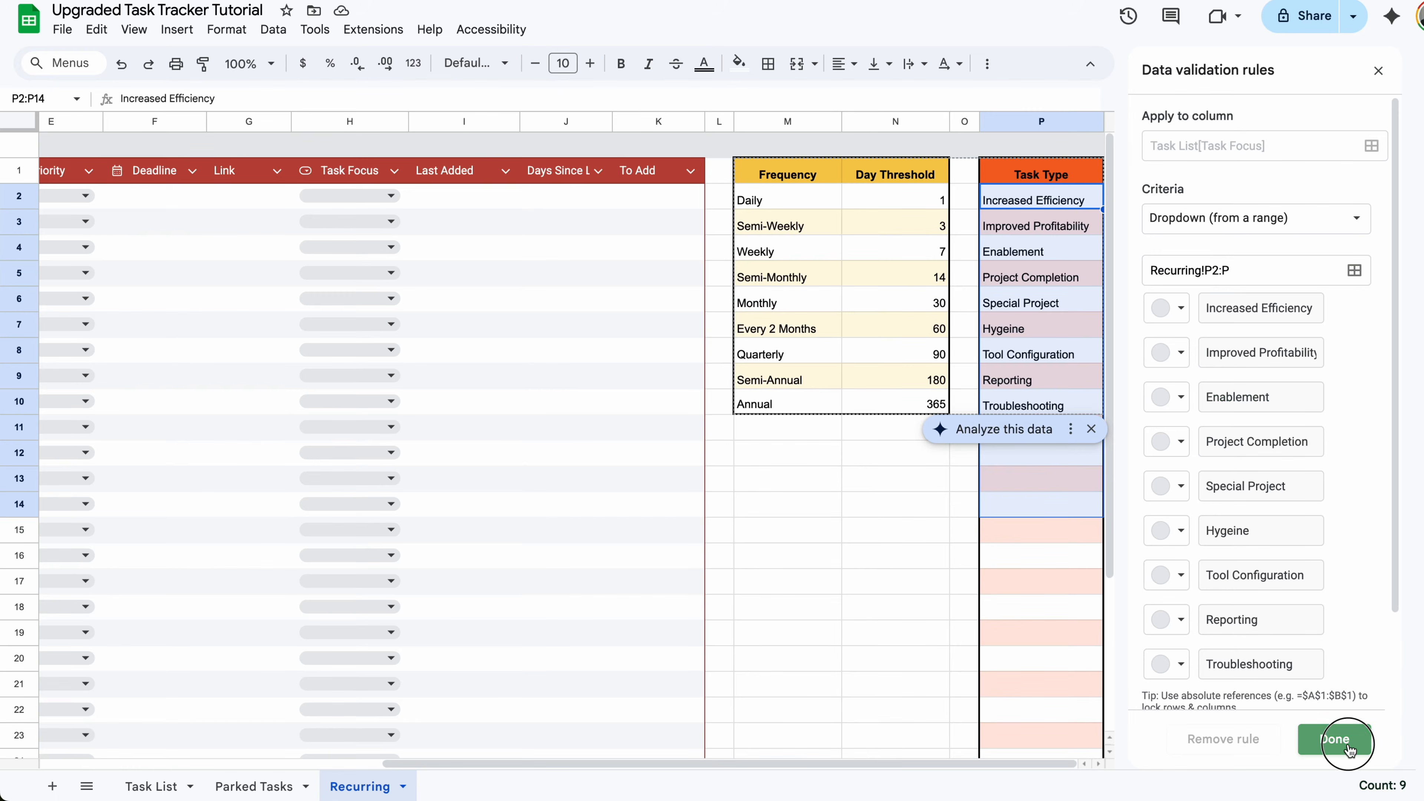
pyautogui.click(1138, 195)
pyautogui.click(828, 225)
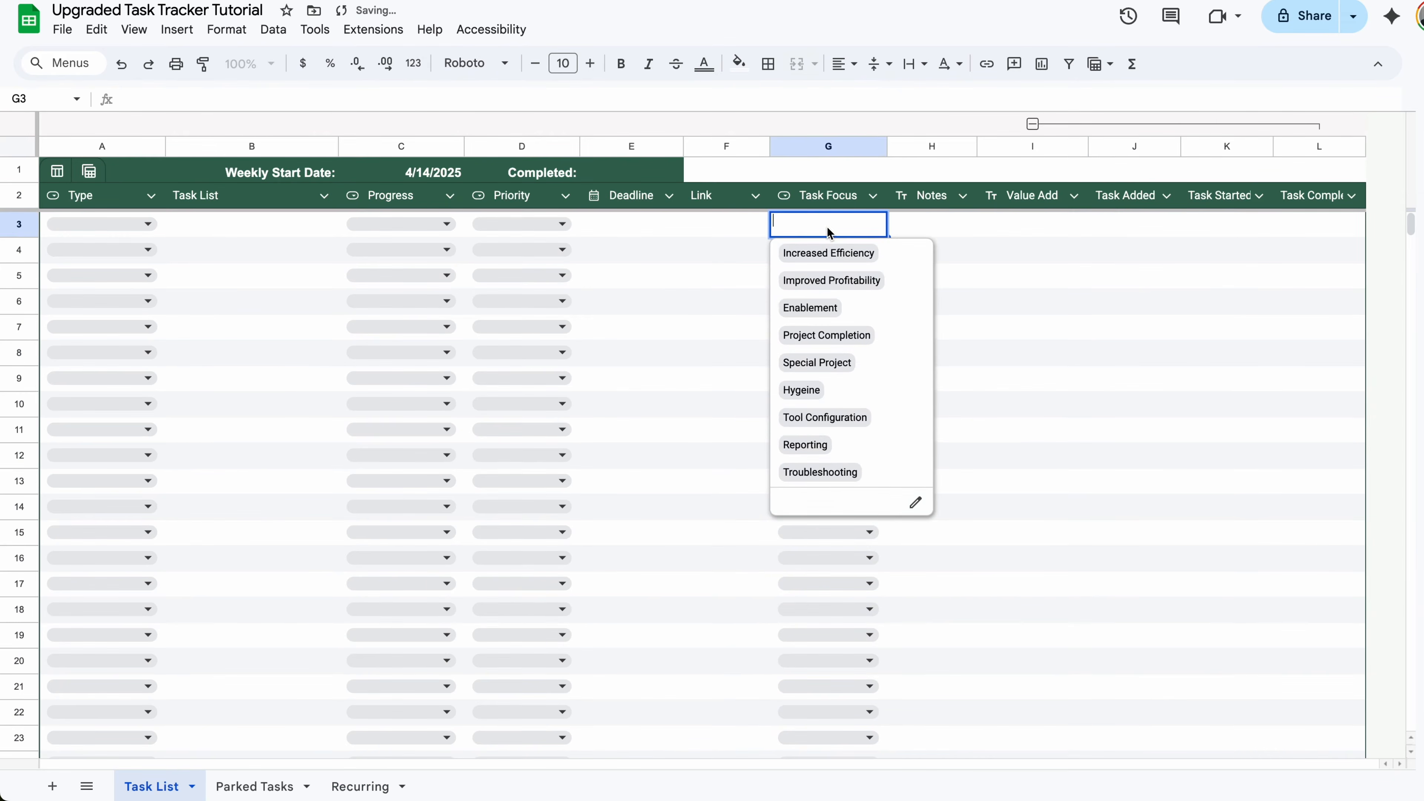
# - Add "test" to the Task Type list in P11 of the Recurring sheet and open the Task Focus options in H2
pyautogui.click(361, 786)
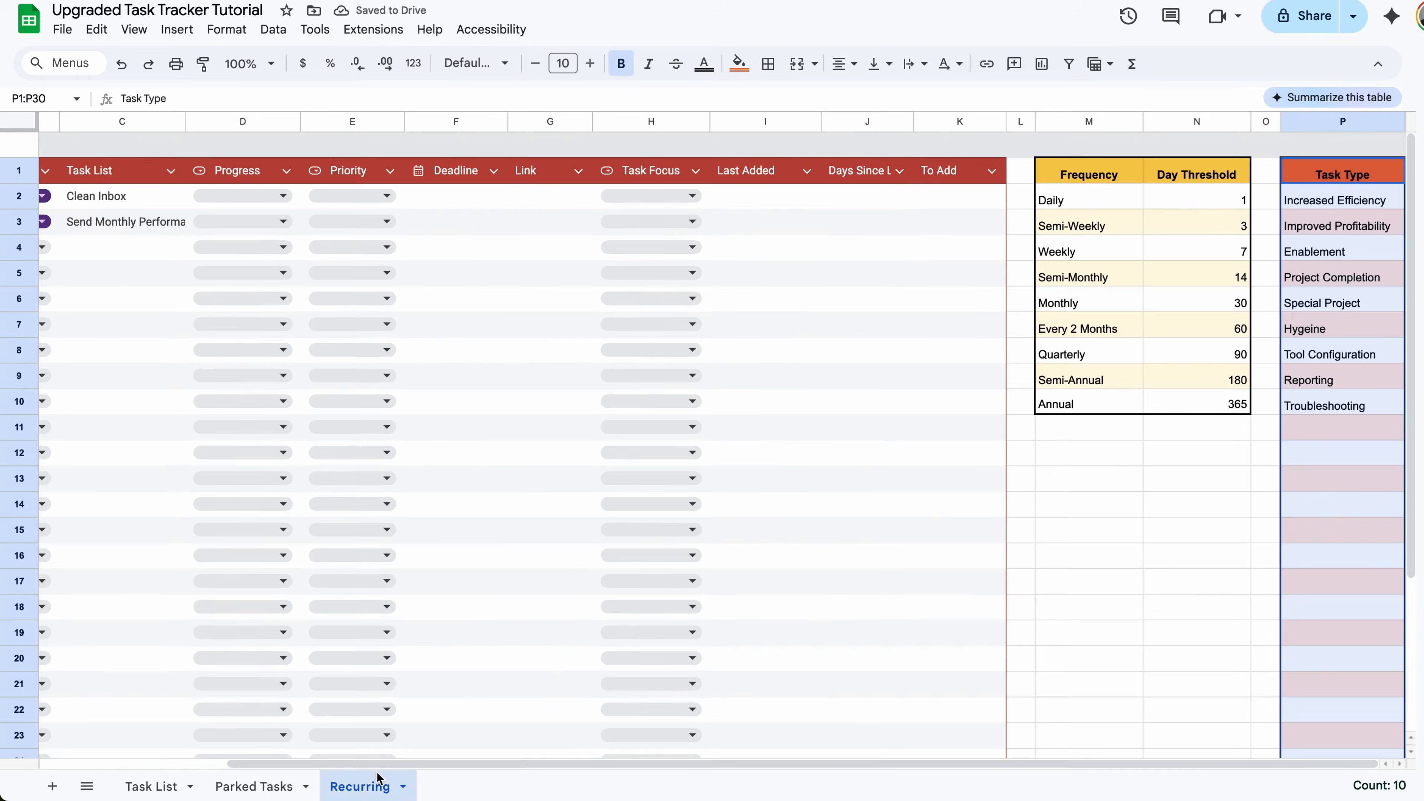
pyautogui.click(1345, 432)
pyautogui.write('test')
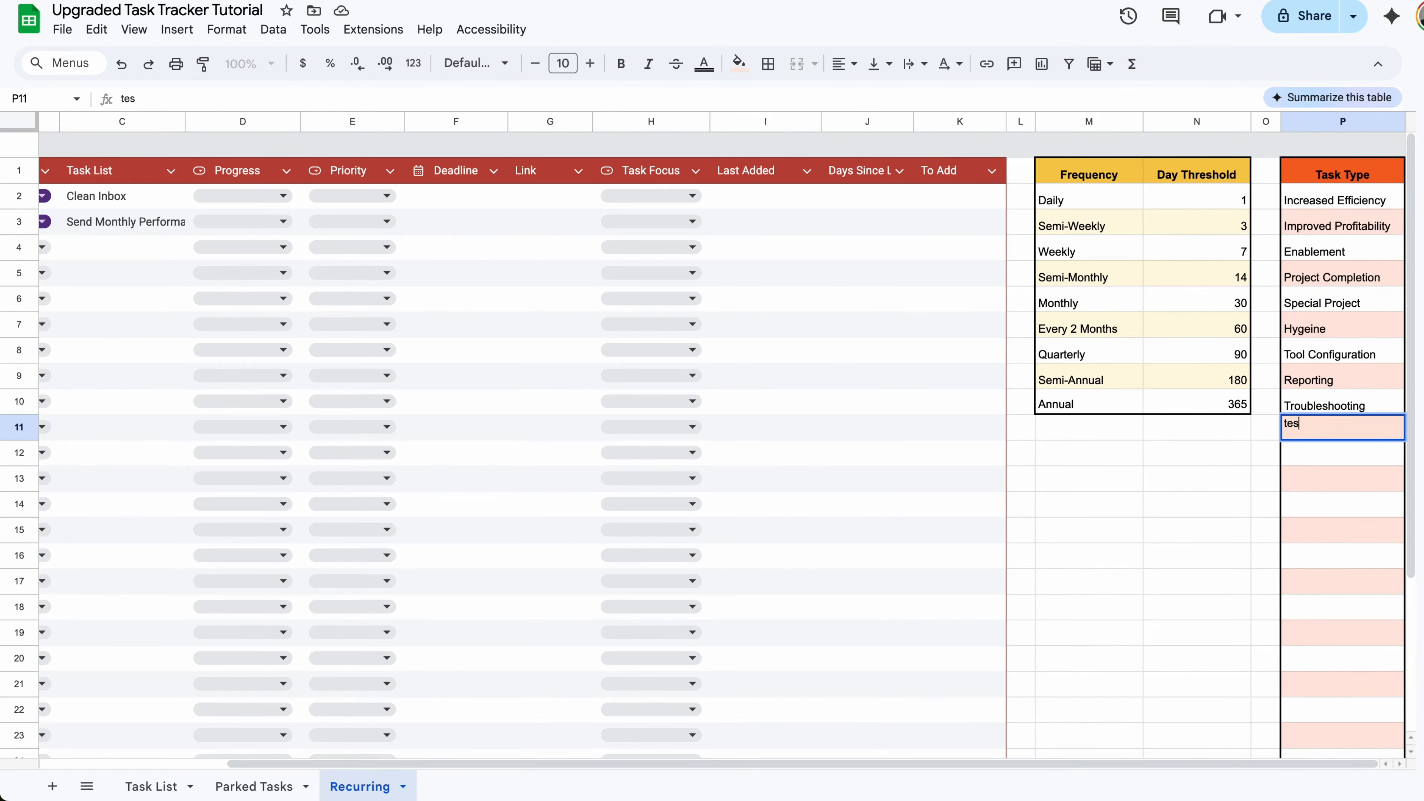
pyautogui.press('Return')
pyautogui.click(636, 198)
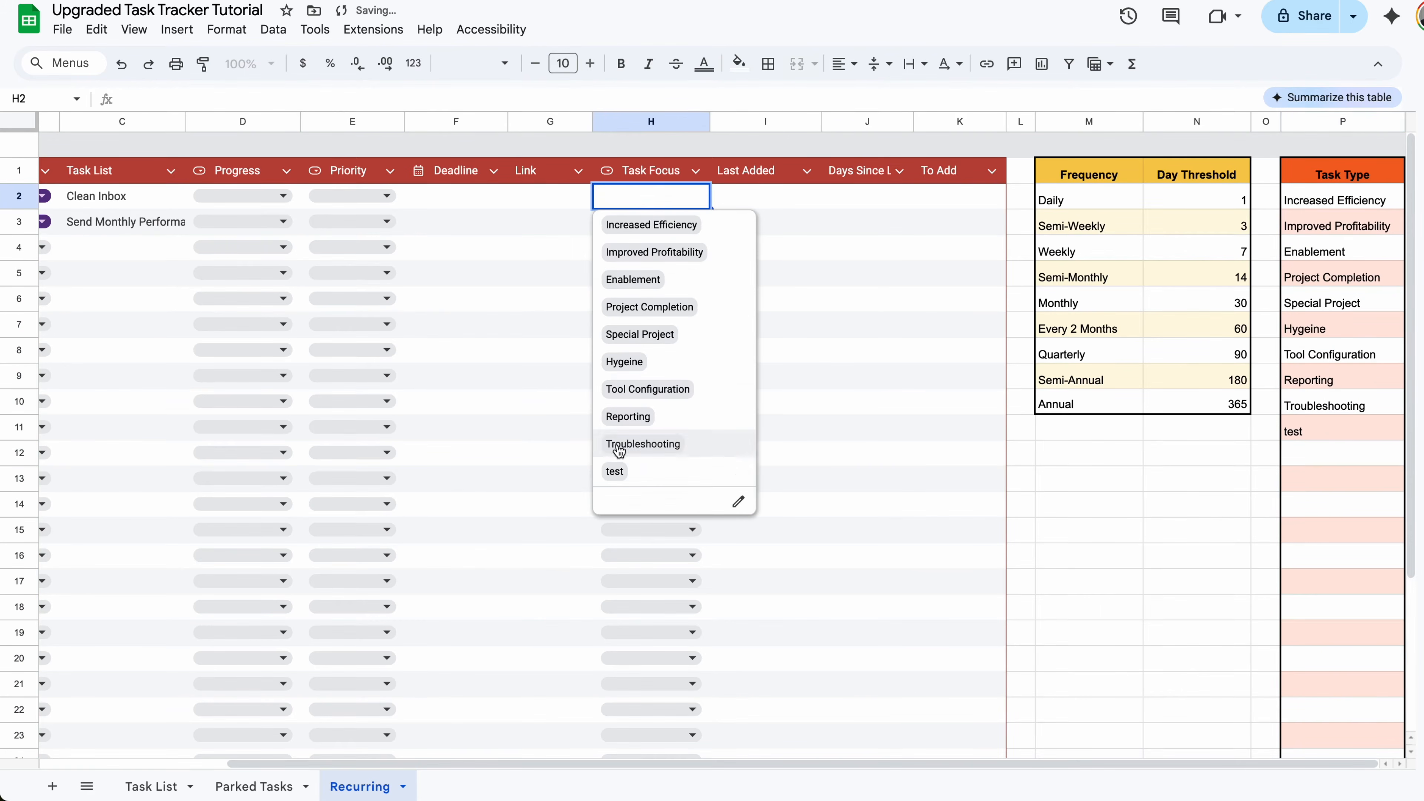
# - Check the Task Focus options in G3 of the Task List sheet and clear the "test" entry from P11 on Recurring
pyautogui.click(181, 781)
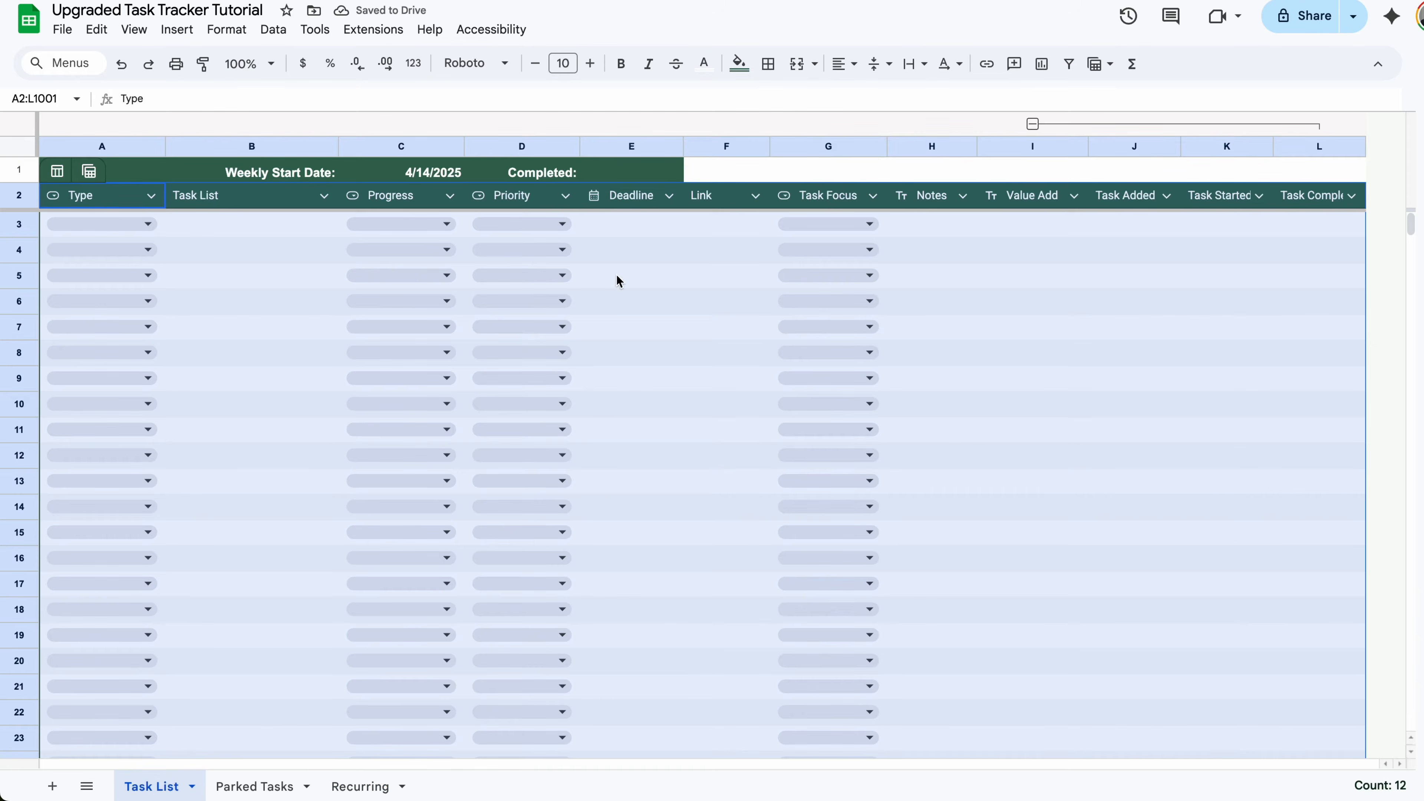
pyautogui.click(801, 230)
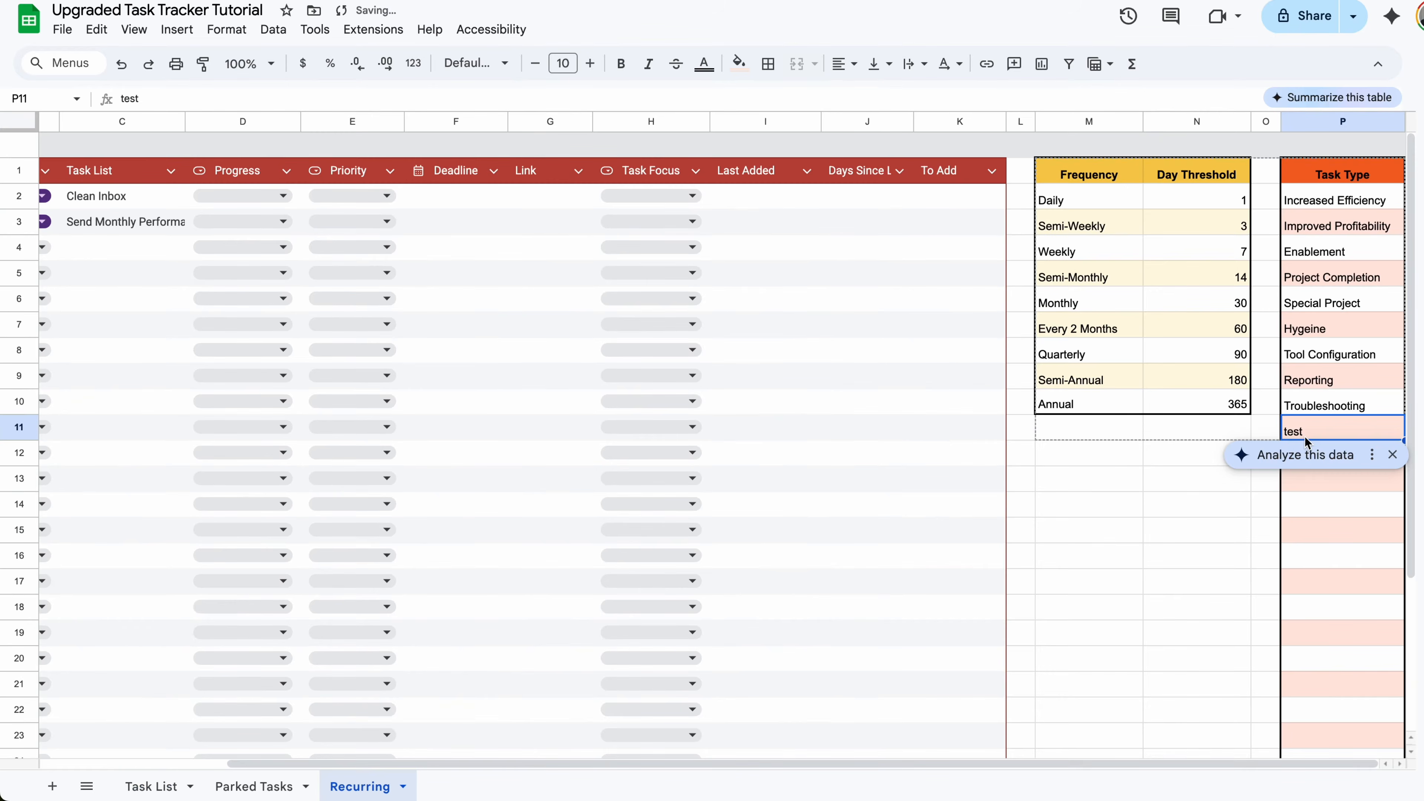
pyautogui.press('Delete')
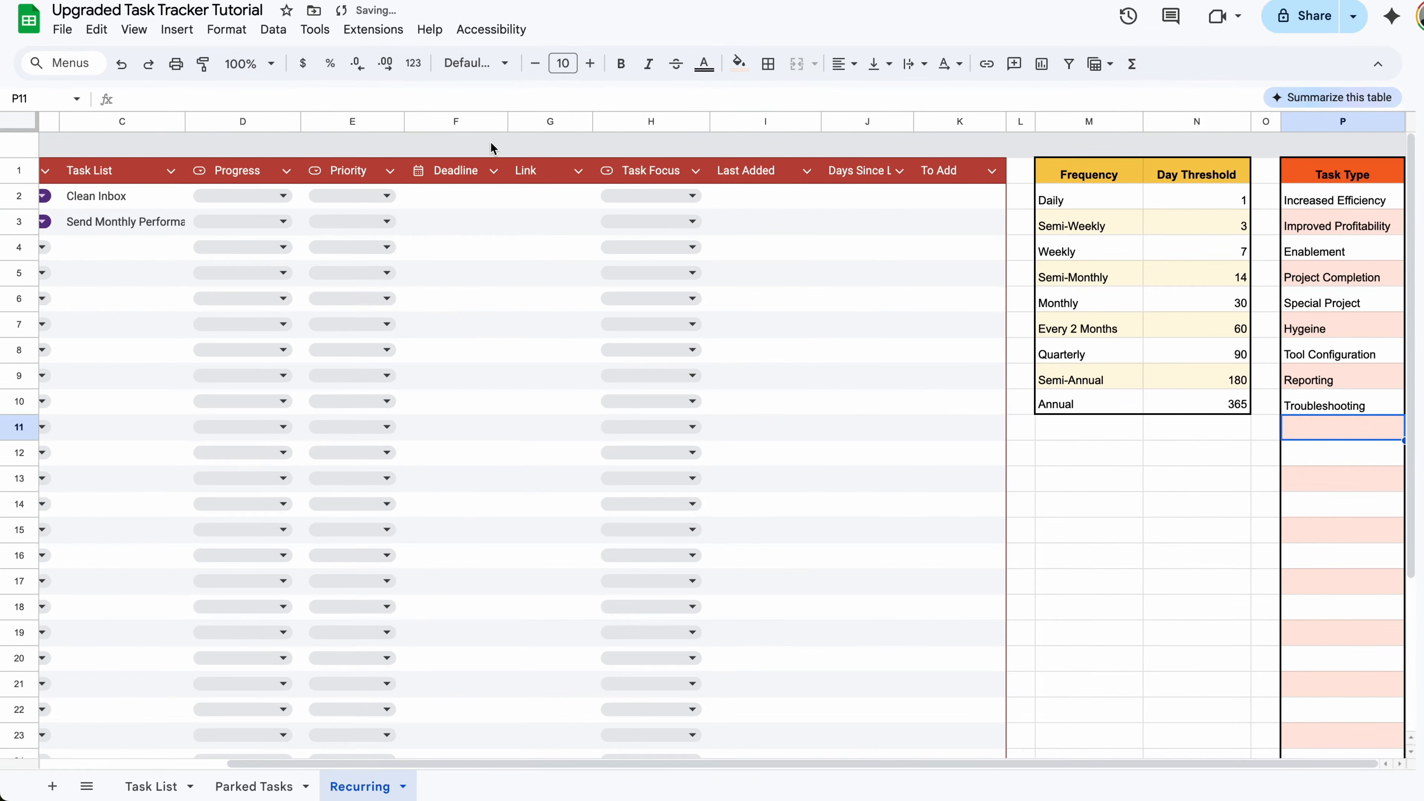
# - Set the Days Since Last column type to Number and enter =IF(ISBLANK(I2),,MAX(0,ROUNDUP(TODAY()-I2))) in J2
pyautogui.click(780, 206)
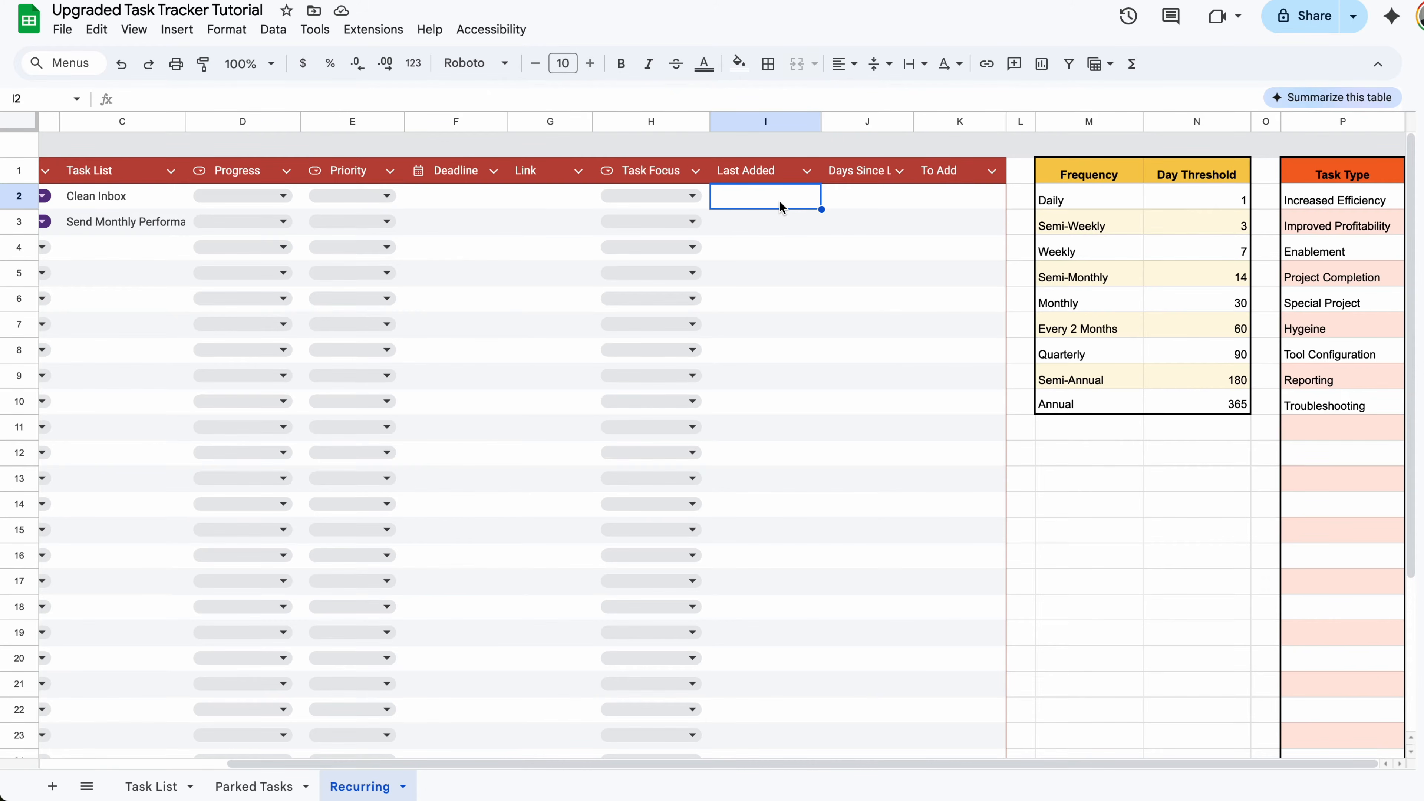
pyautogui.click(899, 171)
pyautogui.moveTo(931, 207)
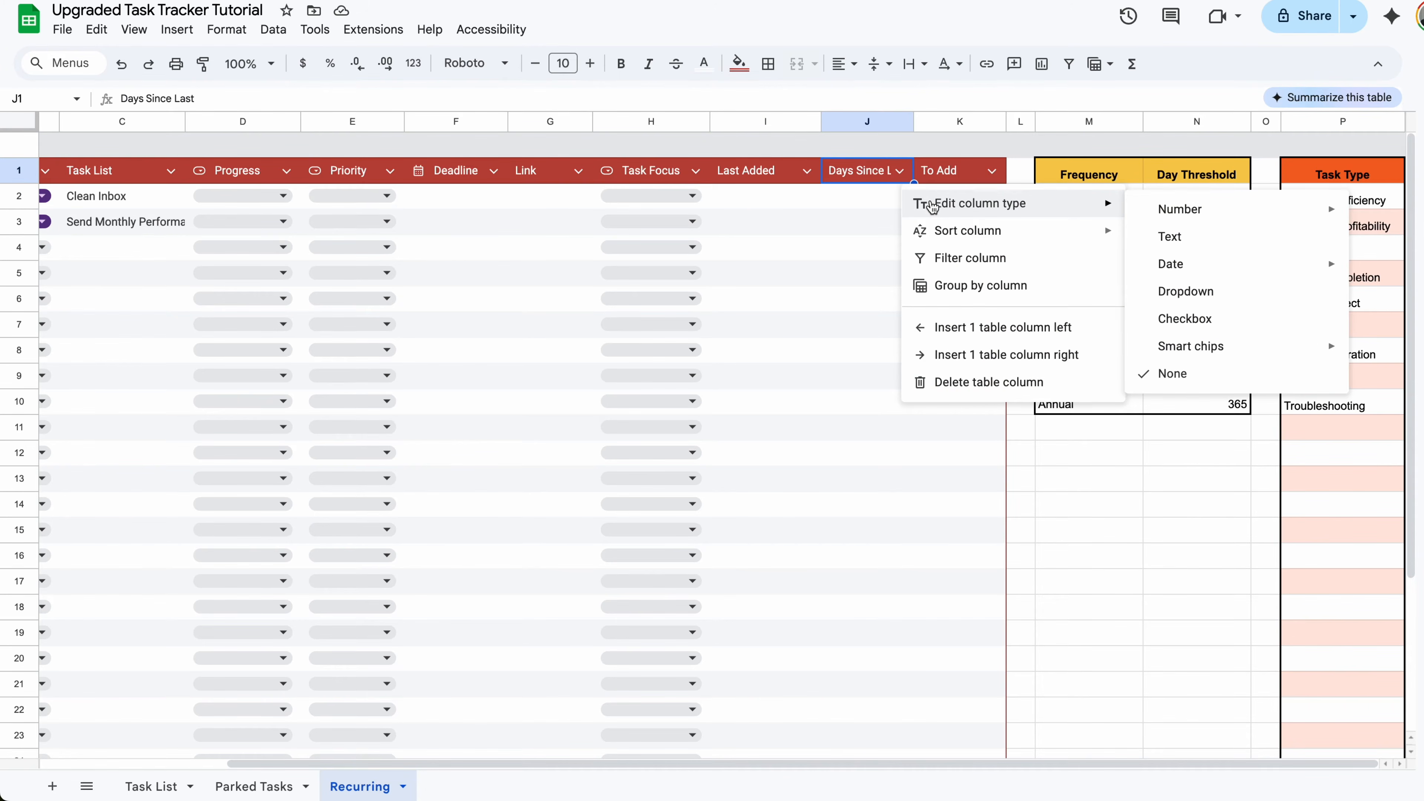
pyautogui.moveTo(1249, 218)
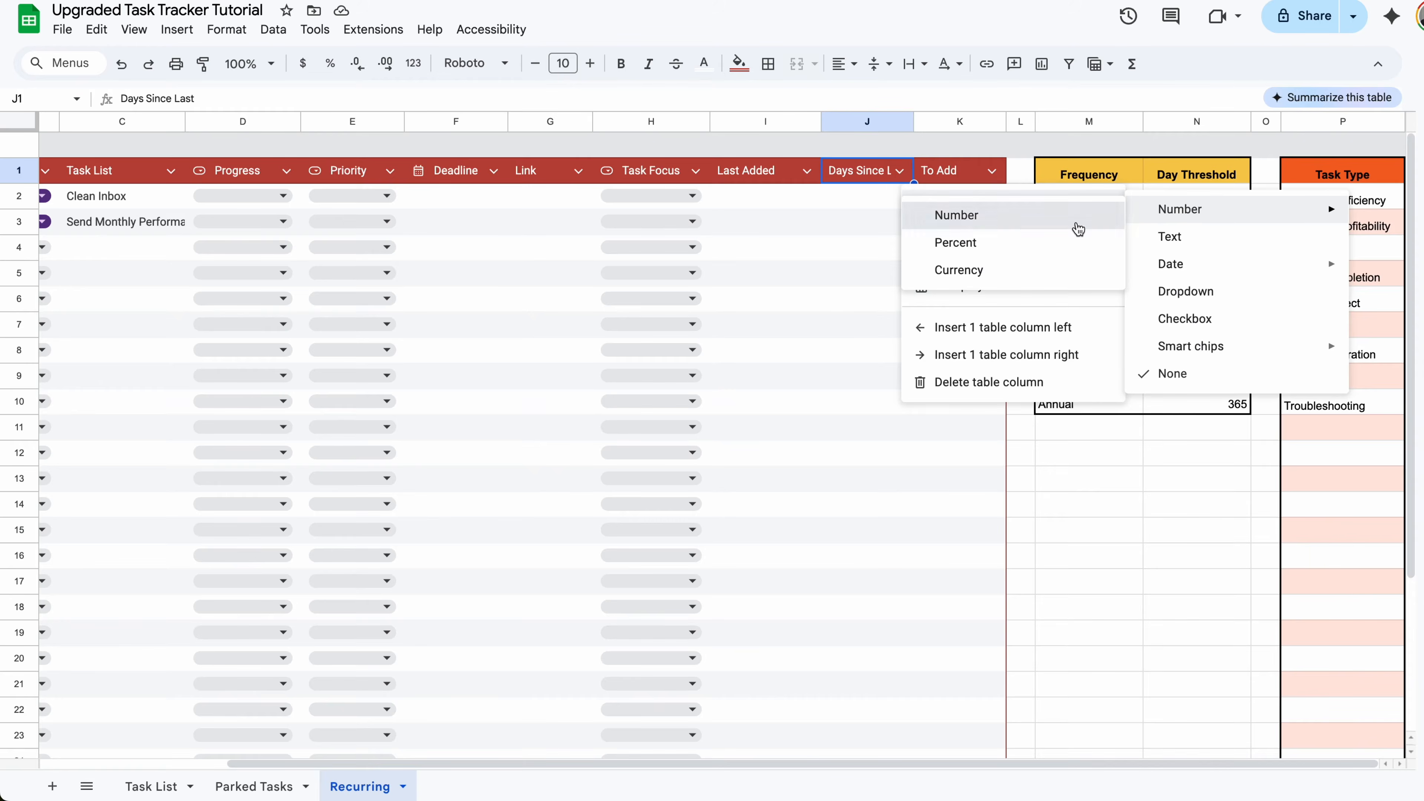
pyautogui.click(1078, 223)
pyautogui.write('=IF(ISBLANK(I2),,MAX(0,ROUNDUP(TODAY()-I2)))')
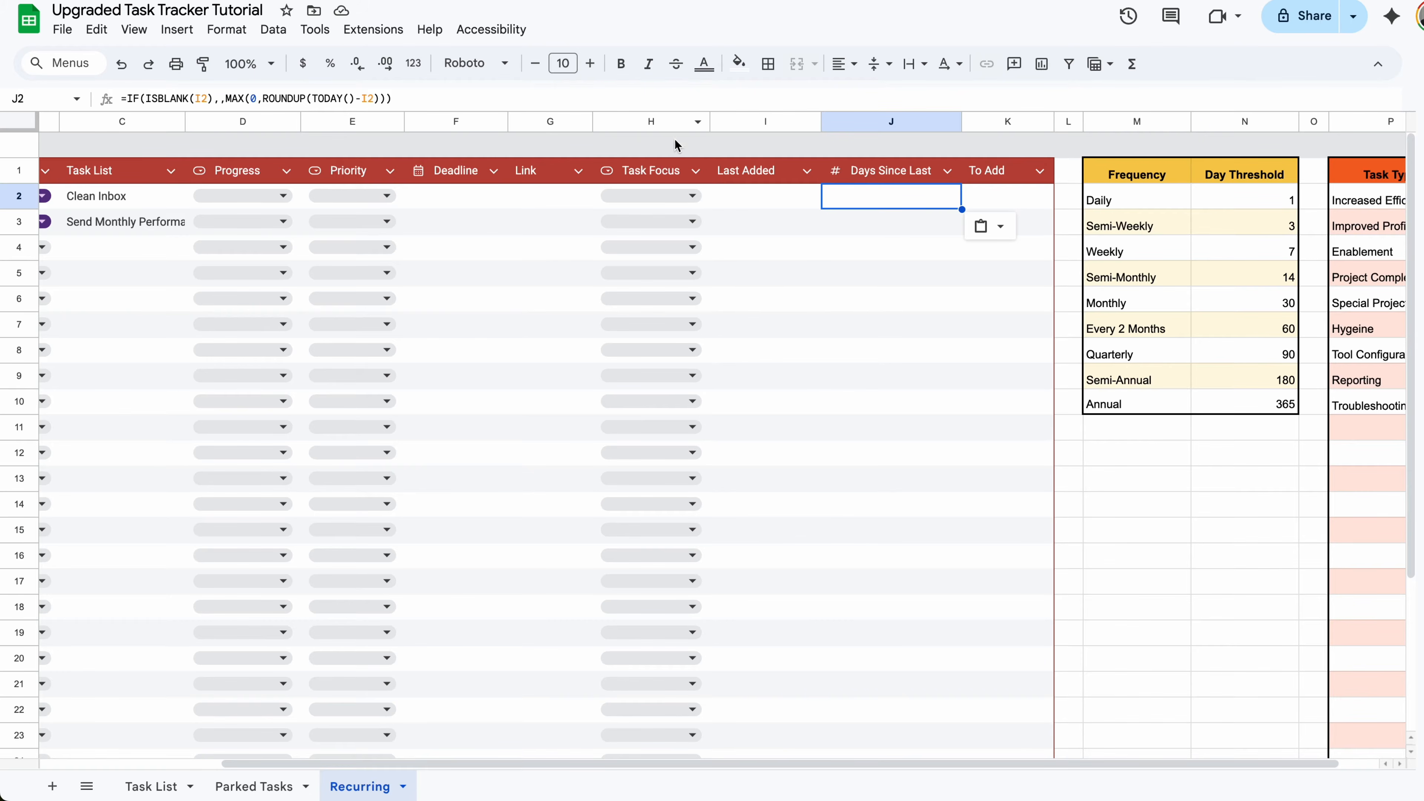
# - Examine the Days Since Last formula in J2 and the Last Added cell it refers to
pyautogui.click(772, 206)
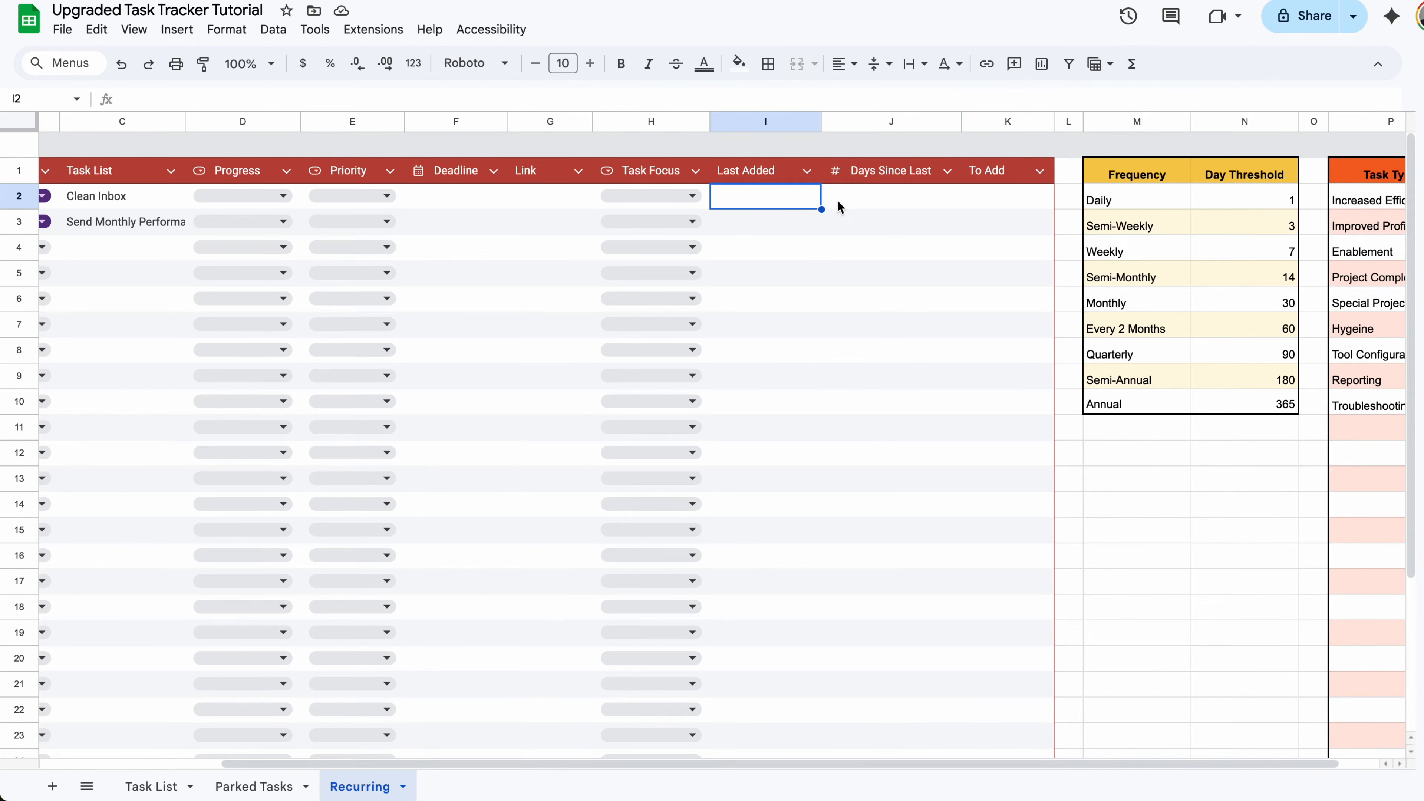
pyautogui.click(888, 208)
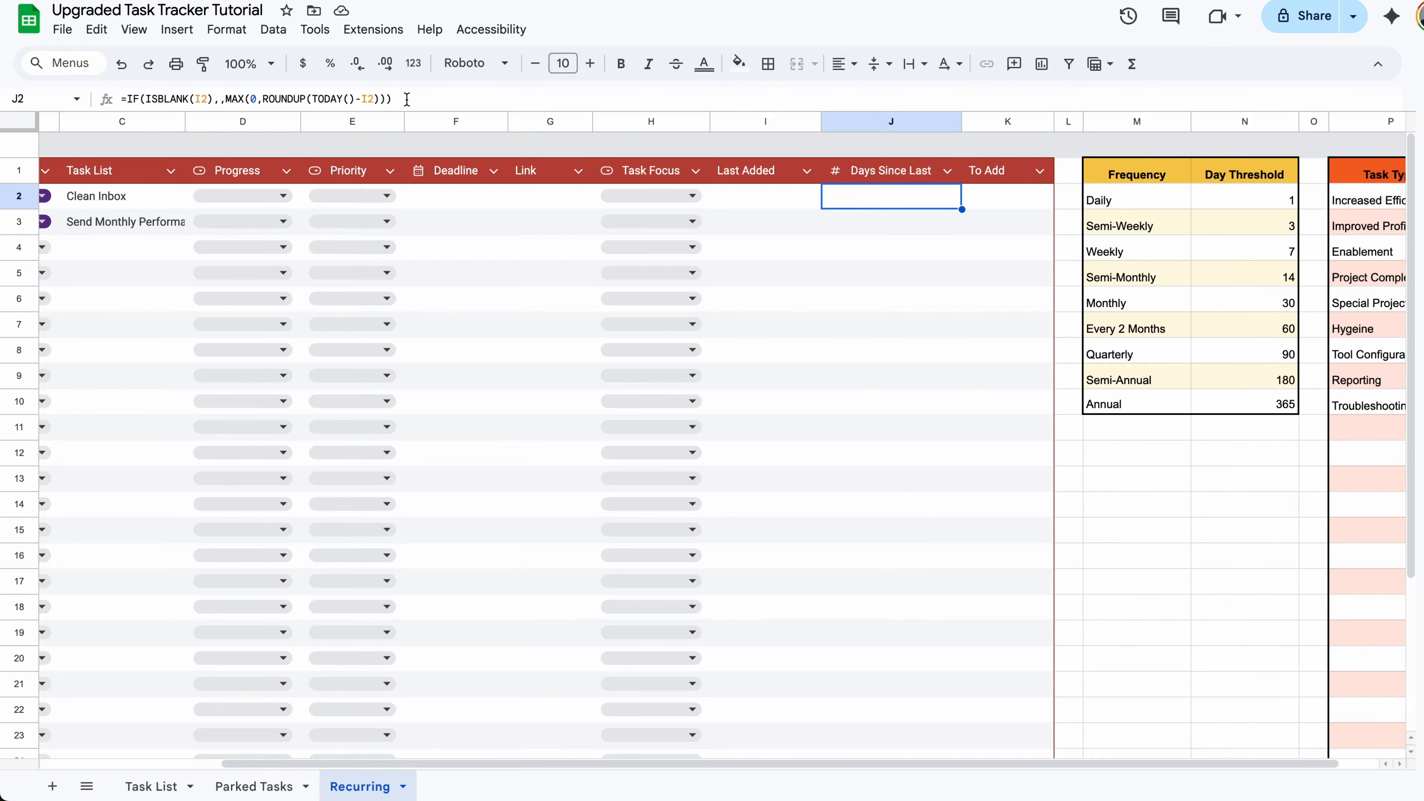
pyautogui.doubleClick(919, 195)
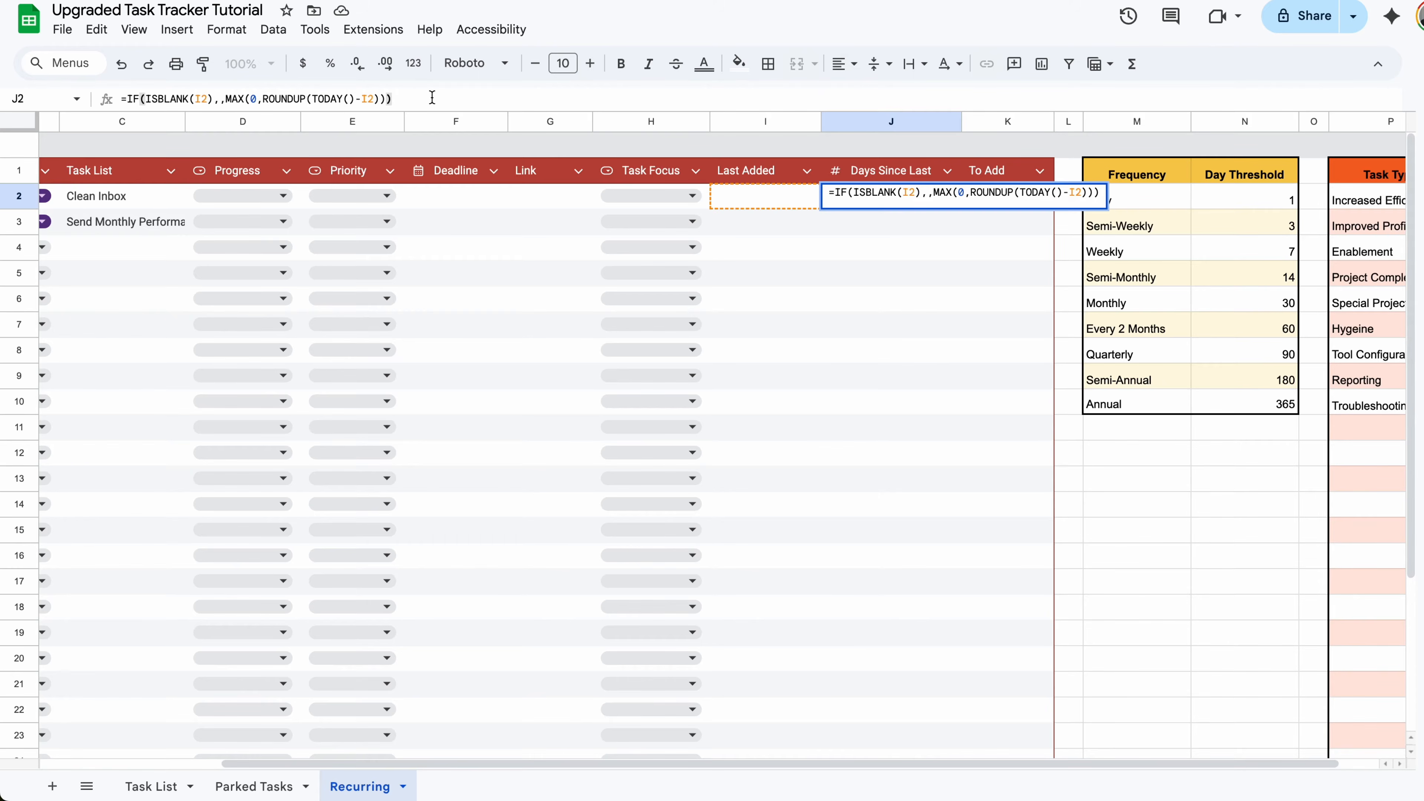
pyautogui.press('Return')
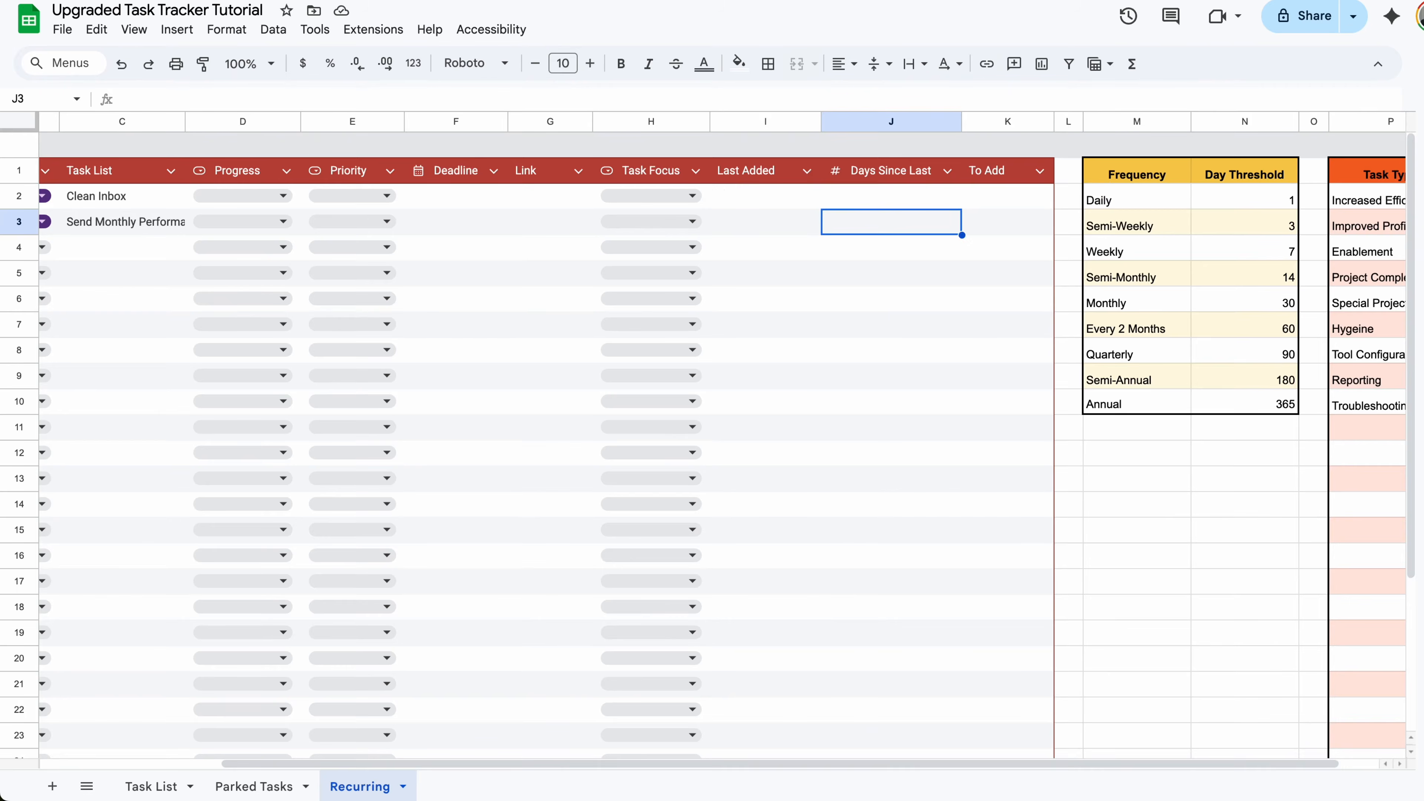
pyautogui.click(878, 201)
# - Change the Last Added column's type to Date
pyautogui.click(789, 208)
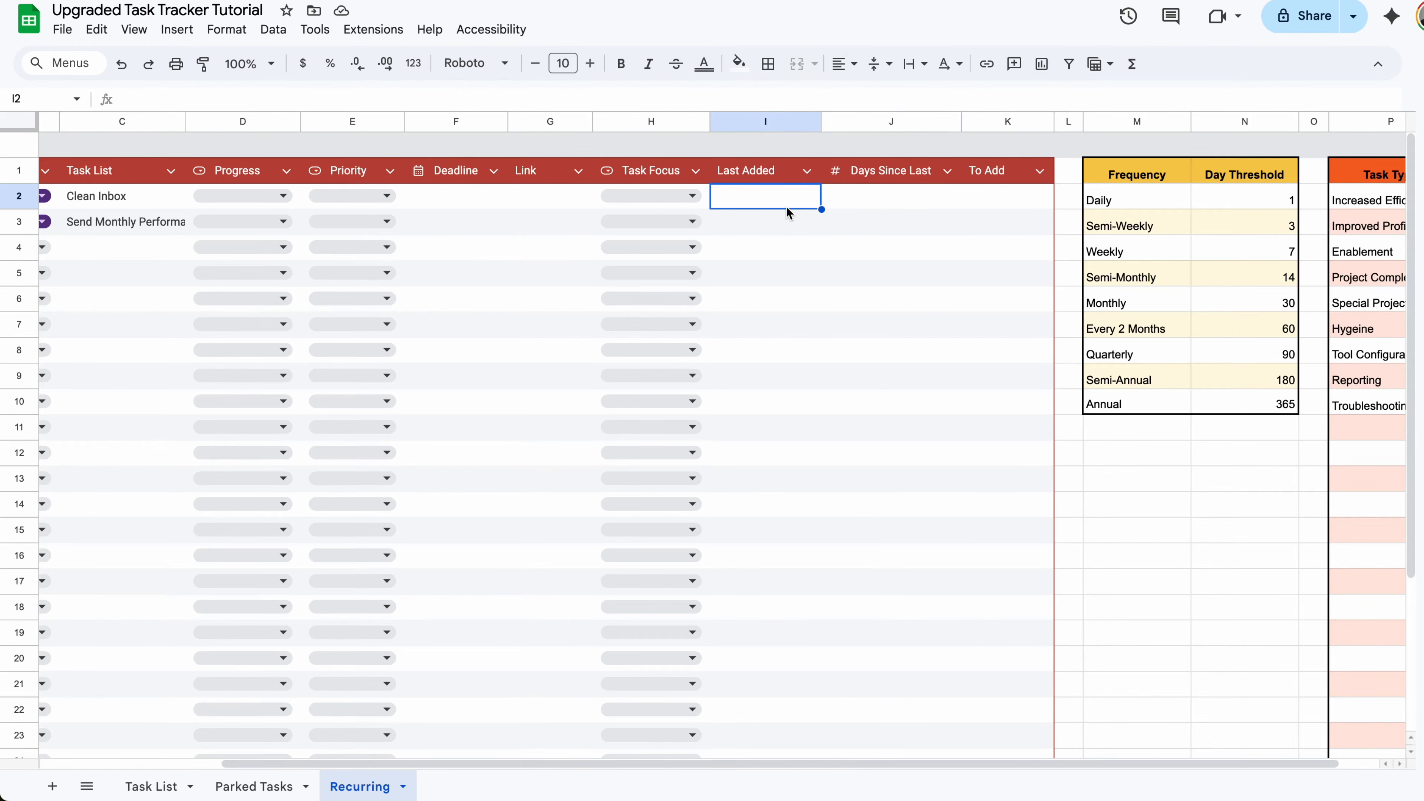
pyautogui.click(808, 171)
pyautogui.moveTo(884, 213)
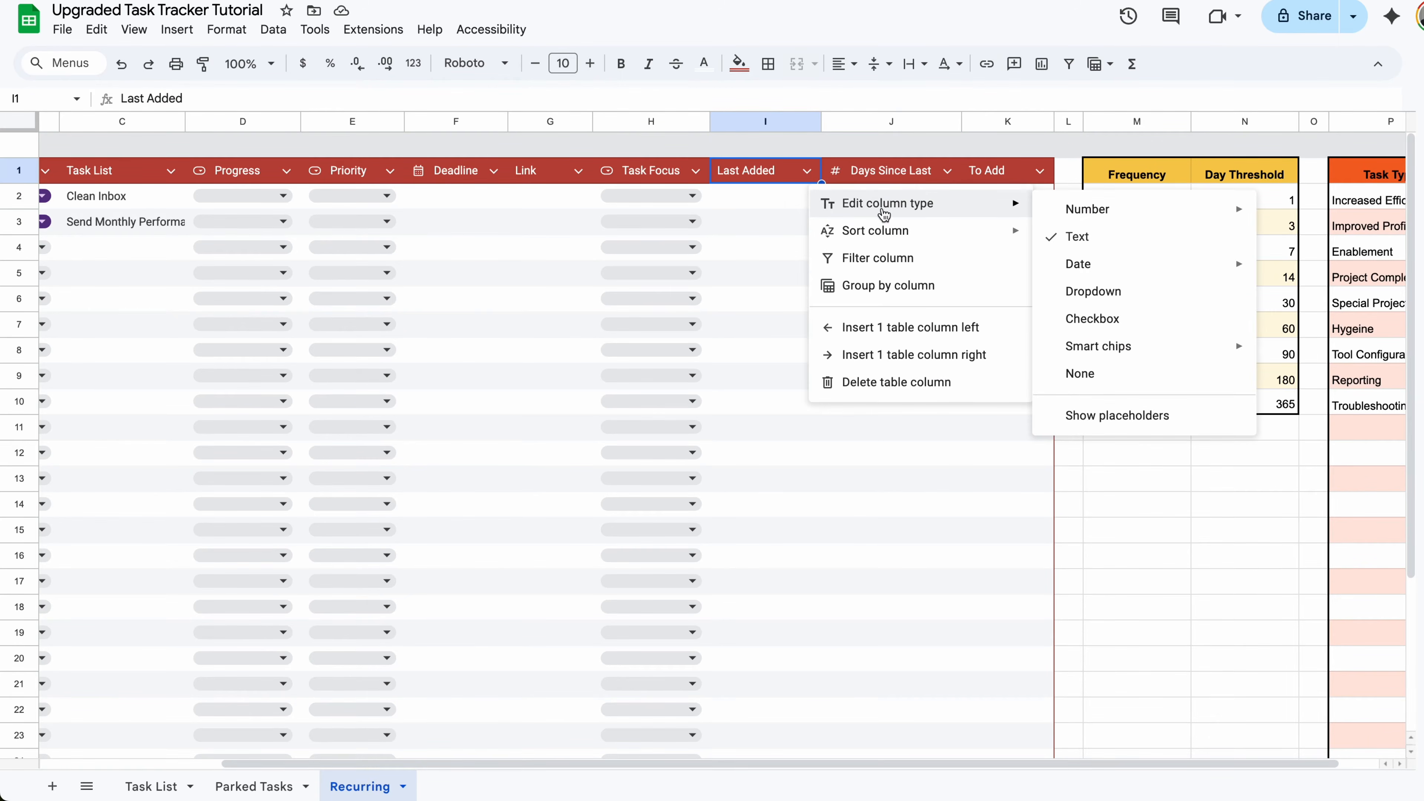
pyautogui.moveTo(1068, 265)
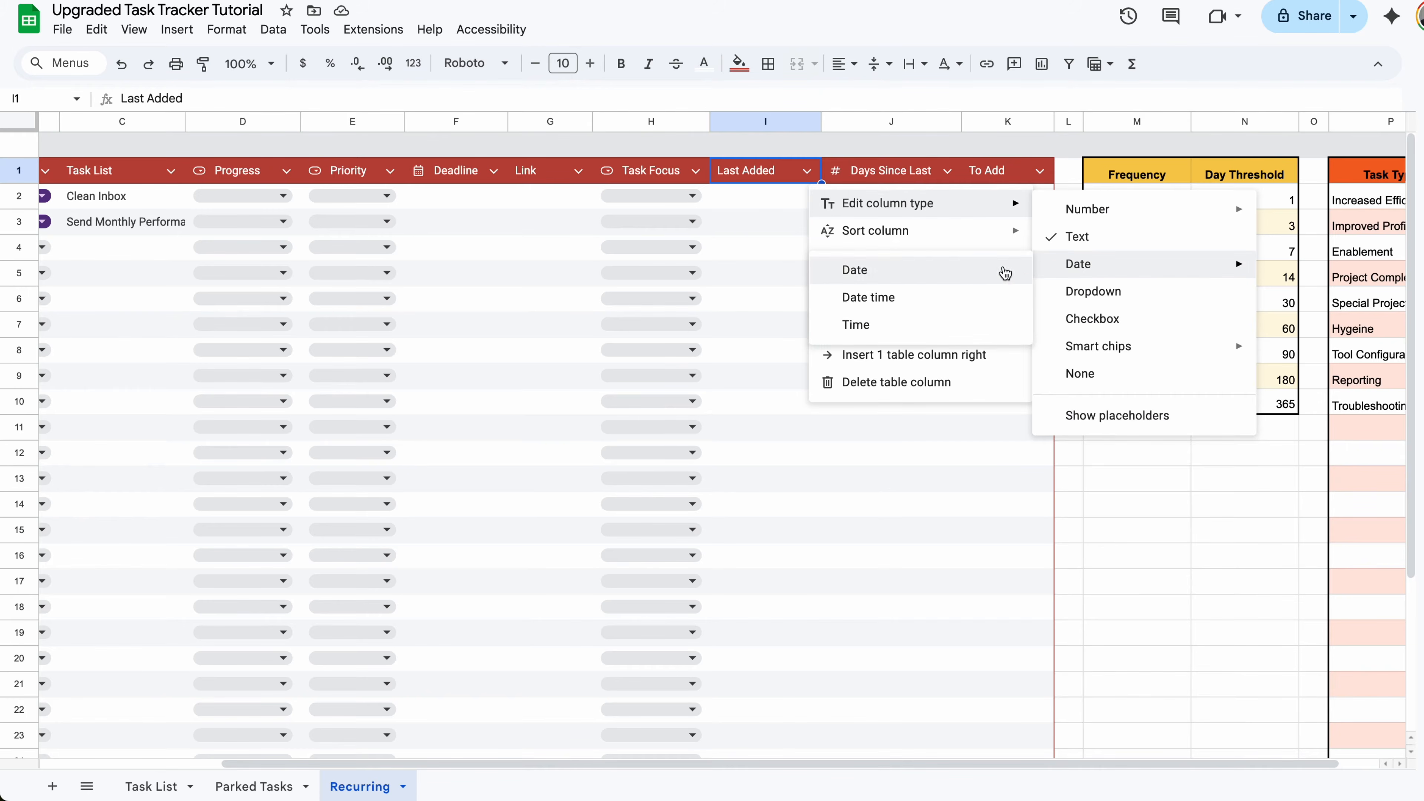
pyautogui.click(960, 274)
# - Set the Last Added date of the Clean Inbox task to 4/17/2025 and check its Days Since Last cell
pyautogui.doubleClick(771, 196)
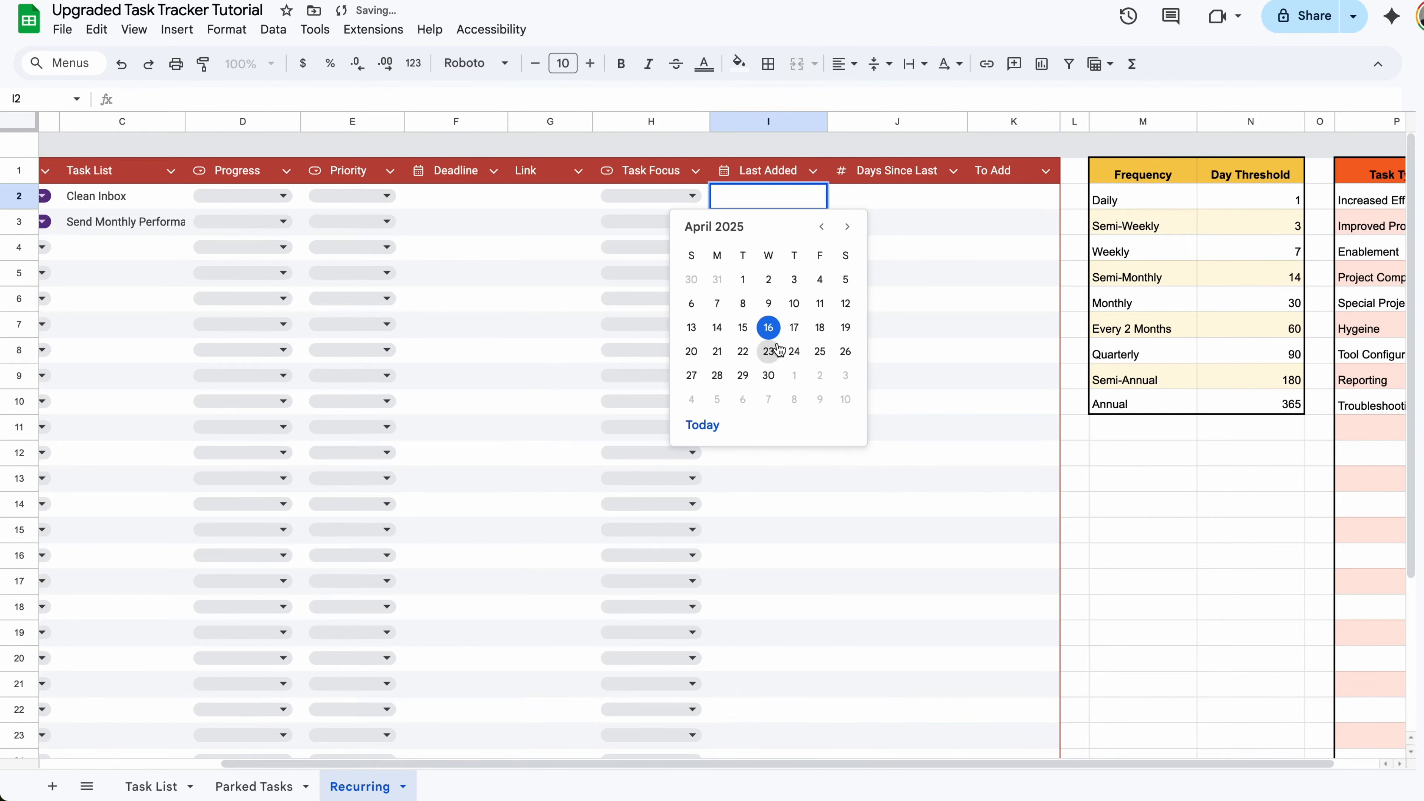
pyautogui.click(796, 327)
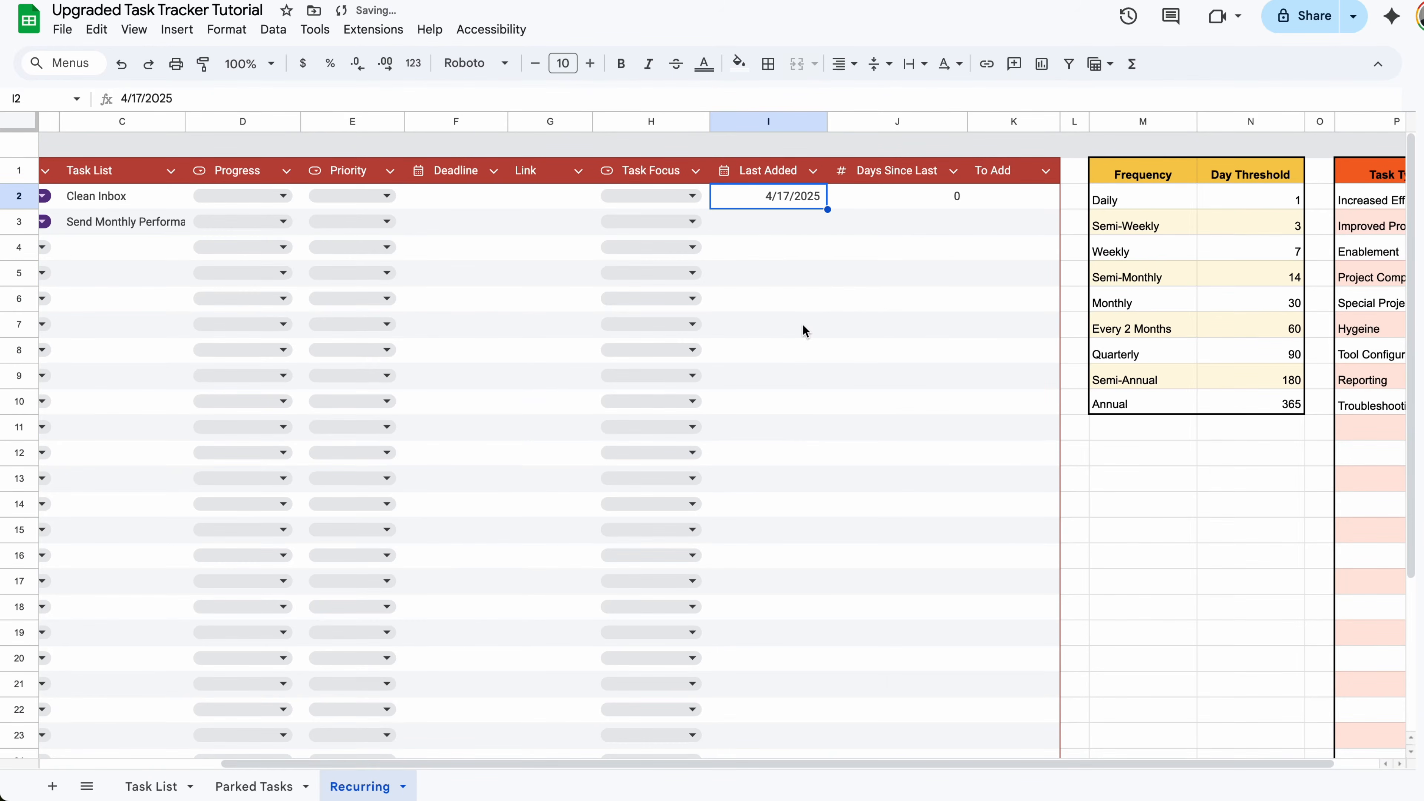
pyautogui.click(939, 198)
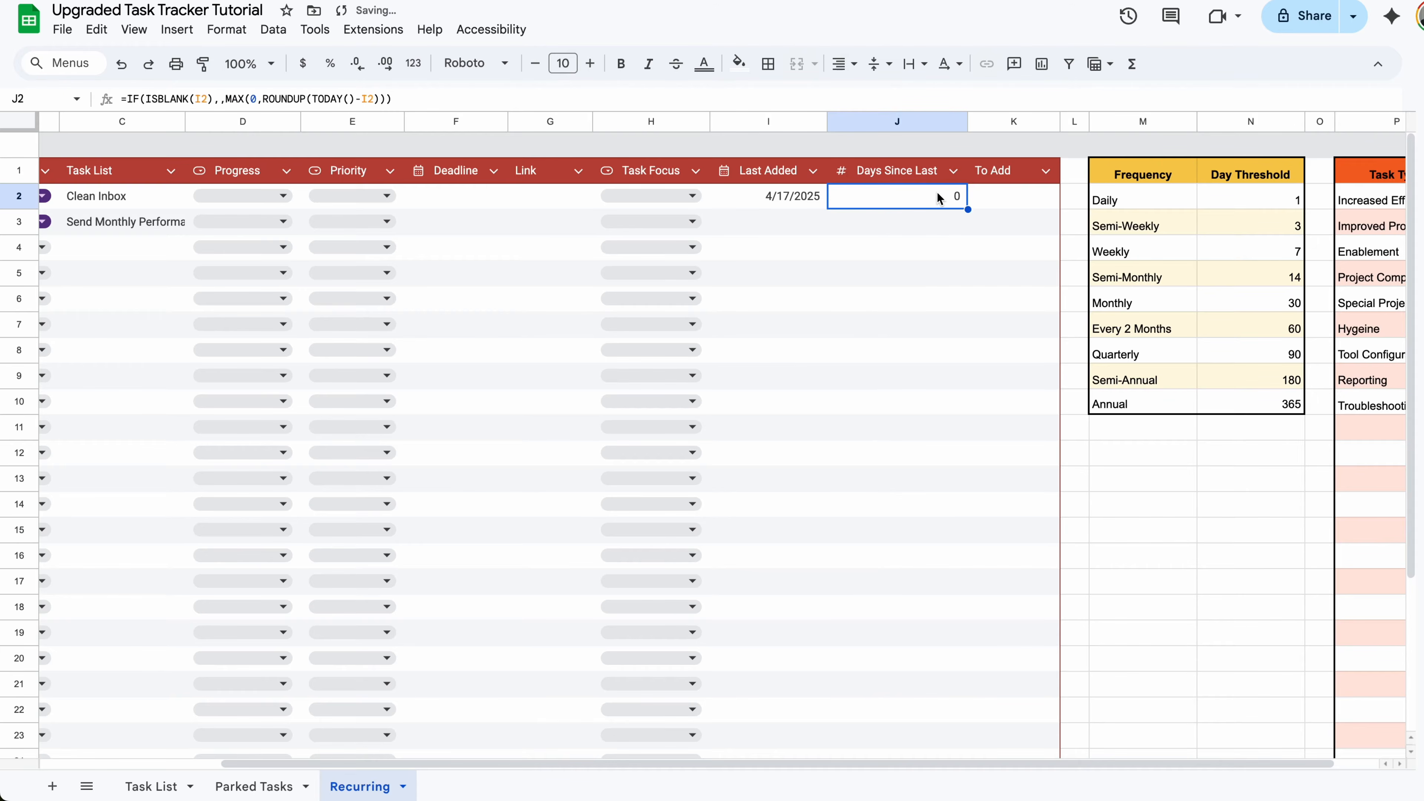
# - Set the Last Added date of the Clean Inbox task to 4/14/2025
pyautogui.doubleClick(809, 196)
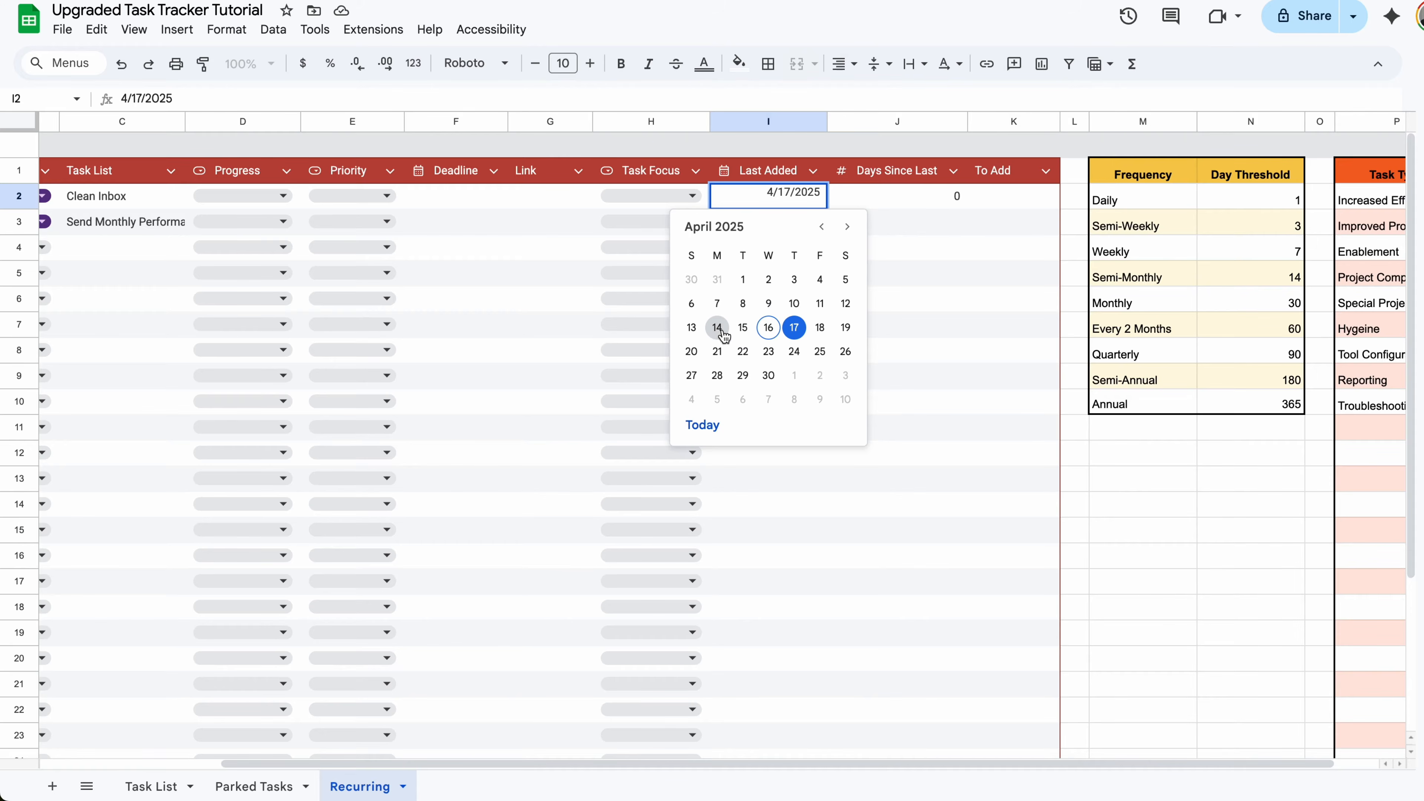
pyautogui.click(719, 329)
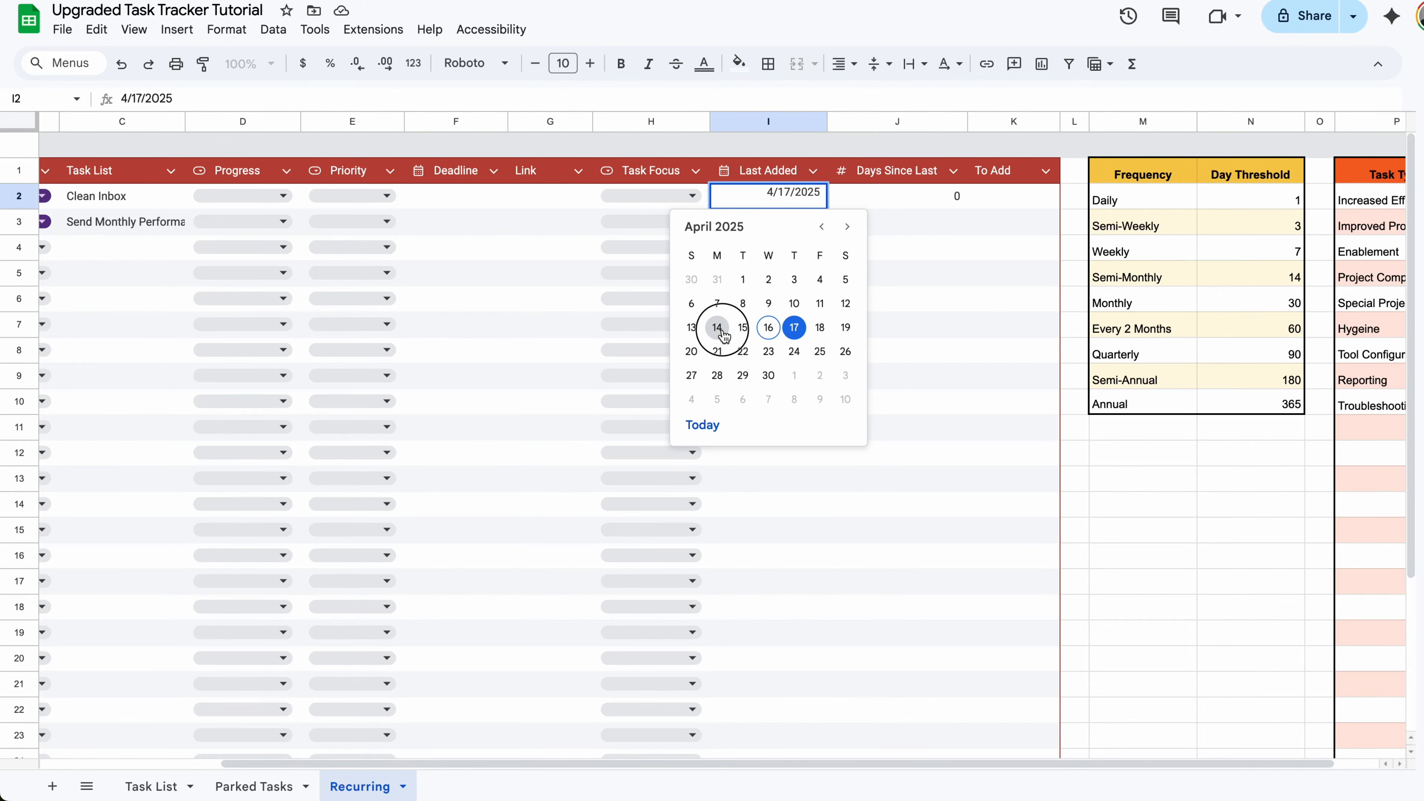
# - Fill the Days Since Last formula from J2 down the rest of the column
pyautogui.click(928, 203)
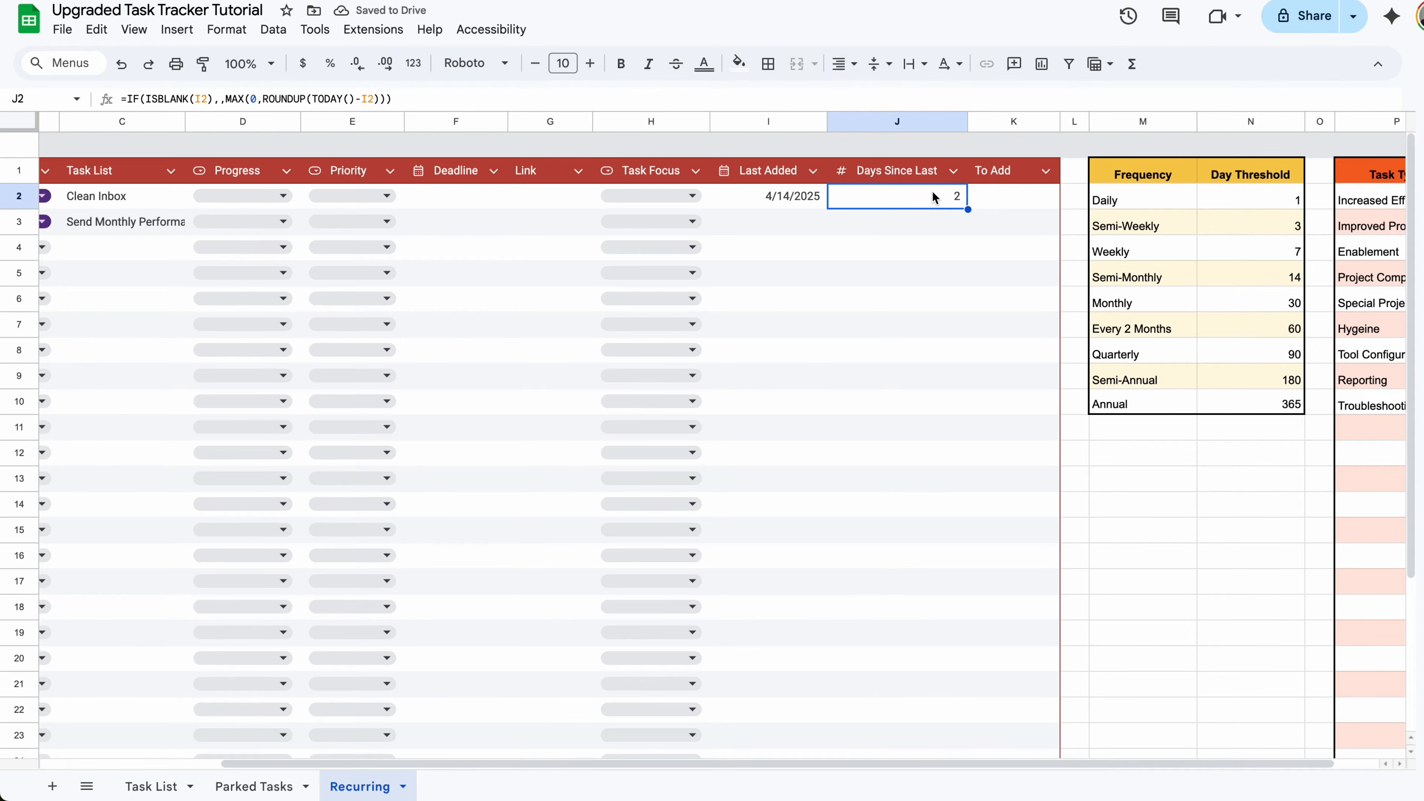
pyautogui.click(987, 196)
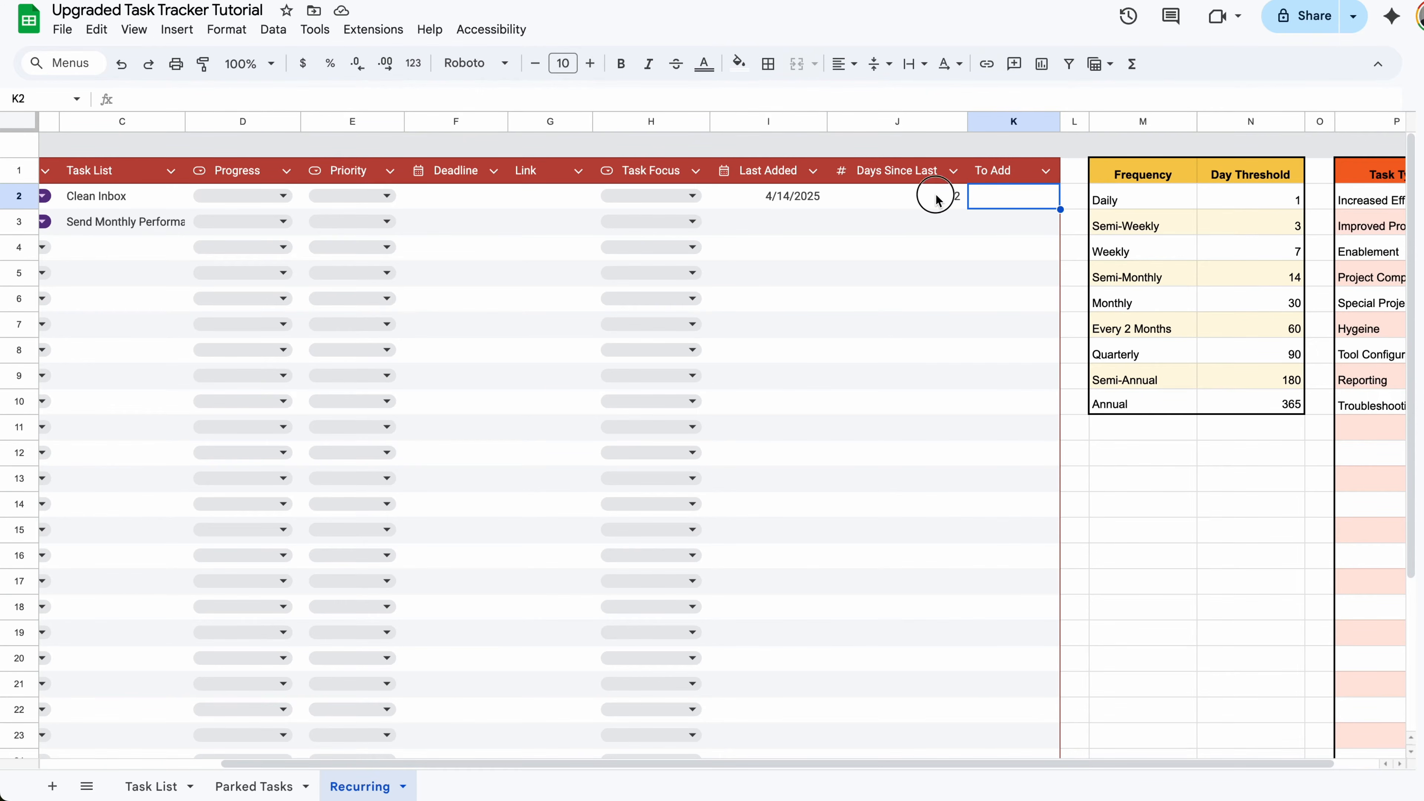
pyautogui.click(932, 196)
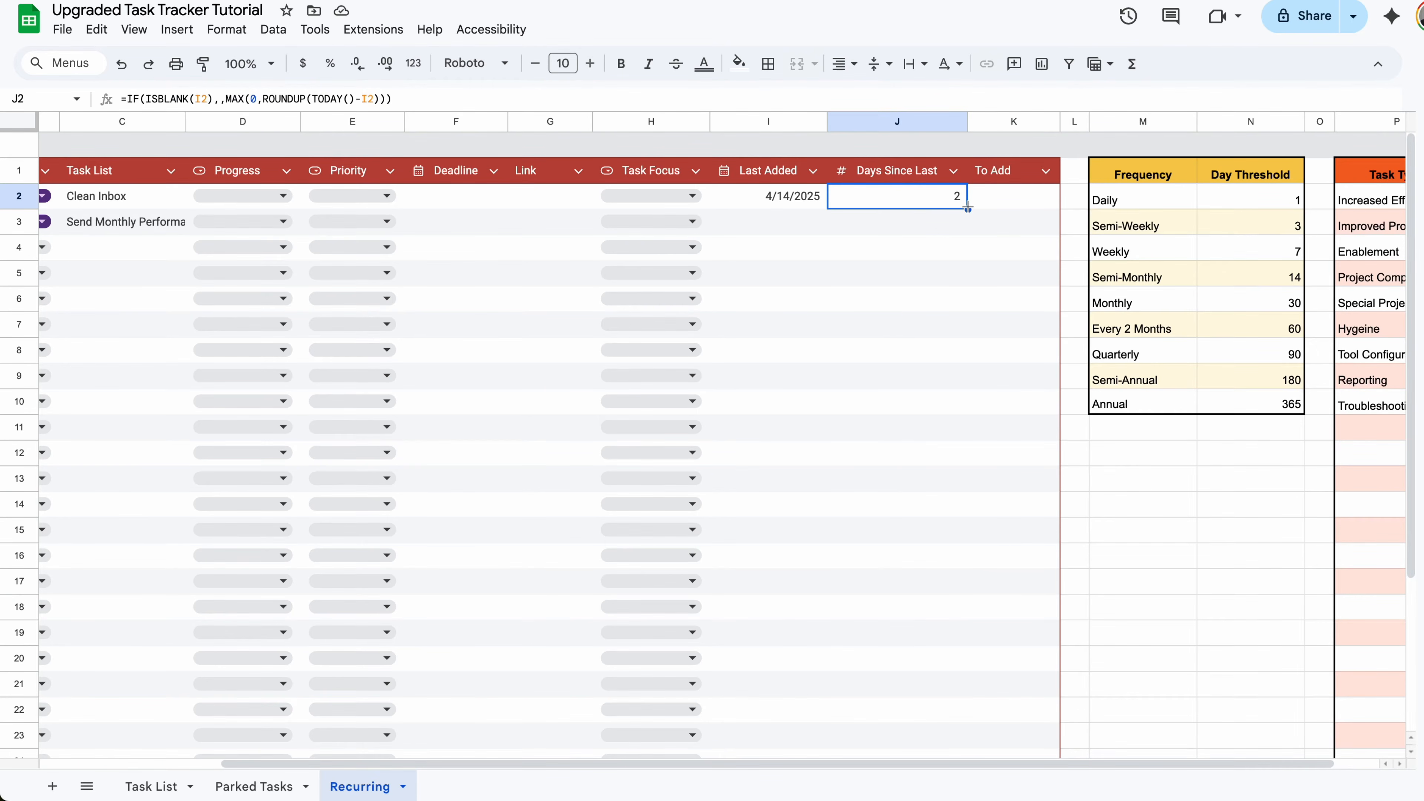
pyautogui.moveTo(967, 207); pyautogui.dragTo(948, 705)
pyautogui.click(947, 704)
pyautogui.scroll(4, 947, 702)
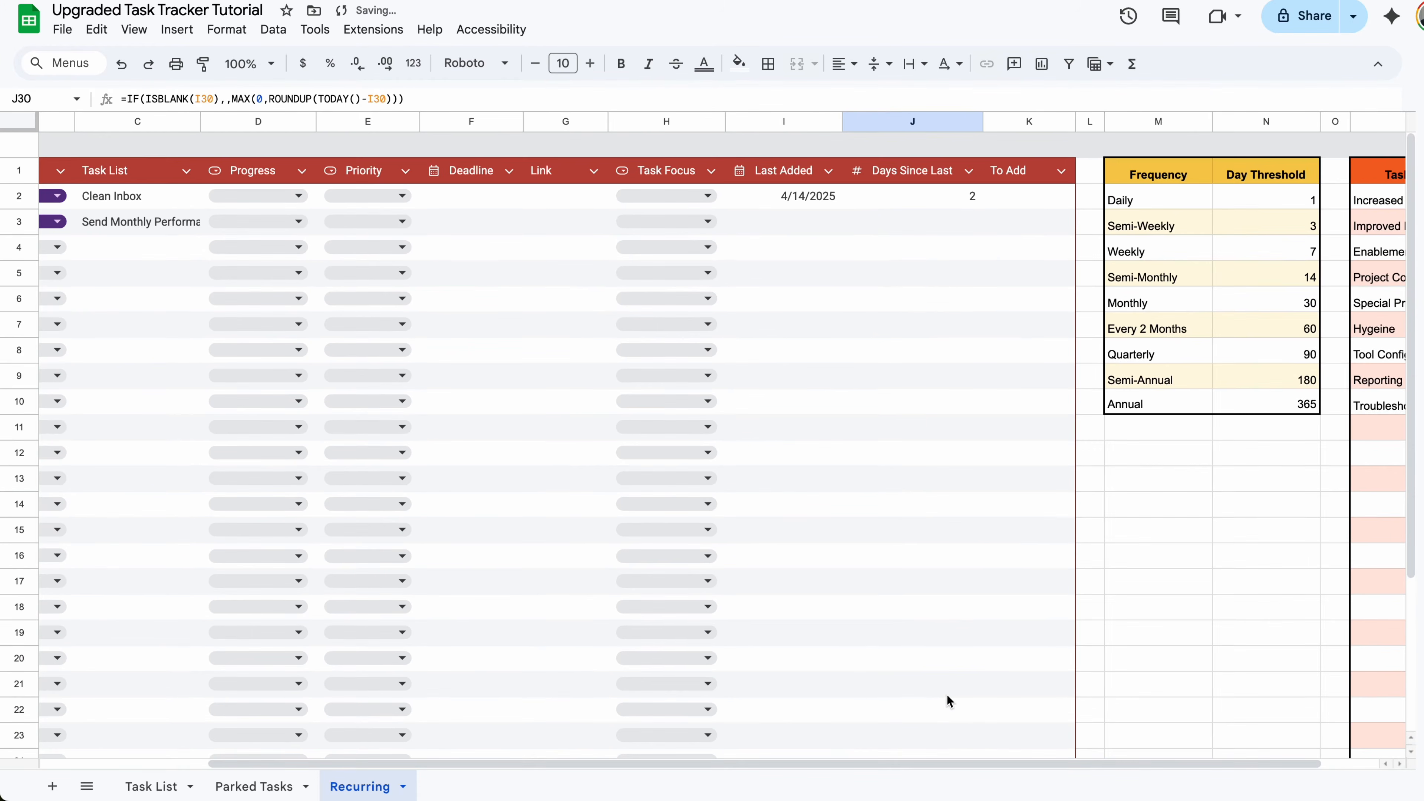
# - Test the copied formula by setting the Last Added date of the monthly task in row 3 to 4/15/2025
pyautogui.click(936, 250)
pyautogui.click(936, 219)
pyautogui.doubleClick(822, 224)
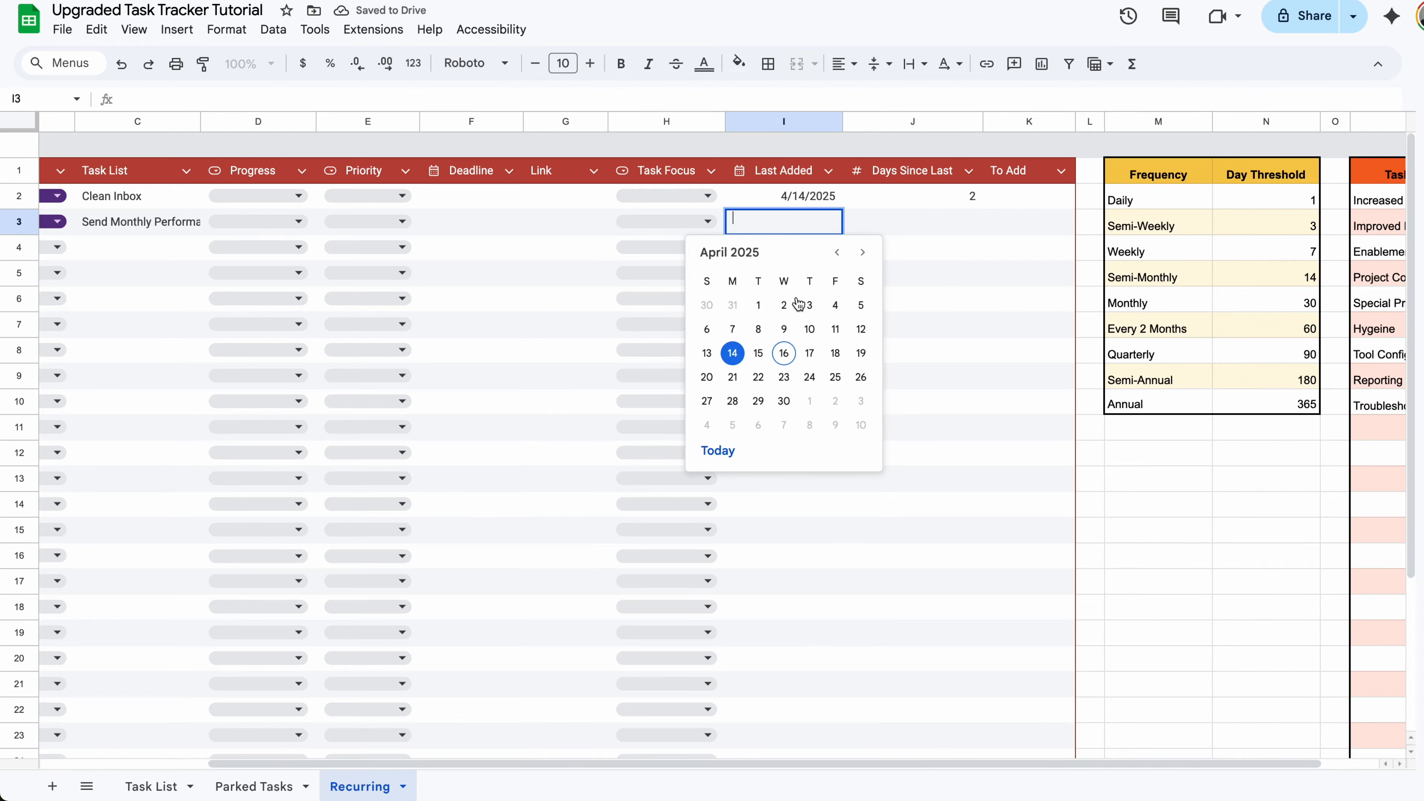
pyautogui.click(758, 354)
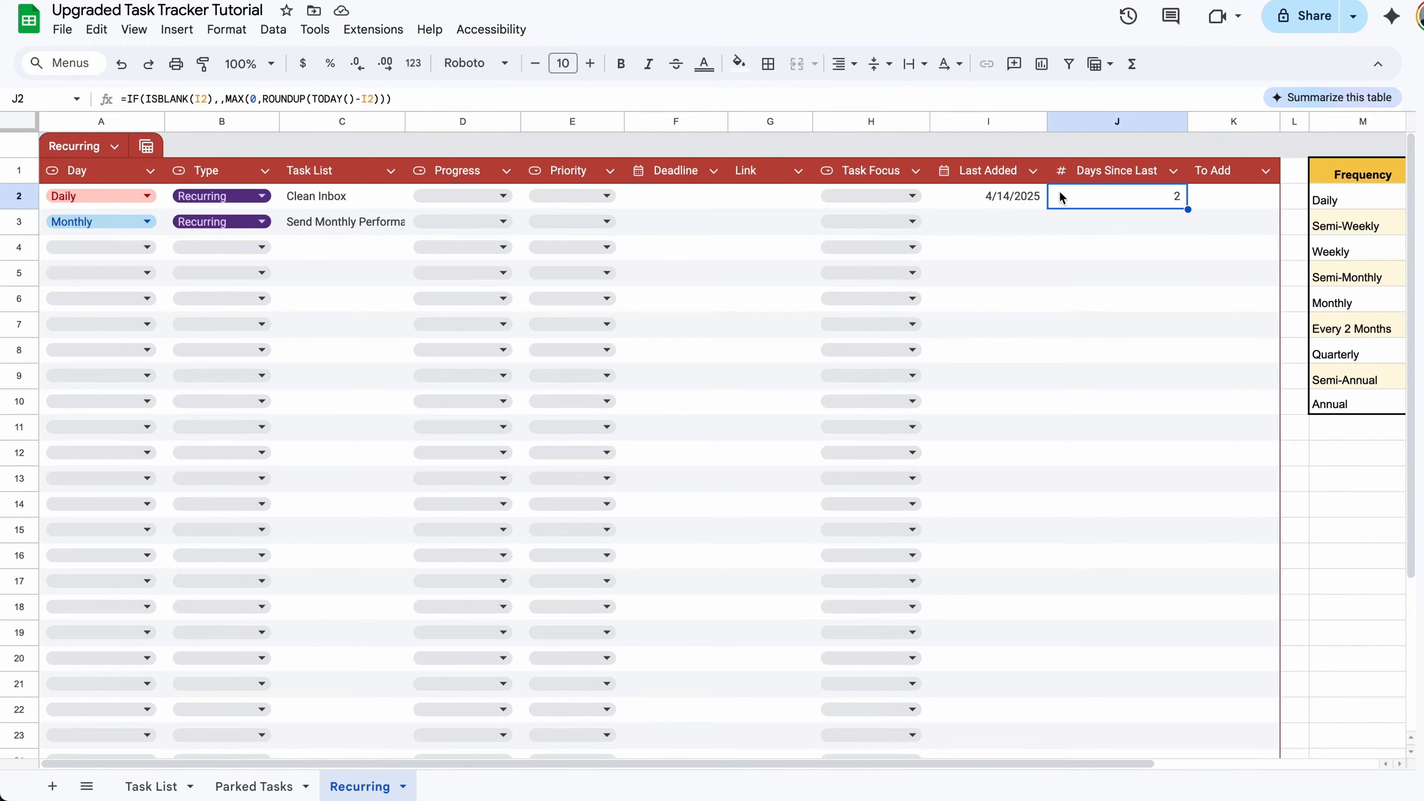
# - Enter =ArrayFormula(IF(ISBLANK(I2:I),,IF(OR(WEEKDAY(TODAY())=1,WEEKDAY(TODAY())=7),"No",IF((J2:J-XLOOKUP(A2:A,M:M,N:N,))>=0,"Yes","No")))) in To Add cell K2
pyautogui.click(1239, 213)
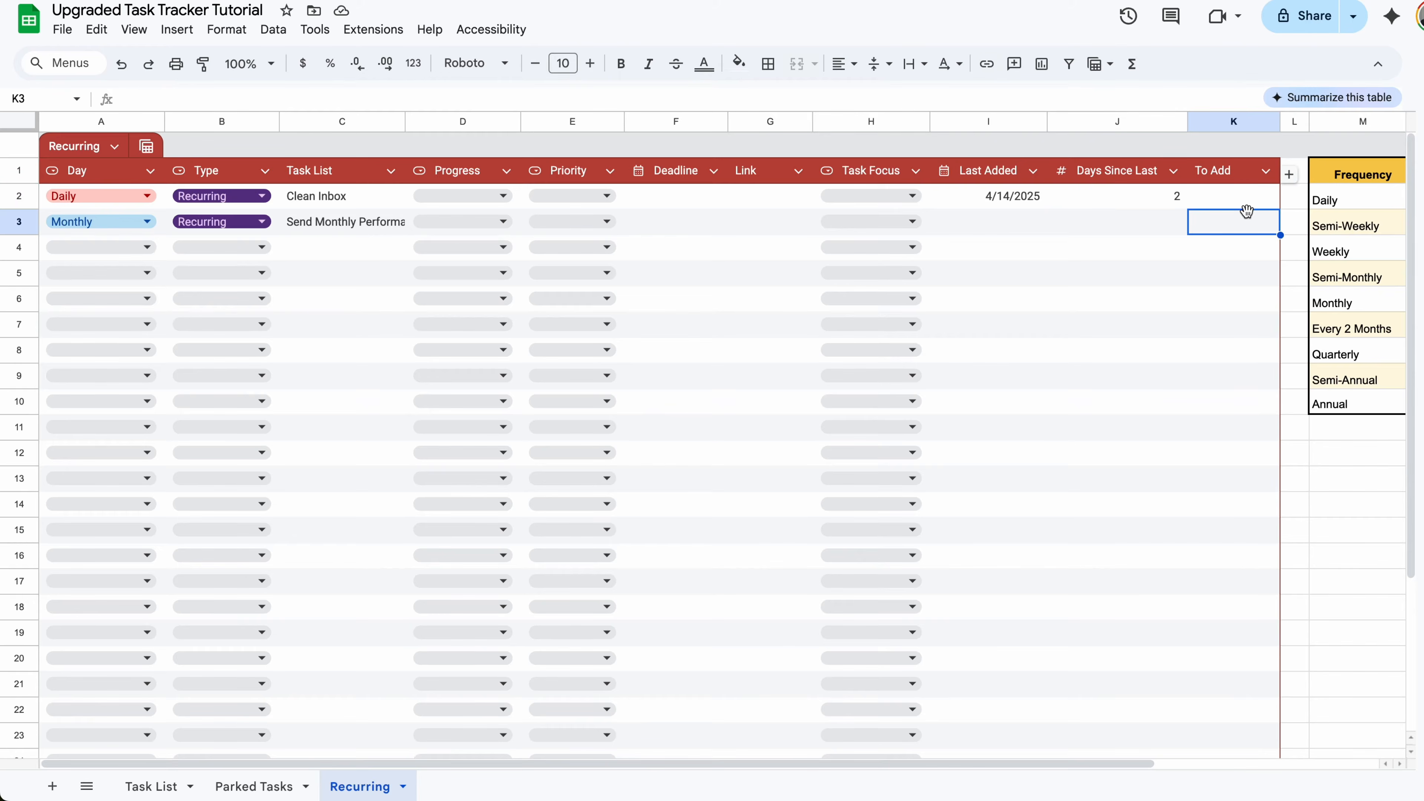
pyautogui.click(1216, 197)
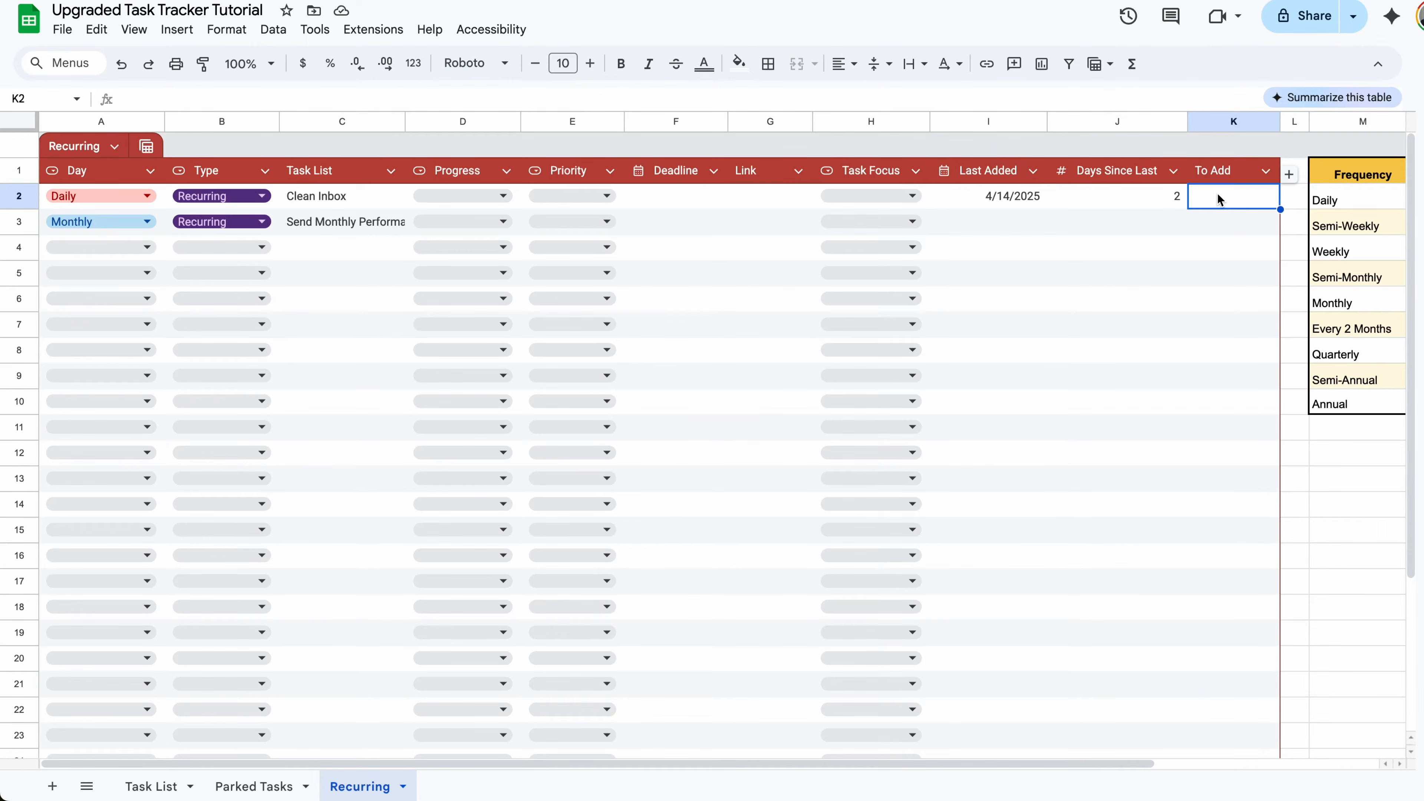
pyautogui.write('=ArrayFormula(IF(ISBLANK(I2:I),,IF(OR(WEEKDAY(TODAY())=1,WEEKDAY(TODAY())=7),"No",IF((J2:J-XLOOKUP(A2:A,M:M,N:N,))>=0,"Yes","No"))))')
pyautogui.doubleClick(1217, 194)
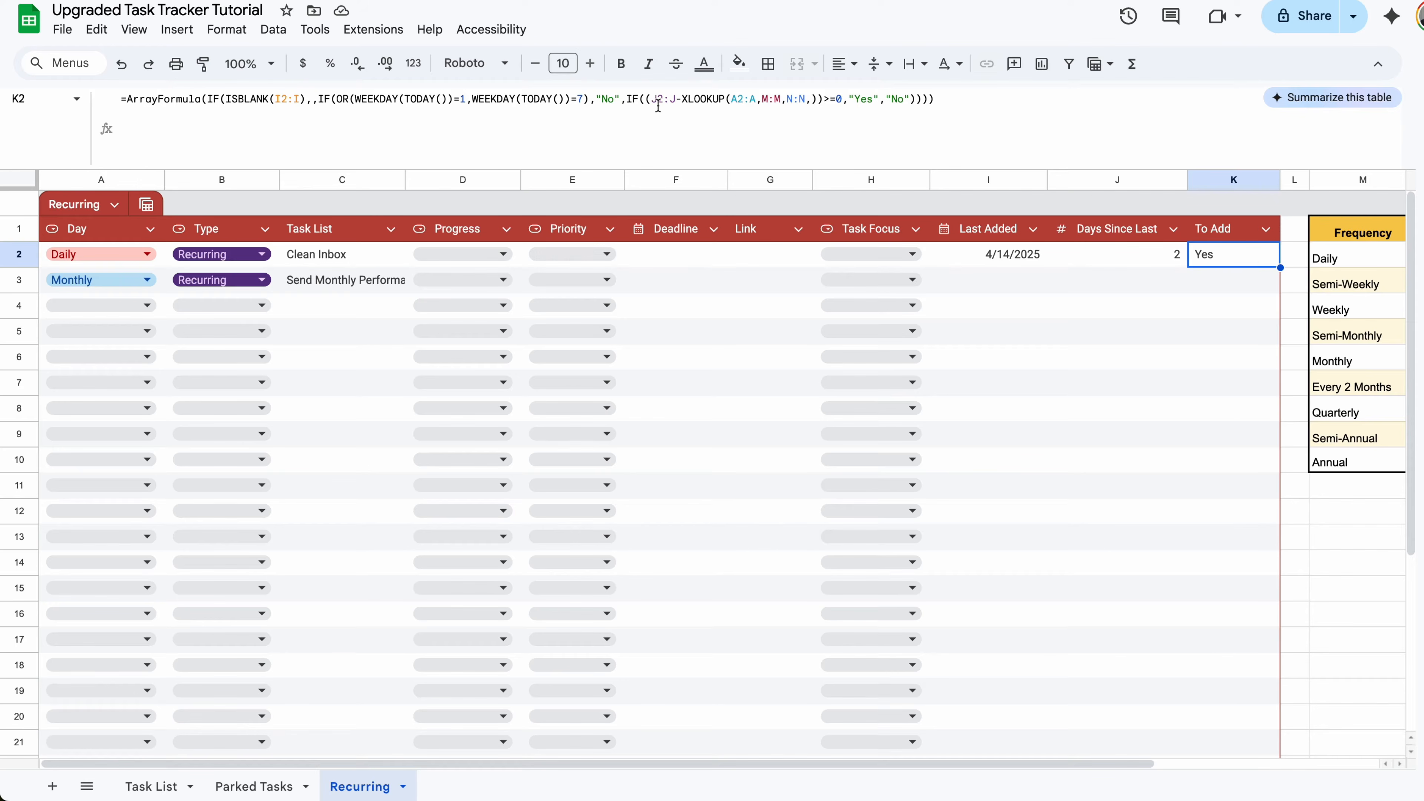
# - Compare the Clean Inbox task's Days Since Last value with the Daily threshold in the Frequency table and its To Add result
pyautogui.click(1149, 263)
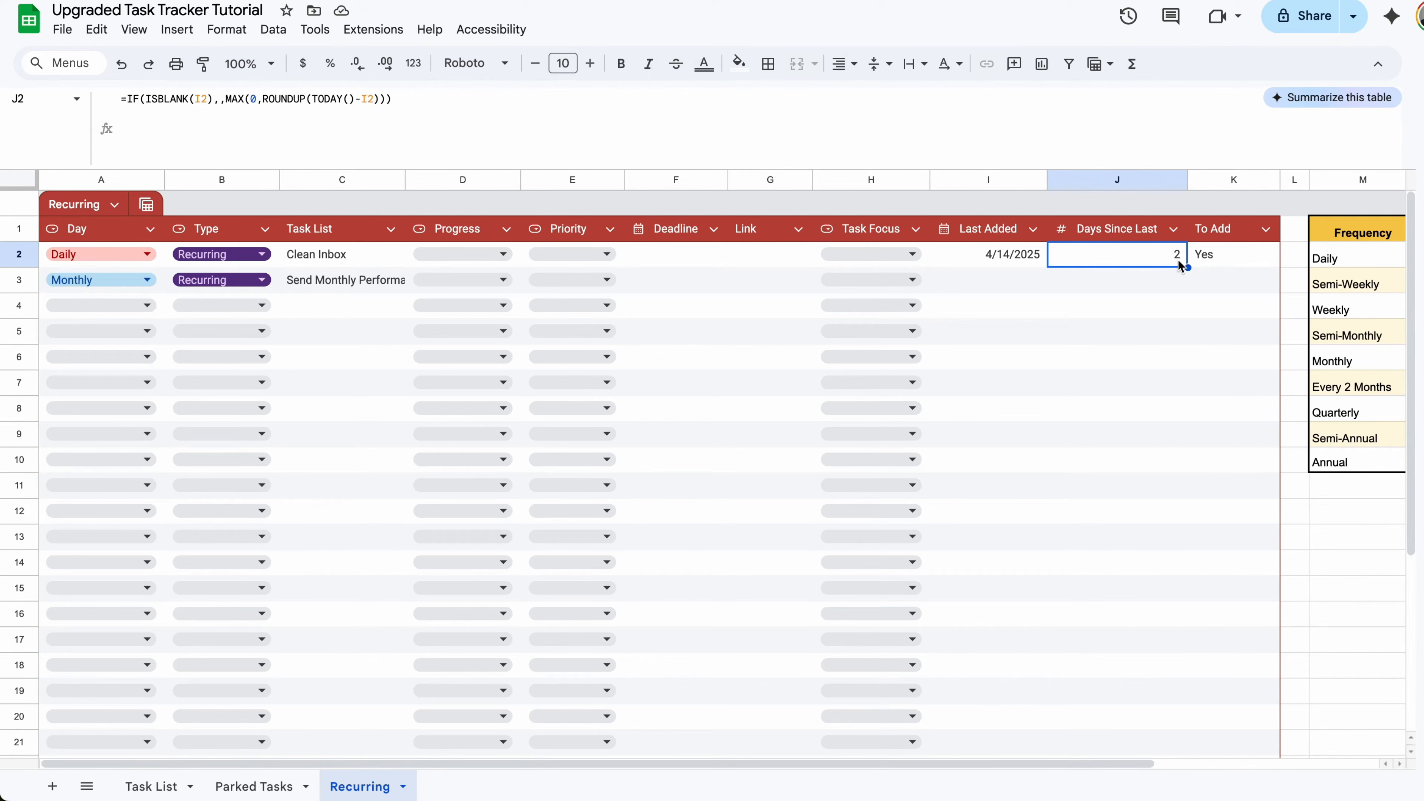
pyautogui.click(1221, 262)
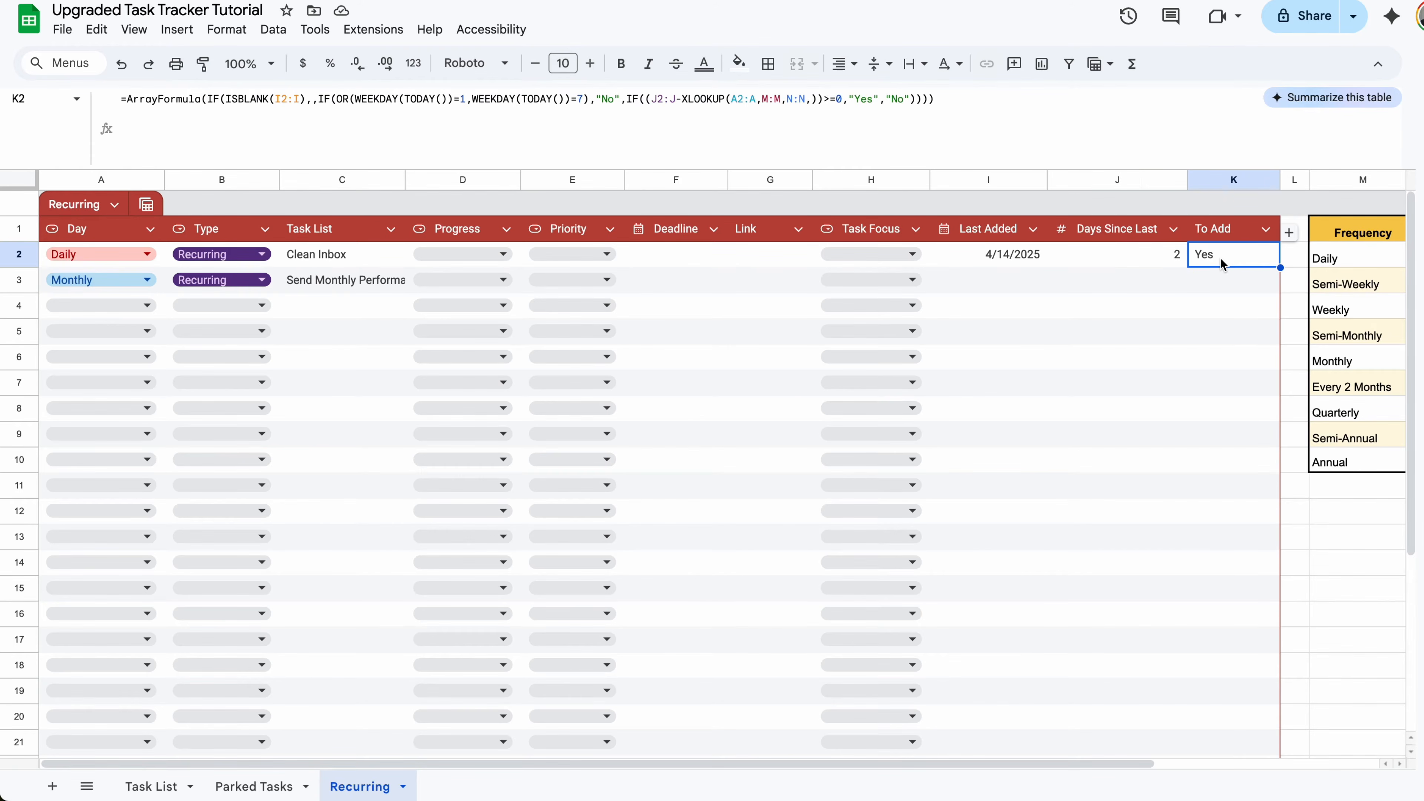
pyautogui.hscroll(4, 1220, 257)
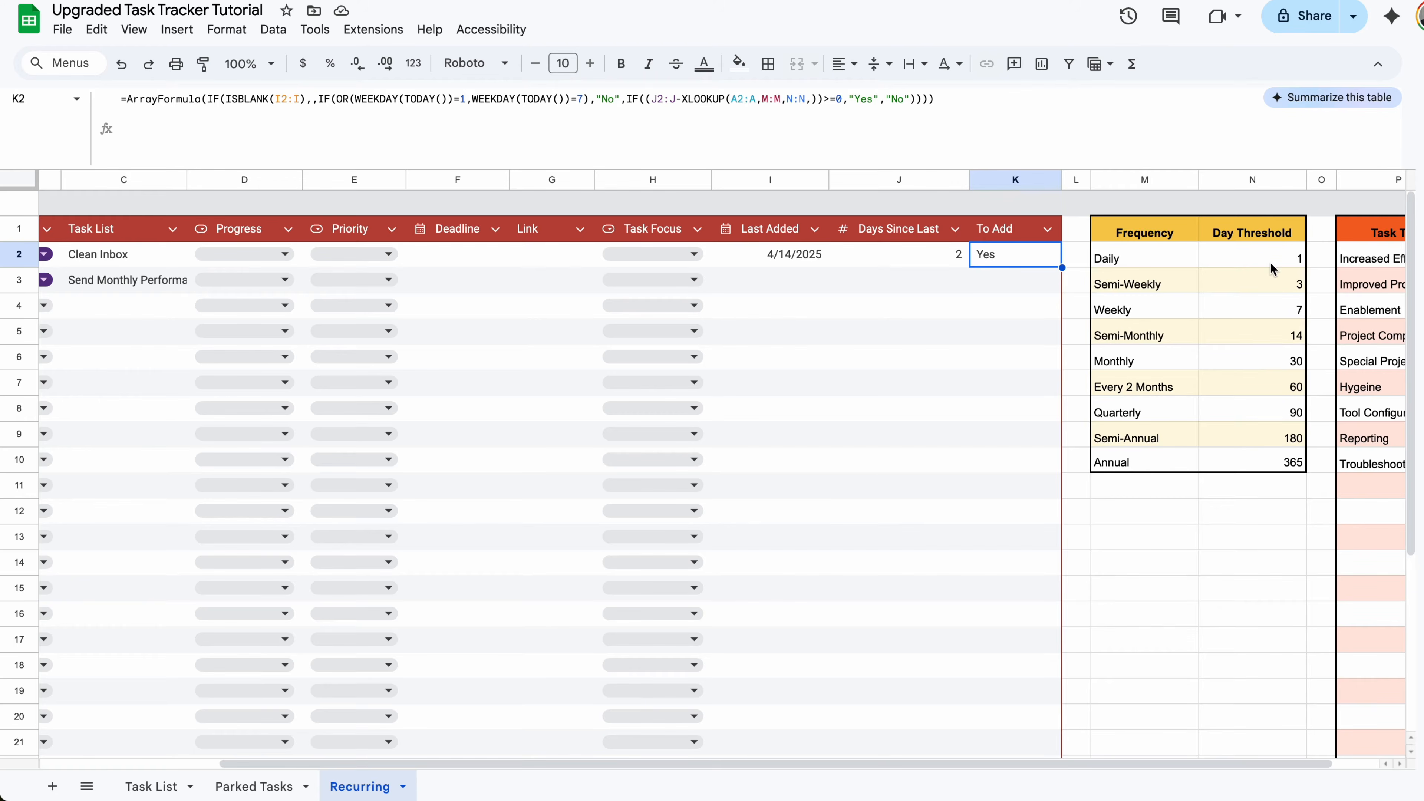
pyautogui.hscroll(-4, 1167, 257)
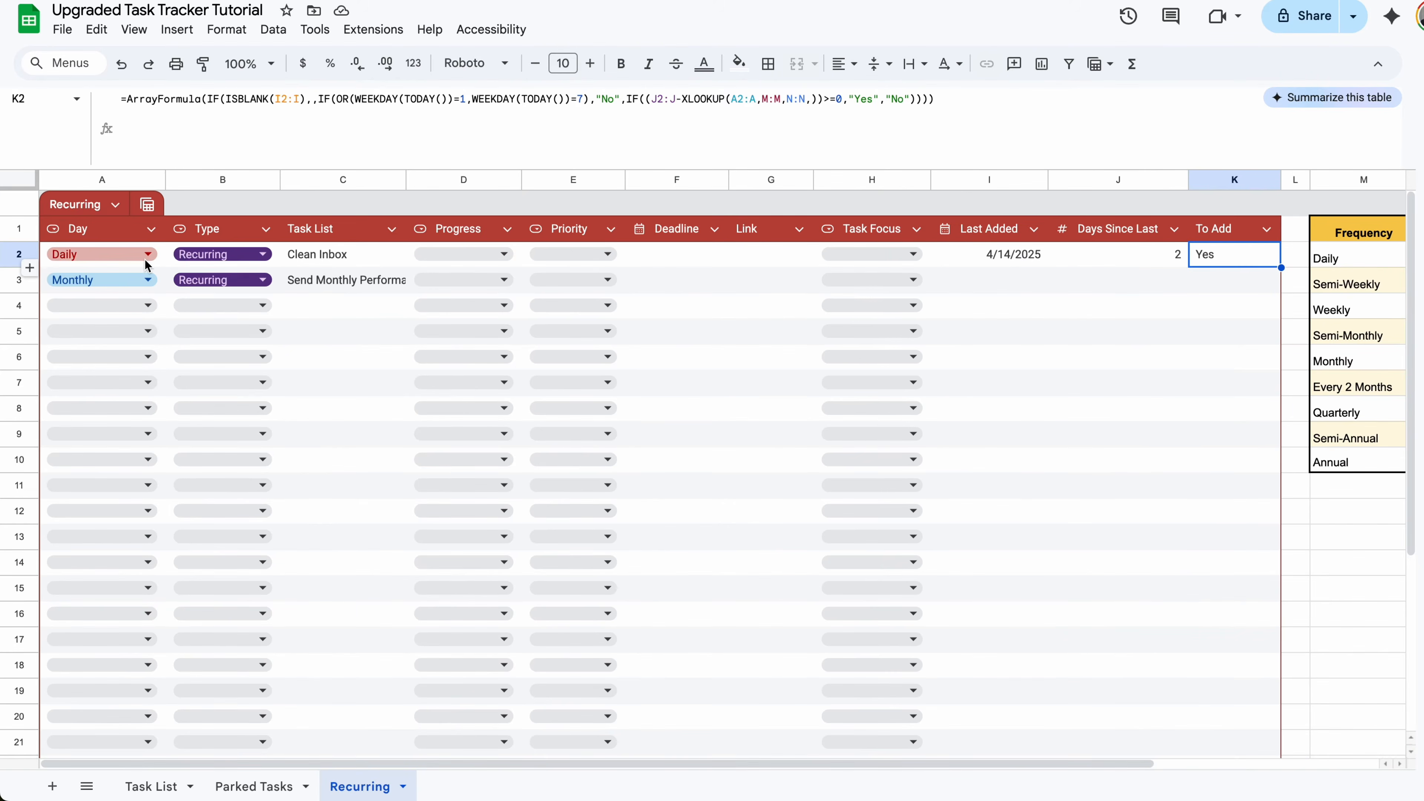
pyautogui.hscroll(4, 846, 236)
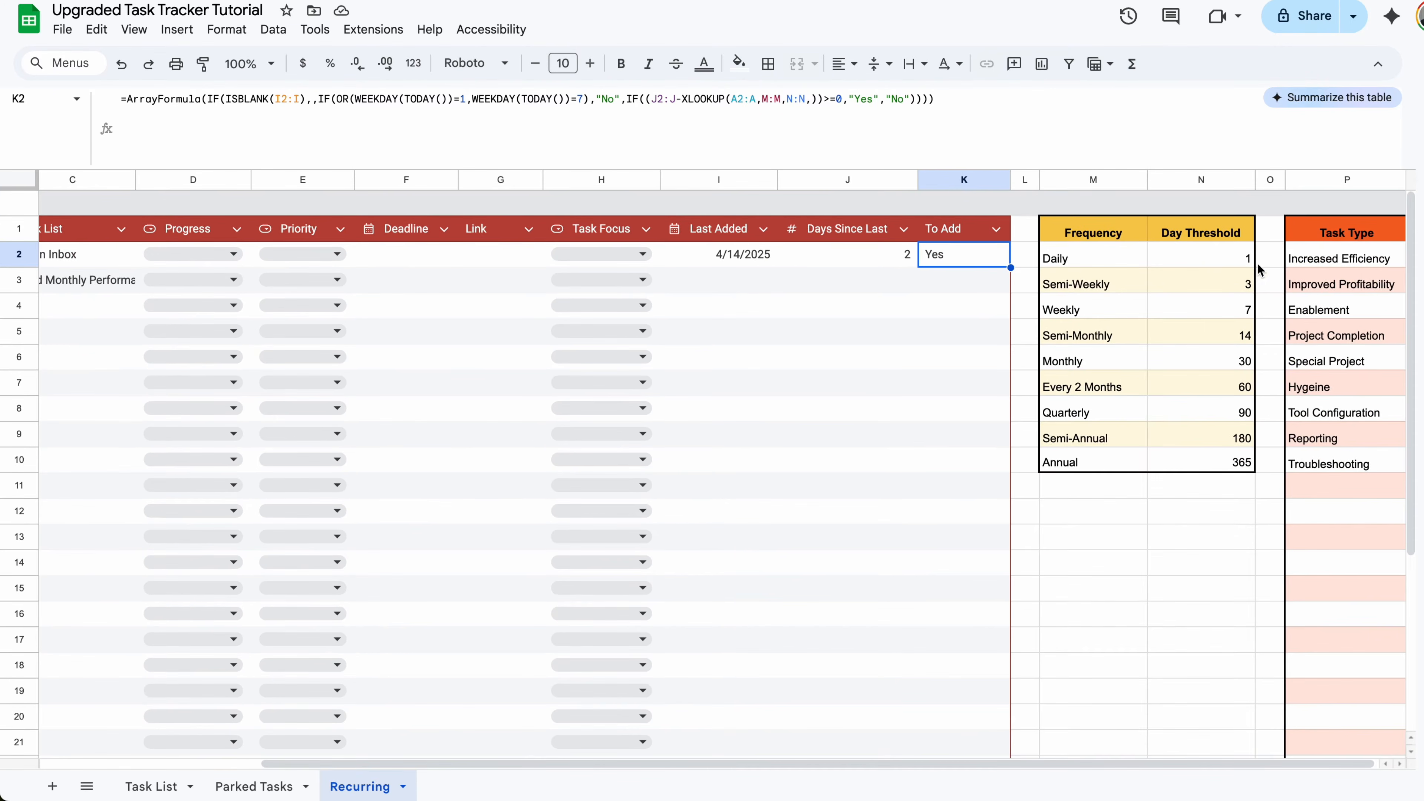
pyautogui.click(1230, 259)
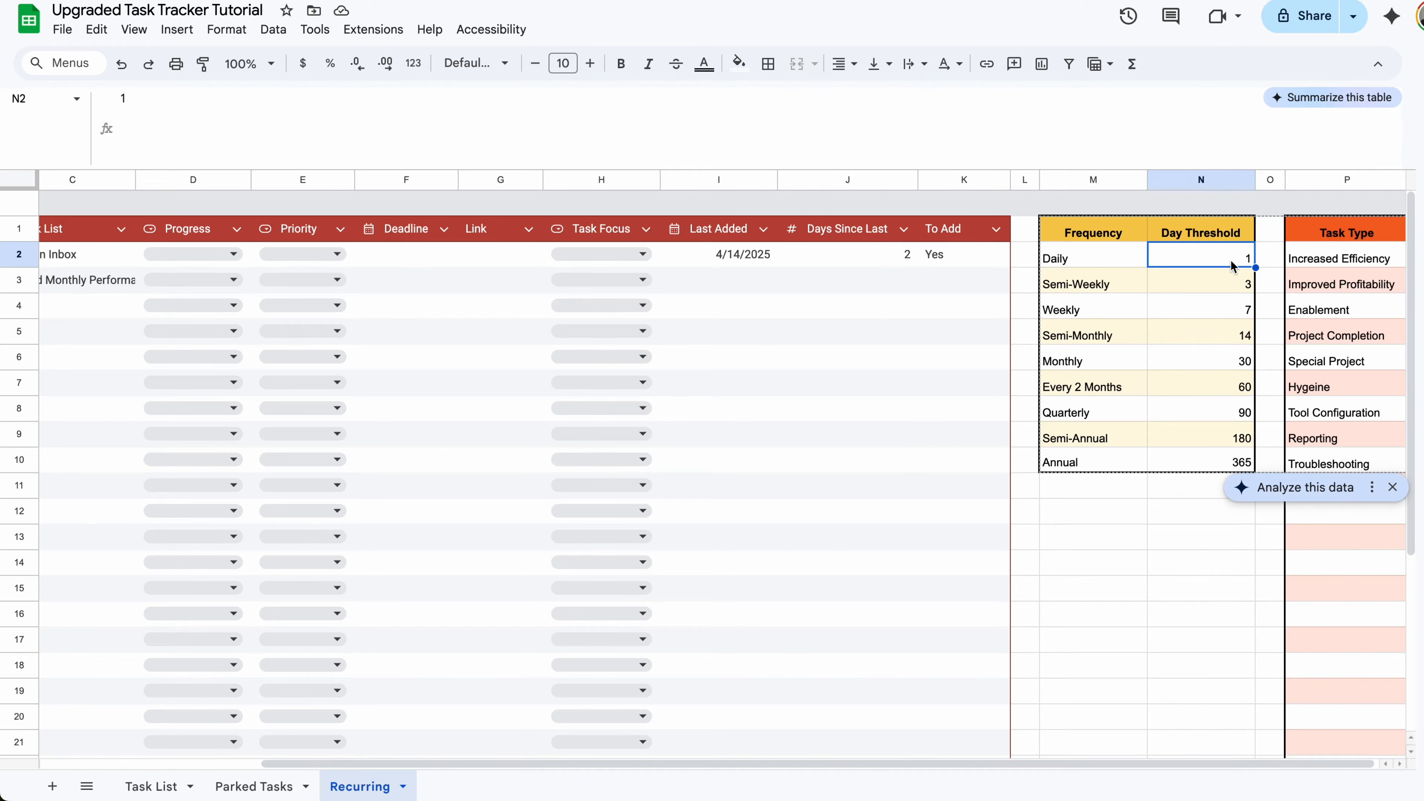
pyautogui.click(939, 258)
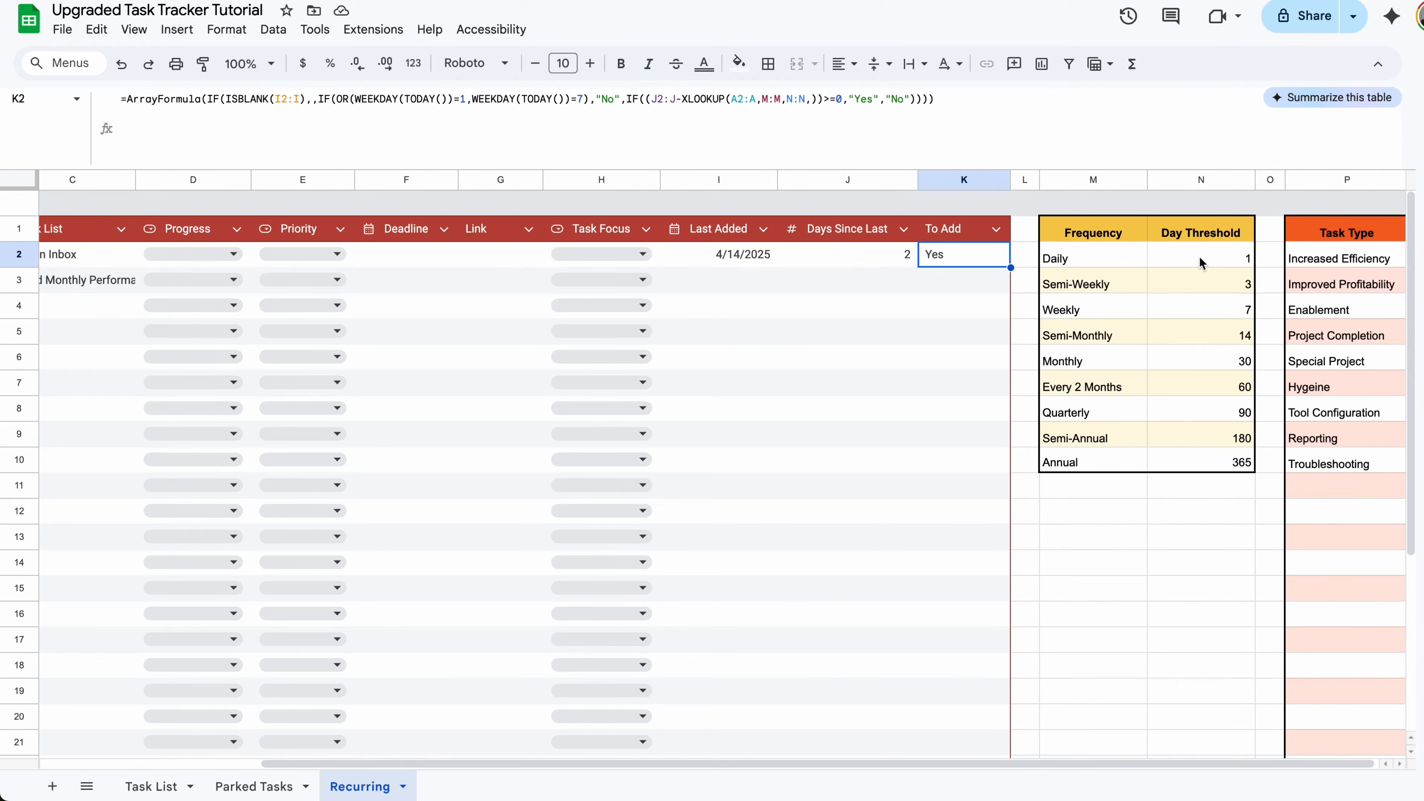
pyautogui.click(897, 256)
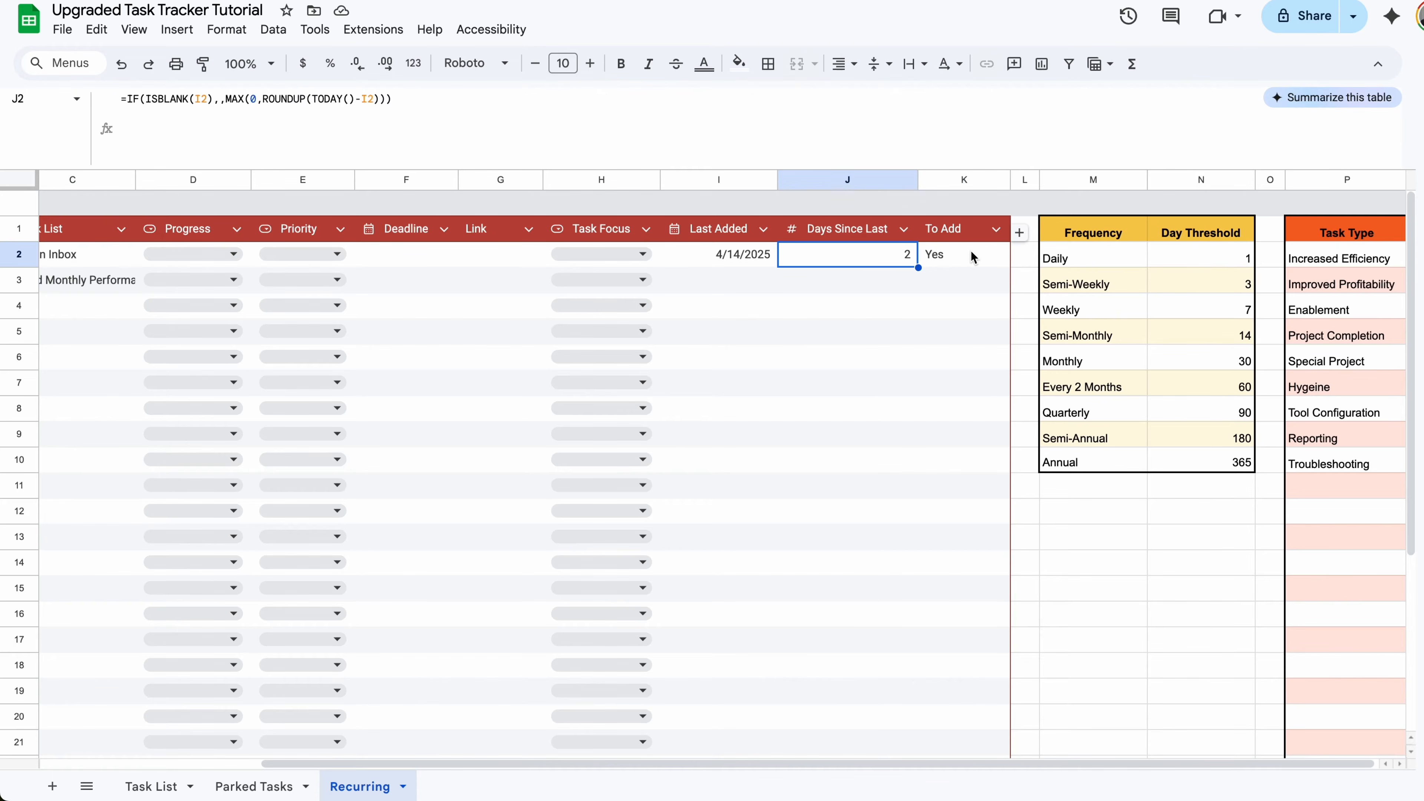
pyautogui.click(971, 257)
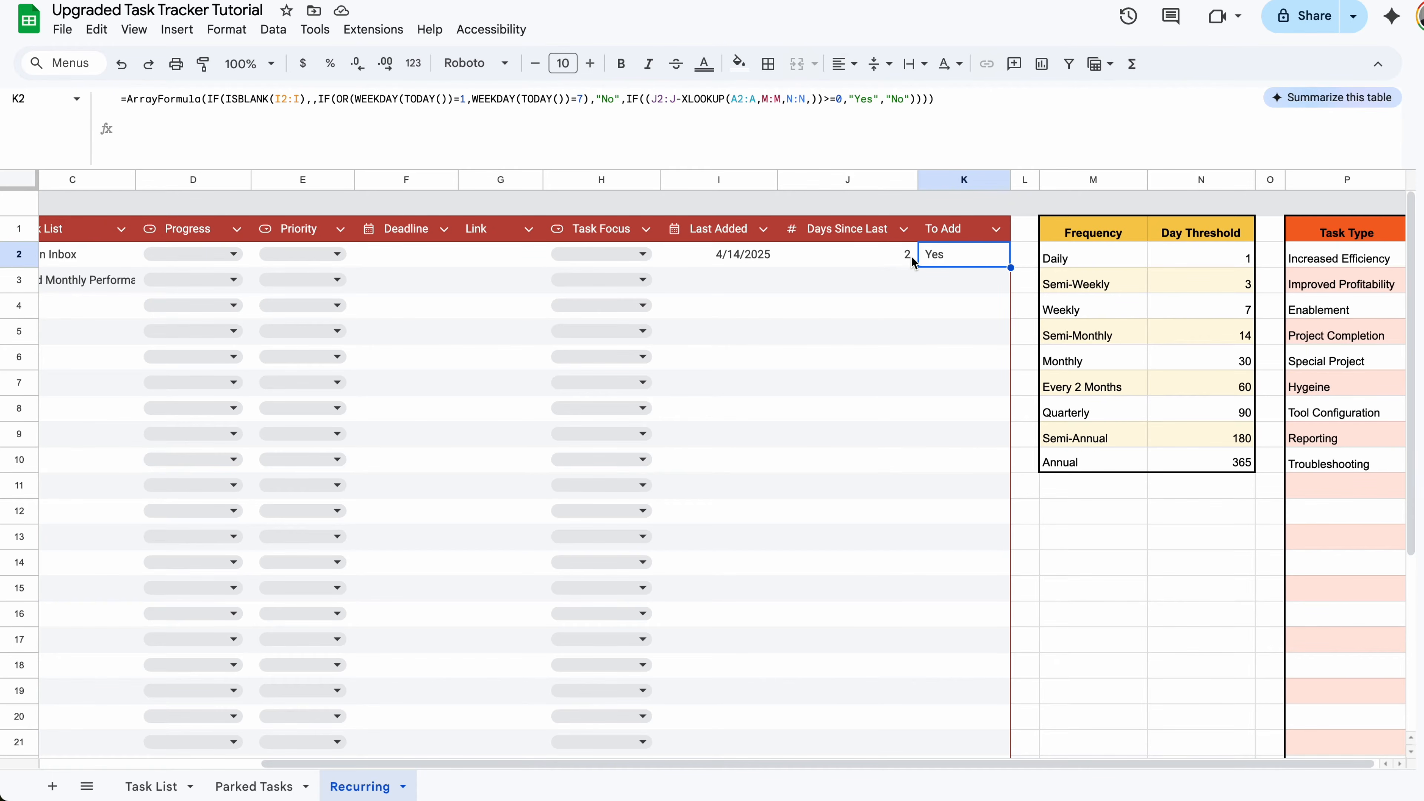
# - Set the Last Added date of the Clean Inbox task to 4/16/2025 and check its To Add cell
pyautogui.click(765, 260)
pyautogui.doubleClick(765, 260)
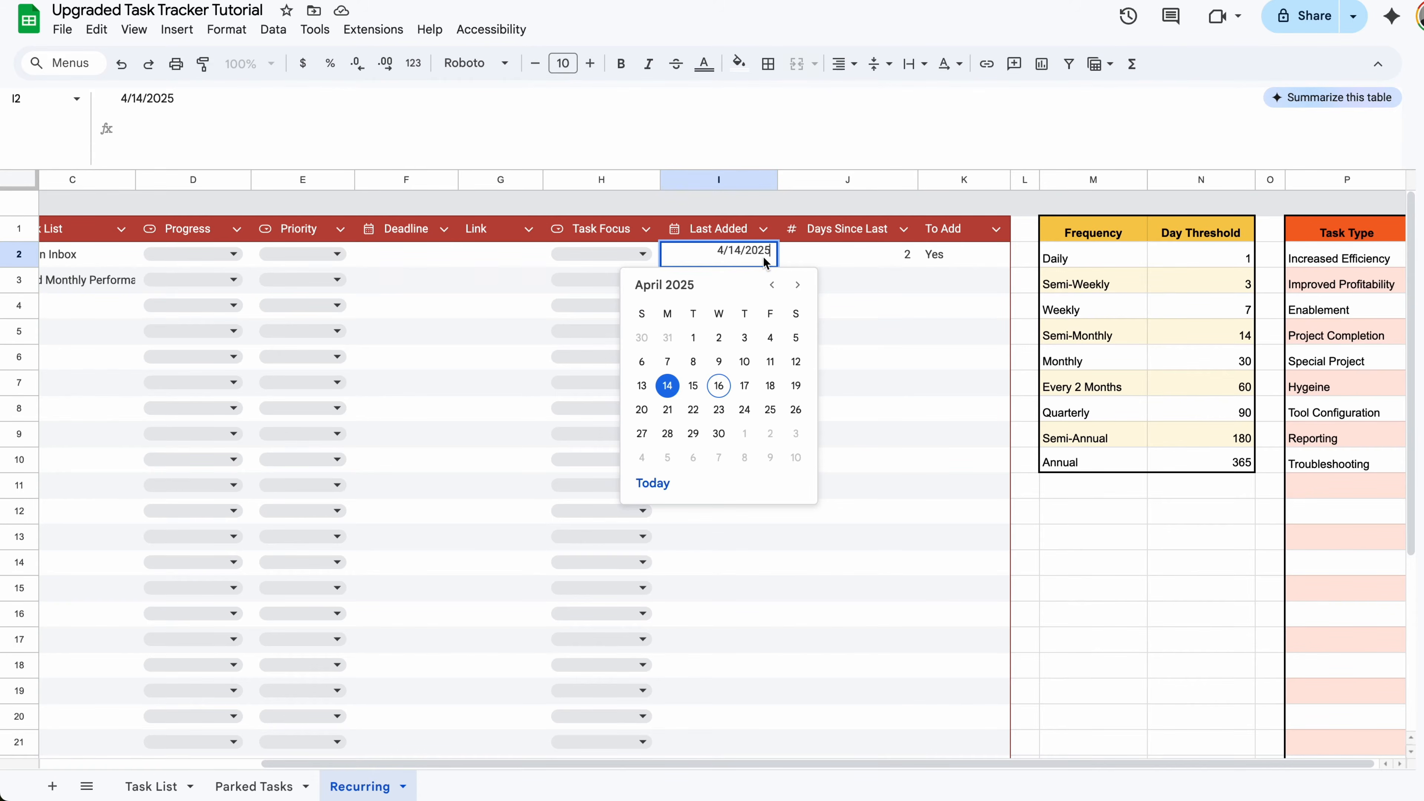
pyautogui.click(721, 387)
pyautogui.click(953, 257)
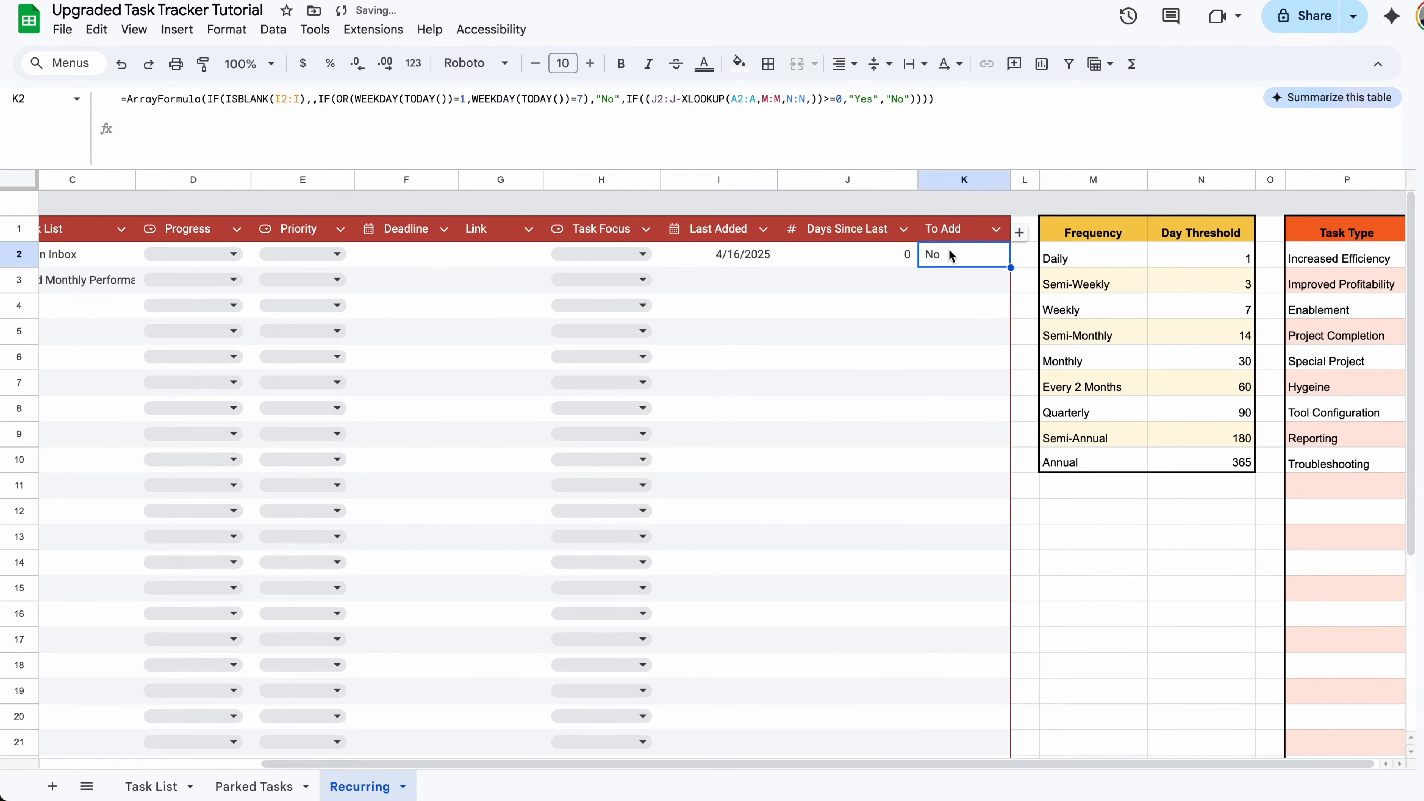
# - Set the Last Added date of the Clean Inbox task to 4/15/2025 and compare its To Add result with the Daily threshold
pyautogui.doubleClick(707, 264)
pyautogui.click(704, 391)
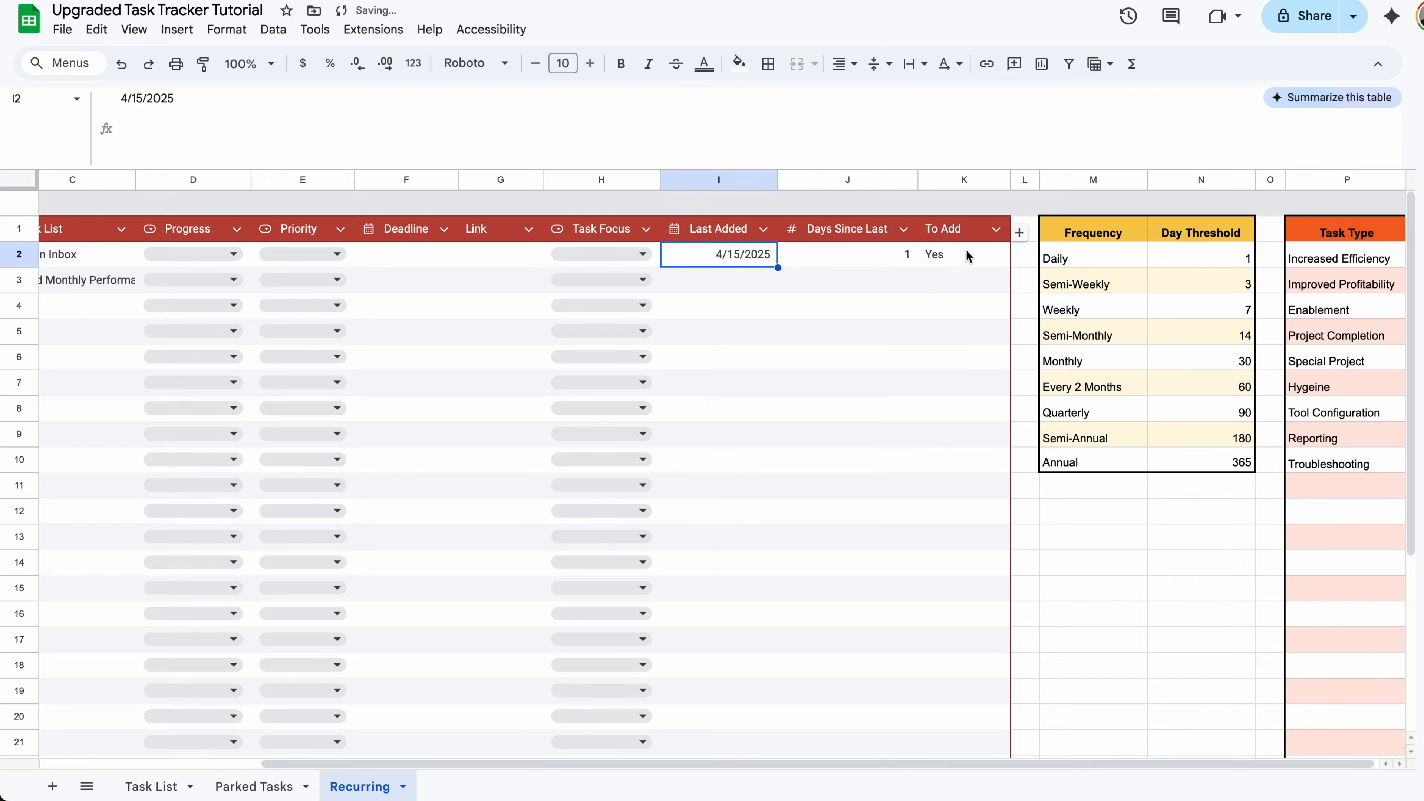
pyautogui.click(952, 254)
pyautogui.click(1193, 266)
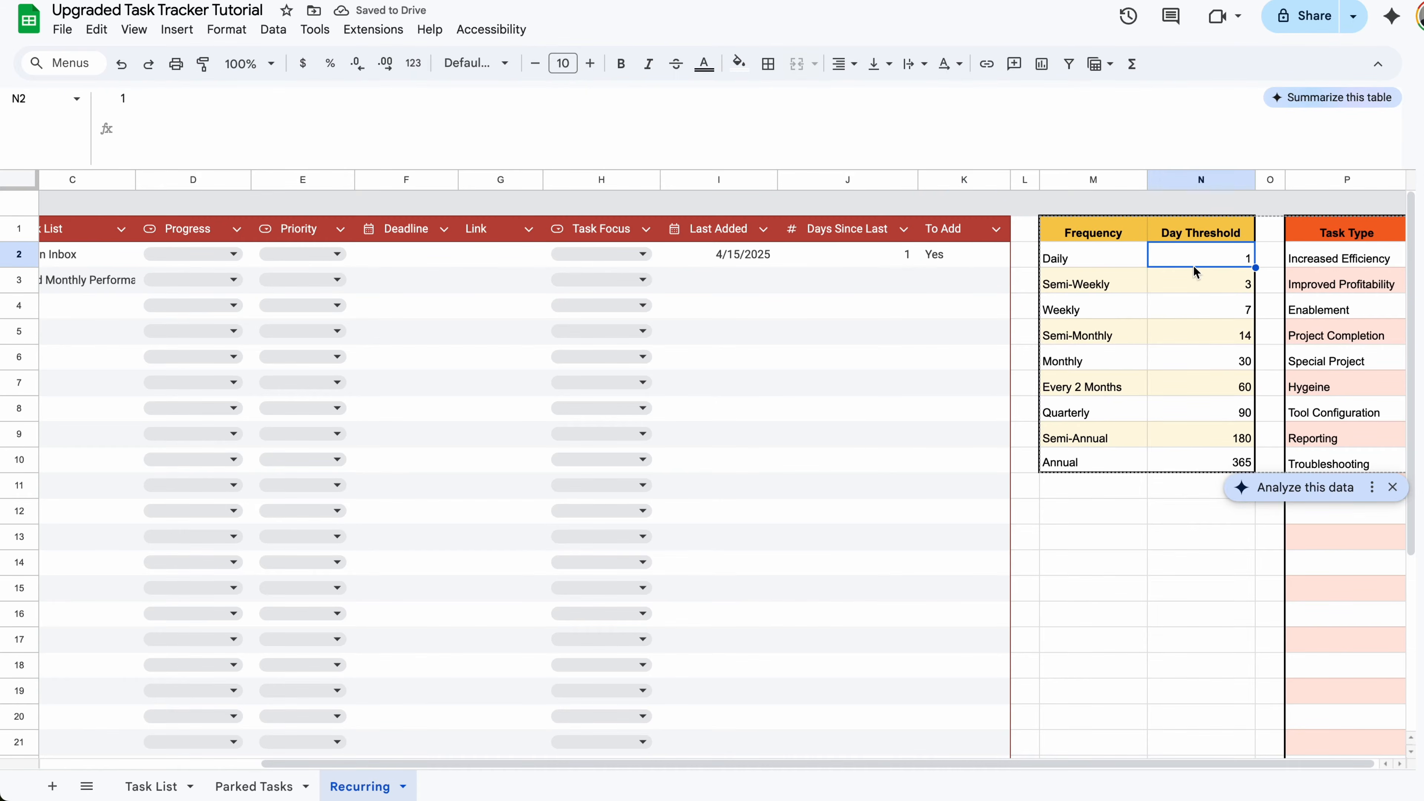
pyautogui.click(720, 324)
# - Change the Clean Inbox task's Day to Semi-Weekly and compare its Days Since Last value with the Semi-Weekly threshold
pyautogui.hscroll(-5, 719, 324)
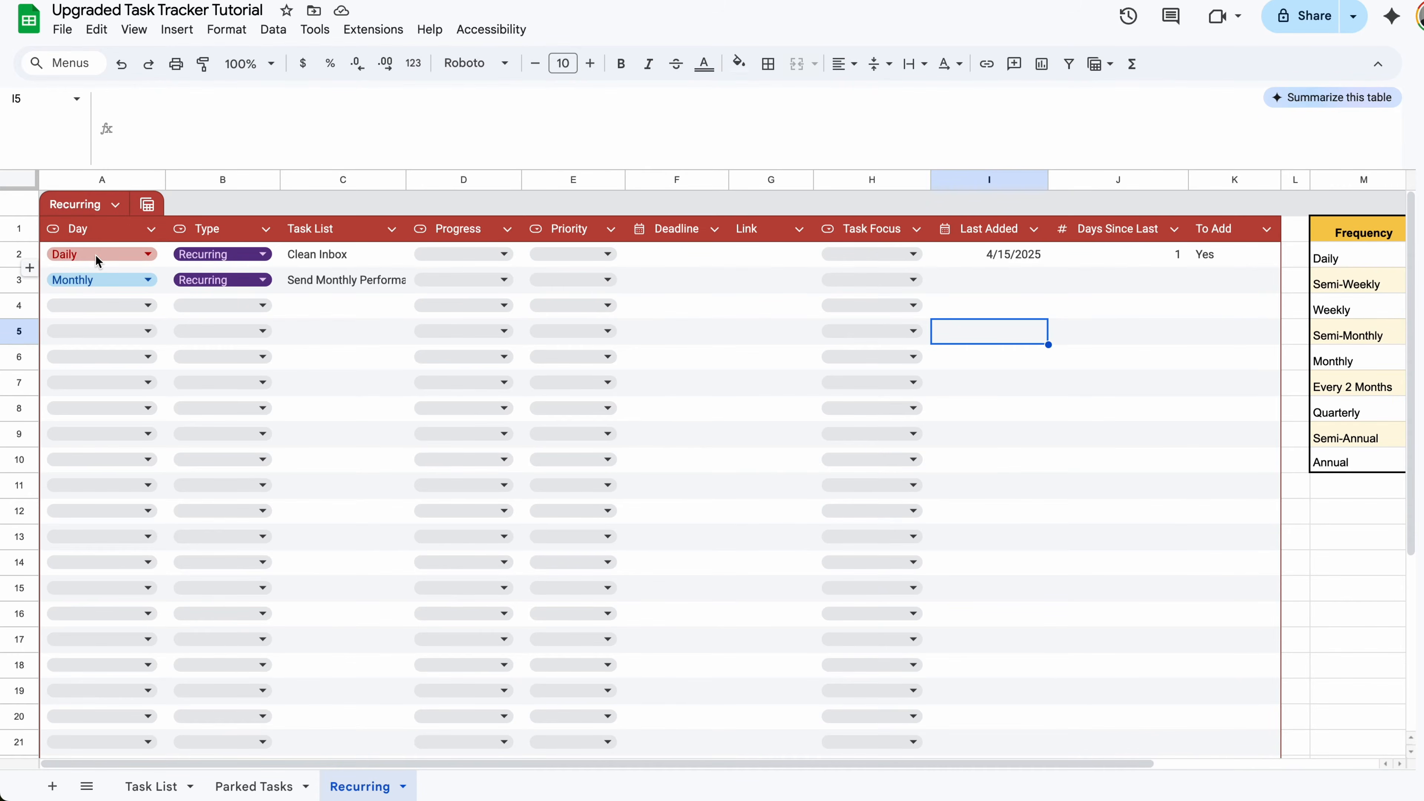
pyautogui.click(96, 255)
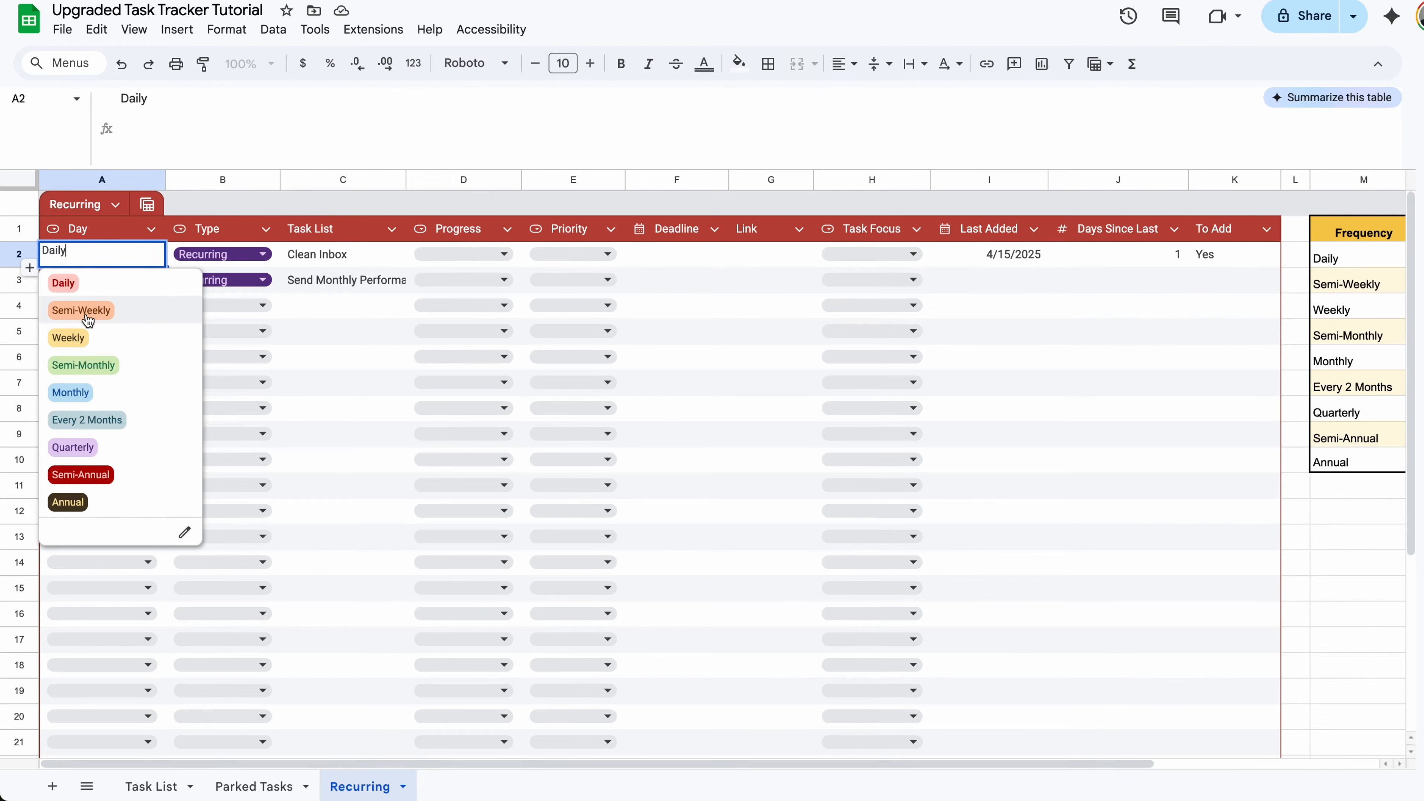
pyautogui.click(81, 311)
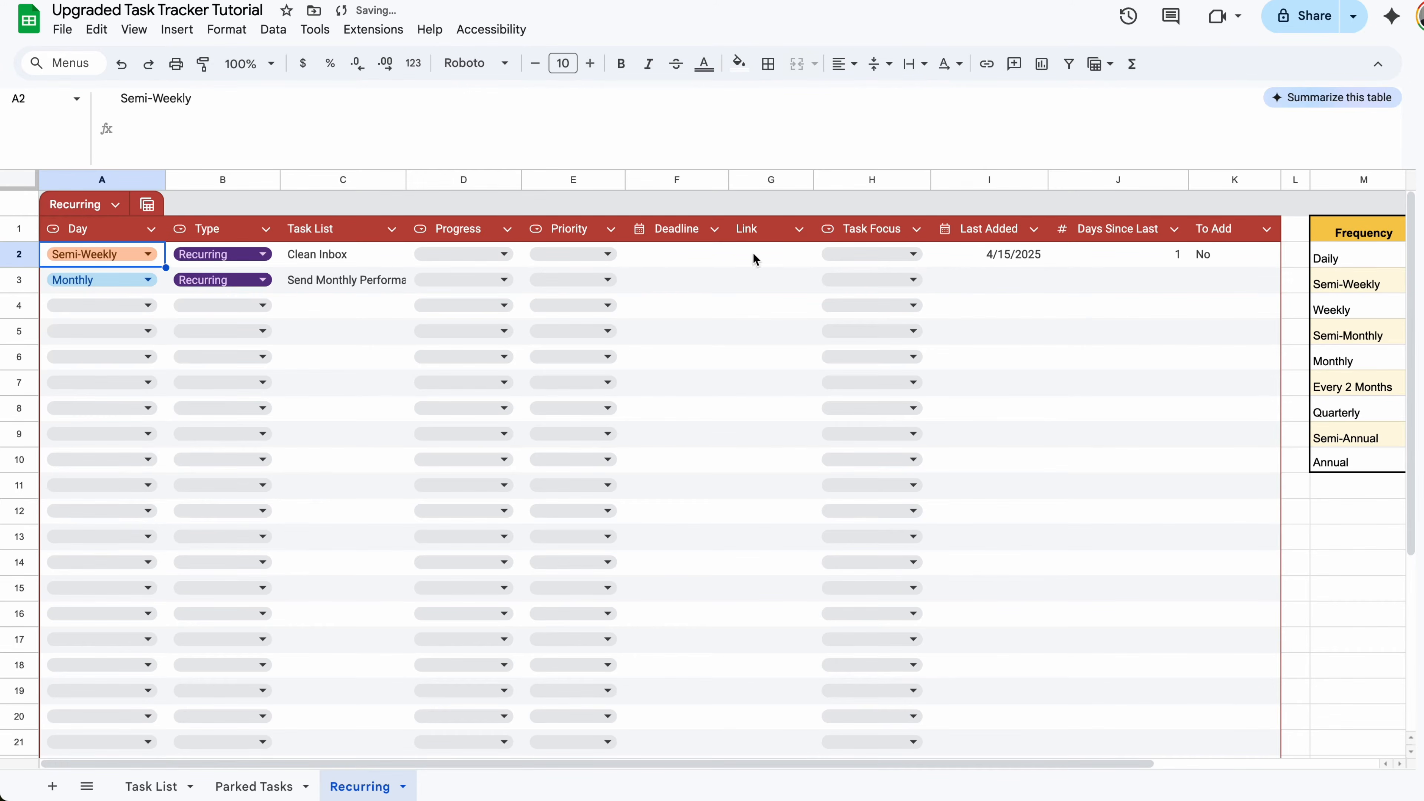
pyautogui.click(1134, 254)
pyautogui.hscroll(3, 1155, 261)
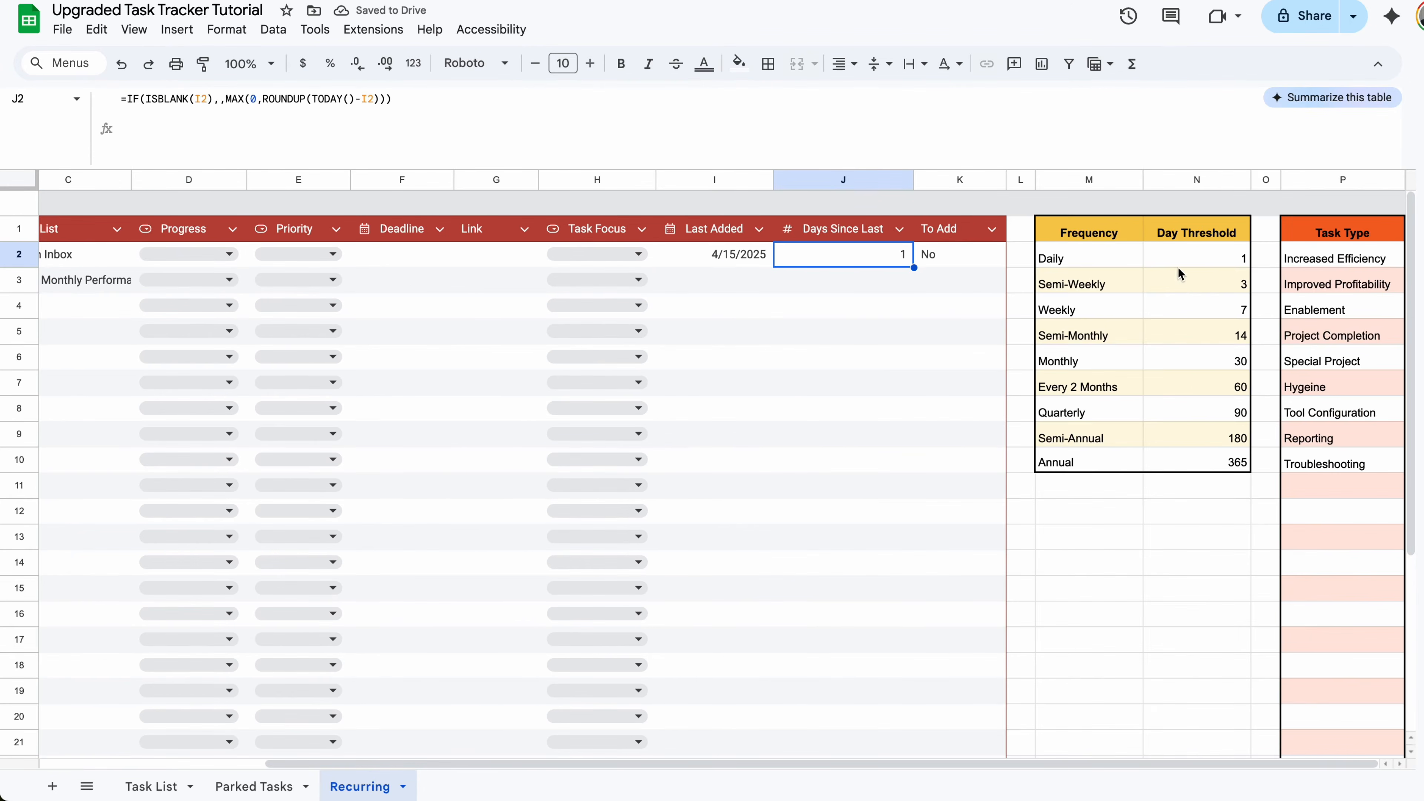
pyautogui.click(1195, 288)
# - Set the Last Added date of the Semi-Weekly Clean Inbox task to 4/14/2025 and check its To Add cell
pyautogui.doubleClick(746, 255)
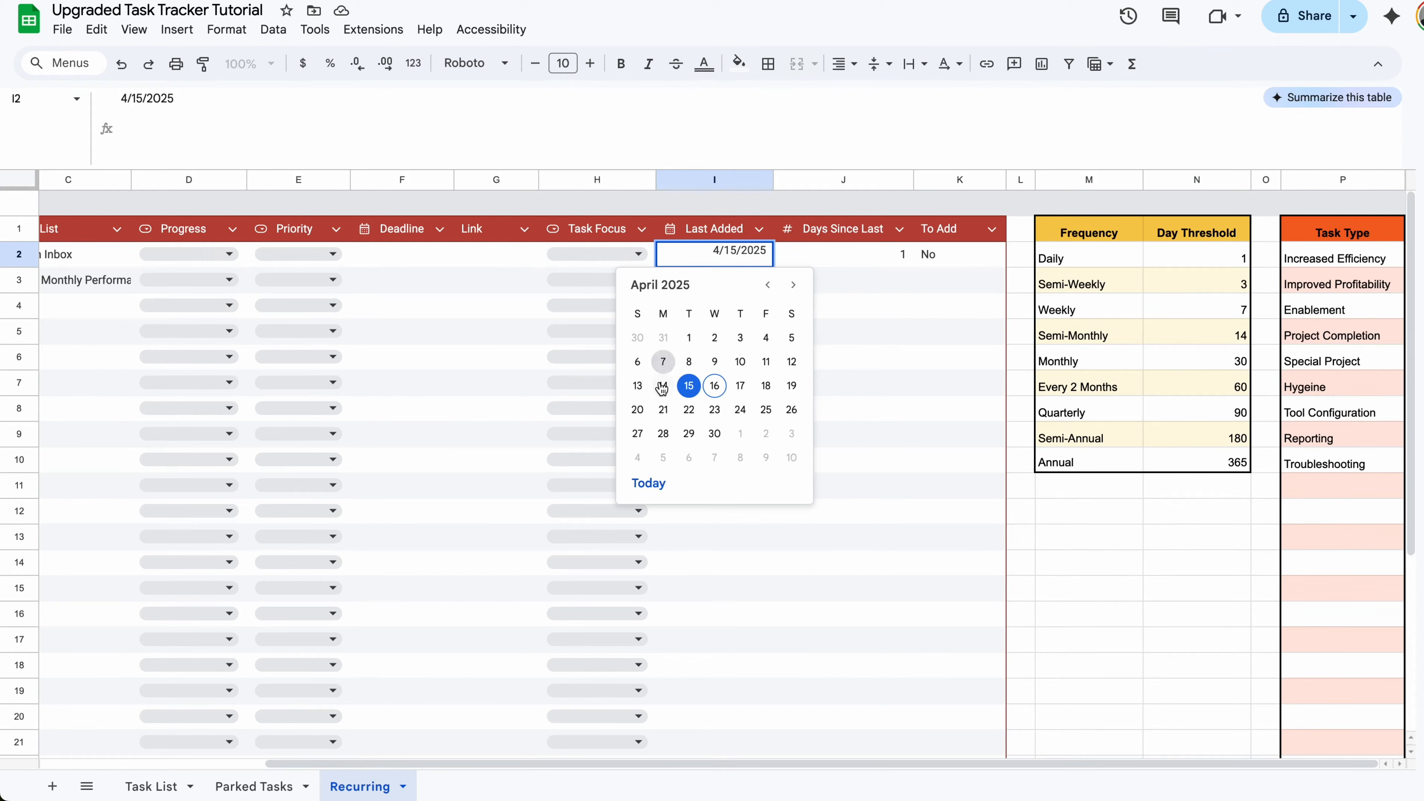
pyautogui.click(662, 386)
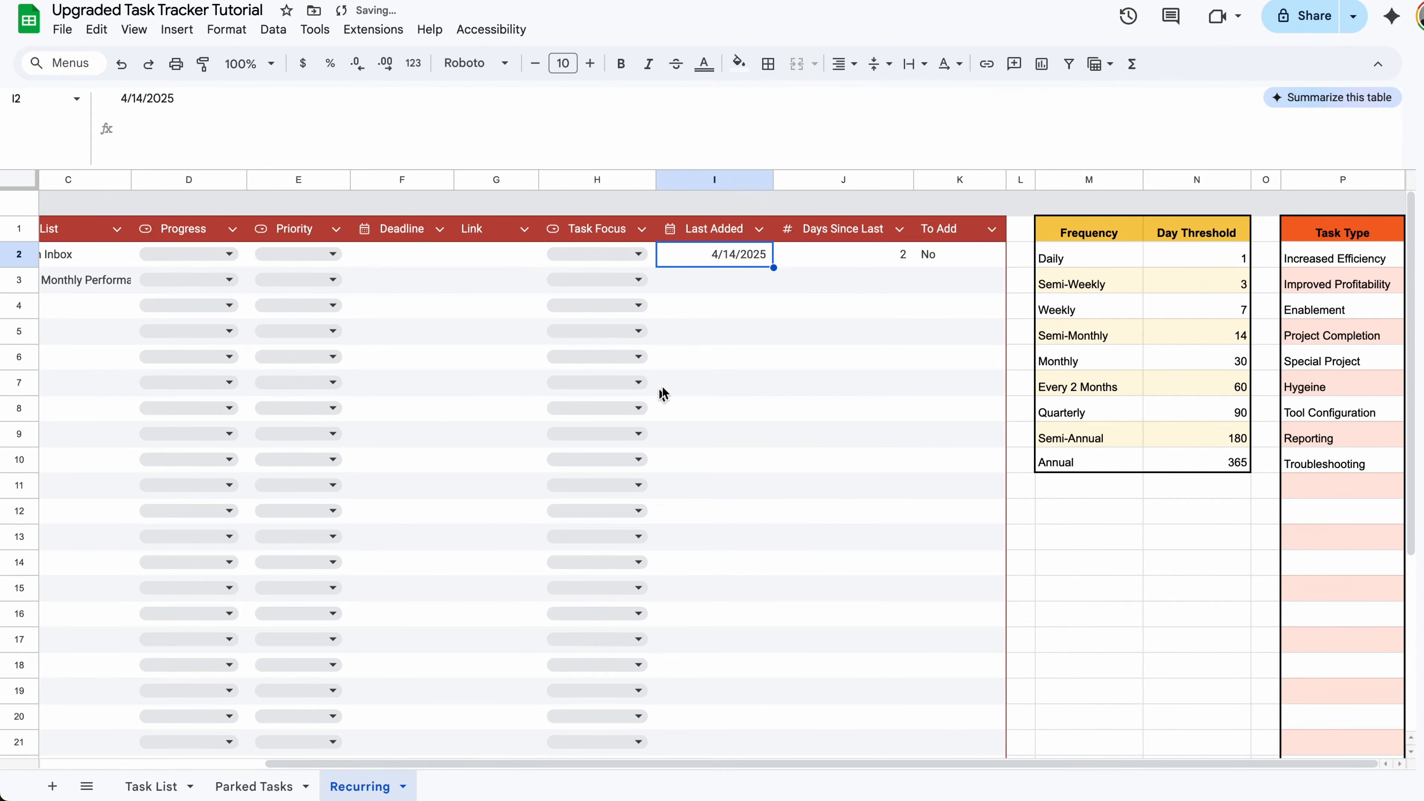
pyautogui.click(937, 260)
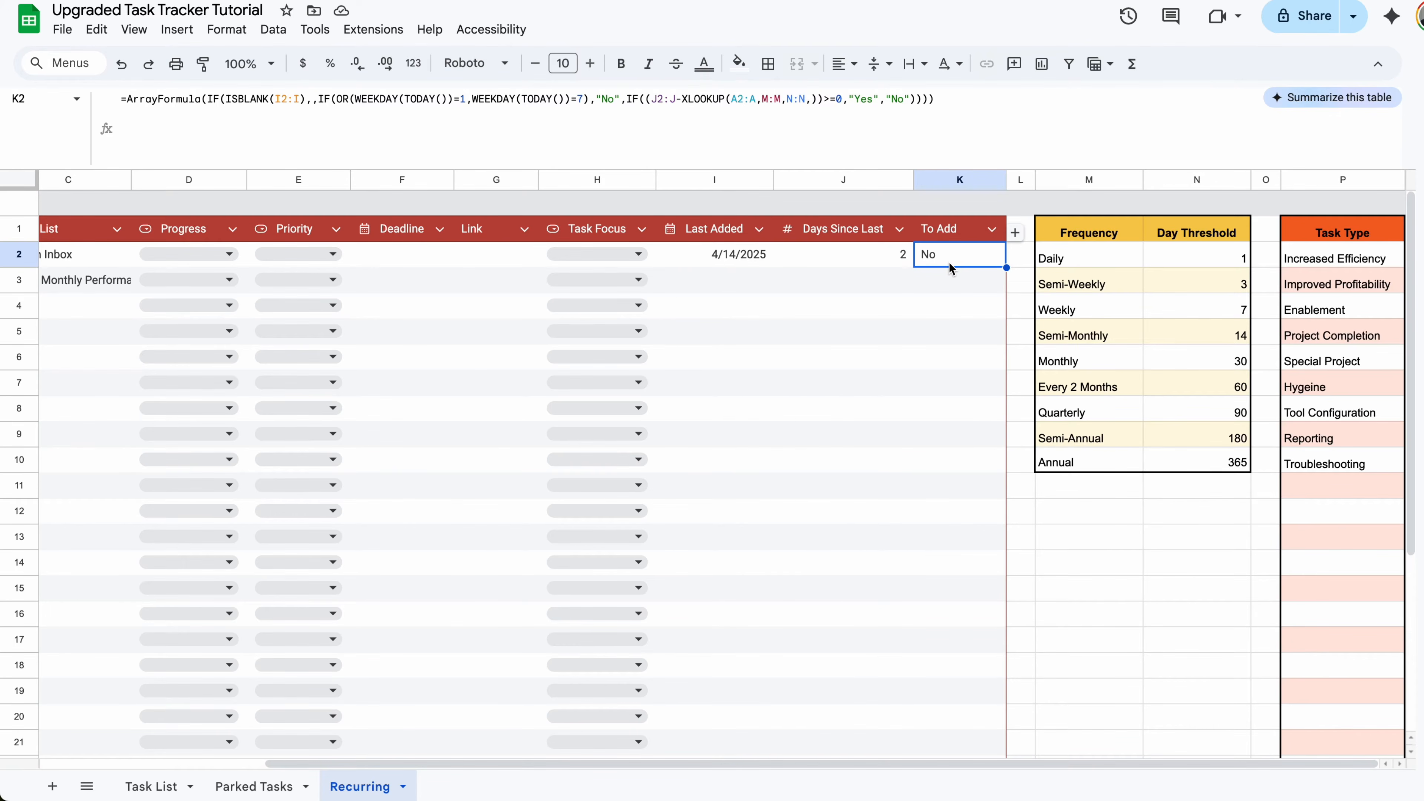
# - Examine the To Add formula in K2 and the To Add cell of the monthly task in row 3
pyautogui.hscroll(-5, 949, 261)
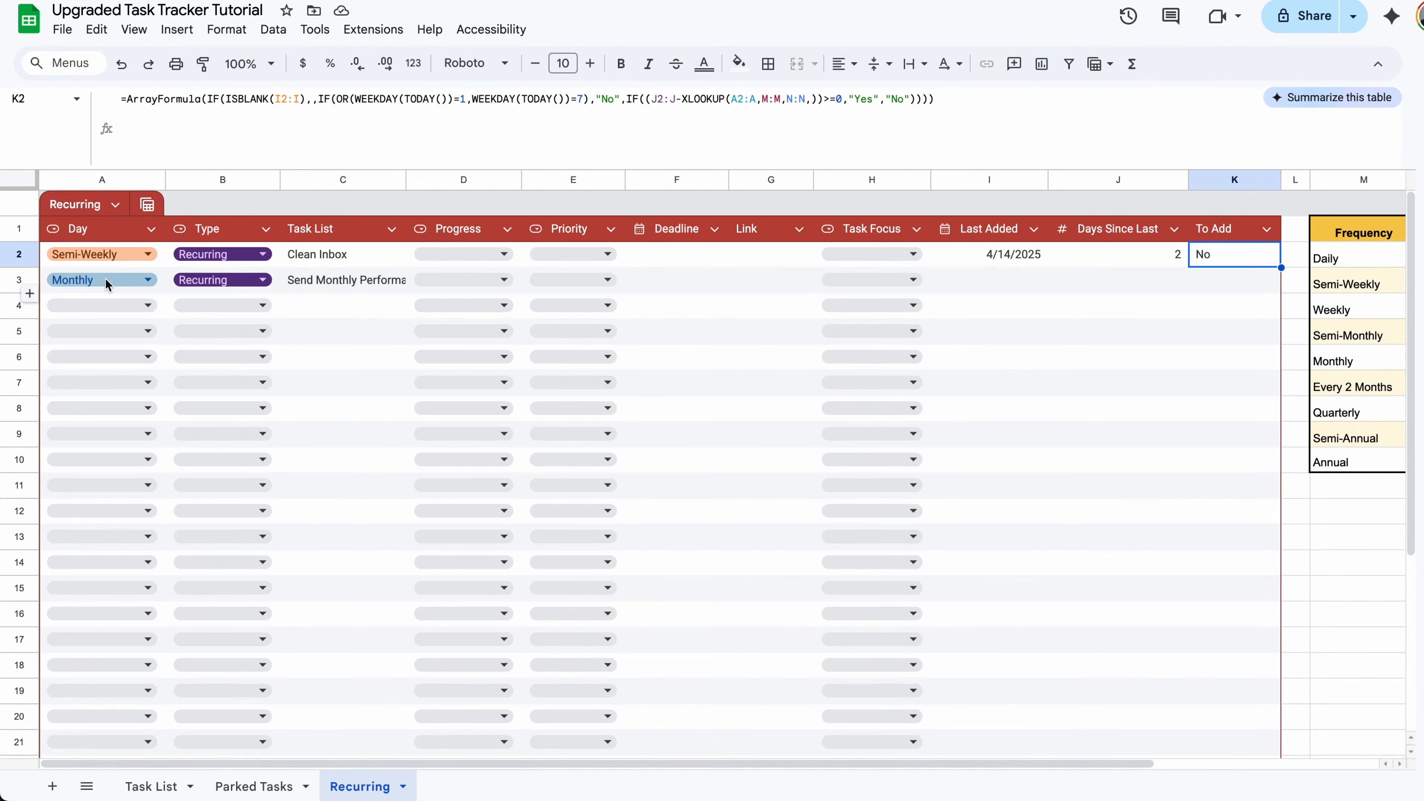
pyautogui.hscroll(1, 107, 281)
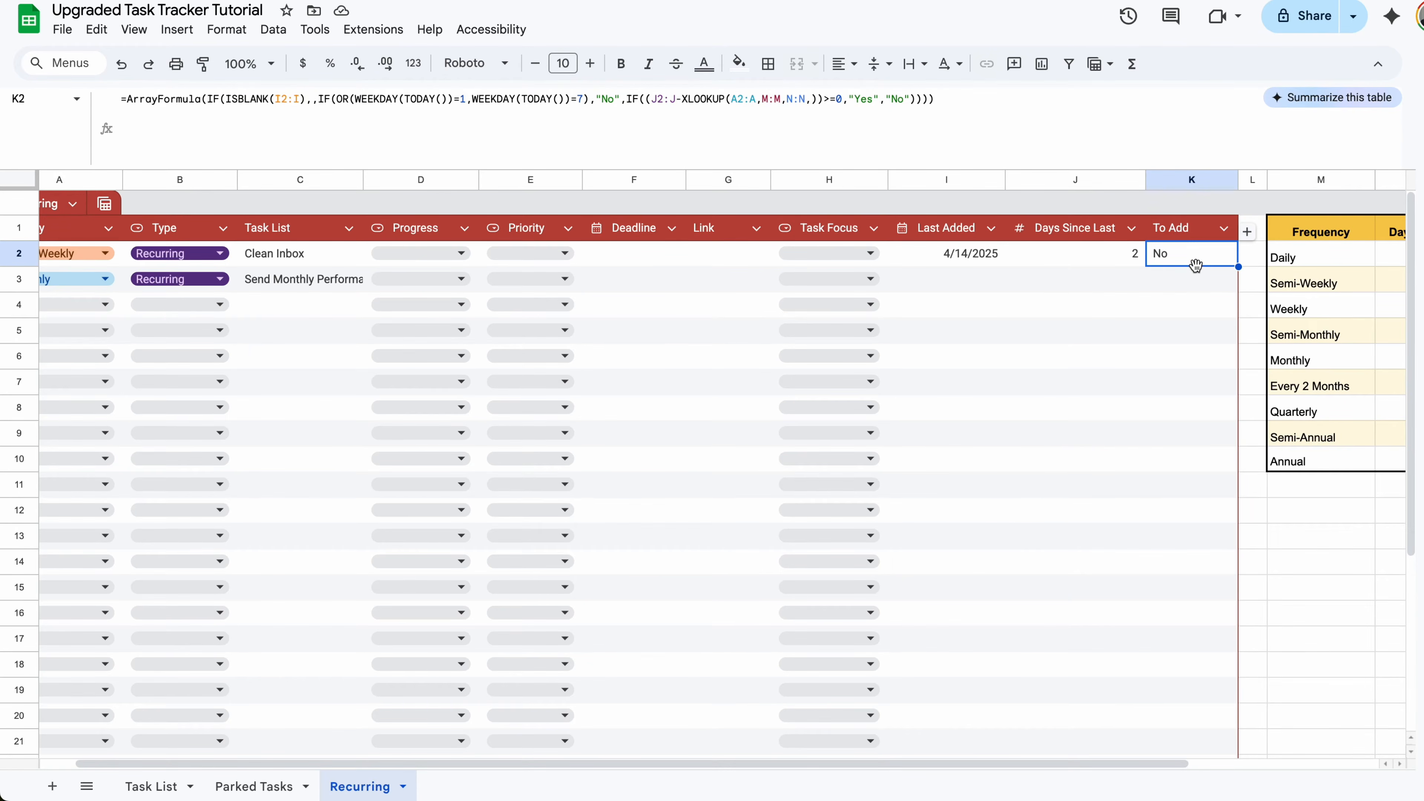
pyautogui.click(1189, 278)
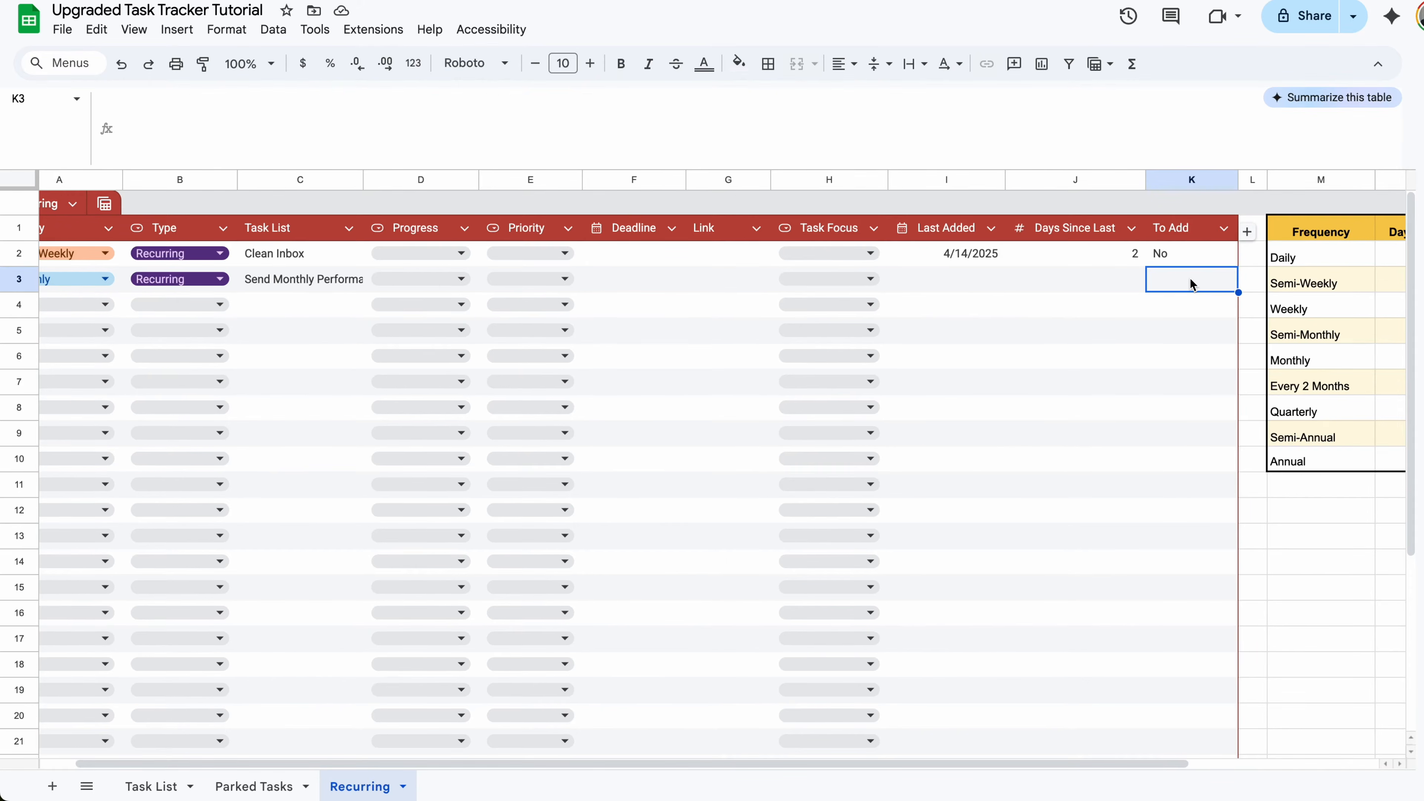
pyautogui.hscroll(-1, 1190, 279)
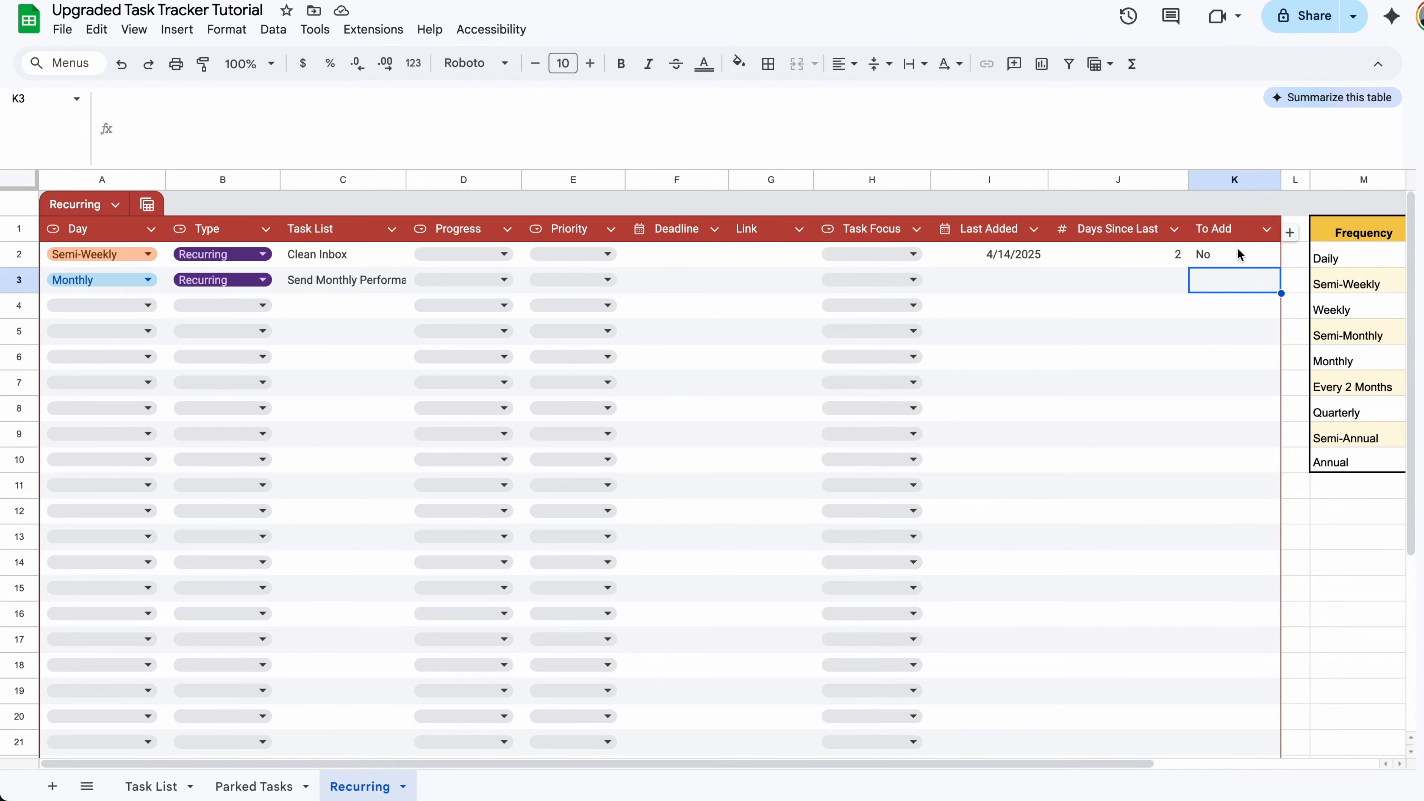
pyautogui.click(1236, 259)
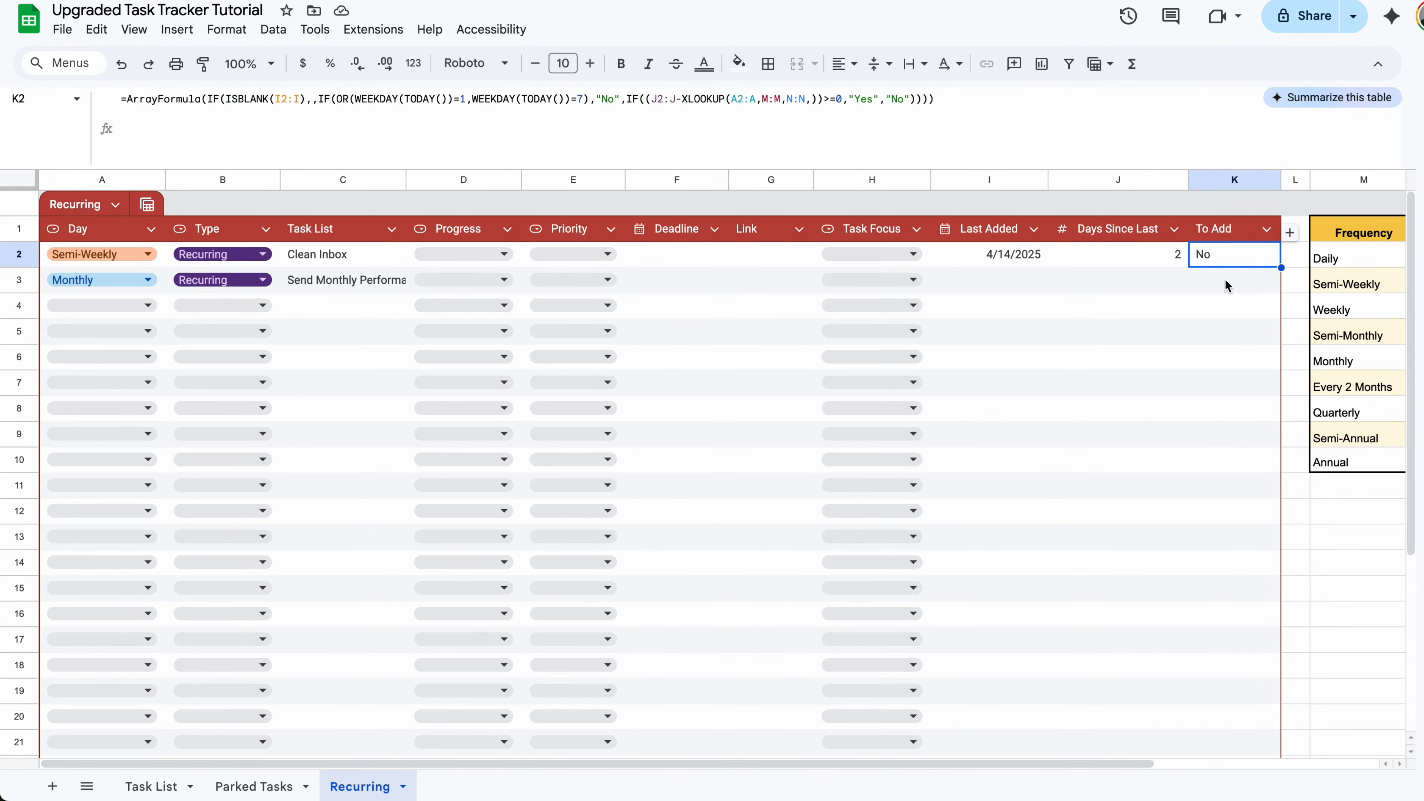
pyautogui.click(1225, 281)
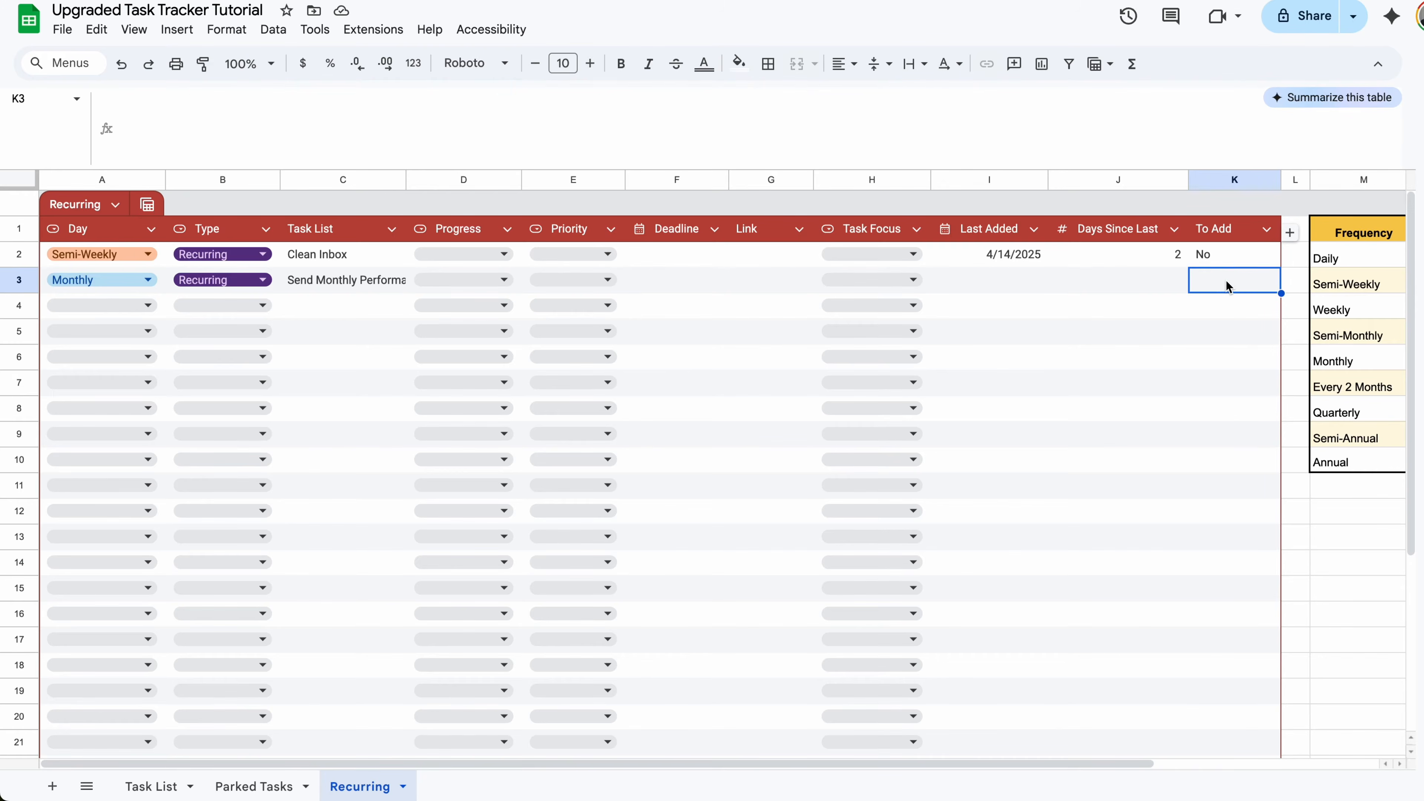
# - Set the Last Added date of the monthly task in row 3 to 4/1/2025 and check its Days Since Last and To Add results
pyautogui.click(983, 281)
pyautogui.doubleClick(981, 277)
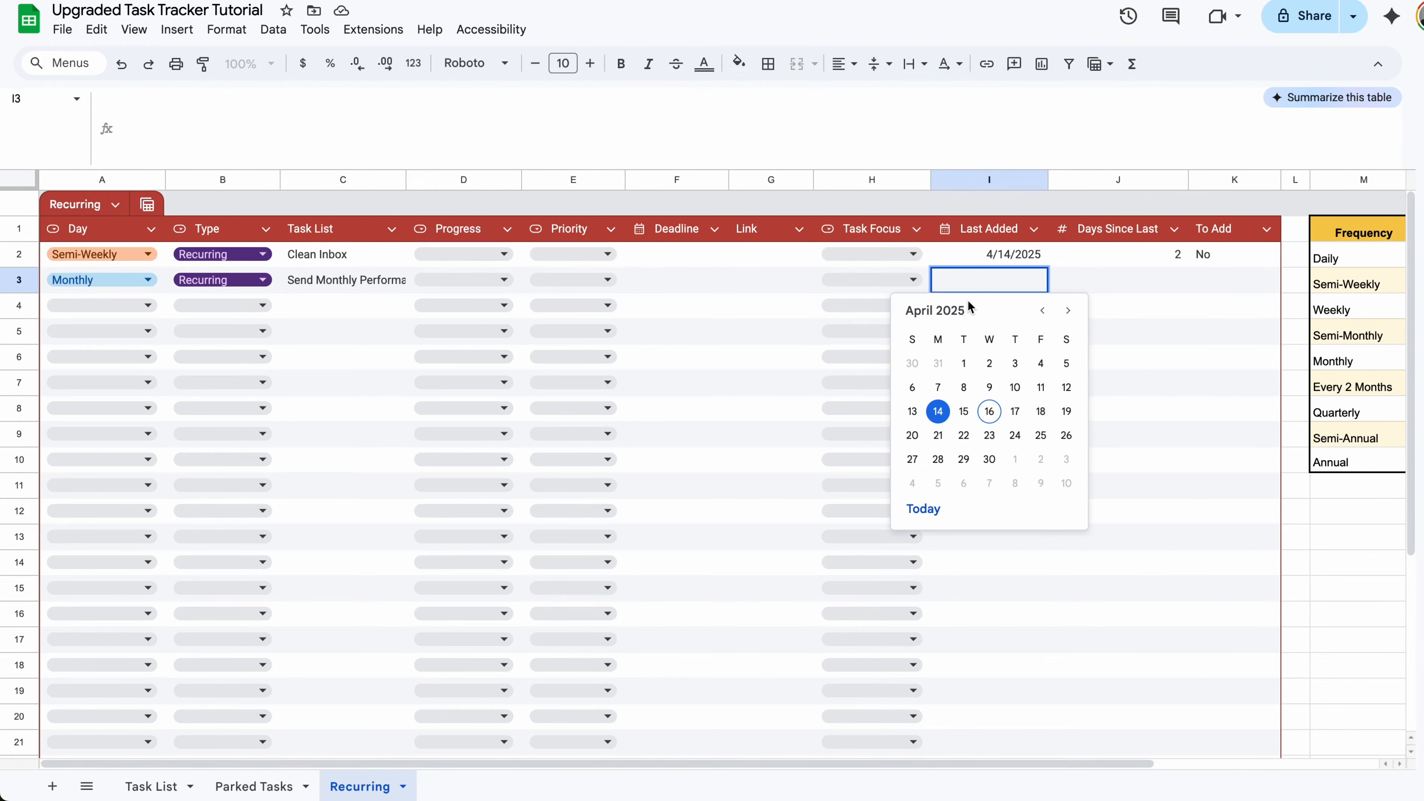
pyautogui.click(975, 365)
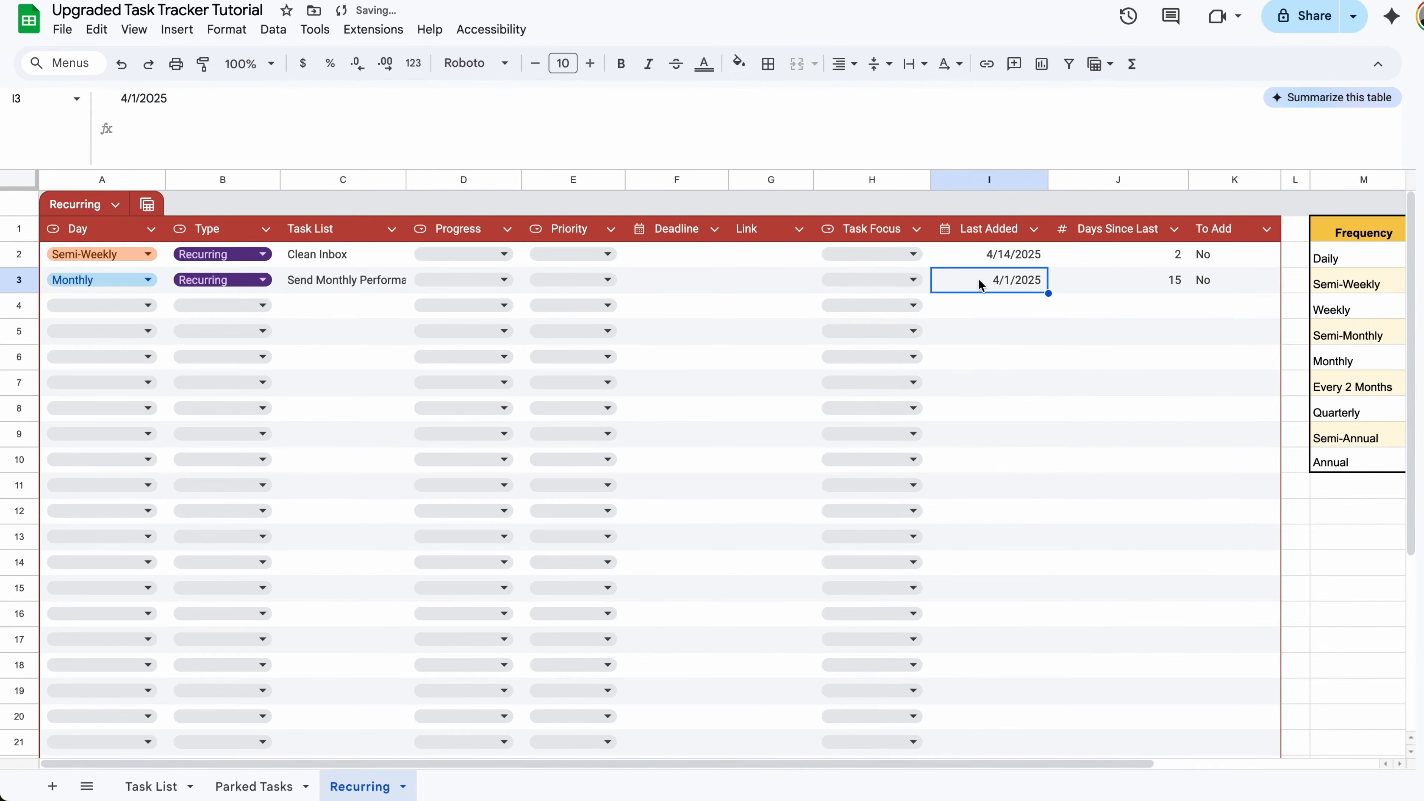
pyautogui.click(1134, 290)
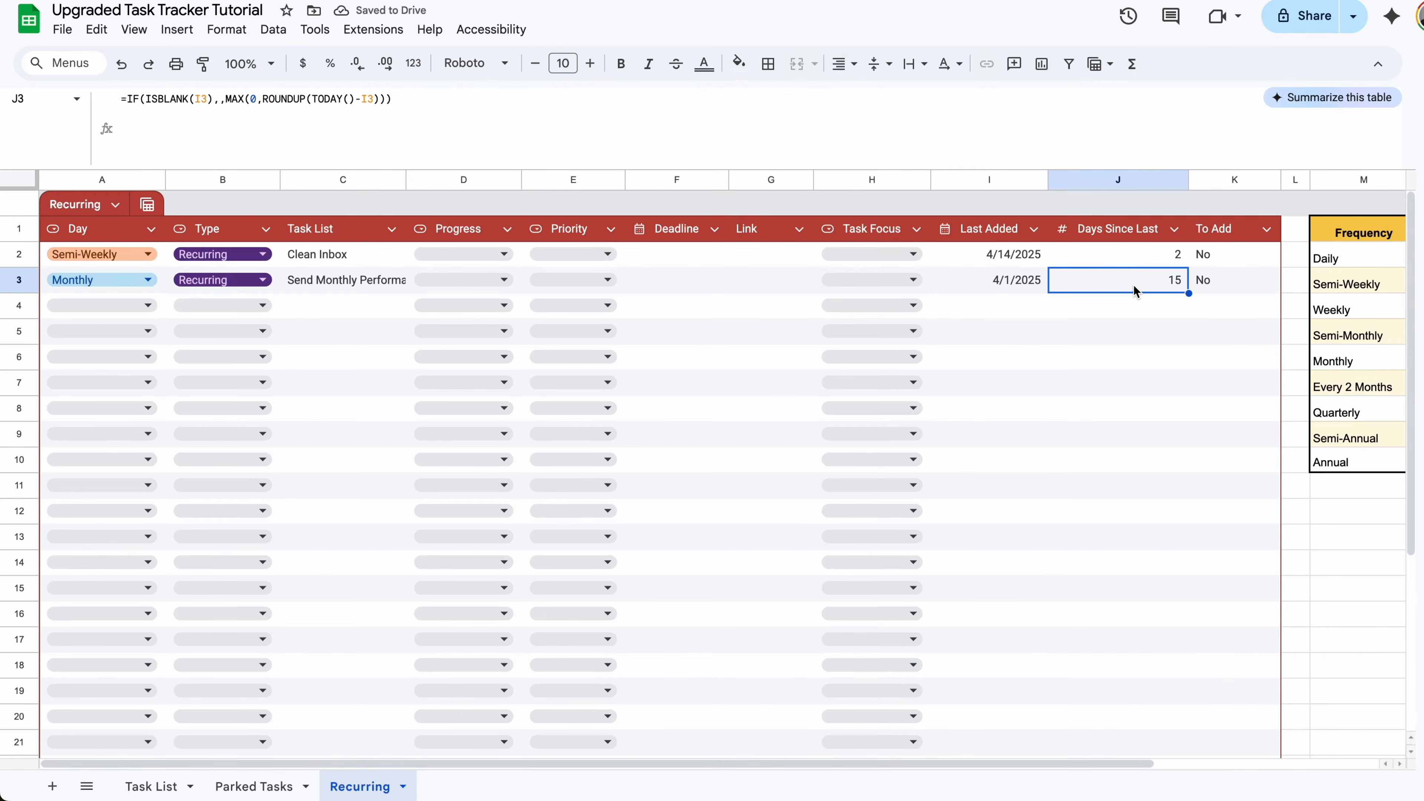
pyautogui.click(1241, 285)
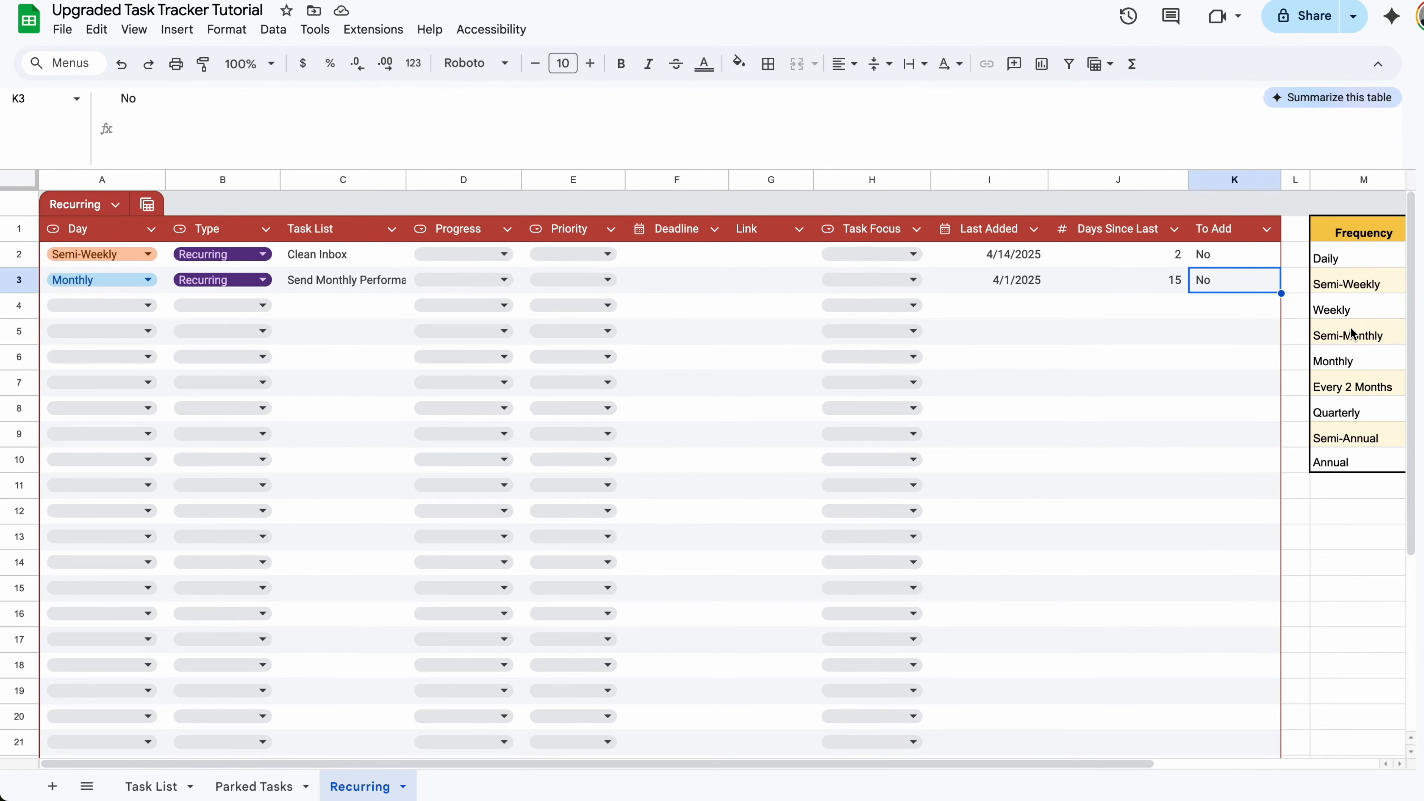
pyautogui.click(1345, 357)
# - Change the monthly task's Last Added date to 3/16/2025 and compare its To Add and Days Since Last results with the Monthly threshold
pyautogui.doubleClick(1038, 278)
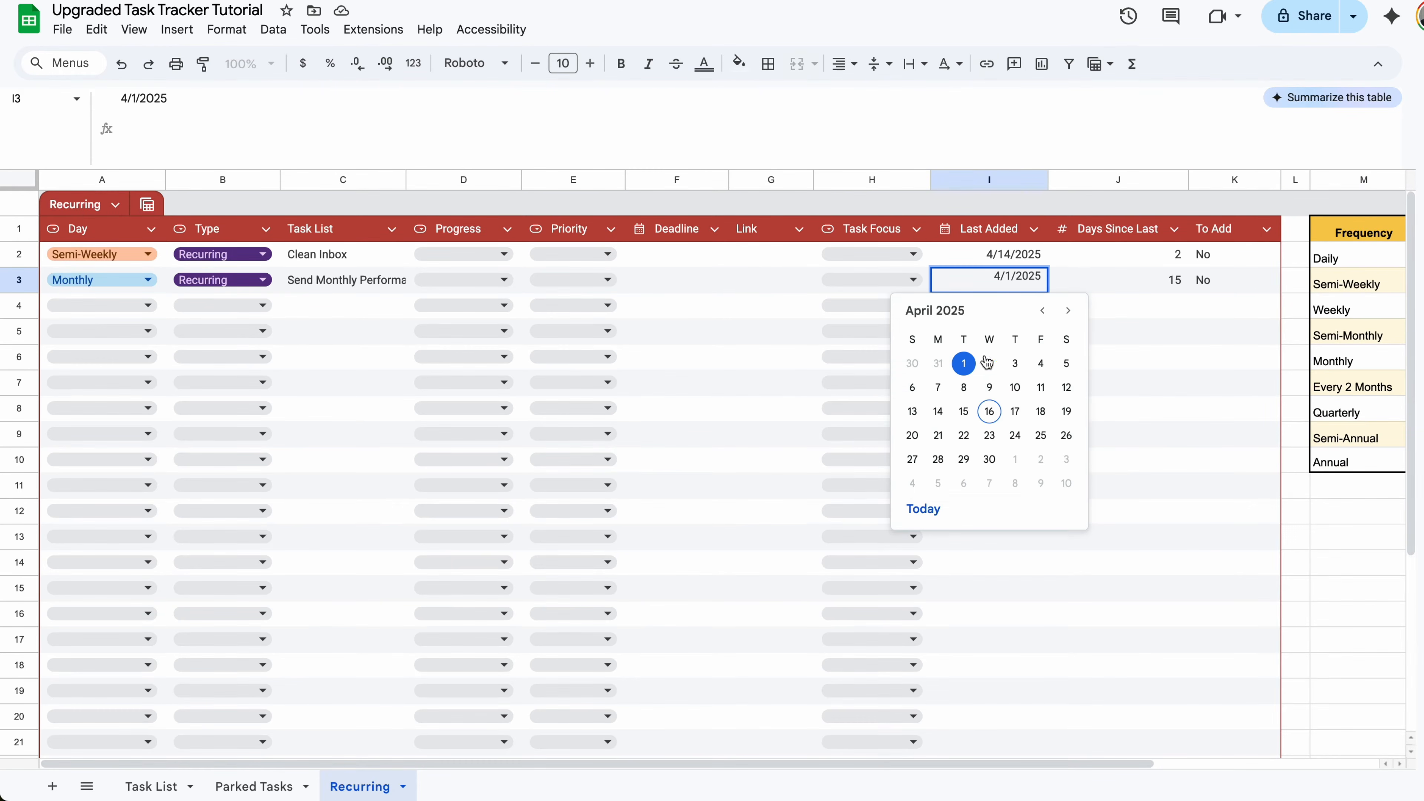
pyautogui.click(1042, 310)
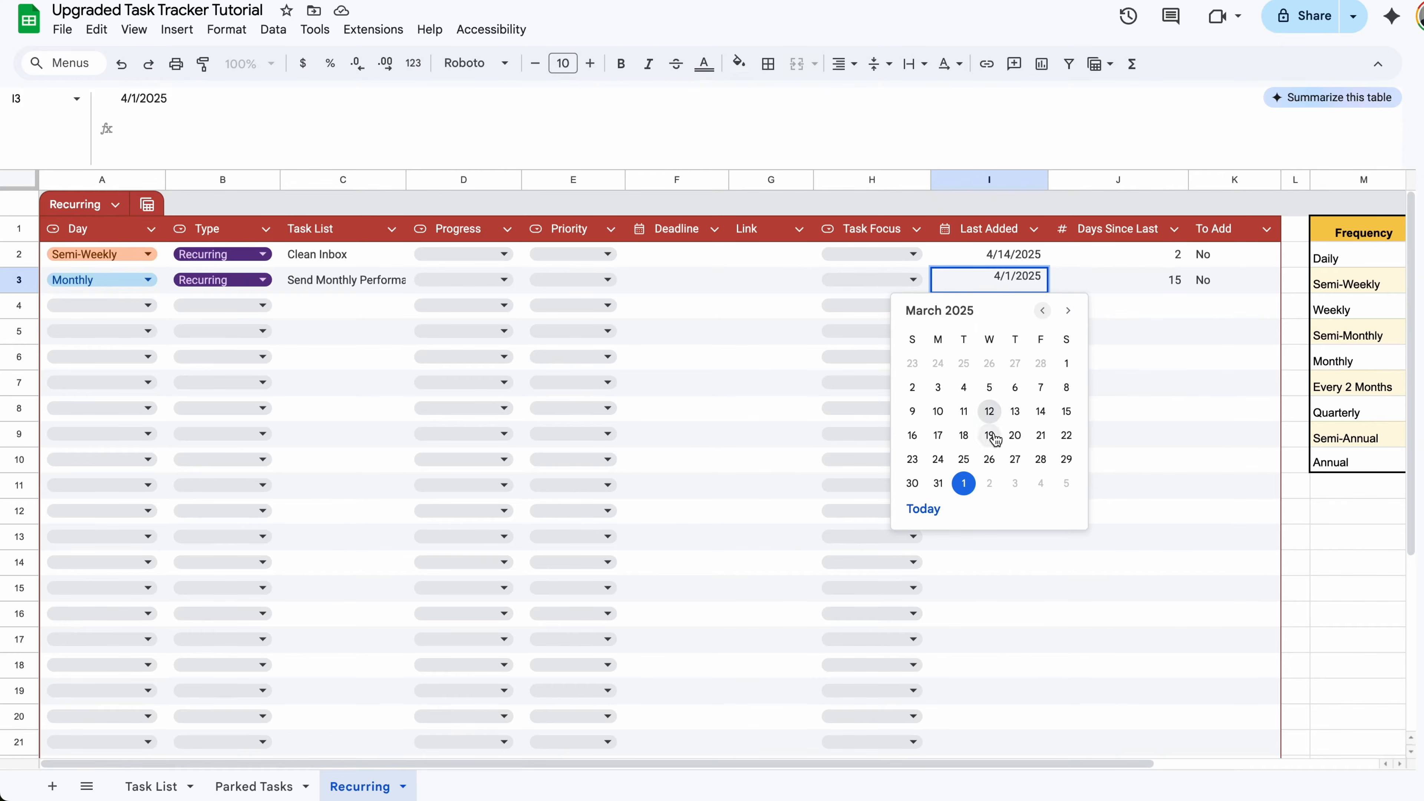
pyautogui.click(912, 435)
pyautogui.click(1216, 289)
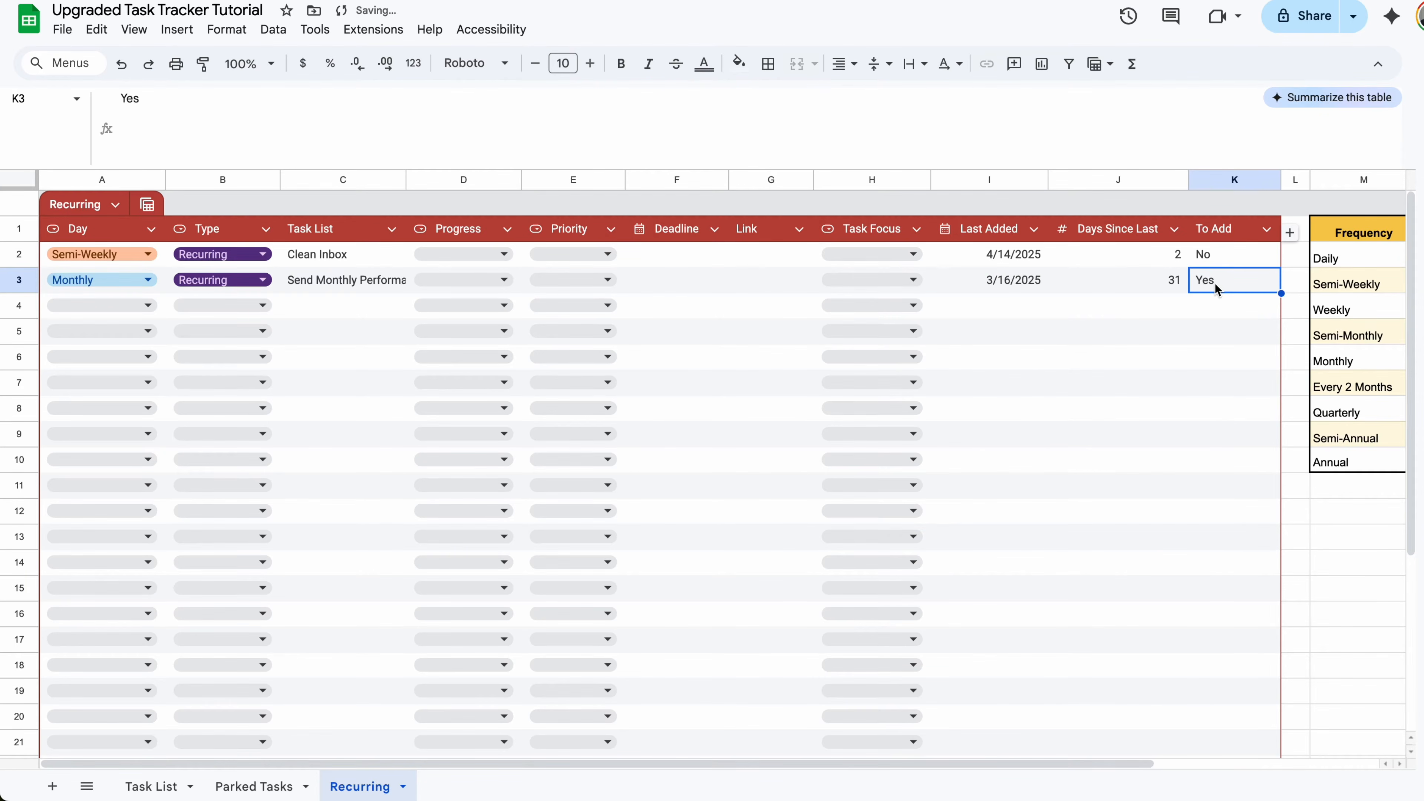
pyautogui.click(1138, 286)
pyautogui.hscroll(5, 1138, 286)
pyautogui.click(1215, 364)
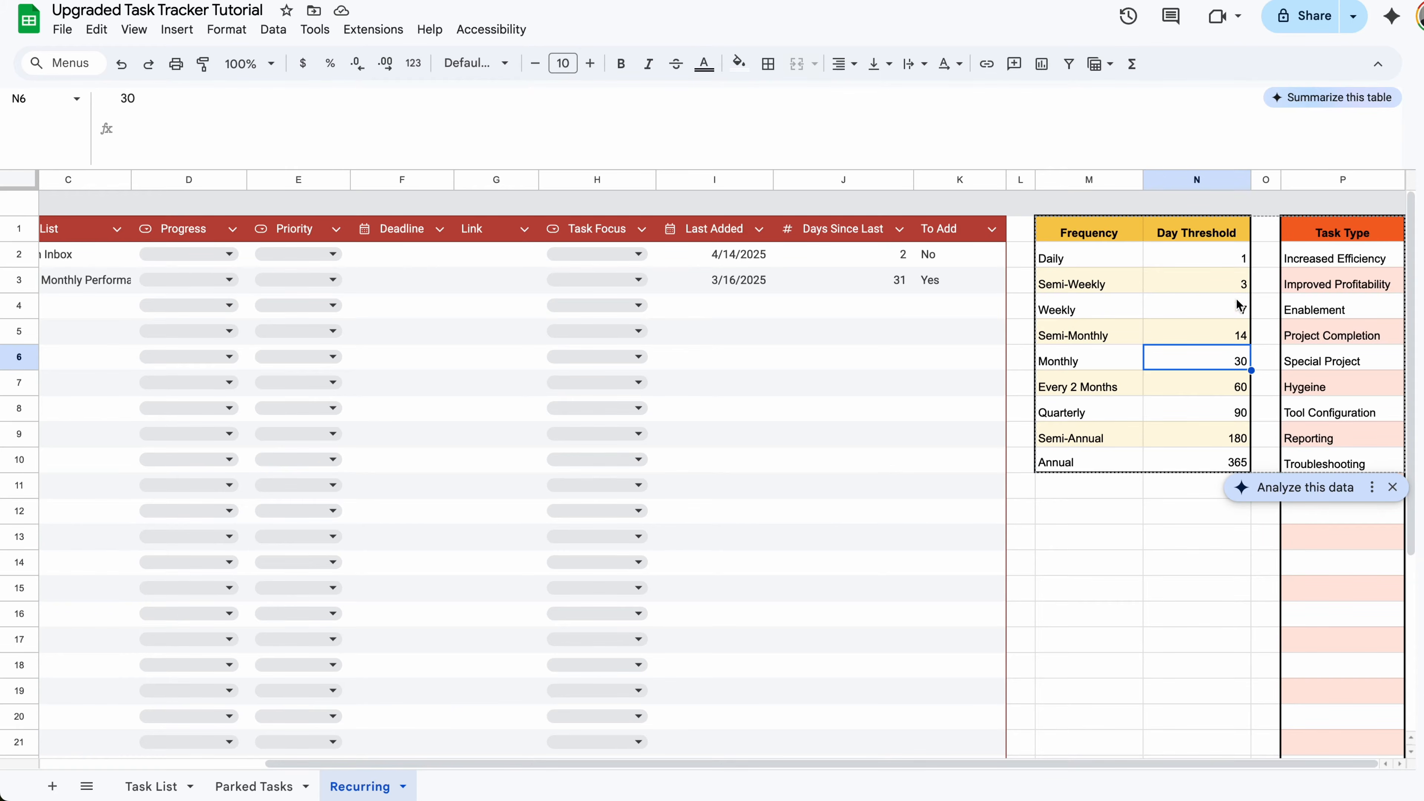
pyautogui.click(1225, 345)
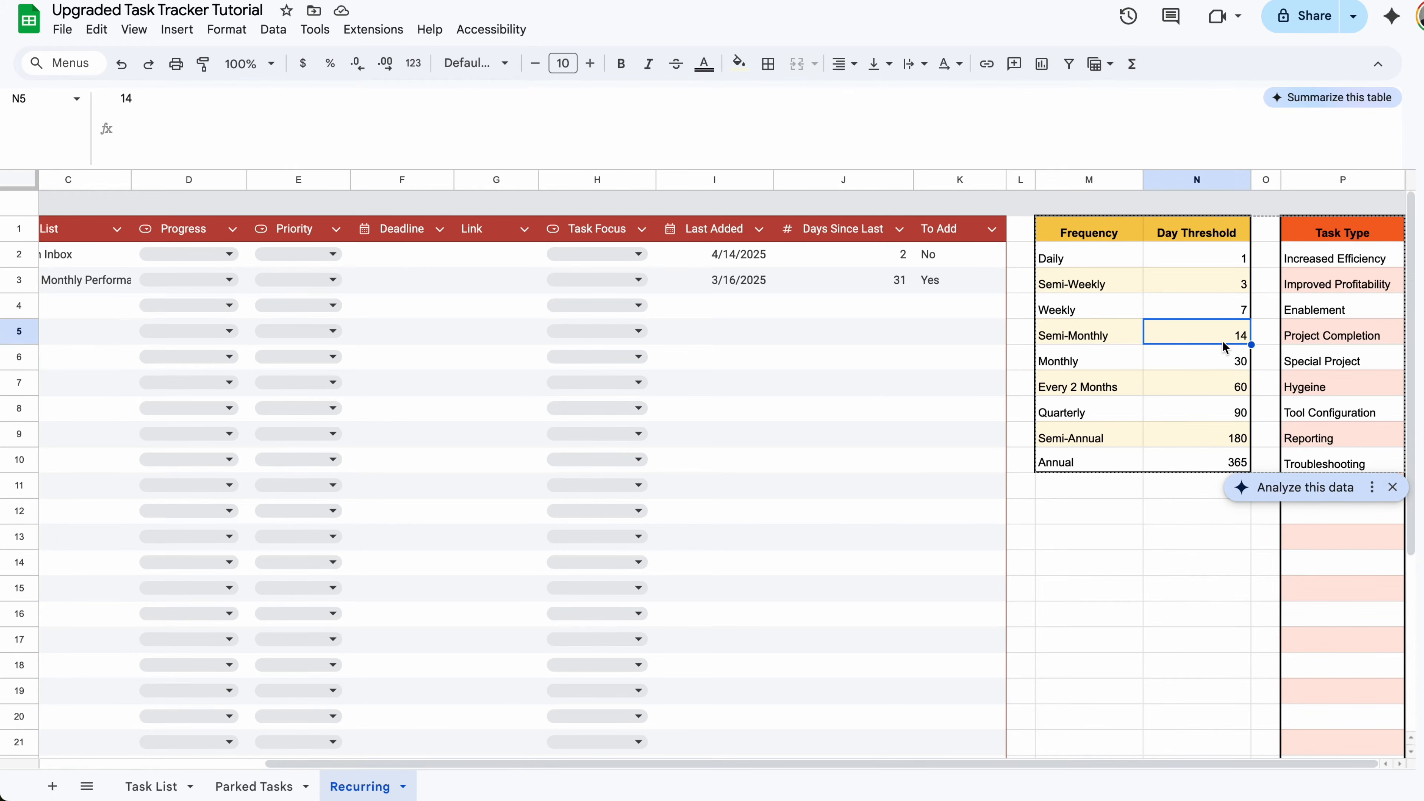
# - Set the Progress of both recurring tasks in rows 2 and 3 to Not Started
pyautogui.click(456, 258)
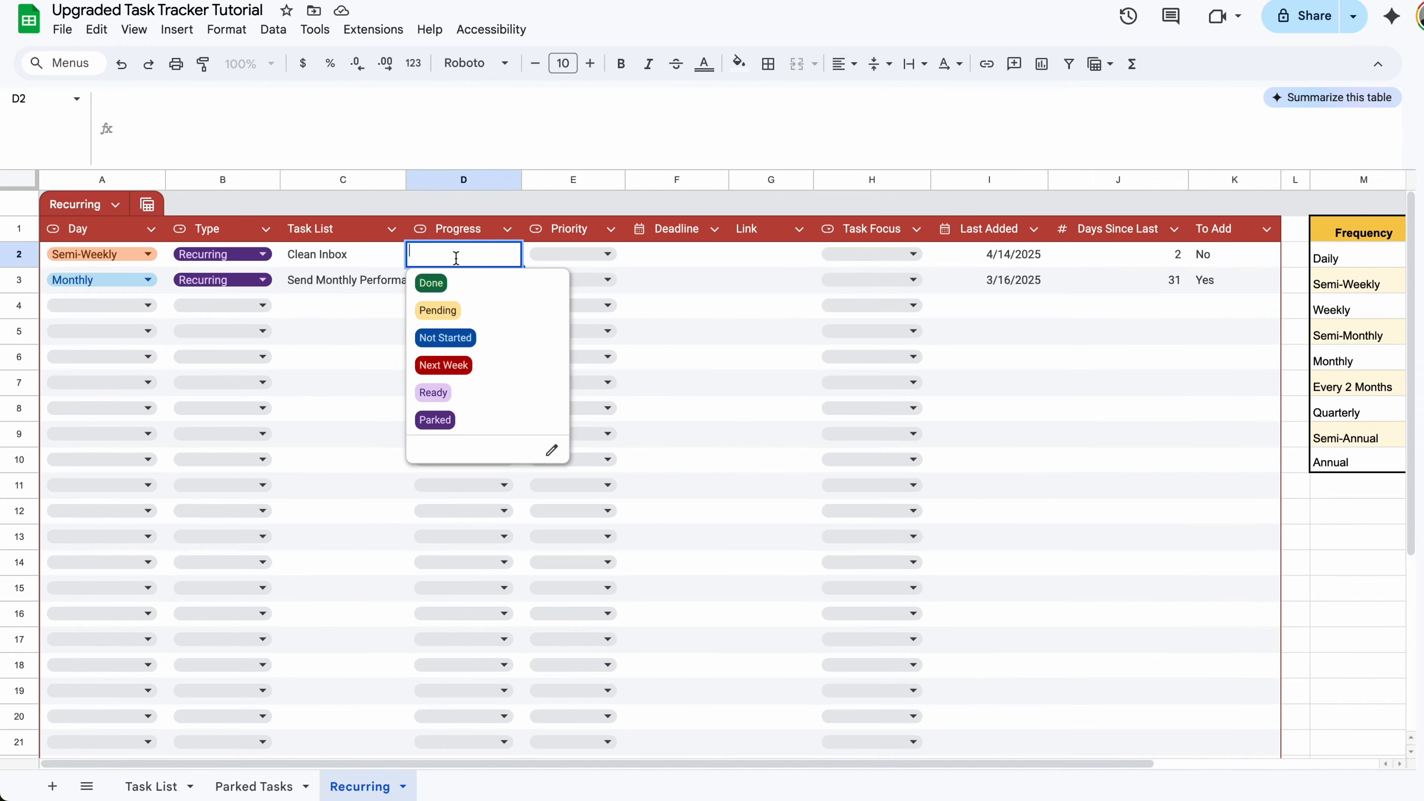
pyautogui.click(453, 338)
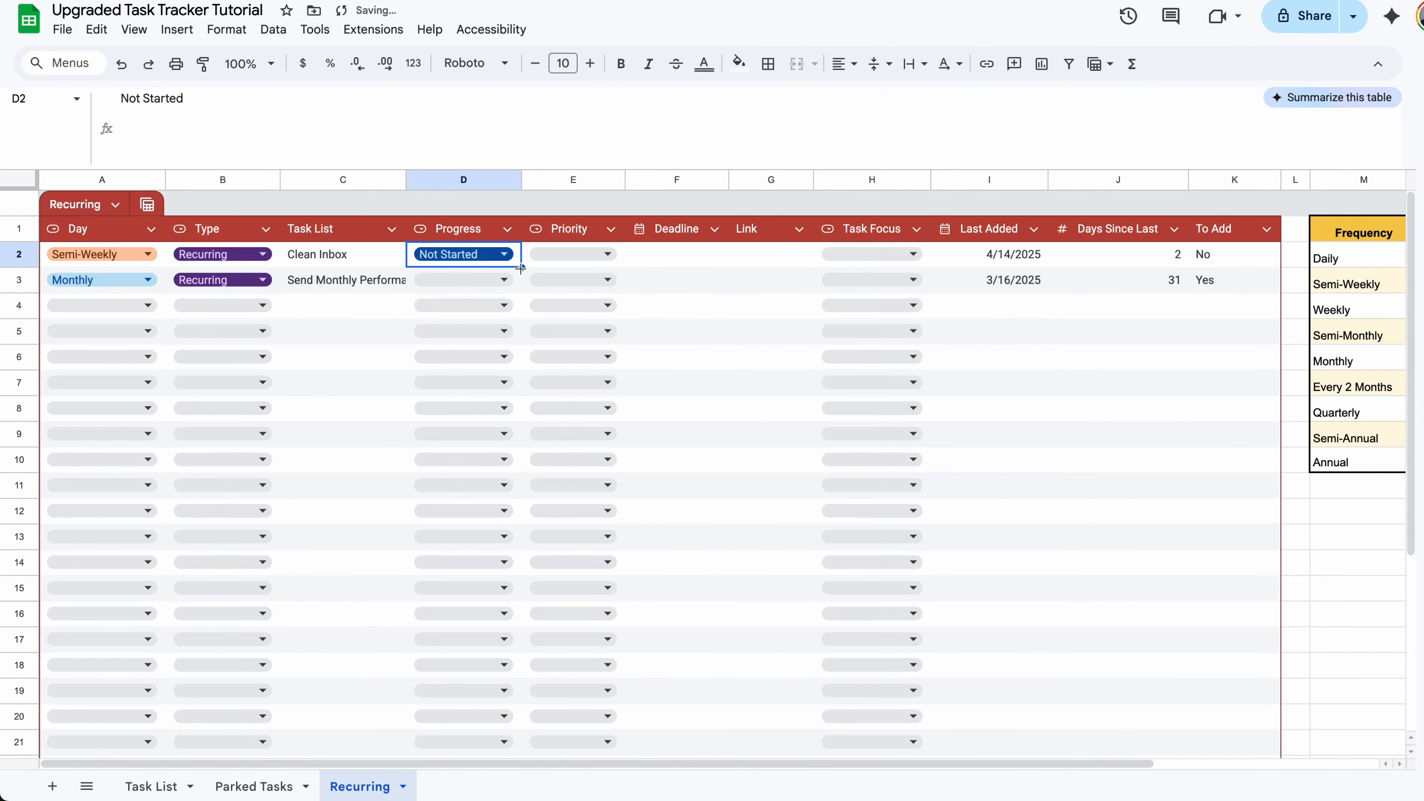
pyautogui.moveTo(521, 268); pyautogui.dragTo(518, 280)
# - Set the Priority of both recurring tasks in rows 2 and 3 to 1 - Recurring
pyautogui.click(596, 254)
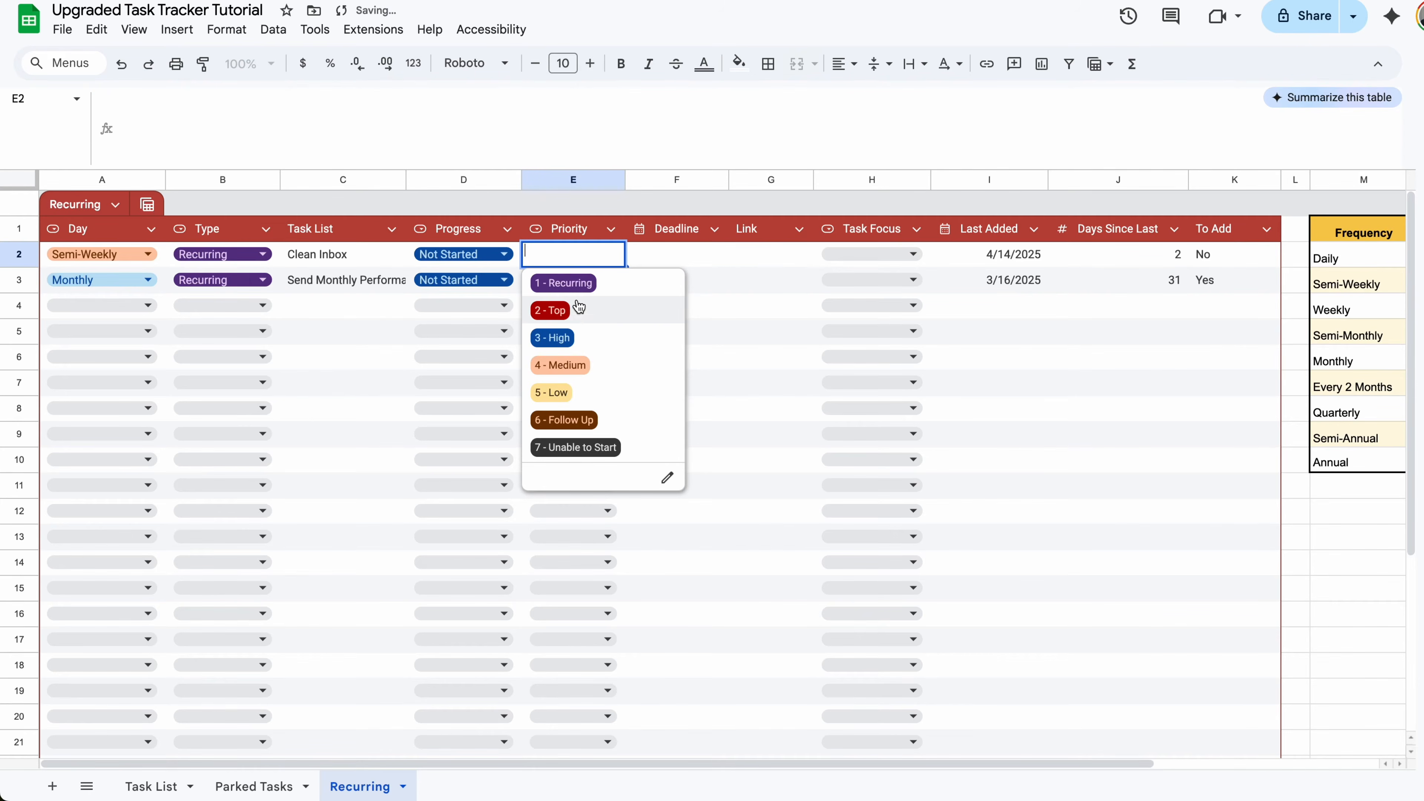
pyautogui.click(572, 283)
pyautogui.click(572, 280)
pyautogui.click(570, 307)
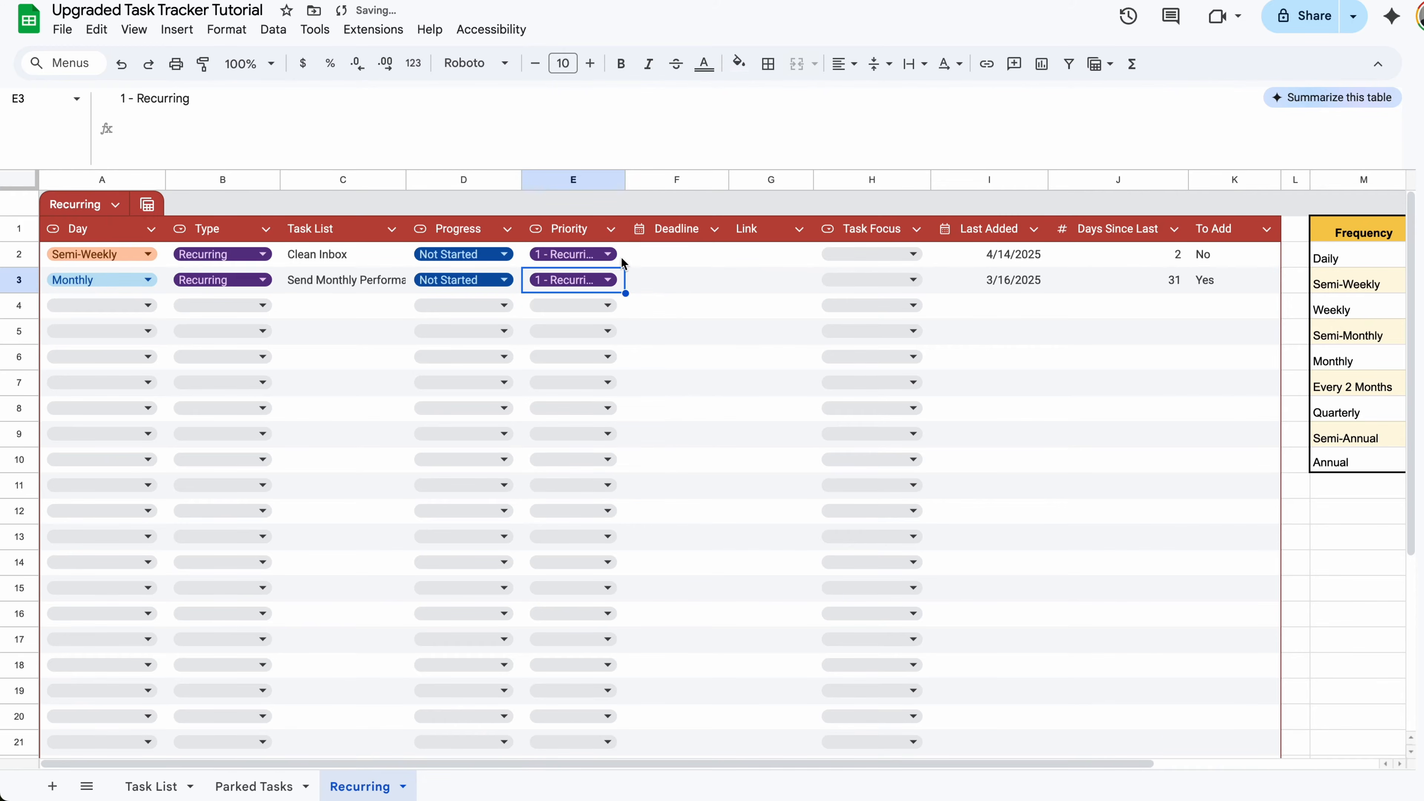
# - Try to fill the Priority from E2 down to E5, and set E3 back to 1 - Recurring
pyautogui.click(621, 259)
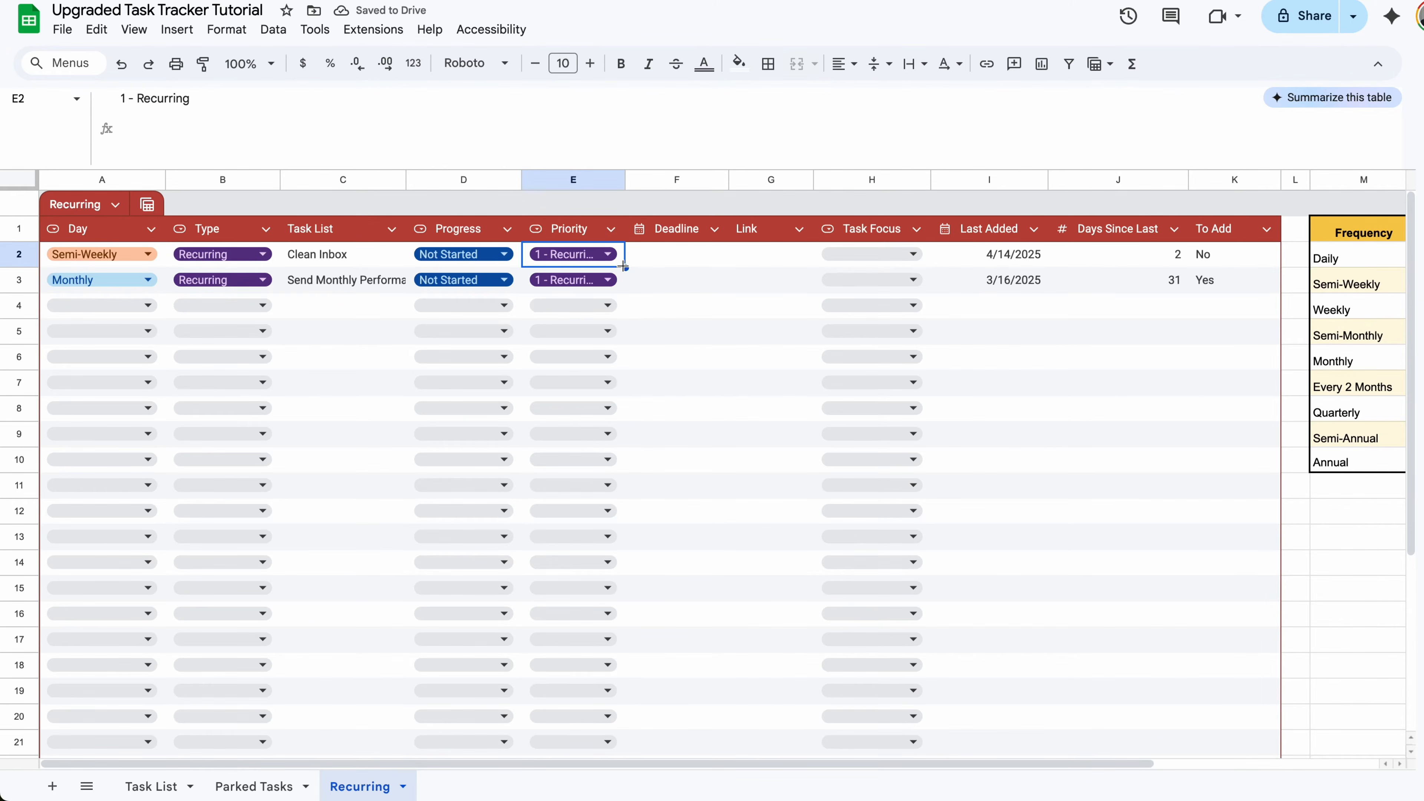
pyautogui.moveTo(626, 268); pyautogui.dragTo(614, 337)
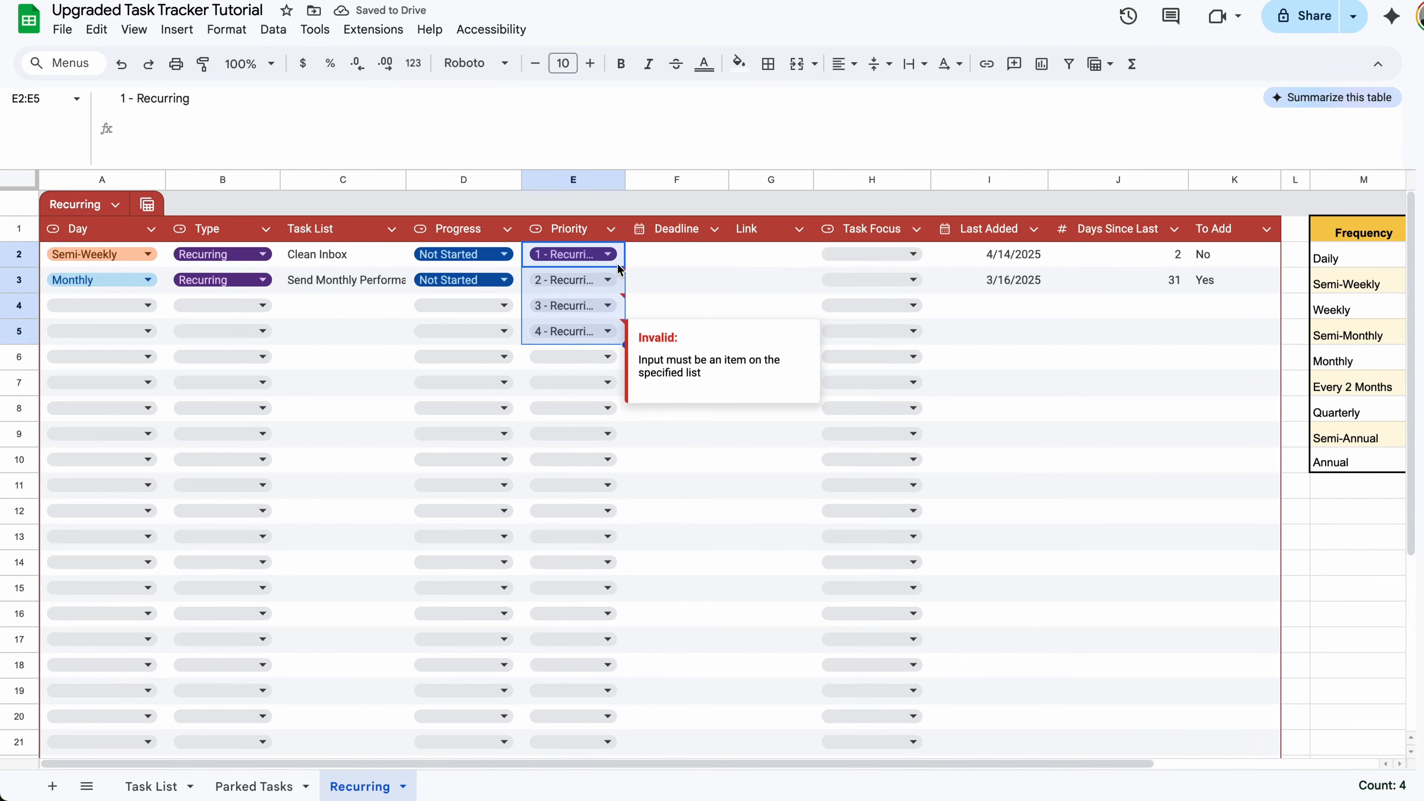
pyautogui.click(607, 279)
pyautogui.click(561, 308)
# - Fill the 1 - Recurring Priority down to E6 and clear the extra entries in E4:E6
pyautogui.click(621, 259)
pyautogui.moveTo(624, 268); pyautogui.dragTo(624, 370)
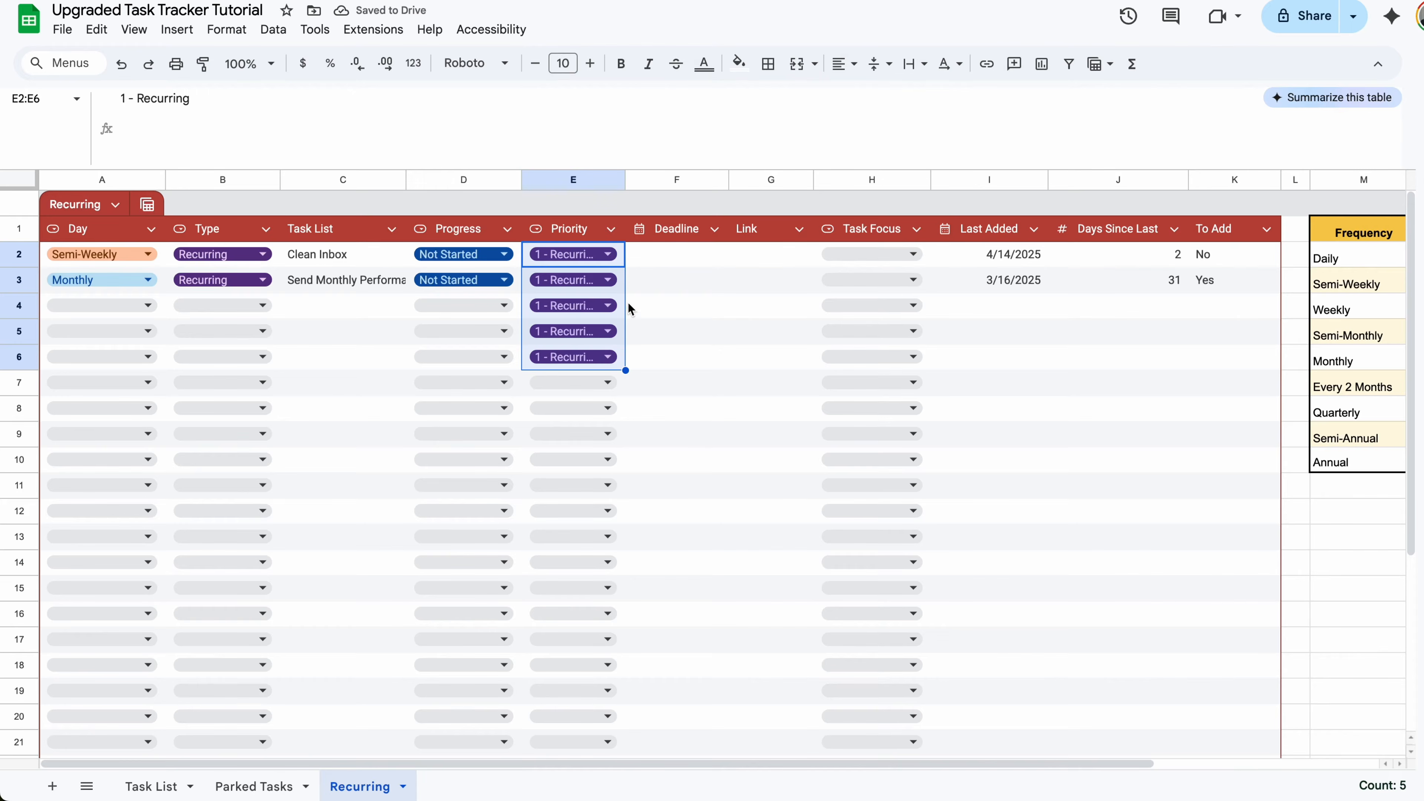
pyautogui.moveTo(621, 309); pyautogui.dragTo(622, 310)
pyautogui.moveTo(622, 310); pyautogui.dragTo(623, 377)
pyautogui.press('Delete')
# - Set the Task Focus to Hygeine for the Clean Inbox task and to Reporting for the monthly task
pyautogui.click(914, 254)
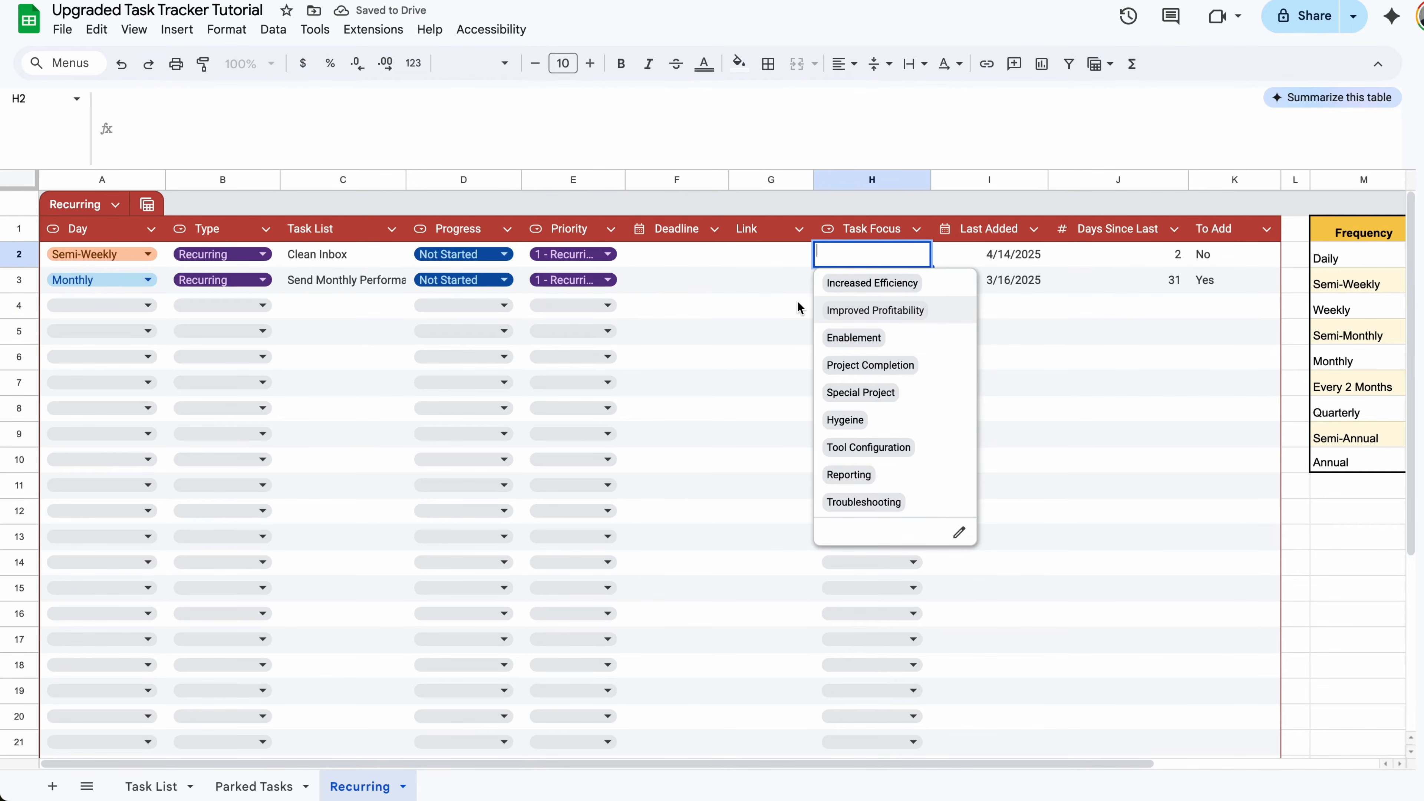
pyautogui.click(867, 420)
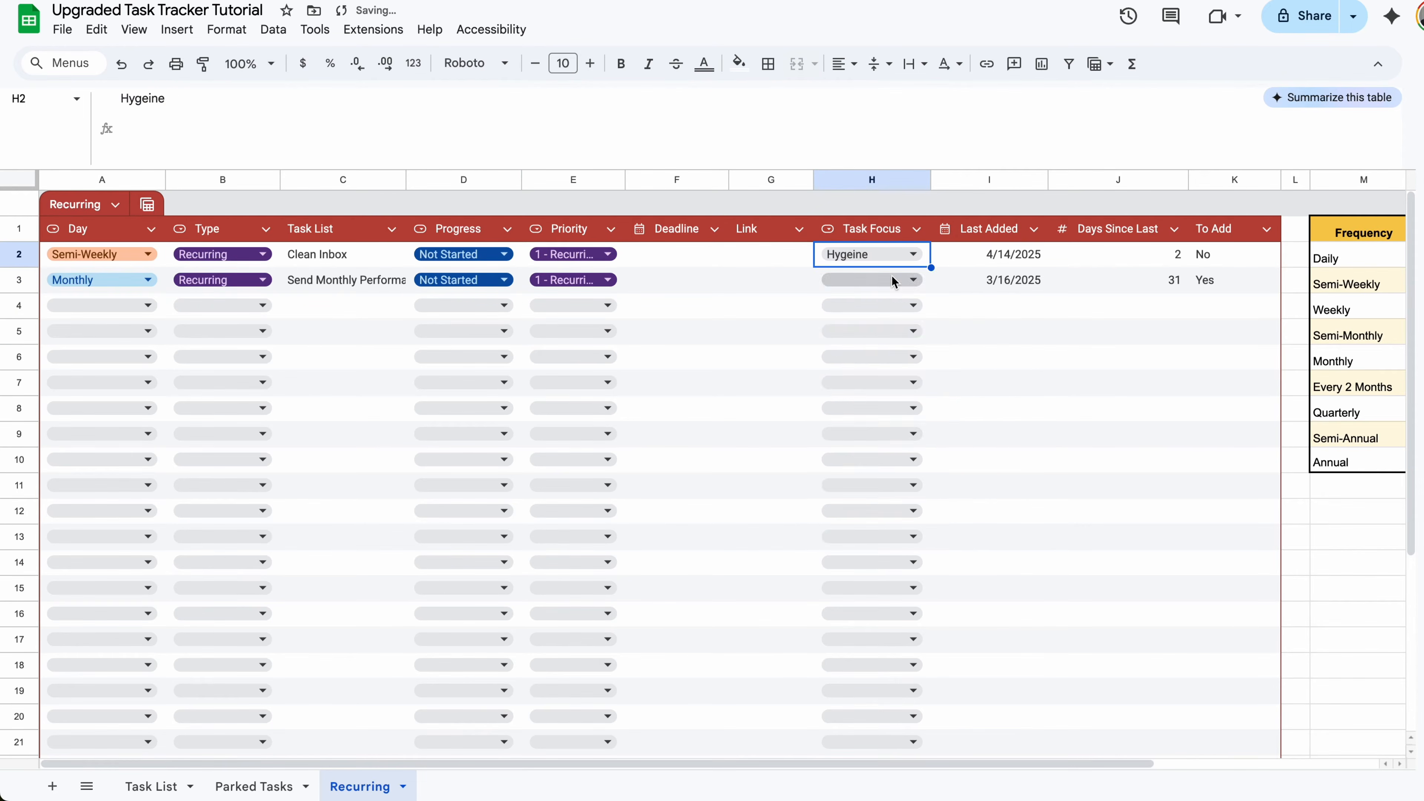
pyautogui.click(892, 278)
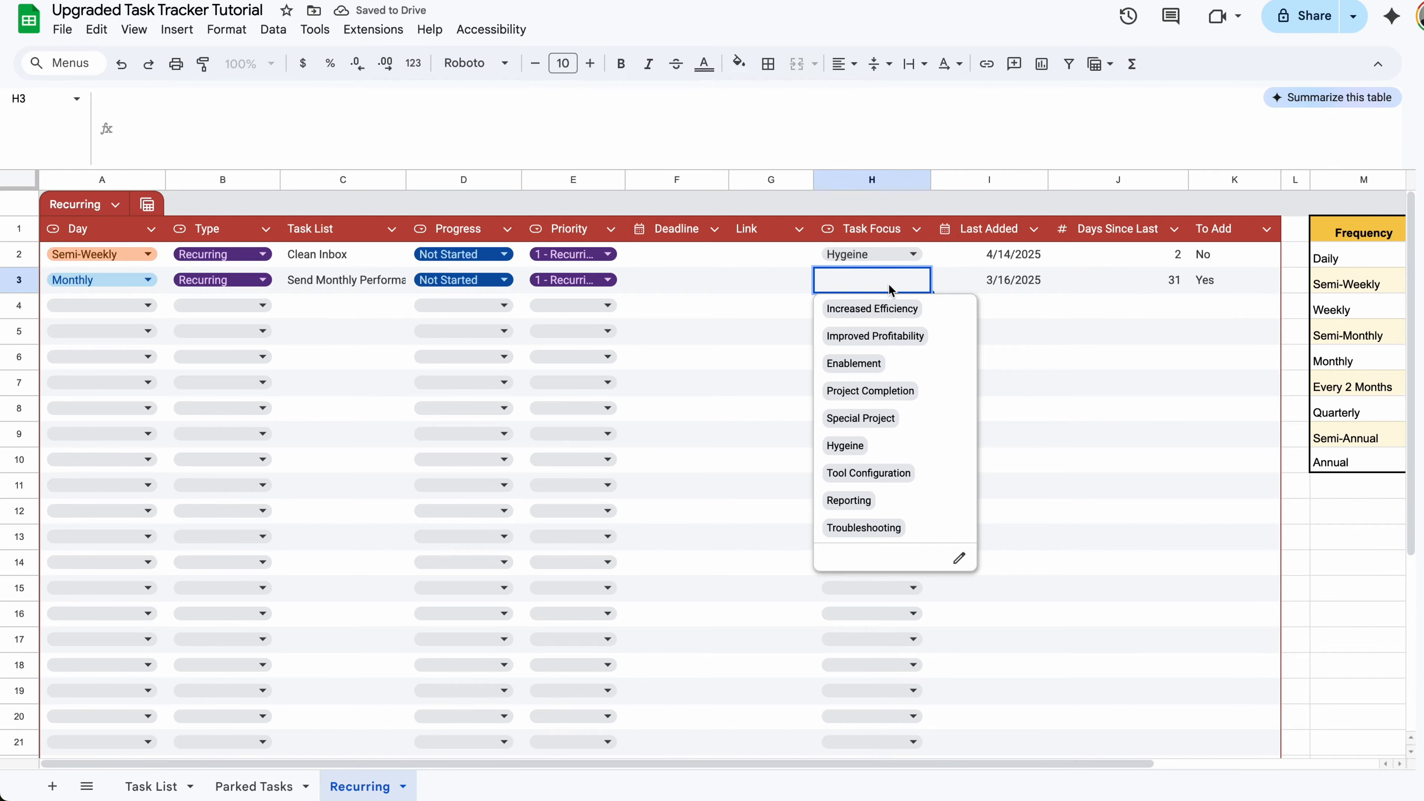
pyautogui.click(858, 501)
# - Set the monthly task's Last Added date back to 4/1/2025 and look over the recurring table
pyautogui.click(992, 307)
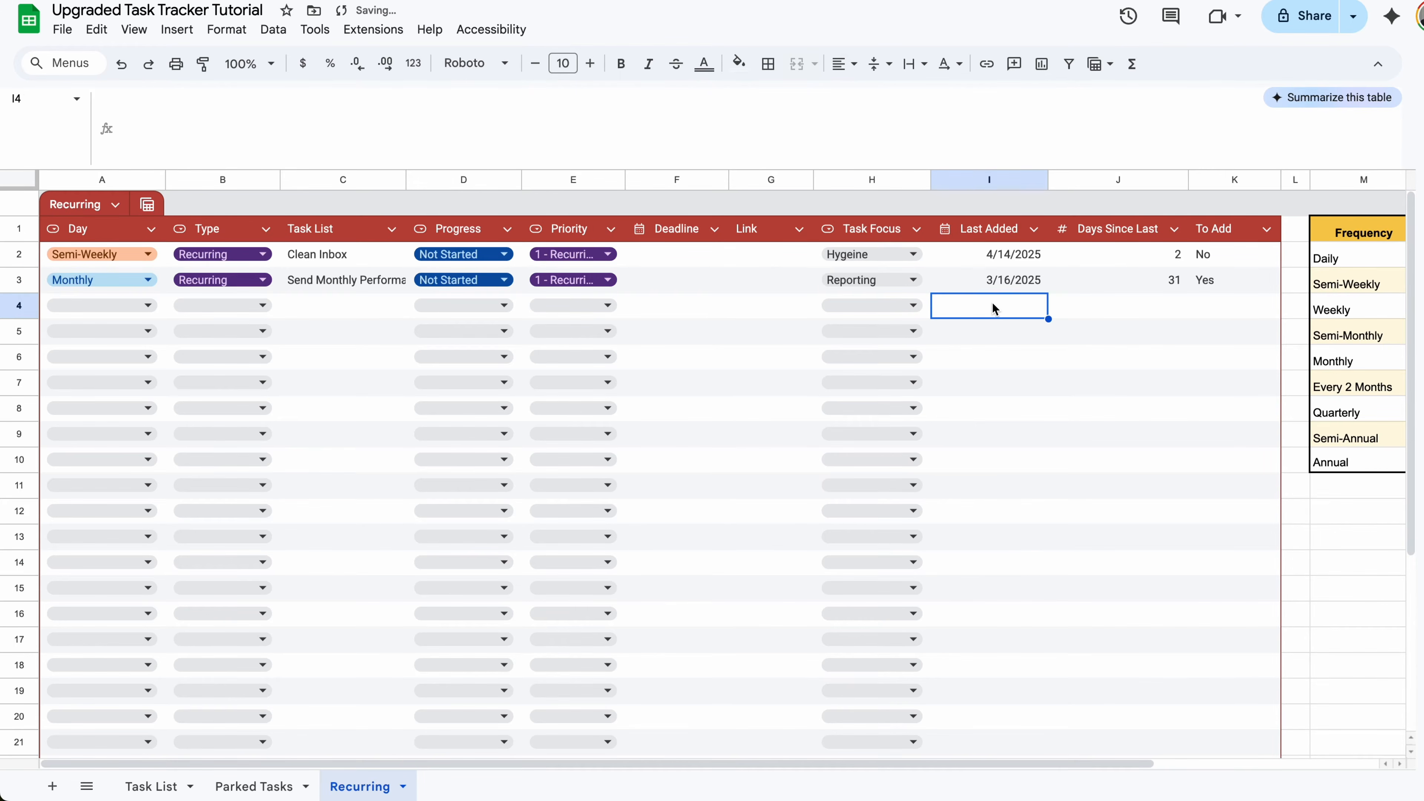
pyautogui.doubleClick(992, 279)
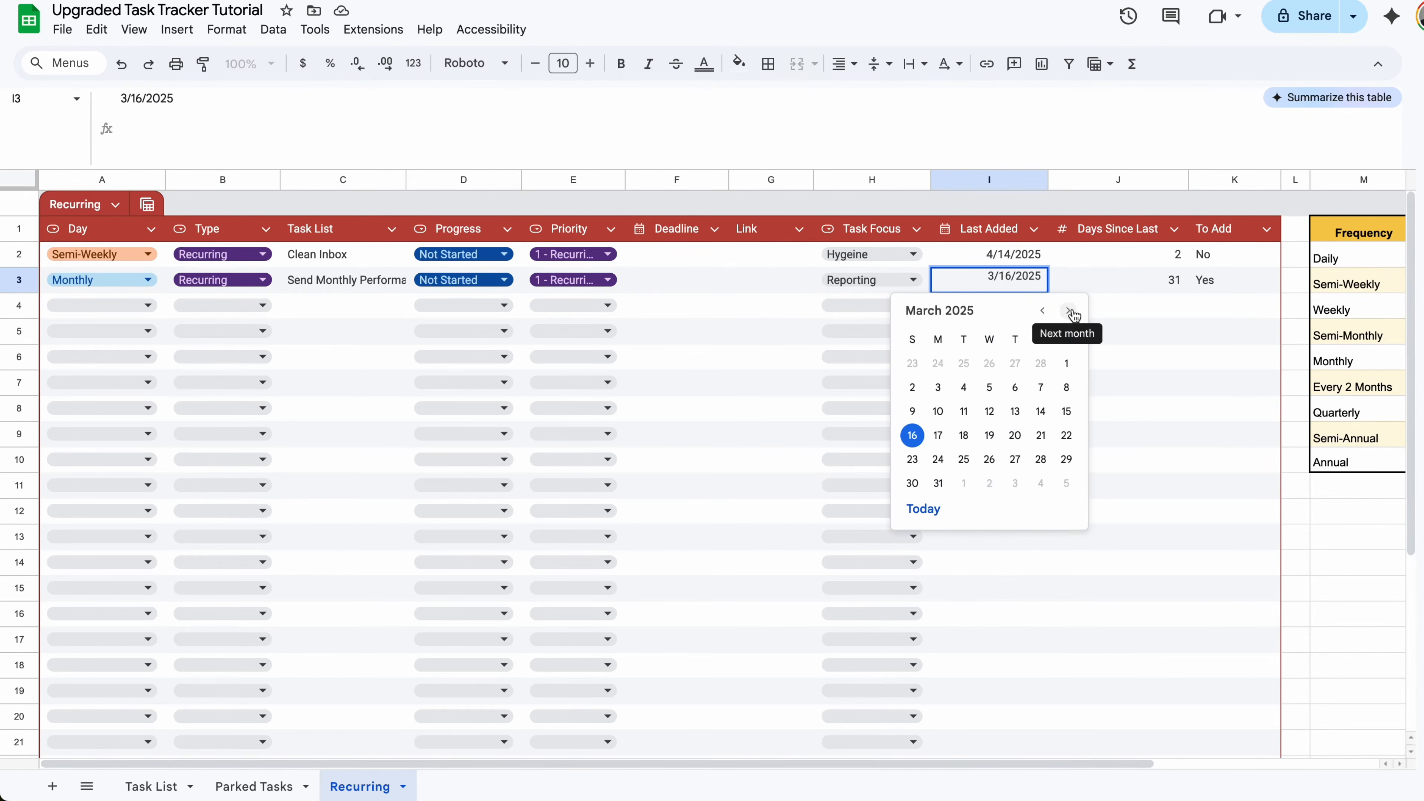
pyautogui.click(965, 483)
pyautogui.click(1097, 314)
pyautogui.hscroll(3, 1141, 308)
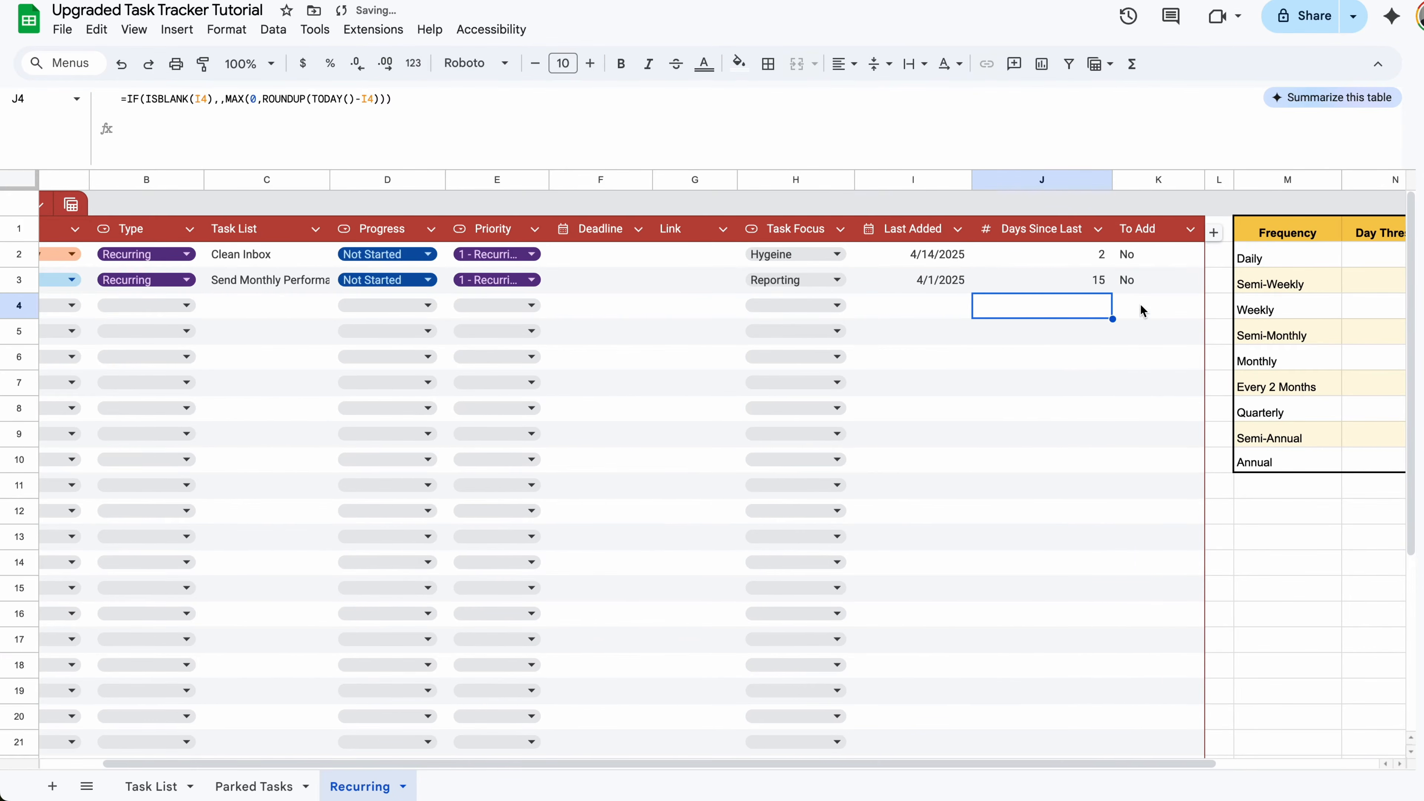
pyautogui.hscroll(2, 1140, 308)
pyautogui.hscroll(-5, 1140, 308)
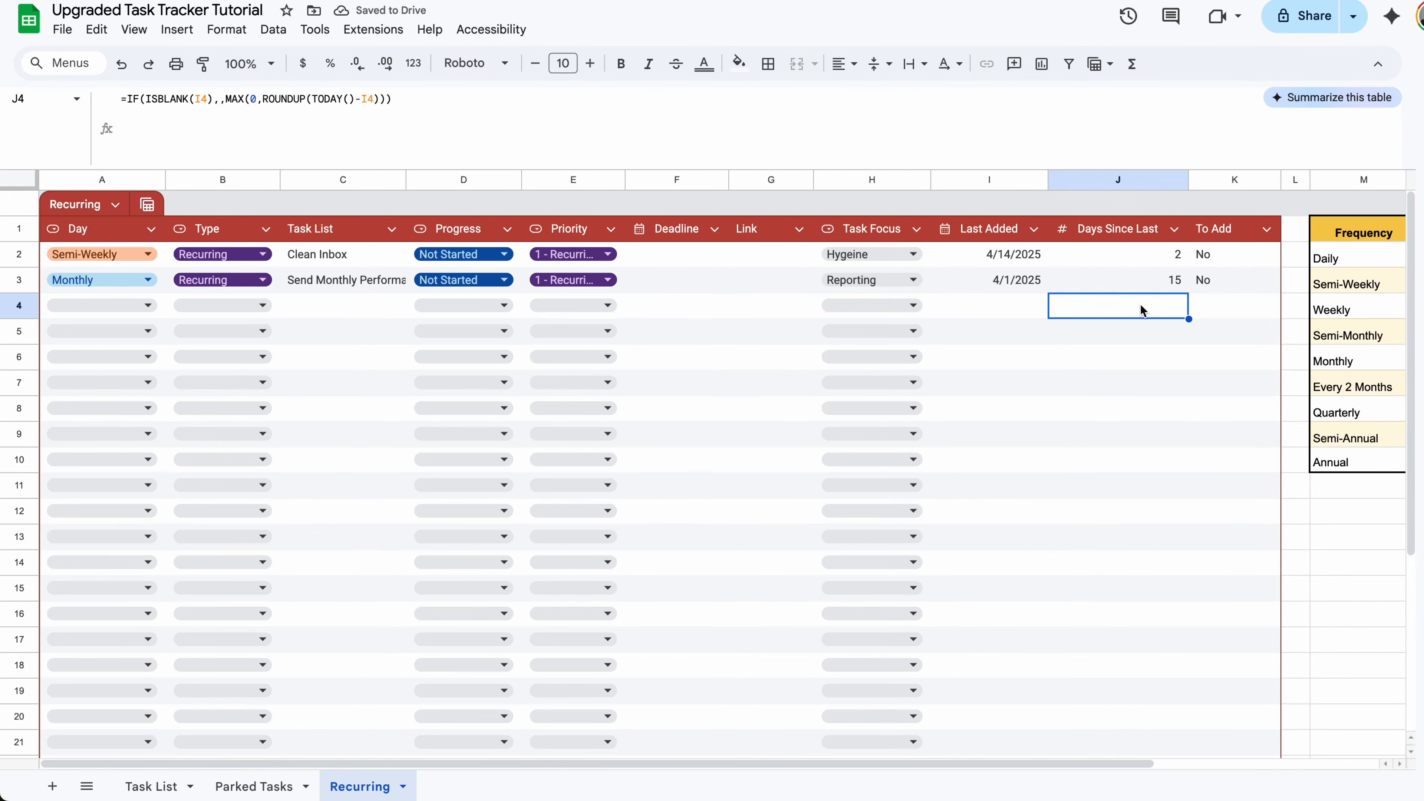
# - Add a new sheet to the workbook and rename it Done
pyautogui.click(52, 785)
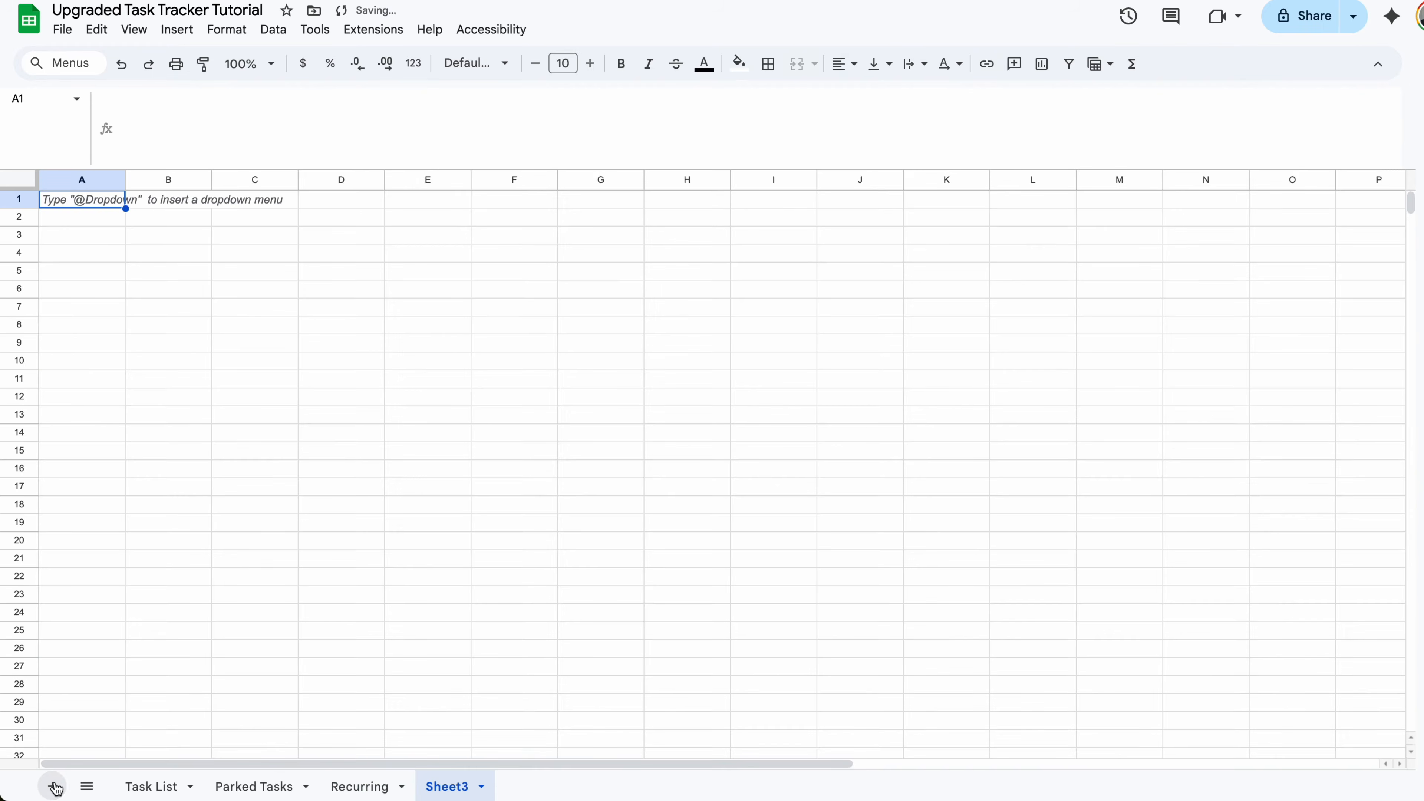
pyautogui.rightClick(446, 786)
pyautogui.click(448, 571)
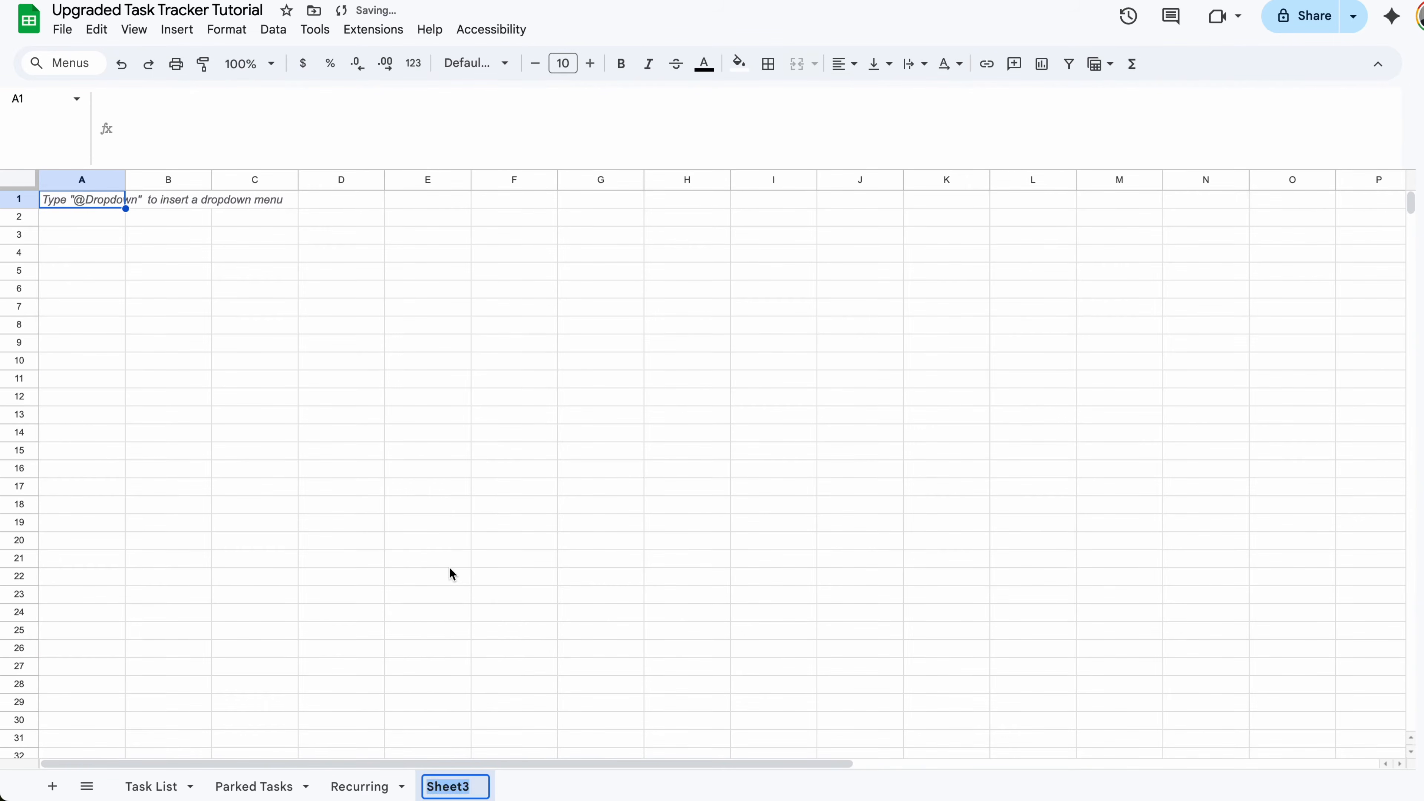
pyautogui.write('dro')
pyautogui.press('BackSpace')
pyautogui.press('BackSpace')
pyautogui.press('BackSpace')
pyautogui.write('Done')
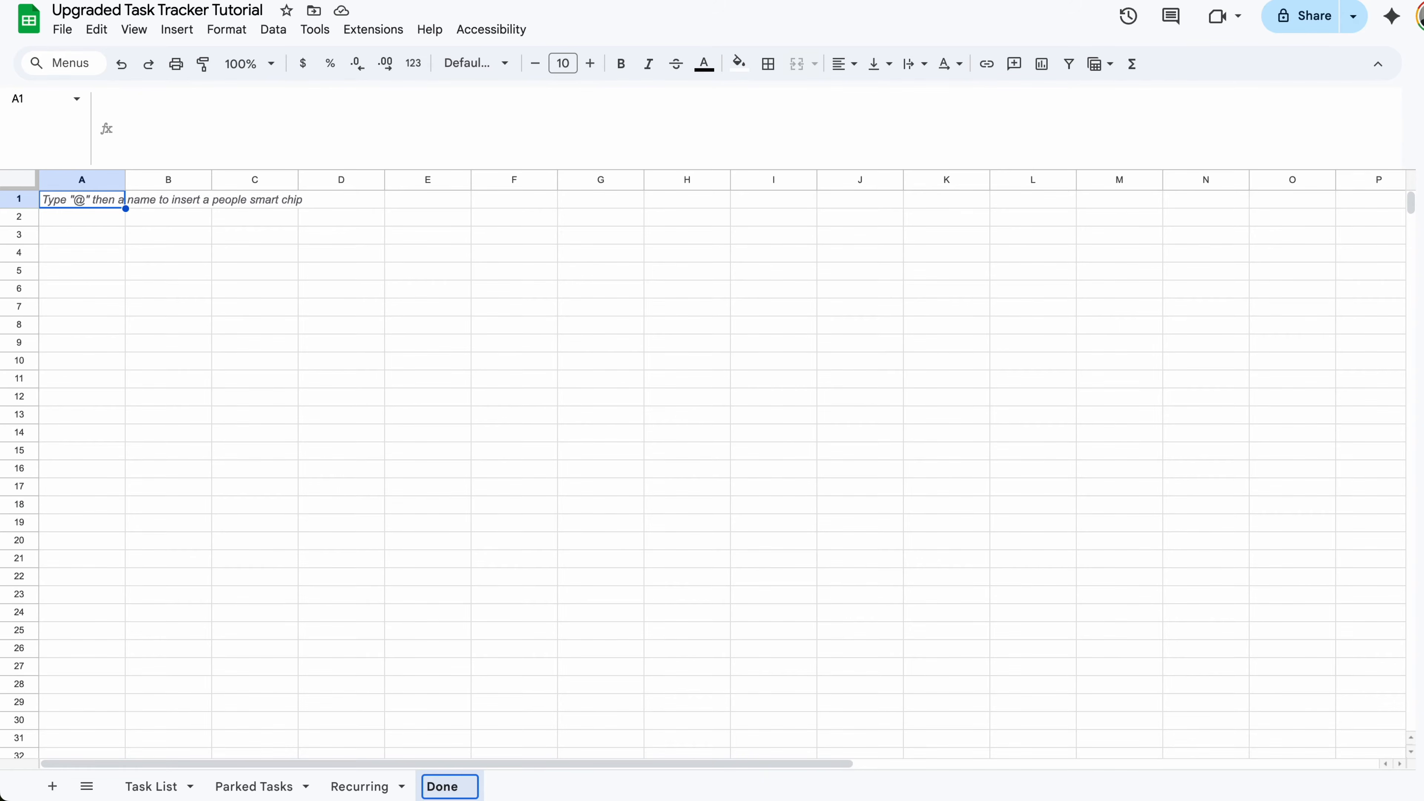
pyautogui.press('Return')
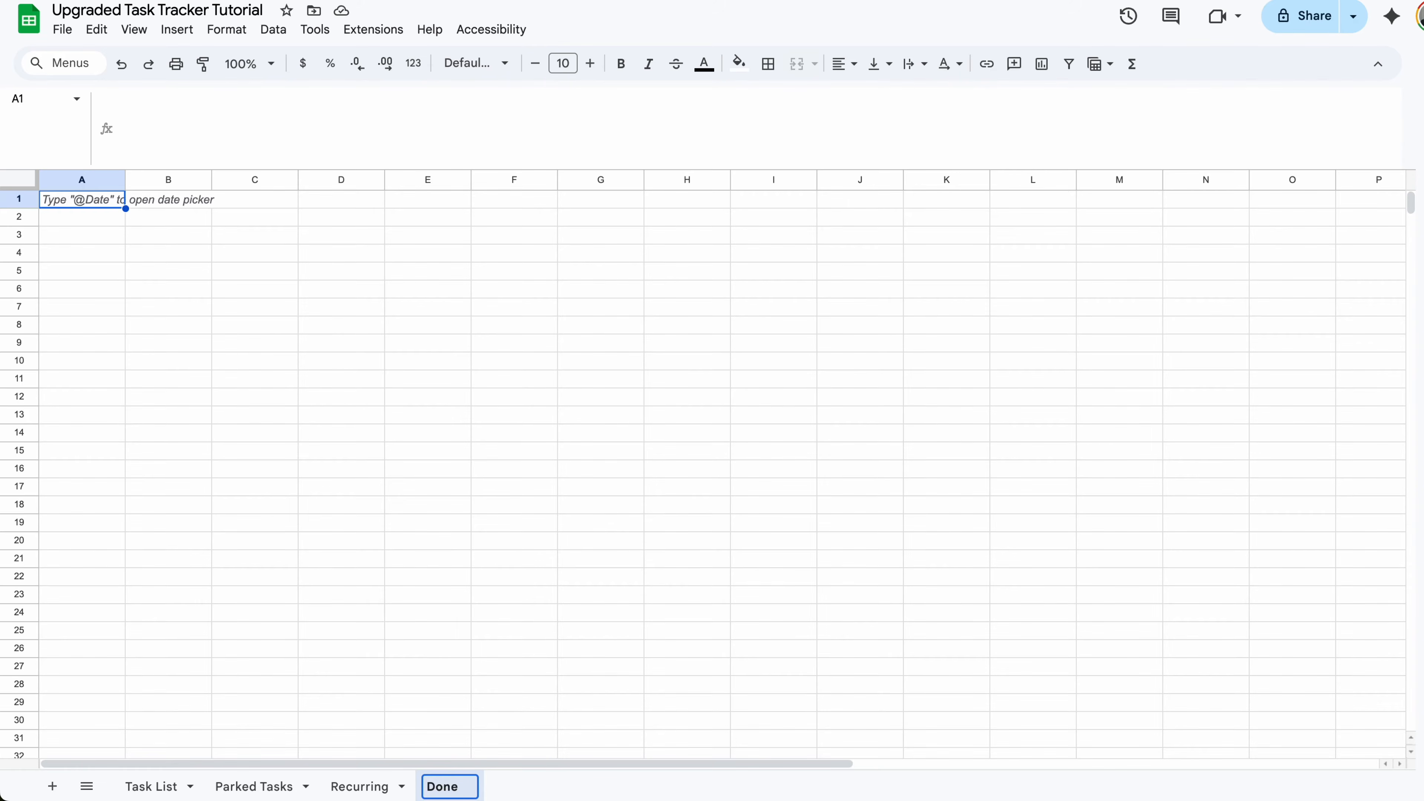
pyautogui.press('Return')
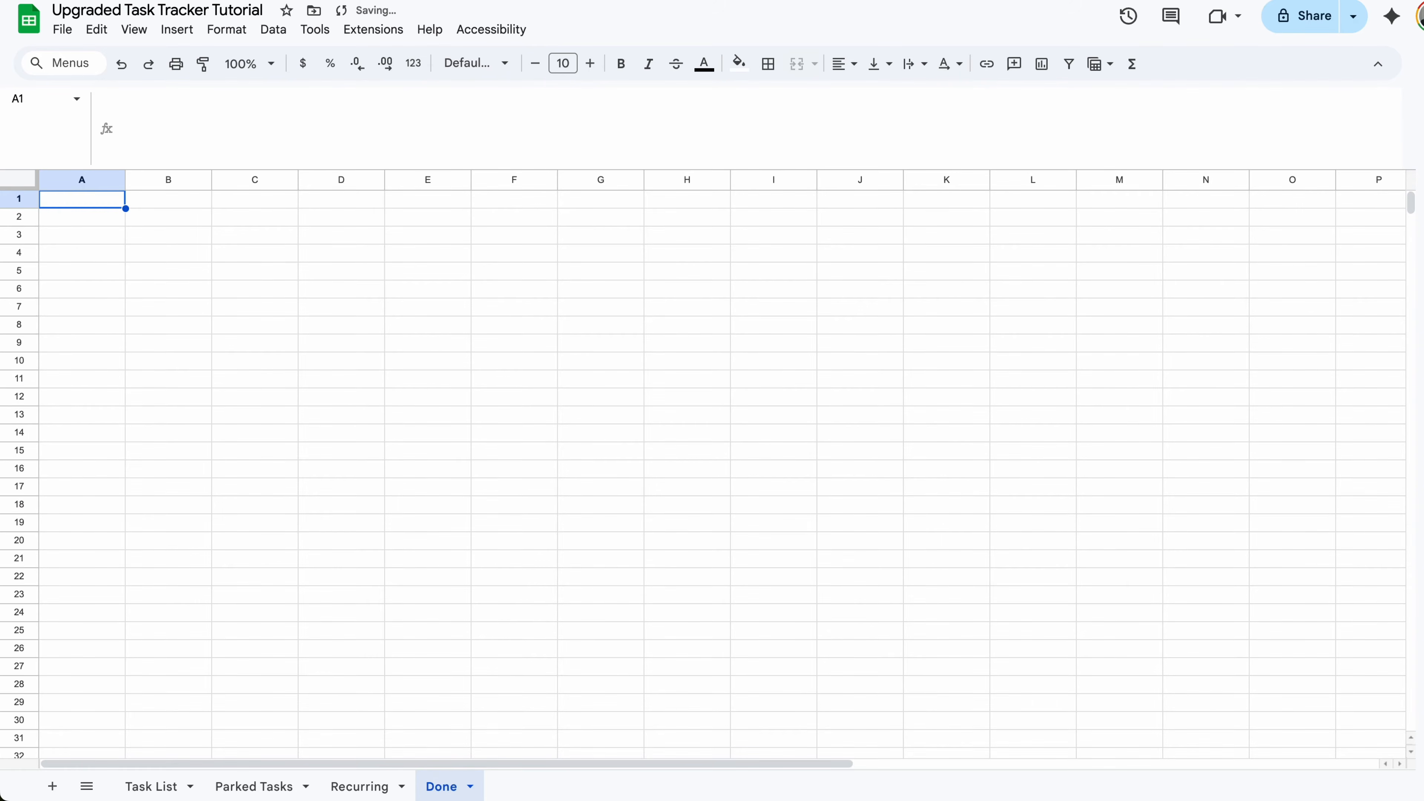
# - Copy the Task List header row A2:L2 and paste it as values only into the Done sheet from A1
pyautogui.click(213, 786)
pyautogui.click(169, 785)
pyautogui.moveTo(160, 254); pyautogui.dragTo(1306, 263)
pyautogui.press('super+c')
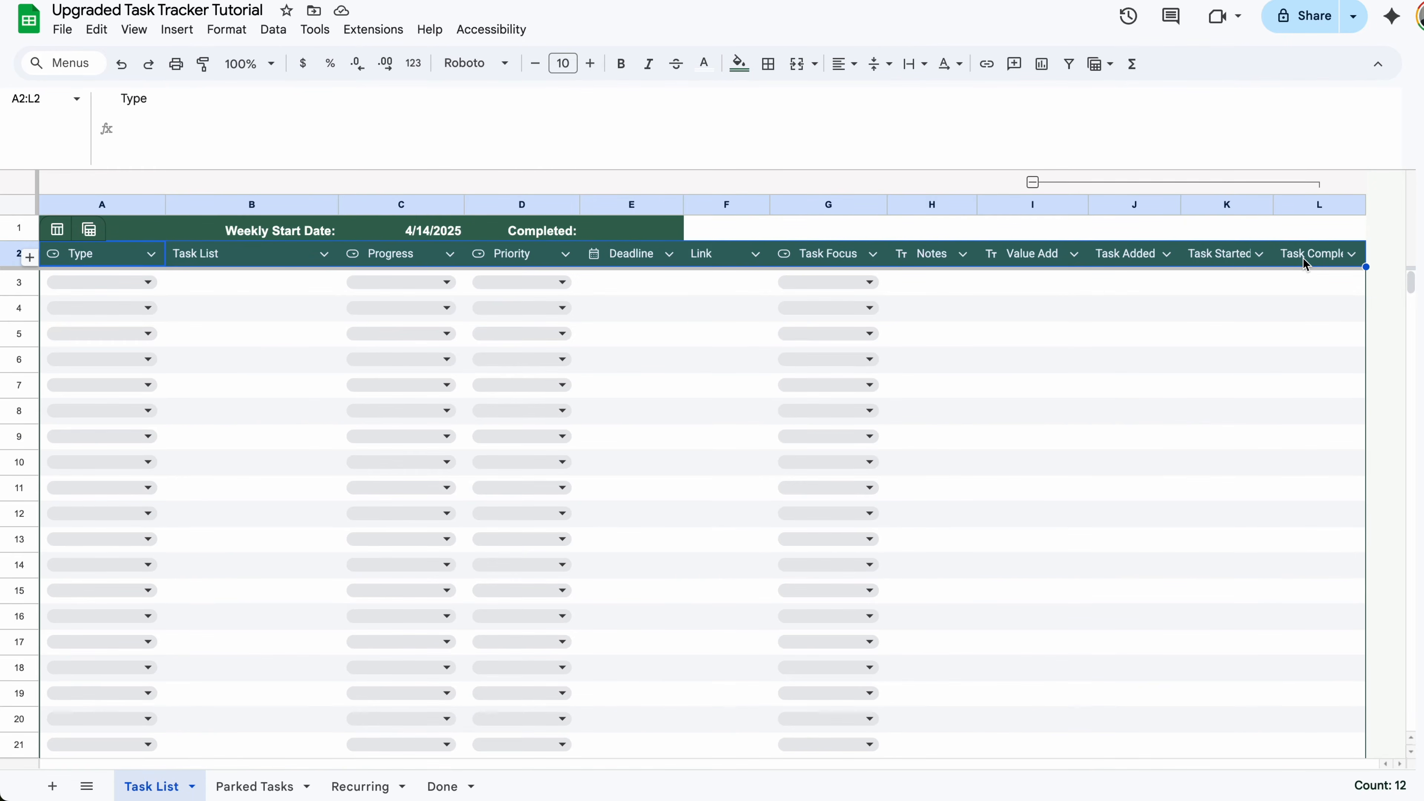
pyautogui.click(442, 785)
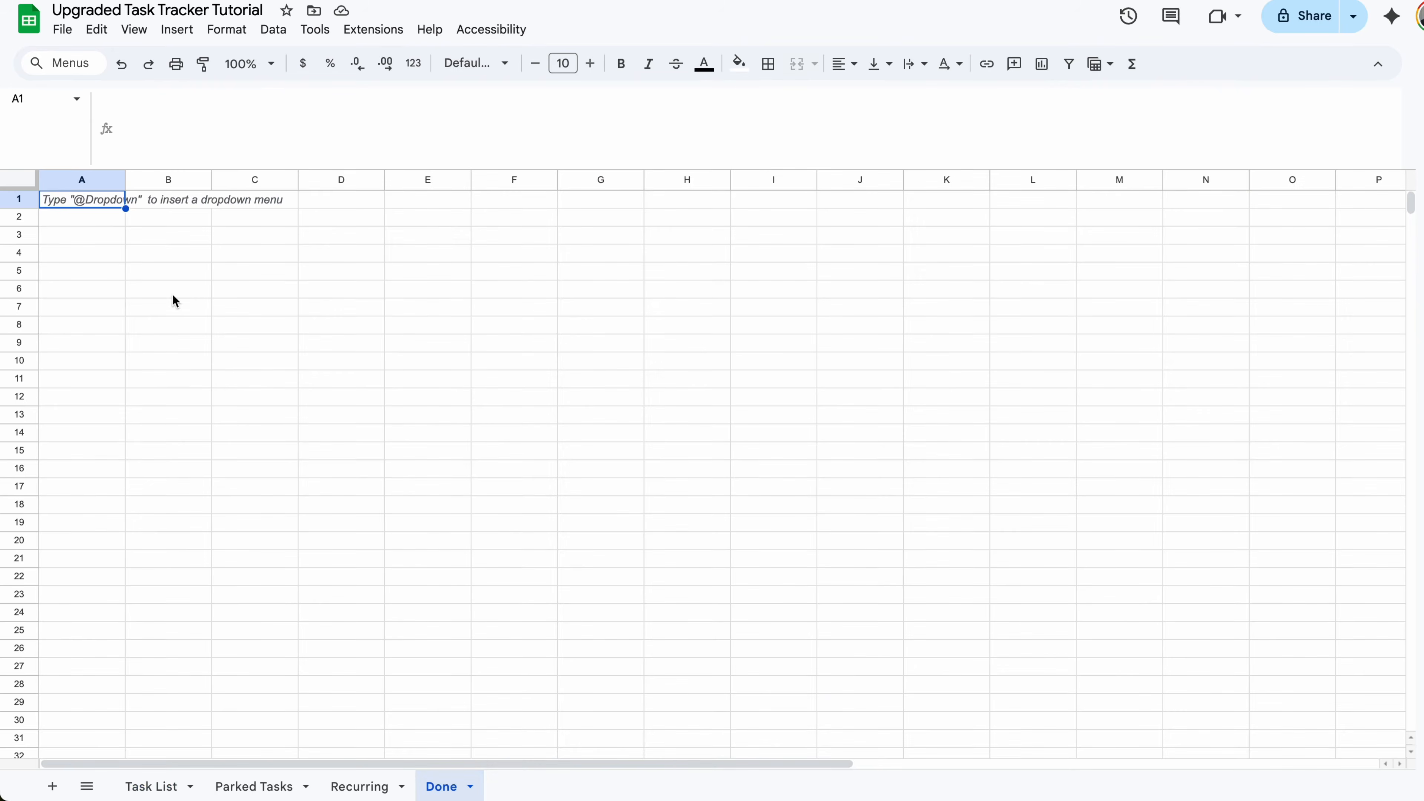
pyautogui.rightClick(92, 203)
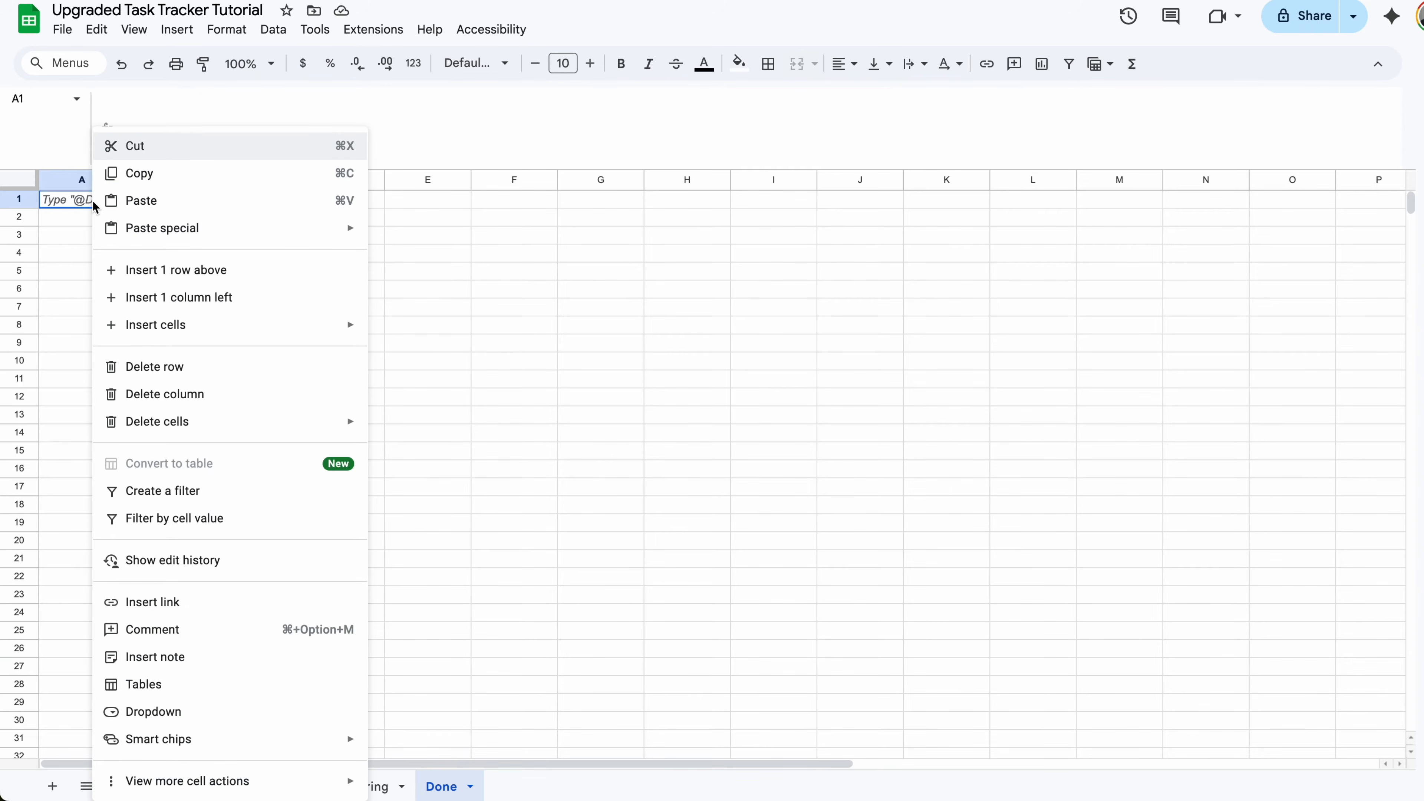
pyautogui.moveTo(185, 225)
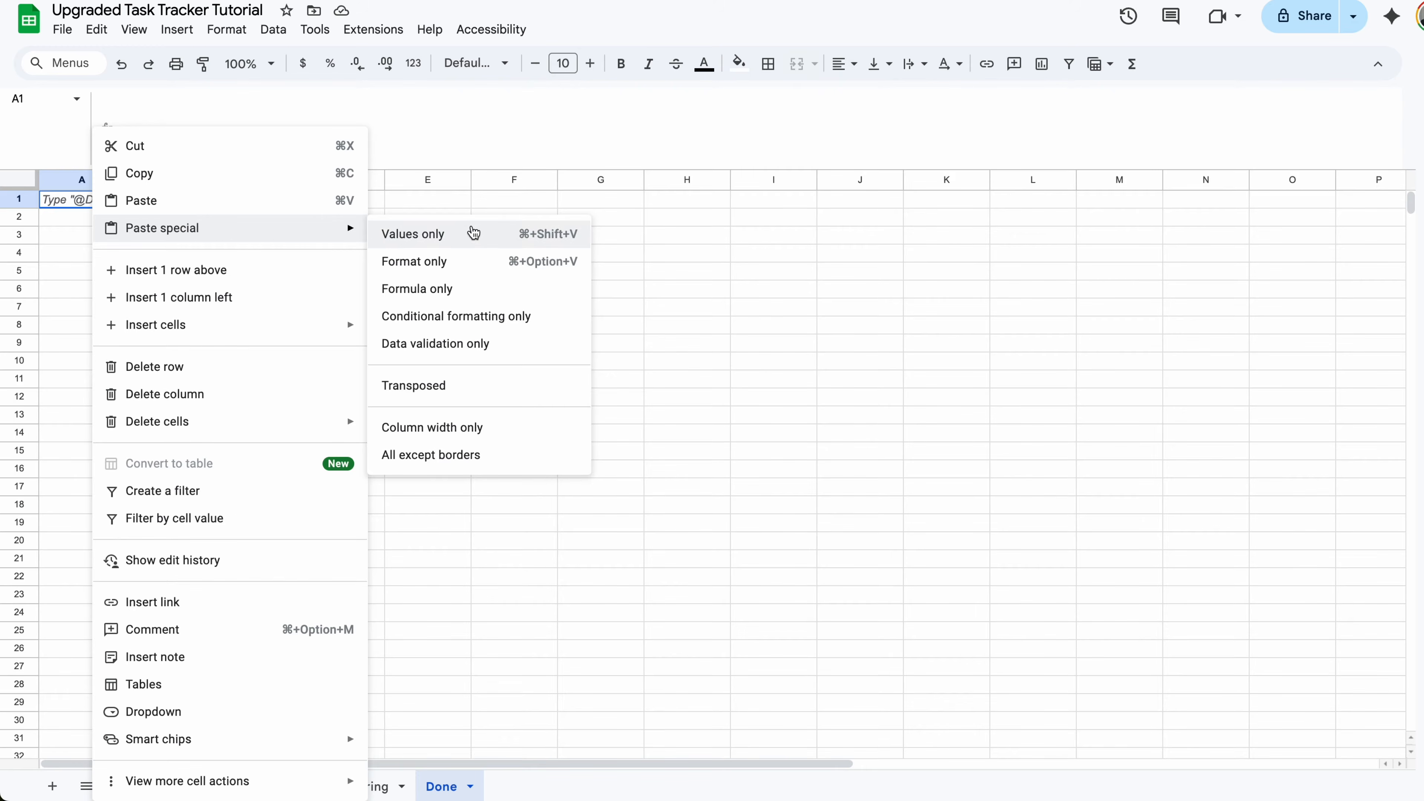
pyautogui.click(473, 232)
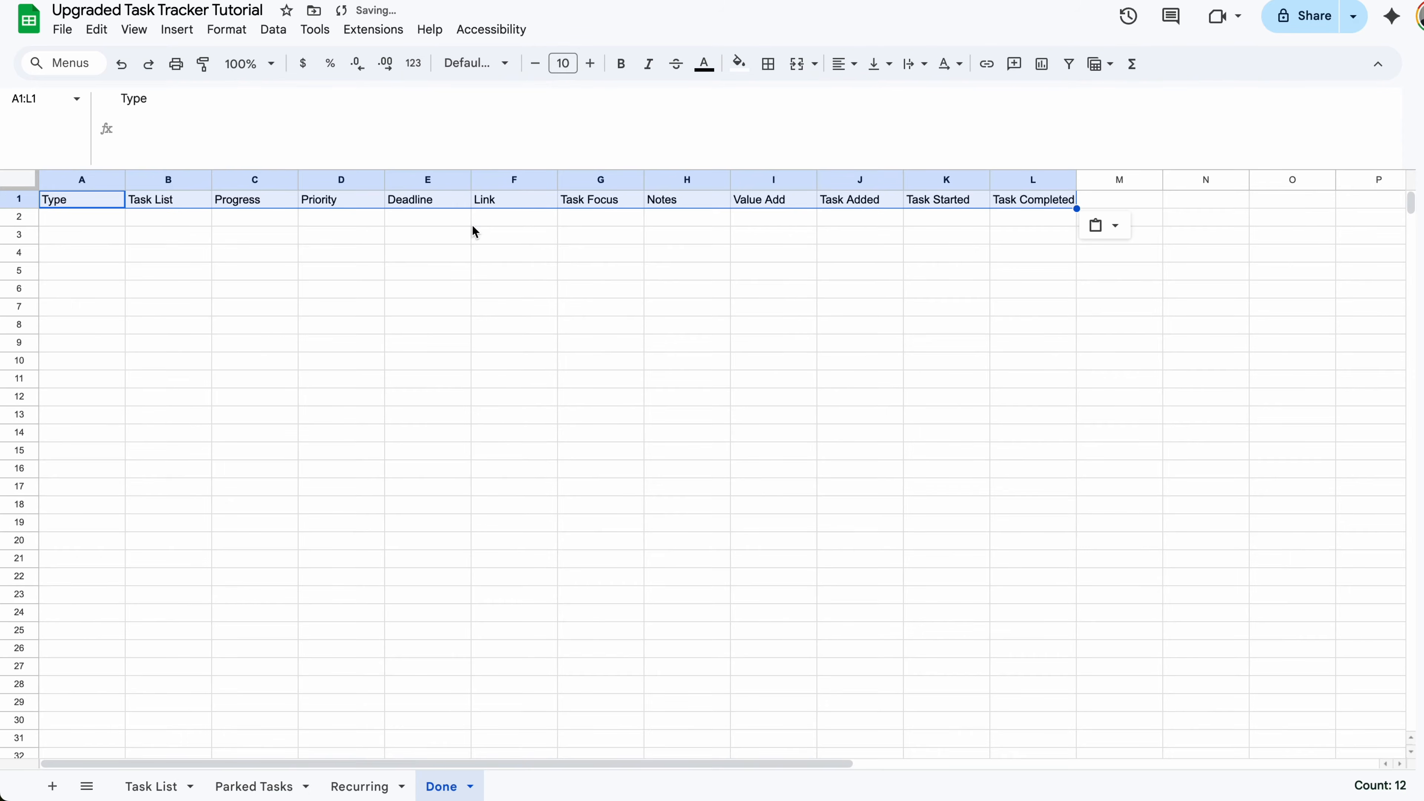
# - Add the headers Met Deadline in M1 and Week Start in N1 of the Done sheet
pyautogui.moveTo(100, 202); pyautogui.dragTo(410, 202)
pyautogui.moveTo(912, 184); pyautogui.dragTo(1058, 200)
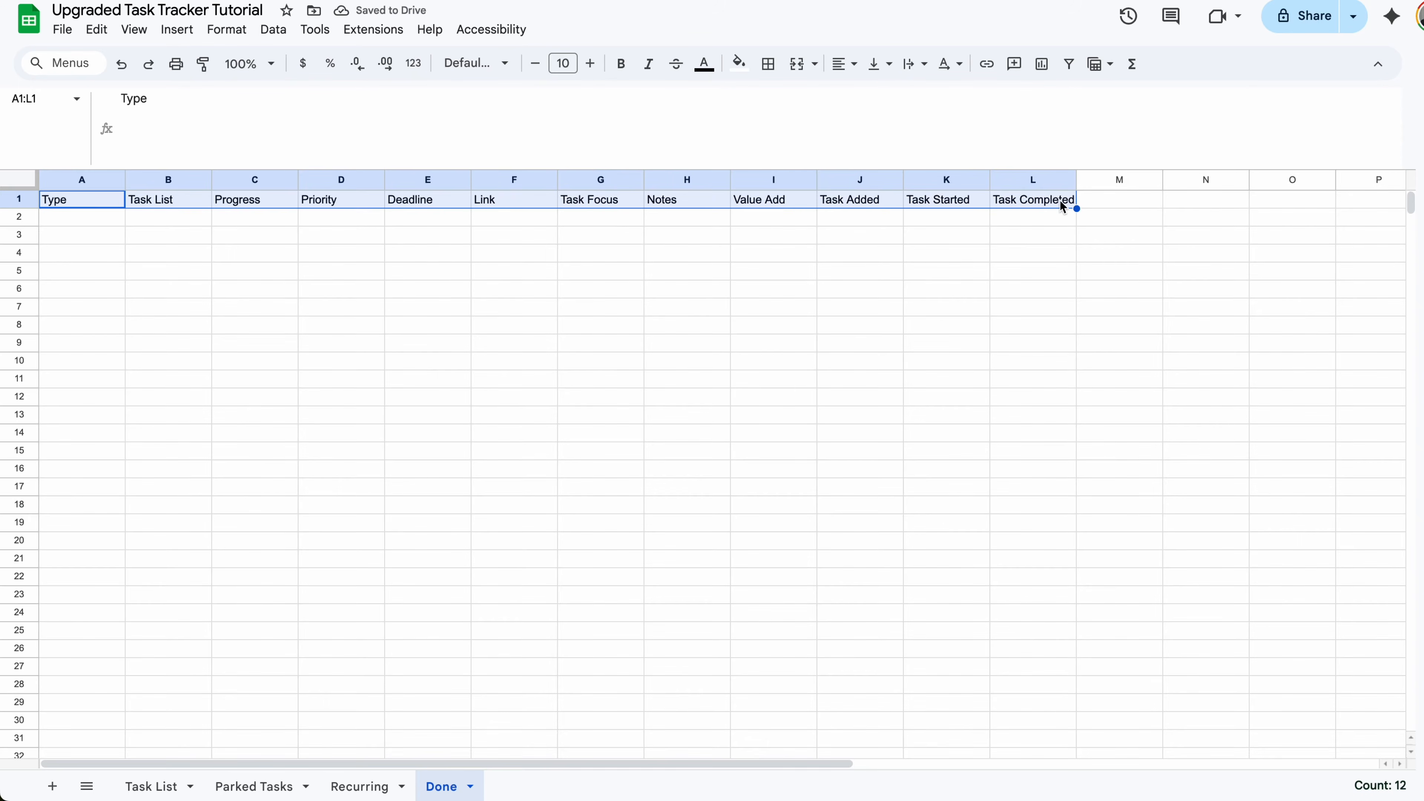
pyautogui.click(1062, 206)
pyautogui.click(1151, 209)
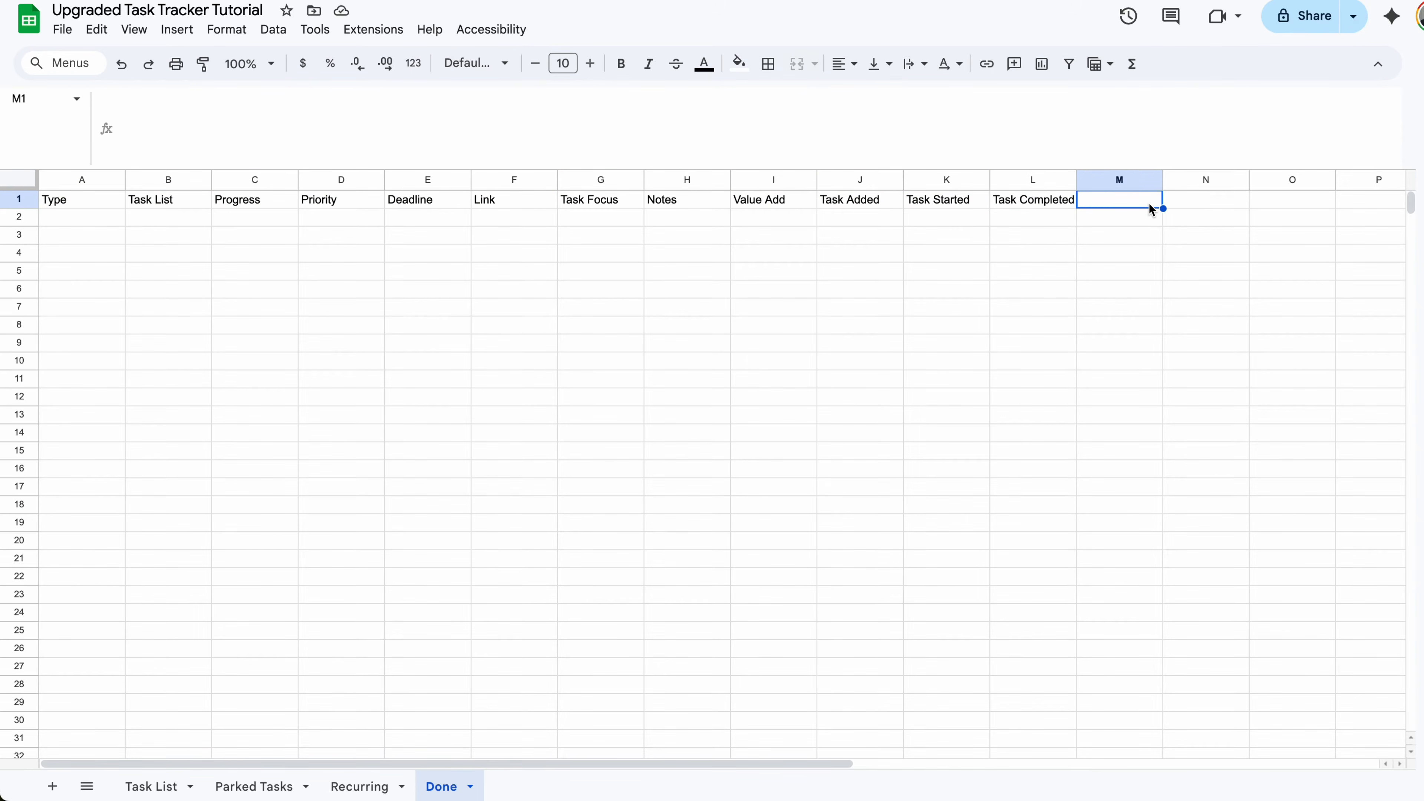
pyautogui.write('Met D')
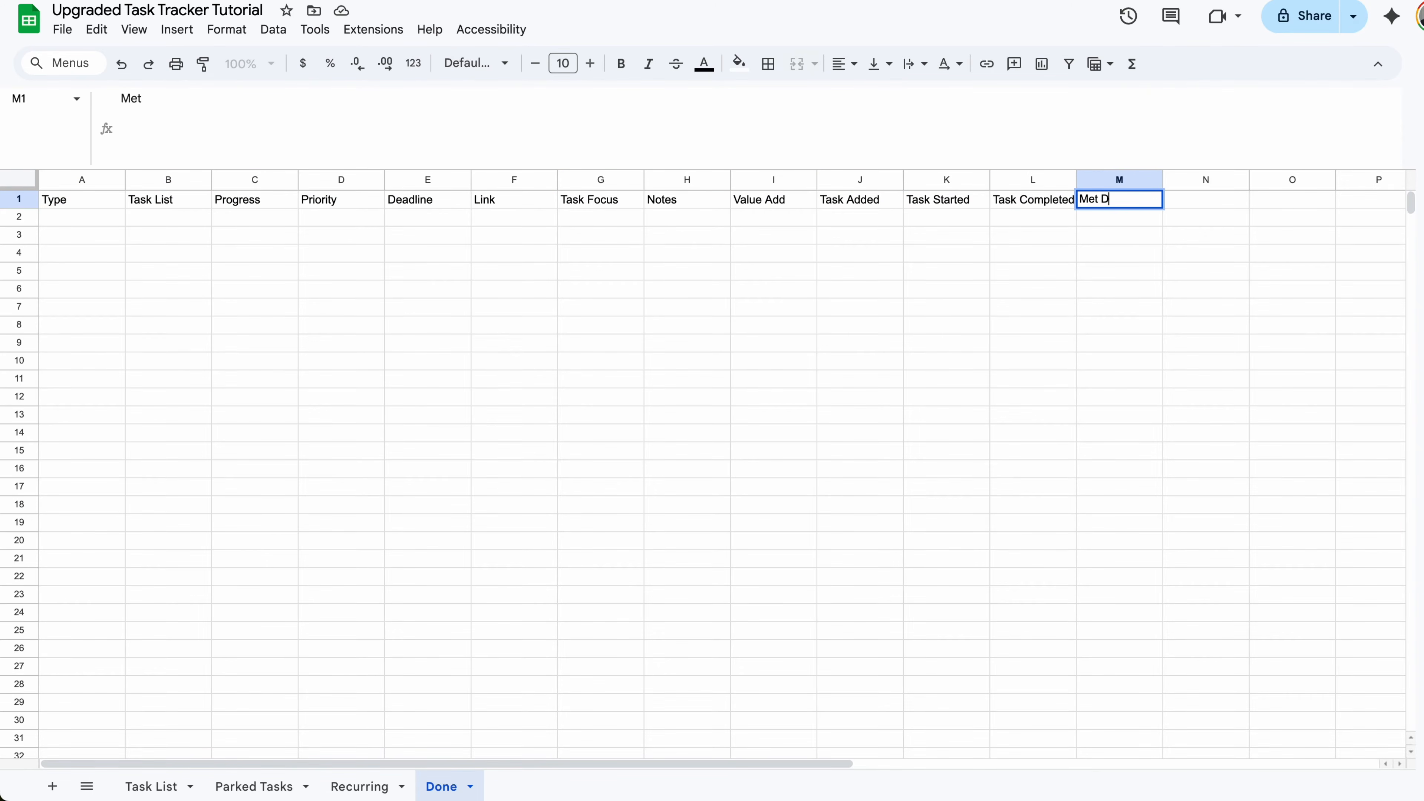
pyautogui.write('eadline')
pyautogui.press('Tab')
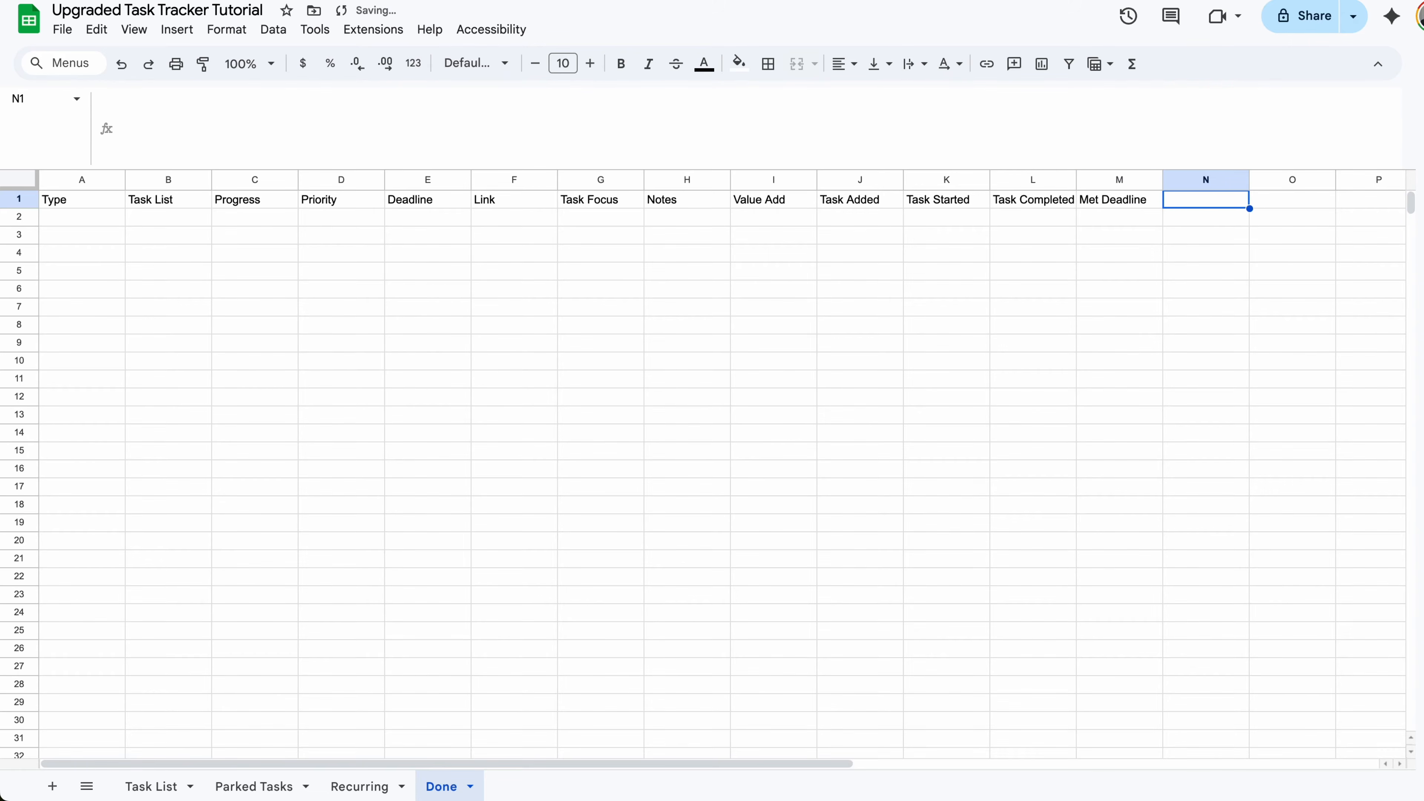
pyautogui.write('Week Start')
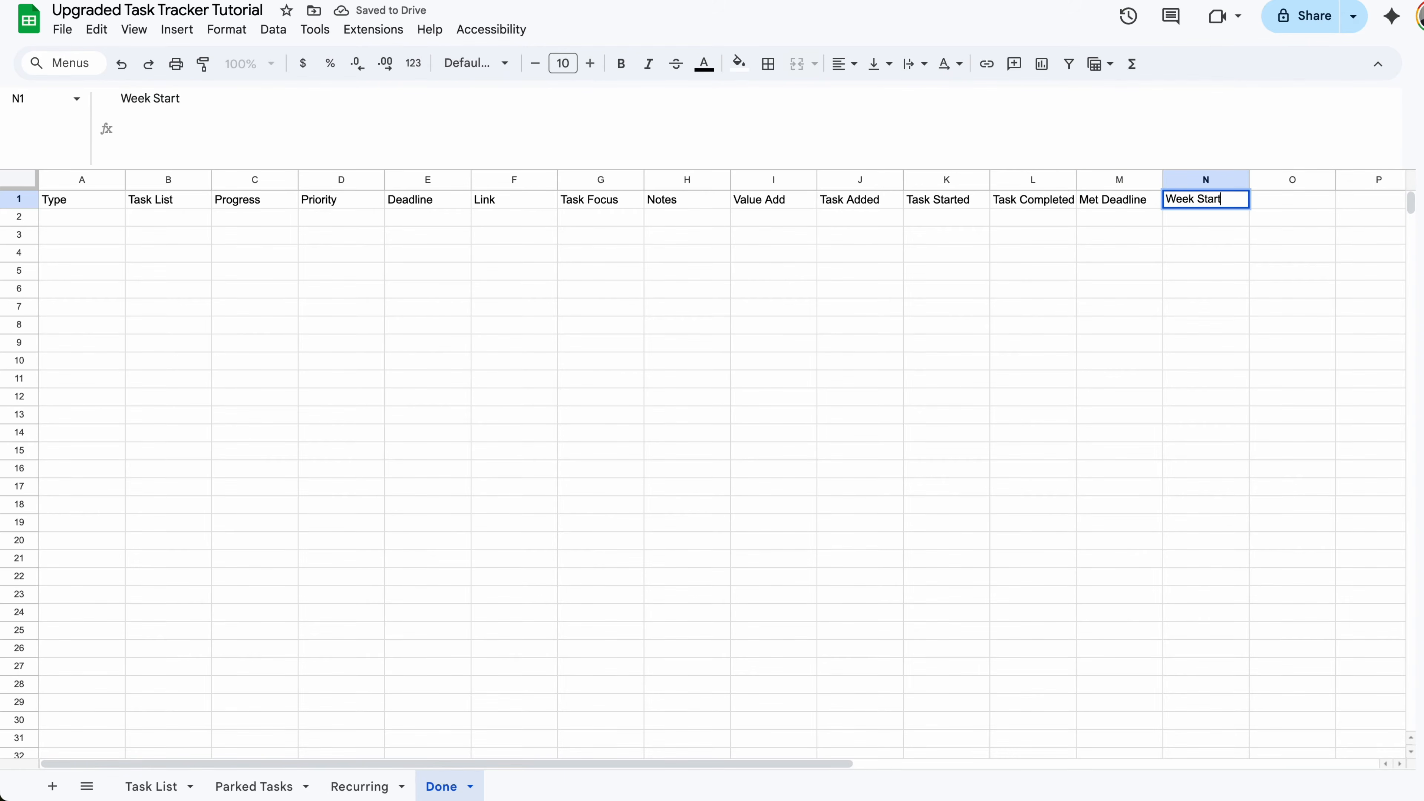
pyautogui.press('Return')
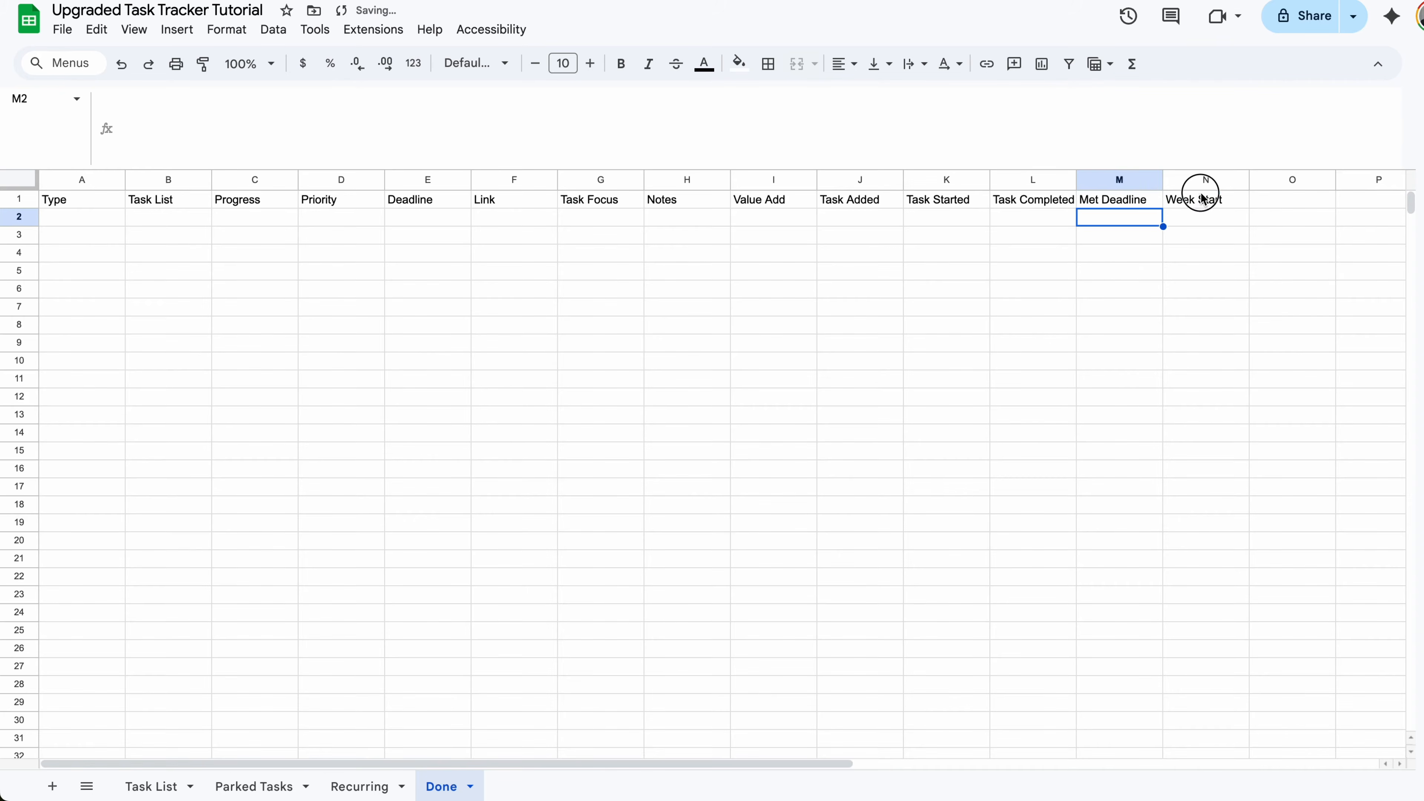
# - Format the header row A1:N1 with a dark blue fill and white, bold, 11-point text
pyautogui.moveTo(1200, 199); pyautogui.dragTo(101, 200)
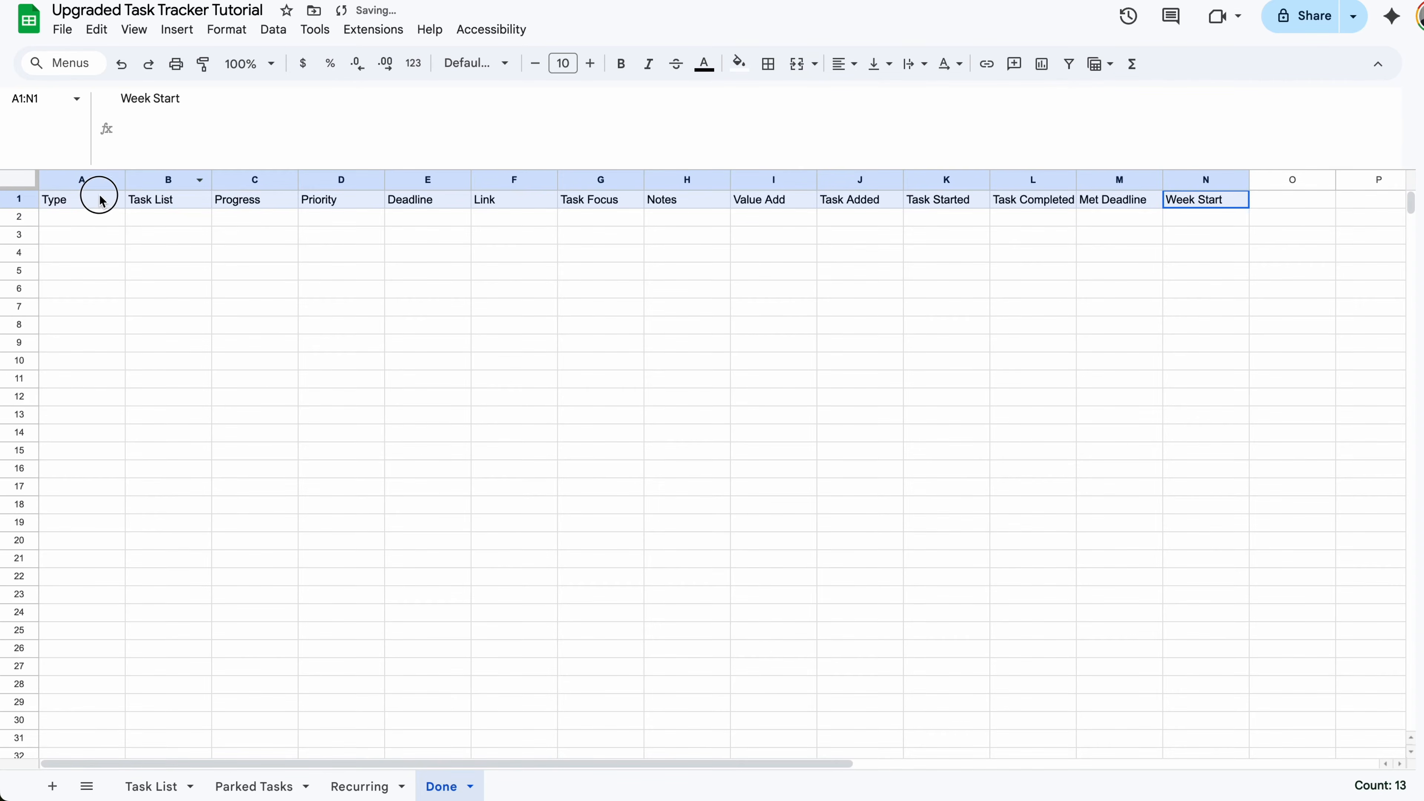
pyautogui.click(740, 63)
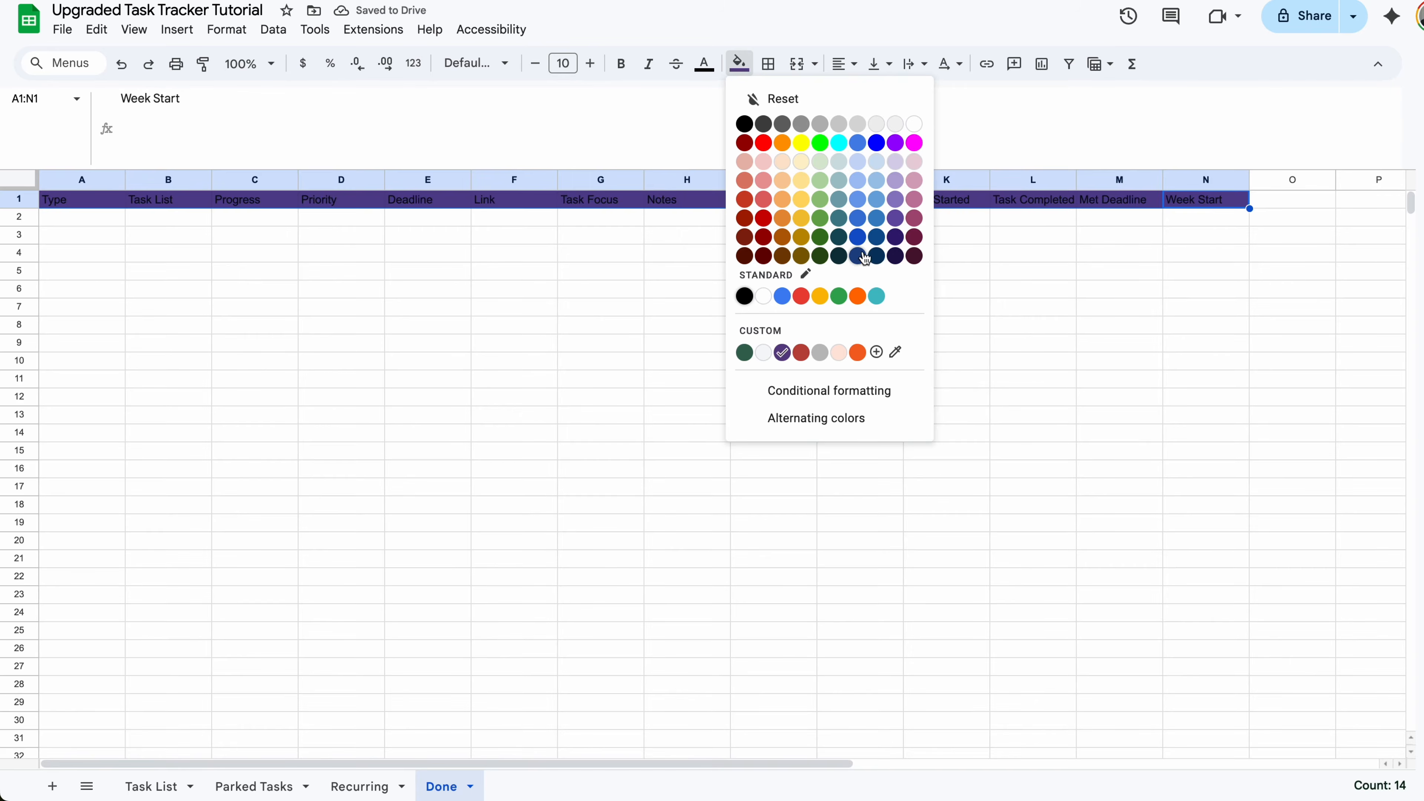
pyautogui.click(858, 256)
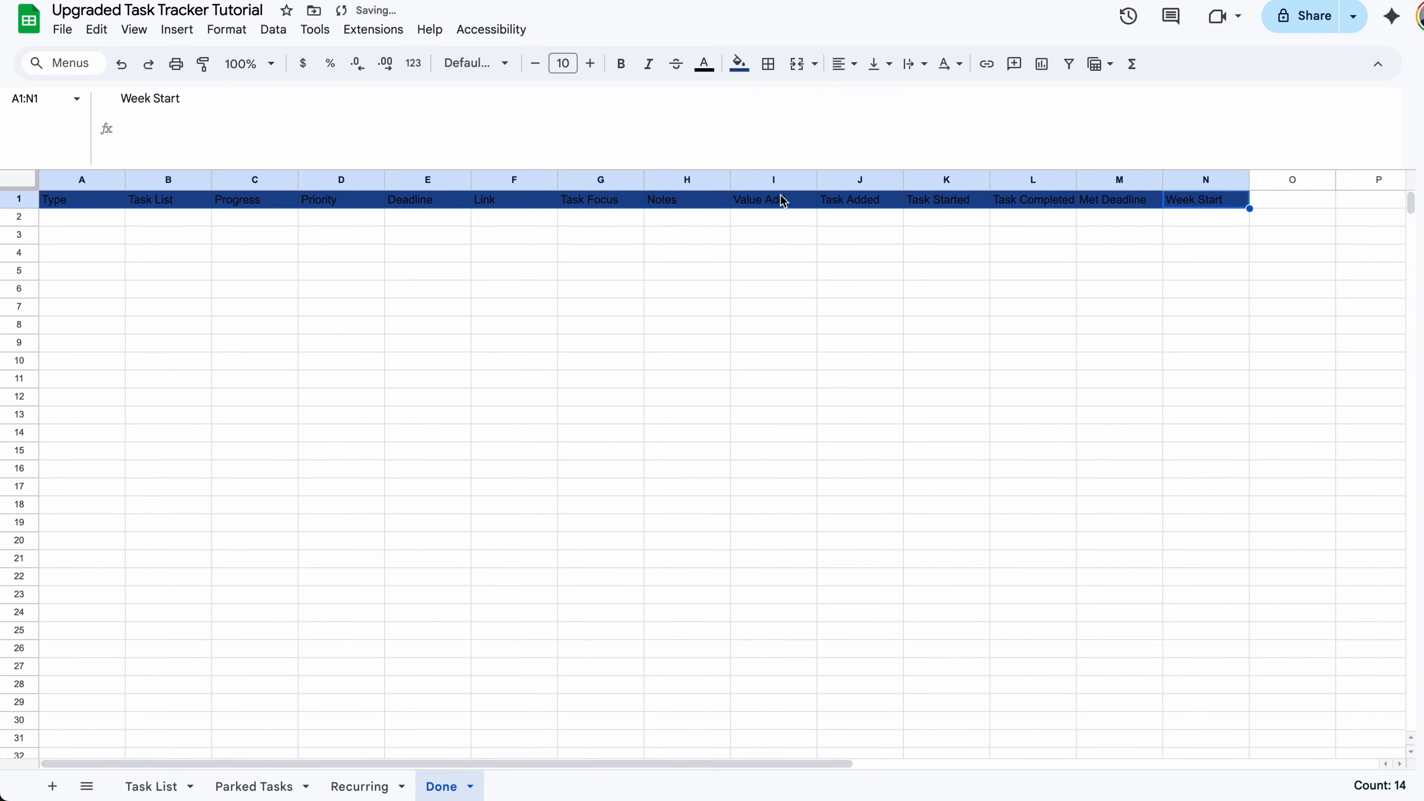
pyautogui.click(704, 63)
pyautogui.click(877, 120)
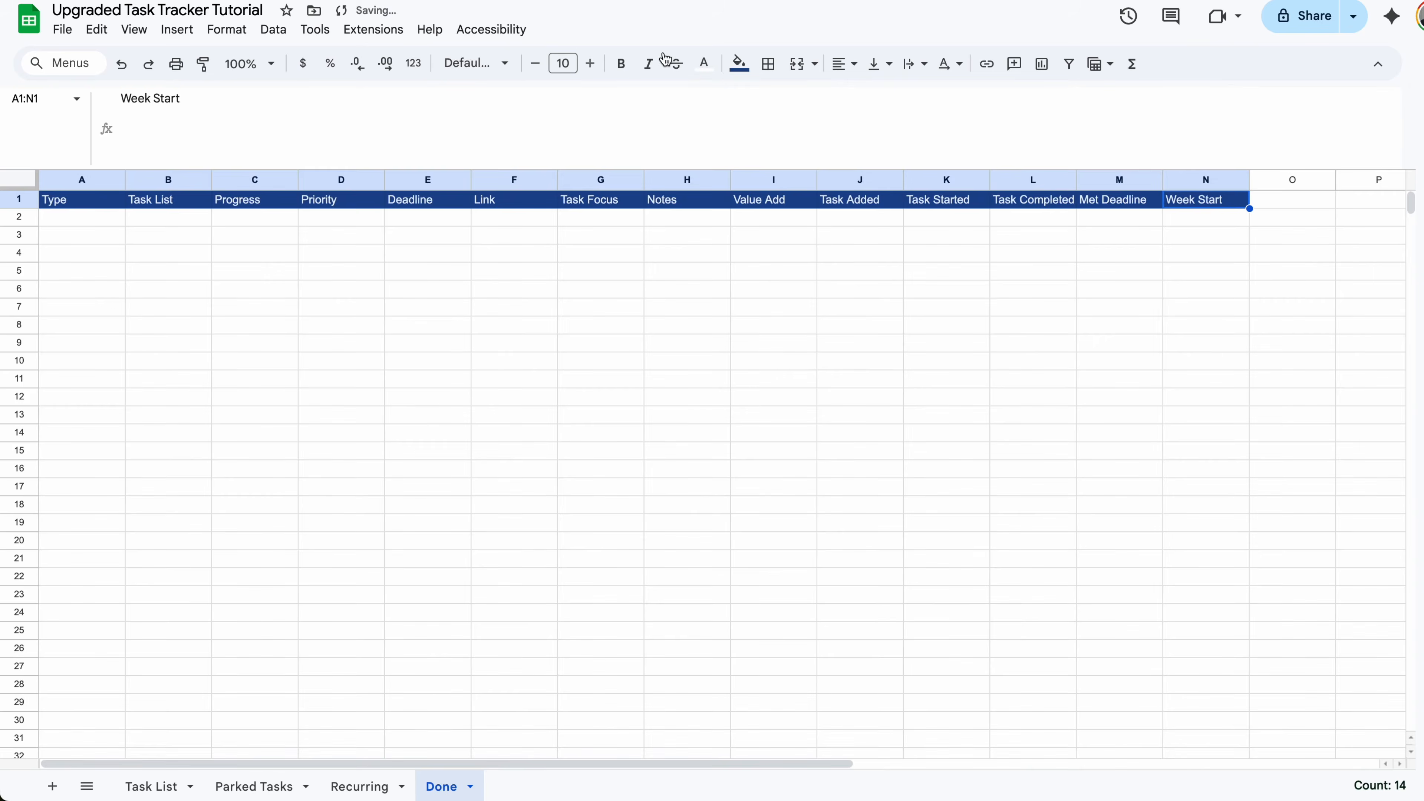
pyautogui.click(621, 64)
pyautogui.hotkey('ctrl', 'shift', '.')
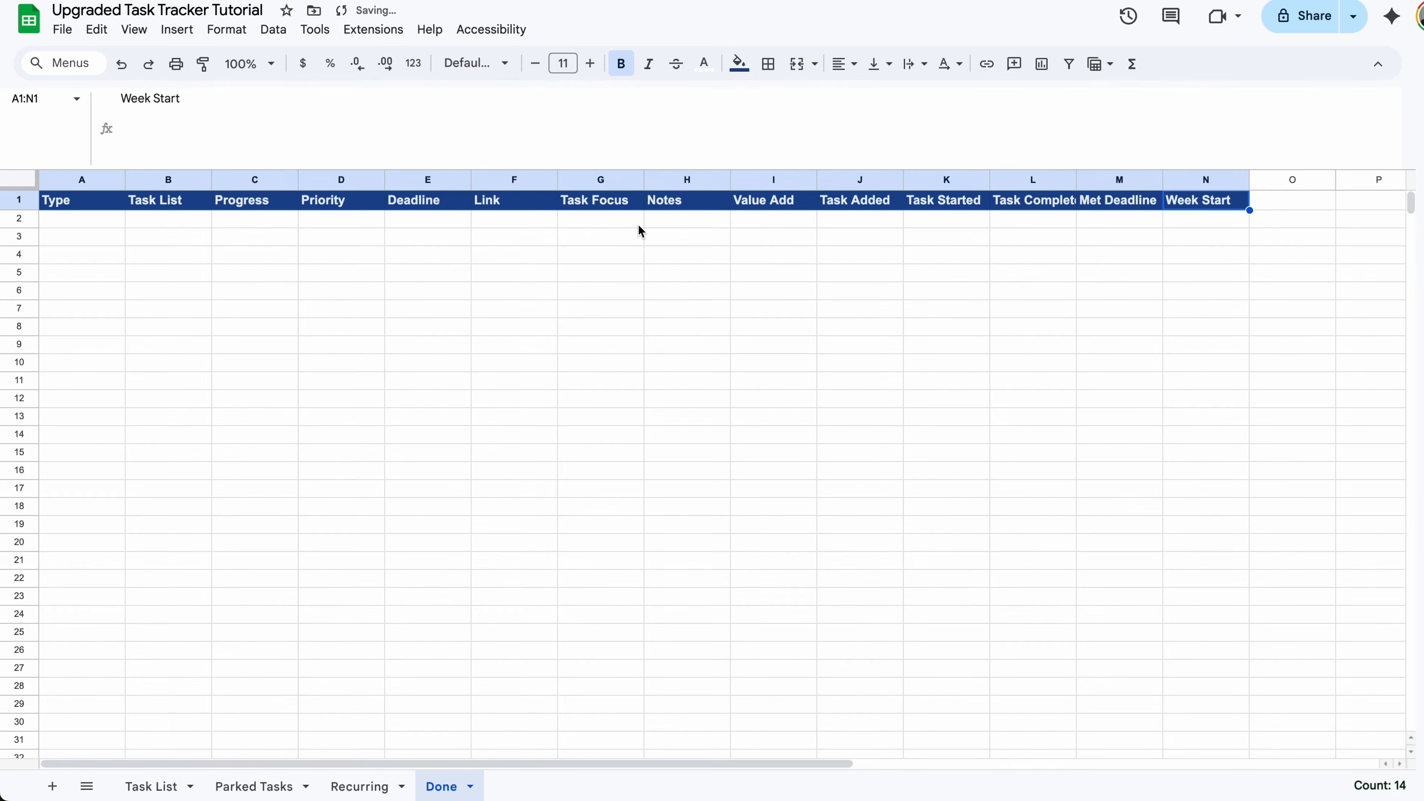
pyautogui.click(503, 143)
pyautogui.moveTo(68, 162); pyautogui.dragTo(996, 162)
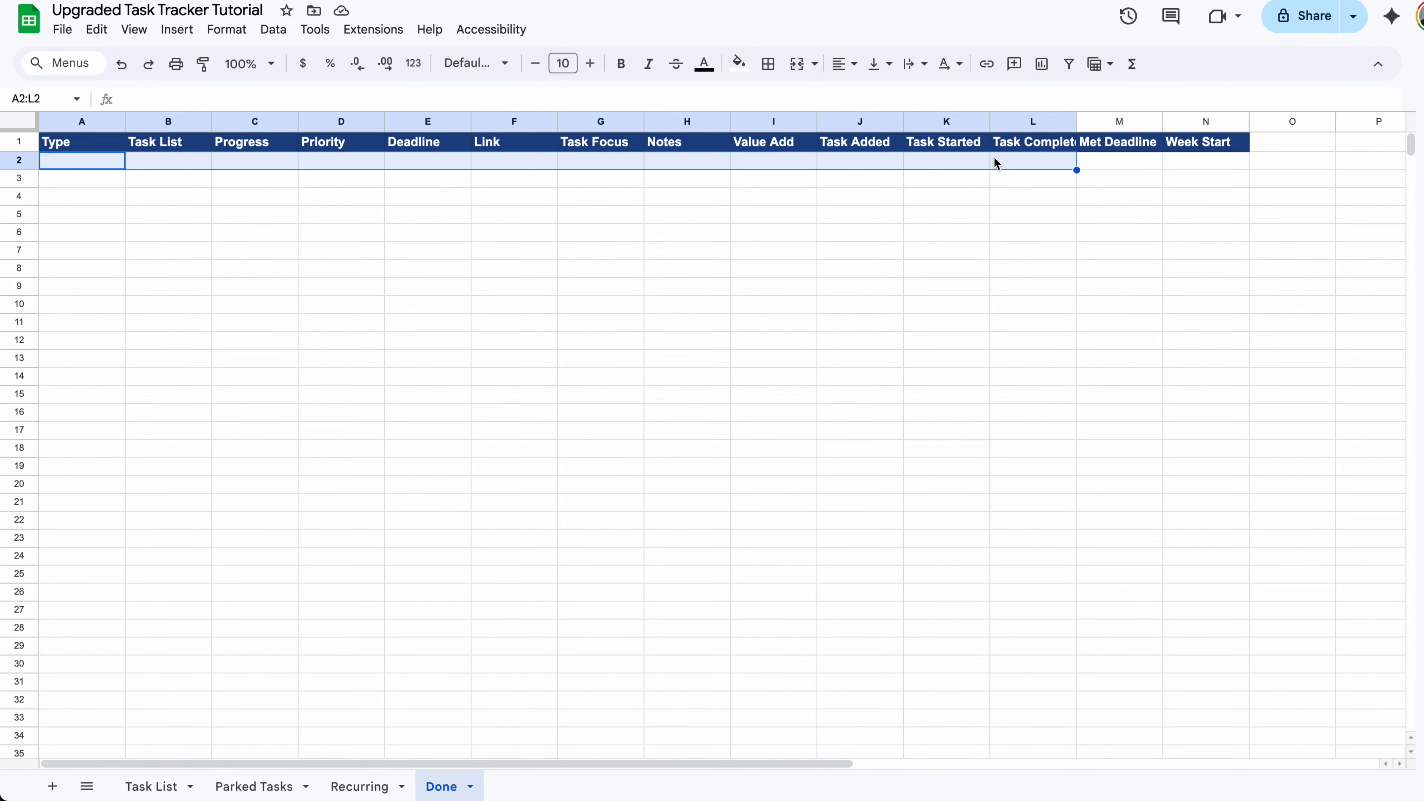
pyautogui.click(772, 162)
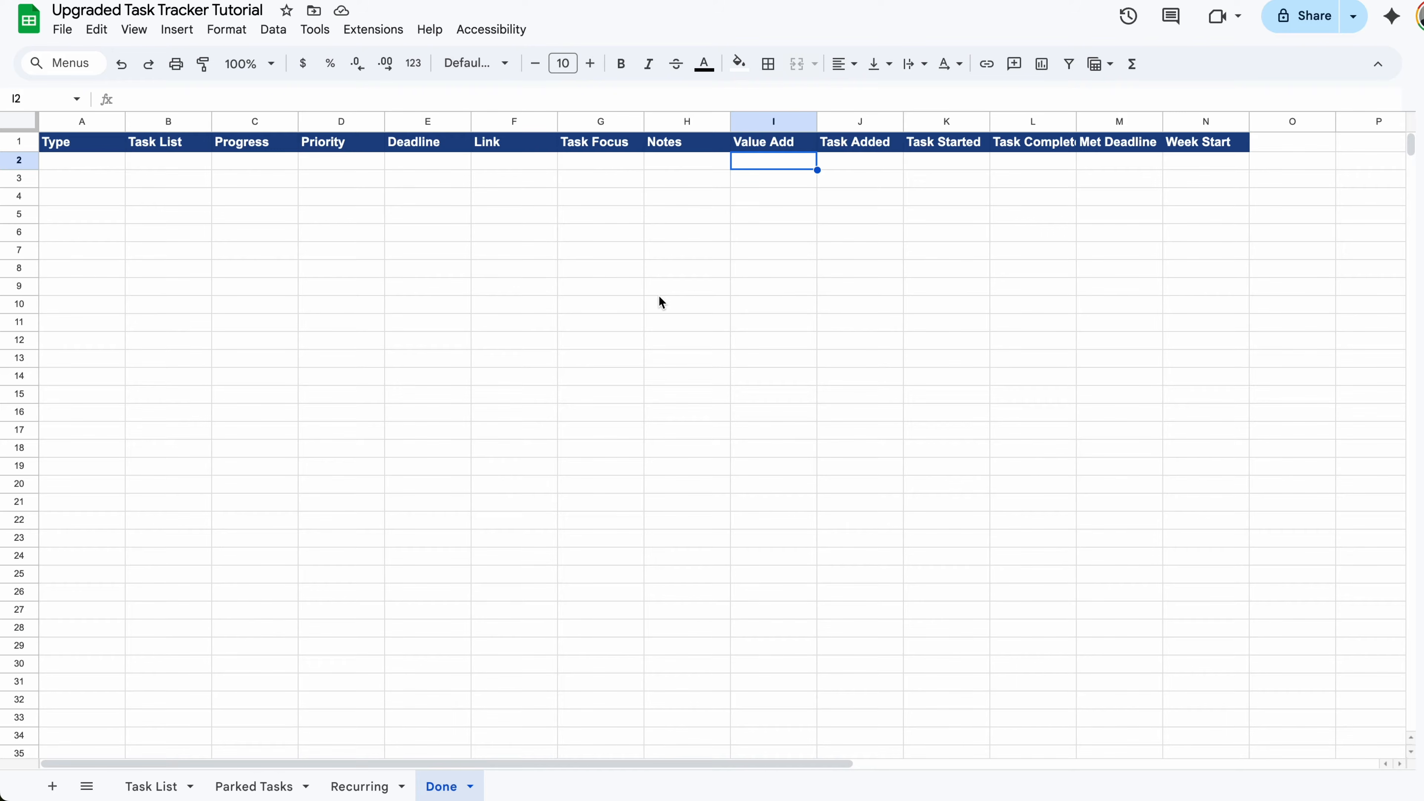
# - On the Task List sheet, set row 3's Type to Unplanned and enter Task Test as the task
pyautogui.click(178, 786)
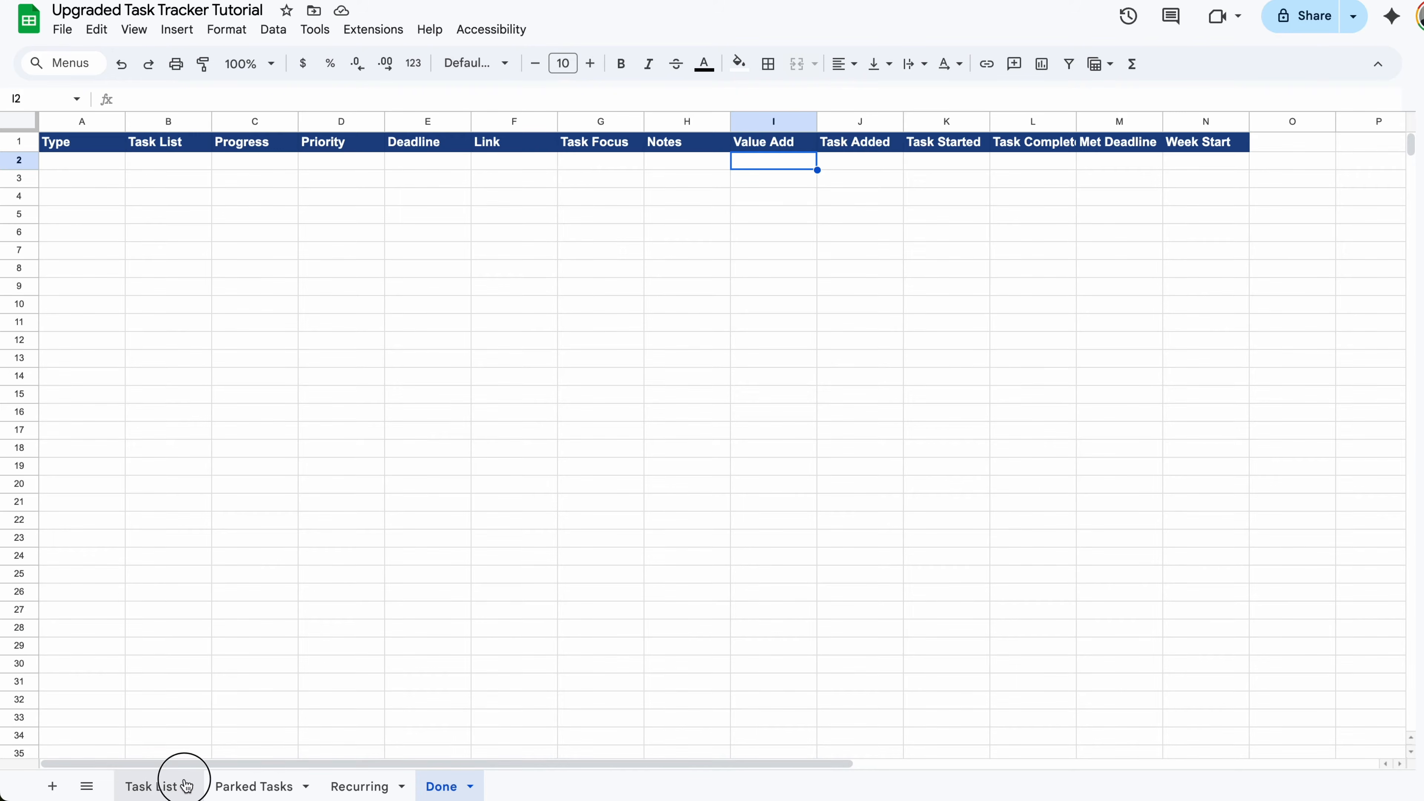
pyautogui.click(148, 224)
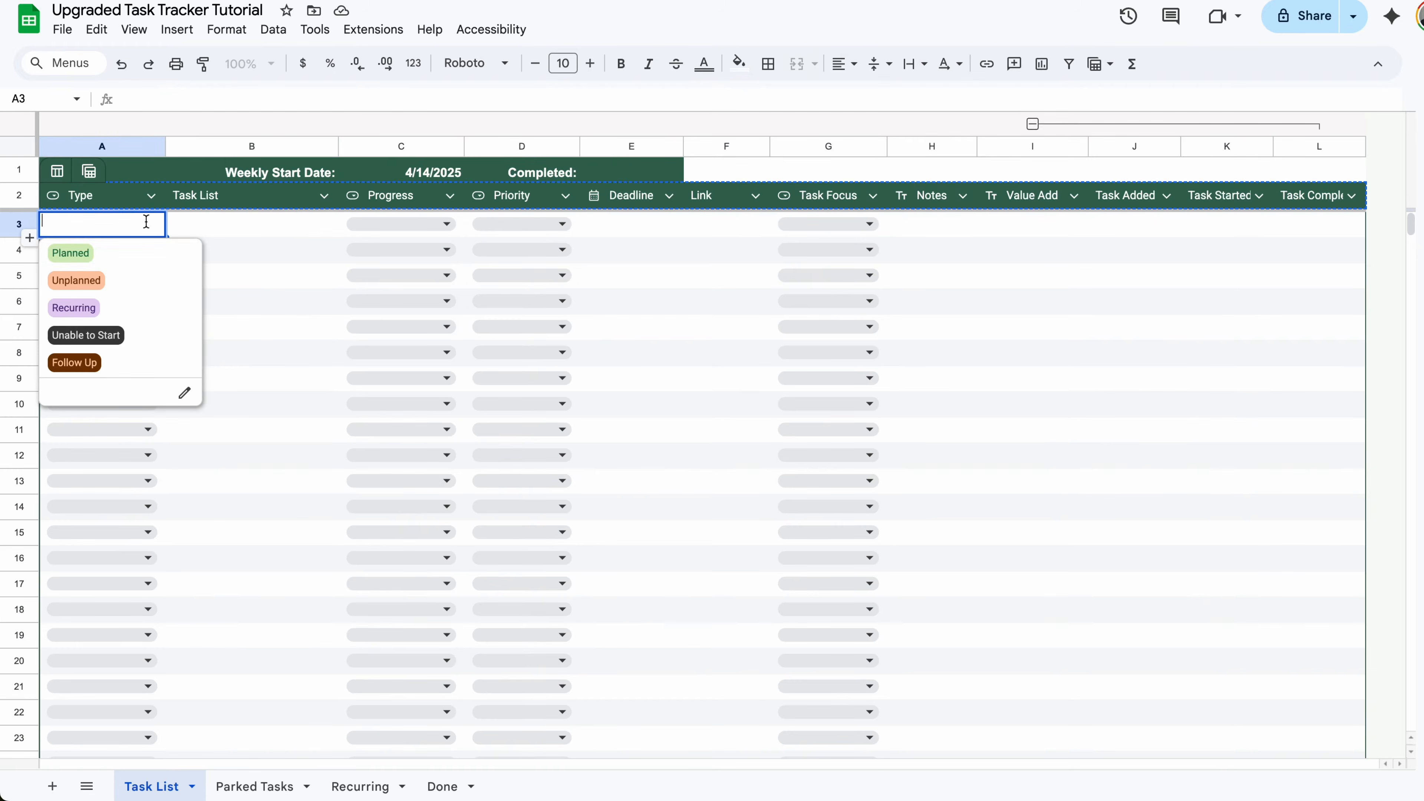
pyautogui.click(114, 280)
pyautogui.click(255, 236)
pyautogui.write('Task ')
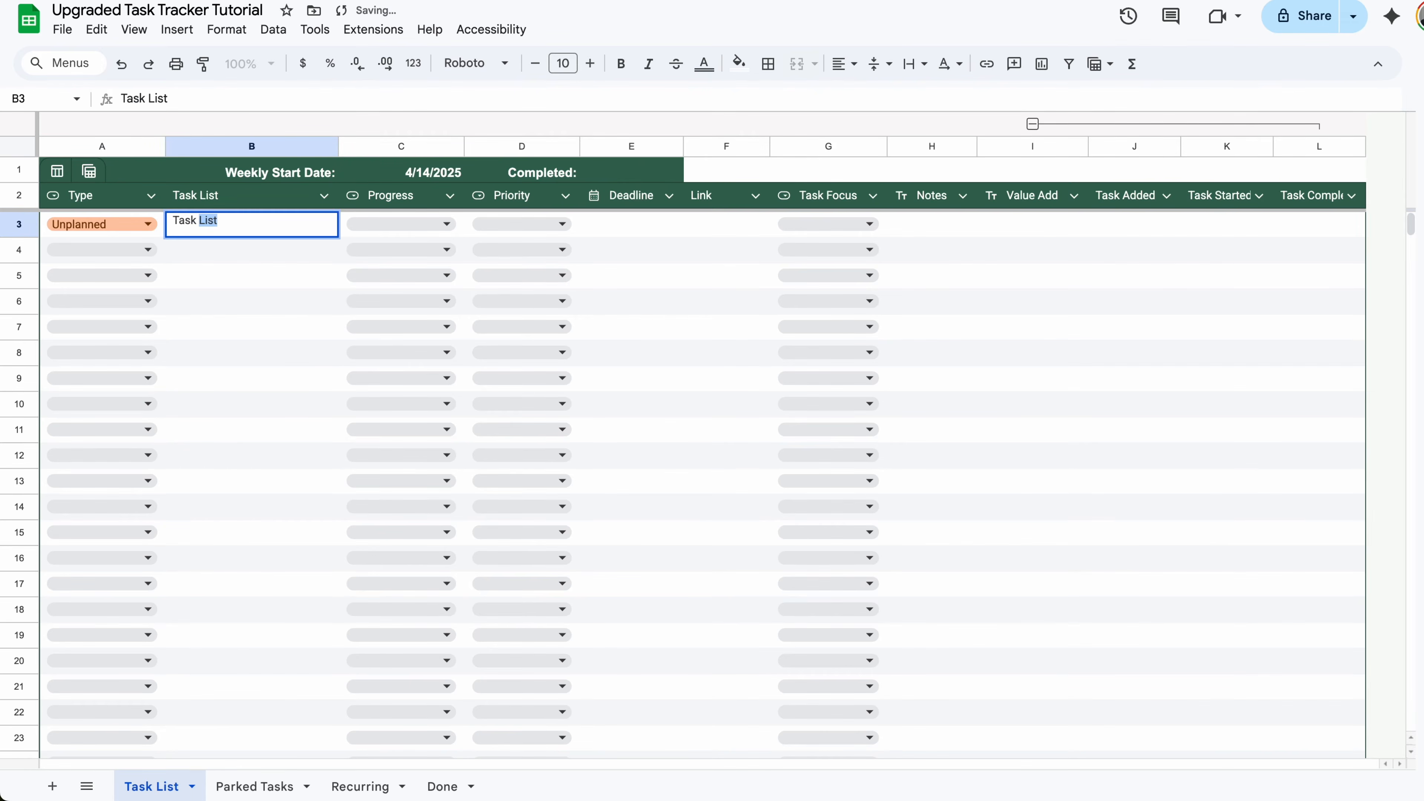
pyautogui.write('Test')
pyautogui.press('Tab')
# - Set Task Test's Progress to Not Started, Priority to 3 - High and Task Focus to Improved Profitability
pyautogui.click(409, 226)
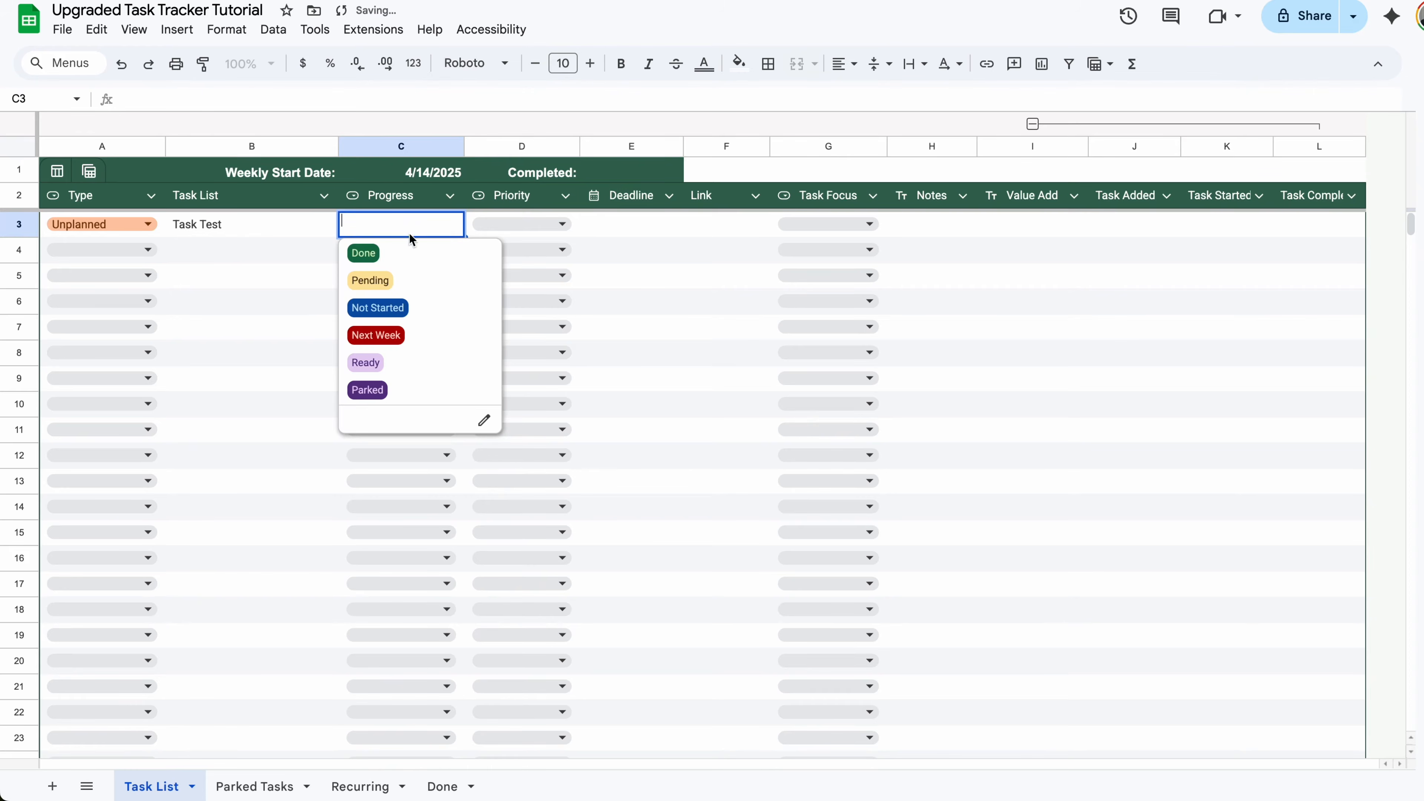
pyautogui.click(376, 308)
pyautogui.click(533, 224)
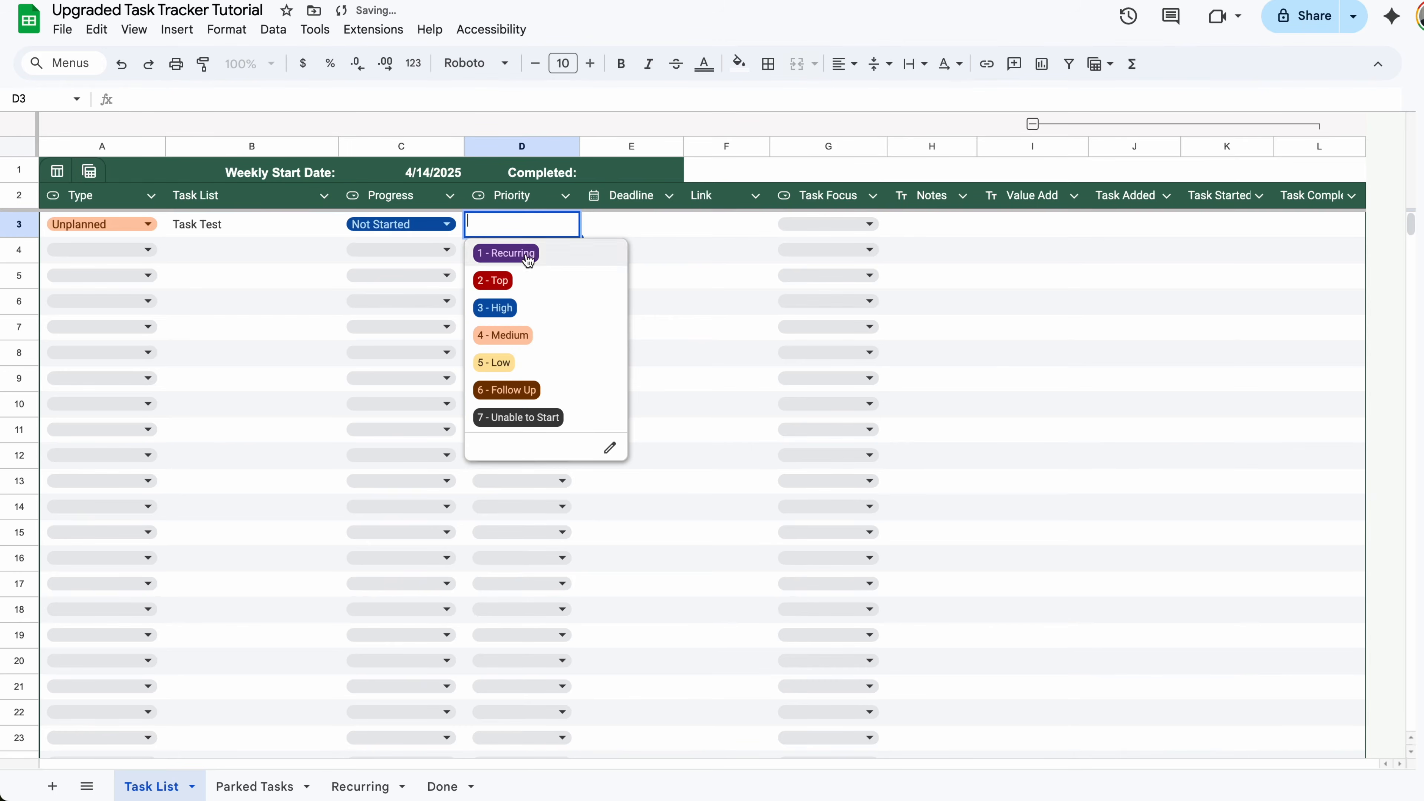
pyautogui.click(516, 307)
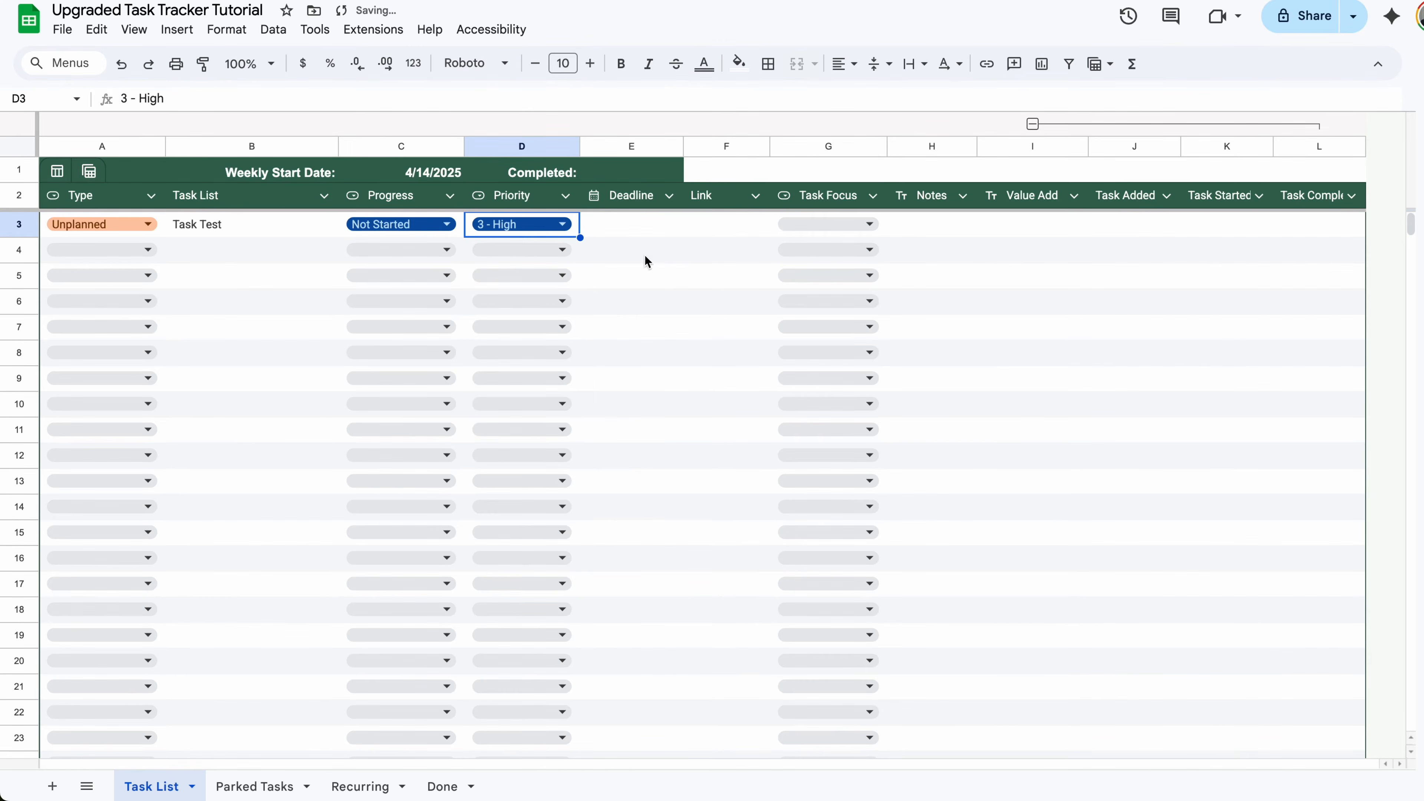
pyautogui.click(838, 225)
pyautogui.click(833, 281)
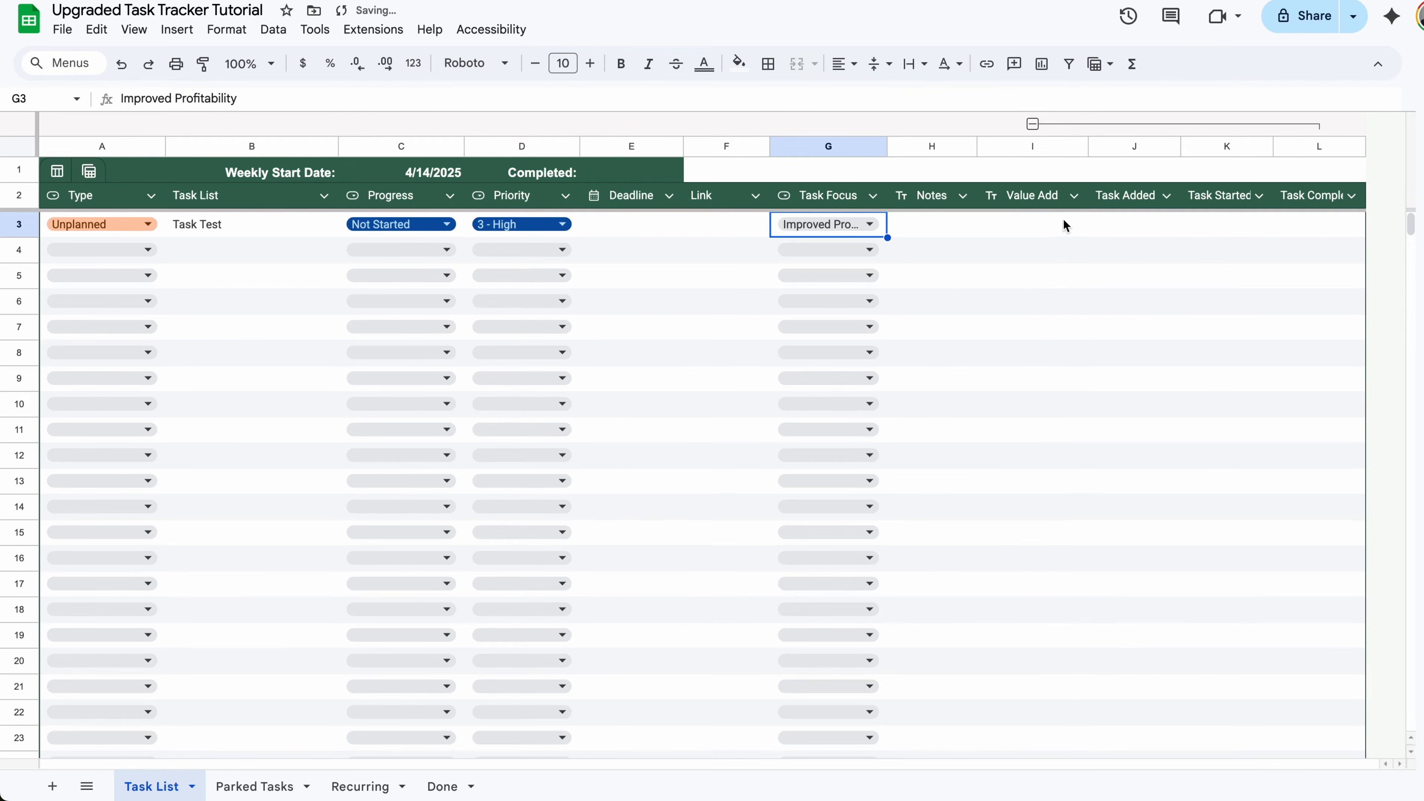
# - Copy the Task Test row from Type through Task Focus, paste it into the Done sheet from A2, and check the pasted cells
pyautogui.moveTo(100, 228); pyautogui.dragTo(877, 236)
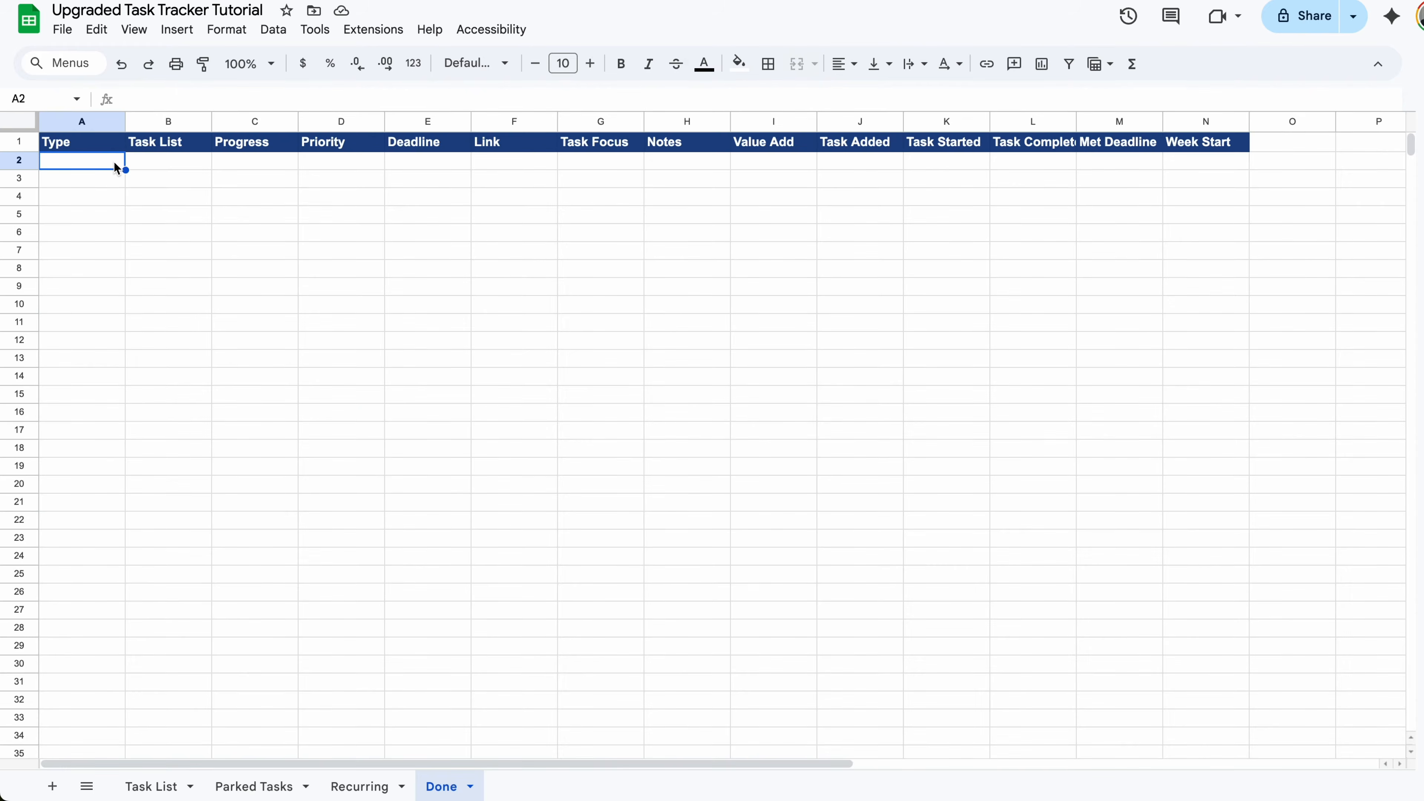
pyautogui.write('Unplanned\tTask Test\tNot Started\t3 - High\t\t\tImproved Profitability')
pyautogui.click(107, 162)
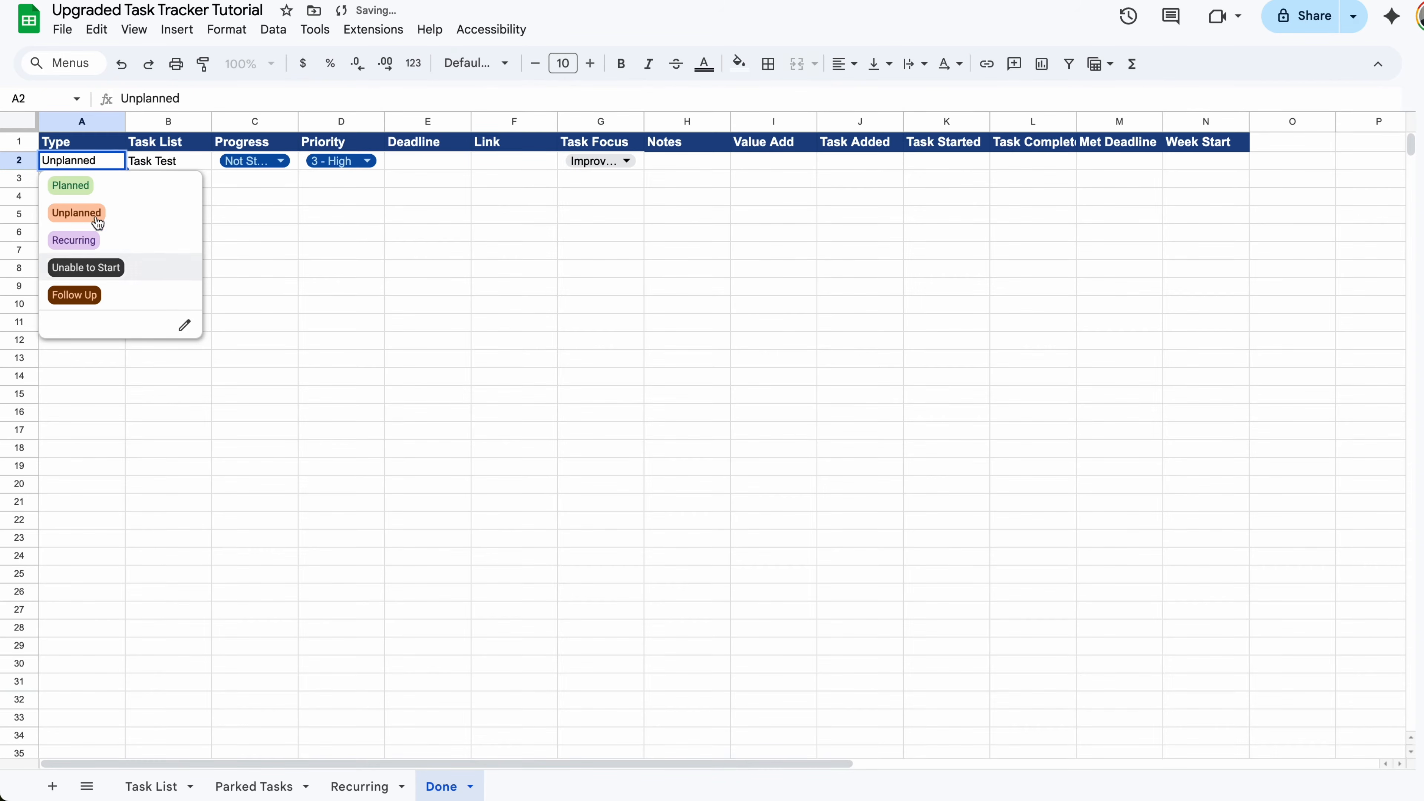
pyautogui.click(188, 163)
pyautogui.click(278, 162)
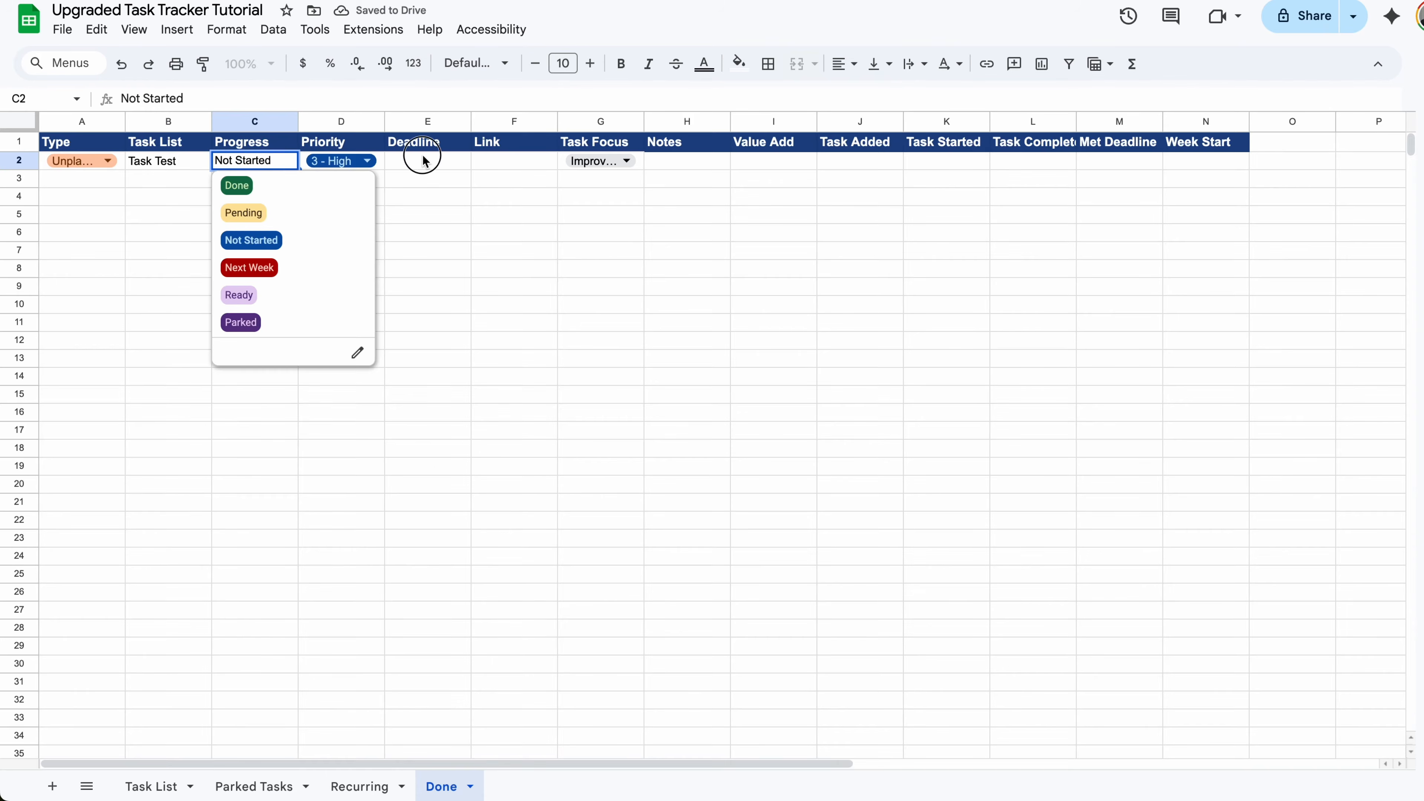
pyautogui.click(423, 161)
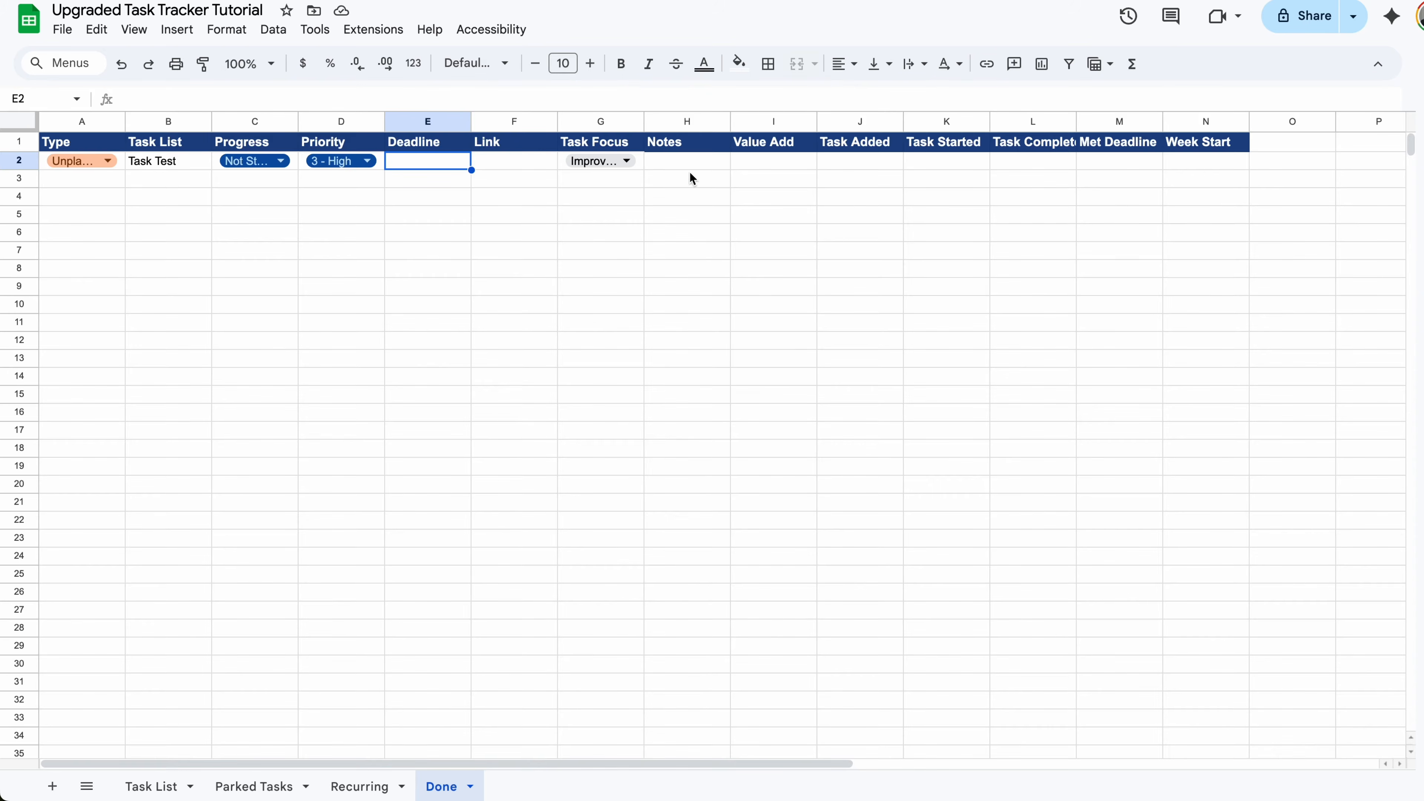
pyautogui.click(701, 164)
pyautogui.click(756, 163)
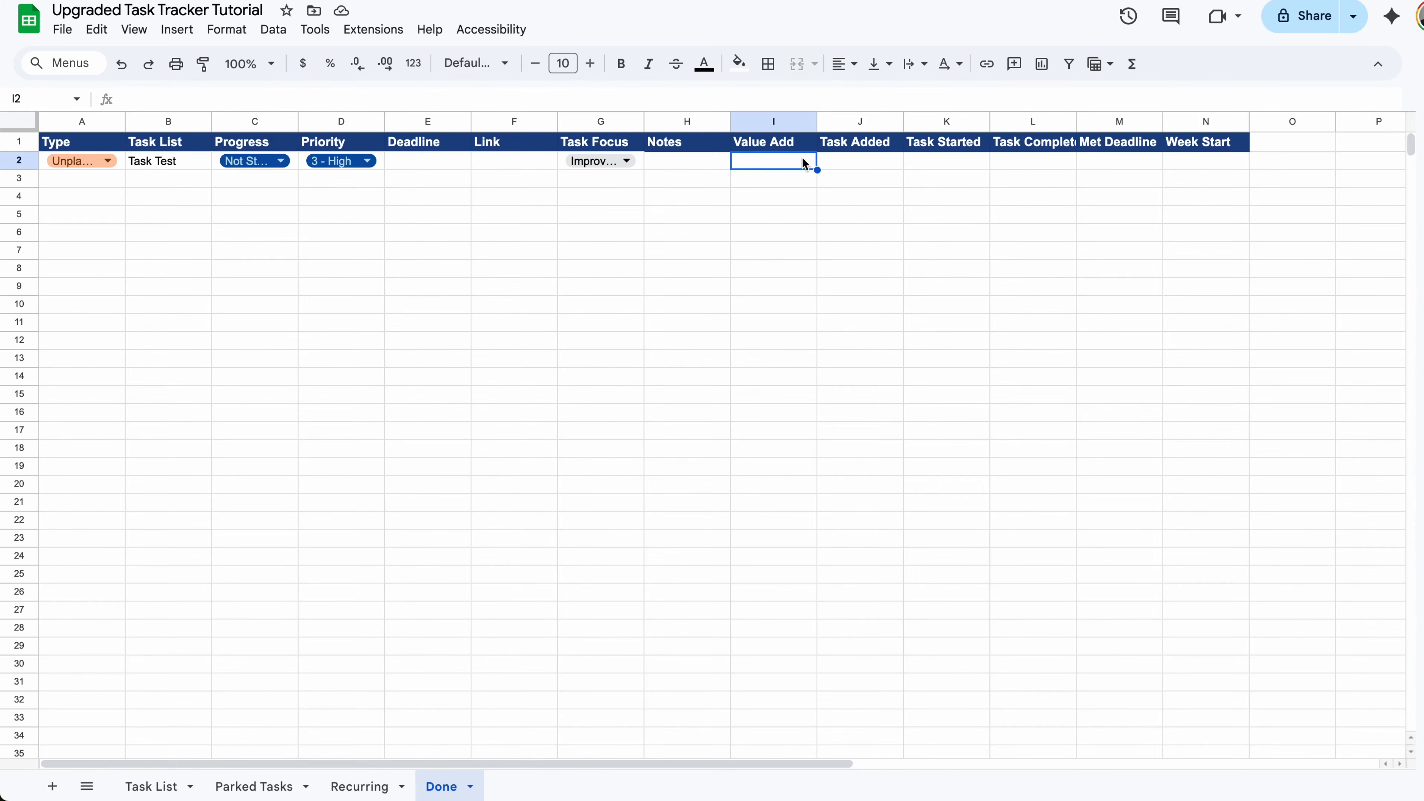
# - Enter 4/16/2025 as Task Completed in L2 and copy that date to Task Started in K2 and Task Added in J2
pyautogui.click(1031, 161)
pyautogui.write('4/16/2025')
pyautogui.press('Return')
pyautogui.click(1028, 160)
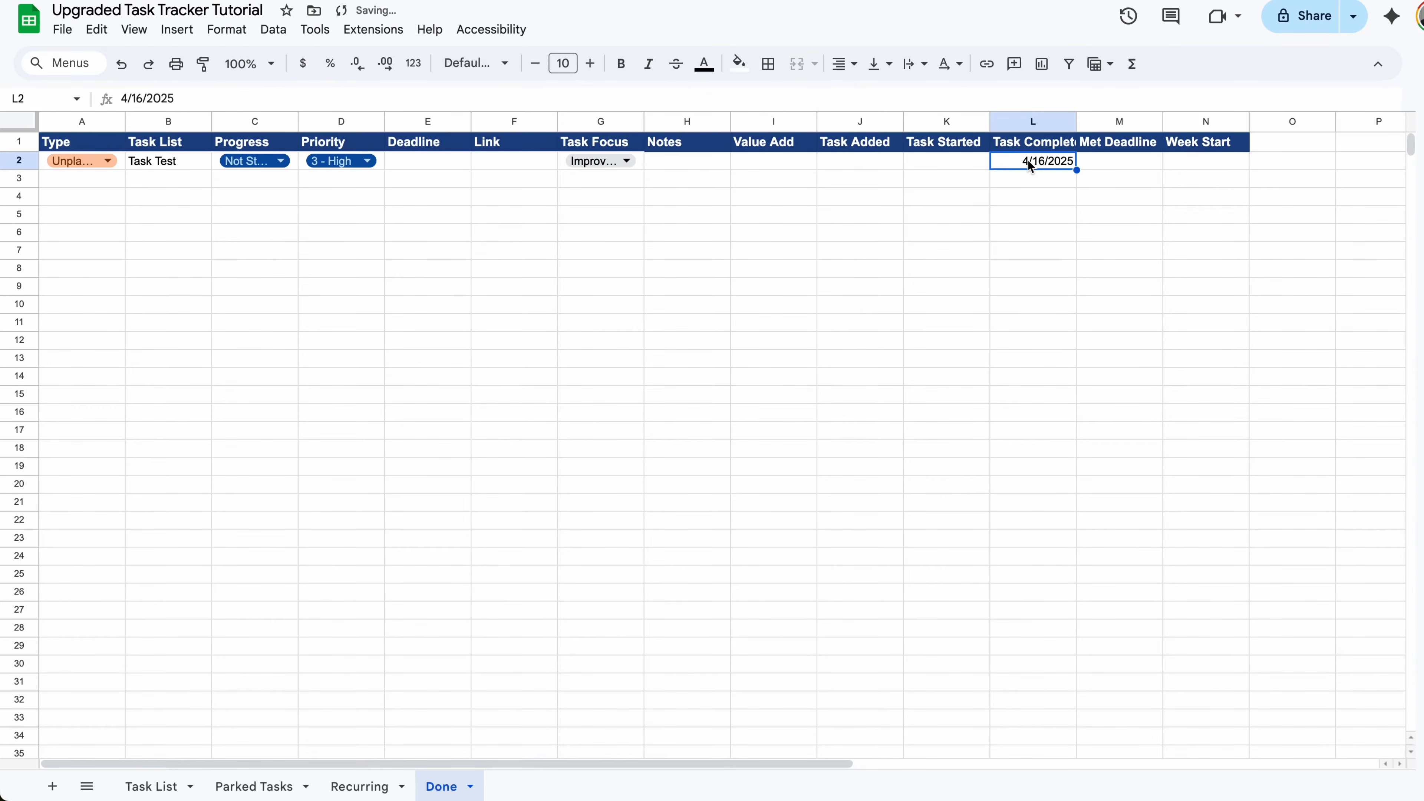
pyautogui.press('super+c')
pyautogui.click(938, 171)
pyautogui.click(938, 161)
pyautogui.press('super+v')
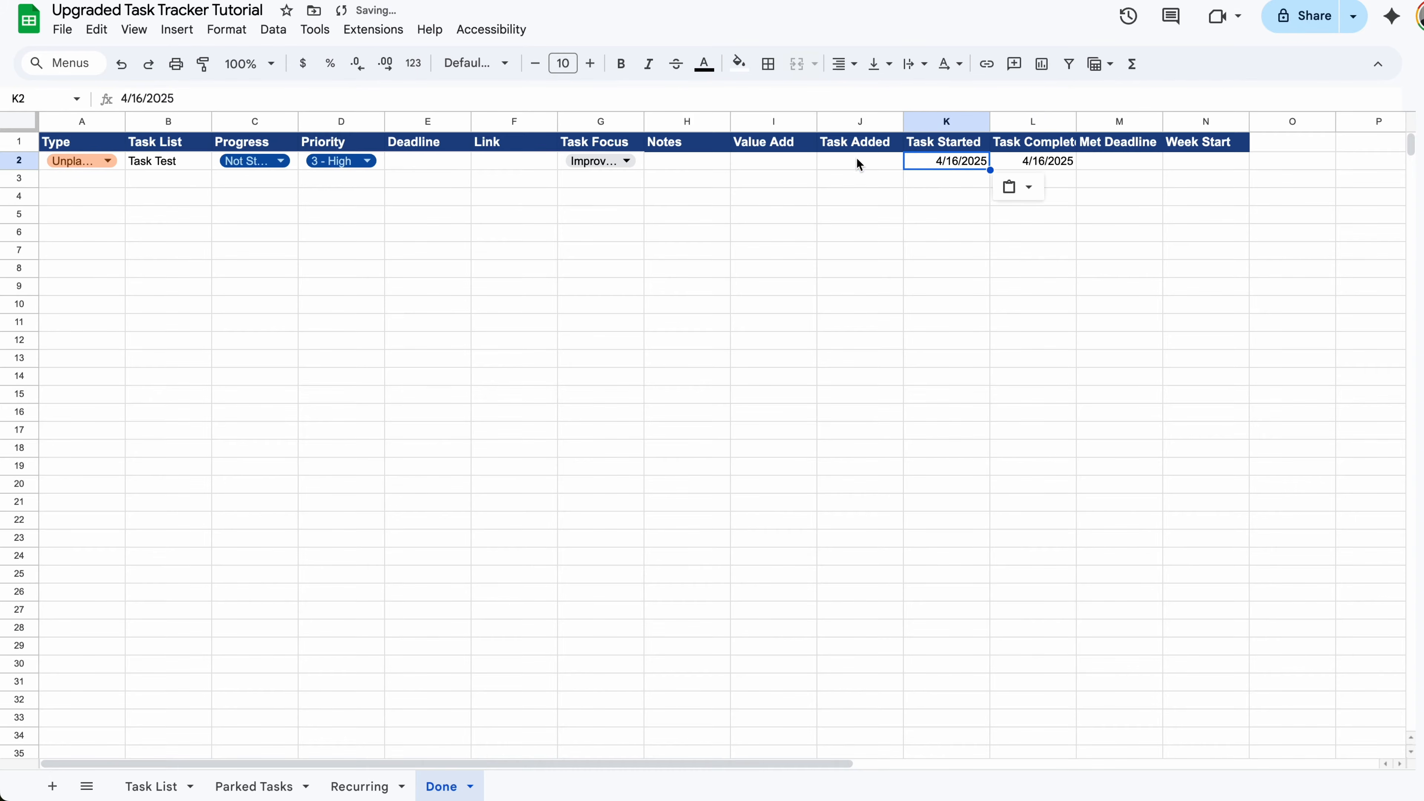
pyautogui.click(857, 160)
pyautogui.press('super+v')
# - Replace the header in M1 with the formula ={"Met Deadline";ARRAYFORMULA(IF(ISBLANK(E2:E),,IF(ROUNDDOWN(E2:E)<ROUNDDOWN(L2:L),"Overdue","On Time")))}
pyautogui.click(1142, 159)
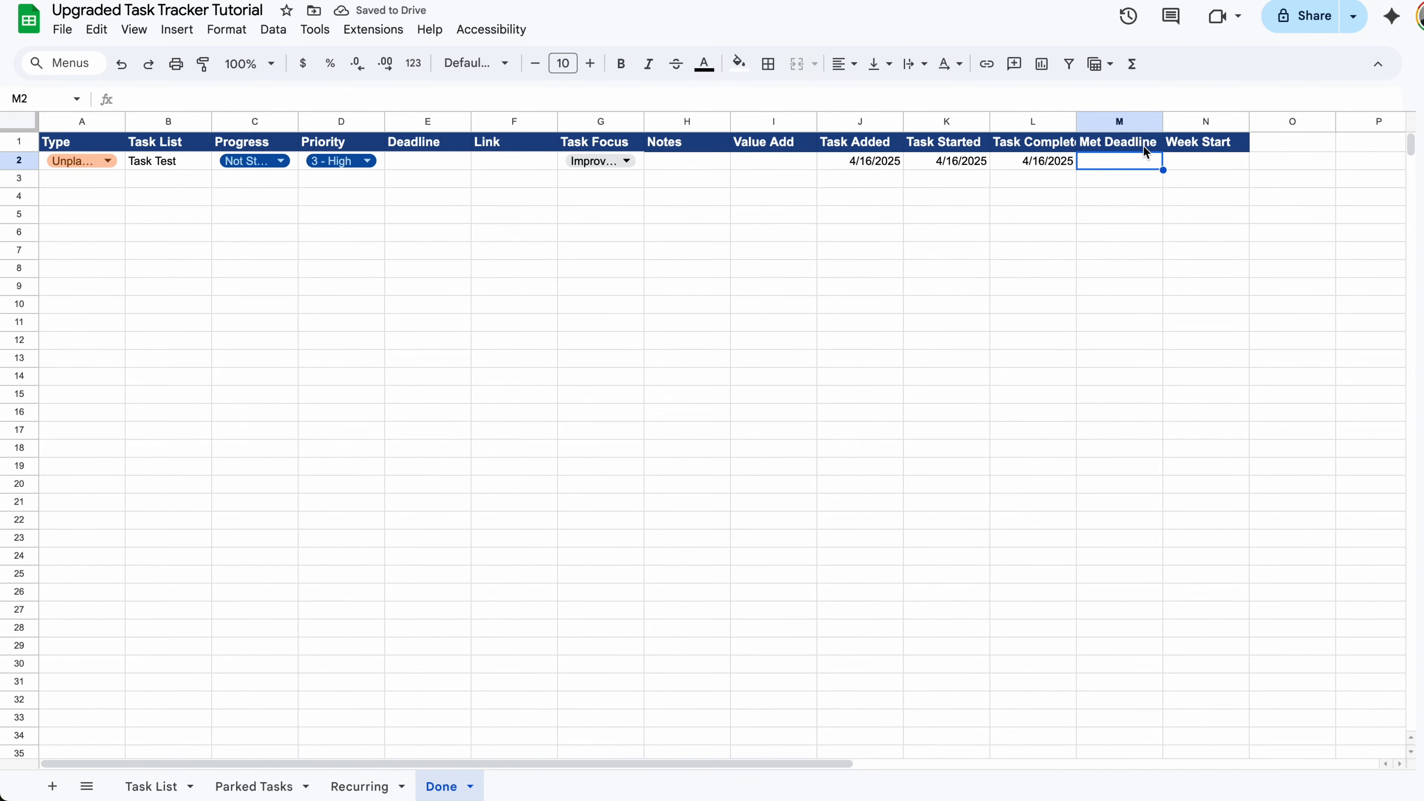
pyautogui.click(1144, 146)
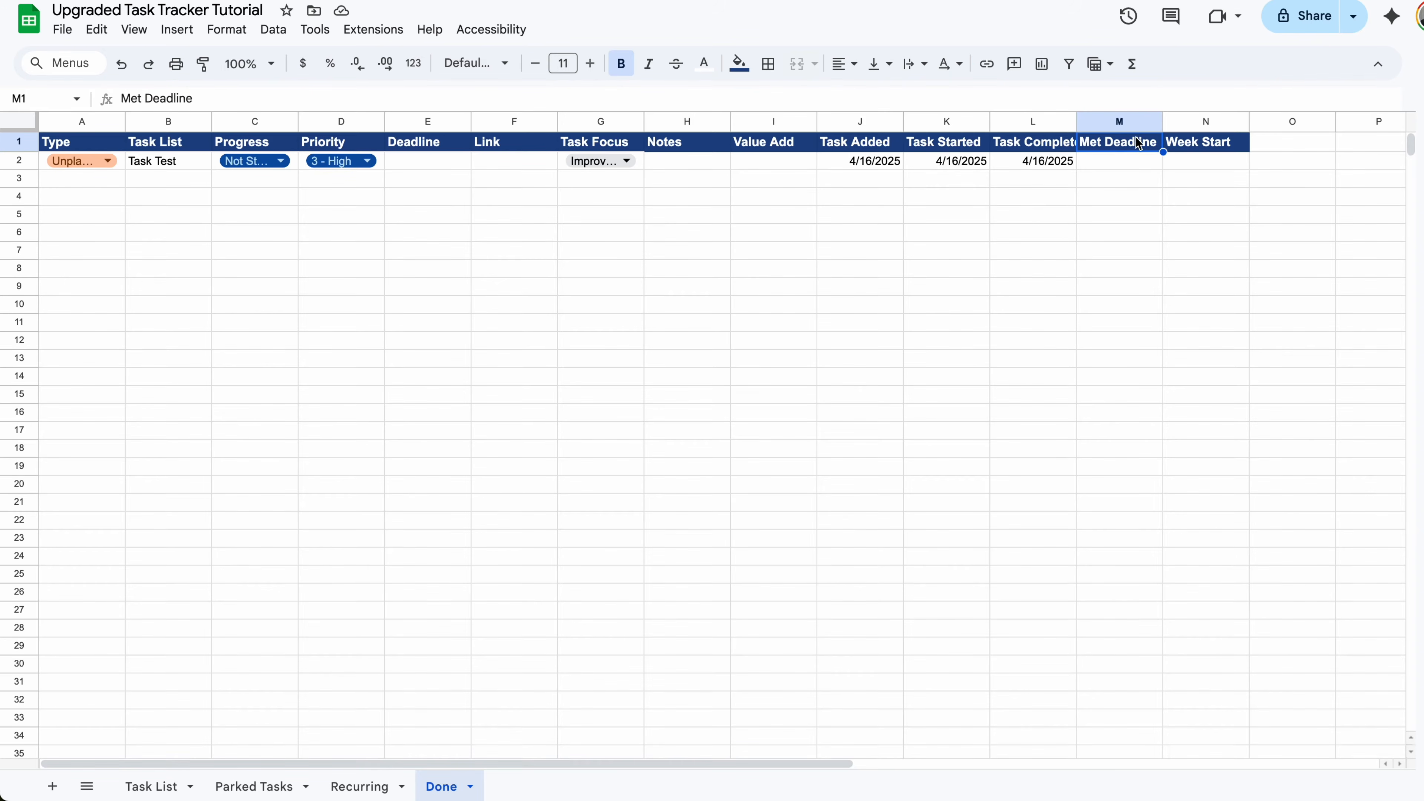
pyautogui.moveTo(242, 93); pyautogui.dragTo(40, 91)
pyautogui.press('super+v')
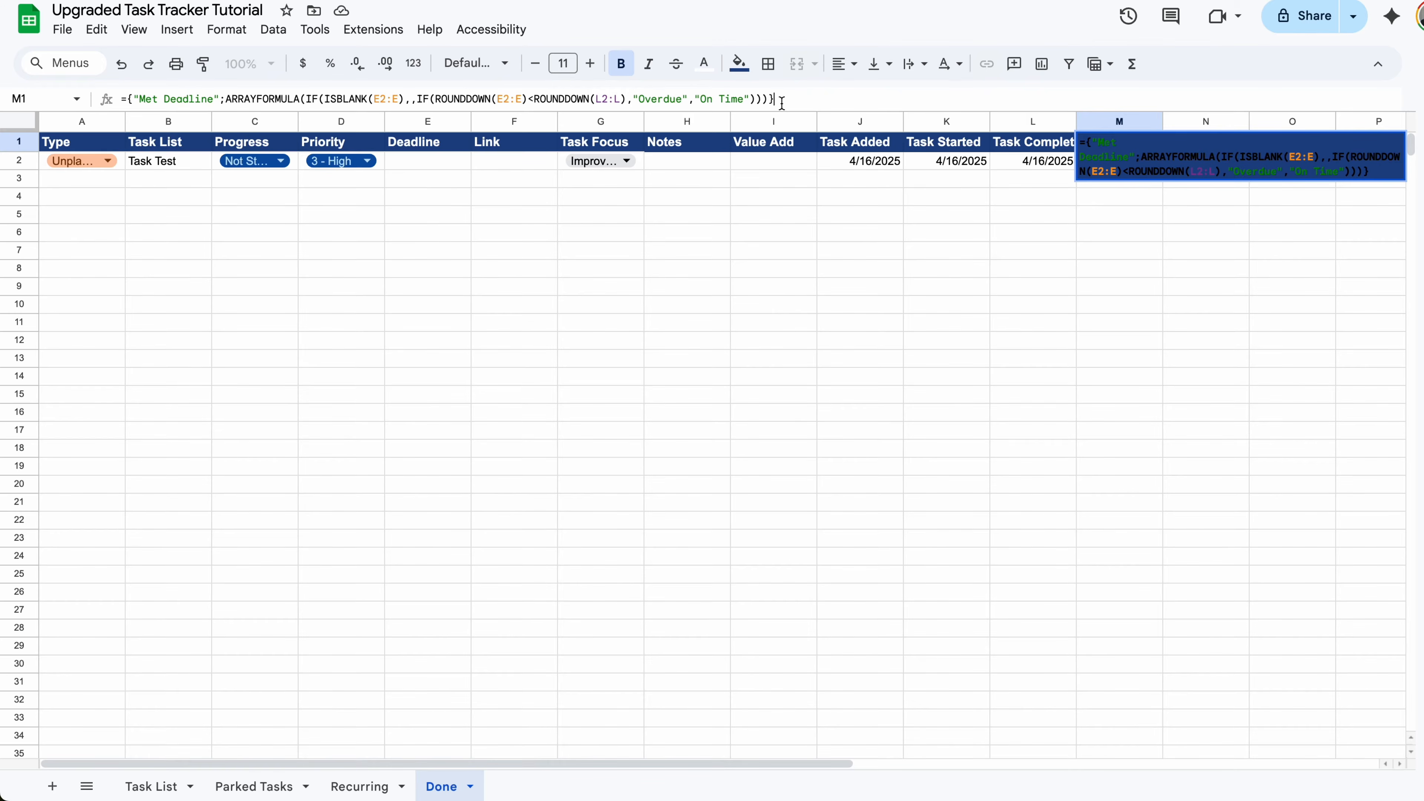
pyautogui.press('Return')
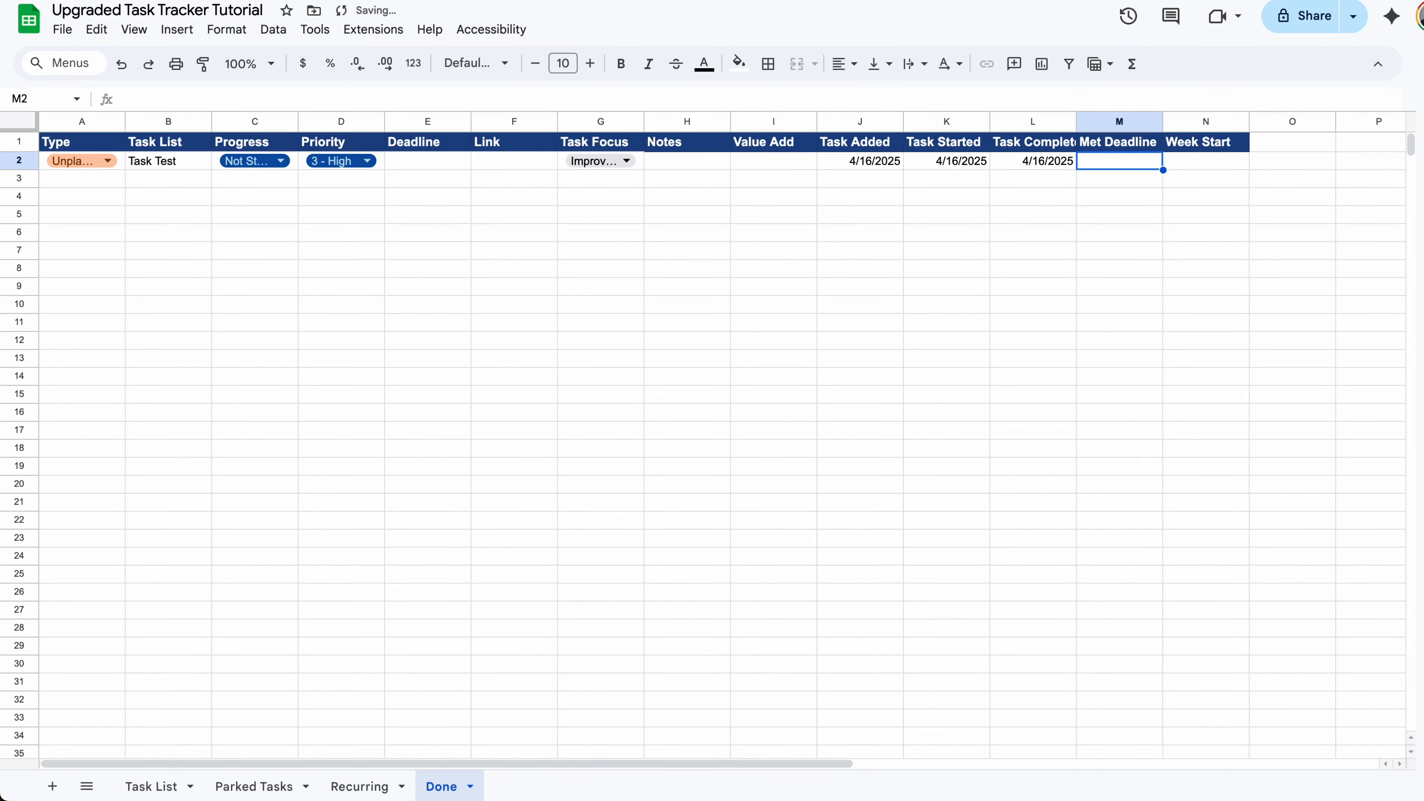
# - Review the Met Deadline formula in M1 and the Deadline and Task Completed cells it compares in row 2
pyautogui.click(1139, 141)
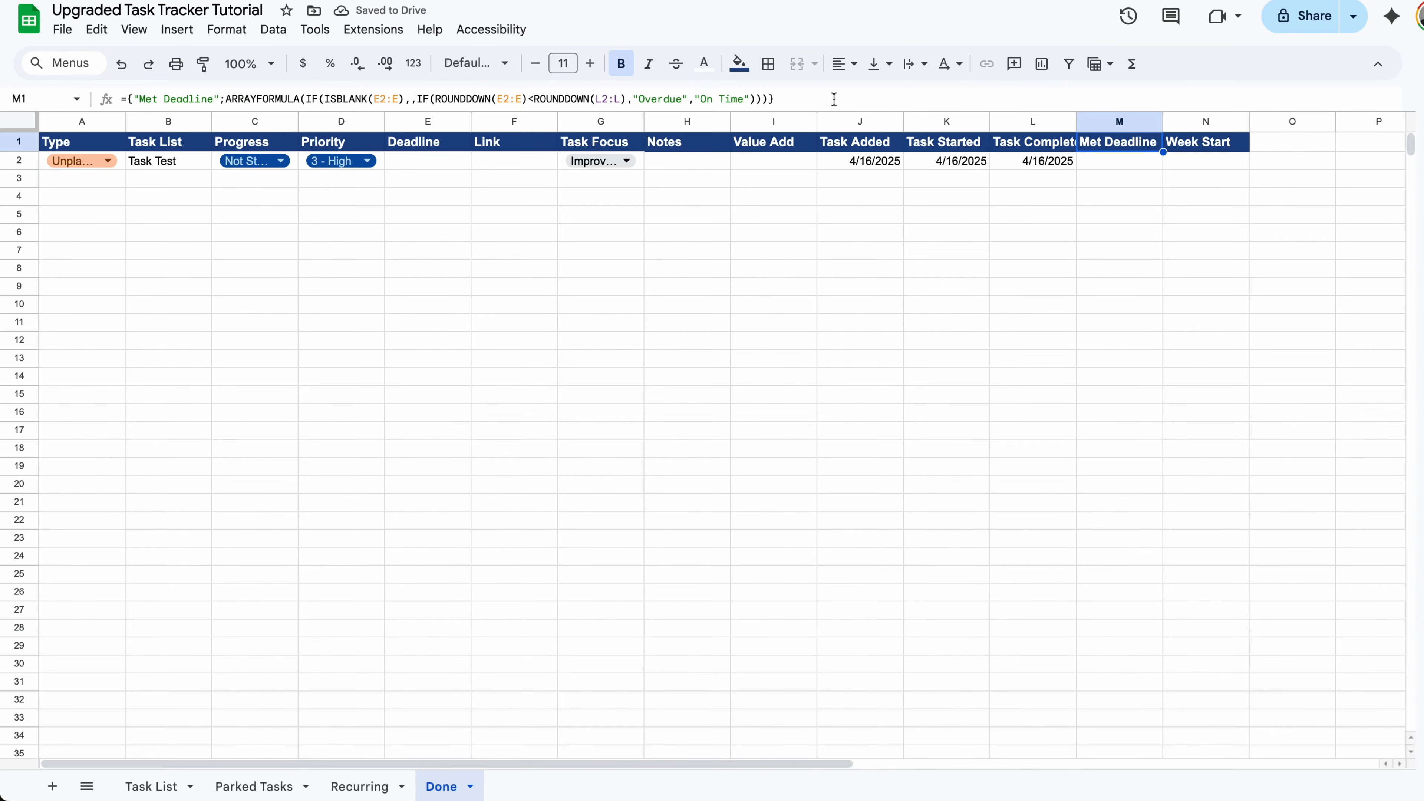
pyautogui.click(1096, 167)
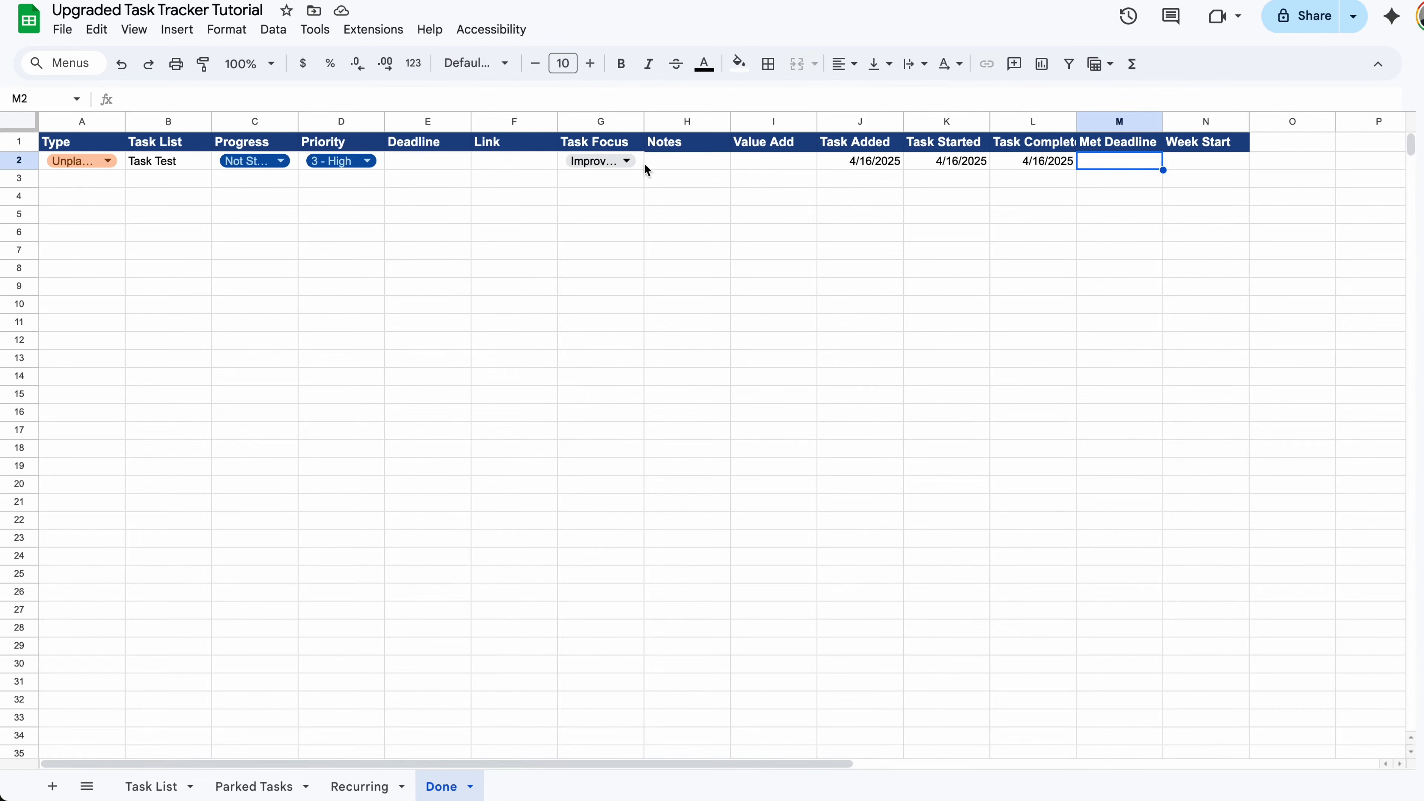
pyautogui.click(438, 161)
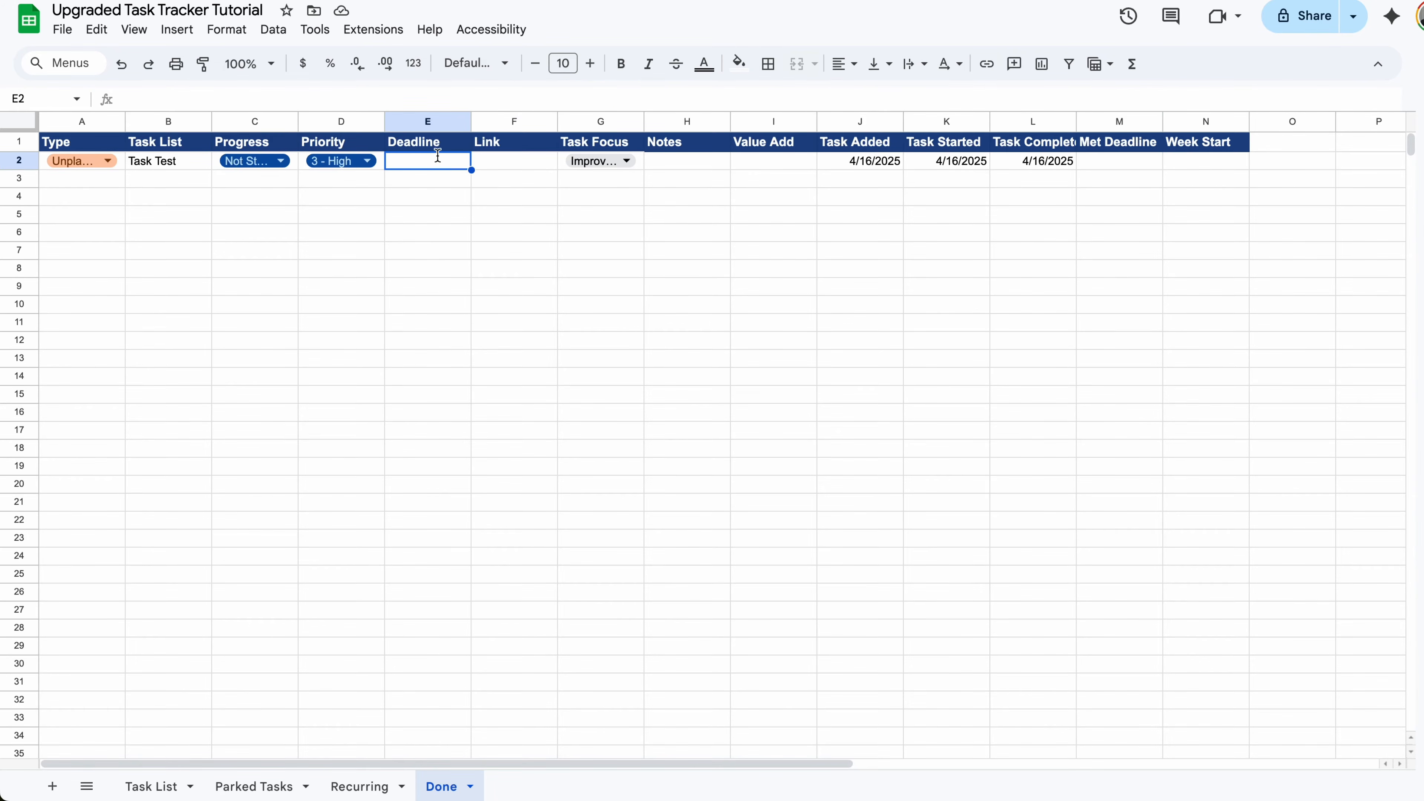
pyautogui.click(505, 161)
pyautogui.click(1046, 164)
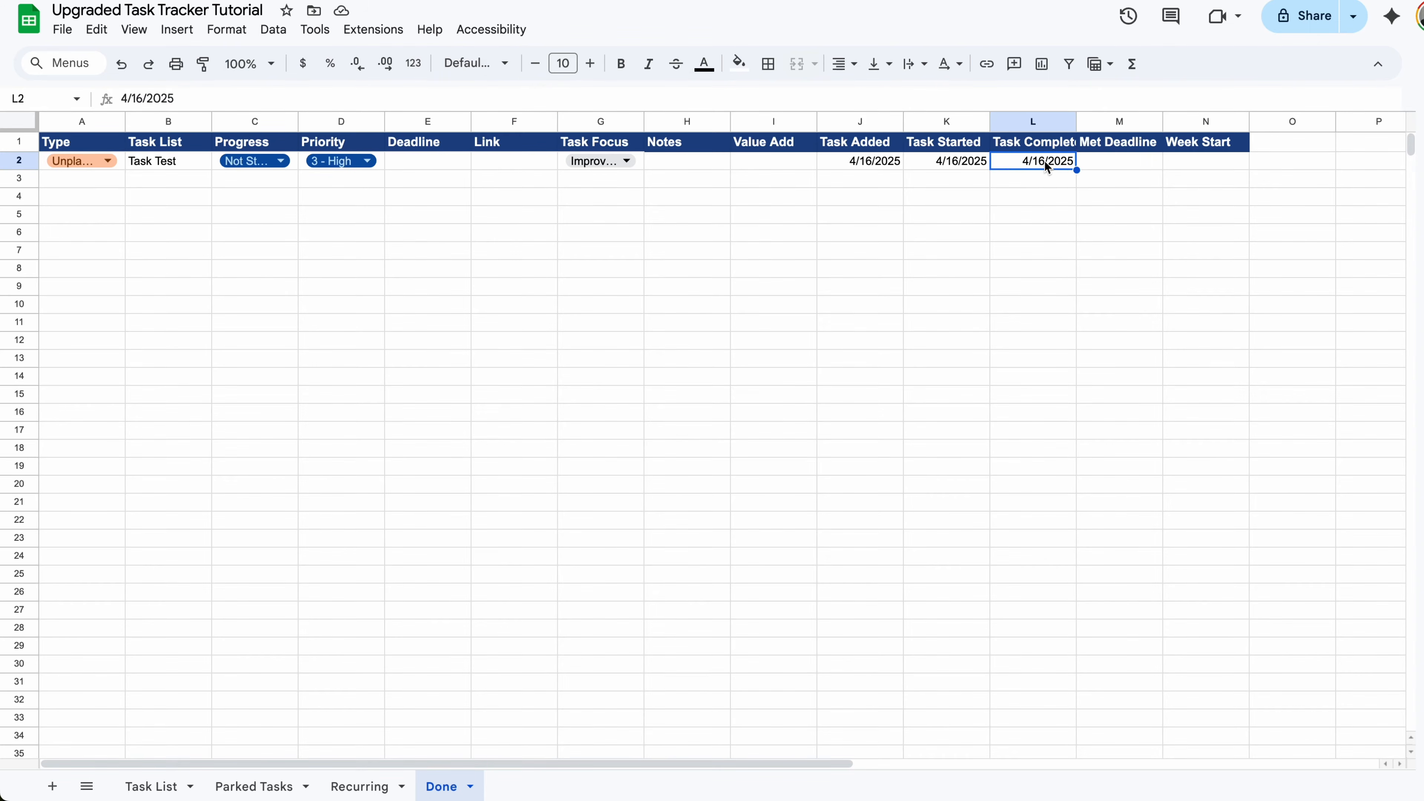
# - Copy the Task Completed date from L2 into Deadline E2 and check the Met Deadline value in M2
pyautogui.hotkey('ctrl', 'c')
pyautogui.click(436, 161)
pyautogui.hotkey('ctrl', 'v')
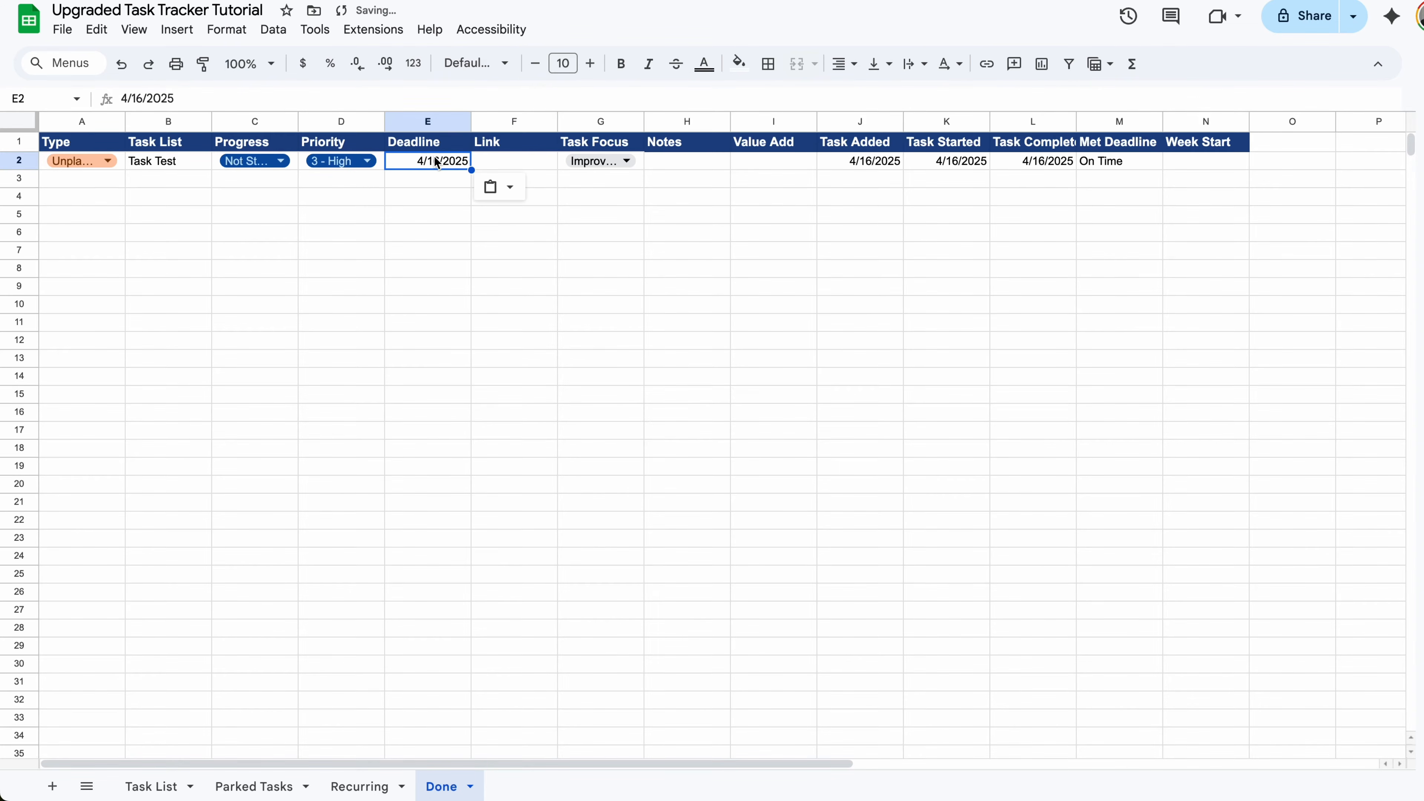
pyautogui.doubleClick(438, 161)
pyautogui.click(1111, 168)
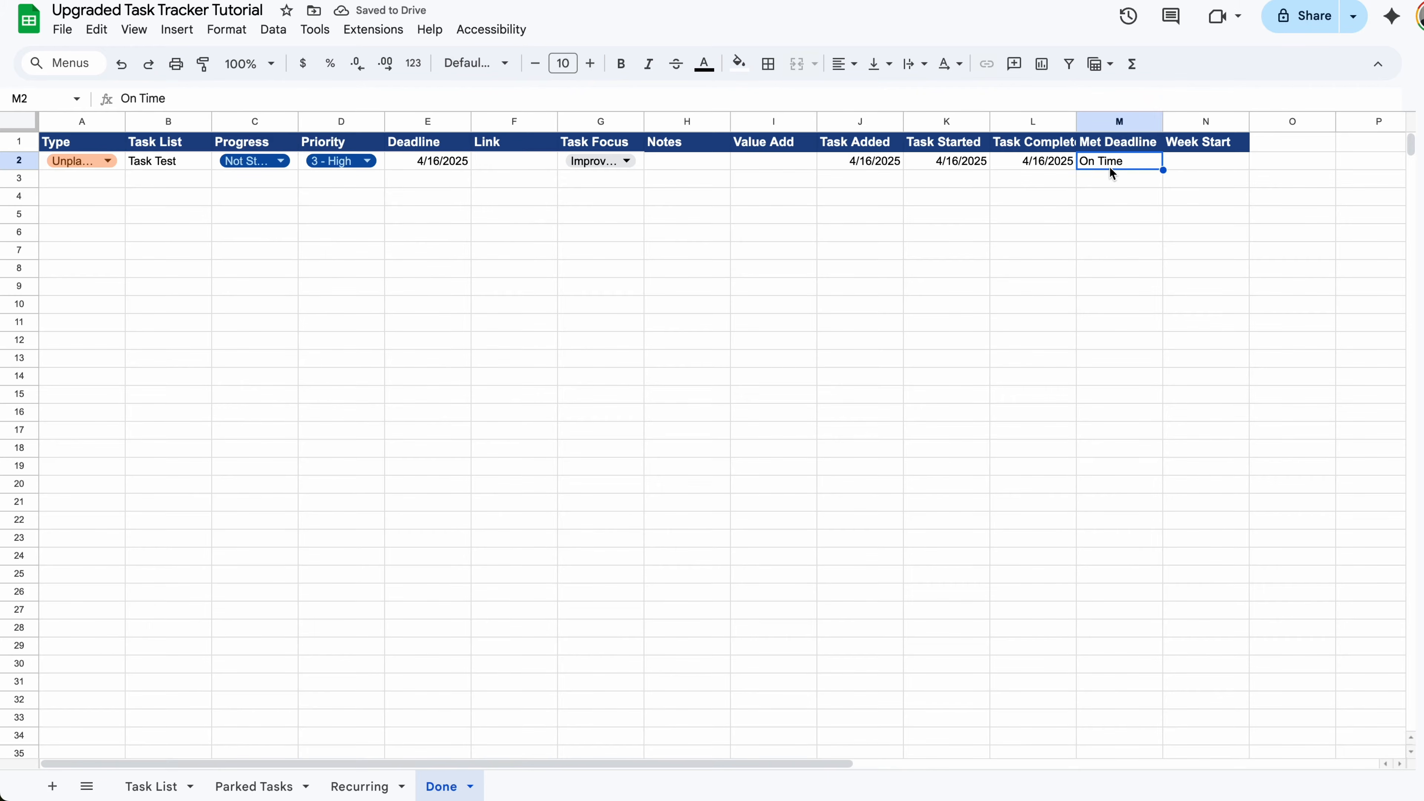
pyautogui.click(437, 162)
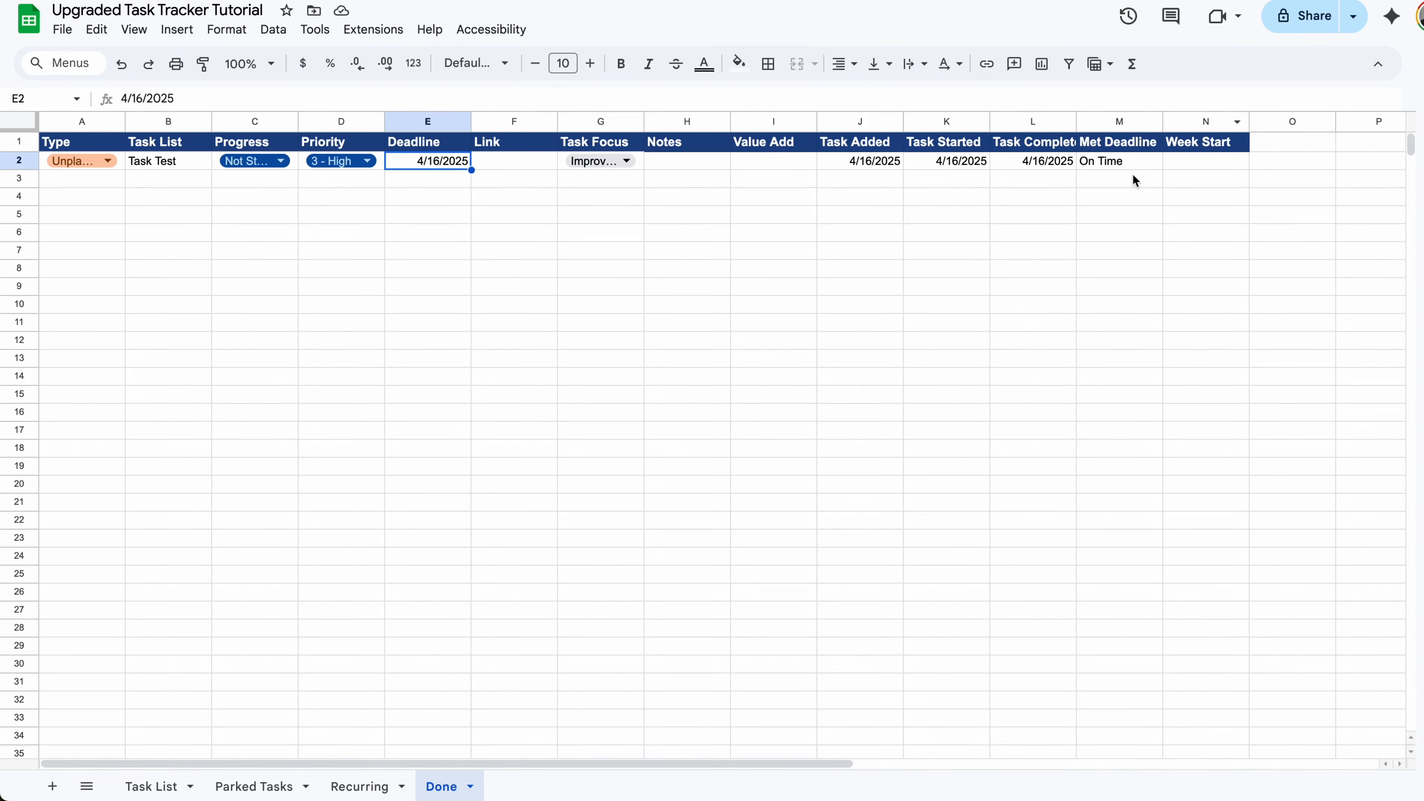
pyautogui.click(1118, 161)
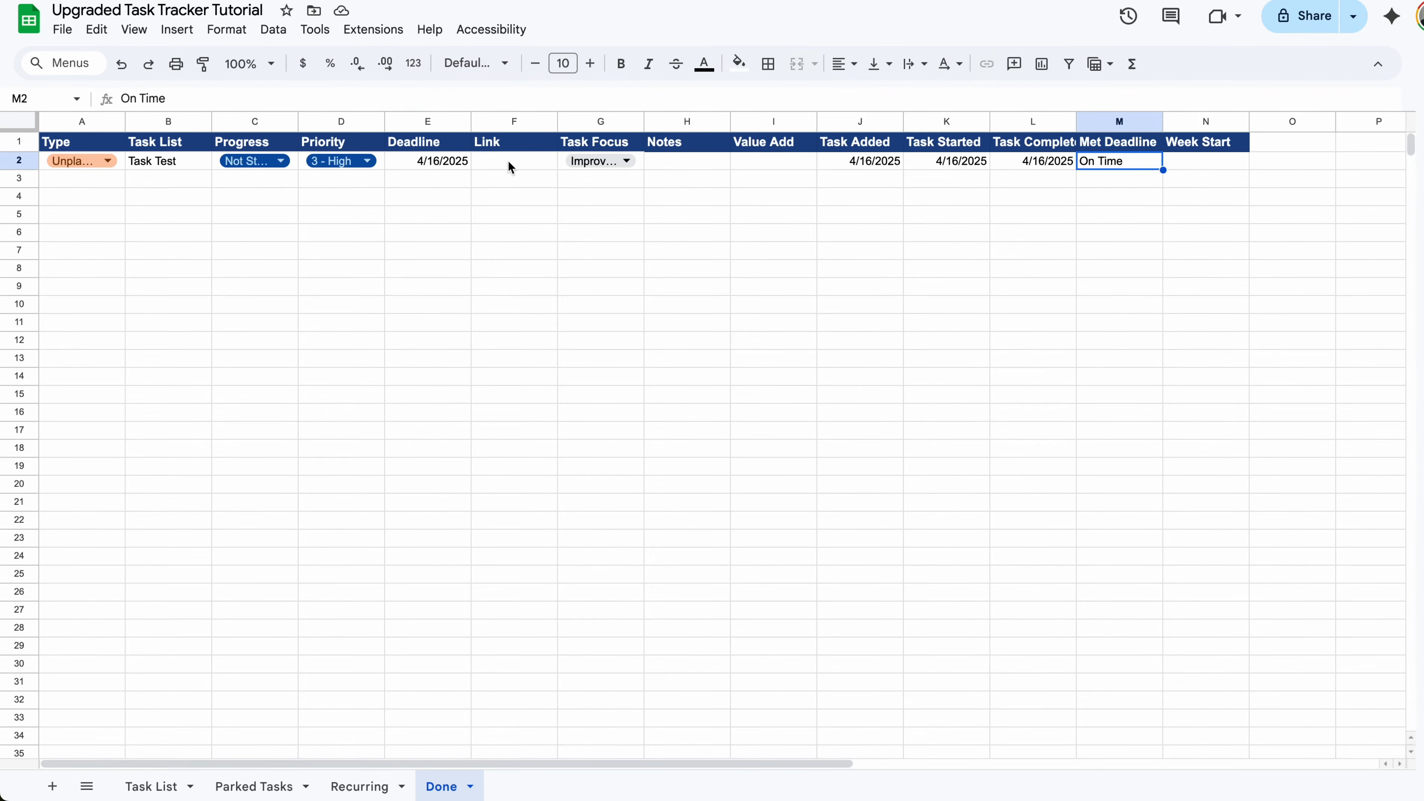
pyautogui.click(1050, 164)
# - Change the Deadline in E2 to 4/15/2025 and check the Met Deadline value in M2
pyautogui.click(454, 163)
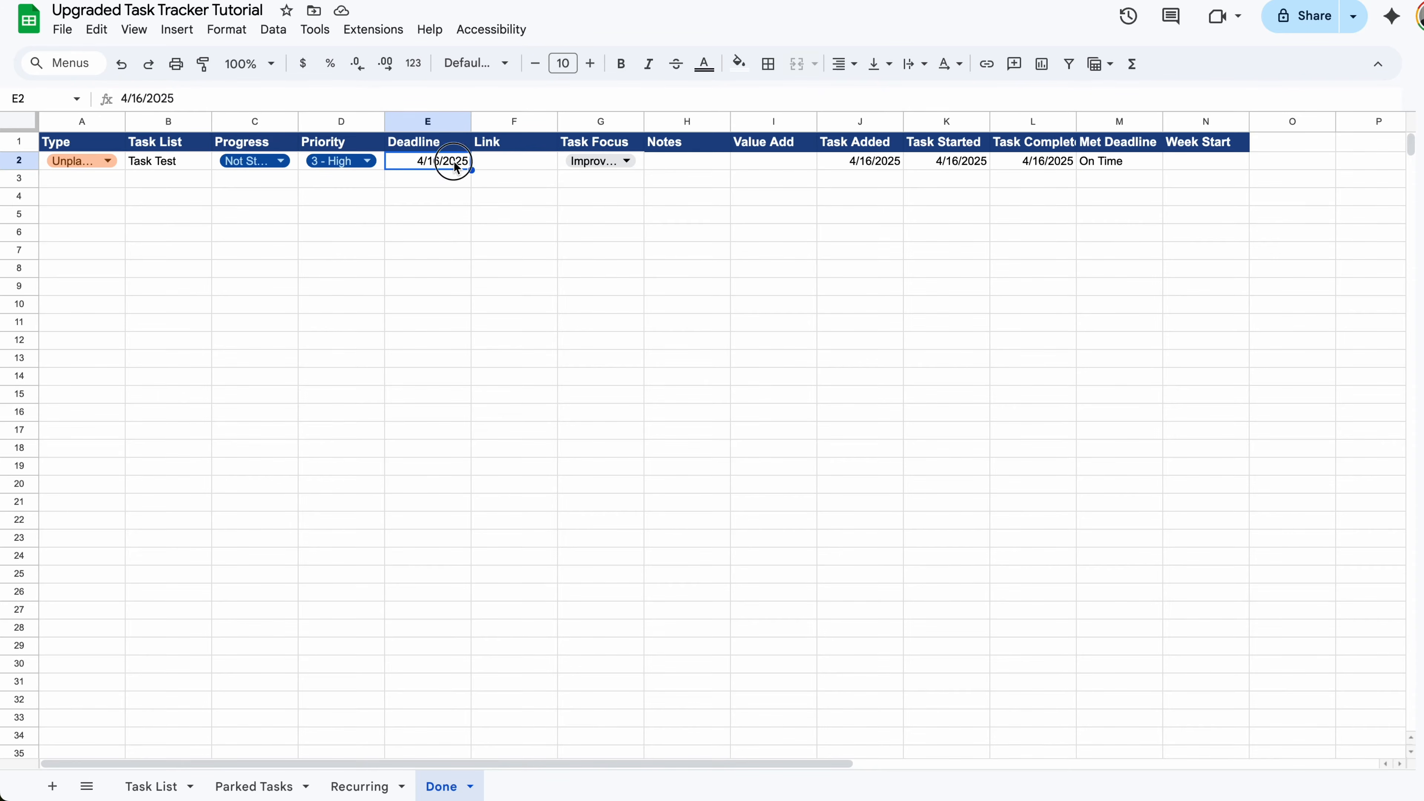
pyautogui.doubleClick(454, 163)
pyautogui.click(402, 289)
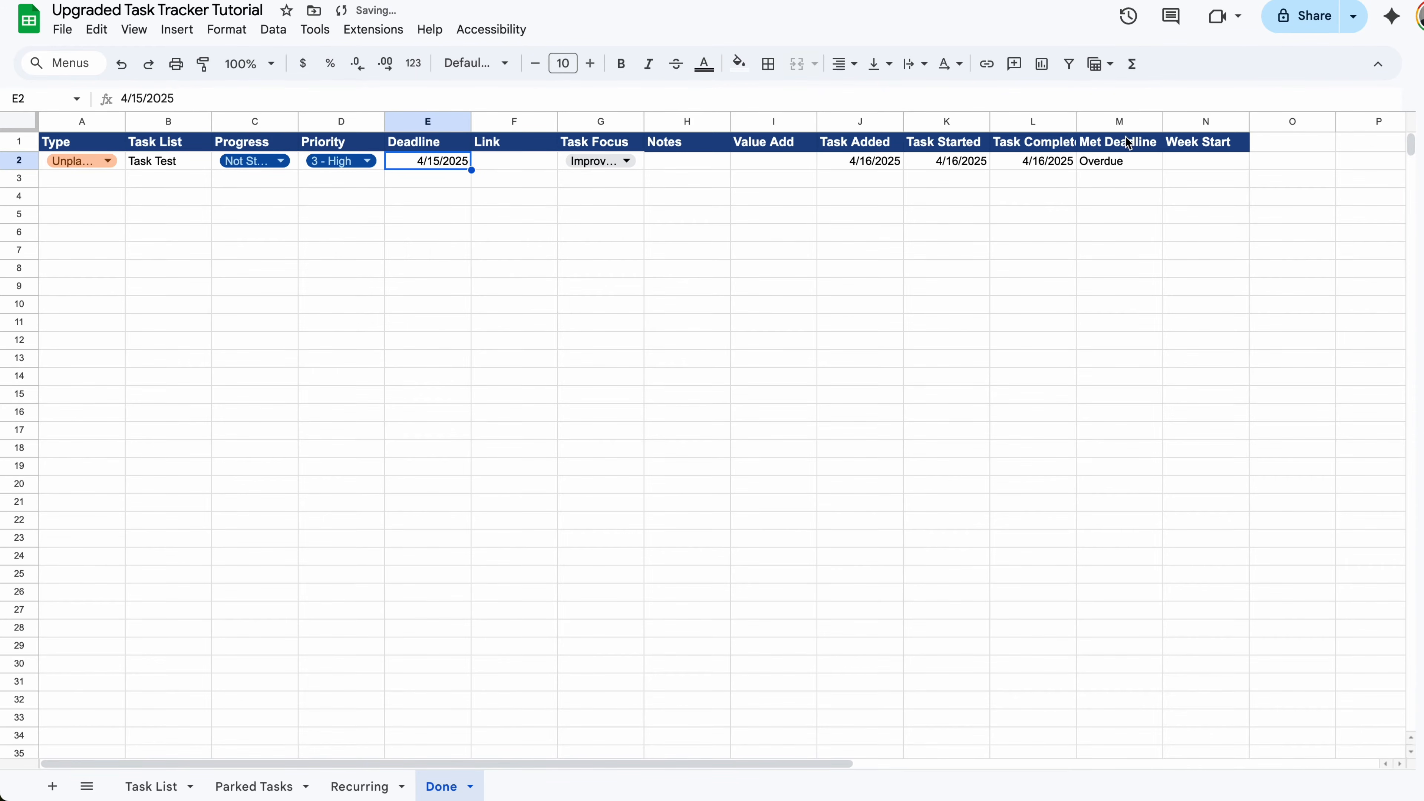
pyautogui.click(1134, 160)
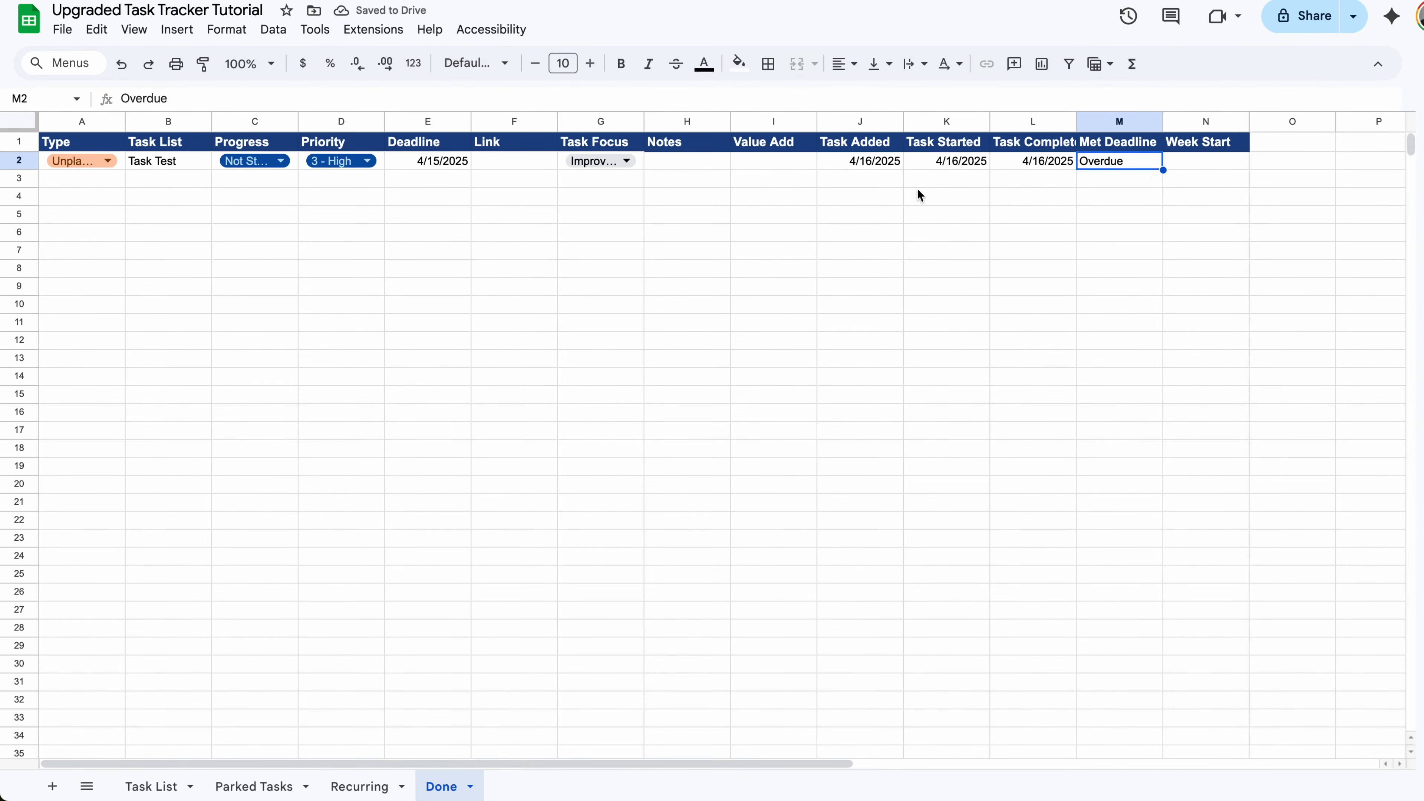
# - Set the Deadline in E2 to 4/17/2025 and check the Met Deadline value in M2
pyautogui.doubleClick(427, 165)
pyautogui.click(457, 288)
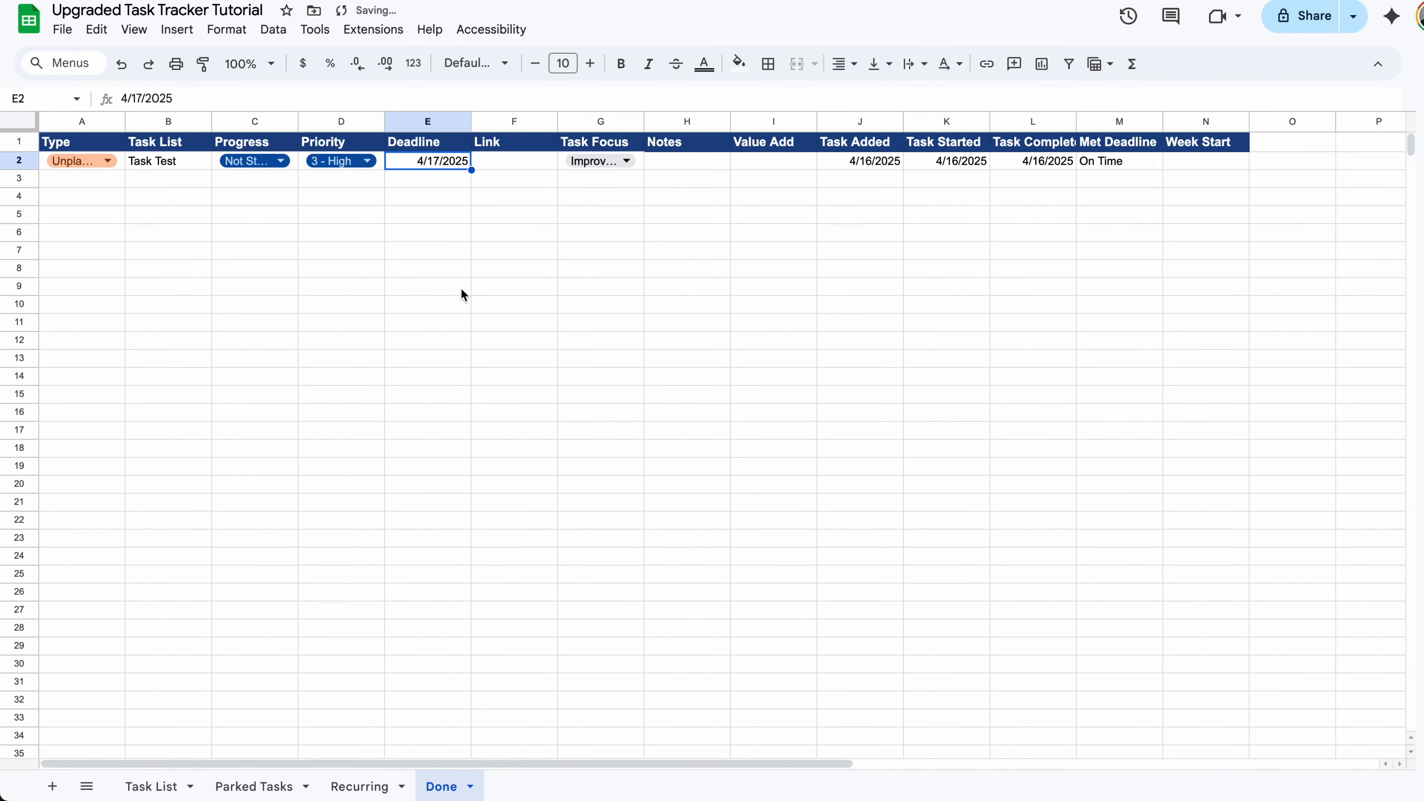
pyautogui.click(1125, 164)
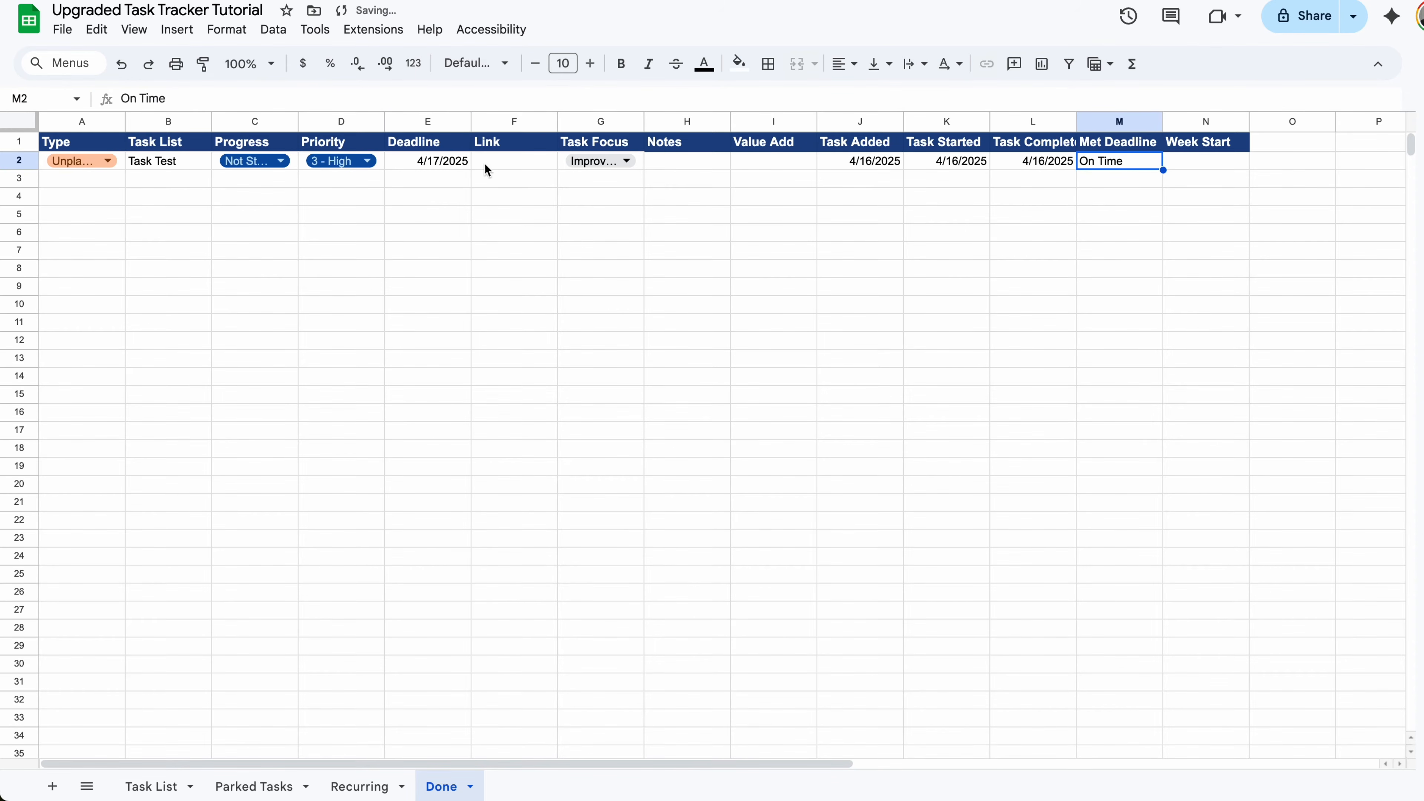
# - Clear the Deadline in E2 to test Met Deadline with a blank date, and undo the deletion
pyautogui.click(436, 166)
pyautogui.press('Delete')
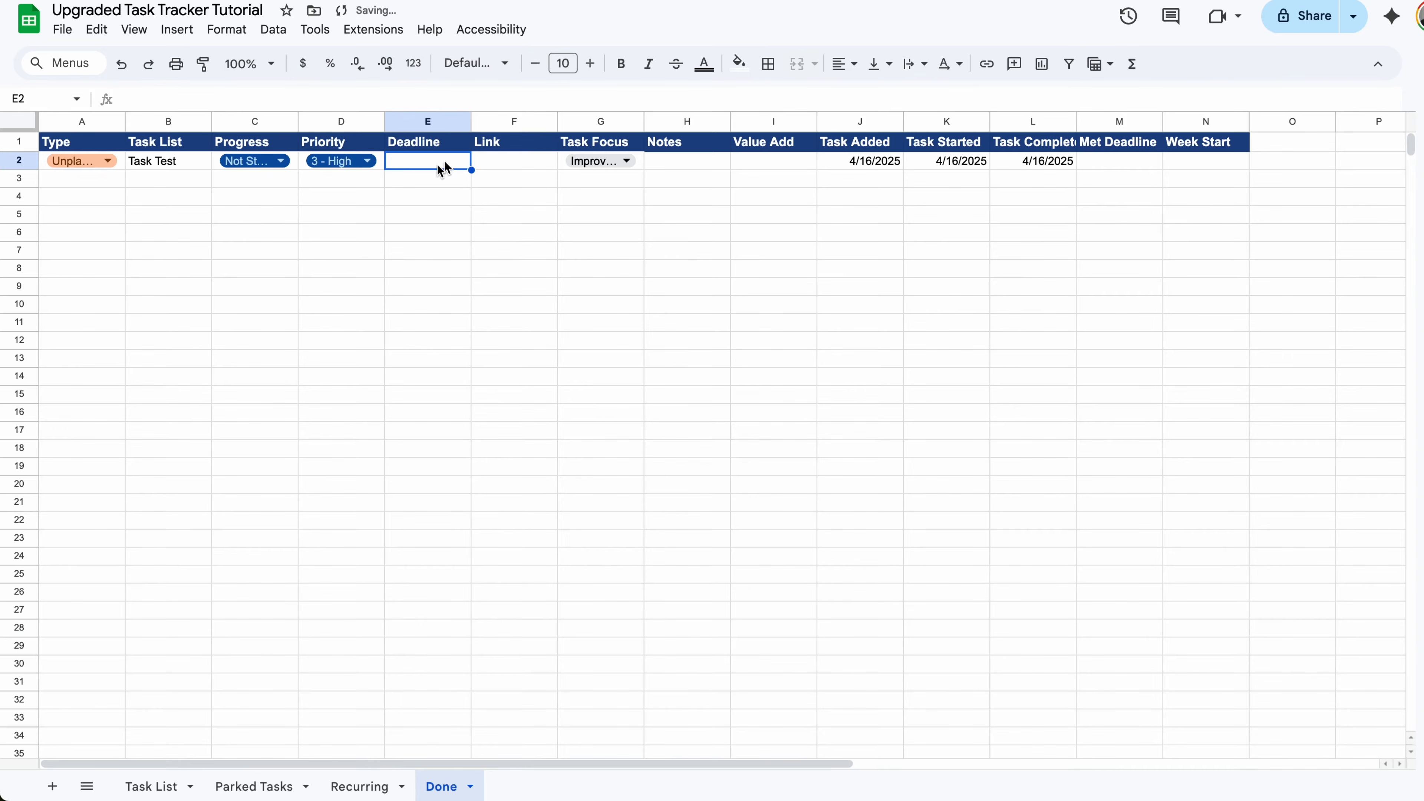
pyautogui.hotkey('ctrl', 'z')
pyautogui.click(1146, 163)
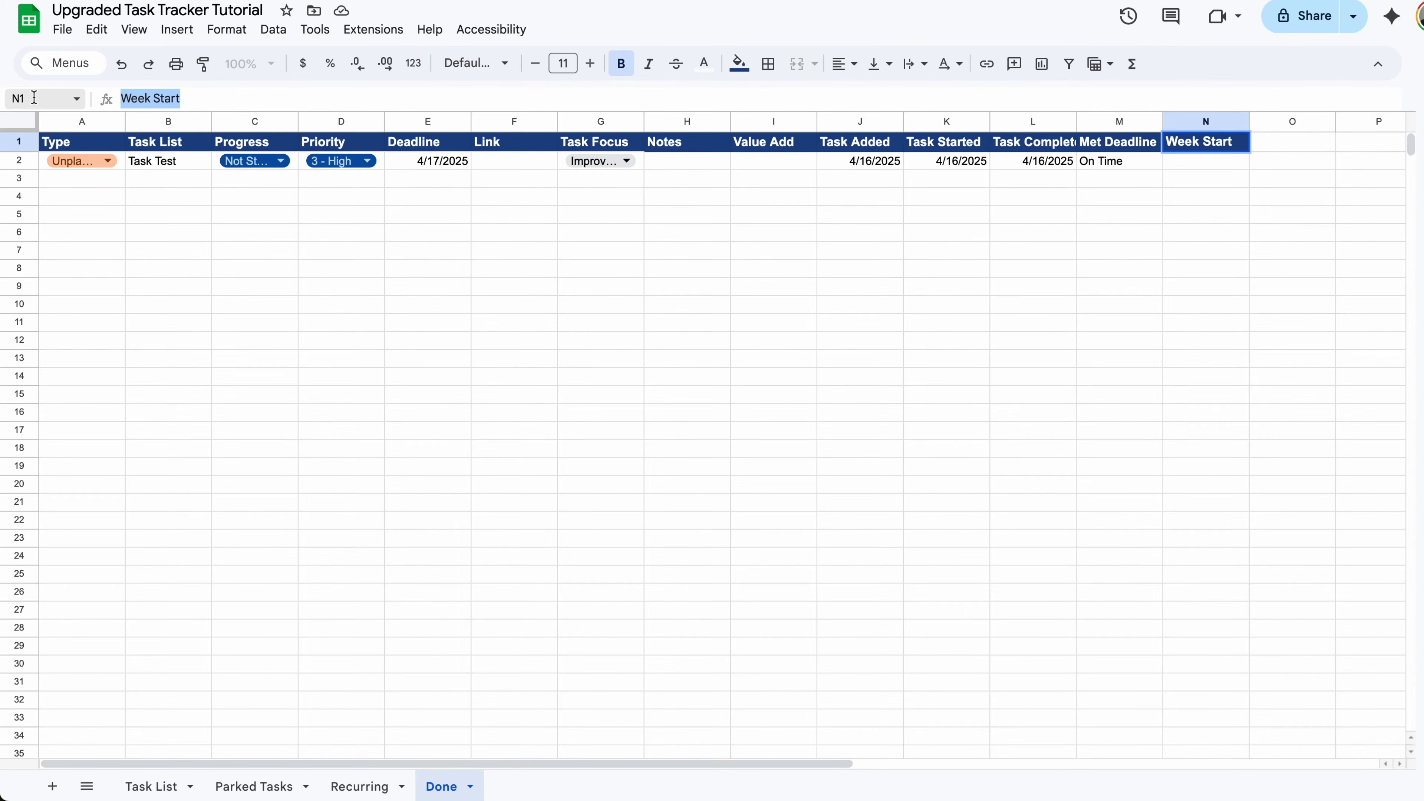
# - Replace the header in N1 with ={"Week Start";ArrayFormula(IF(ISBLANK(L2:L),,ROUNDDOWN(L2:L+3-WEEKDAY(L2:L,16))))} and format column N as Date
pyautogui.hotkey('ctrl', 'v')
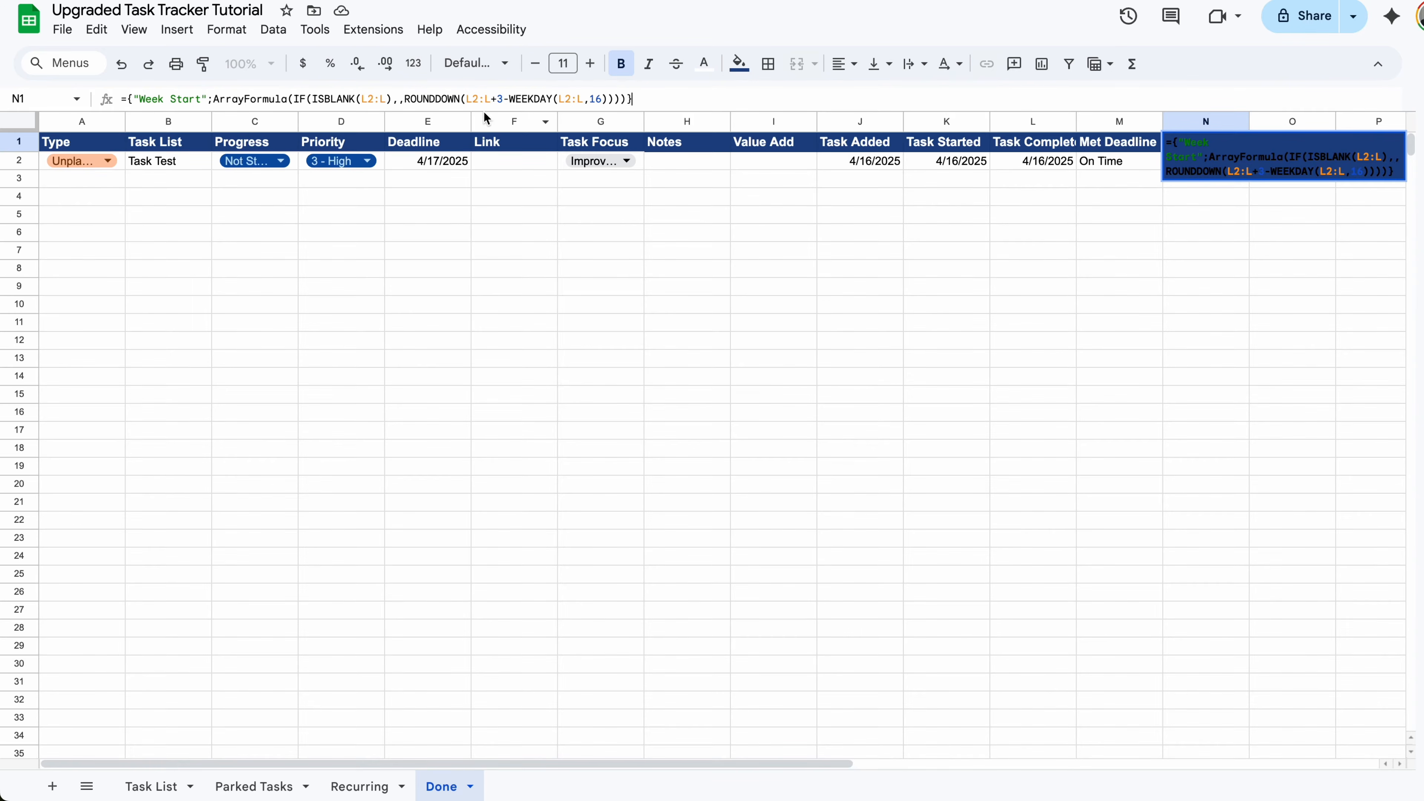
pyautogui.press('Return')
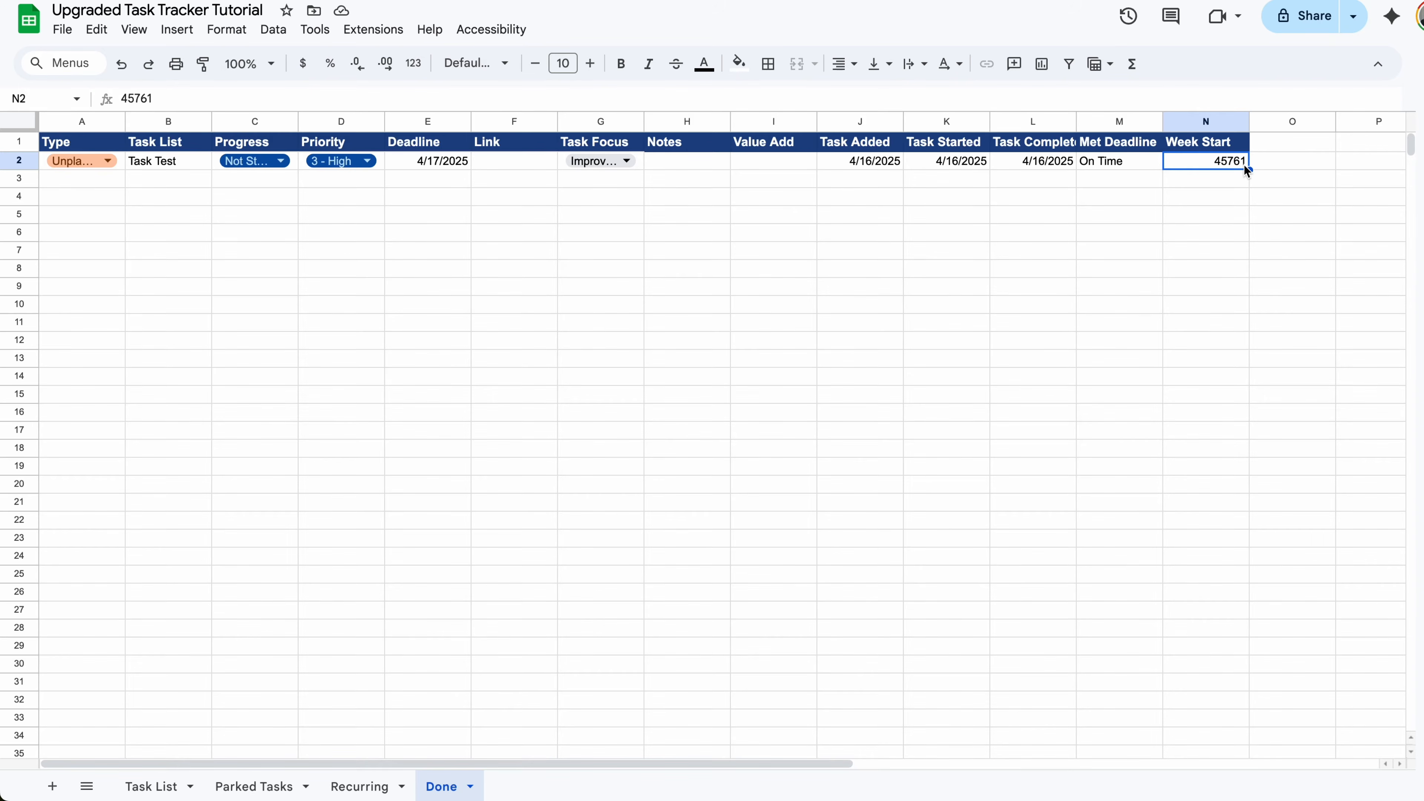
pyautogui.click(1210, 122)
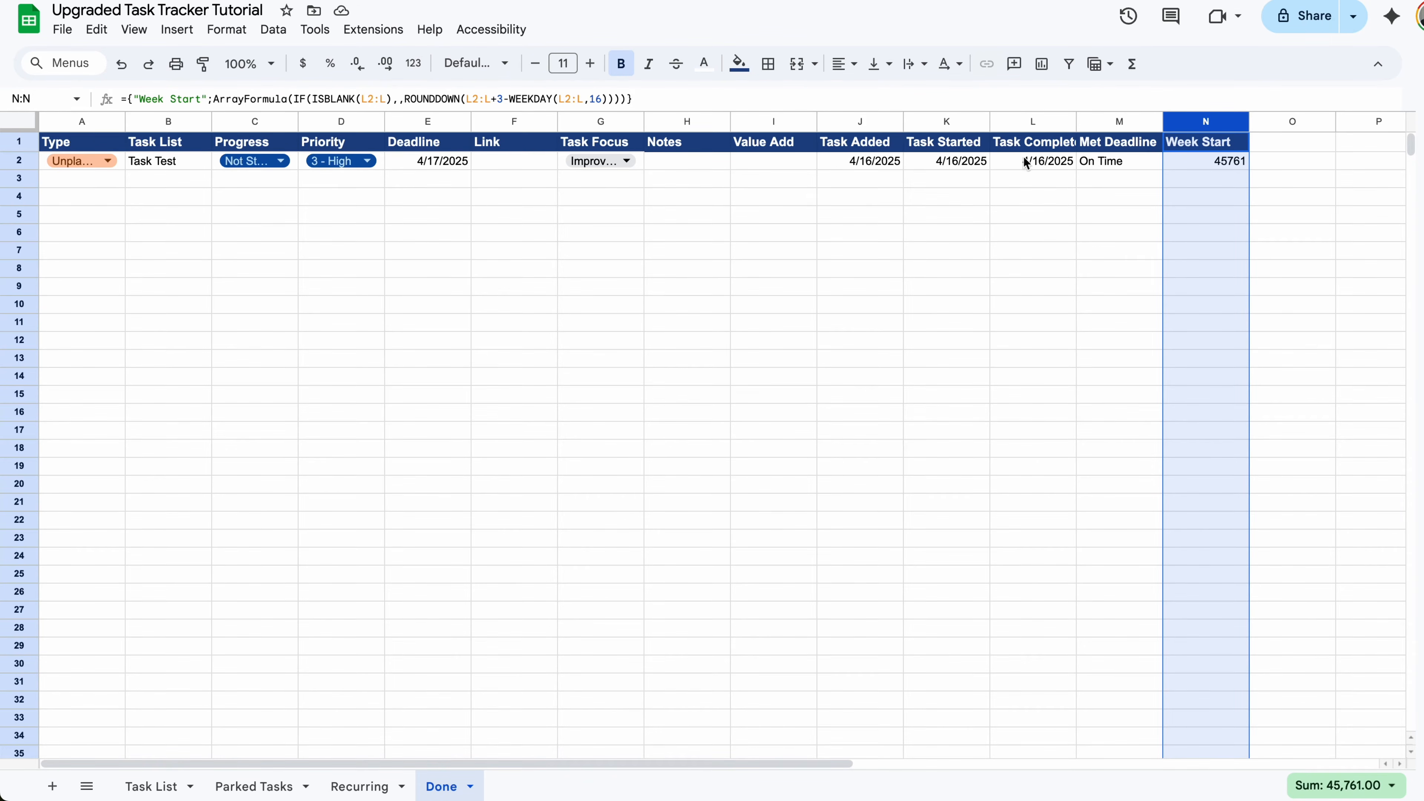
pyautogui.click(416, 64)
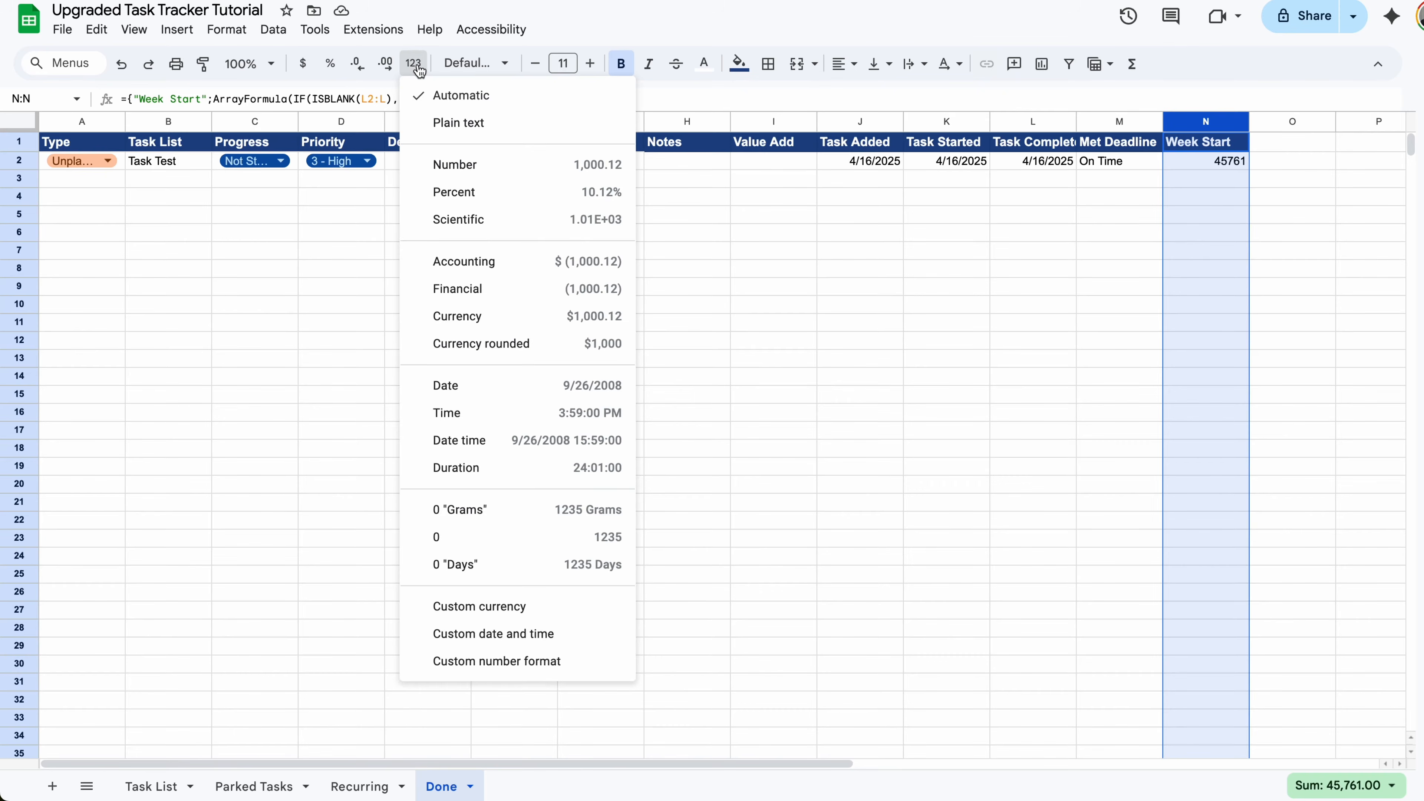
pyautogui.click(501, 391)
pyautogui.click(1222, 163)
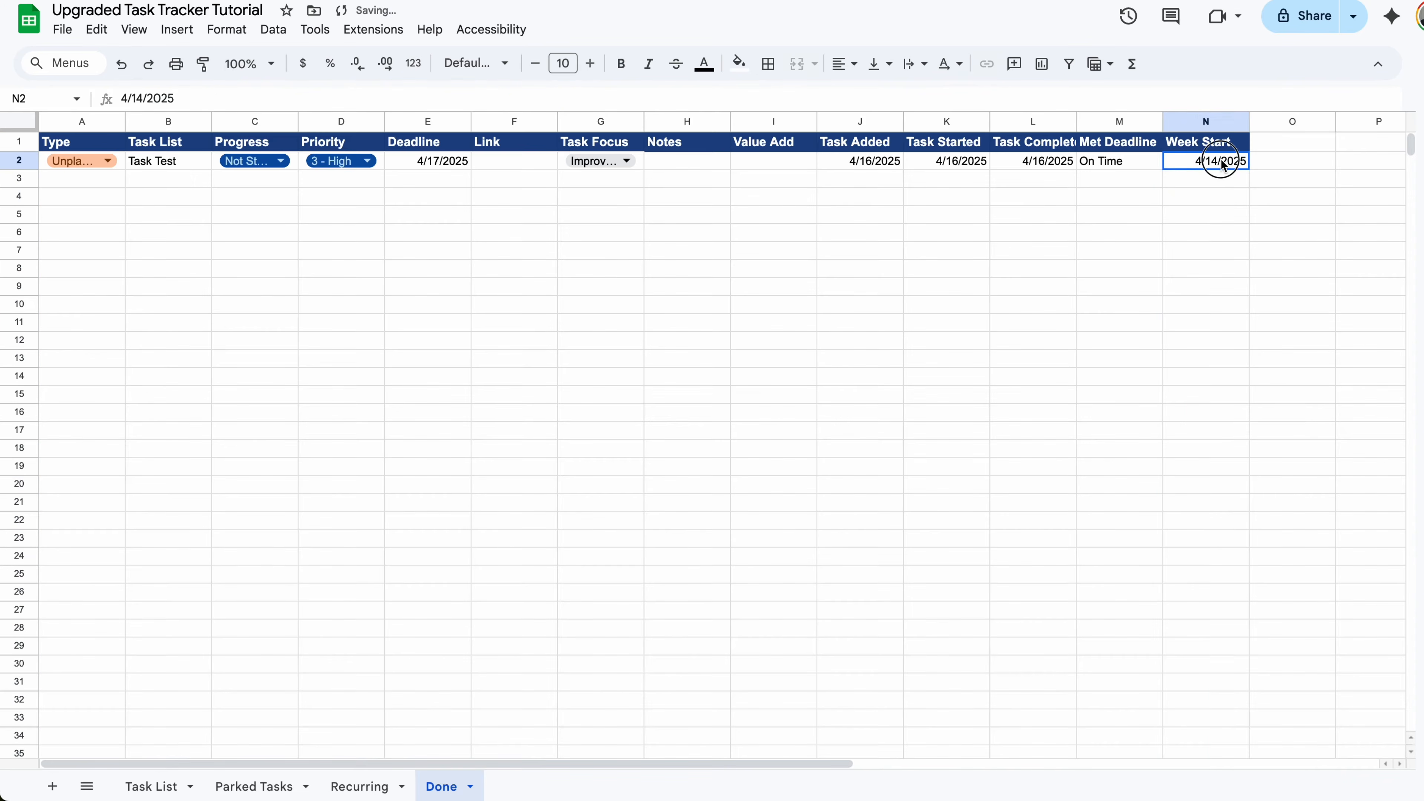
# - Compare Task Completed in L2 with Week Start in N2, and test the formula by changing L2 to 4/10/2025
pyautogui.click(1059, 168)
pyautogui.doubleClick(1052, 167)
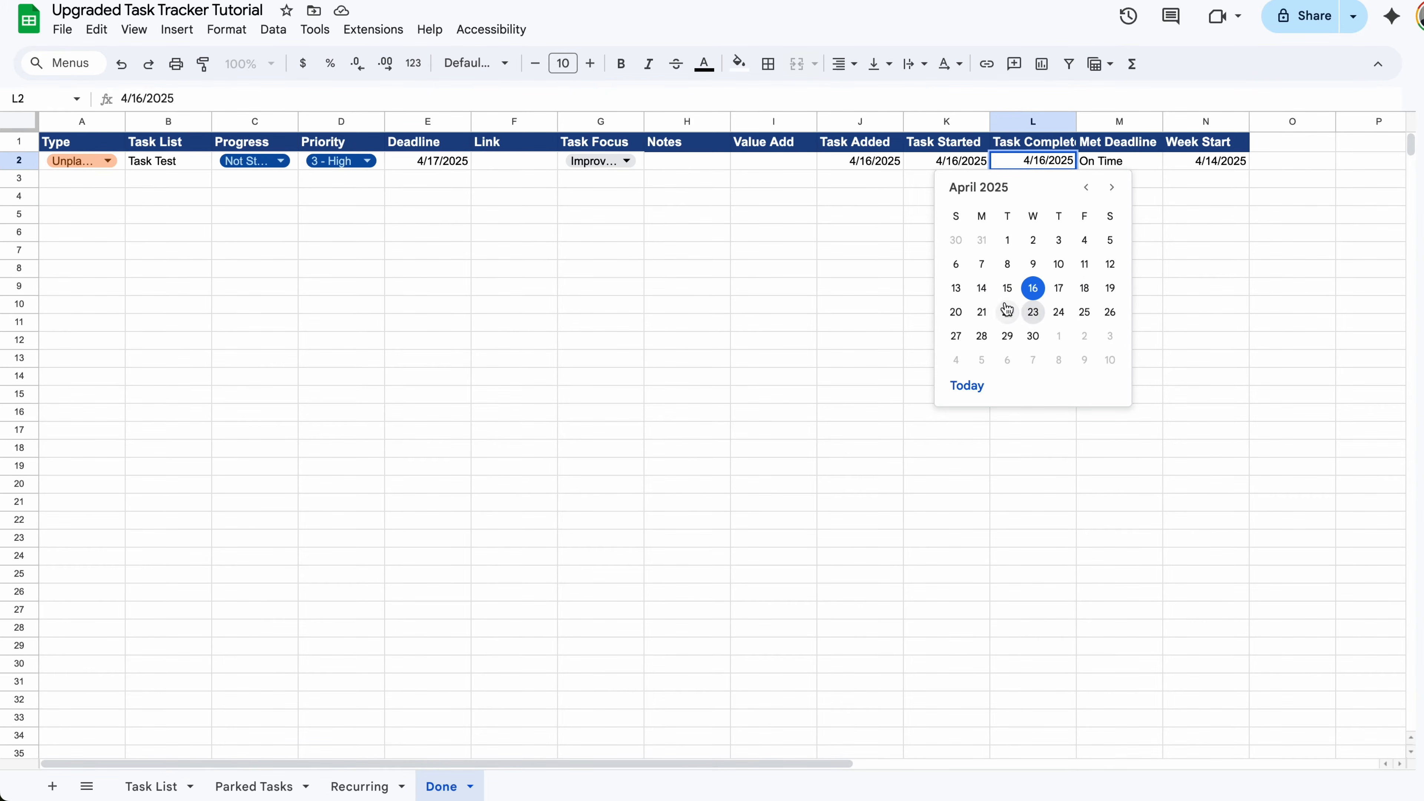
pyautogui.click(1209, 166)
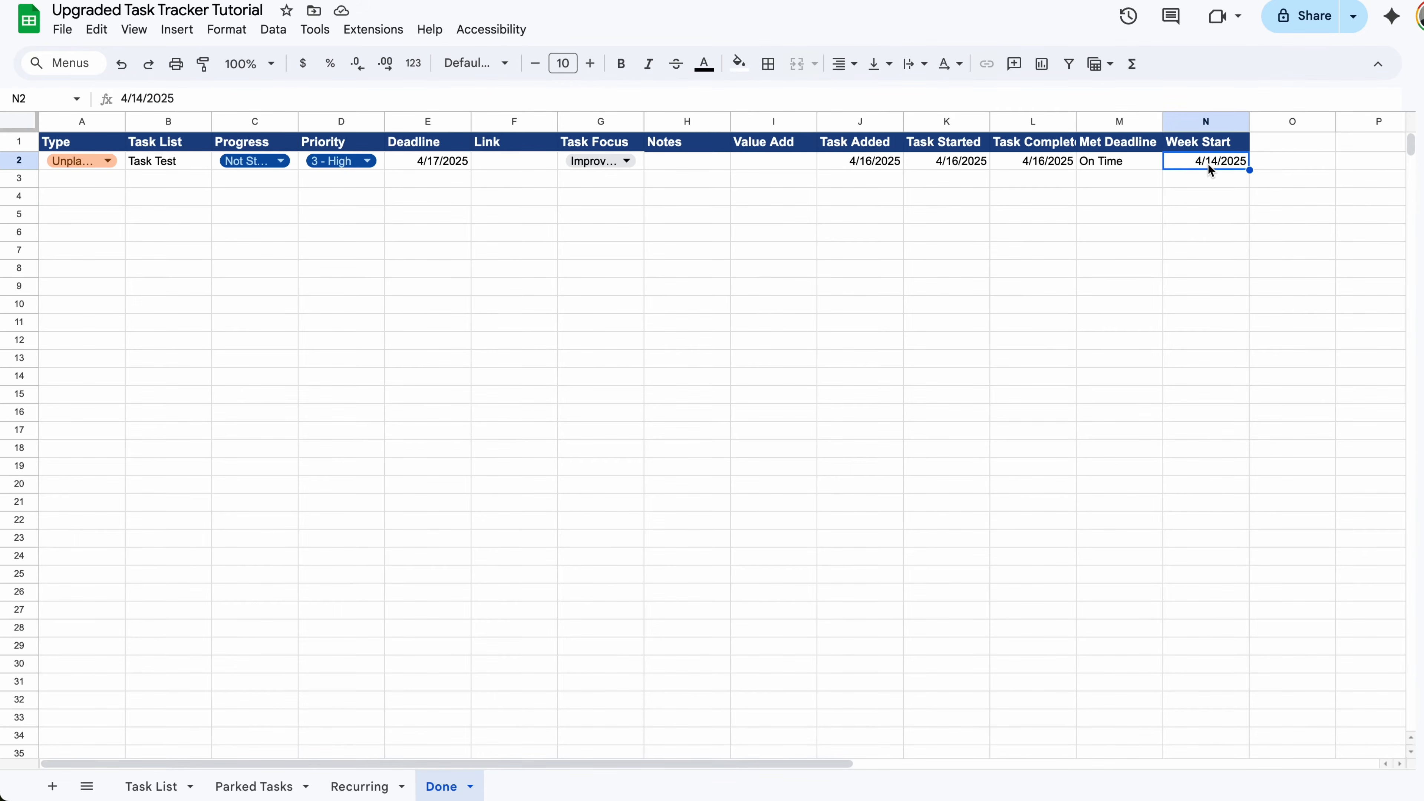
pyautogui.doubleClick(1010, 163)
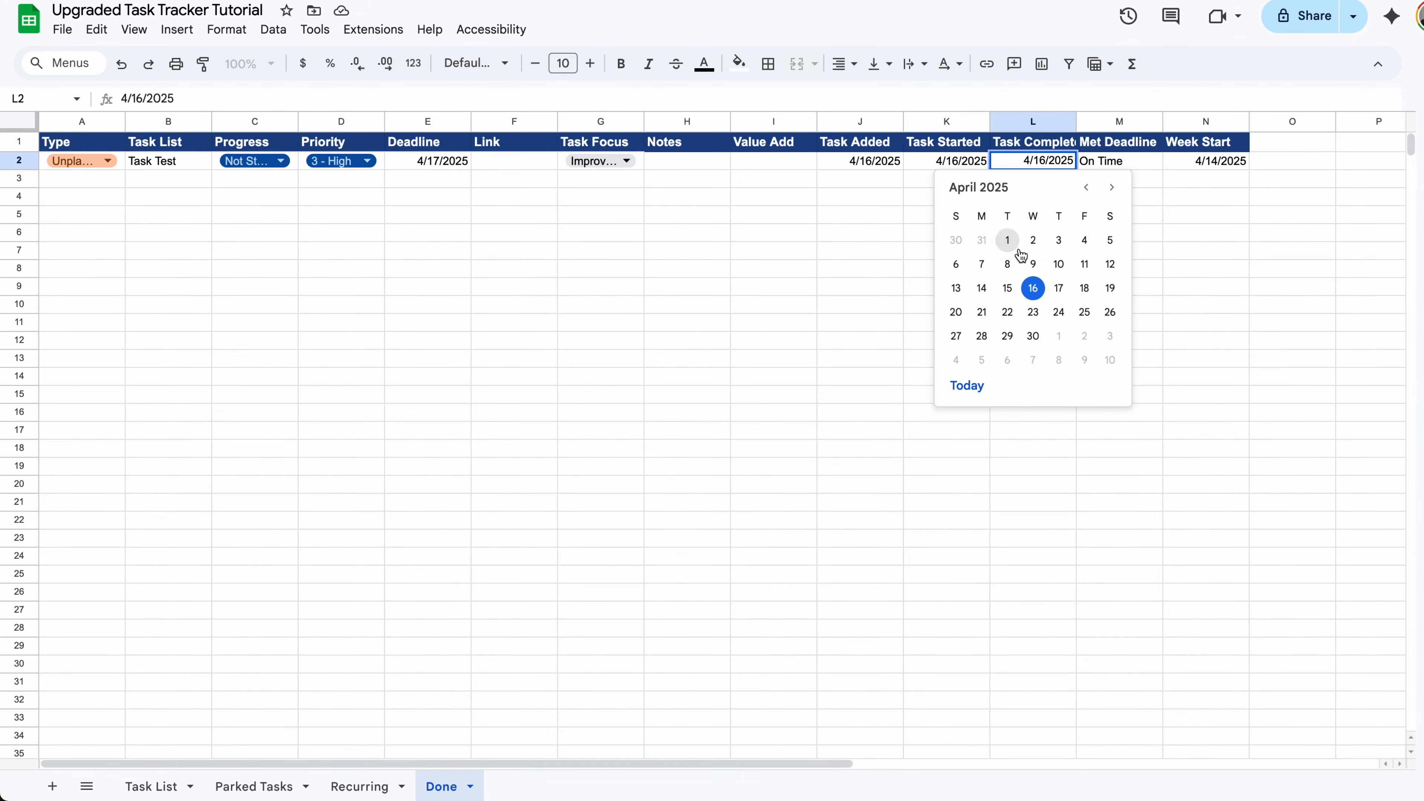
pyautogui.click(1058, 264)
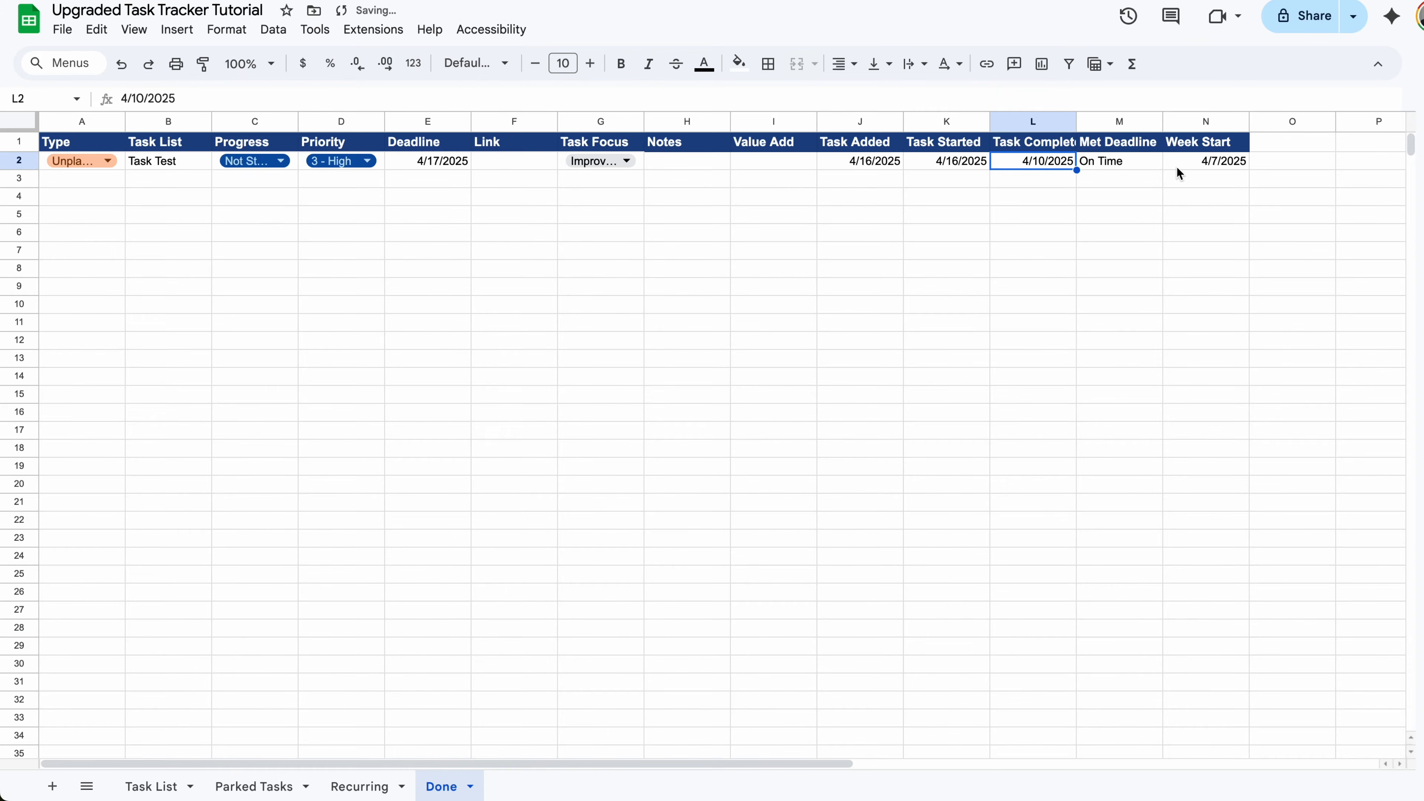
# - Try 4/7/2025 as the Task Completed date in L2 and reset it to 4/16/2025
pyautogui.doubleClick(1039, 166)
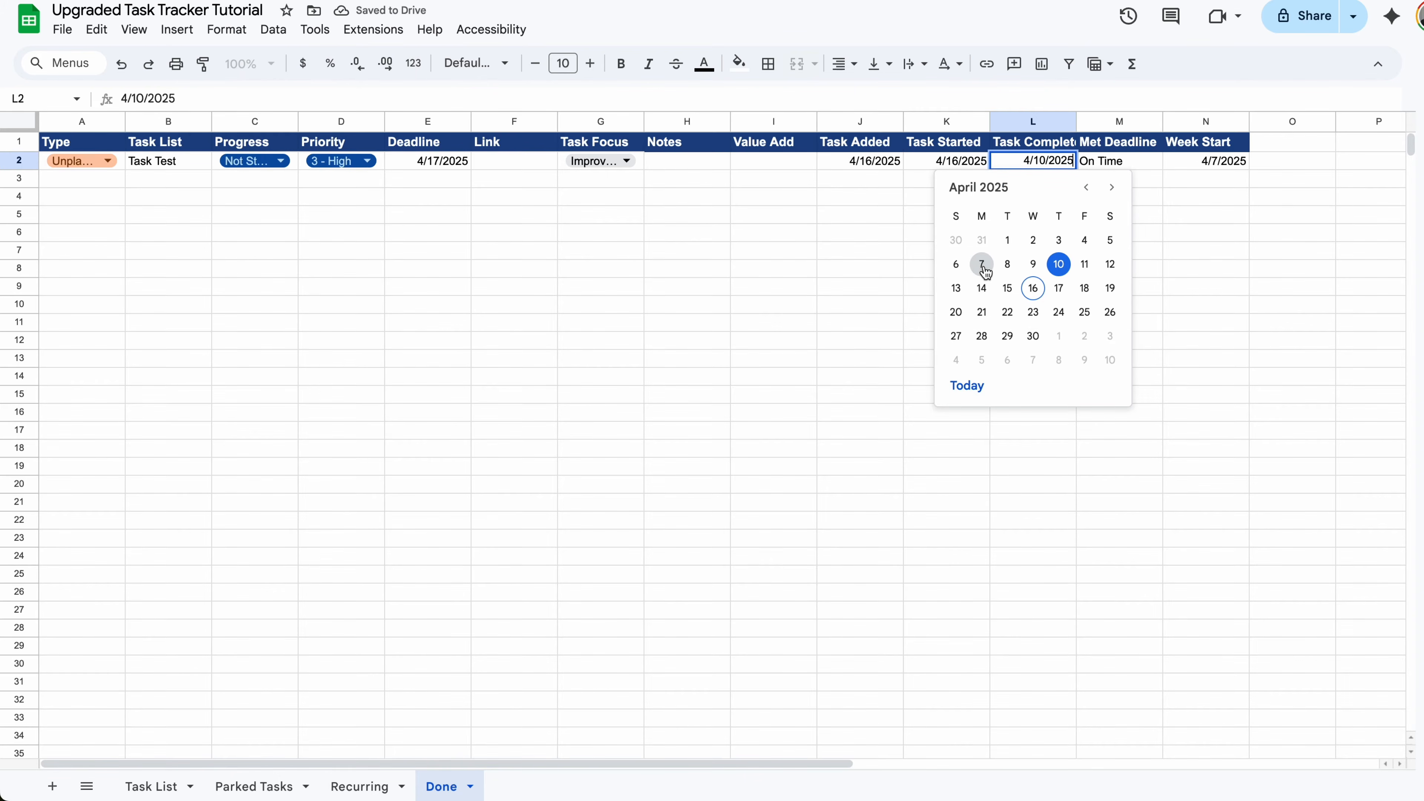
pyautogui.click(981, 265)
pyautogui.doubleClick(1051, 165)
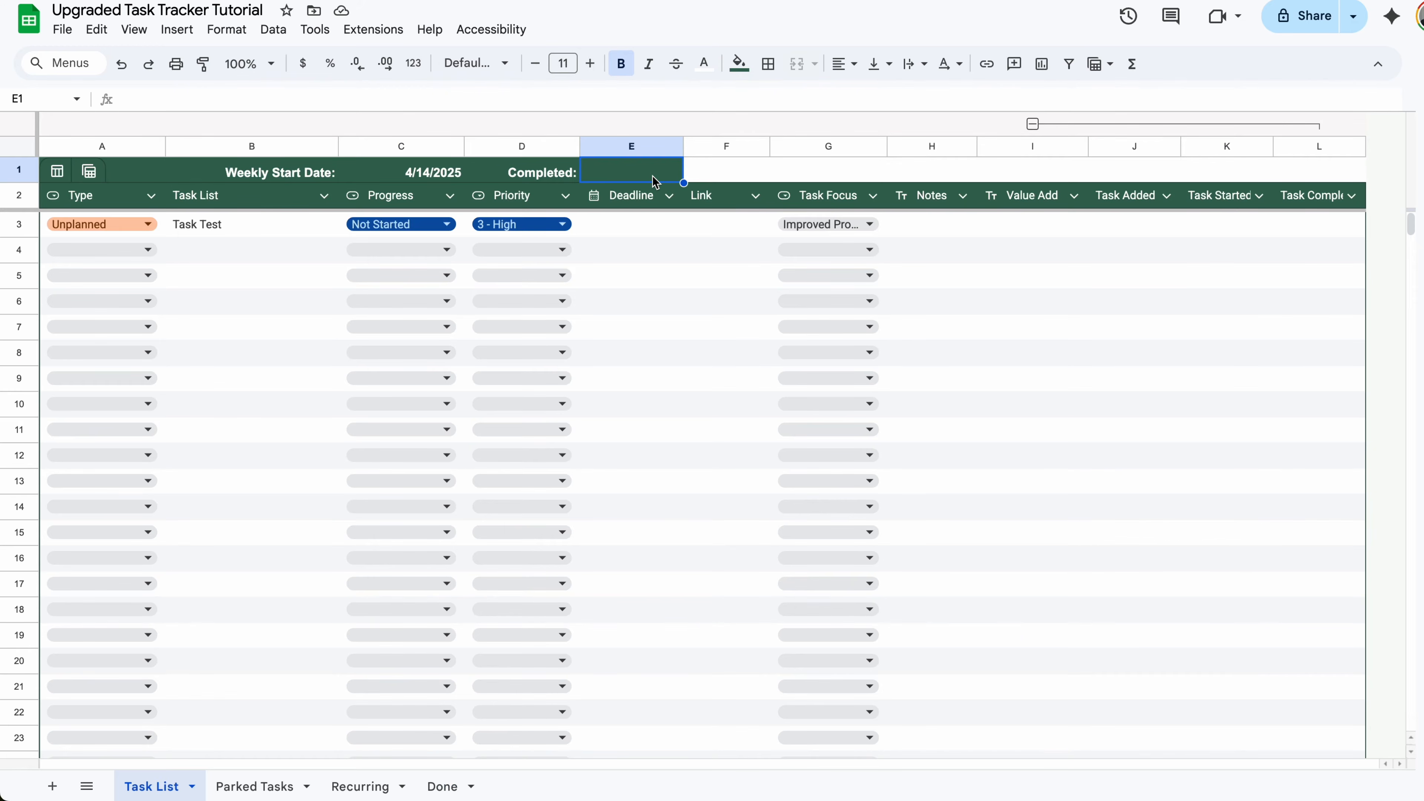
# - Enter =COUNTIFS(Done!L:L,">="&C1,Done!L:L,"<="&(C1+7)) in E1 of the Task List sheet, reselecting Done column L as the first range
pyautogui.click(475, 100)
pyautogui.hotkey('ctrl', 'v')
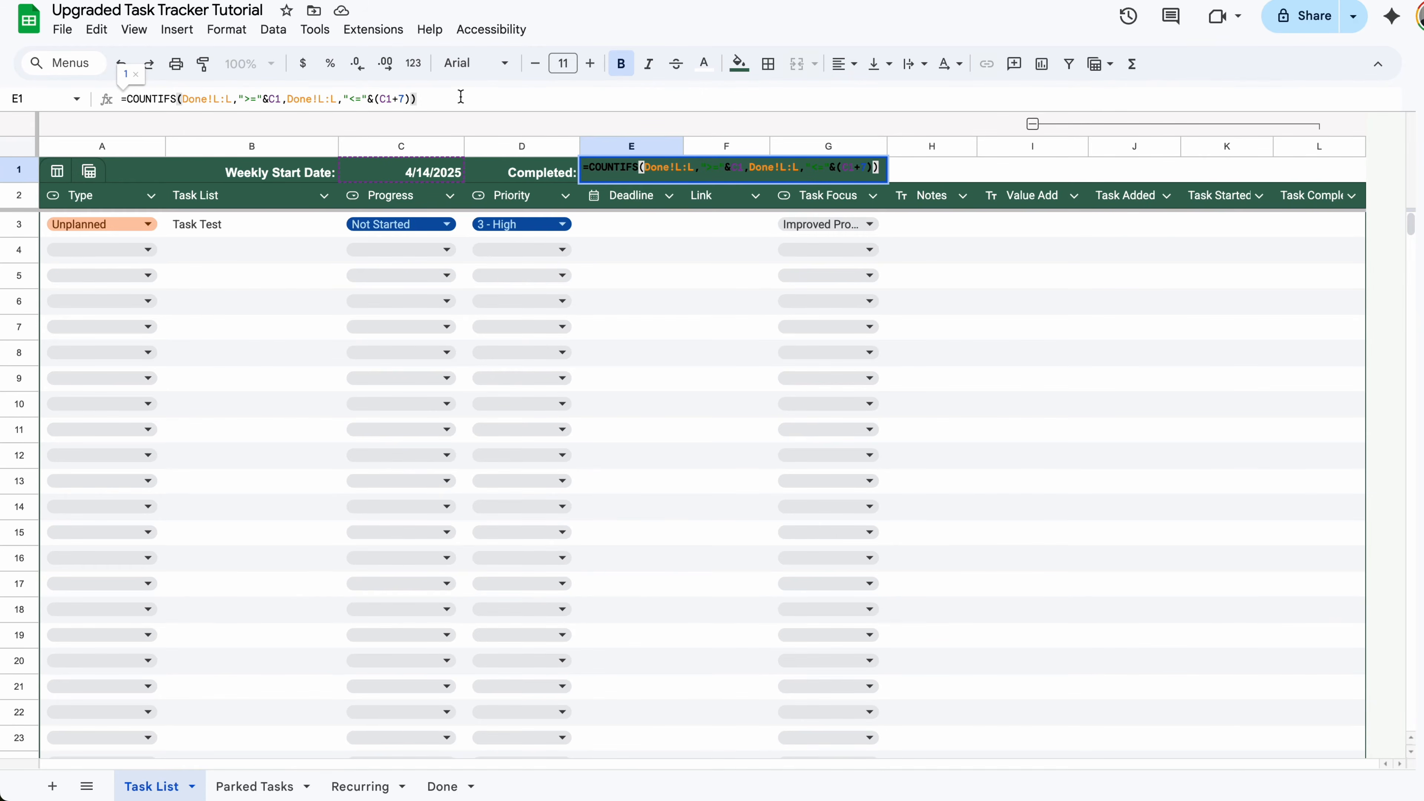
pyautogui.moveTo(232, 99); pyautogui.dragTo(183, 99)
pyautogui.press('BackSpace')
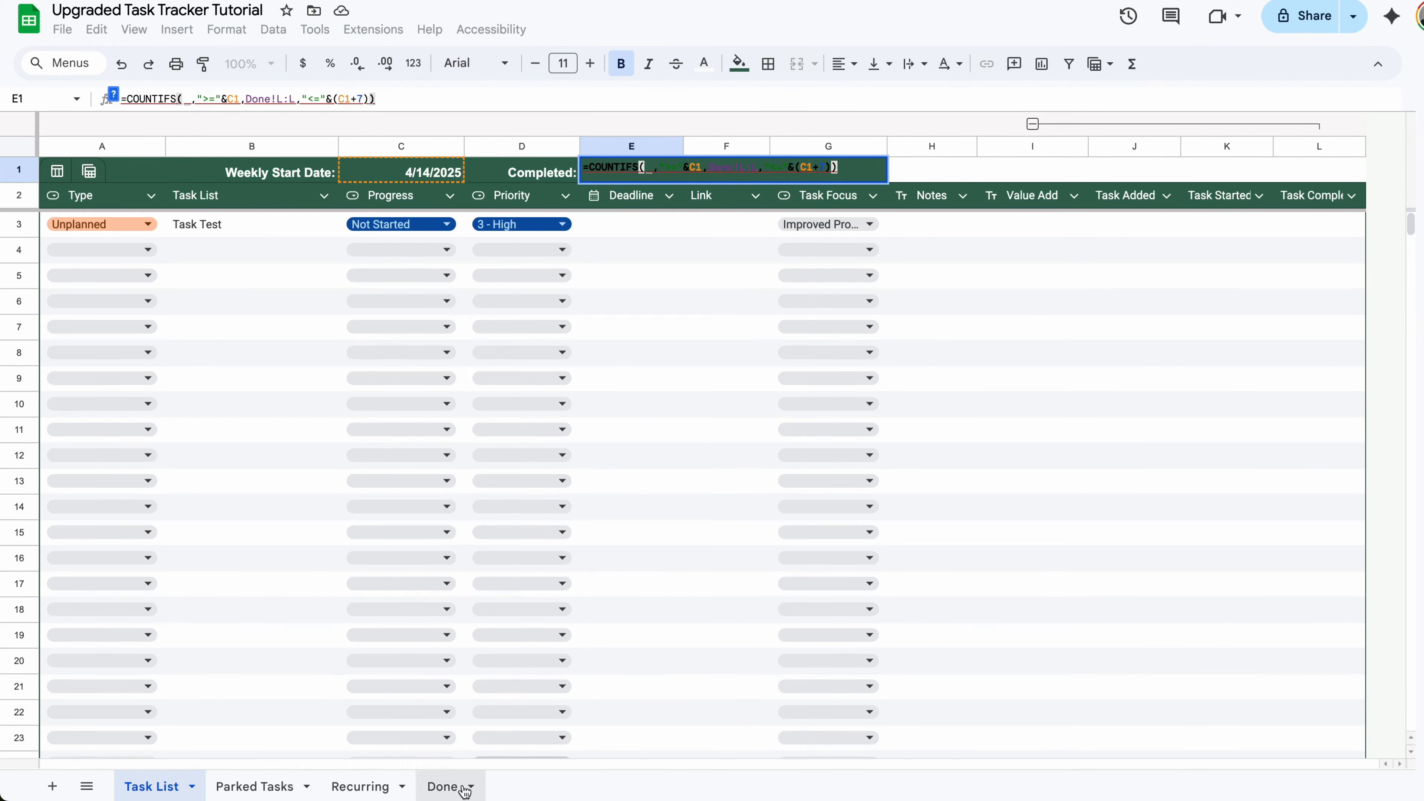
pyautogui.click(463, 788)
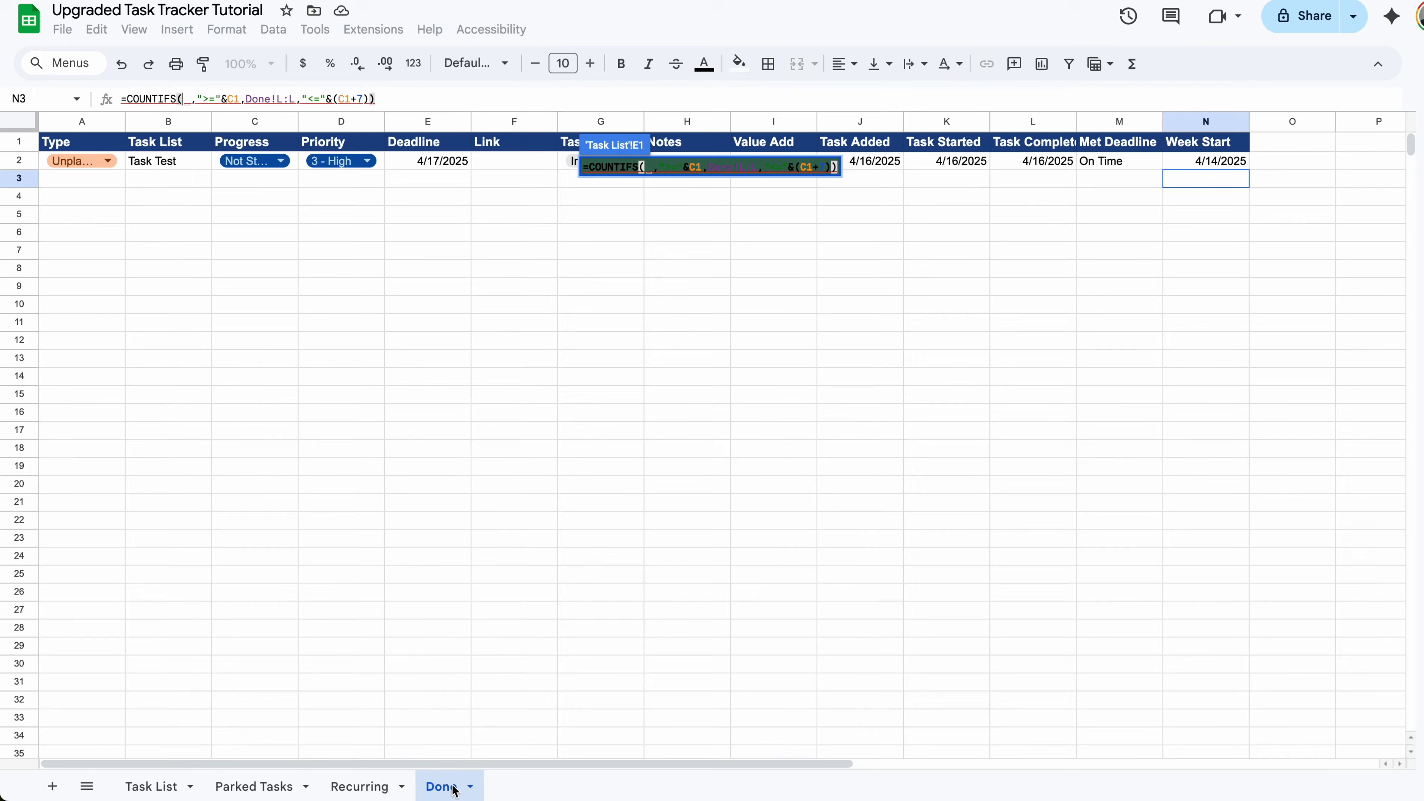
pyautogui.click(1049, 123)
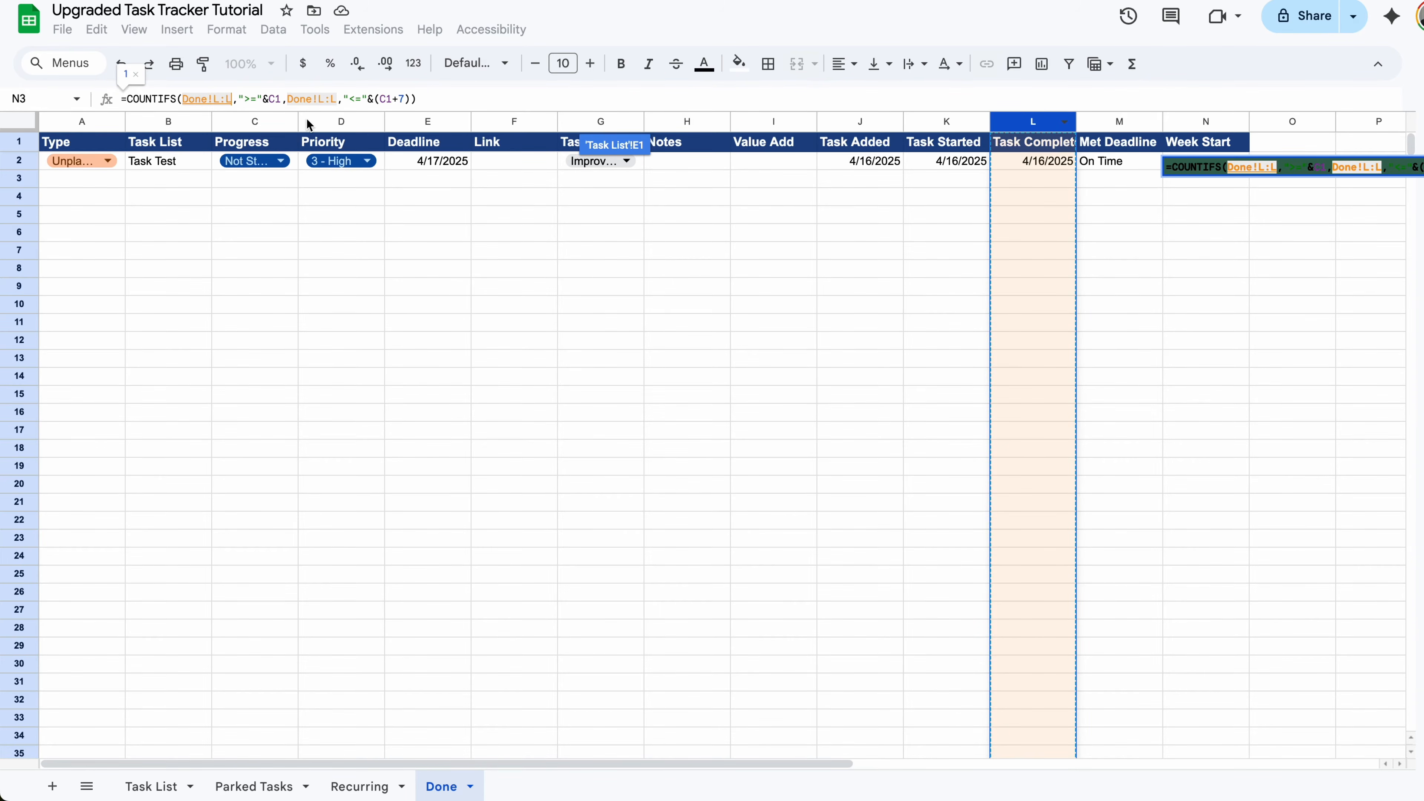
pyautogui.click(235, 100)
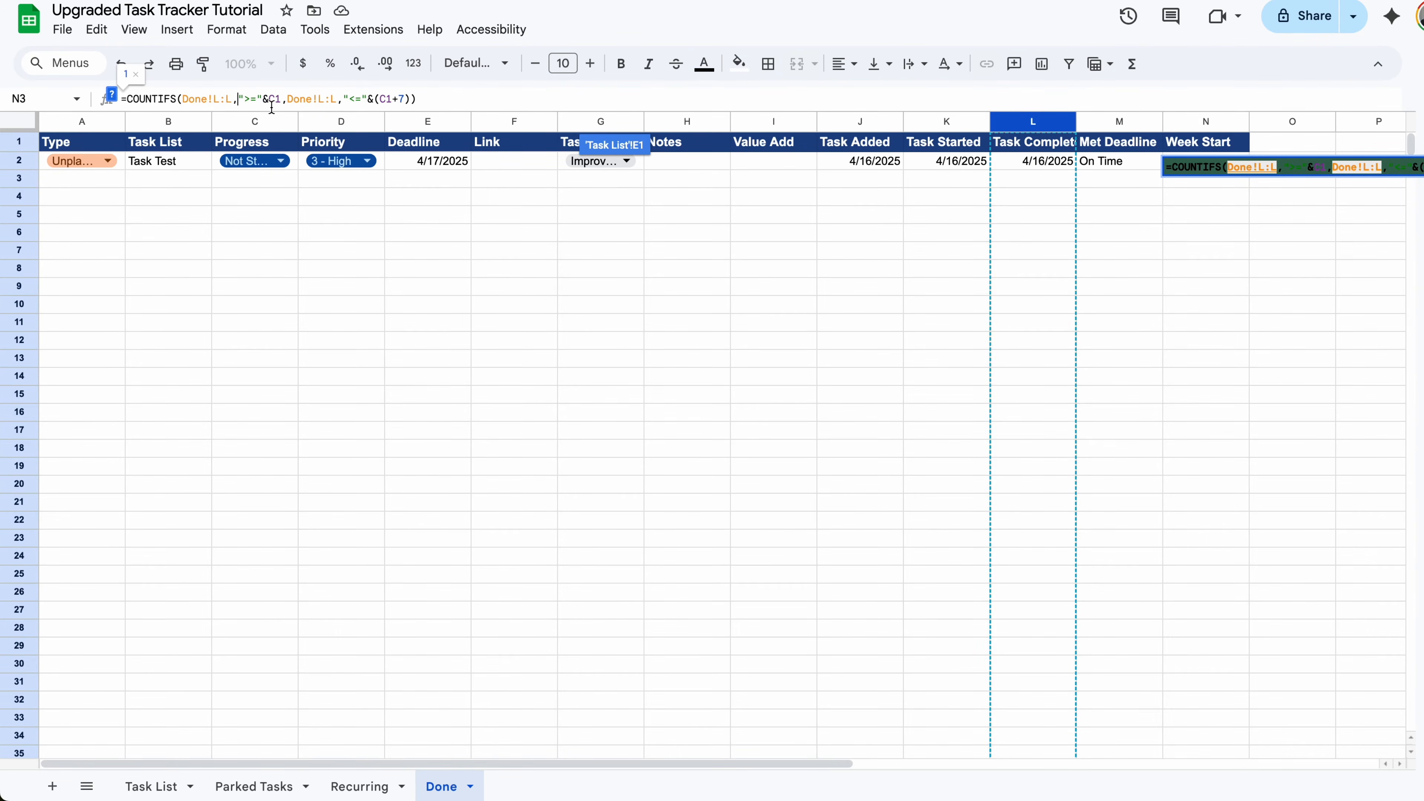
pyautogui.click(159, 786)
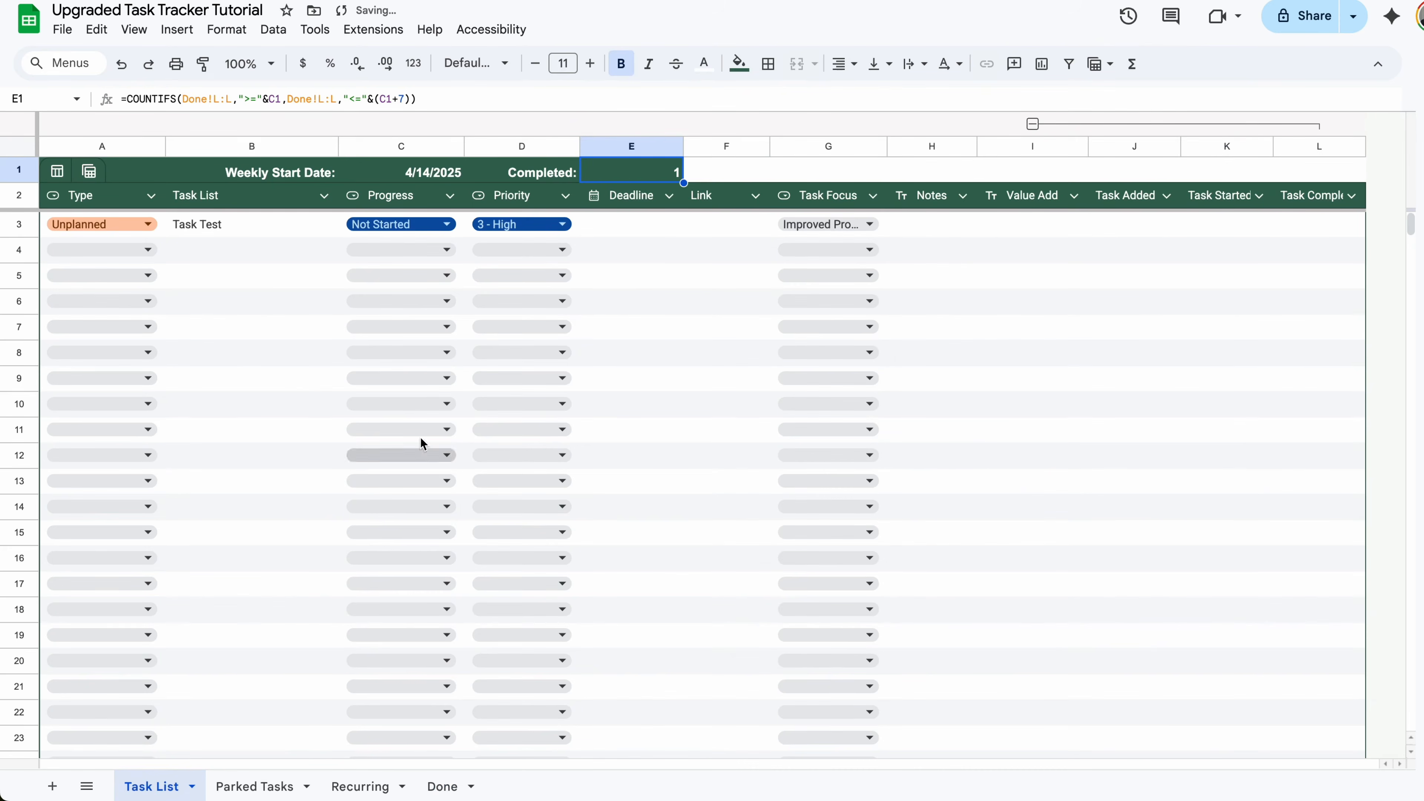
# - Review the Weekly Start Date in C1, the Completed formula in E1 and the Done sheet it counts from
pyautogui.click(436, 173)
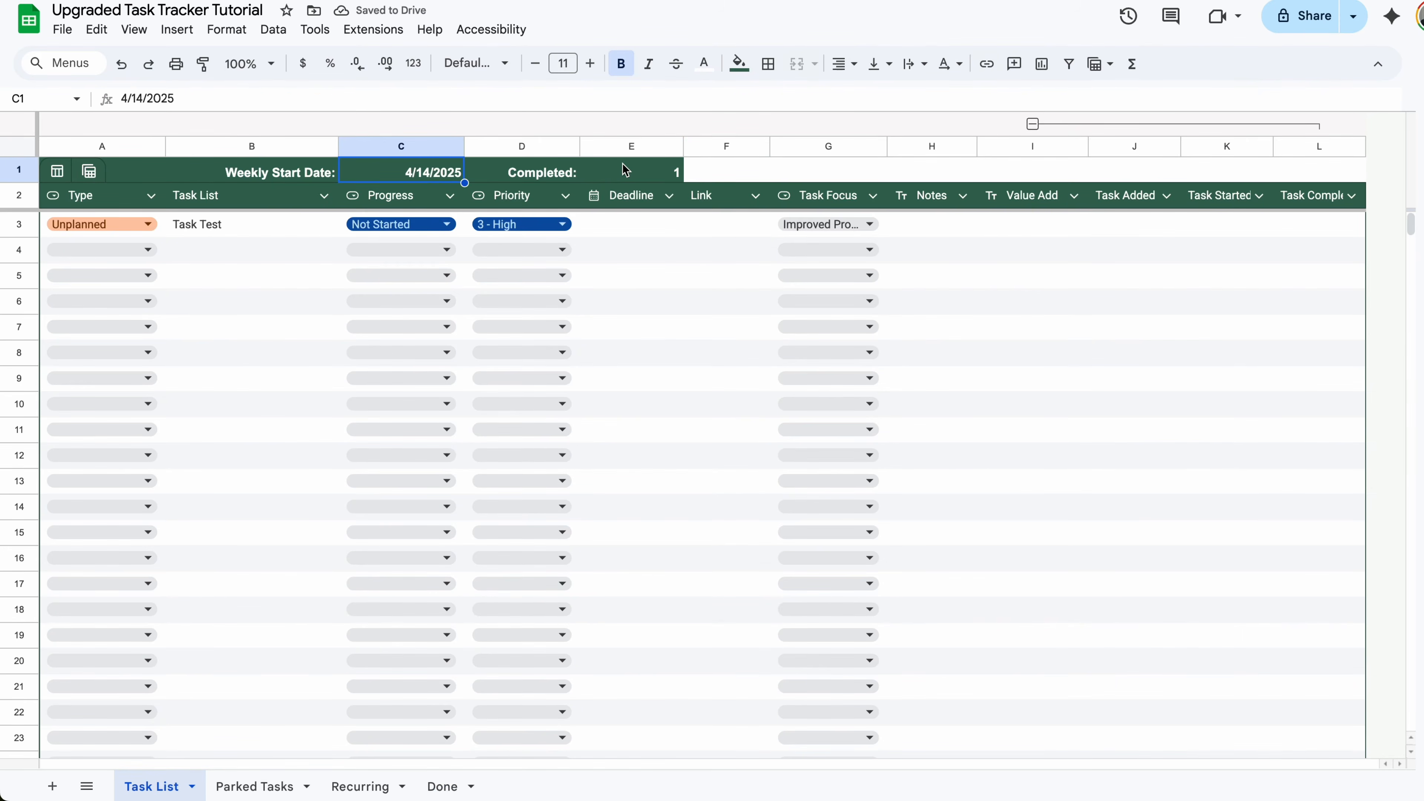
pyautogui.click(623, 164)
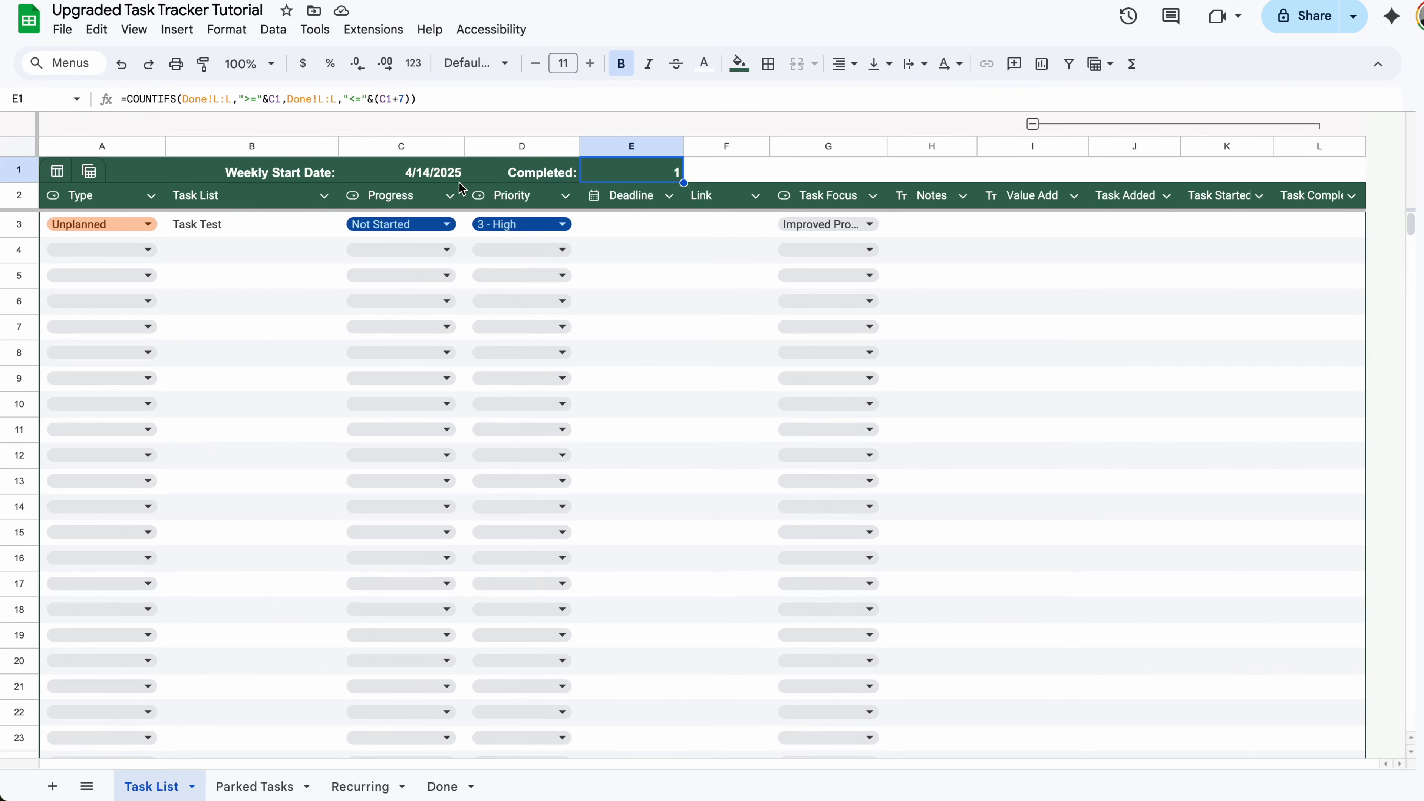
pyautogui.click(440, 784)
pyautogui.click(443, 179)
pyautogui.press('Right')
pyautogui.press('Right')
# - Test the Completed count in E1 by changing the Weekly Start Date to 4/21/2025, and undo the date change
pyautogui.doubleClick(438, 172)
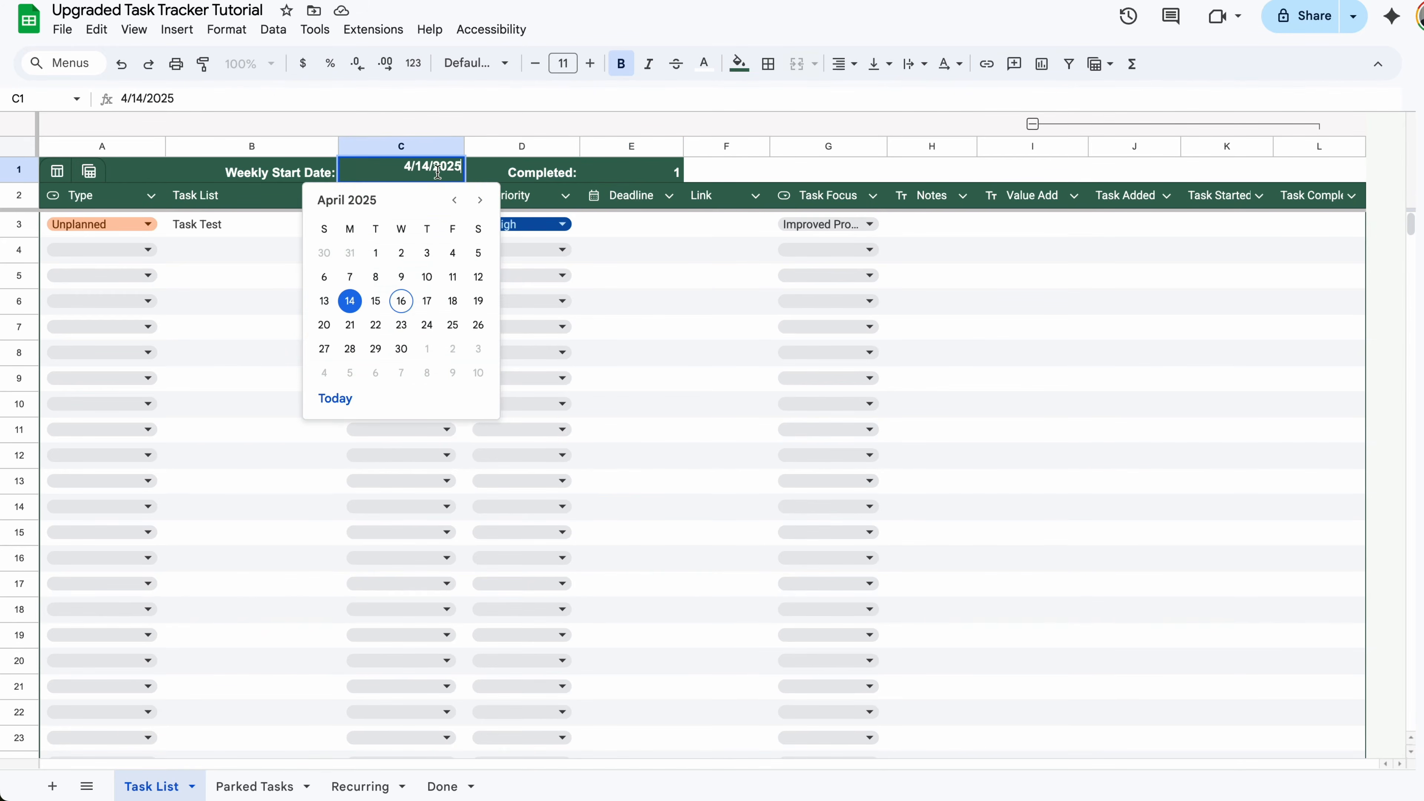
pyautogui.click(350, 325)
pyautogui.click(668, 179)
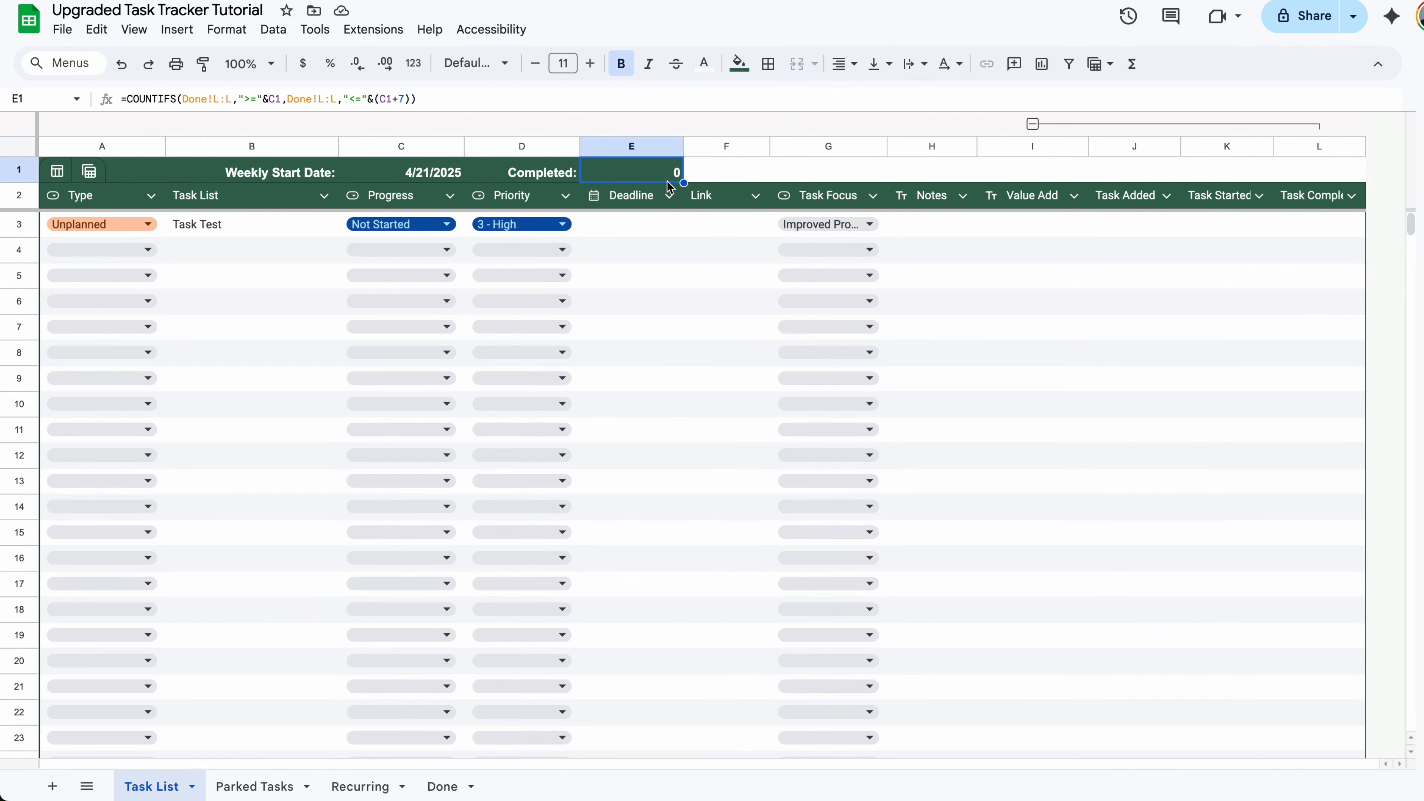
pyautogui.hotkey('ctrl', 'z')
# - Add a new sheet after Task List and name it Combined List
pyautogui.click(53, 786)
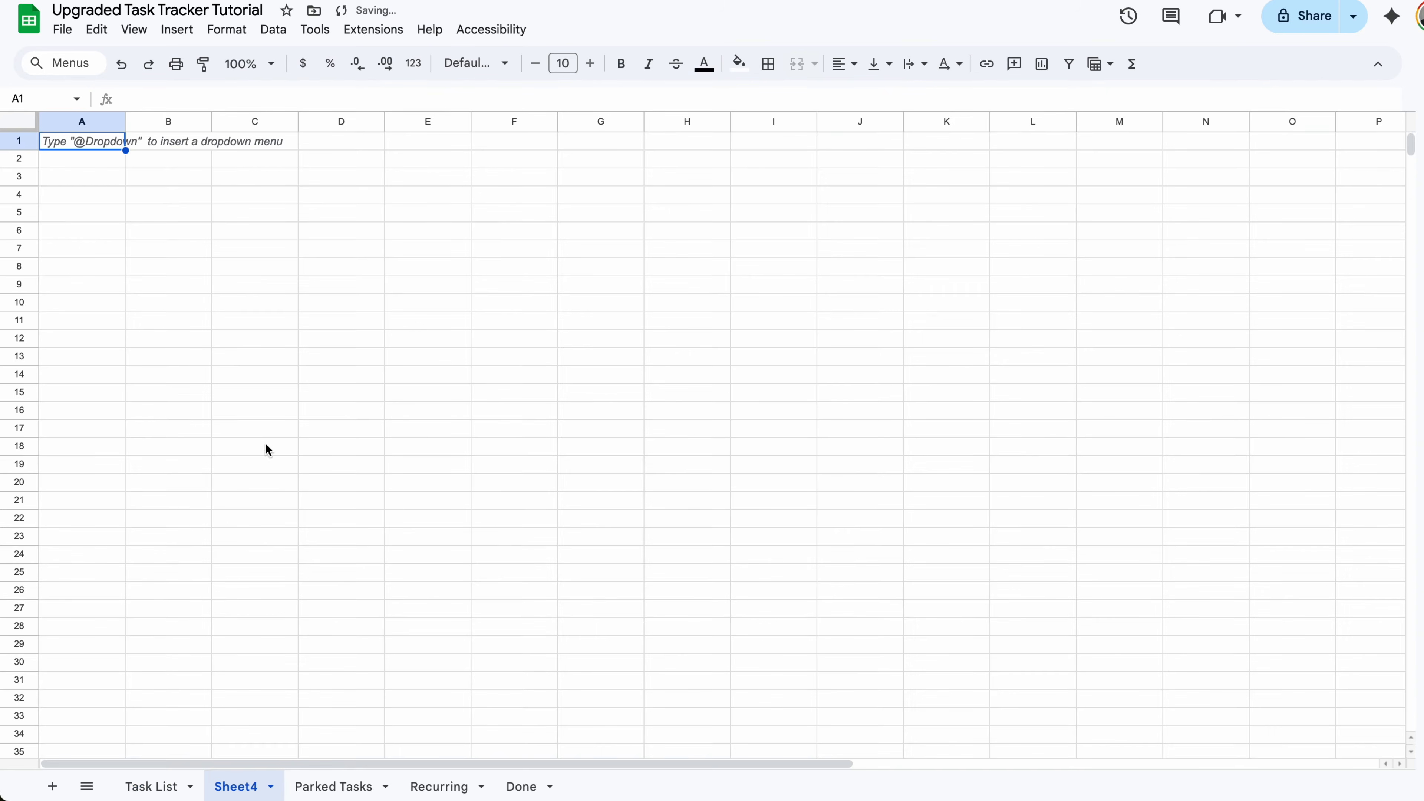
pyautogui.rightClick(240, 786)
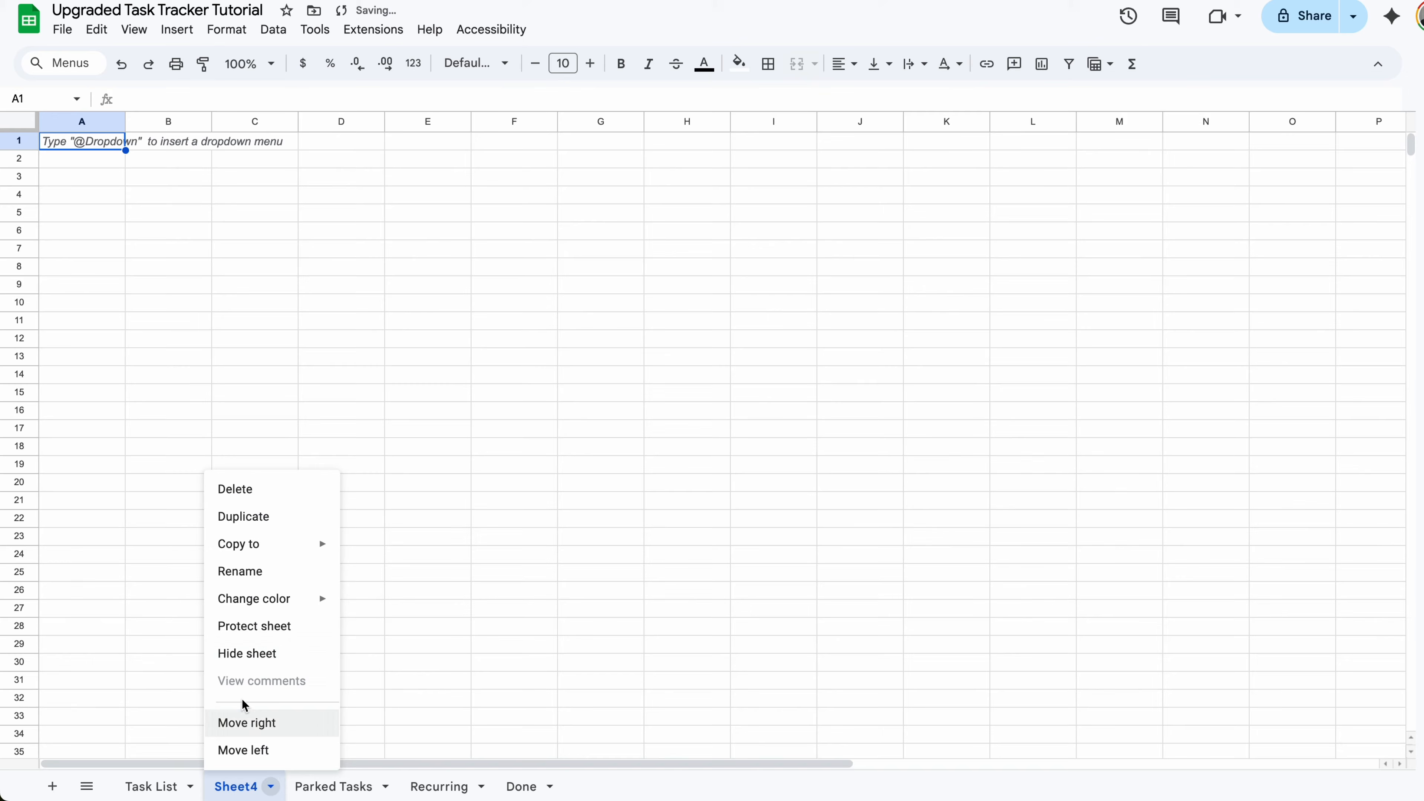
pyautogui.click(280, 571)
pyautogui.write('Combine')
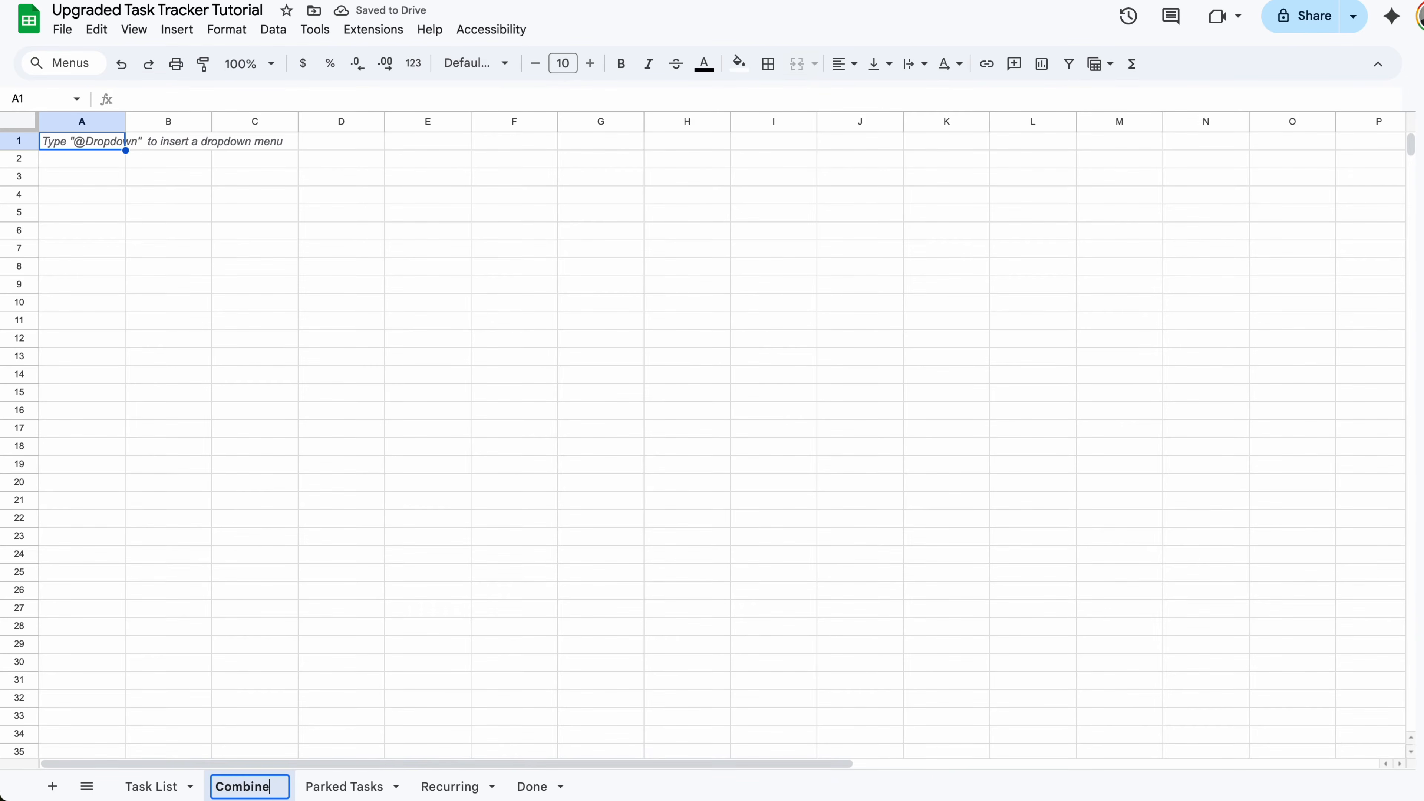
pyautogui.write('d List')
pyautogui.press('Return')
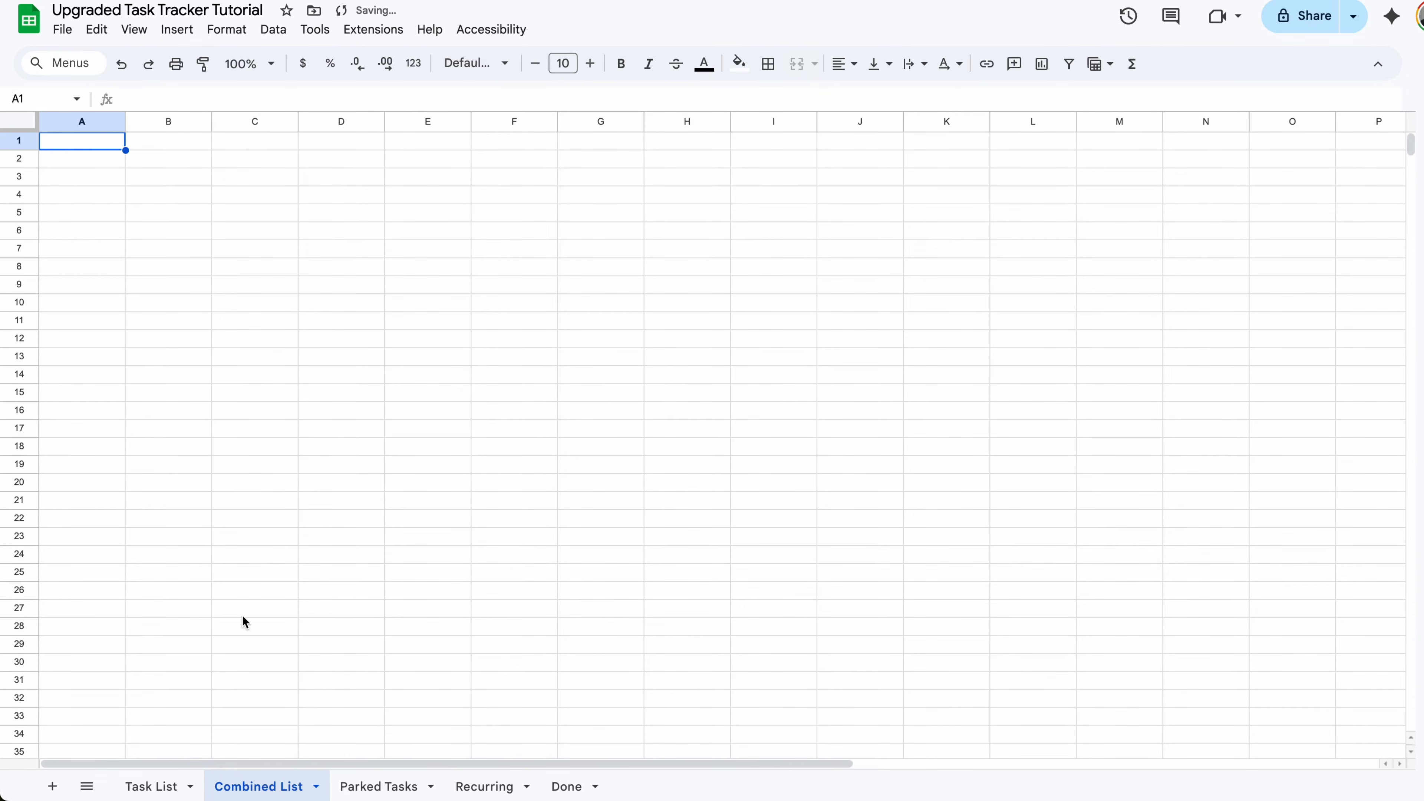
# - Copy columns A to G of the Parked Tasks sheet into the Combined List sheet, starting at A1
pyautogui.click(404, 784)
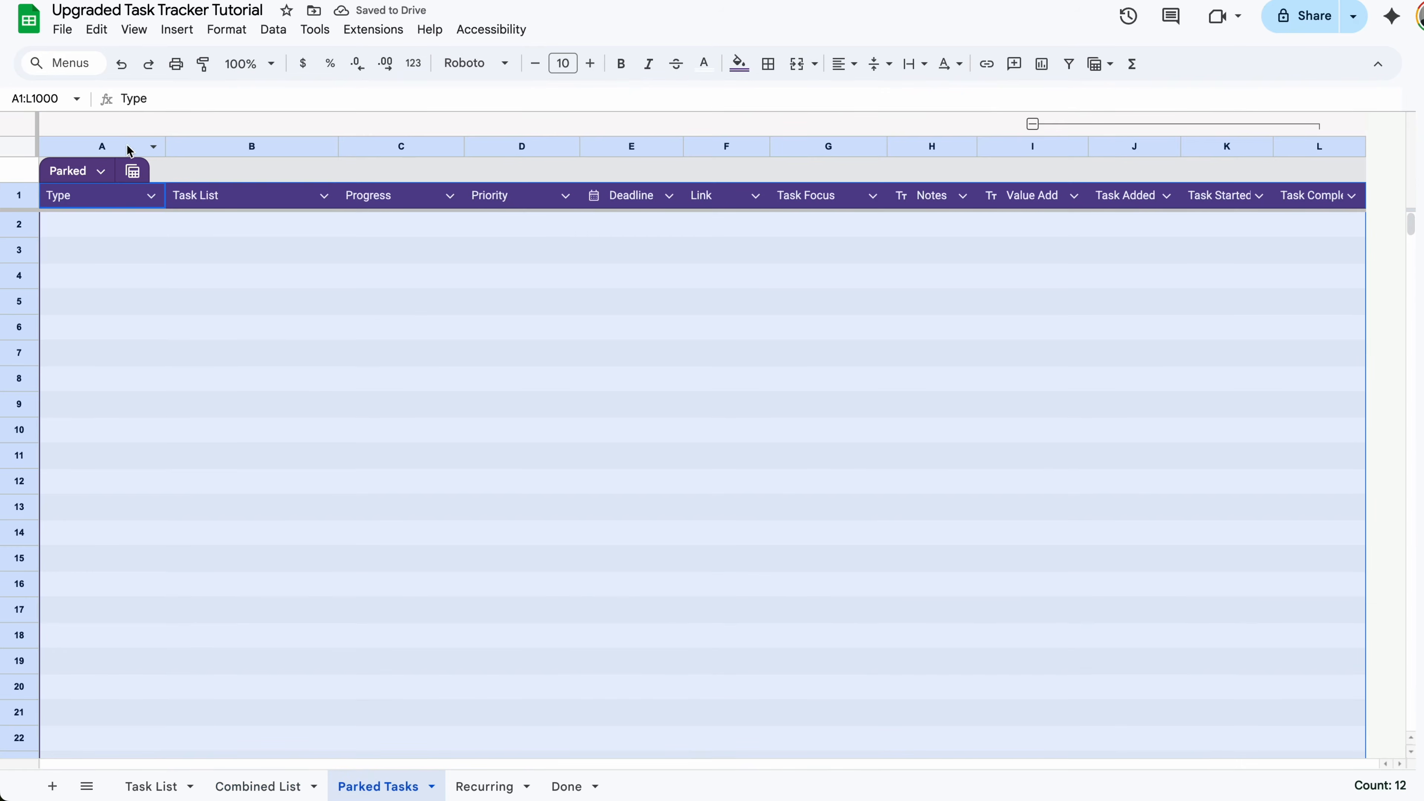
pyautogui.click(105, 147)
pyautogui.moveTo(191, 140); pyautogui.dragTo(822, 151)
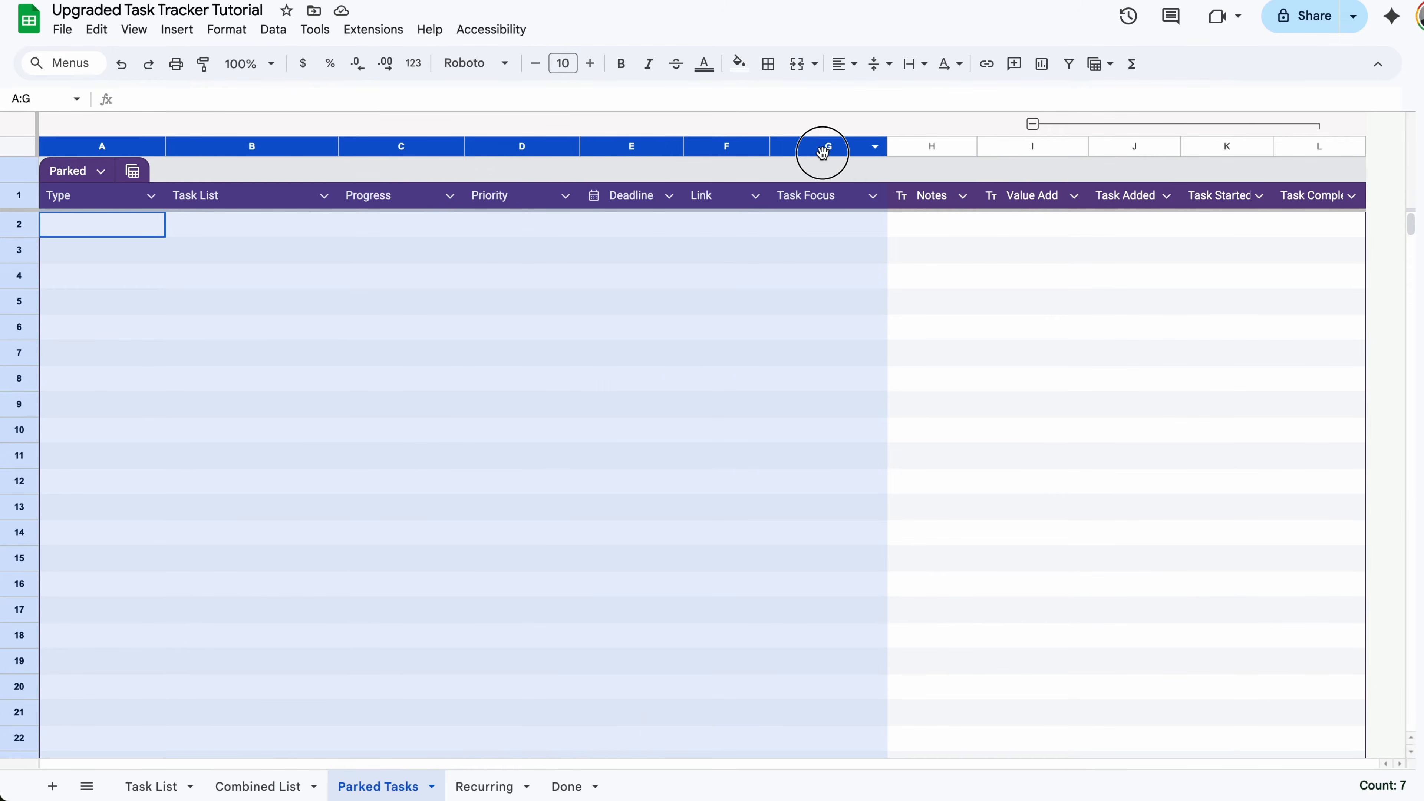
pyautogui.moveTo(822, 151); pyautogui.dragTo(834, 145)
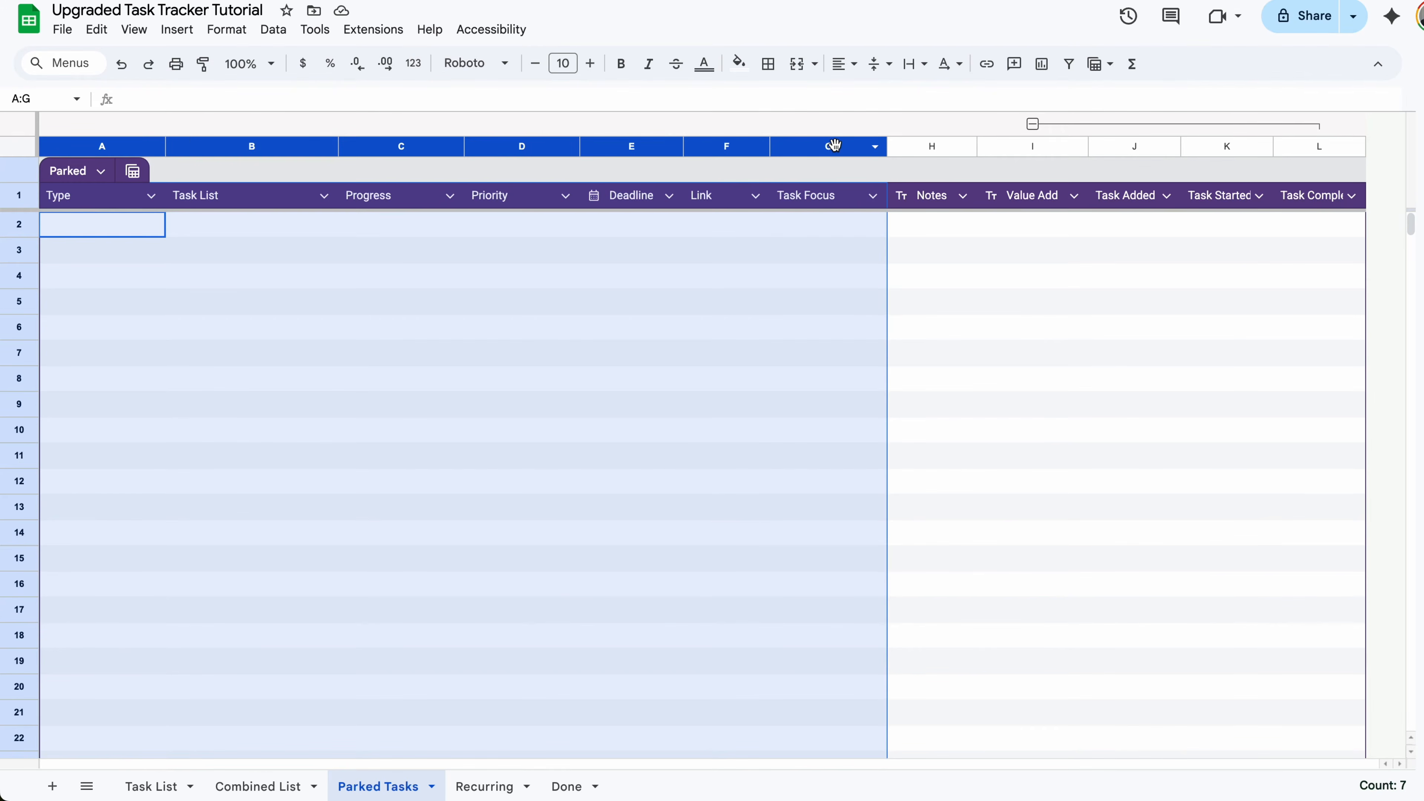
pyautogui.click(264, 786)
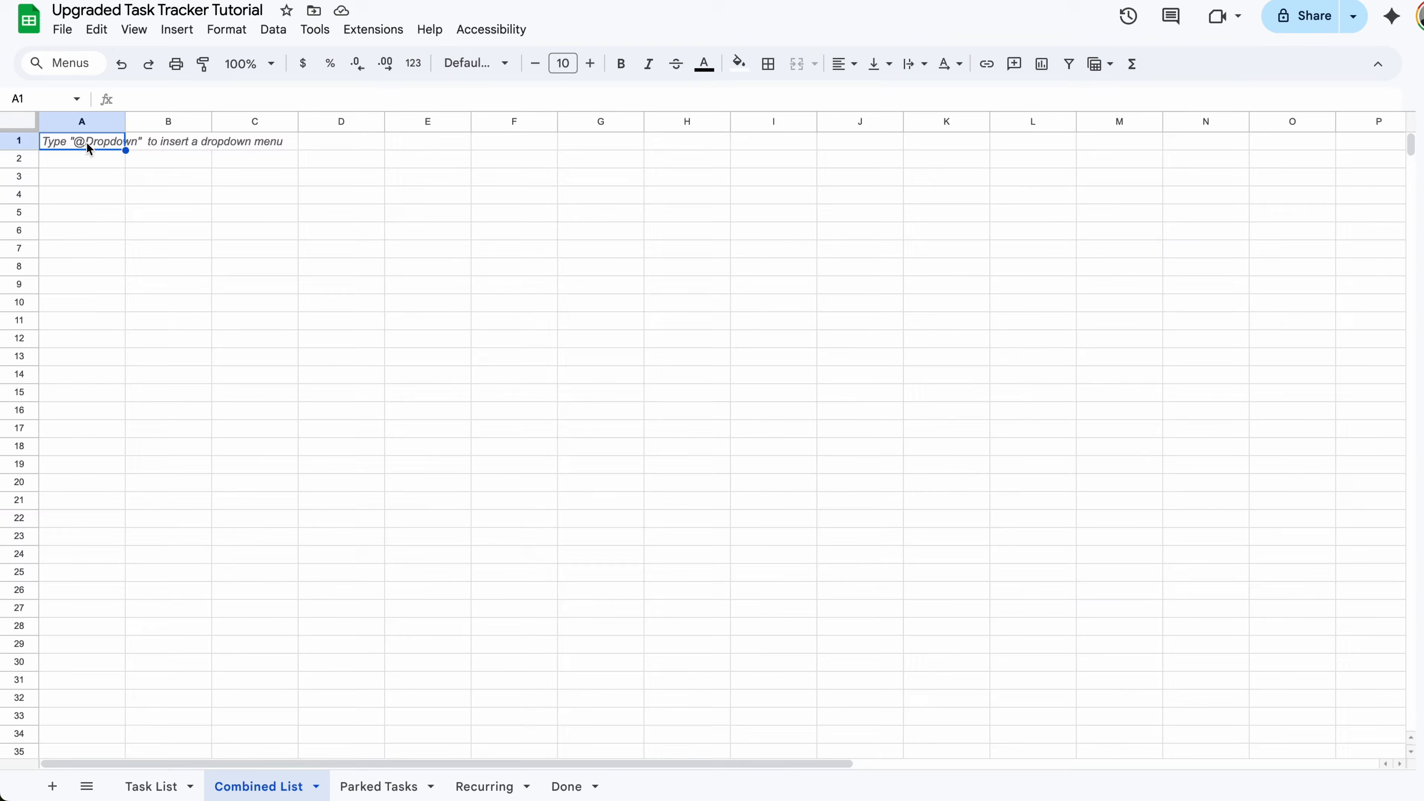
pyautogui.hotkey('ctrl', 'v')
# - Rename the pasted table on the Combined List sheet as Combined List
pyautogui.click(63, 146)
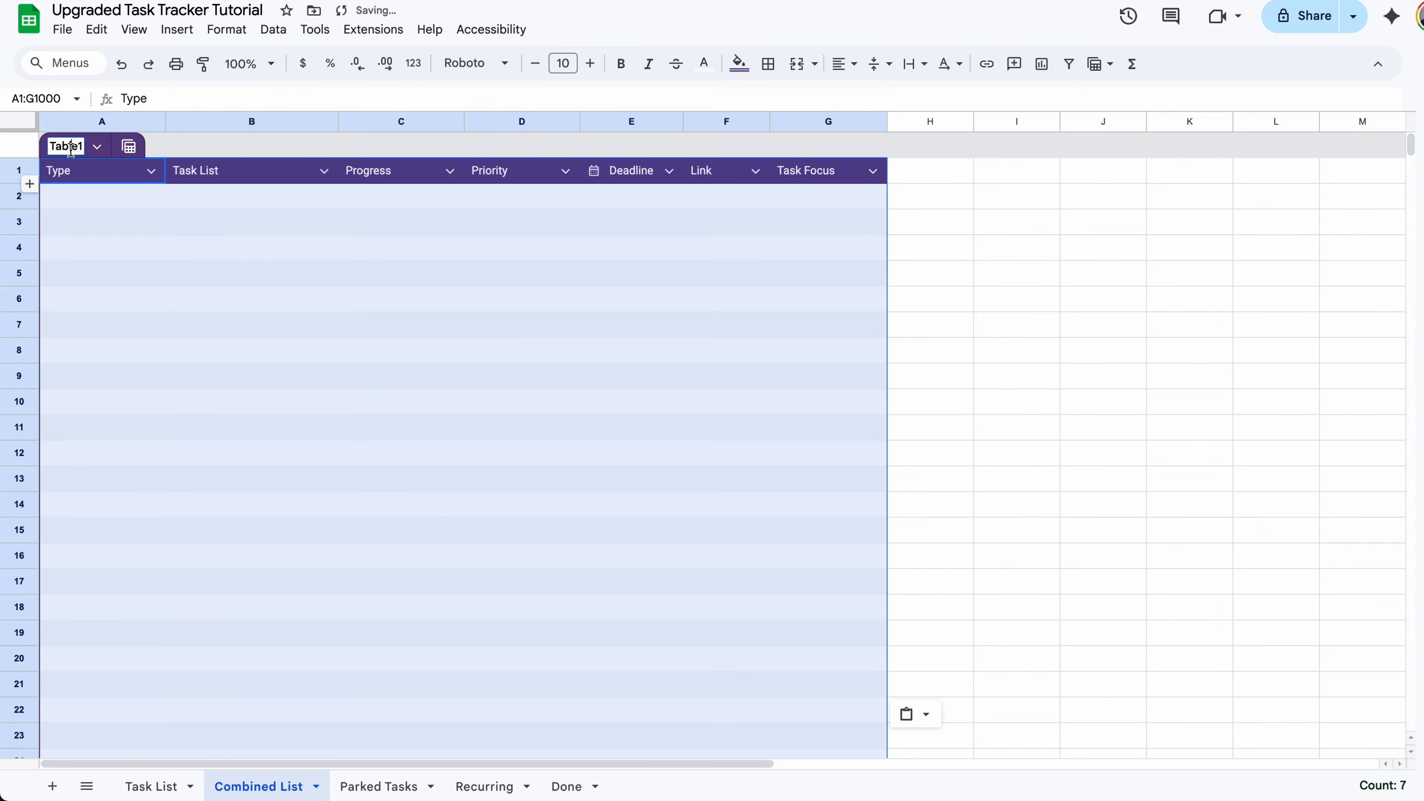
pyautogui.doubleClick(64, 146)
pyautogui.write('C')
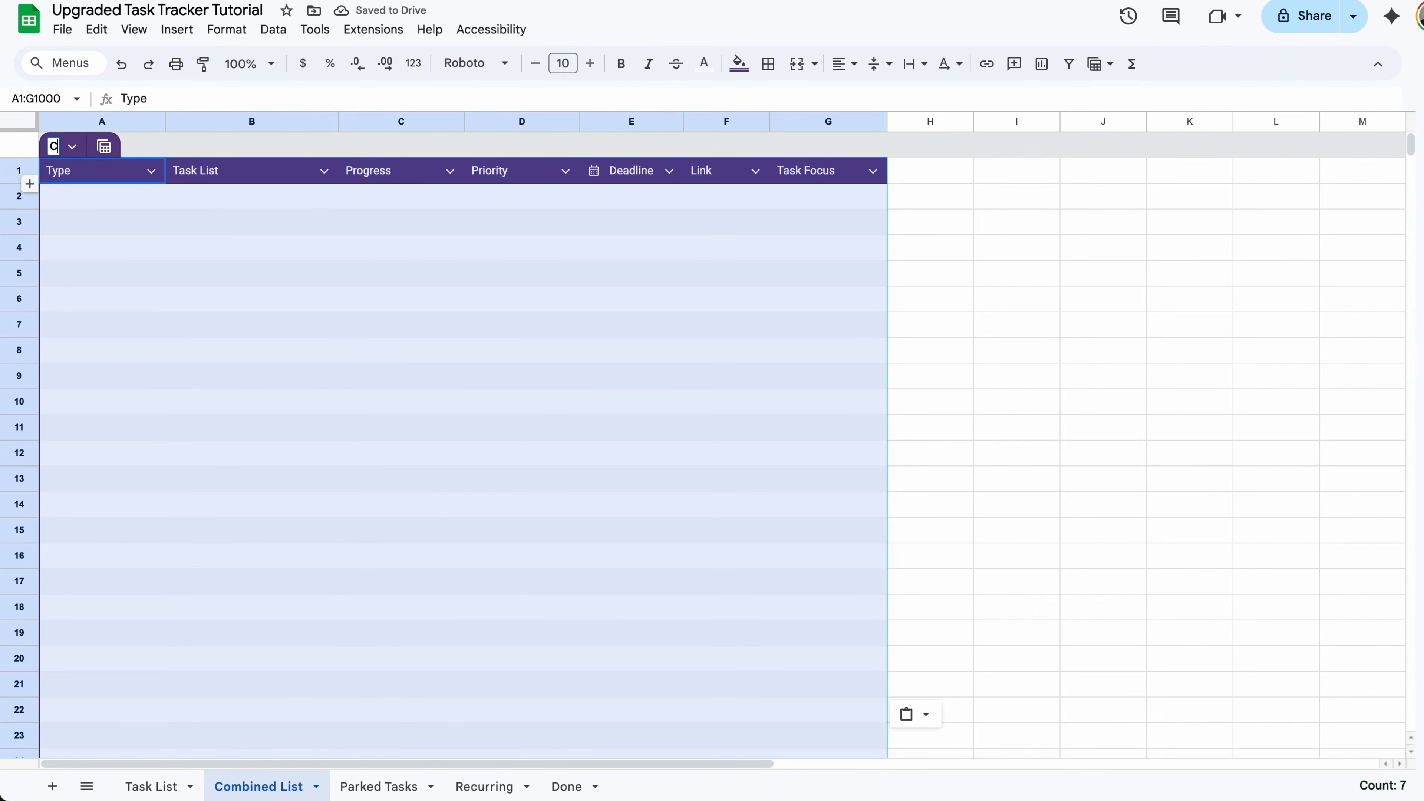
pyautogui.write('ombined List')
pyautogui.press('Return')
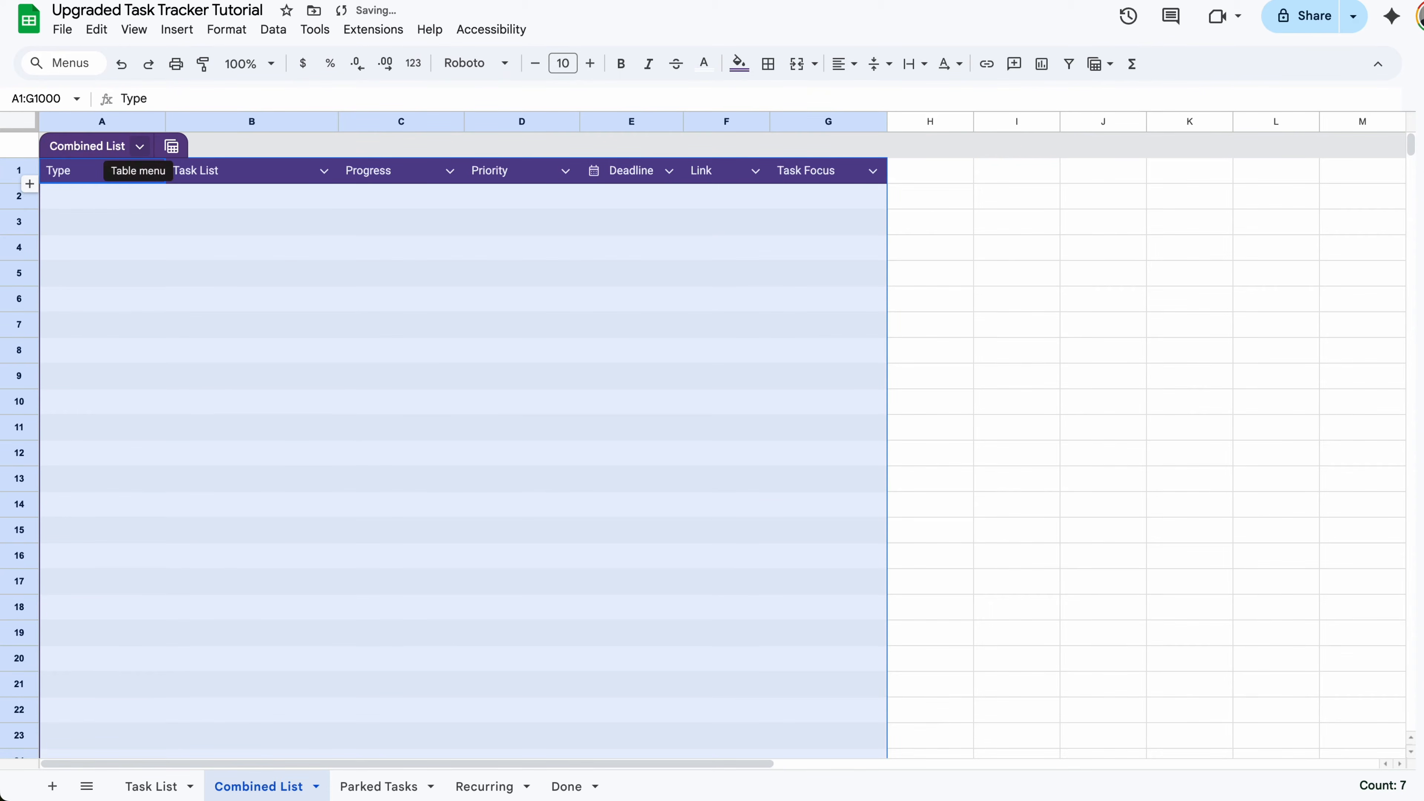
# - Change the Combined List table's header color to the dark grey-green preset
pyautogui.click(135, 149)
pyautogui.moveTo(252, 245)
pyautogui.click(480, 269)
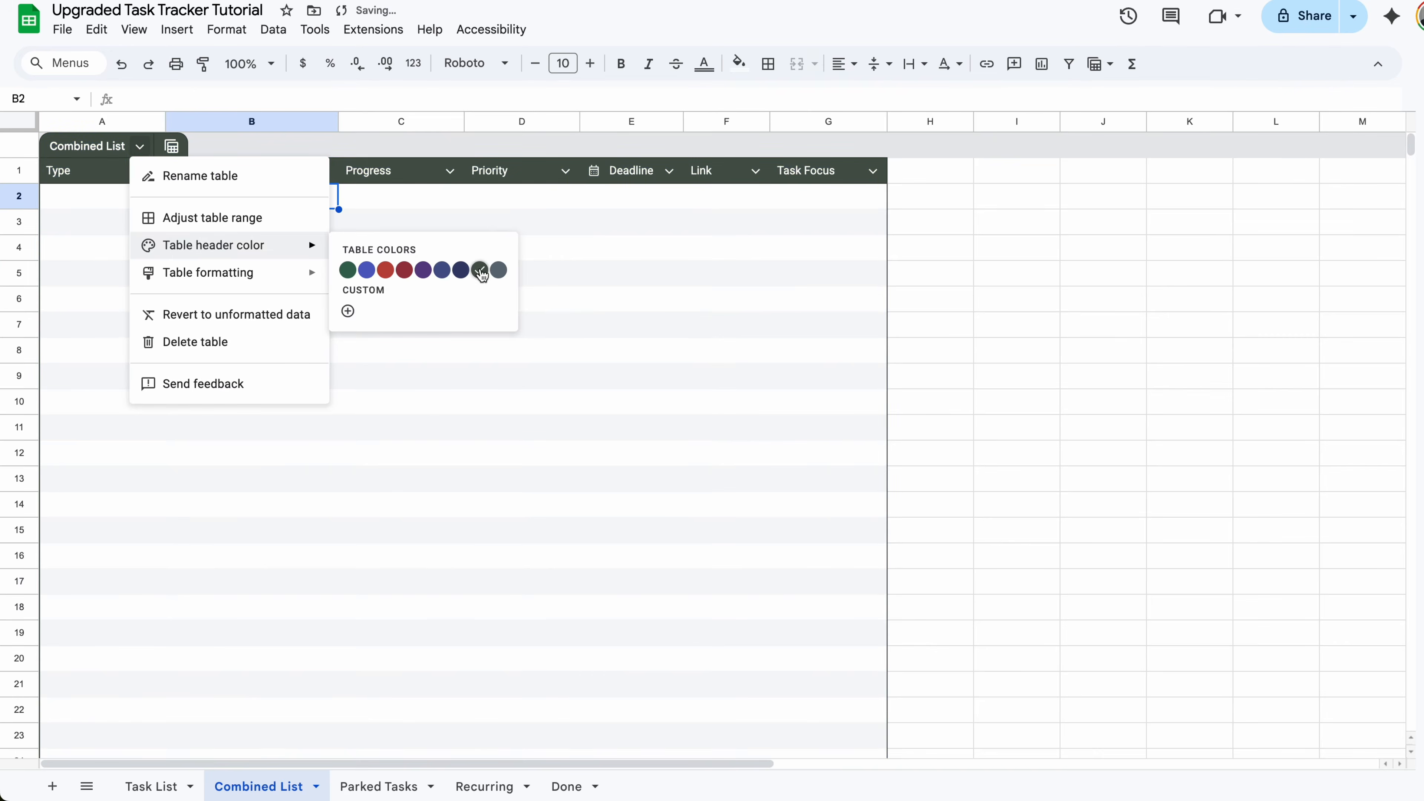
pyautogui.click(447, 192)
pyautogui.click(204, 223)
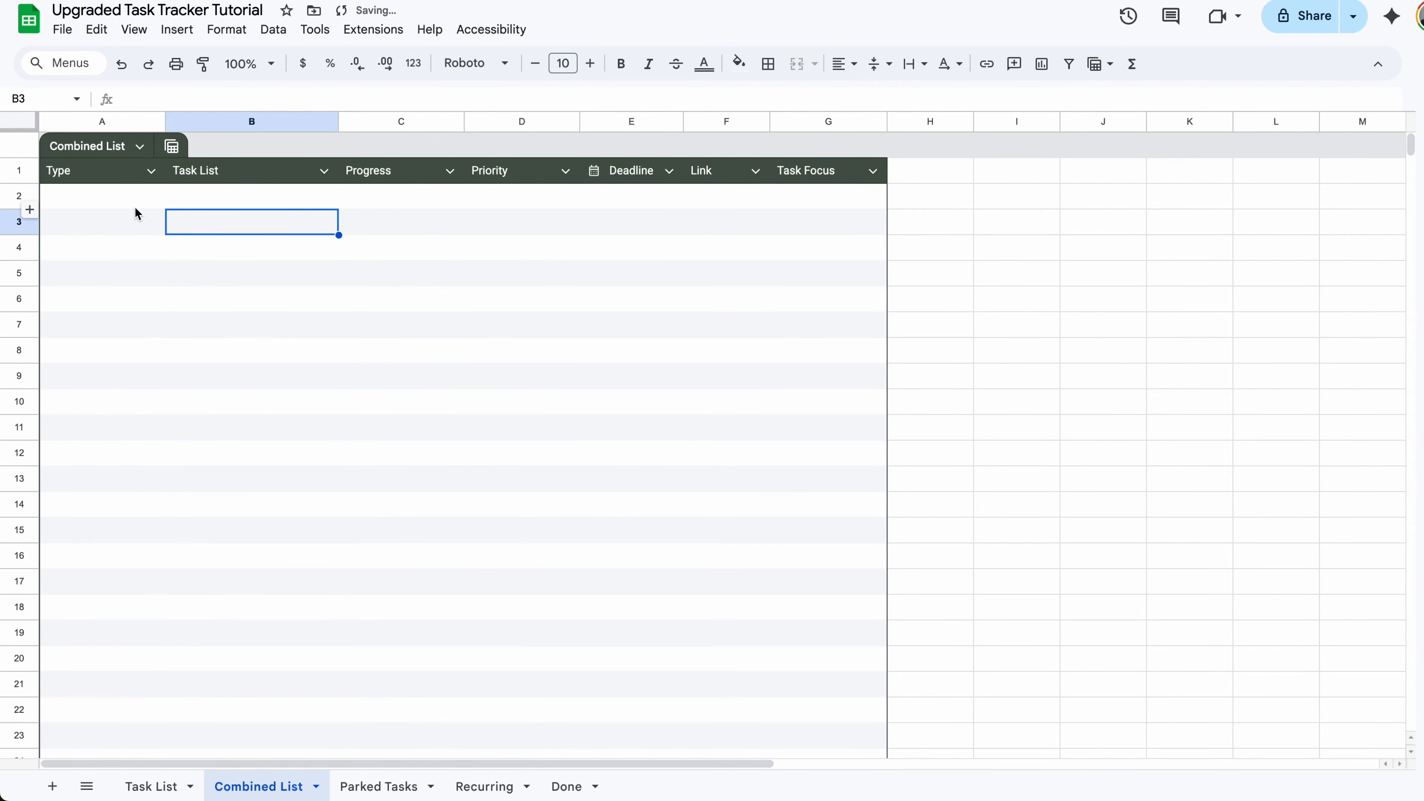
pyautogui.click(124, 197)
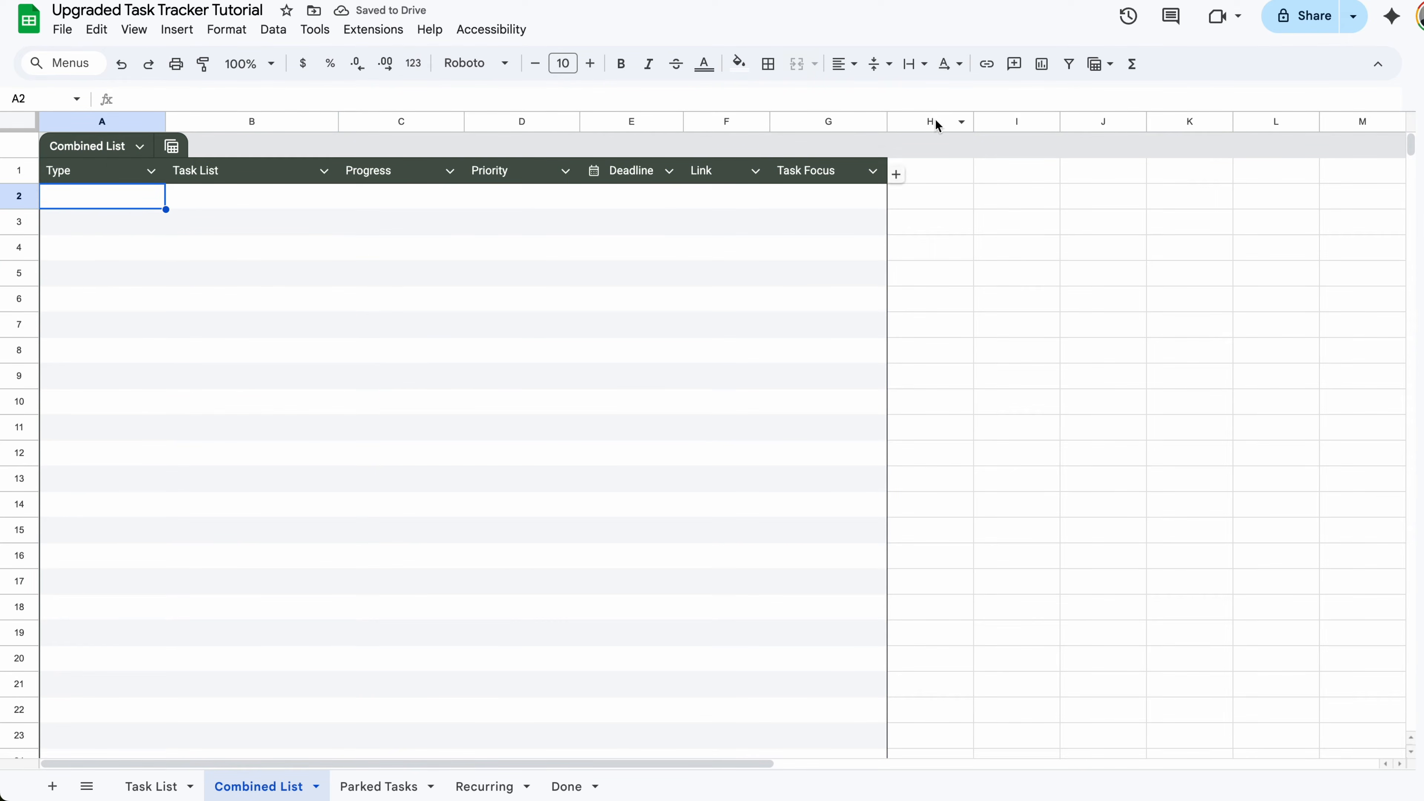
# - Add a column to the Combined List table after Task Focus and name it Task Summary
pyautogui.click(935, 176)
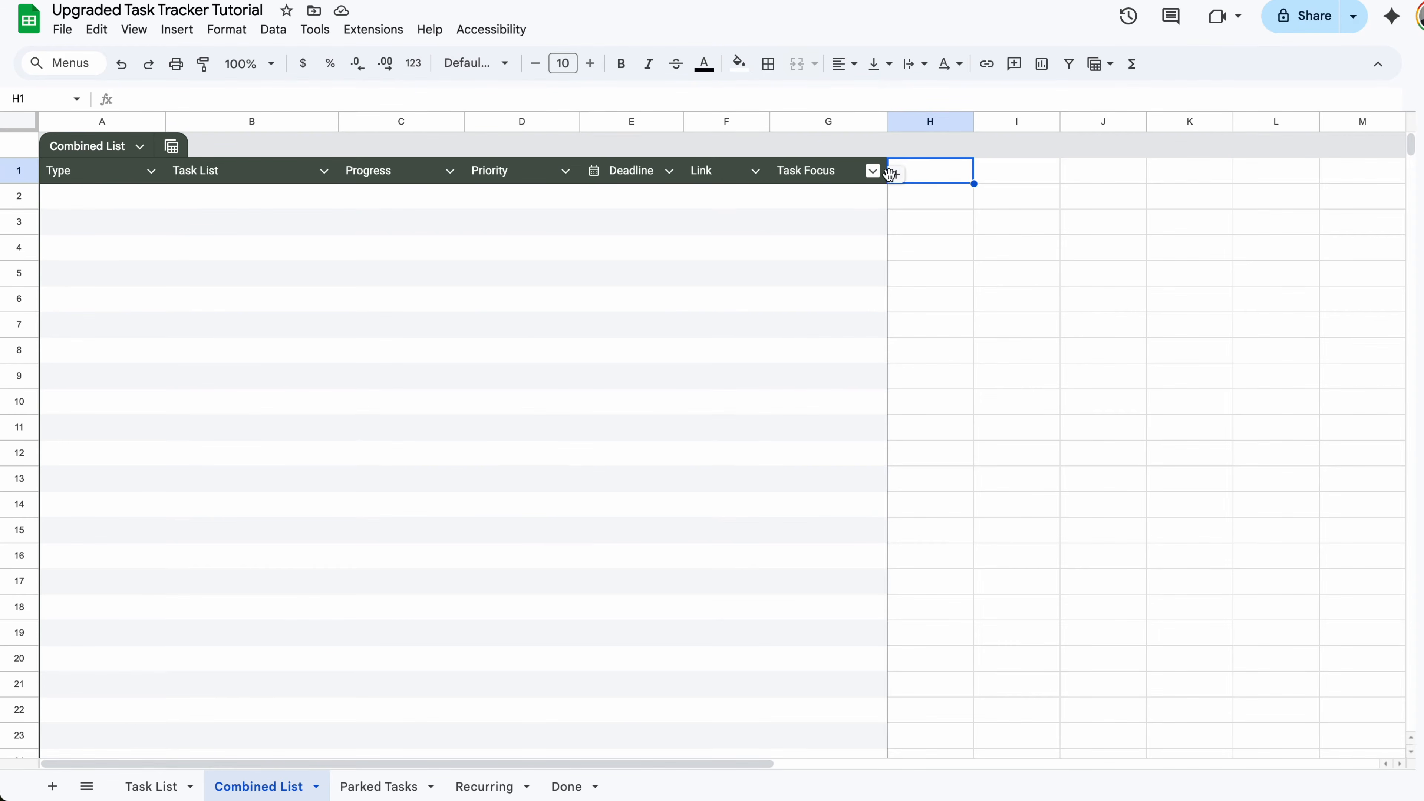
pyautogui.click(894, 174)
pyautogui.click(938, 177)
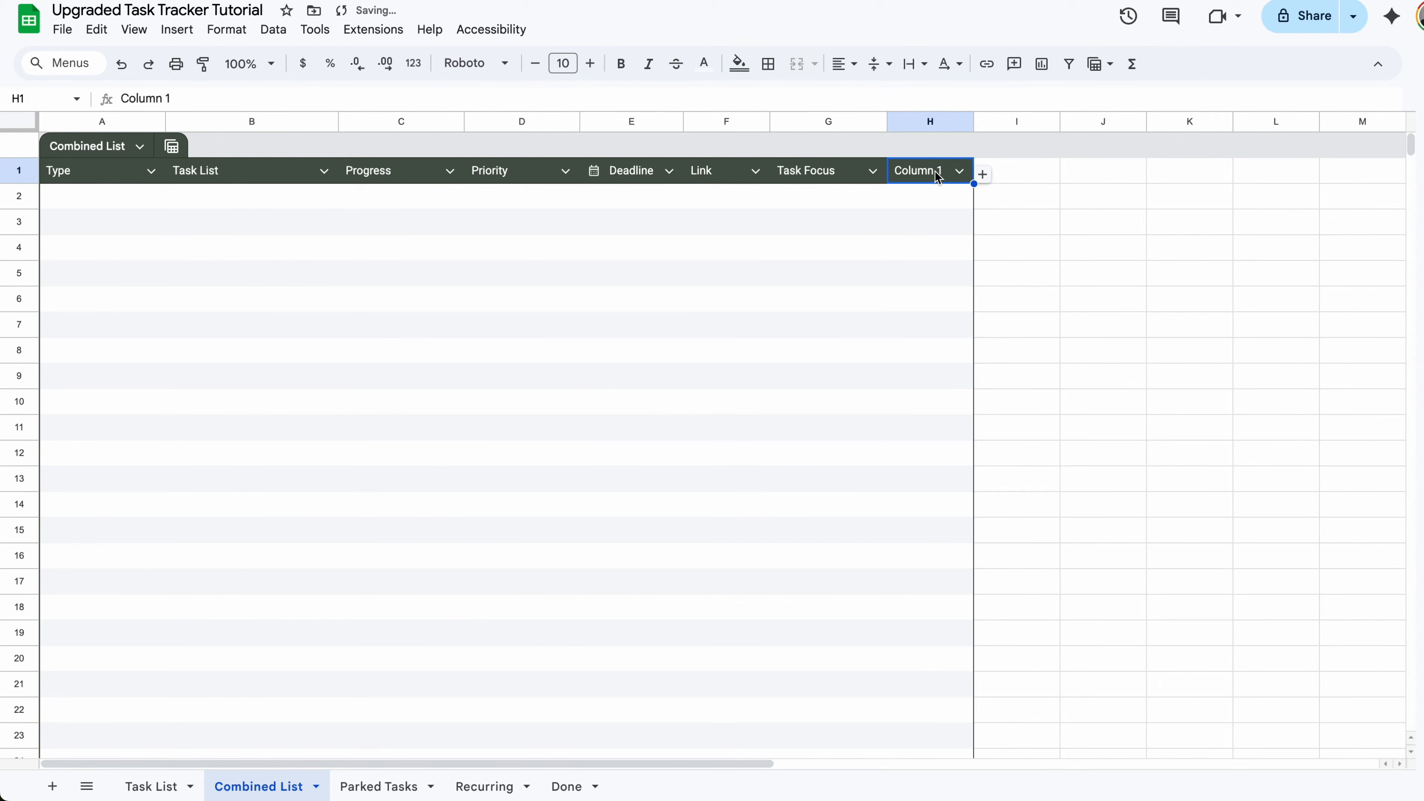
pyautogui.write('Task Summary')
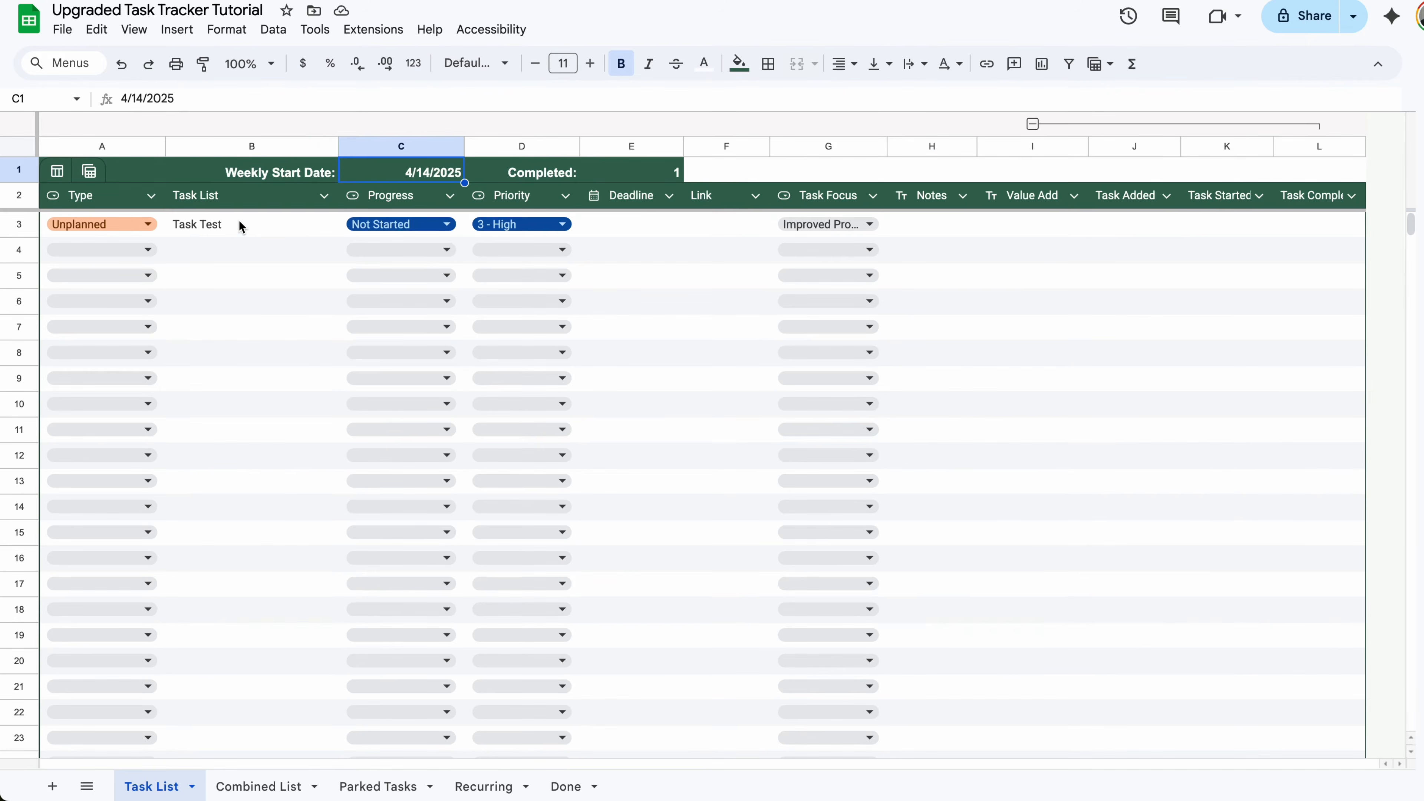
# - Rename the task in B3 of Task List as Task Test 1 and the task in B2 of Done as Task Test 2
pyautogui.doubleClick(239, 221)
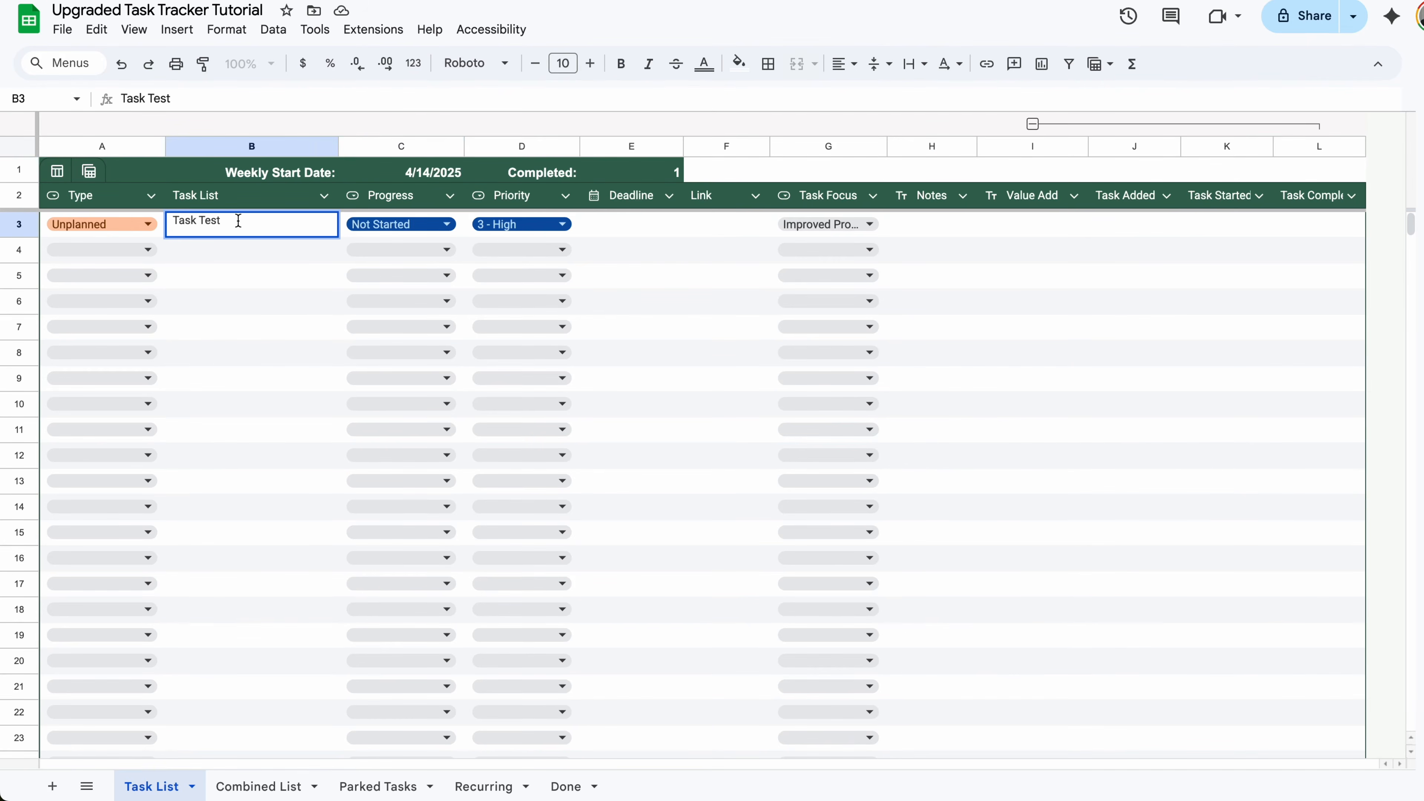
pyautogui.press('Return')
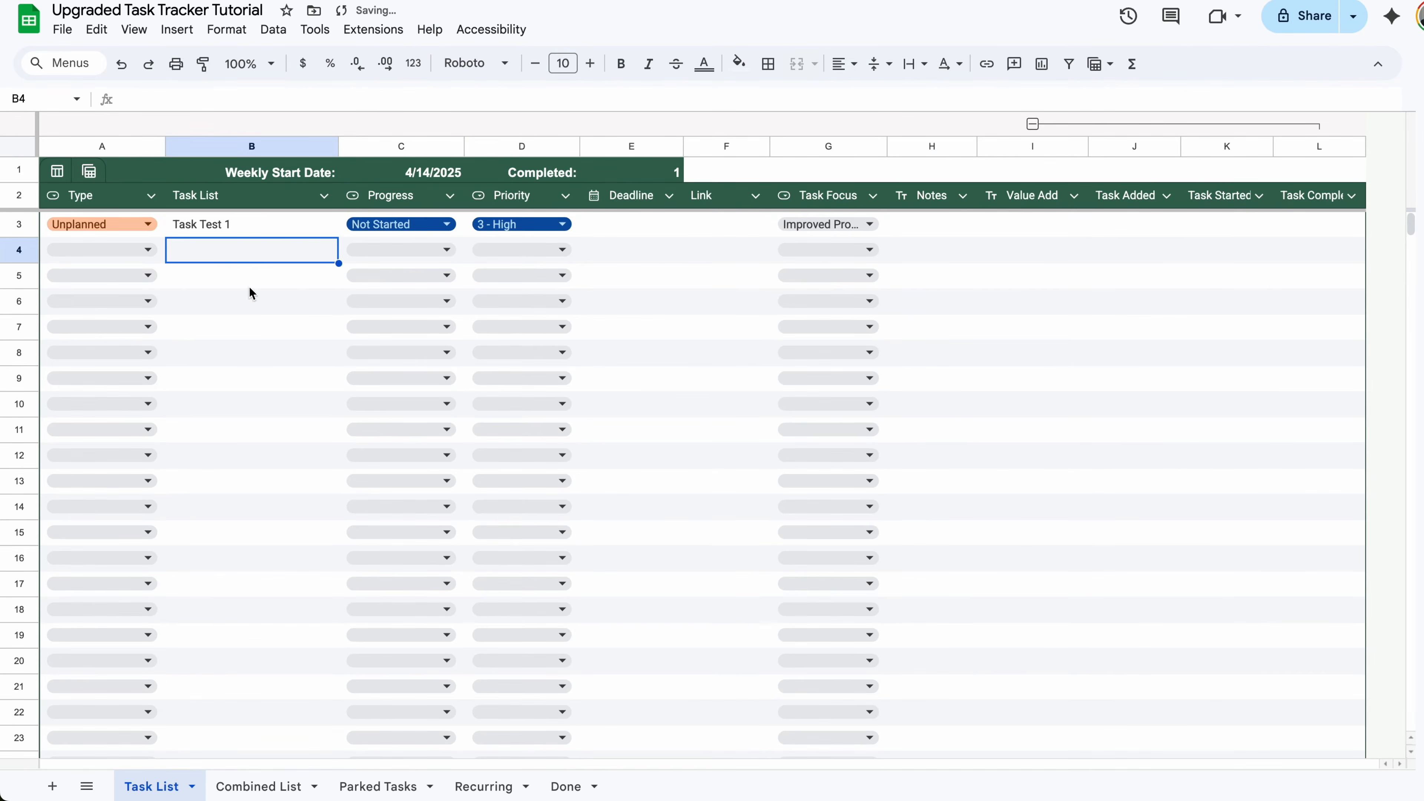
pyautogui.click(567, 787)
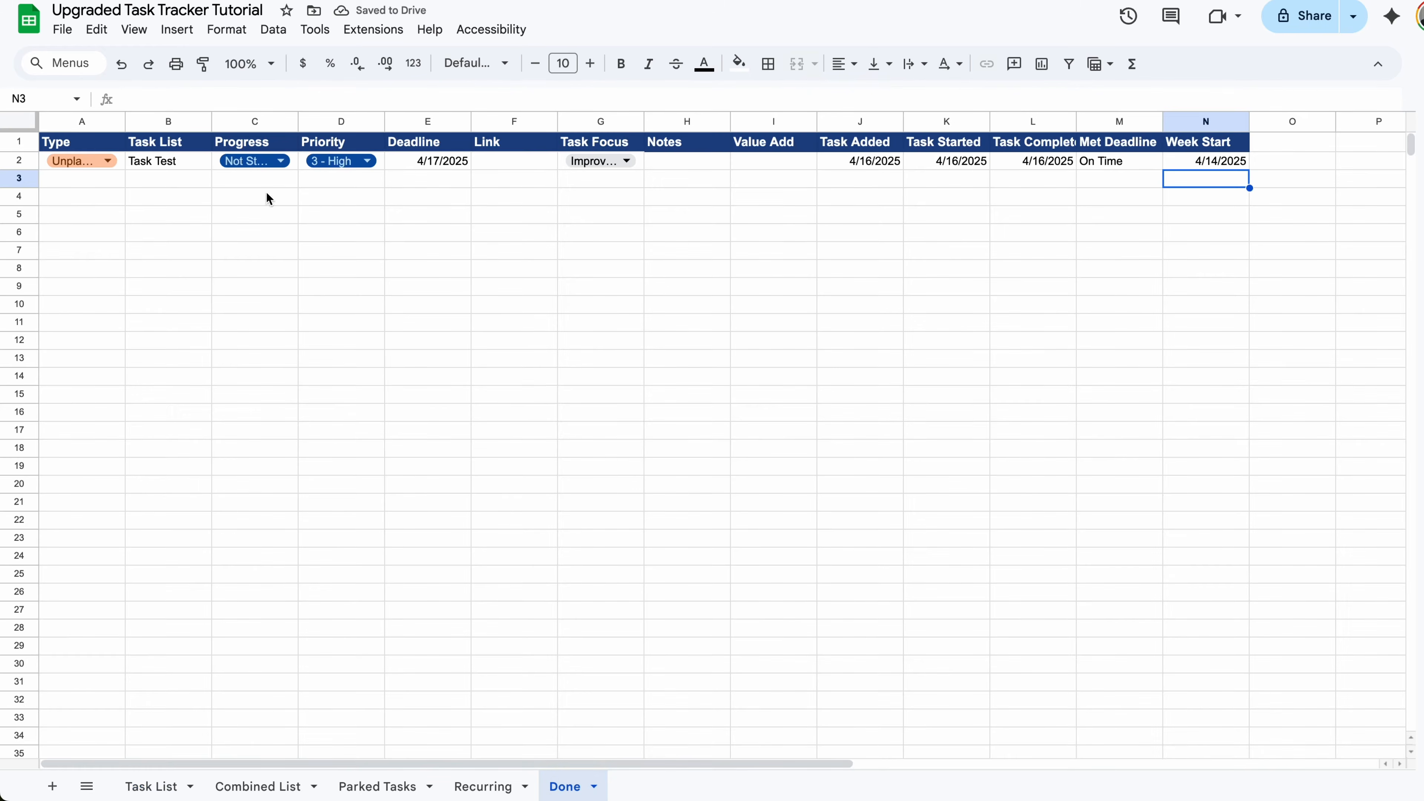
pyautogui.doubleClick(198, 162)
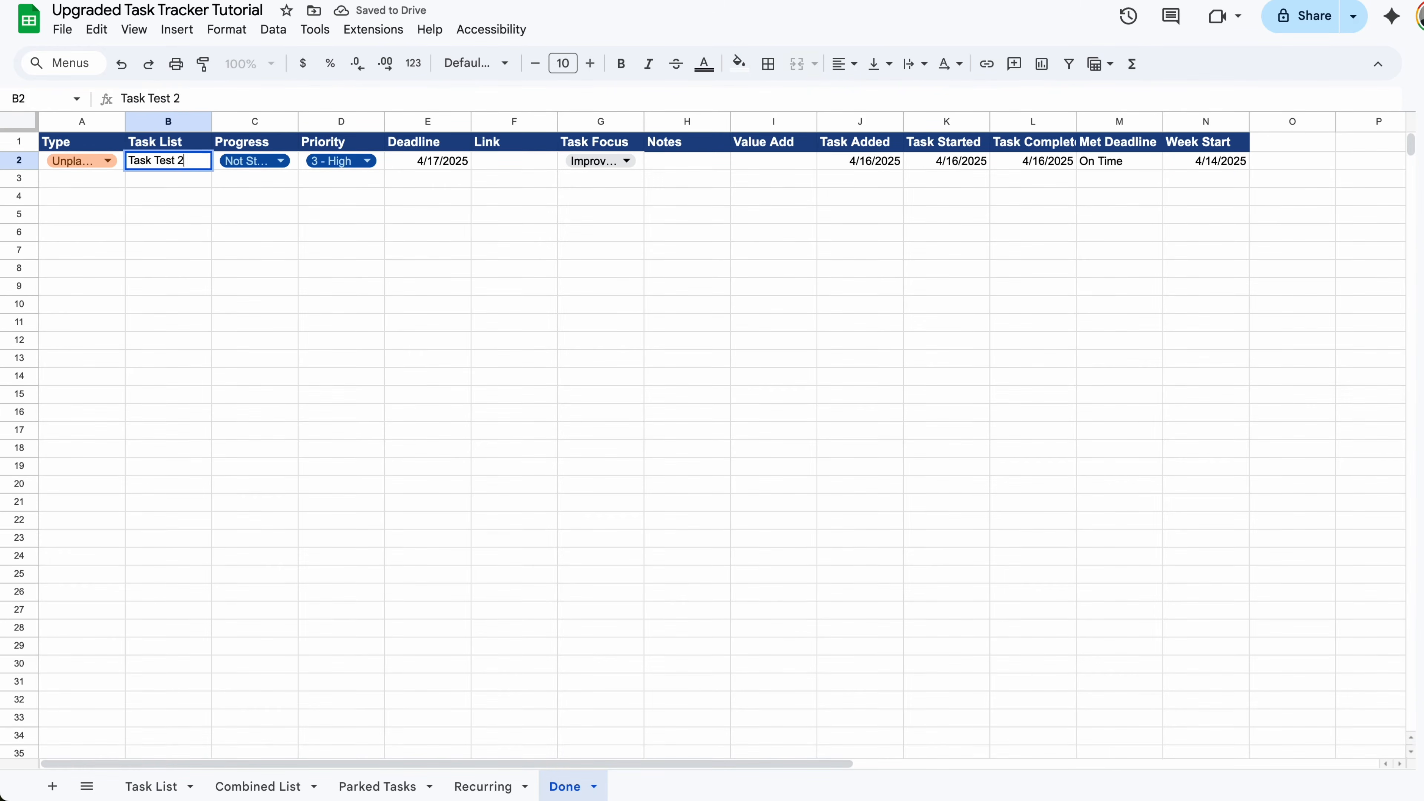
pyautogui.press('Return')
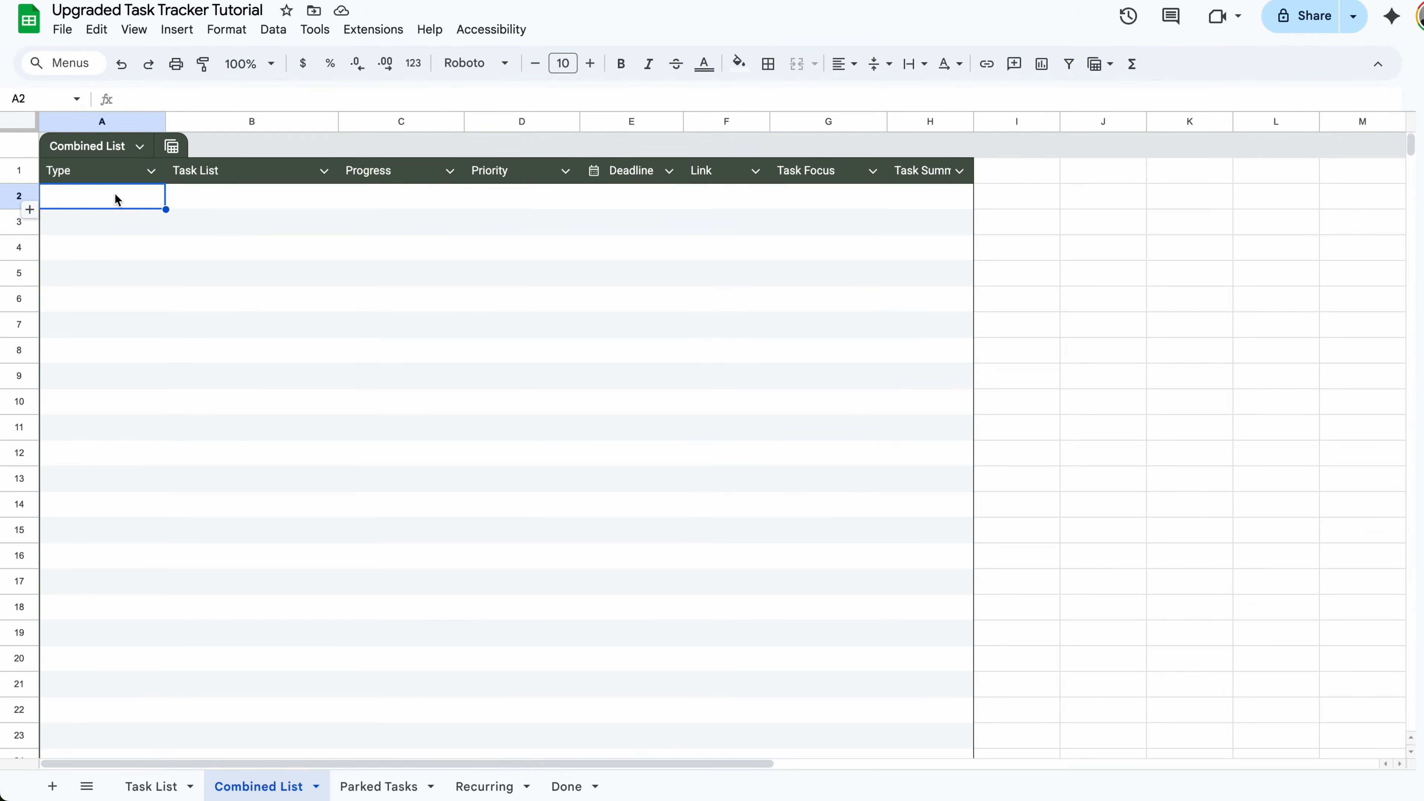
# - Enter =QUERY(VSTACK('Task List'!A3:G,Done!A2:G),"SELECT * WHERE Col2 IS NOT NULL") in A2 of the Combined List sheet
pyautogui.write('=QUERY(VSTACK(\'Task List\'!A3:G,Done!A2:G),"SELECT * WHERE Col2 IS NOT NULL")')
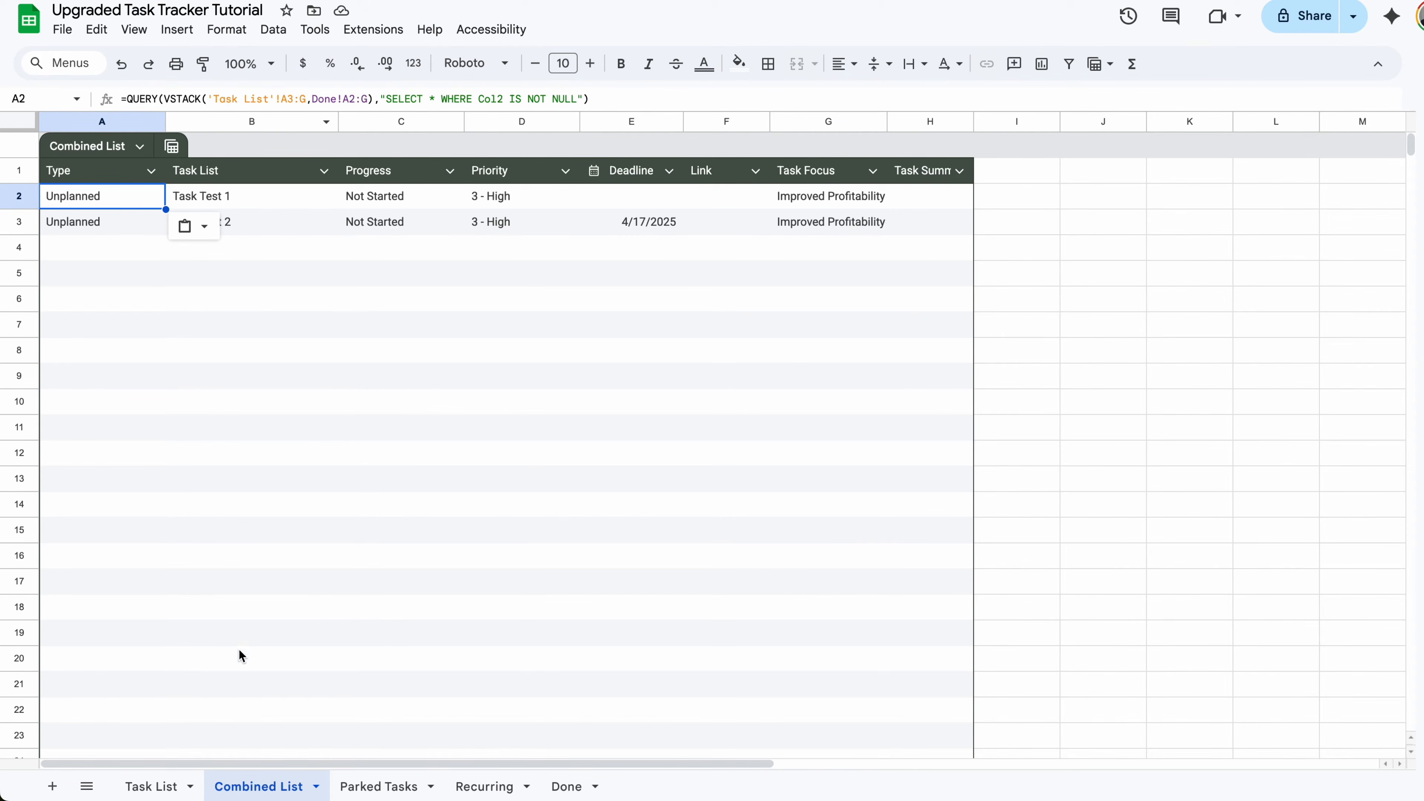
# - Examine the ranges in Task List from A3 to G and in Done from A2 to G that the combining formula stacks
pyautogui.click(161, 787)
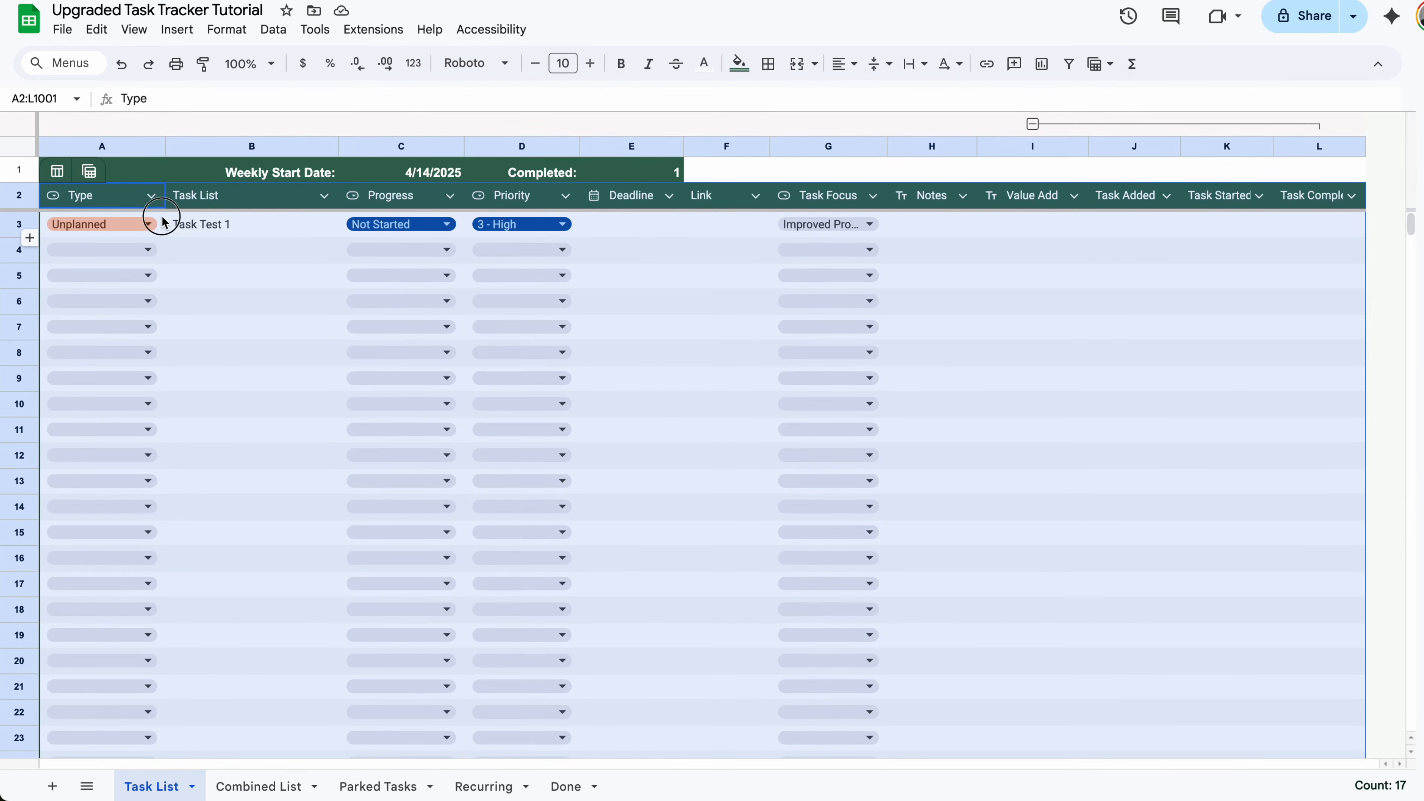
pyautogui.moveTo(162, 222); pyautogui.dragTo(836, 559)
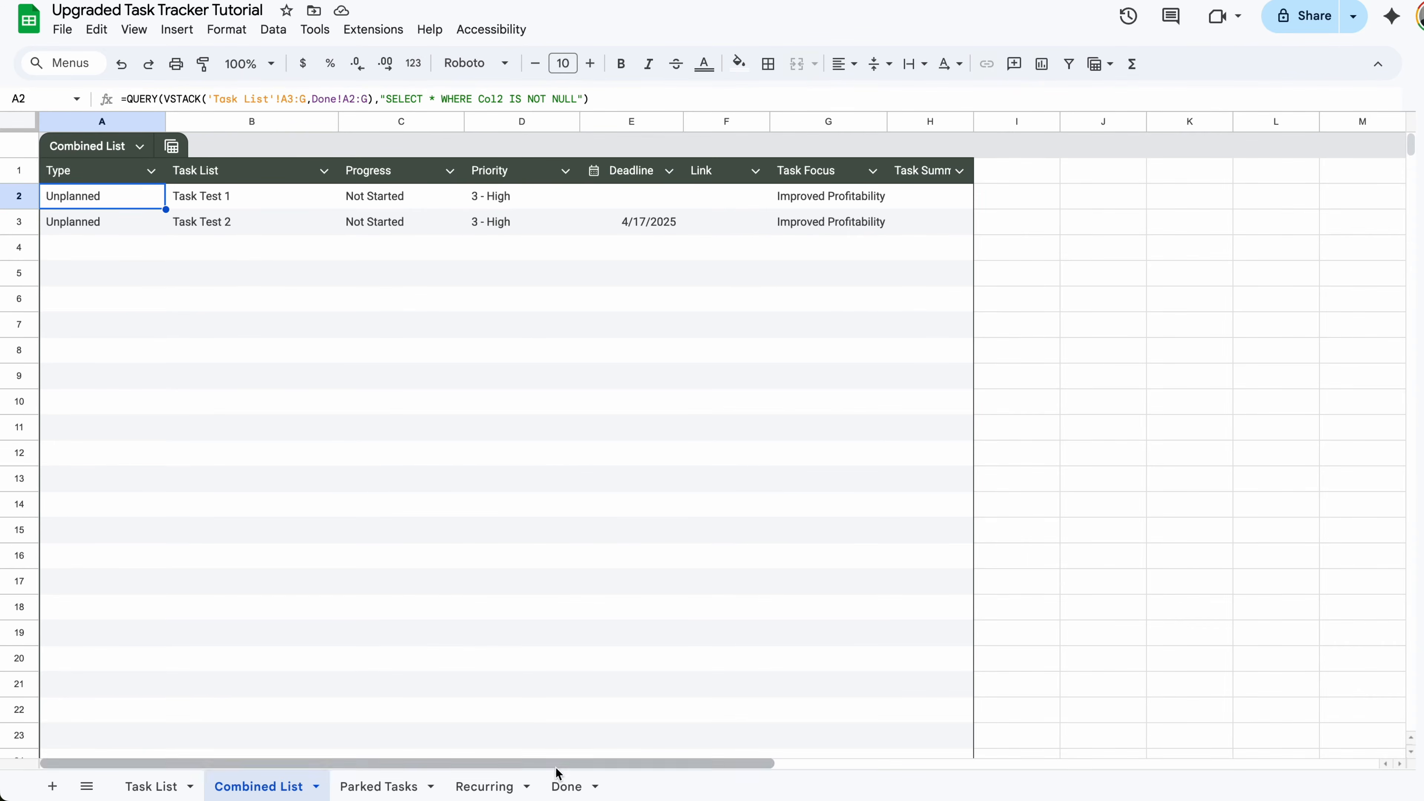
pyautogui.click(567, 785)
pyautogui.moveTo(112, 162); pyautogui.dragTo(567, 701)
pyautogui.click(295, 788)
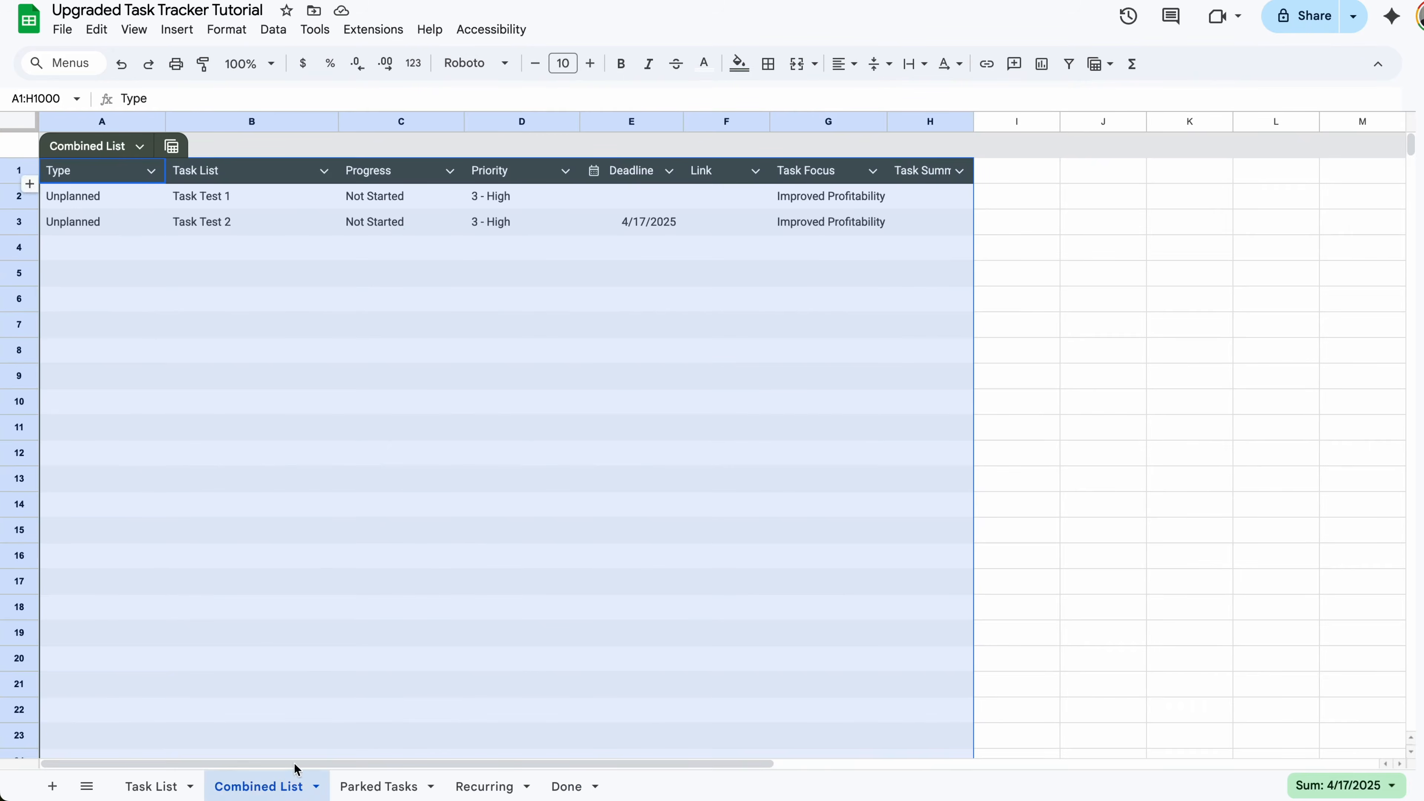
pyautogui.click(142, 183)
pyautogui.click(128, 197)
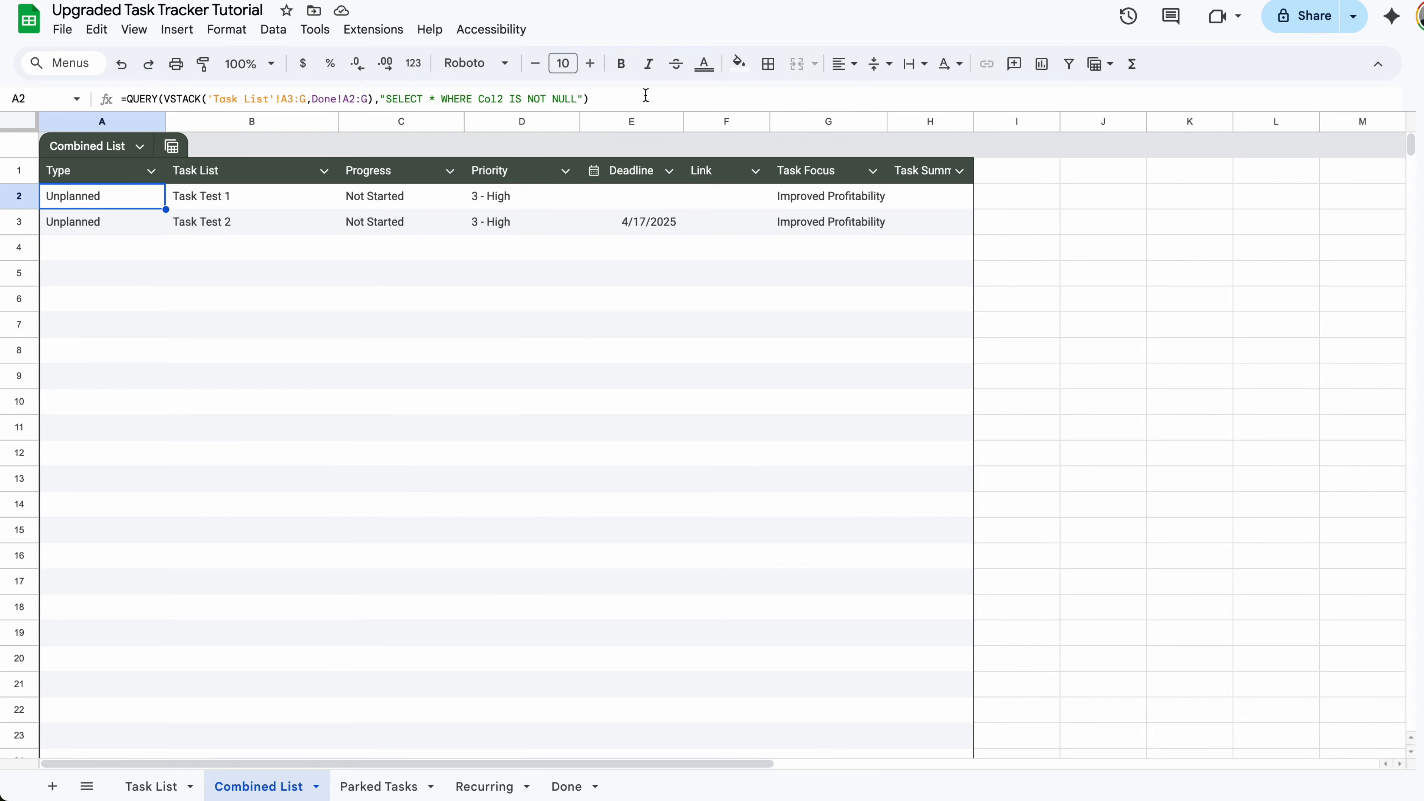
# - Review the QUERY formula in A2 of the Combined List against the task rows it produces
pyautogui.click(598, 103)
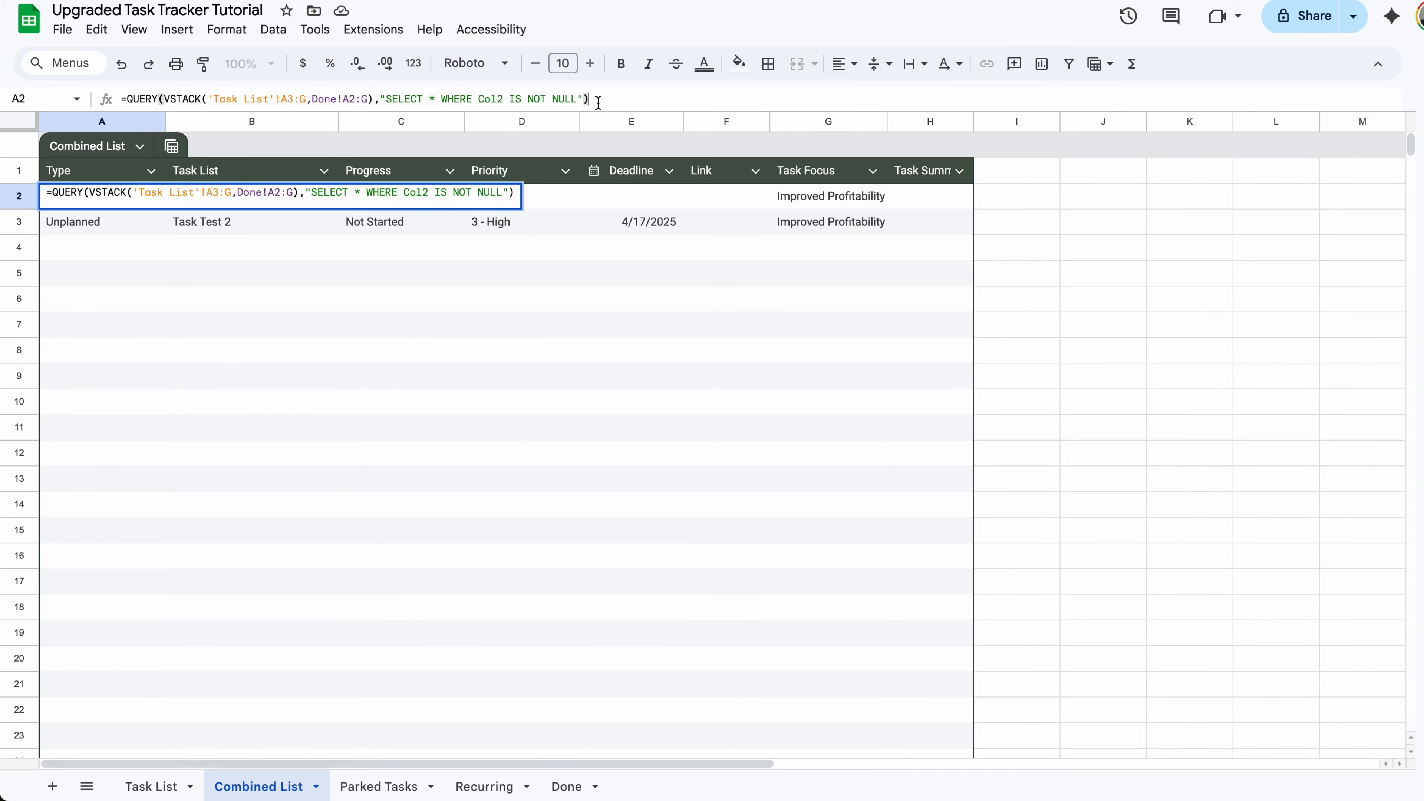
pyautogui.click(255, 203)
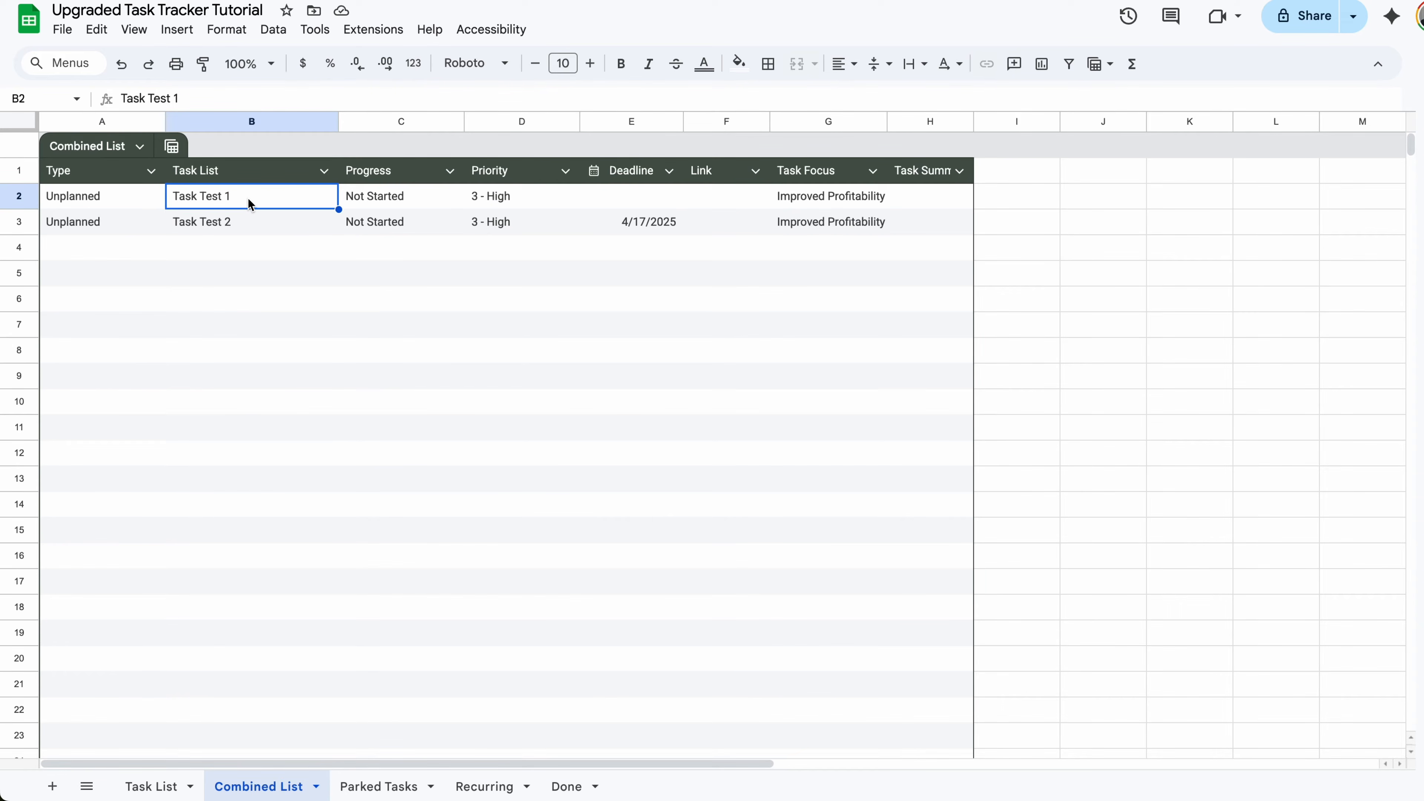
pyautogui.click(243, 221)
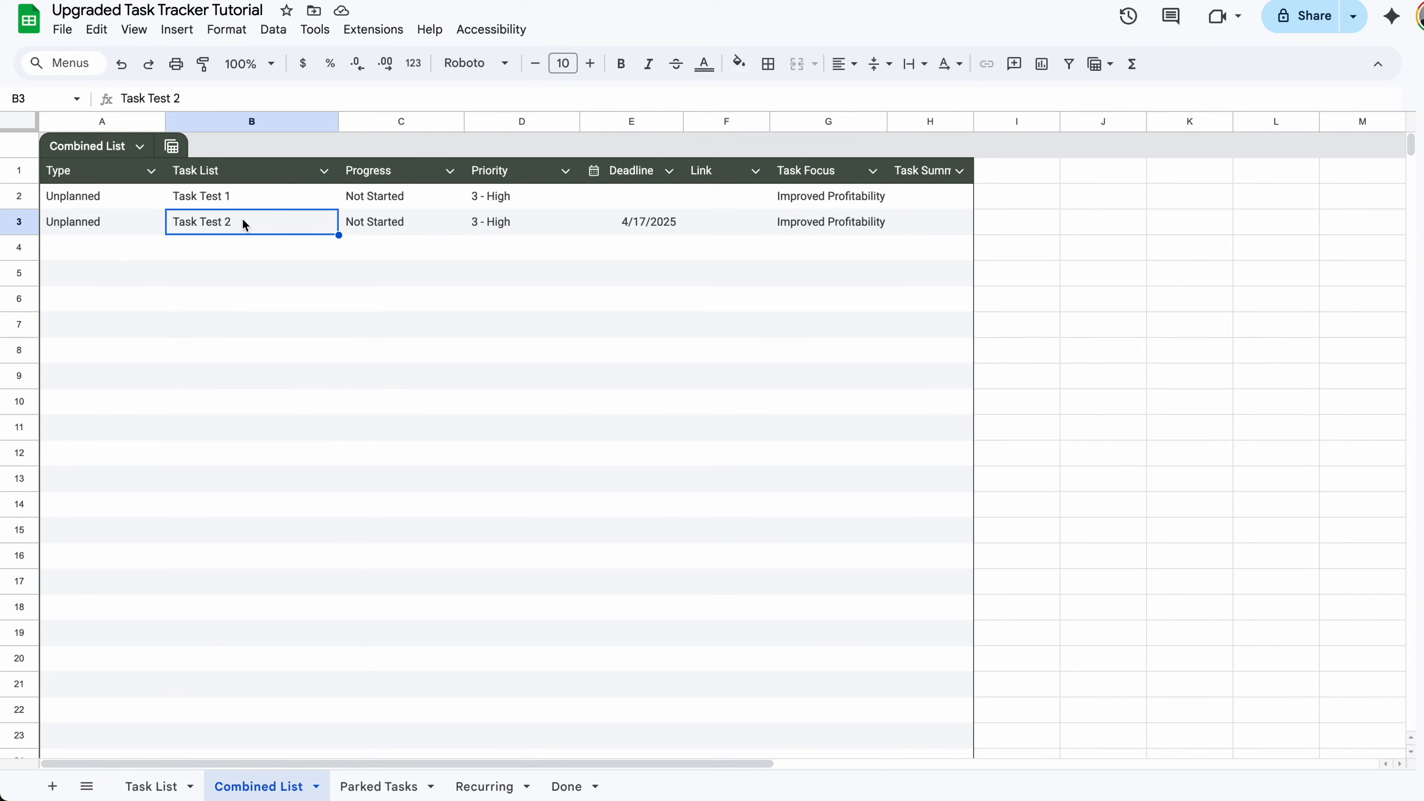
pyautogui.click(225, 204)
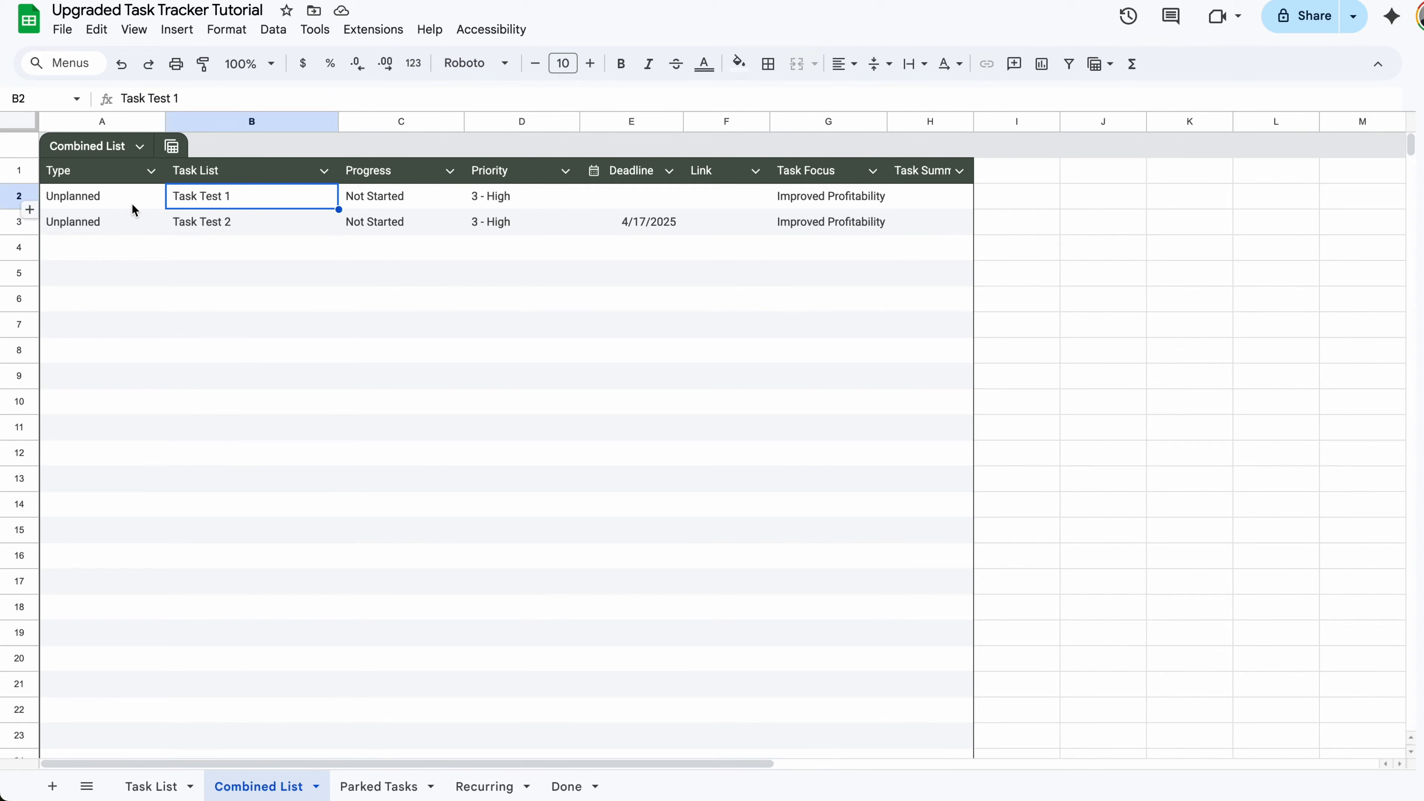
pyautogui.click(116, 204)
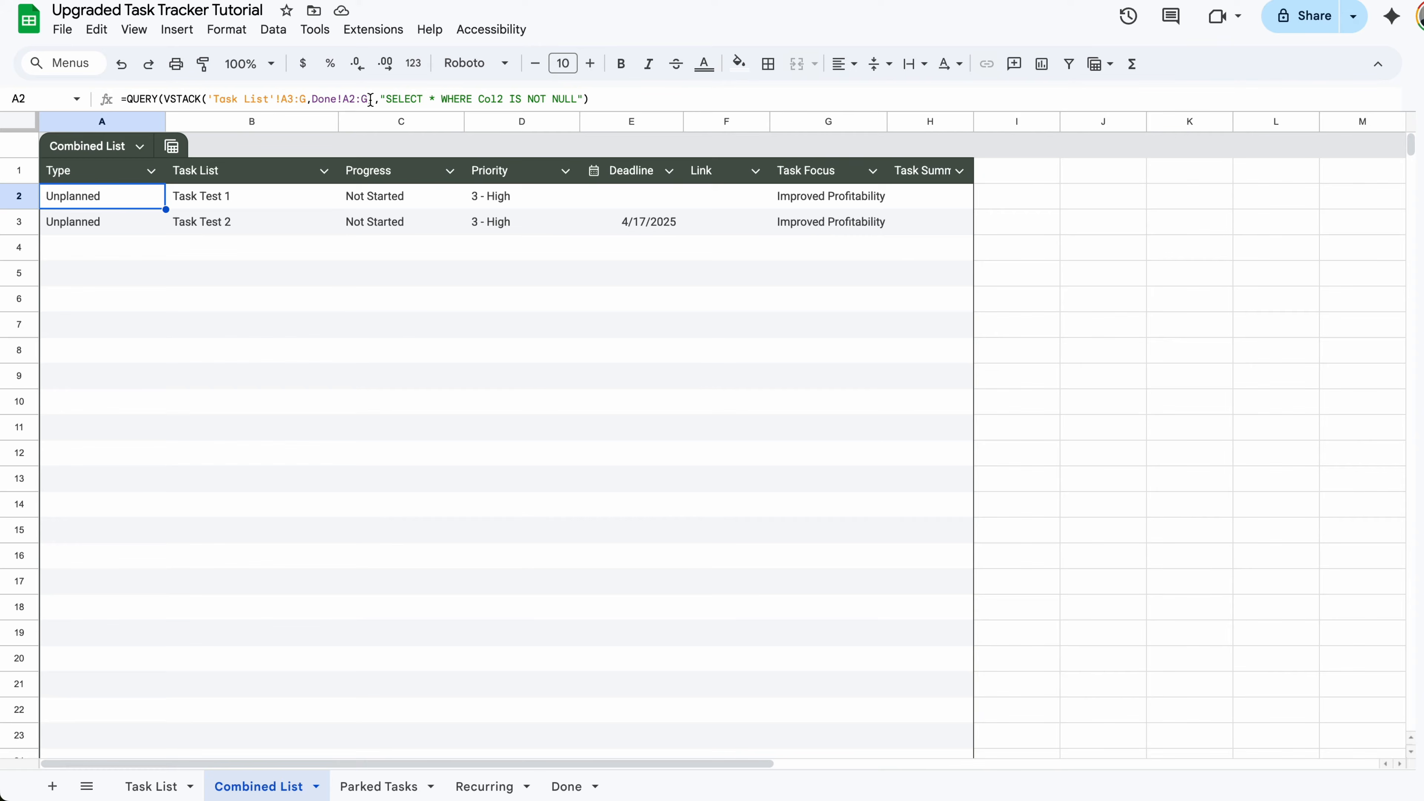
pyautogui.click(281, 204)
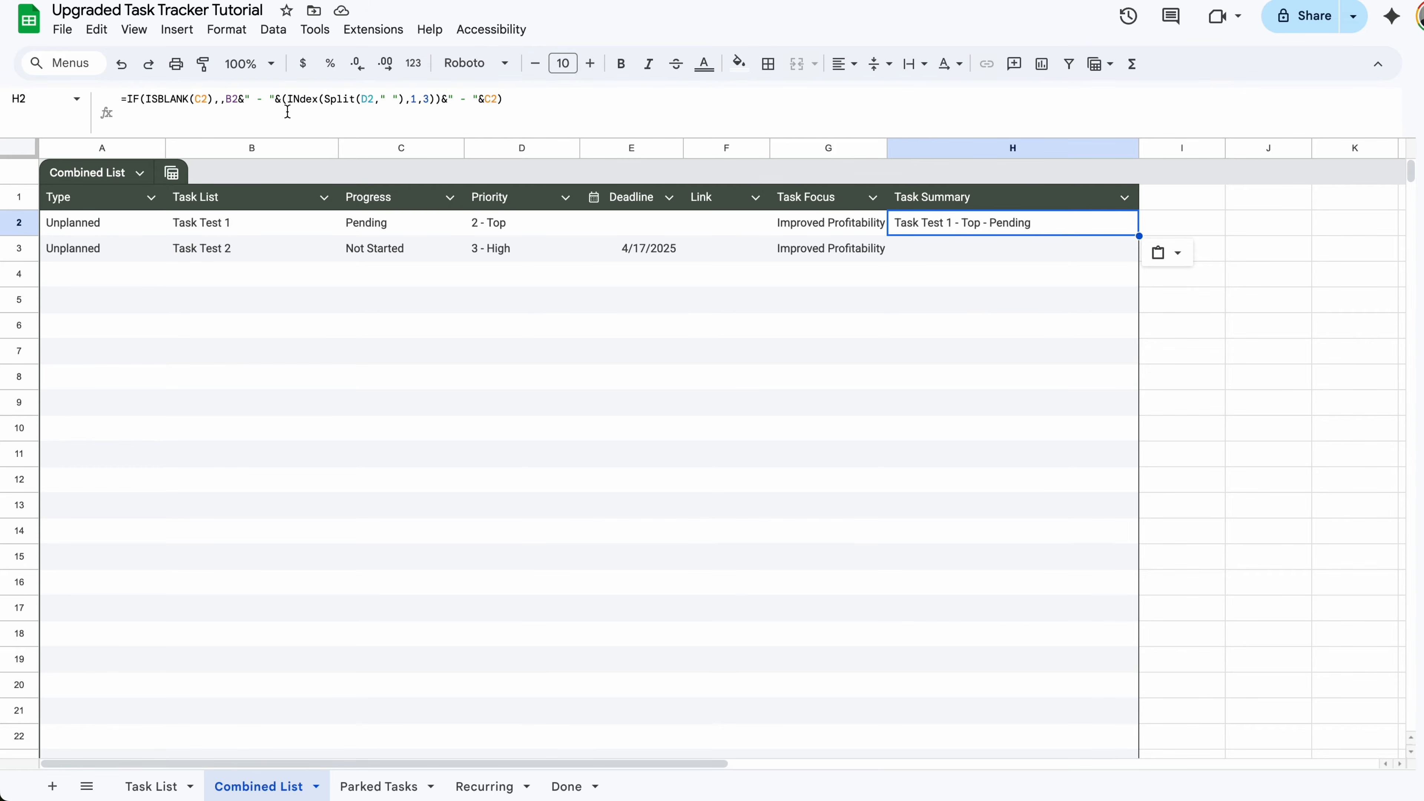
# - Correct the Task Summary formula in H2 to =IF(ISBLANK(C2),,B2&" - "&(INDEX(Split(D2," "),1,3))&" - "&C2) and fill it down column H
pyautogui.click(302, 99)
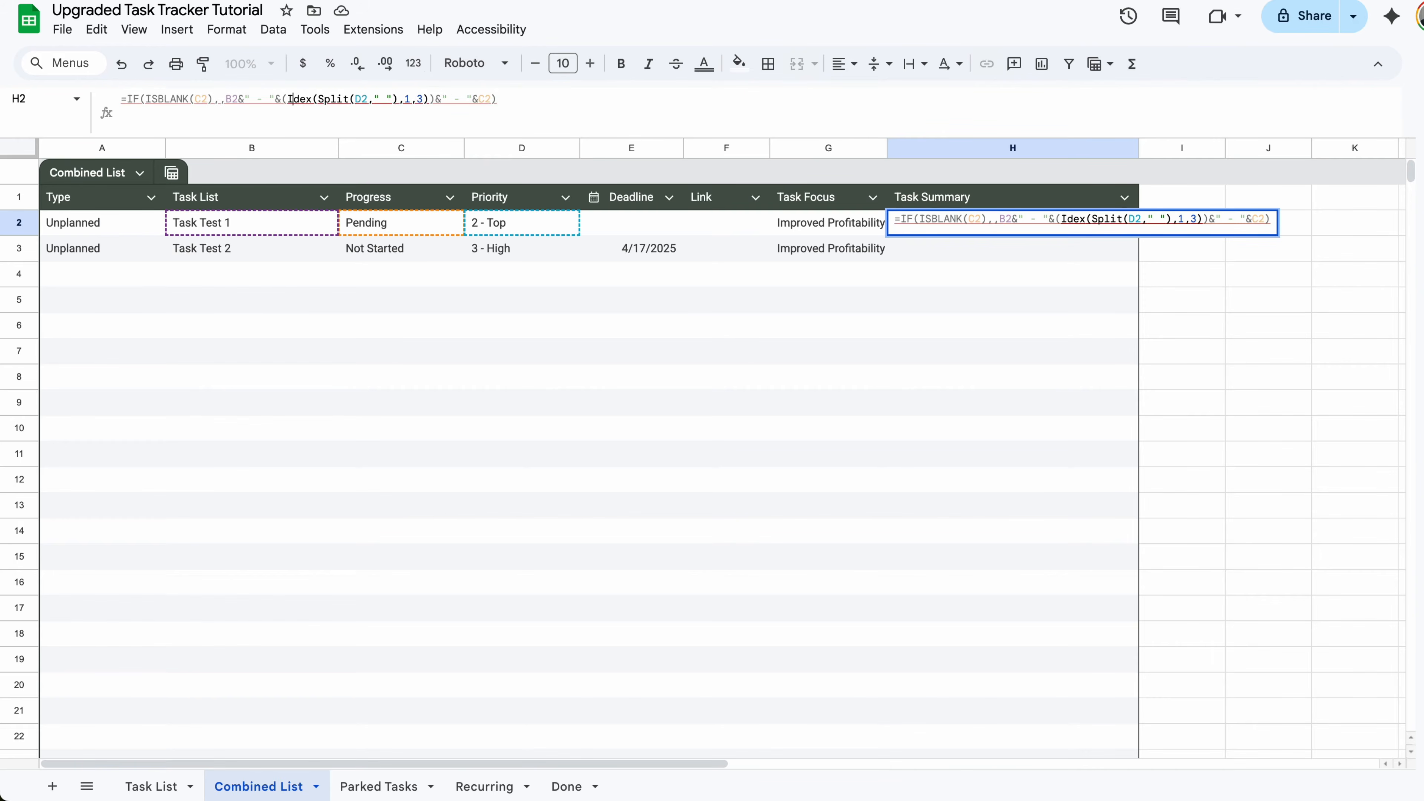
pyautogui.click(353, 118)
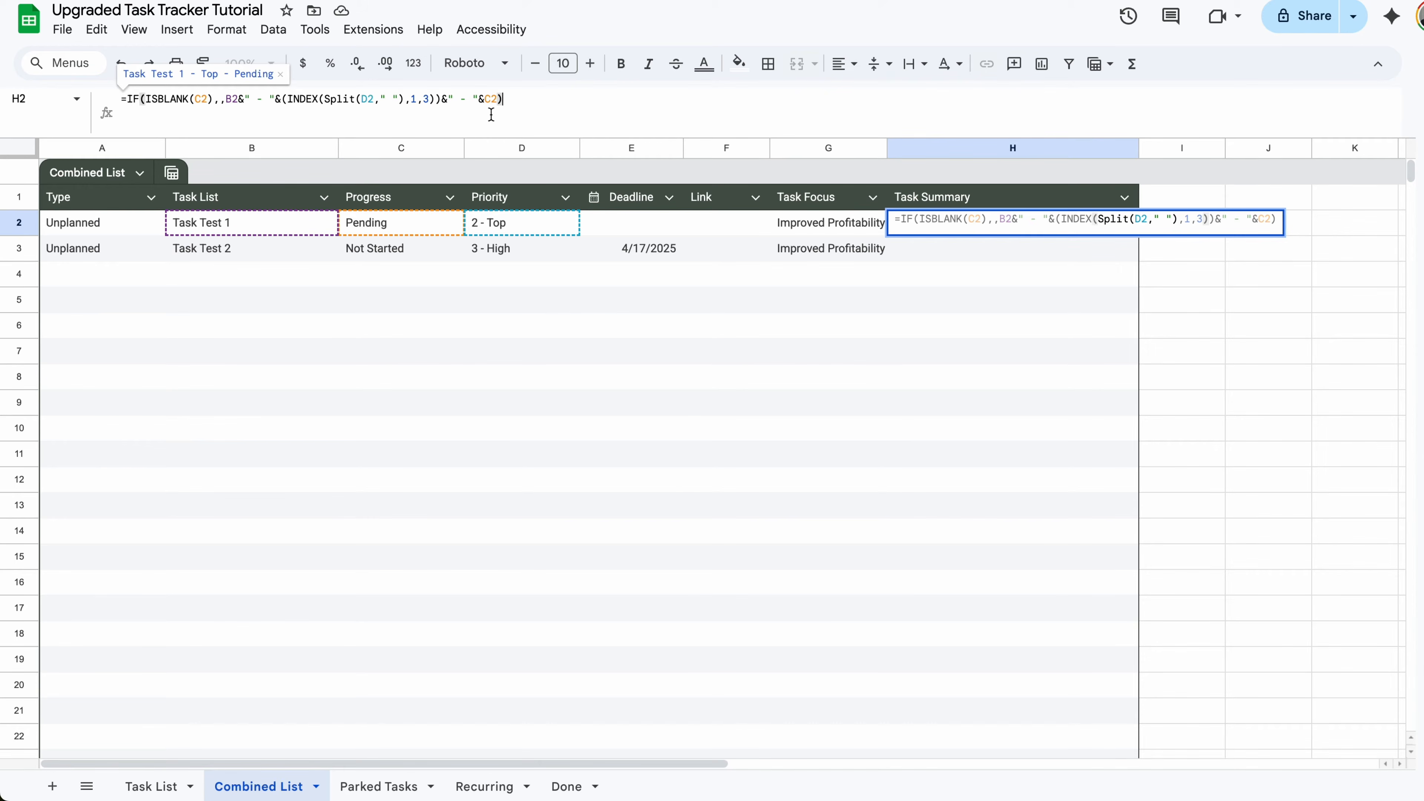
pyautogui.press('Return')
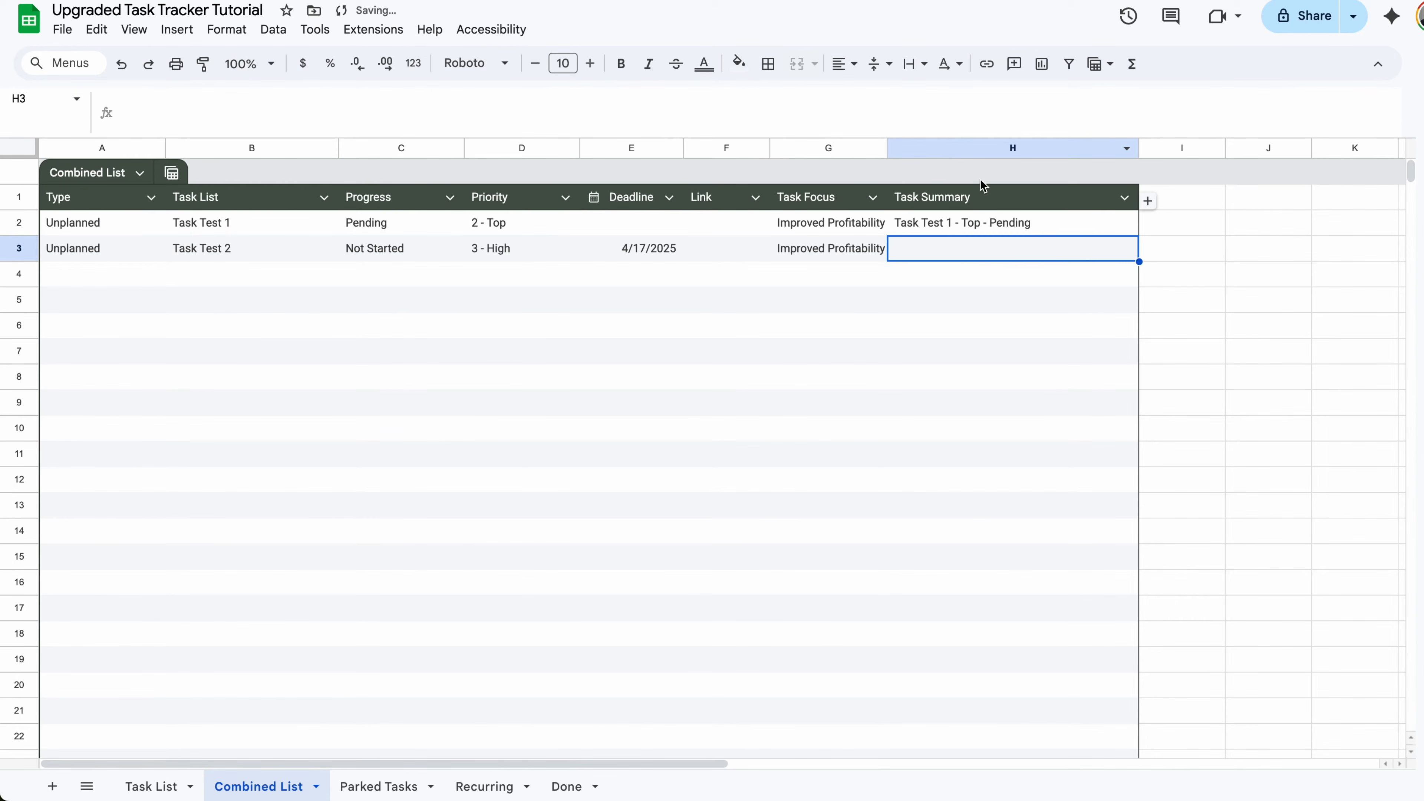
pyautogui.click(1071, 227)
pyautogui.moveTo(1134, 242); pyautogui.dragTo(1075, 691)
pyautogui.moveTo(1075, 691); pyautogui.dragTo(1075, 672)
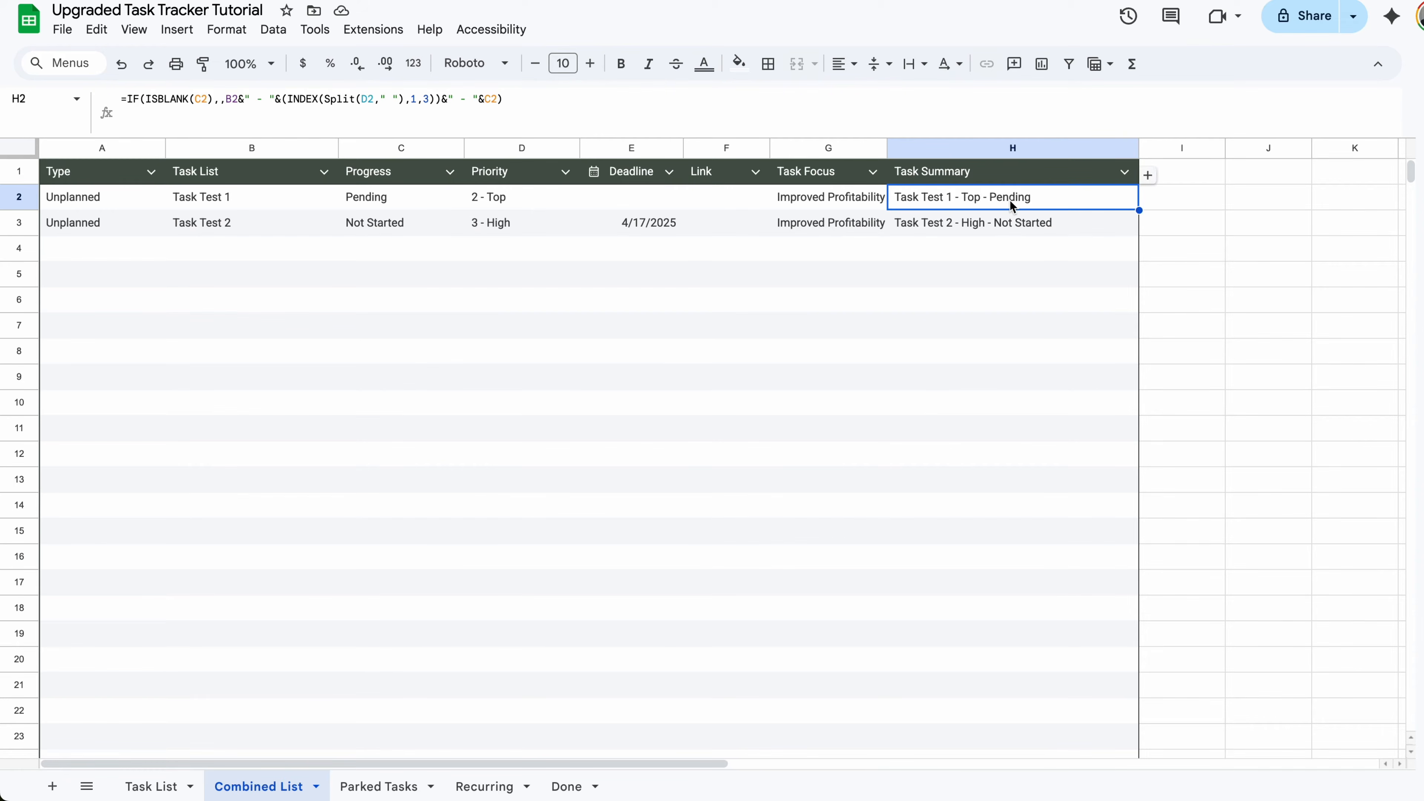
pyautogui.click(481, 212)
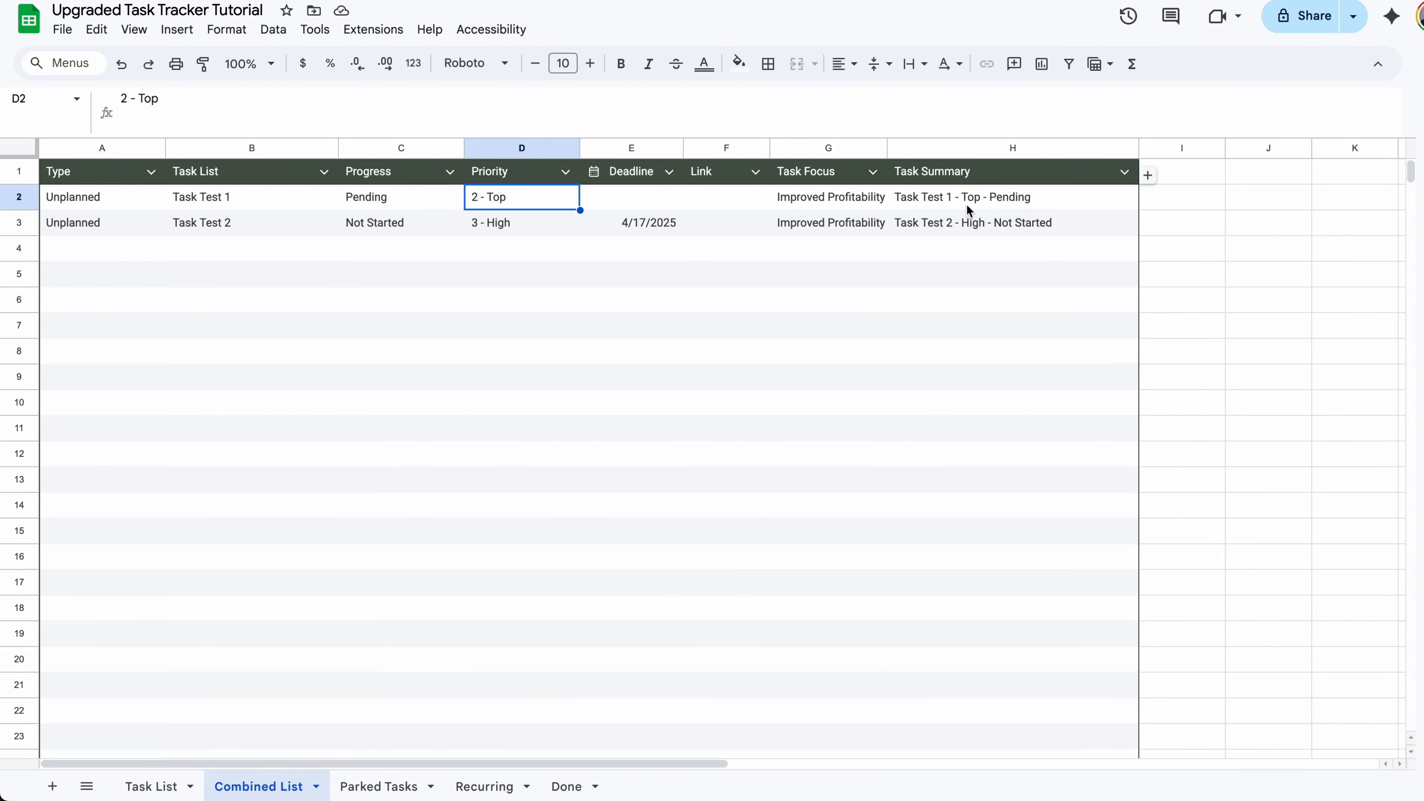
pyautogui.click(1022, 207)
pyautogui.click(486, 228)
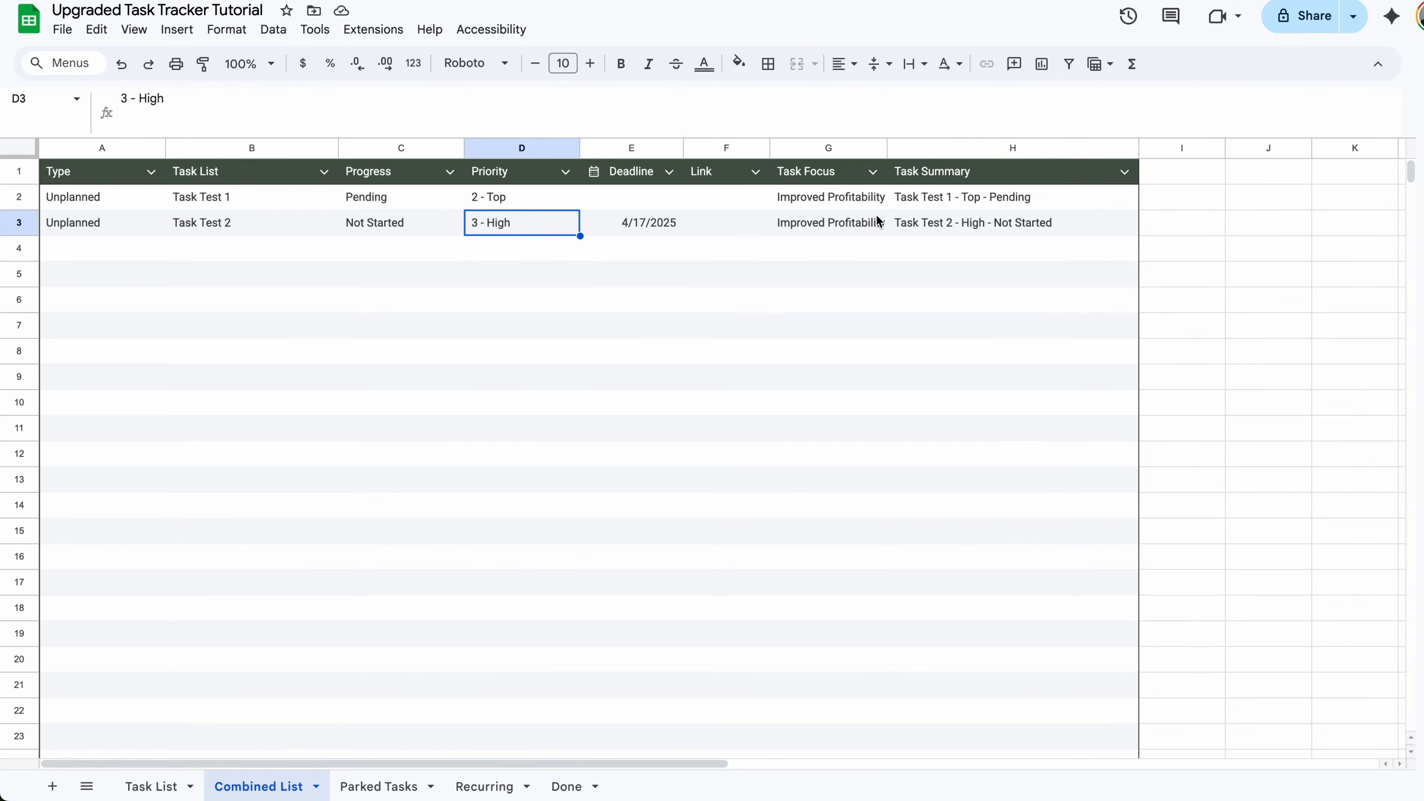
pyautogui.click(1003, 230)
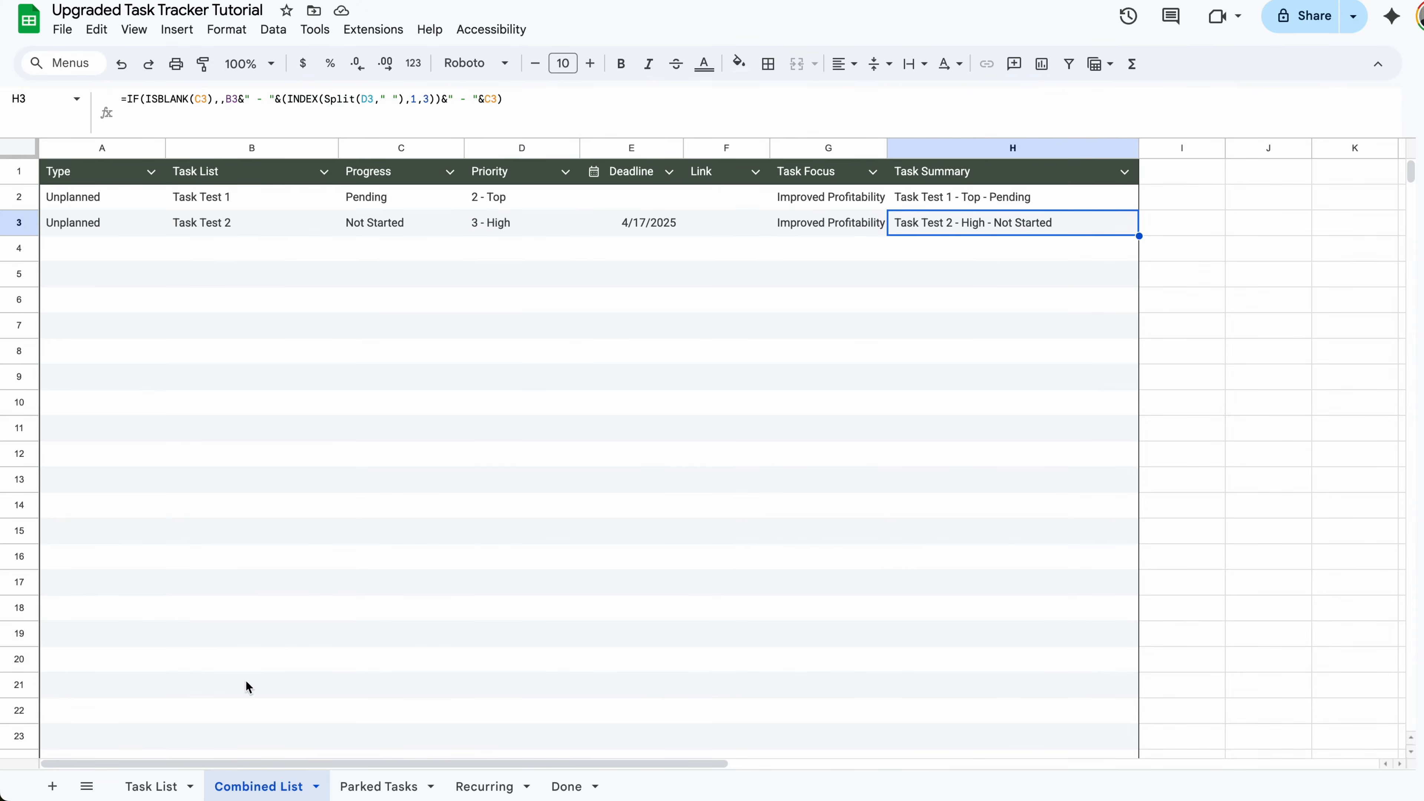
# - Set Task Test 2's progress to Done in the Done sheet and check its Task Summary in the Combined List
pyautogui.click(565, 786)
pyautogui.click(251, 187)
pyautogui.click(252, 233)
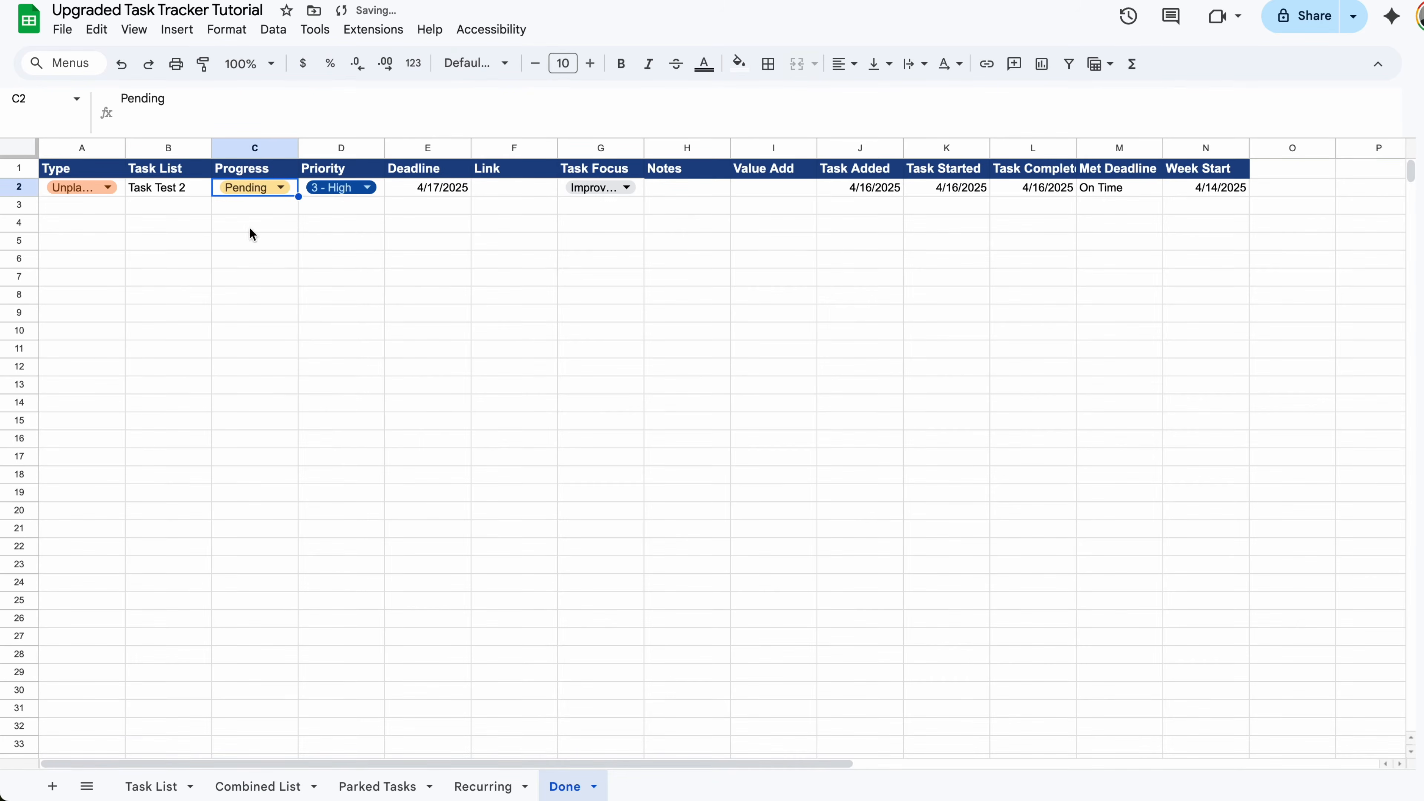
pyautogui.click(255, 189)
pyautogui.click(264, 212)
pyautogui.click(306, 238)
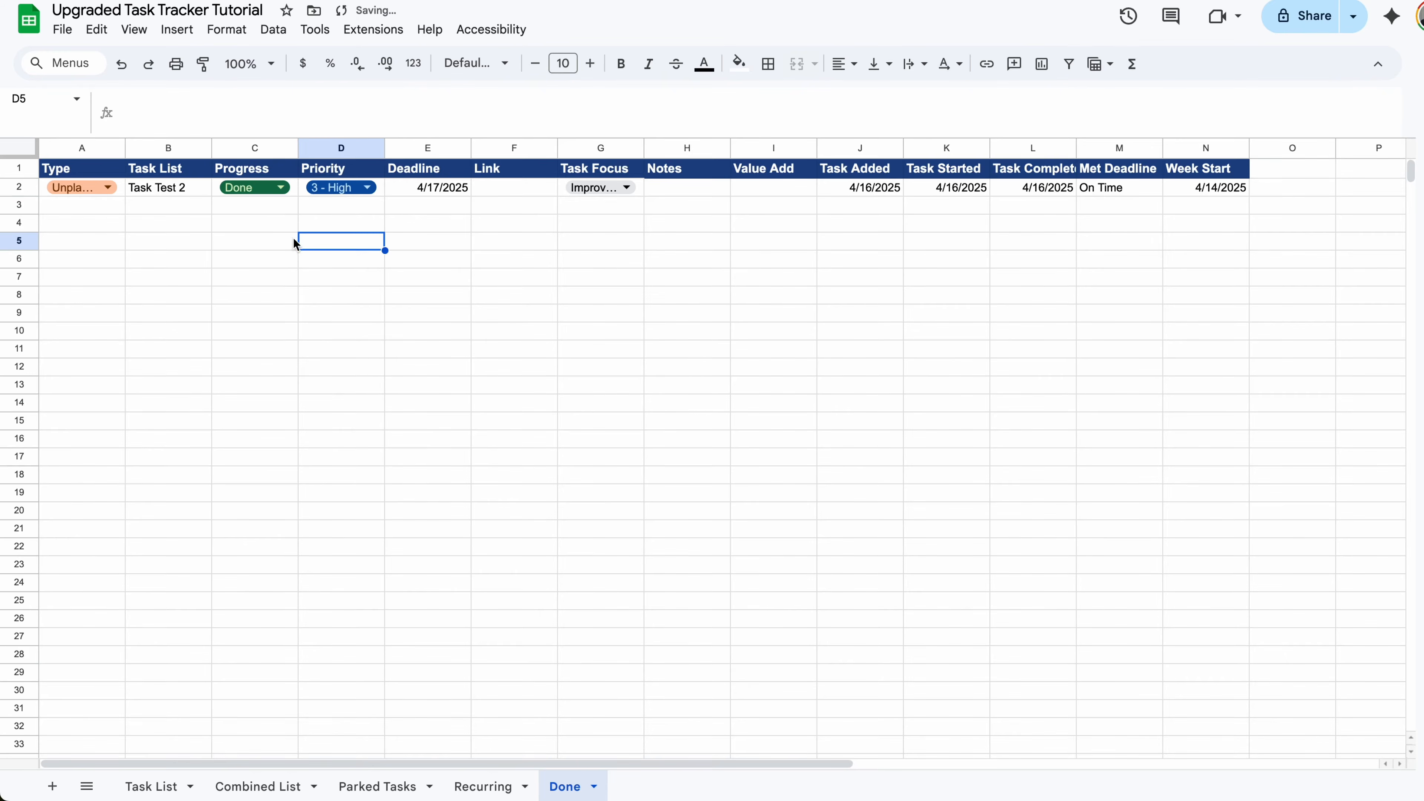
pyautogui.click(275, 785)
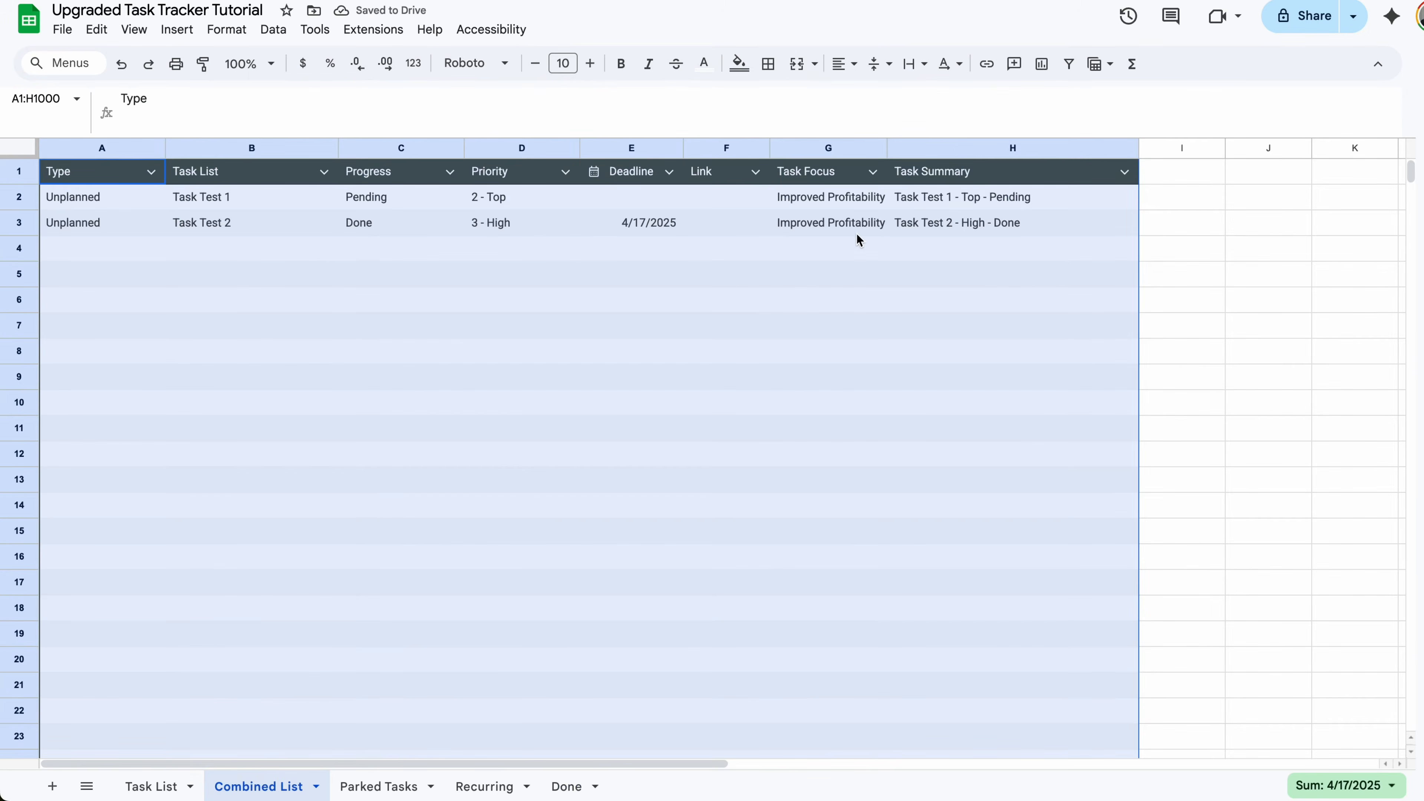
pyautogui.click(937, 231)
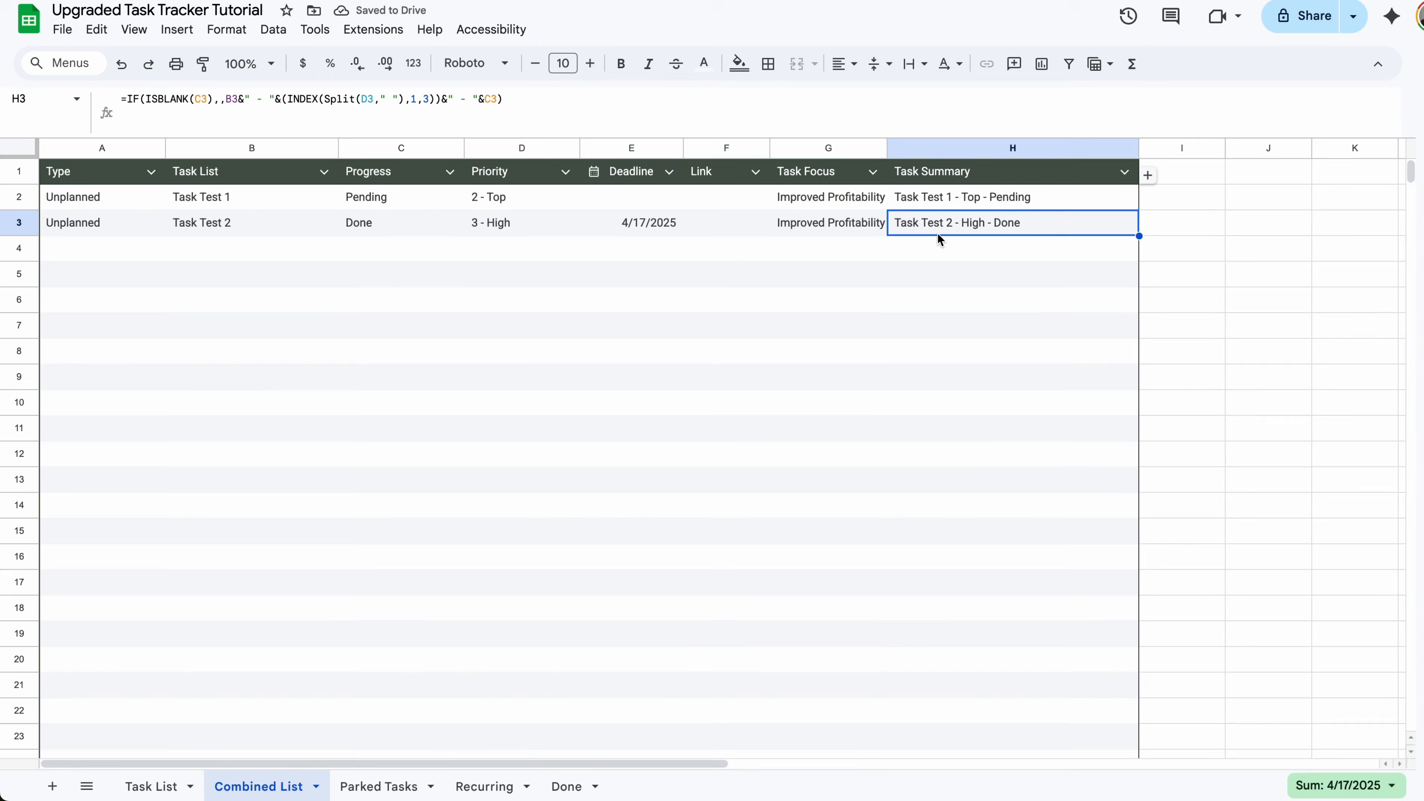
pyautogui.click(706, 321)
# - Delete the empty columns I to Z from the Combined List sheet
pyautogui.click(1183, 147)
pyautogui.hotkey('ctrl', 'shift', 'Right')
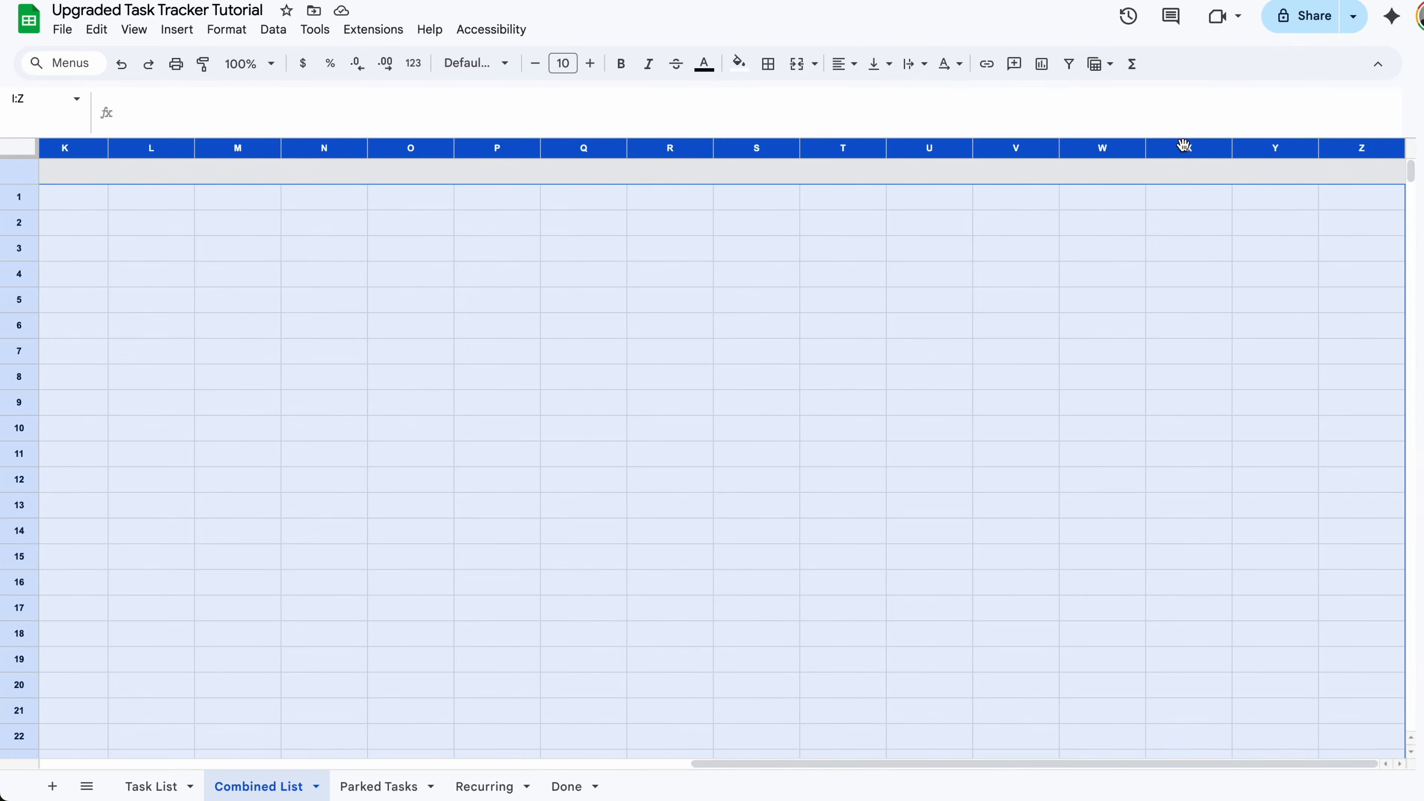
pyautogui.rightClick(1184, 144)
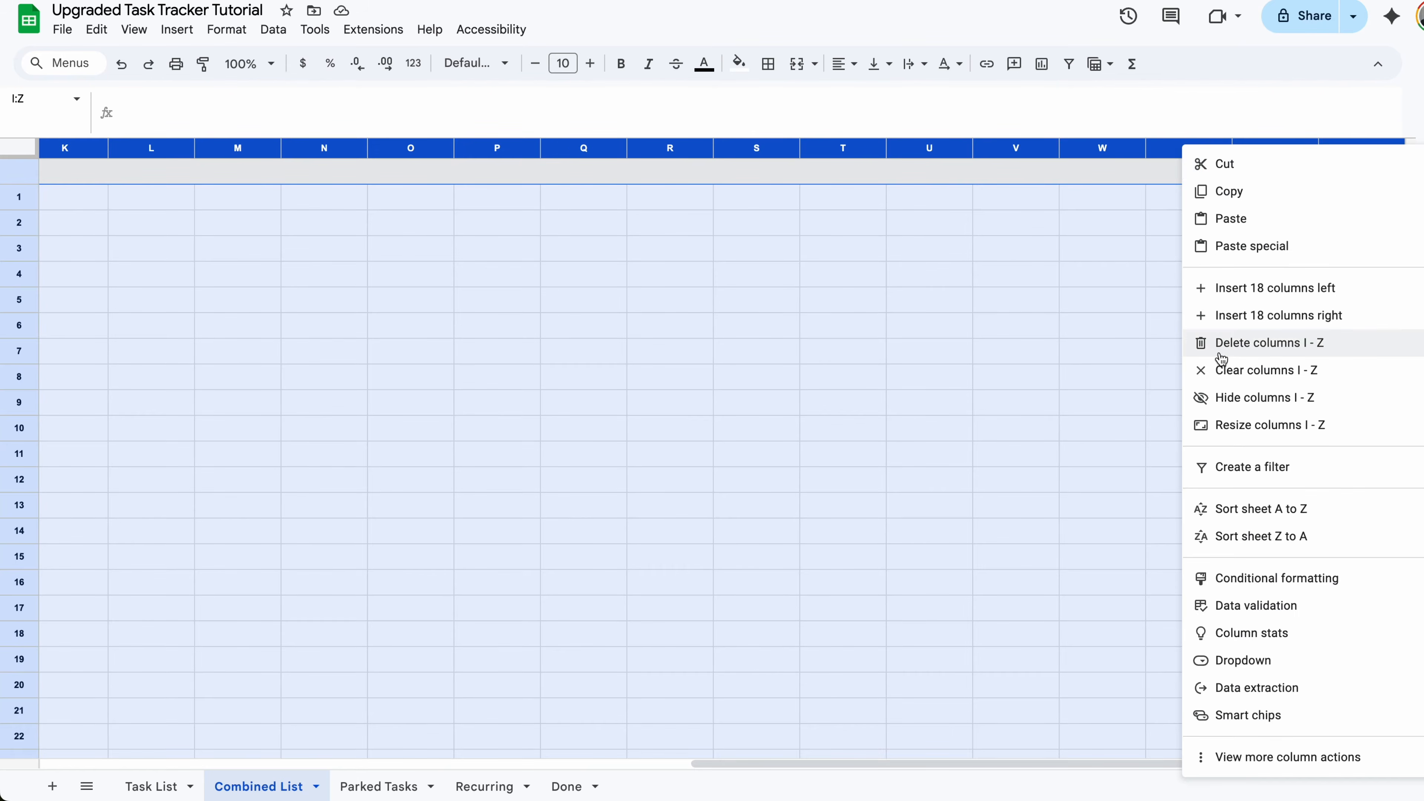
pyautogui.click(1251, 352)
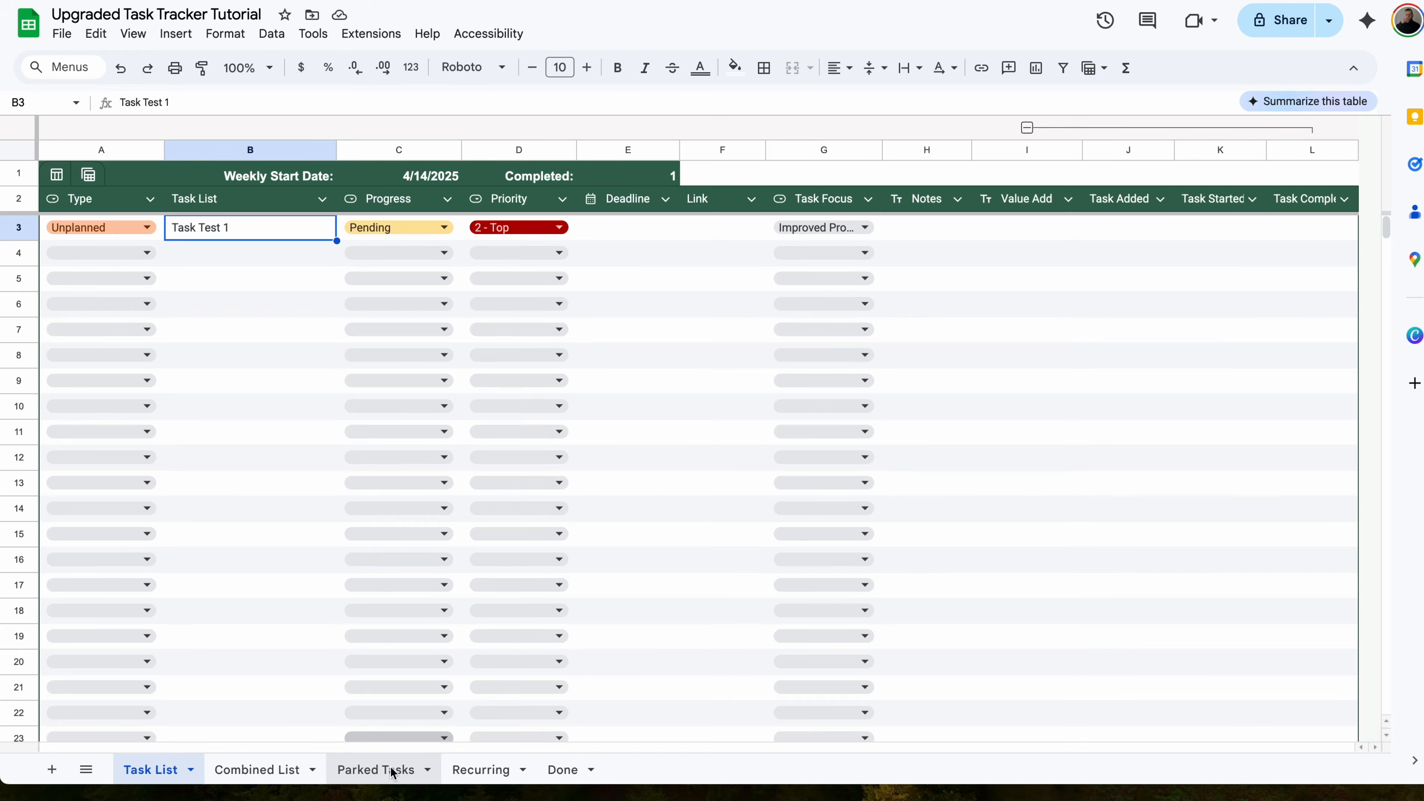
# - Move the Parked Tasks sheet directly after Task List and add a sheet named Visualizations Worksheet after it
pyautogui.moveTo(387, 768); pyautogui.dragTo(270, 769)
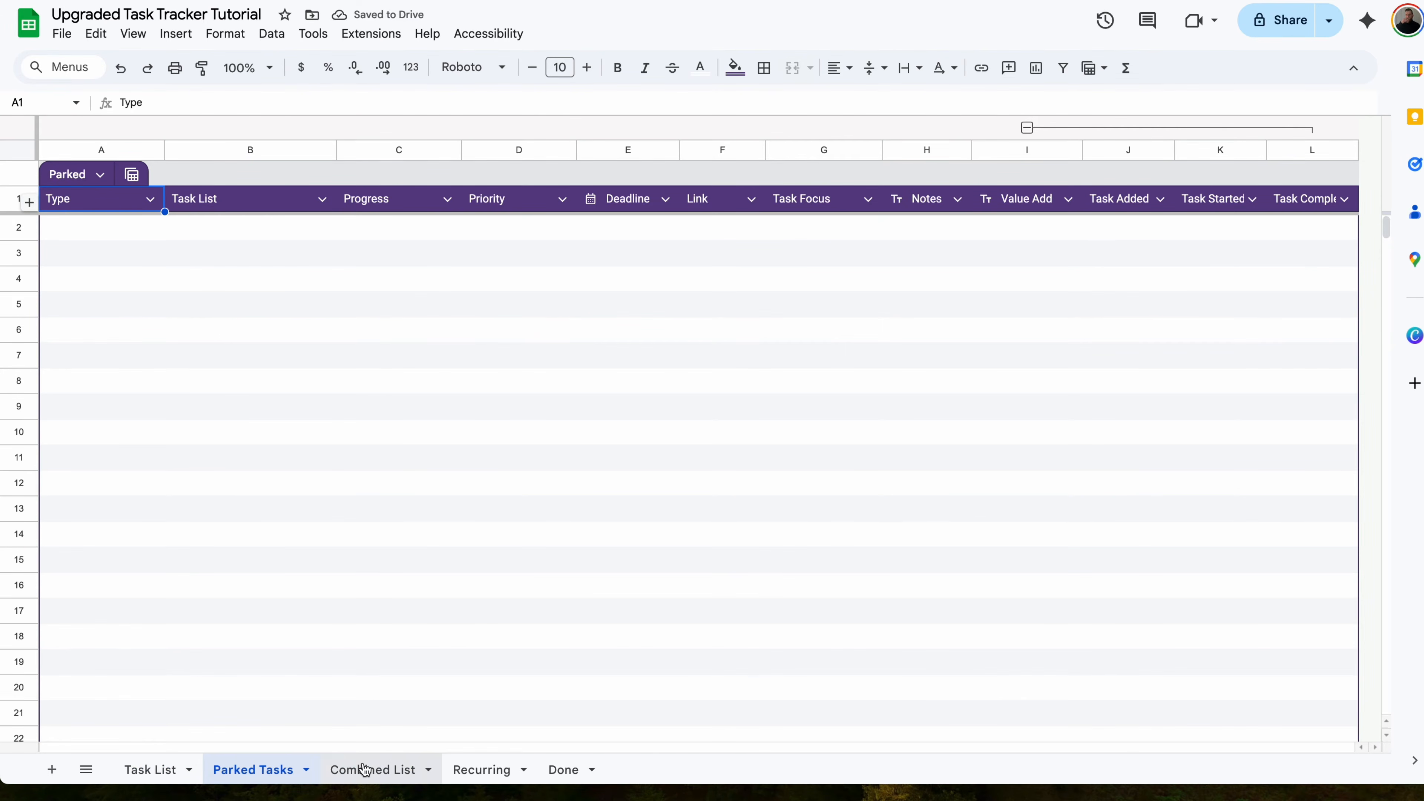
pyautogui.click(52, 769)
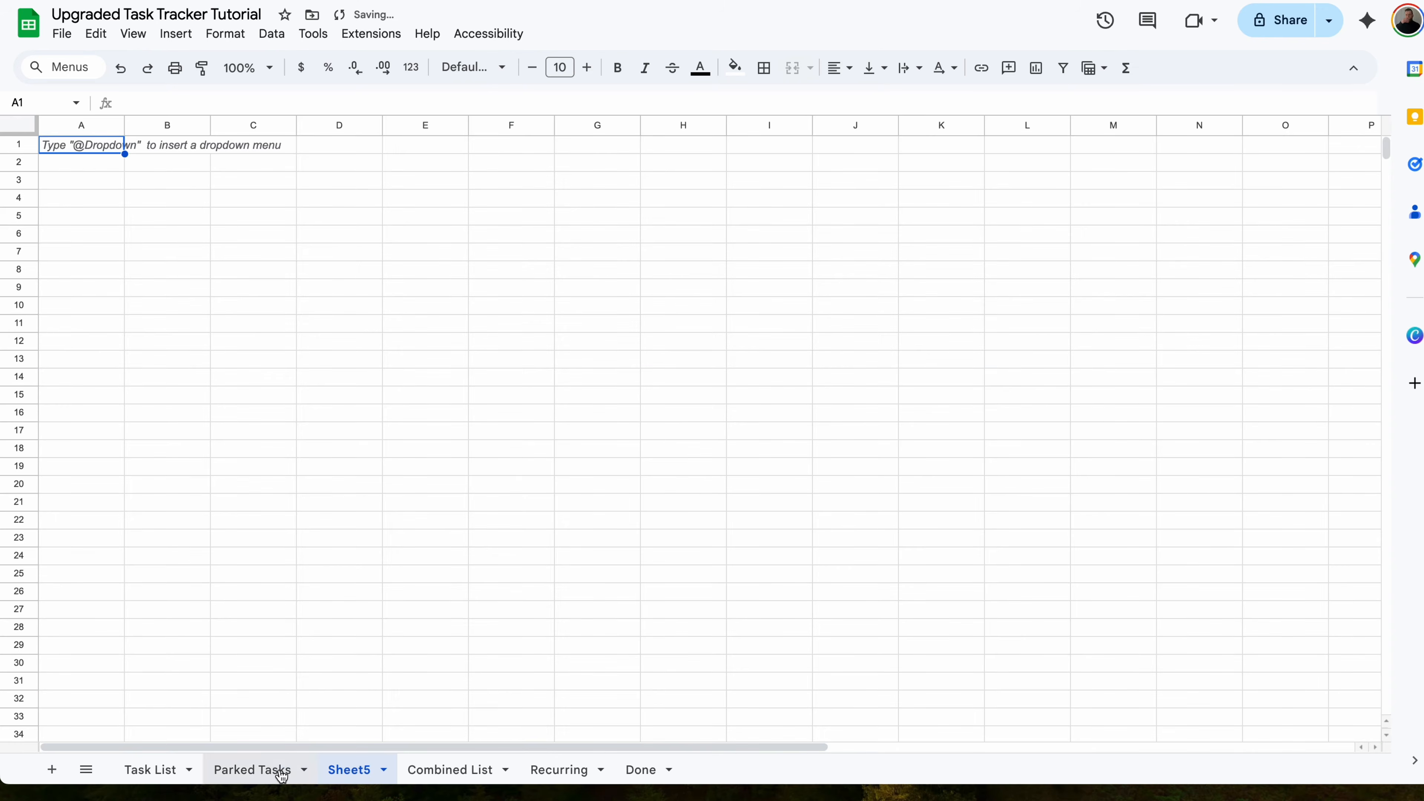
pyautogui.rightClick(347, 772)
pyautogui.click(385, 563)
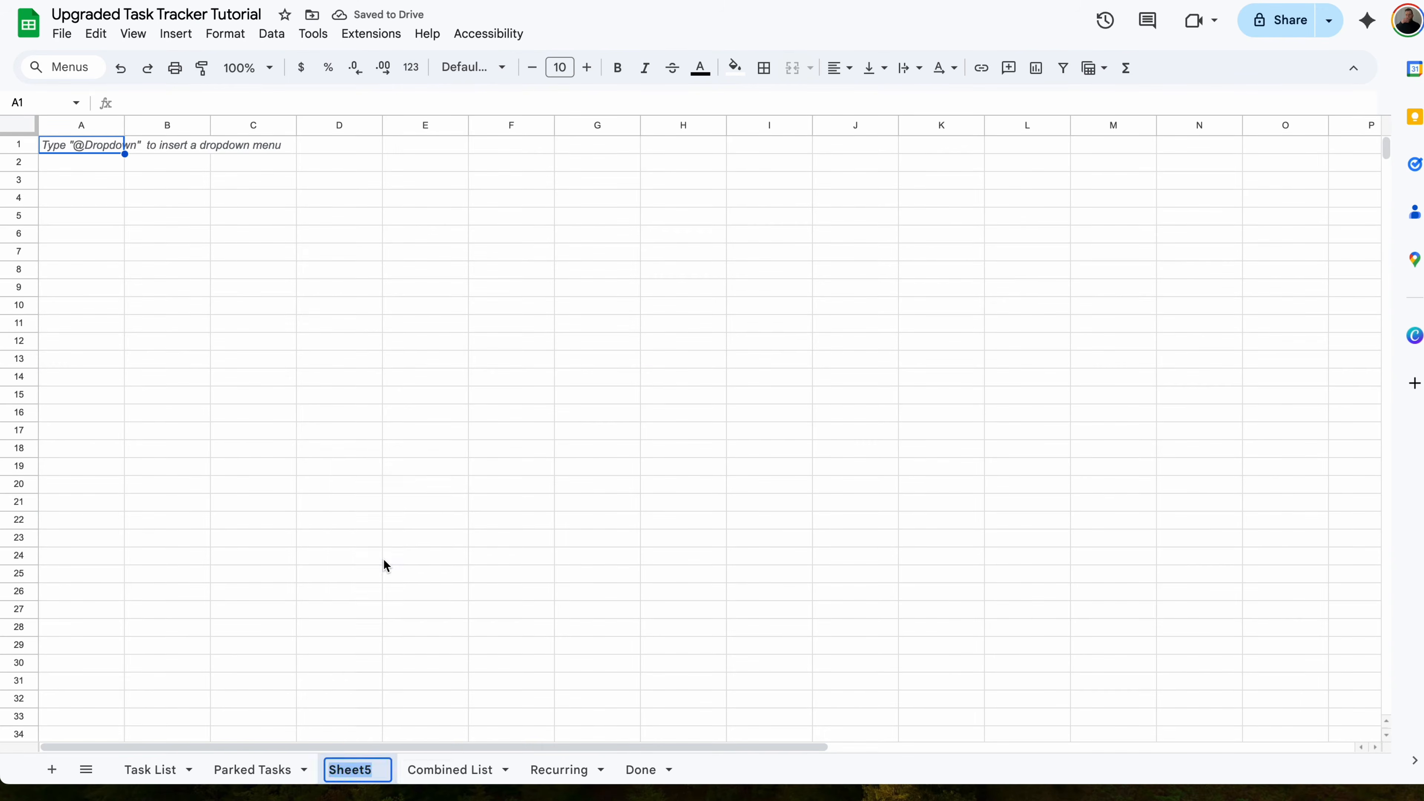
pyautogui.write('Visual')
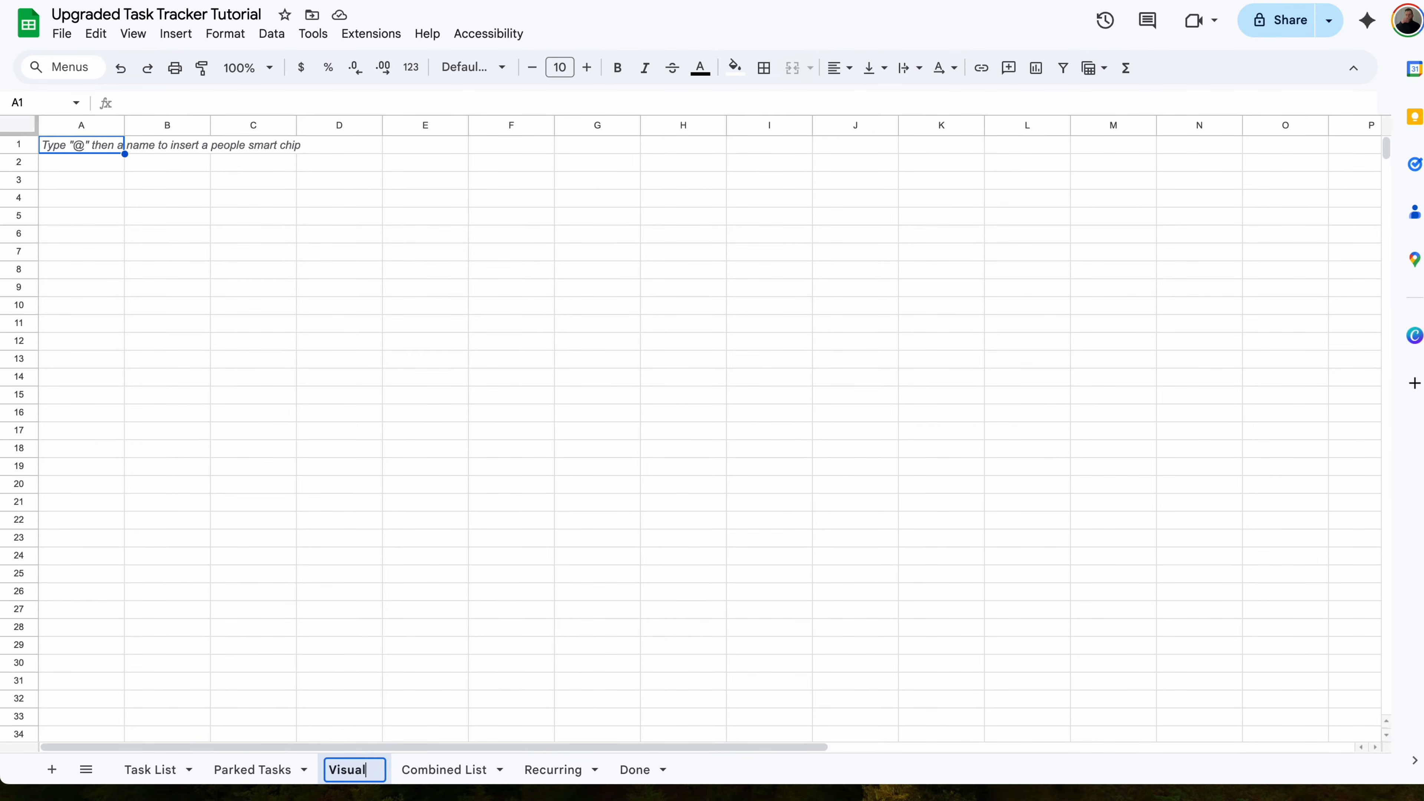
pyautogui.write('izations Worksheet')
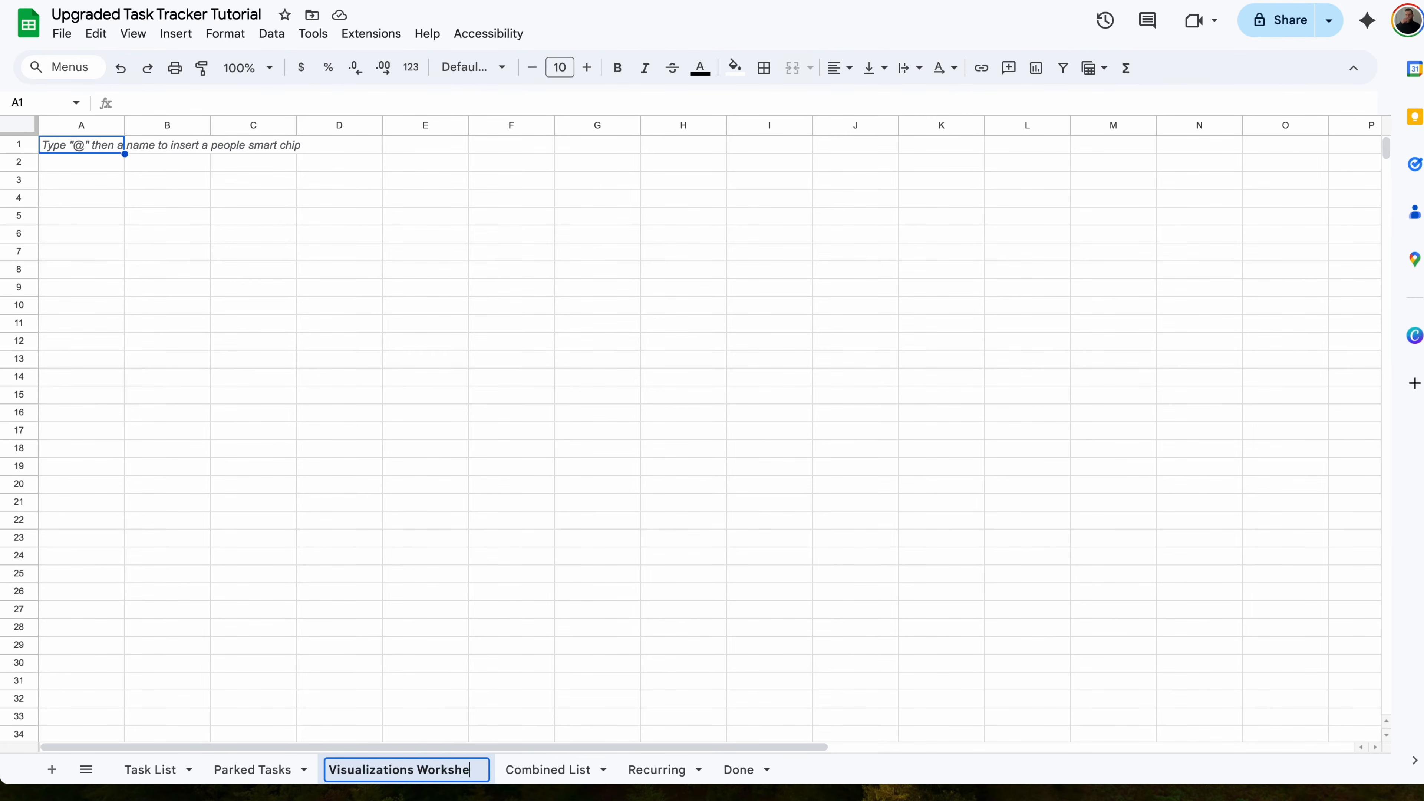
pyautogui.press('Return')
# - Add a data validation rule to A1 of the Visualizations Worksheet that requires a valid date and rejects invalid input
pyautogui.click(121, 150)
pyautogui.click(272, 34)
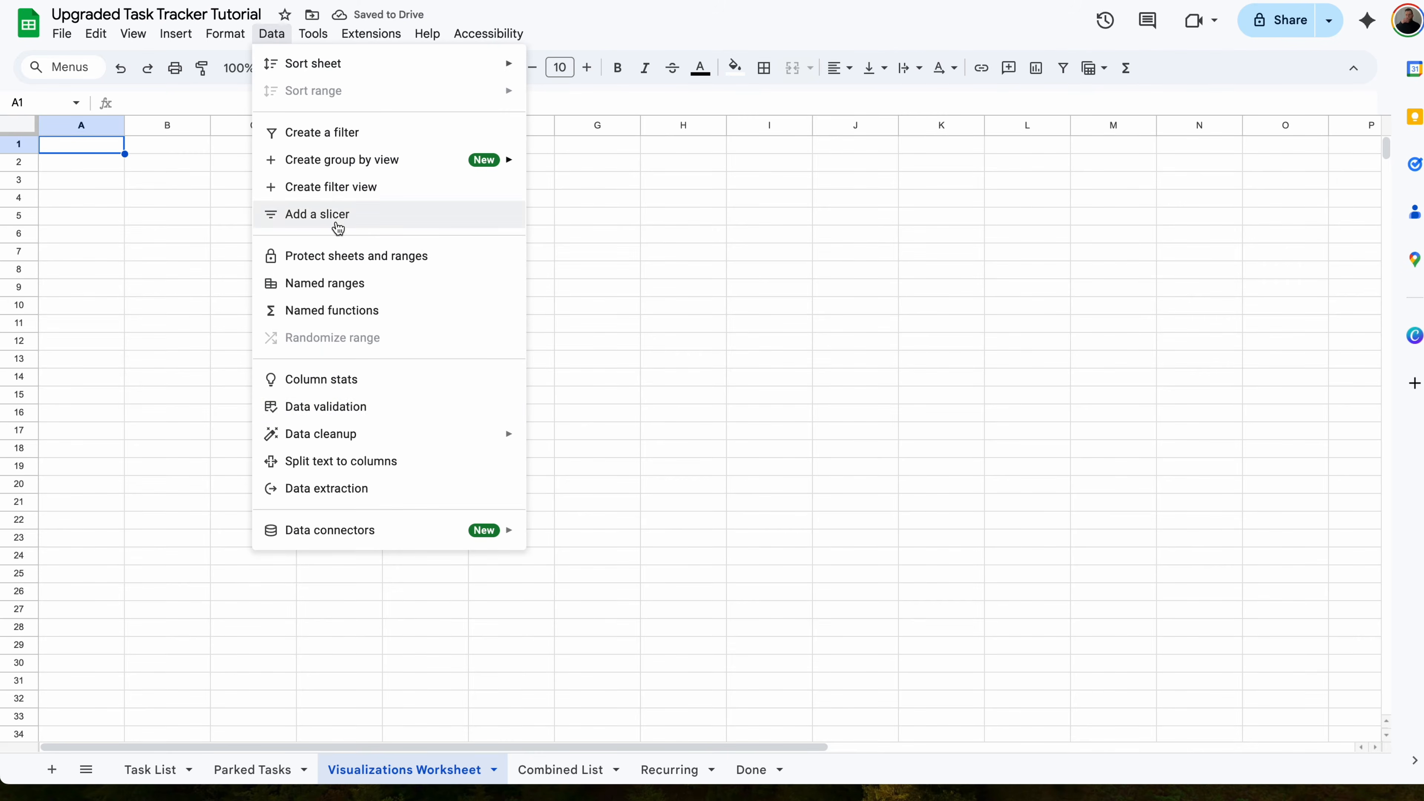
pyautogui.click(336, 407)
pyautogui.click(1348, 127)
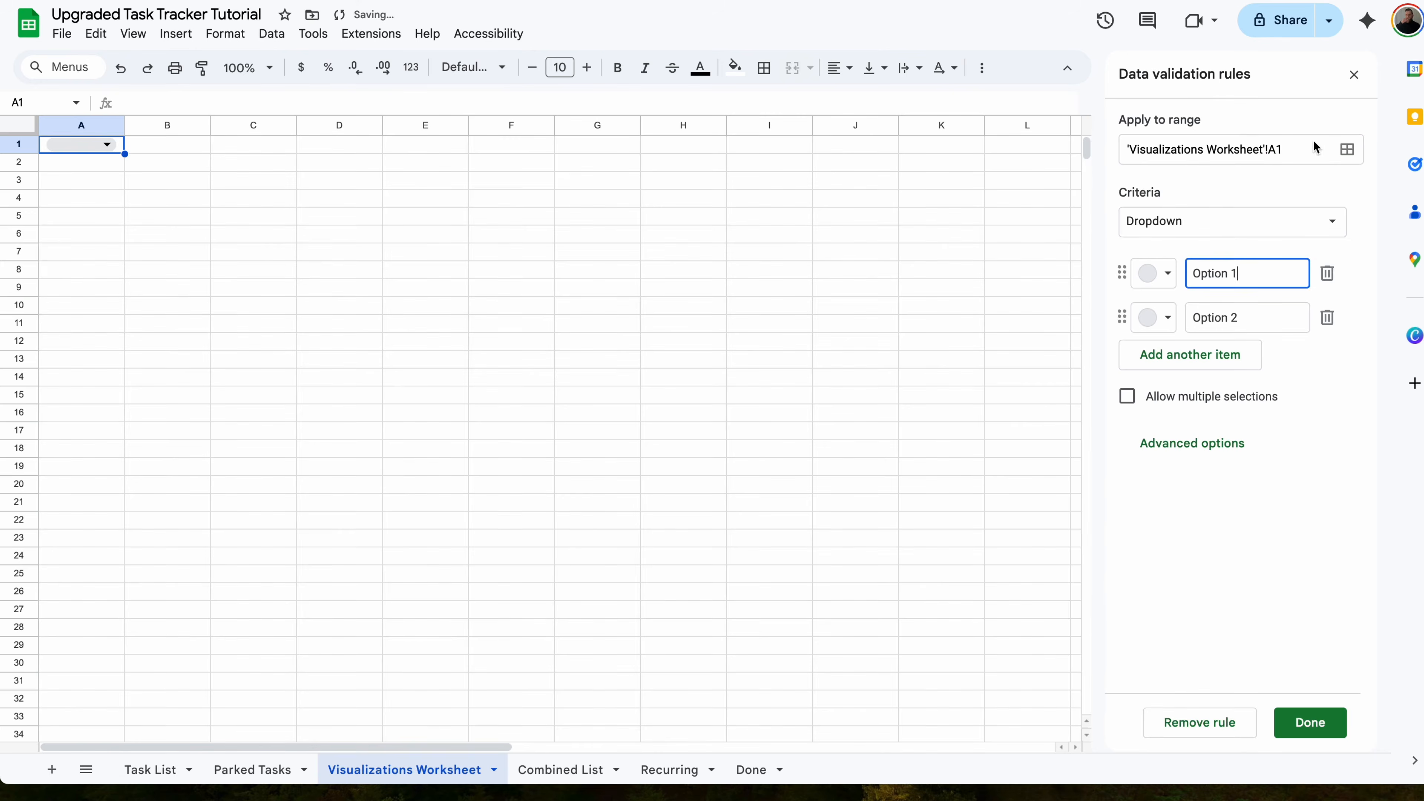
pyautogui.click(1244, 231)
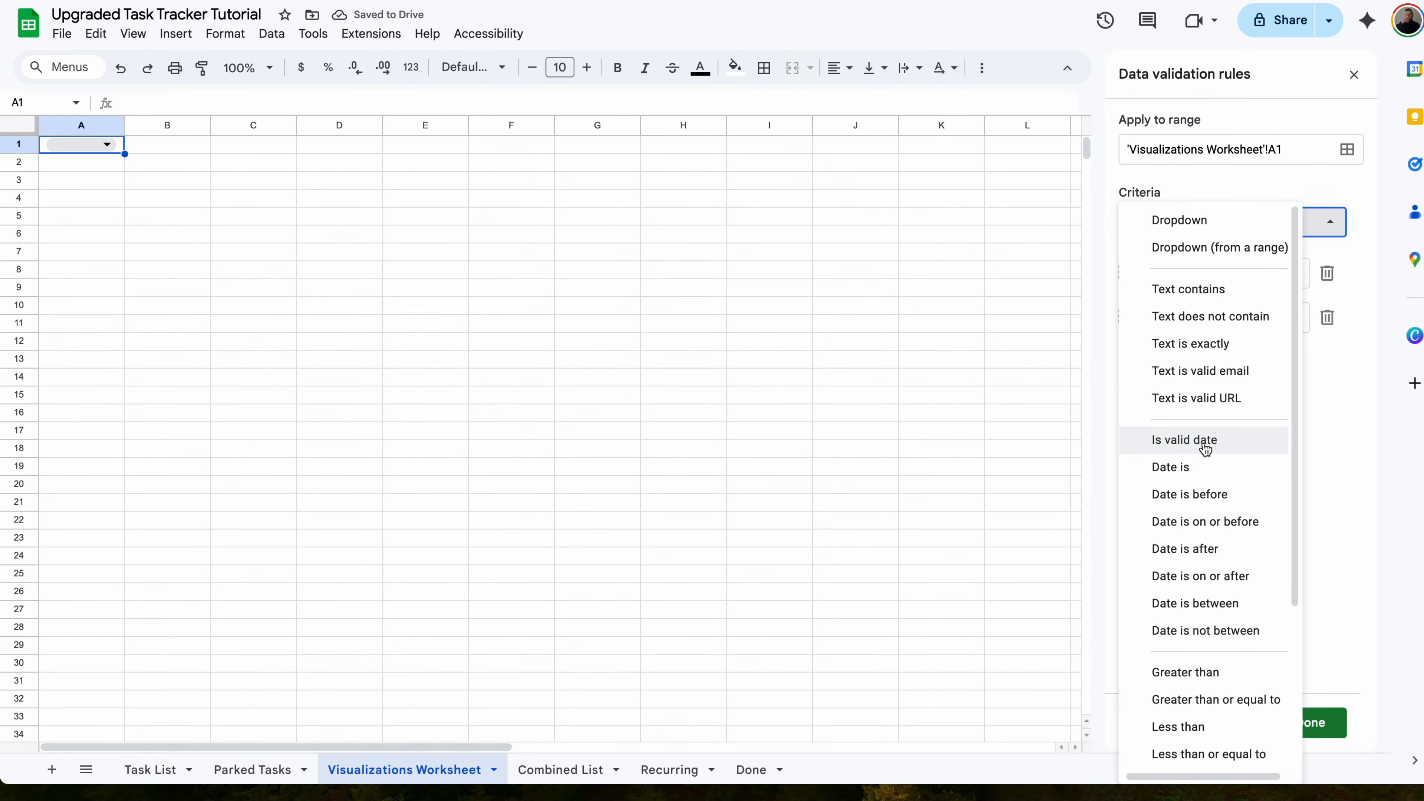
pyautogui.click(1204, 441)
pyautogui.click(1216, 415)
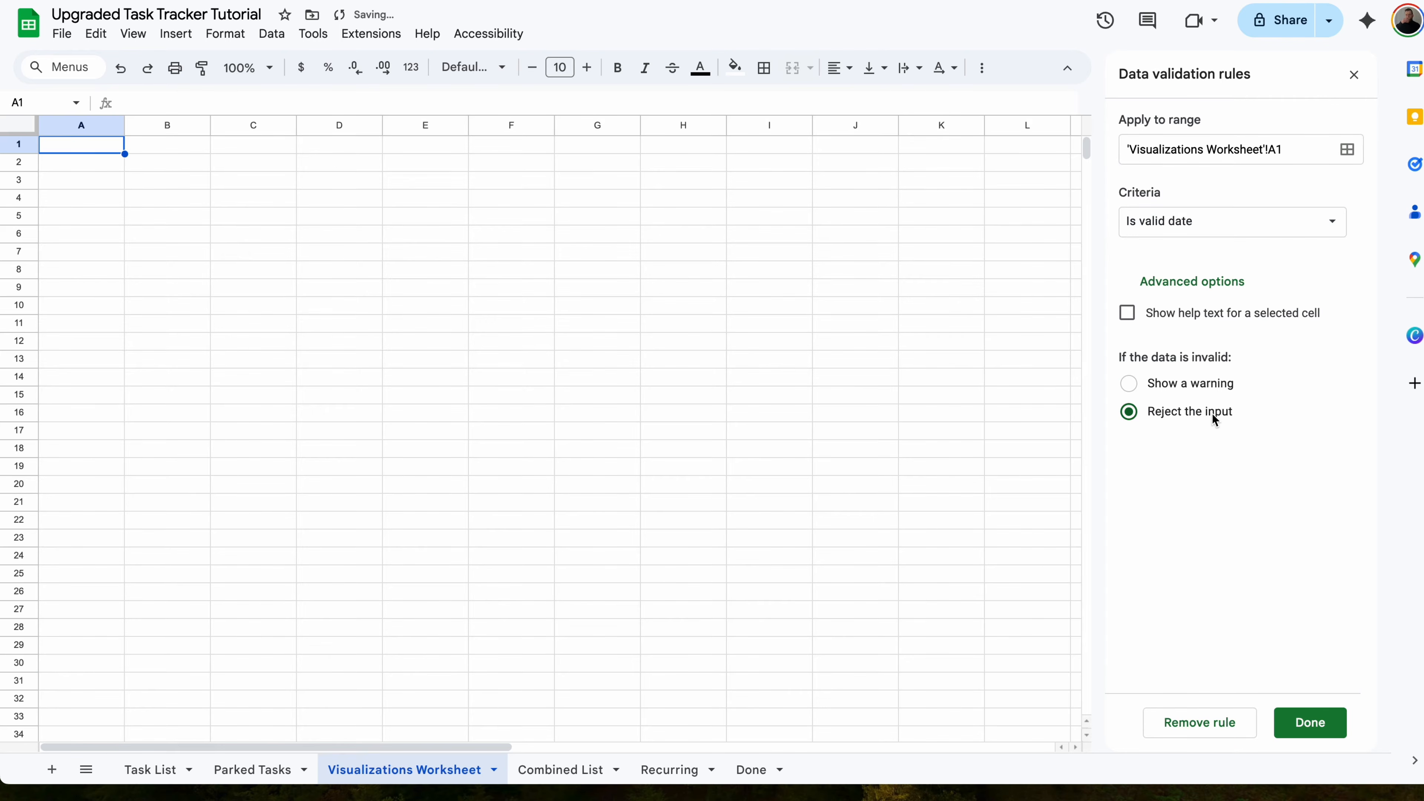
pyautogui.click(1309, 722)
pyautogui.click(1353, 74)
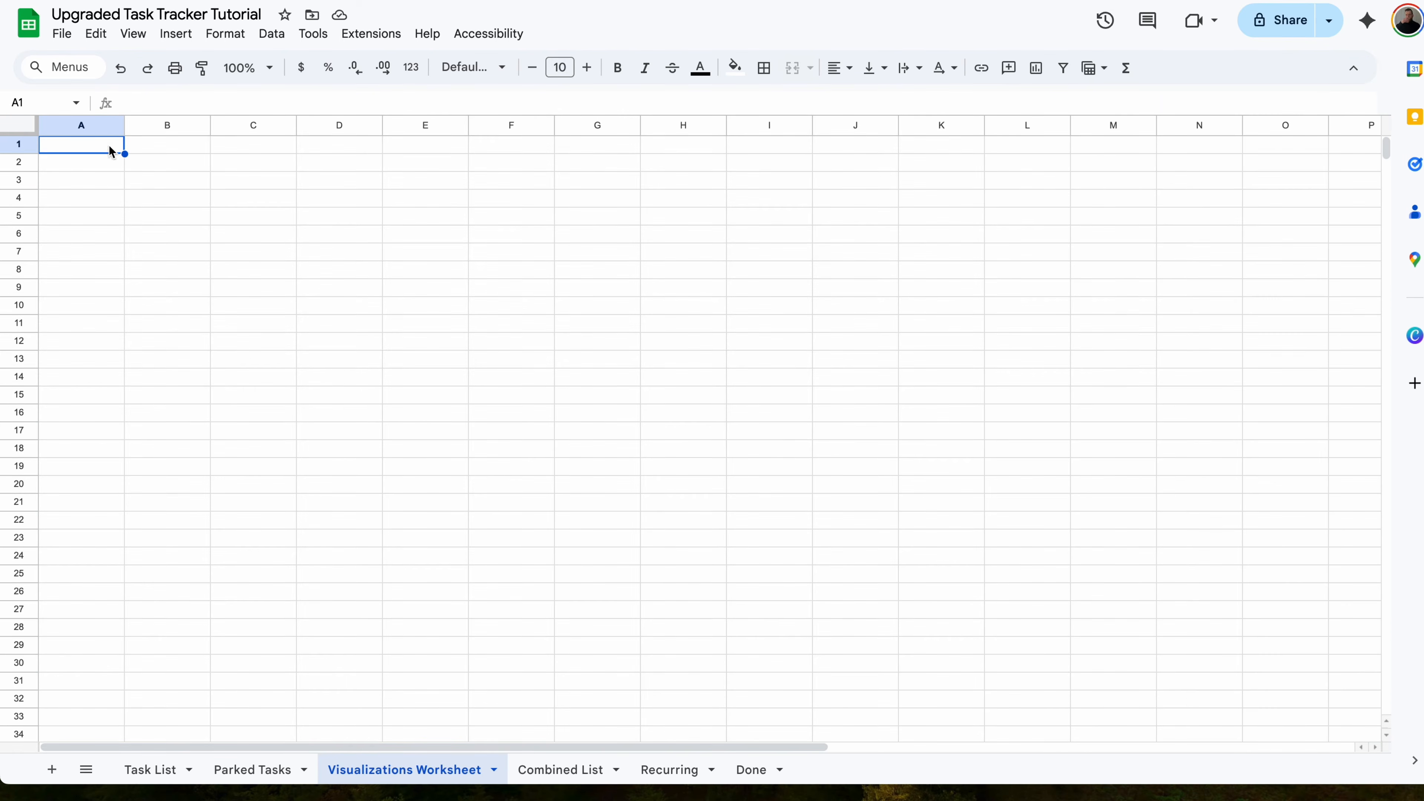
# - Enter the date 1/6/2025 in A1 of the Visualizations Worksheet using the date picker
pyautogui.doubleClick(110, 147)
pyautogui.click(151, 173)
pyautogui.click(150, 171)
pyautogui.click(151, 172)
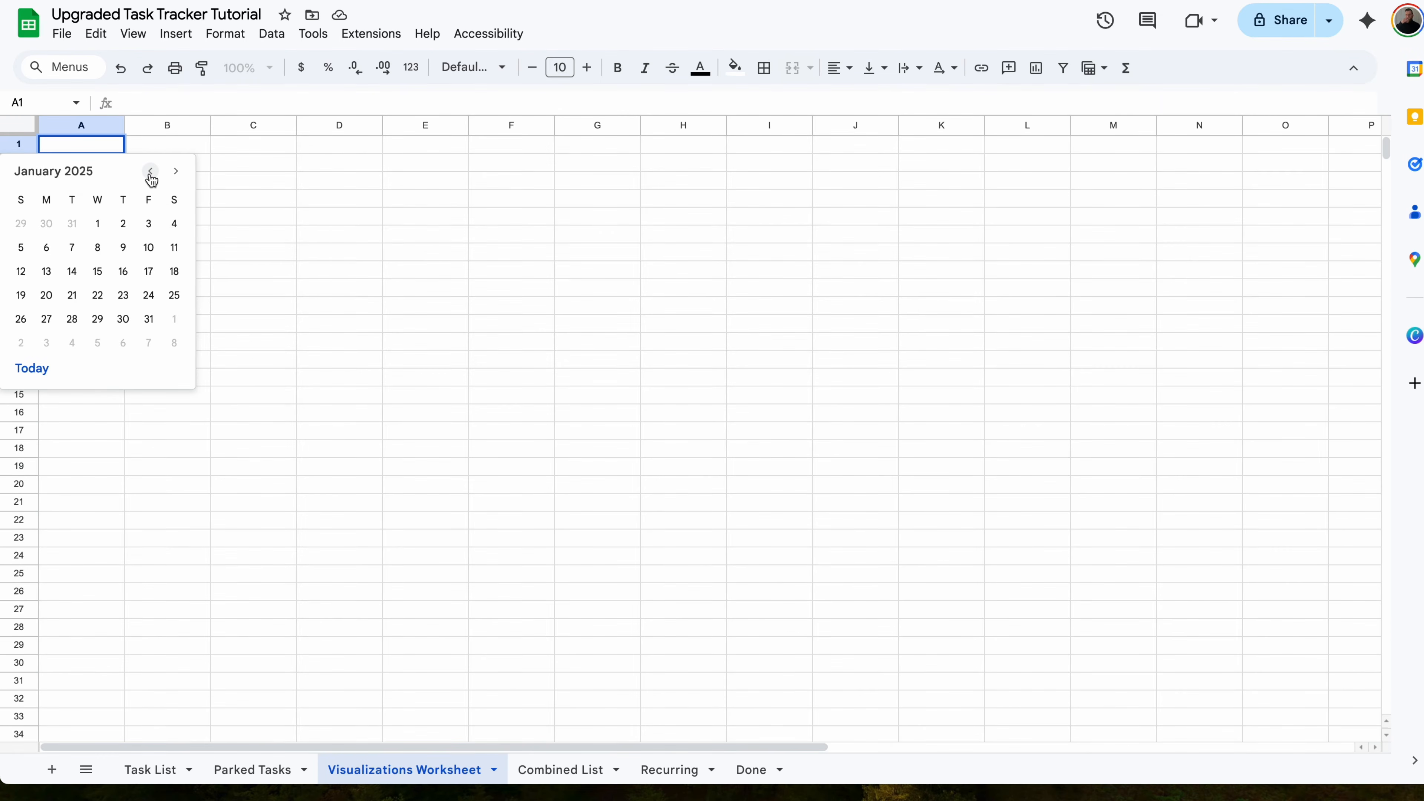
pyautogui.click(49, 249)
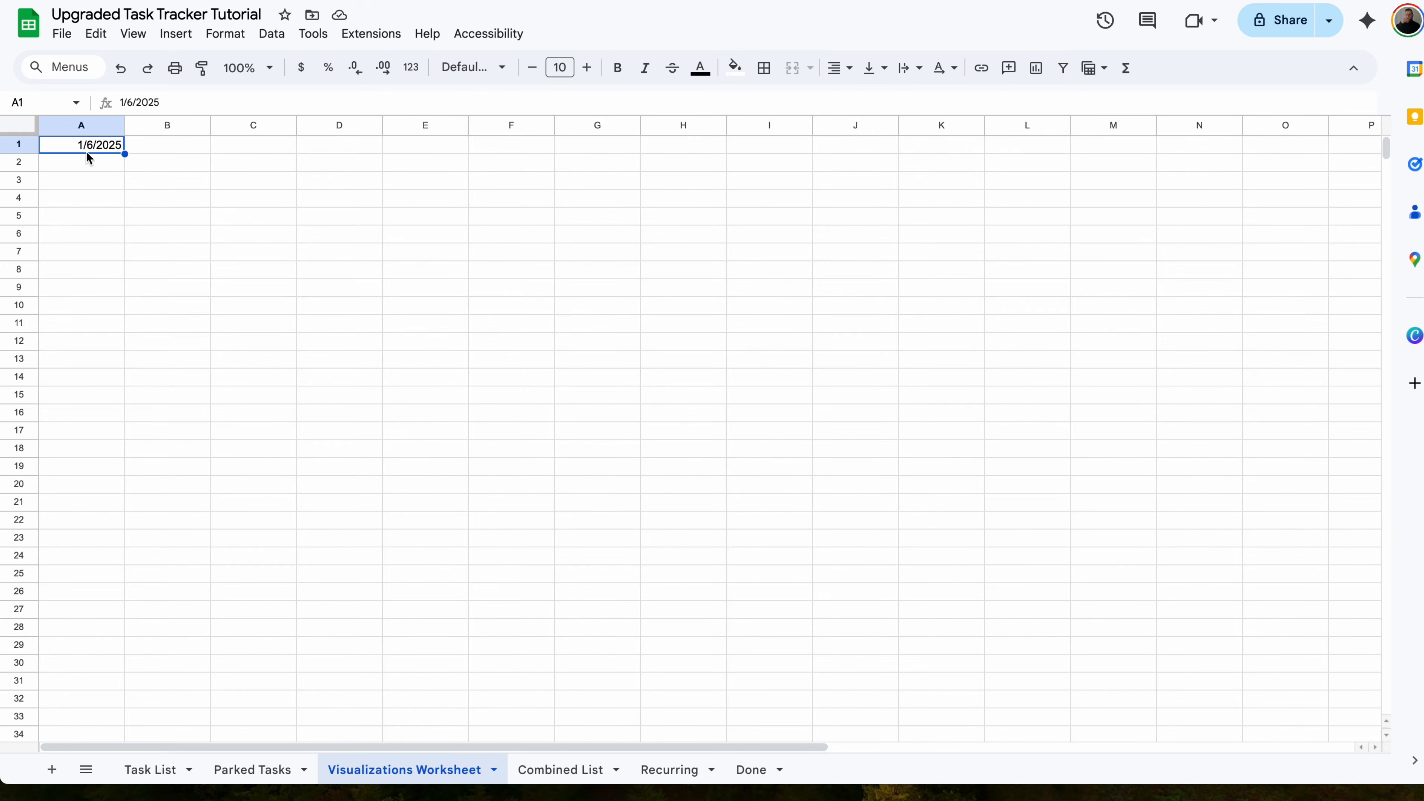
pyautogui.press('Down')
pyautogui.press('Down')
pyautogui.press('Down')
# - Create a pivot table from Done!A:N in the existing Visualizations Worksheet, starting at cell A3
pyautogui.click(751, 771)
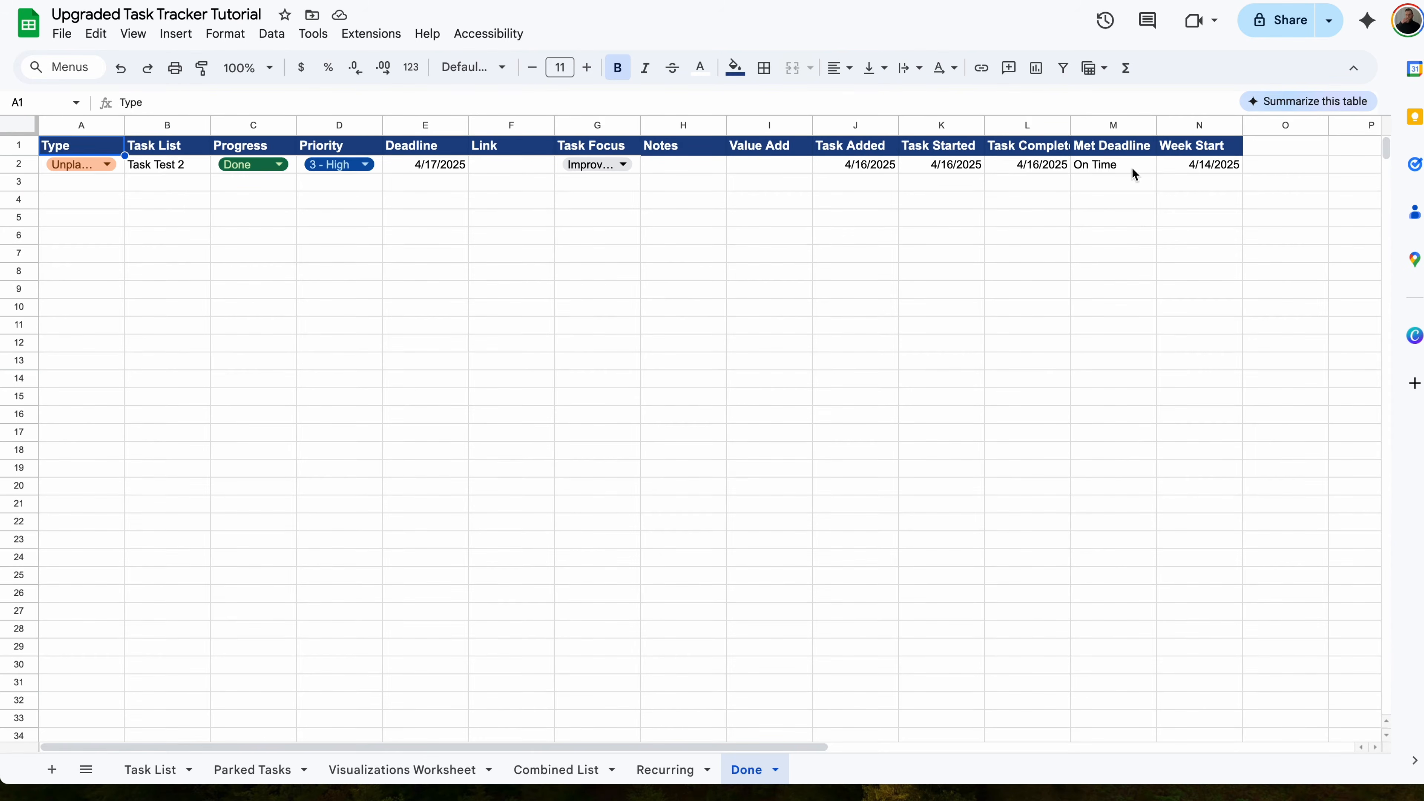
pyautogui.moveTo(1205, 126); pyautogui.dragTo(33, 126)
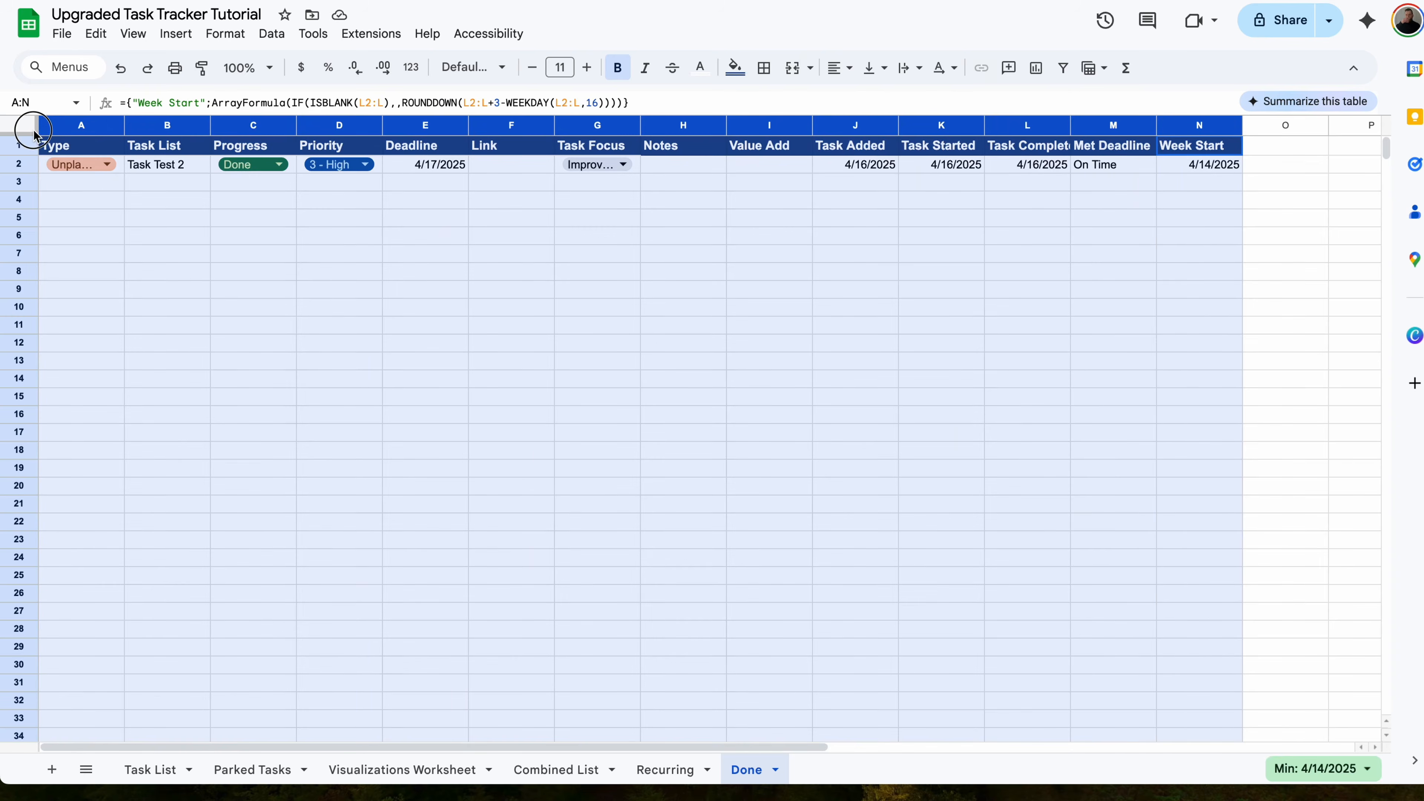
pyautogui.click(175, 35)
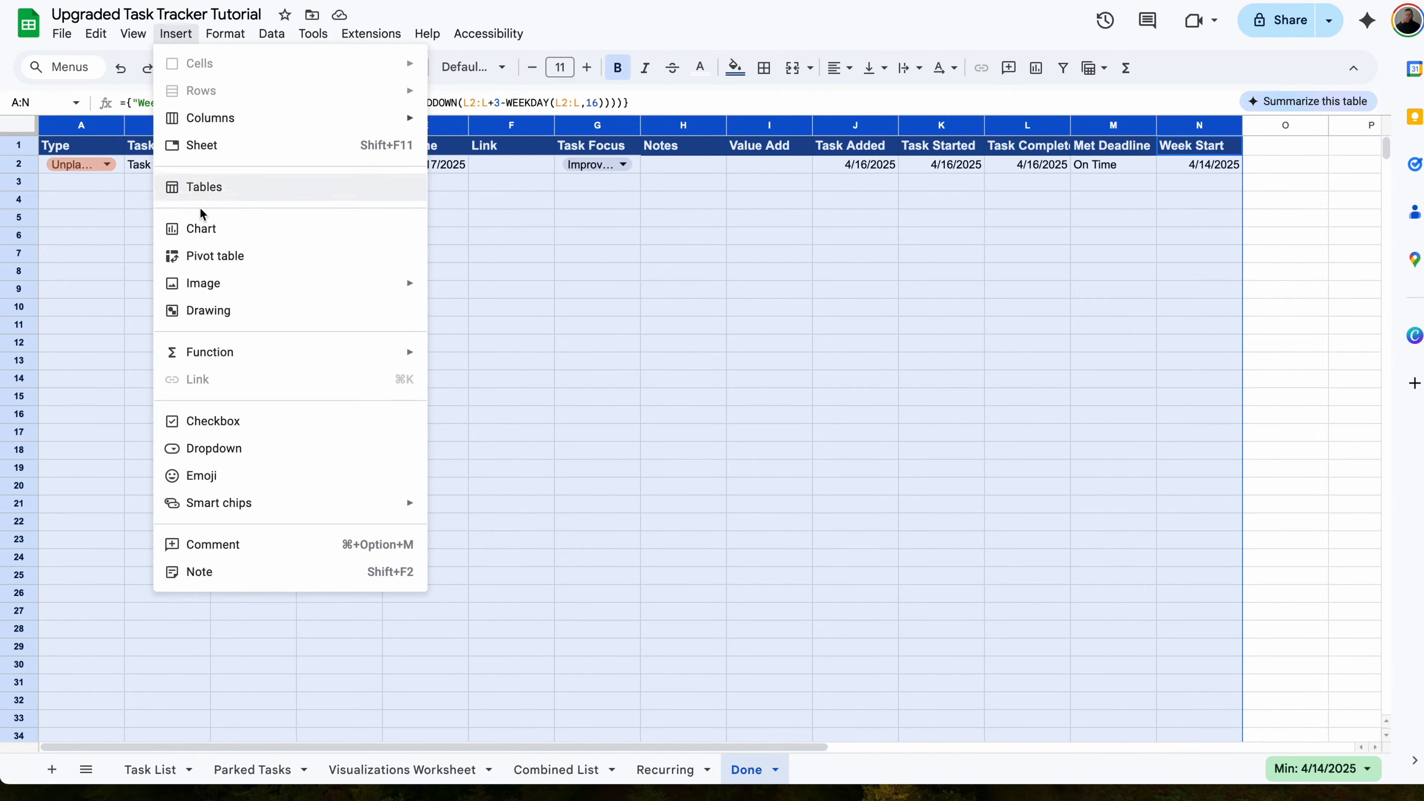
pyautogui.click(218, 257)
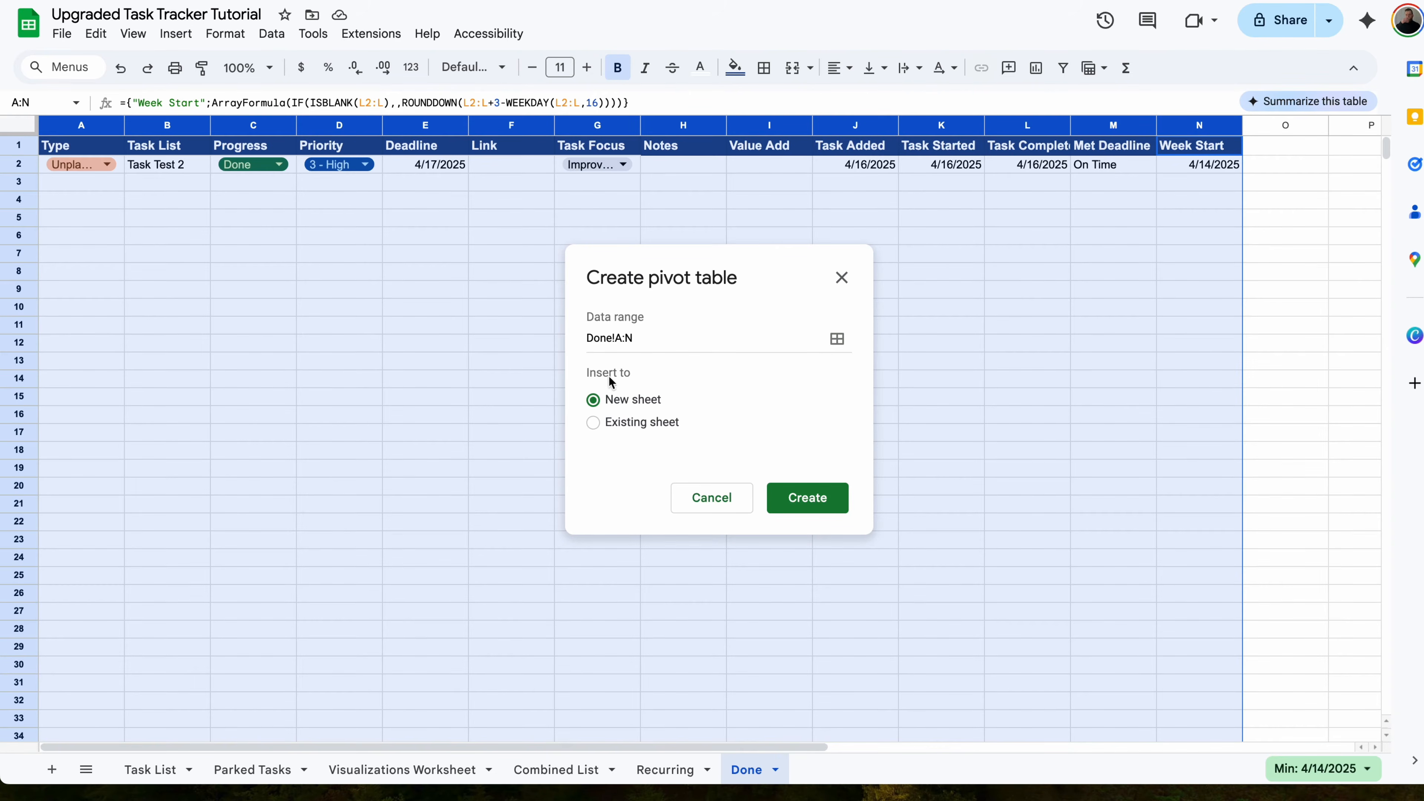
pyautogui.click(593, 423)
pyautogui.click(838, 458)
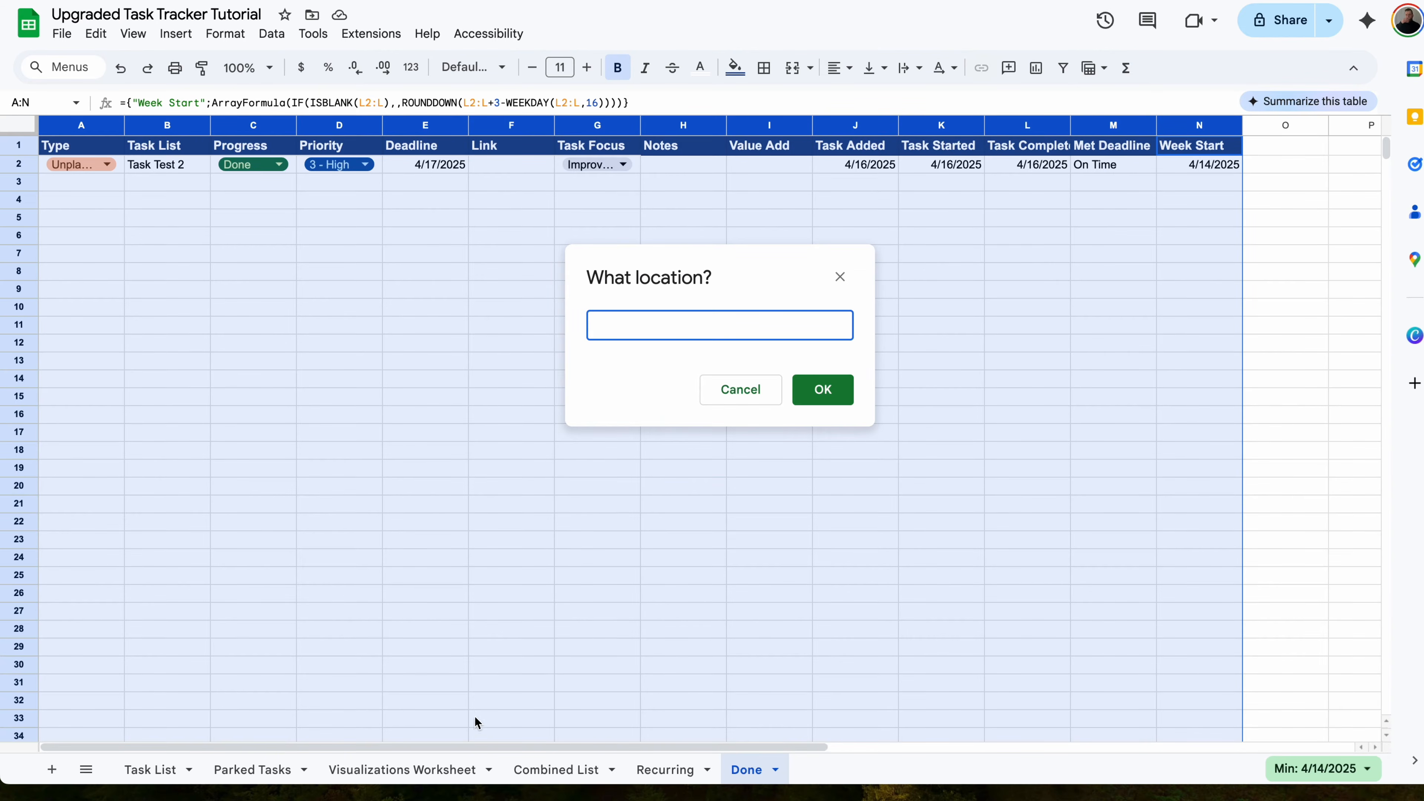
pyautogui.click(401, 777)
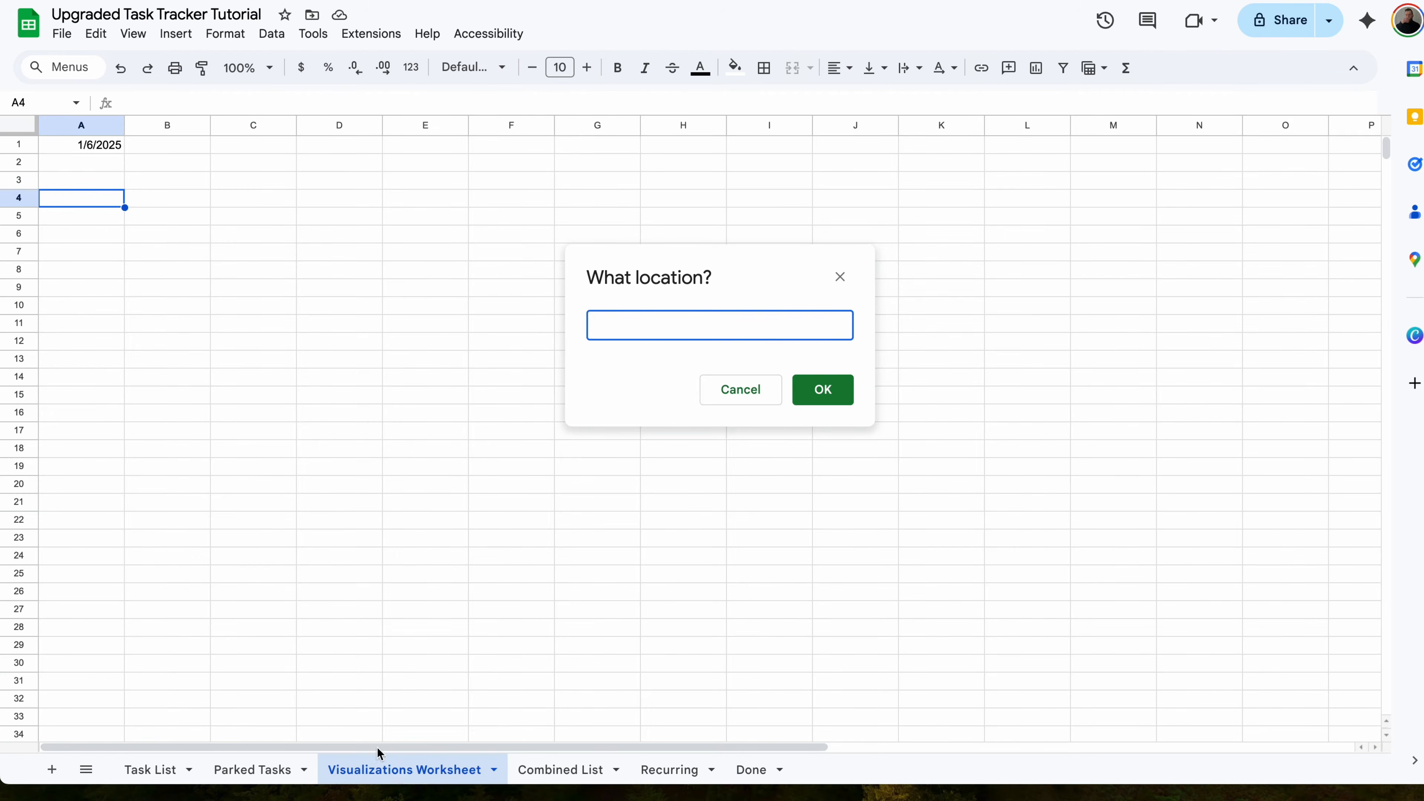
pyautogui.click(116, 189)
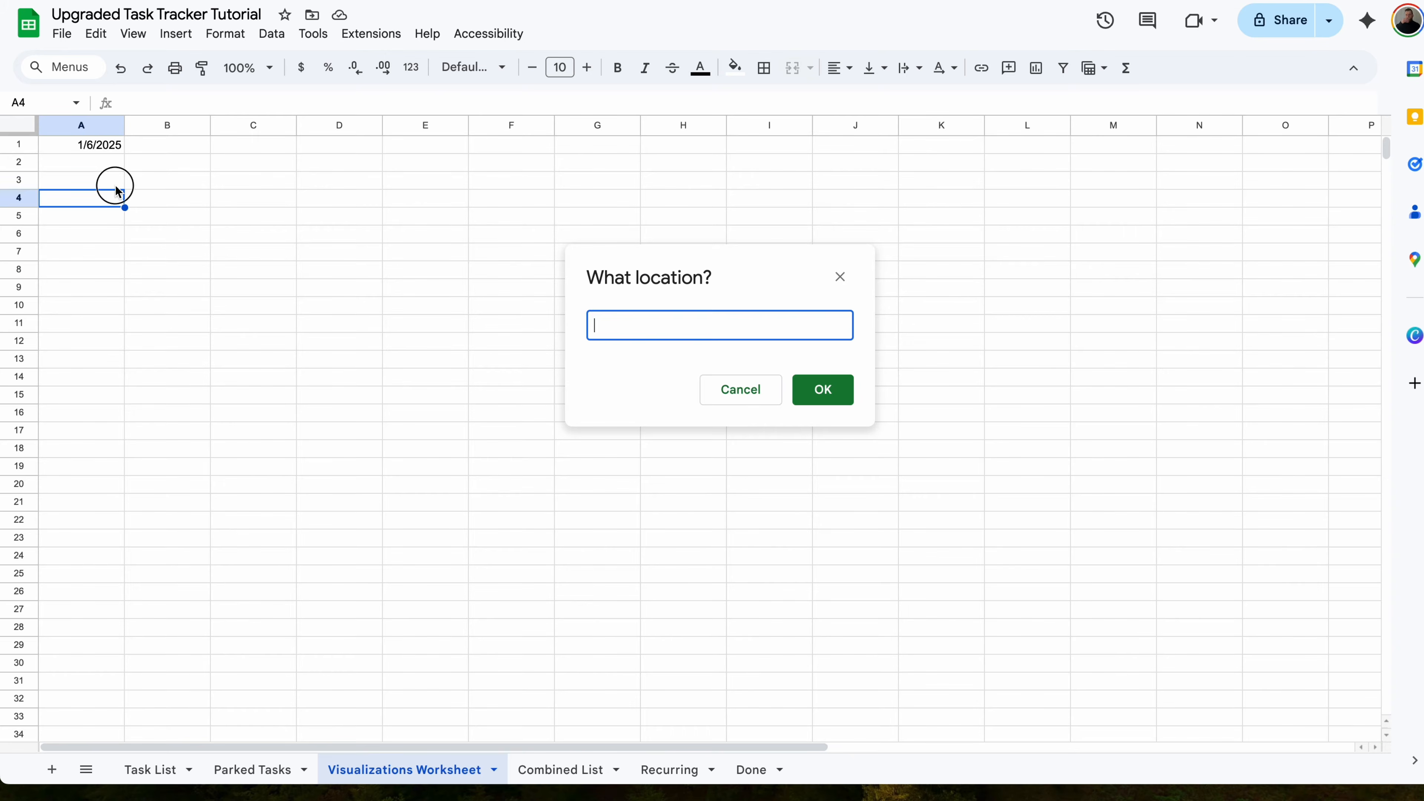
pyautogui.click(823, 389)
pyautogui.click(809, 525)
# - Add Task Focus as the pivot table's rows and Week Start as its columns, with totals turned off for both
pyautogui.moveTo(1239, 326); pyautogui.dragTo(1085, 358)
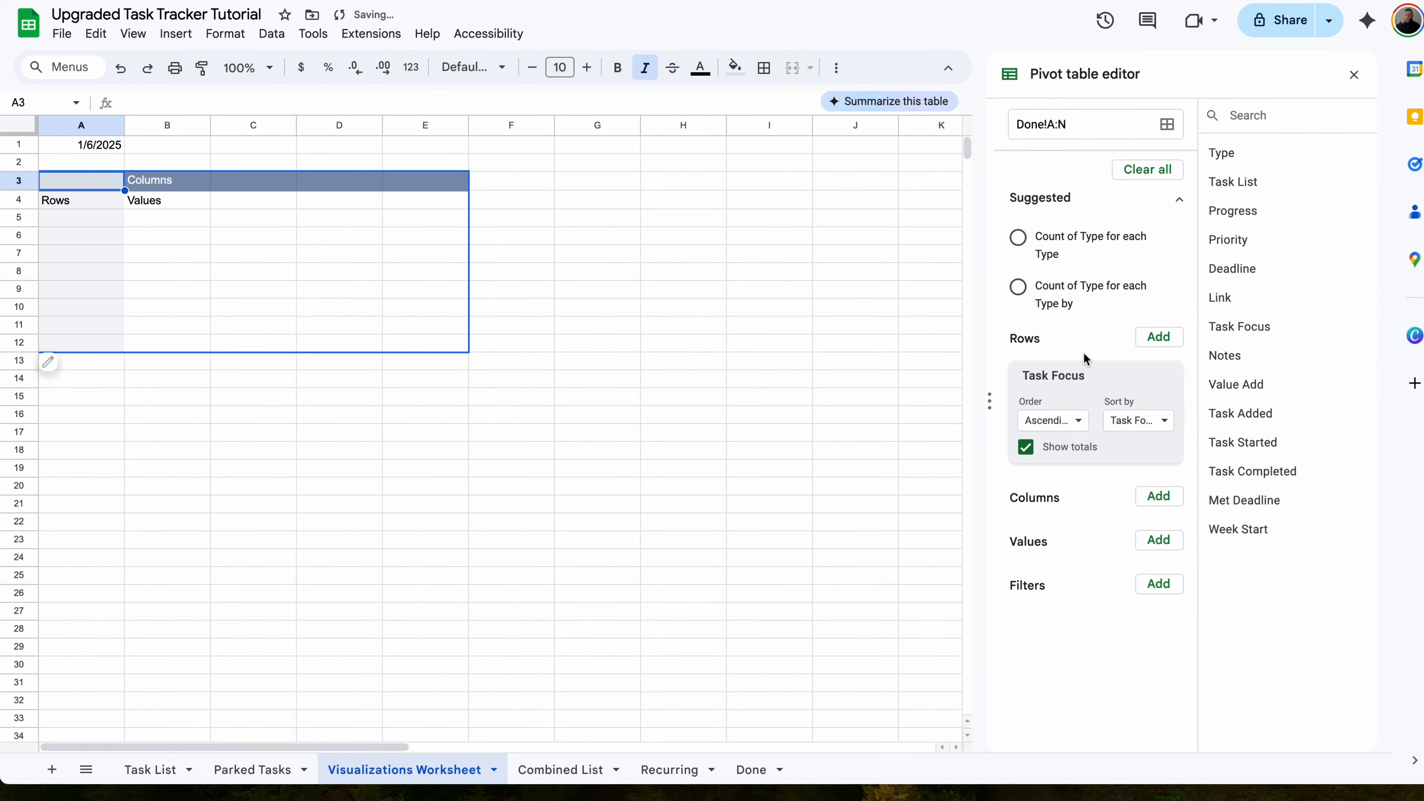
pyautogui.click(1025, 448)
pyautogui.moveTo(1249, 531); pyautogui.dragTo(1075, 522)
pyautogui.click(1026, 606)
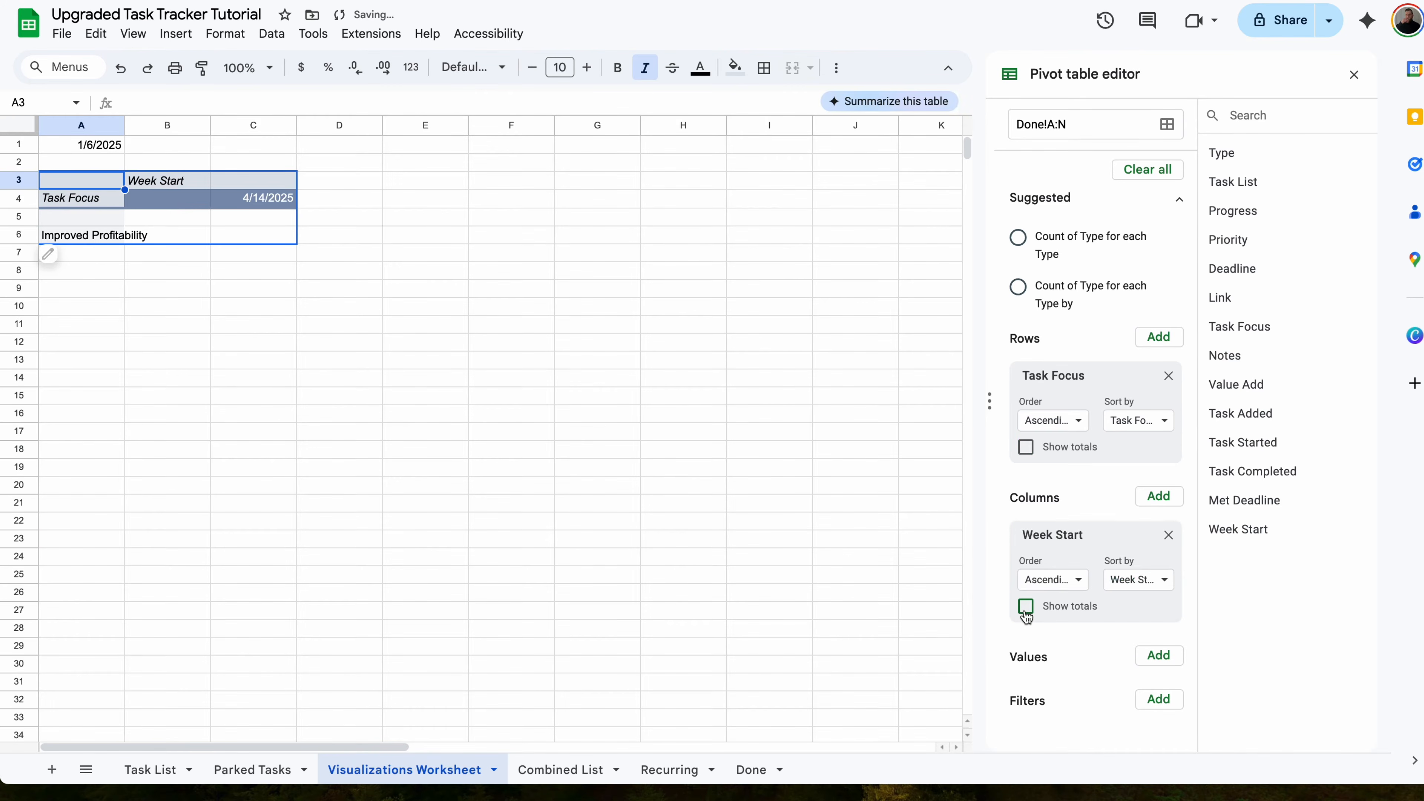
# - Add Task List as the pivot table's COUNTA value and filter Task Completed to values greater than or equal to =A1
pyautogui.moveTo(1253, 189); pyautogui.dragTo(1088, 692)
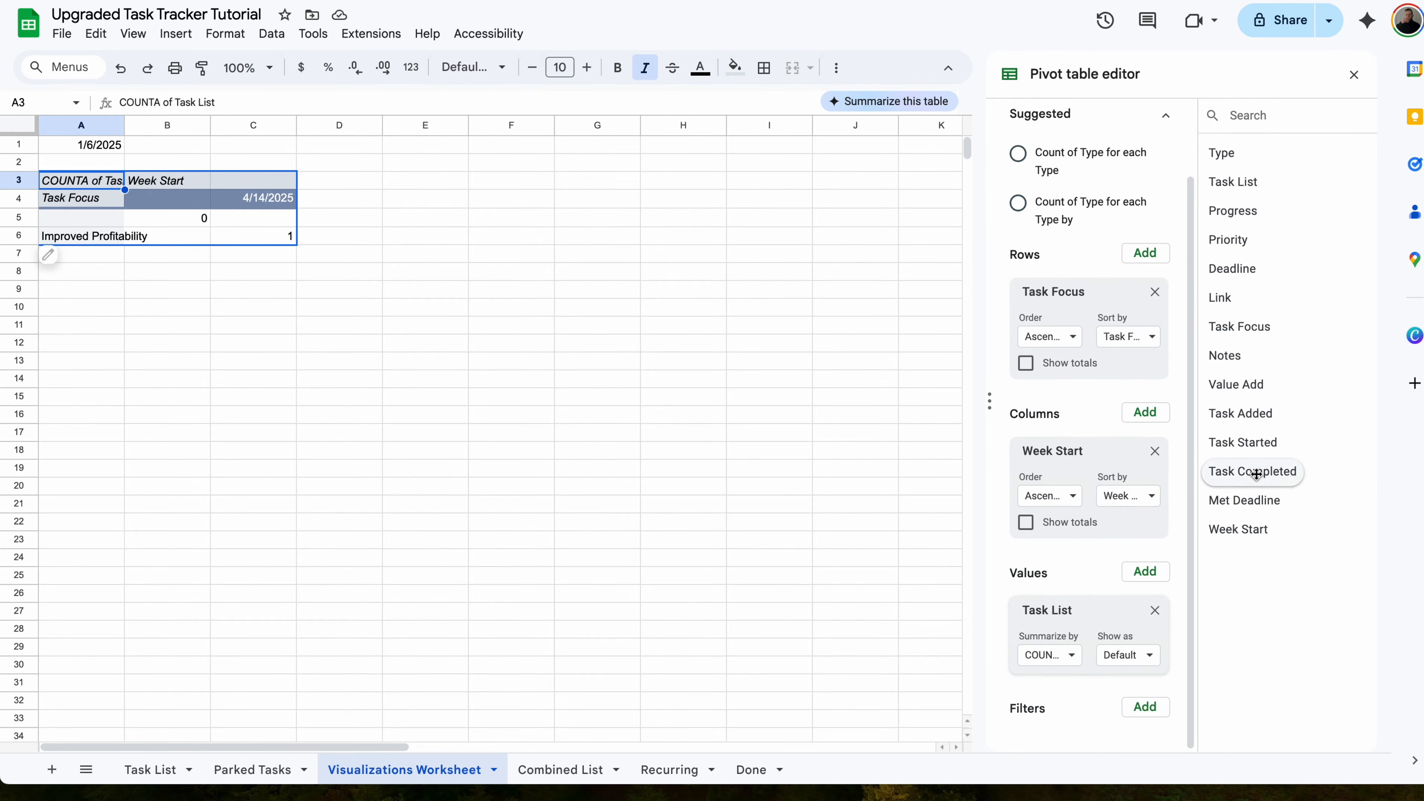
pyautogui.moveTo(1255, 474); pyautogui.dragTo(1089, 744)
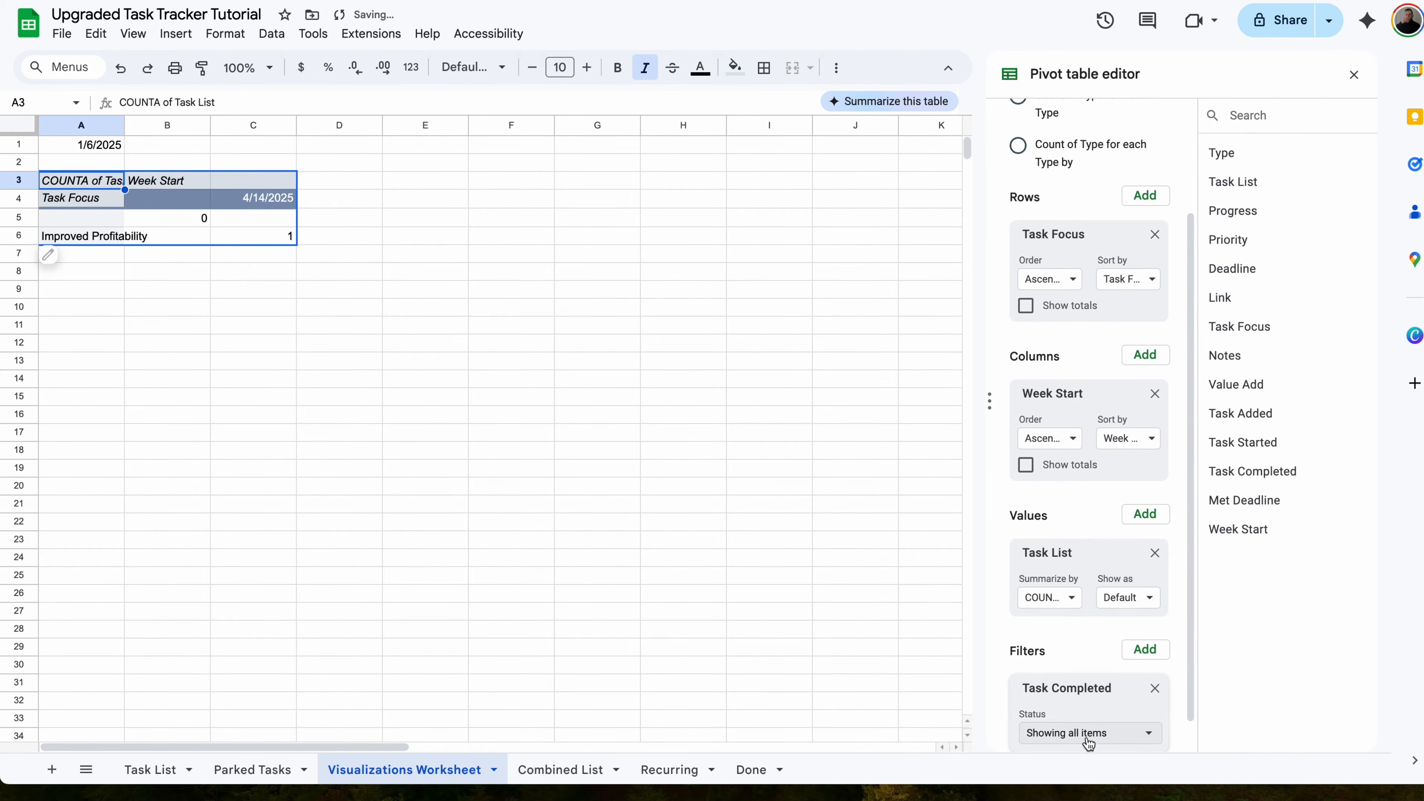
pyautogui.click(1089, 744)
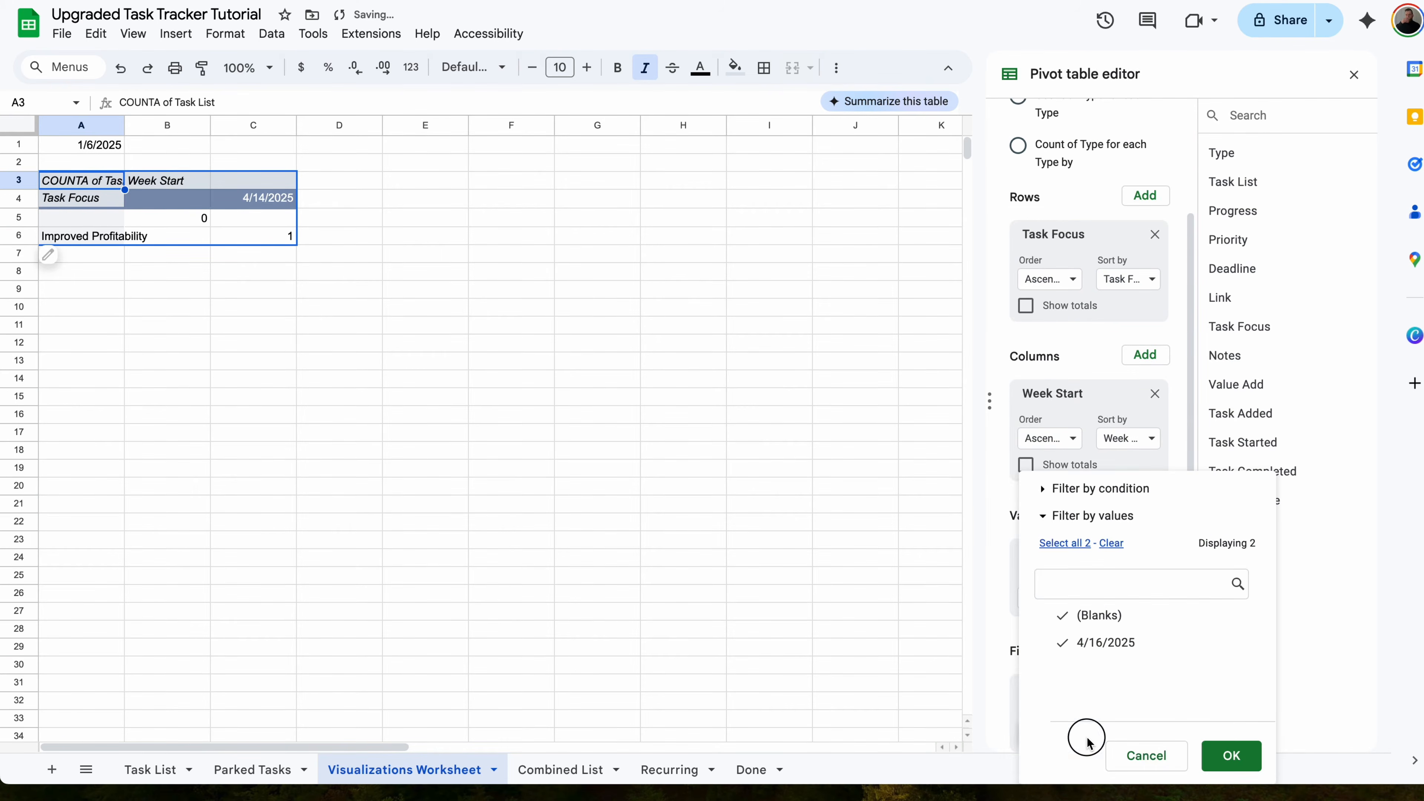
pyautogui.click(1130, 491)
pyautogui.click(1109, 486)
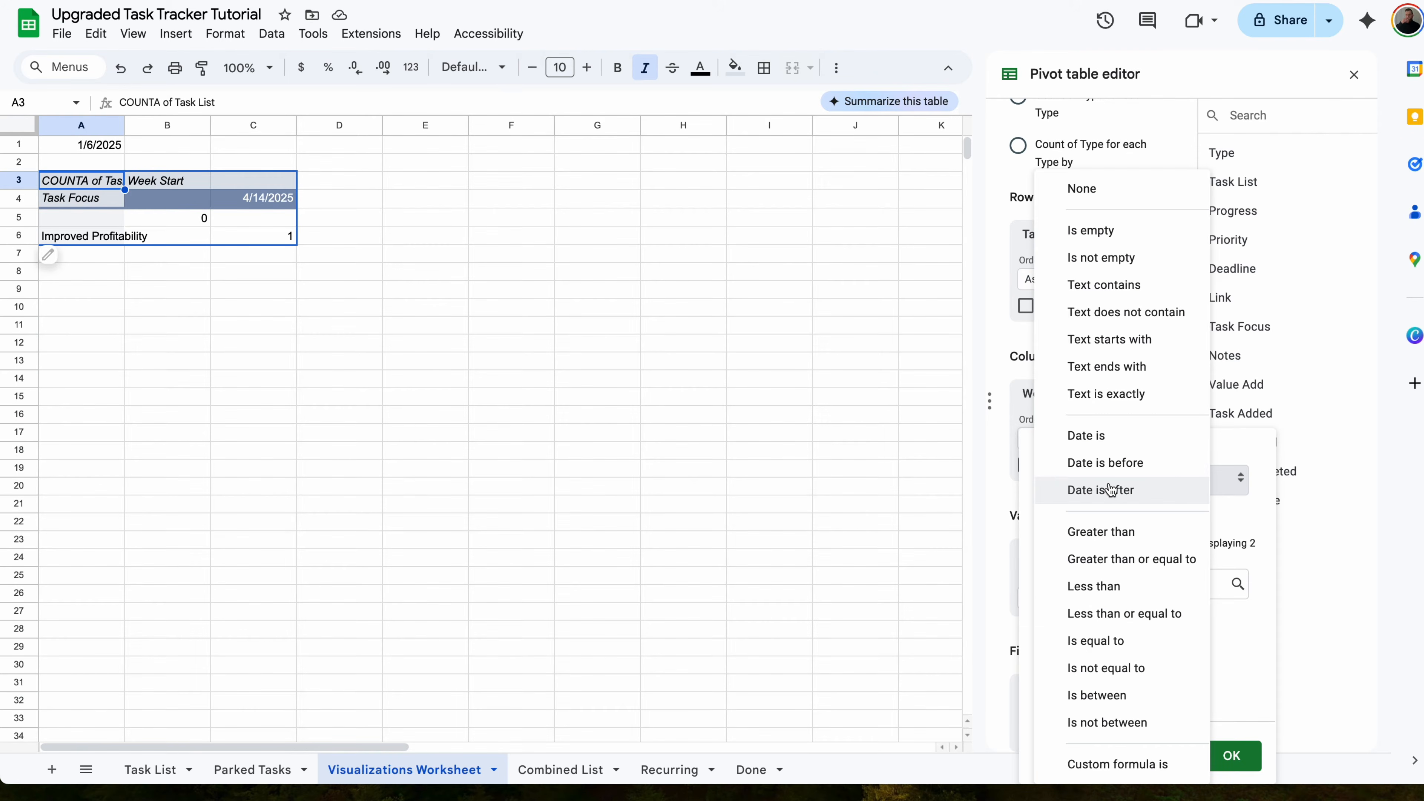
pyautogui.click(1116, 559)
pyautogui.click(1094, 471)
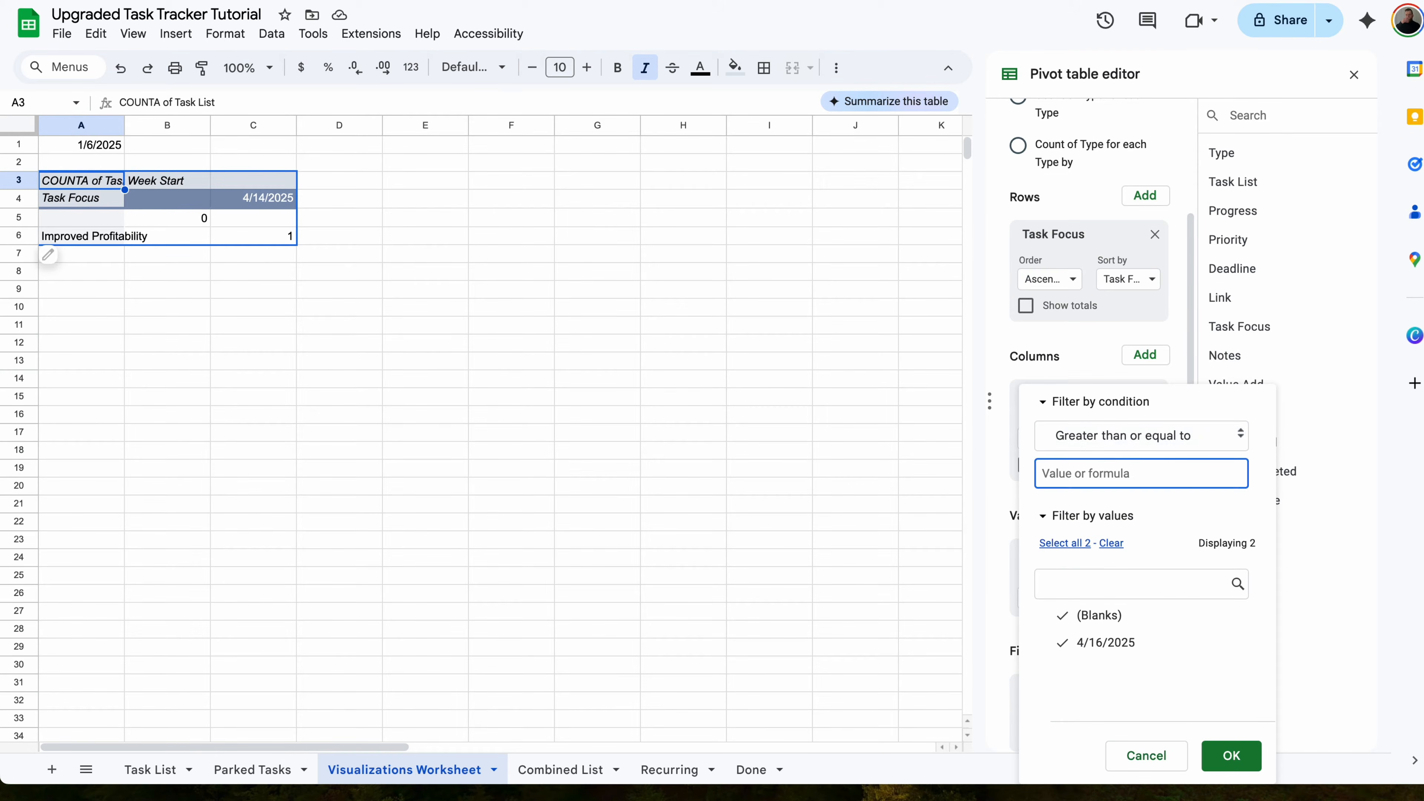
pyautogui.write('=A1')
pyautogui.click(1228, 754)
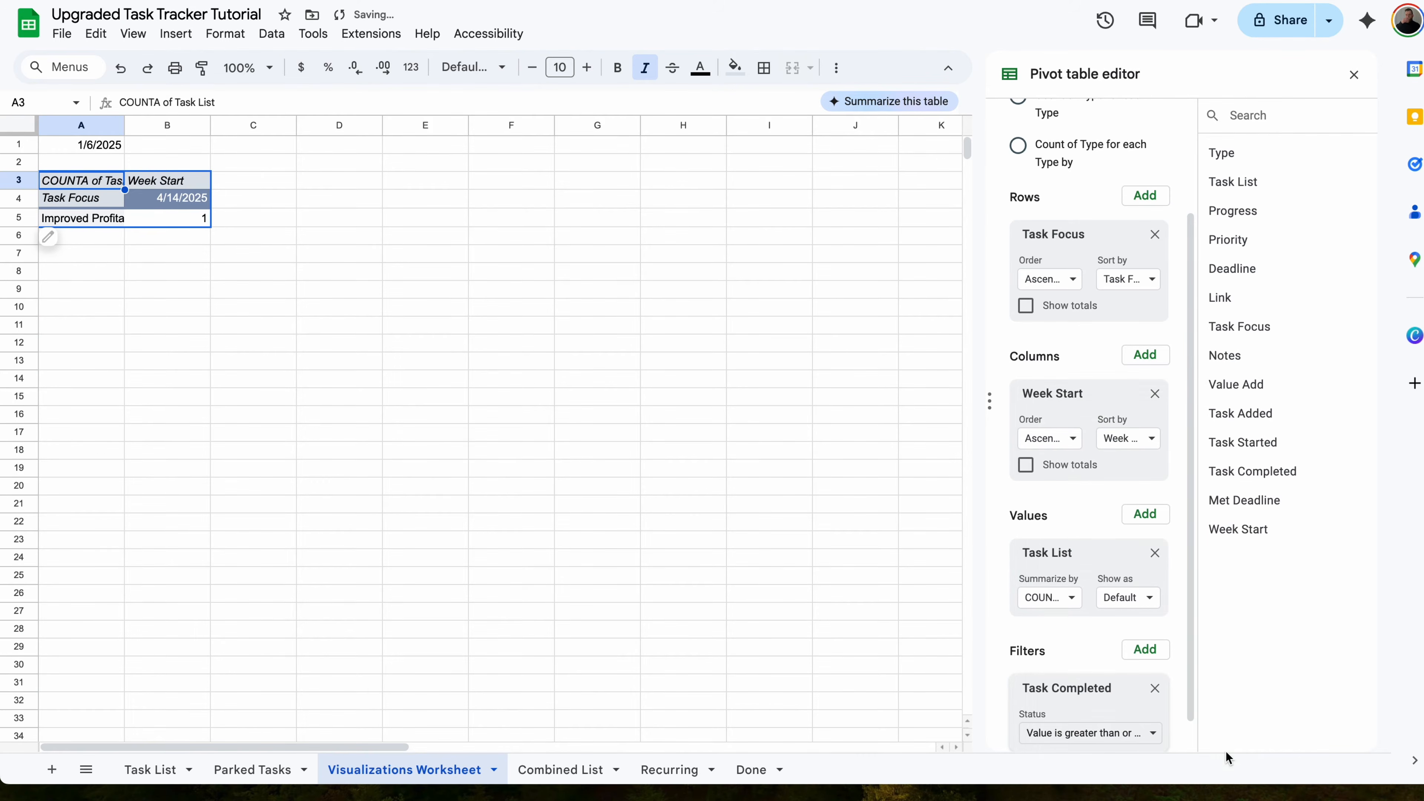
# - Try a Task Completed date of 12/5/2024 in L2 of the Done sheet, ending back on the Visualizations Worksheet
pyautogui.click(758, 767)
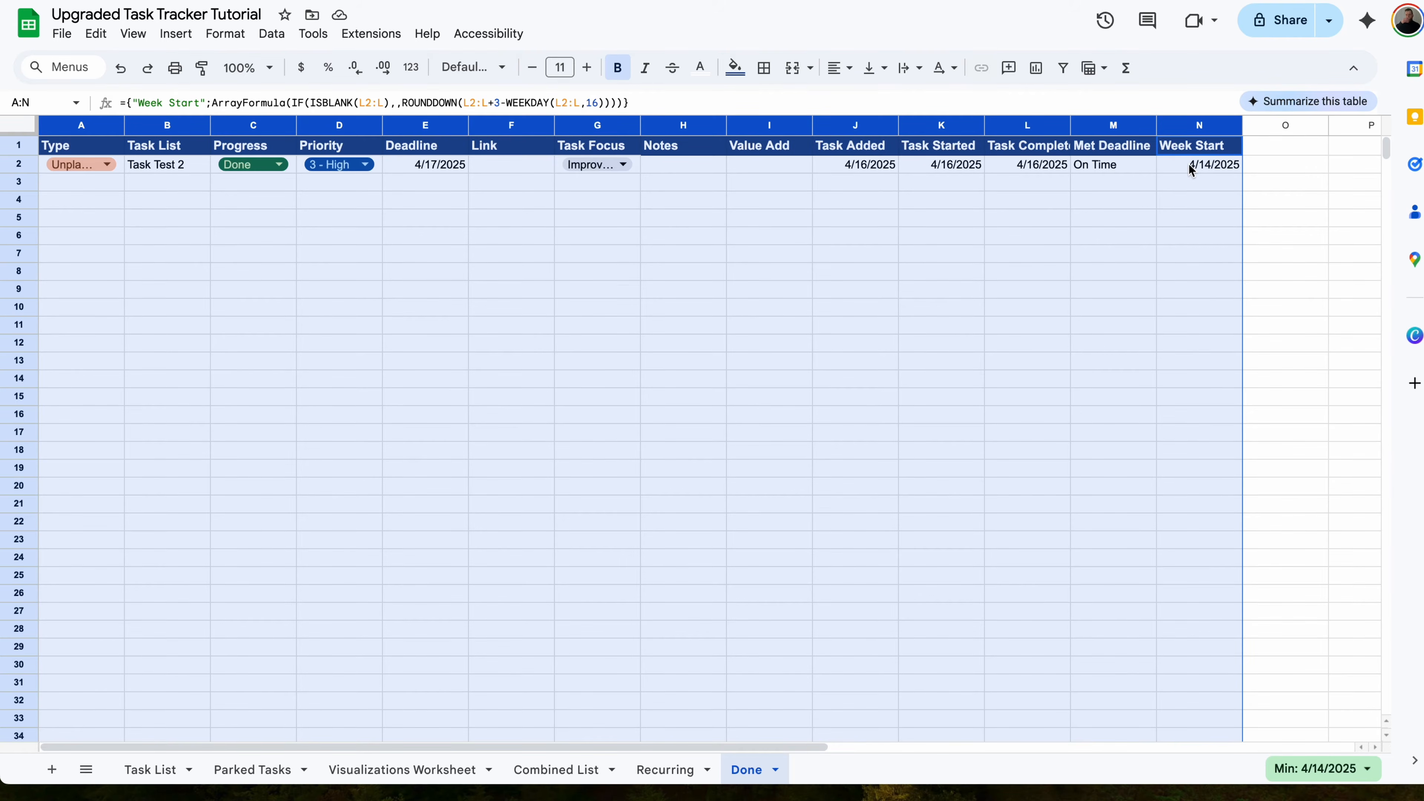
pyautogui.doubleClick(1026, 167)
pyautogui.click(1053, 247)
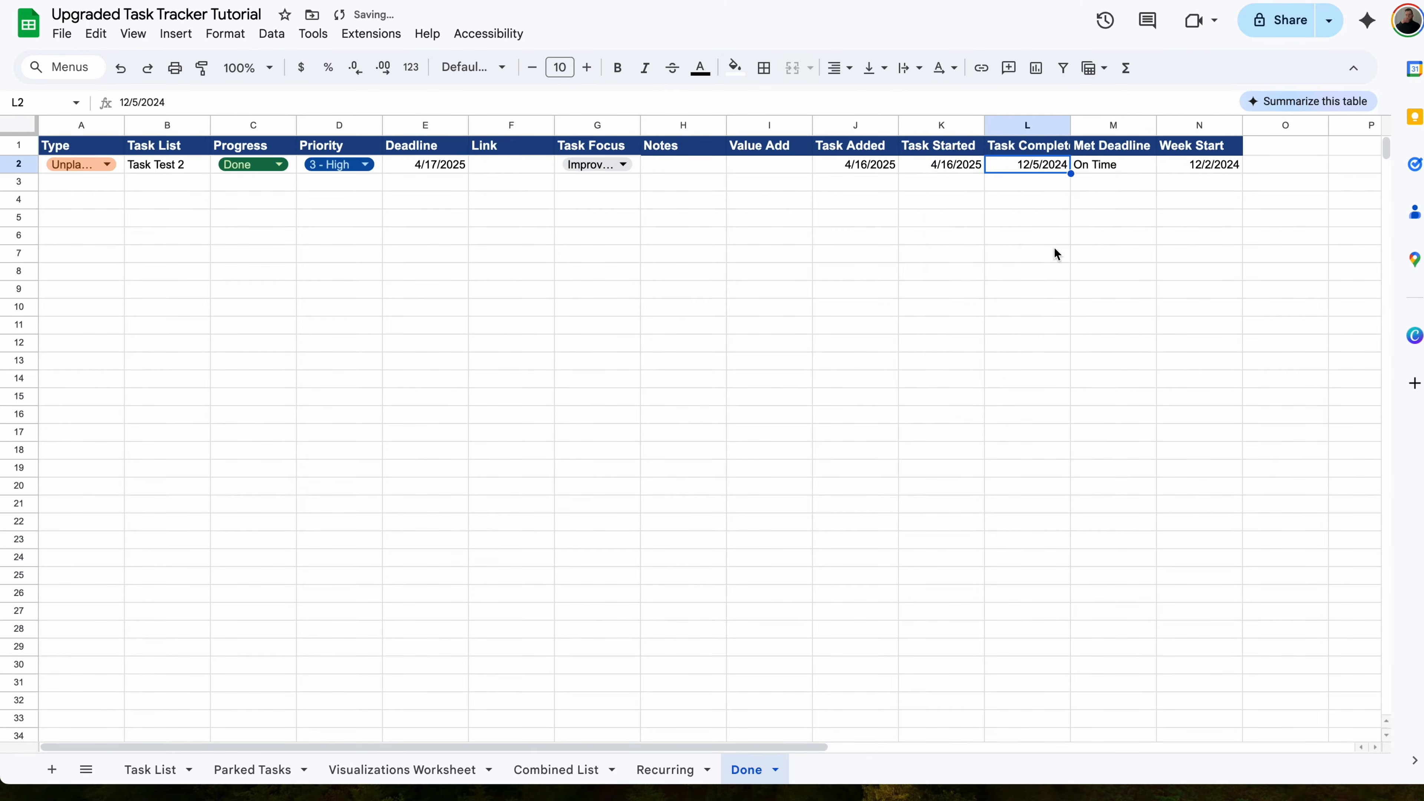
pyautogui.click(452, 767)
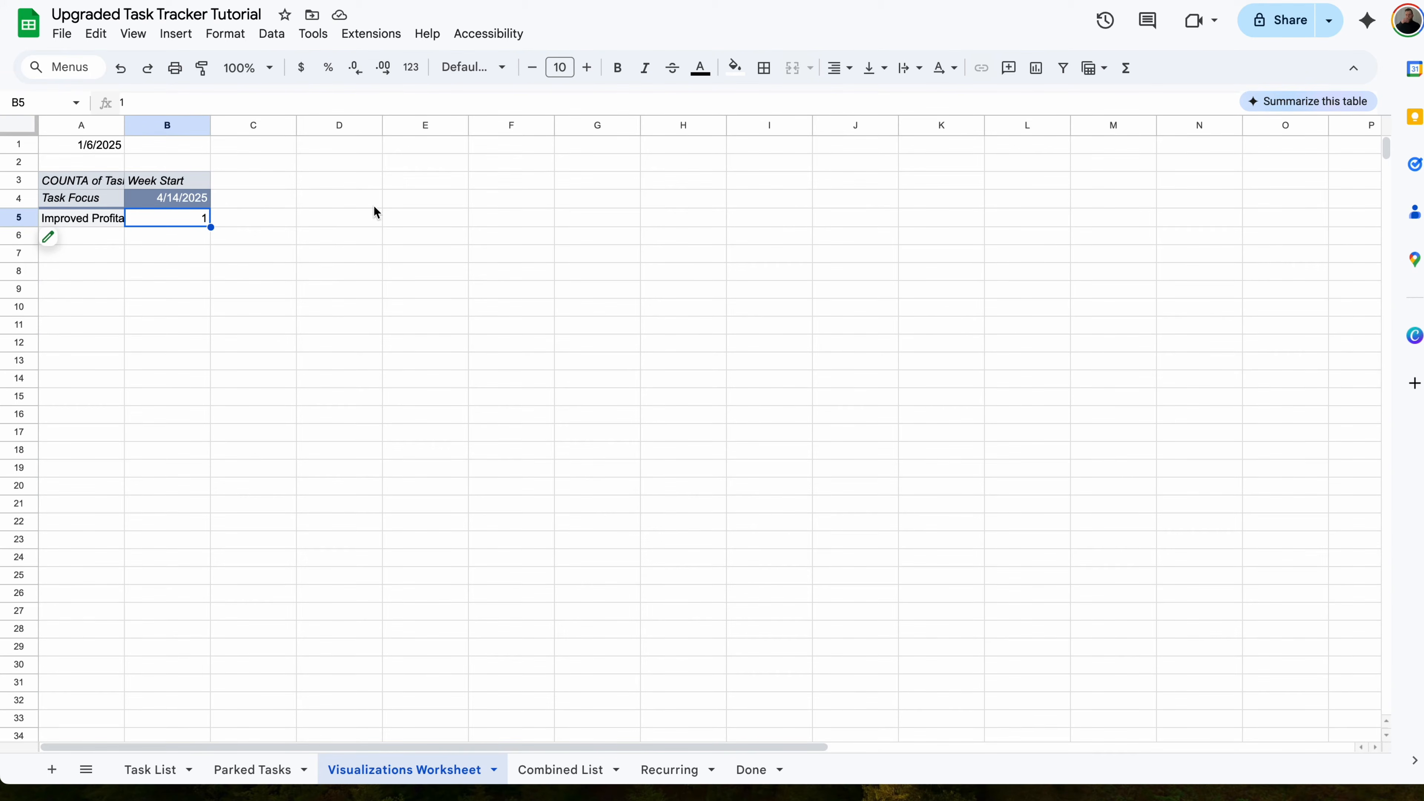
# - Examine the free space around the pivot table and the Frequency and Task Type lists on the Recurring sheet to plan spacing
pyautogui.hscroll(10, 899, 222)
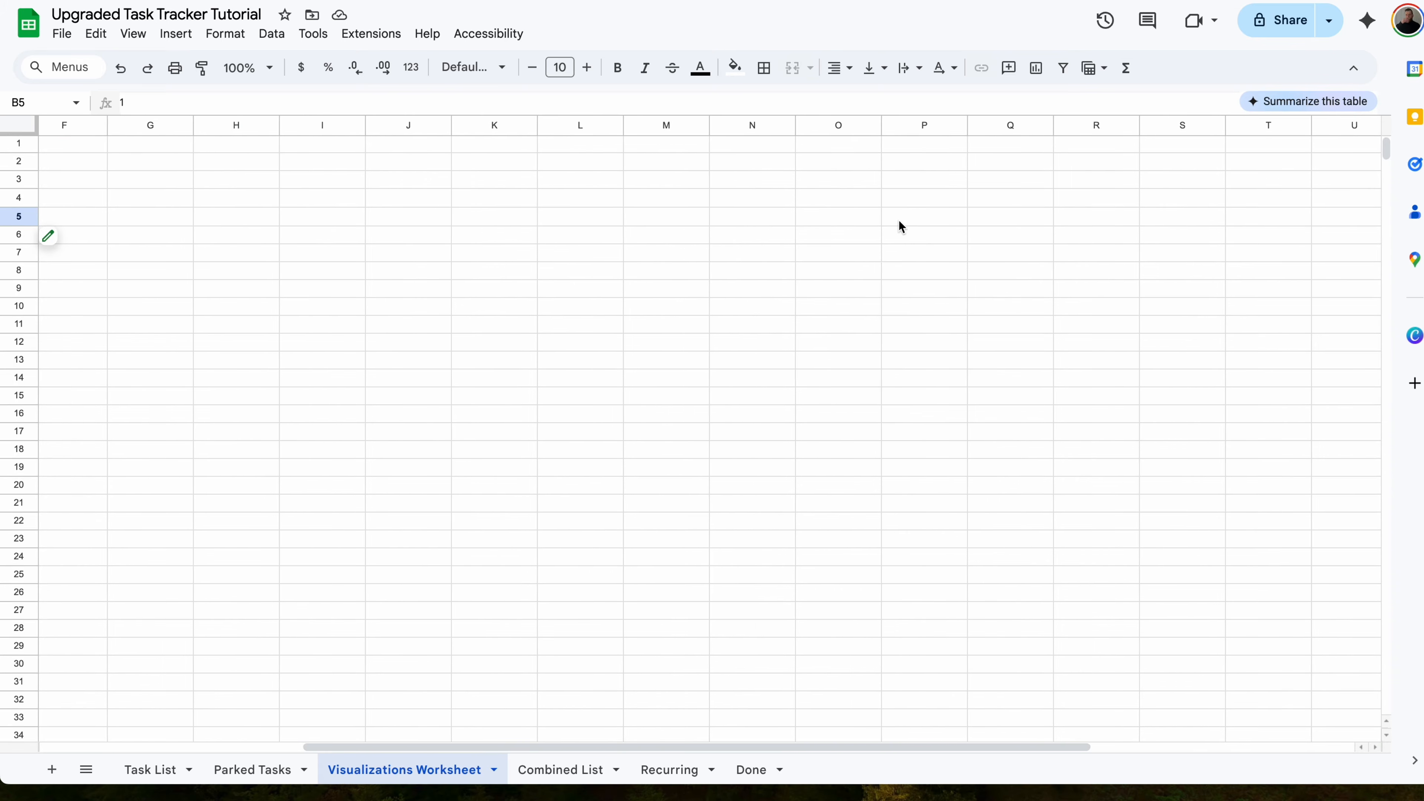
pyautogui.click(898, 225)
pyautogui.hscroll(-10, 1331, 220)
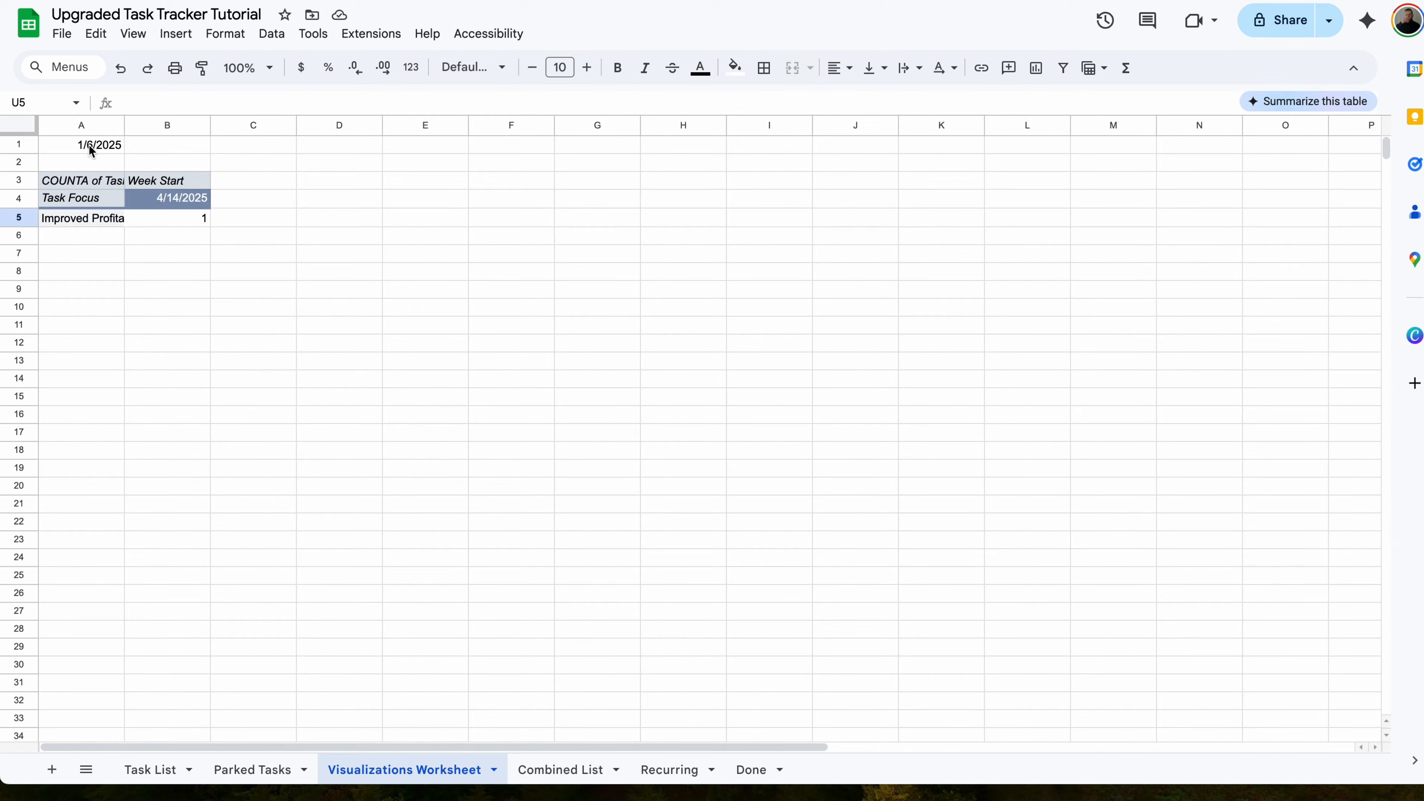
pyautogui.hscroll(10, 408, 219)
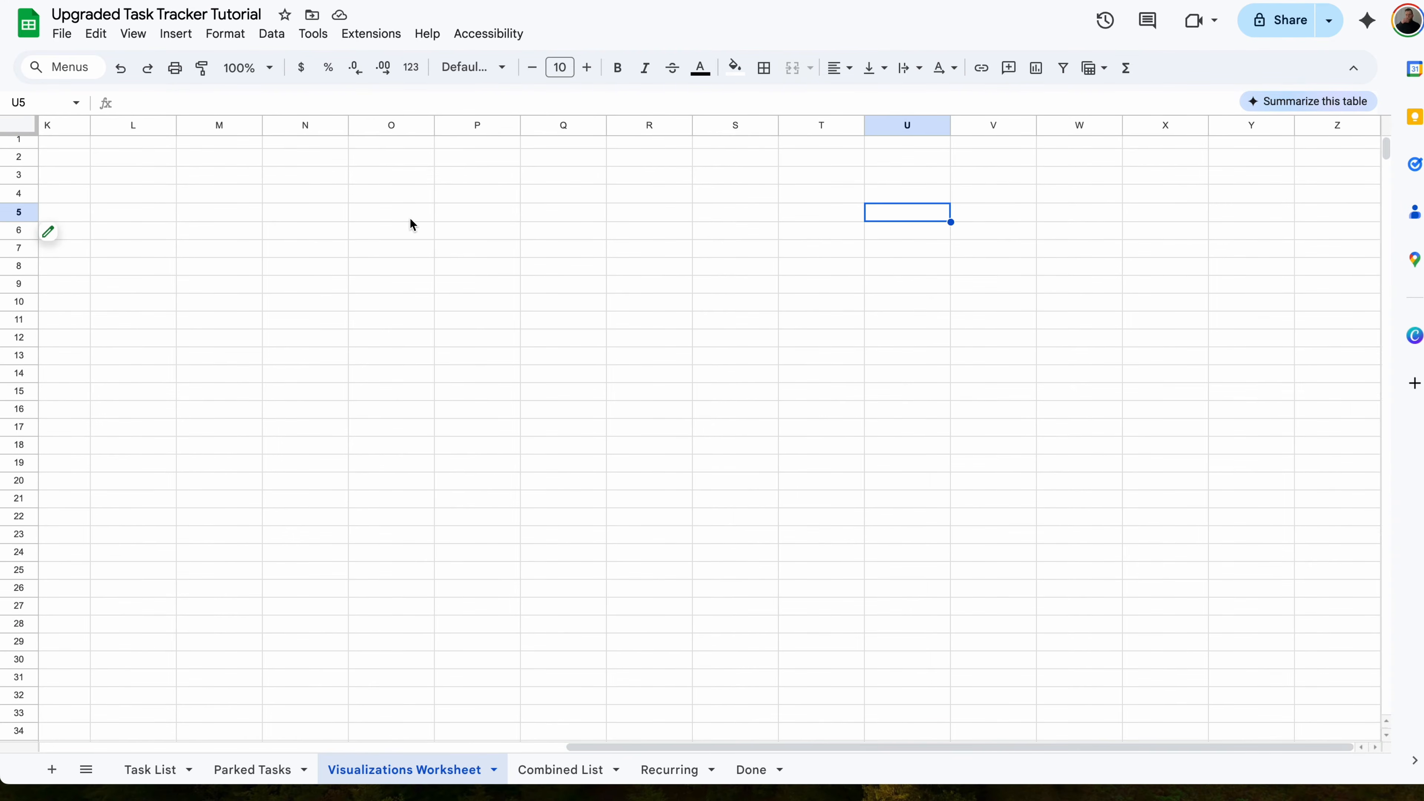
pyautogui.hscroll(-10, 410, 223)
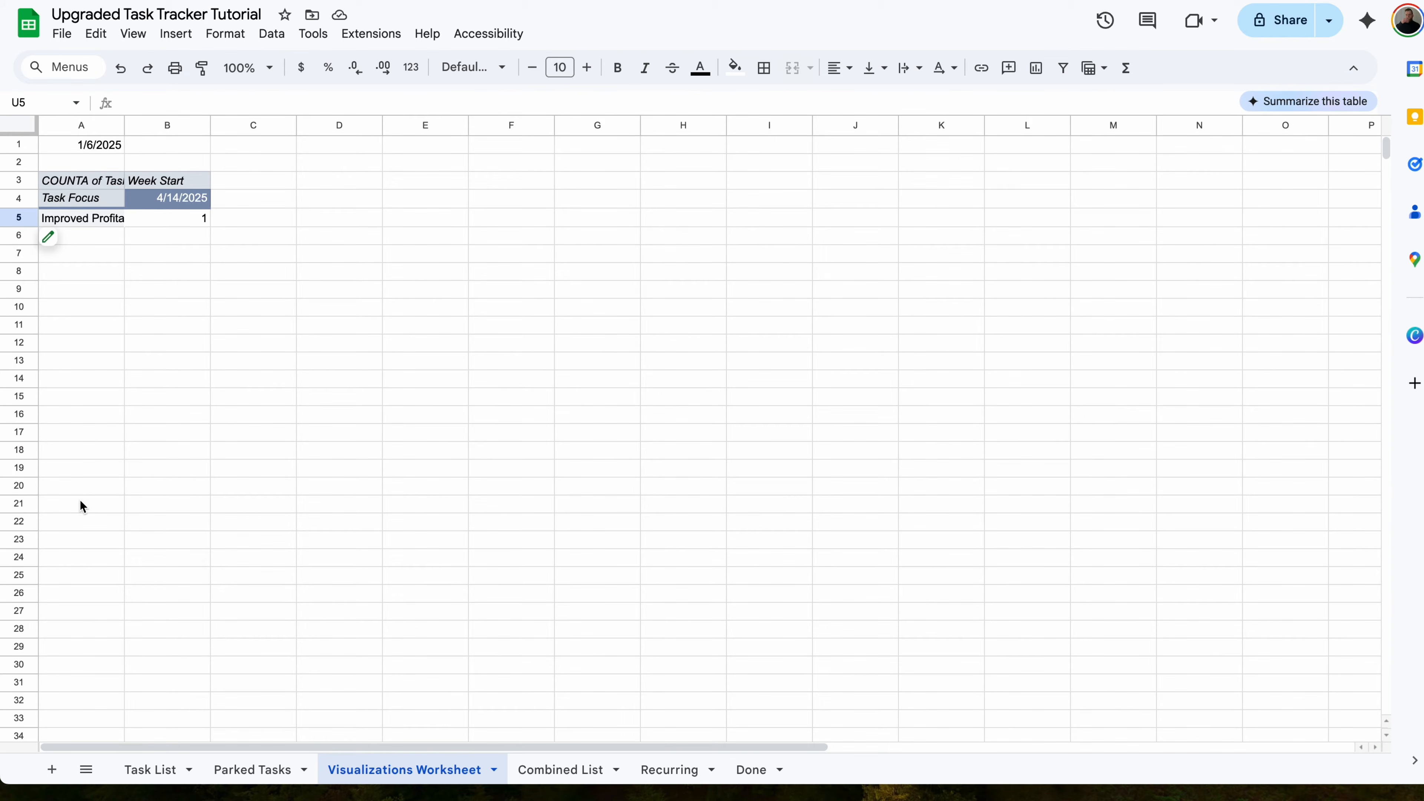
pyautogui.scroll(-4, 88, 442)
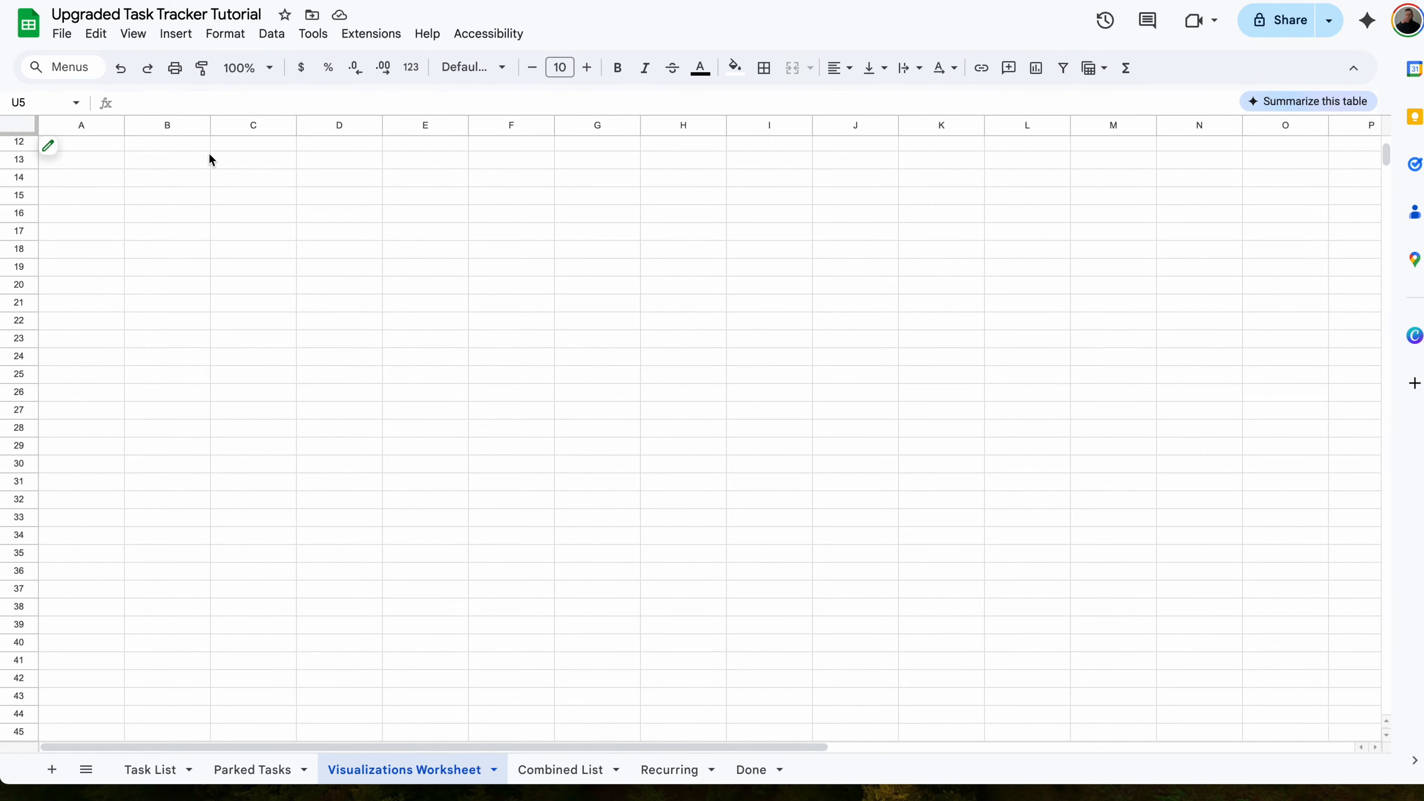
pyautogui.click(672, 769)
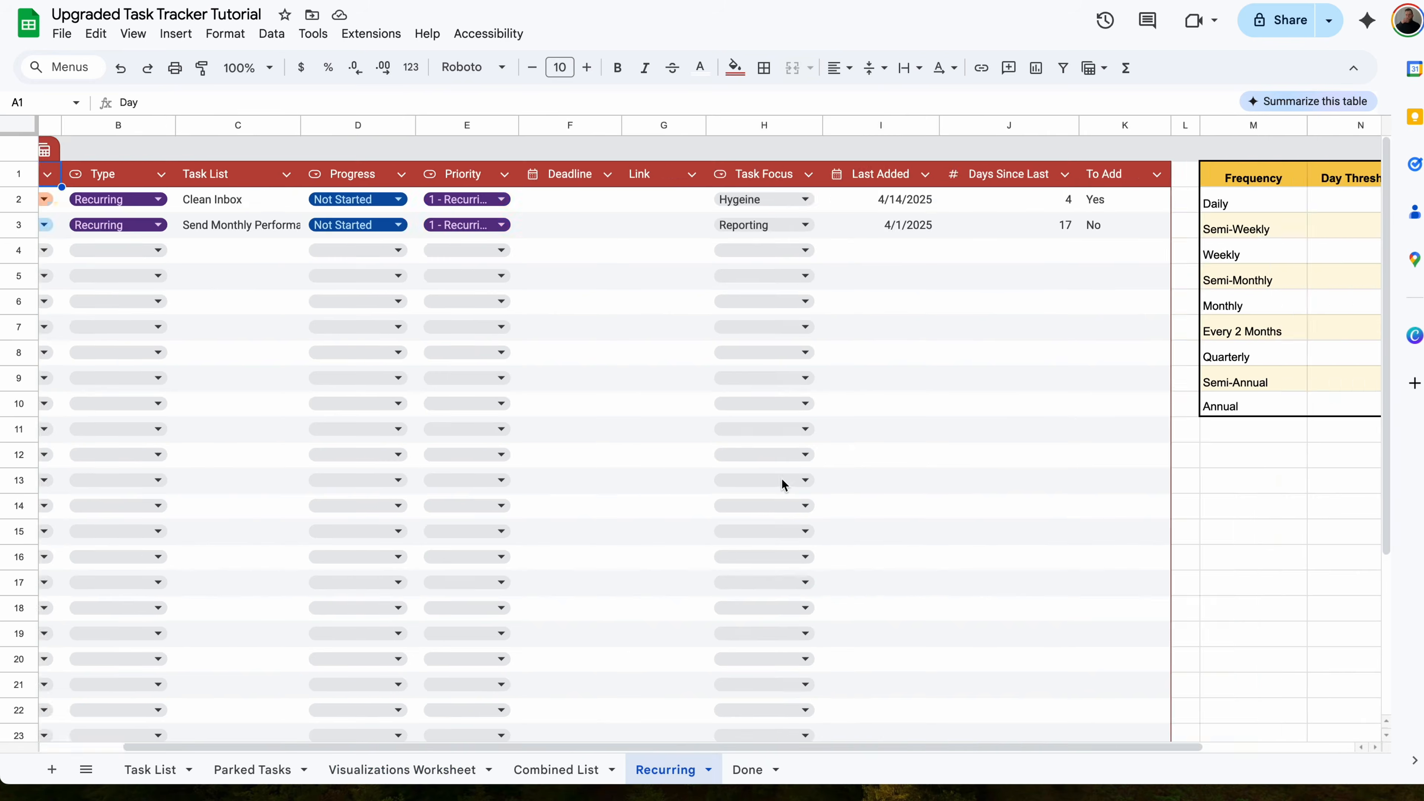
pyautogui.moveTo(1315, 202); pyautogui.dragTo(1318, 408)
pyautogui.click(793, 465)
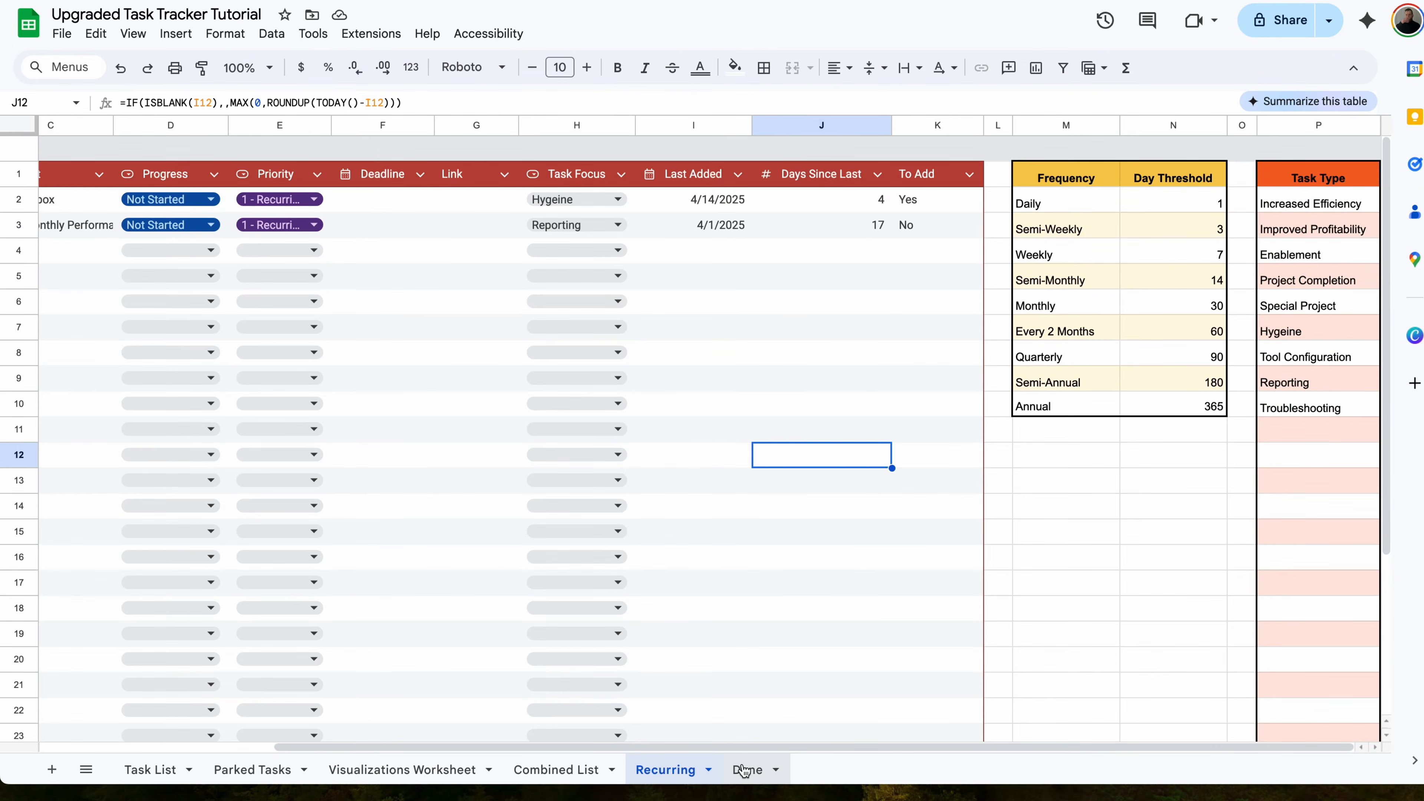
# - Copy the pivot table at A3 of the Visualizations Worksheet to A18
pyautogui.click(347, 769)
pyautogui.click(79, 307)
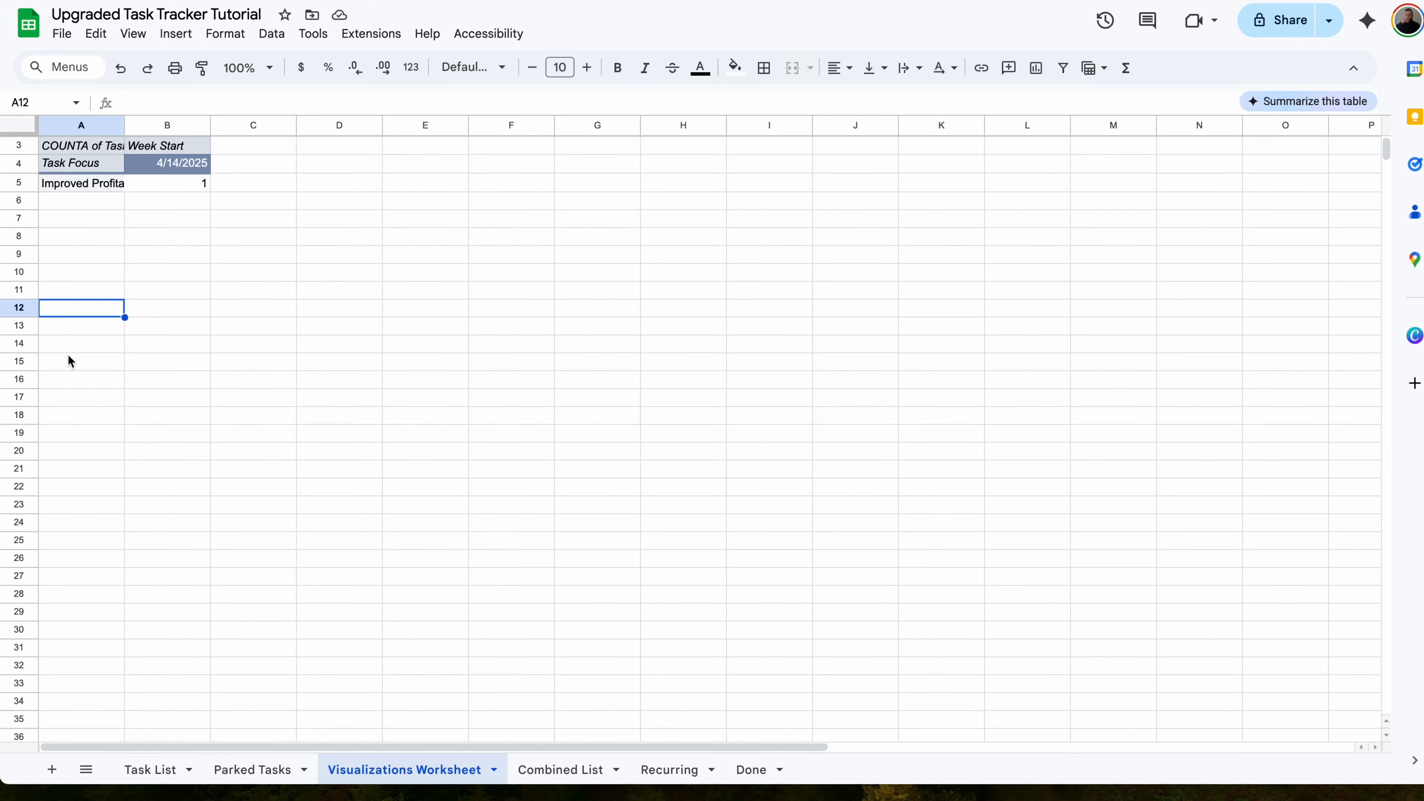
pyautogui.click(69, 341)
pyautogui.click(86, 154)
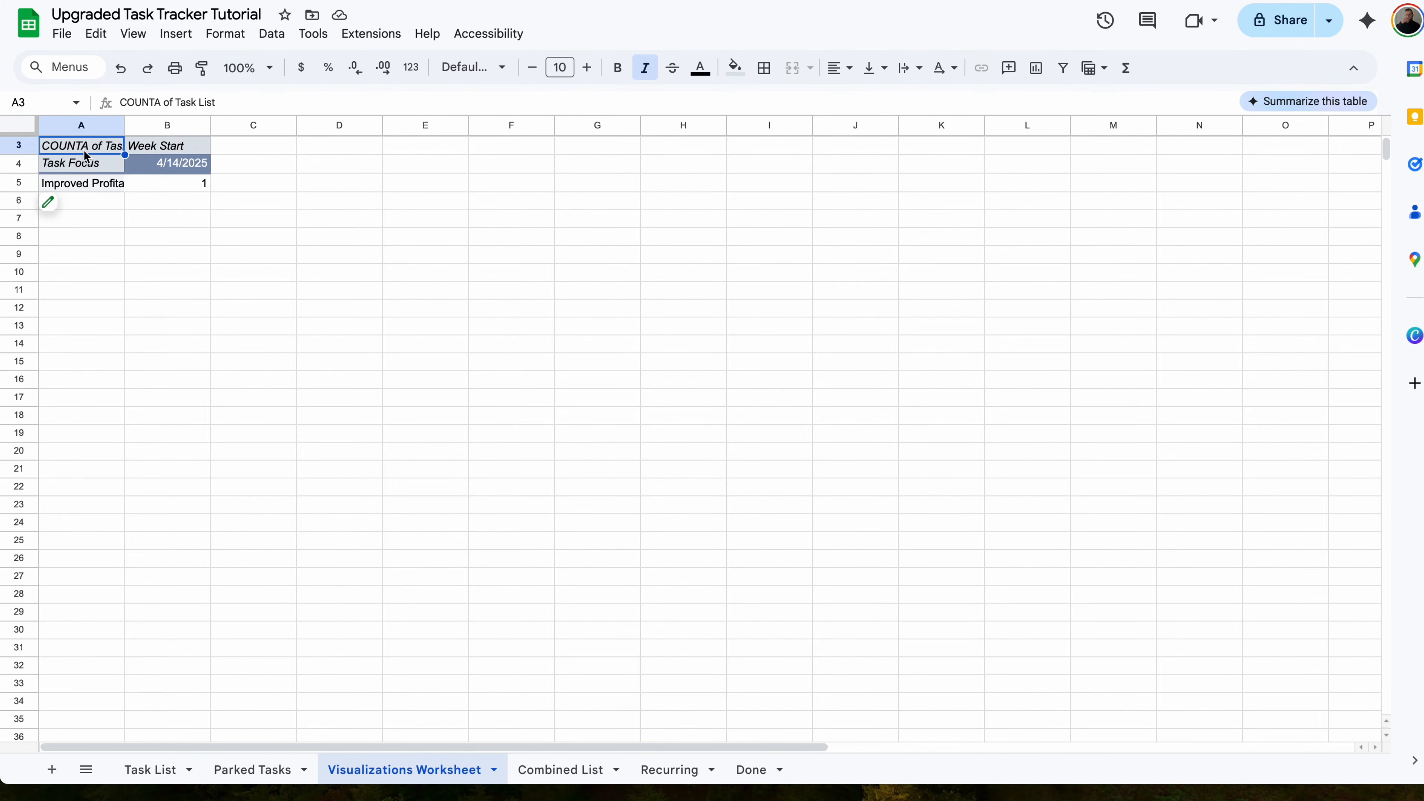
pyautogui.hotkey('ctrl', 'c')
pyautogui.click(68, 411)
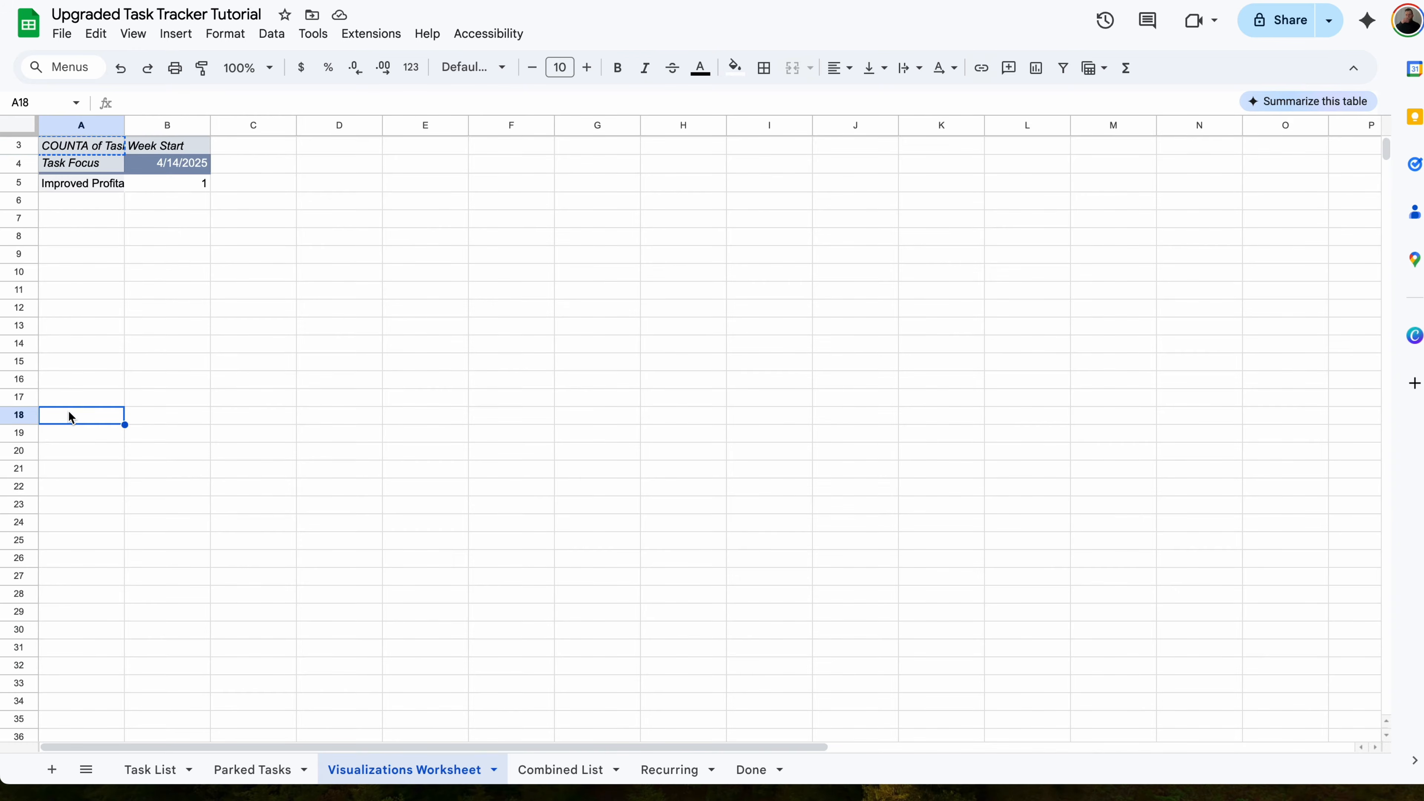
pyautogui.hotkey('ctrl', 'v')
# - Replace Week Start with Task Completed as the columns of the A18 pivot table, with totals turned off
pyautogui.click(58, 474)
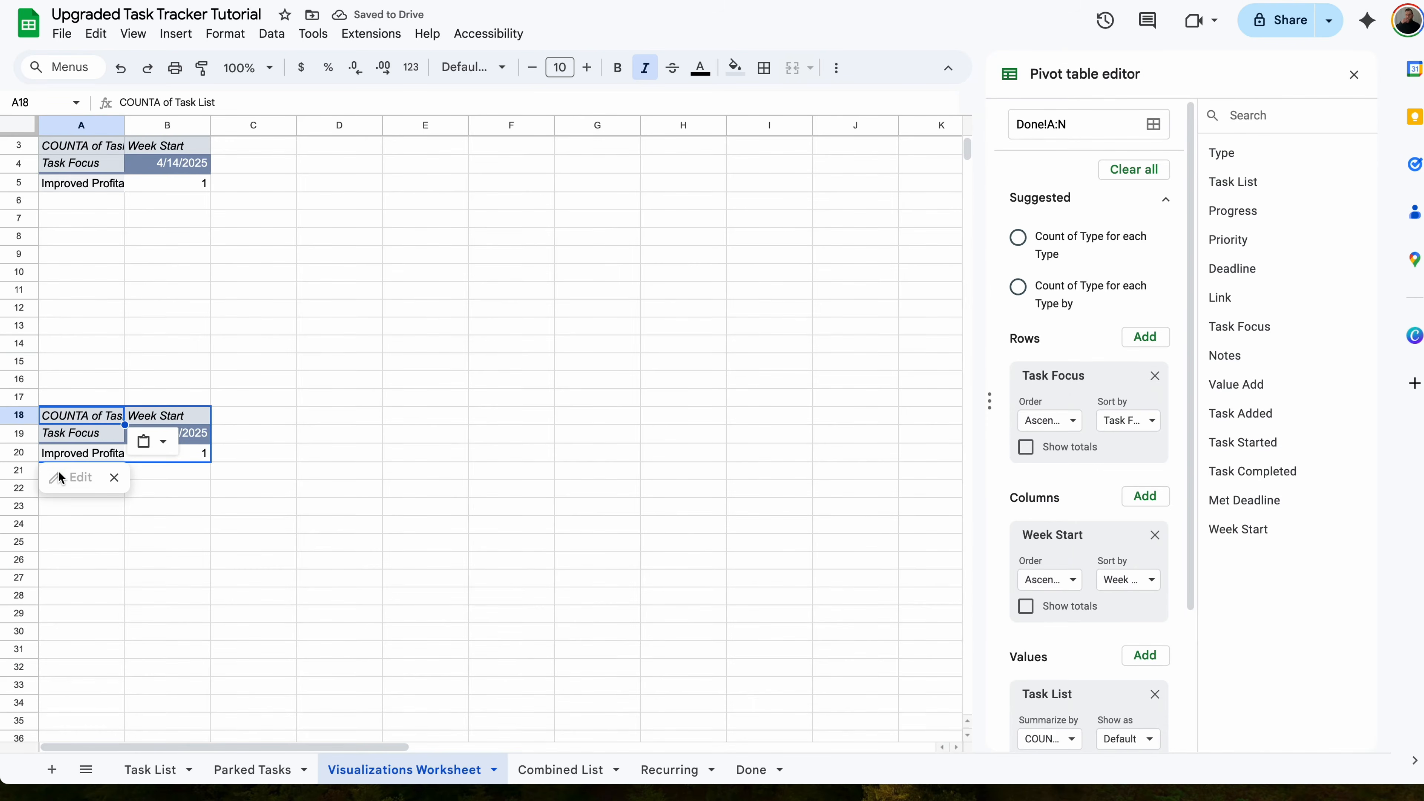
pyautogui.click(1155, 535)
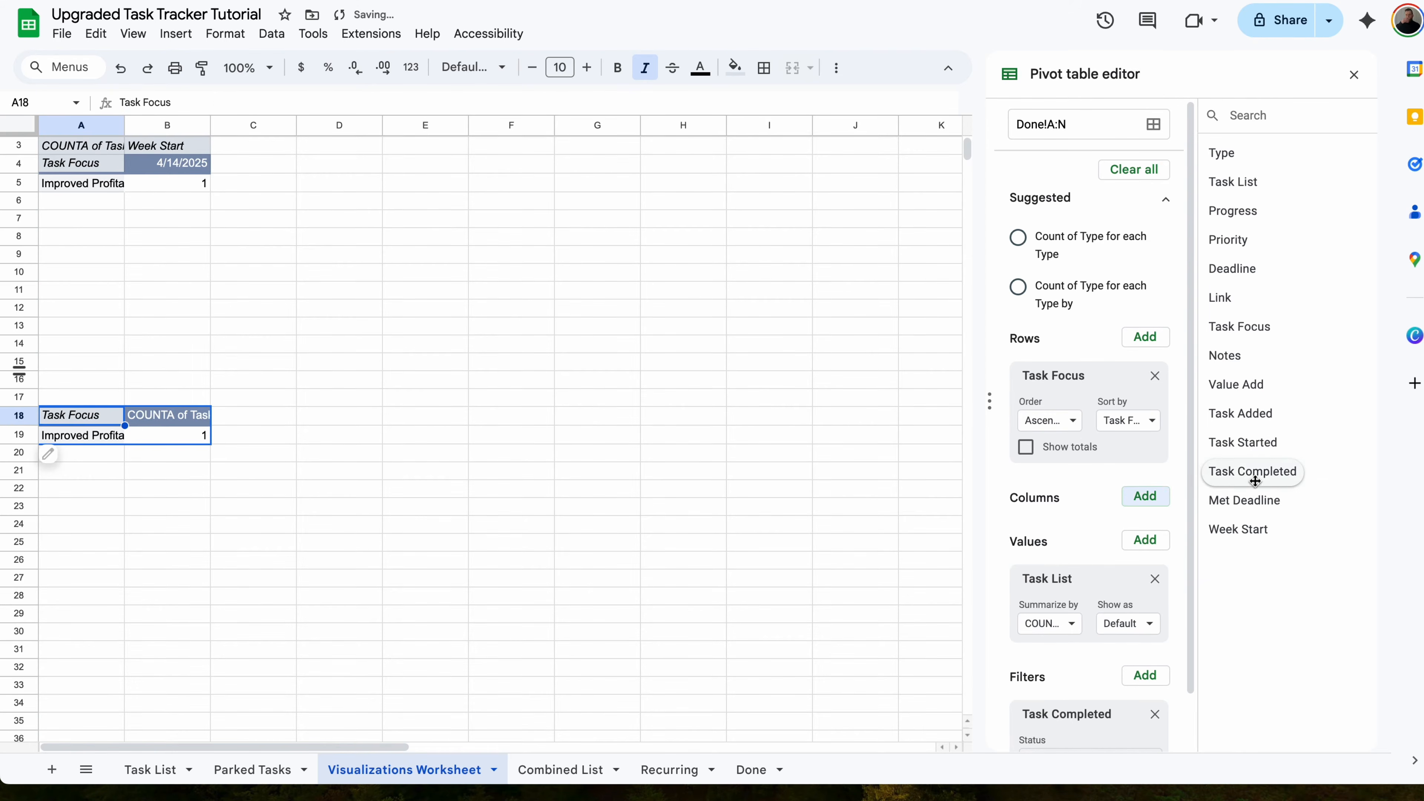
pyautogui.moveTo(1209, 473); pyautogui.dragTo(1093, 526)
pyautogui.click(1025, 606)
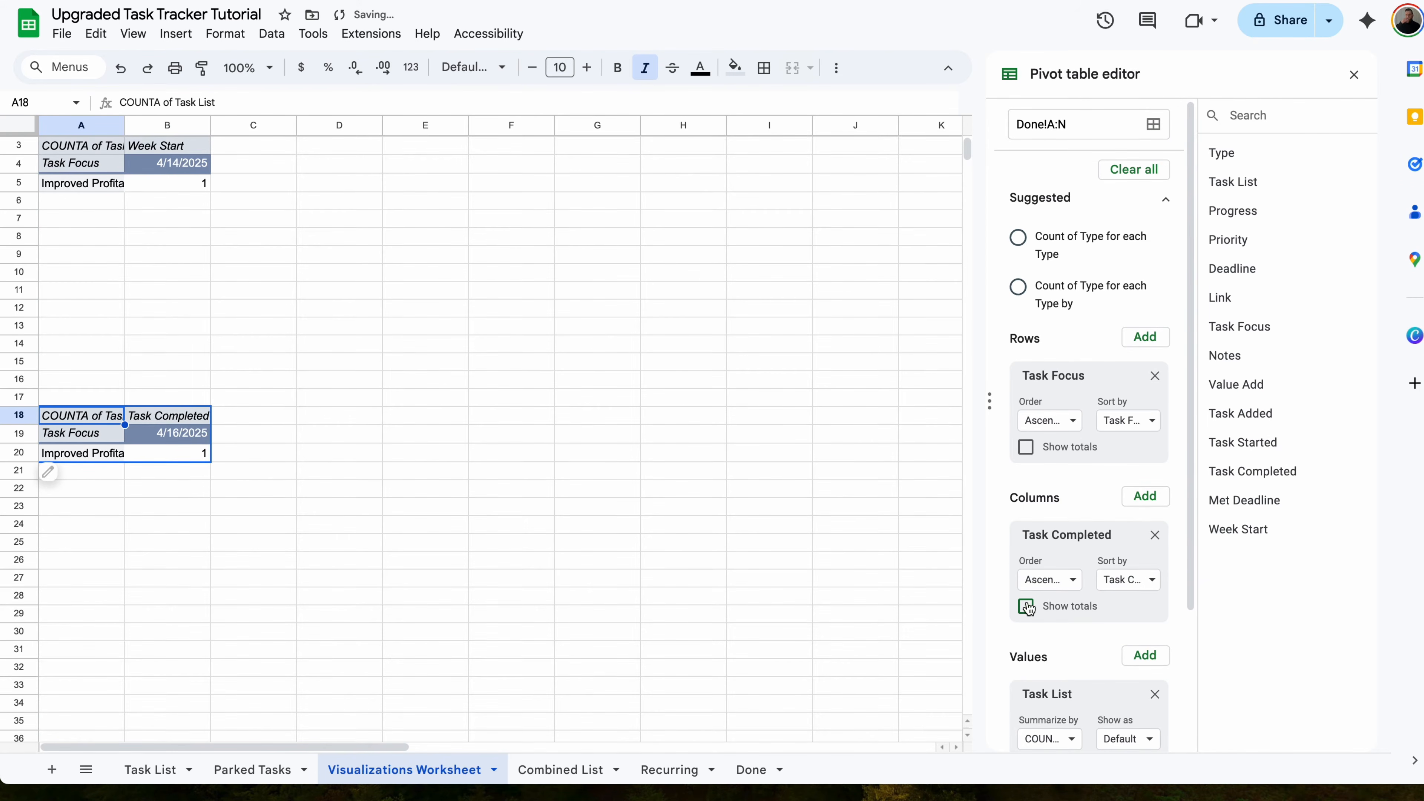
# - Group the Task Completed dates in the A18 pivot table by Year-Month
pyautogui.click(195, 438)
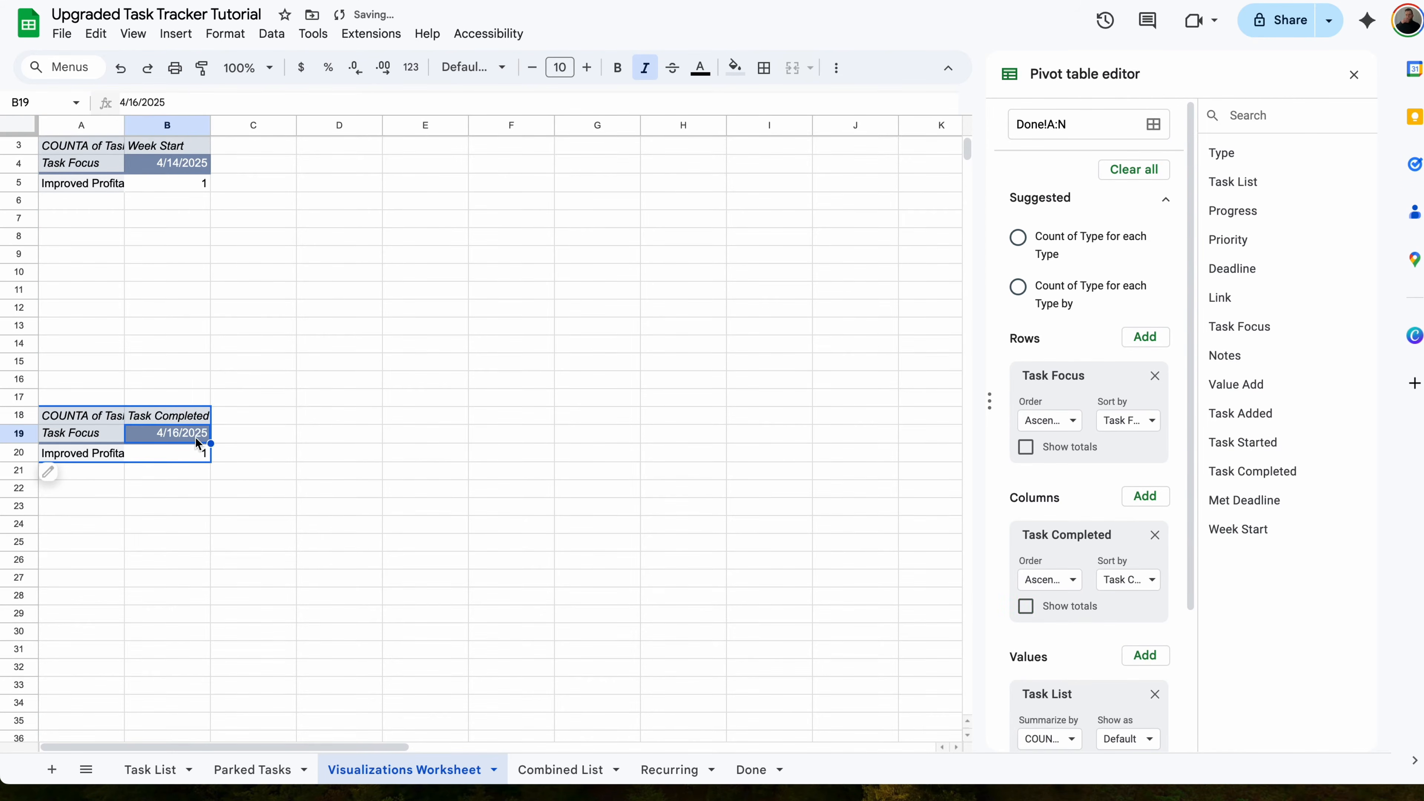
pyautogui.rightClick(169, 437)
pyautogui.moveTo(253, 291)
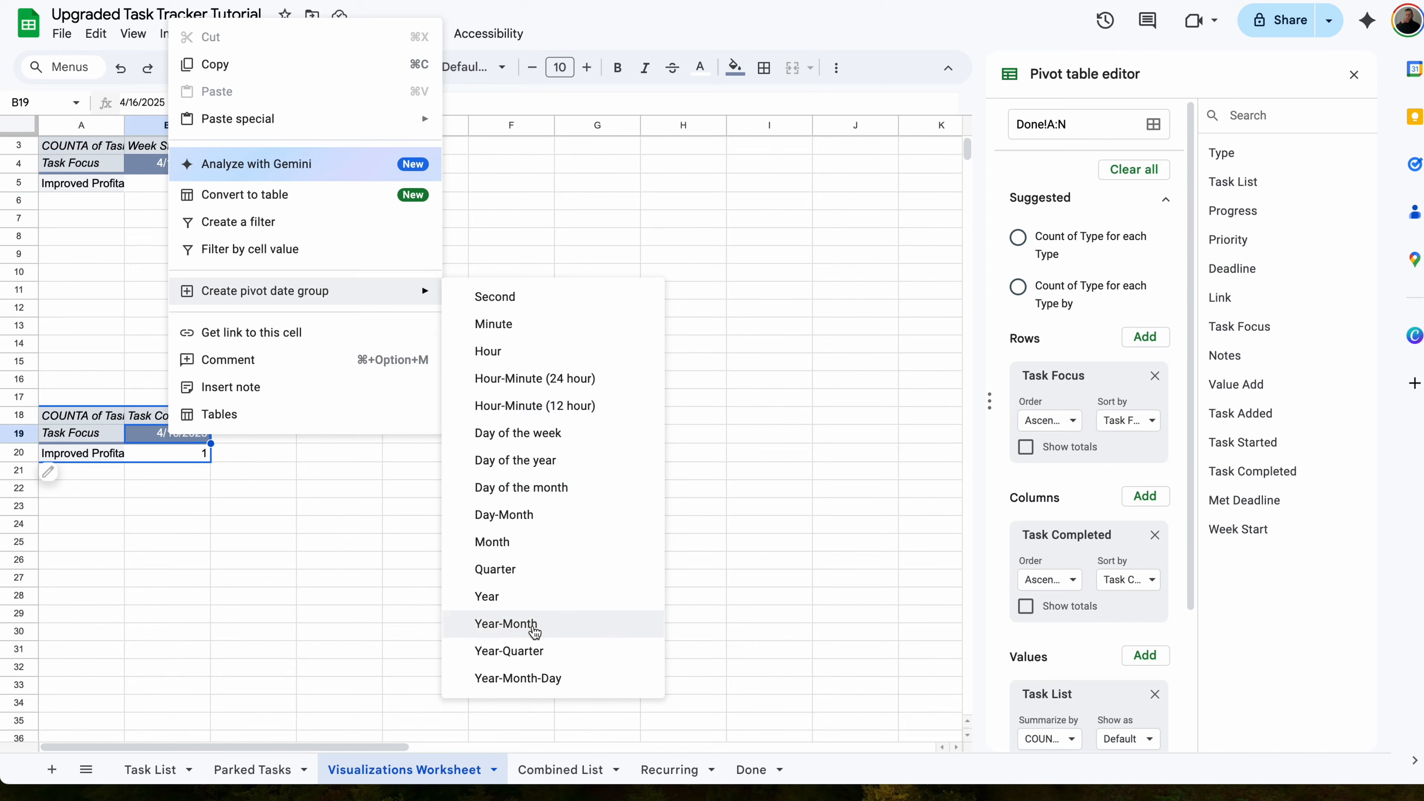
pyautogui.click(534, 628)
pyautogui.click(323, 477)
pyautogui.click(145, 438)
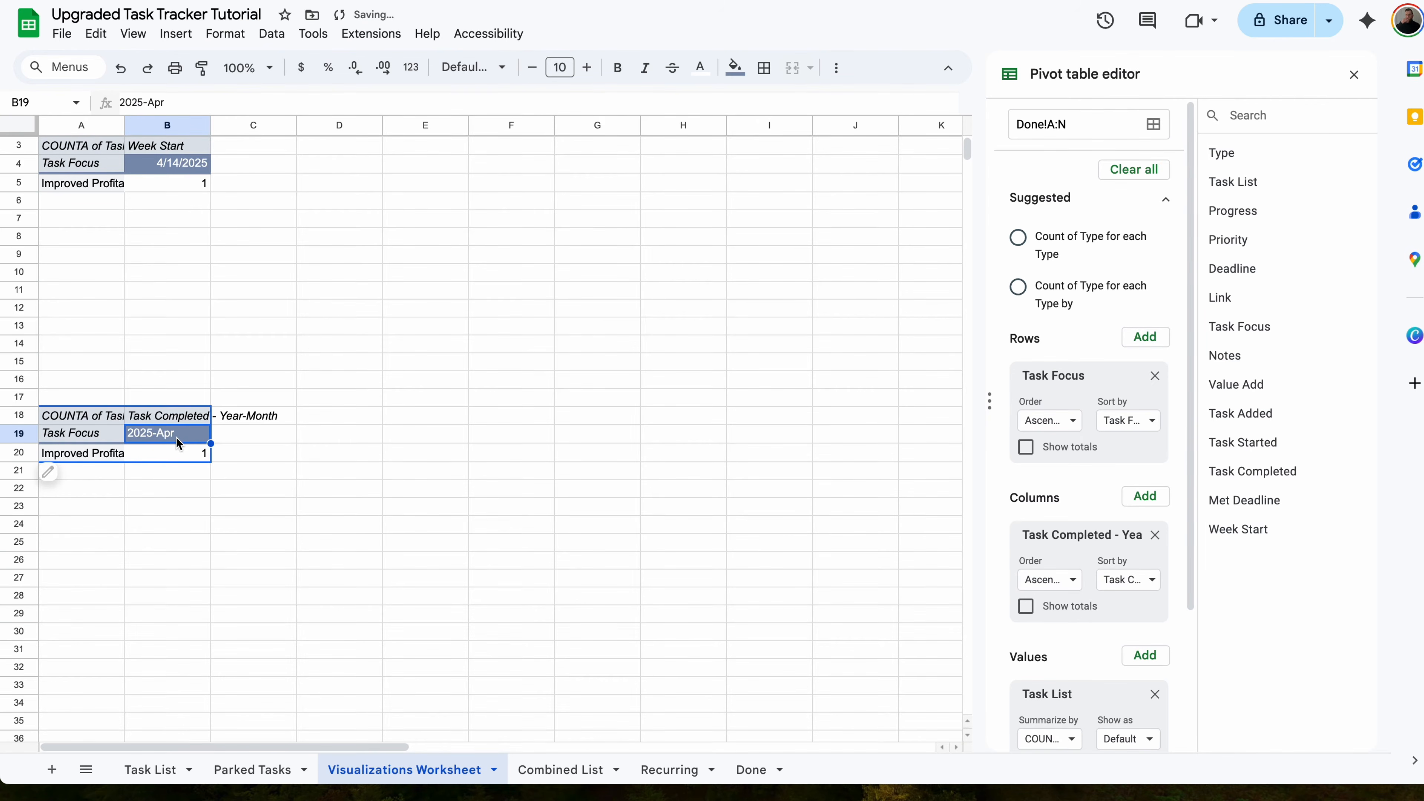
# - Copy the weekly pivot table at A3 to A32 and replace its Task Focus rows with Priority
pyautogui.scroll(1, 101, 224)
pyautogui.click(84, 185)
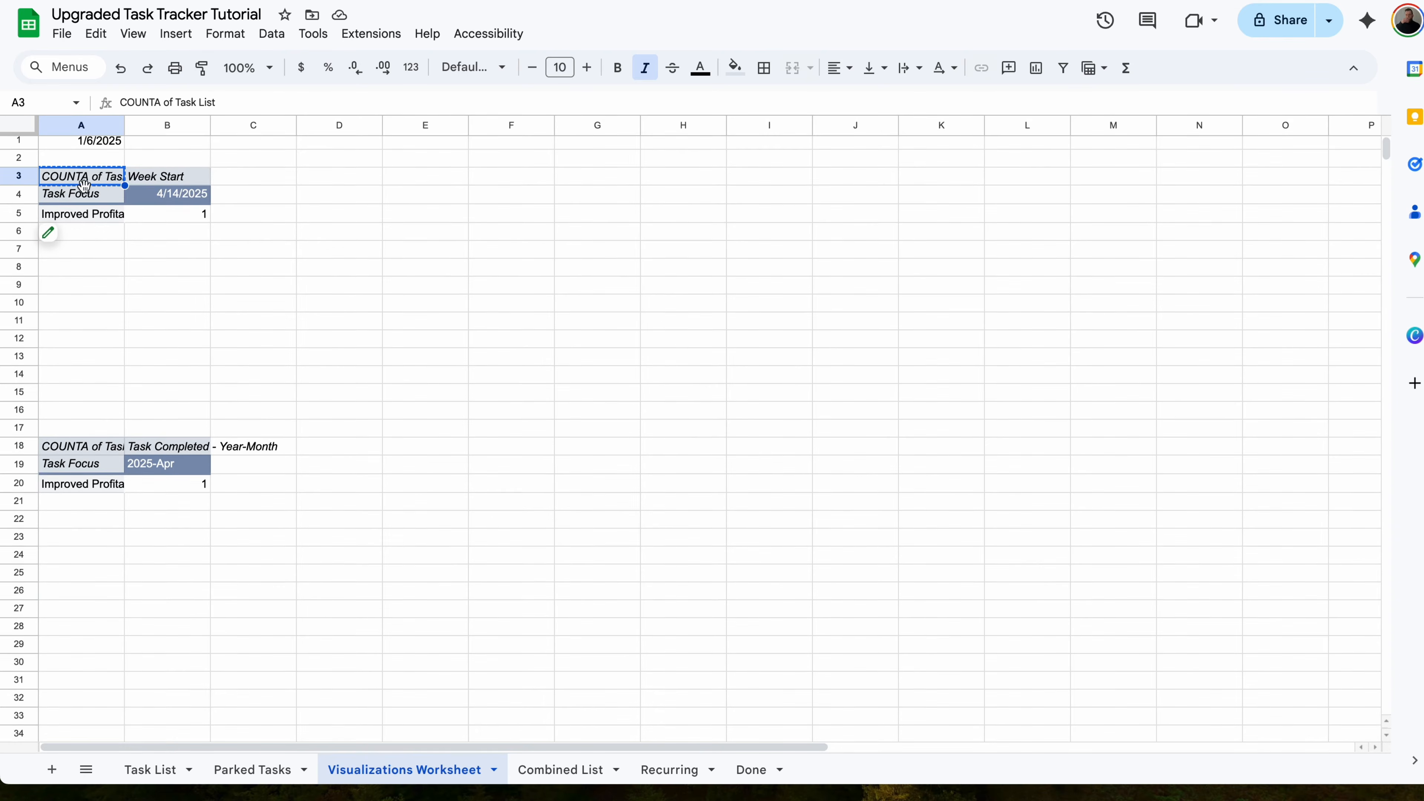
pyautogui.scroll(-8, 83, 186)
pyautogui.click(67, 265)
pyautogui.hotkey('ctrl', 'v')
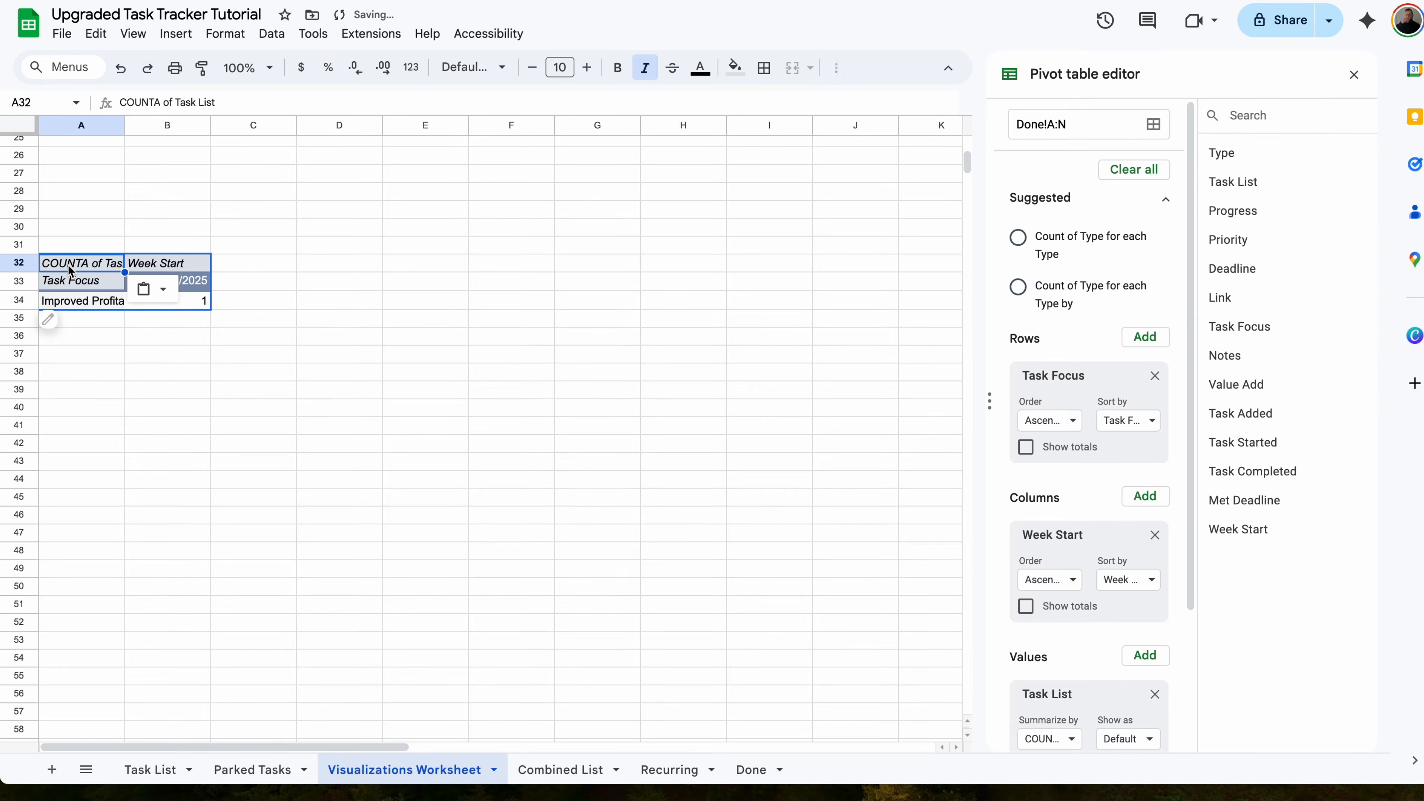
pyautogui.click(1155, 376)
pyautogui.click(1145, 337)
pyautogui.click(1075, 359)
# - Copy the Year-Month pivot table at A18 to A44 and replace its Task Focus rows with Priority
pyautogui.scroll(4, 86, 260)
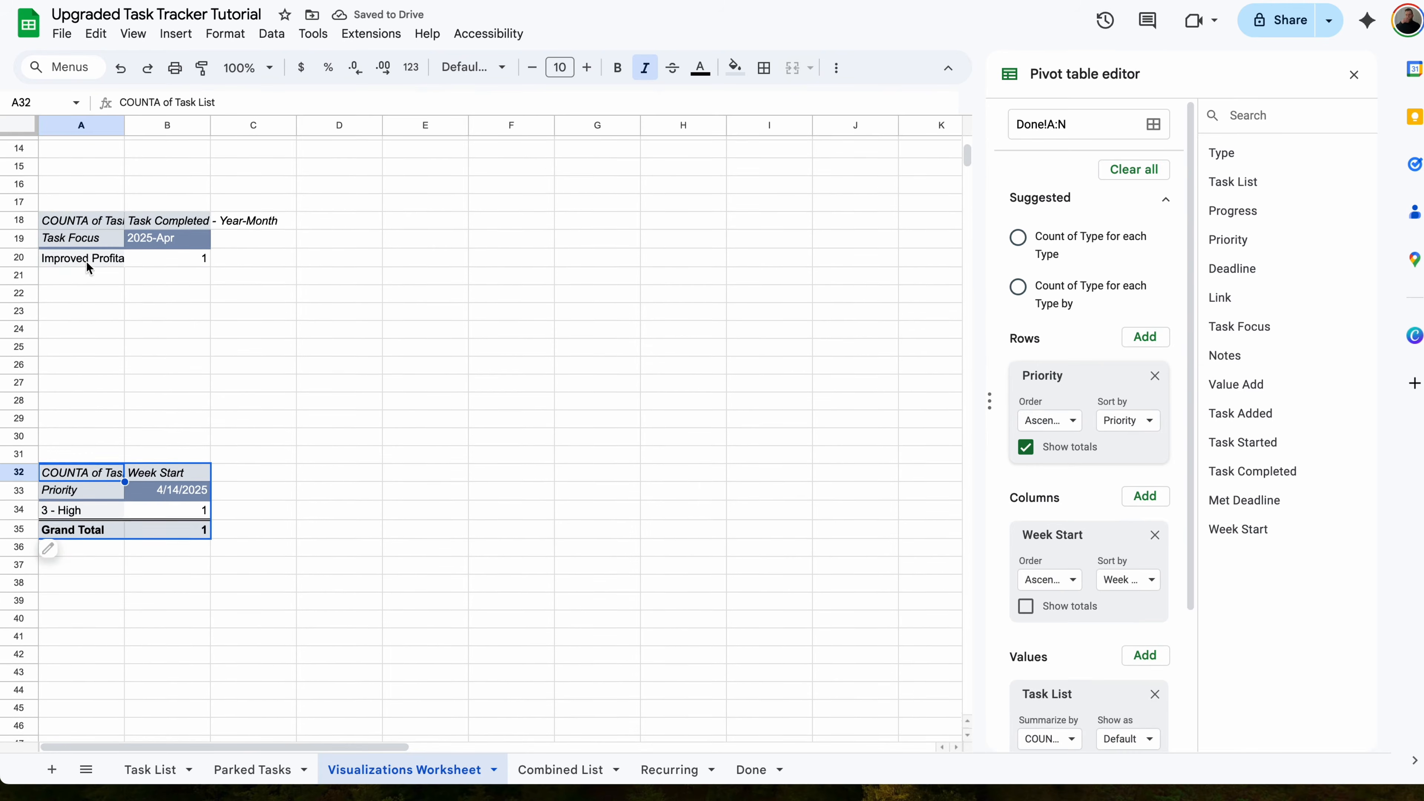
pyautogui.click(83, 246)
pyautogui.scroll(-7, 84, 252)
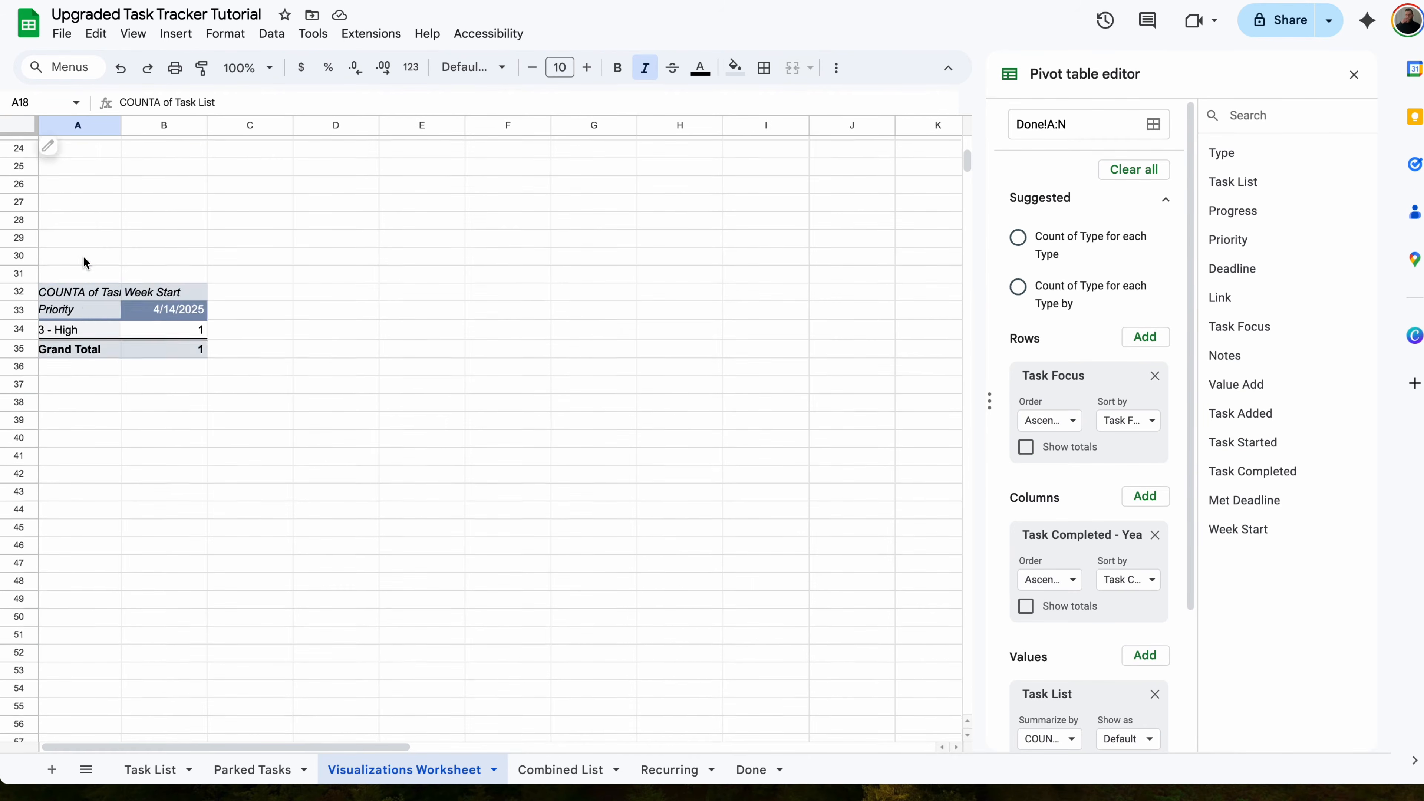
pyautogui.click(72, 301)
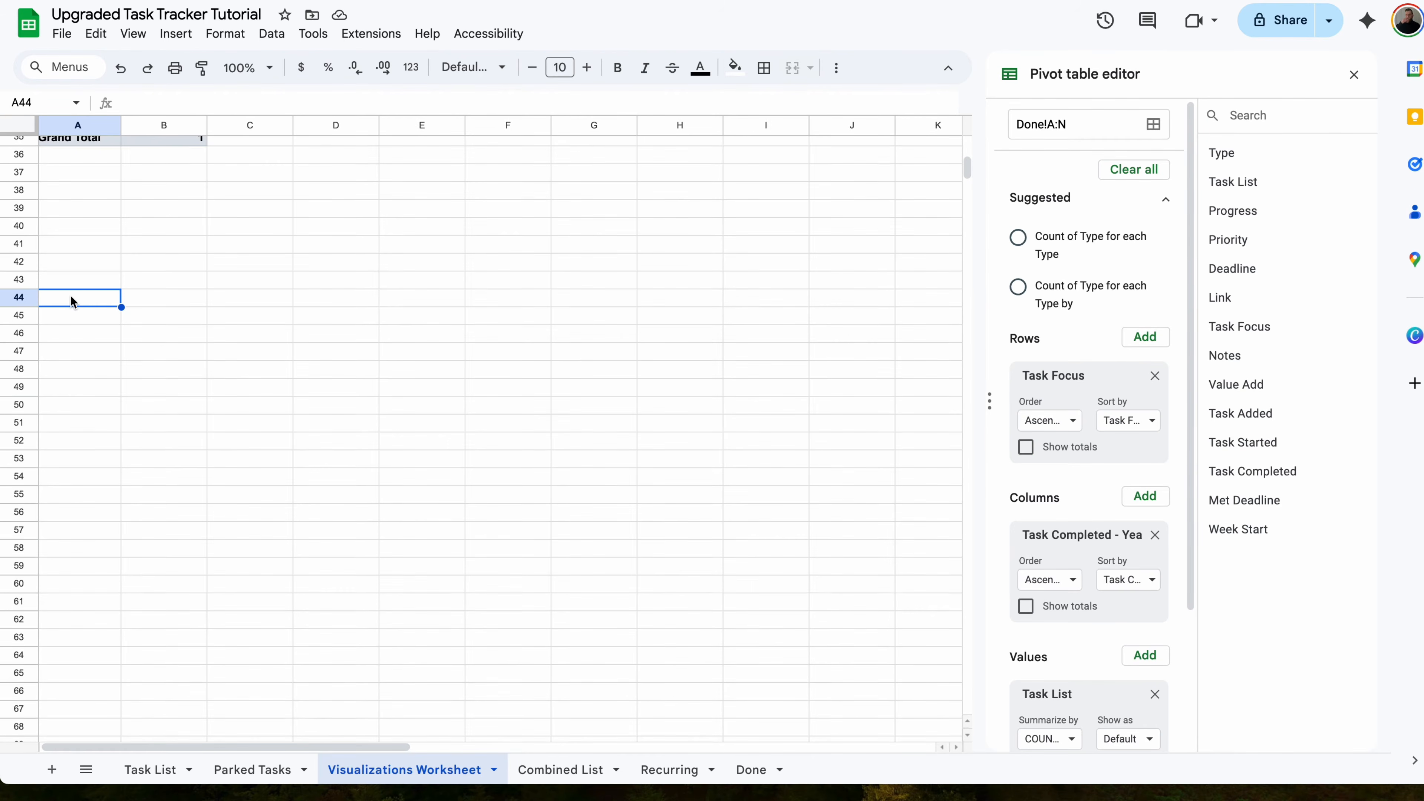
pyautogui.click(1154, 376)
pyautogui.click(1141, 337)
pyautogui.click(1072, 378)
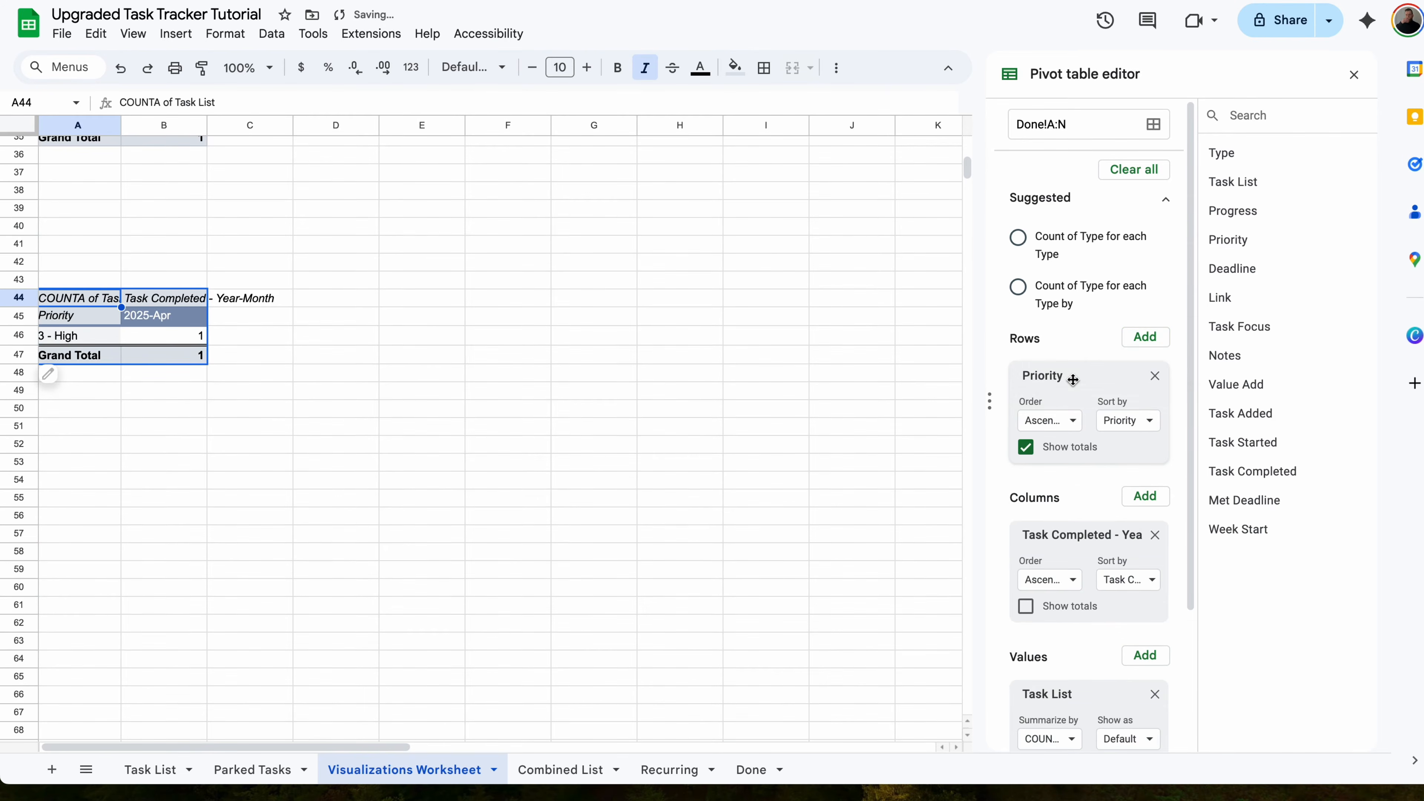
# - Copy the weekly Priority pivot table at A32 to A54
pyautogui.scroll(8, 219, 347)
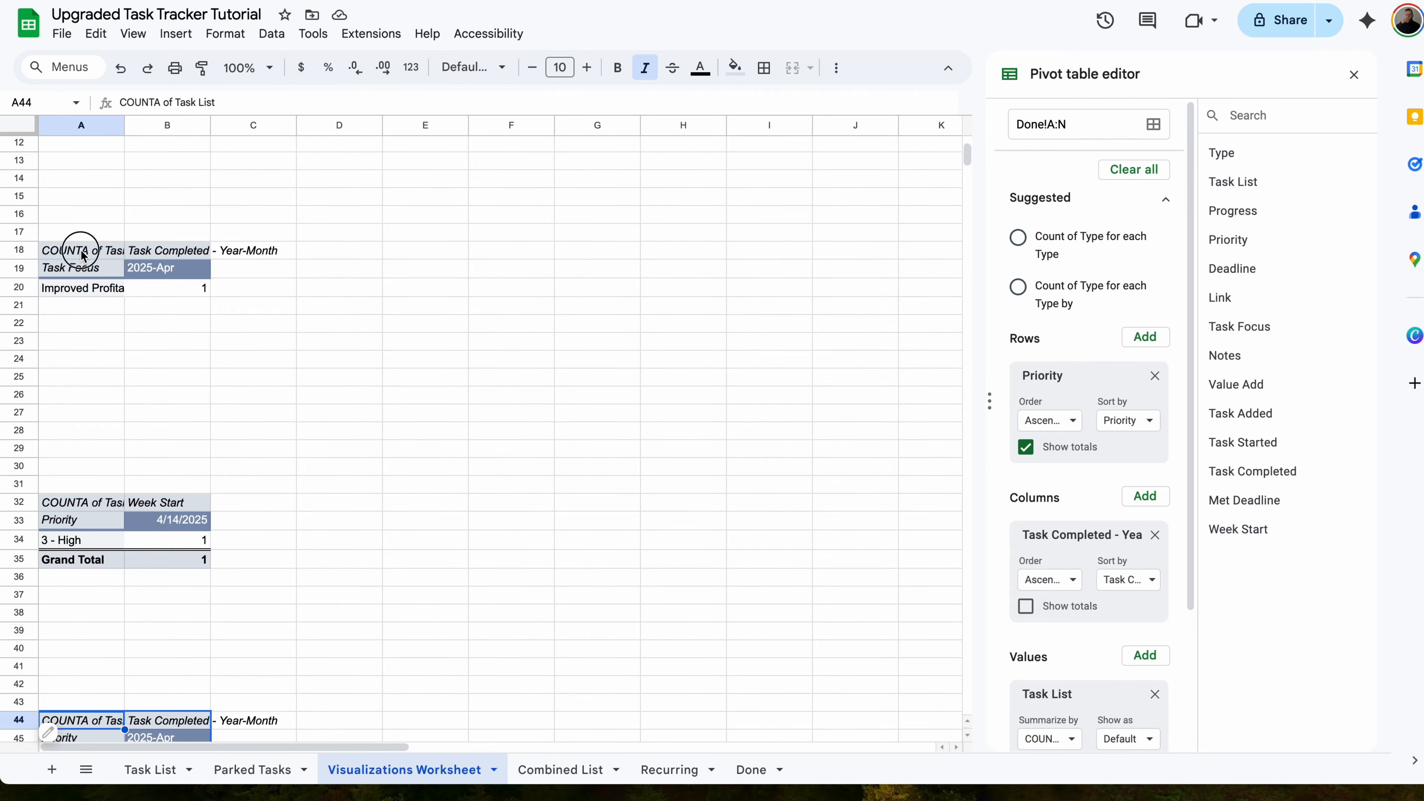
pyautogui.click(88, 507)
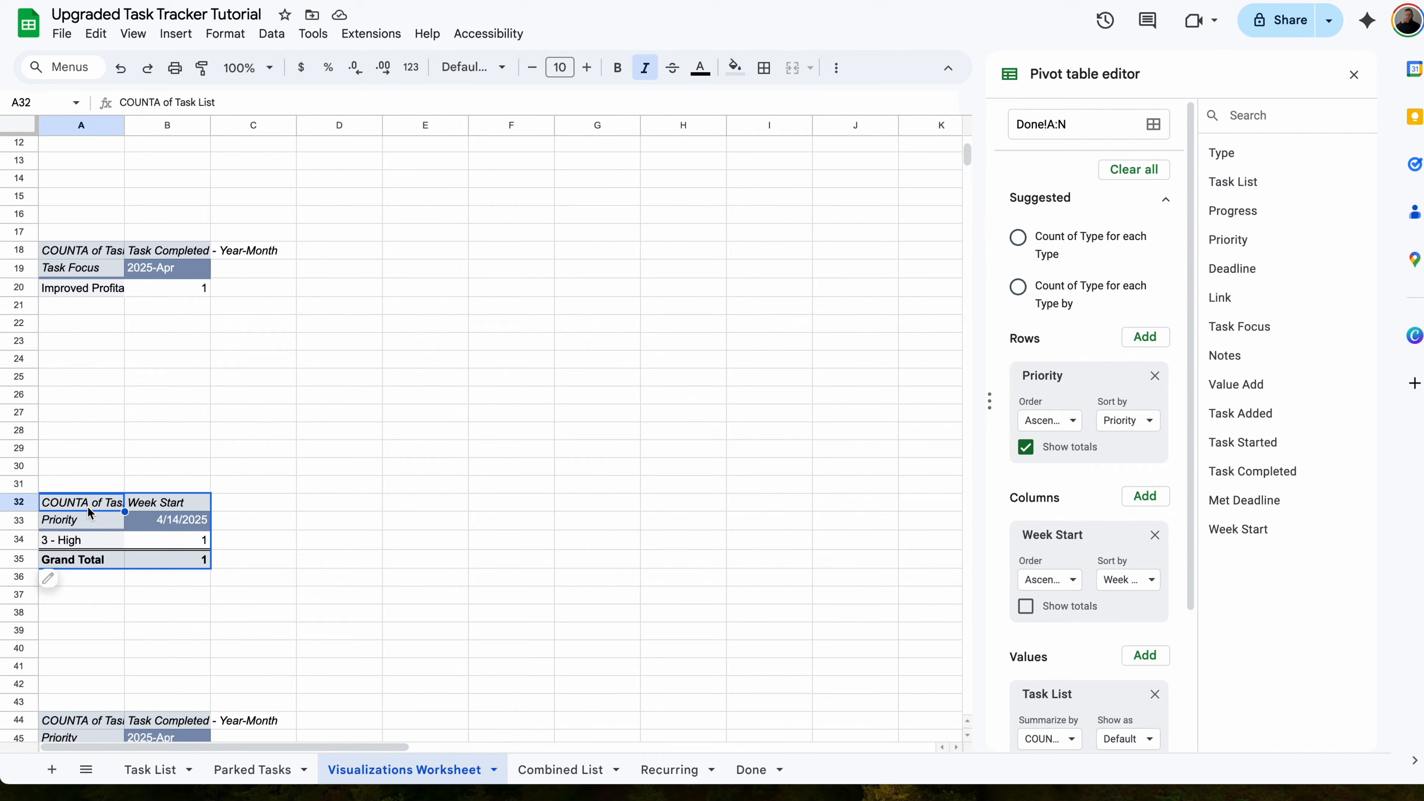
pyautogui.scroll(-7, 88, 507)
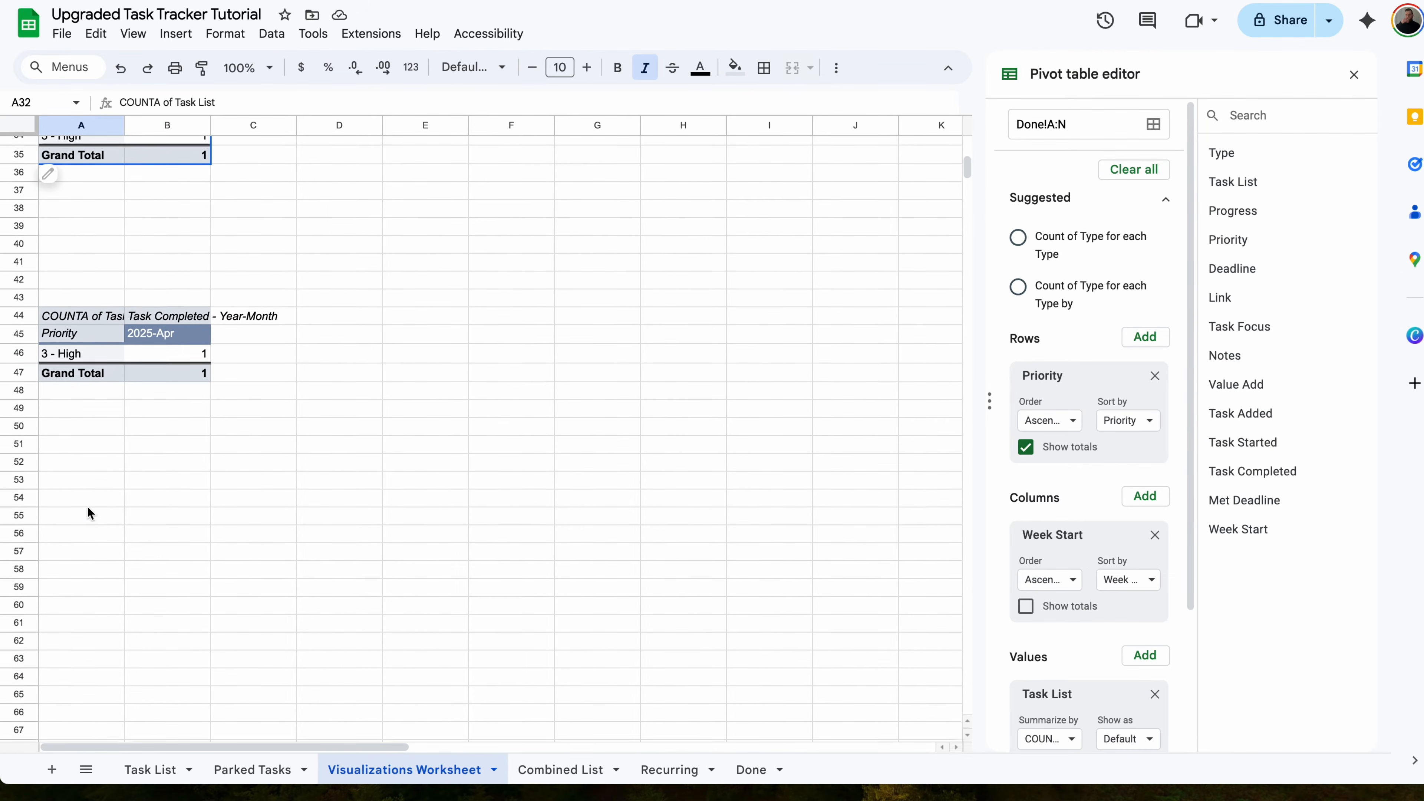
pyautogui.scroll(-1, 88, 507)
pyautogui.click(88, 486)
pyautogui.hotkey('ctrl', 'v')
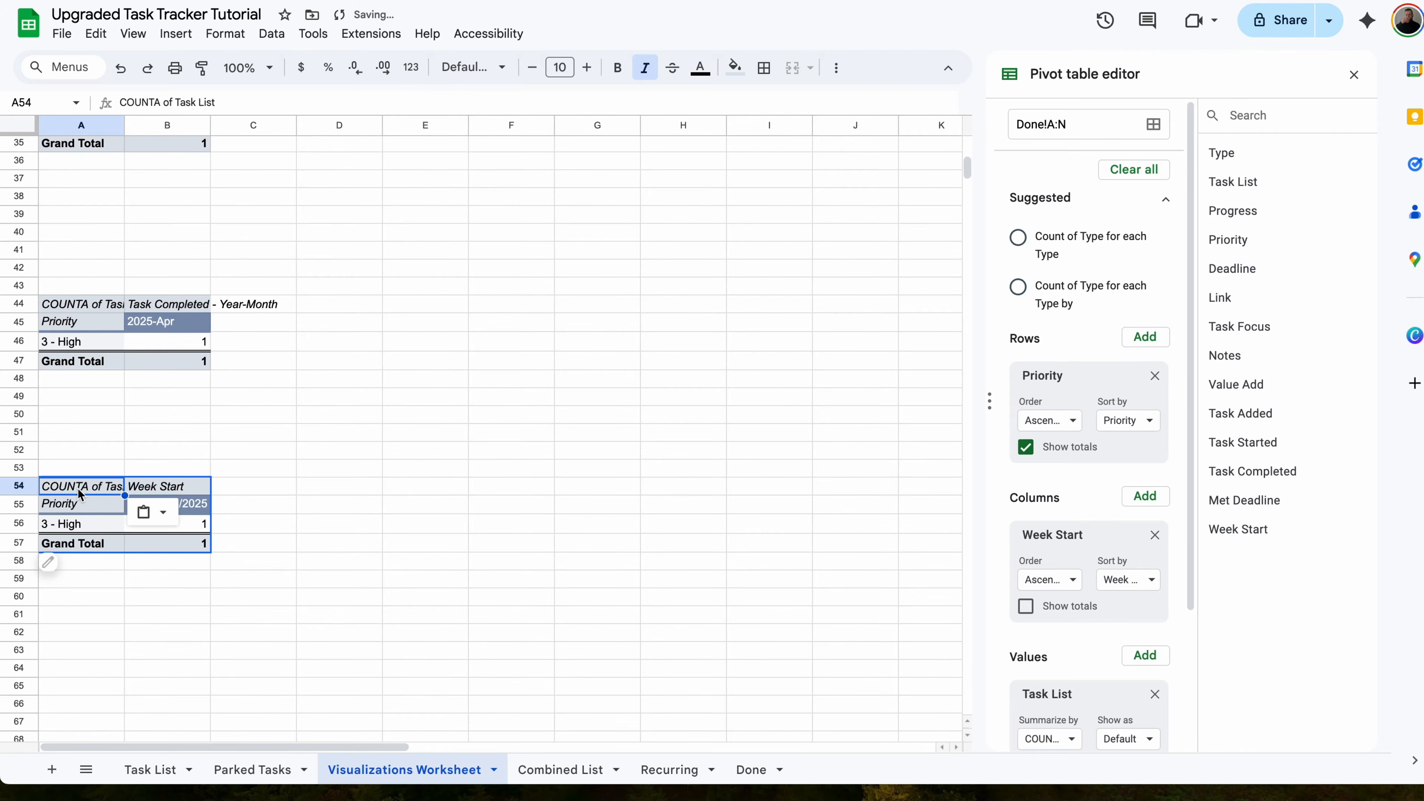
# - Replace the A54 pivot table's Priority rows with Type, and hide the row totals in the A44 and A54 pivot tables
pyautogui.click(1154, 376)
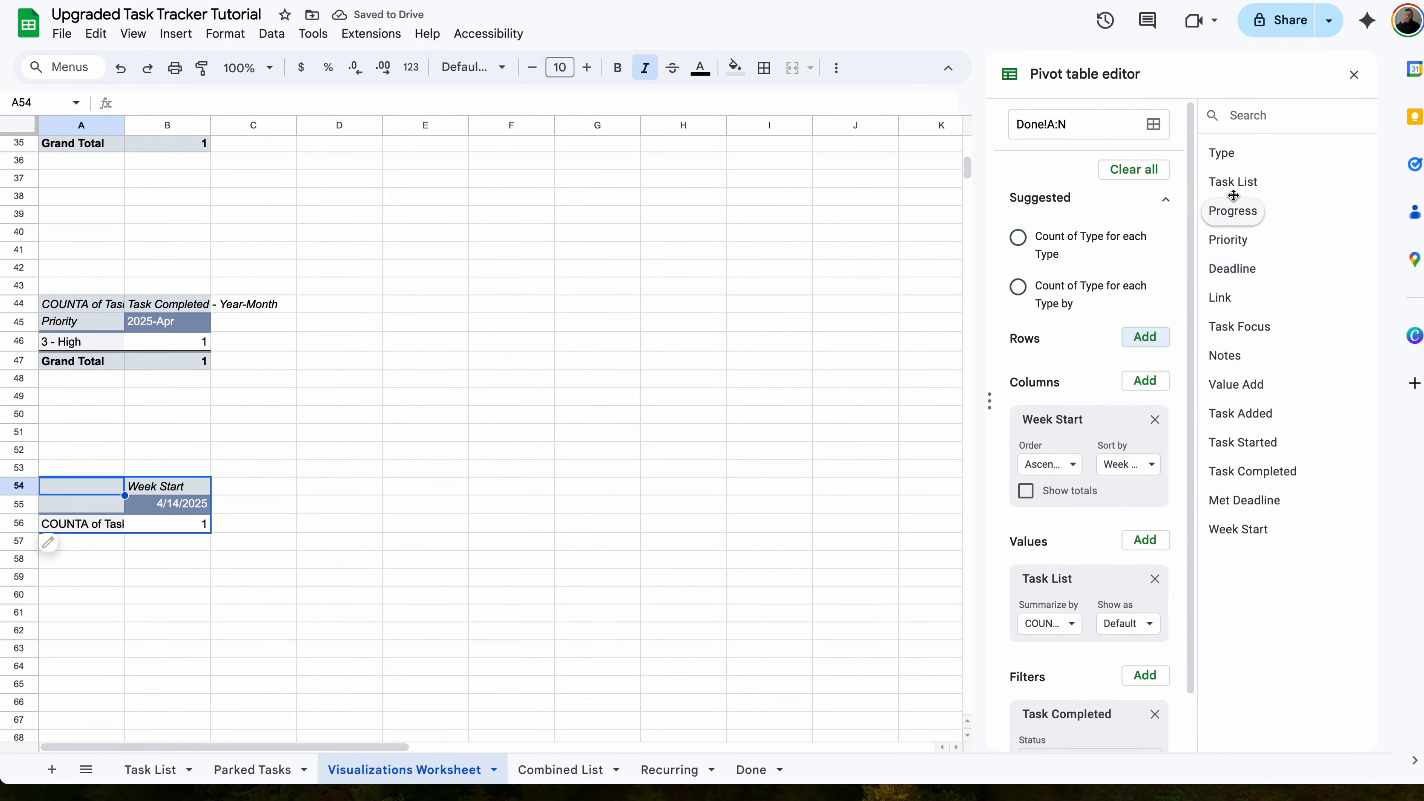
pyautogui.moveTo(1226, 156); pyautogui.dragTo(1058, 368)
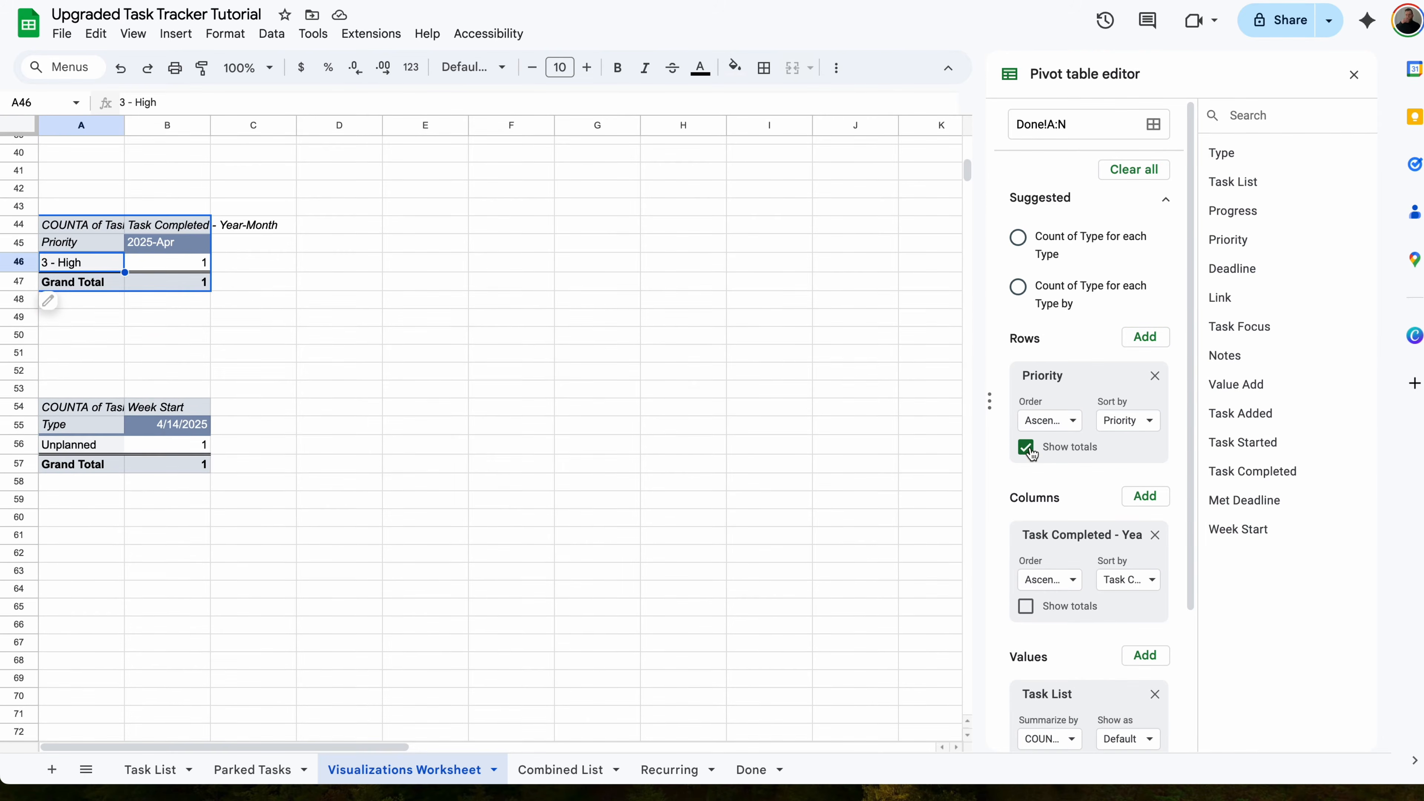
pyautogui.click(1026, 447)
pyautogui.click(84, 444)
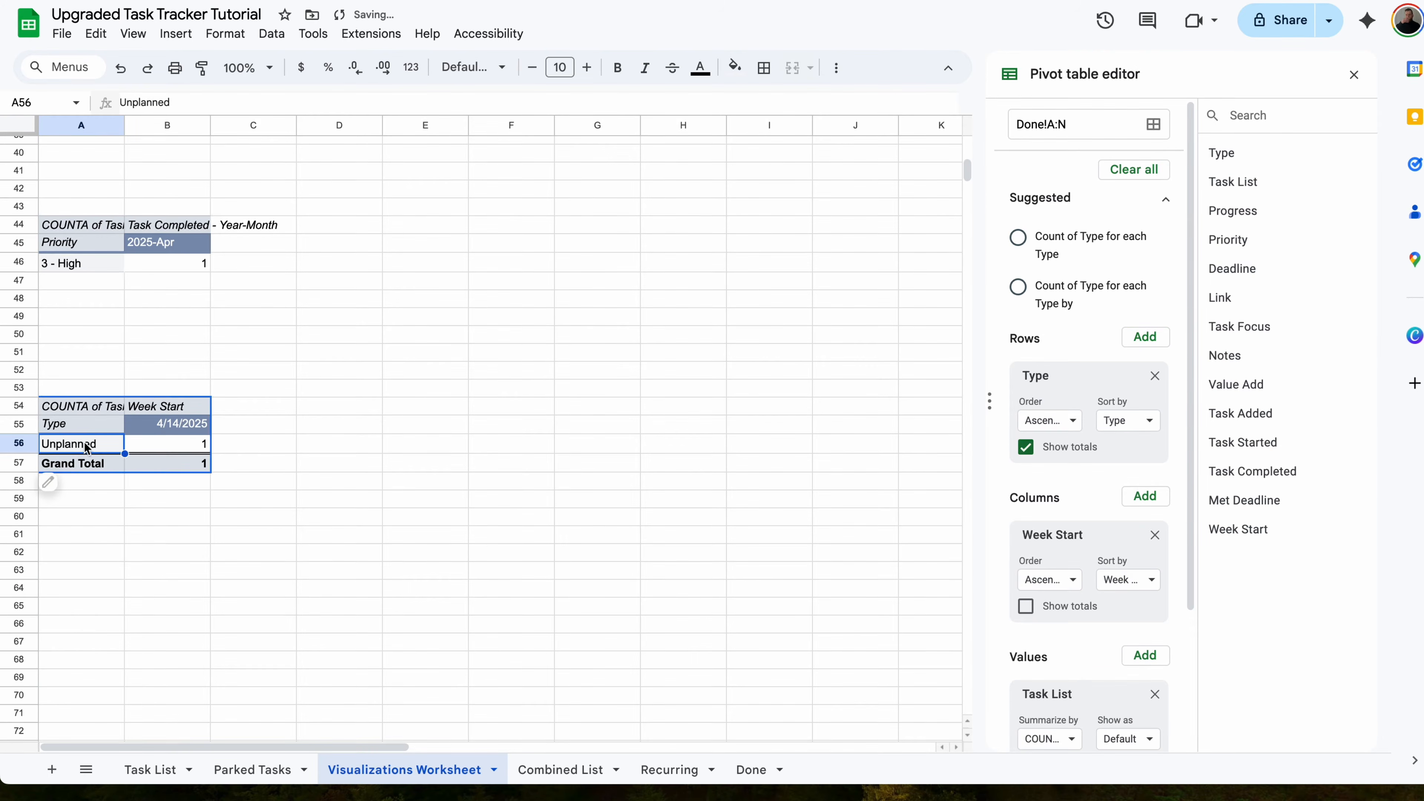
pyautogui.click(1026, 448)
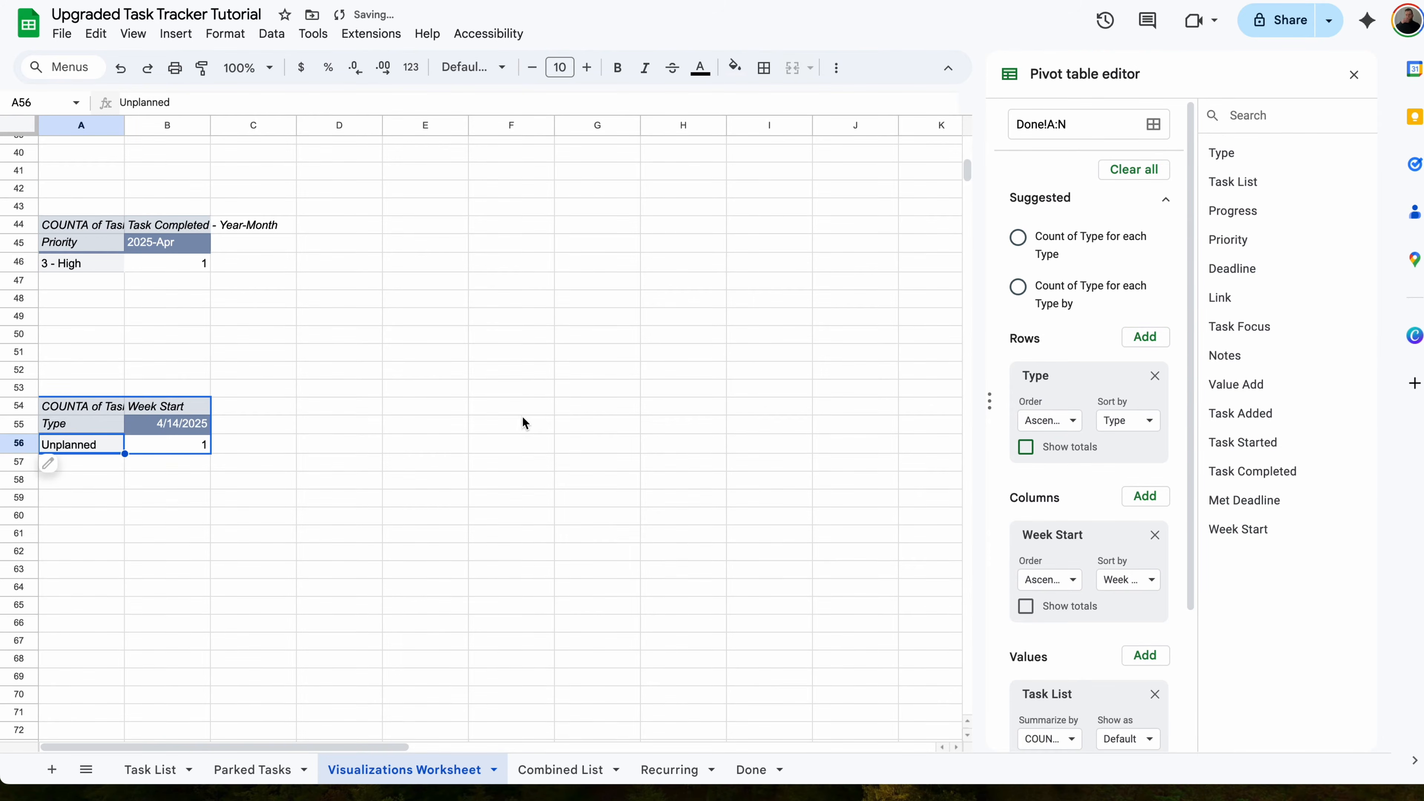
# - Turn off the Priority row totals in the weekly pivot table at A32
pyautogui.scroll(6, 514, 411)
pyautogui.click(162, 332)
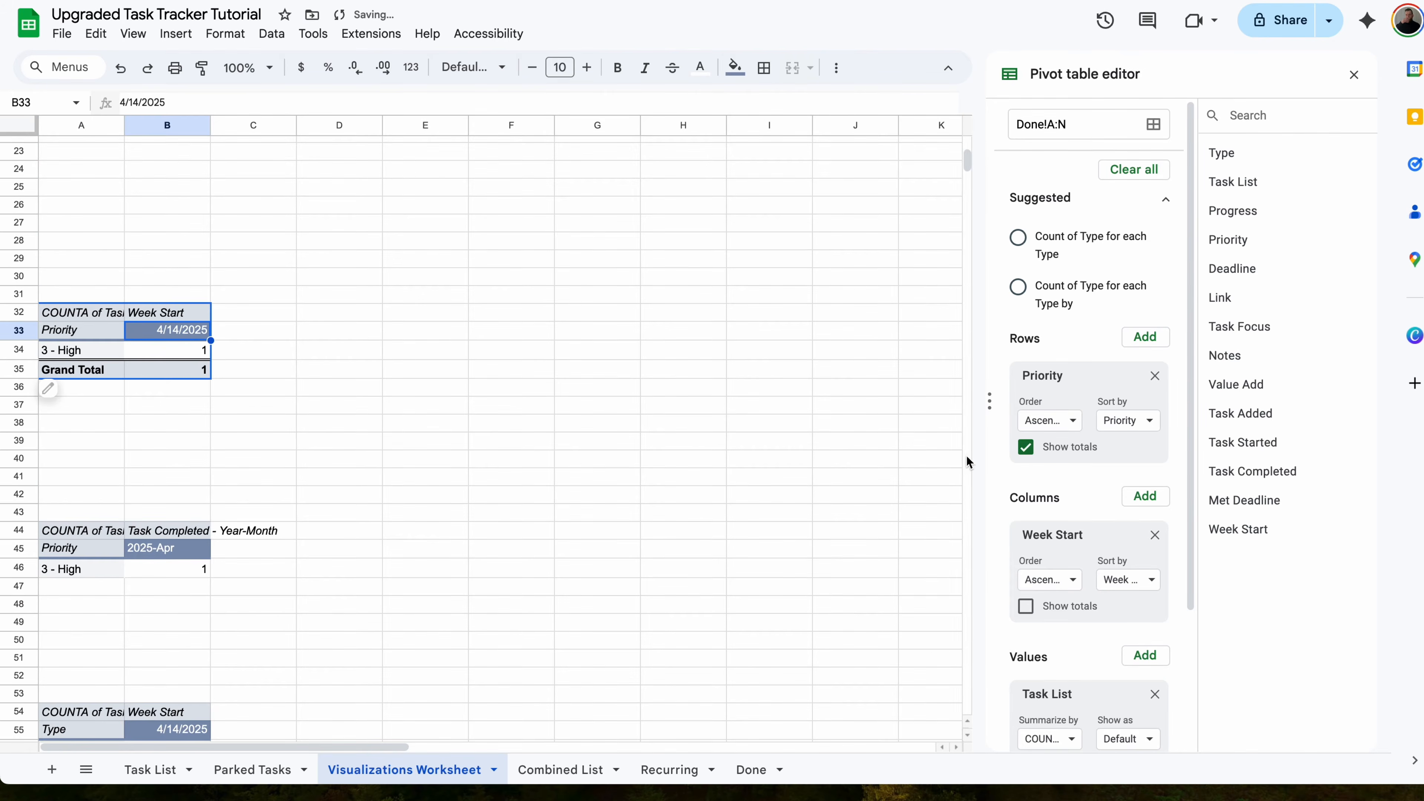
pyautogui.click(1026, 447)
# - Copy the Year-Month Priority pivot table at A44 to A65
pyautogui.scroll(-7, 227, 292)
pyautogui.scroll(1, 227, 292)
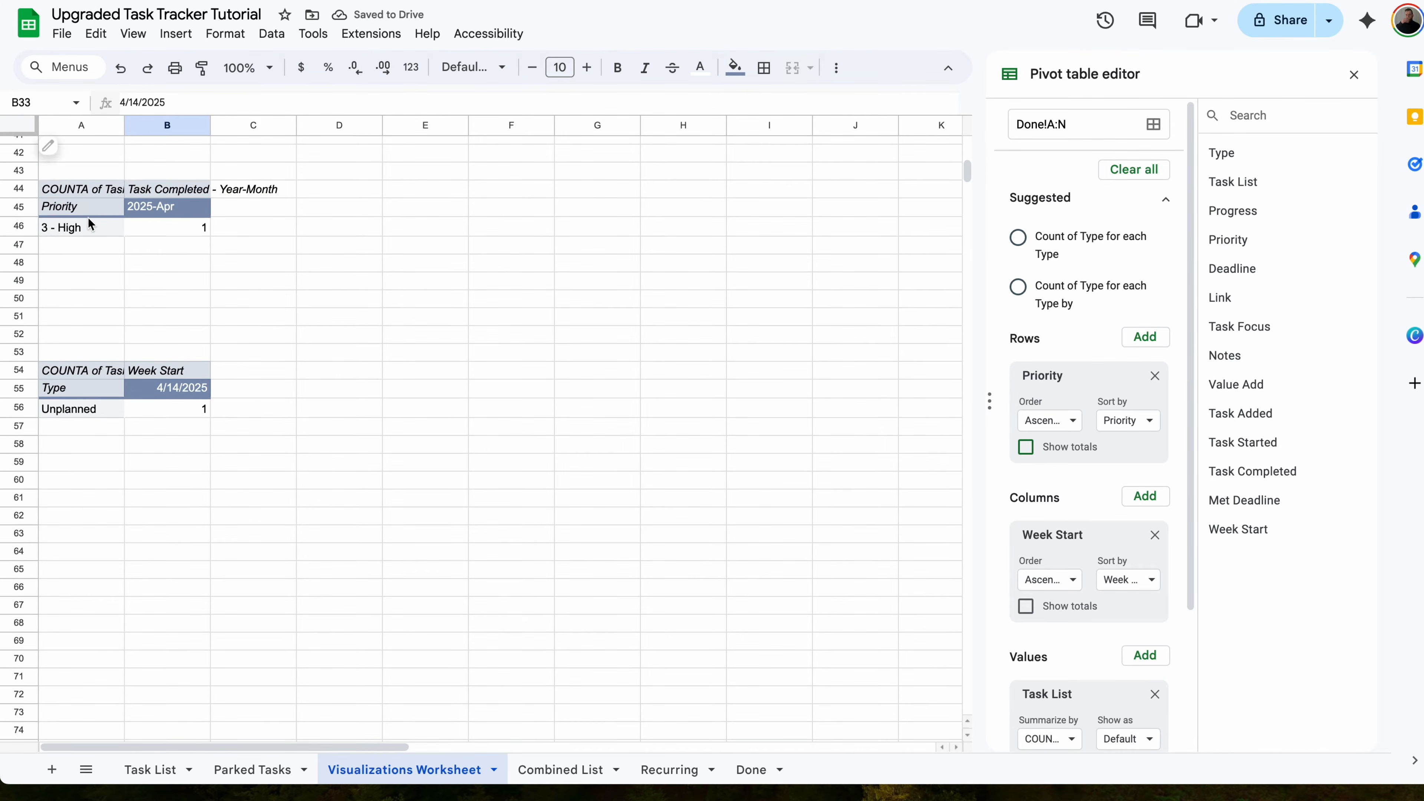
pyautogui.click(85, 195)
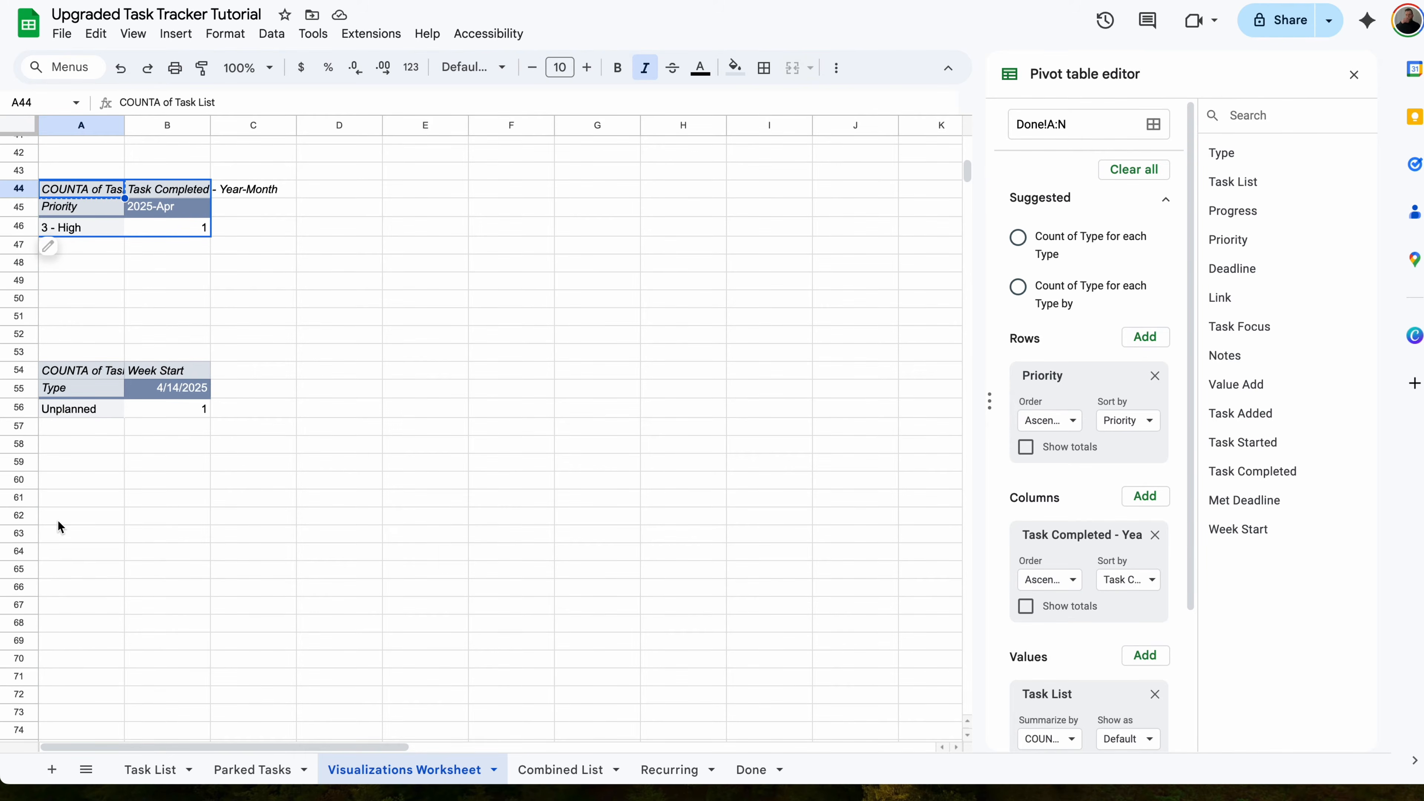
pyautogui.click(58, 569)
pyautogui.hotkey('ctrl', 'v')
# - Replace the A65 pivot table's Priority rows with Type and turn off their totals
pyautogui.click(1154, 375)
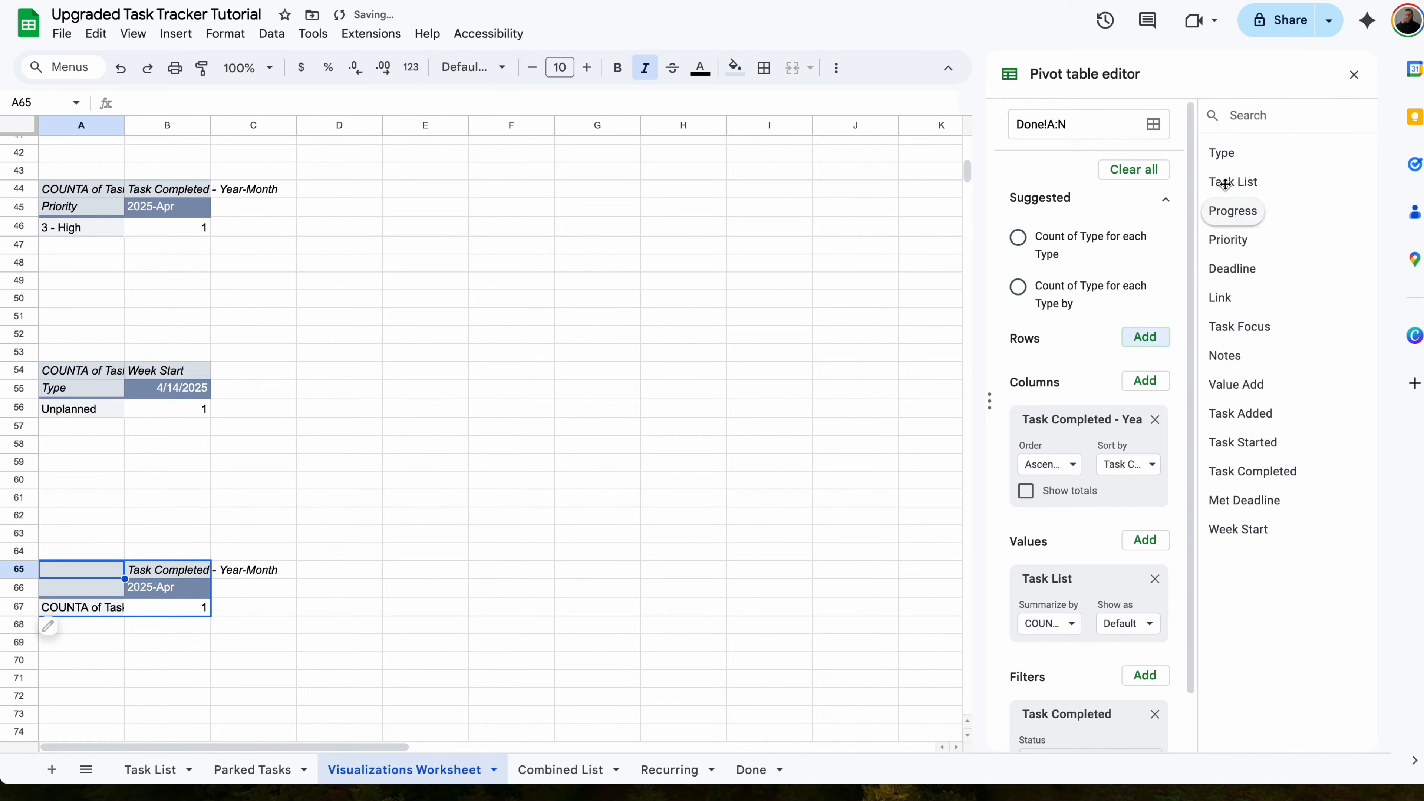
pyautogui.moveTo(1217, 157); pyautogui.dragTo(1068, 382)
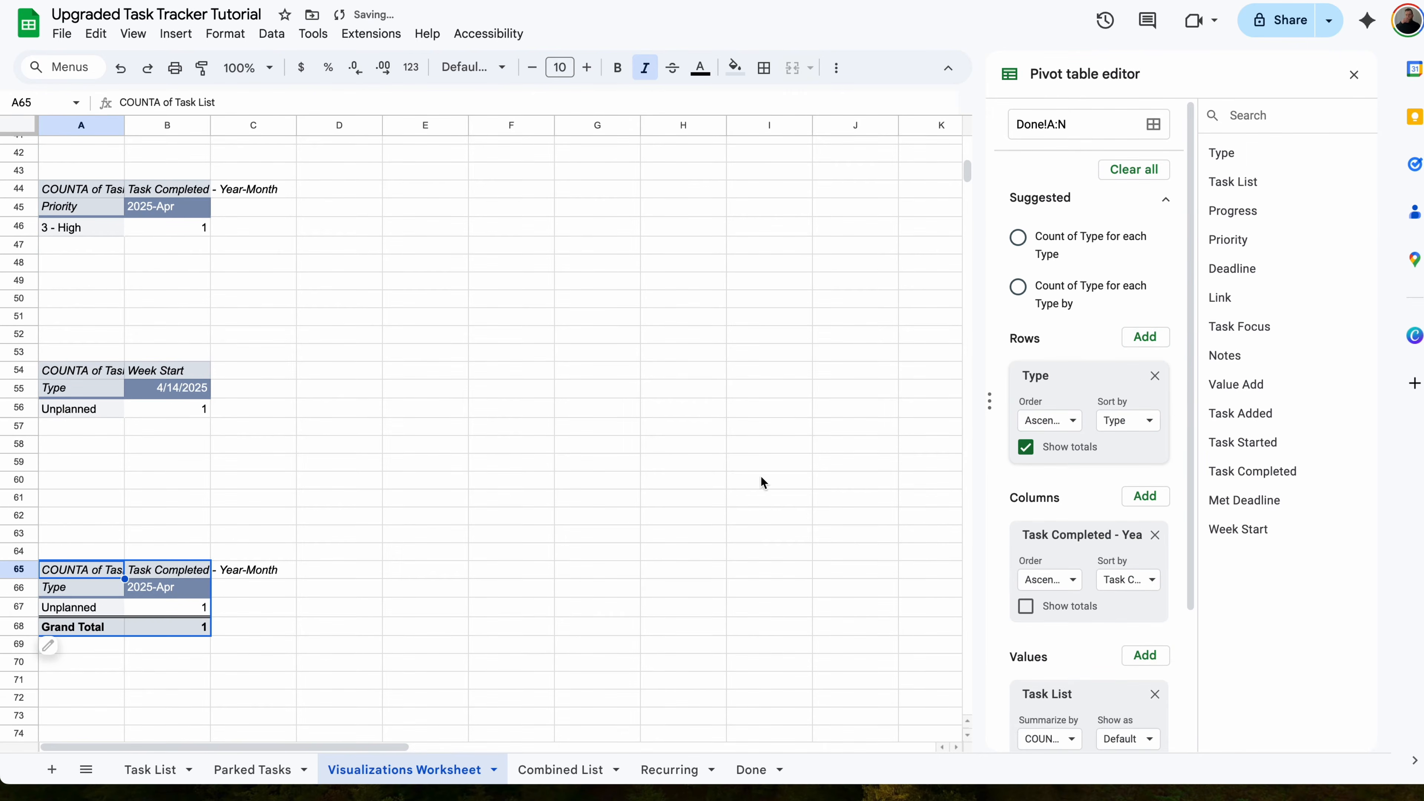
pyautogui.click(253, 643)
pyautogui.click(1026, 447)
# - Copy the weekly Type pivot table at A54 to A81
pyautogui.scroll(-1, 84, 359)
pyautogui.click(84, 359)
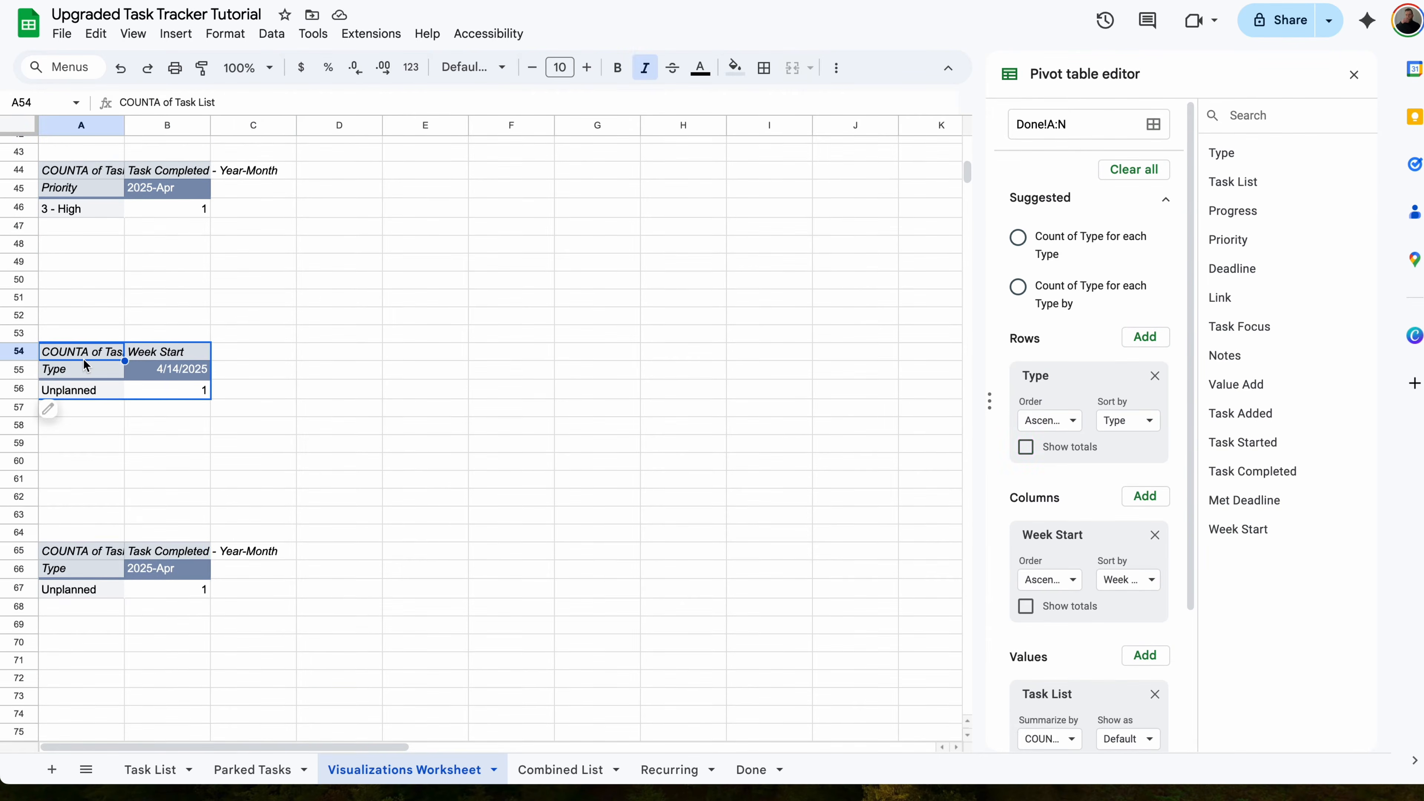
pyautogui.scroll(-6, 84, 362)
pyautogui.click(82, 537)
pyautogui.hotkey('ctrl', 'v')
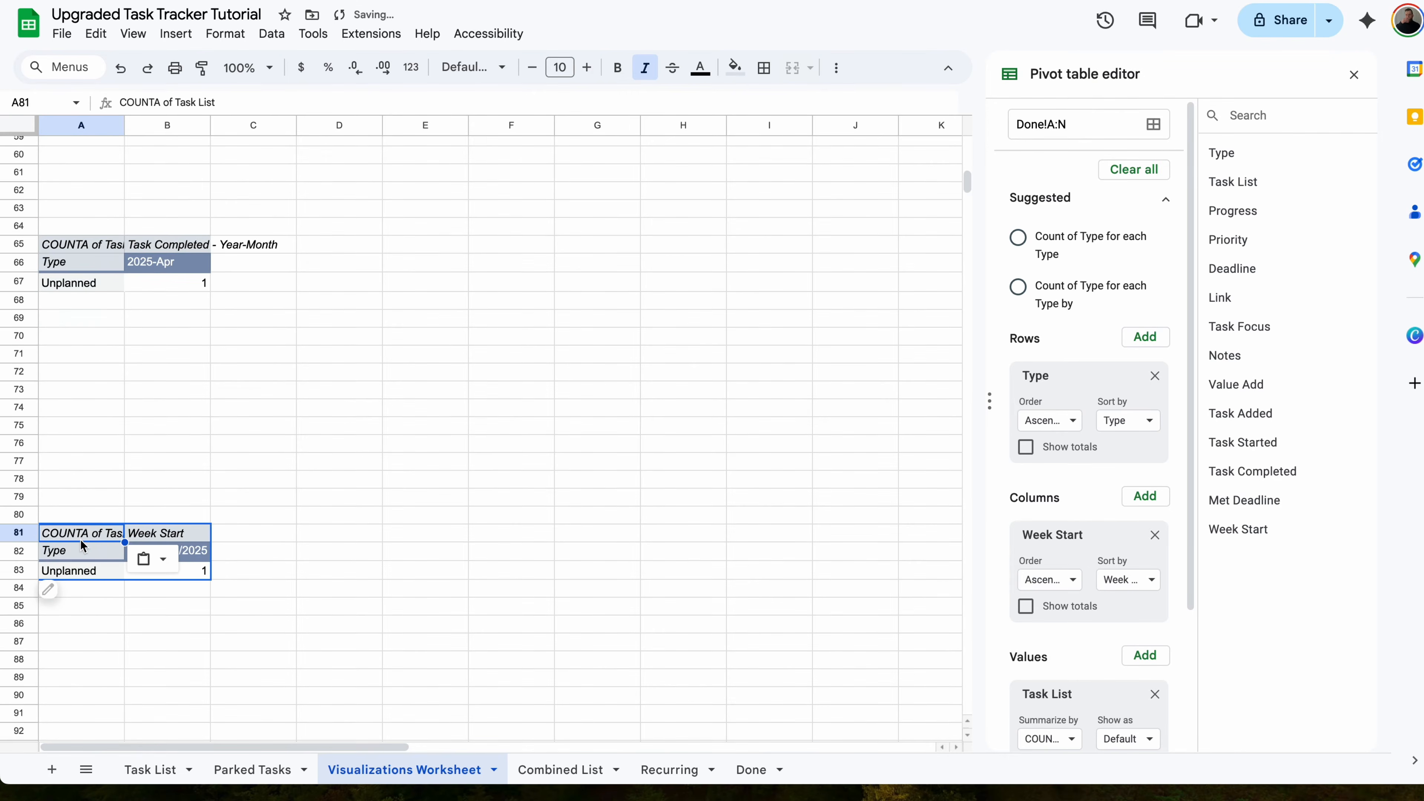
# - Replace the A81 pivot table's Type rows with Met Deadline and turn off their totals
pyautogui.scroll(-1, 91, 521)
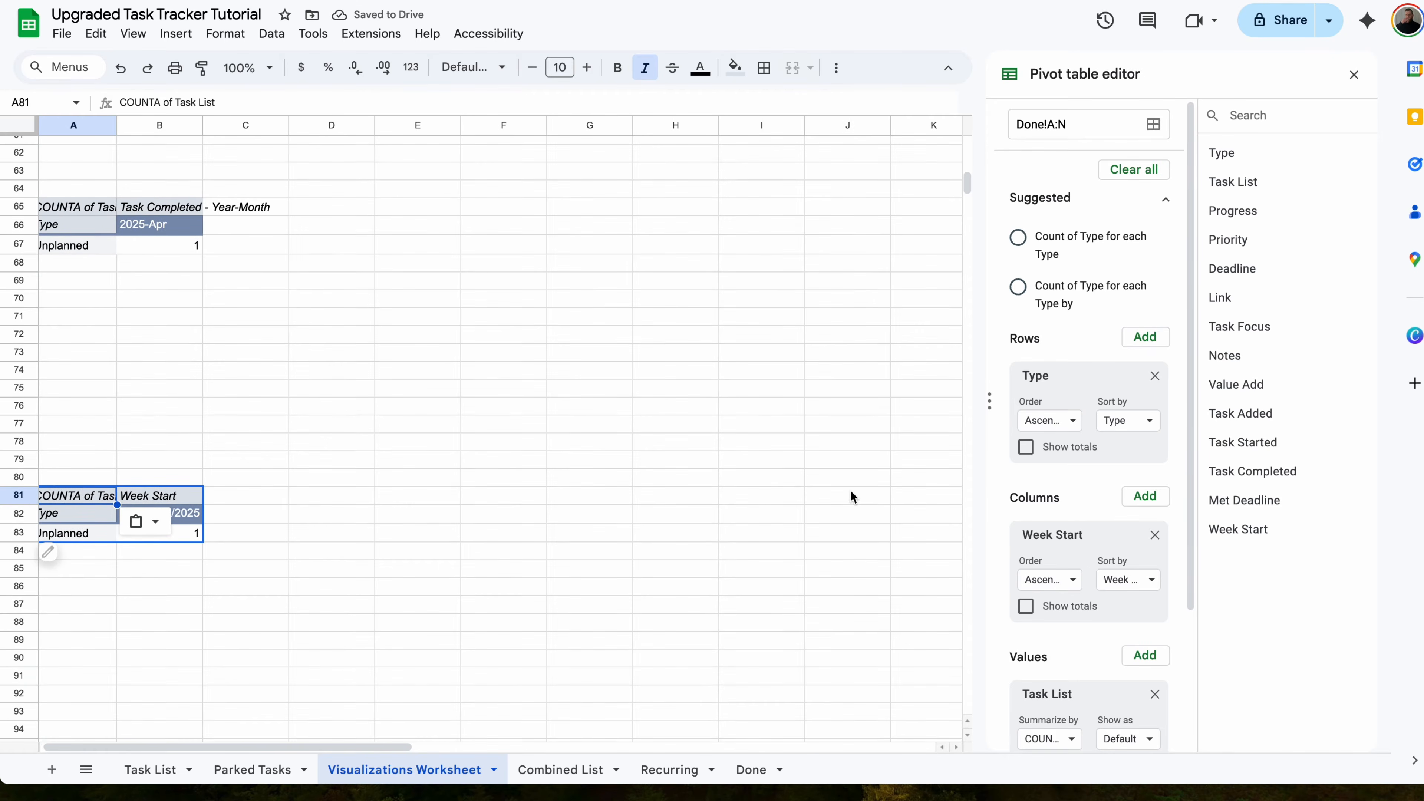
pyautogui.click(1156, 378)
pyautogui.moveTo(1242, 500); pyautogui.dragTo(1072, 377)
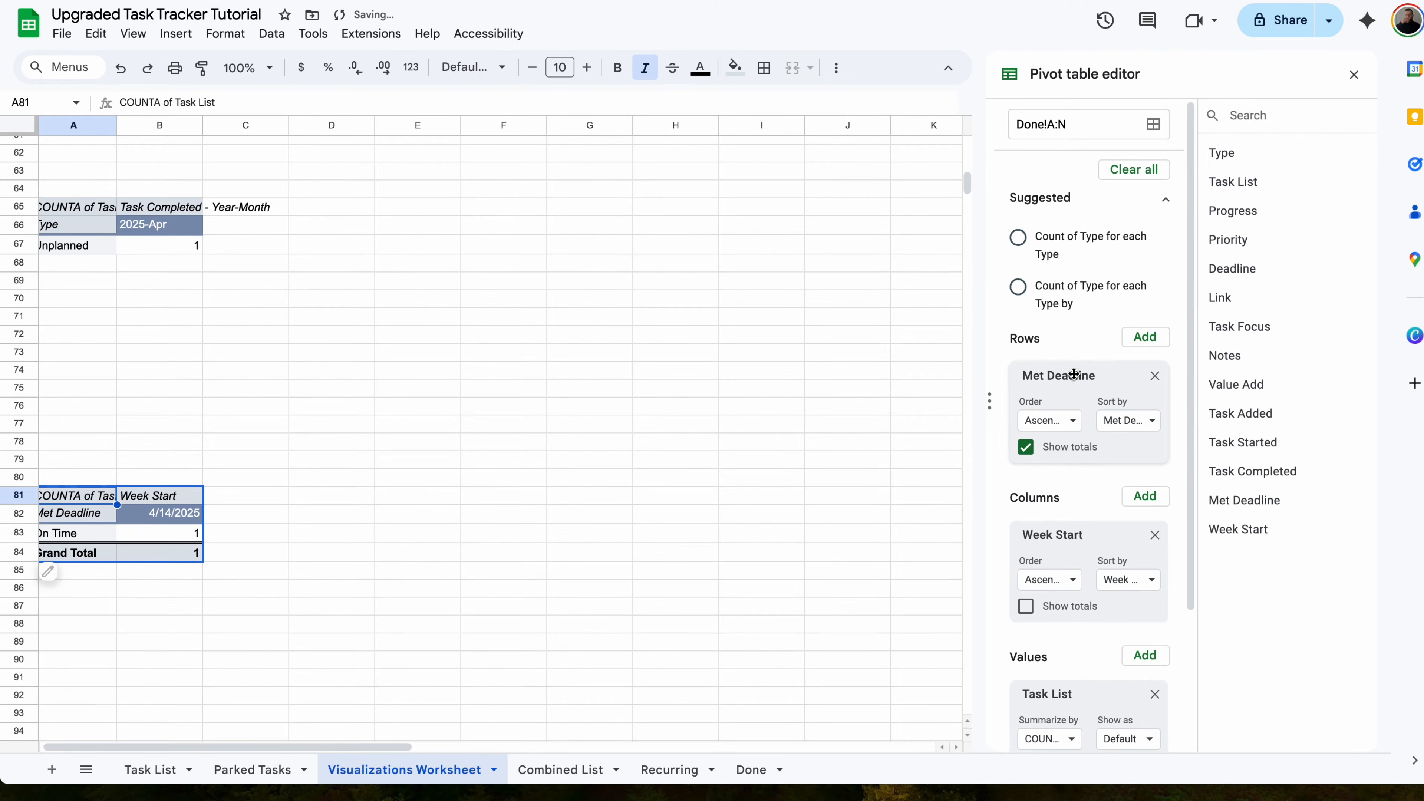
pyautogui.click(1026, 447)
# - Copy the Year-Month Type pivot table at A65 to A93
pyautogui.click(80, 209)
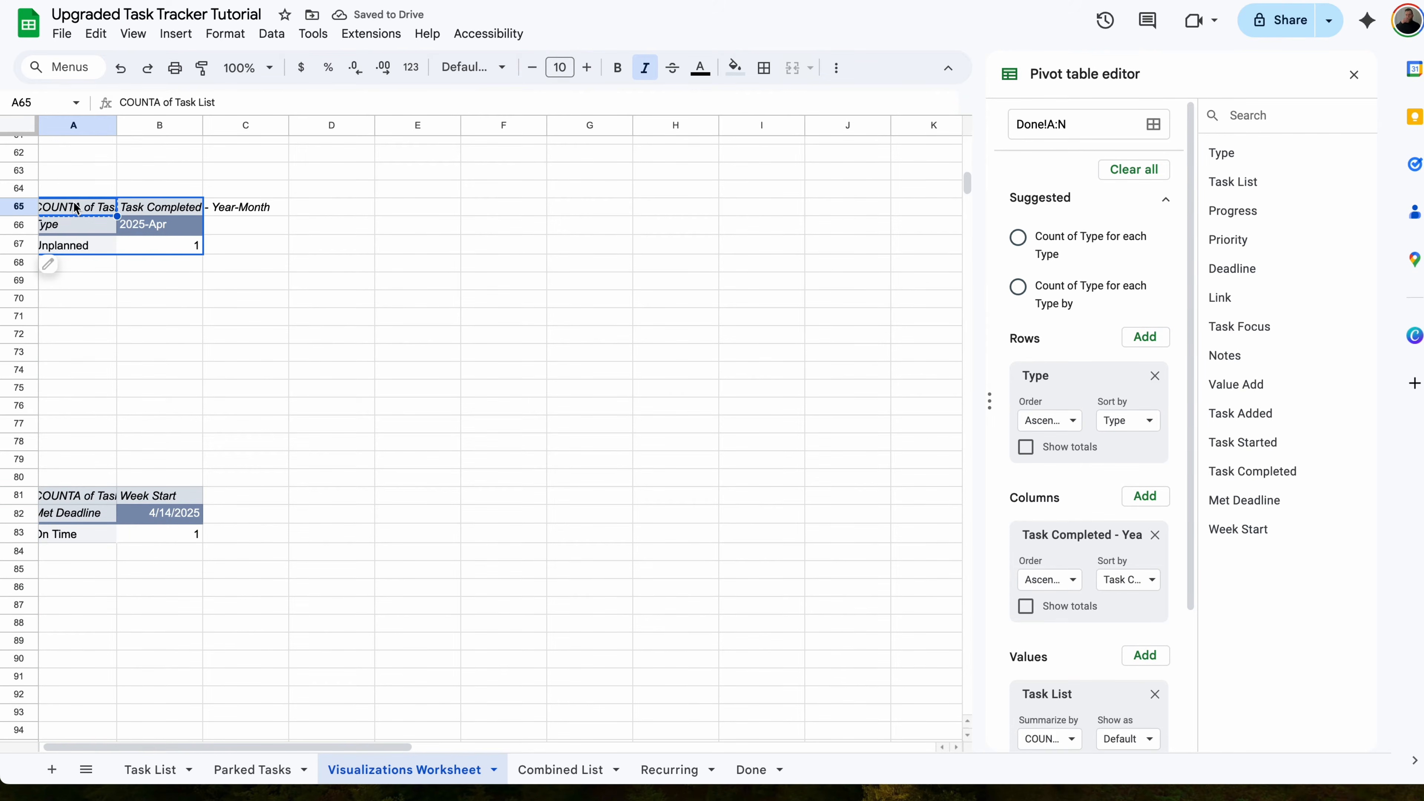
pyautogui.scroll(-1, 73, 202)
pyautogui.scroll(-7, 73, 202)
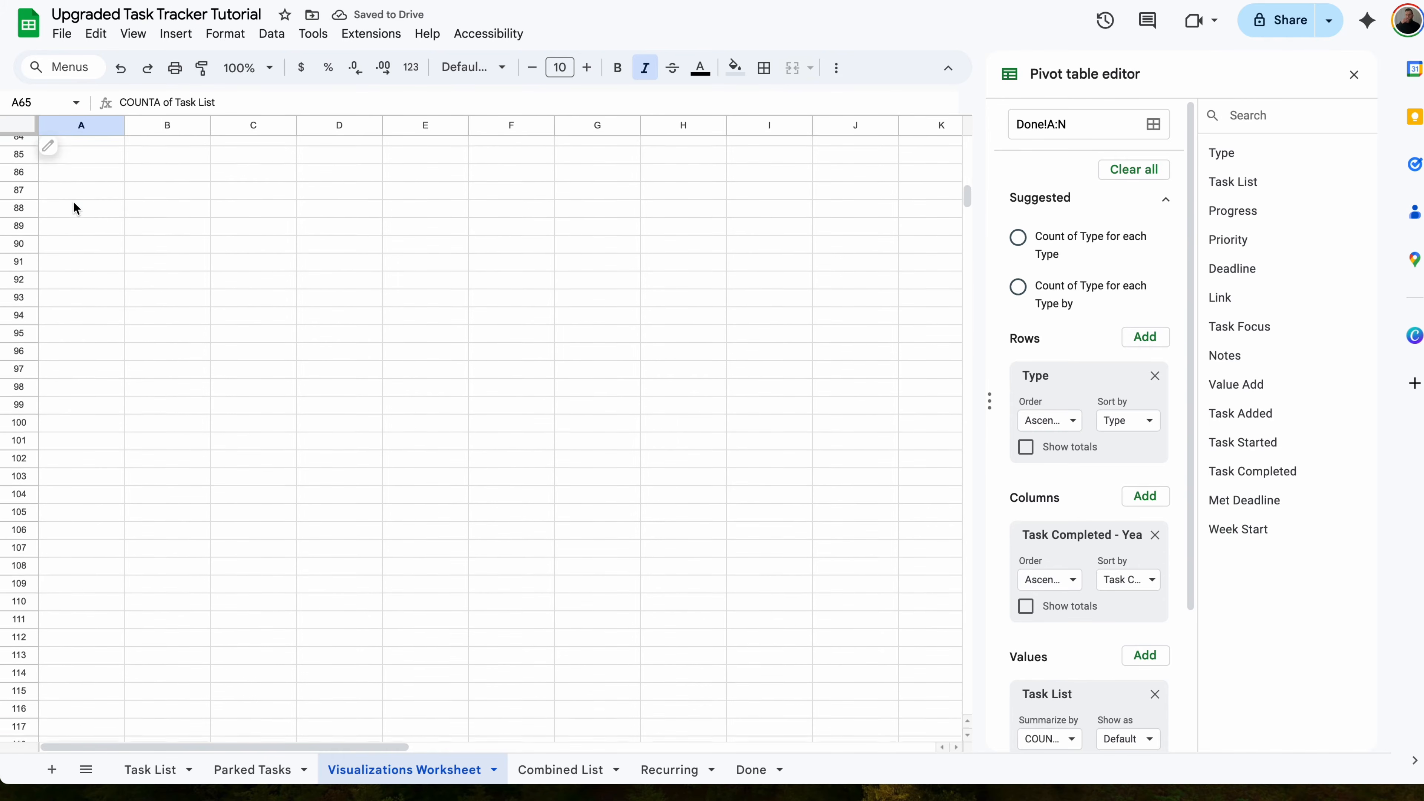
pyautogui.click(71, 290)
pyautogui.hotkey('ctrl', 'v')
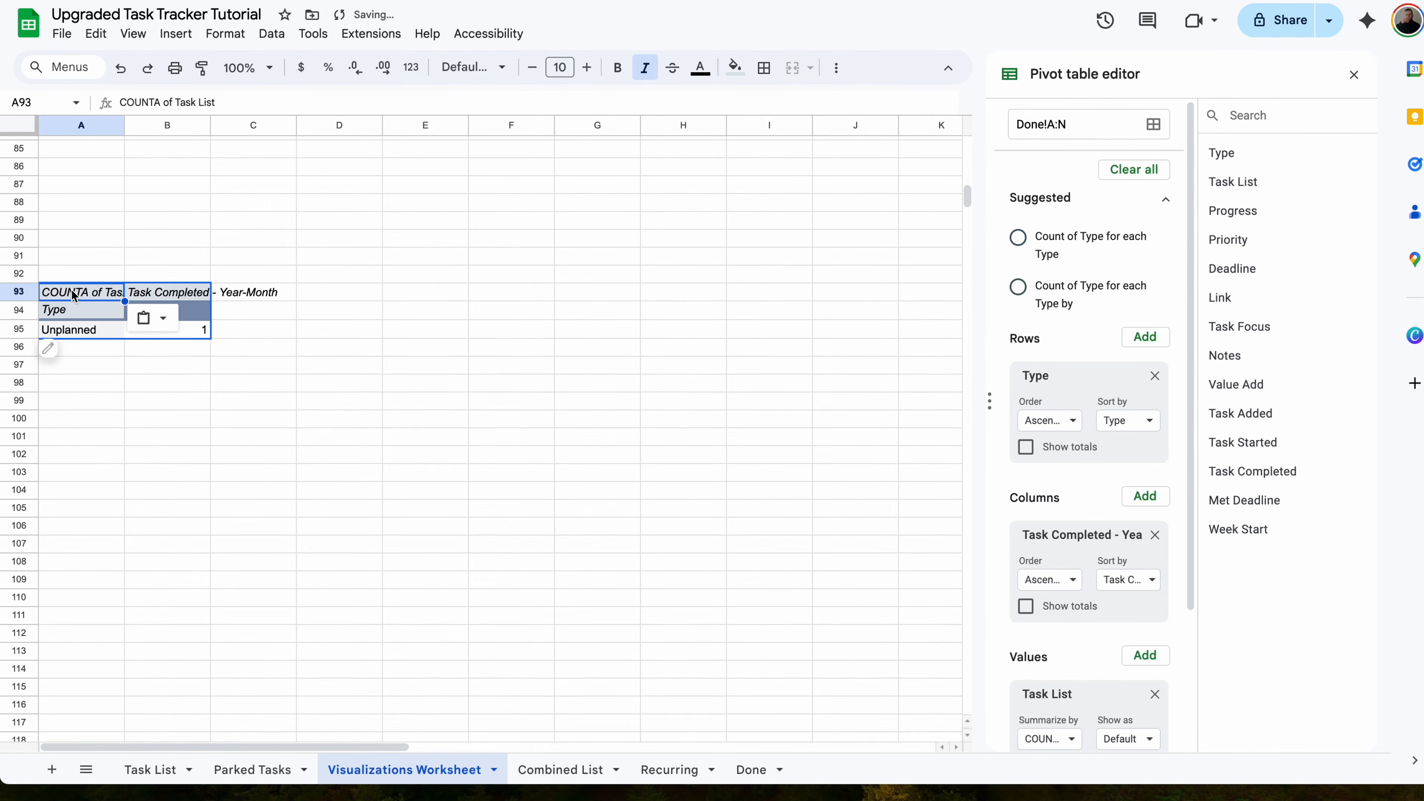
# - Replace the A93 pivot table's Type rows with Met Deadline, turn off their totals, and close the pivot table editor
pyautogui.click(1155, 376)
pyautogui.moveTo(1244, 499); pyautogui.dragTo(1065, 375)
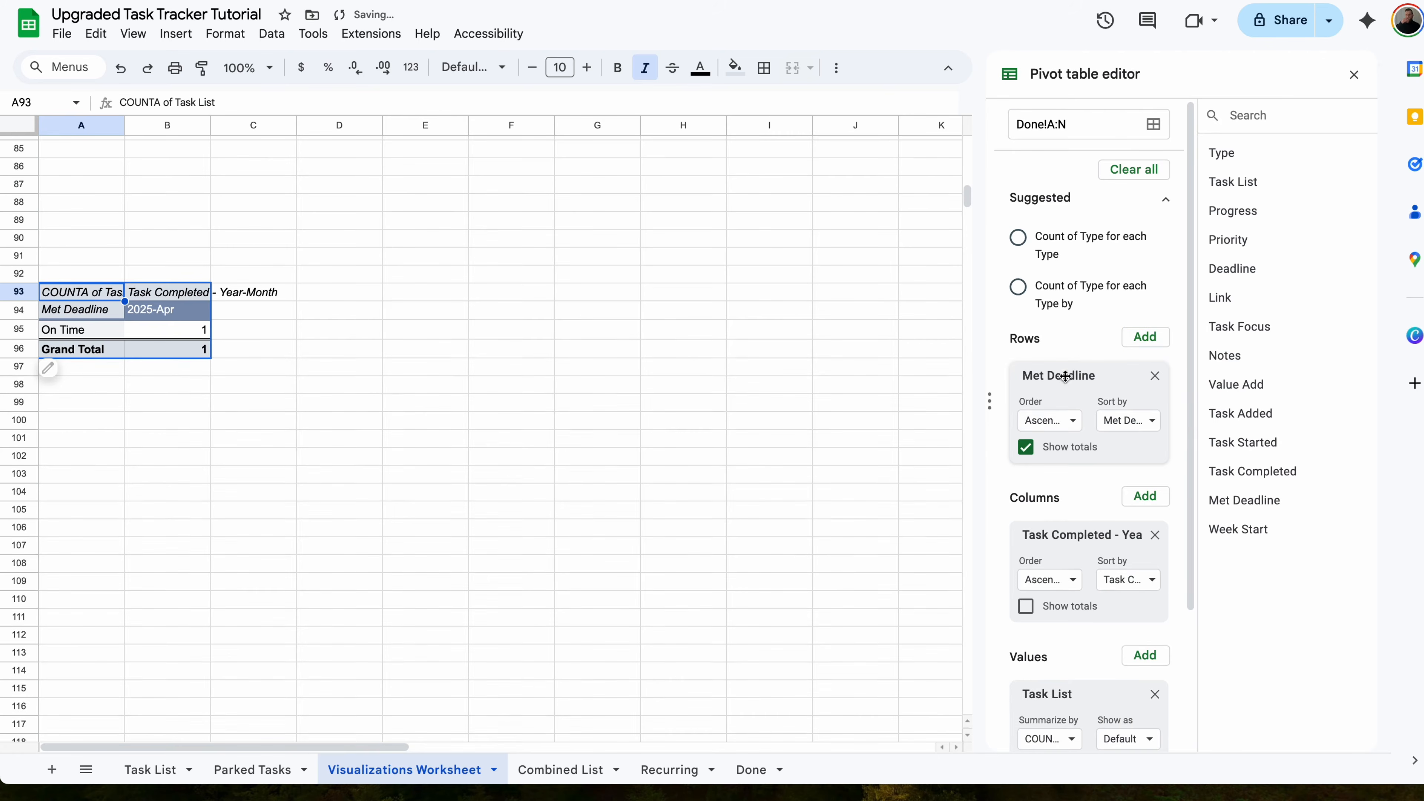
pyautogui.click(1025, 448)
pyautogui.click(1353, 75)
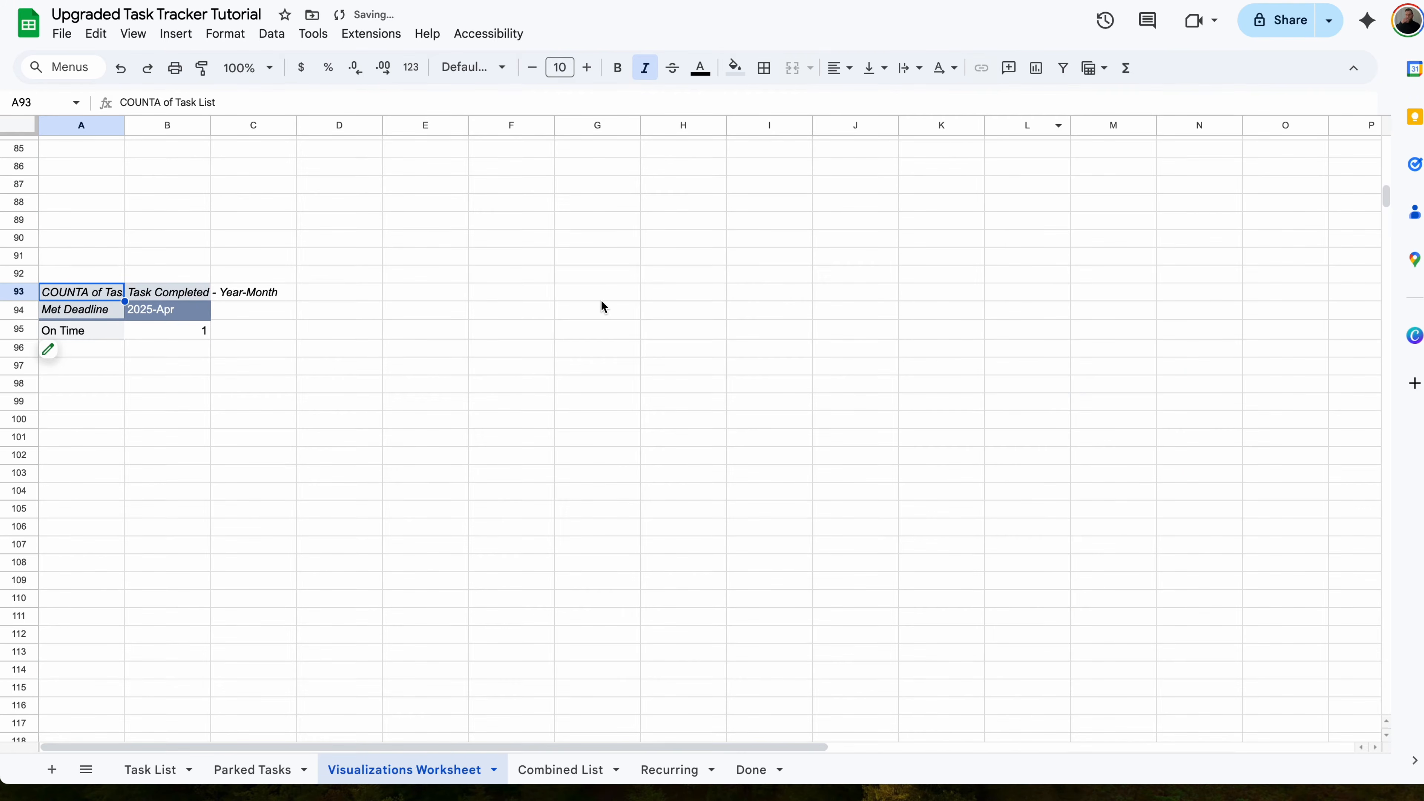
# - Review the weekly and Year-Month pivot tables for Task Focus, Priority, Type and Met Deadline on the Visualizations Worksheet
pyautogui.scroll(20, 601, 303)
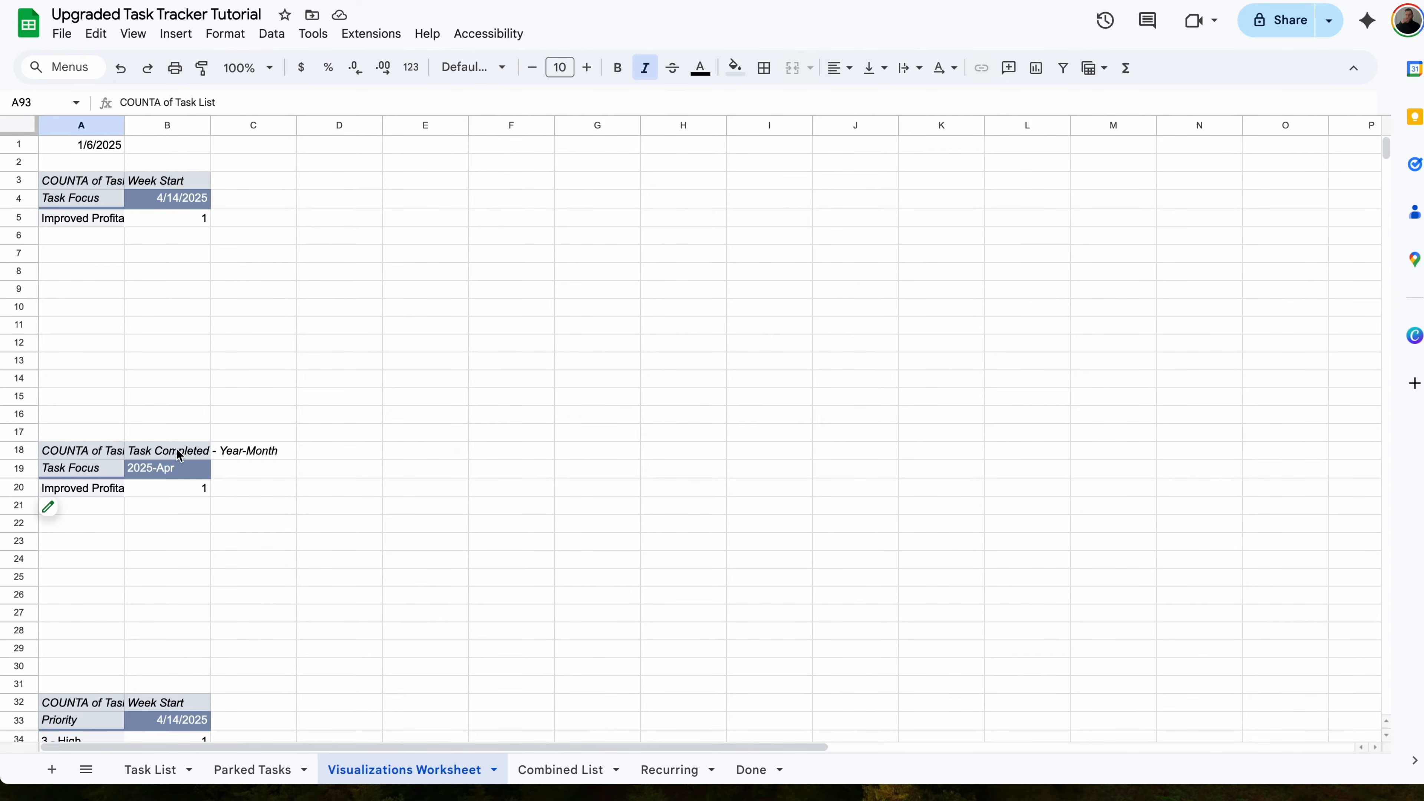
pyautogui.scroll(-5, 177, 449)
pyautogui.scroll(-4, 168, 481)
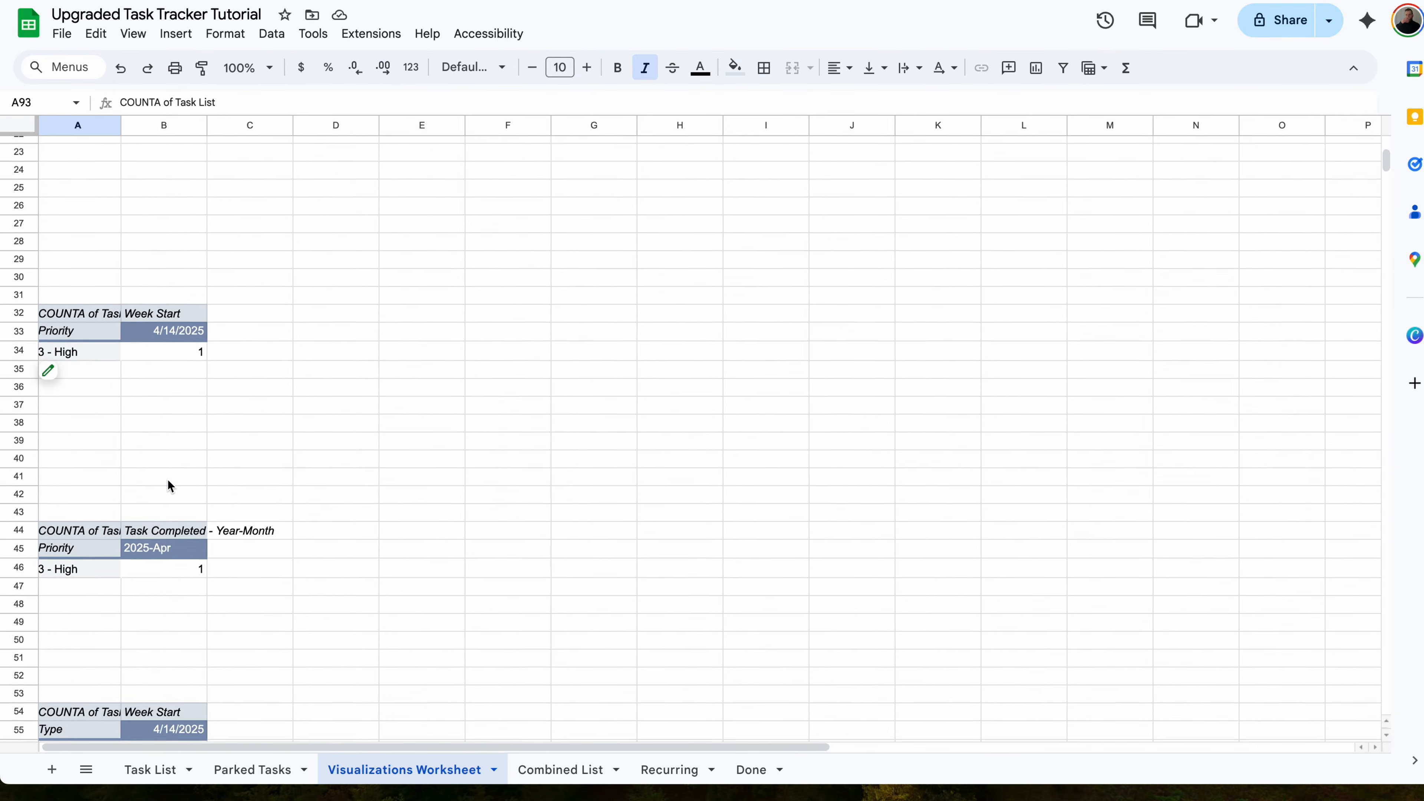
pyautogui.scroll(-5, 168, 480)
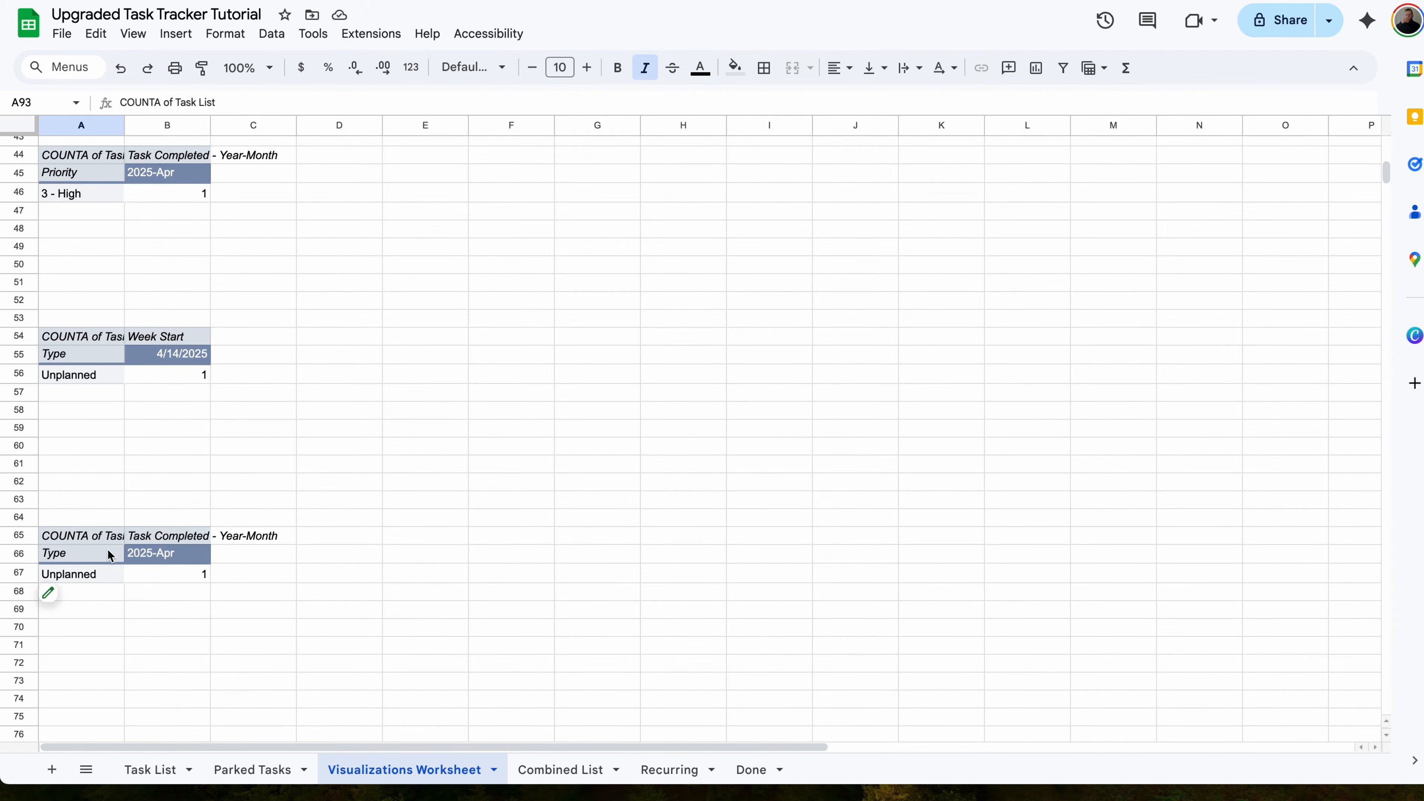
pyautogui.scroll(-7, 111, 555)
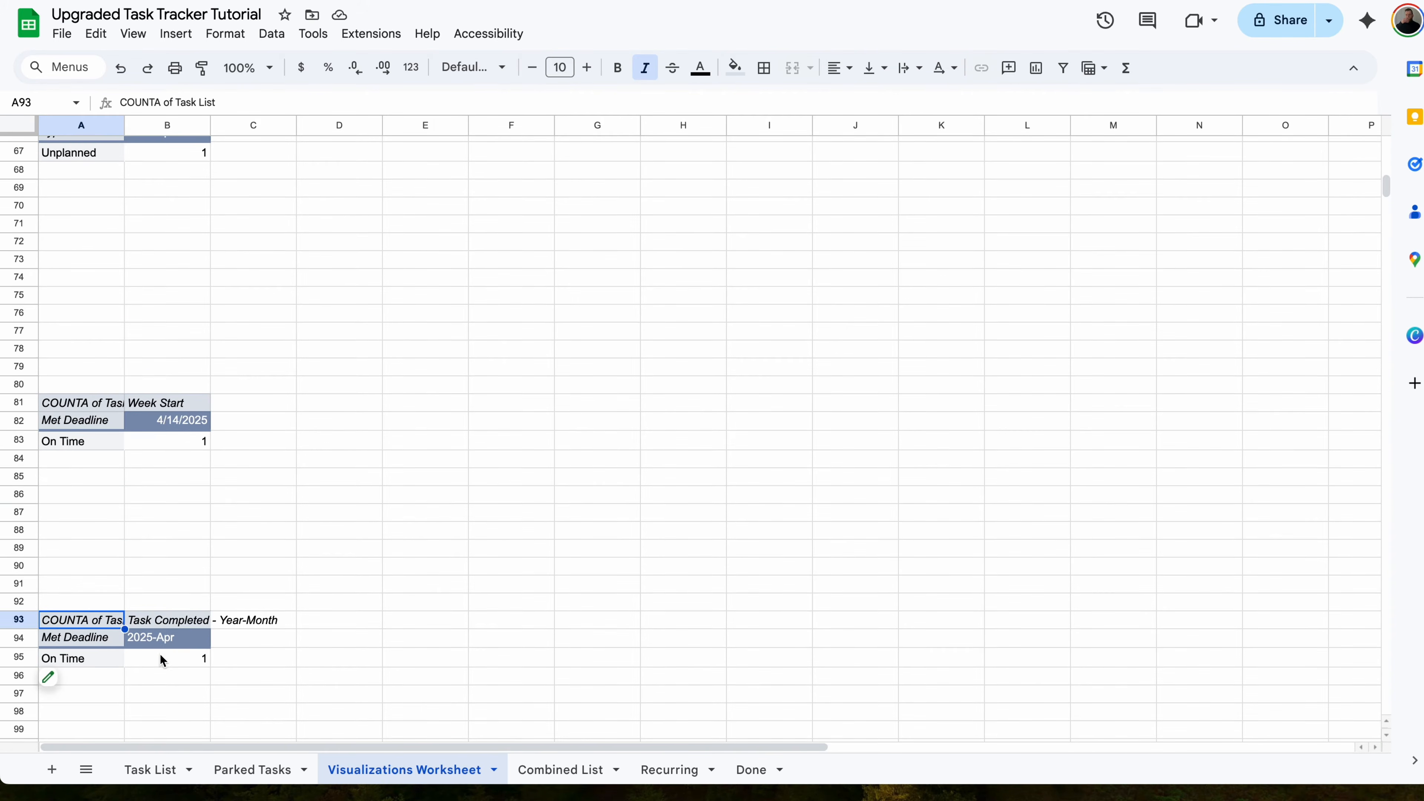
pyautogui.scroll(-1, 166, 636)
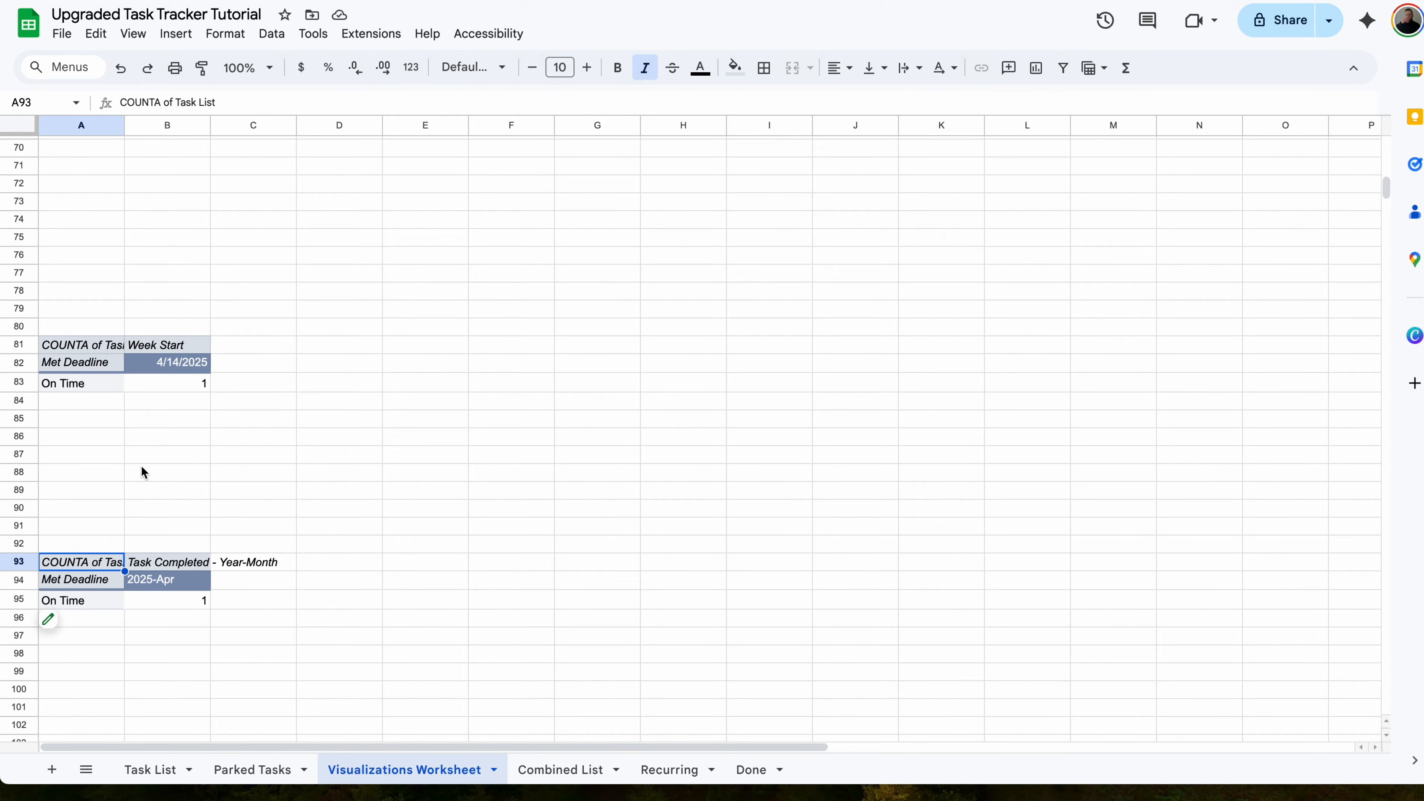
pyautogui.moveTo(76, 371)
pyautogui.scroll(20, 64, 458)
# - Add a new sheet and name it Visualizations
pyautogui.click(52, 769)
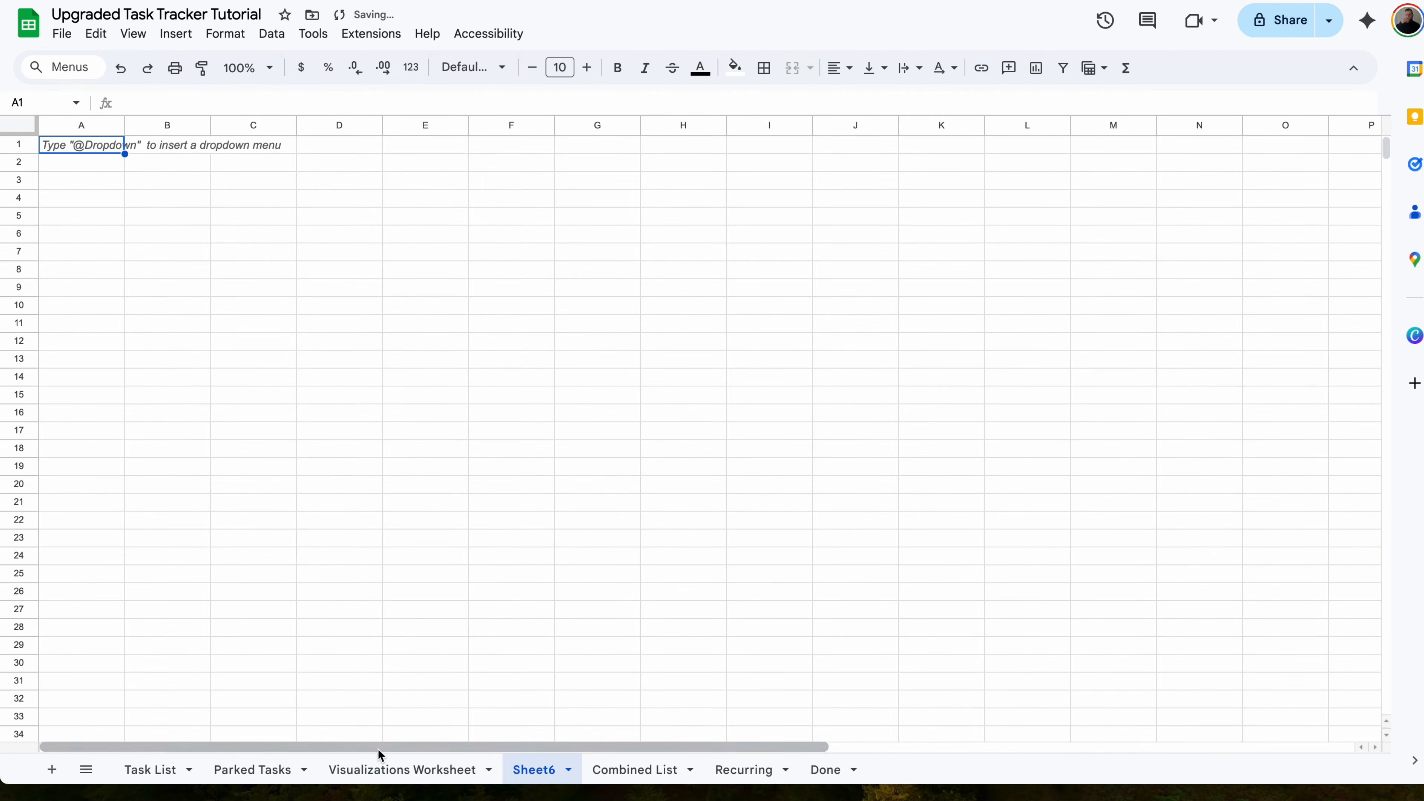
pyautogui.rightClick(552, 779)
pyautogui.click(562, 554)
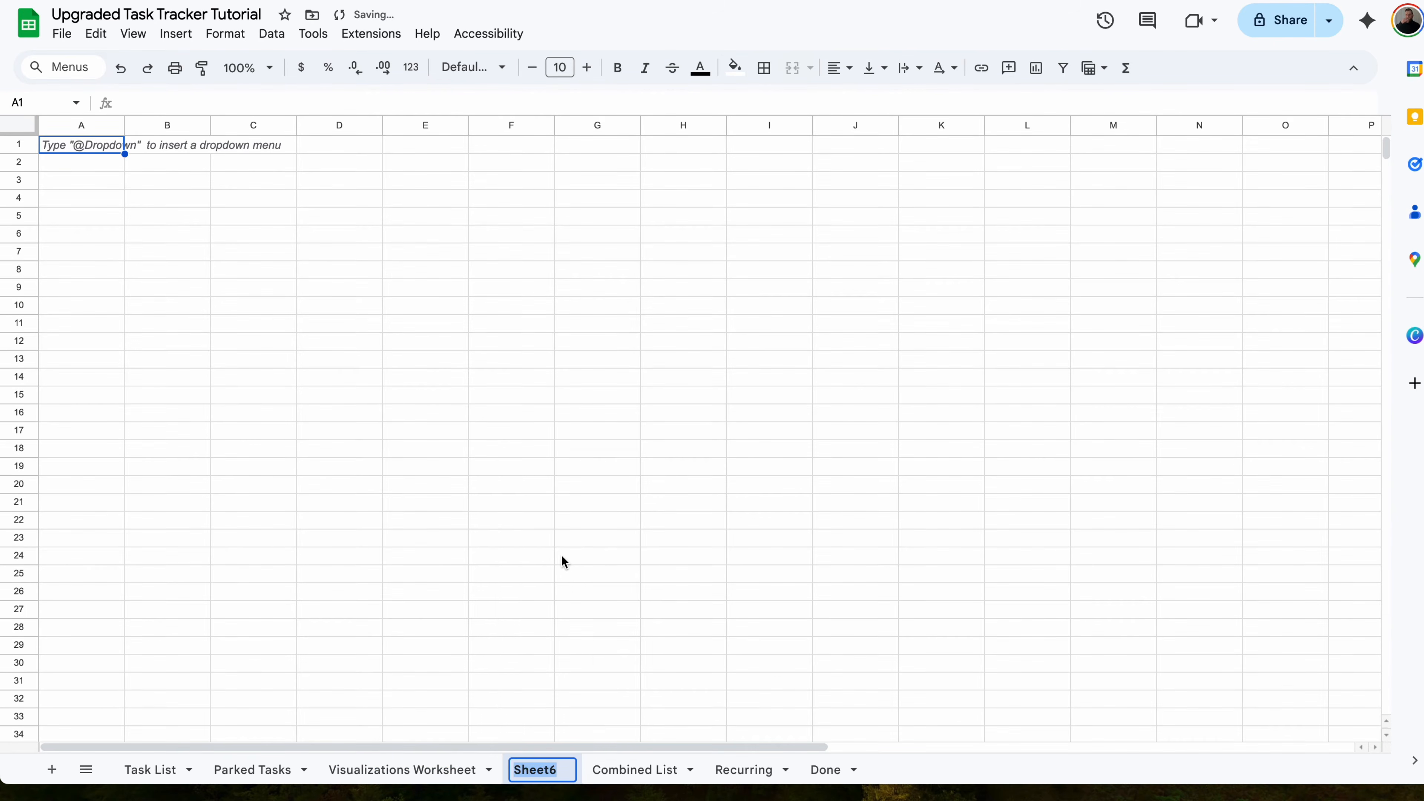
pyautogui.write('Visualizati')
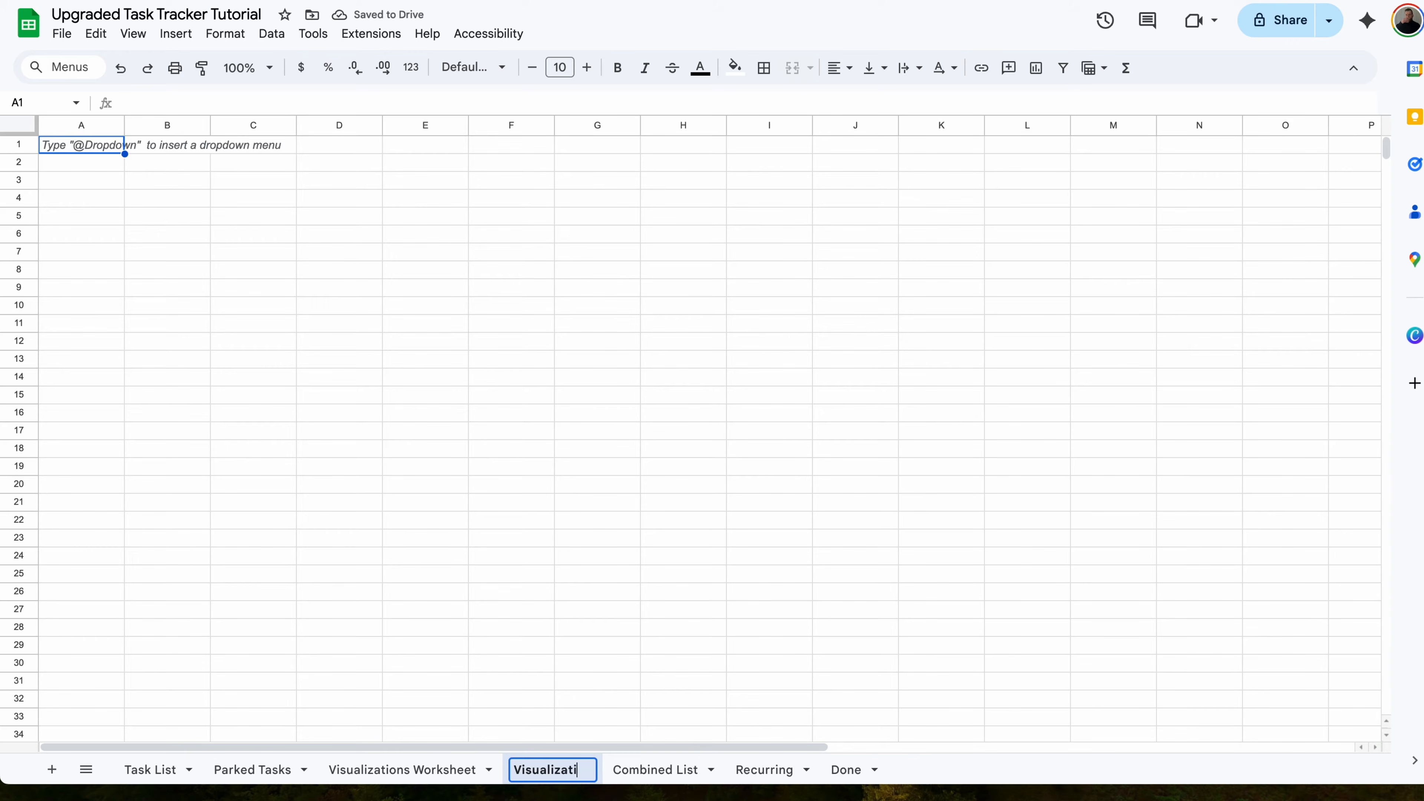
pyautogui.write('ons')
pyautogui.press('Return')
# - Move the Visualizations sheet after Done and place the Visualizations Worksheet sheet last
pyautogui.moveTo(560, 769); pyautogui.dragTo(947, 780)
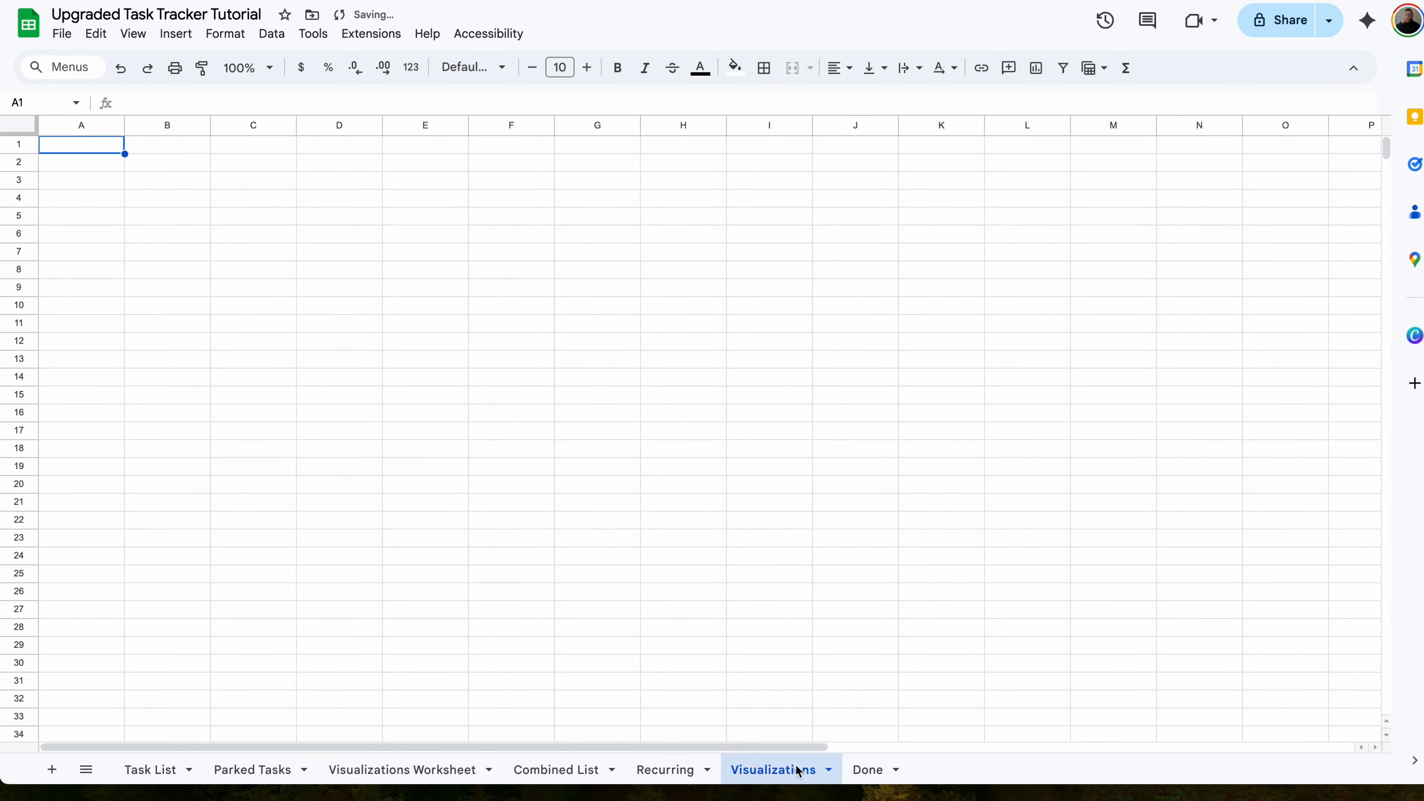
pyautogui.moveTo(783, 780); pyautogui.dragTo(953, 773)
pyautogui.moveTo(350, 771); pyautogui.dragTo(891, 754)
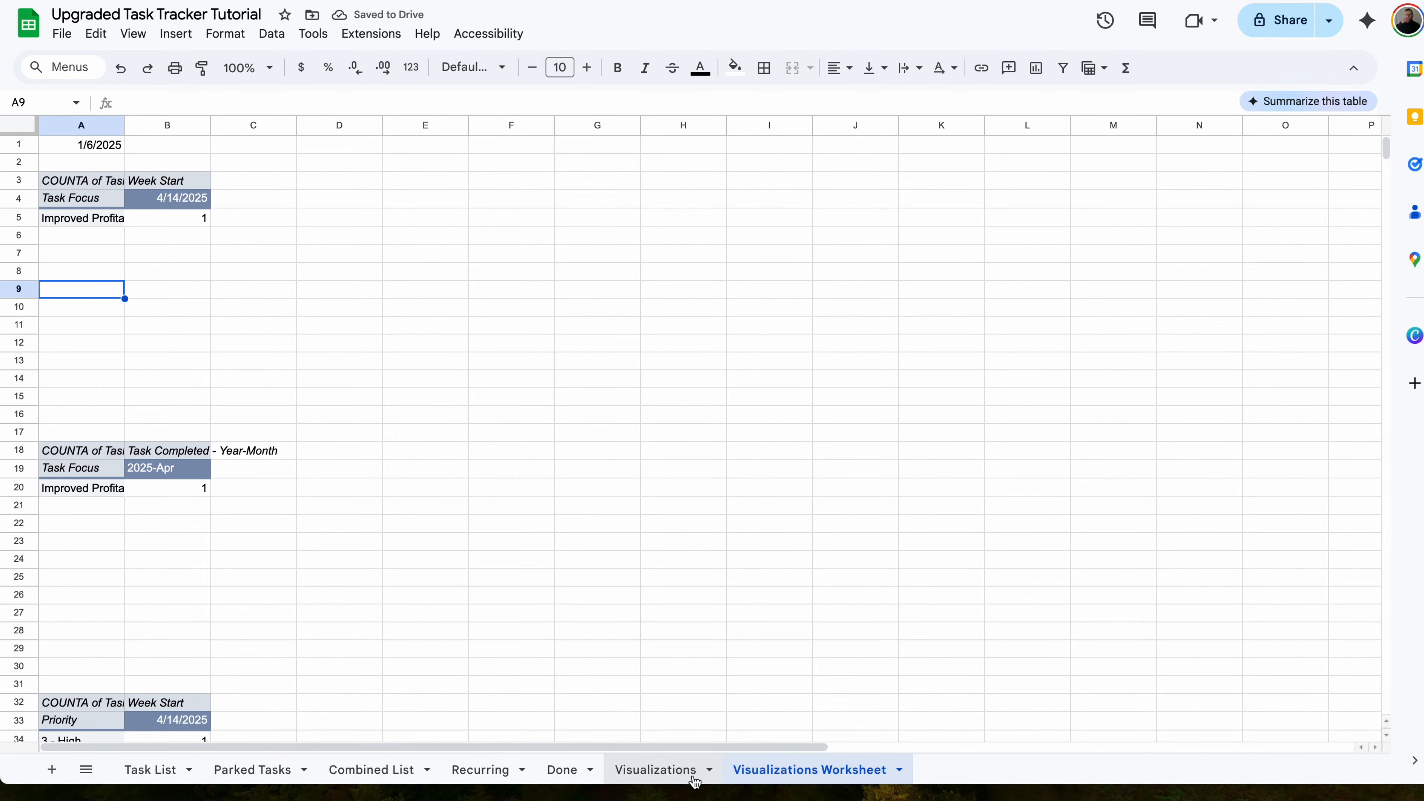
pyautogui.click(671, 771)
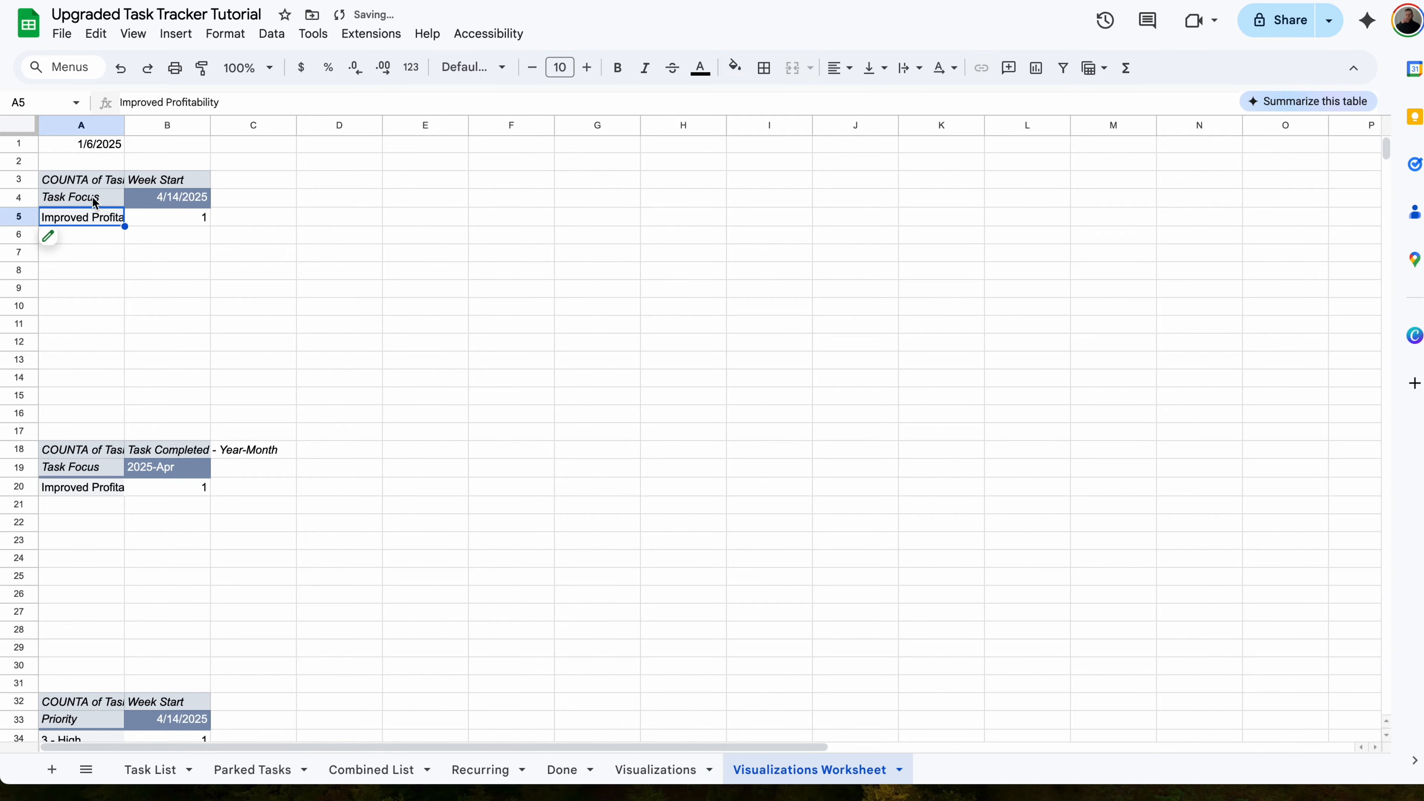
# - Rename the Task Focus row header in A4 of the Visualizations Worksheet to "Weekly Start Date"
pyautogui.click(96, 201)
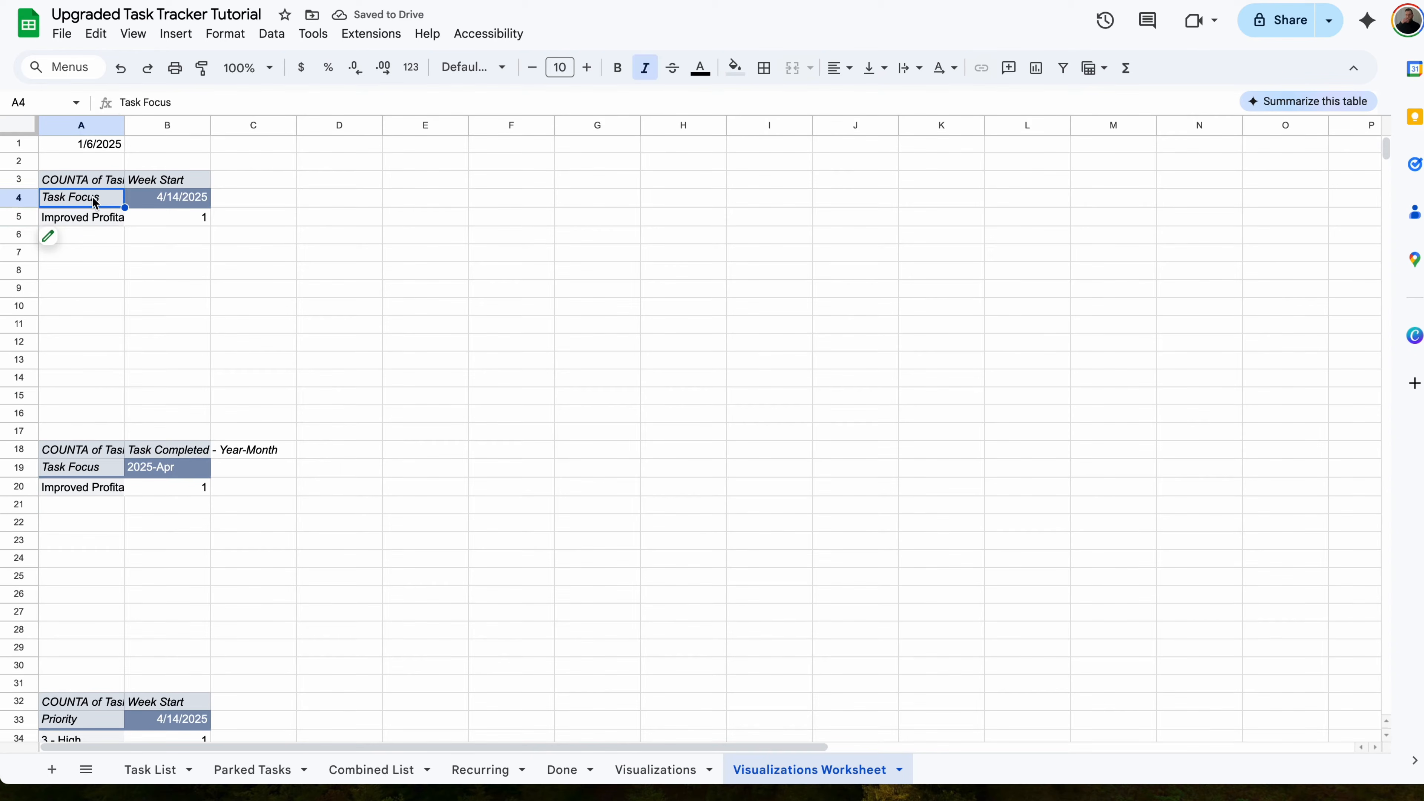
pyautogui.write('We')
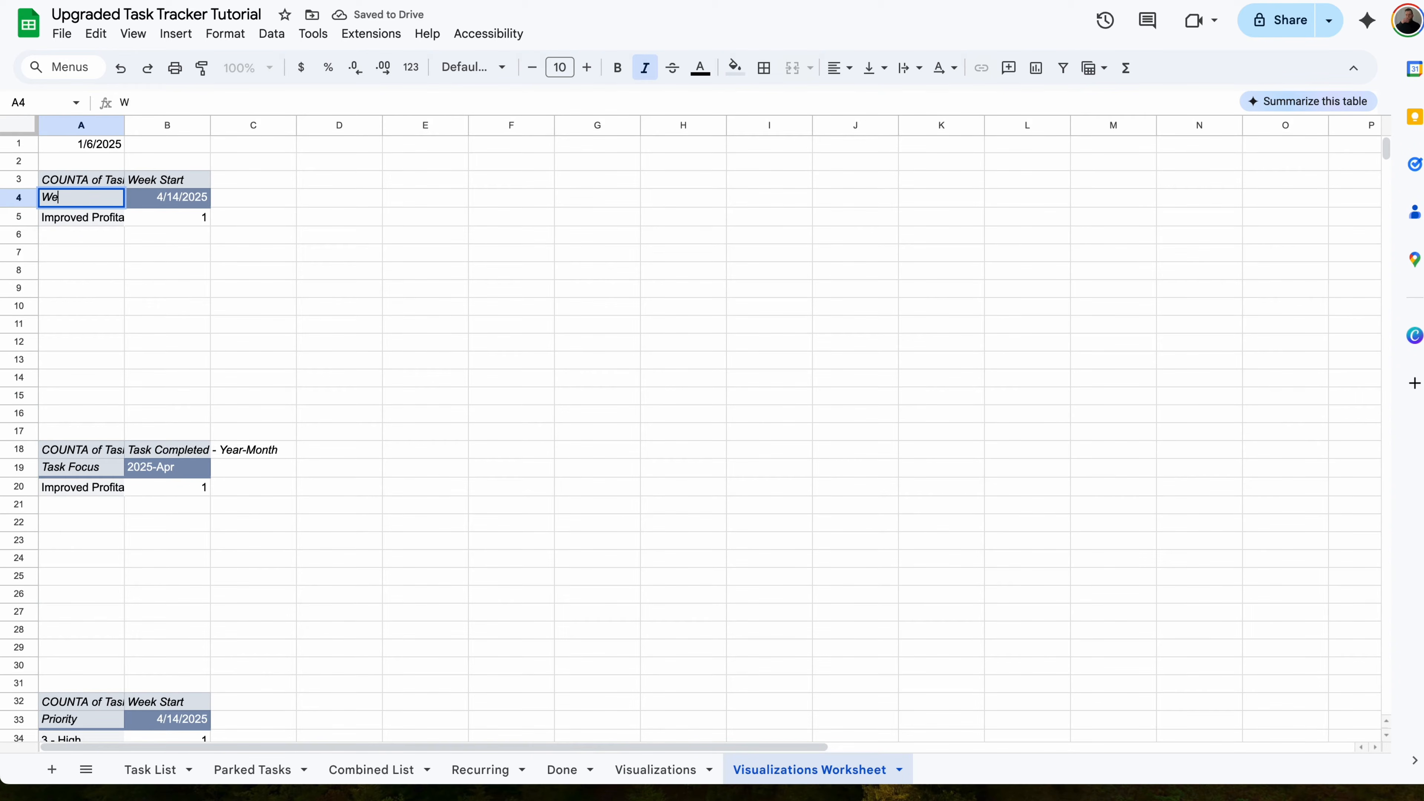
pyautogui.write('ekly St')
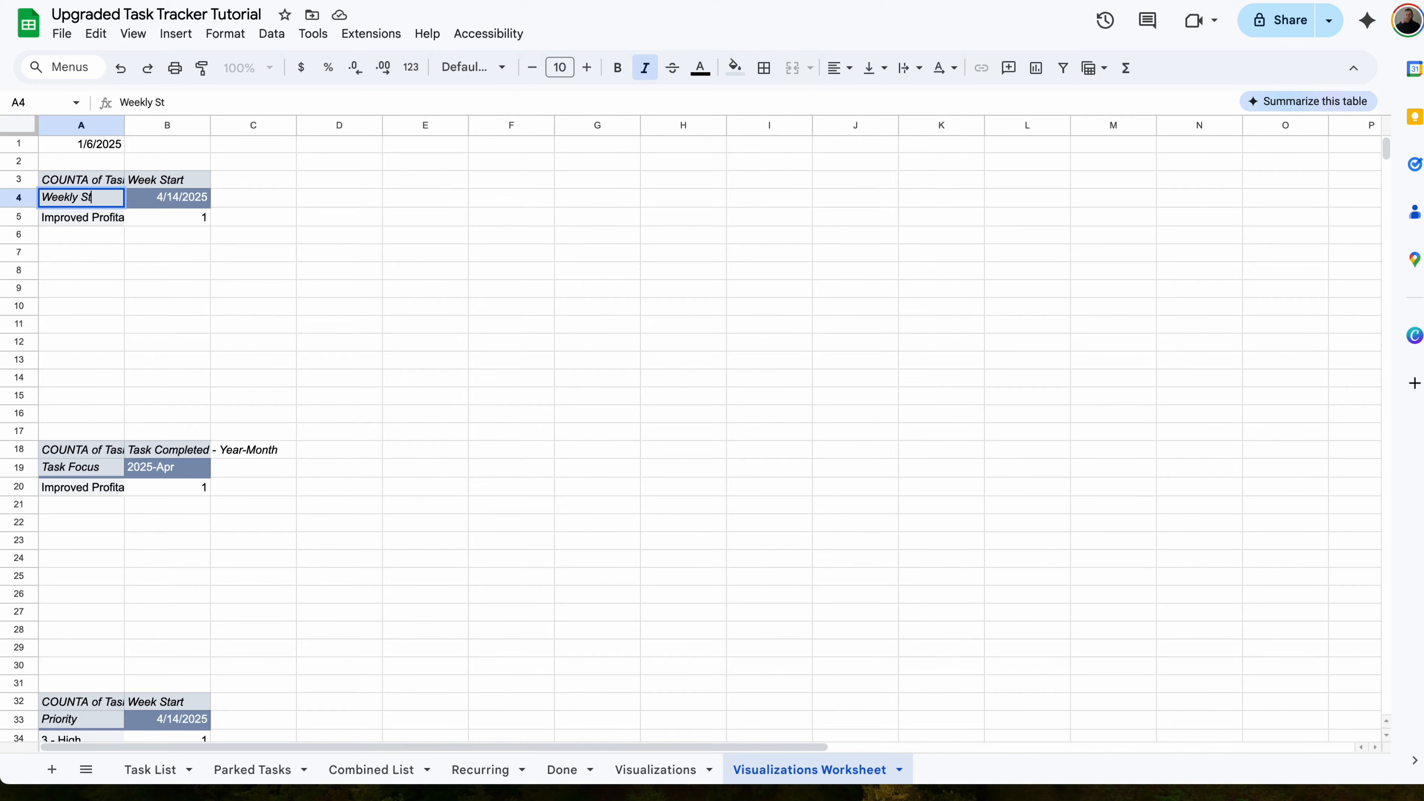
pyautogui.write('art Date')
pyautogui.press('Return')
pyautogui.press('Up')
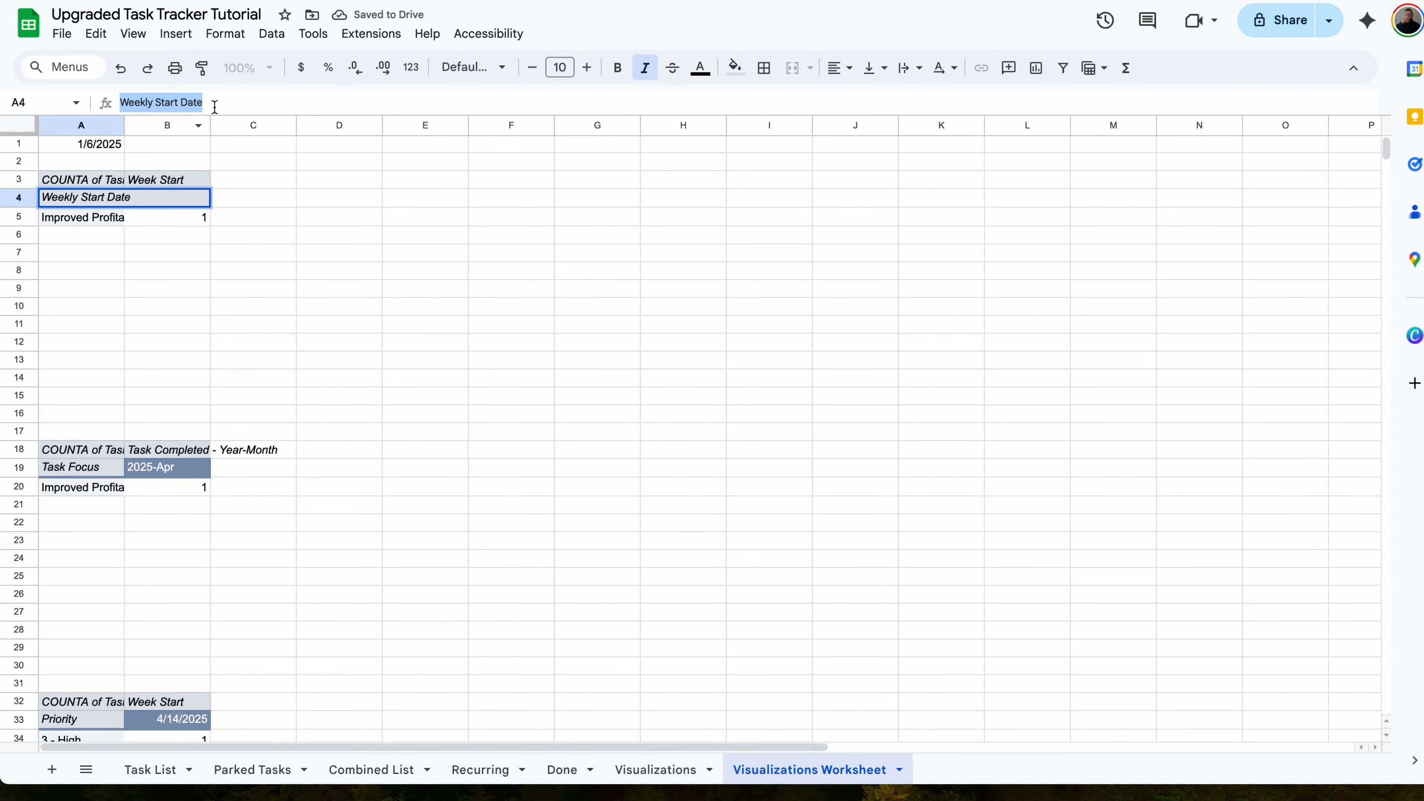
# - Change the Task Focus header in A19 of the Year-Month pivot table to "Weekly Start Date"
pyautogui.click(104, 464)
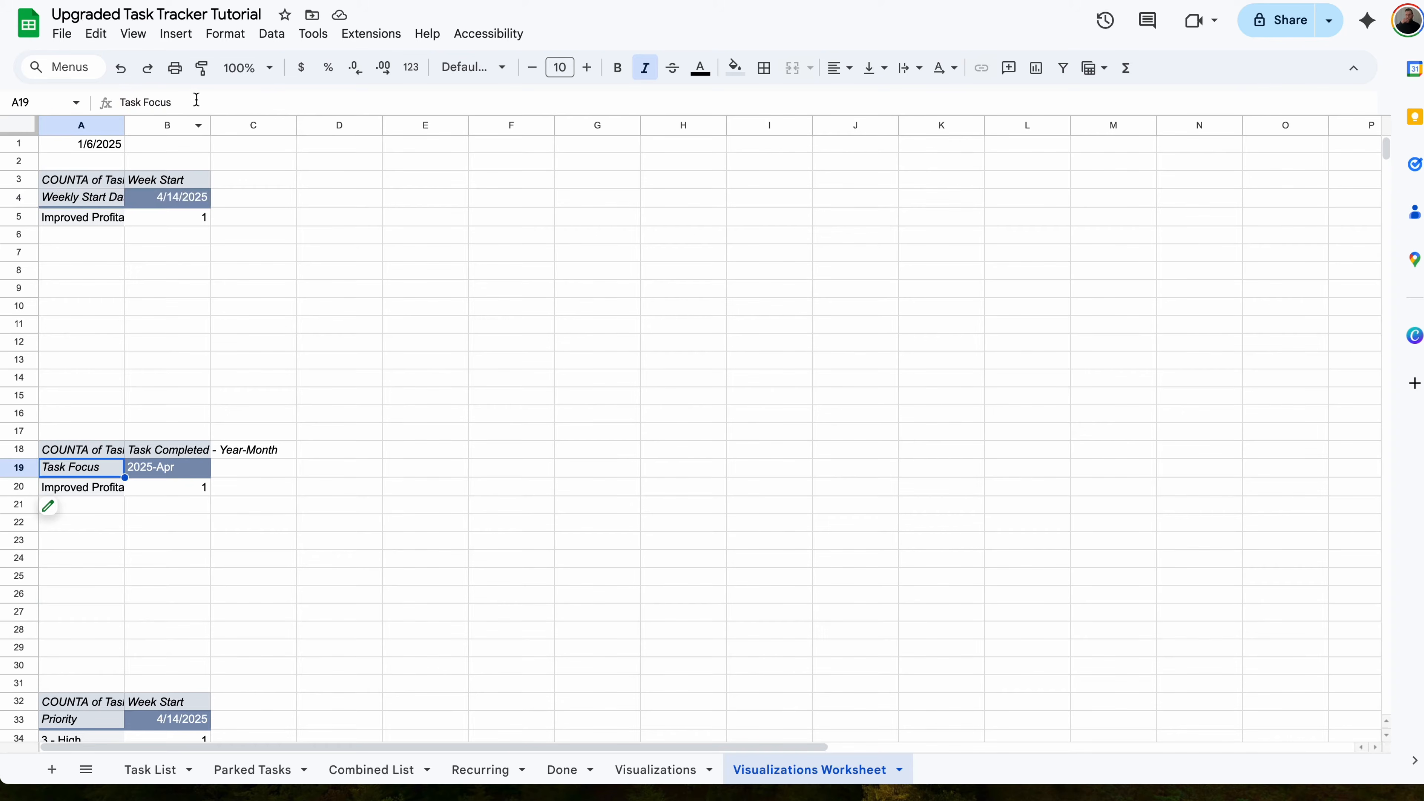
pyautogui.moveTo(195, 100); pyautogui.dragTo(76, 101)
pyautogui.write('Weekly Start Date')
pyautogui.press('Return')
# - Rename the Priority row header in A33 of the Week Start pivot table to "Weekly Start Date"
pyautogui.scroll(-4, 168, 552)
pyautogui.click(78, 499)
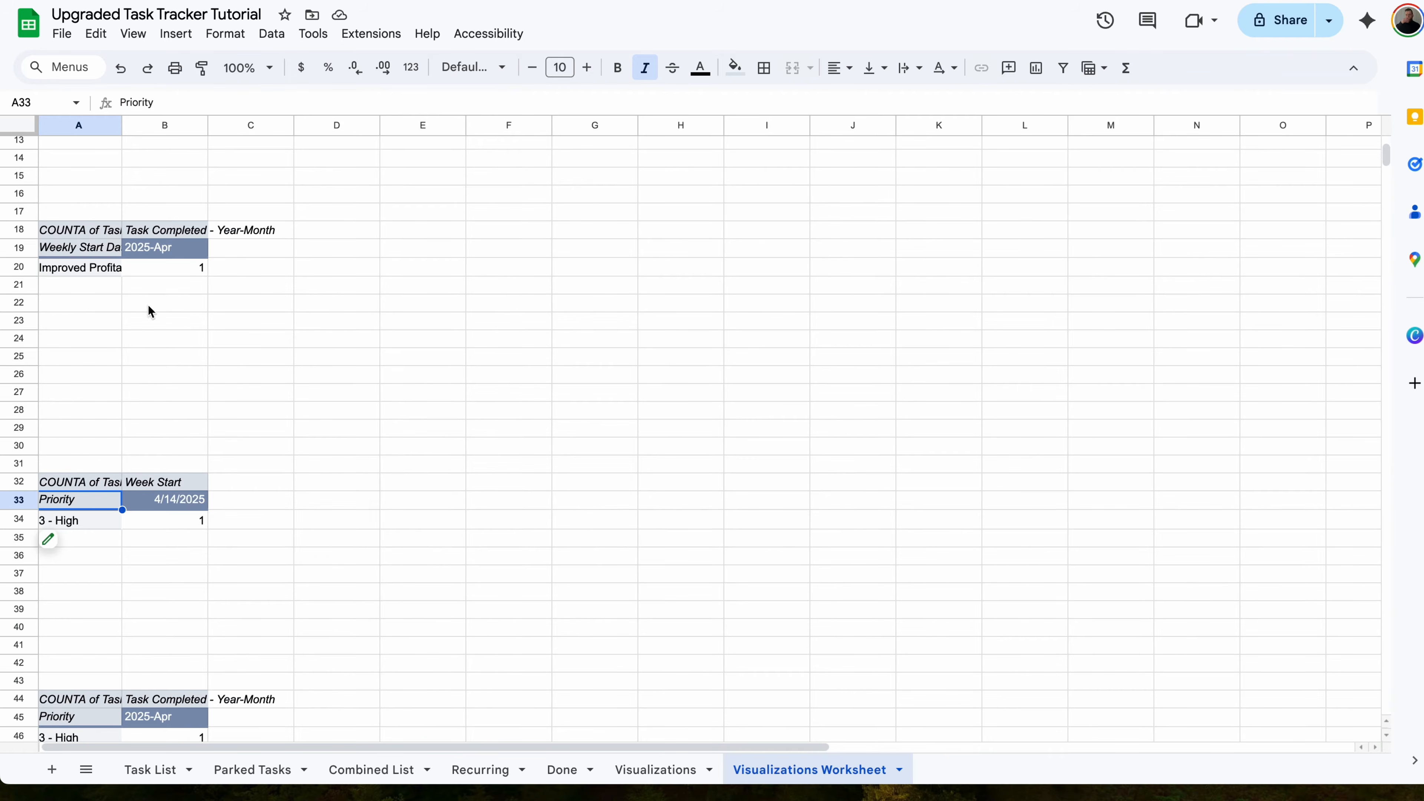
pyautogui.moveTo(195, 102); pyautogui.dragTo(84, 101)
pyautogui.write('Weekly Start Date')
pyautogui.press('Return')
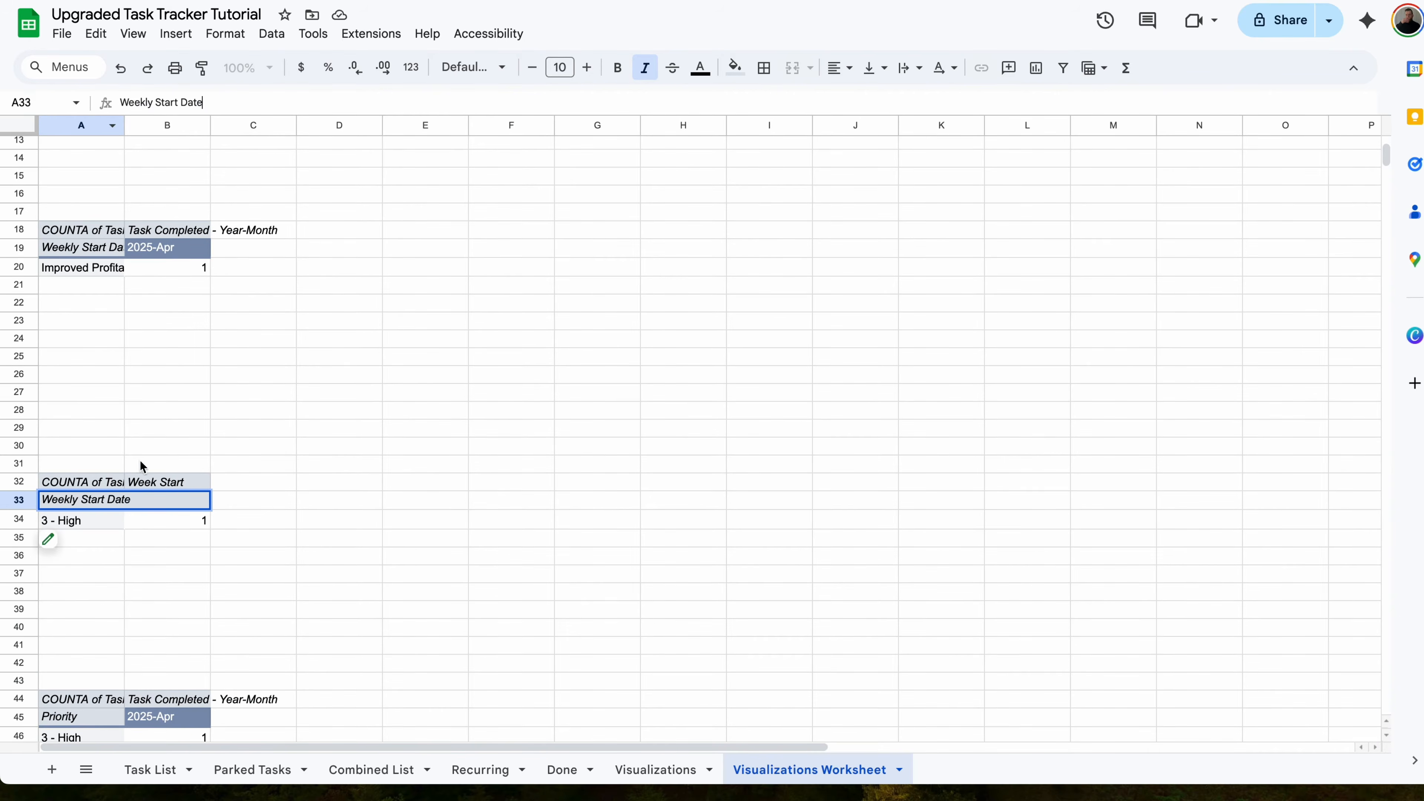
# - Rename the row headers of the remaining pivot tables, down to A94, to "Weekly Start Date"
pyautogui.click(96, 576)
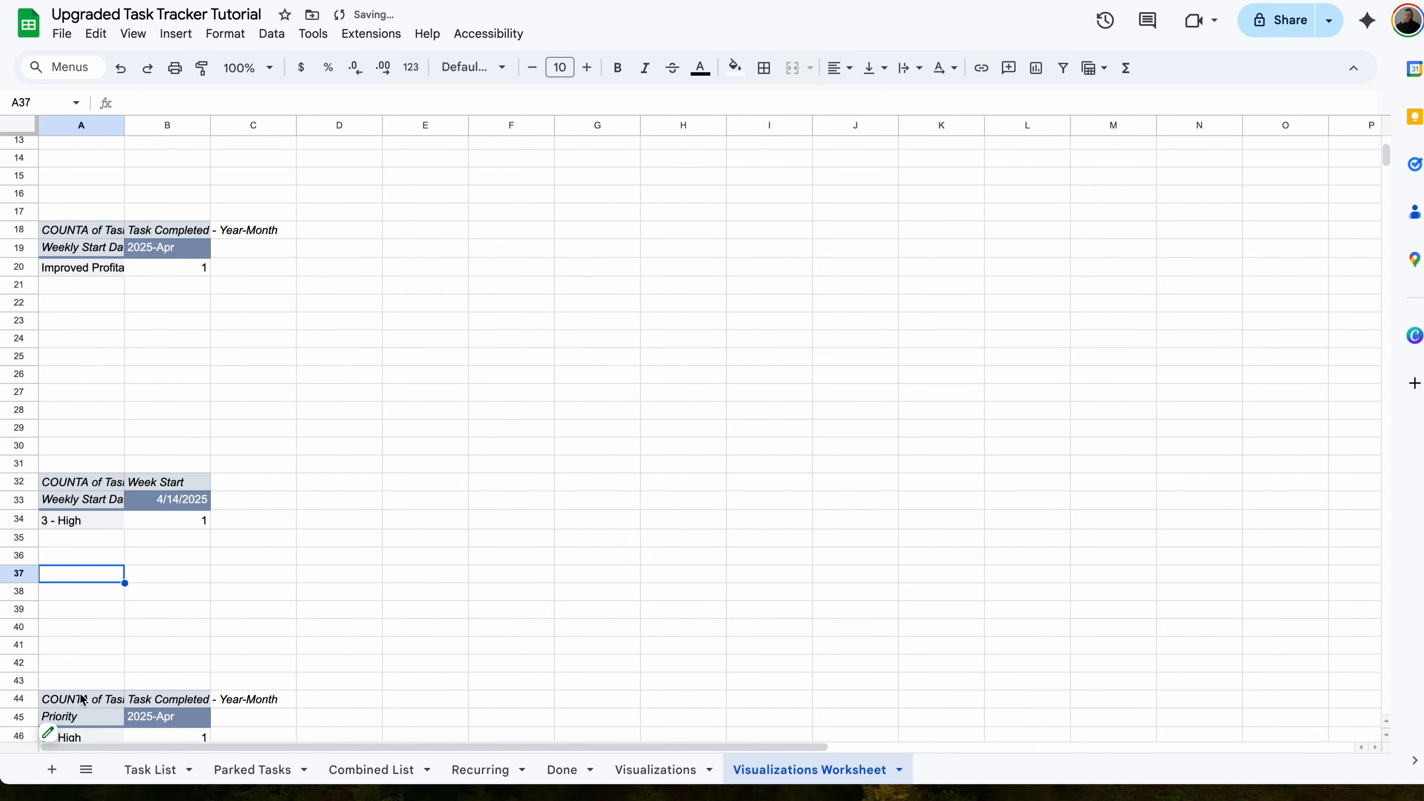
pyautogui.scroll(-1, 81, 702)
pyautogui.scroll(-1, 82, 701)
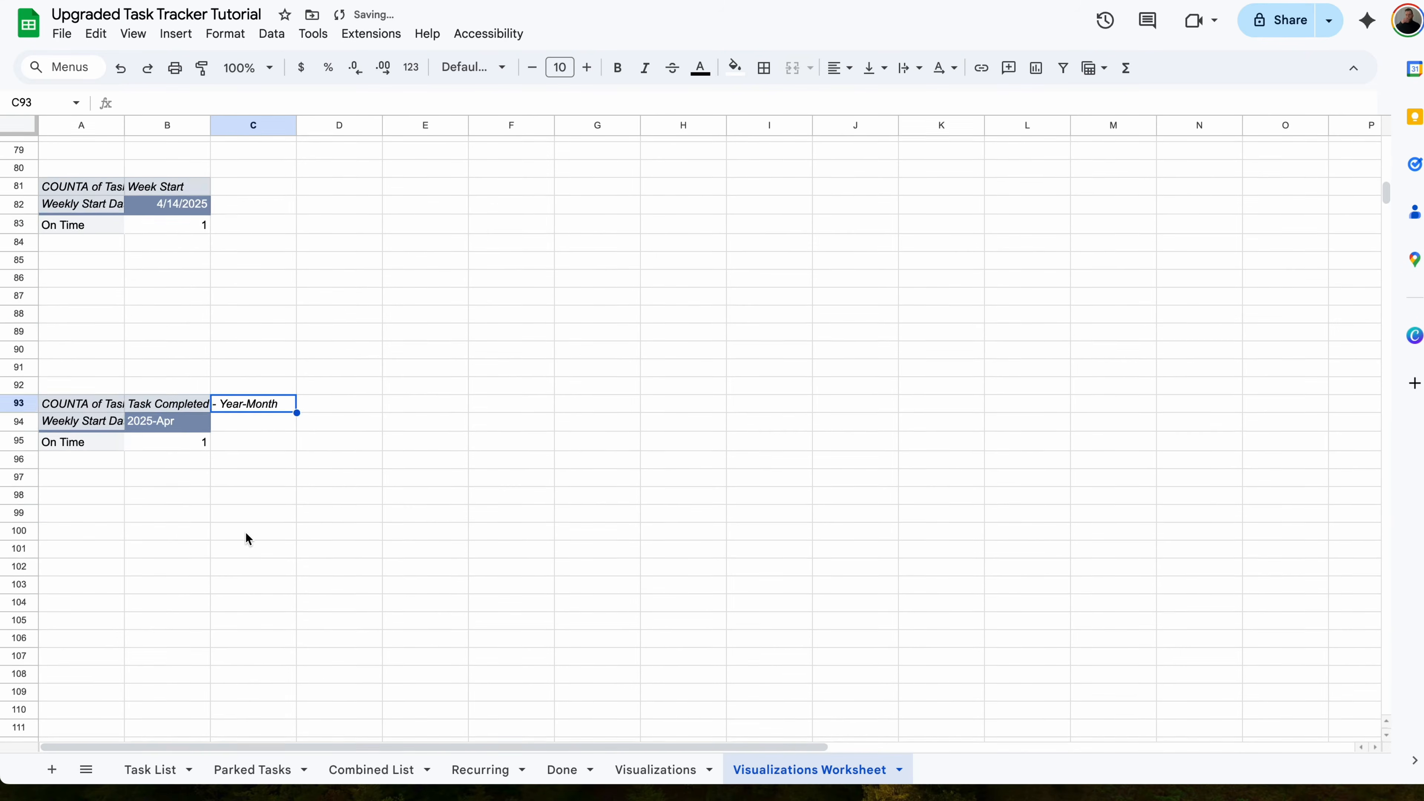
pyautogui.scroll(20, 246, 532)
pyautogui.scroll(2, 188, 231)
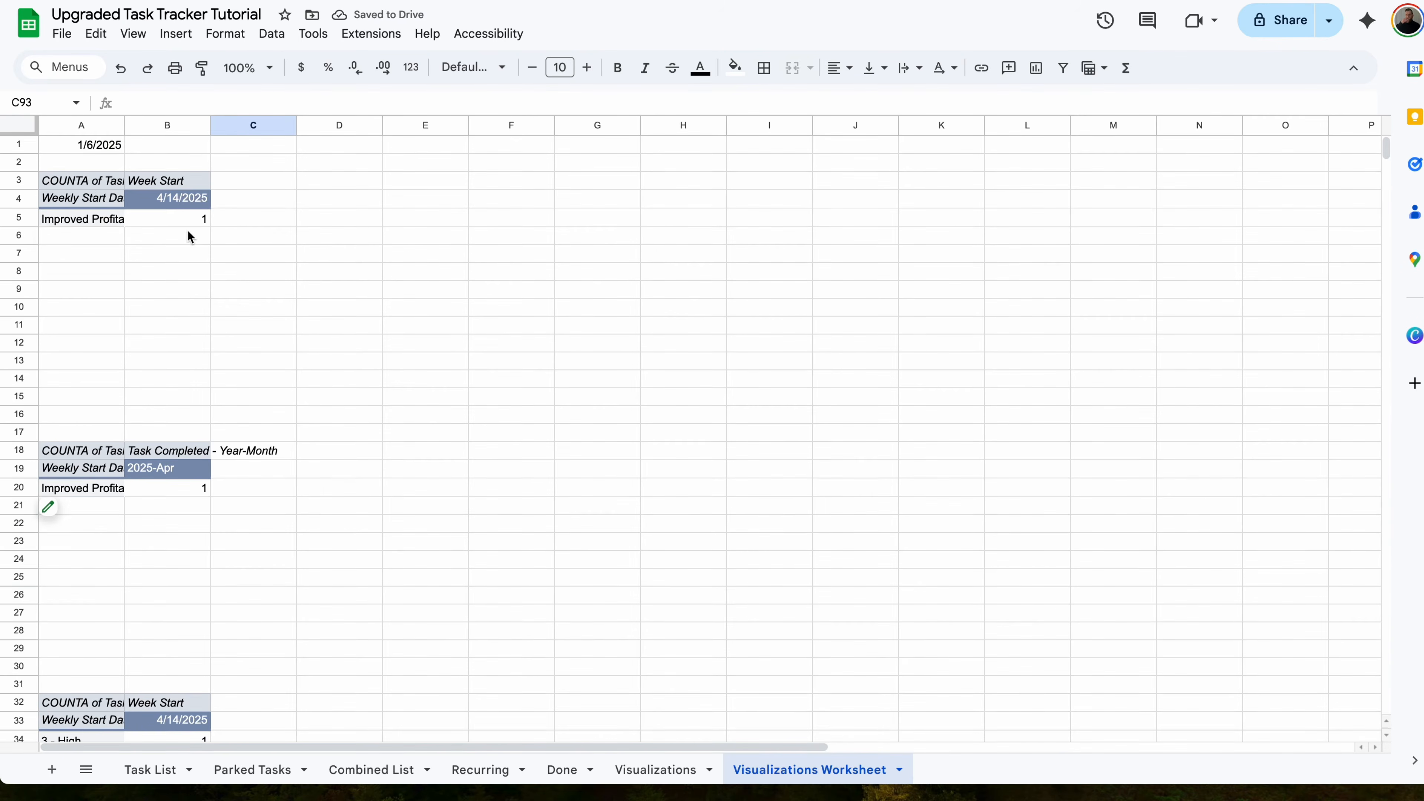
# - Insert a chart based on the weekly Task Focus pivot range A4:Z16
pyautogui.click(72, 200)
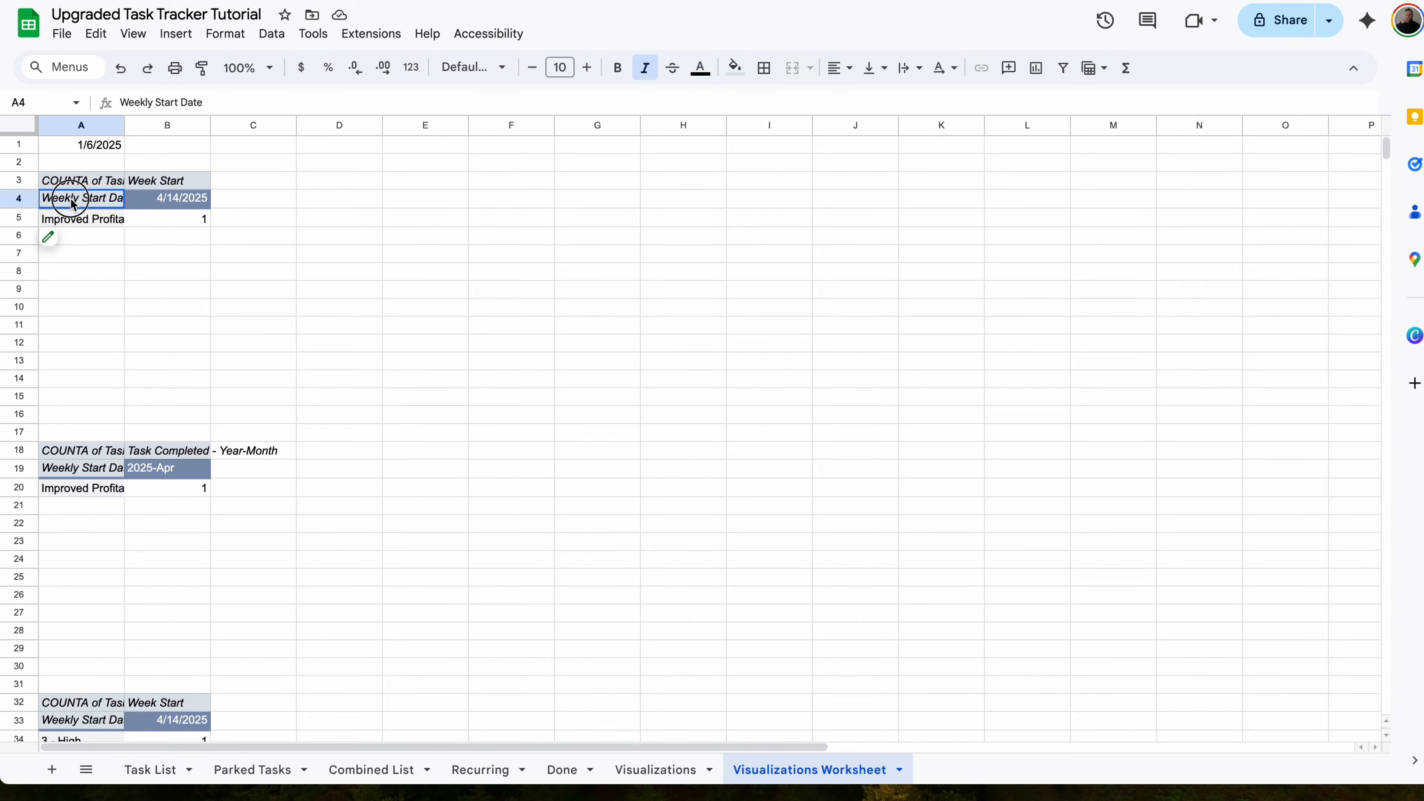
pyautogui.moveTo(73, 203); pyautogui.dragTo(90, 422)
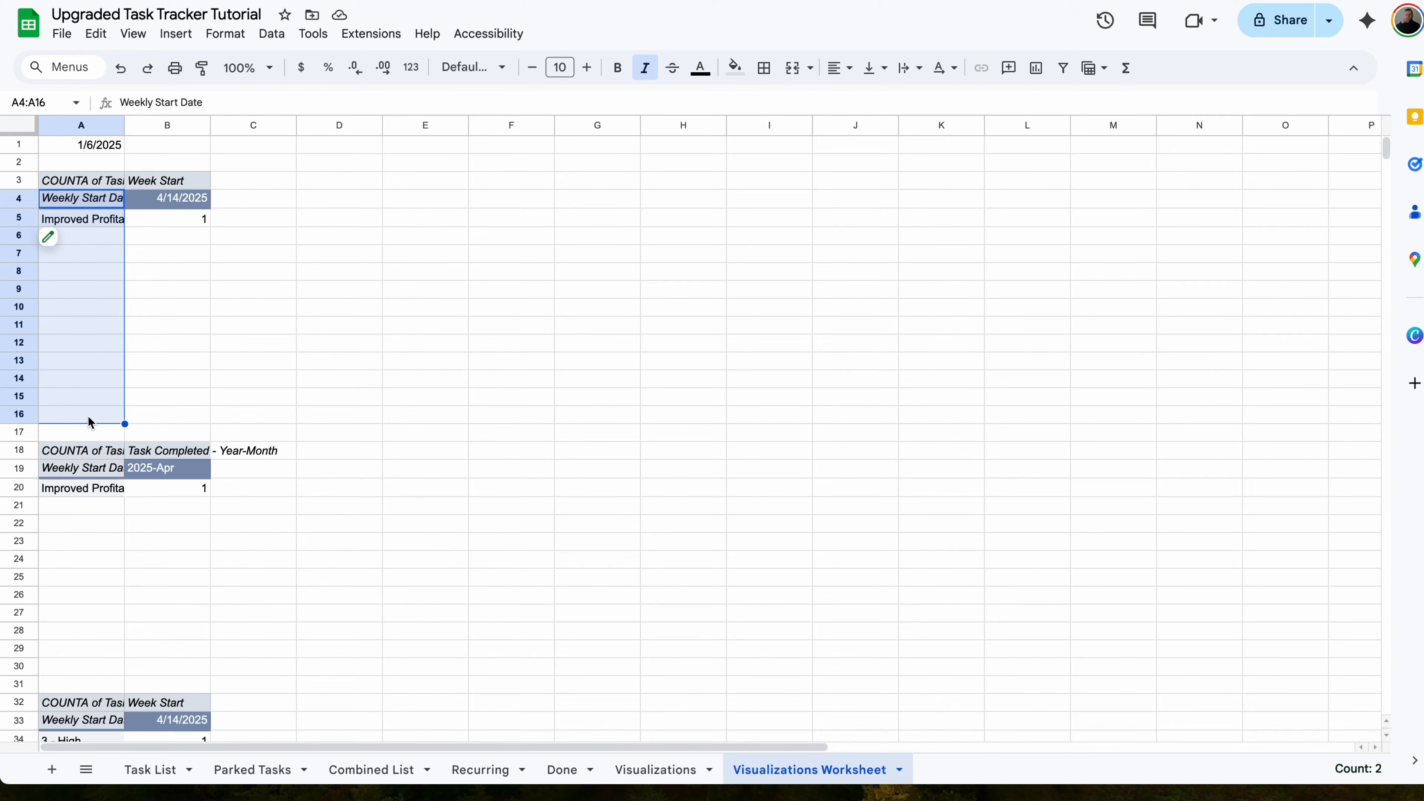
pyautogui.hotkey('ctrl', 'shift', 'Right')
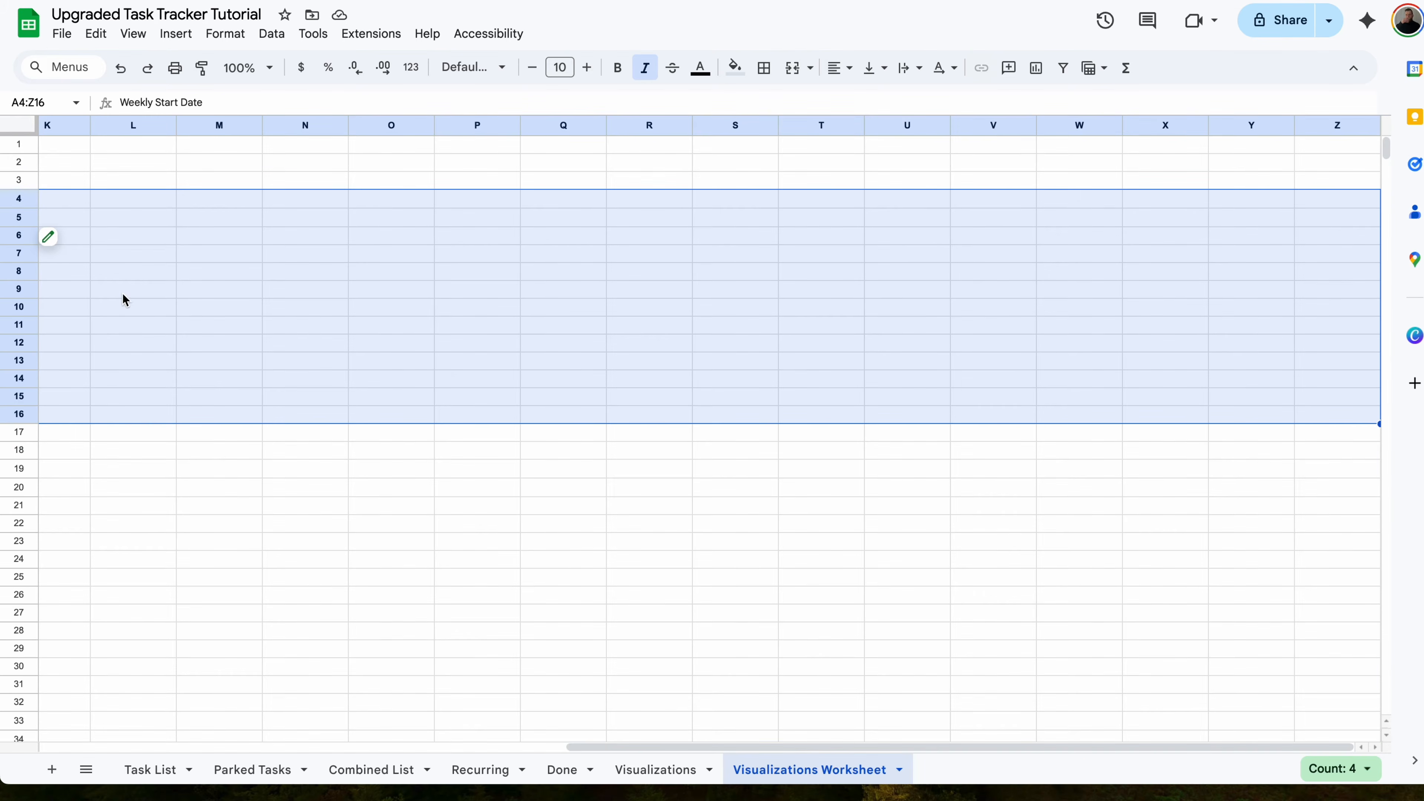
pyautogui.click(181, 35)
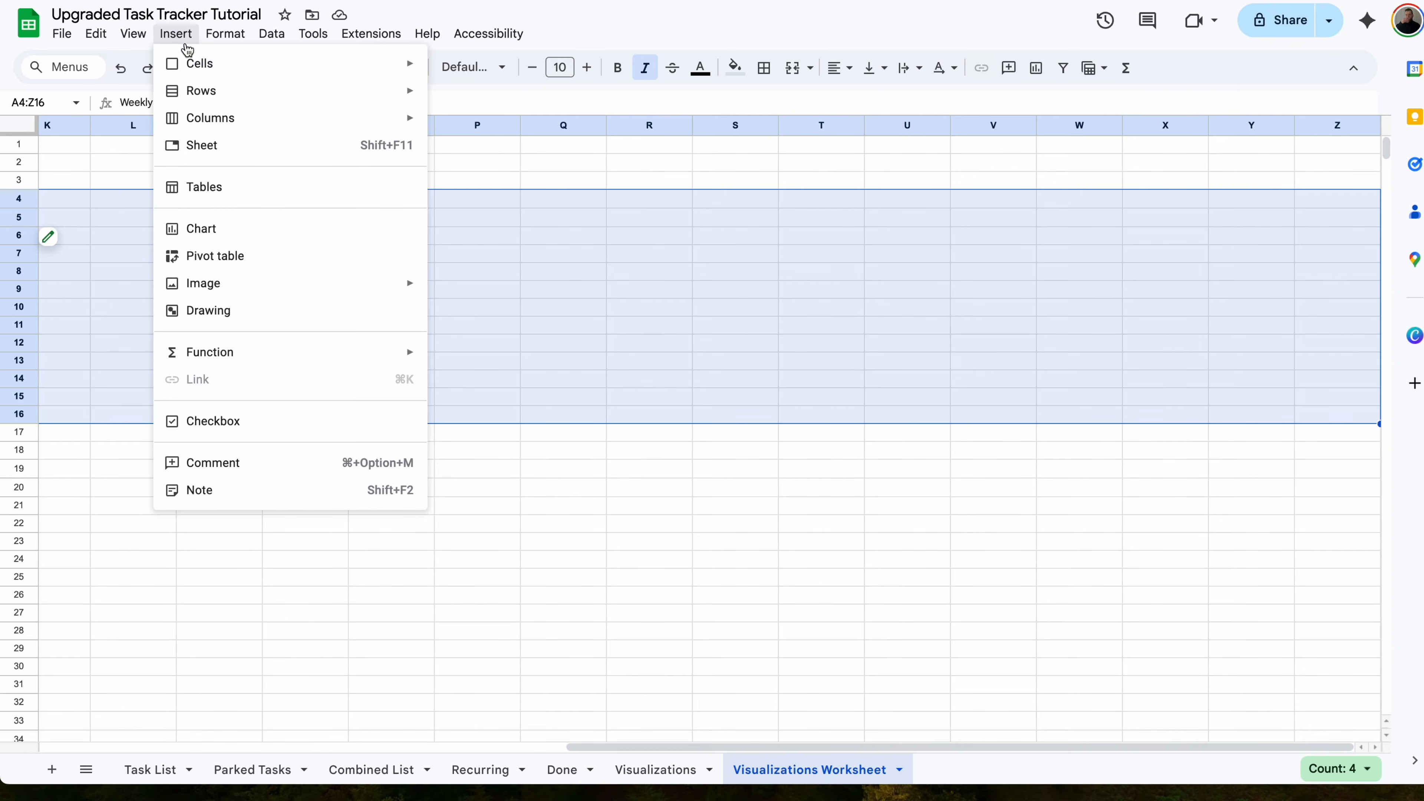
pyautogui.click(223, 228)
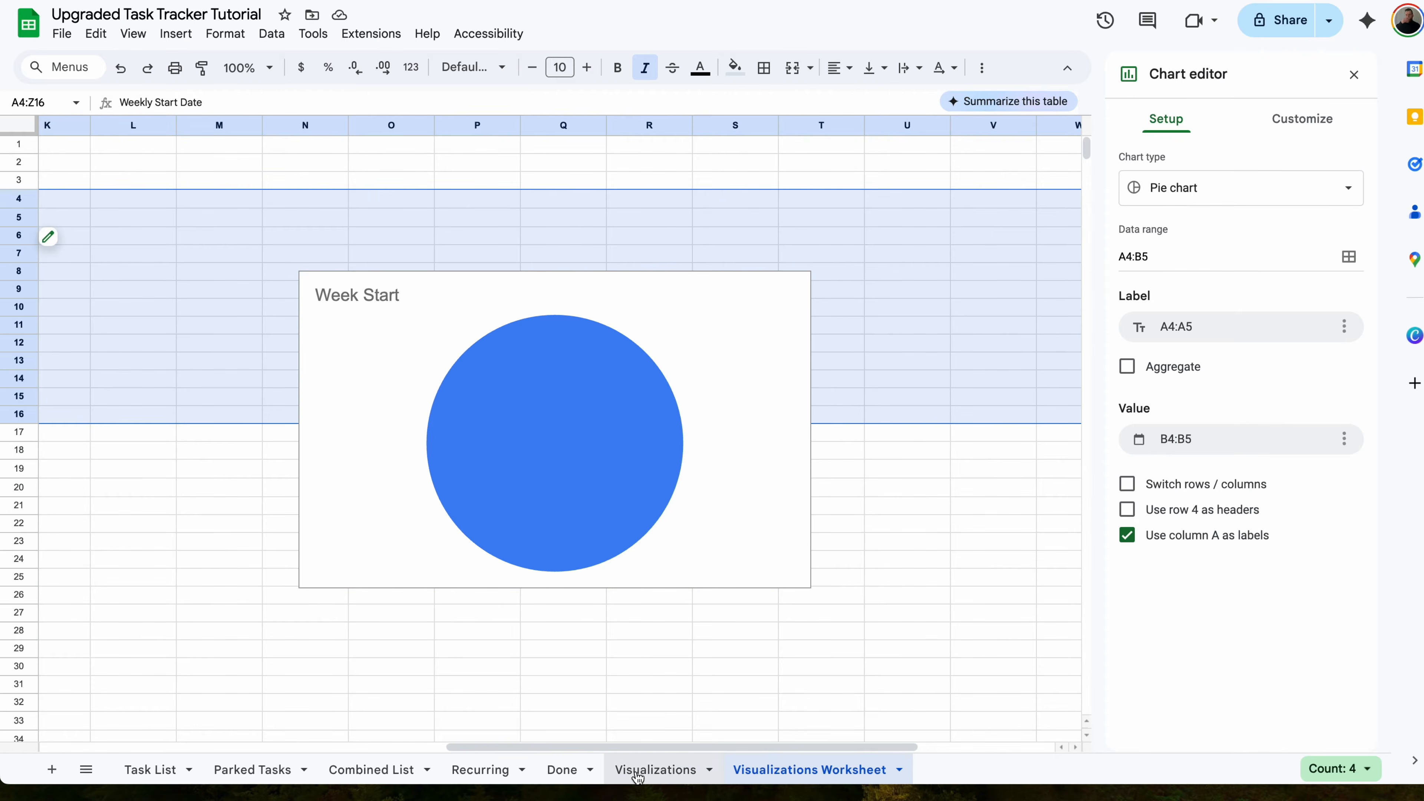
# - Transfer the new chart to the Visualizations sheet, narrow it, and place it over columns A to E near row 1
pyautogui.click(639, 772)
pyautogui.click(164, 175)
pyautogui.hotkey('ctrl', 'v')
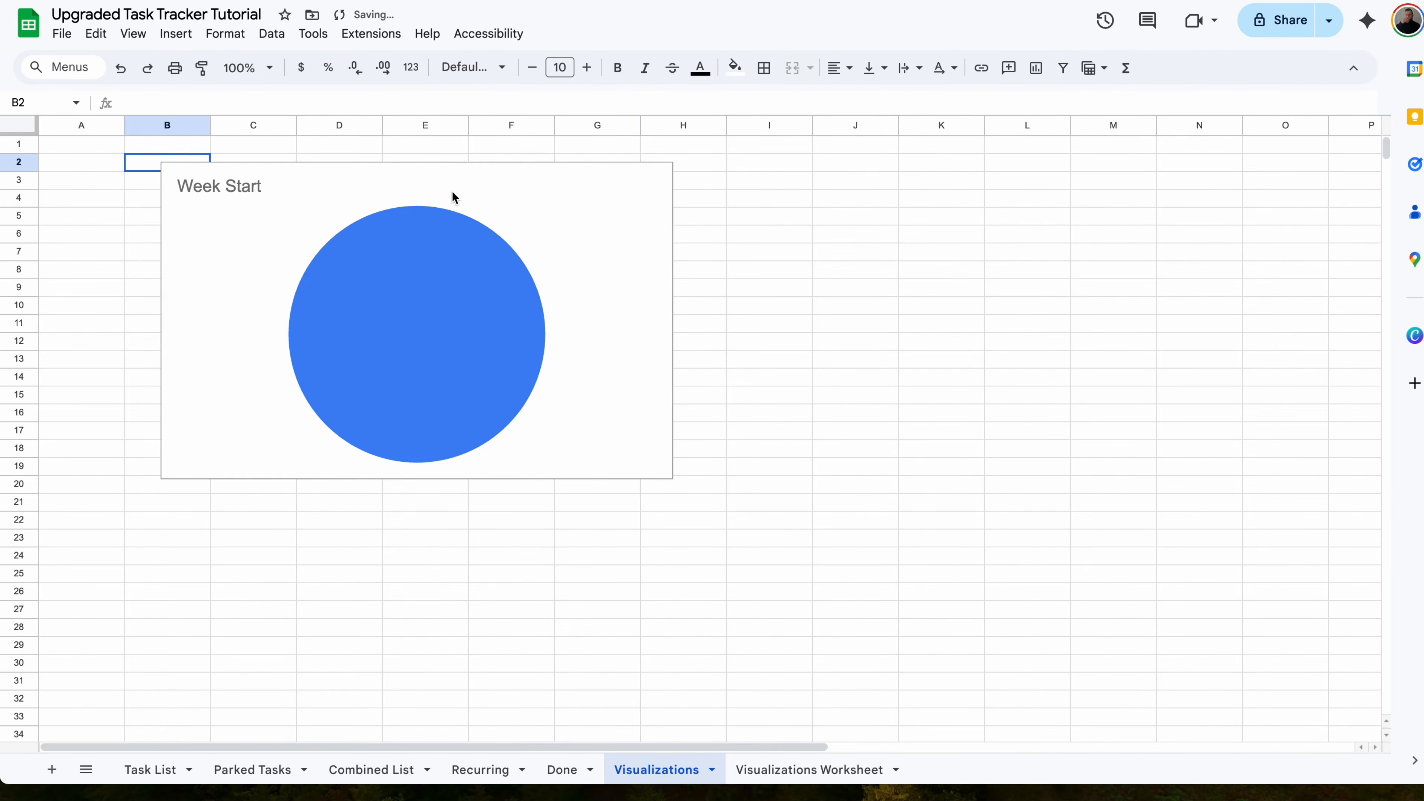
pyautogui.moveTo(672, 321); pyautogui.dragTo(548, 321)
pyautogui.moveTo(517, 264); pyautogui.dragTo(411, 248)
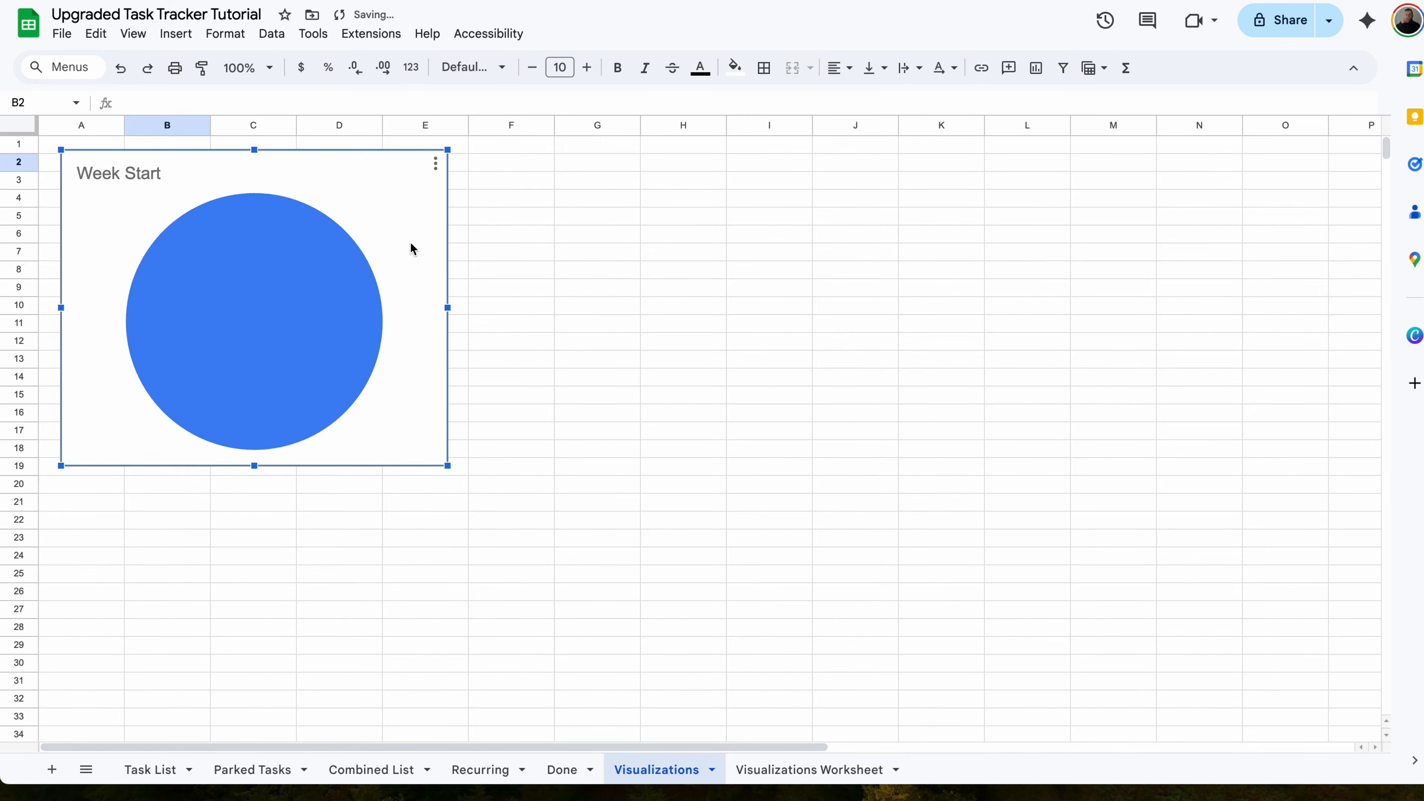
# - Change the Week Start chart to a stacked column chart with rows and columns switched and column A used as headers
pyautogui.click(435, 168)
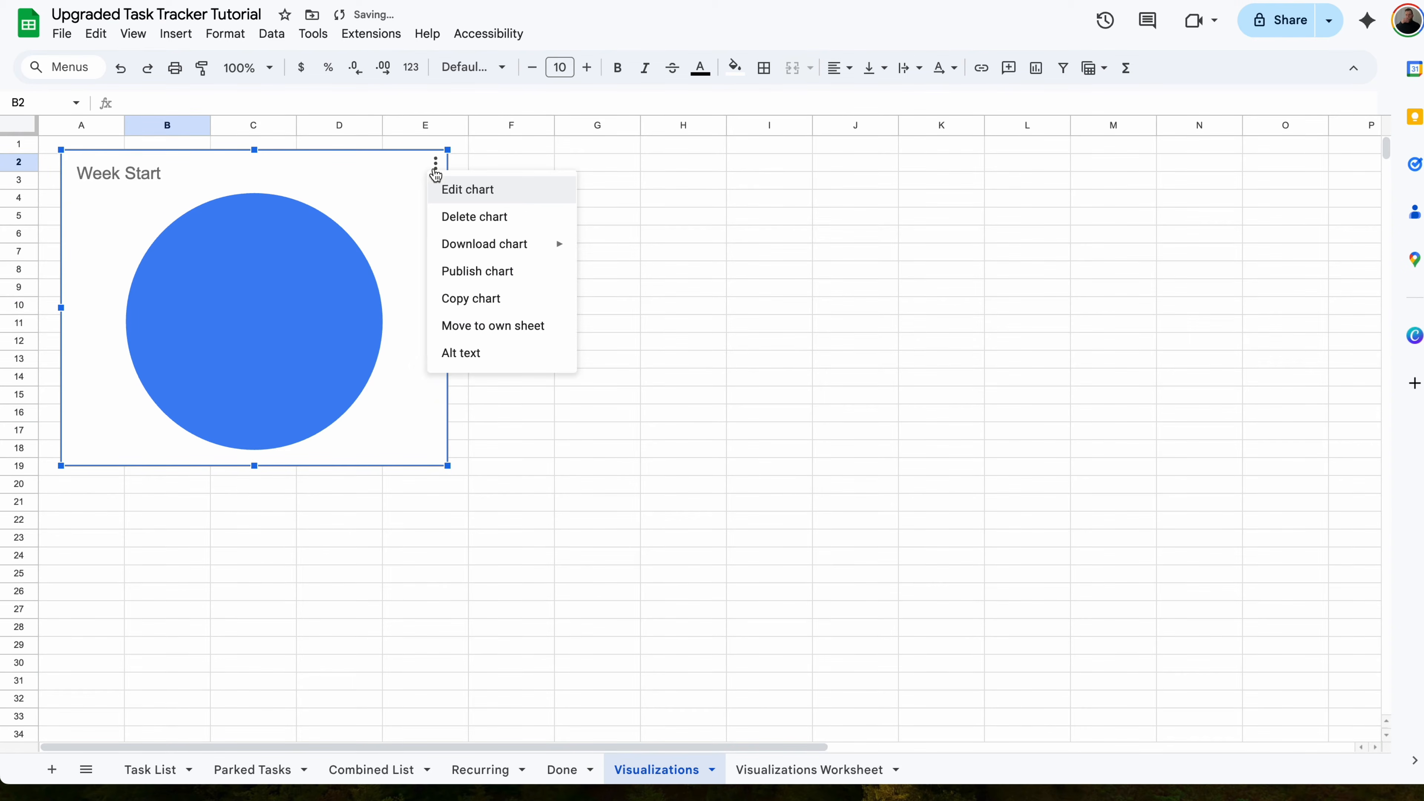
pyautogui.click(466, 193)
pyautogui.click(1215, 192)
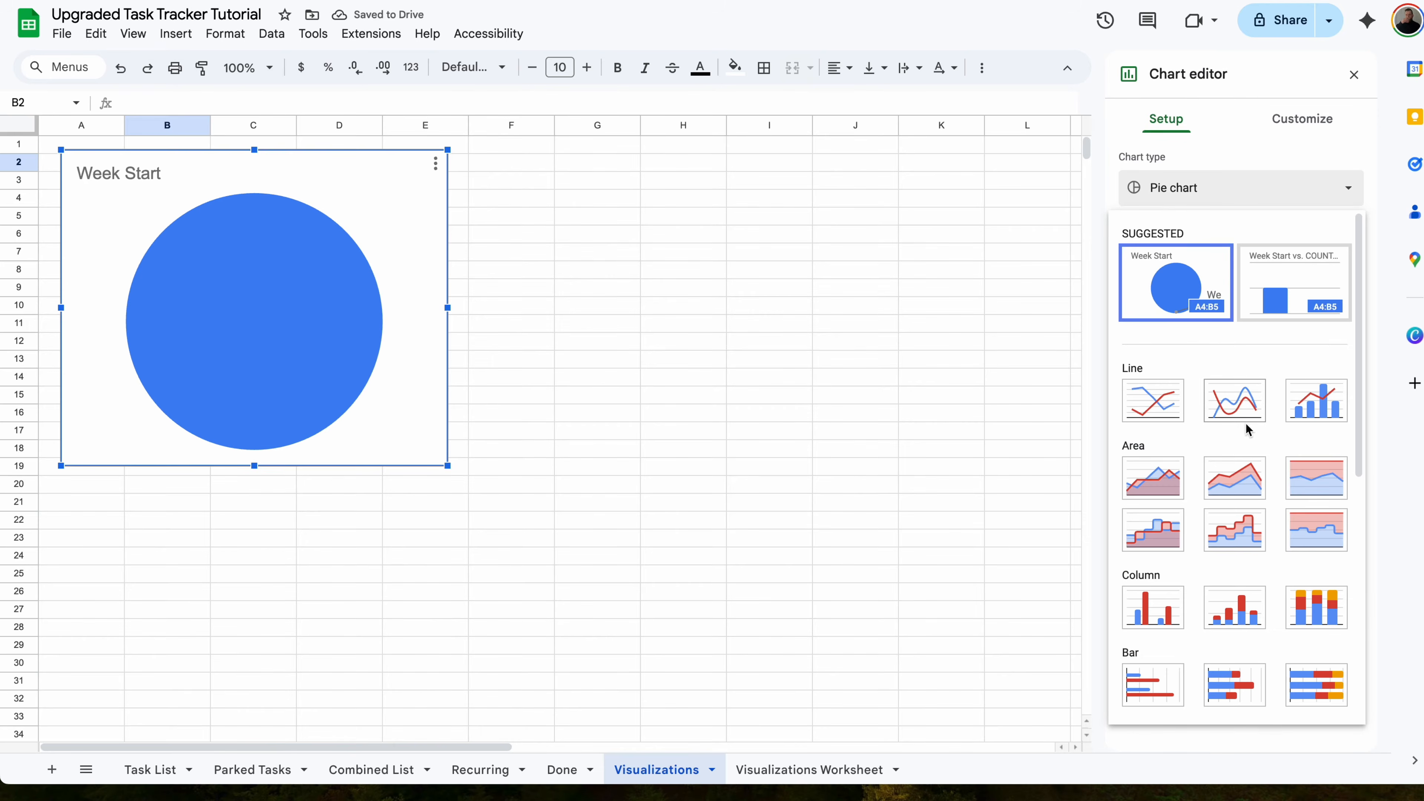
pyautogui.scroll(-3, 1241, 449)
pyautogui.click(1240, 519)
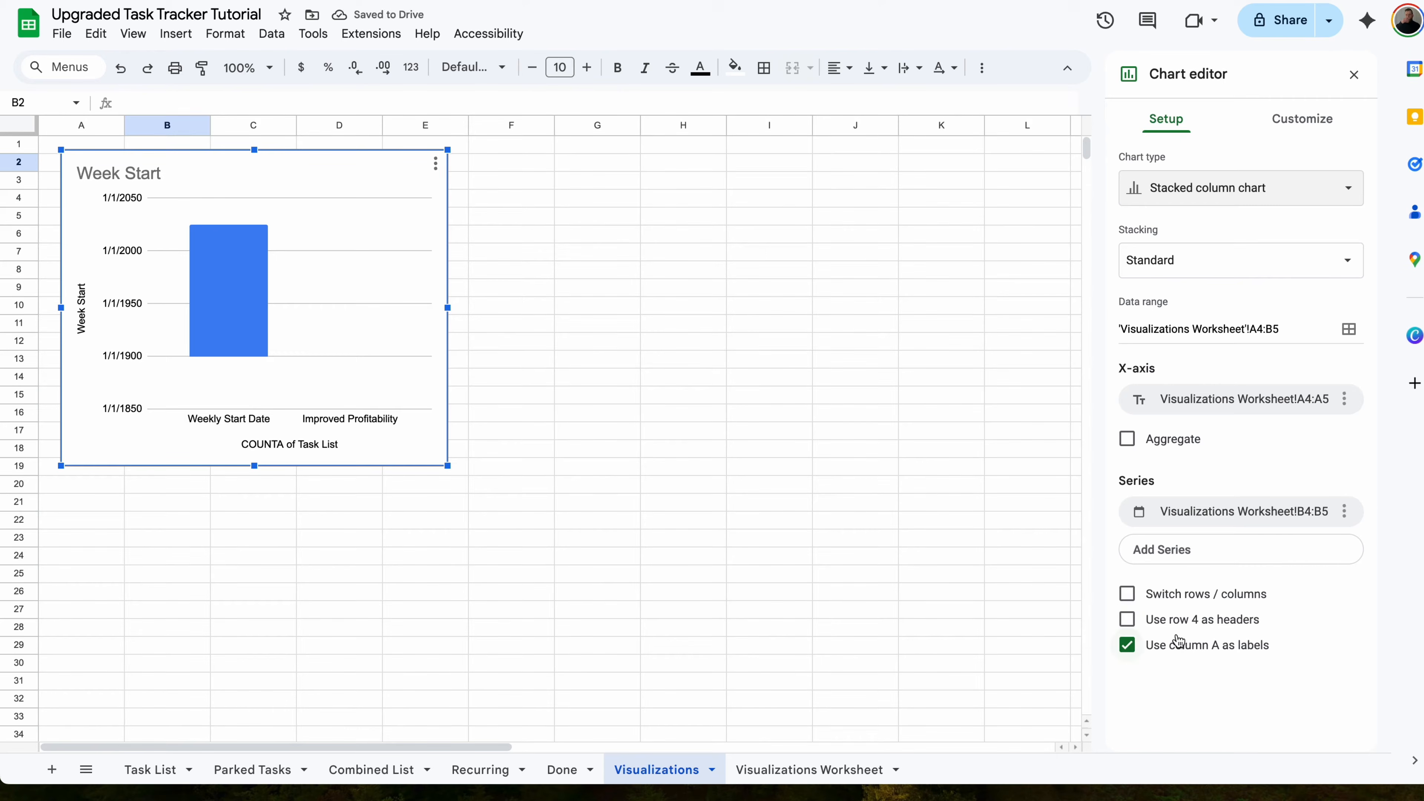
pyautogui.click(1128, 592)
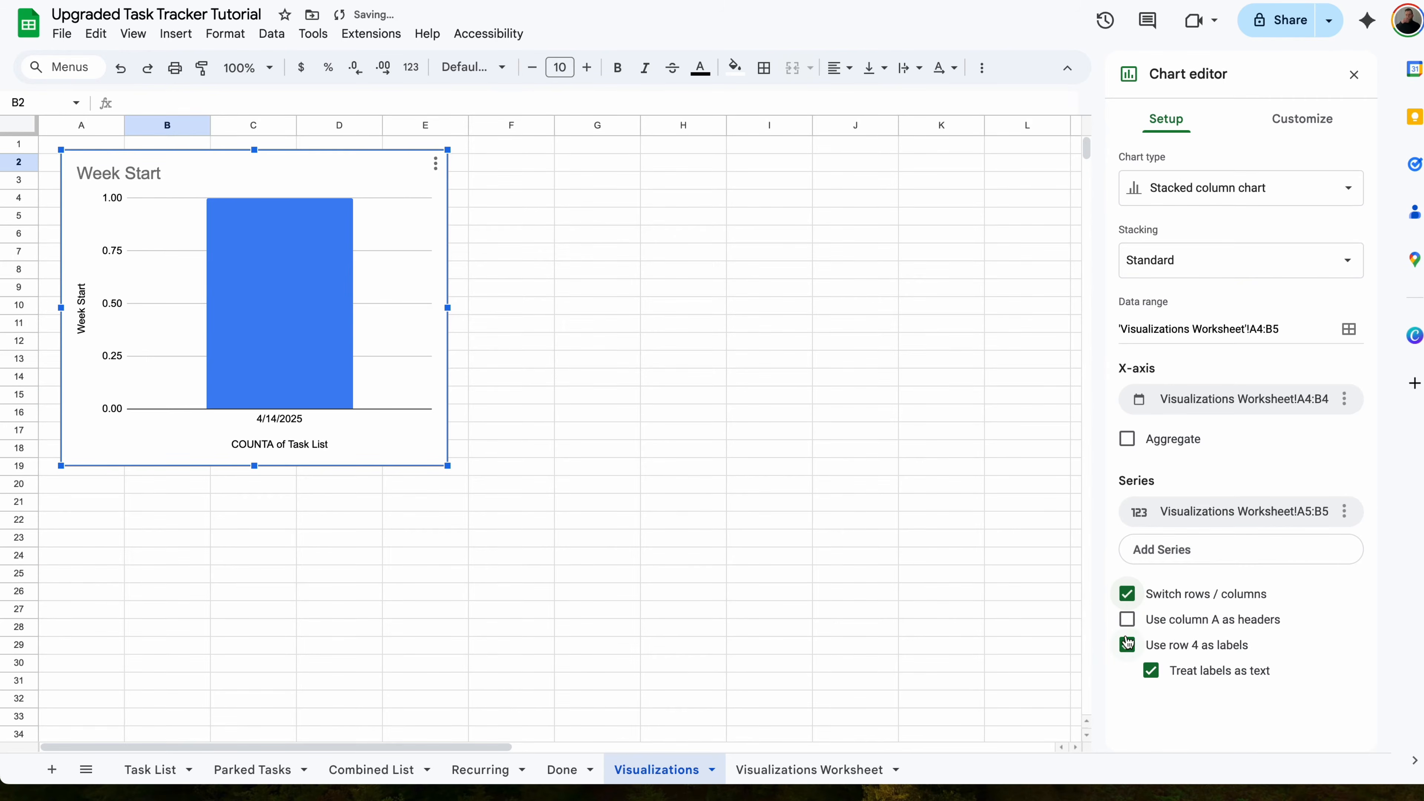
pyautogui.click(1128, 620)
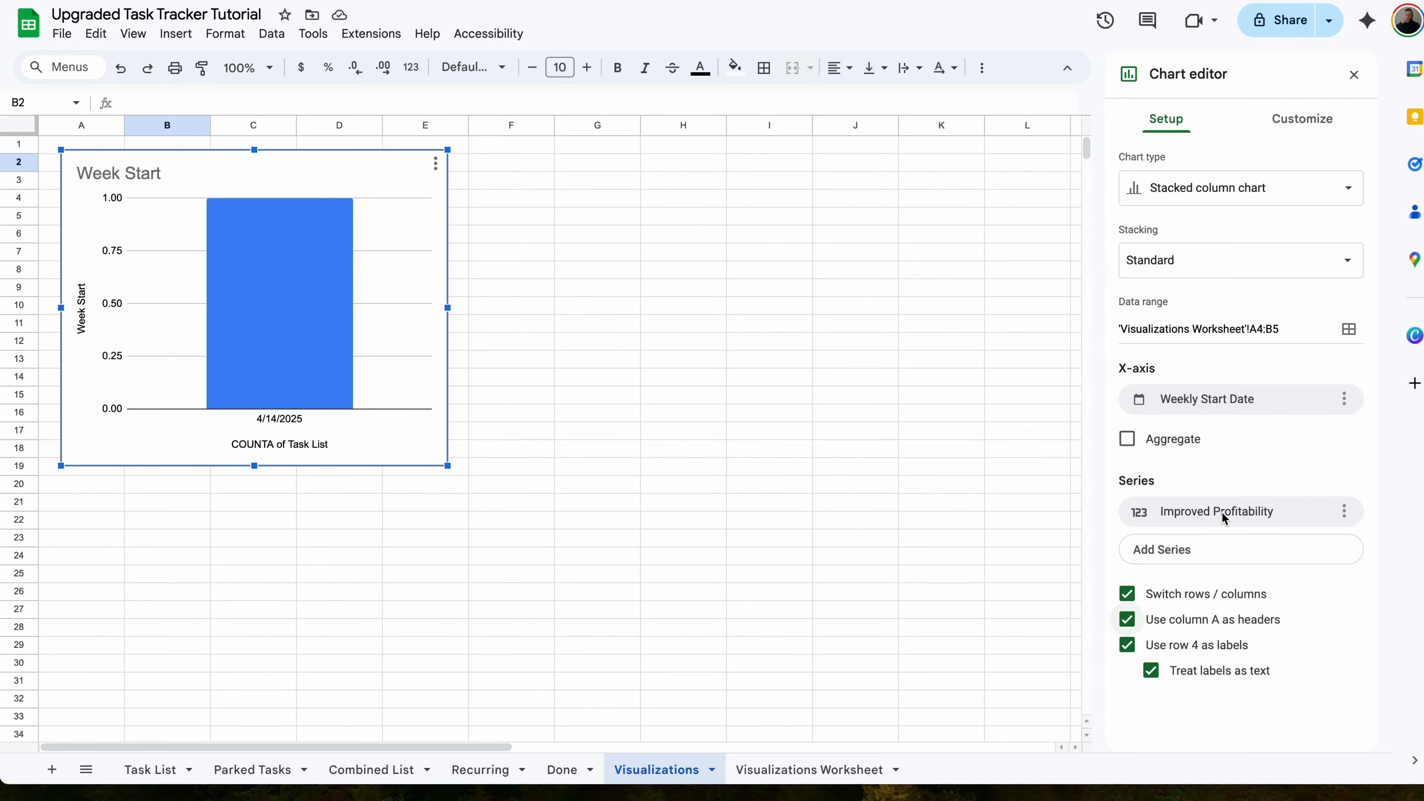
# - Copy the Task Test 2 entry in A2:L2 of the Done sheet into row 3
pyautogui.click(562, 768)
pyautogui.moveTo(122, 168); pyautogui.dragTo(1042, 167)
pyautogui.hotkey('ctrl', 'c')
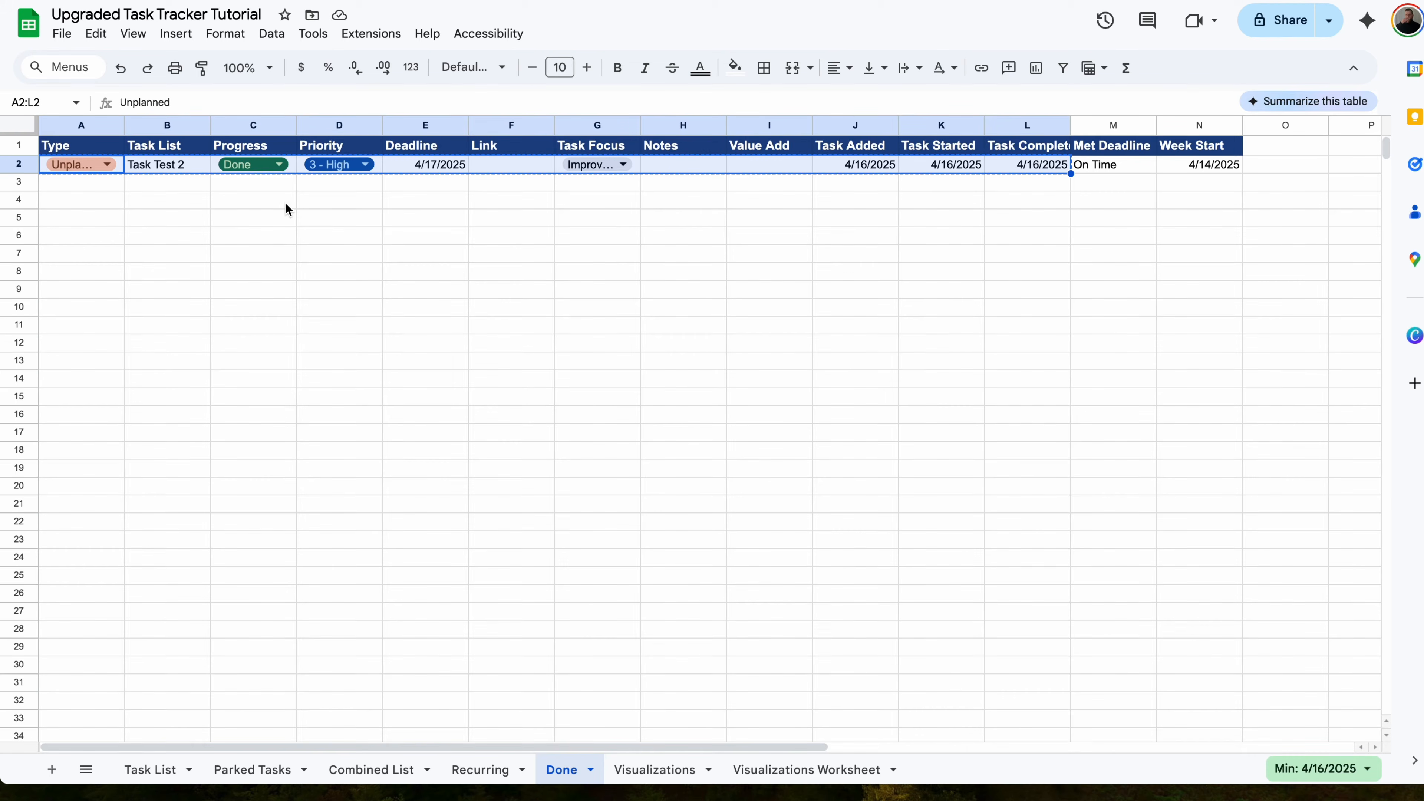
pyautogui.click(120, 189)
pyautogui.hotkey('ctrl', 'v')
# - Set the type of the copied task in row 3 to Planned and rename it "Task Test 3"
pyautogui.doubleClick(111, 183)
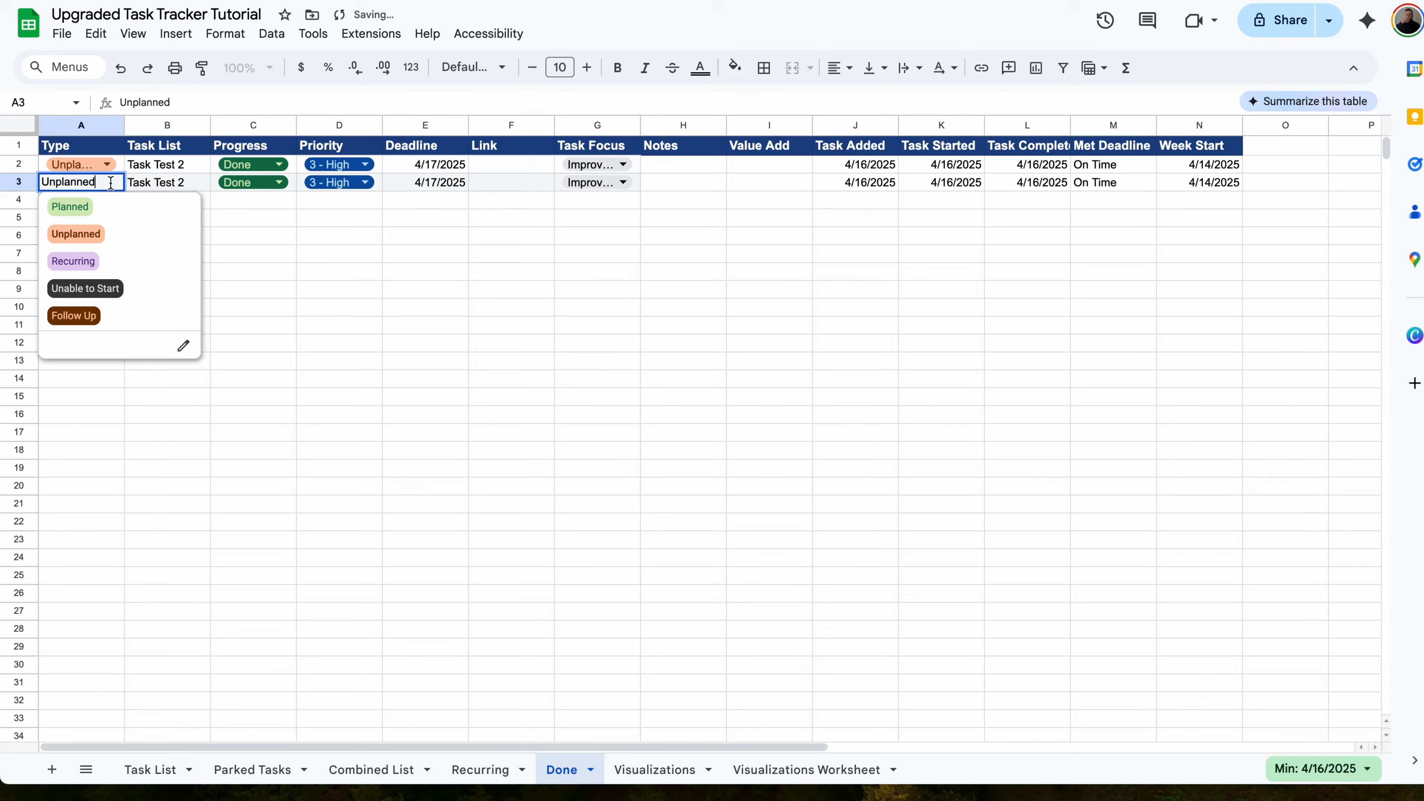
pyautogui.click(70, 207)
pyautogui.click(191, 181)
pyautogui.doubleClick(186, 180)
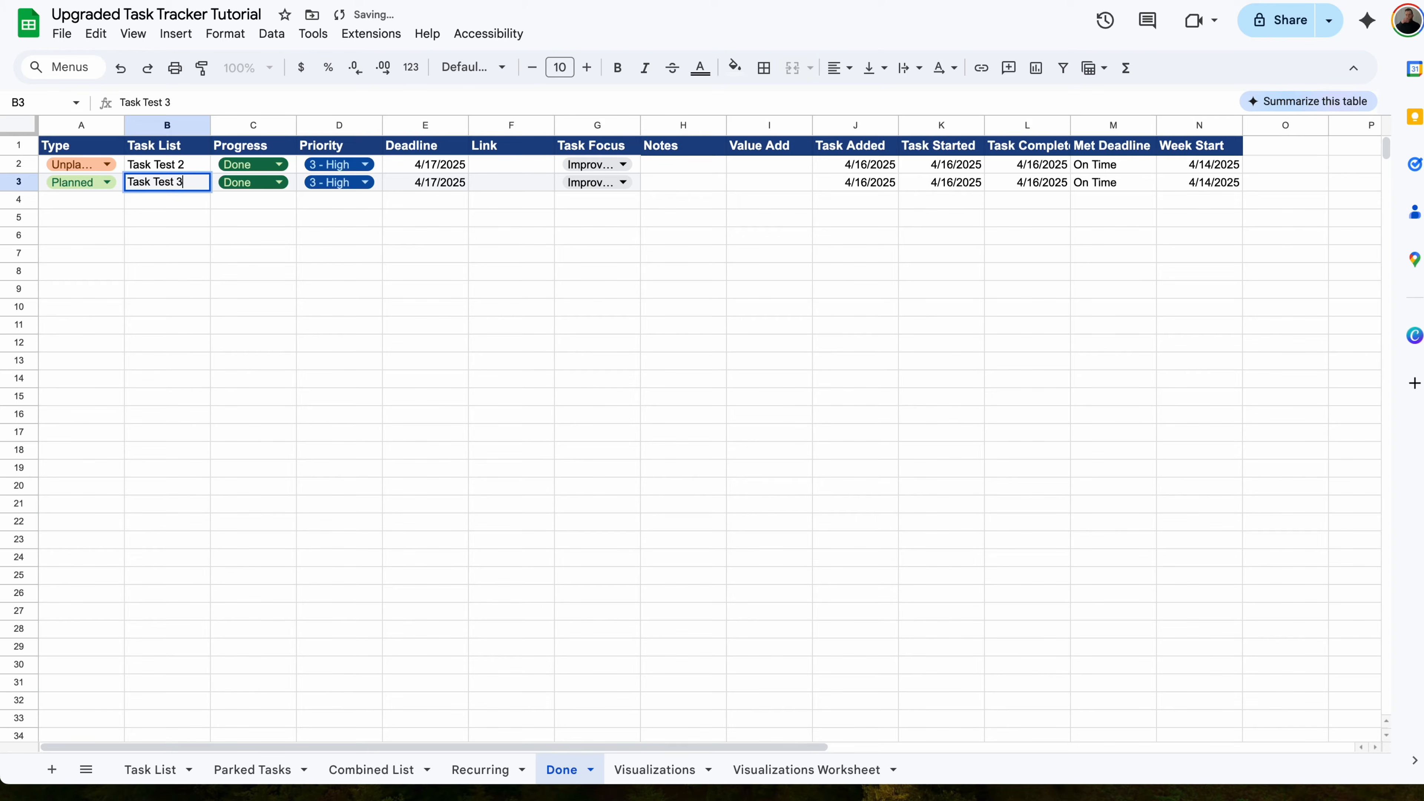
pyautogui.write('3')
# - Set the Task Test 3 deadline to 4/18/2025
pyautogui.click(432, 184)
pyautogui.doubleClick(434, 184)
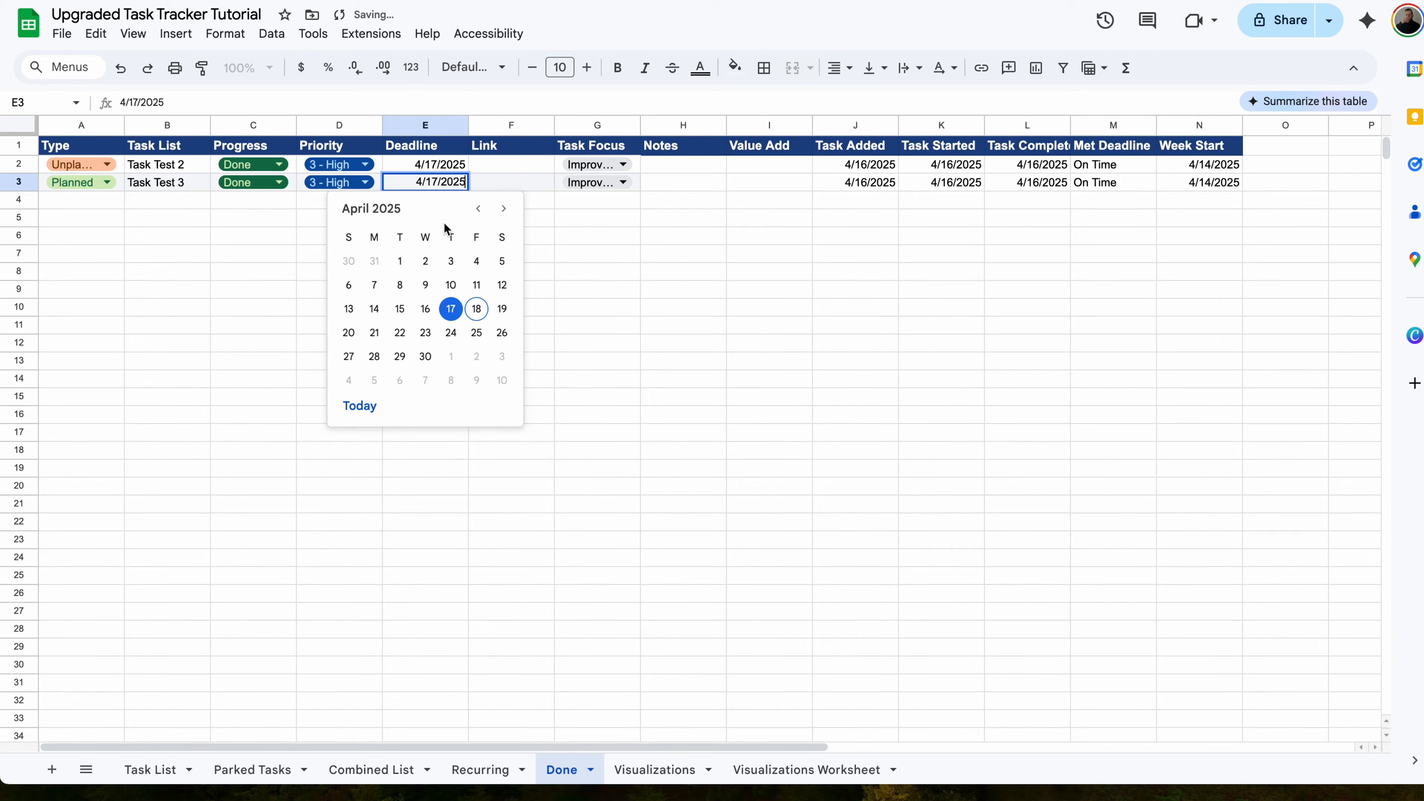
pyautogui.click(477, 309)
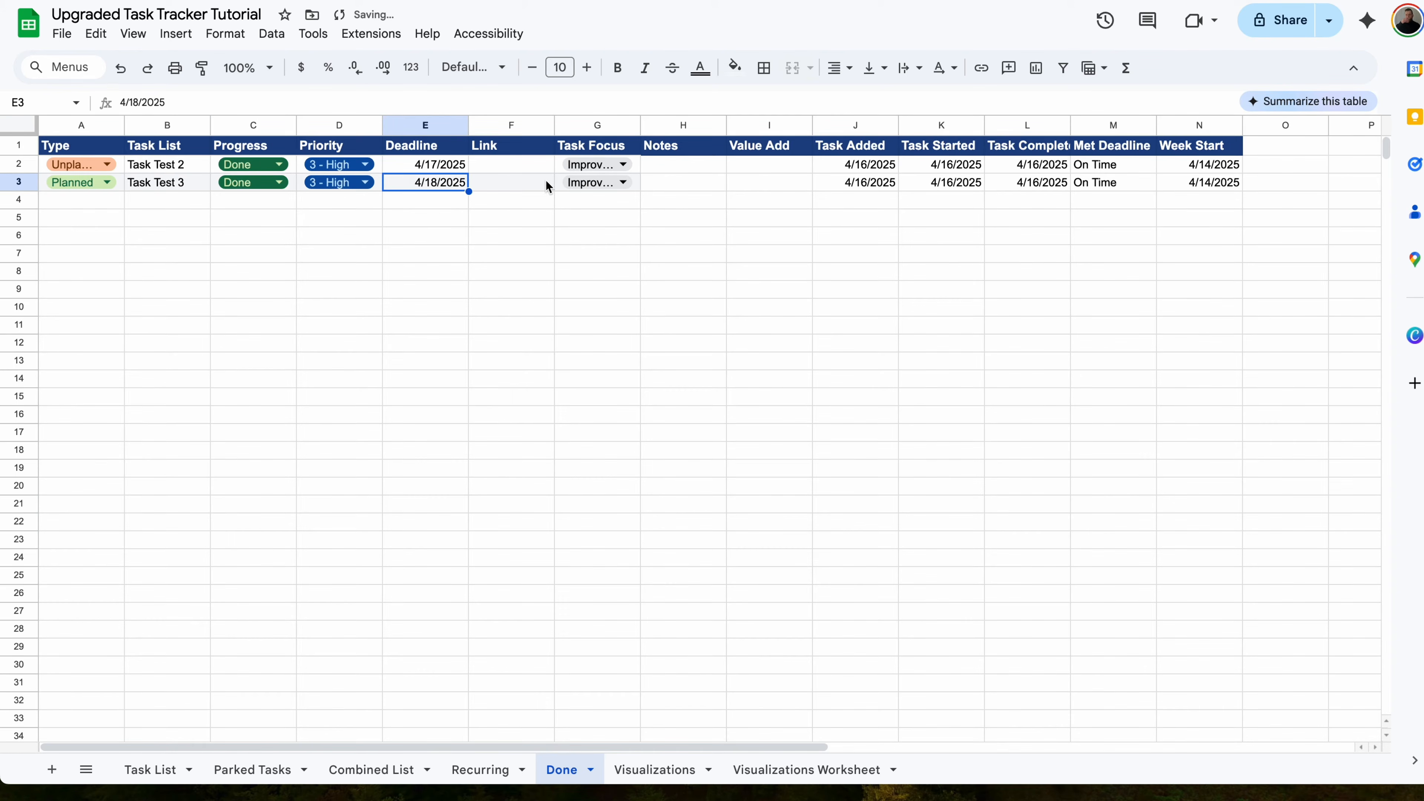
# - Set the Task Test 3 focus to Enablement and its task completed date to 4/18/2025
pyautogui.click(589, 182)
pyautogui.click(595, 259)
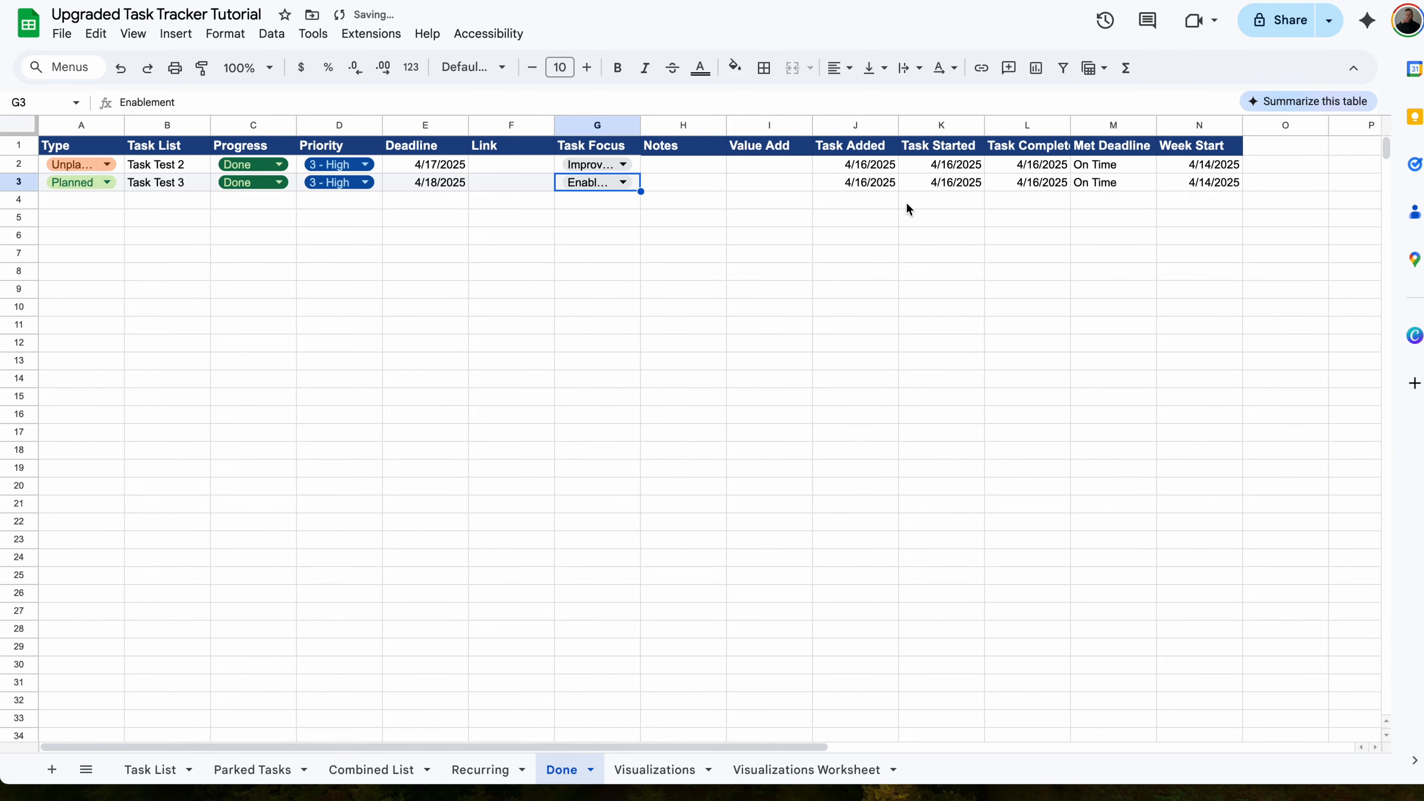
pyautogui.doubleClick(1027, 183)
pyautogui.click(1077, 310)
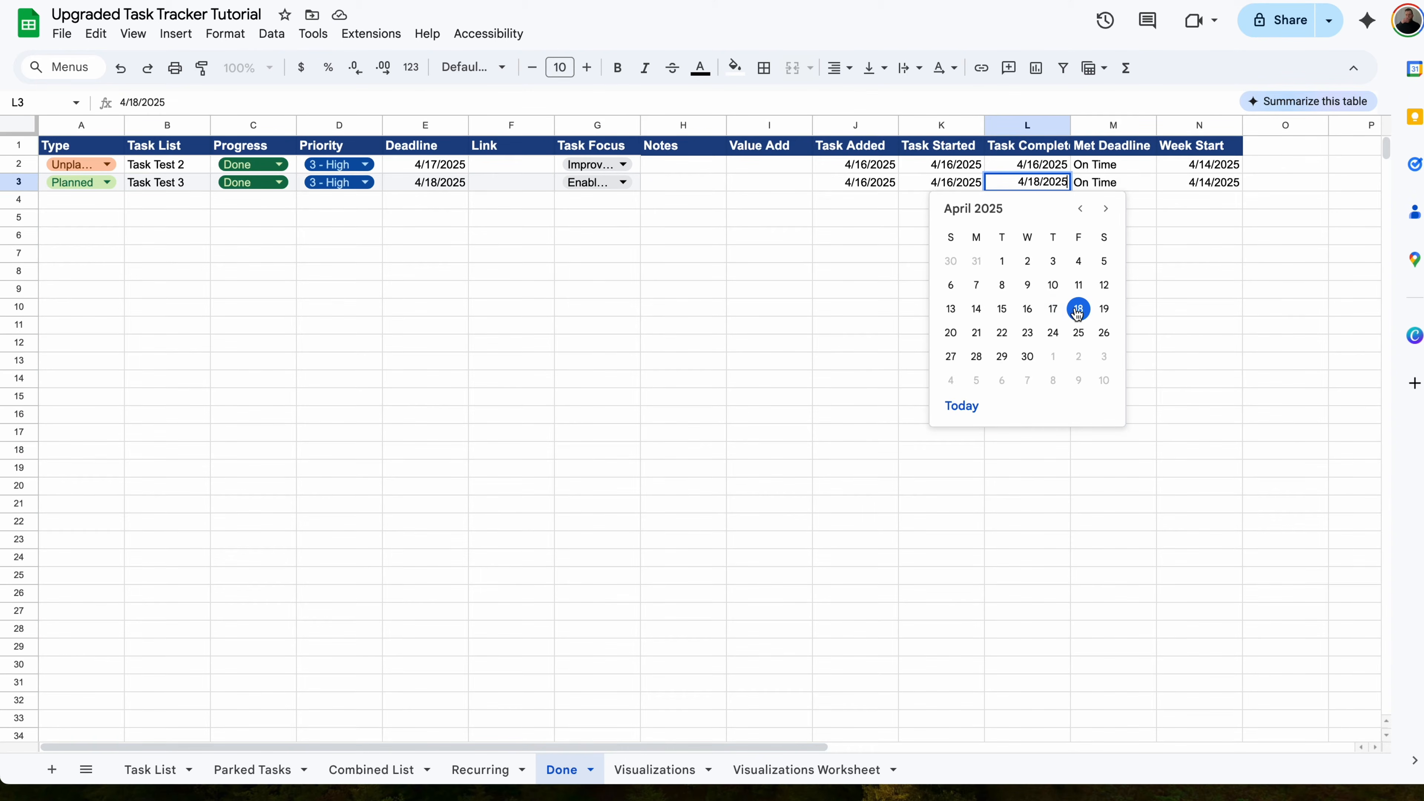
pyautogui.click(1078, 310)
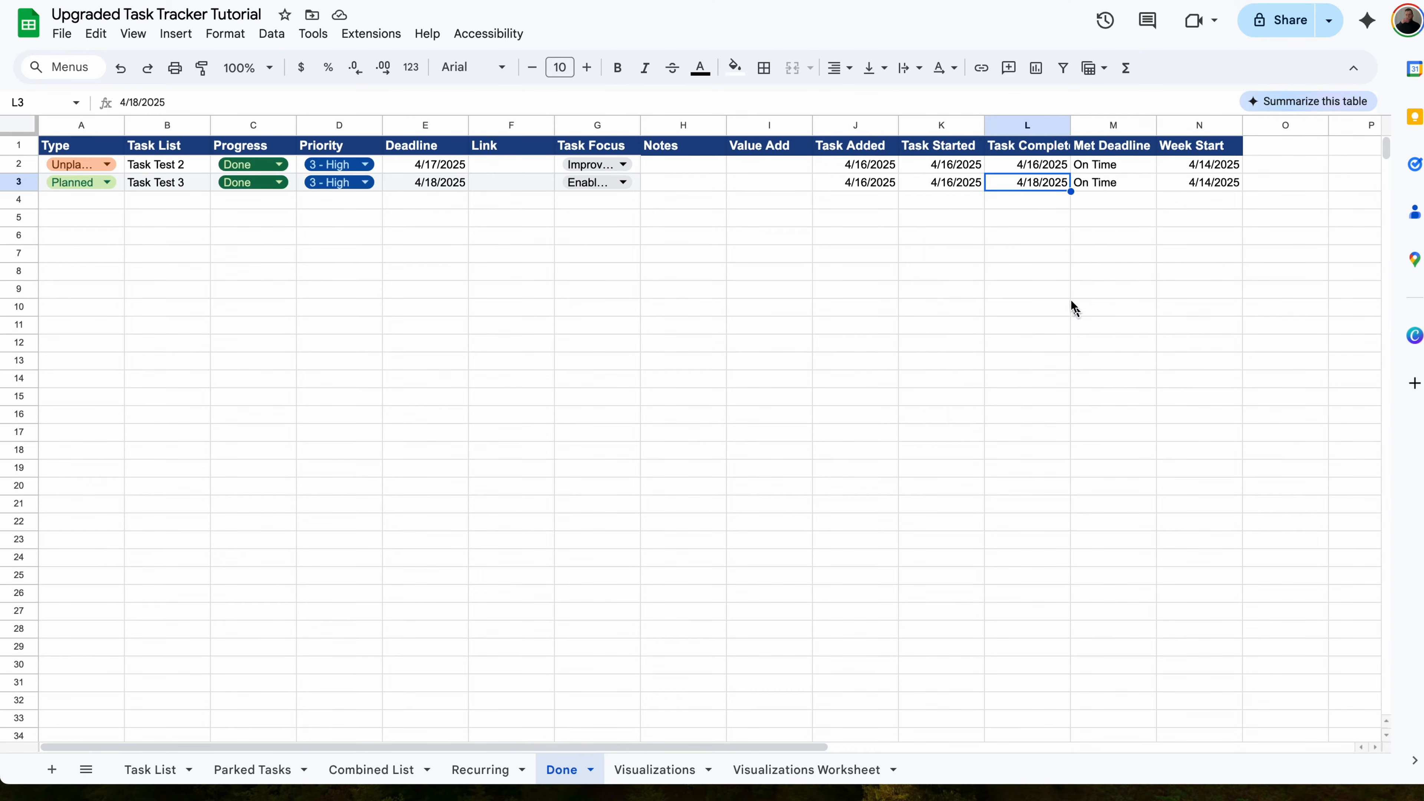
# - Set the Task Test 3 deadline to 4/17/2025 and check its Met Deadline cell
pyautogui.doubleClick(429, 185)
pyautogui.click(449, 310)
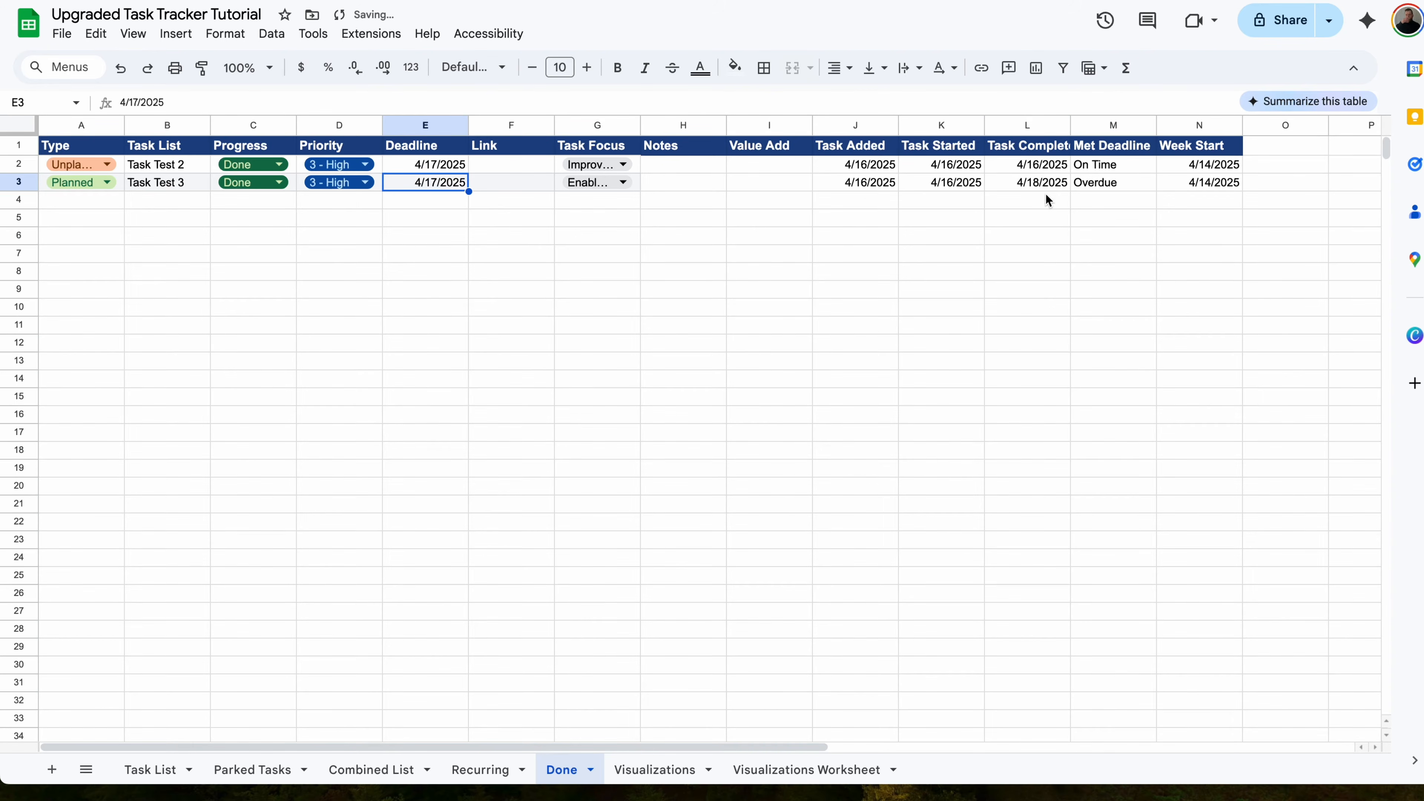
pyautogui.click(1124, 185)
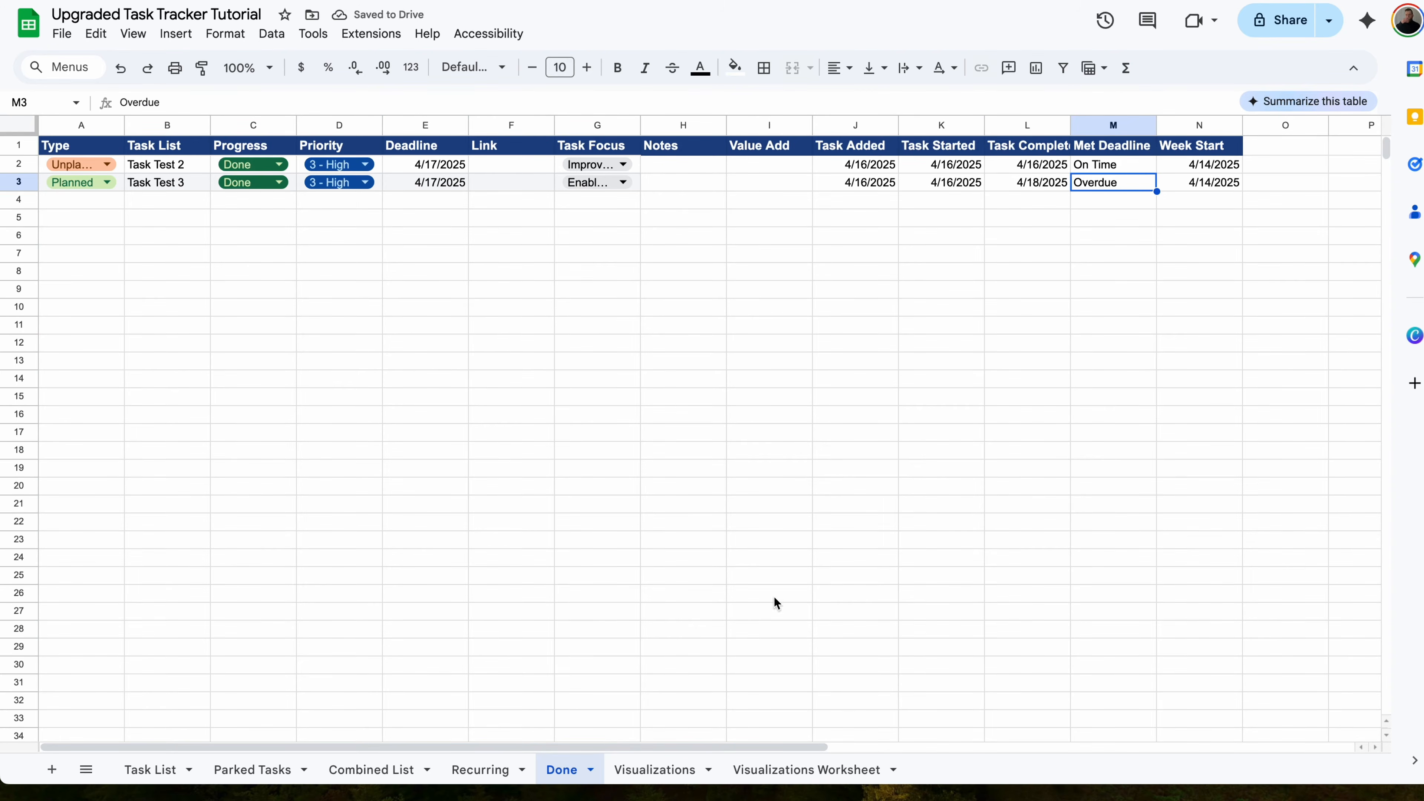
# - Extend the data range of the stacked column chart on the Visualizations sheet to 'Visualizations Worksheet'!A4:Z16
pyautogui.click(656, 769)
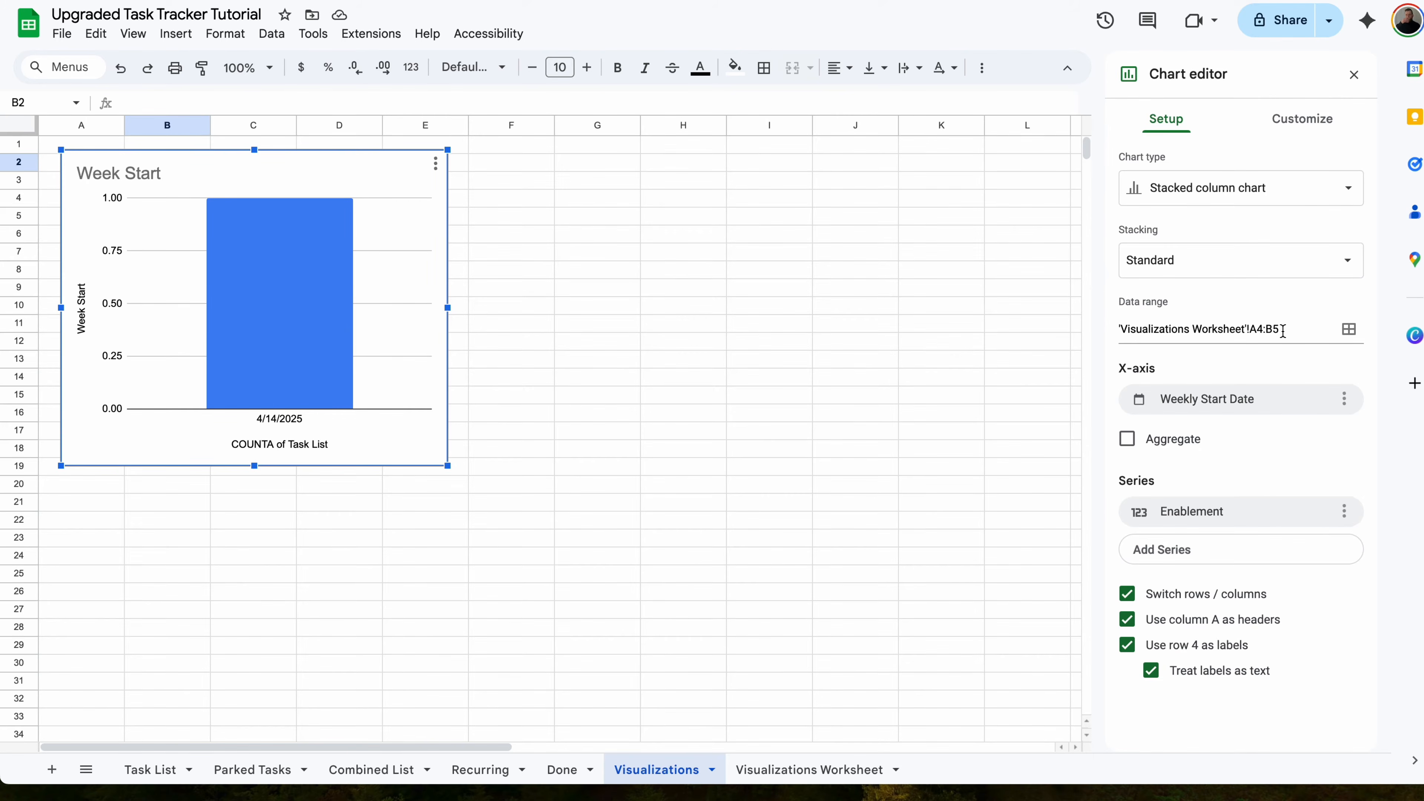
pyautogui.click(1348, 330)
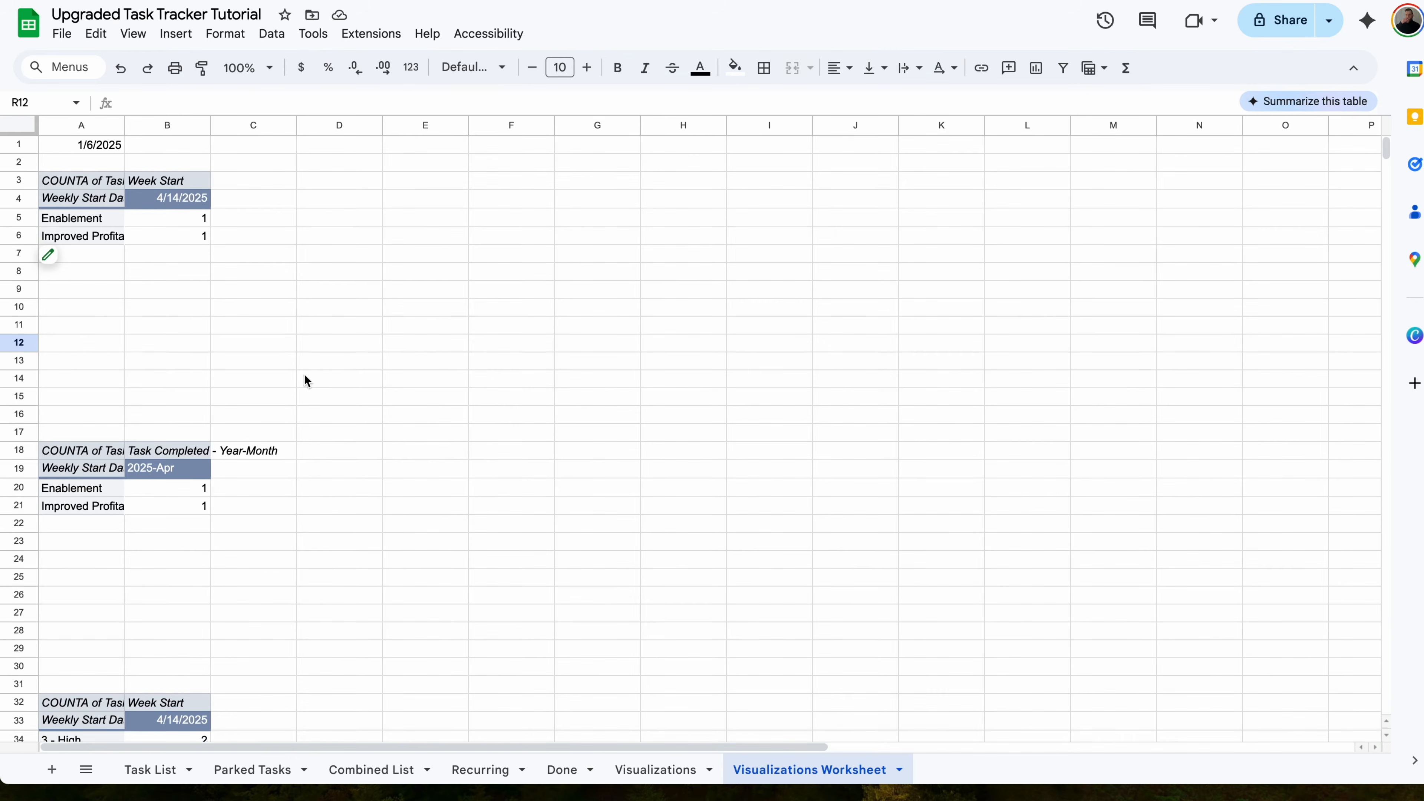
pyautogui.click(685, 769)
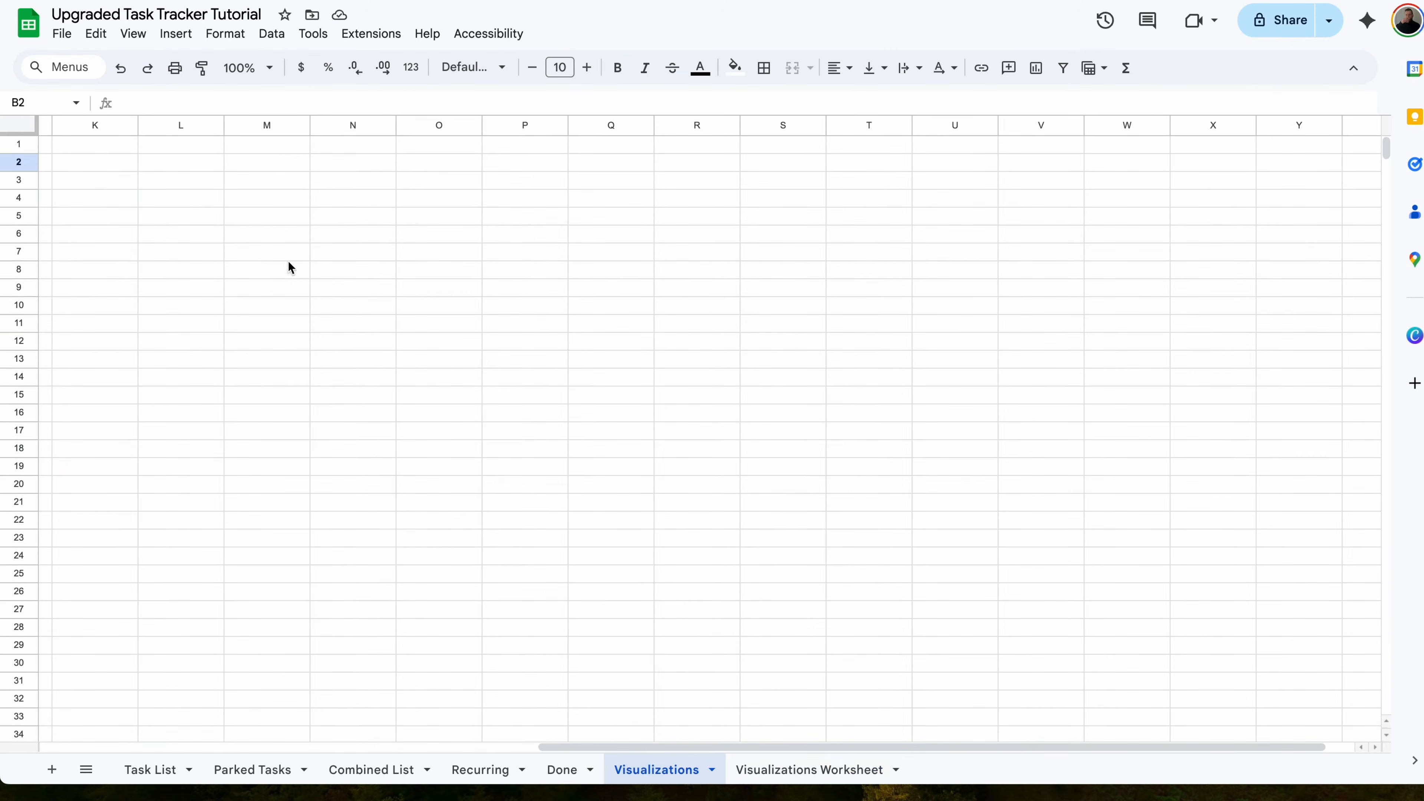
pyautogui.click(347, 203)
pyautogui.click(436, 163)
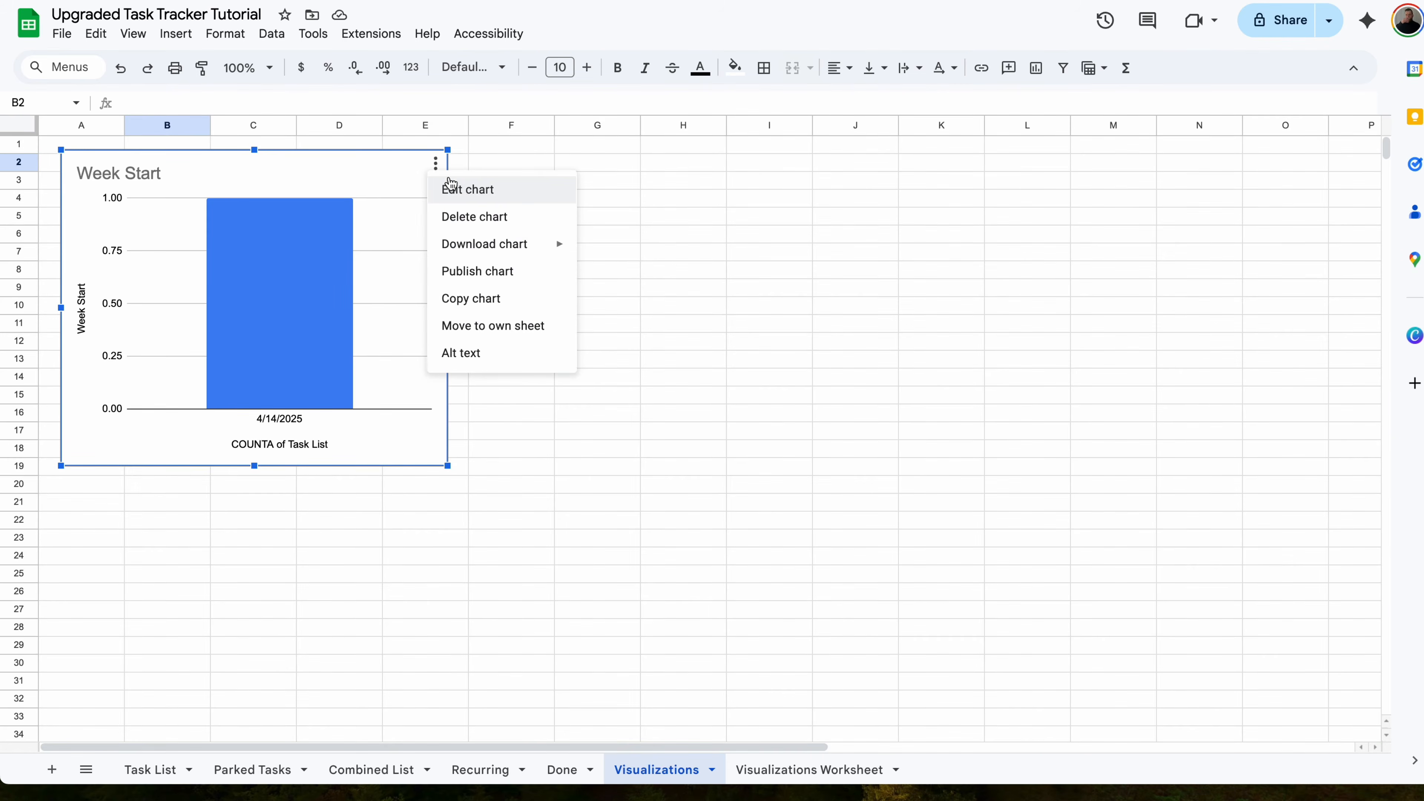
pyautogui.click(450, 189)
pyautogui.click(1306, 328)
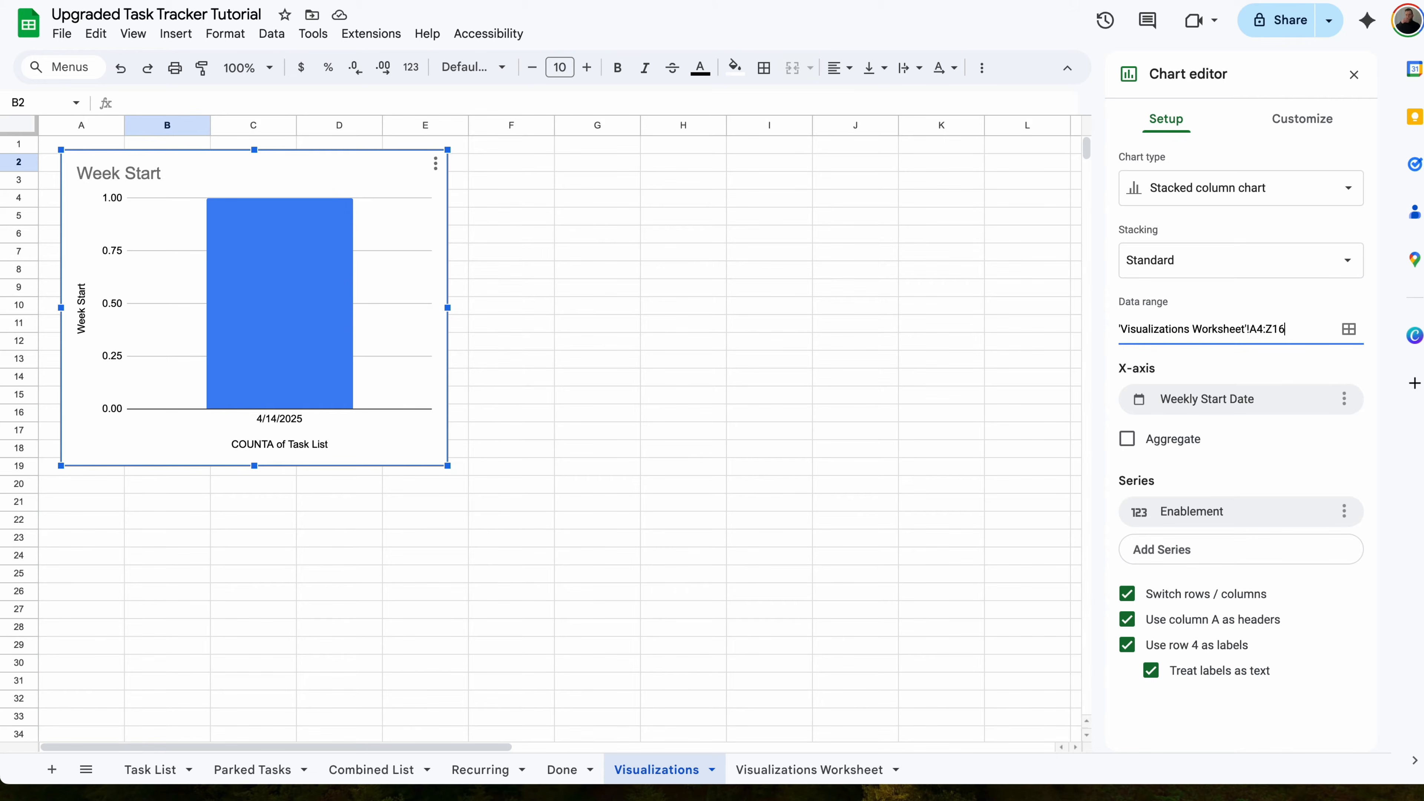
pyautogui.click(1348, 329)
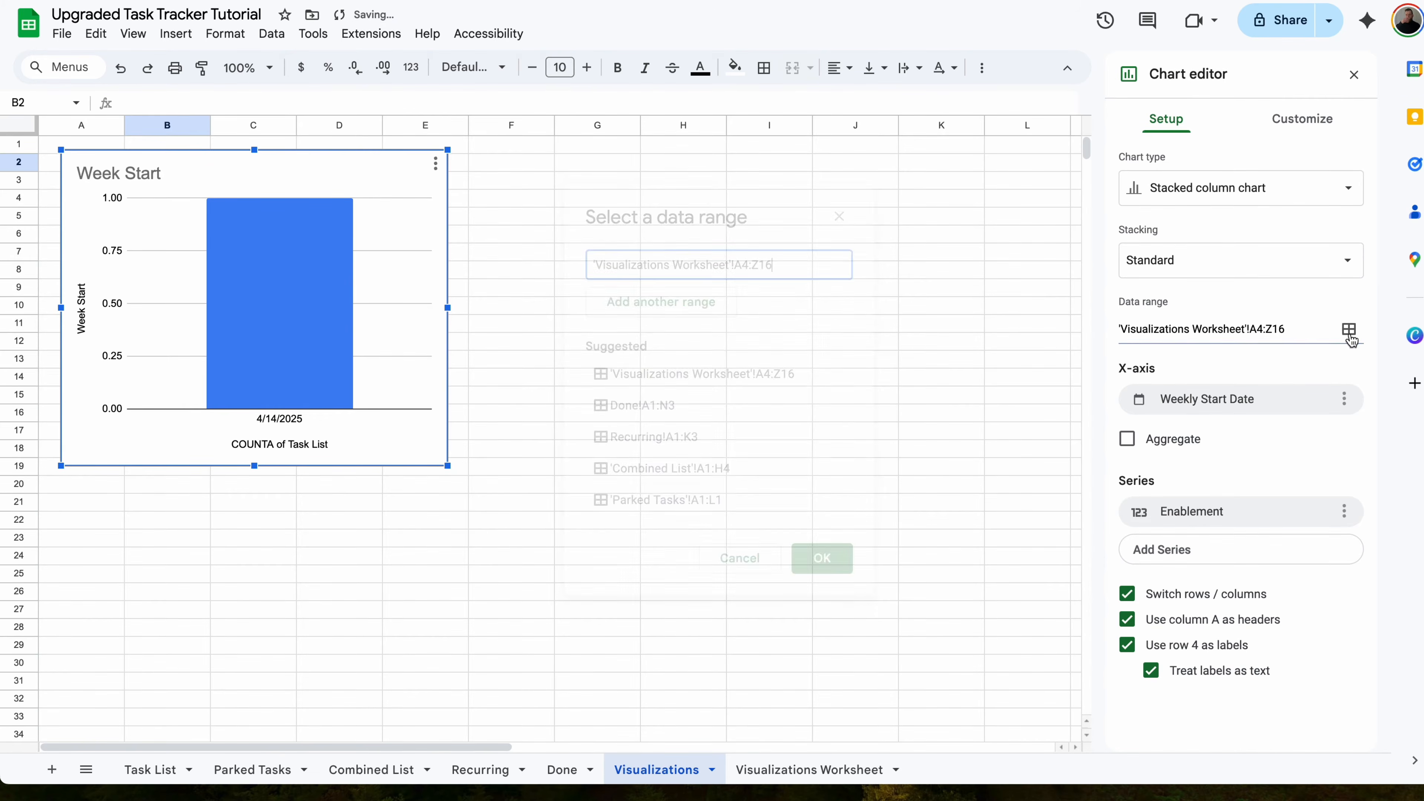
pyautogui.click(821, 560)
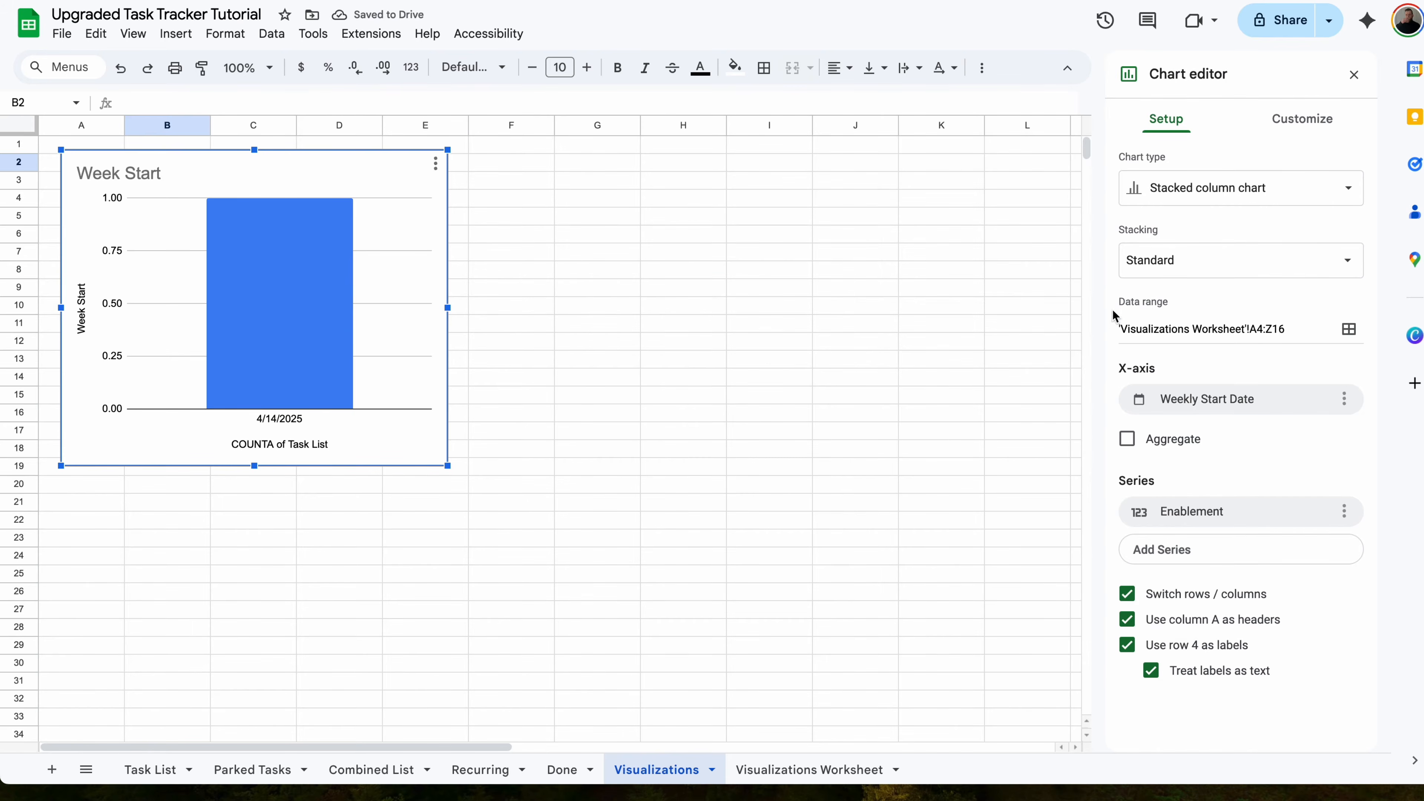
pyautogui.click(511, 305)
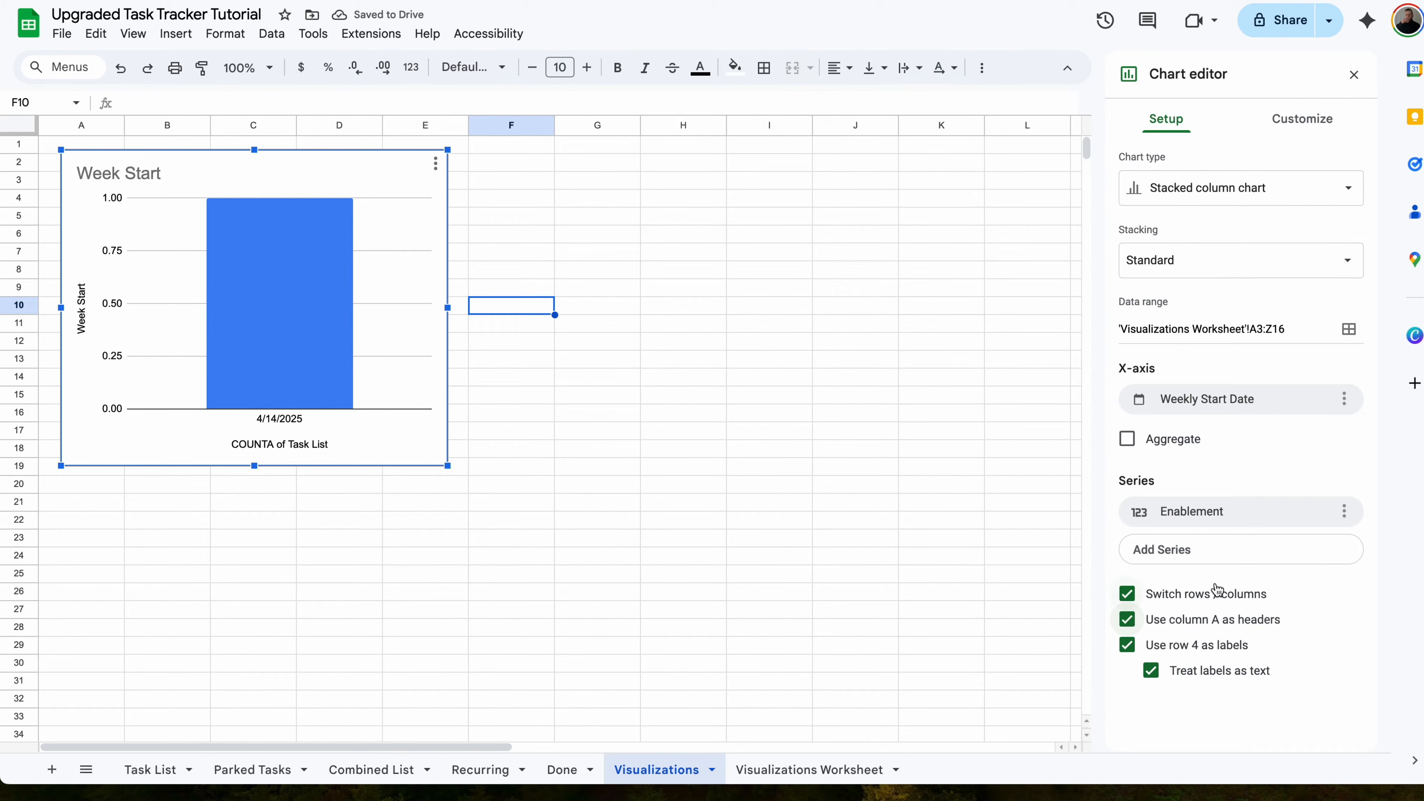
# - Add Improved Profitability as a second series of the stacked column chart, keeping only one instance of it
pyautogui.click(1177, 551)
pyautogui.click(1202, 678)
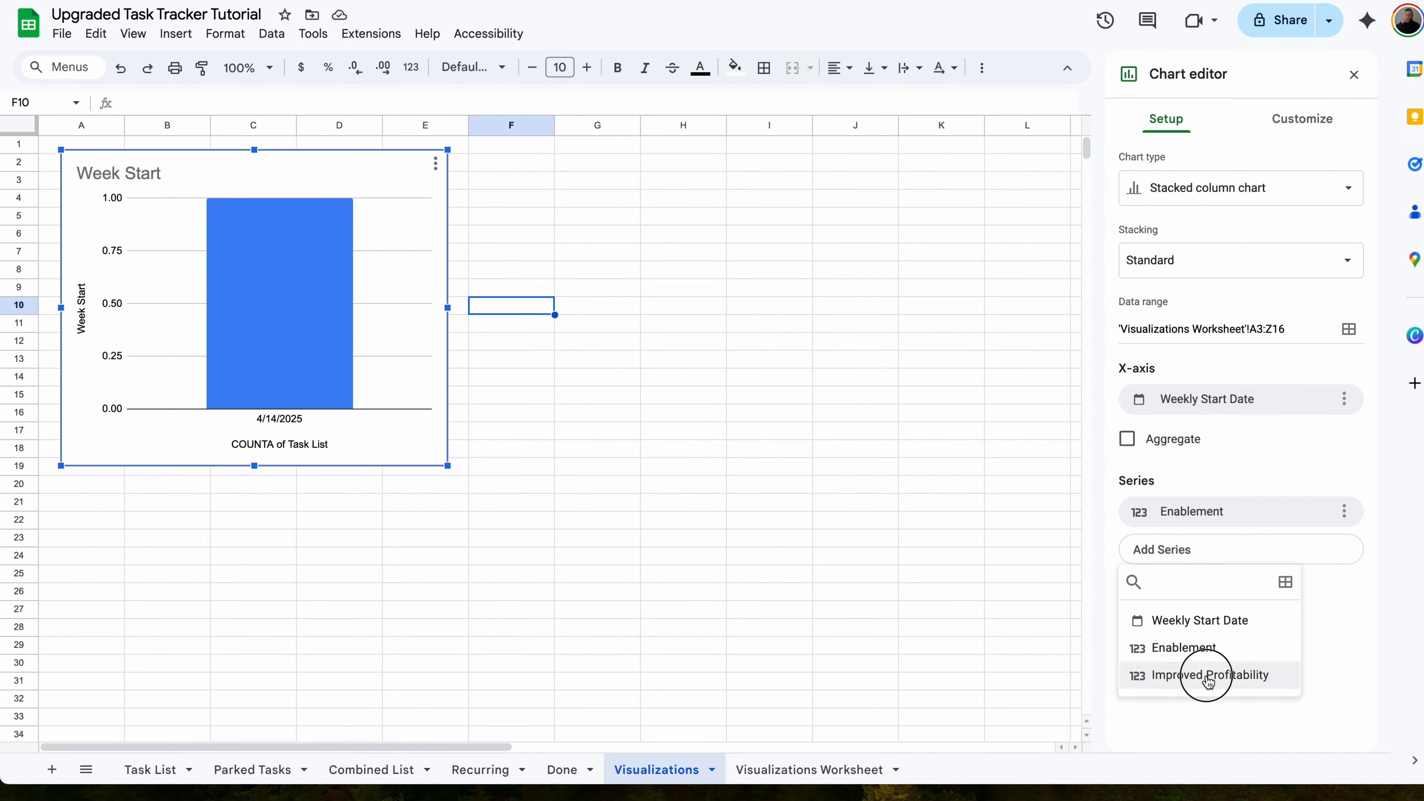
pyautogui.click(1204, 588)
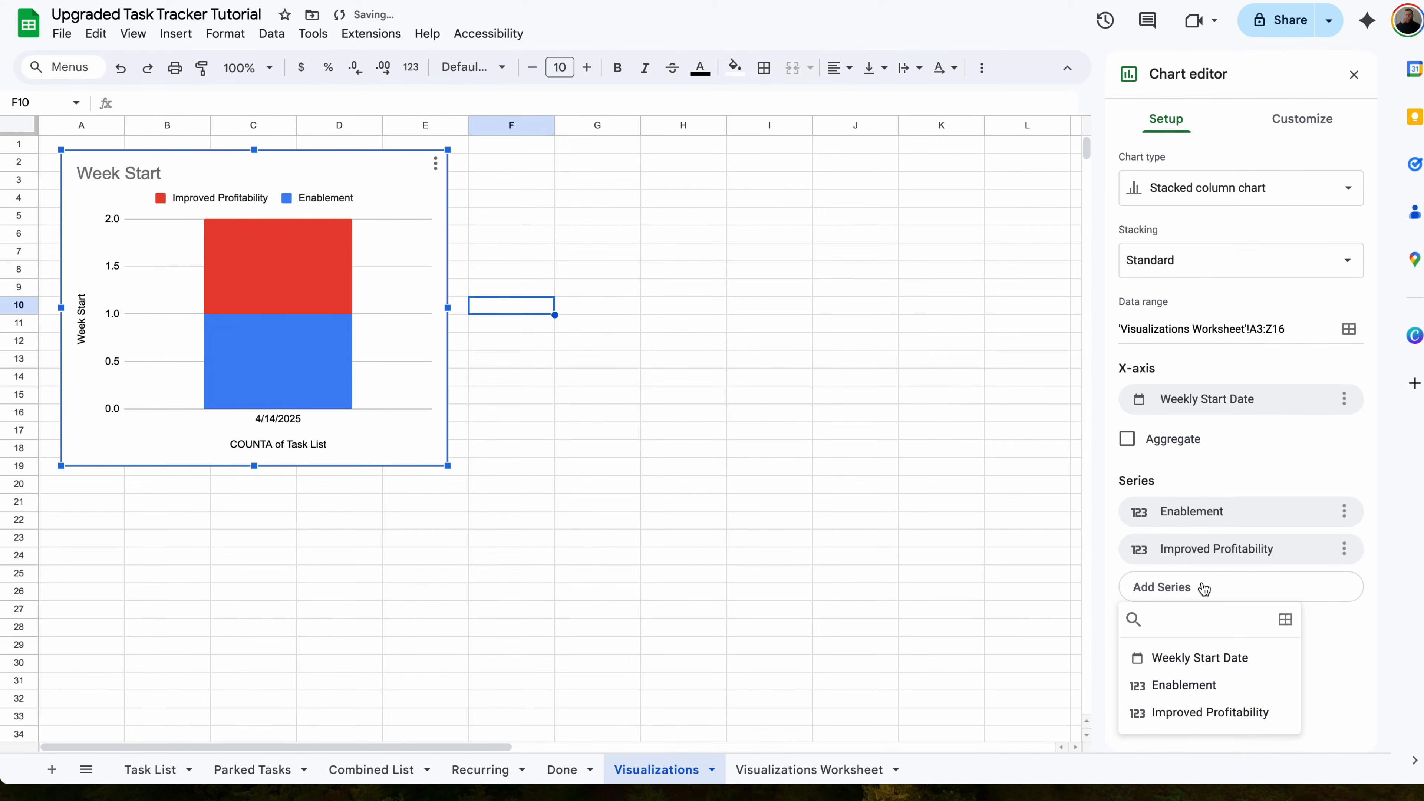
pyautogui.click(1200, 713)
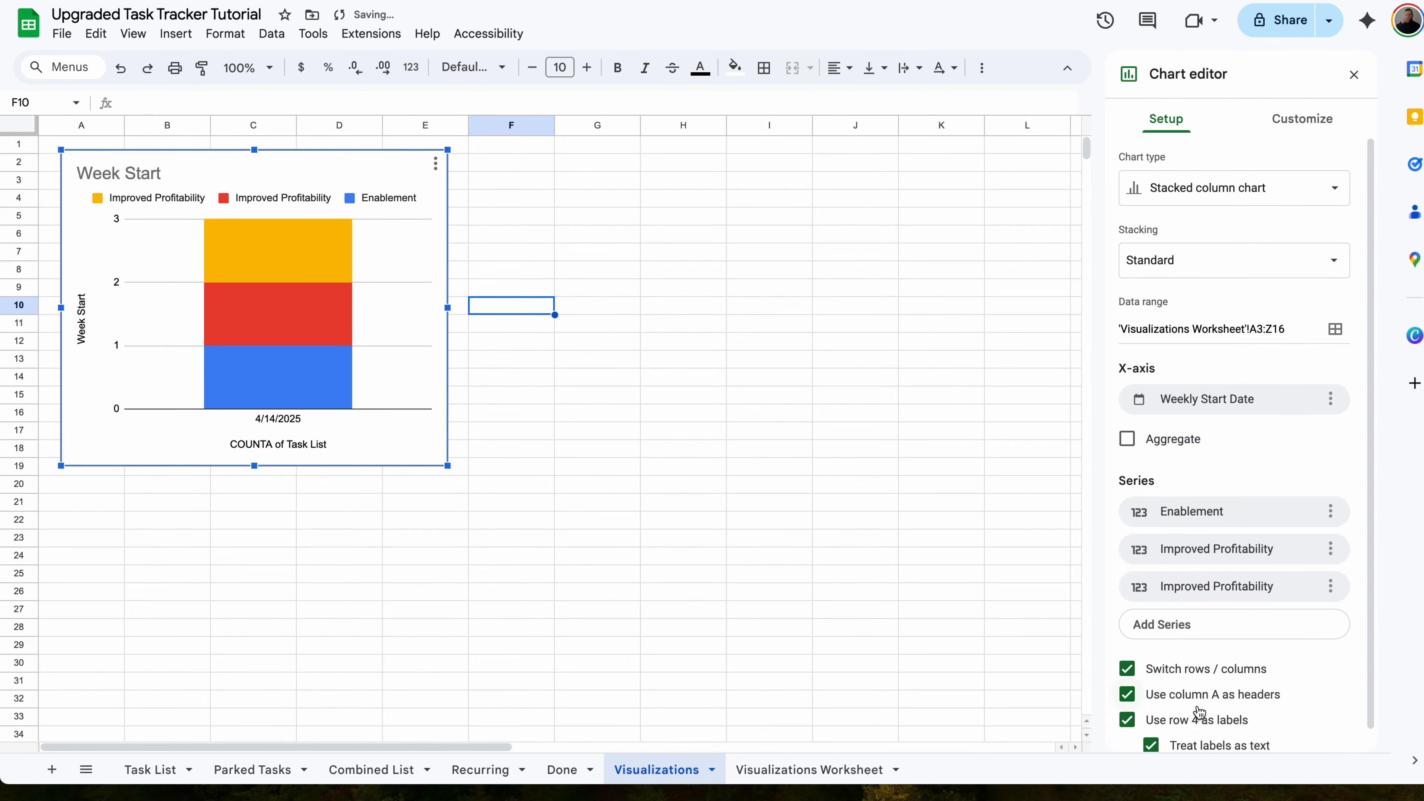
pyautogui.click(1331, 588)
pyautogui.click(1255, 620)
# - Title the stacked column chart "Task Focus Completed" and give it the subtitle "by Week"
pyautogui.click(1340, 118)
pyautogui.click(1235, 214)
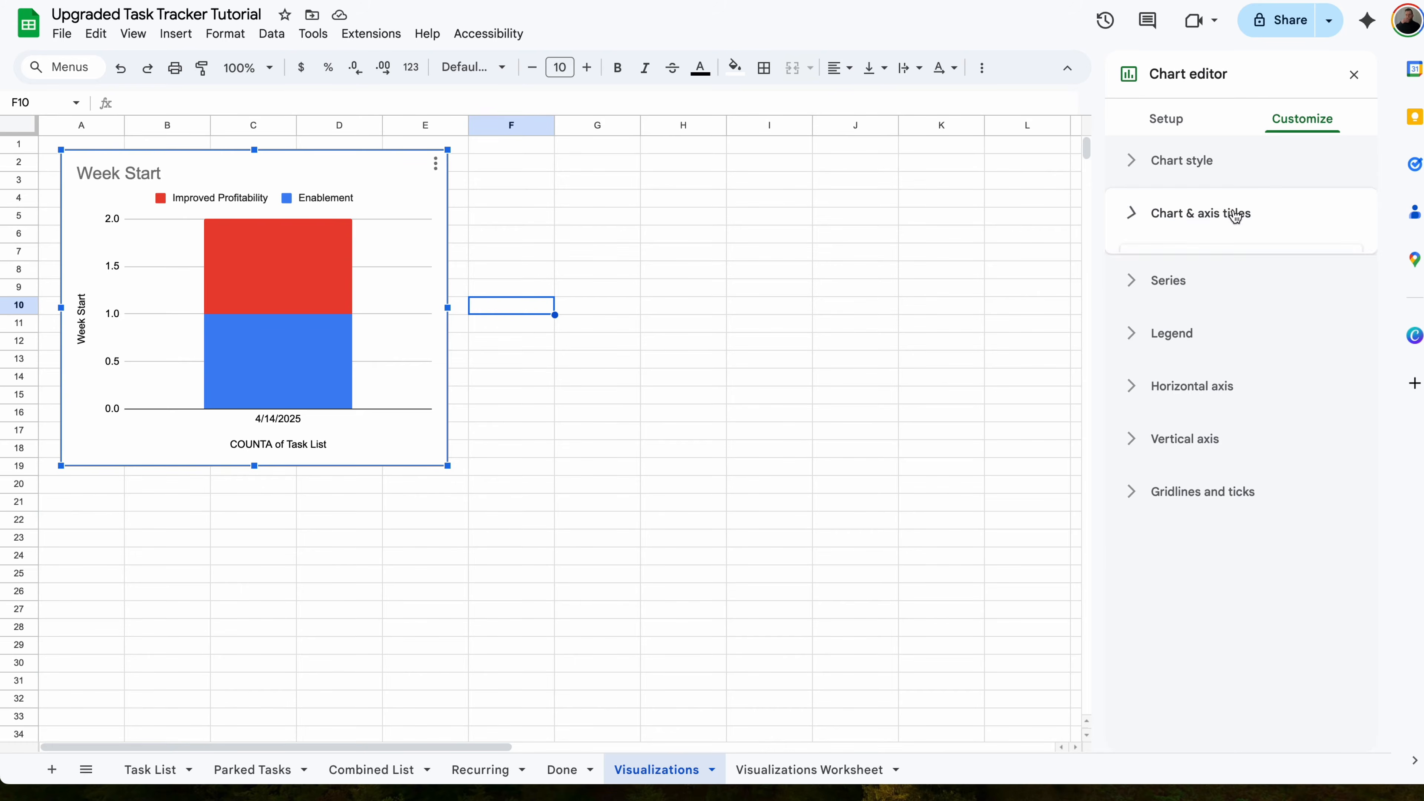
pyautogui.click(1198, 343)
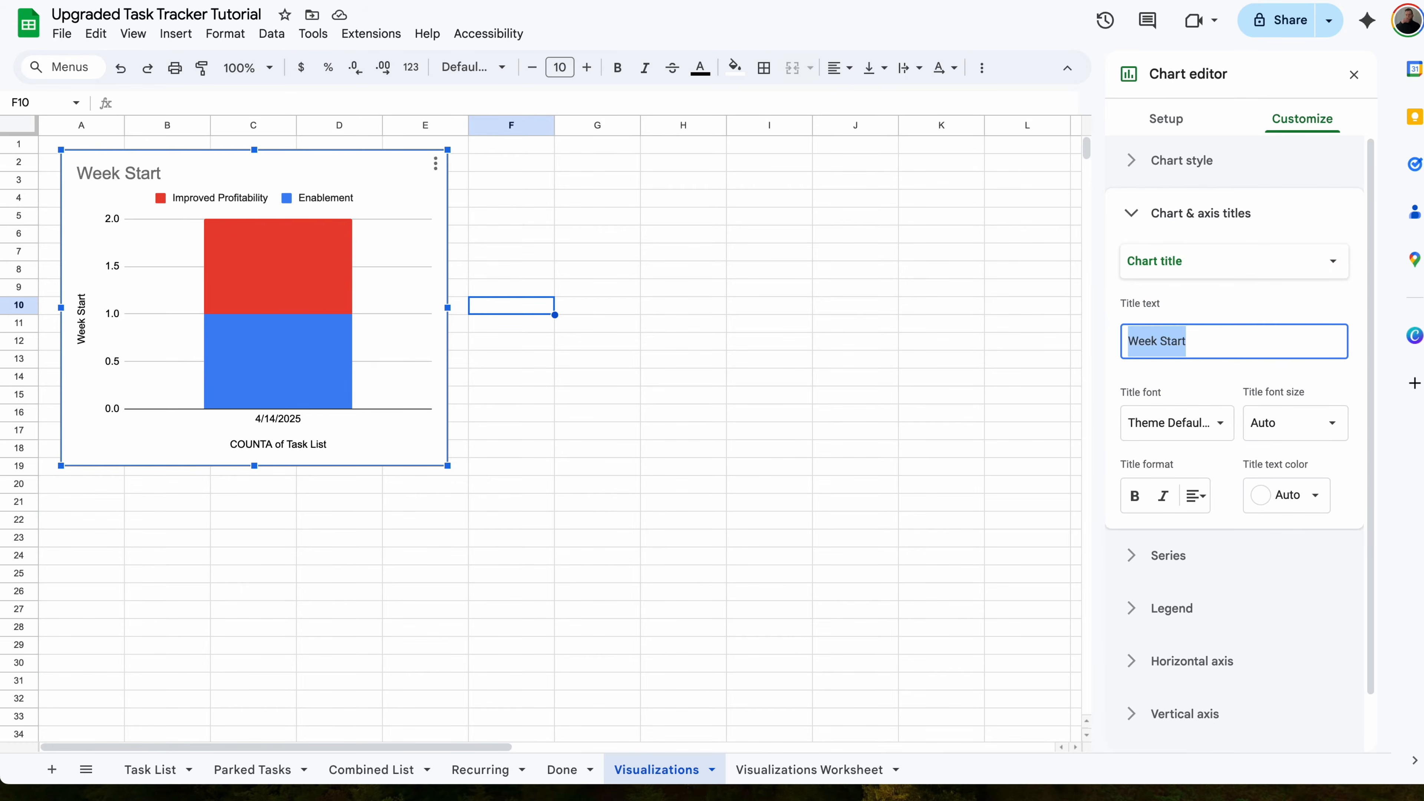
pyautogui.write('Task Focus Complet')
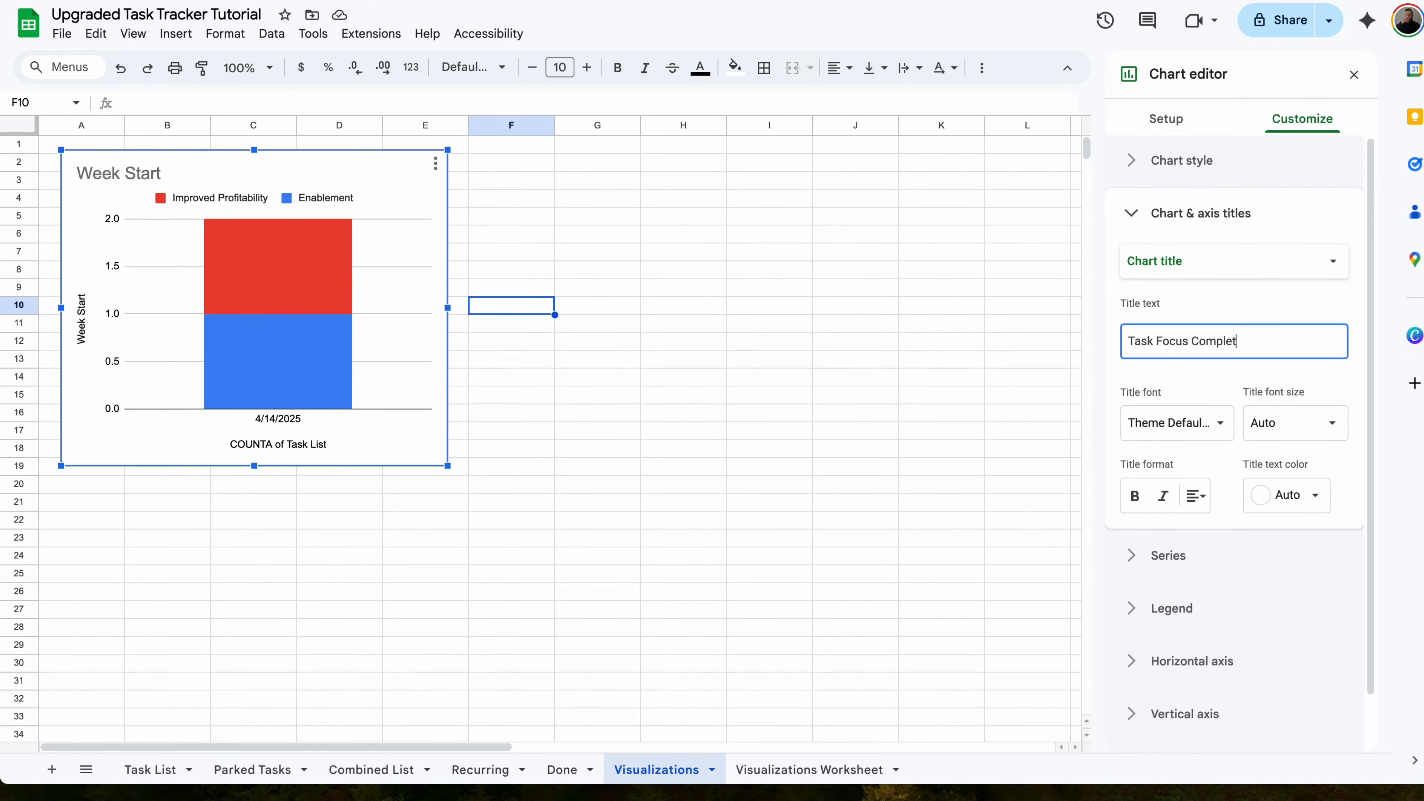
pyautogui.write('ed')
pyautogui.click(1205, 260)
pyautogui.click(1192, 283)
pyautogui.click(1214, 332)
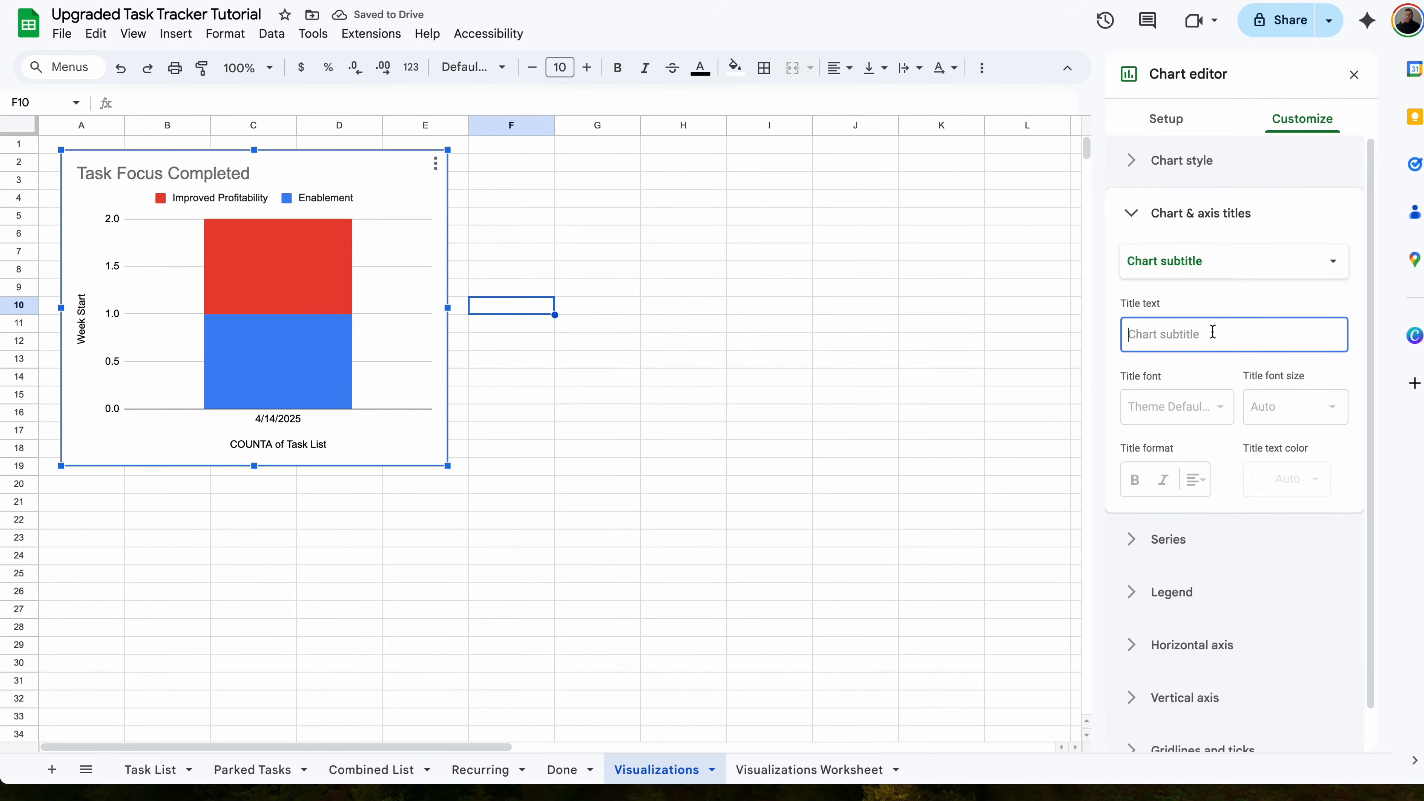
pyautogui.write('by Week')
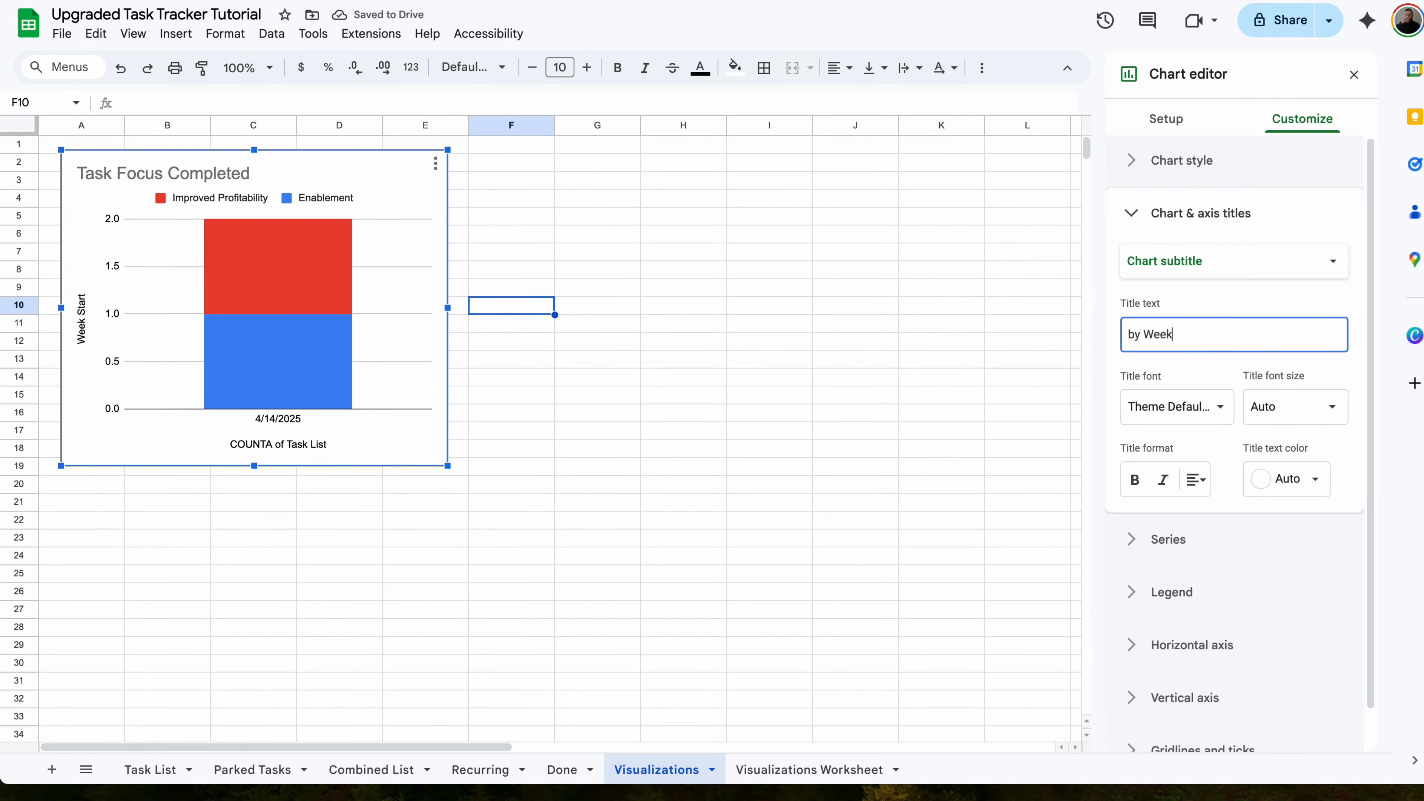
# - Set the chart's horizontal axis title to "Week Completed" and its vertical axis title to "# Completed"
pyautogui.click(1217, 261)
pyautogui.click(1211, 283)
pyautogui.click(1208, 332)
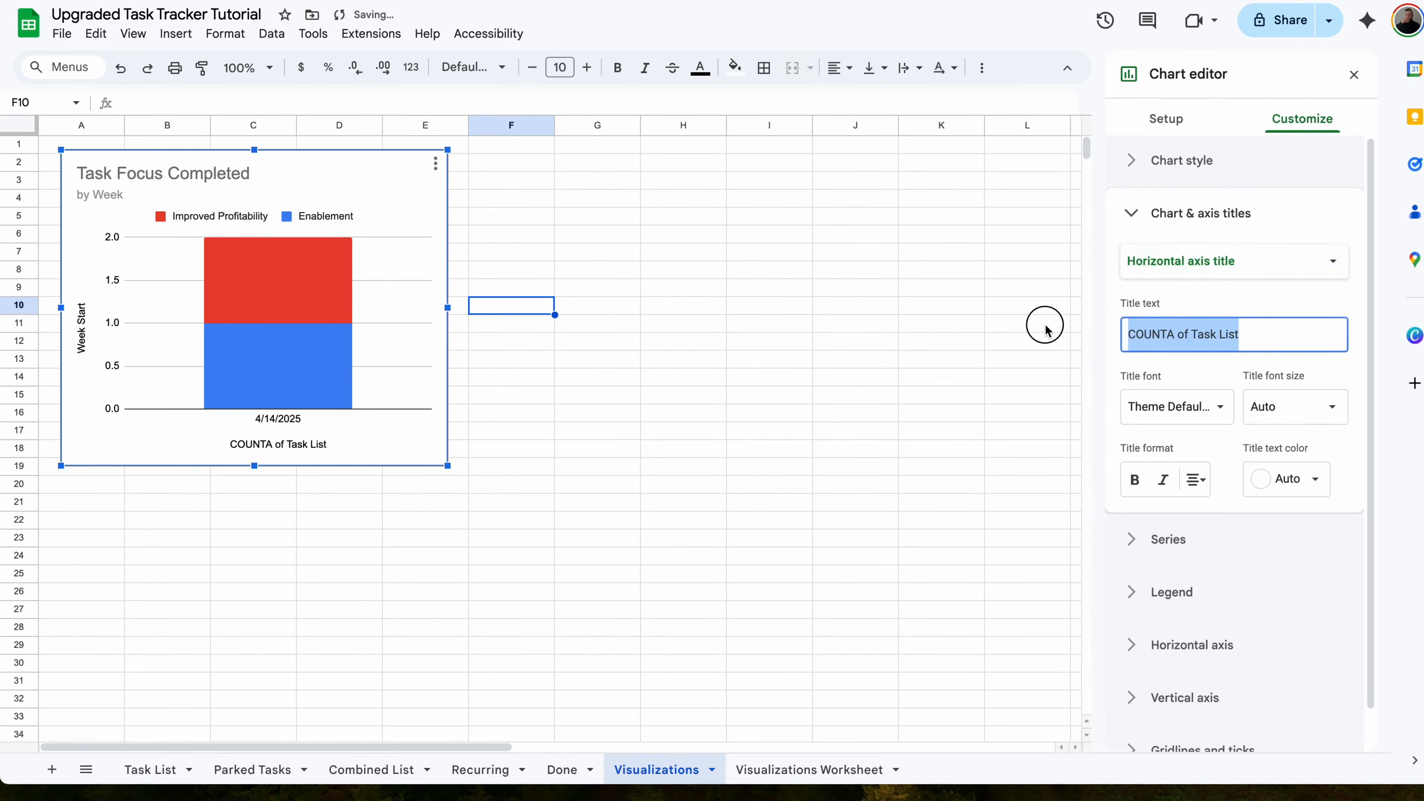
pyautogui.write('Week Completed')
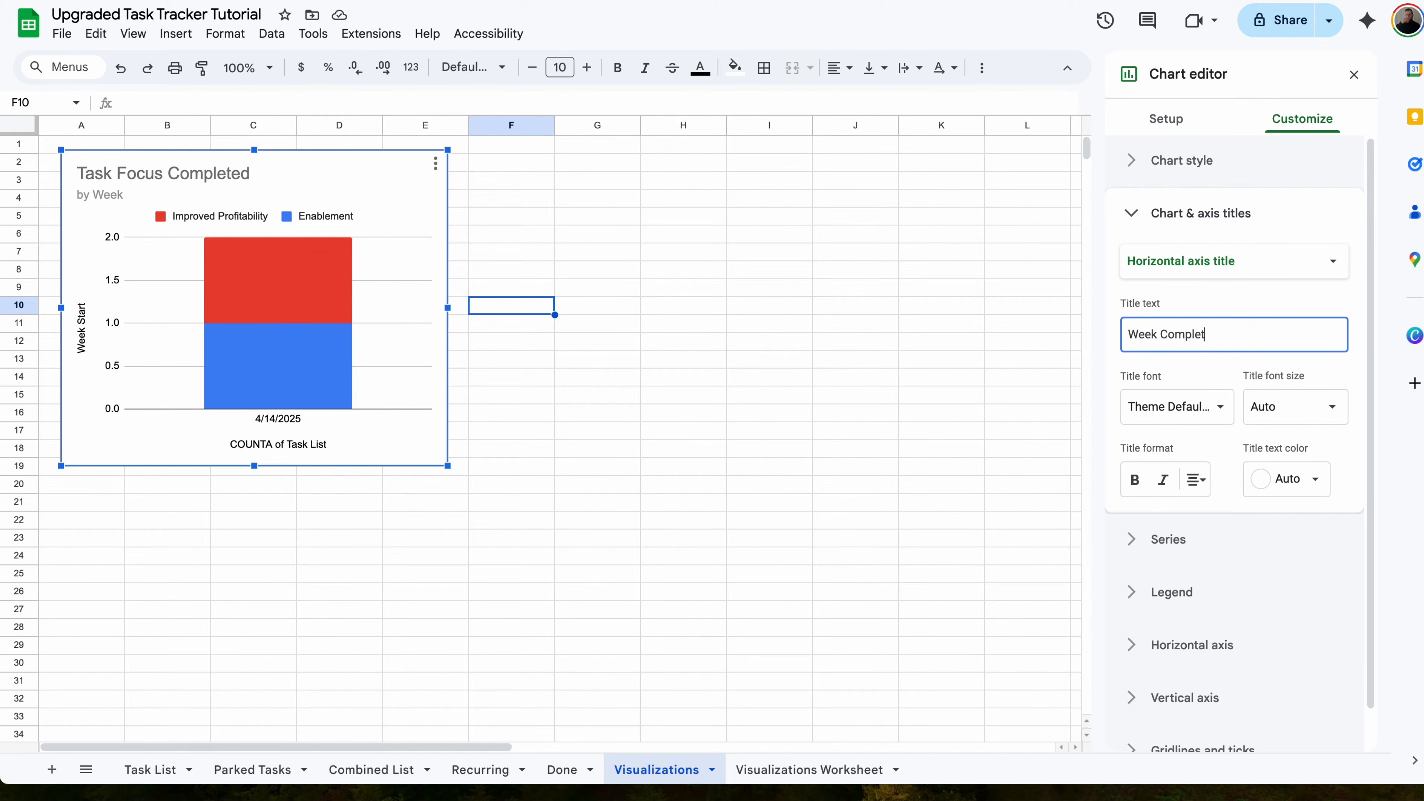
pyautogui.click(1216, 261)
pyautogui.click(1182, 284)
pyautogui.click(1190, 341)
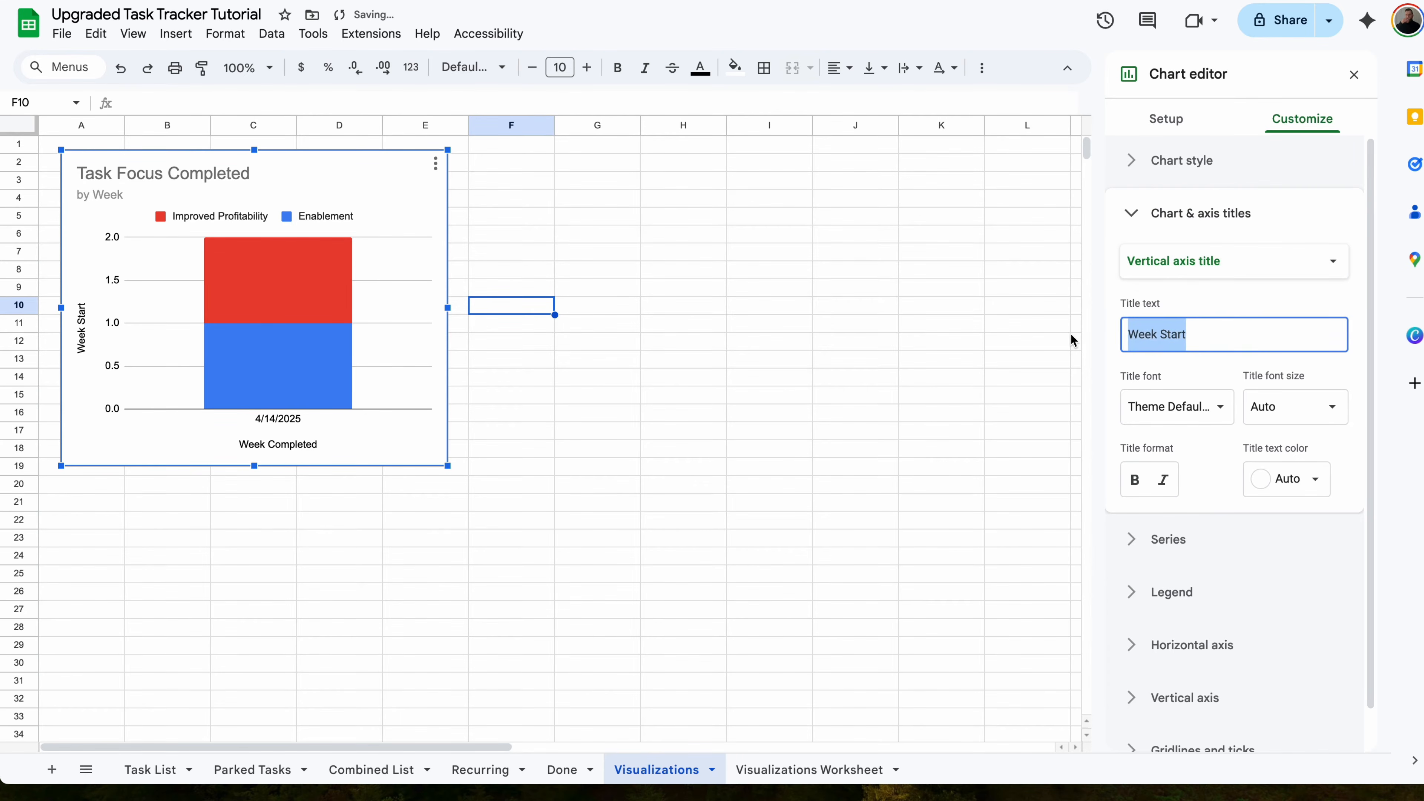
pyautogui.write('# Comple')
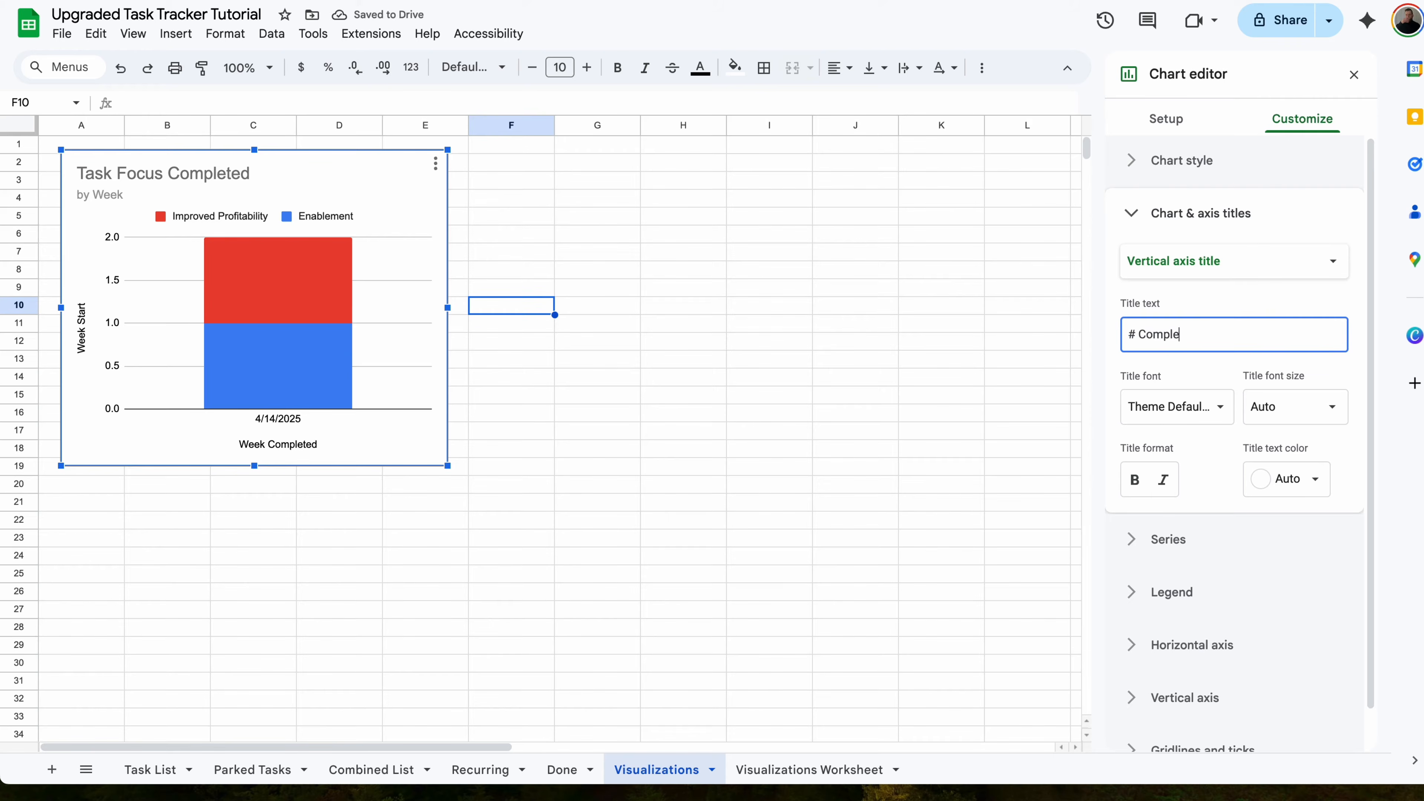
pyautogui.write('ted')
pyautogui.click(1196, 216)
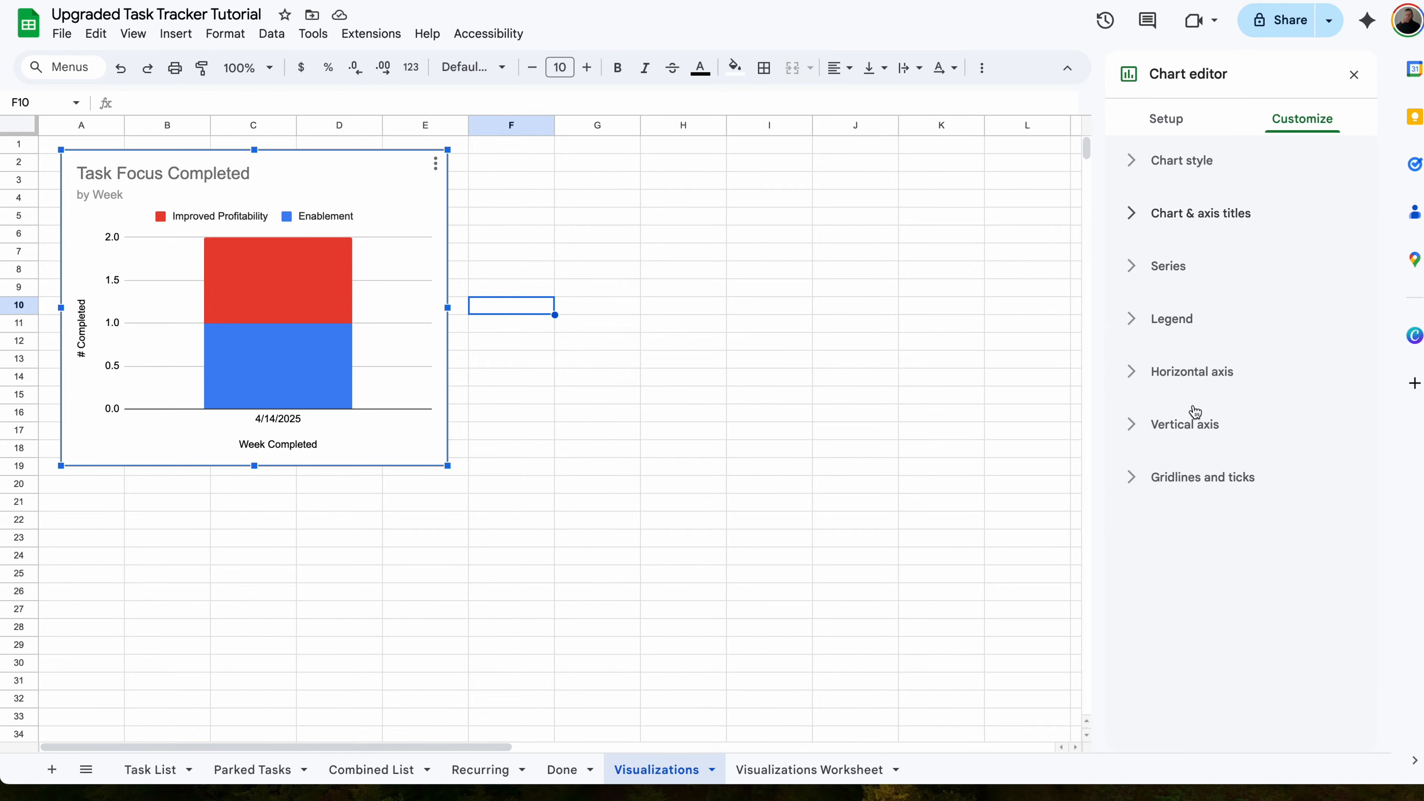
# - Set the chart's legend position to Right and close the chart editor
pyautogui.click(1175, 319)
pyautogui.click(1196, 390)
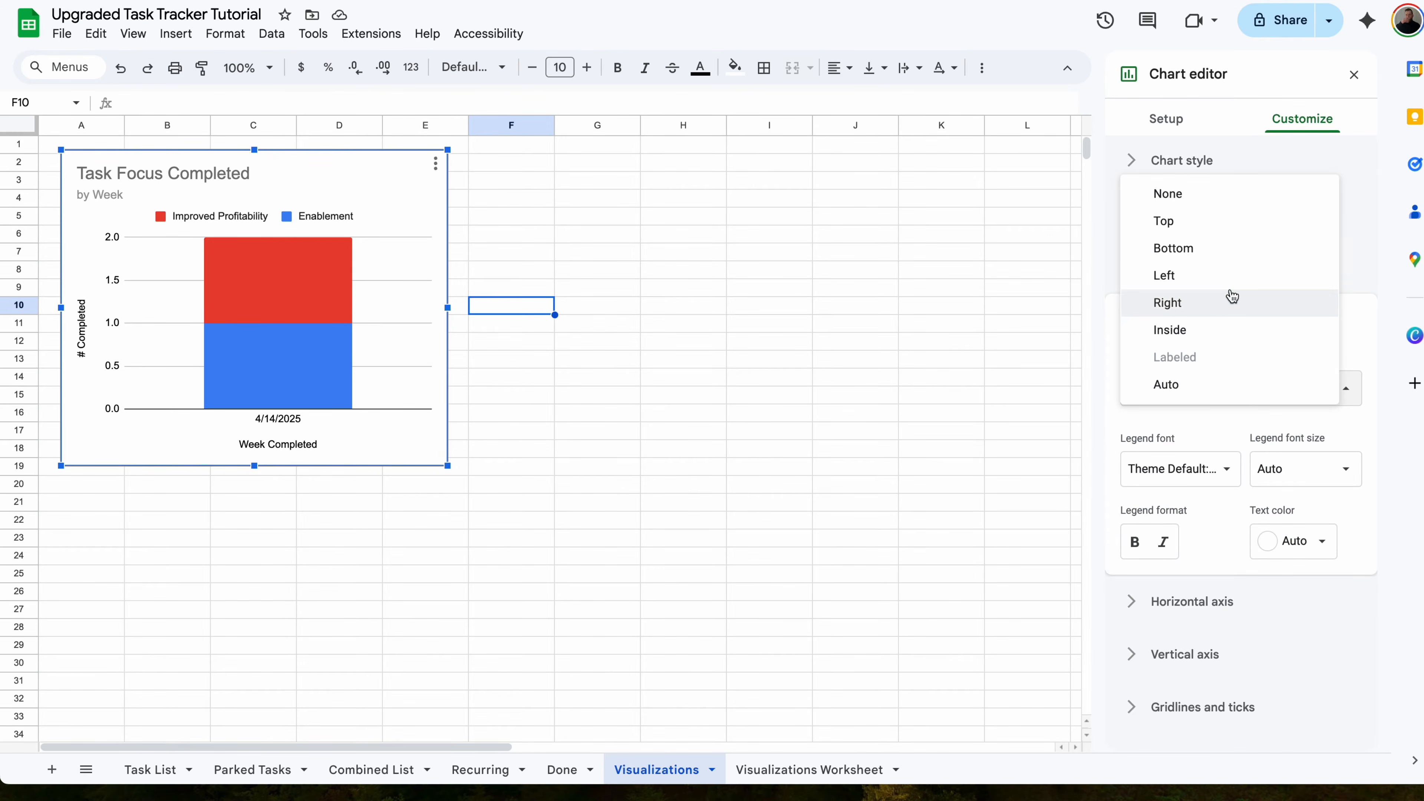
pyautogui.click(1230, 388)
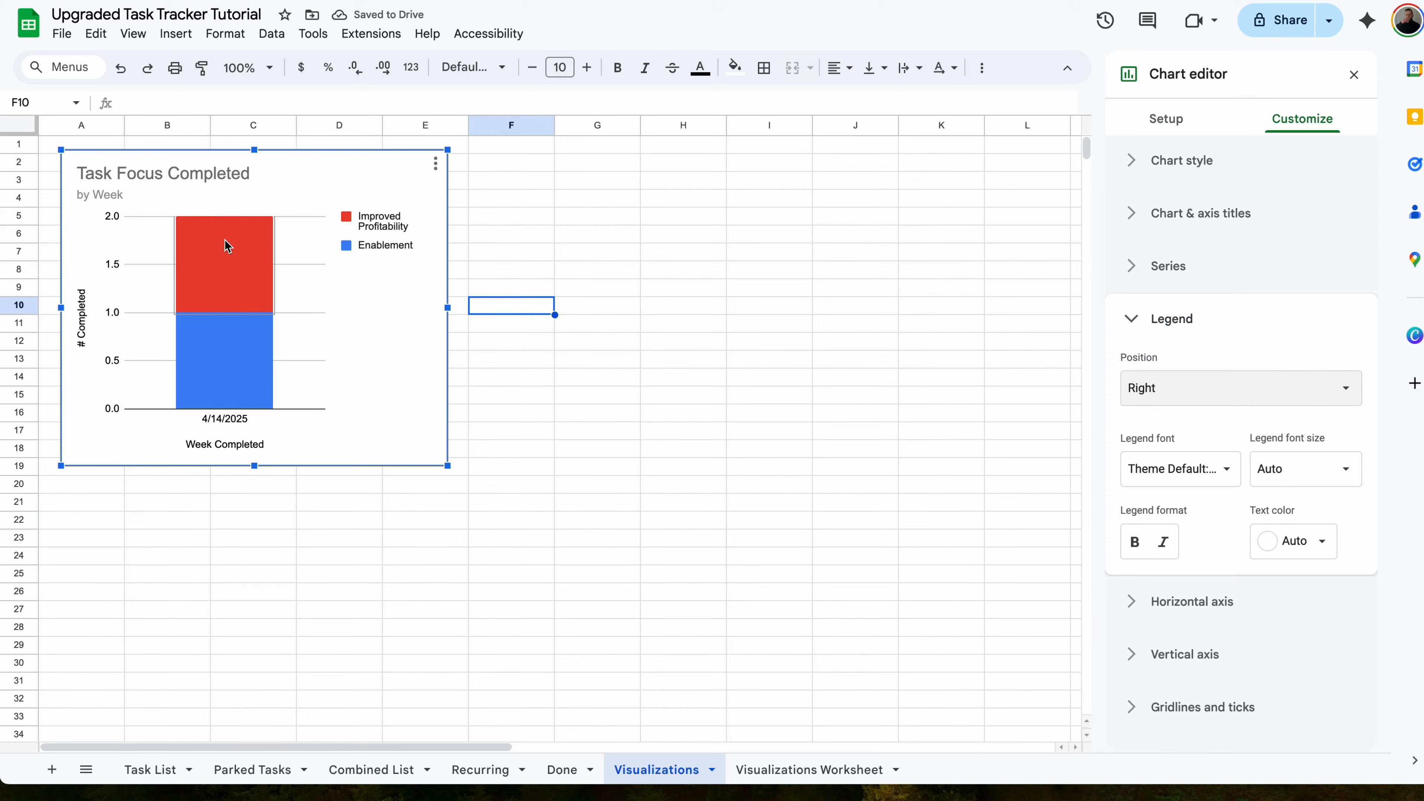
pyautogui.click(1354, 74)
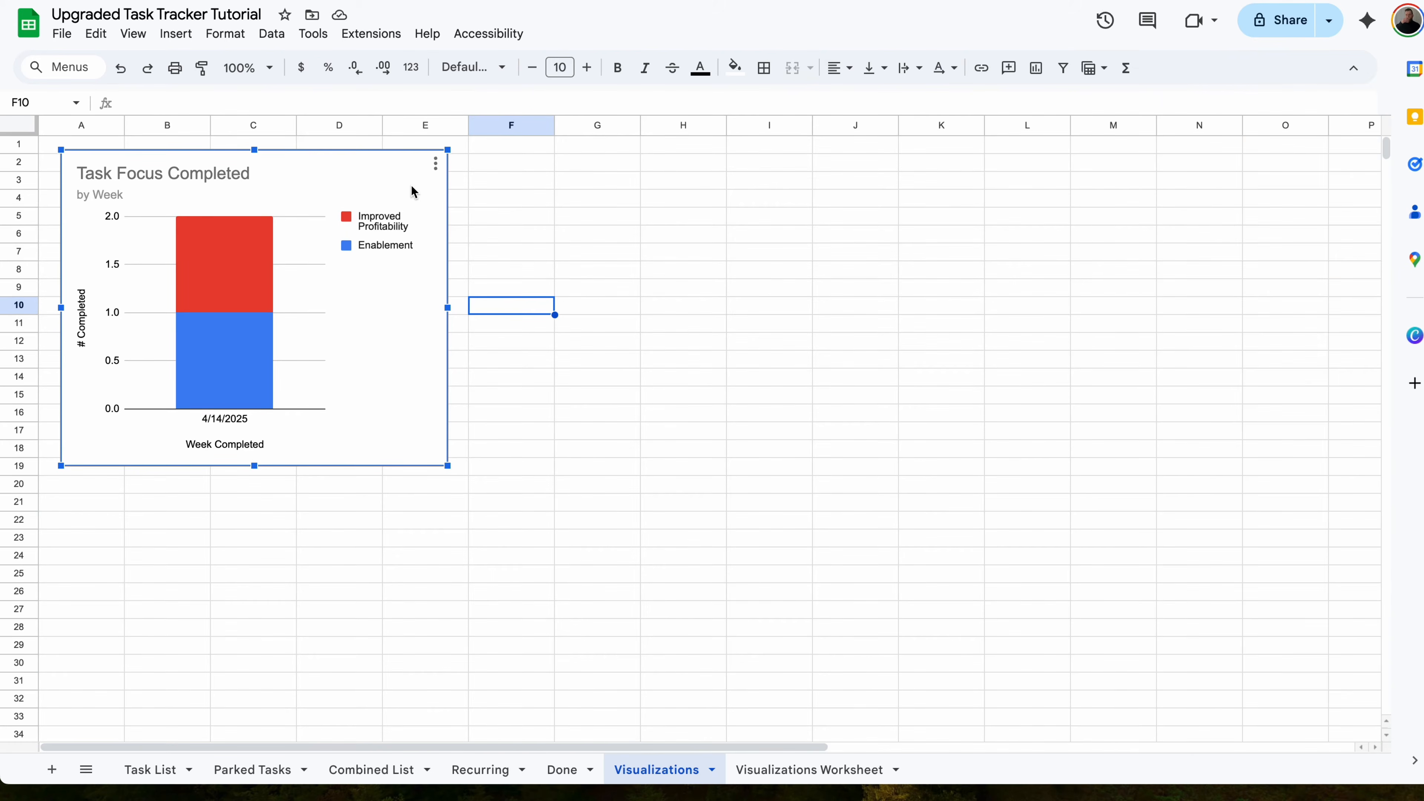
# - Place a copy of the weekly Task Focus Completed chart directly below the original on the Visualizations sheet
pyautogui.click(214, 555)
pyautogui.click(213, 553)
pyautogui.hotkey('ctrl', 'v')
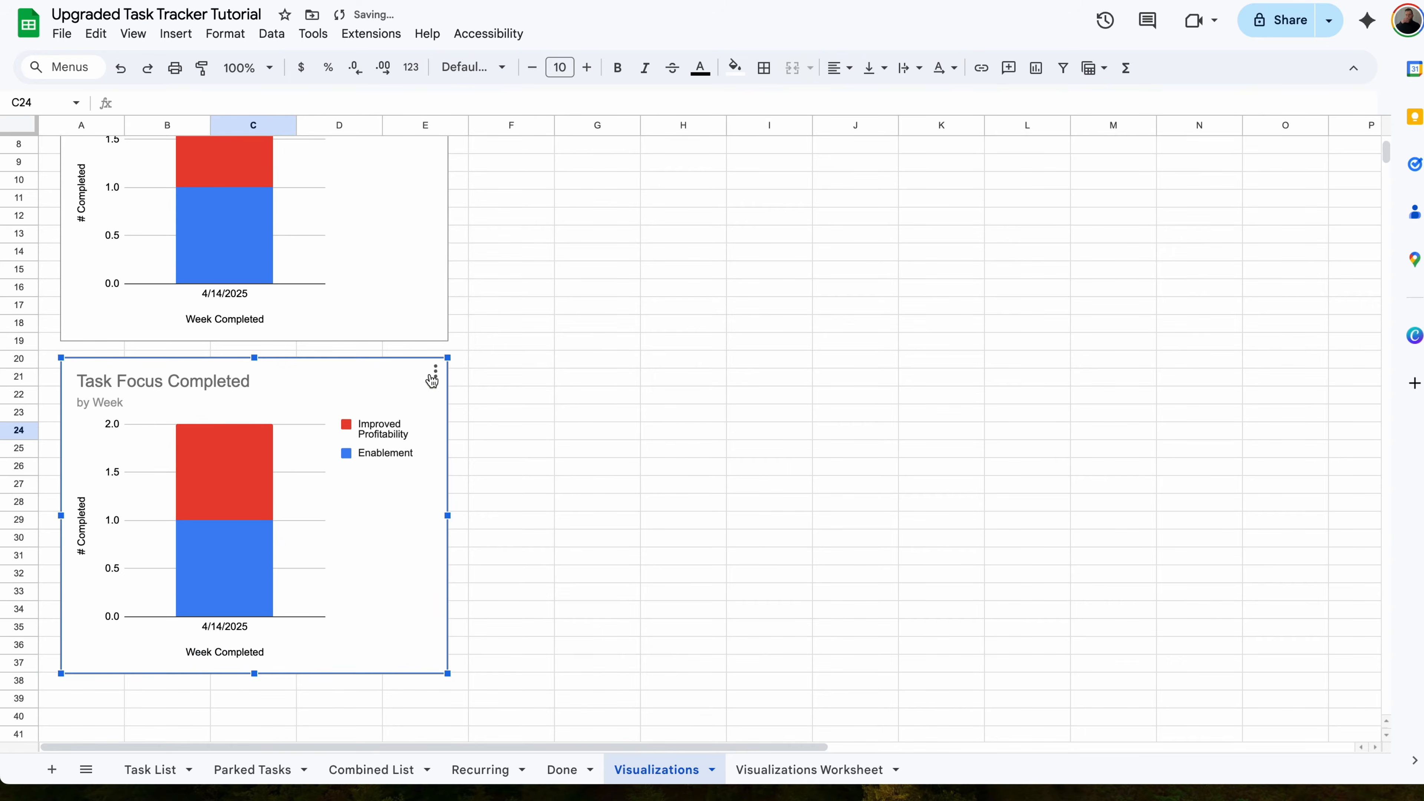
# - Change the copied chart's data range to 'Visualizations Worksheet'!A19:Z30, the monthly focus pivot table
pyautogui.click(436, 371)
pyautogui.click(457, 395)
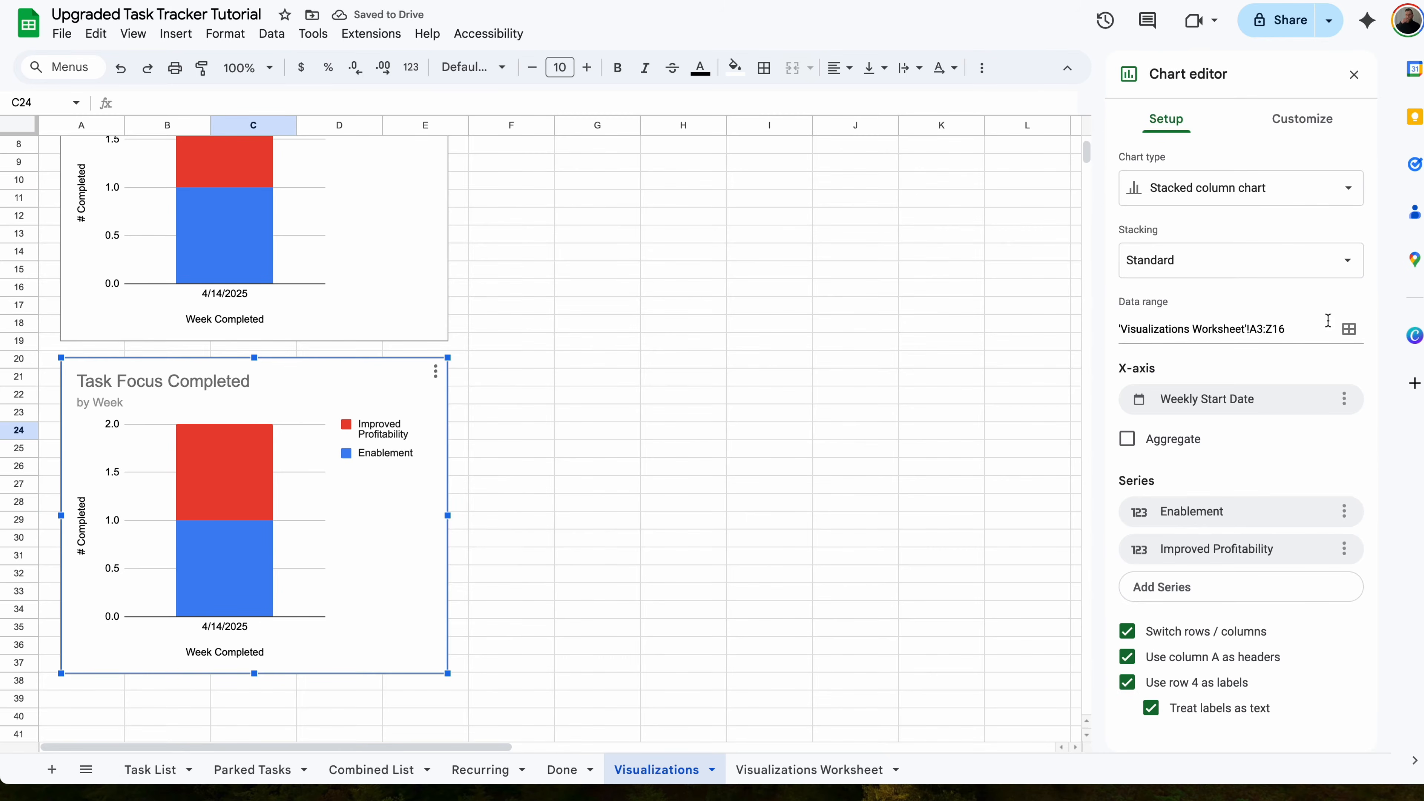
pyautogui.click(1349, 330)
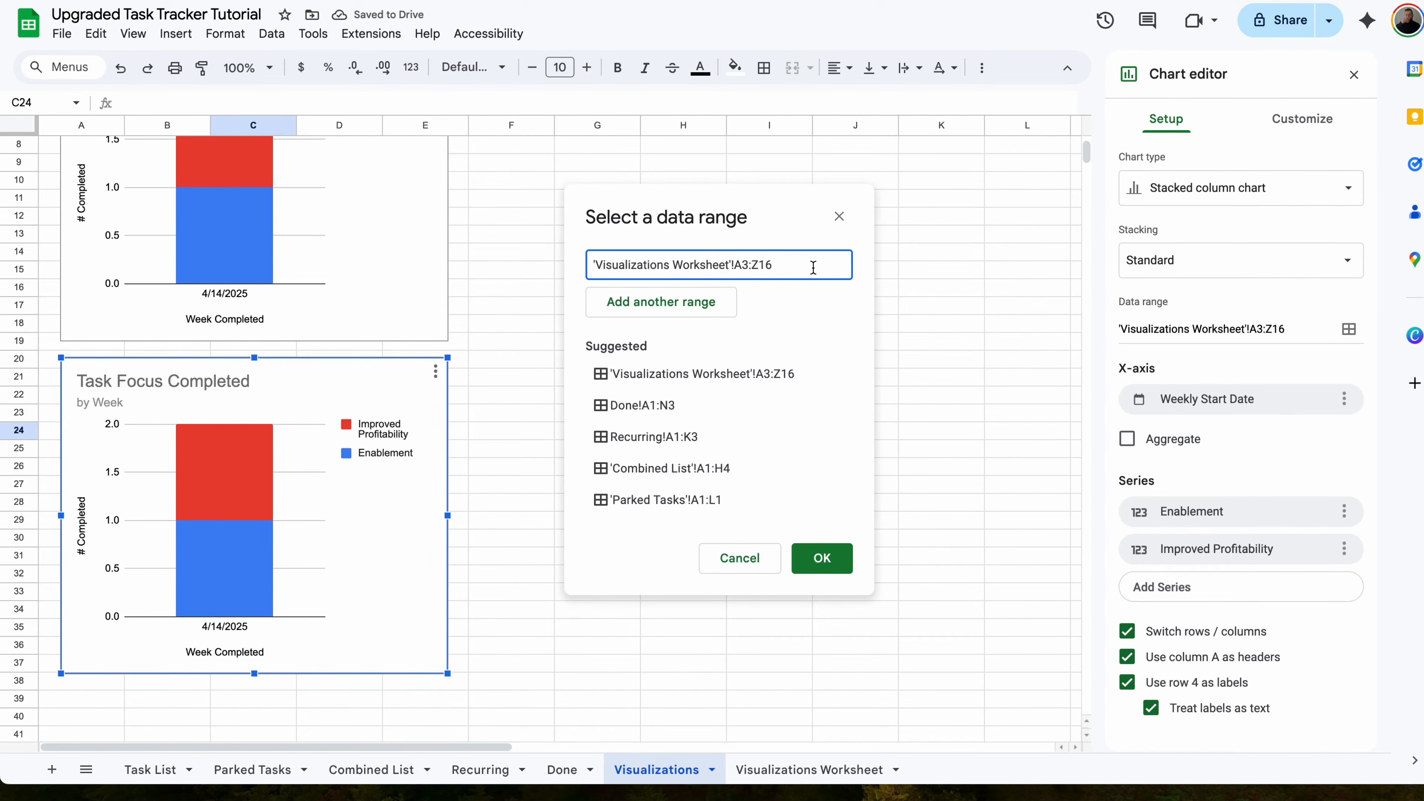
pyautogui.moveTo(821, 265); pyautogui.dragTo(496, 274)
pyautogui.press('BackSpace')
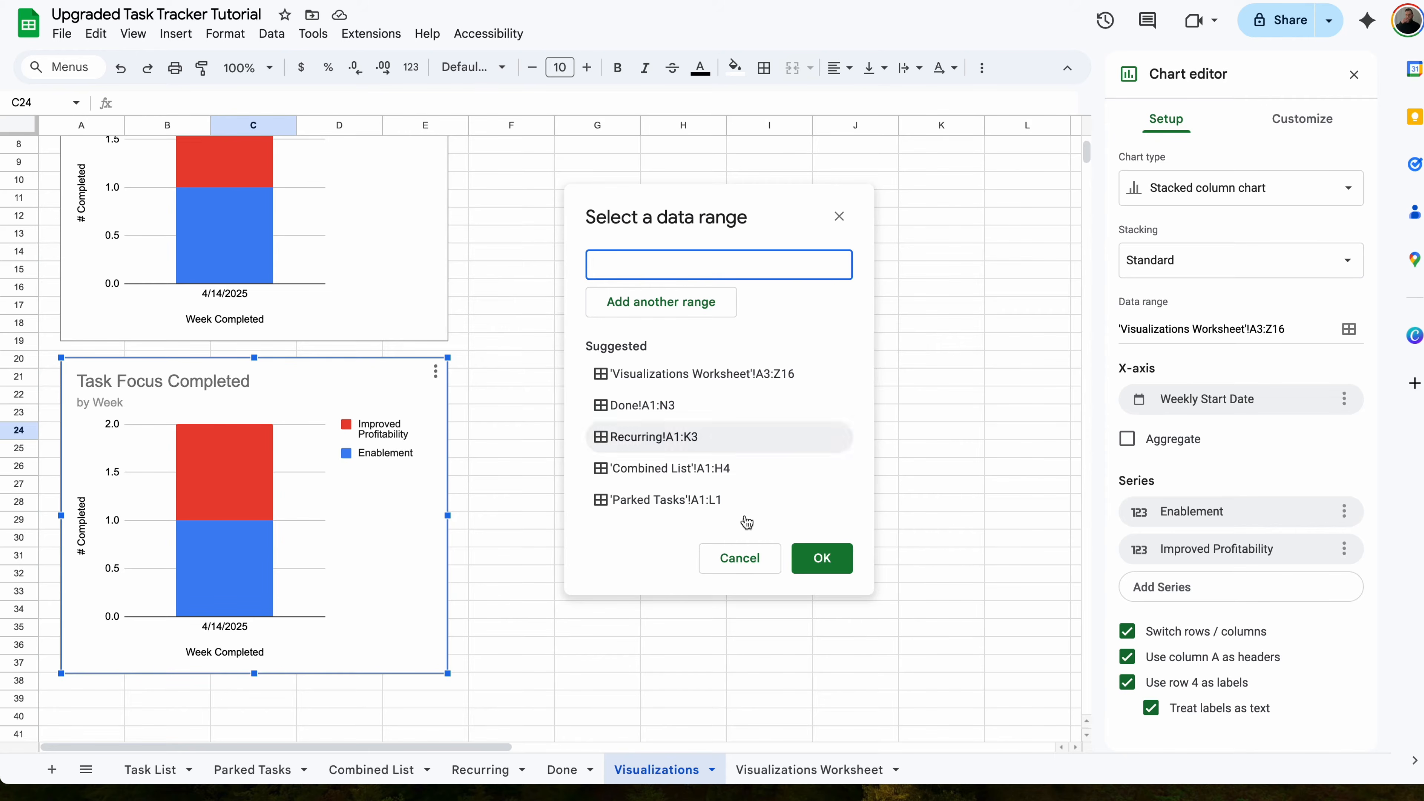
pyautogui.click(809, 770)
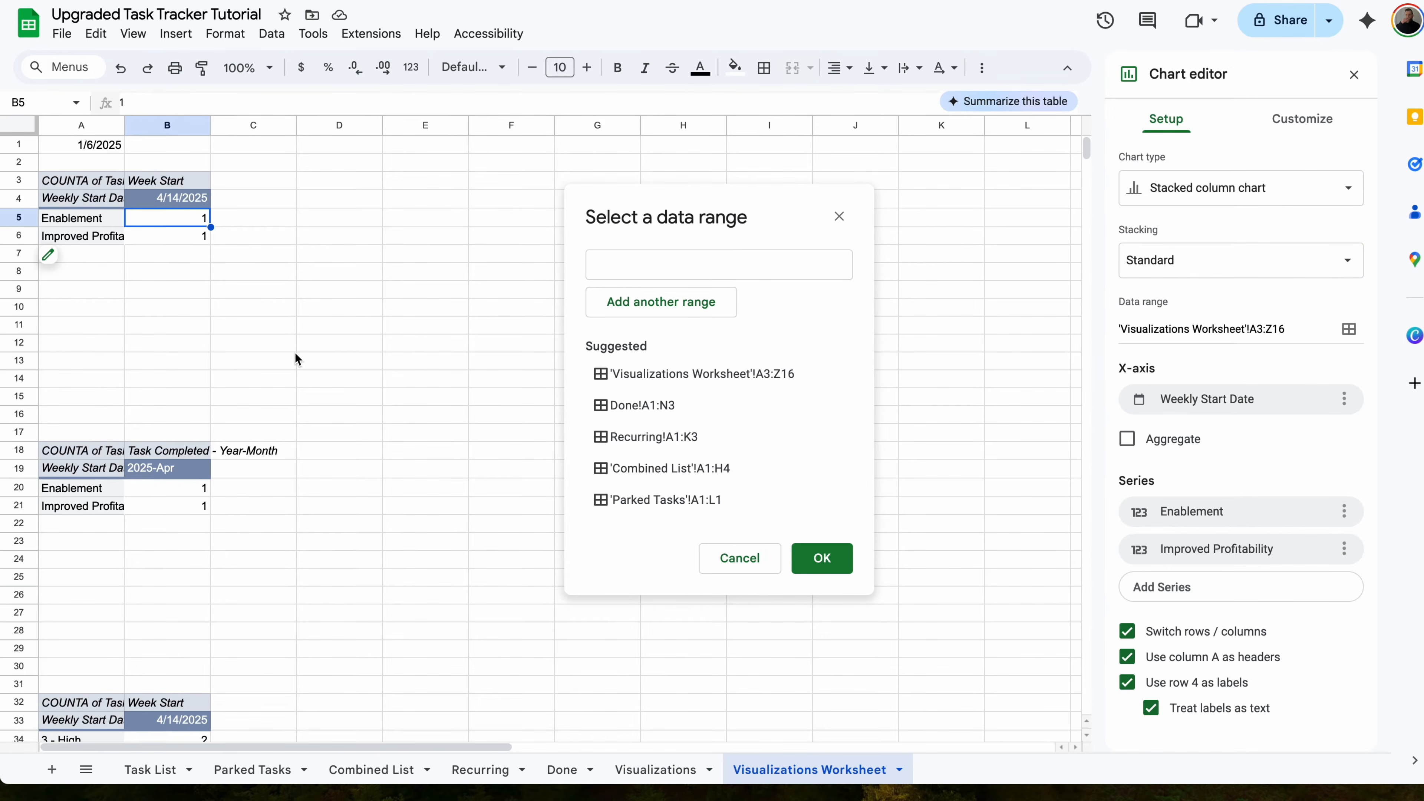
pyautogui.moveTo(56, 474); pyautogui.dragTo(1168, 667)
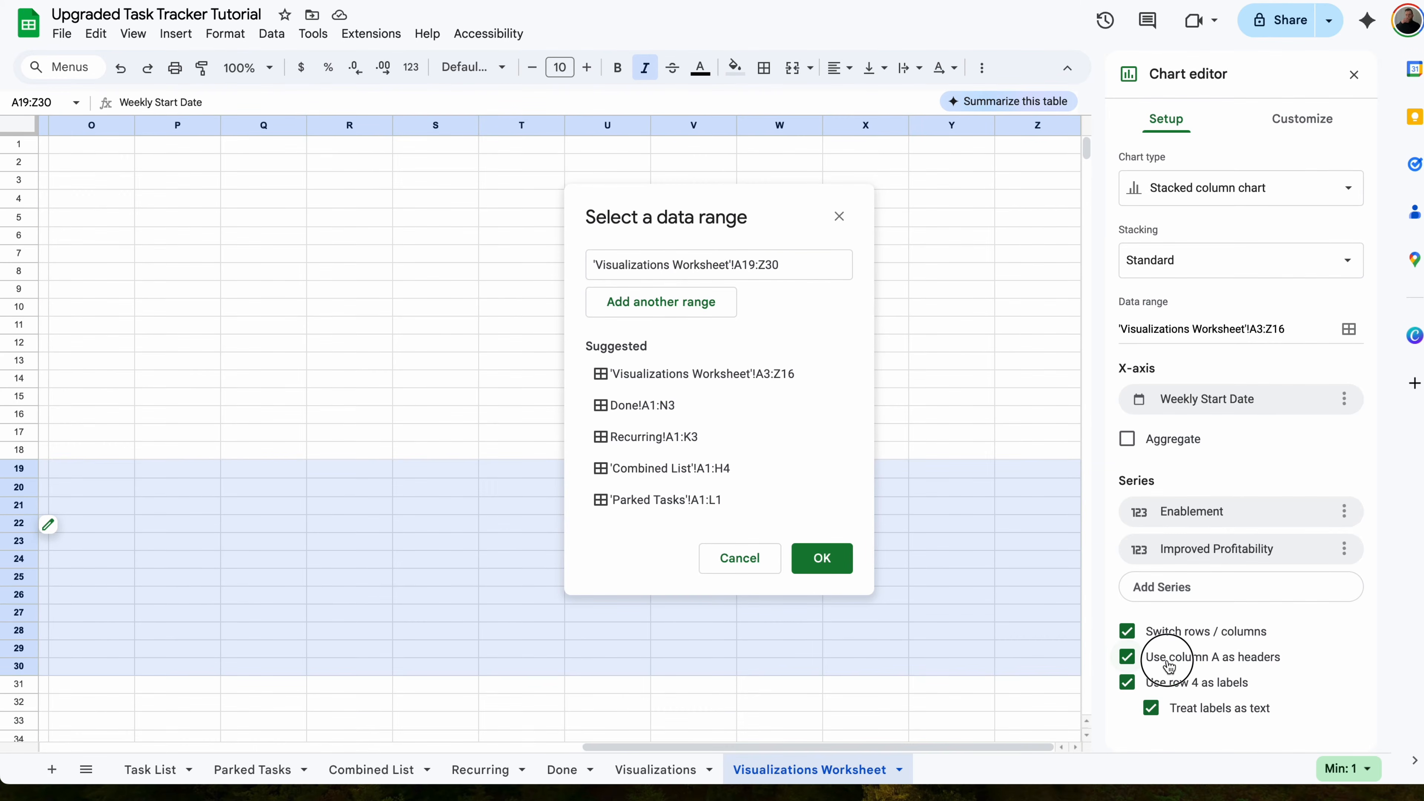
pyautogui.click(822, 572)
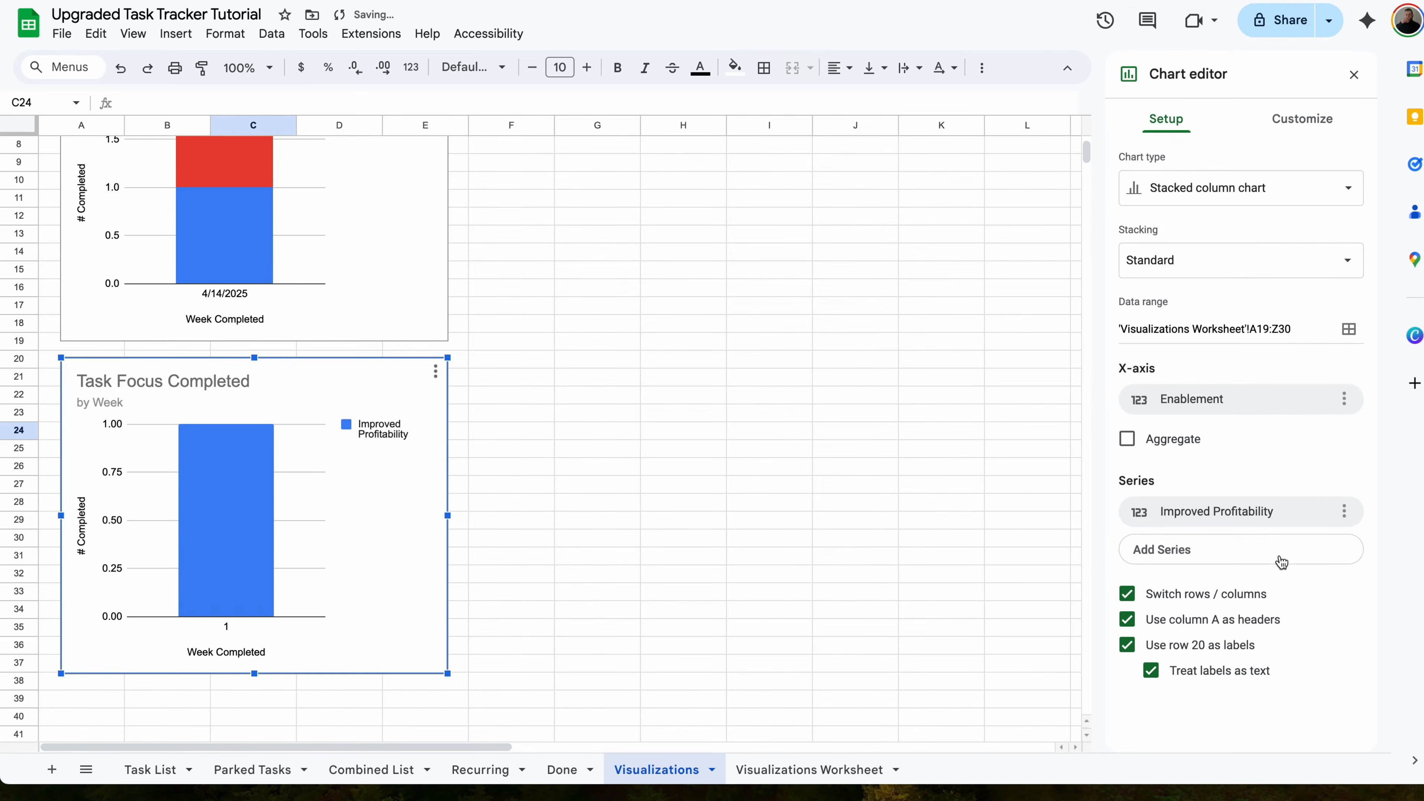
# - Use Weekly Start Date as the copied chart's X-axis and add Enablement as a series
pyautogui.click(1200, 400)
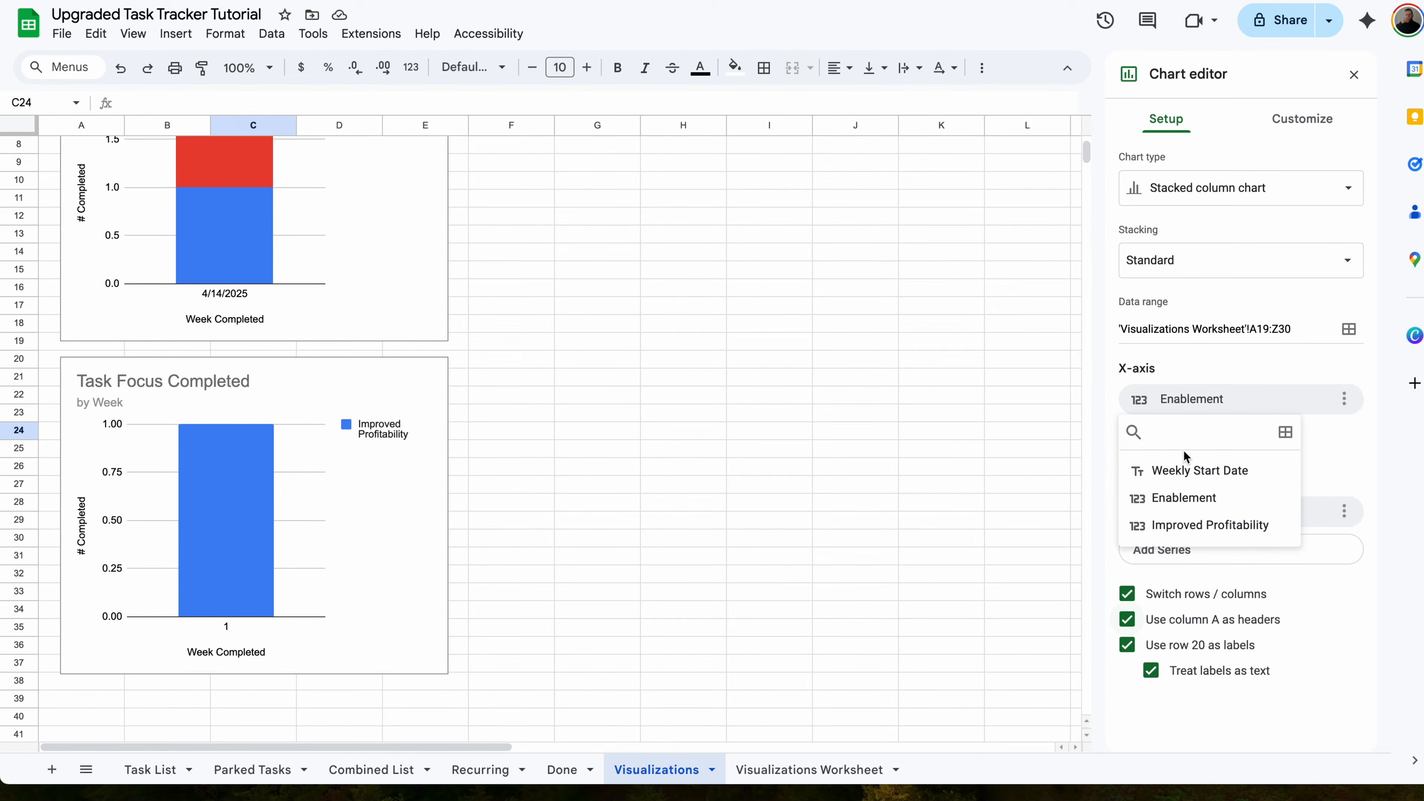
pyautogui.click(1188, 463)
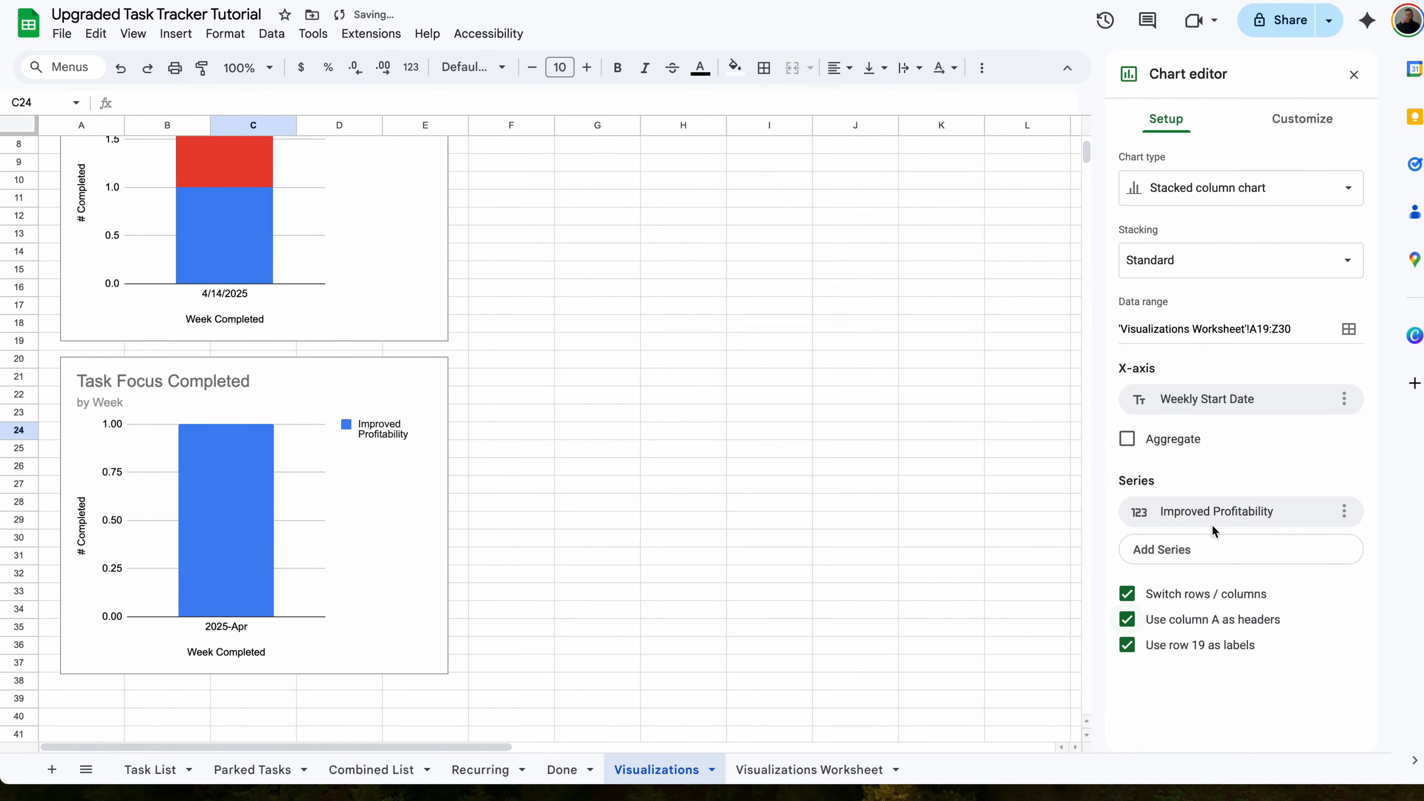
pyautogui.click(1212, 548)
pyautogui.click(1200, 620)
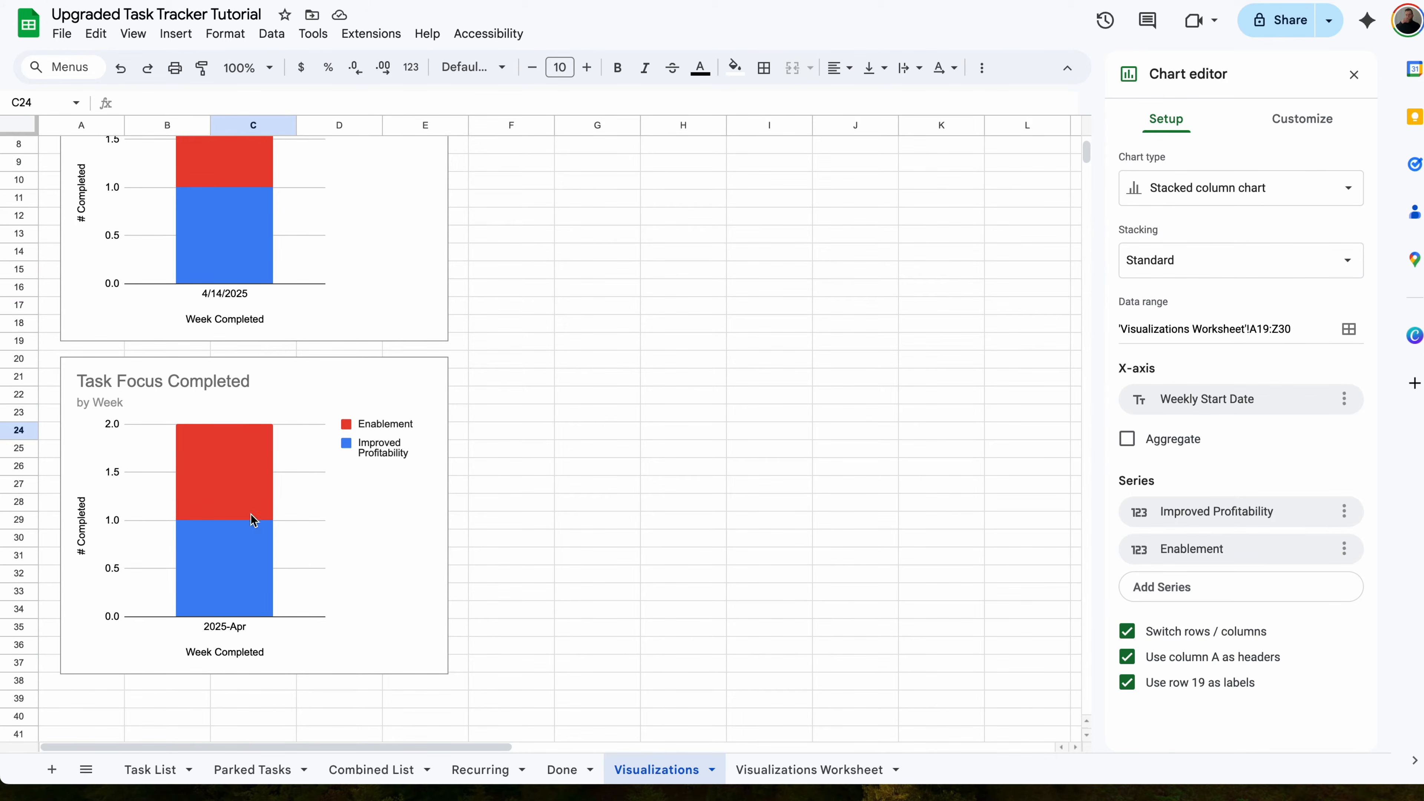
# - Change the copied chart's horizontal axis title to "Month Completed" and its subtitle to "by Month"
pyautogui.click(224, 652)
pyautogui.doubleClick(197, 652)
pyautogui.write('Mo')
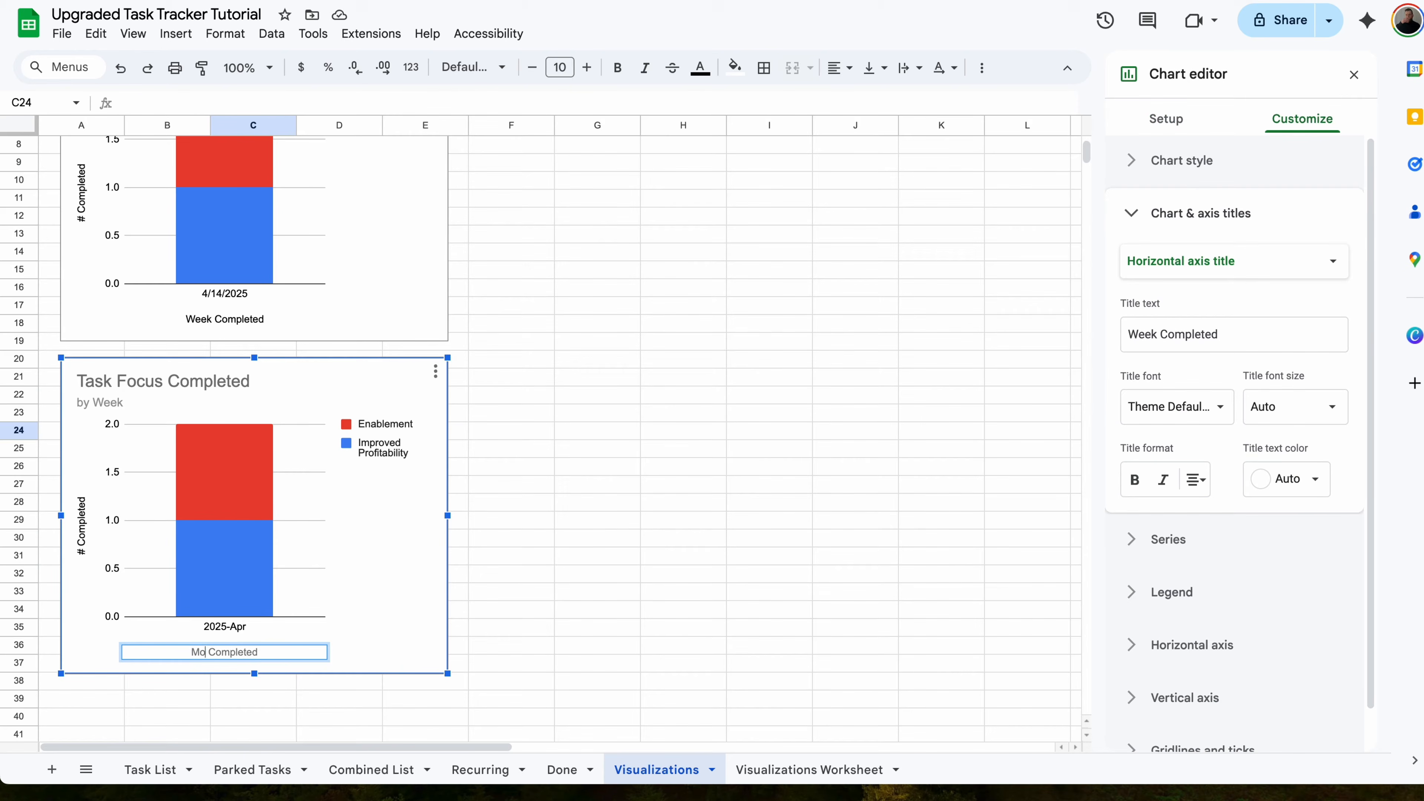
pyautogui.write('nth')
pyautogui.click(86, 402)
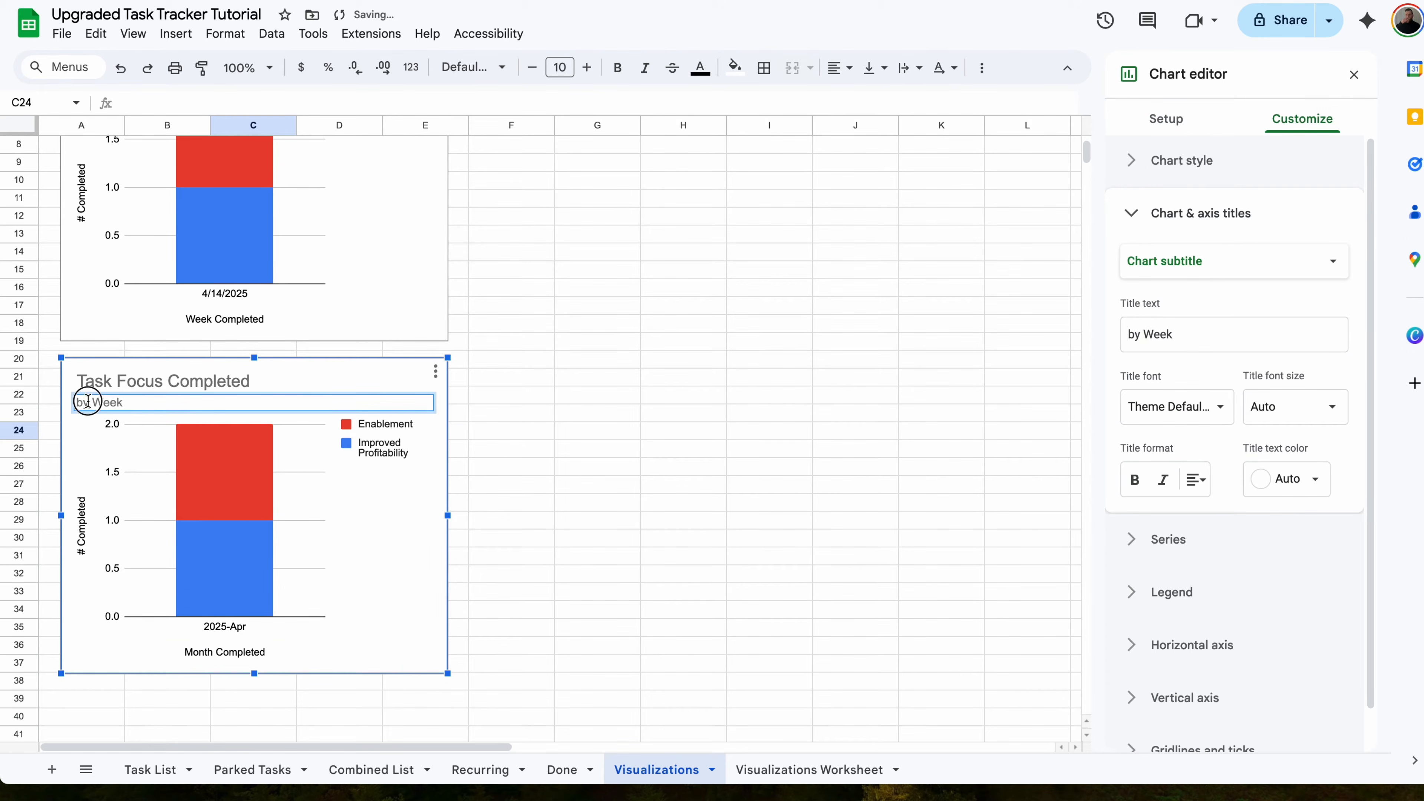
pyautogui.doubleClick(130, 404)
pyautogui.press('BackSpace')
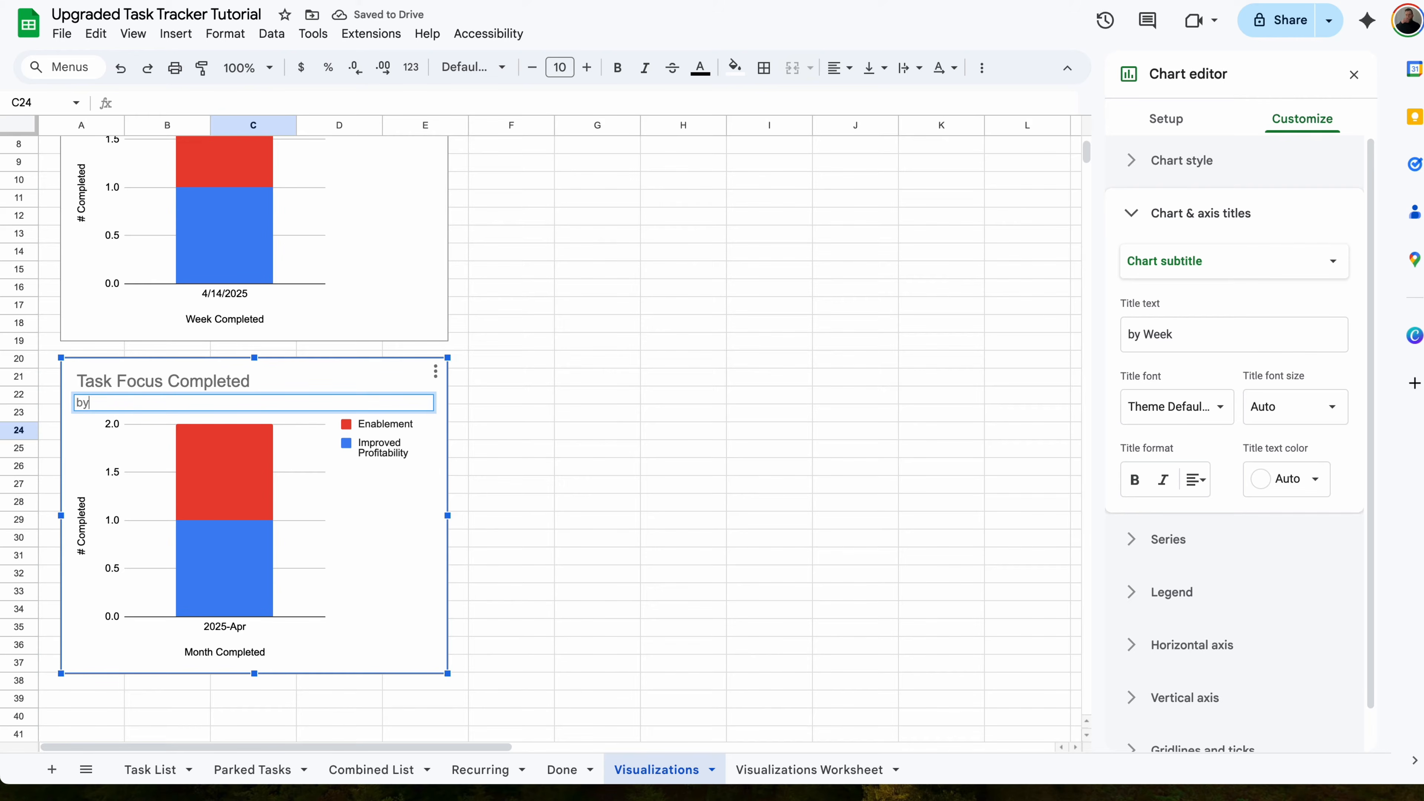
pyautogui.write('Month')
pyautogui.press('Return')
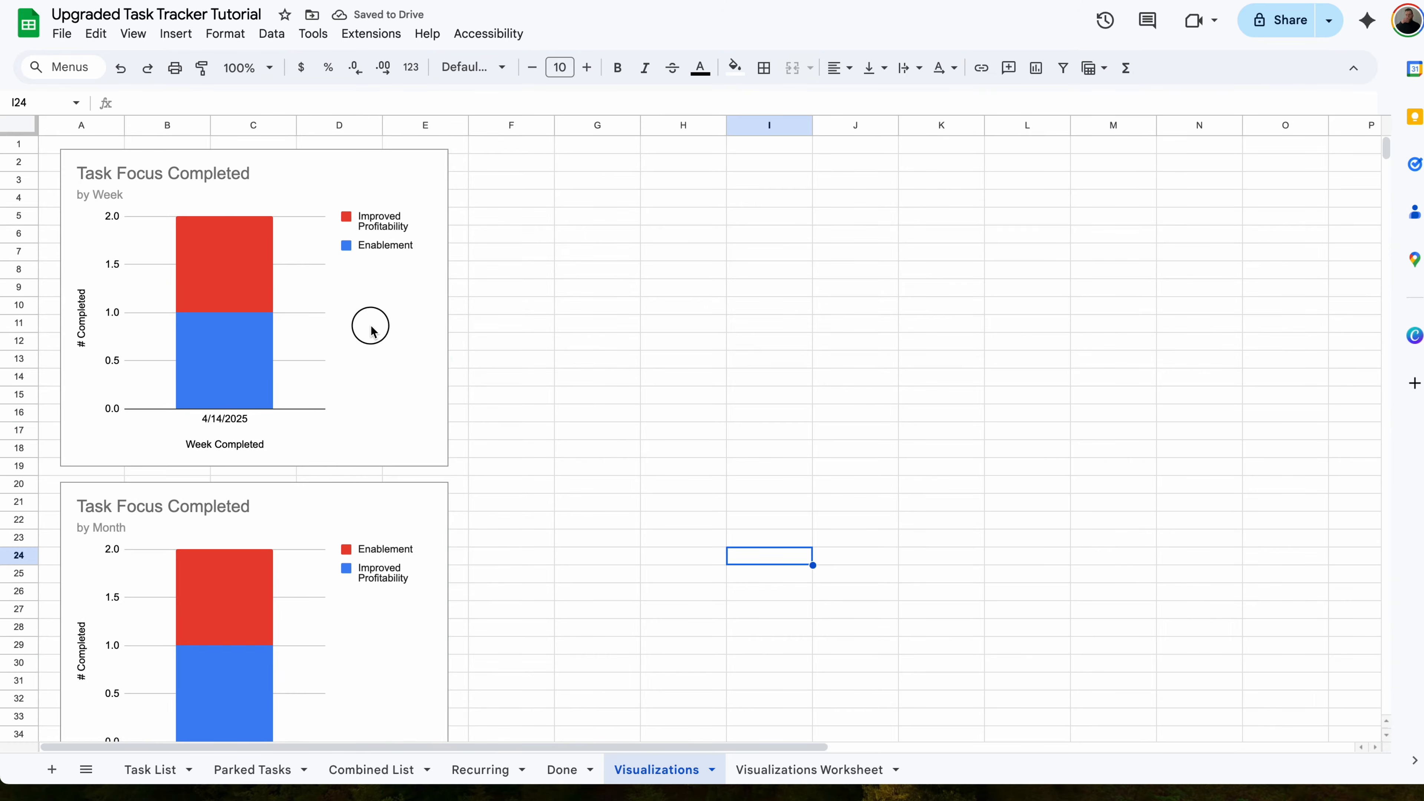
pyautogui.click(371, 327)
pyautogui.press('Escape')
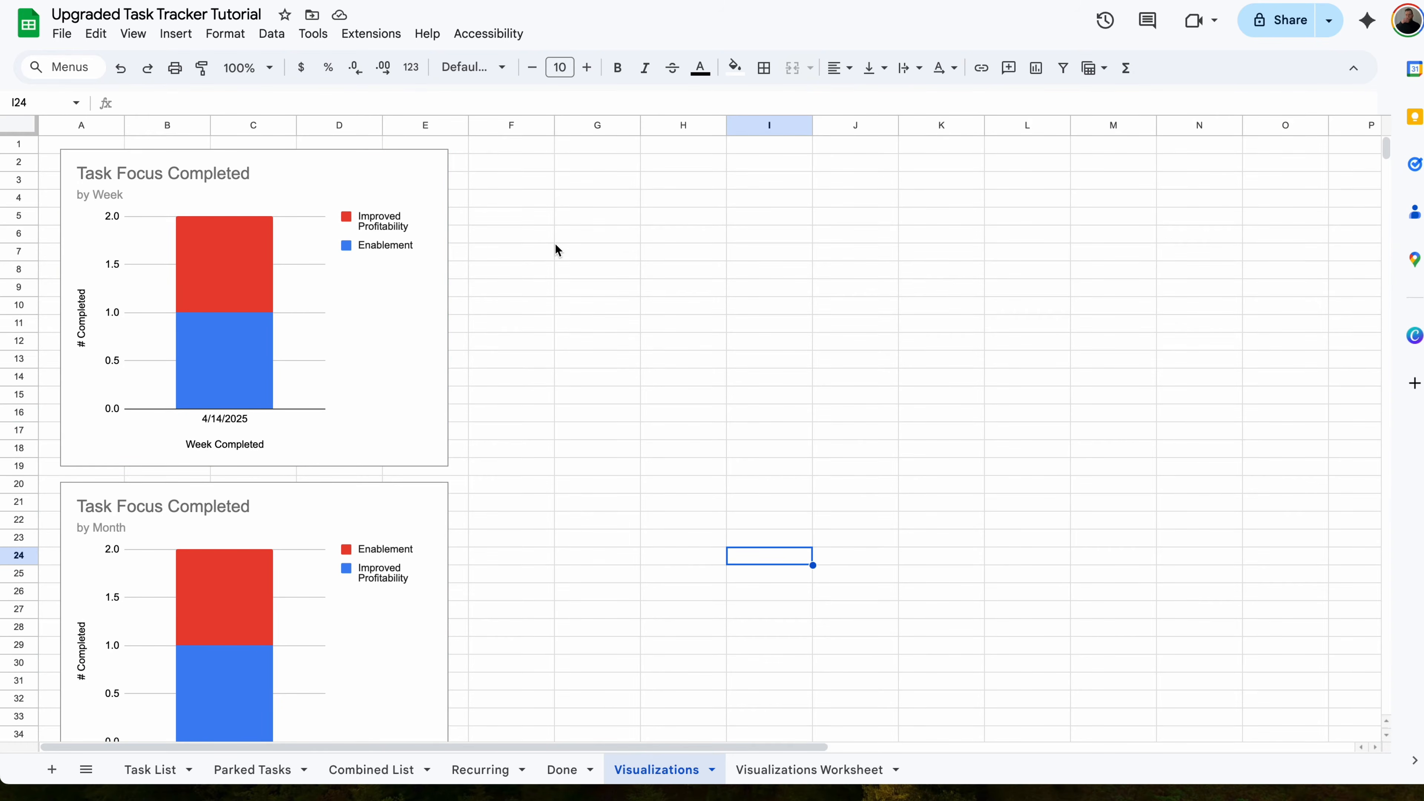
# - Paste a copy of the weekly Task Focus Completed chart and align it beside the original in the same row
pyautogui.click(553, 243)
pyautogui.hotkey('ctrl', 'v')
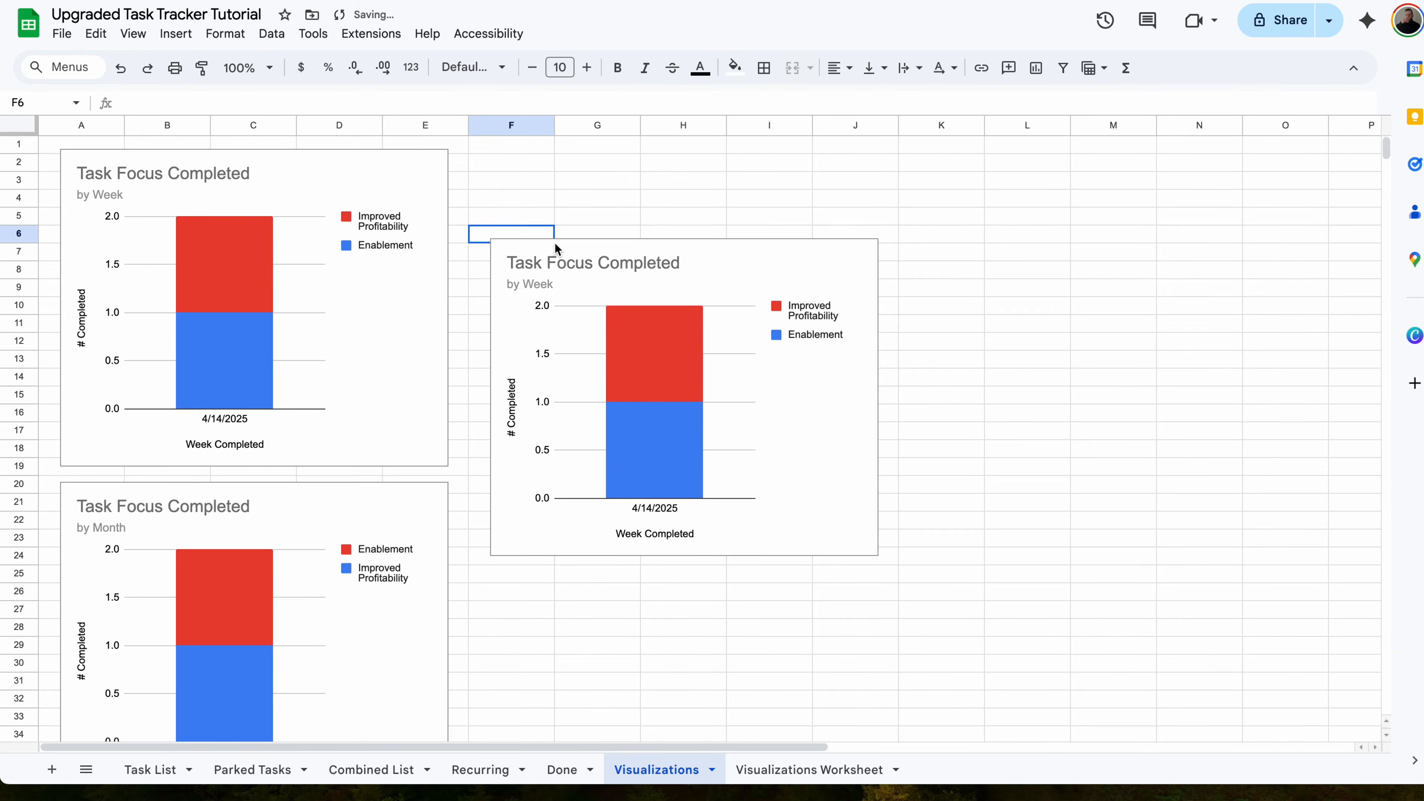
pyautogui.moveTo(667, 263); pyautogui.dragTo(708, 179)
# - Change the copied weekly chart's data range to 'Visualizations Worksheet'!A33:Z42
pyautogui.click(843, 164)
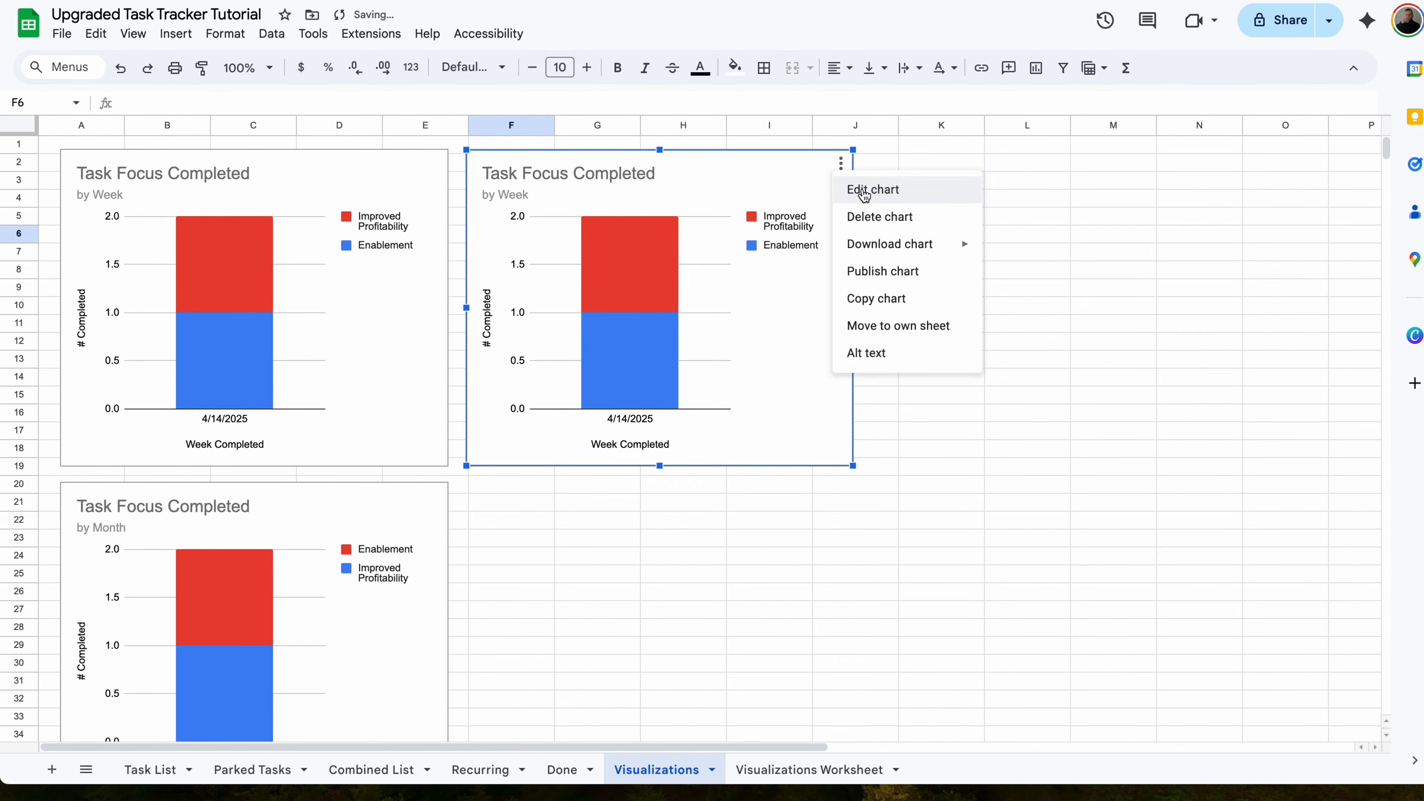
pyautogui.click(858, 191)
pyautogui.click(1350, 329)
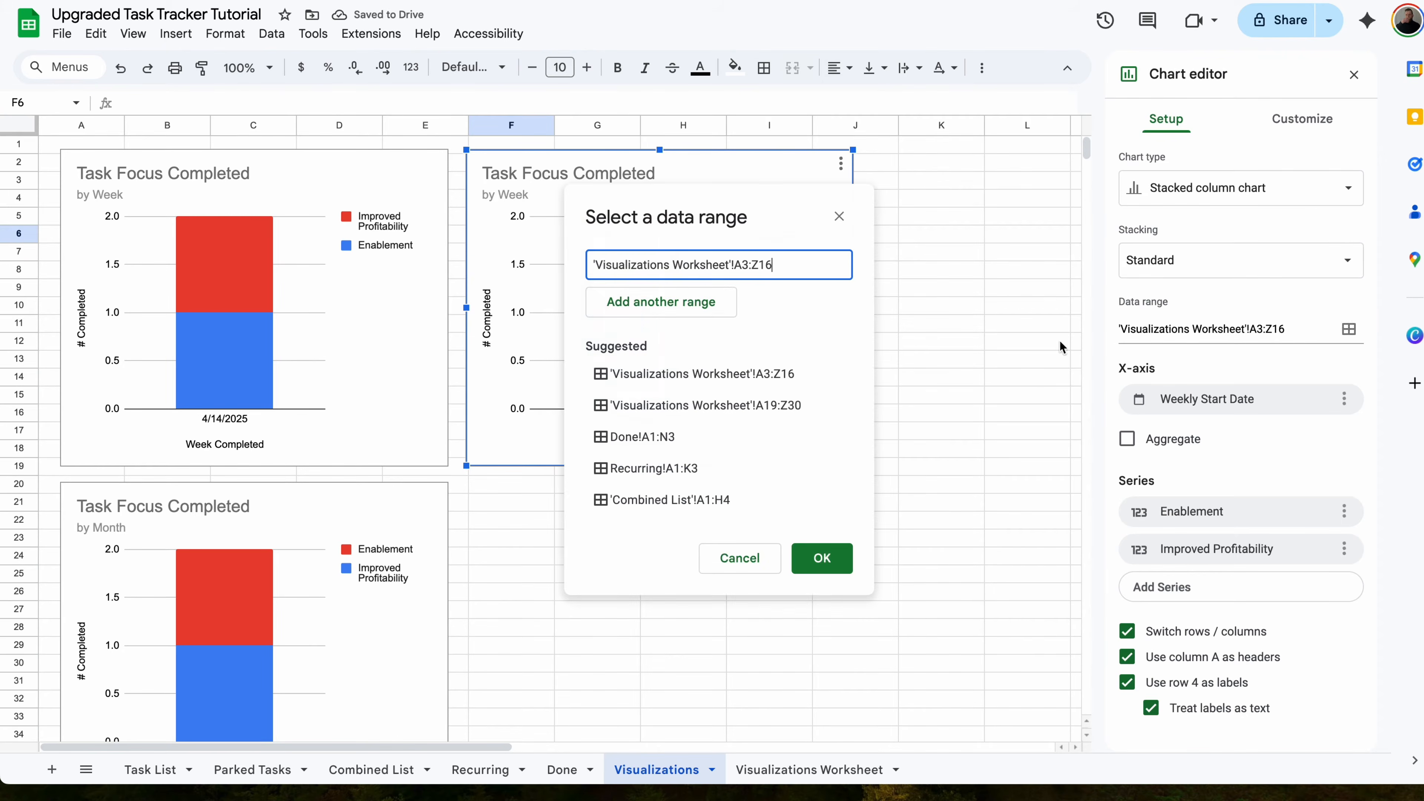
pyautogui.moveTo(789, 264); pyautogui.dragTo(593, 265)
pyautogui.press('BackSpace')
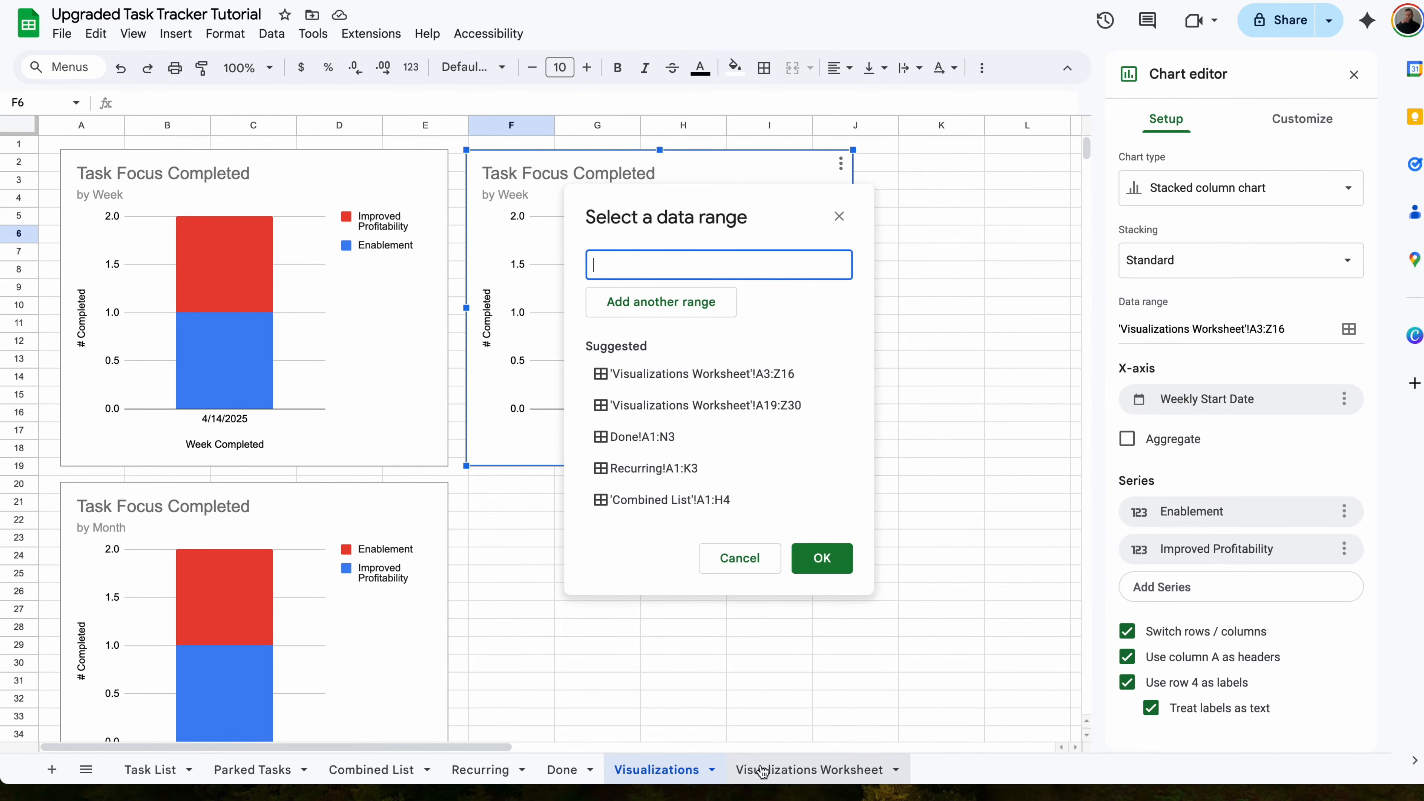
pyautogui.click(809, 770)
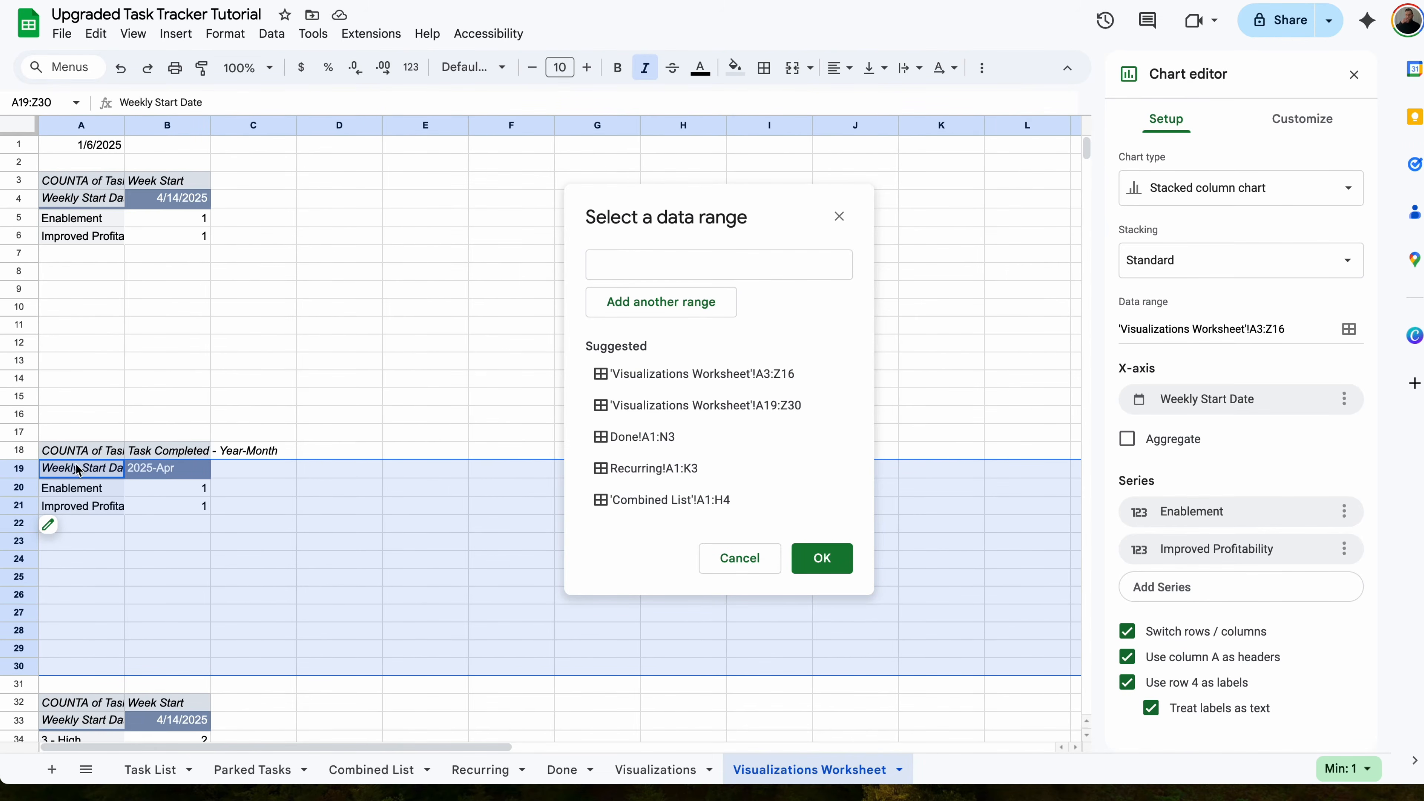
pyautogui.scroll(-6, 70, 475)
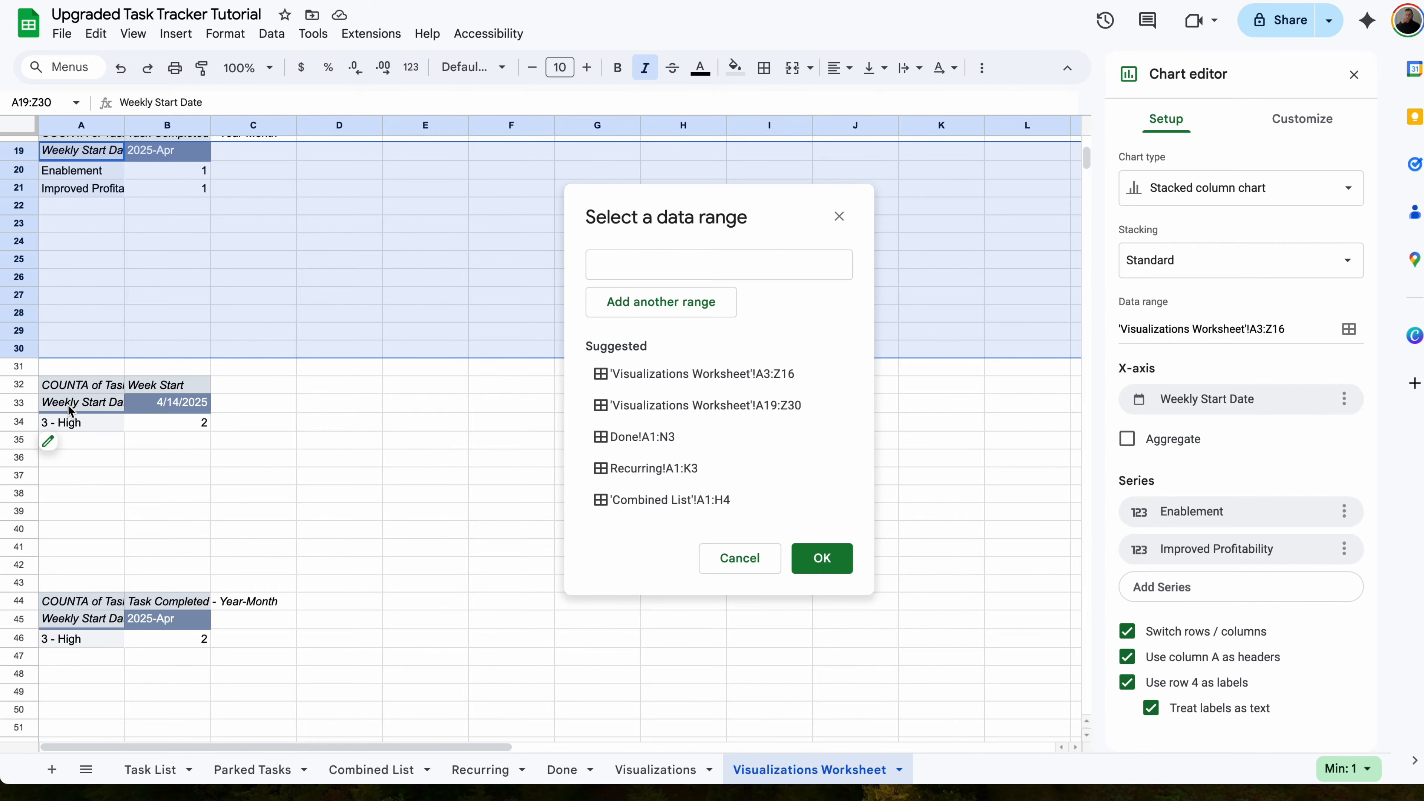
pyautogui.moveTo(70, 410); pyautogui.dragTo(1219, 574)
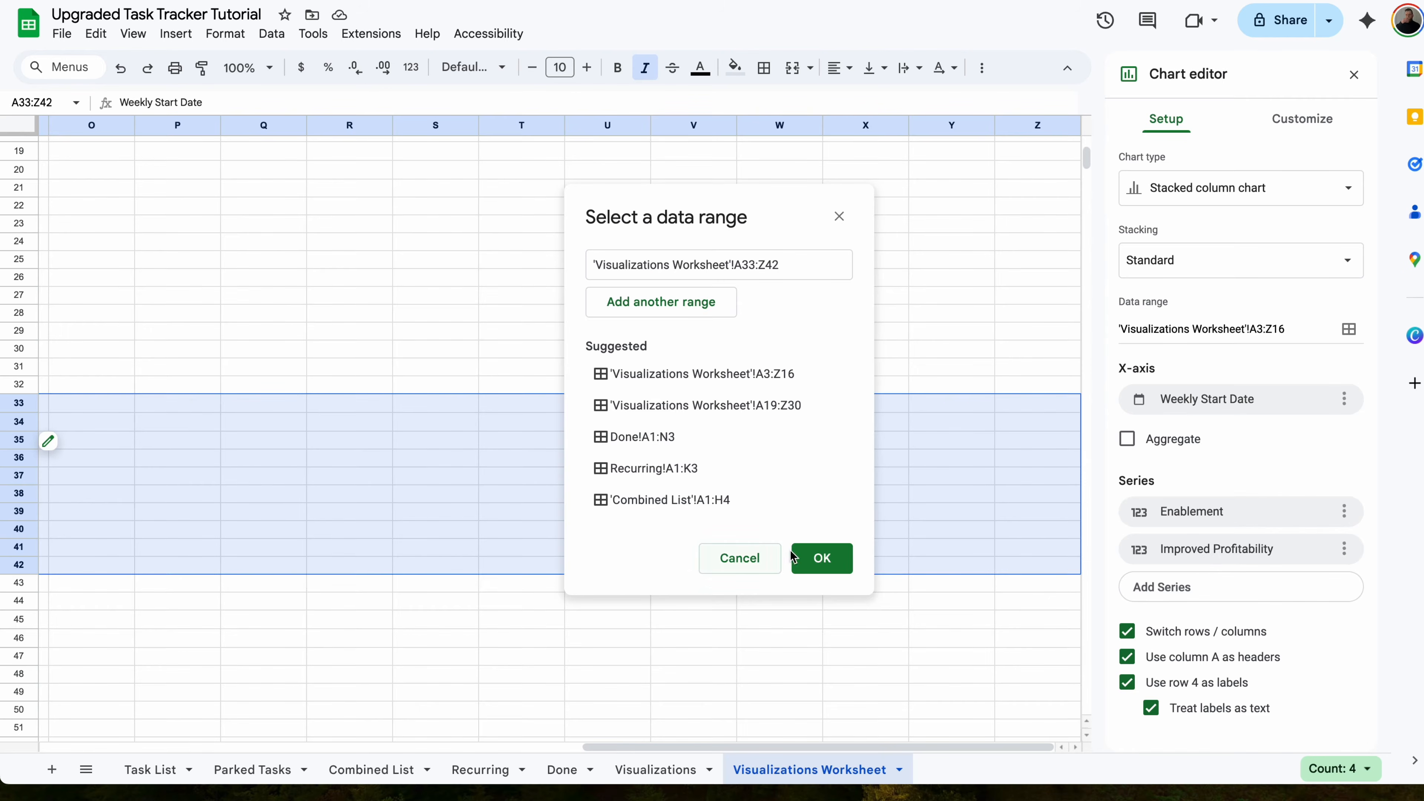
pyautogui.click(847, 559)
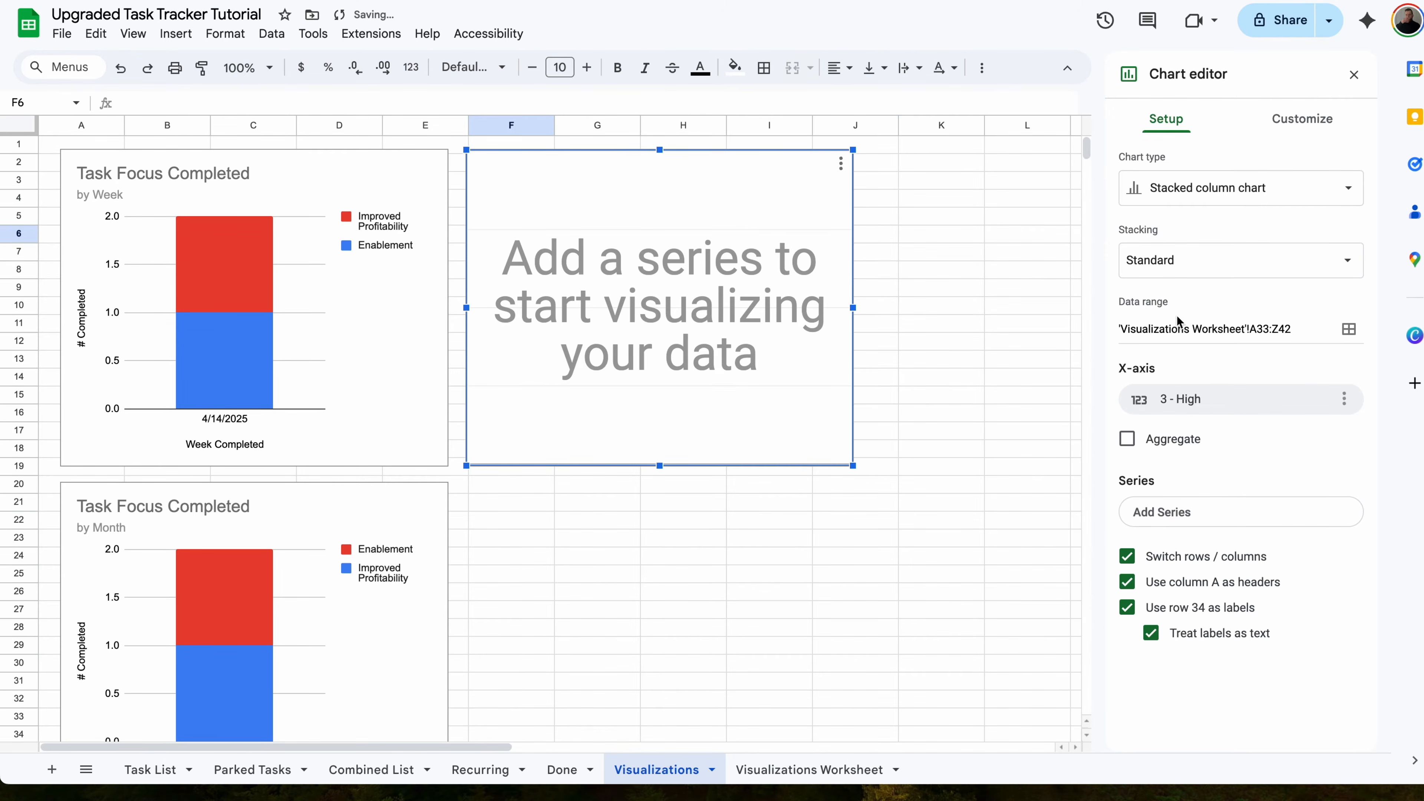
# - Set the copied weekly chart's X-axis to Weekly Start Date, add 3 - High as its series, and close the chart editor
pyautogui.click(1213, 403)
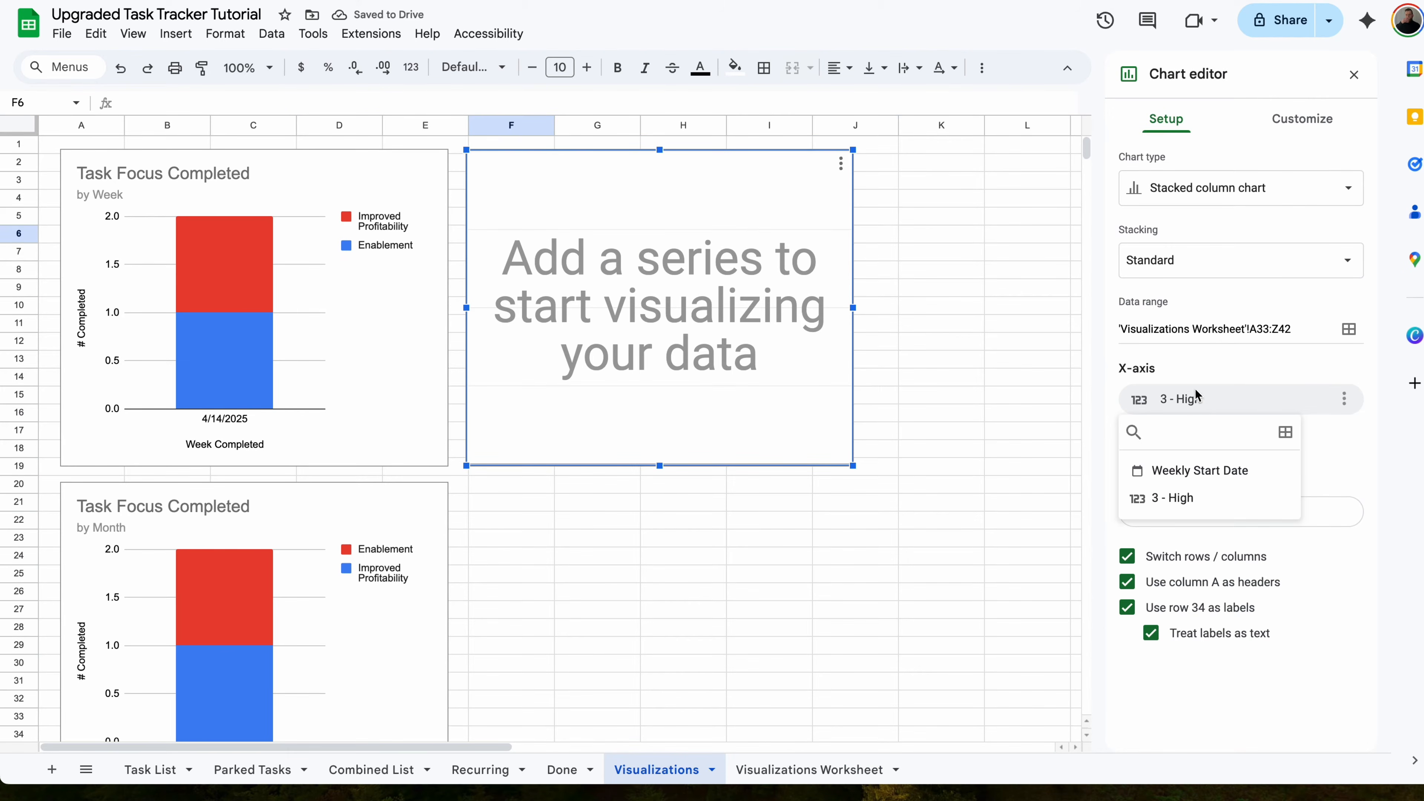
pyautogui.click(1197, 471)
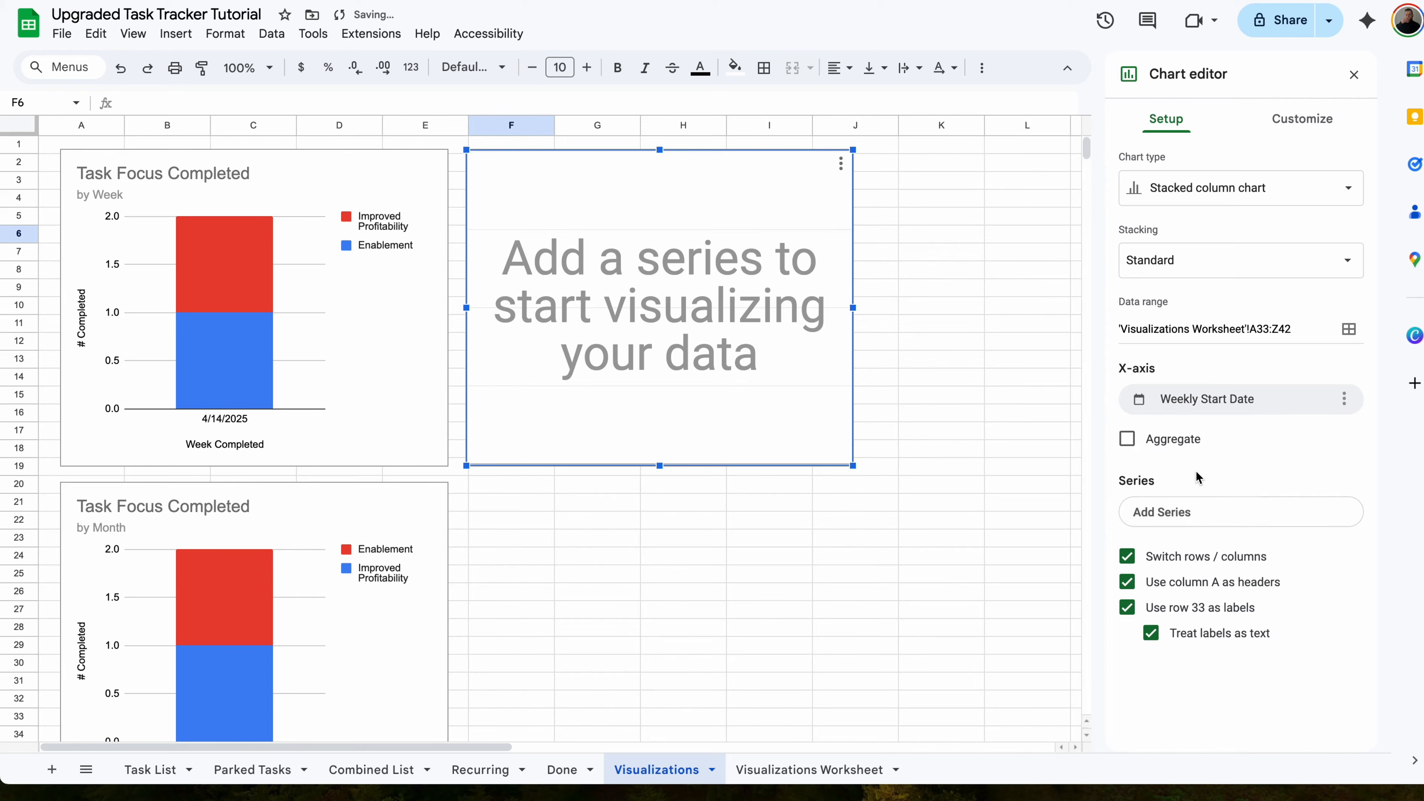
pyautogui.click(1200, 521)
pyautogui.click(1155, 611)
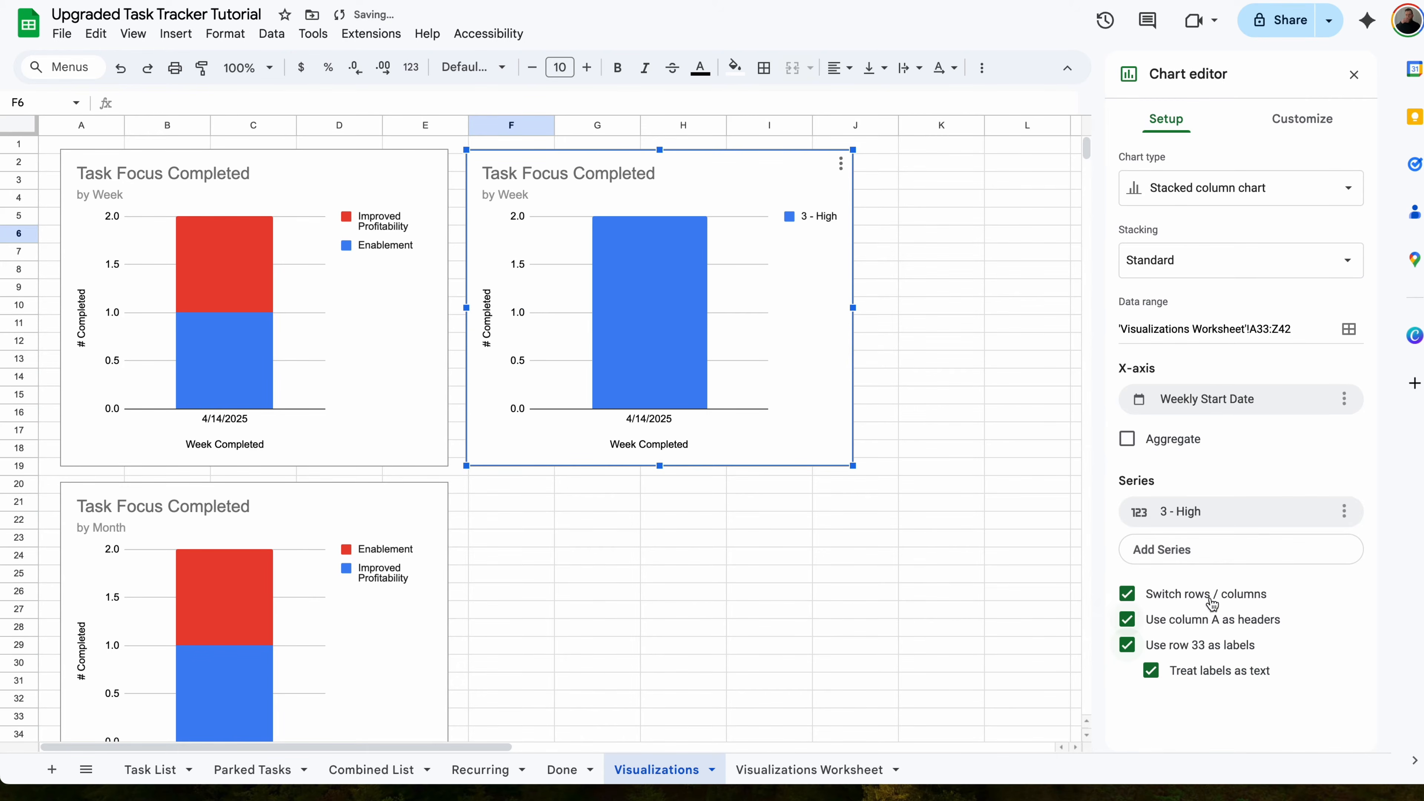
pyautogui.click(738, 640)
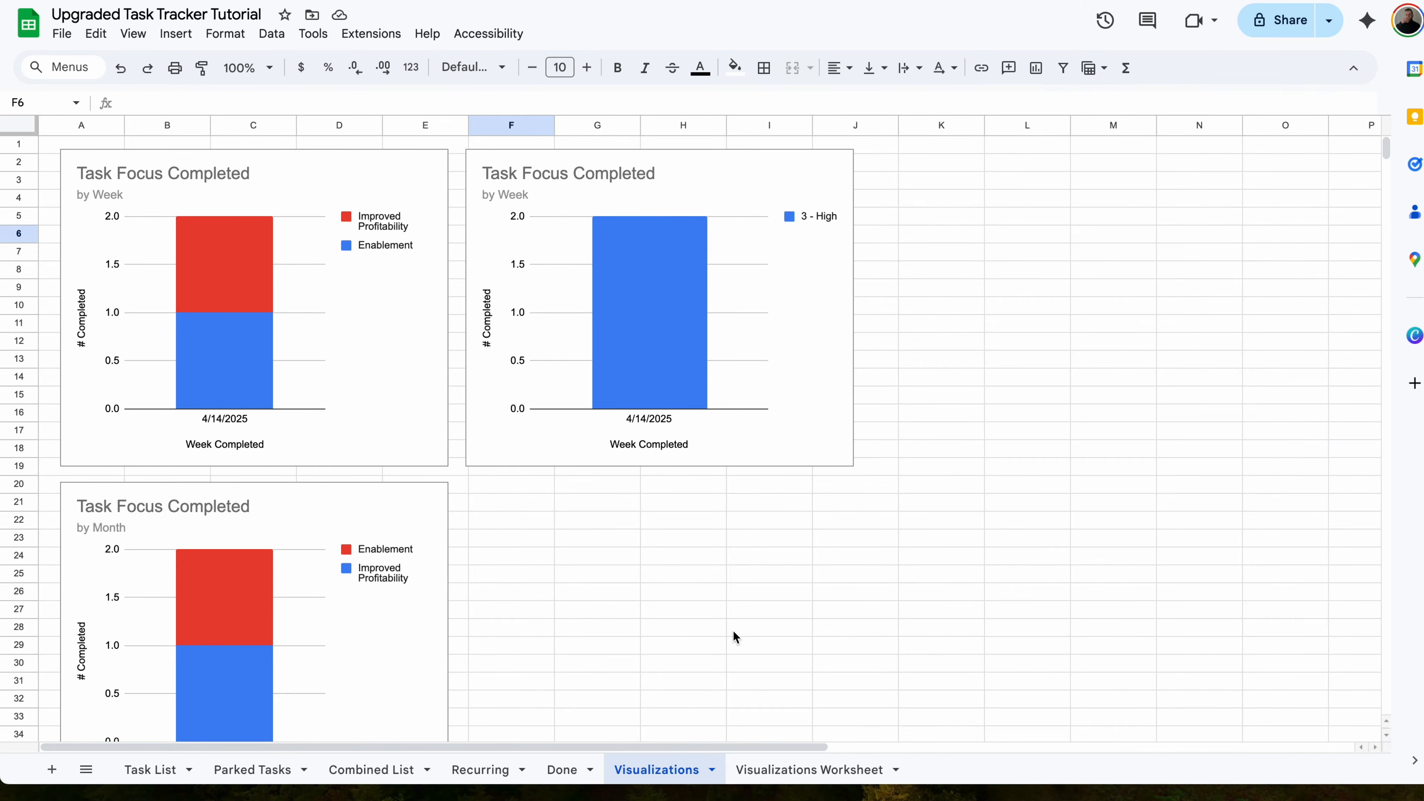
# - Check the weekly priority pivot table on the Visualizations Worksheet sheet, and return to the Visualizations sheet
pyautogui.click(776, 773)
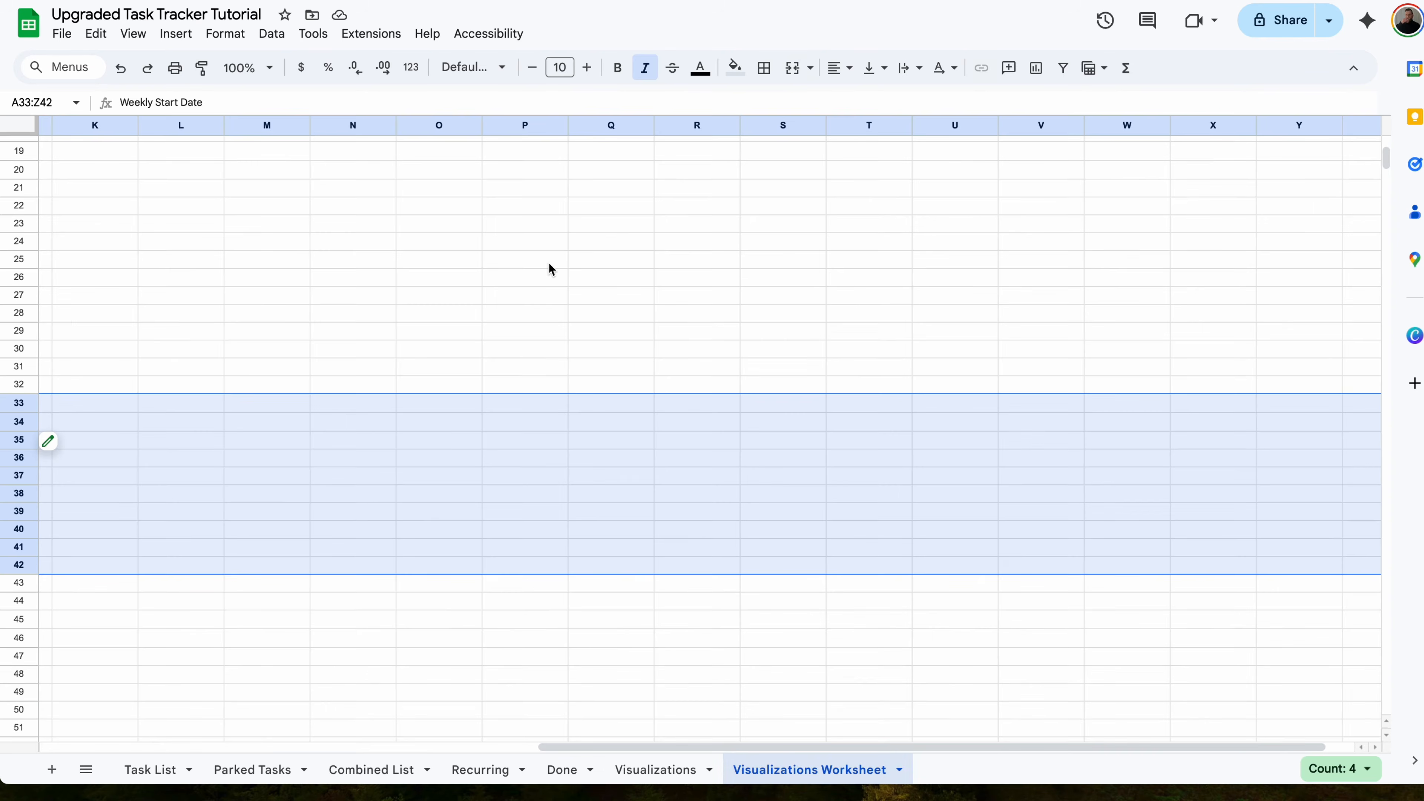
pyautogui.click(158, 331)
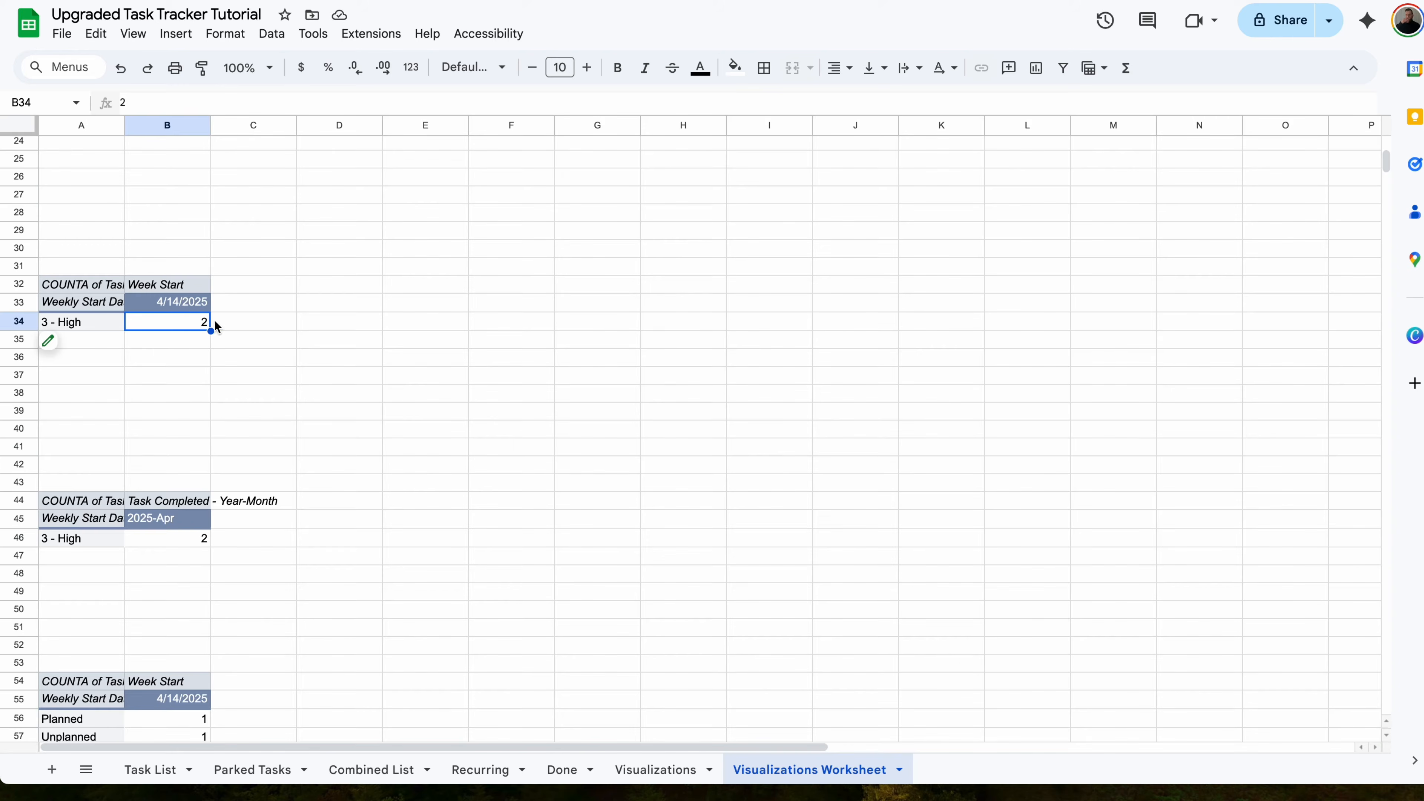
pyautogui.hotkey('ctrl', 'shift', 'pageup')
pyautogui.press('Escape')
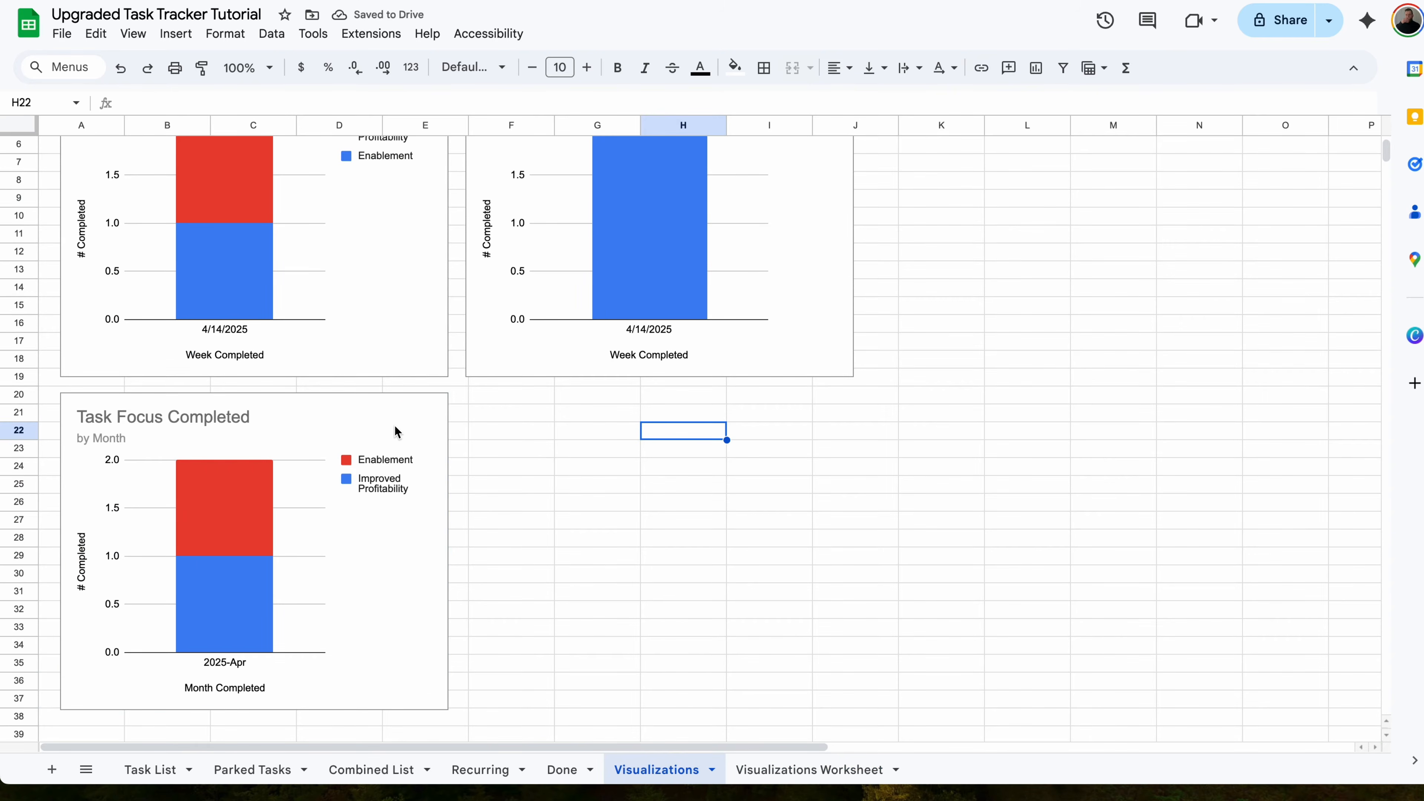
# - Paste a copy of the monthly Task Focus Completed chart and align it beside the original, under the weekly priority chart
pyautogui.press('Down')
pyautogui.hotkey('ctrl', 'v')
pyautogui.moveTo(924, 471); pyautogui.dragTo(723, 393)
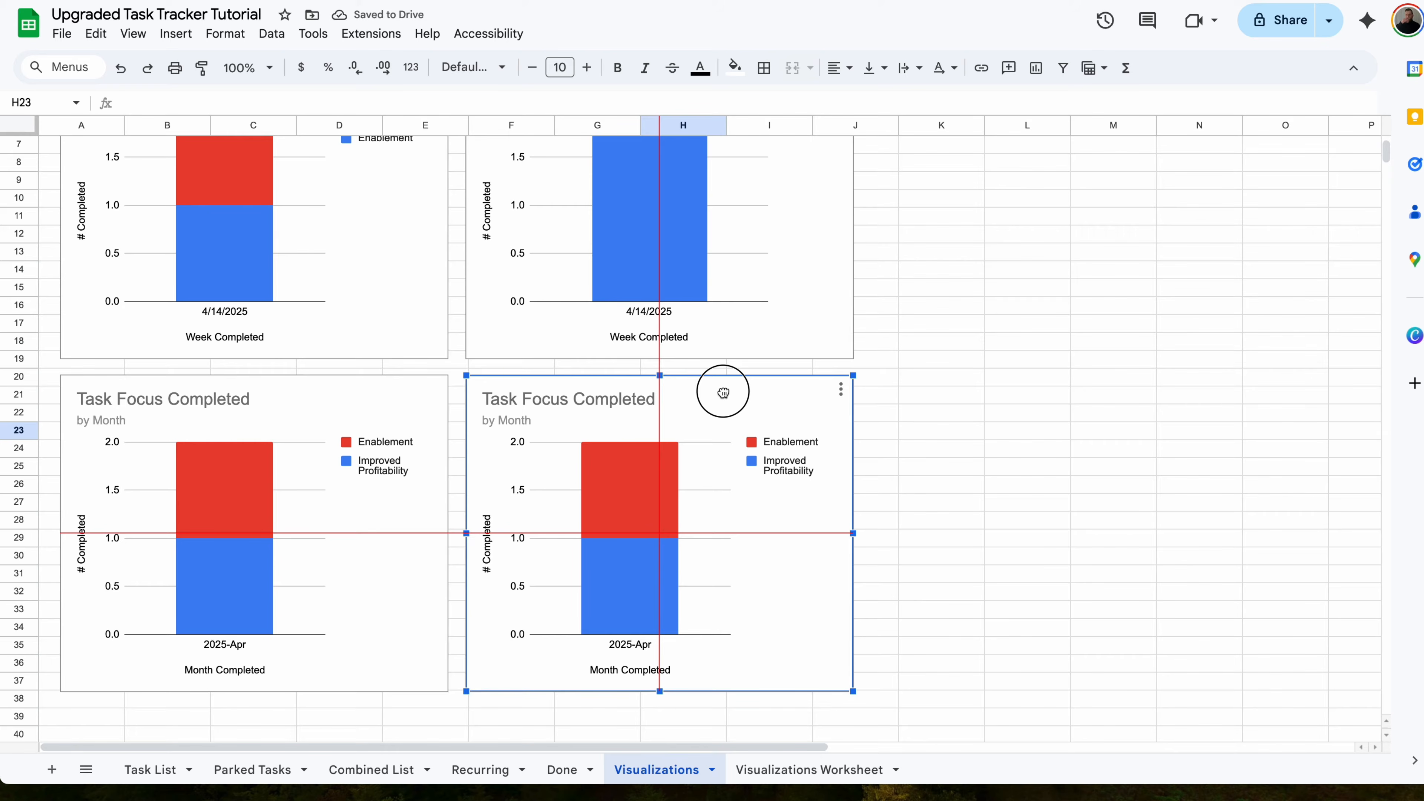
# - Change the copied monthly chart's data range to 'Visualizations Worksheet'!A45:Z52, covering the monthly priority pivot table
pyautogui.click(840, 390)
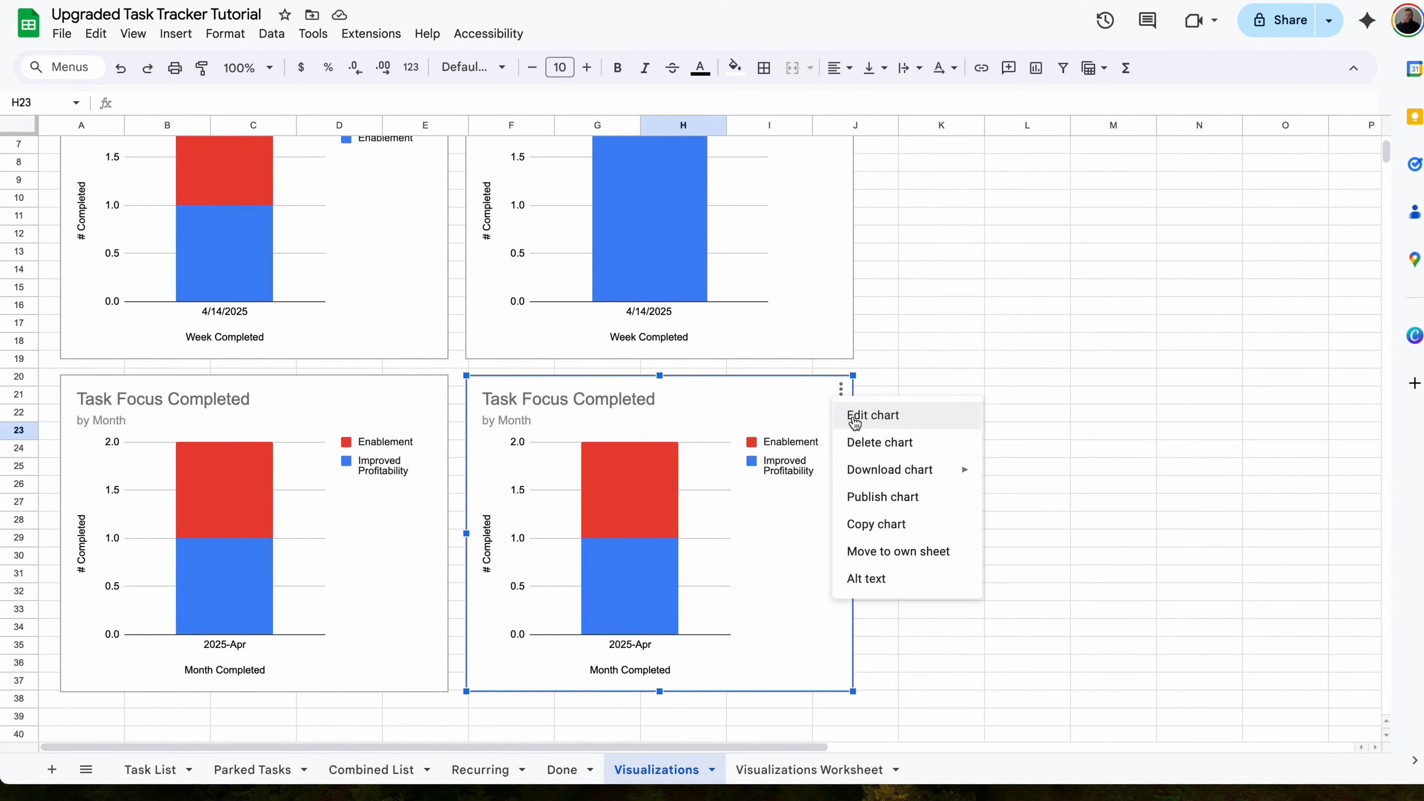
pyautogui.click(853, 417)
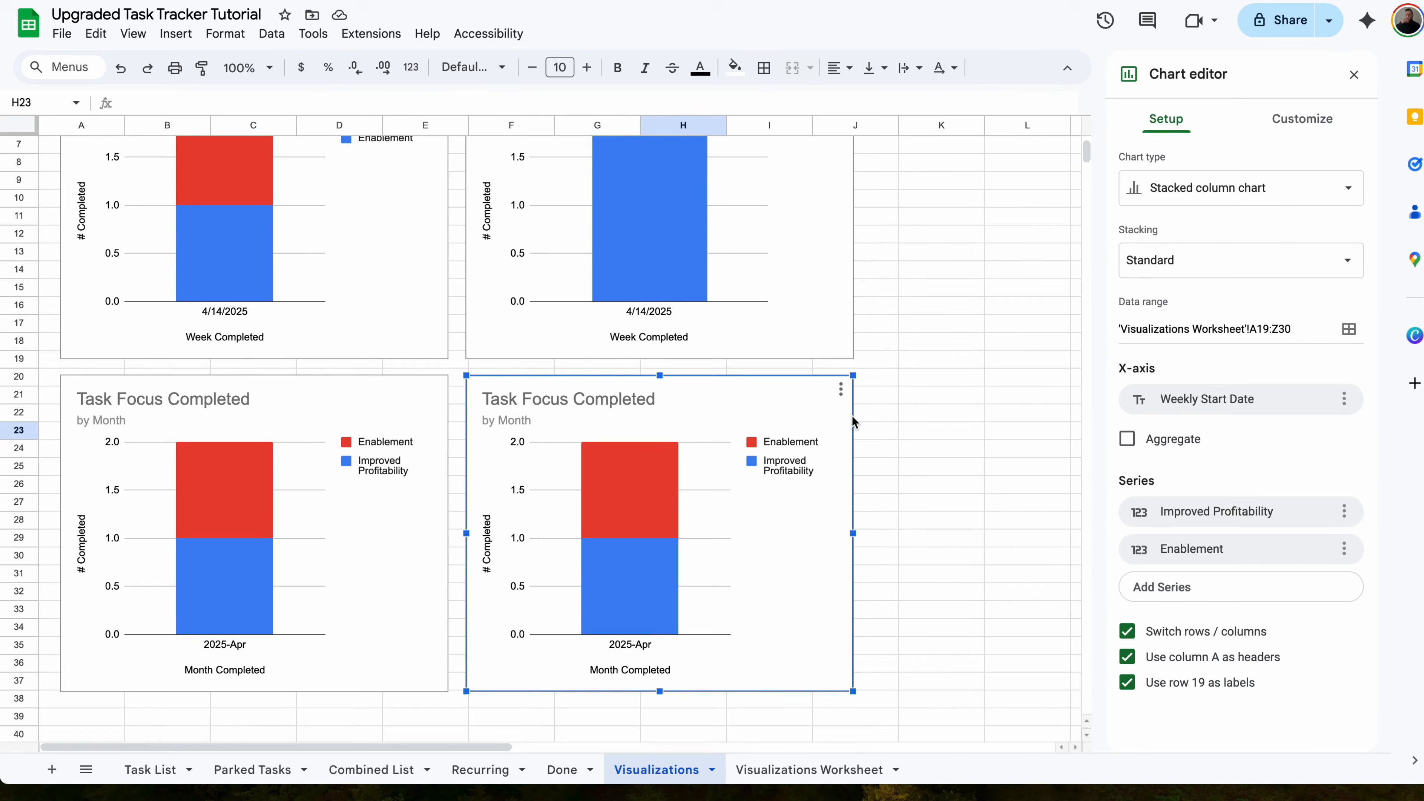
pyautogui.click(1348, 329)
pyautogui.click(795, 263)
pyautogui.press('BackSpace')
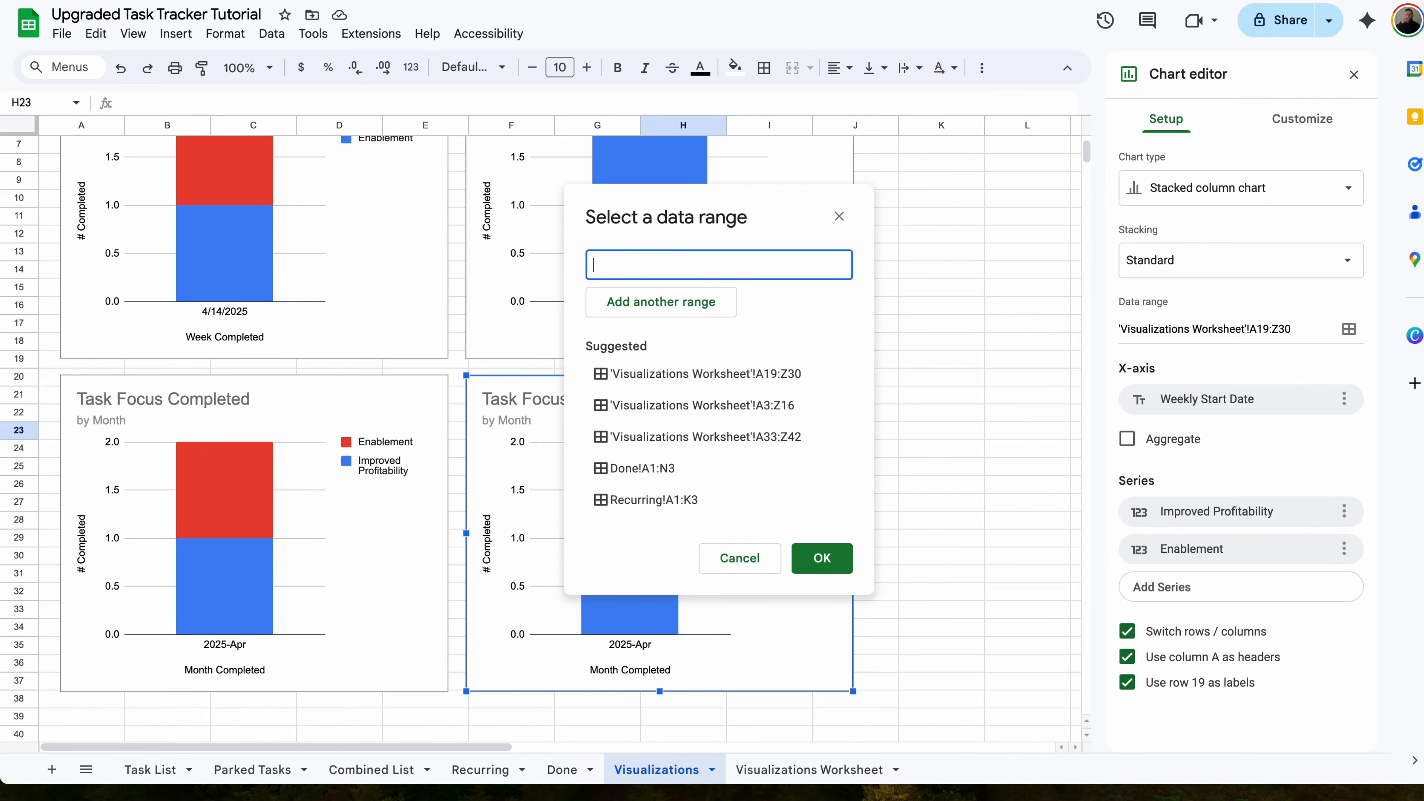
pyautogui.click(795, 777)
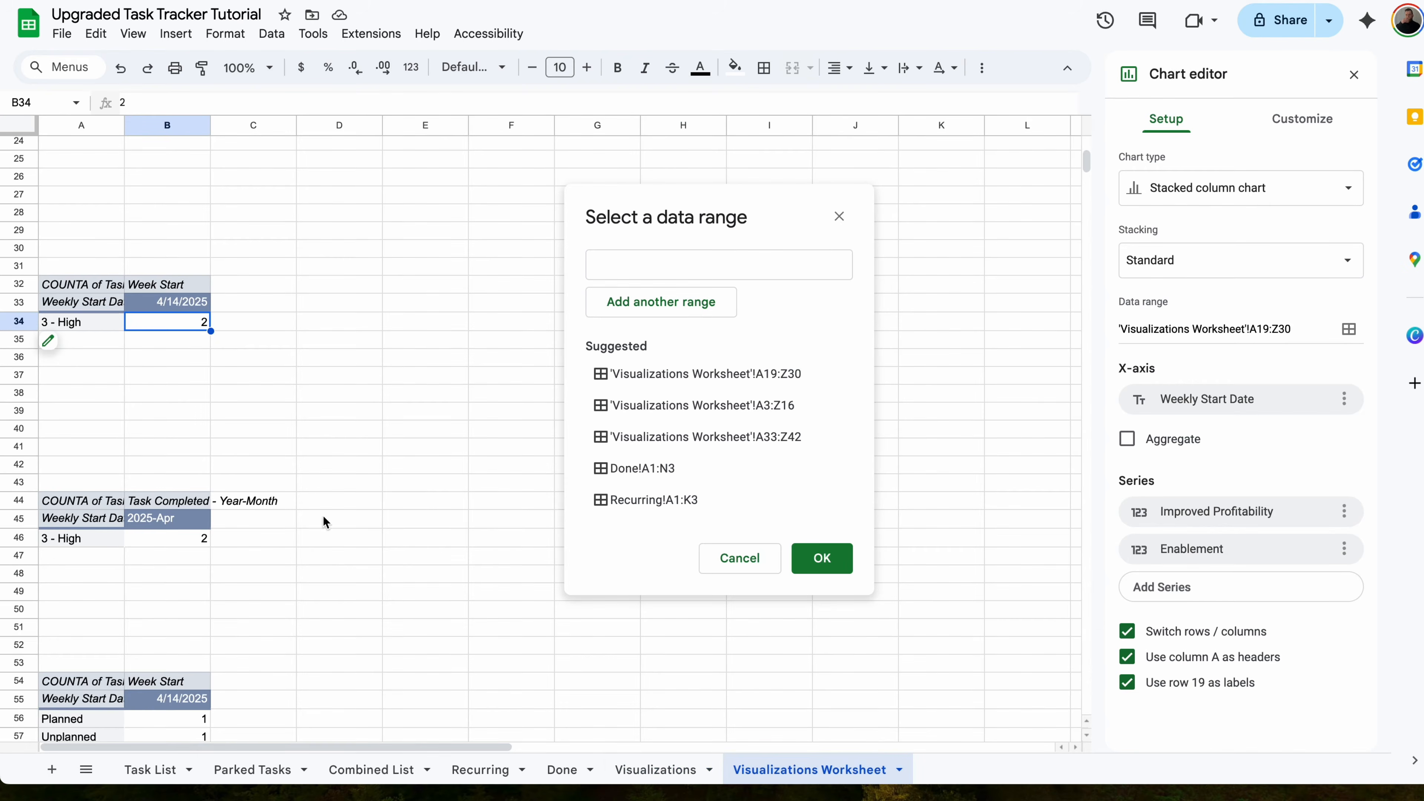
pyautogui.moveTo(63, 518); pyautogui.dragTo(1155, 628)
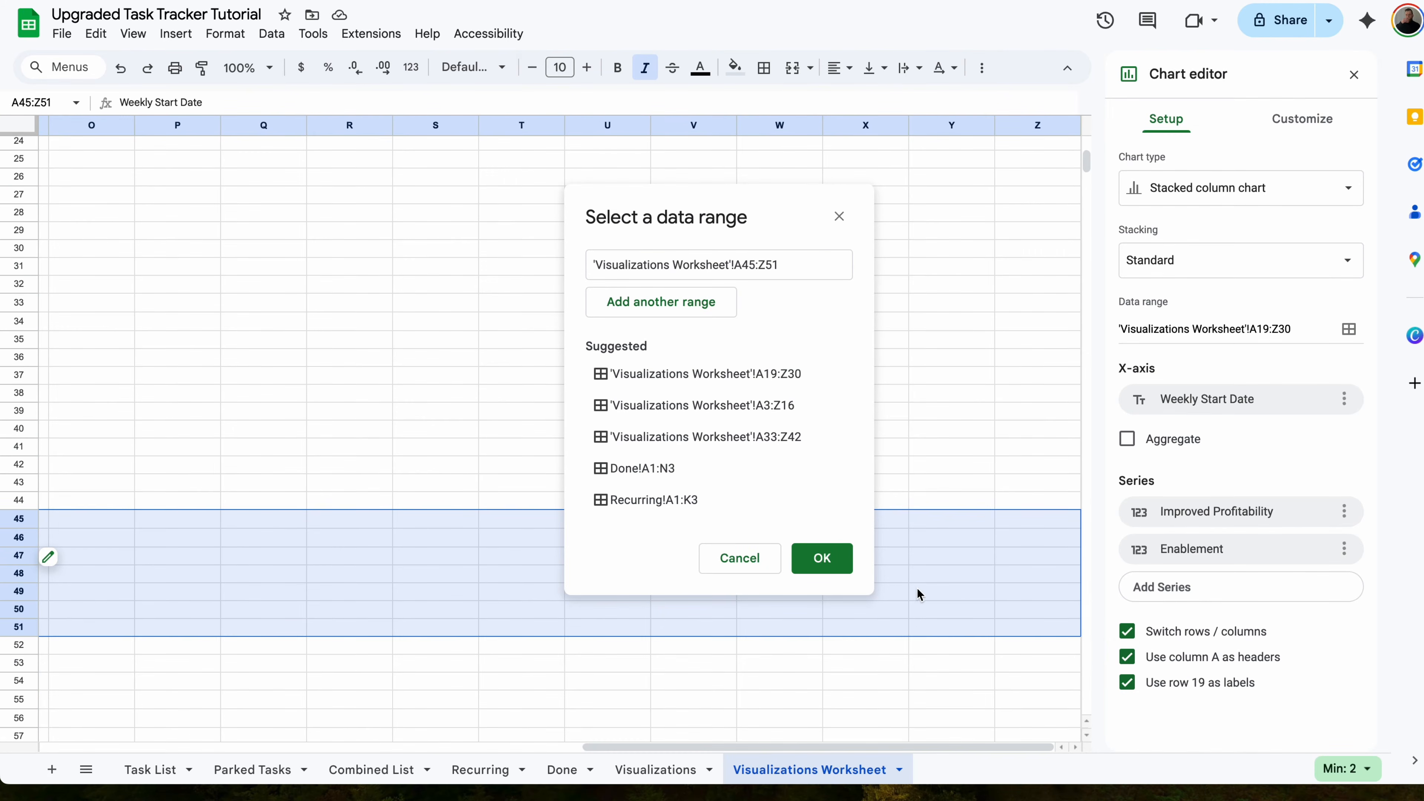
pyautogui.click(851, 560)
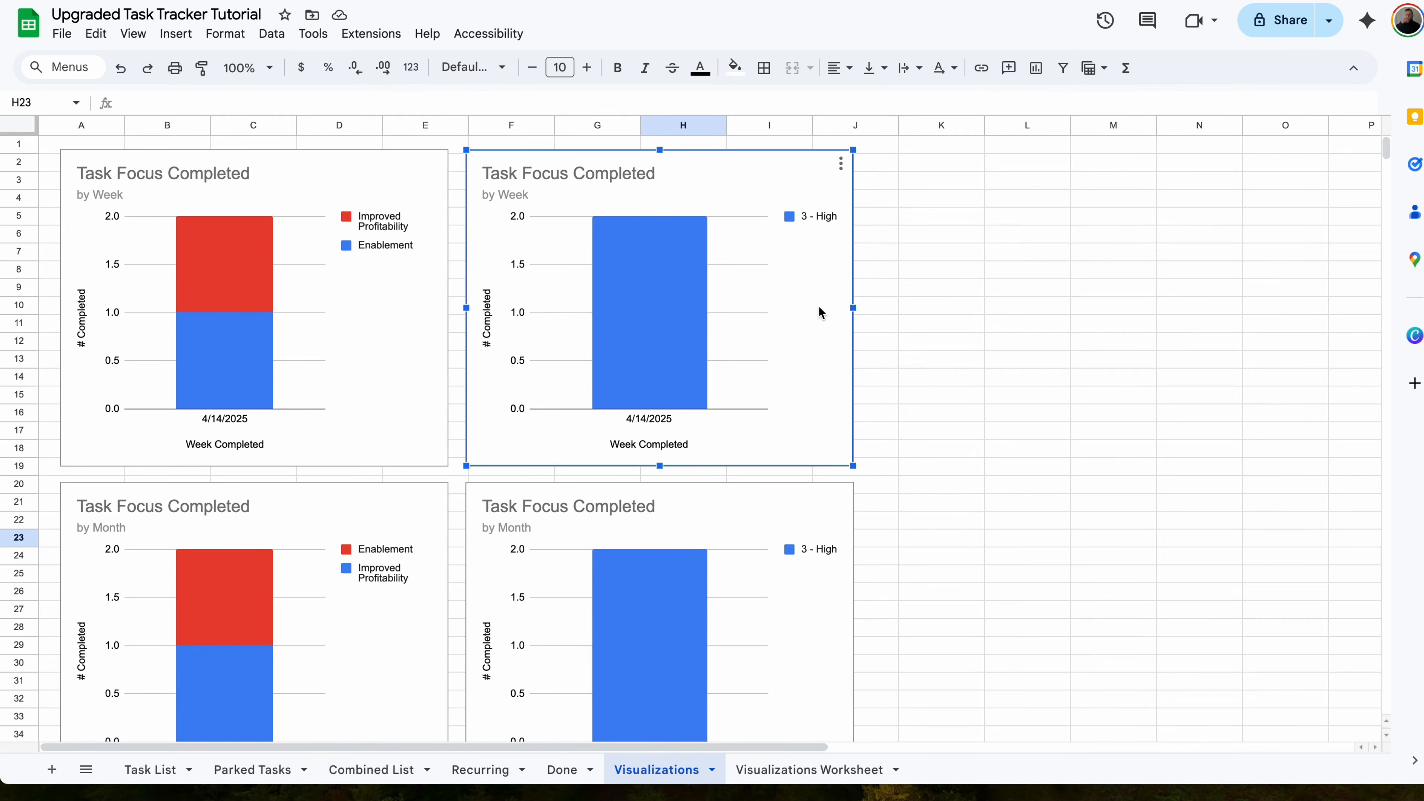
# - Paste a copy of the weekly 3 - High chart and align it as the third chart in the weekly row
pyautogui.click(1002, 209)
pyautogui.hotkey('ctrl', 'v')
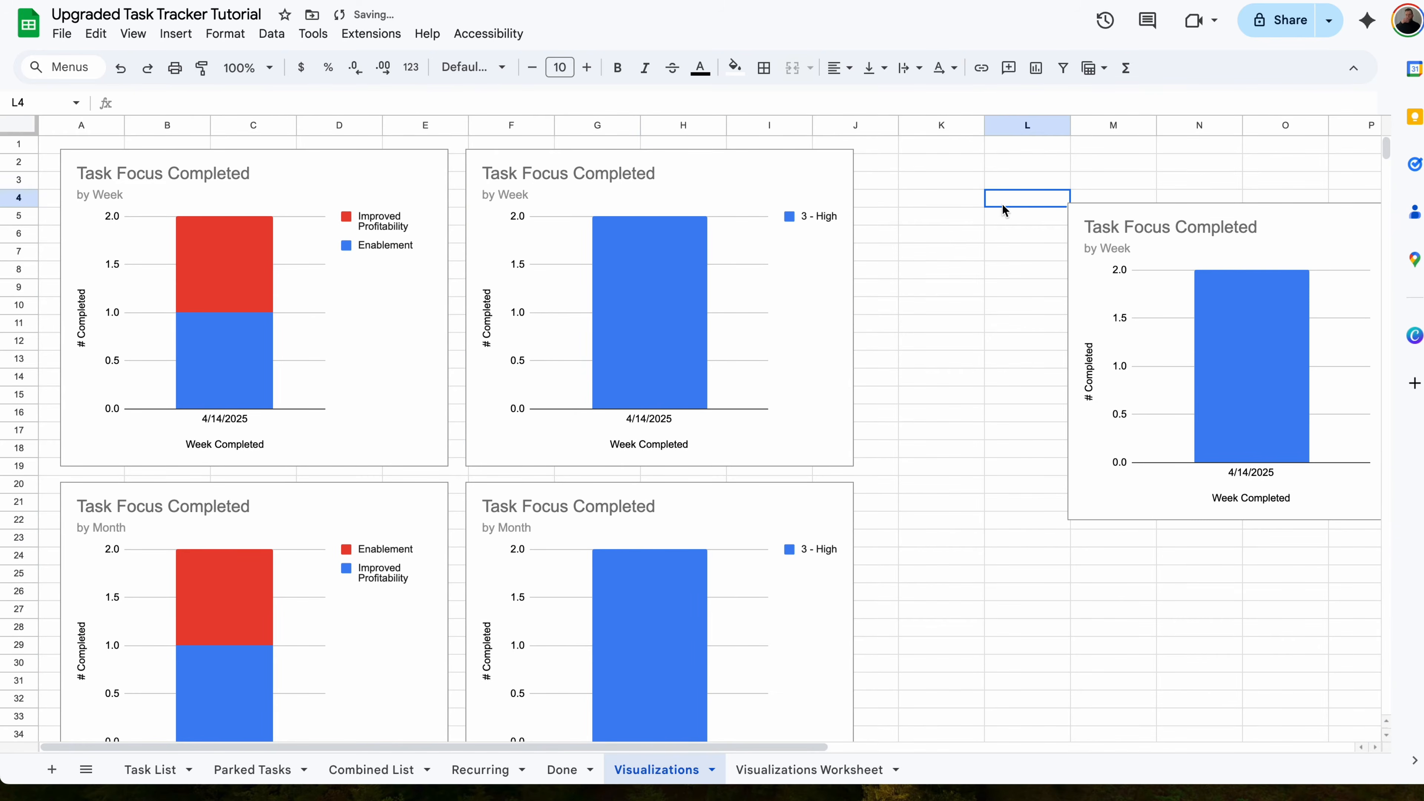
pyautogui.moveTo(1114, 229); pyautogui.dragTo(1000, 185)
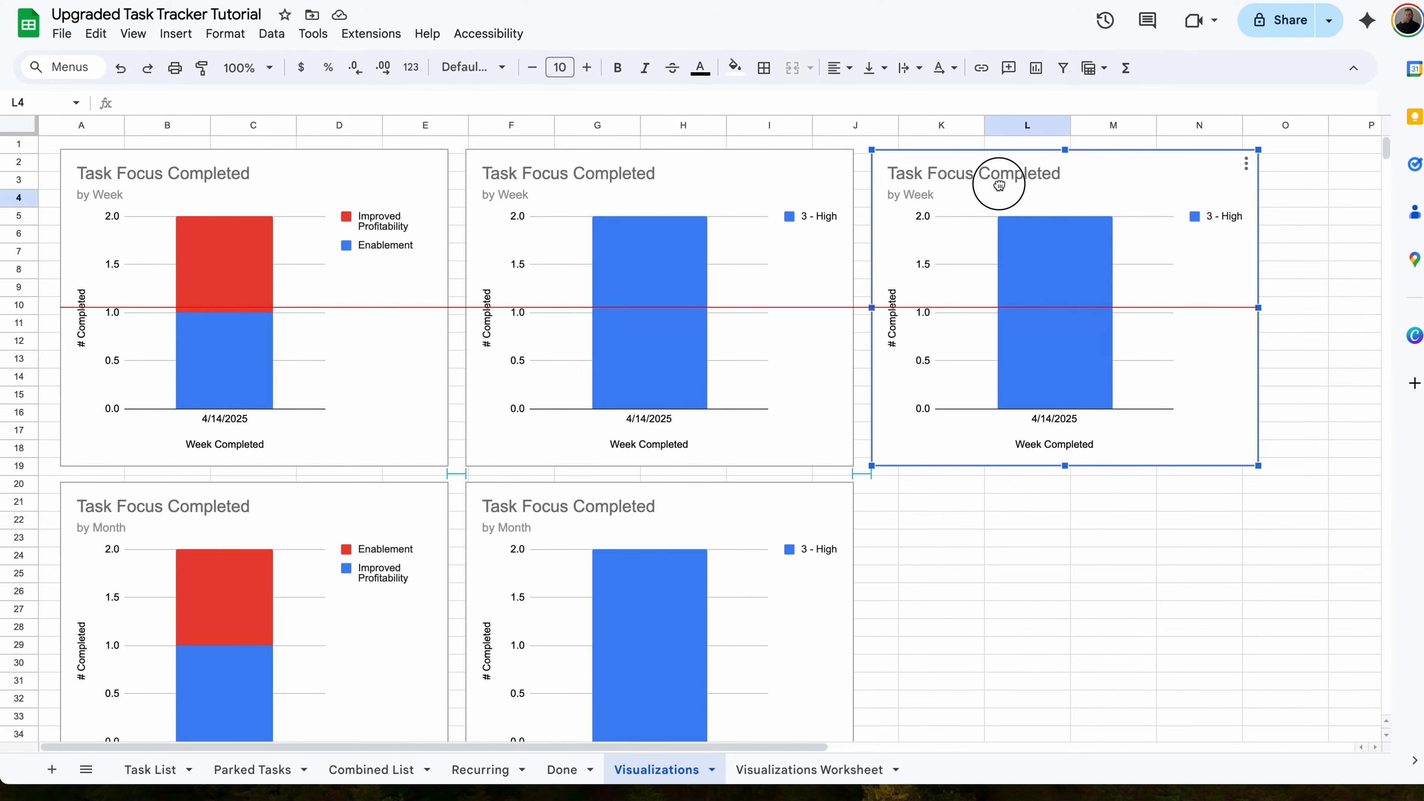
# - Change the third weekly chart's data range to 'Visualizations Worksheet'!A55:Z63, covering the weekly Planned/Unplanned pivot table
pyautogui.click(1245, 164)
pyautogui.click(1259, 191)
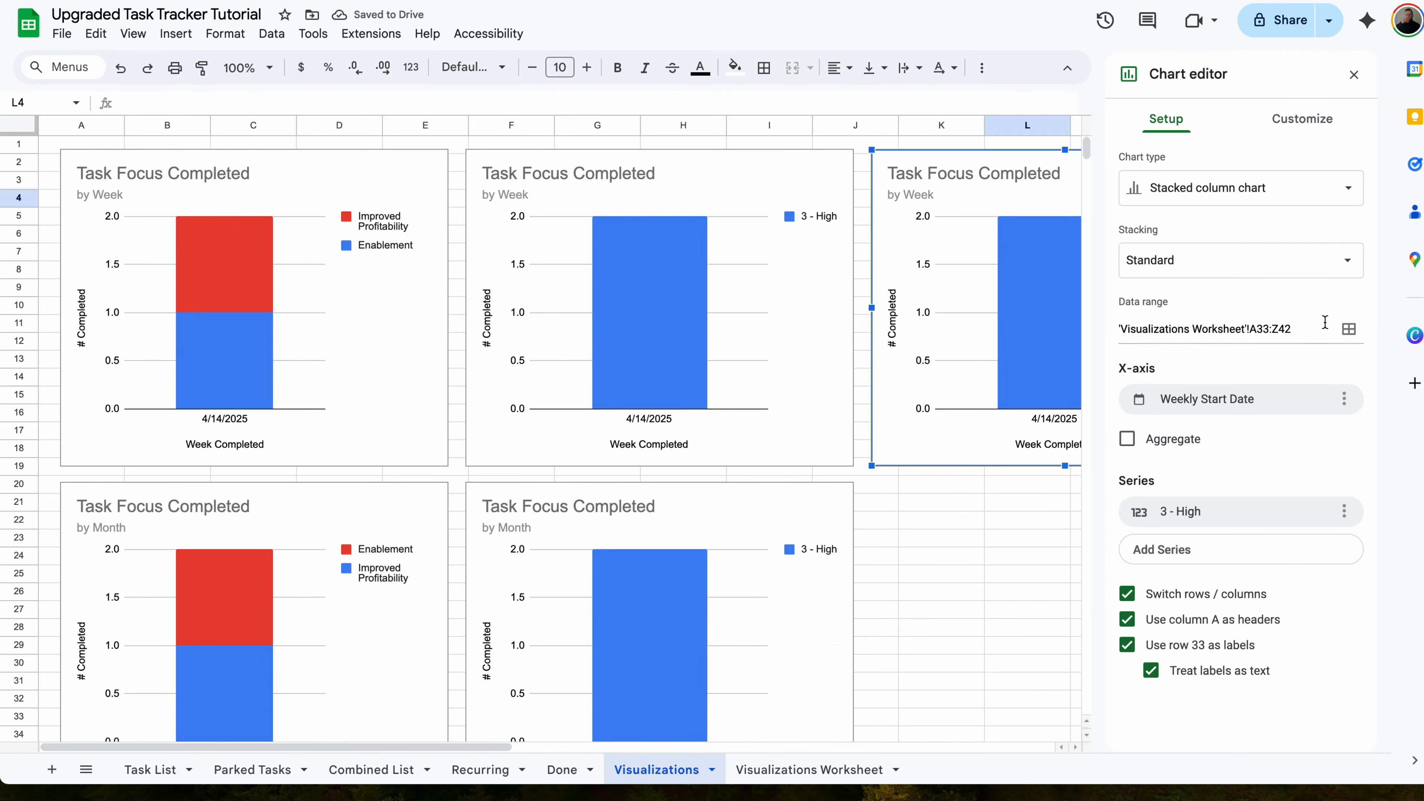
pyautogui.click(1348, 330)
pyautogui.press('BackSpace')
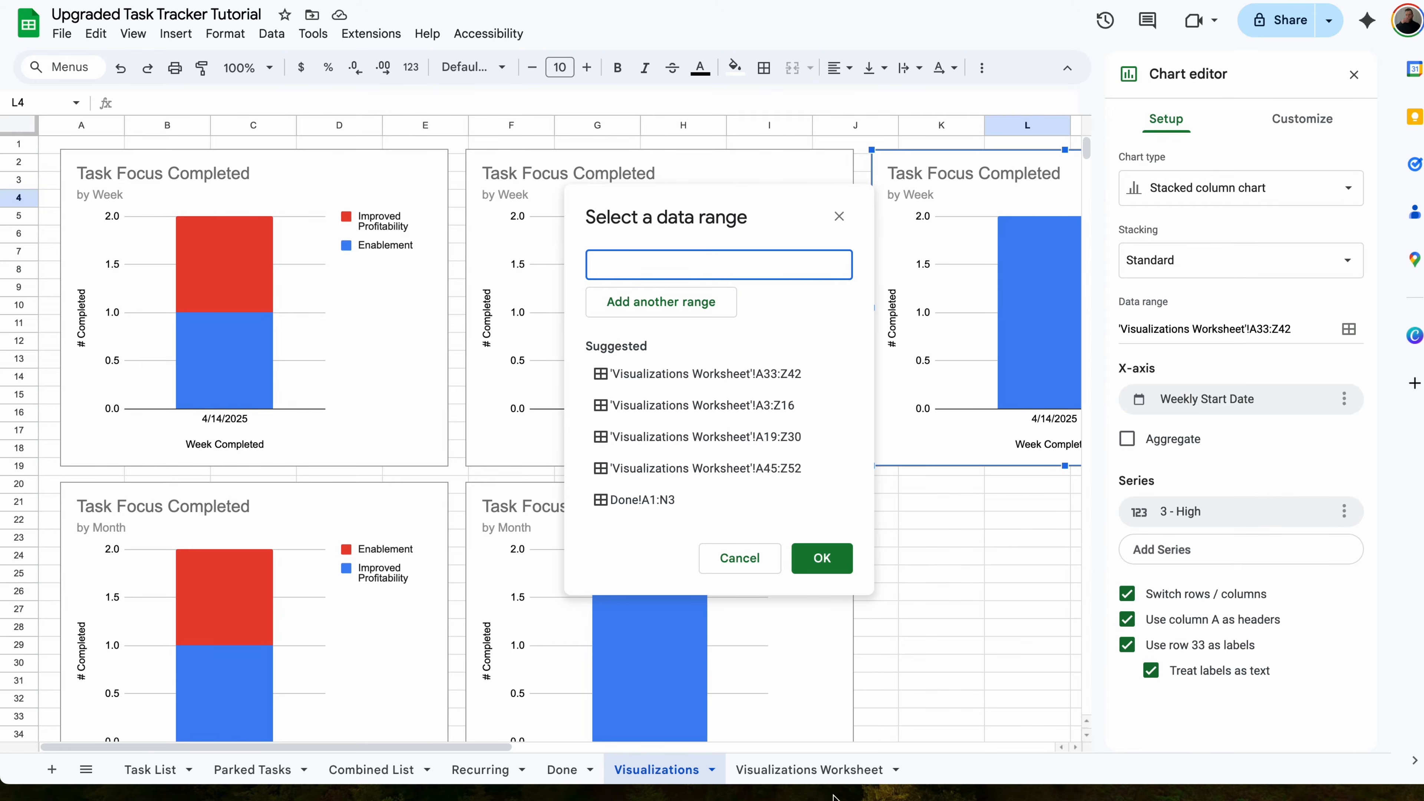
pyautogui.click(810, 769)
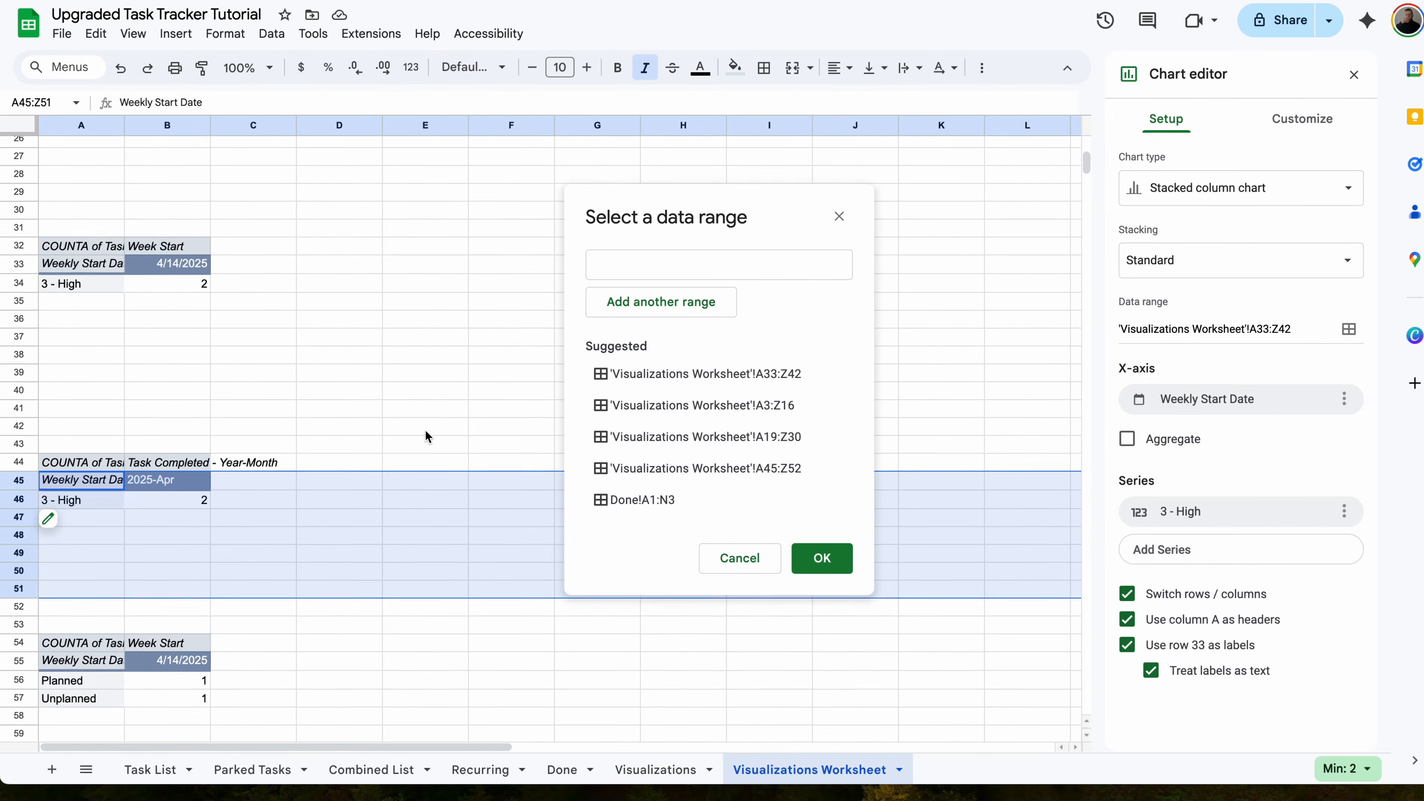
pyautogui.scroll(-5, 425, 433)
pyautogui.moveTo(81, 370); pyautogui.dragTo(1223, 520)
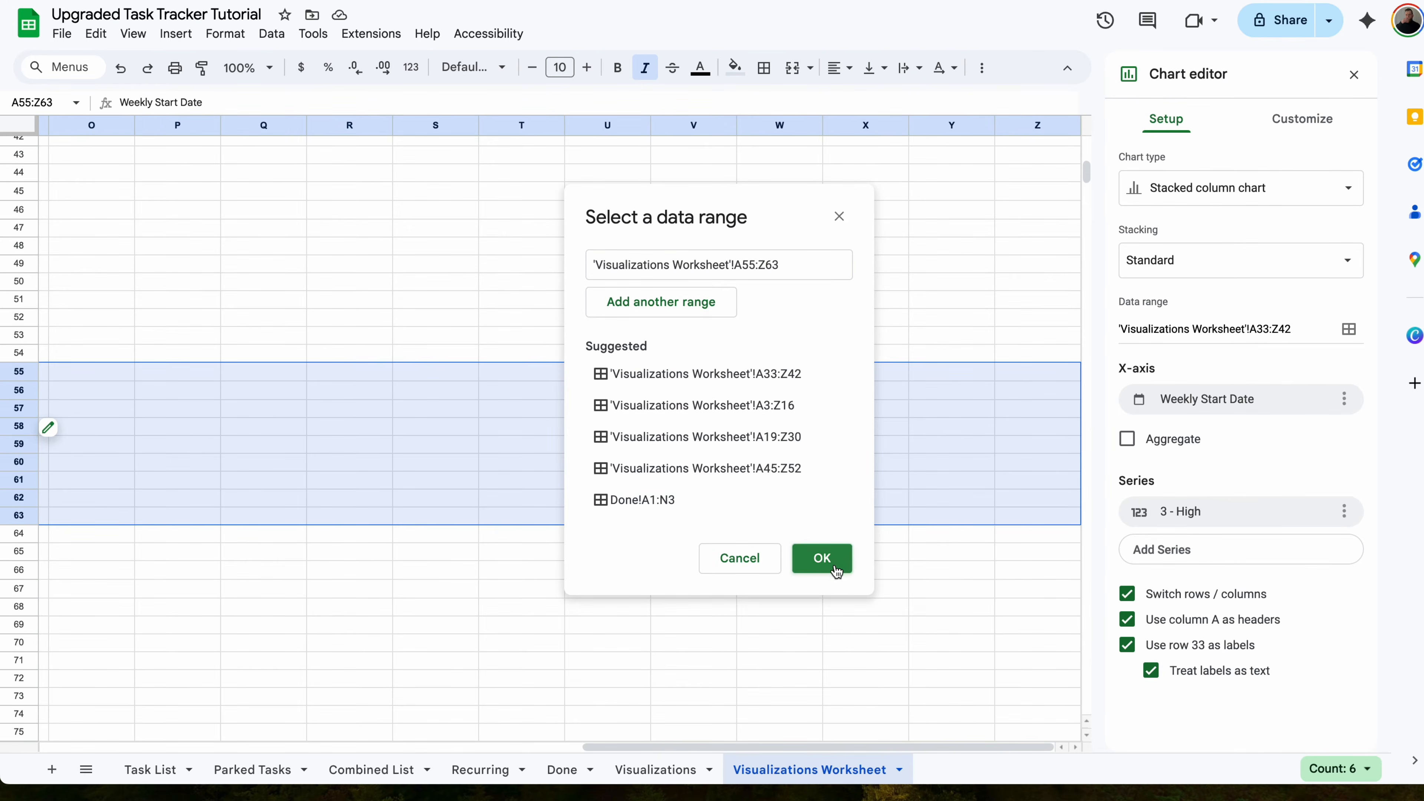
pyautogui.click(822, 558)
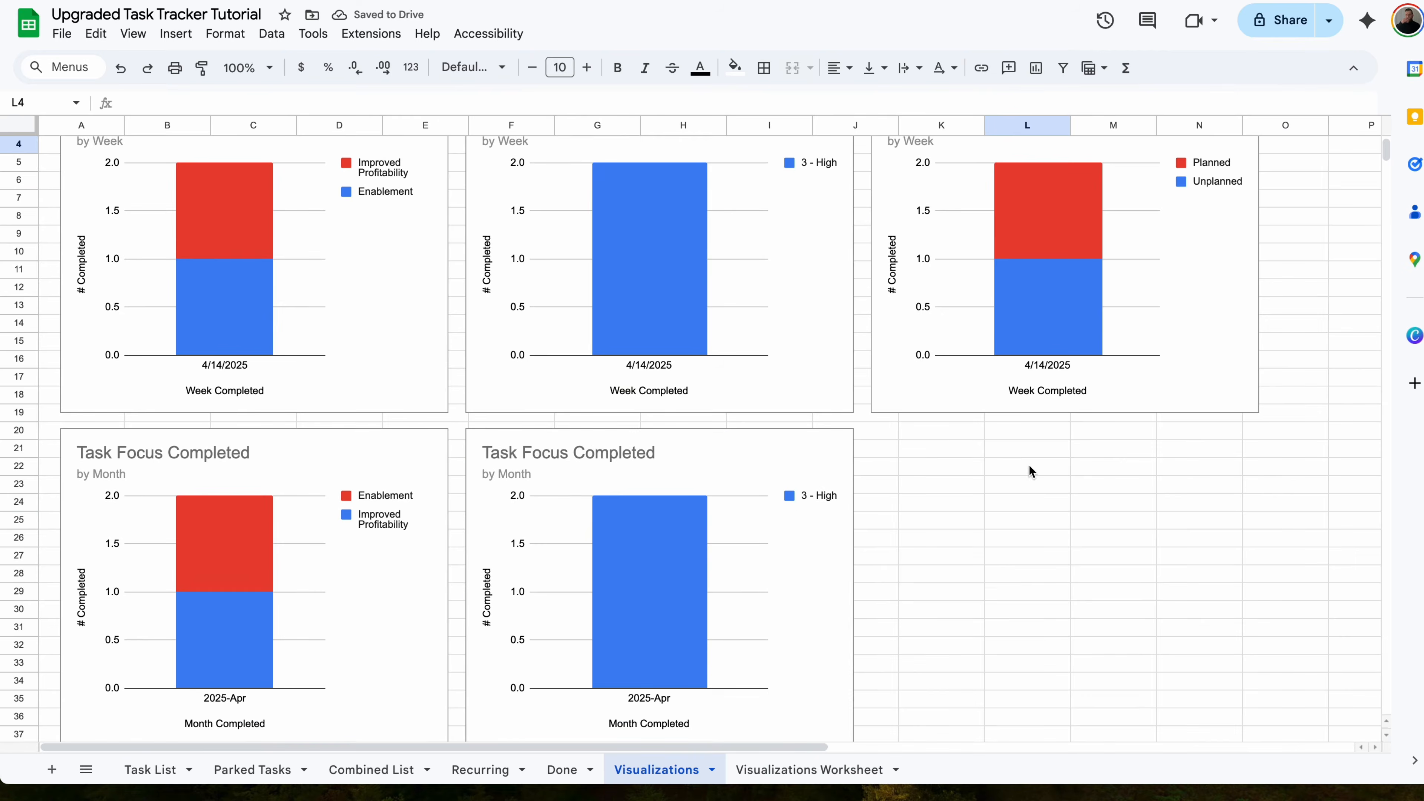
# - Paste a copy of the monthly 3 - High chart and align it as the third chart in the monthly row
pyautogui.click(1027, 469)
pyautogui.hotkey('ctrl', 'v')
pyautogui.moveTo(1212, 486); pyautogui.dragTo(1023, 444)
# - Change the third monthly chart's data range to 'Visualizations Worksheet'!A66:Z79, covering the monthly Planned/Unplanned pivot table
pyautogui.click(1245, 408)
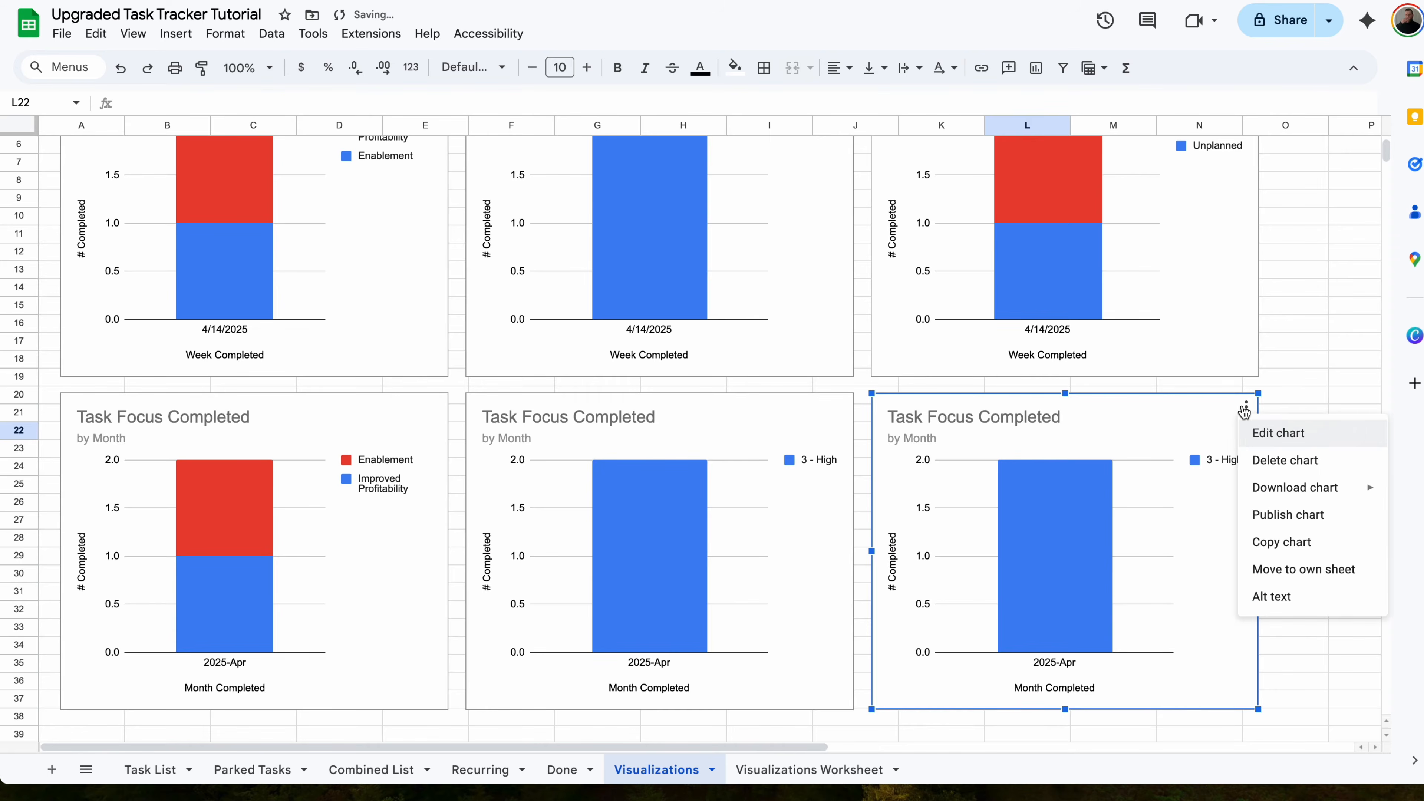
pyautogui.click(1272, 439)
pyautogui.click(1348, 329)
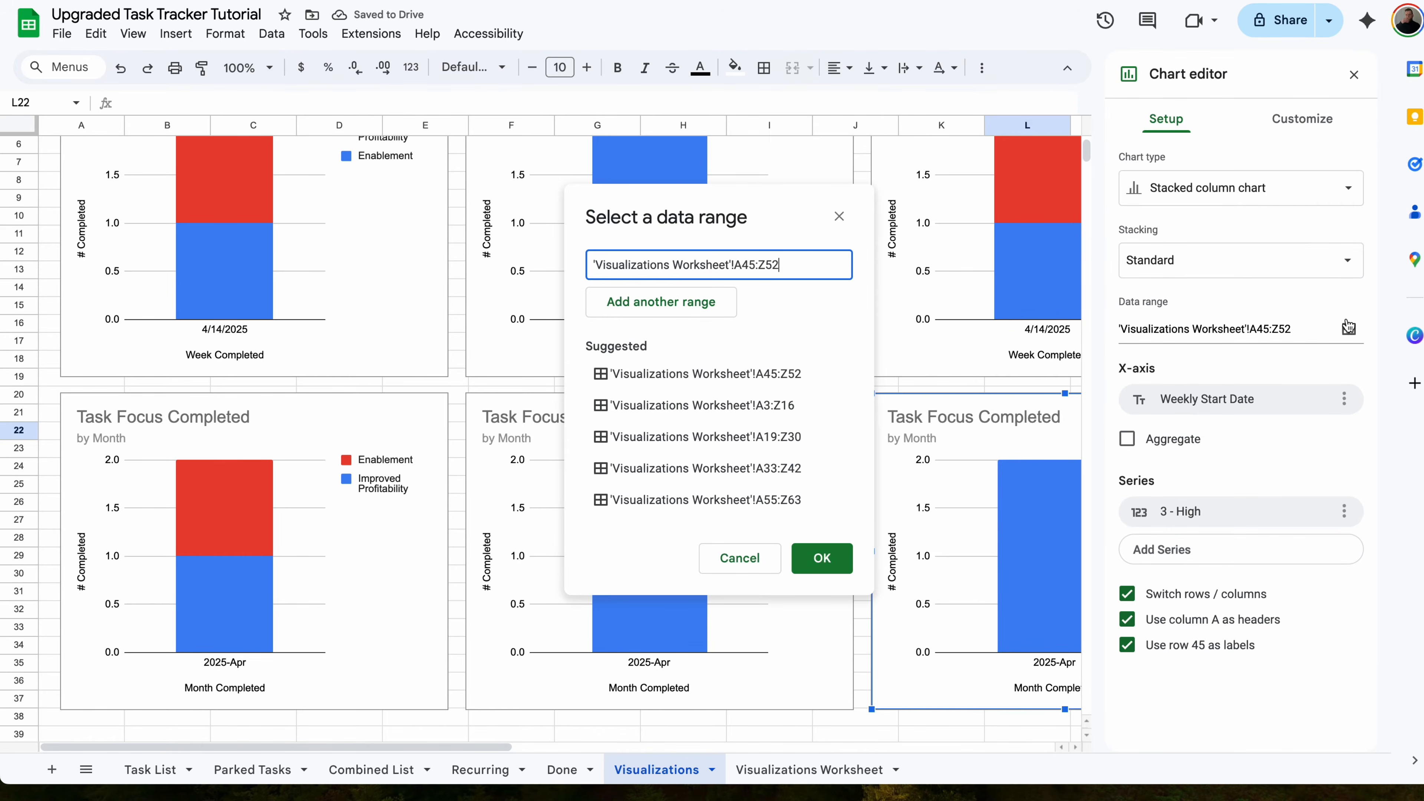
pyautogui.press('BackSpace')
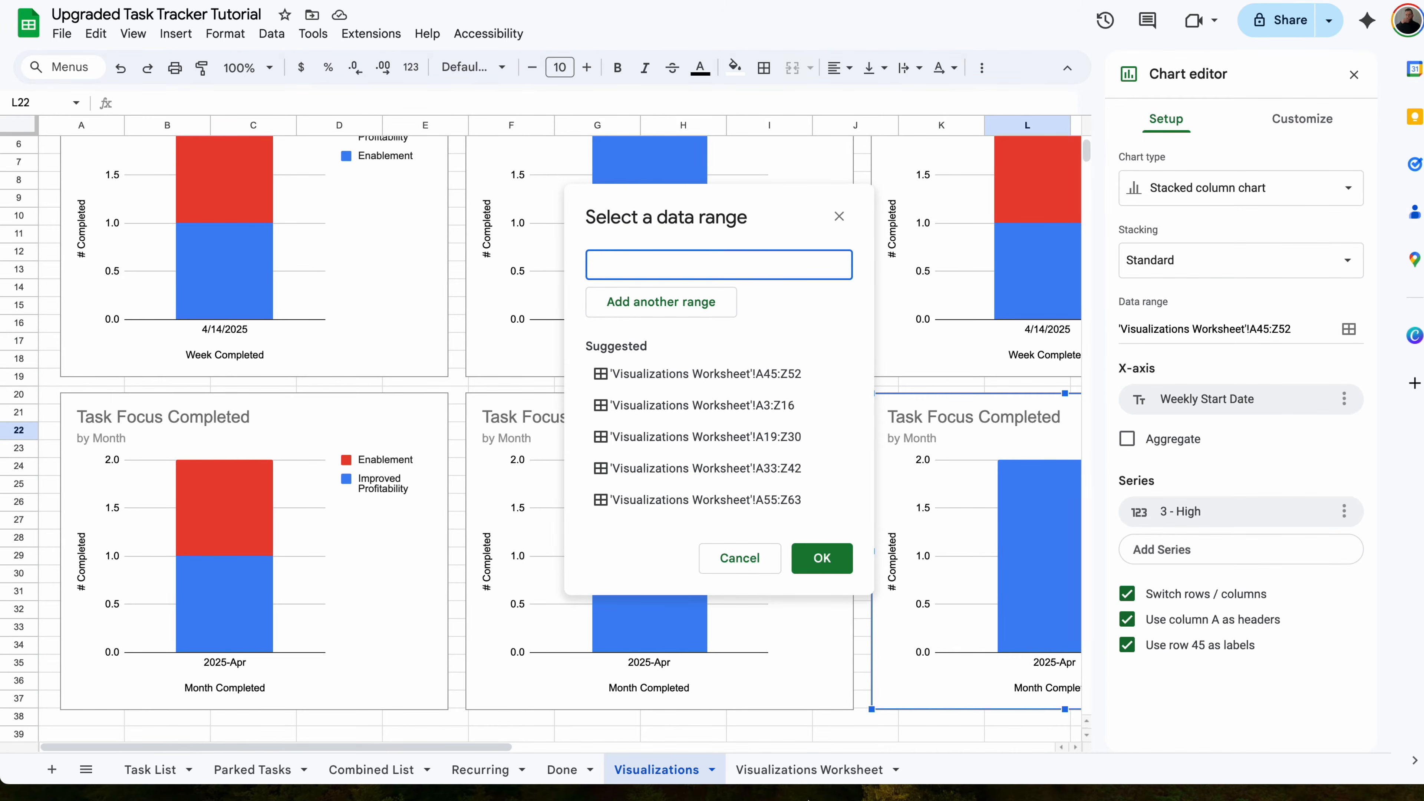
pyautogui.click(799, 770)
pyautogui.hscroll(-5, 210, 411)
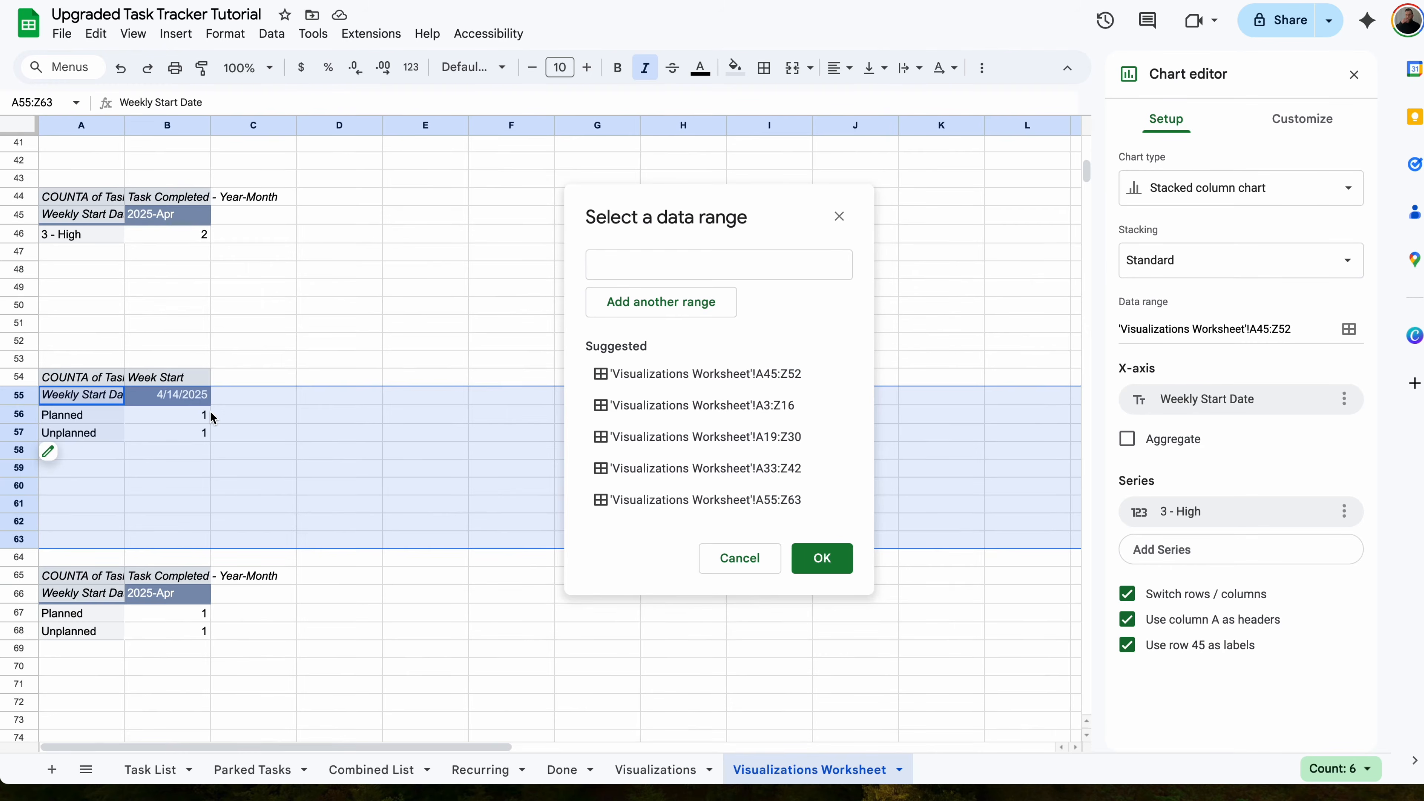
pyautogui.scroll(-6, 210, 411)
pyautogui.moveTo(84, 260); pyautogui.dragTo(1132, 513)
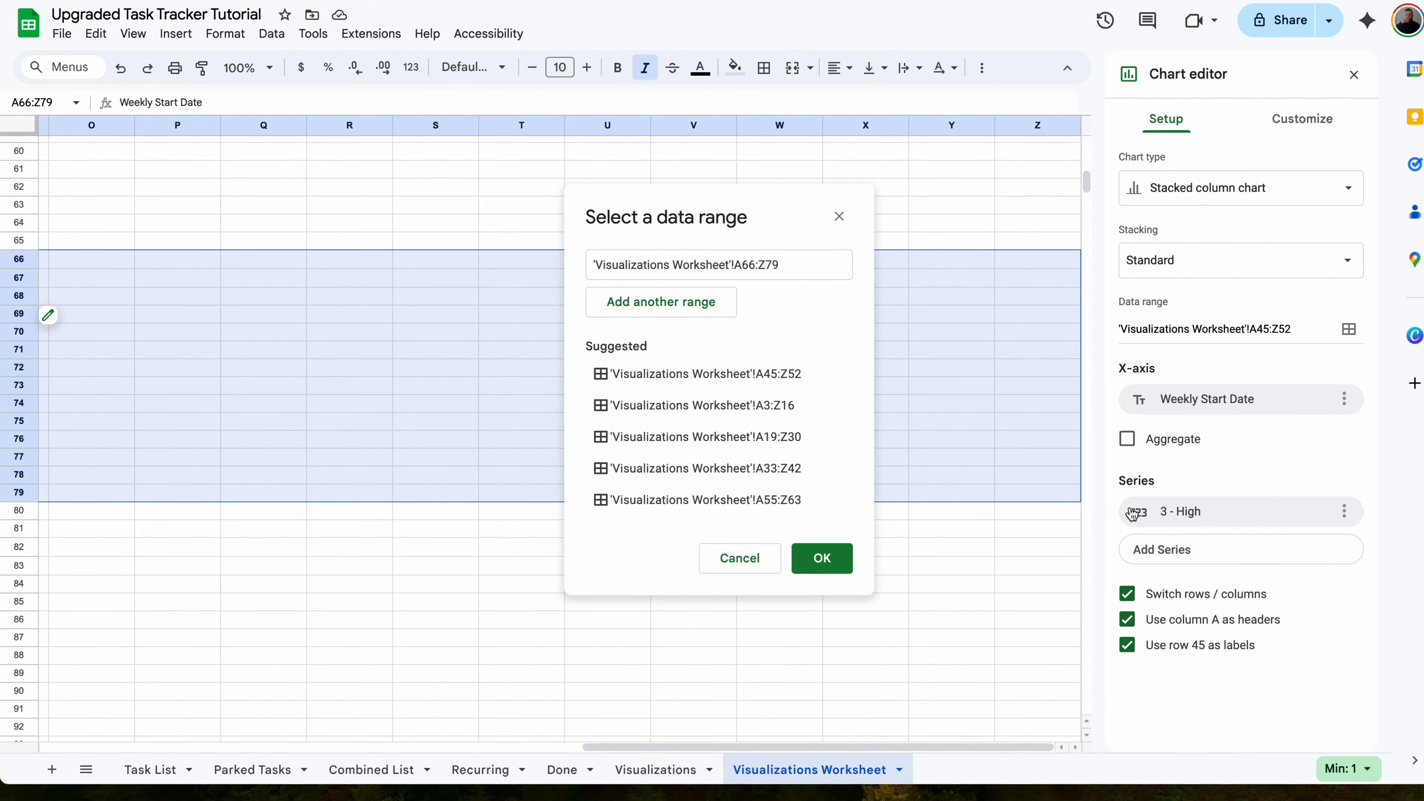
pyautogui.click(822, 559)
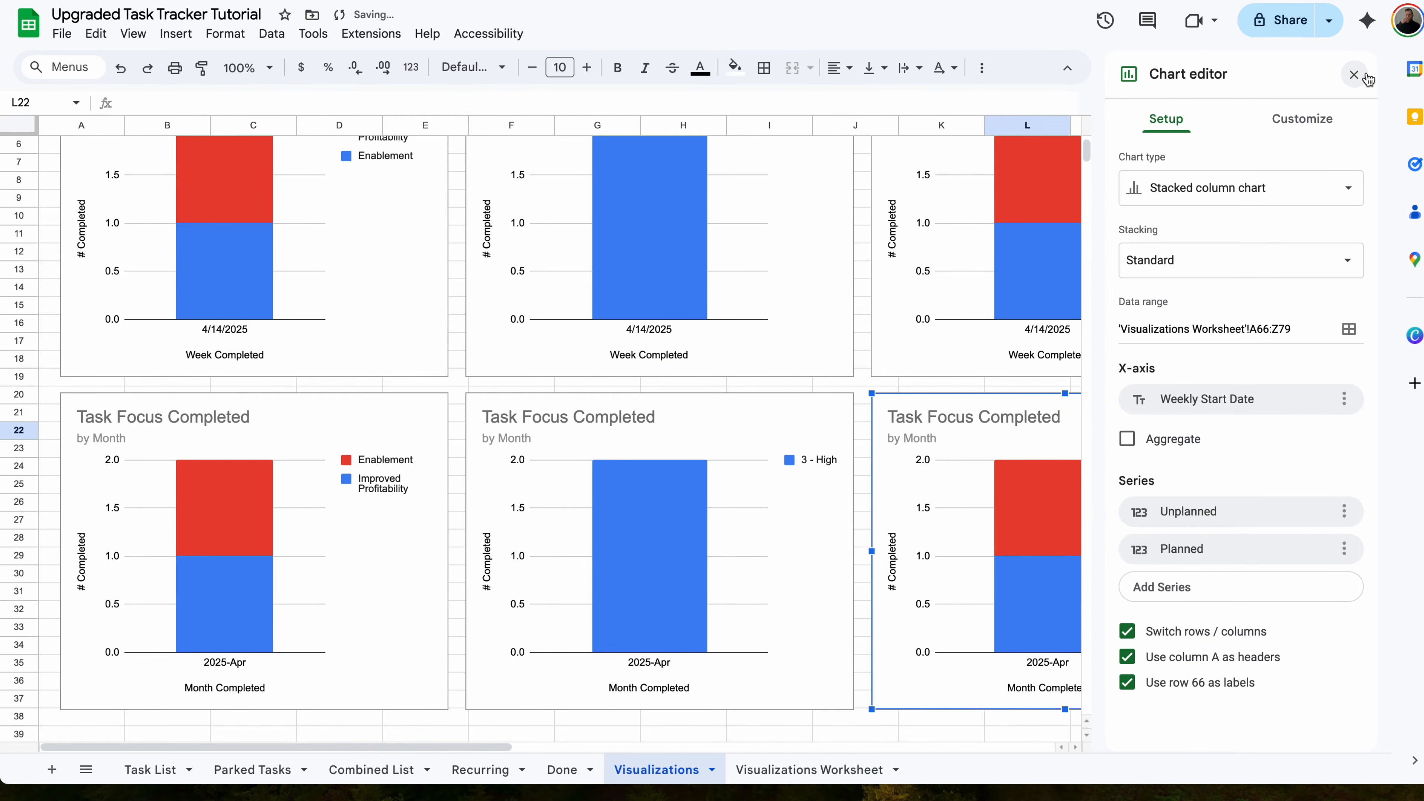
# - Paste a copy of the weekly Planned/Unplanned chart and align it as the fourth chart in the weekly row
pyautogui.click(1354, 74)
pyautogui.hscroll(10, 1180, 225)
pyautogui.hscroll(-3, 651, 185)
pyautogui.scroll(2, 651, 185)
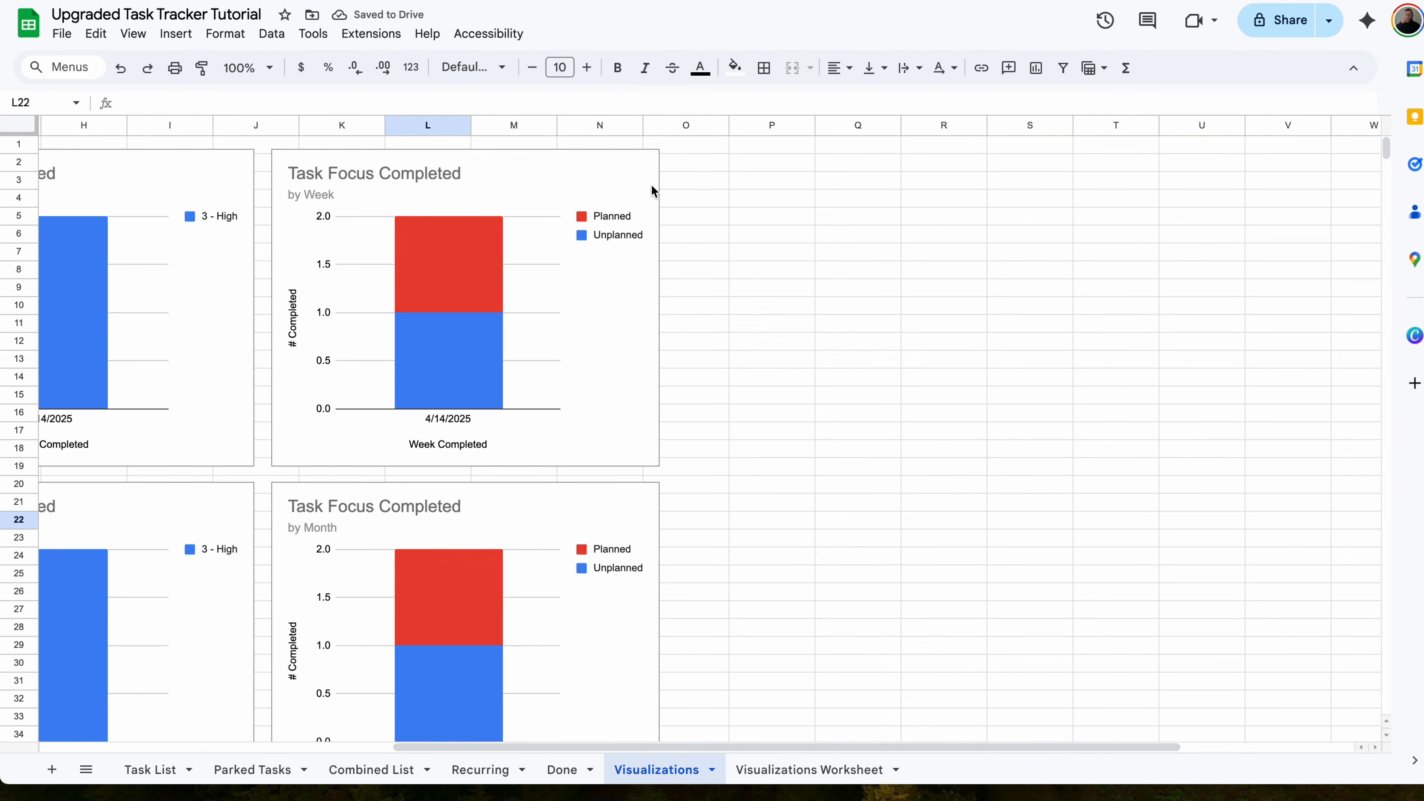
pyautogui.click(498, 183)
pyautogui.hotkey('ctrl', 'c')
pyautogui.click(766, 196)
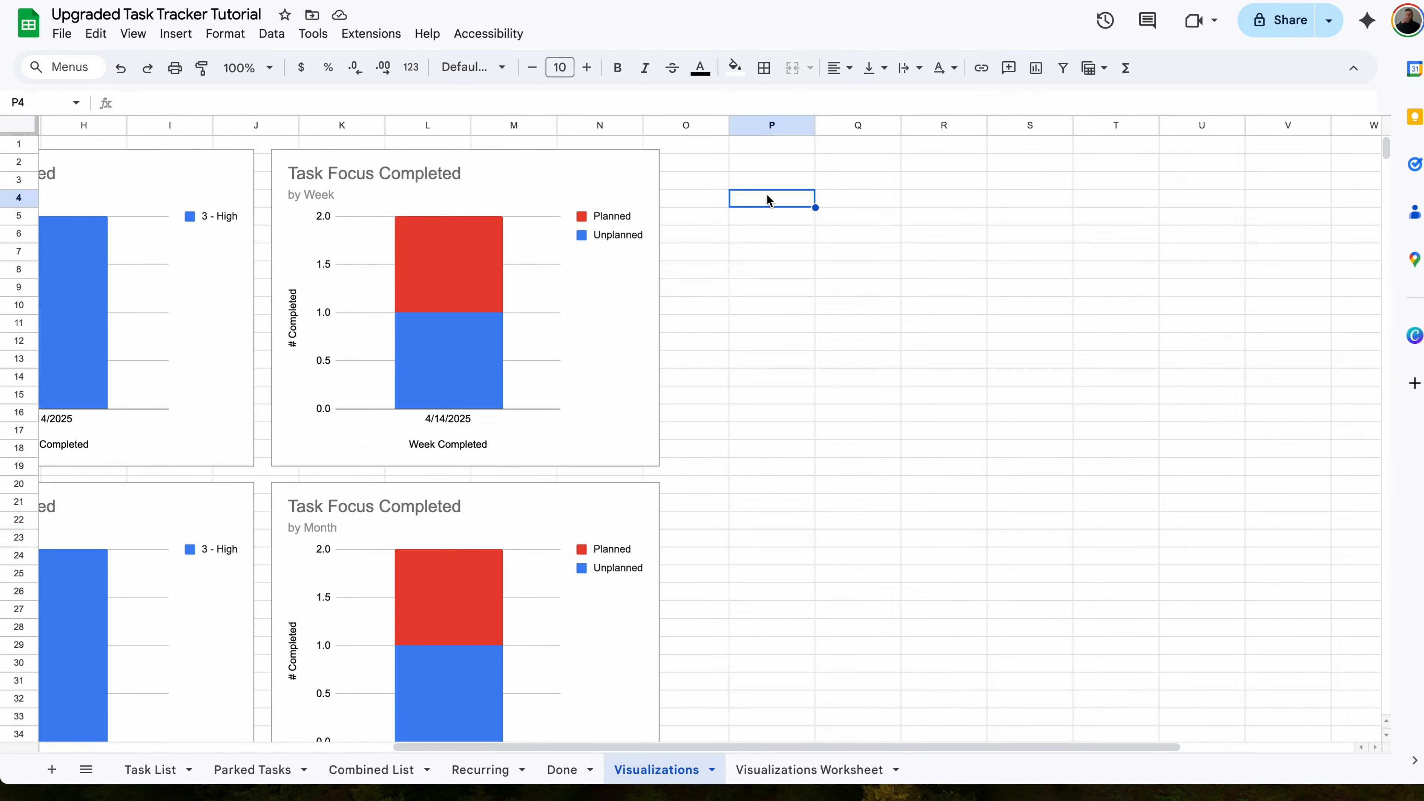
pyautogui.hotkey('ctrl', 'v')
pyautogui.moveTo(971, 230); pyautogui.dragTo(859, 177)
# - Change the fourth weekly chart's data range to 'Visualizations Worksheet'!A82:Z89, covering the weekly On Time/Overdue pivot table
pyautogui.click(1051, 163)
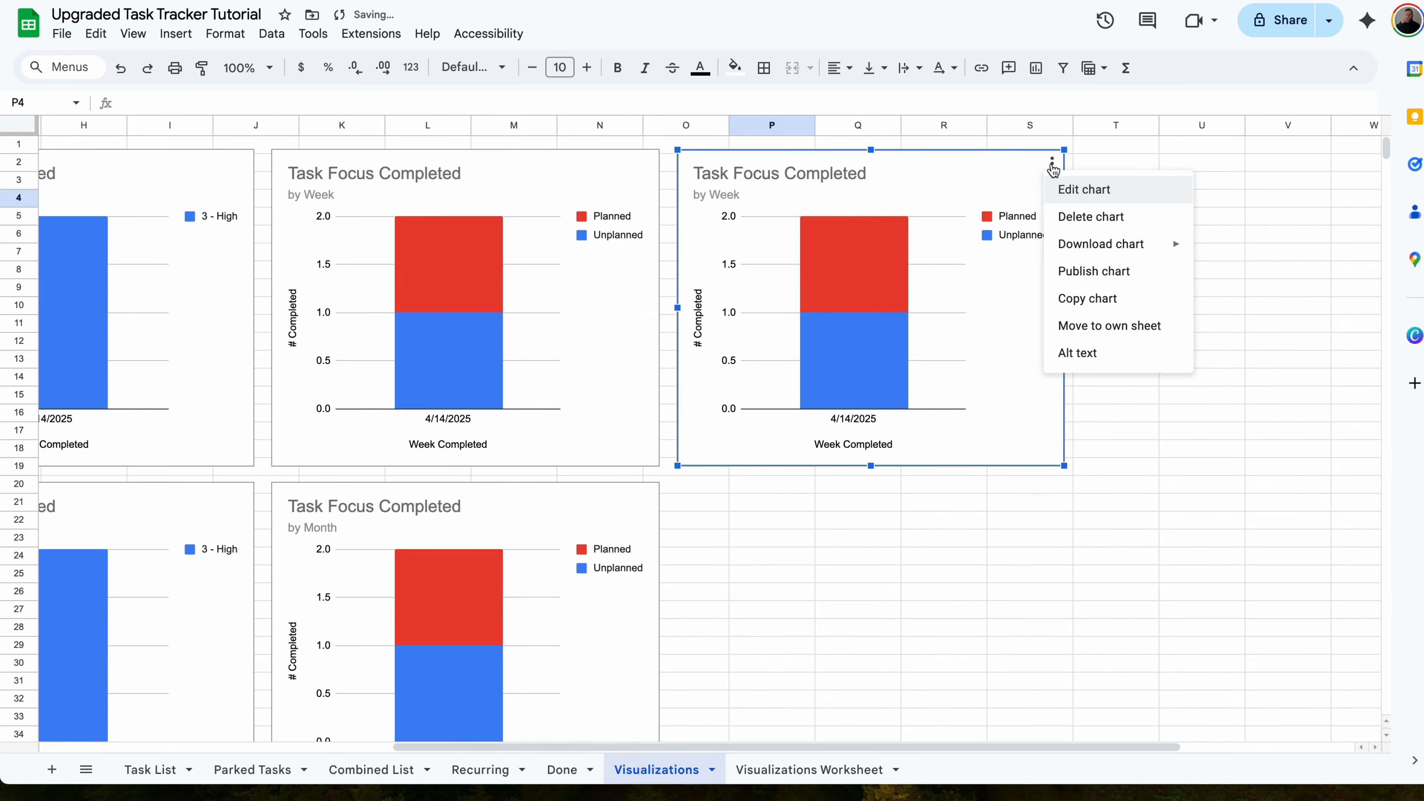
pyautogui.click(1090, 191)
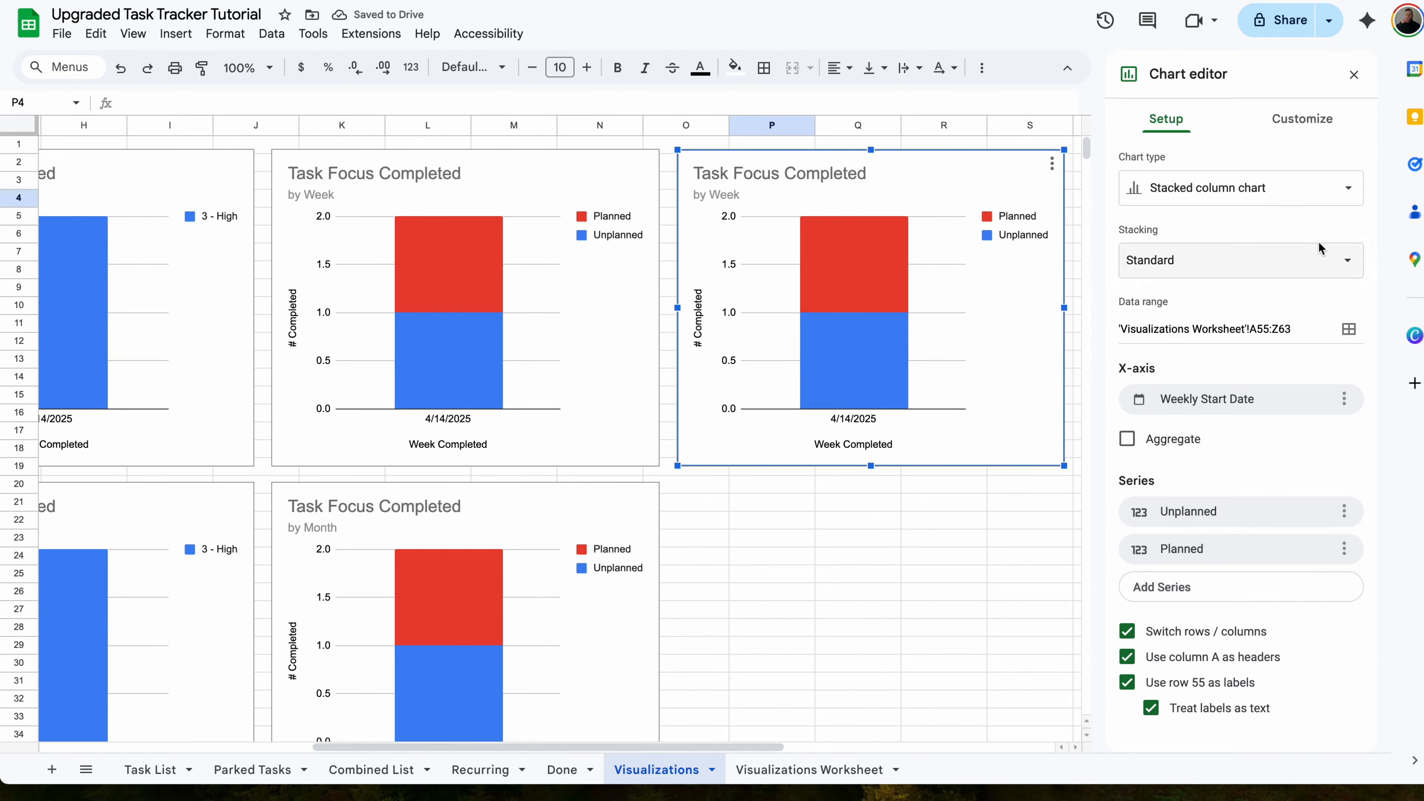
pyautogui.click(1349, 329)
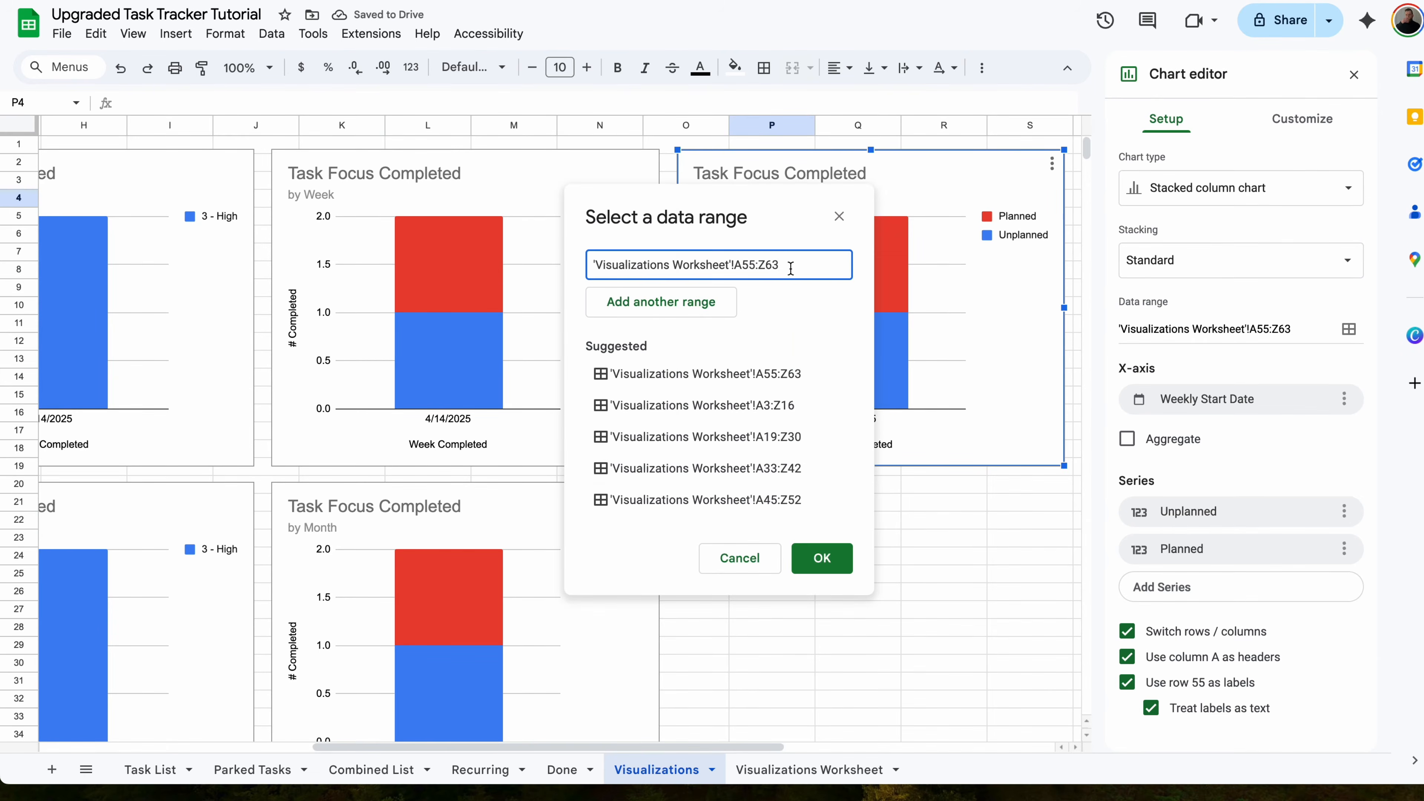
pyautogui.moveTo(780, 265); pyautogui.dragTo(590, 264)
pyautogui.press('BackSpace')
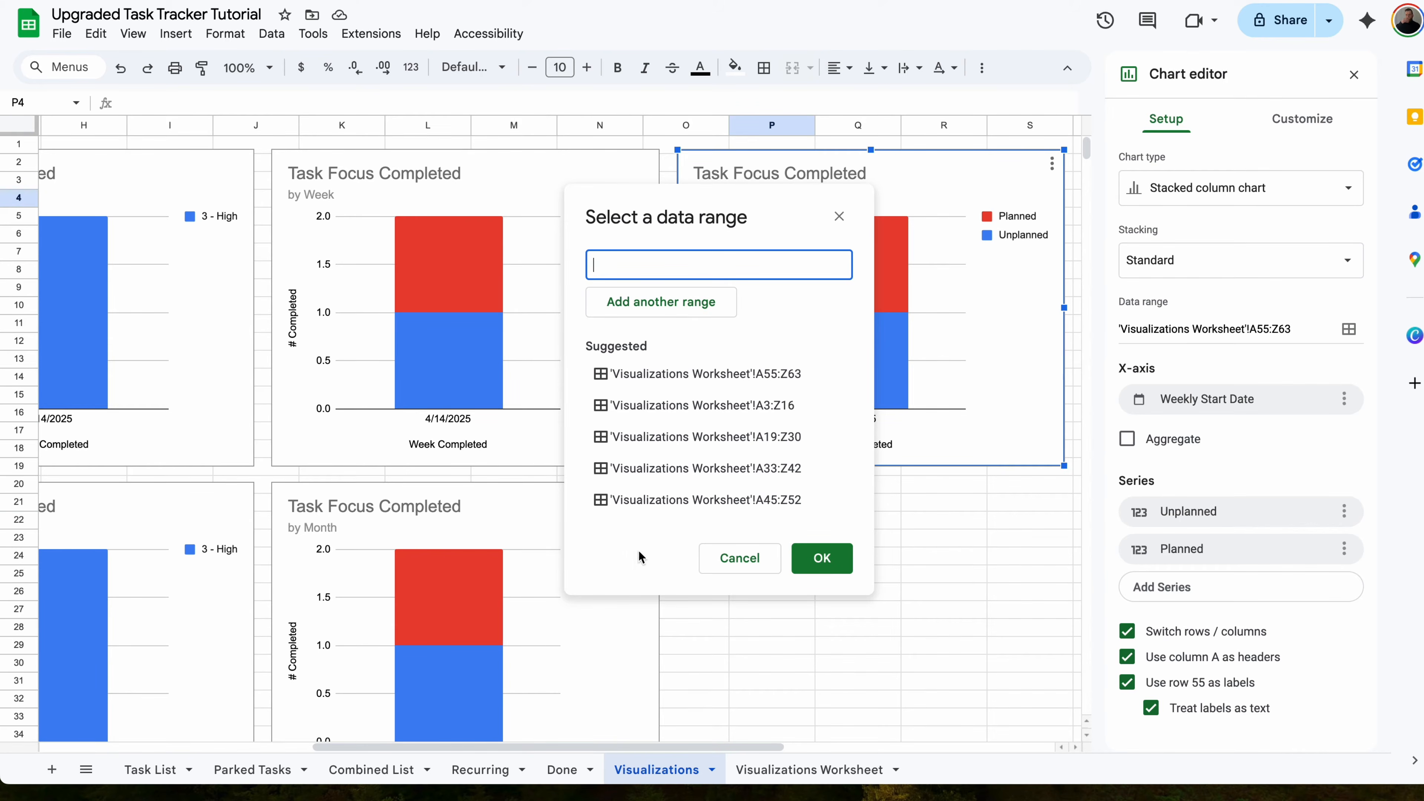
pyautogui.click(782, 767)
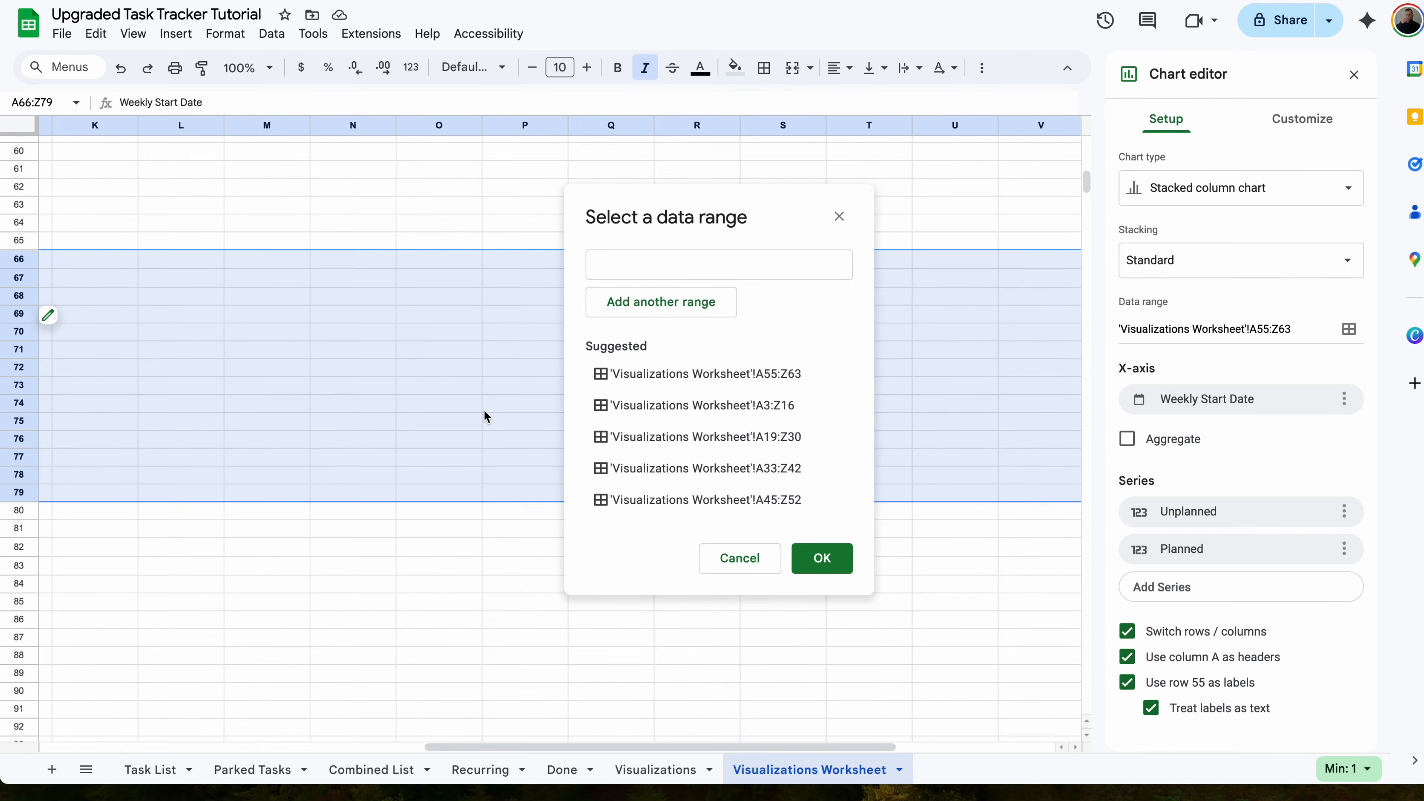
pyautogui.hscroll(-5, 486, 416)
pyautogui.scroll(-4, 486, 416)
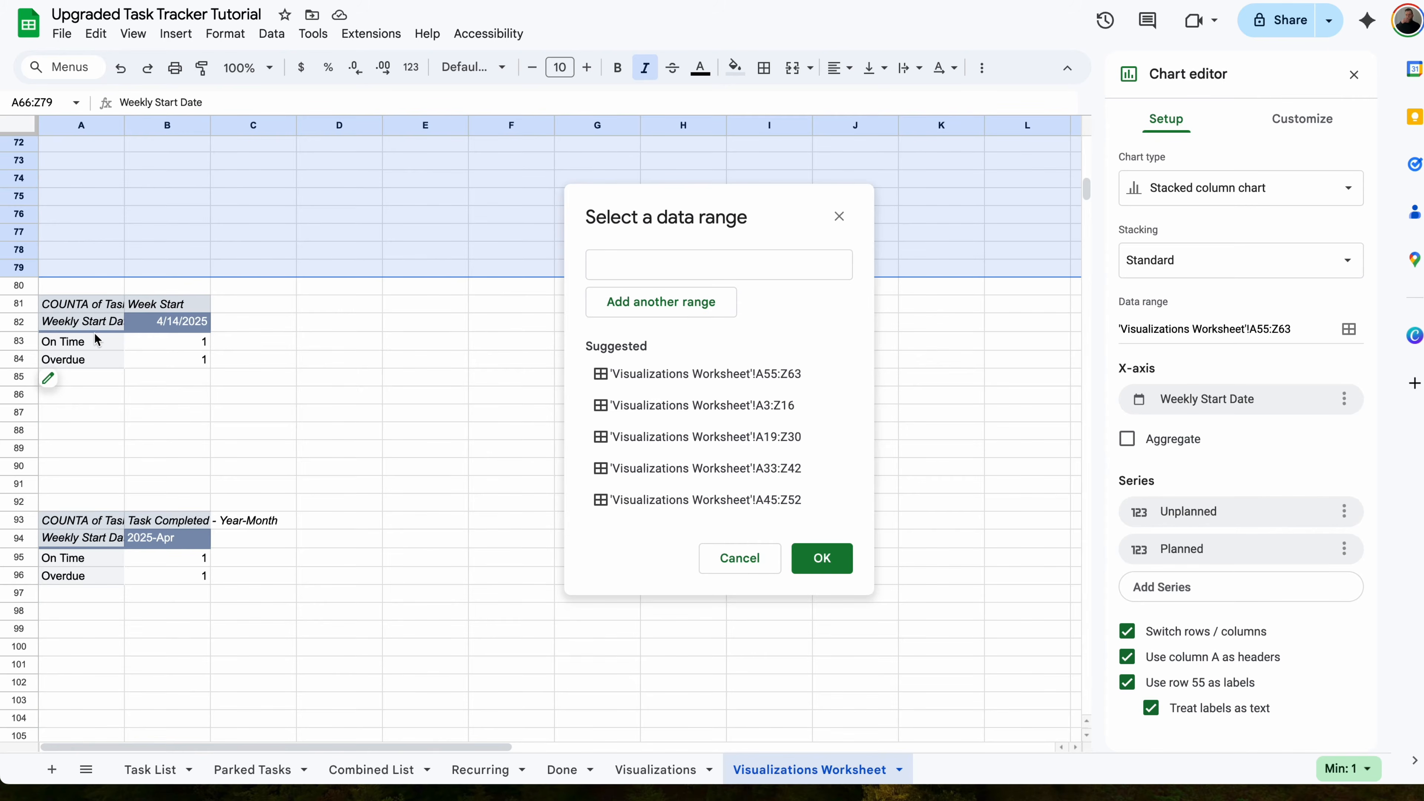
pyautogui.moveTo(50, 324); pyautogui.dragTo(1058, 452)
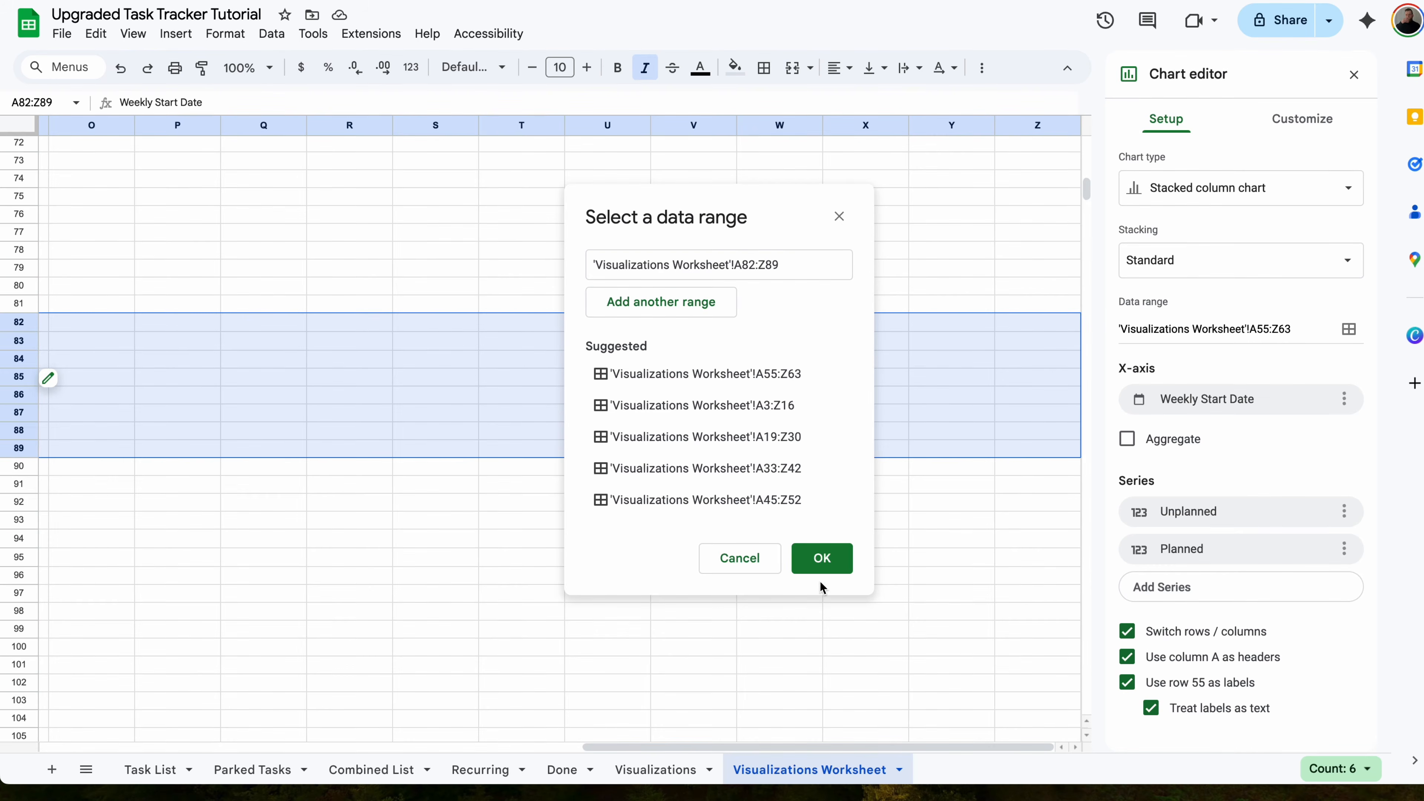
pyautogui.click(822, 559)
pyautogui.click(1354, 75)
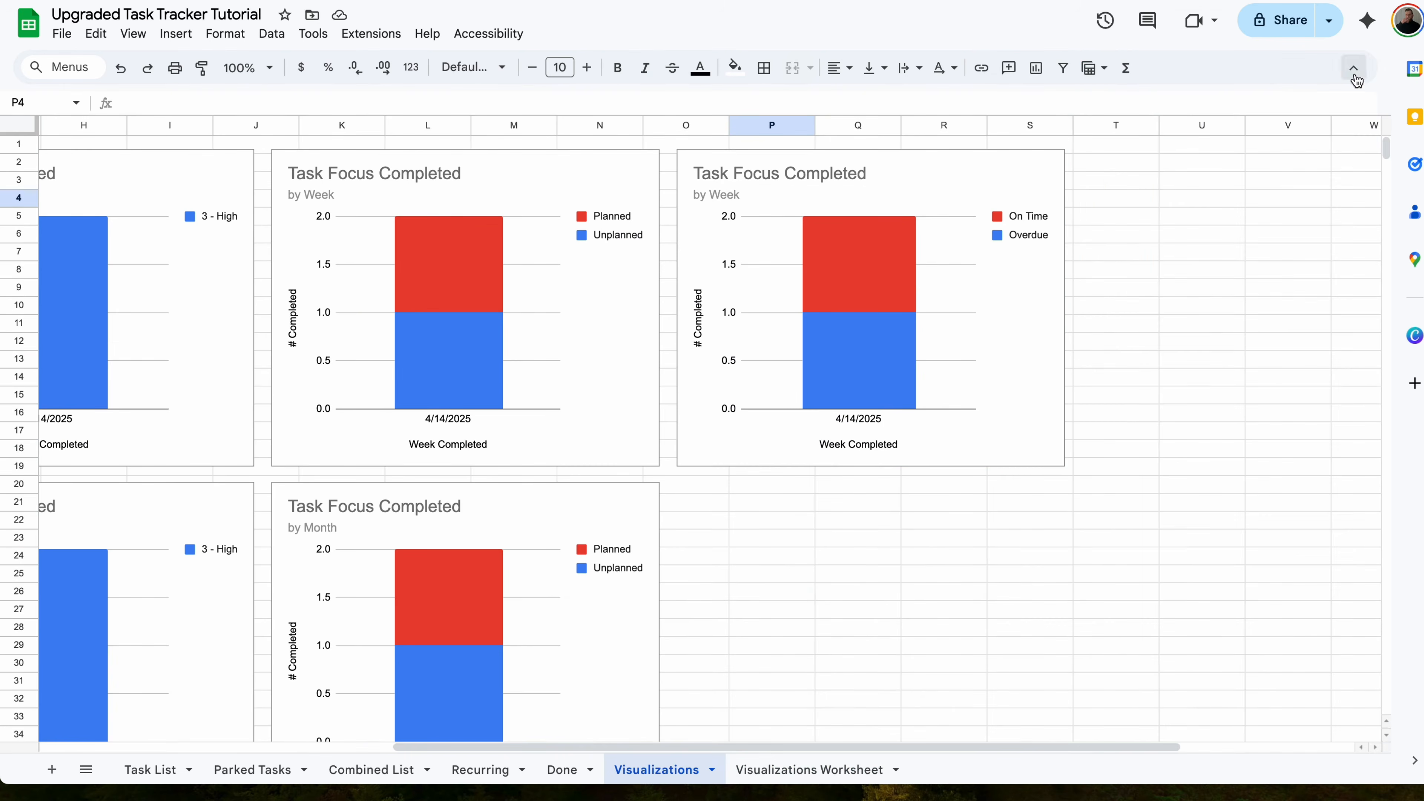
# - Paste a copy of the monthly Planned/Unplanned chart as the fourth chart in the monthly row
pyautogui.click(549, 507)
pyautogui.press('super+c')
pyautogui.click(883, 494)
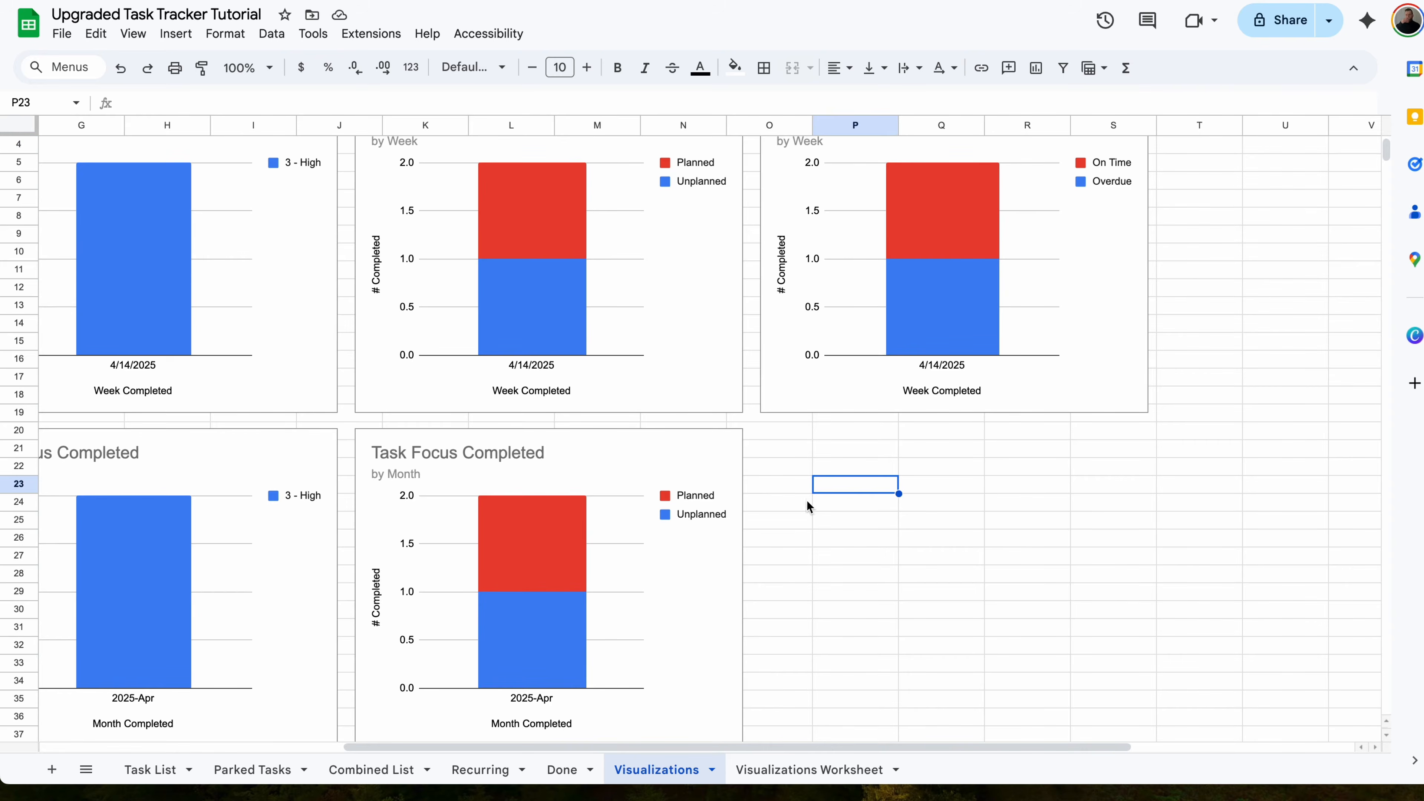
pyautogui.click(649, 493)
pyautogui.click(908, 431)
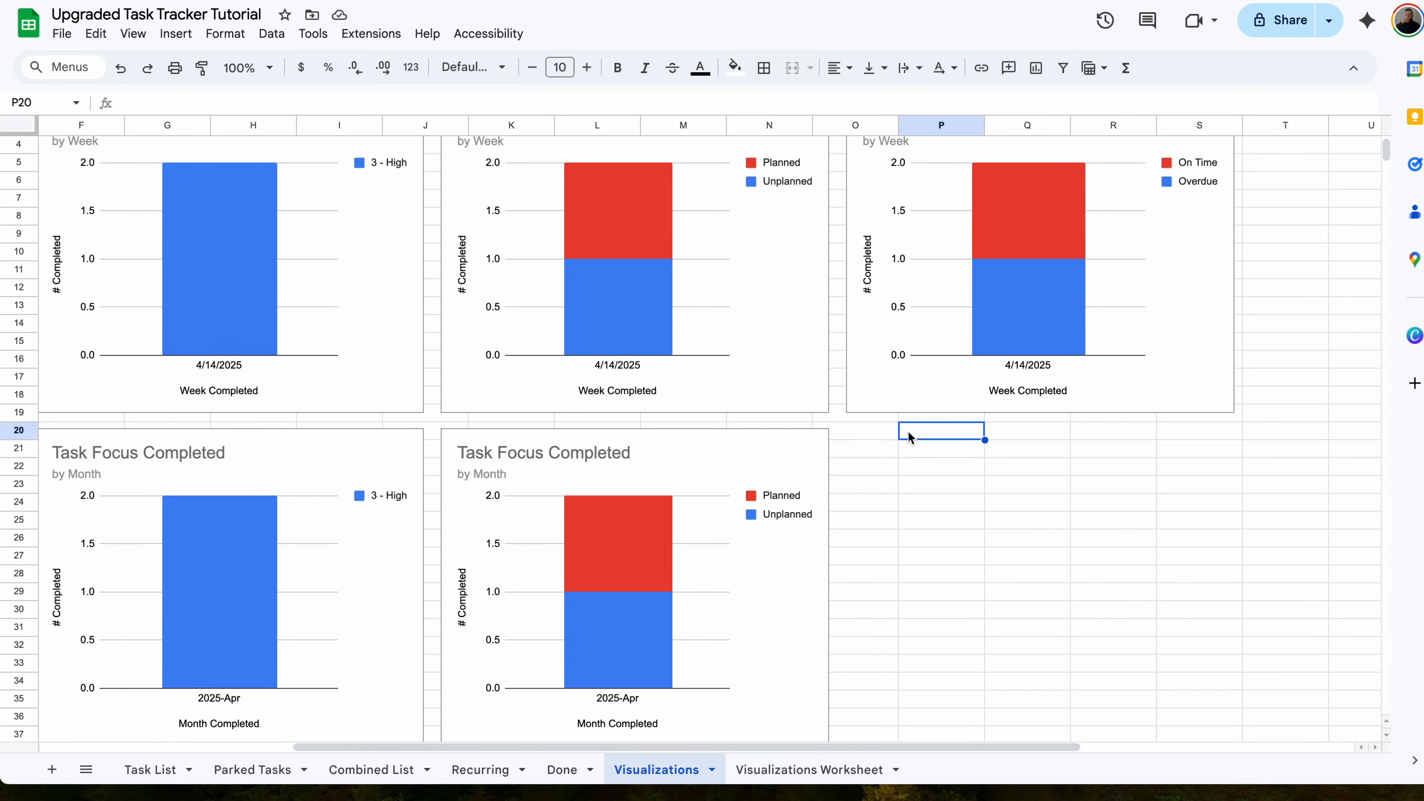
pyautogui.press('super+v')
# - Change the fourth monthly chart's data range to 'Visualizations Worksheet'!A94:Z100, covering the monthly On Time/Overdue pivot table
pyautogui.click(1009, 465)
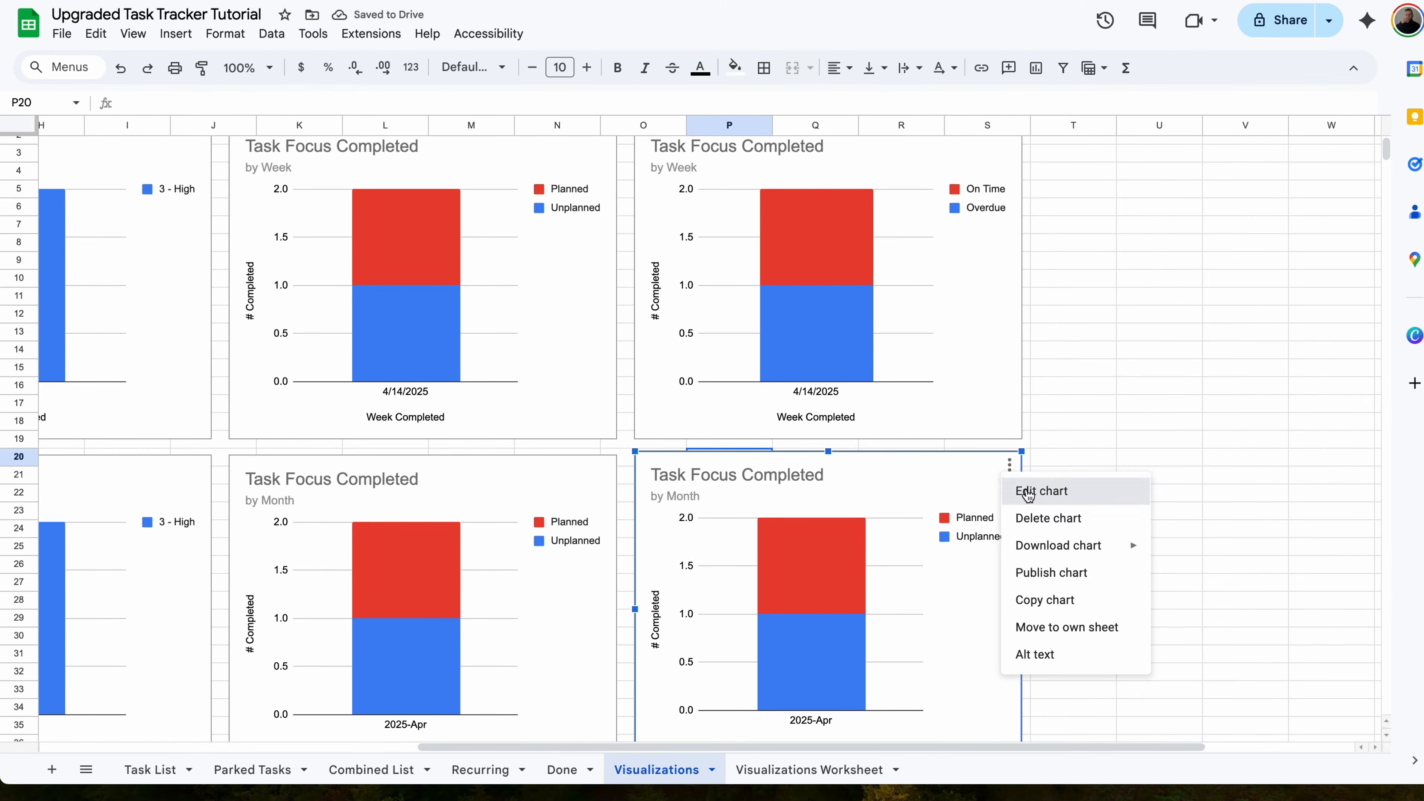
pyautogui.click(1023, 488)
pyautogui.click(1349, 329)
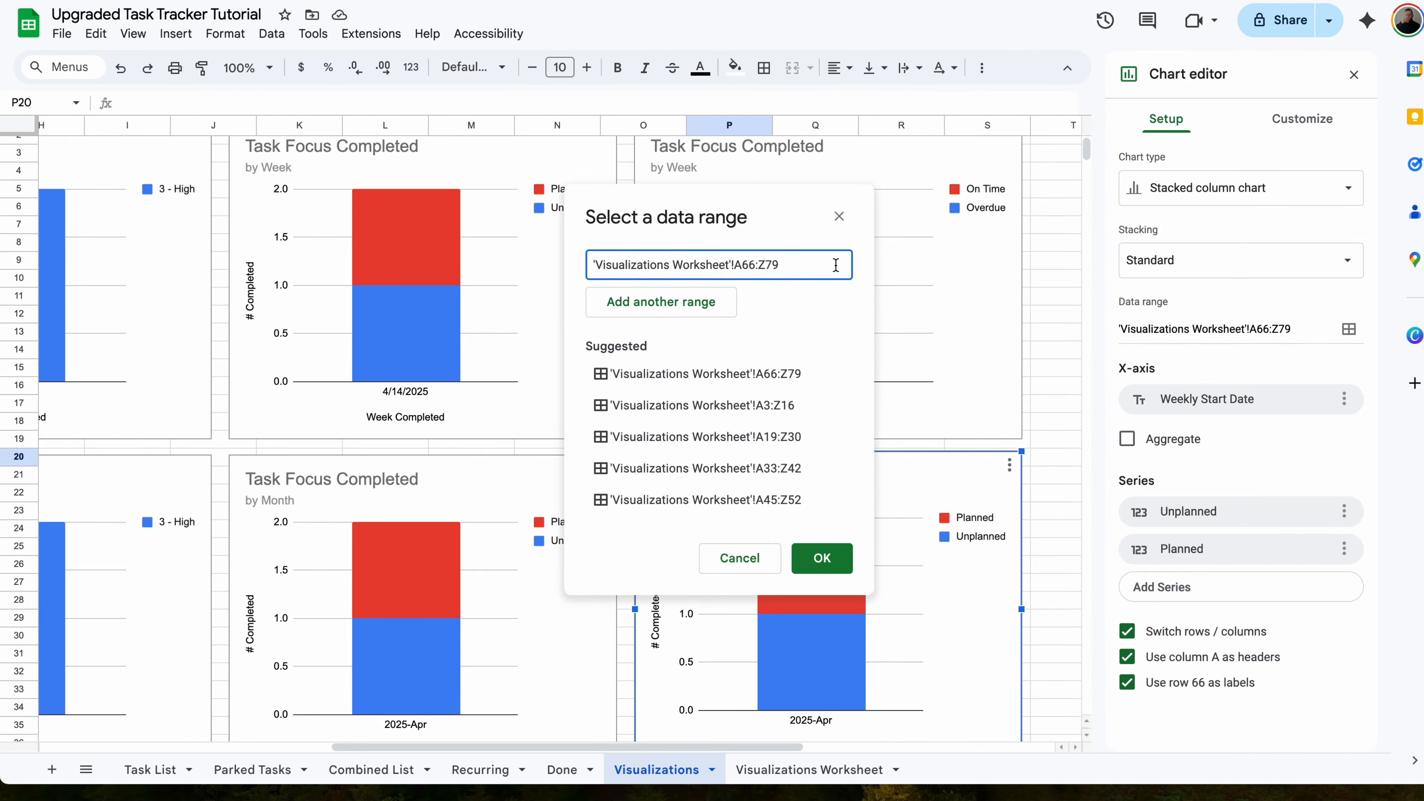
pyautogui.tripleClick(636, 266)
pyautogui.press('BackSpace')
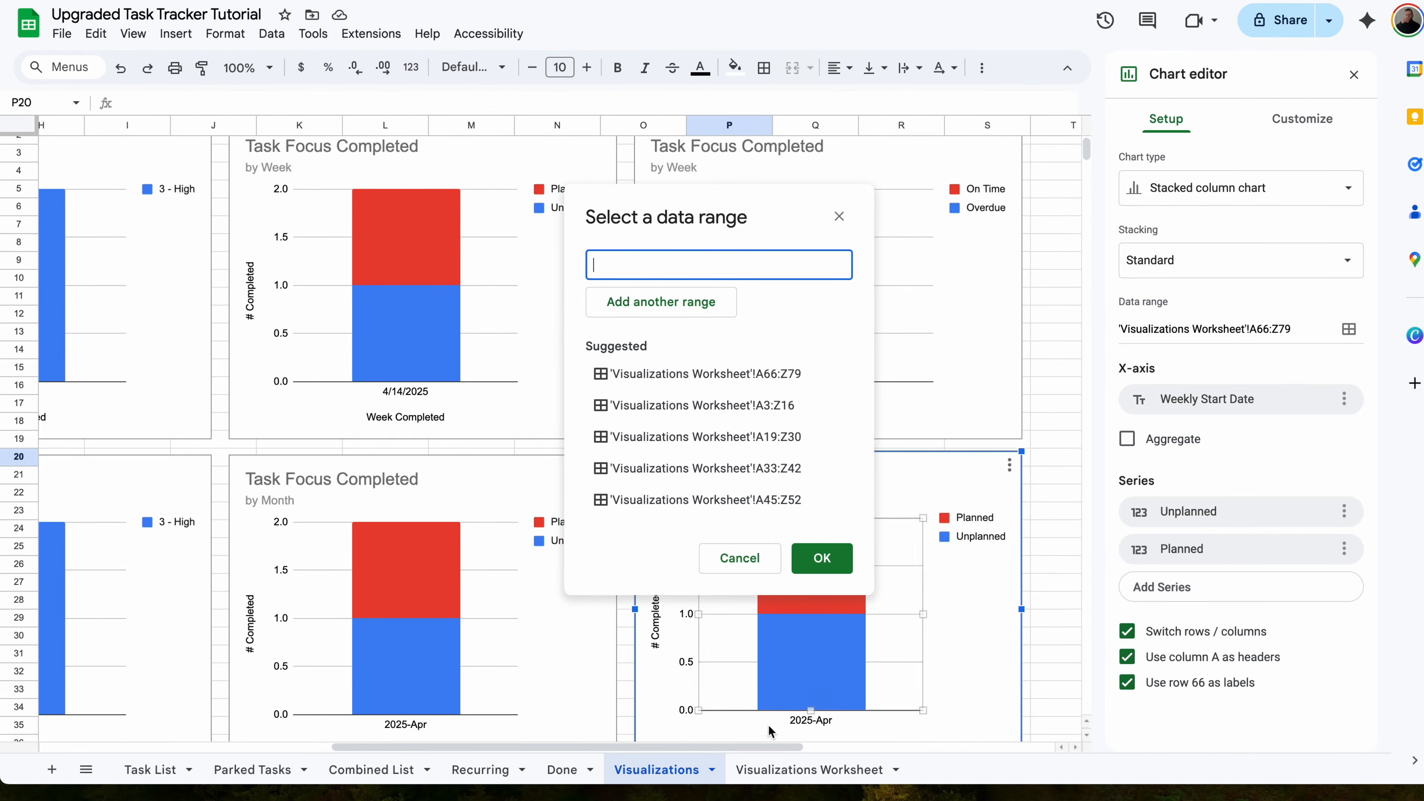
pyautogui.click(809, 769)
pyautogui.scroll(-5, 509, 447)
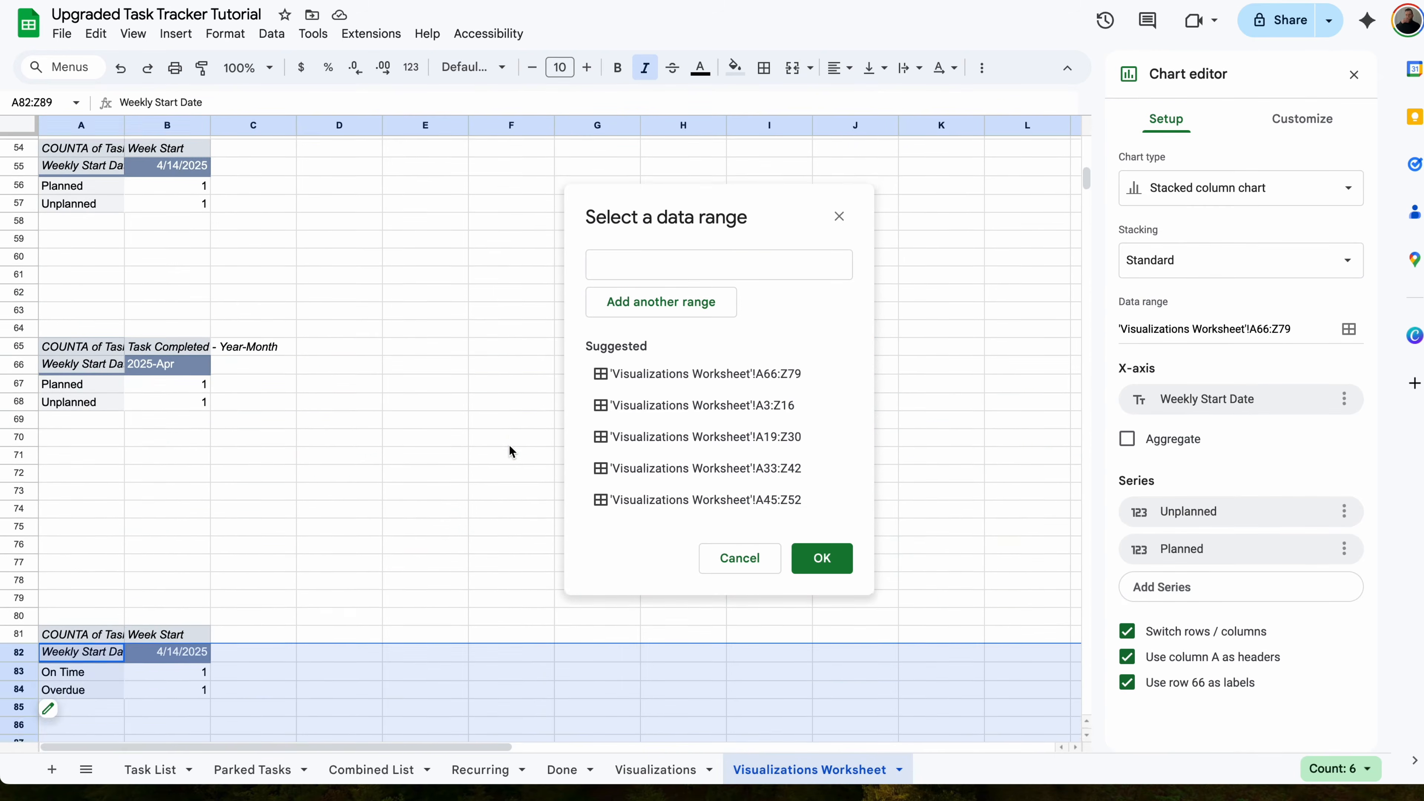
pyautogui.moveTo(95, 427); pyautogui.dragTo(1194, 544)
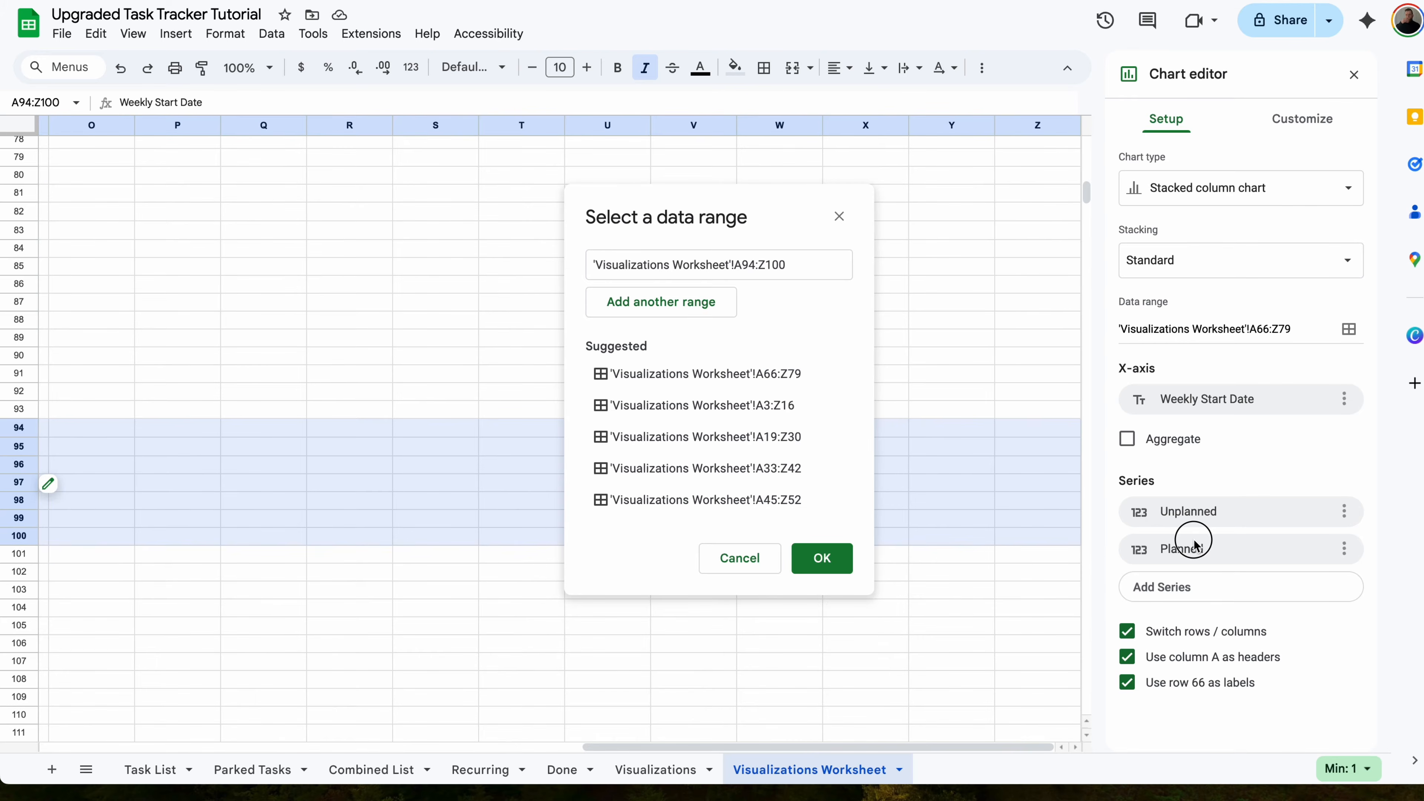
pyautogui.click(829, 558)
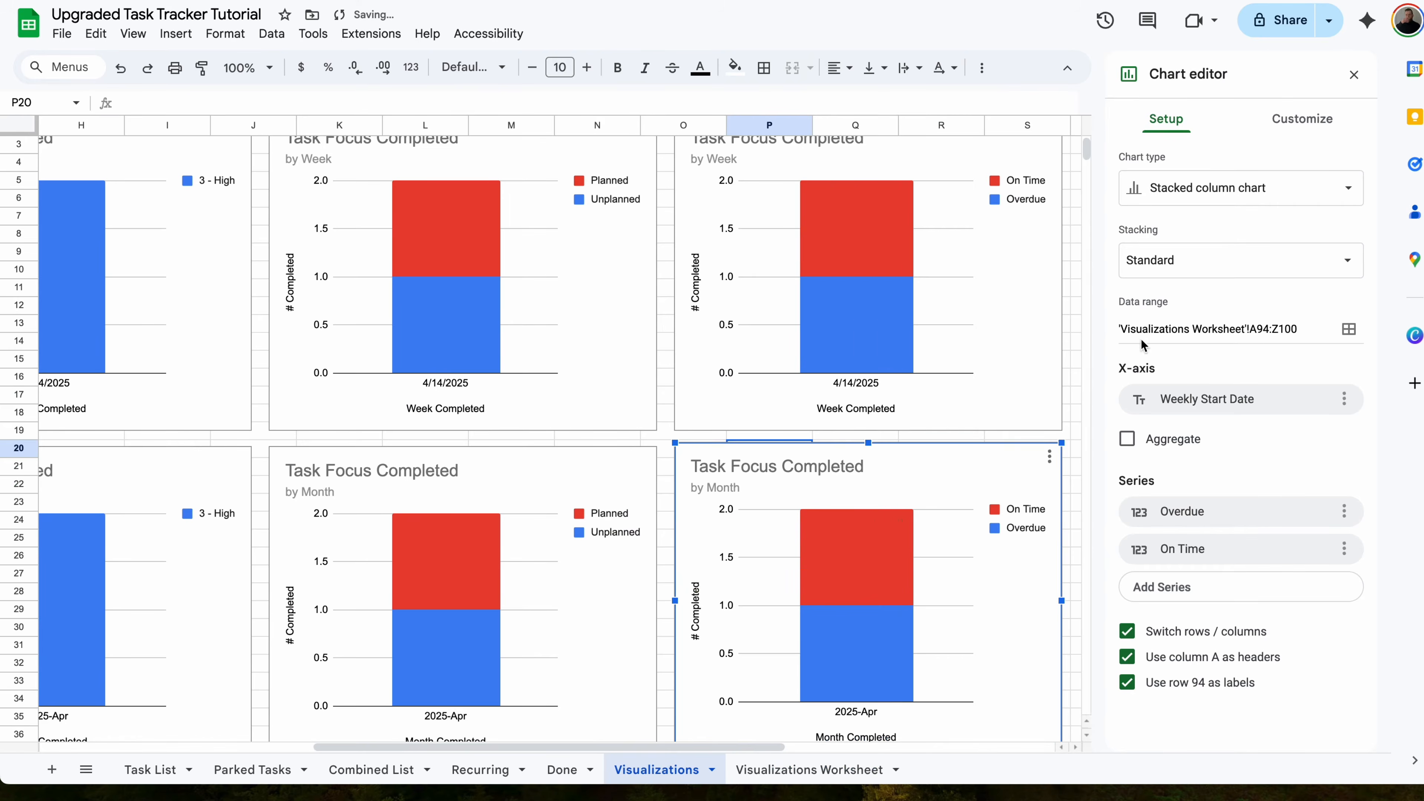
pyautogui.click(1360, 72)
# - Delete the empty columns T through Z beside the charts on the Visualizations sheet
pyautogui.click(1146, 124)
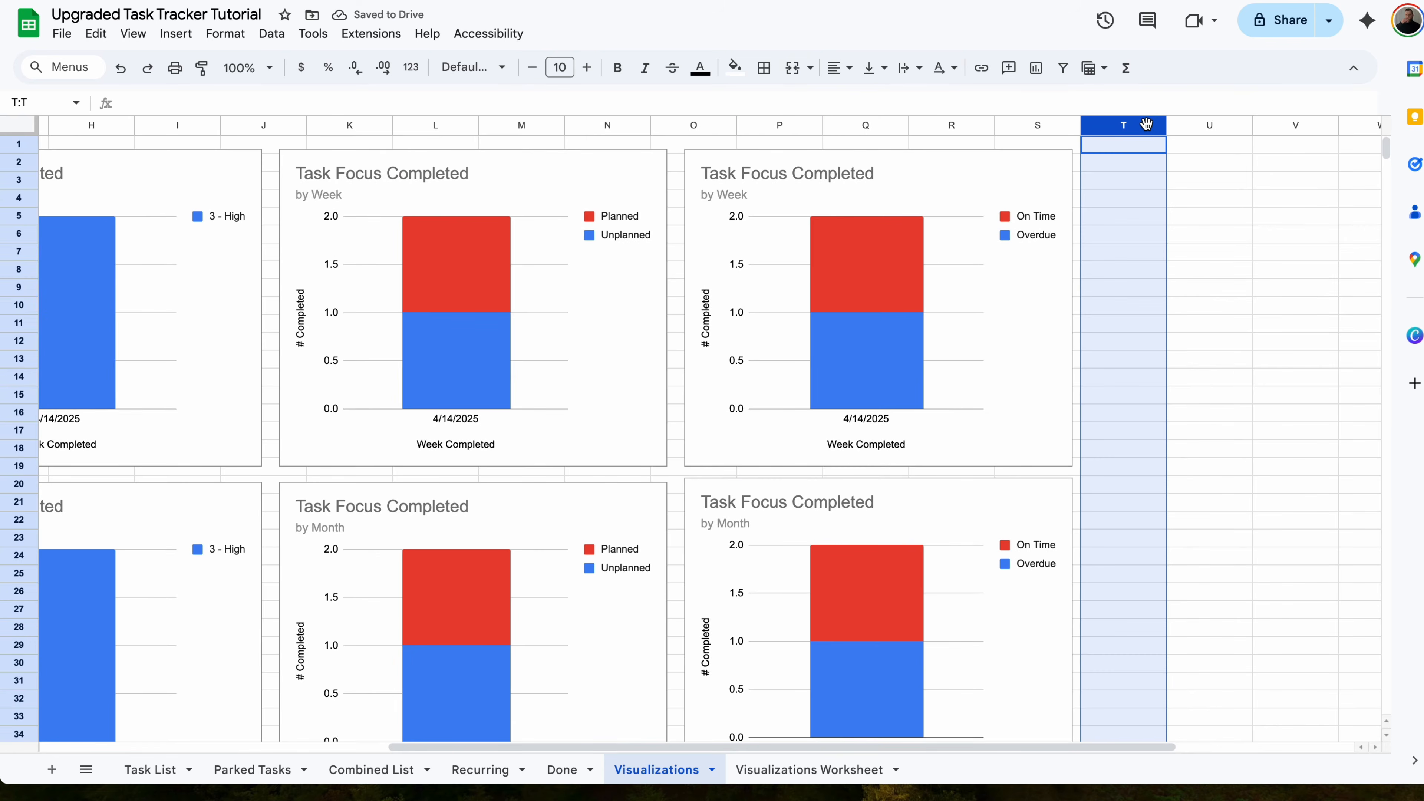
pyautogui.hotkey('ctrl', 'shift', 'Right')
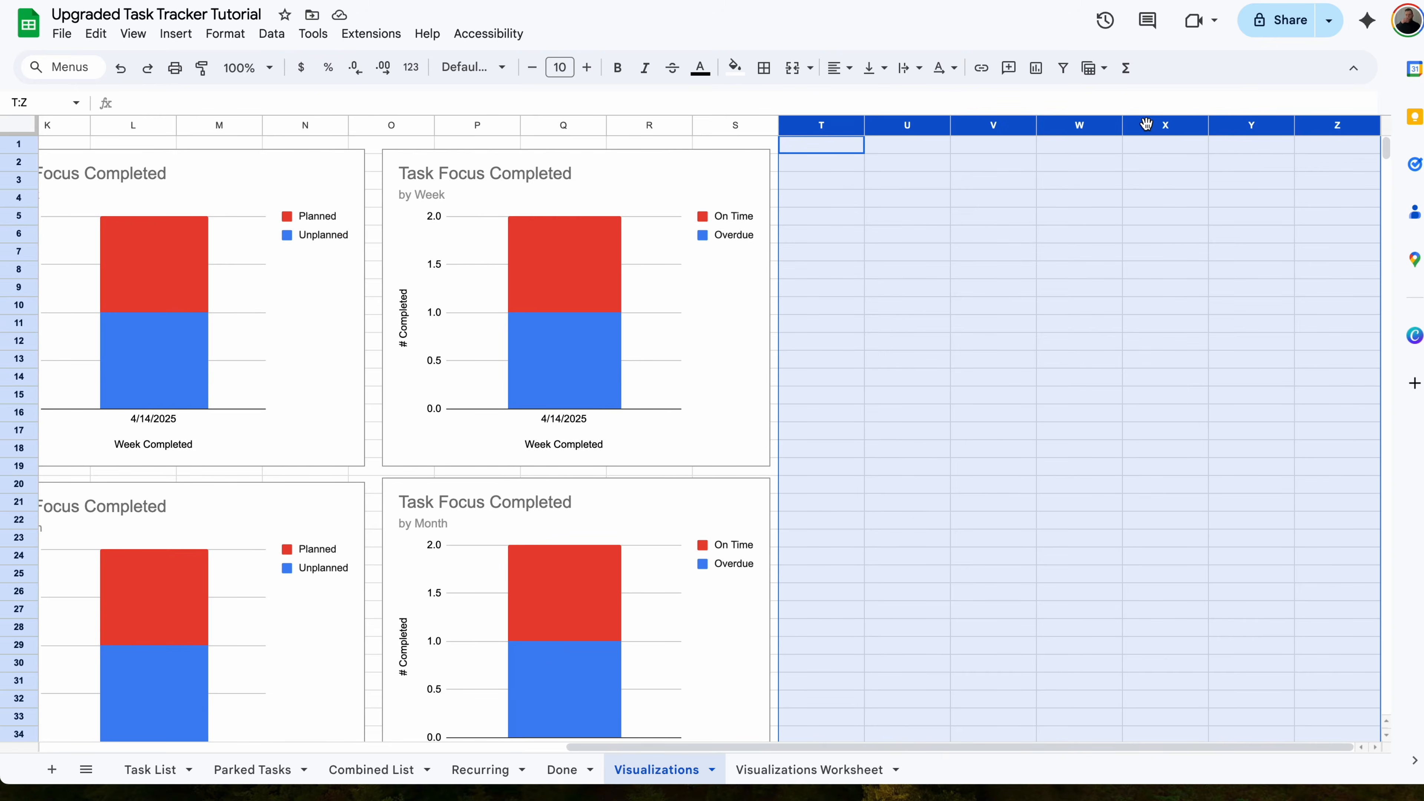
pyautogui.rightClick(1146, 124)
pyautogui.click(1188, 320)
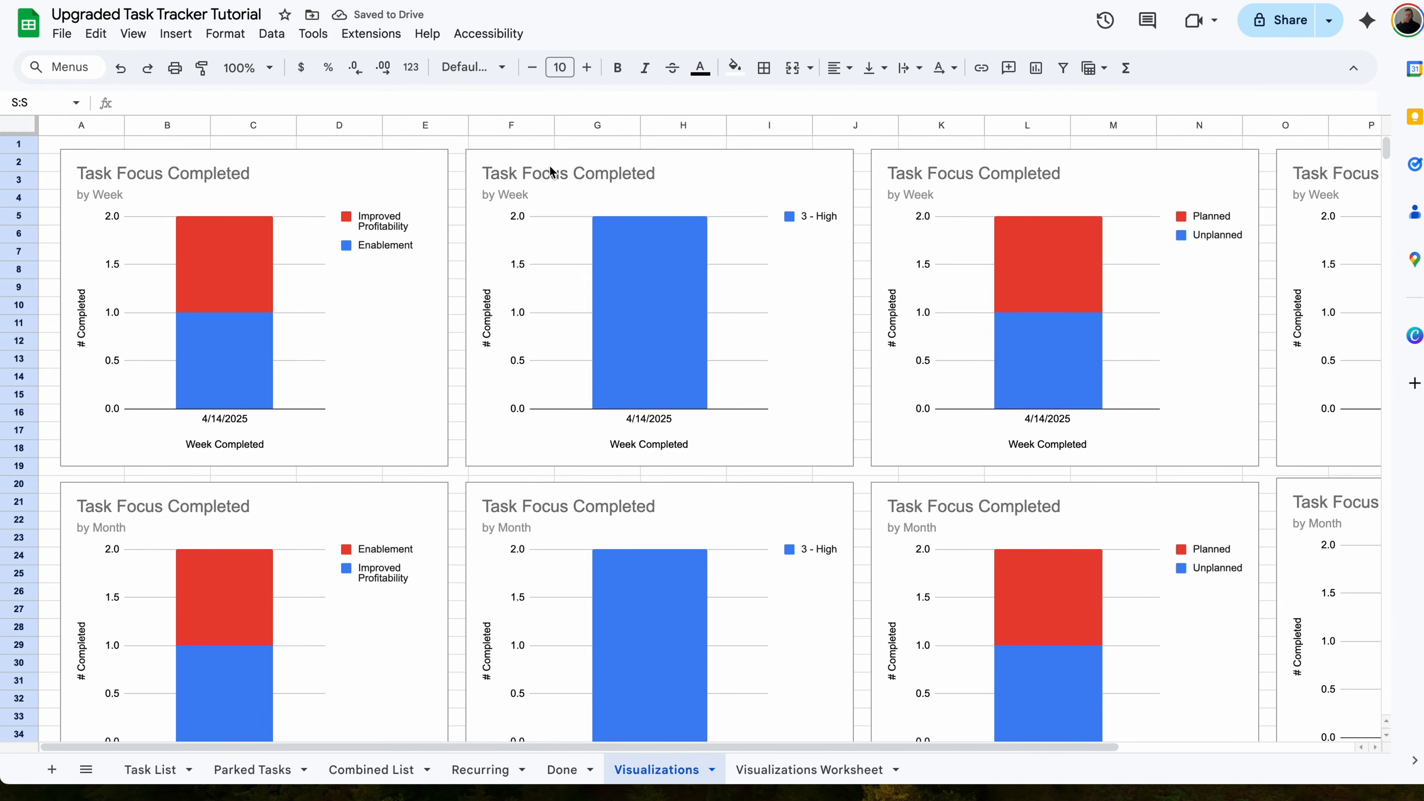
# - Retitle both the weekly and the monthly 3 - High charts "Task Priority Completed"
pyautogui.click(549, 177)
pyautogui.doubleClick(588, 177)
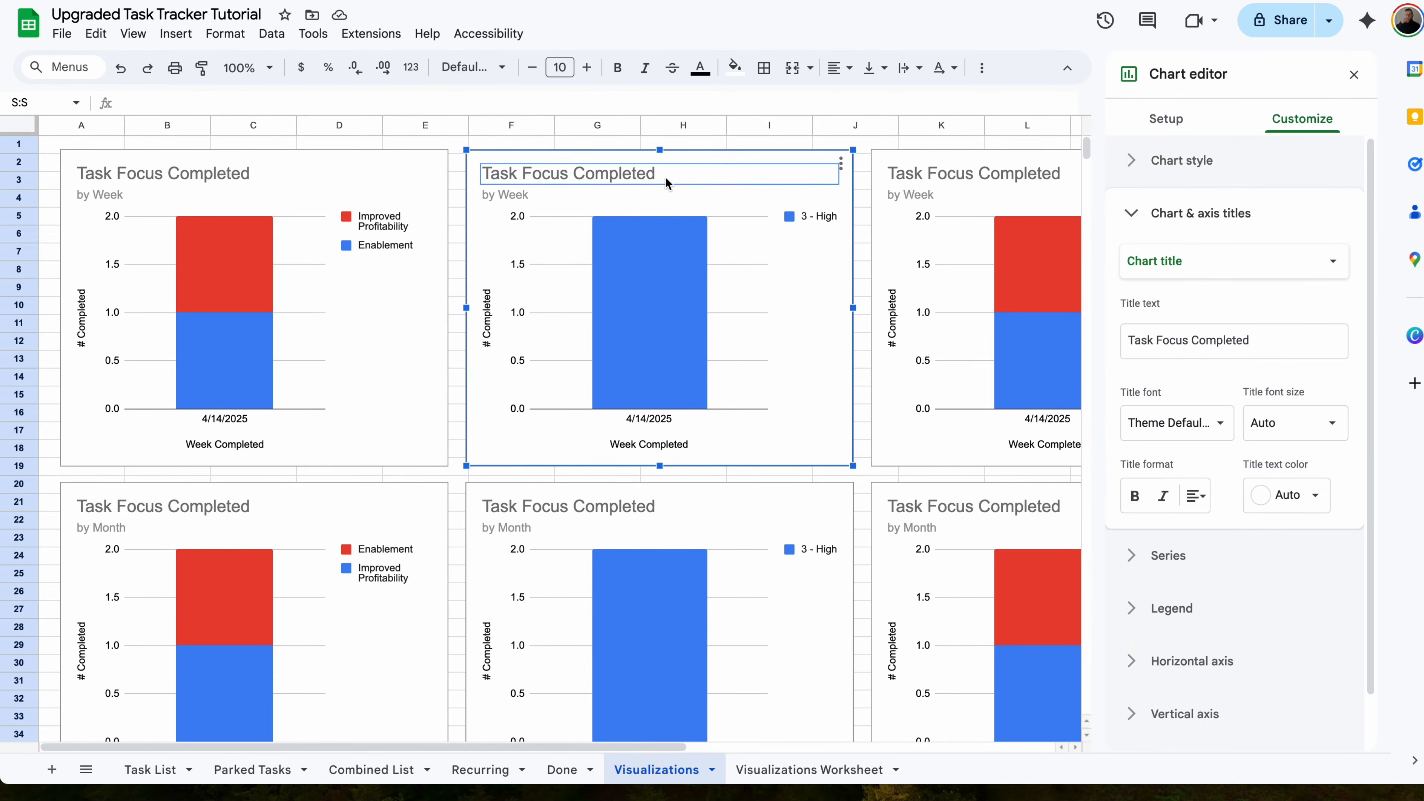
pyautogui.press('BackSpace')
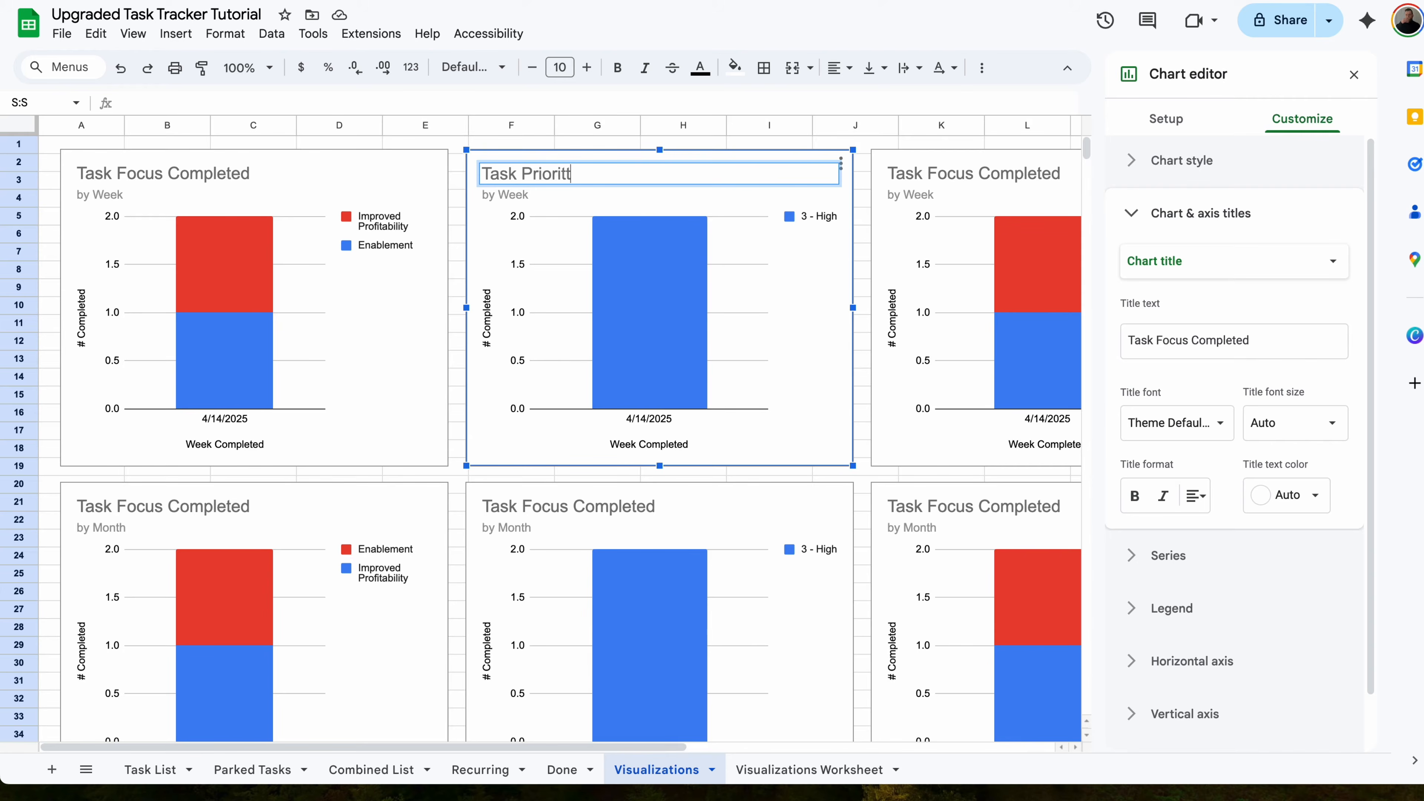
pyautogui.write('Task Priority Completed')
pyautogui.moveTo(690, 171); pyautogui.dragTo(472, 162)
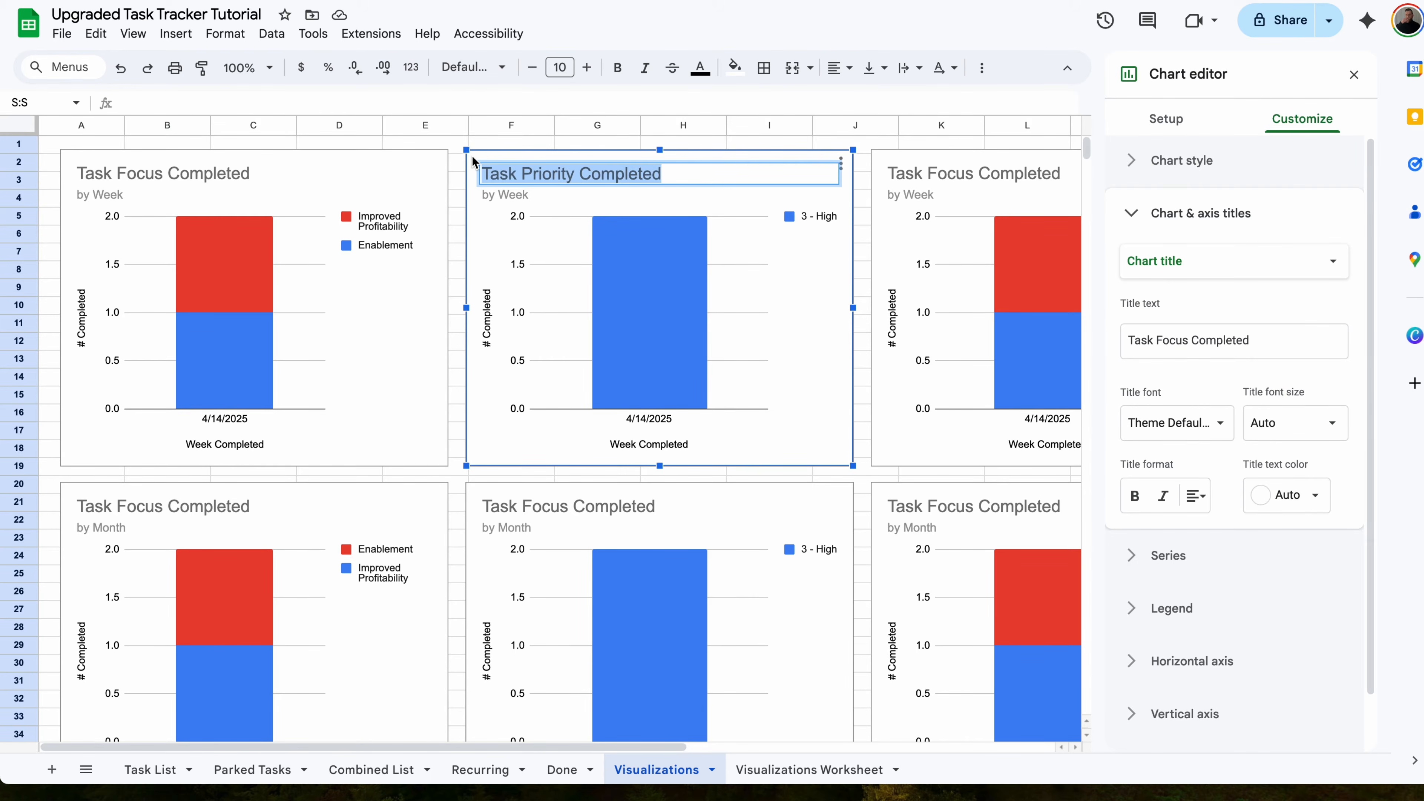
pyautogui.doubleClick(608, 511)
pyautogui.doubleClick(601, 455)
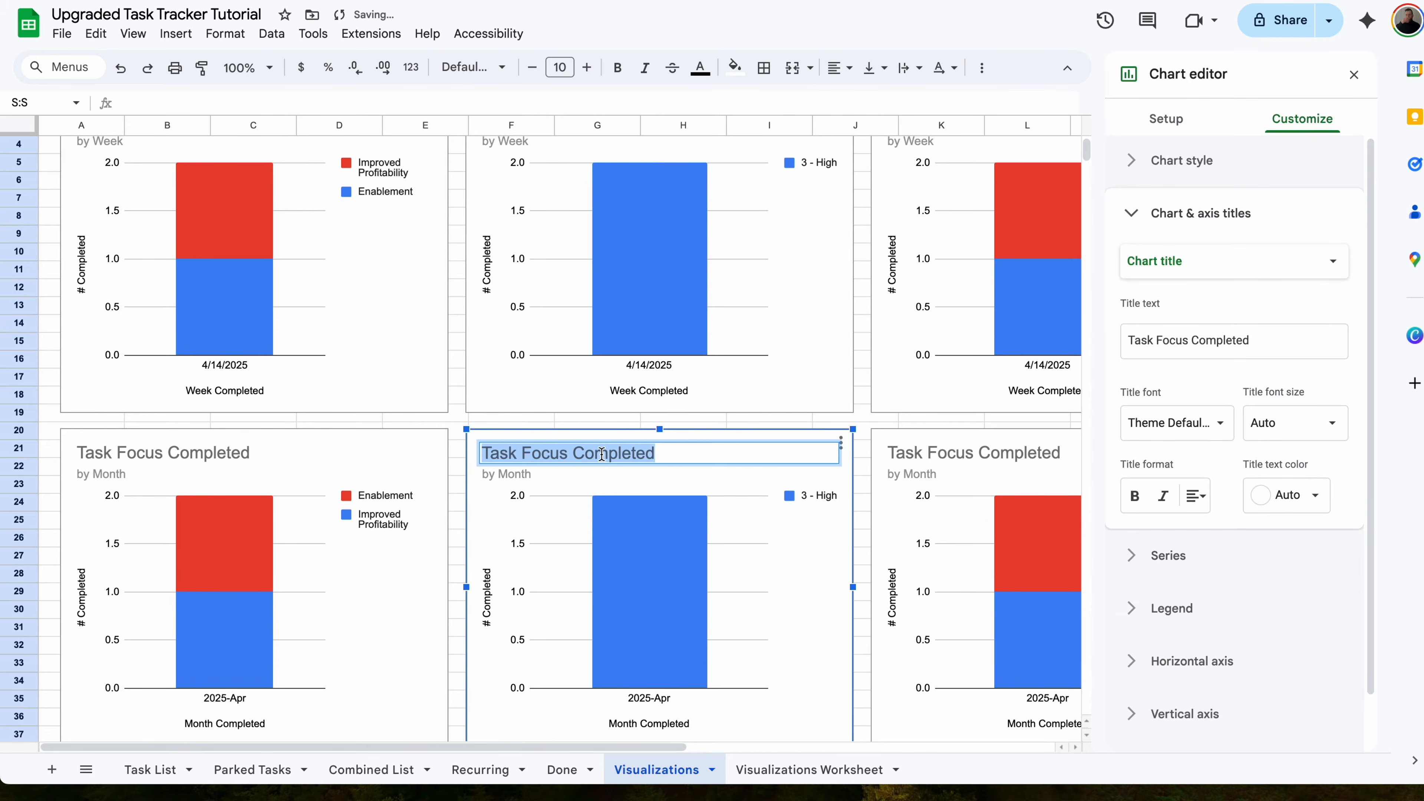
pyautogui.hotkey('ctrl', 'v')
pyautogui.click(864, 377)
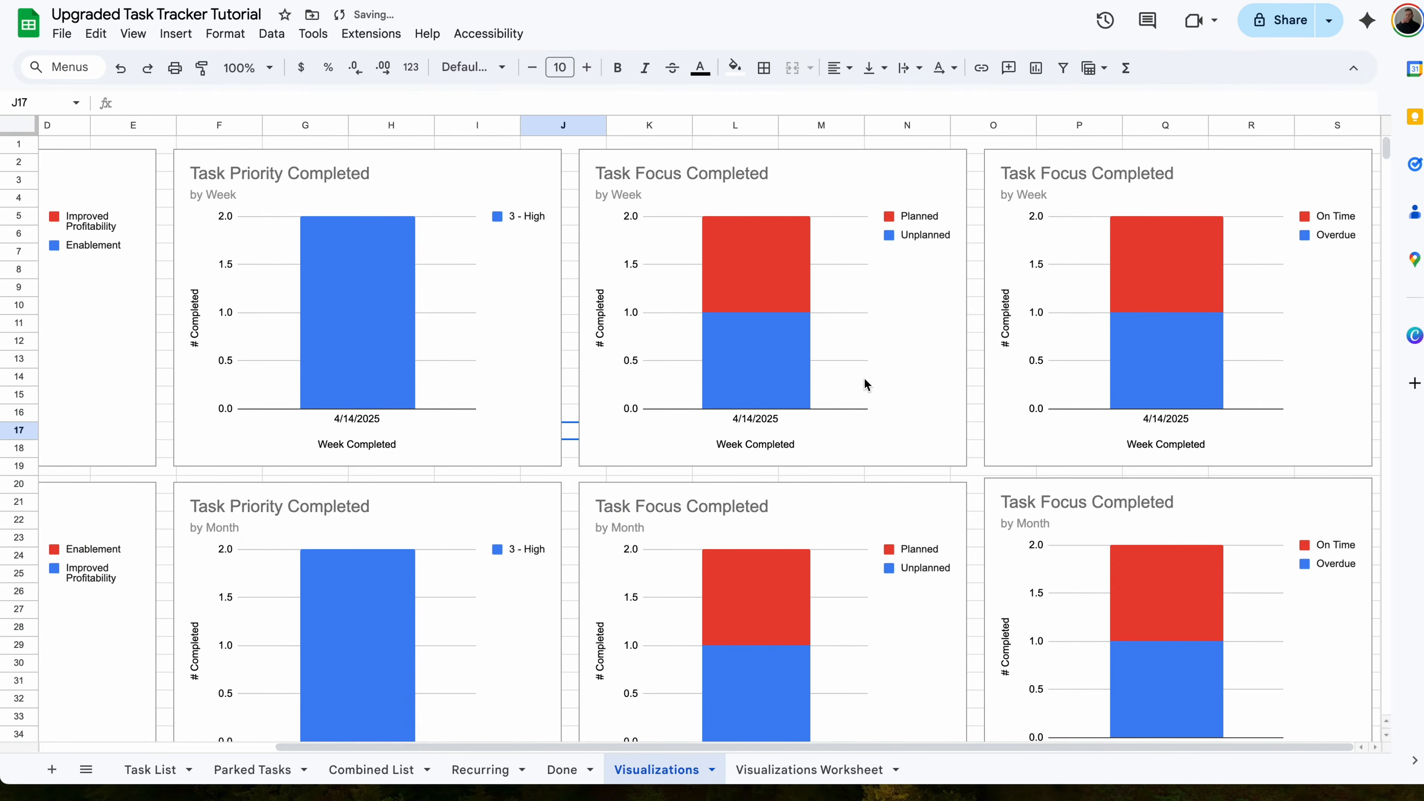
# - Retitle both the weekly and the monthly Planned/Unplanned charts "Task Type Completed"
pyautogui.doubleClick(814, 167)
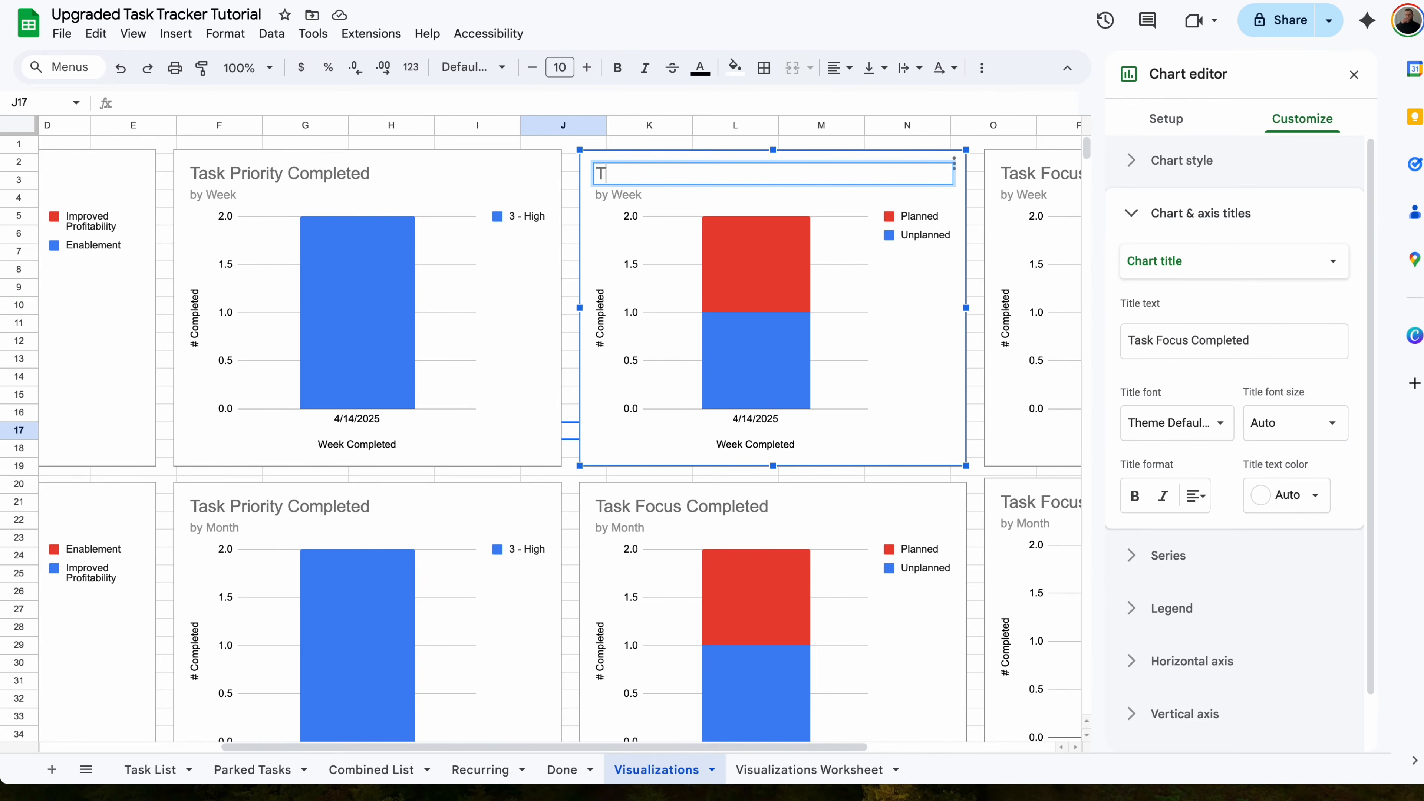
pyautogui.write('Type Completed')
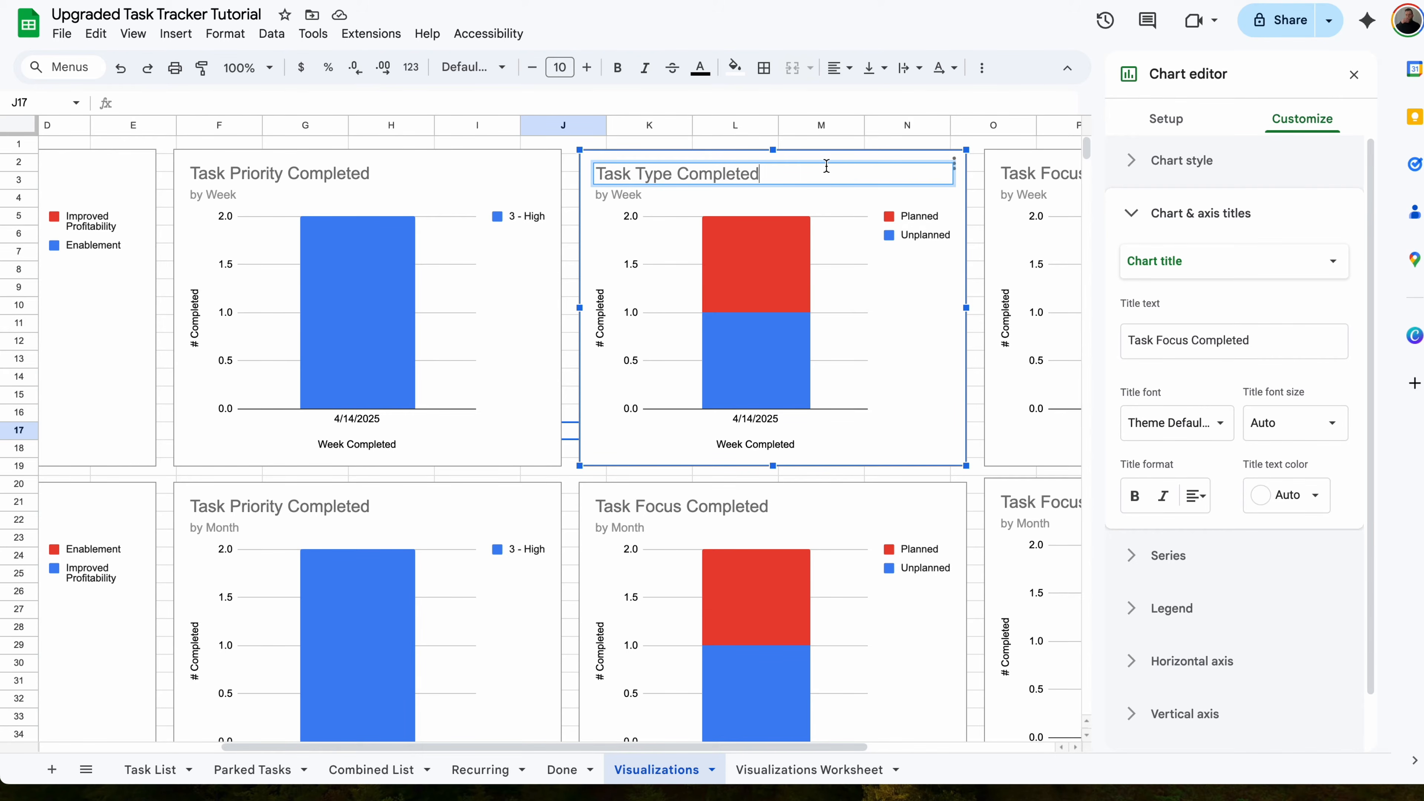
pyautogui.moveTo(826, 166); pyautogui.dragTo(581, 167)
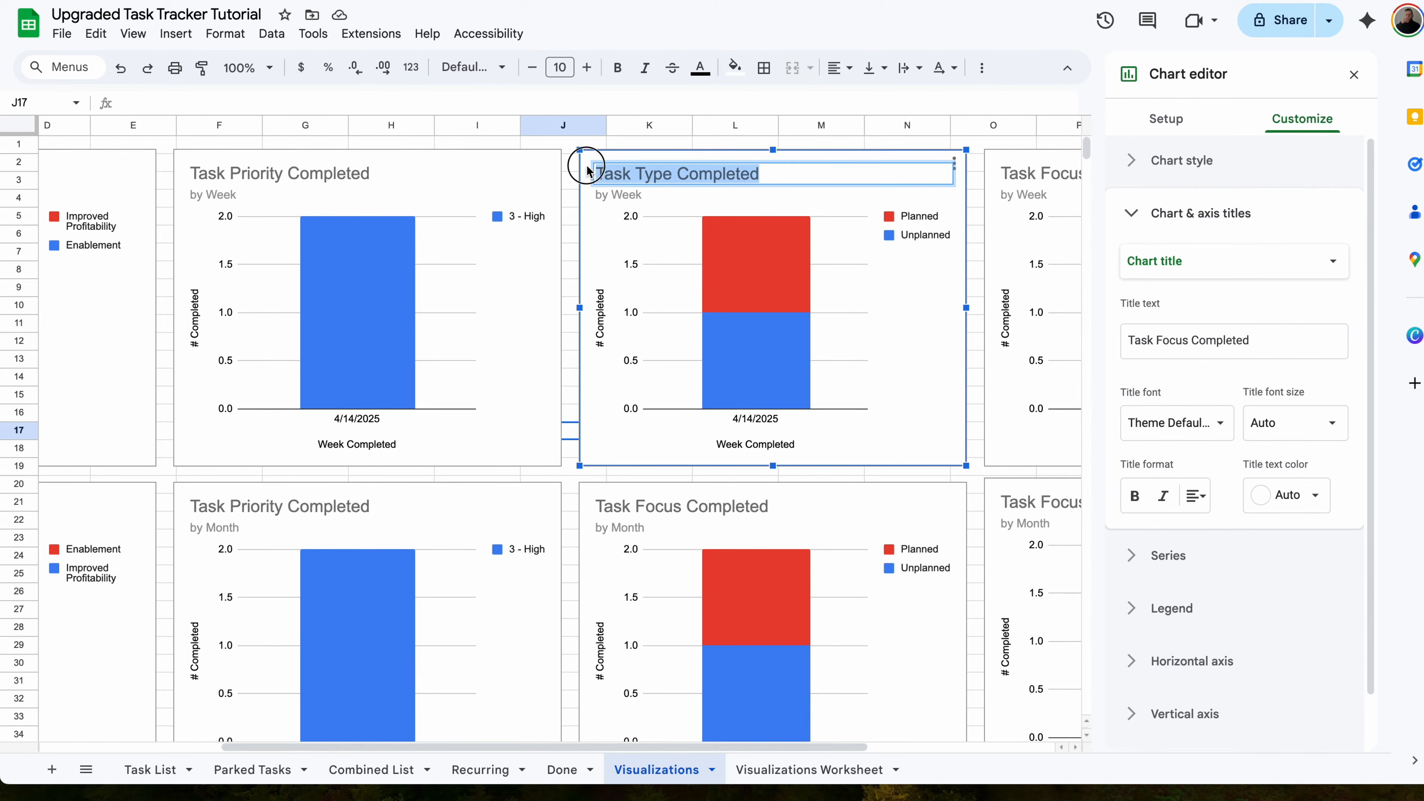
pyautogui.click(677, 515)
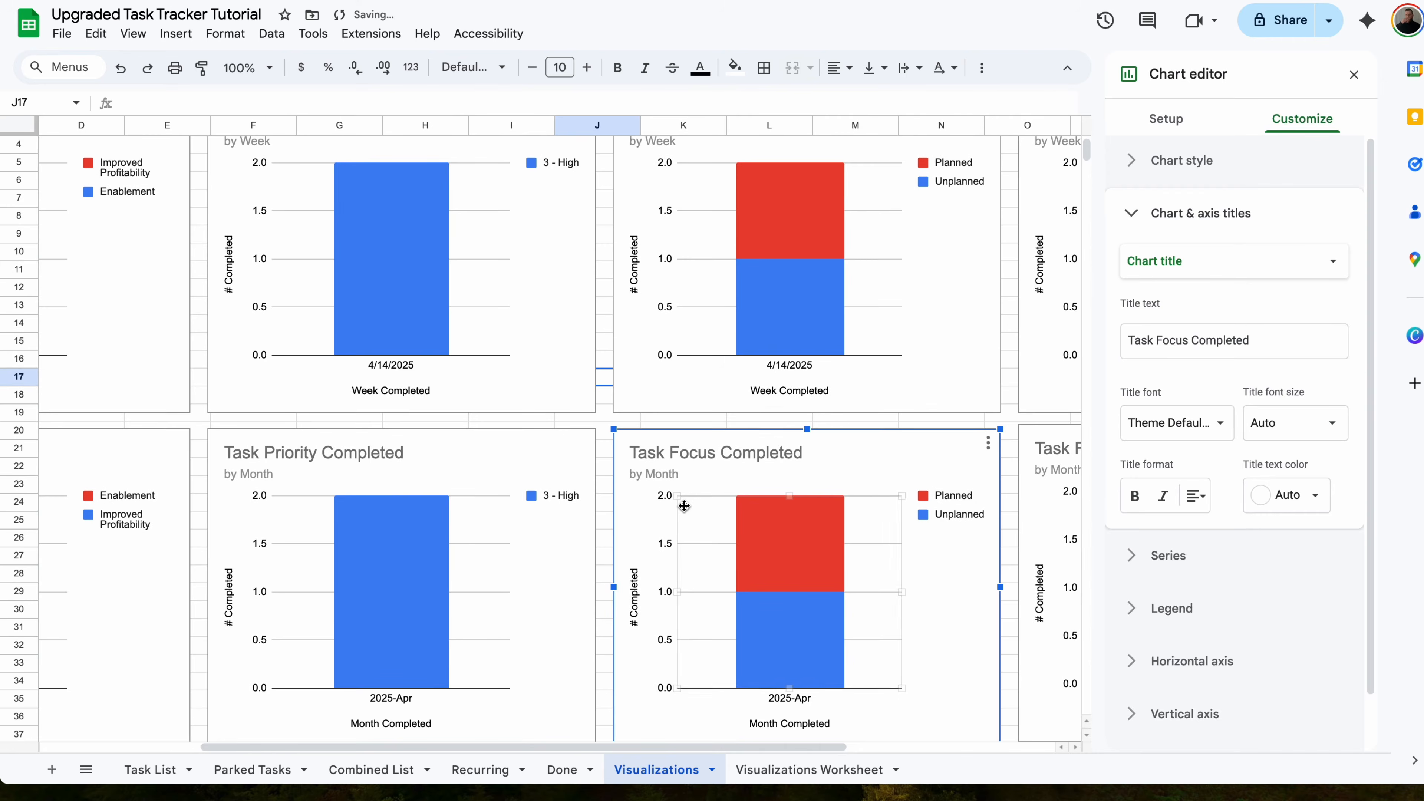
pyautogui.click(723, 451)
pyautogui.doubleClick(723, 452)
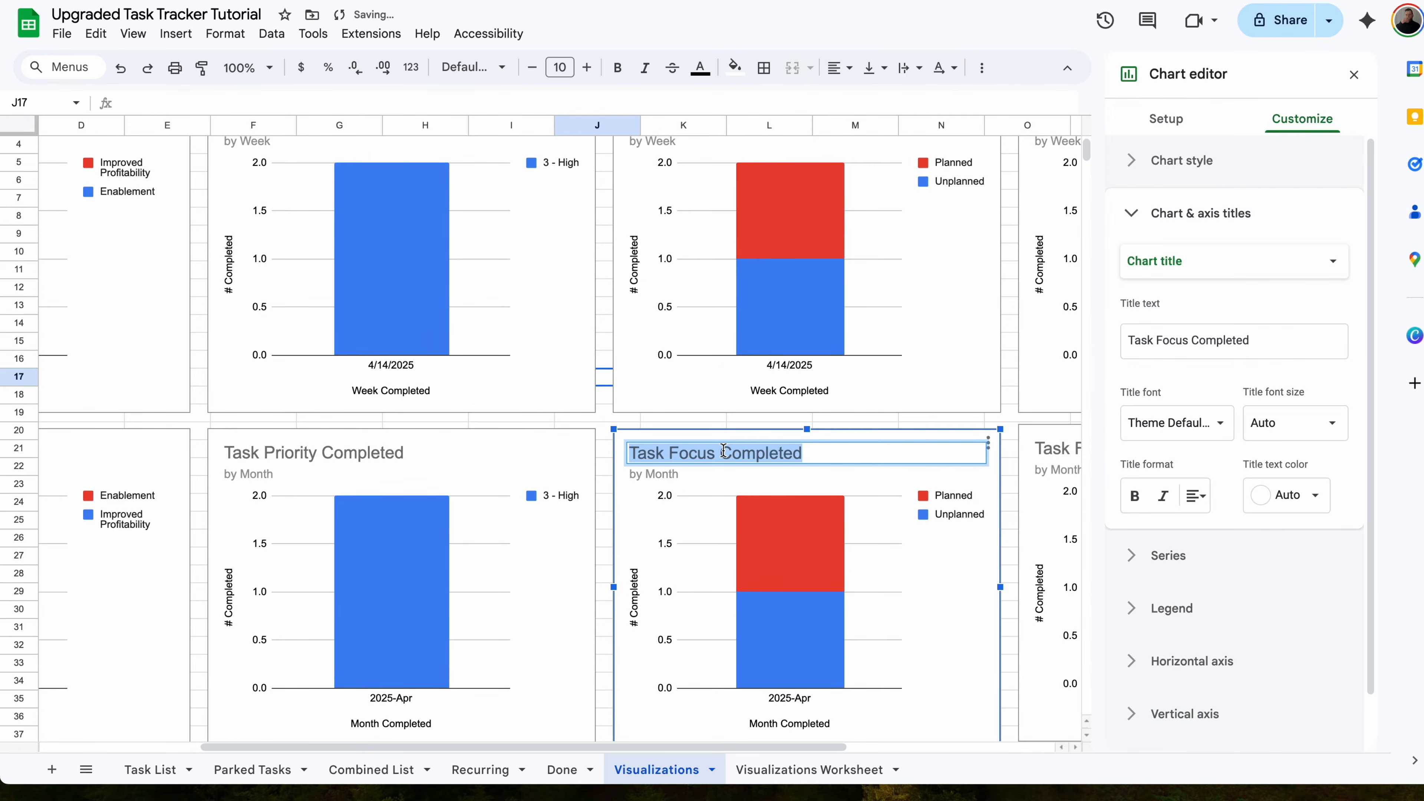
pyautogui.hotkey('ctrl', 'v')
pyautogui.click(611, 342)
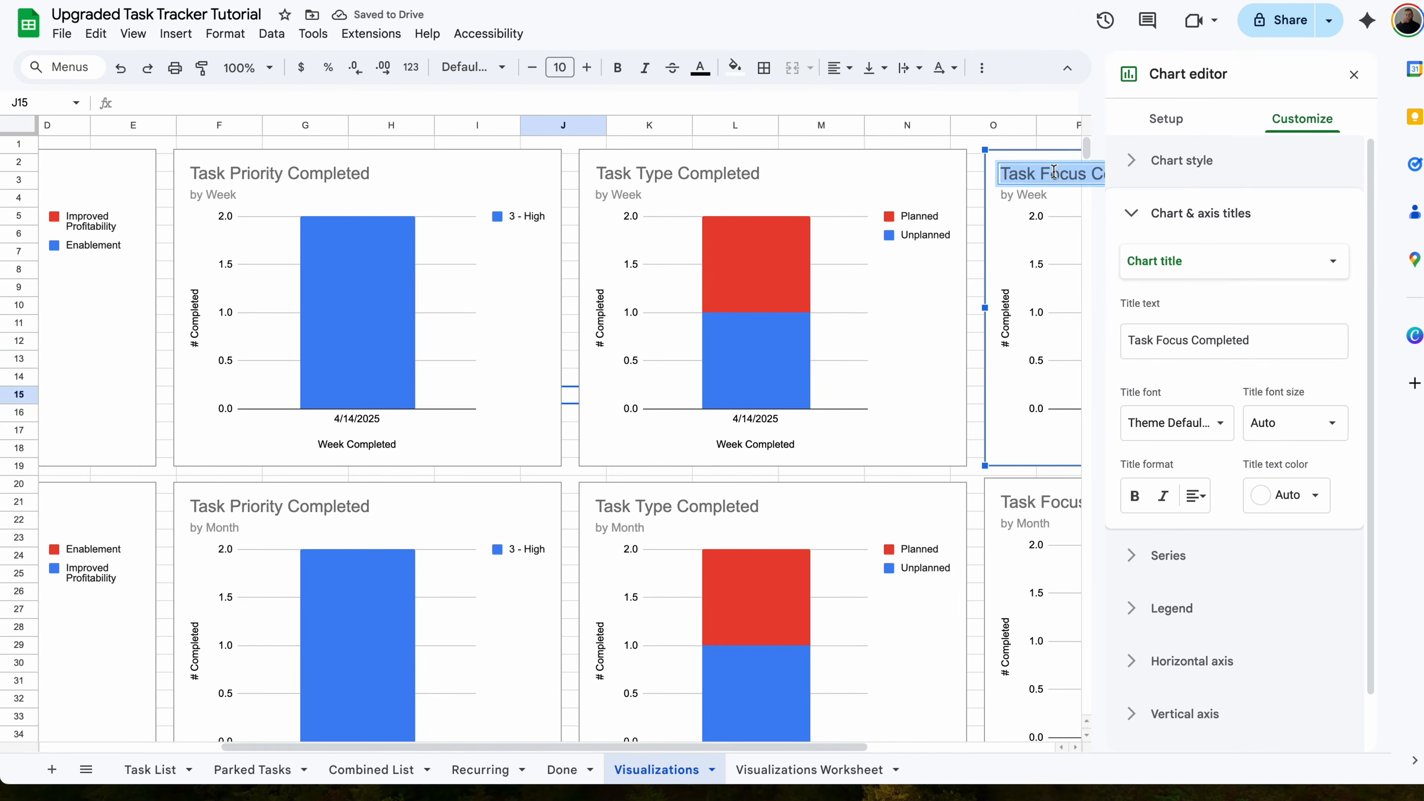
# - Retitle both the weekly and the monthly On Time/Overdue charts "On Time Completion"
pyautogui.write('On Time Completion')
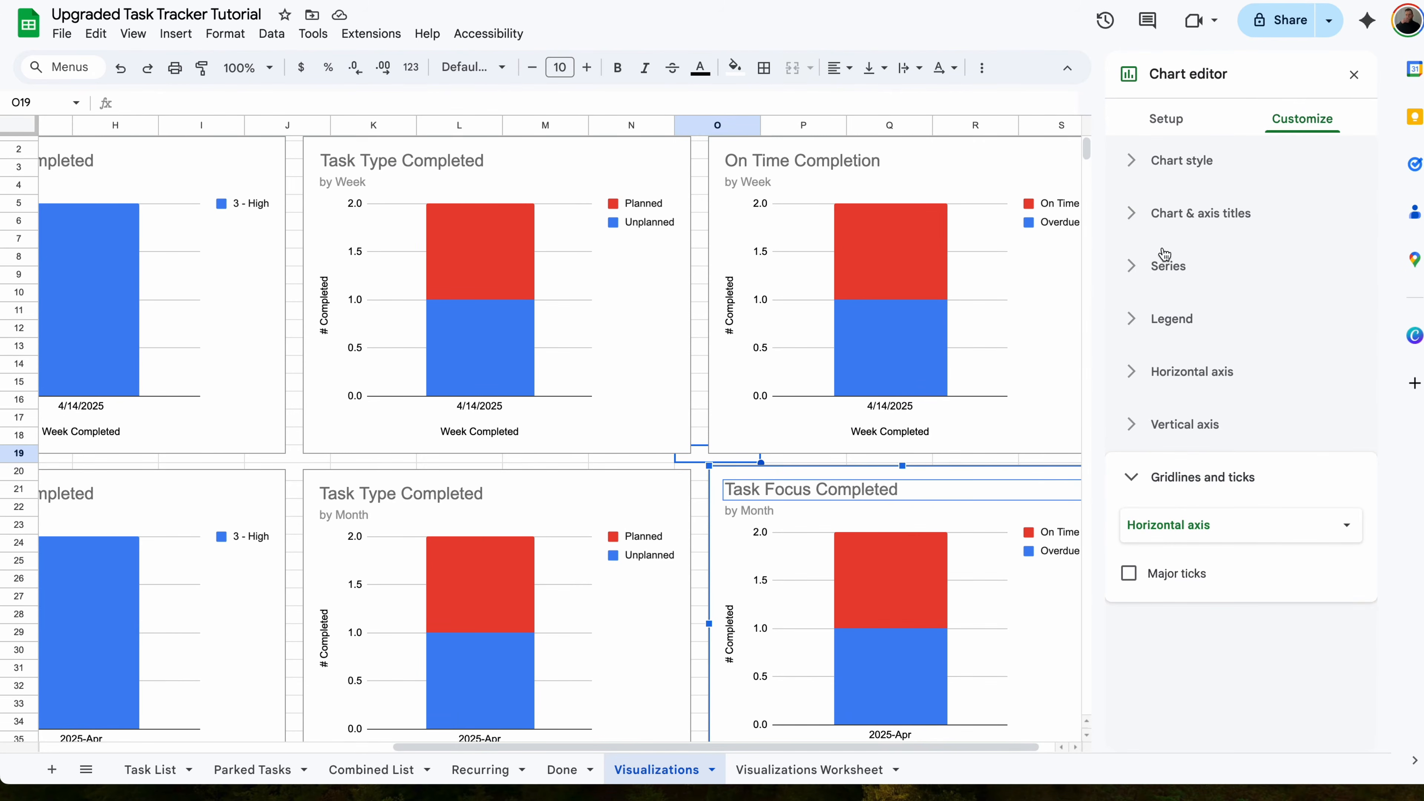
pyautogui.click(1211, 213)
pyautogui.moveTo(1256, 339); pyautogui.dragTo(1112, 344)
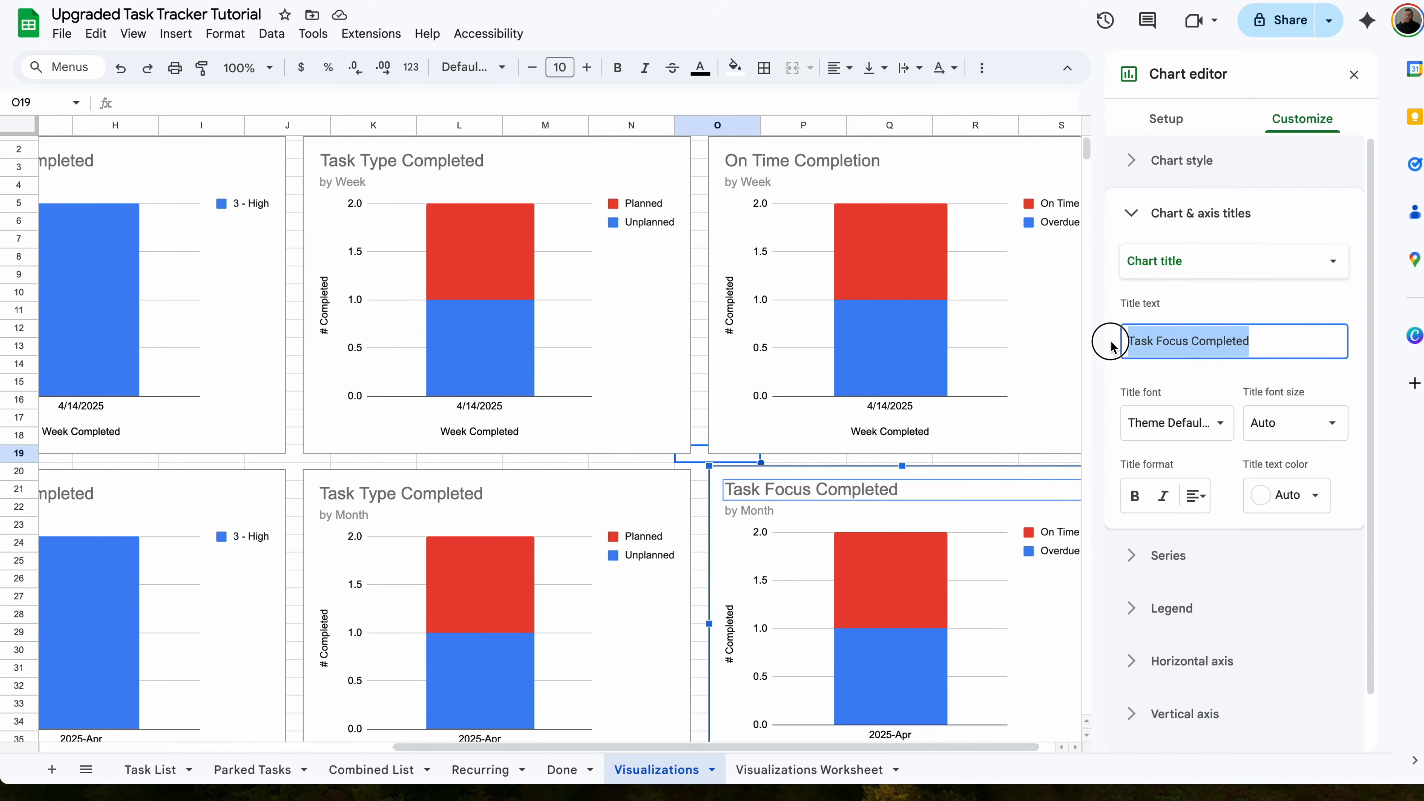
pyautogui.write('On Time Completion')
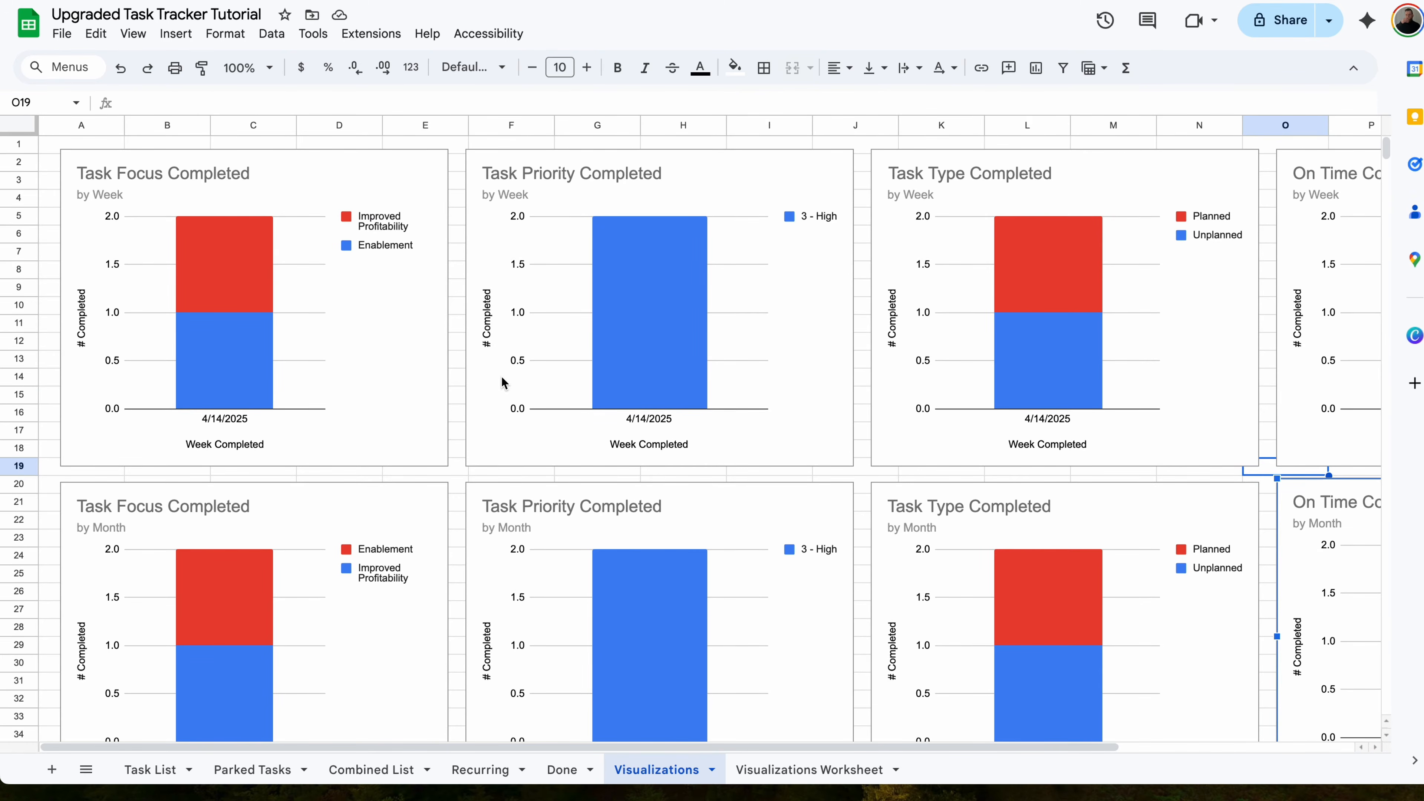
# - Narrow column S on the Visualizations sheet so that it ends at the edge of the On Time Completion charts
pyautogui.scroll(-3, 501, 377)
pyautogui.hscroll(5, 502, 376)
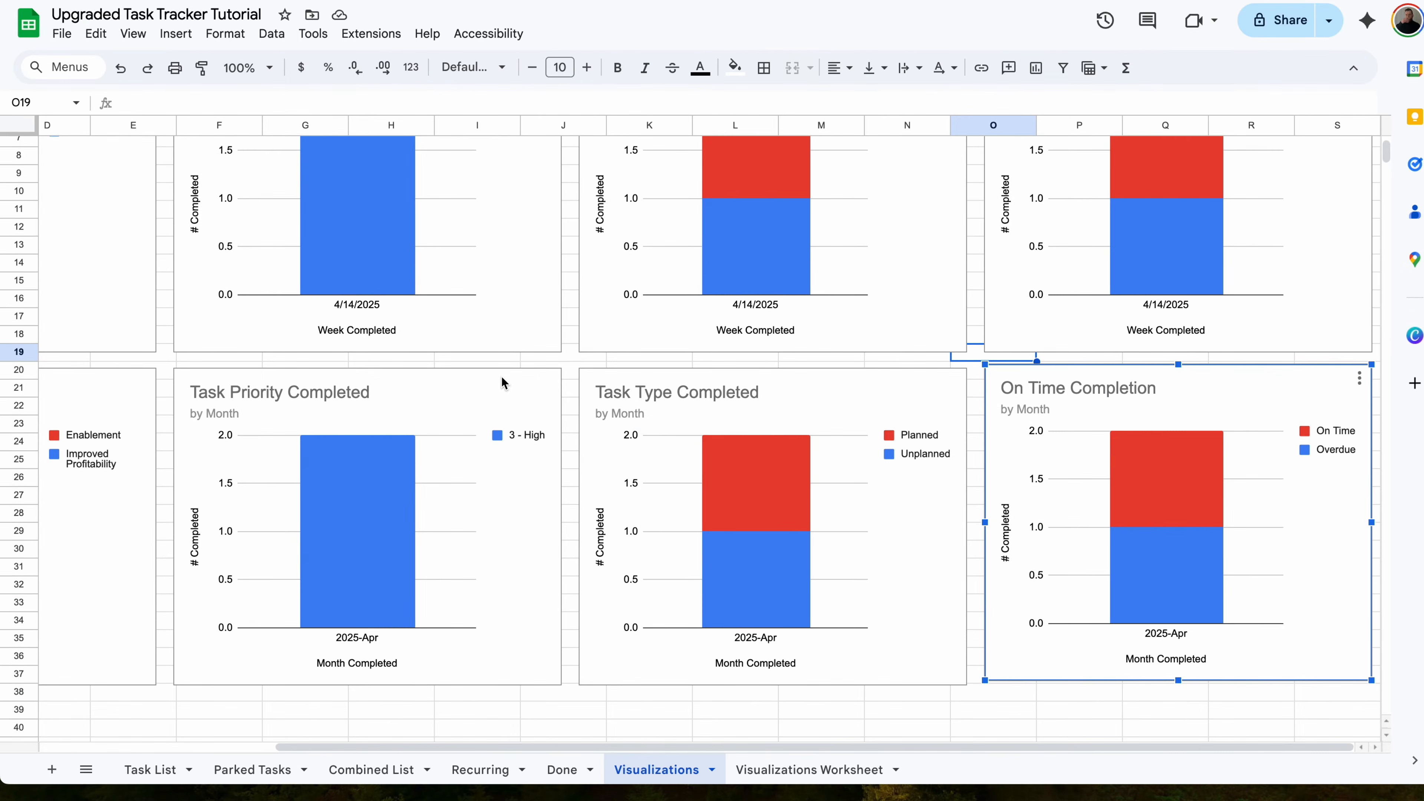
pyautogui.scroll(3, 502, 377)
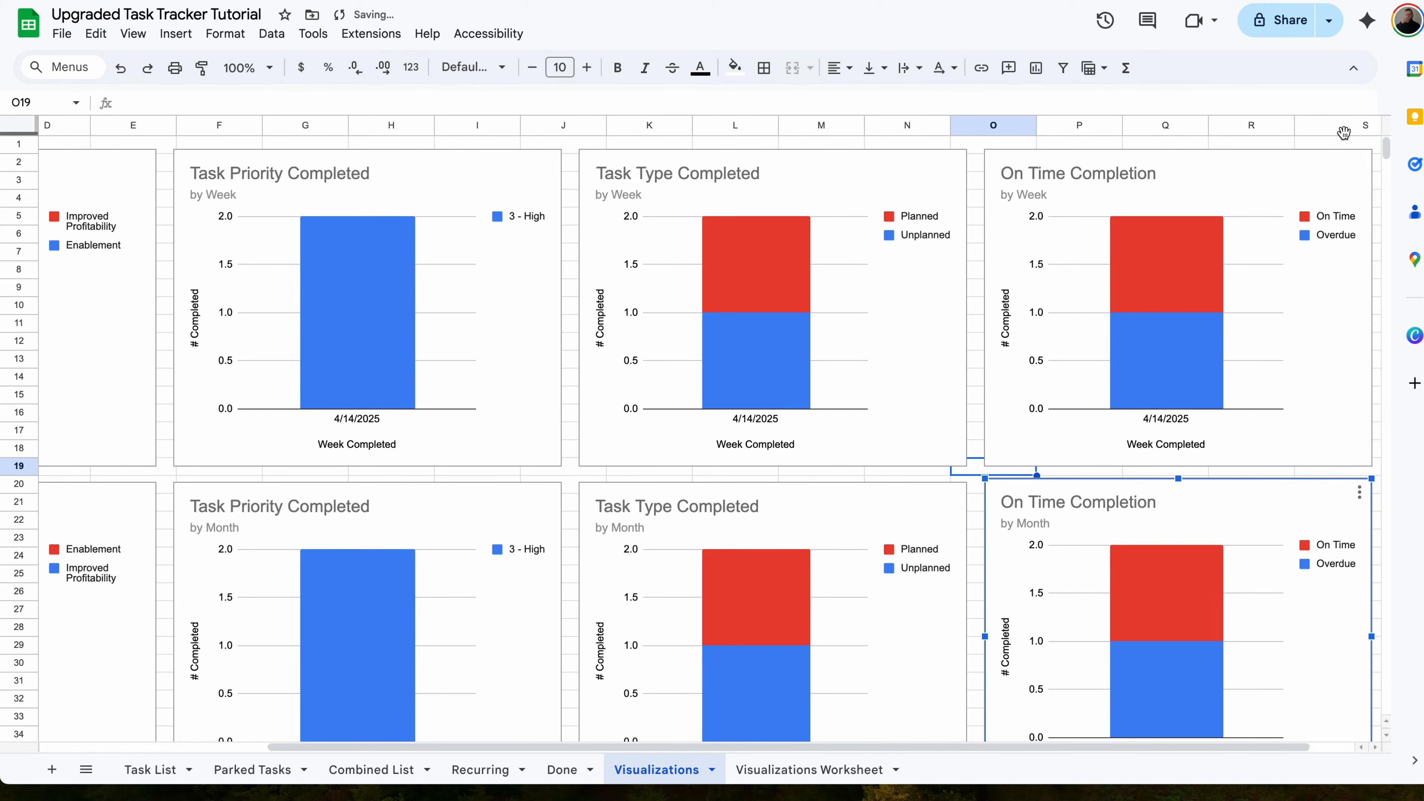
pyautogui.hscroll(2, 1348, 133)
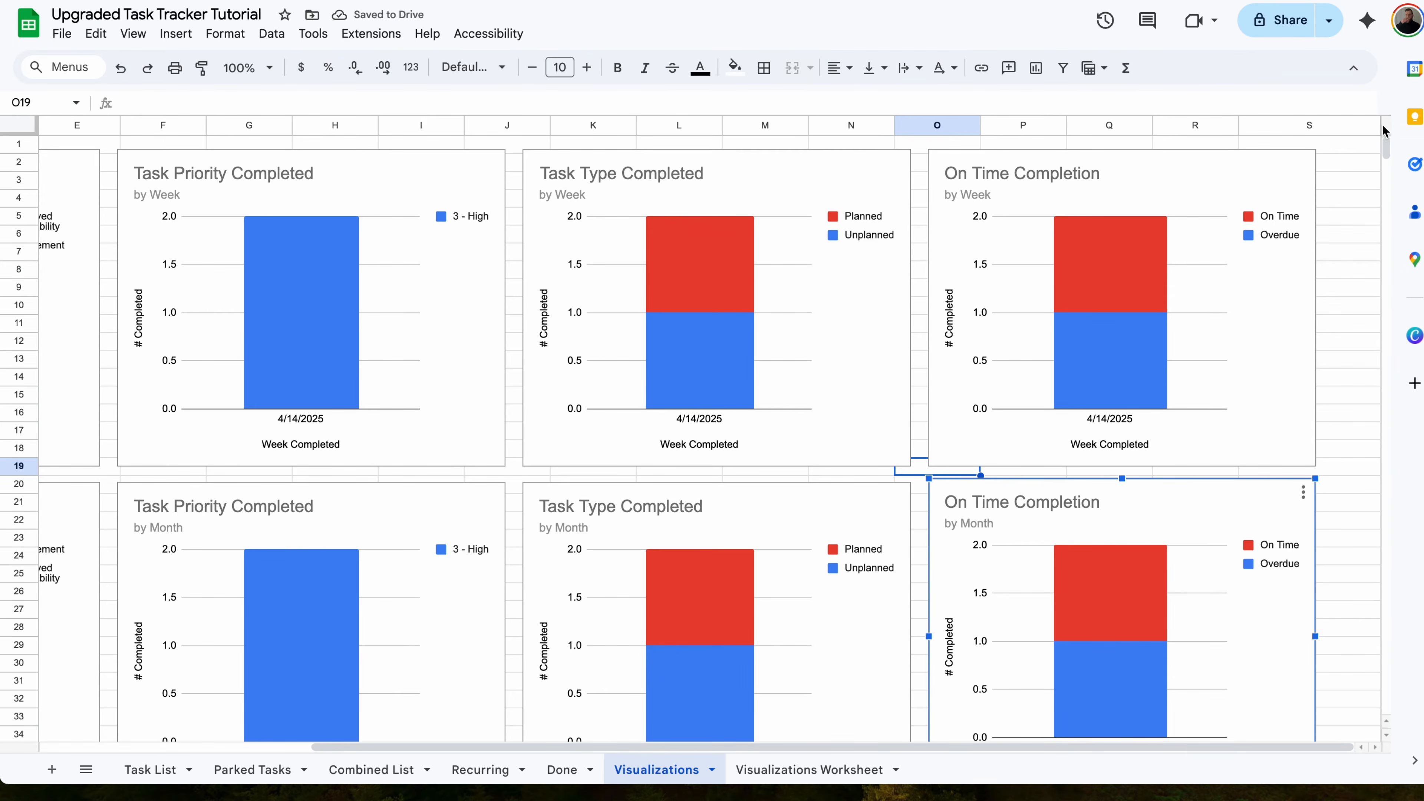
pyautogui.moveTo(1376, 124); pyautogui.dragTo(1345, 129)
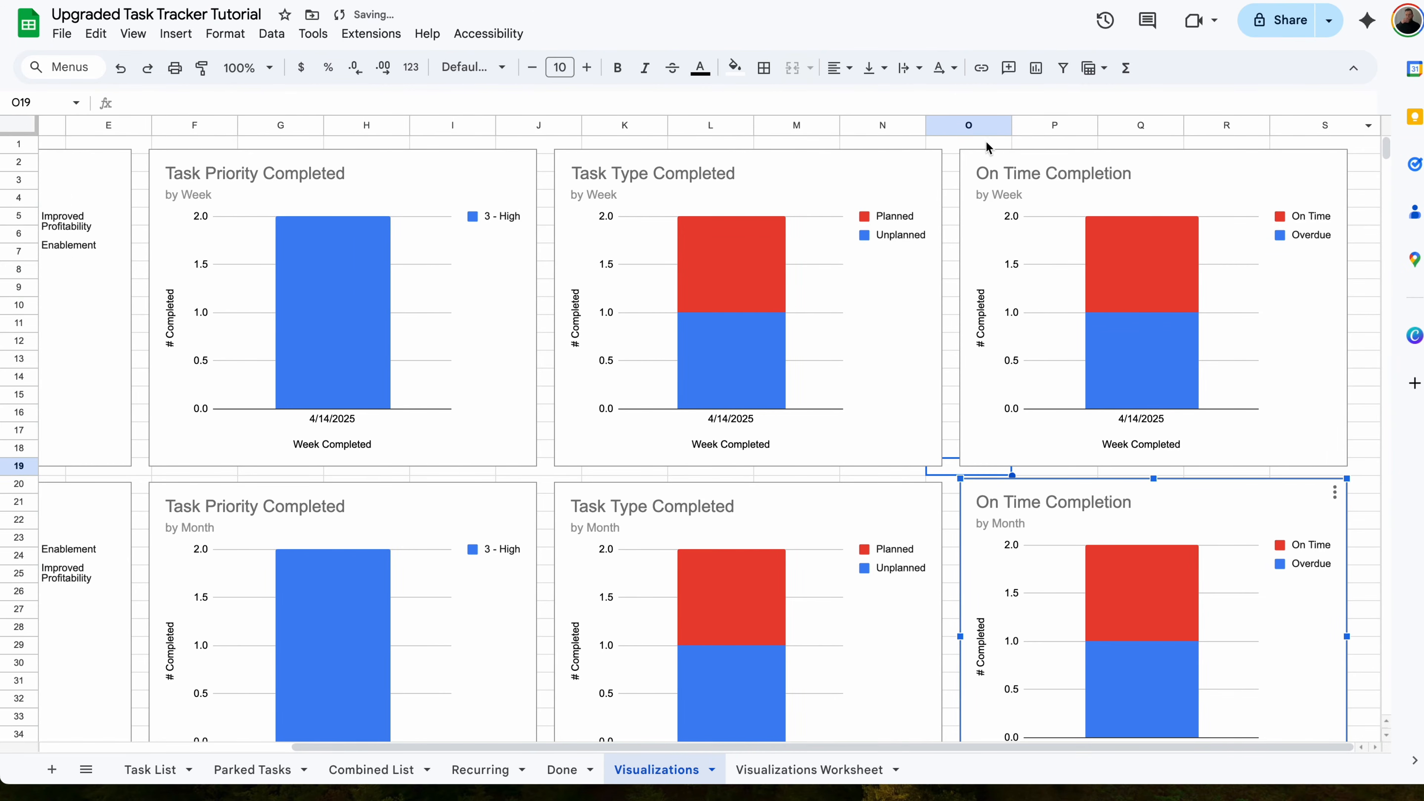
# - Turn off the gridlines on the Visualizations sheet
pyautogui.click(133, 33)
pyautogui.moveTo(162, 63)
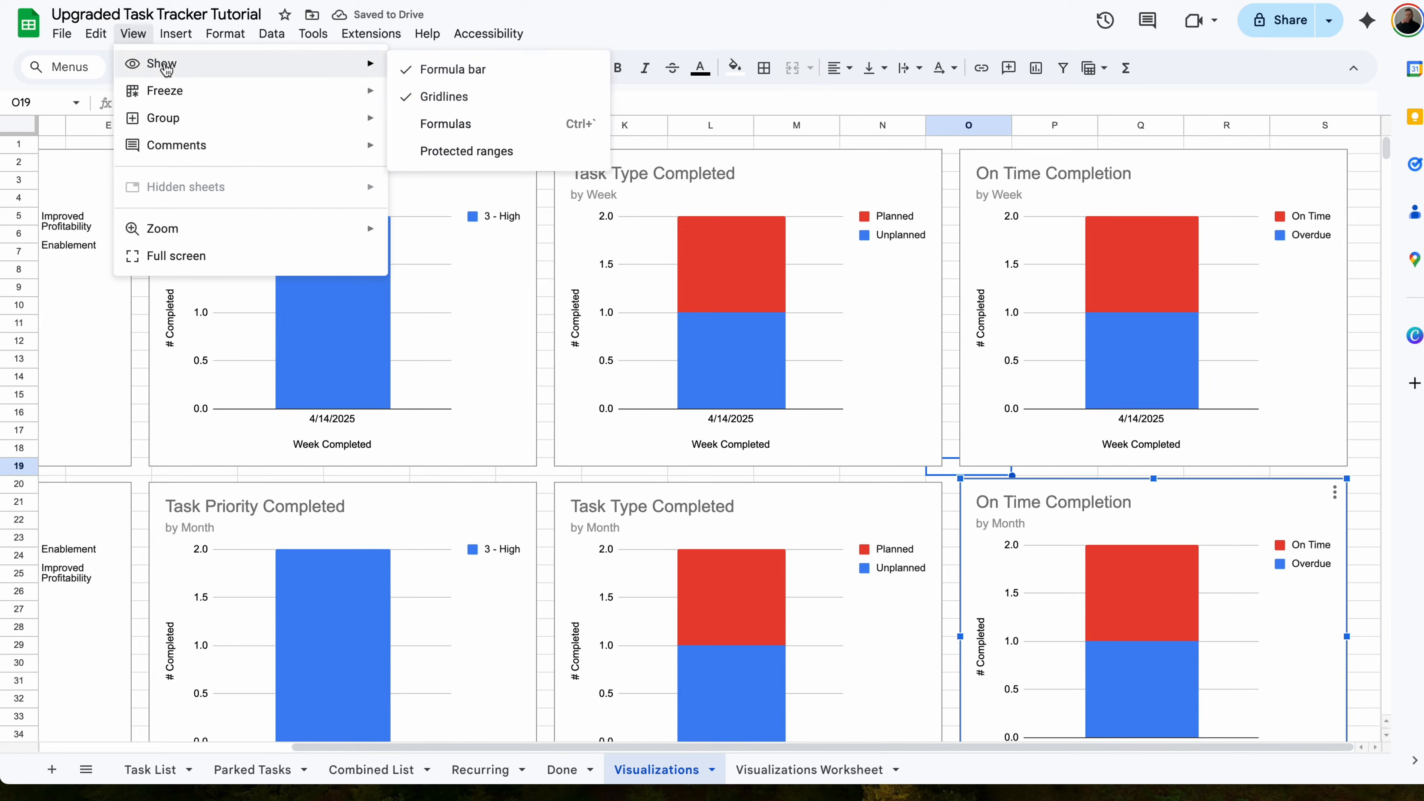
pyautogui.click(476, 98)
# - Fill all cells of the Visualizations sheet with a light blue background
pyautogui.hscroll(-5, 866, 173)
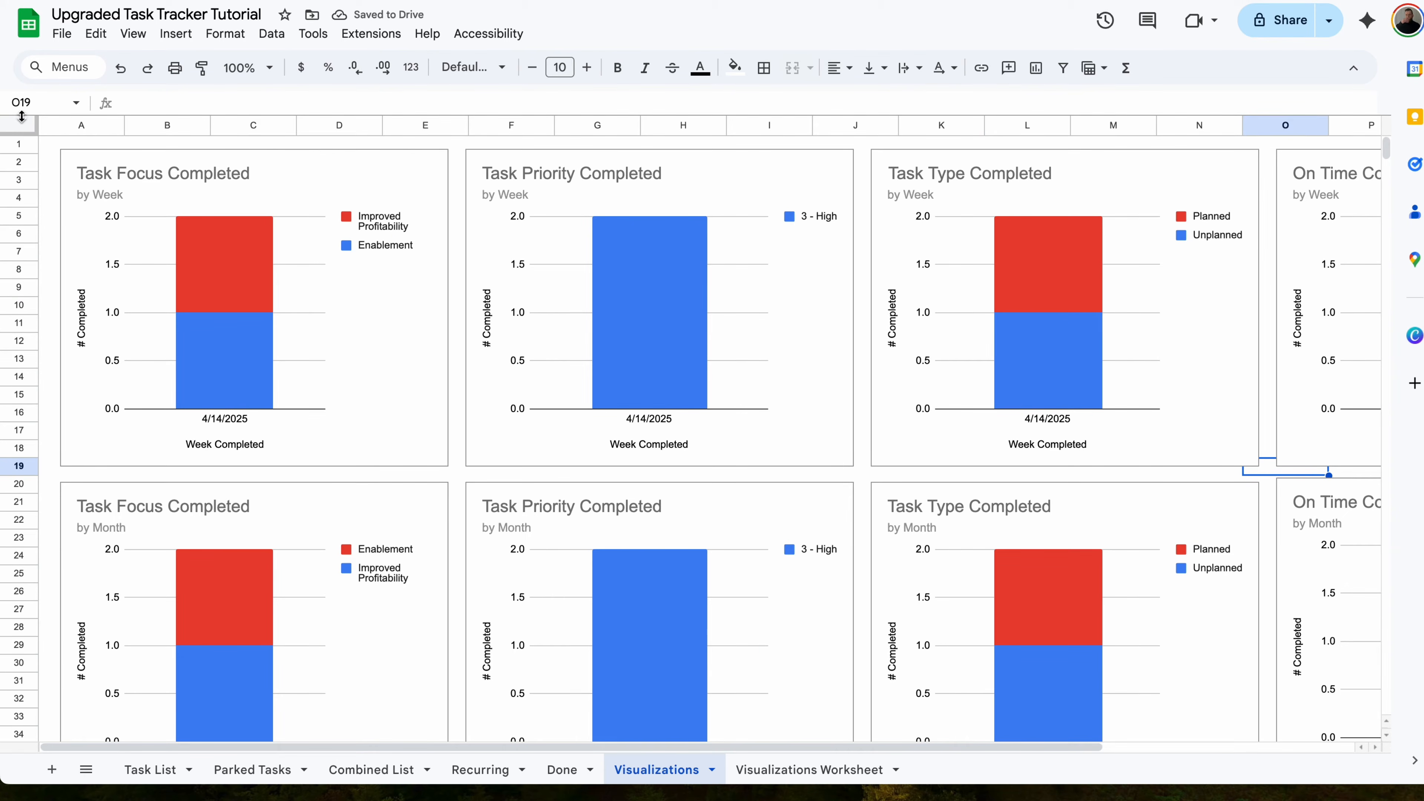
pyautogui.click(19, 128)
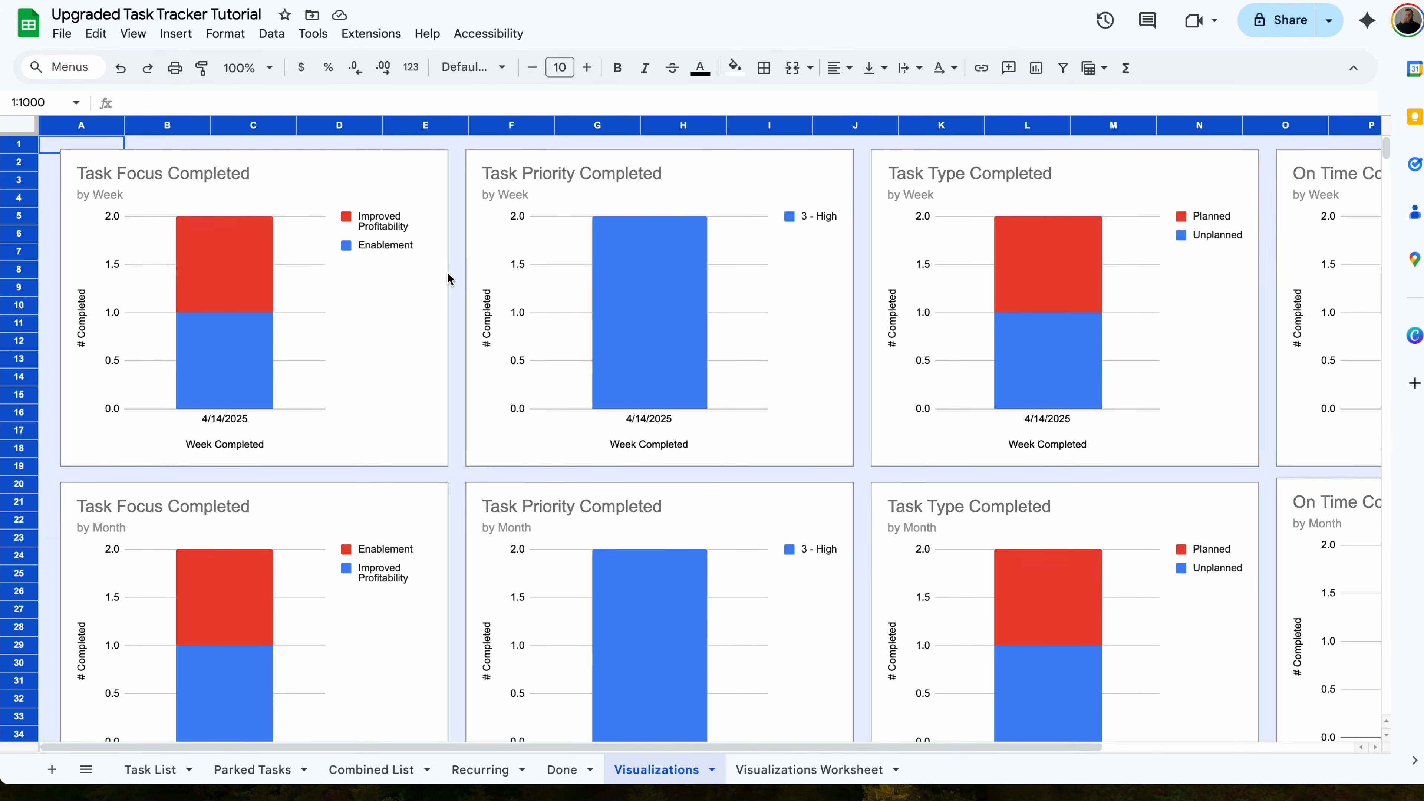
pyautogui.click(734, 68)
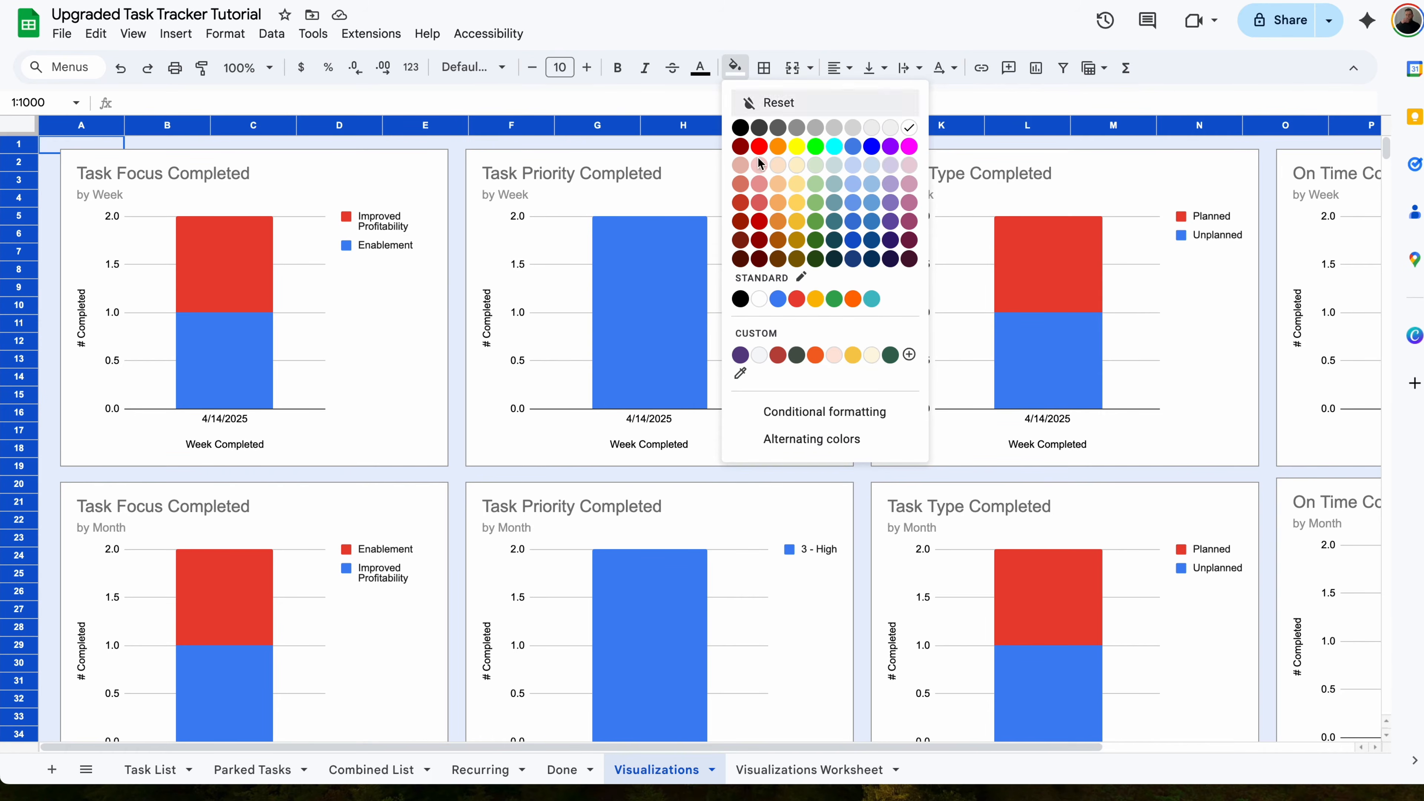
pyautogui.click(860, 165)
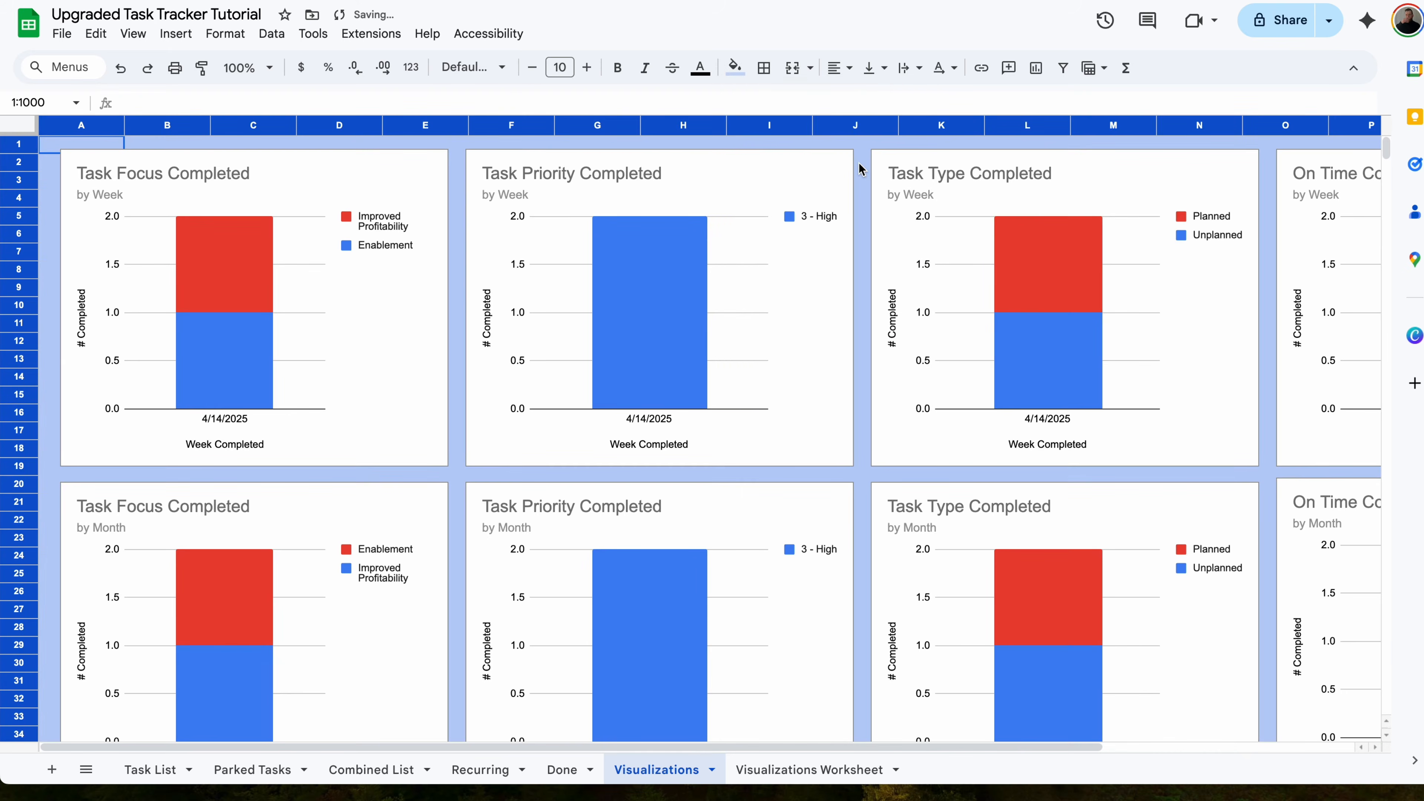
pyautogui.click(859, 162)
pyautogui.hscroll(5, 875, 320)
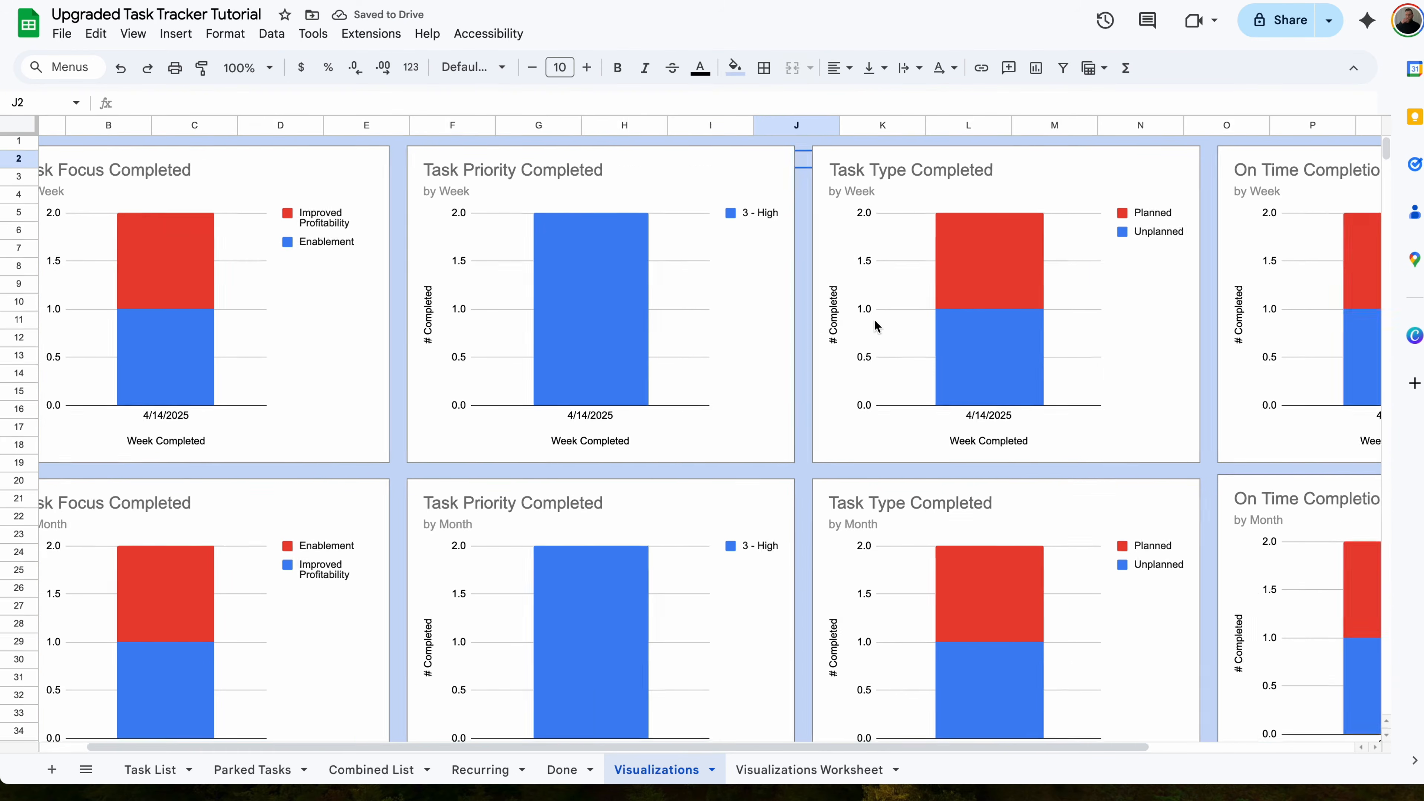
pyautogui.hscroll(-5, 874, 320)
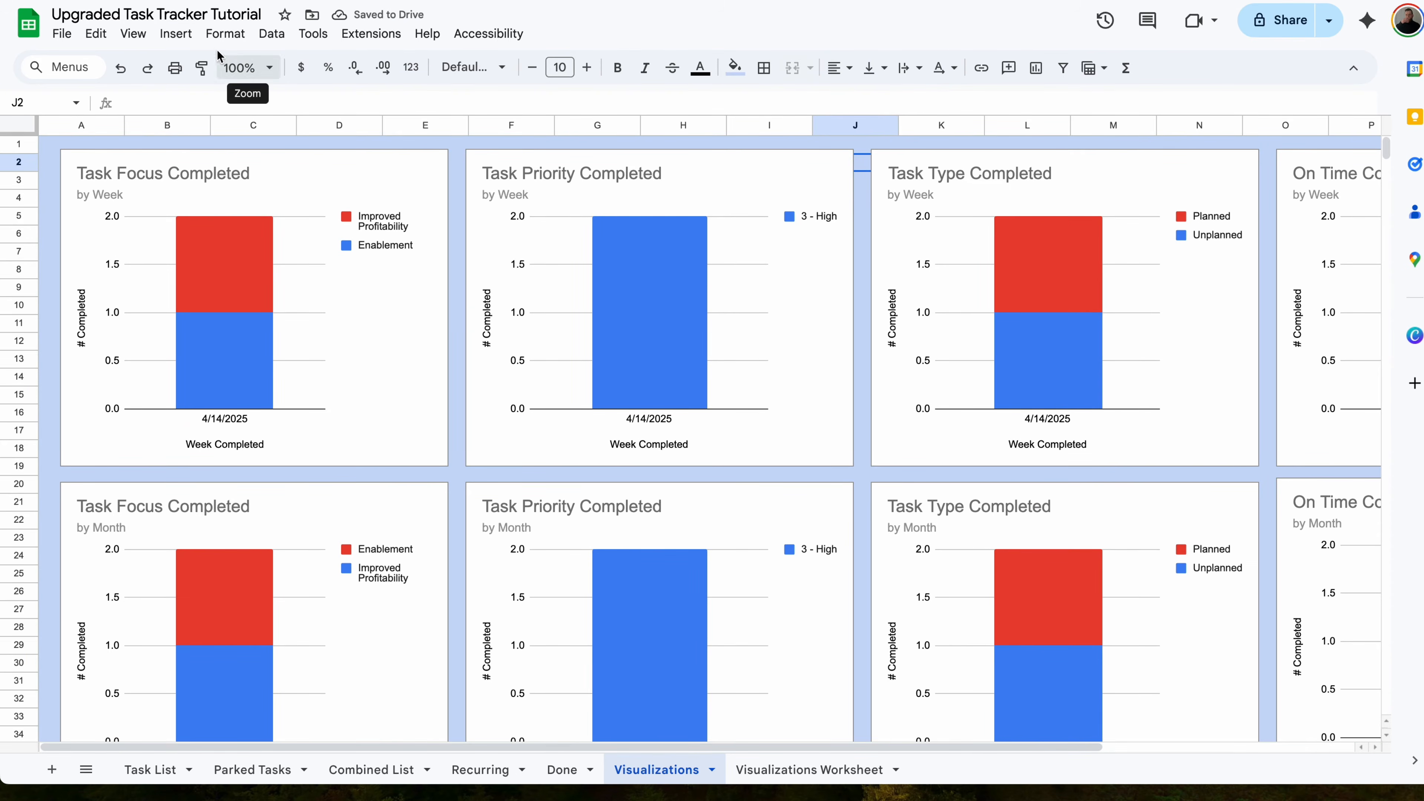
# - Try out the Paradigm, Momentum, Earthy and Cozy themes on the spreadsheet
pyautogui.click(224, 35)
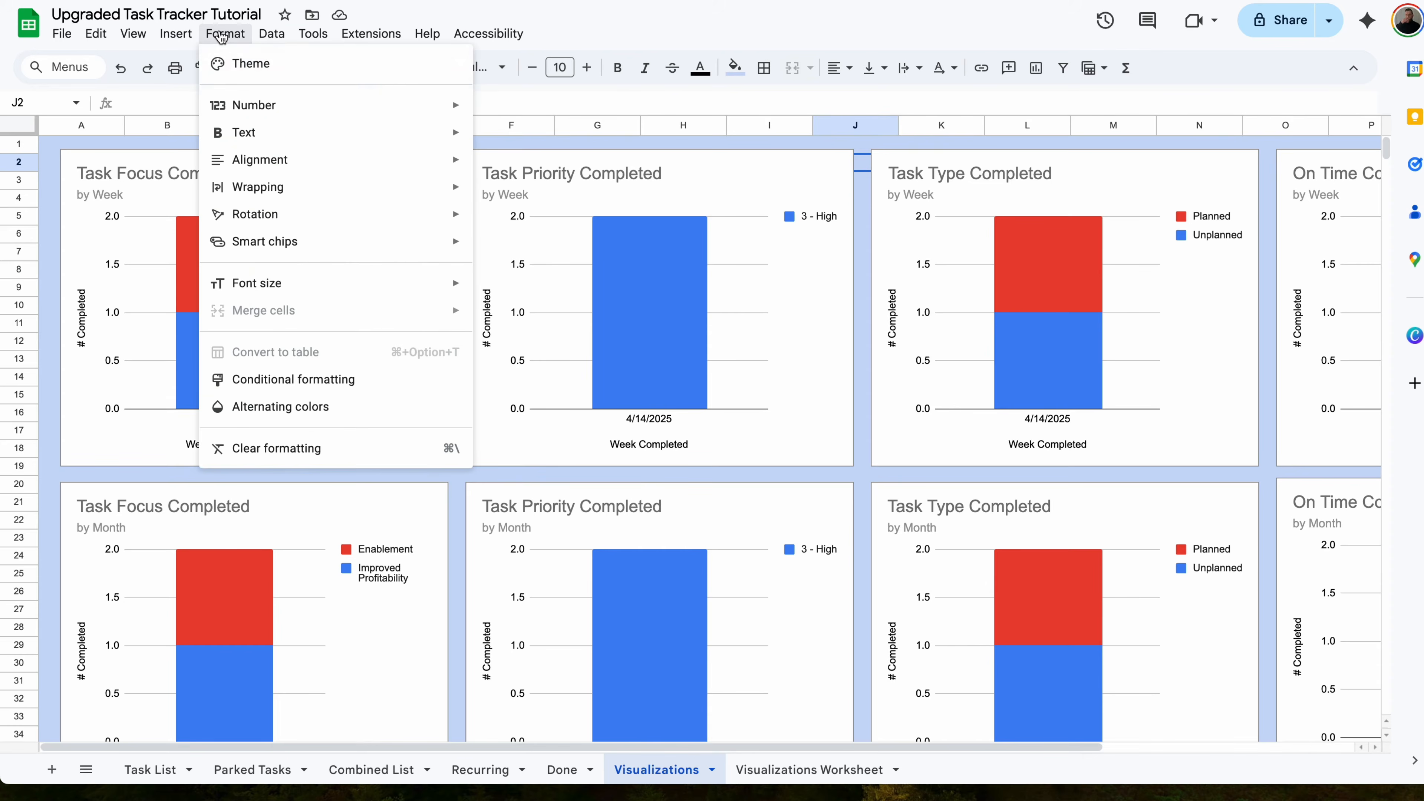
pyautogui.click(247, 63)
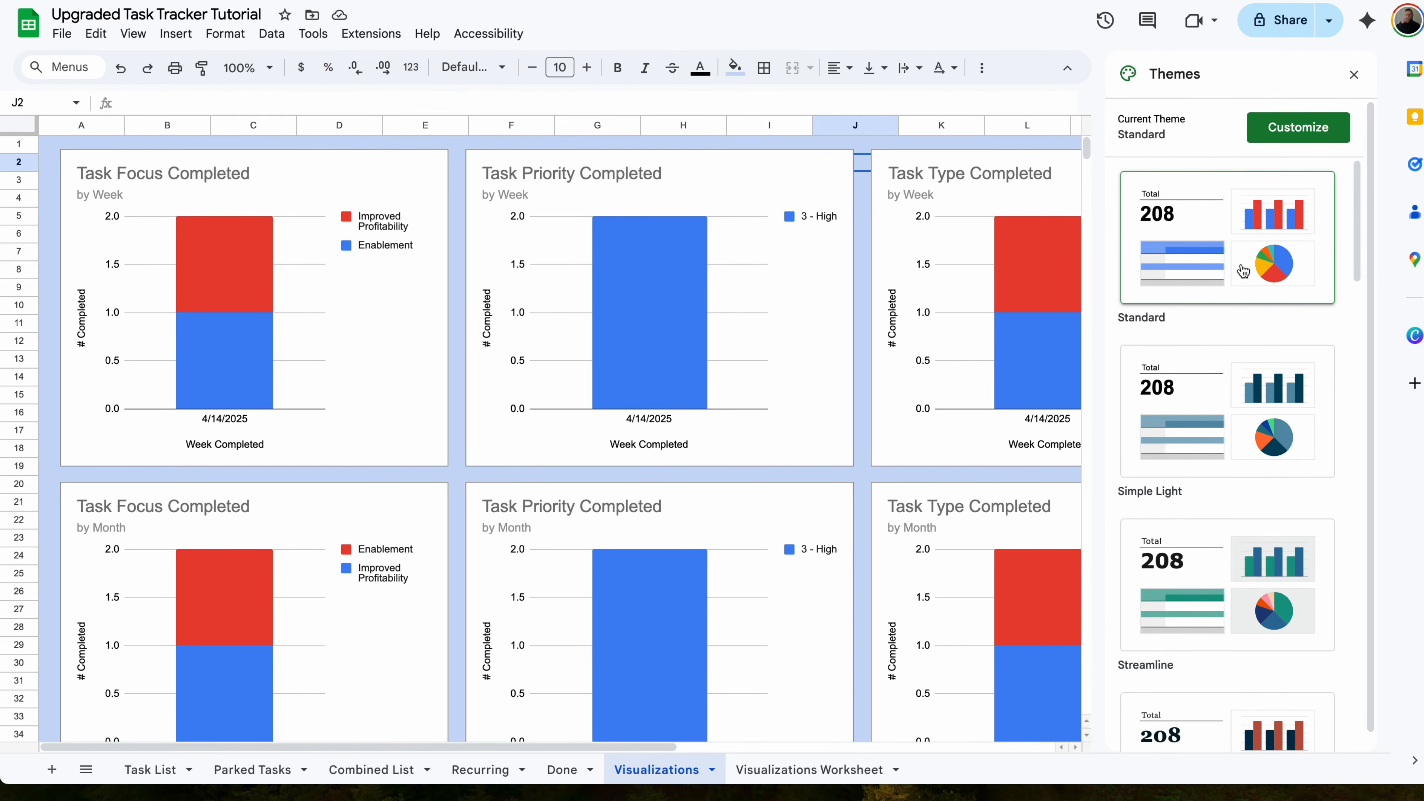
pyautogui.scroll(-4, 1300, 274)
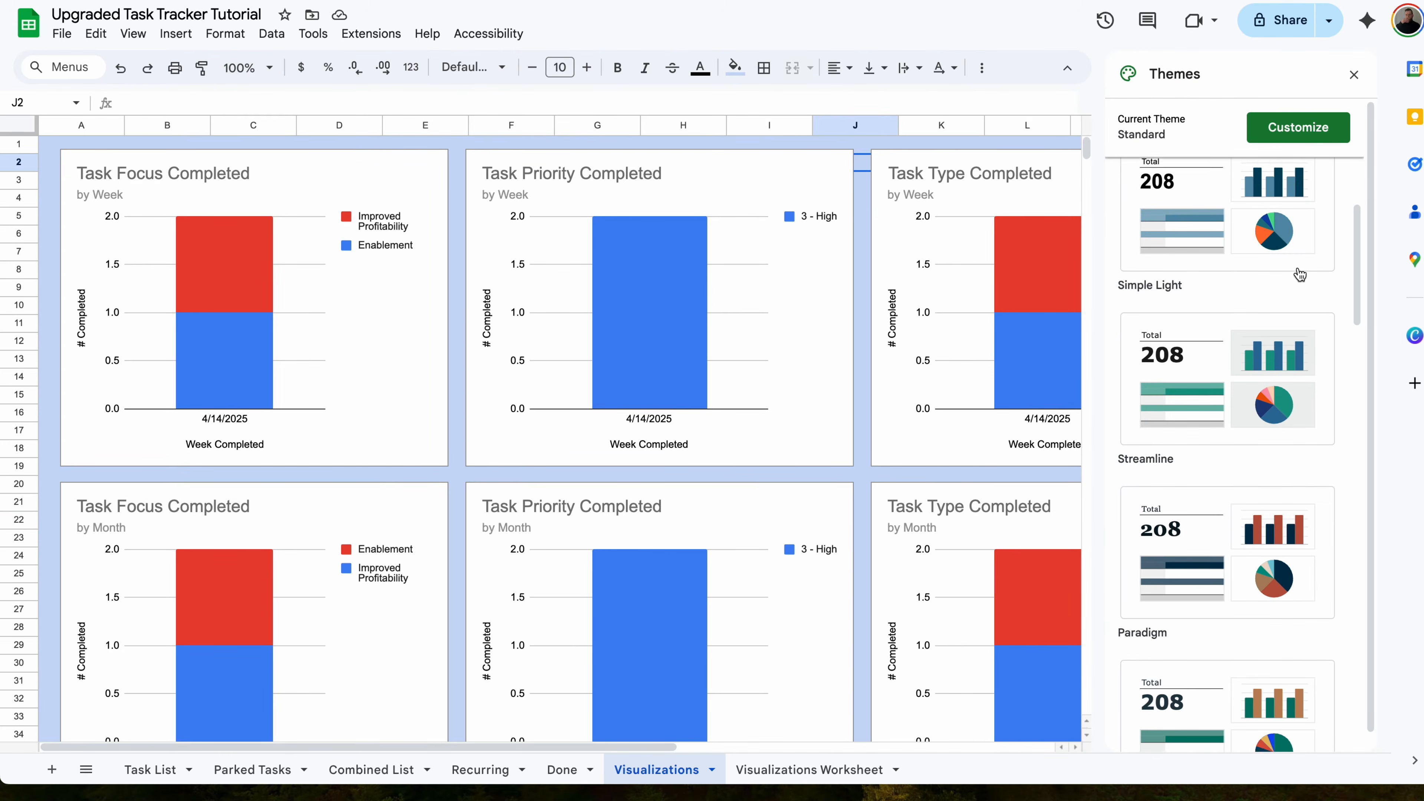
pyautogui.click(1282, 571)
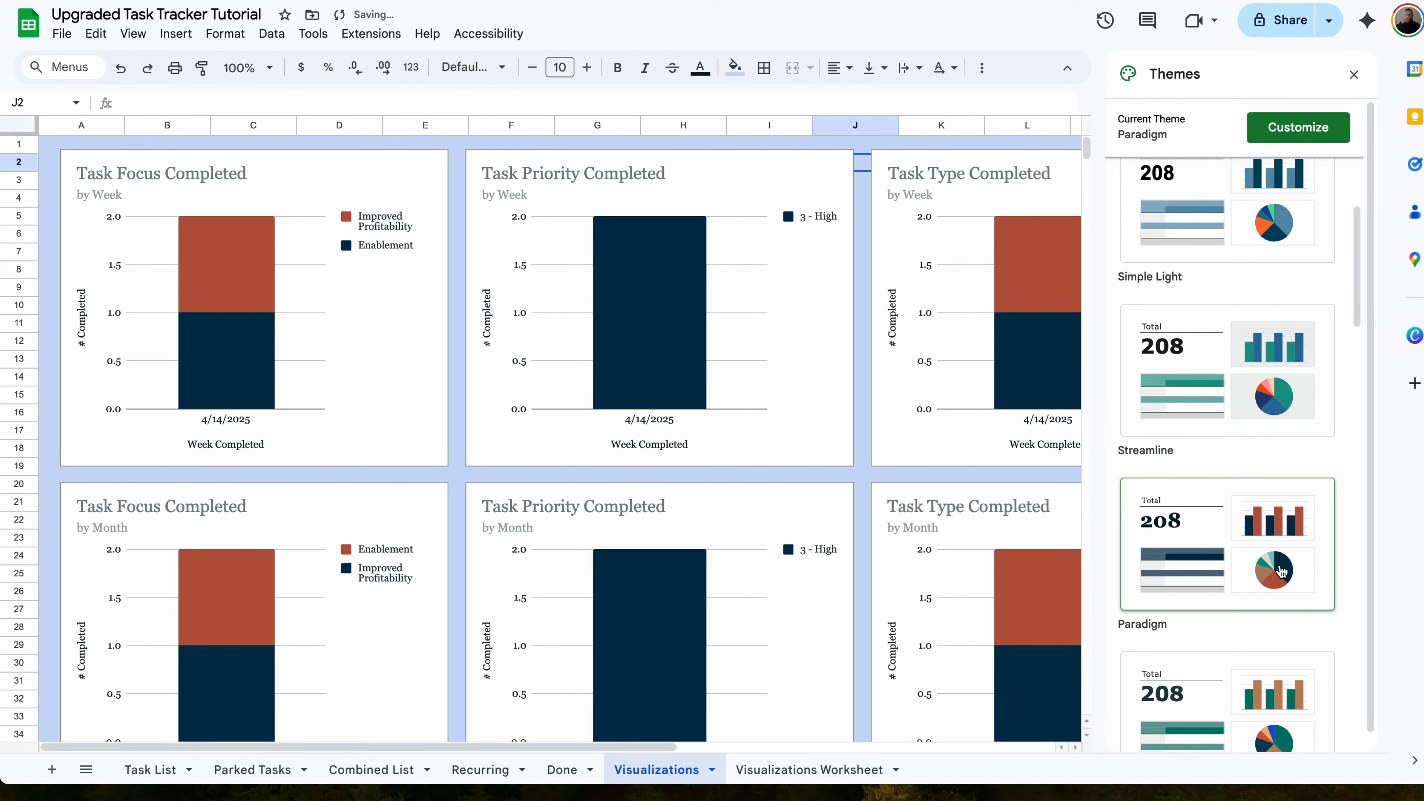
pyautogui.scroll(-7, 1280, 572)
pyautogui.click(1274, 531)
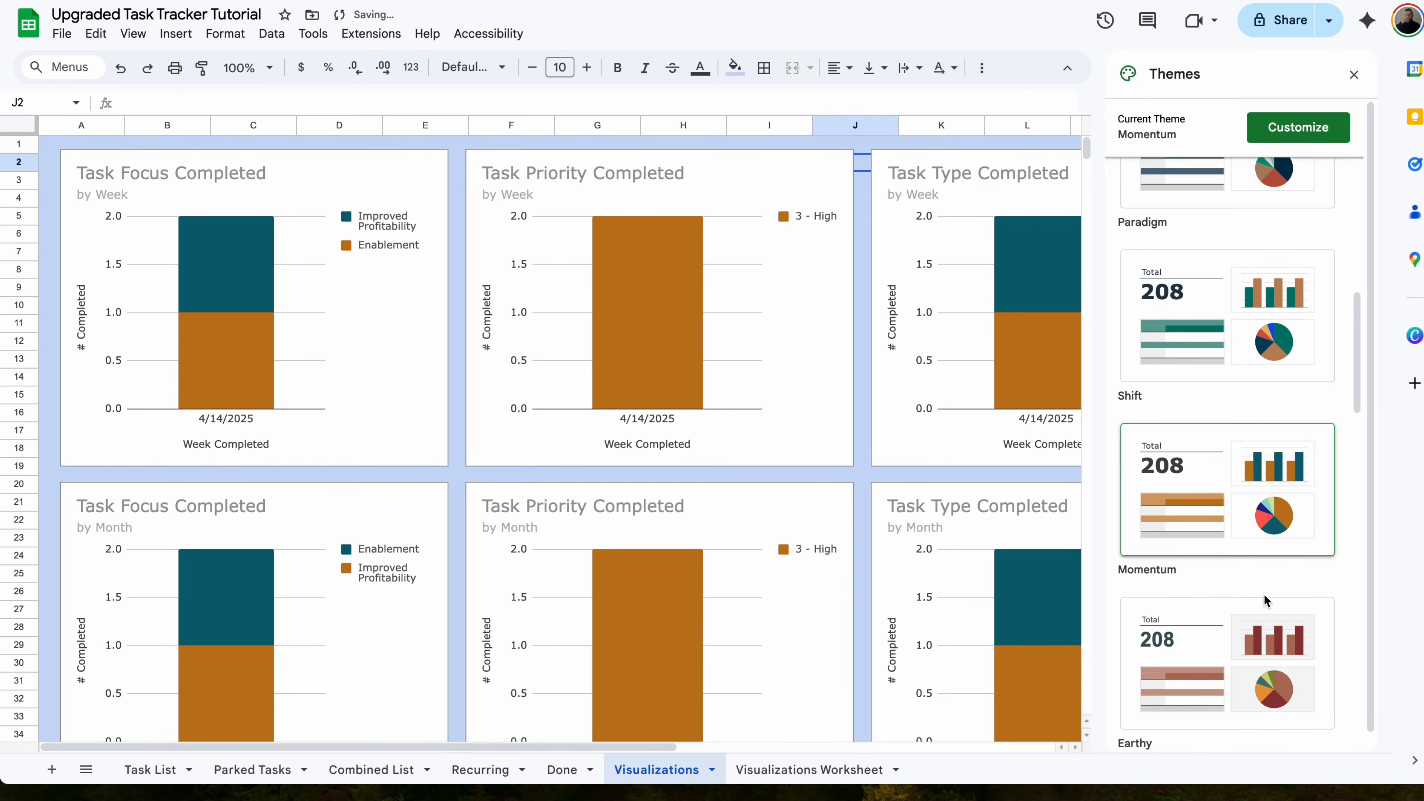
pyautogui.click(1265, 604)
pyautogui.scroll(-9, 1266, 561)
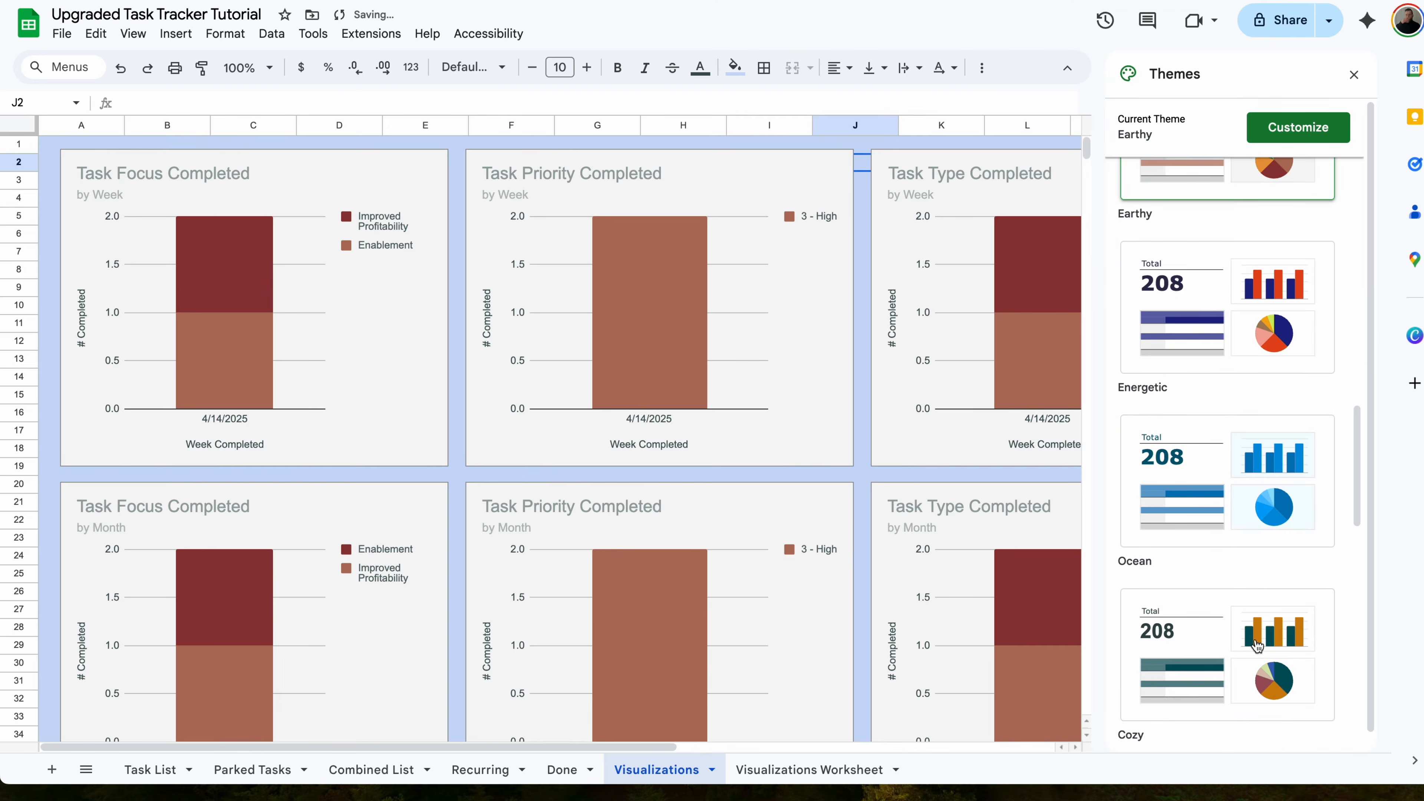
pyautogui.click(1266, 501)
pyautogui.click(1268, 634)
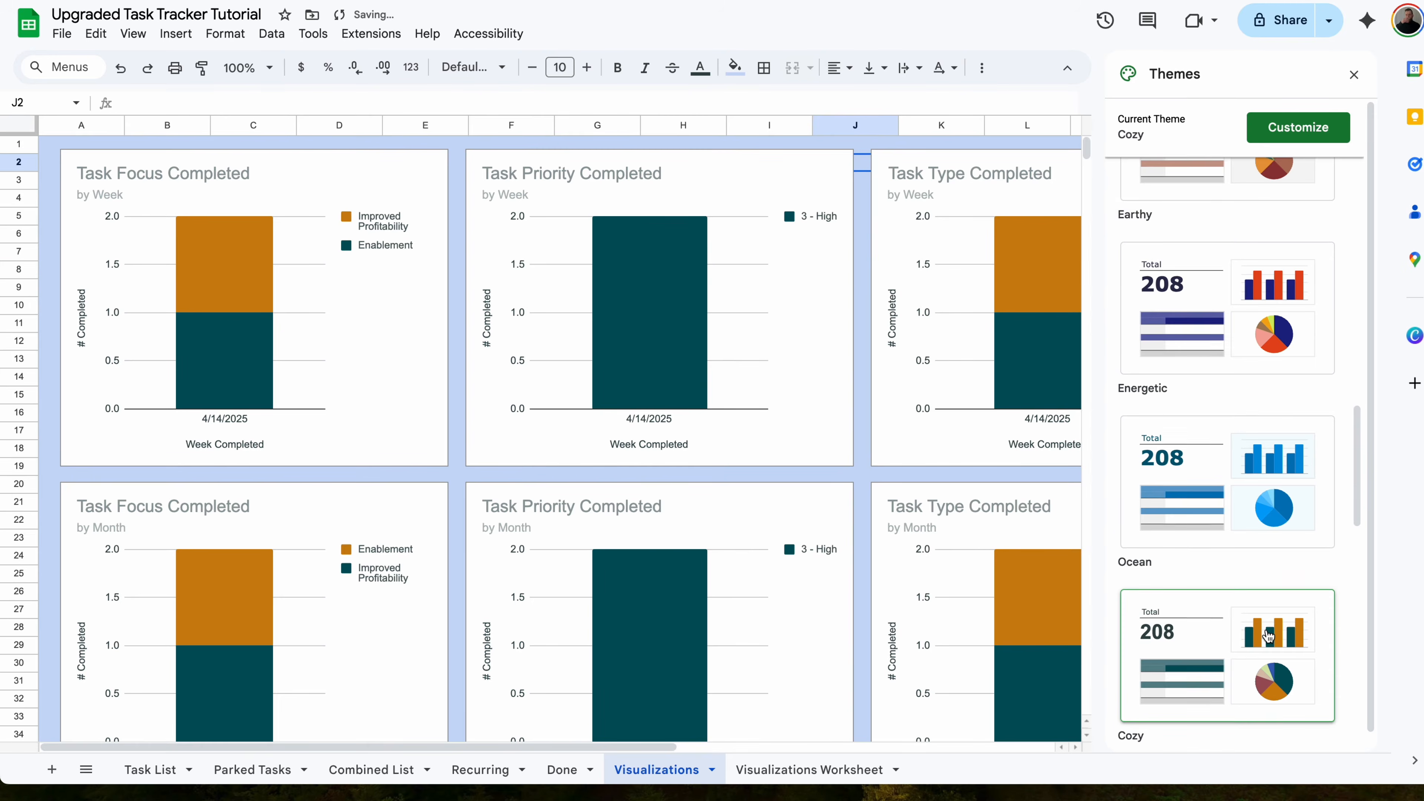
pyautogui.scroll(-10, 1268, 633)
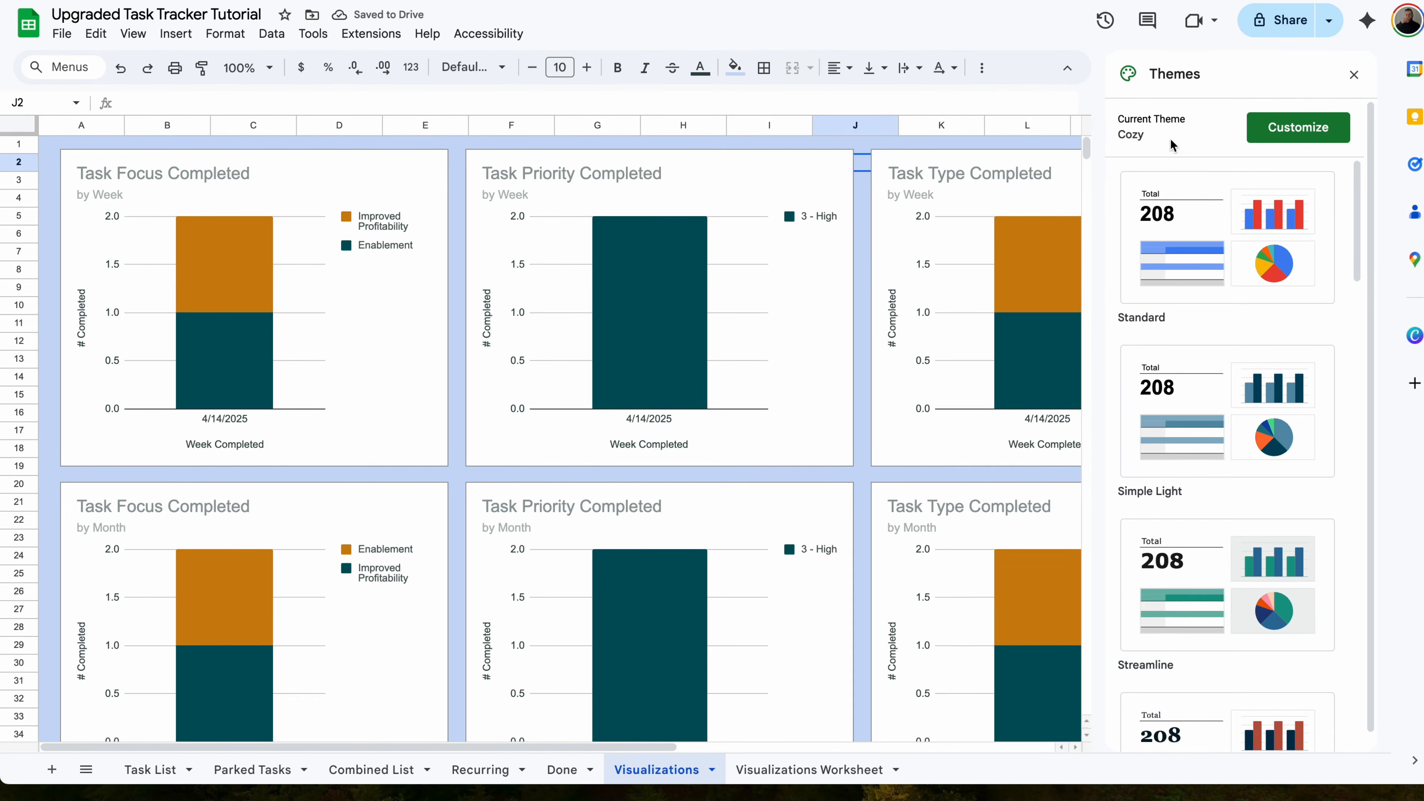
# - Try another font in the Cozy theme's customization and switch the spreadsheet to the Retro theme
pyautogui.click(1284, 131)
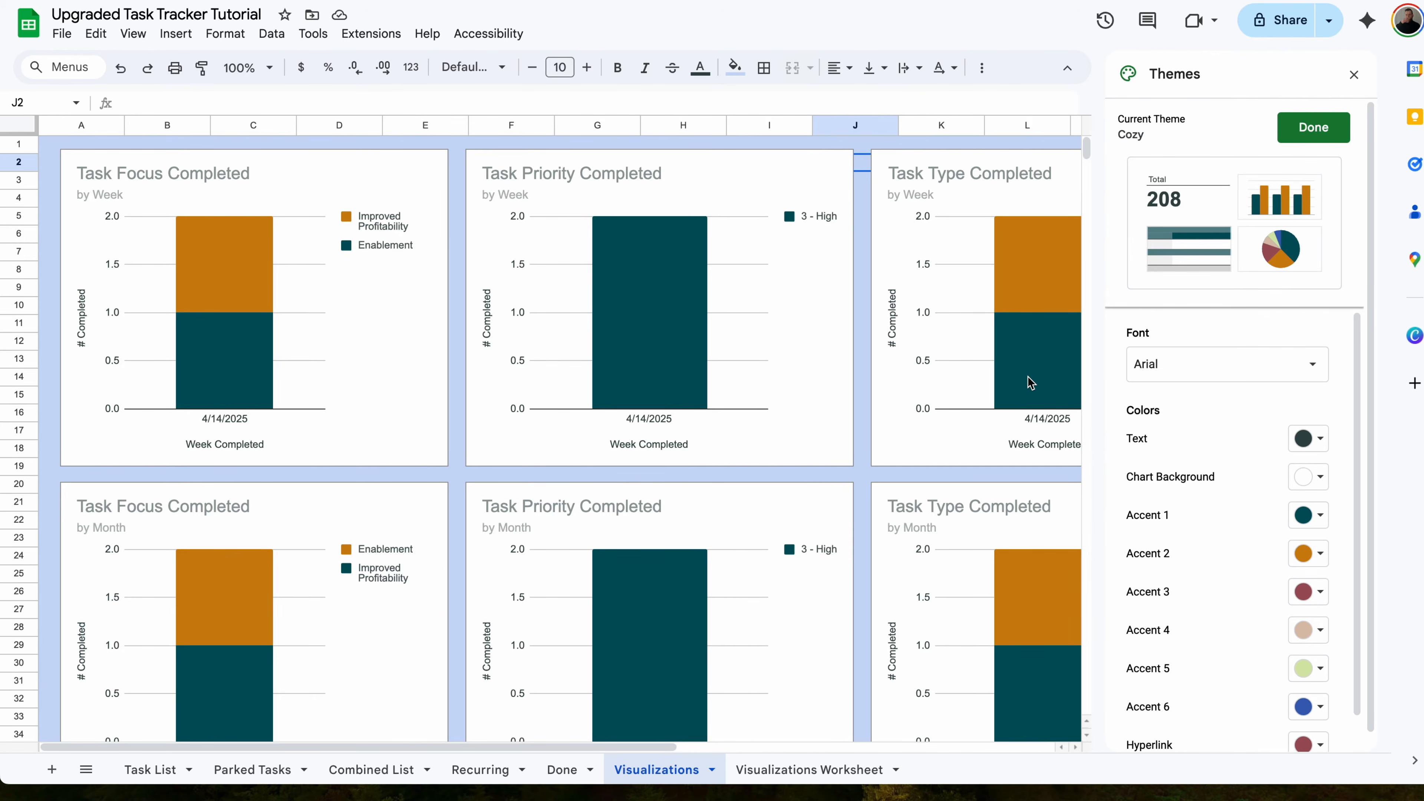
pyautogui.scroll(-1, 1203, 569)
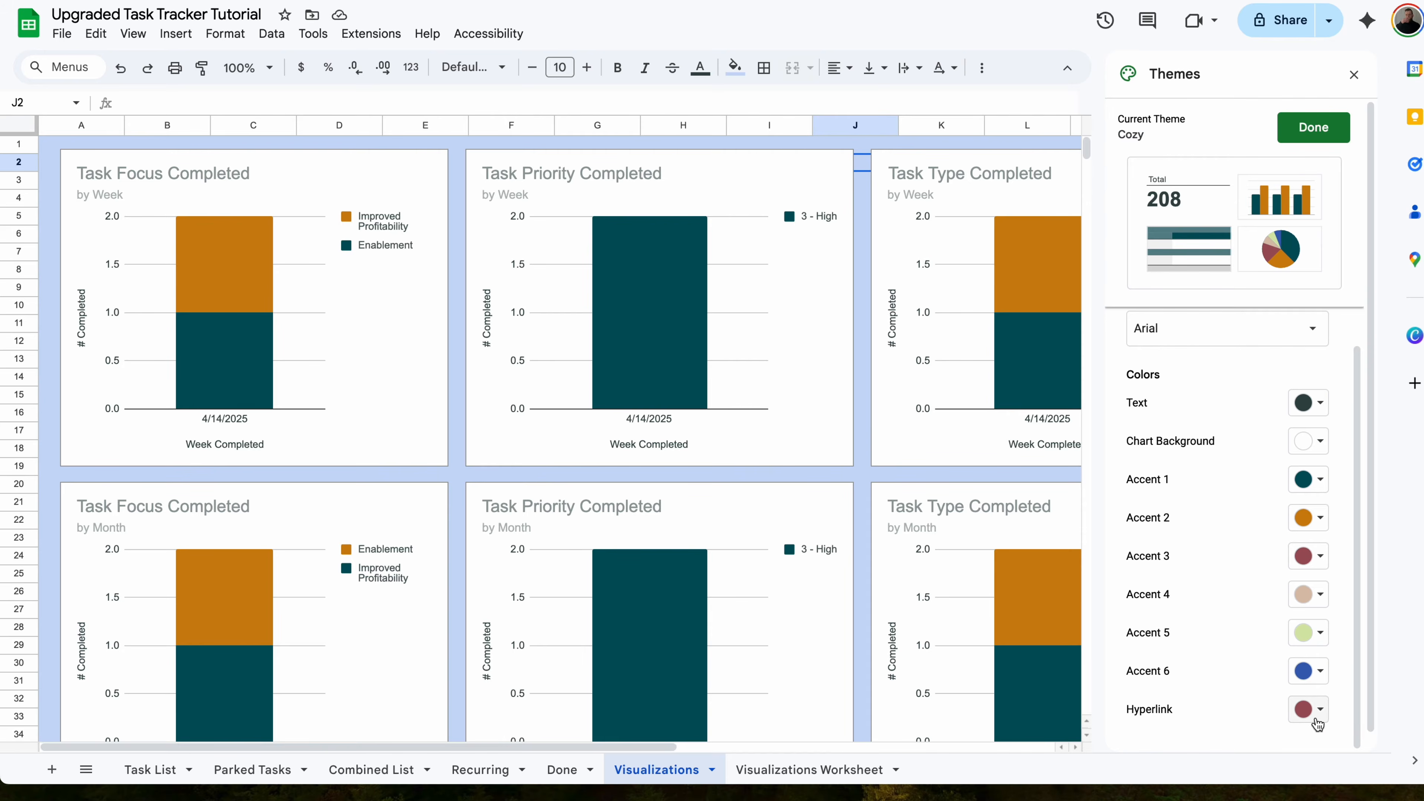
pyautogui.scroll(1, 1284, 387)
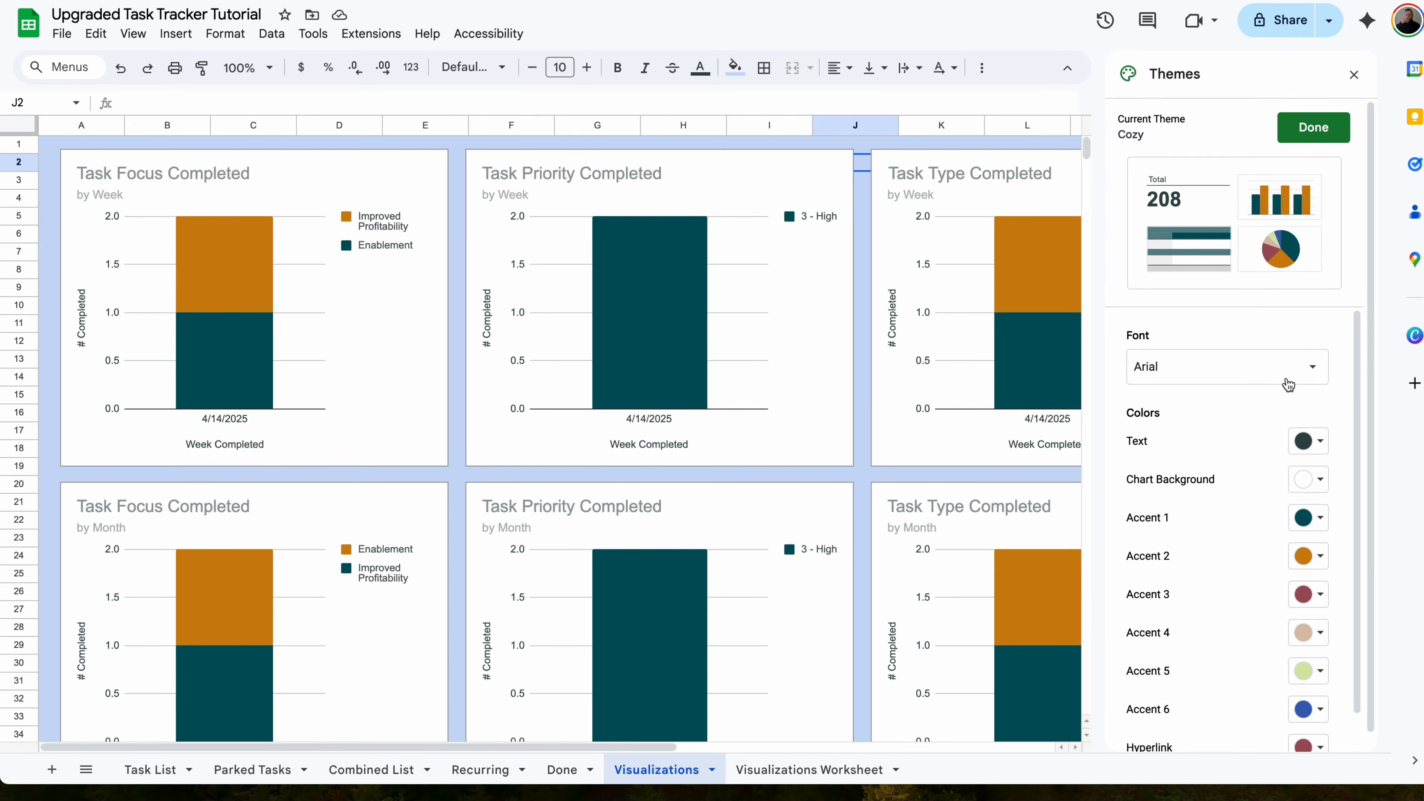
pyautogui.click(1285, 374)
pyautogui.click(1206, 476)
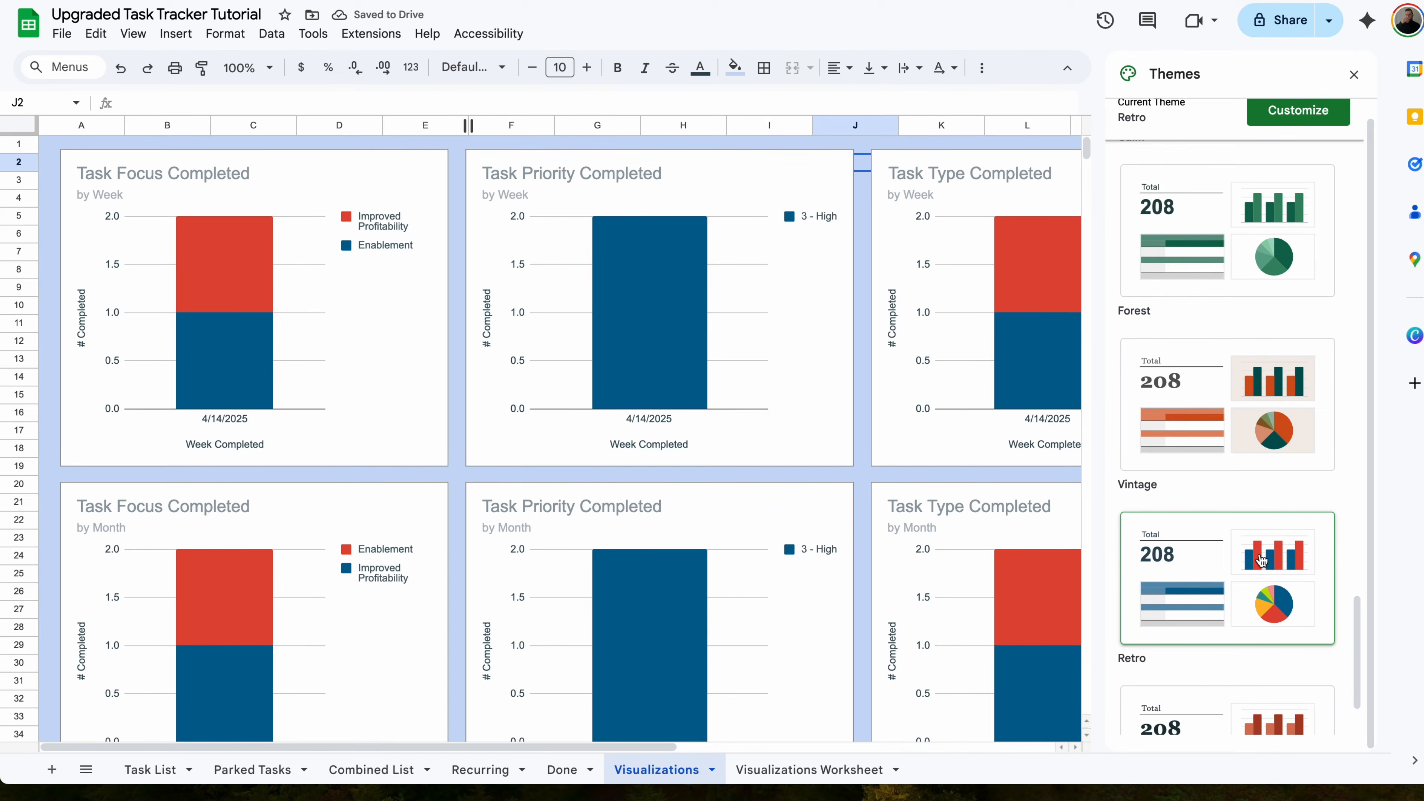
# - Customize the Retro theme with the Roboto font and close the theme settings
pyautogui.click(1329, 112)
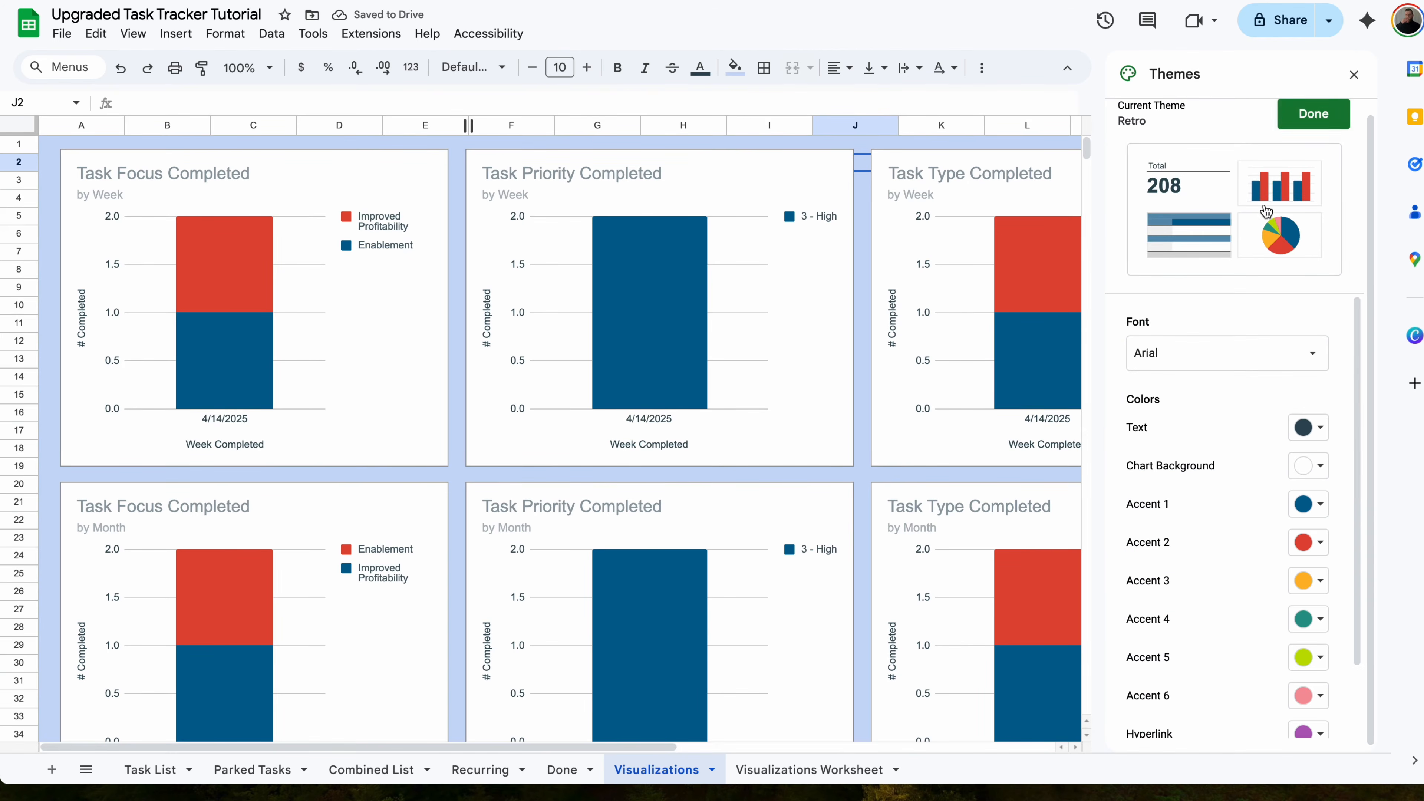
pyautogui.click(1249, 359)
pyautogui.click(1193, 461)
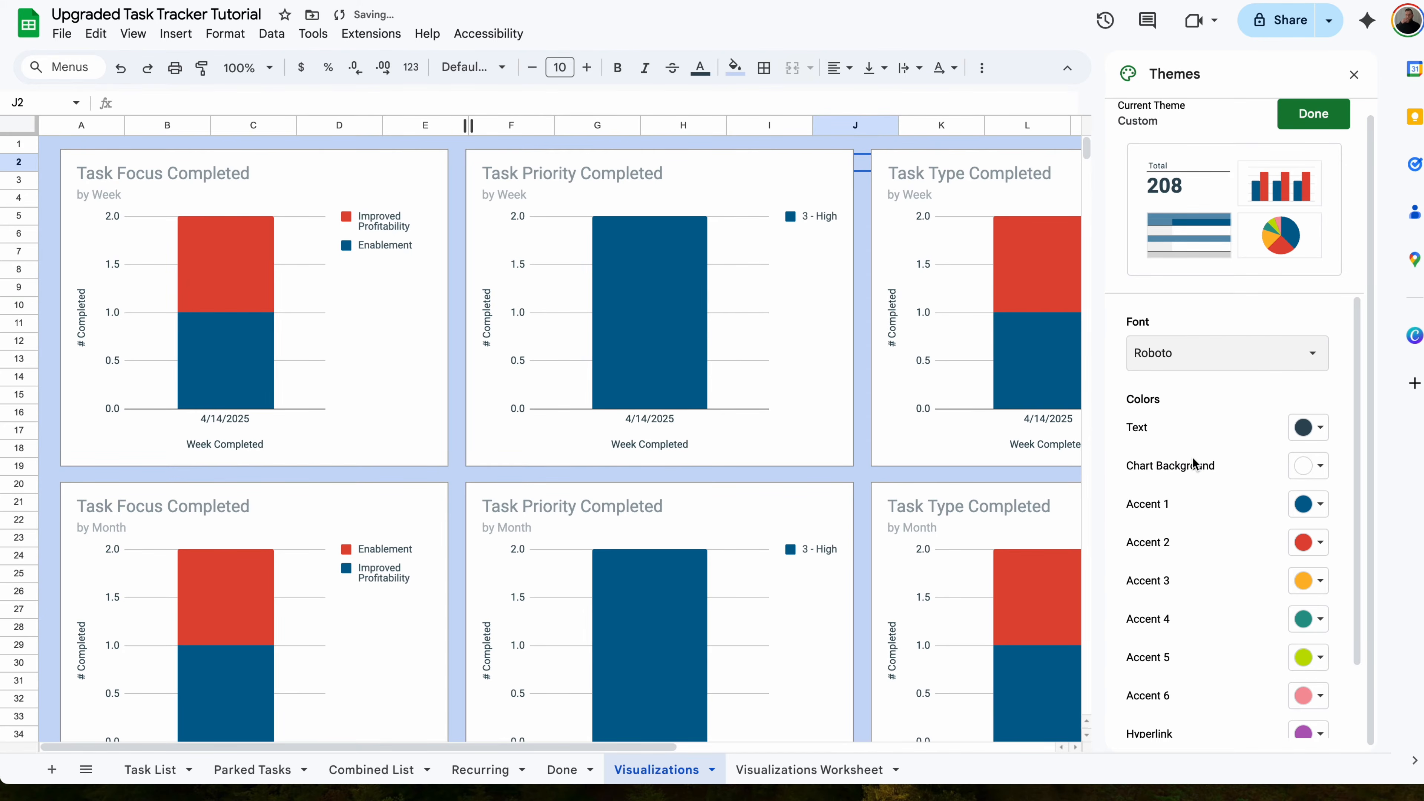
pyautogui.click(1354, 74)
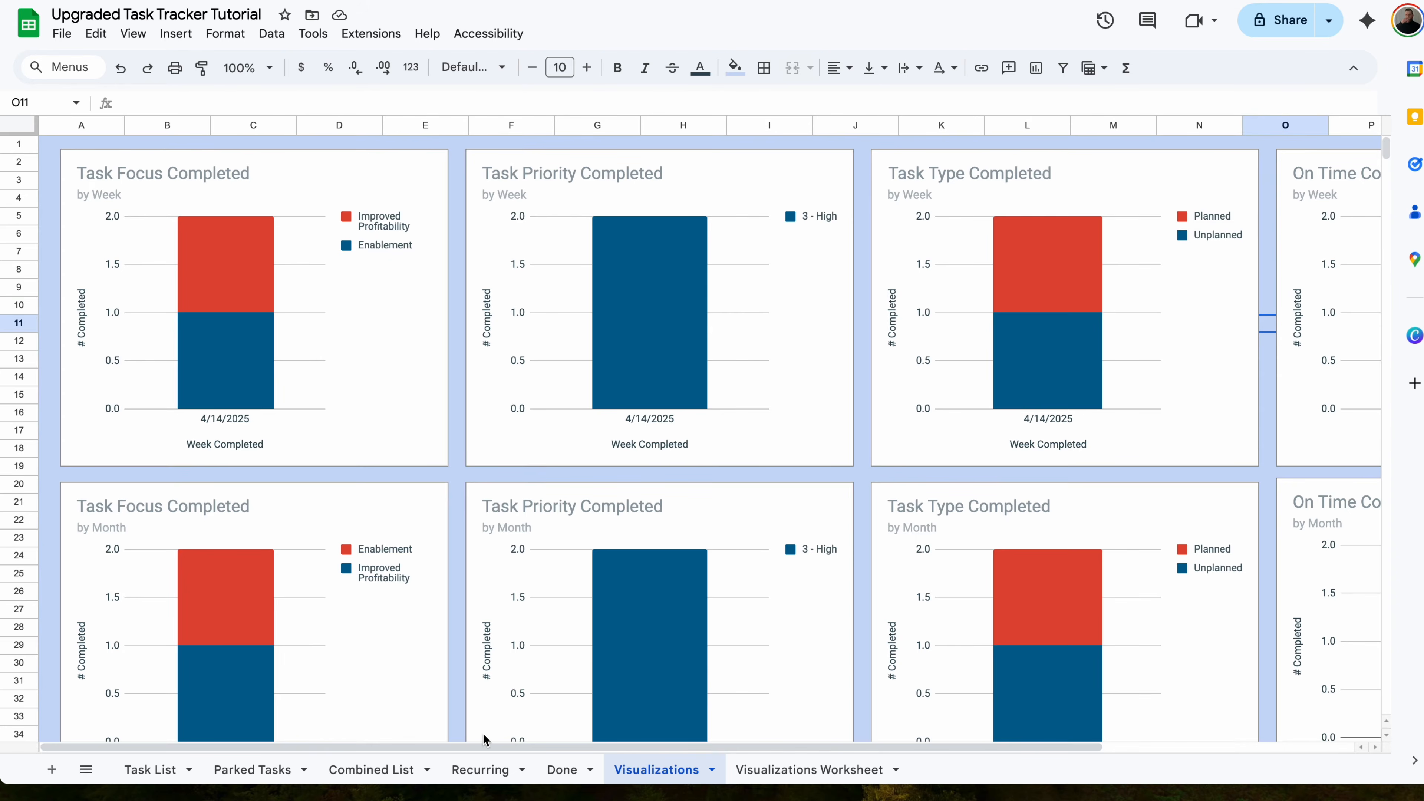
# - Hide the Visualizations Worksheet sheet
pyautogui.rightClick(826, 769)
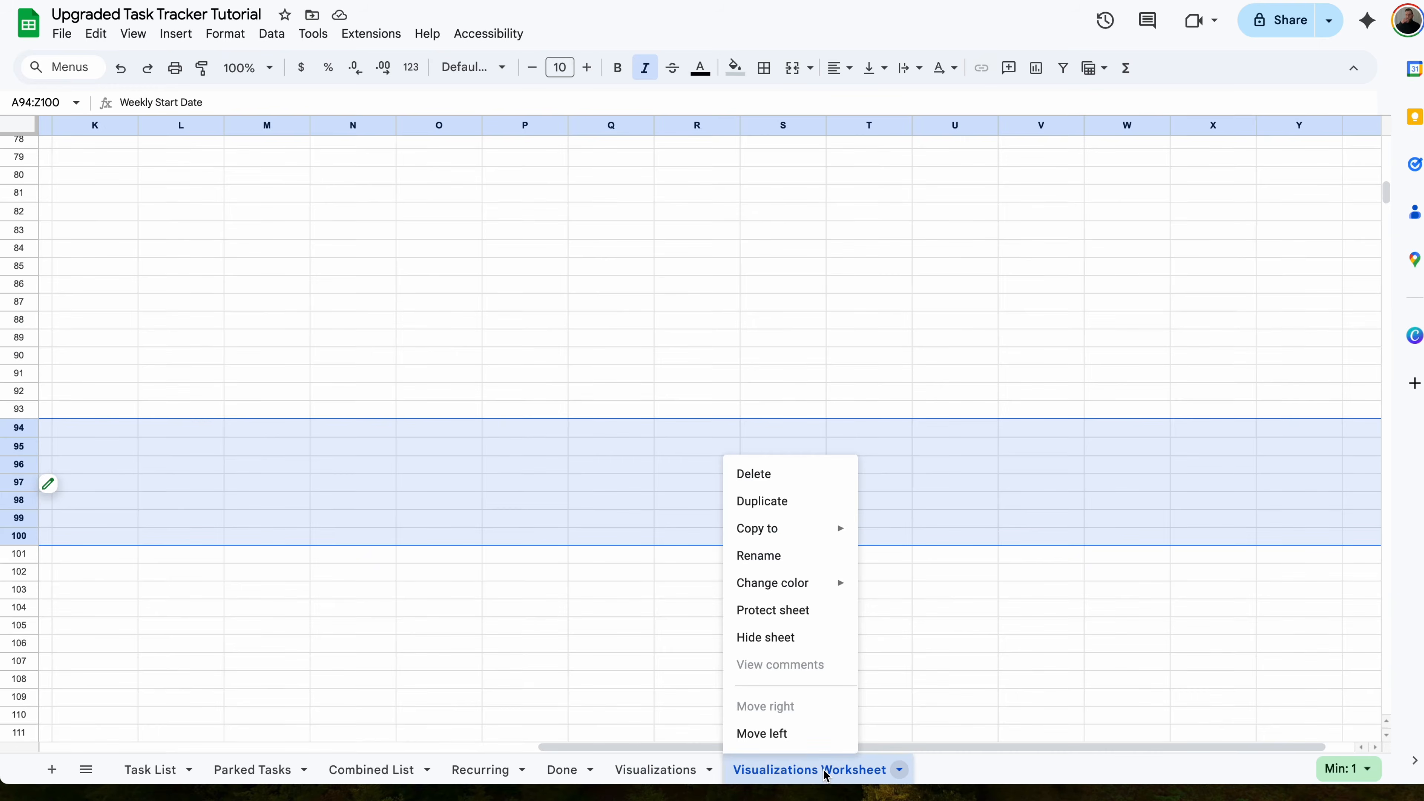
pyautogui.click(762, 636)
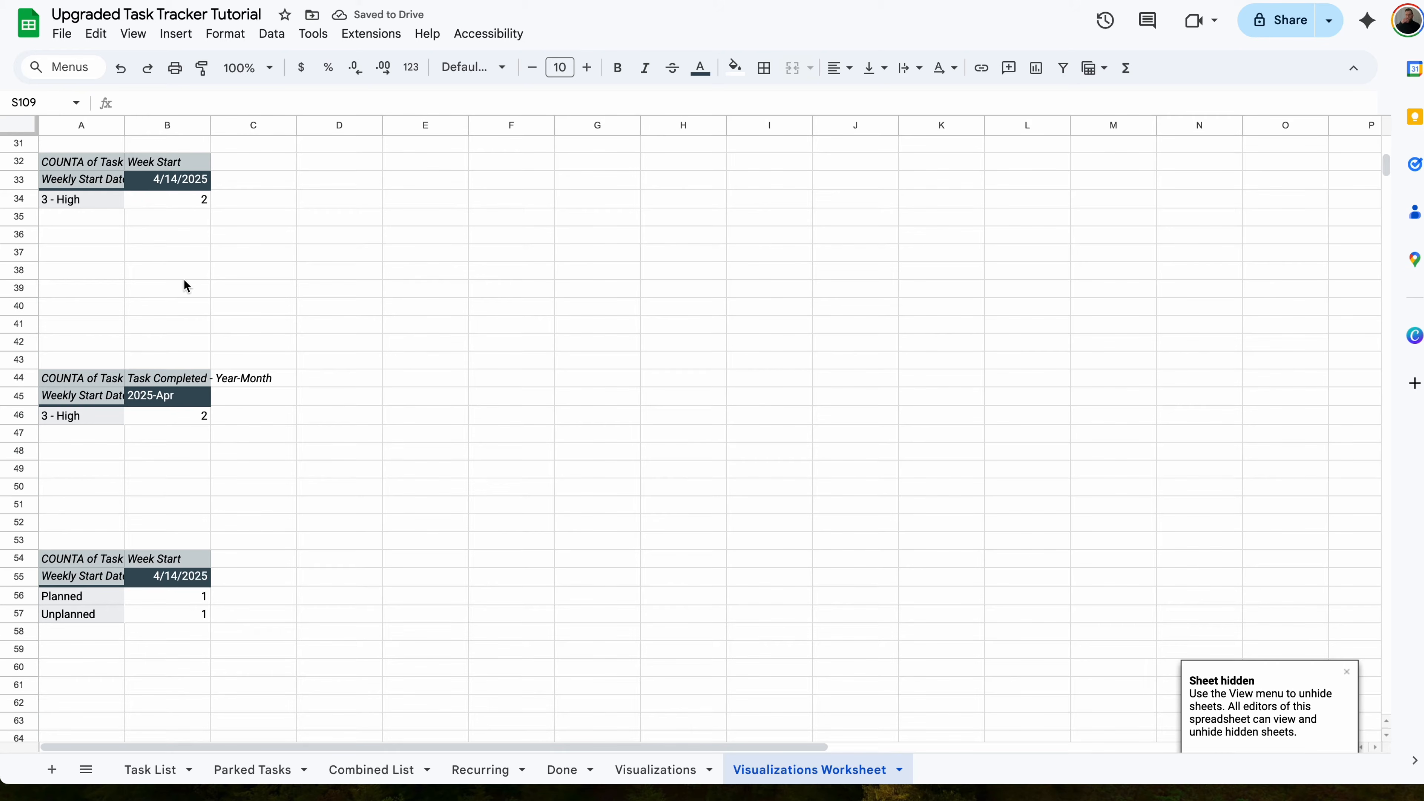
# - Inspect the start date in cell A1 of the Visualizations Worksheet sheet
pyautogui.scroll(10, 154, 176)
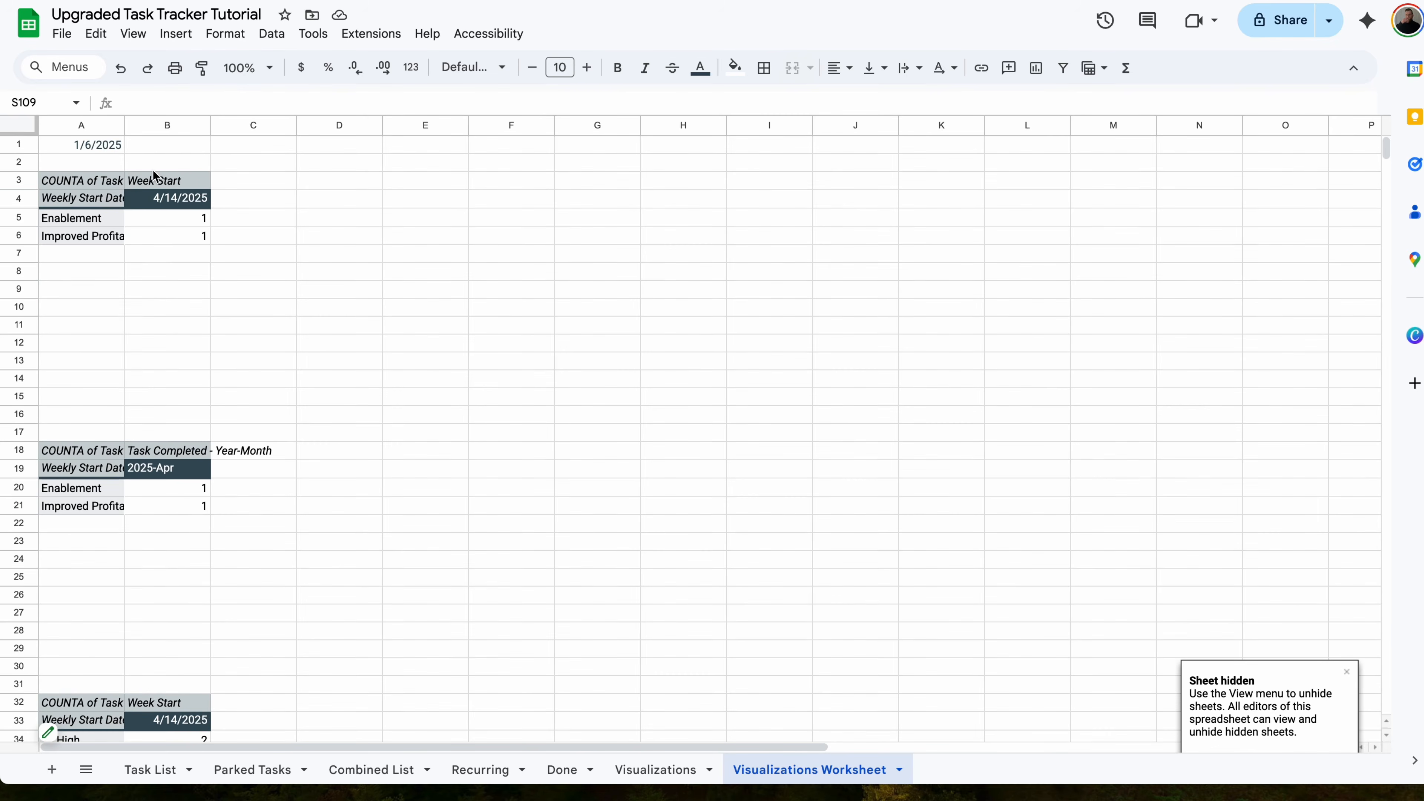
pyautogui.doubleClick(97, 141)
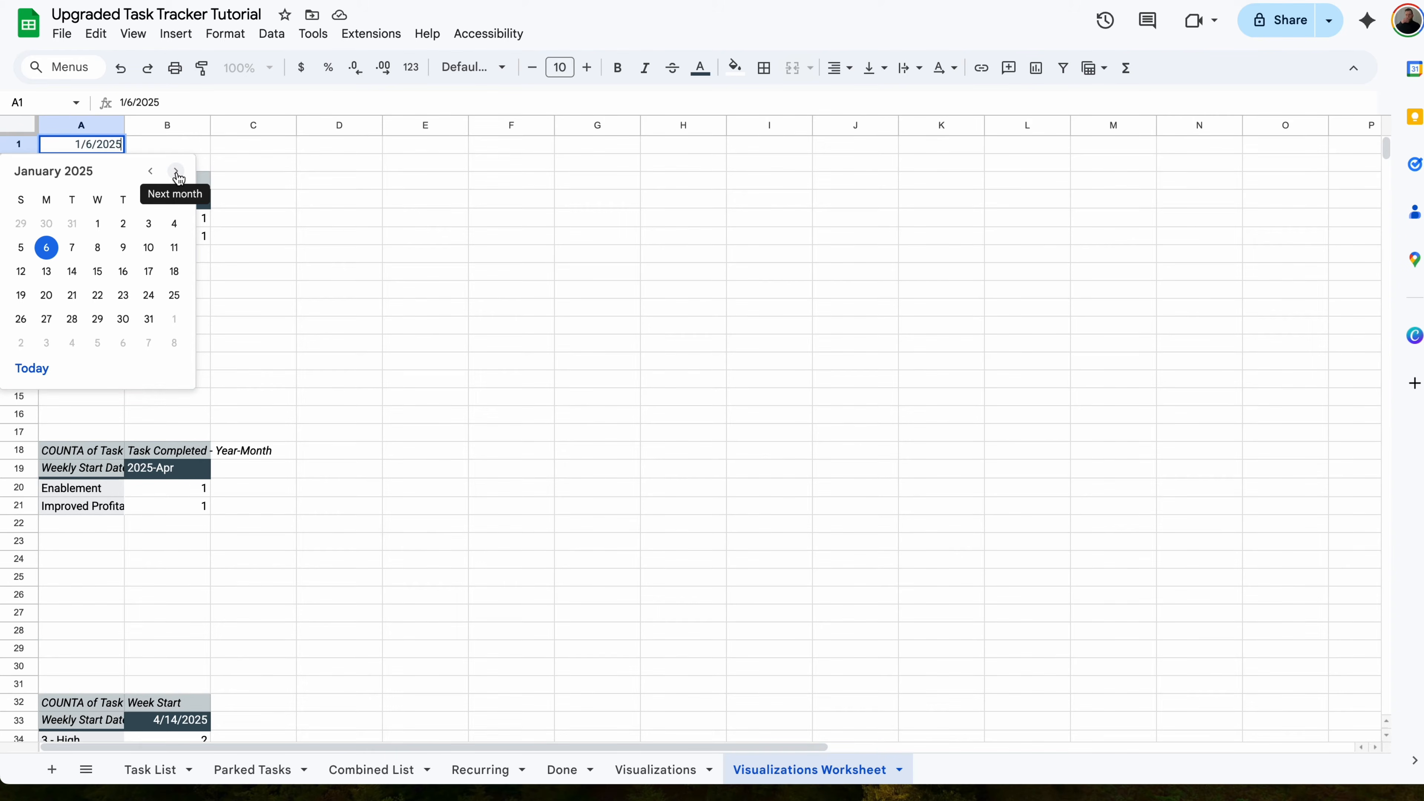
pyautogui.click(370, 259)
# - Hide the Visualizations Worksheet sheet and bring it back from the list of all sheets
pyautogui.rightClick(792, 772)
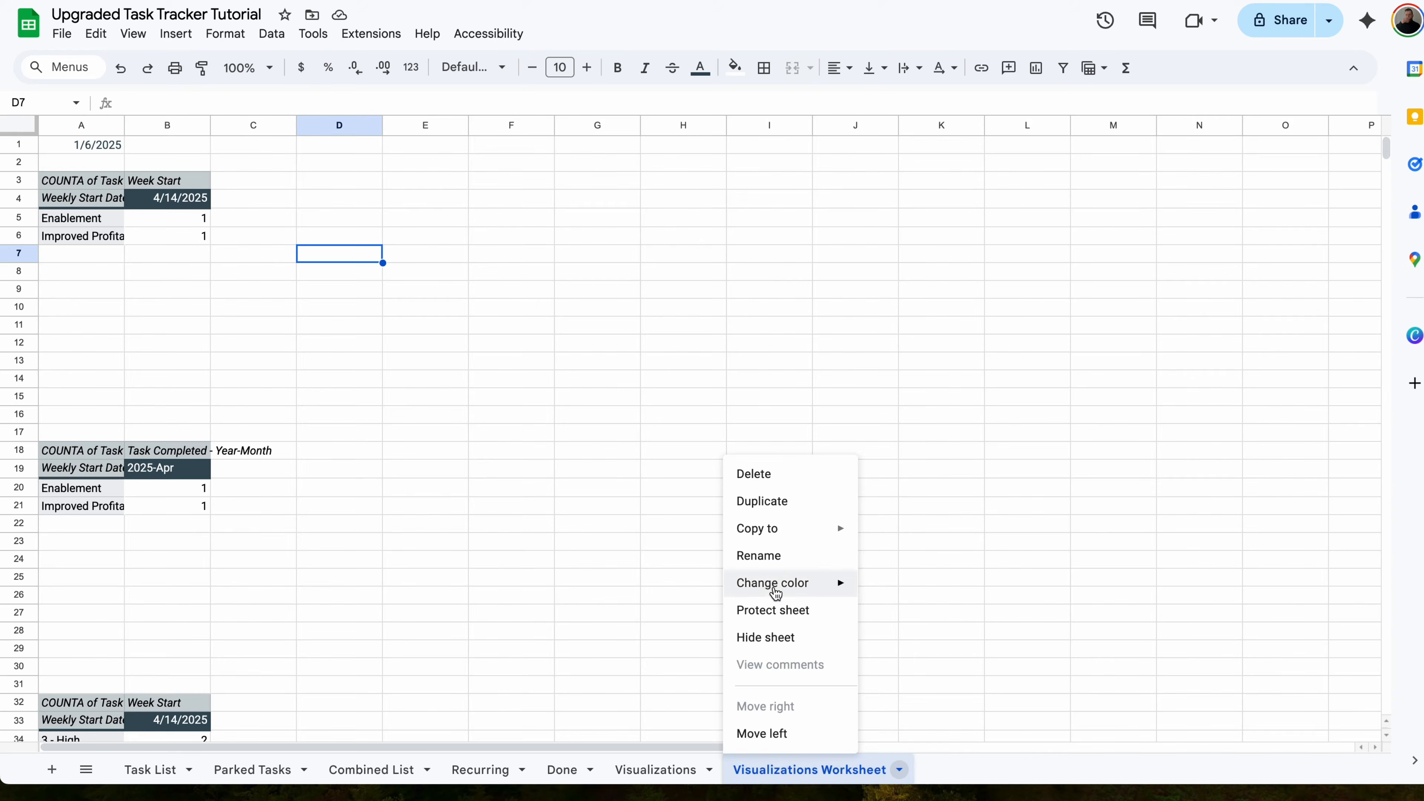
pyautogui.click(766, 638)
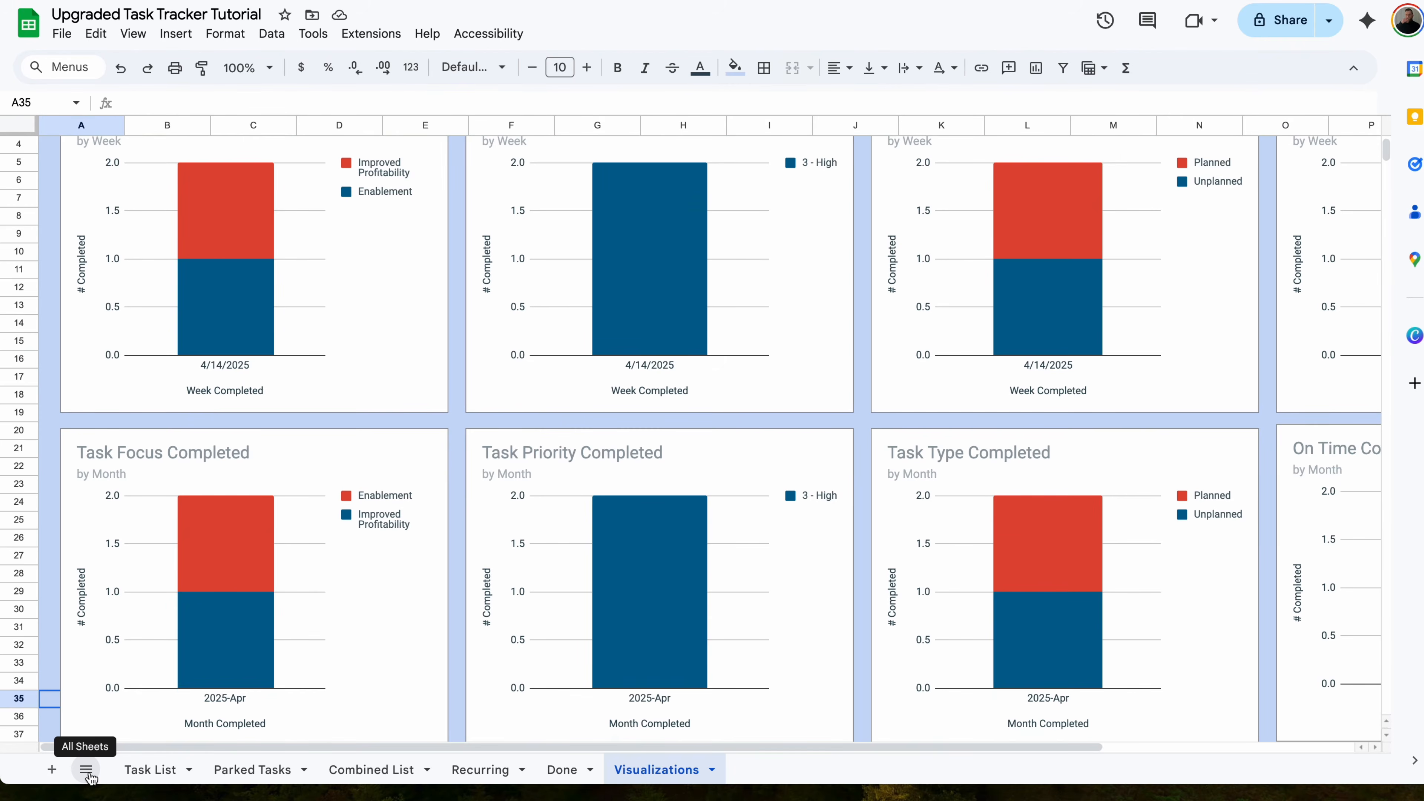
pyautogui.click(85, 770)
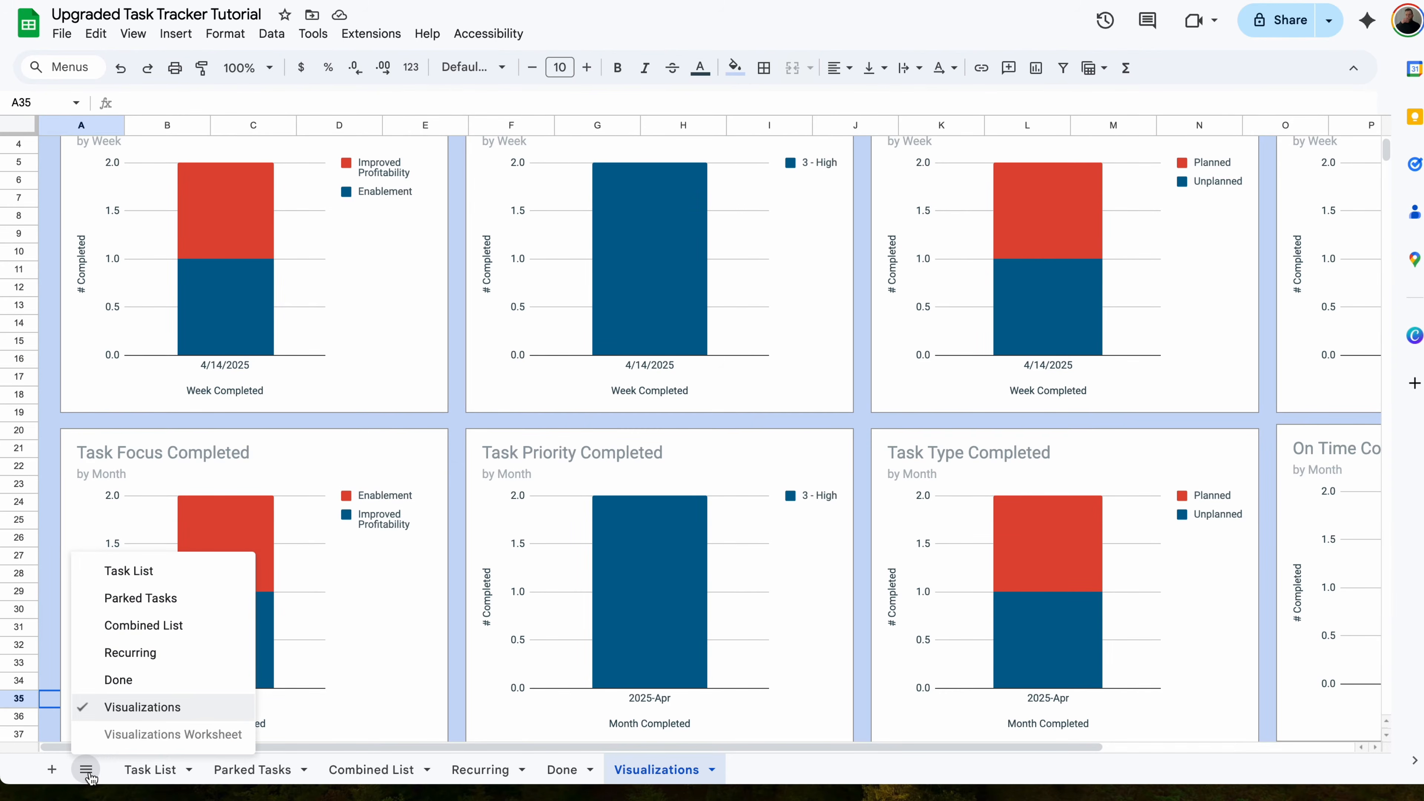
pyautogui.click(183, 736)
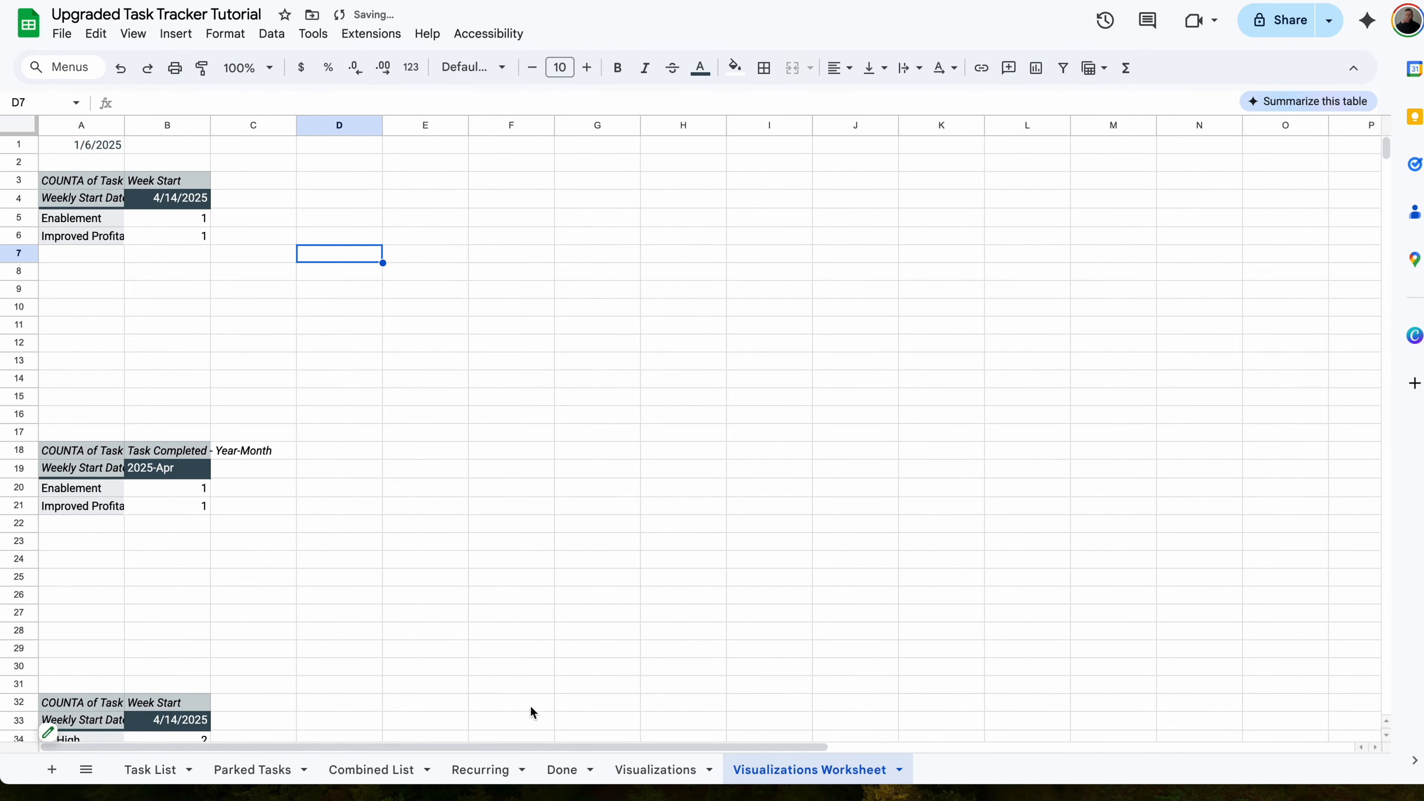
# - Hide the Visualizations Worksheet sheet again
pyautogui.rightClick(816, 771)
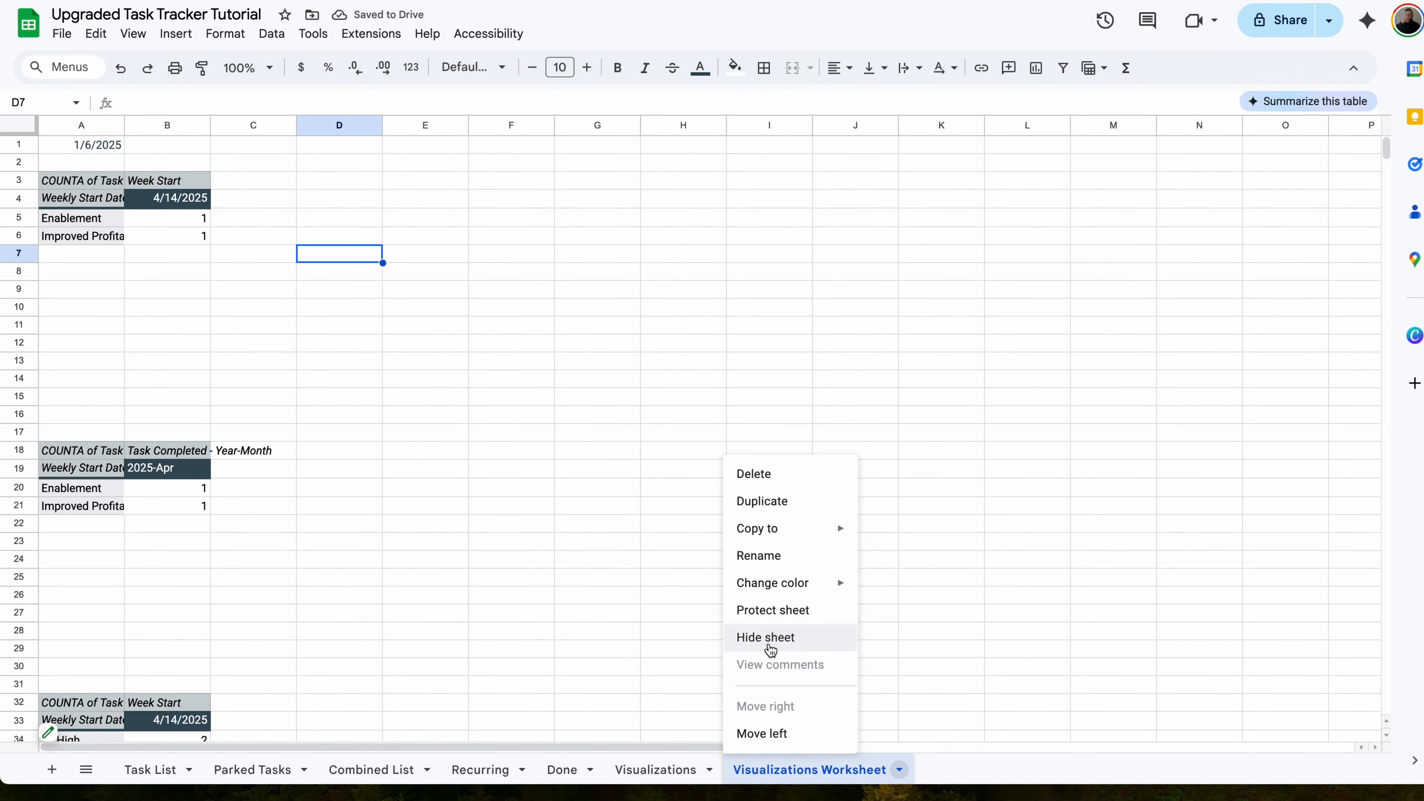
pyautogui.click(769, 642)
# - Add a new sheet named Dashboard and move it in front of the Task List sheet
pyautogui.click(51, 770)
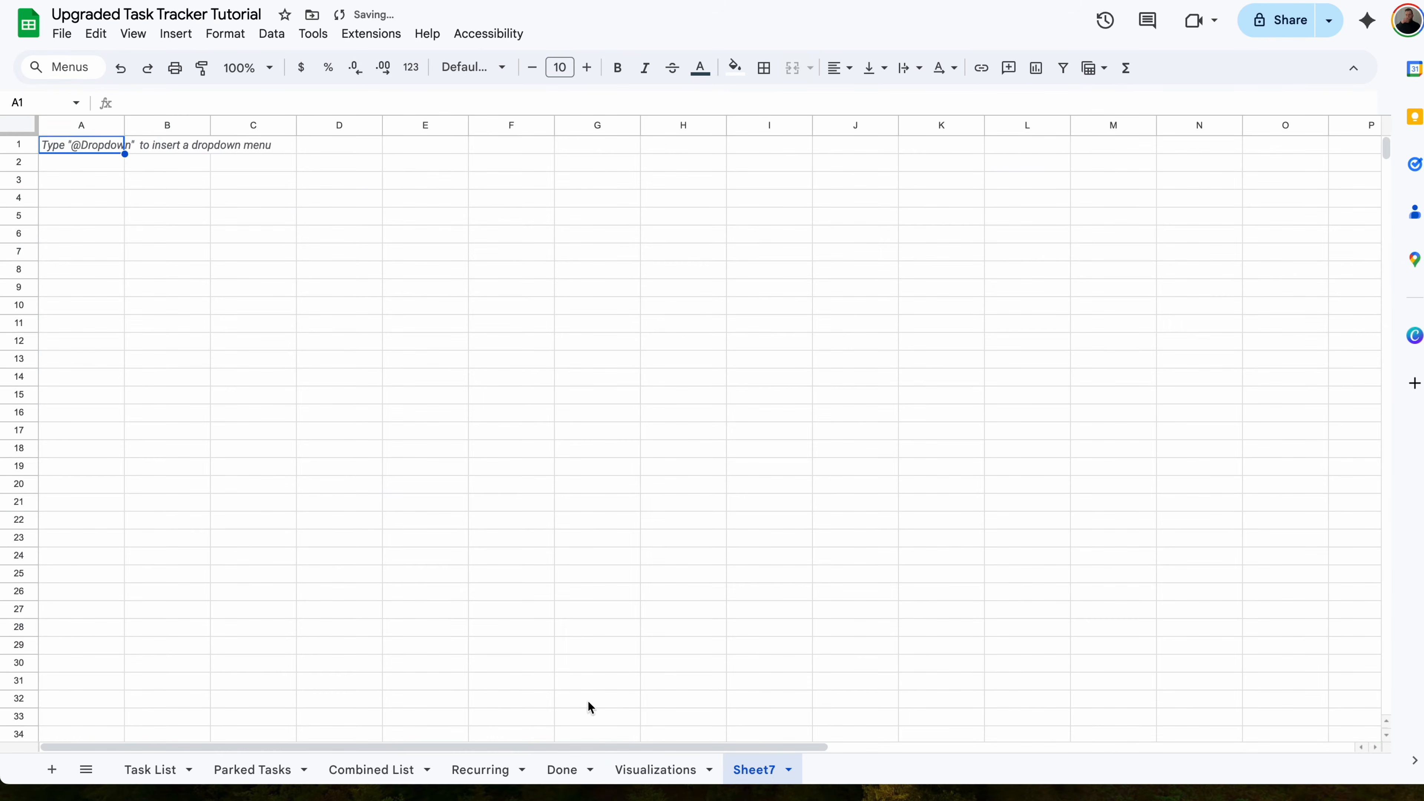
pyautogui.rightClick(760, 762)
pyautogui.click(778, 556)
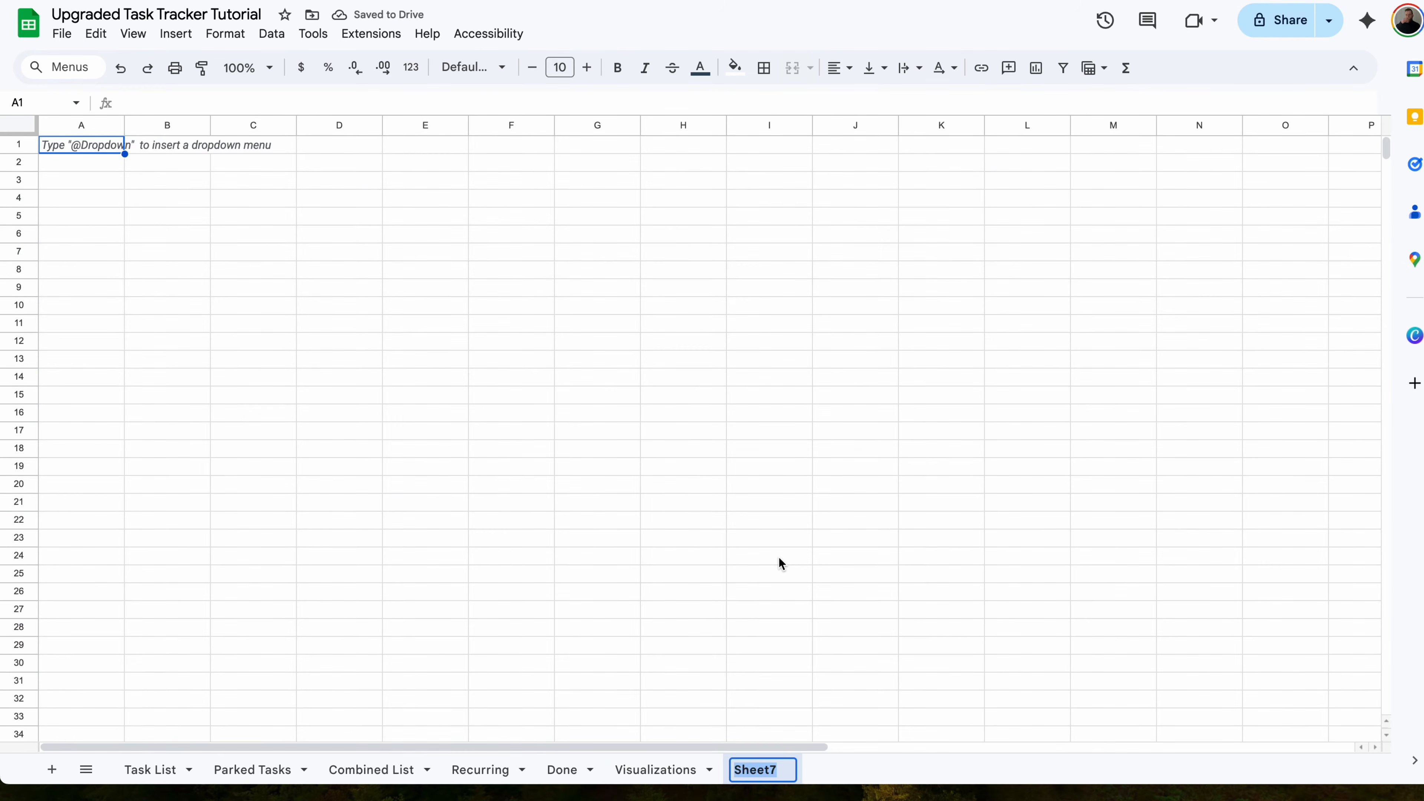
pyautogui.write('Dashboa')
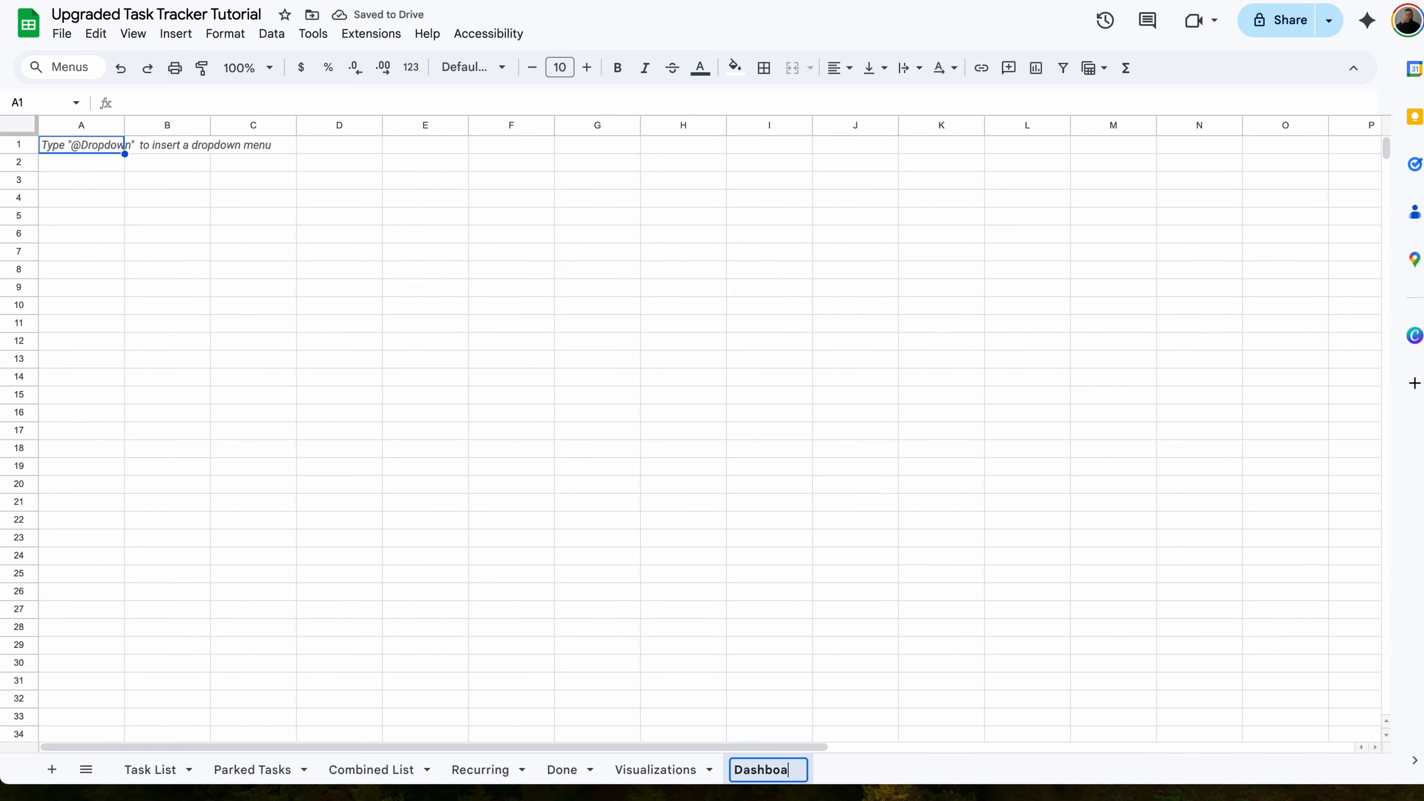
pyautogui.write('rd')
pyautogui.press('Return')
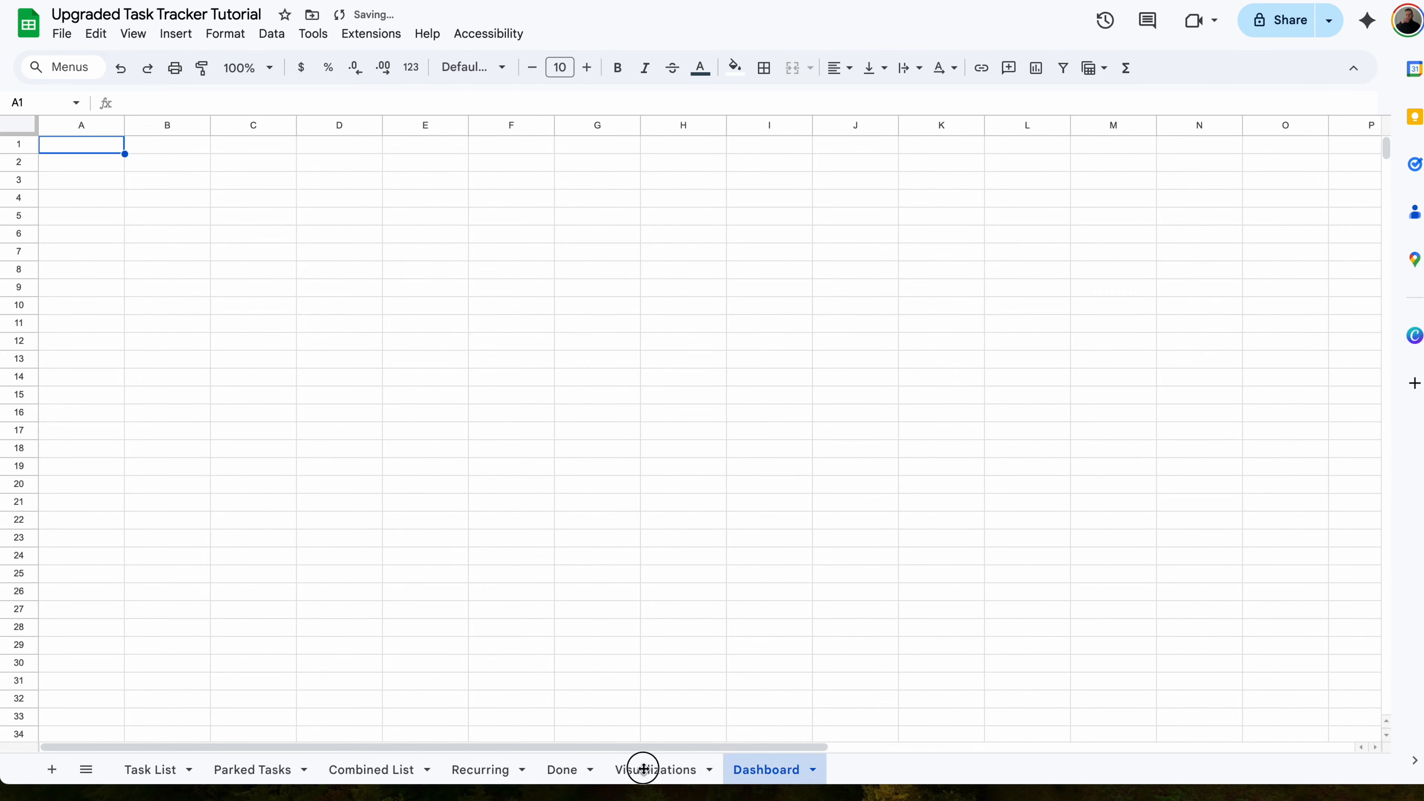
pyautogui.moveTo(643, 768); pyautogui.dragTo(166, 788)
# - Merge cells A1:F3 and enter =IF(COUNTA('Task List'!B3:B)=1,"You have "&COUNTA('Task List'!B3:B)&" Task Pending","You have "&COUNTA('Task List'!B3:B)&" Tasks Pending") in them
pyautogui.moveTo(511, 145); pyautogui.dragTo(75, 190)
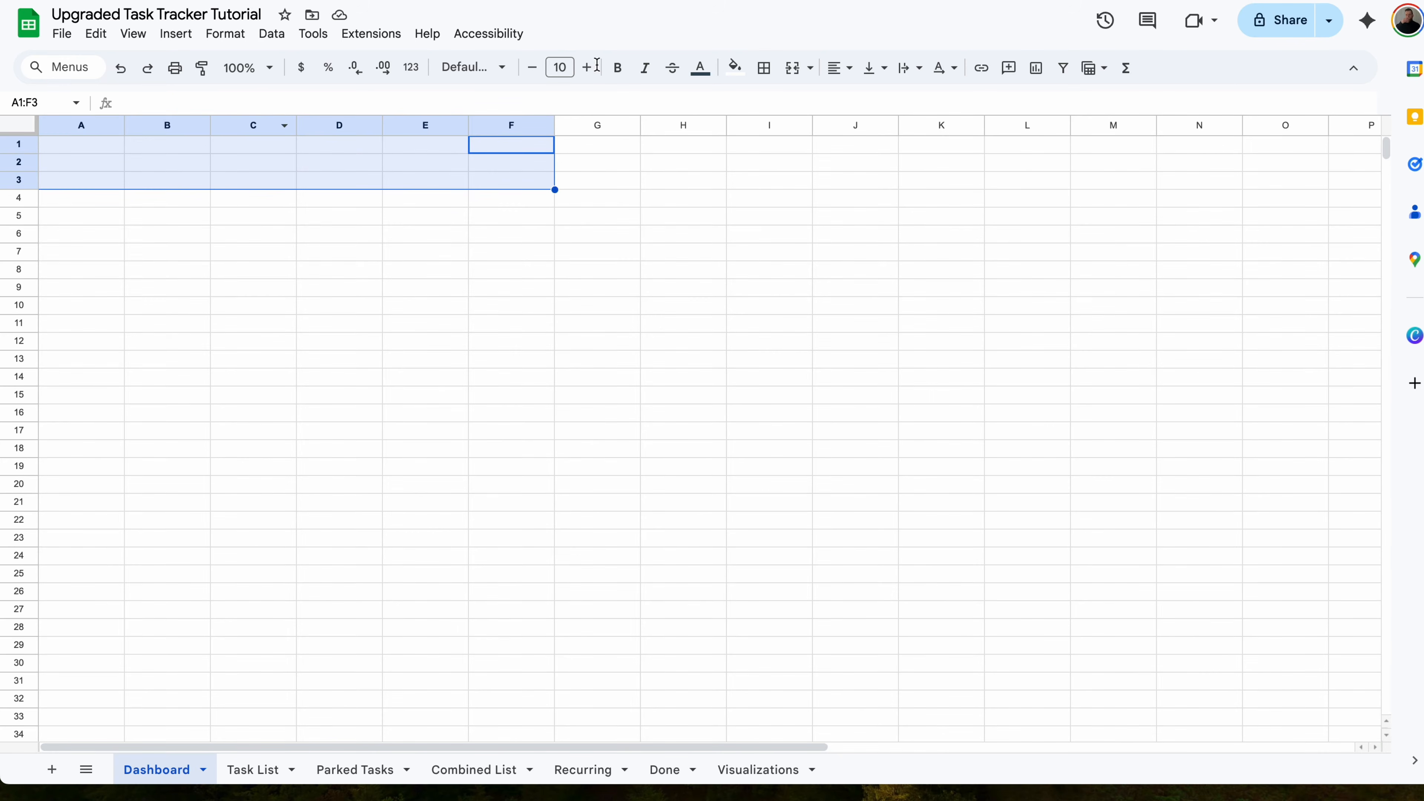
pyautogui.click(799, 75)
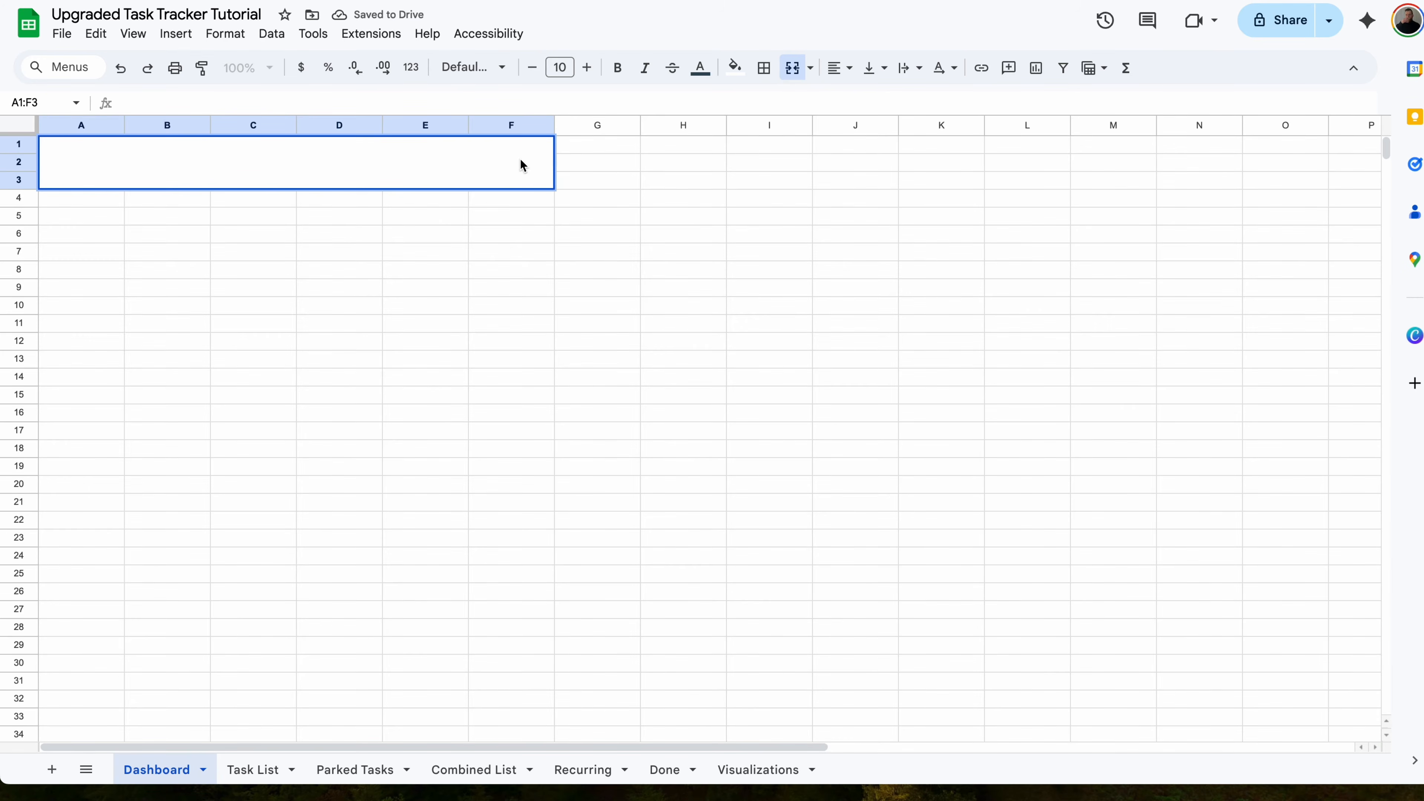
pyautogui.click(351, 98)
pyautogui.write('=IF(COUNTA(\'Task List\'!B3:B)=1,"You have "&COUNTA(\'Task List\'!B3:B)&" Task Pending","You have "&COUNTA(\'Task List\'!B3:B)&" Tasks Pending")')
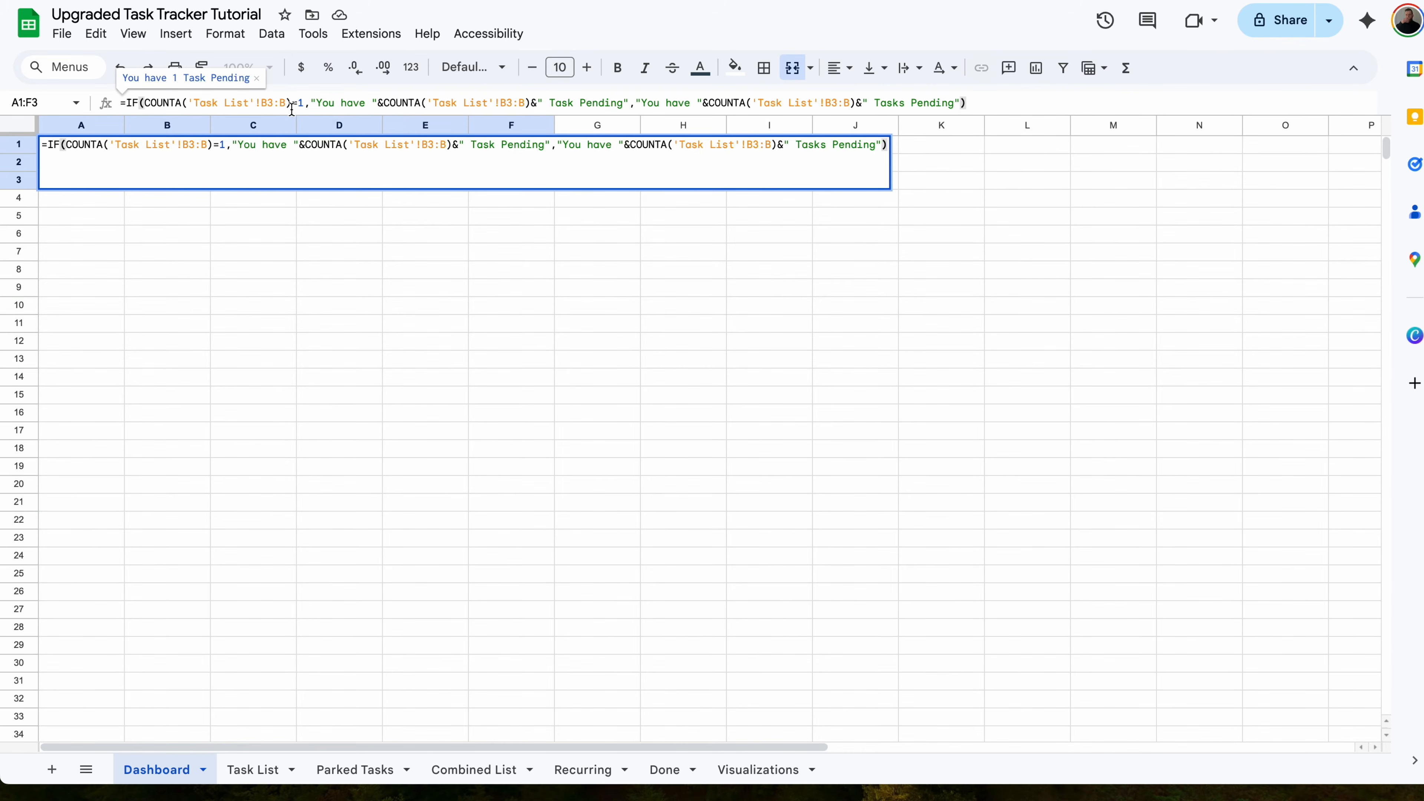
# - Compare the pending-task formula on the Dashboard with the Task List entries from B3 down, and review its singular and plural branches
pyautogui.click(258, 773)
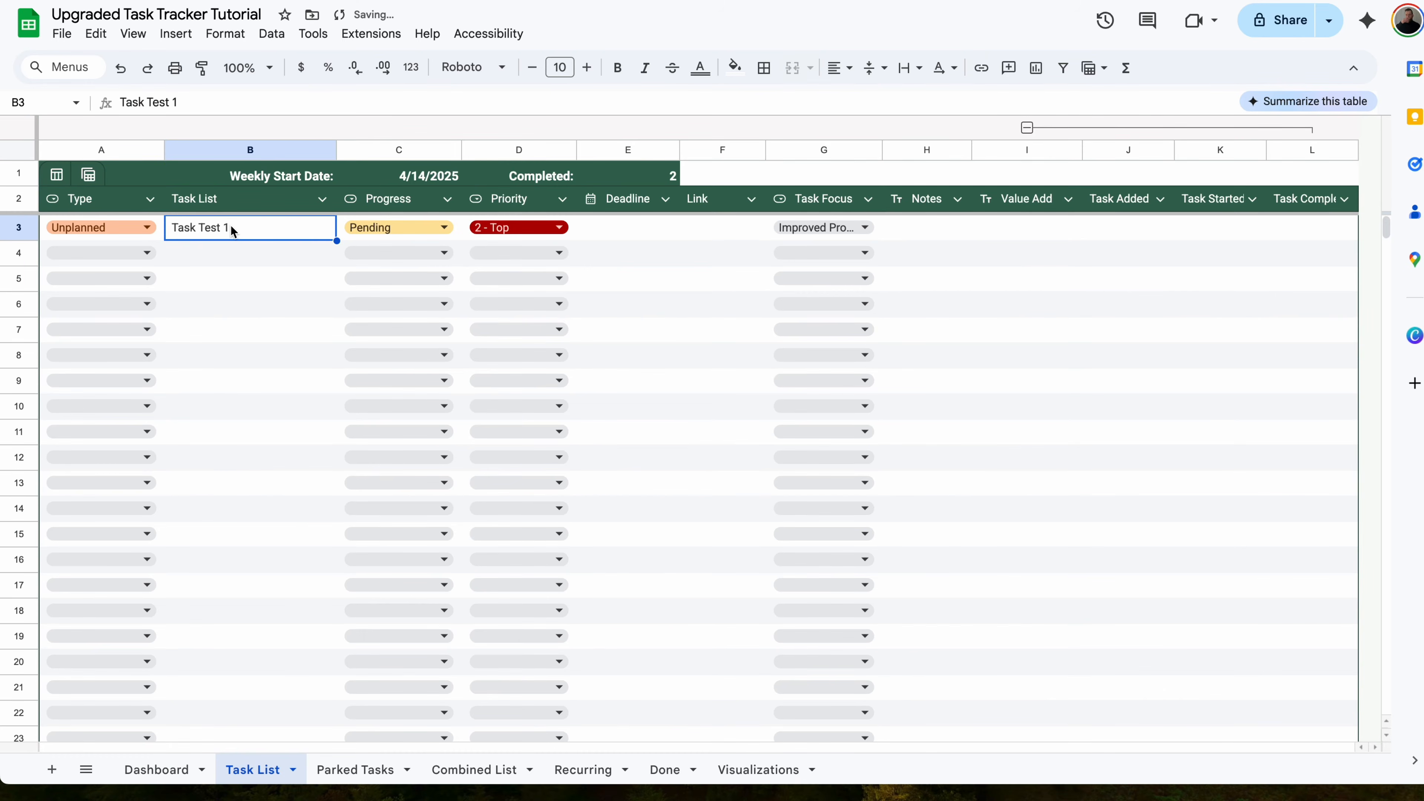
pyautogui.click(168, 771)
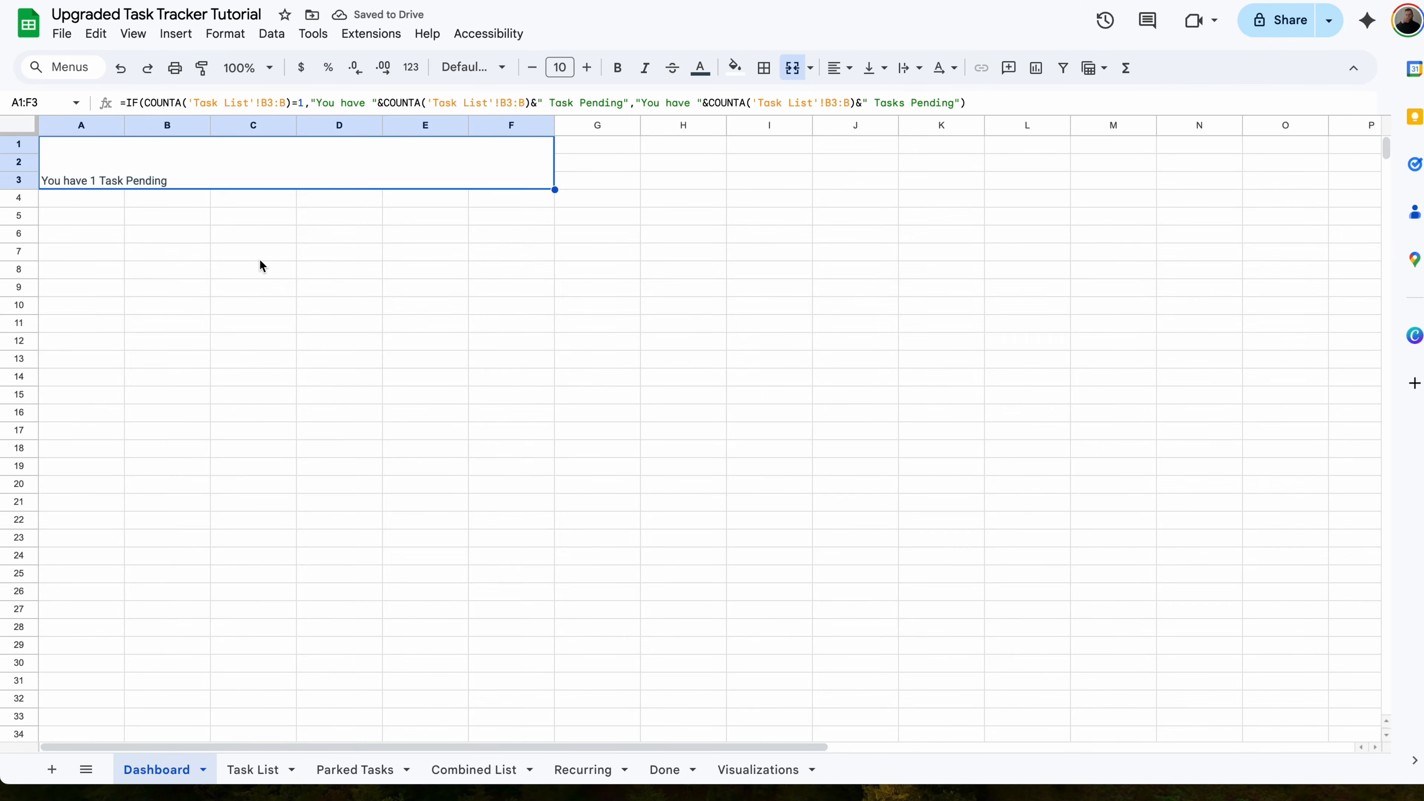
pyautogui.click(264, 777)
pyautogui.moveTo(219, 231); pyautogui.dragTo(241, 761)
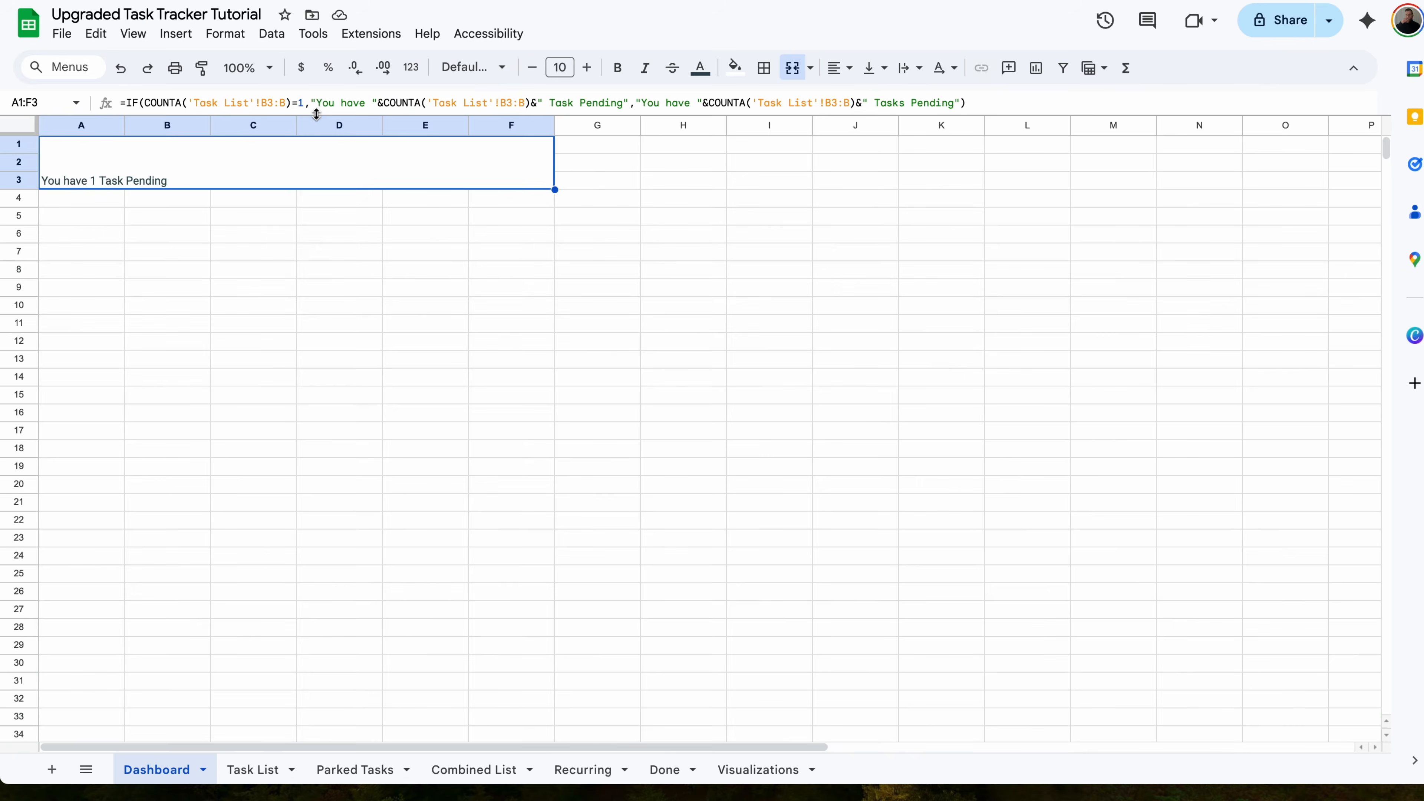
pyautogui.click(309, 101)
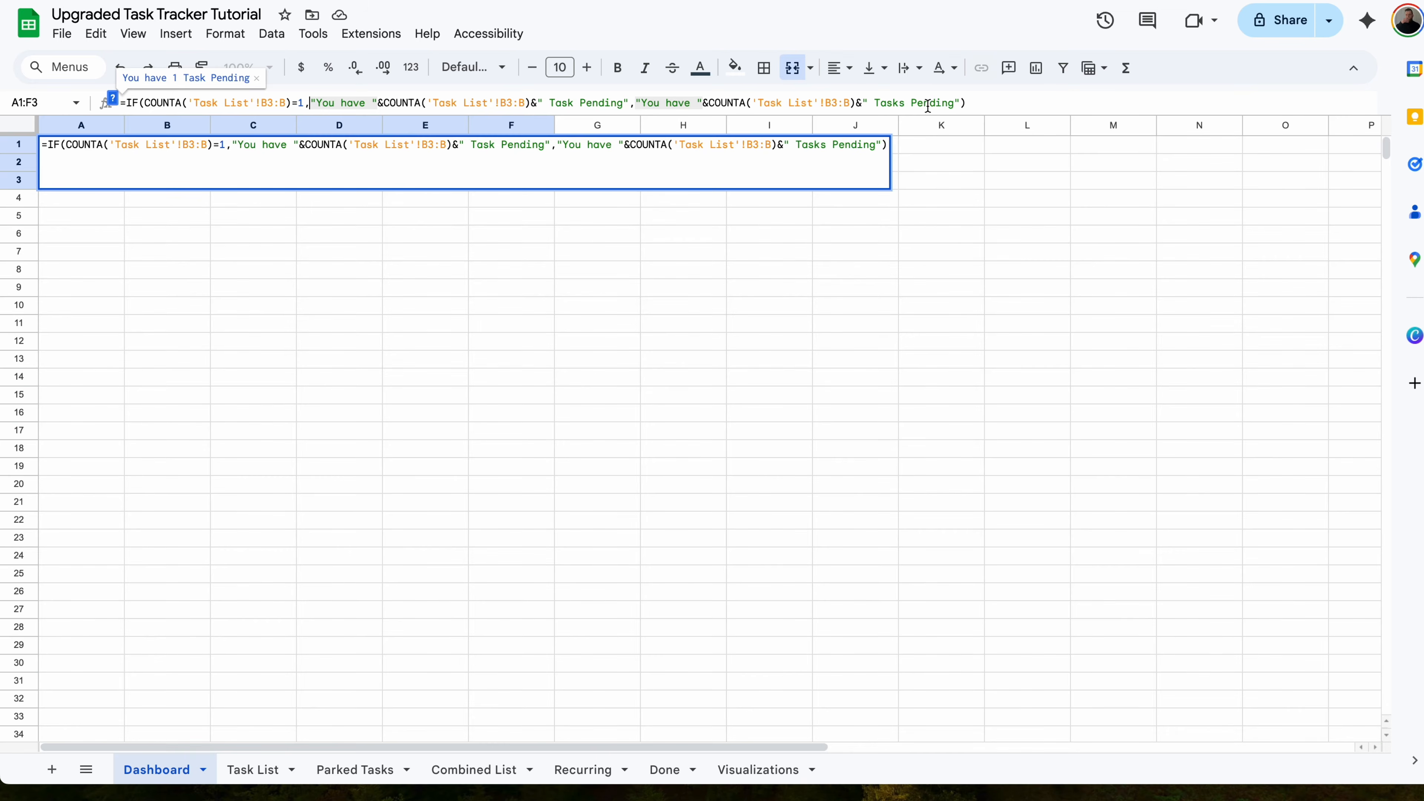
pyautogui.click(1024, 101)
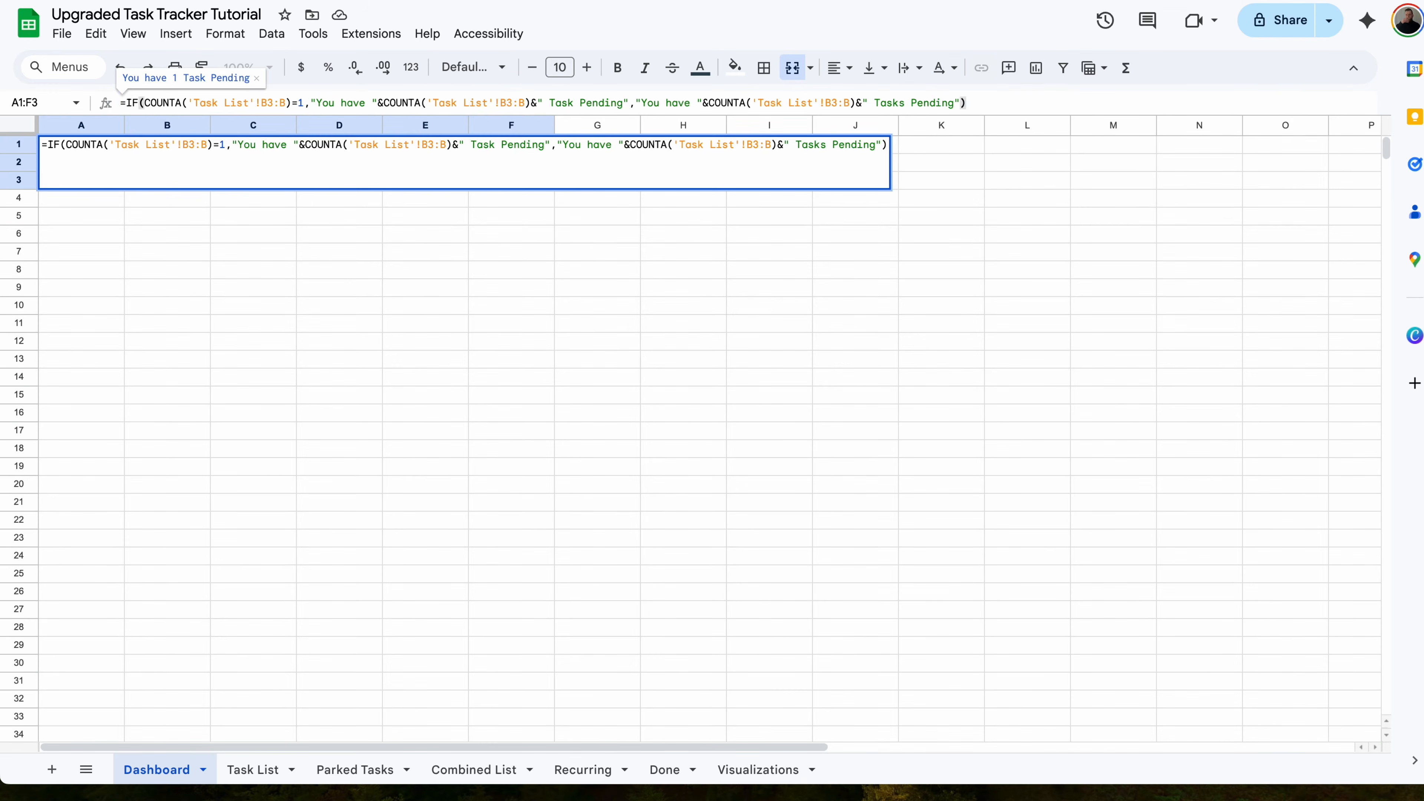
pyautogui.press('Escape')
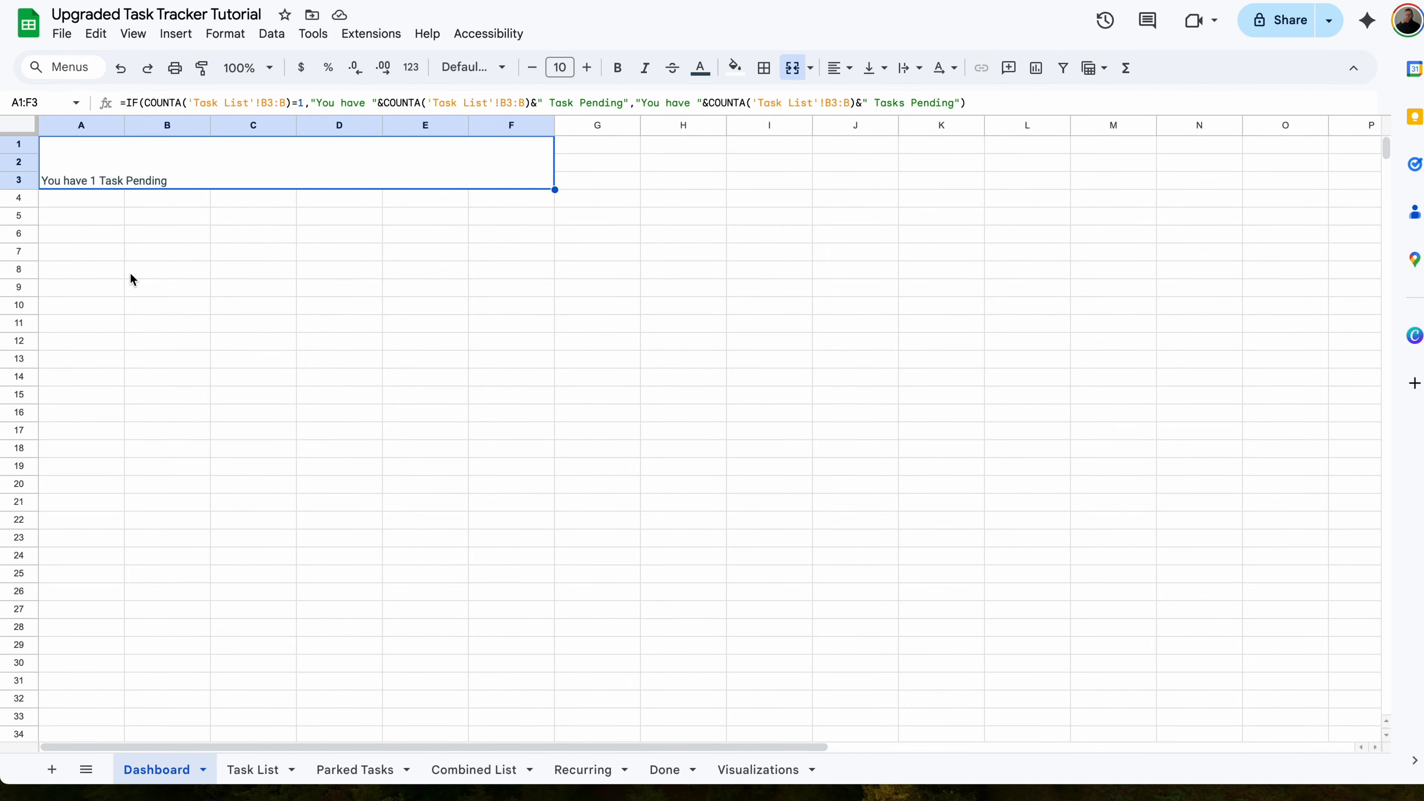
# - Copy Task Test 1 from cell B3 to B4 on the Task List sheet and return to the Dashboard
pyautogui.click(251, 770)
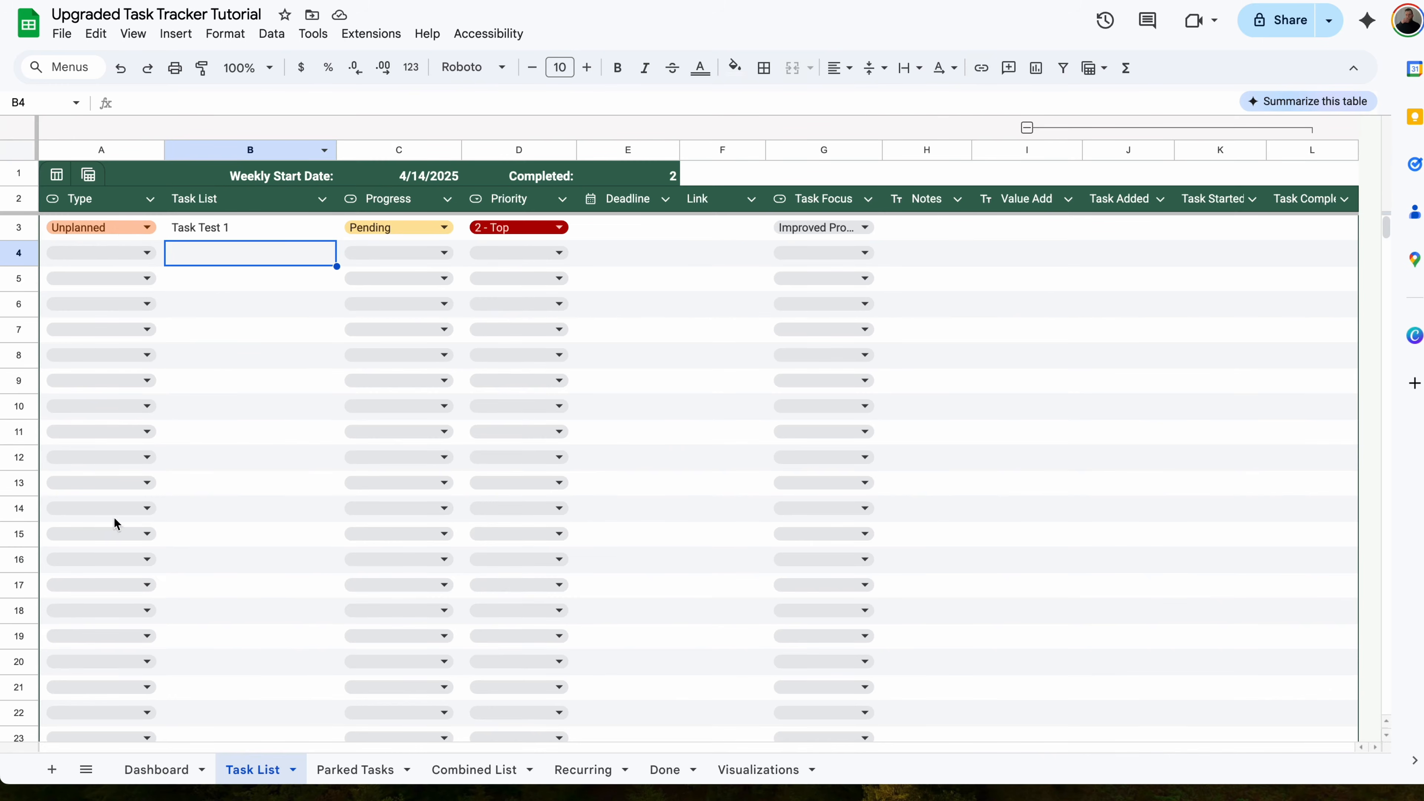
pyautogui.click(276, 229)
pyautogui.hotkey('ctrl', 'c')
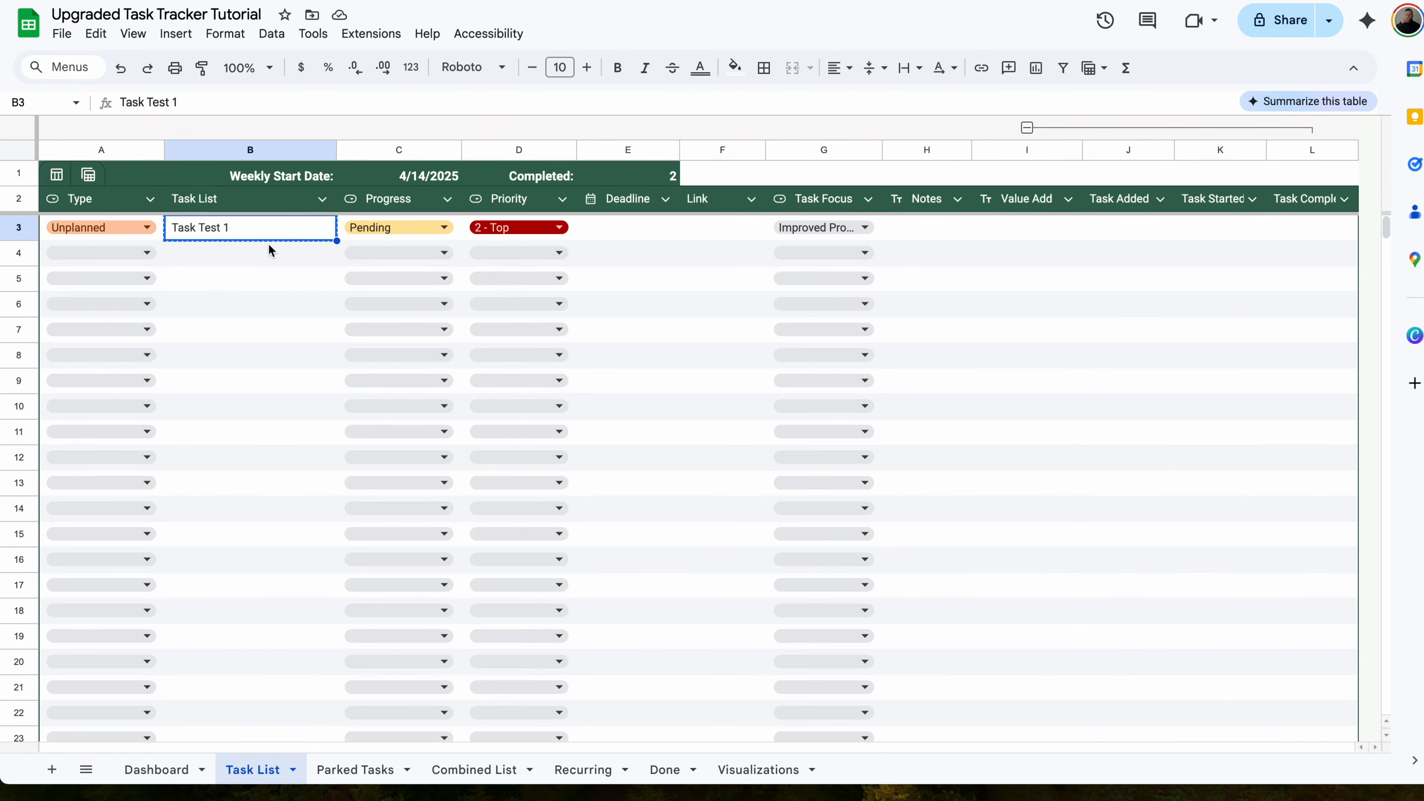
pyautogui.click(268, 245)
pyautogui.hotkey('ctrl', 'v')
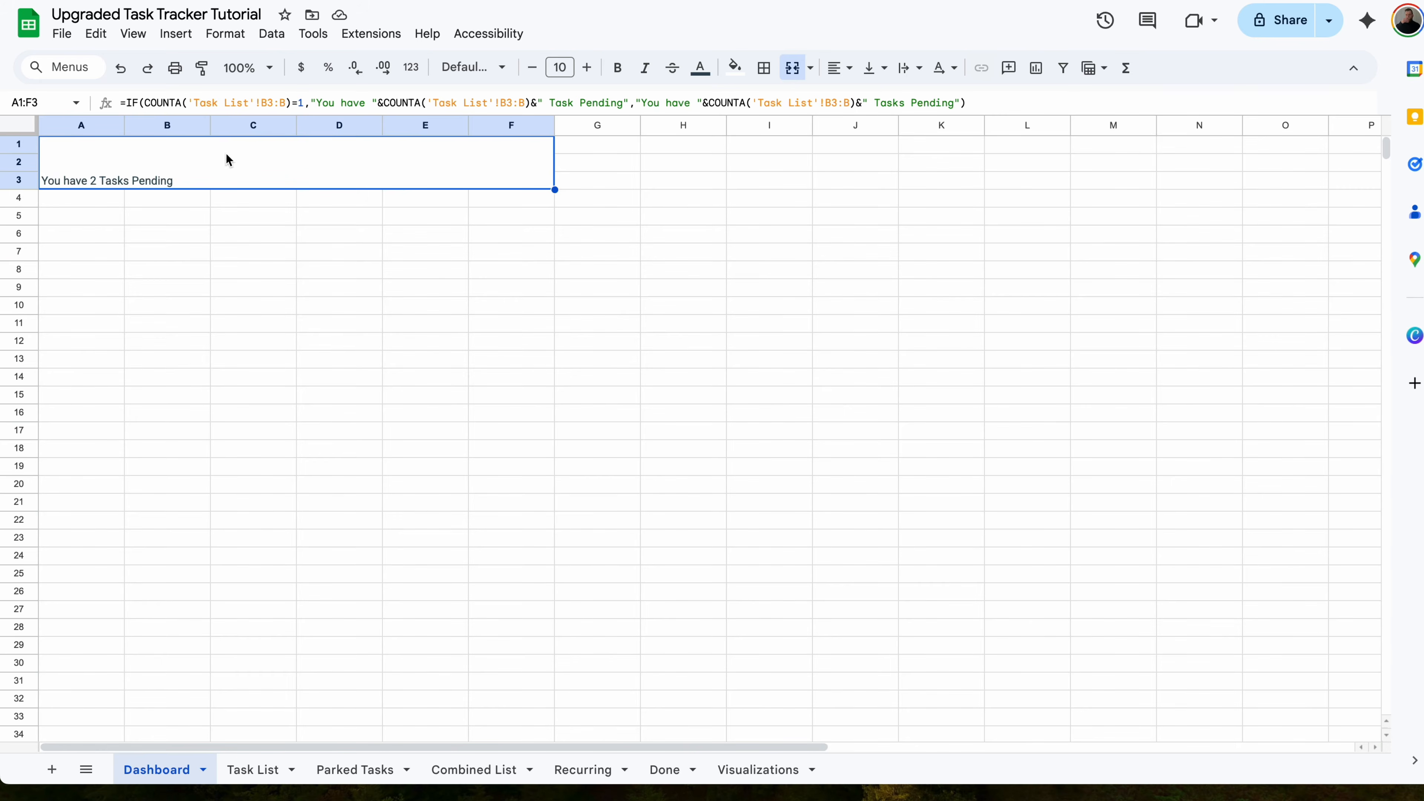
# - Center the pending-task message in A1:F3 horizontally and vertically and set its font size to 20
pyautogui.click(839, 68)
pyautogui.click(866, 102)
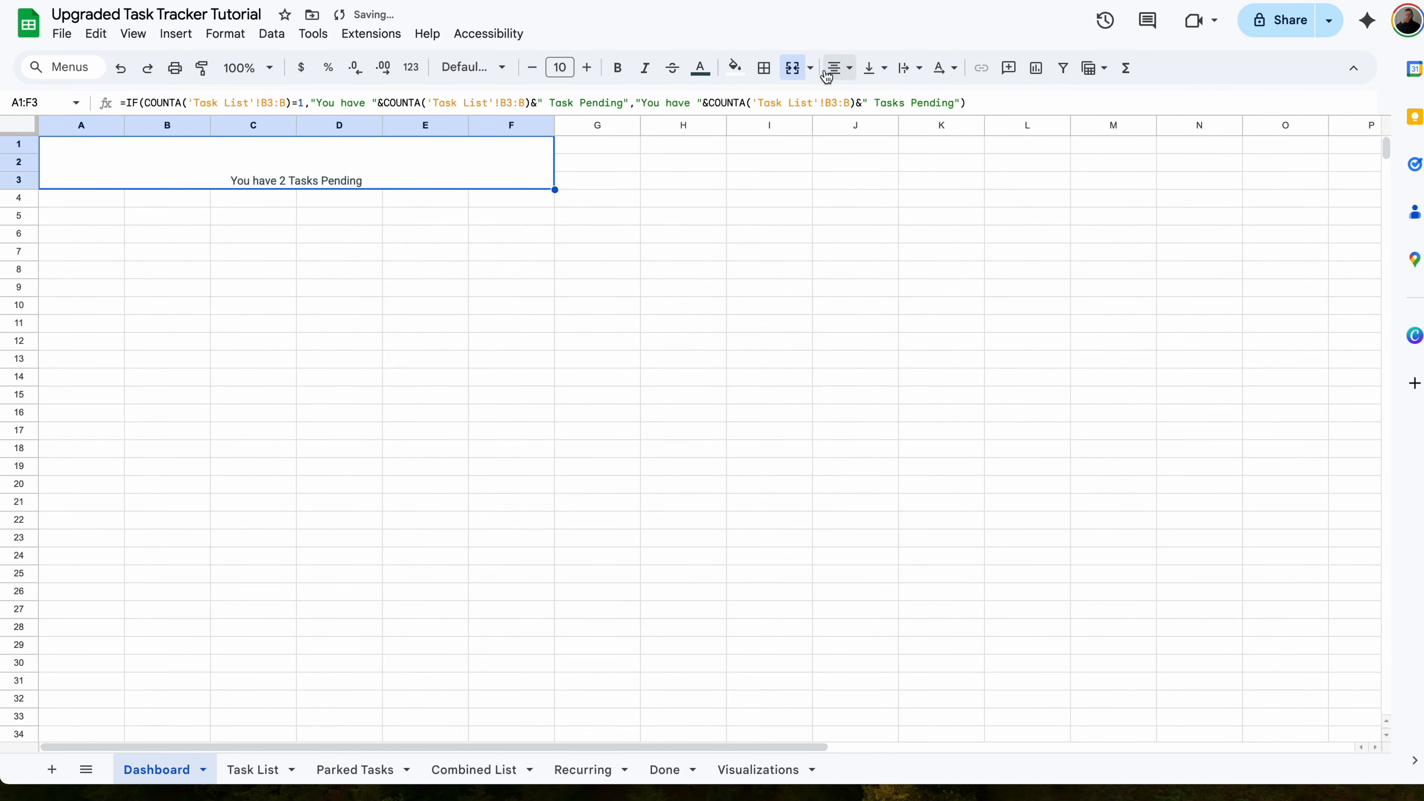
pyautogui.click(872, 68)
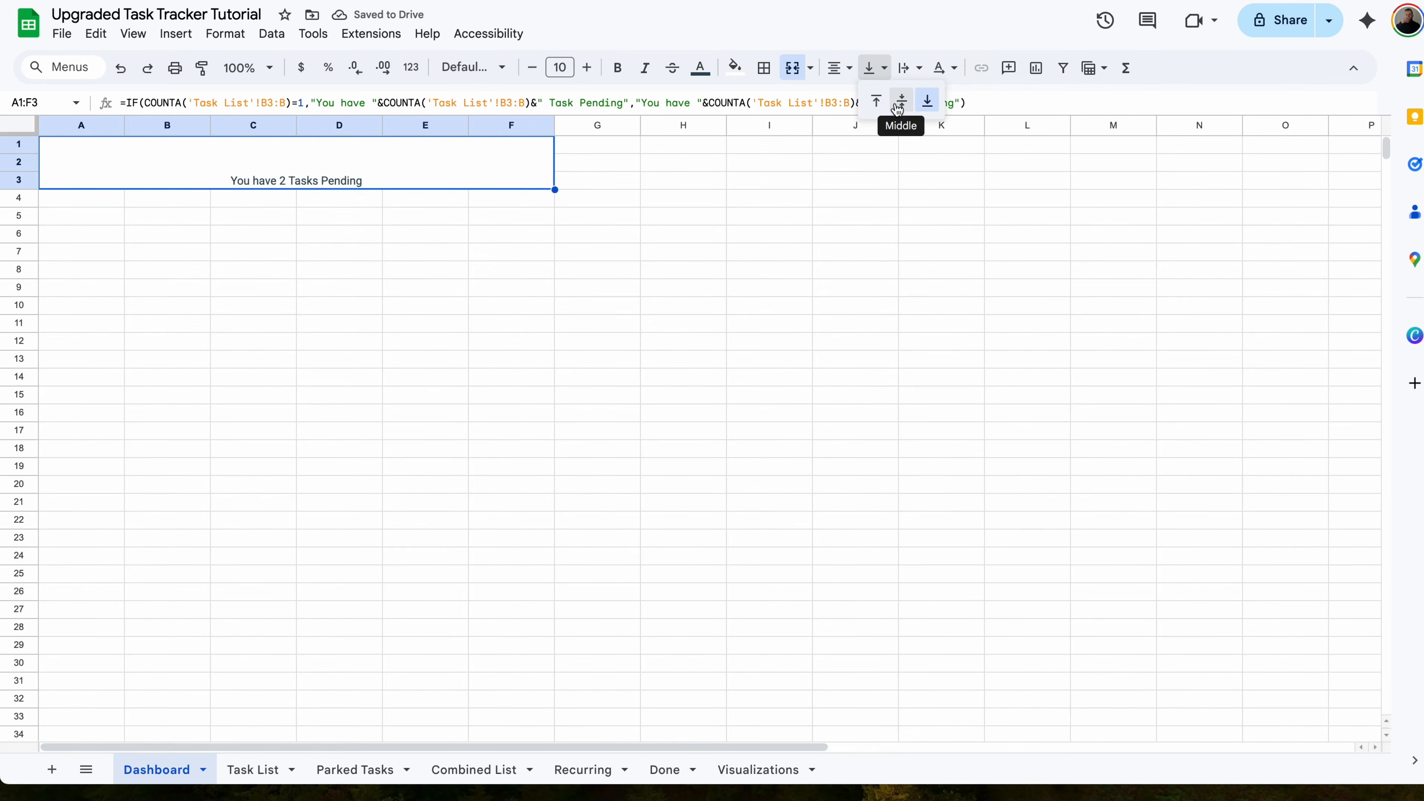
pyautogui.click(902, 101)
pyautogui.click(587, 68)
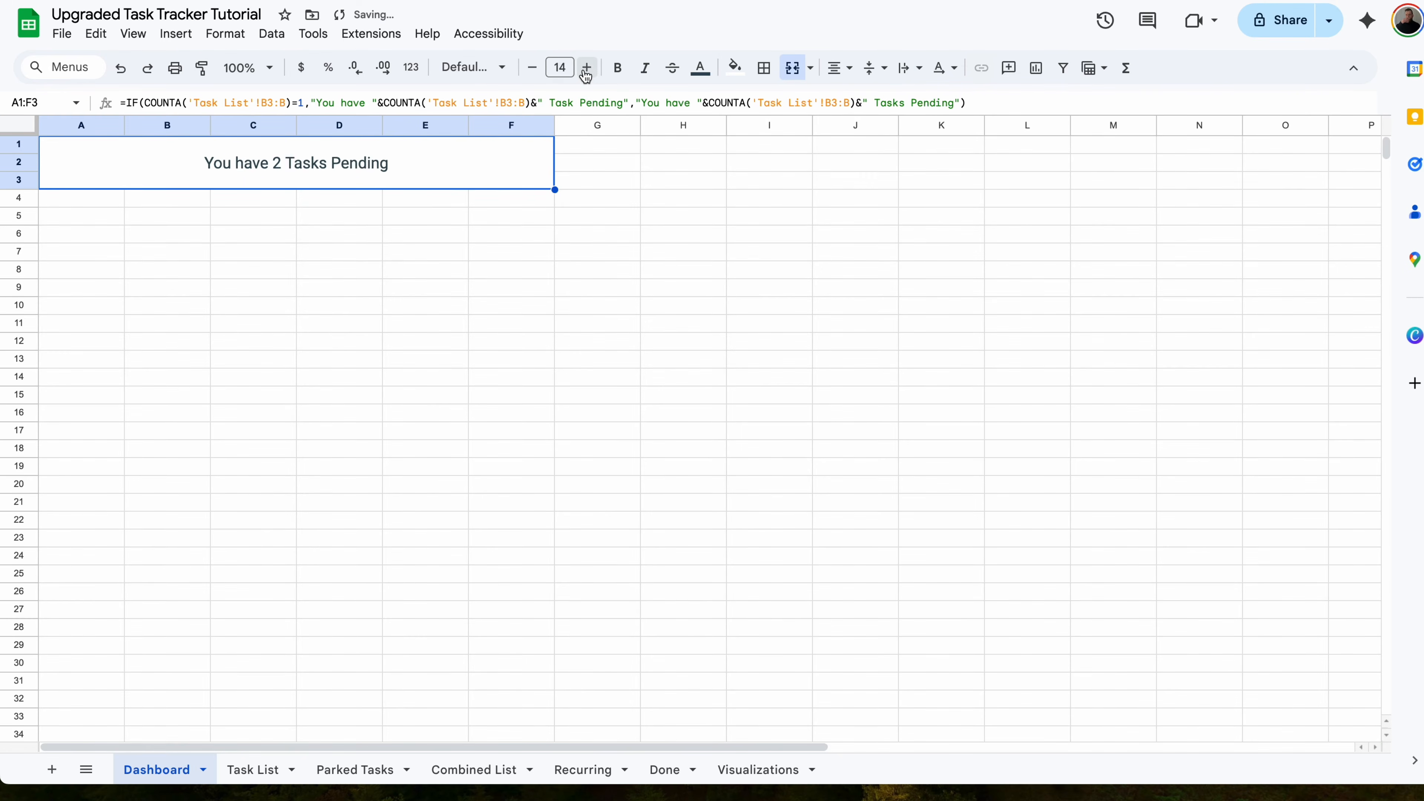
pyautogui.click(587, 68)
pyautogui.click(587, 68)
# - Fill the merged A1:F3 message cell with the custom yellow color
pyautogui.click(734, 69)
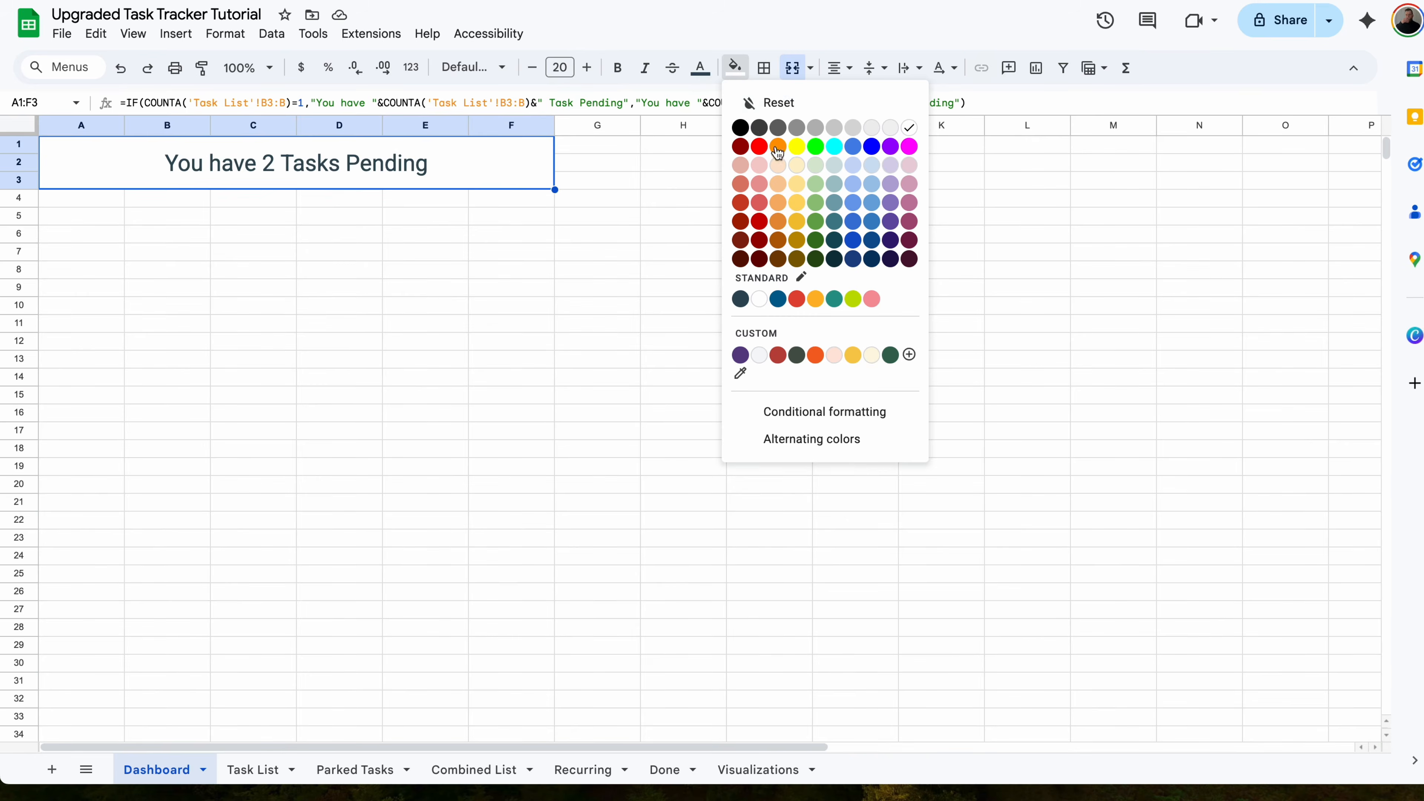
pyautogui.click(854, 354)
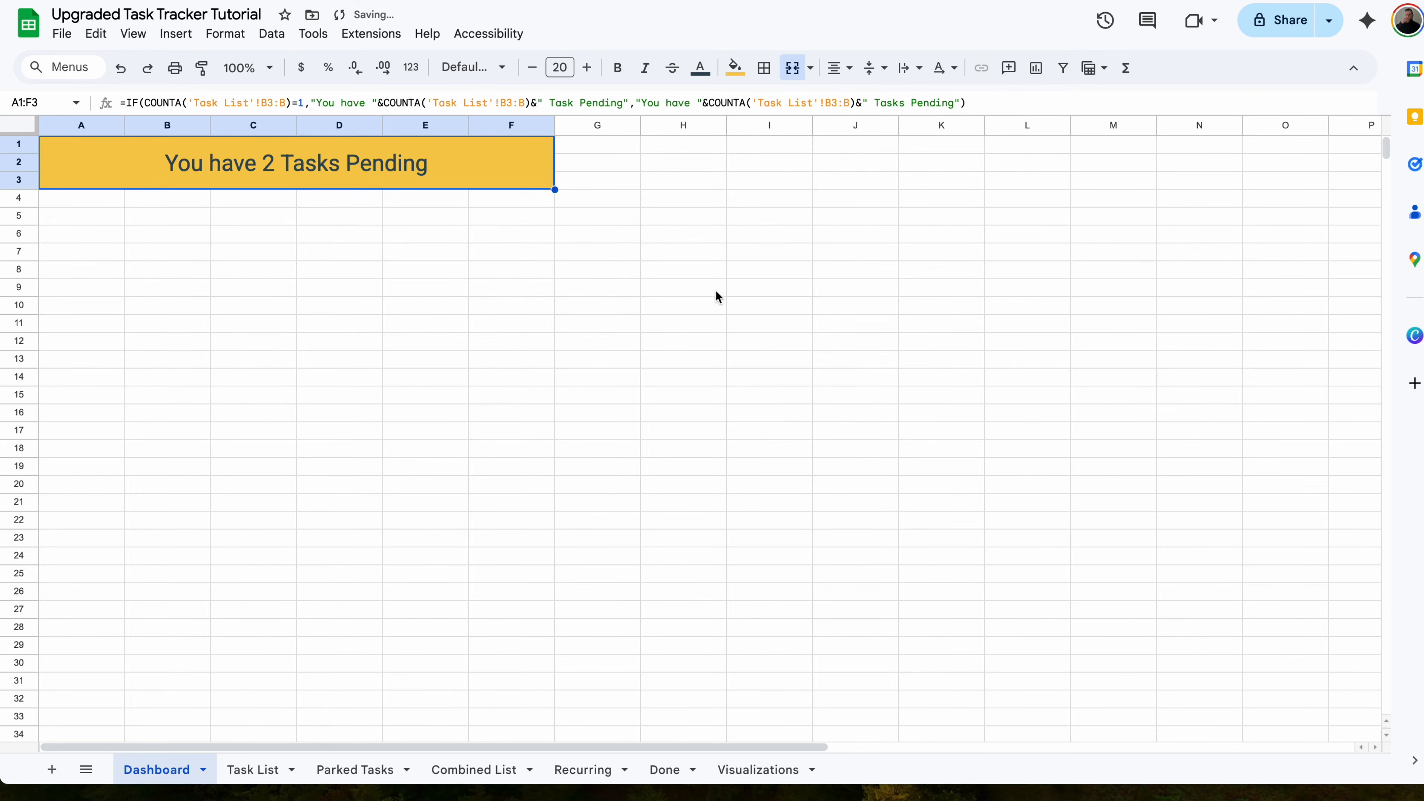
pyautogui.click(651, 213)
# - Check the font choices for the A1:F3 message and the spreadsheet's theme options, leaving both as they are
pyautogui.click(506, 154)
pyautogui.click(474, 67)
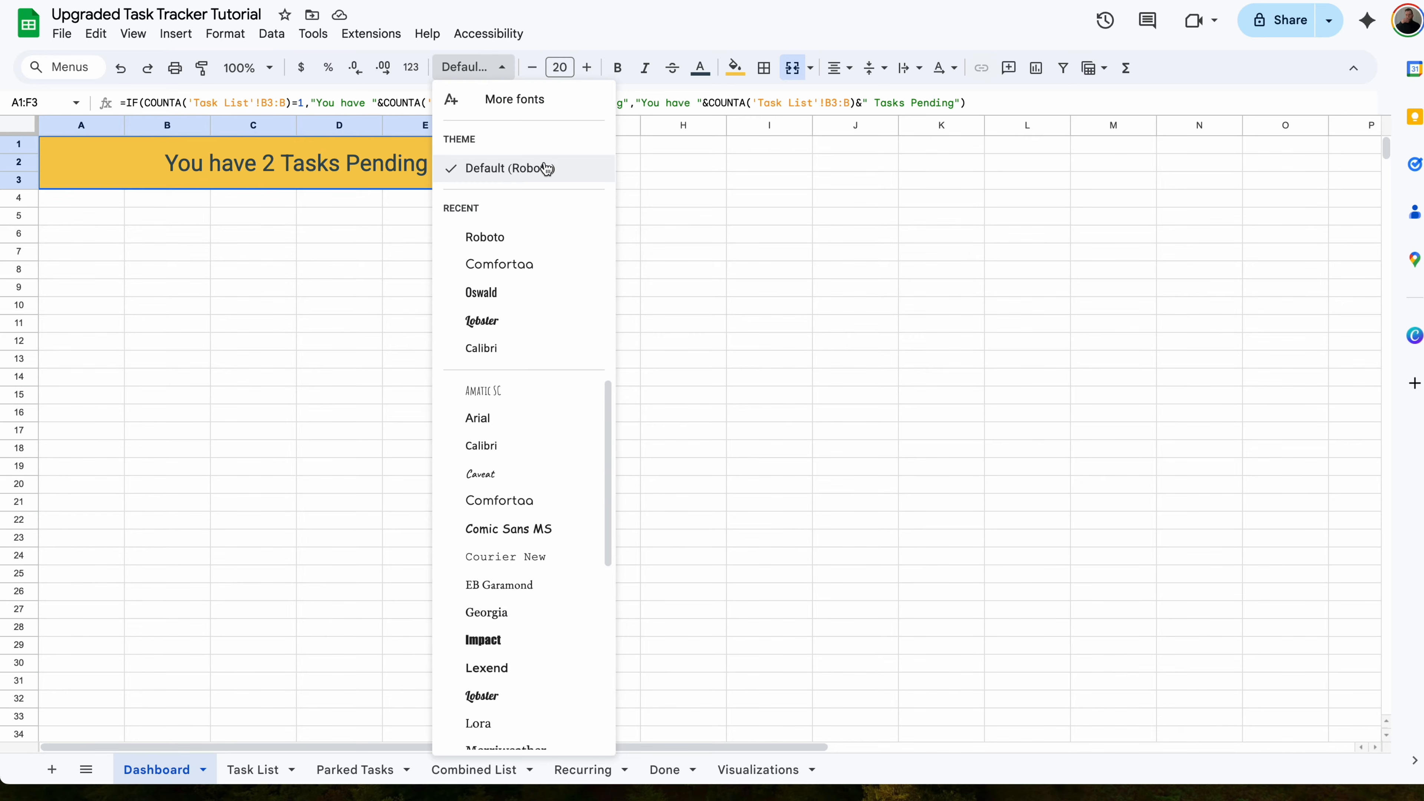
pyautogui.click(684, 177)
pyautogui.click(386, 139)
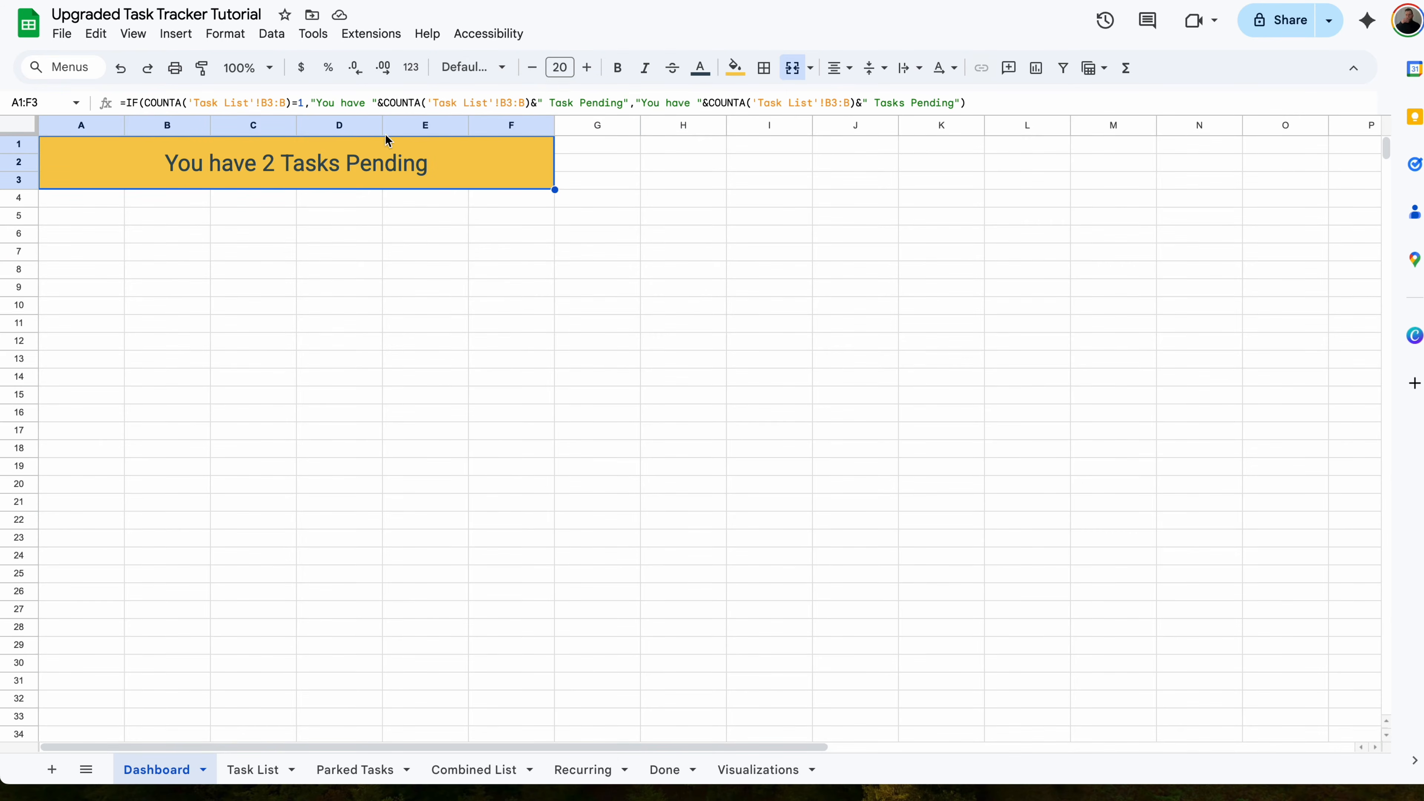
pyautogui.click(224, 35)
pyautogui.click(246, 61)
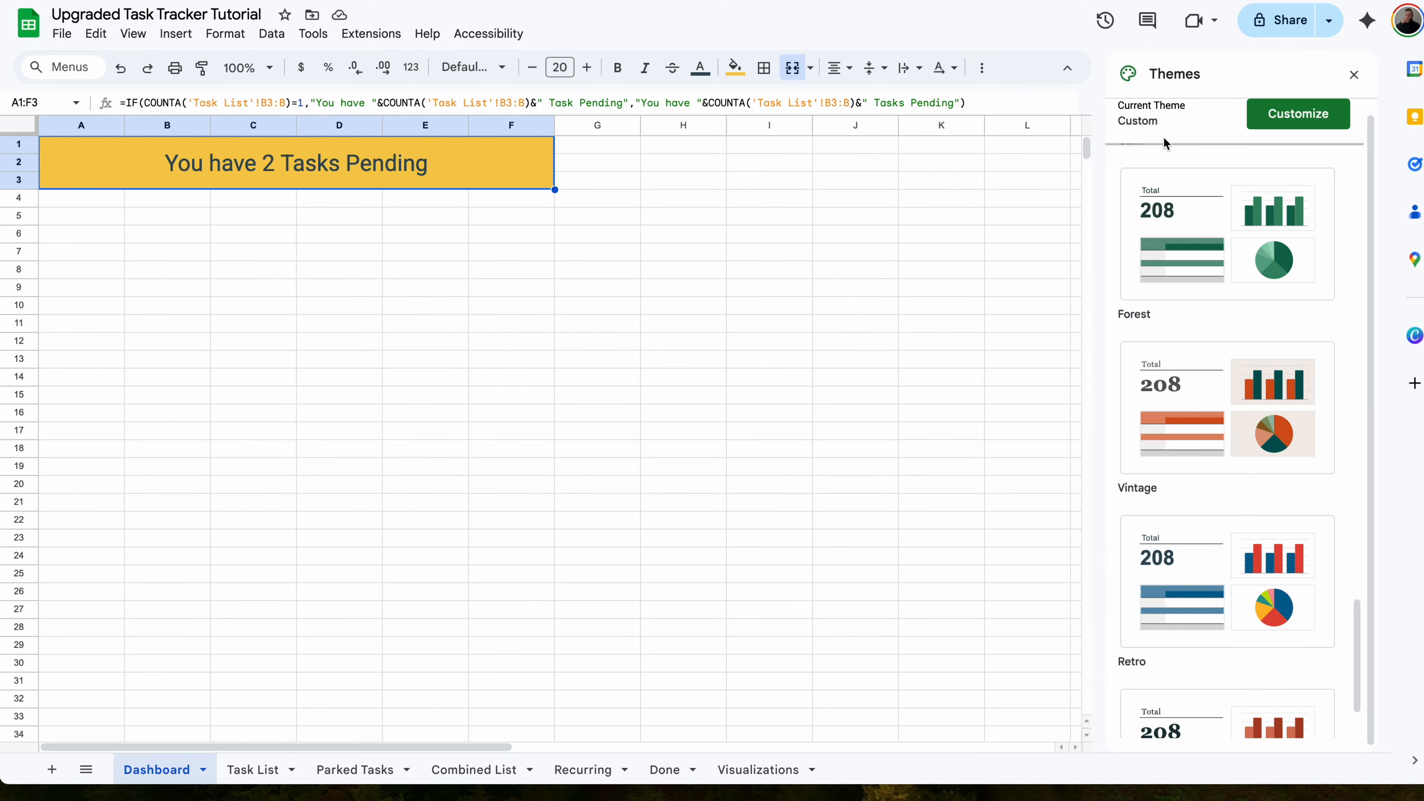
pyautogui.click(602, 184)
pyautogui.click(520, 176)
pyautogui.click(1354, 75)
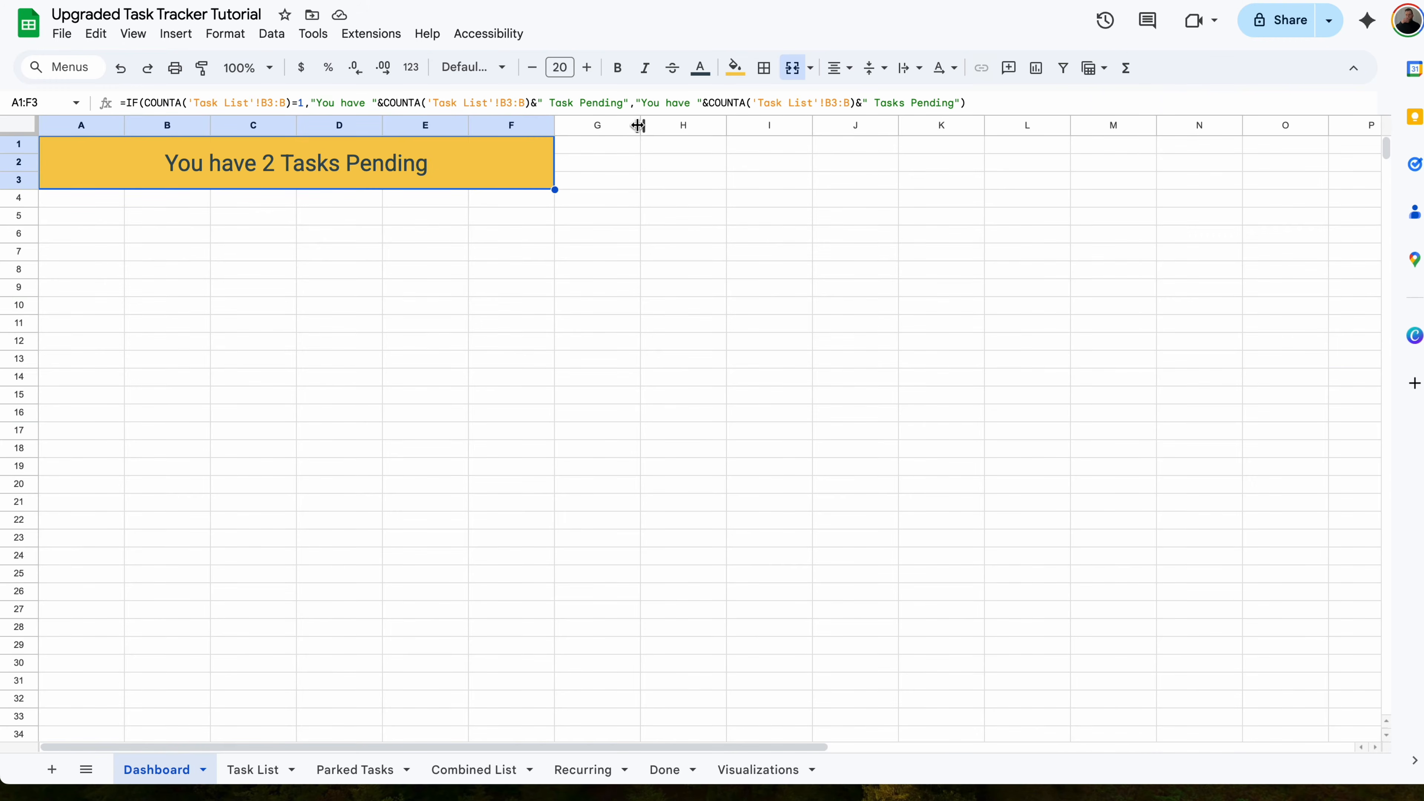
# - Narrow column G on the Dashboard to a thin spacer column
pyautogui.moveTo(638, 125); pyautogui.dragTo(563, 127)
pyautogui.moveTo(560, 127); pyautogui.dragTo(565, 128)
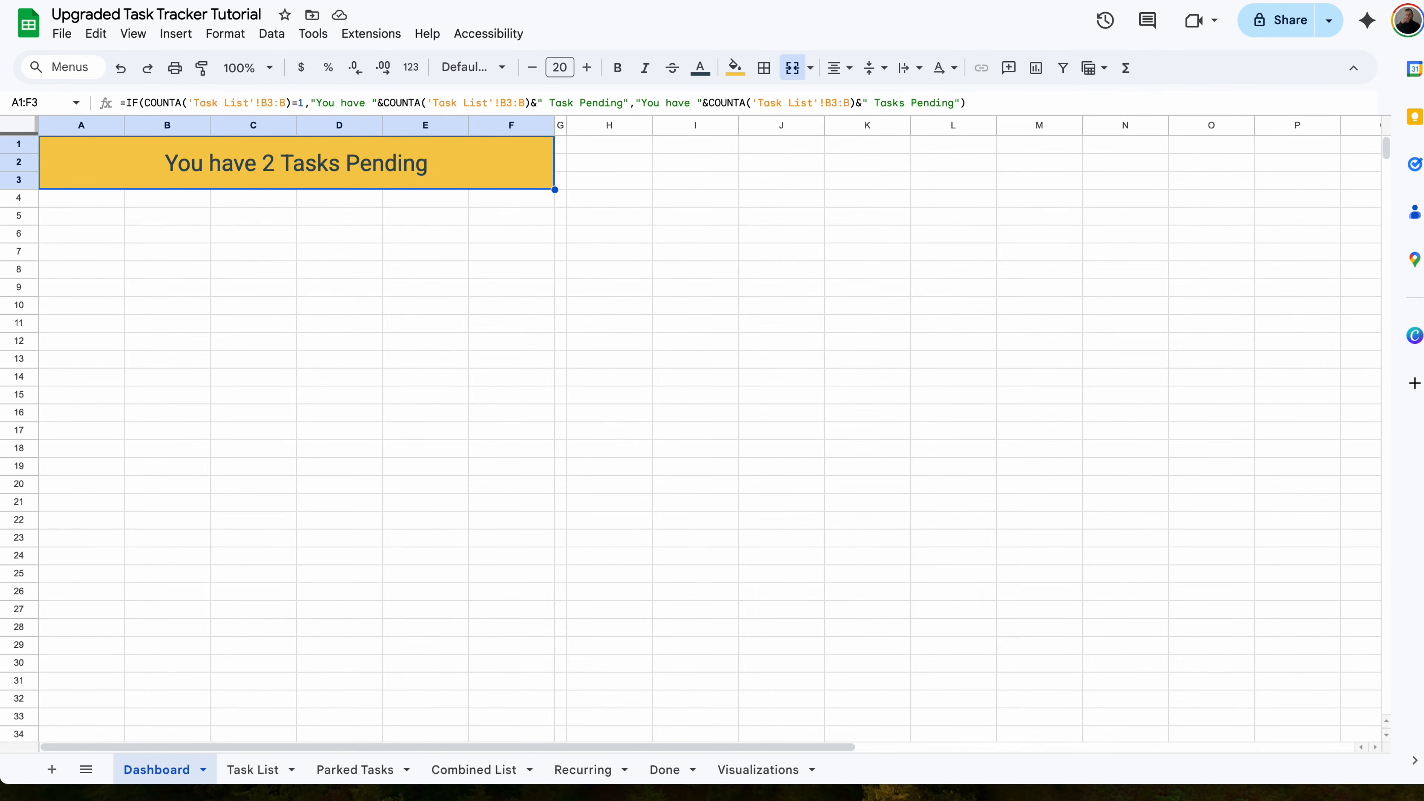
# - Freeze the first three rows of the Dashboard so the pending-task message stays in place
pyautogui.moveTo(19, 135); pyautogui.dragTo(19, 194)
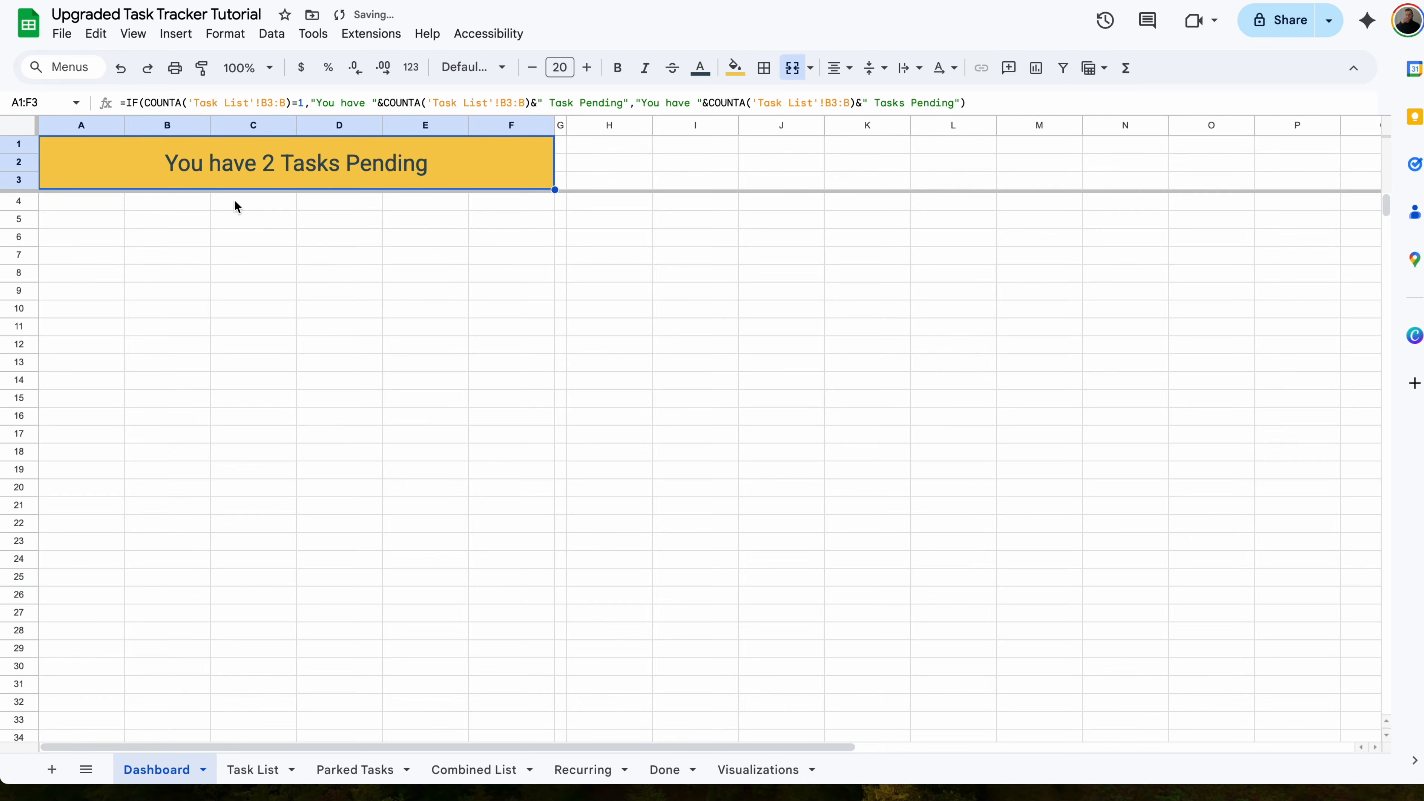
pyautogui.scroll(-5, 232, 213)
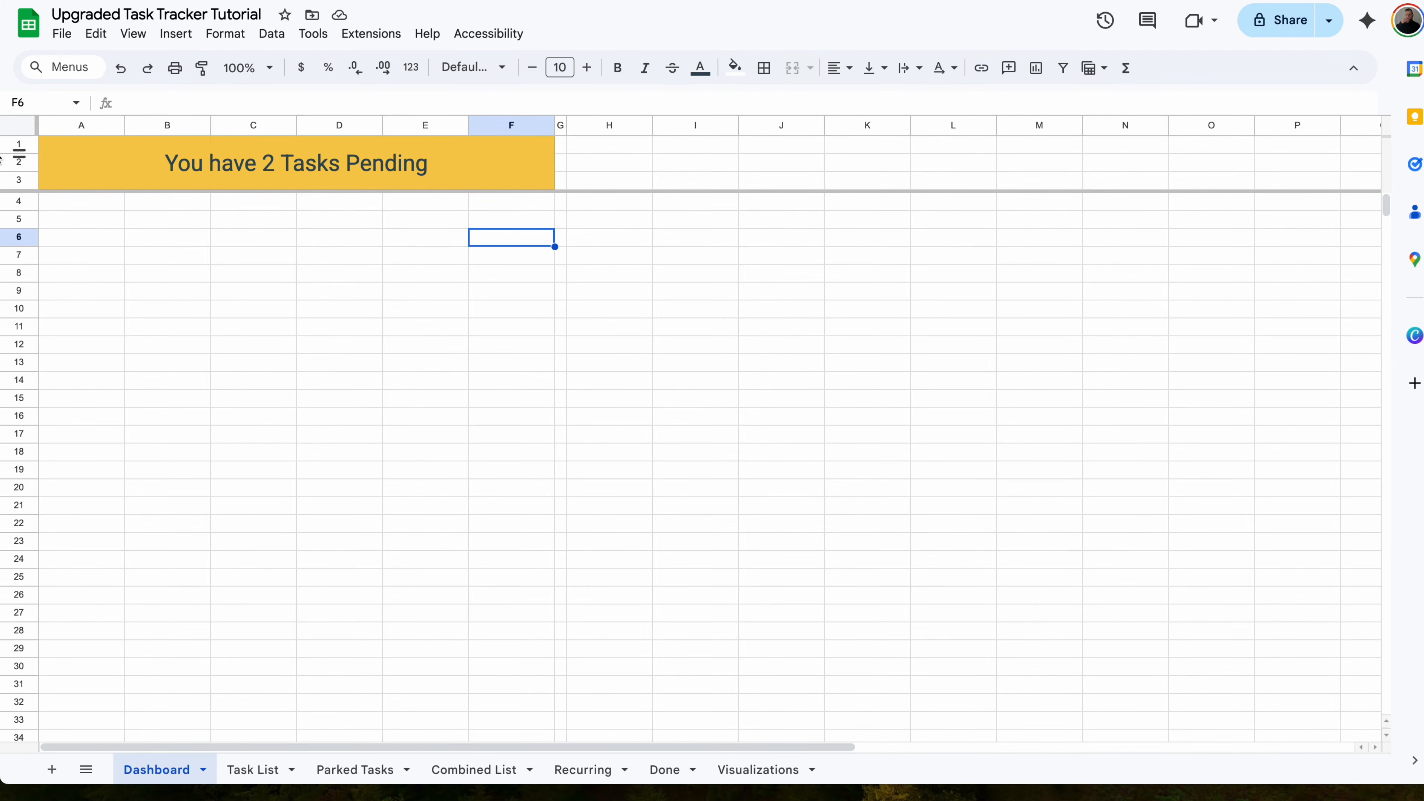
pyautogui.scroll(-3, 139, 175)
pyautogui.scroll(3, 139, 177)
pyautogui.scroll(-10, 139, 177)
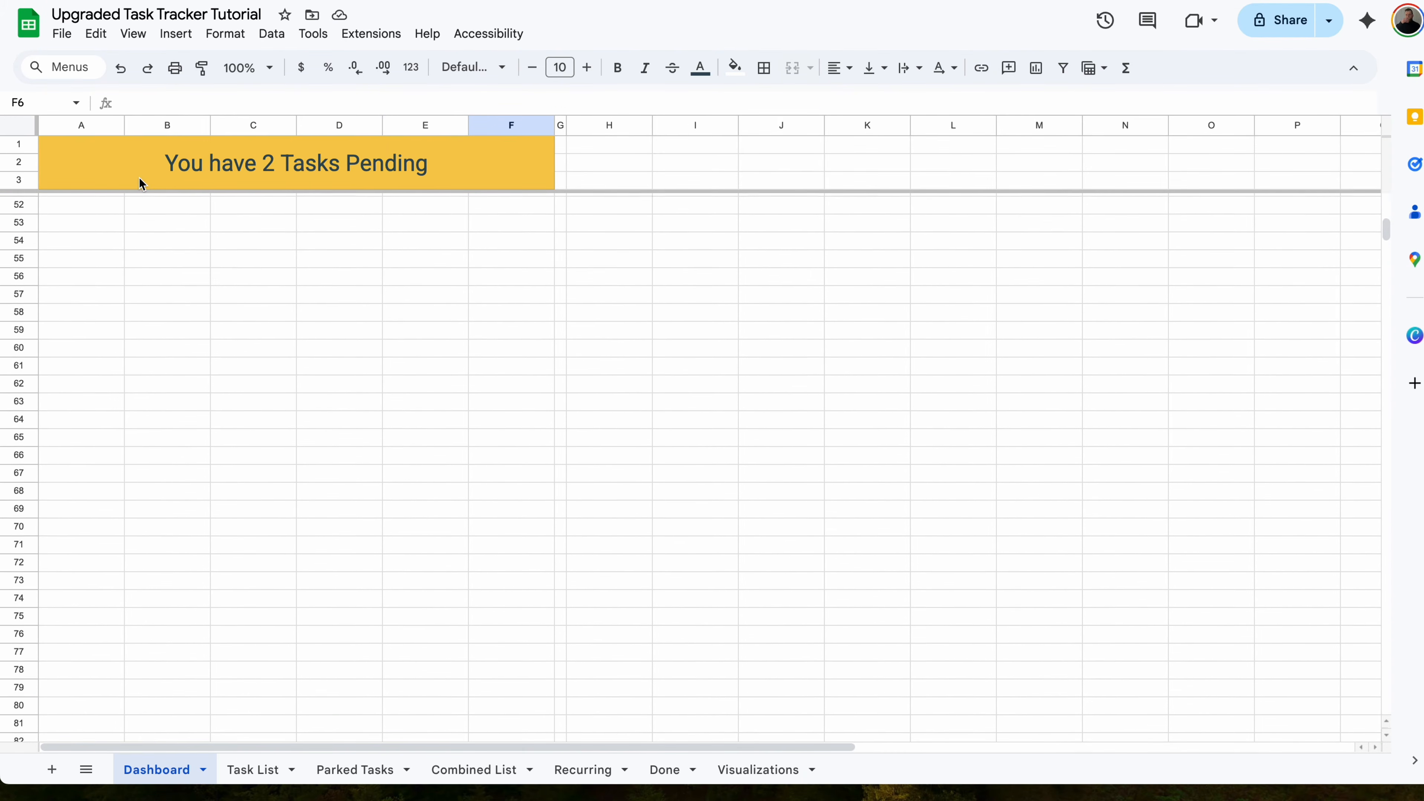
pyautogui.scroll(10, 139, 178)
pyautogui.scroll(-10, 367, 170)
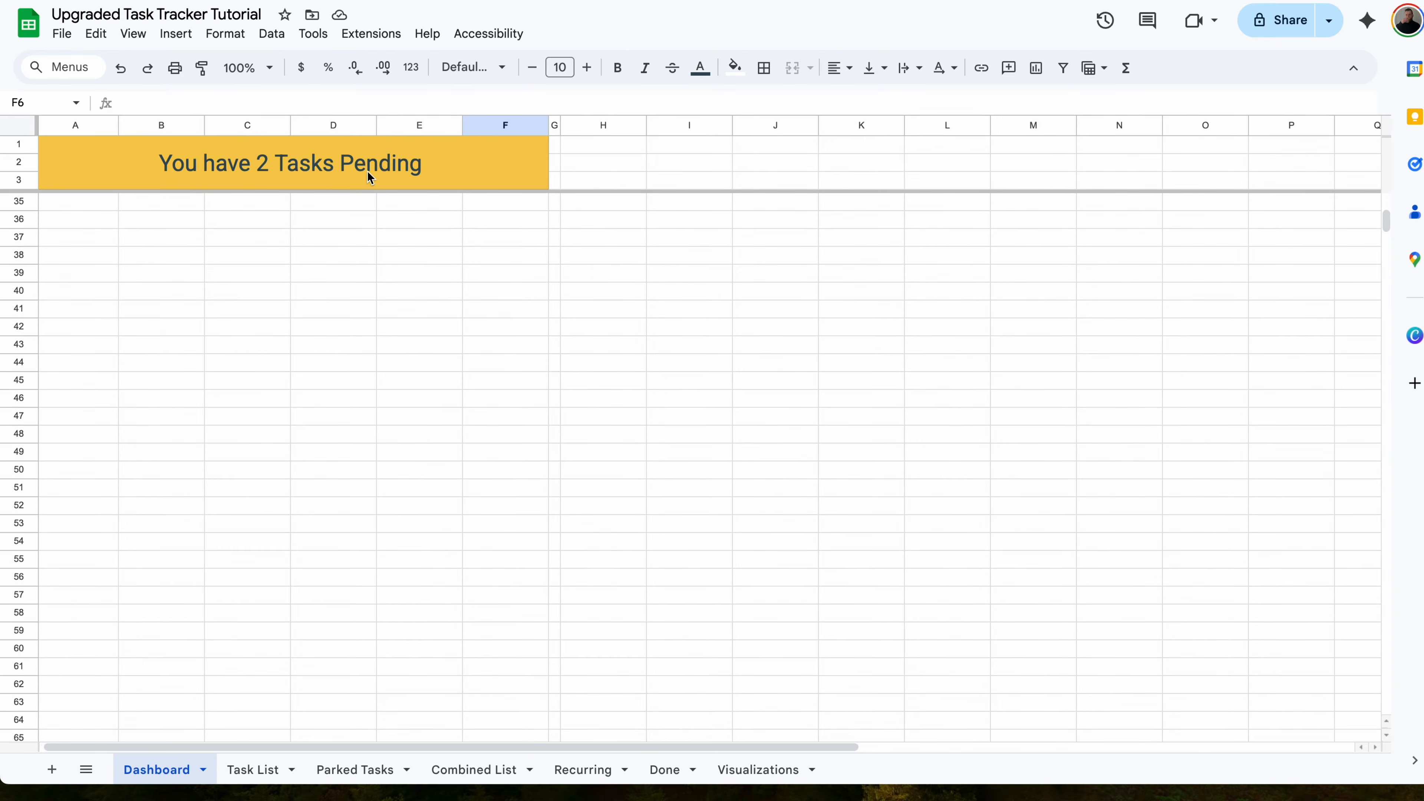
pyautogui.scroll(10, 367, 171)
# - Merge cells A5:F5 on the Dashboard and fill them with the standard dark blue color
pyautogui.moveTo(70, 219); pyautogui.dragTo(536, 225)
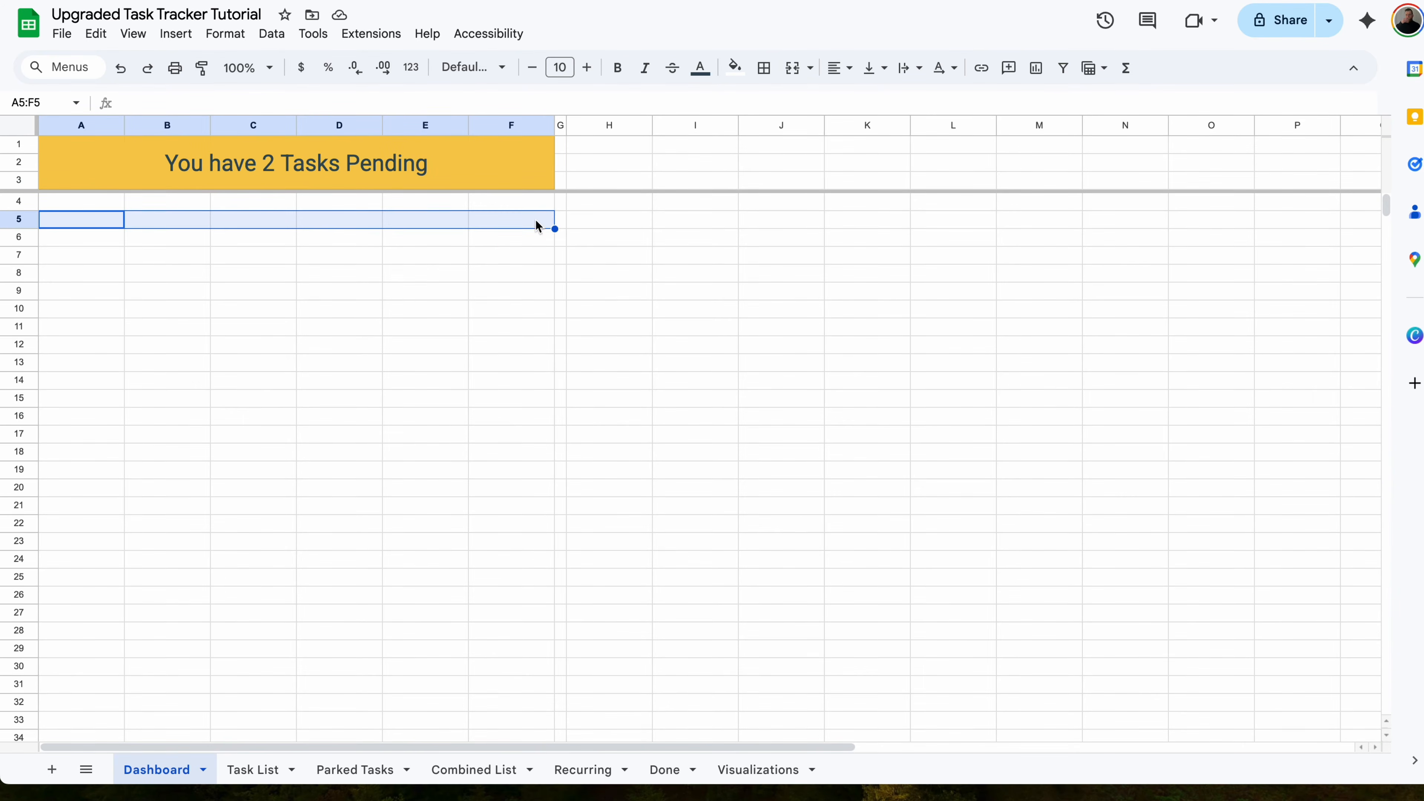
pyautogui.click(793, 68)
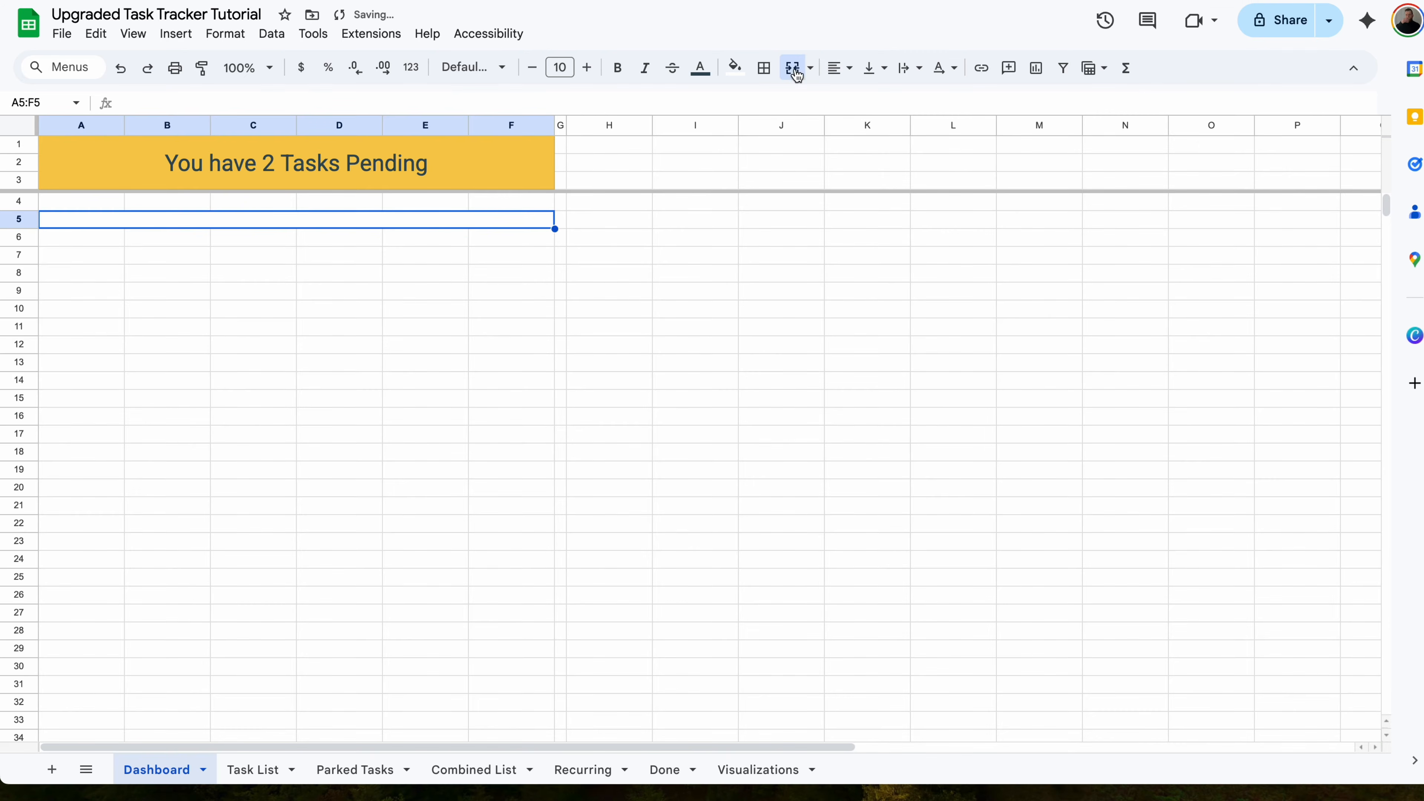
pyautogui.click(734, 67)
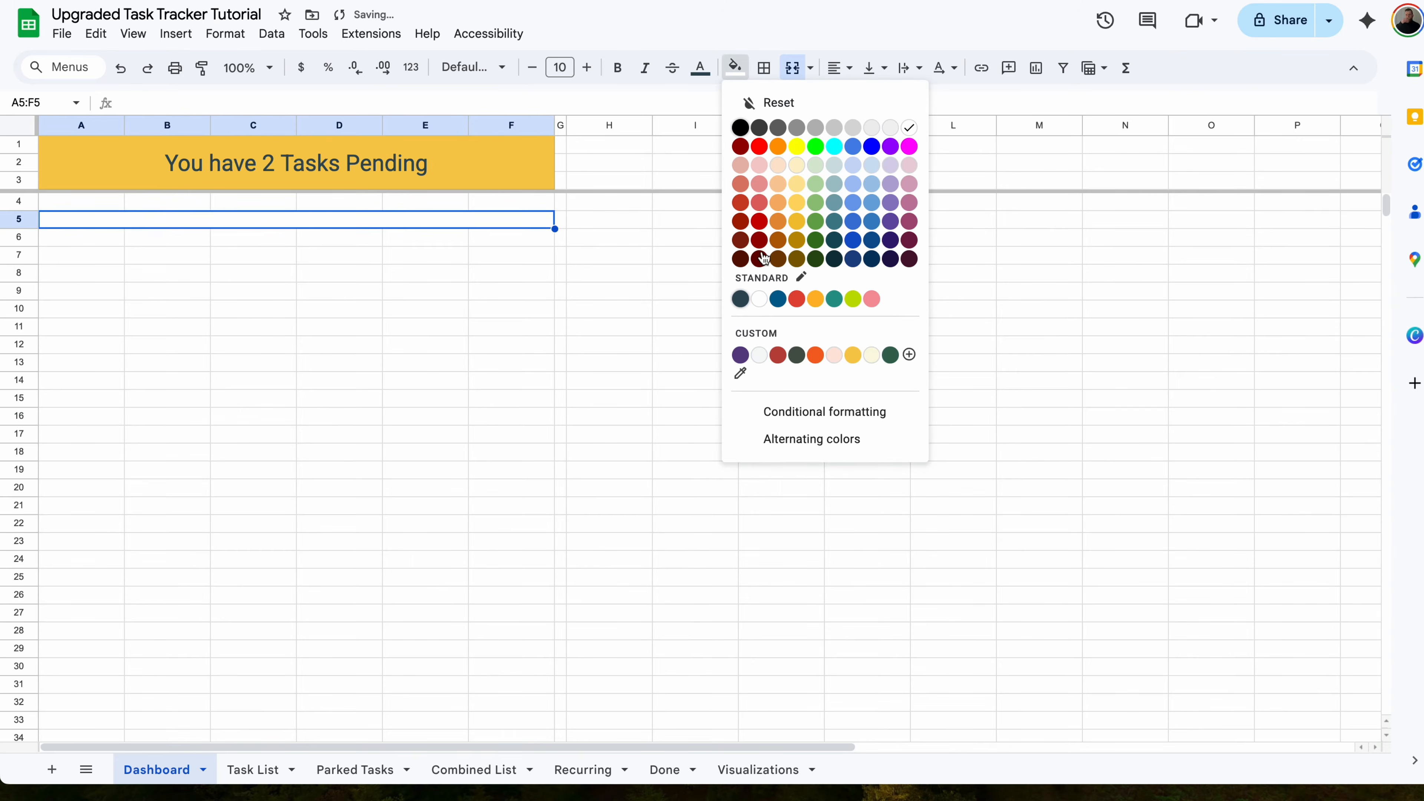
pyautogui.click(779, 298)
# - Enter the headers Task, Type, Status, Priority, Date and Due in across cells A6:F6 of the Dashboard
pyautogui.click(97, 250)
pyautogui.write('Task')
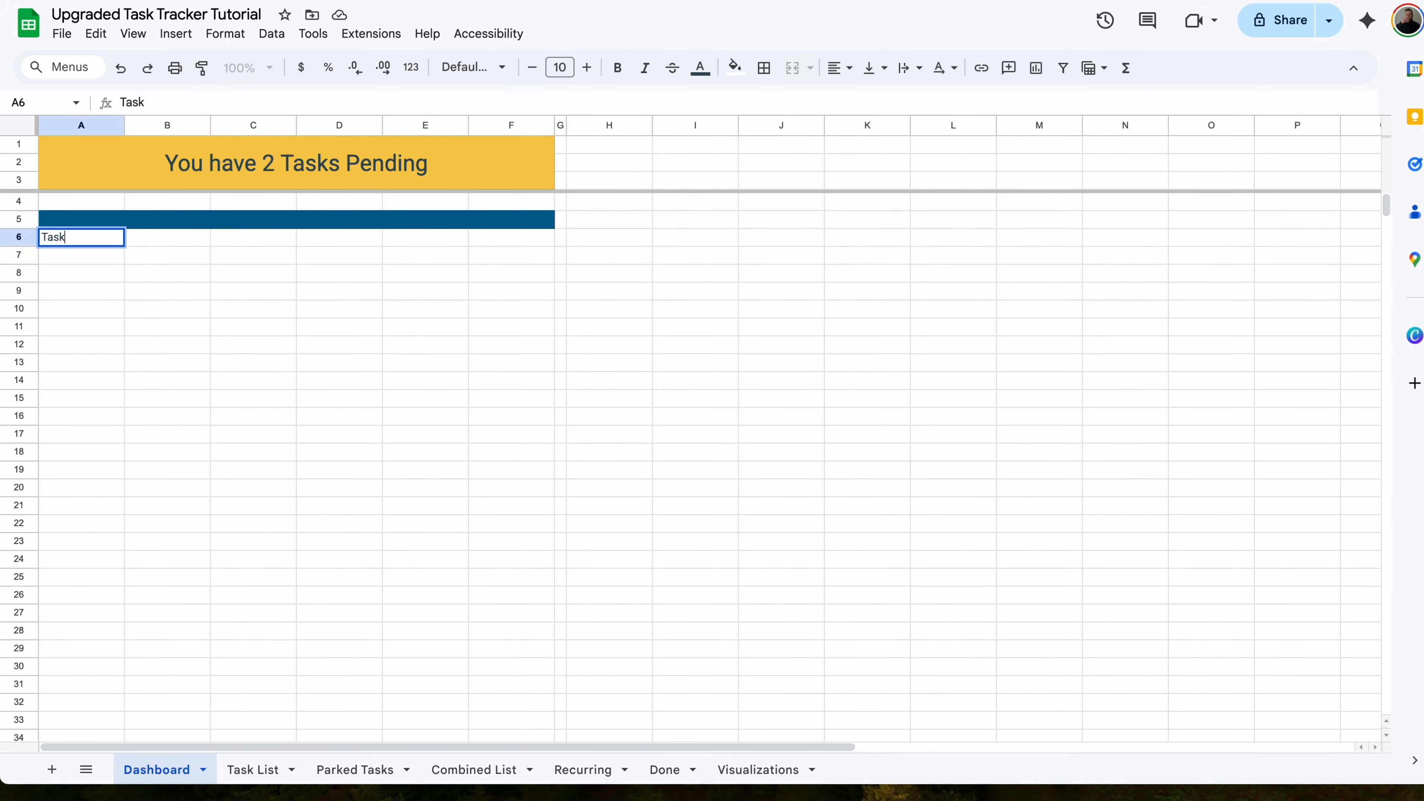
pyautogui.press('Tab')
pyautogui.write('Type')
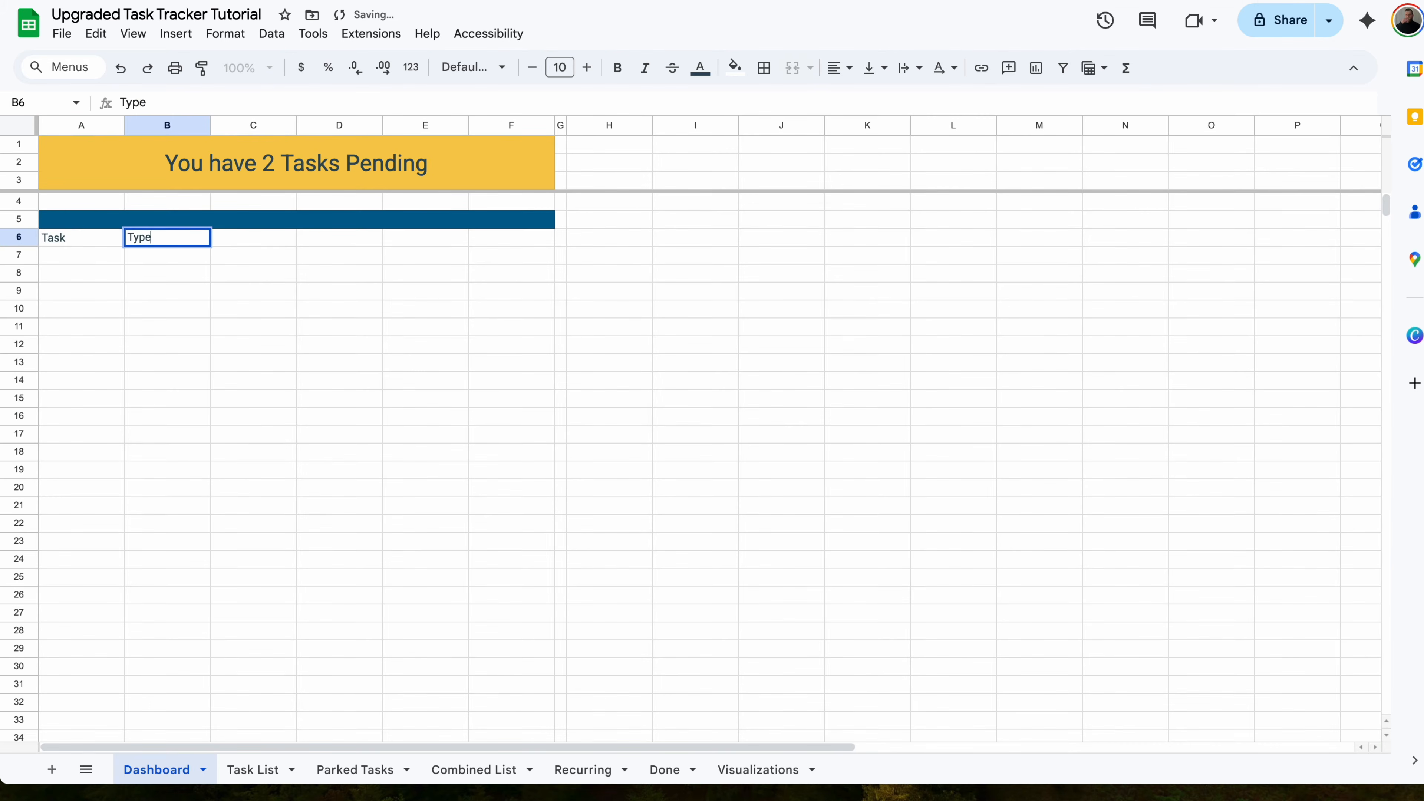
pyautogui.press('Tab')
pyautogui.write('Status')
pyautogui.press('Tab')
pyautogui.write('Pri')
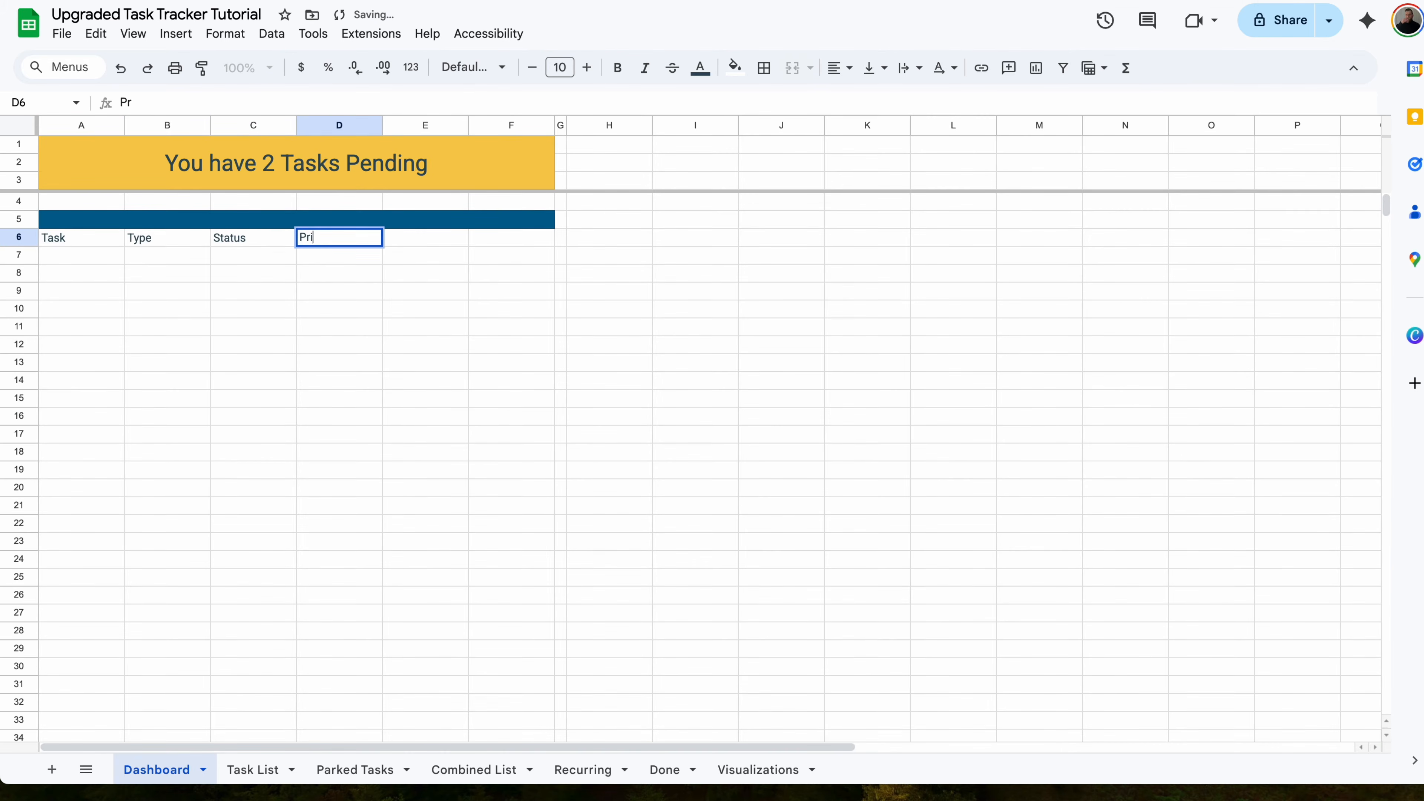
pyautogui.write('ority')
pyautogui.press('Tab')
pyautogui.write('Date')
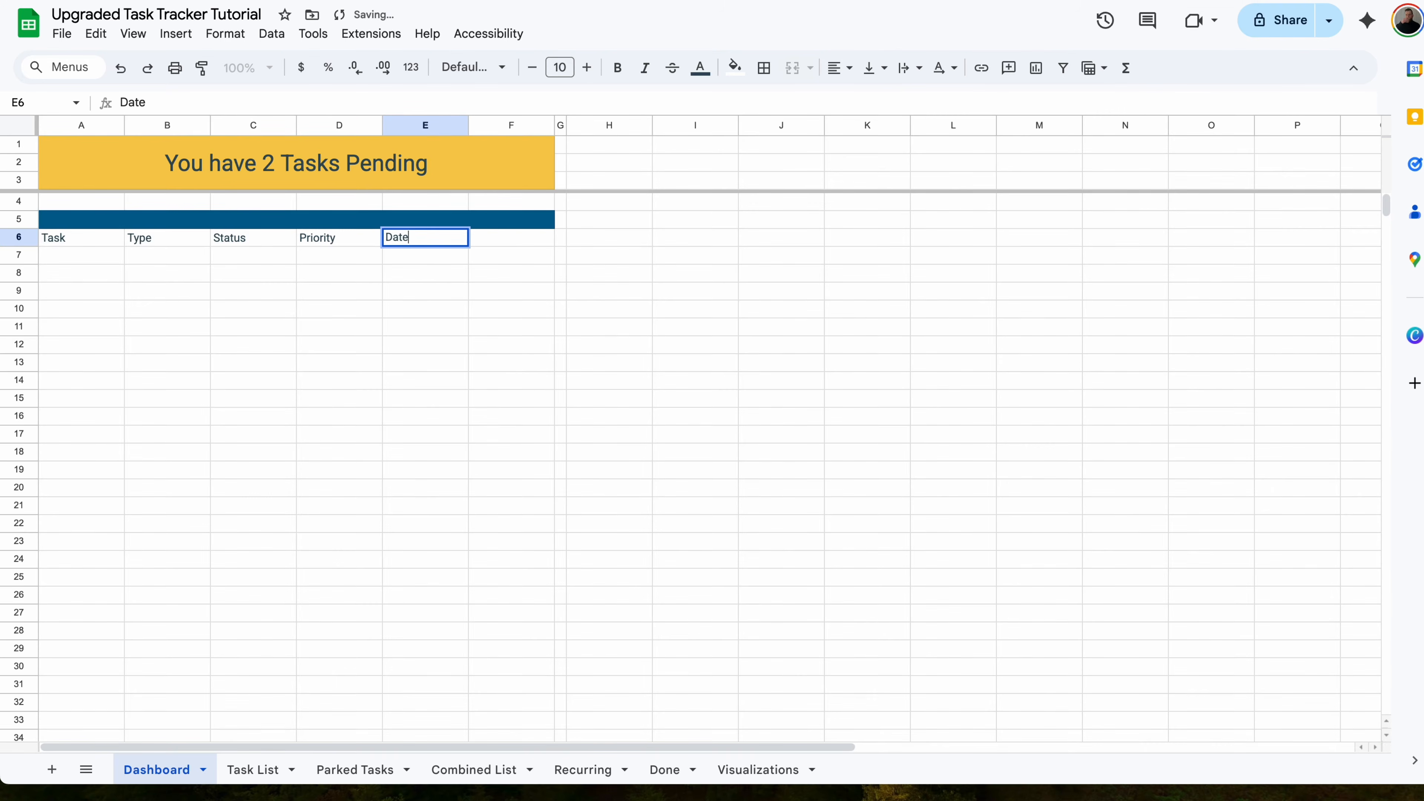
pyautogui.press('Tab')
pyautogui.write('Due in')
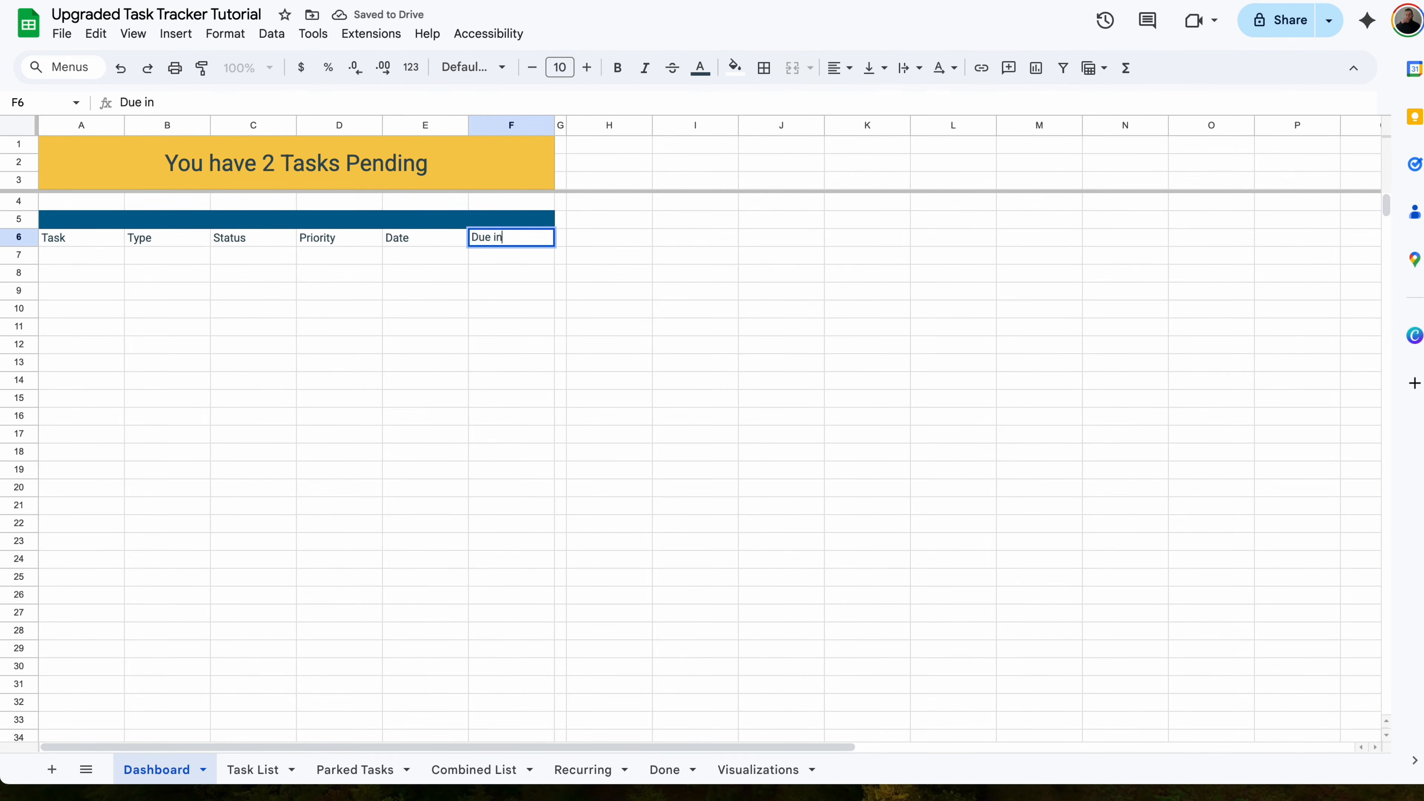
pyautogui.press('Return')
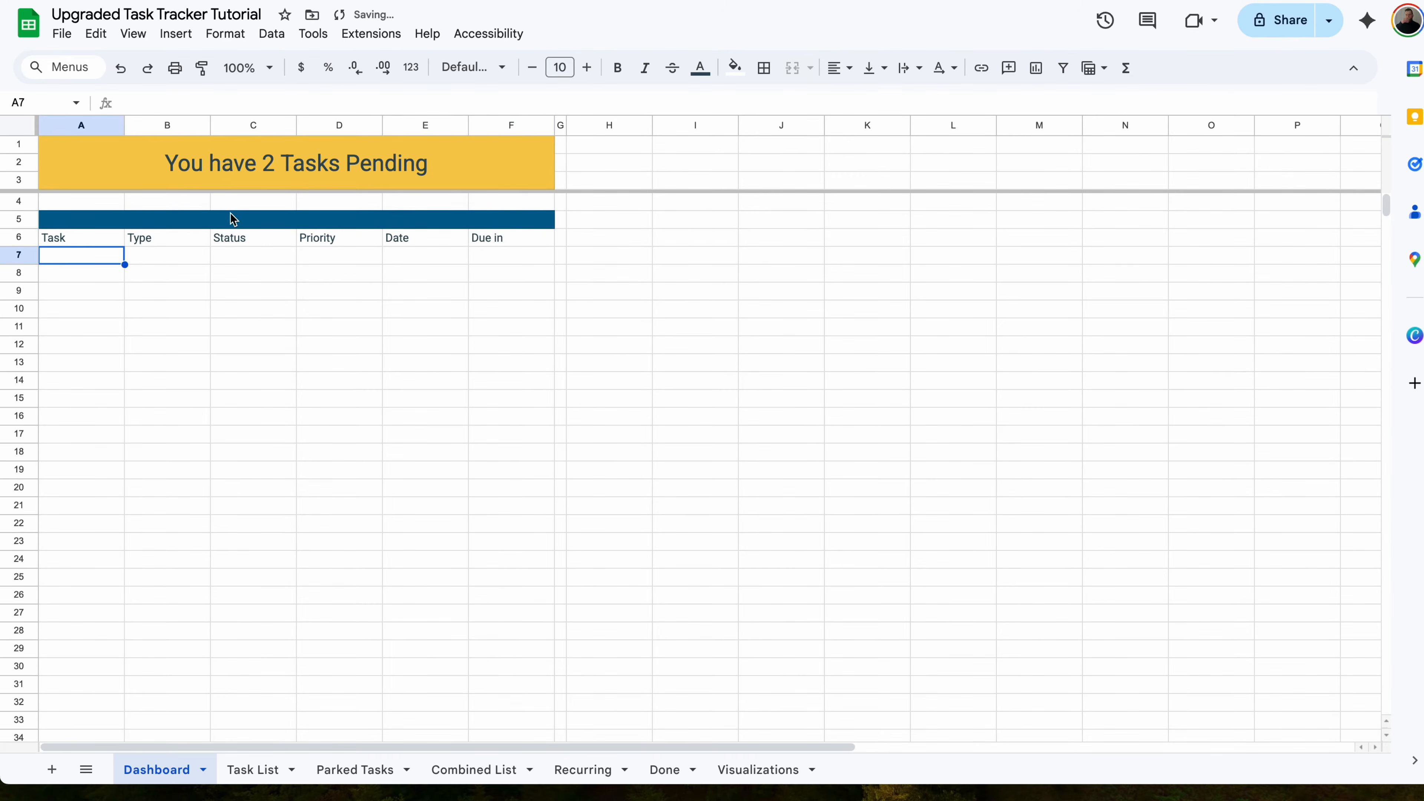
# - Enter the title "Task List" in the merged blue cell A5:F5
pyautogui.click(231, 214)
pyautogui.write('Task')
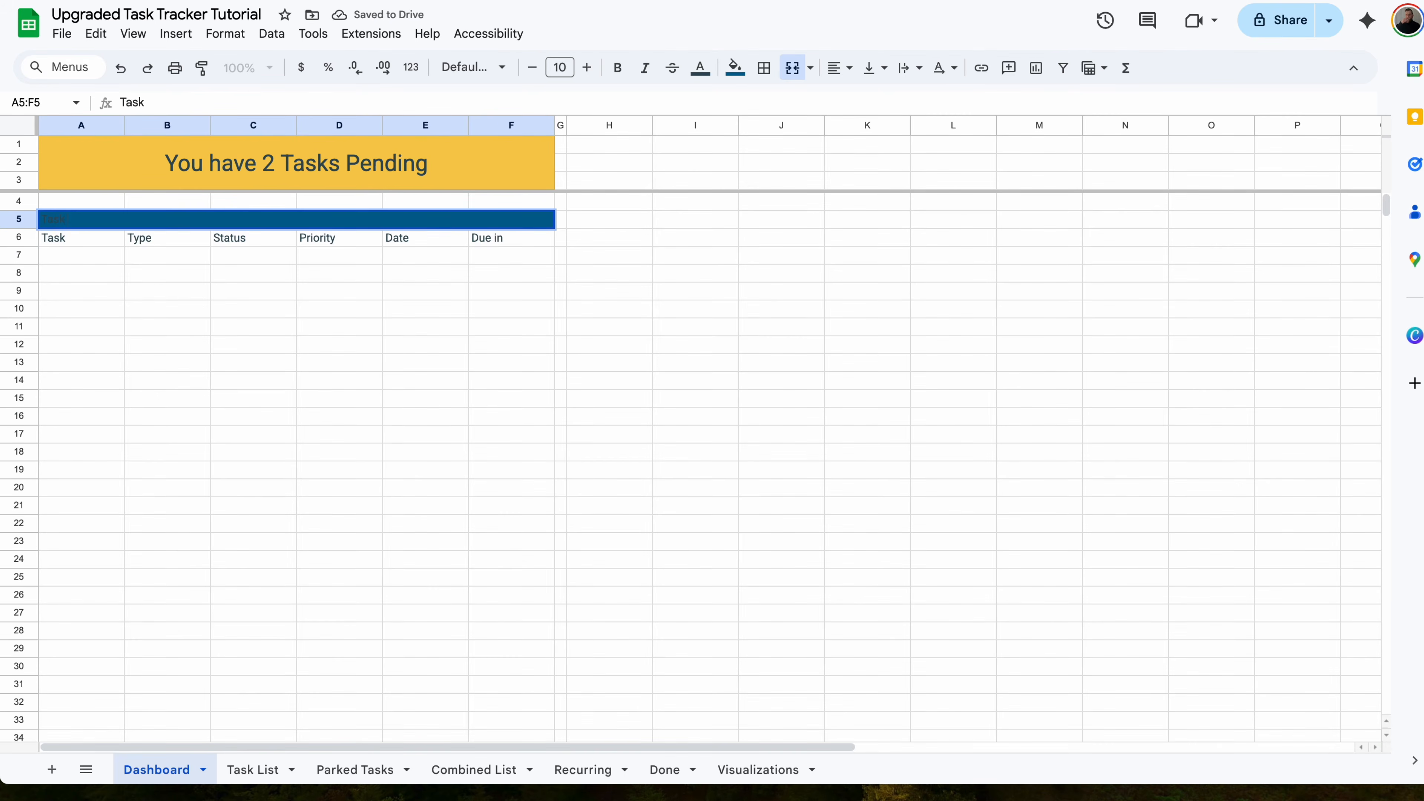
pyautogui.write(' List')
pyautogui.press('Return')
pyautogui.click(255, 203)
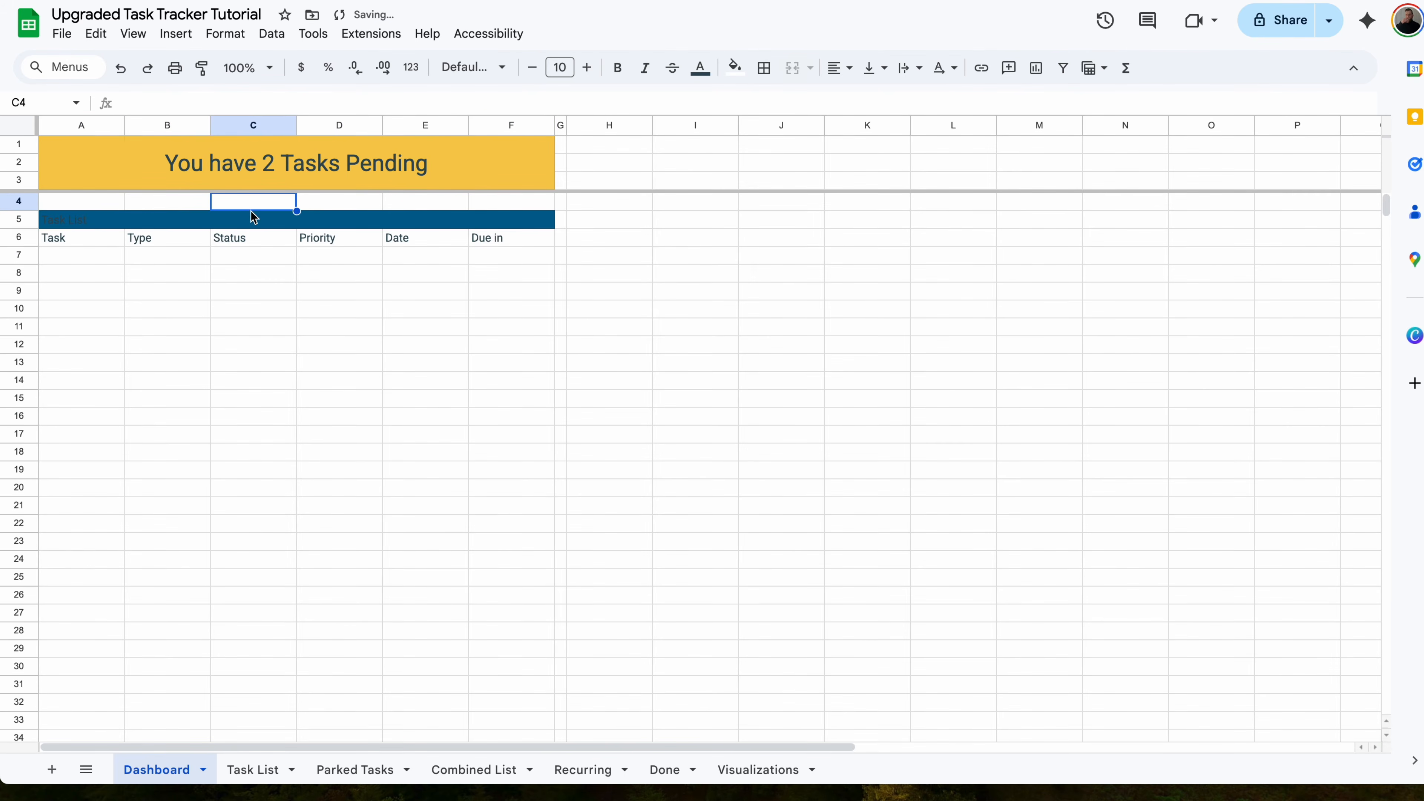
# - Format the A5:F5 title as white, bold, horizontally centered text at font size 13
pyautogui.click(256, 220)
pyautogui.click(702, 68)
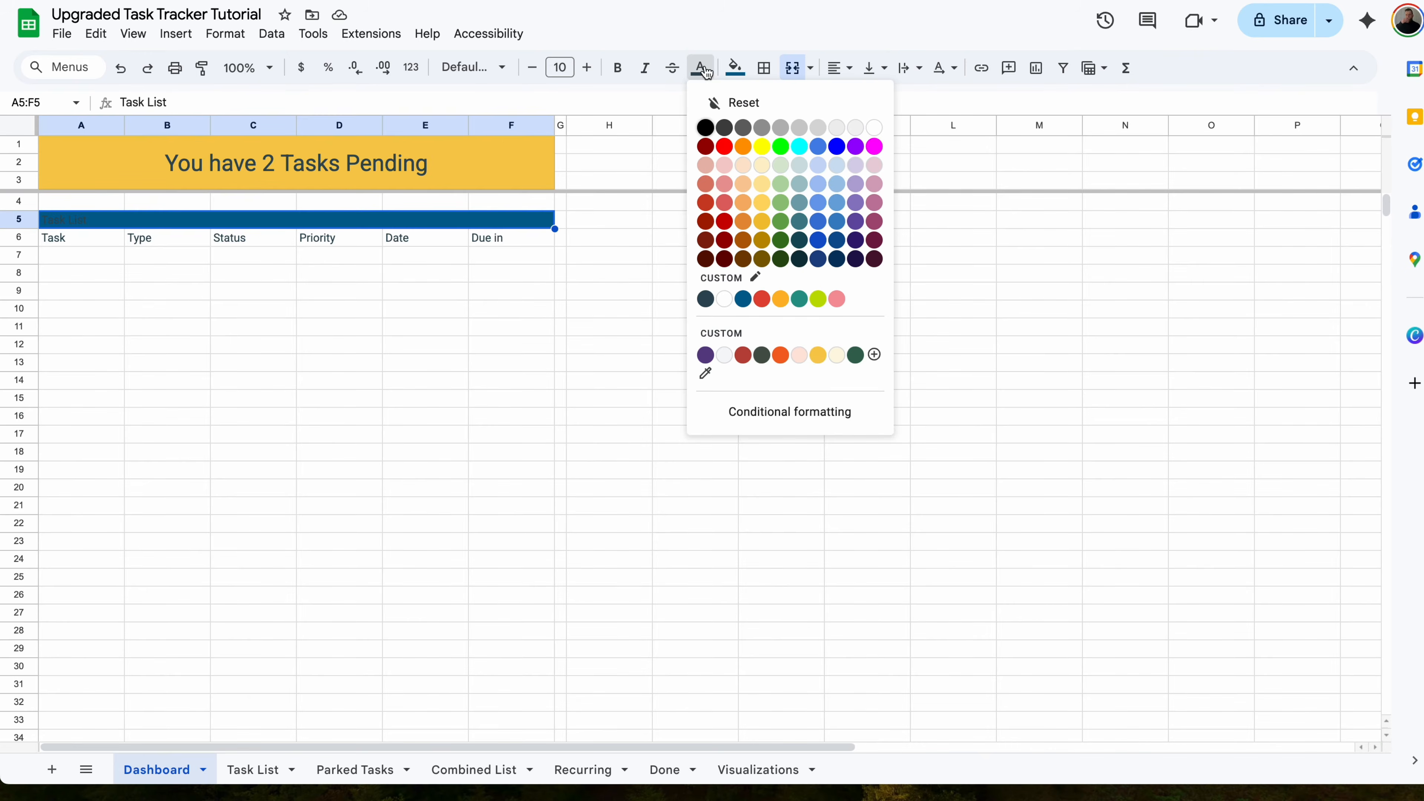
pyautogui.click(874, 129)
pyautogui.click(617, 68)
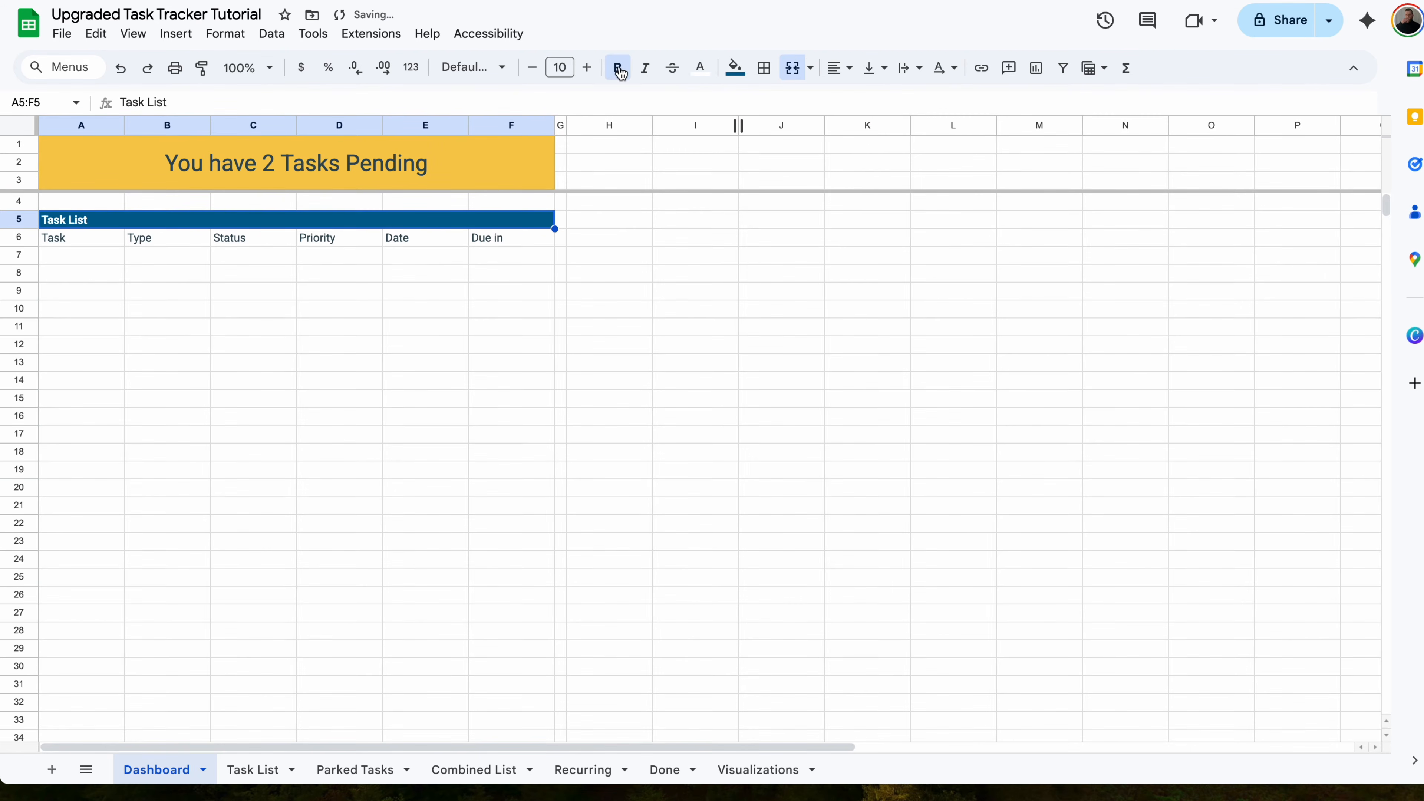
pyautogui.click(839, 68)
pyautogui.click(866, 99)
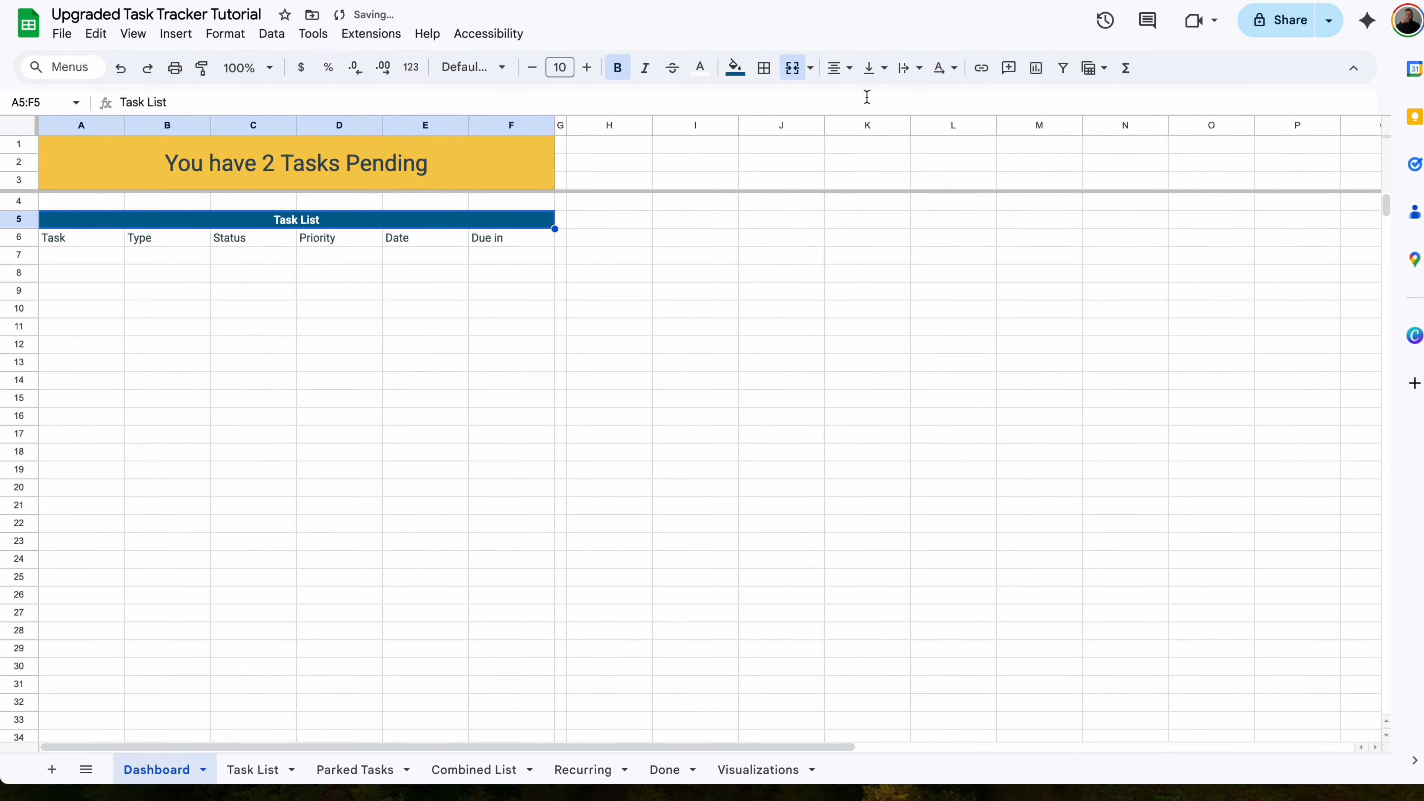
pyautogui.click(586, 68)
pyautogui.click(587, 67)
pyautogui.click(587, 68)
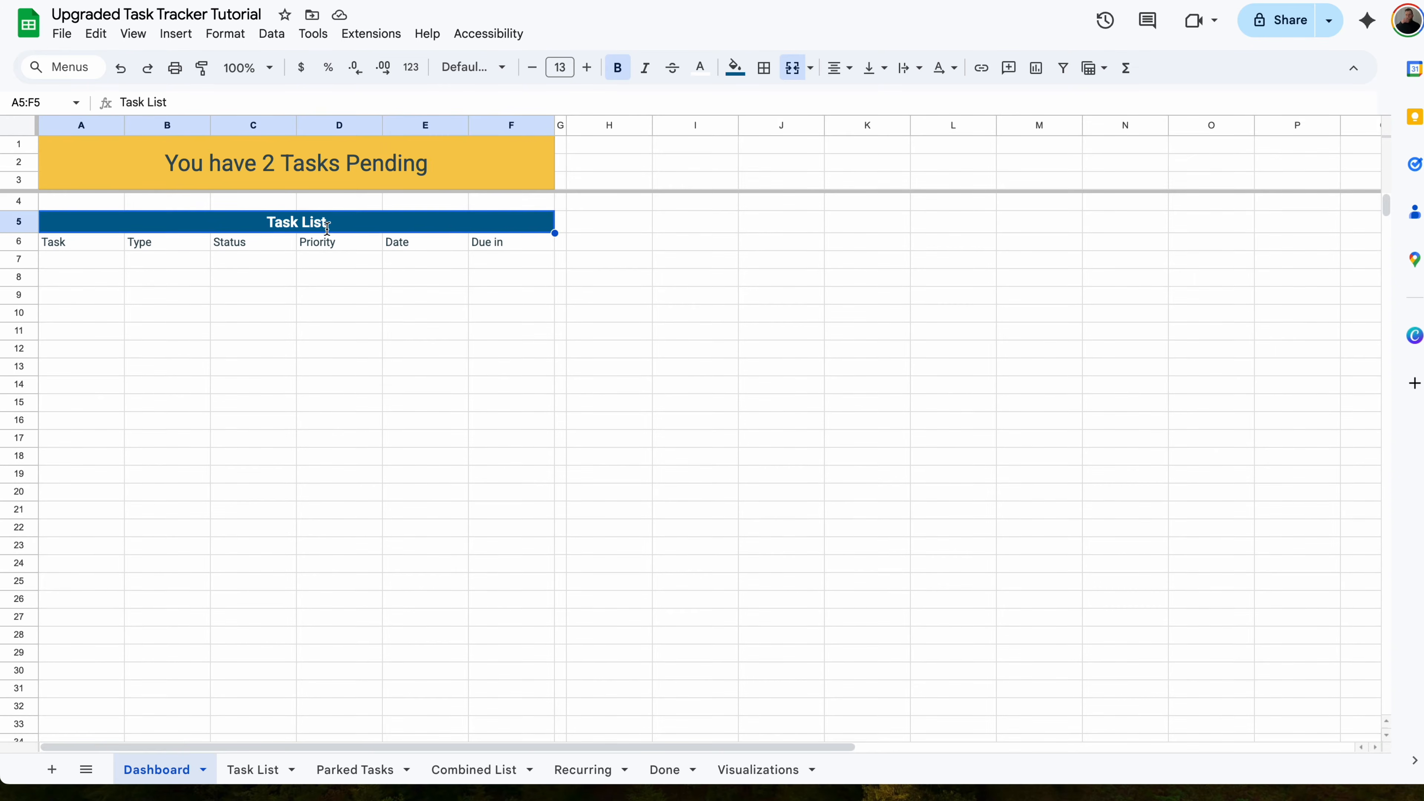
# - Replace the title text in the merged cell A5:F5 with "Pending Tasks"
pyautogui.moveTo(326, 227); pyautogui.dragTo(200, 216)
pyautogui.write('Pending Tasks')
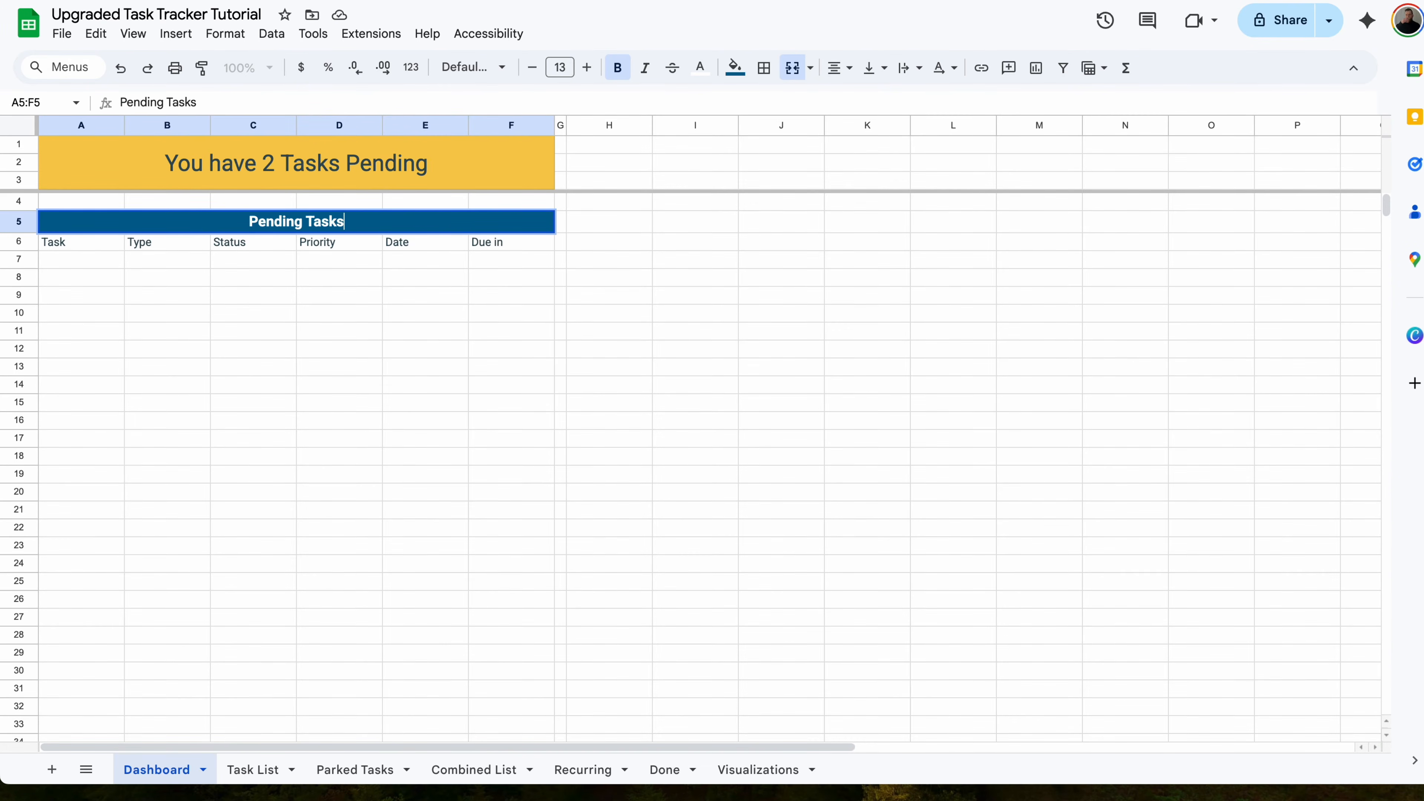
pyautogui.press('Return')
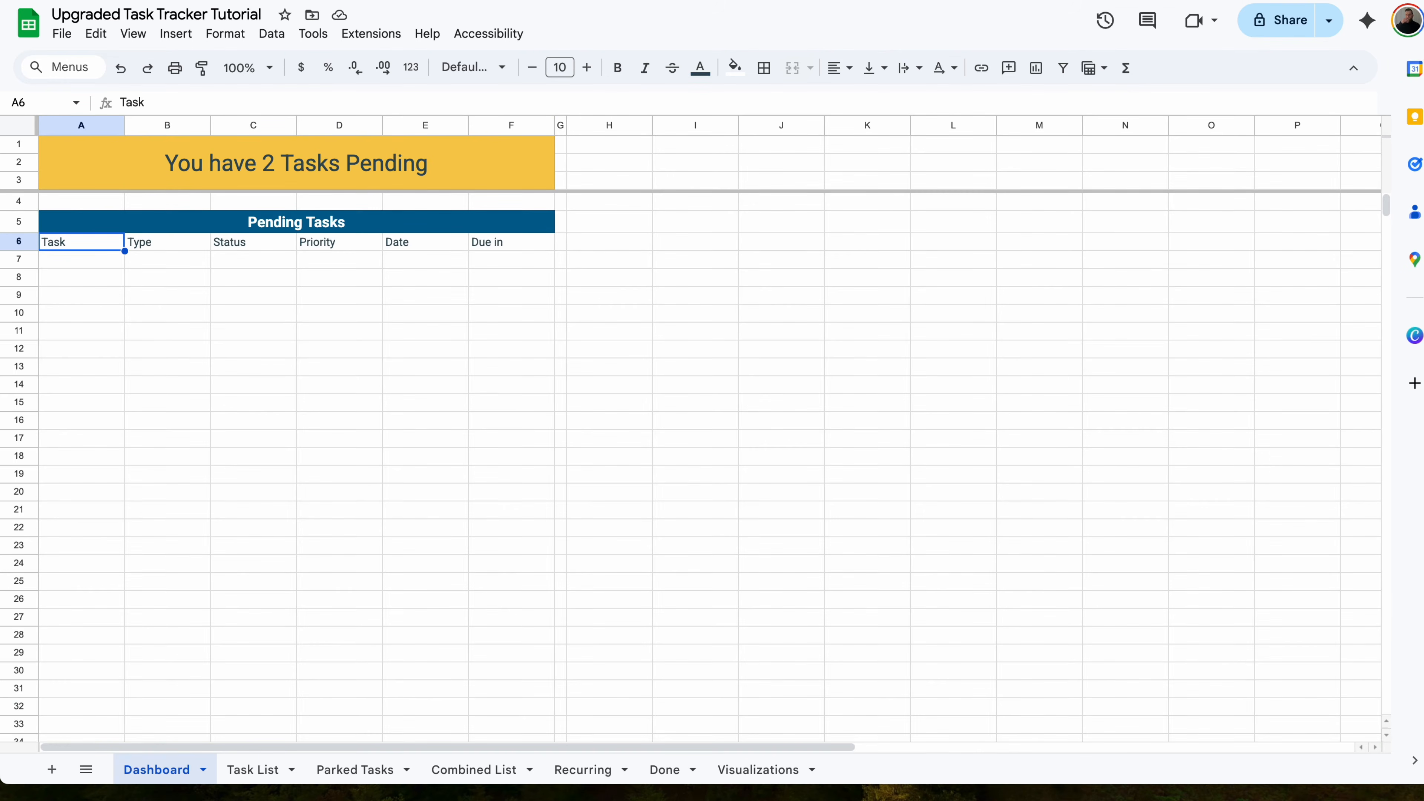
# - Fill the header row A6:F6 with the standard dark blue color and make its text white and bold
pyautogui.moveTo(81, 242); pyautogui.dragTo(501, 248)
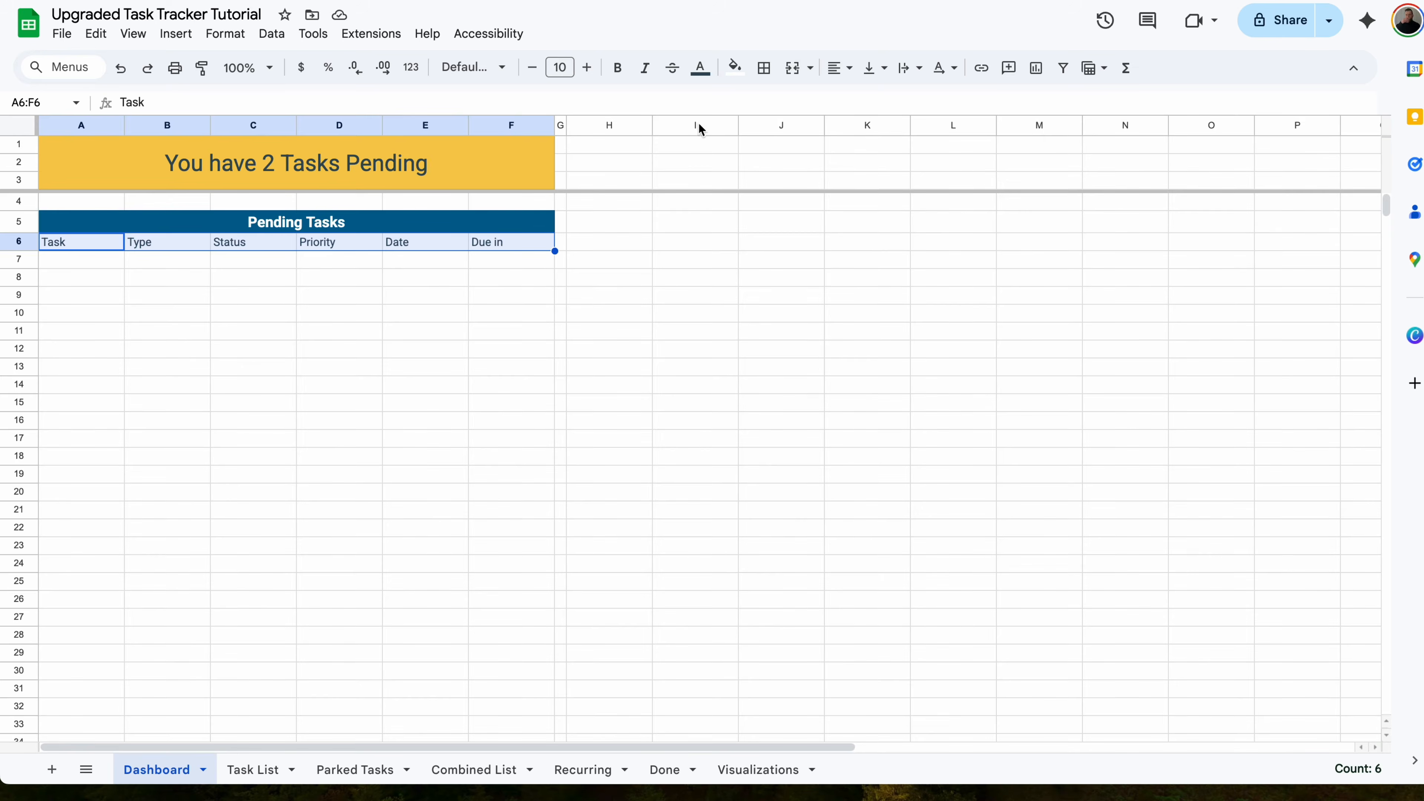
pyautogui.click(734, 68)
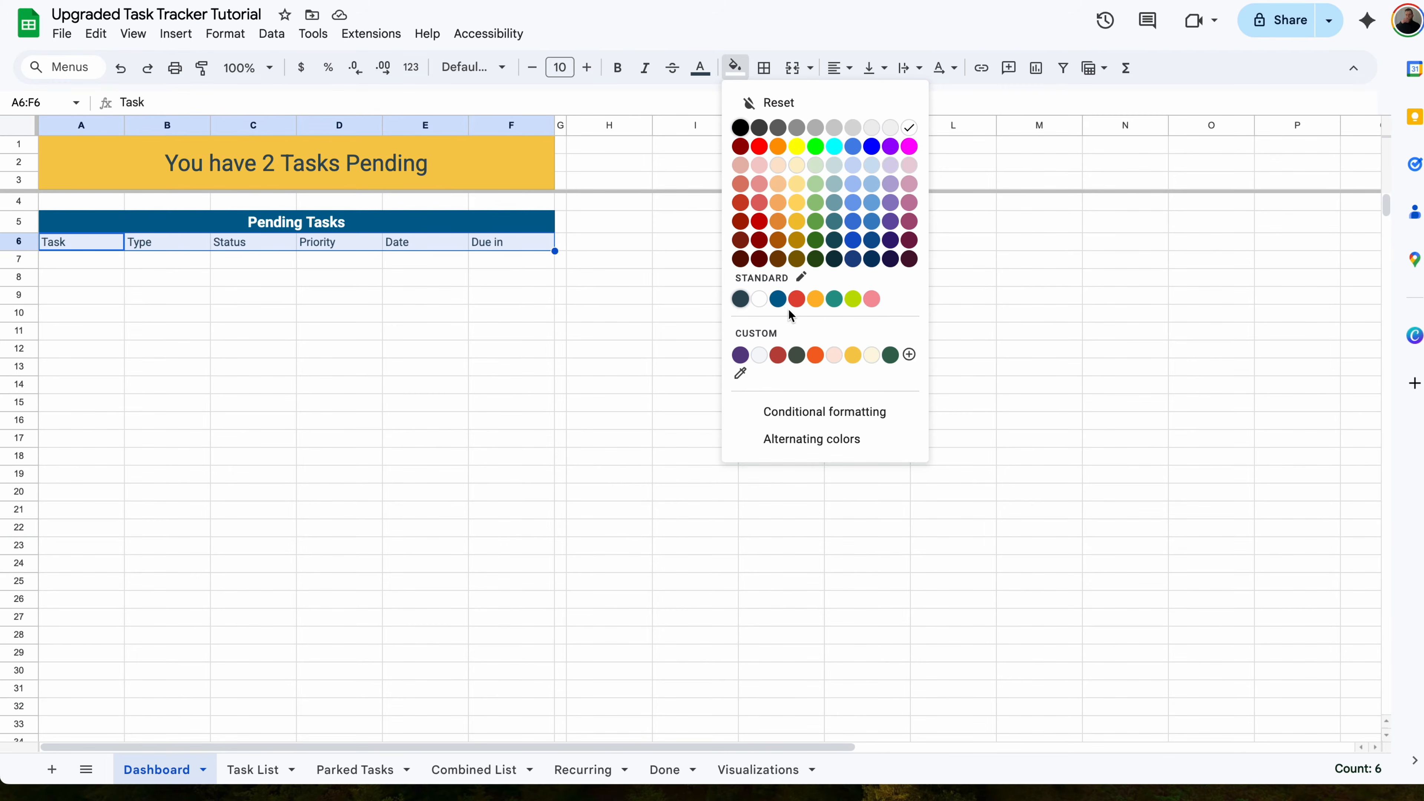
pyautogui.click(777, 299)
pyautogui.click(707, 65)
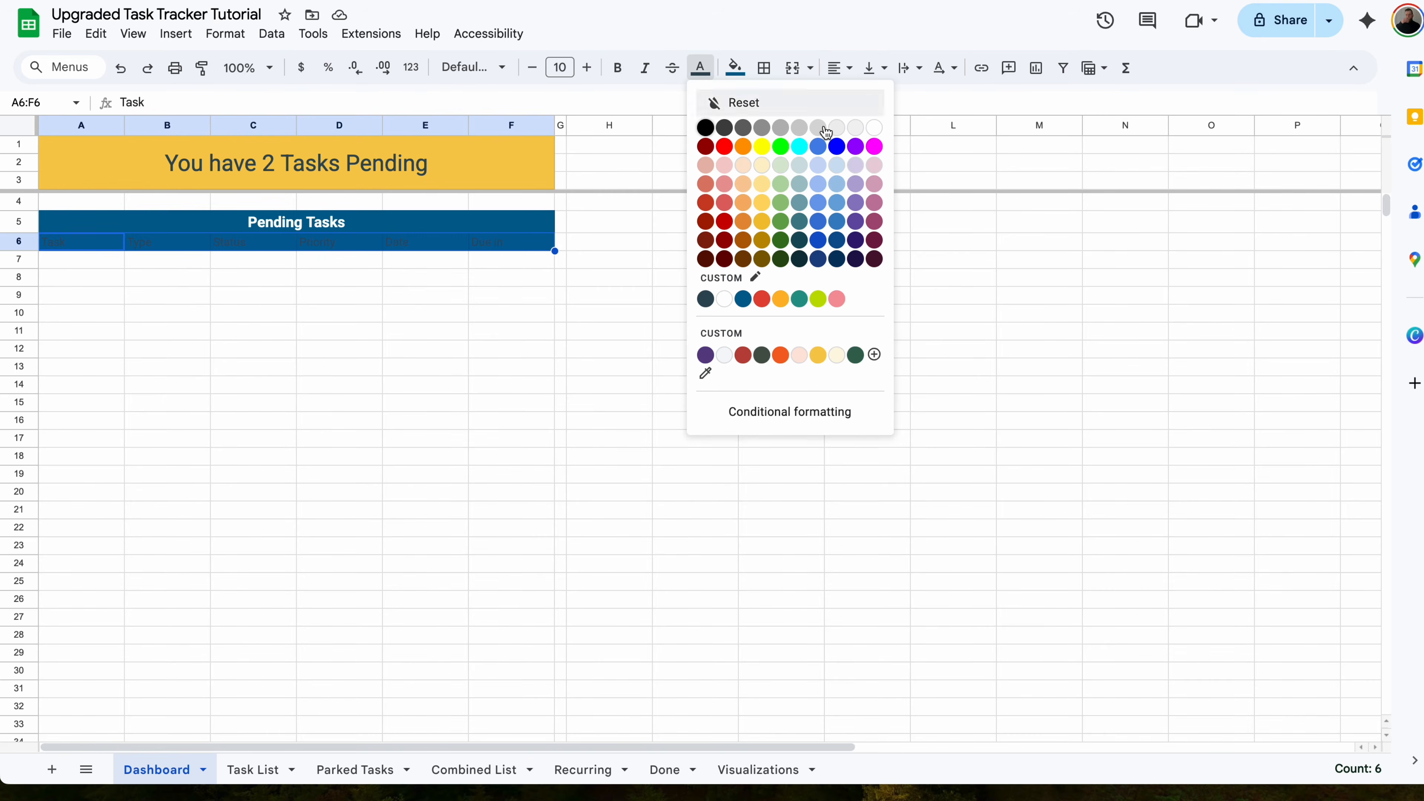
pyautogui.click(867, 124)
pyautogui.click(619, 68)
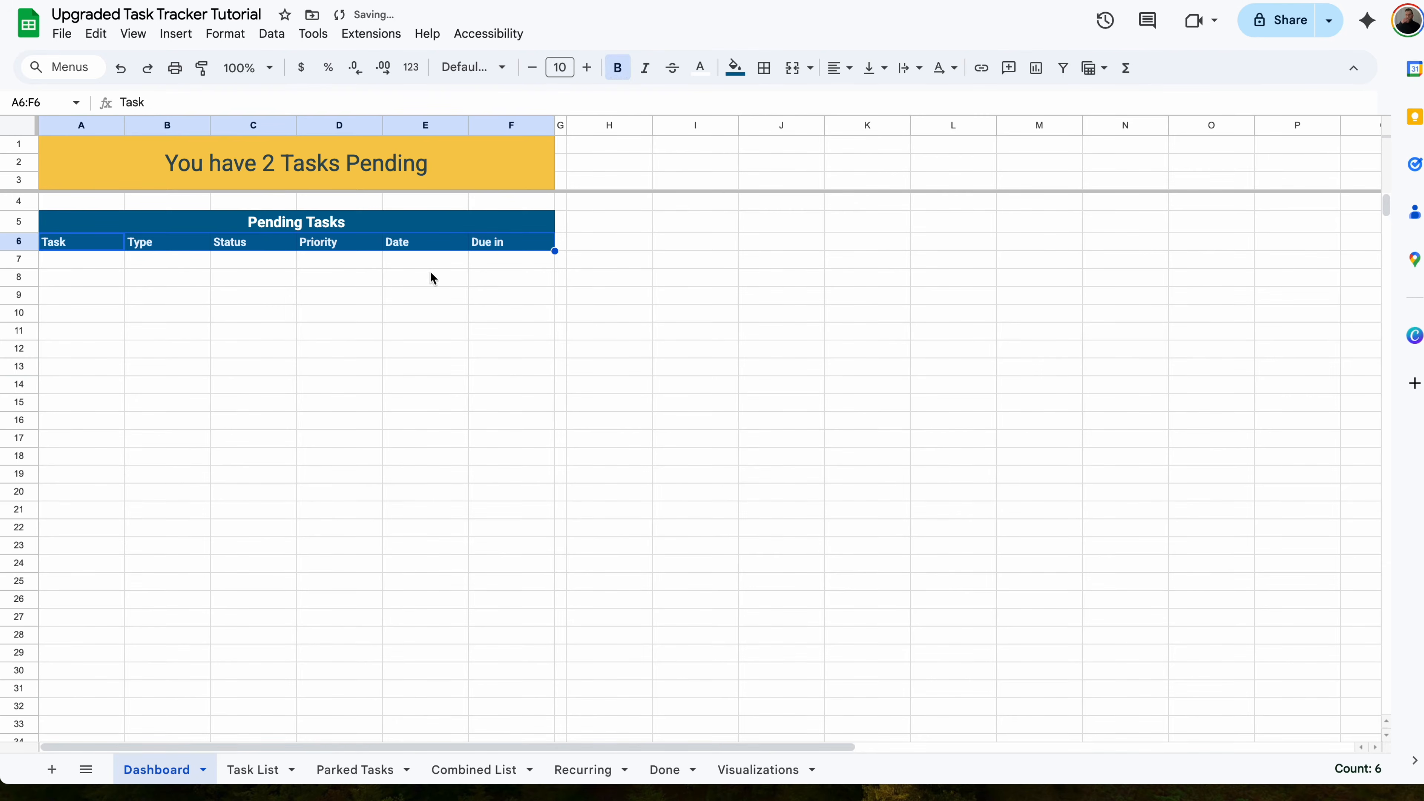
# - Enter in A7 =ARRAY_CONSTRAIN(VSTACK(QUERY('Task List'!$A$3:$I,"SELECT A,B,C,D,E WHERE E IS NOT NULL ORDER BY E,D",0),QUERY('Task List'!$A$3:$I,"SELECT A,B,C,D,E WHERE E IS NULL AND B IS NOT NULL ORDER BY E,D",0)),39,5)
pyautogui.click(94, 267)
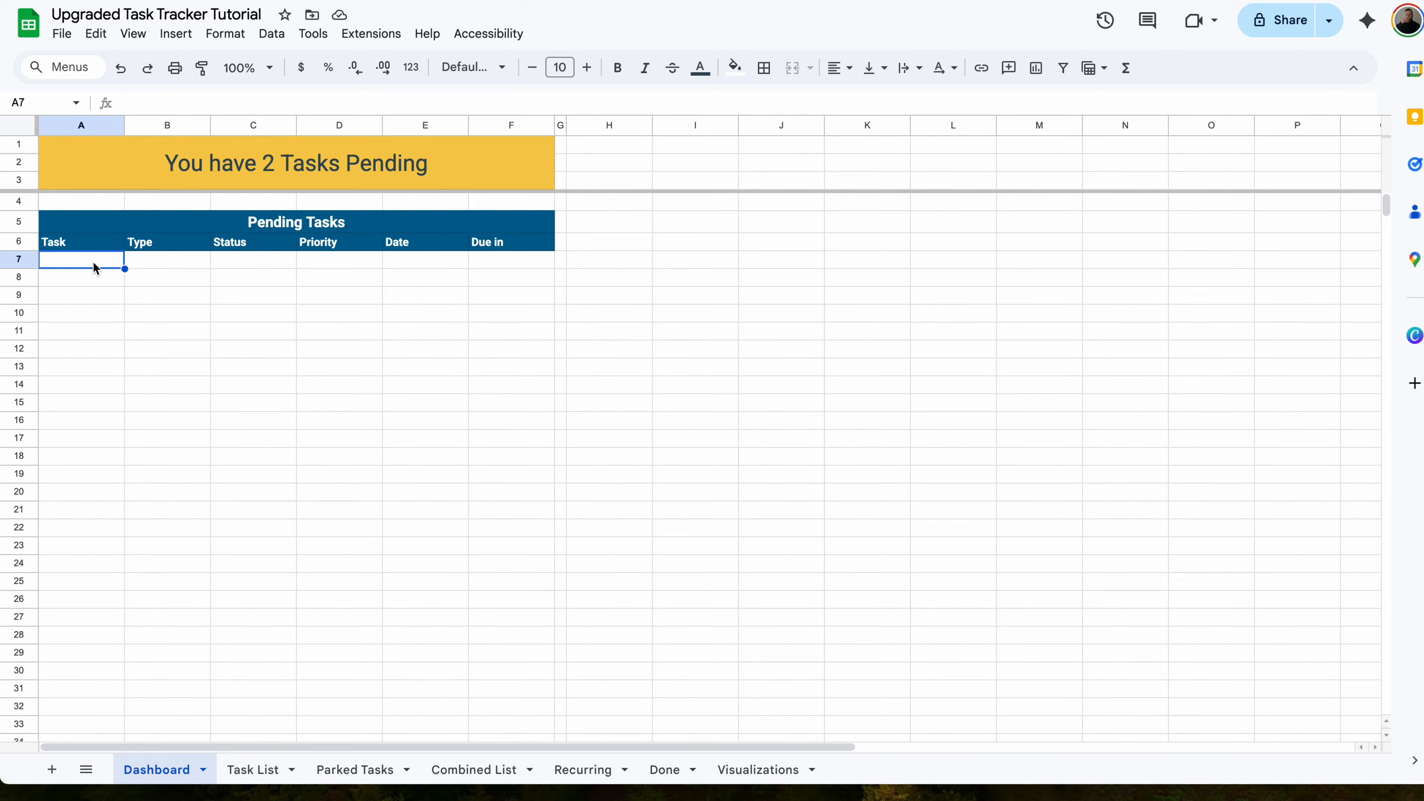
pyautogui.write('=ARRAY_CONSTRAIN(VSTACK(QUERY(\'Task List\'!$A$3:$I,"SELECT A,B,C,D,E WHERE E IS NOT NULL ORDER BY E,D",0),QUERY(\'Task List\'!$A$3:$I,"SELECT A,B,C,D,E WHERE E IS NULL AND B IS NOT NULL ORDER BY E,D",0)),39,5)')
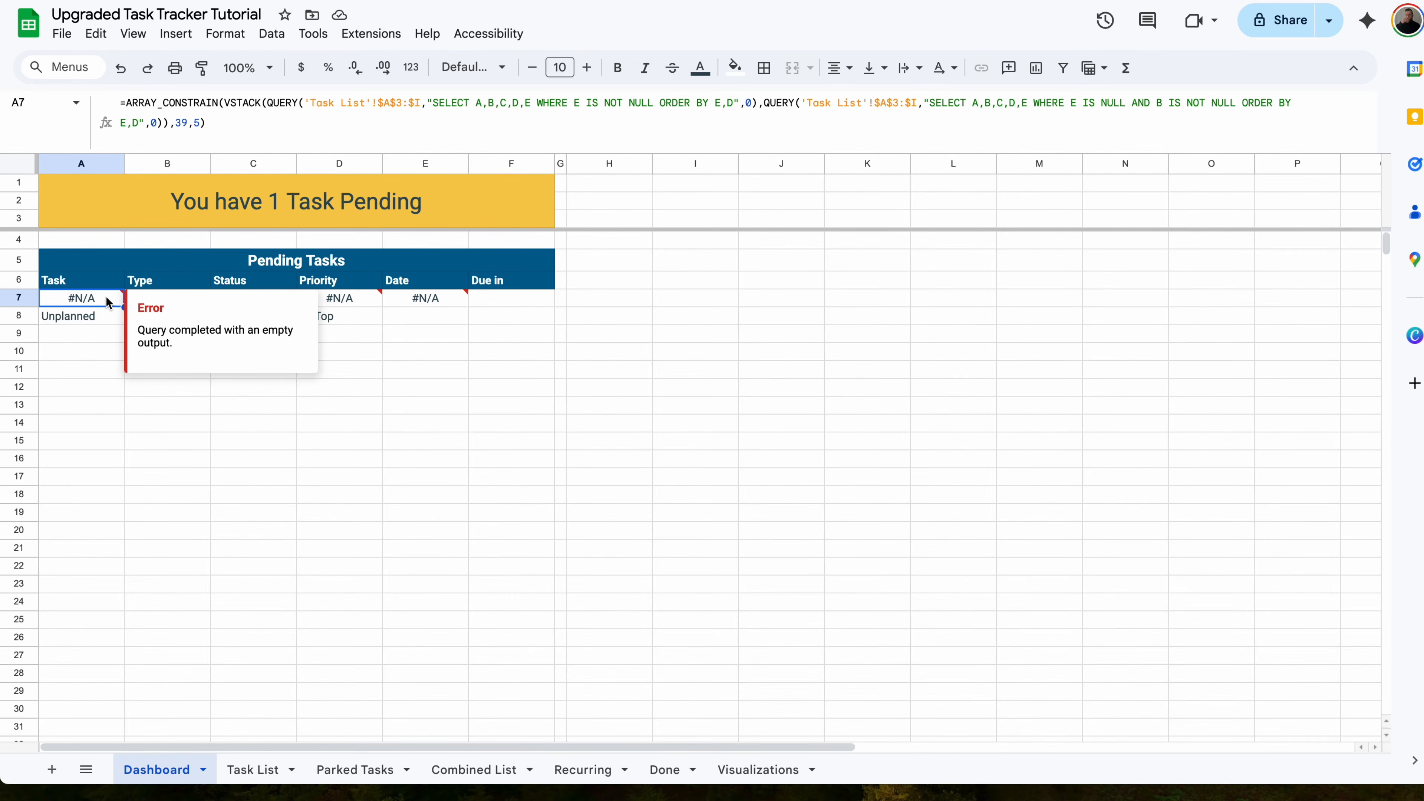
# - On the Task List sheet, copy the Task Test 1 entry from row 3 into row 4 and rename the copy Task Test 3
pyautogui.click(270, 773)
pyautogui.click(203, 266)
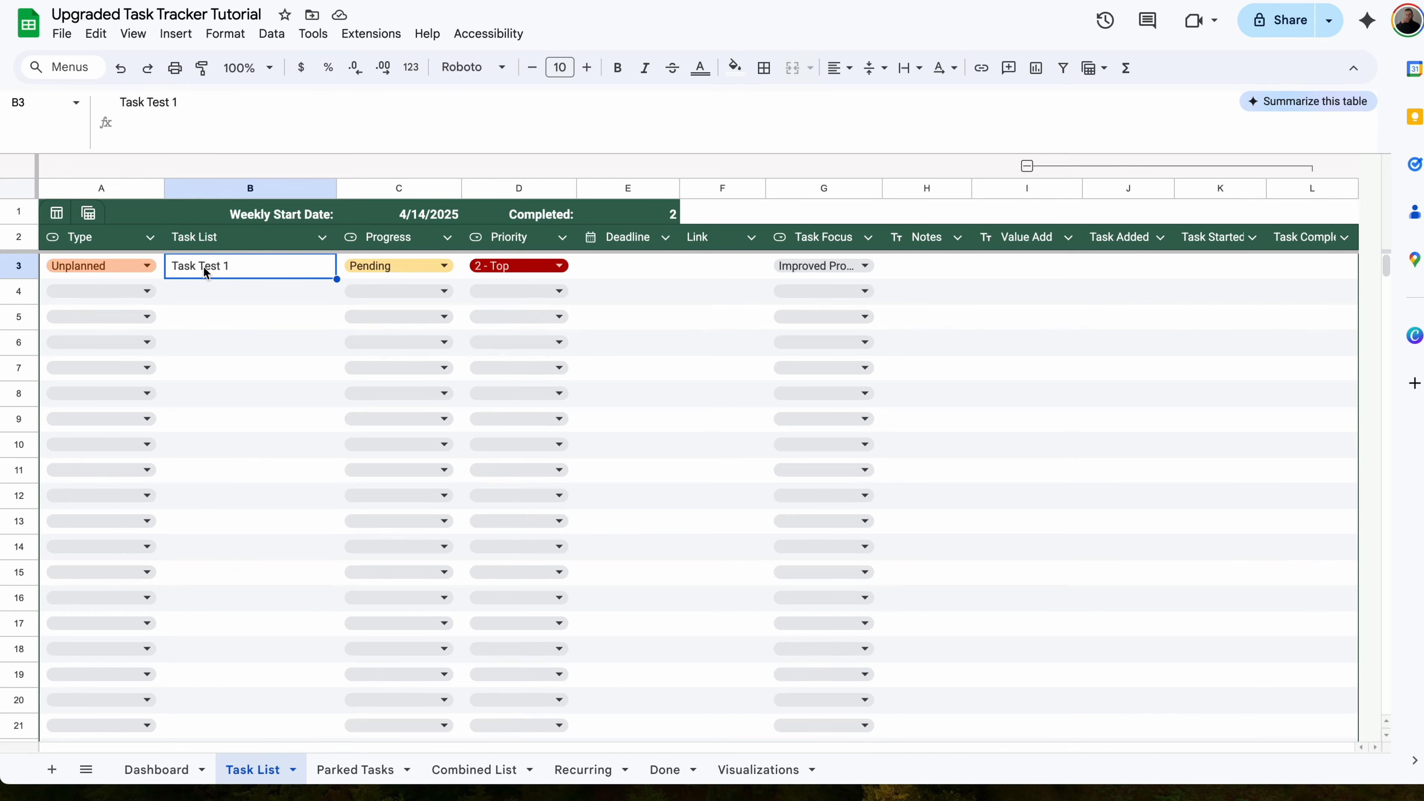
pyautogui.moveTo(163, 263); pyautogui.dragTo(874, 270)
pyautogui.hotkey('ctrl', 'c')
pyautogui.click(160, 286)
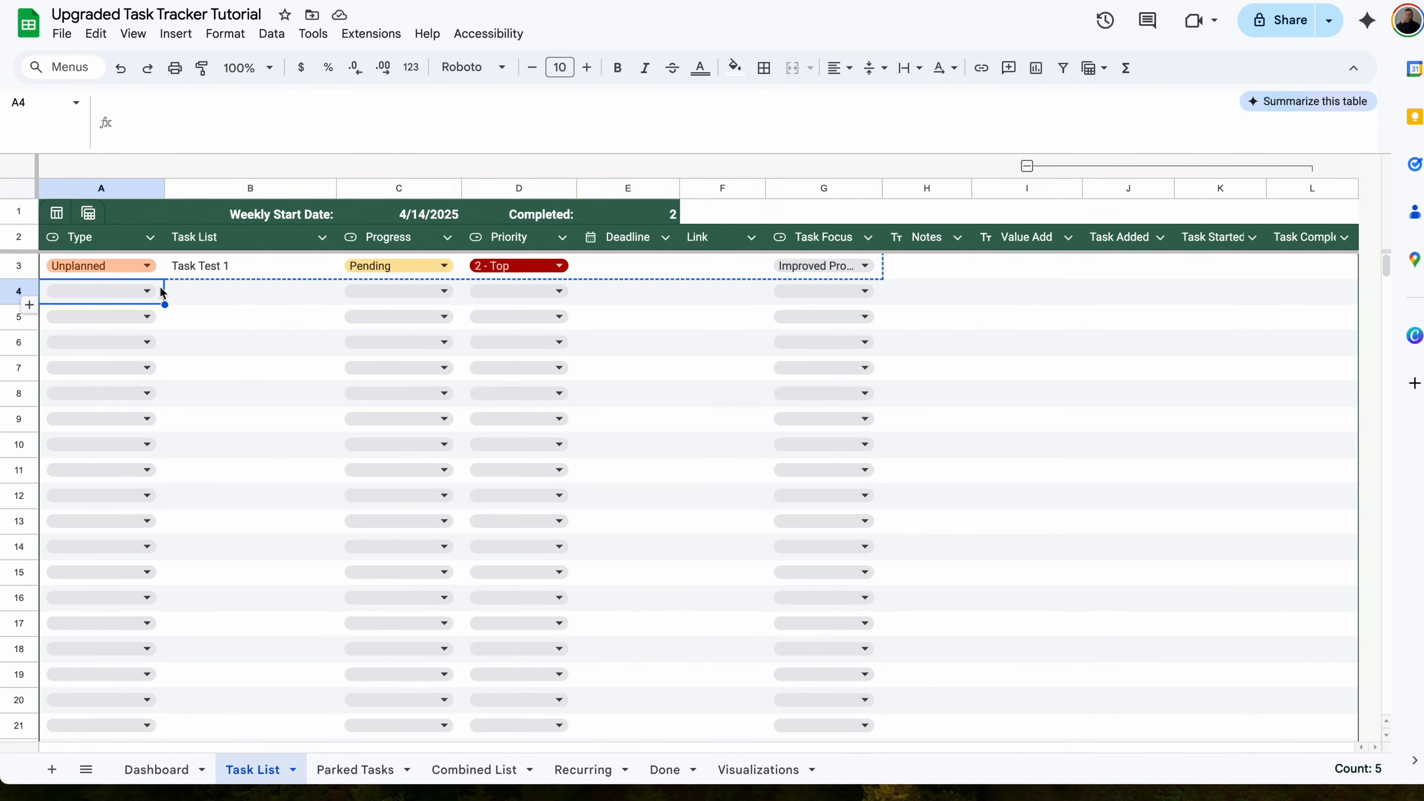
pyautogui.hotkey('ctrl', 'v')
pyautogui.doubleClick(226, 292)
pyautogui.press('BackSpace')
pyautogui.write('3')
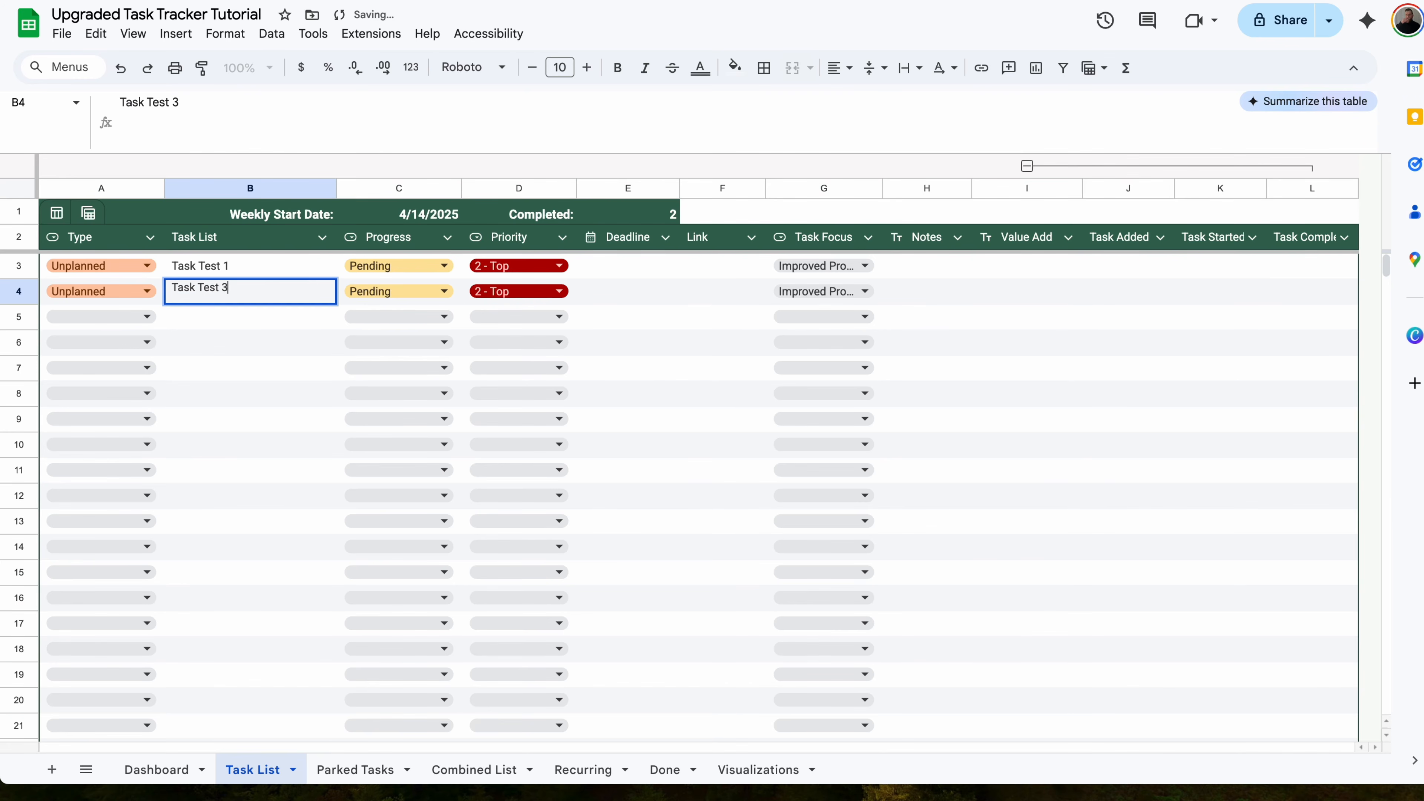
pyautogui.press('Return')
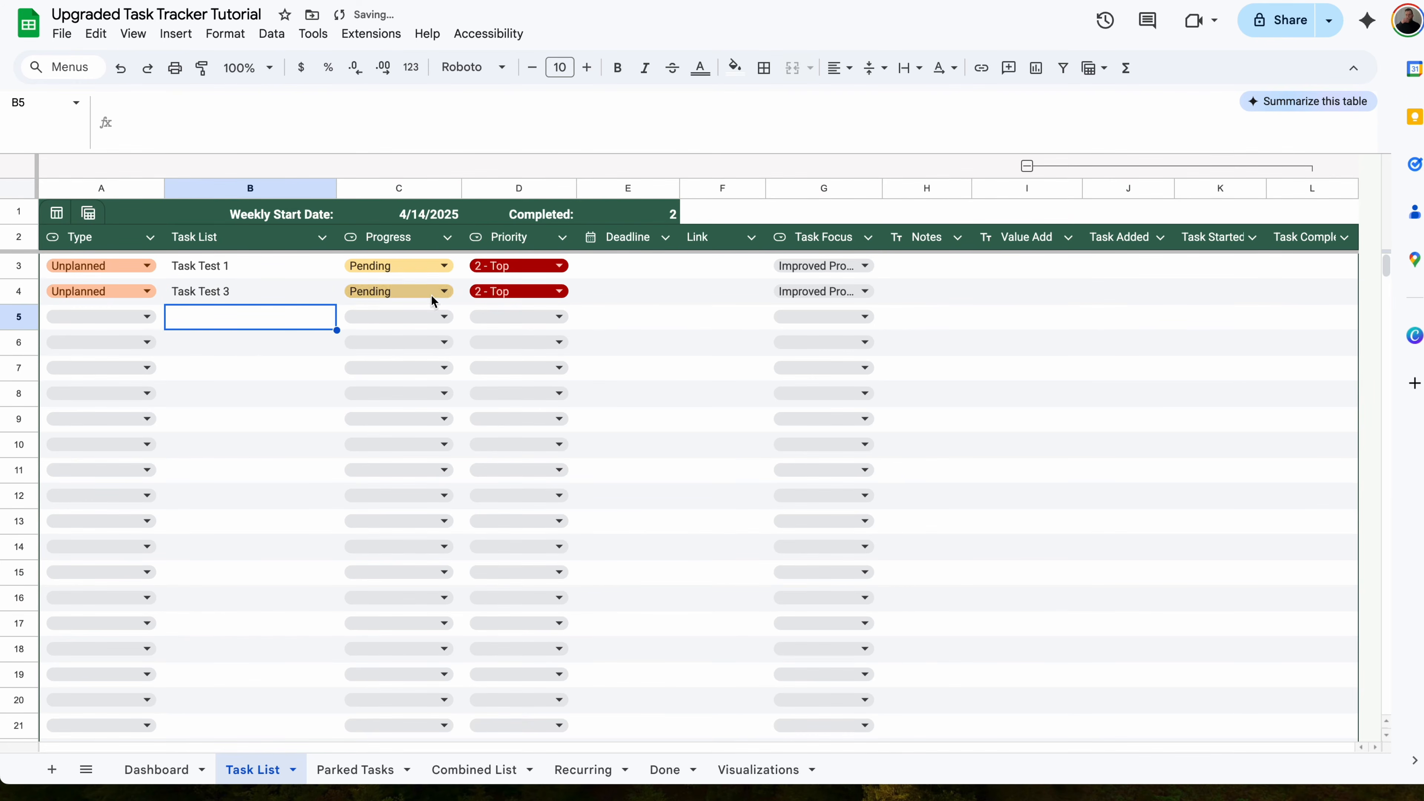
# - Give Task Test 3 a deadline of 4/21/2025, Not Started progress and 3 - High priority
pyautogui.doubleClick(637, 292)
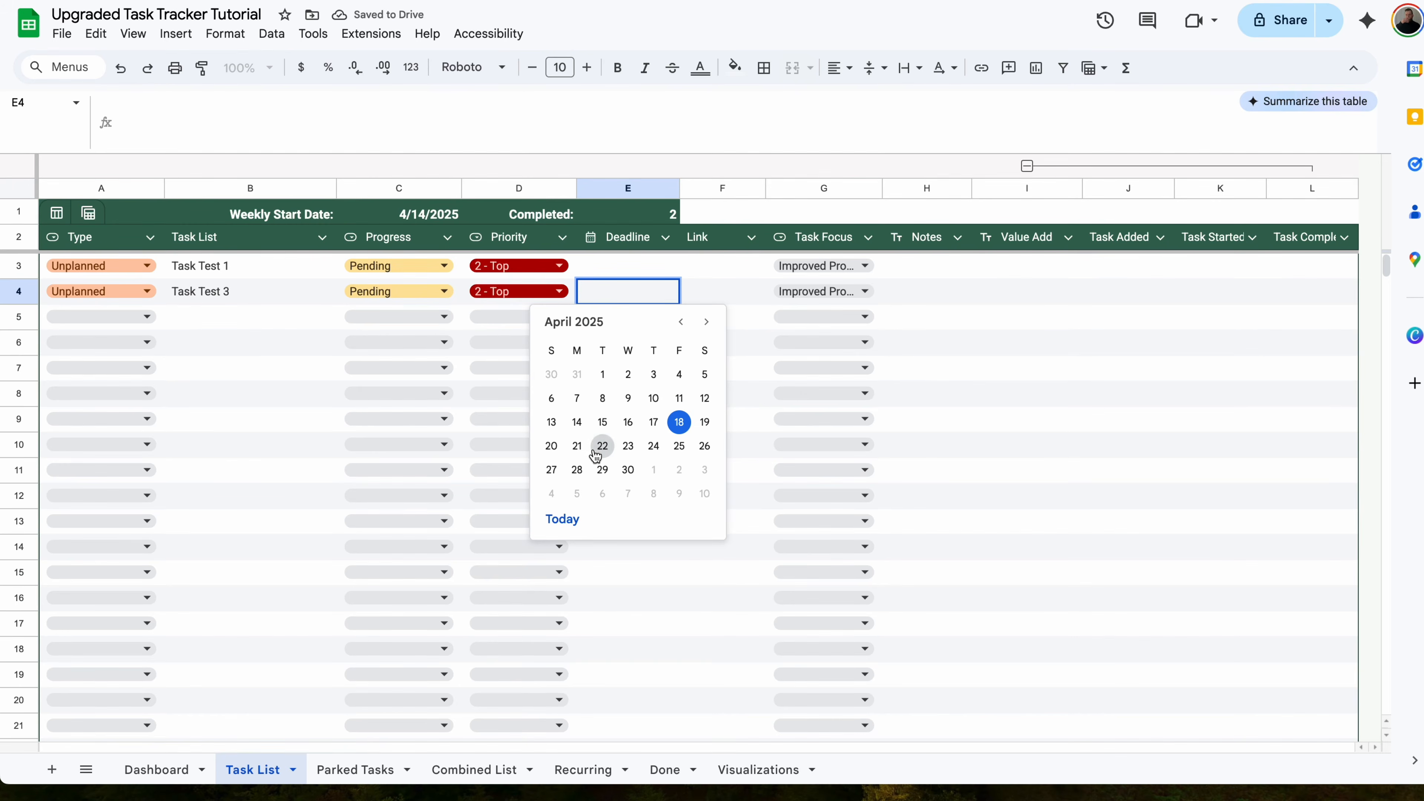
pyautogui.click(578, 446)
pyautogui.click(426, 291)
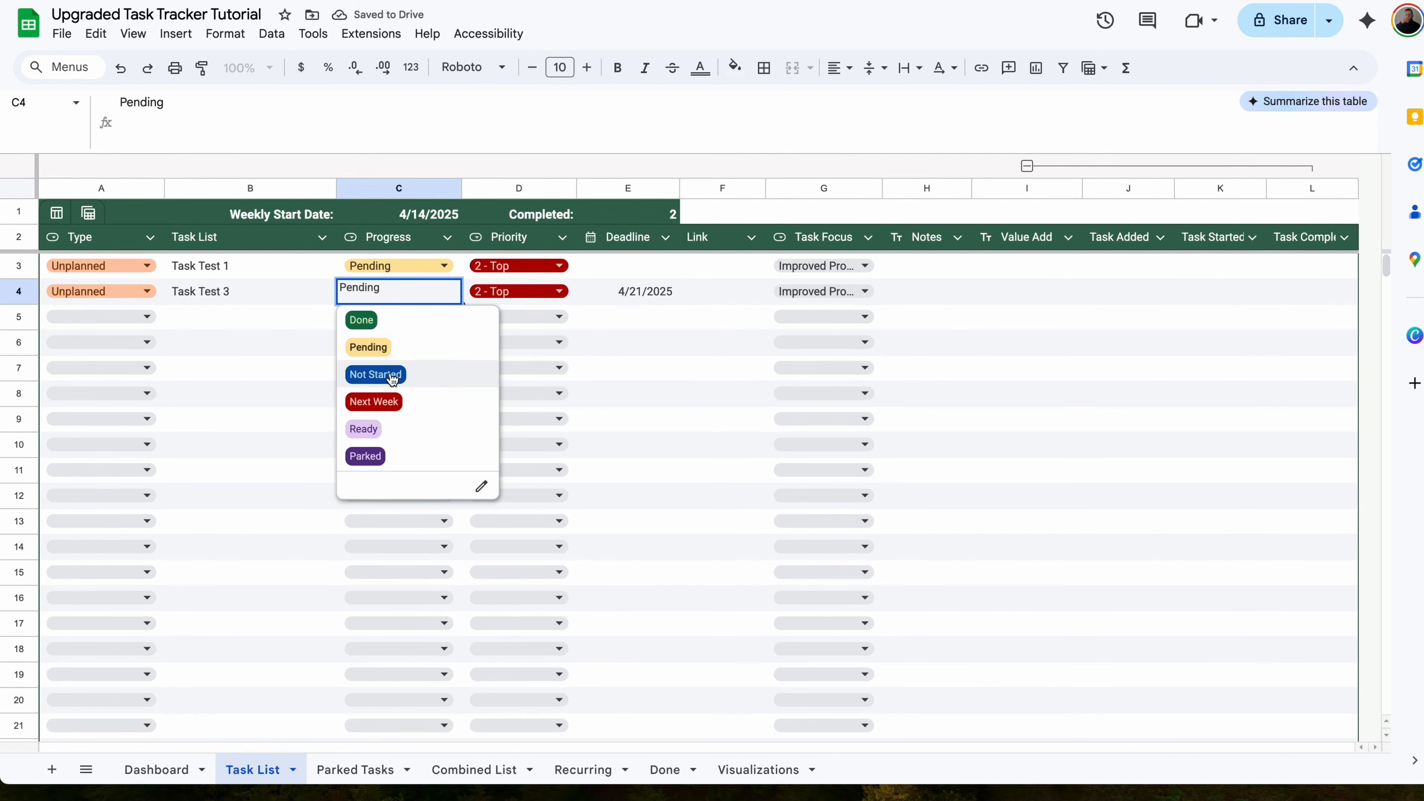
pyautogui.click(393, 372)
pyautogui.click(537, 302)
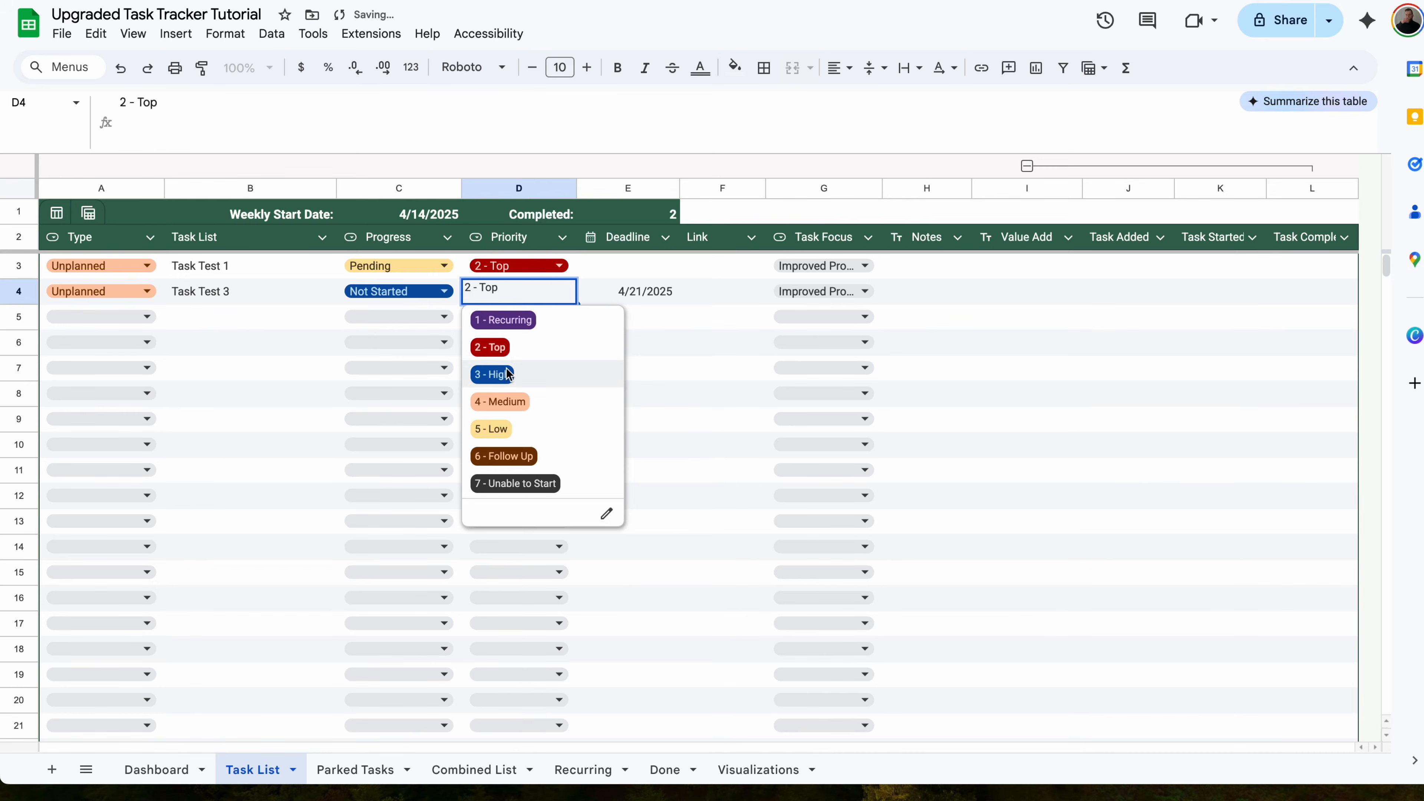
pyautogui.click(505, 373)
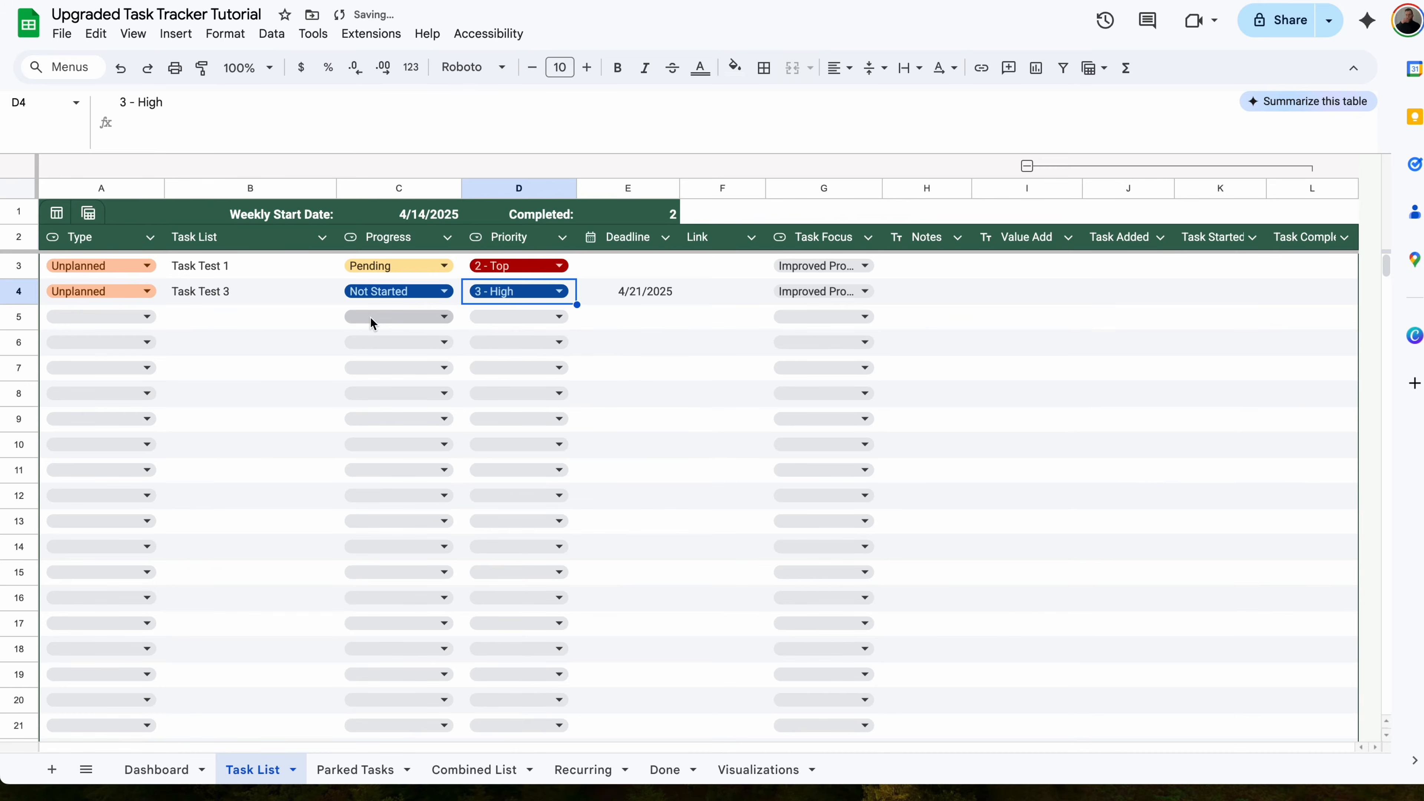
pyautogui.click(652, 295)
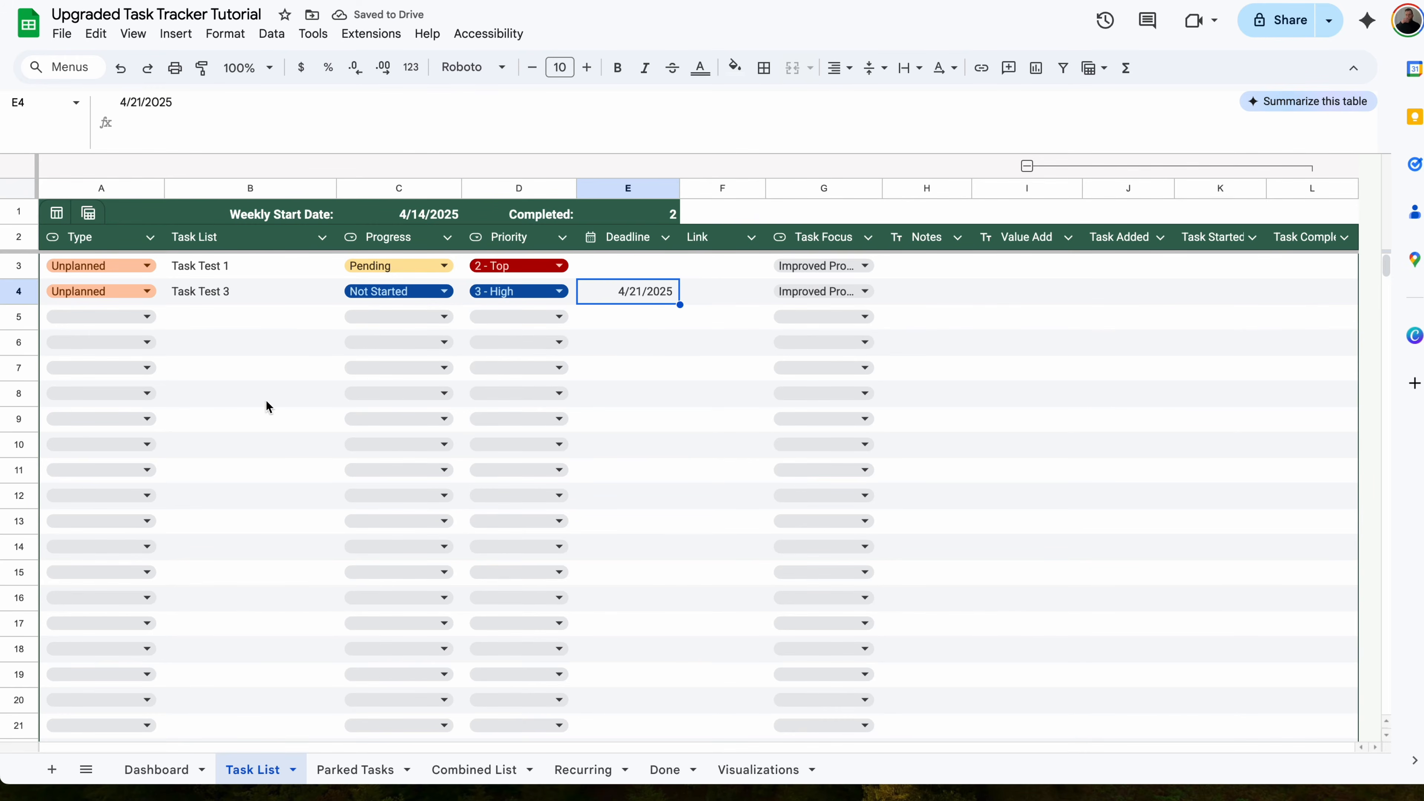
# - Check the order, priorities and dates of the Dashboard's pending tasks and the A7 formula against the Task List sheet
pyautogui.click(166, 771)
pyautogui.click(362, 300)
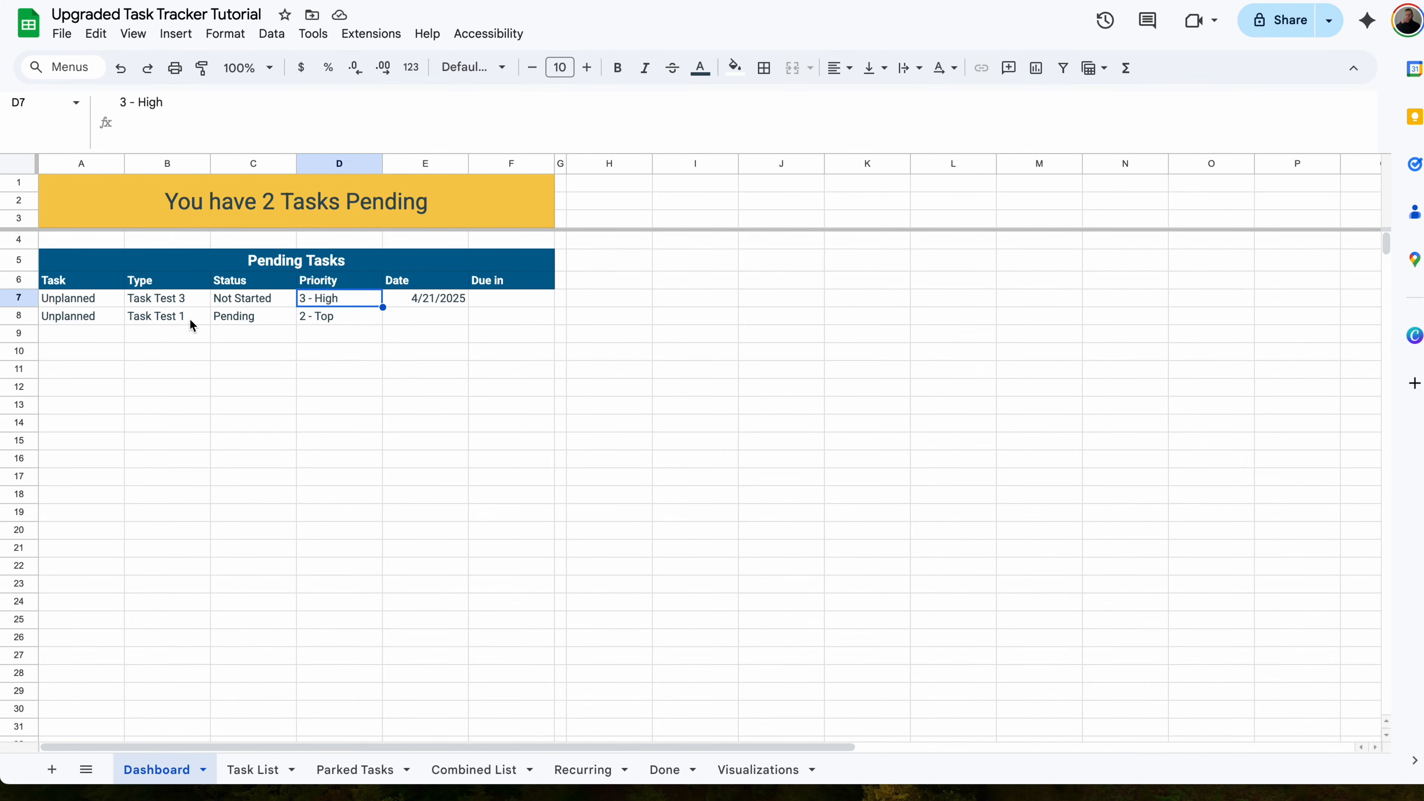
pyautogui.click(353, 318)
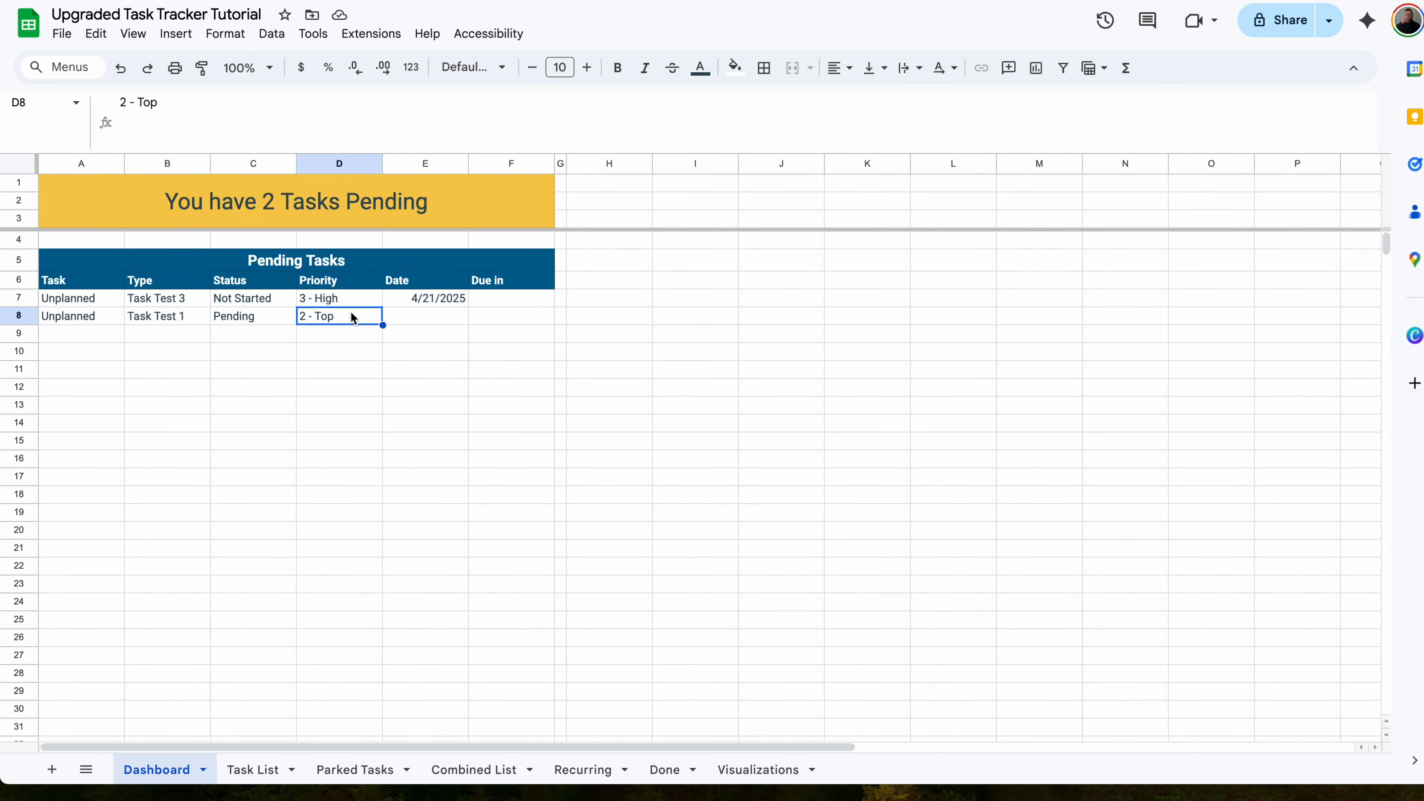
pyautogui.click(430, 317)
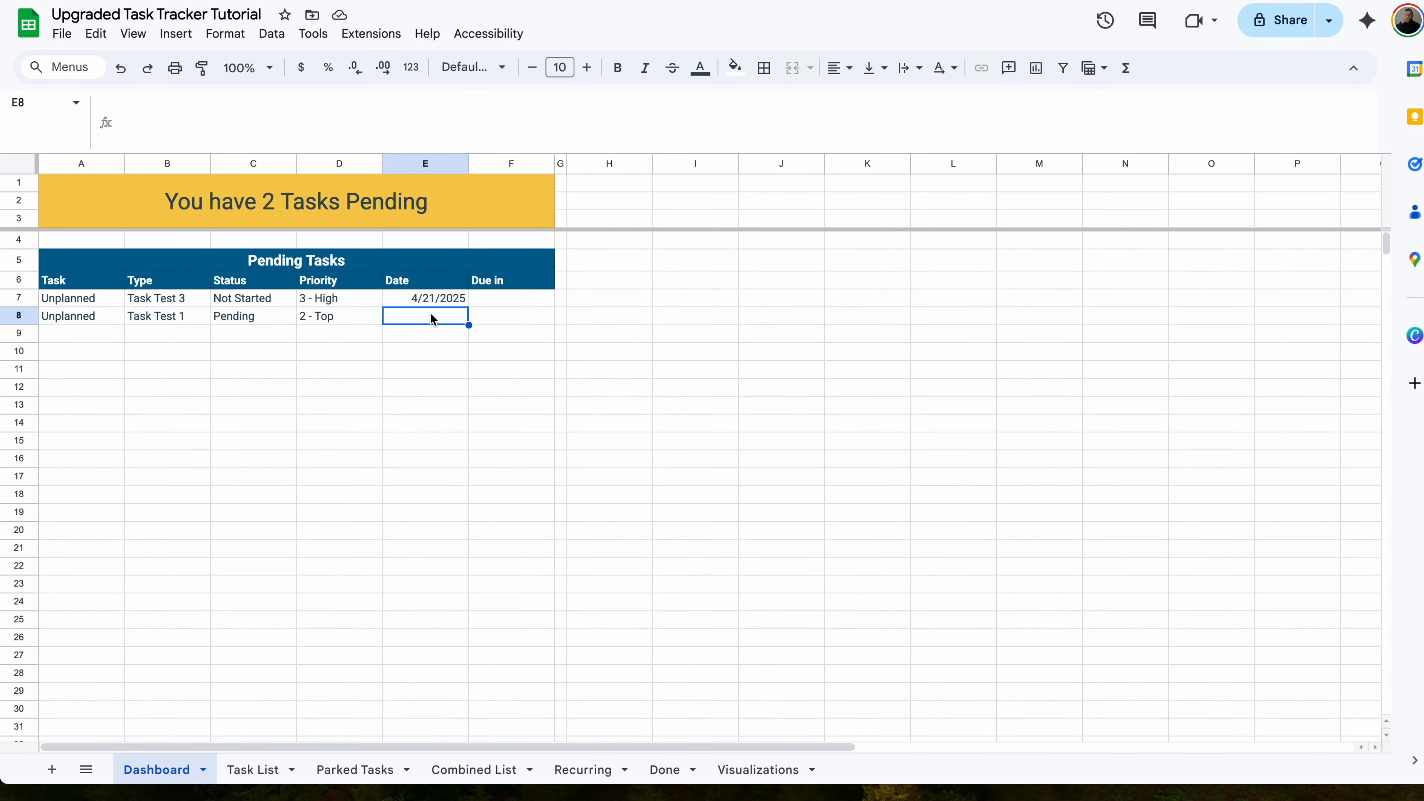
pyautogui.click(435, 299)
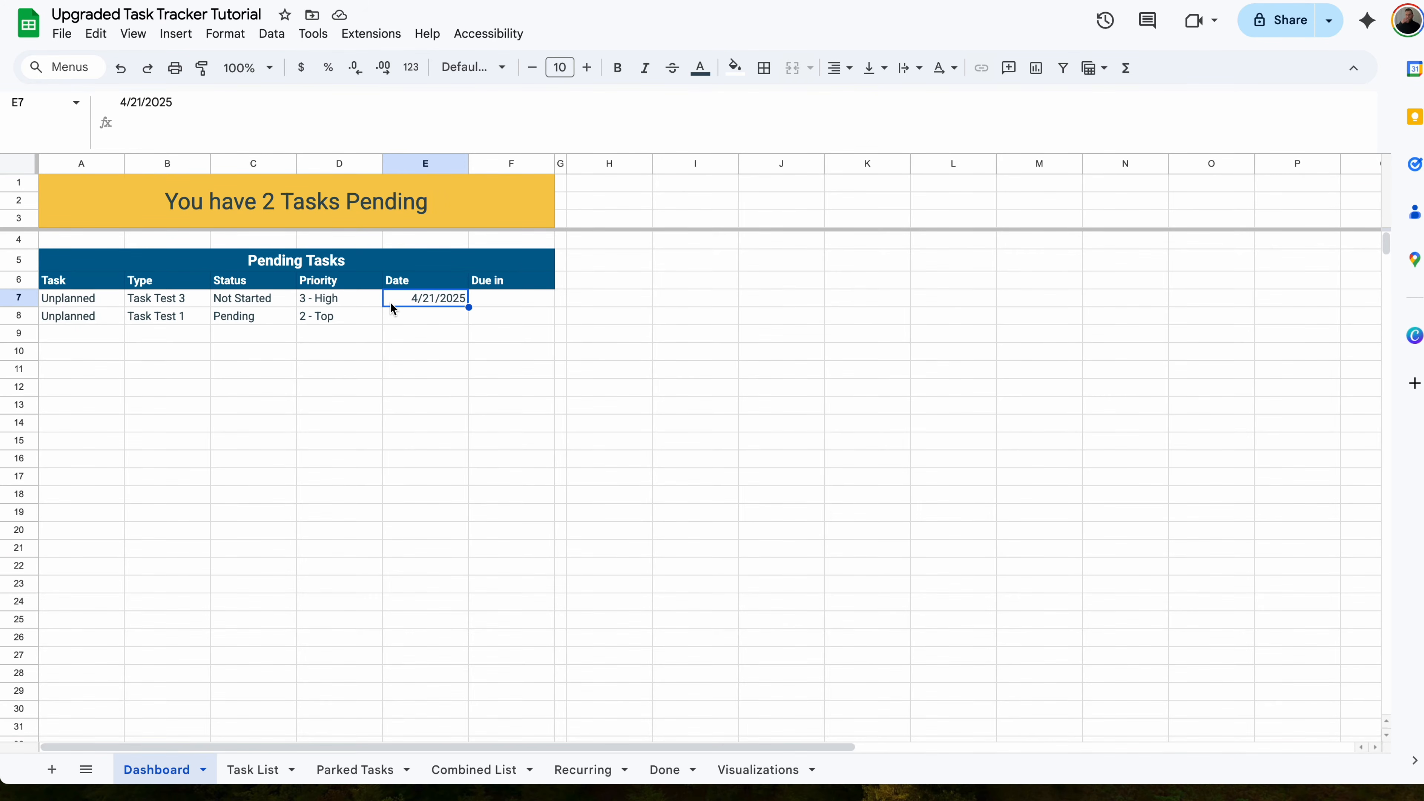
pyautogui.click(84, 299)
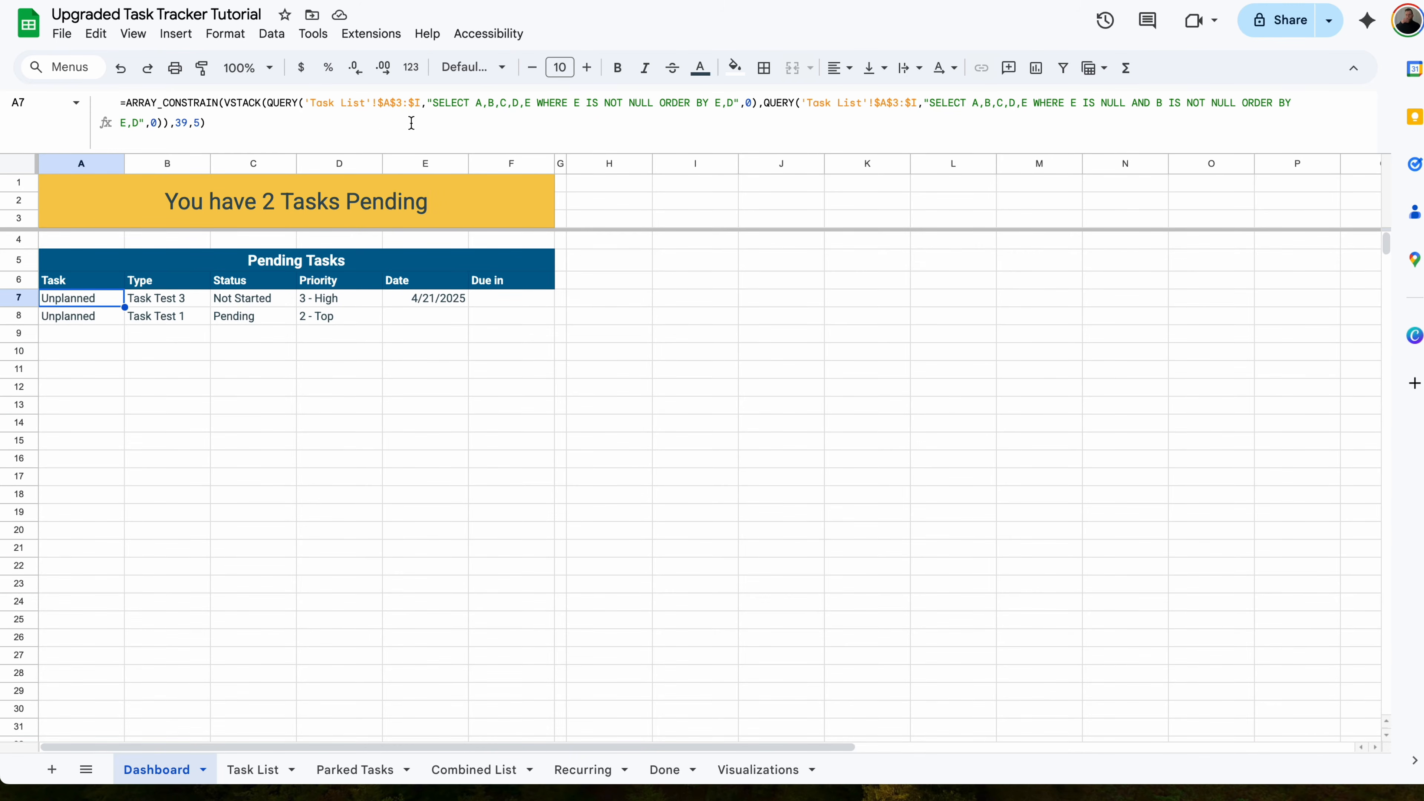
pyautogui.click(258, 770)
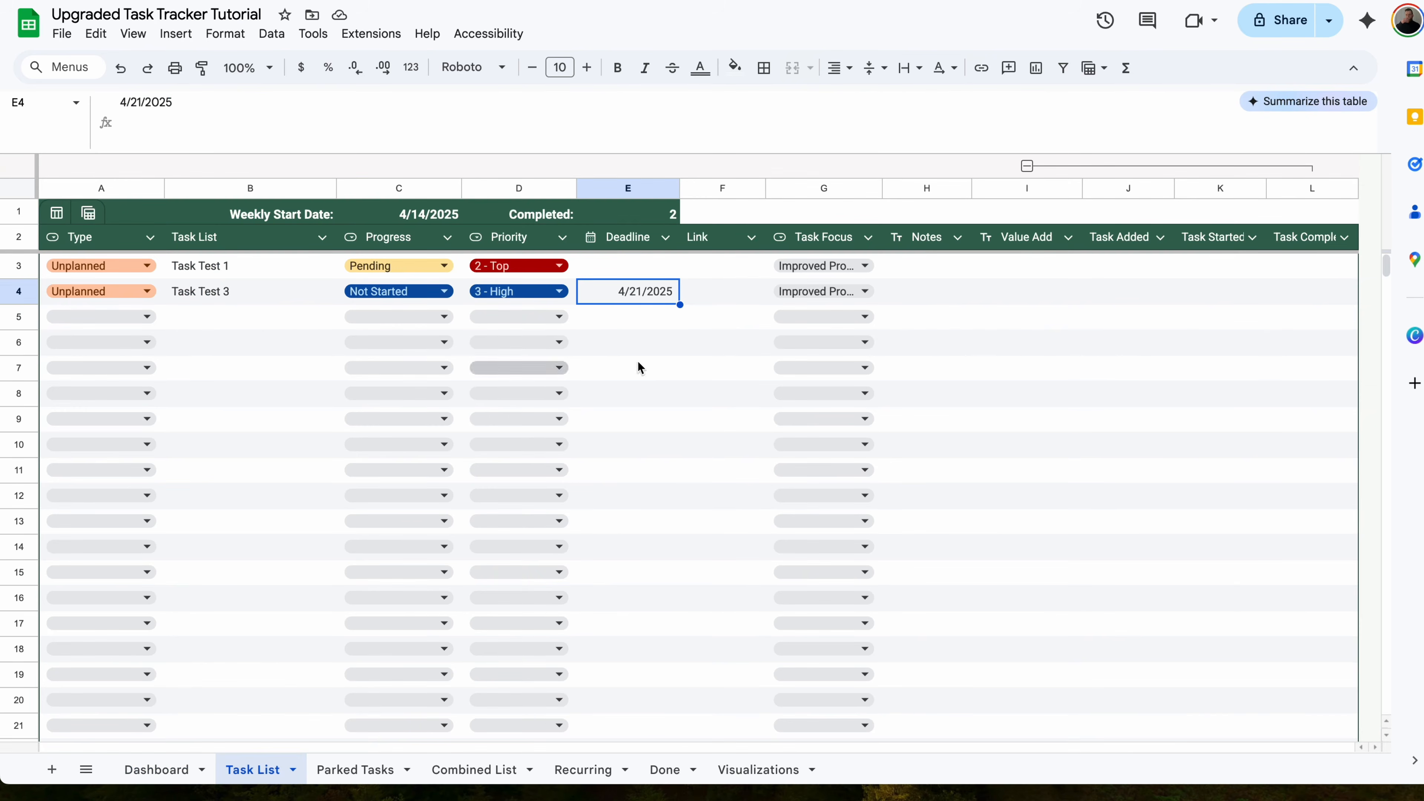
# - Compare the sort order and the row and column limits in the Dashboard's A7 formula with the Task List columns
pyautogui.click(1022, 489)
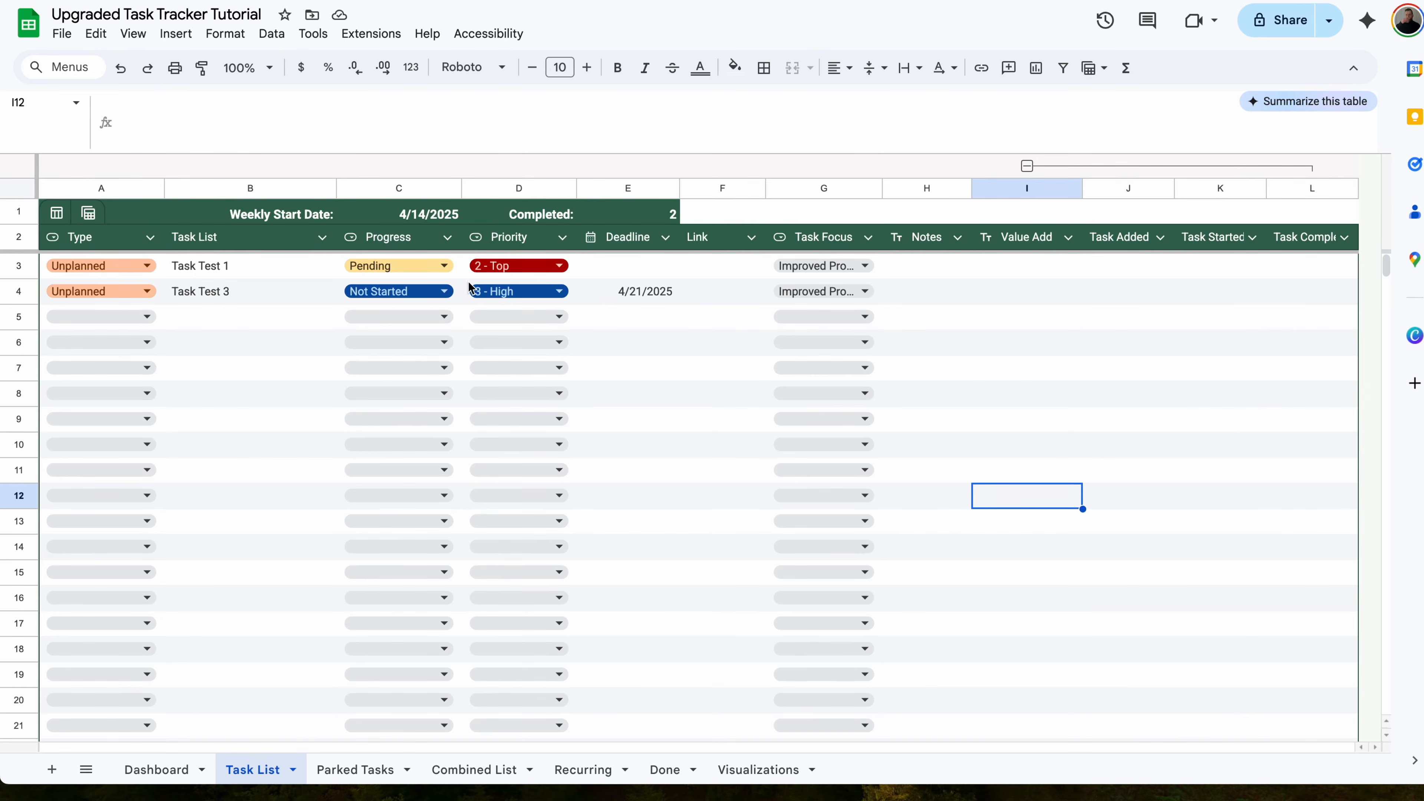
pyautogui.click(179, 776)
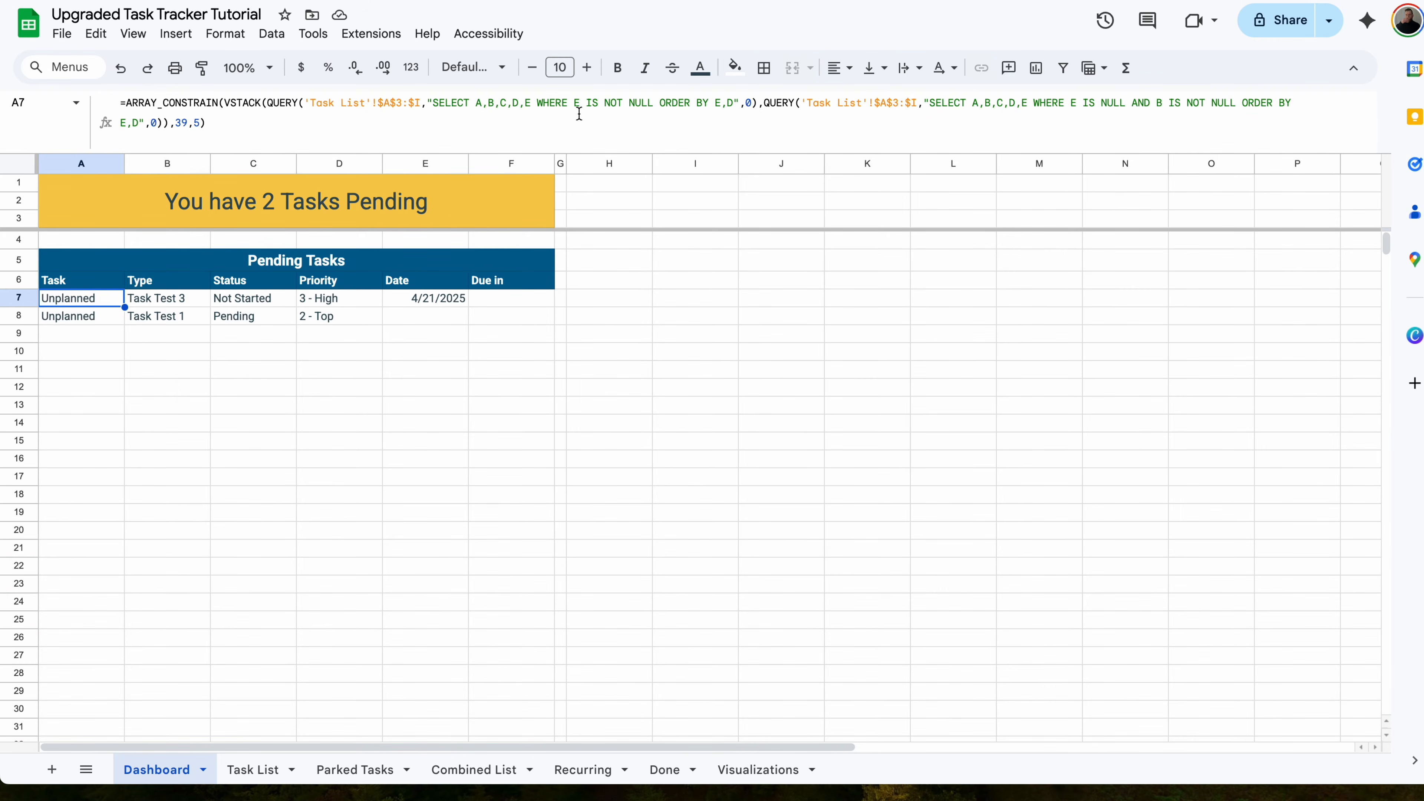
pyautogui.click(260, 769)
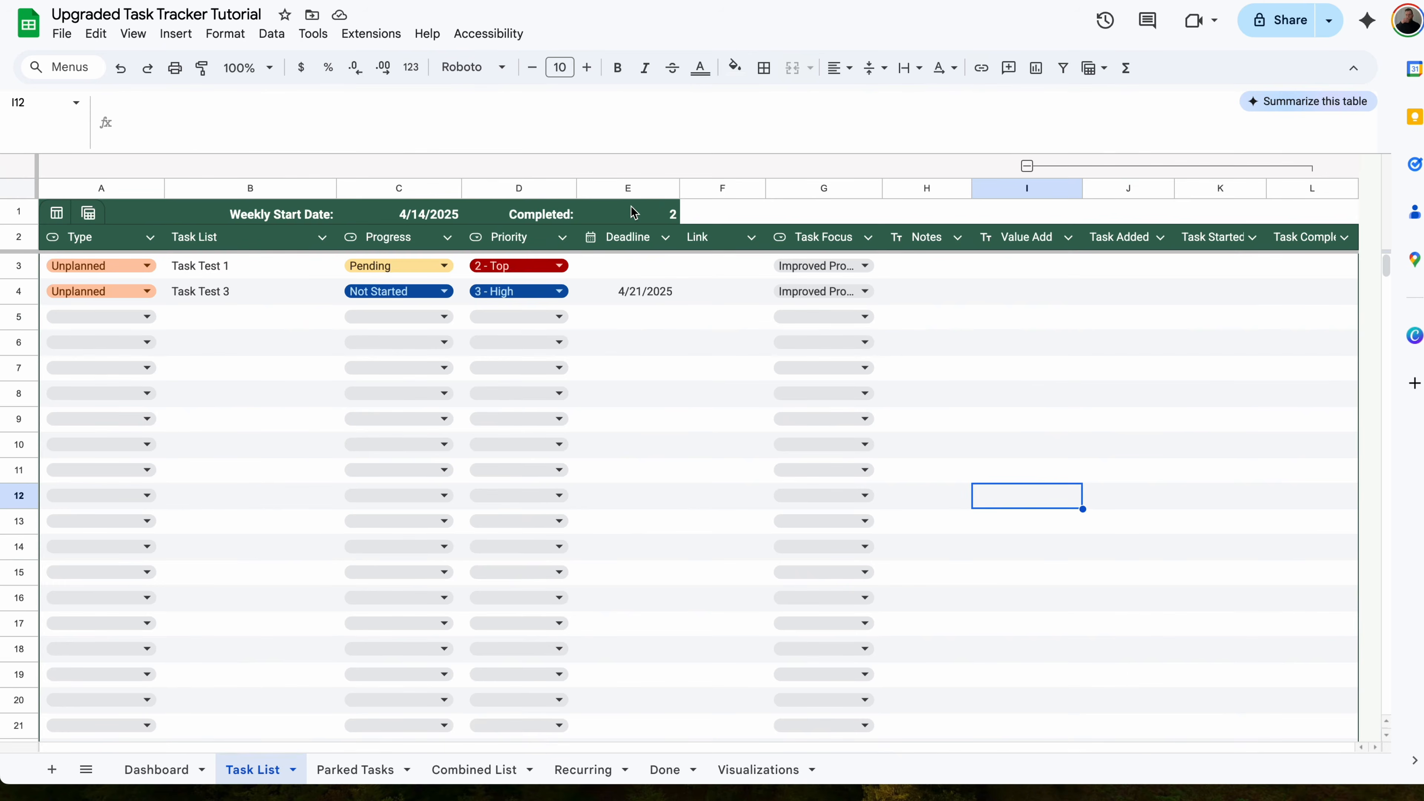
pyautogui.click(153, 770)
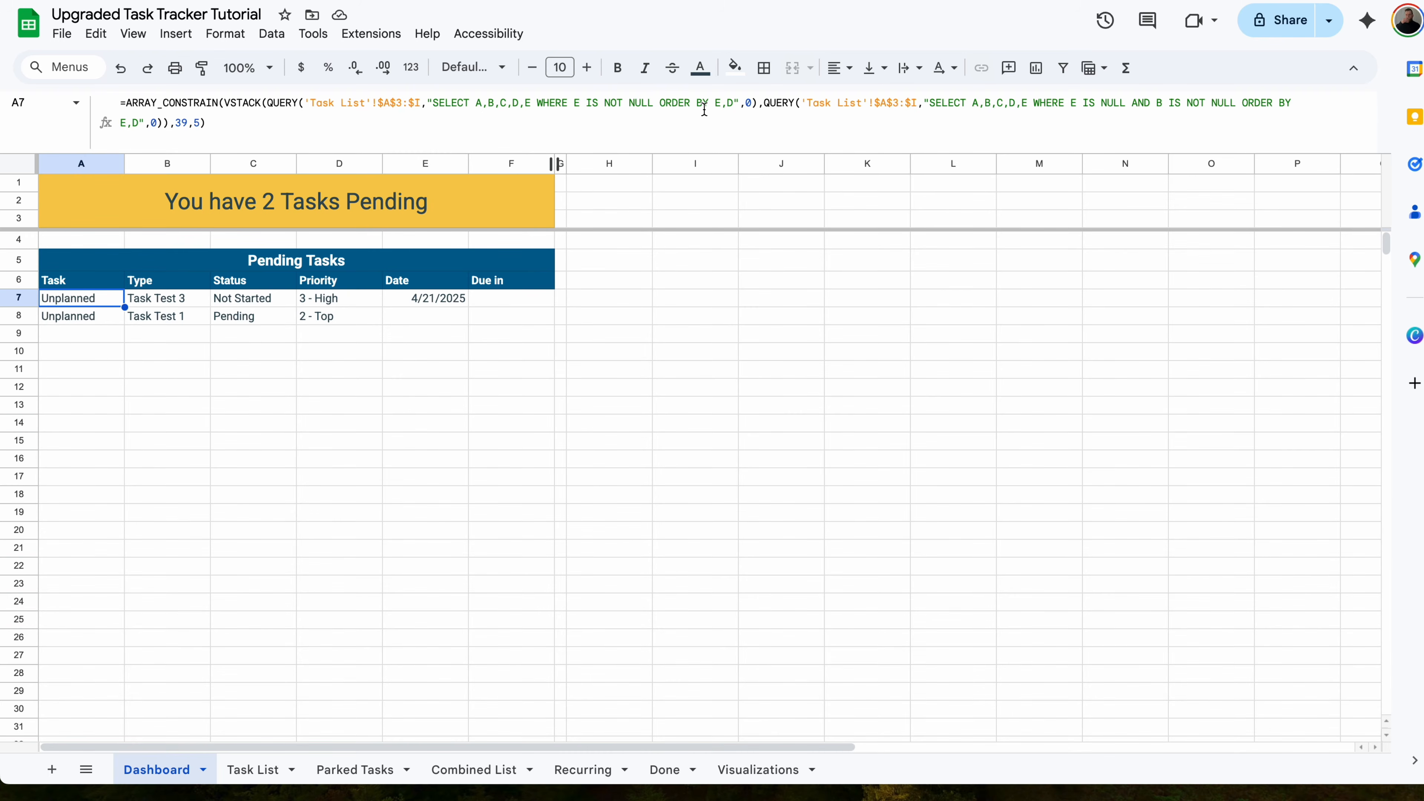
pyautogui.click(432, 306)
pyautogui.click(166, 125)
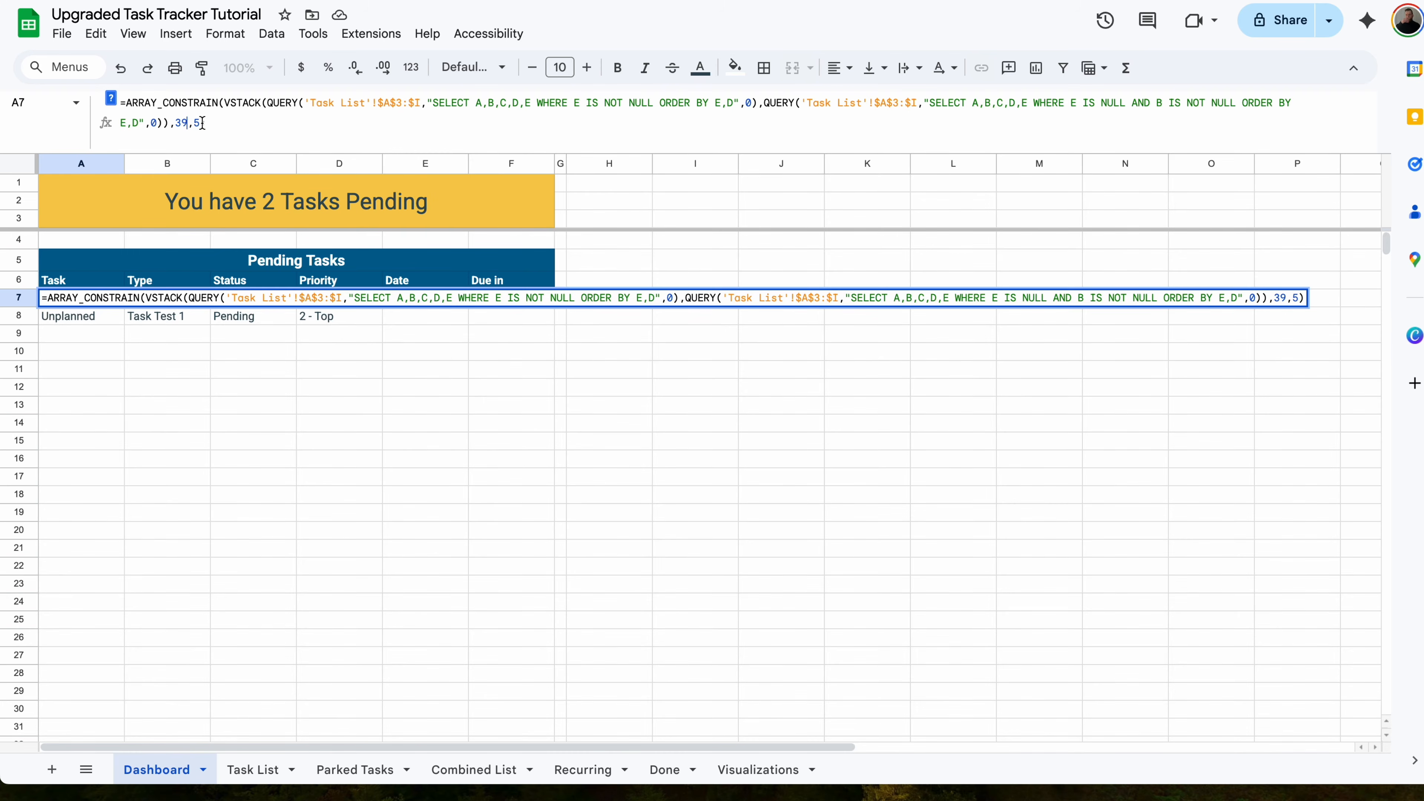
pyautogui.click(528, 372)
# - Delete rows 57 to 1000 from the Dashboard sheet
pyautogui.scroll(-5, 250, 614)
pyautogui.scroll(-1, 247, 614)
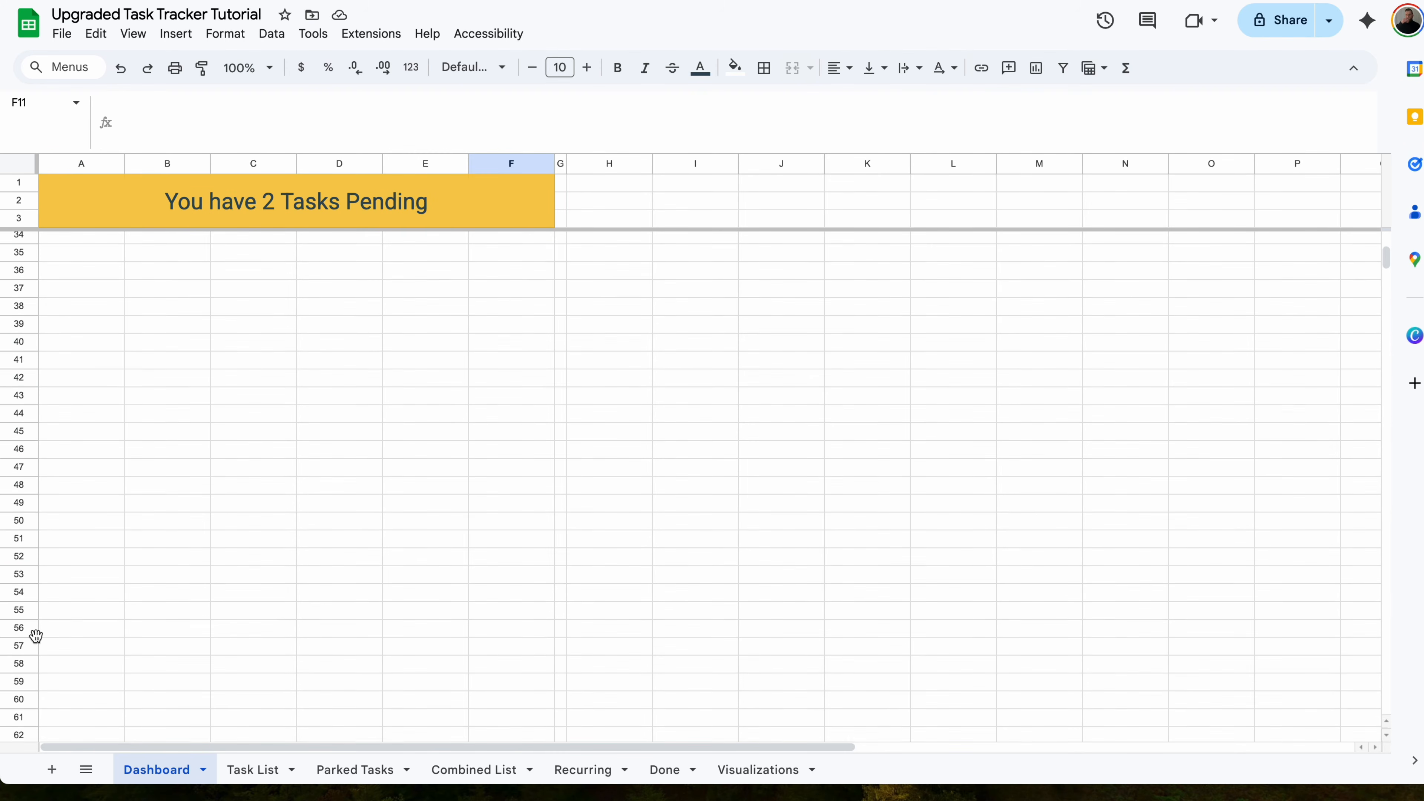
pyautogui.click(21, 647)
pyautogui.hotkey('ctrl', 'shift', 'Down')
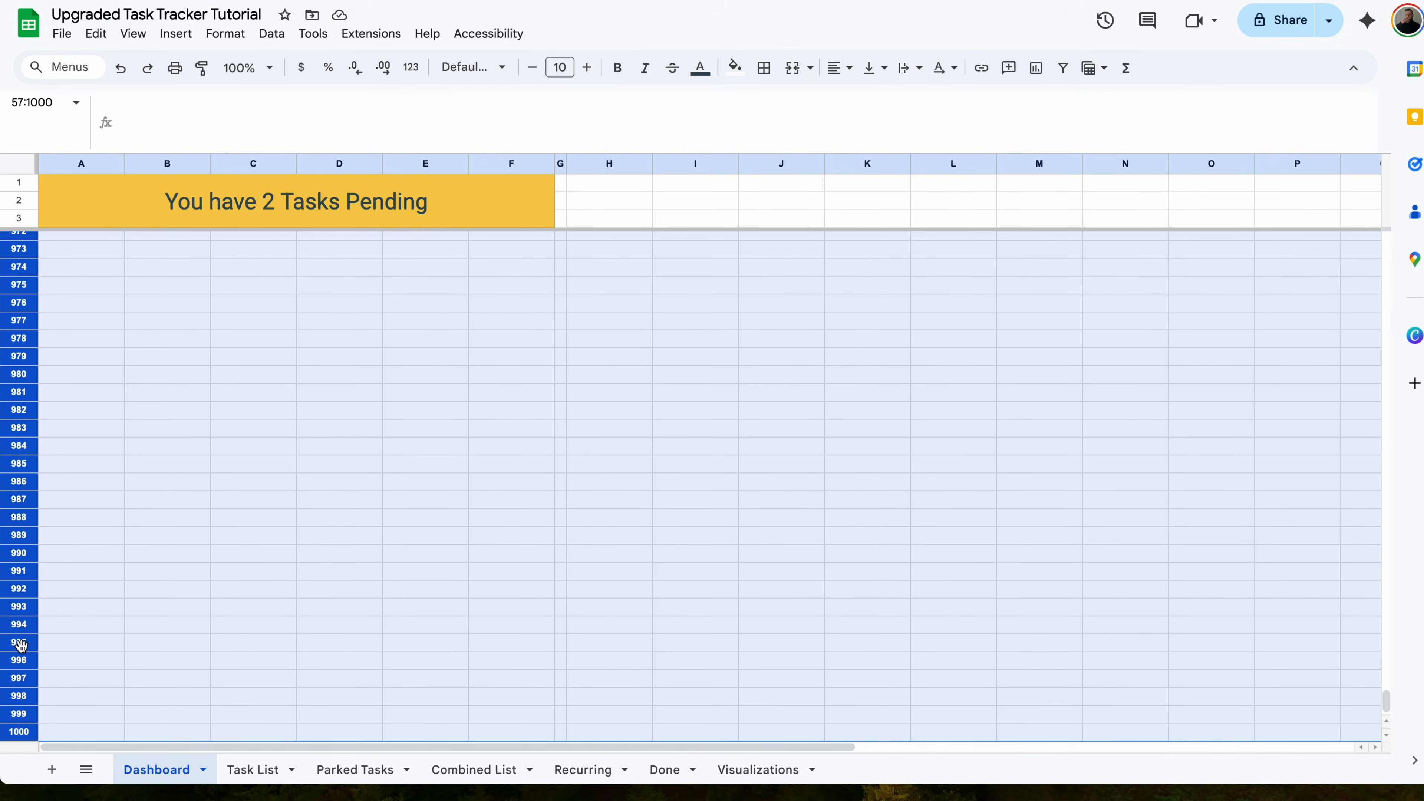
pyautogui.rightClick(20, 644)
pyautogui.click(141, 387)
pyautogui.click(229, 375)
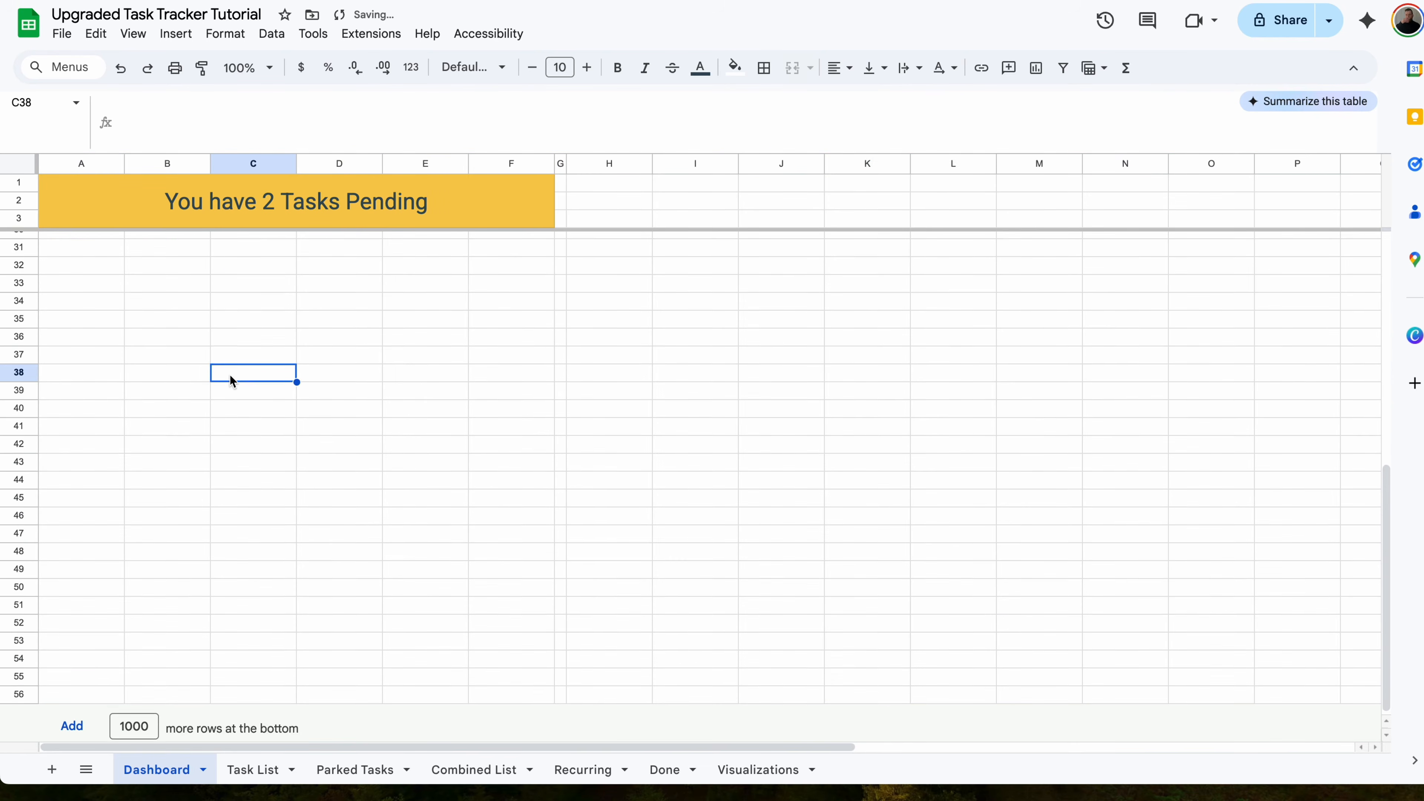
pyautogui.scroll(5, 157, 326)
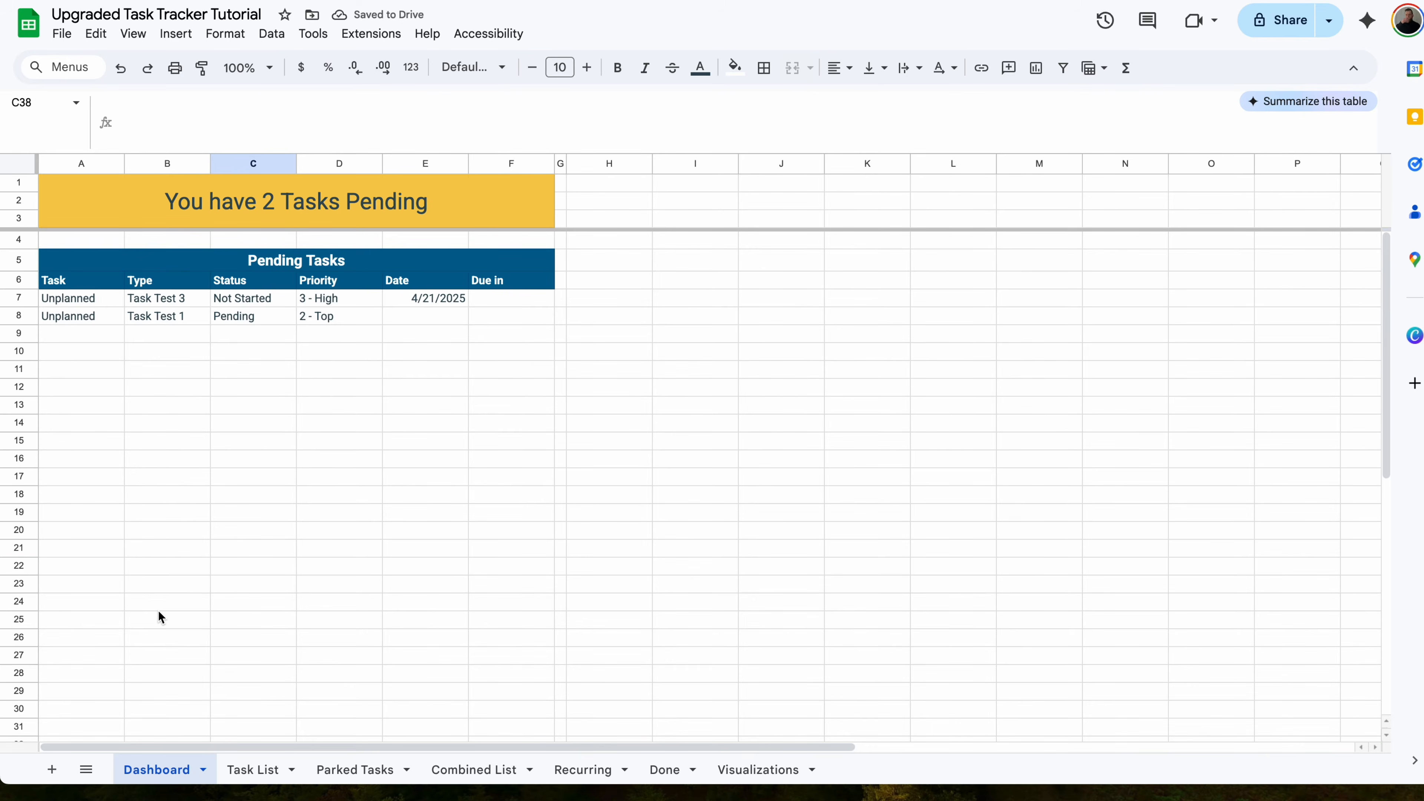
# - Set the row limit of the ARRAY_CONSTRAIN formula in A7 to 100
pyautogui.click(91, 292)
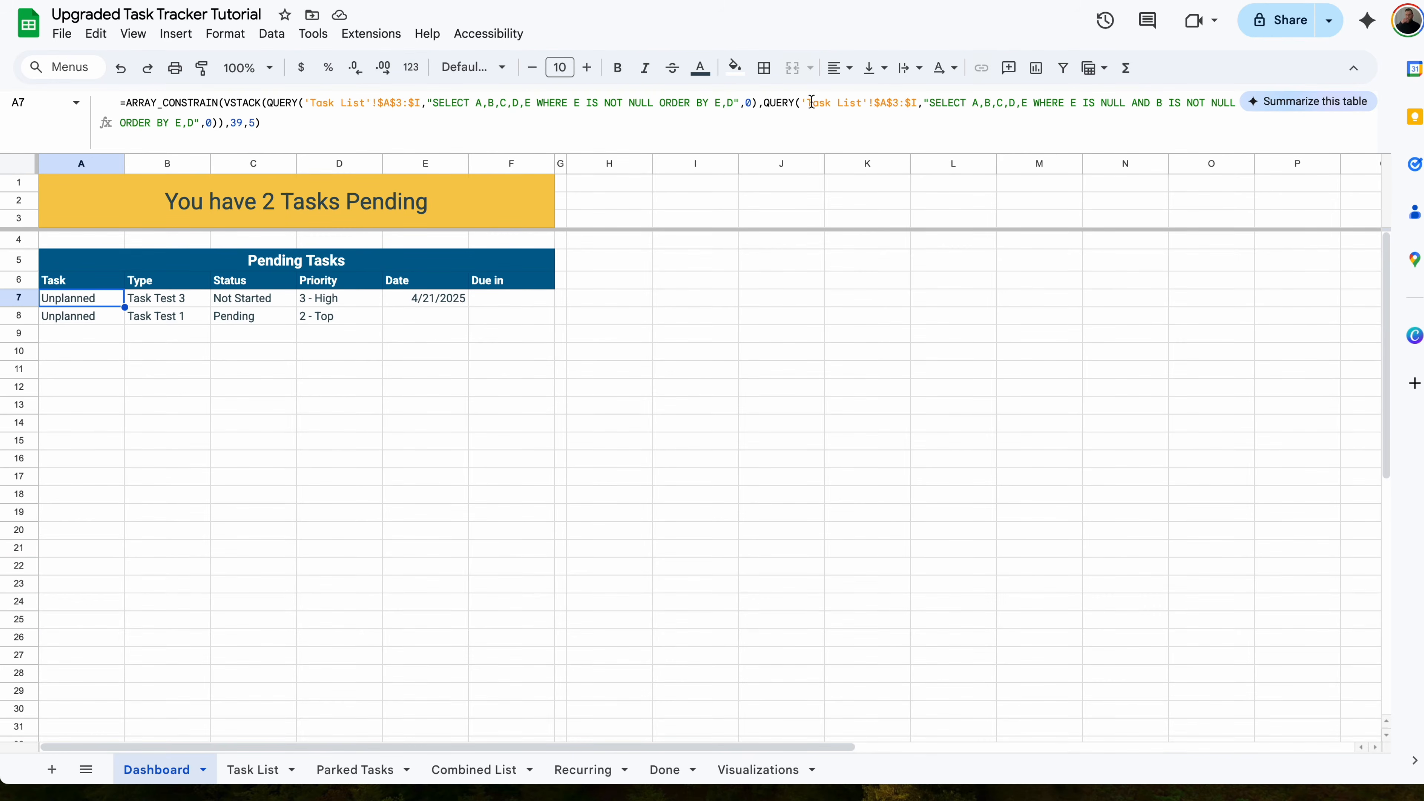
pyautogui.click(241, 124)
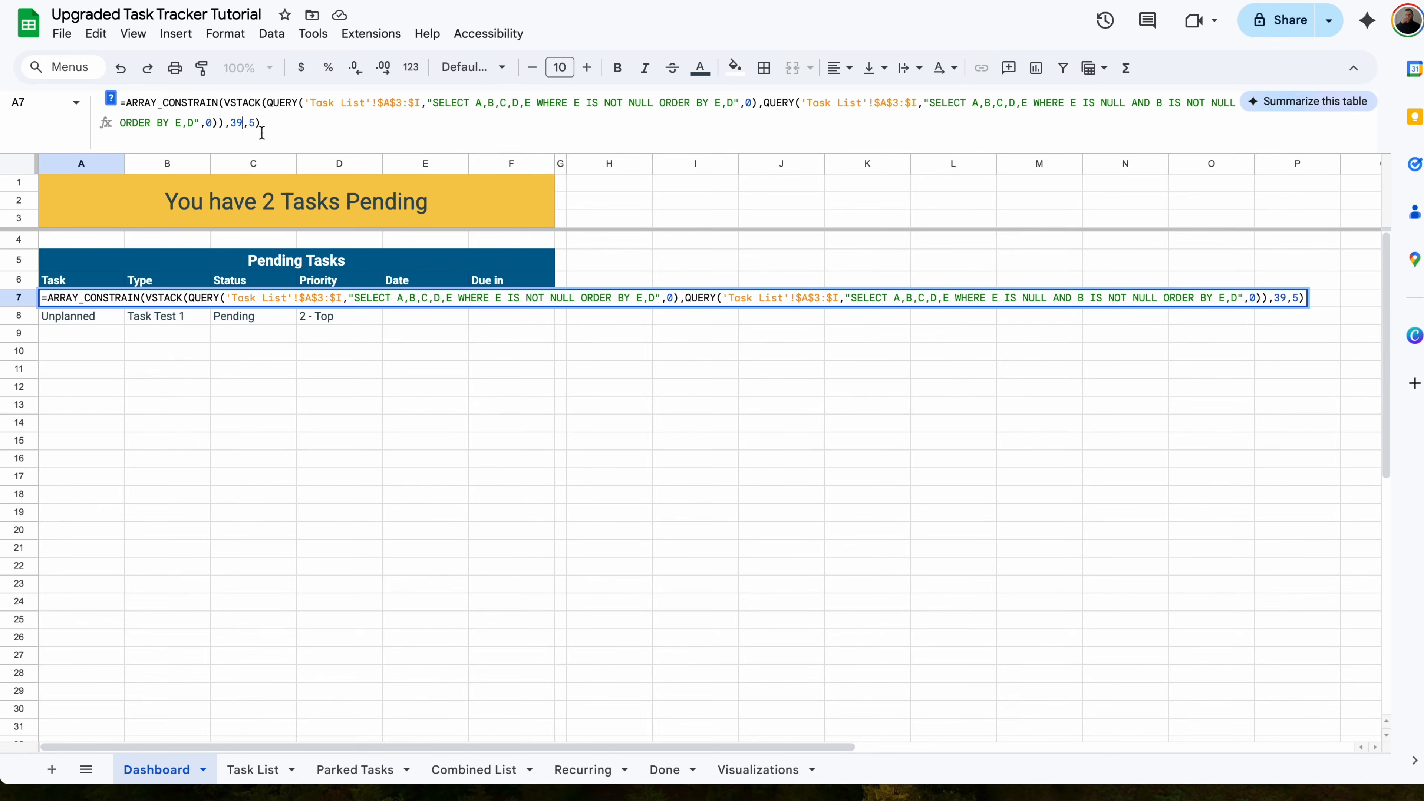
pyautogui.press('BackSpace')
pyautogui.press('BackSpace')
pyautogui.write('100')
pyautogui.click(609, 393)
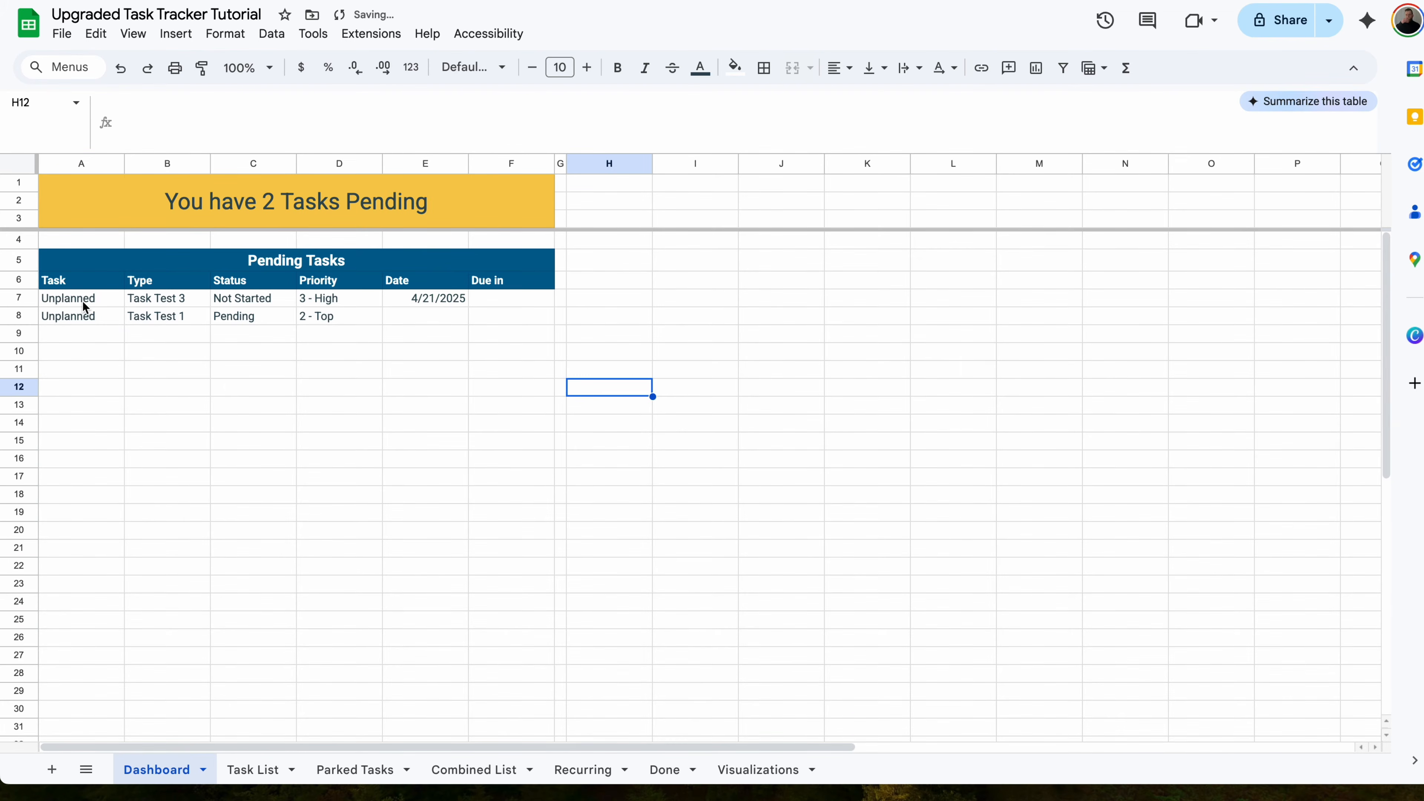
# - Insert one row below row 56 at the end of the Dashboard sheet
pyautogui.scroll(-10, 82, 300)
pyautogui.click(108, 689)
pyautogui.click(136, 671)
pyautogui.scroll(1, 136, 671)
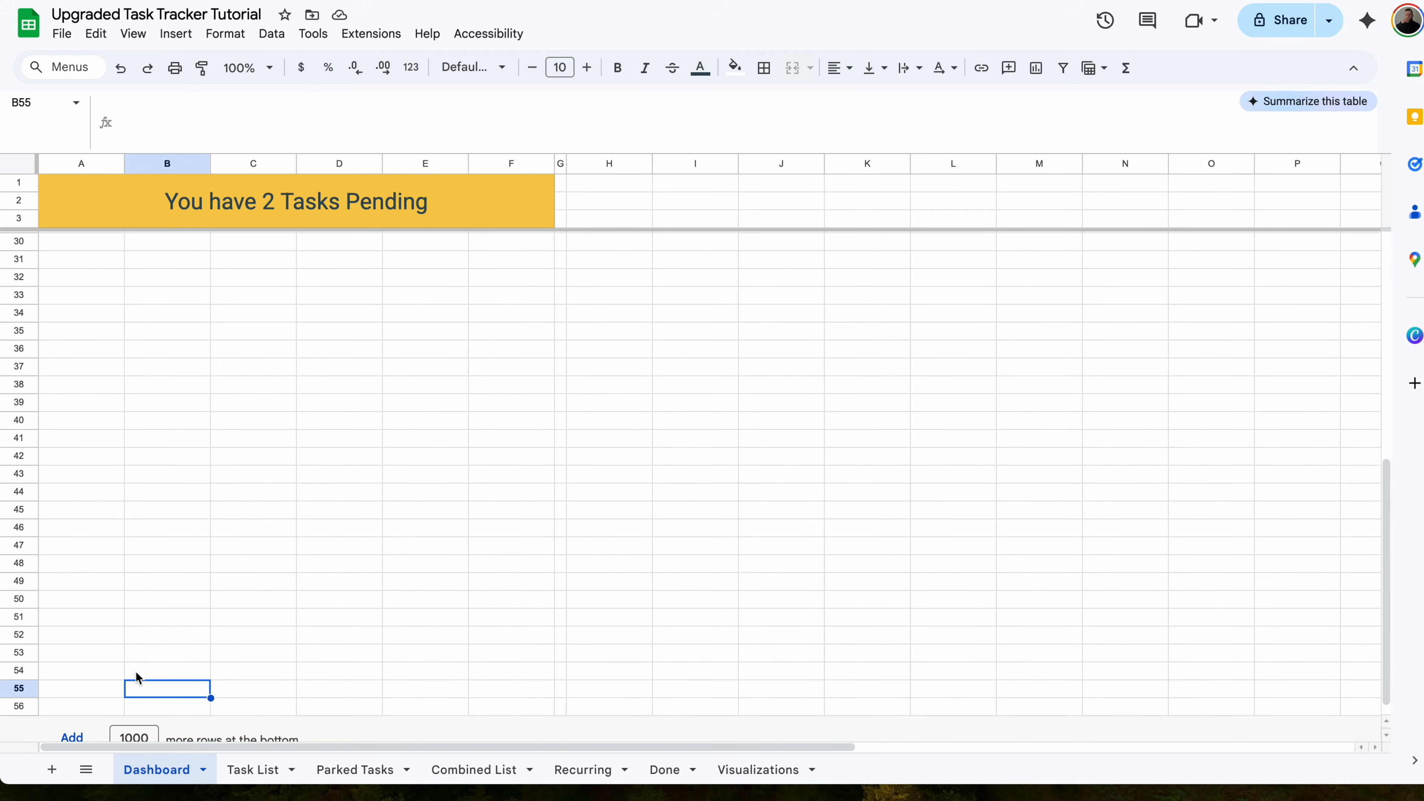
pyautogui.click(25, 706)
pyautogui.rightClick(25, 705)
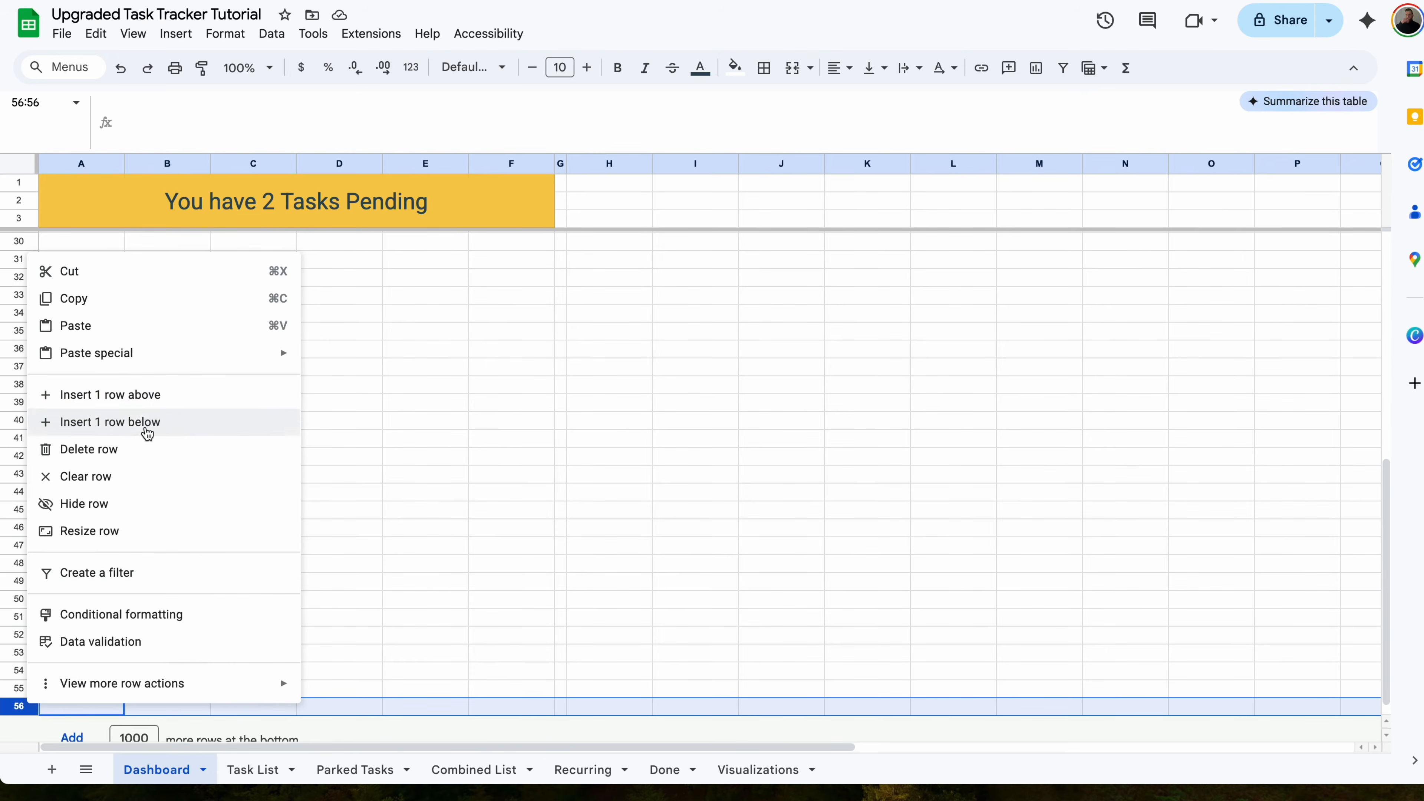
pyautogui.click(143, 421)
# - Apply borders to all cells of the Pending Tasks range A6:F56
pyautogui.scroll(8, 134, 556)
pyautogui.click(92, 286)
pyautogui.moveTo(92, 286); pyautogui.dragTo(515, 680)
pyautogui.click(764, 67)
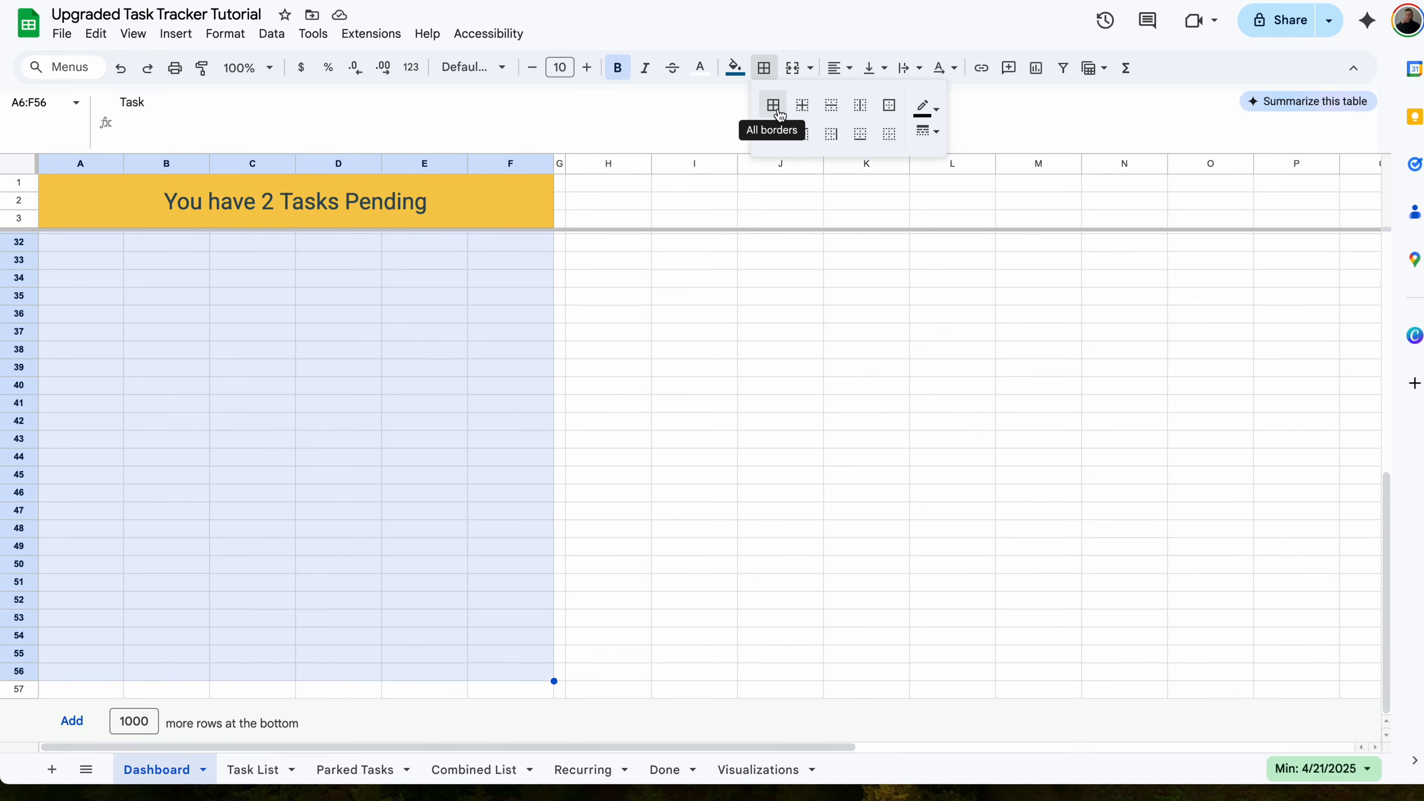
pyautogui.click(774, 106)
# - Give A6:F56 alternating colors in the default blue style, with the header changed to the dark blue of the table title
pyautogui.click(735, 69)
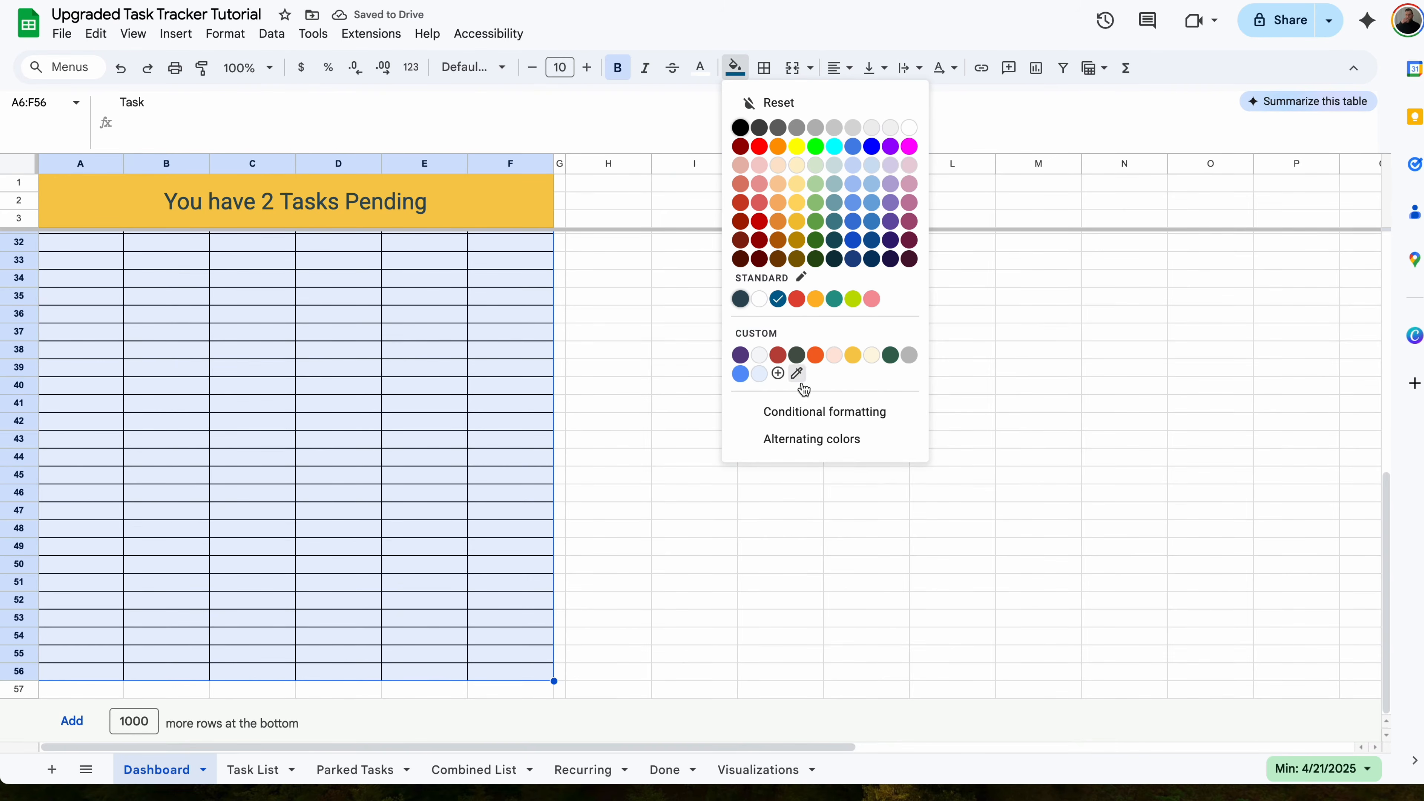
pyautogui.click(811, 439)
pyautogui.click(1318, 298)
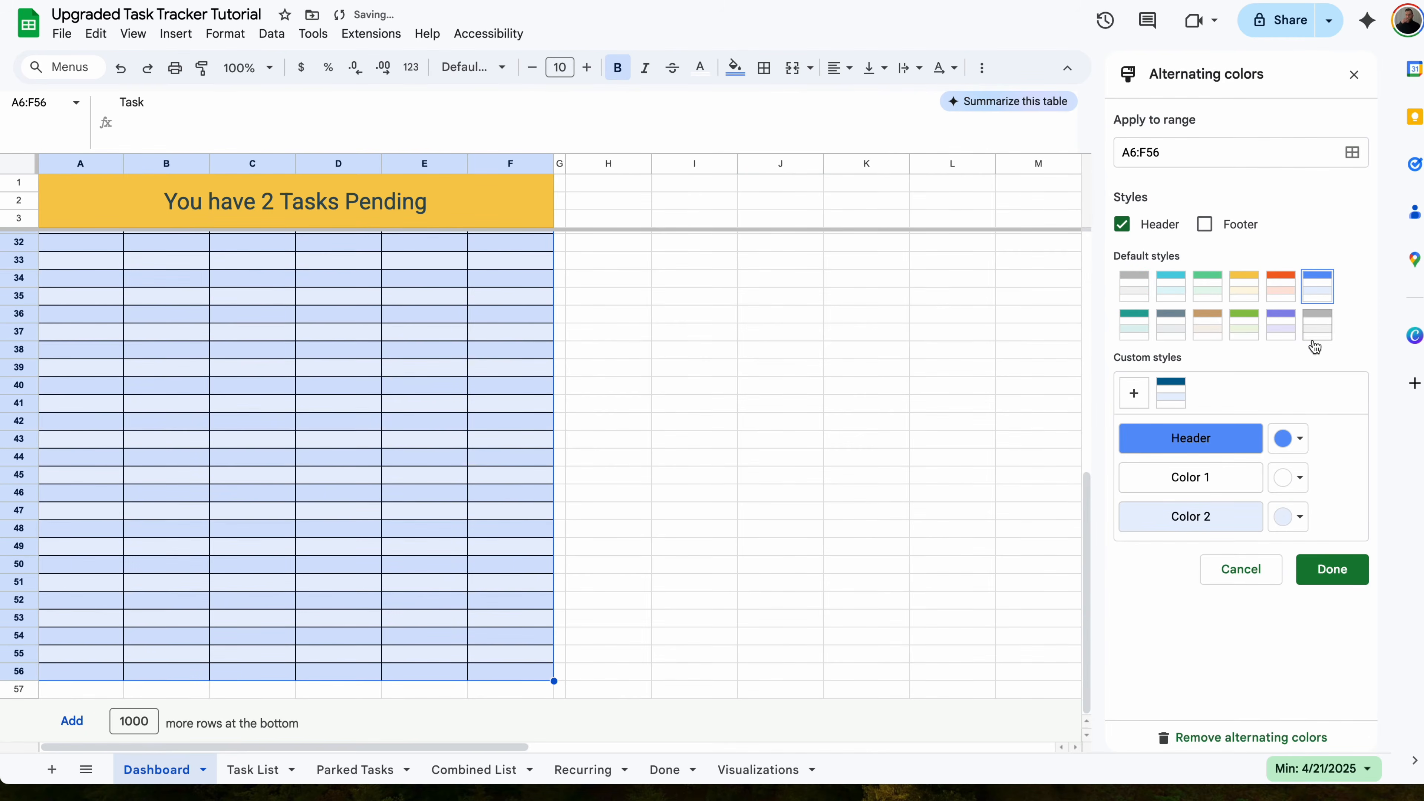
pyautogui.click(1296, 442)
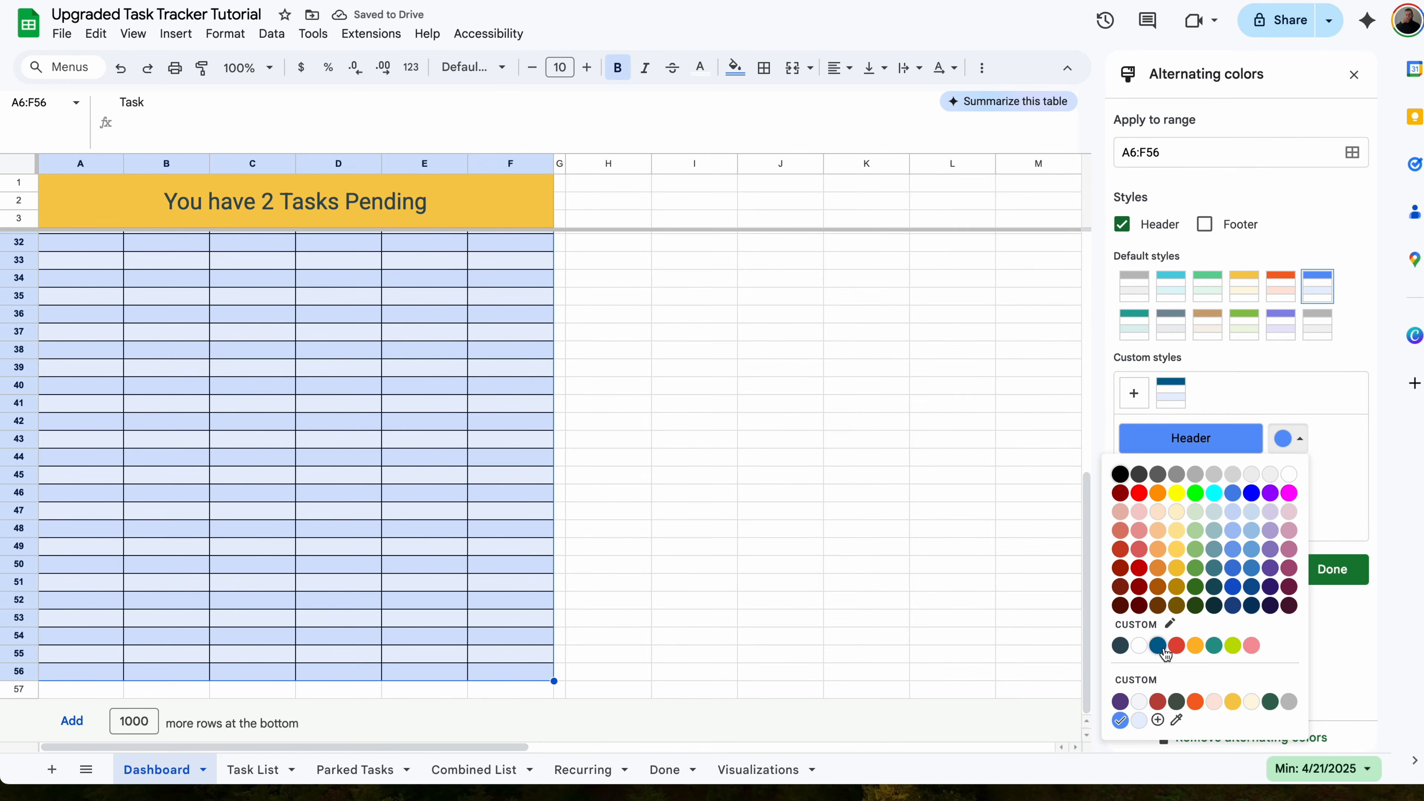
pyautogui.click(1158, 645)
pyautogui.click(1336, 574)
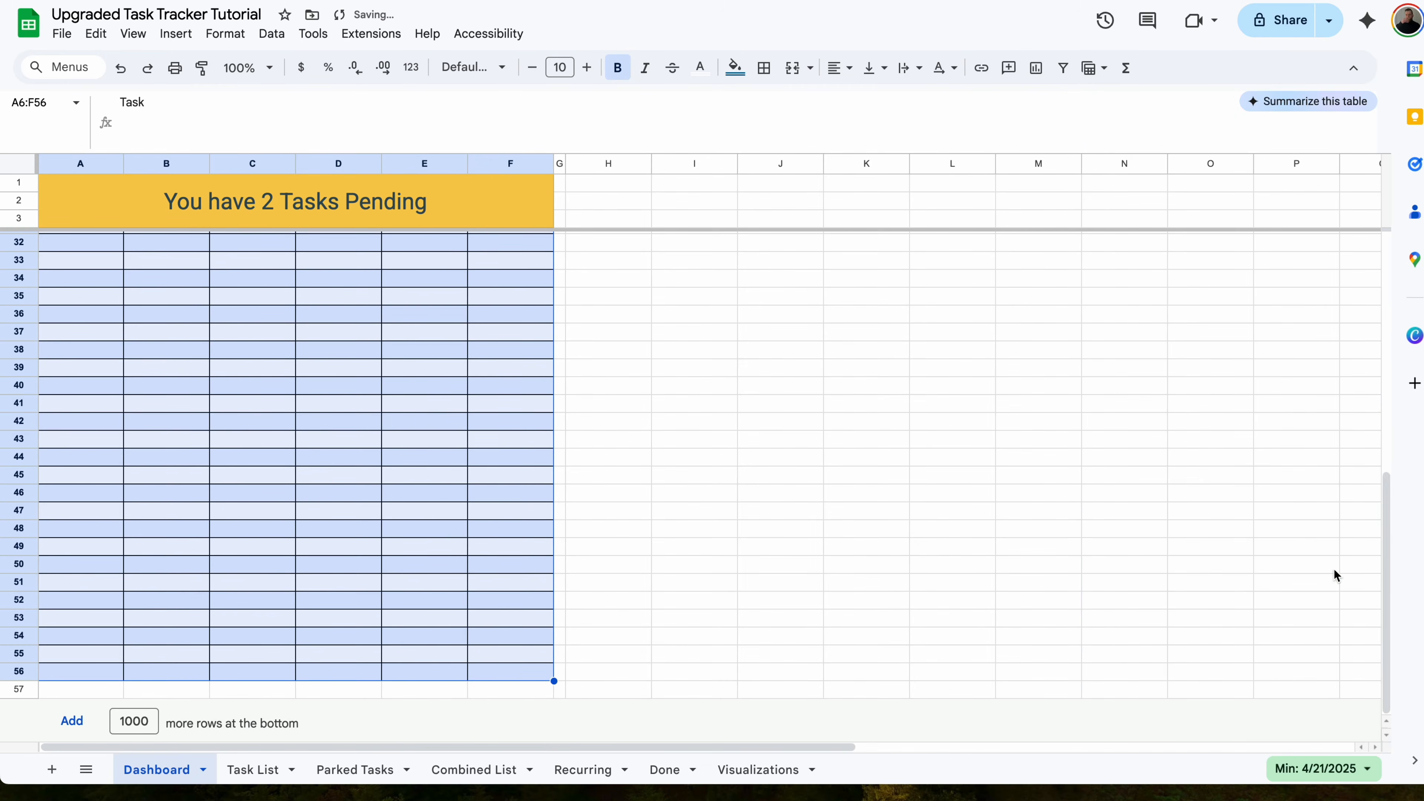
pyautogui.click(706, 424)
pyautogui.scroll(10, 397, 291)
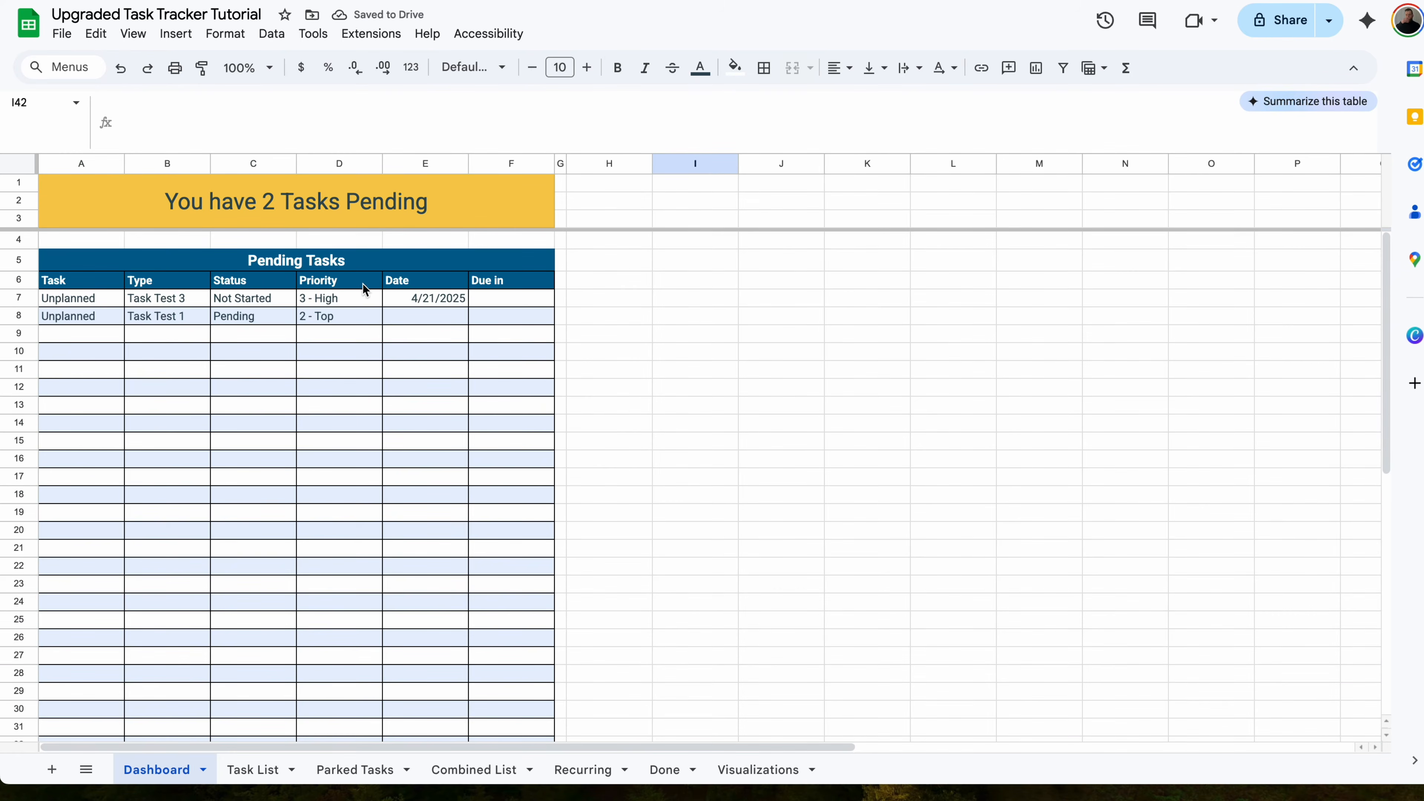
# - Put a thicker outer border around the whole Pending Tasks table, A5:F56
pyautogui.click(323, 261)
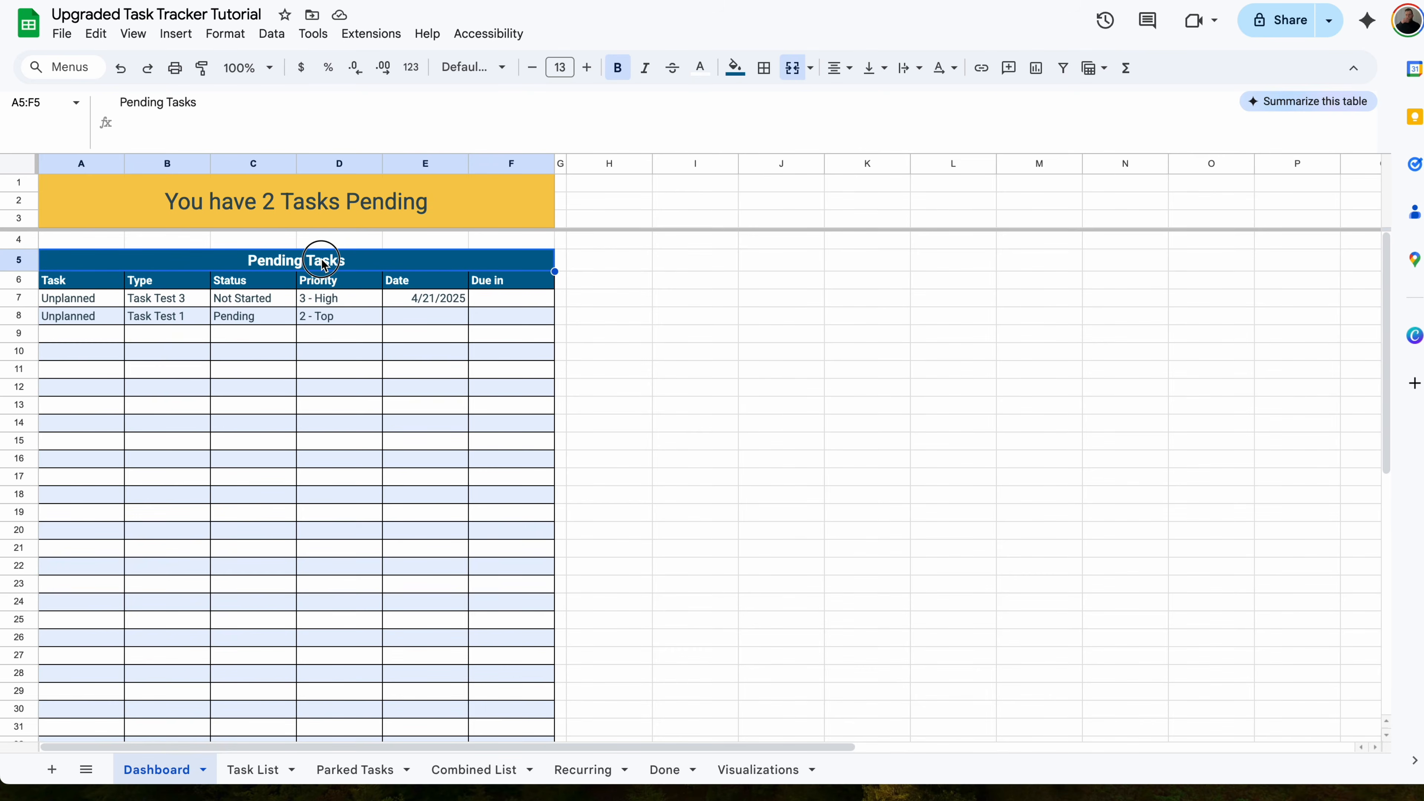
pyautogui.moveTo(323, 261); pyautogui.dragTo(301, 668)
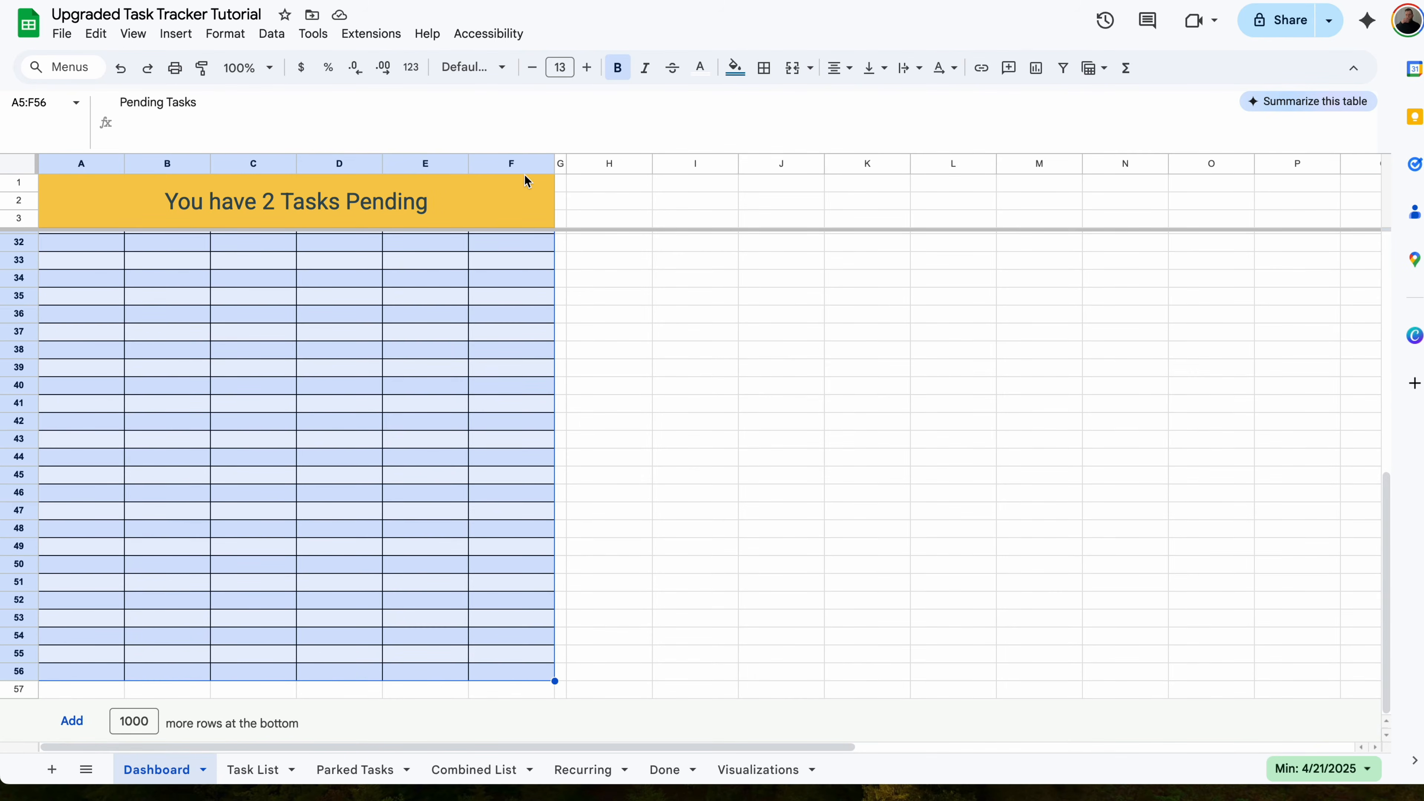
pyautogui.click(764, 68)
pyautogui.click(900, 107)
pyautogui.click(926, 130)
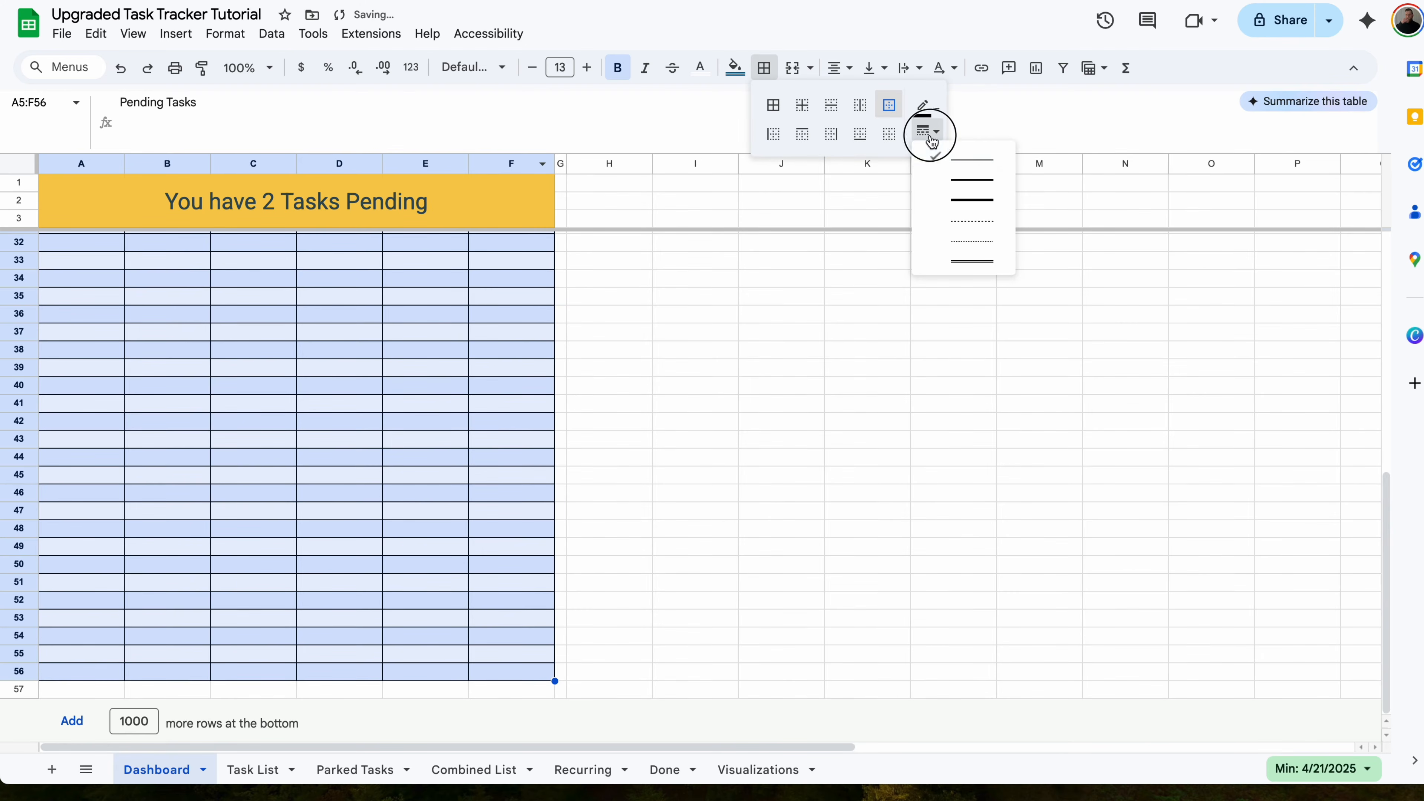
pyautogui.click(940, 181)
pyautogui.click(669, 386)
pyautogui.scroll(9, 668, 385)
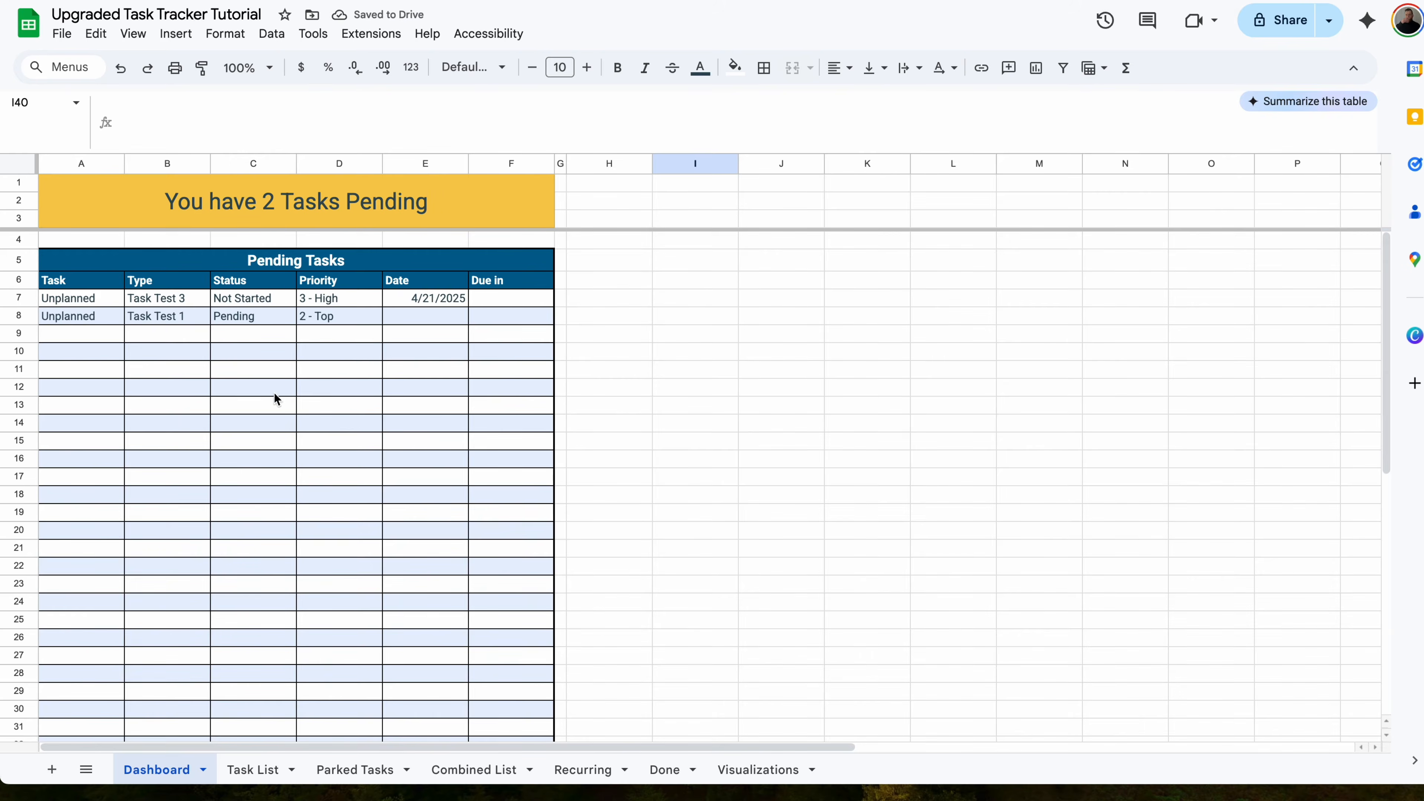
# - Delete columns P to Z from the Dashboard sheet
pyautogui.hscroll(4, 276, 400)
pyautogui.click(1094, 161)
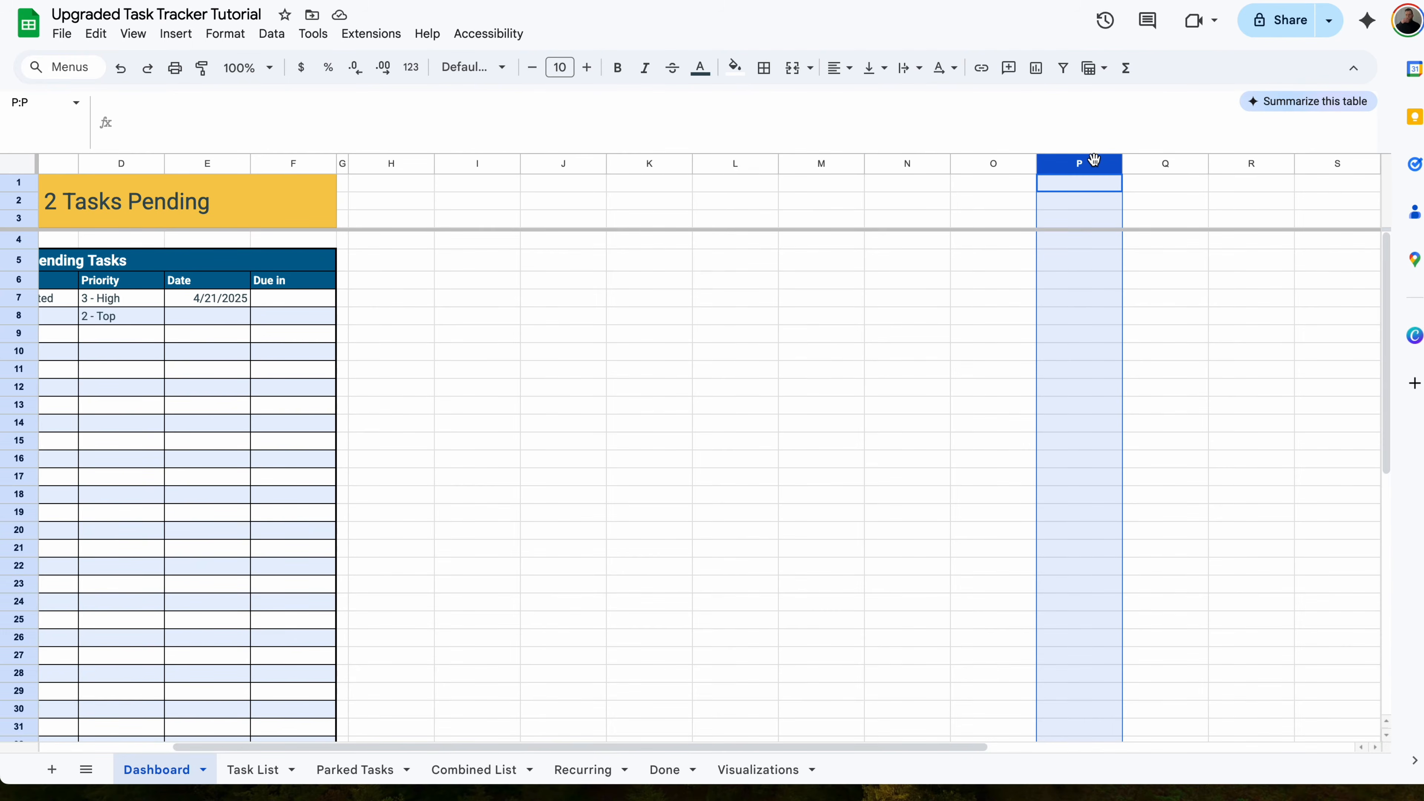
pyautogui.hotkey('ctrl', 'shift', 'Right')
pyautogui.rightClick(1094, 160)
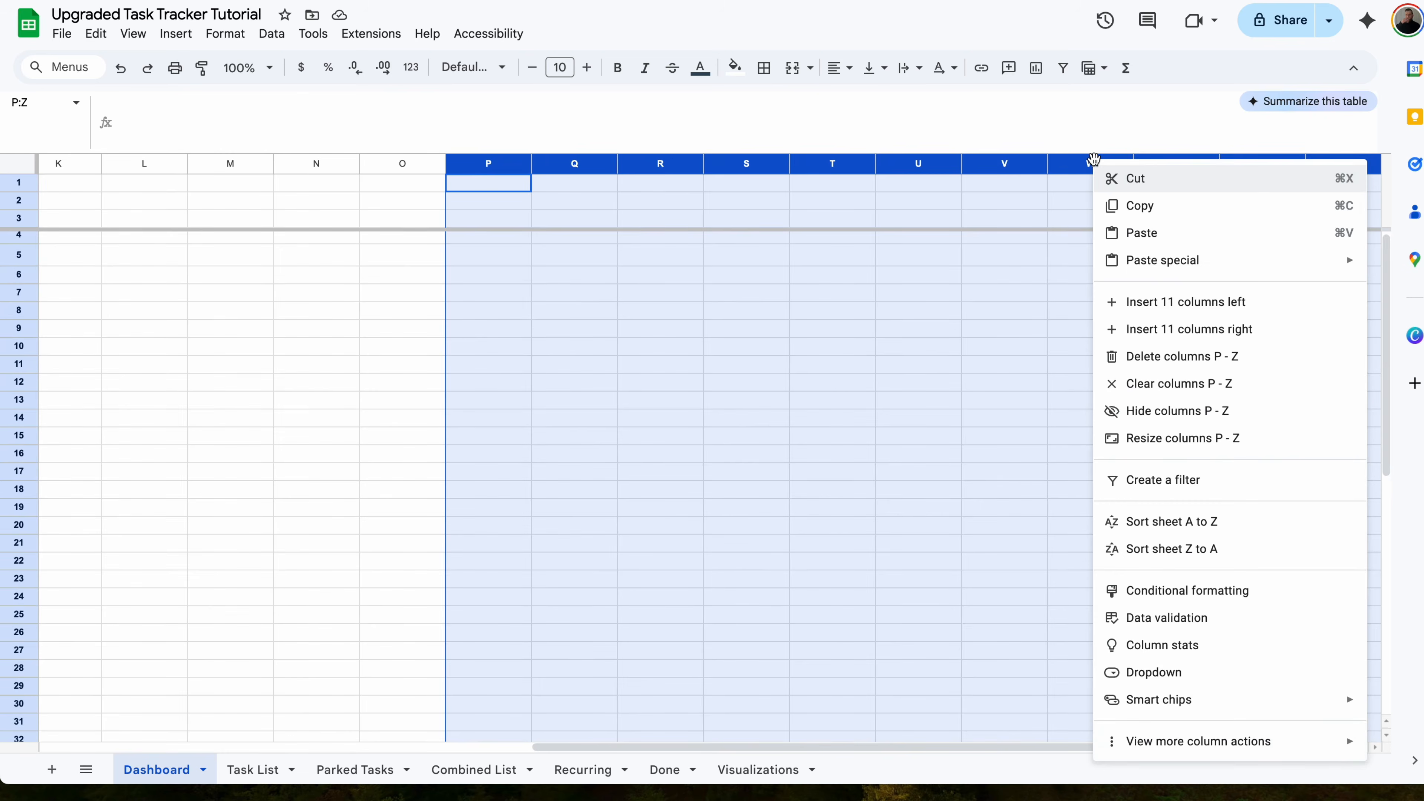
pyautogui.click(1152, 365)
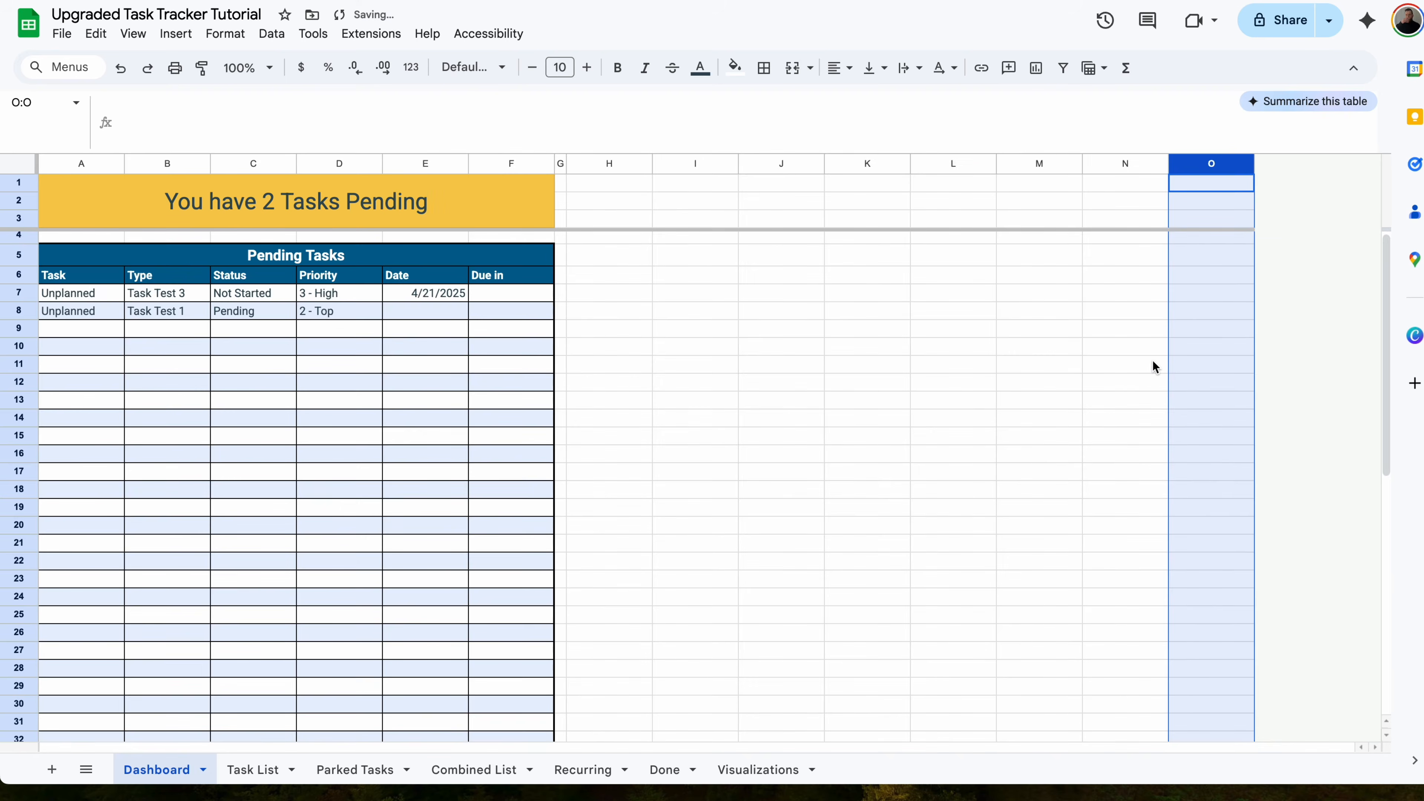
pyautogui.click(1177, 220)
# - Narrow column O to a slim spacer and make column G the same width
pyautogui.moveTo(1253, 163); pyautogui.dragTo(1188, 165)
pyautogui.click(1180, 164)
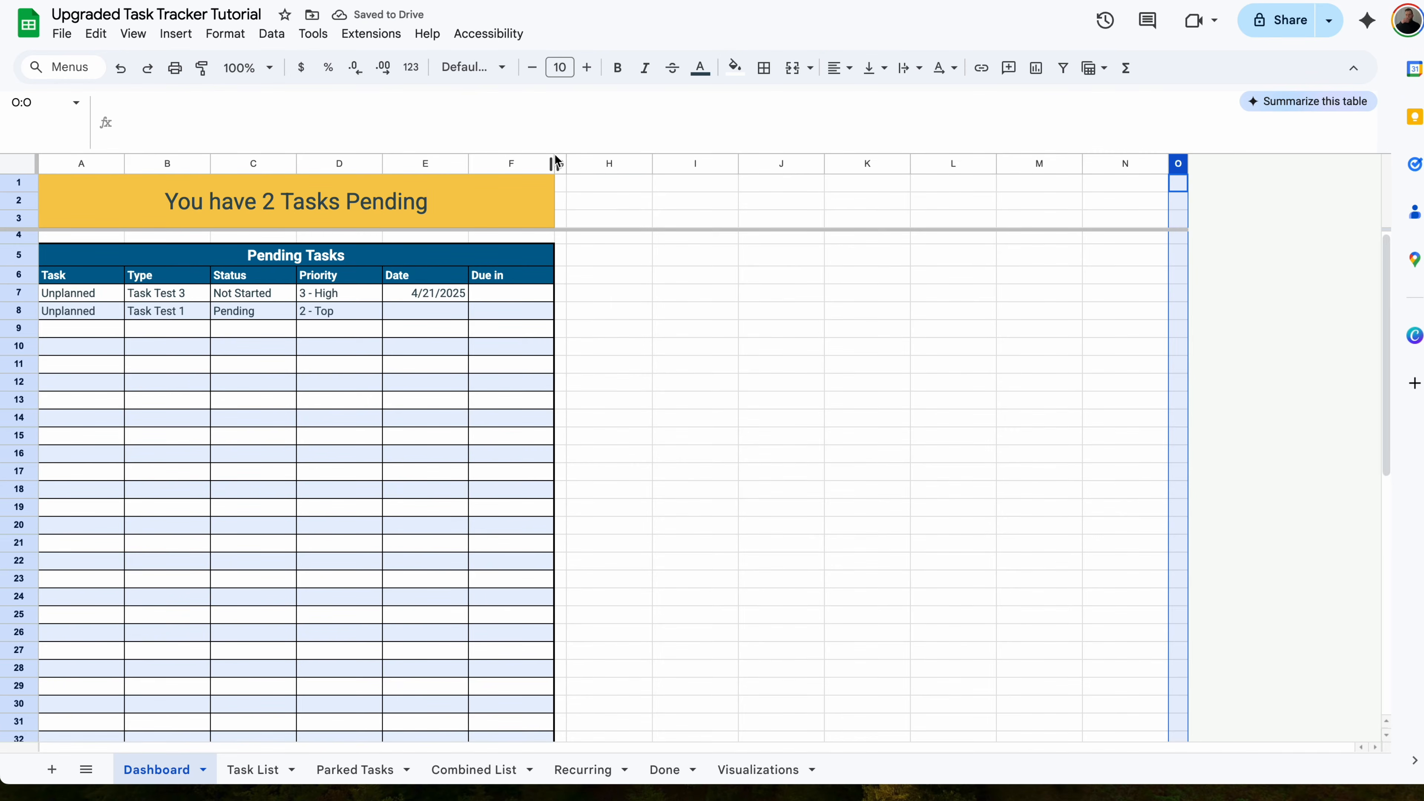
pyautogui.click(561, 165)
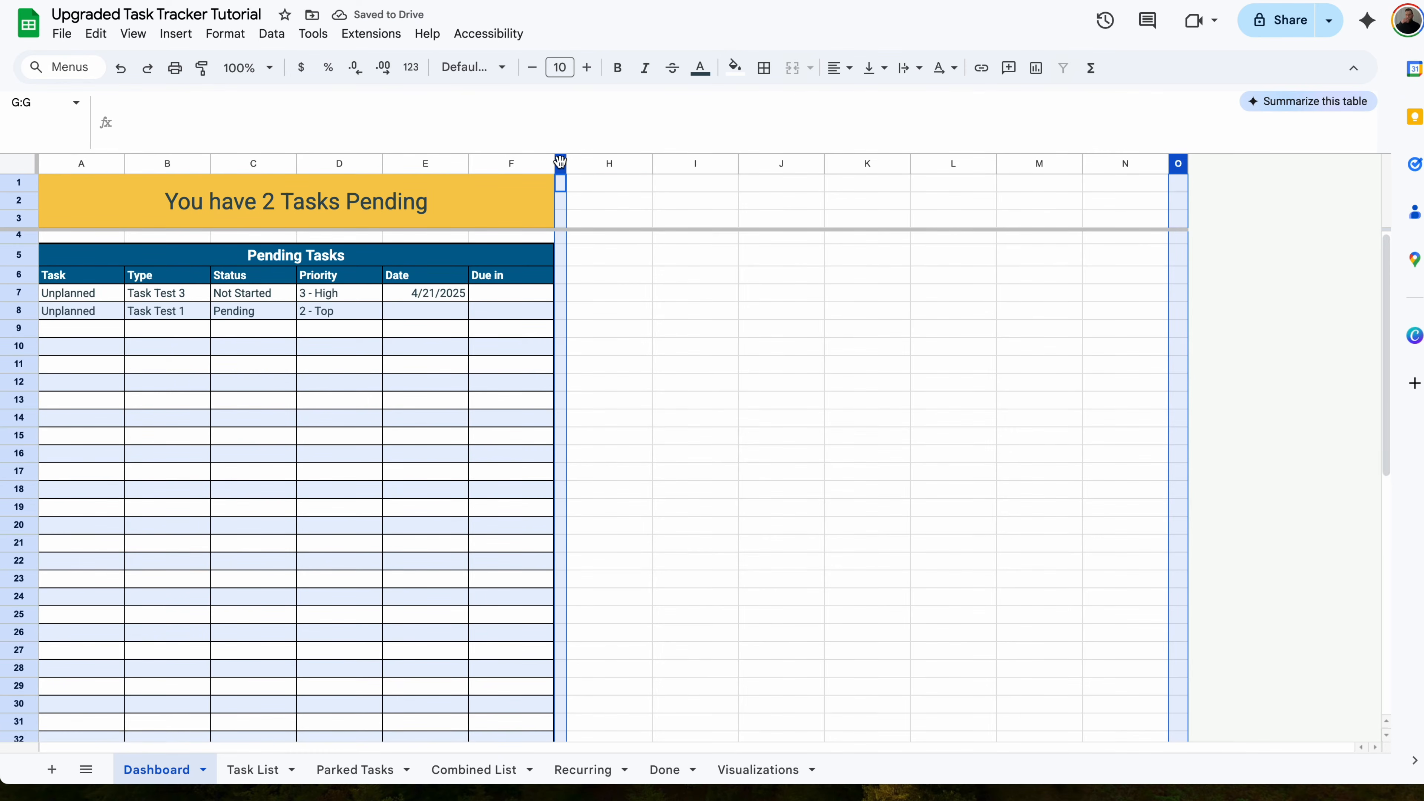
pyautogui.moveTo(566, 164); pyautogui.dragTo(1107, 184)
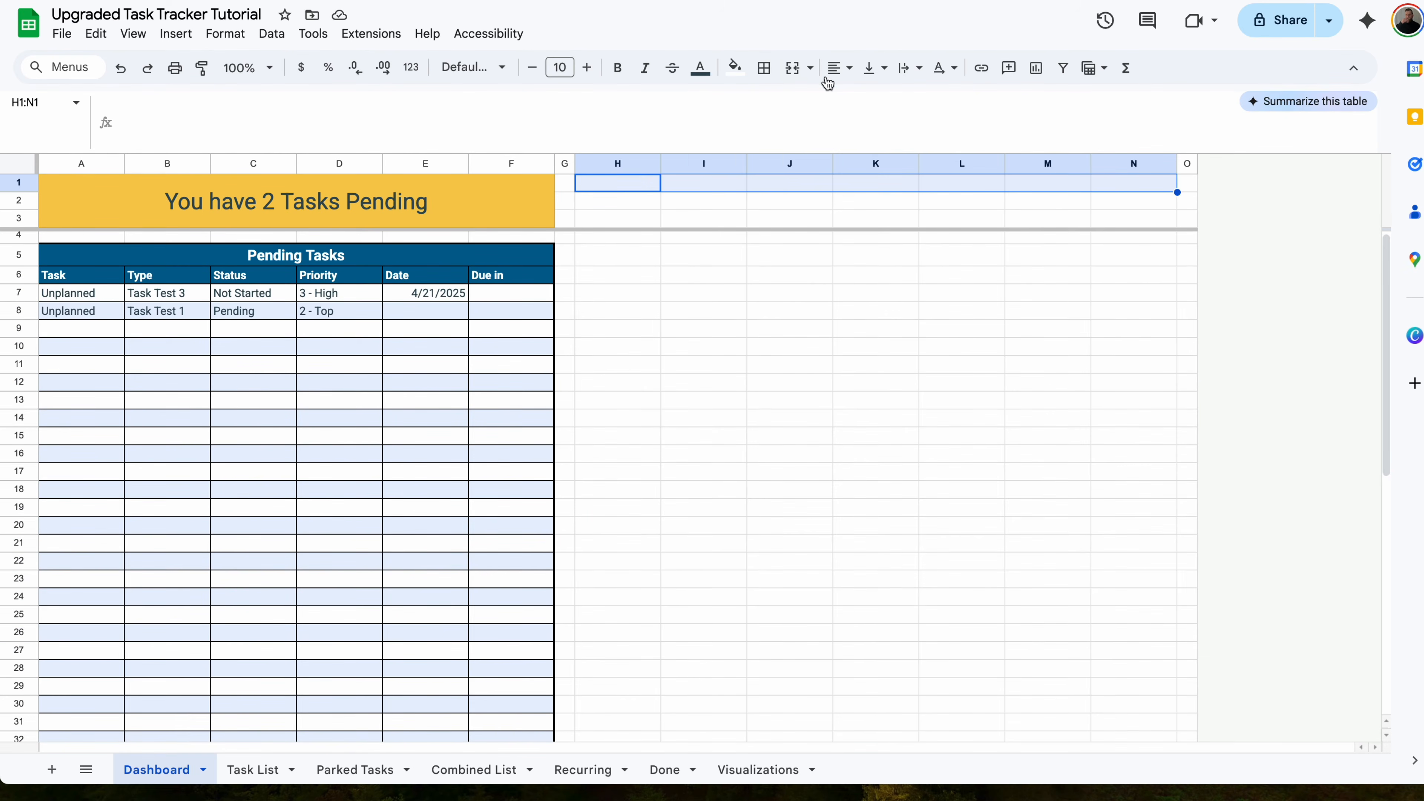
# - Merge cells H1:N1 and add a validation rule that requires a valid date and rejects invalid input
pyautogui.click(792, 68)
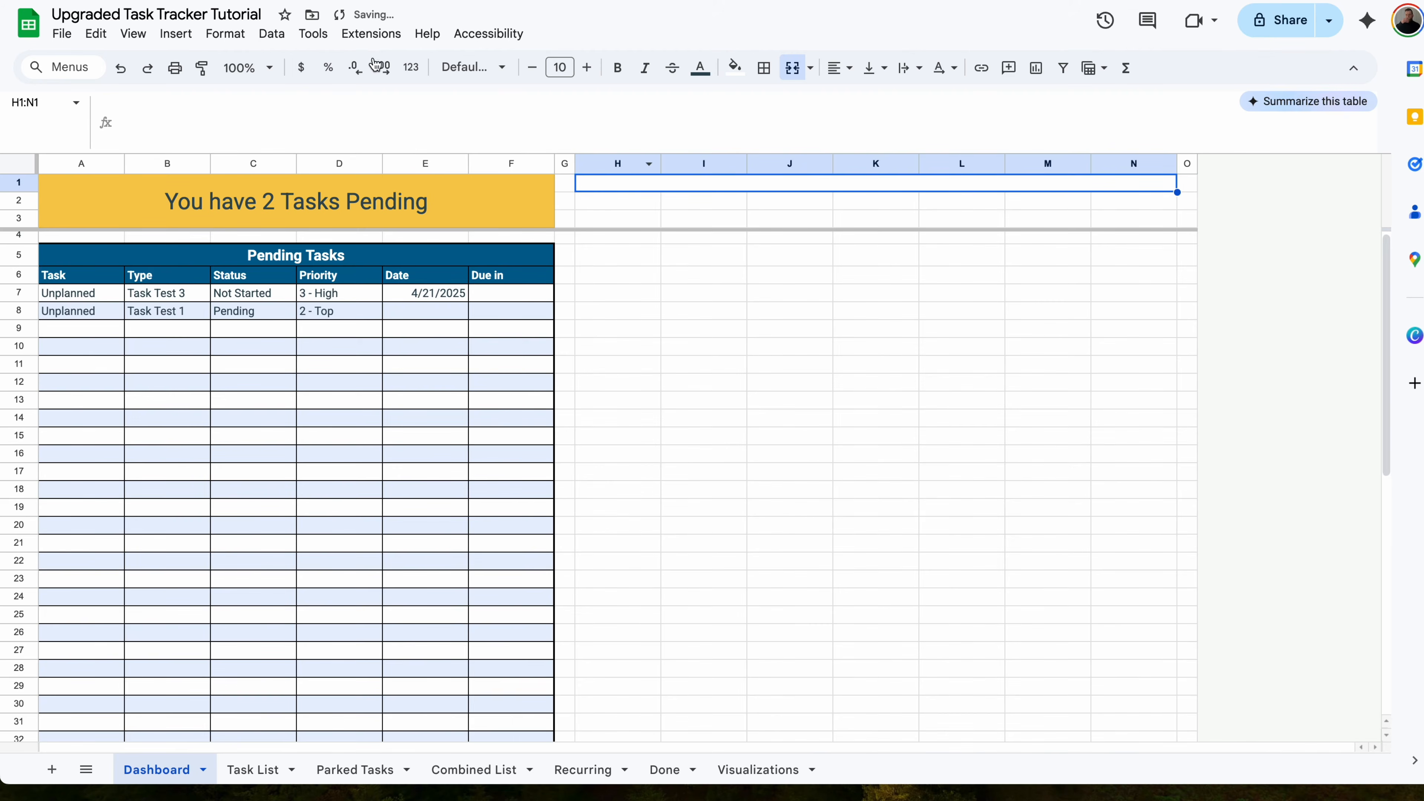
pyautogui.click(272, 34)
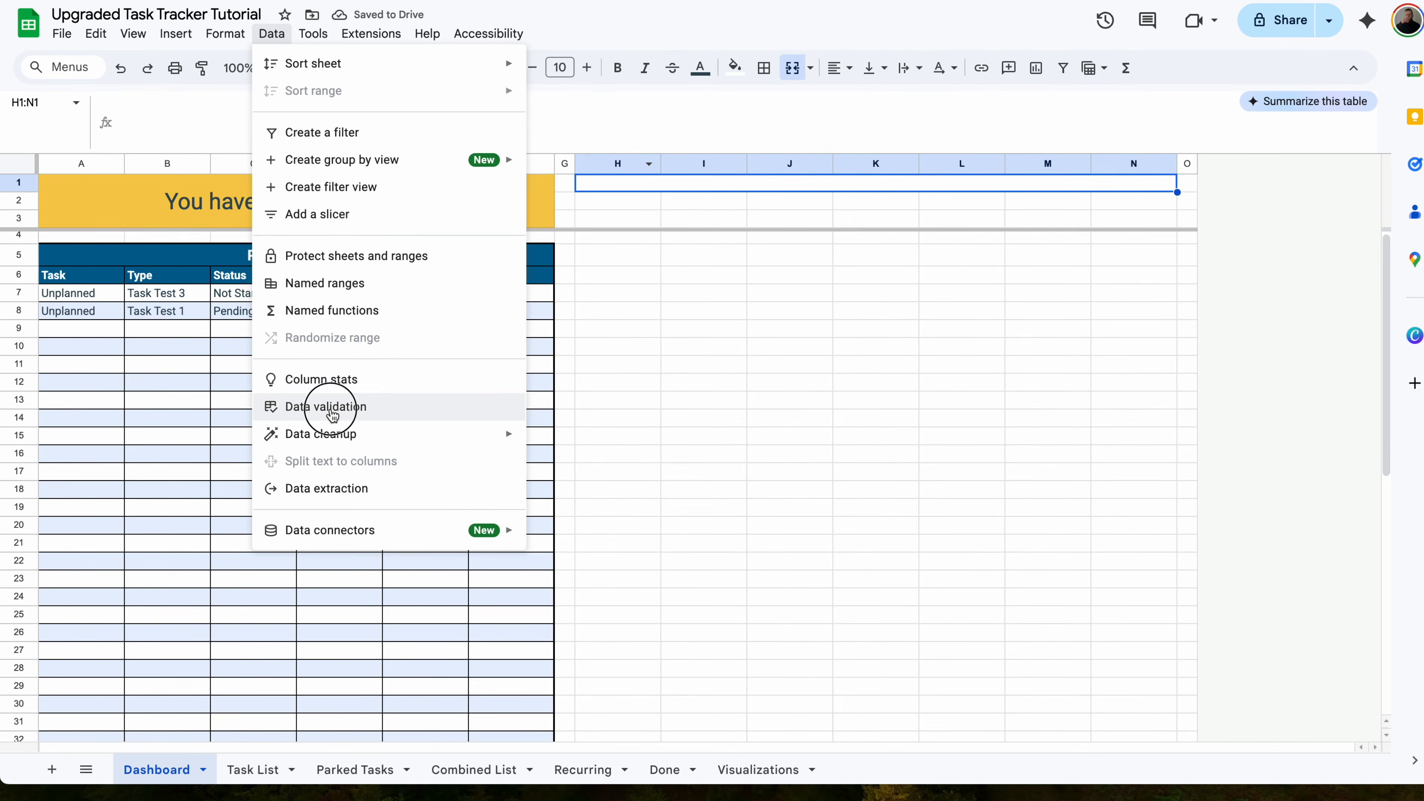
pyautogui.click(336, 407)
pyautogui.click(1286, 125)
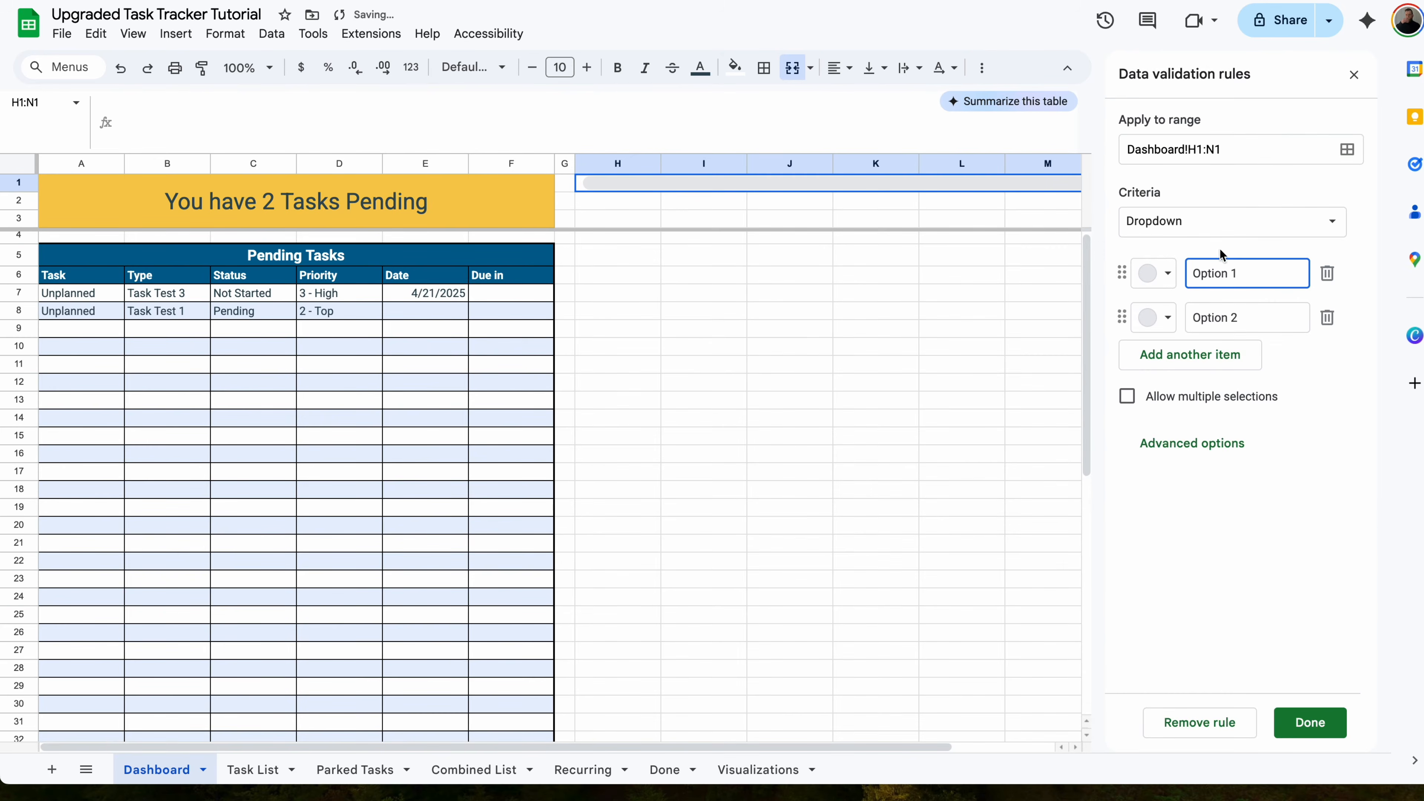
pyautogui.click(1244, 221)
pyautogui.click(1205, 443)
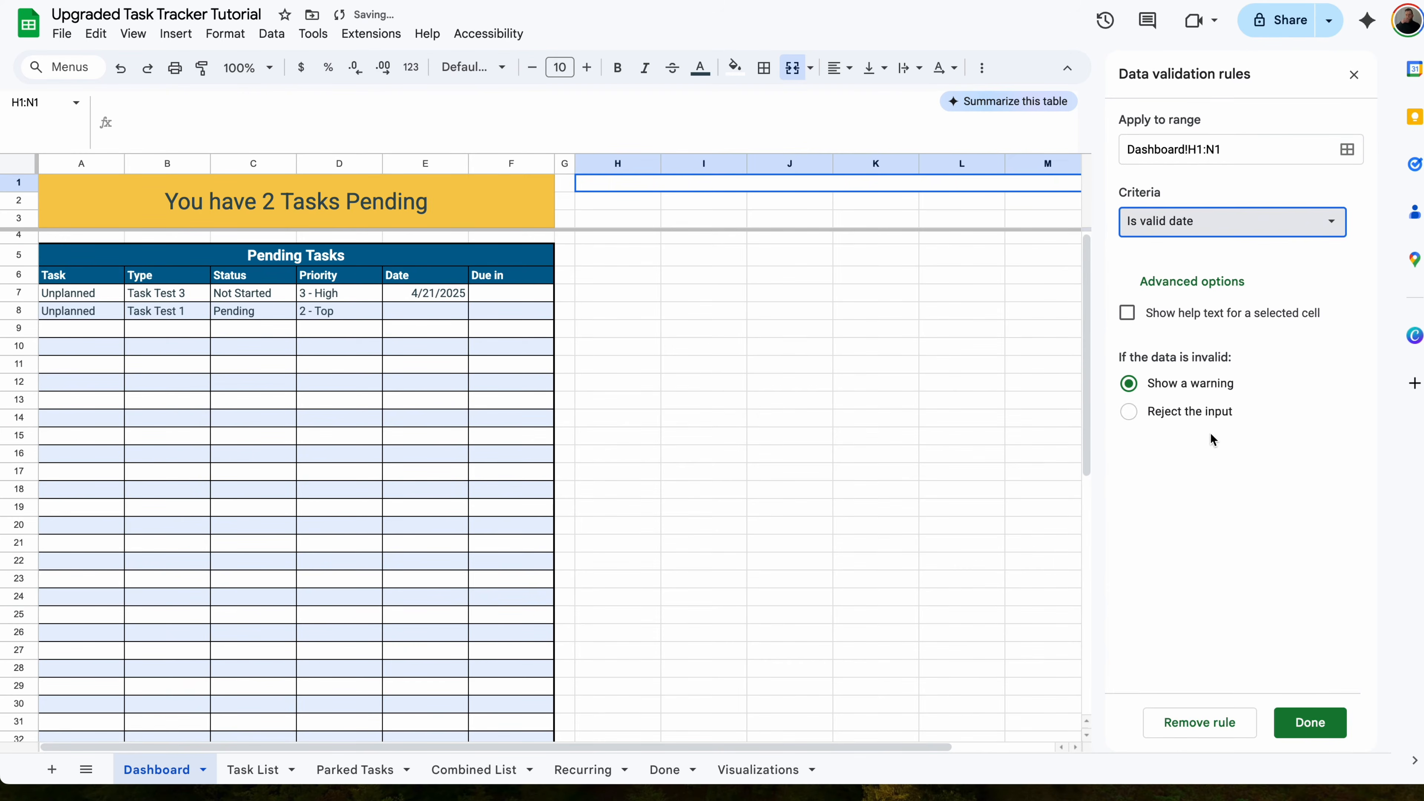
pyautogui.click(1196, 414)
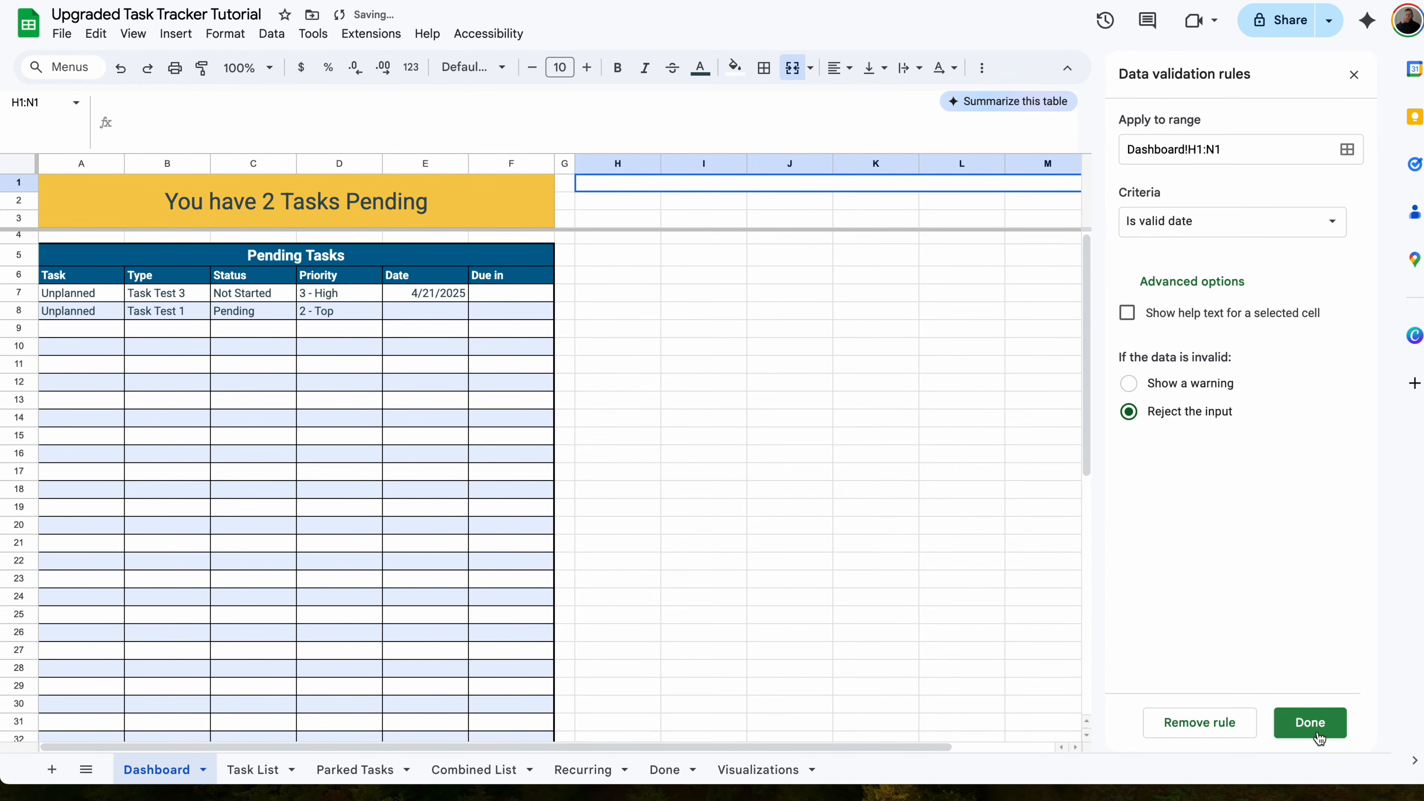
pyautogui.click(1310, 723)
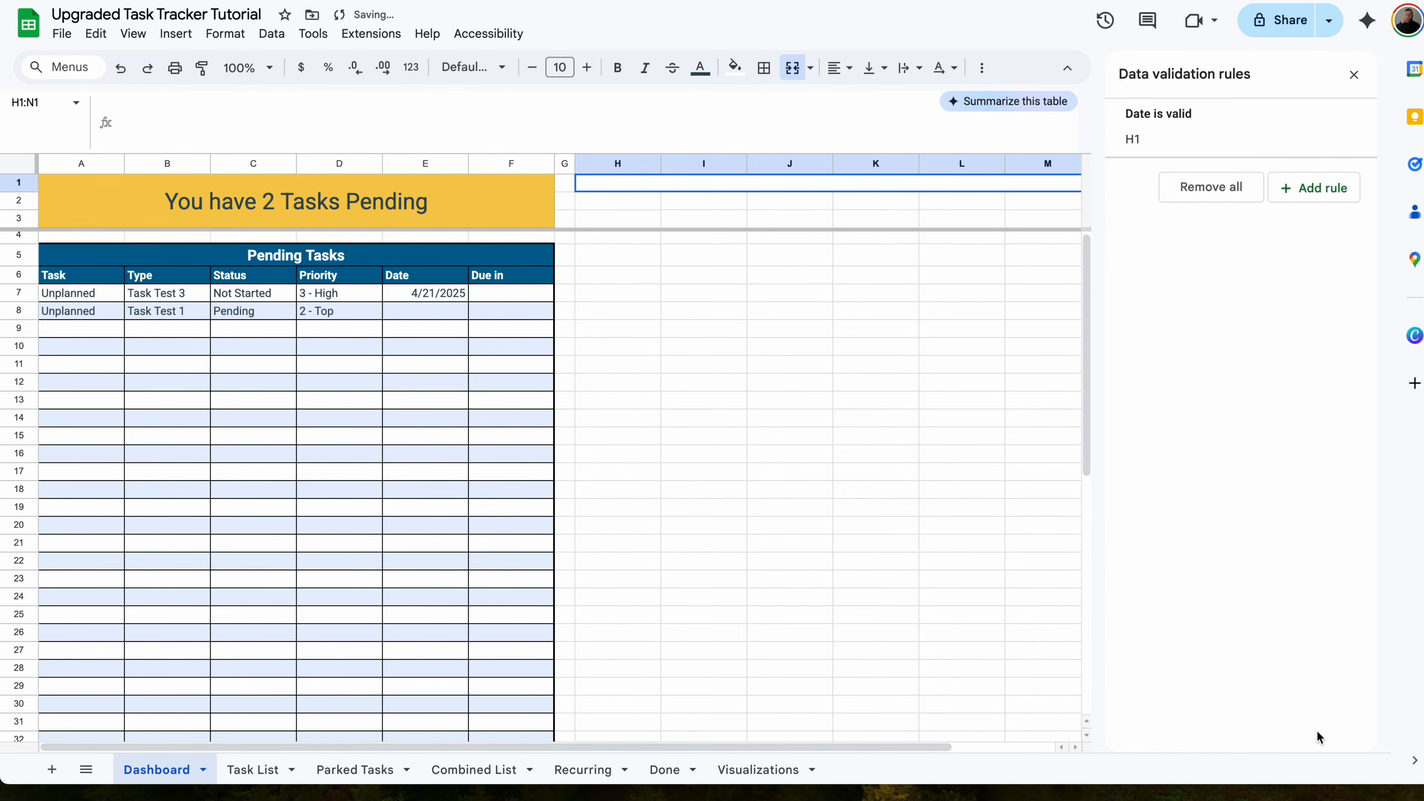
pyautogui.click(1354, 75)
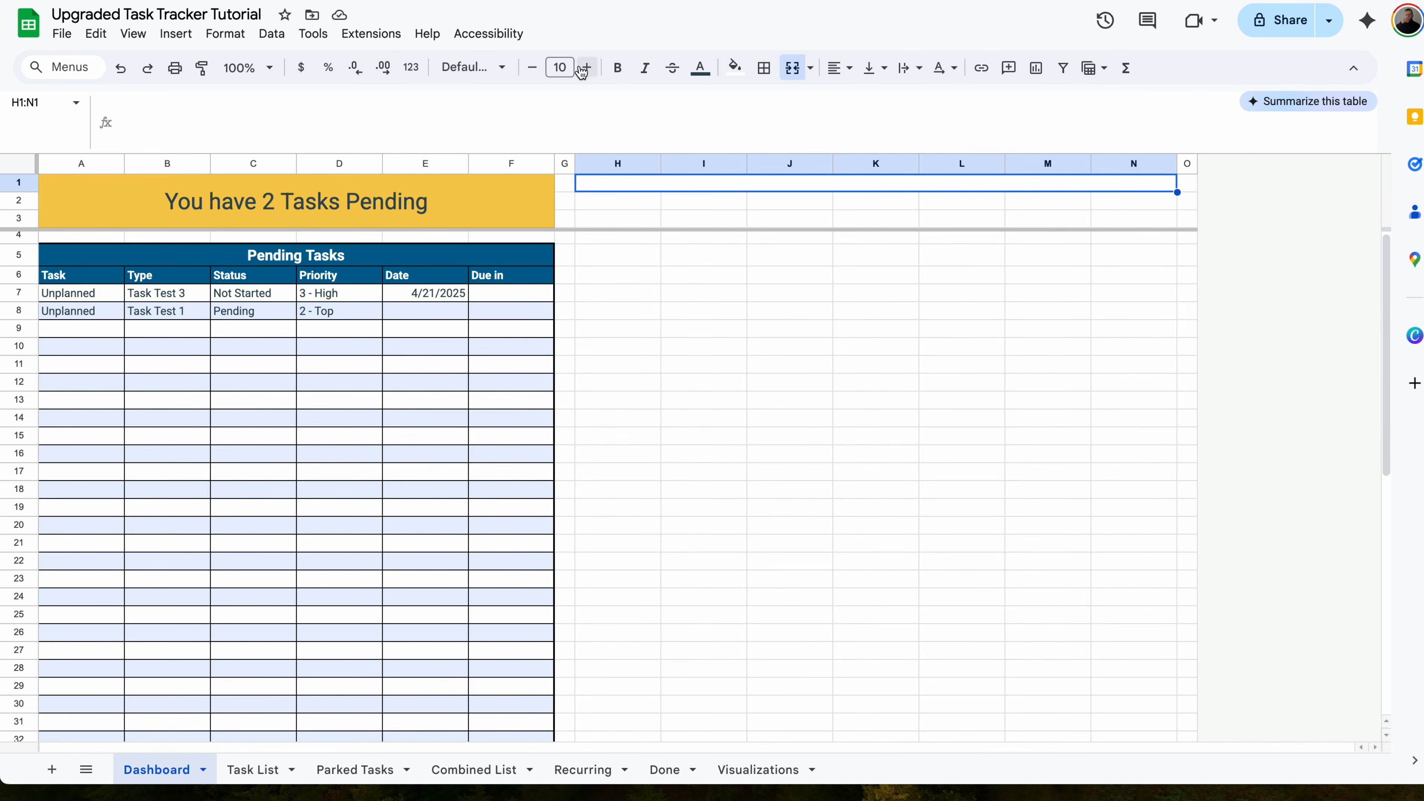
# - Format merged cell H1:N1 with font size 18, centered alignment and a green fill, and make row 1 slightly taller
pyautogui.click(559, 67)
pyautogui.click(561, 316)
pyautogui.click(836, 69)
pyautogui.click(868, 102)
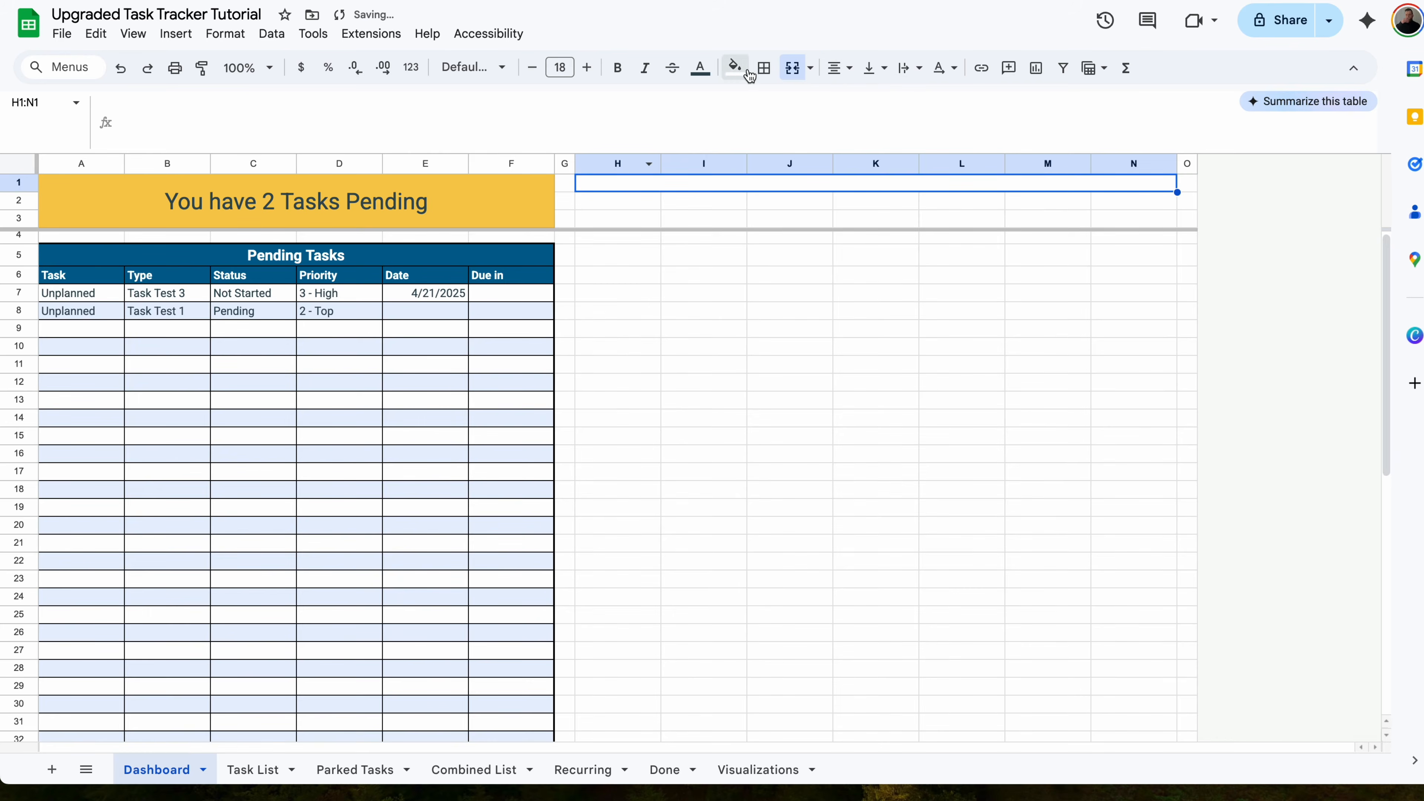
pyautogui.click(734, 68)
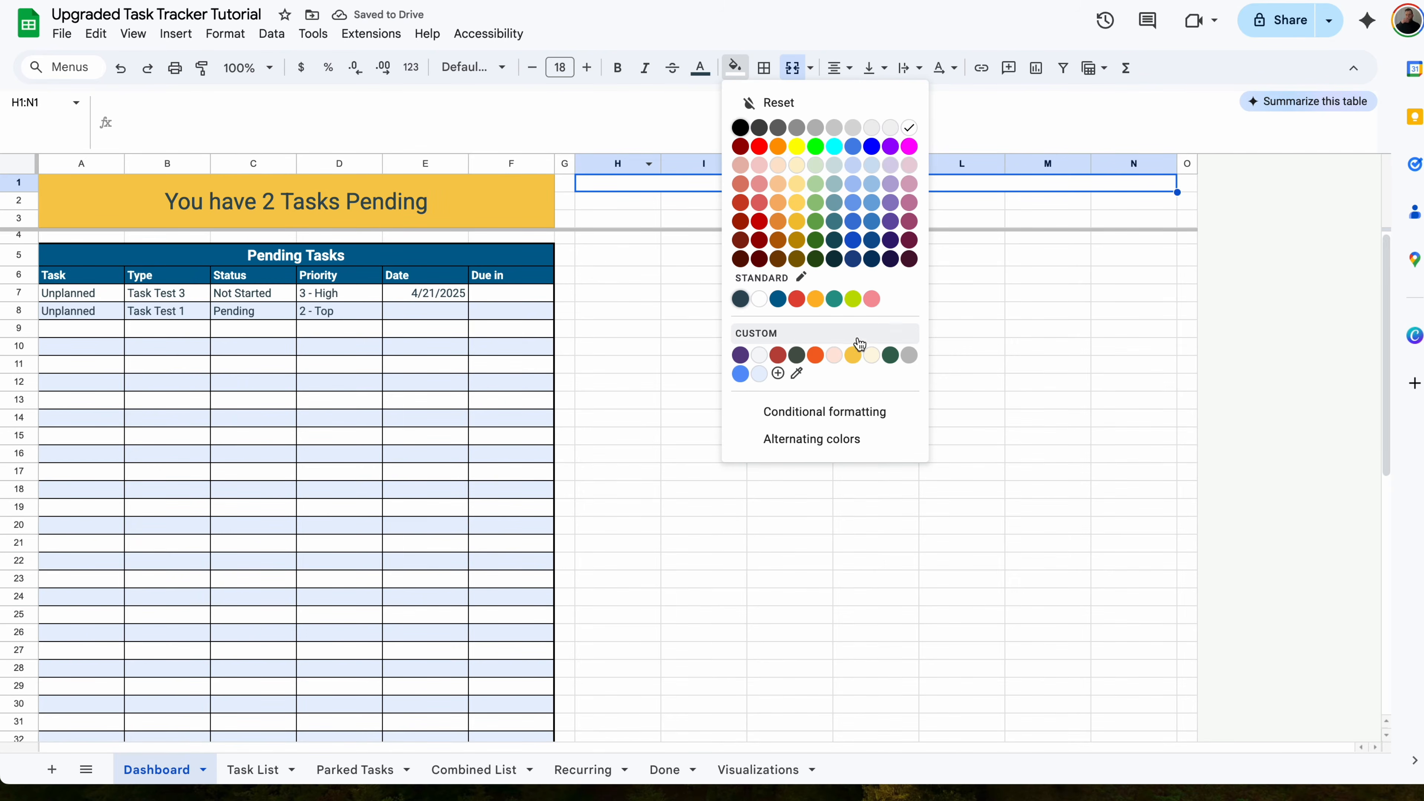
pyautogui.click(816, 221)
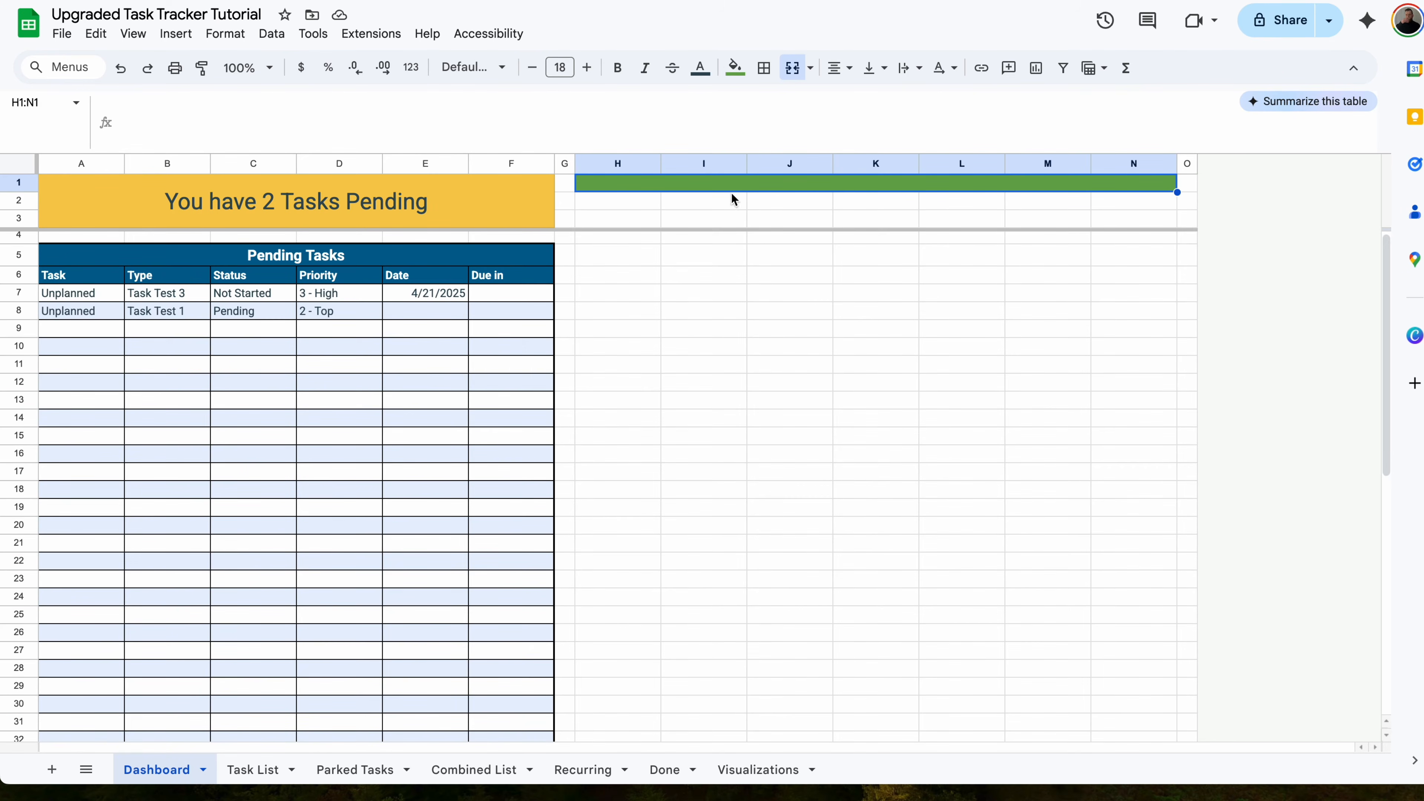
pyautogui.moveTo(36, 191); pyautogui.dragTo(35, 200)
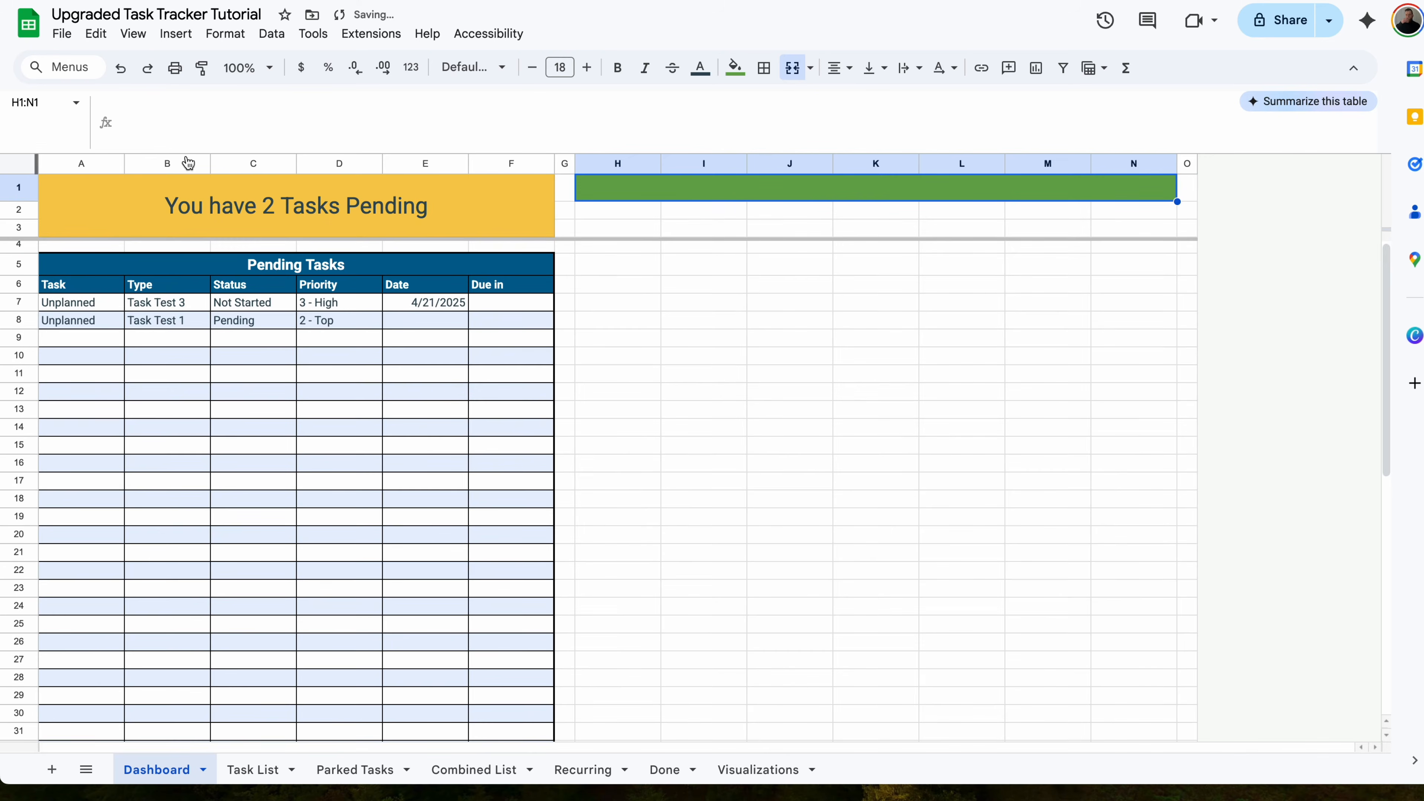
# - Enter the date 4/1/2025 in the green H1:N1 cell and make its text white
pyautogui.doubleClick(822, 199)
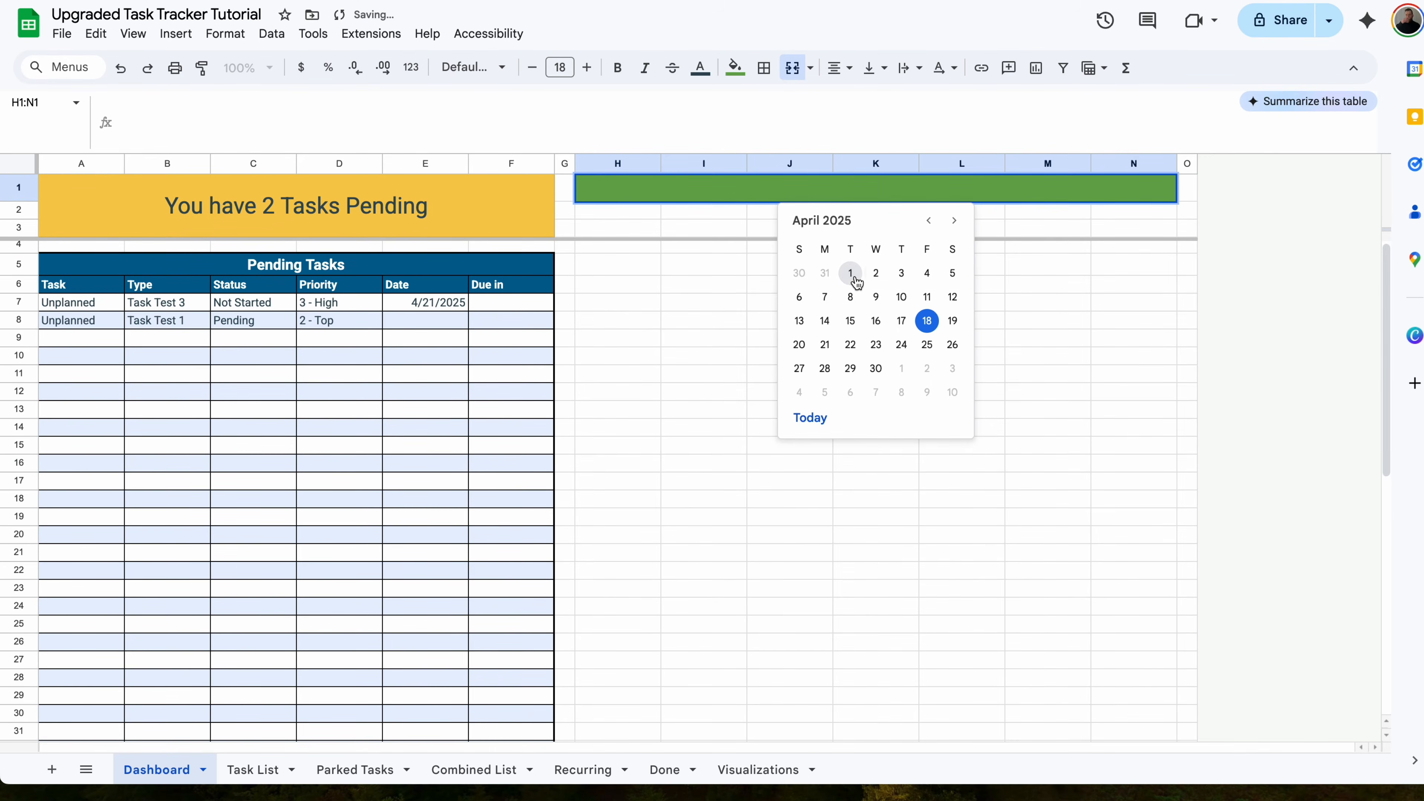
pyautogui.click(854, 276)
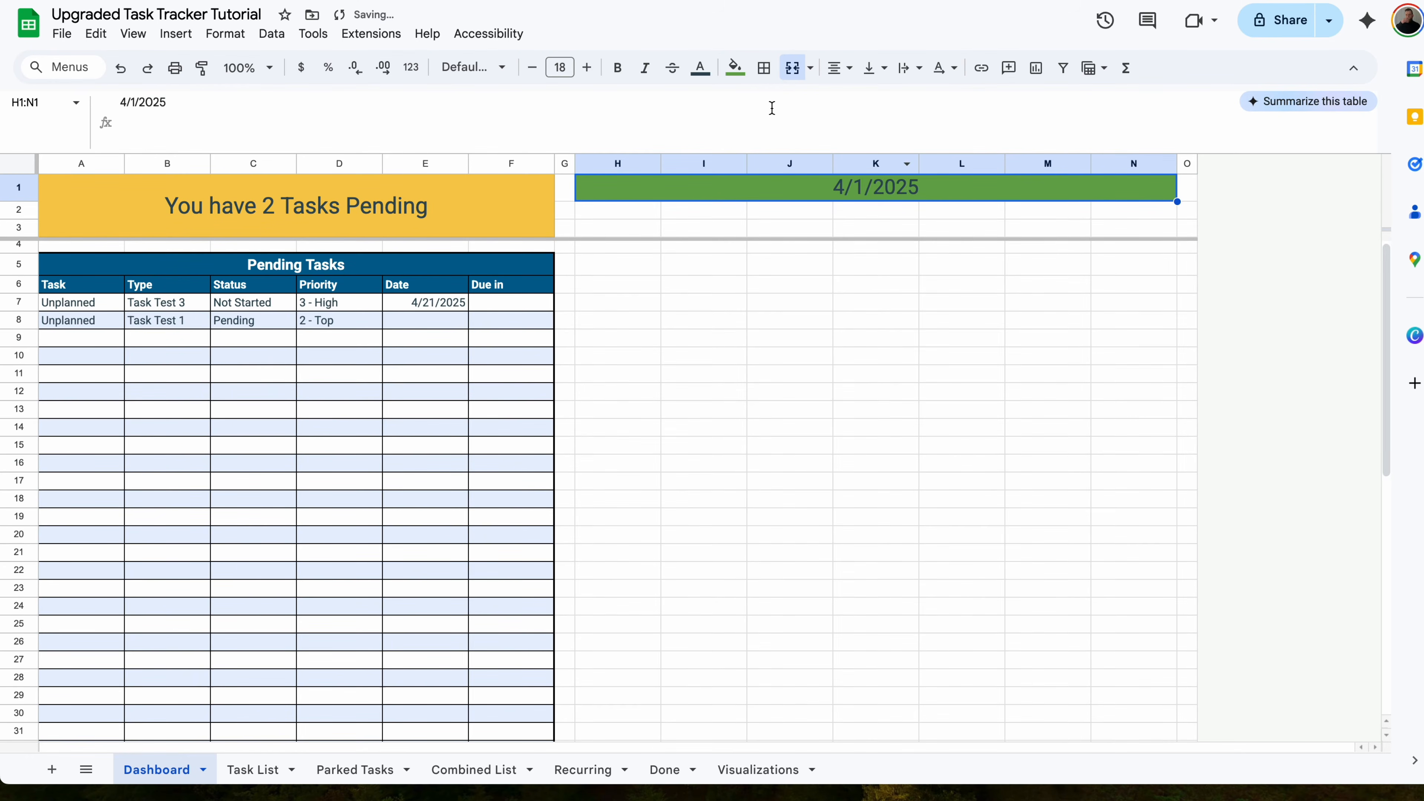
pyautogui.click(700, 67)
pyautogui.click(874, 129)
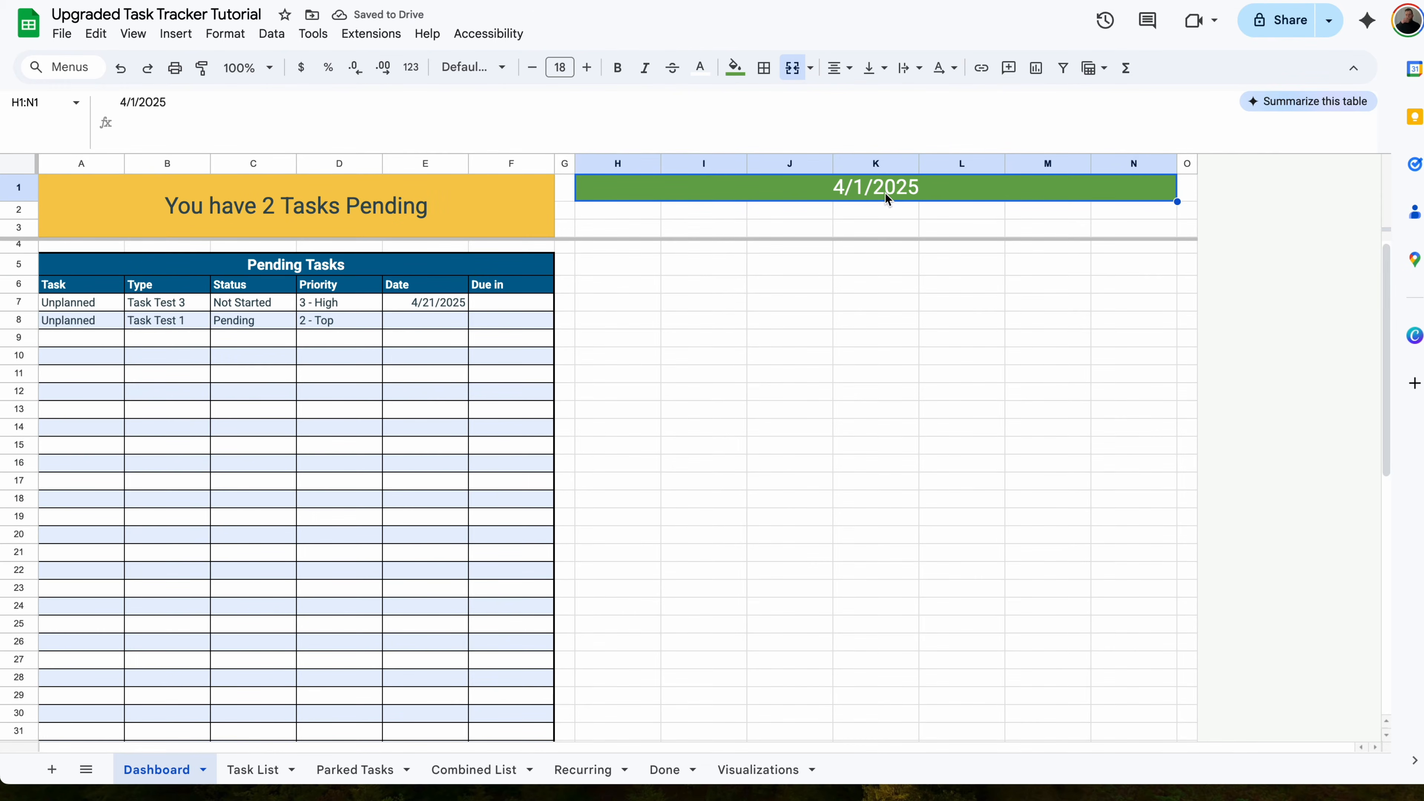
# - Apply a custom date format to H1:N1 that shows only the month as its full name, without day or year
pyautogui.click(412, 70)
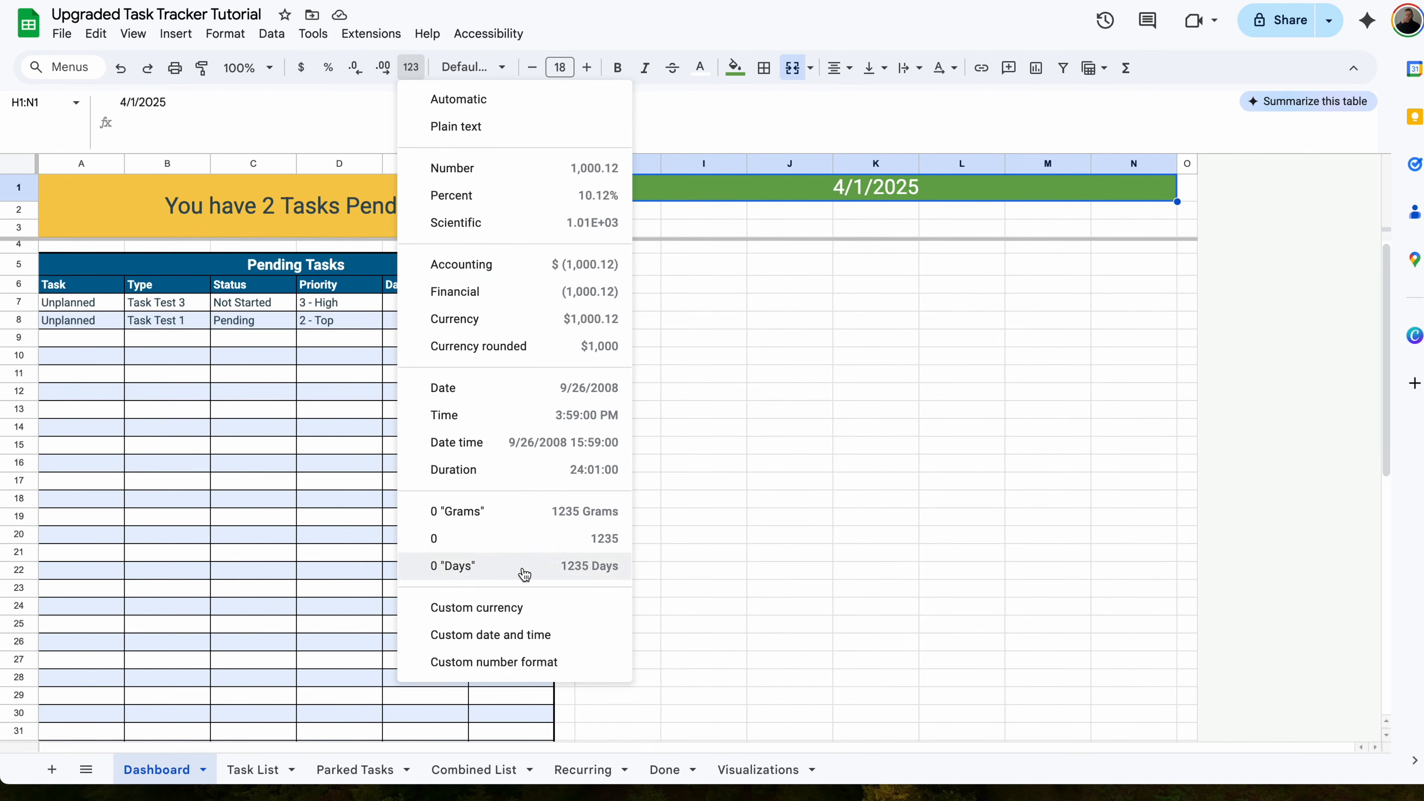
pyautogui.click(521, 636)
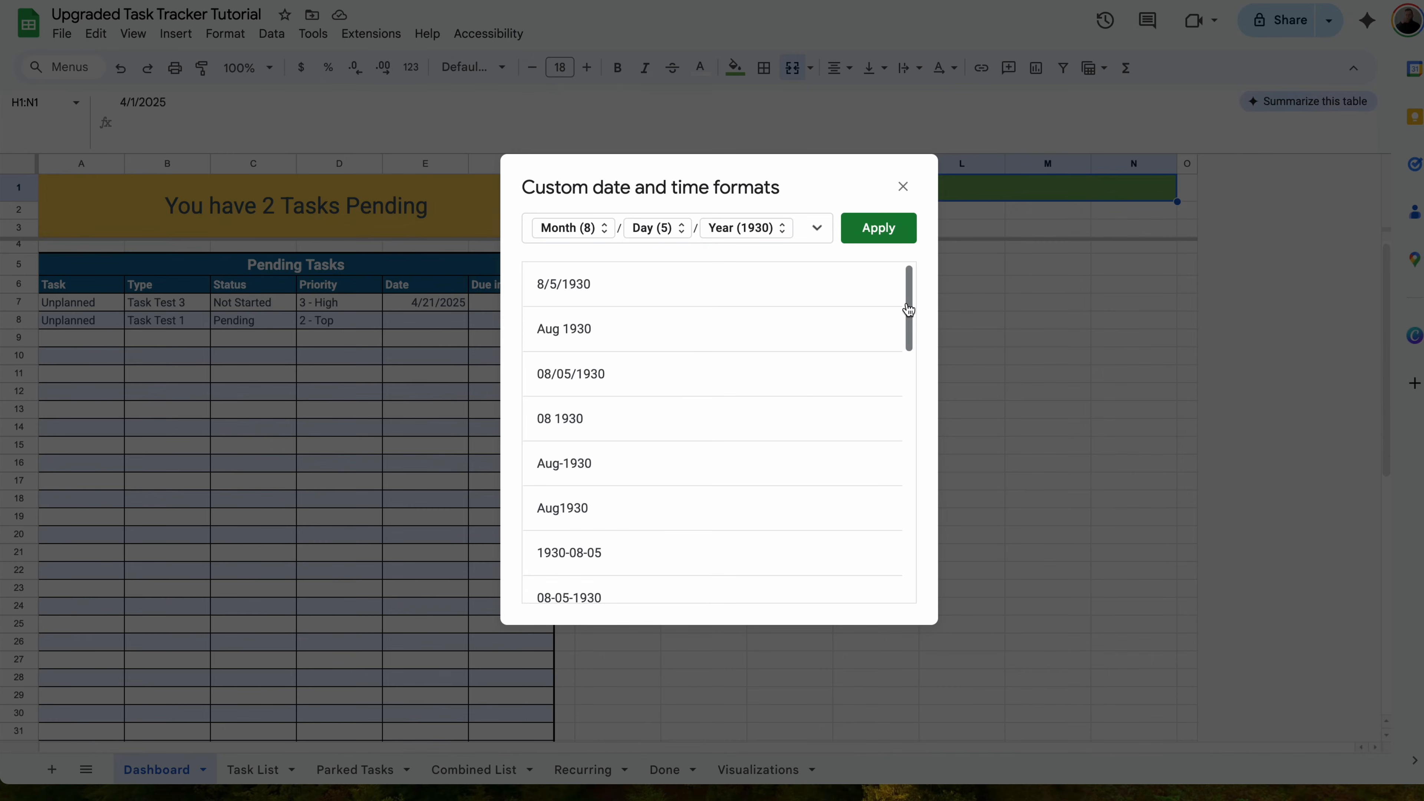
pyautogui.click(683, 229)
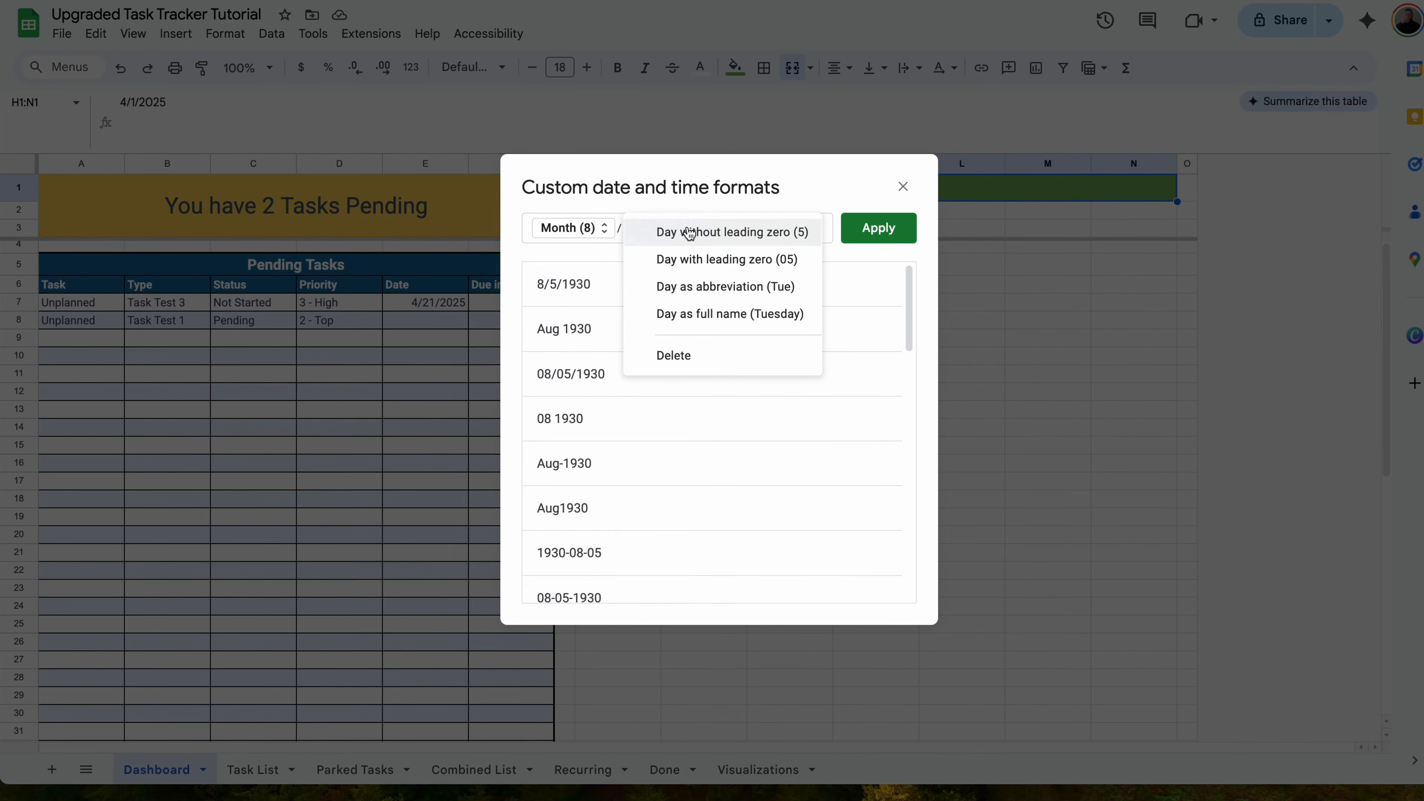
pyautogui.click(699, 359)
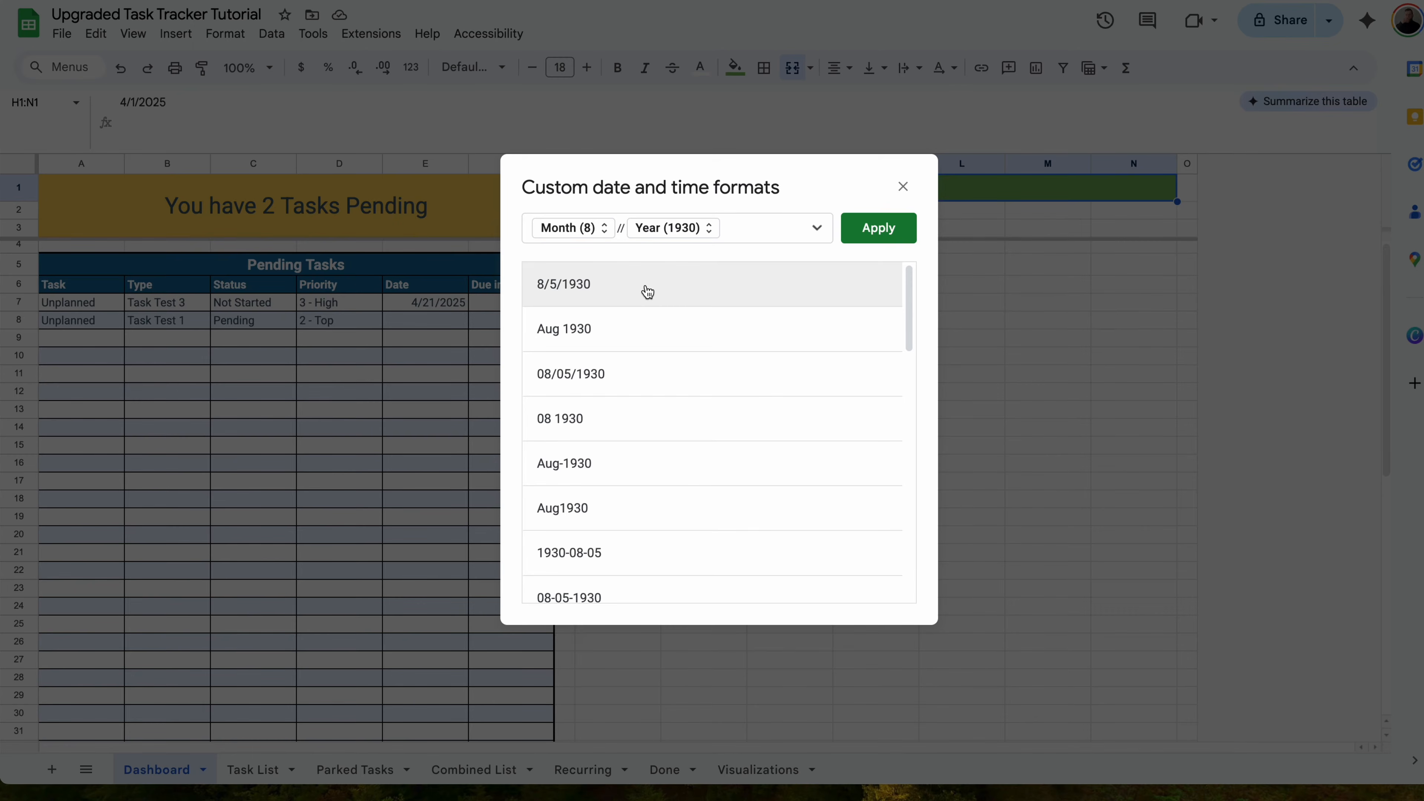
pyautogui.press('BackSpace')
pyautogui.press('BackSpace')
pyautogui.click(665, 227)
pyautogui.click(674, 273)
pyautogui.click(595, 227)
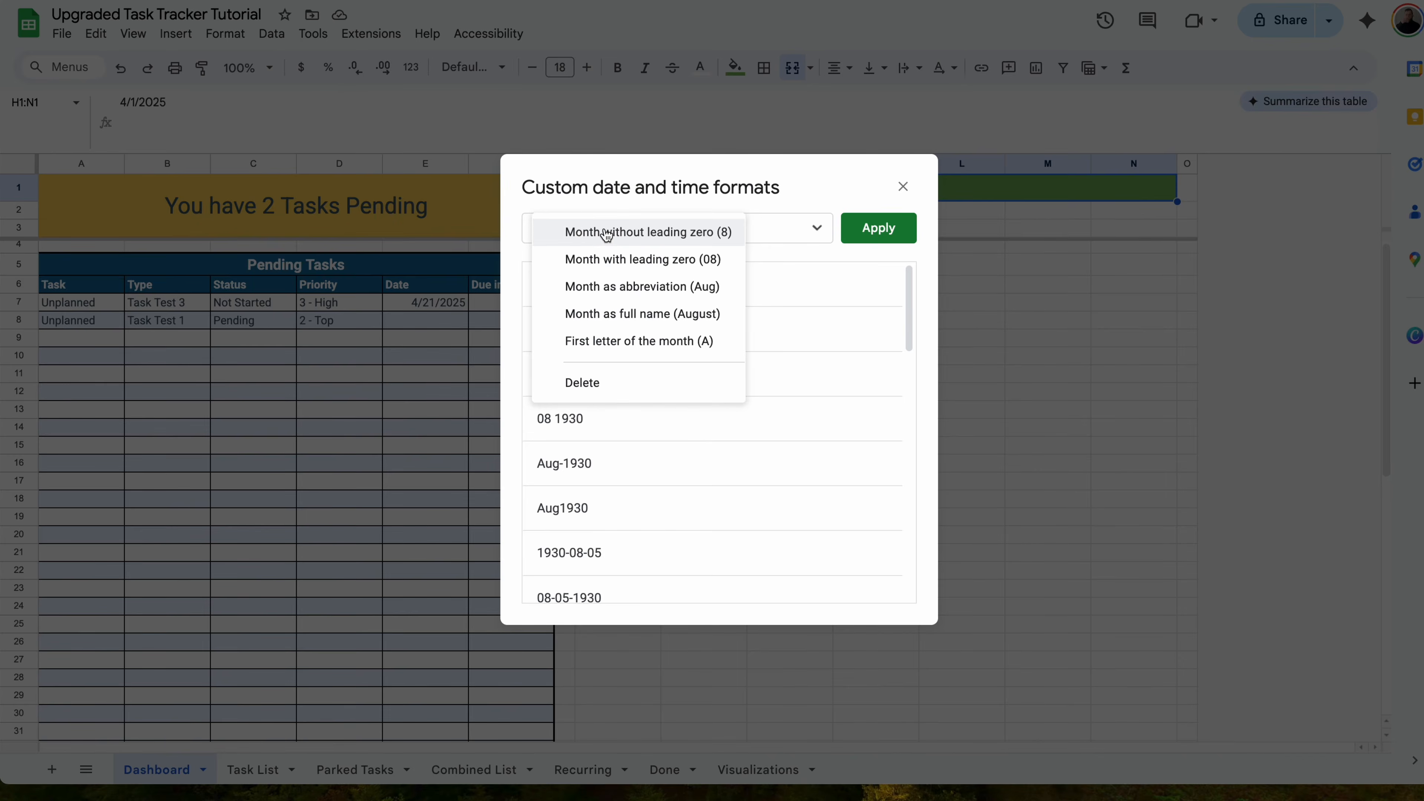
pyautogui.click(794, 231)
pyautogui.click(613, 232)
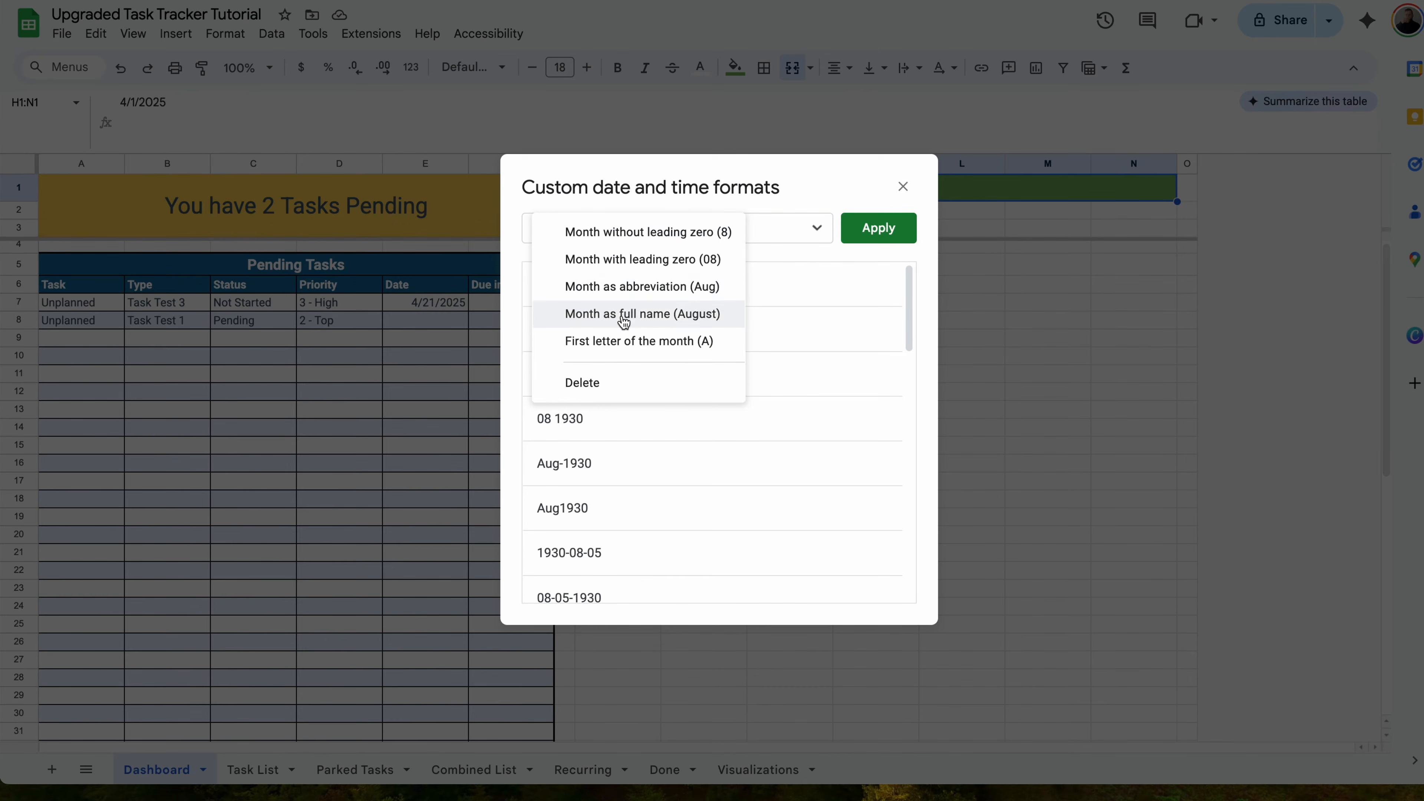
pyautogui.click(684, 318)
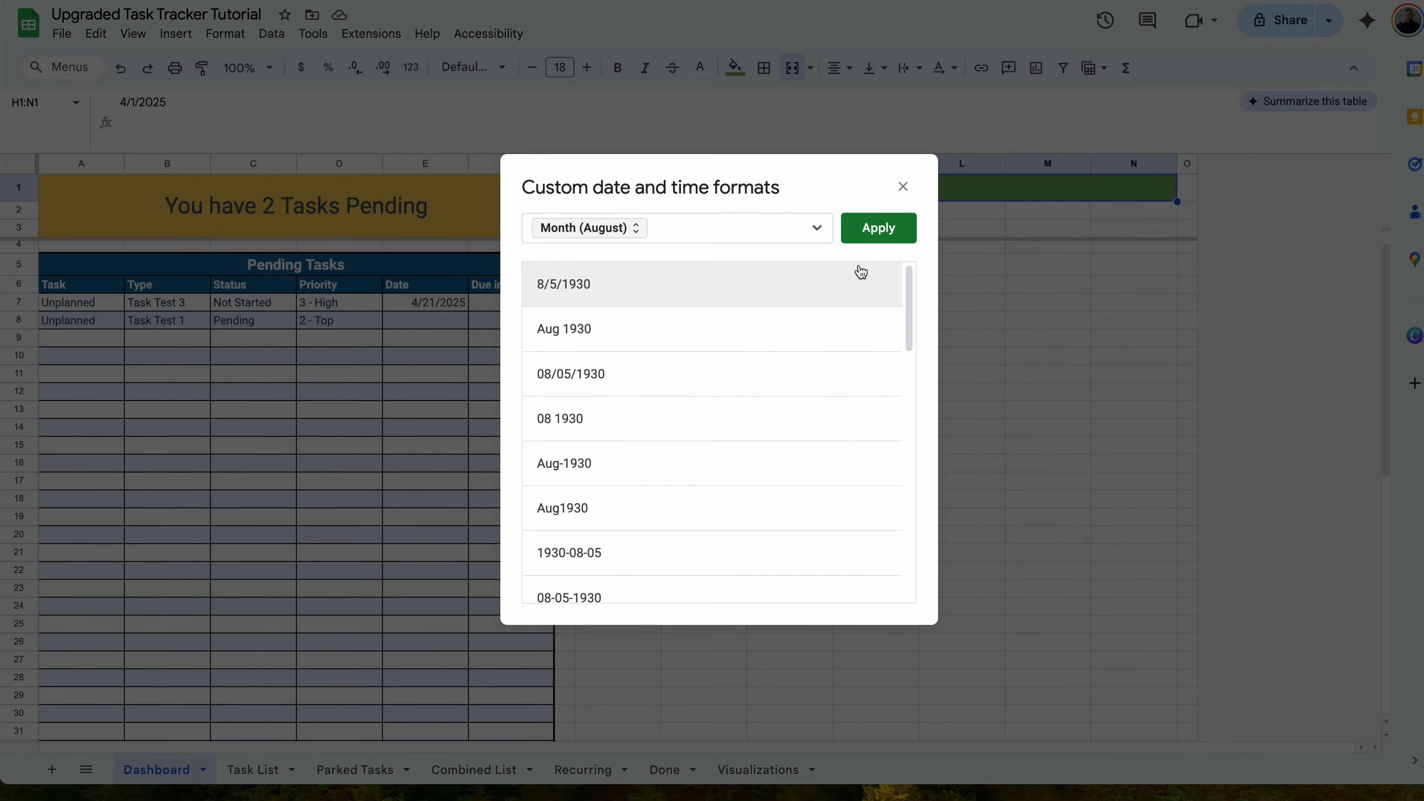
pyautogui.click(897, 224)
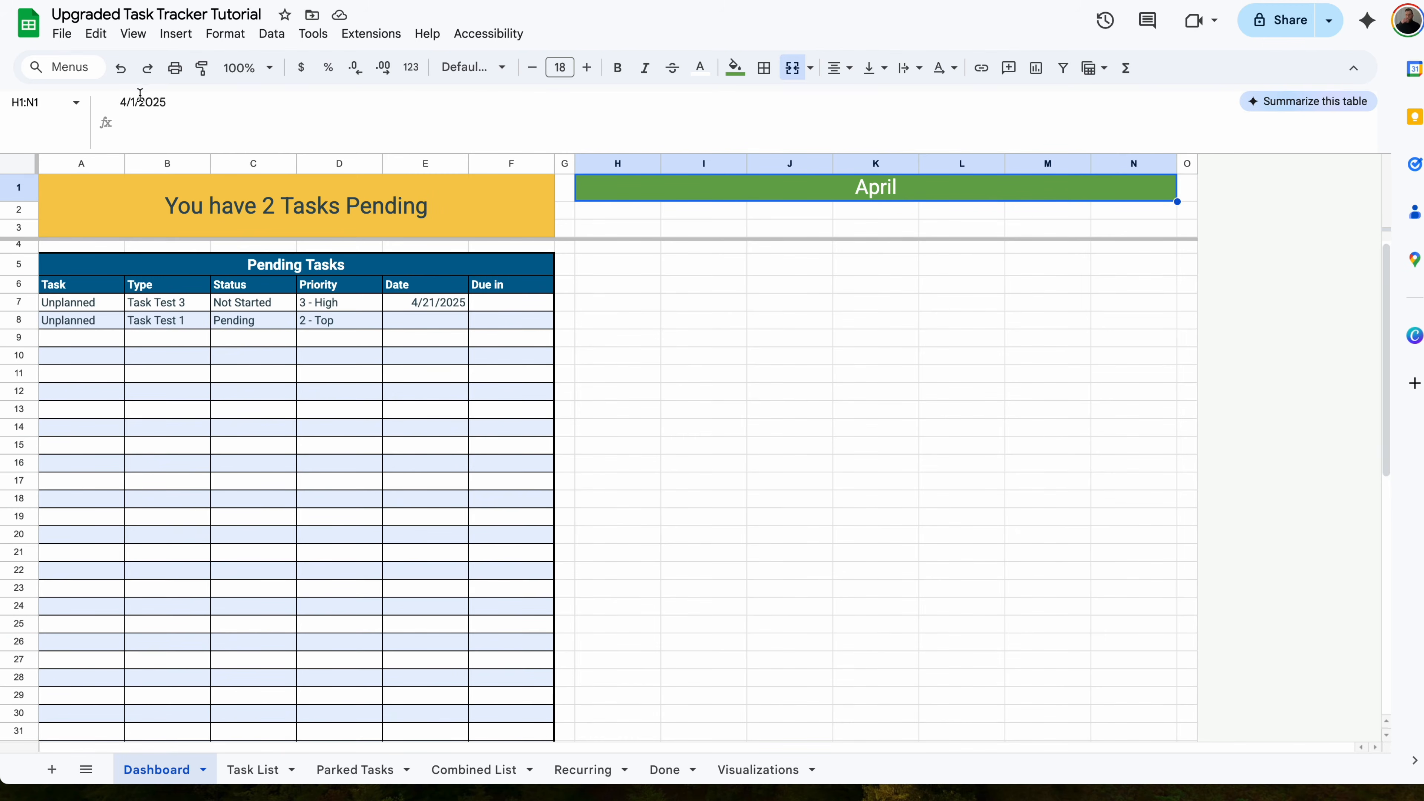
# - Try the date 4/16/2025 in the month cell H1:N1 and set it back to 4/1/2025
pyautogui.doubleClick(860, 196)
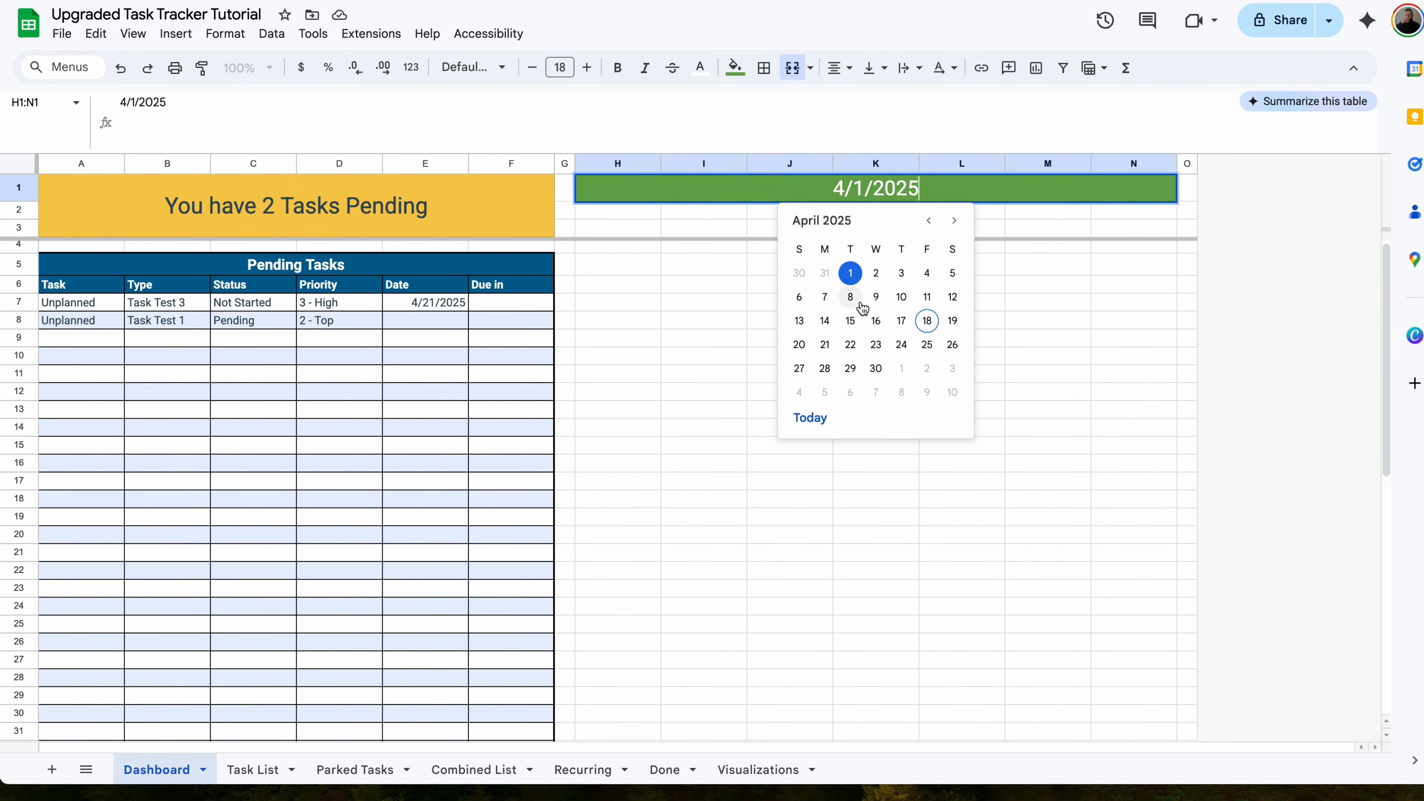
pyautogui.click(878, 320)
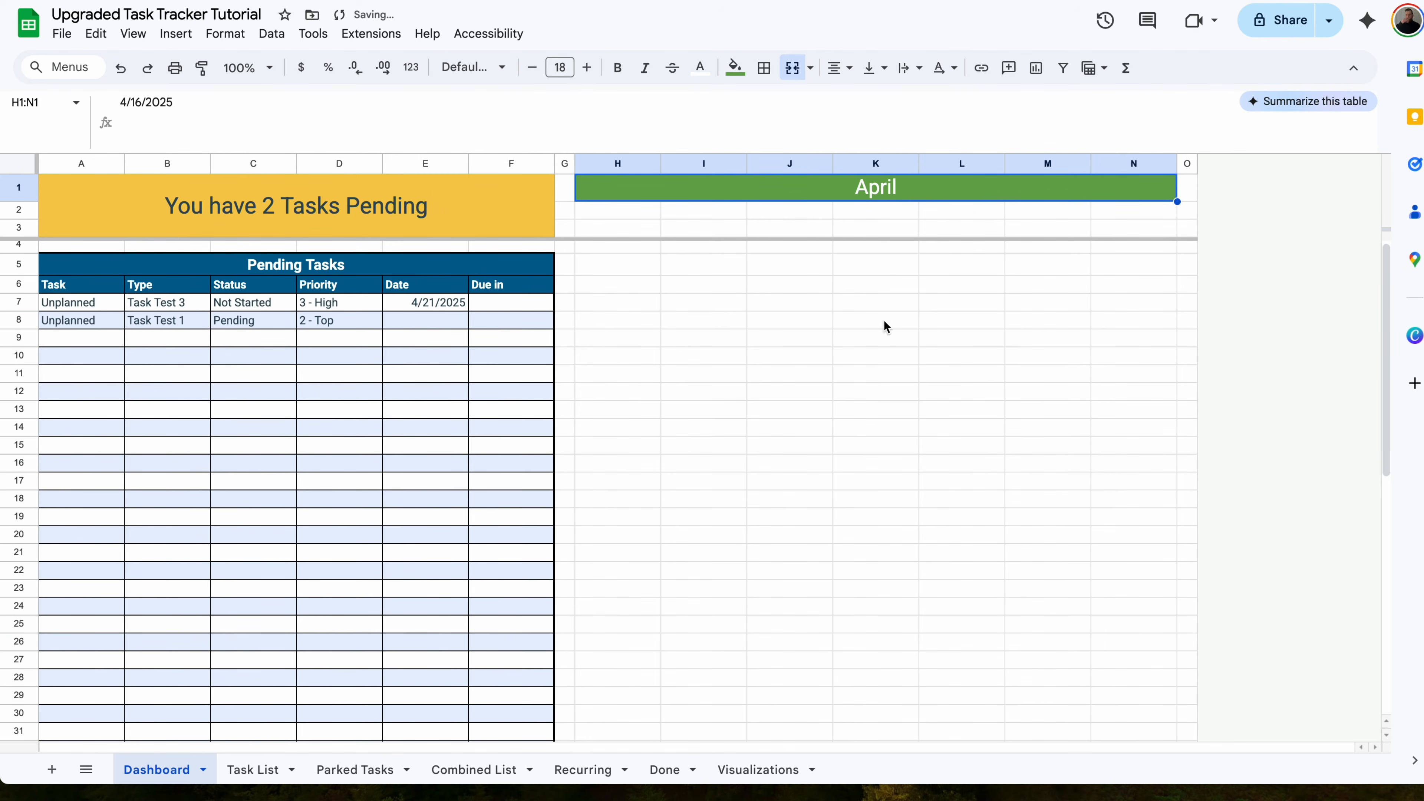
pyautogui.doubleClick(874, 196)
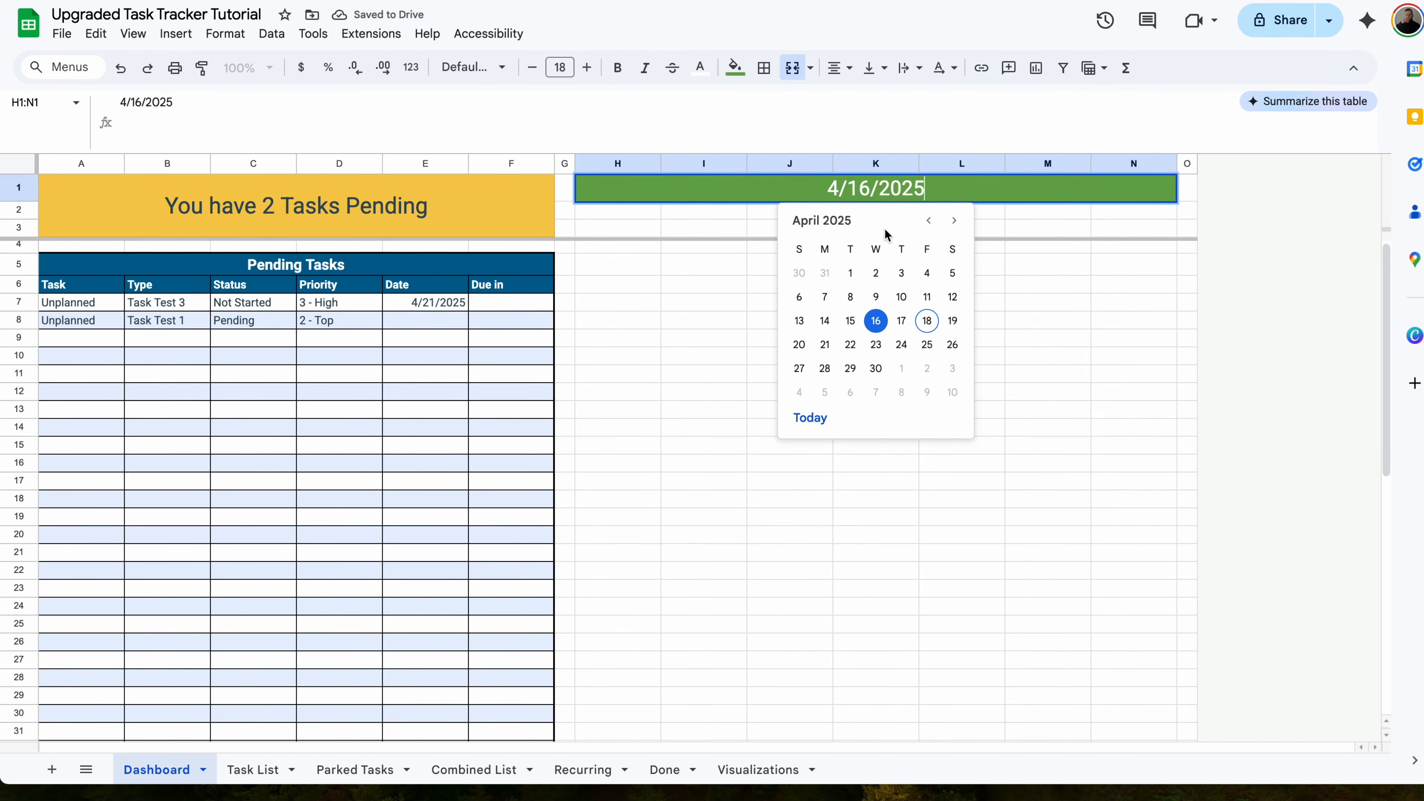
pyautogui.click(851, 274)
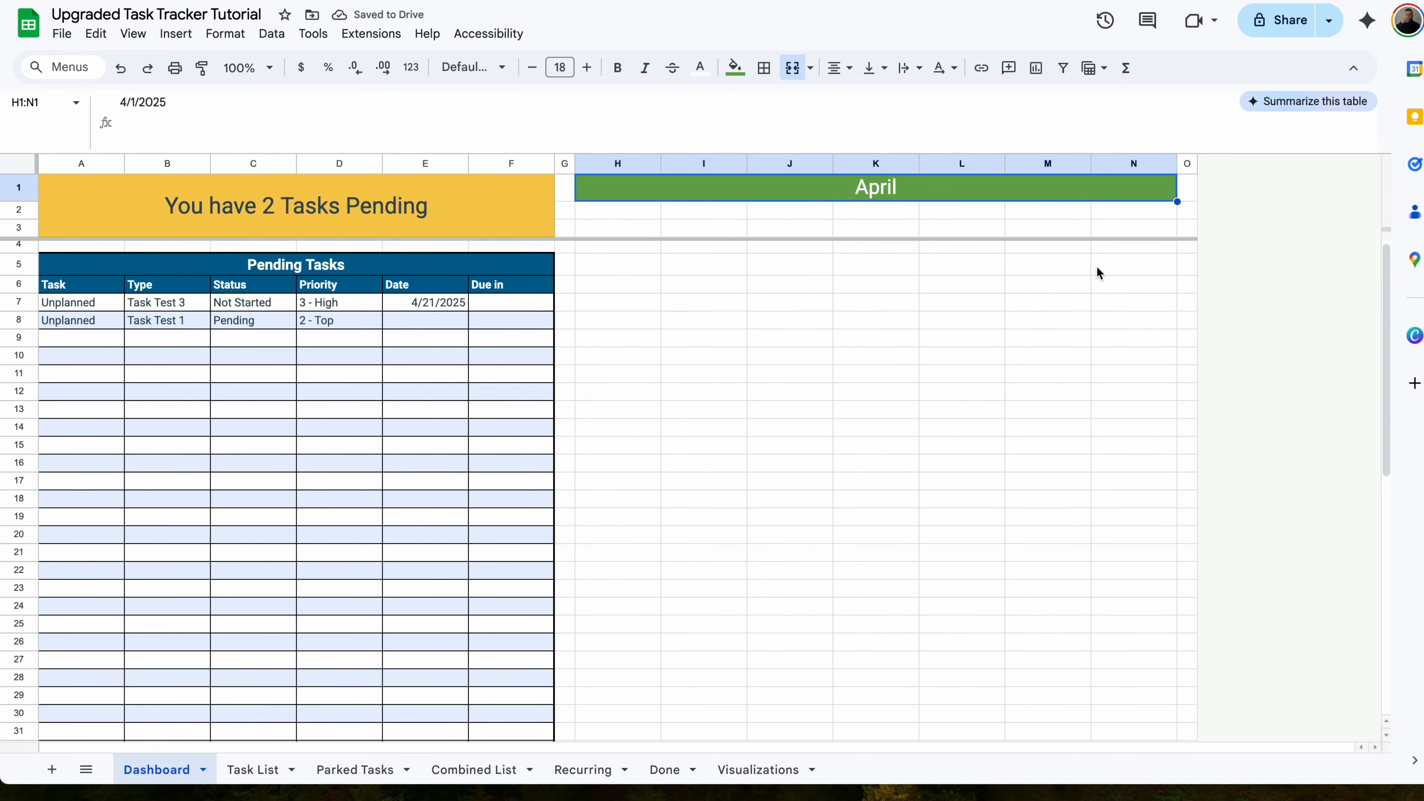
# - Enter the weekday names Sunday through Saturday in cells H2 to N2 below the month cell
pyautogui.click(651, 213)
pyautogui.write('Sunday')
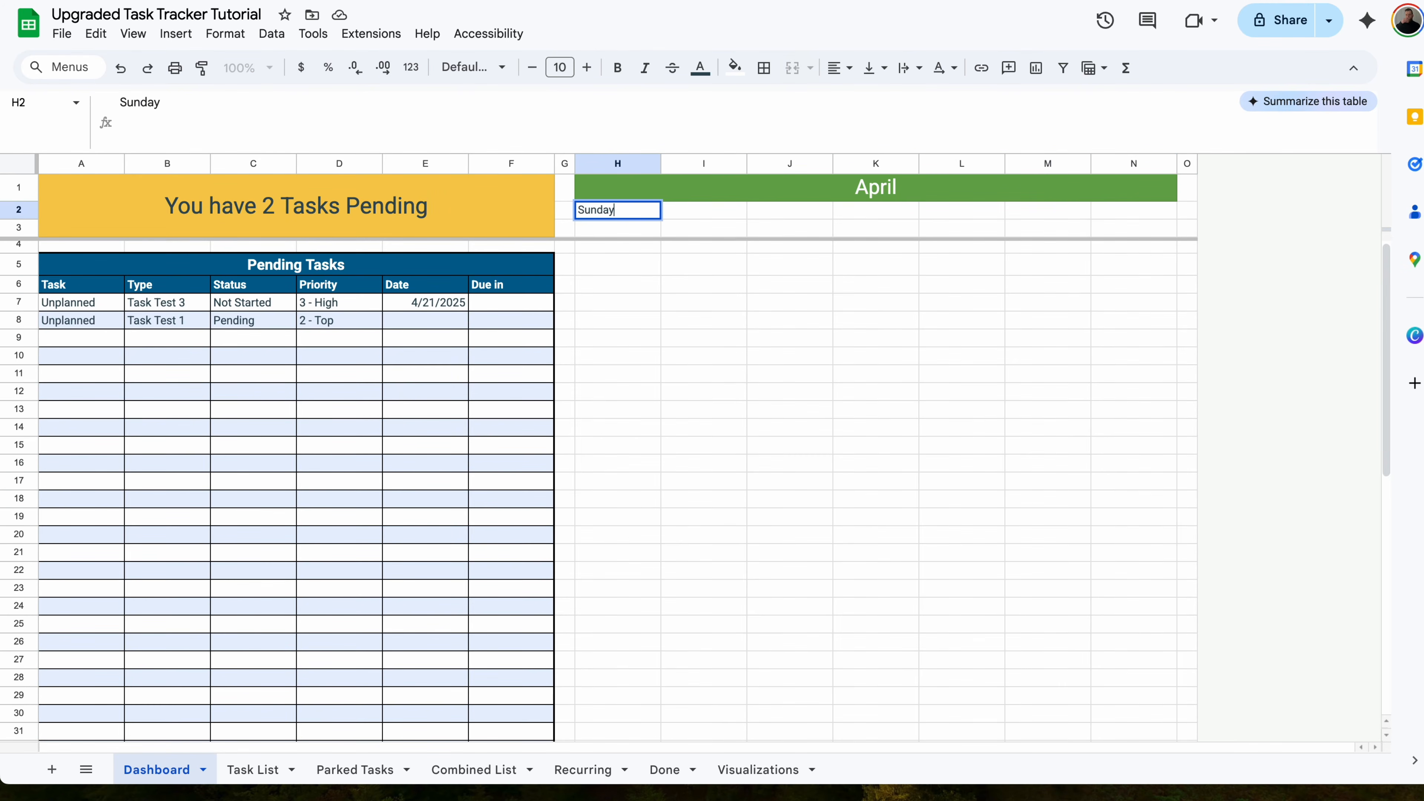
pyautogui.press('Tab')
pyautogui.write('Monday')
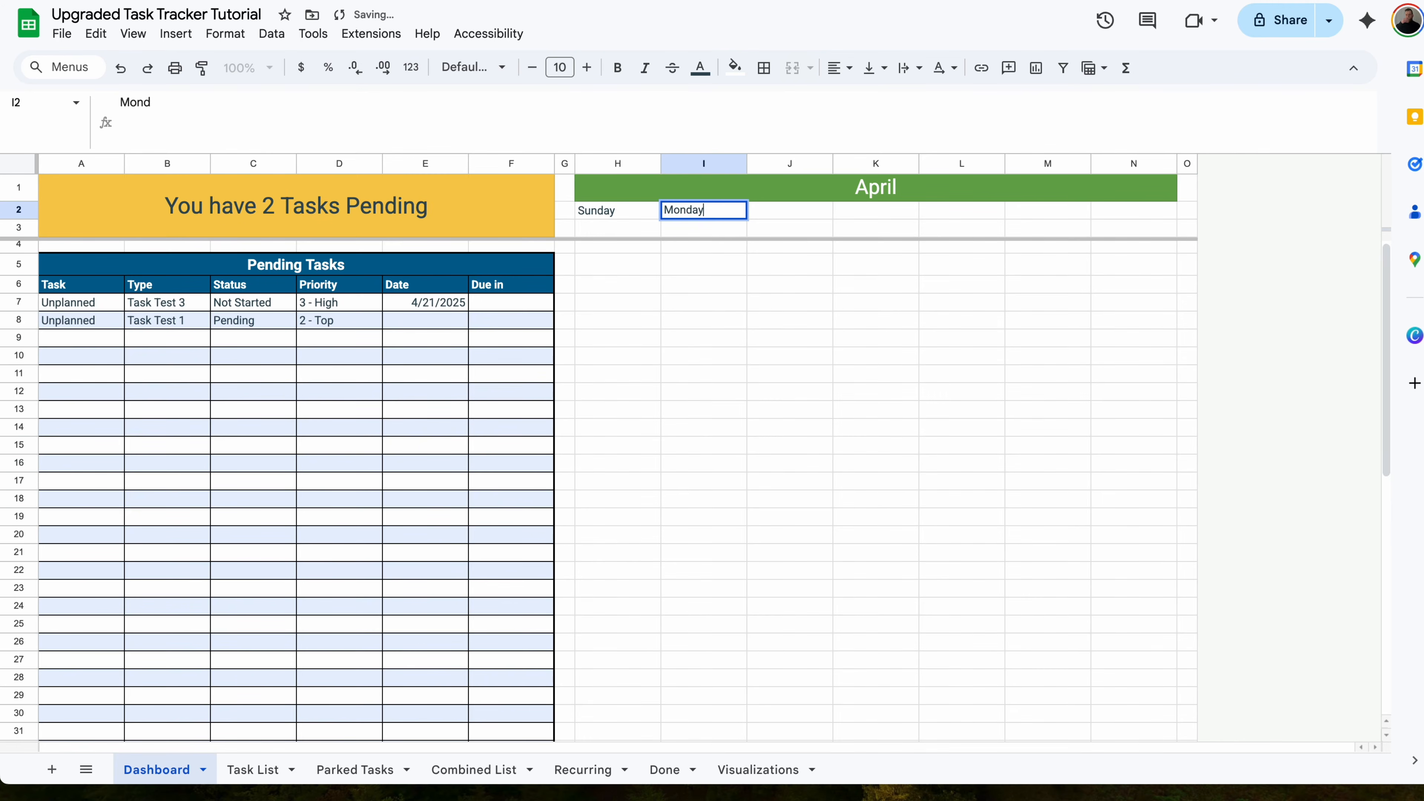
pyautogui.press('Tab')
pyautogui.write('Tuesday')
pyautogui.press('Tab')
pyautogui.write('We')
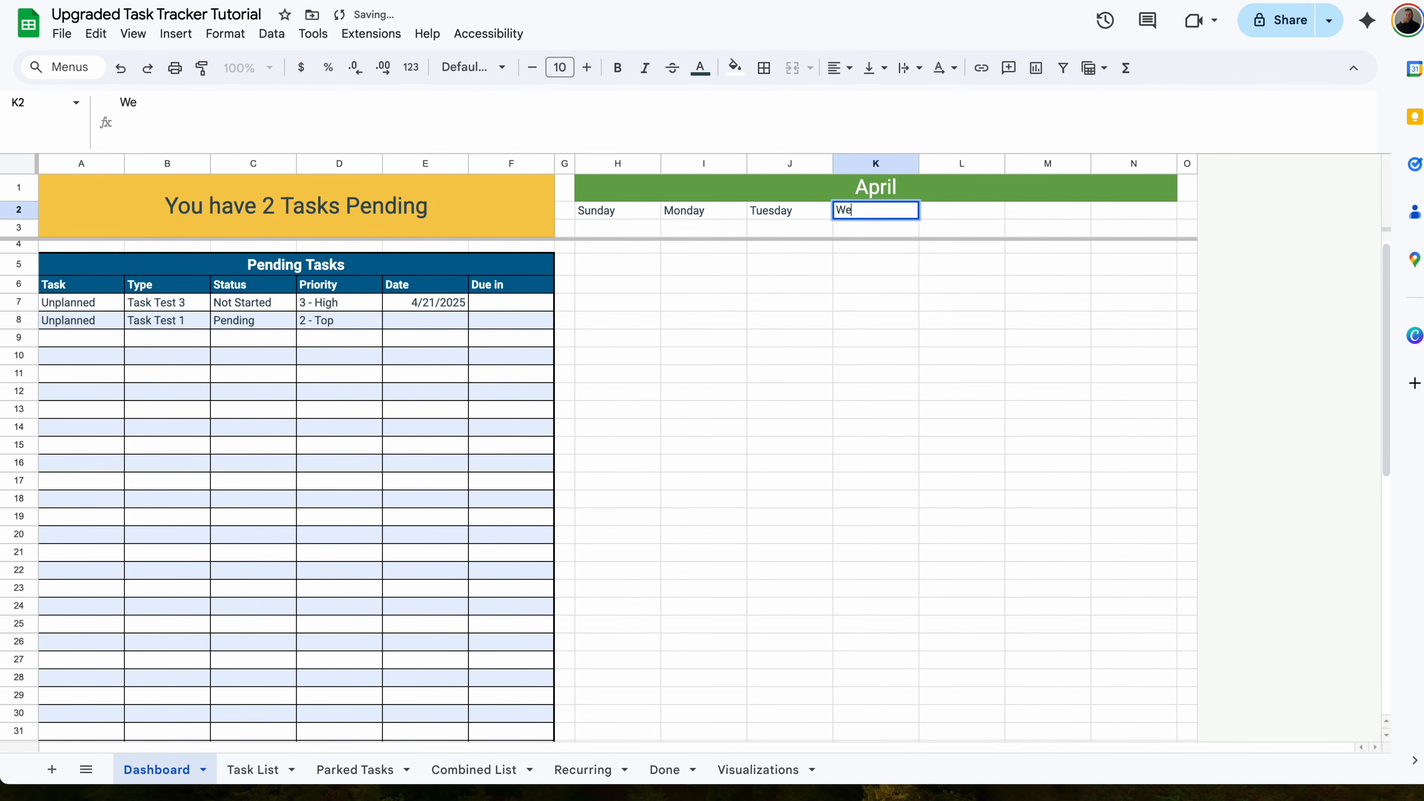
pyautogui.write('dnesday')
pyautogui.press('Tab')
pyautogui.write('Thursday')
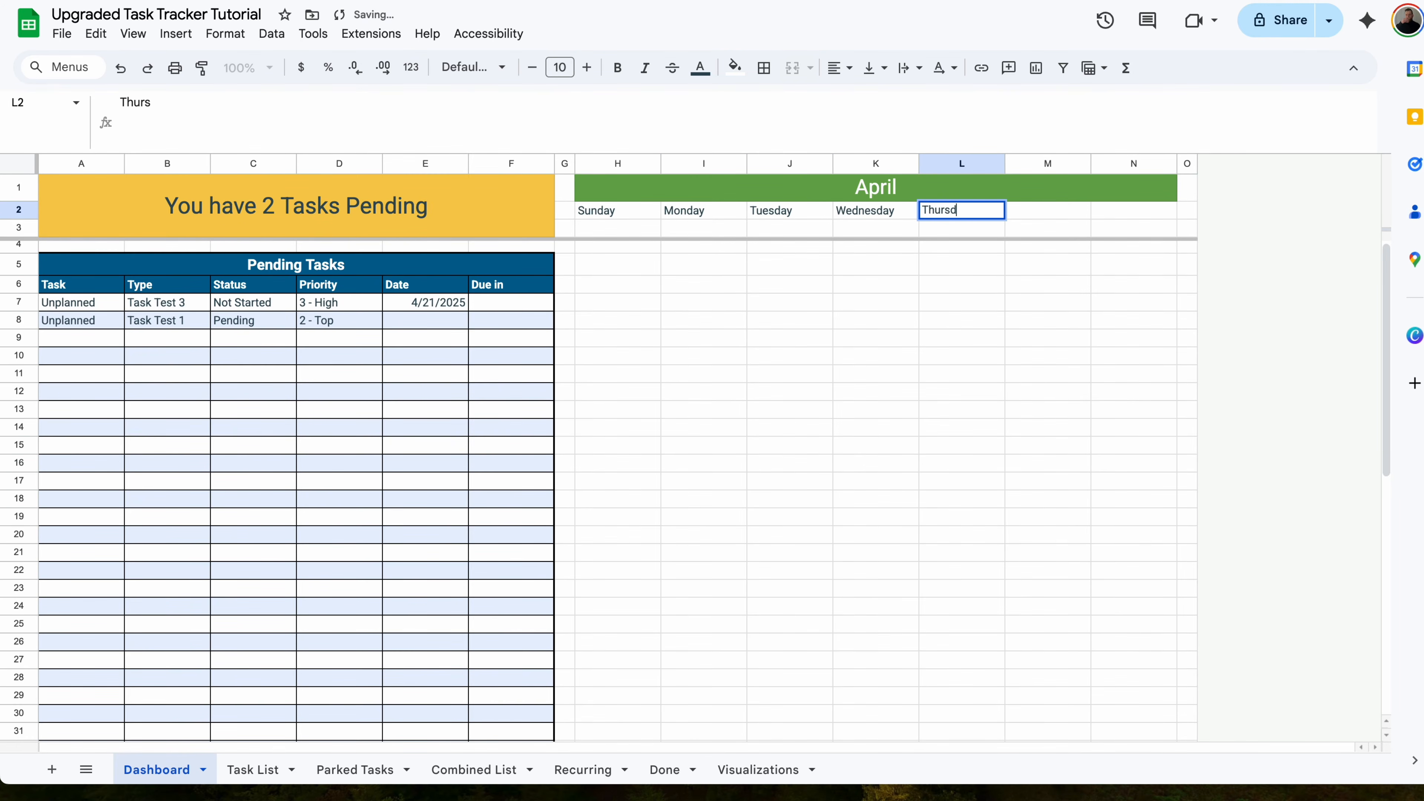
pyautogui.press('Tab')
pyautogui.write('Friday')
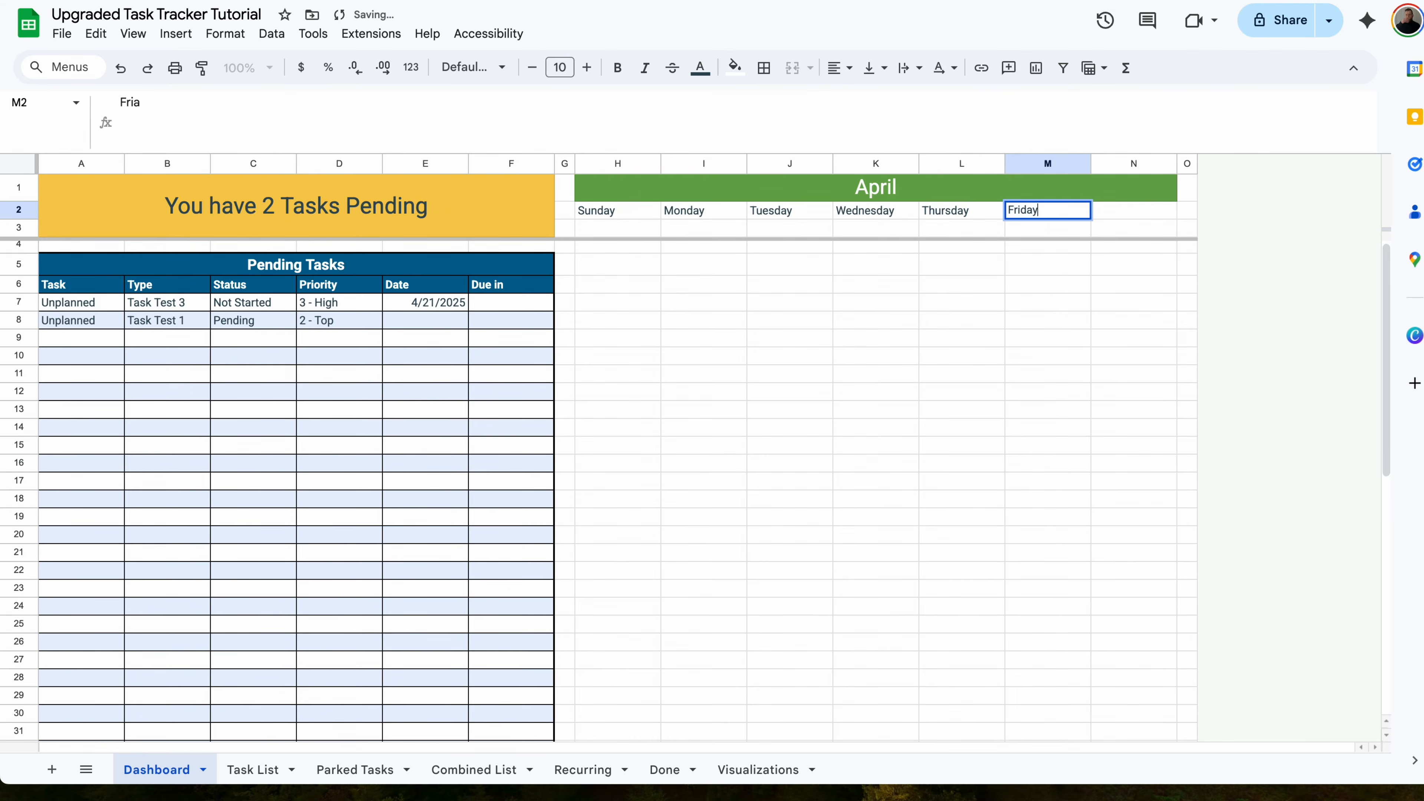
pyautogui.press('Tab')
pyautogui.write('Saturday')
pyautogui.press('Return')
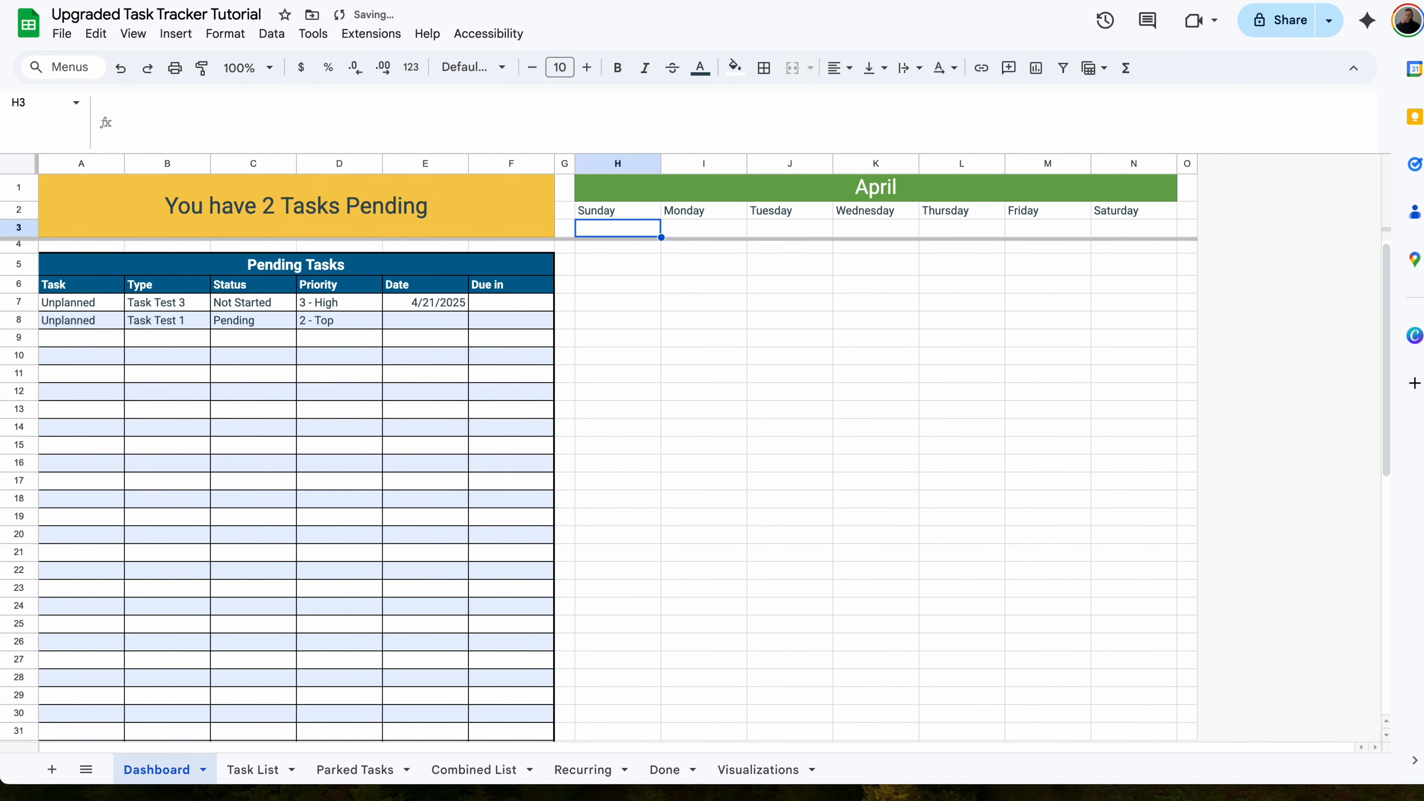
# - Give the weekday header cells H2:N2 the same green fill as the month cell, with bold white text
pyautogui.moveTo(622, 212); pyautogui.dragTo(1115, 210)
pyautogui.click(735, 67)
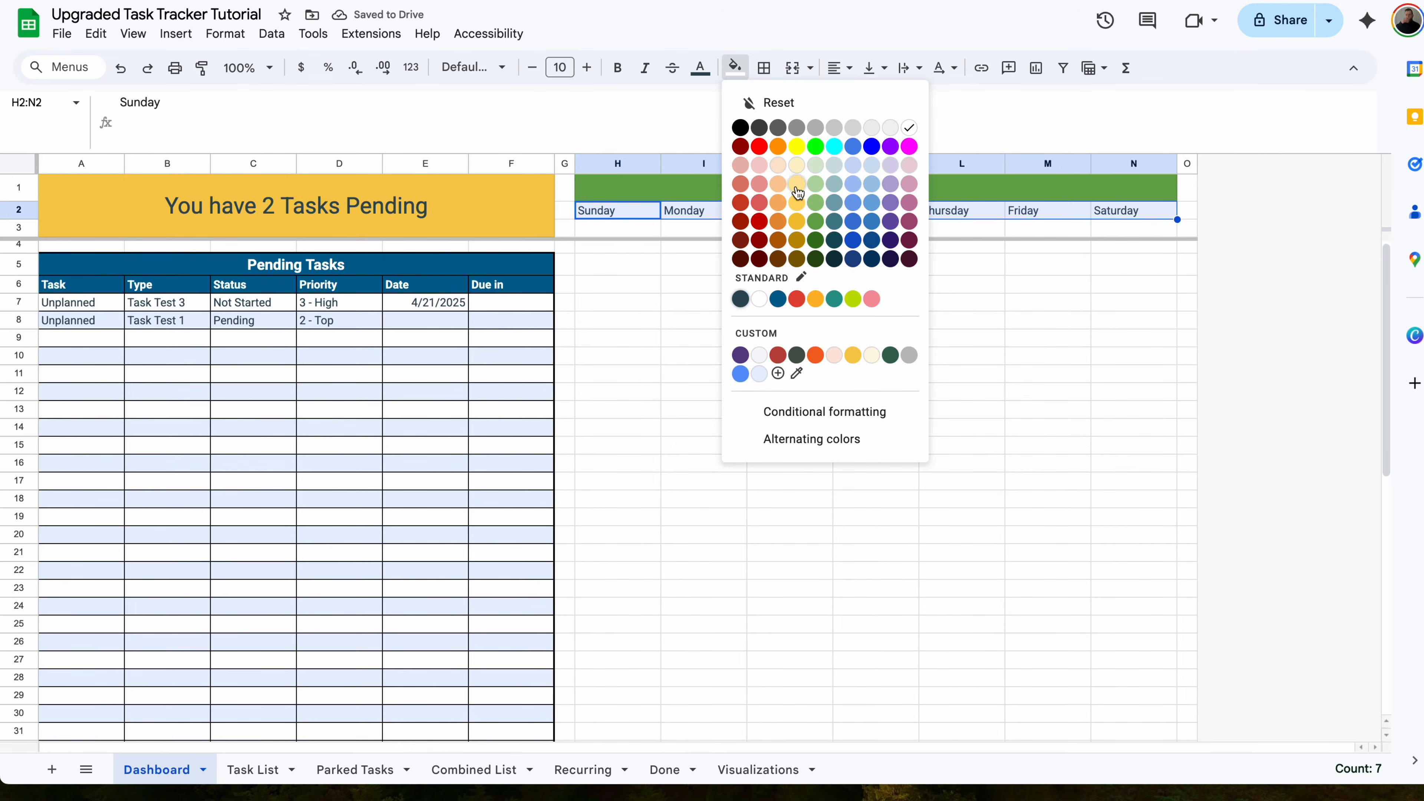
pyautogui.click(817, 226)
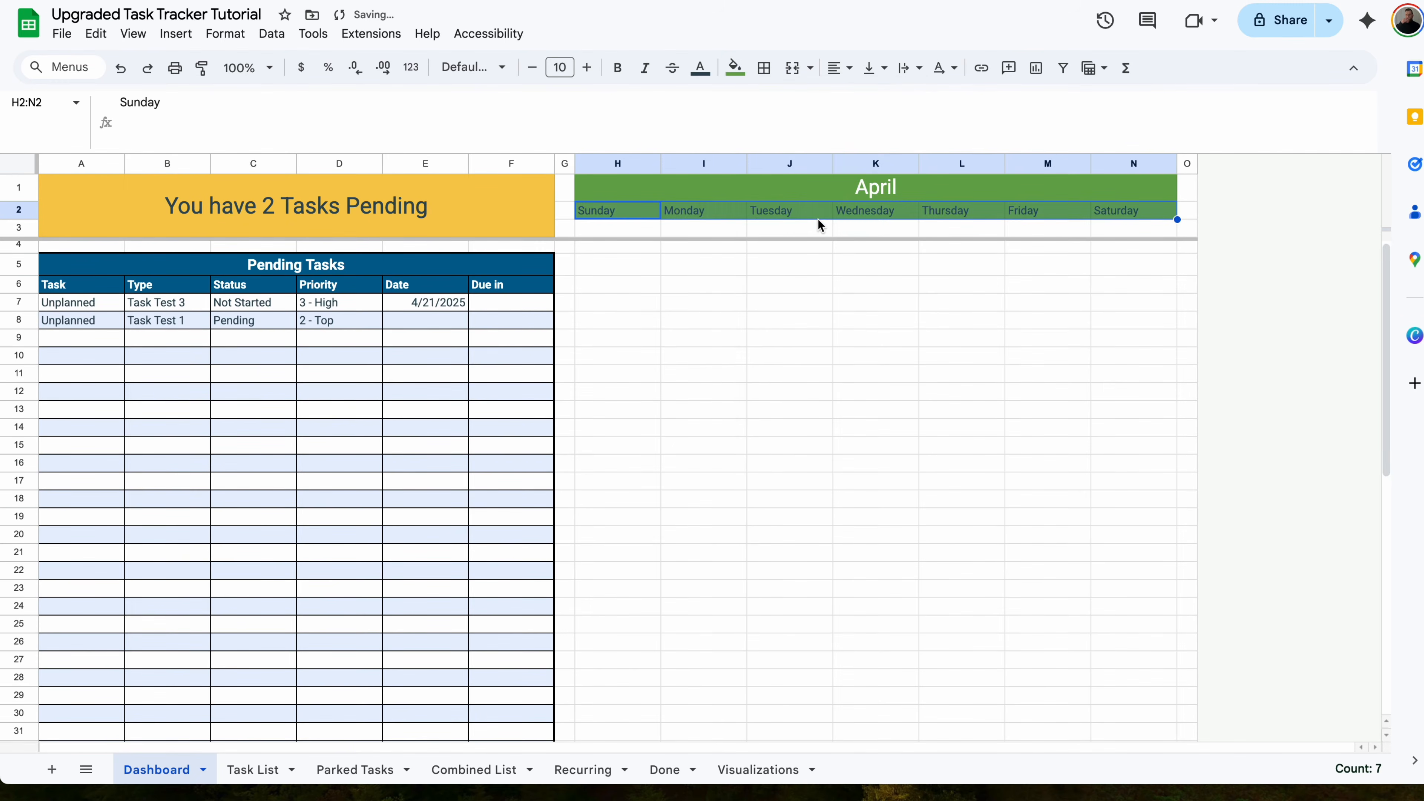
pyautogui.click(701, 69)
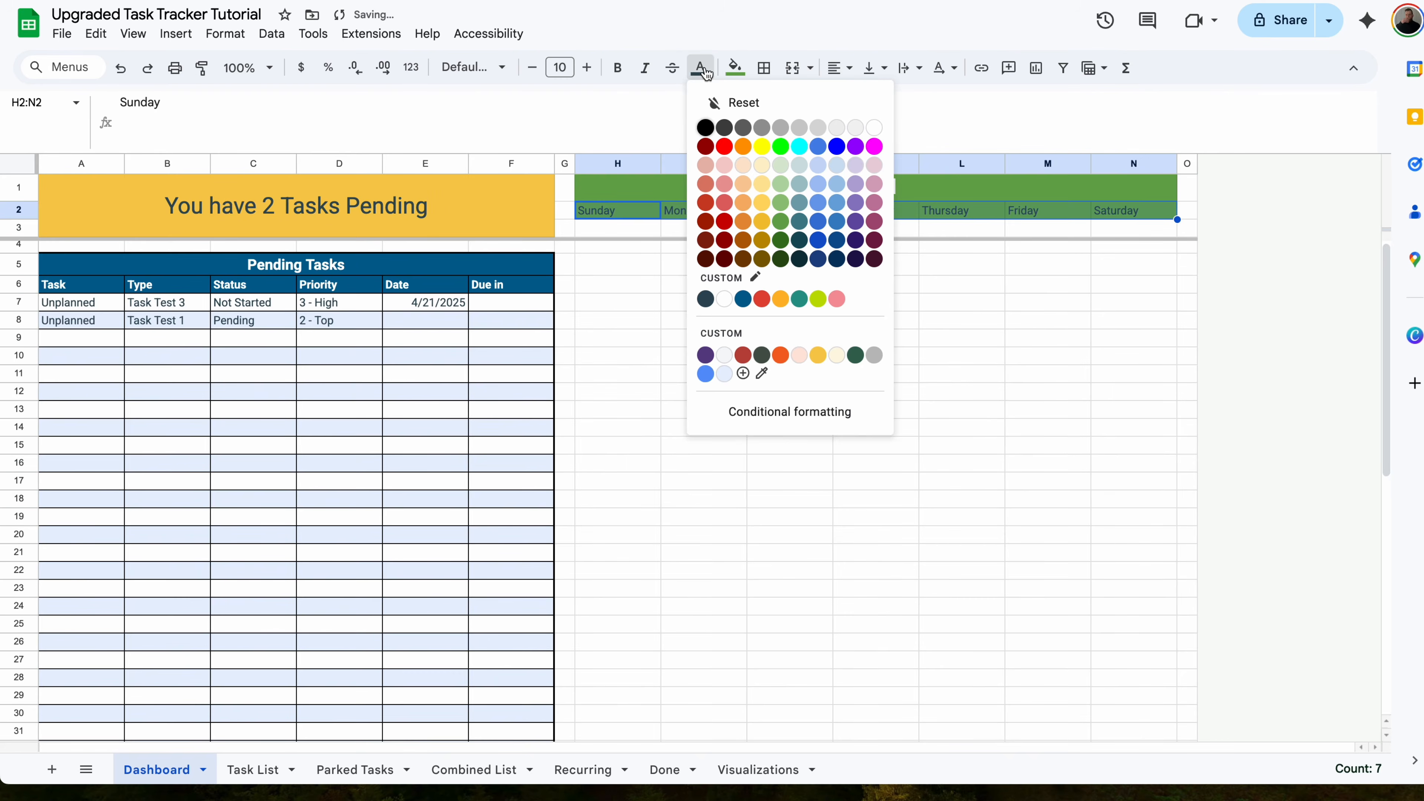
pyautogui.click(871, 131)
pyautogui.click(617, 67)
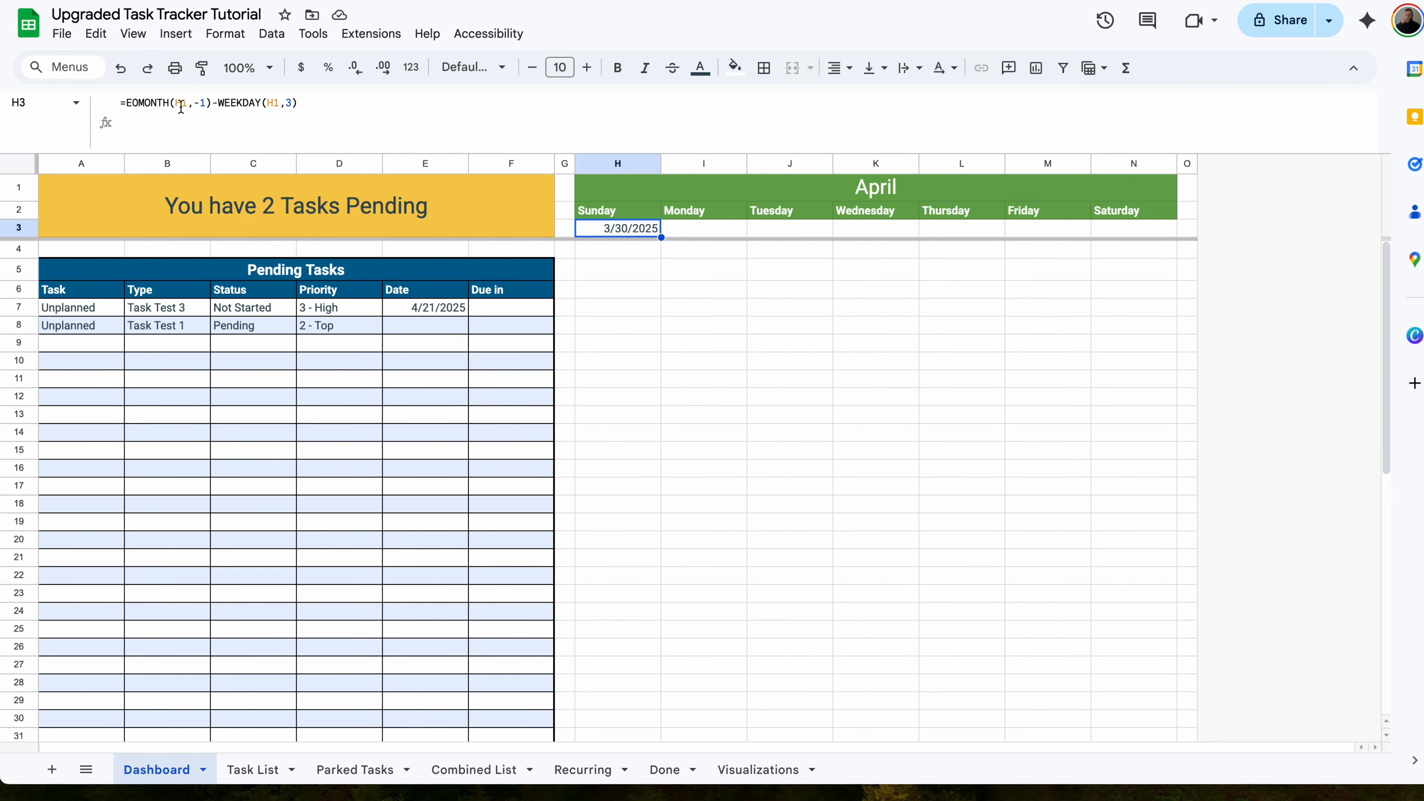
# - Compare the start-date formula in H3 with the month cell's date and its calendar picker
pyautogui.click(626, 194)
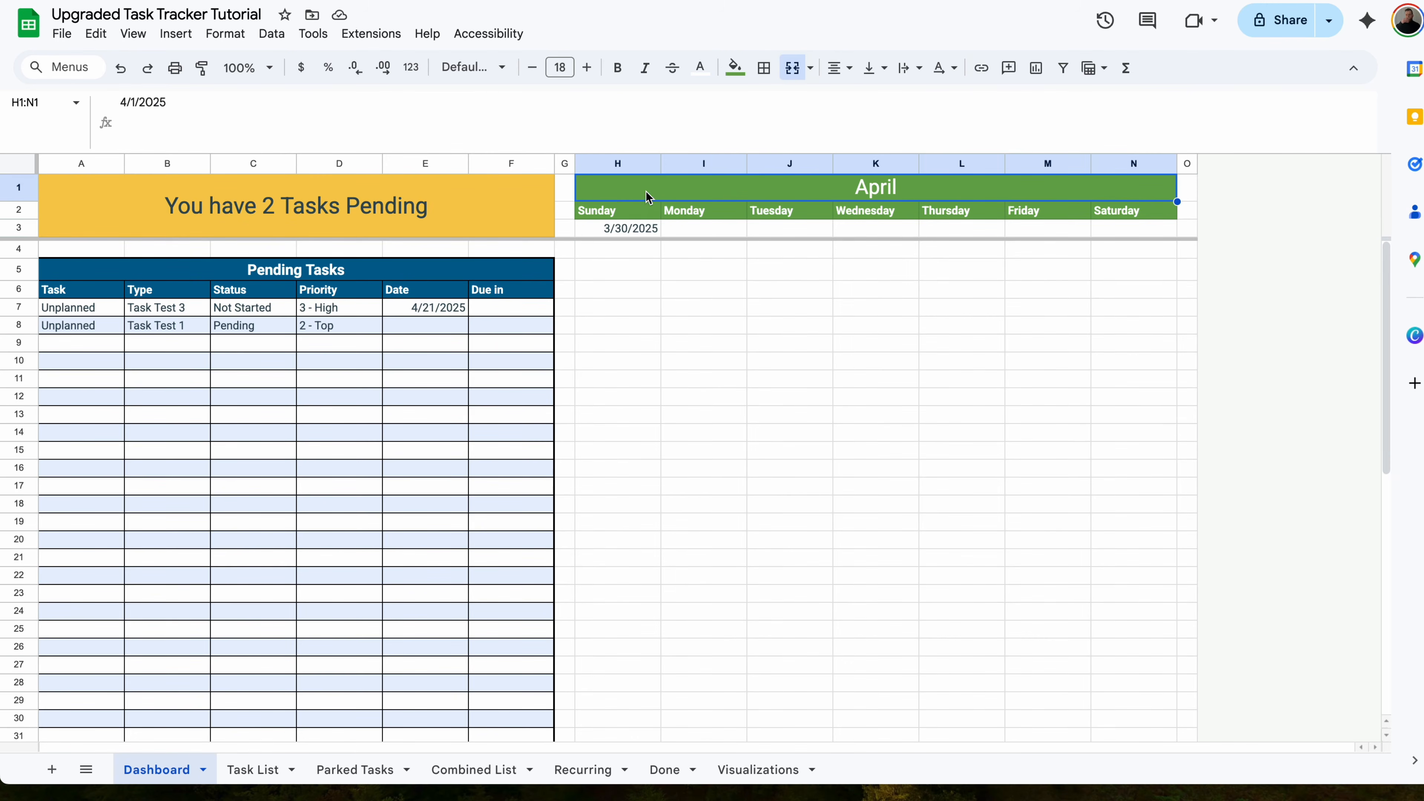
pyautogui.click(621, 234)
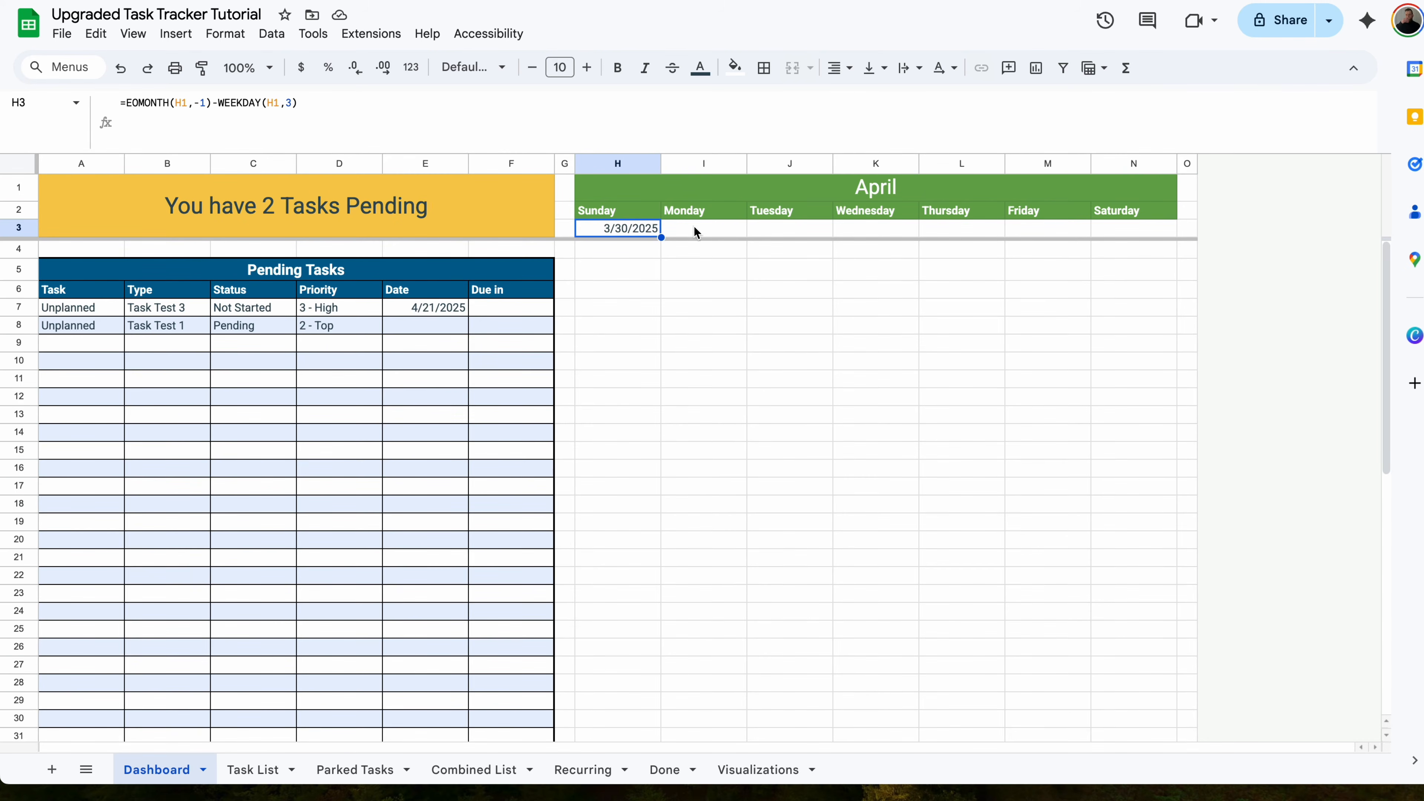
pyautogui.doubleClick(796, 178)
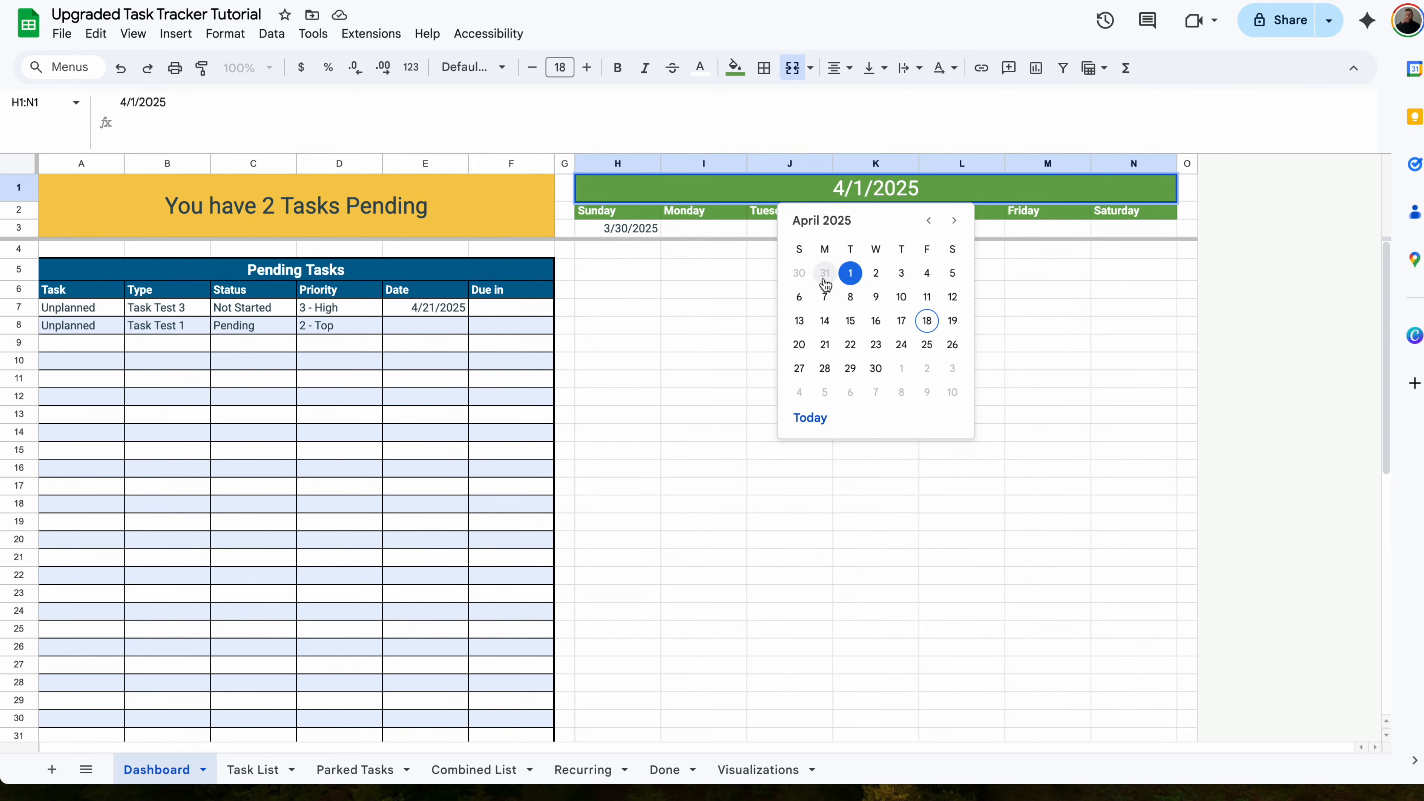
# - Try adding +1 to the end of the EOMONTH formula in H3 and undo the change
pyautogui.click(630, 227)
pyautogui.click(448, 130)
pyautogui.write('+1')
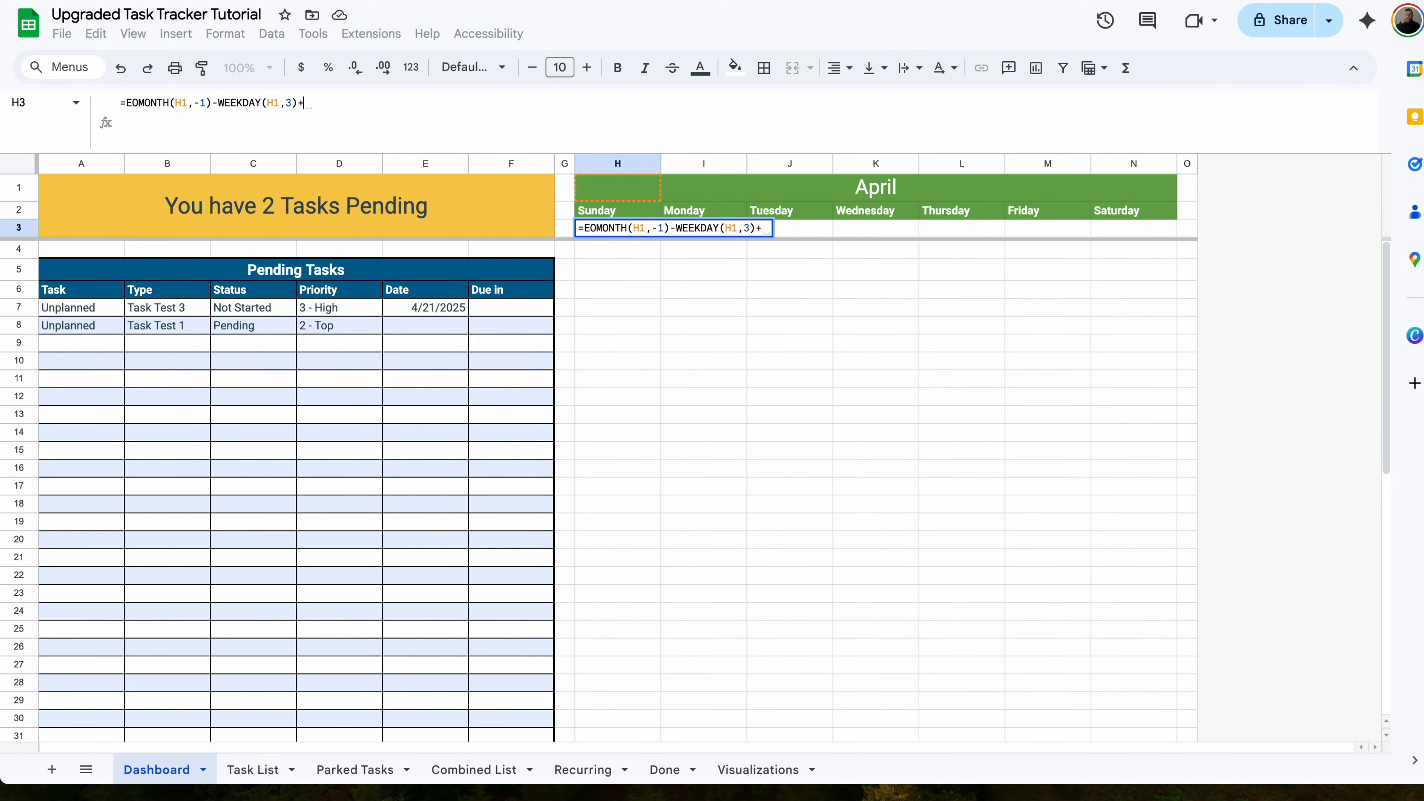
pyautogui.press('Return')
pyautogui.hotkey('ctrl', 'z')
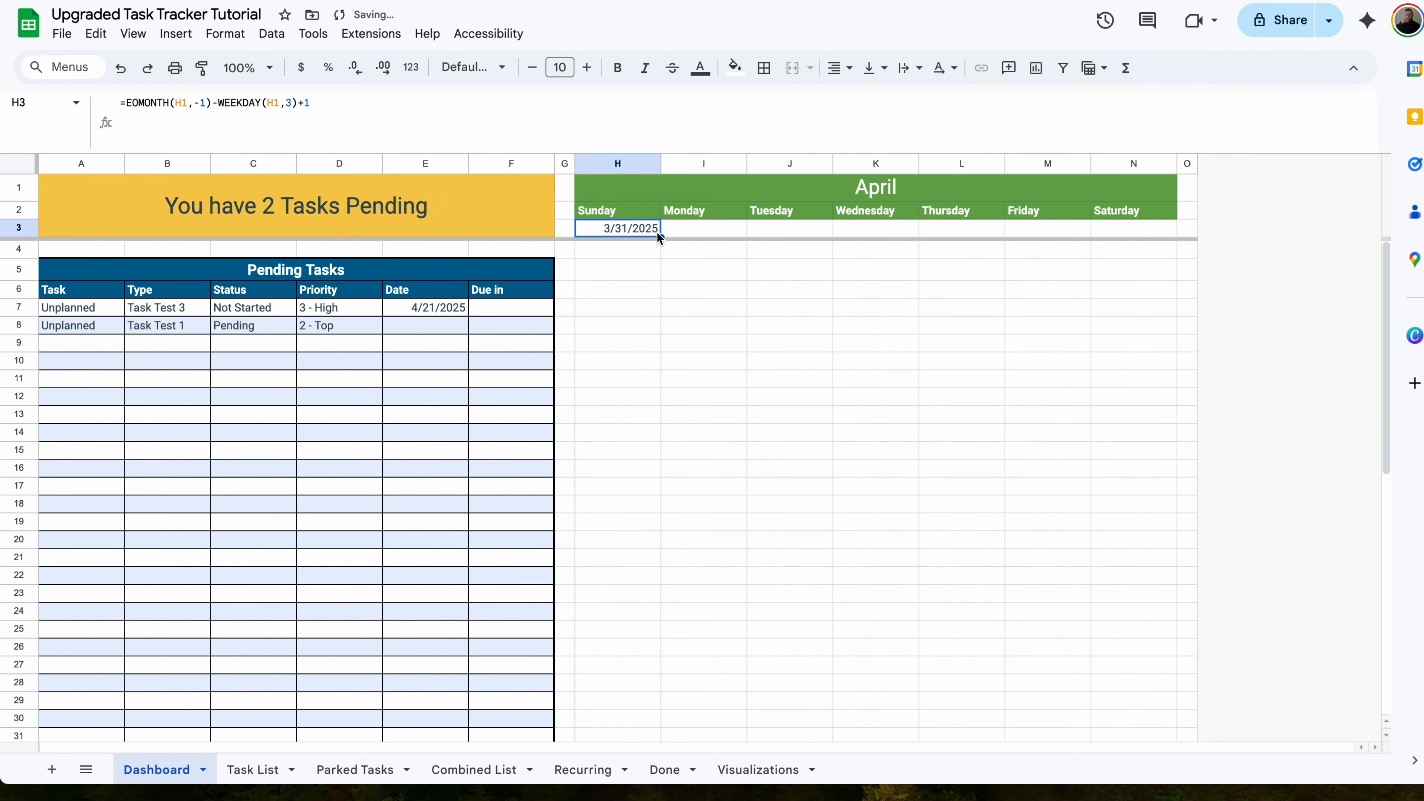
# - Enter the formula =H3+1 in I3 under Monday and fill it across to N3 under Saturday
pyautogui.click(688, 229)
pyautogui.write('=')
pyautogui.click(631, 228)
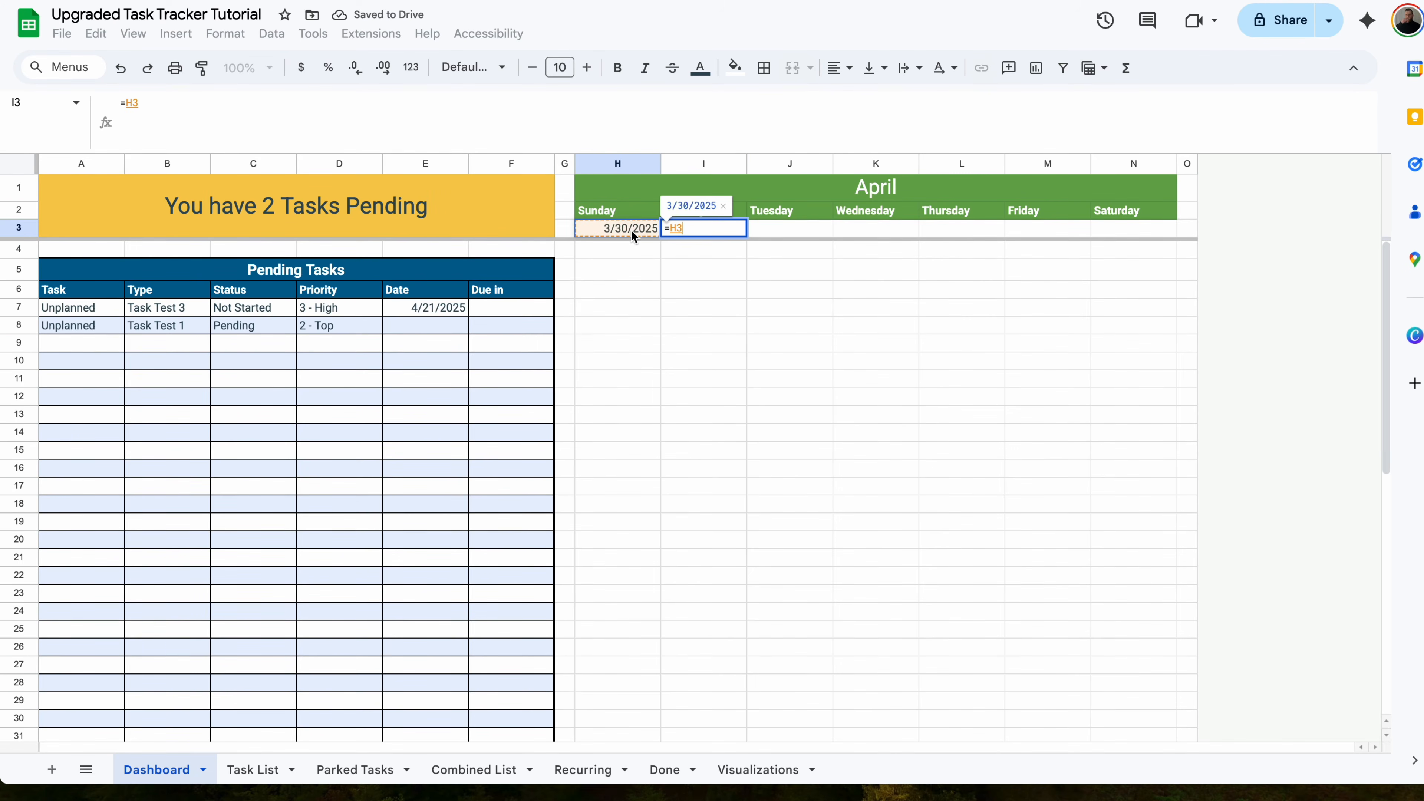
pyautogui.write('+1')
pyautogui.press('Return')
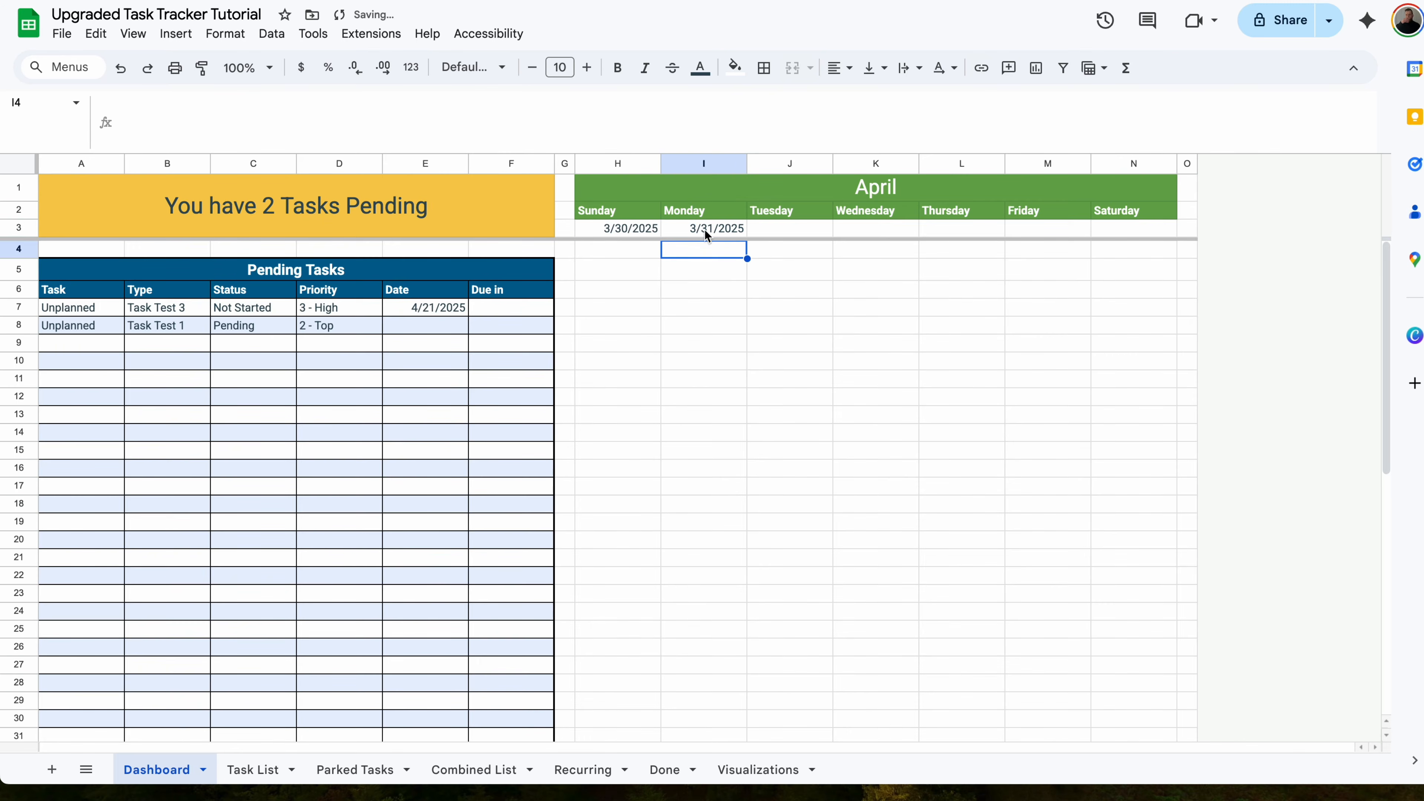
pyautogui.click(730, 230)
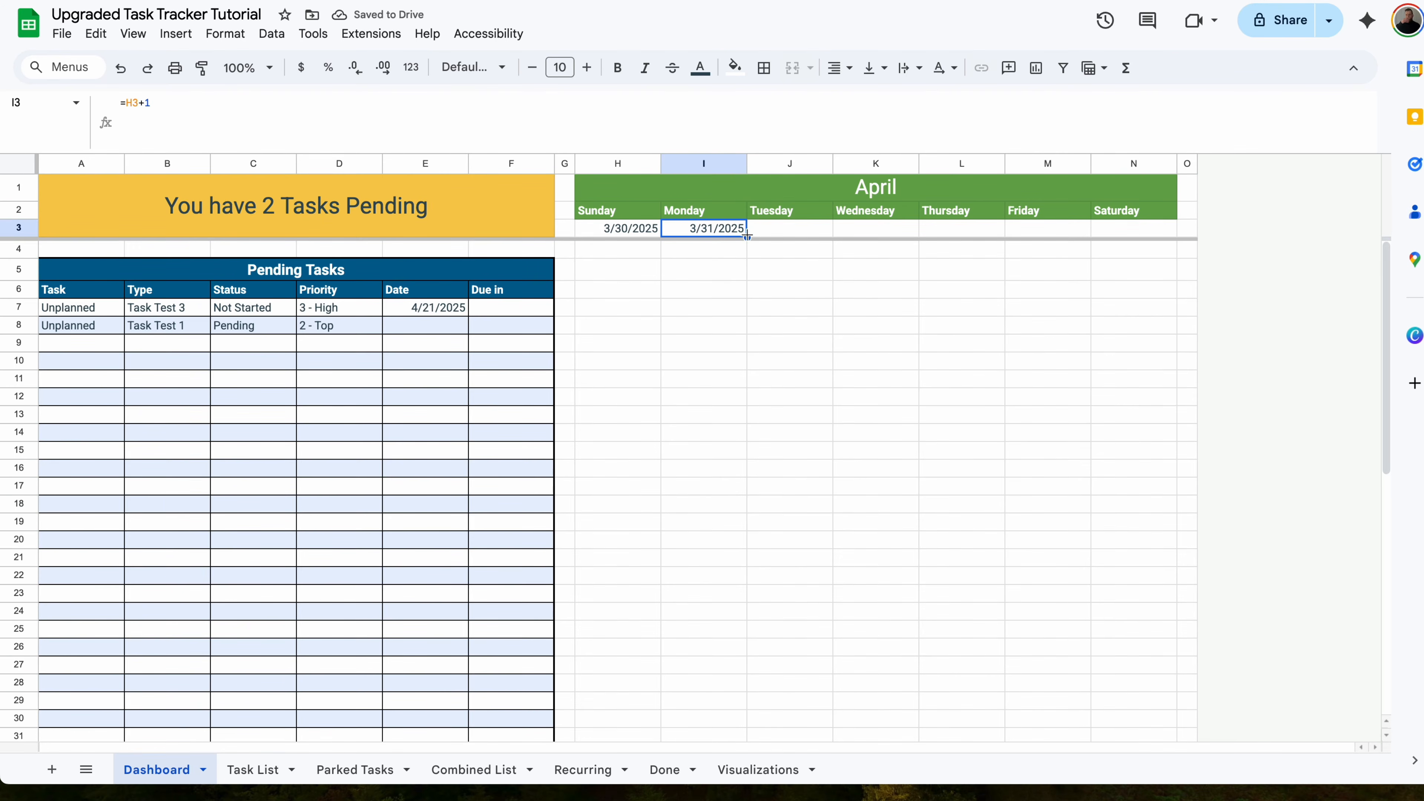
pyautogui.moveTo(747, 234); pyautogui.dragTo(1113, 234)
pyautogui.click(1160, 230)
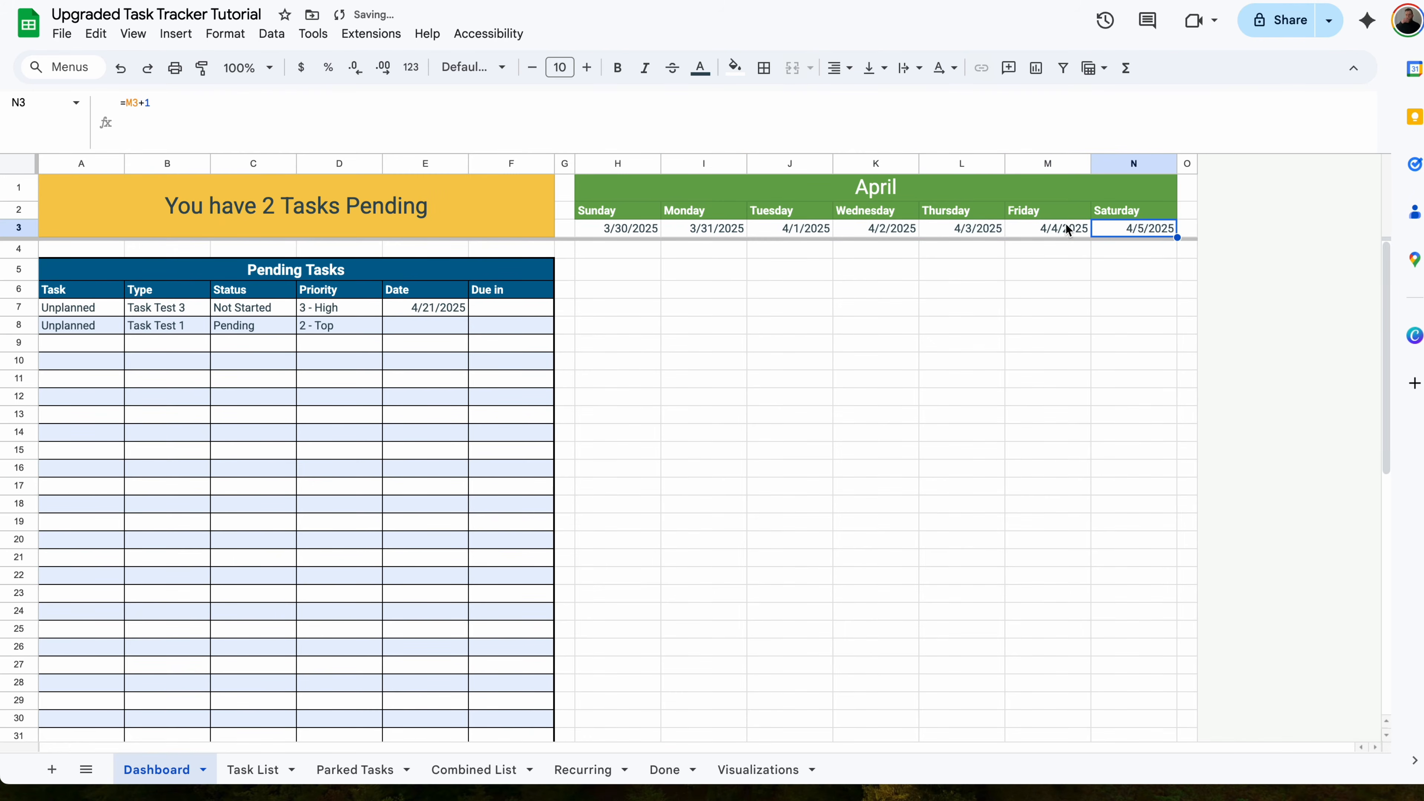
pyautogui.doubleClick(1081, 191)
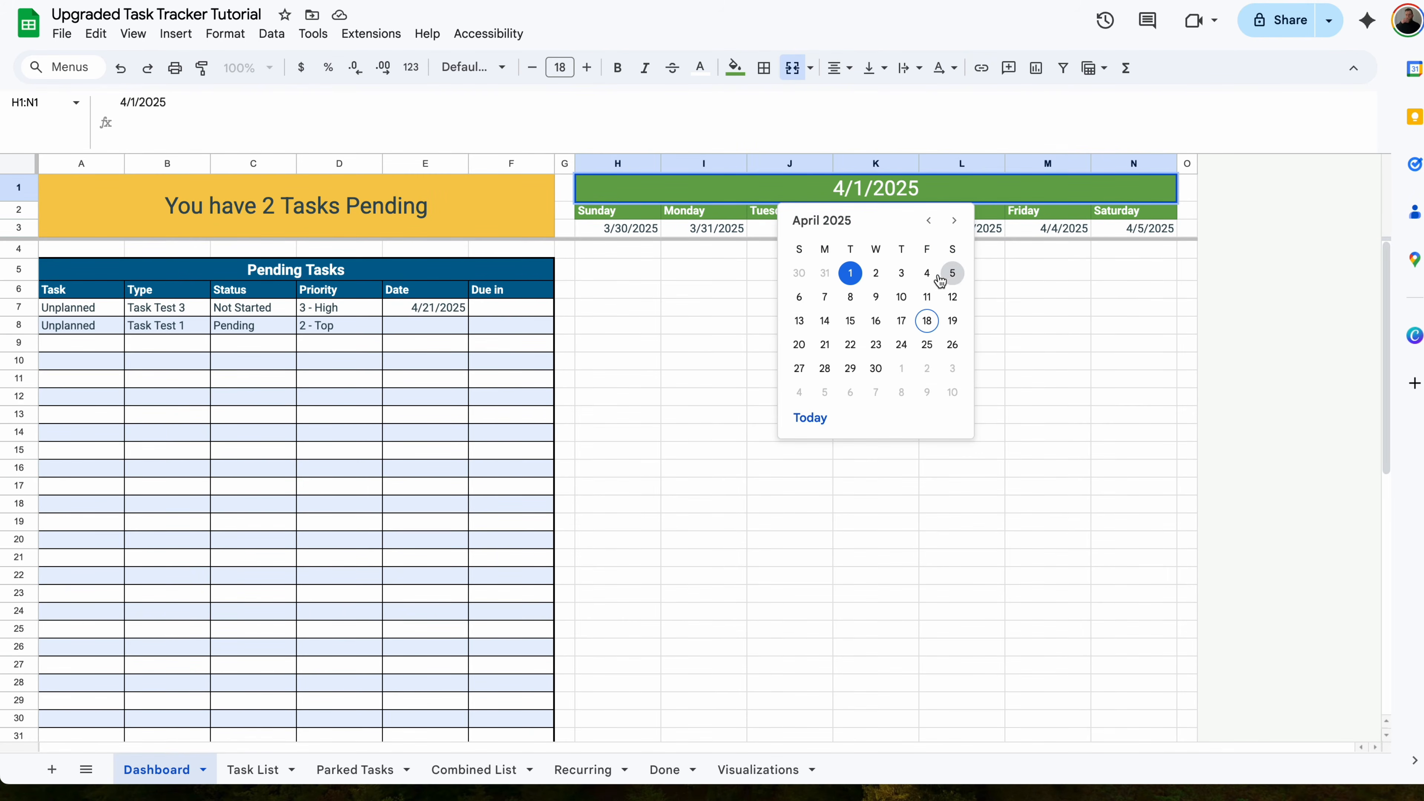
pyautogui.click(1083, 254)
# - Apply a custom date format to H3:N3 that shows only the day with a leading zero (05)
pyautogui.moveTo(1138, 228); pyautogui.dragTo(598, 227)
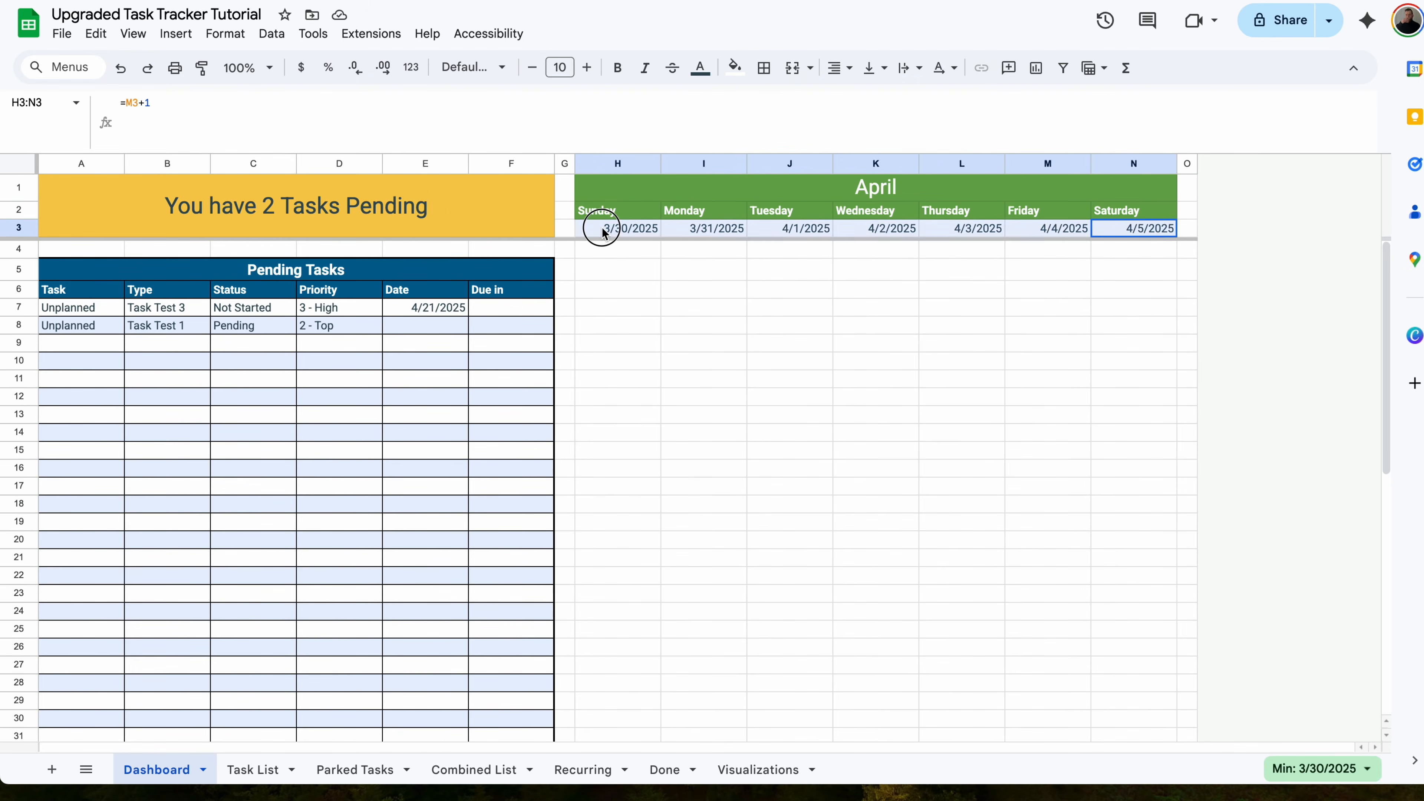
pyautogui.click(436, 68)
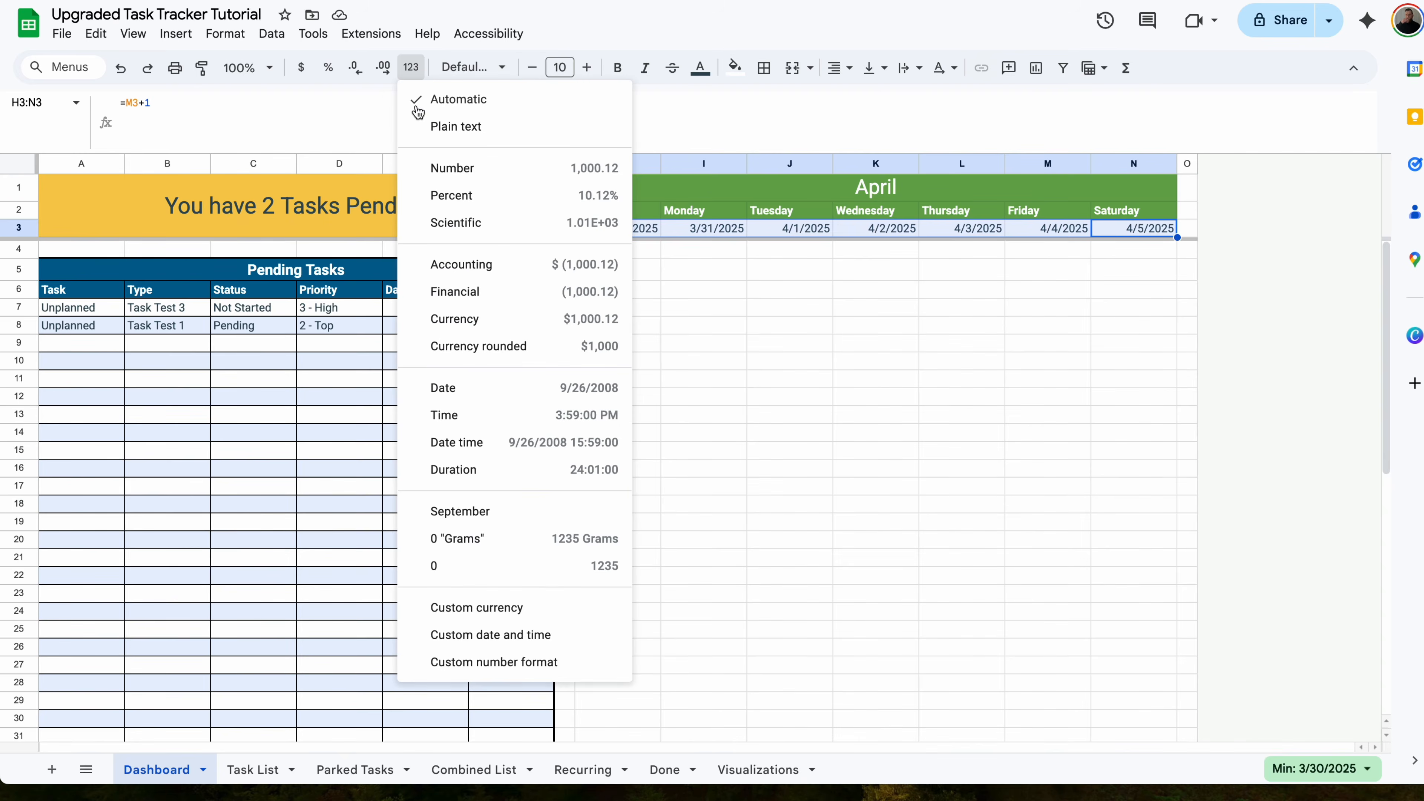
pyautogui.click(521, 635)
pyautogui.click(653, 231)
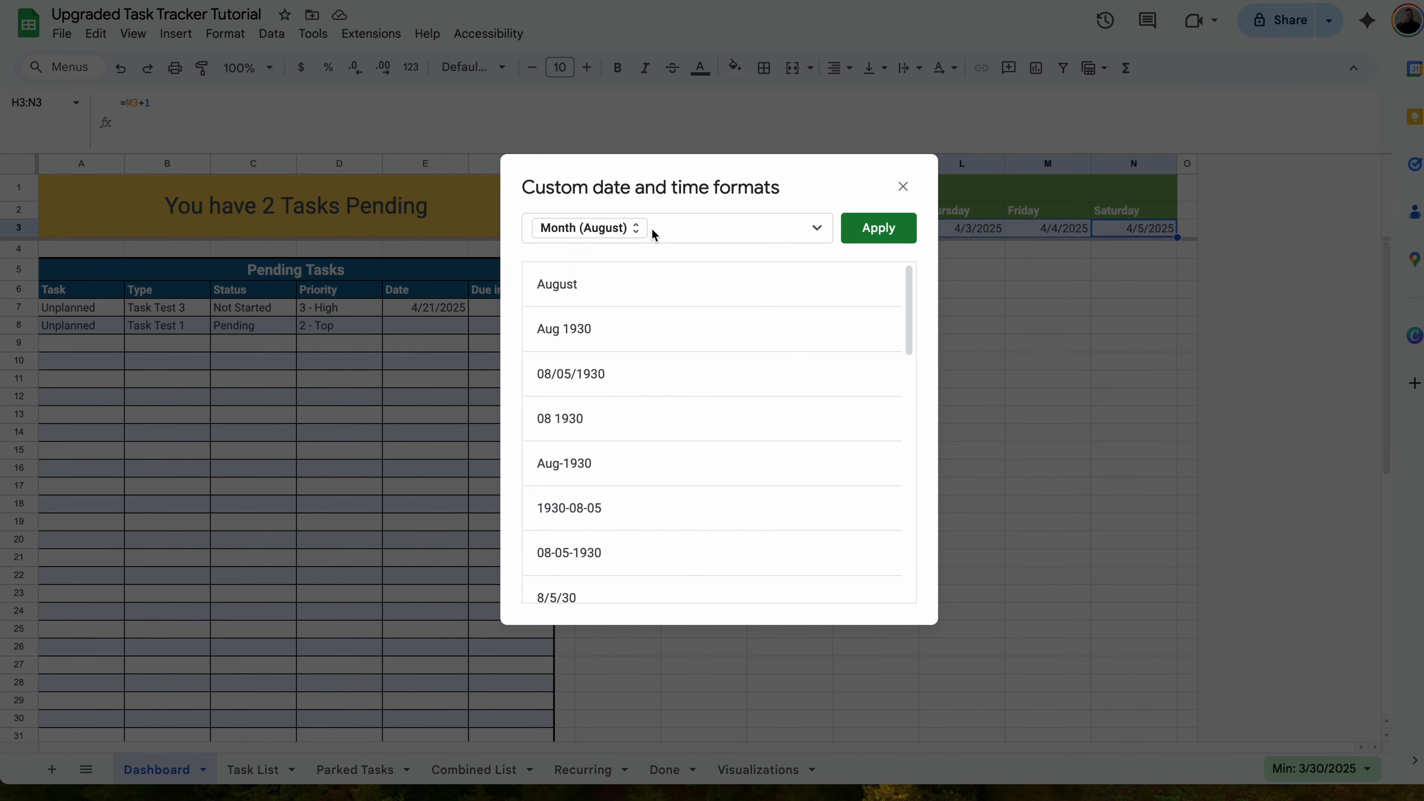
pyautogui.press('BackSpace')
pyautogui.click(817, 227)
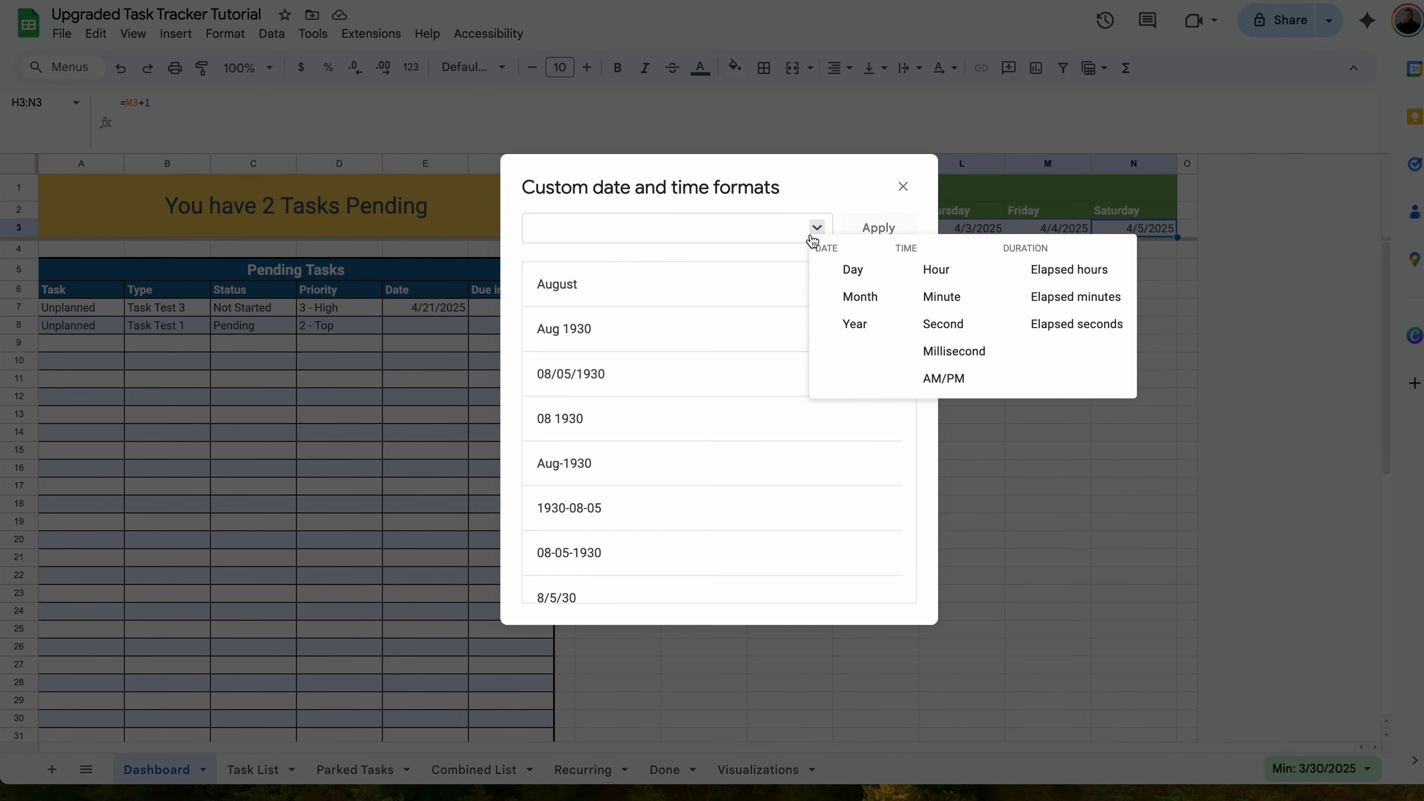
pyautogui.click(847, 270)
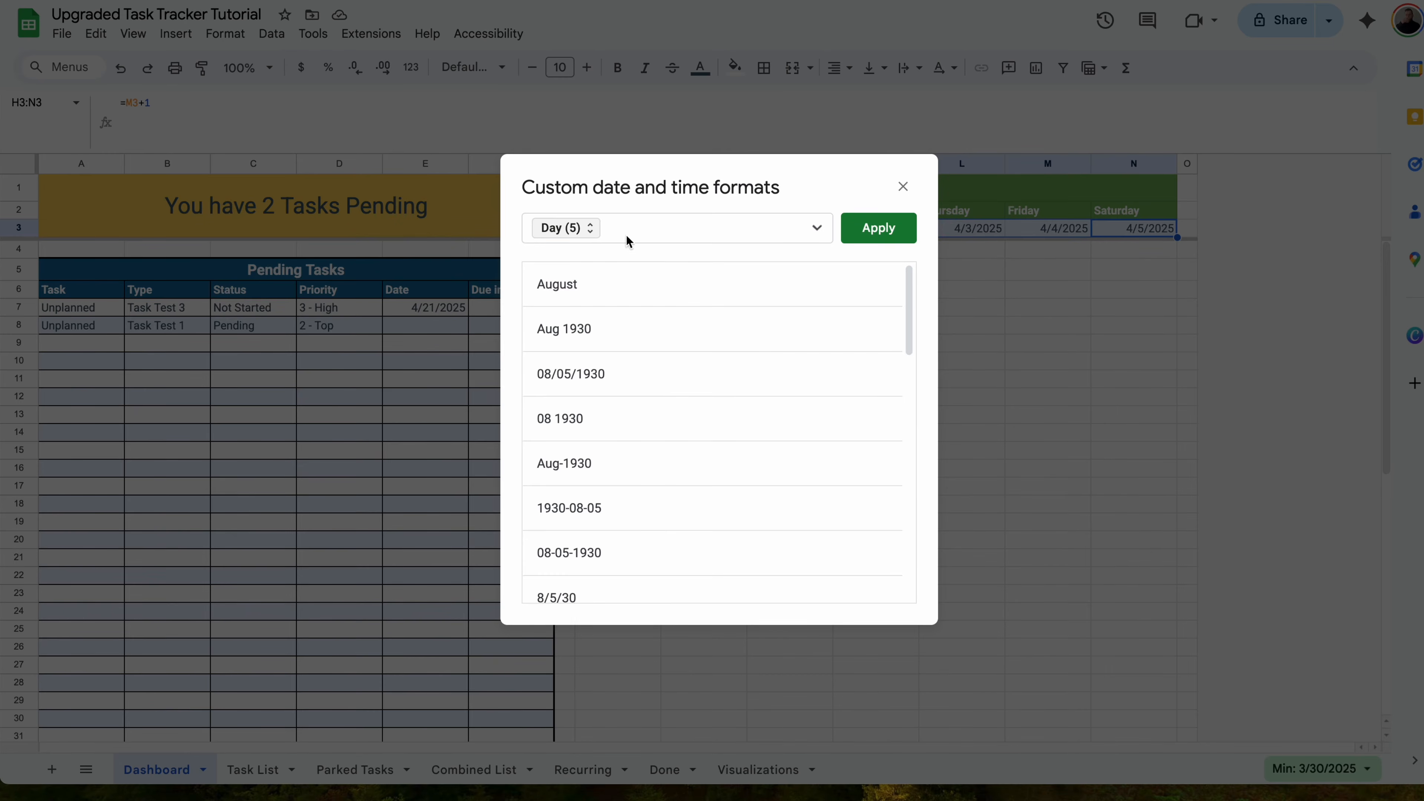
pyautogui.click(589, 230)
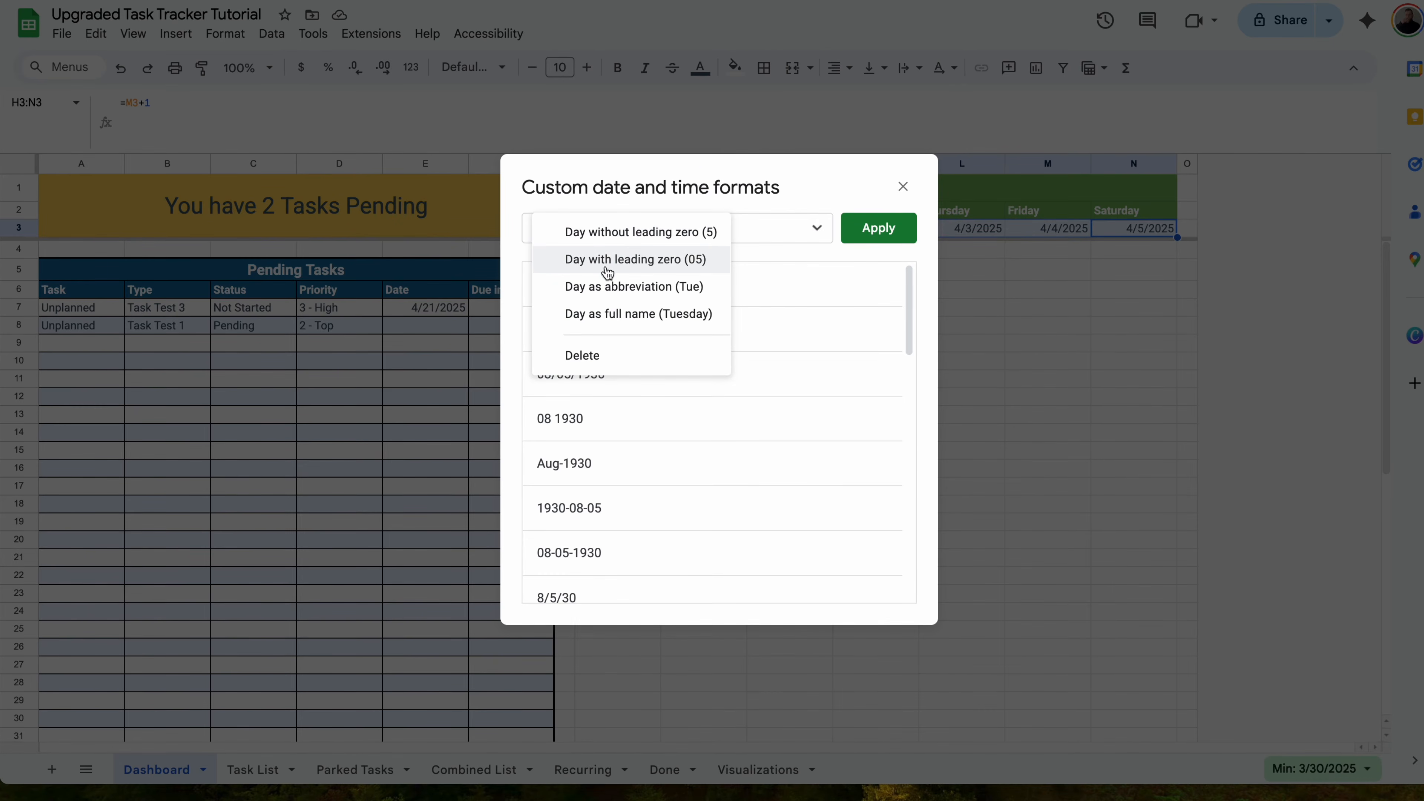
pyautogui.click(695, 260)
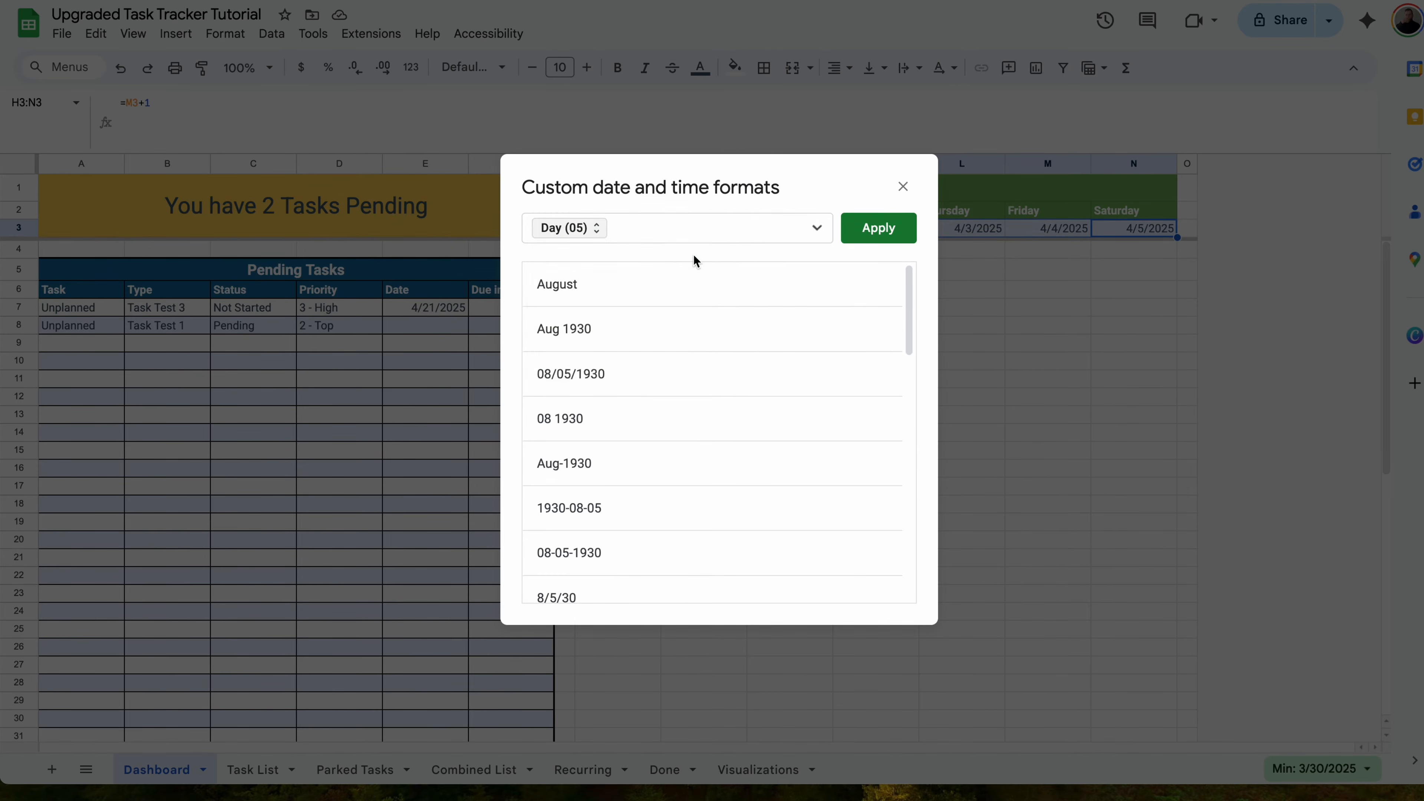
pyautogui.click(891, 228)
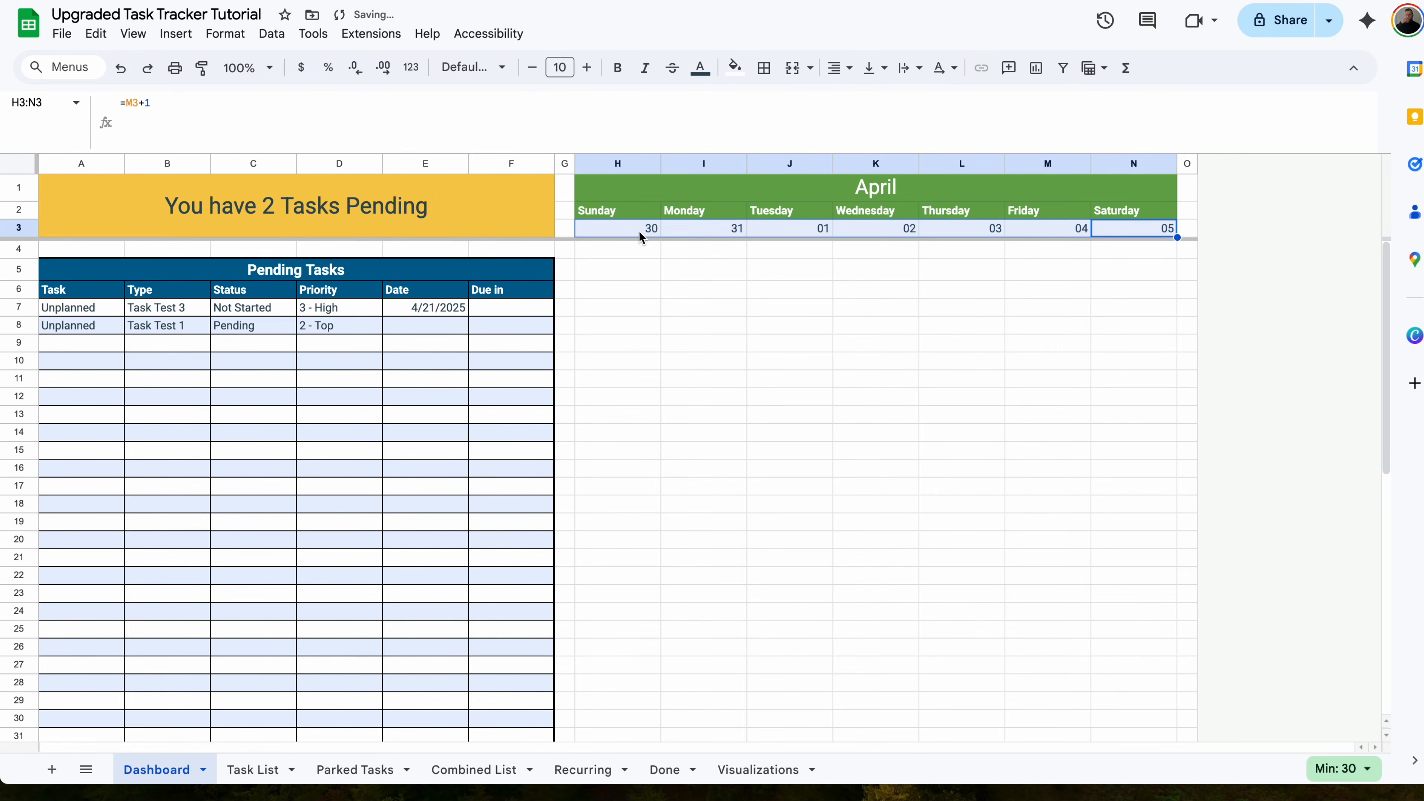
# - Check the day cells of the calendar's first week from H3 to N3
pyautogui.click(643, 230)
pyautogui.click(701, 229)
pyautogui.click(886, 228)
pyautogui.click(980, 232)
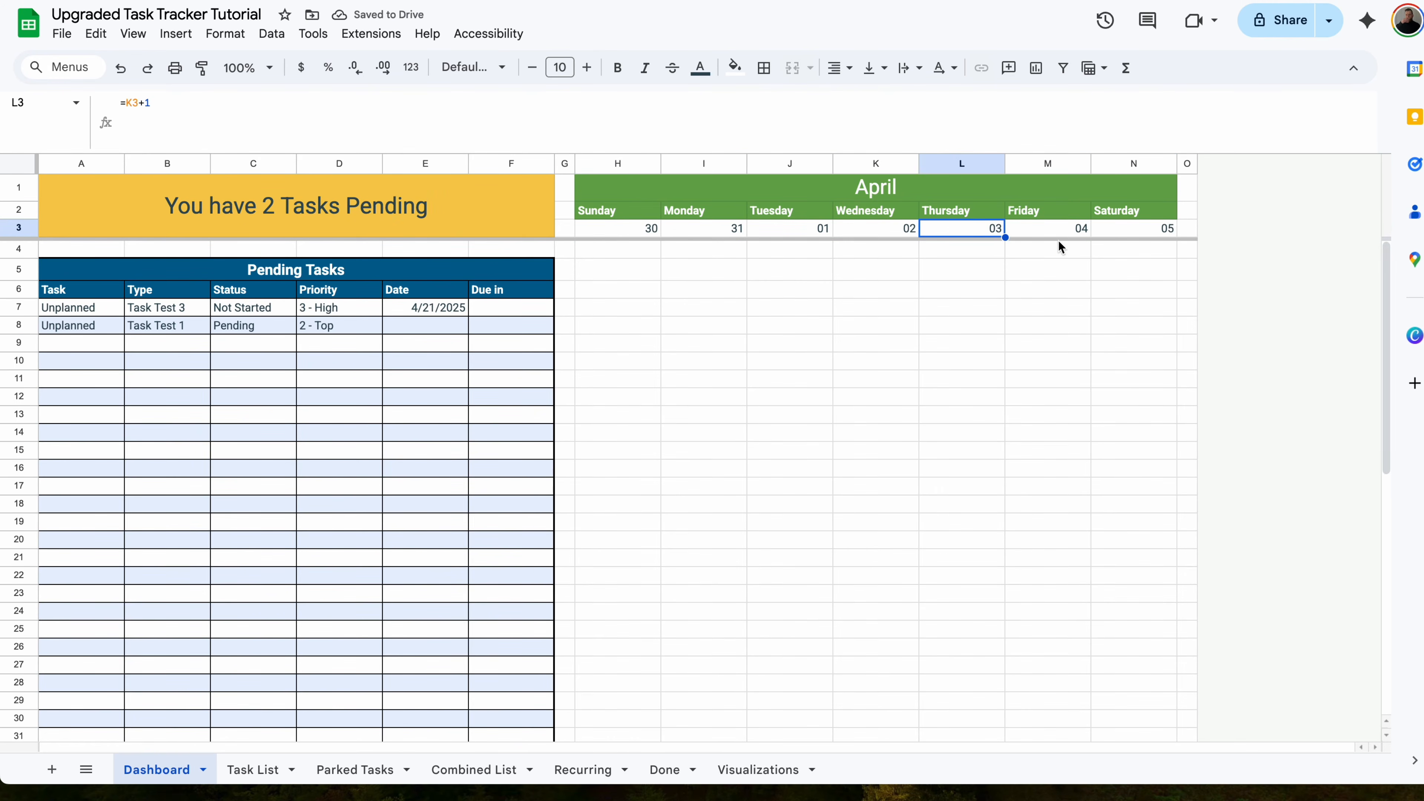
pyautogui.click(1074, 231)
pyautogui.click(1129, 231)
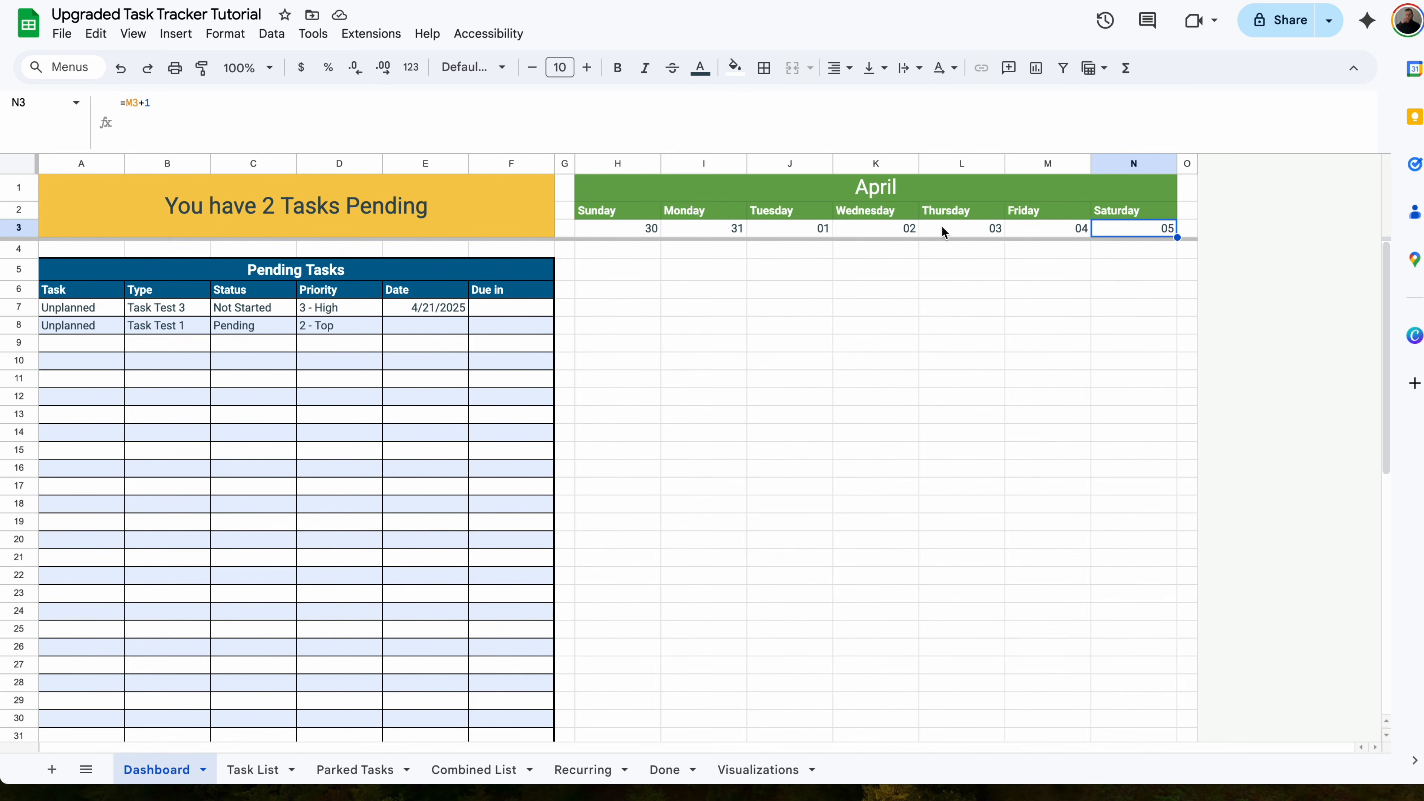
# - Enter in H4 the formula =array_constrain(Iferror(Filter('Combined List'!$H$2:$H,'Combined List'!$E$2:$E=H3),""),8,1)
pyautogui.click(621, 254)
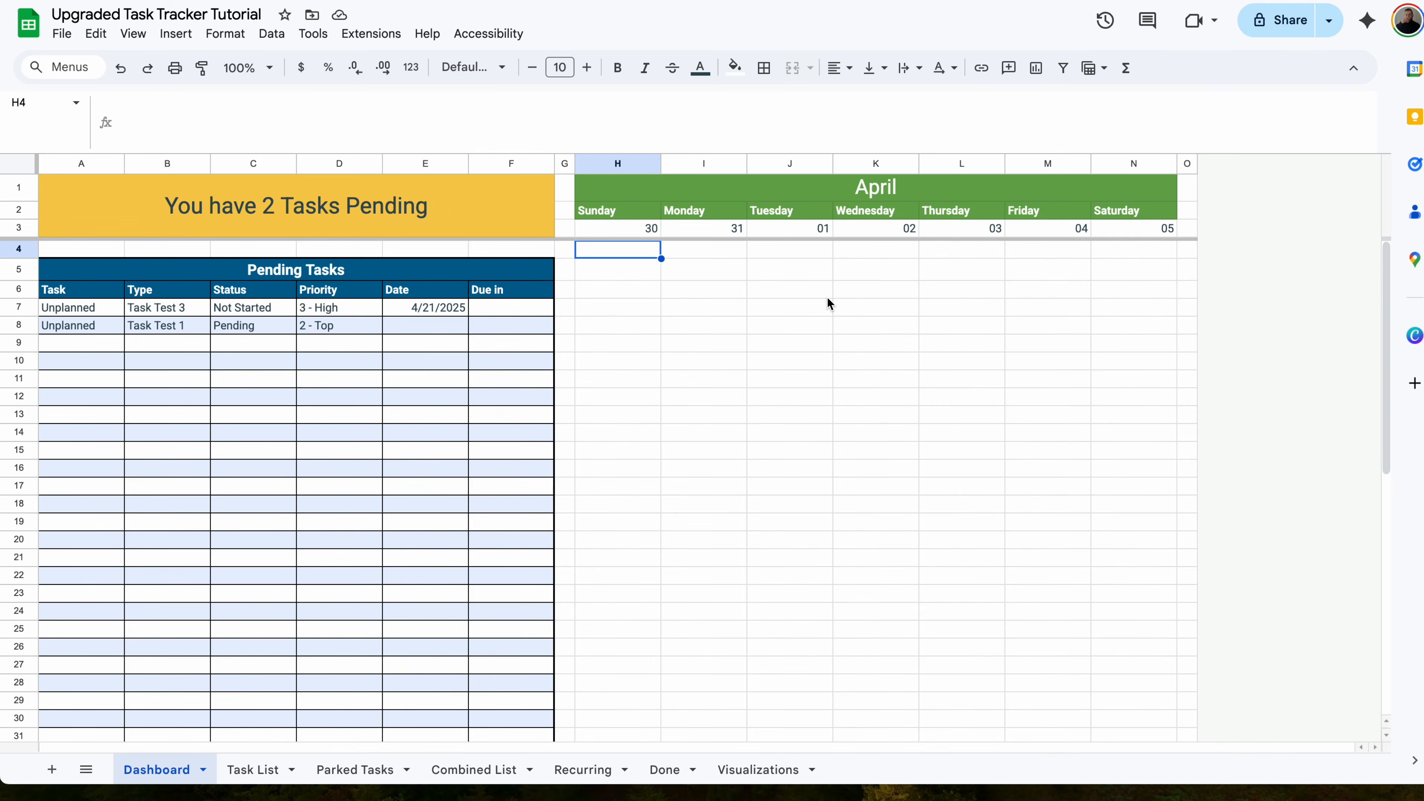
pyautogui.click(790, 252)
pyautogui.click(625, 246)
pyautogui.write('=array_constrain(Iferror(Filter(\'Combined List\'!$H$2:$H,\'Combined List\'!$E$2:$E=H3),""),8,1)')
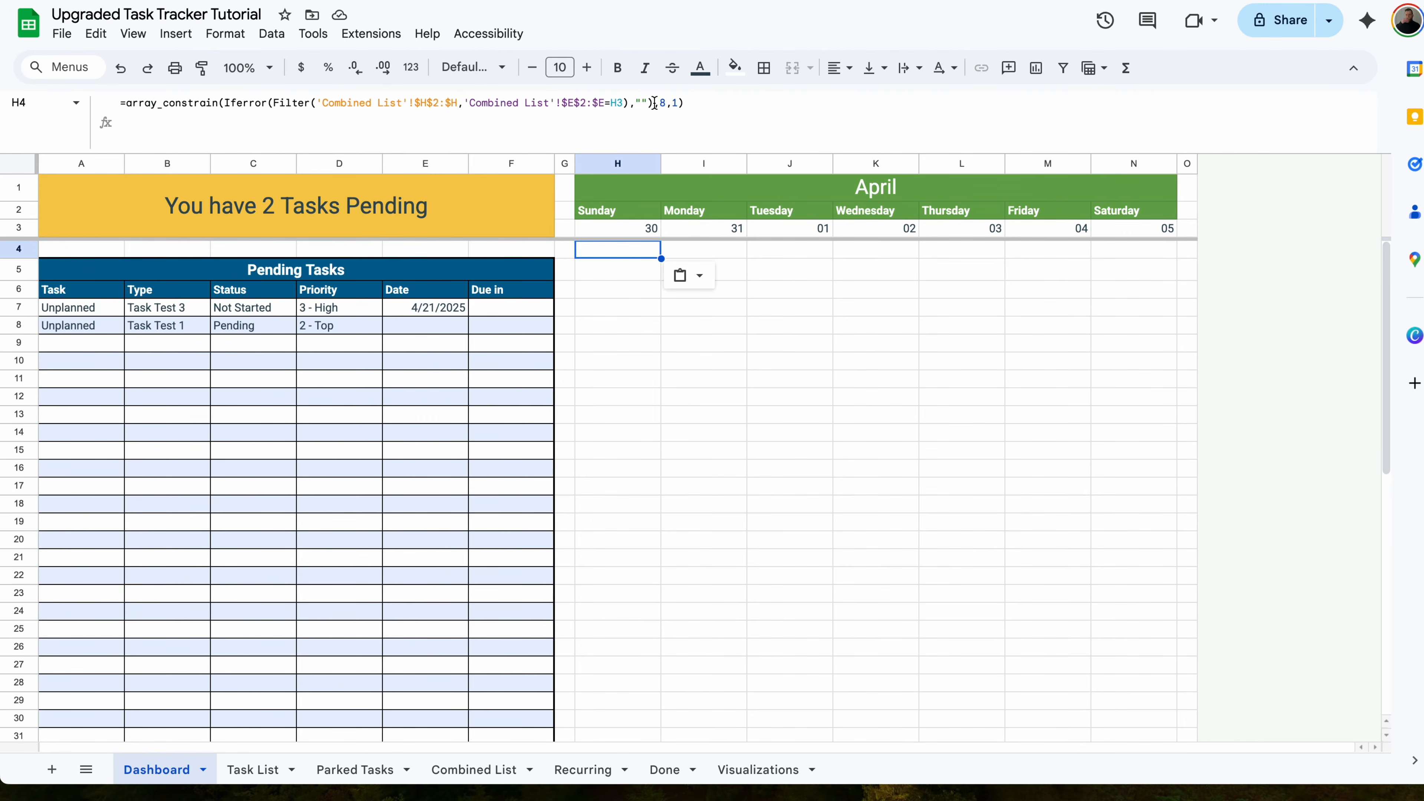
# - Examine the row and column limits in the H4 formula and the Task Summary and Deadline columns it references on the Combined List sheet
pyautogui.click(667, 104)
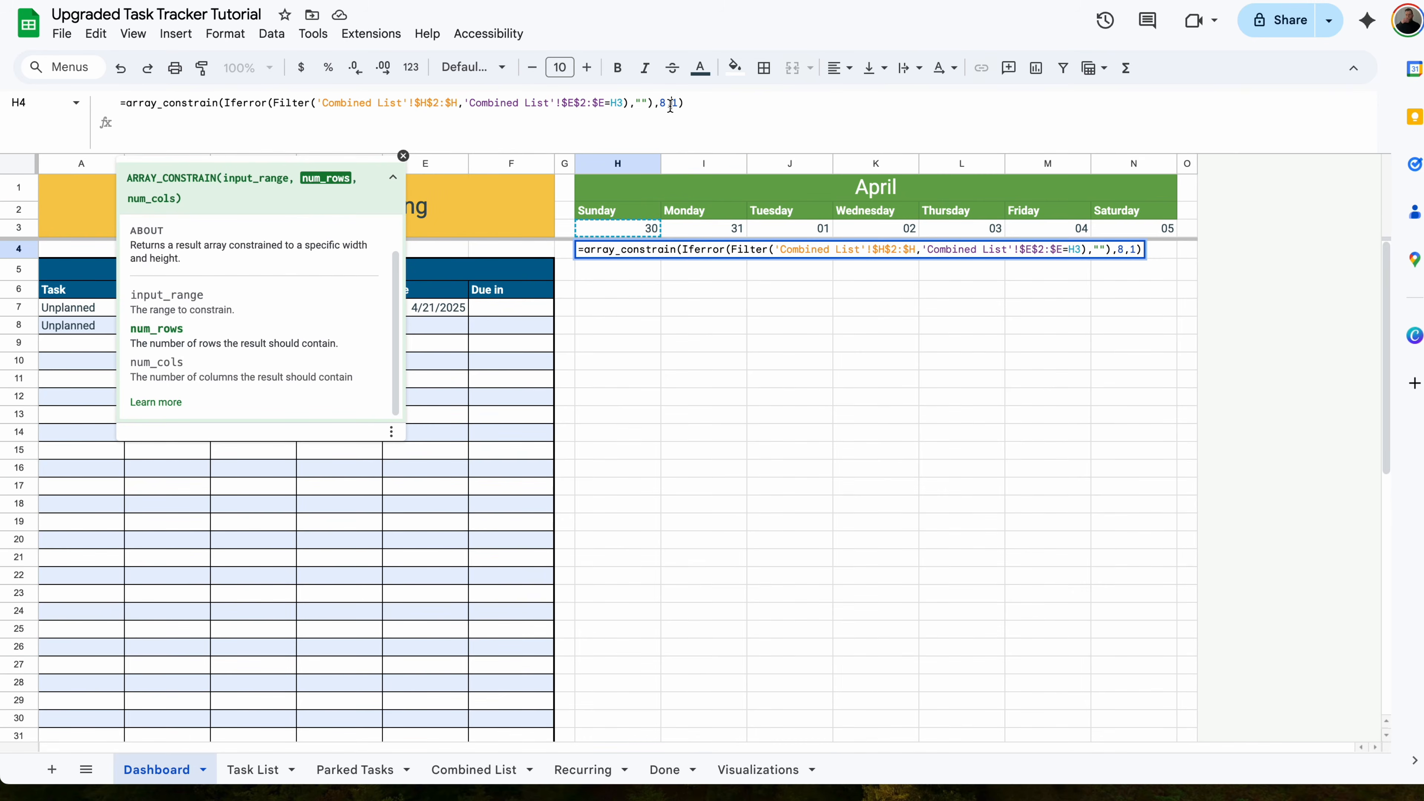
pyautogui.click(728, 107)
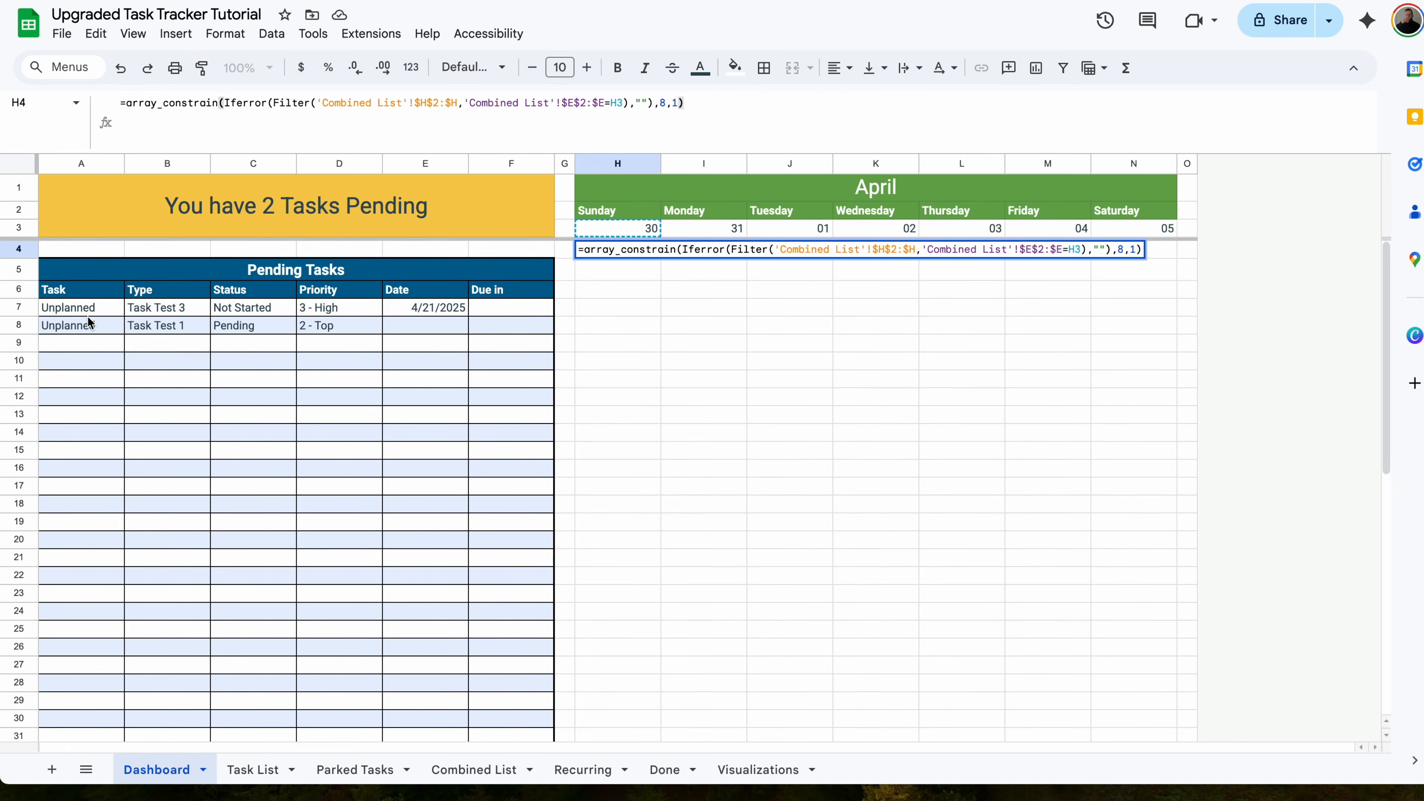
pyautogui.doubleClick(665, 103)
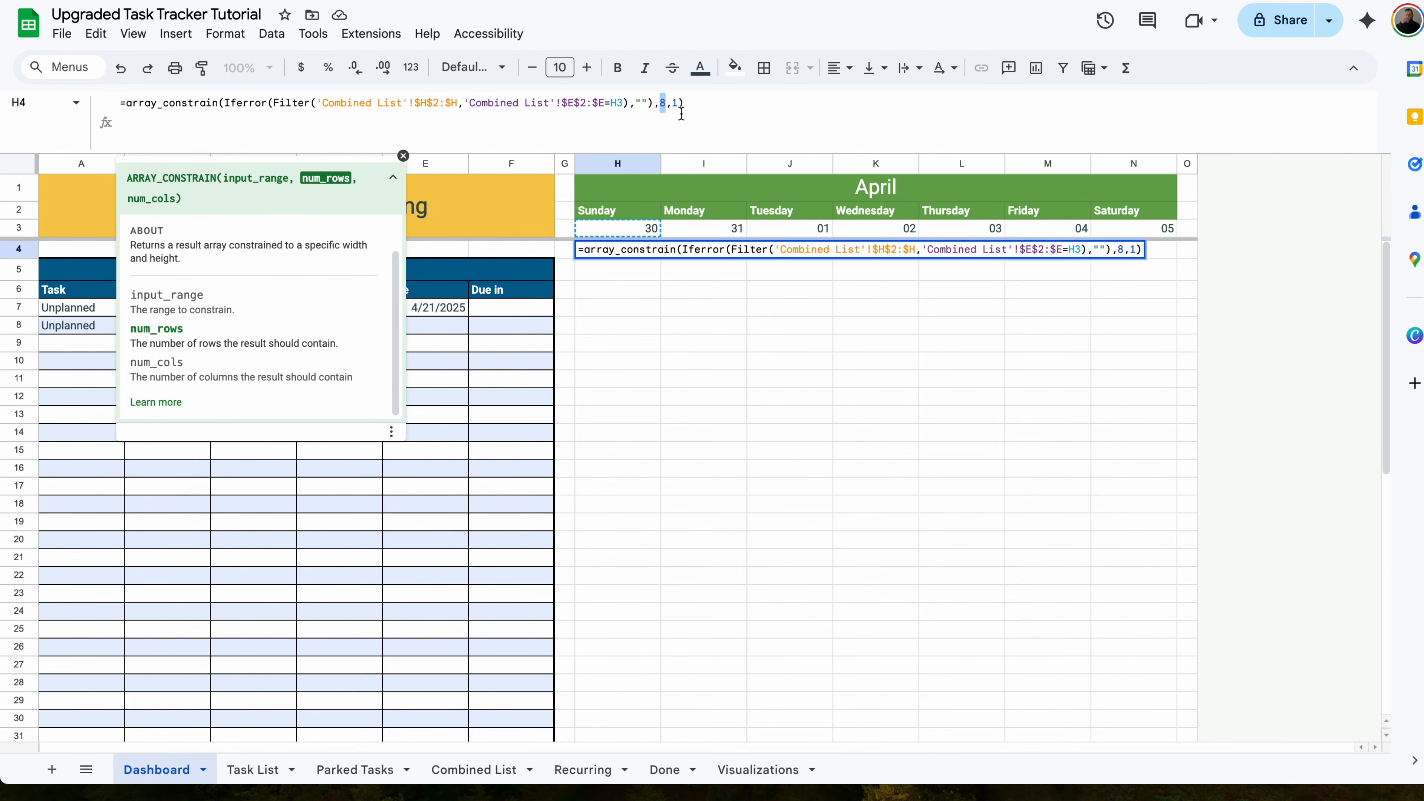
pyautogui.click(698, 106)
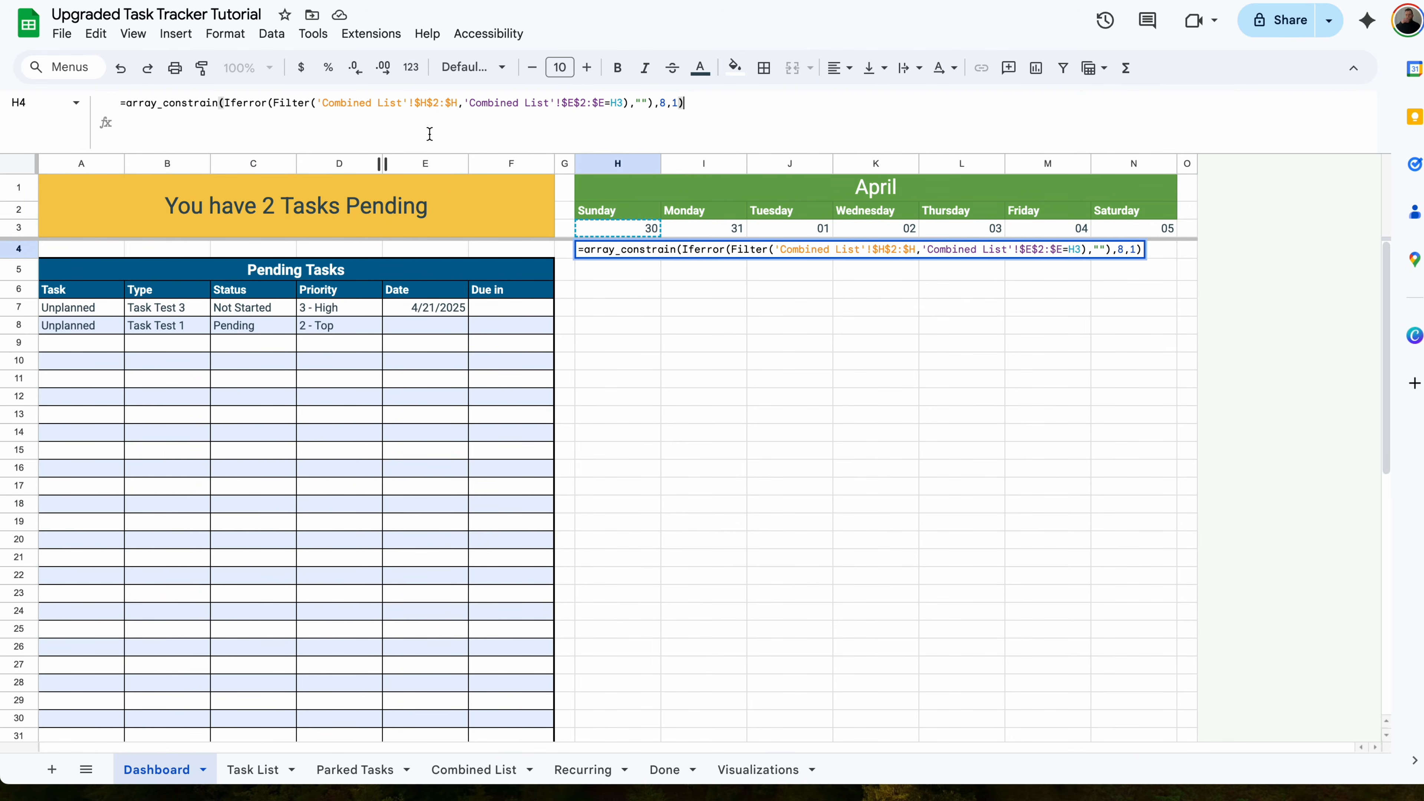
pyautogui.click(474, 769)
pyautogui.moveTo(1027, 236); pyautogui.dragTo(1048, 707)
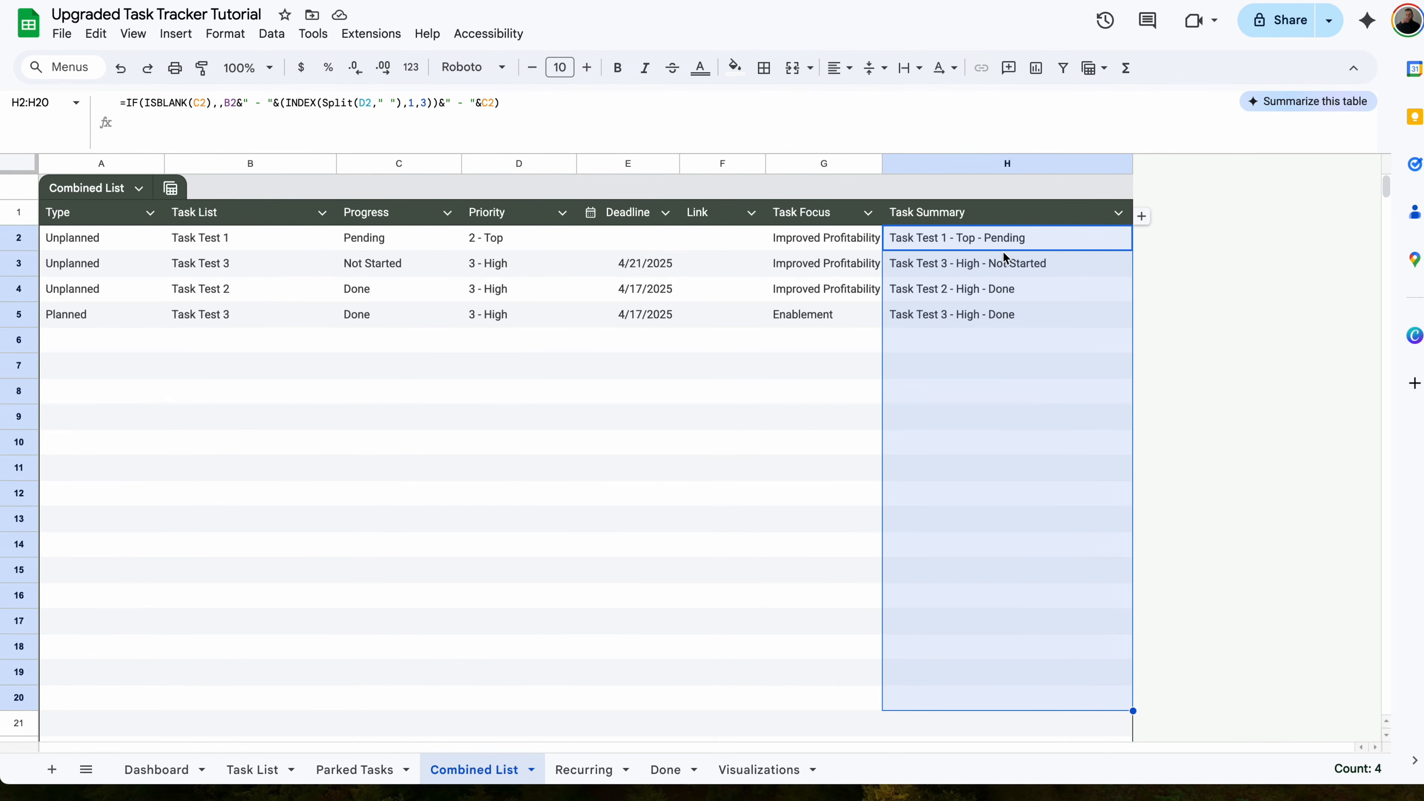
pyautogui.moveTo(1002, 232); pyautogui.dragTo(1012, 609)
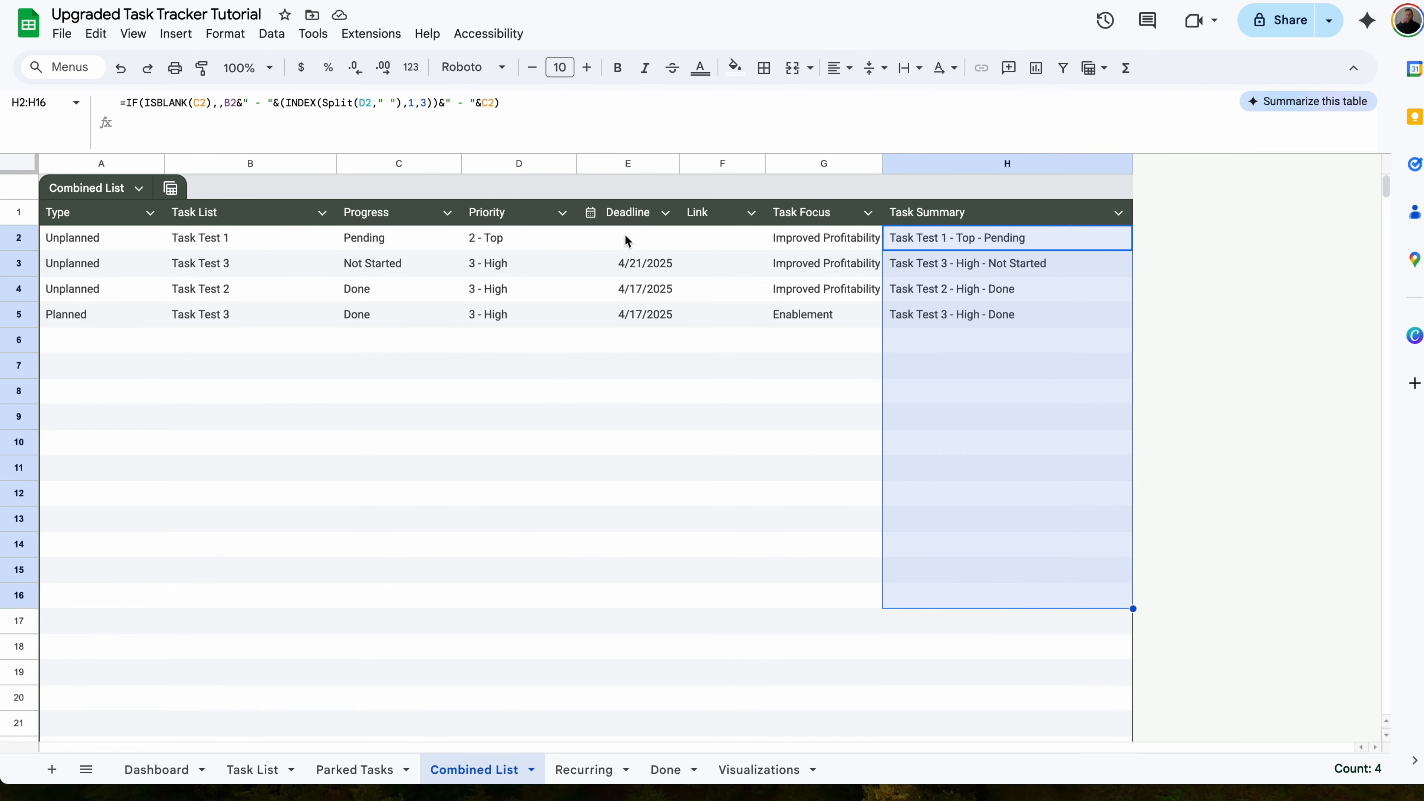
pyautogui.moveTo(624, 240); pyautogui.dragTo(623, 594)
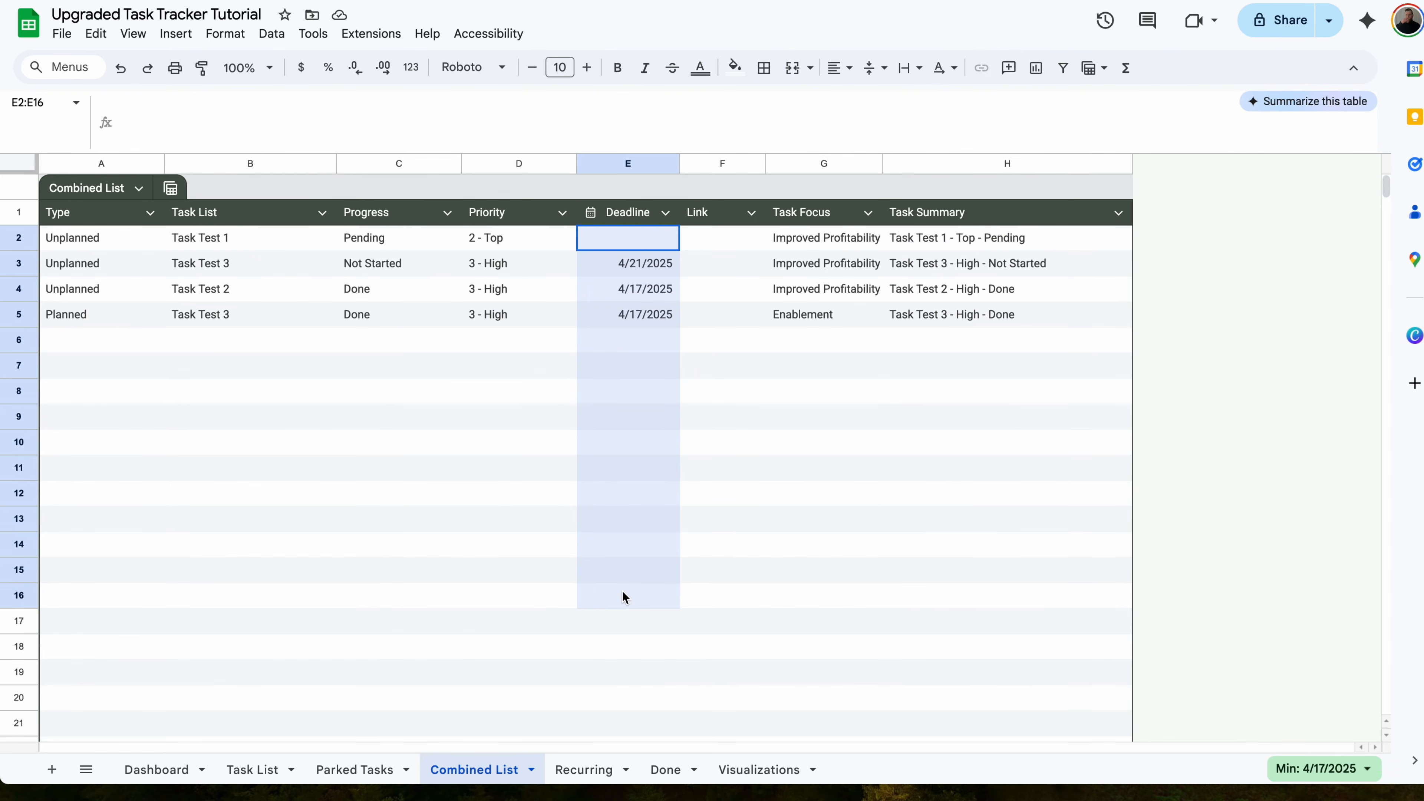
pyautogui.click(157, 769)
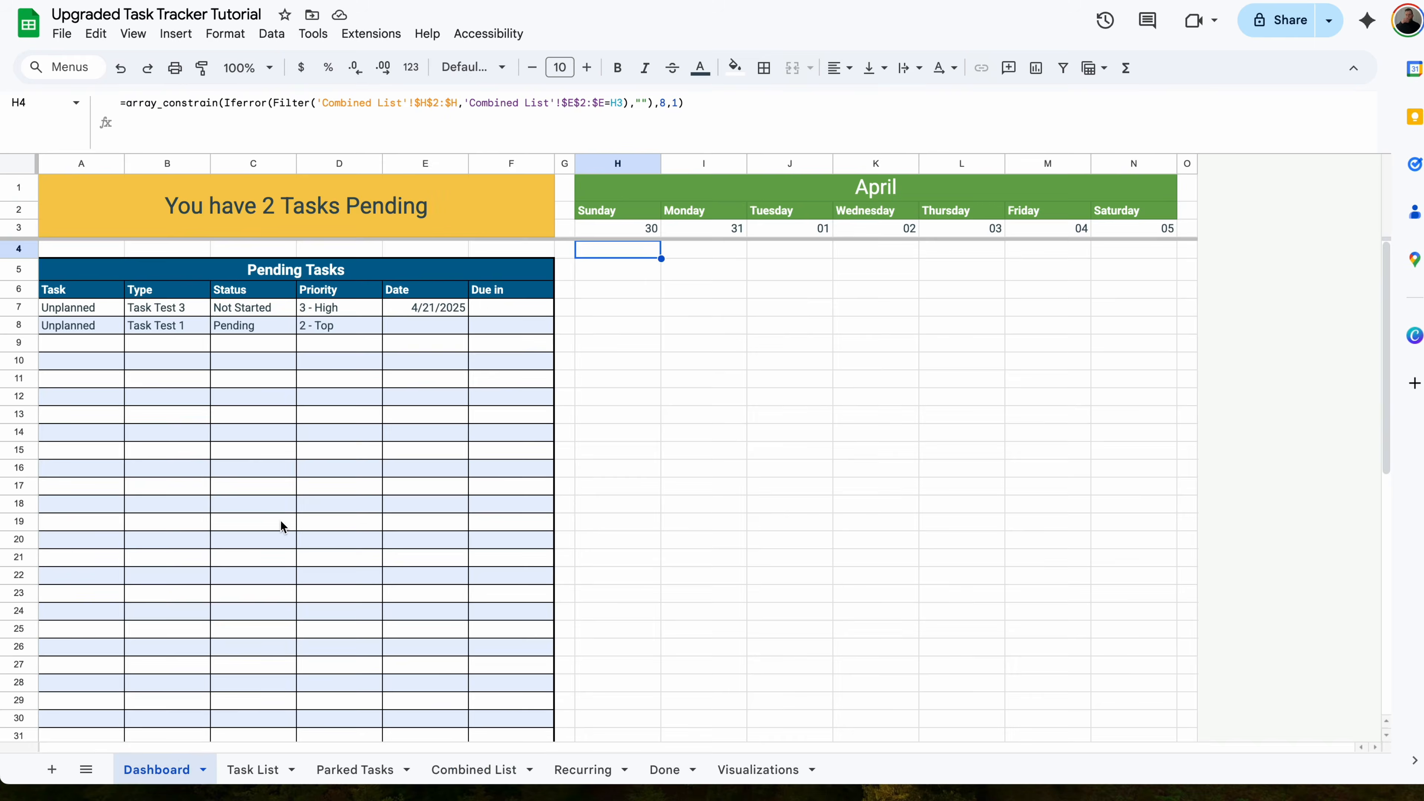
pyautogui.click(627, 252)
pyautogui.click(703, 103)
pyautogui.press('Return')
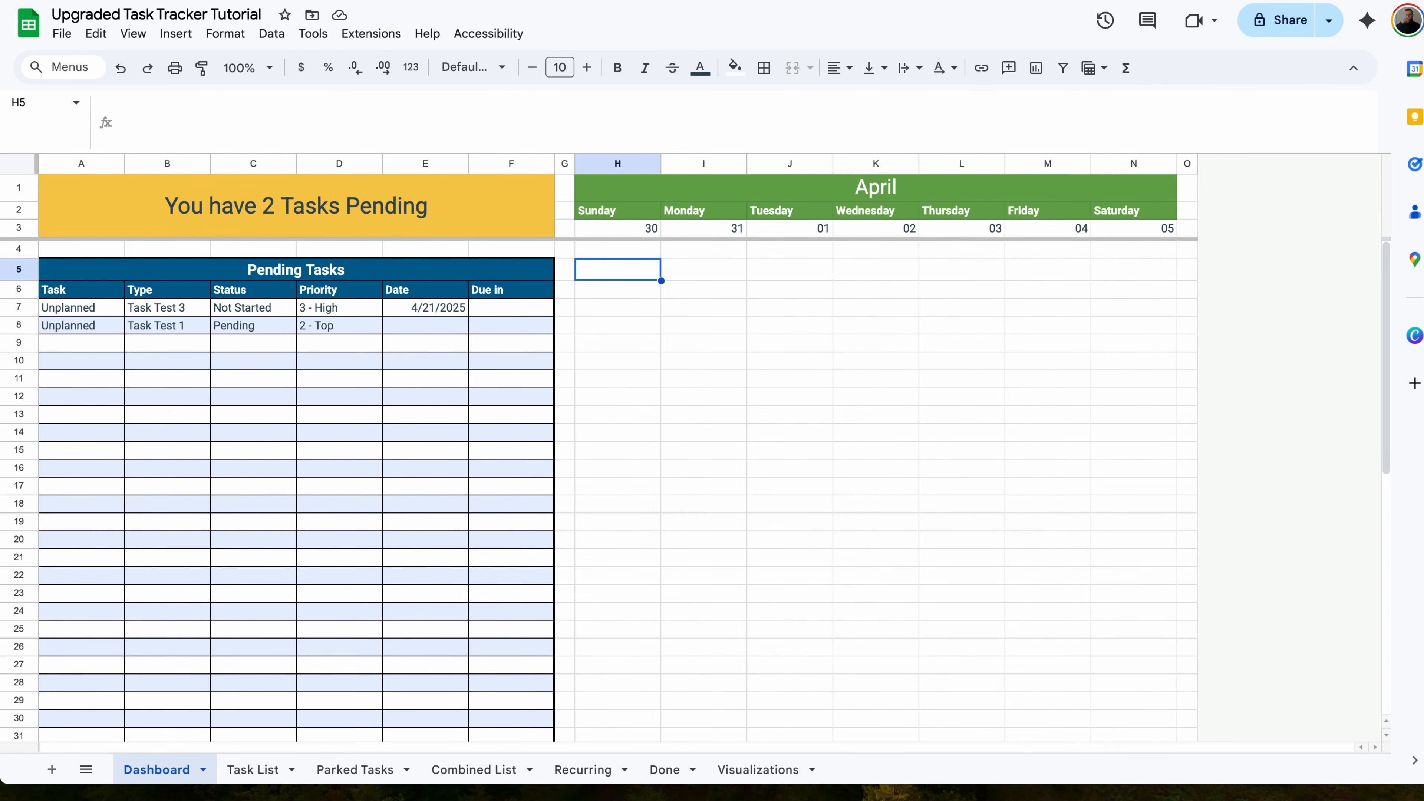
# - Fill the H4 task-filter formula across row 4 to N4 and check that N4 references N3
pyautogui.click(647, 256)
pyautogui.moveTo(662, 258); pyautogui.dragTo(1113, 253)
pyautogui.doubleClick(1143, 254)
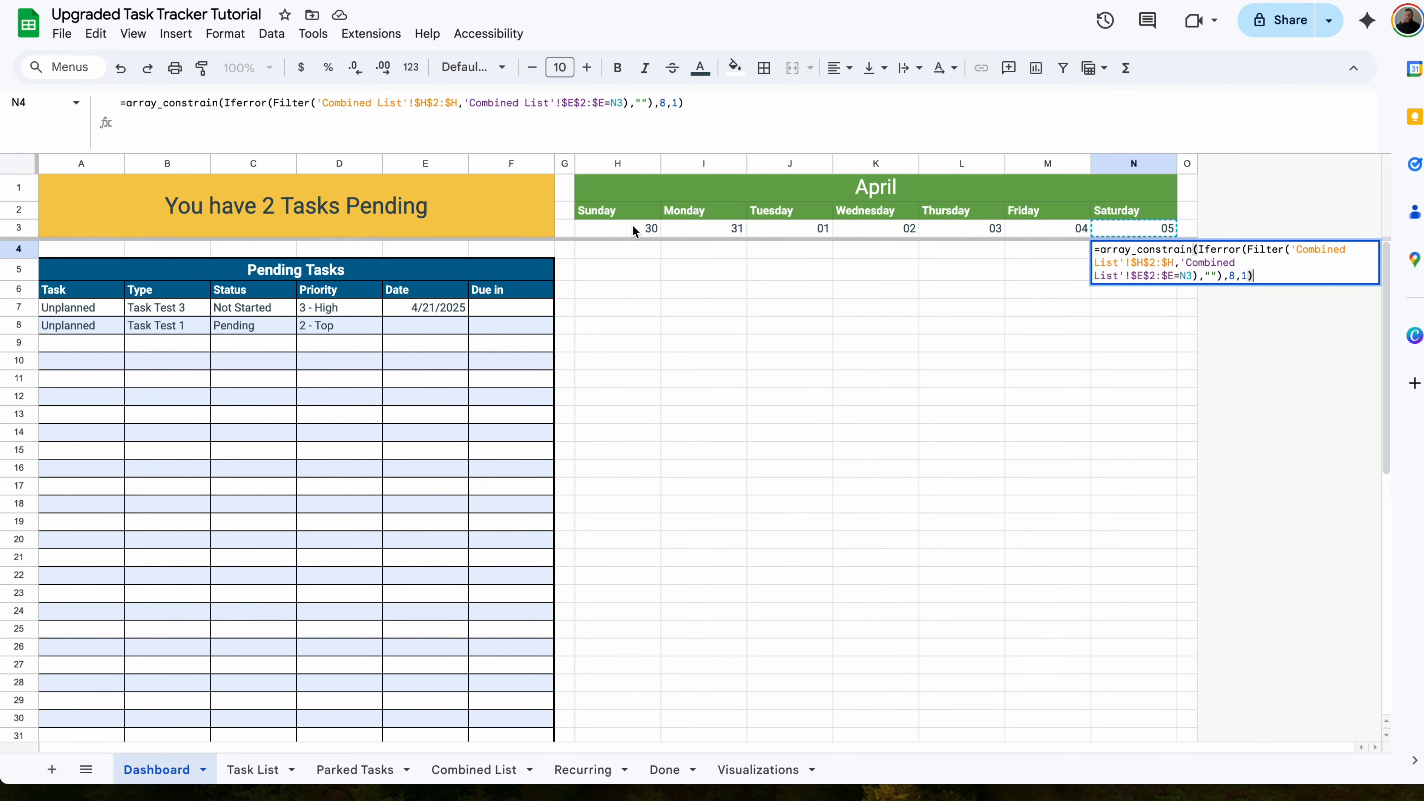
pyautogui.click(1074, 260)
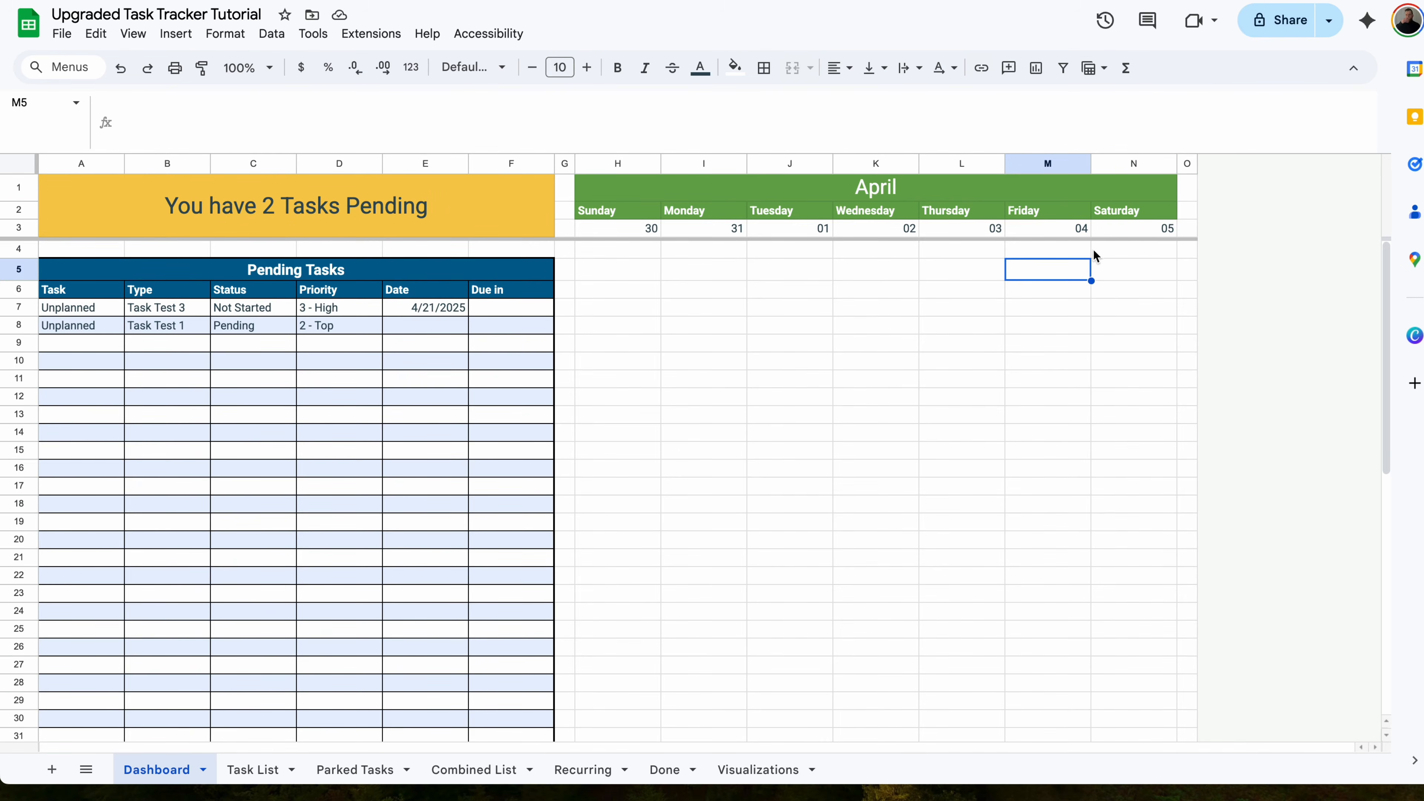
# - Copy the first week's calendar block H3:N11 and paste it starting at H12 for the second week
pyautogui.moveTo(1149, 229); pyautogui.dragTo(612, 362)
pyautogui.click(623, 270)
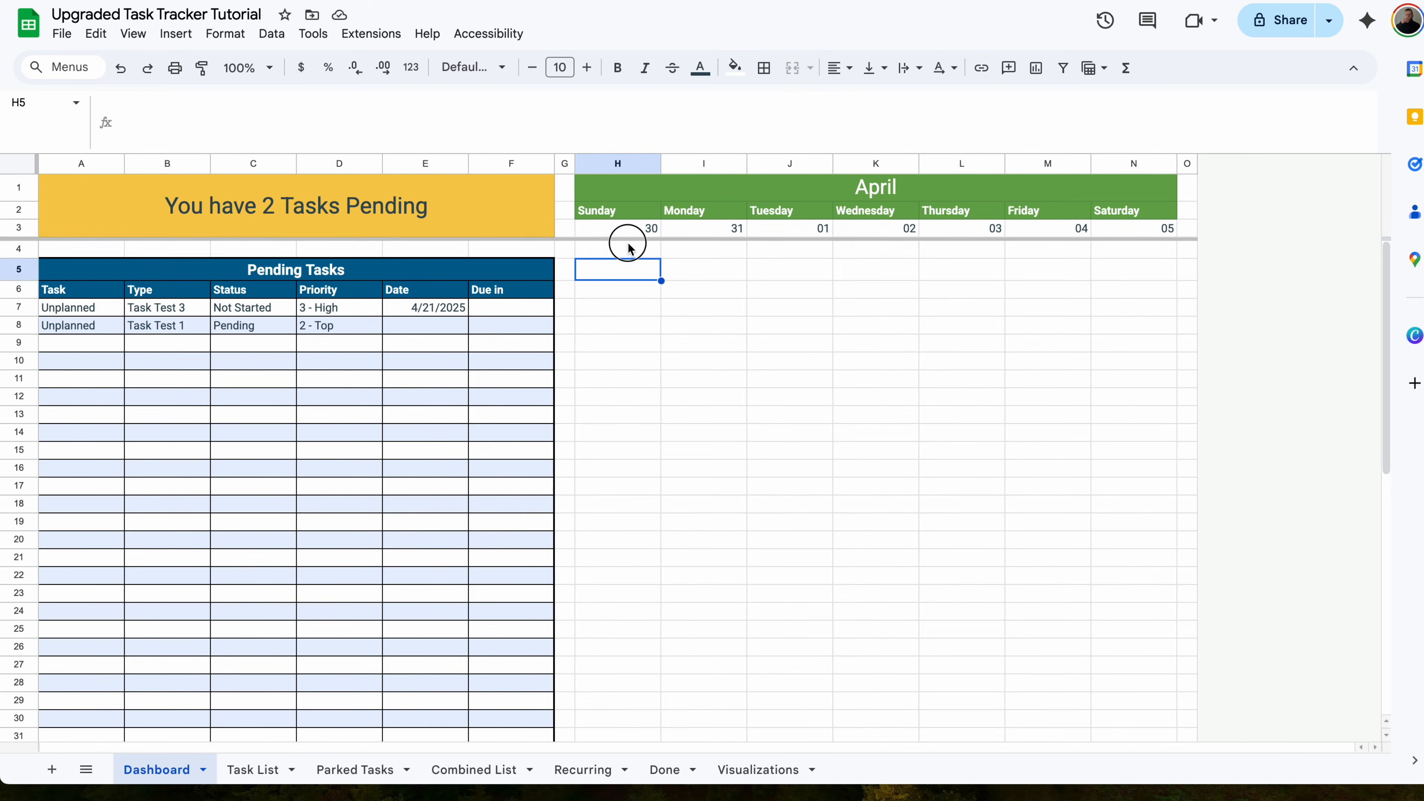
pyautogui.click(627, 247)
pyautogui.press('Down')
pyautogui.press('Down')
pyautogui.press('Down')
pyautogui.press('Down')
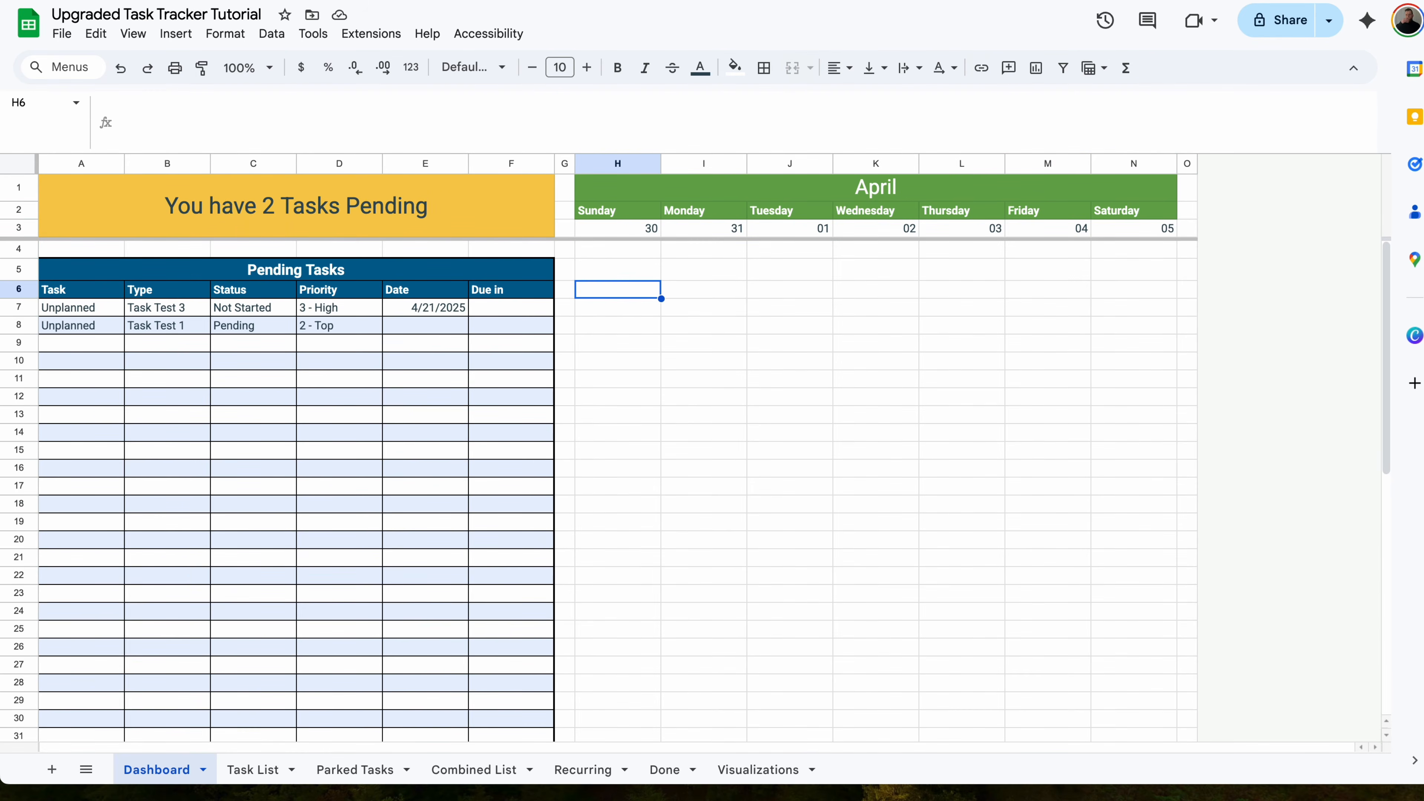
pyautogui.press('Down')
pyautogui.press('Down')
pyautogui.press('Down')
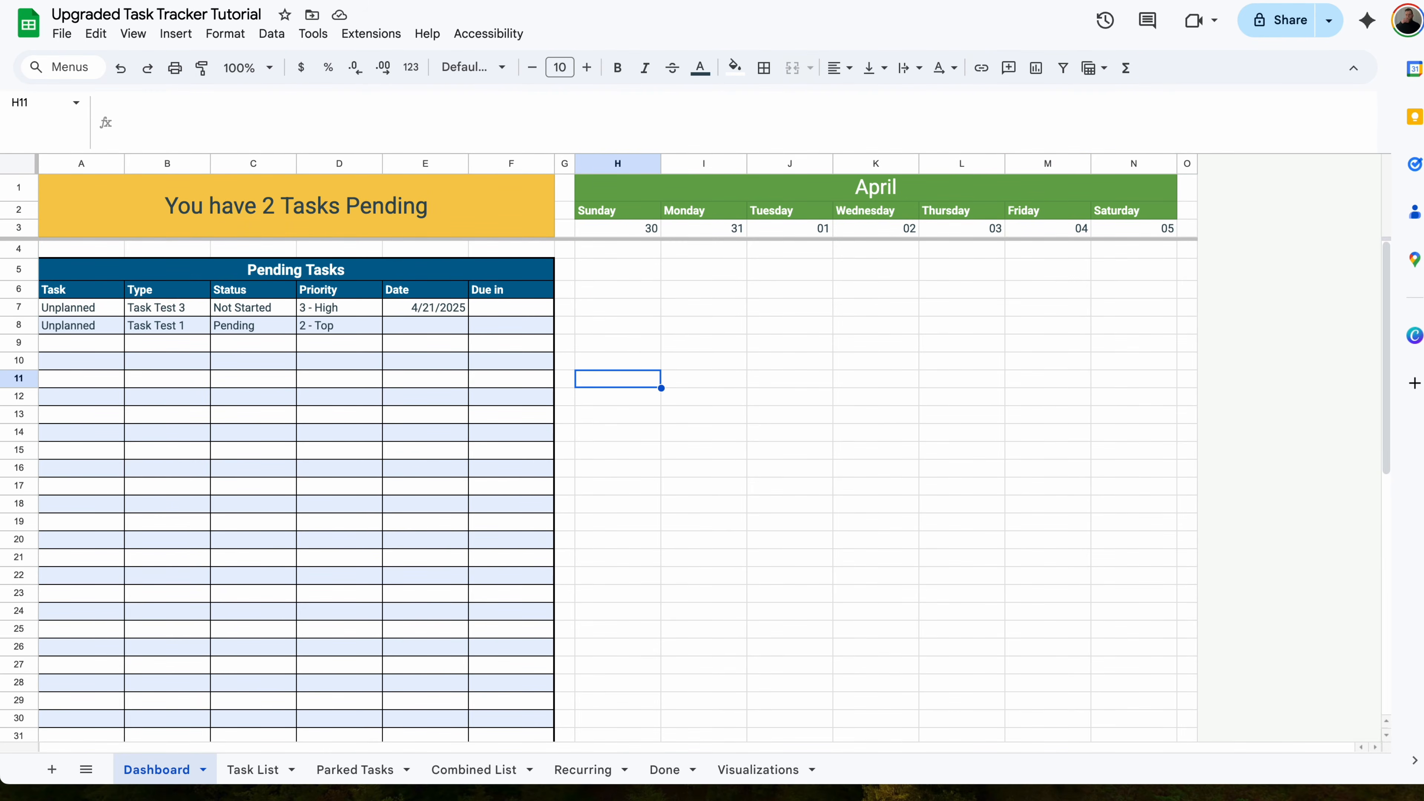
pyautogui.click(631, 380)
pyautogui.moveTo(631, 379); pyautogui.dragTo(1133, 239)
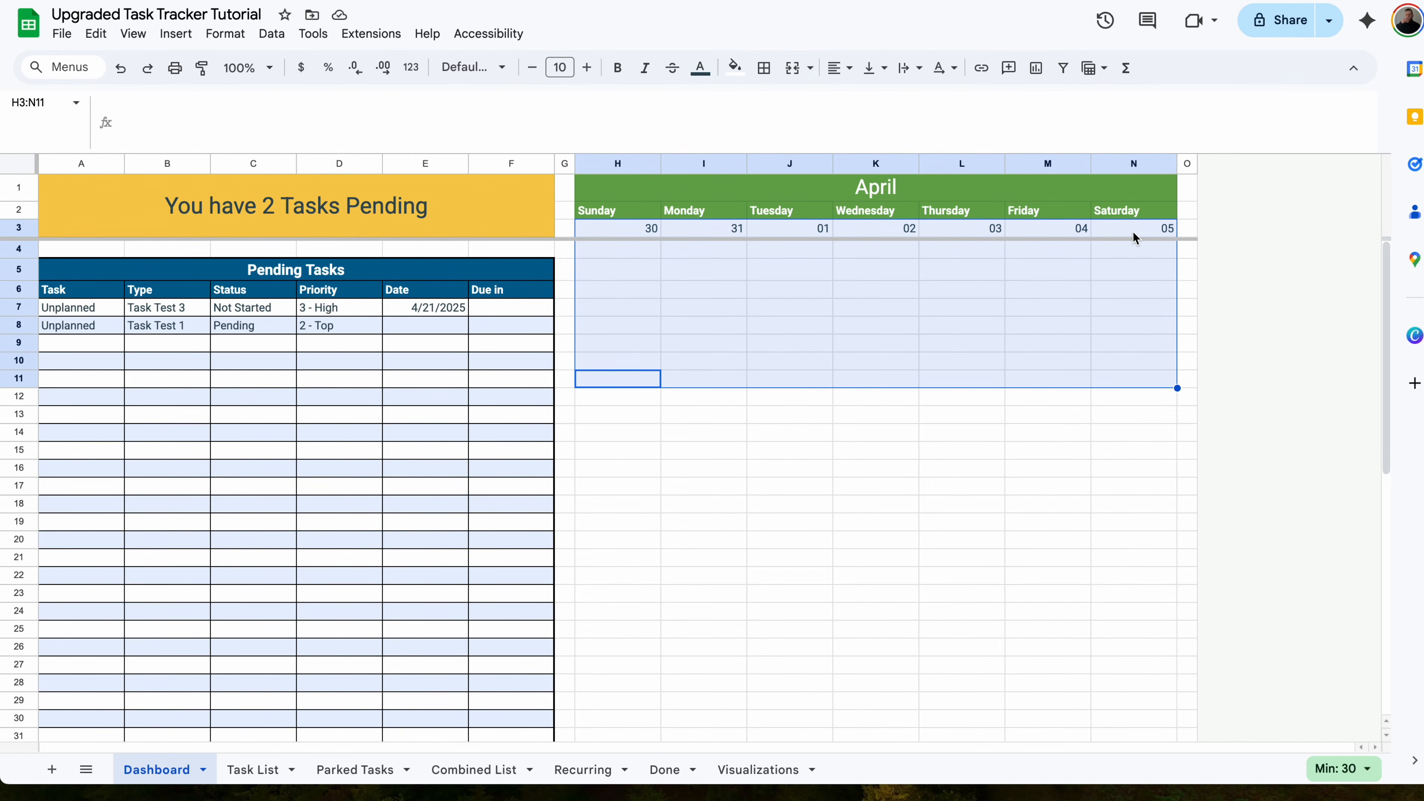
pyautogui.hotkey('ctrl', 'c')
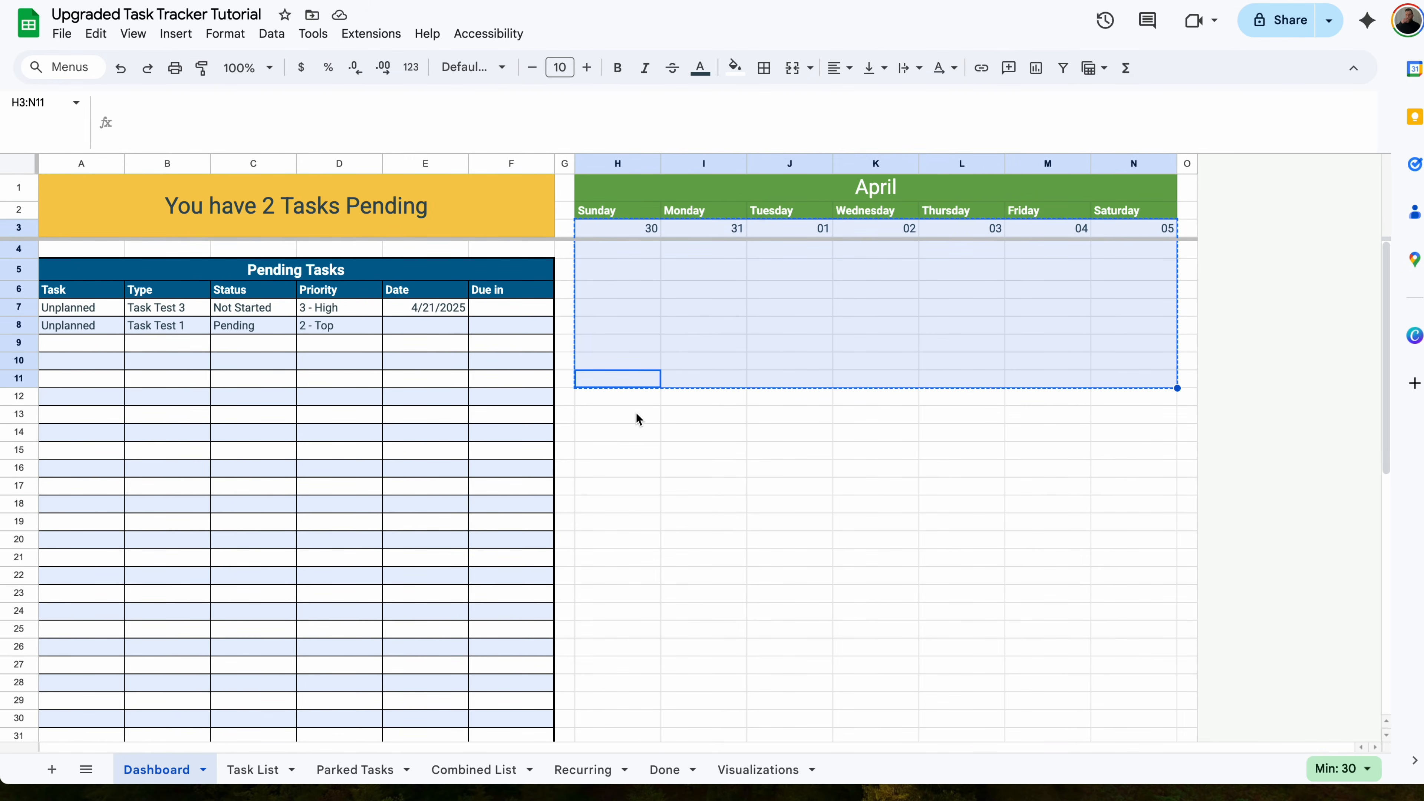
pyautogui.click(610, 402)
pyautogui.hotkey('ctrl', 'v')
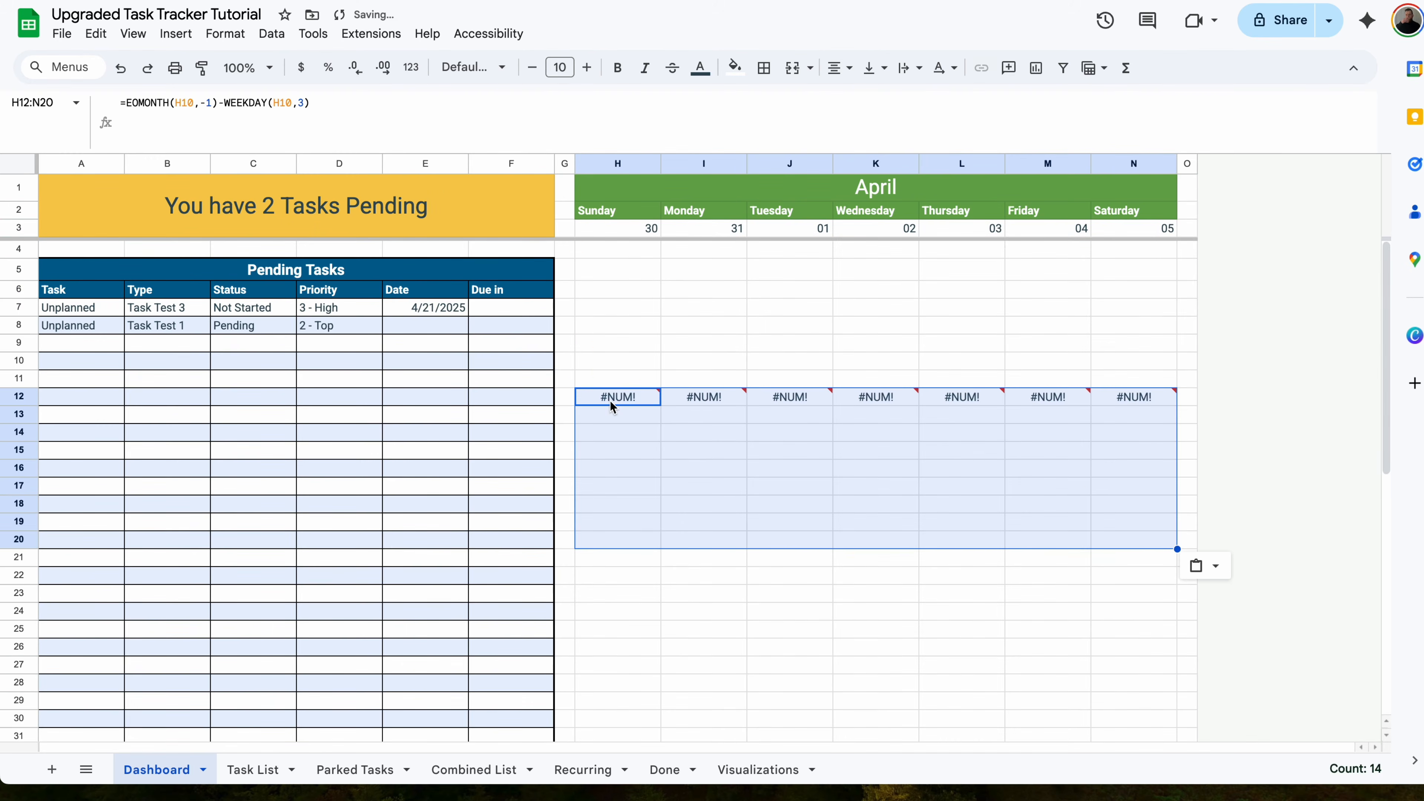
# - Replace the formula in H12 with =N3+1 and check the date behind the April heading
pyautogui.click(609, 401)
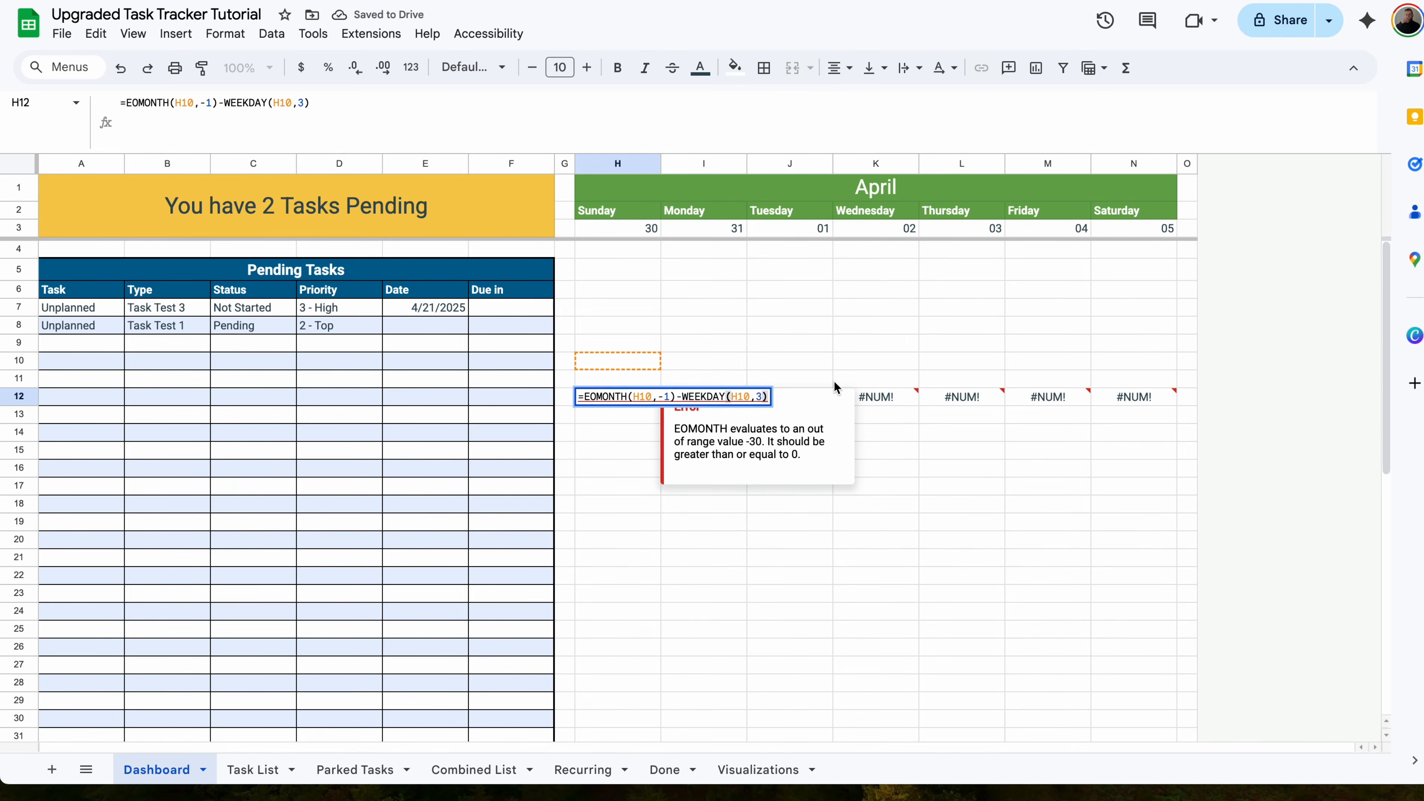
pyautogui.click(832, 380)
pyautogui.click(624, 368)
pyautogui.click(625, 396)
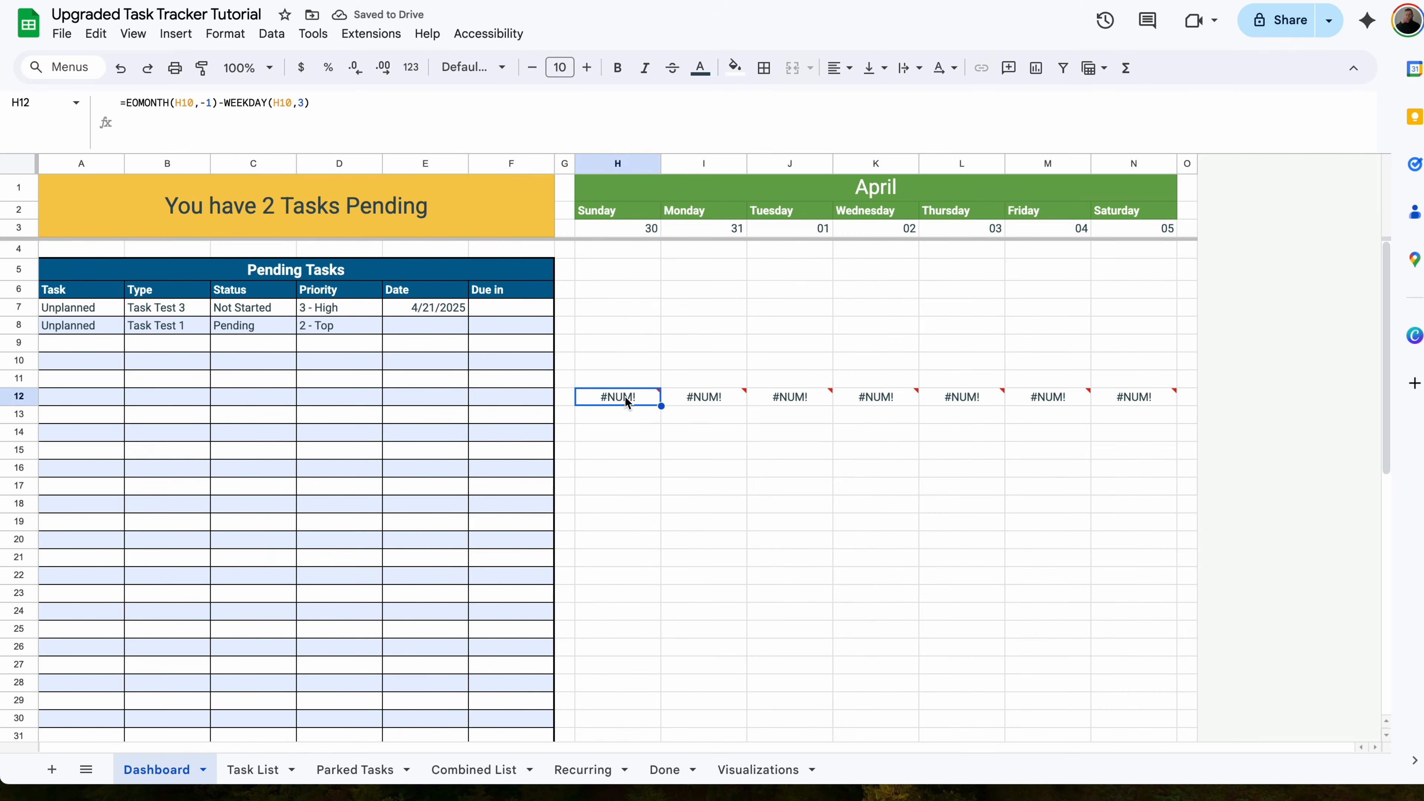
pyautogui.write('=')
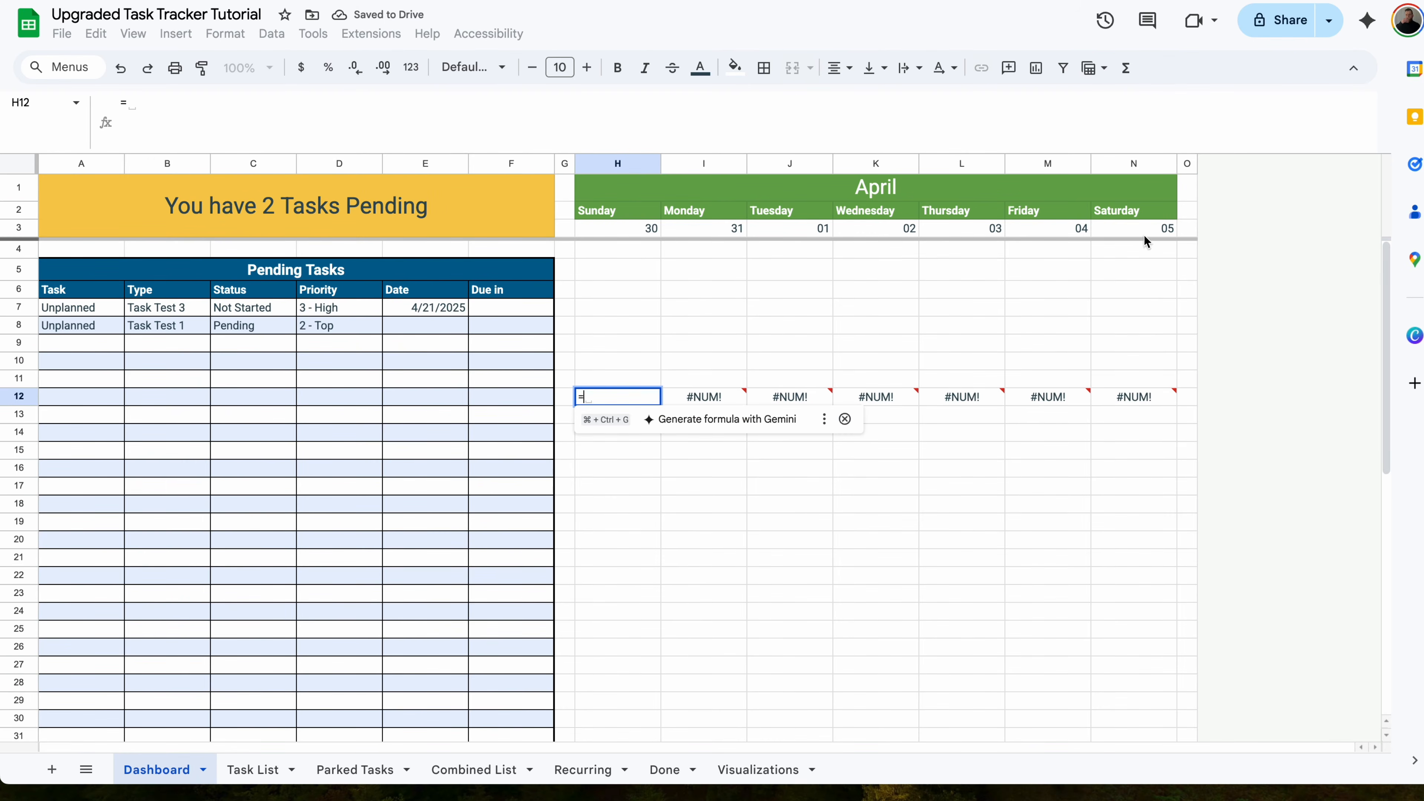
pyautogui.click(1149, 230)
pyautogui.write('+1')
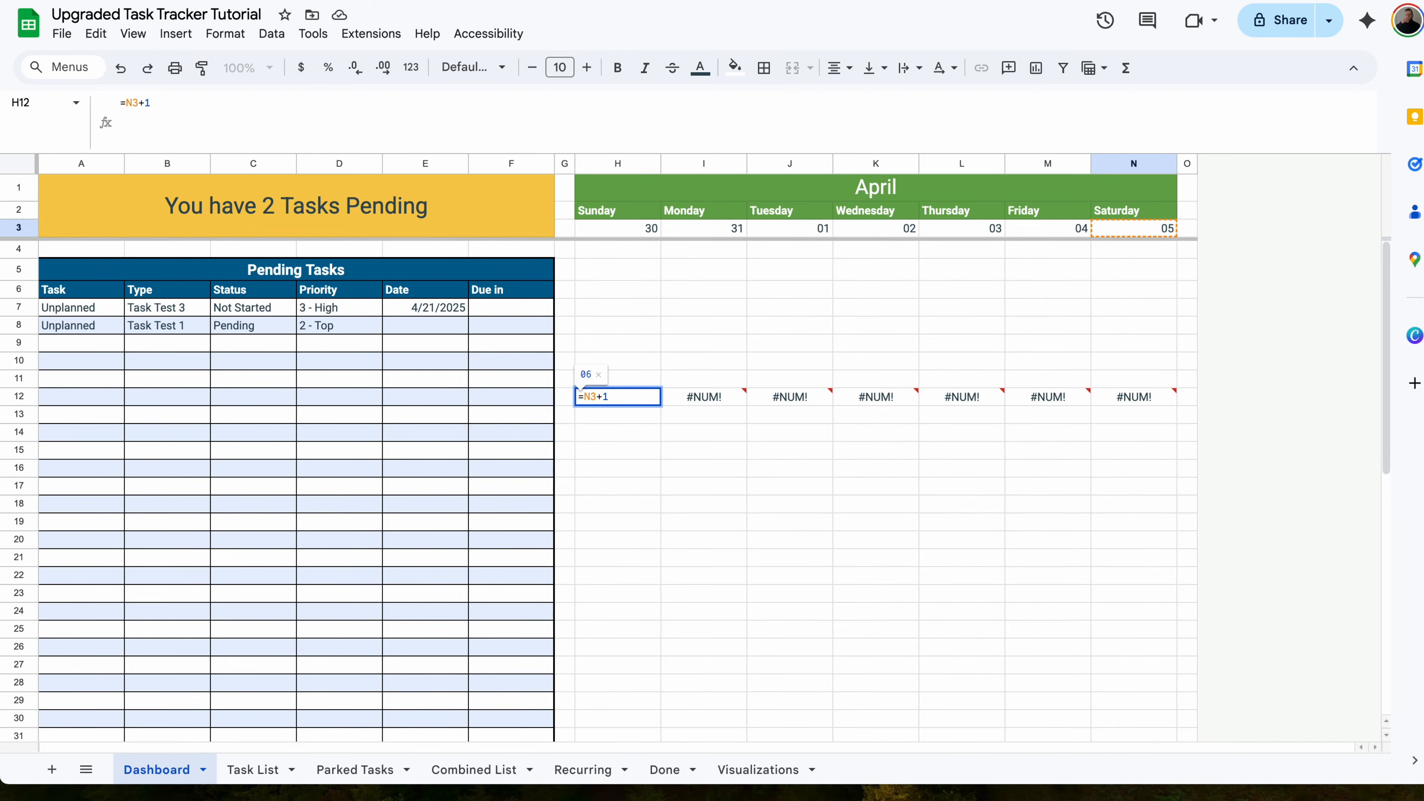
pyautogui.press('Return')
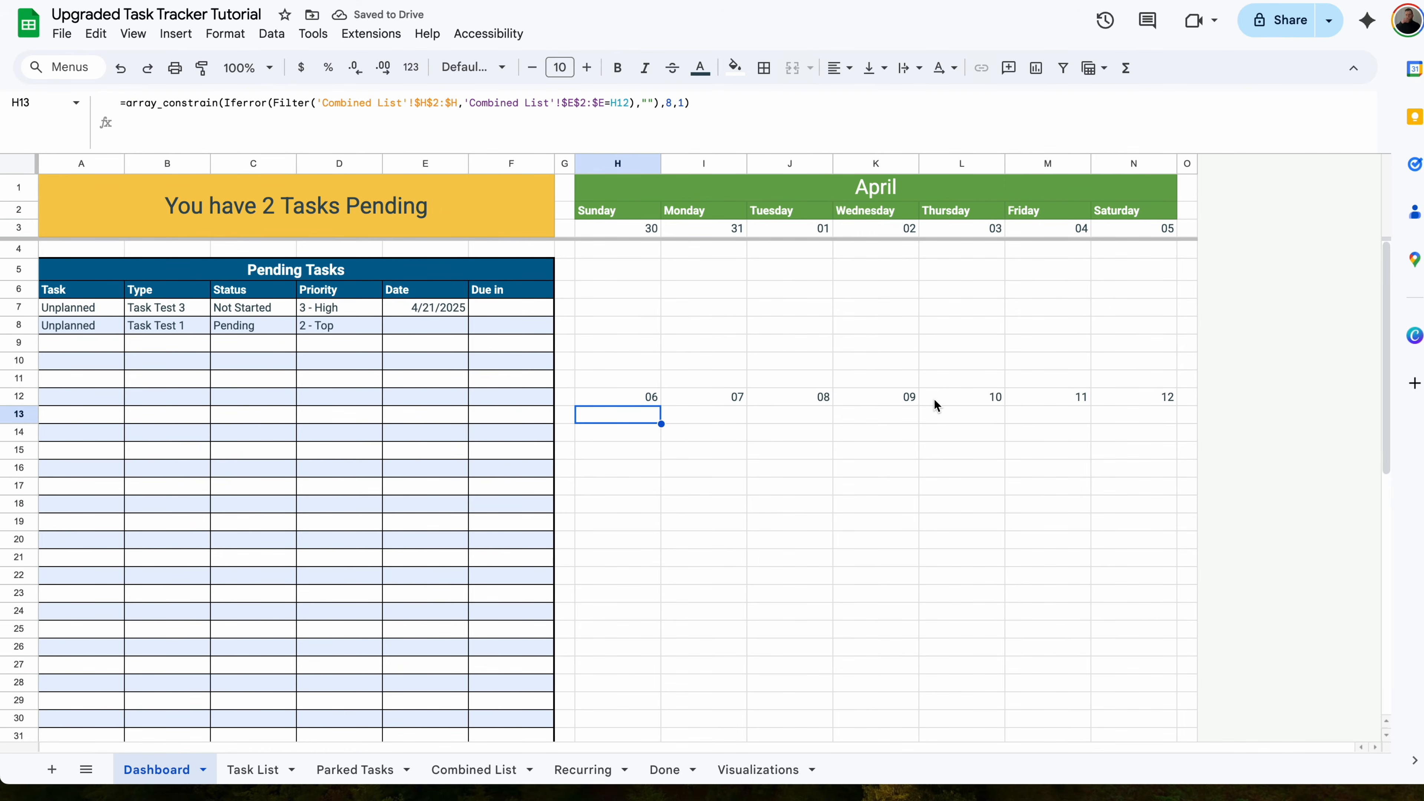
pyautogui.click(635, 397)
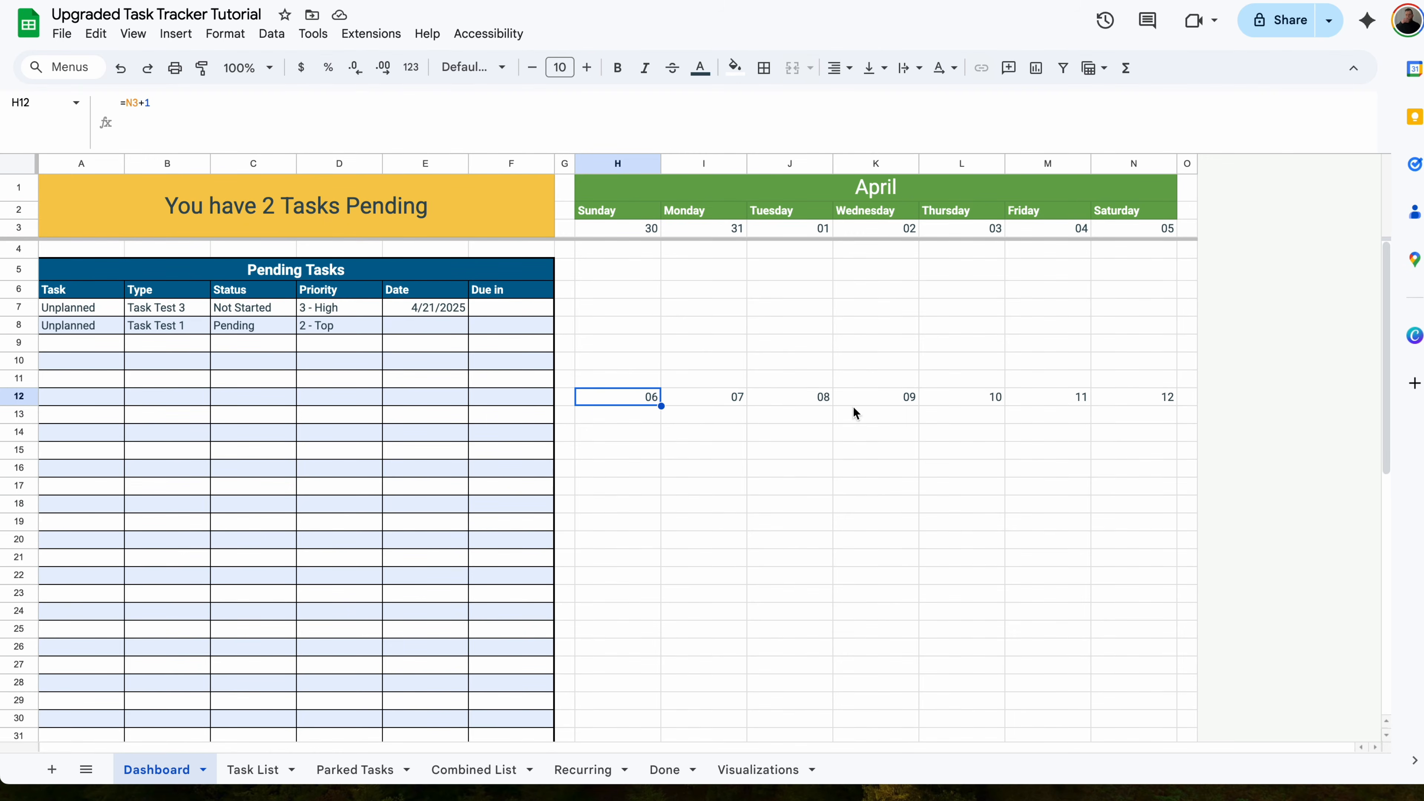
pyautogui.doubleClick(1015, 196)
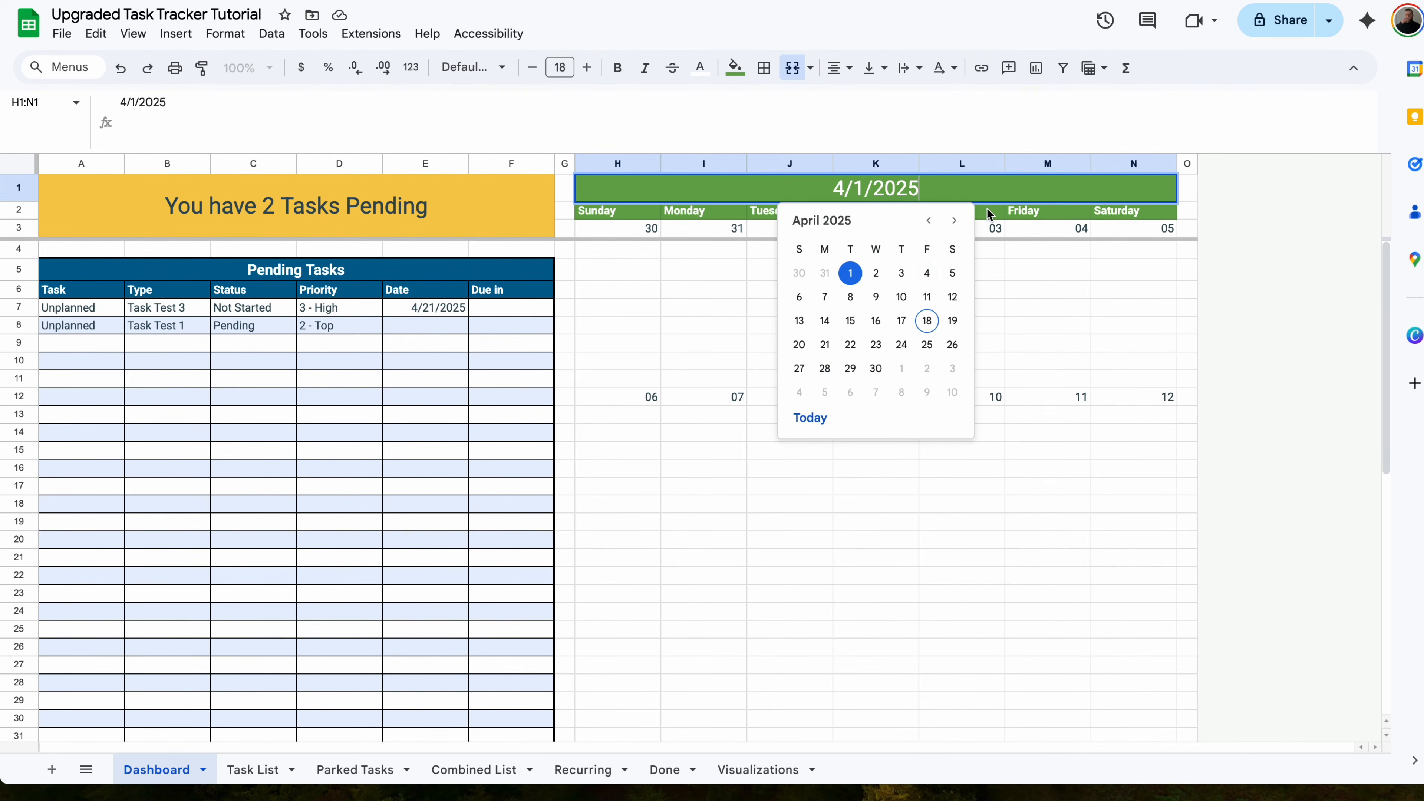
pyautogui.click(707, 382)
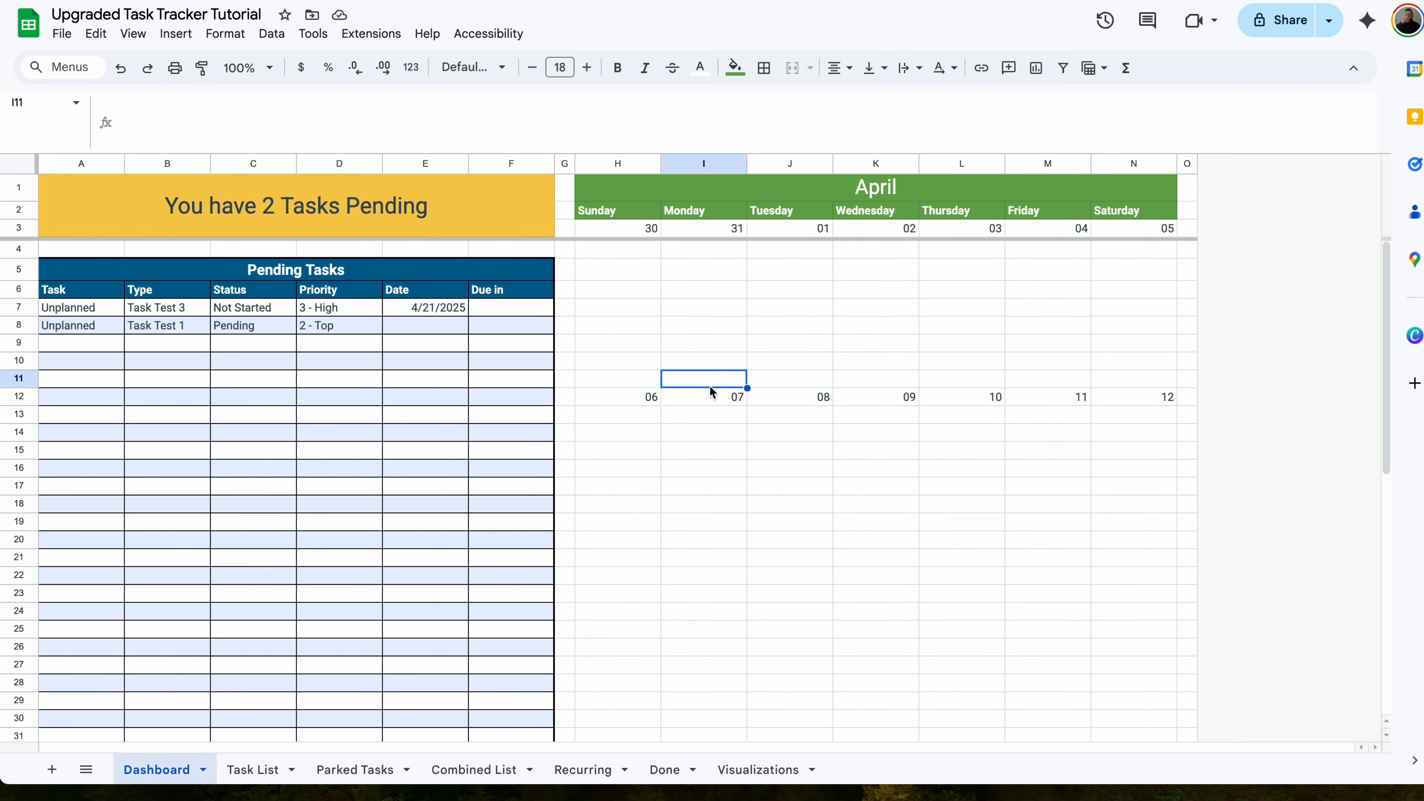
# - Copy the second week's calendar block H12:N20 and paste it starting at H21 for the third week
pyautogui.click(638, 400)
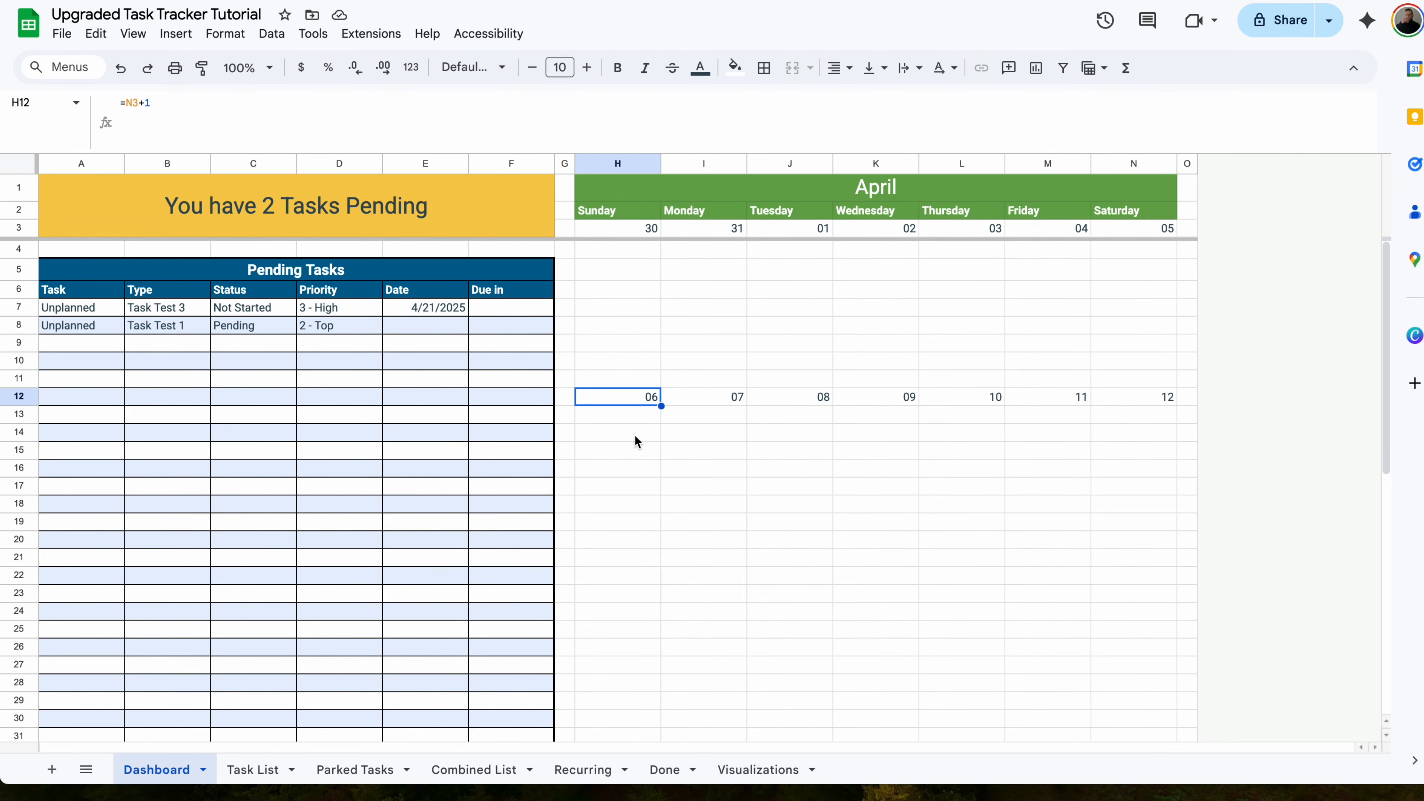
pyautogui.click(642, 415)
pyautogui.press('Down')
pyautogui.press('Down')
pyautogui.press('Down')
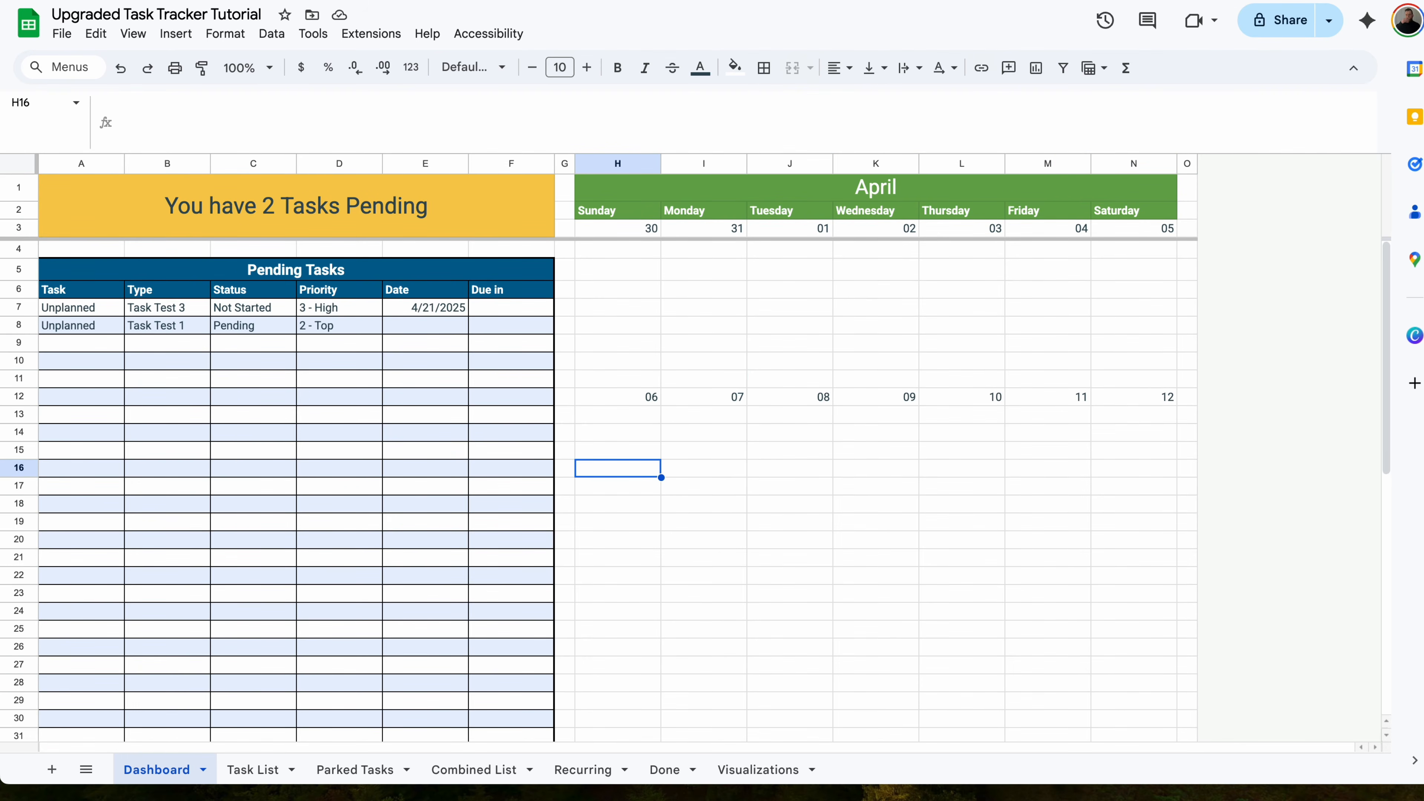
pyautogui.press('Down')
pyautogui.press('Down')
pyautogui.press('Down')
pyautogui.press('Down')
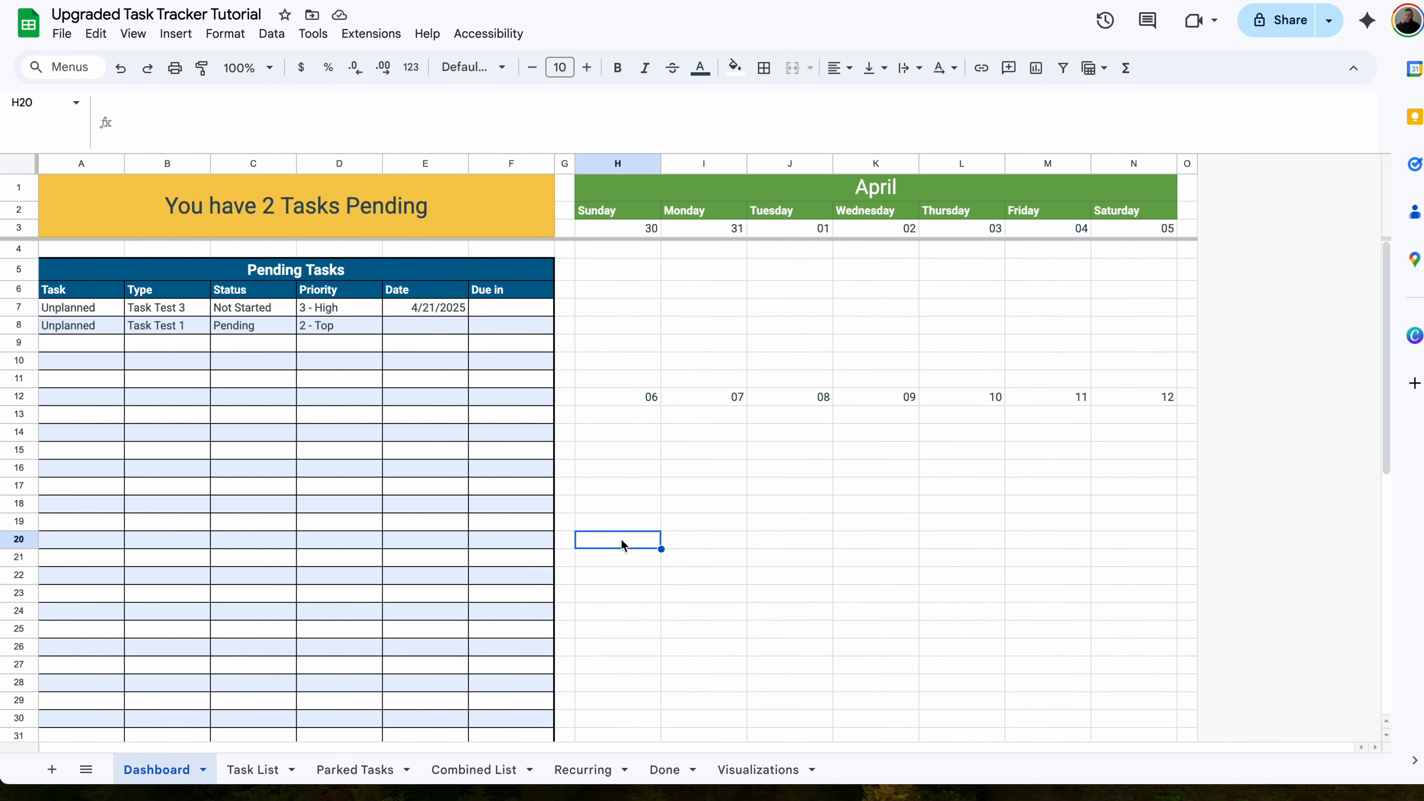
pyautogui.moveTo(623, 544); pyautogui.dragTo(1137, 397)
pyautogui.hotkey('ctrl', 'c')
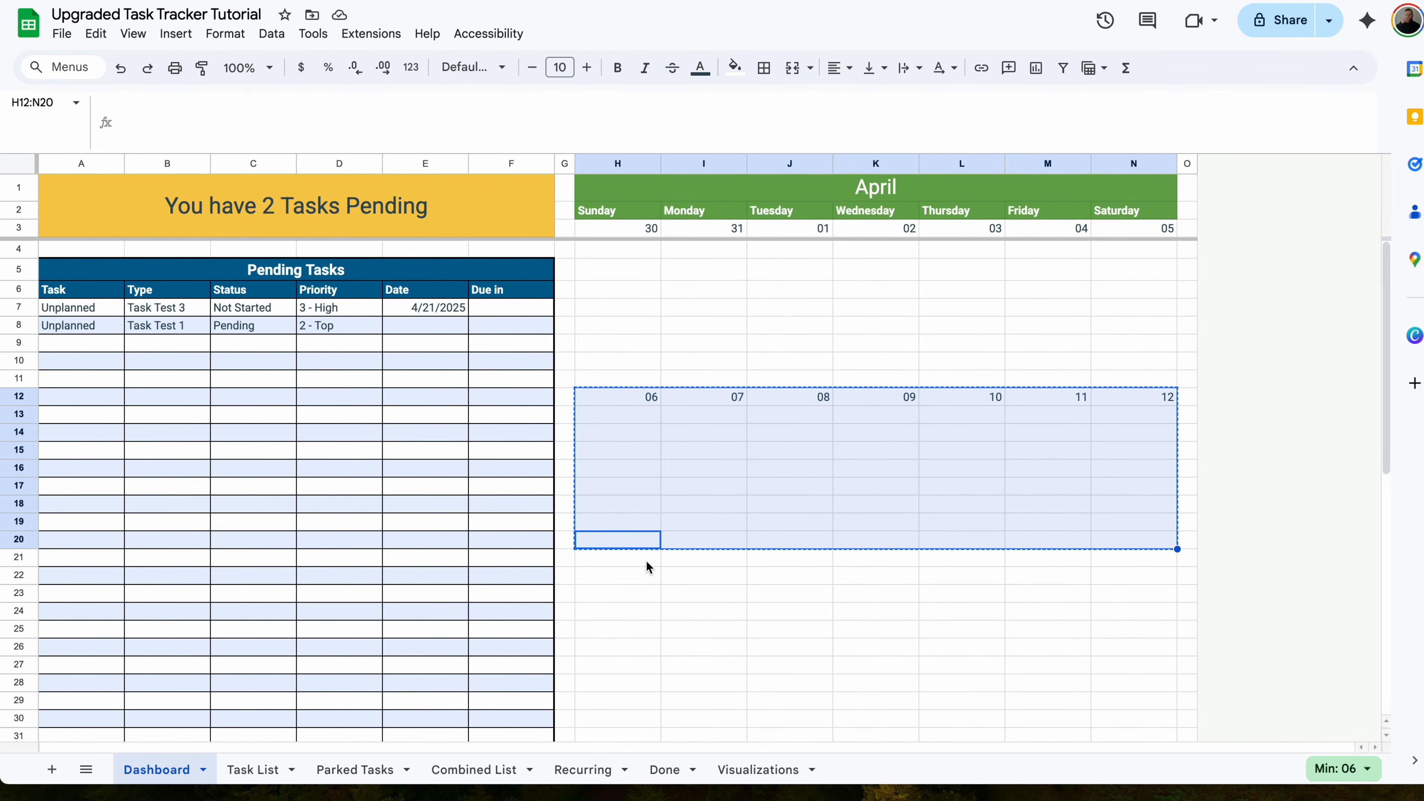
pyautogui.click(637, 561)
pyautogui.hotkey('ctrl', 'v')
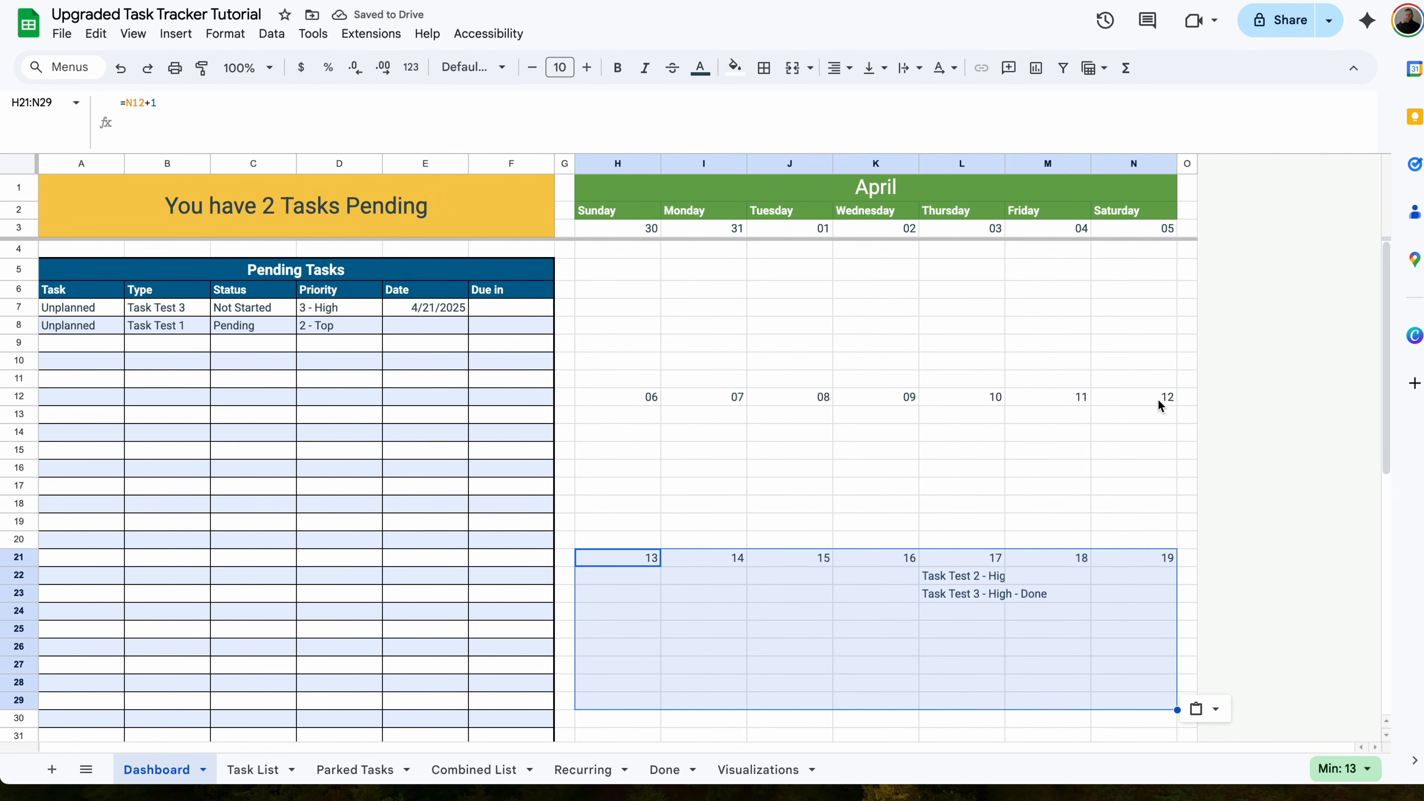
# - Compare the tasks listed under the 17th in the calendar with the deadlines on the Done sheet
pyautogui.scroll(-2, 1156, 392)
pyautogui.click(982, 515)
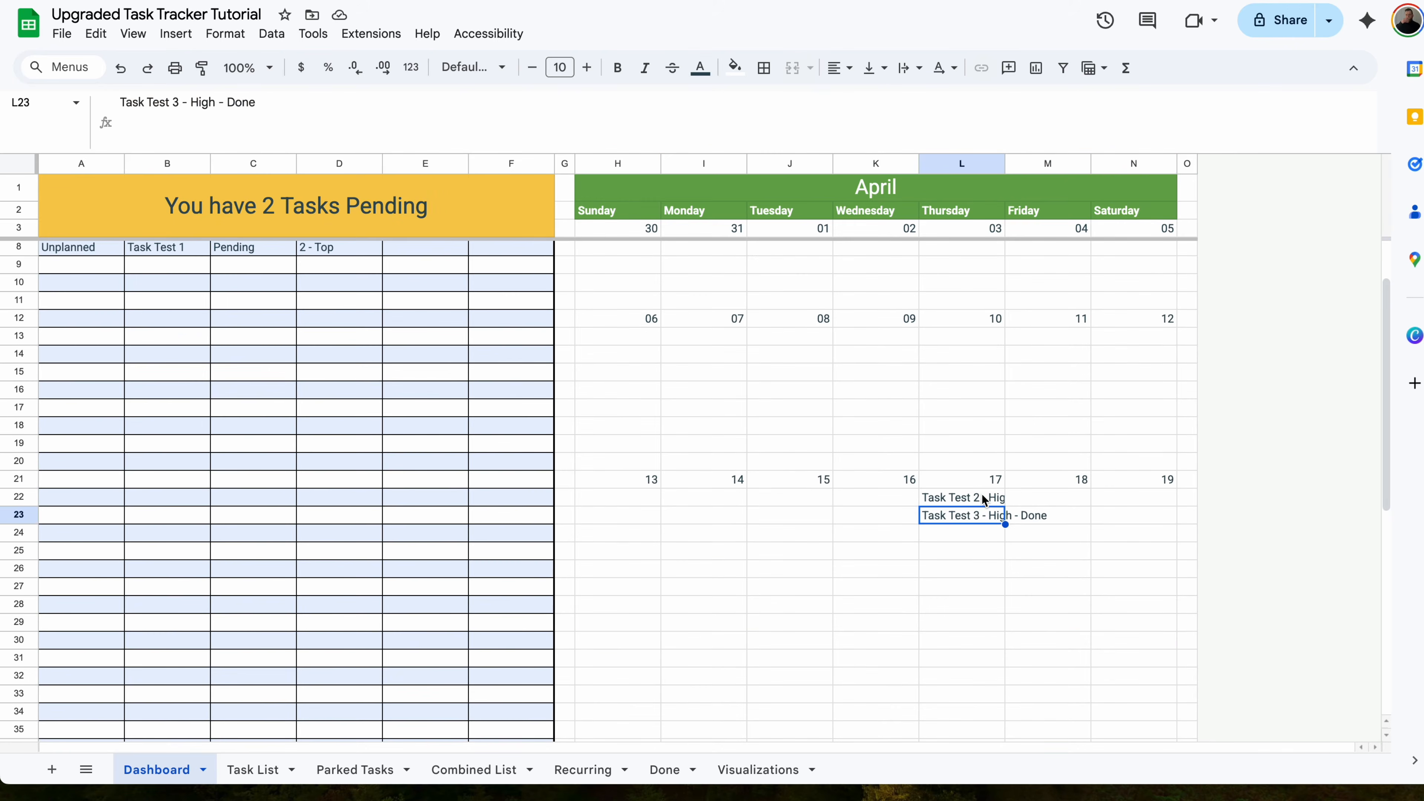
pyautogui.click(975, 498)
pyautogui.click(670, 771)
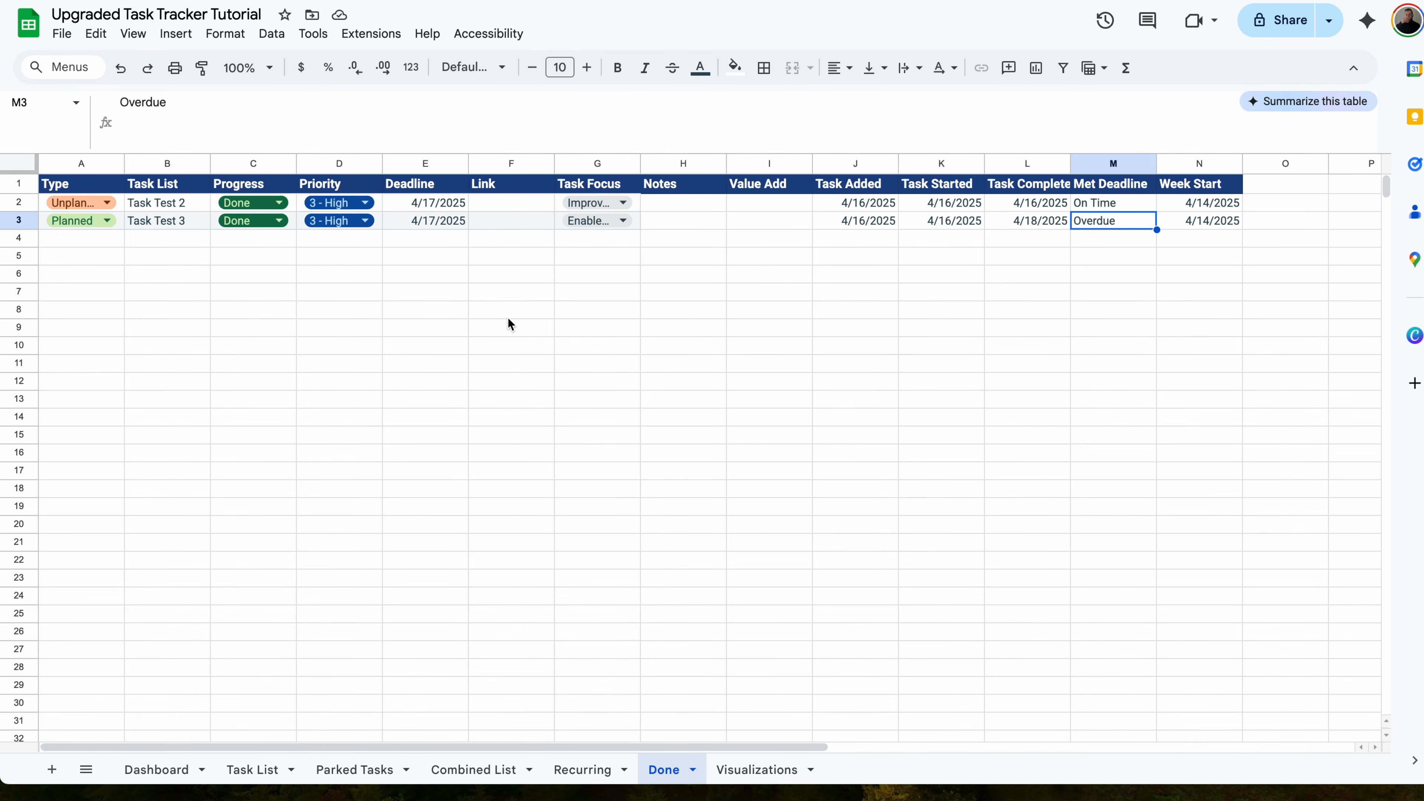
pyautogui.click(448, 205)
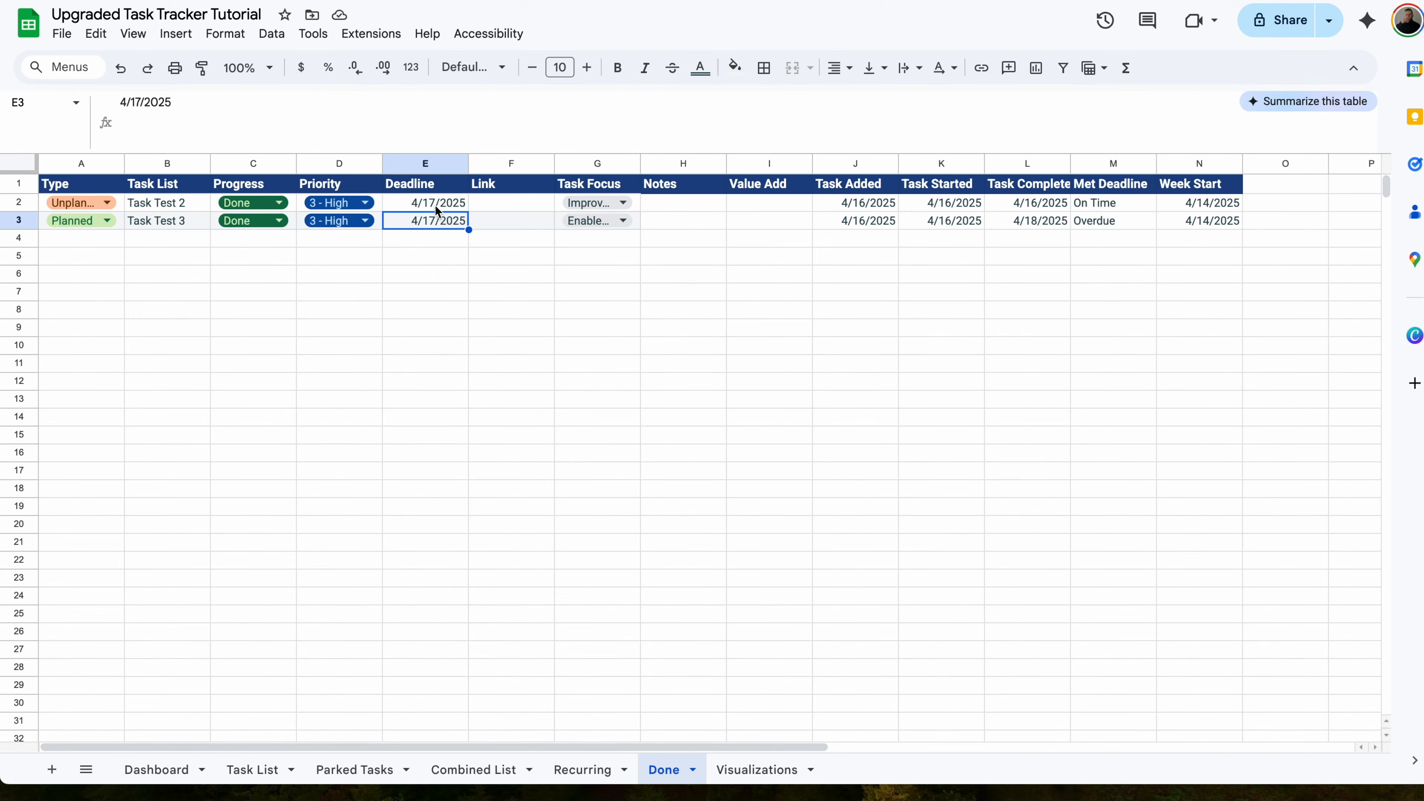
pyautogui.click(213, 769)
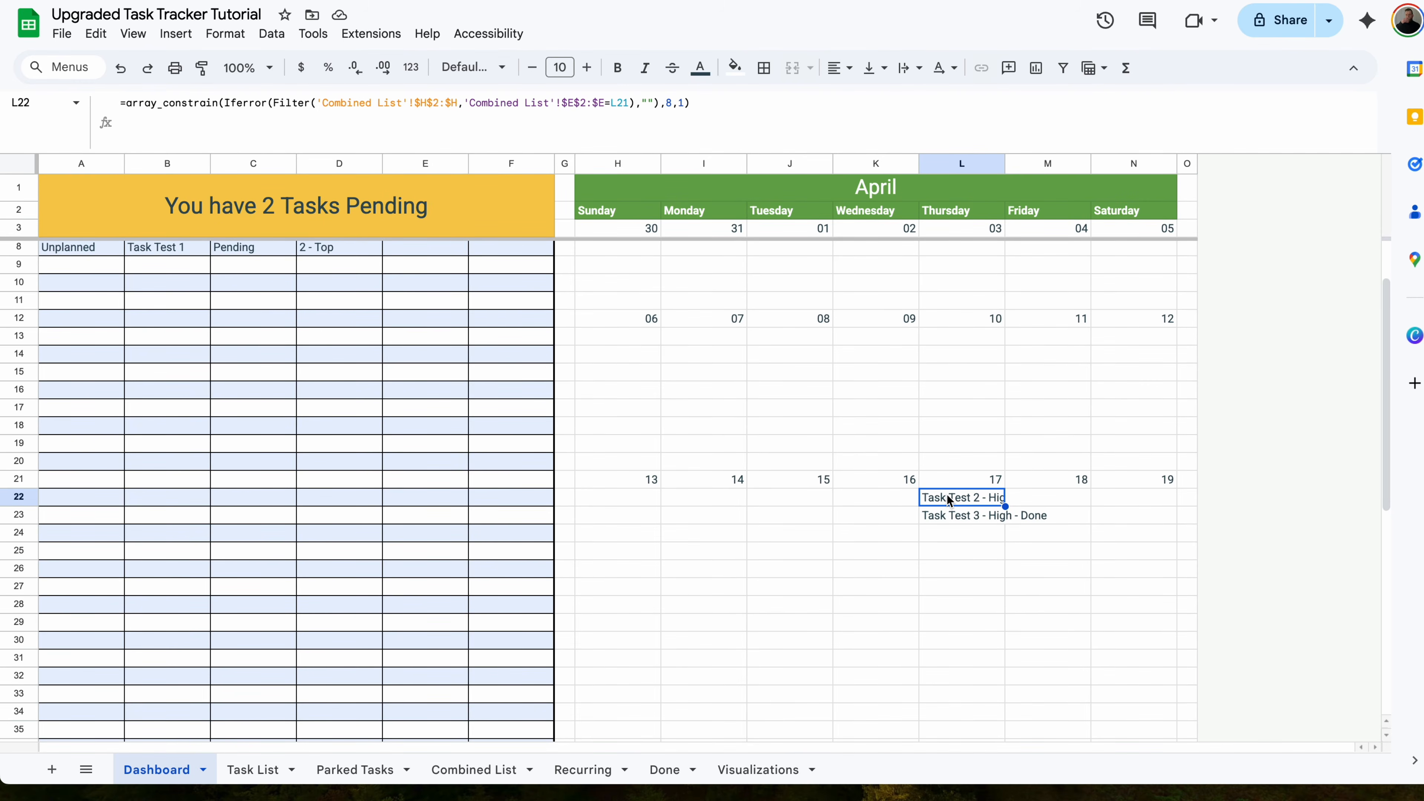
pyautogui.click(983, 521)
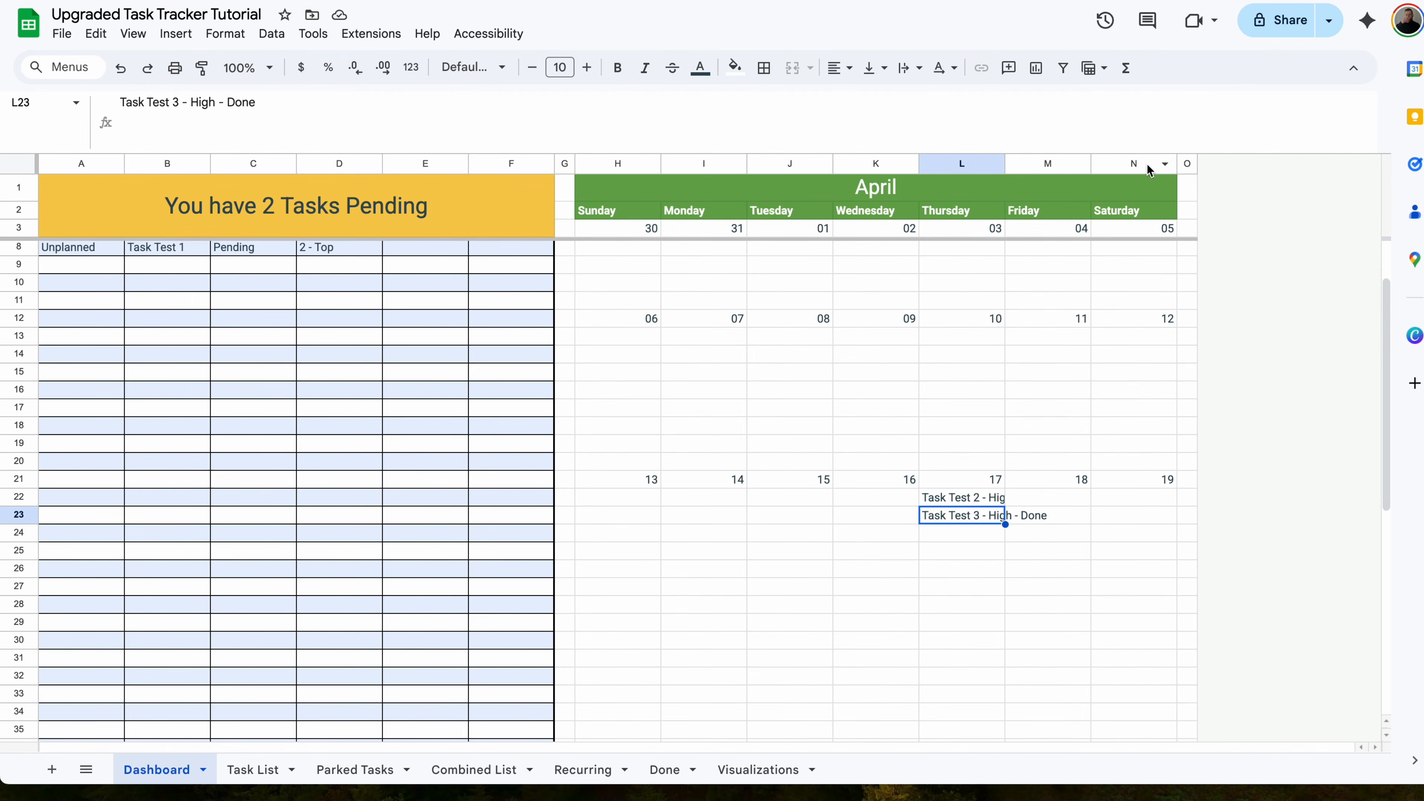
# - Widen the calendar columns H through N equally to give the task summaries more room
pyautogui.moveTo(1149, 168); pyautogui.dragTo(1108, 166)
pyautogui.click(1064, 499)
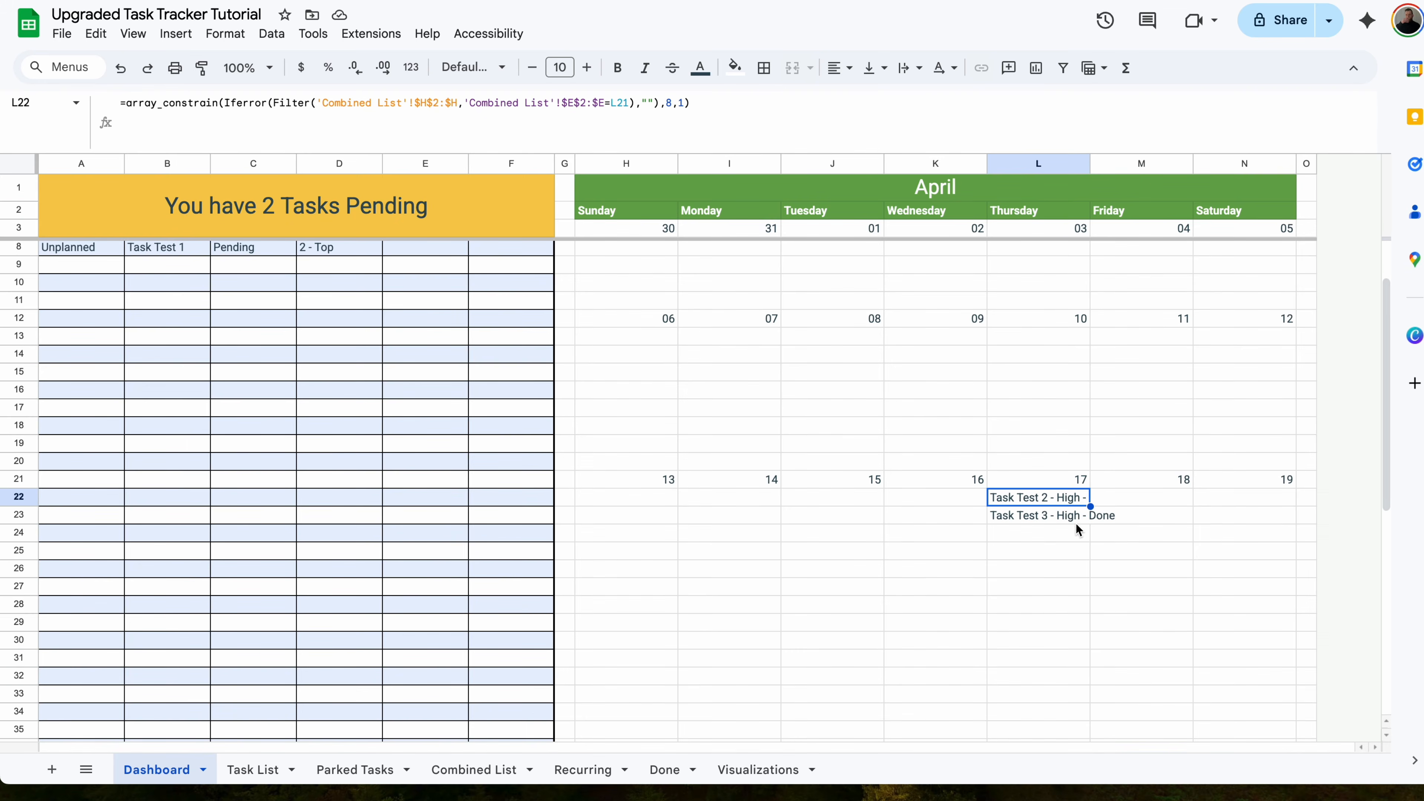
# - Set the text wrapping of the task cells L22:L27 to Clip
pyautogui.scroll(2, 1079, 517)
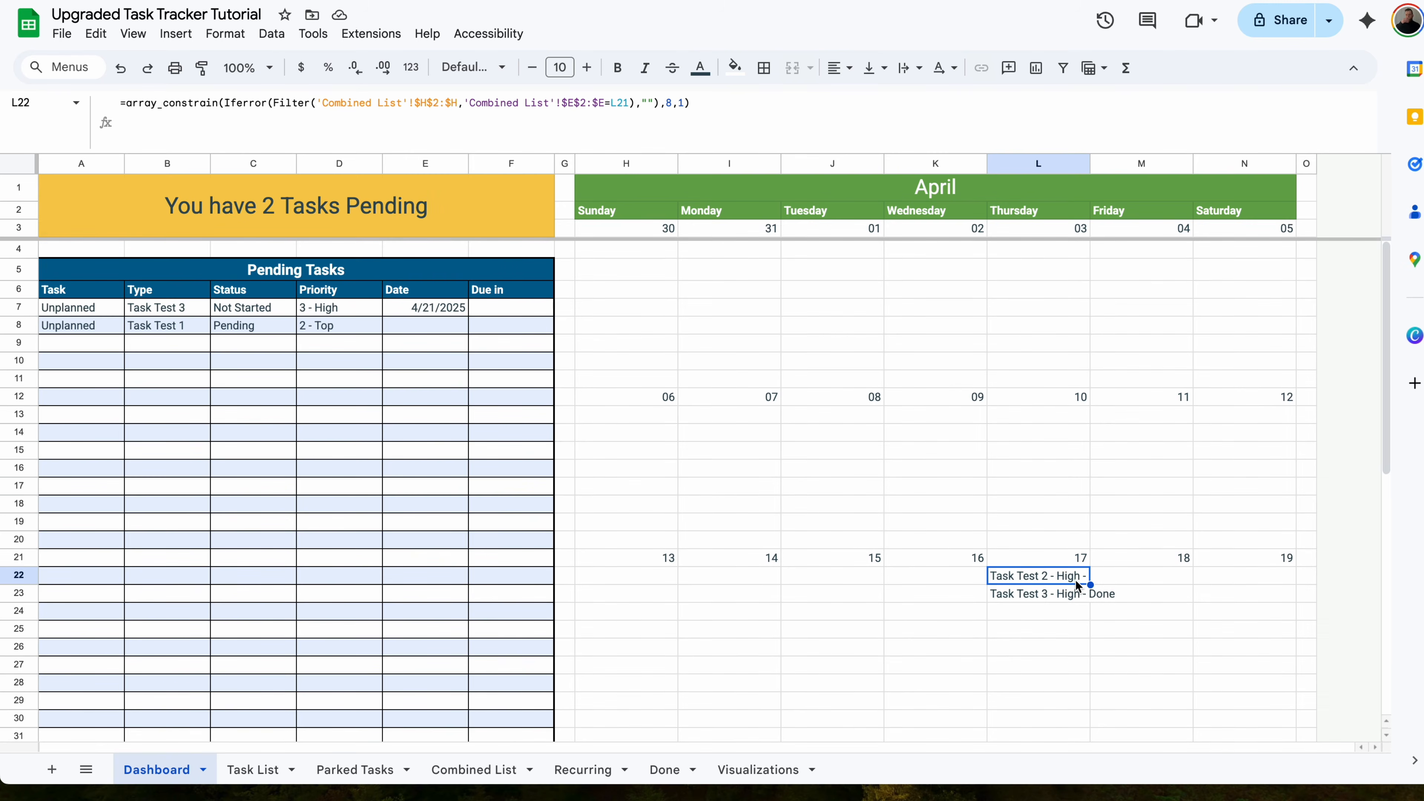
pyautogui.moveTo(1077, 586); pyautogui.dragTo(1049, 669)
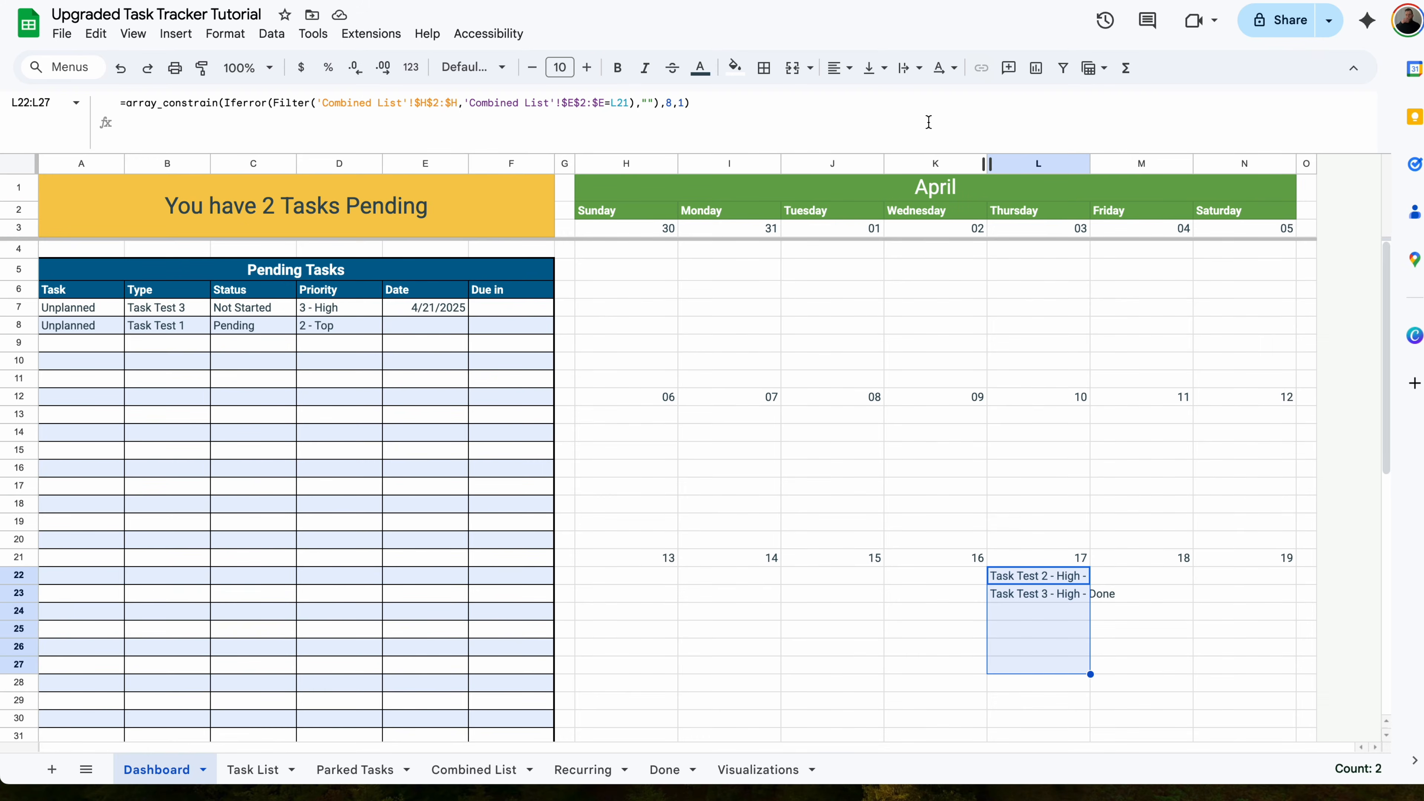
pyautogui.click(910, 68)
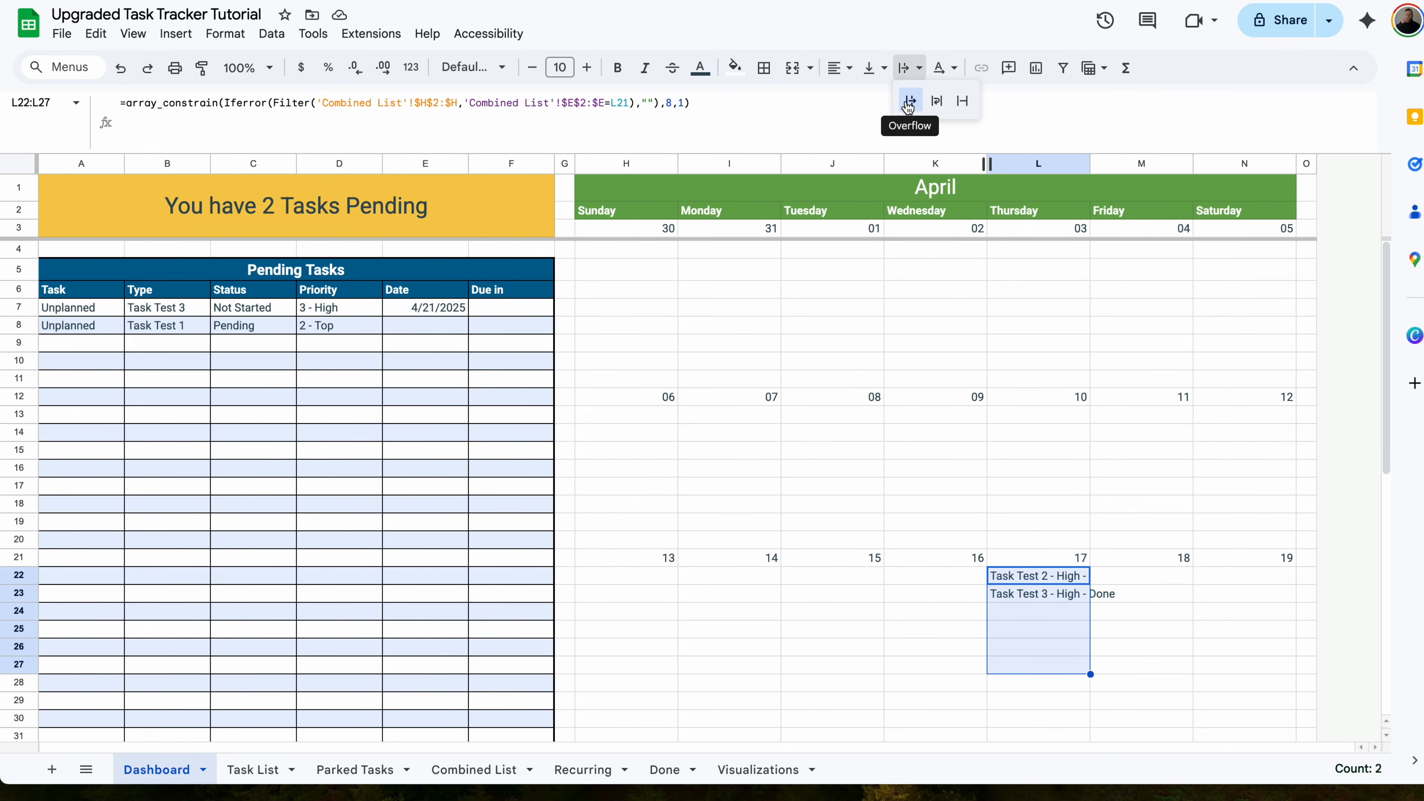
pyautogui.click(962, 101)
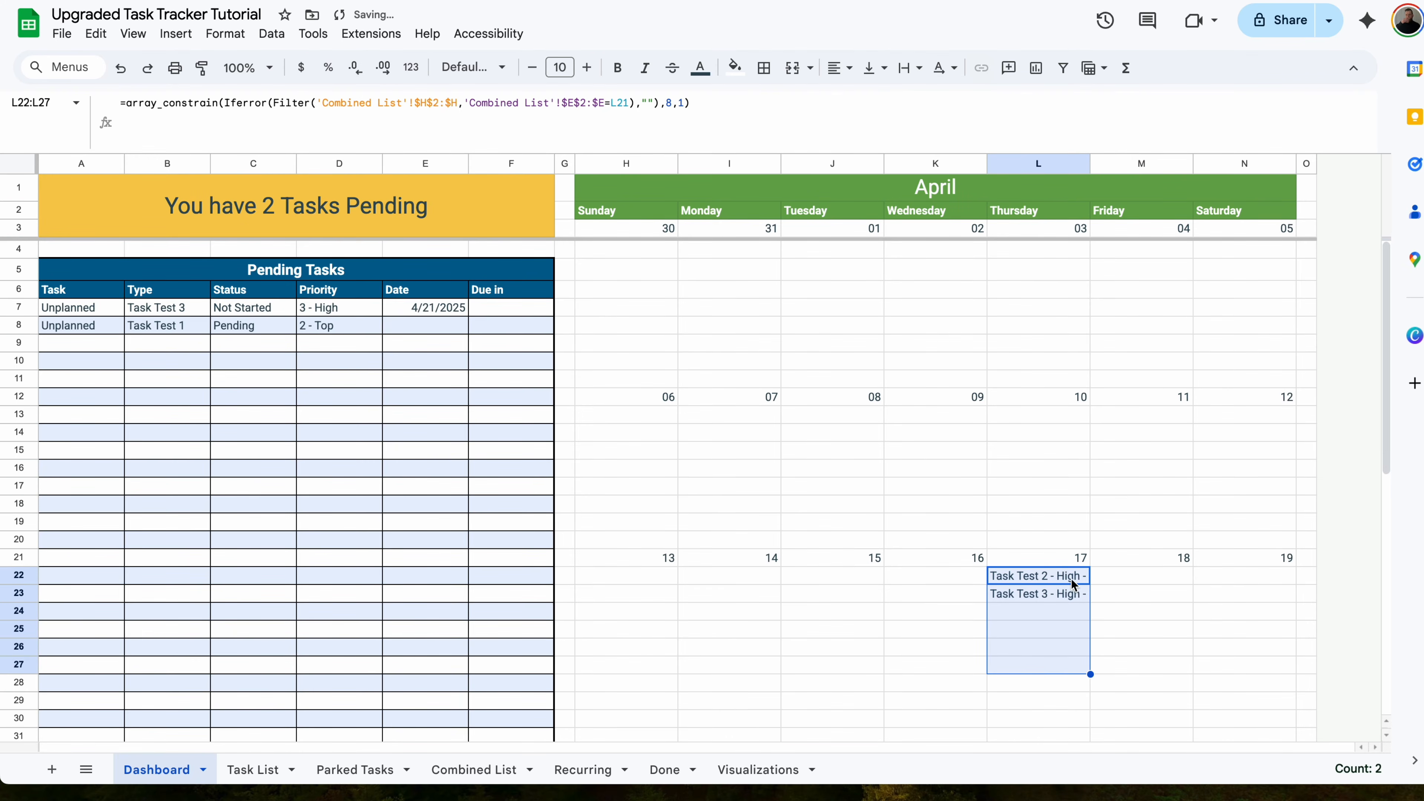
pyautogui.click(1090, 598)
# - Copy the third week's calendar block H21:N29 and paste it starting at H30 for the fourth week
pyautogui.click(647, 580)
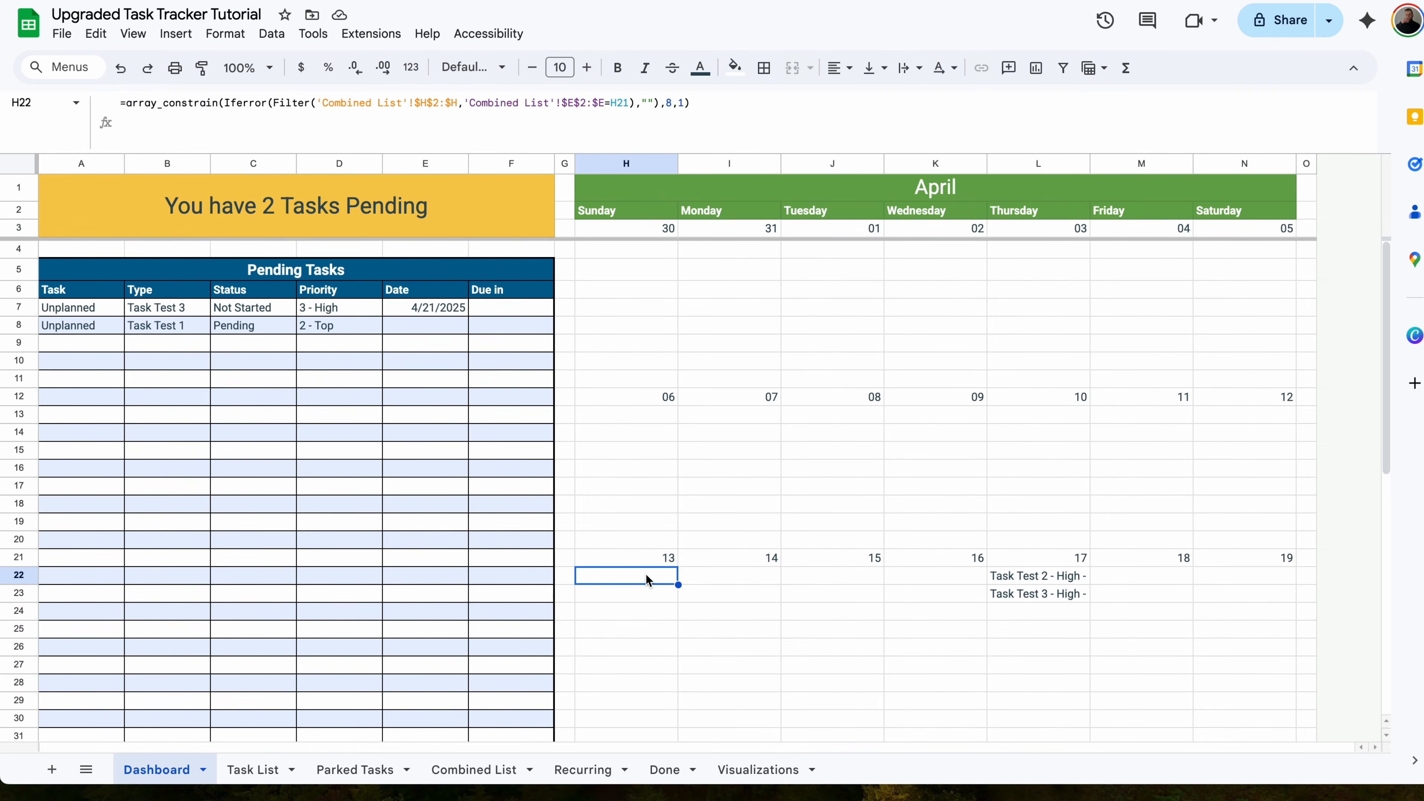
pyautogui.press('Down')
pyautogui.press('Down')
pyautogui.press('Down')
pyautogui.press('Down')
pyautogui.press('Down')
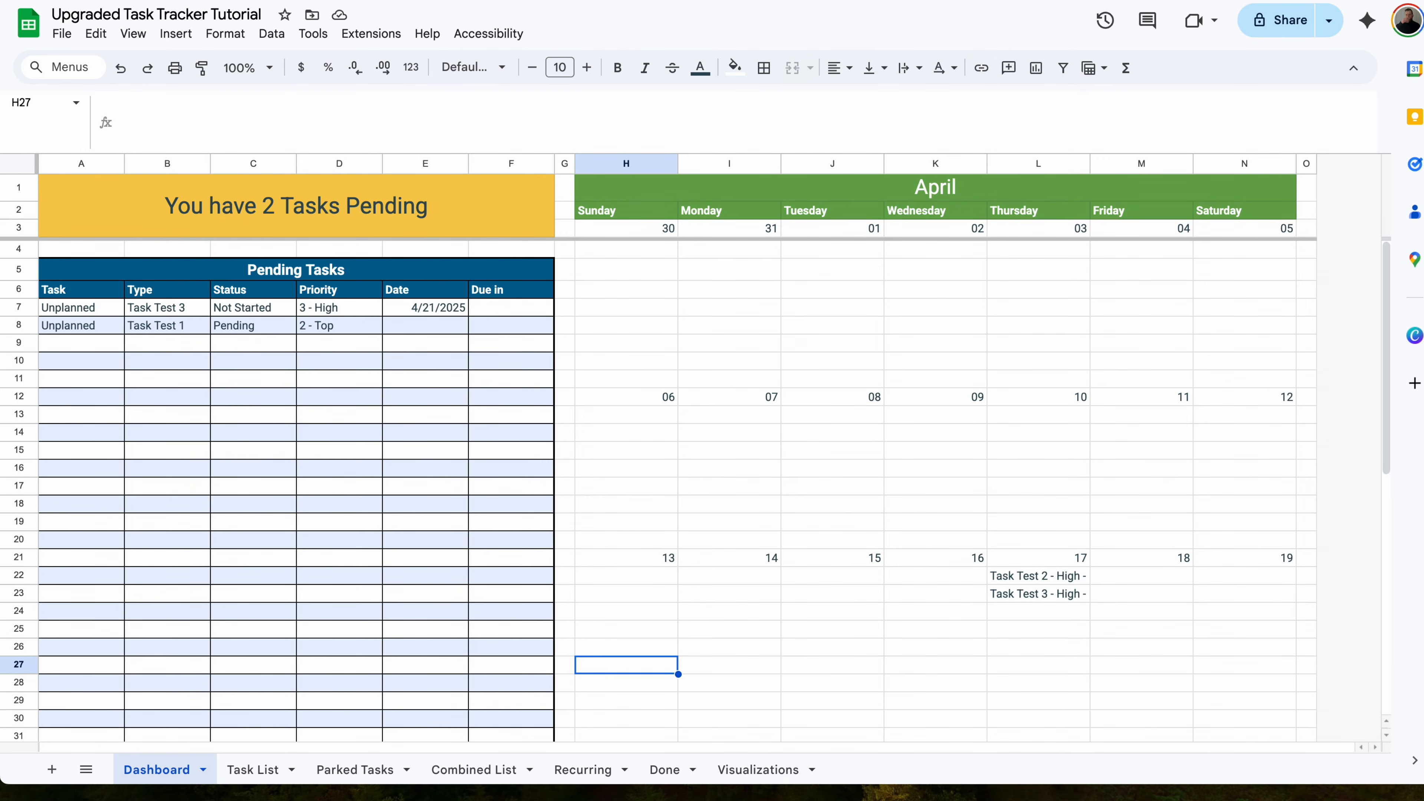
pyautogui.press('Down')
pyautogui.press('Down')
pyautogui.click(604, 700)
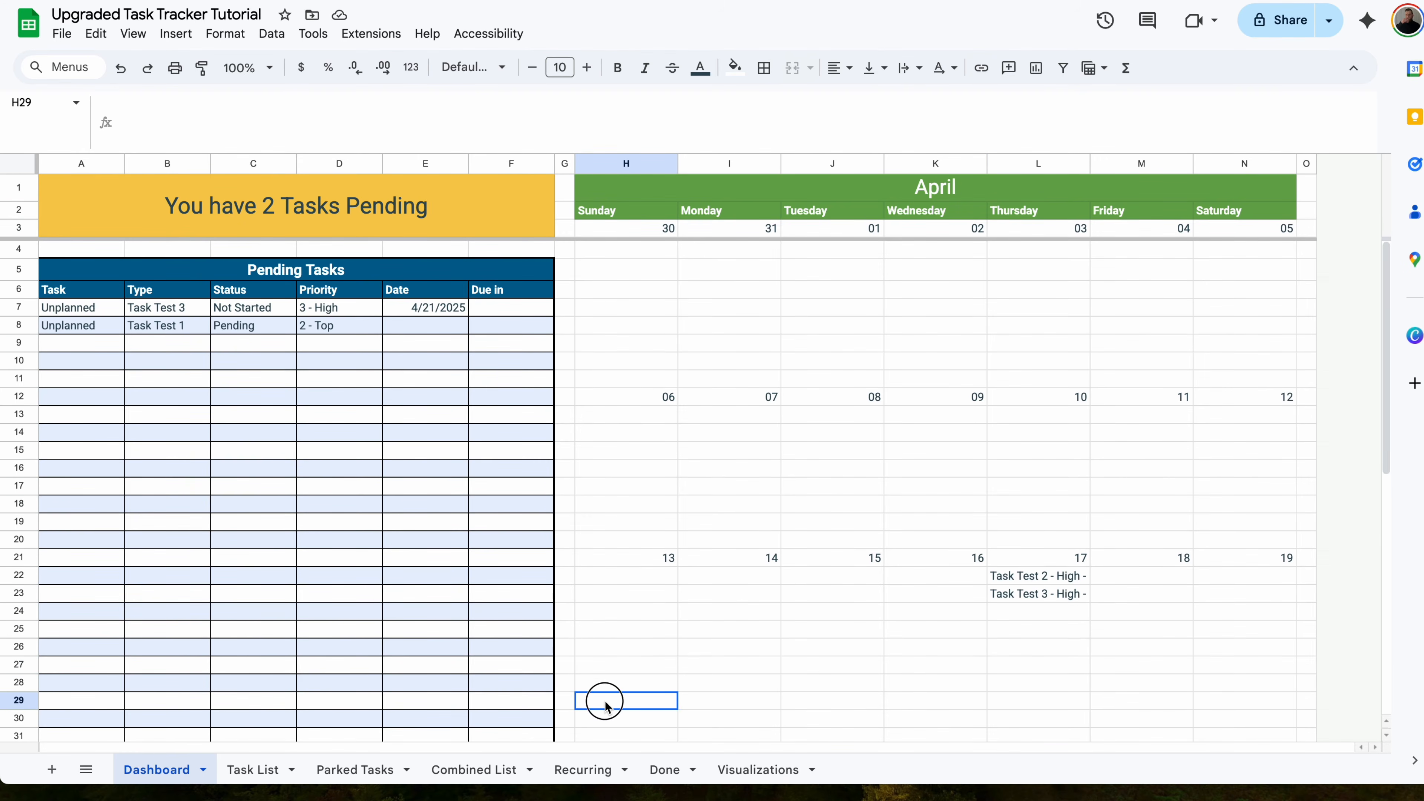
pyautogui.moveTo(604, 700); pyautogui.dragTo(1241, 551)
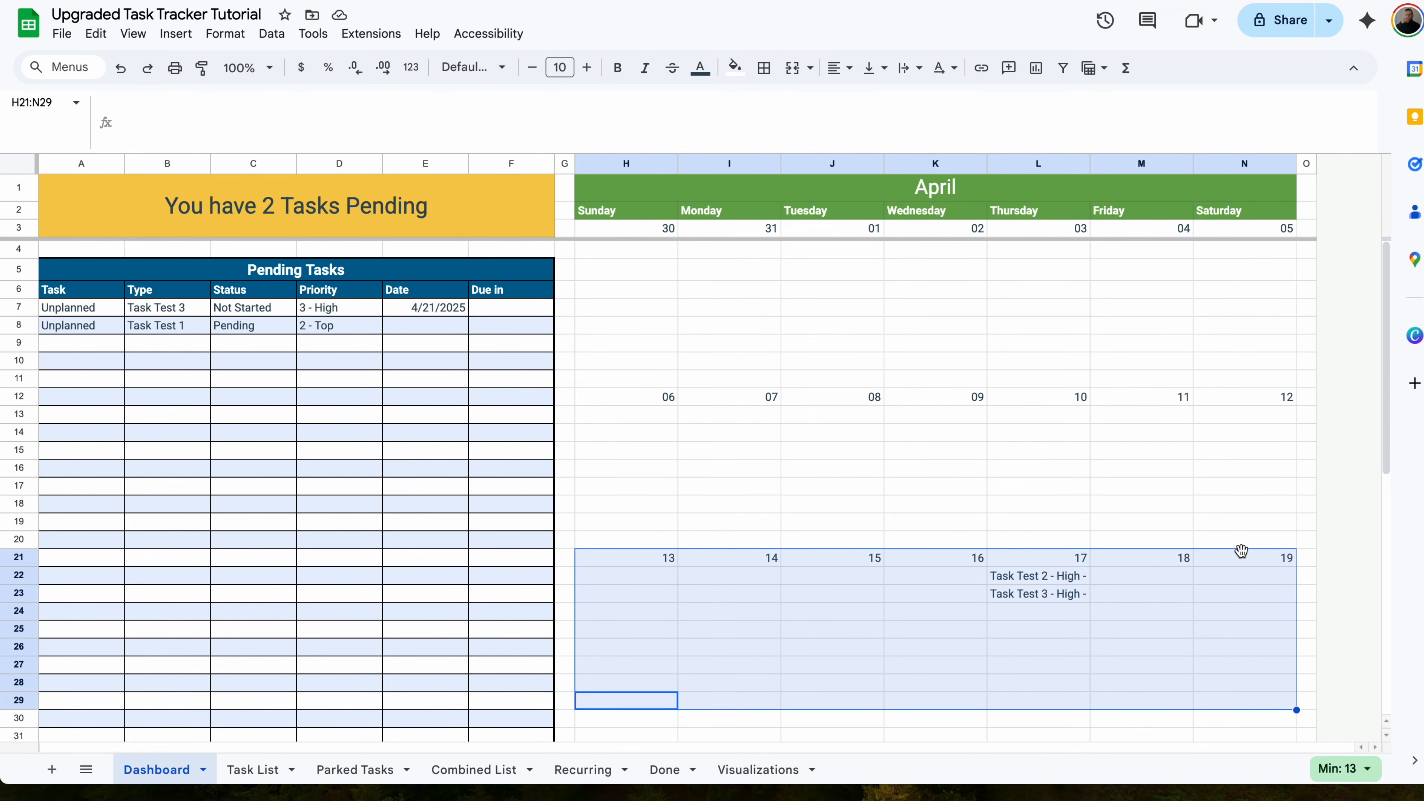
pyautogui.hotkey('ctrl', 'c')
pyautogui.scroll(-5, 1242, 553)
pyautogui.press('Down')
pyautogui.hotkey('ctrl', 'v')
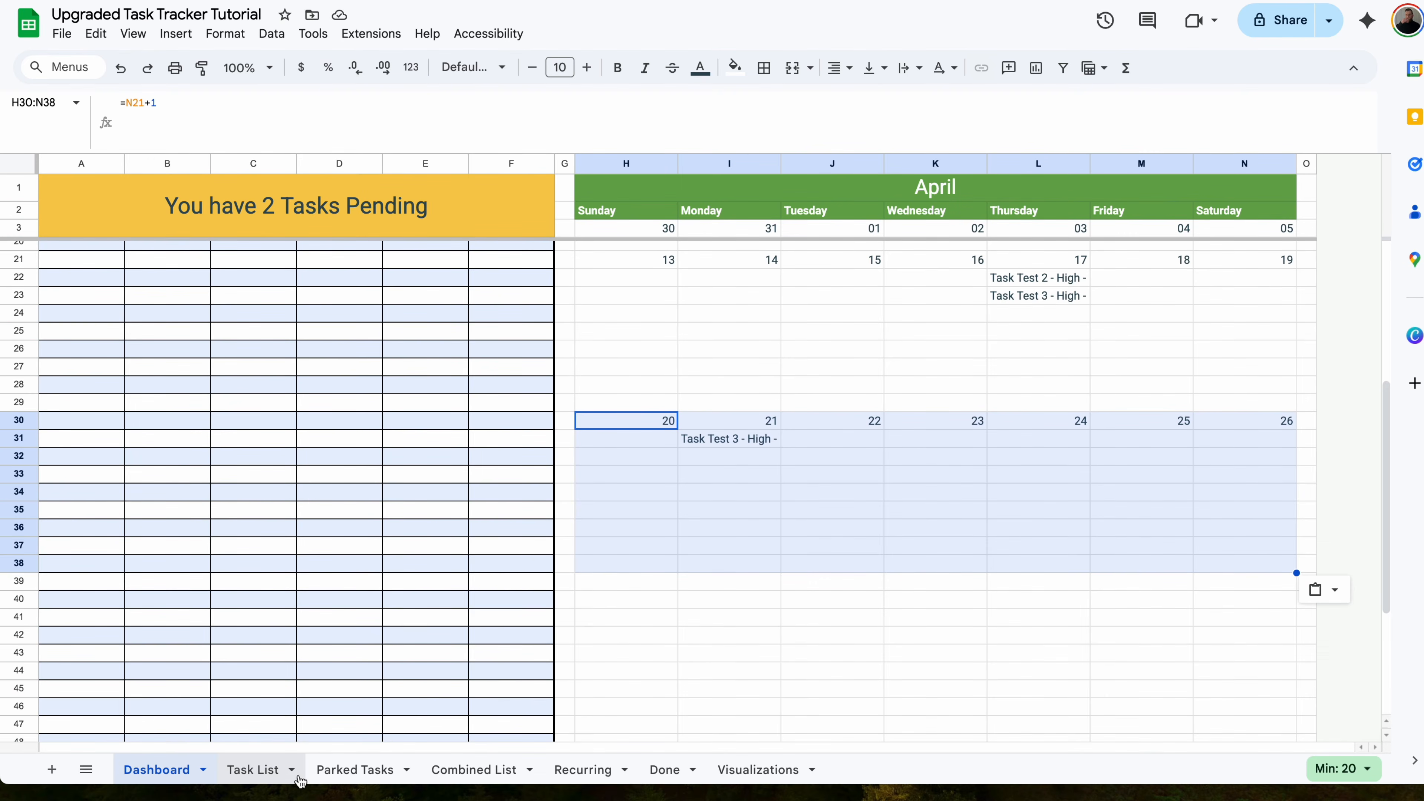
# - Compare Task Test 3's deadline on the Task List sheet with the task shown under the 21st on the Dashboard calendar
pyautogui.click(275, 775)
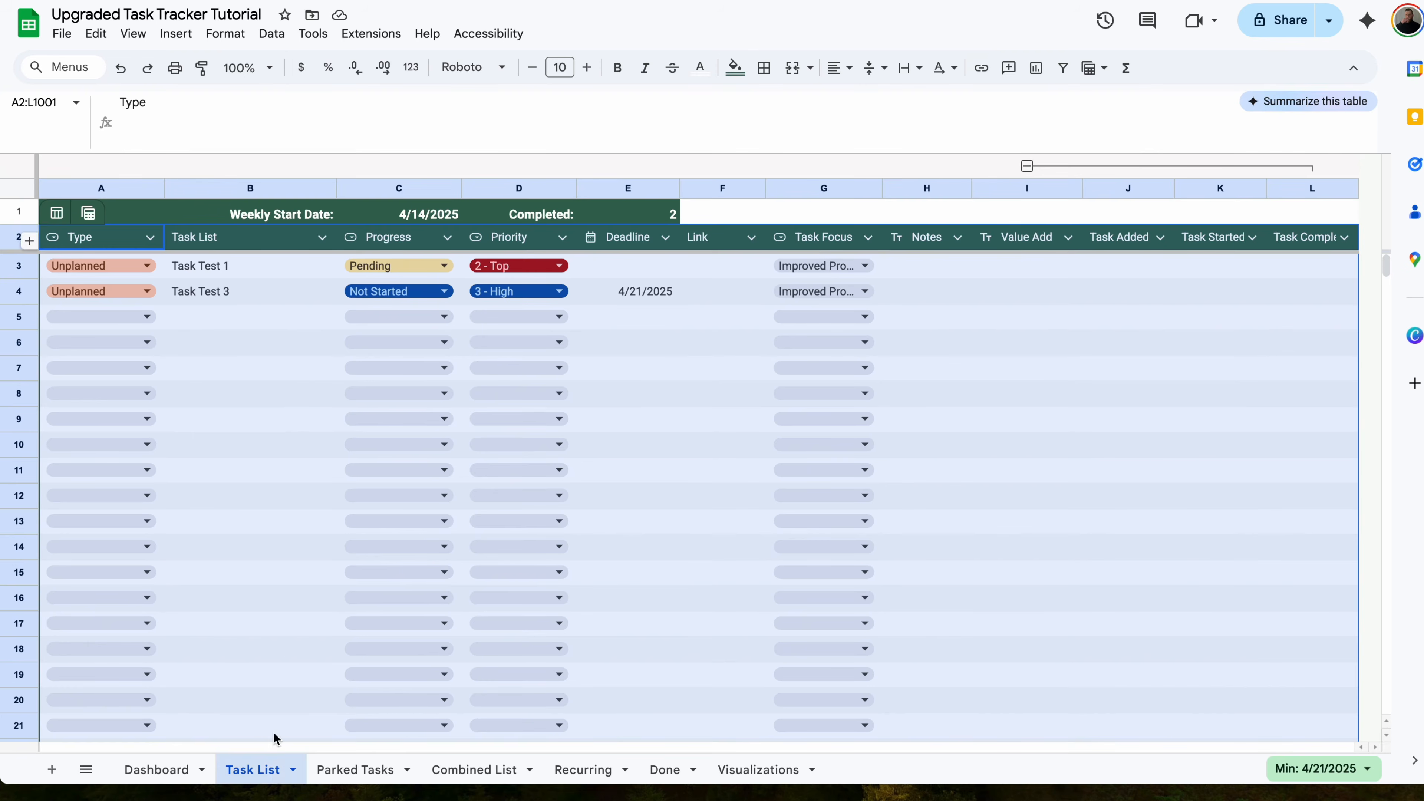
pyautogui.click(662, 297)
pyautogui.click(180, 781)
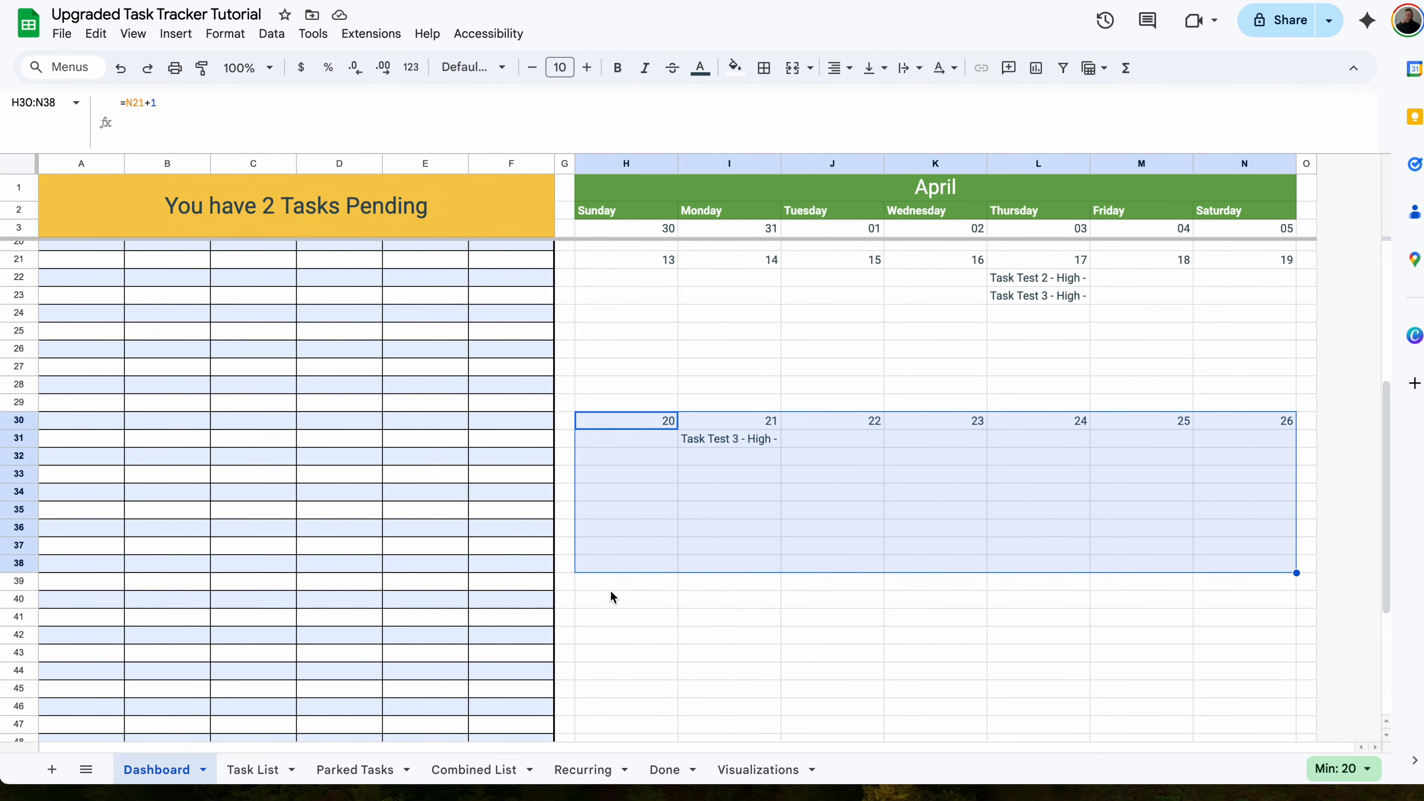
# - Copy the fourth week's calendar block H30:N38 and paste it starting at H39 for the fifth week
pyautogui.press('super+c')
pyautogui.click(623, 582)
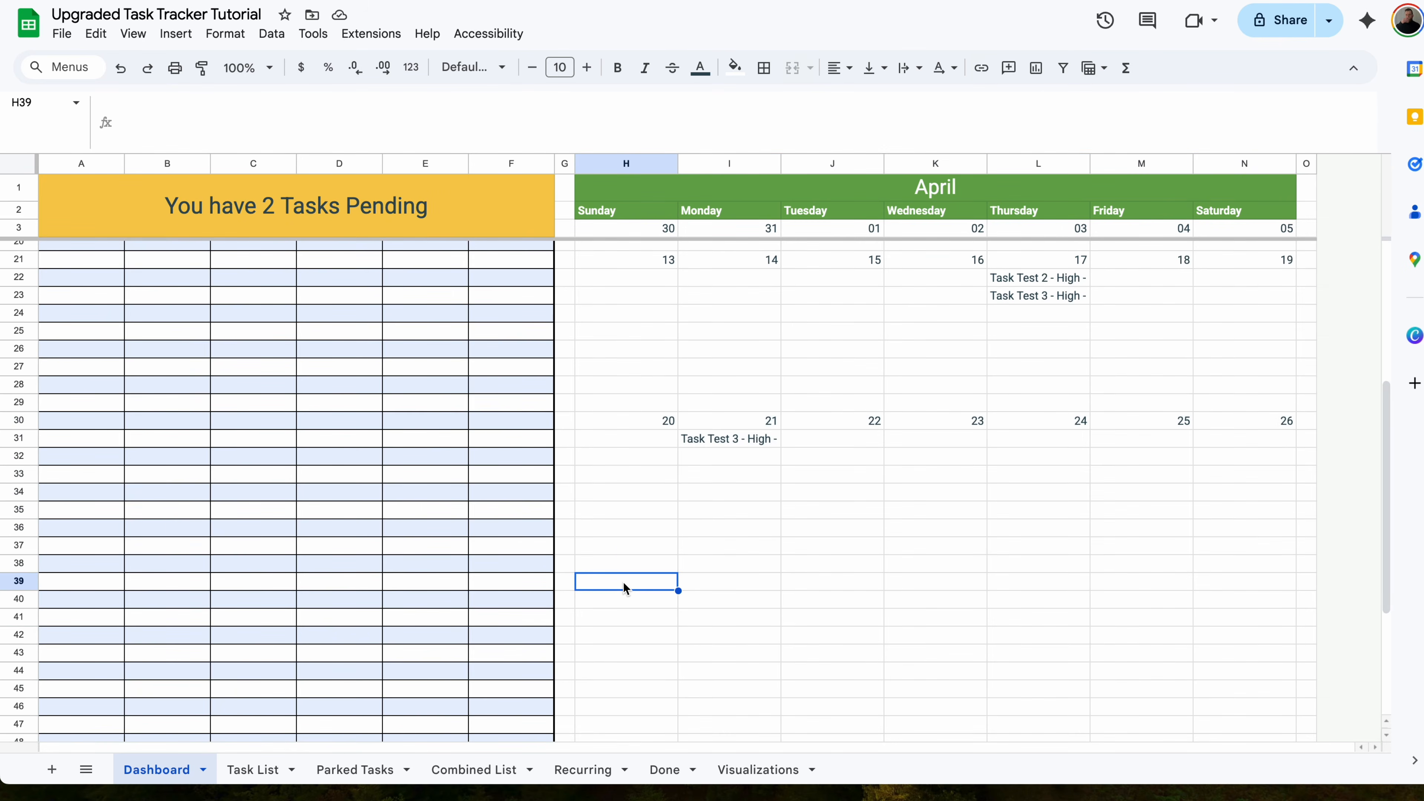
pyautogui.press('super+v')
pyautogui.scroll(-2, 623, 582)
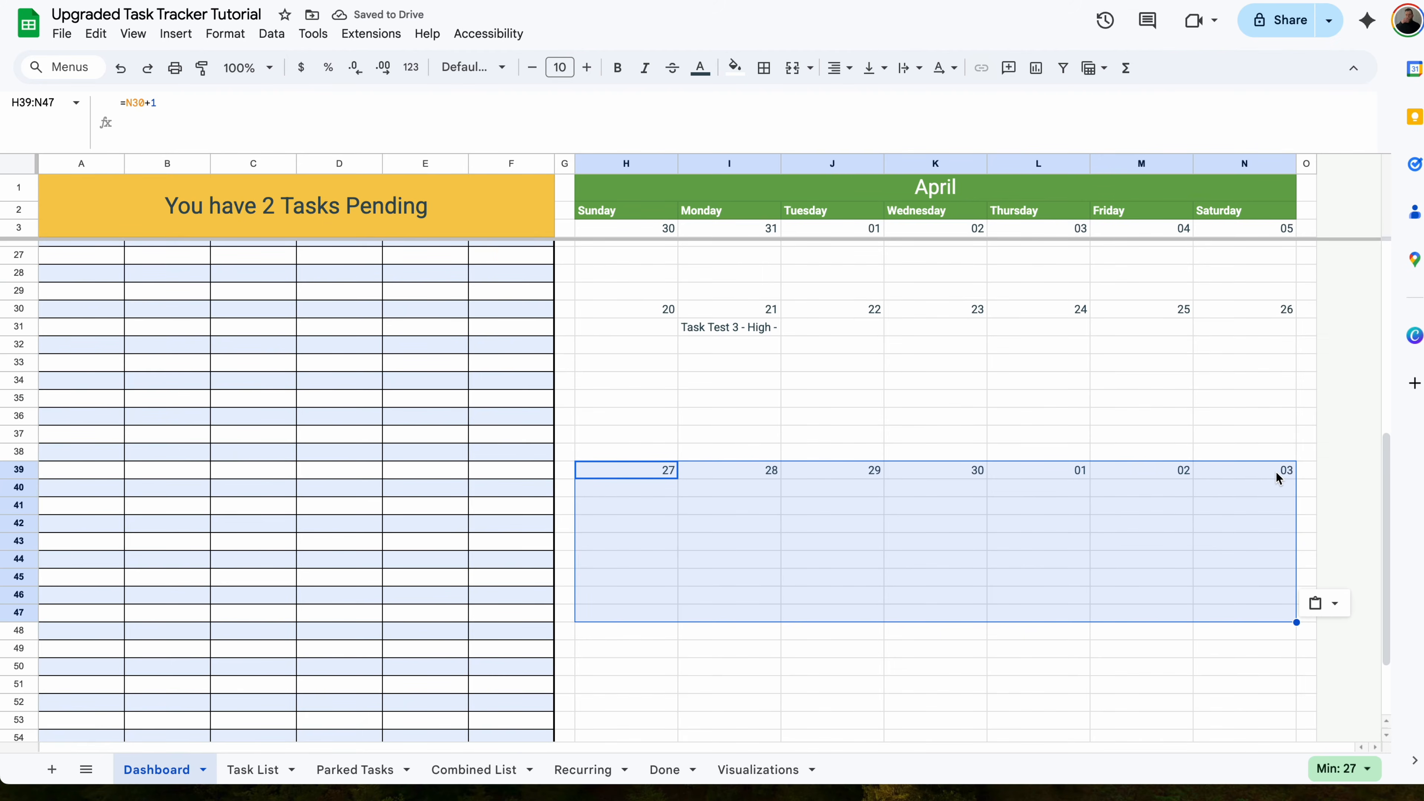
# - Paste the copied week block starting at H48 to add the sixth calendar week
pyautogui.scroll(-2, 1277, 472)
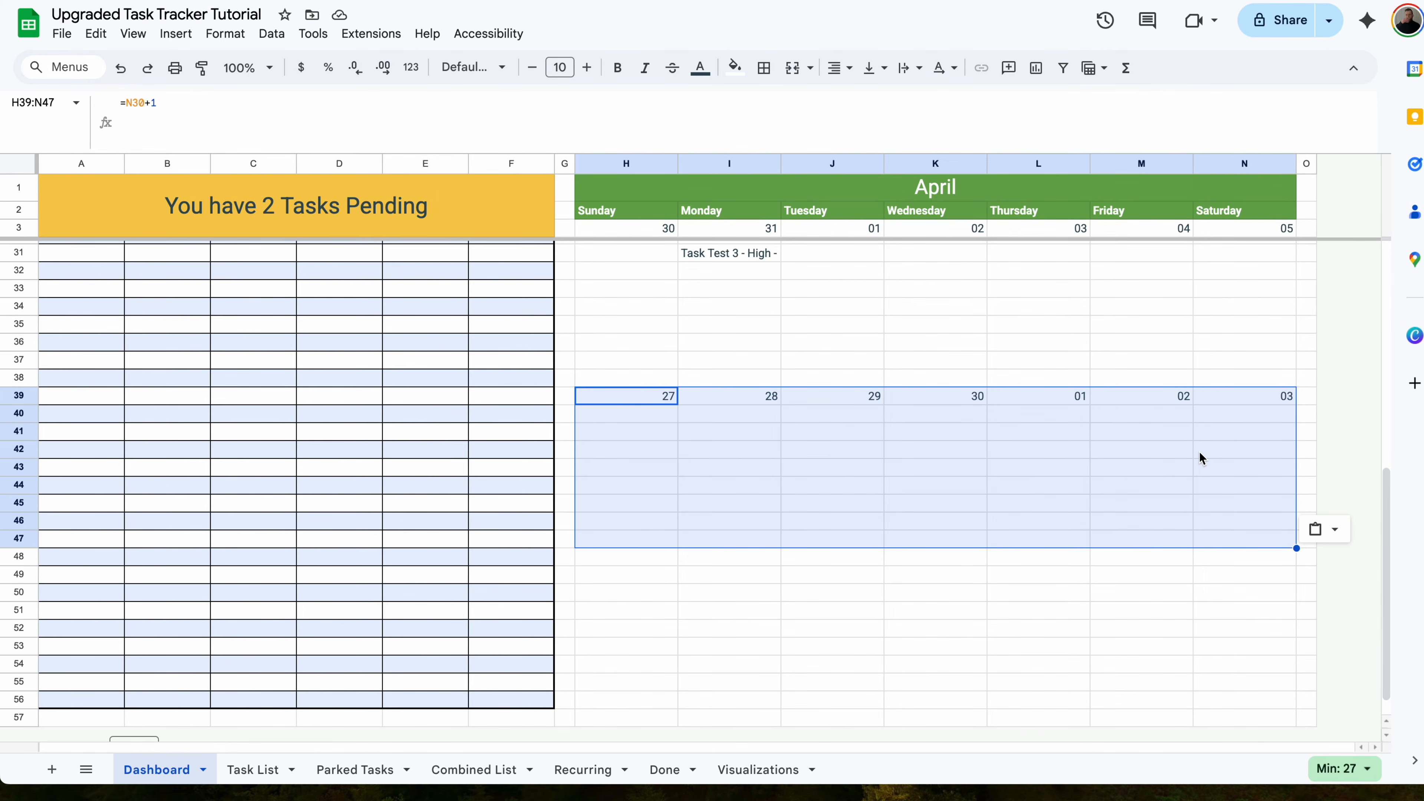
pyautogui.click(647, 555)
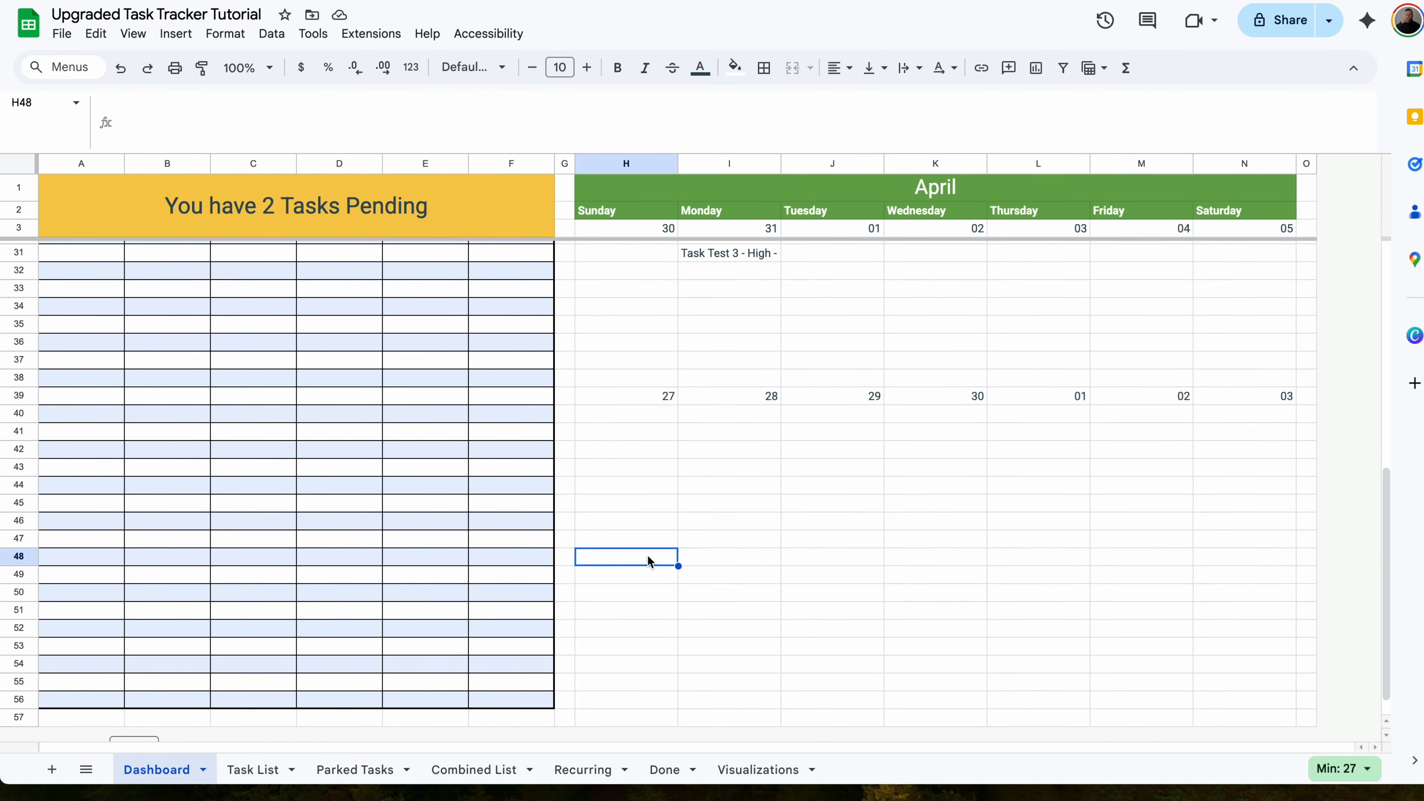
pyautogui.hotkey('ctrl', 'v')
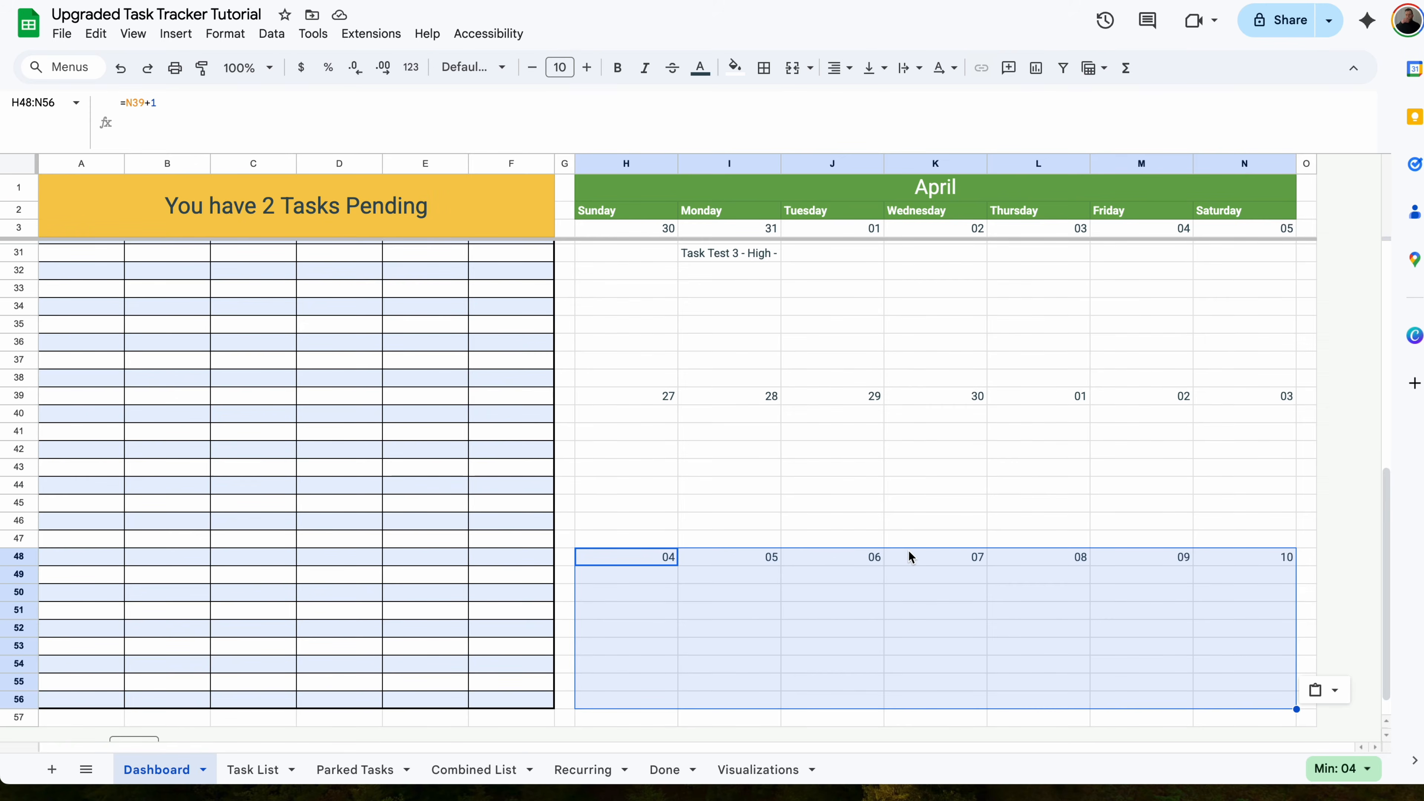
pyautogui.click(1057, 471)
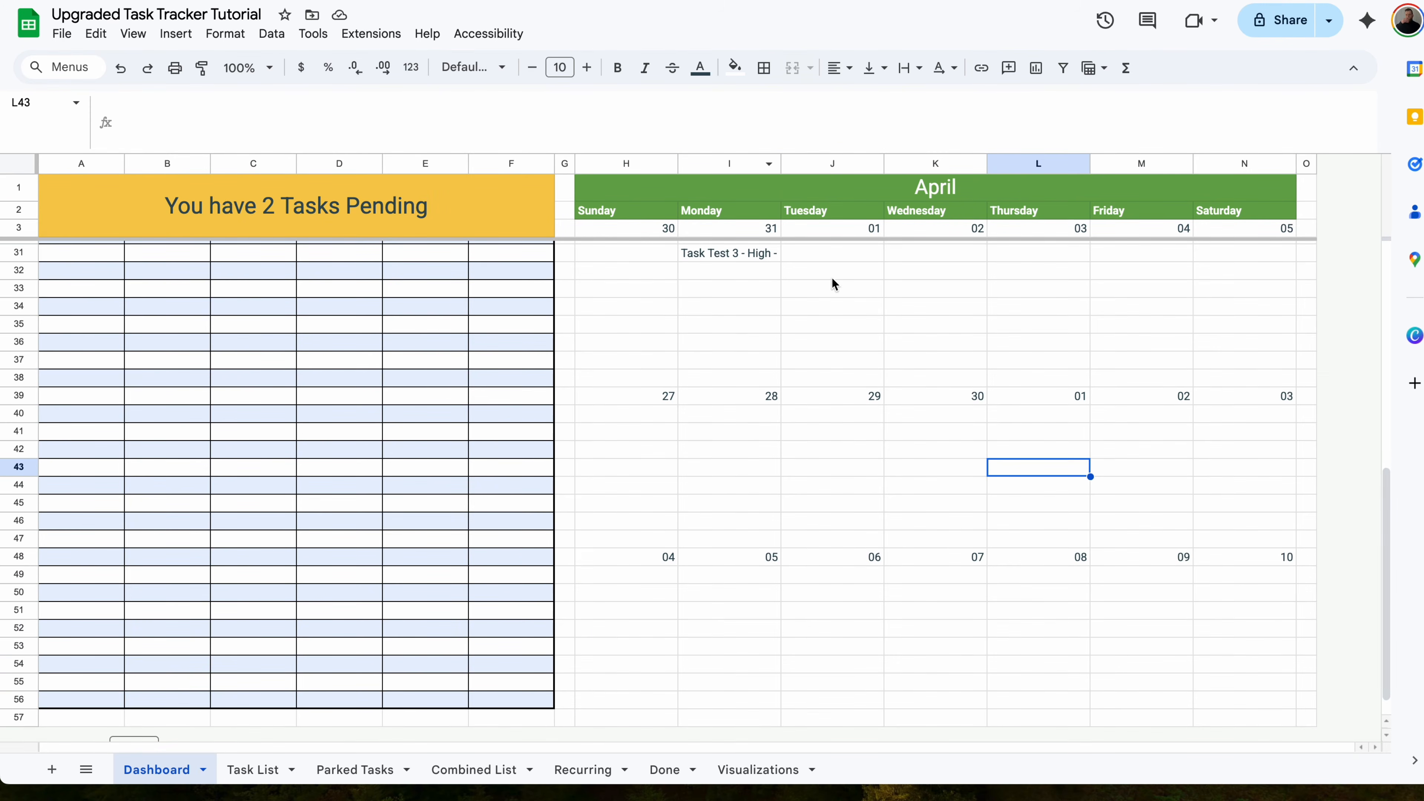
# - Create a conditional formatting rule for the whole calendar range H1:N56 with the condition Is empty
pyautogui.scroll(10, 626, 181)
pyautogui.moveTo(628, 185); pyautogui.dragTo(649, 679)
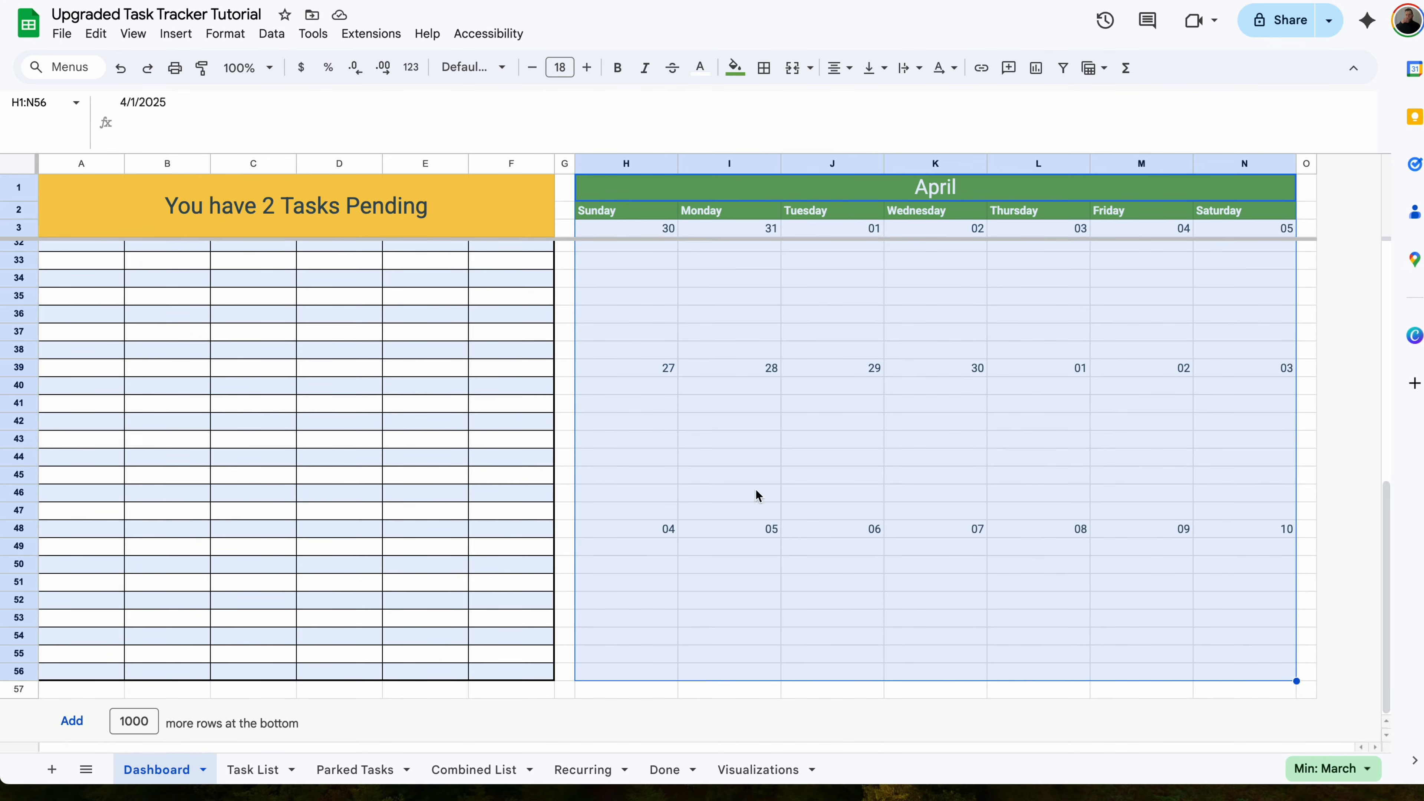
pyautogui.click(227, 40)
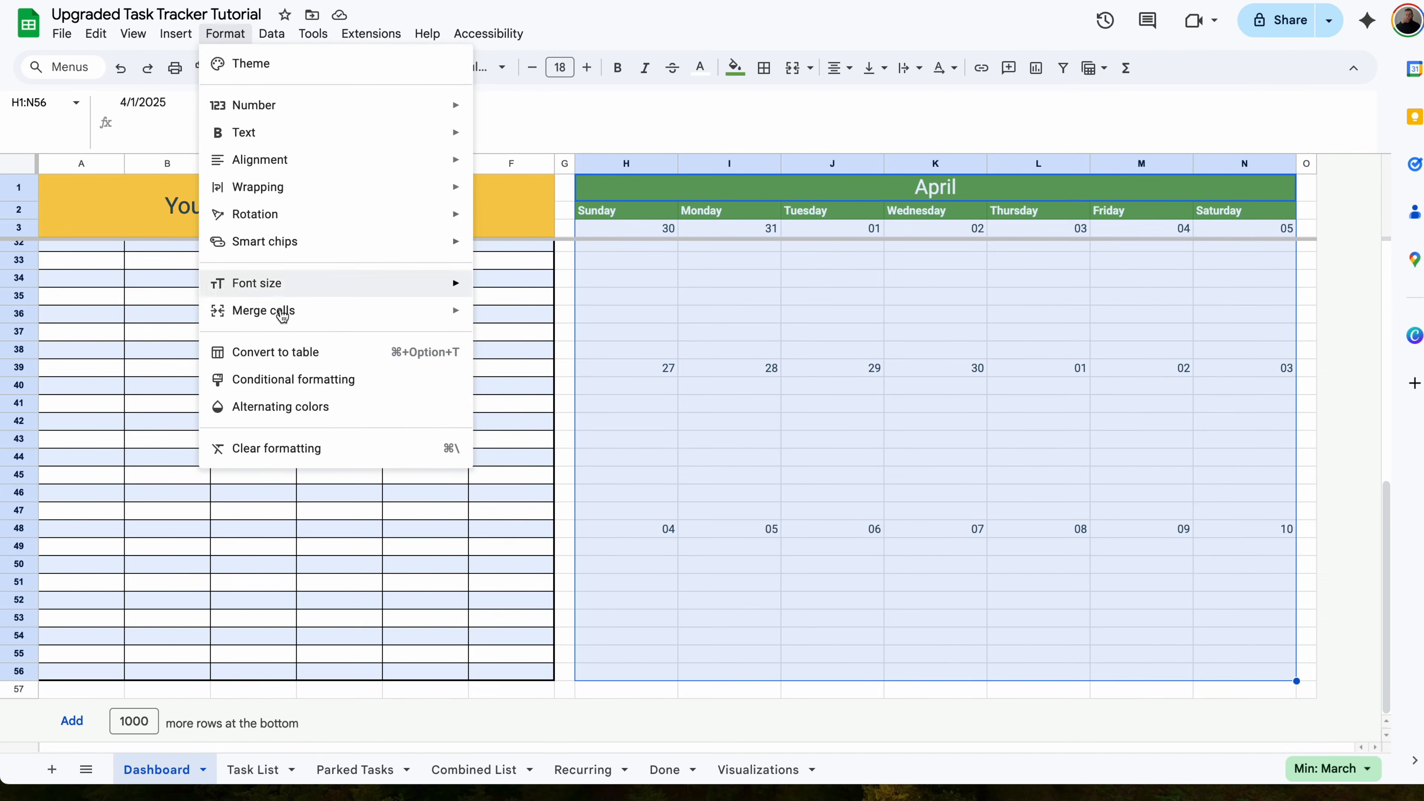
pyautogui.click(263, 381)
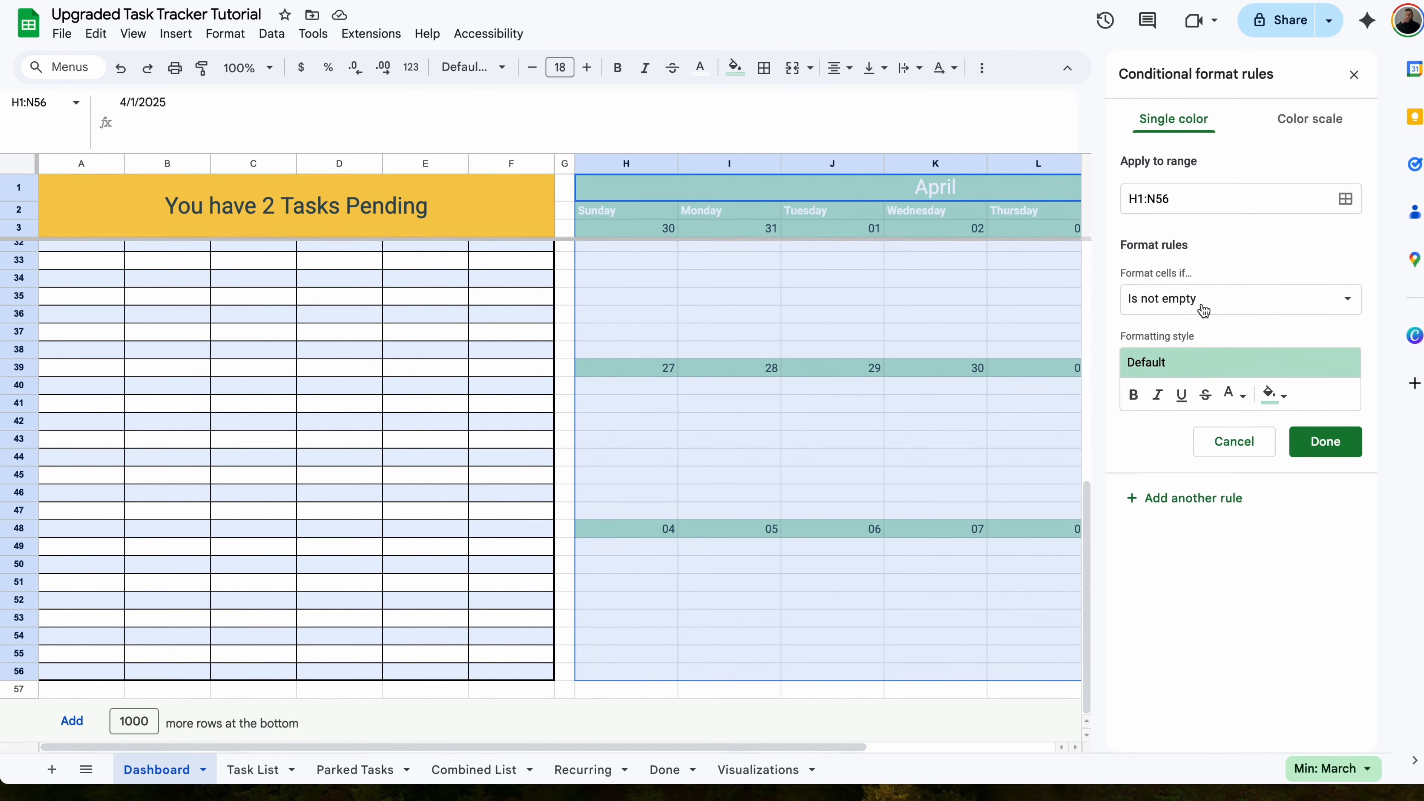
pyautogui.click(1204, 310)
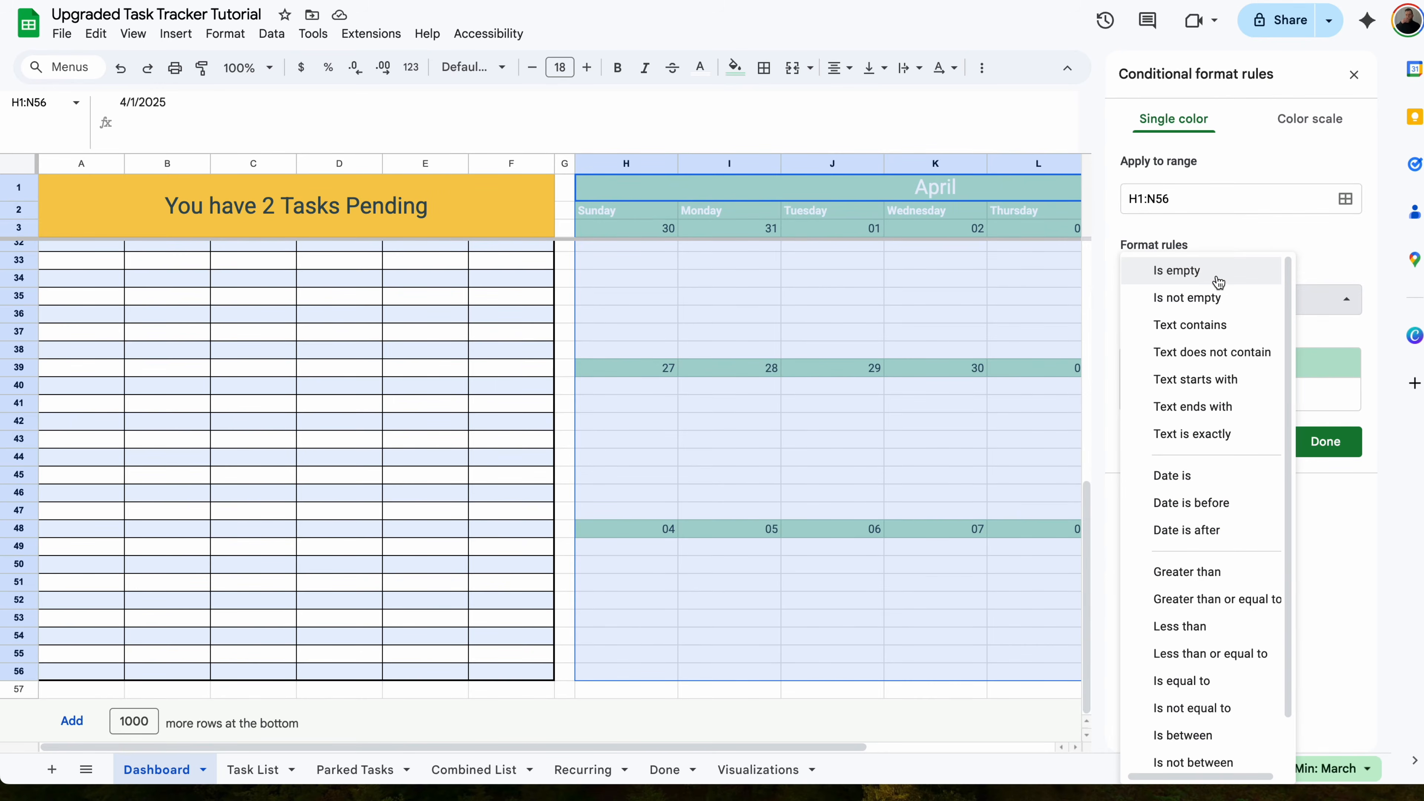
pyautogui.click(1215, 279)
# - Give the empty-cell rule a white fill with no text color and save the rule
pyautogui.click(1272, 395)
pyautogui.click(1237, 429)
pyautogui.click(1233, 394)
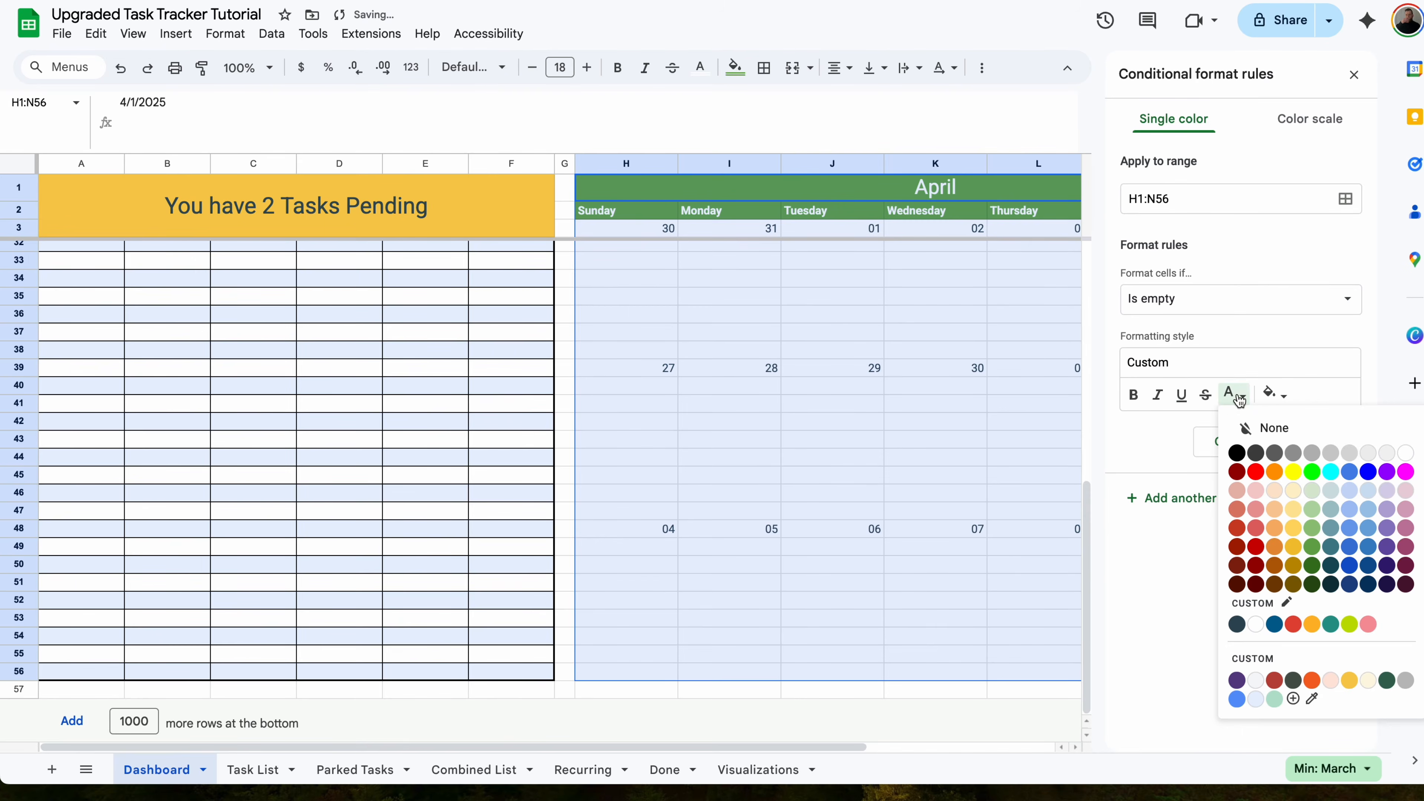
pyautogui.click(1262, 430)
pyautogui.click(1273, 394)
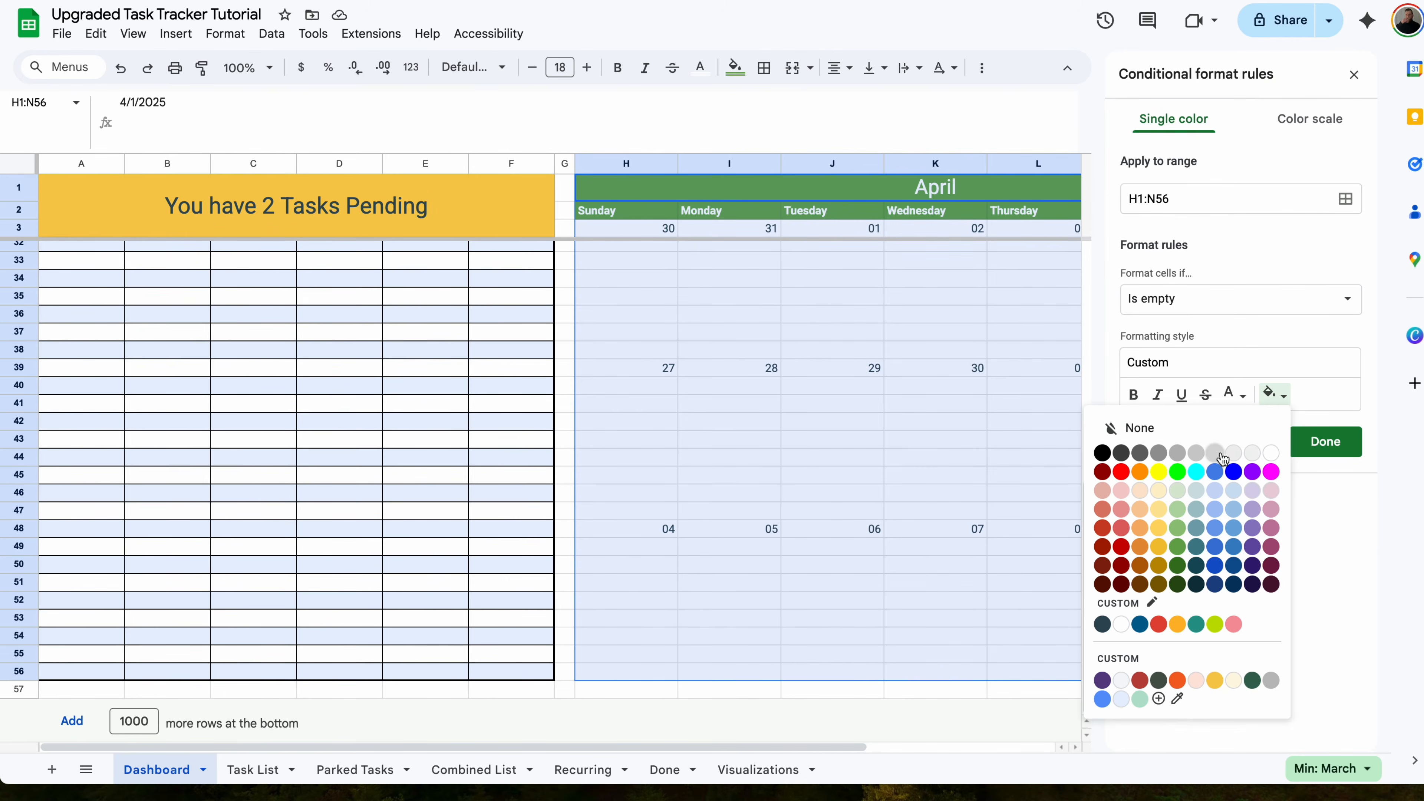
pyautogui.click(1269, 453)
pyautogui.click(1236, 393)
pyautogui.click(1400, 453)
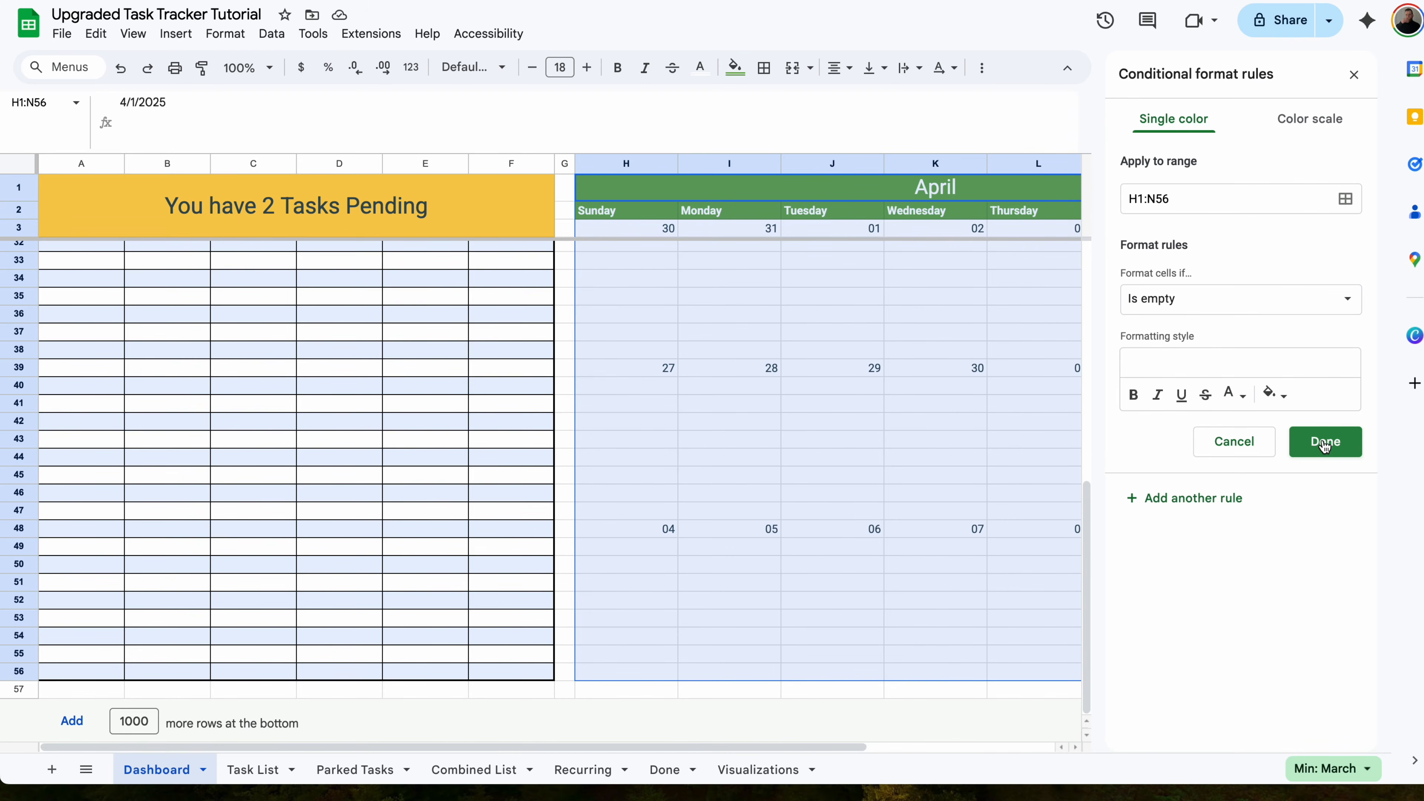
pyautogui.click(1273, 394)
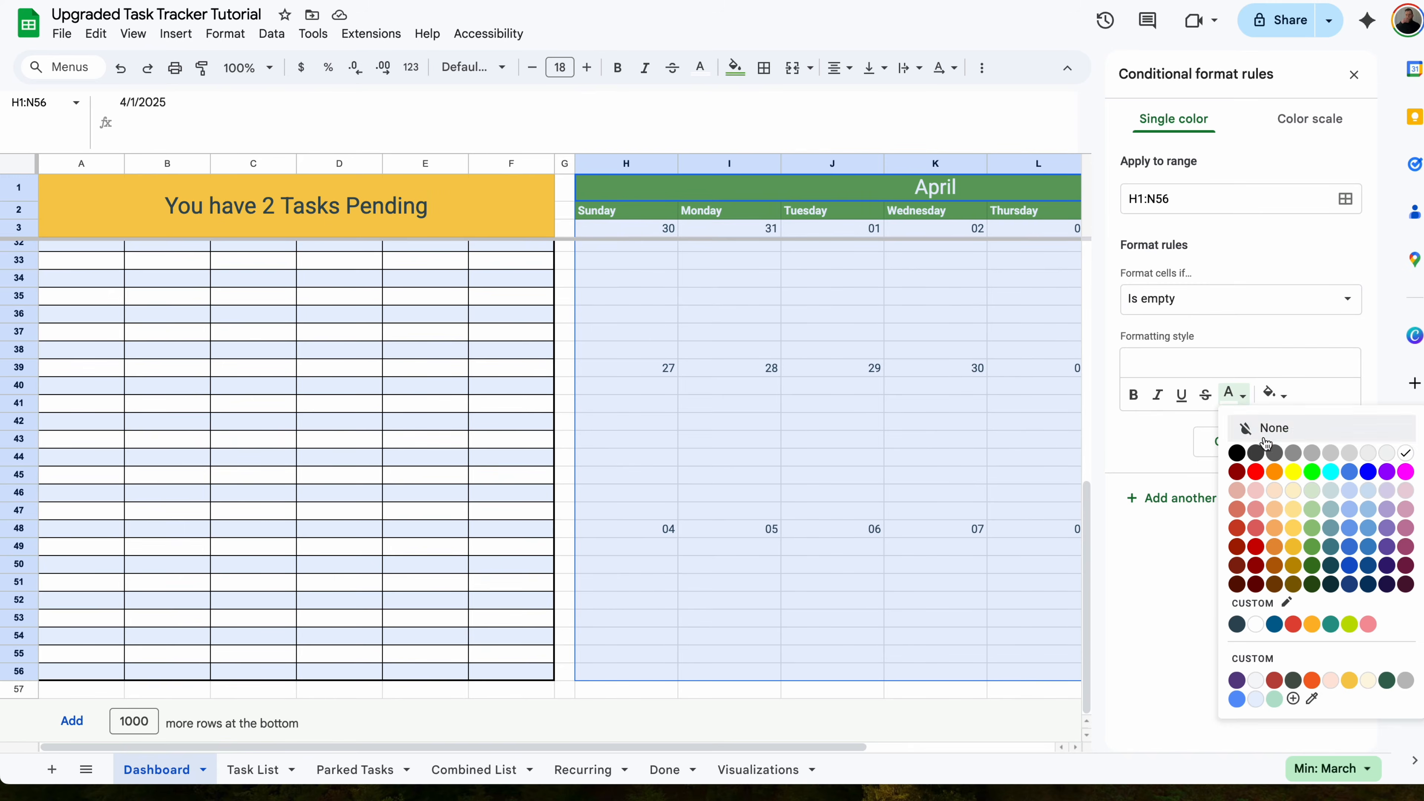
pyautogui.click(1276, 427)
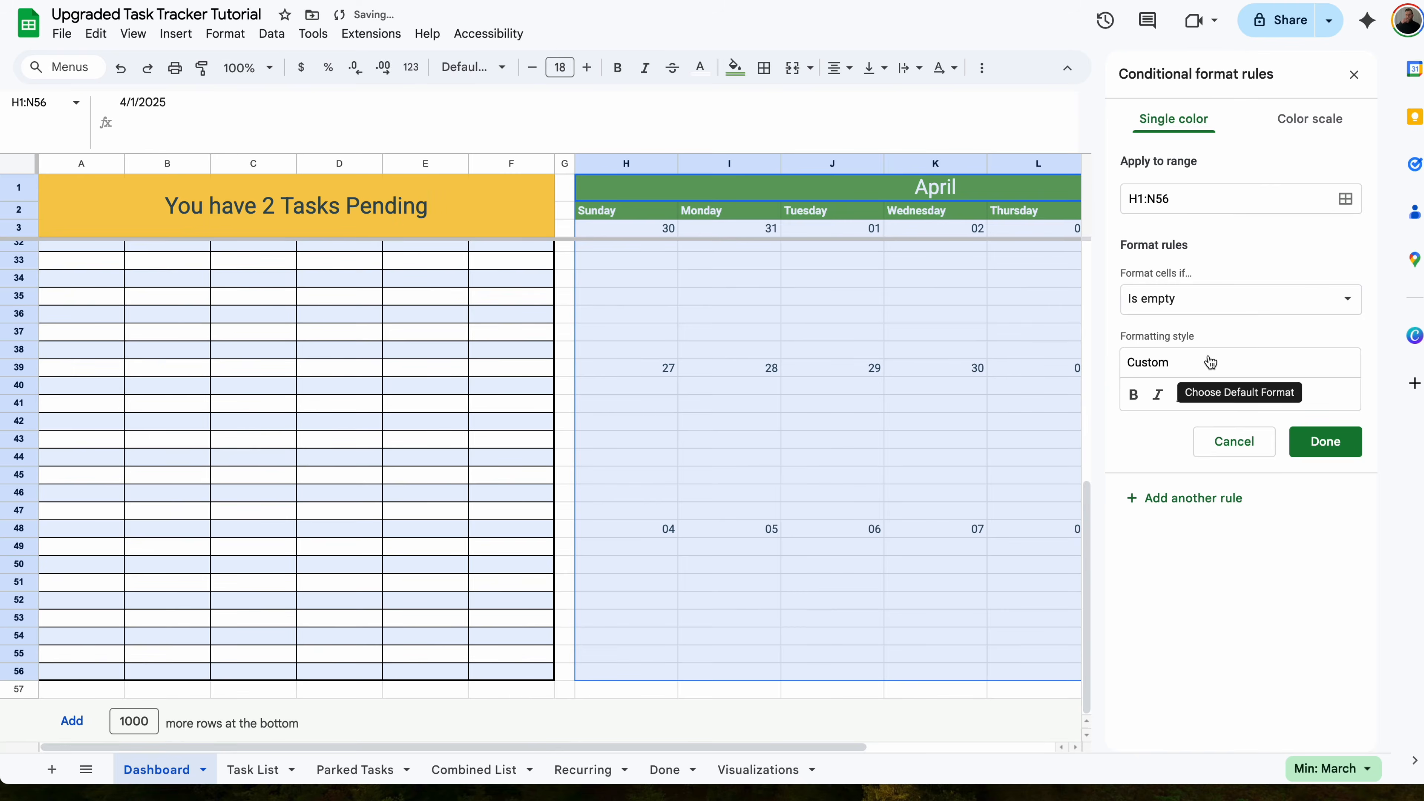
pyautogui.click(1235, 395)
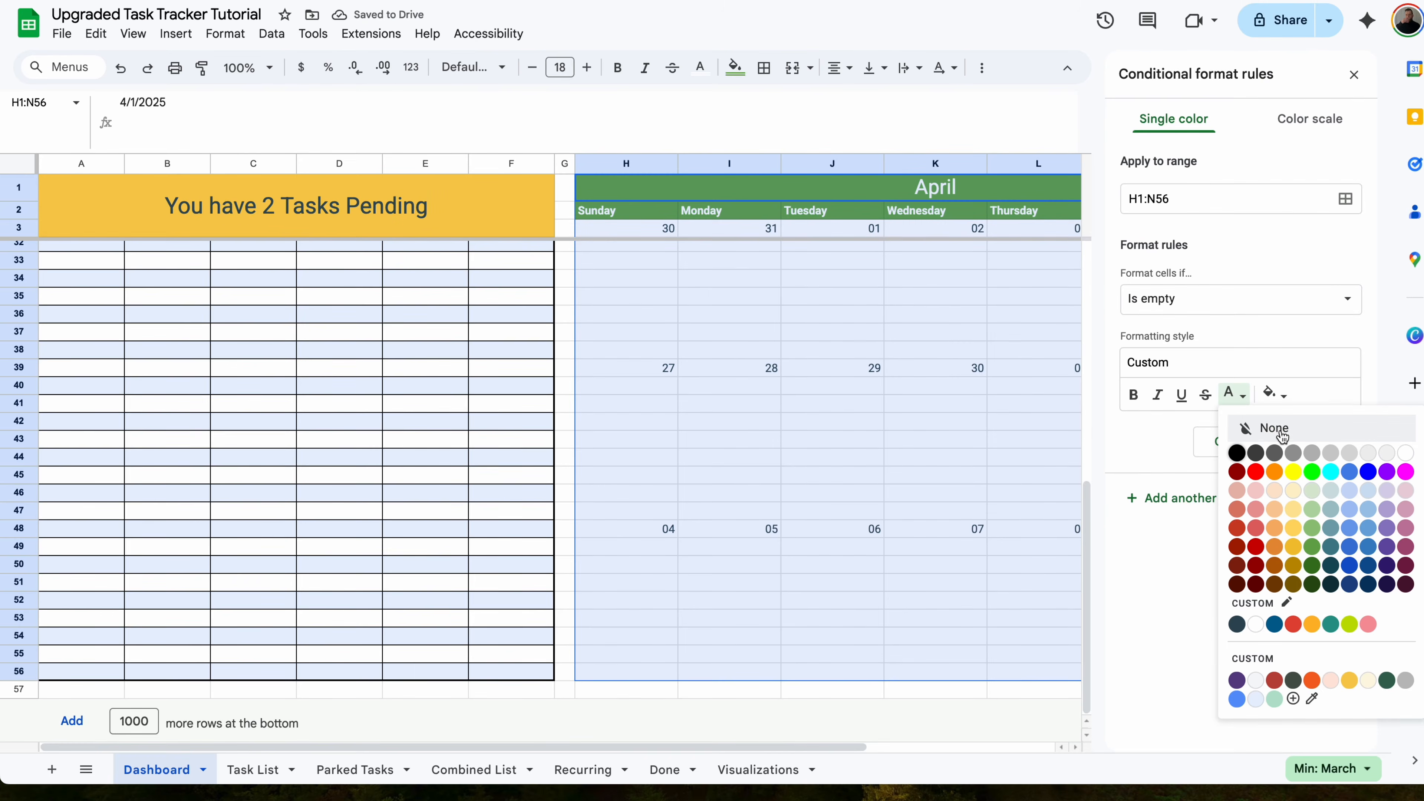
pyautogui.click(1320, 445)
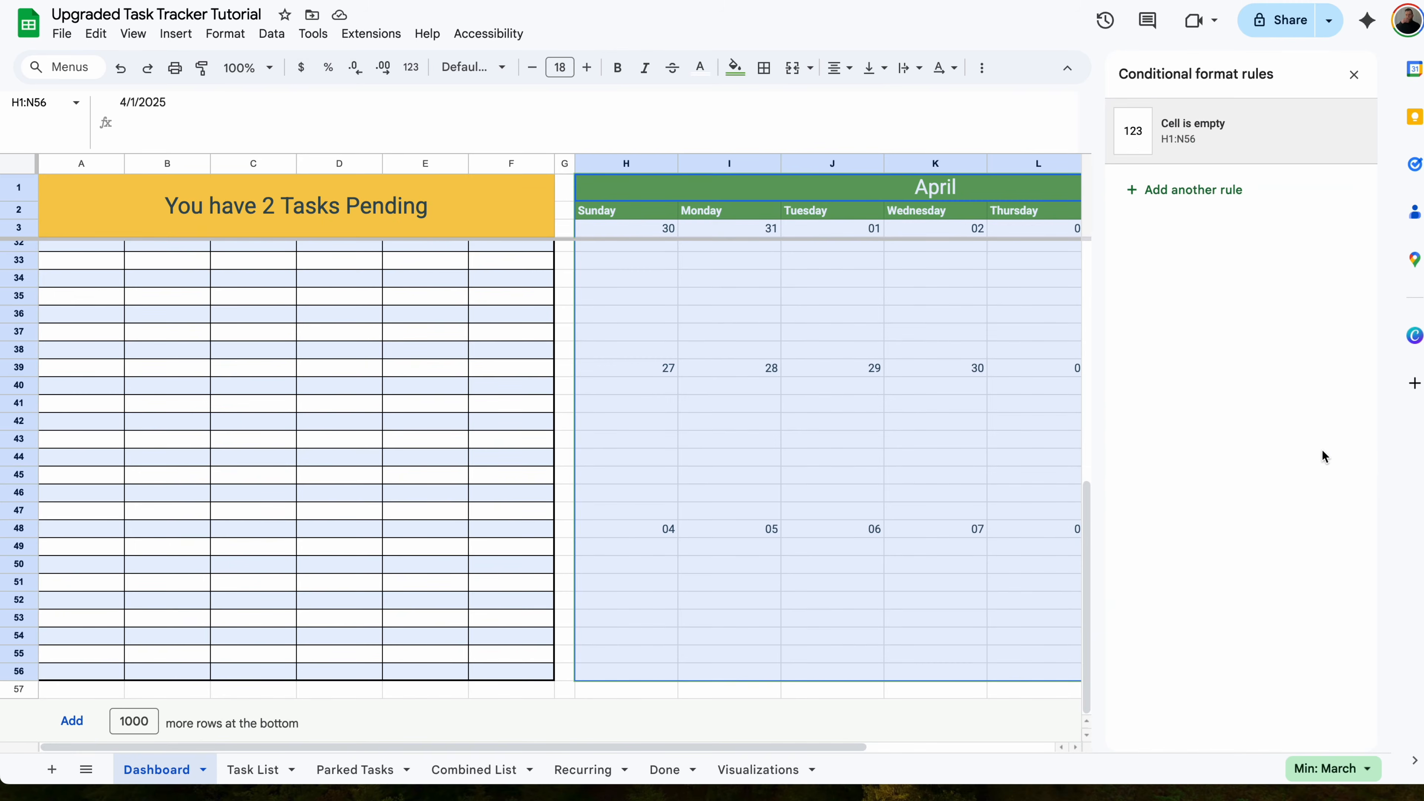
# - Add a second rule on H1:N56 that fills cells dark yellow when the date is today
pyautogui.click(1184, 190)
pyautogui.click(1205, 300)
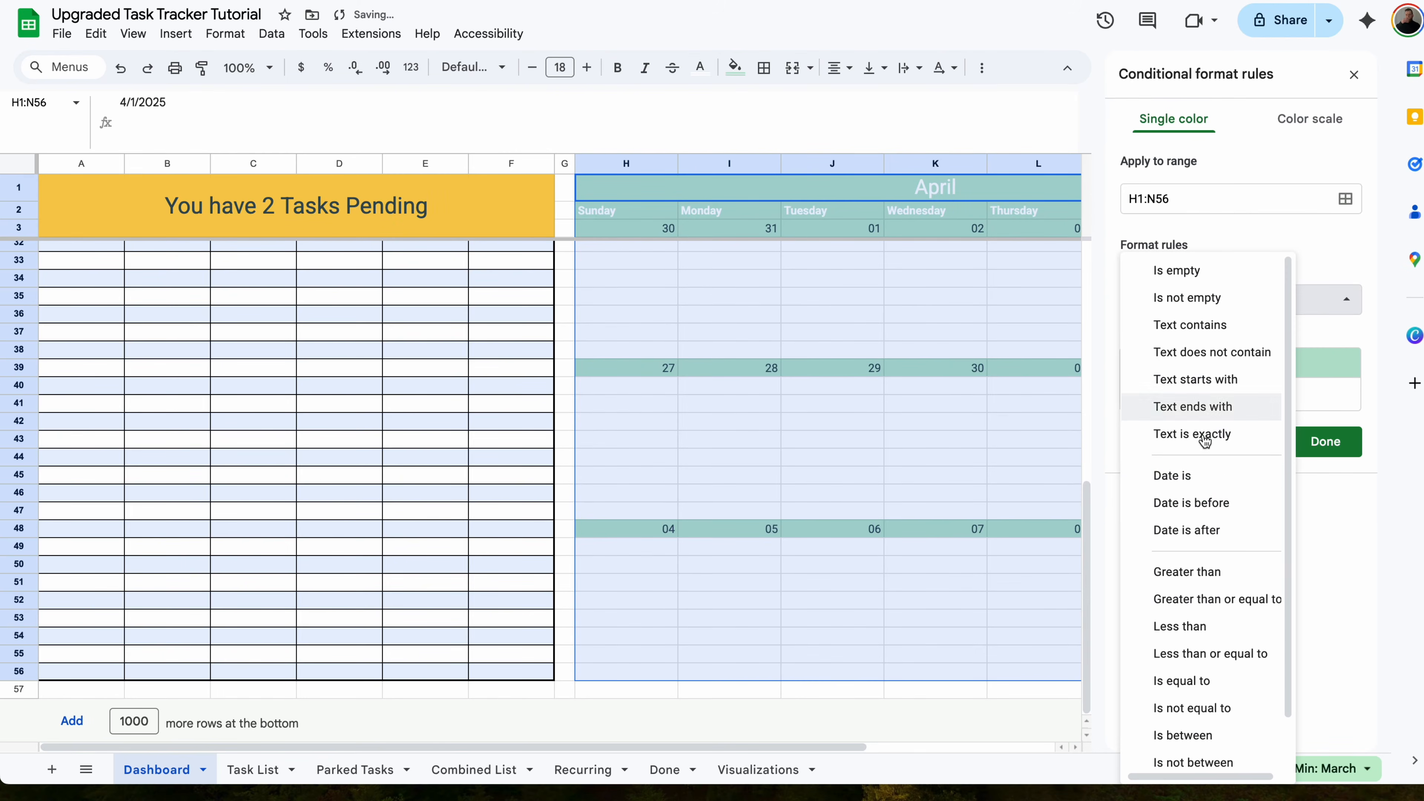
pyautogui.click(1195, 477)
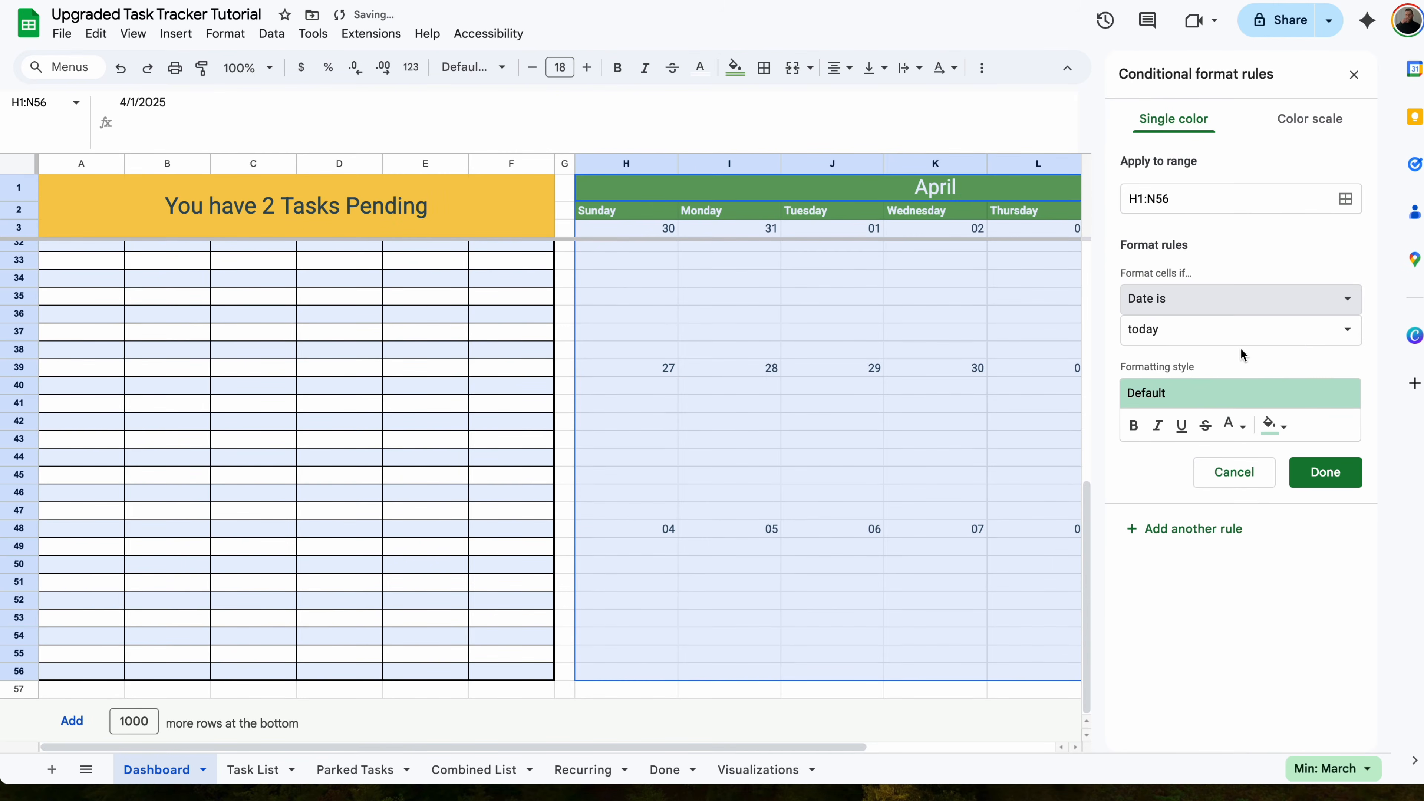
pyautogui.click(1274, 433)
pyautogui.click(1158, 577)
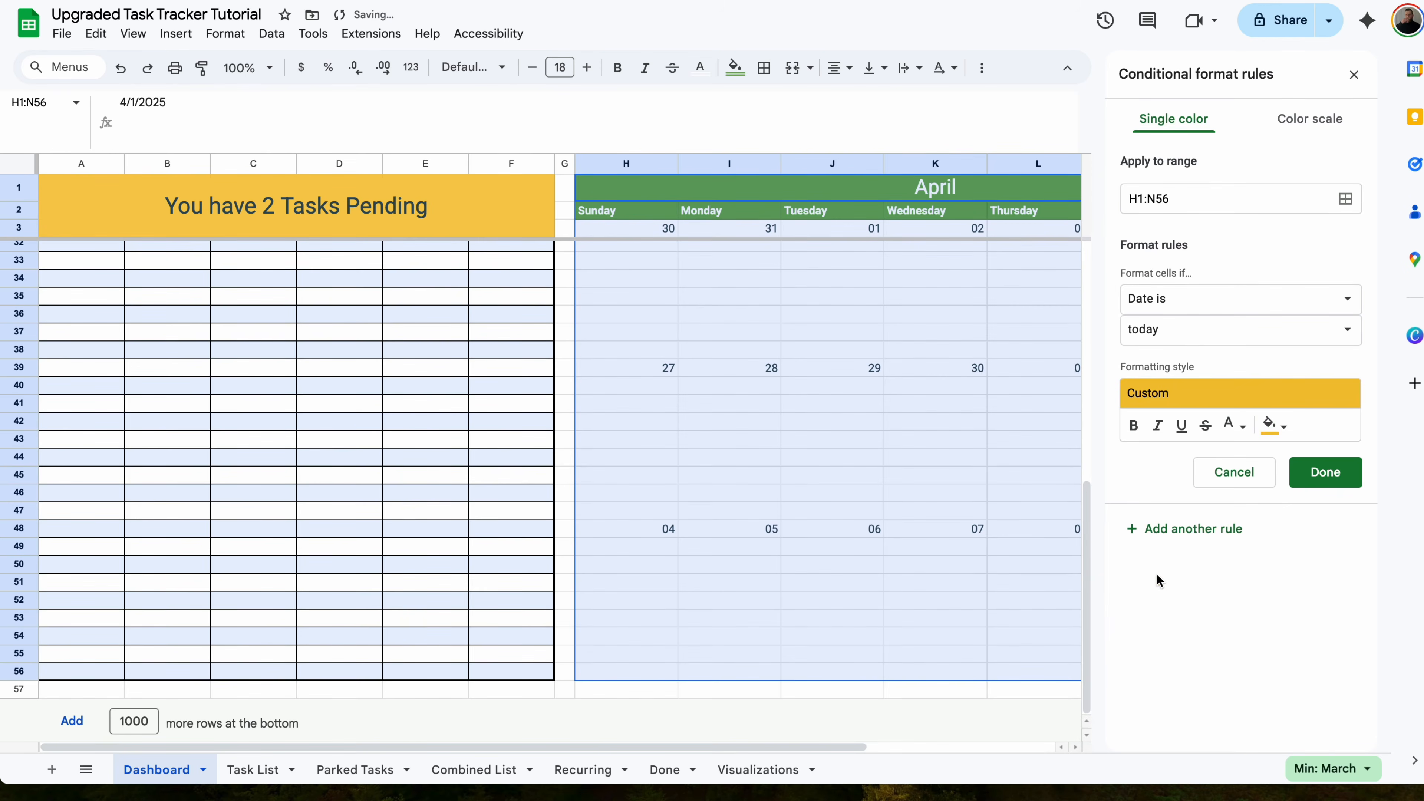
pyautogui.click(1318, 482)
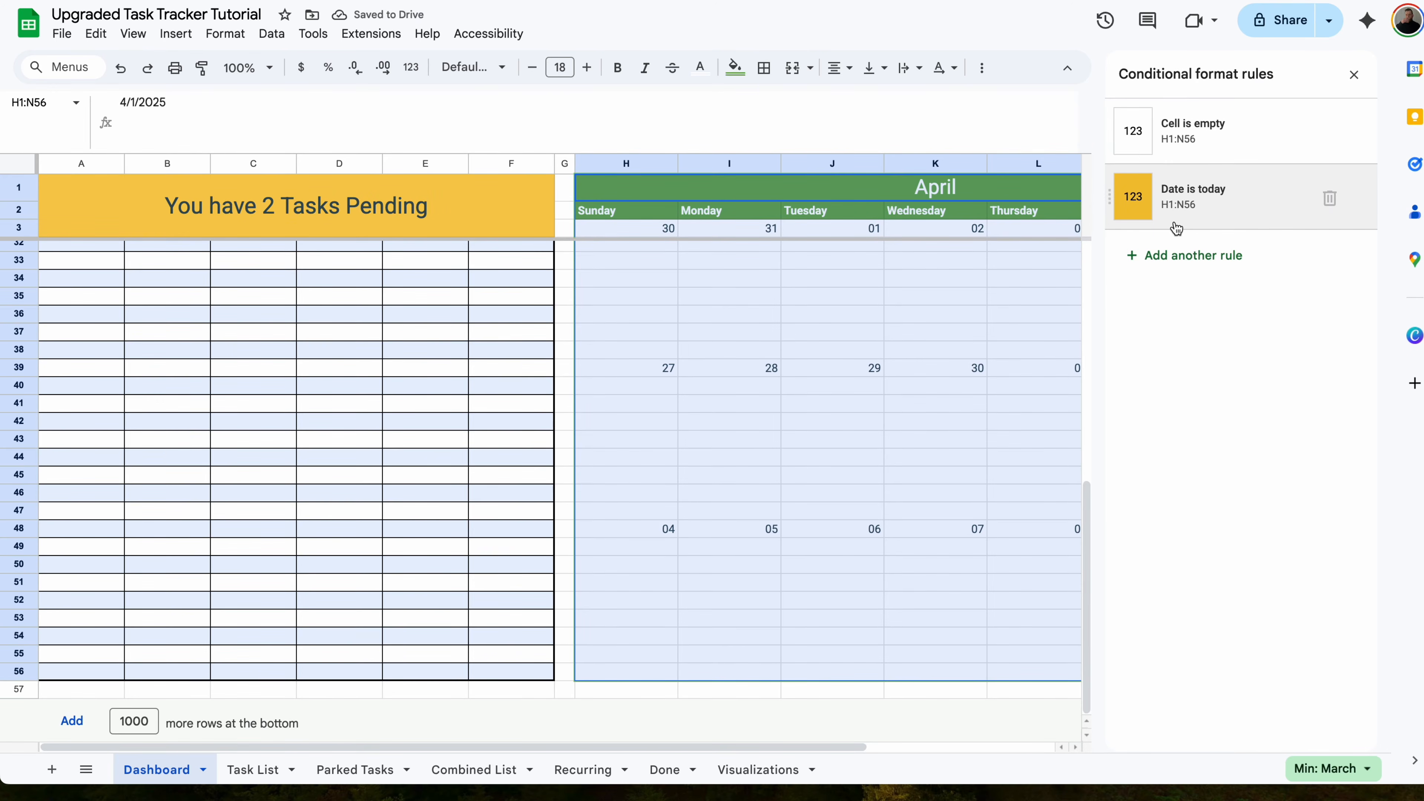
# - Add a third conditional formatting rule on H1:N56 with the custom formula =MONTH($H$1)=MONTH(H1)
pyautogui.scroll(1, 1009, 387)
pyautogui.hscroll(5, 1009, 387)
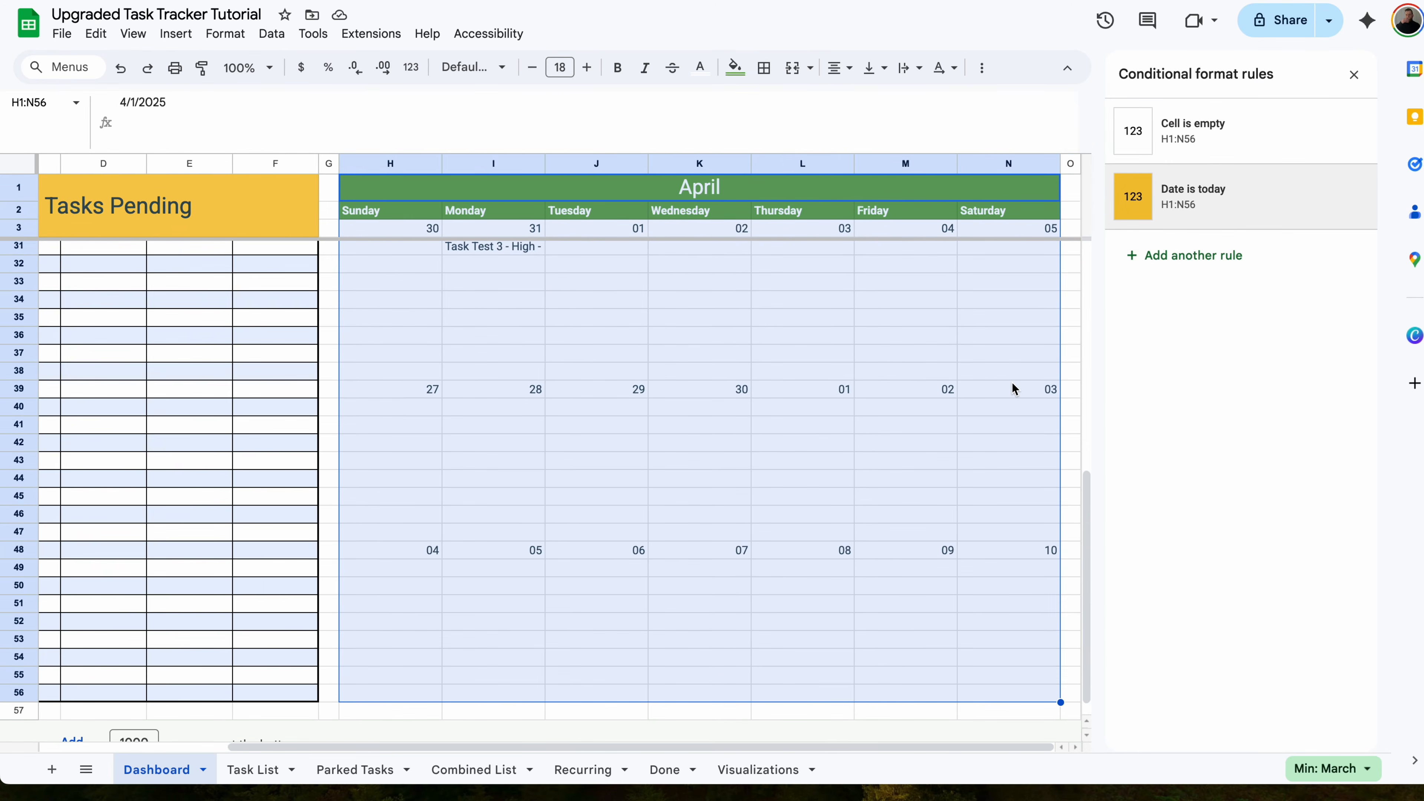
pyautogui.scroll(7, 1012, 382)
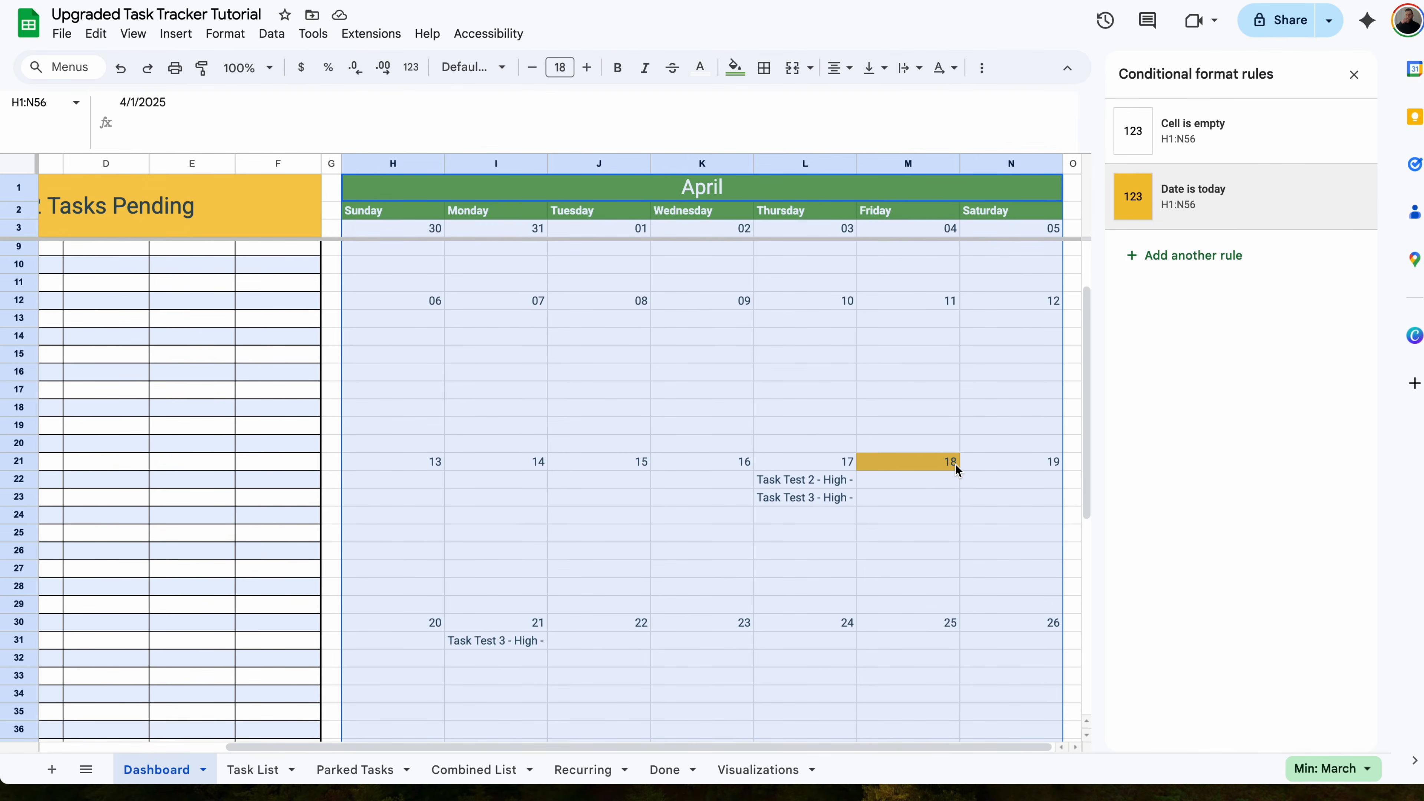
pyautogui.click(1200, 256)
pyautogui.click(1223, 299)
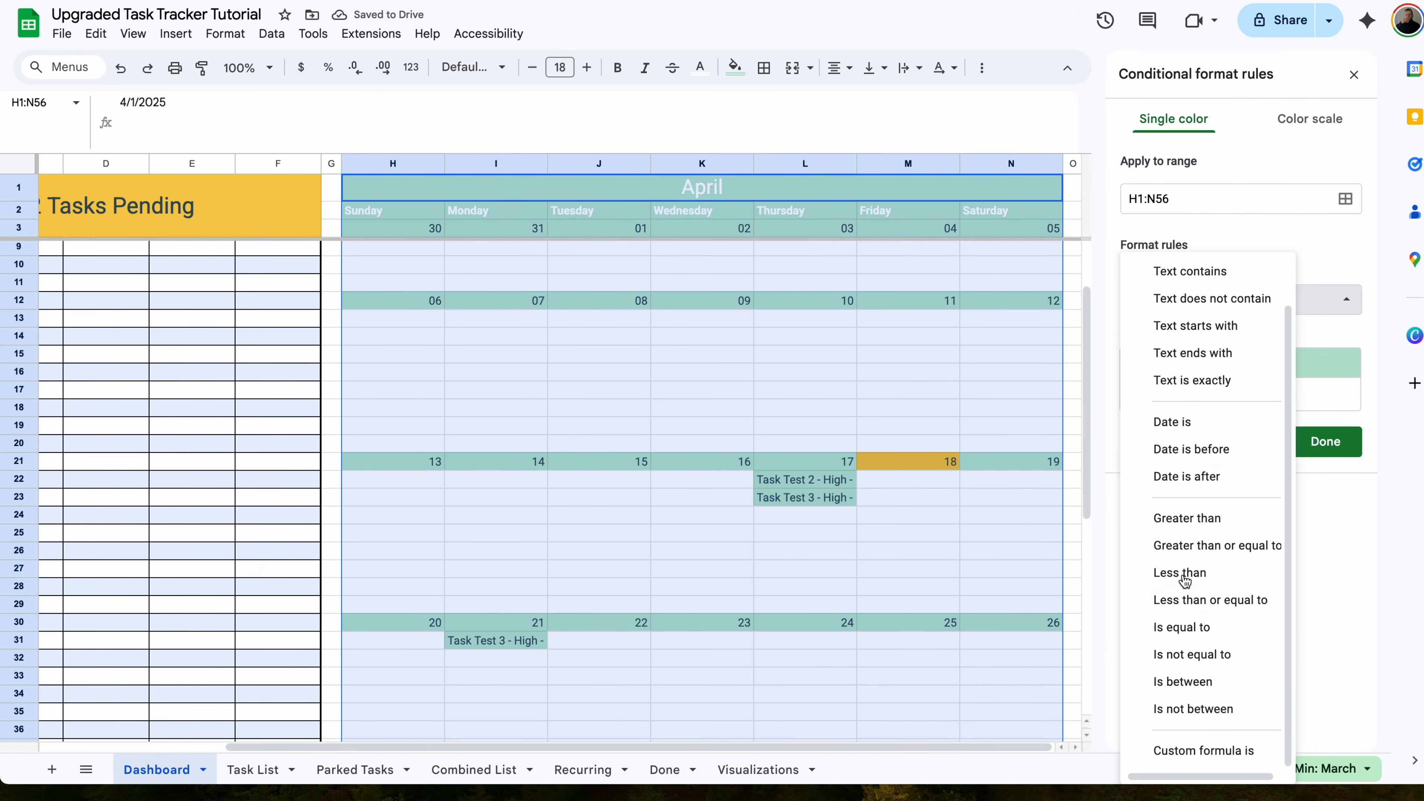
pyautogui.click(1204, 751)
pyautogui.click(1176, 337)
pyautogui.write('=MONTH($H$1)=MONTH(H1)')
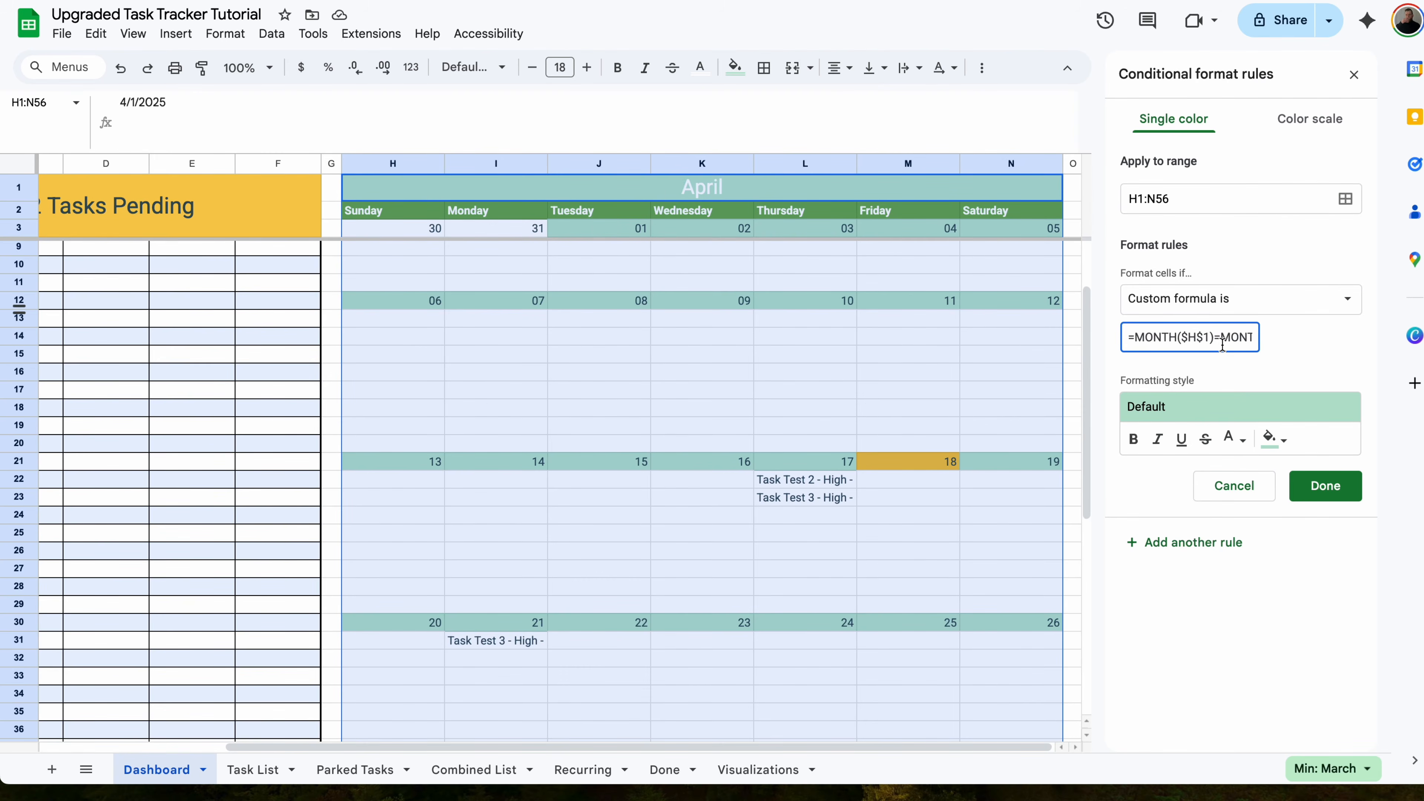
pyautogui.click(1222, 344)
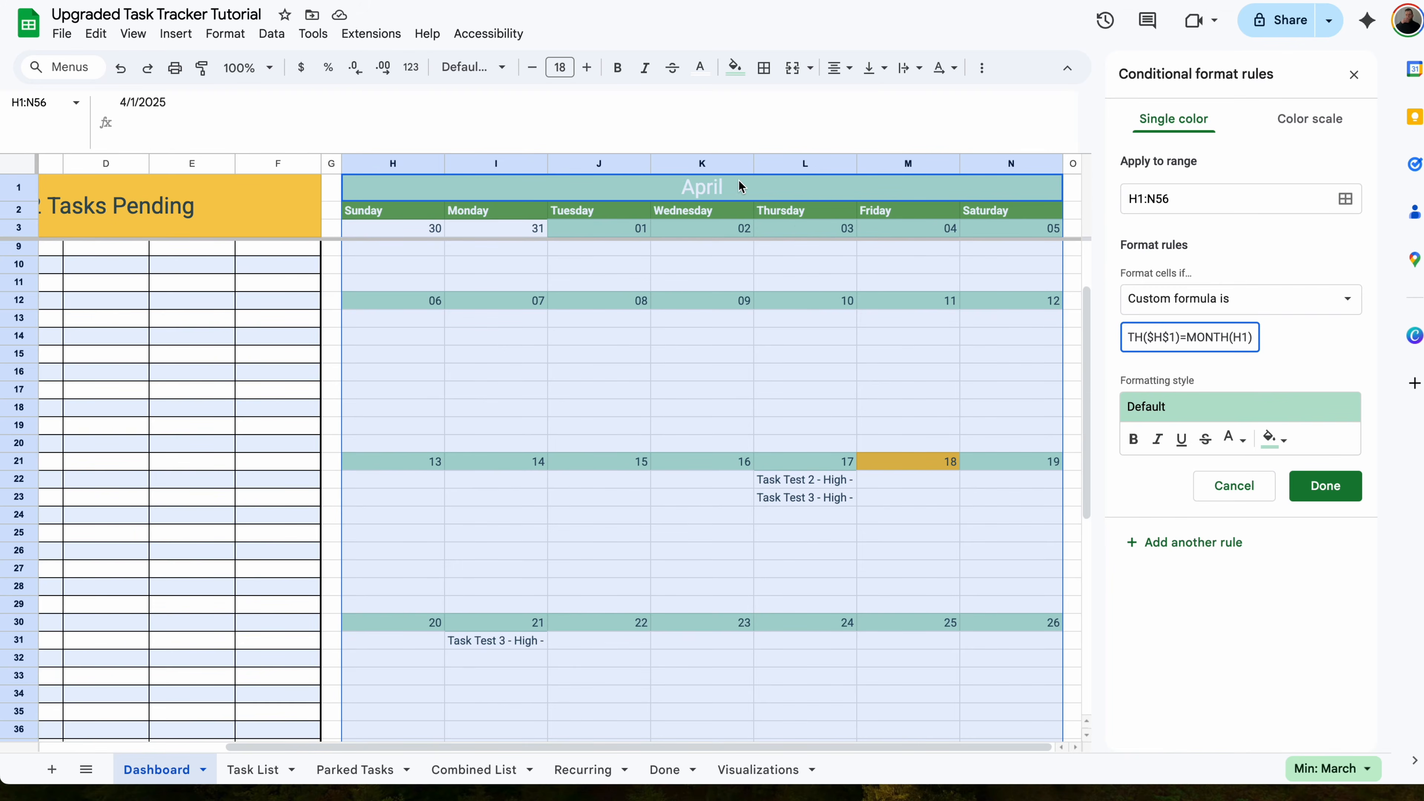
# - Give the month-matching rule a green fill and save the rule
pyautogui.click(1269, 439)
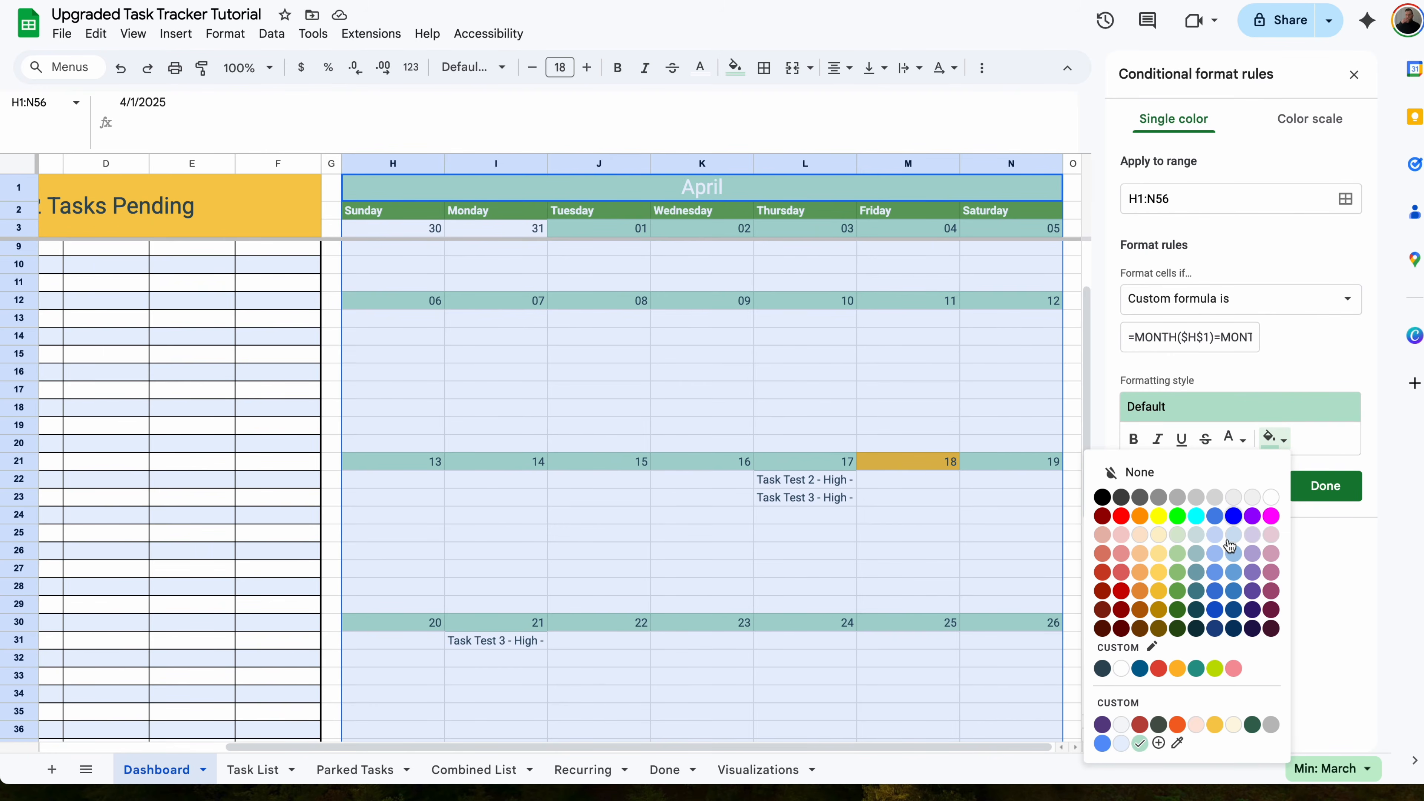
pyautogui.click(1177, 592)
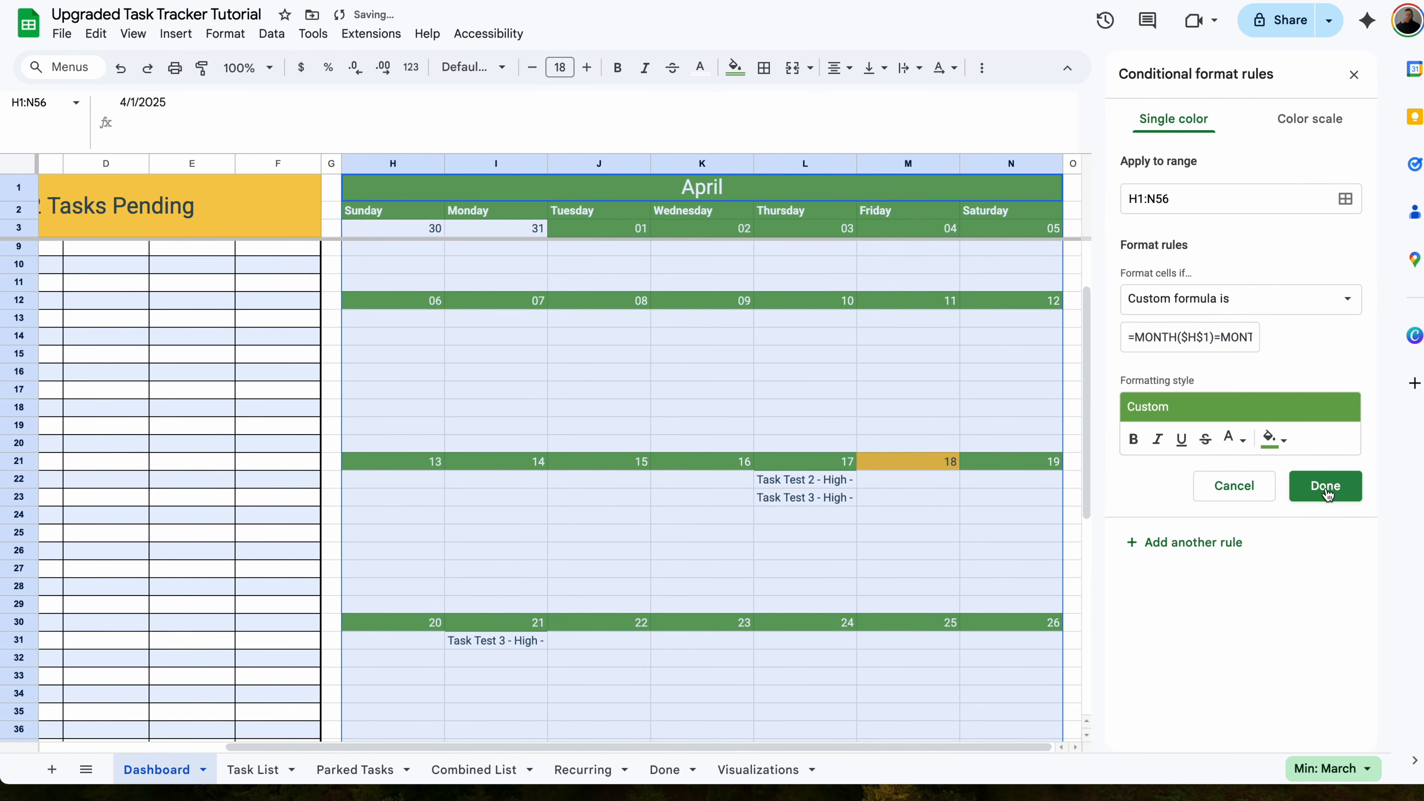
pyautogui.click(1325, 487)
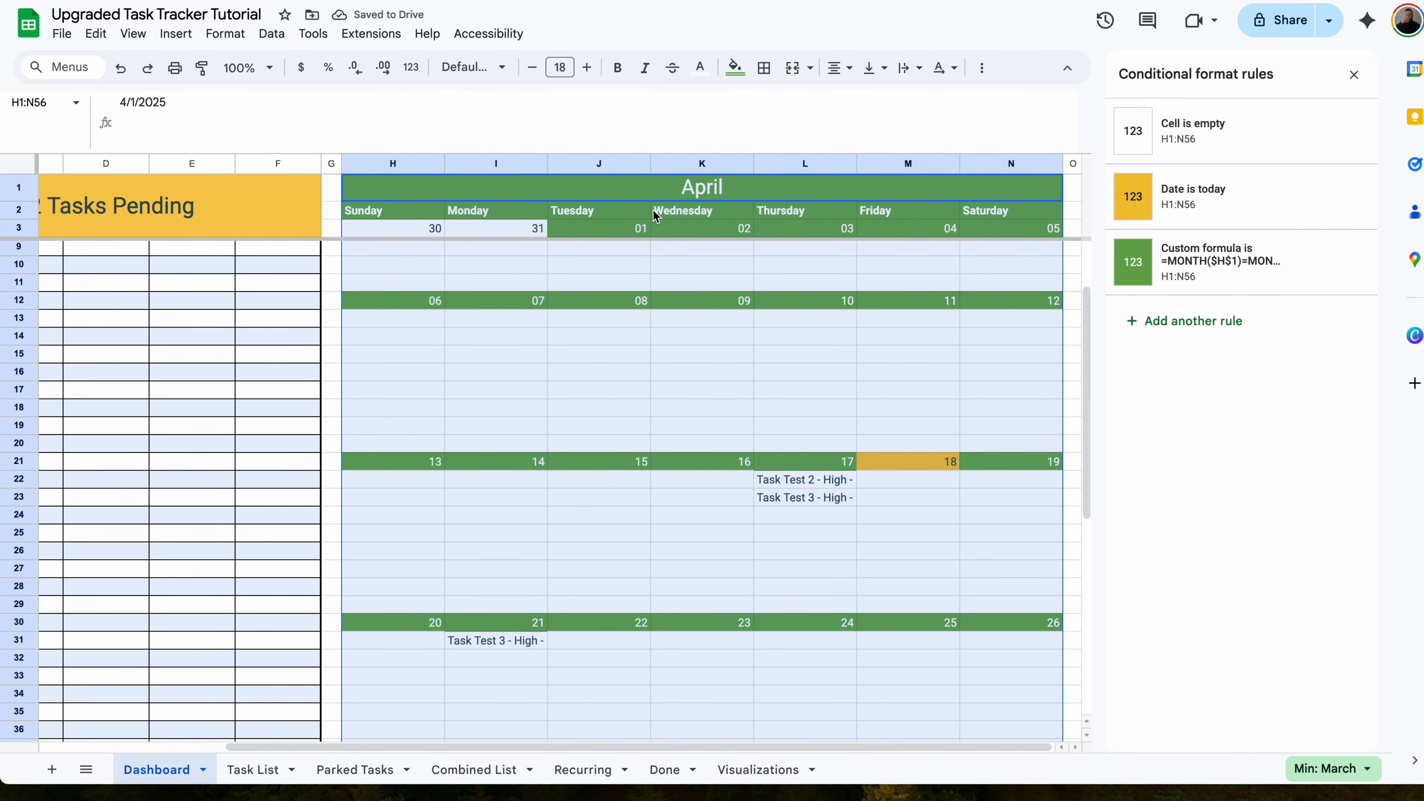
# - Set the calendar's month header date to 3/1/2025 to test the month highlighting
pyautogui.click(630, 230)
pyautogui.click(717, 230)
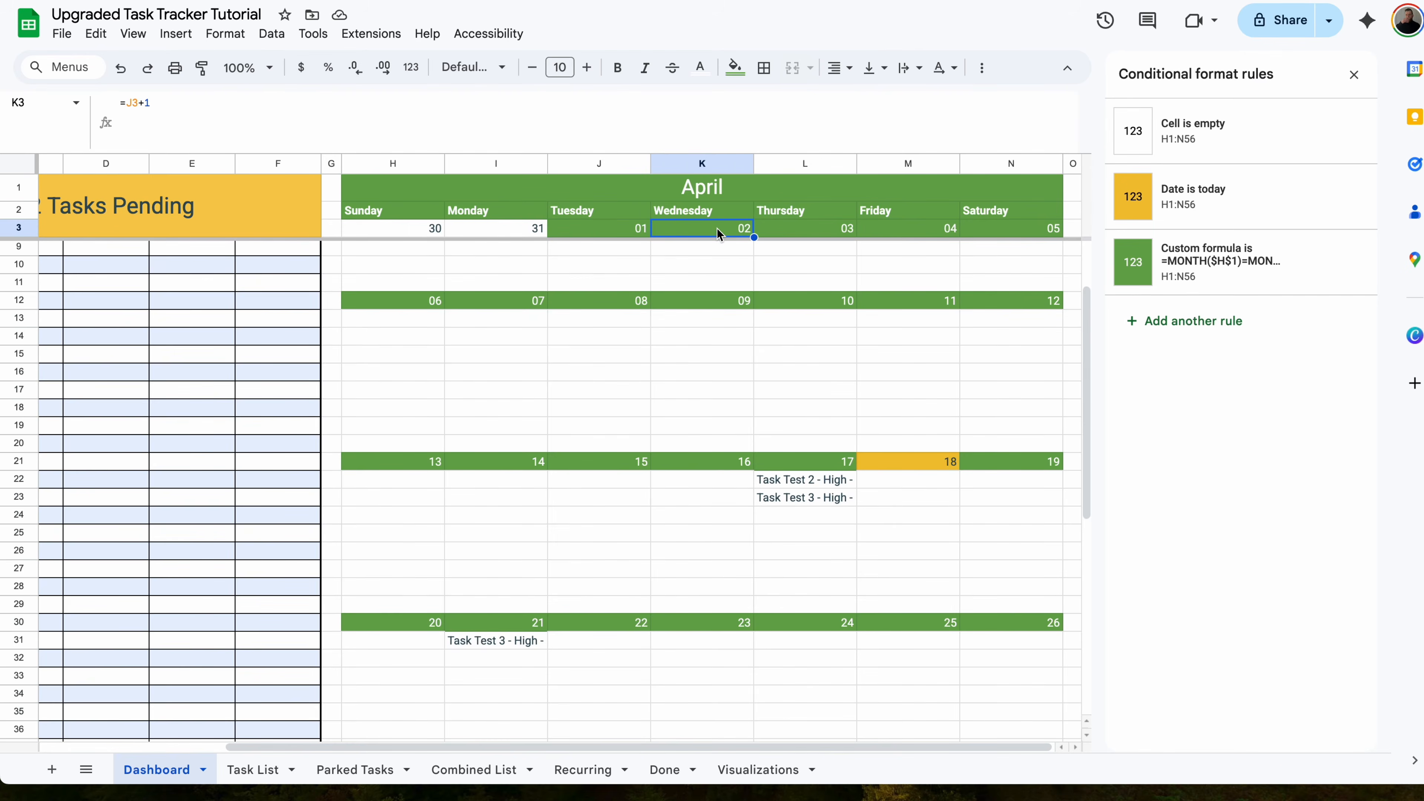
pyautogui.click(705, 198)
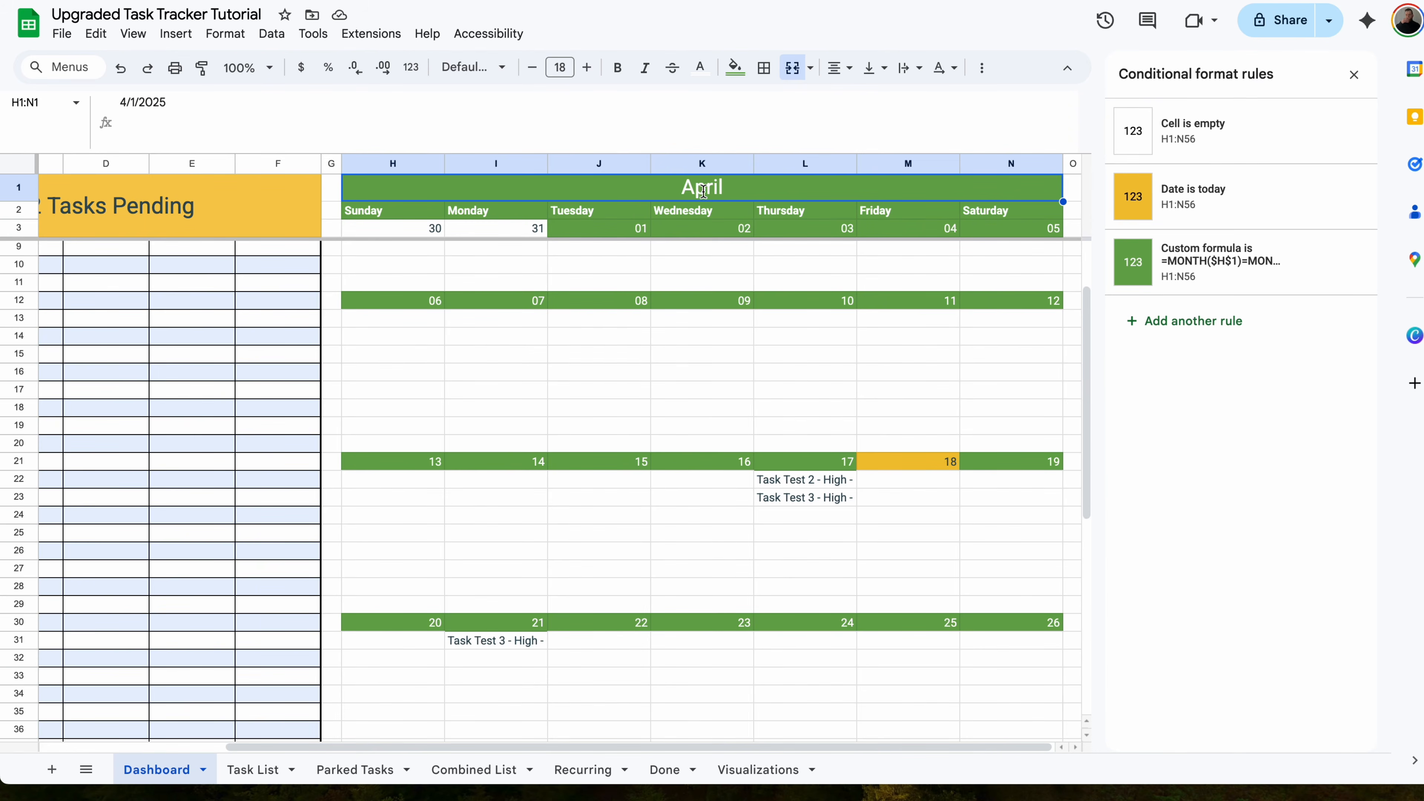
pyautogui.doubleClick(705, 198)
pyautogui.click(754, 221)
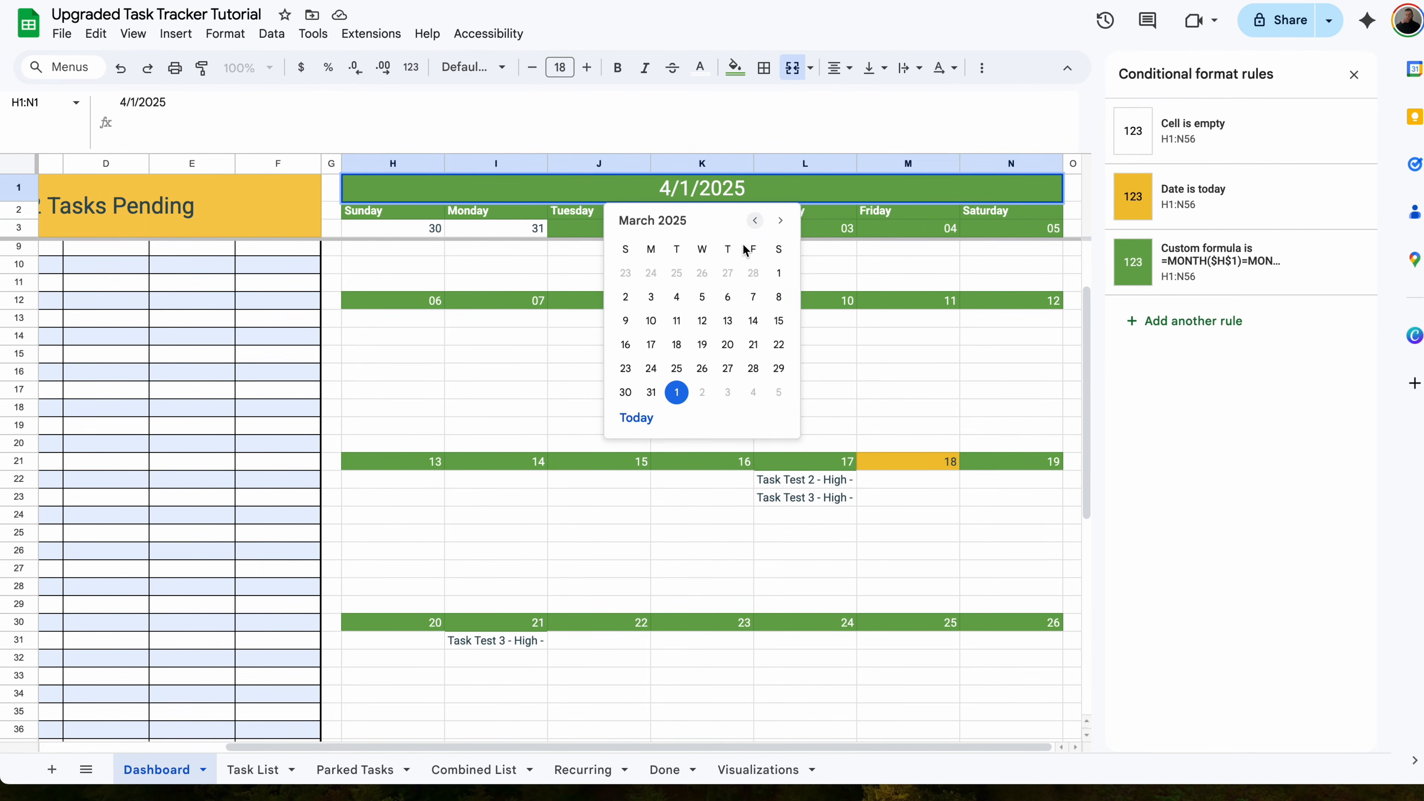
pyautogui.click(779, 273)
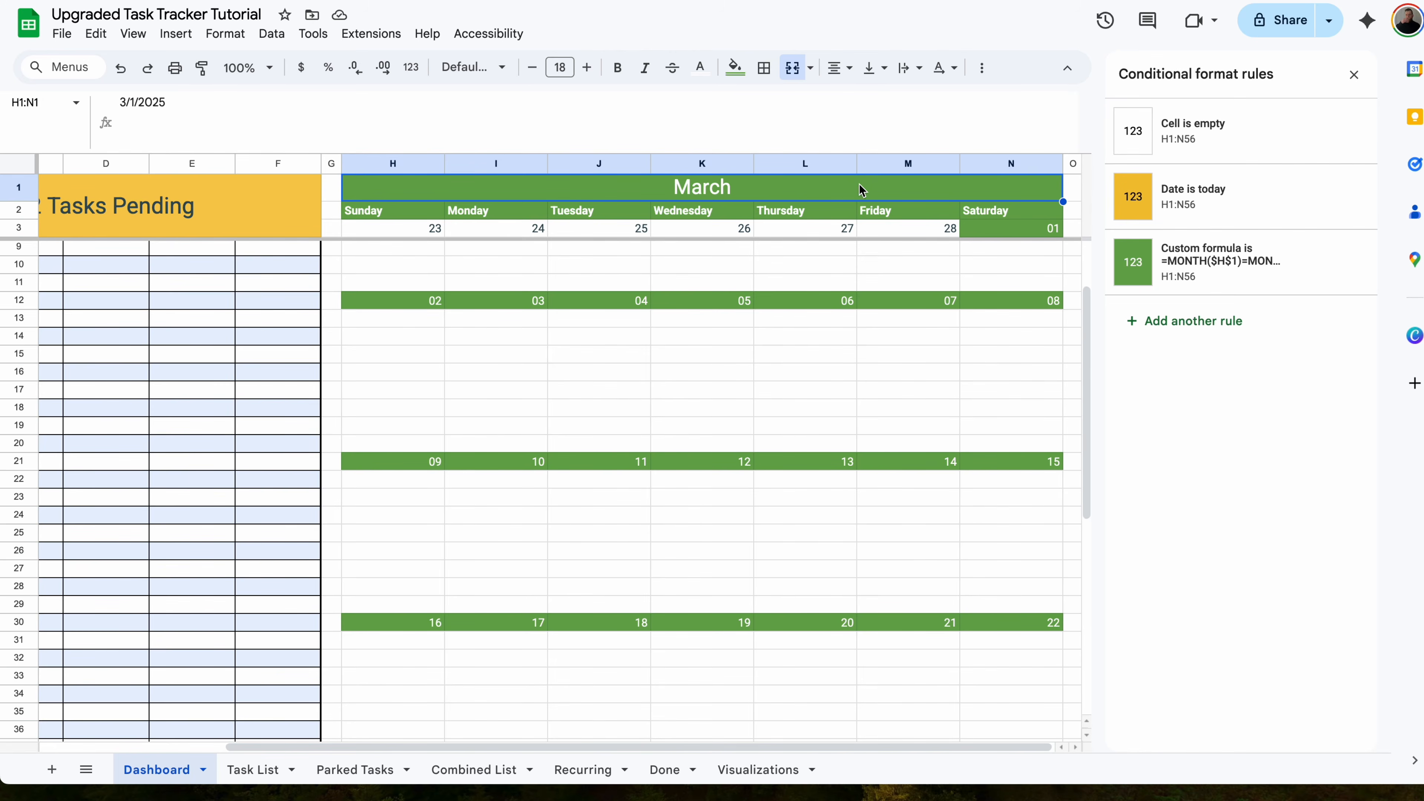
# - Try 3/19/2025 and 3/1/2025 as the month header date, and reset the header to 4/1/2025
pyautogui.doubleClick(813, 190)
pyautogui.click(779, 321)
pyautogui.click(702, 348)
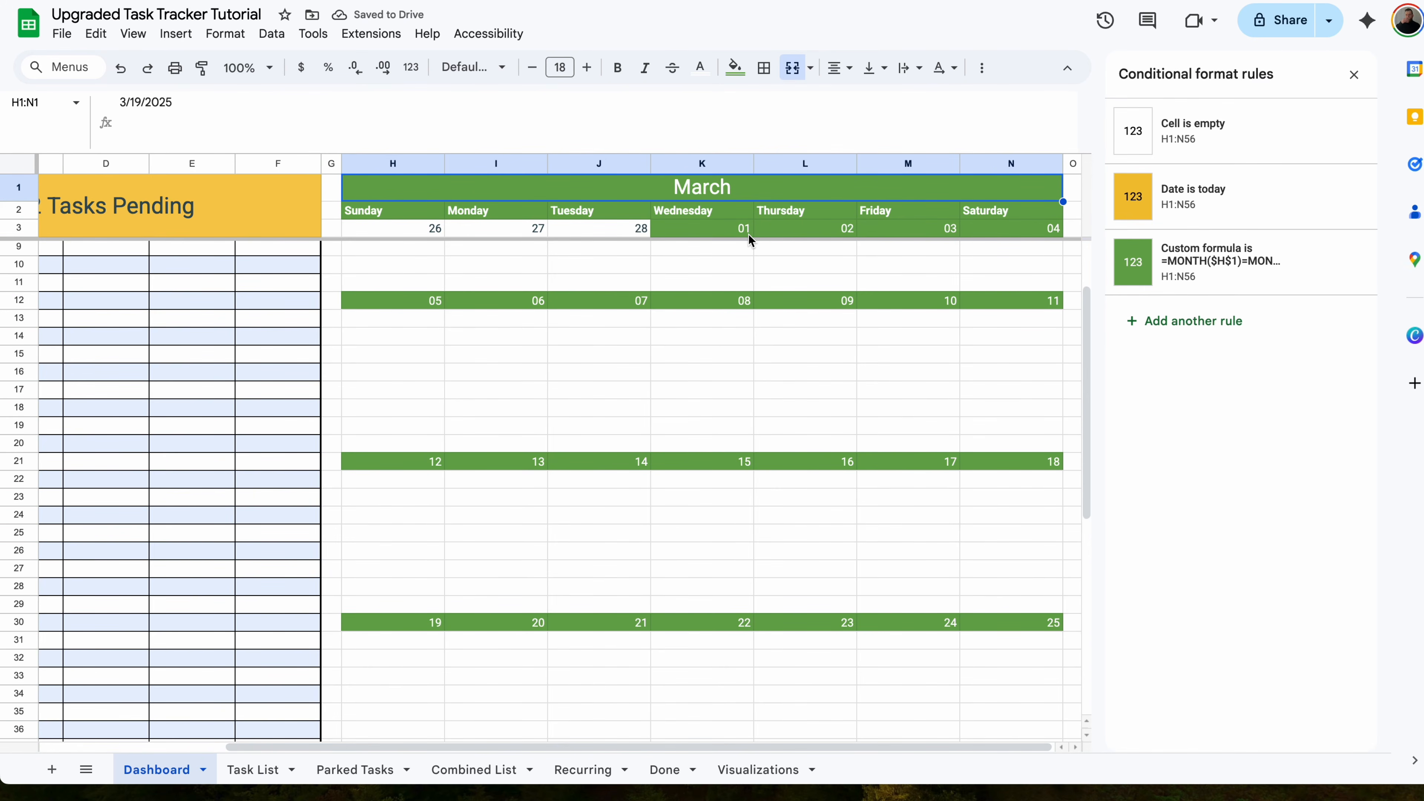
pyautogui.doubleClick(727, 188)
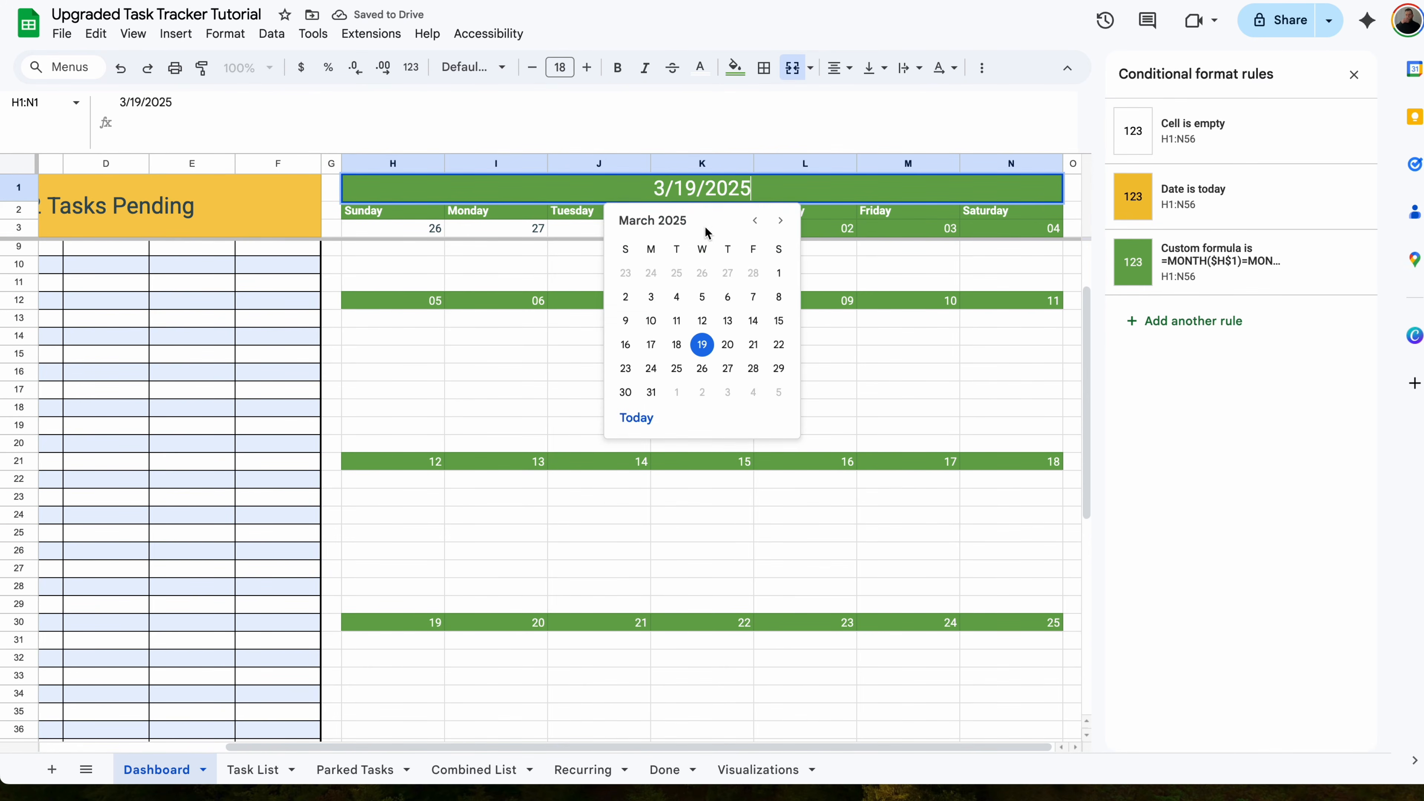
pyautogui.click(779, 273)
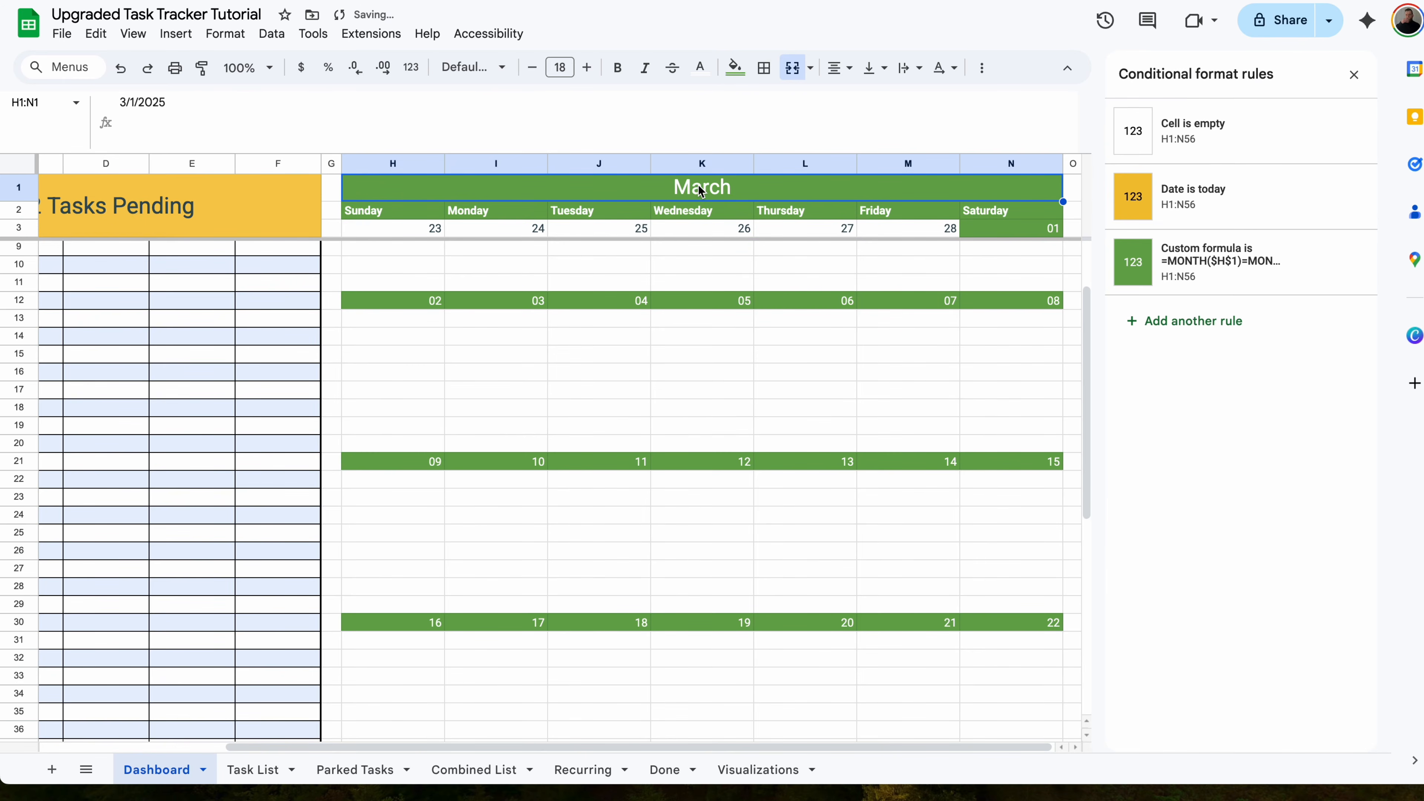
pyautogui.doubleClick(924, 181)
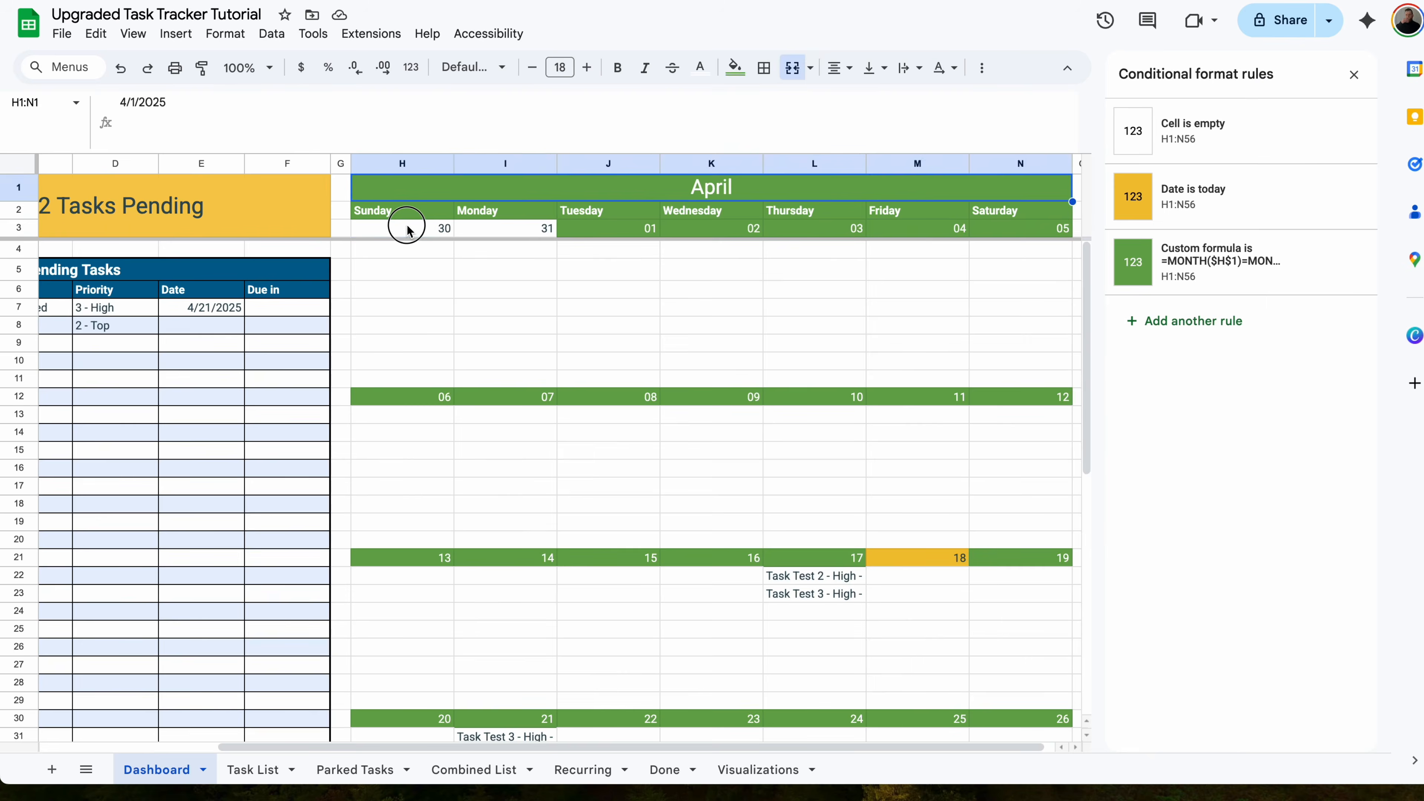
# - Fill the first week's date row H3:N3 with light gray
pyautogui.moveTo(398, 225); pyautogui.dragTo(1033, 233)
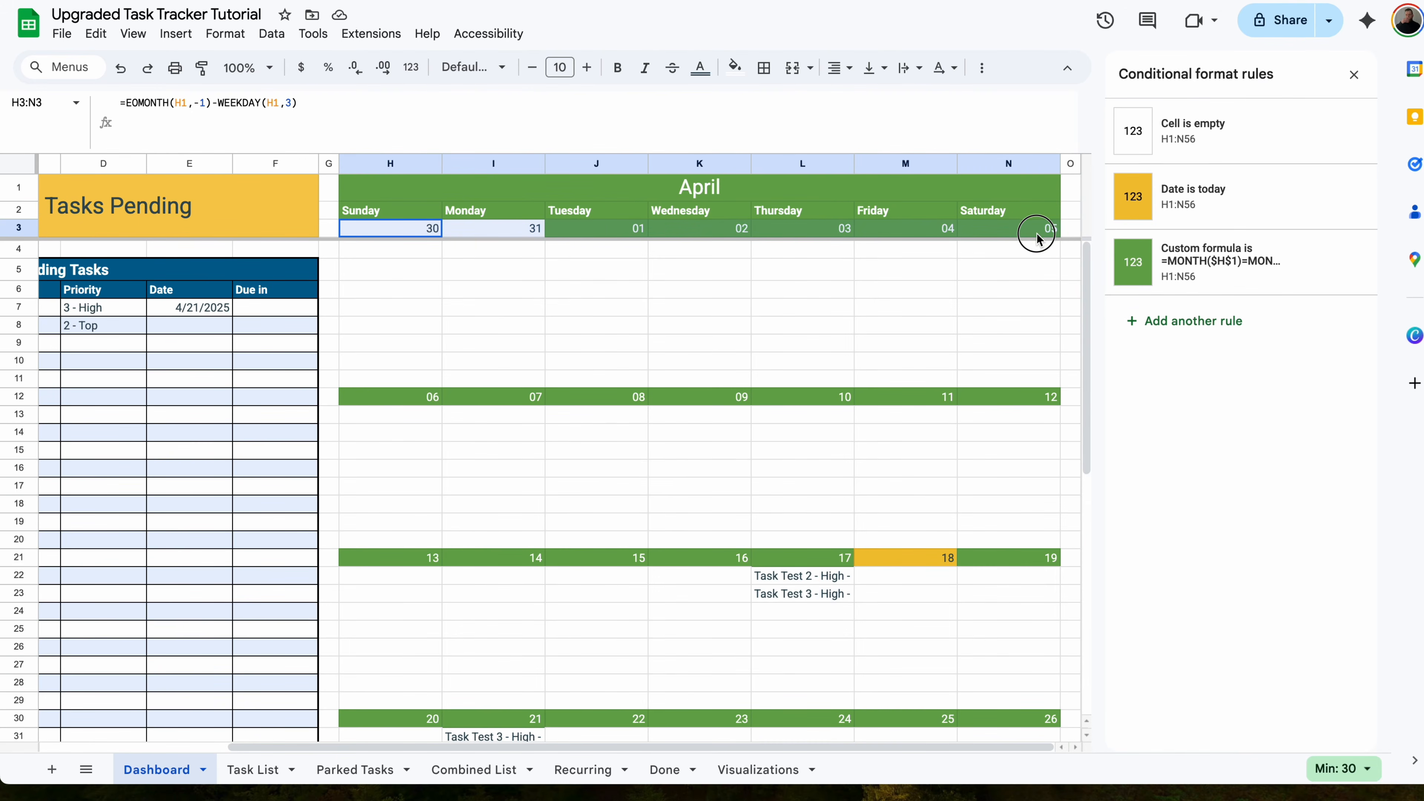
pyautogui.click(735, 68)
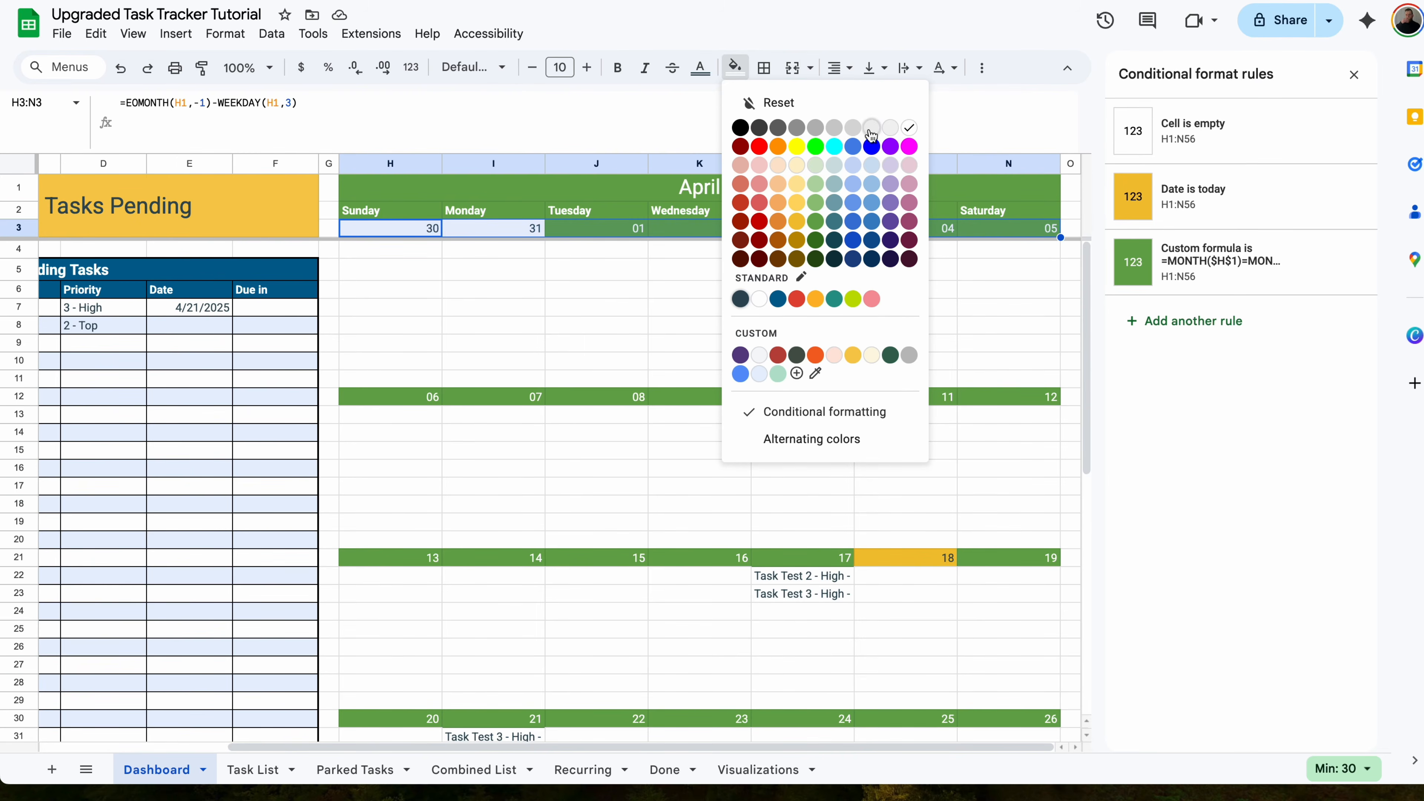
pyautogui.click(852, 127)
pyautogui.click(476, 269)
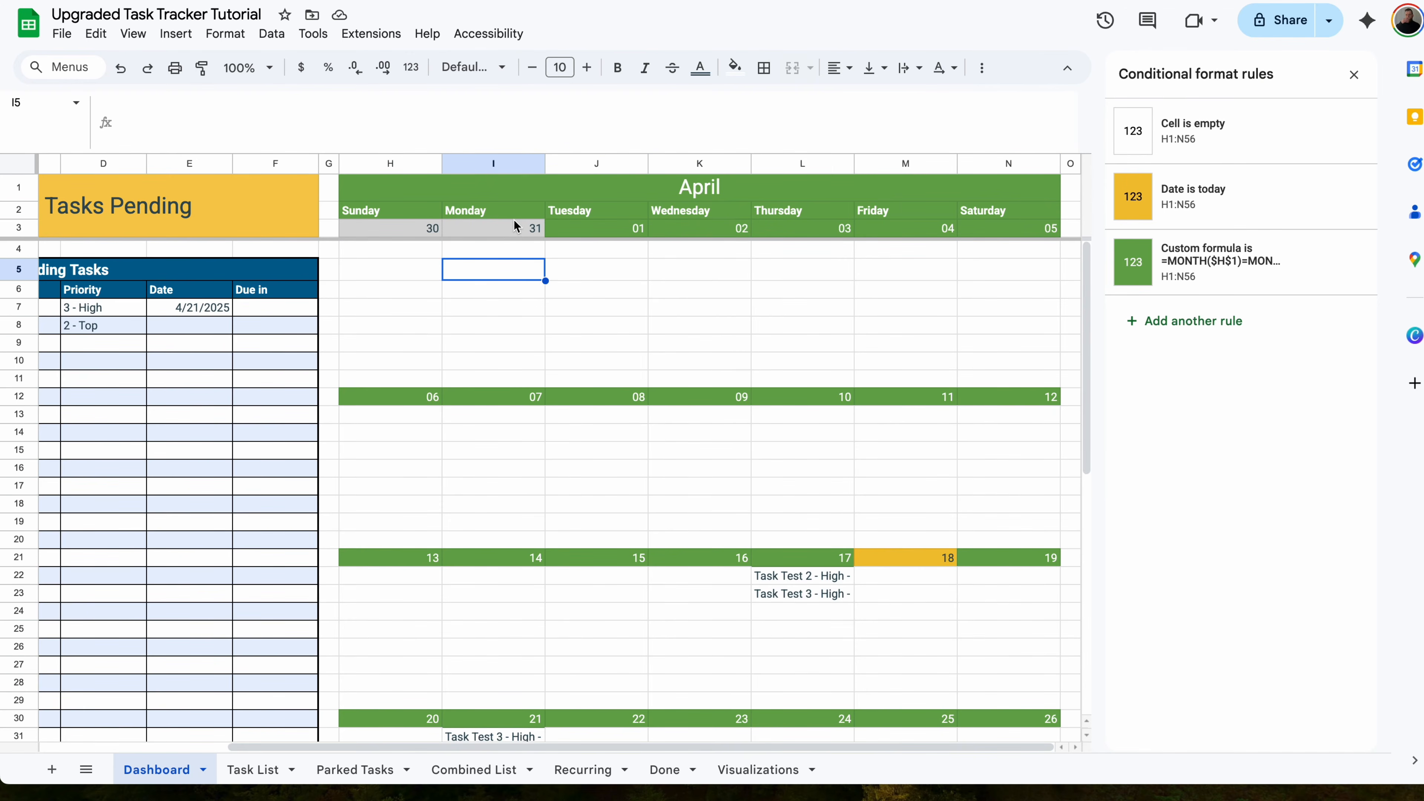
# - Copy the formatting of H3:N3 onto the following weeks' date rows, from row 12 down to row 30
pyautogui.moveTo(421, 232); pyautogui.dragTo(1018, 234)
pyautogui.hotkey('ctrl', 'c')
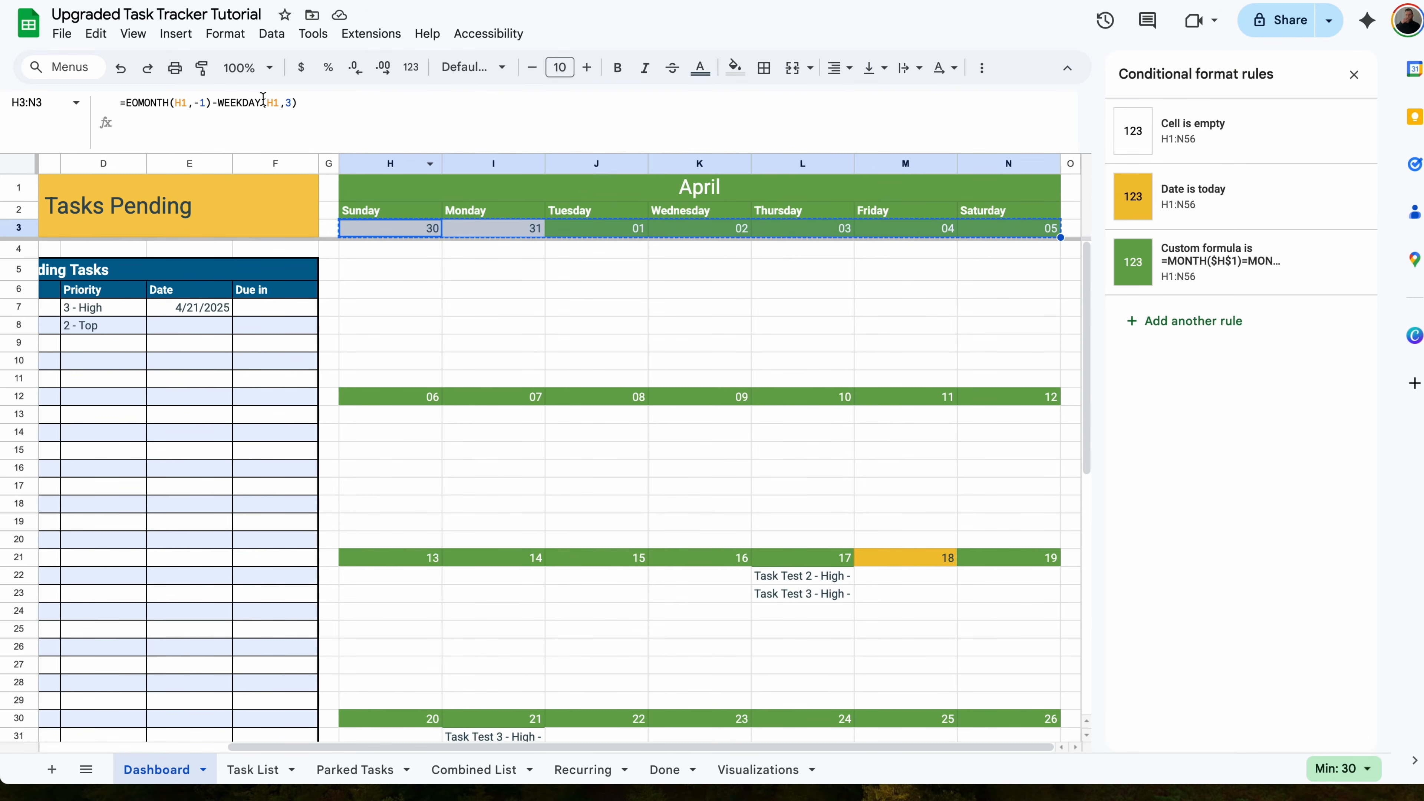
pyautogui.click(202, 68)
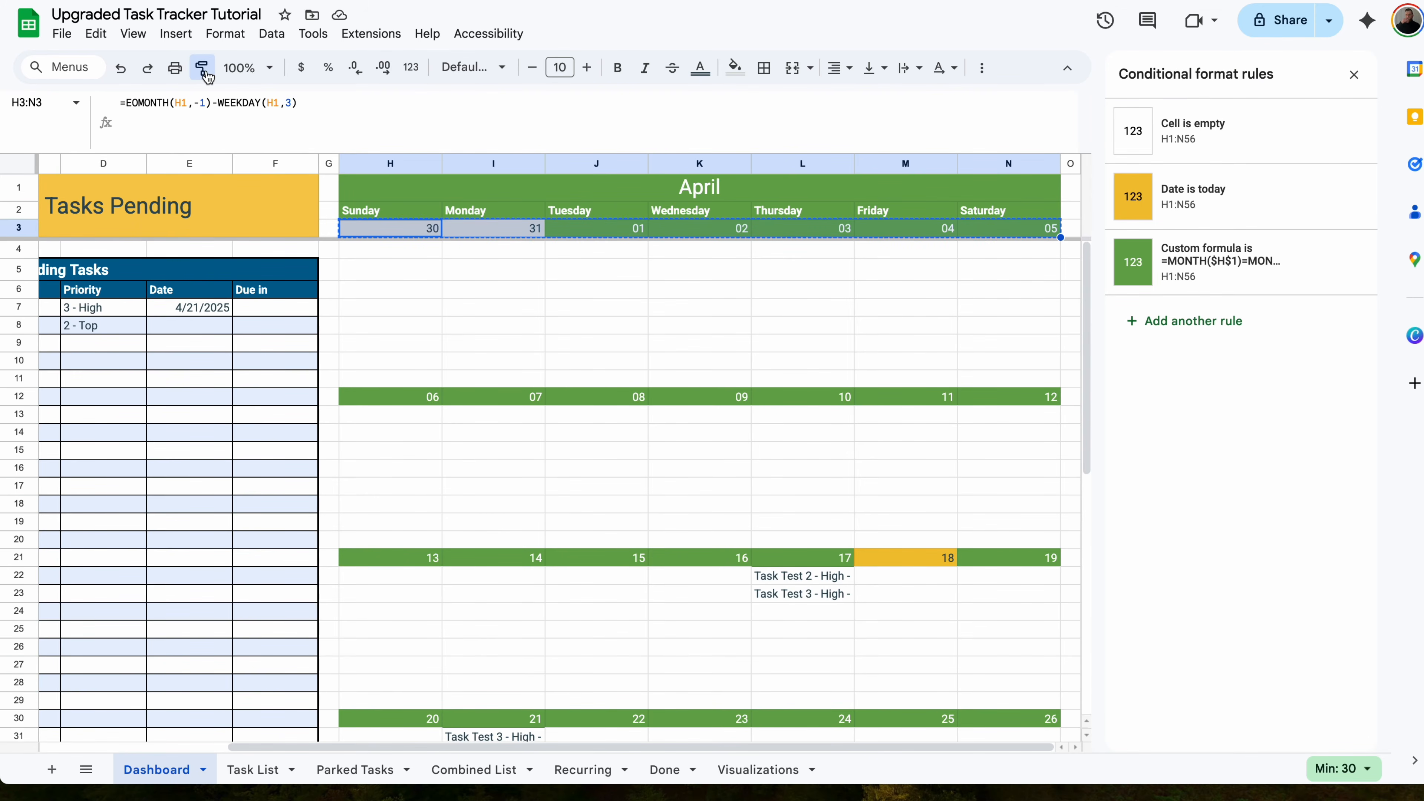
pyautogui.click(381, 395)
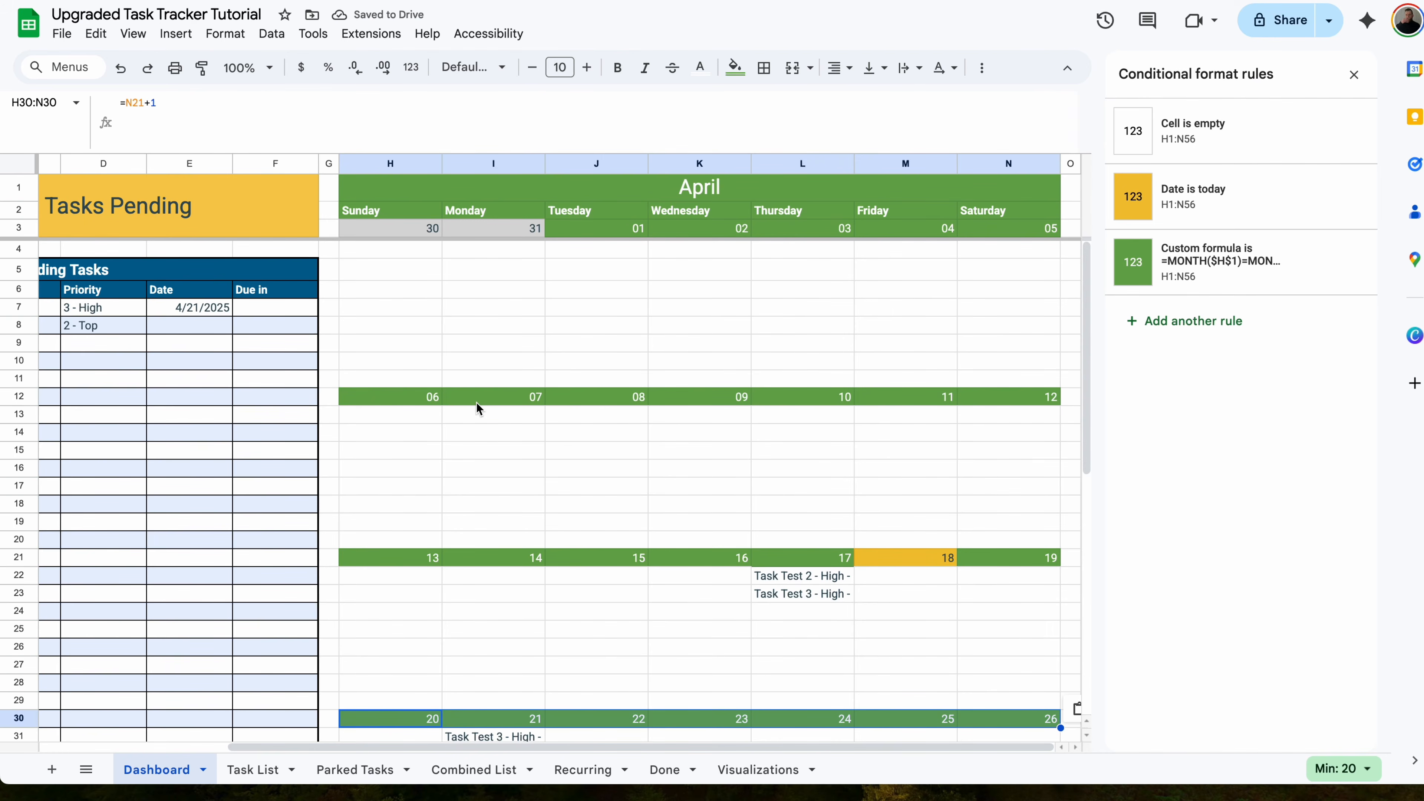
# - Copy the date row formatting from H30:N30 onto the last two weeks' date rows, H39:N39 and H48:N48
pyautogui.scroll(-5, 540, 420)
pyautogui.scroll(-1, 537, 416)
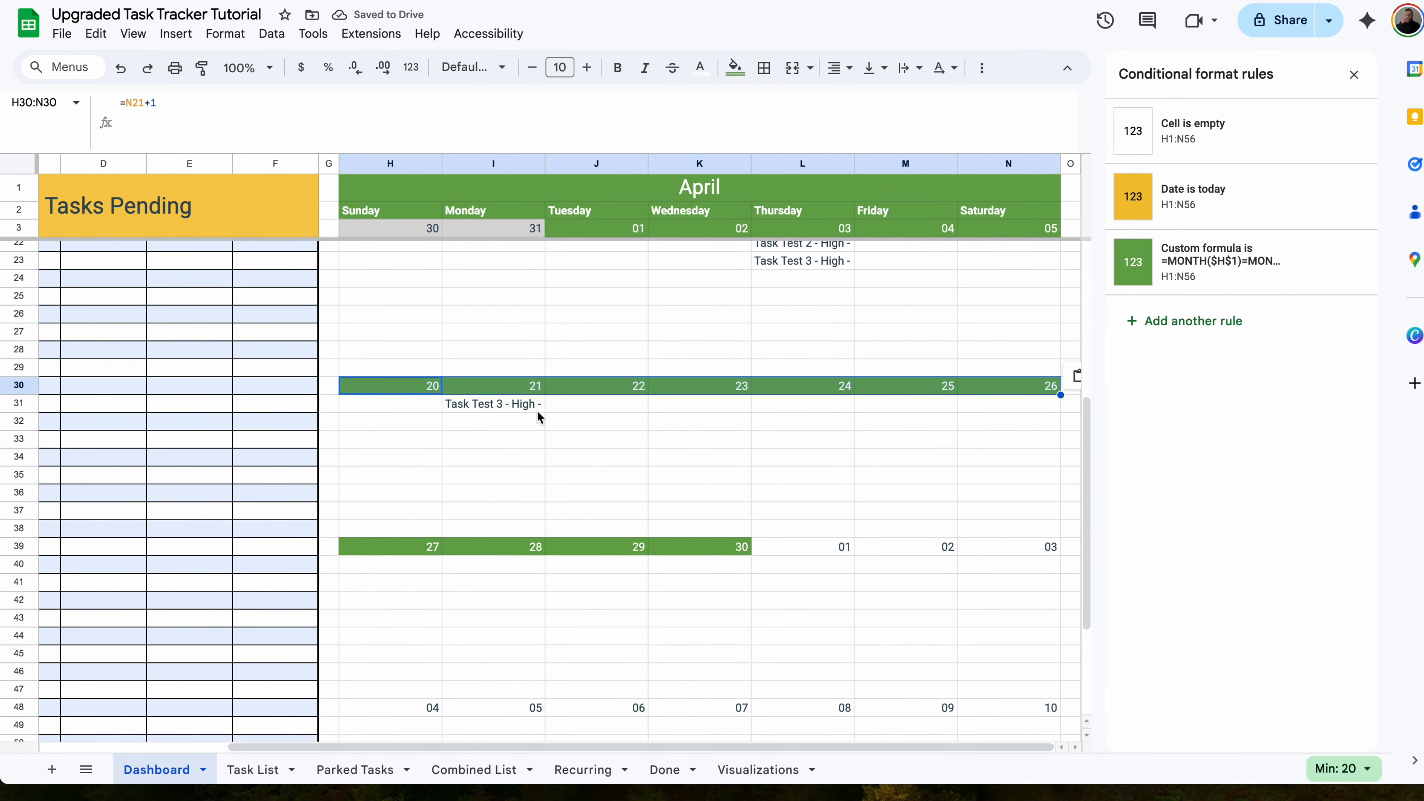
pyautogui.click(202, 67)
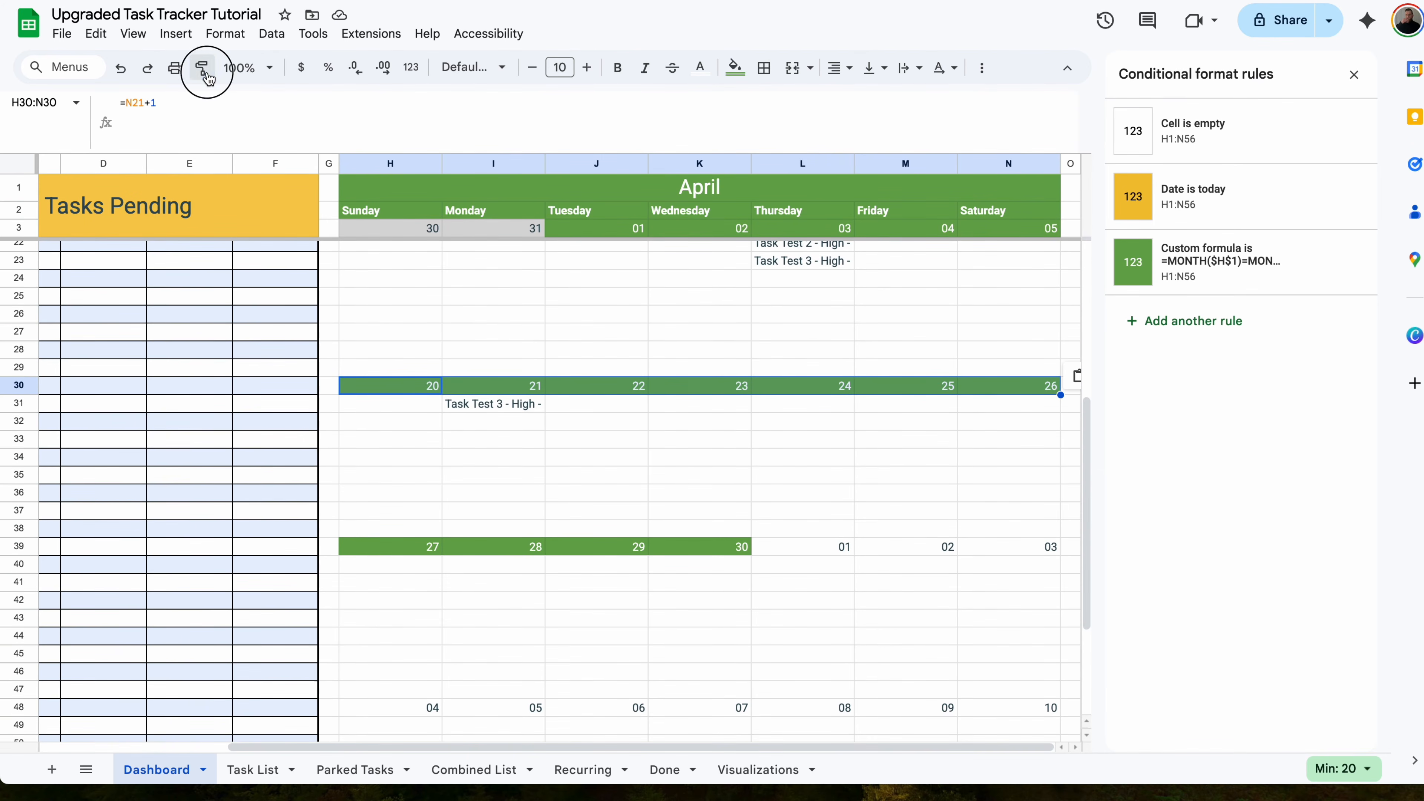
pyautogui.click(421, 547)
pyautogui.click(202, 68)
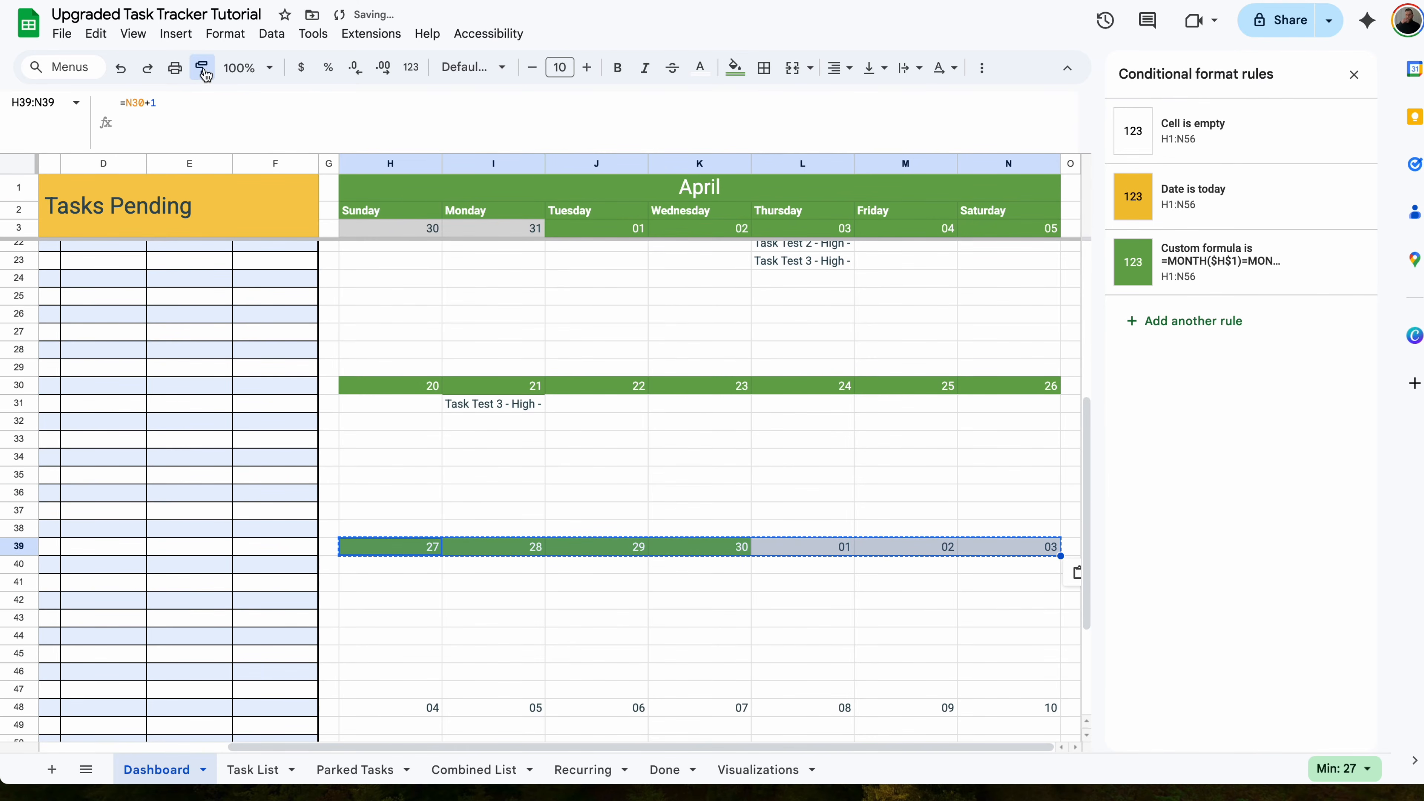
pyautogui.scroll(-3, 399, 446)
pyautogui.click(419, 530)
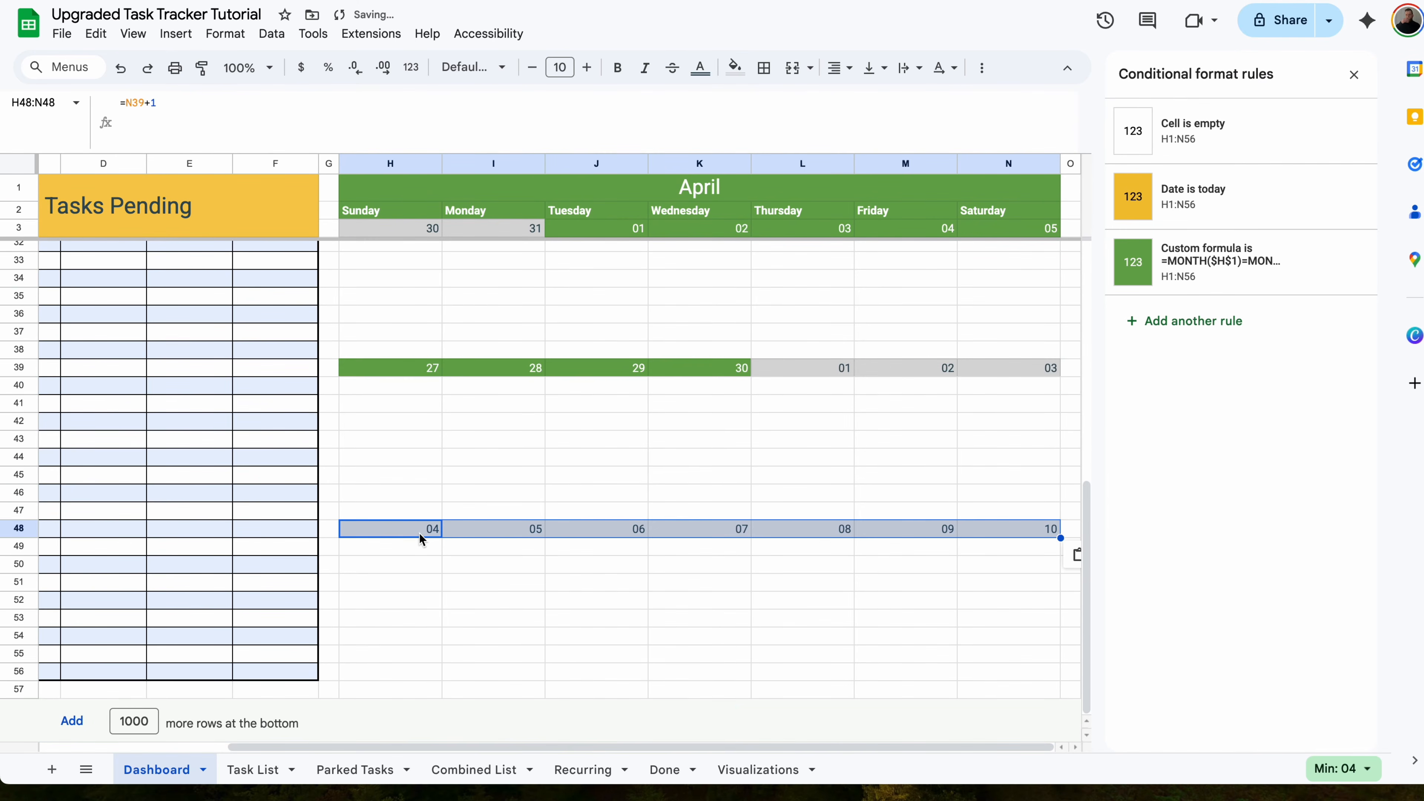
pyautogui.click(697, 475)
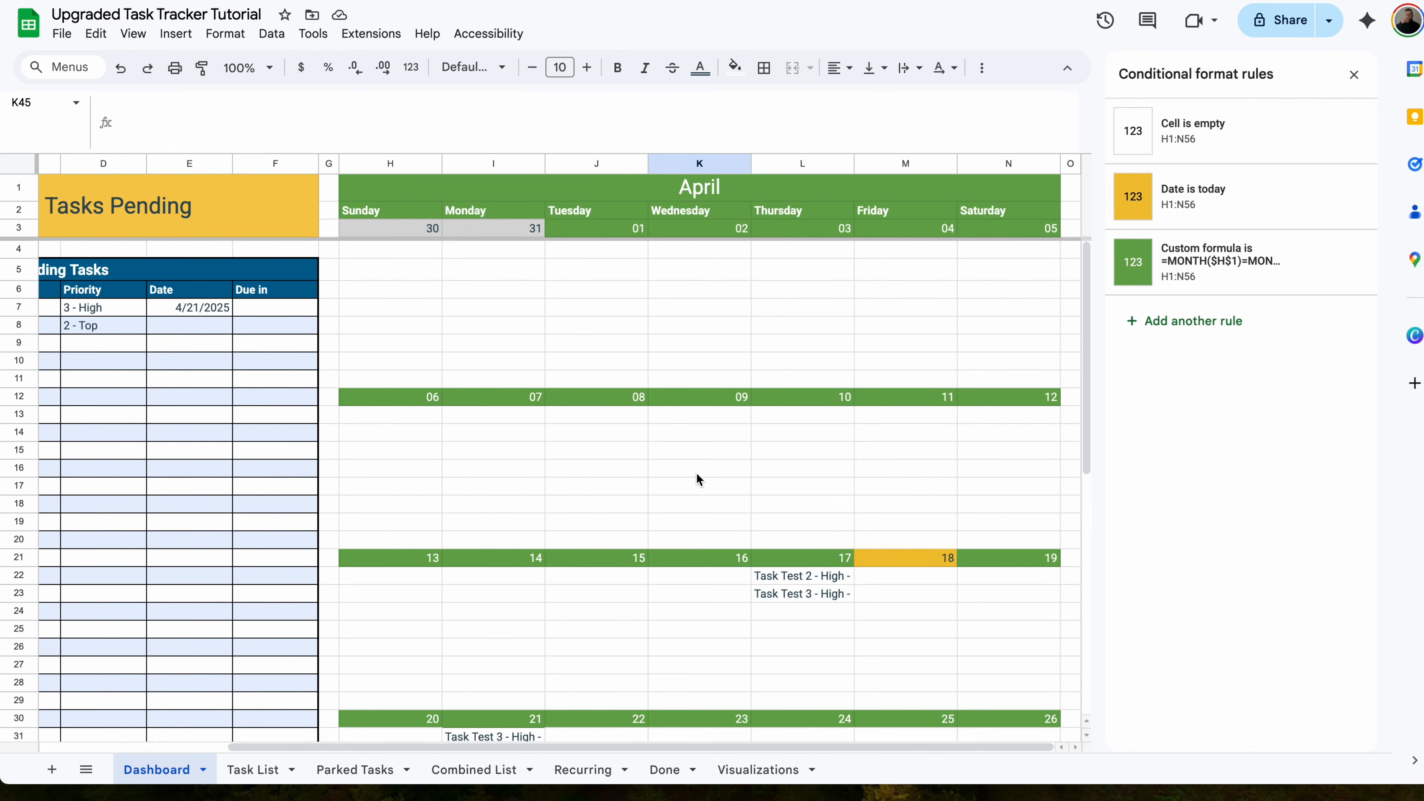
# - Add a fourth conditional formatting rule on H1:N56 with the condition Text contains "Done"
pyautogui.scroll(-10, 698, 479)
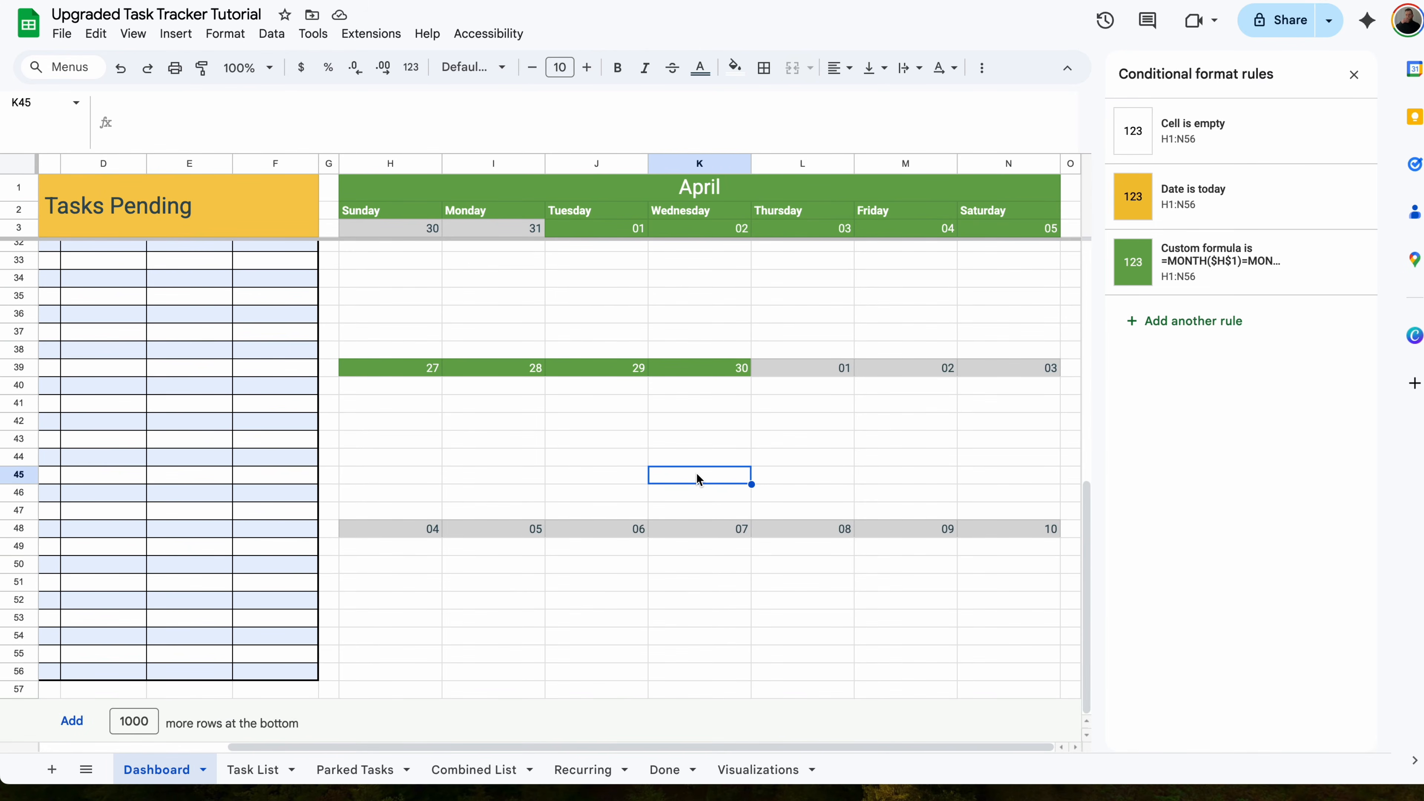
pyautogui.scroll(10, 696, 473)
pyautogui.moveTo(477, 188); pyautogui.dragTo(464, 675)
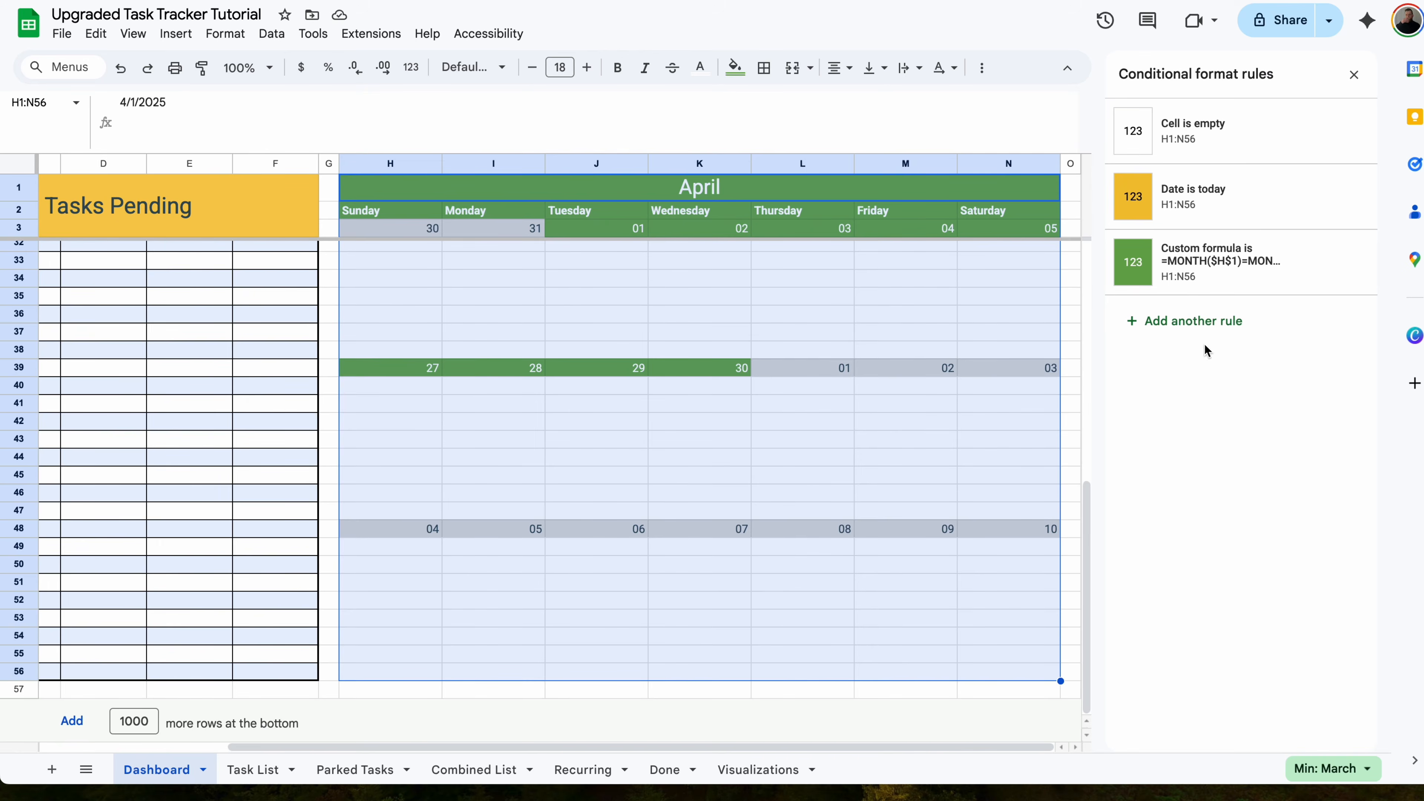
pyautogui.click(1217, 328)
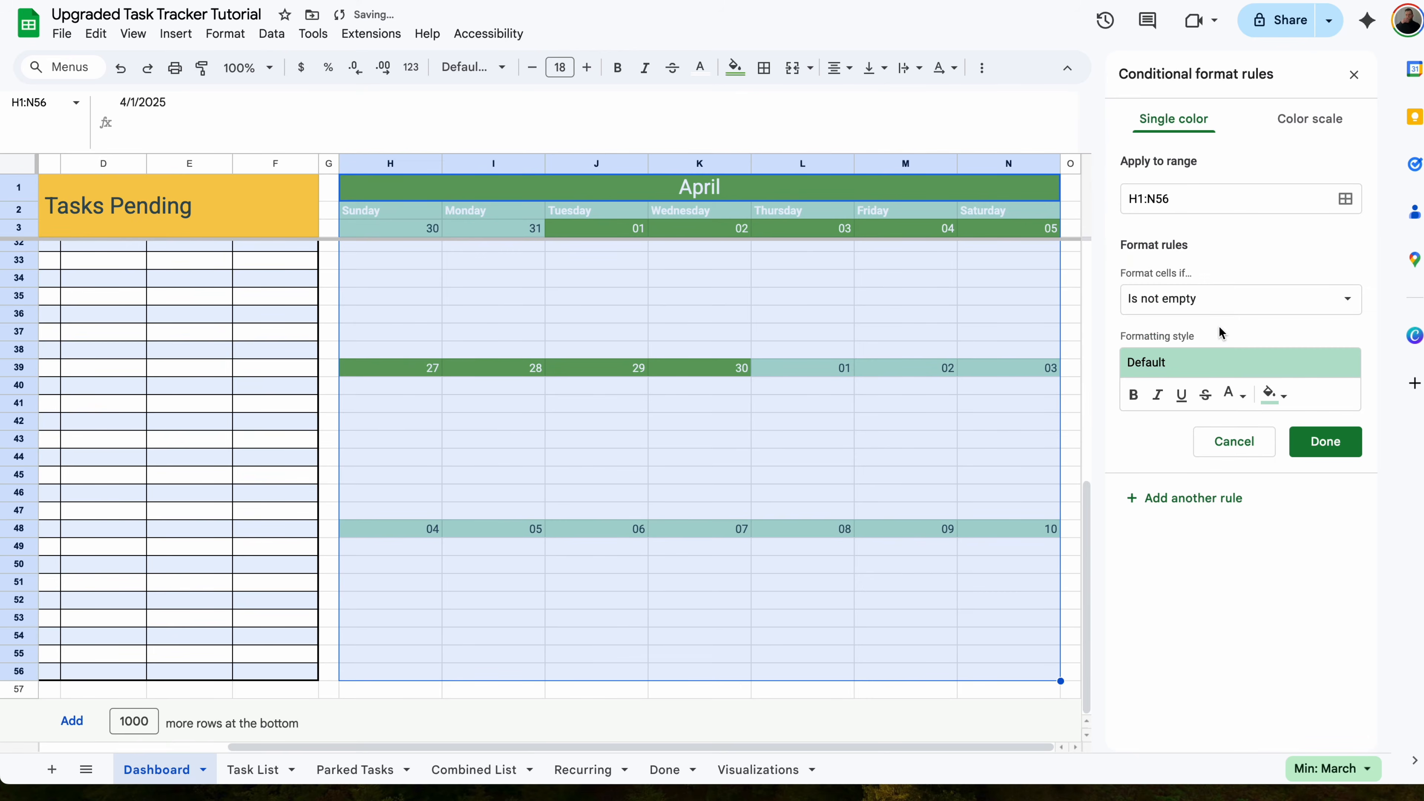
pyautogui.click(1219, 299)
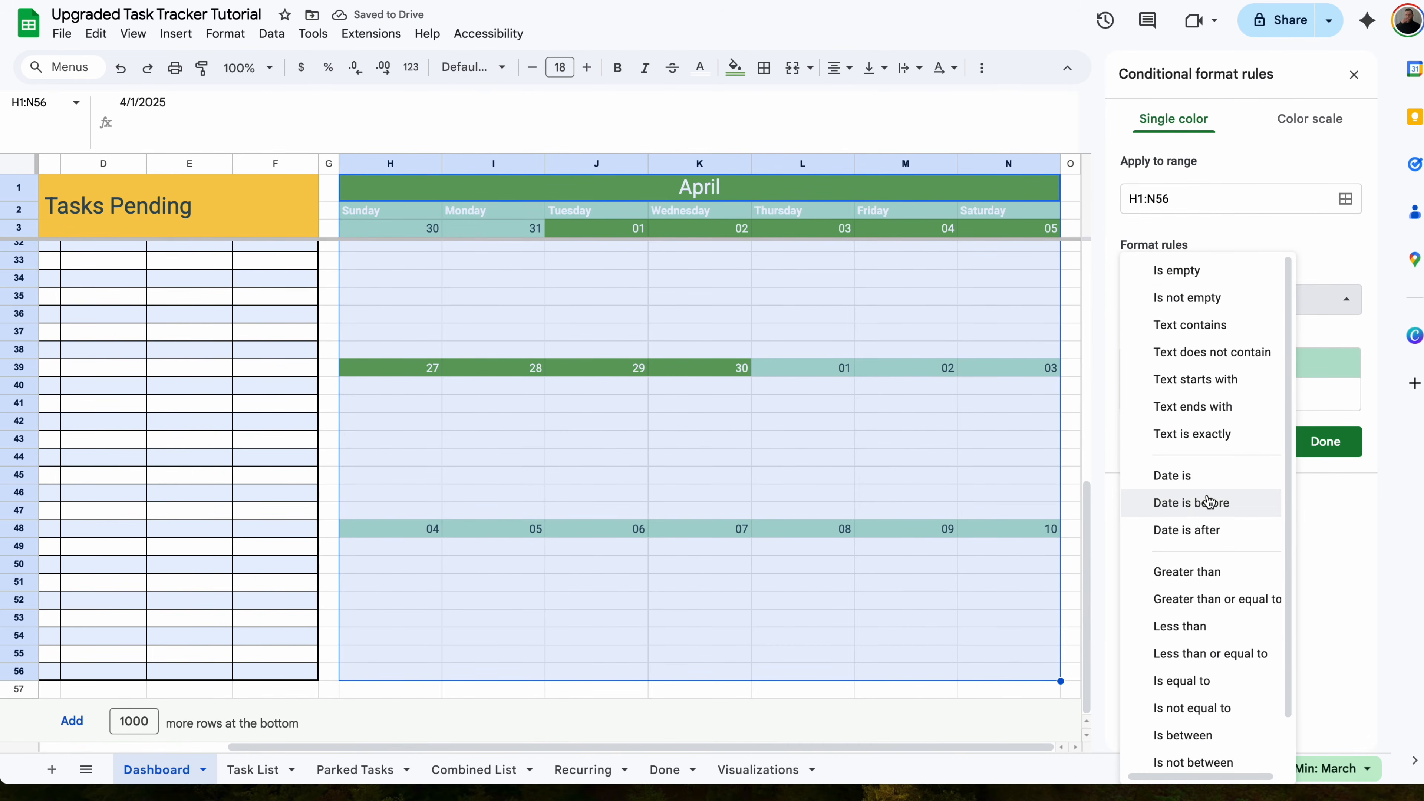
pyautogui.scroll(-1, 1211, 503)
pyautogui.click(1218, 271)
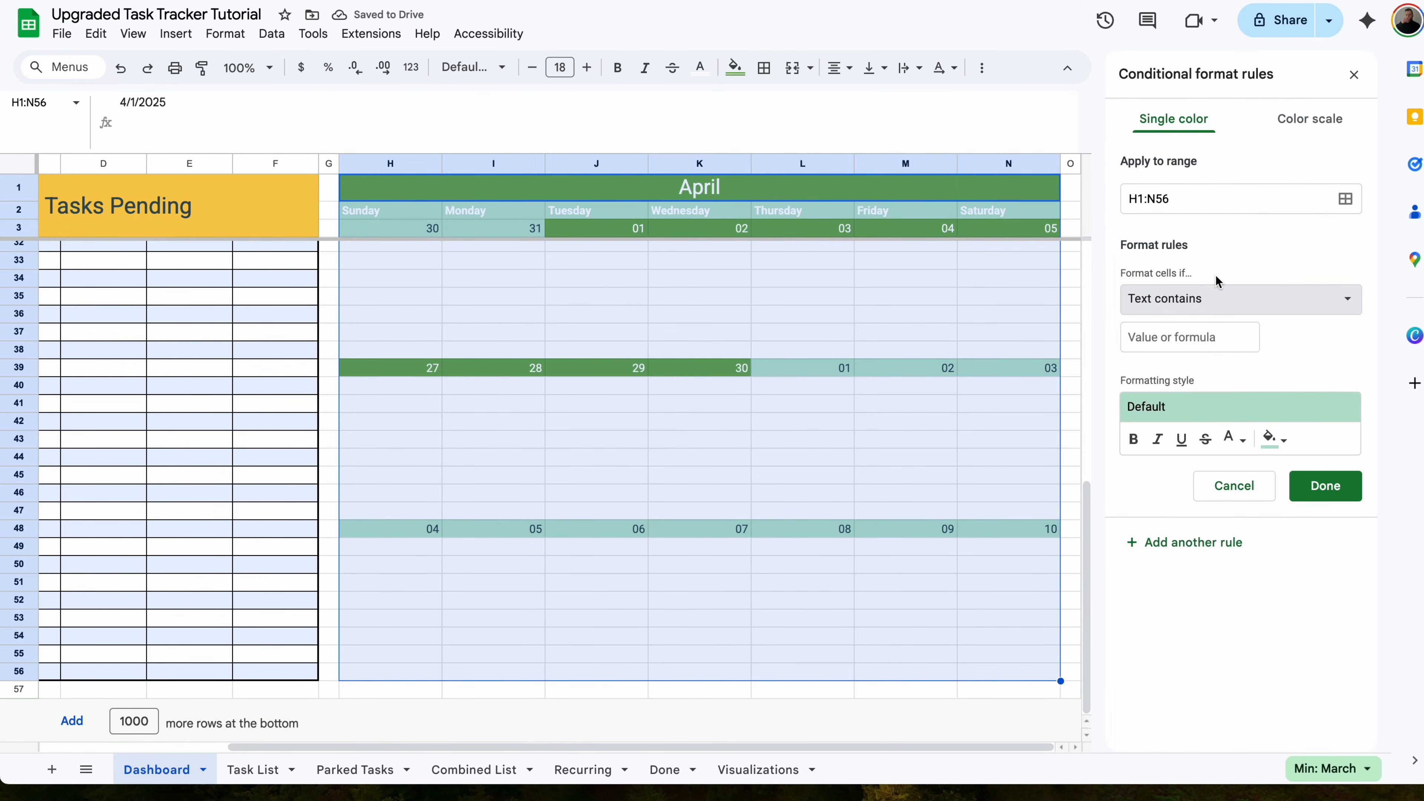
pyautogui.click(1184, 336)
pyautogui.write('DO')
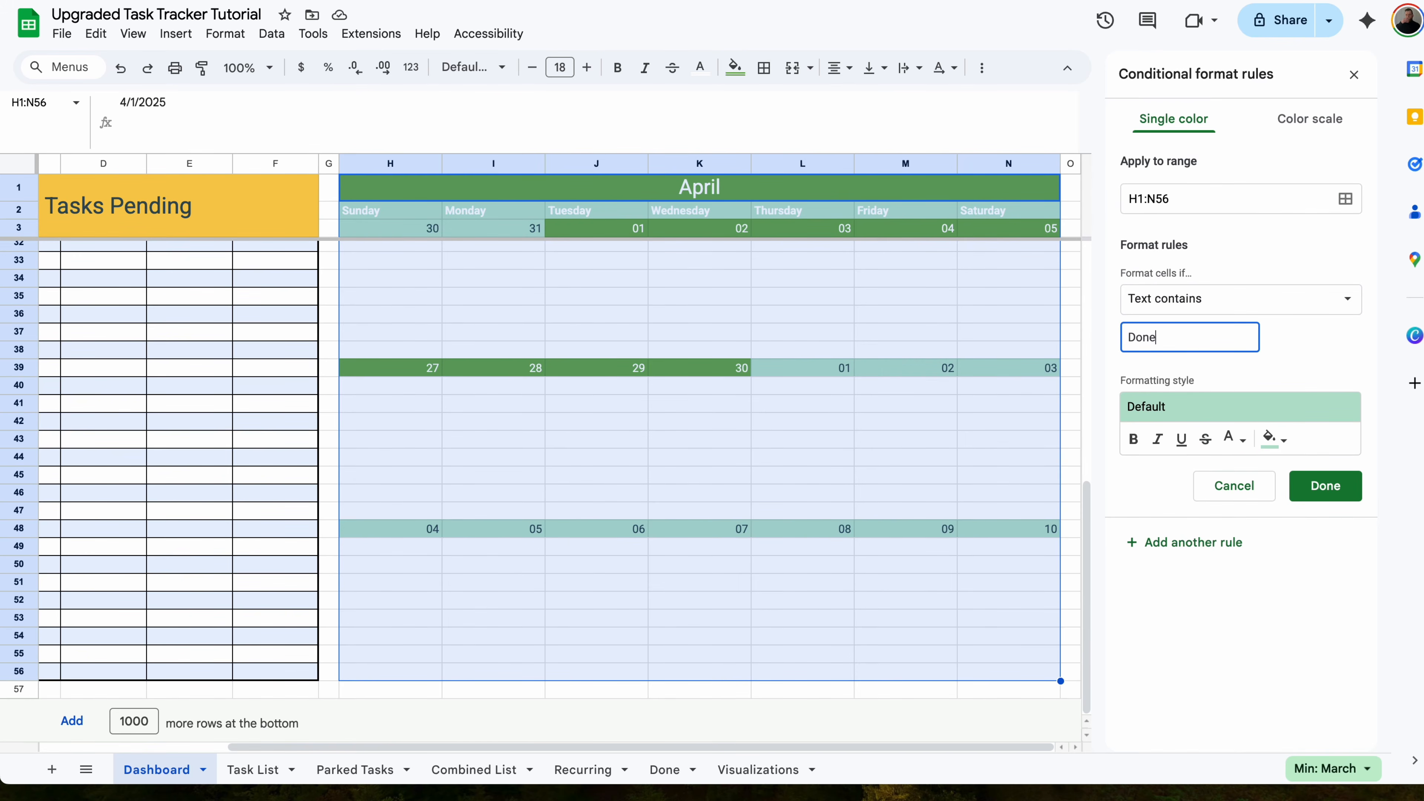
# - Style the Text contains "Done" rule with no fill and italic gray text, and save the rule
pyautogui.click(1217, 424)
pyautogui.click(1284, 440)
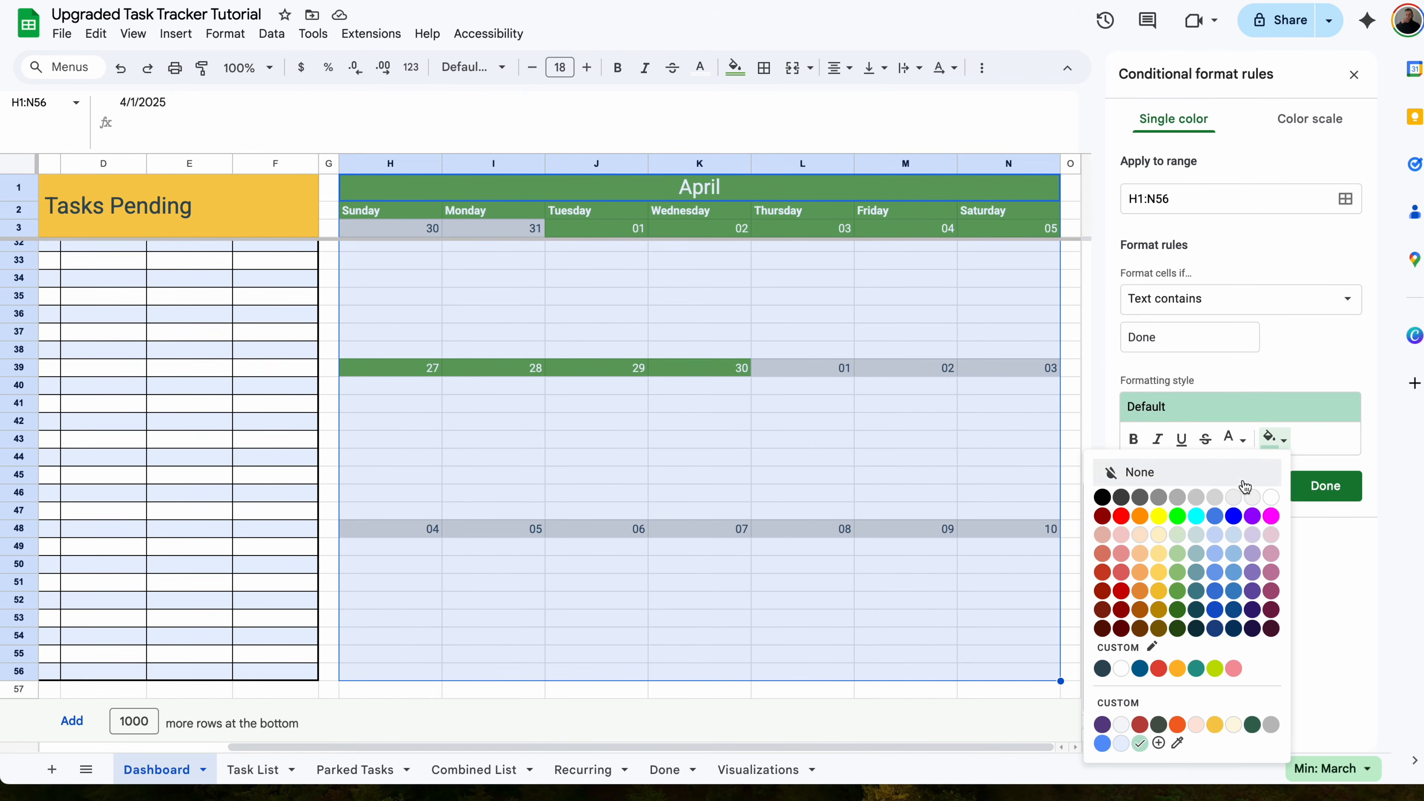
pyautogui.click(1144, 472)
pyautogui.click(1240, 446)
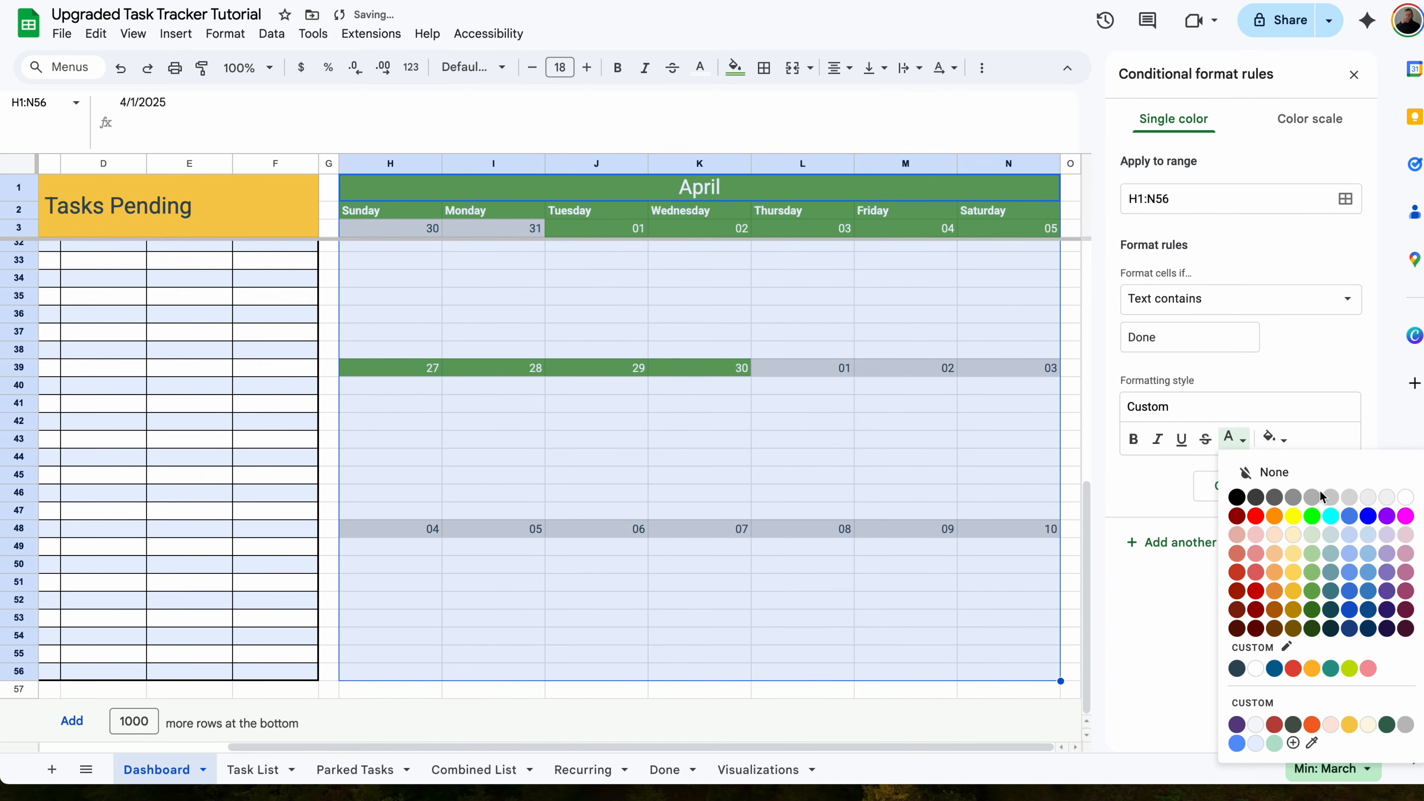
pyautogui.click(1232, 477)
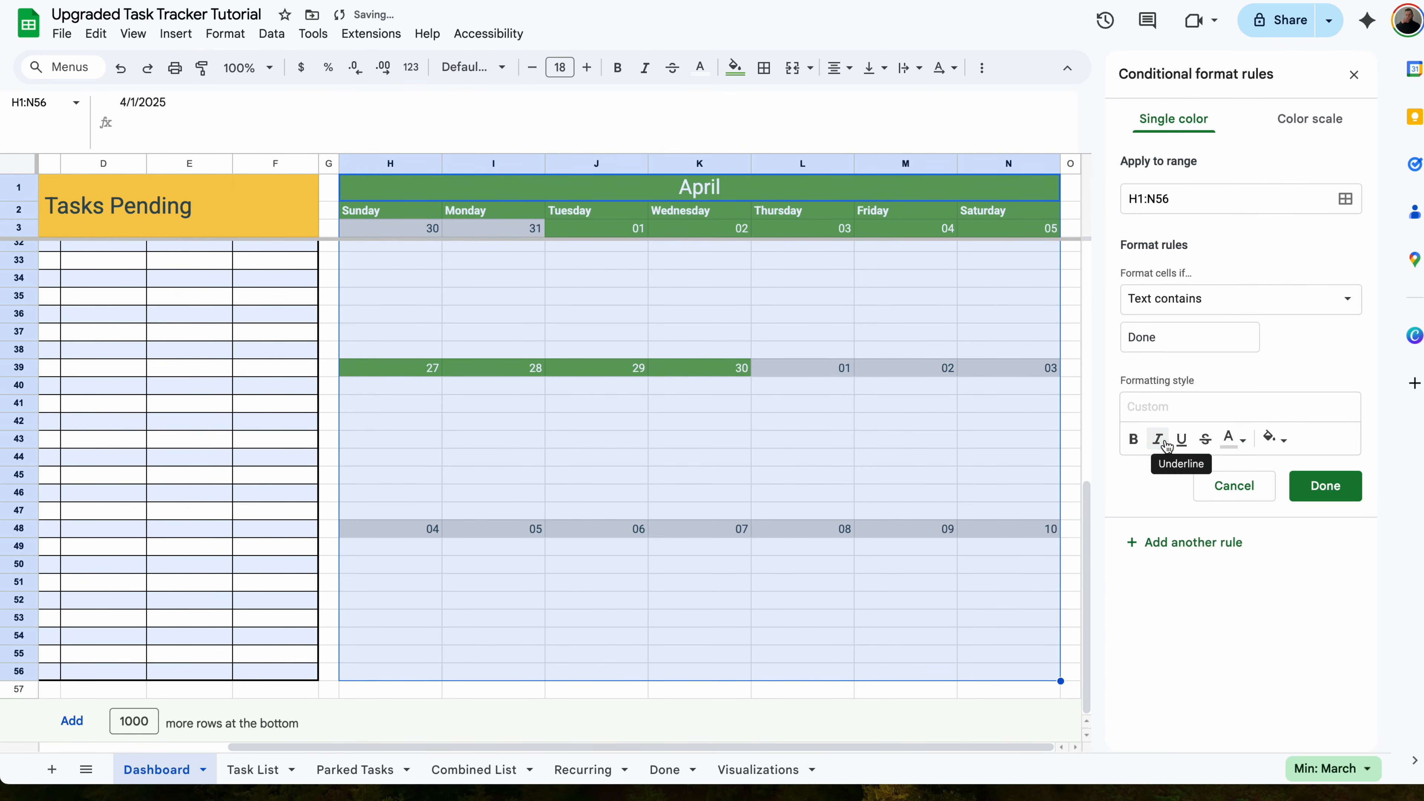
pyautogui.click(1157, 439)
pyautogui.click(1235, 443)
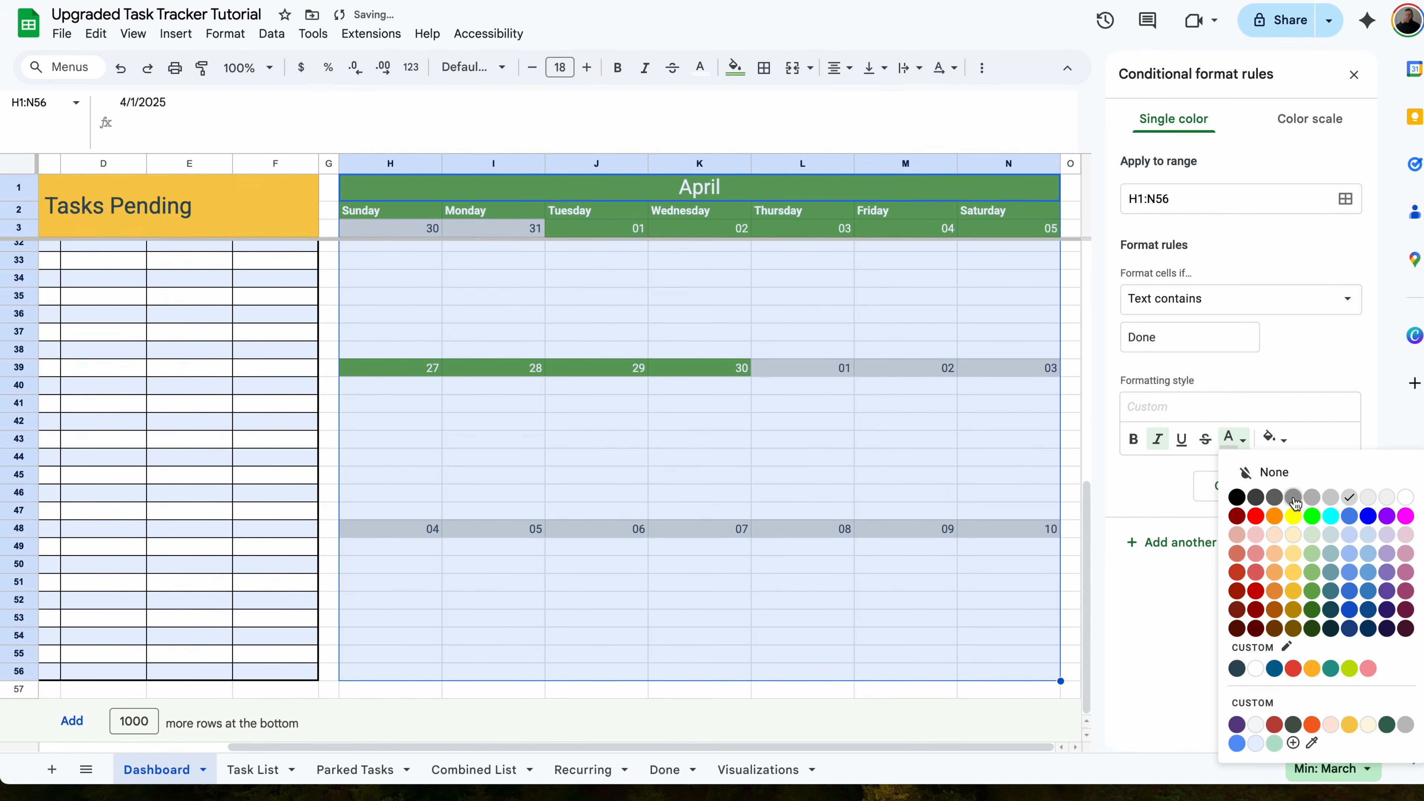
pyautogui.click(1292, 501)
pyautogui.click(1338, 486)
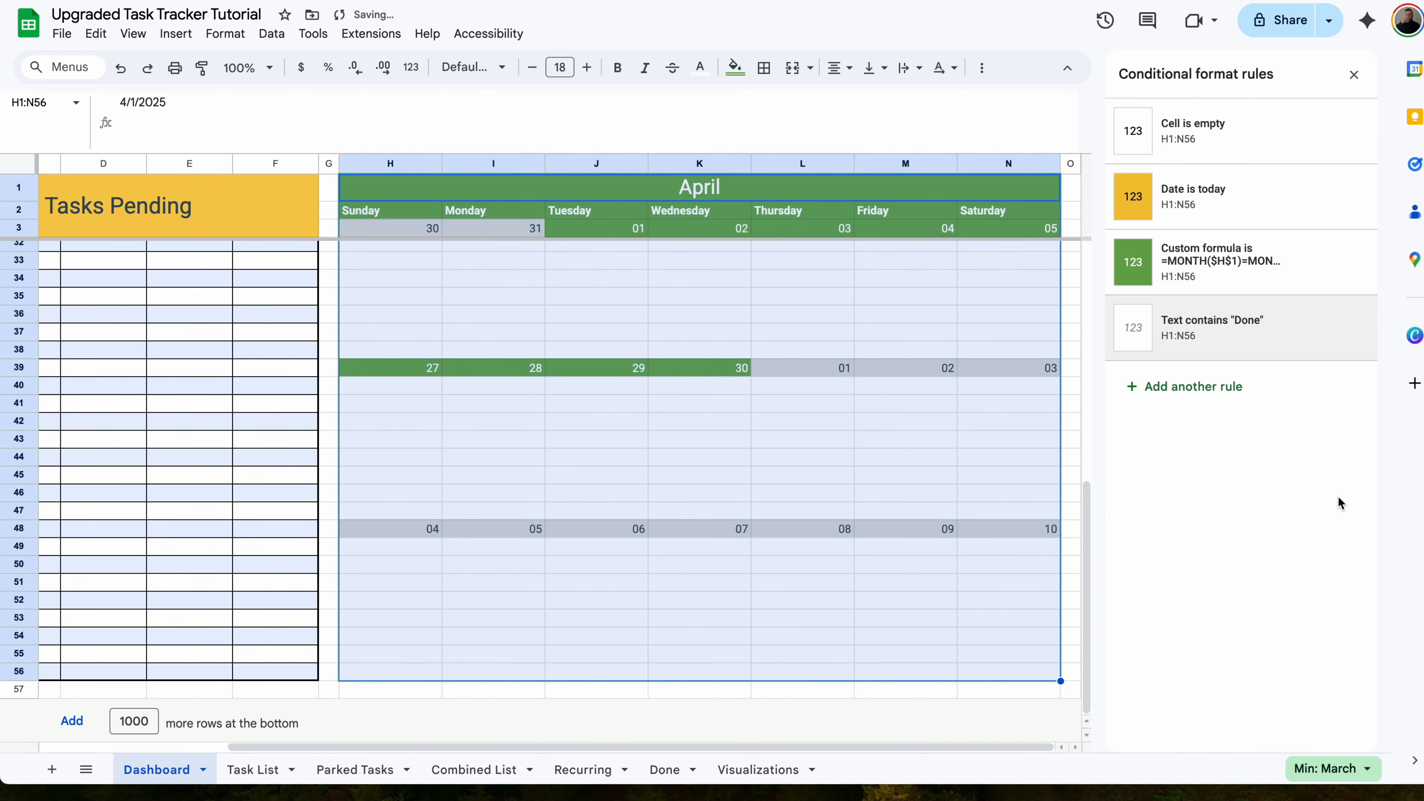
# - Examine the task entries under April 17 in L22 and L23 to check the "Done" formatting
pyautogui.scroll(3, 956, 464)
pyautogui.scroll(5, 954, 465)
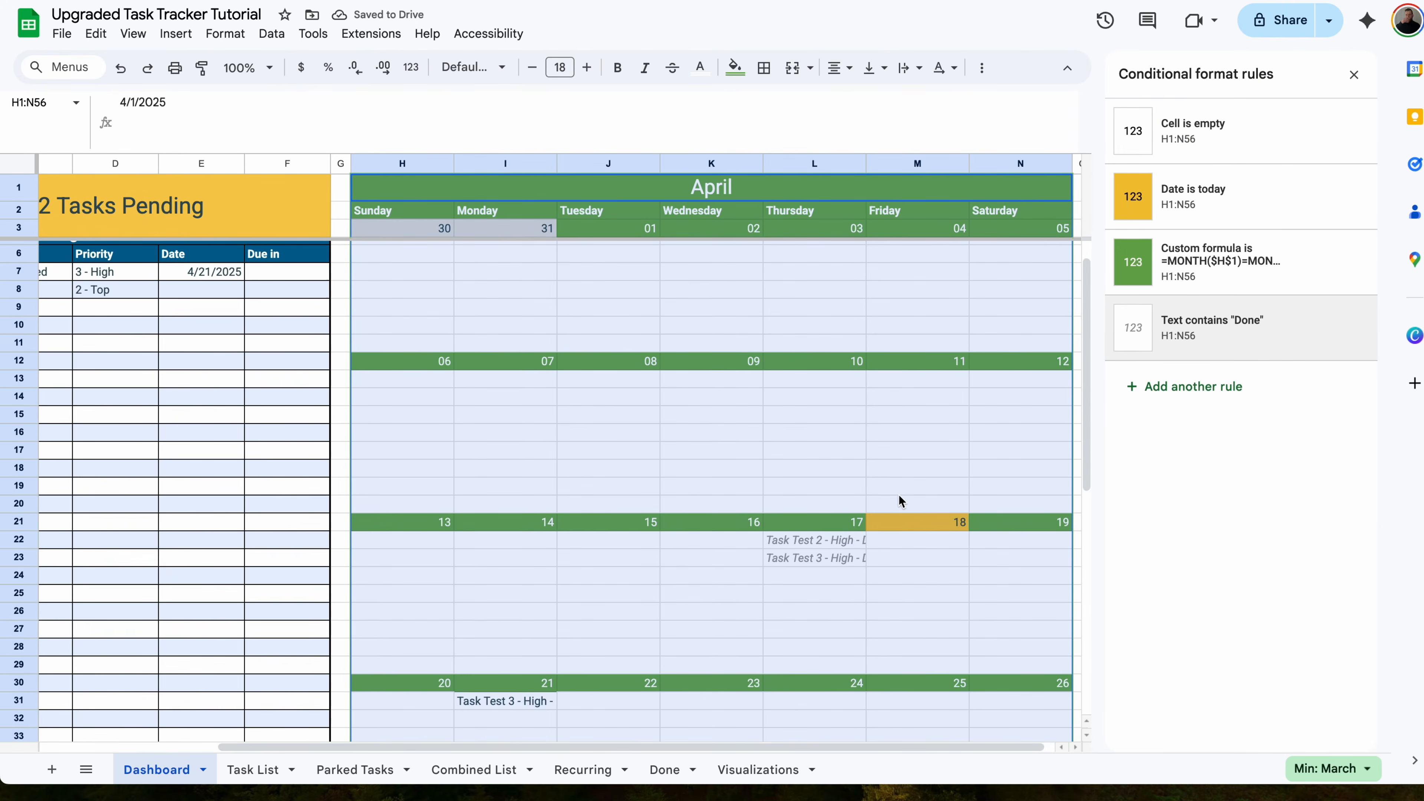
pyautogui.click(813, 541)
pyautogui.click(830, 556)
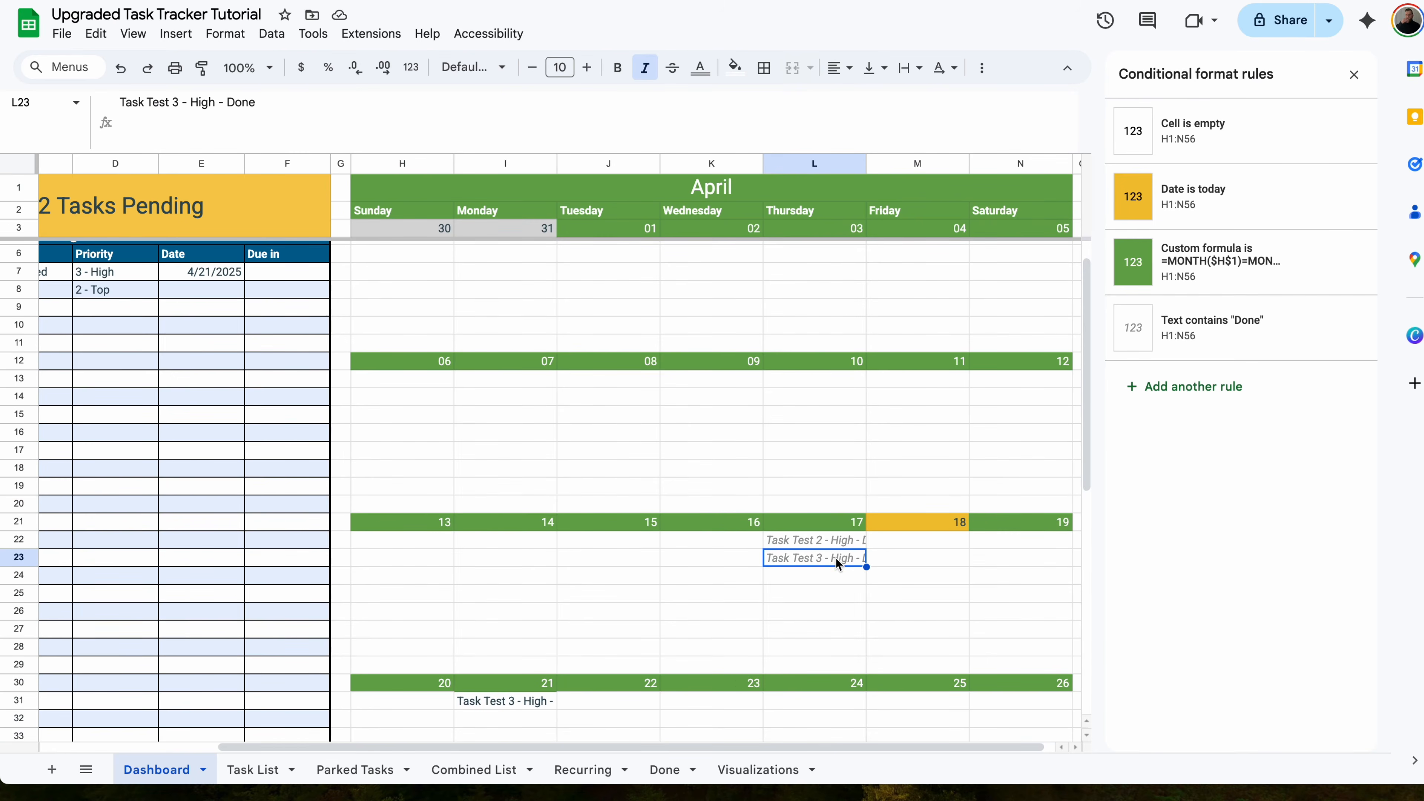
pyautogui.click(842, 541)
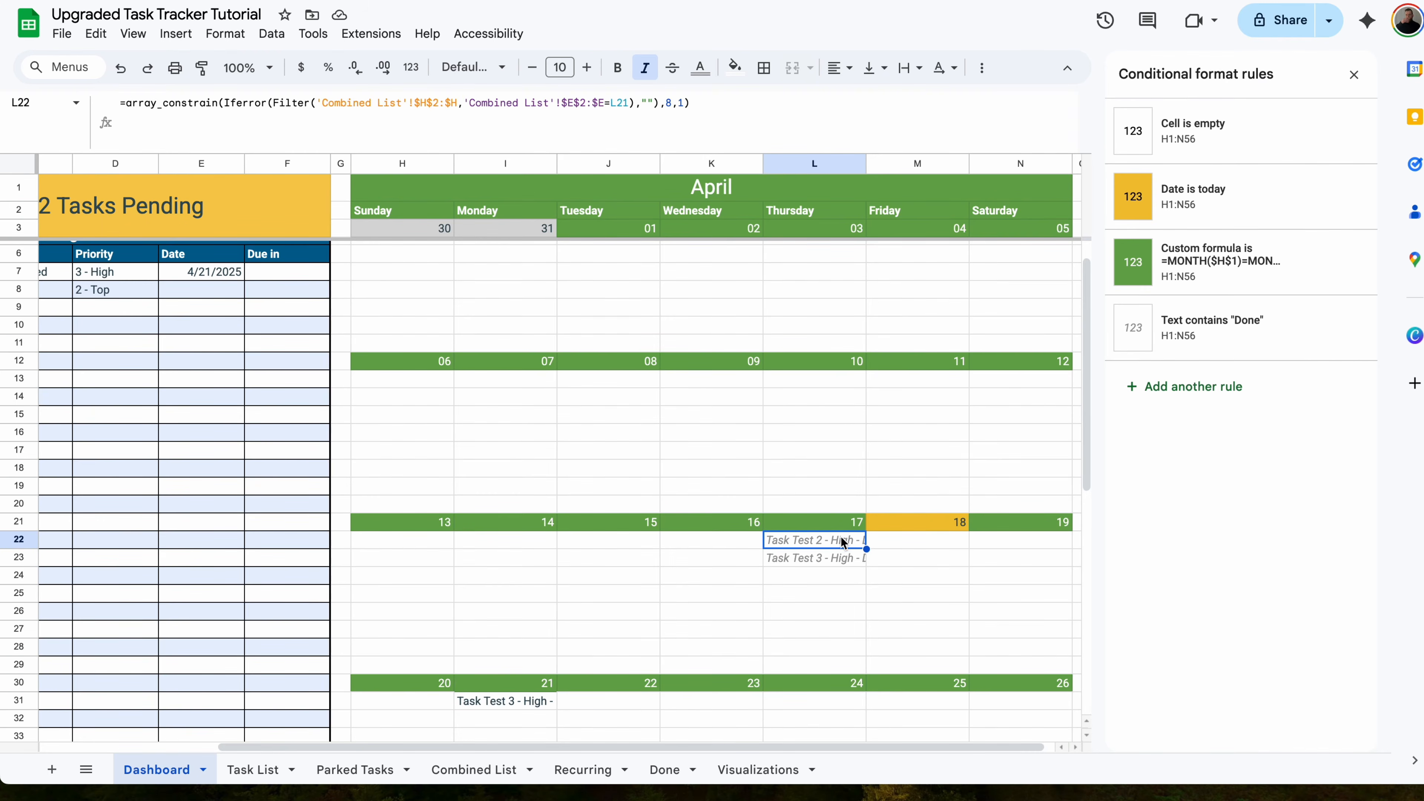
pyautogui.click(839, 558)
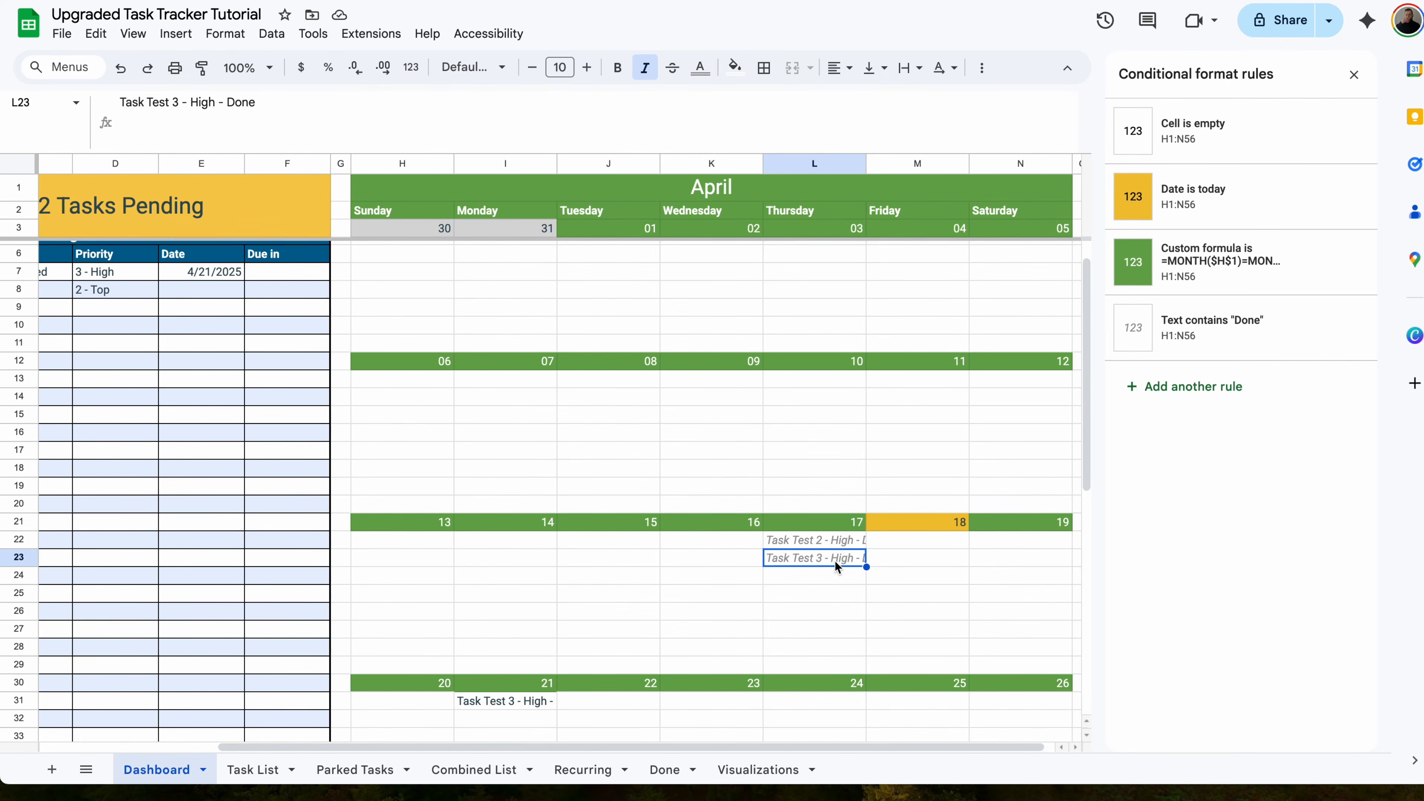
pyautogui.scroll(-1, 836, 565)
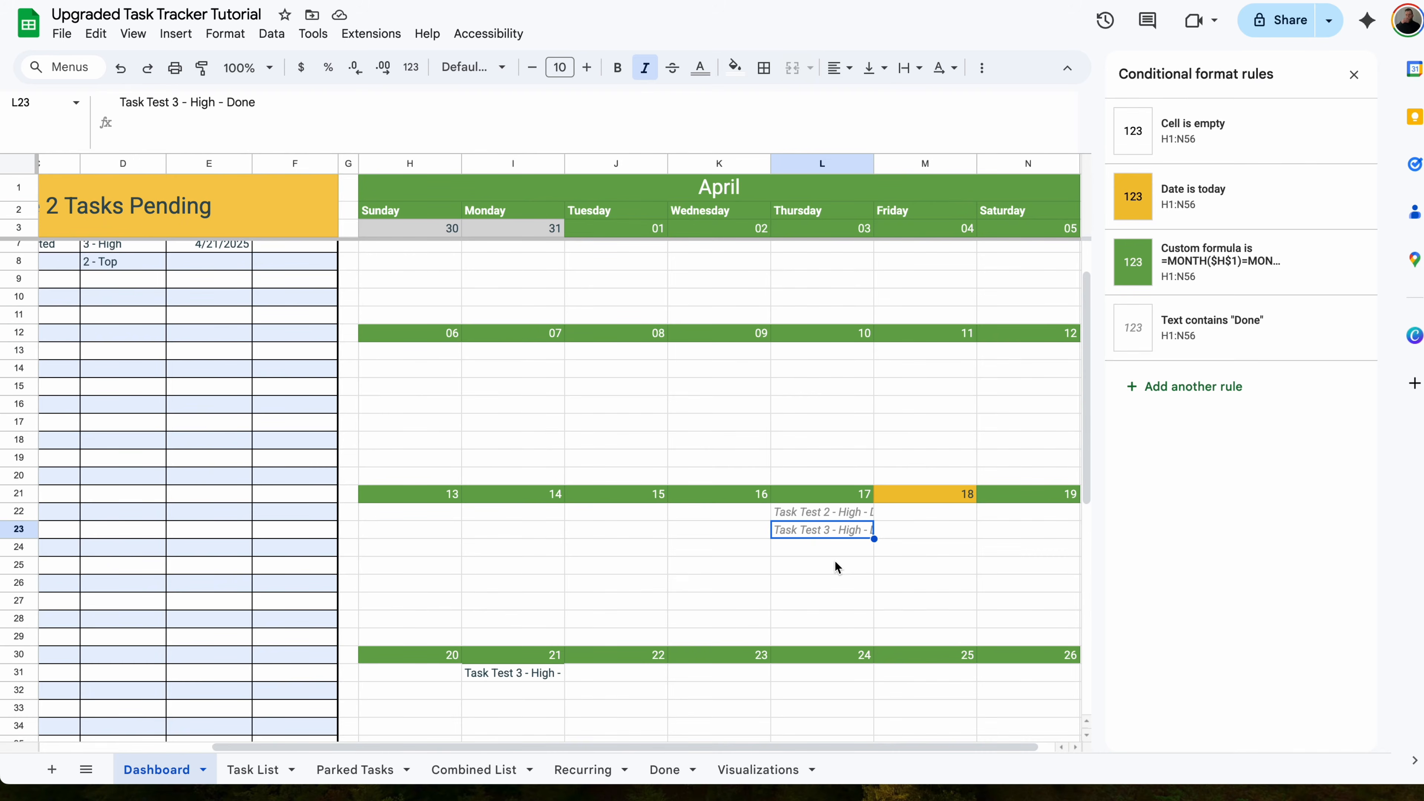
pyautogui.click(835, 564)
# - Open the Text contains "Done" rule and start another conditional formatting rule for the calendar range H1:N56
pyautogui.click(1211, 328)
pyautogui.click(1211, 551)
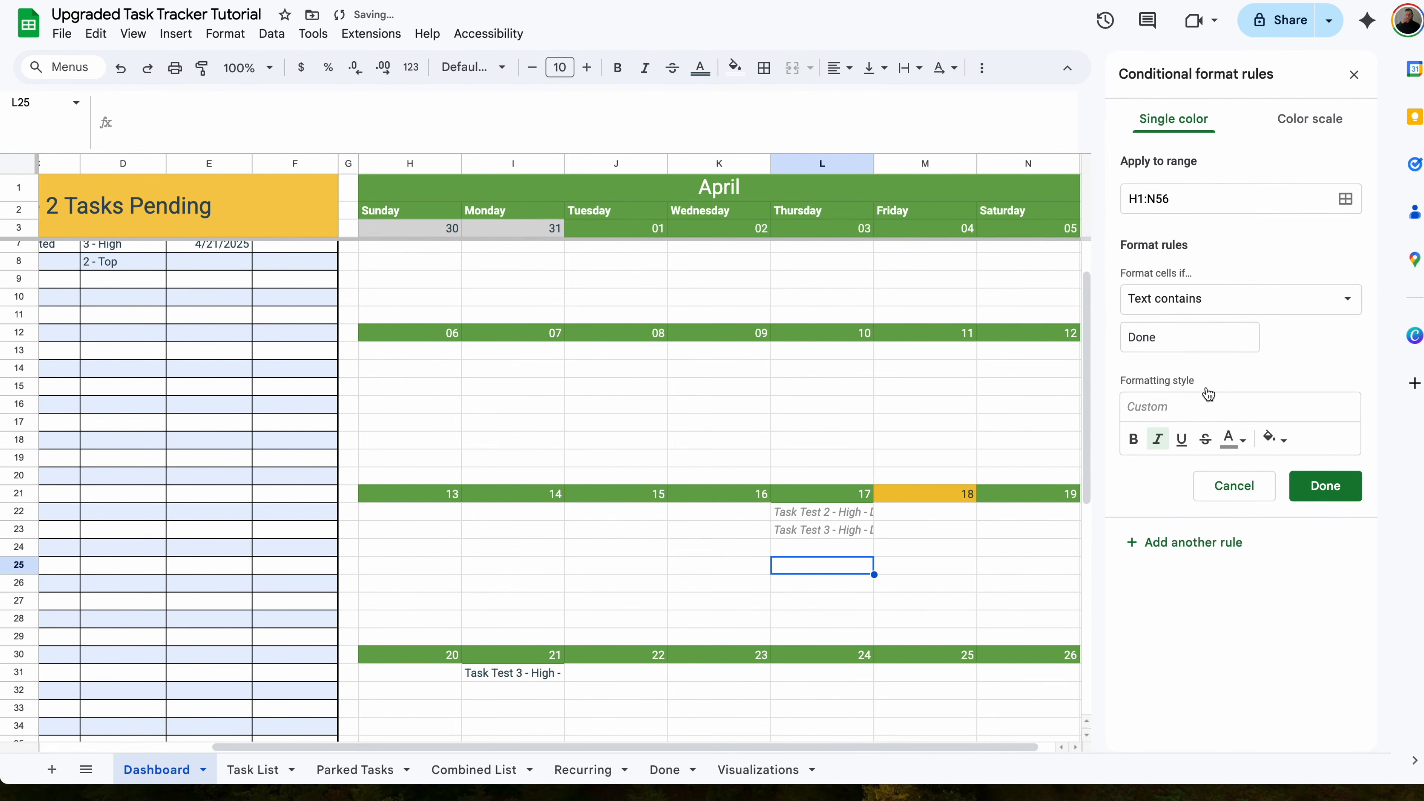
# - Add a conditional formatting rule on H1:N56 that shows text containing "Pending" in bold, non-italic dark orange
pyautogui.click(1180, 342)
pyautogui.moveTo(1179, 342); pyautogui.dragTo(974, 334)
pyautogui.write('Pending')
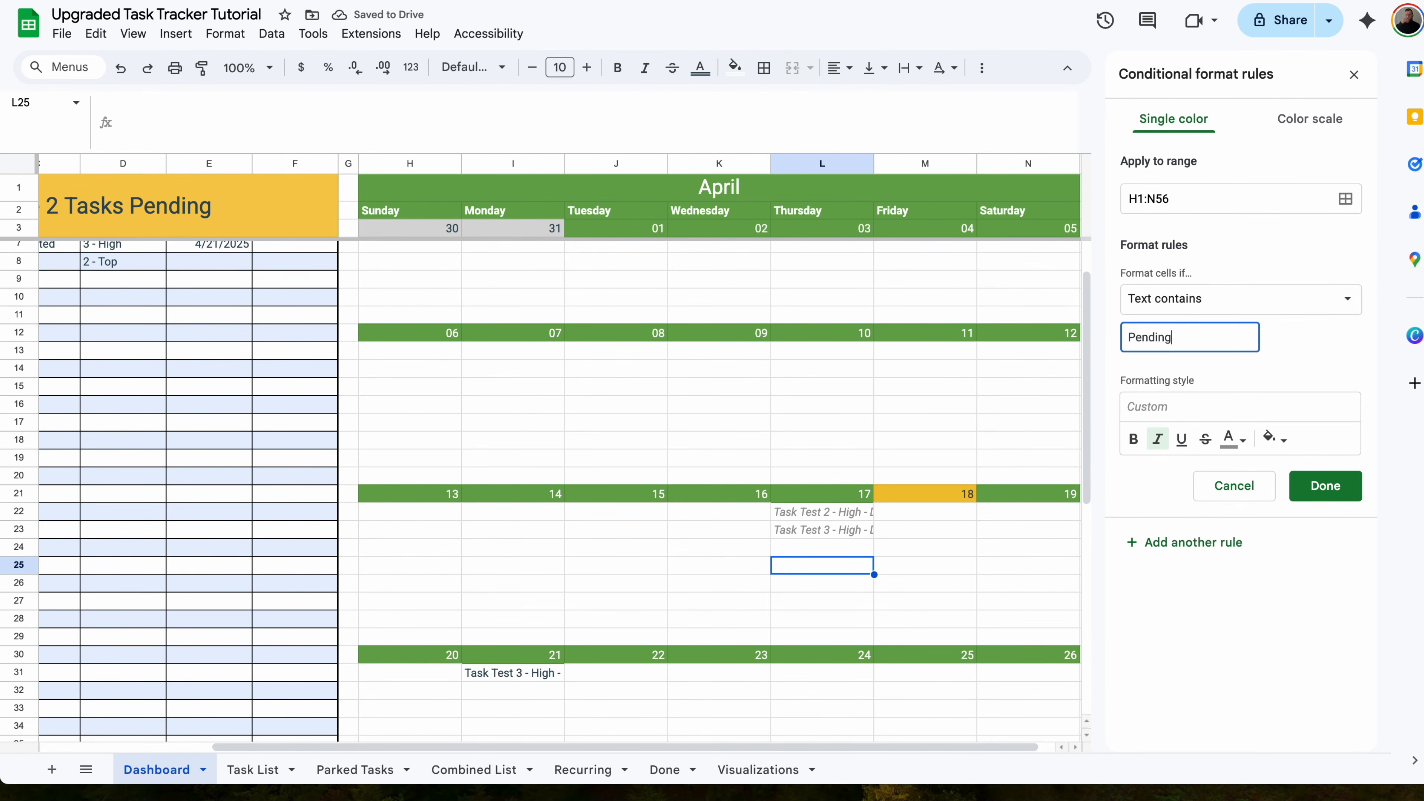
pyautogui.click(1227, 440)
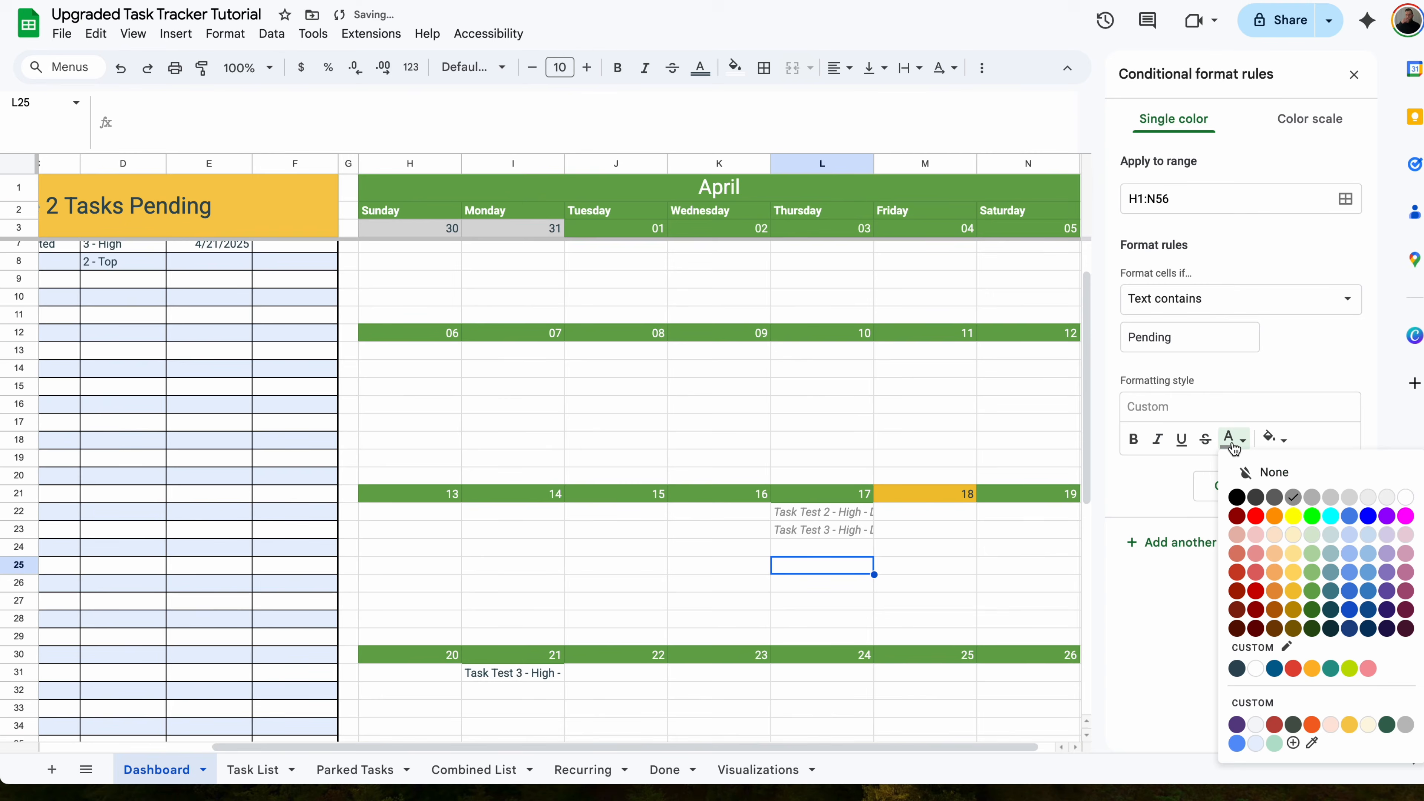
pyautogui.click(1275, 591)
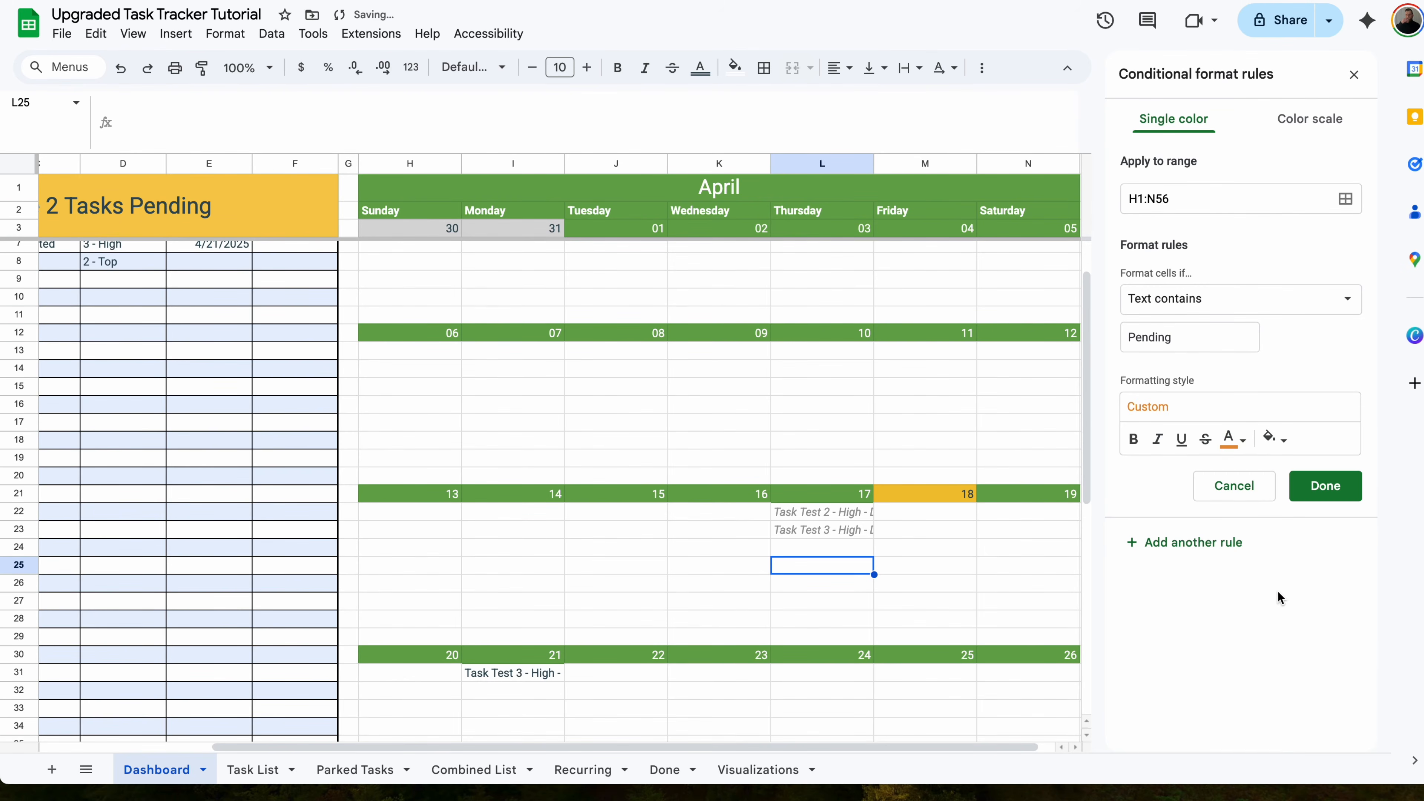
pyautogui.click(1322, 487)
pyautogui.click(1353, 75)
# - Compare the pending task statuses on the Dashboard, and set Task Test 3's progress to Pending in the Task List sheet
pyautogui.click(752, 671)
pyautogui.scroll(1, 490, 515)
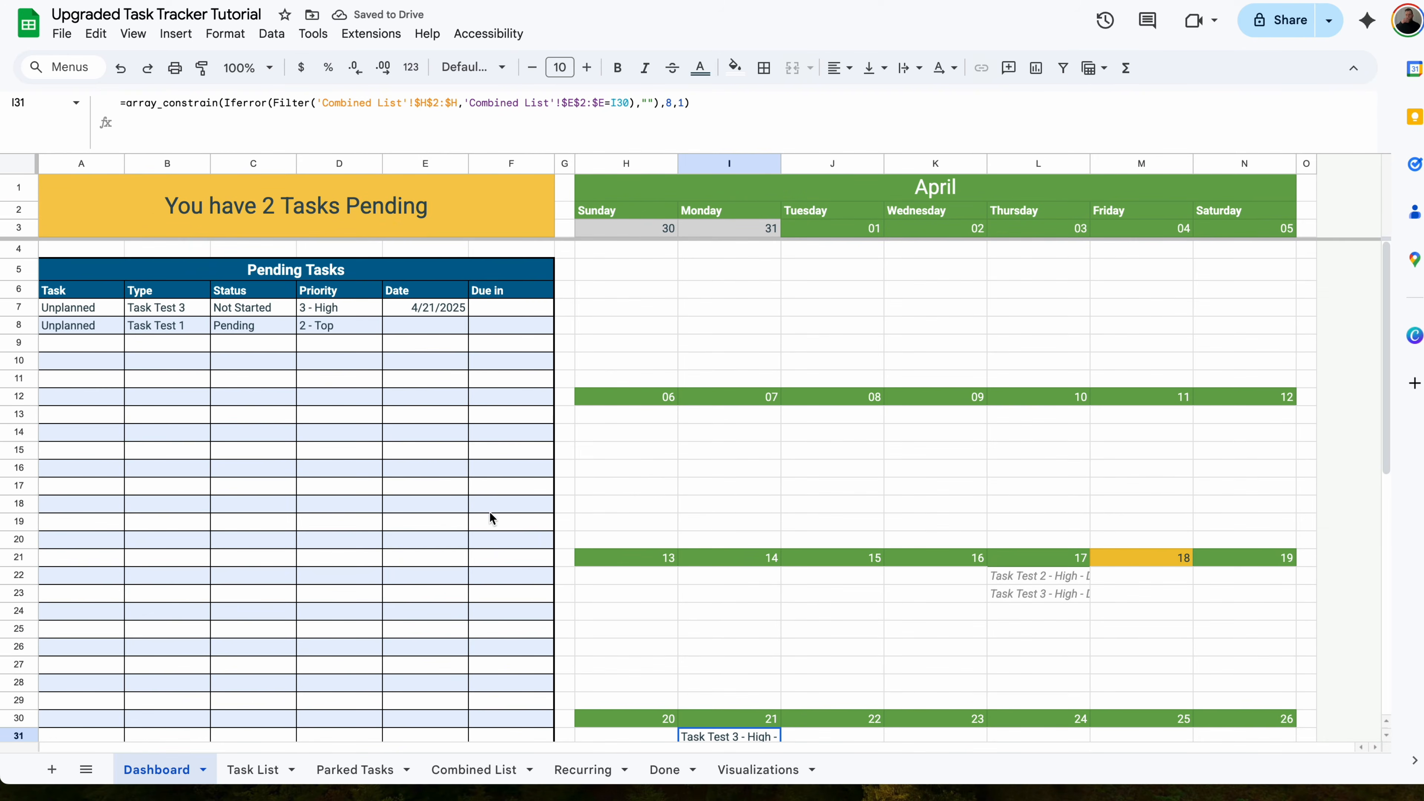
pyautogui.click(287, 306)
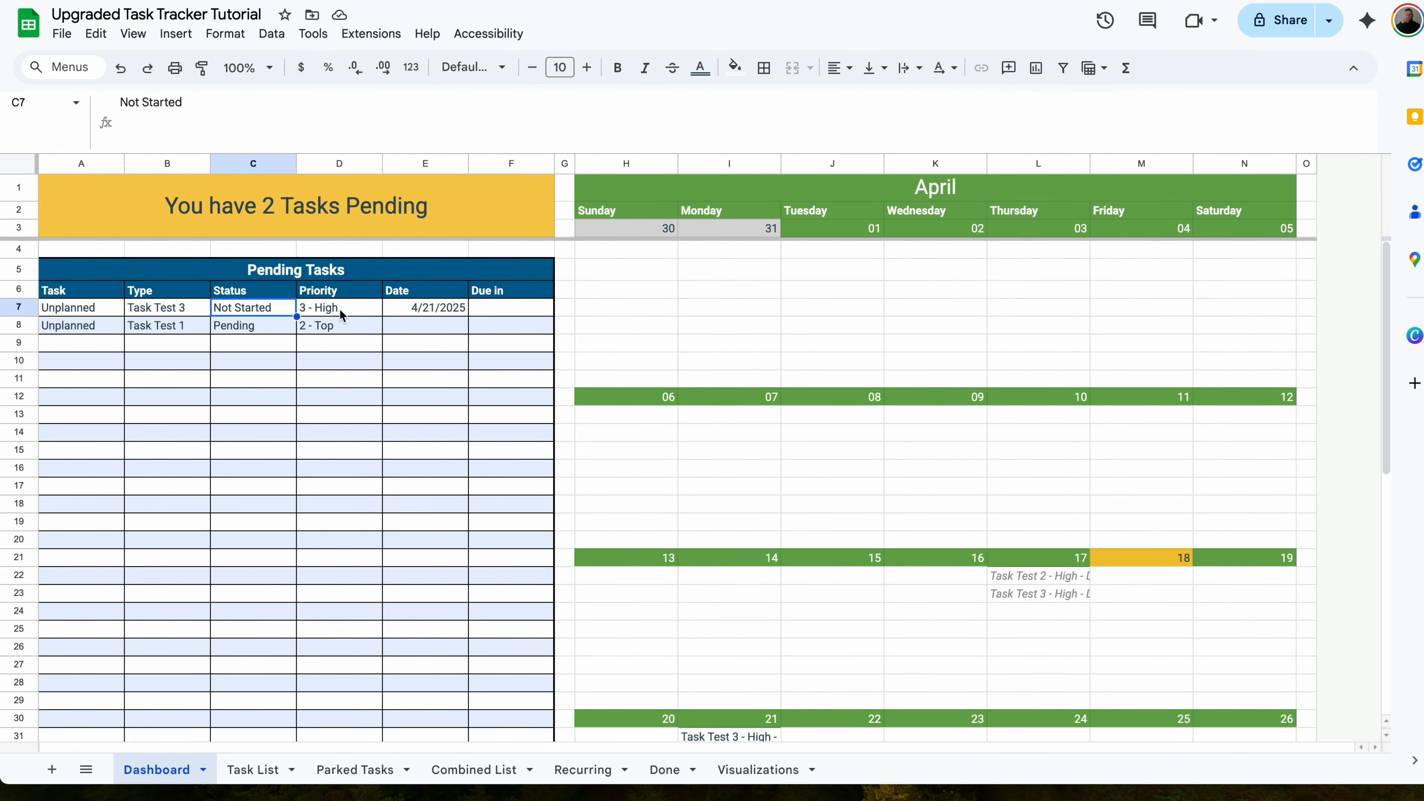
pyautogui.click(247, 327)
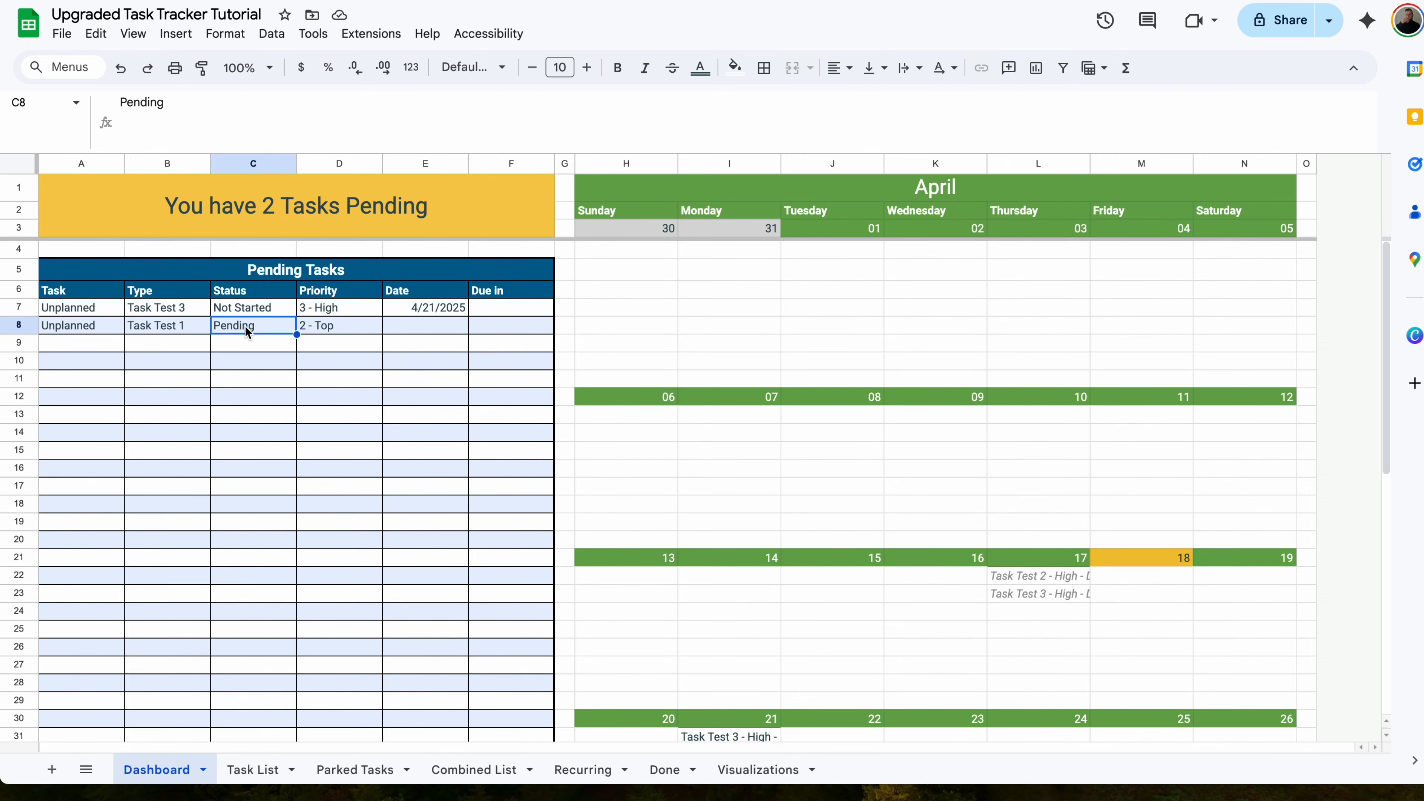
pyautogui.click(411, 330)
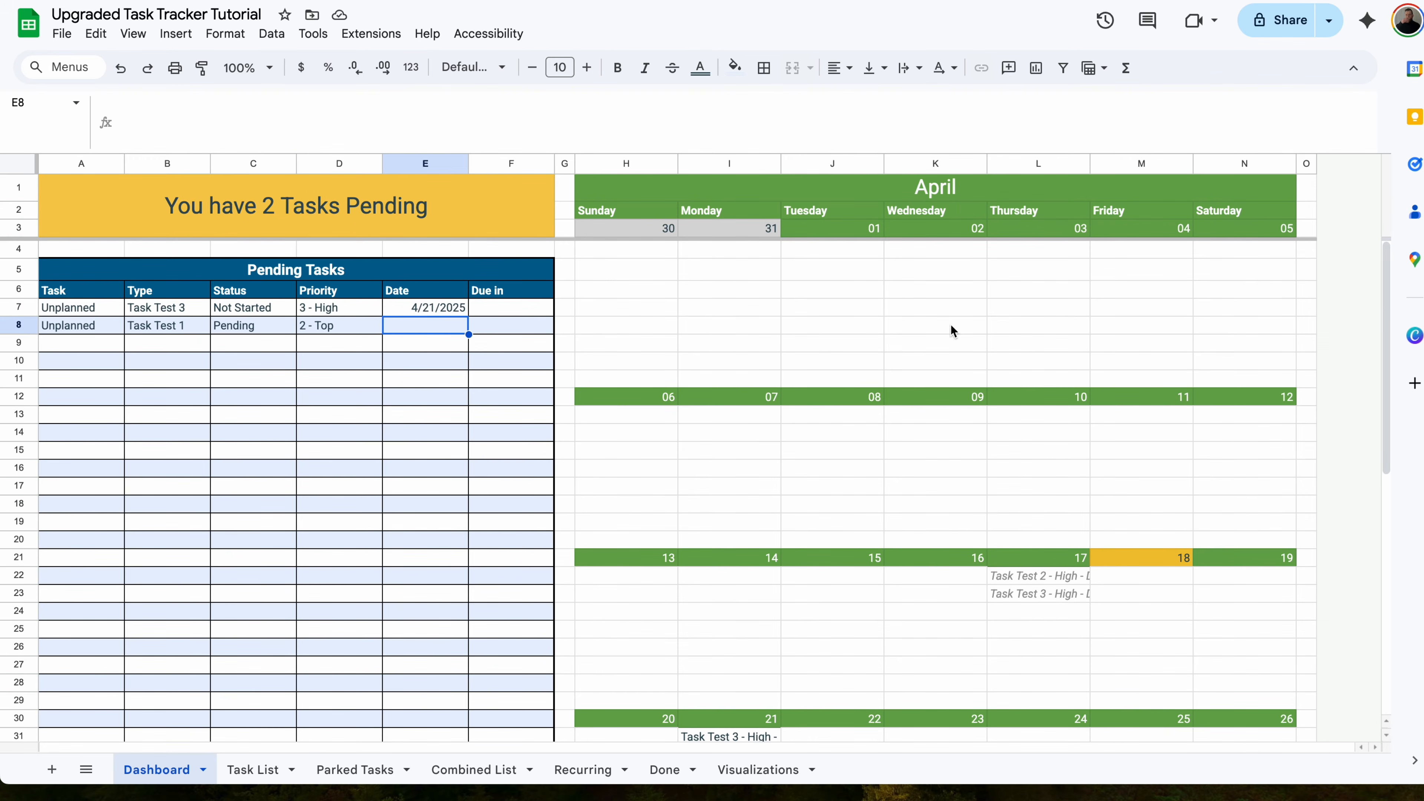
pyautogui.scroll(-1, 965, 527)
pyautogui.click(268, 768)
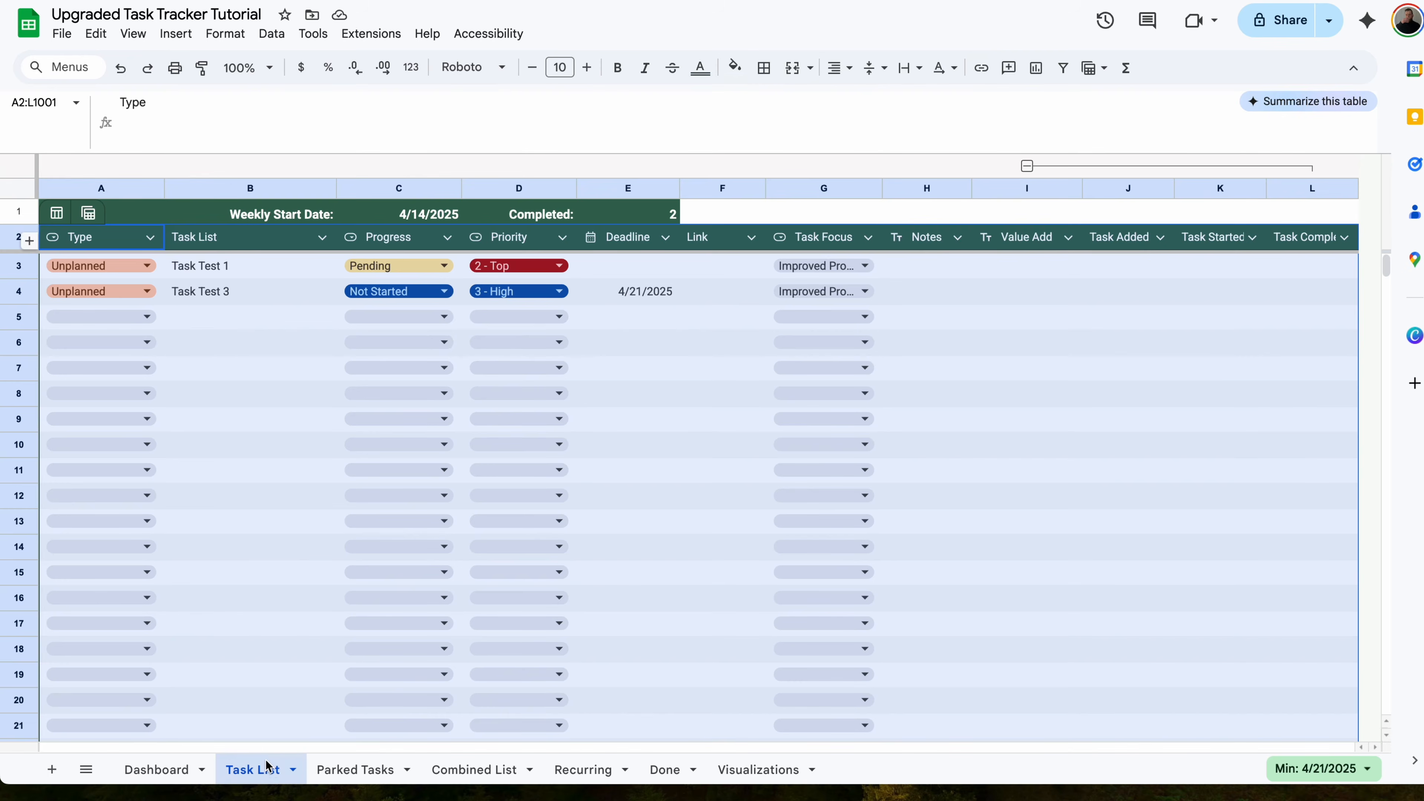
pyautogui.click(252, 291)
pyautogui.click(423, 291)
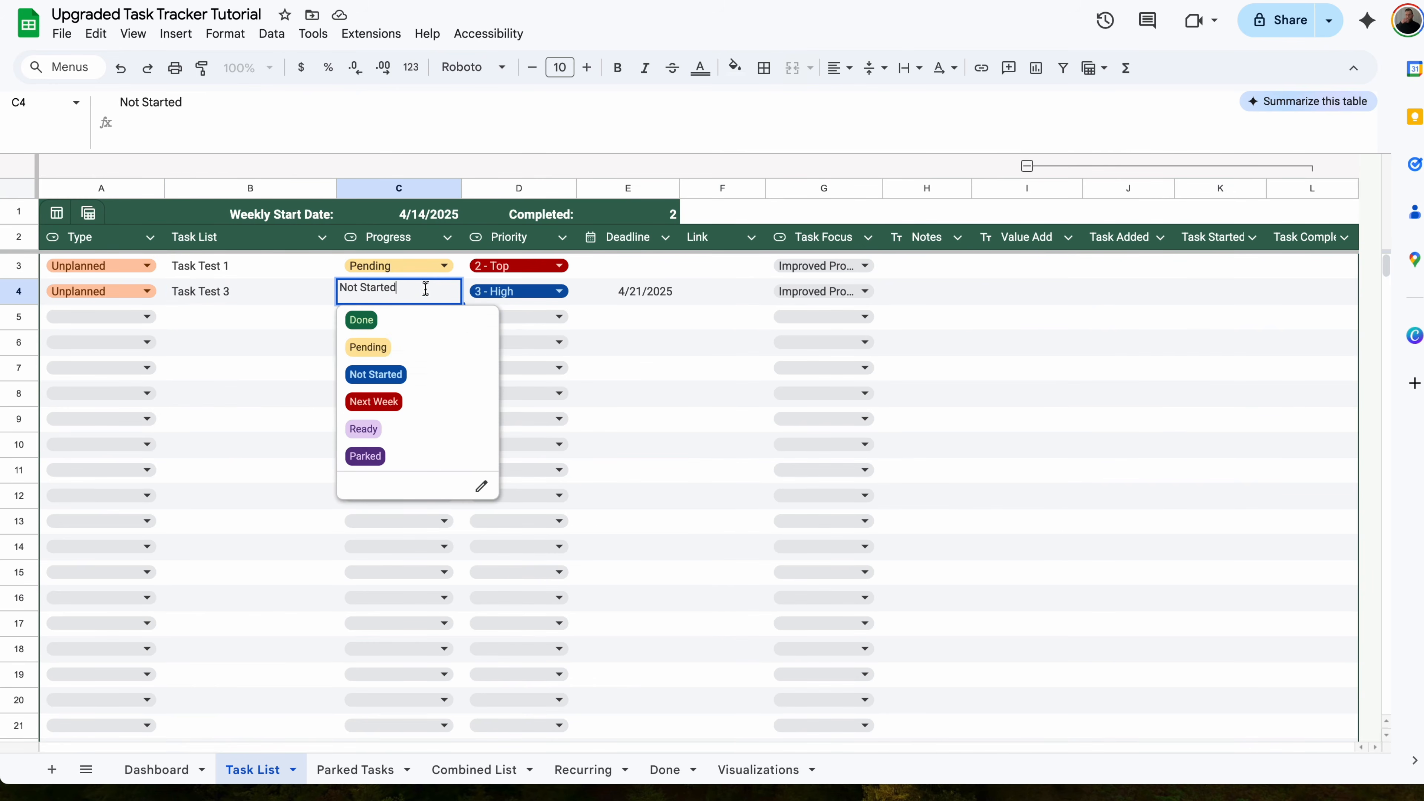
pyautogui.click(384, 349)
# - Check the formatting of the Task Test 3 entry under April 21 in the Dashboard calendar
pyautogui.click(169, 763)
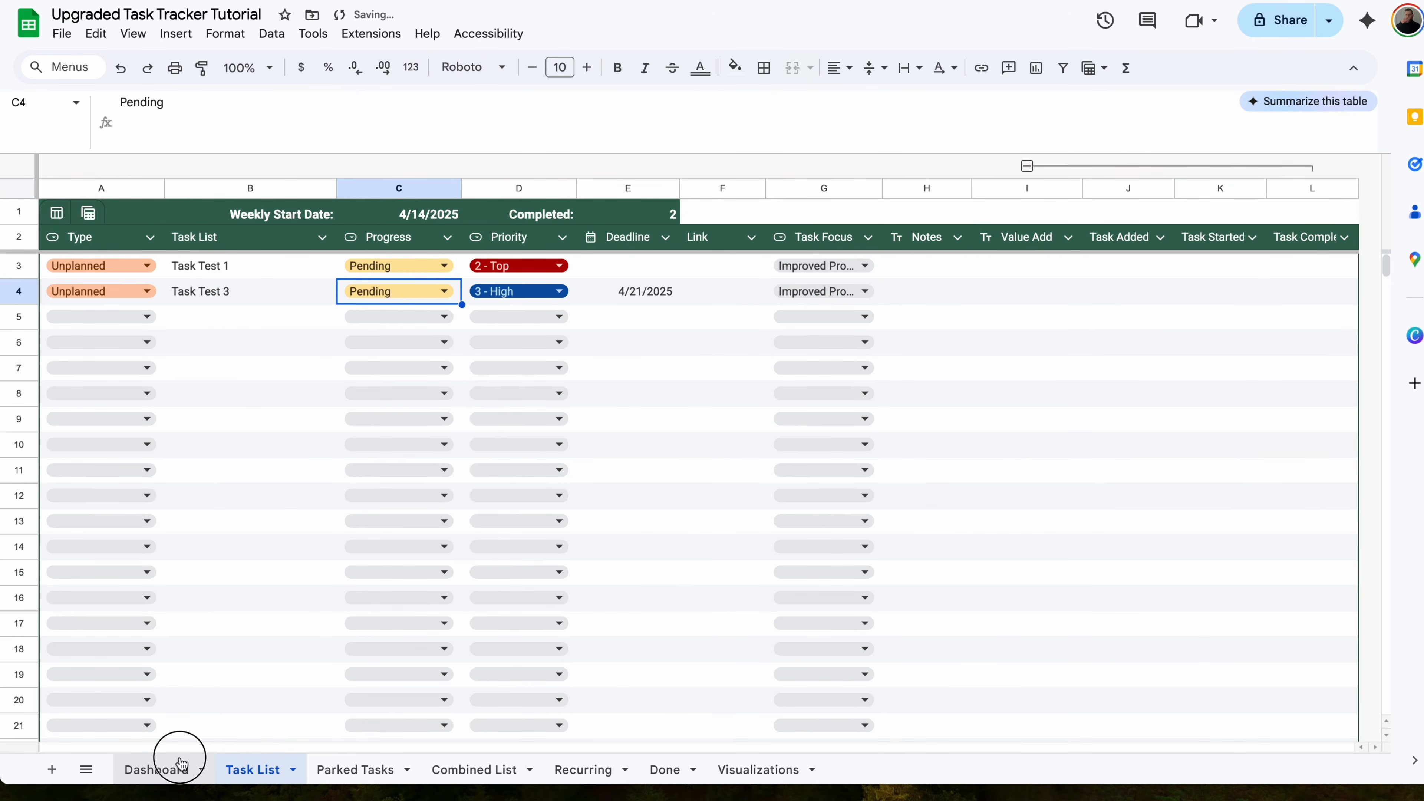
pyautogui.scroll(-1, 765, 641)
pyautogui.click(741, 649)
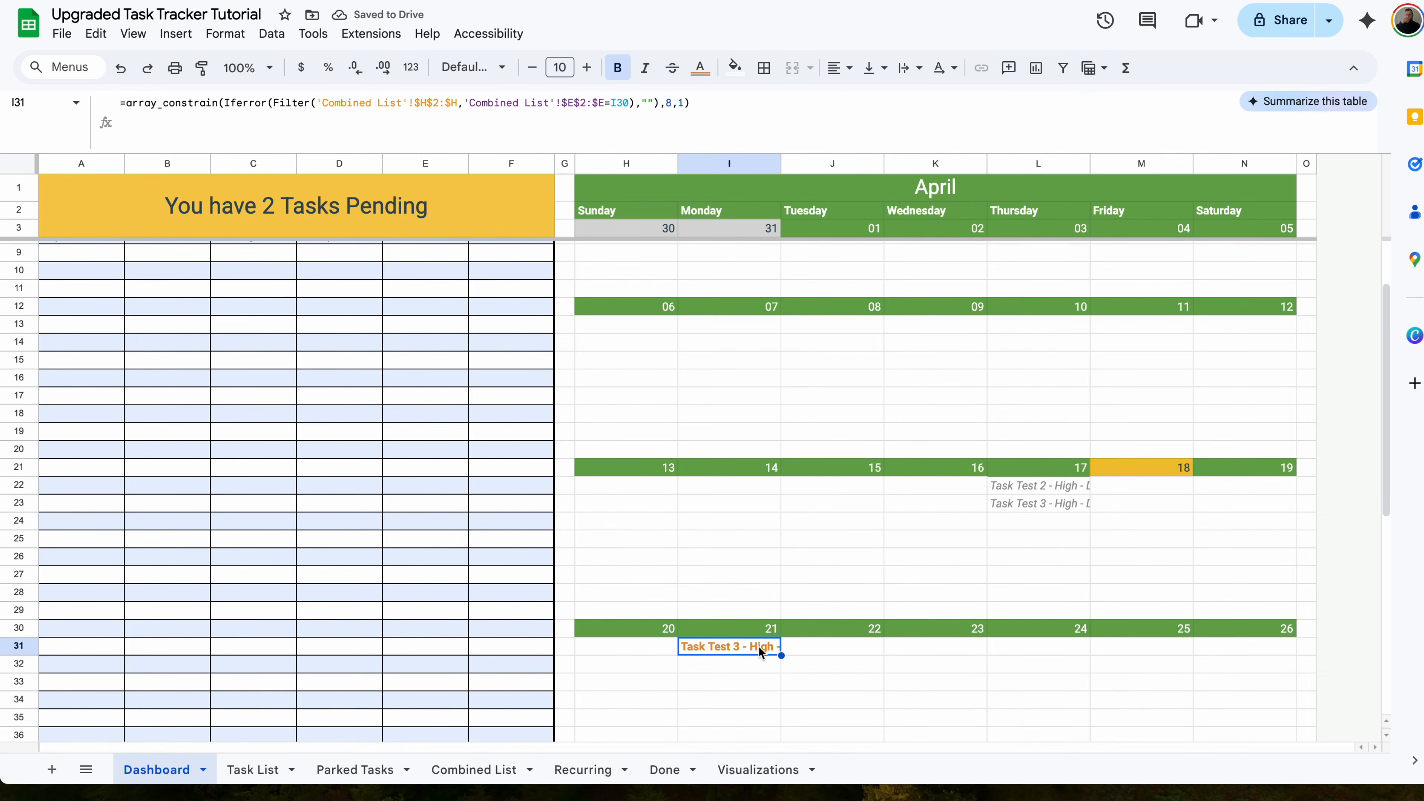
# - Apply a medium-thickness black outer border around the whole calendar range H1:N56
pyautogui.scroll(2, 761, 652)
pyautogui.moveTo(616, 185); pyautogui.dragTo(981, 672)
pyautogui.click(764, 68)
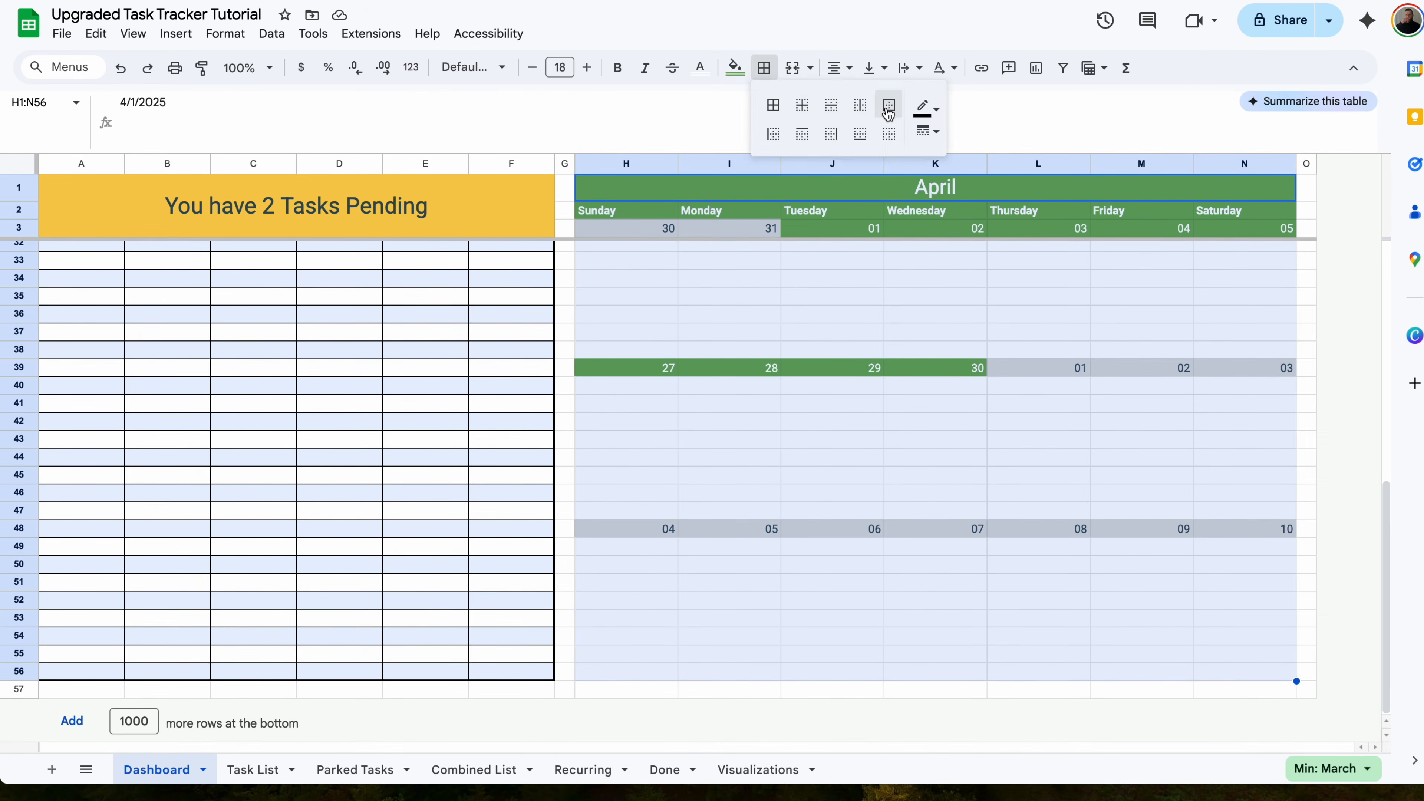
pyautogui.click(887, 110)
pyautogui.click(951, 136)
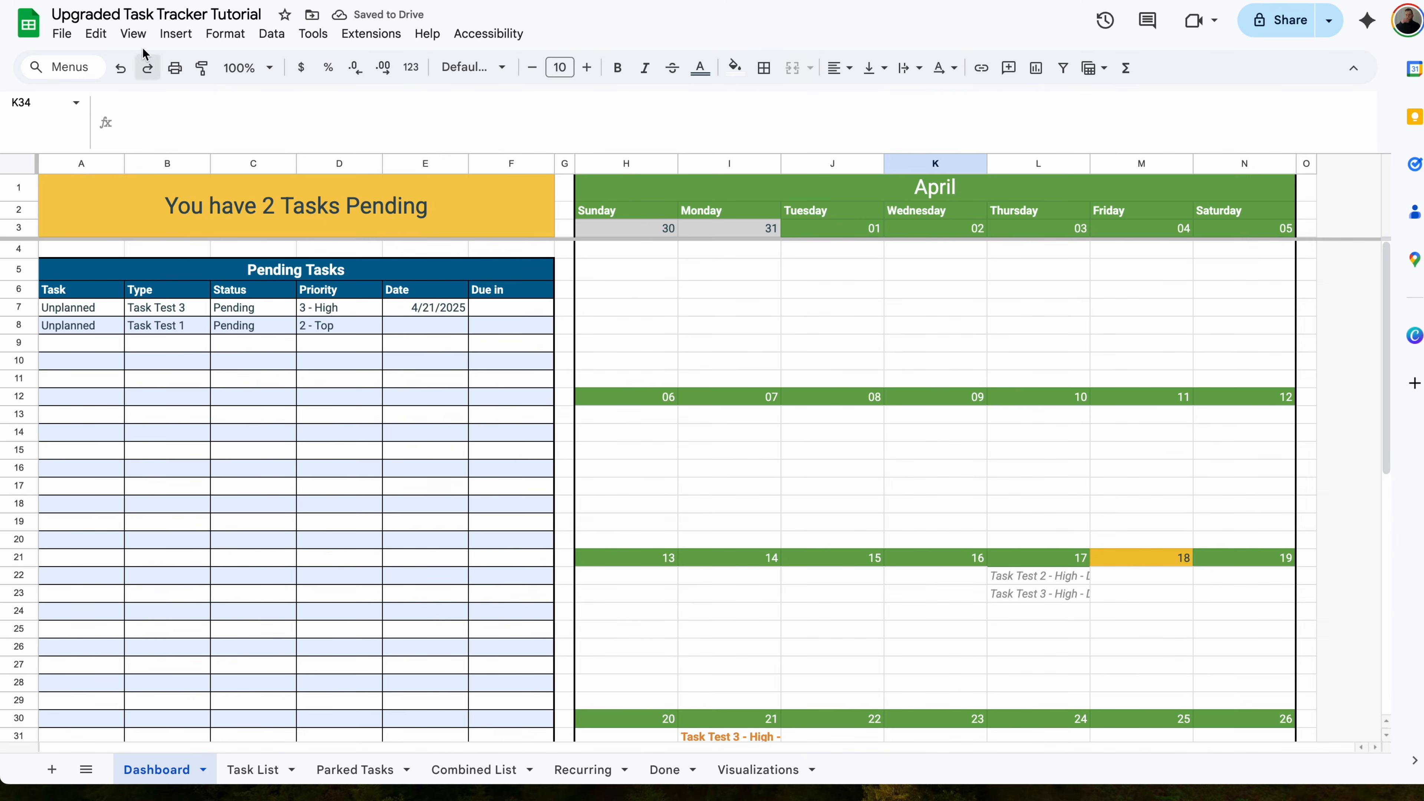
# - Hide the gridlines on the Dashboard sheet
pyautogui.click(133, 34)
pyautogui.moveTo(158, 60)
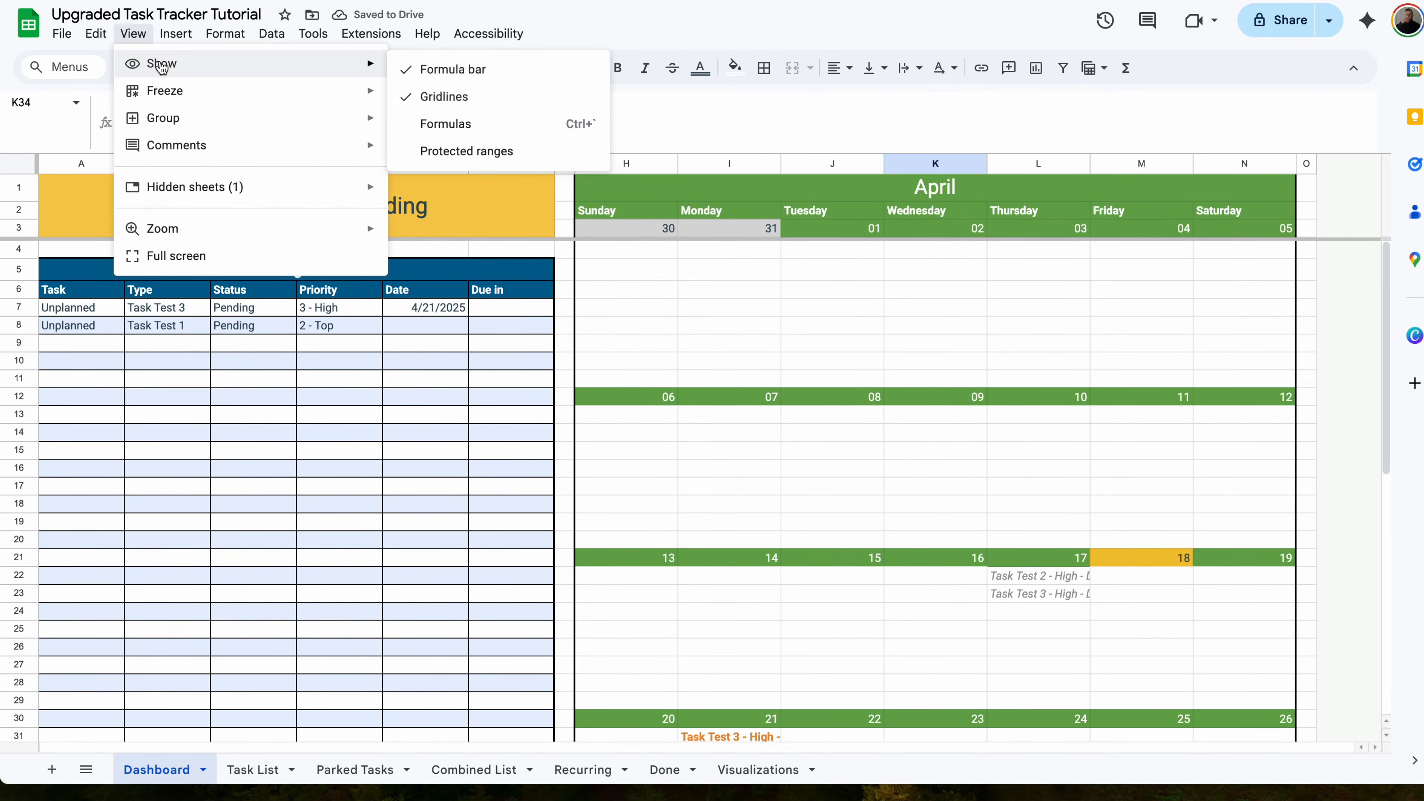
pyautogui.click(495, 95)
pyautogui.click(867, 277)
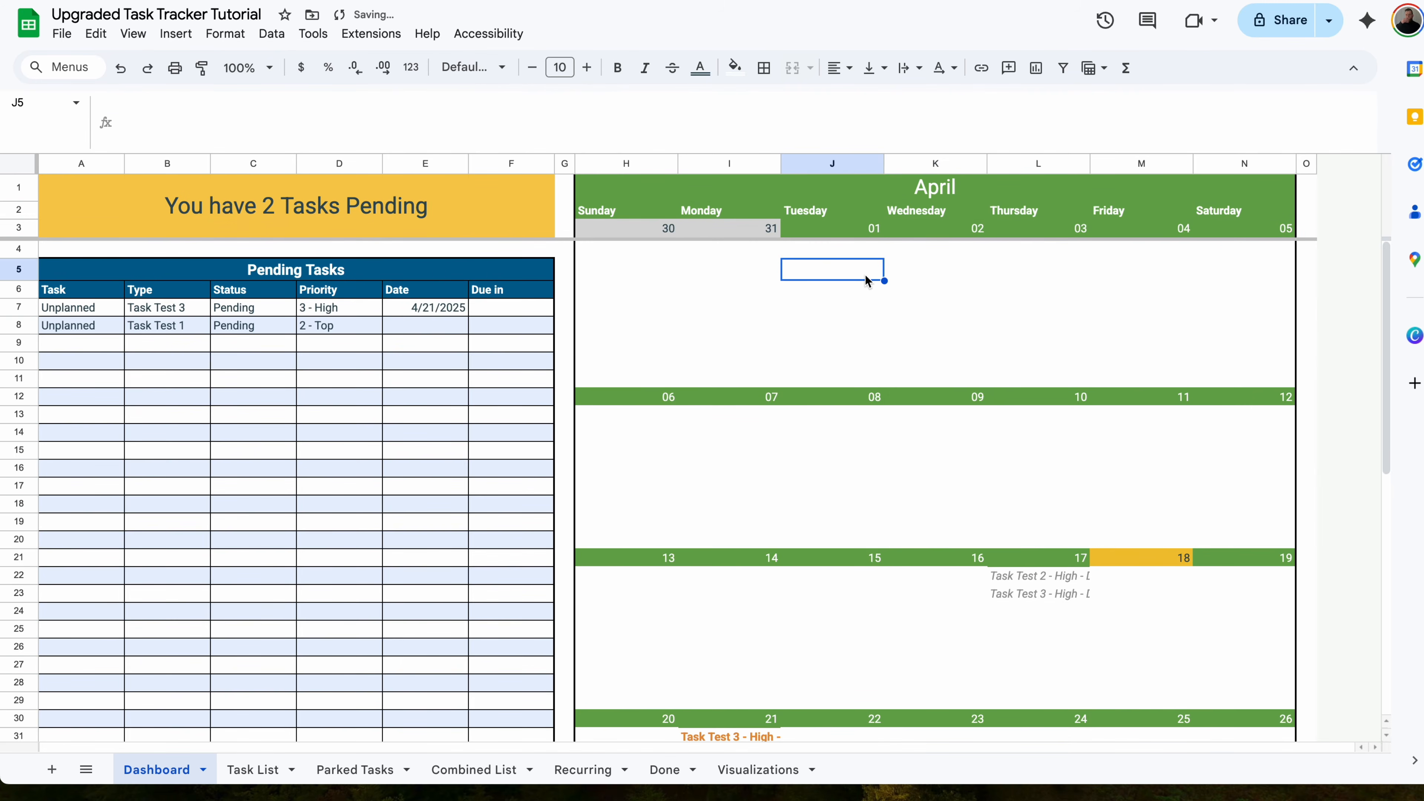
# - Apply a medium-thickness outer border around the first Sunday block, H3:H11
pyautogui.moveTo(628, 227); pyautogui.dragTo(639, 375)
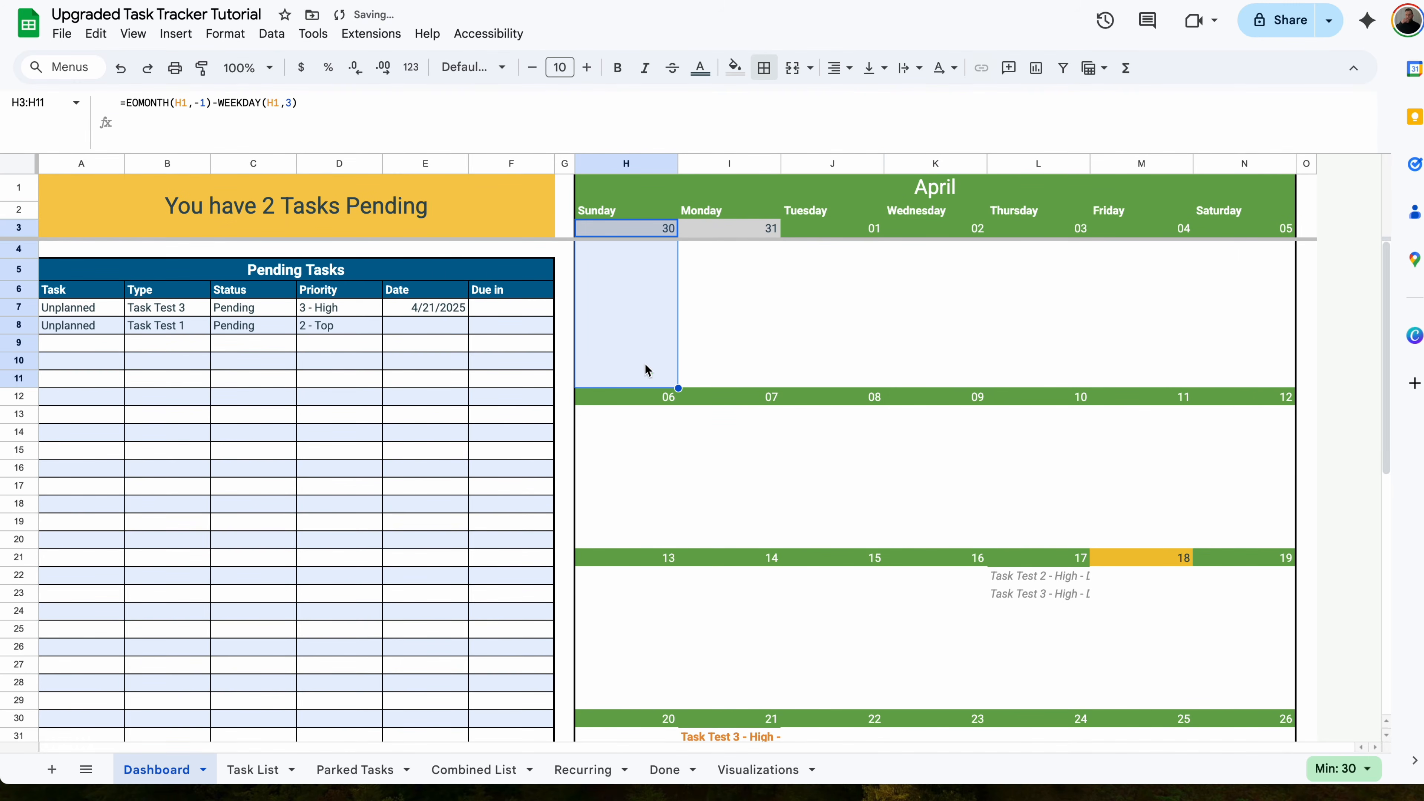
pyautogui.click(769, 65)
pyautogui.click(890, 105)
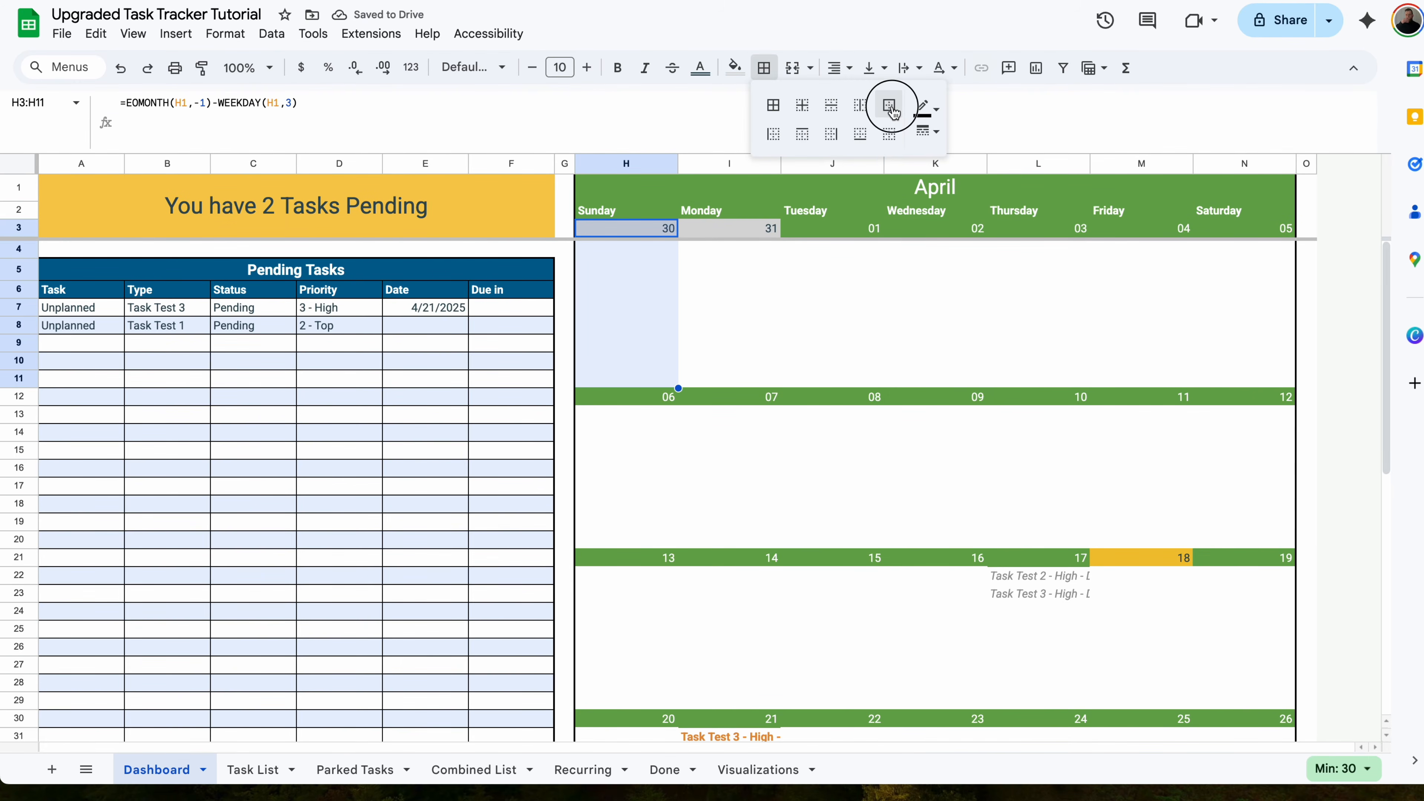
# - Copy the medium-bordered formatting of H3:H11 to the rest of the first week, I3:N11, with Paint format
pyautogui.moveTo(658, 229); pyautogui.dragTo(648, 387)
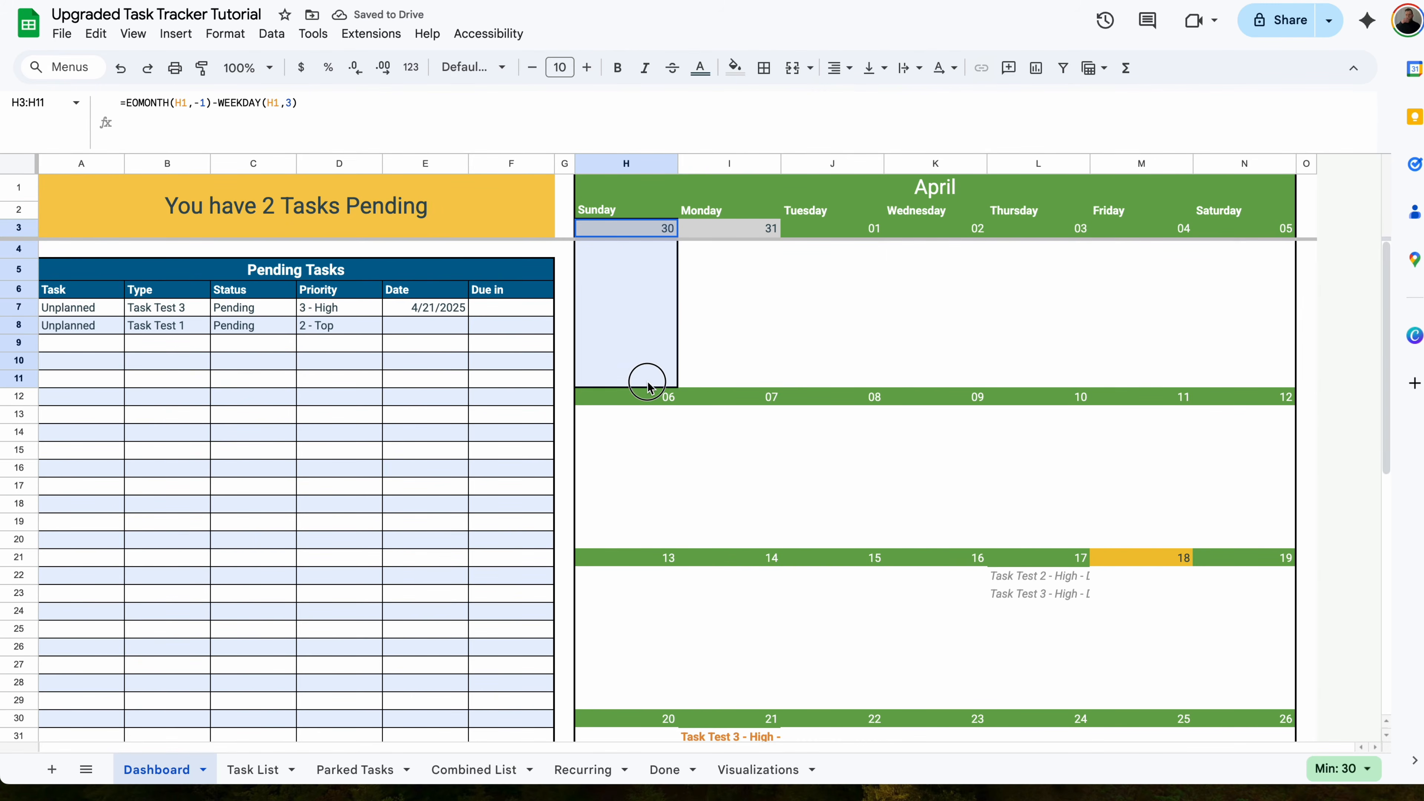
pyautogui.click(201, 68)
pyautogui.moveTo(724, 230)
pyautogui.mouseDown()
pyautogui.moveTo(988, 245)
pyautogui.moveTo(1249, 359)
pyautogui.moveTo(1254, 386)
pyautogui.mouseUp()
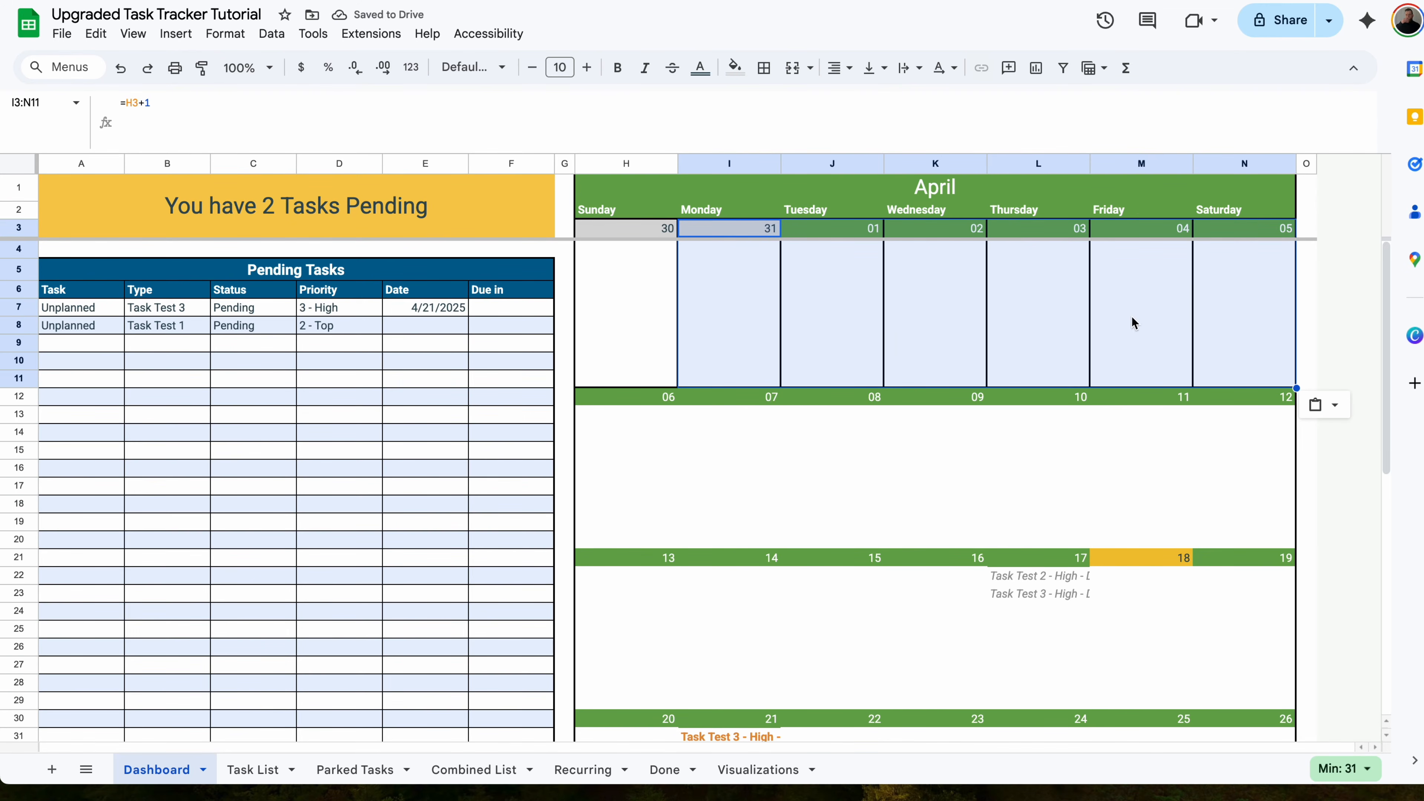
pyautogui.click(1260, 345)
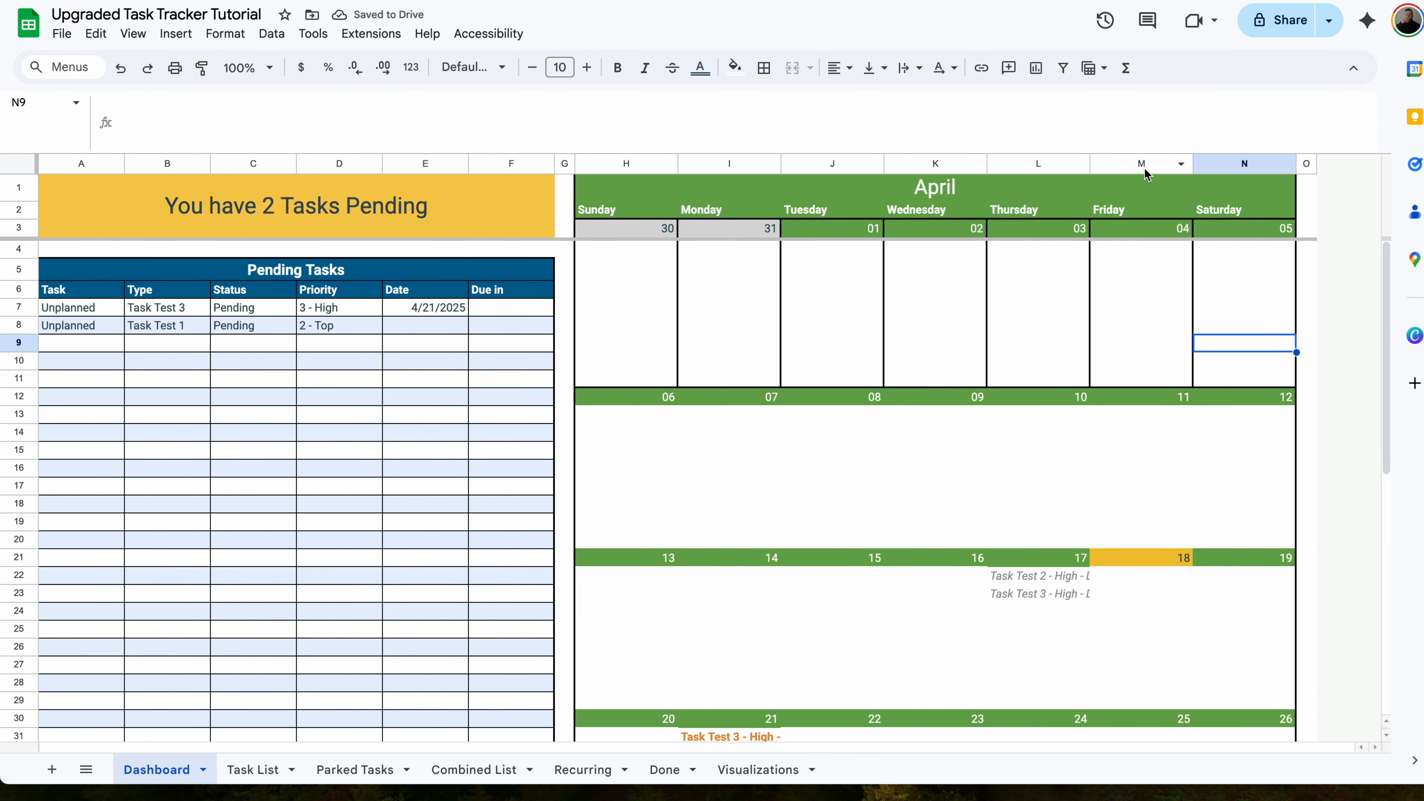
# - Apply outer borders around the weekday row H2:N2 and the month header H1:N1
pyautogui.click(1158, 209)
pyautogui.click(1158, 208)
pyautogui.moveTo(1234, 209); pyautogui.dragTo(604, 213)
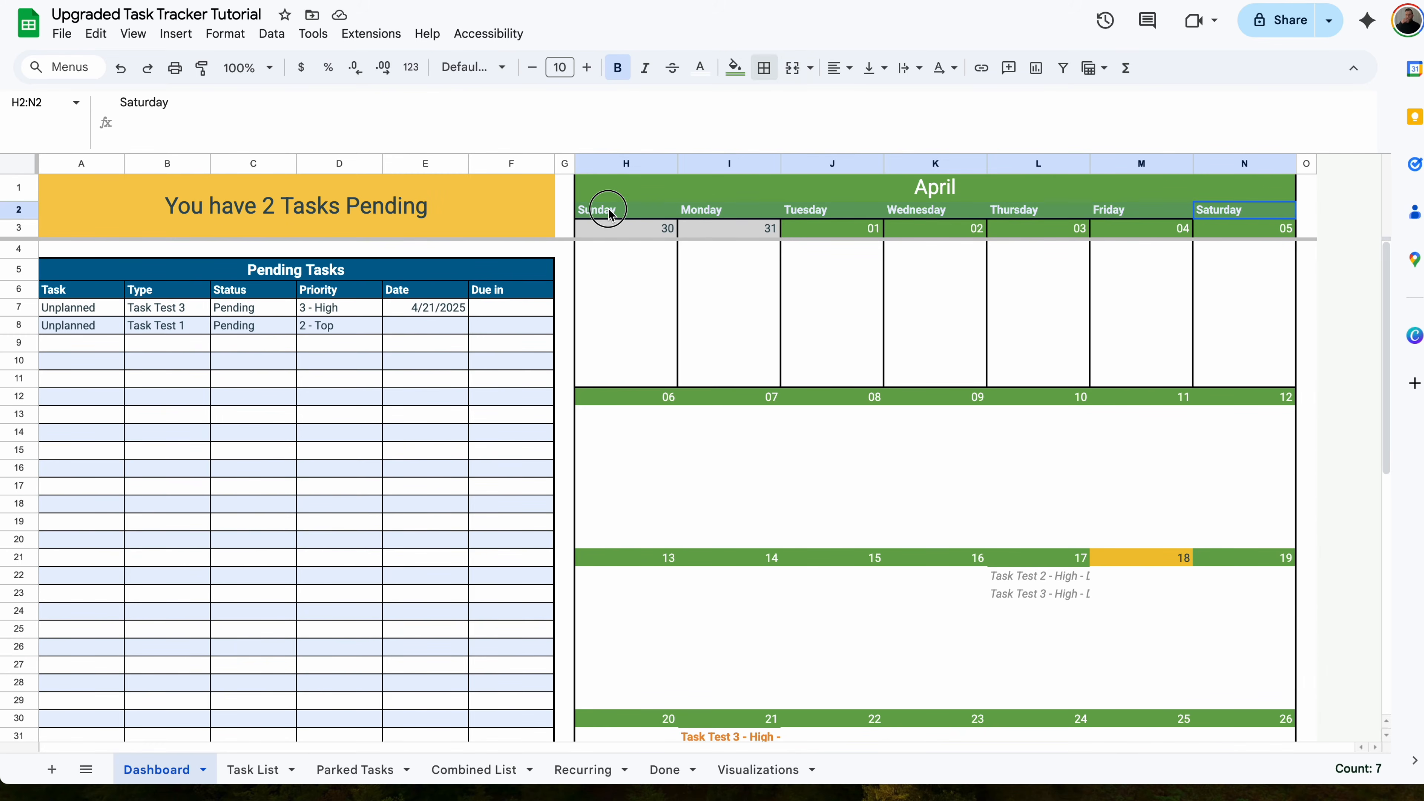
pyautogui.click(763, 68)
pyautogui.click(889, 105)
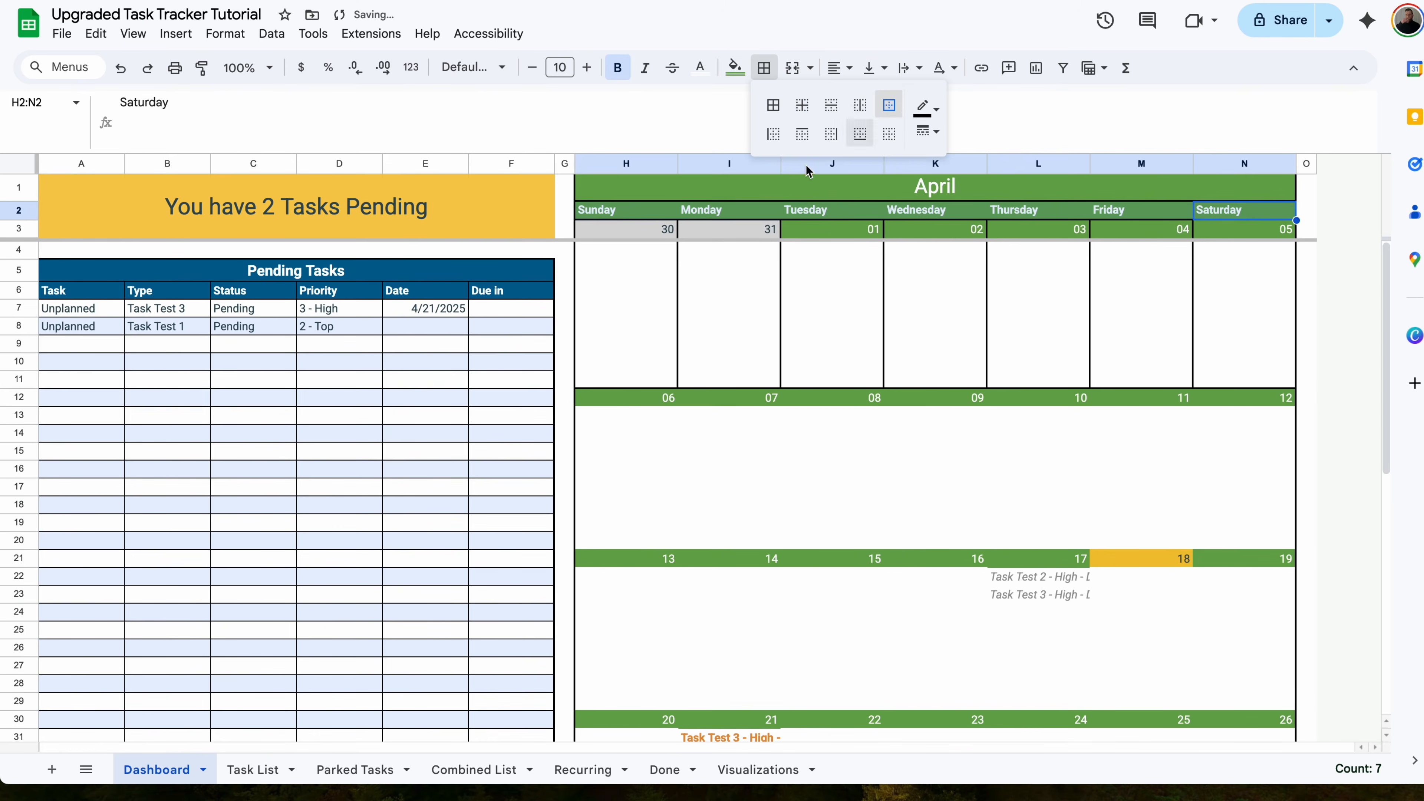
pyautogui.click(726, 191)
pyautogui.click(764, 67)
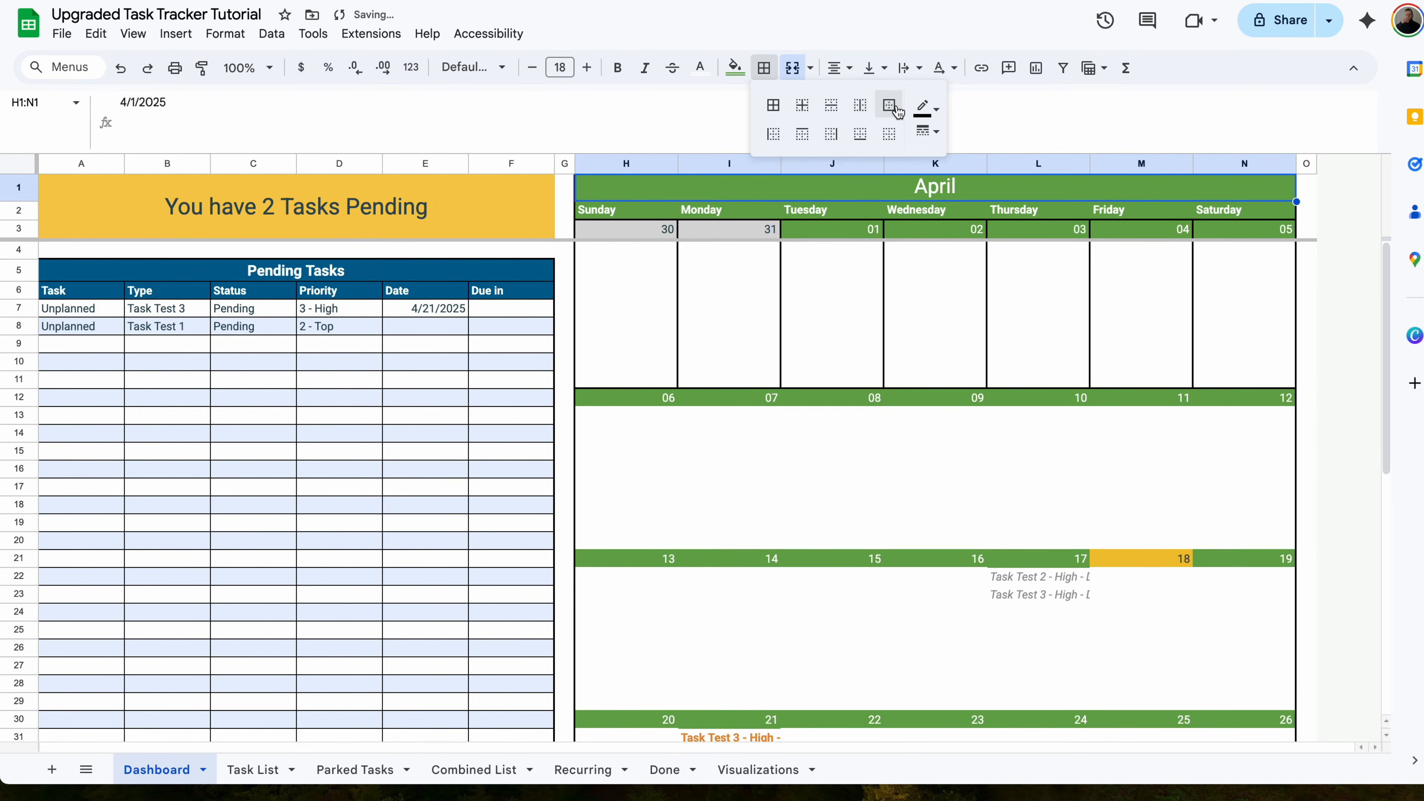
pyautogui.click(975, 275)
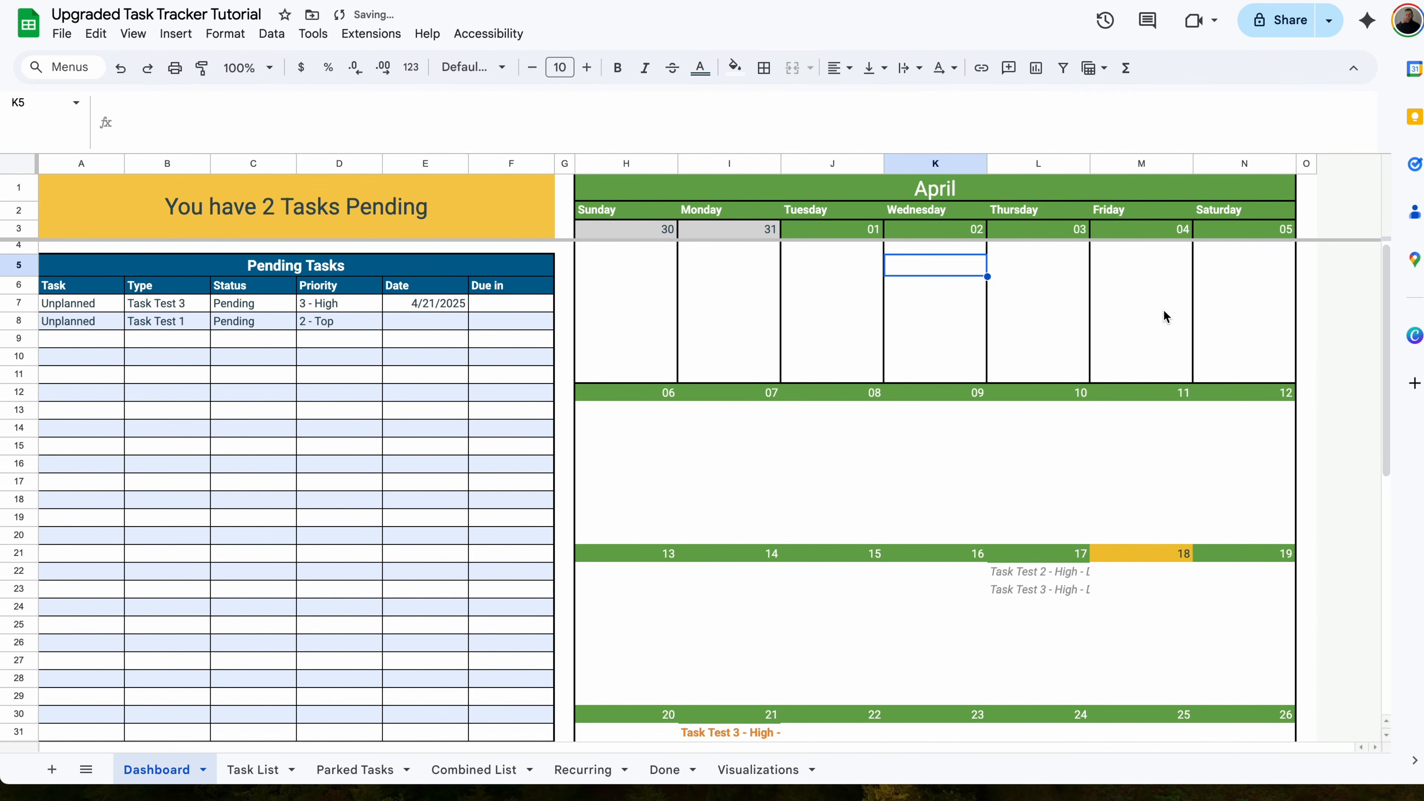
# - Replace the outer border of the first Sunday block, H3:H11, with the thin solid line style
pyautogui.moveTo(626, 229); pyautogui.dragTo(639, 379)
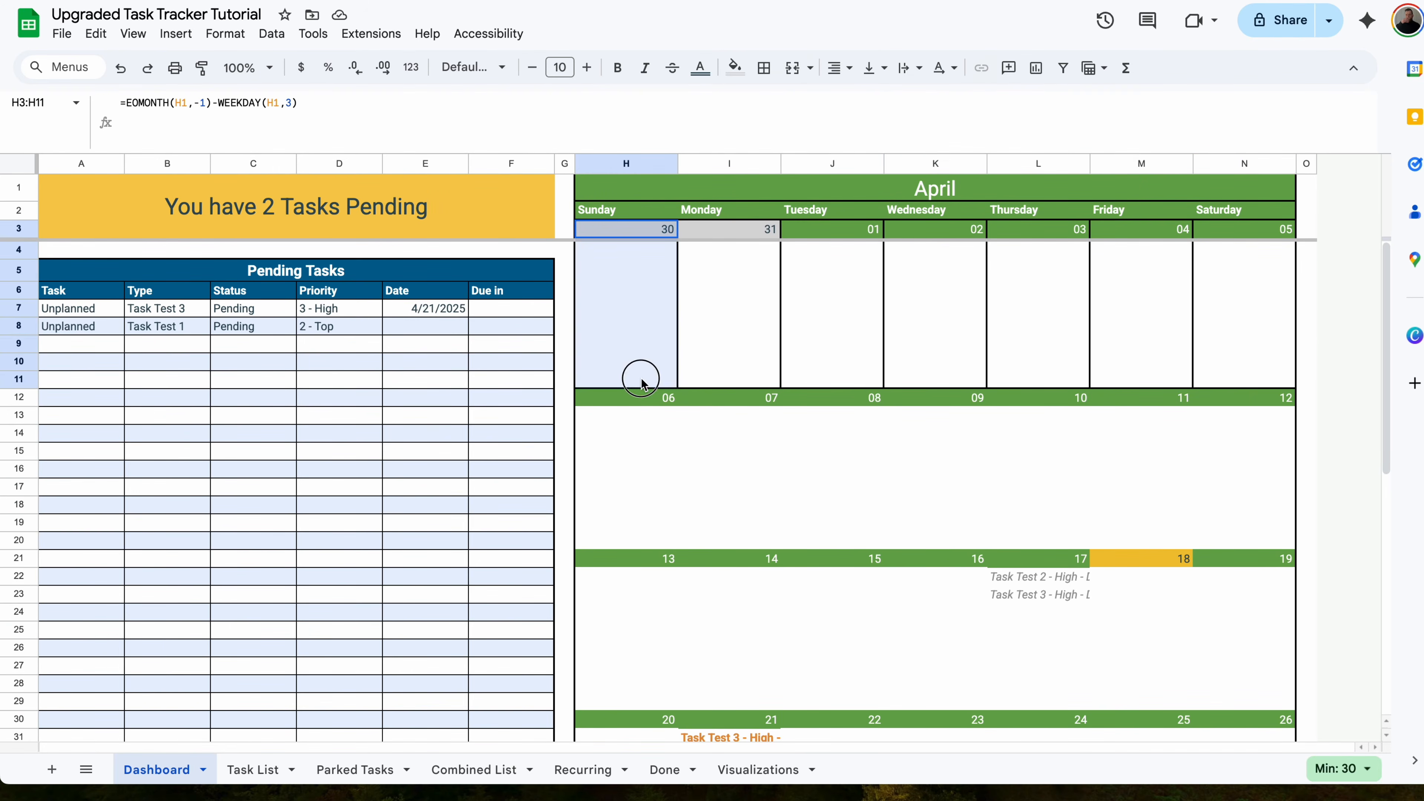
pyautogui.click(764, 68)
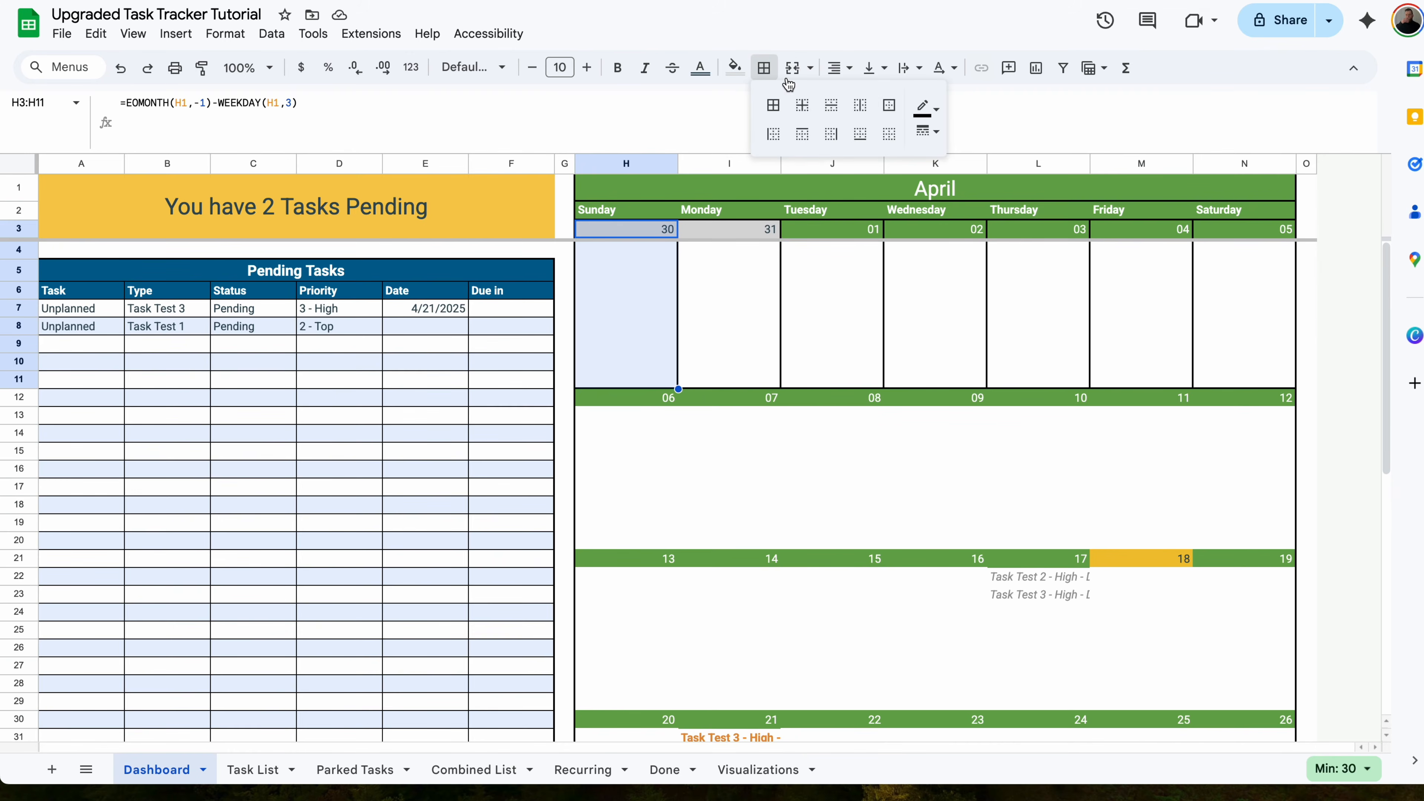
pyautogui.click(926, 130)
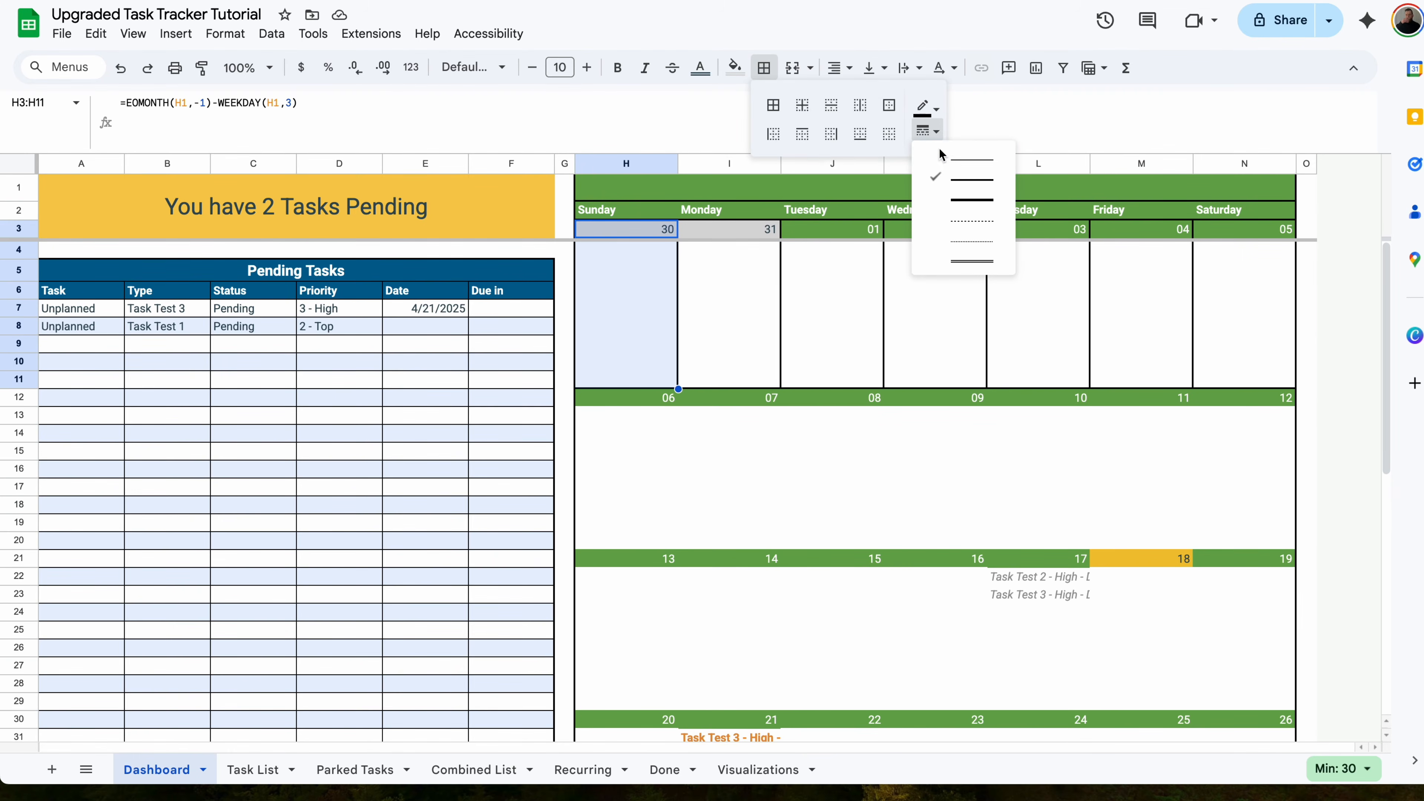
pyautogui.click(966, 164)
pyautogui.click(890, 106)
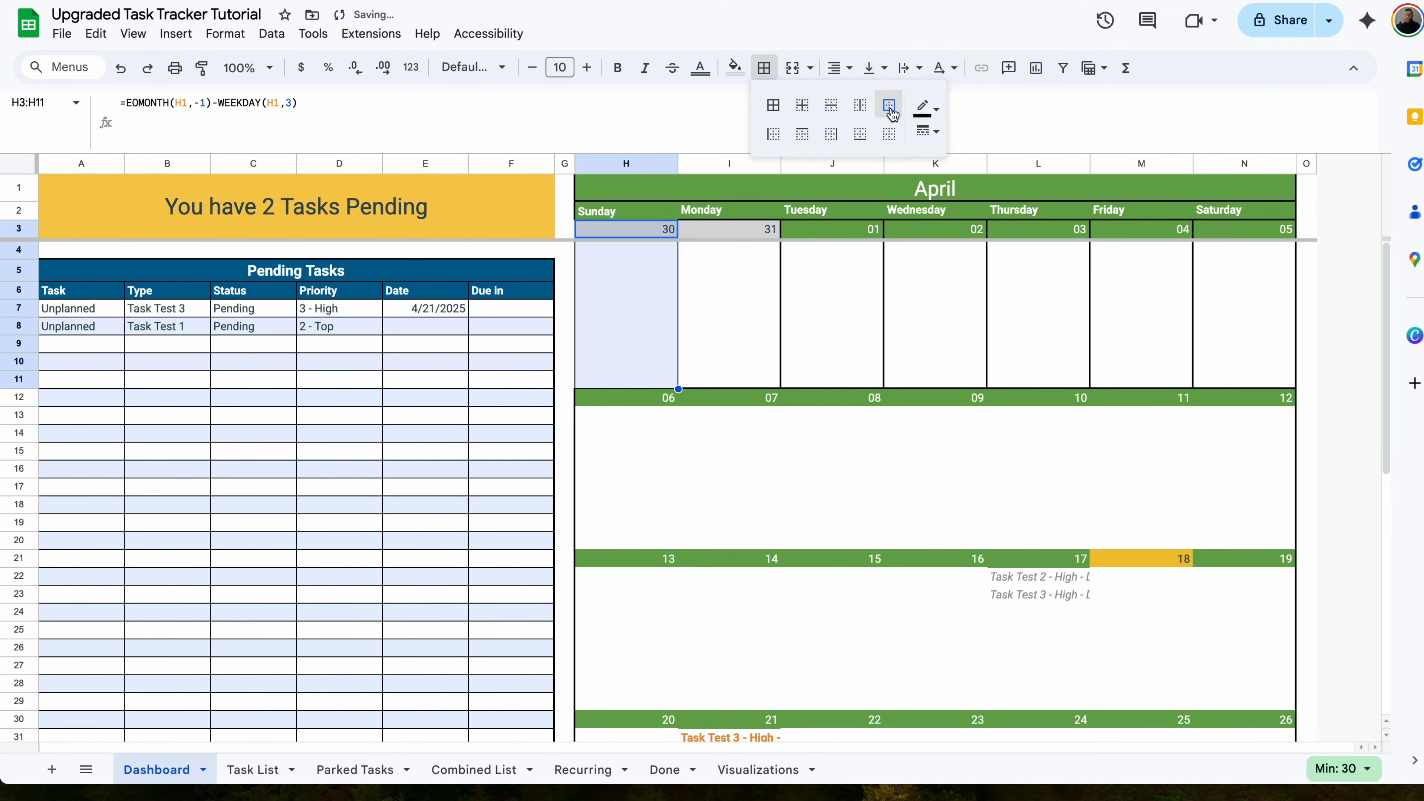
pyautogui.click(761, 320)
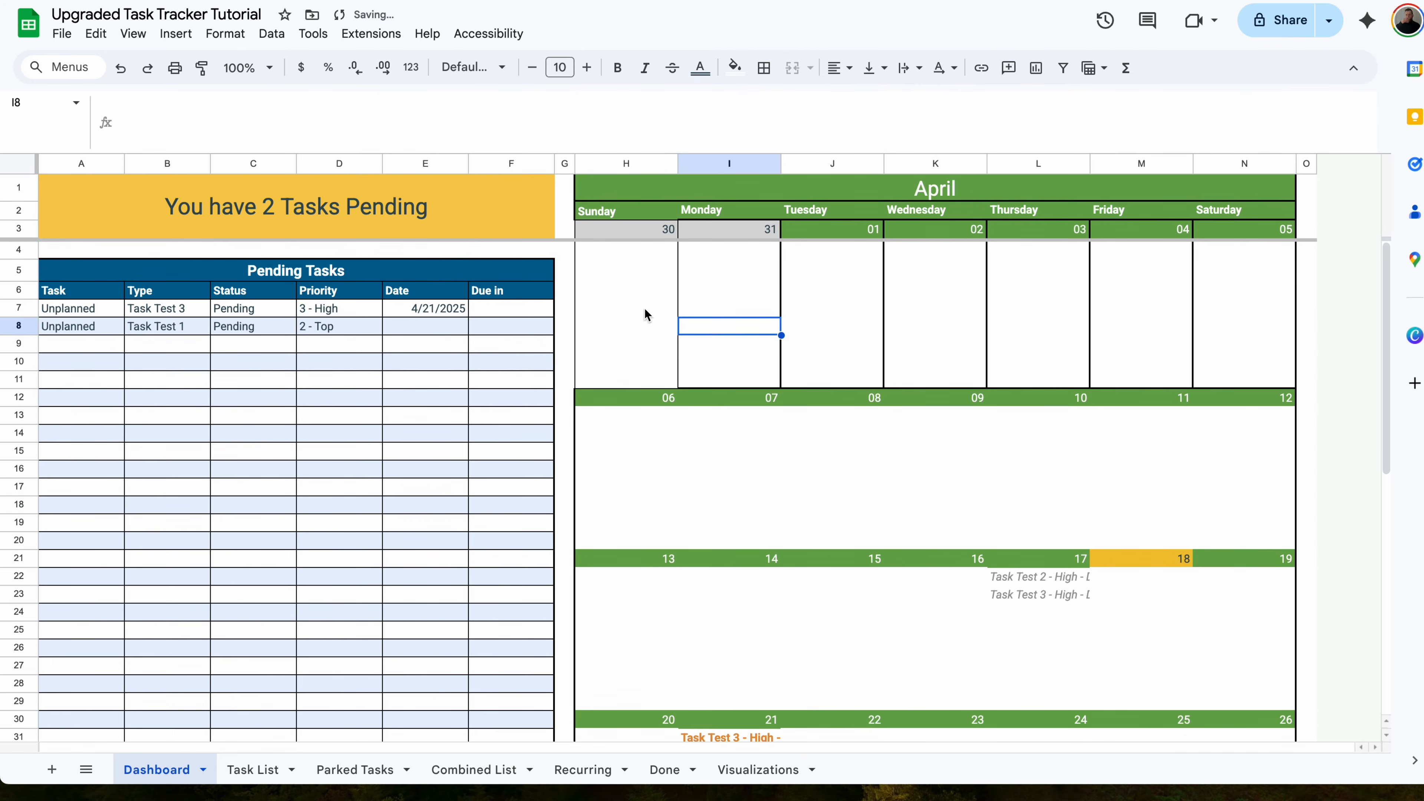
# - Copy the thin-bordered formatting of H3:H11 onto the remaining first-week days, I3:N11, with Paint format
pyautogui.click(719, 227)
pyautogui.moveTo(673, 229); pyautogui.dragTo(645, 379)
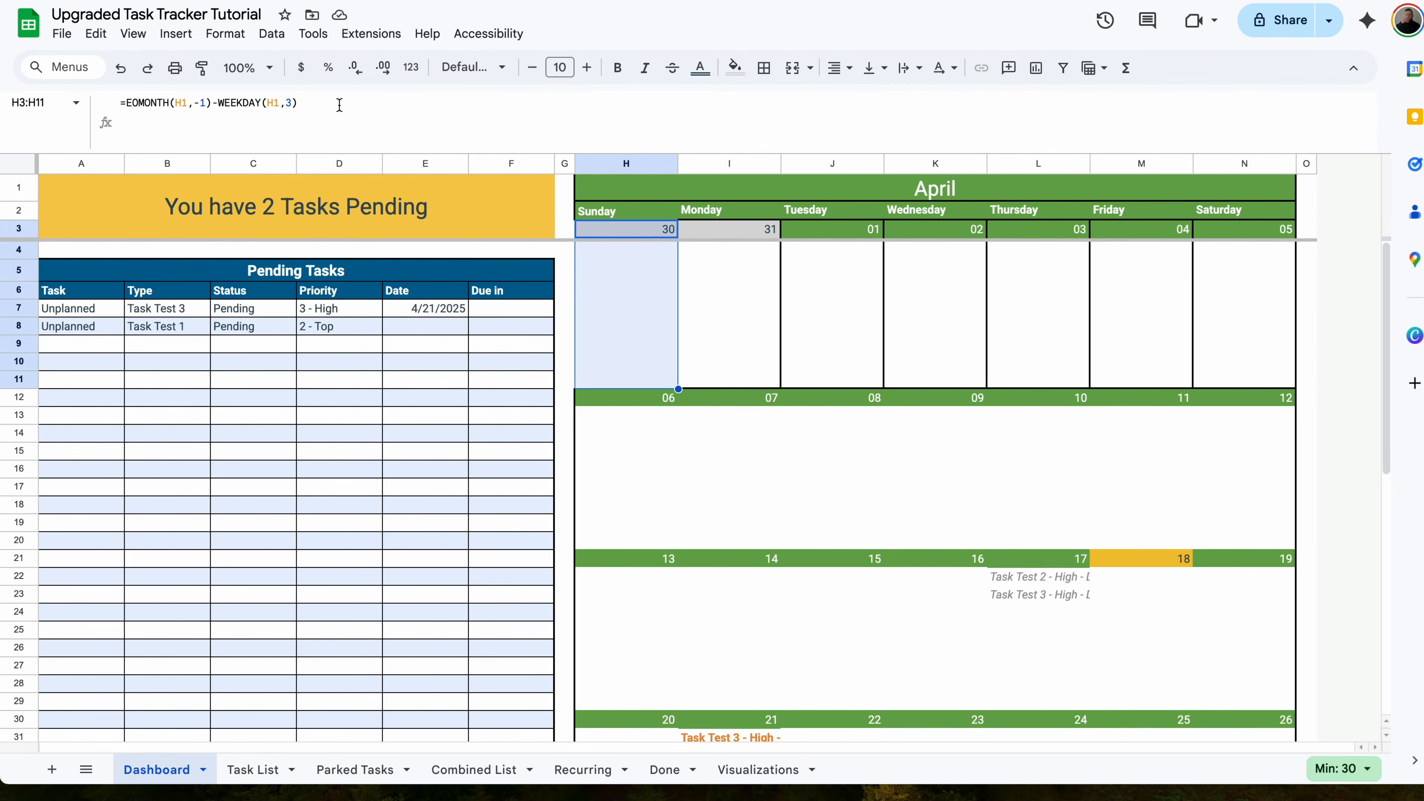
pyautogui.click(201, 68)
pyautogui.moveTo(754, 233)
pyautogui.mouseDown()
pyautogui.moveTo(988, 347)
pyautogui.moveTo(1223, 382)
pyautogui.mouseUp()
# - Copy the first week's formatting, H3:N11, down to the week blocks H12:N20, H21:N29 and H30:N38 with Paint format
pyautogui.moveTo(645, 230)
pyautogui.mouseDown()
pyautogui.moveTo(1198, 347)
pyautogui.moveTo(1239, 375)
pyautogui.mouseUp()
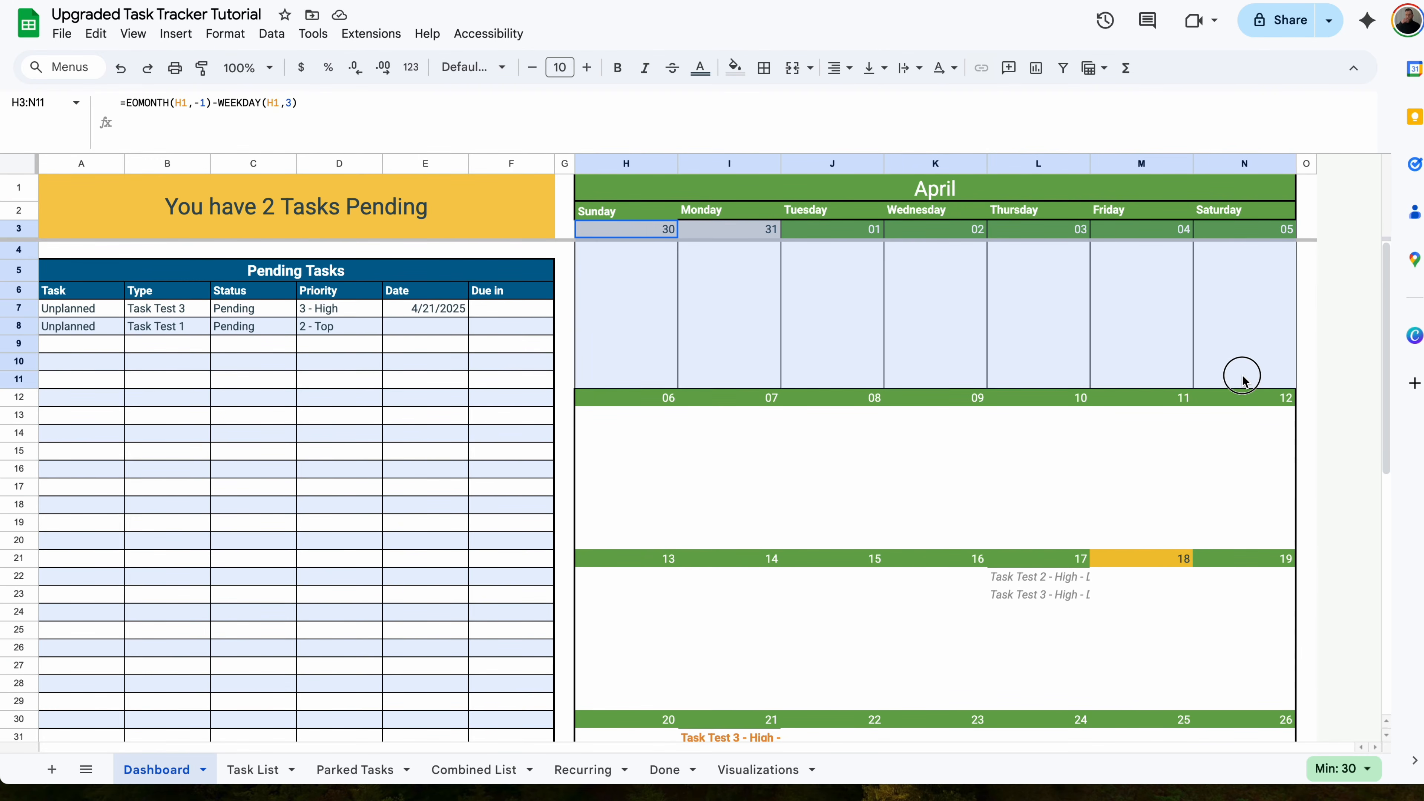
pyautogui.click(203, 68)
pyautogui.click(644, 405)
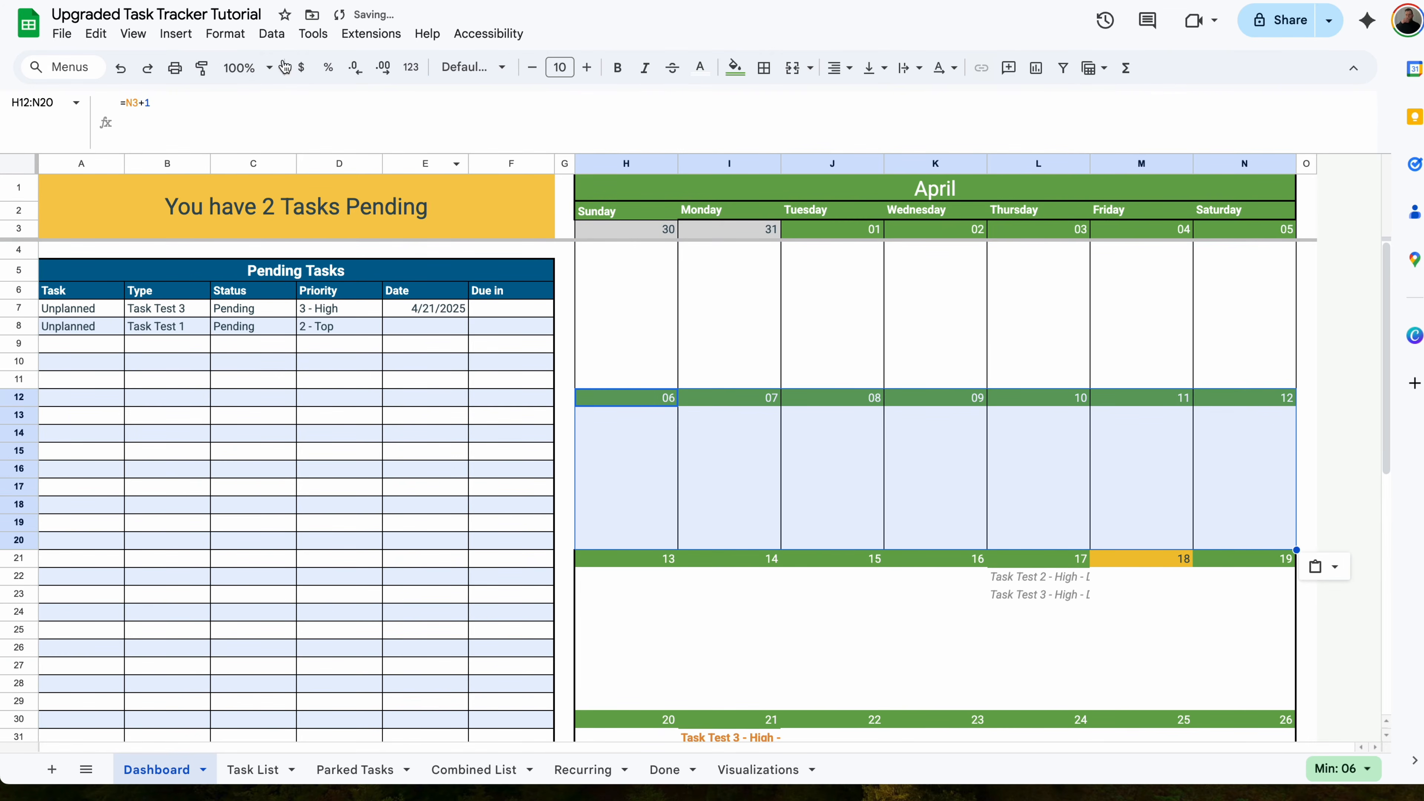
pyautogui.click(203, 69)
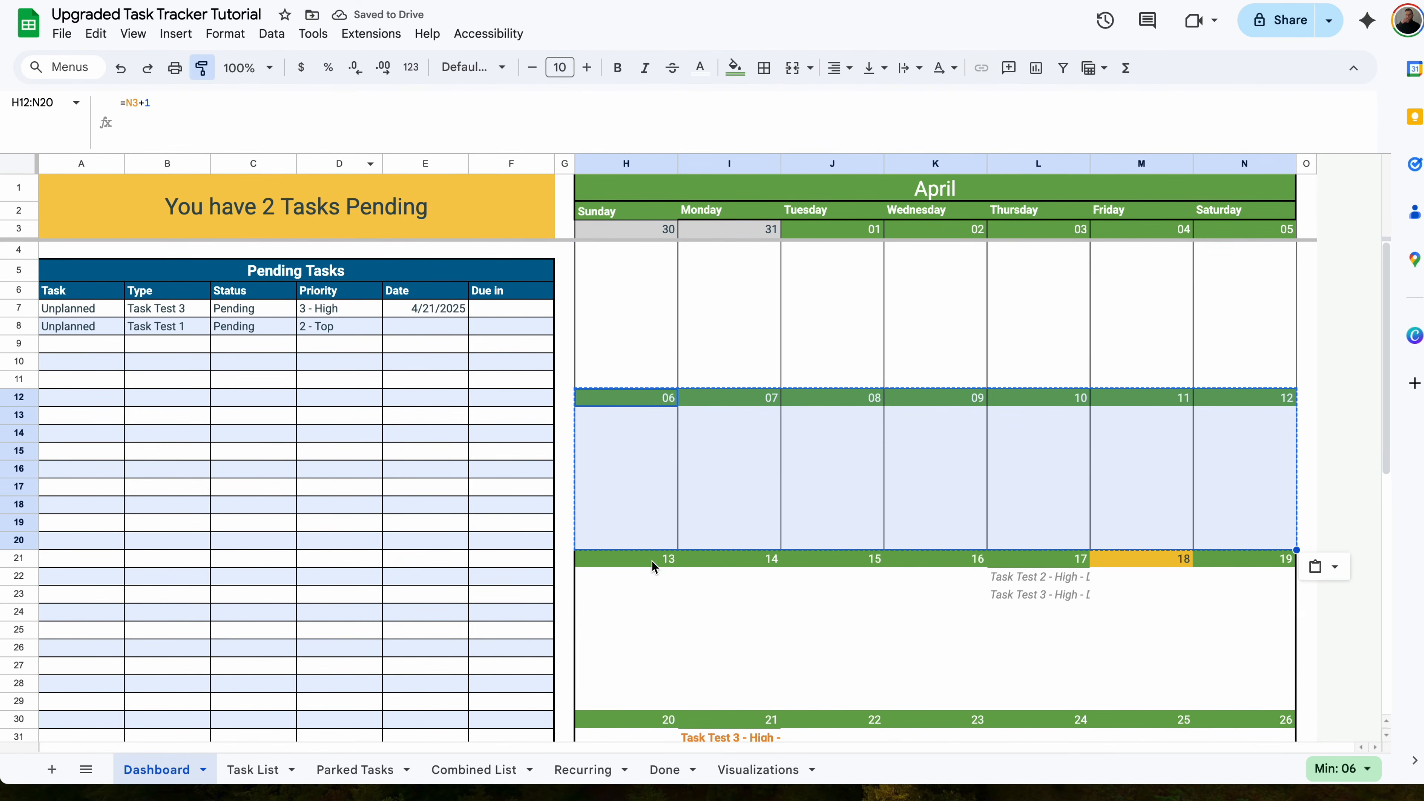
pyautogui.click(654, 567)
pyautogui.scroll(-5, 652, 565)
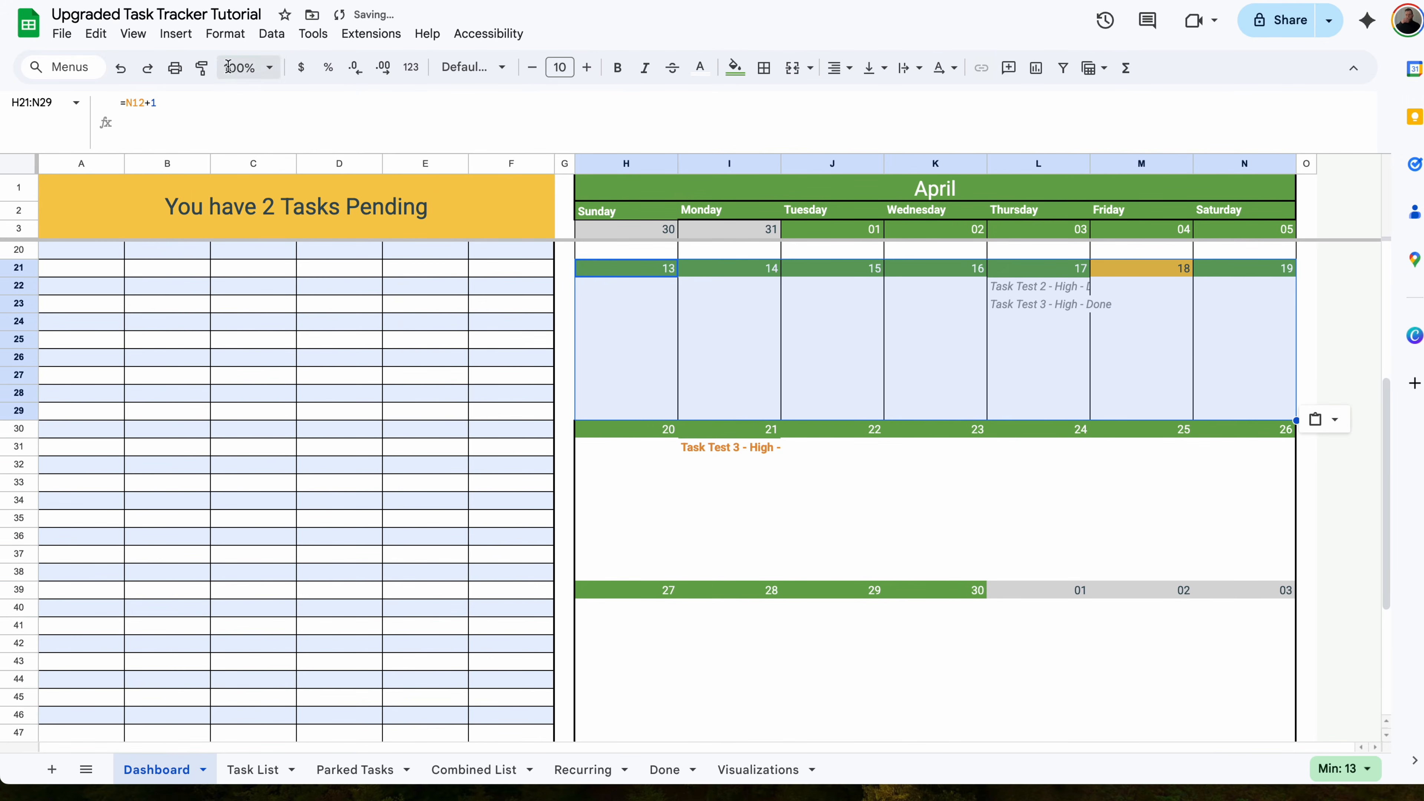
pyautogui.click(203, 68)
pyautogui.click(645, 431)
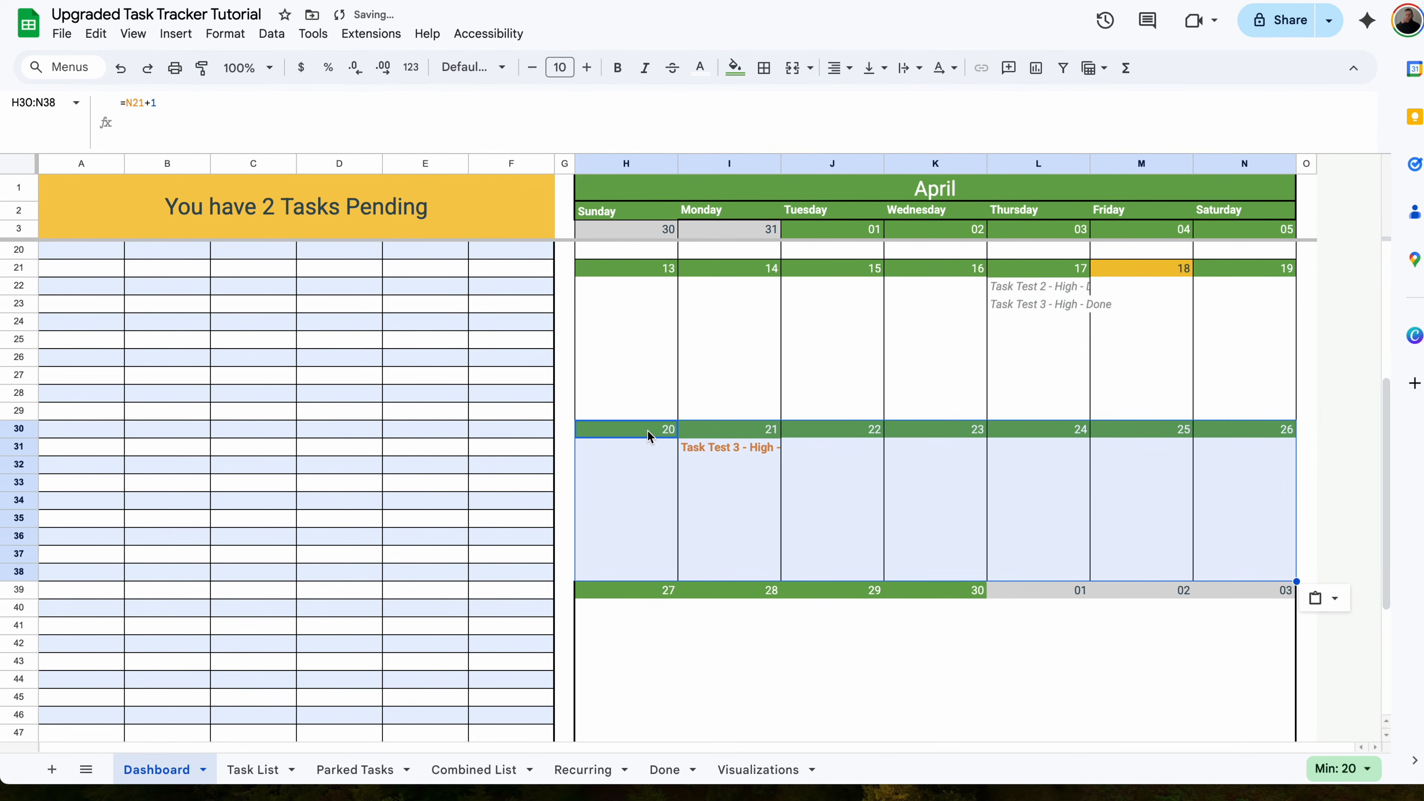
# - Copy the week block formatting of H30:N38 down to the last two weeks, H39:N47 and H48:N56, with Paint format
pyautogui.click(202, 68)
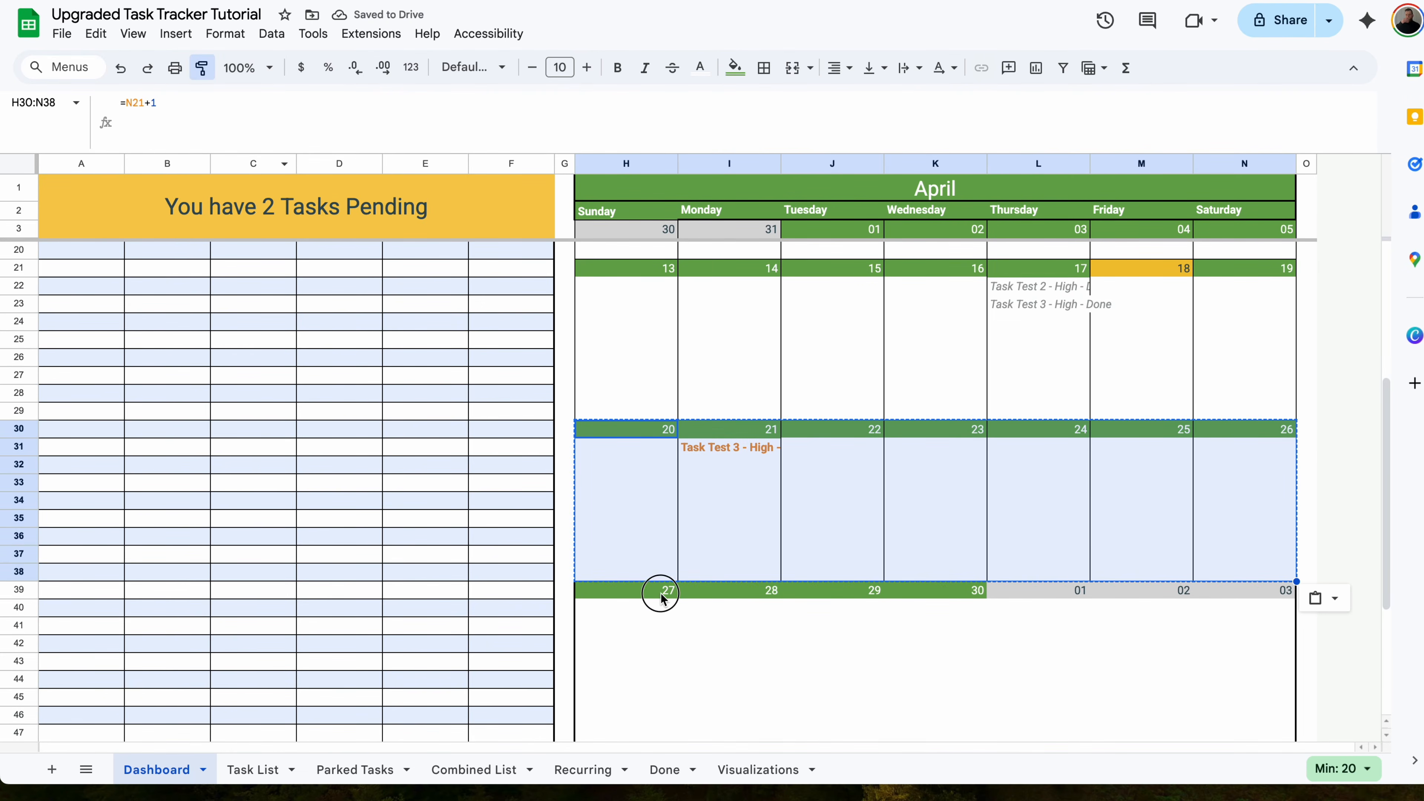
pyautogui.click(662, 594)
pyautogui.scroll(-3, 661, 645)
pyautogui.click(203, 68)
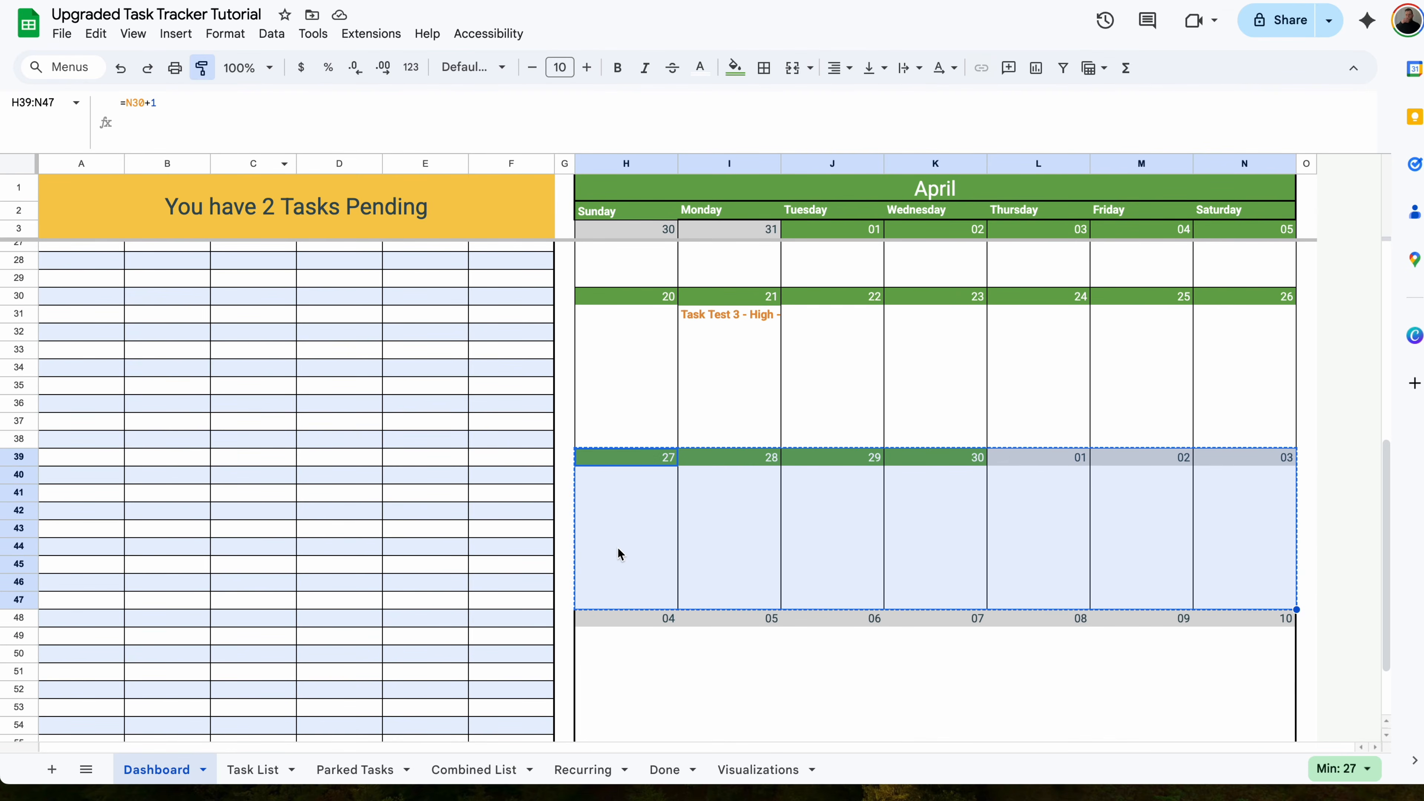
pyautogui.click(644, 626)
pyautogui.scroll(-3, 773, 620)
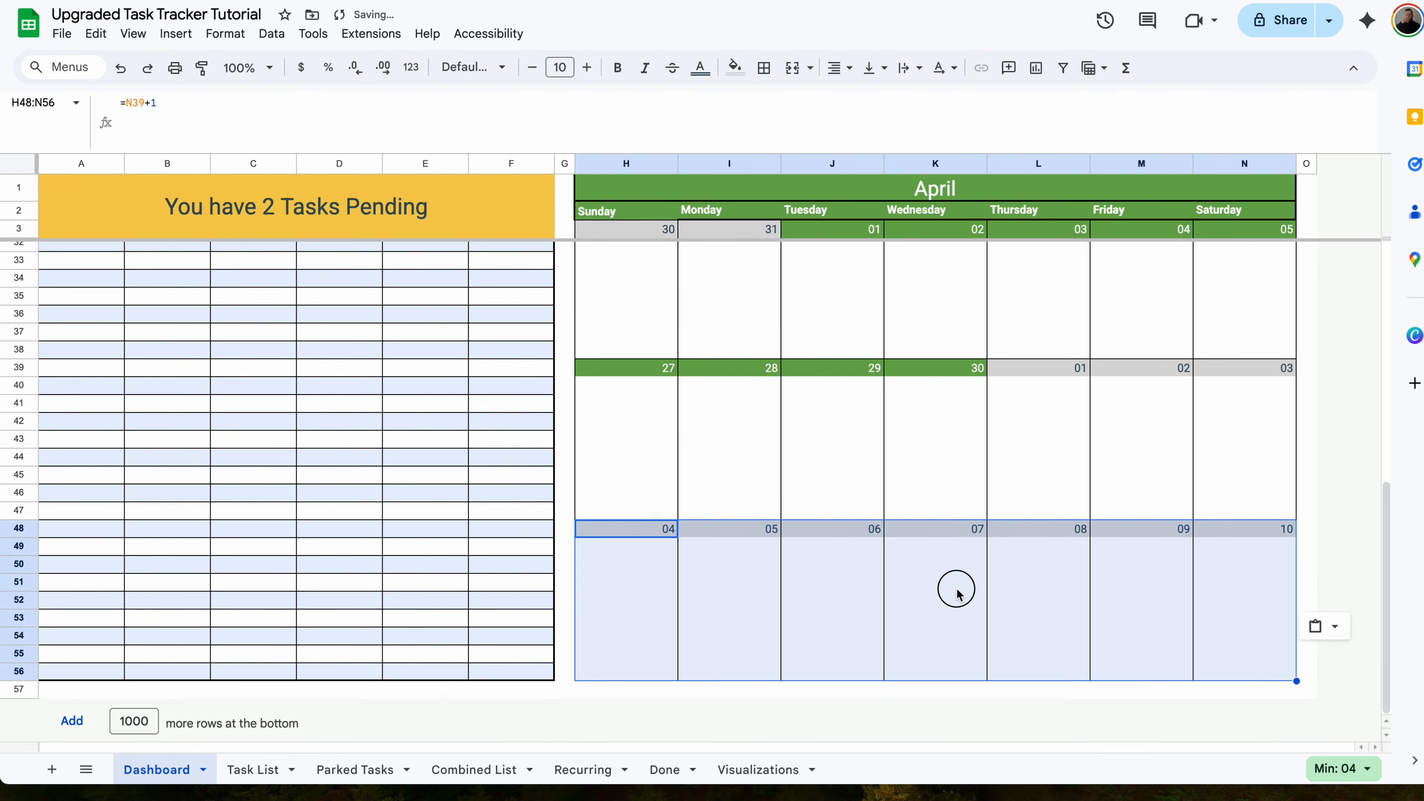
pyautogui.click(953, 588)
# - Apply a medium solid outer border around the whole calendar H1:N56 and around the weekday row H2:N2
pyautogui.moveTo(1265, 668); pyautogui.dragTo(645, 179)
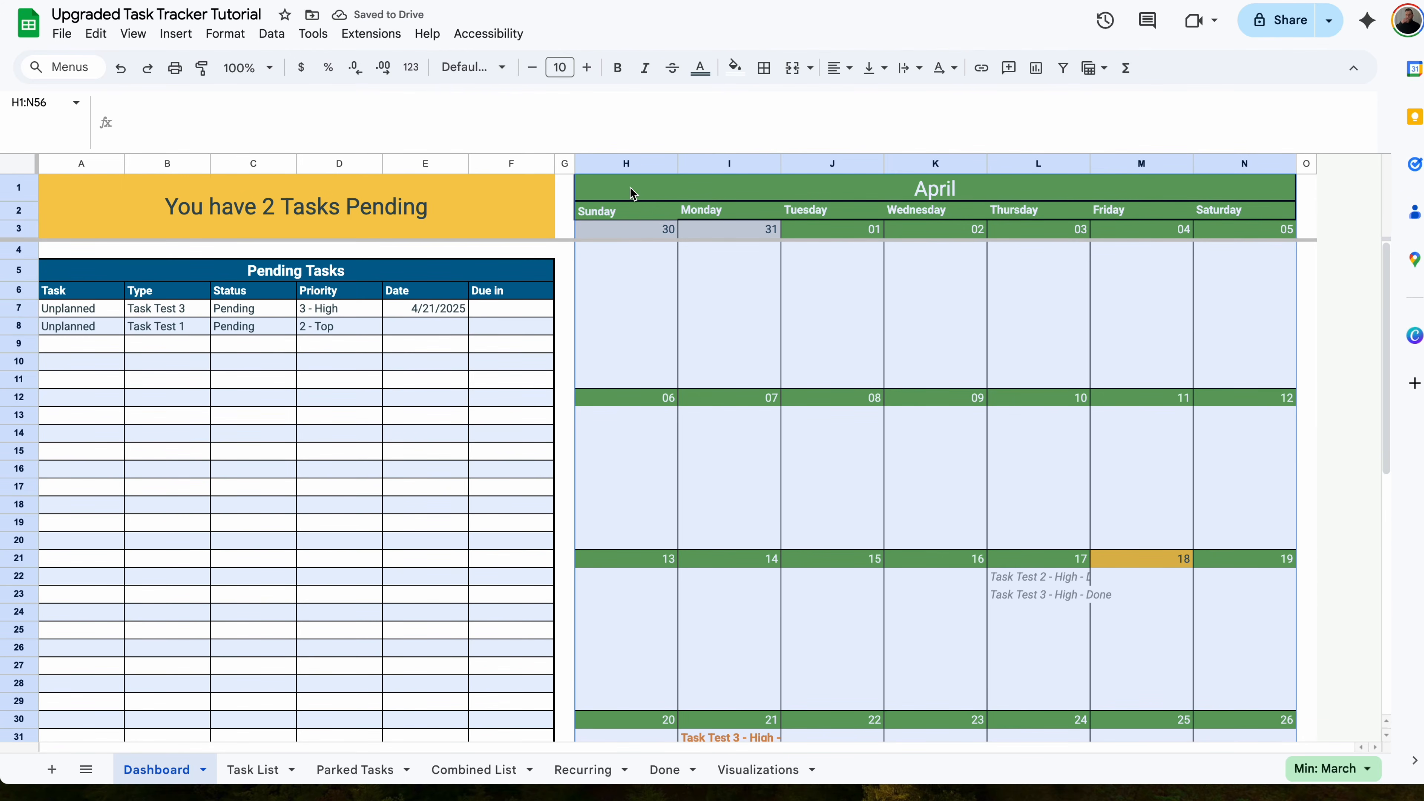
pyautogui.click(764, 68)
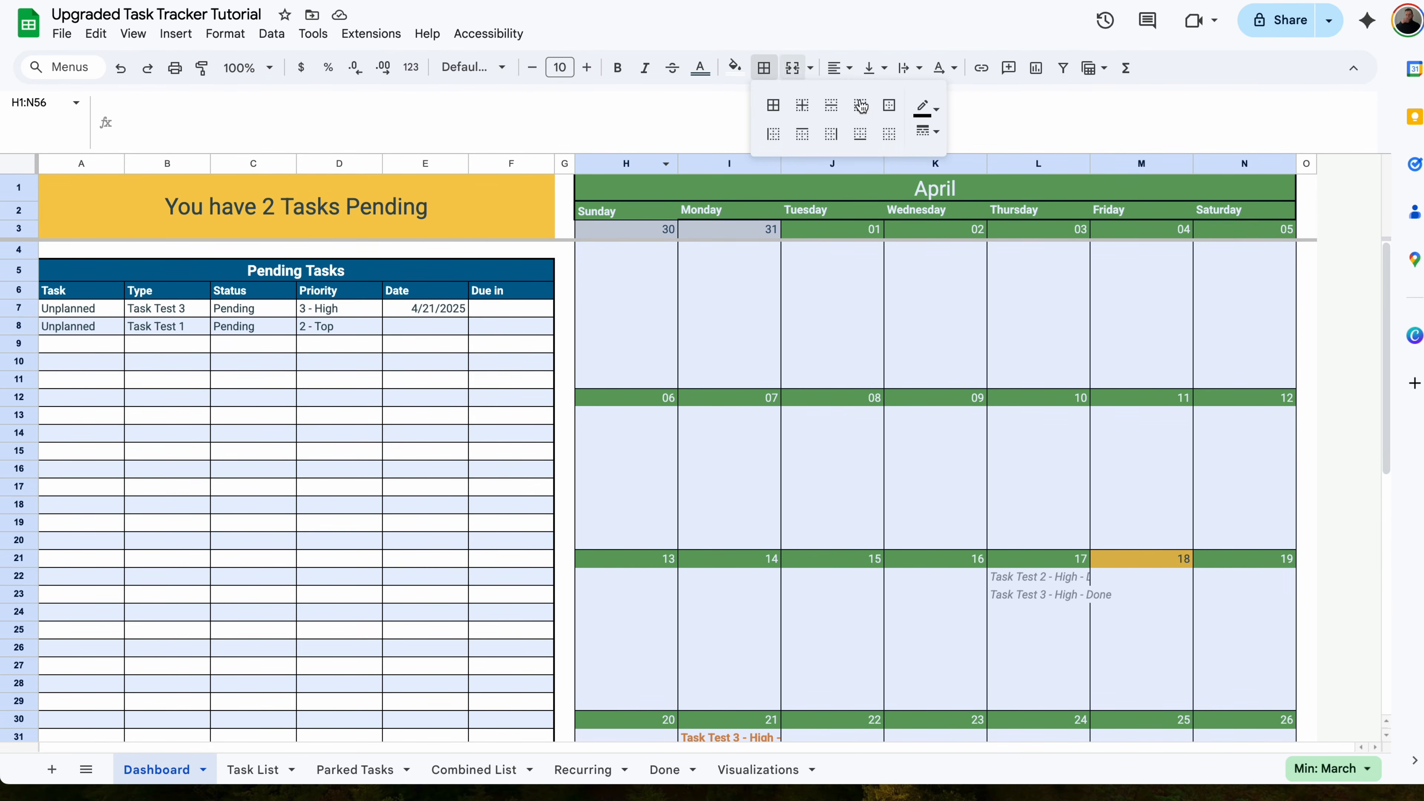
pyautogui.click(891, 107)
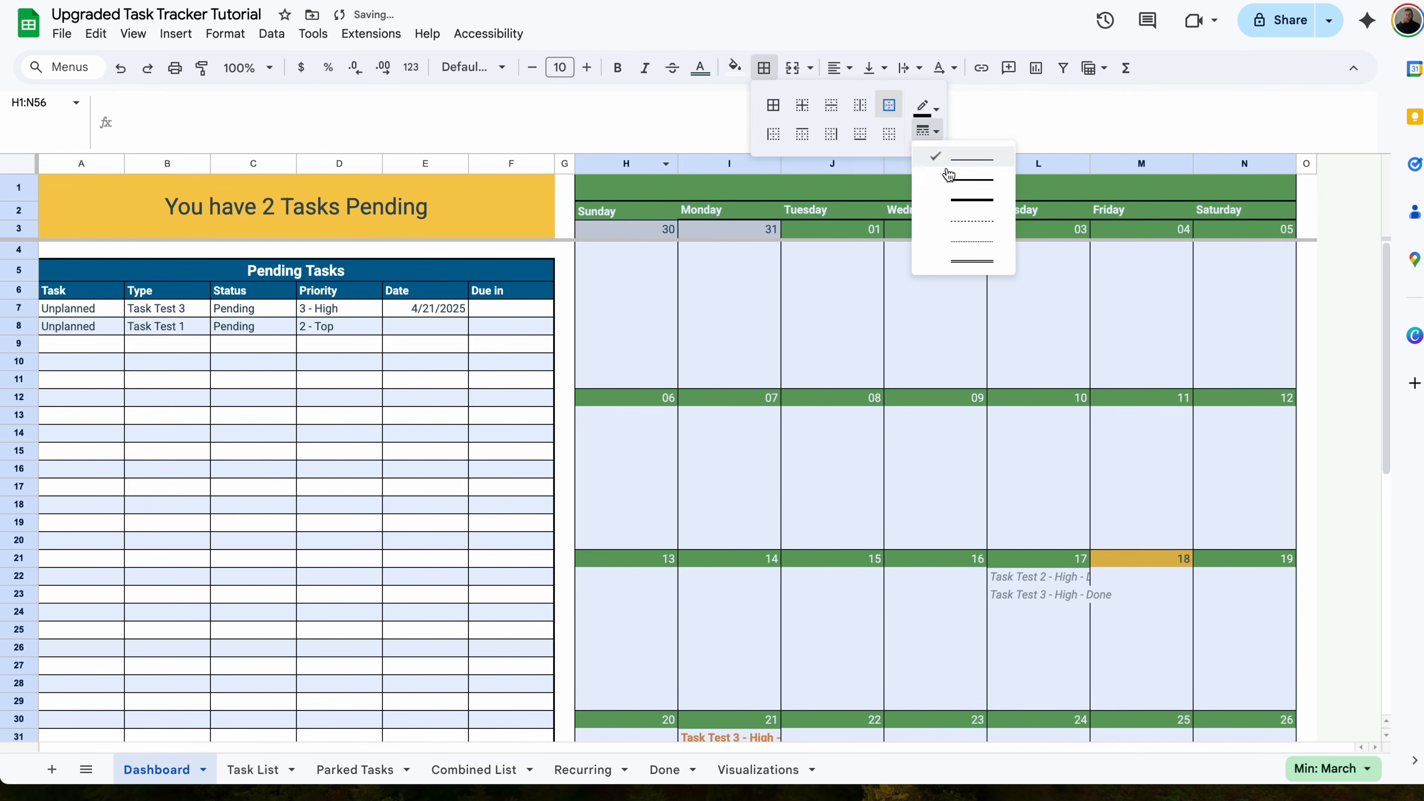
pyautogui.click(944, 317)
pyautogui.scroll(-1, 757, 235)
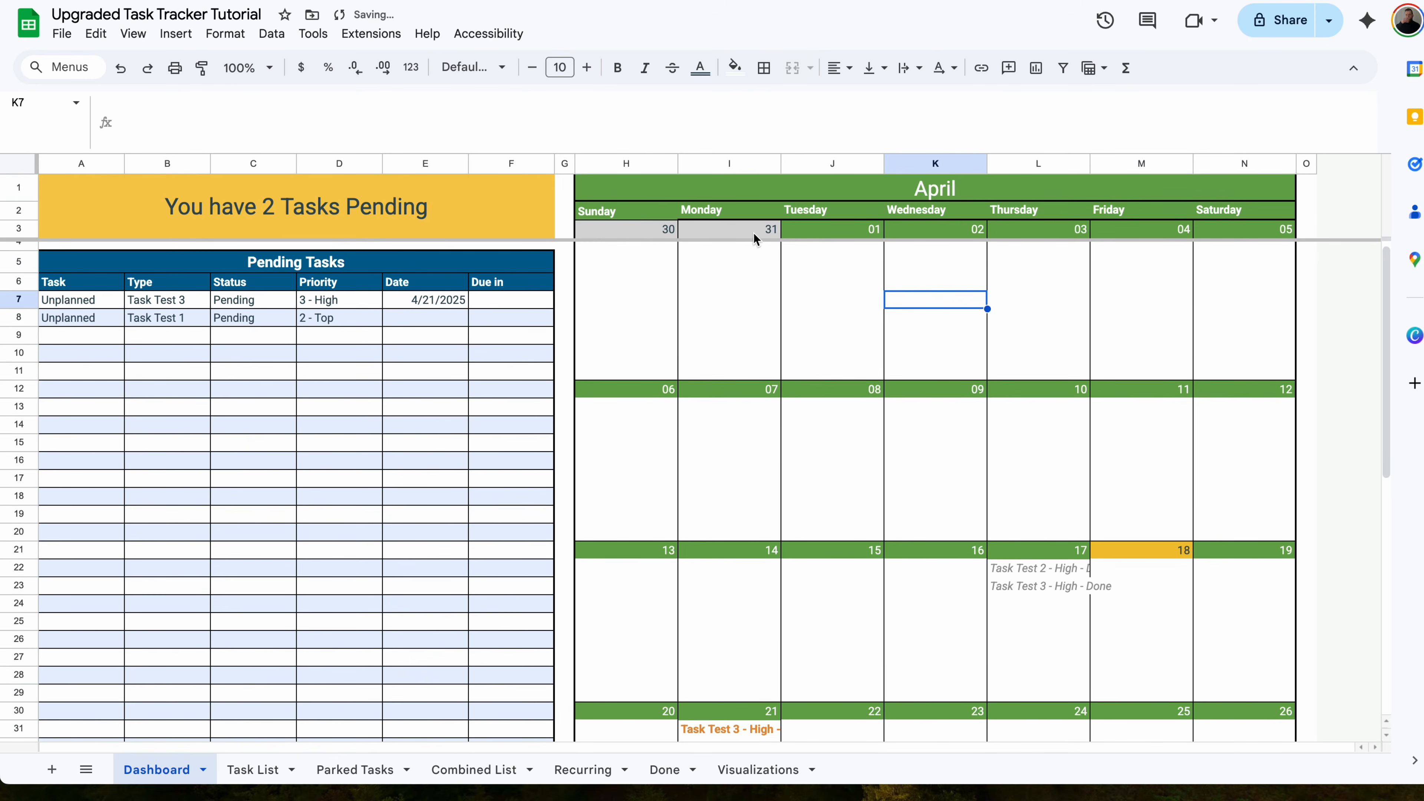
pyautogui.moveTo(638, 219); pyautogui.dragTo(1234, 212)
pyautogui.scroll(-3, 1076, 505)
pyautogui.click(1076, 503)
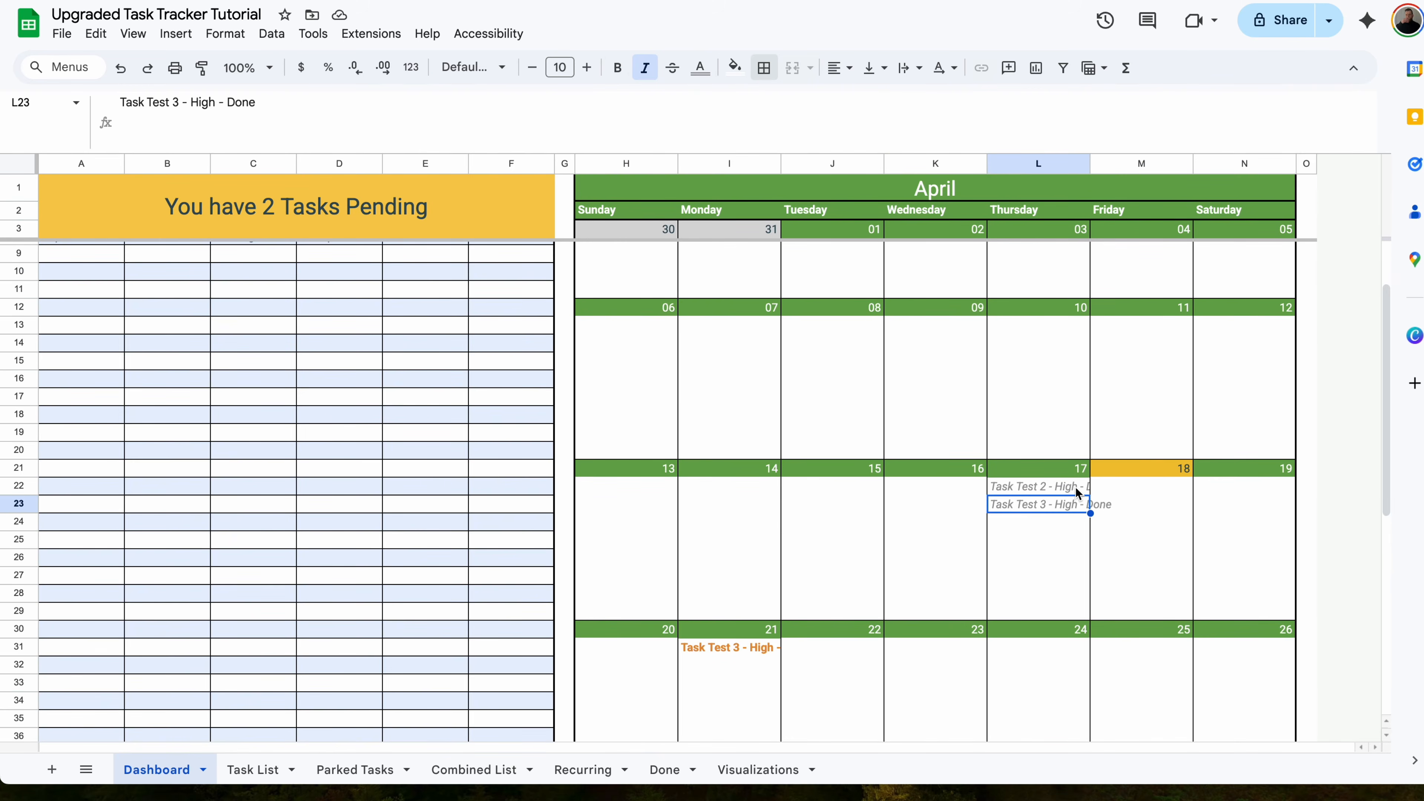
# - Set the text wrapping of the calendar day cells H3:N56 to Clip
pyautogui.scroll(3, 1106, 423)
pyautogui.moveTo(664, 229); pyautogui.dragTo(1246, 676)
pyautogui.click(907, 72)
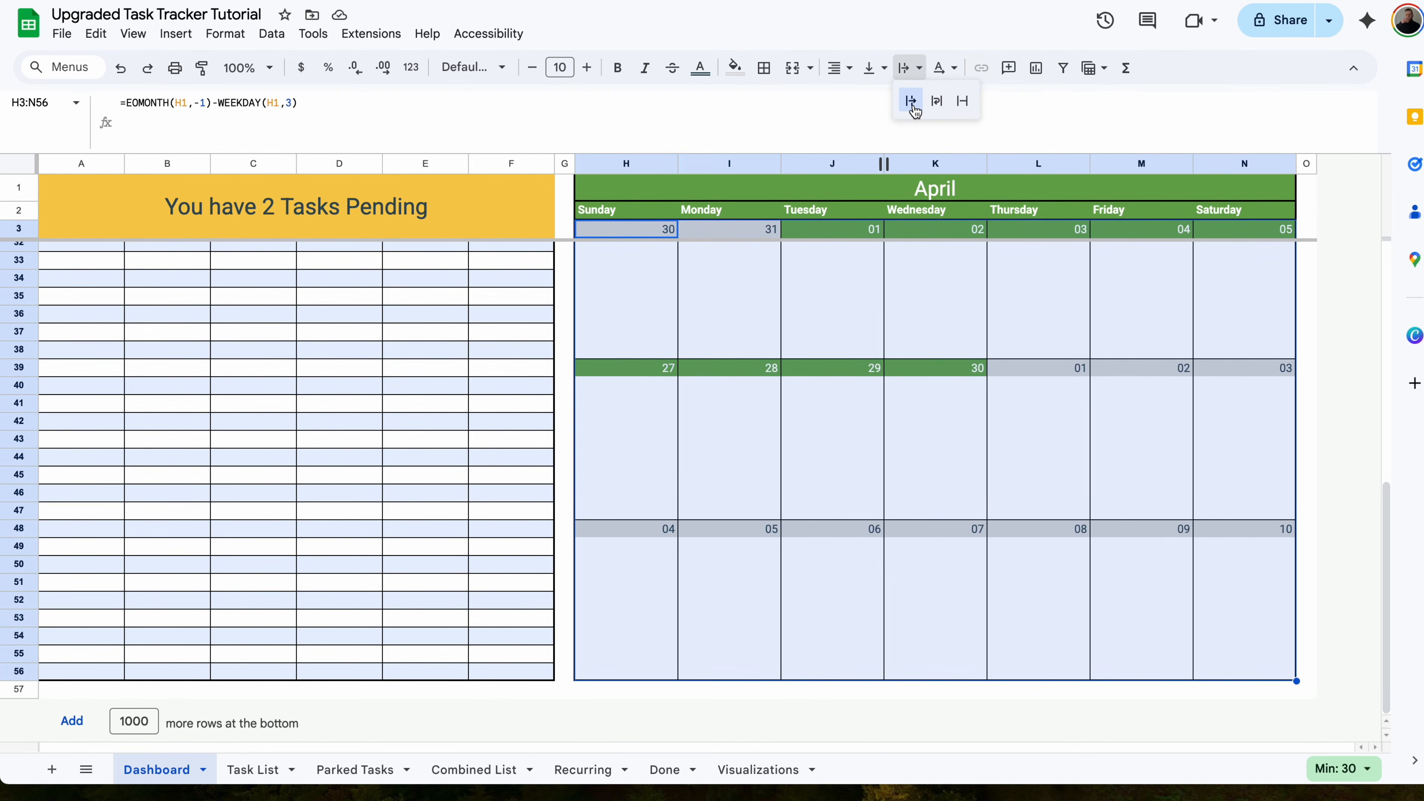
pyautogui.click(962, 101)
pyautogui.click(1064, 298)
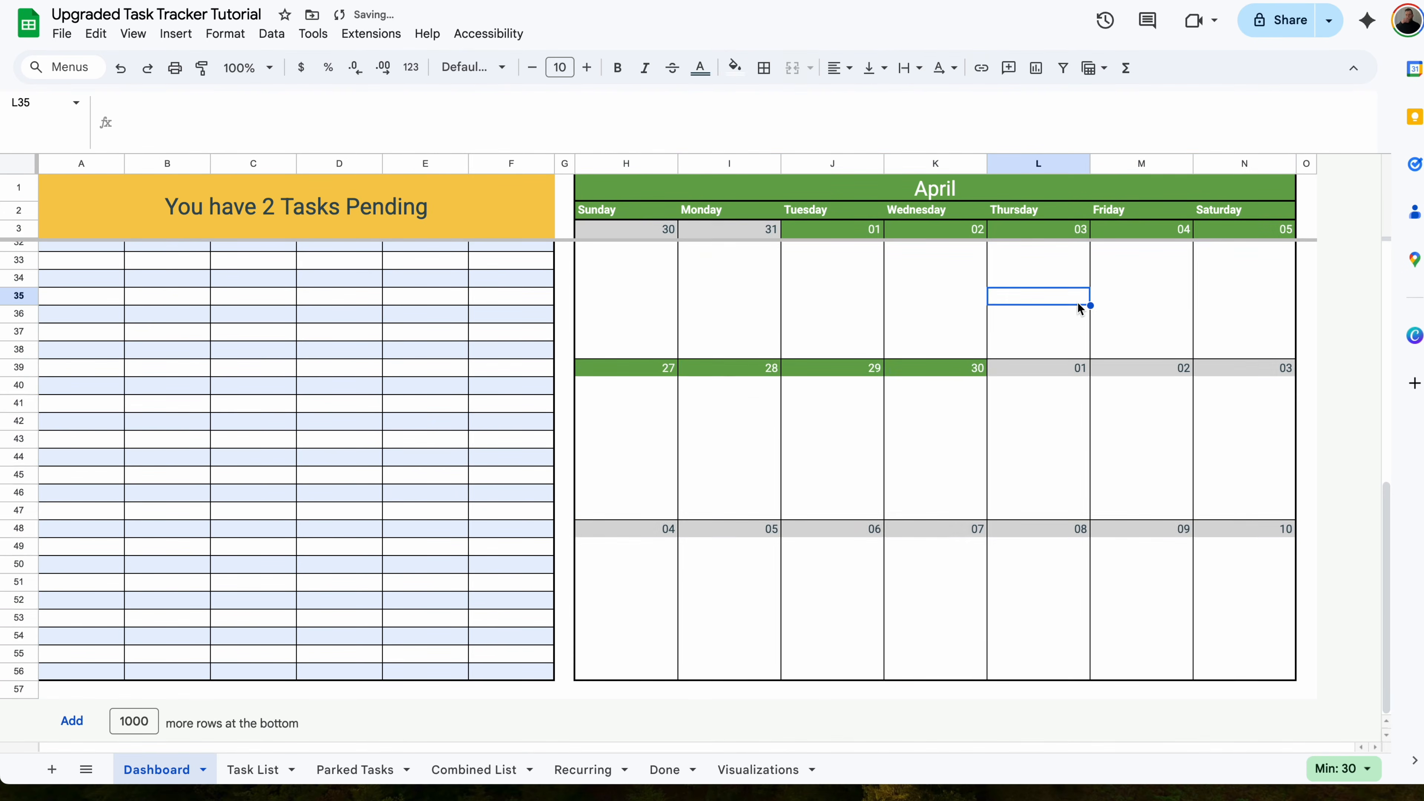
pyautogui.scroll(8, 1079, 306)
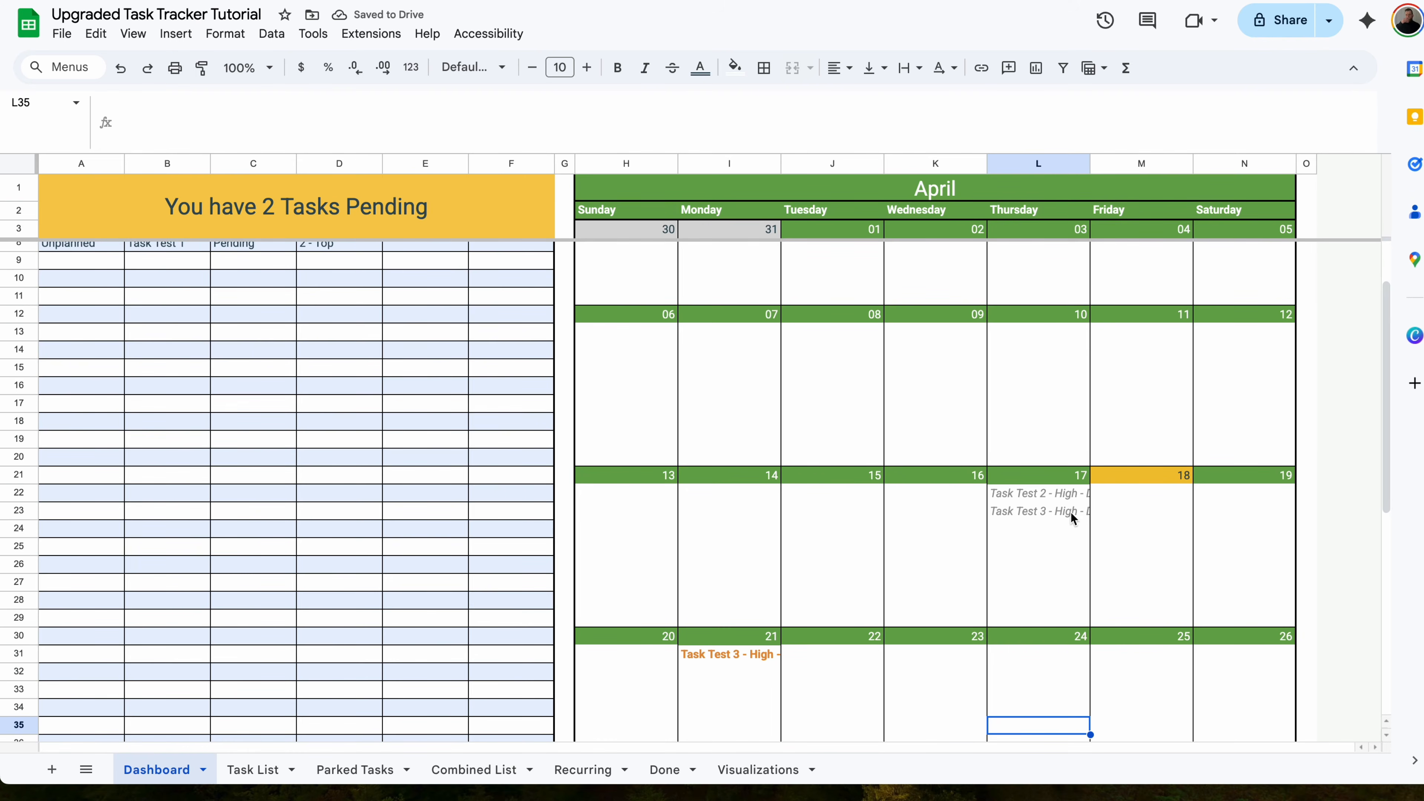
# - Replace the Due in header in F6 with the formula ={"Due in";ArrayFormula(IF(ISBLANK(B7:B),,IF(ISBLANK(E7:E),"Open",E7:E-TODAY())))}
pyautogui.scroll(2, 1070, 512)
pyautogui.click(488, 280)
pyautogui.click(347, 104)
pyautogui.moveTo(347, 104); pyautogui.dragTo(67, 101)
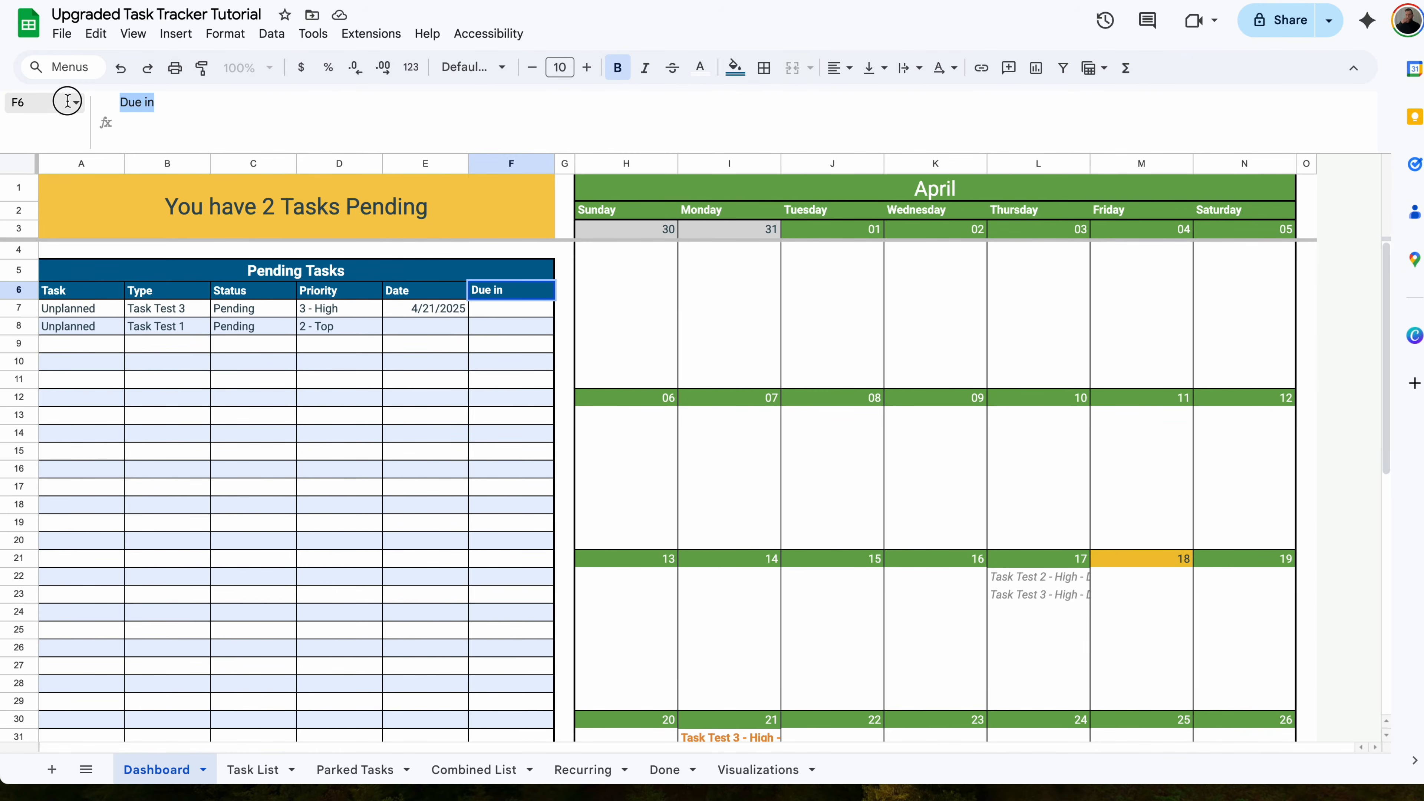
pyautogui.write('={"Due in";ArrayFormula(IF(ISBLANK(B7:B),,IF(ISBLANK(E7:E),"Open",E7:E-TODAY())))}')
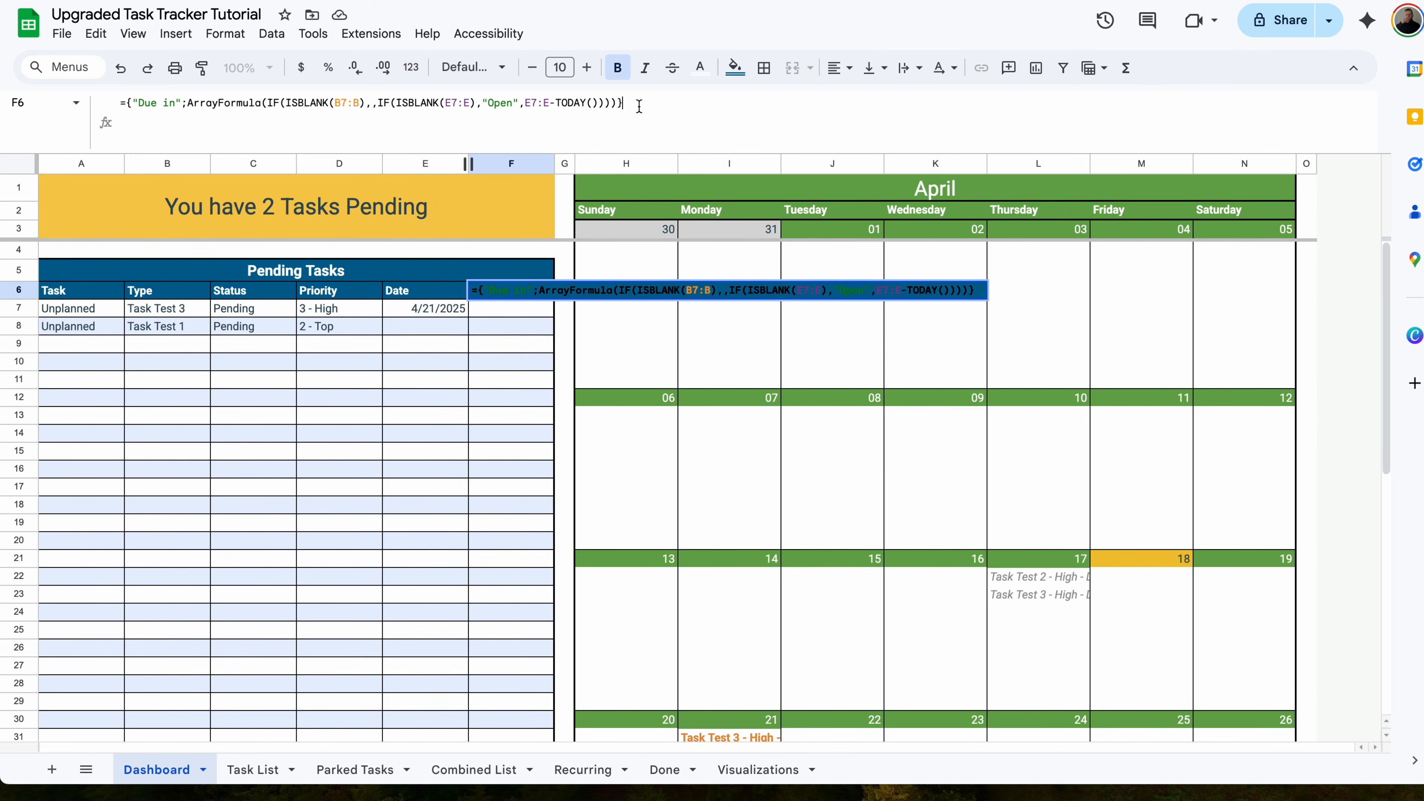
pyautogui.press('Return')
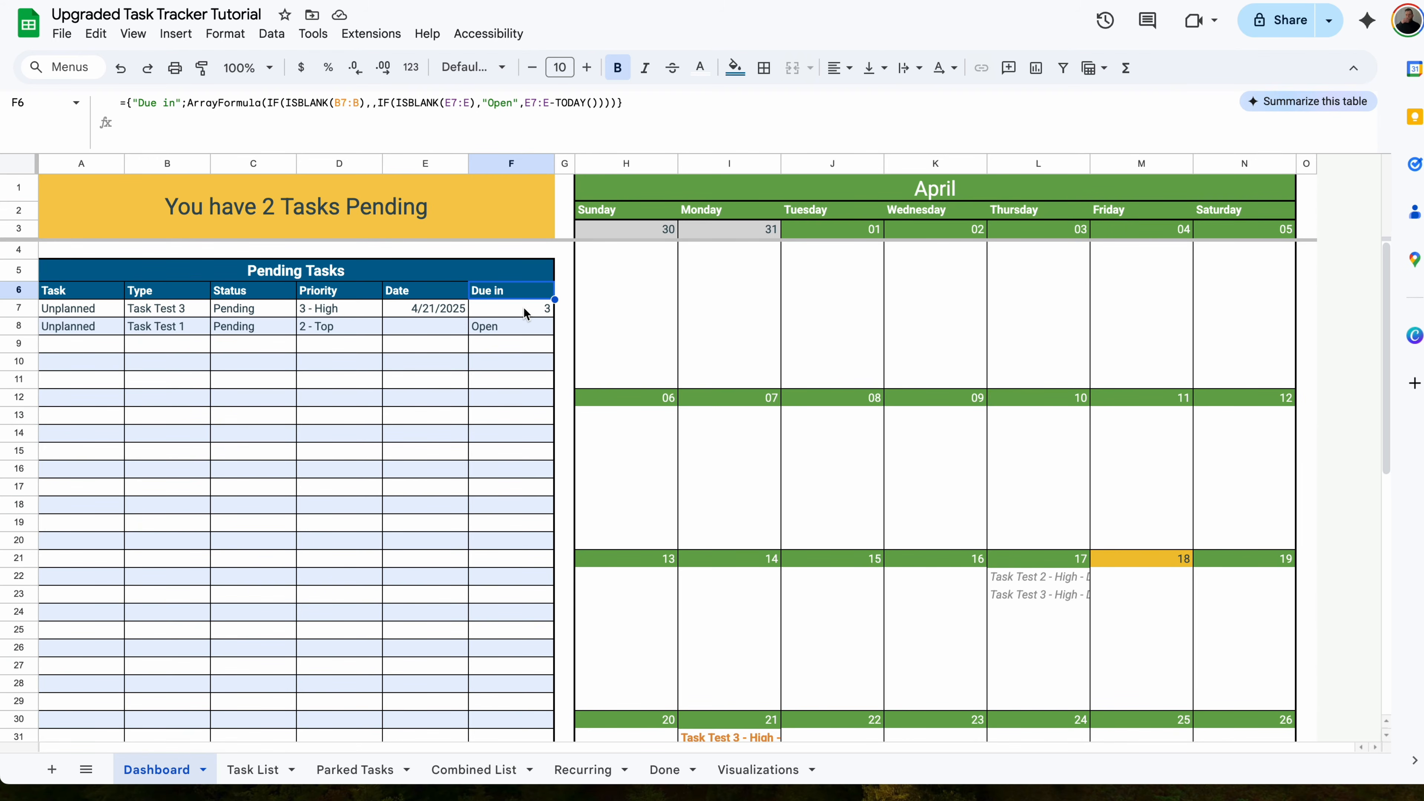
pyautogui.click(431, 307)
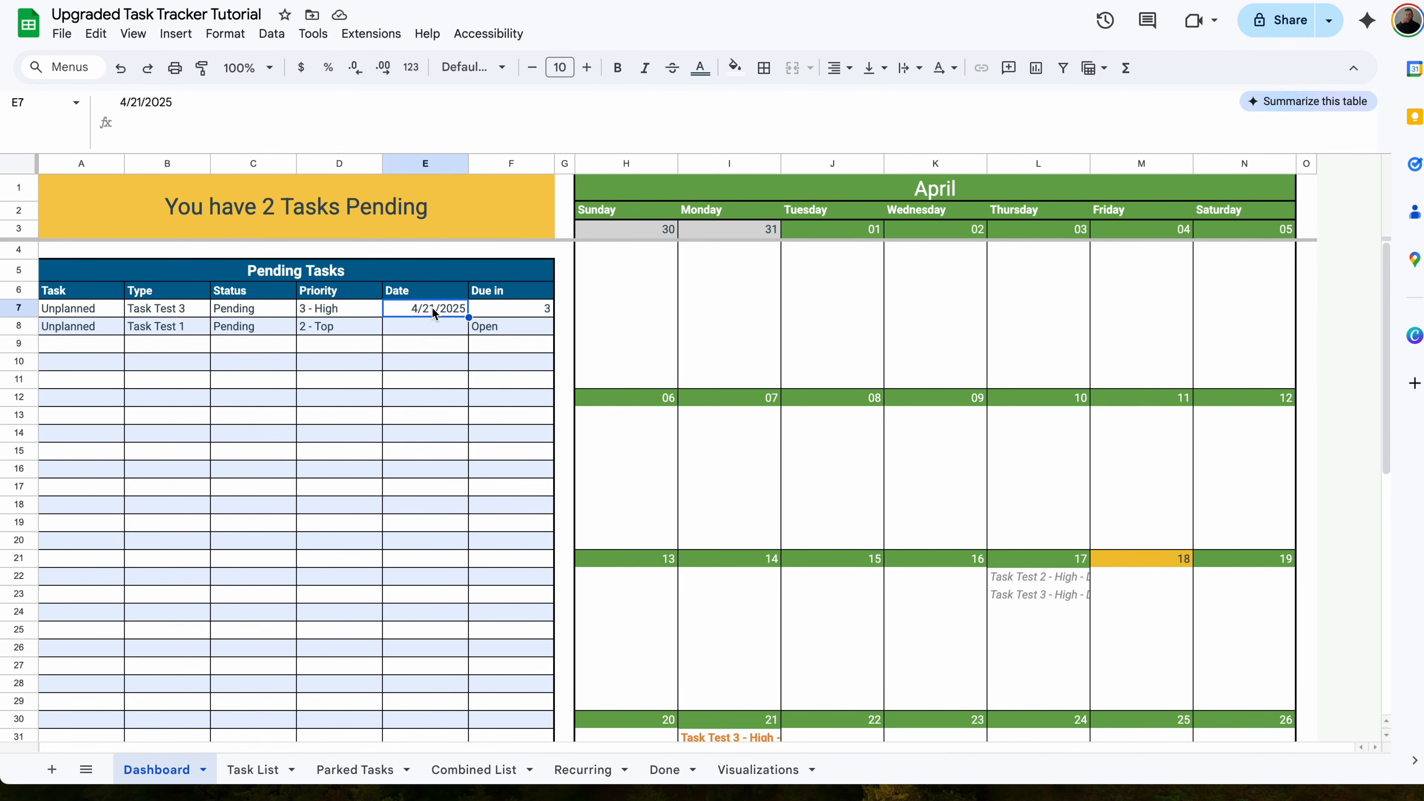
pyautogui.click(493, 313)
pyautogui.press('Up')
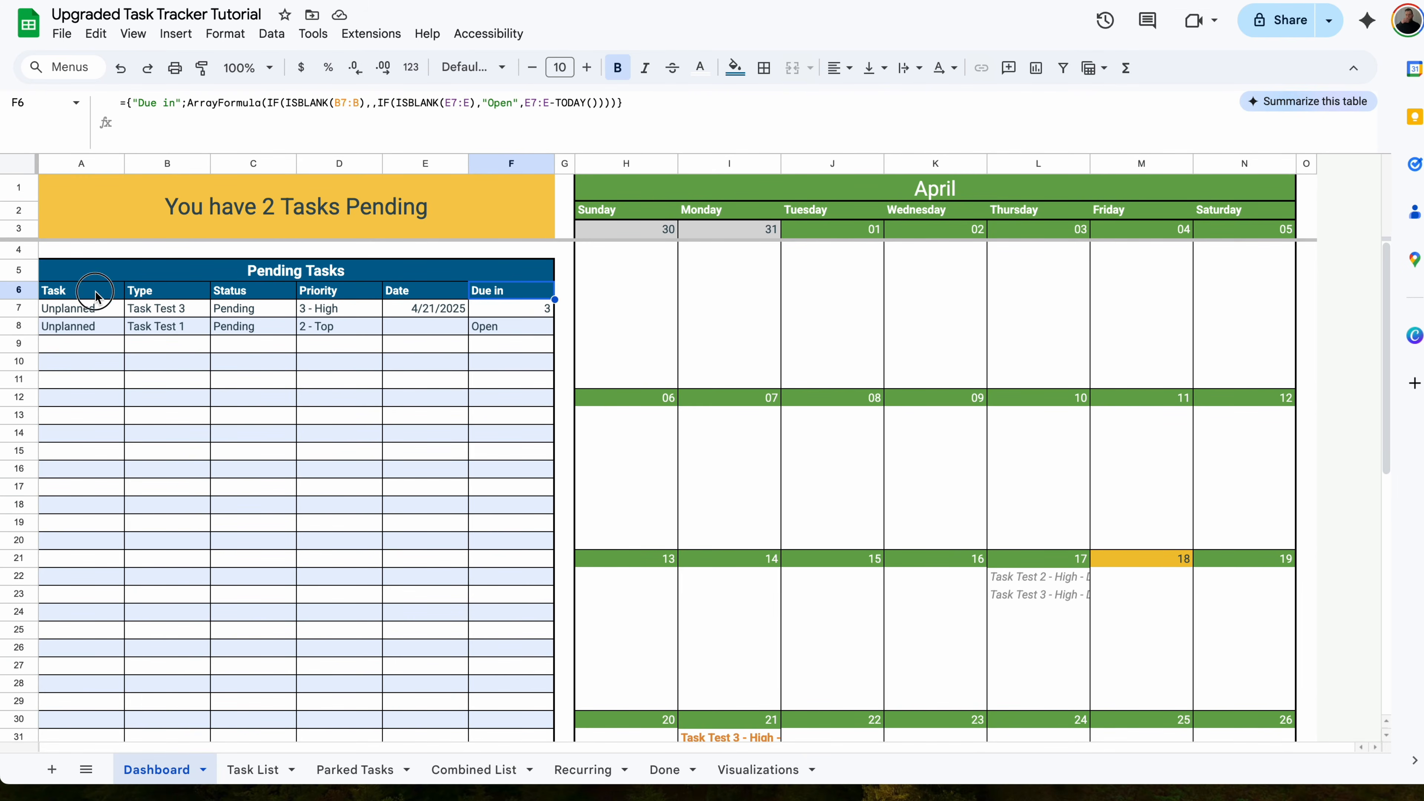
# - Correct the Pending Tasks column headers by entering Type in A6 and Task in B6
pyautogui.click(96, 292)
pyautogui.write('Type')
pyautogui.press('Tab')
pyautogui.write('T')
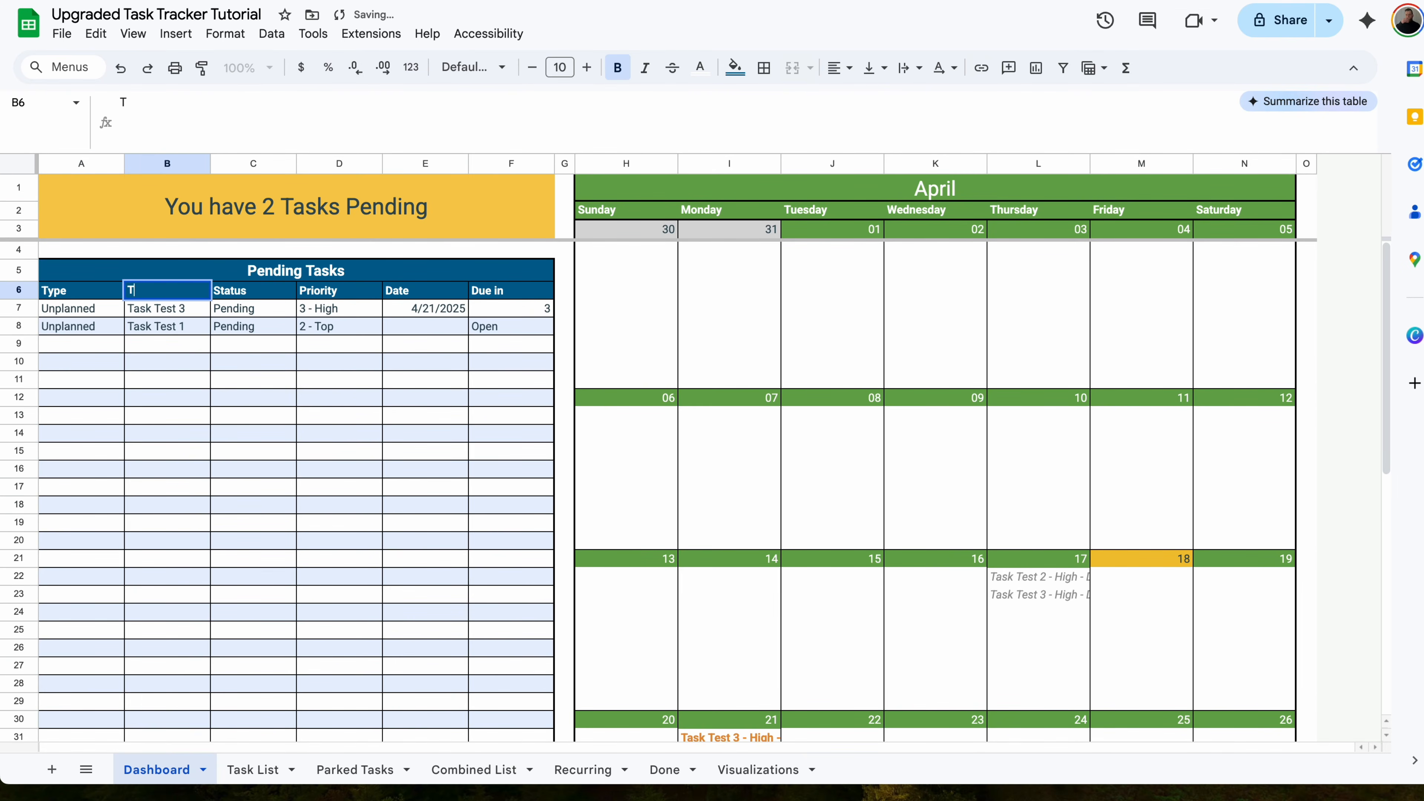
pyautogui.press('Return')
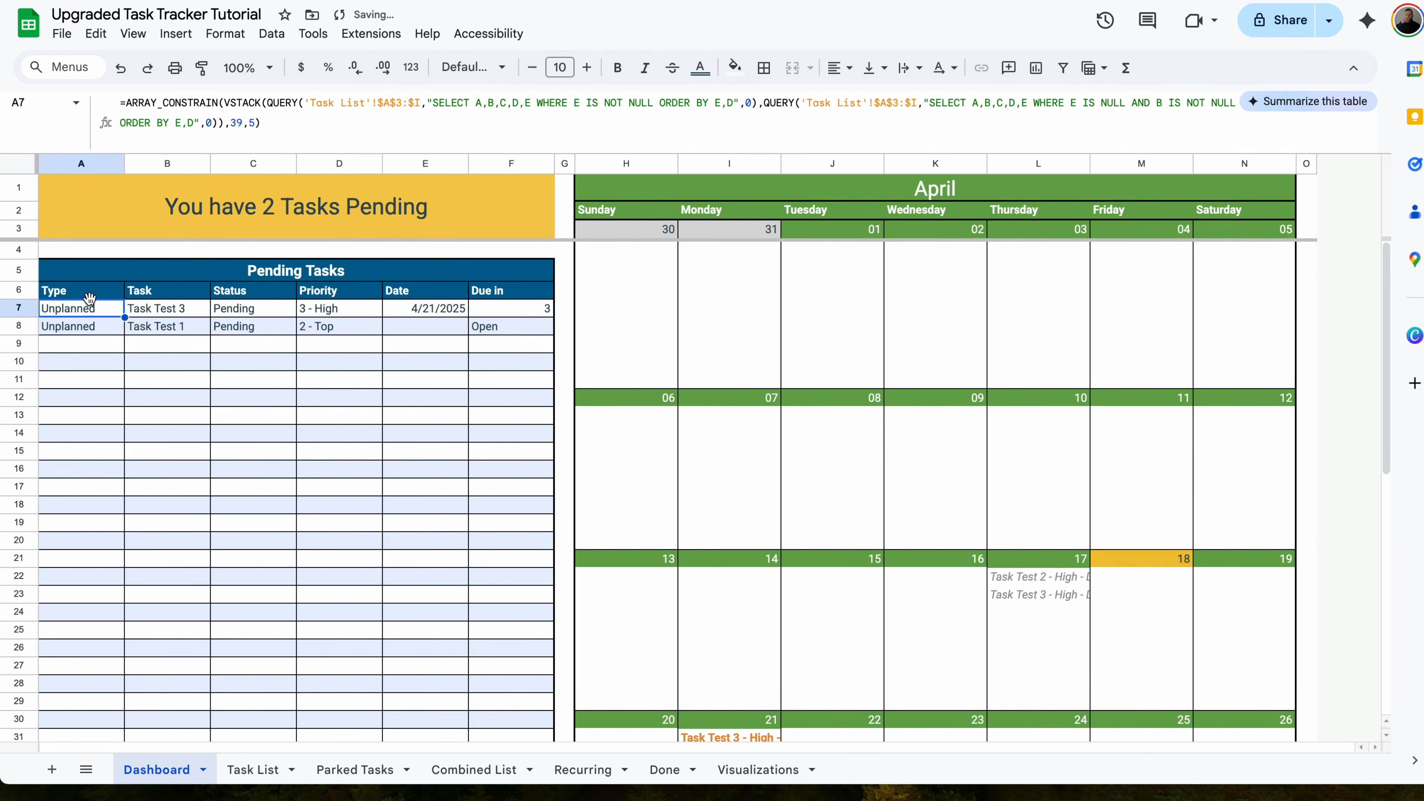
# - Create a conditional formatting rule for the Due in cells F7:F56 with the condition Less than 0
pyautogui.moveTo(528, 308); pyautogui.dragTo(527, 673)
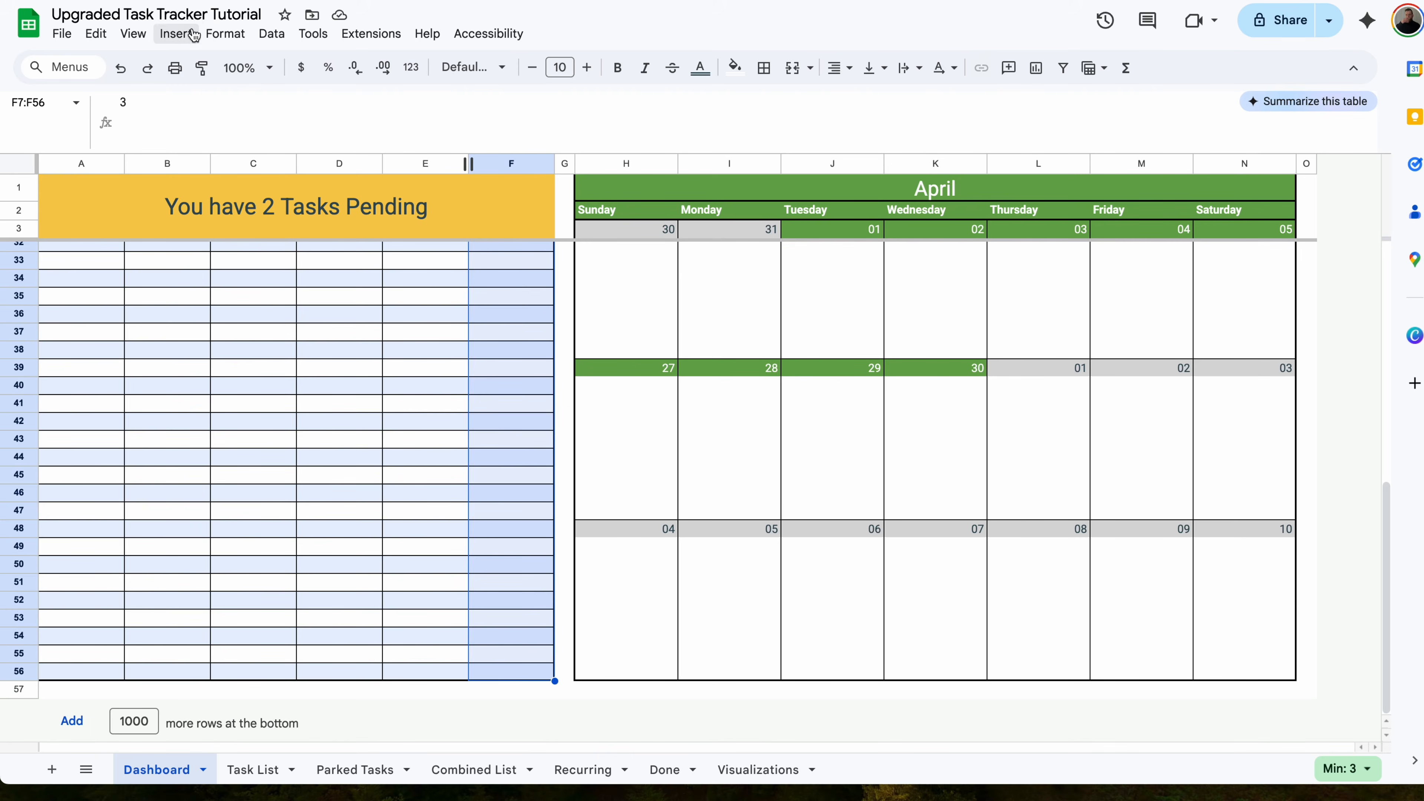
pyautogui.click(224, 33)
pyautogui.click(300, 375)
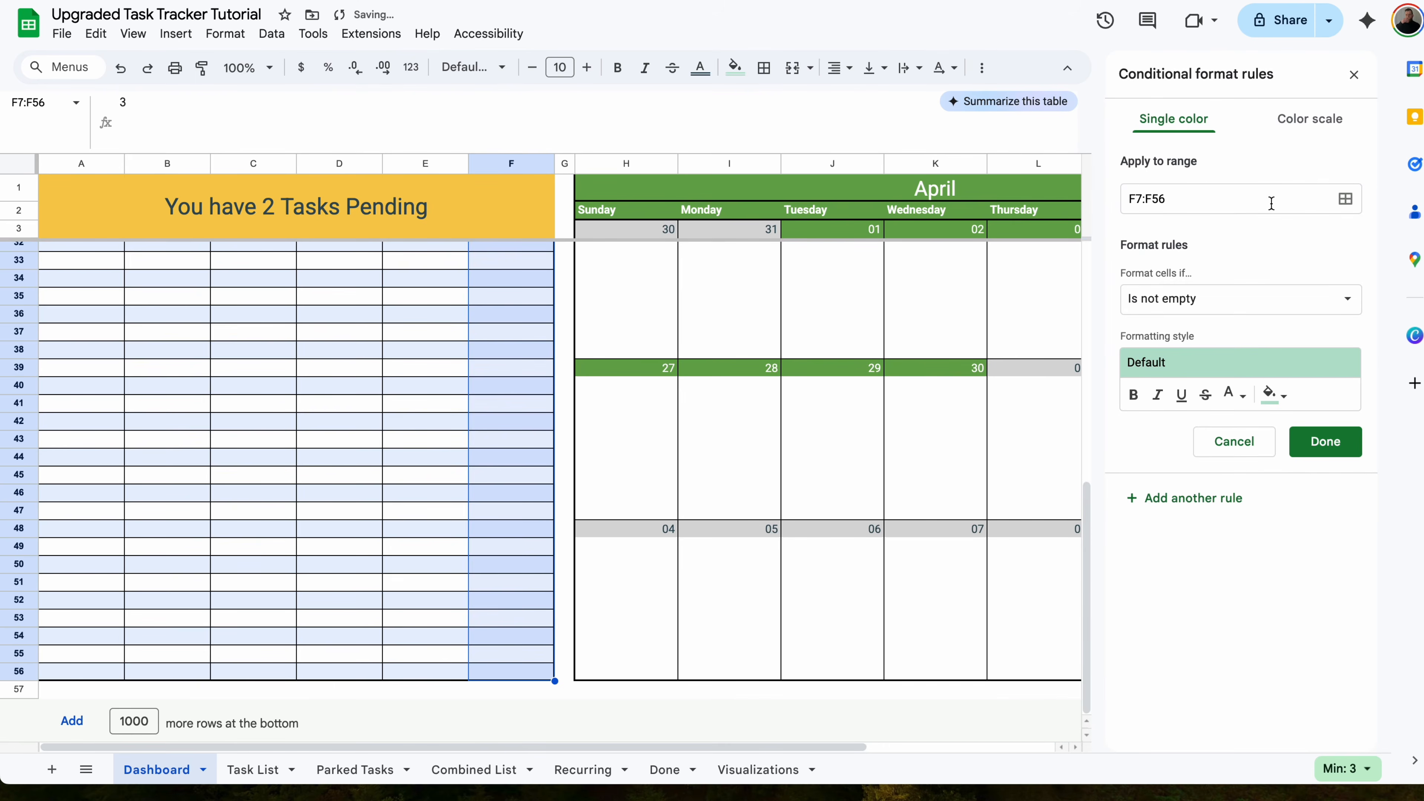
pyautogui.click(1236, 297)
pyautogui.scroll(-1, 1219, 448)
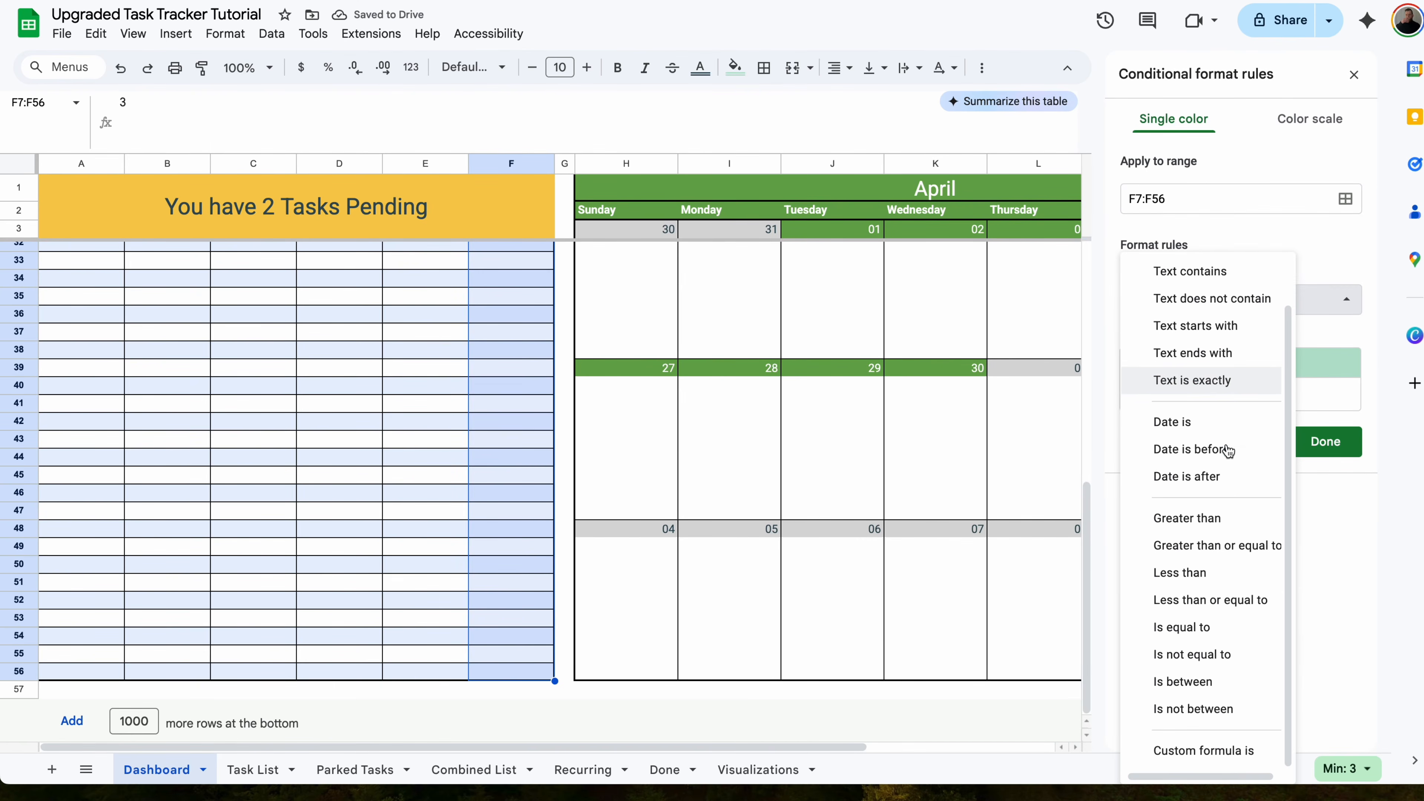
pyautogui.click(1202, 572)
pyautogui.click(1194, 337)
pyautogui.write('0')
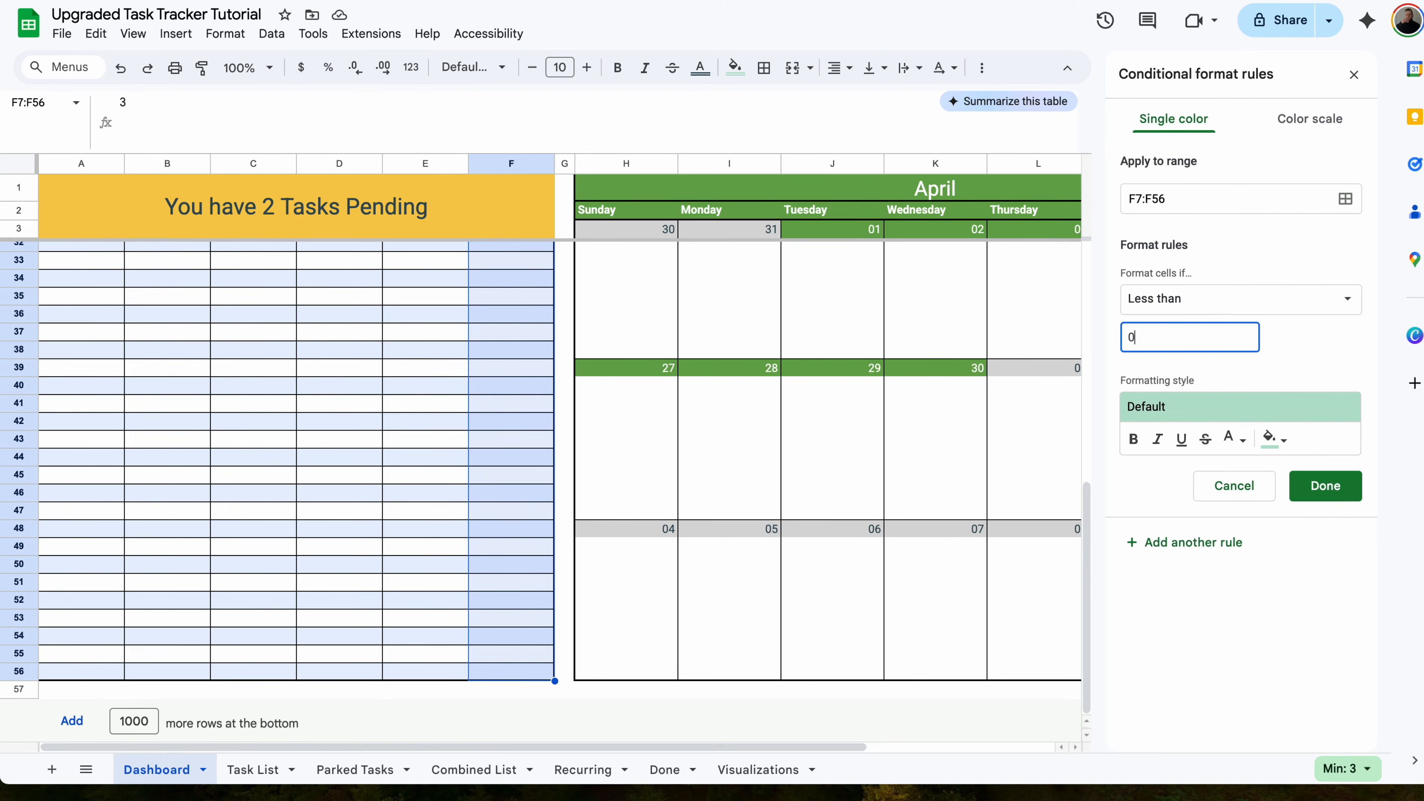
# - Give the less-than-0 rule a dark red fill with white text and save it
pyautogui.click(1274, 438)
pyautogui.click(1119, 609)
pyautogui.click(1234, 439)
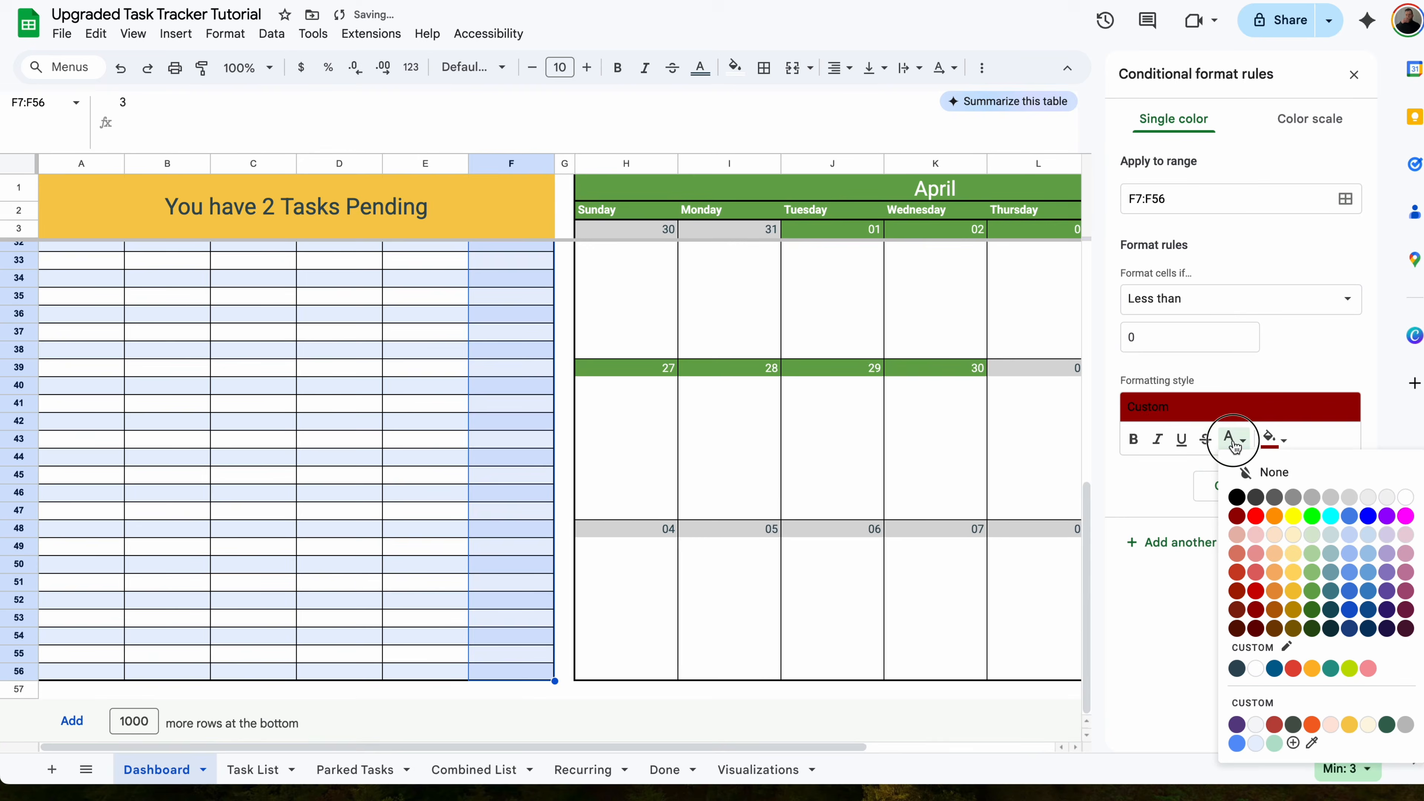
pyautogui.click(1389, 499)
pyautogui.click(1325, 486)
pyautogui.click(462, 405)
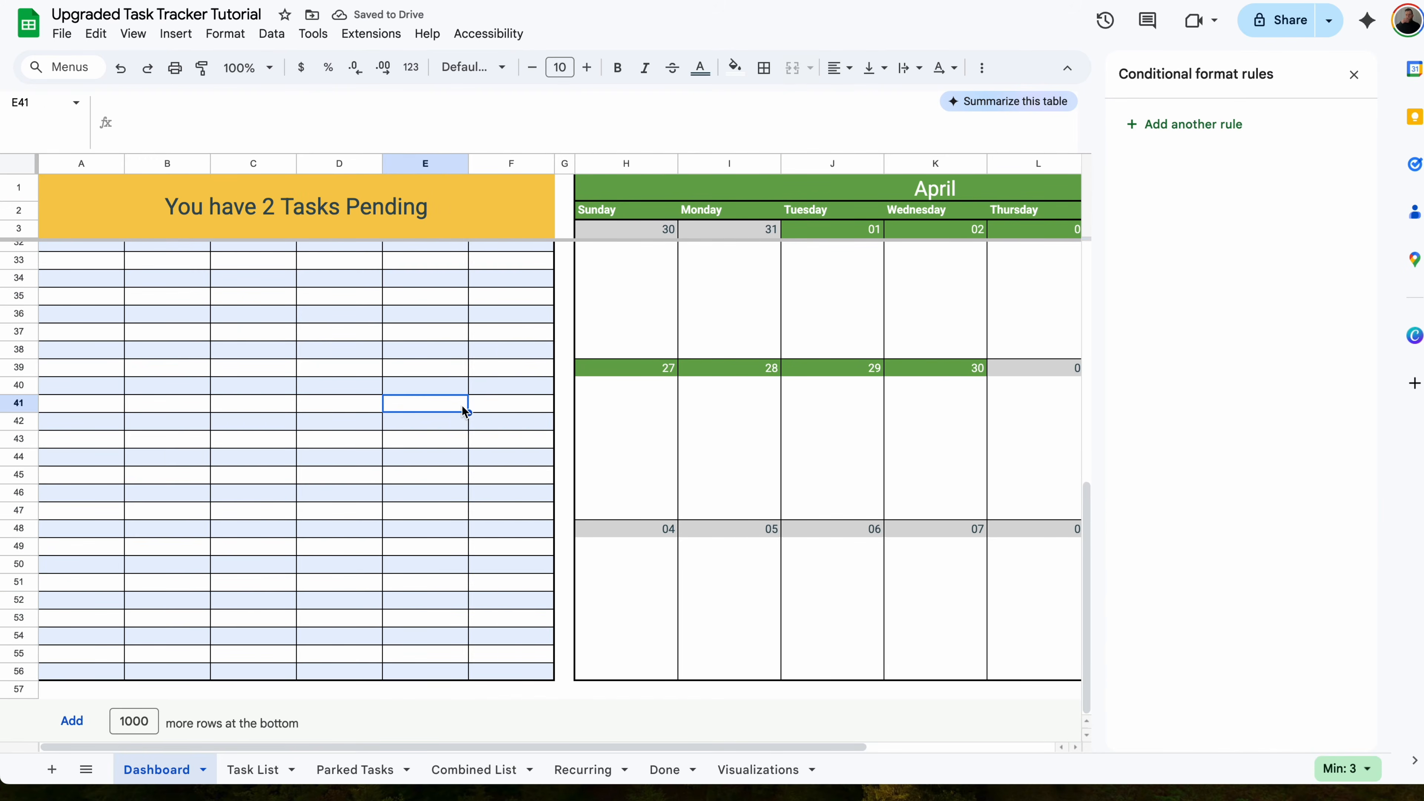
pyautogui.scroll(10, 468, 396)
pyautogui.click(524, 308)
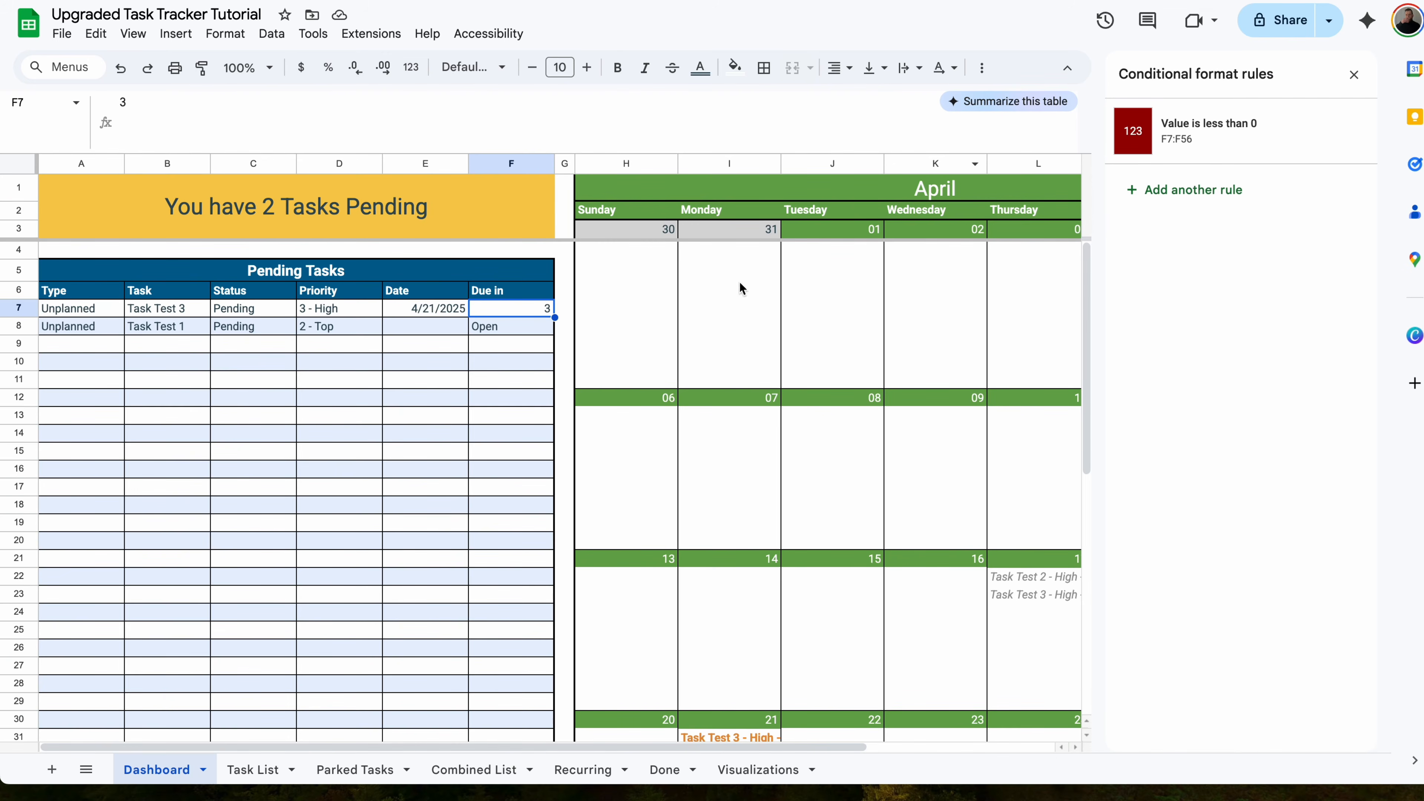
# - Set the deadline of Task Test 3 to 4/15/2025 in the Task List sheet and check its Due in cell on the Dashboard
pyautogui.click(255, 770)
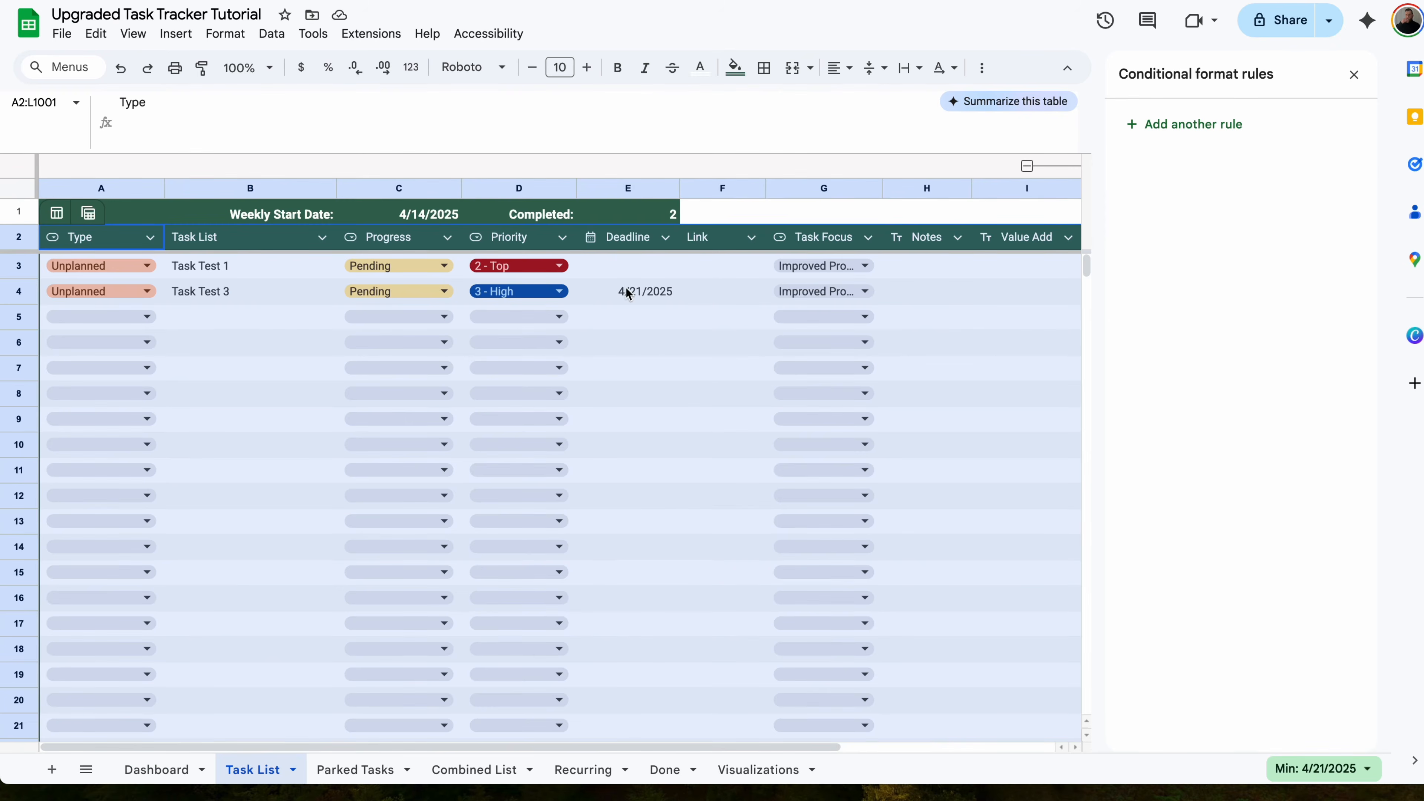
pyautogui.doubleClick(628, 293)
pyautogui.click(592, 424)
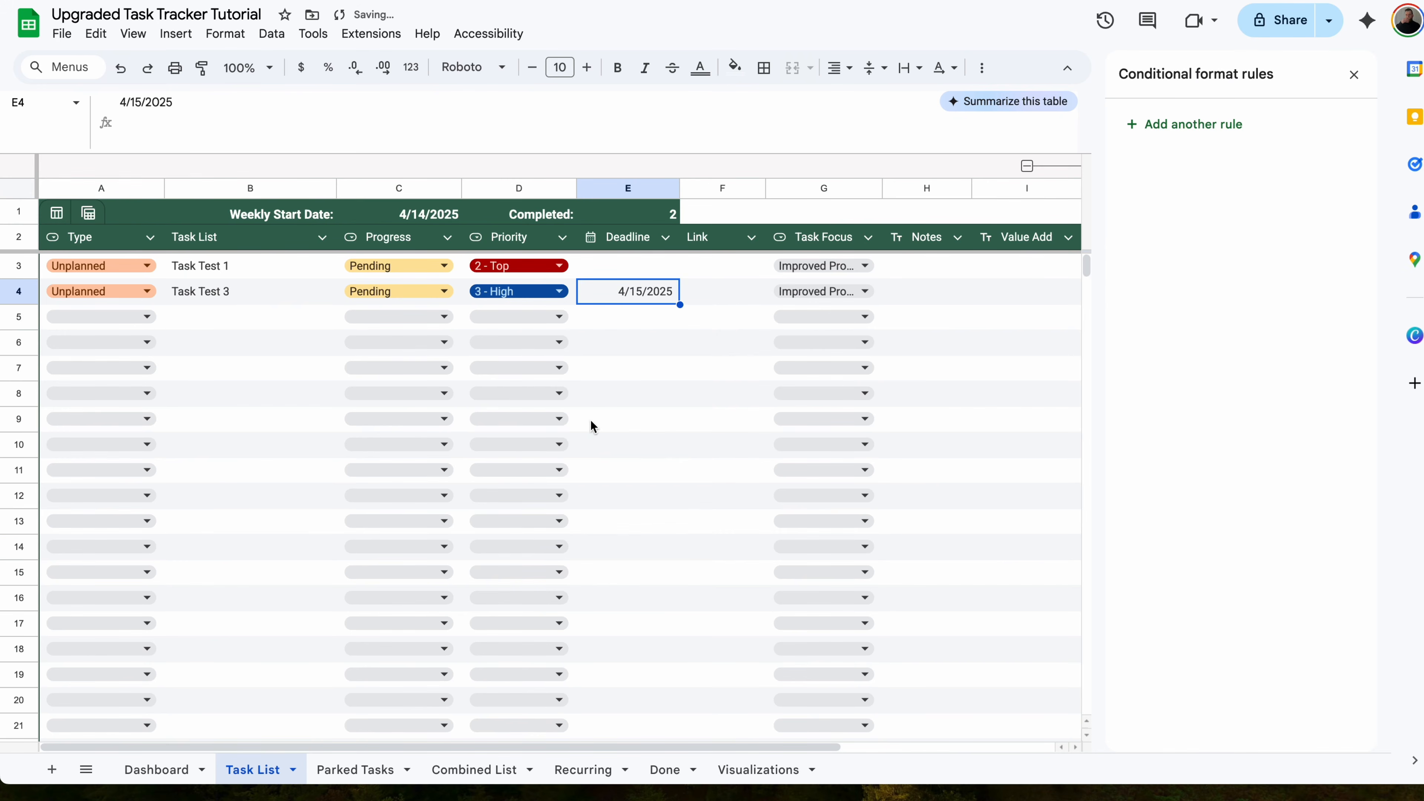
pyautogui.click(157, 769)
pyautogui.click(521, 316)
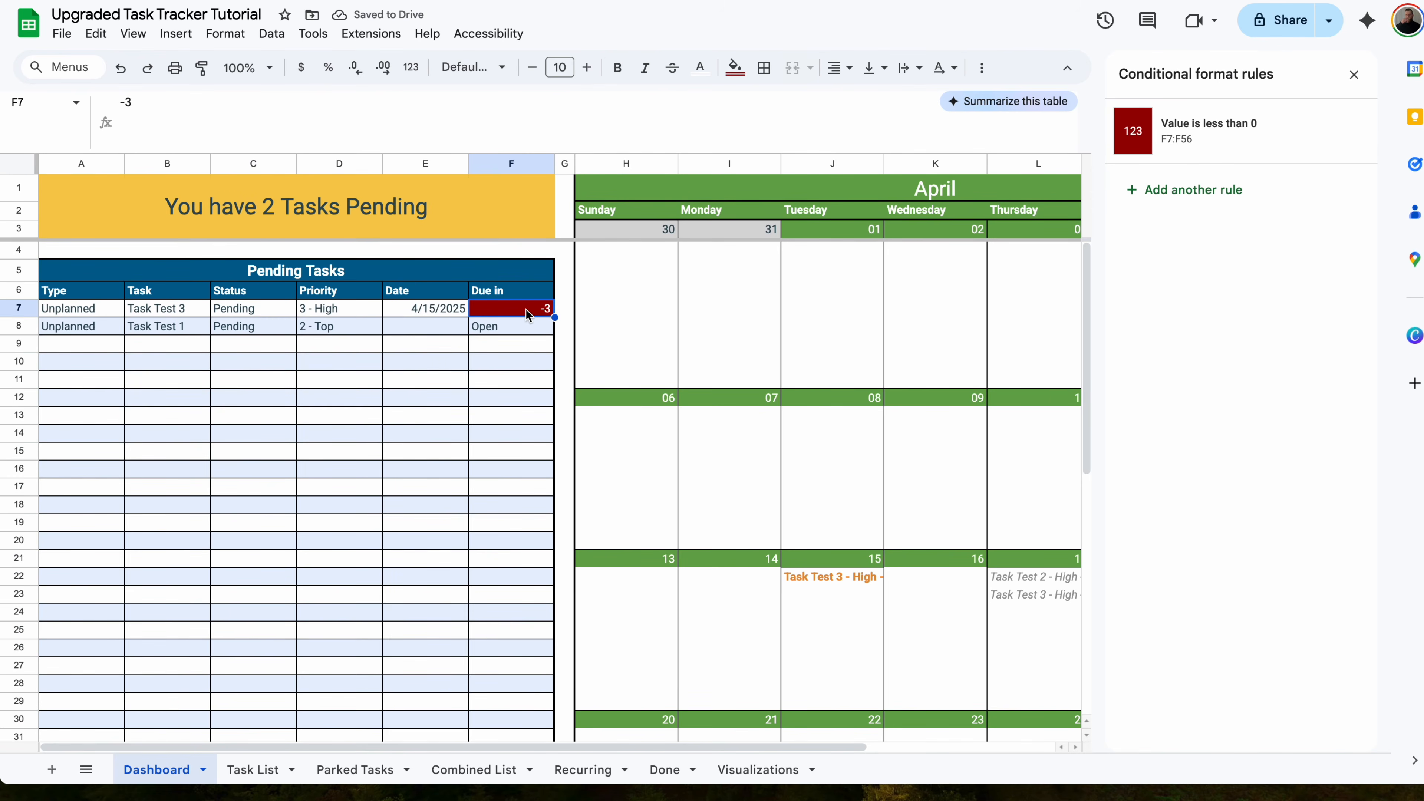
# - Add another rule for F7:F56 with the condition Is equal to 0, a light orange fill and black text
pyautogui.click(1234, 144)
pyautogui.click(1211, 298)
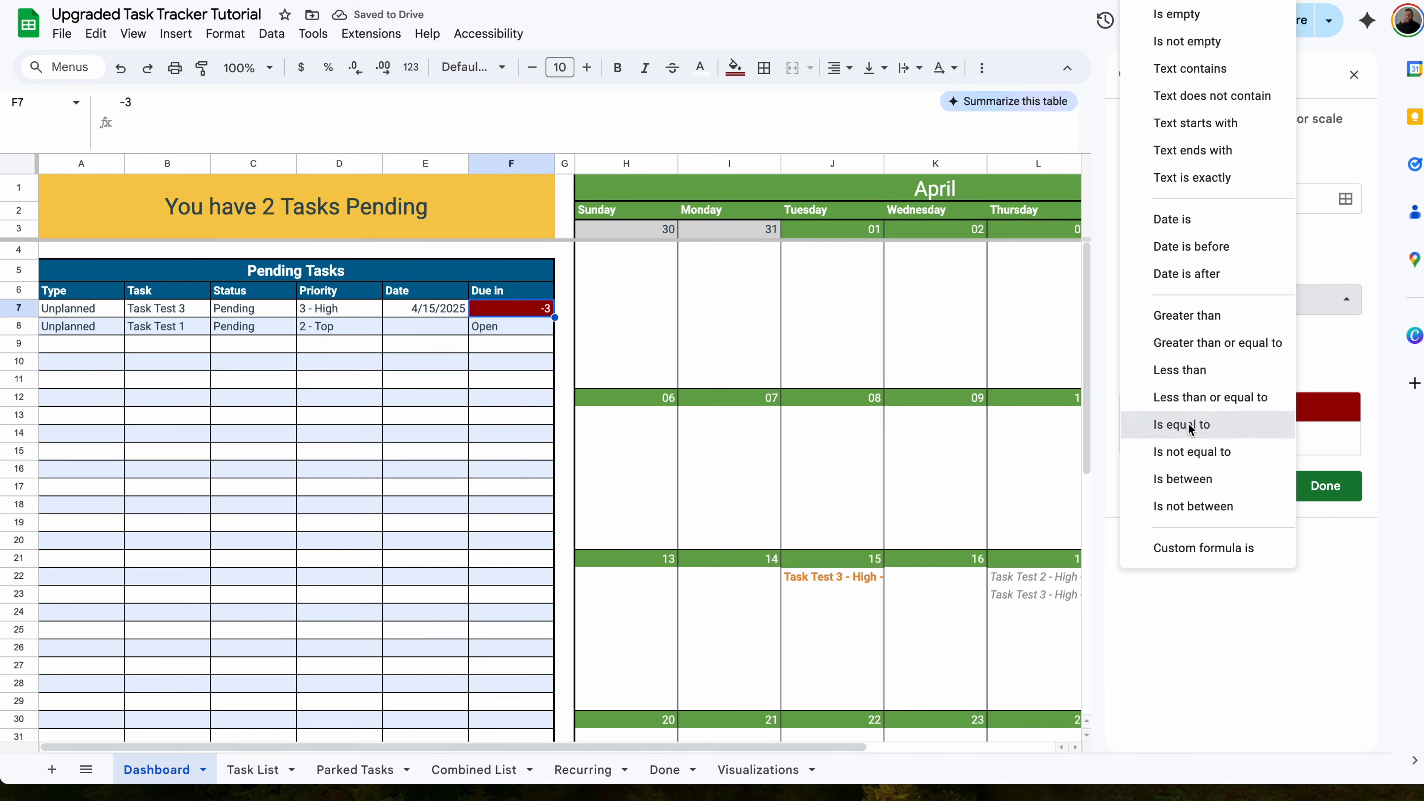
pyautogui.click(1188, 424)
pyautogui.click(1275, 439)
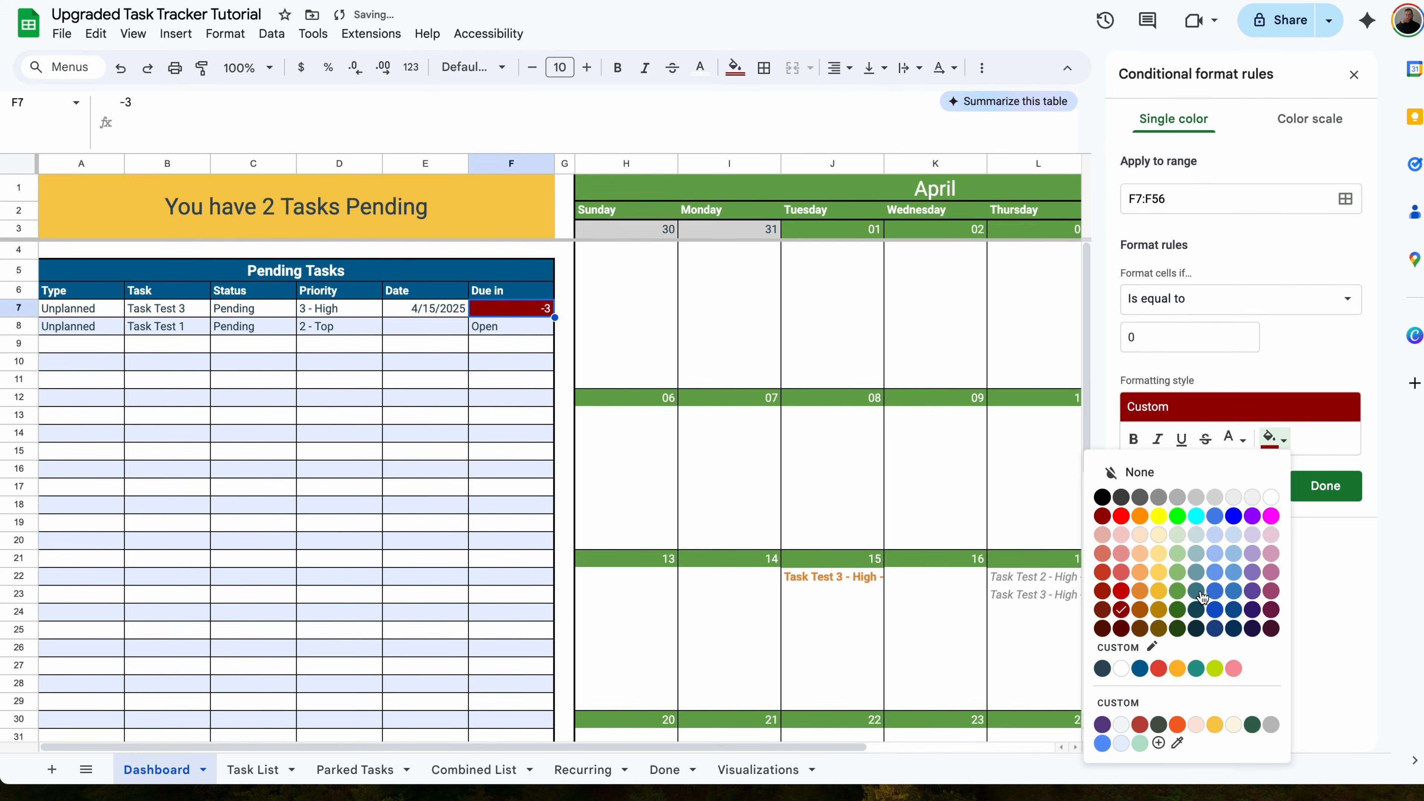
pyautogui.click(1141, 575)
pyautogui.click(1232, 439)
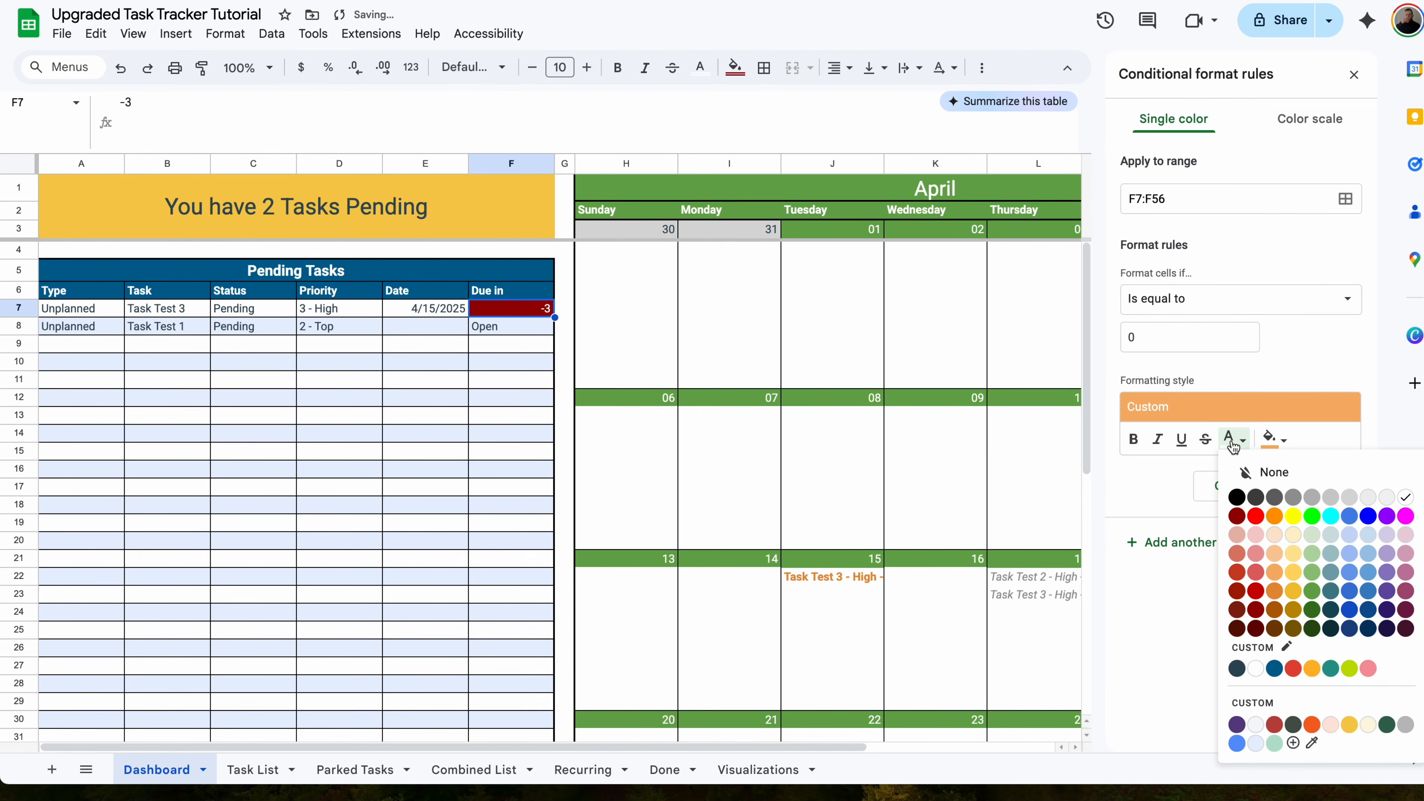
pyautogui.click(1237, 497)
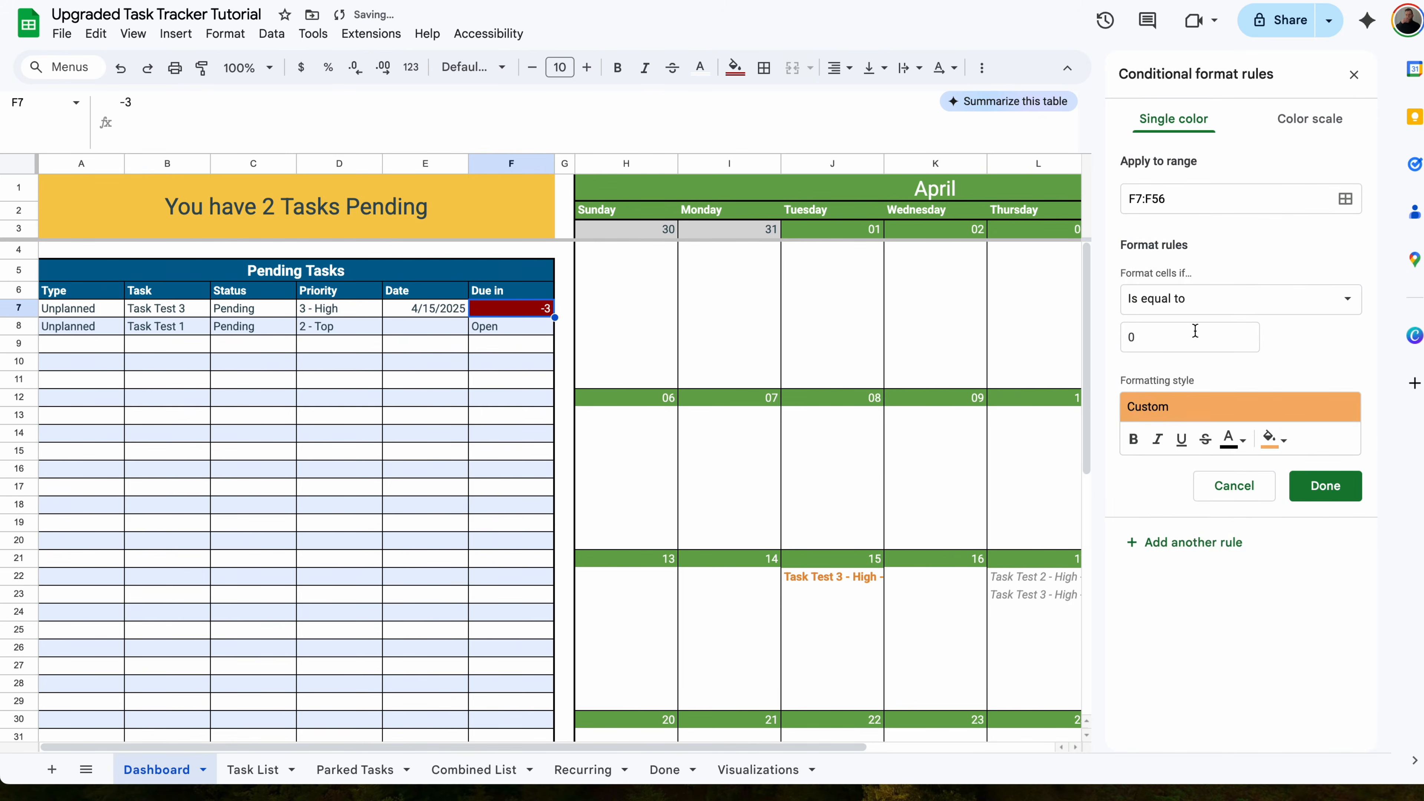
# - Set the new F7:F56 rule to Is between 0 and 5 with no fill and bold orange text
pyautogui.click(1192, 310)
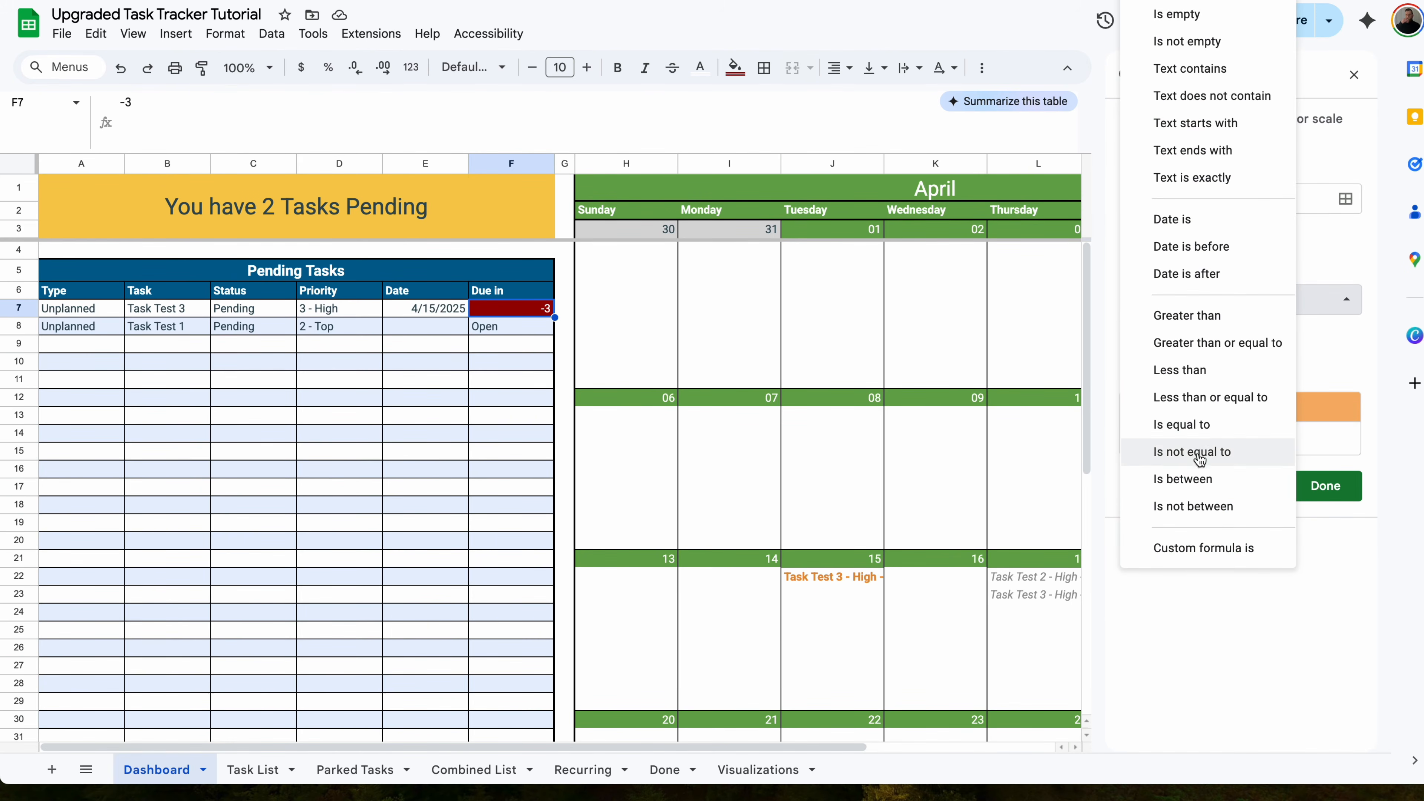
pyautogui.click(1193, 479)
pyautogui.click(1205, 387)
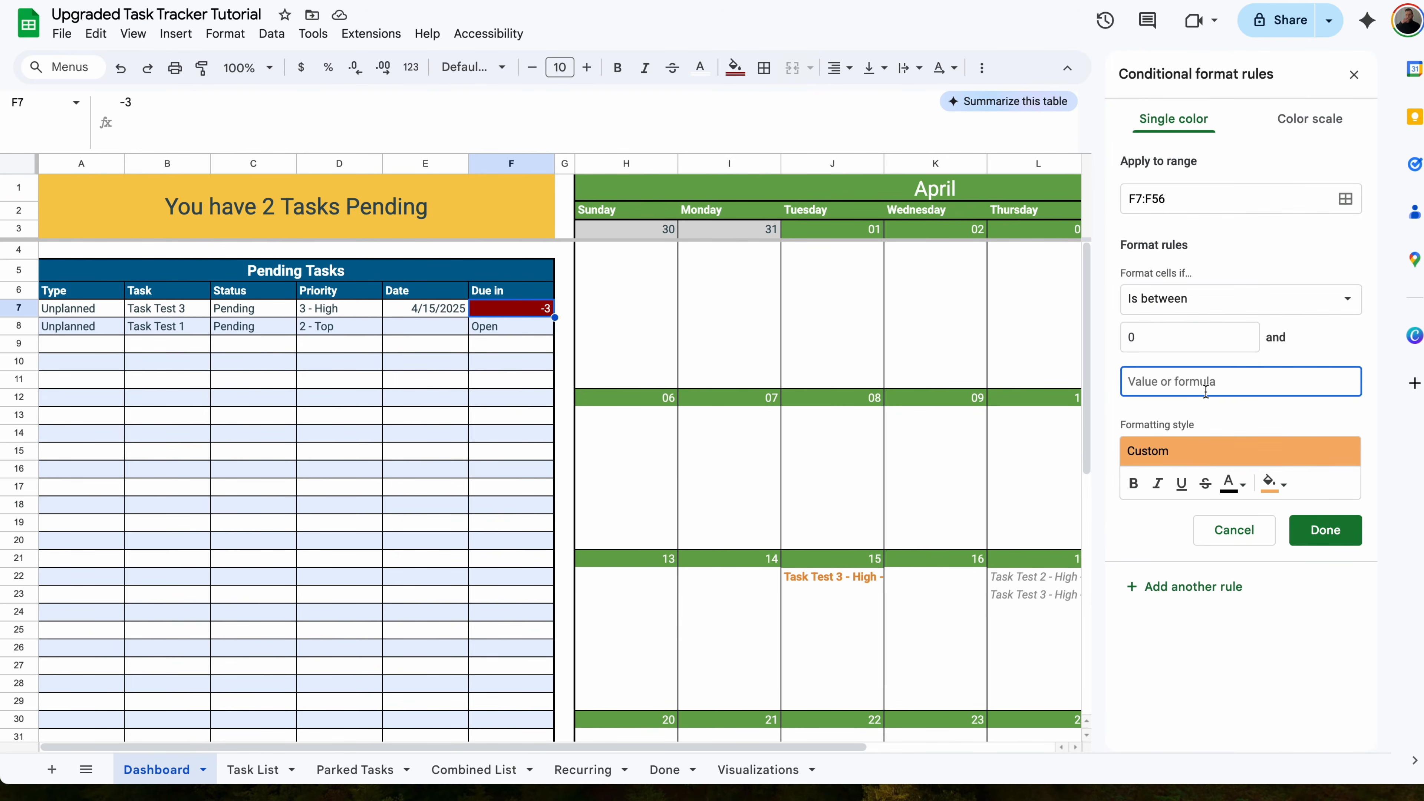
pyautogui.write('5')
pyautogui.click(1274, 484)
pyautogui.click(1191, 183)
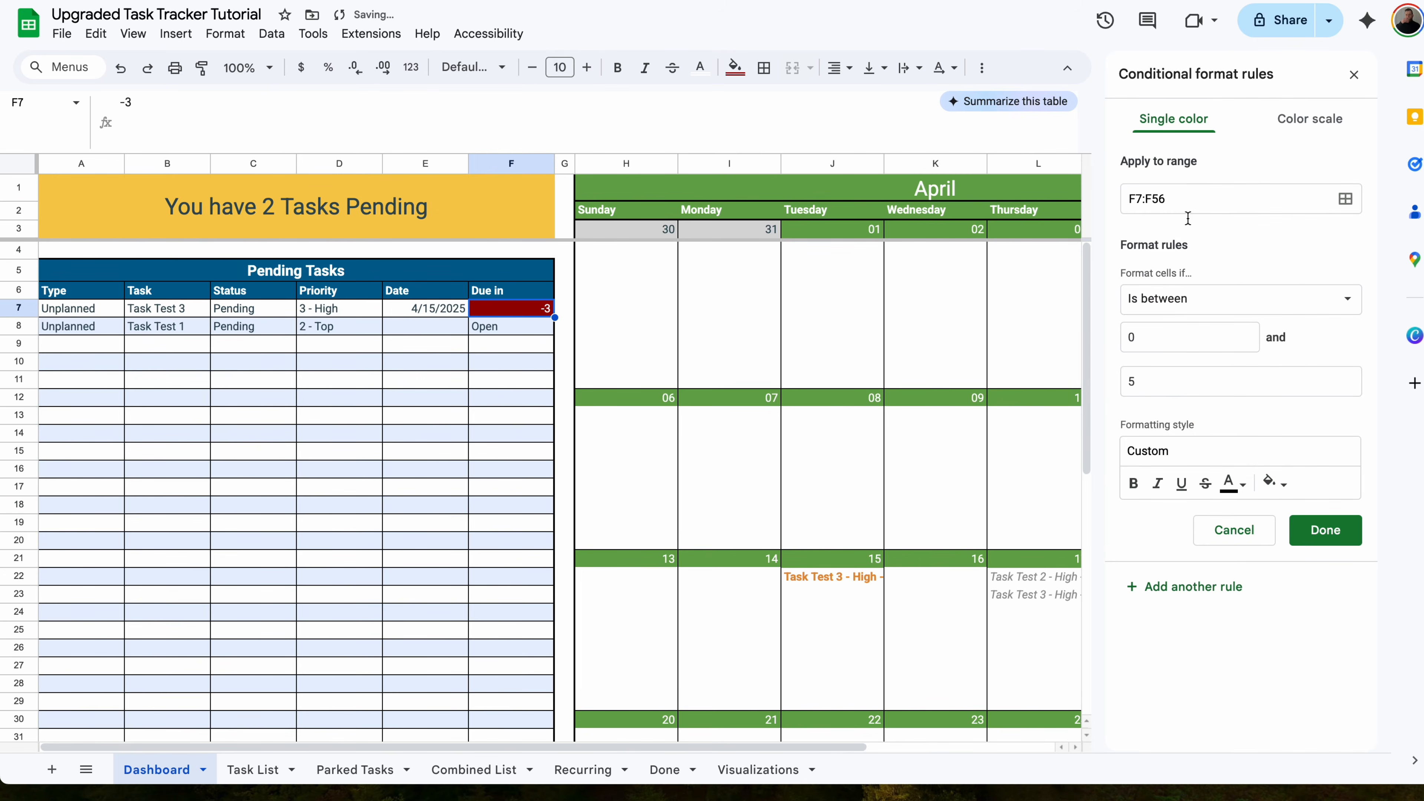
pyautogui.click(1232, 485)
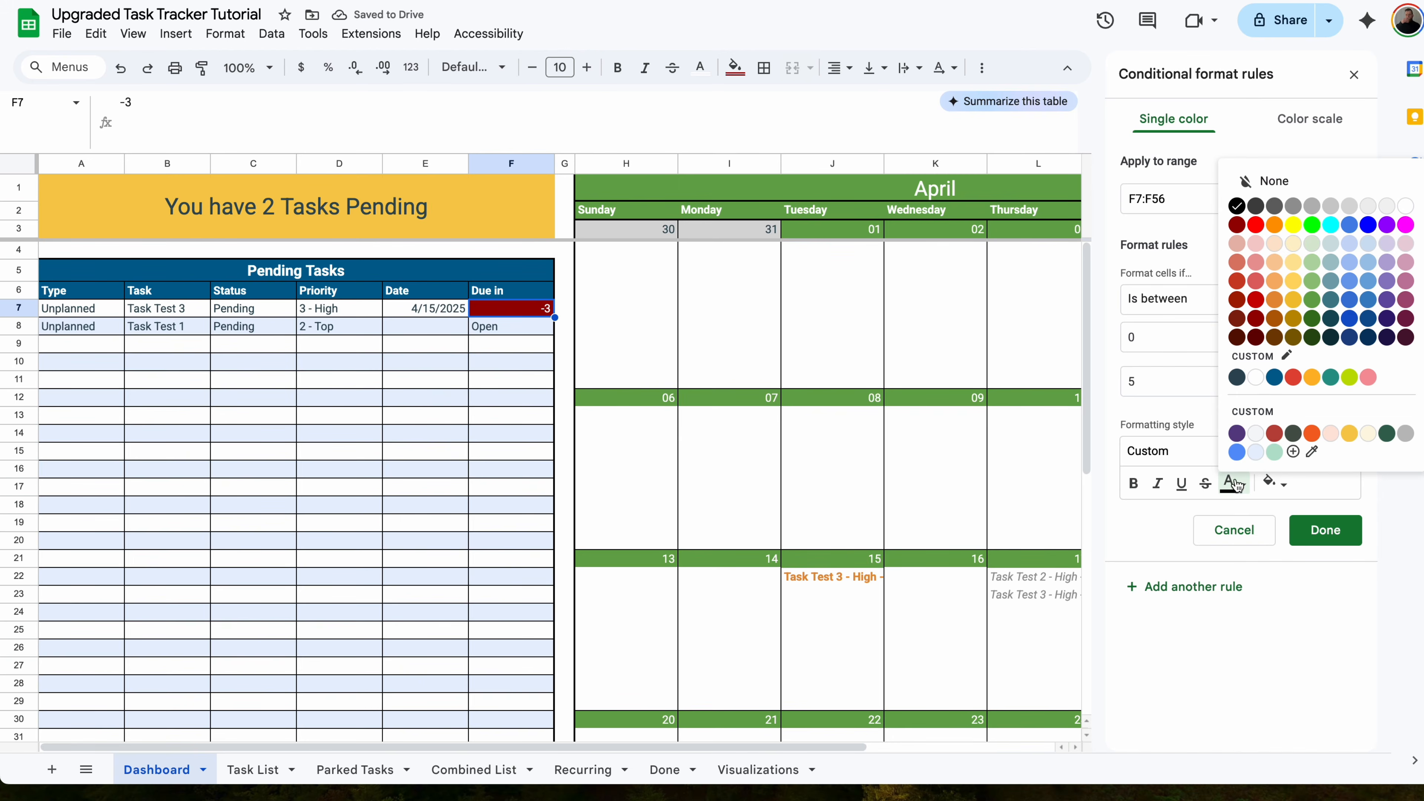
pyautogui.click(1274, 299)
pyautogui.click(1132, 484)
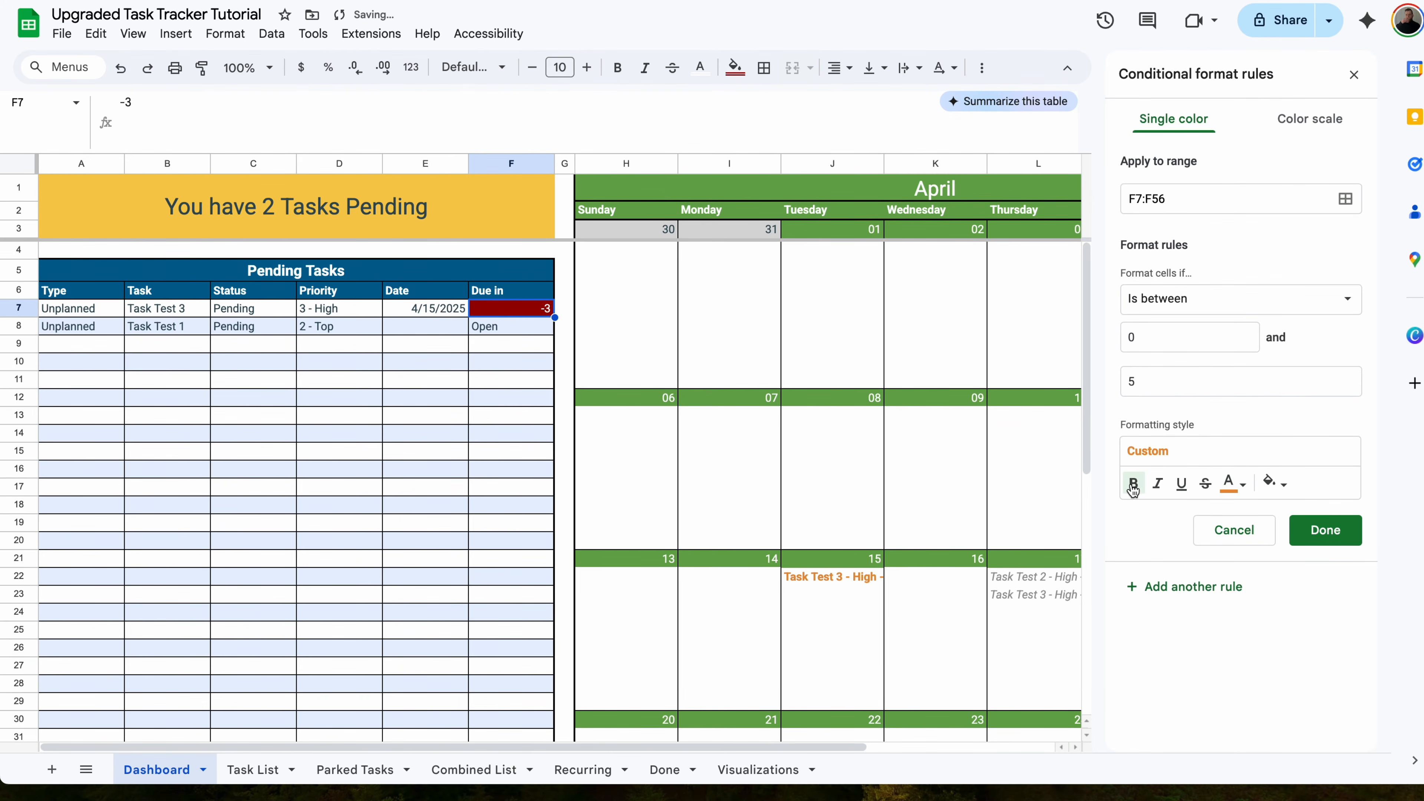
# - Add another rule for F7:F56 with the condition Is between 5 and 14 and bold dark green text
pyautogui.click(1192, 599)
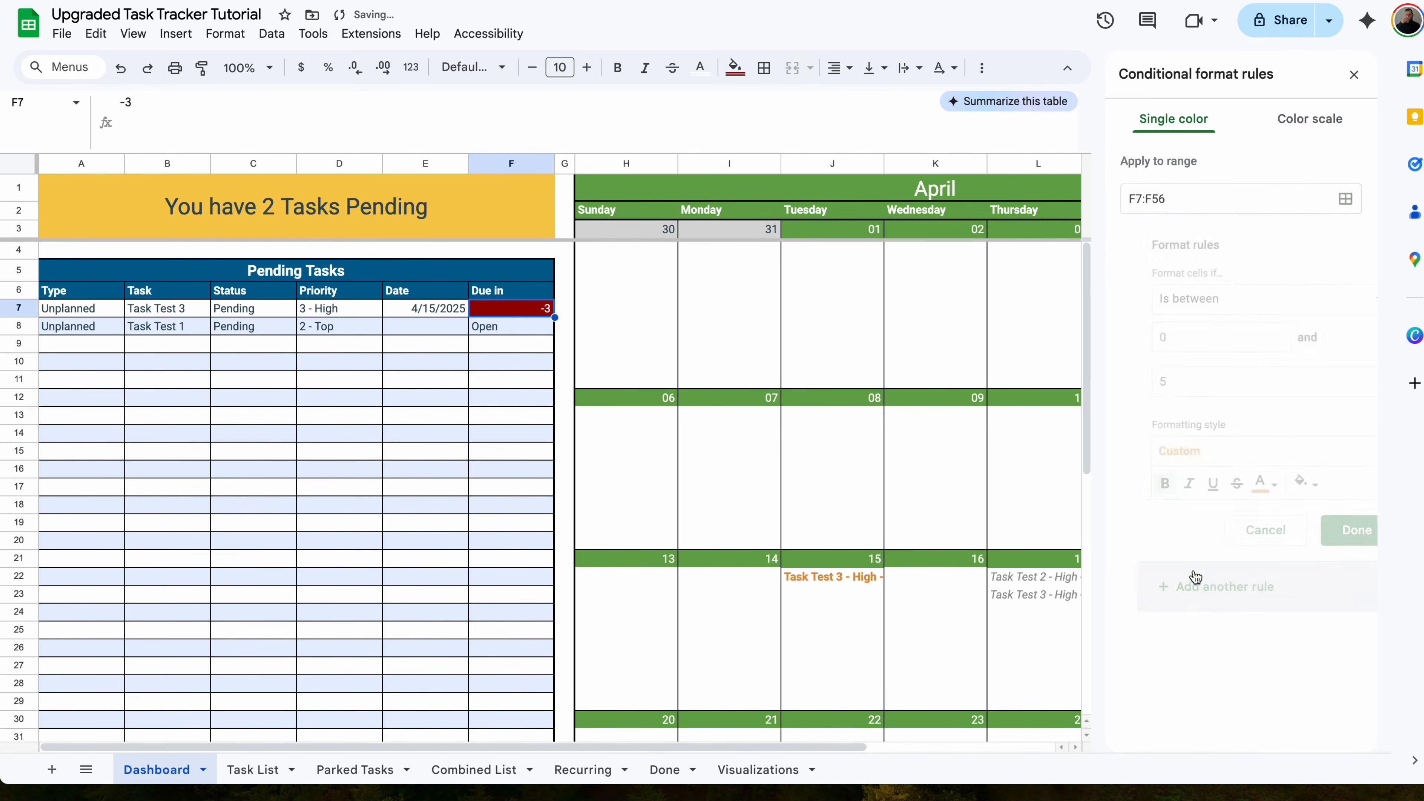
pyautogui.click(1160, 339)
pyautogui.press('BackSpace')
pyautogui.write('5')
pyautogui.press('Tab')
pyautogui.press('BackSpace')
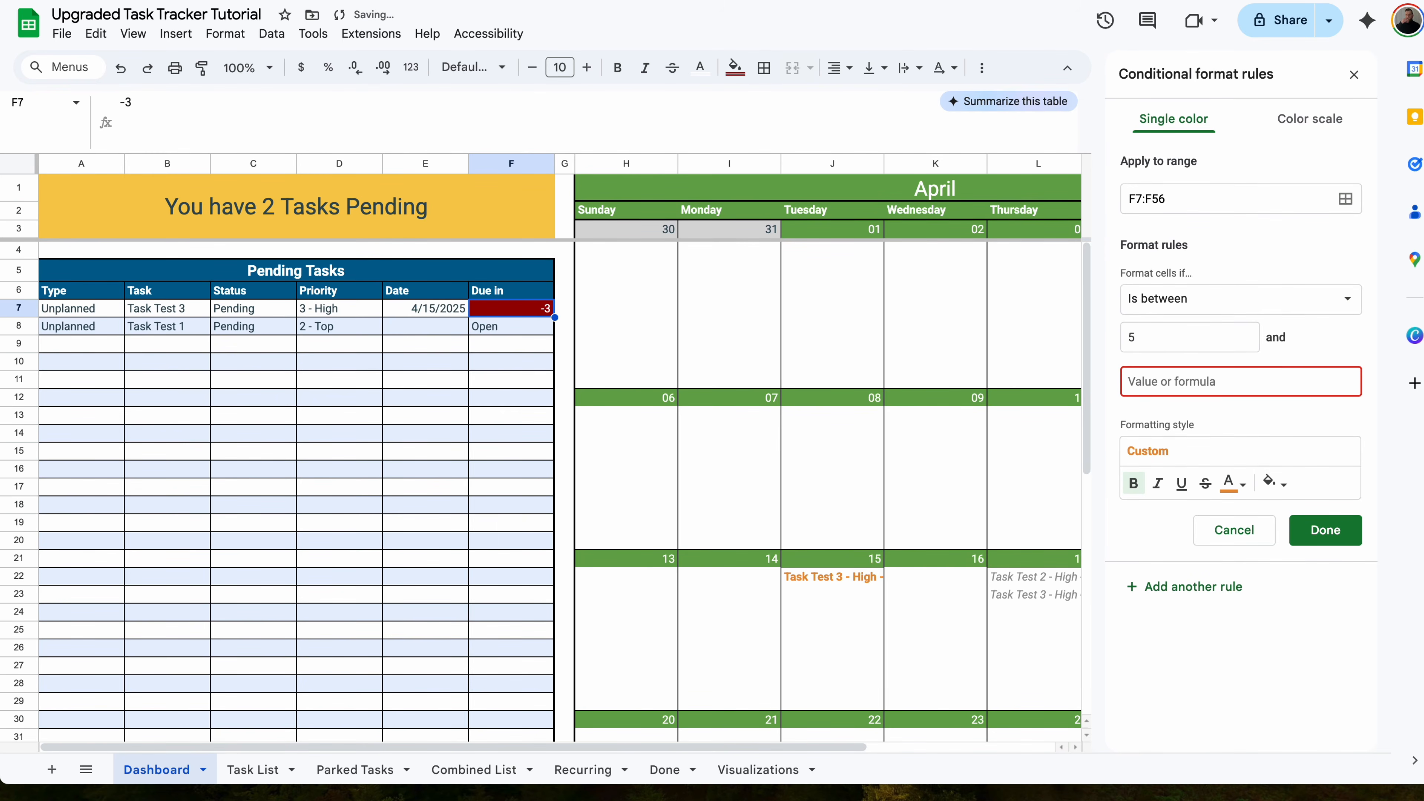
pyautogui.write('14')
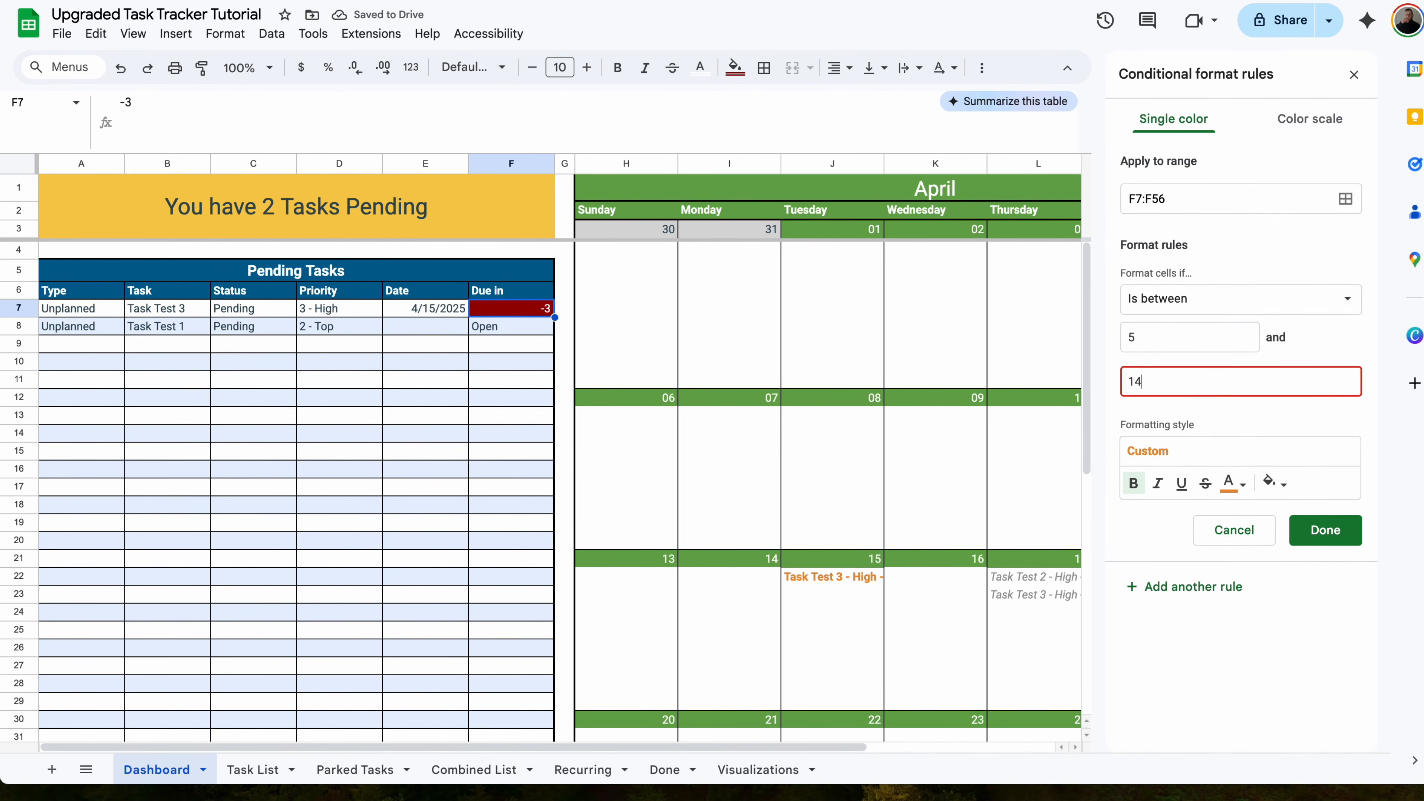
pyautogui.click(1232, 483)
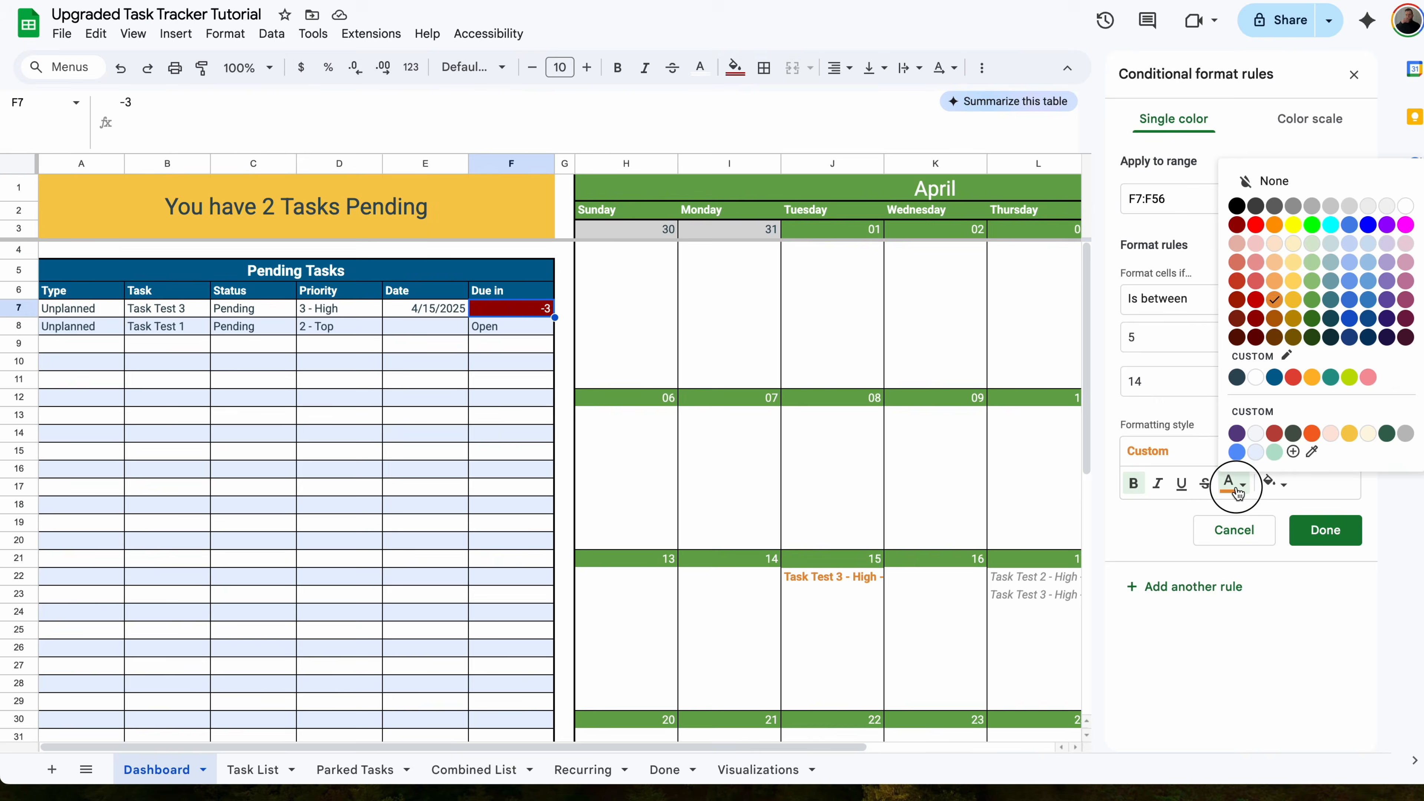
pyautogui.click(1312, 318)
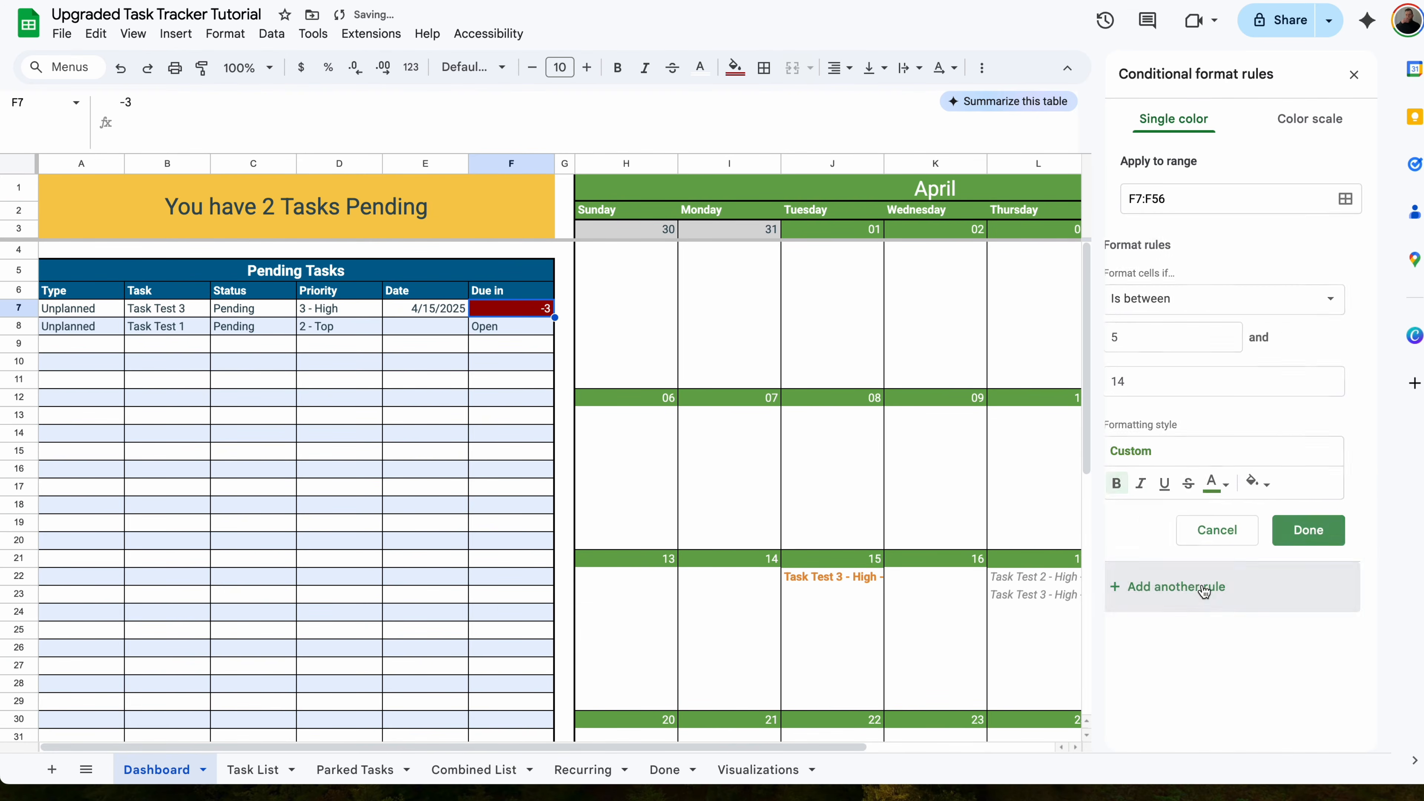
# - Add a rule for F7:F56 with the condition Greater than 14, using default non-bold text without fill, and save it
pyautogui.click(1194, 303)
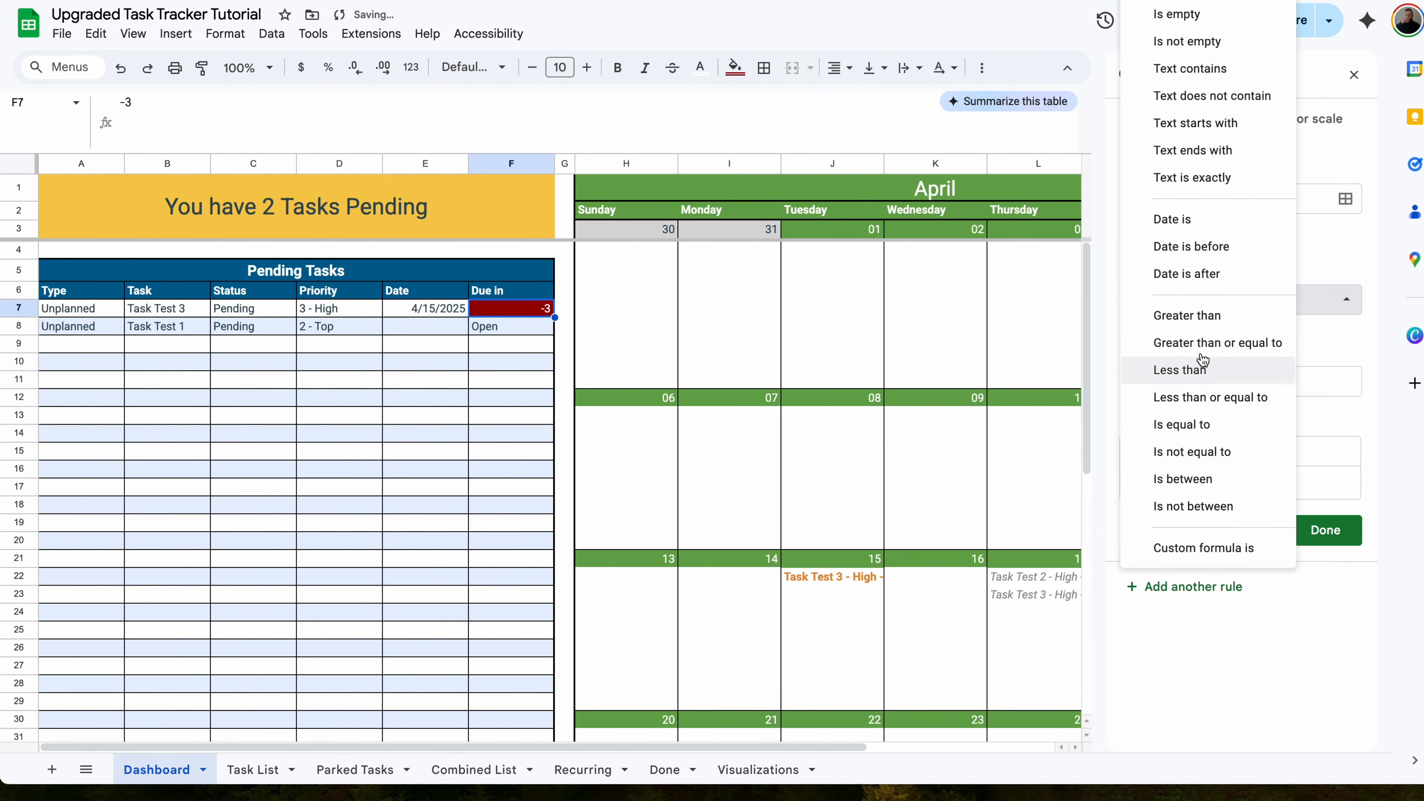
pyautogui.click(1214, 318)
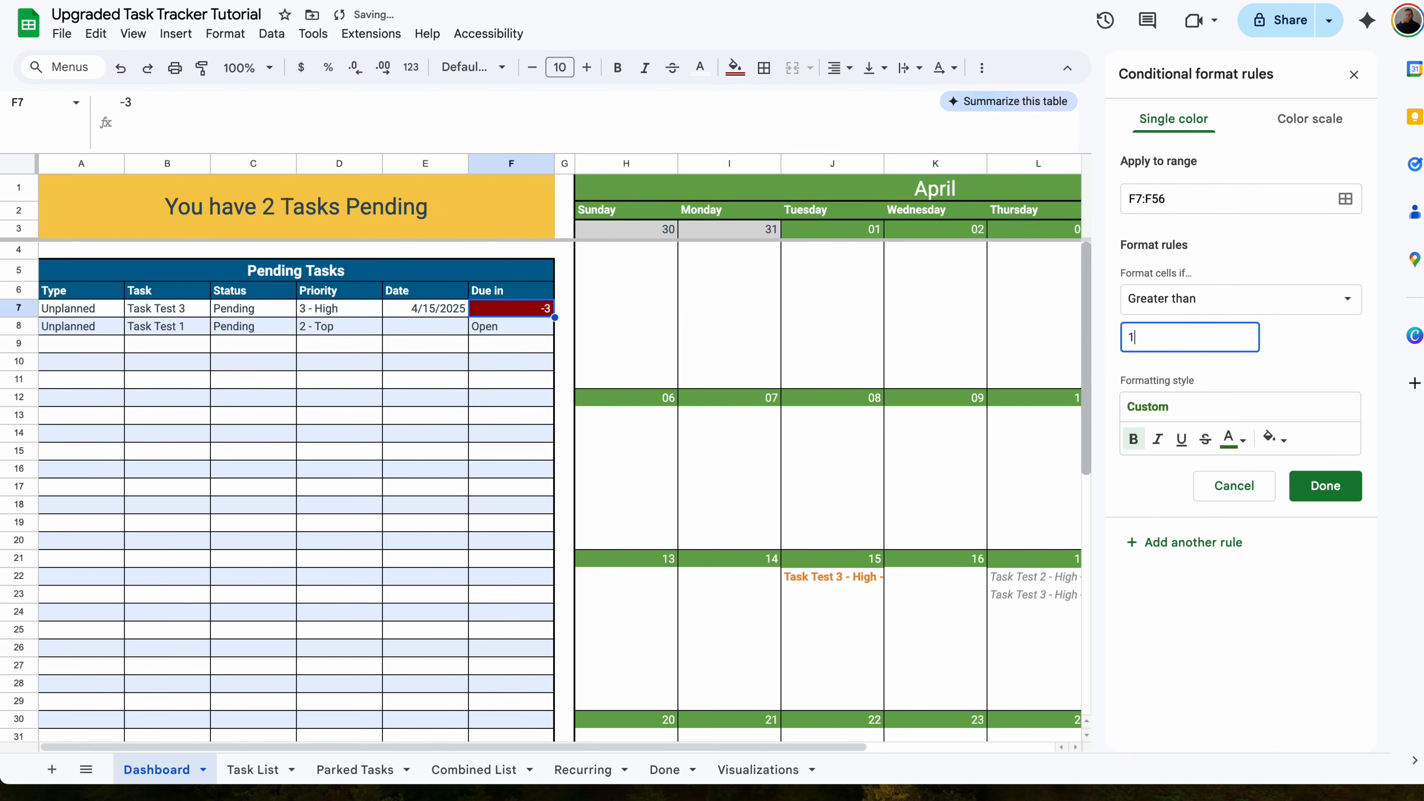
pyautogui.click(1227, 437)
pyautogui.click(1247, 470)
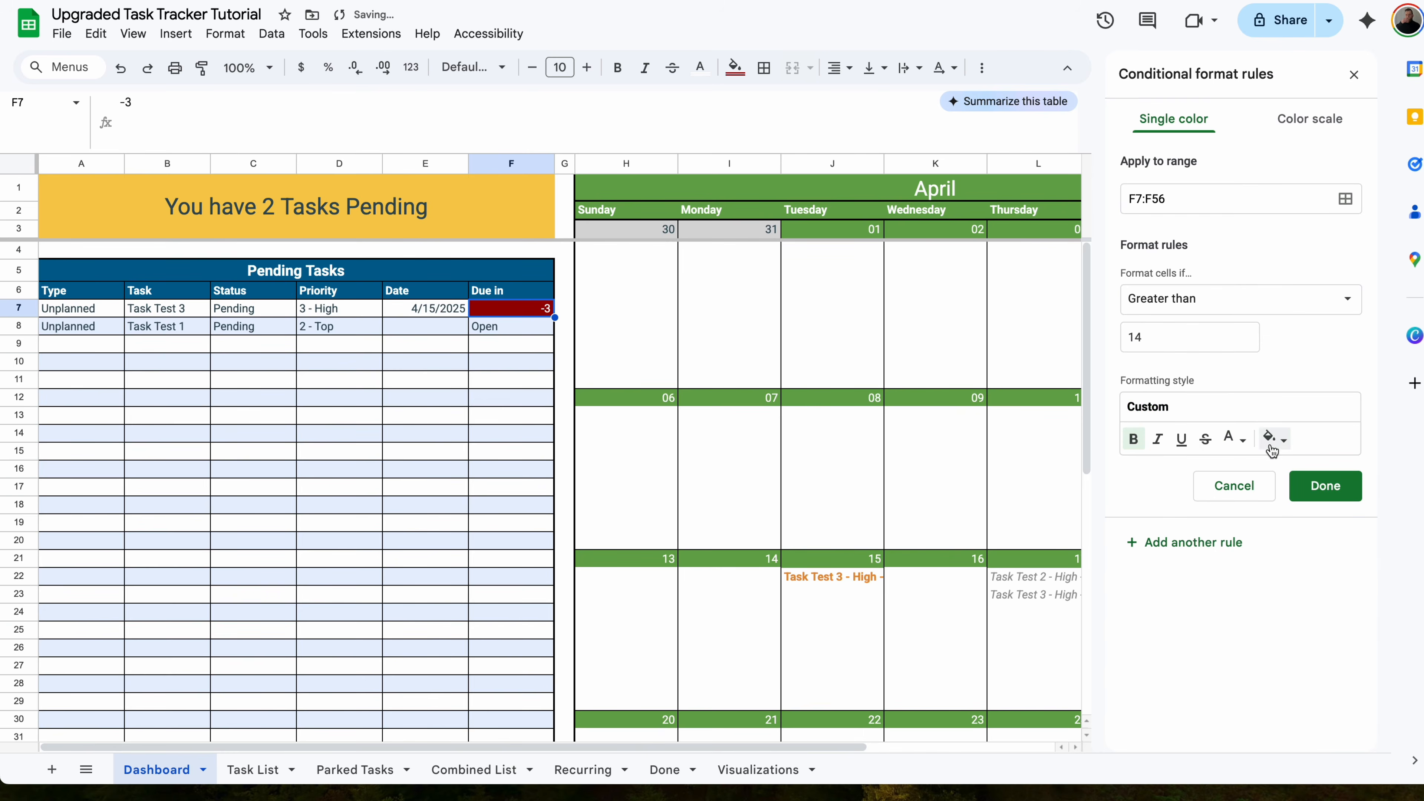
pyautogui.click(1273, 440)
pyautogui.click(1238, 491)
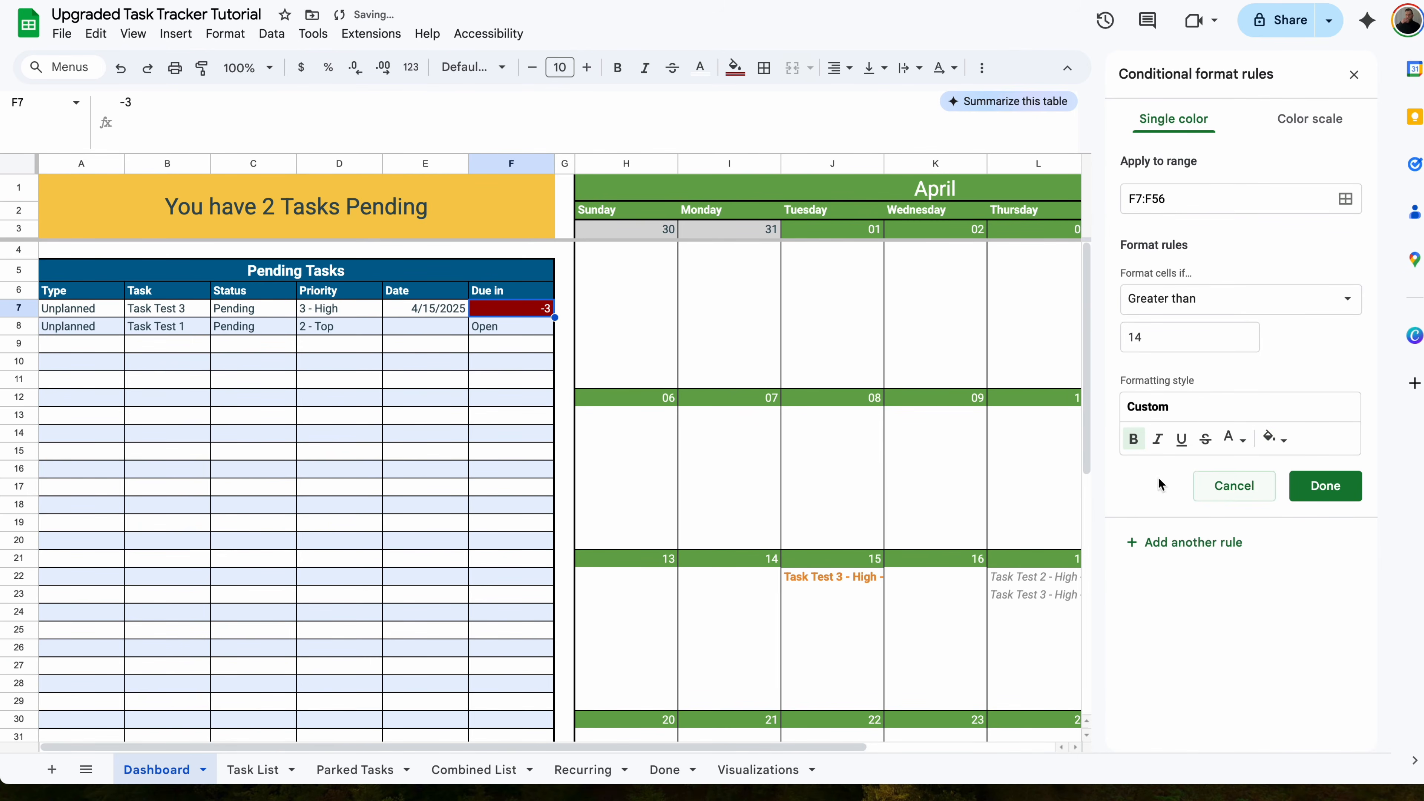
pyautogui.click(1133, 438)
pyautogui.click(1292, 485)
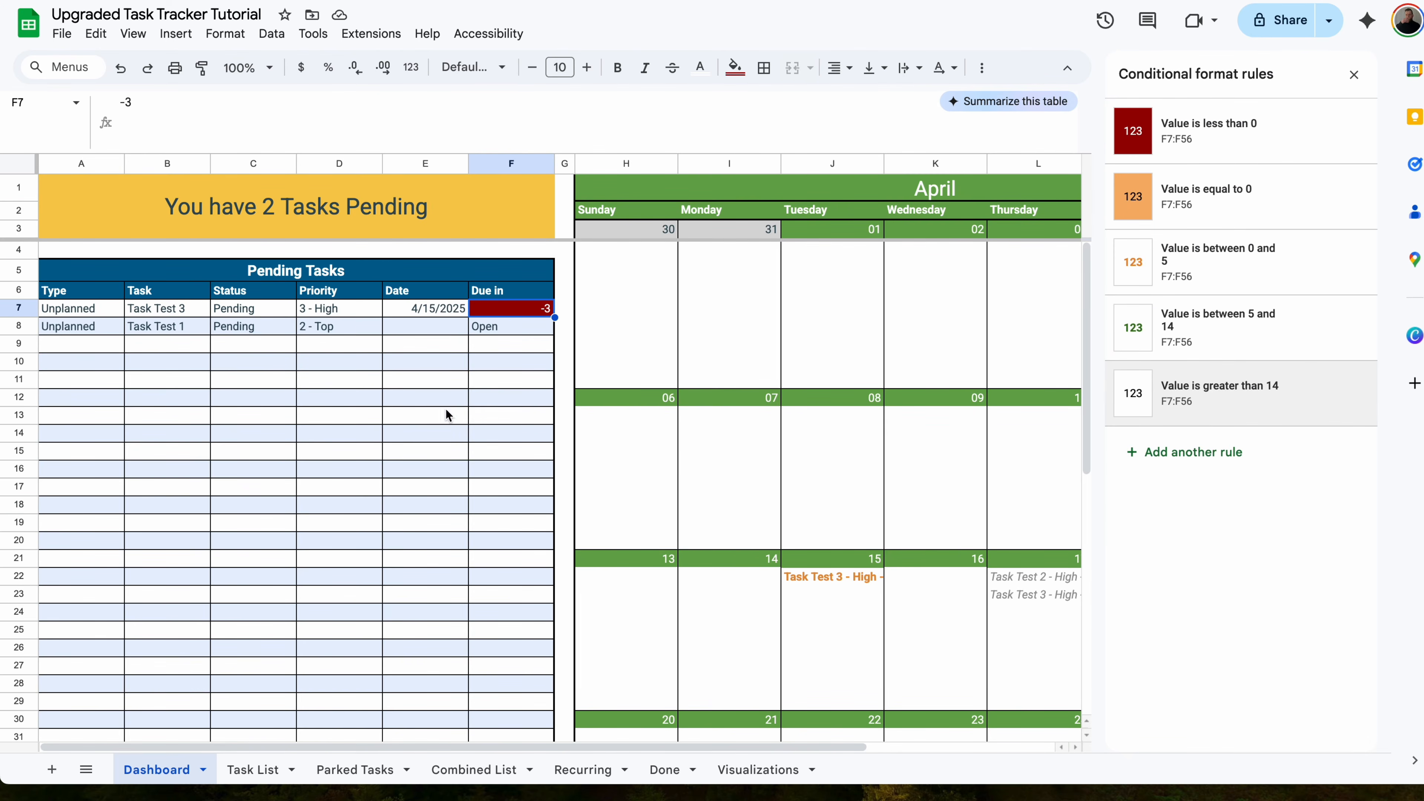
# - Create a rule for the Priority cells D7:D56 with the condition Text contains 2, a red fill and white text
pyautogui.moveTo(350, 312); pyautogui.dragTo(359, 681)
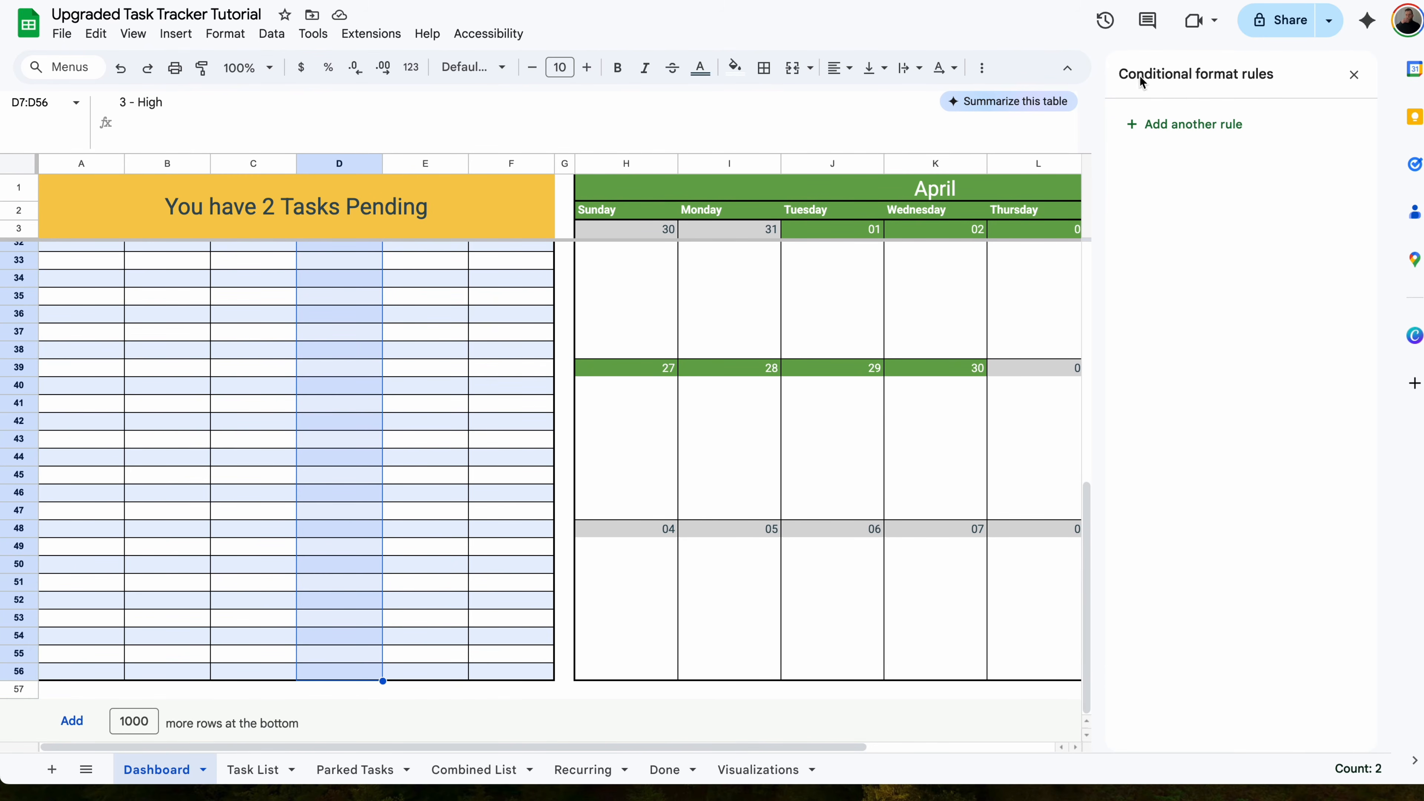
pyautogui.click(1194, 127)
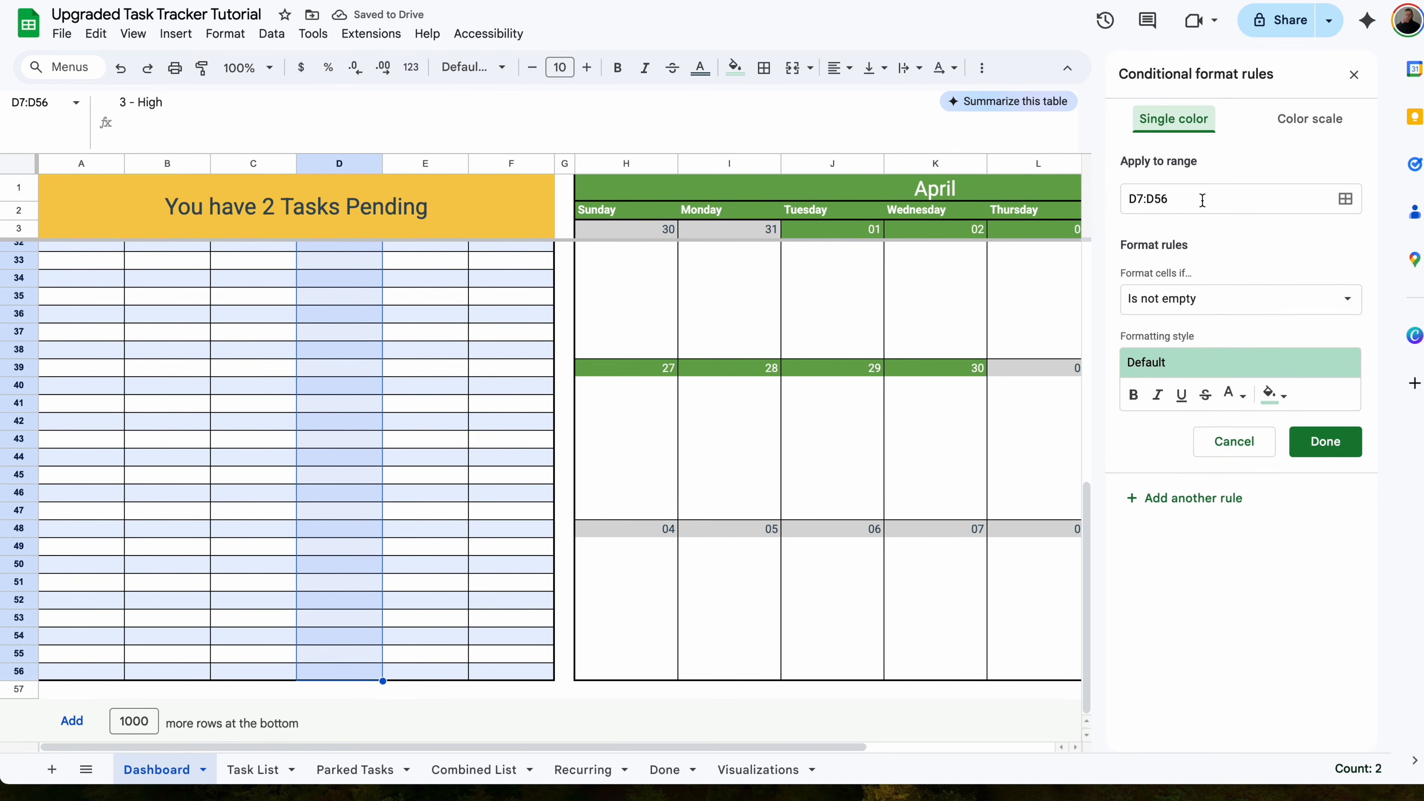
pyautogui.click(1231, 308)
pyautogui.click(1199, 416)
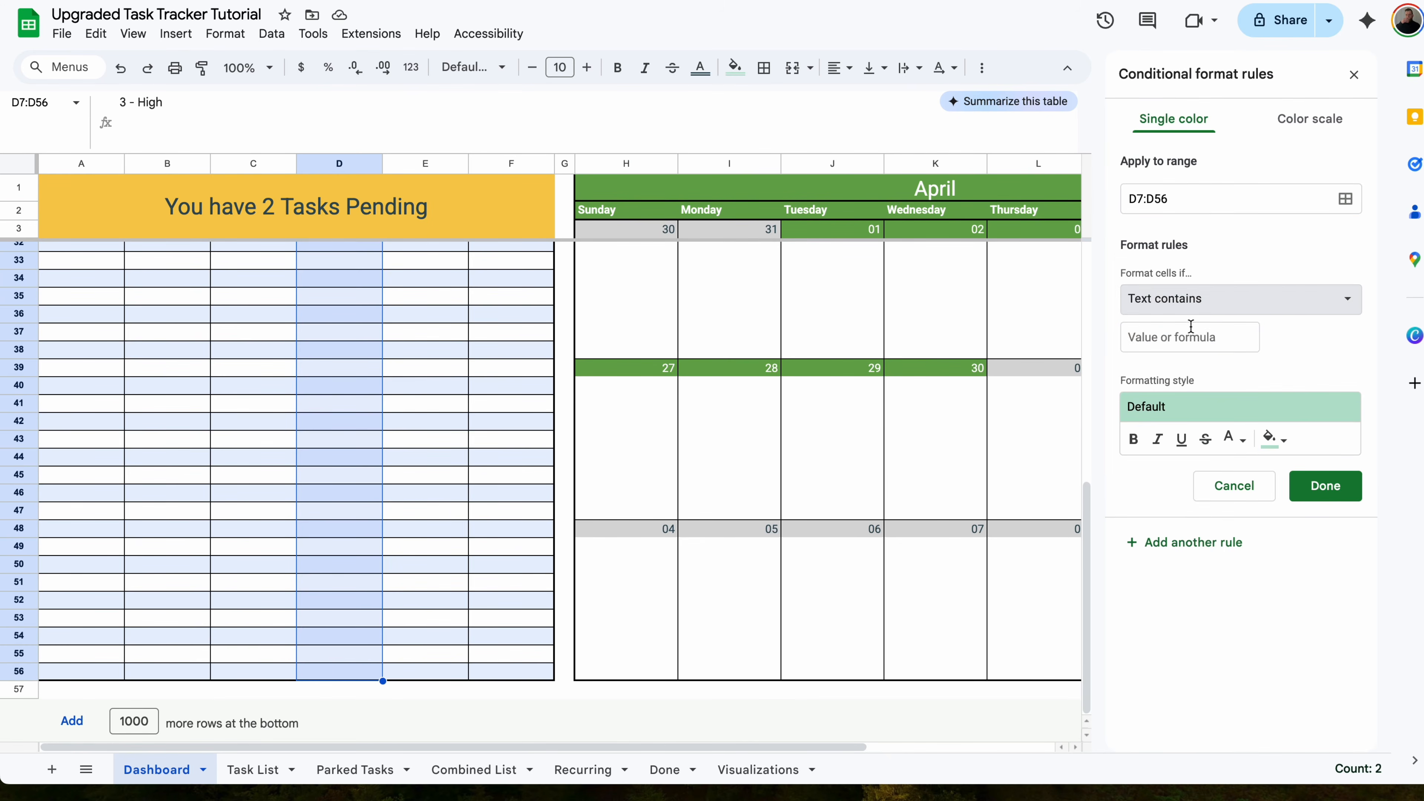
pyautogui.click(1192, 335)
pyautogui.write('2')
pyautogui.click(1272, 439)
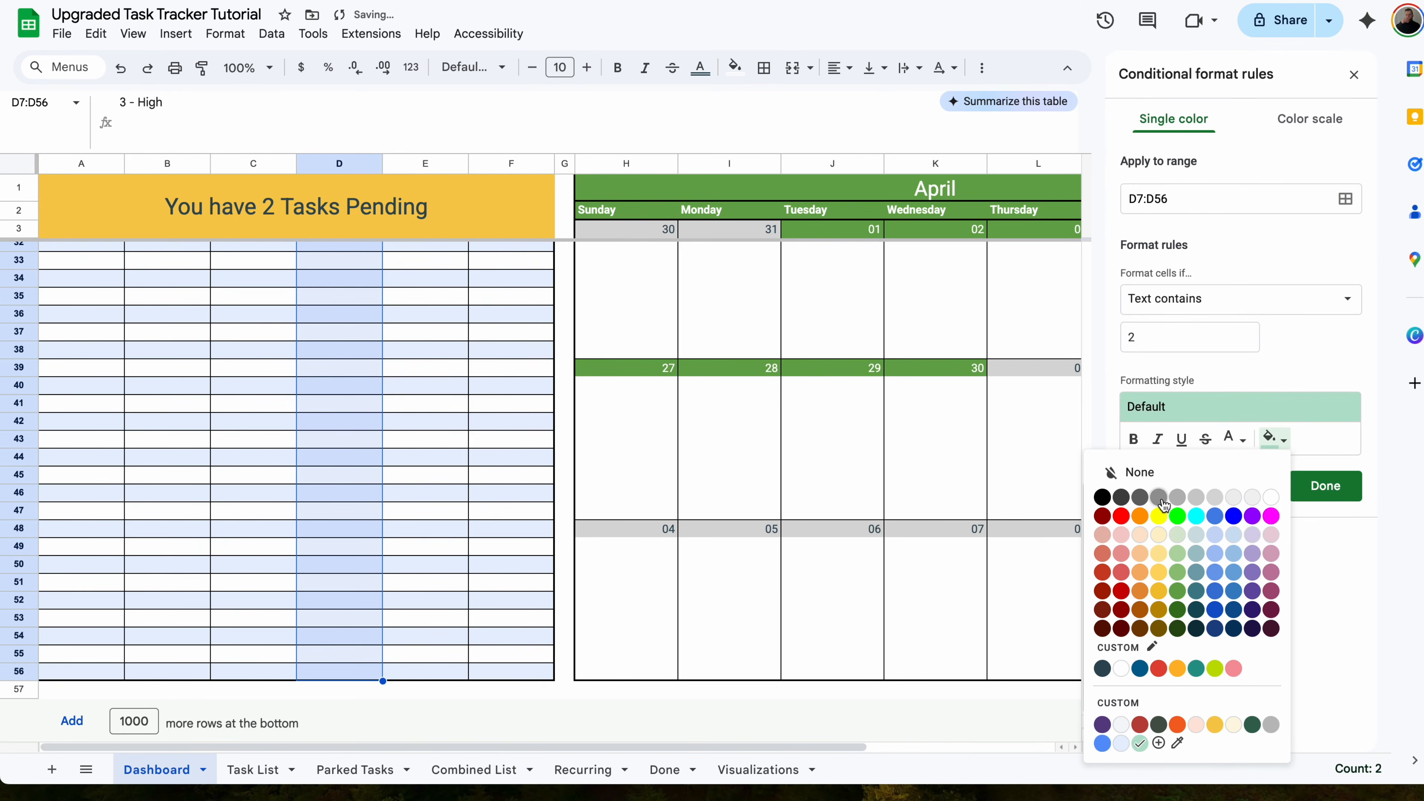
pyautogui.click(1121, 591)
pyautogui.click(1241, 444)
pyautogui.click(1406, 497)
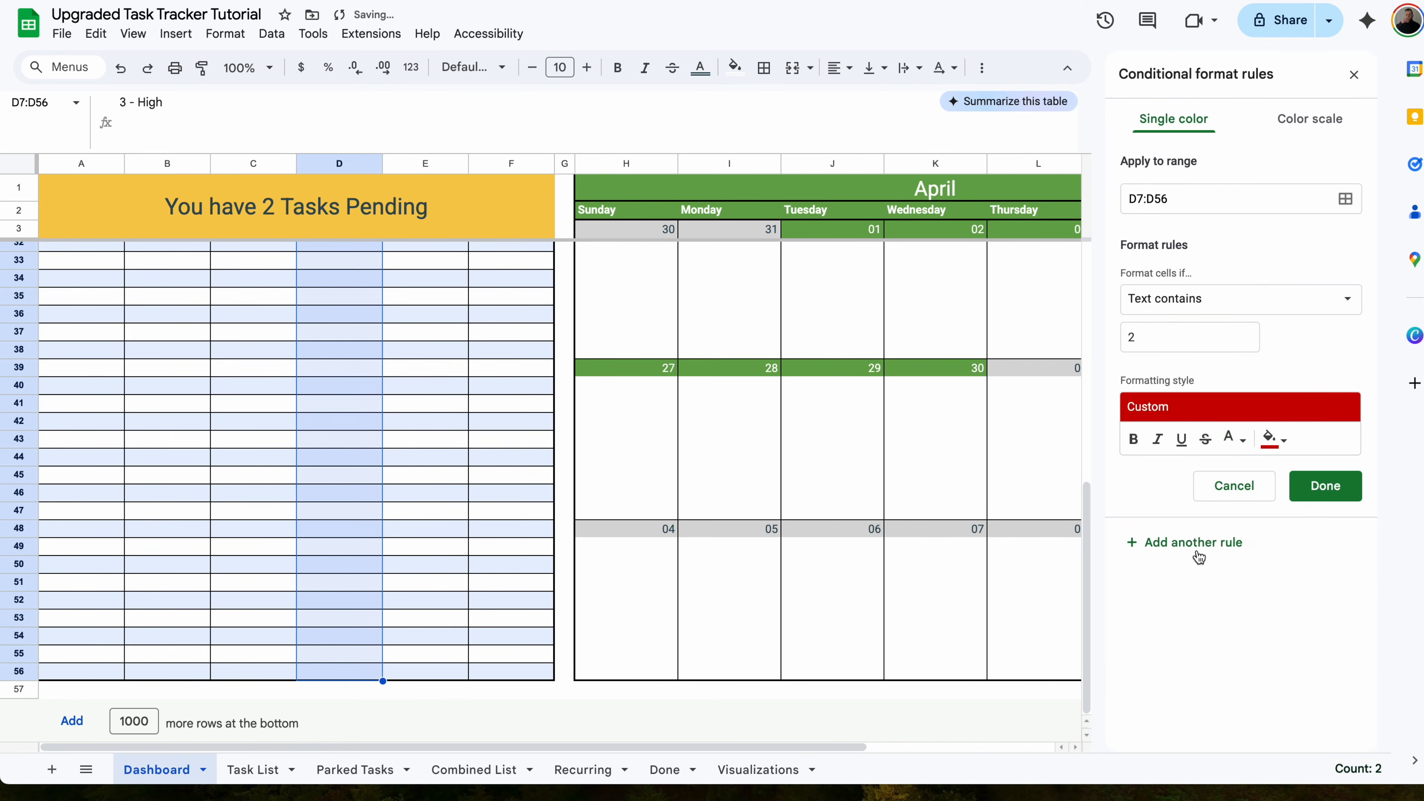
# - Add another rule for D7:D56 with the condition Text contains 3 and a blue fill
pyautogui.click(1195, 548)
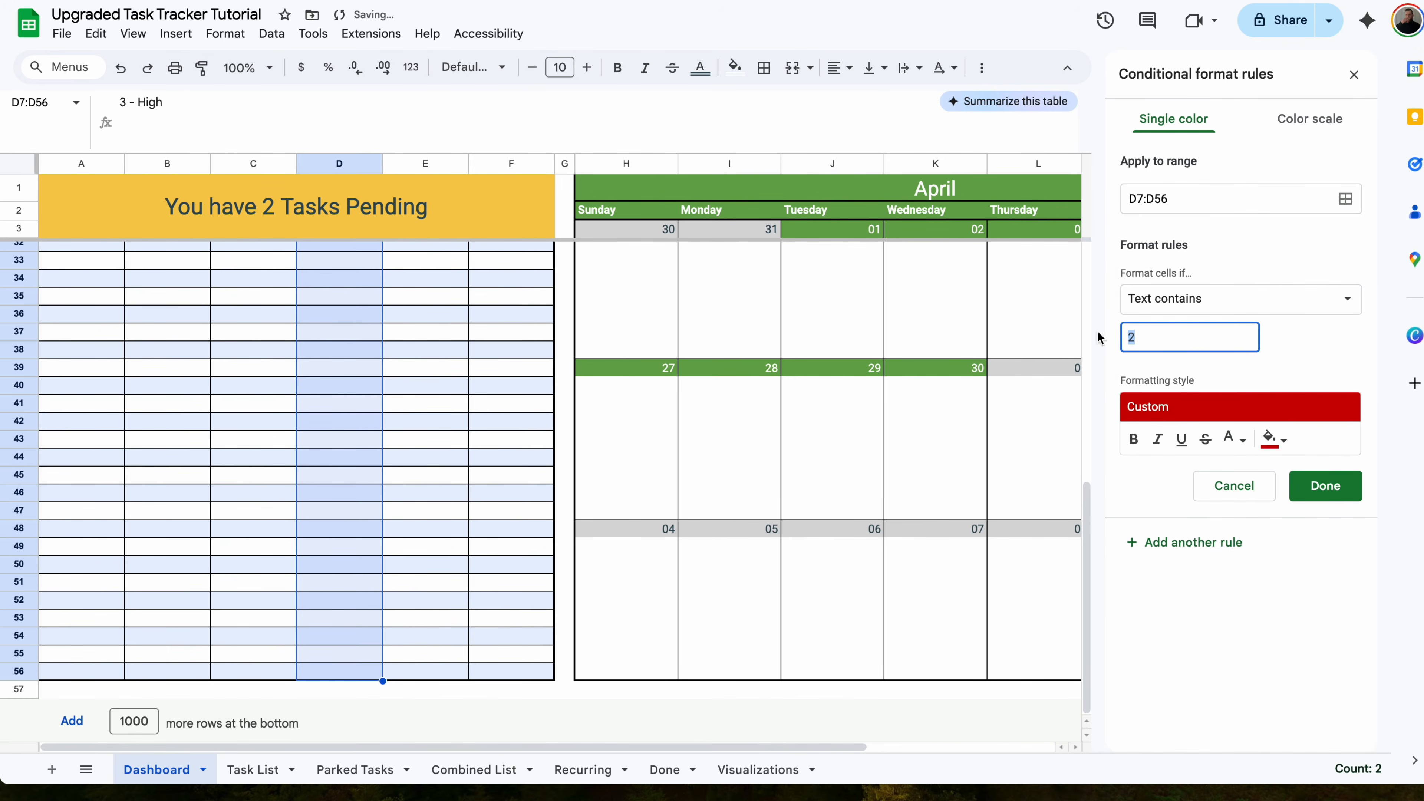
pyautogui.write('3')
pyautogui.scroll(10, 462, 383)
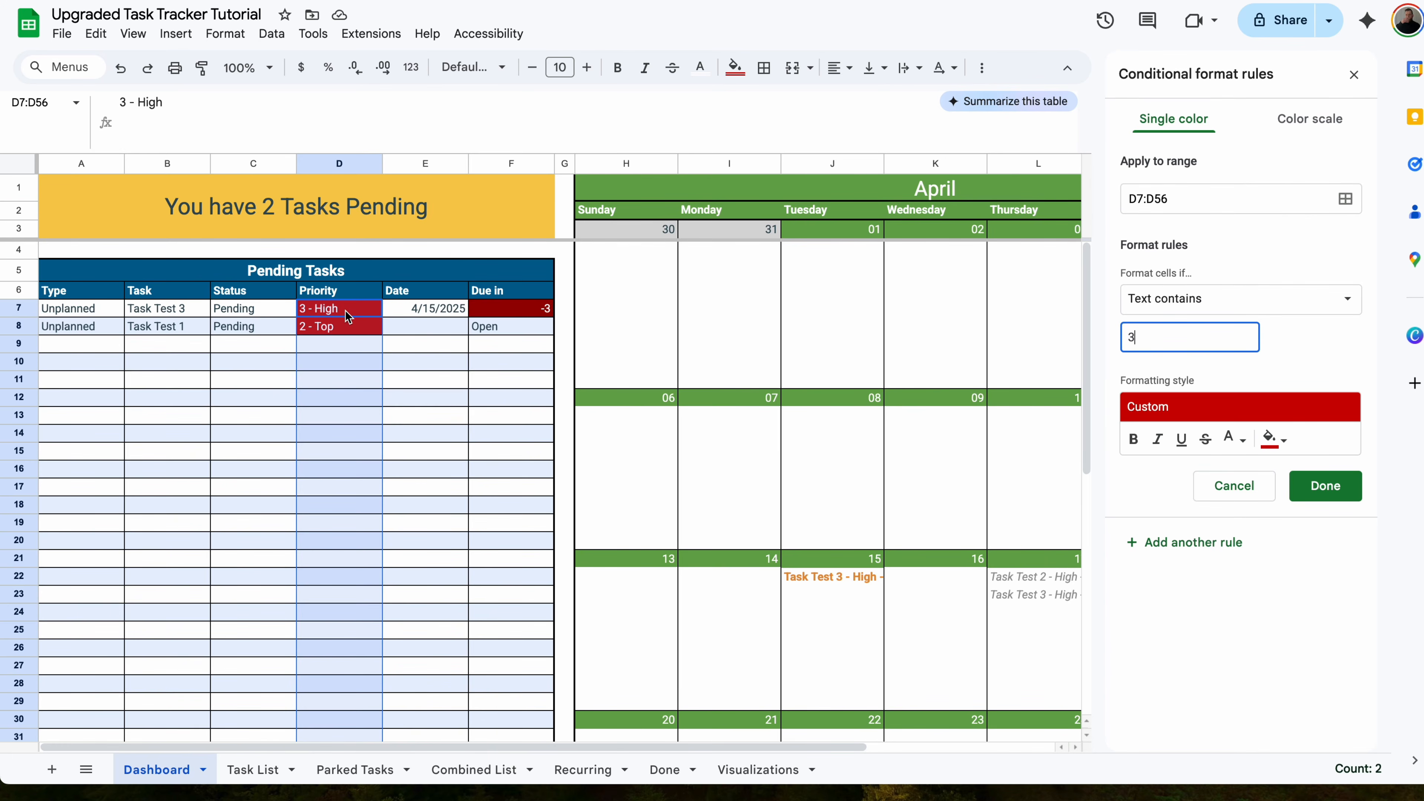
pyautogui.click(1272, 440)
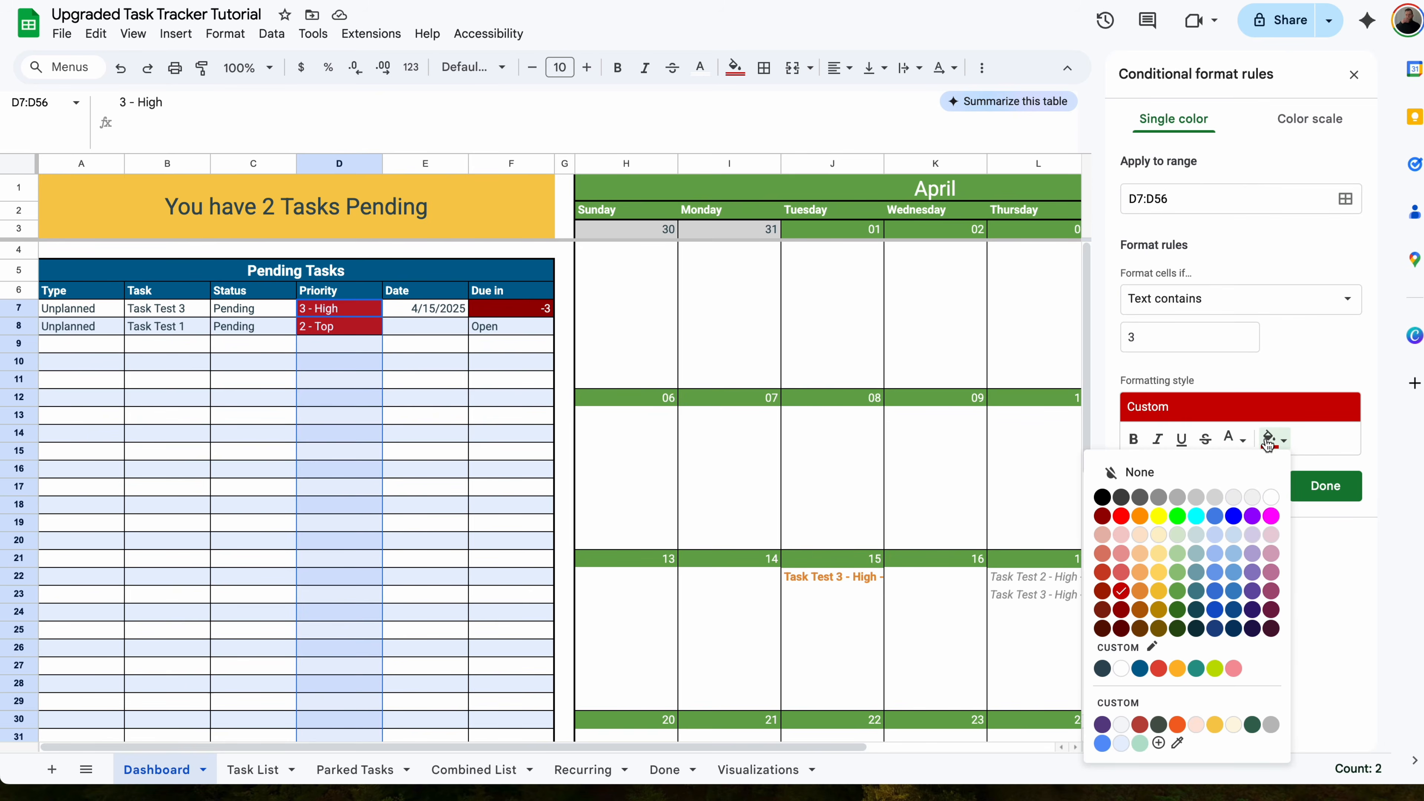
pyautogui.click(1215, 591)
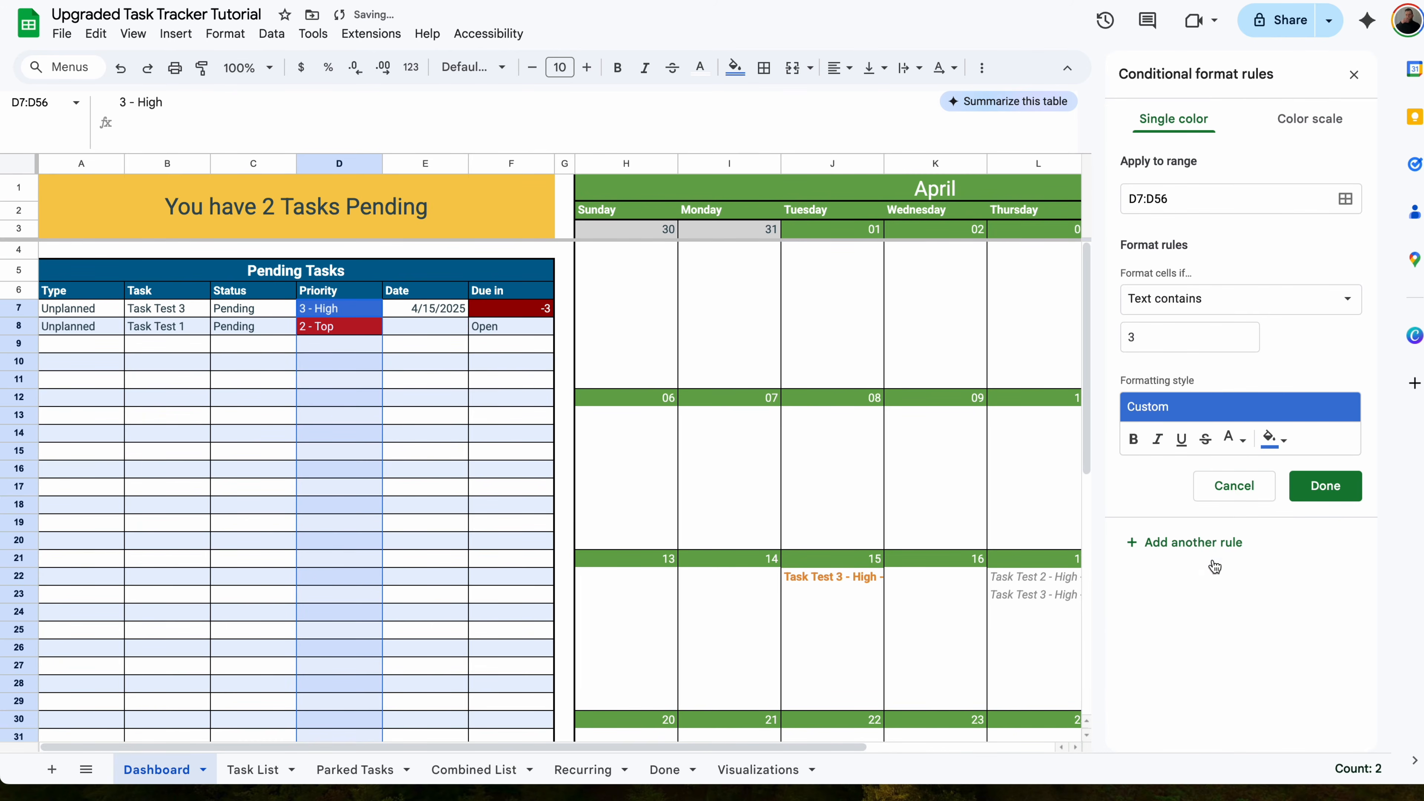
# - Add another rule for D7:D56 with the condition Text contains 4 and an orange fill
pyautogui.click(1189, 337)
pyautogui.press('BackSpace')
pyautogui.write('4')
pyautogui.click(1271, 440)
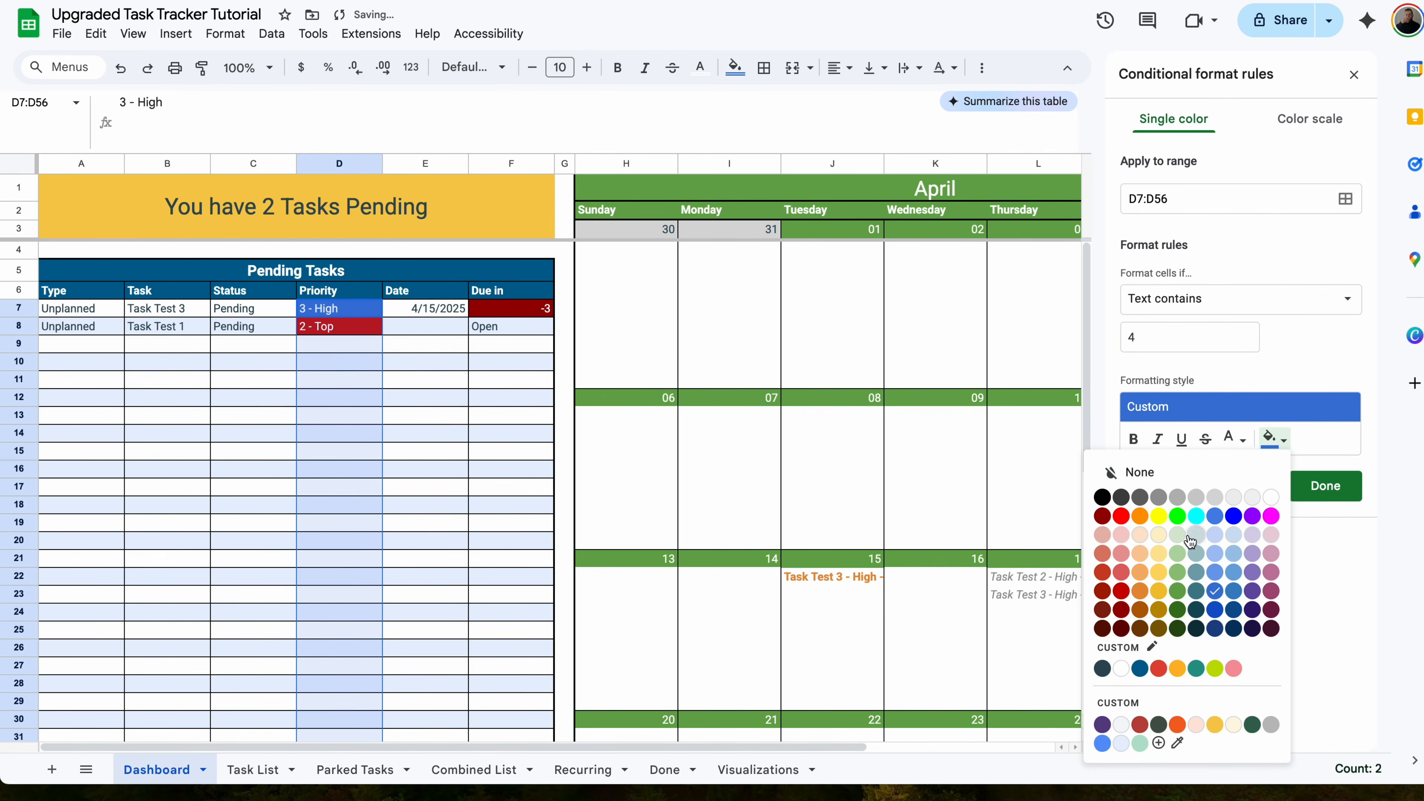
pyautogui.click(1141, 585)
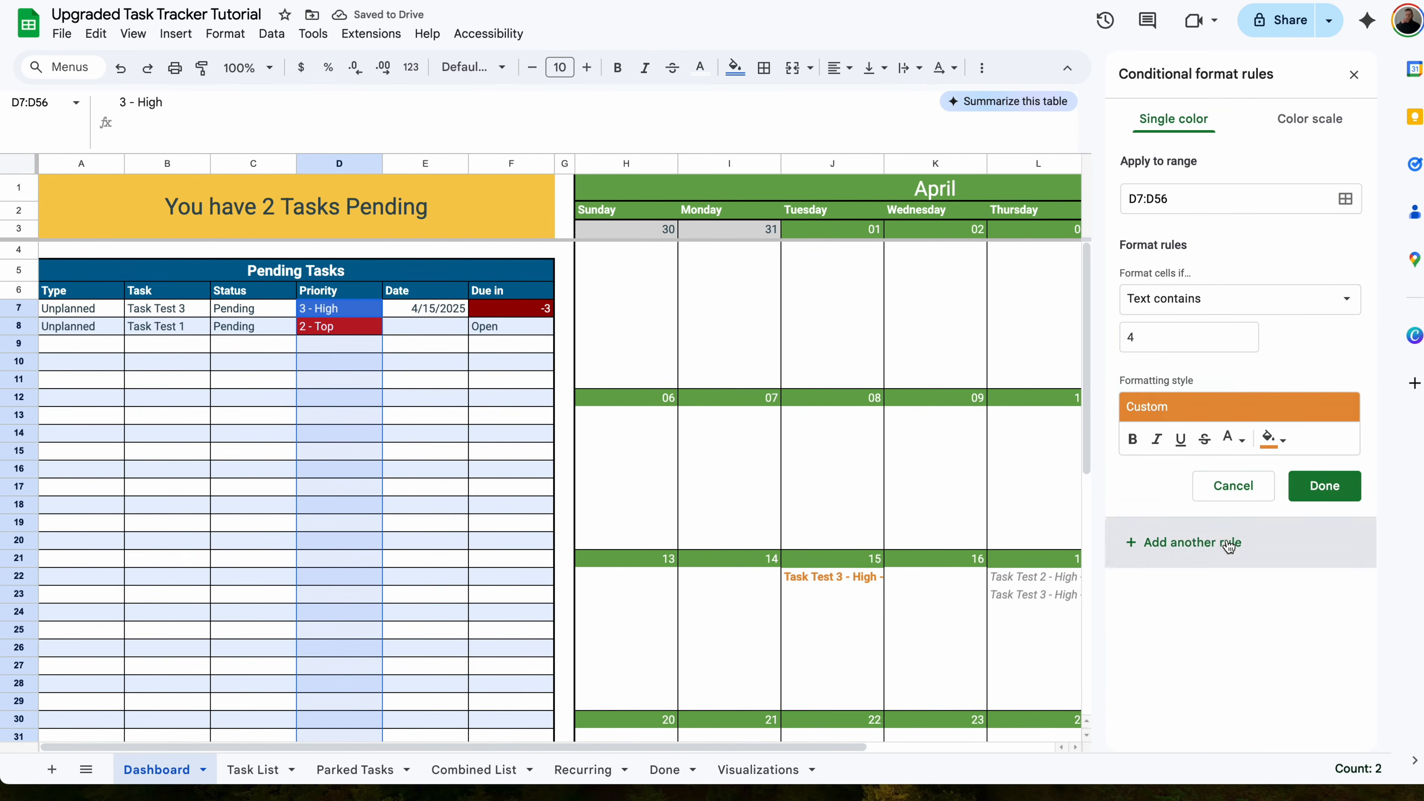
# - Add another rule for D7:D56 with the condition Text contains 5, a yellow fill and black text
pyautogui.click(1166, 337)
pyautogui.press('BackSpace')
pyautogui.write('5')
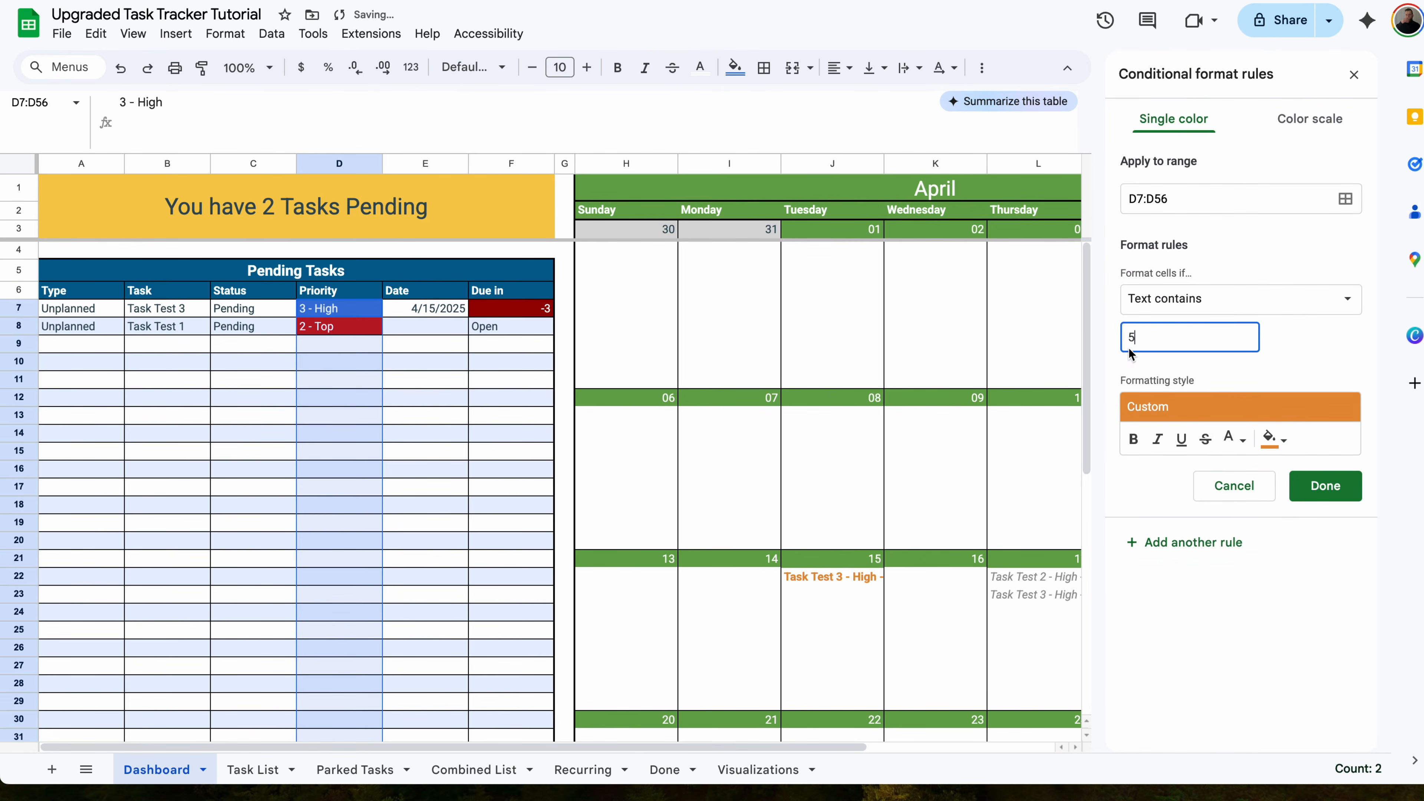
pyautogui.click(1271, 439)
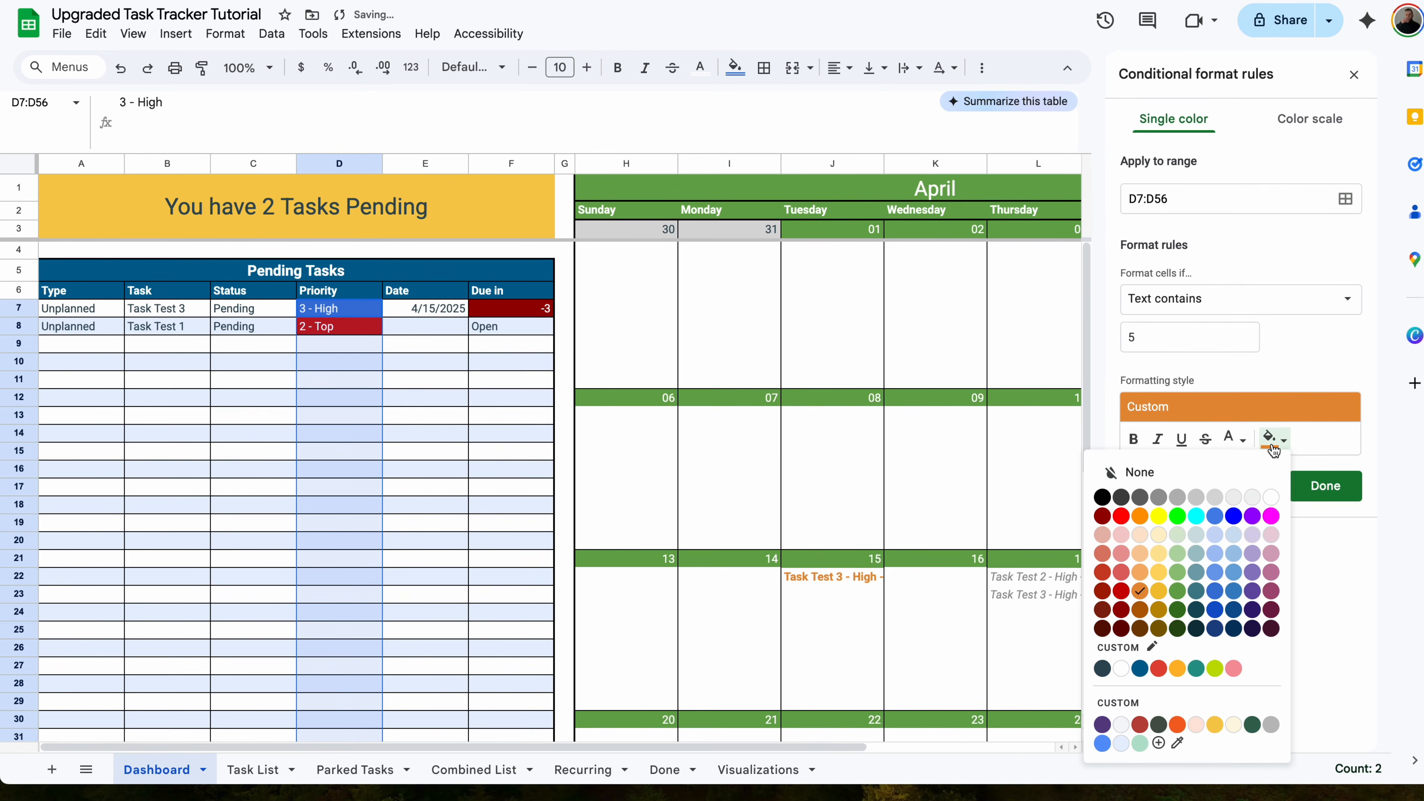
pyautogui.click(1158, 591)
pyautogui.click(1234, 443)
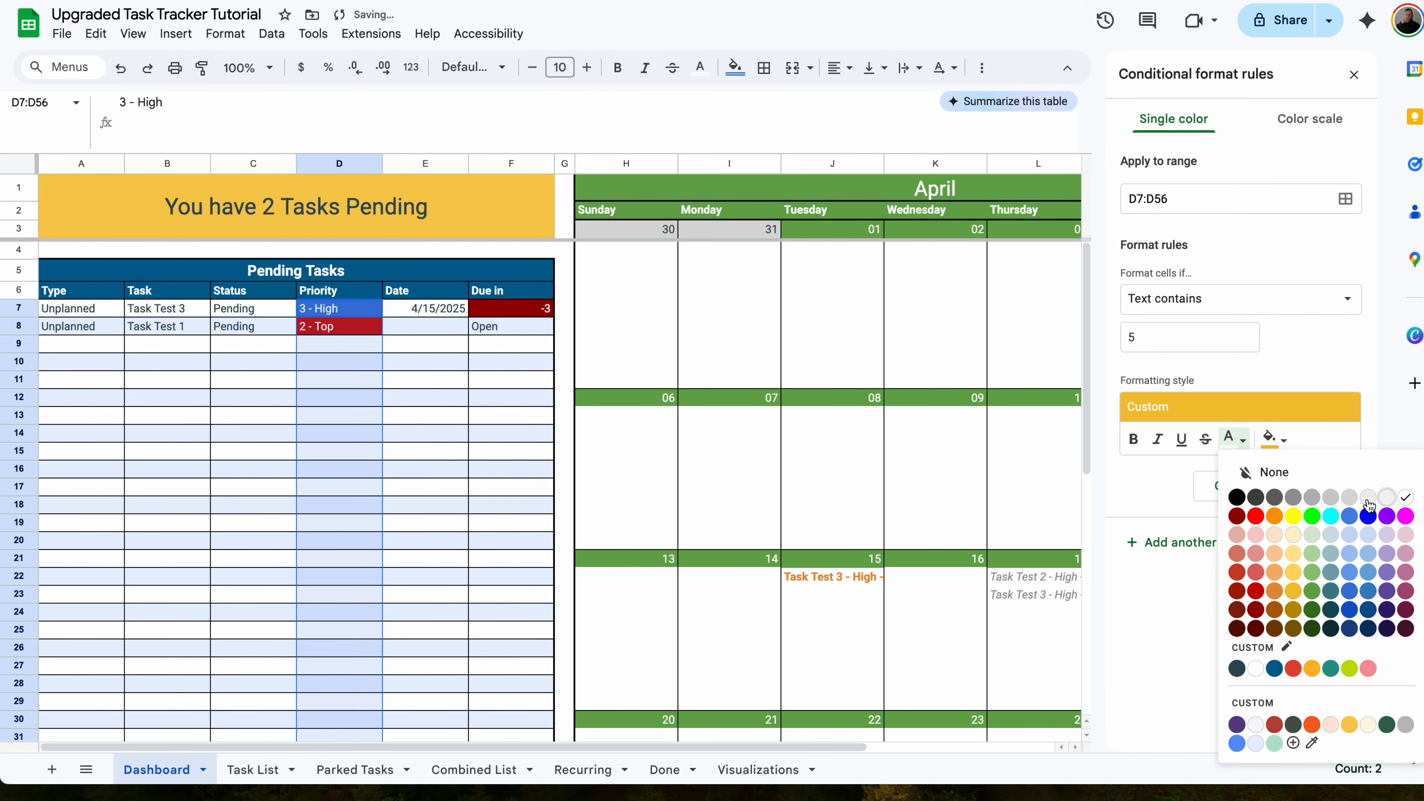
pyautogui.click(1238, 502)
# - Add another rule for D7:D56 with the condition Text contains 1, a purple fill and white text
pyautogui.click(1180, 545)
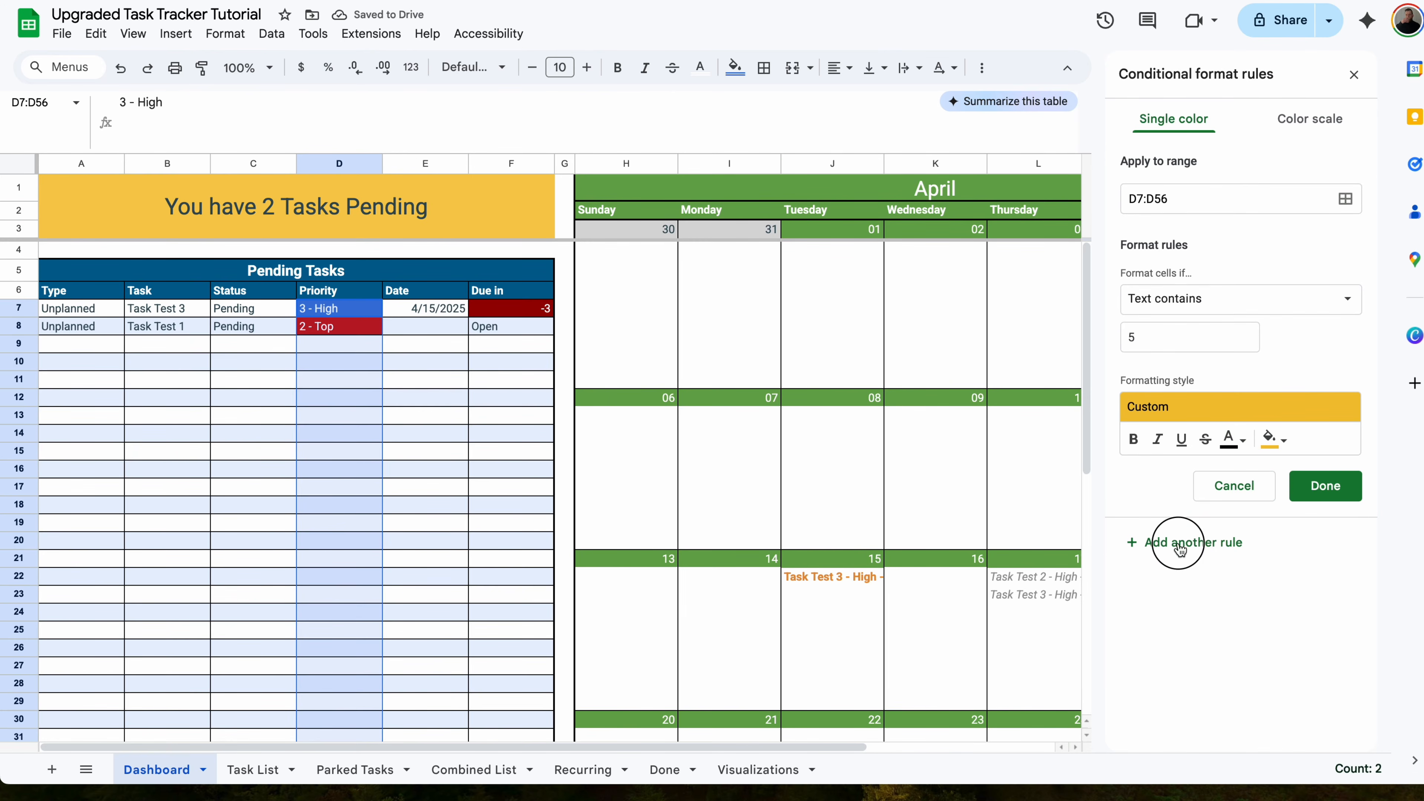
pyautogui.click(1112, 340)
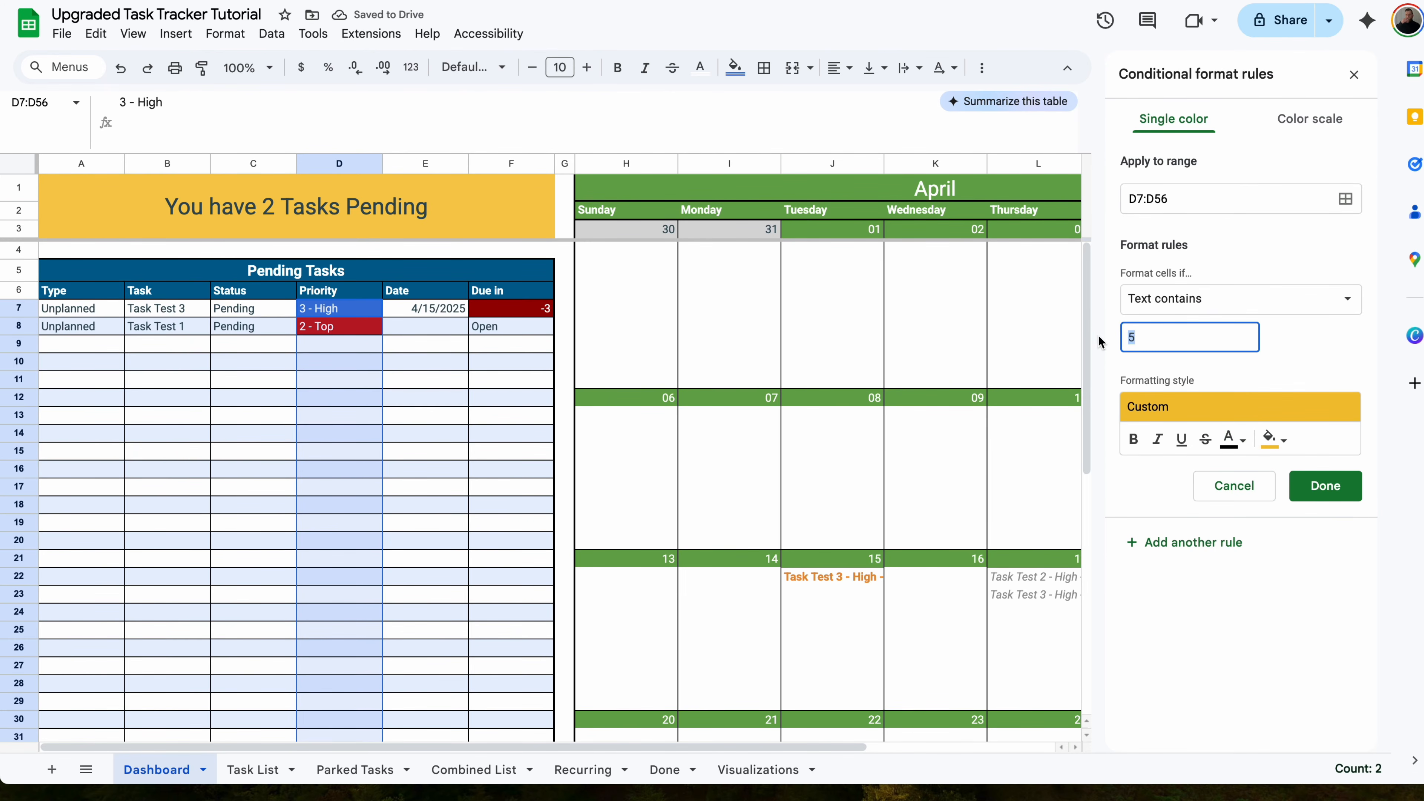
pyautogui.click(1271, 439)
pyautogui.click(1257, 599)
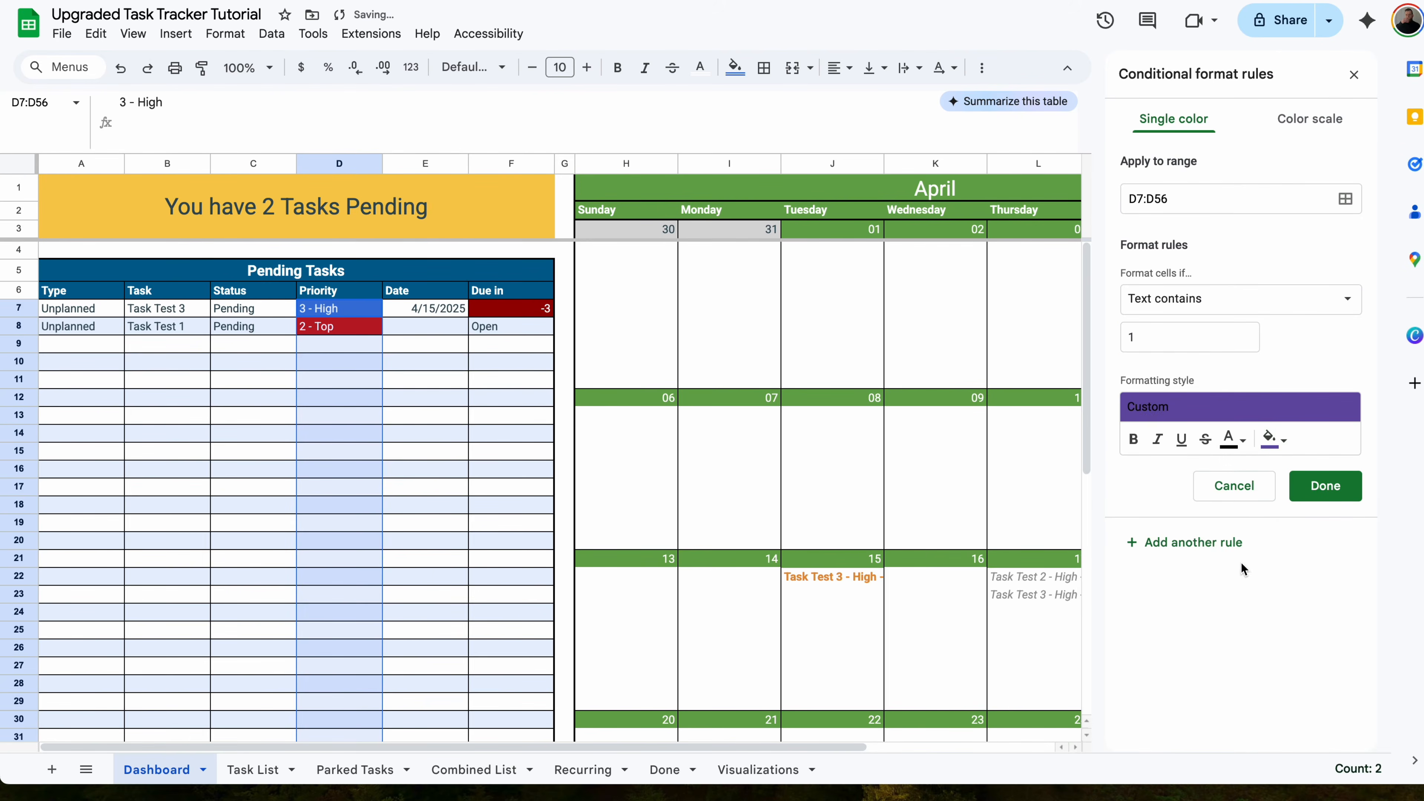
pyautogui.click(1240, 441)
pyautogui.click(1387, 497)
# - Add another rule for D7:D56 with the condition Text contains 6, a light purple fill and black text
pyautogui.click(1226, 542)
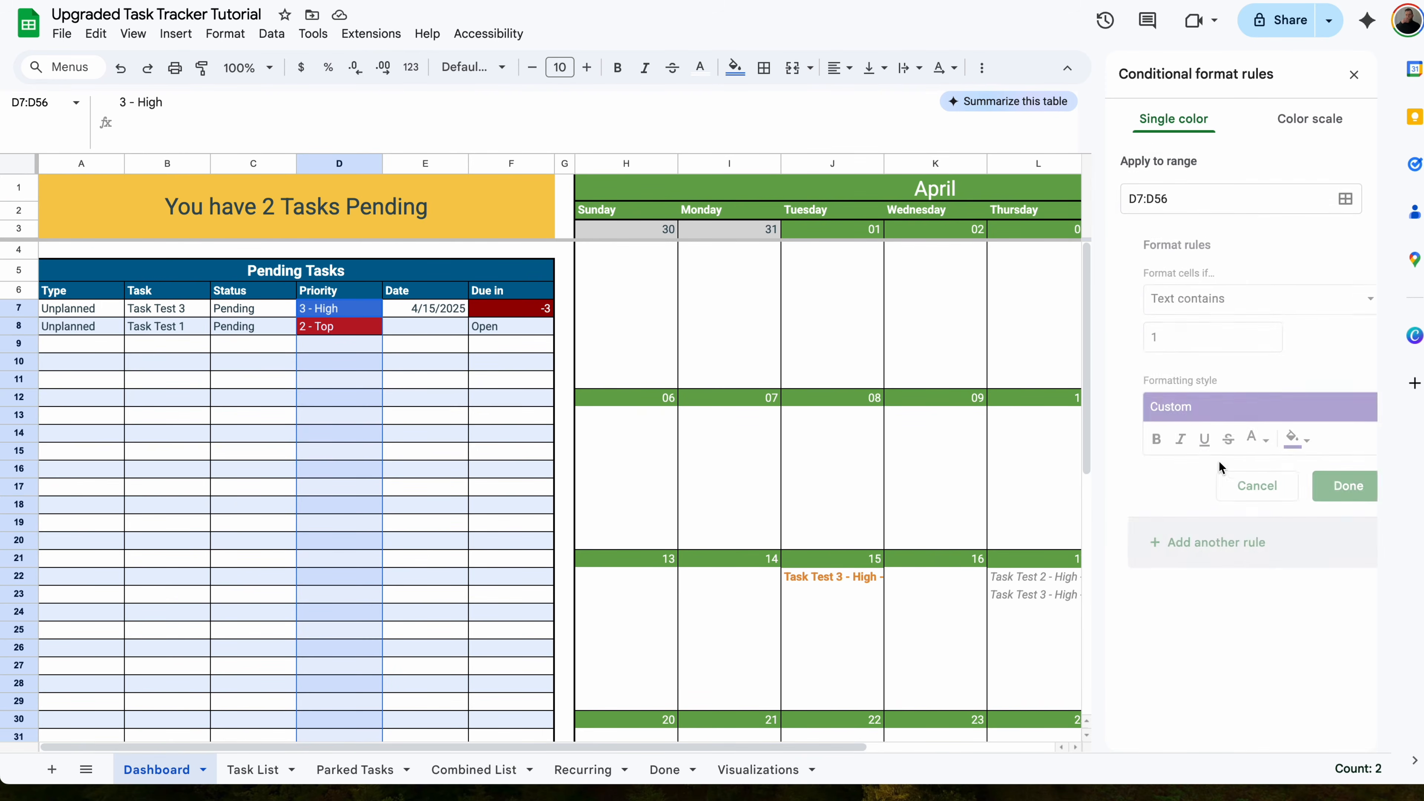
pyautogui.write('6')
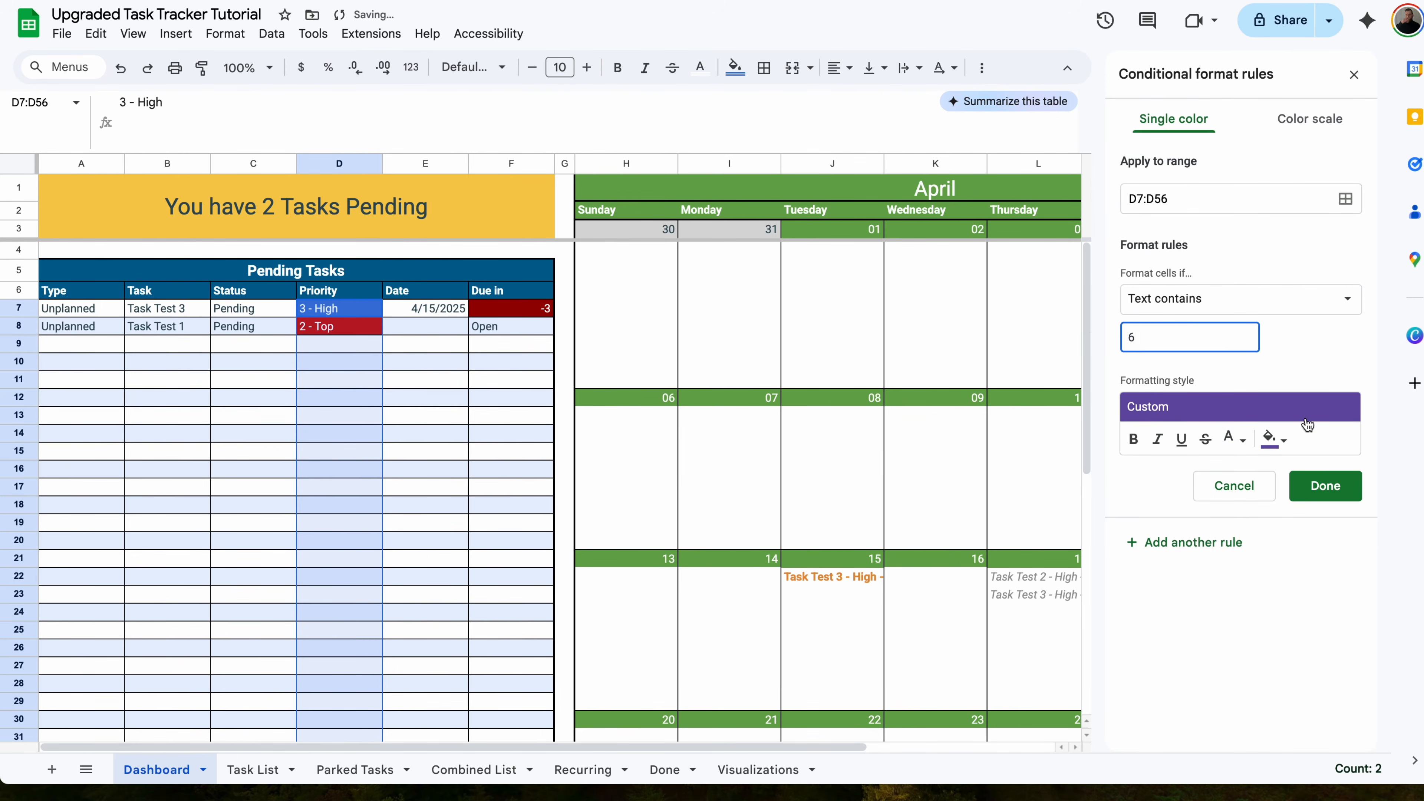
pyautogui.click(1272, 439)
pyautogui.click(1253, 515)
pyautogui.click(1217, 542)
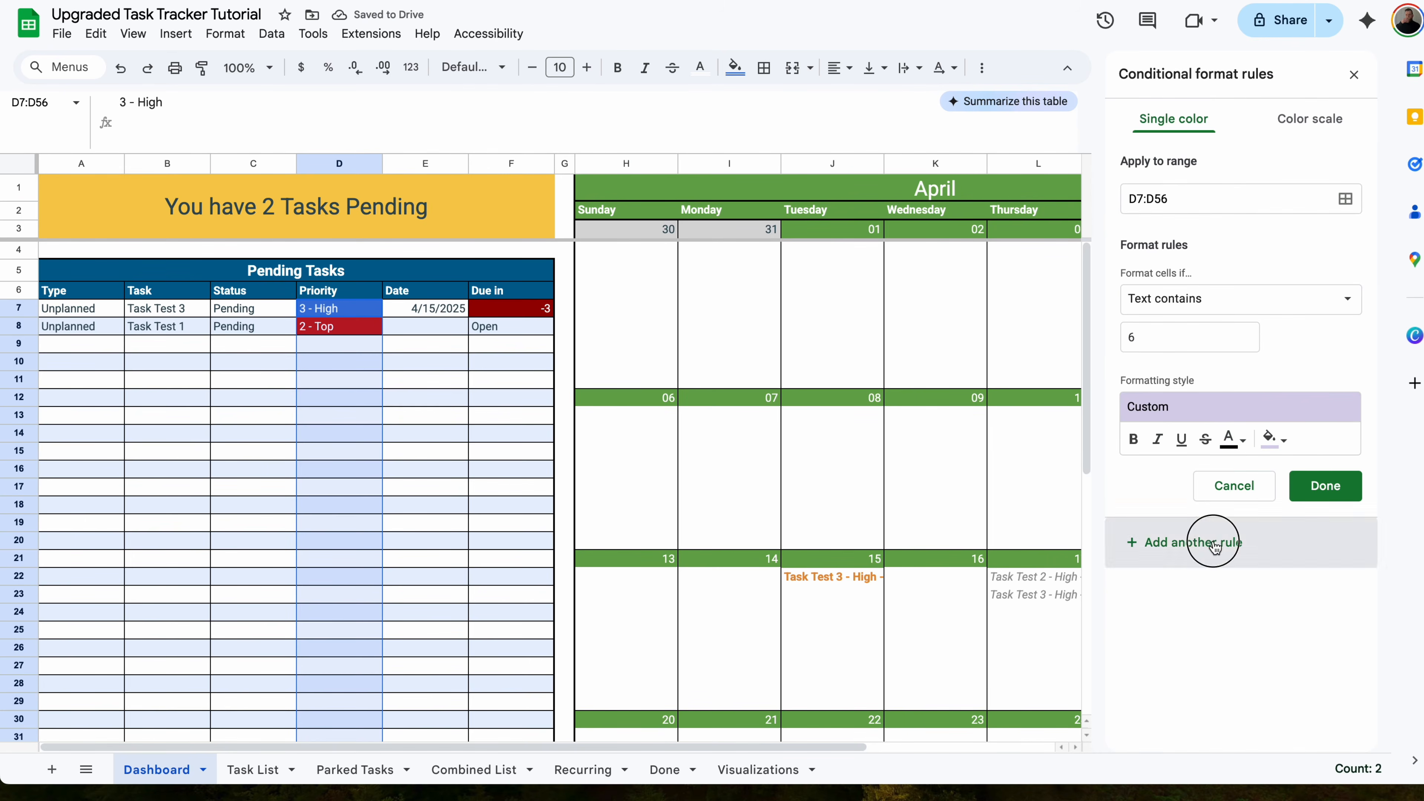
# - Add another rule for D7:D56 with the condition Text contains 7, a black fill and white text
pyautogui.doubleClick(1132, 338)
pyautogui.write('7')
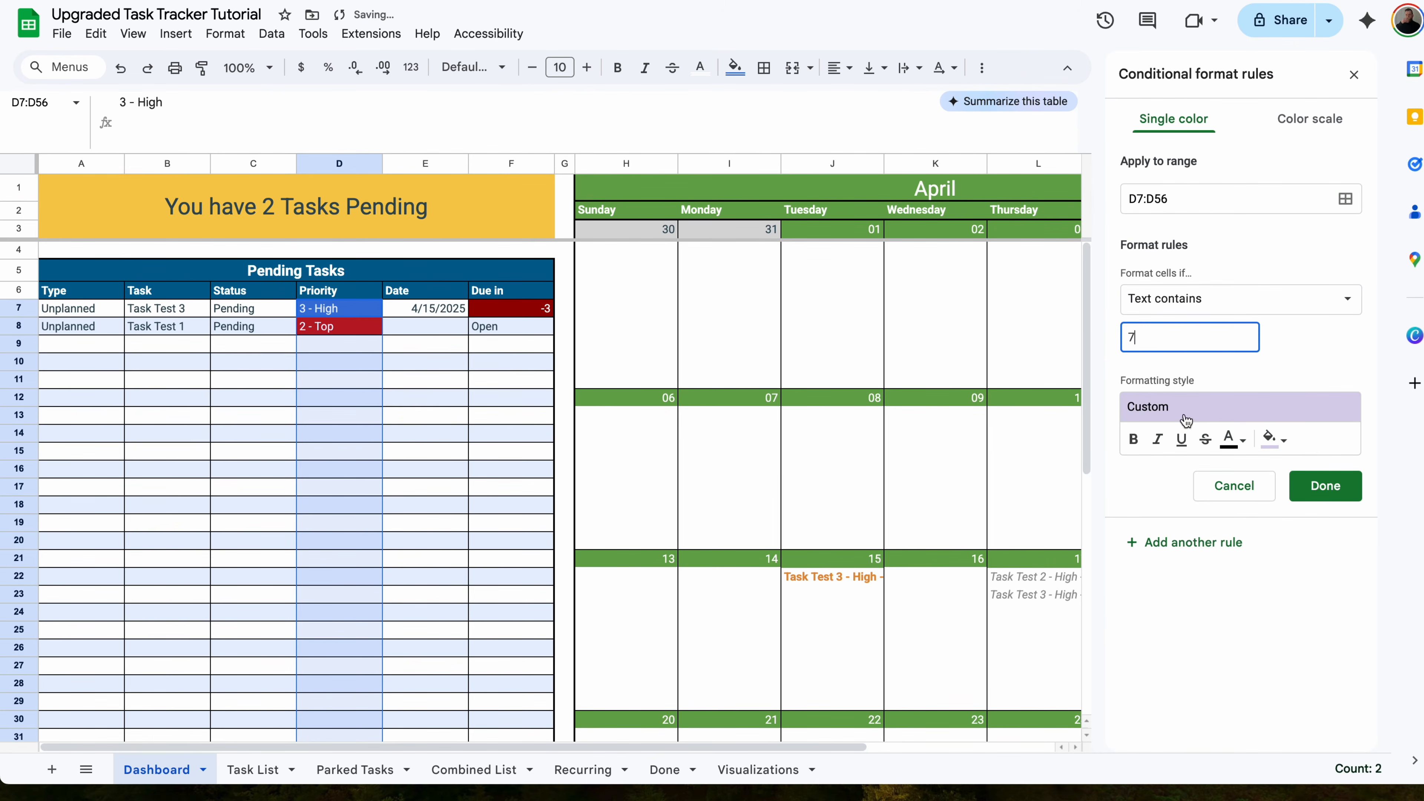
pyautogui.click(1272, 439)
pyautogui.click(1102, 498)
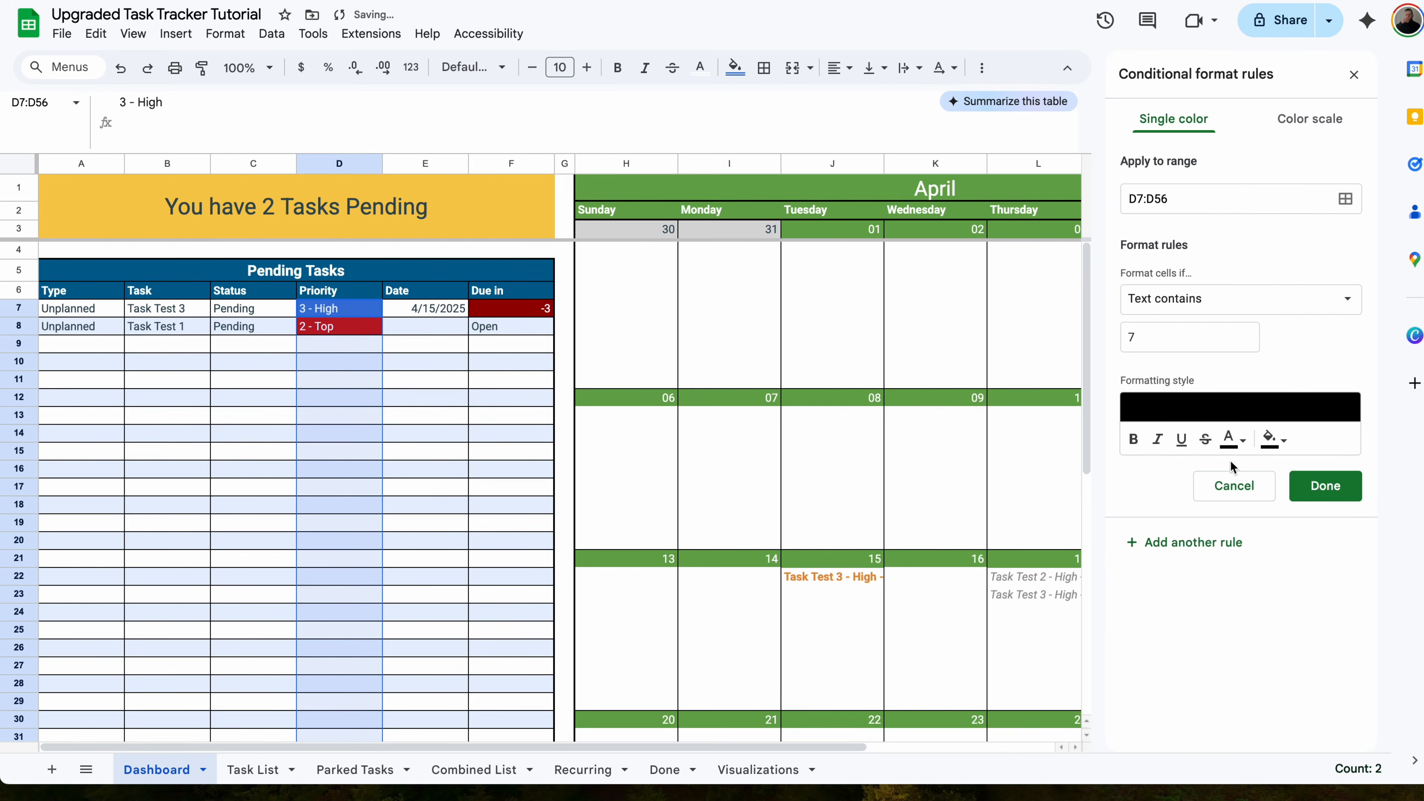
pyautogui.click(1235, 439)
pyautogui.click(1405, 497)
pyautogui.click(1323, 486)
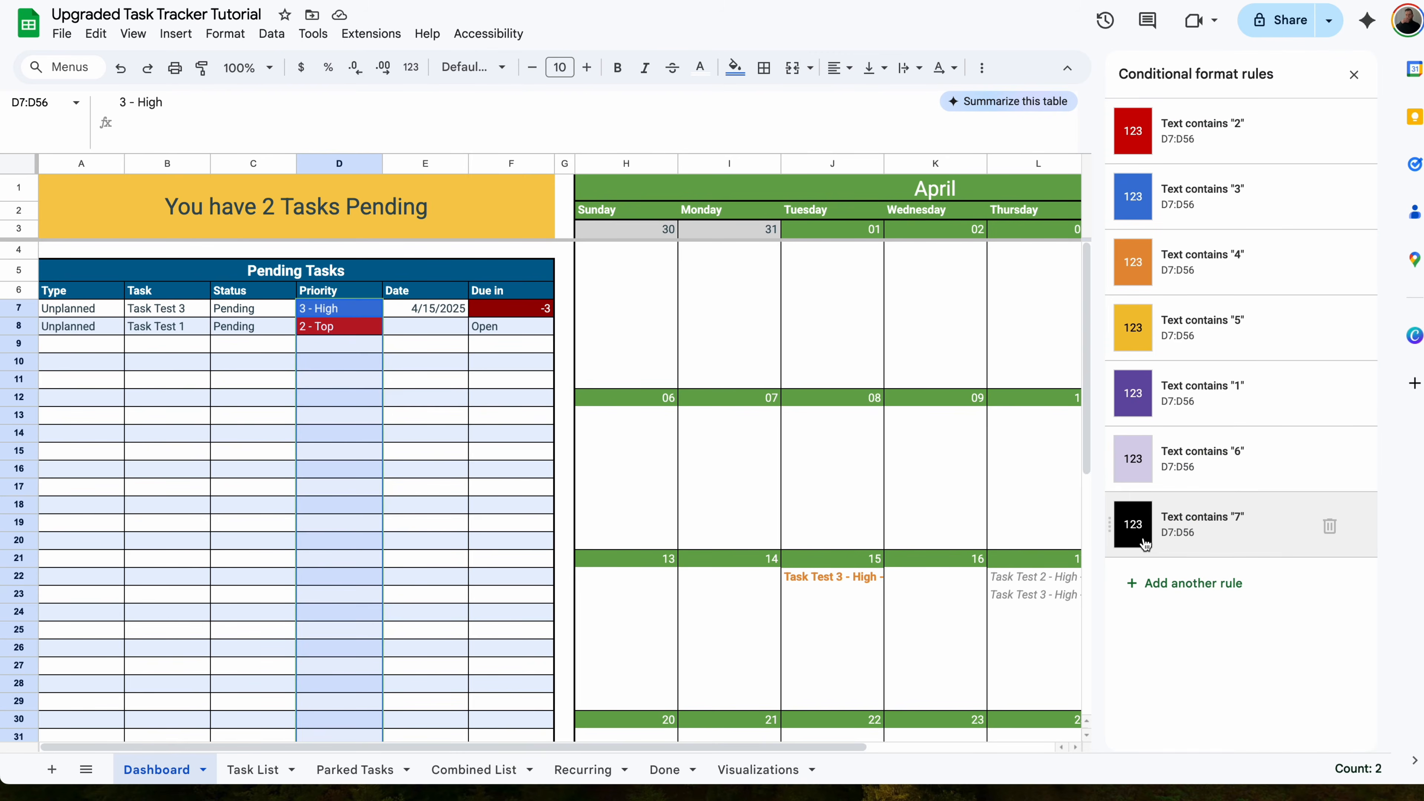
# - Add a conditional format rule for C7:C56 with the condition Text is exactly Pending and a yellow fill
pyautogui.moveTo(247, 310); pyautogui.dragTo(259, 677)
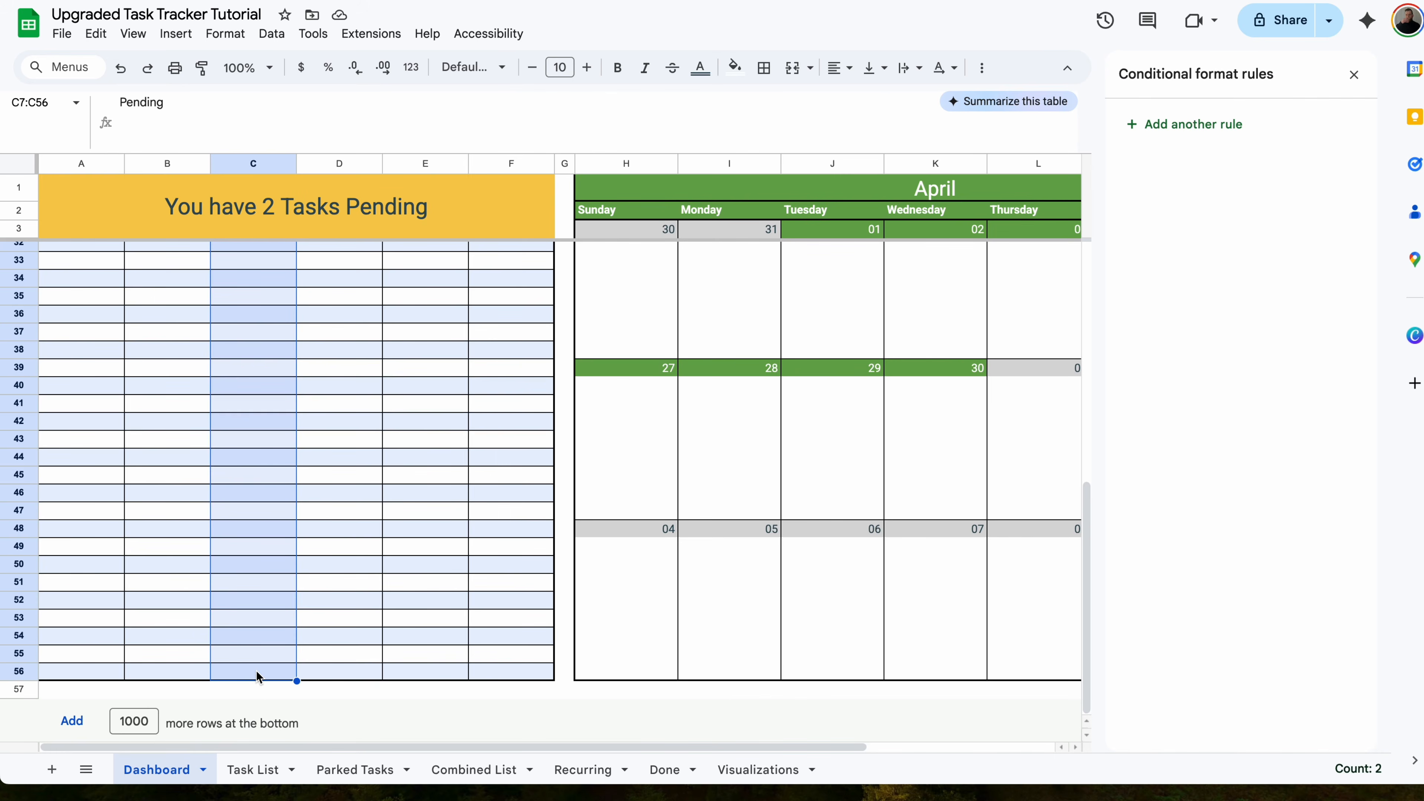
pyautogui.click(1205, 126)
pyautogui.click(1190, 301)
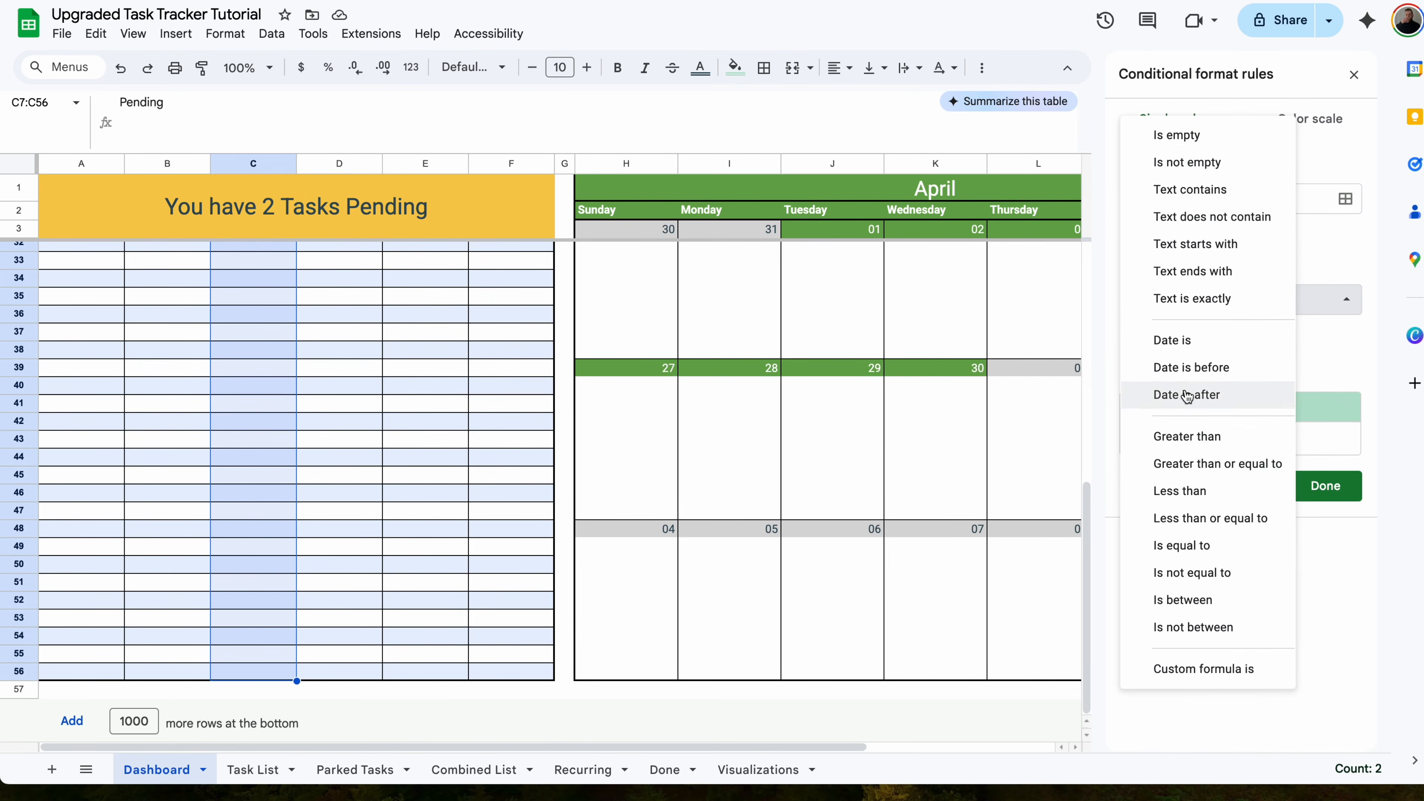
pyautogui.click(1216, 313)
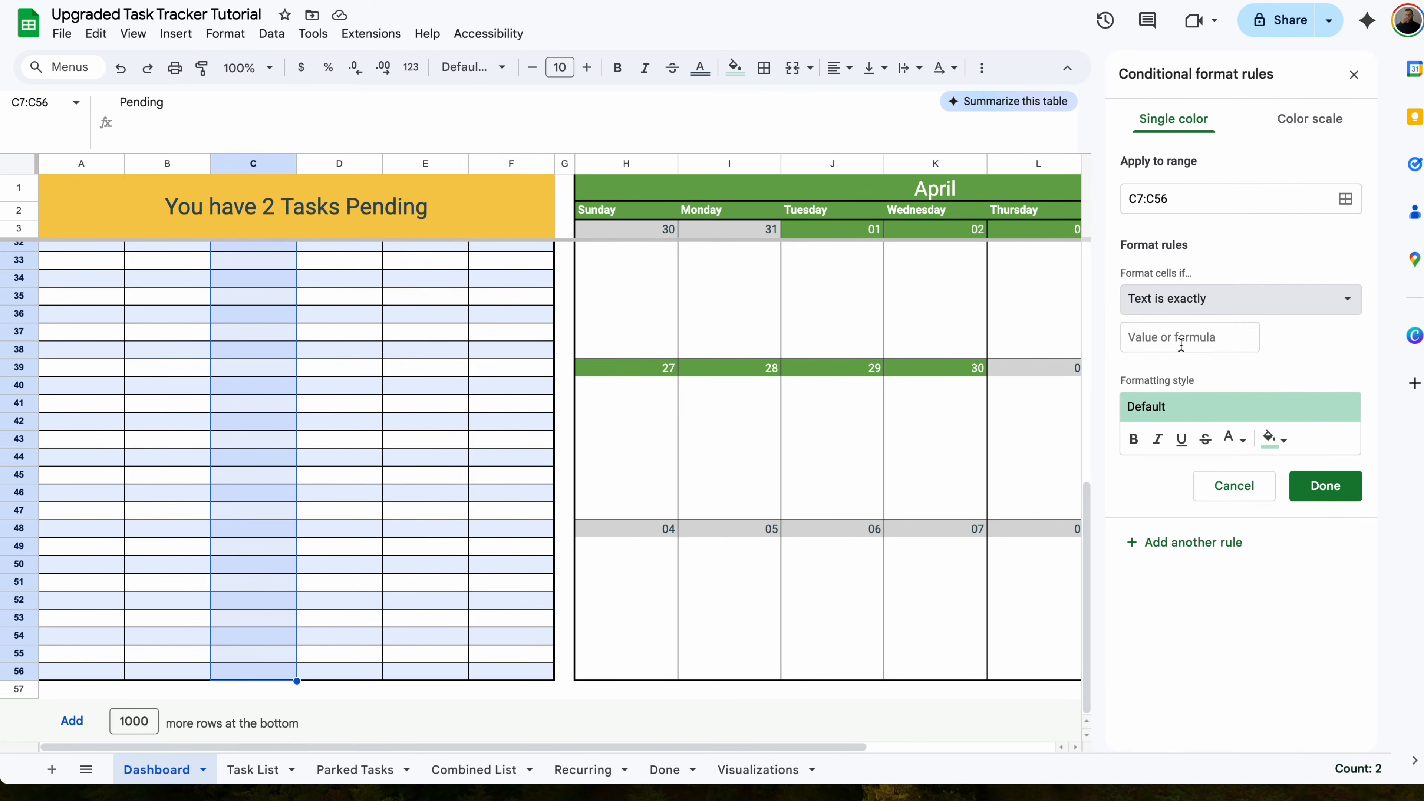
pyautogui.click(1177, 337)
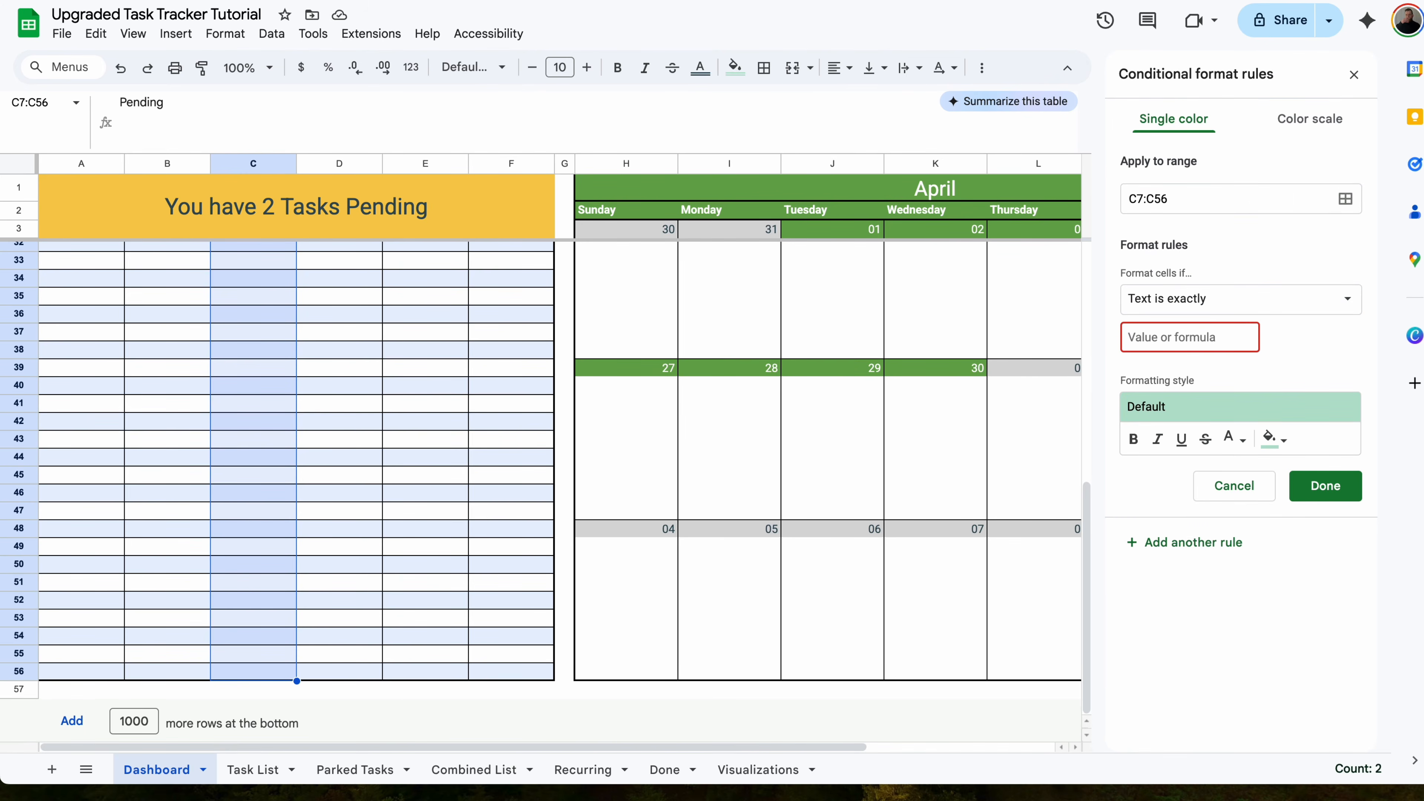
pyautogui.write('Pending')
pyautogui.click(1274, 439)
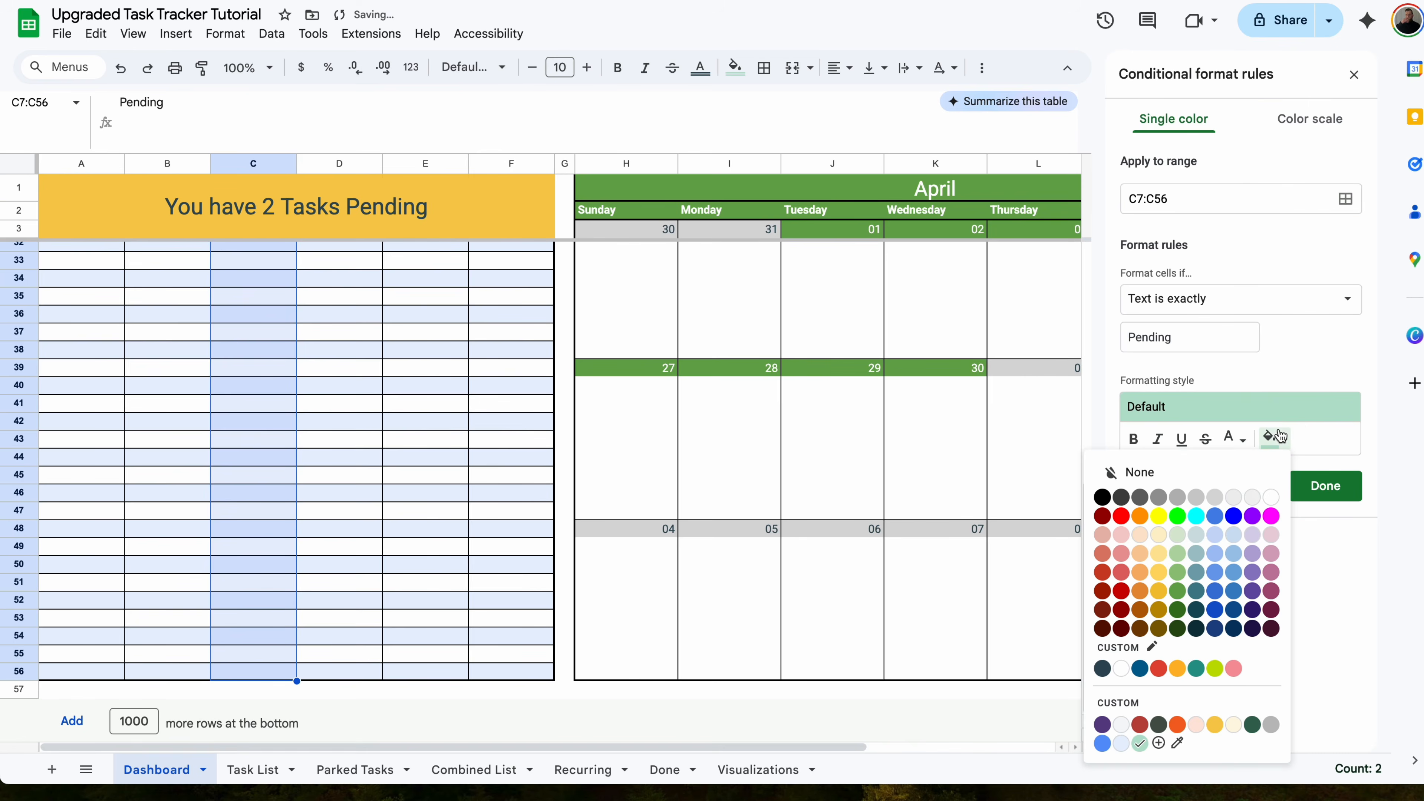
pyautogui.click(1158, 591)
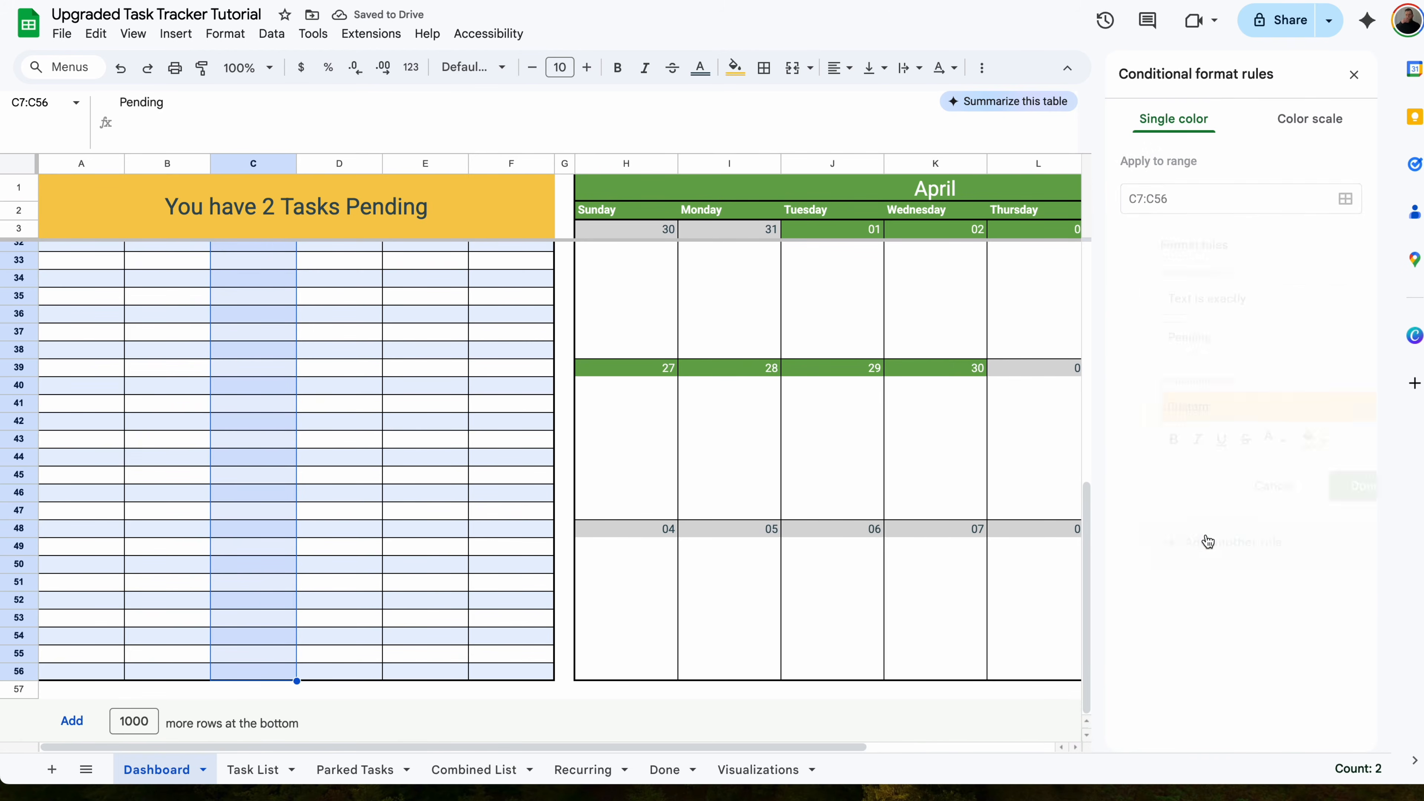
# - Add another rule for C7:C56 with the condition Text is exactly Not Started, a blue fill and white text
pyautogui.doubleClick(1182, 337)
pyautogui.write('Not Started')
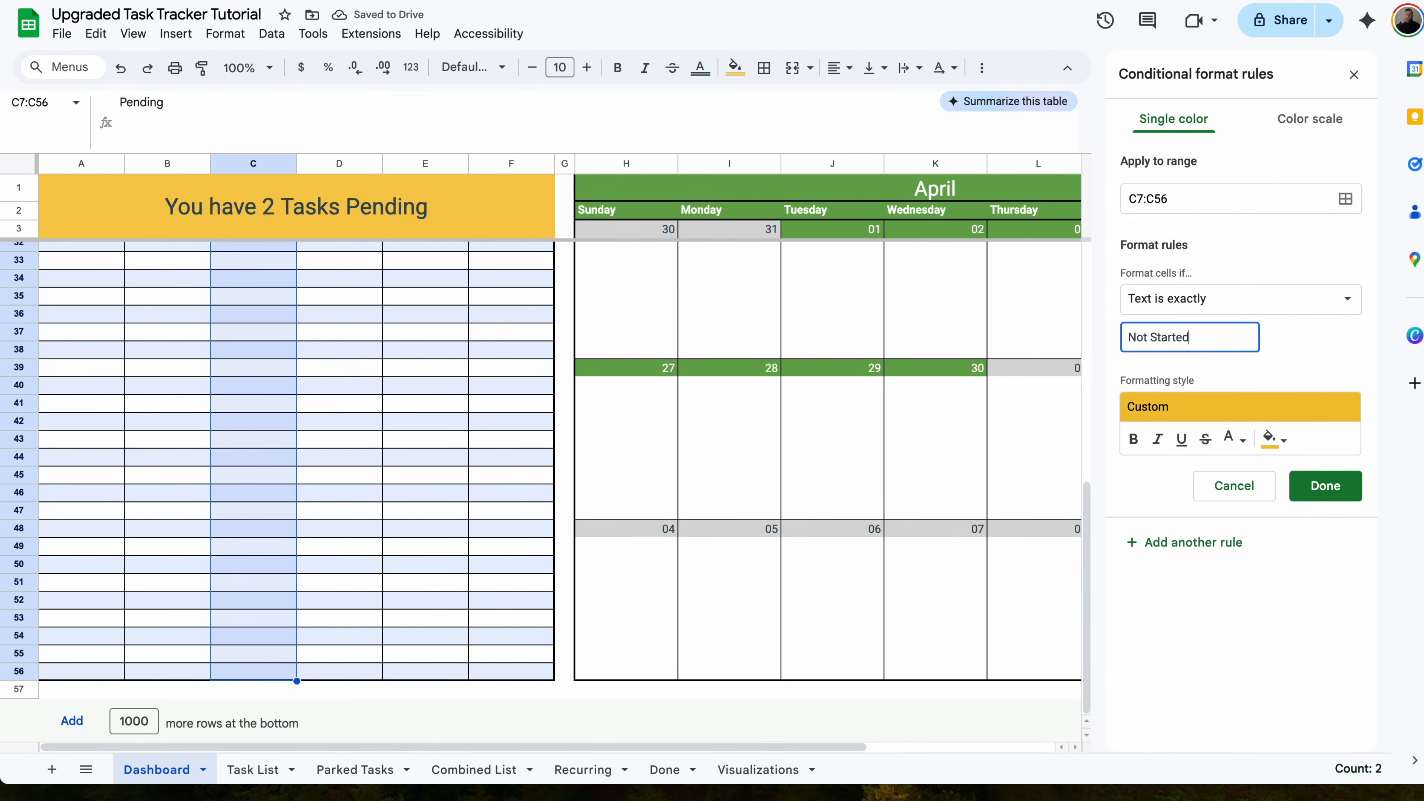
pyautogui.click(1274, 438)
pyautogui.click(1220, 592)
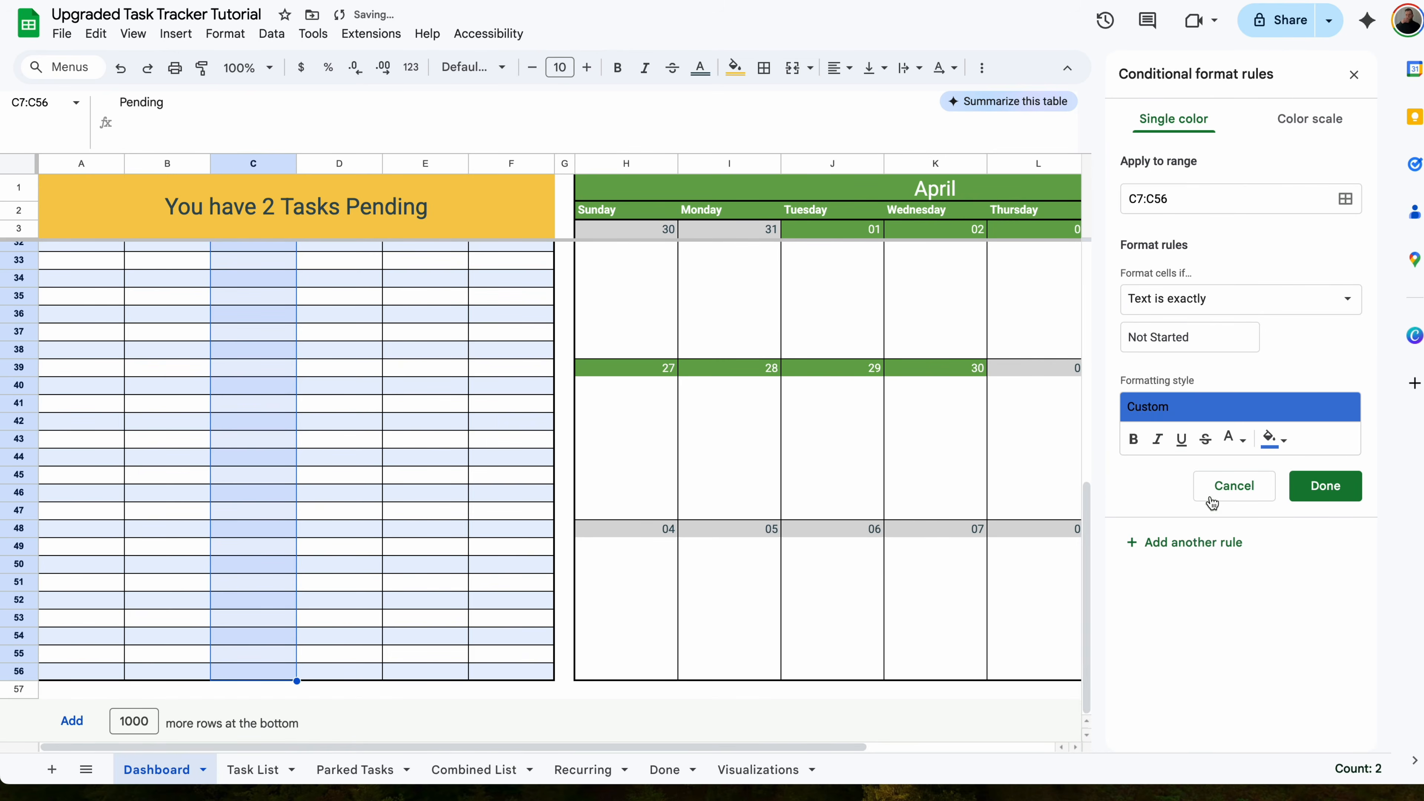
pyautogui.click(1238, 441)
pyautogui.click(1406, 498)
# - Add another rule for C7:C56 with the condition Text is exactly Next Week and a red fill
pyautogui.tripleClick(1207, 337)
pyautogui.write('Next W')
pyautogui.write('eek')
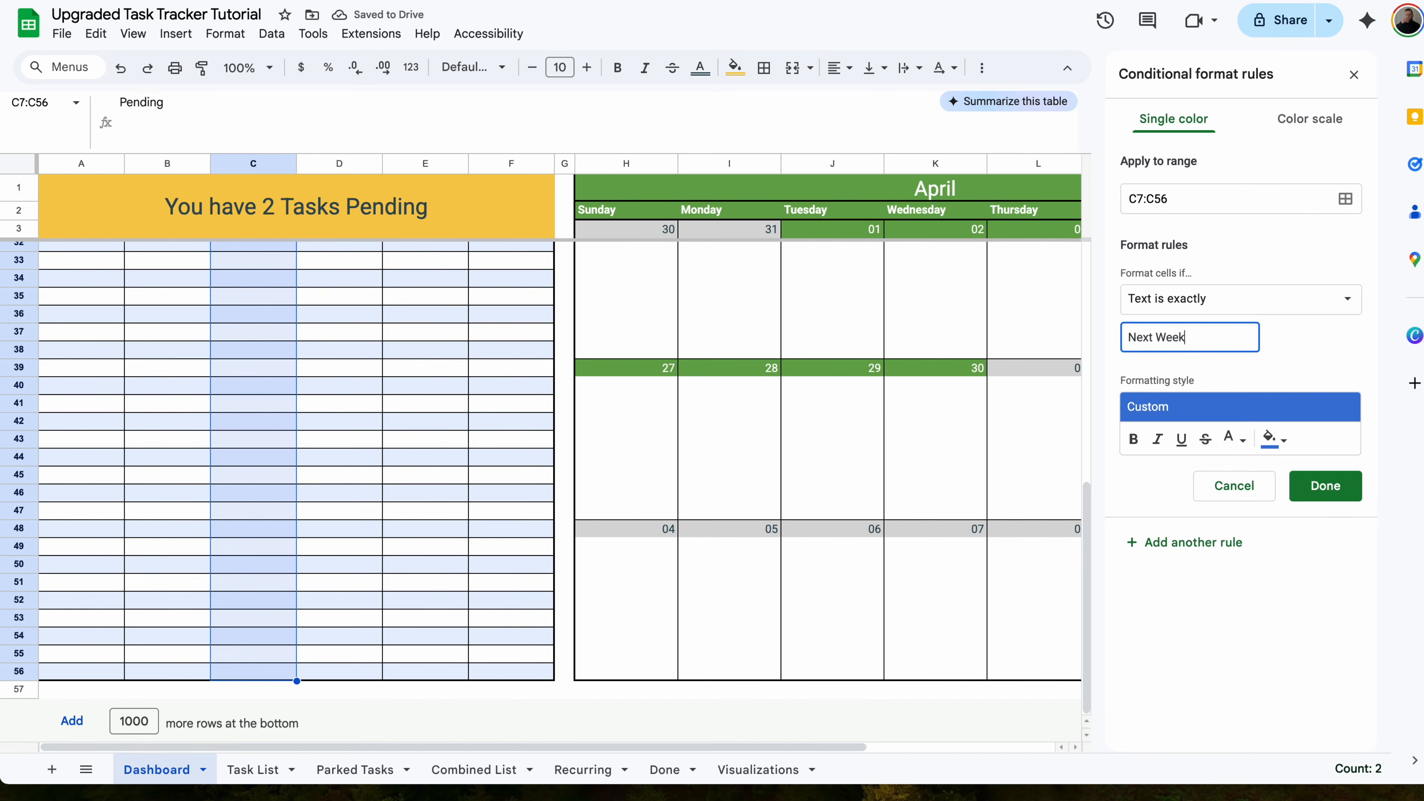
pyautogui.click(1273, 439)
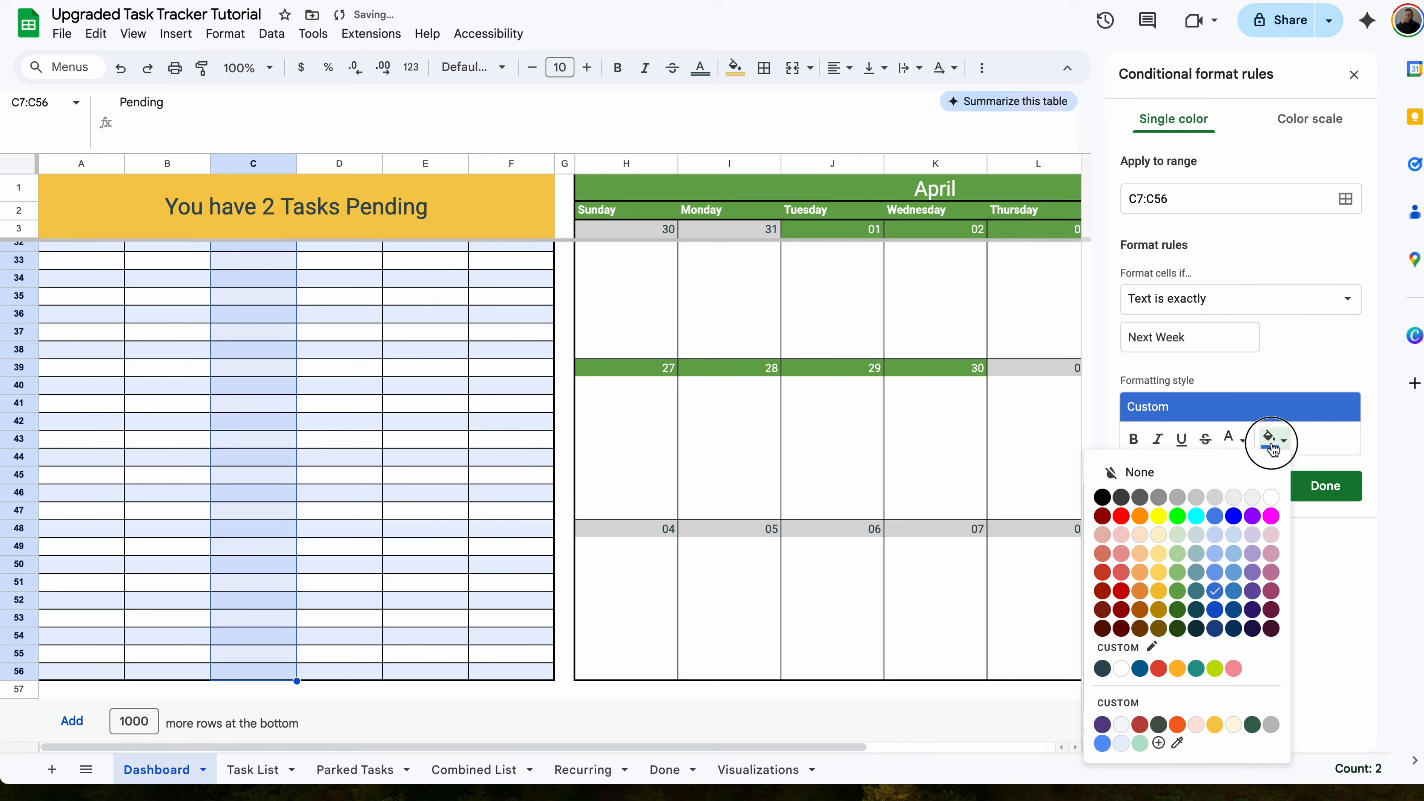
pyautogui.click(1121, 591)
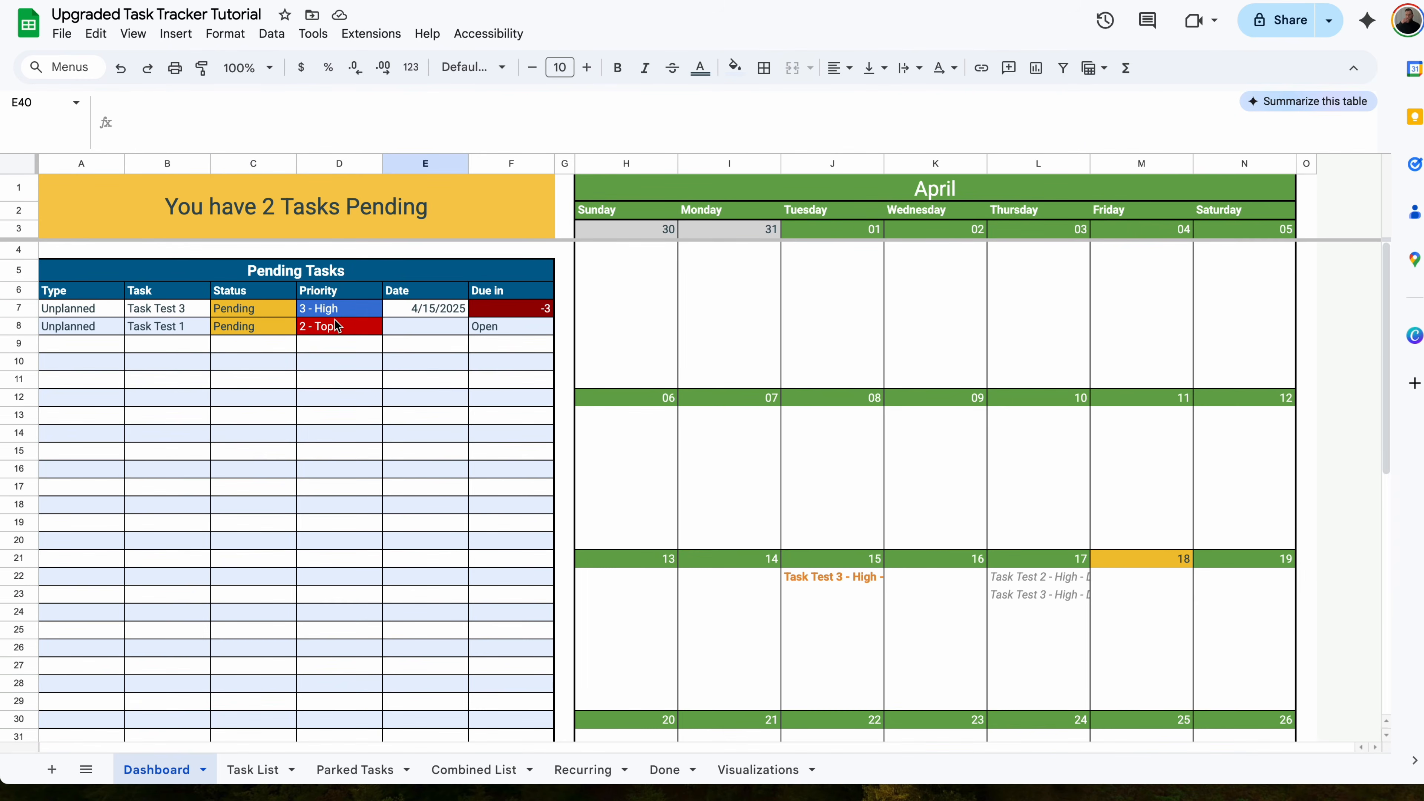
pyautogui.click(504, 331)
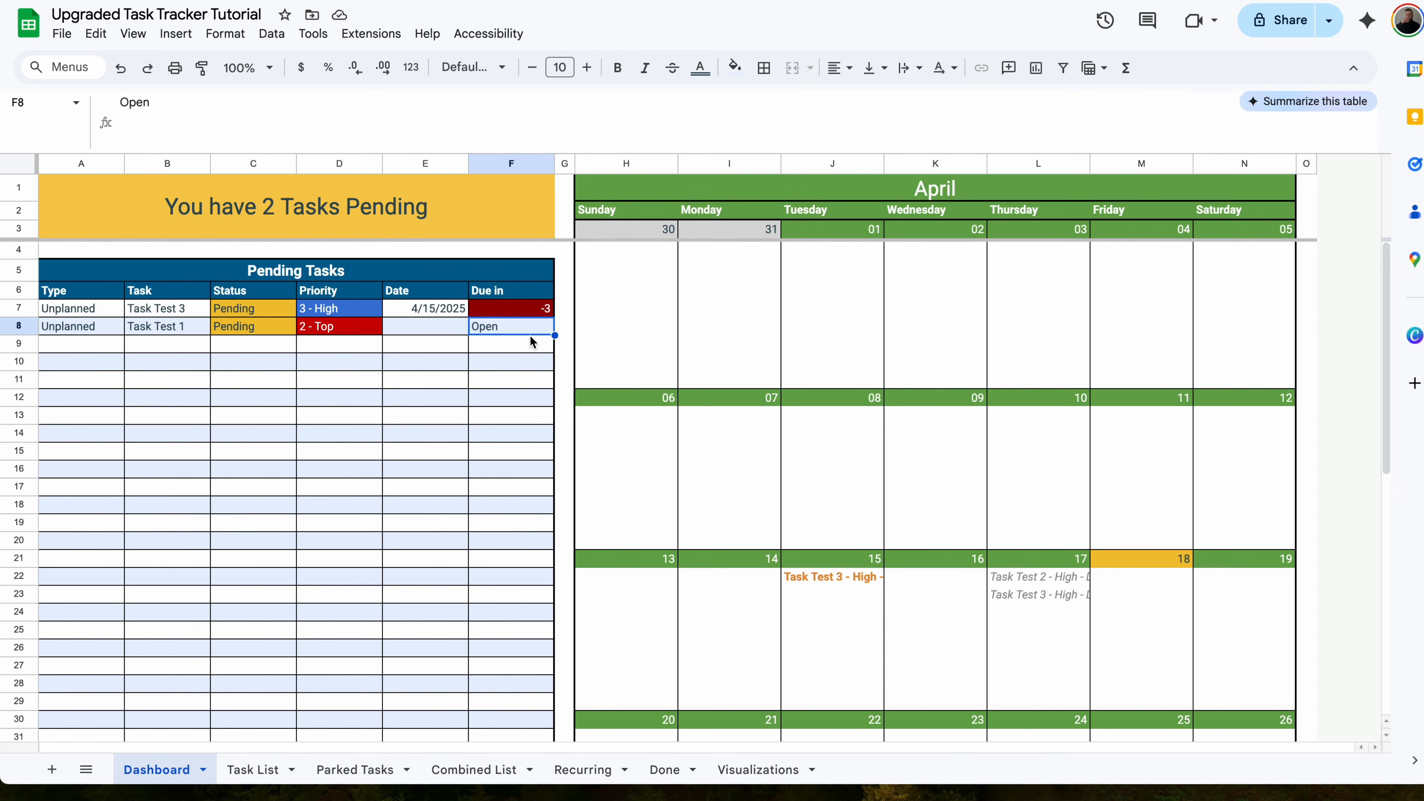
pyautogui.click(520, 314)
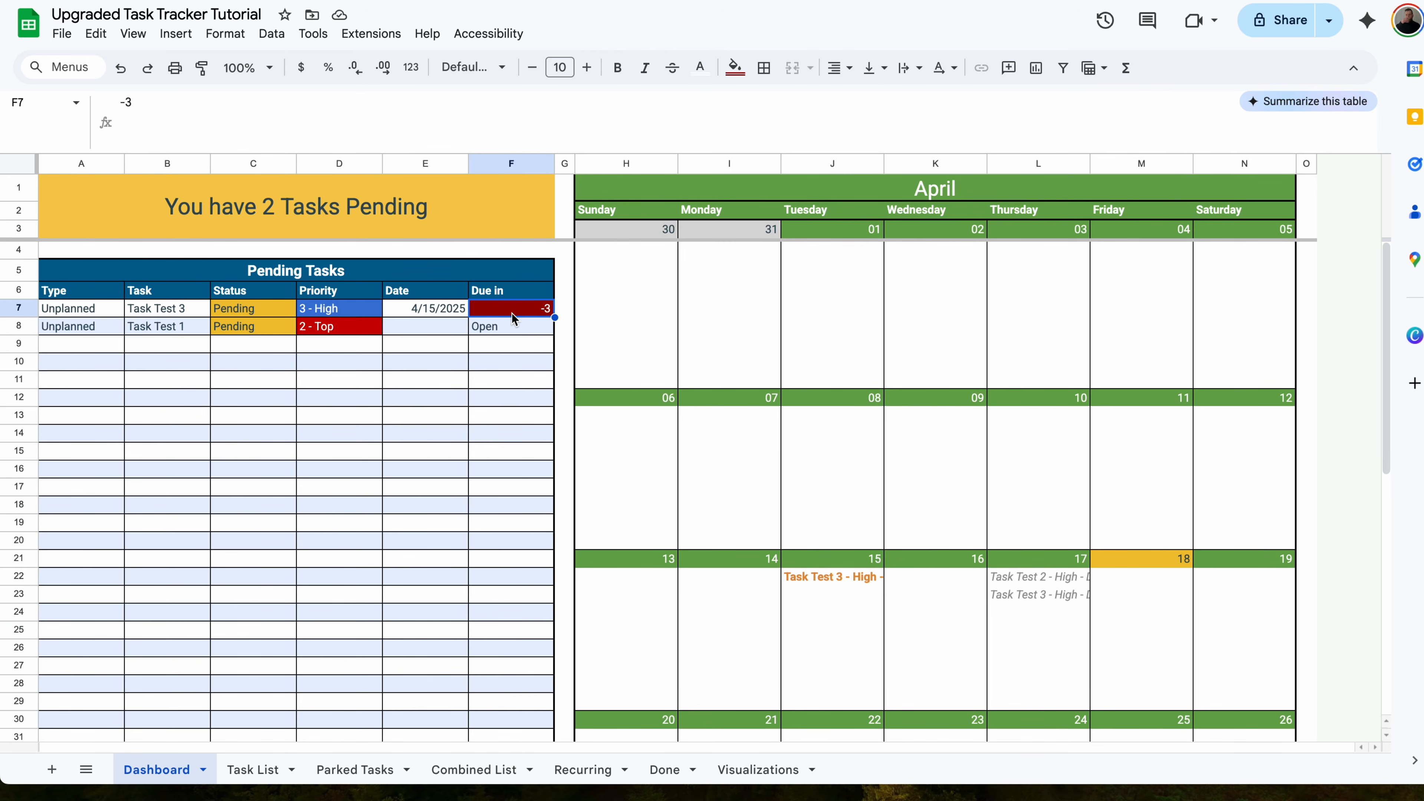
pyautogui.moveTo(314, 308); pyautogui.dragTo(370, 345)
pyautogui.moveTo(270, 308); pyautogui.dragTo(267, 365)
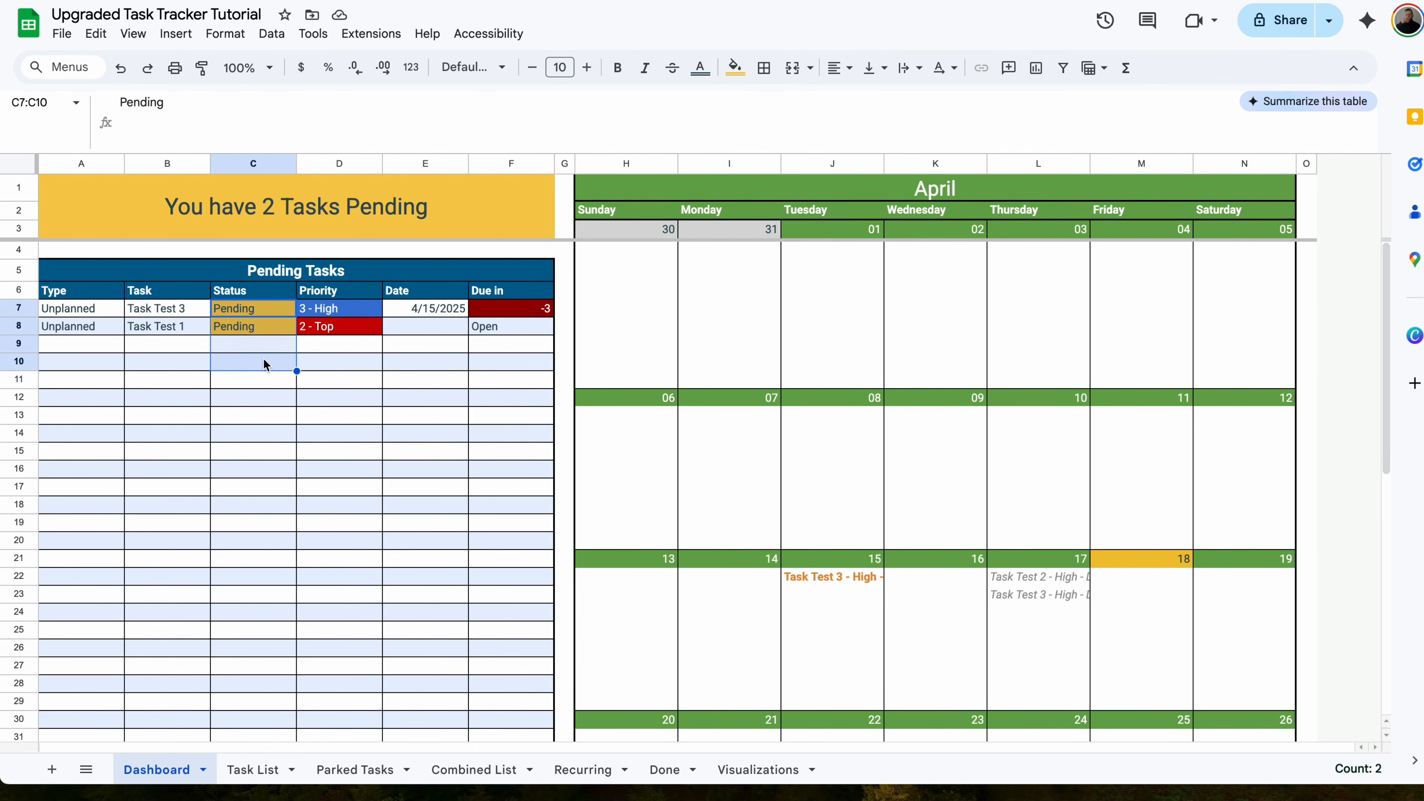
pyautogui.click(267, 366)
pyautogui.click(208, 331)
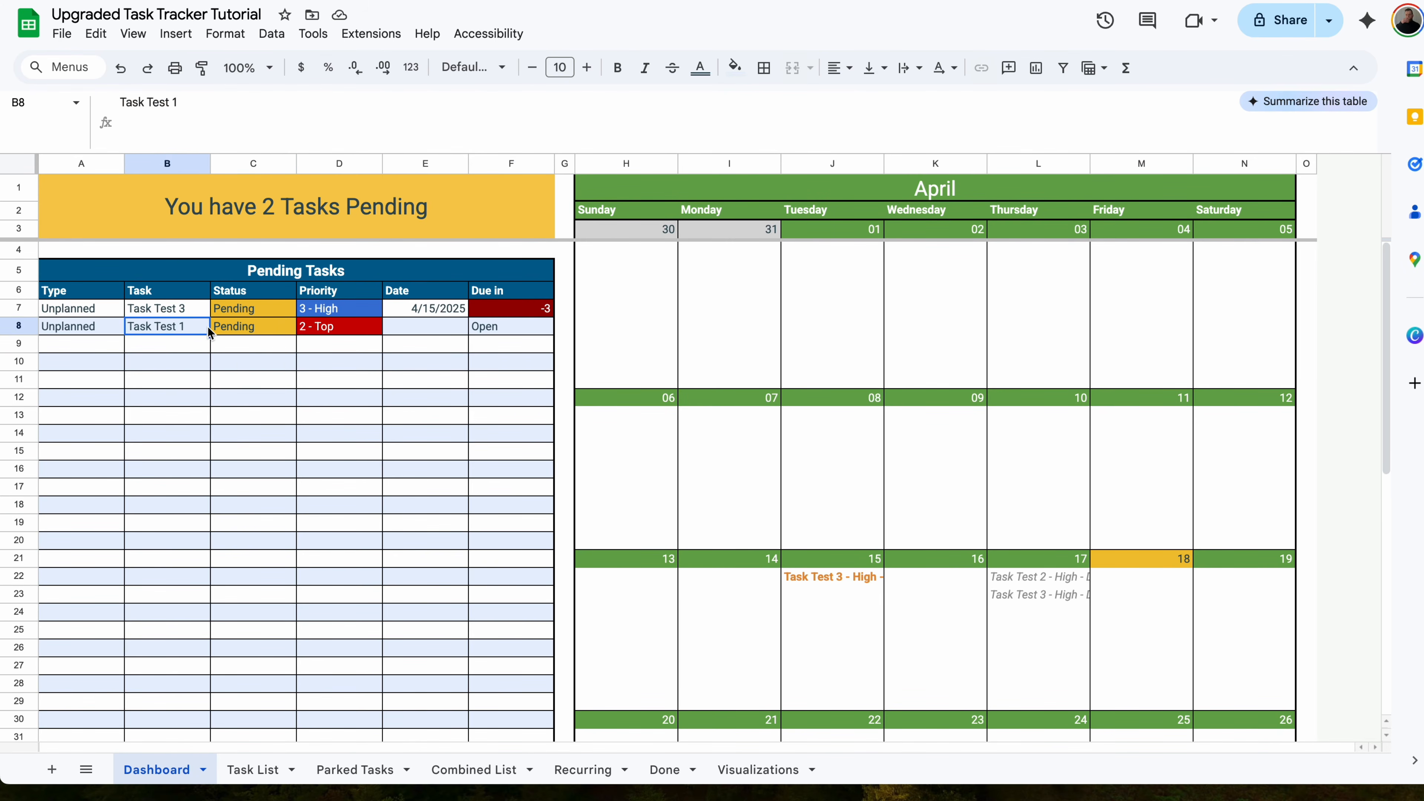
pyautogui.click(953, 229)
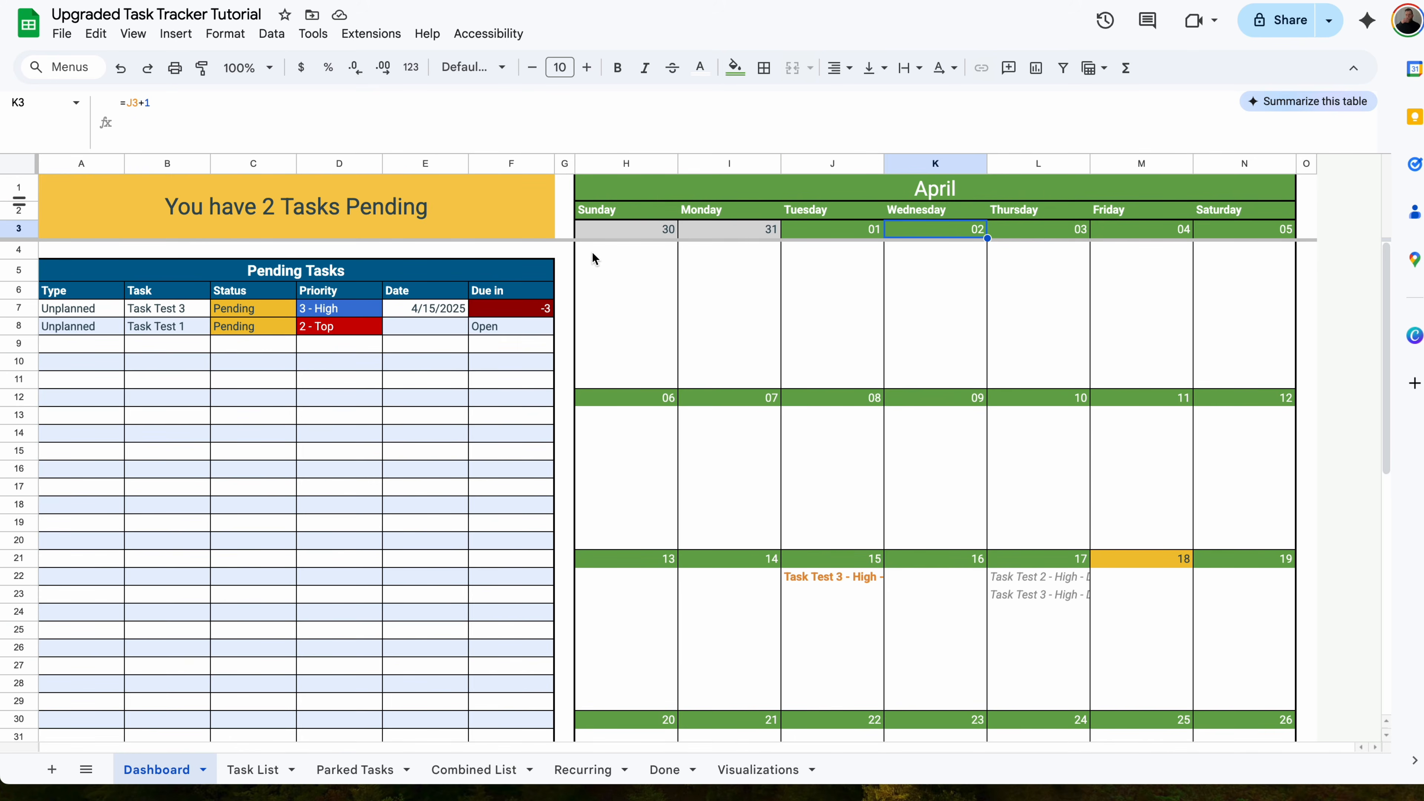
# - Fill row 57 below the tables and the spacer cells G1:G56 with light grey
pyautogui.click(566, 233)
pyautogui.hotkey('ctrl', 'Down')
pyautogui.click(20, 689)
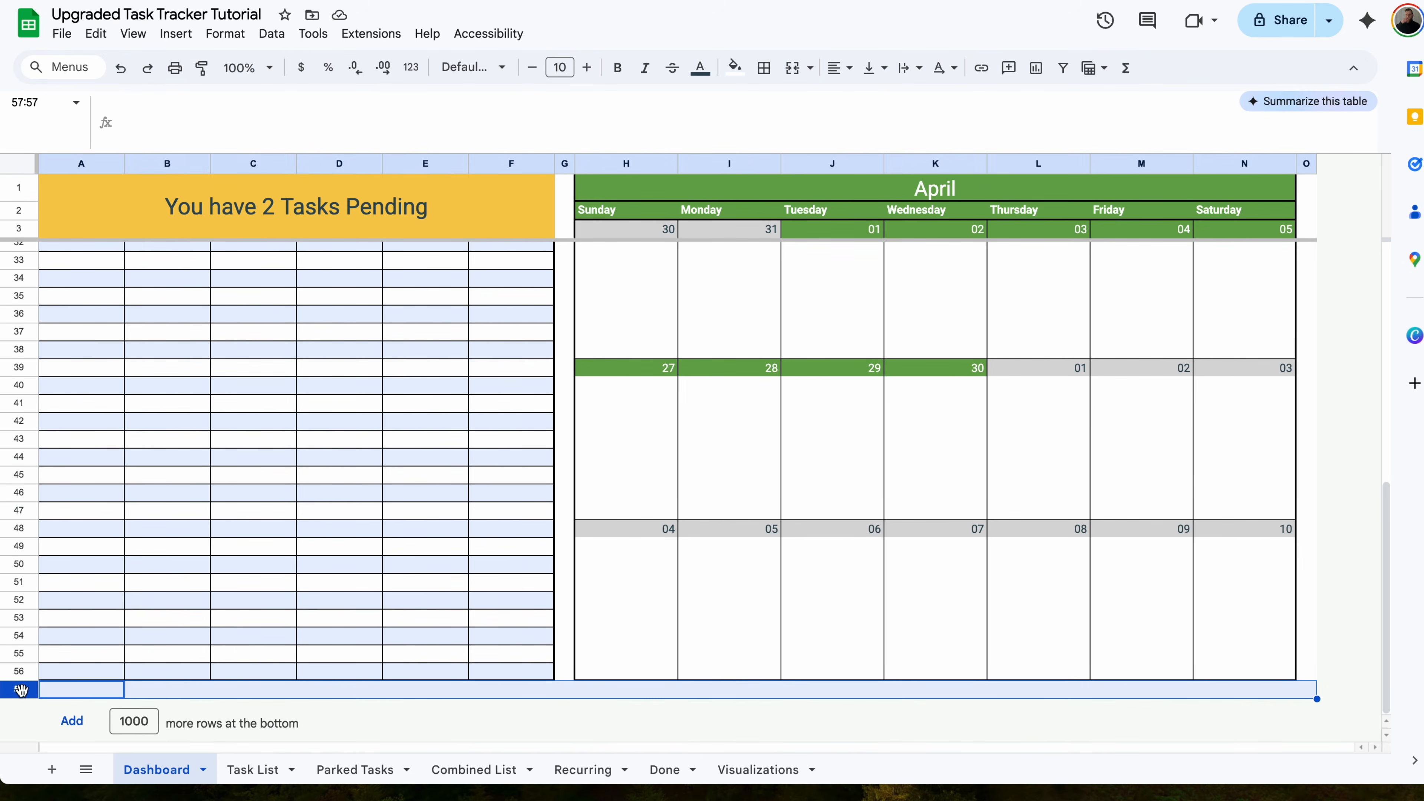
pyautogui.click(739, 68)
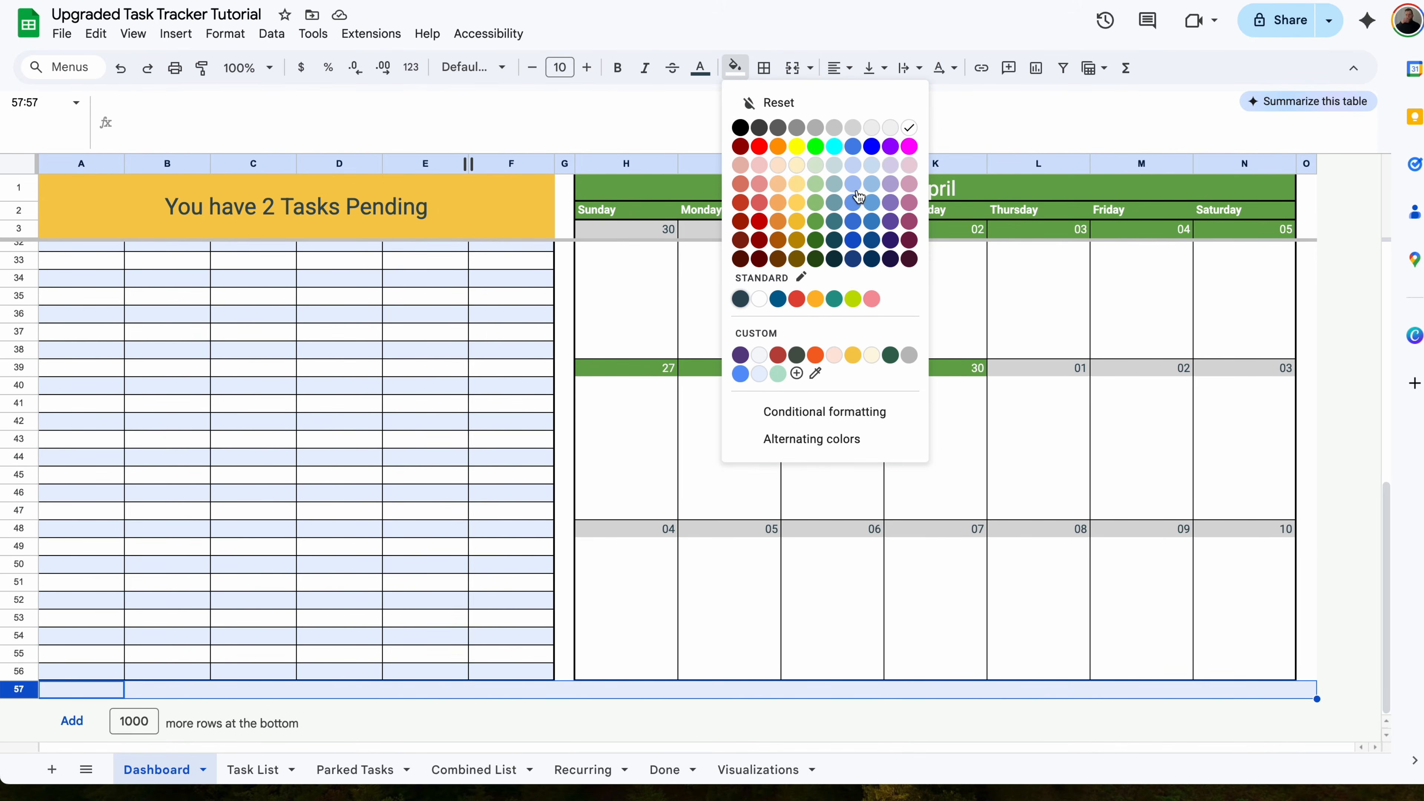
pyautogui.click(852, 127)
pyautogui.moveTo(566, 668); pyautogui.dragTo(568, 191)
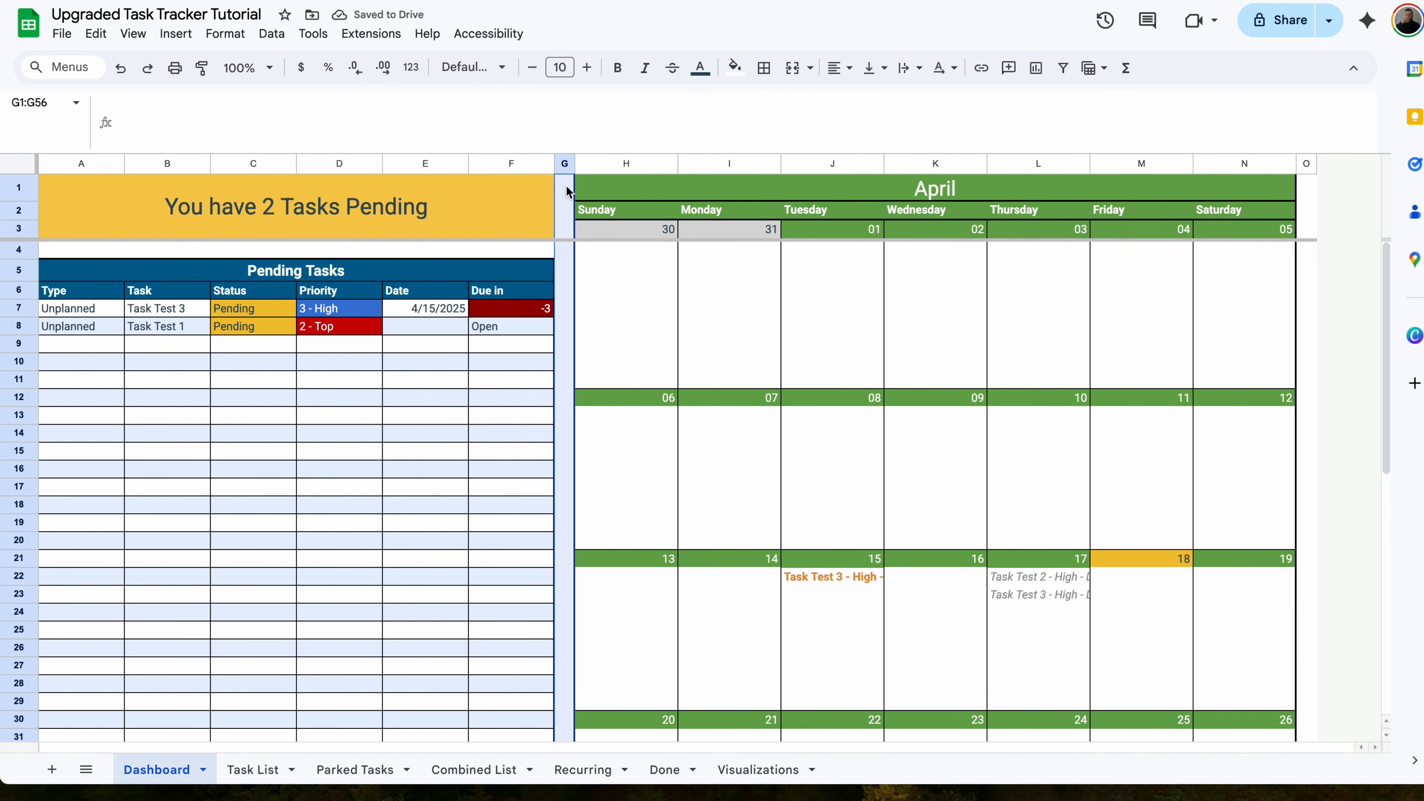
pyautogui.click(734, 67)
pyautogui.click(853, 128)
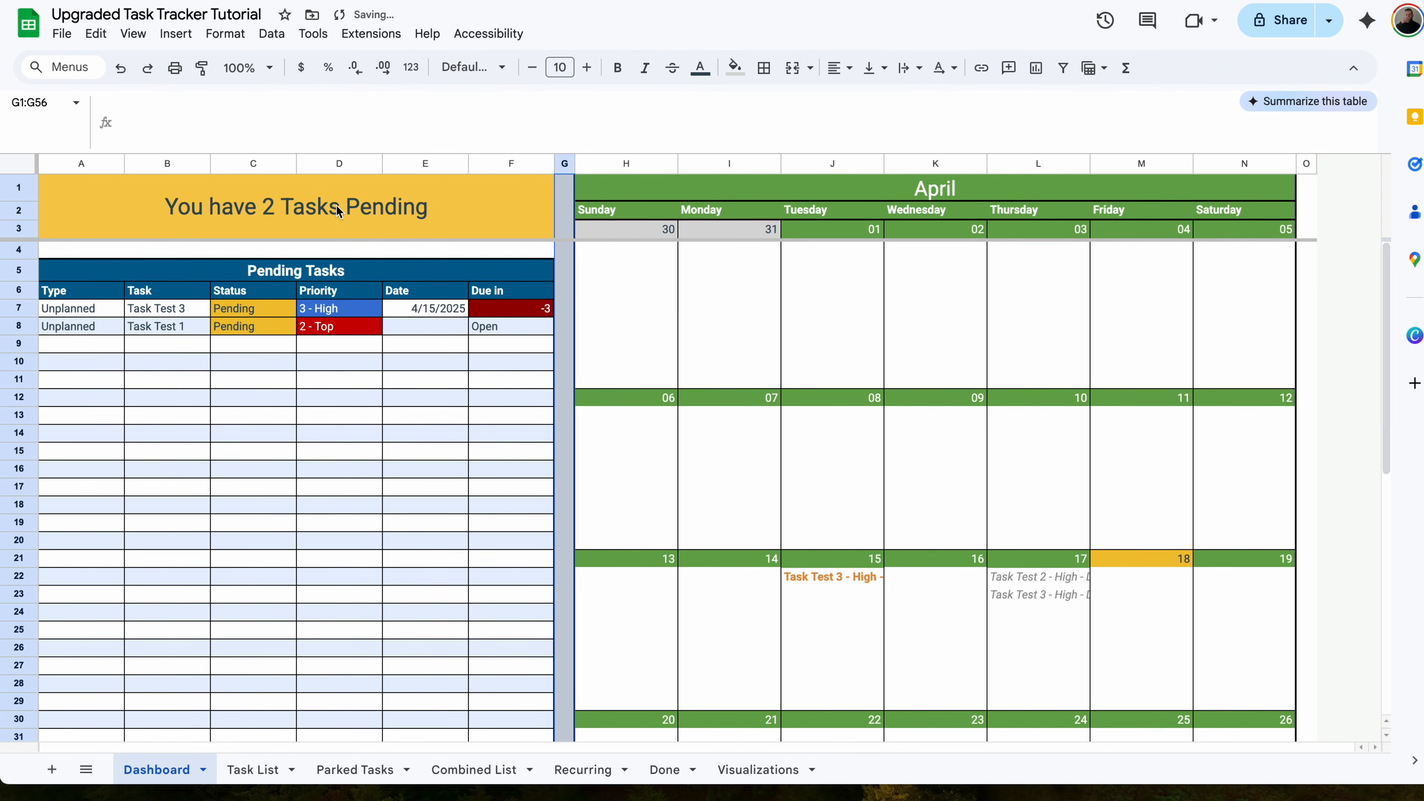
# - Fill the spacer row A4:G4 and the cells O1:O57 beside the calendar with the same light grey
pyautogui.moveTo(61, 252); pyautogui.dragTo(565, 251)
pyautogui.click(734, 68)
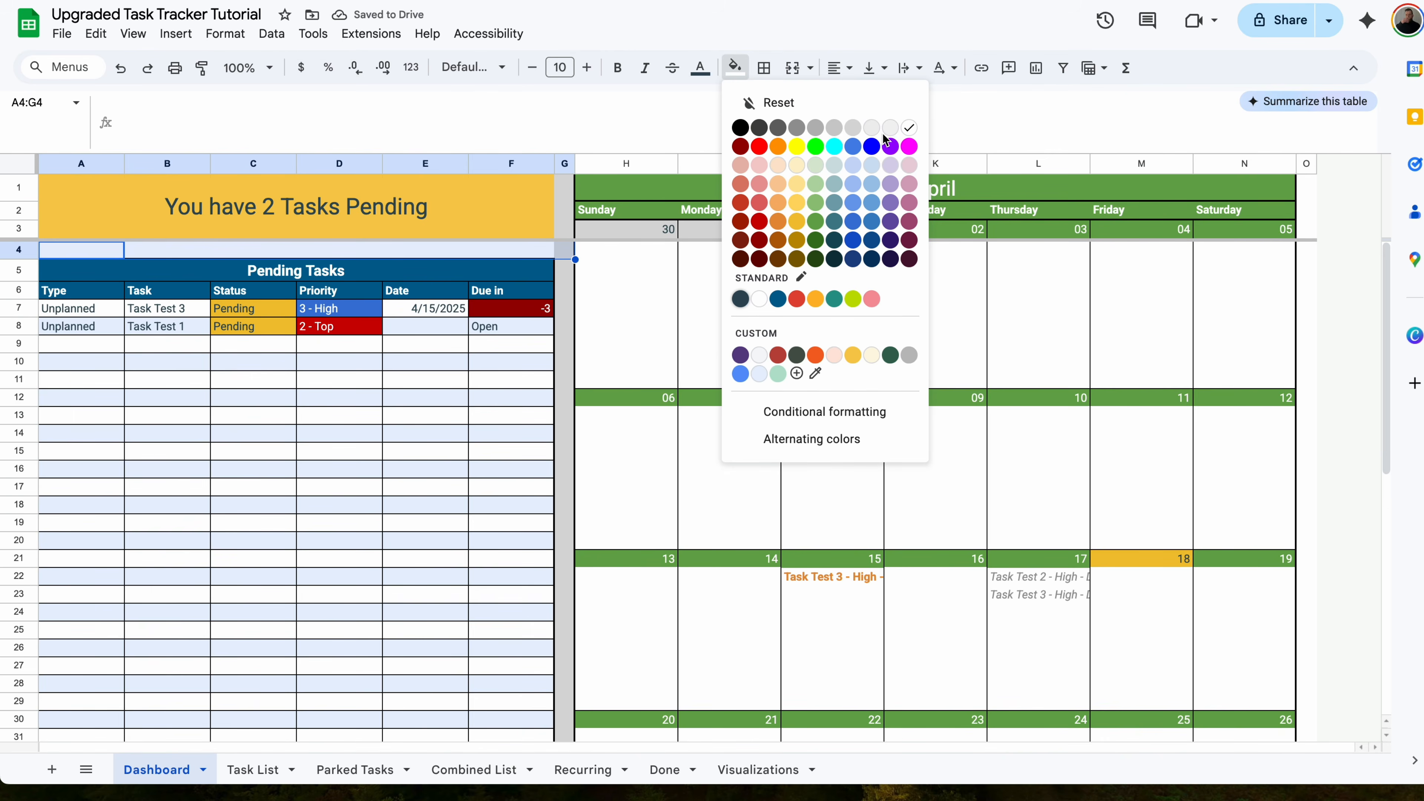
pyautogui.click(859, 131)
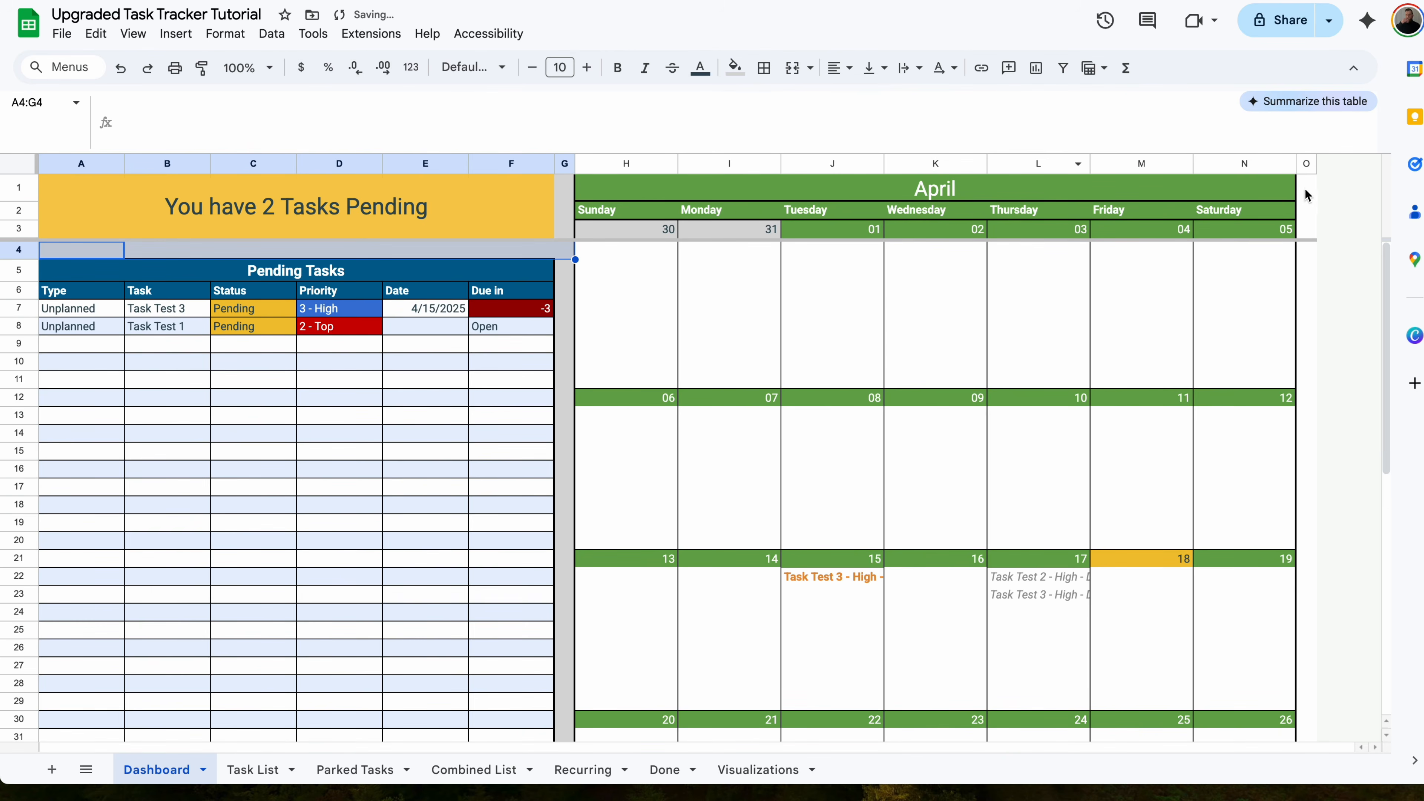
pyautogui.moveTo(1305, 195); pyautogui.dragTo(1145, 705)
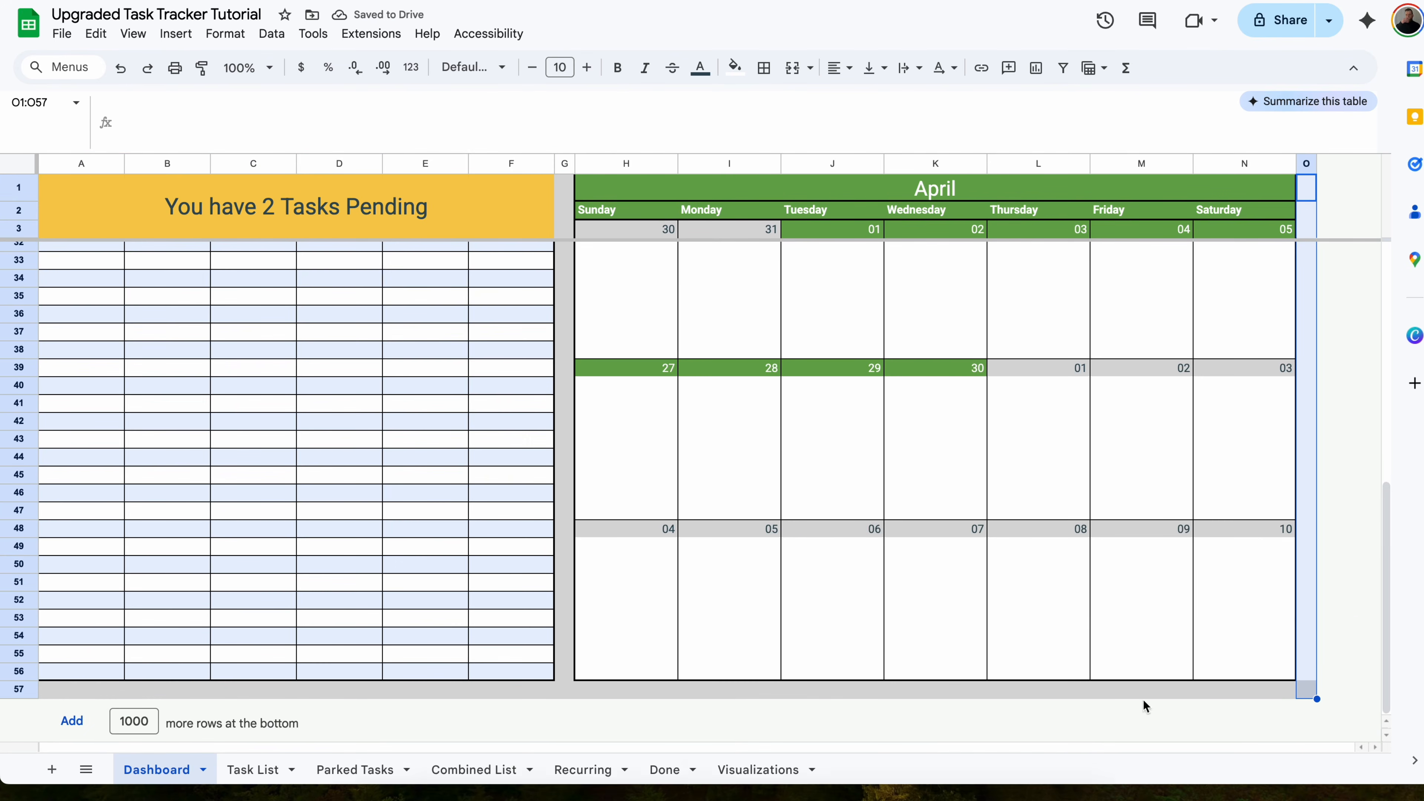
pyautogui.click(734, 68)
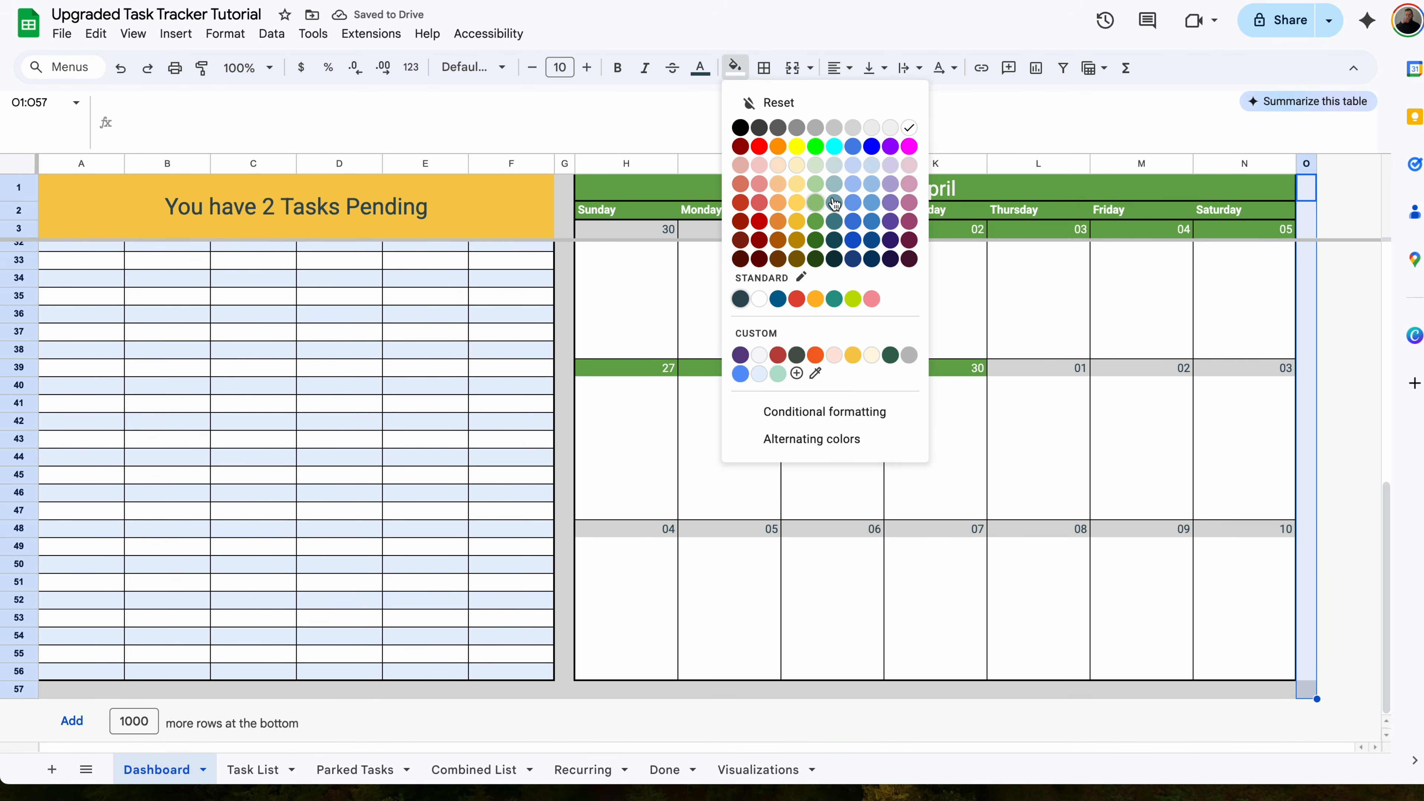
pyautogui.click(856, 129)
pyautogui.click(571, 410)
pyautogui.scroll(10, 572, 415)
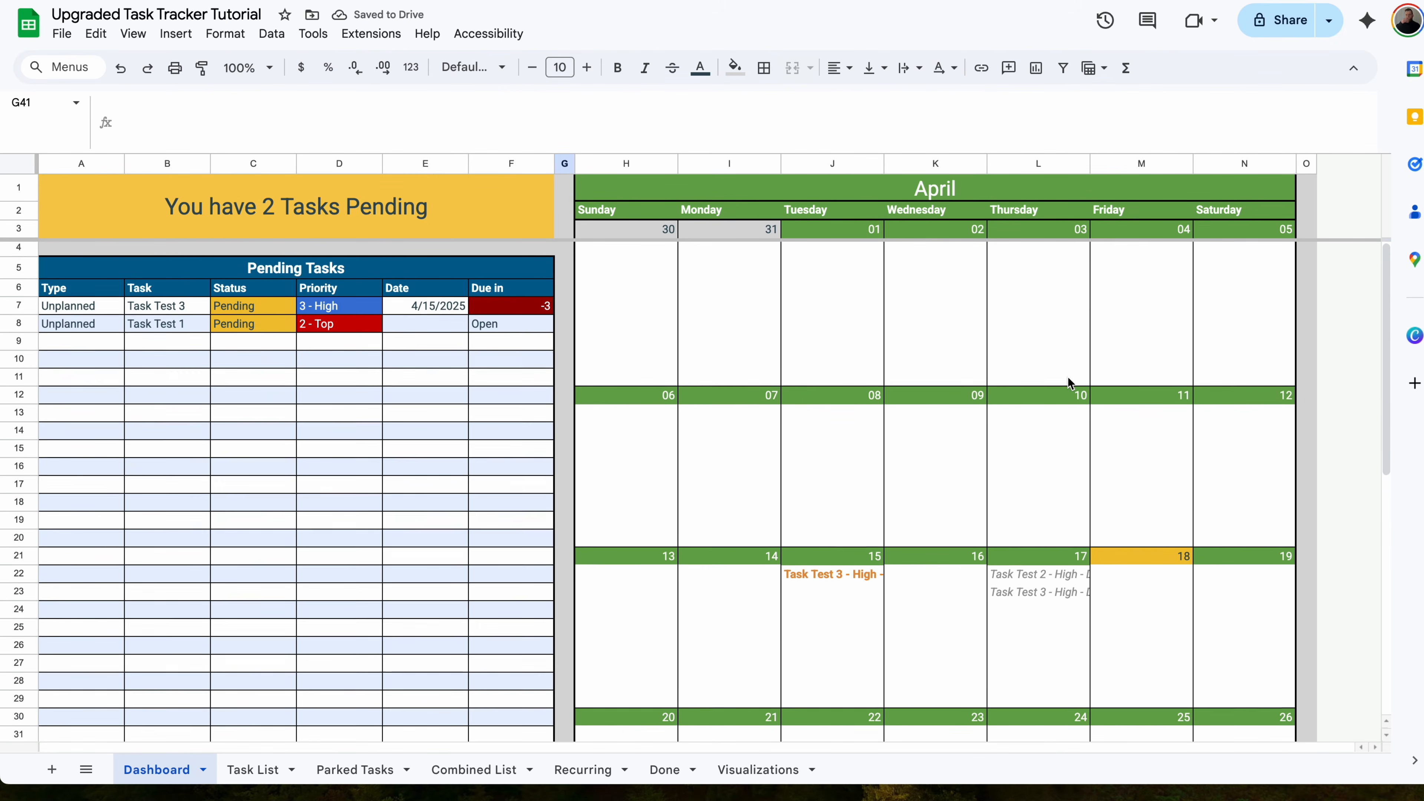
pyautogui.scroll(-7, 1068, 379)
pyautogui.scroll(-3, 1068, 379)
pyautogui.scroll(8, 1068, 378)
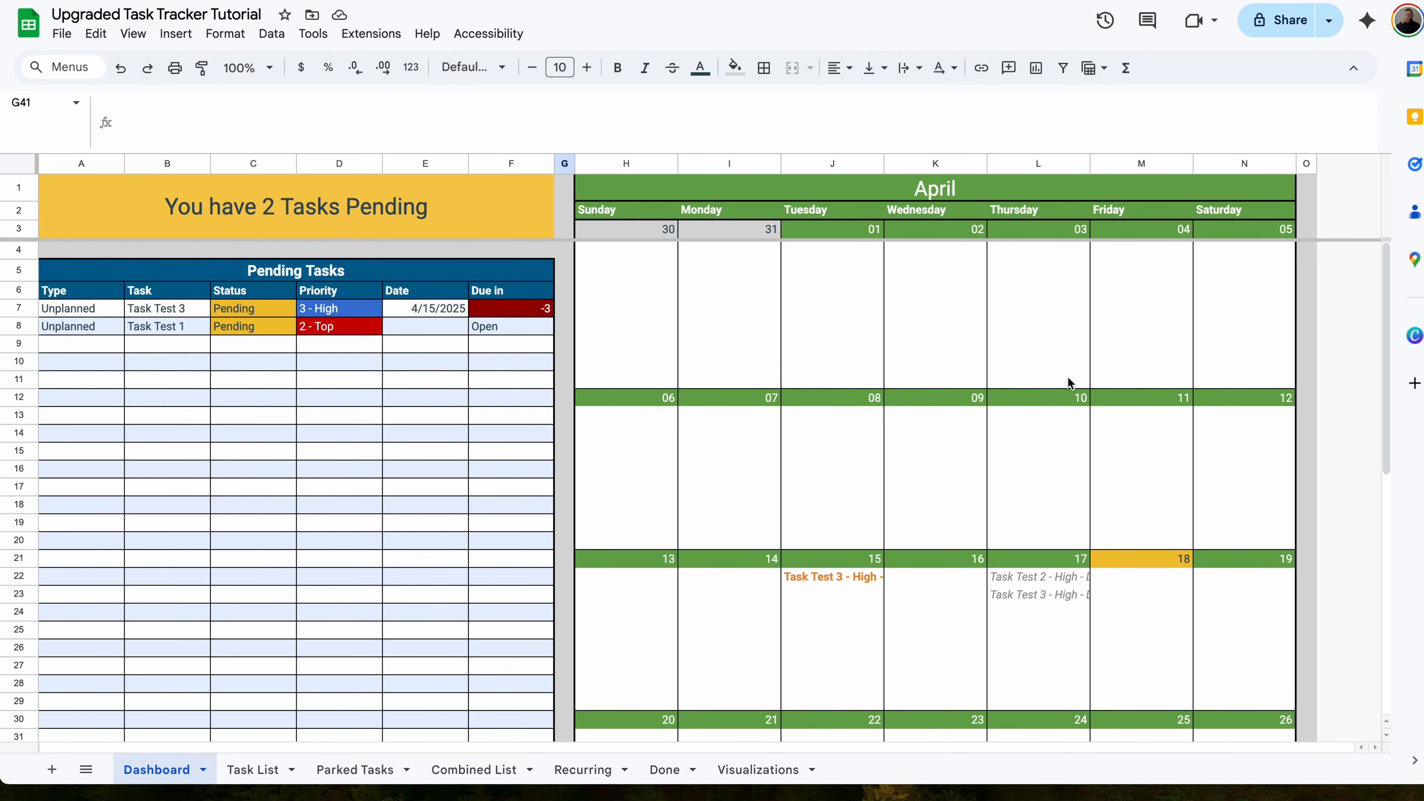
# - Start a conditional formatting rule for the task names in B3:B1001 on the Task List sheet
pyautogui.click(241, 763)
pyautogui.moveTo(254, 264); pyautogui.dragTo(230, 456)
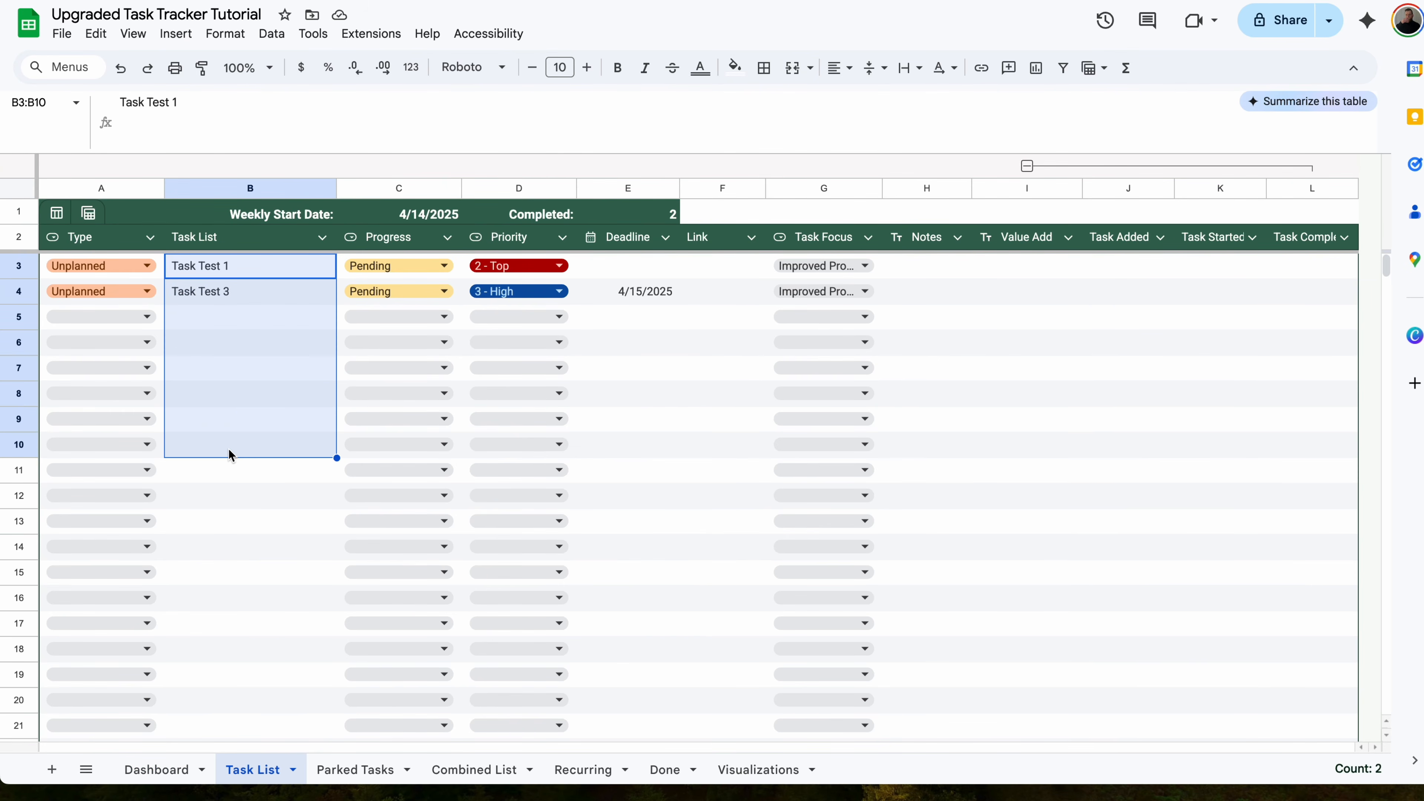
pyautogui.hotkey('ctrl', 'shift', 'Down')
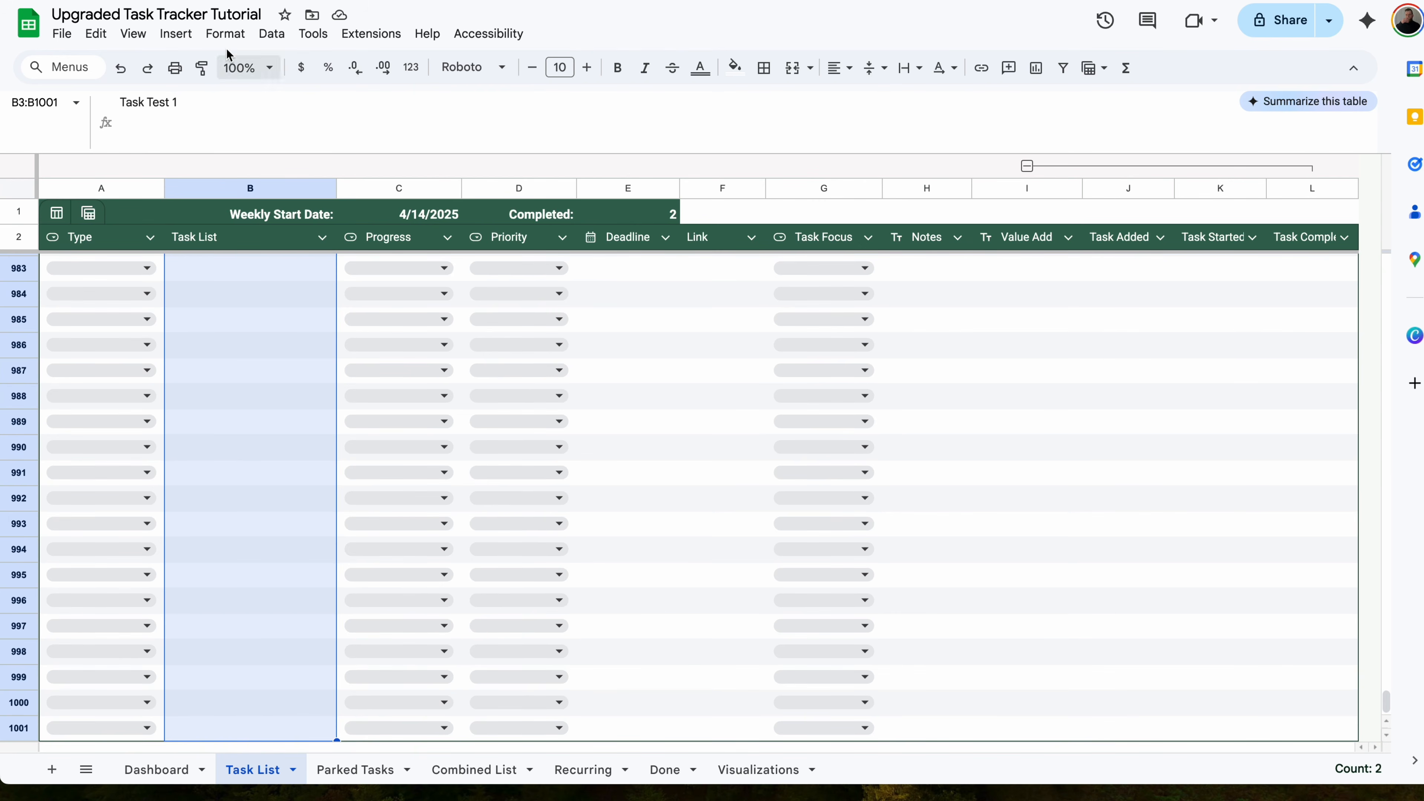
pyautogui.click(225, 33)
pyautogui.click(307, 380)
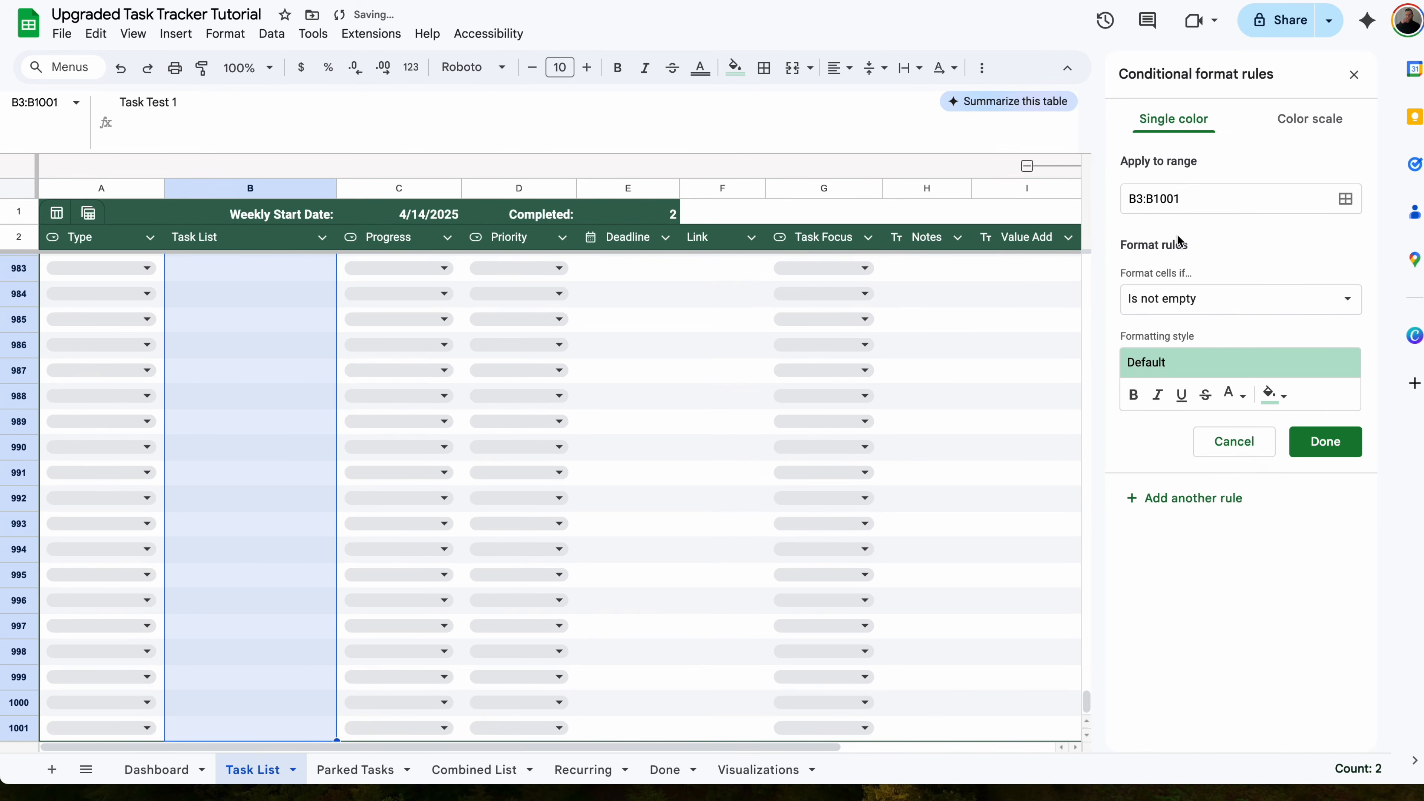
# - Set the rule's condition to the custom formula =C3="Done"
pyautogui.click(1240, 299)
pyautogui.scroll(-1, 1223, 331)
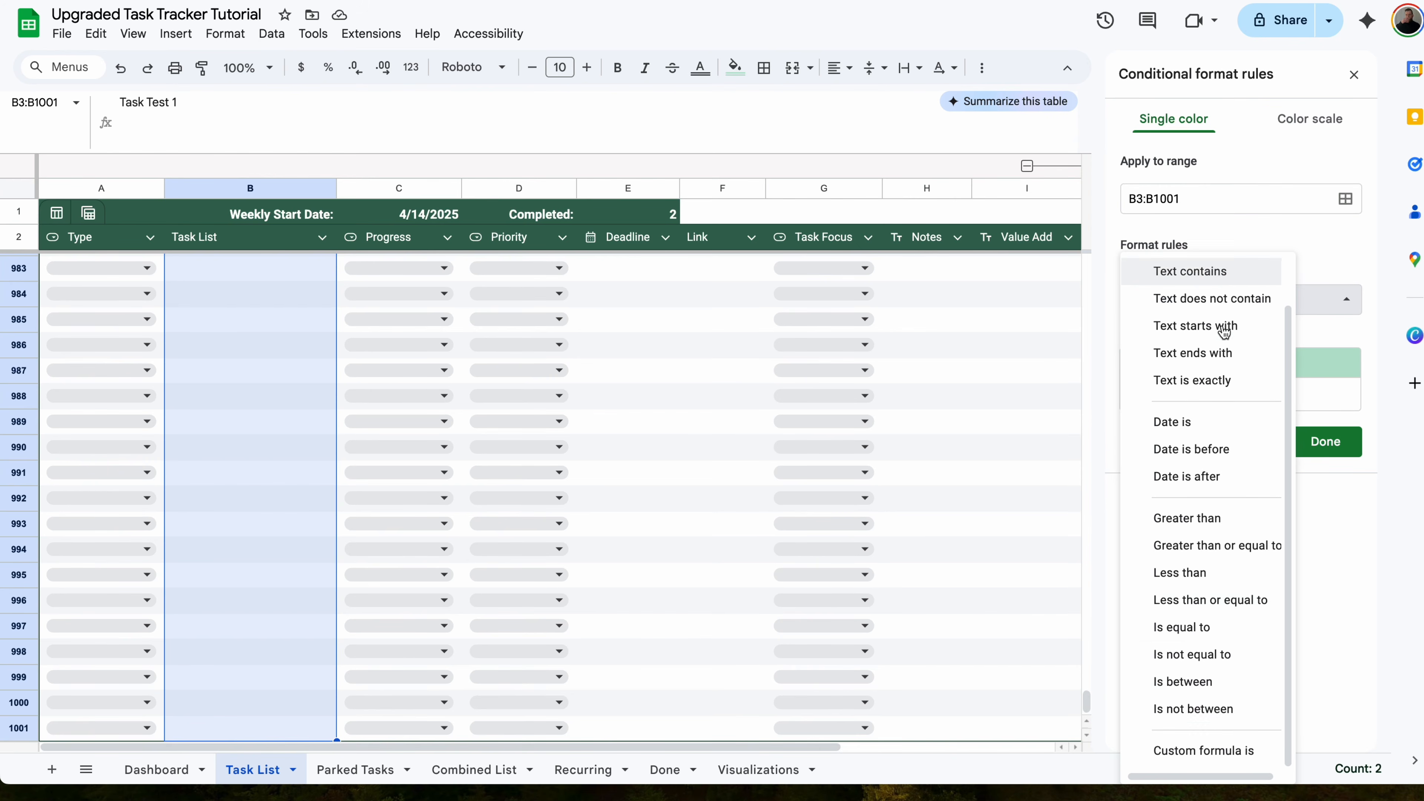
pyautogui.click(1237, 749)
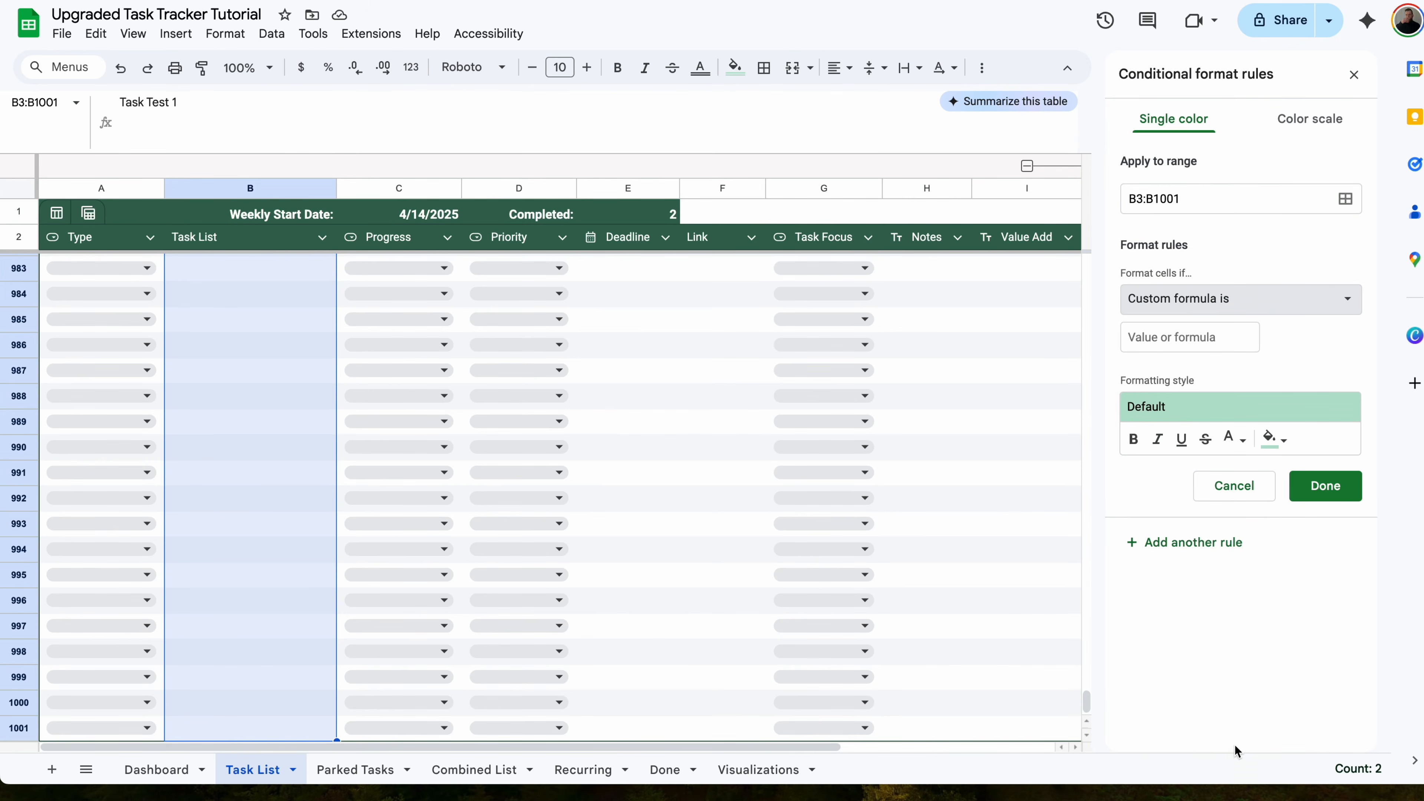
pyautogui.click(1215, 331)
pyautogui.write('=C')
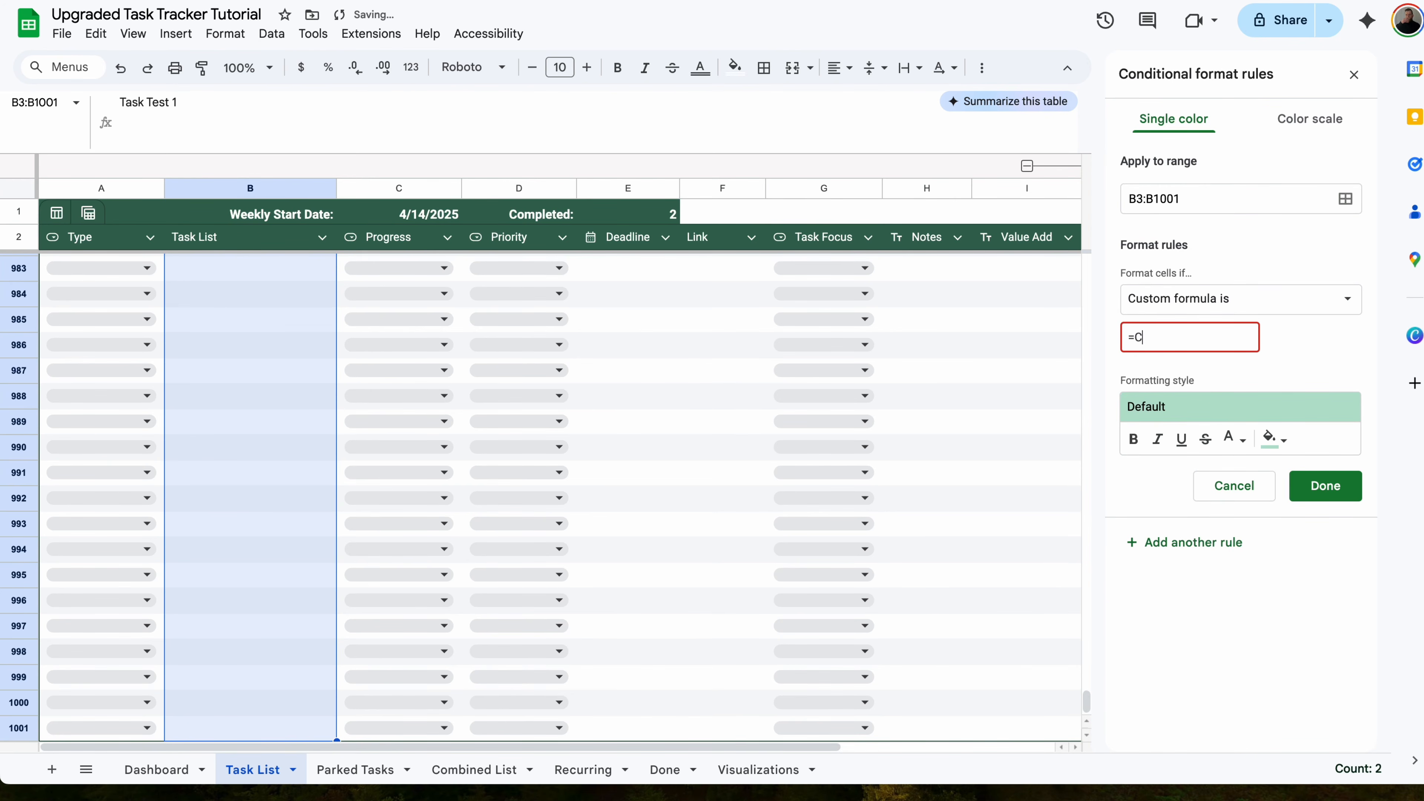
pyautogui.write('3="ON')
pyautogui.press('BackSpace')
pyautogui.press('BackSpace')
pyautogui.write('one"')
# - Format the Done rule with strikethrough, italic, dark grey text and no fill
pyautogui.click(1274, 438)
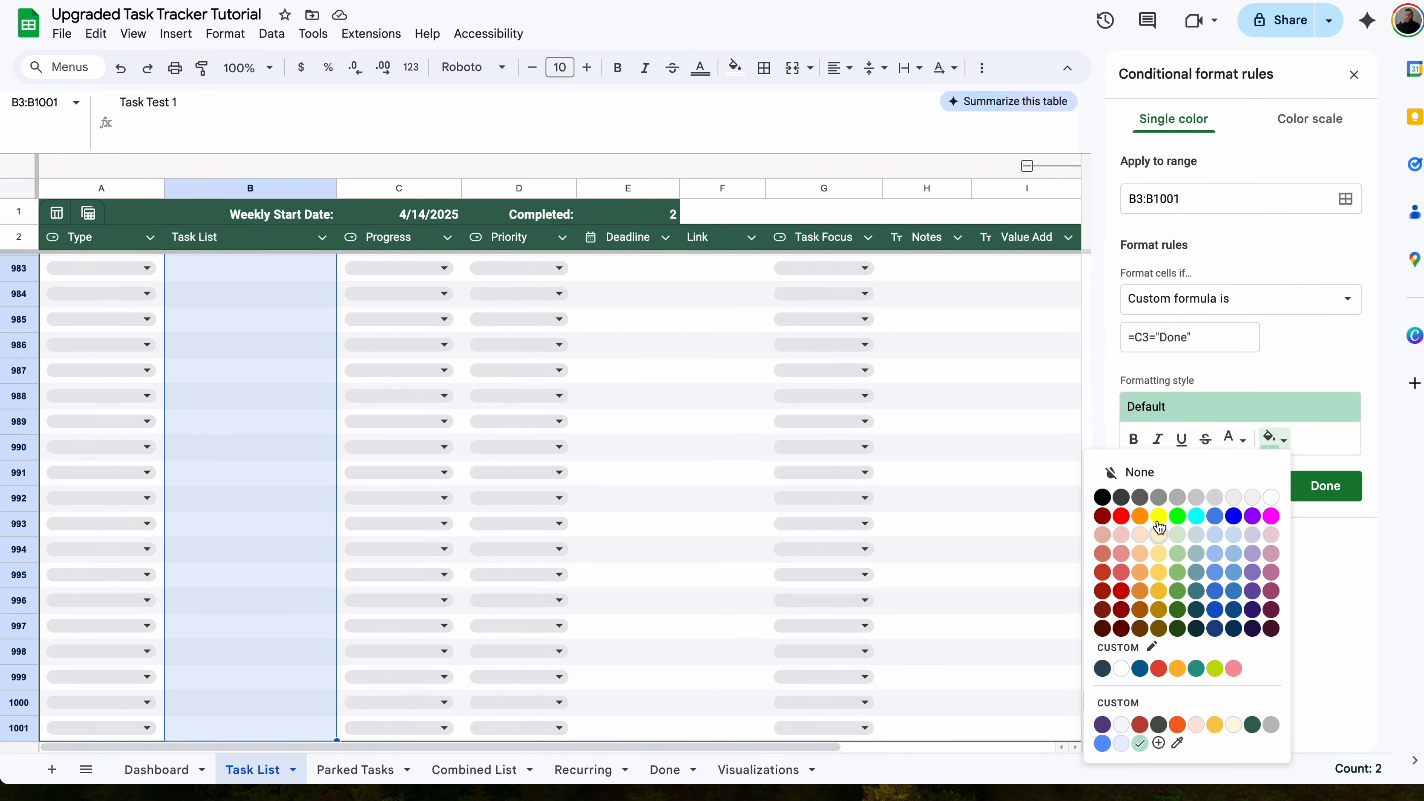
pyautogui.click(1205, 438)
pyautogui.click(1271, 437)
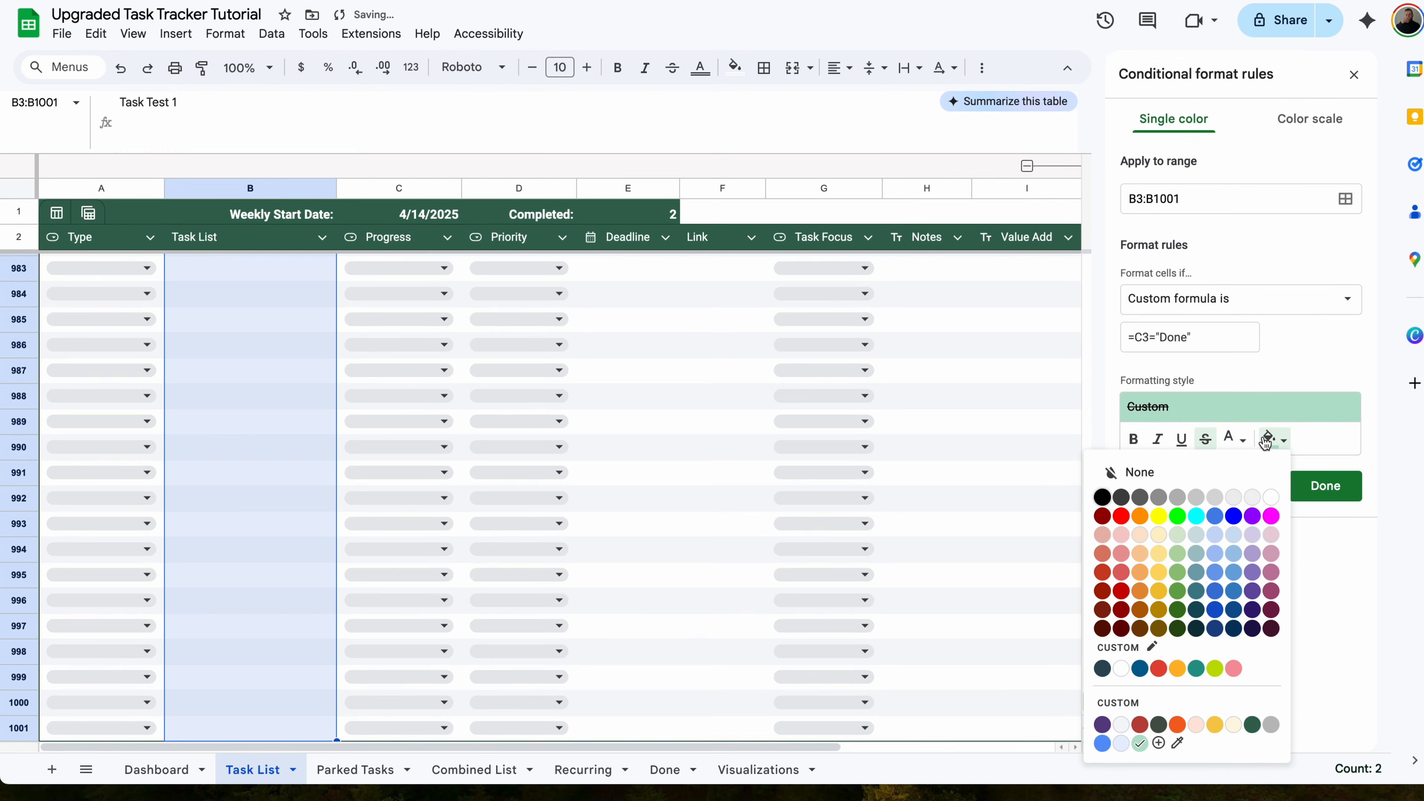
pyautogui.click(1253, 475)
pyautogui.click(1242, 440)
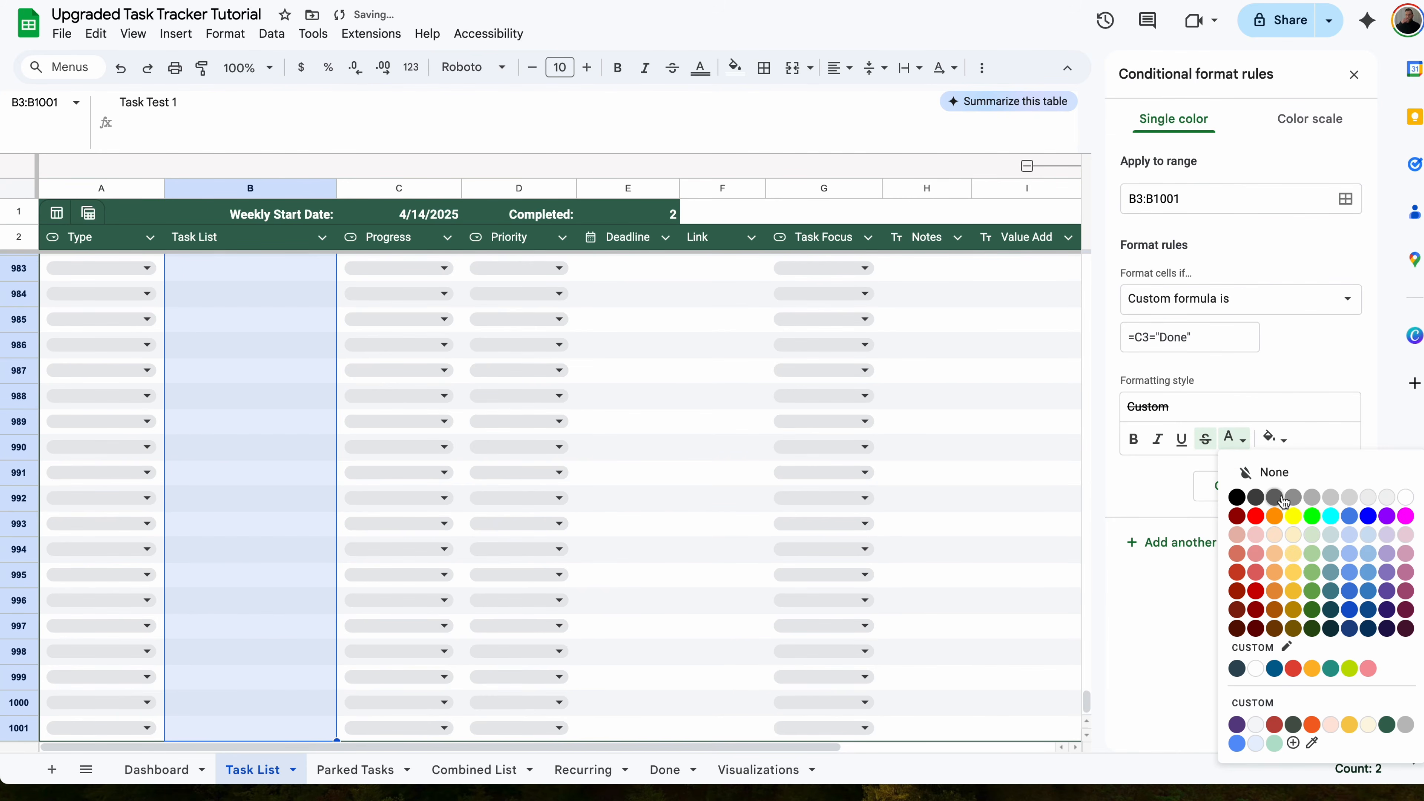
pyautogui.click(1237, 497)
pyautogui.click(1157, 439)
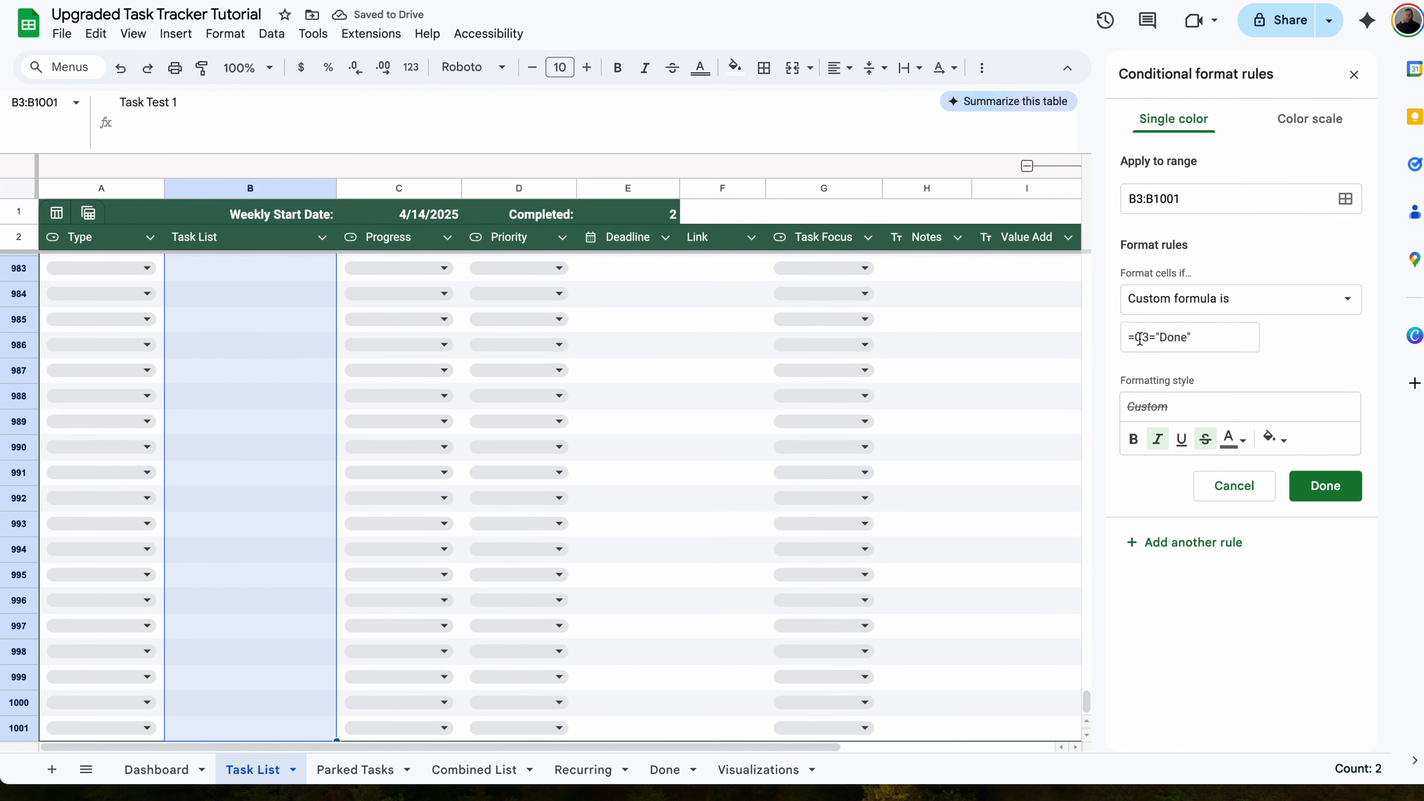
# - Add another rule for B3:B1001 with the custom formula =C3="Pending" and bold green text
pyautogui.click(1220, 542)
pyautogui.moveTo(1188, 337); pyautogui.dragTo(1158, 339)
pyautogui.write('Pending')
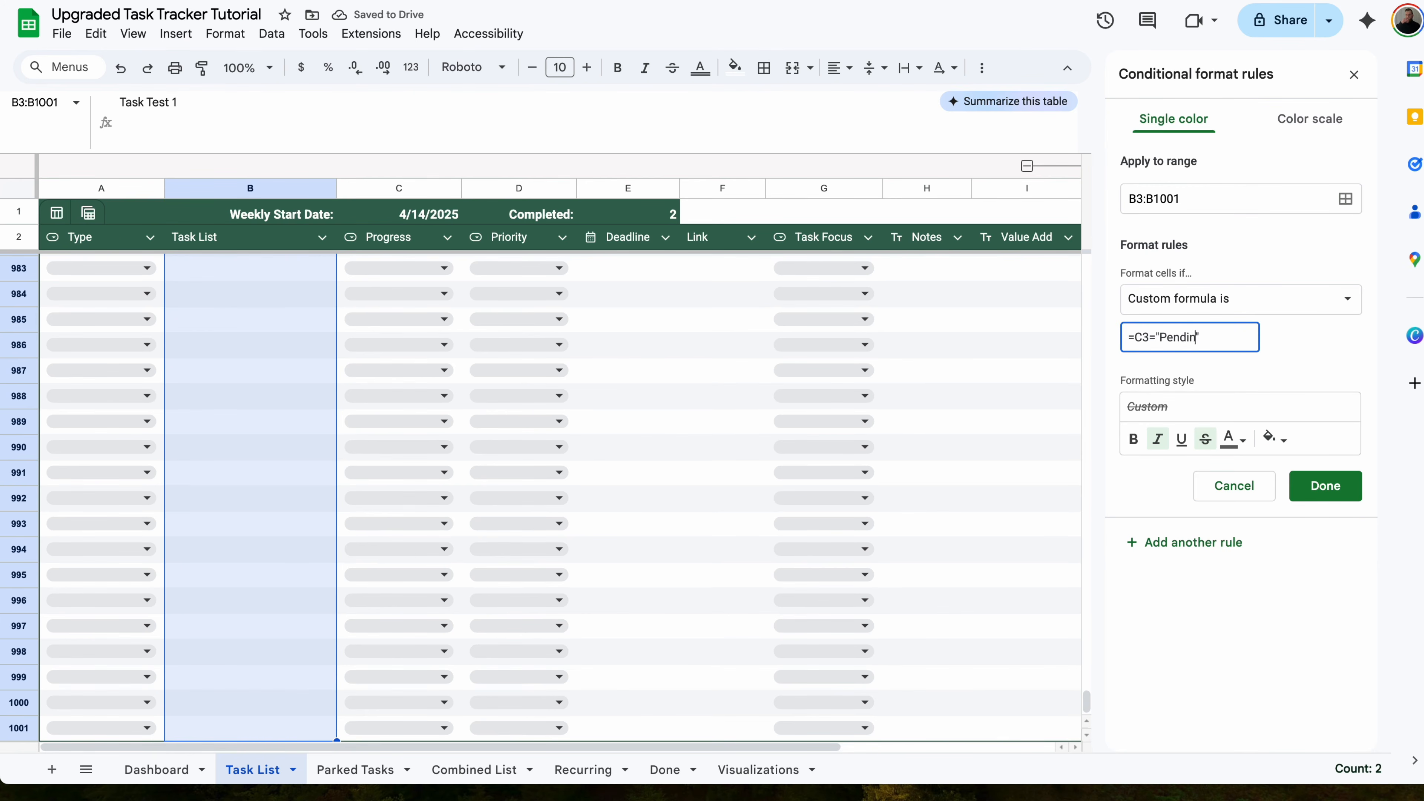
pyautogui.click(1233, 439)
pyautogui.click(1315, 592)
pyautogui.click(1132, 439)
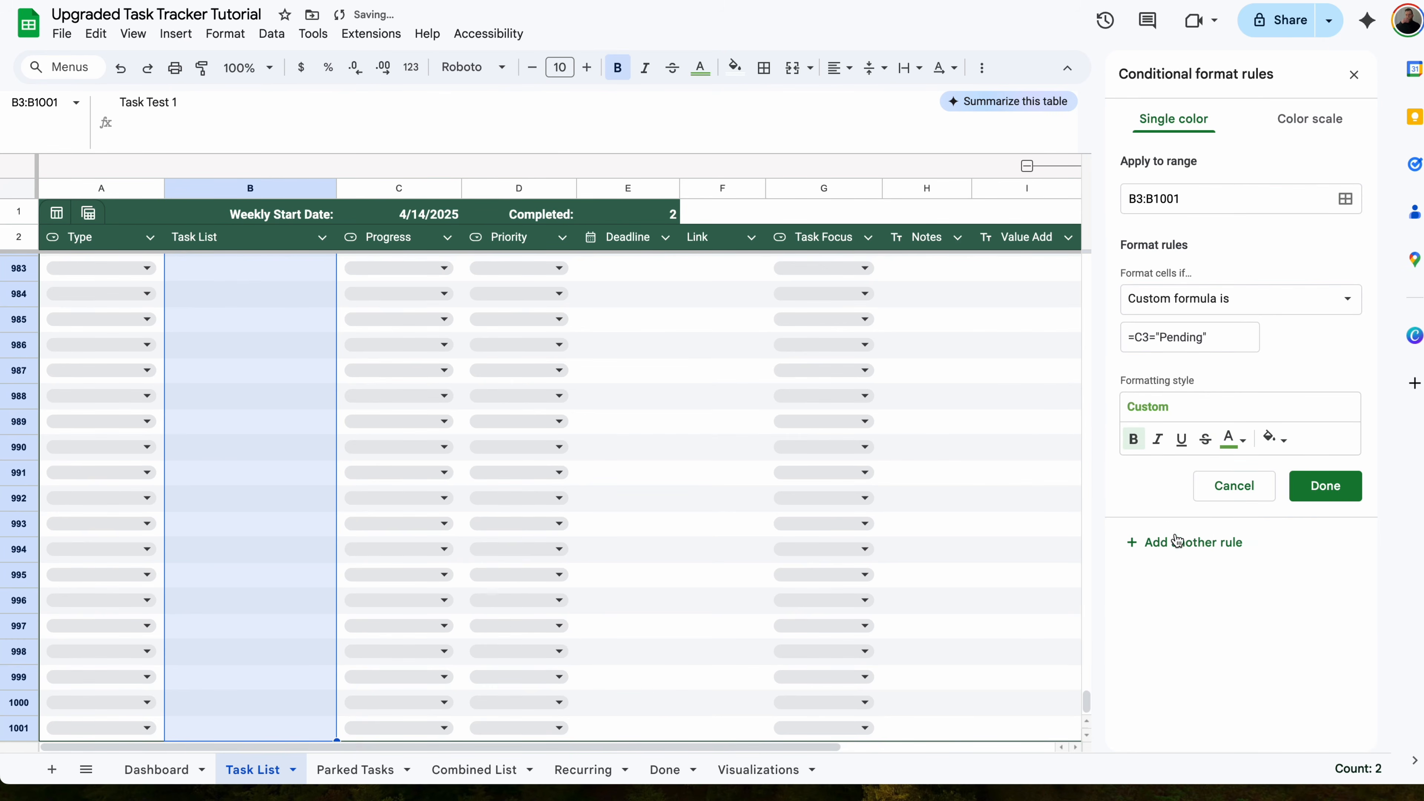
# - Add another rule for B3:B1001 with the custom formula =C3="Next Week" and bold, red, strikethrough text, and finish the rules
pyautogui.moveTo(1202, 338); pyautogui.dragTo(1158, 338)
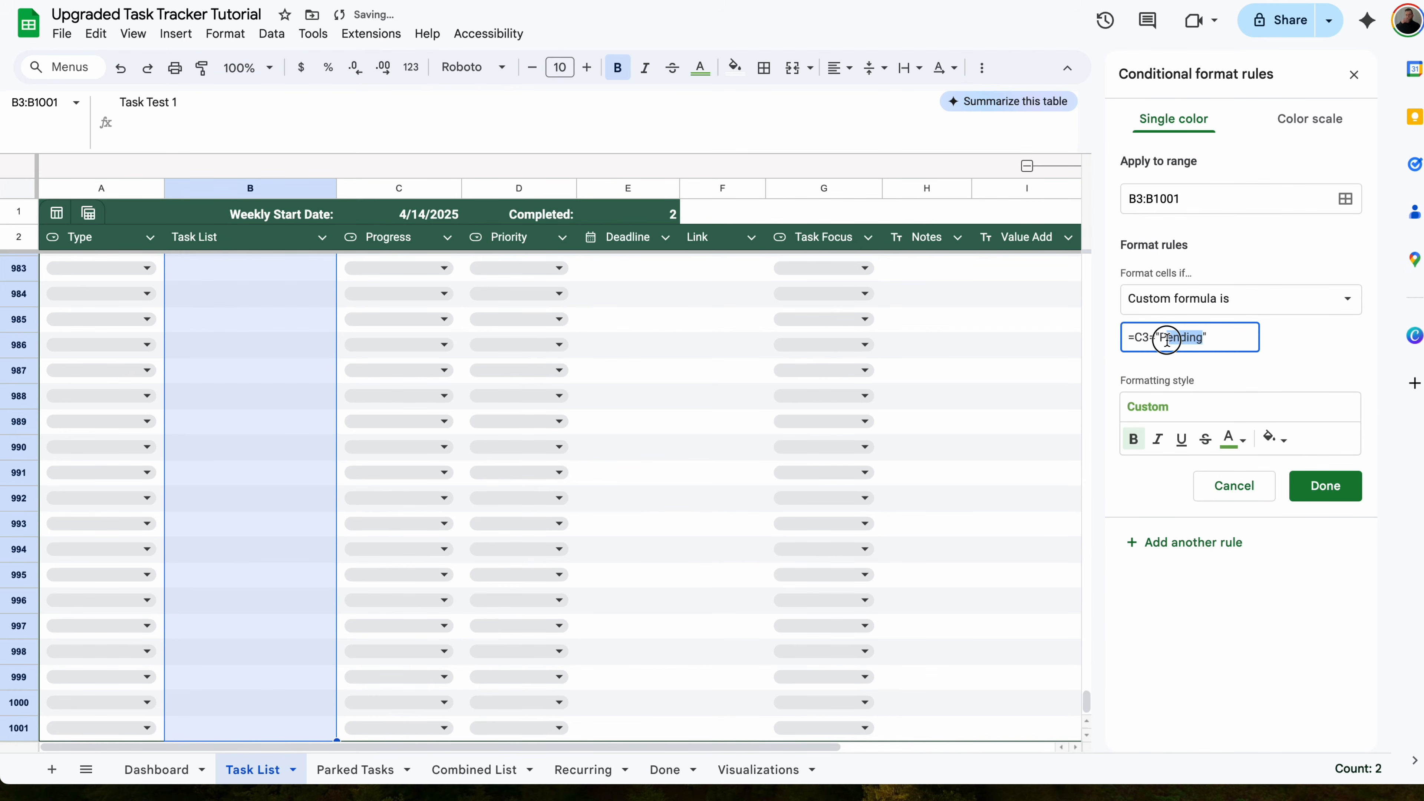
pyautogui.write('Next')
pyautogui.write(' Week')
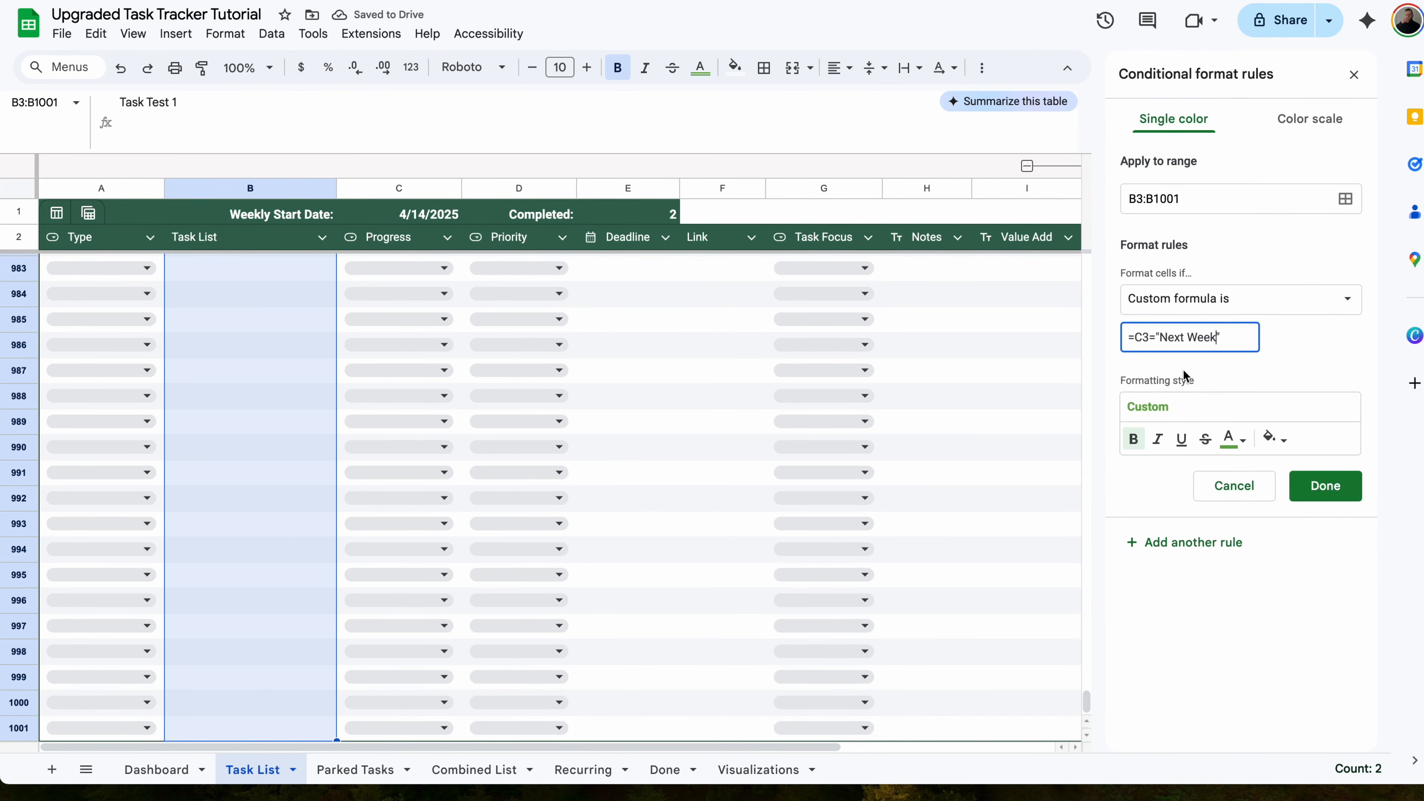
pyautogui.click(1228, 439)
pyautogui.click(1236, 519)
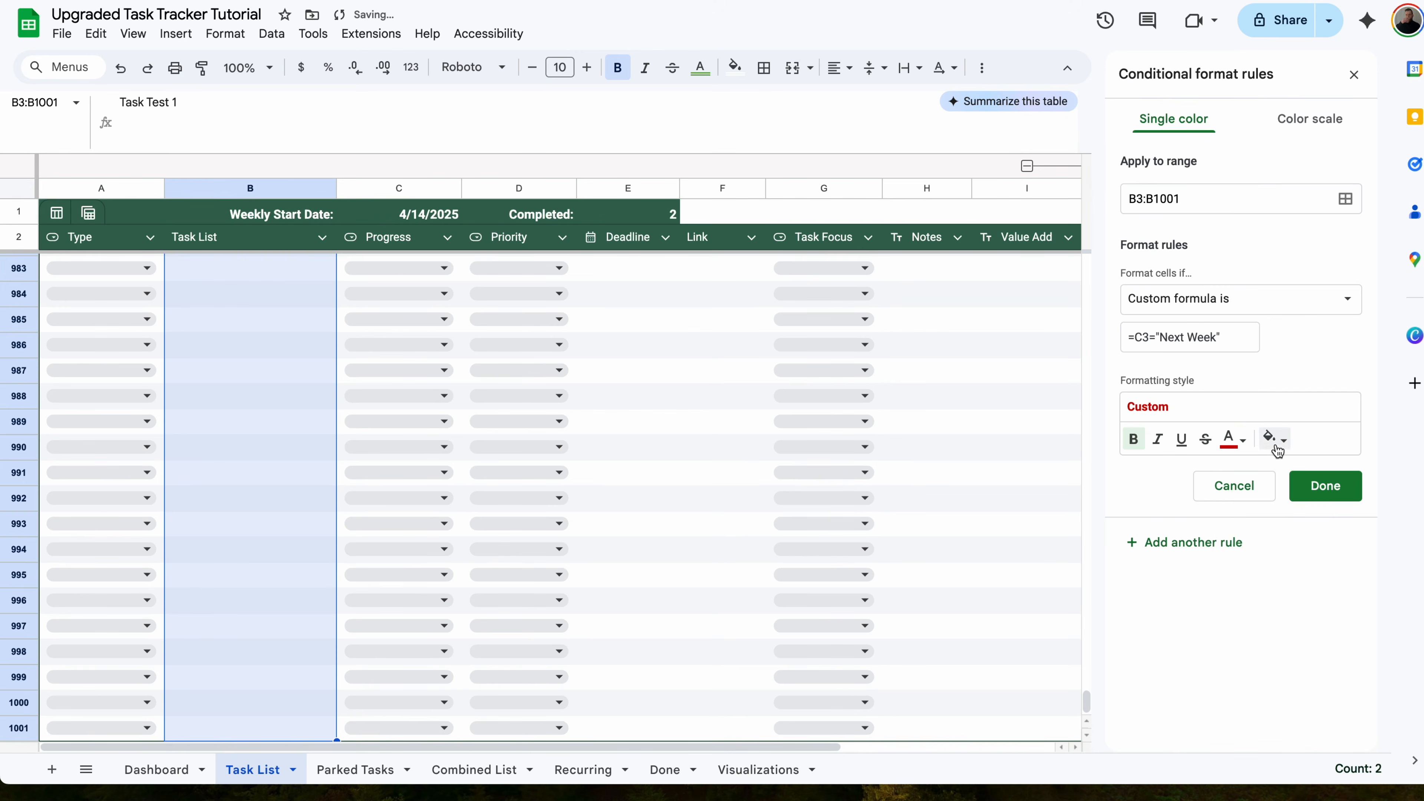
pyautogui.click(1205, 439)
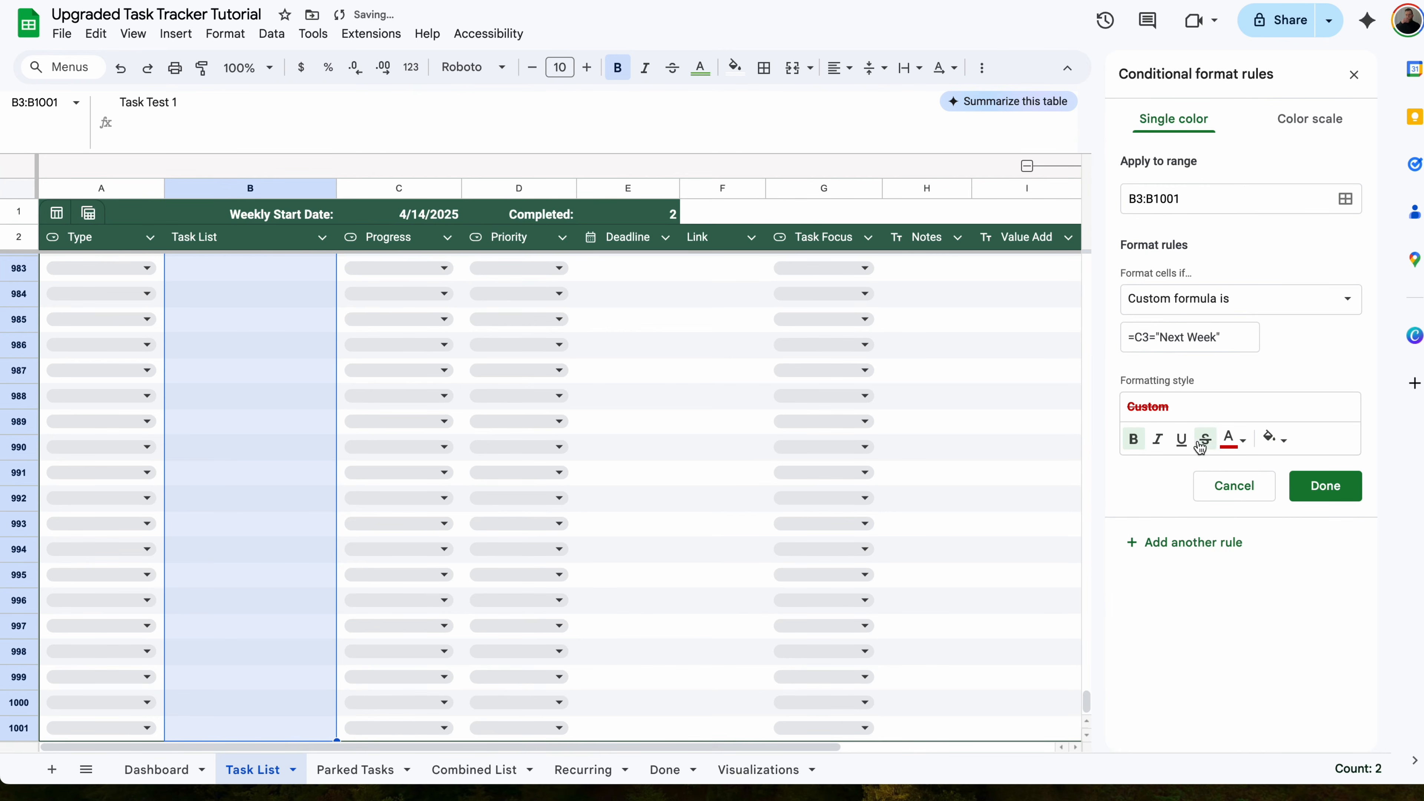
pyautogui.click(1296, 495)
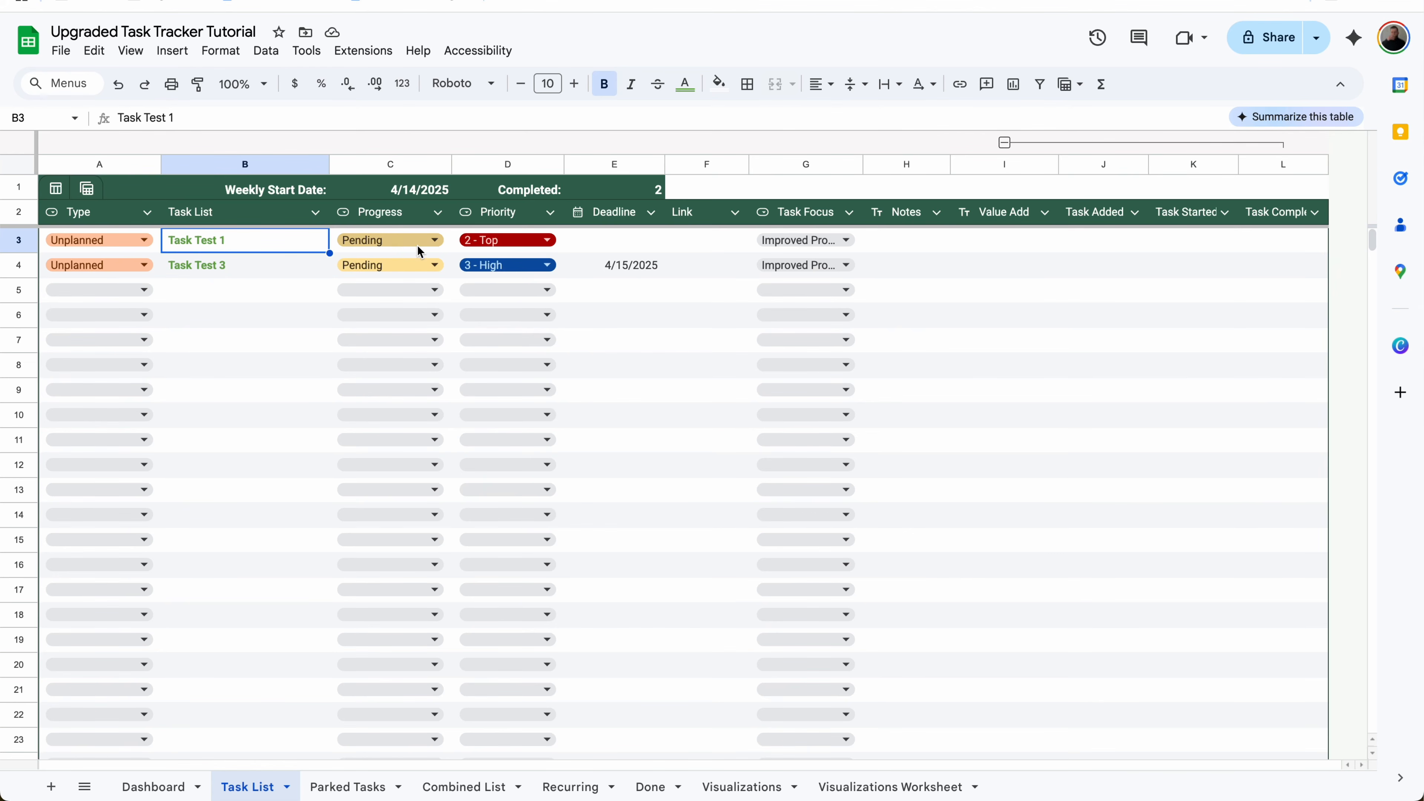
# - Test the new formatting by setting Task Test 1's progress to Next Week and to Done
pyautogui.click(365, 240)
pyautogui.click(369, 348)
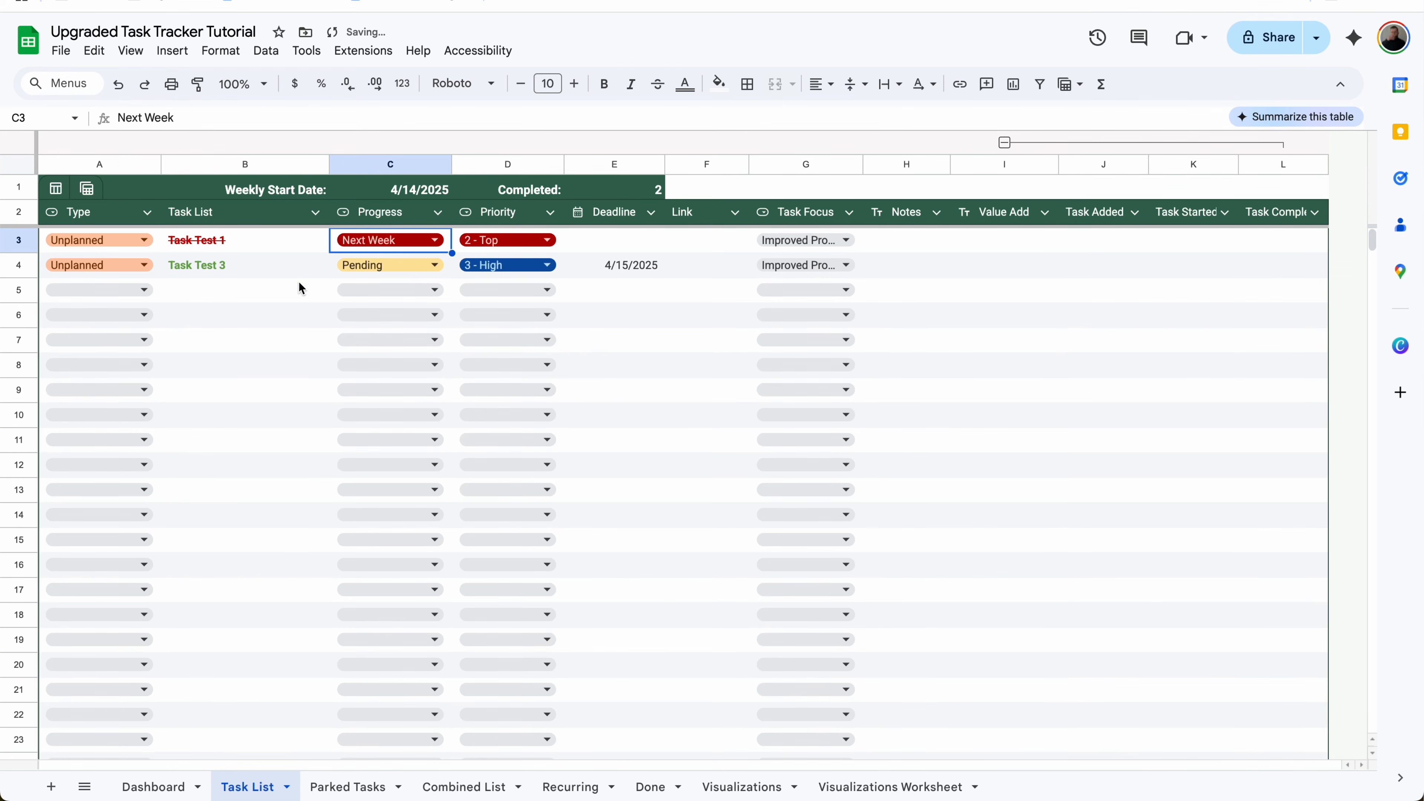
pyautogui.click(386, 242)
pyautogui.click(388, 268)
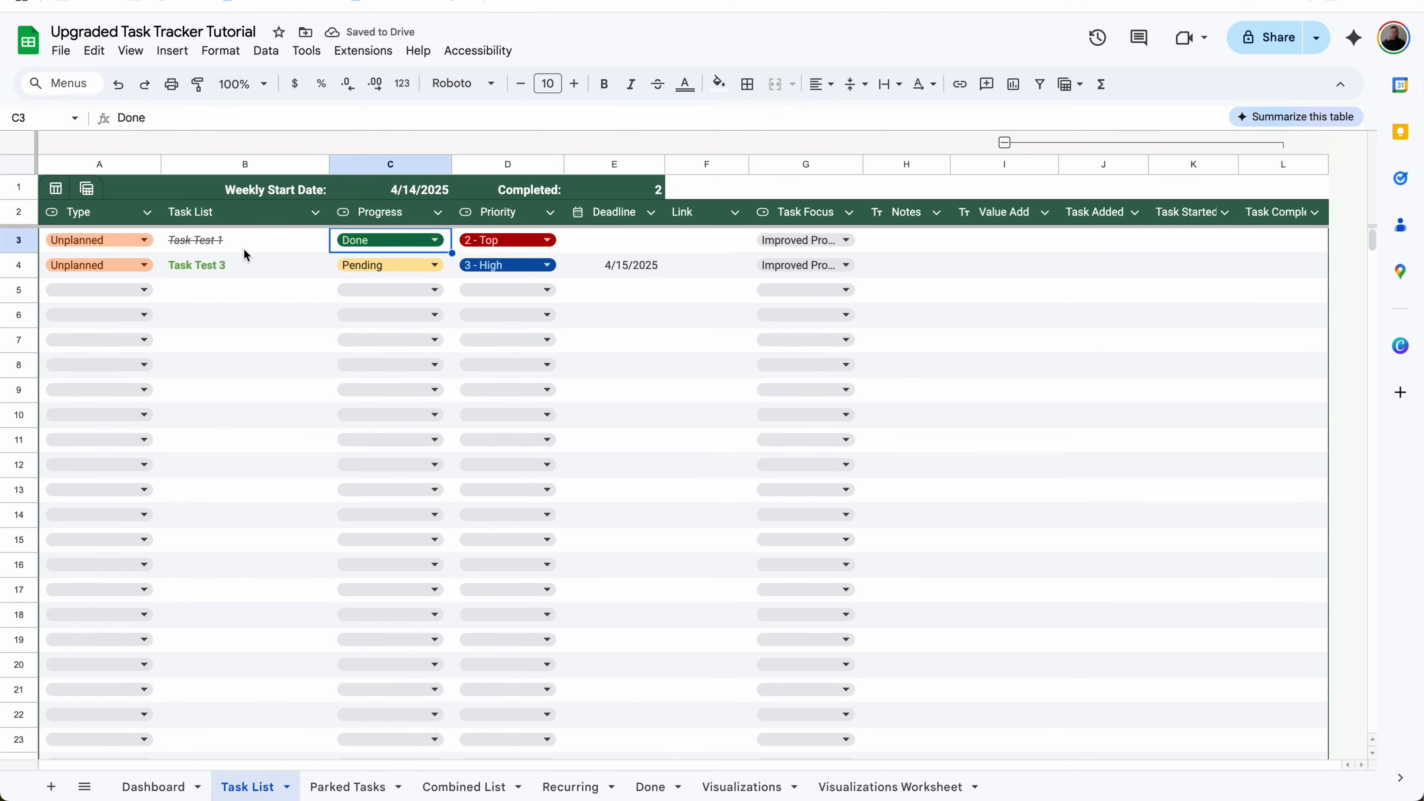
# - Set the progress of both Task Test 1 and Task Test 3 to Not Started
pyautogui.click(355, 244)
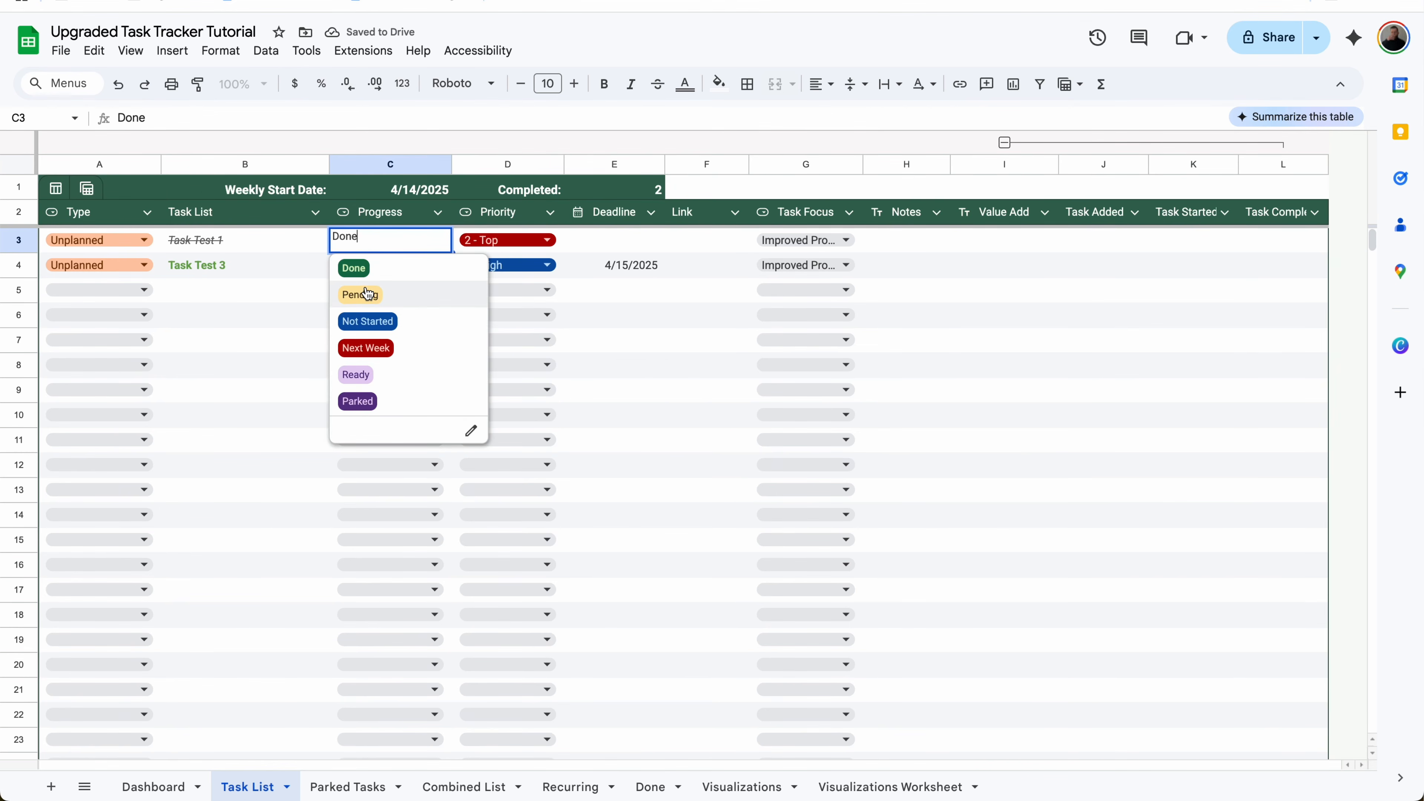
pyautogui.click(367, 321)
pyautogui.click(423, 267)
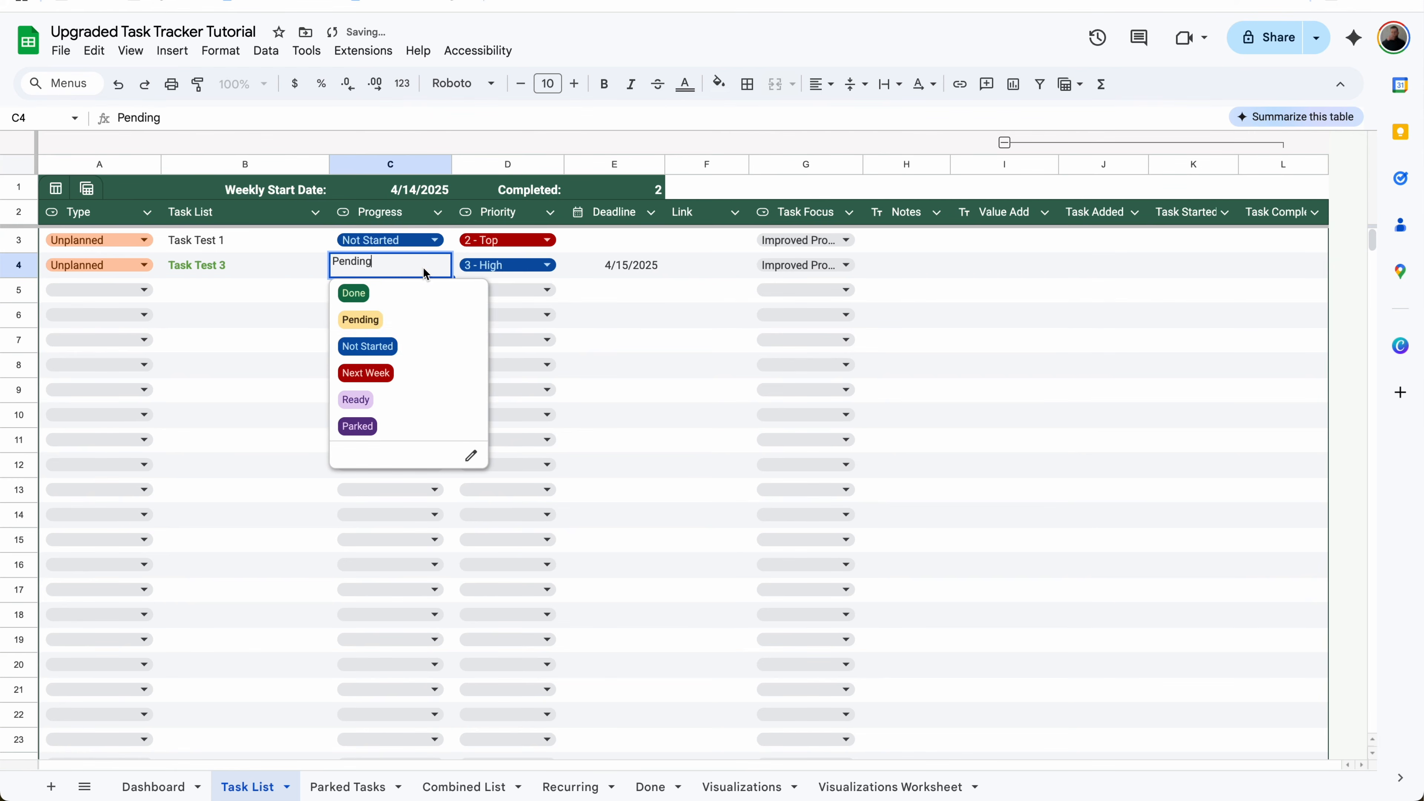
pyautogui.click(390, 337)
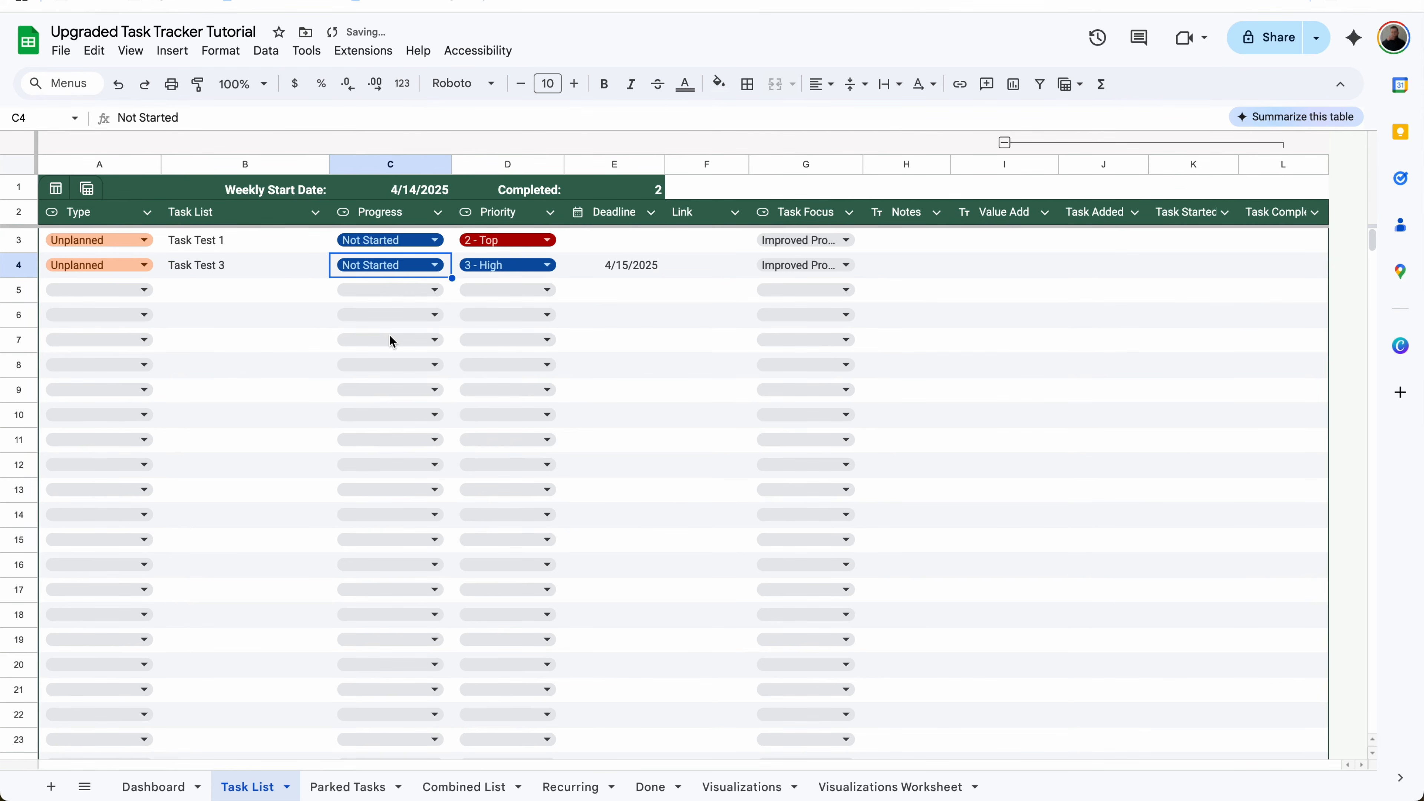
# - Add a medium-thickness outer border around the pending-tasks banner A1:F3 on the Dashboard sheet
pyautogui.click(163, 788)
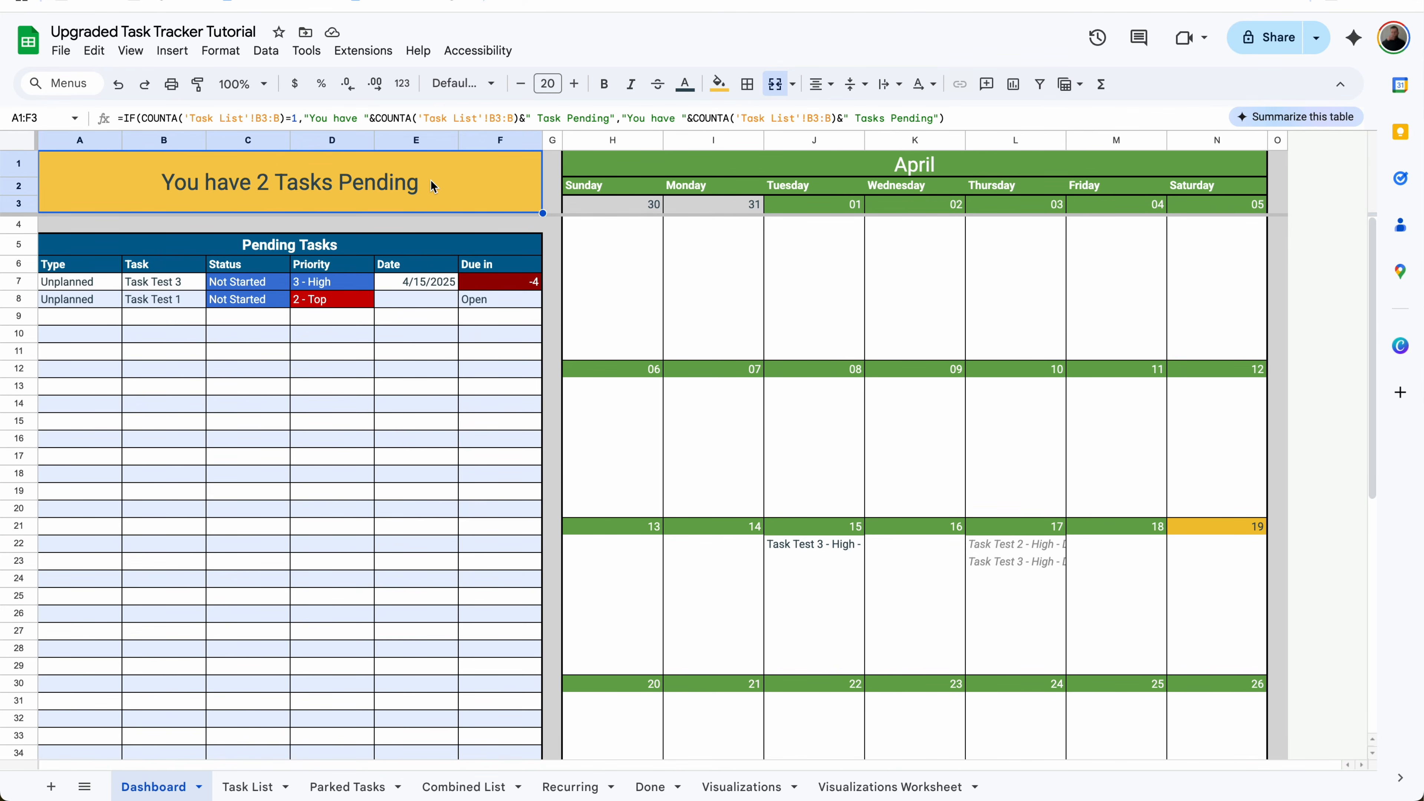
pyautogui.click(747, 84)
pyautogui.click(869, 120)
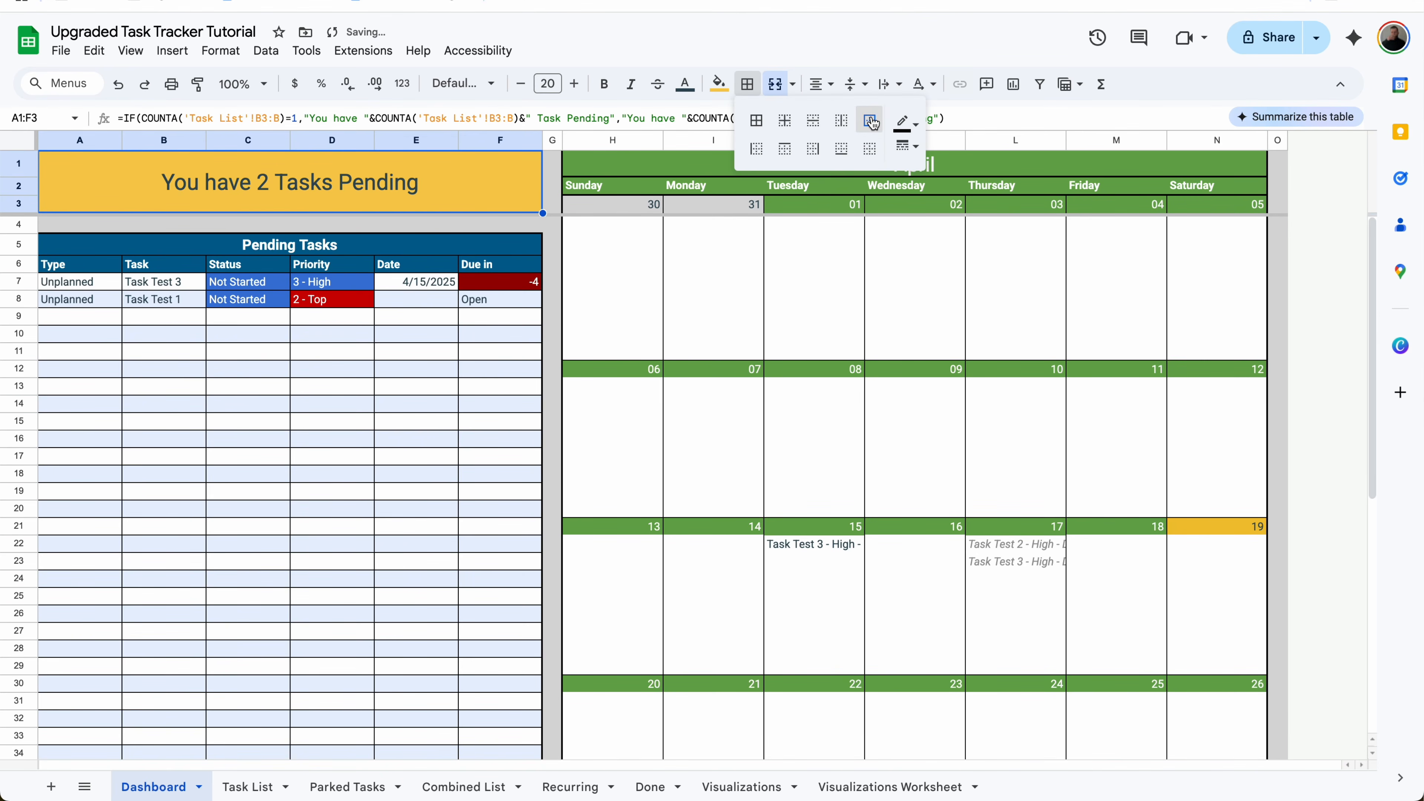
pyautogui.click(906, 146)
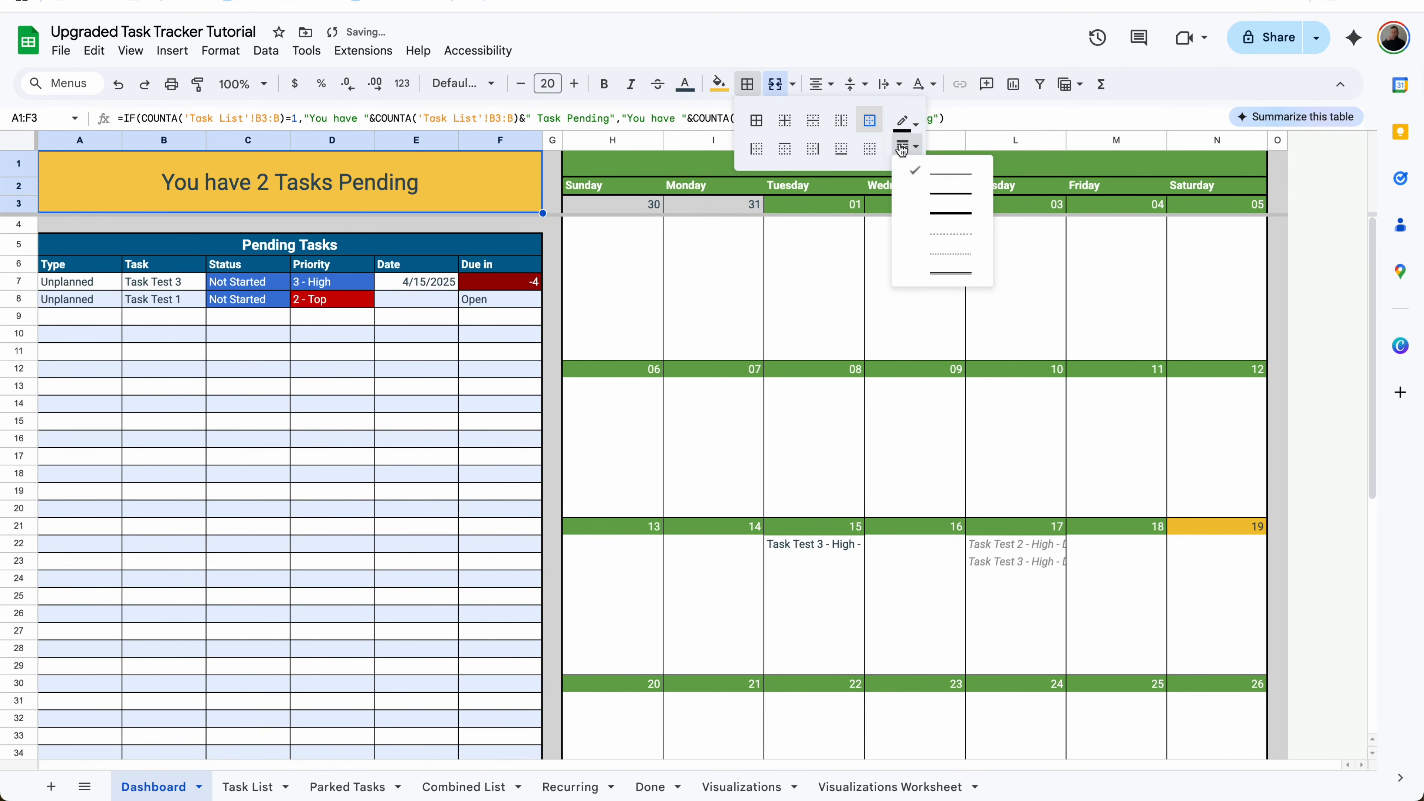
pyautogui.click(919, 194)
pyautogui.click(533, 254)
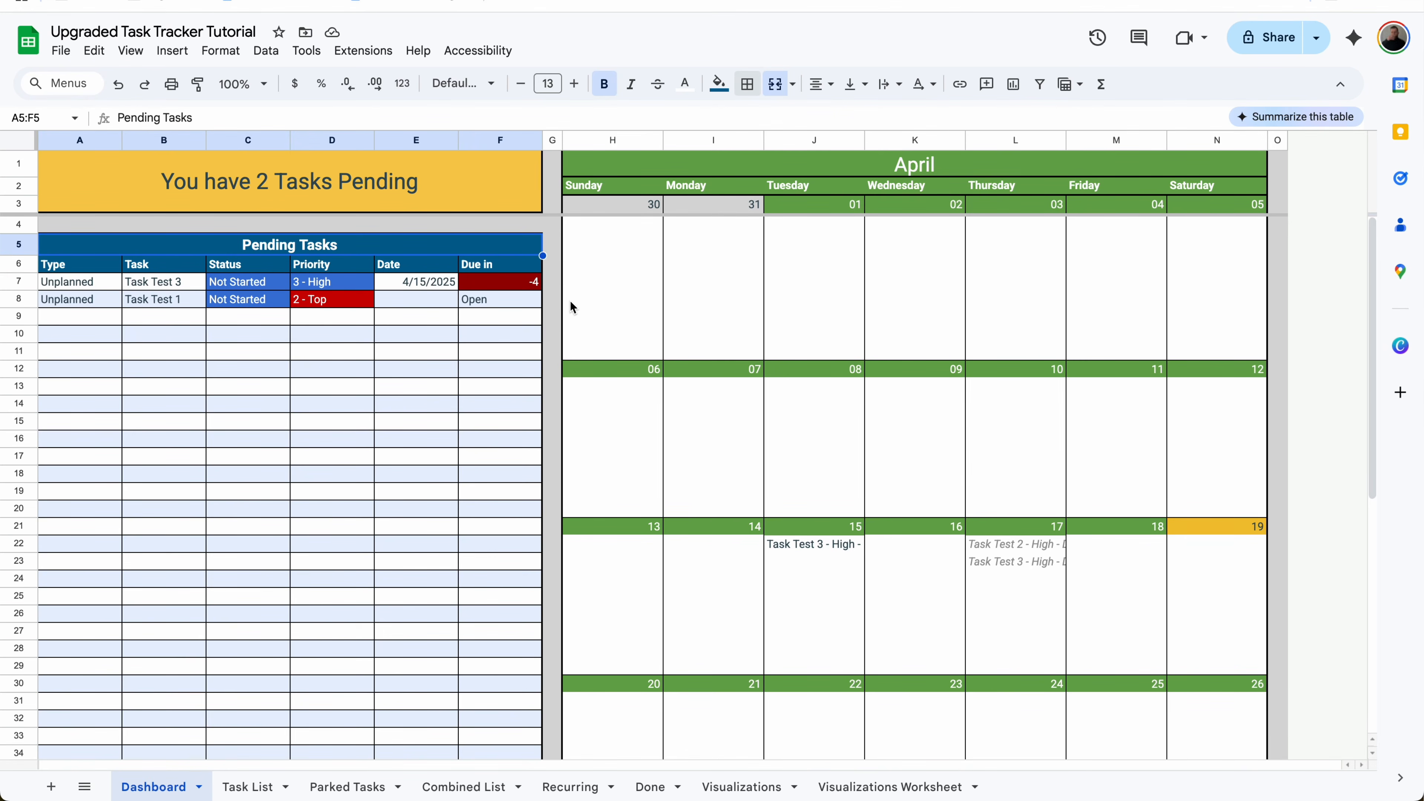
# - Open the spreadsheet's Apps Script editor
pyautogui.click(363, 51)
pyautogui.click(386, 134)
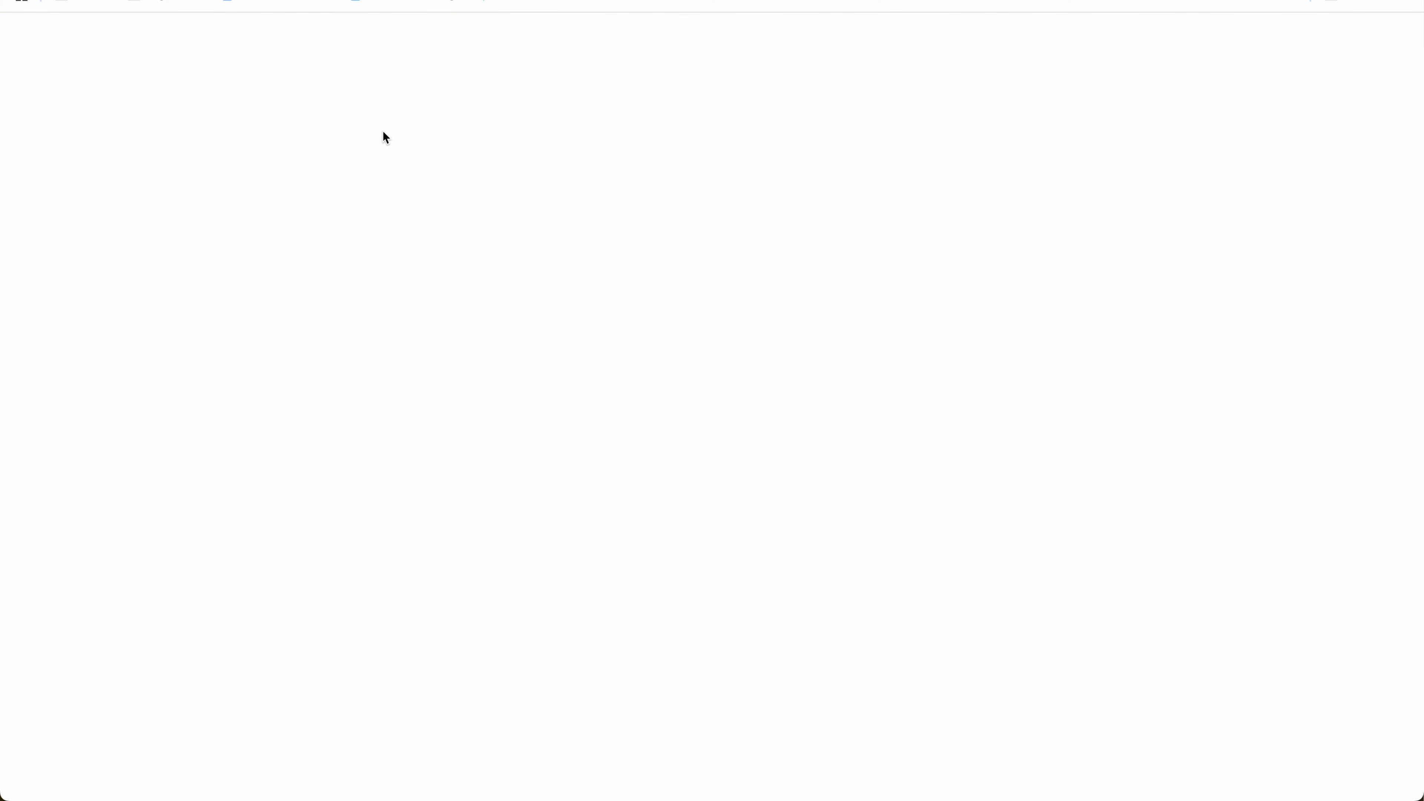
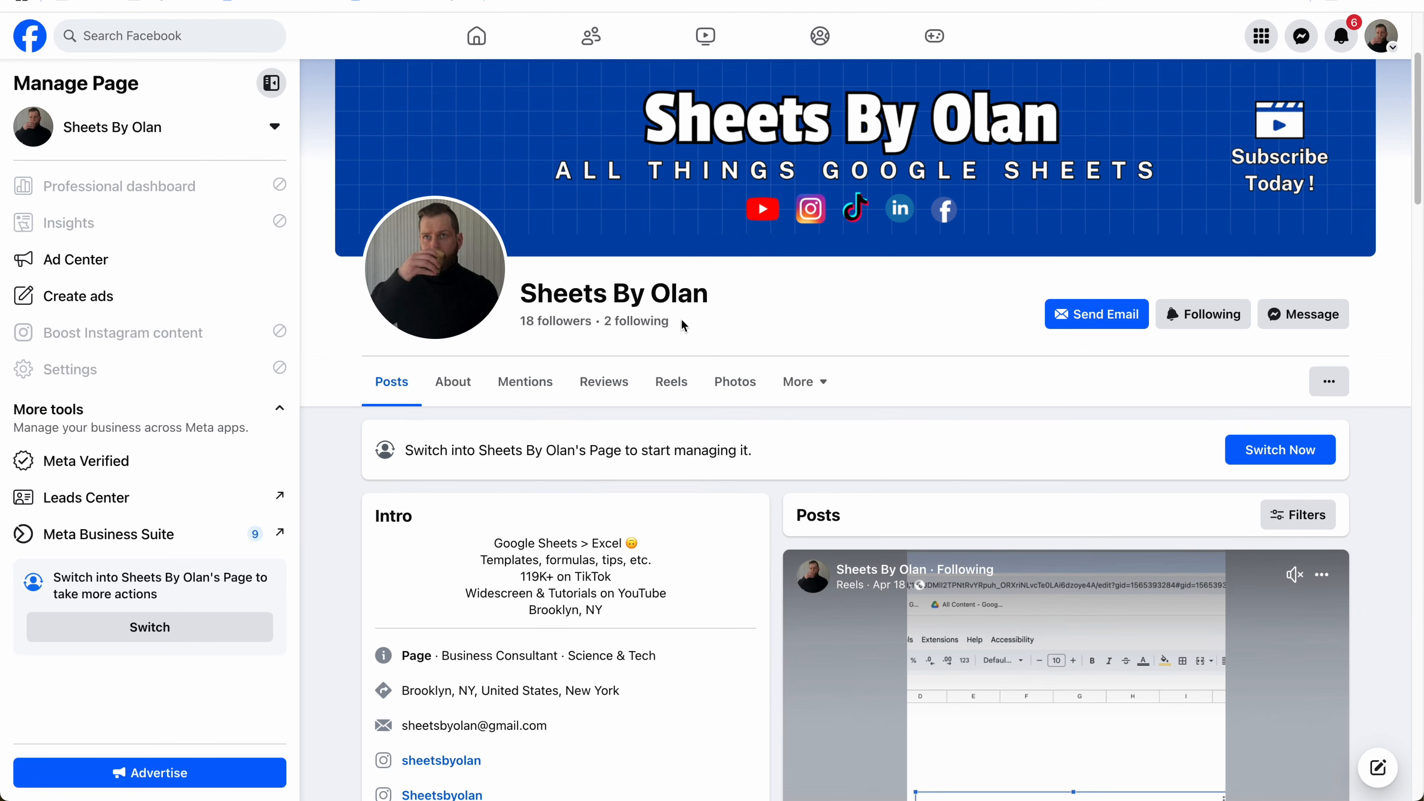
# - From the Sheets By Olan Facebook page, follow the beacons.ai link to the Apps Script codes on GitHub and open Upgraded Rolling Task Tracker
pyautogui.scroll(-7, 587, 486)
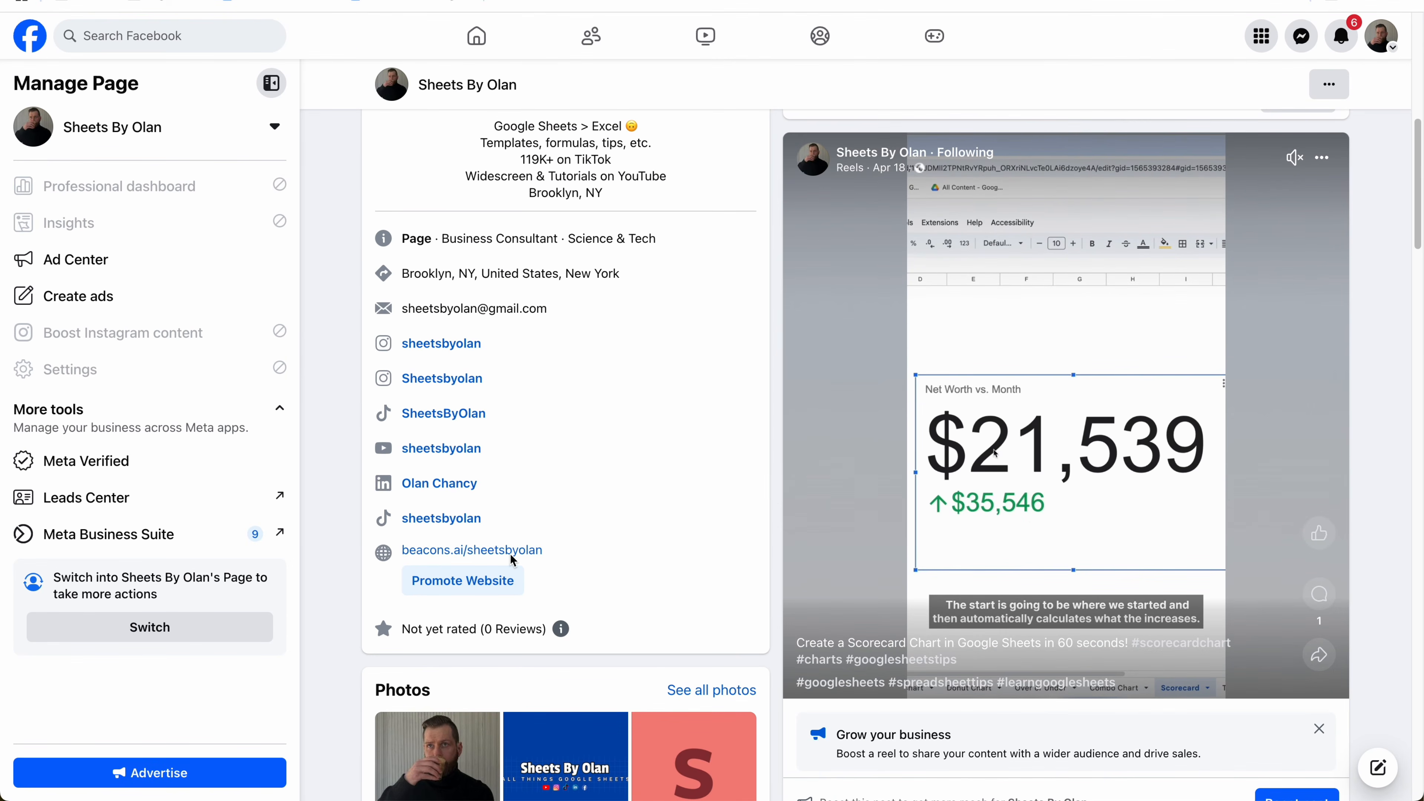
pyautogui.click(458, 555)
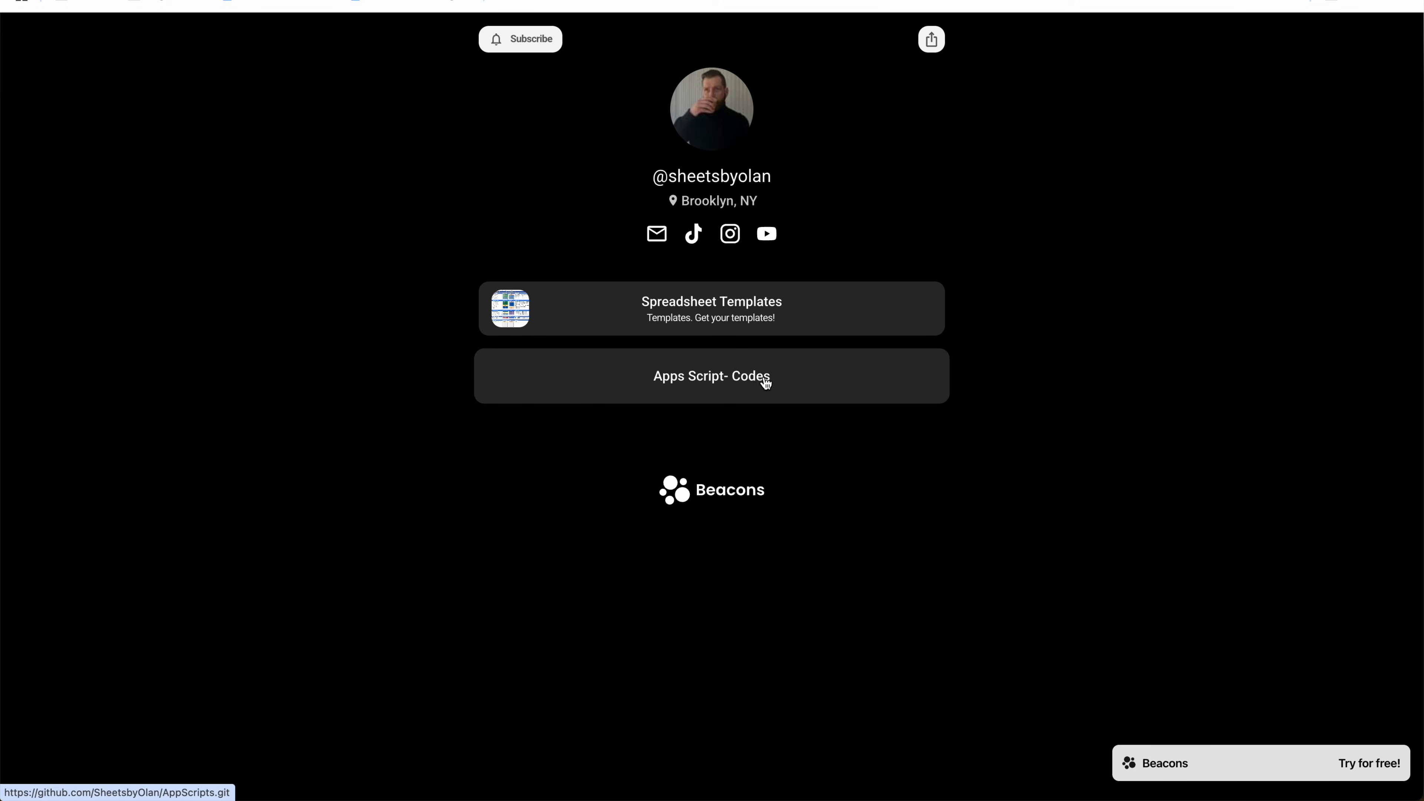
pyautogui.click(800, 390)
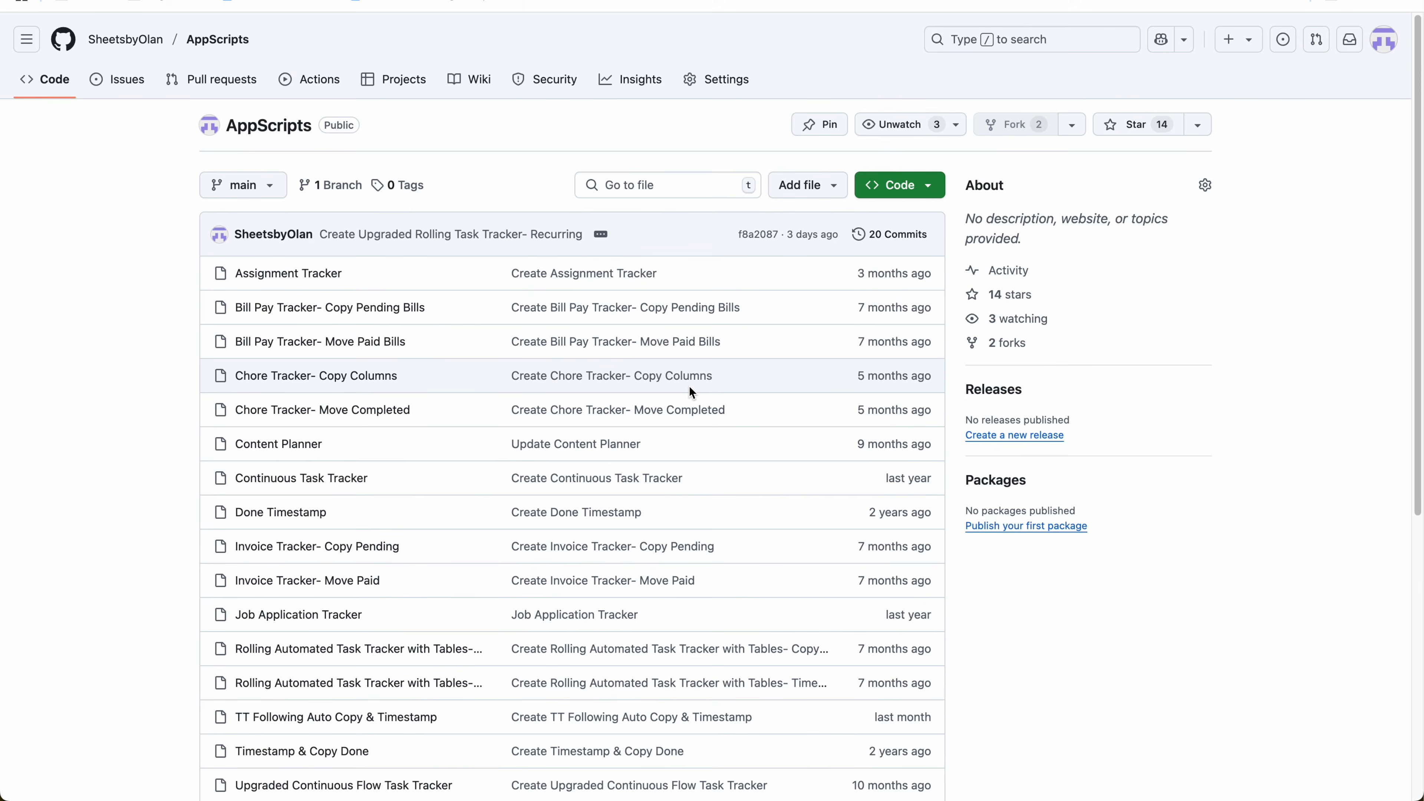
pyautogui.scroll(-6, 692, 391)
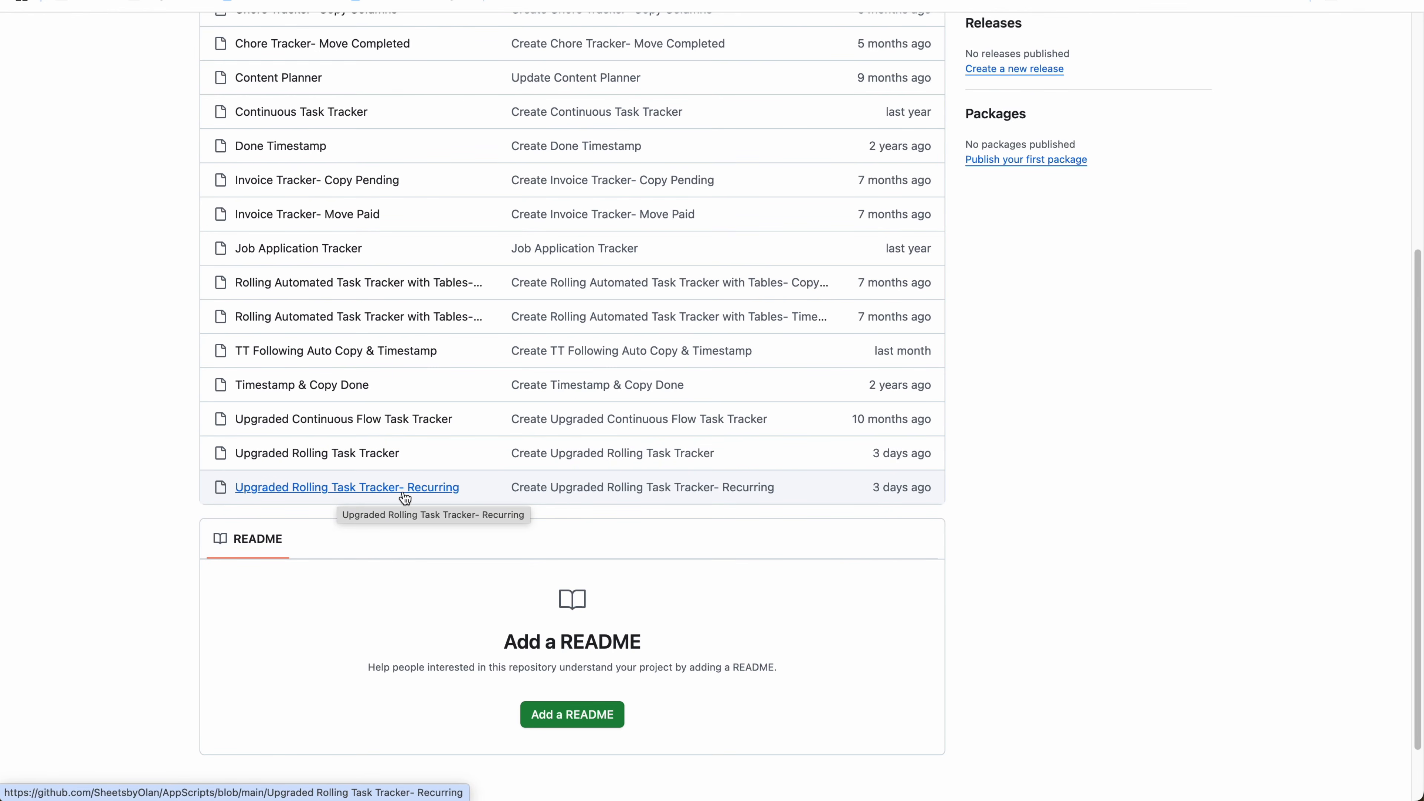
pyautogui.click(381, 459)
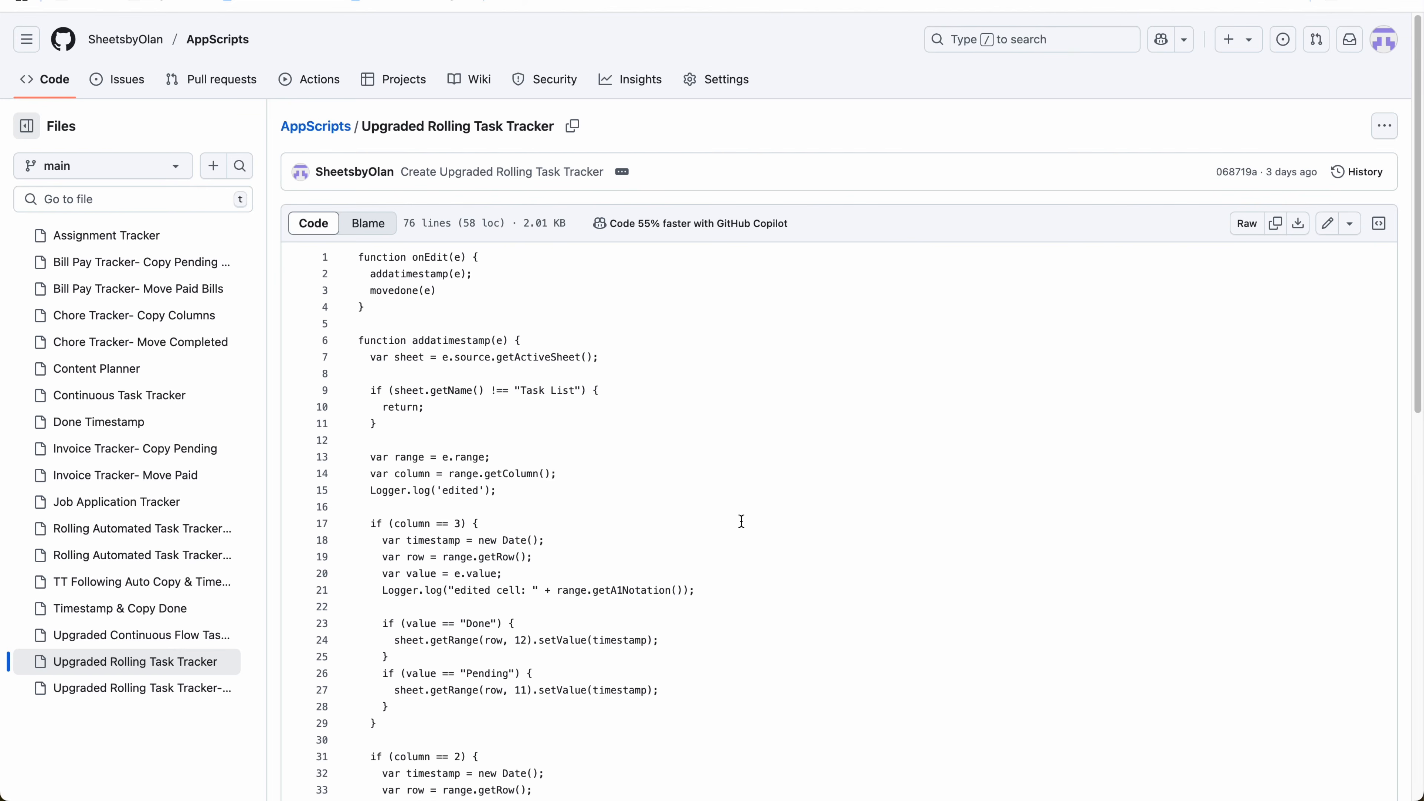
# - Copy the whole Upgraded Rolling Task Tracker script and paste it over the default myFunction code in Code.gs of the Apps Script project
pyautogui.click(1277, 227)
pyautogui.hotkey('ctrl', 'Tab')
pyautogui.moveTo(319, 189); pyautogui.dragTo(273, 83)
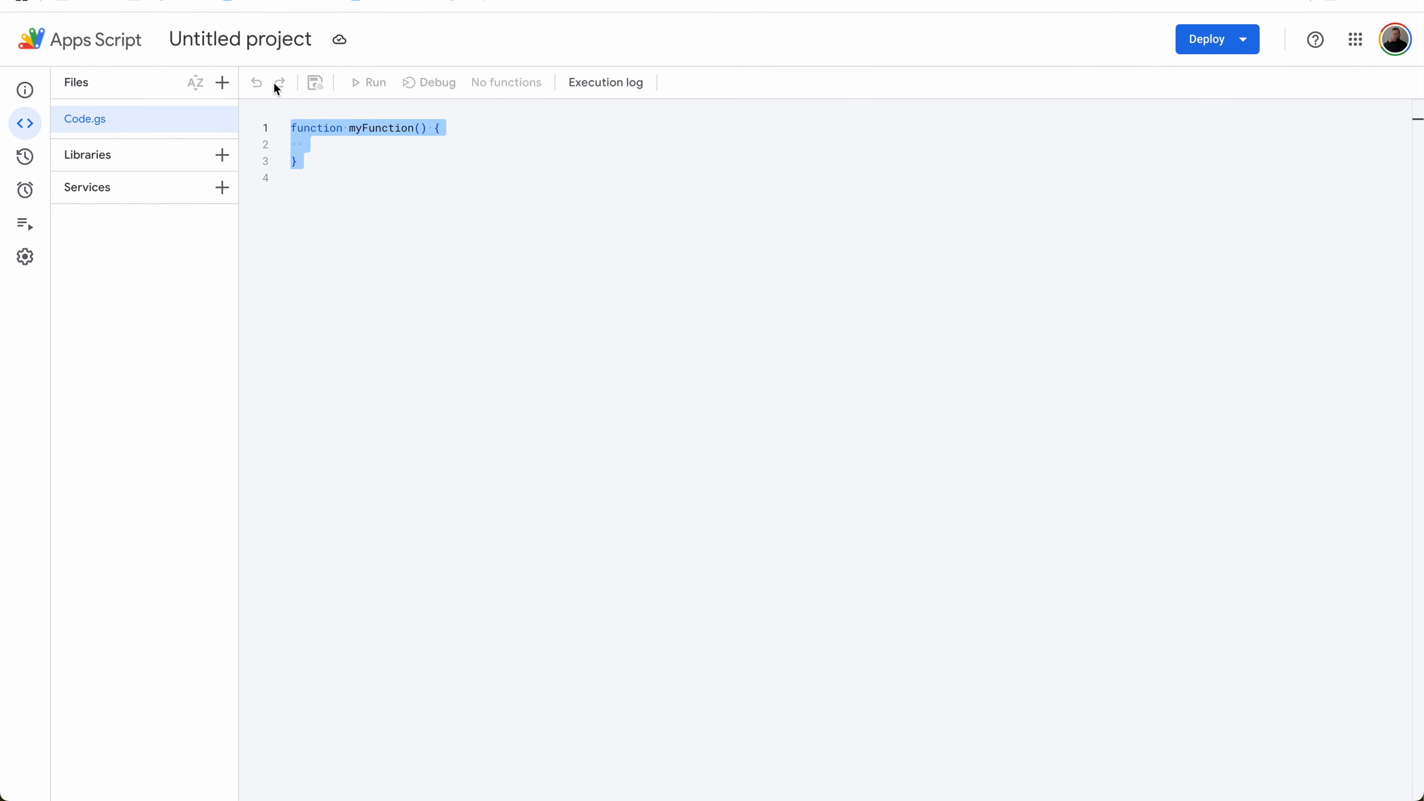
pyautogui.press('BackSpace')
pyautogui.hotkey('ctrl', 'v')
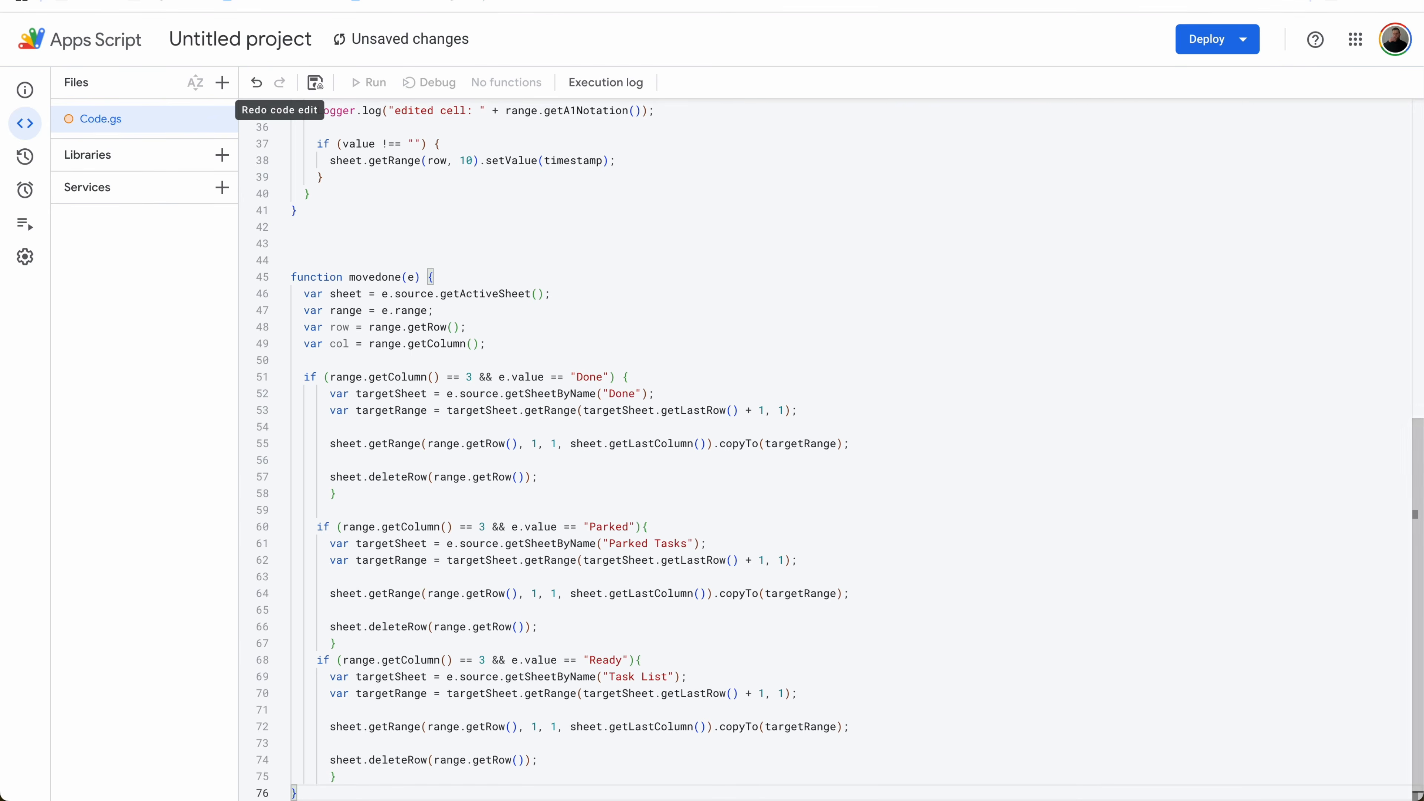
# - Rename the Apps Script project to Task List Automations and save the project
pyautogui.click(241, 39)
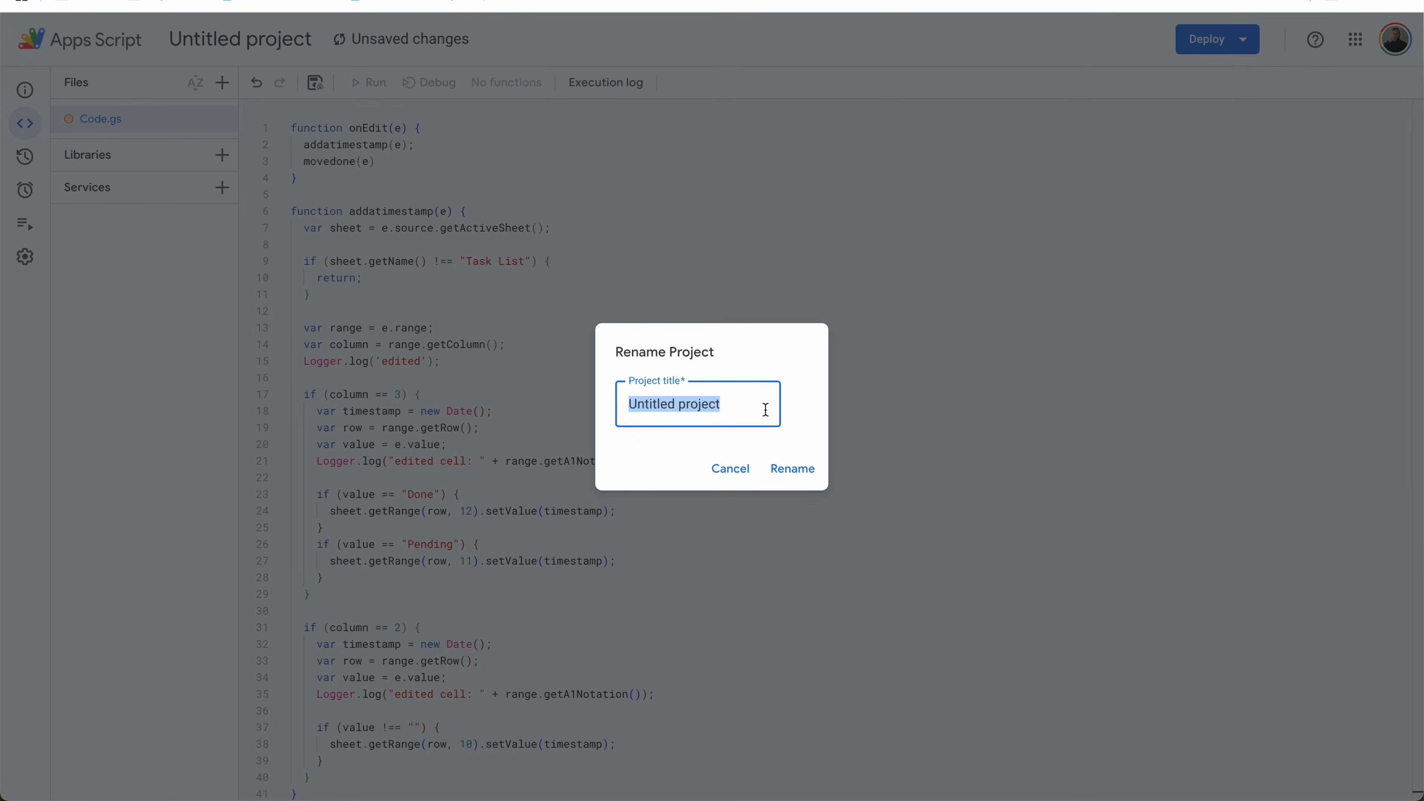
pyautogui.write('Task List')
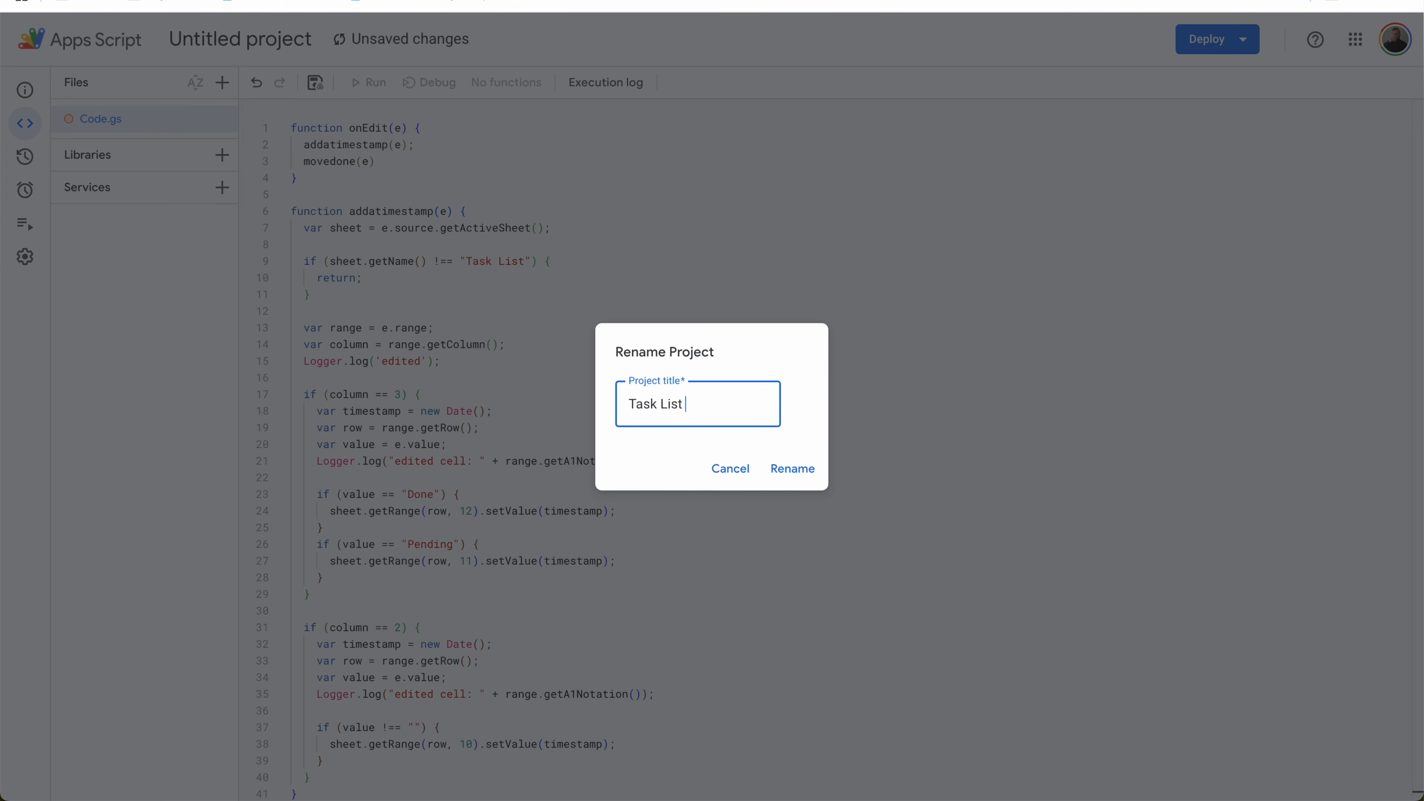
pyautogui.write(' Automations')
pyautogui.click(790, 468)
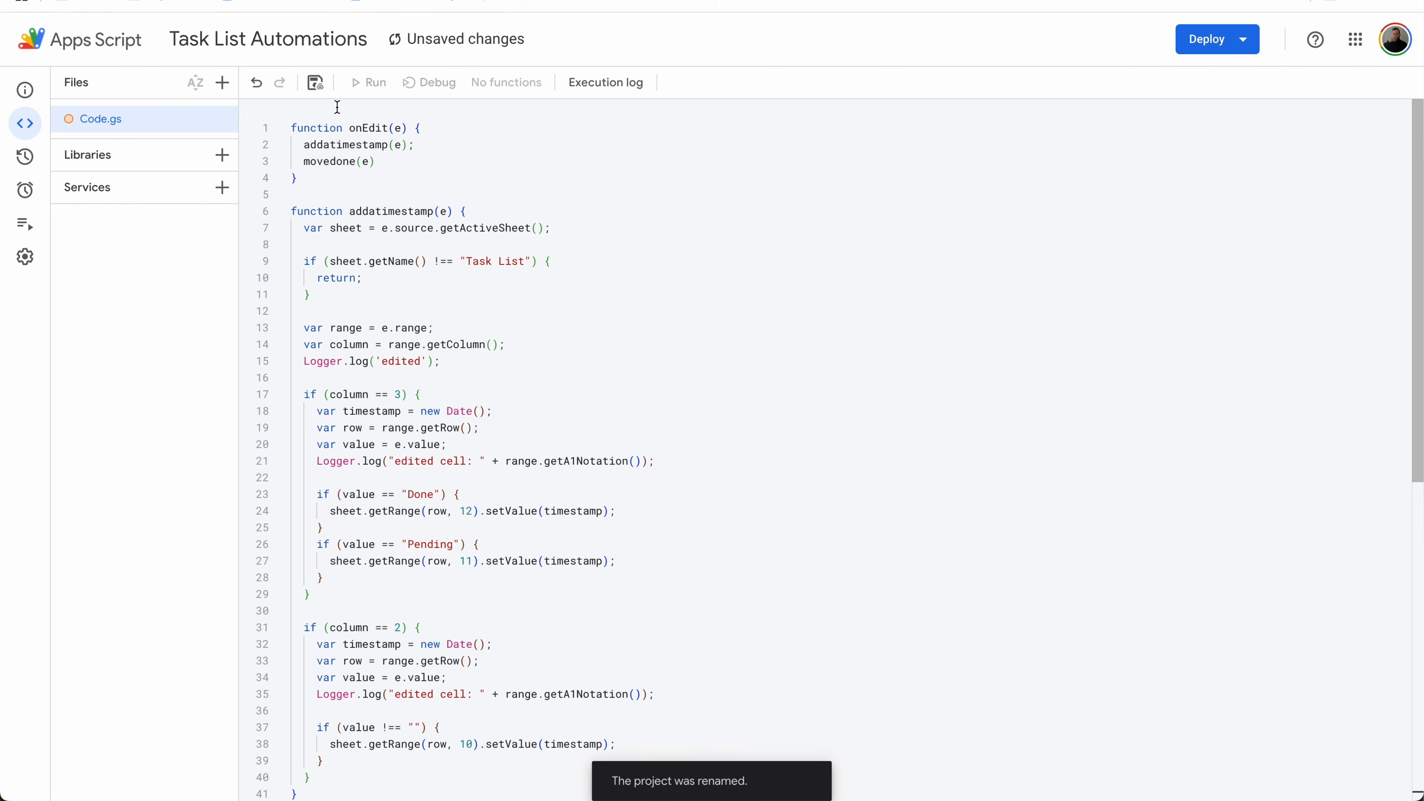
pyautogui.click(314, 84)
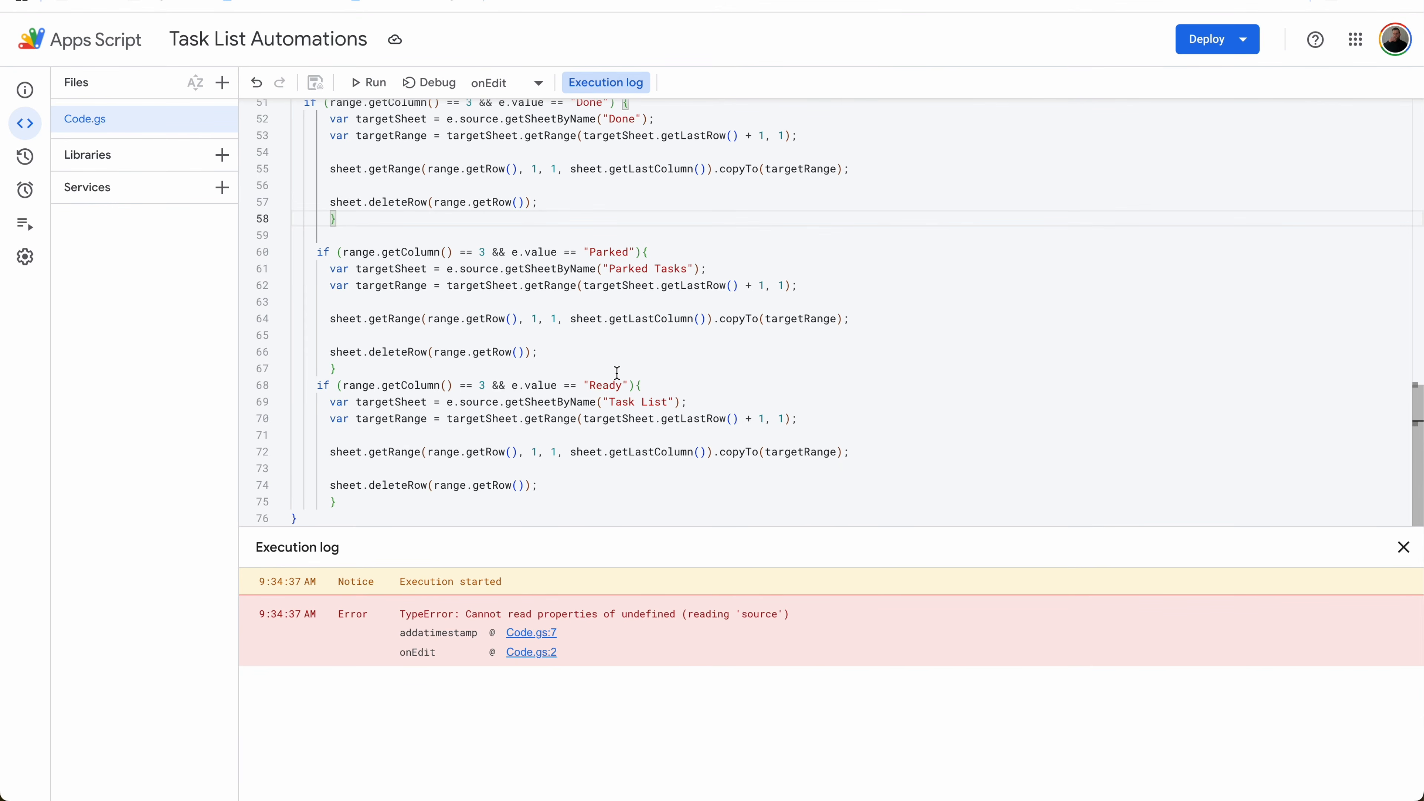
pyautogui.scroll(15, 617, 373)
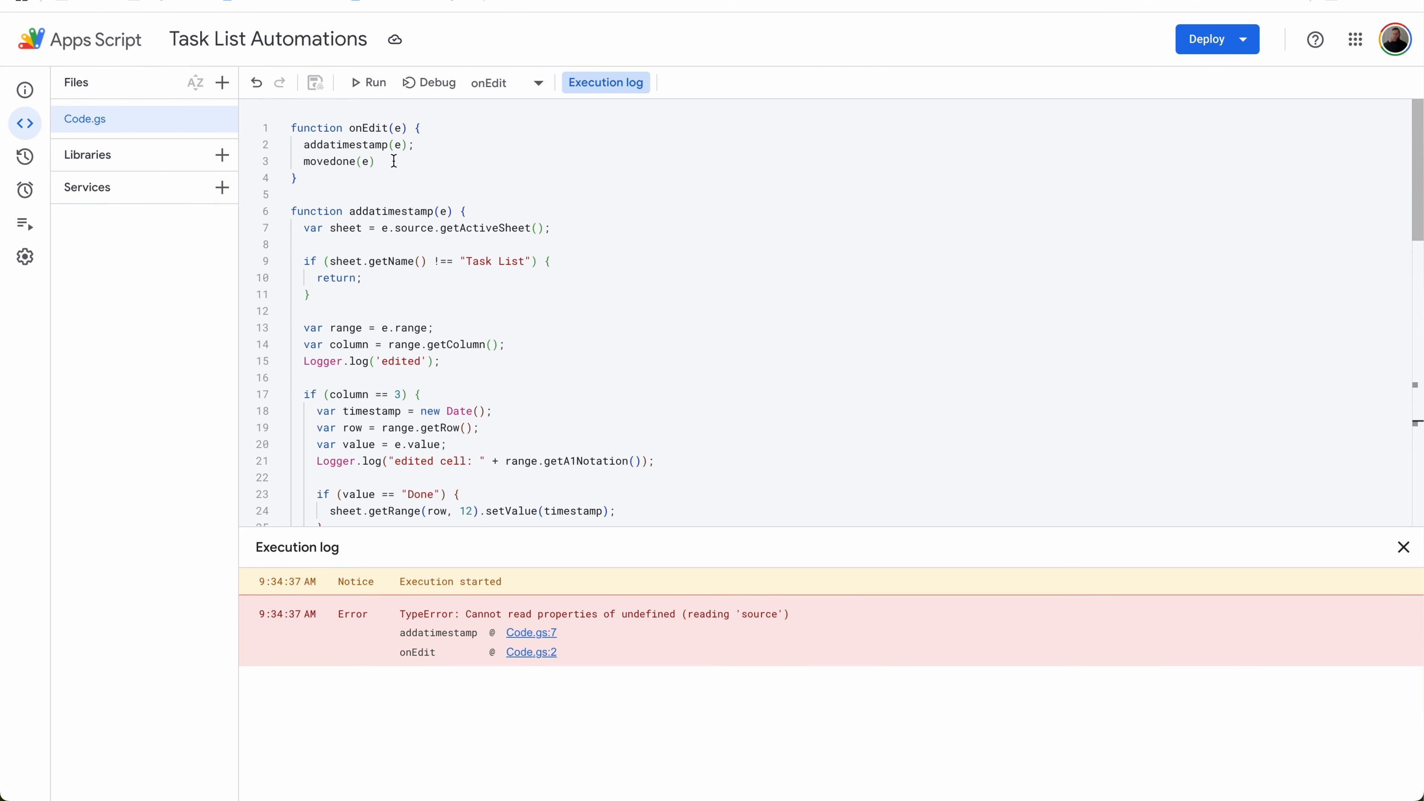
# - Add a new script file named Recurring to the project
pyautogui.click(224, 85)
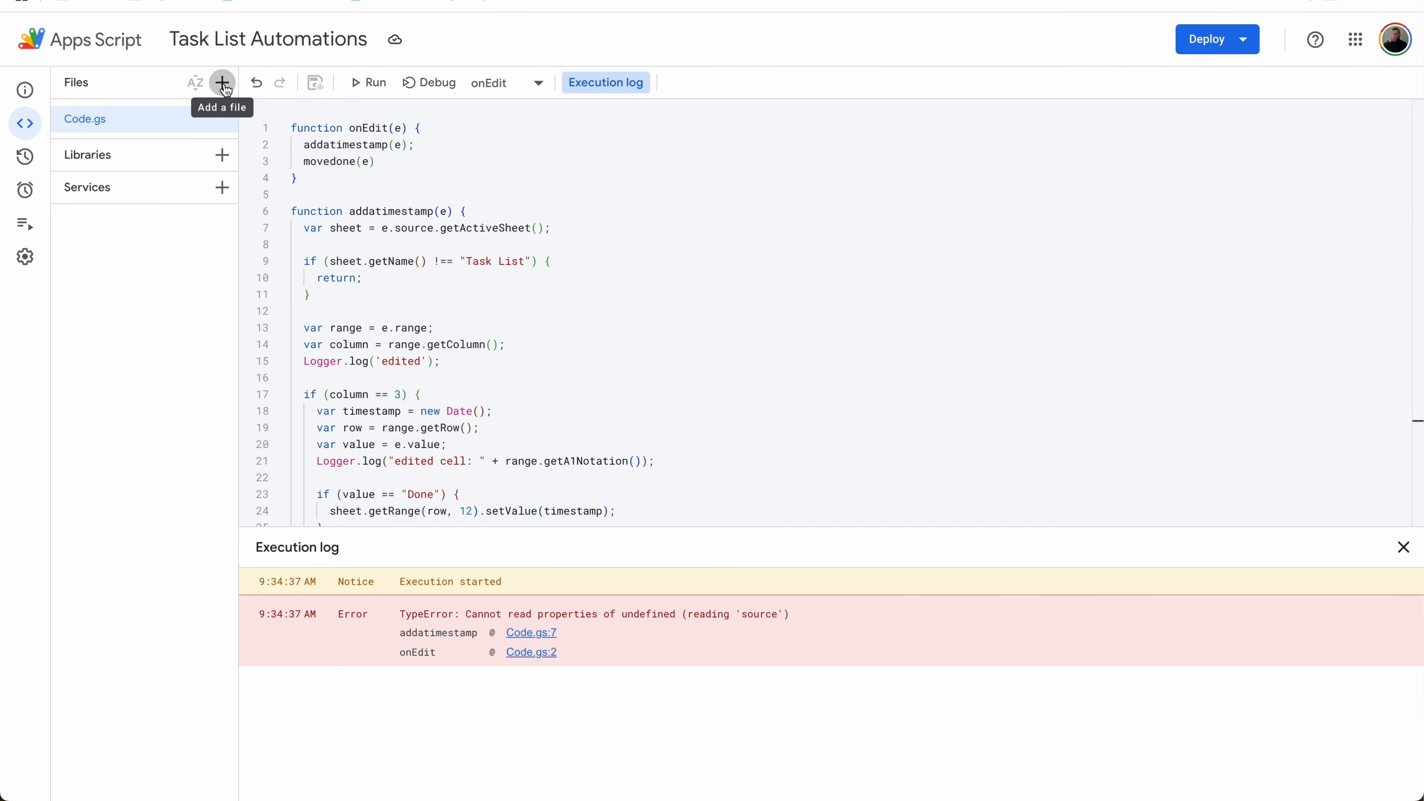
pyautogui.click(239, 123)
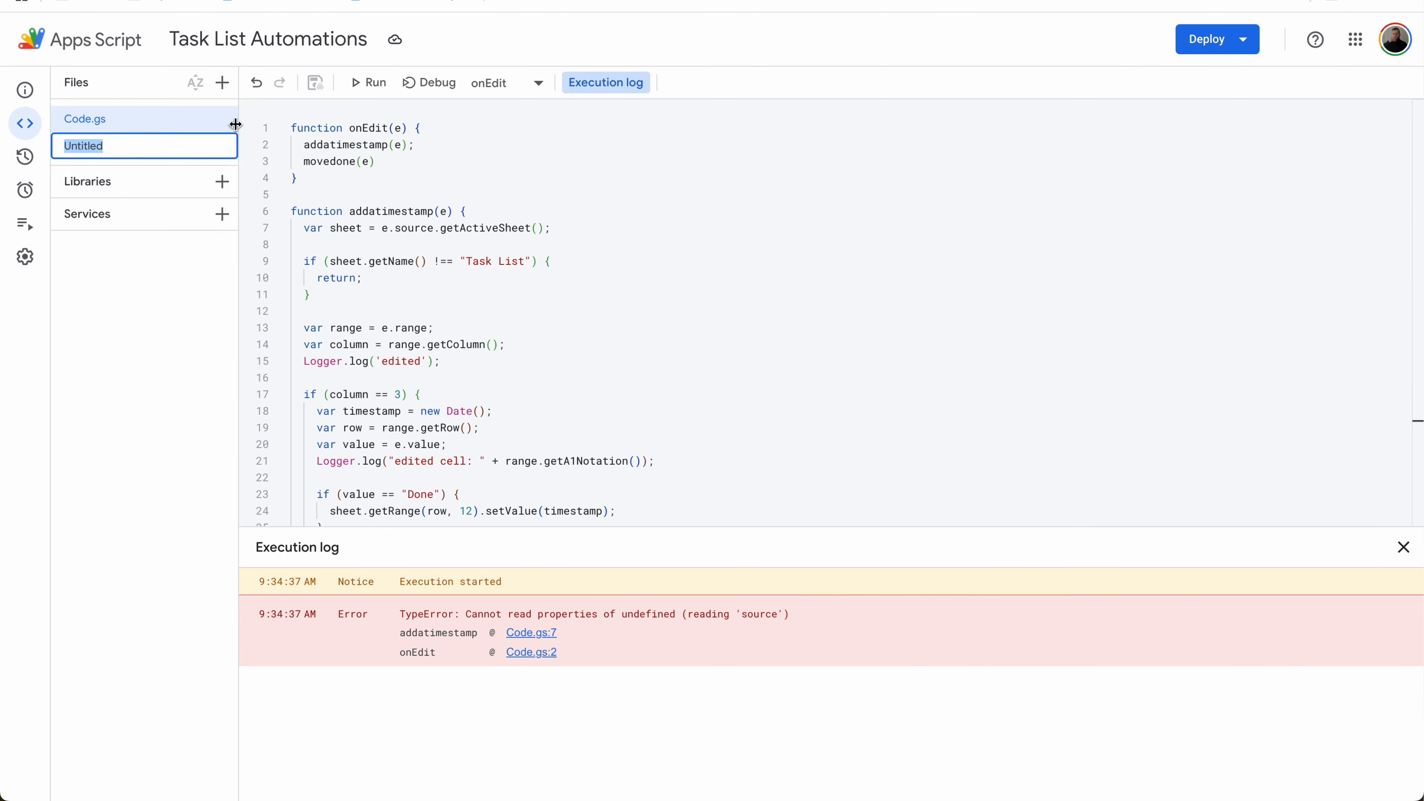
pyautogui.write('Recurring')
pyautogui.press('Return')
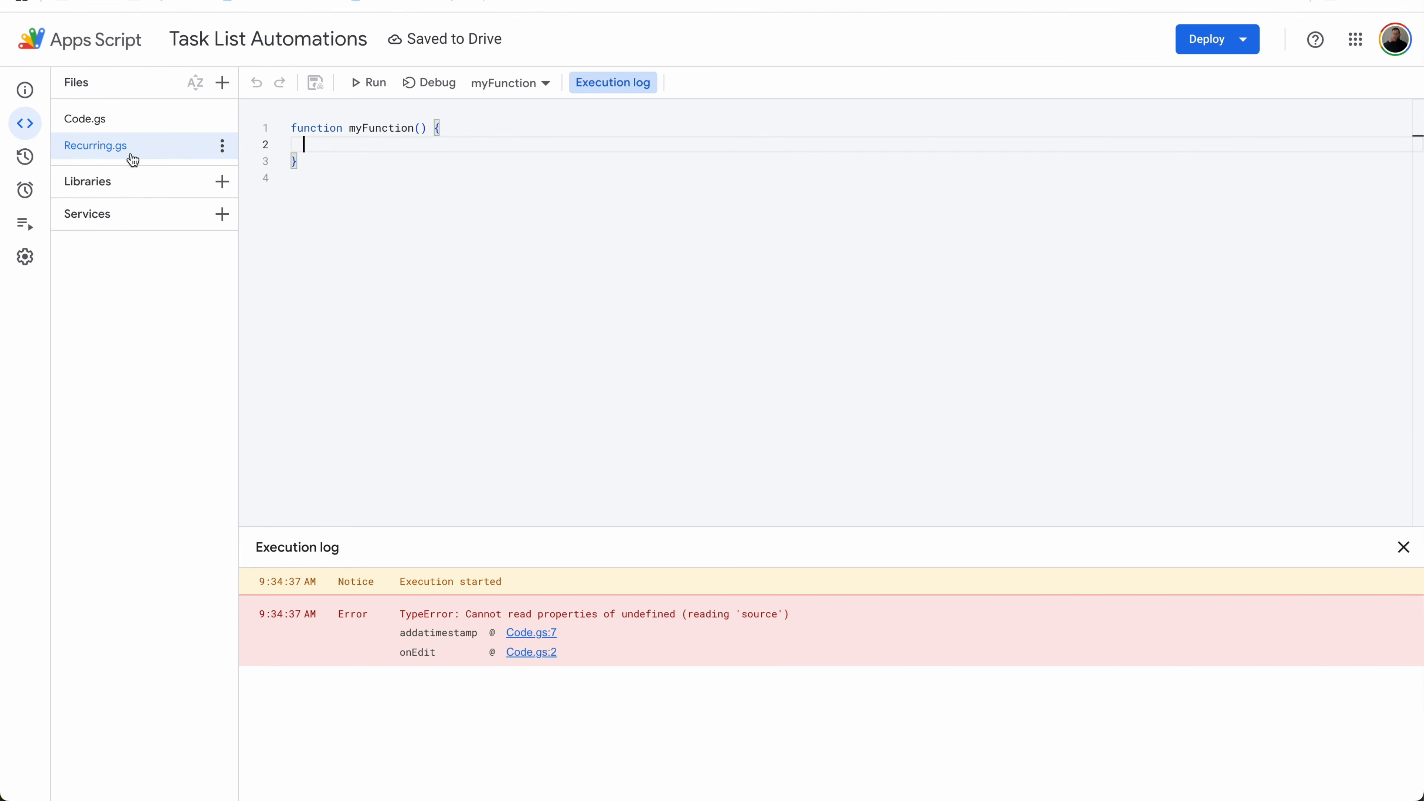
# - Replace the default code in Recurring.gs with the Upgraded Rolling Task Tracker- Recurring script copied from GitHub, and save it
pyautogui.moveTo(312, 181); pyautogui.dragTo(271, 100)
pyautogui.press('BackSpace')
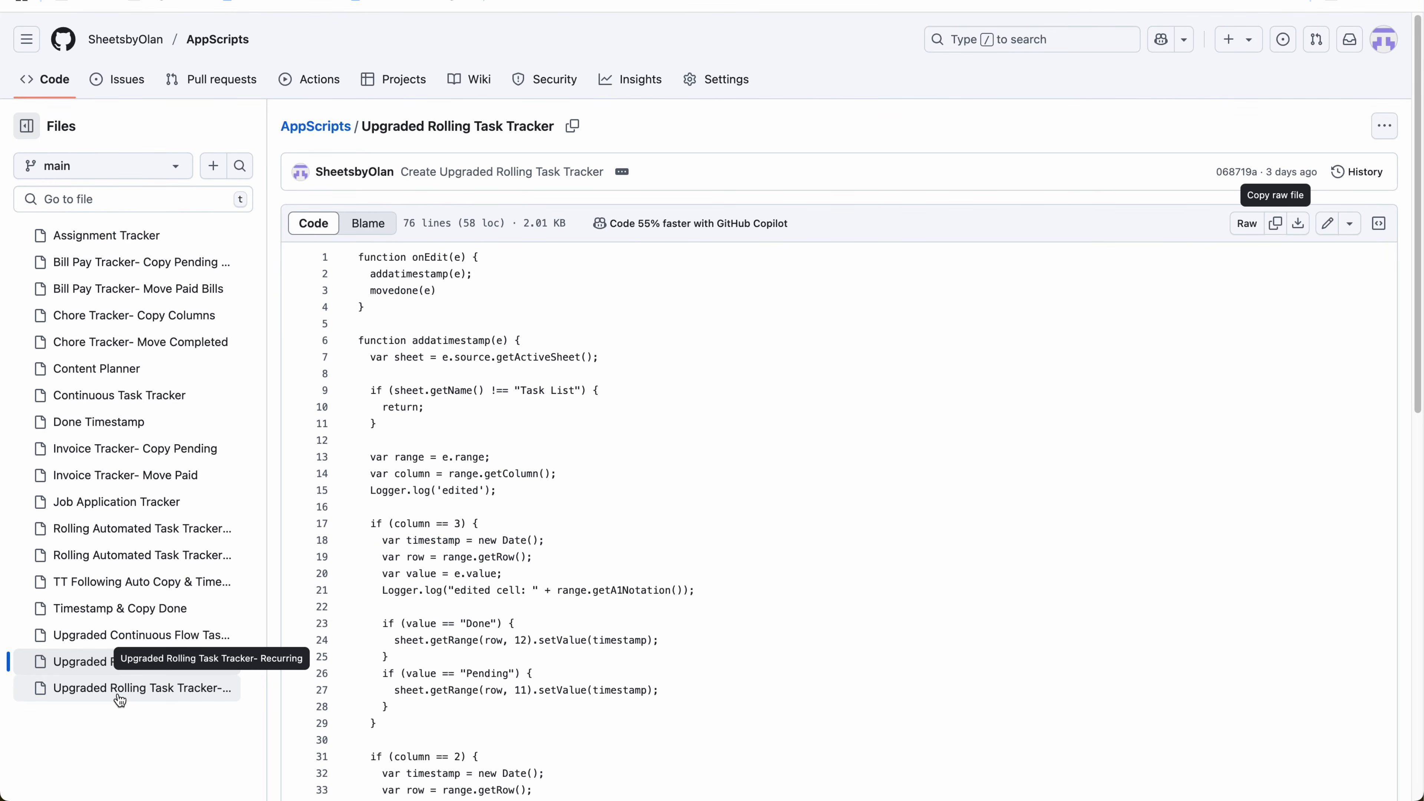
pyautogui.click(120, 700)
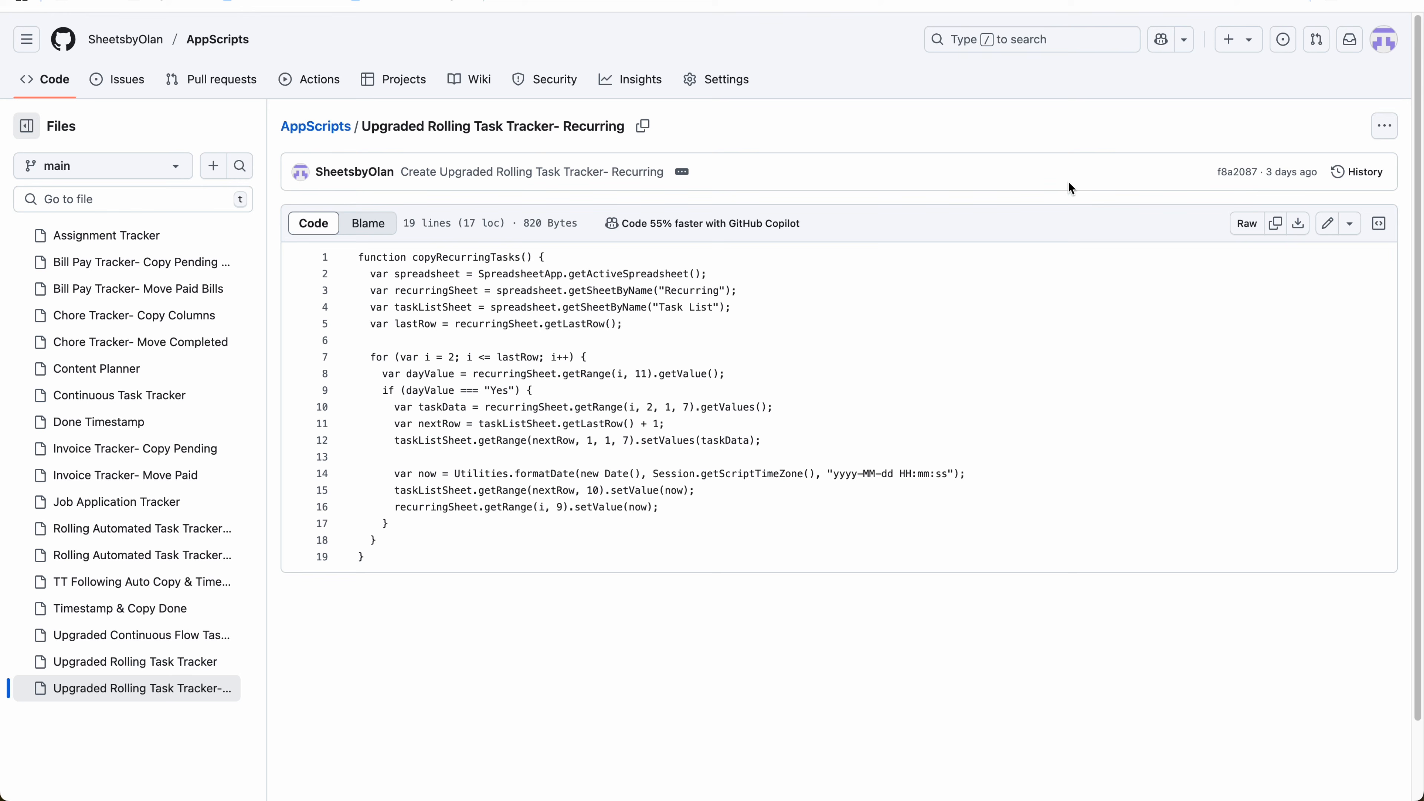
pyautogui.click(1276, 224)
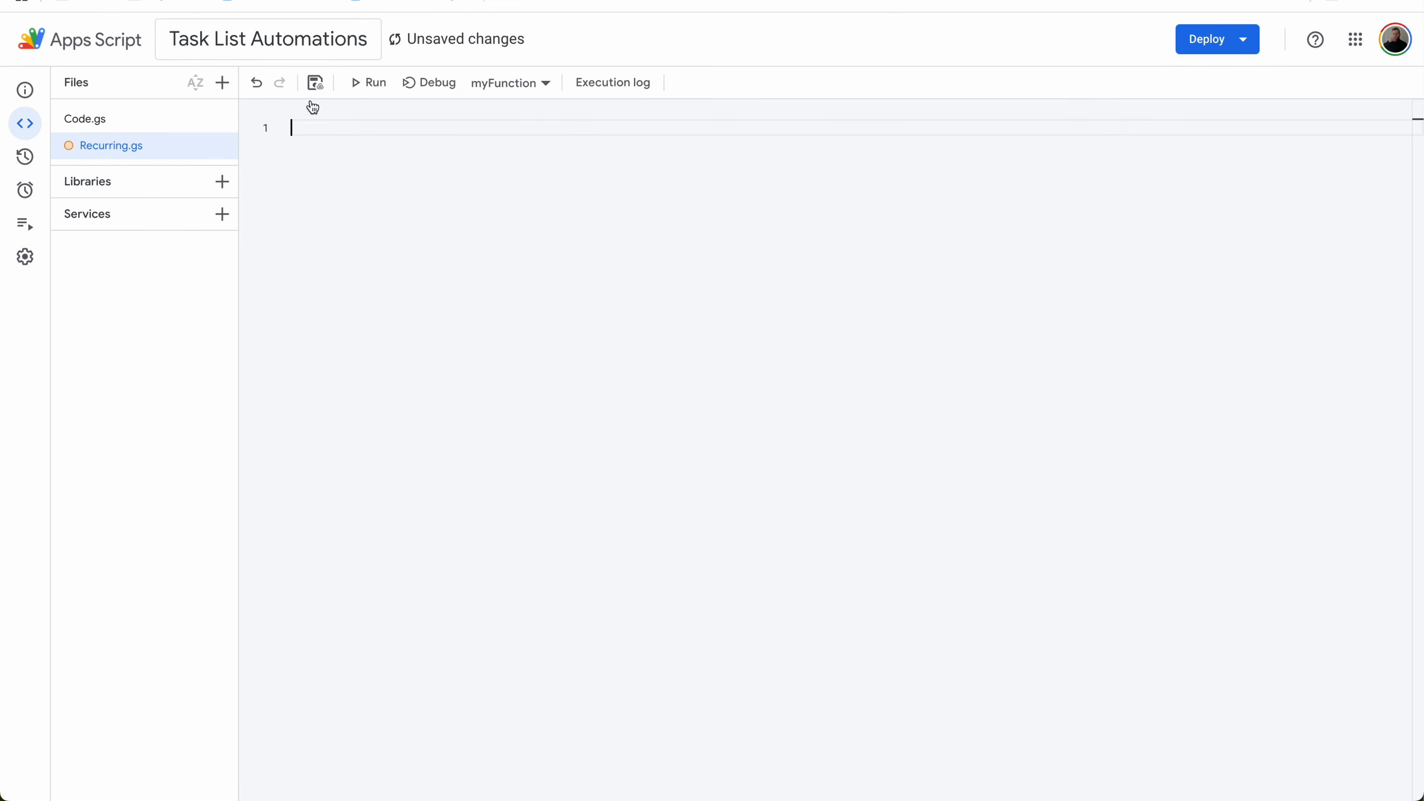
pyautogui.click(318, 124)
pyautogui.hotkey('ctrl', 'v')
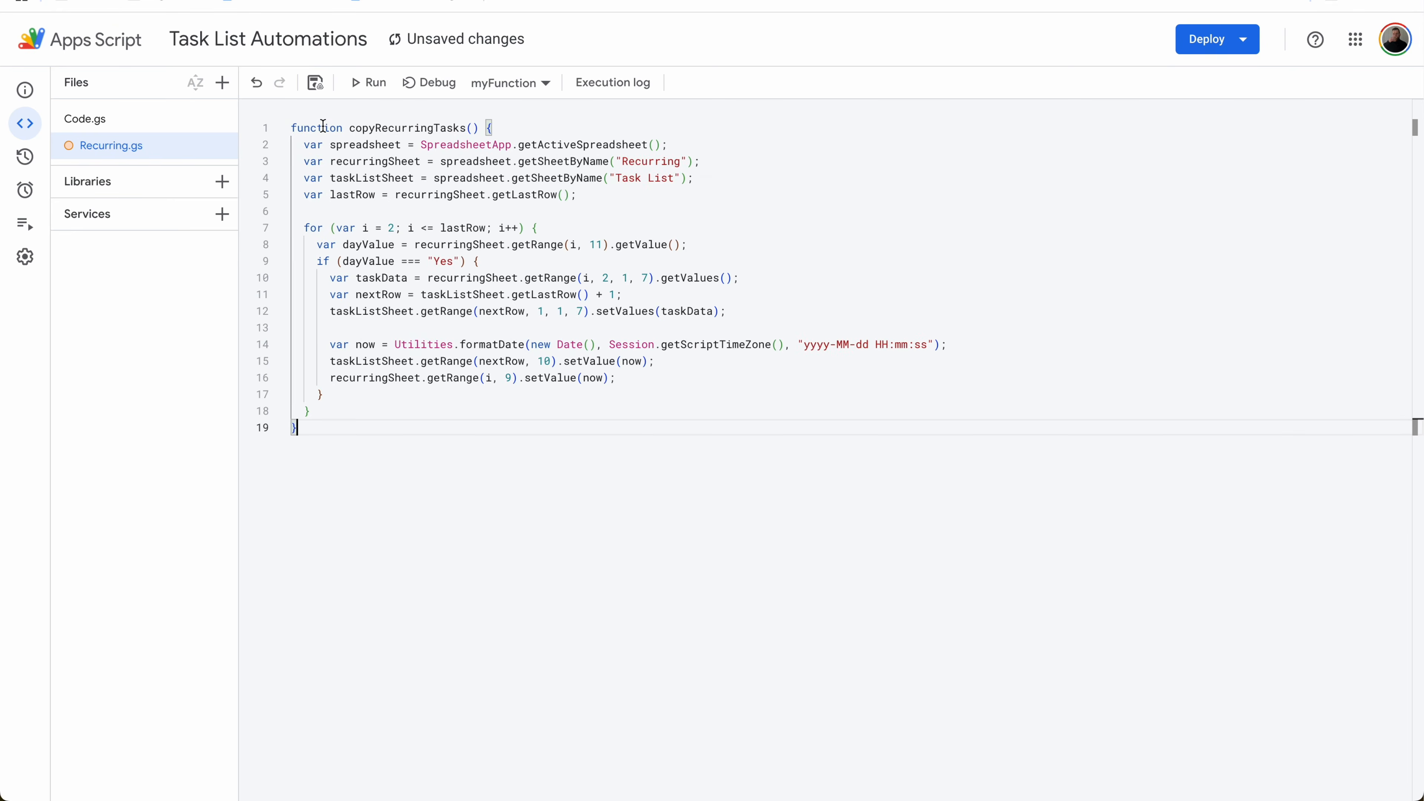
pyautogui.click(315, 81)
# - Run copyRecurringTasks and authorize Task List Automations to access the account's Google Sheets spreadsheets, proceeding past the unverified-app warning
pyautogui.click(367, 84)
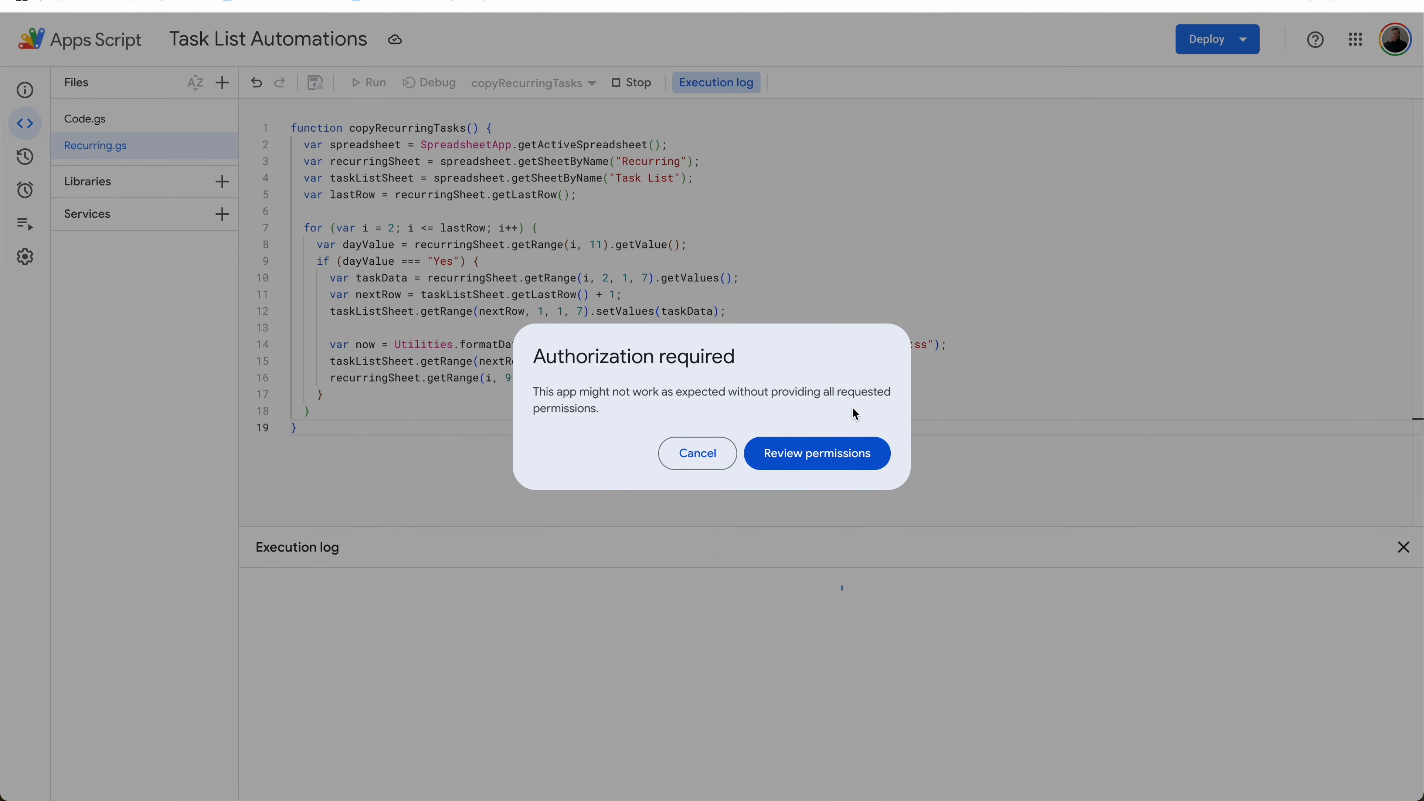
pyautogui.click(836, 452)
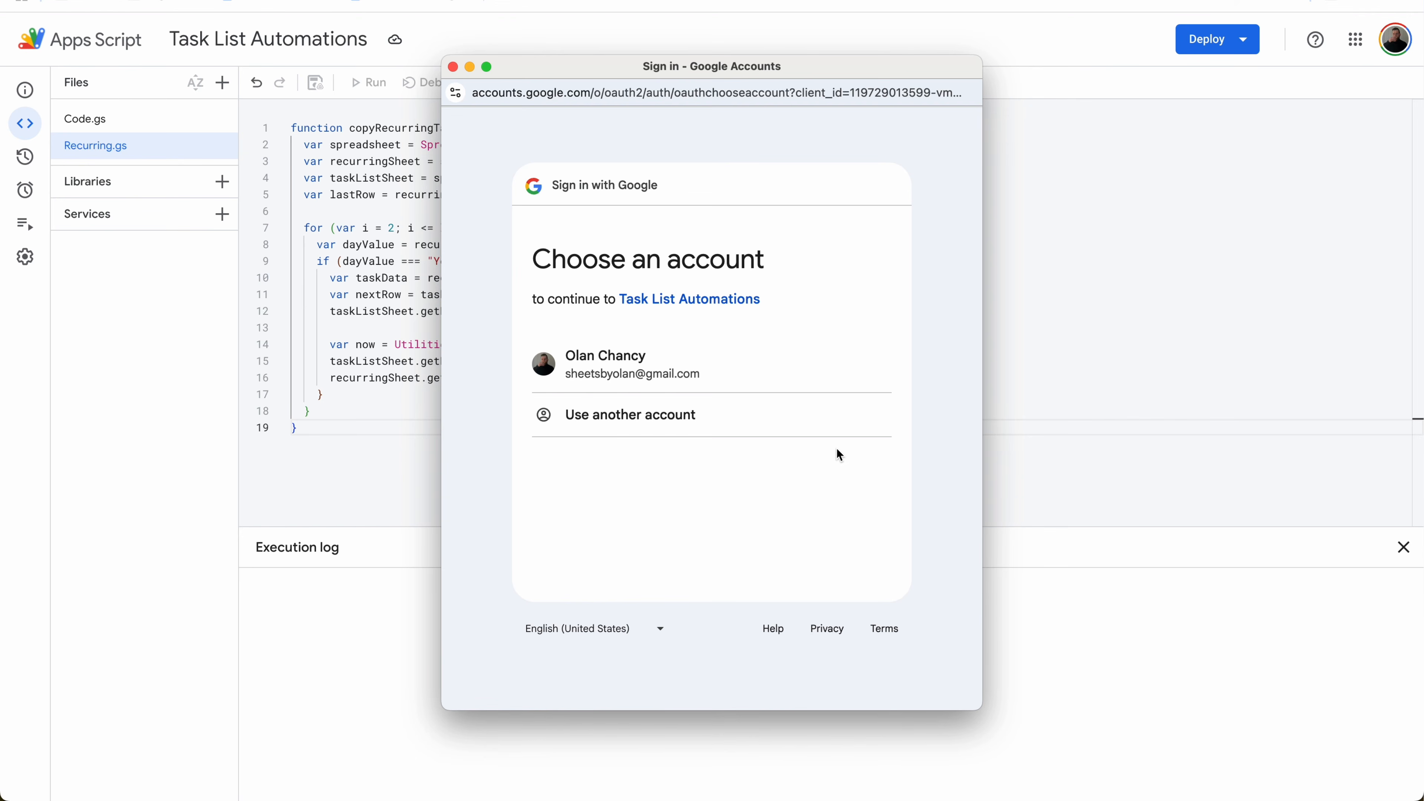
pyautogui.click(697, 379)
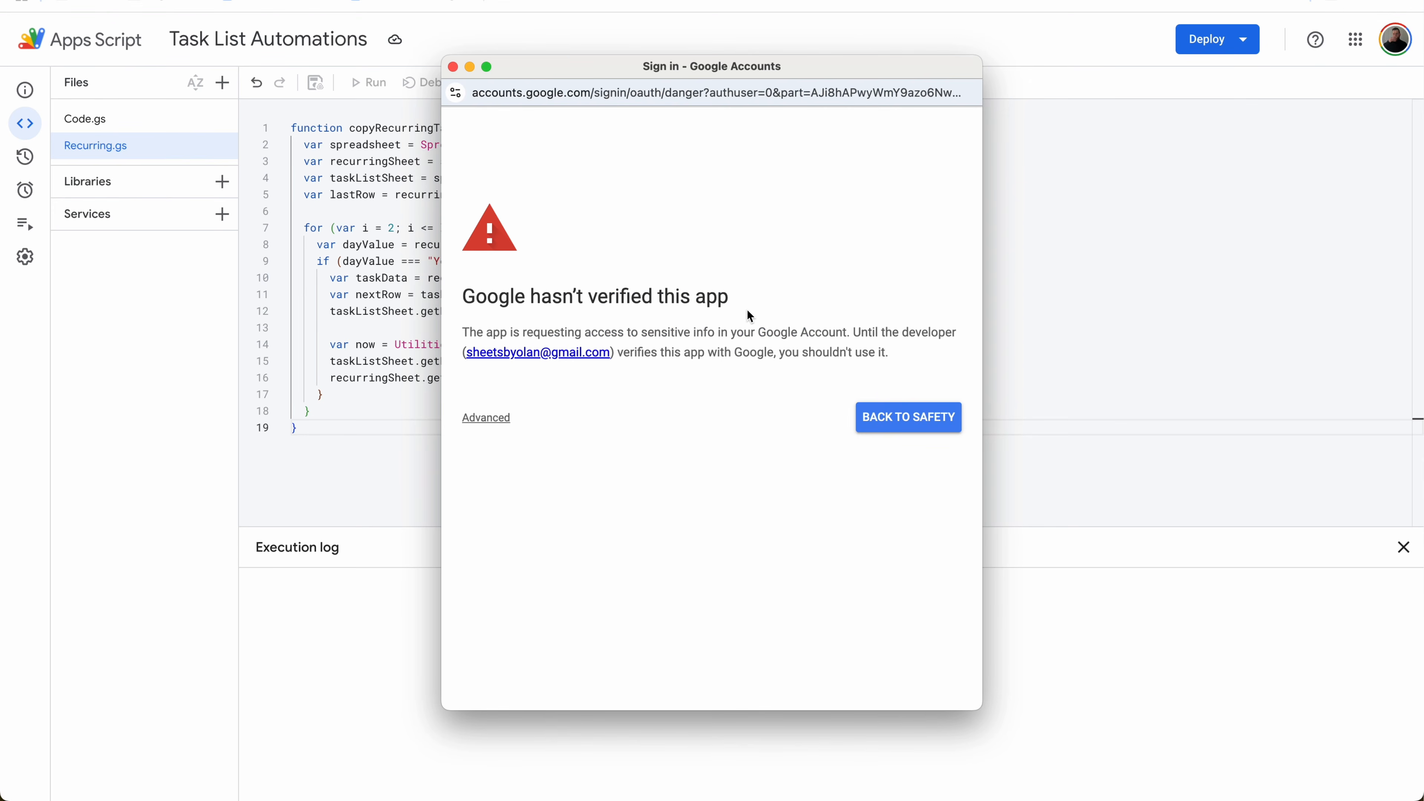
pyautogui.click(496, 418)
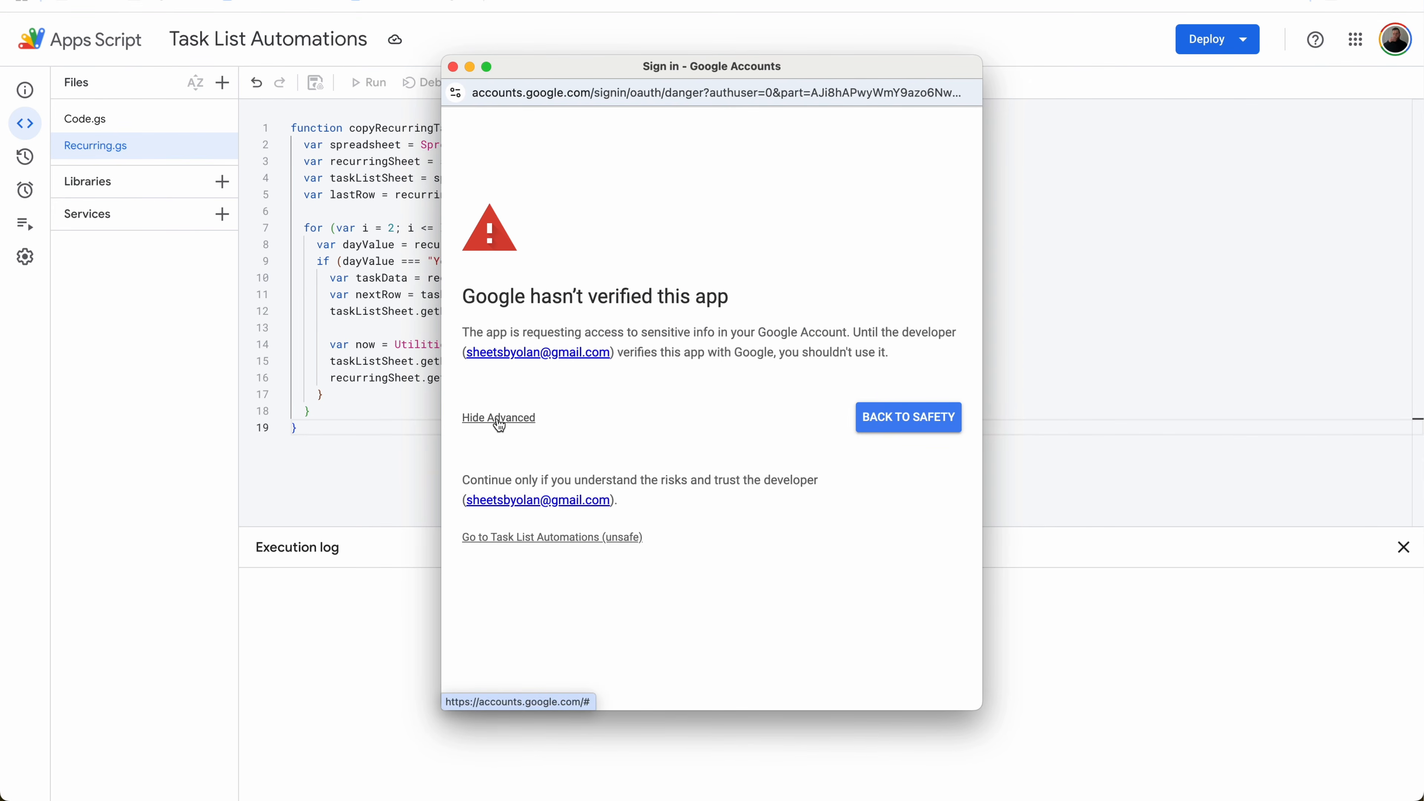
pyautogui.click(580, 540)
pyautogui.scroll(-5, 673, 533)
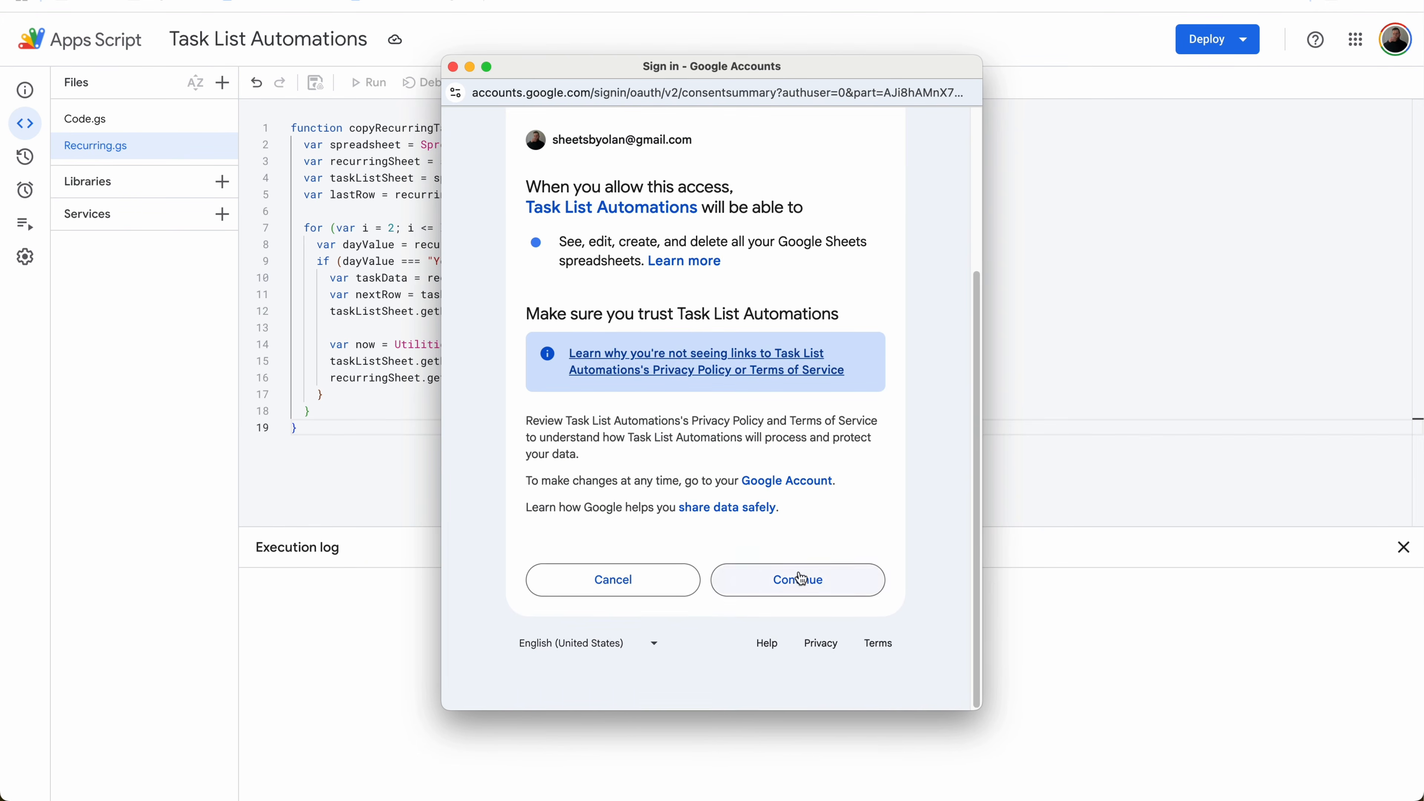
pyautogui.click(798, 580)
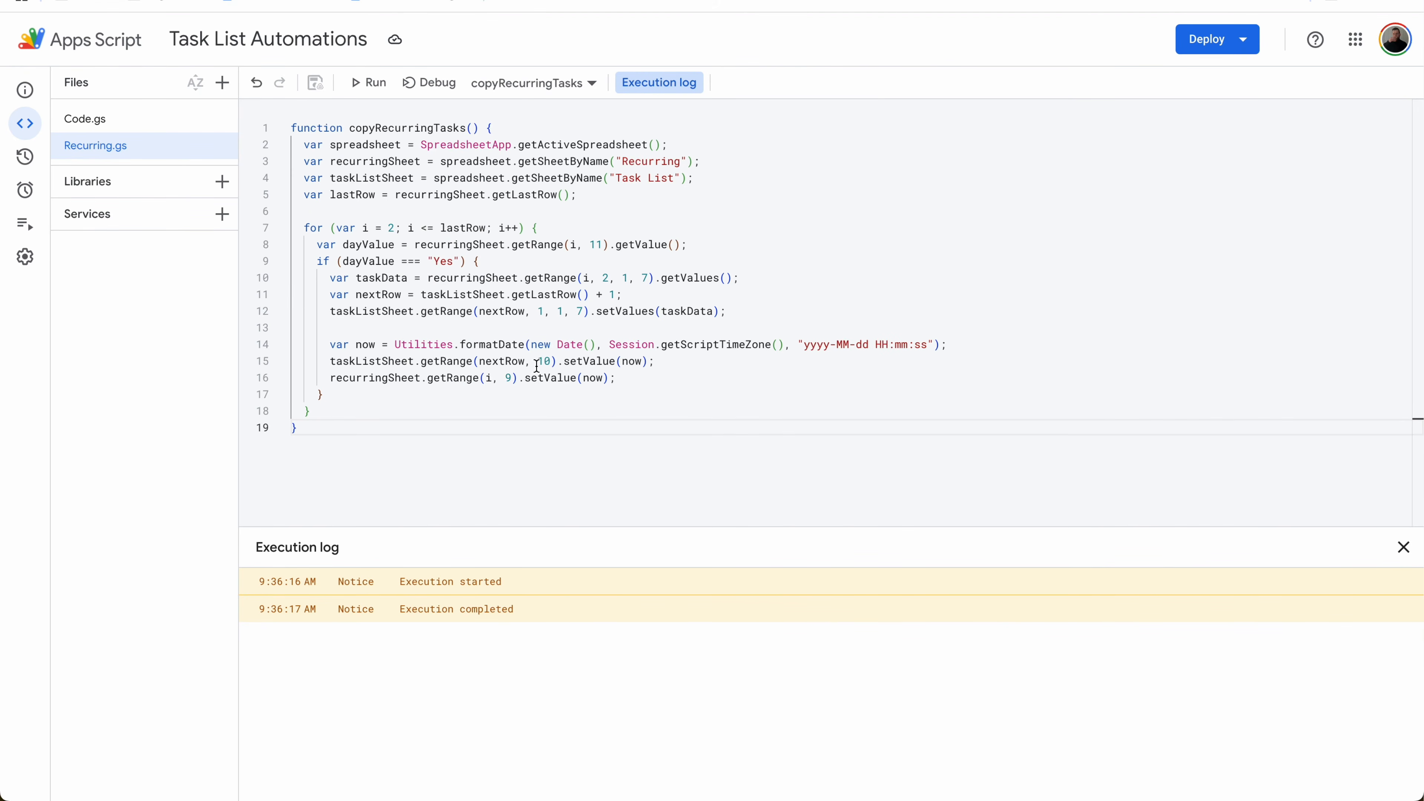
# - Return to the Upgraded Task Tracker Tutorial spreadsheet, enter Task Test 4 in B5 of the Task List sheet, and check its Task Added timestamp
pyautogui.click(112, 118)
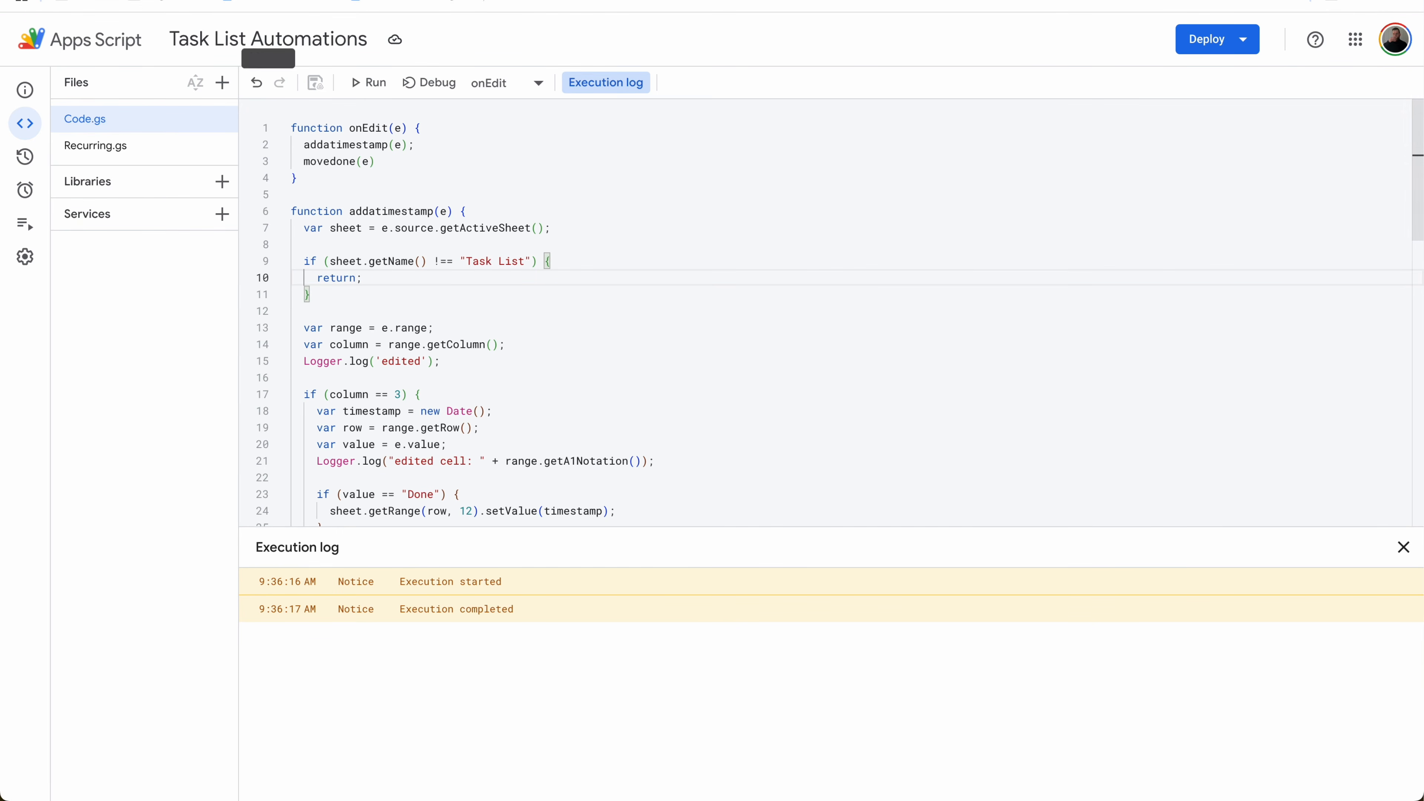
pyautogui.click(280, 1)
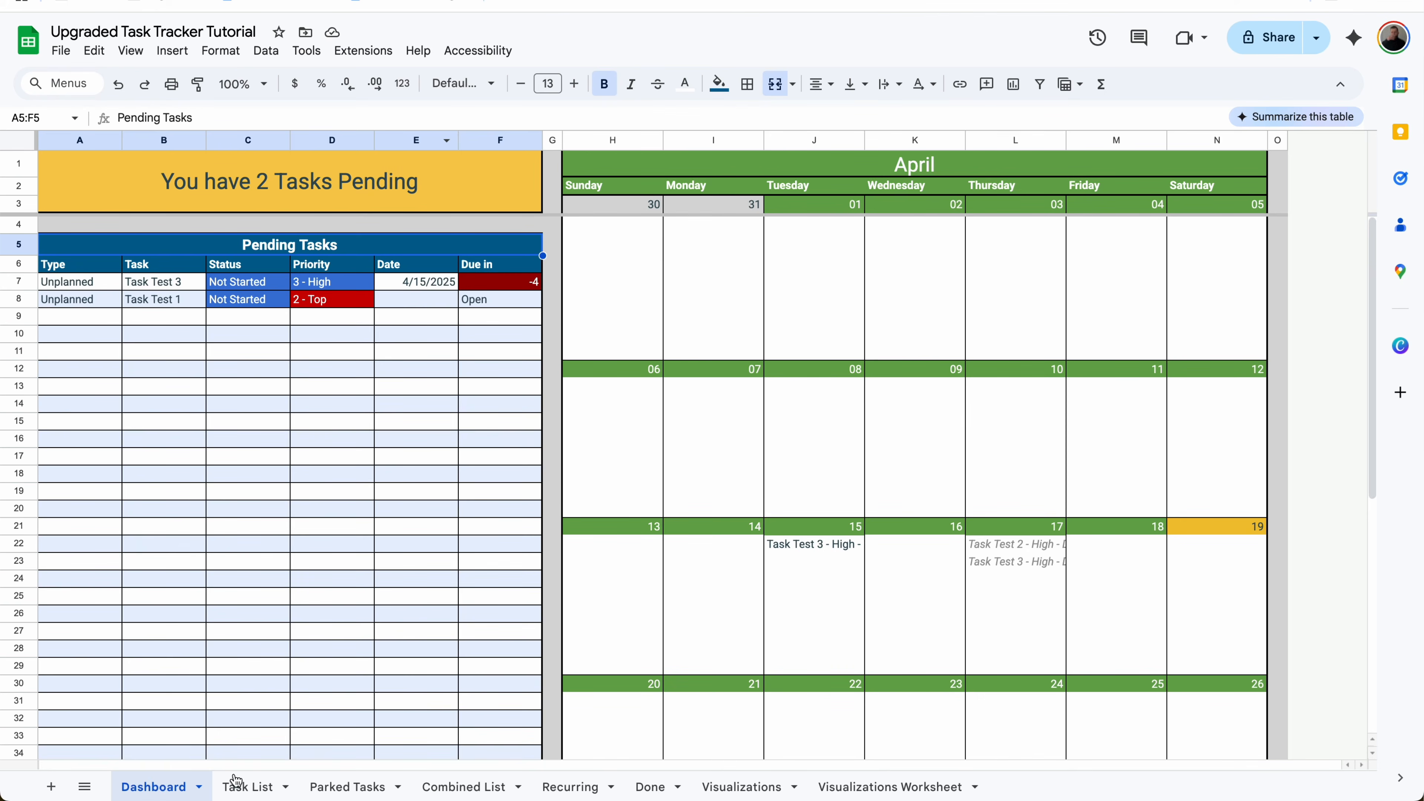
pyautogui.click(246, 787)
pyautogui.click(281, 283)
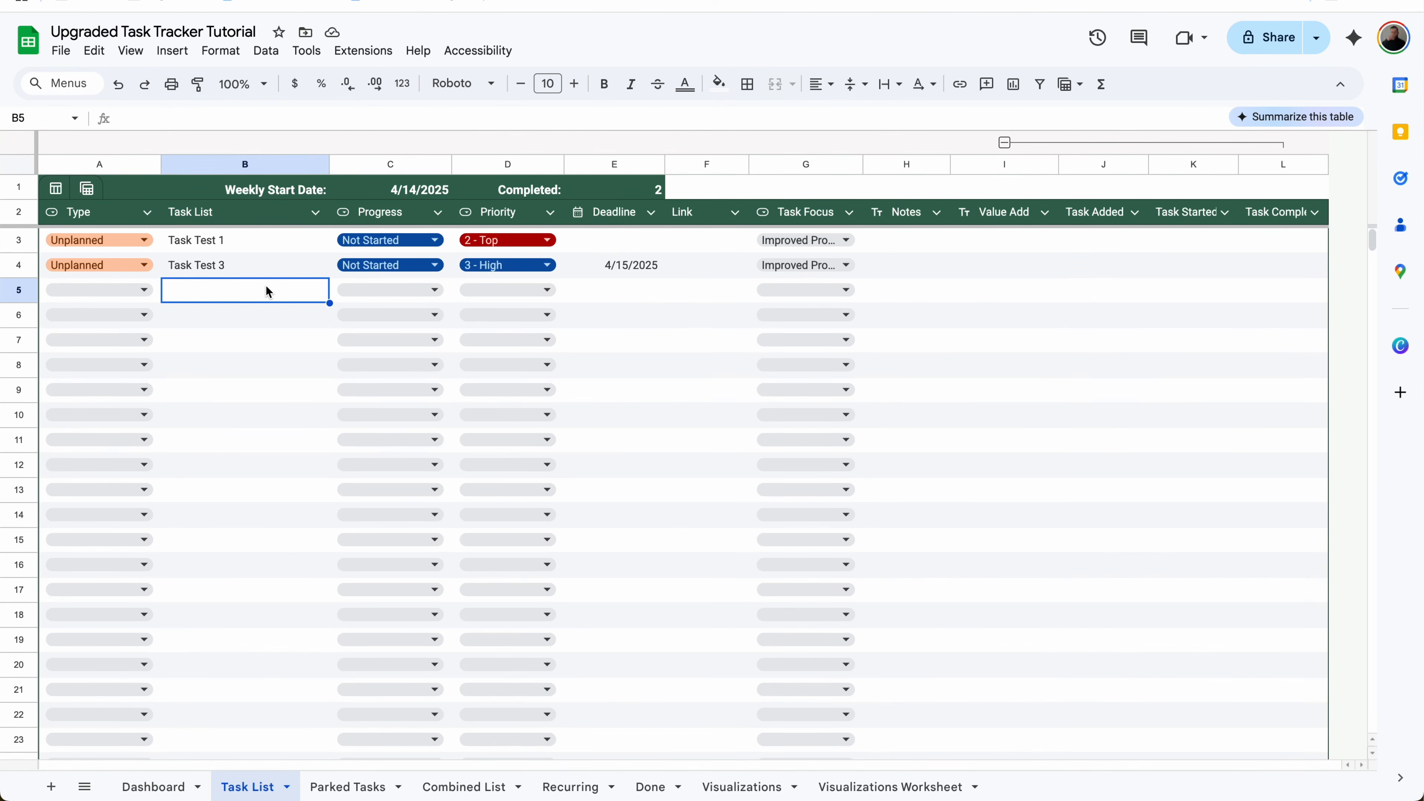
pyautogui.write('Task Tes')
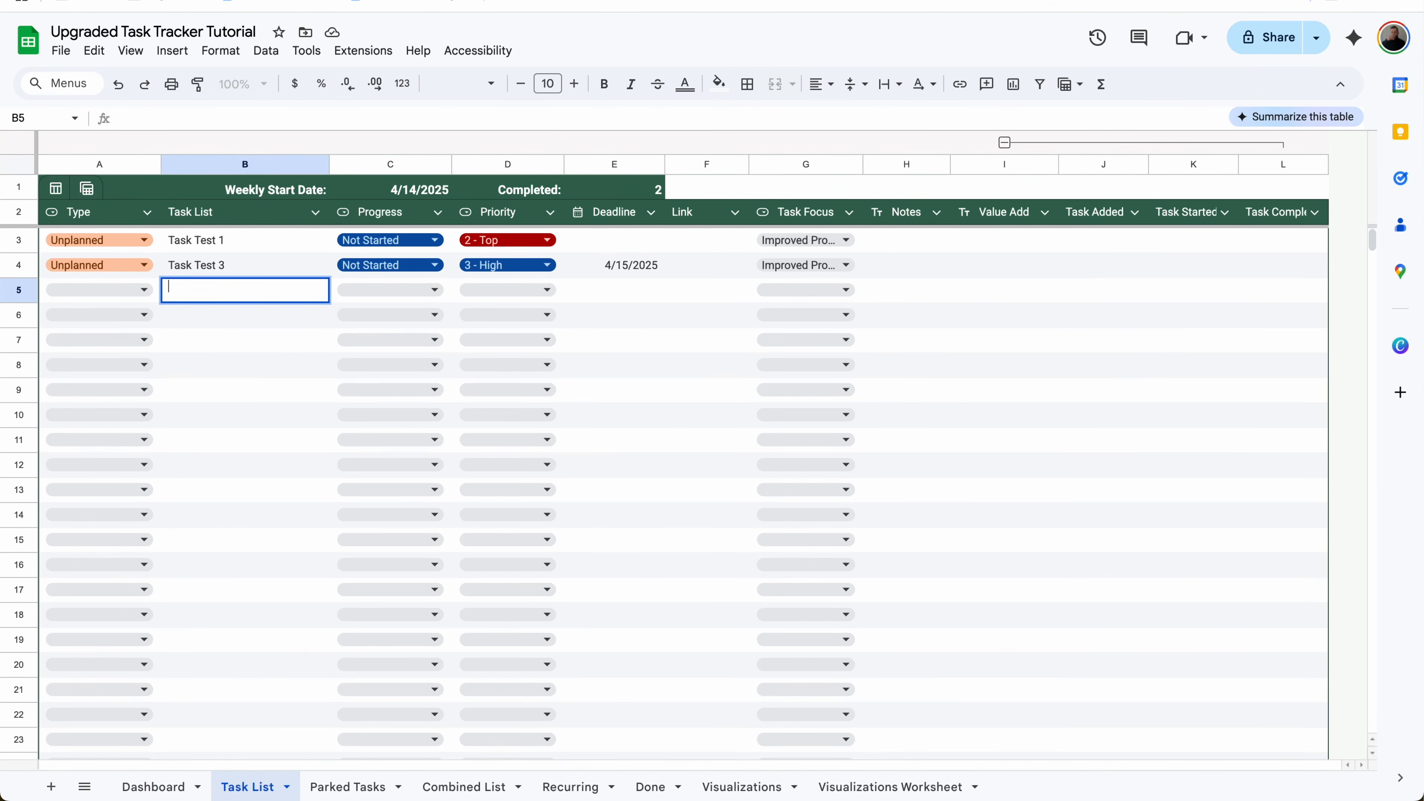
pyautogui.write('t 4')
pyautogui.press('Return')
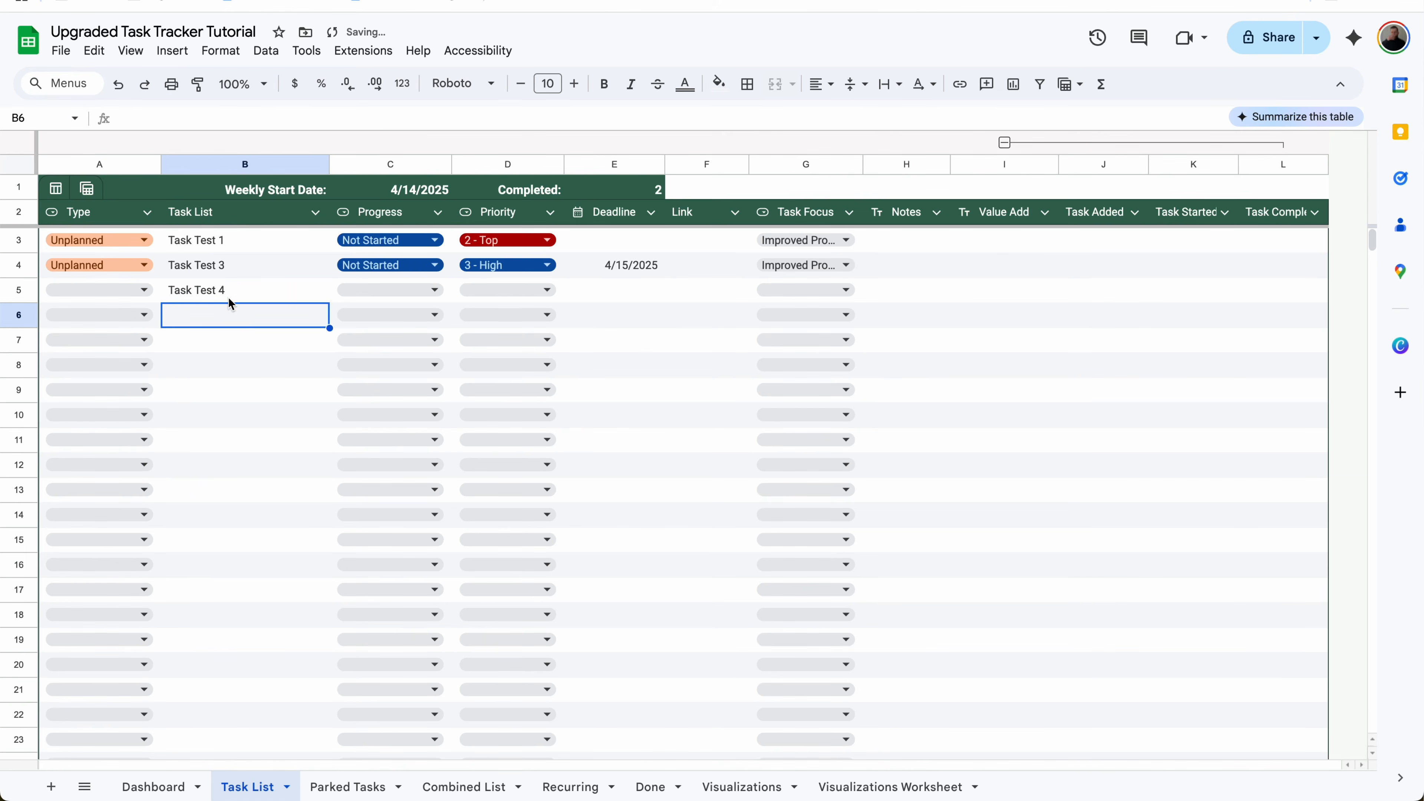
pyautogui.click(1138, 293)
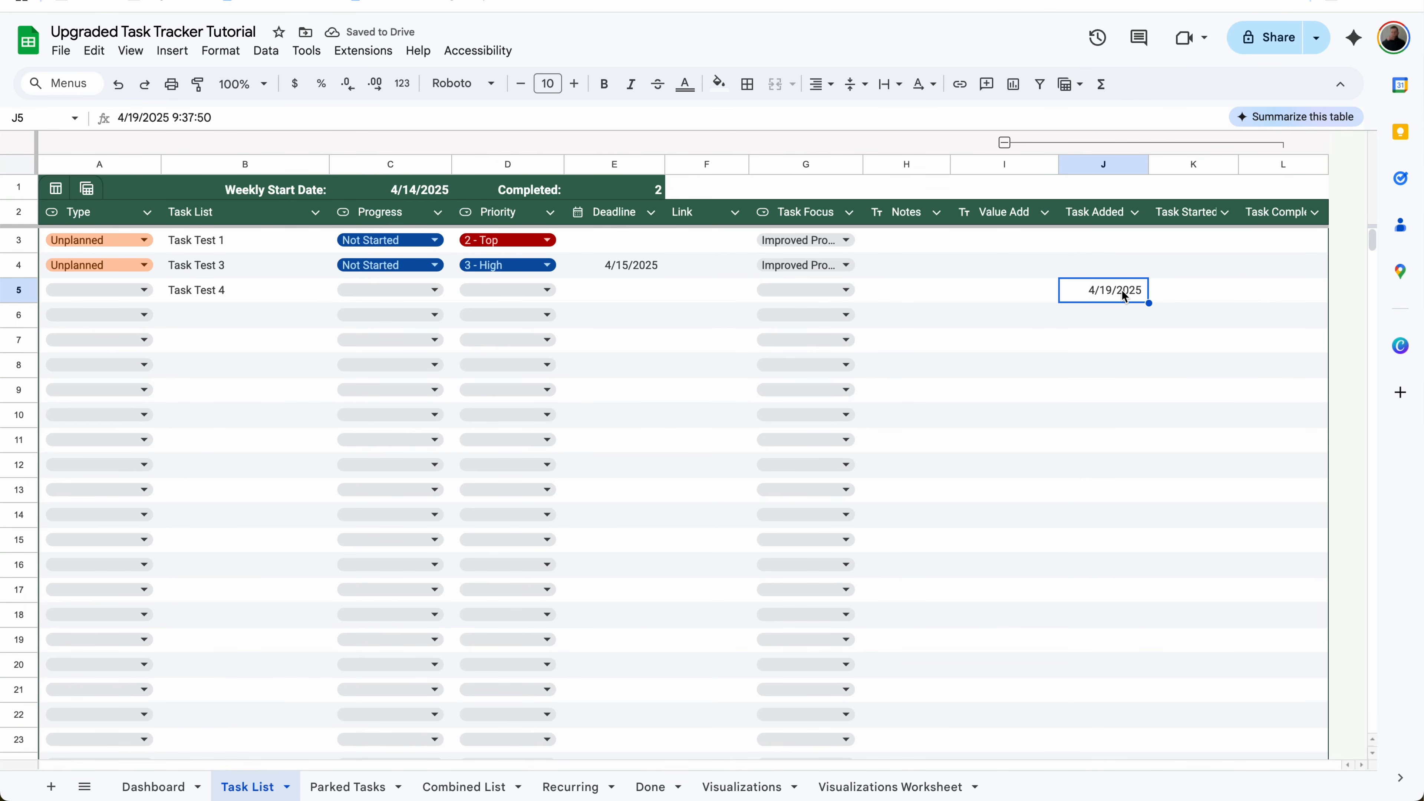
# - Set Task Test 4's type to Planned, progress to Not Started, priority to 4 - Medium and task focus to Enablement
pyautogui.click(207, 290)
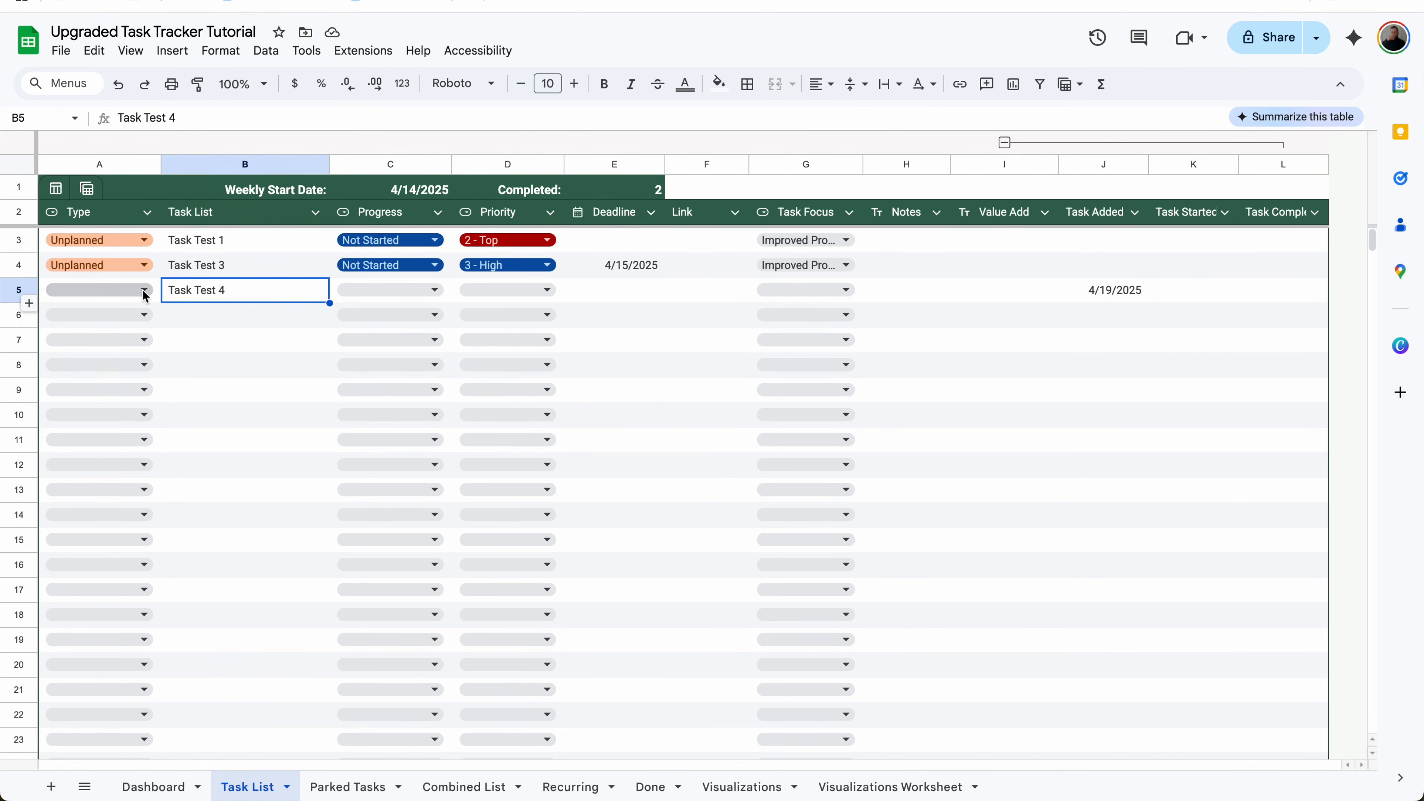
pyautogui.click(142, 289)
pyautogui.click(116, 317)
pyautogui.click(386, 293)
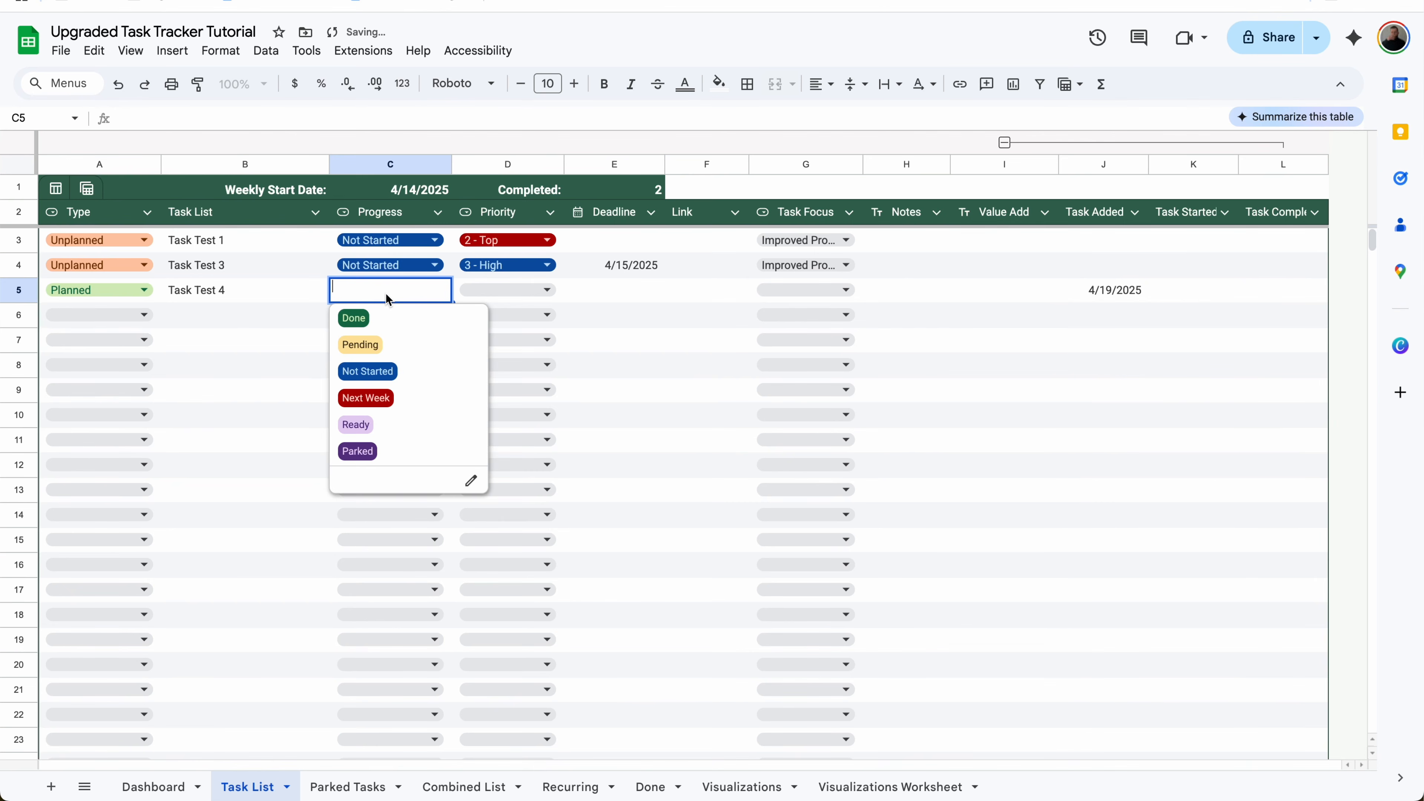
pyautogui.click(377, 370)
pyautogui.click(519, 285)
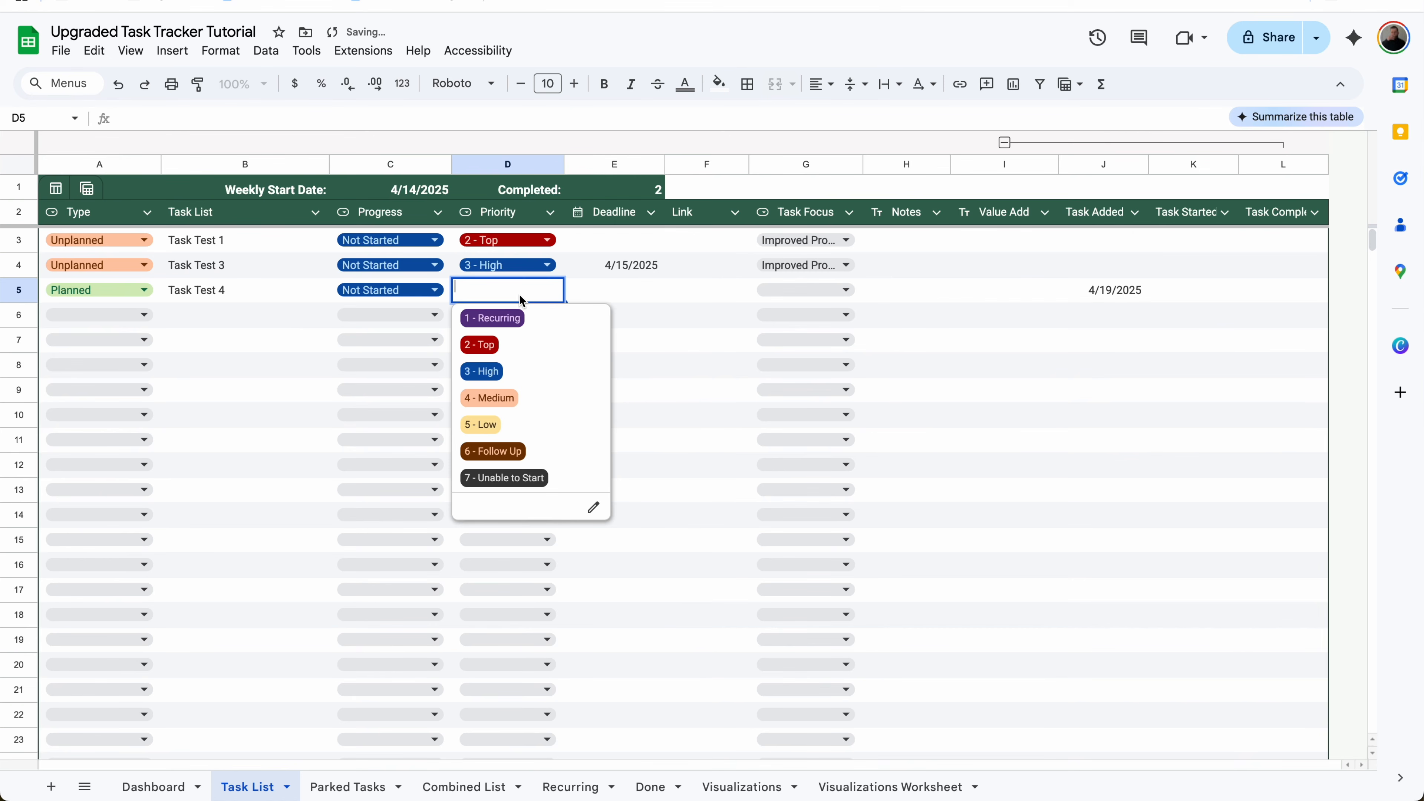
pyautogui.click(502, 396)
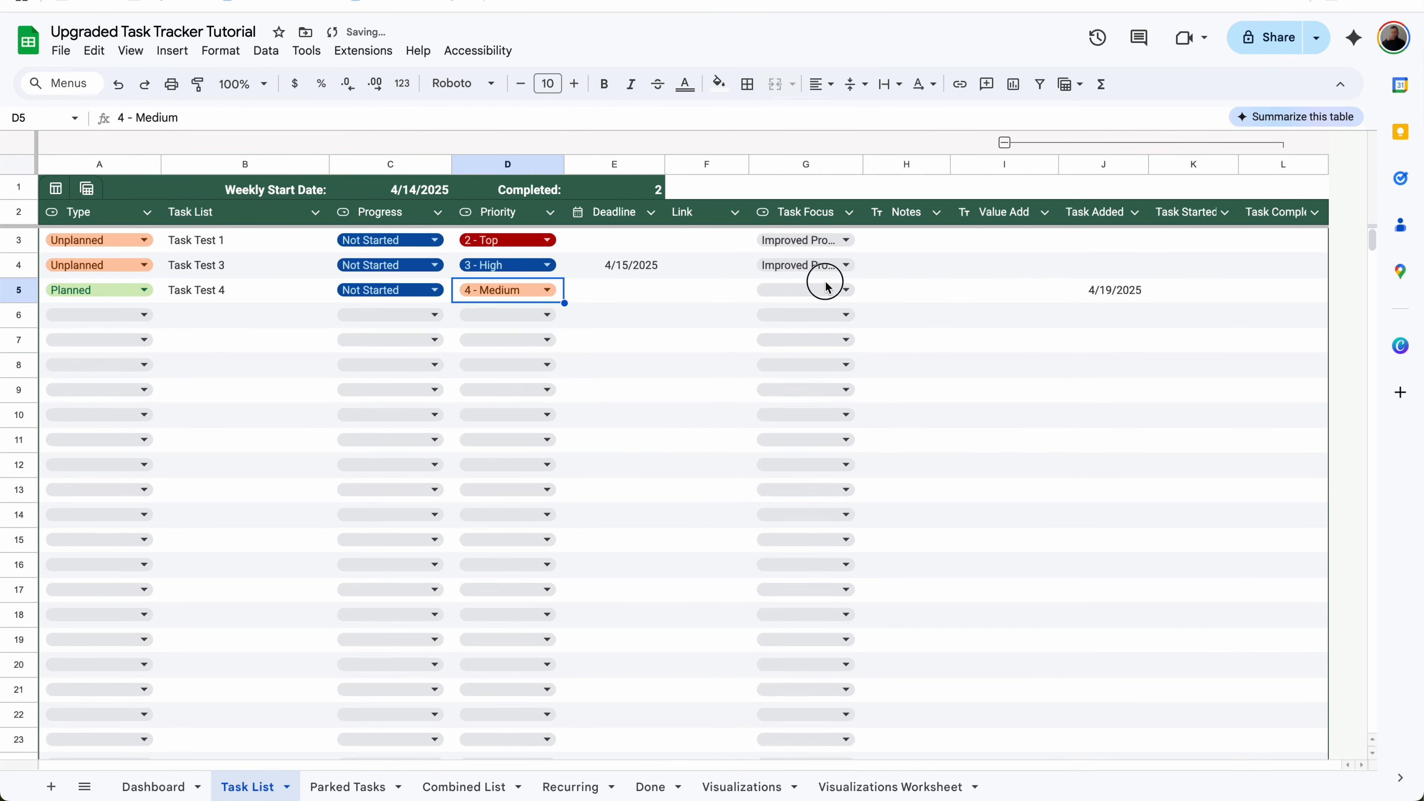
pyautogui.click(826, 296)
pyautogui.click(809, 373)
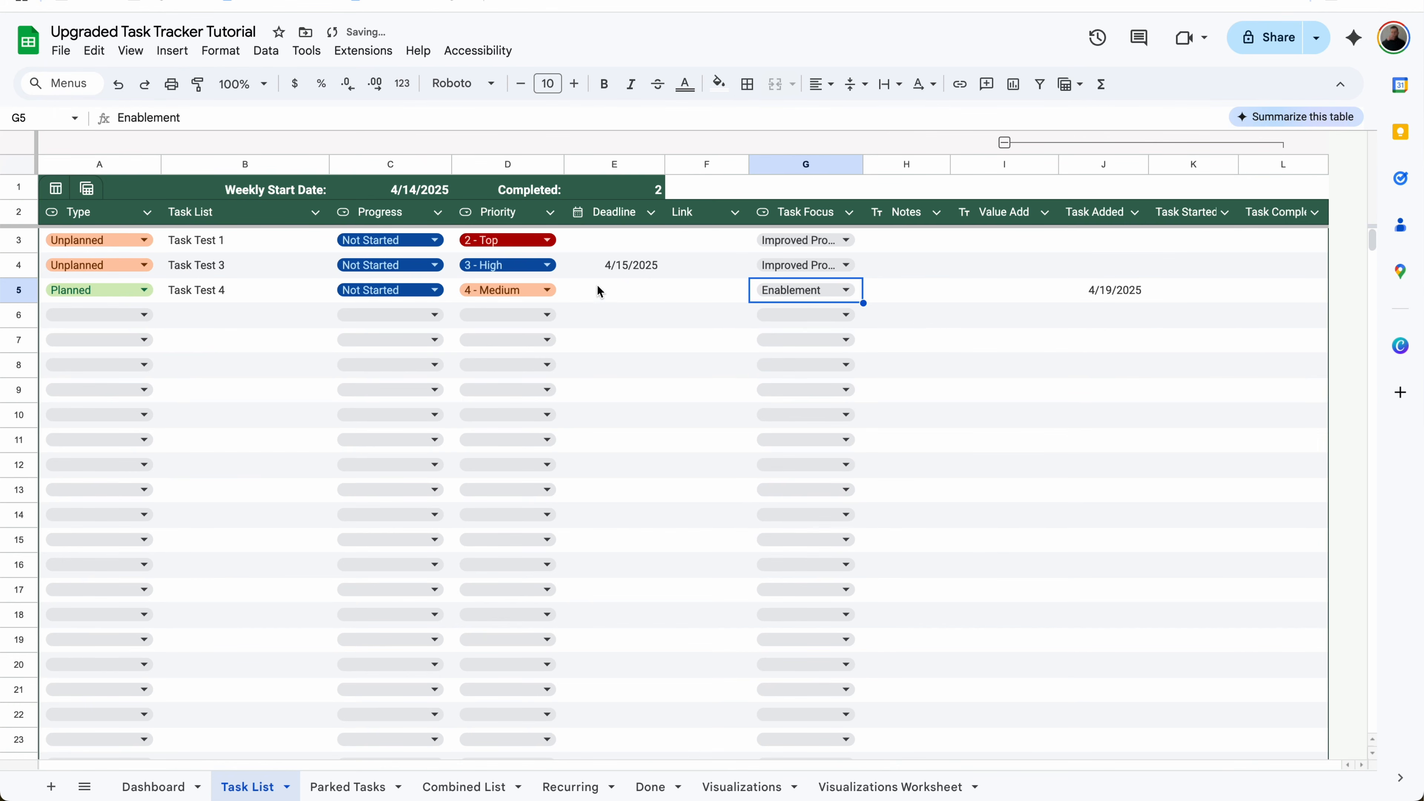
# - Set Task Test 4's deadline to 4/19/2025
pyautogui.doubleClick(598, 286)
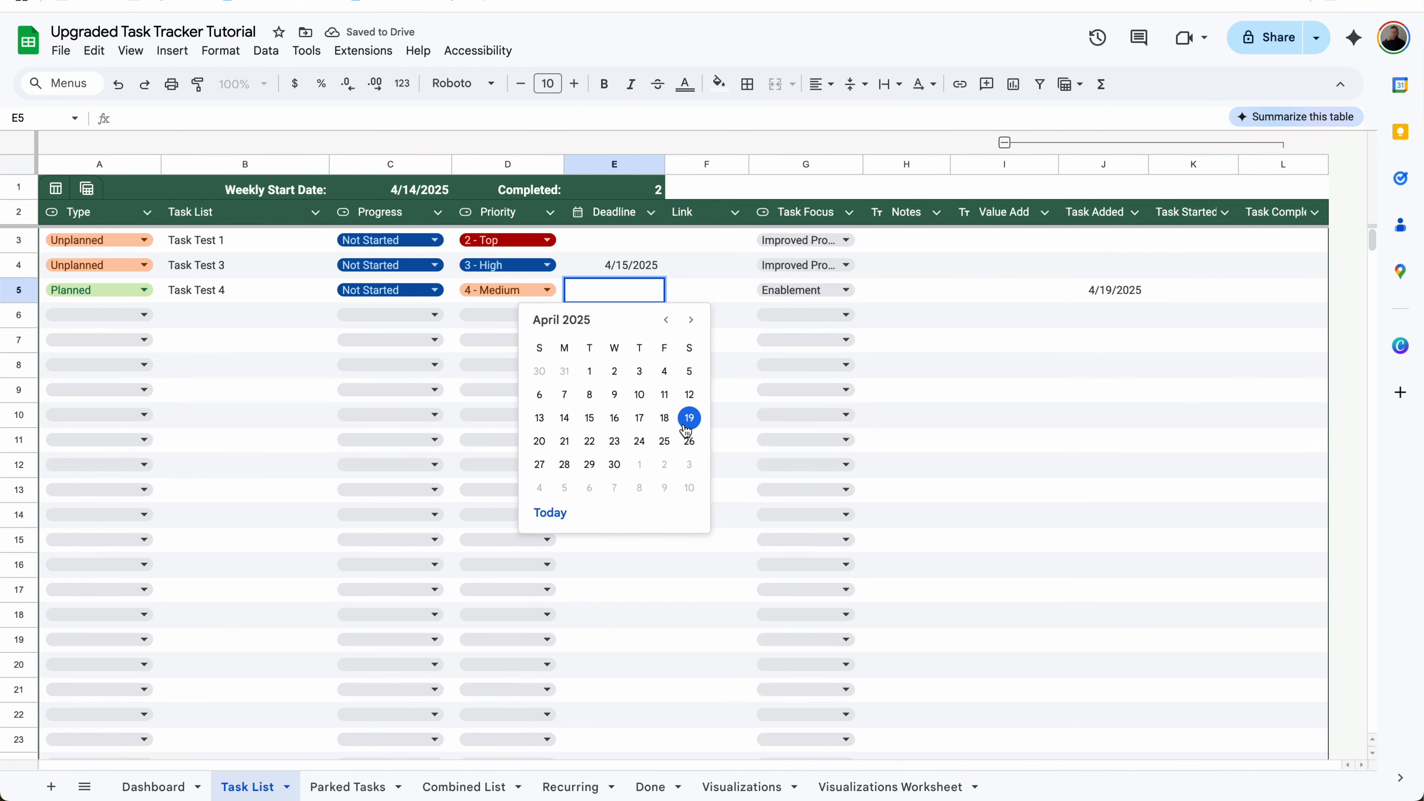
pyautogui.click(689, 419)
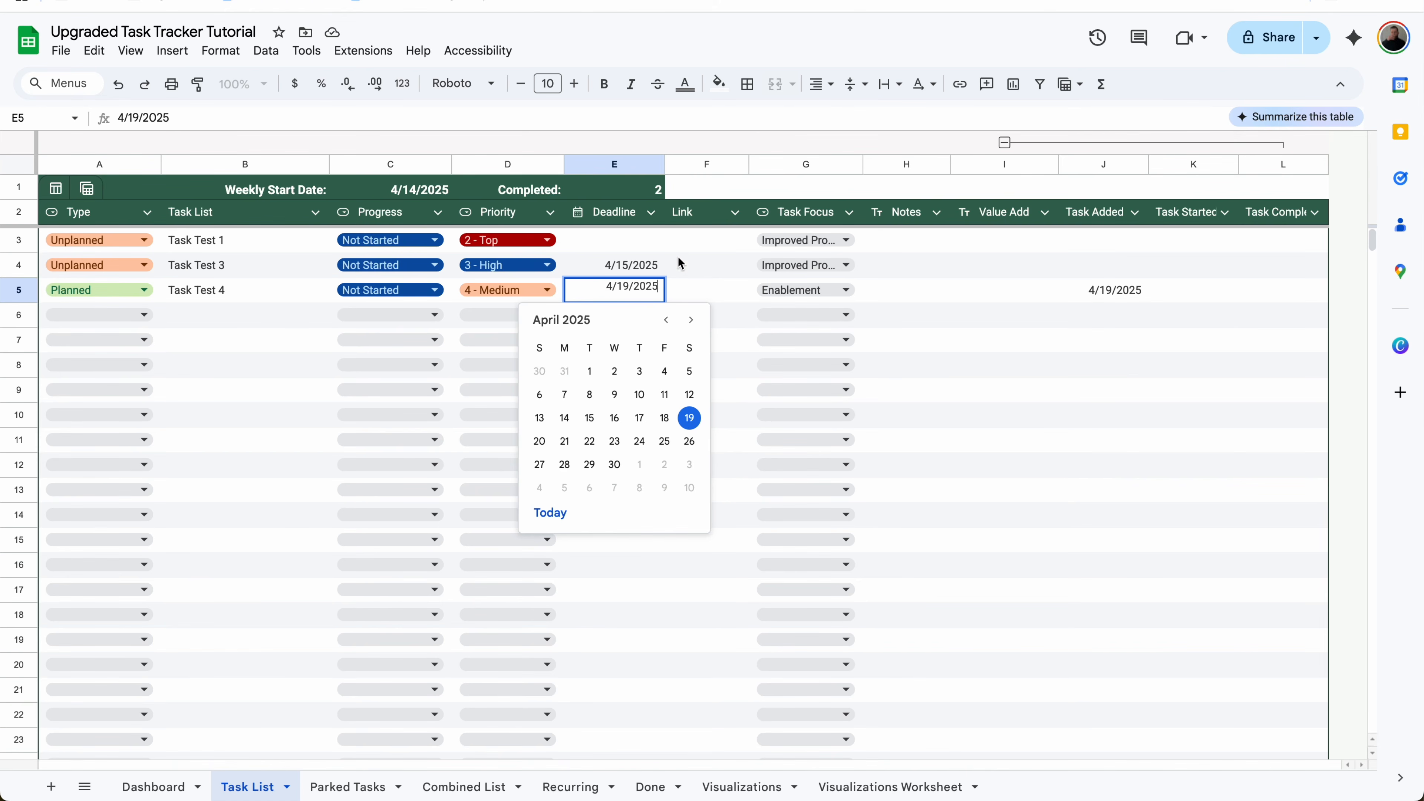
pyautogui.click(687, 299)
# - Test the script on Task Test 4 by setting its progress to Pending and, after checking its Task Started timestamp, to Done
pyautogui.doubleClick(418, 293)
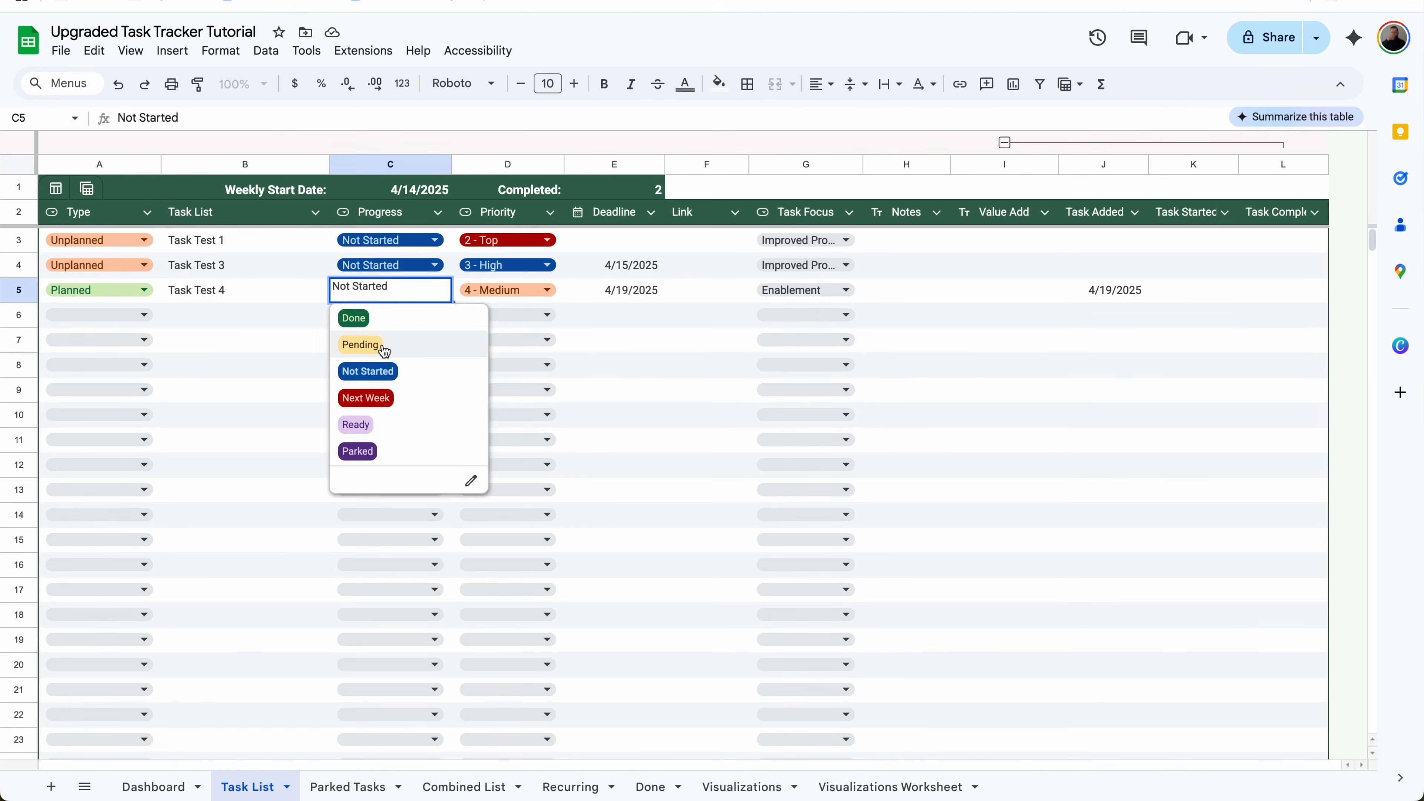
pyautogui.click(367, 343)
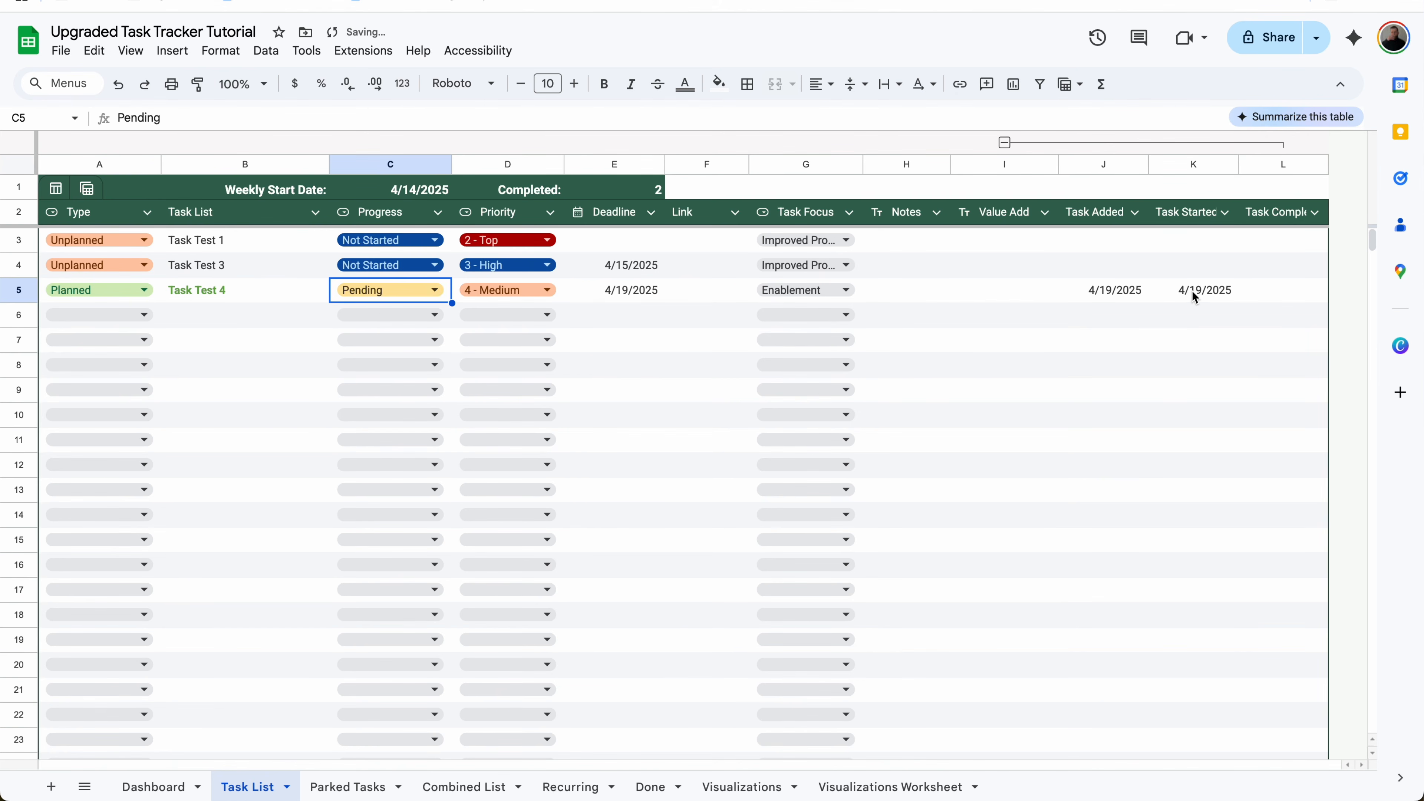
pyautogui.click(1194, 295)
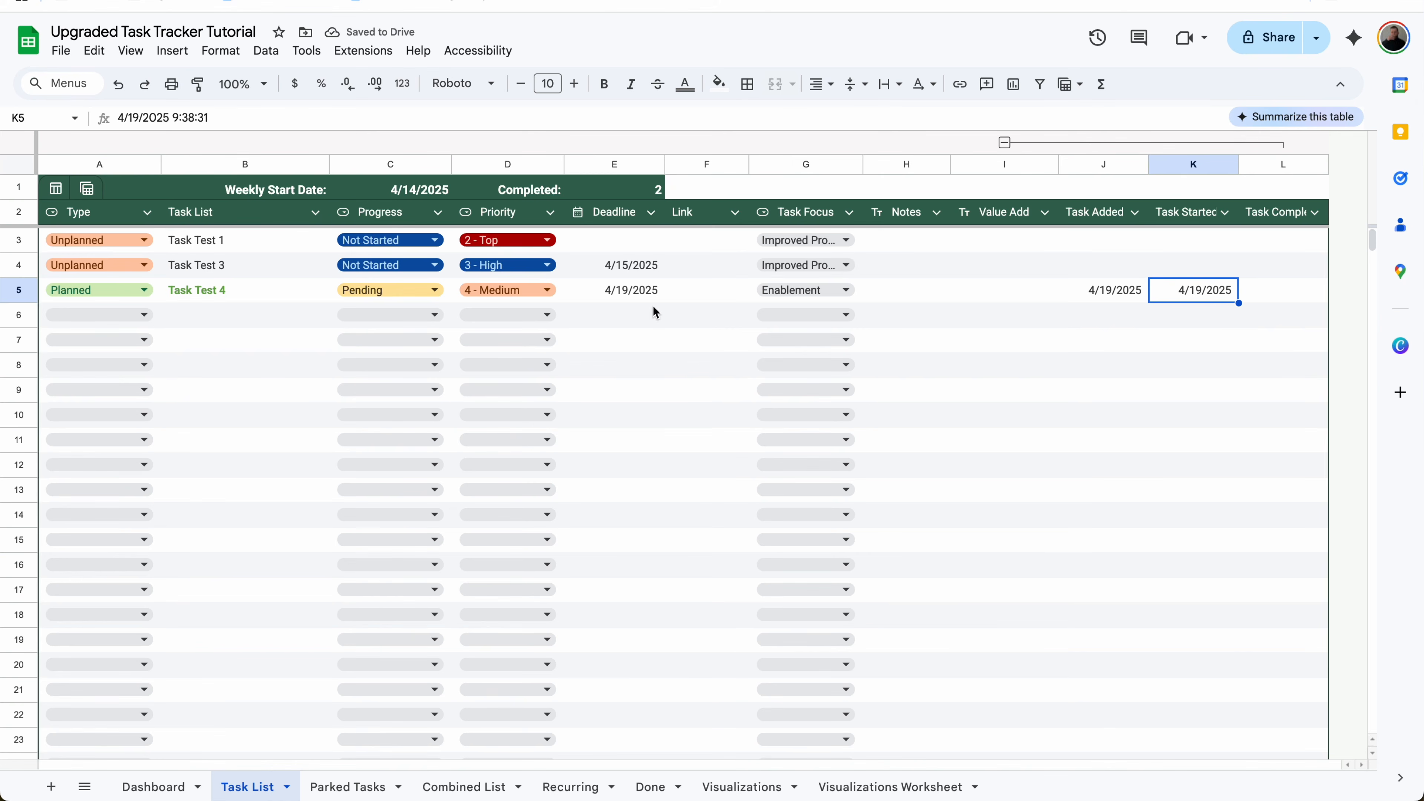
pyautogui.click(430, 290)
pyautogui.click(386, 319)
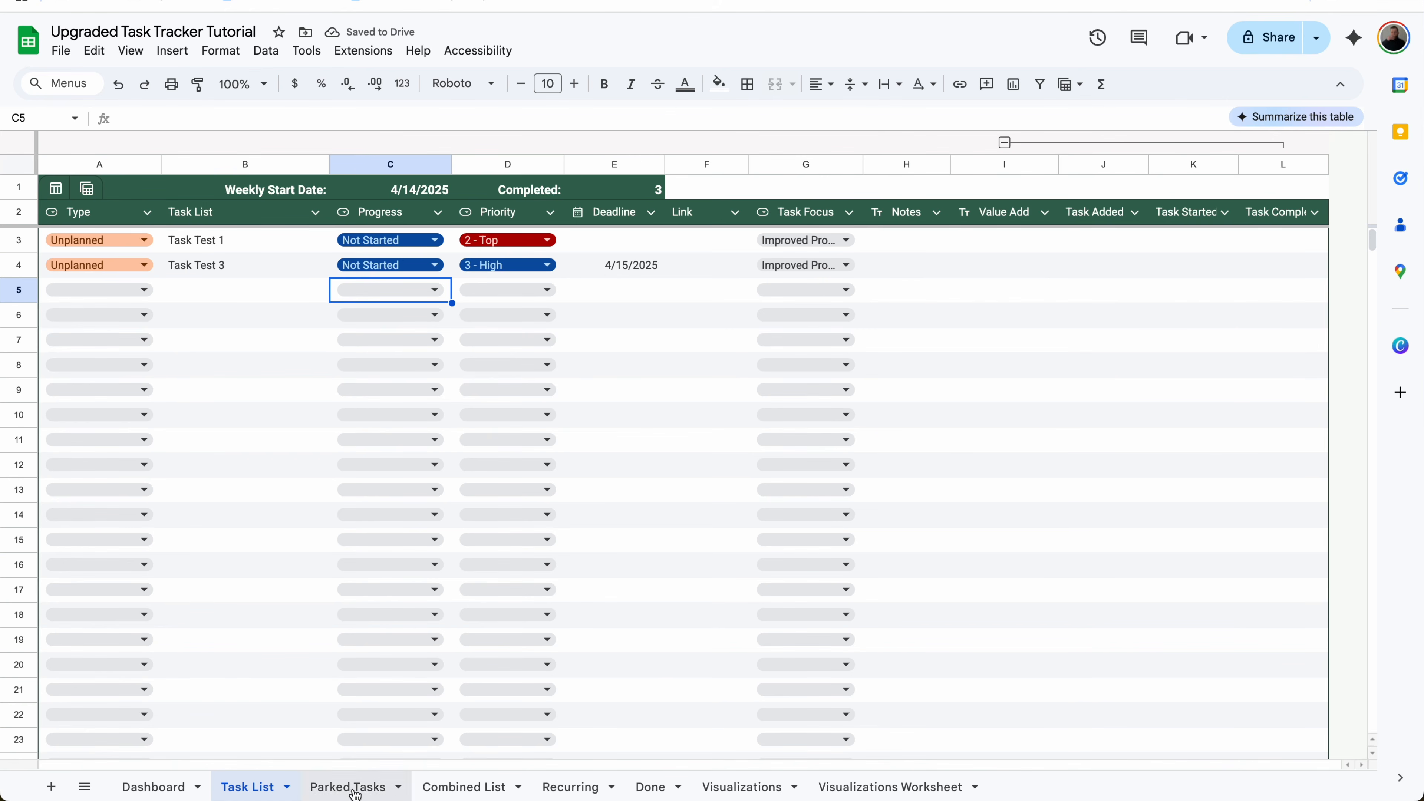
# - On the Done sheet, examine Task Test 4's deadline, Task Completed, Met Deadline and Week Start values and its task name formatting
pyautogui.click(651, 787)
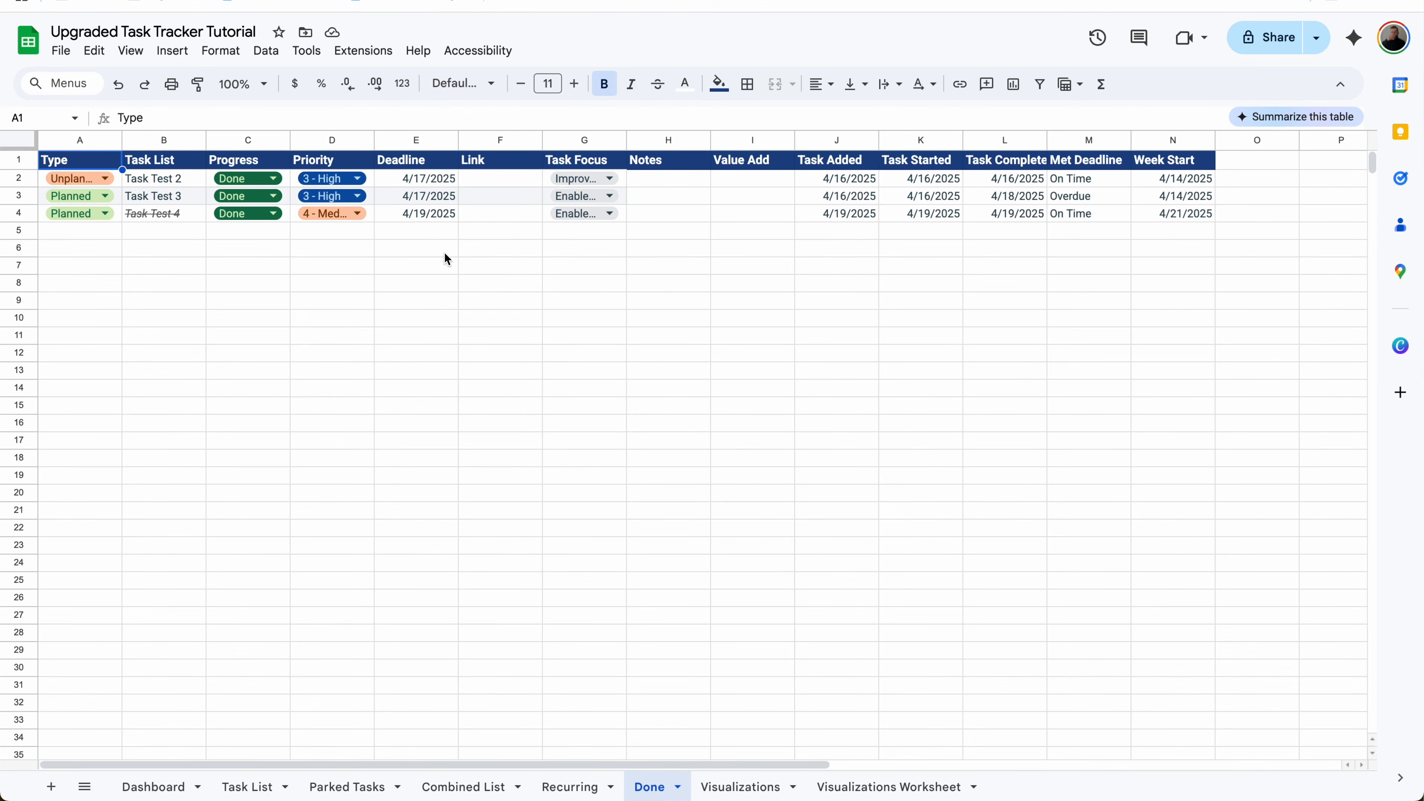
pyautogui.click(417, 216)
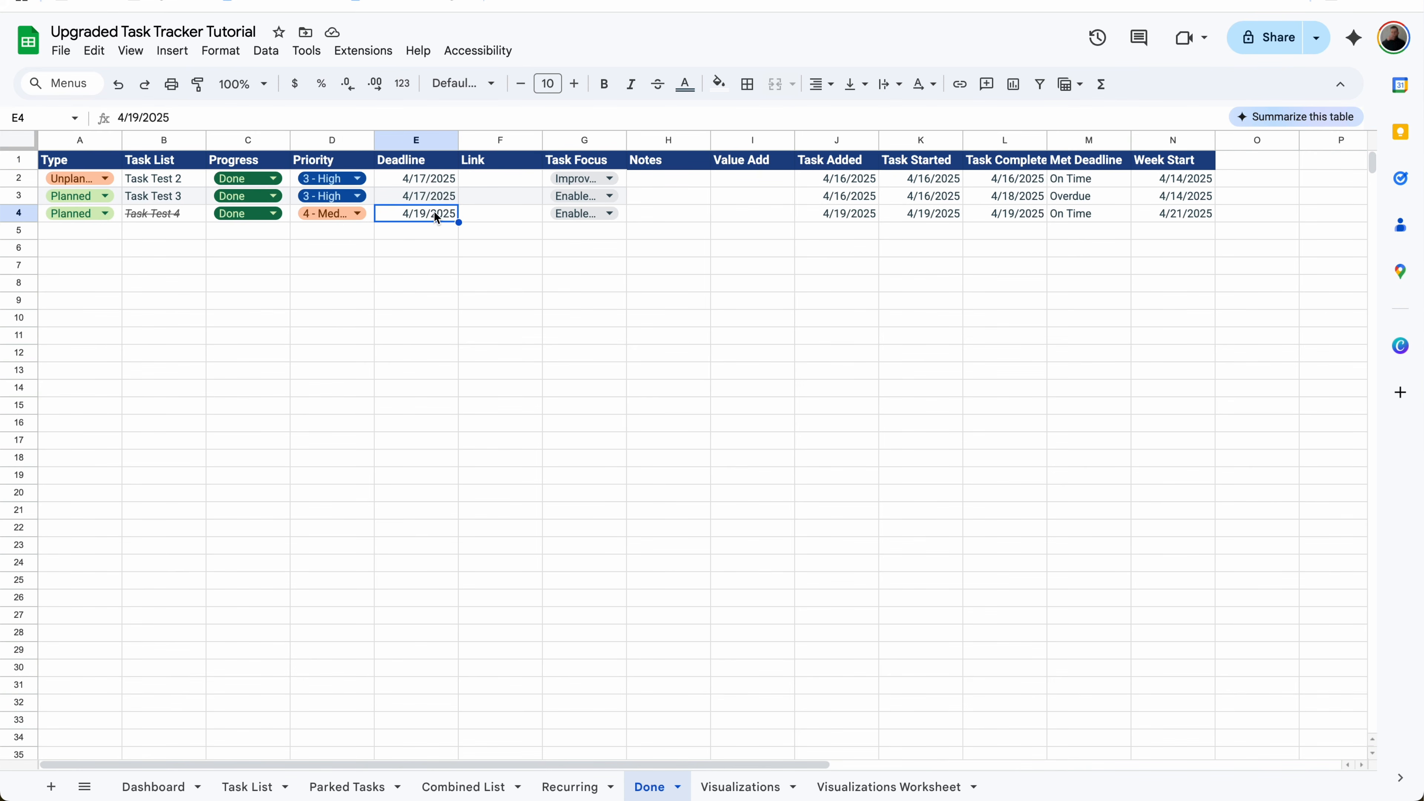
pyautogui.scroll(-15, 344, 290)
pyautogui.scroll(-7, 347, 298)
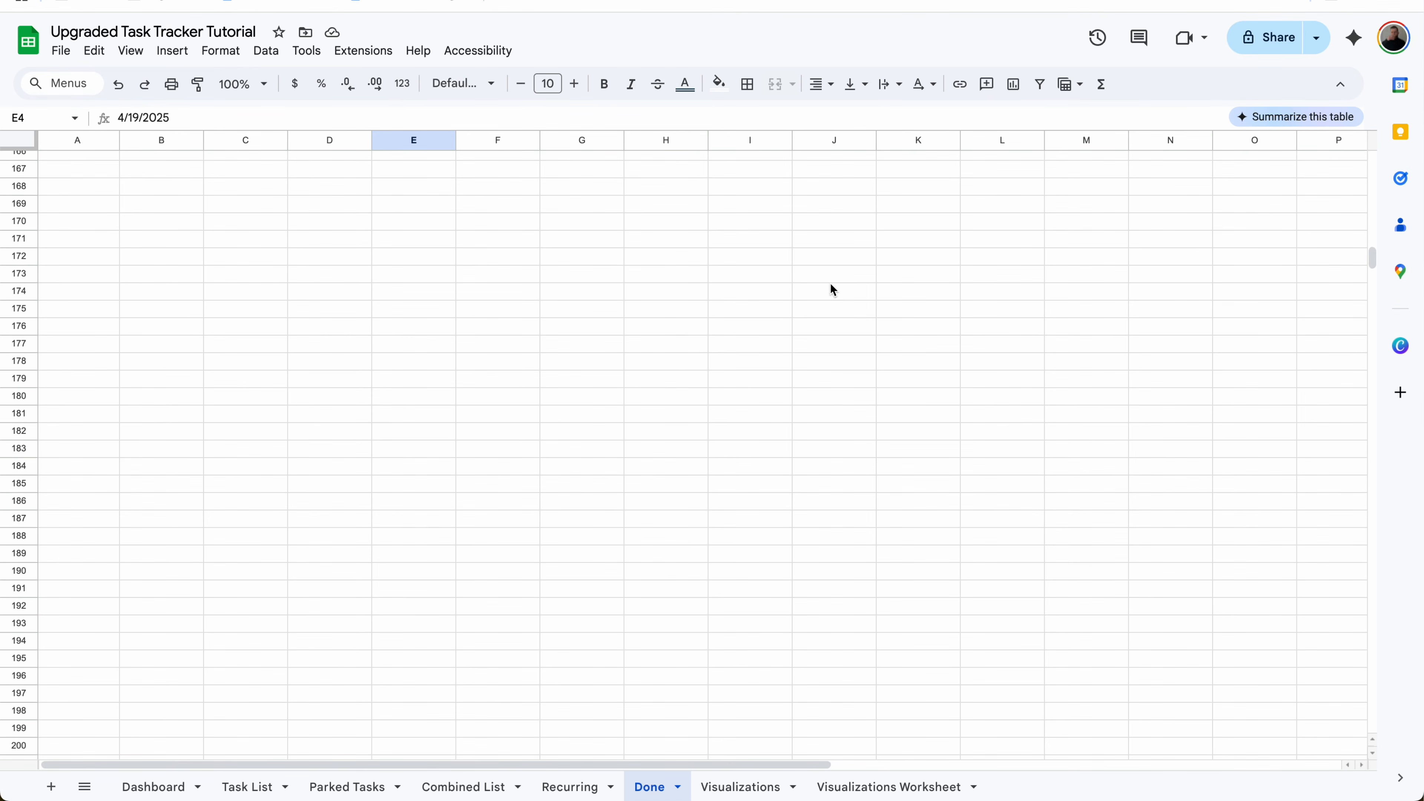
pyautogui.scroll(5, 302, 197)
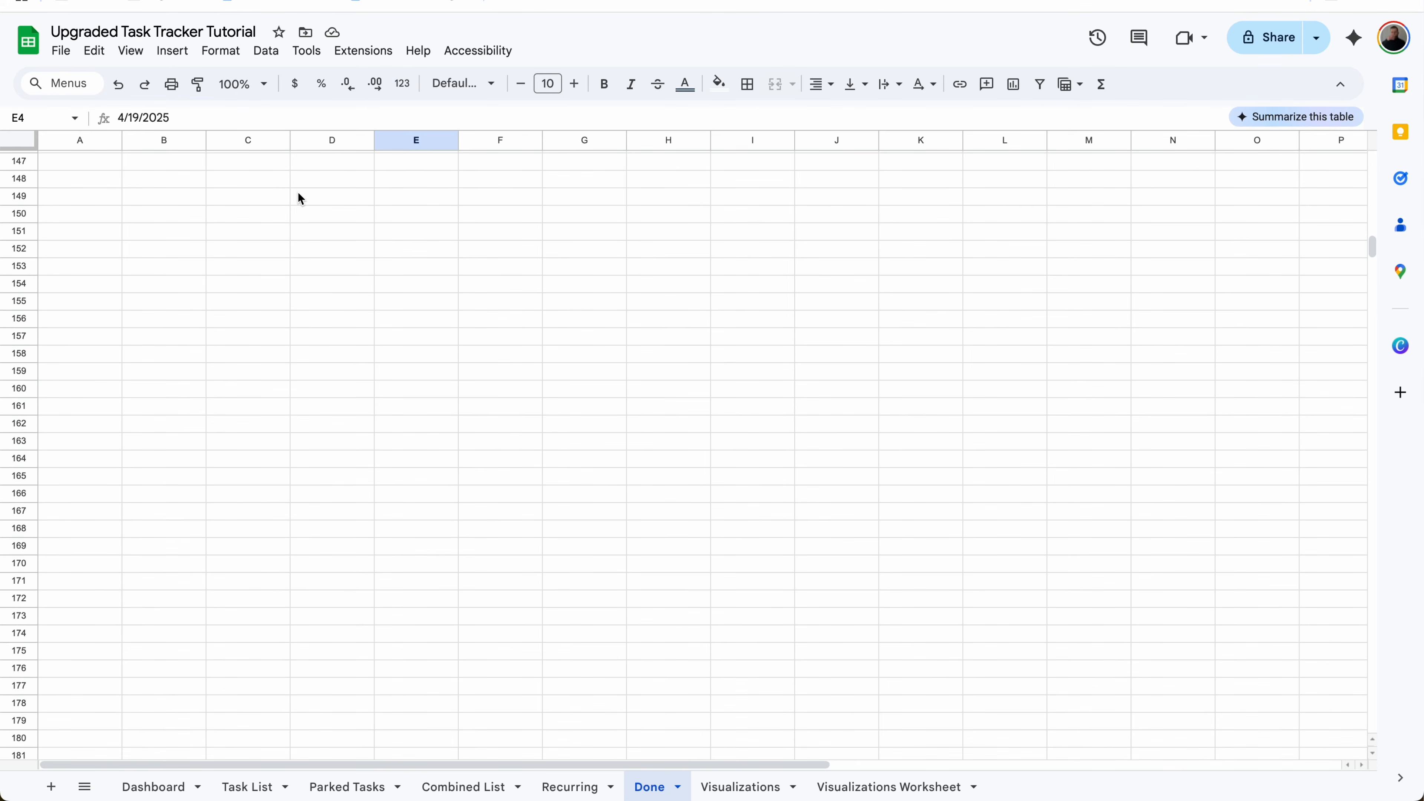
pyautogui.scroll(6, 301, 197)
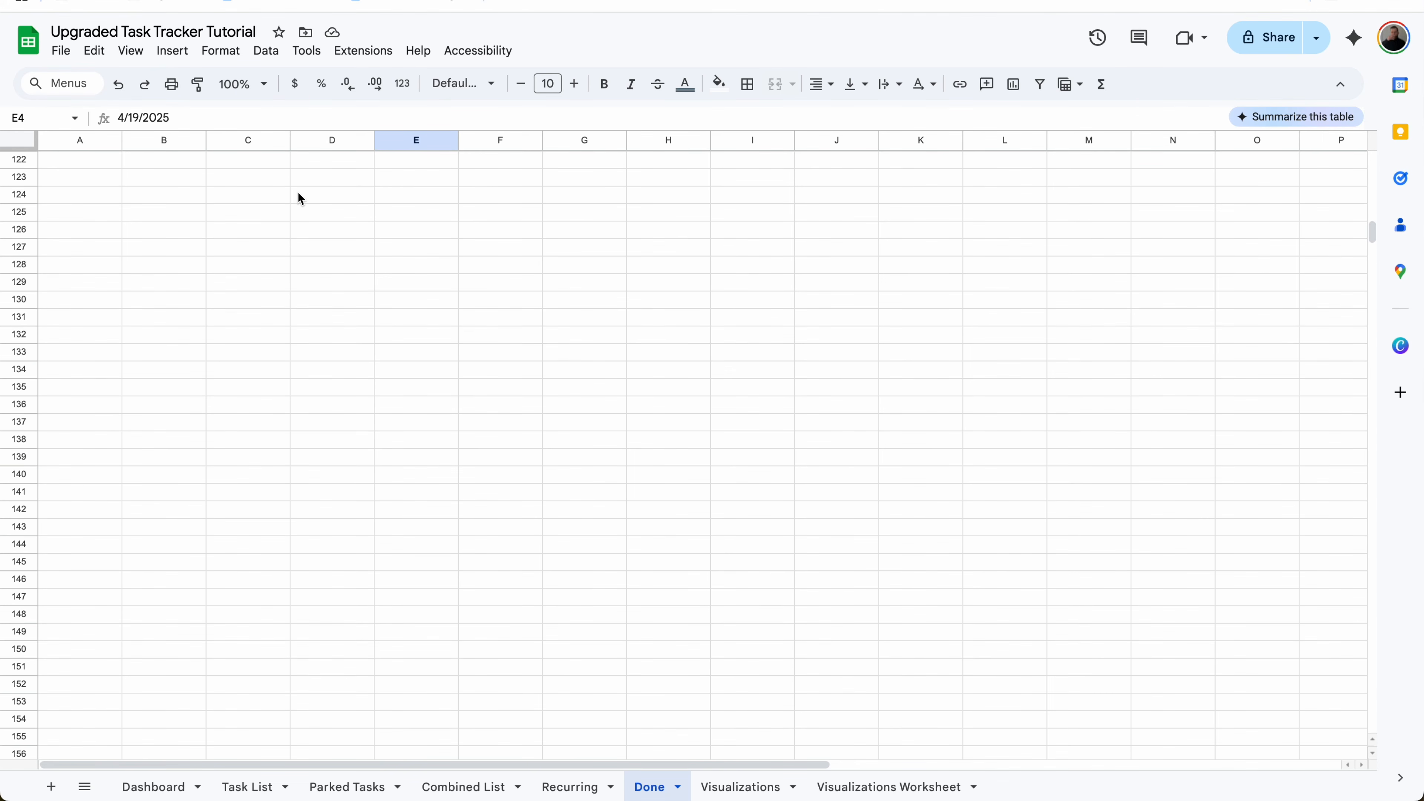
pyautogui.scroll(20, 302, 197)
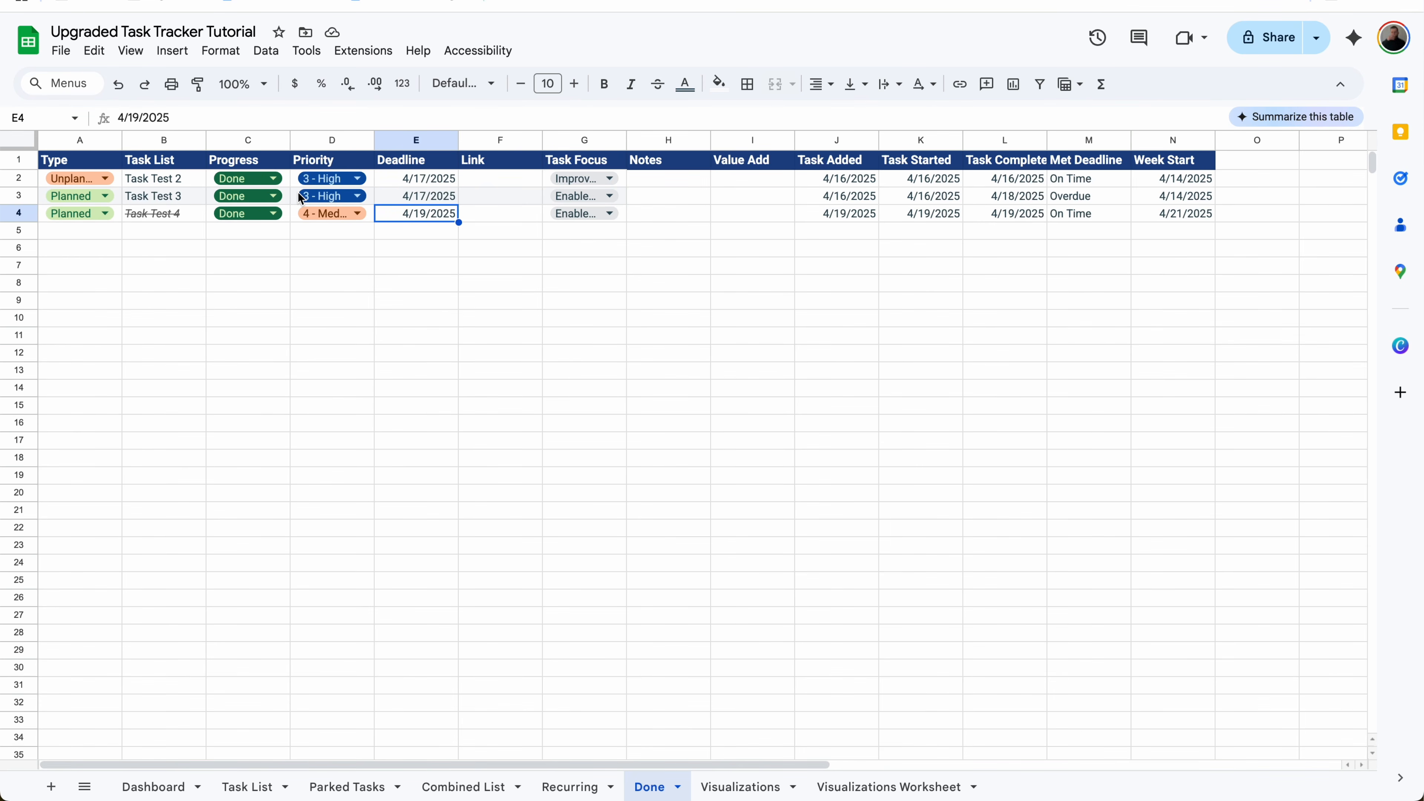
pyautogui.click(1007, 214)
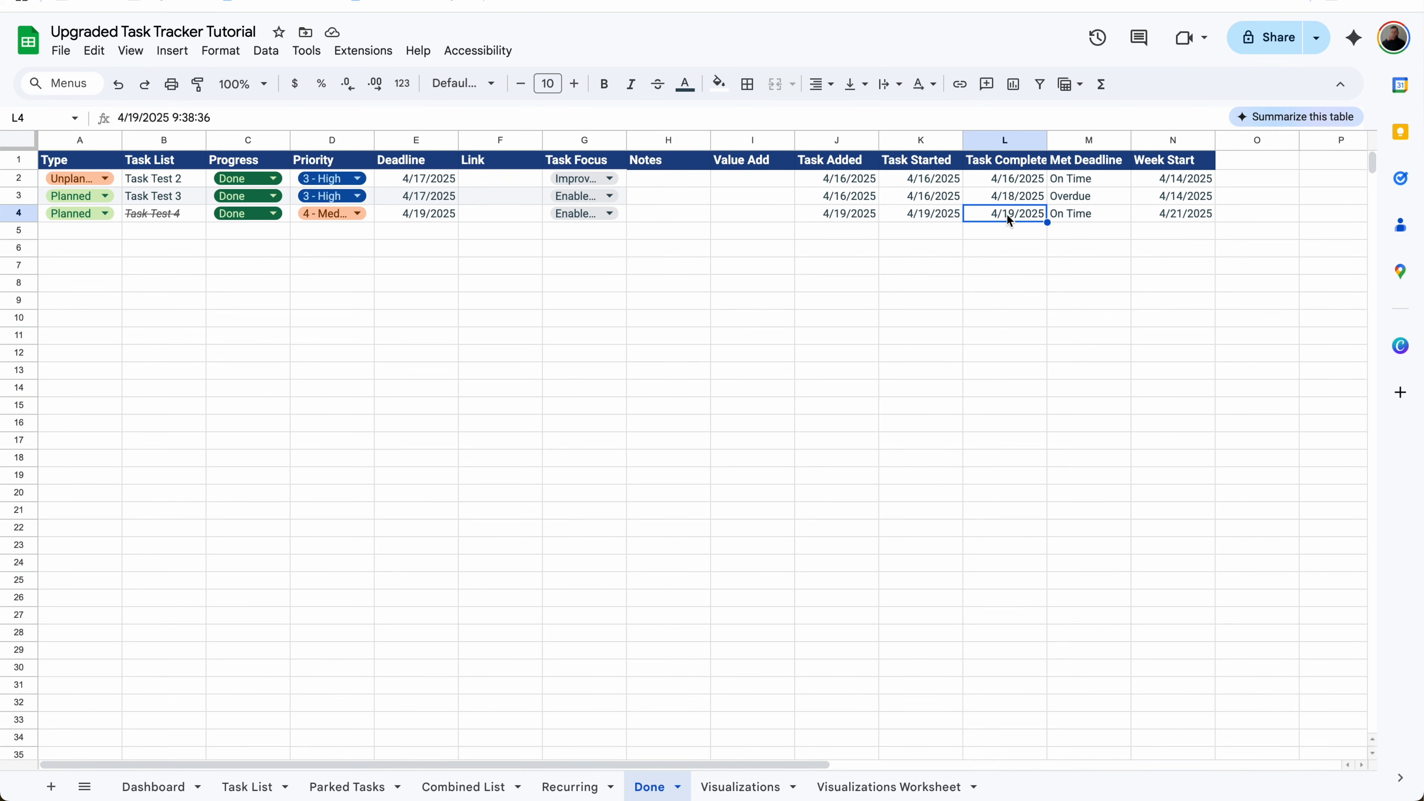
pyautogui.click(1094, 224)
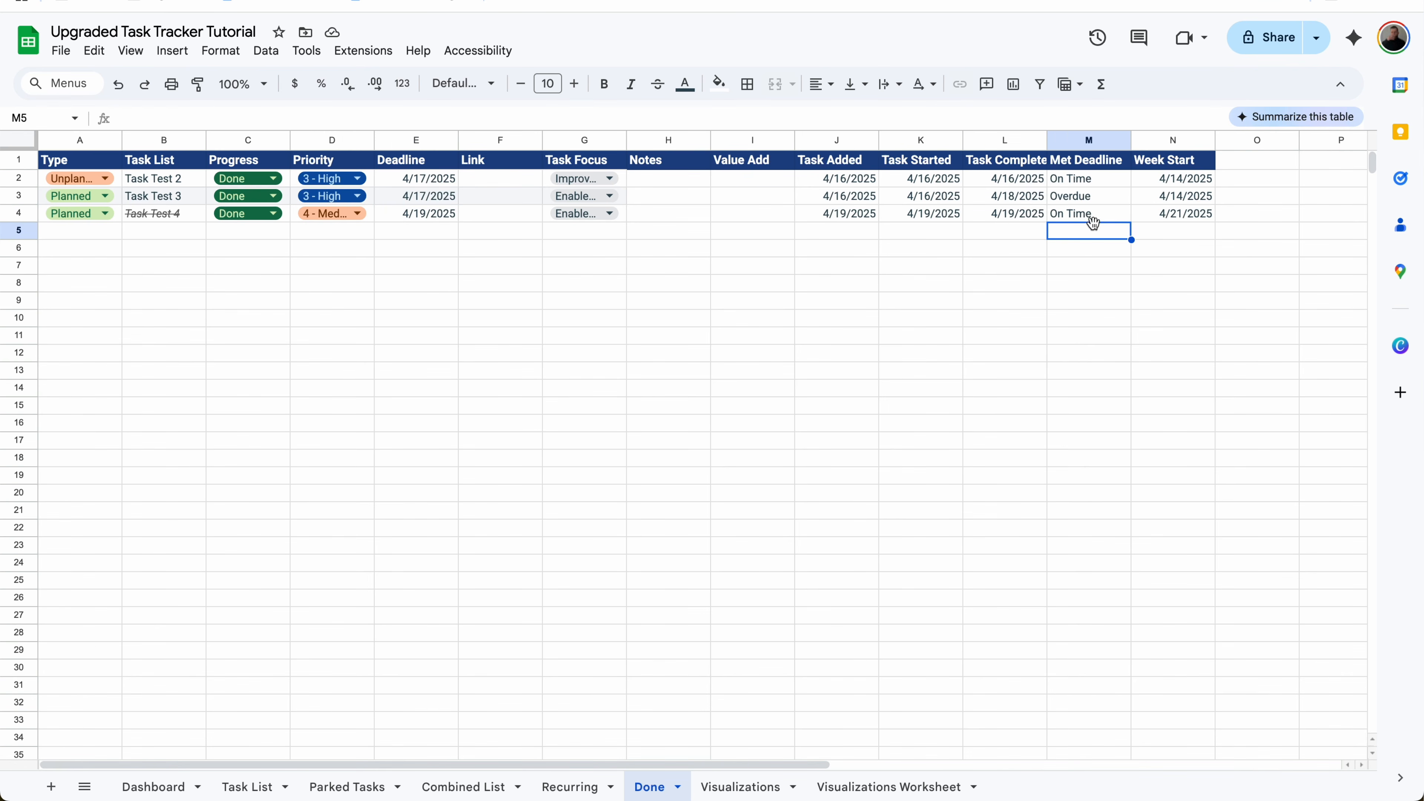
pyautogui.click(1109, 217)
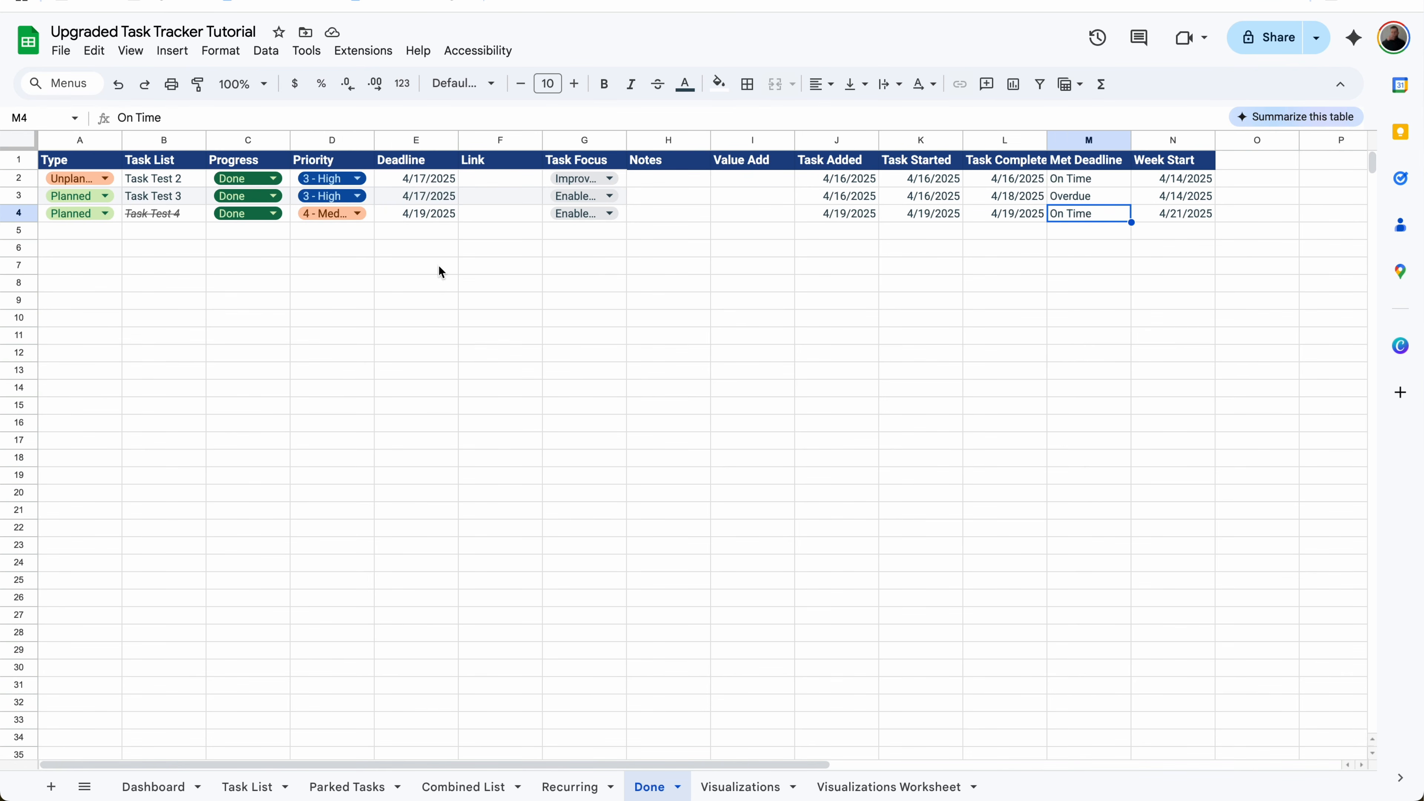
pyautogui.click(1181, 220)
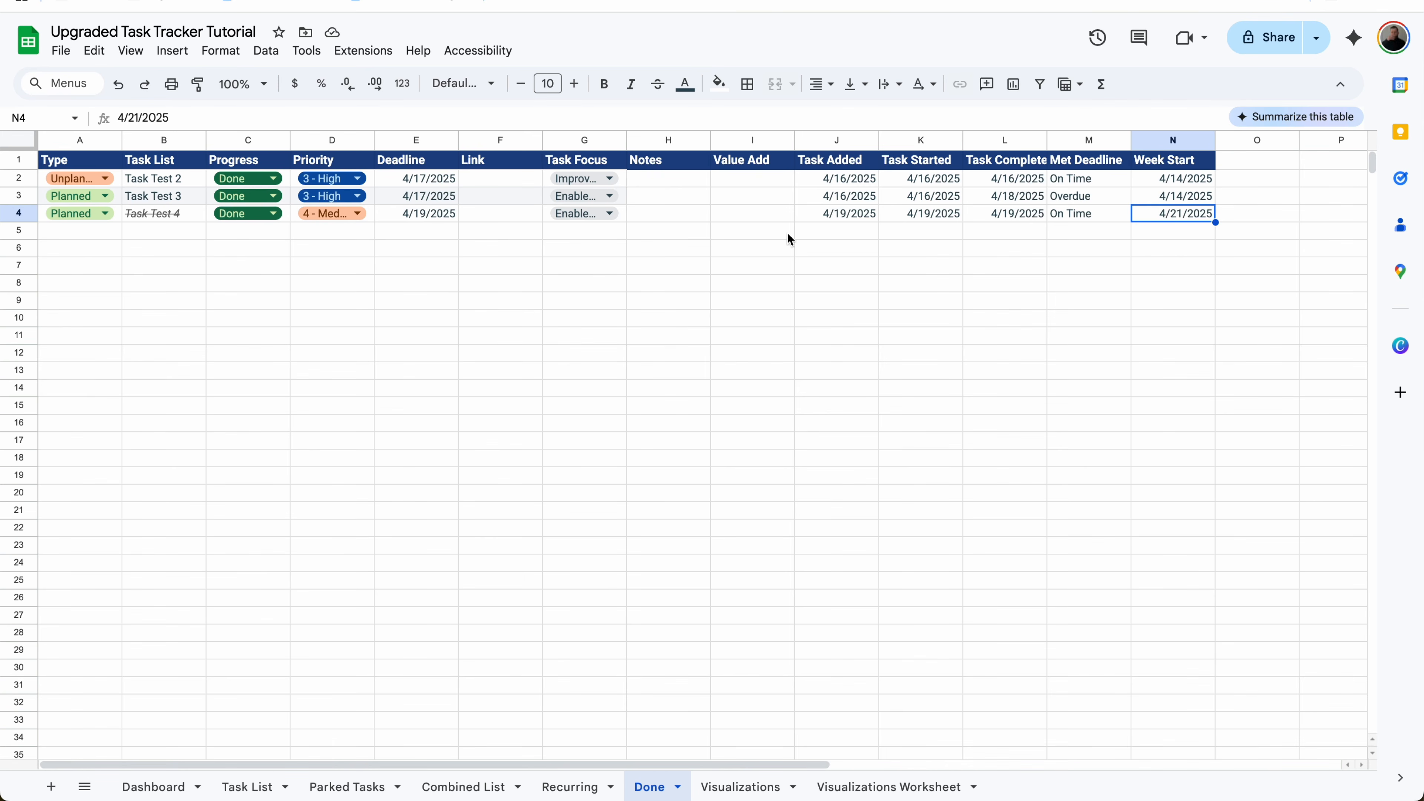
pyautogui.click(145, 219)
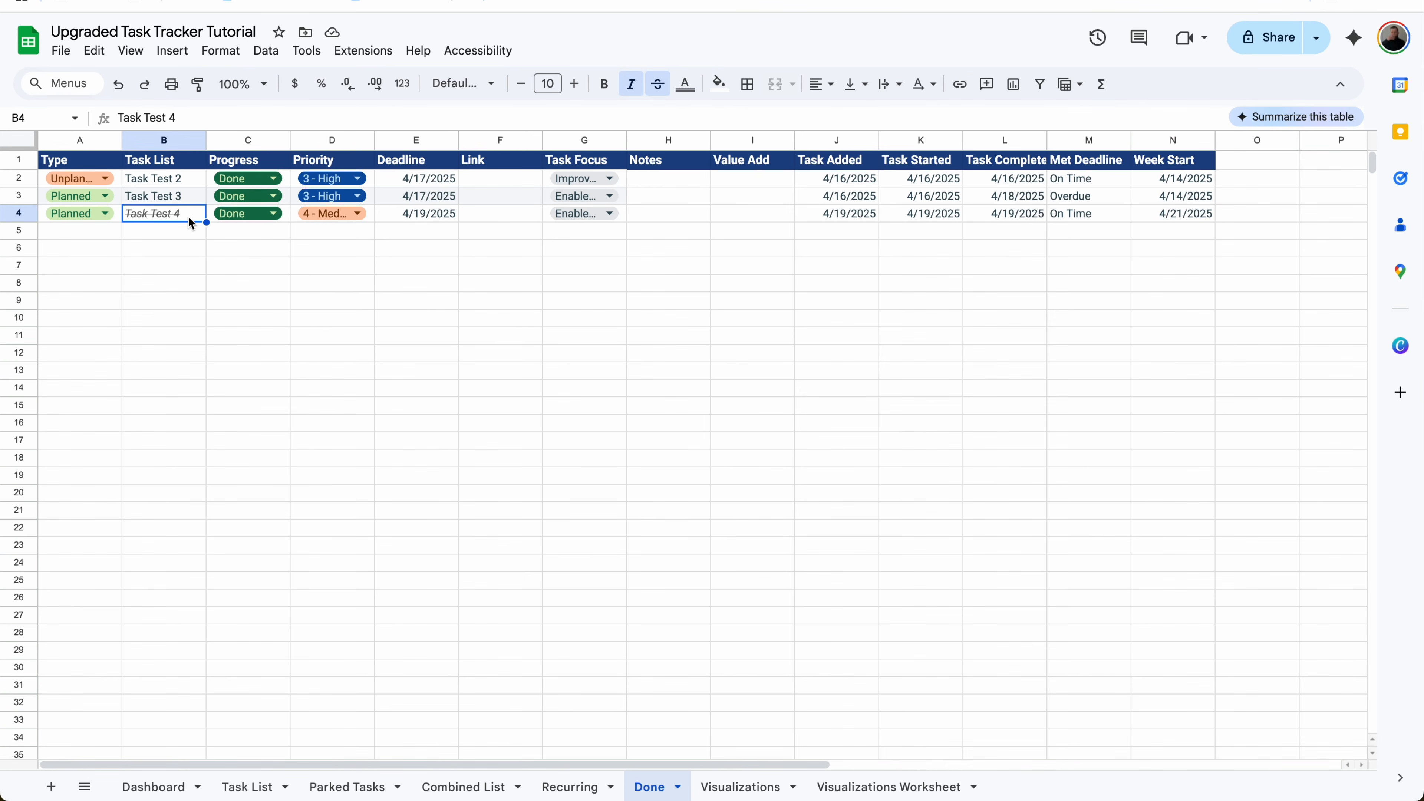
# - Review the charts on the Visualizations sheet and inspect the available series for the weekly Task Focus Completed chart
pyautogui.click(739, 785)
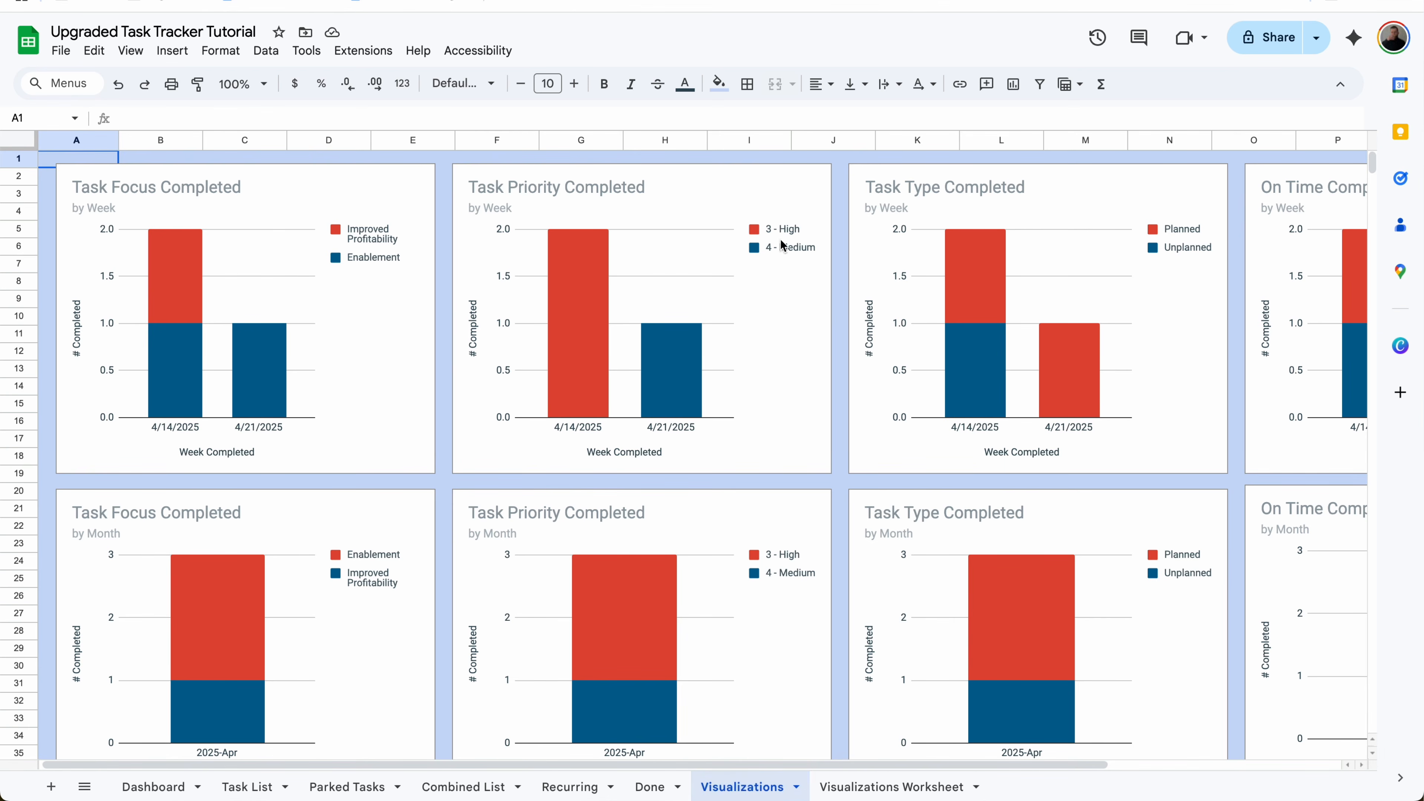
pyautogui.click(683, 373)
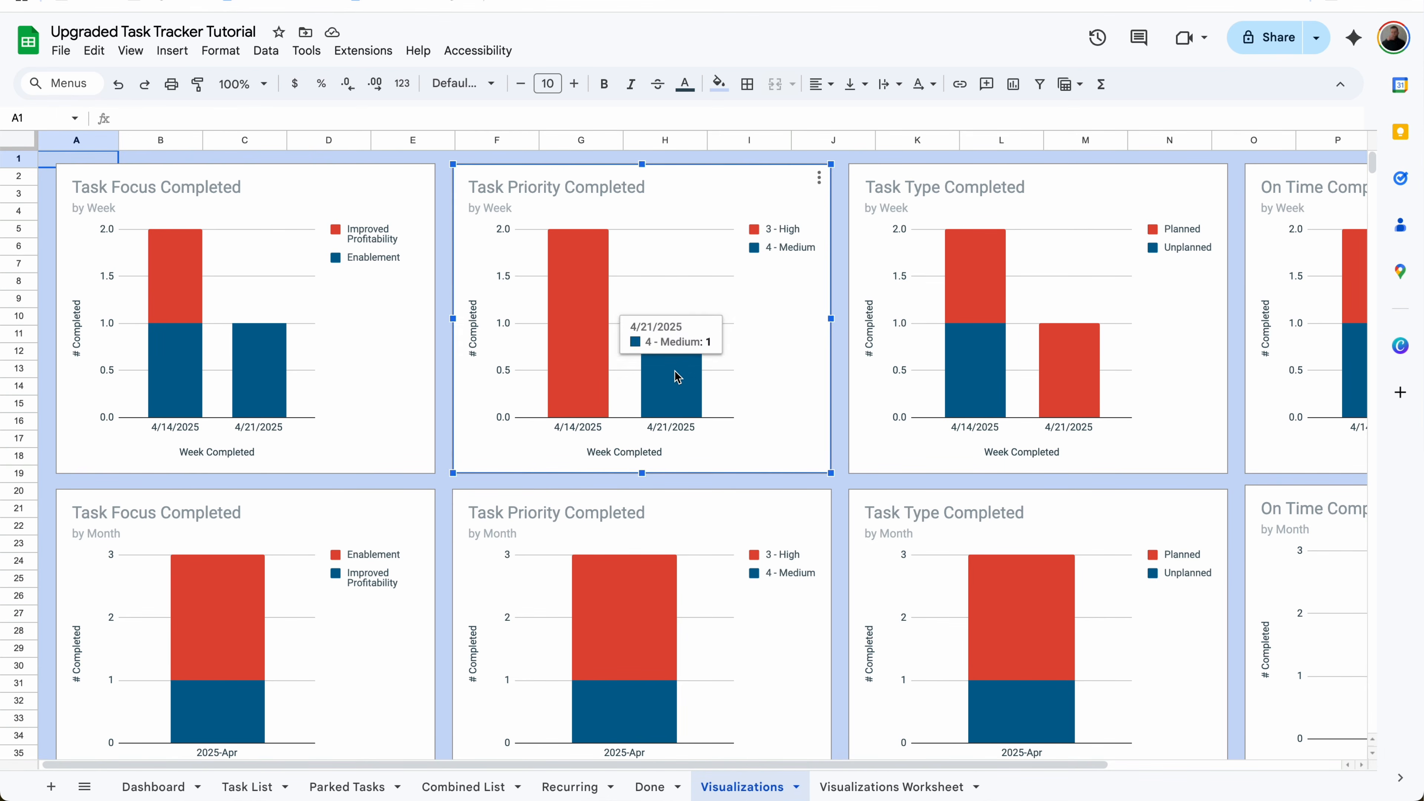
pyautogui.scroll(-1, 844, 416)
pyautogui.scroll(1, 845, 417)
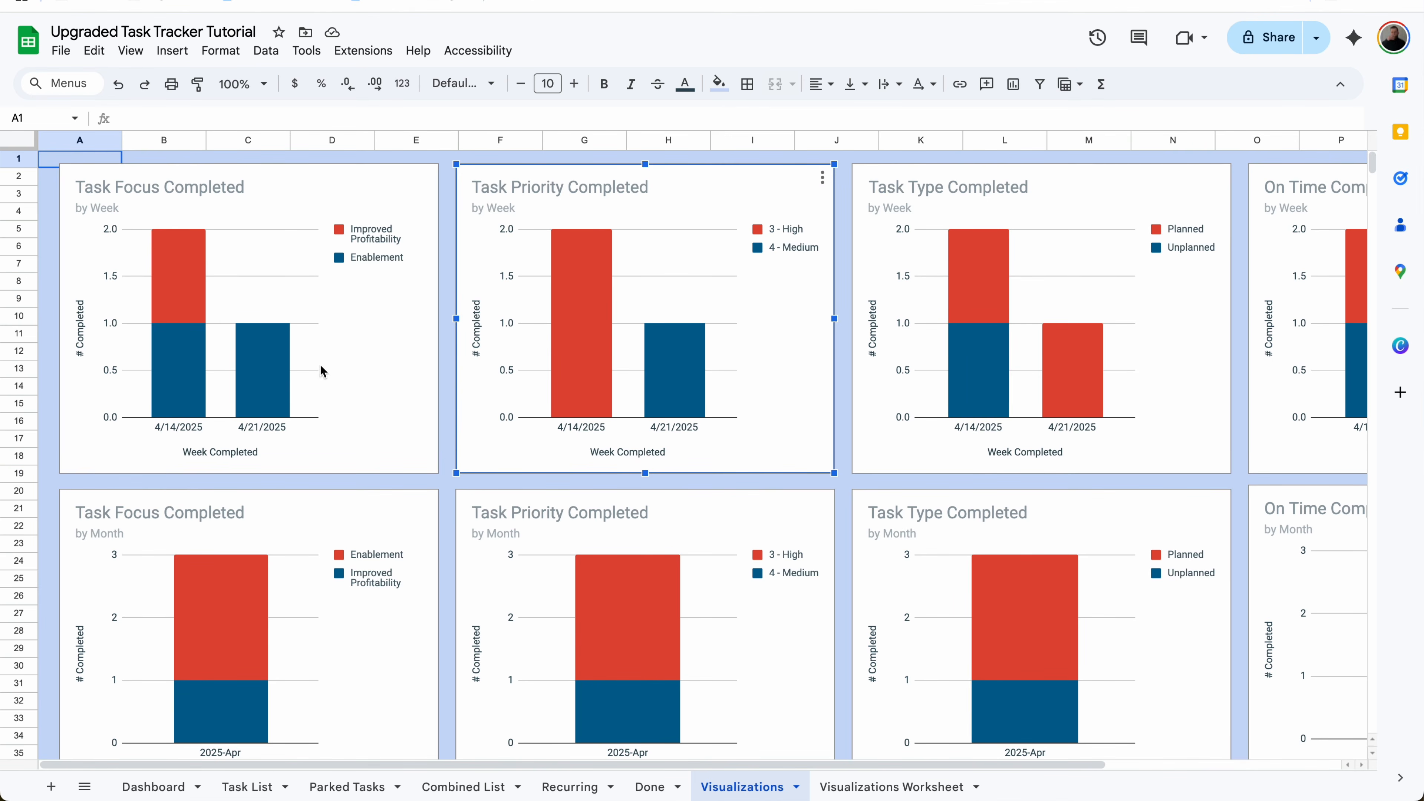
pyautogui.click(426, 177)
pyautogui.click(440, 205)
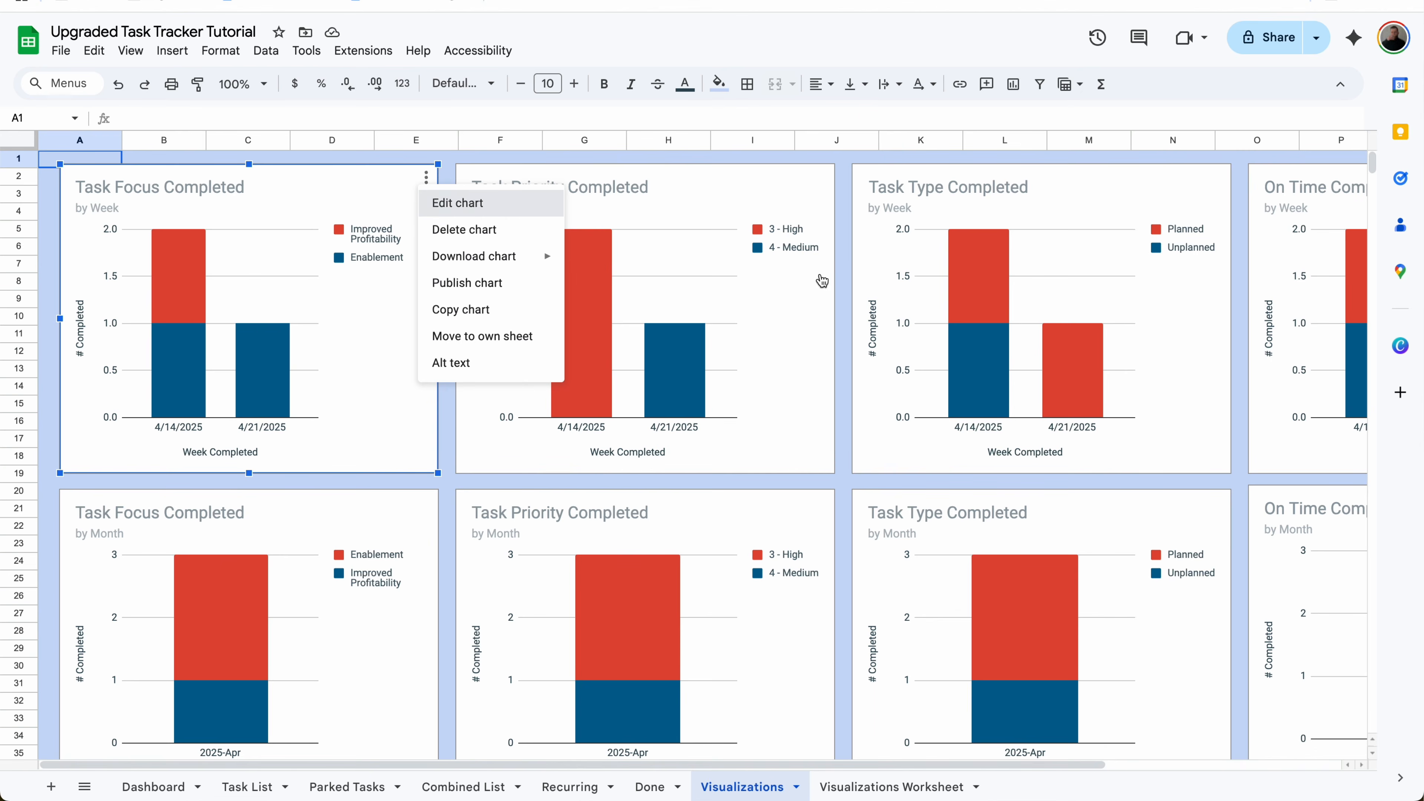
pyautogui.click(1188, 606)
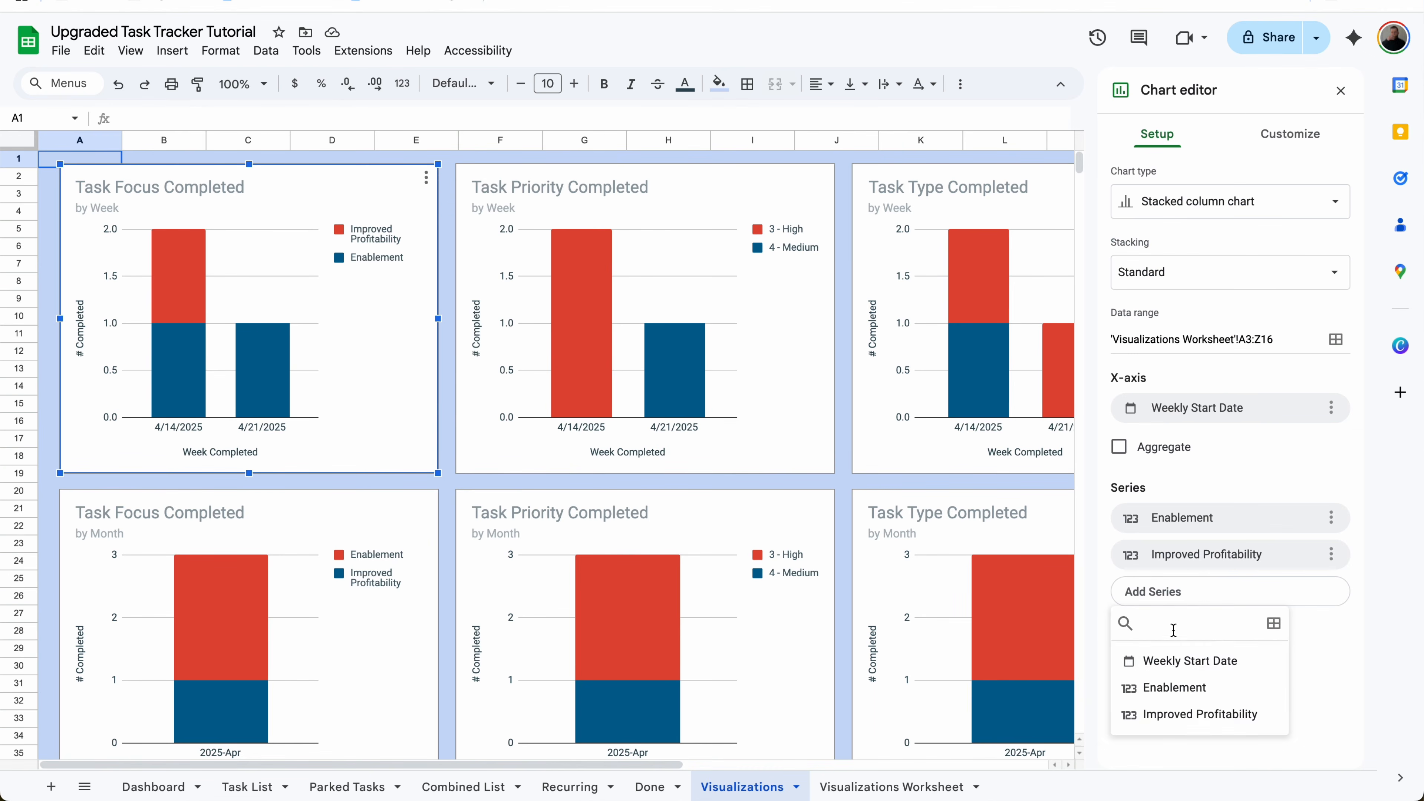
pyautogui.click(1341, 90)
pyautogui.click(1340, 91)
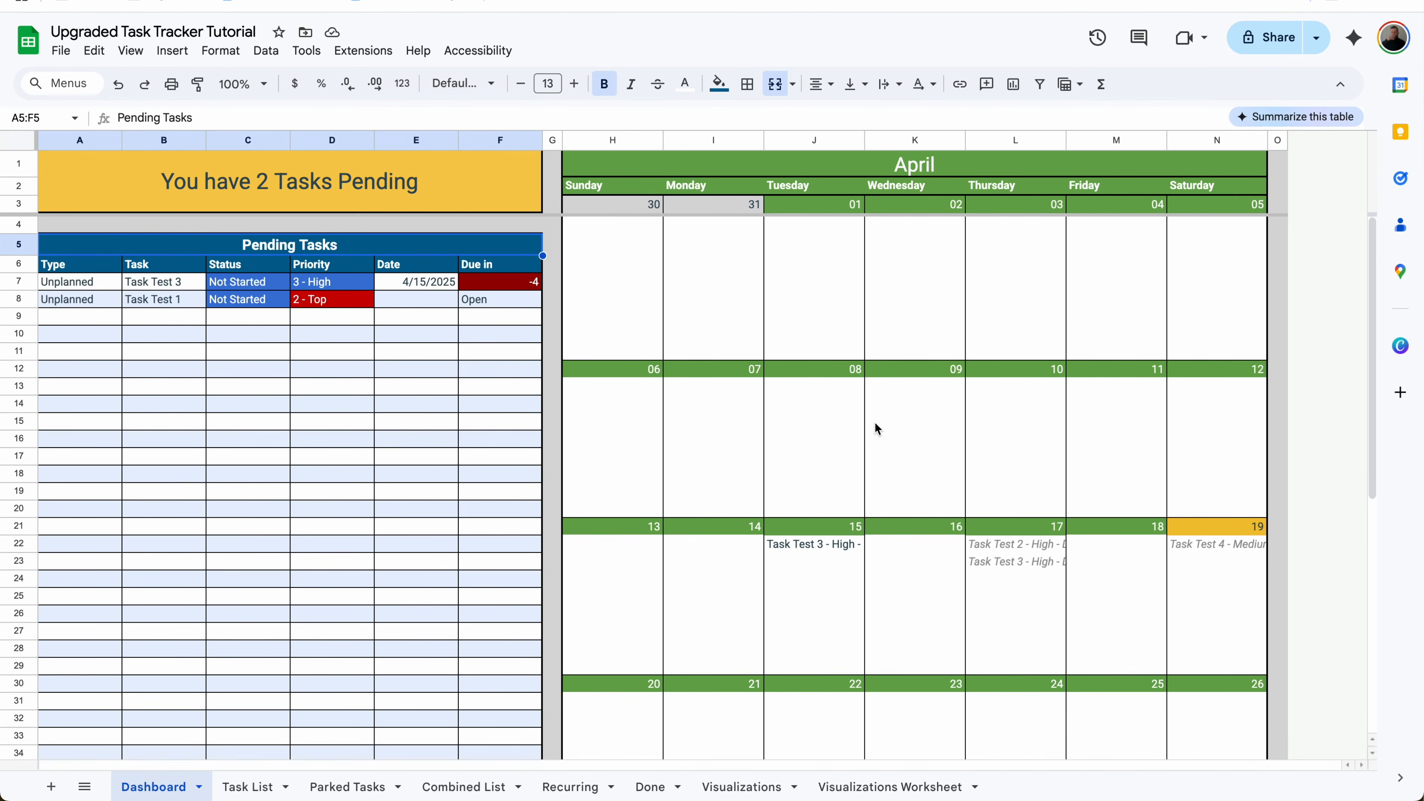
# - Check Task Test 4's entry under April 19 in the Dashboard calendar
pyautogui.scroll(-1, 874, 429)
pyautogui.click(1197, 495)
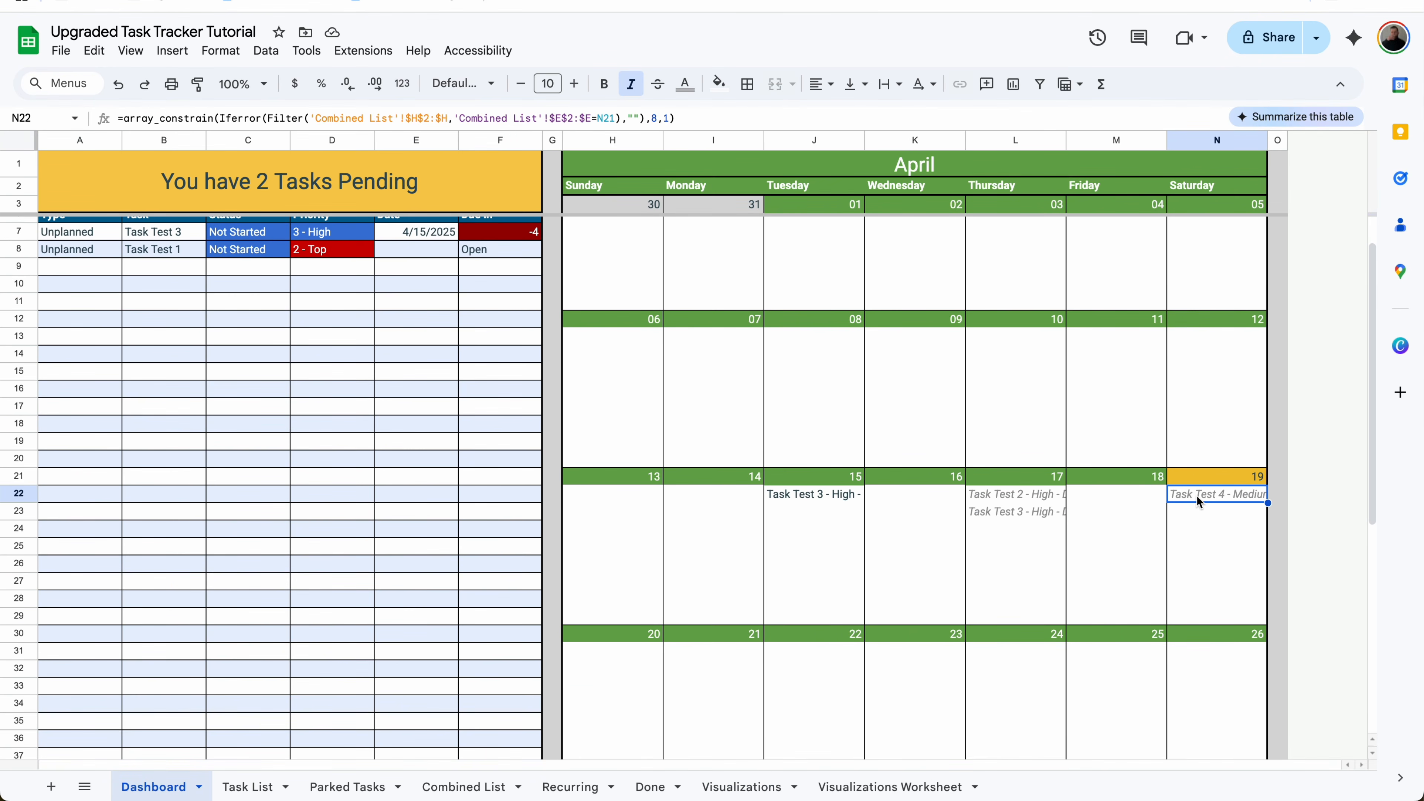
pyautogui.scroll(1, 1195, 495)
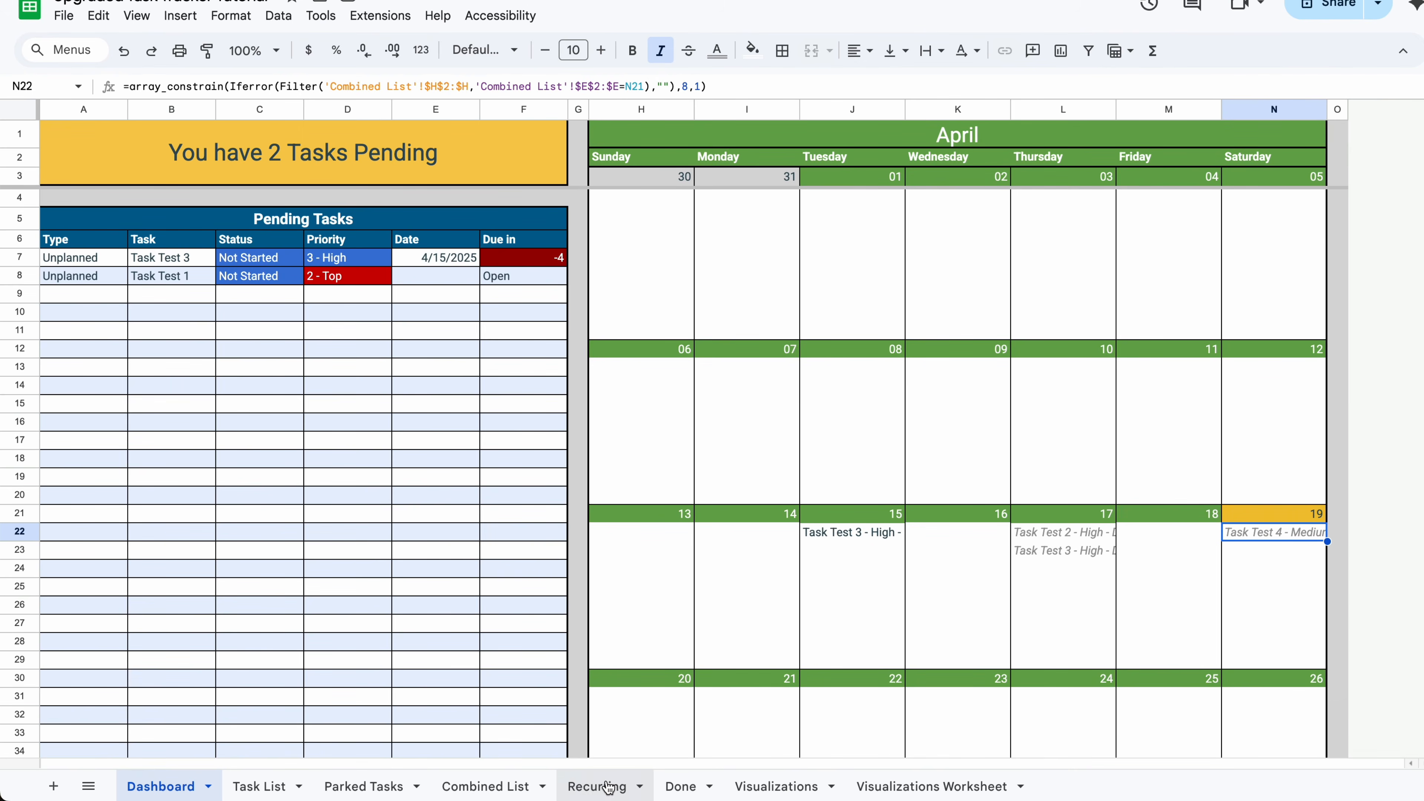
# - On the Recurring sheet, set the Clean Inbox task's Last Added date to 3/31/2025
pyautogui.click(605, 786)
pyautogui.click(1256, 187)
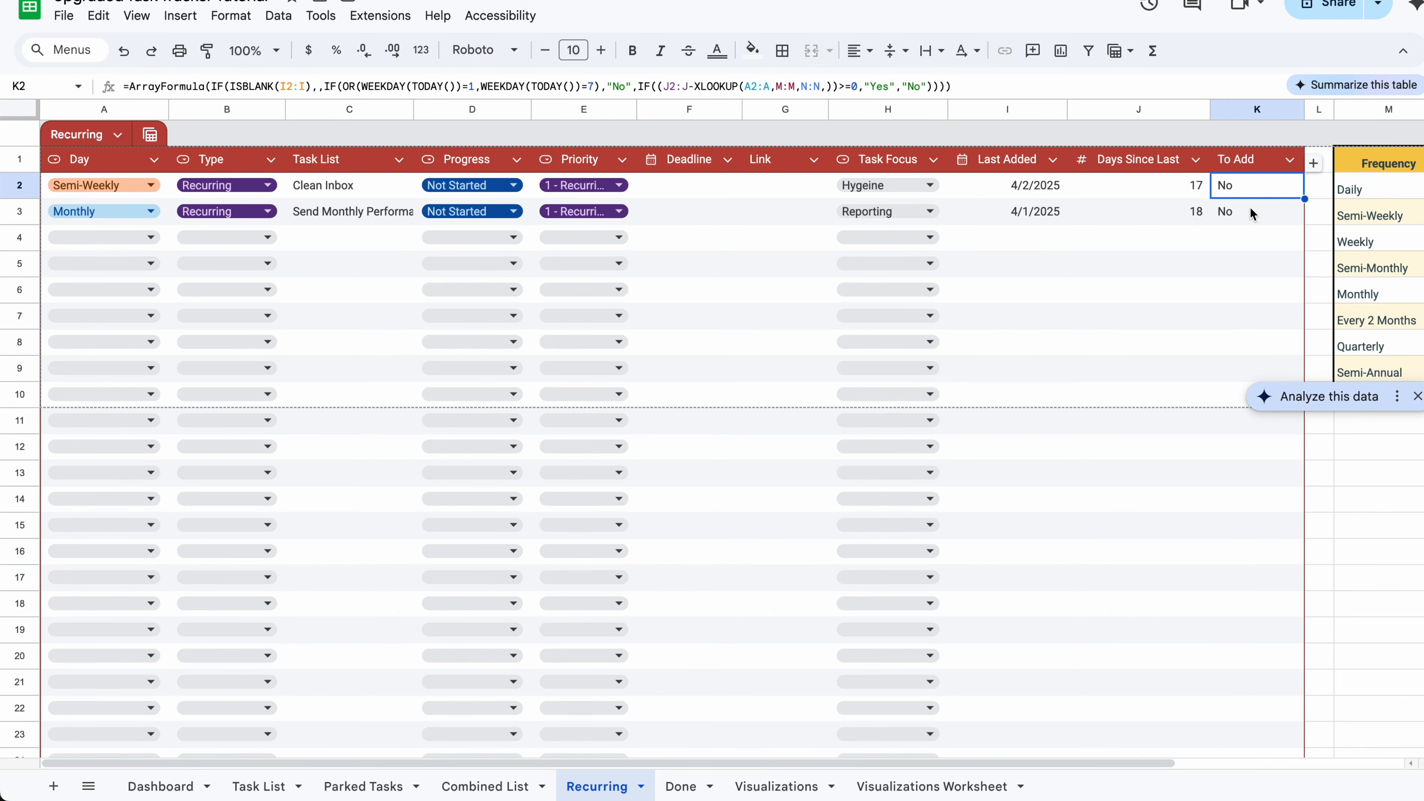
pyautogui.doubleClick(1019, 187)
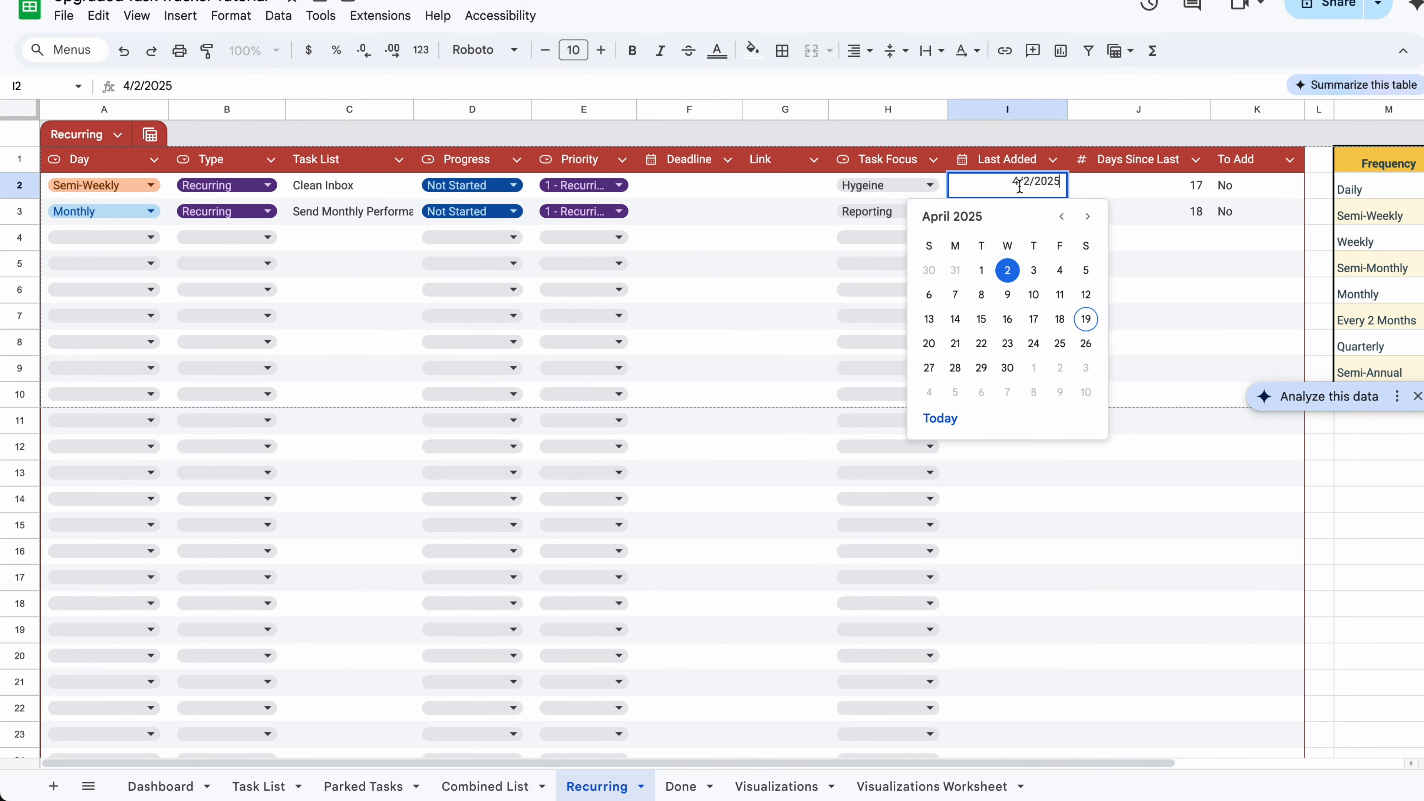
pyautogui.click(955, 271)
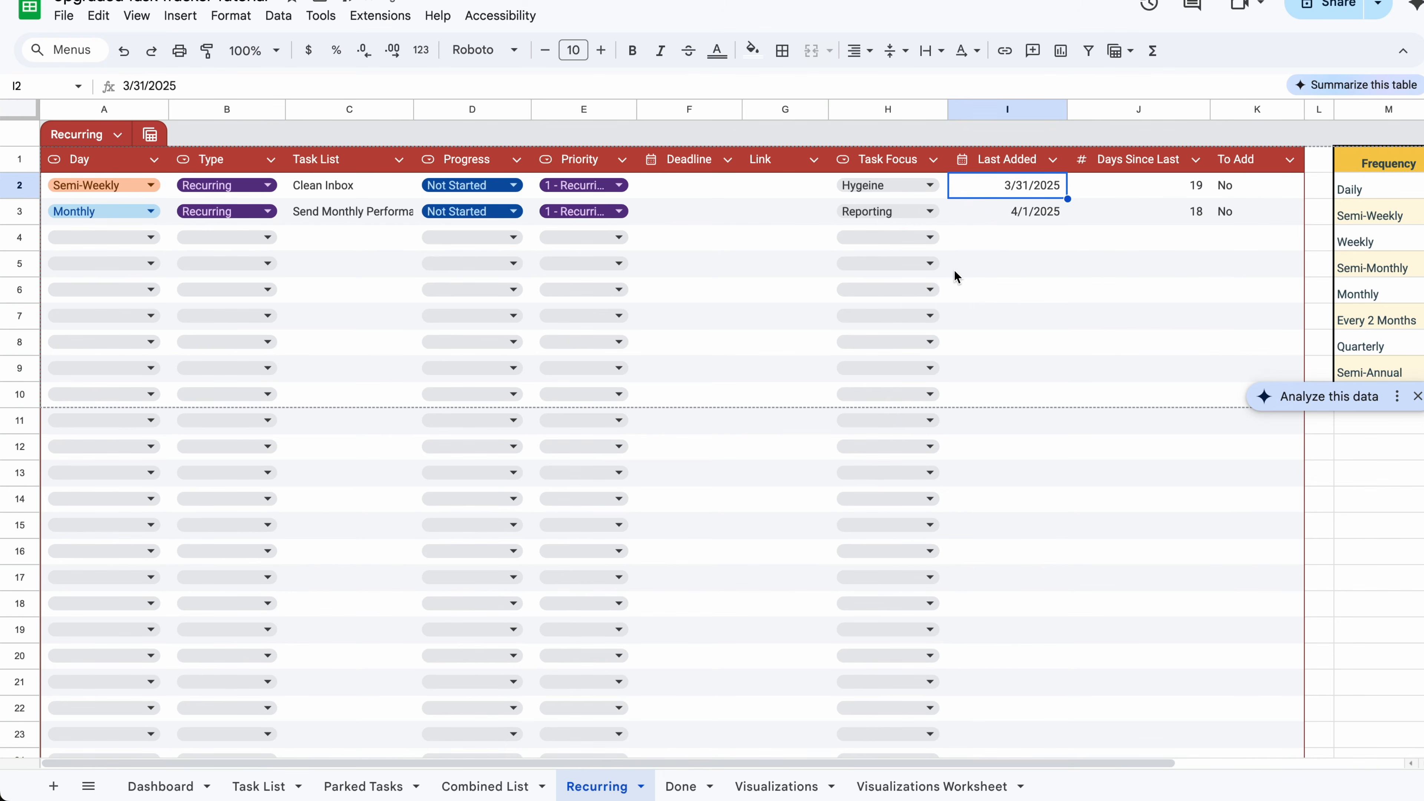
# - Compare Clean Inbox's days since last with the Semi-Weekly threshold, and change the second weekday test in K2's To Add formula to WEEKDAY(TODAY())=6
pyautogui.hscroll(2, 1277, 201)
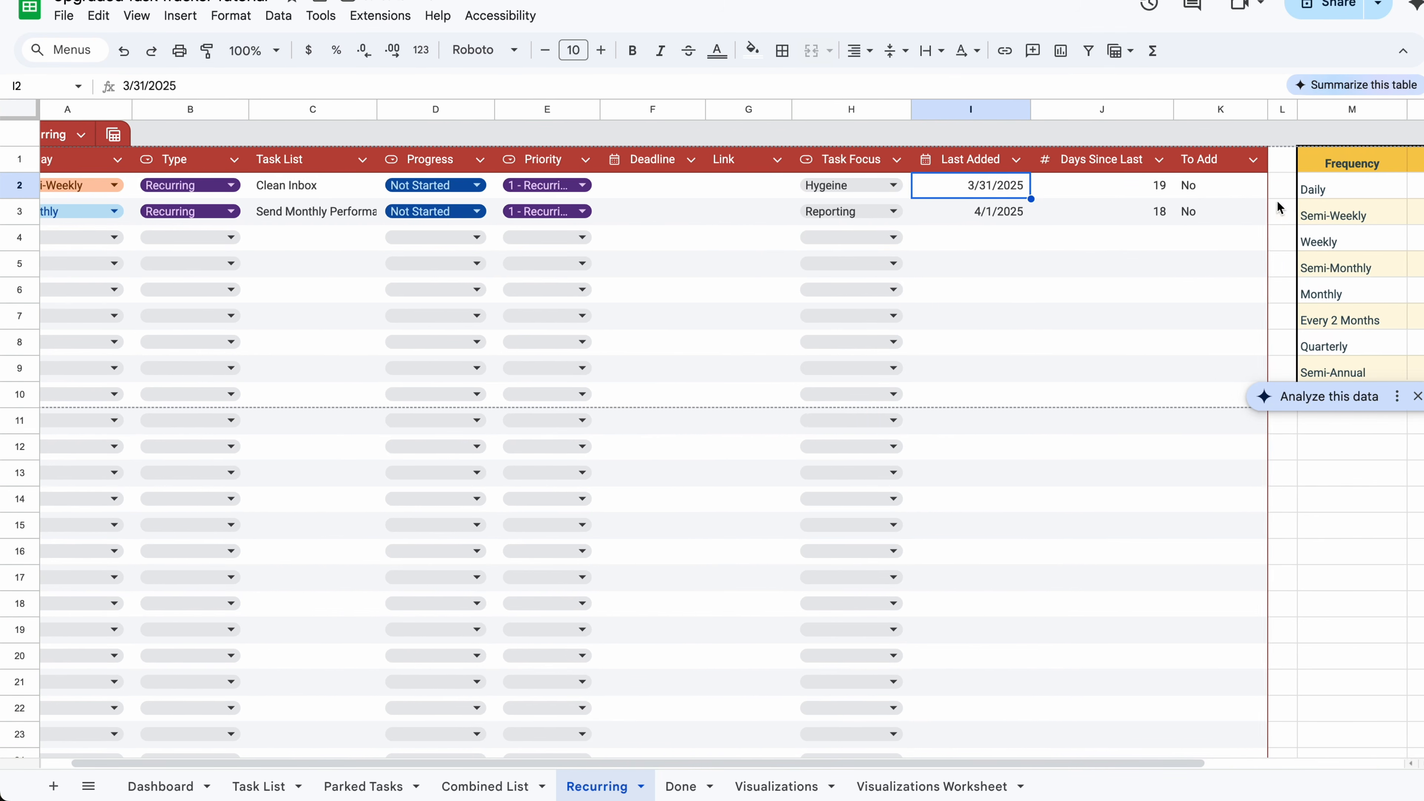
pyautogui.hscroll(4, 1277, 201)
pyautogui.click(1345, 219)
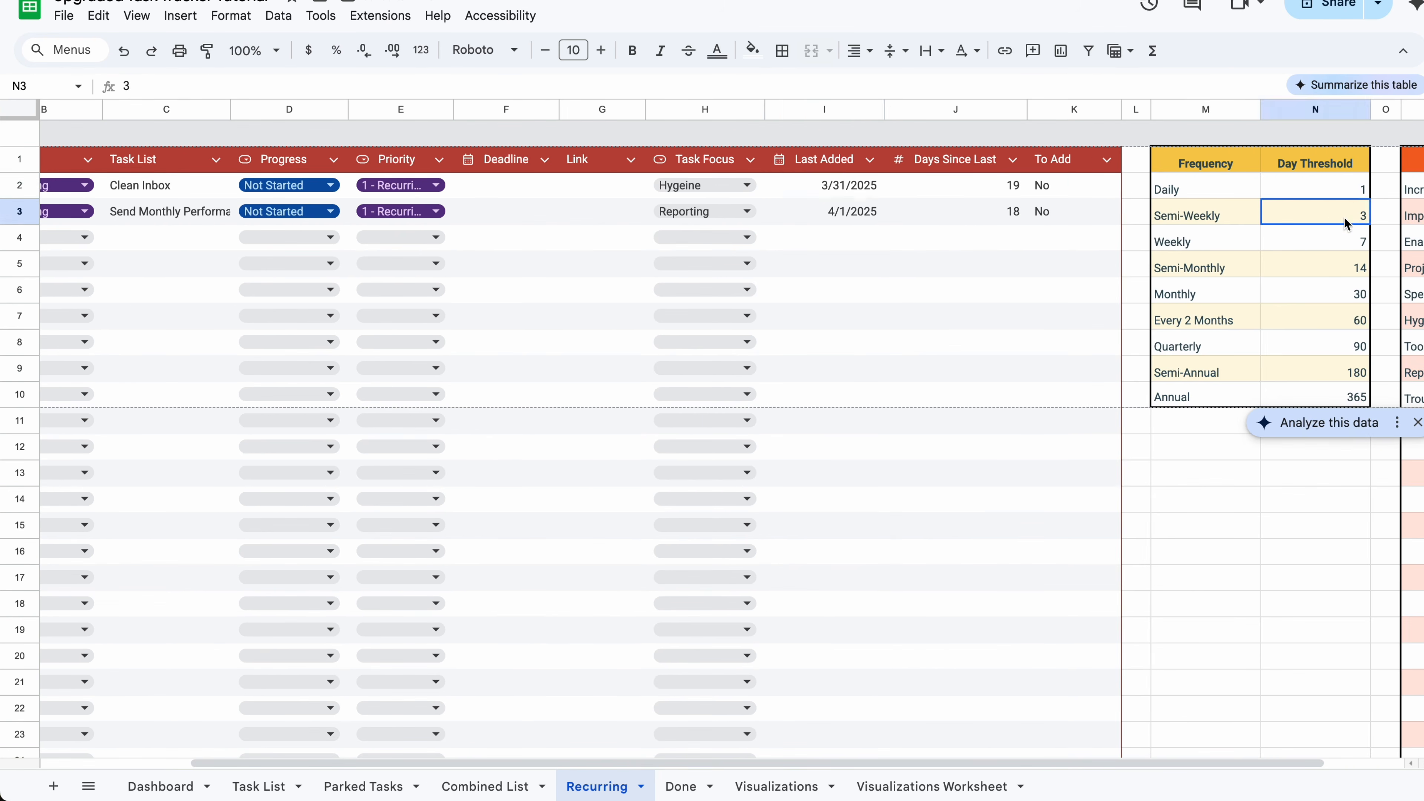
pyautogui.click(1002, 191)
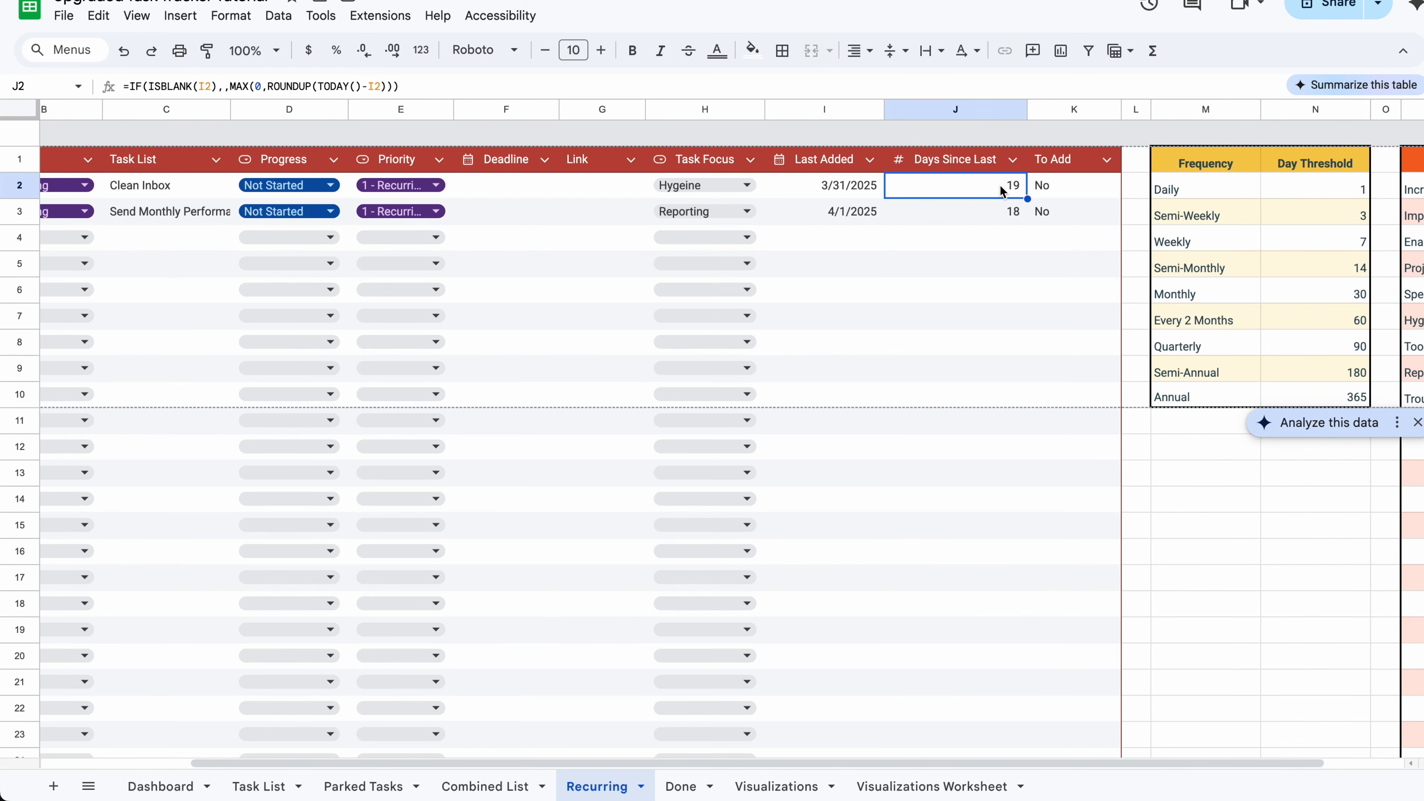
pyautogui.click(1075, 189)
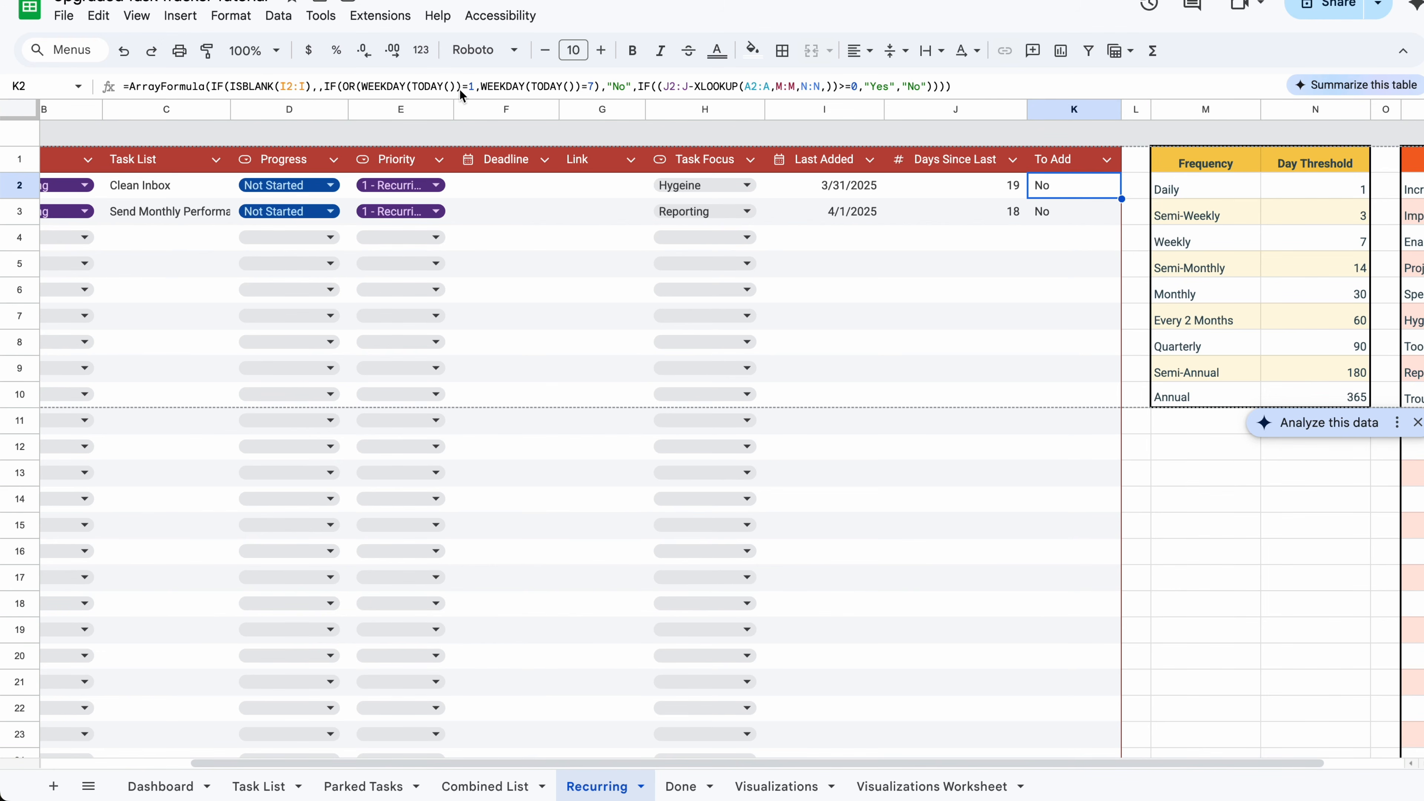
pyautogui.click(593, 86)
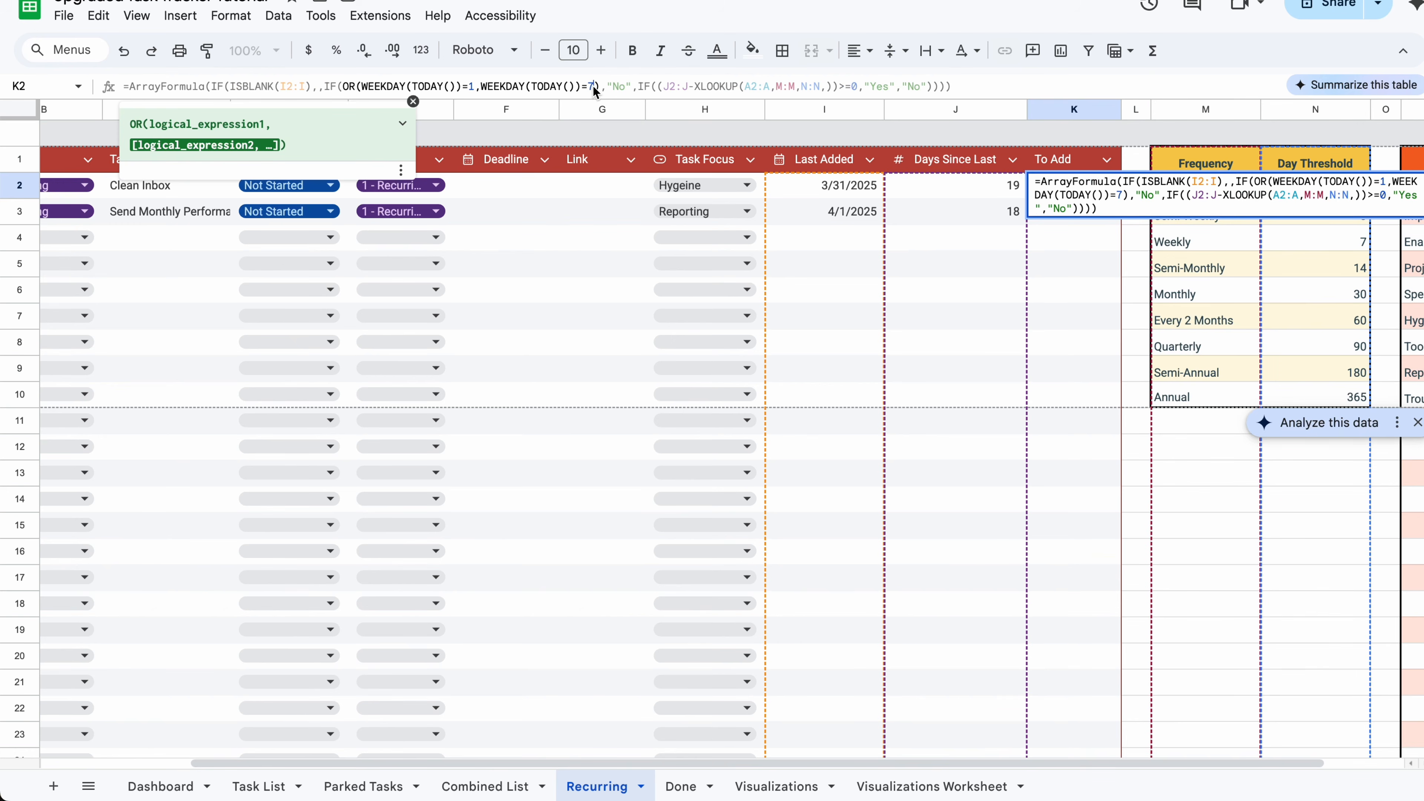
pyautogui.press('BackSpace')
pyautogui.write('6')
pyautogui.press('Return')
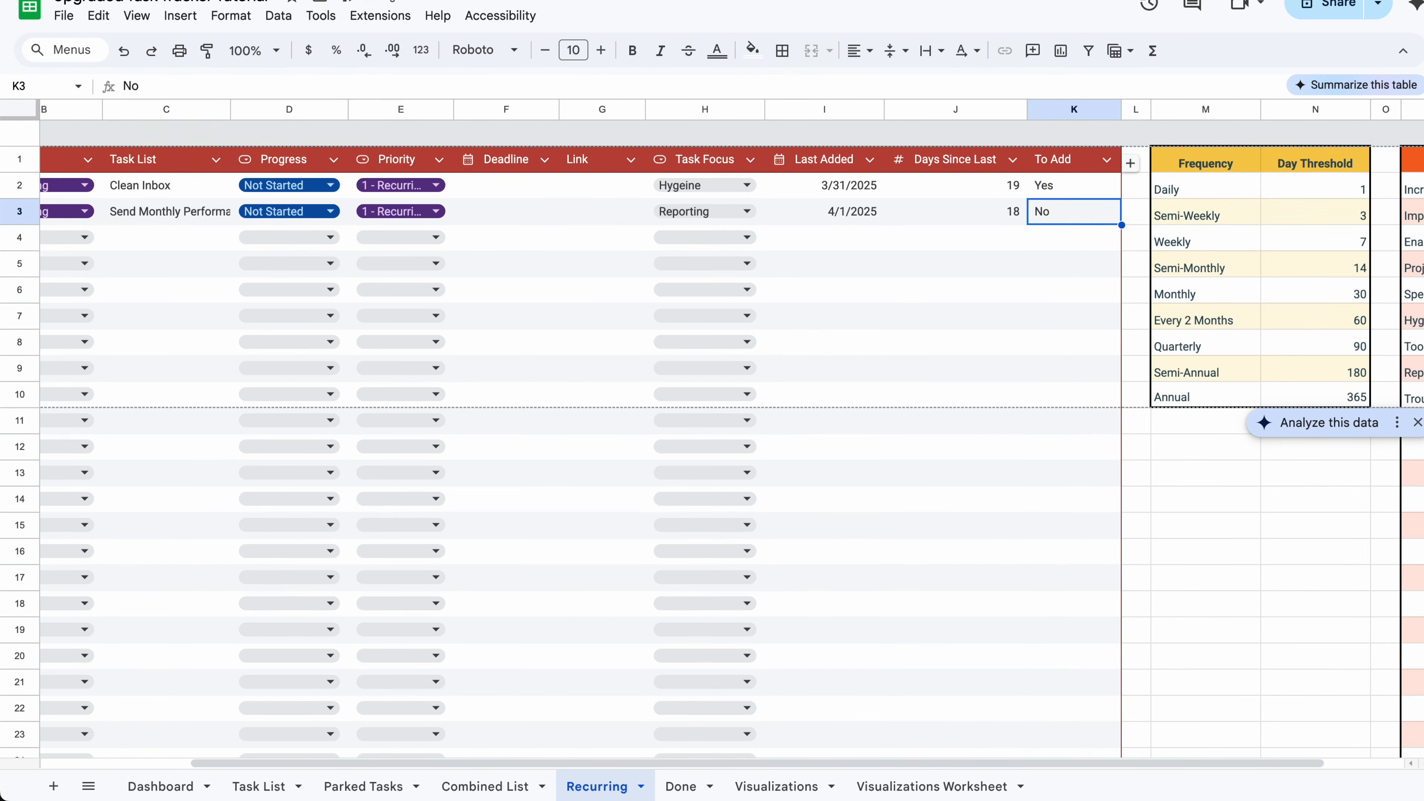
# - Try 4/17/2025 as Clean Inbox's Last Added date, replace it with 4/16/2025, and check the task's To Add cell
pyautogui.click(1079, 188)
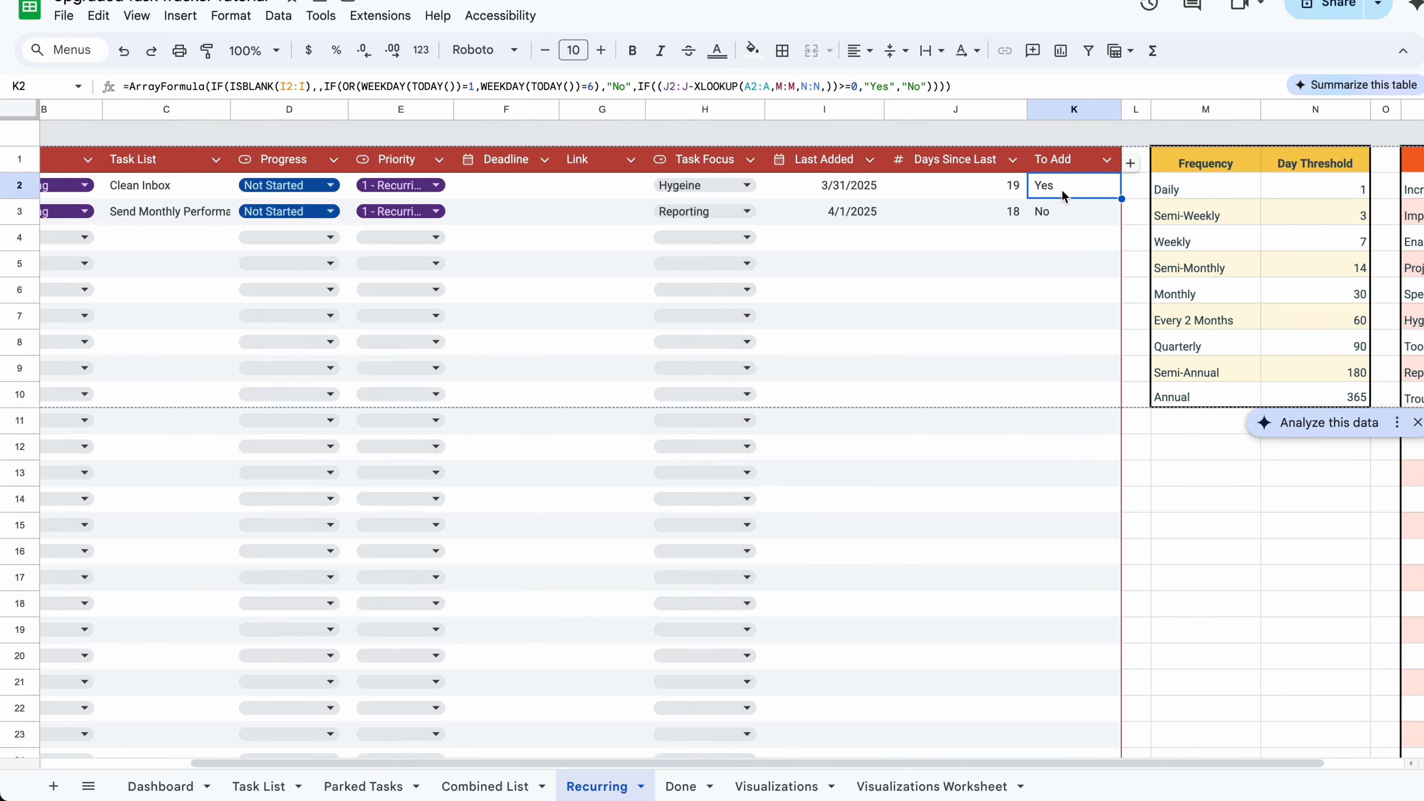
pyautogui.click(1002, 193)
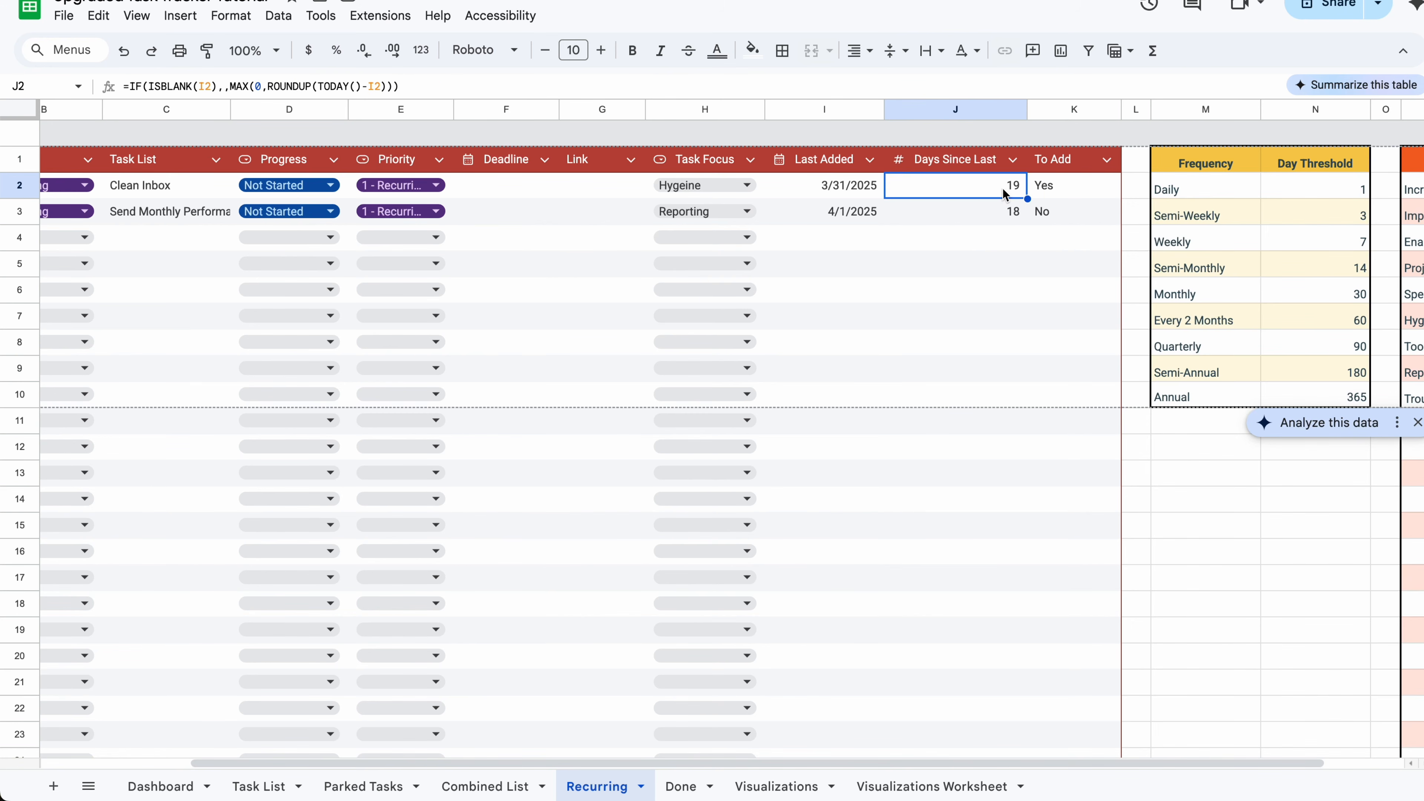
pyautogui.doubleClick(866, 185)
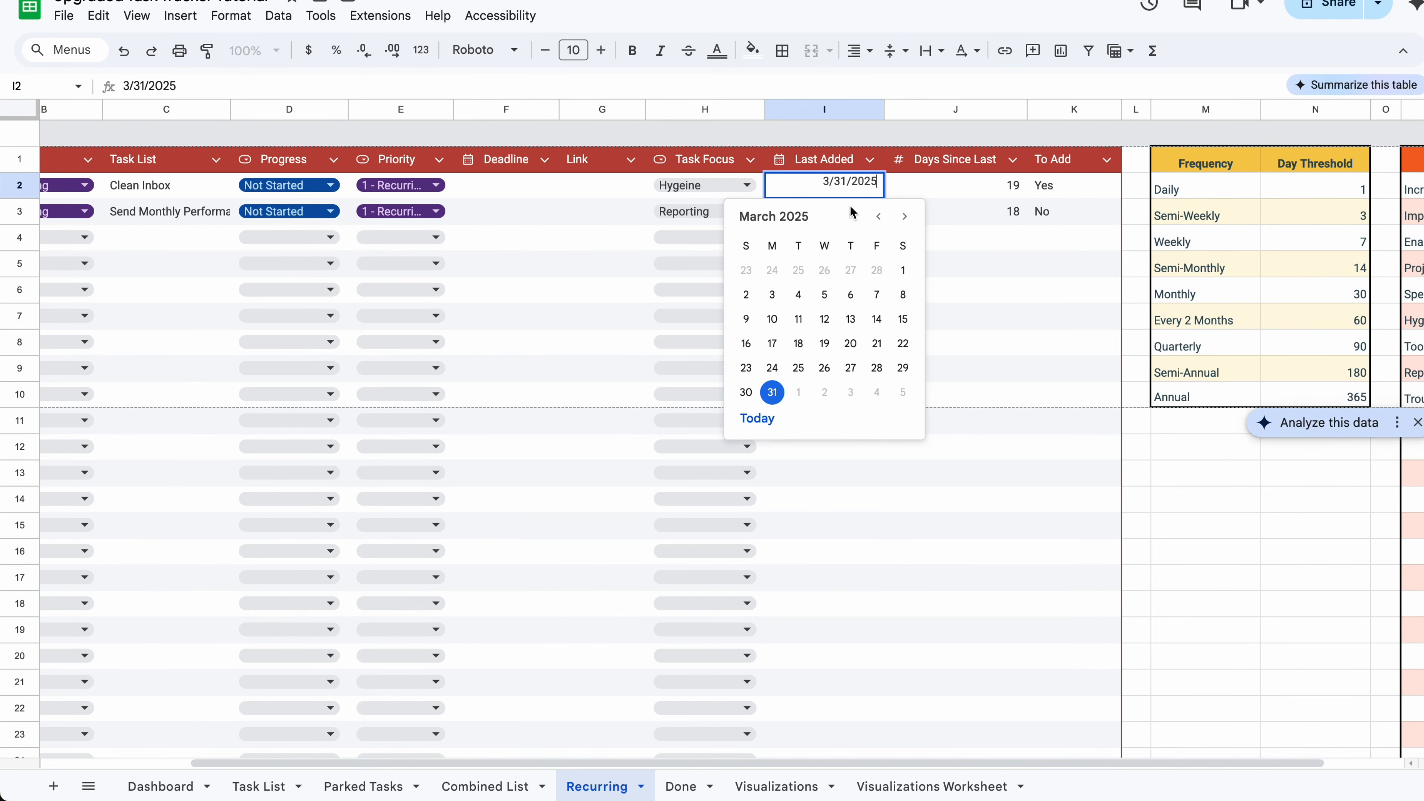
pyautogui.click(904, 217)
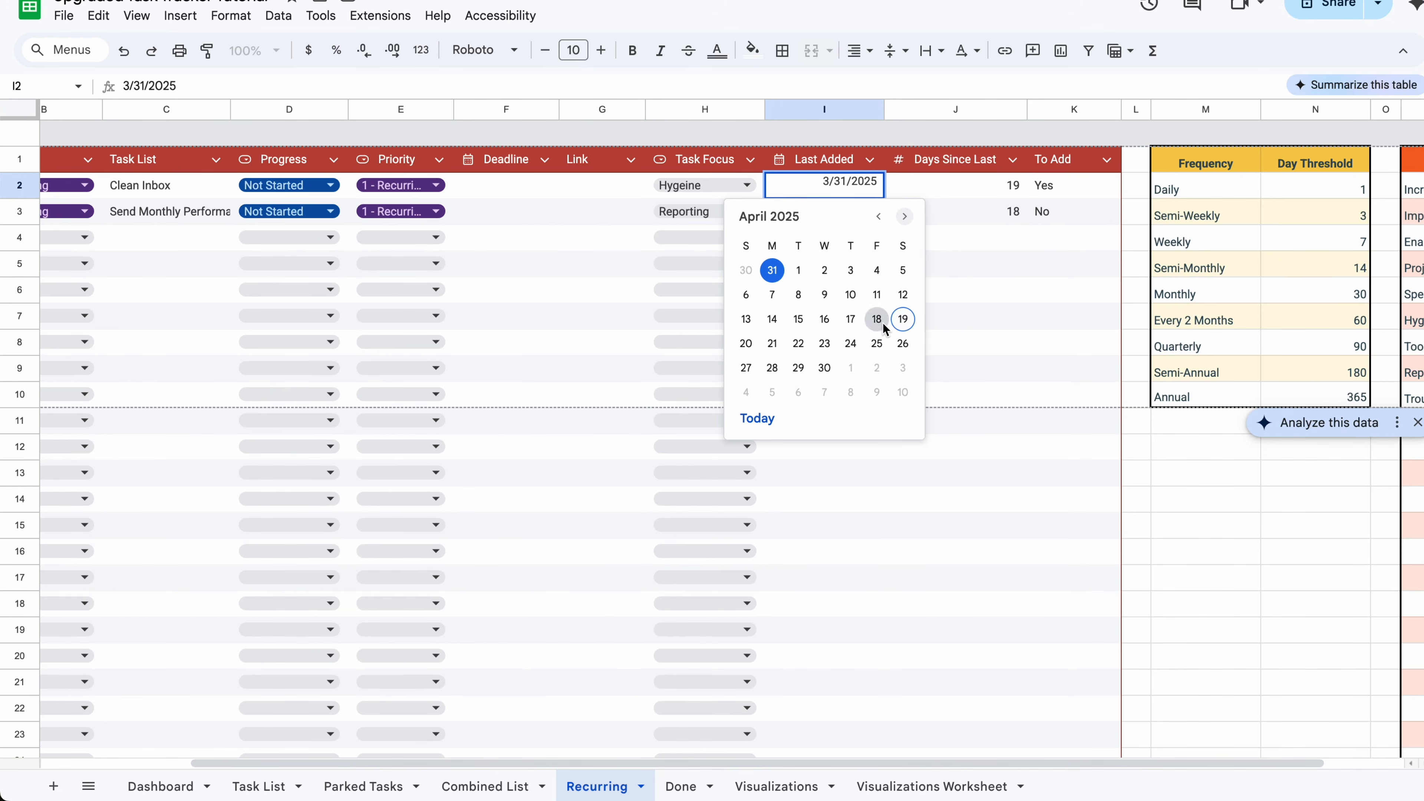
pyautogui.click(850, 319)
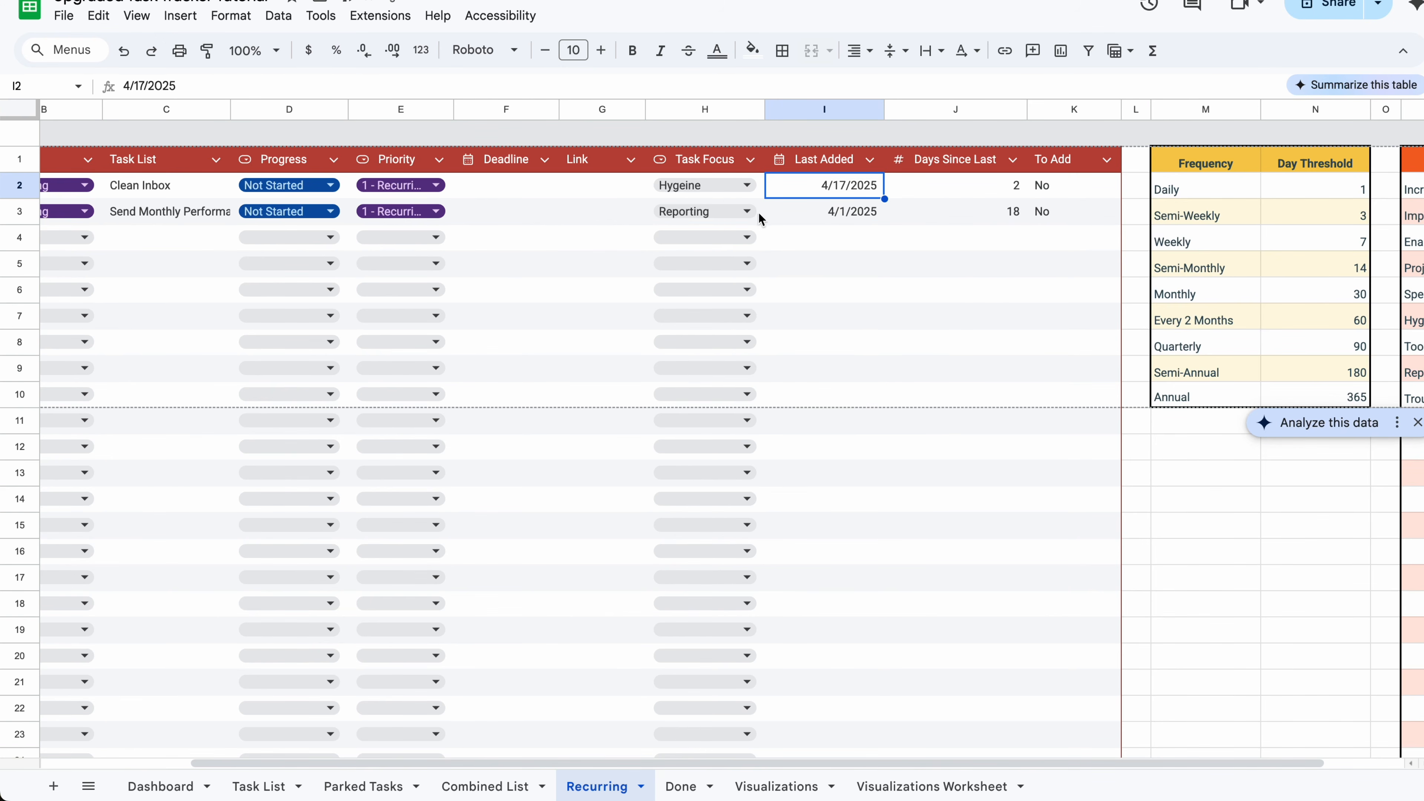
pyautogui.doubleClick(829, 191)
pyautogui.click(824, 319)
pyautogui.click(1079, 195)
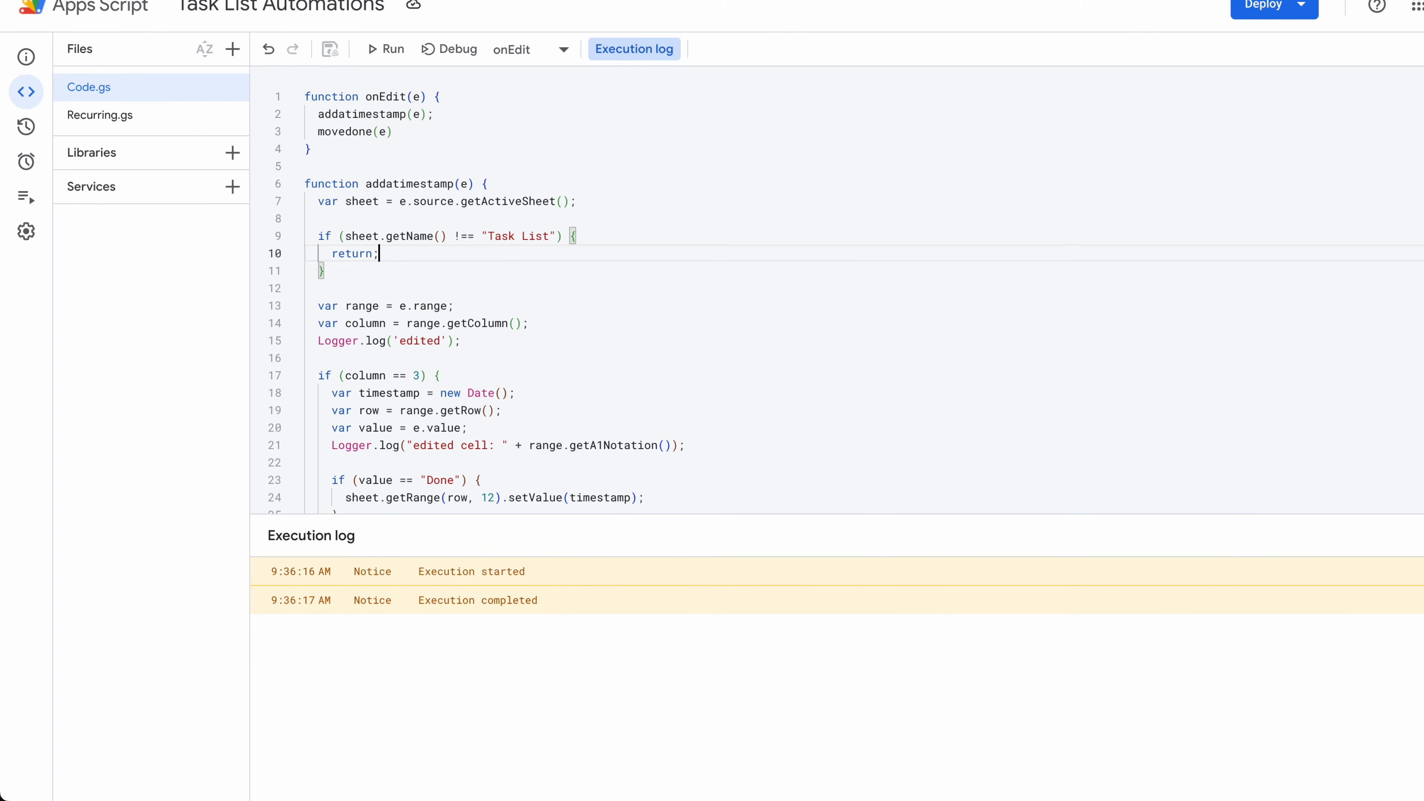
# - Run copyRecurringTasks from Recurring.gs and check the copied Clean Inbox row's deadline and Task Added value on the Task List sheet
pyautogui.click(149, 113)
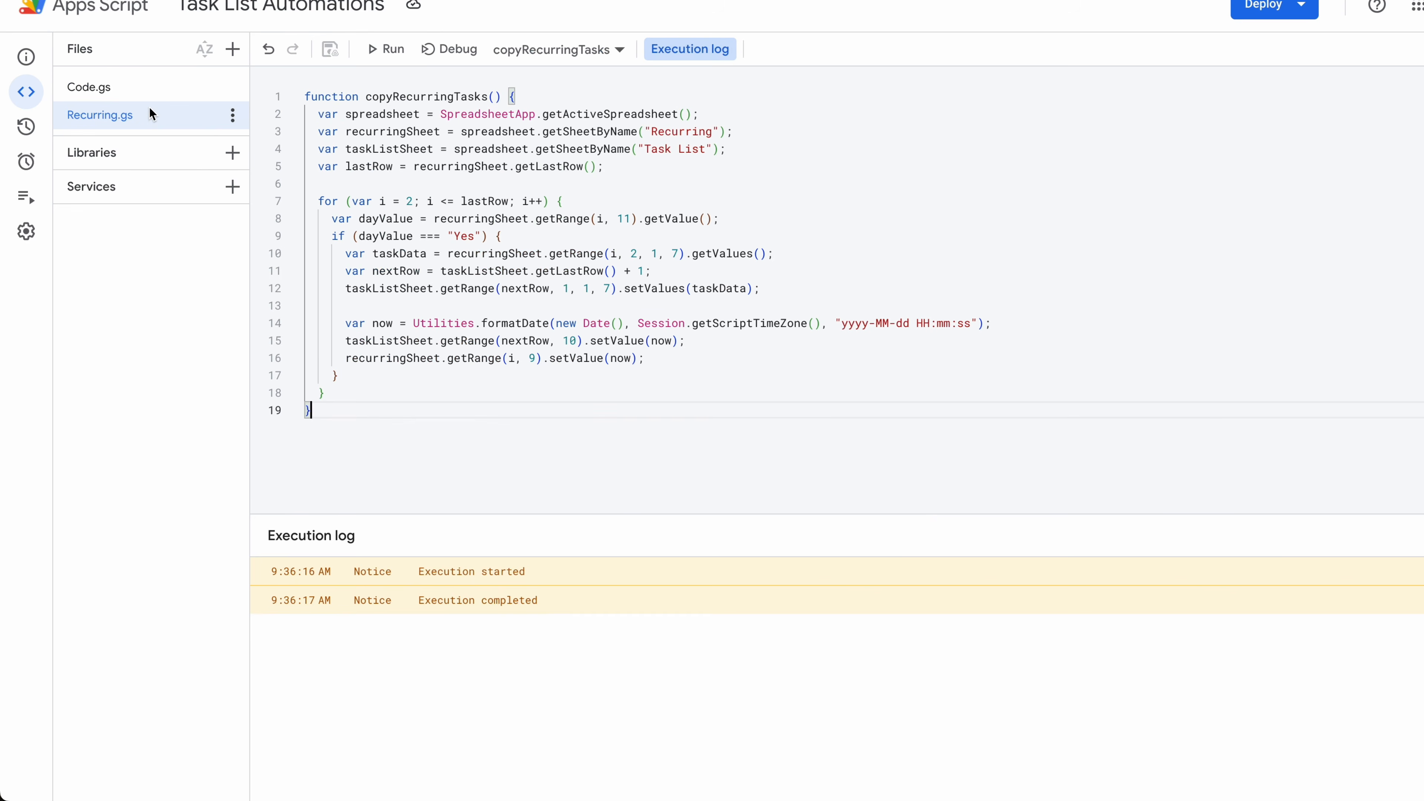
pyautogui.click(393, 49)
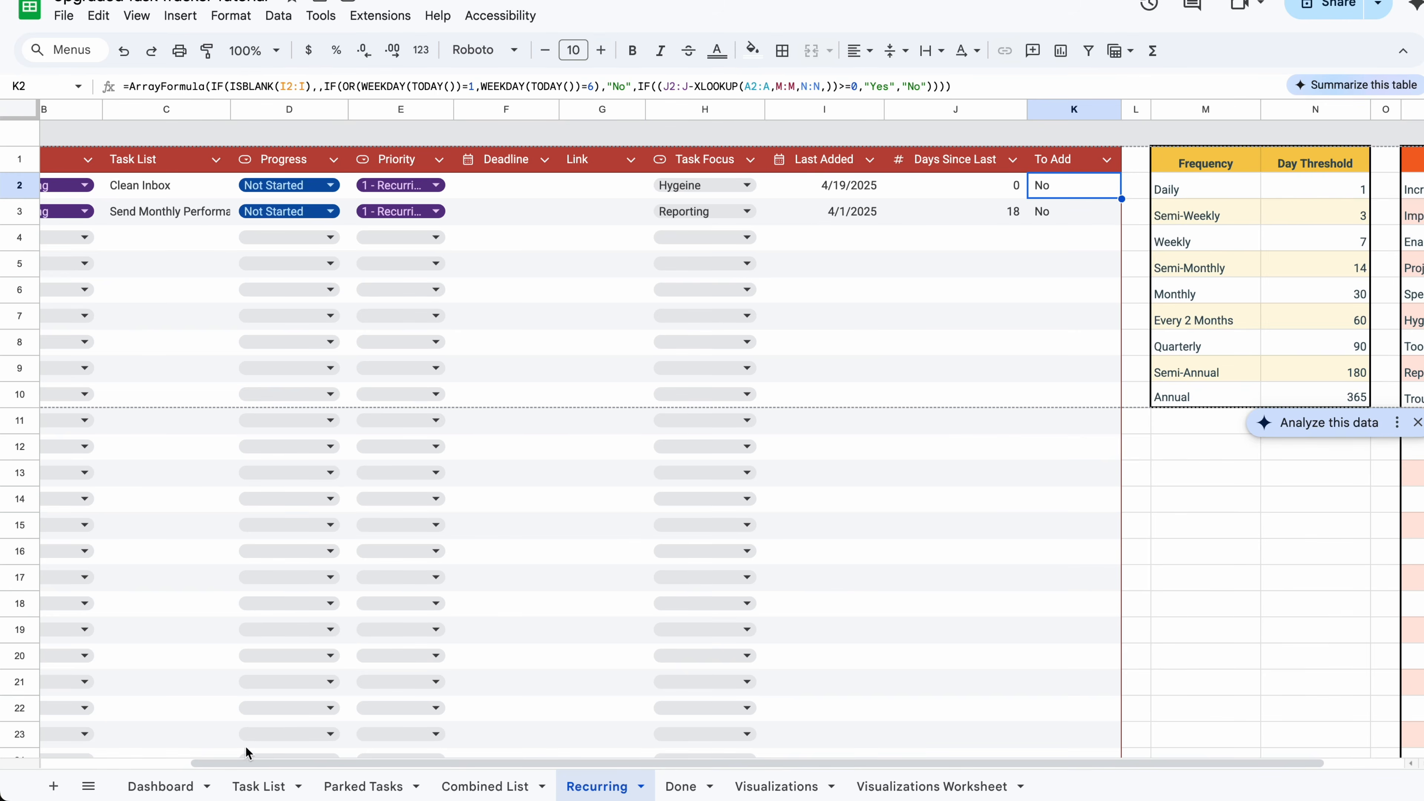
pyautogui.click(253, 784)
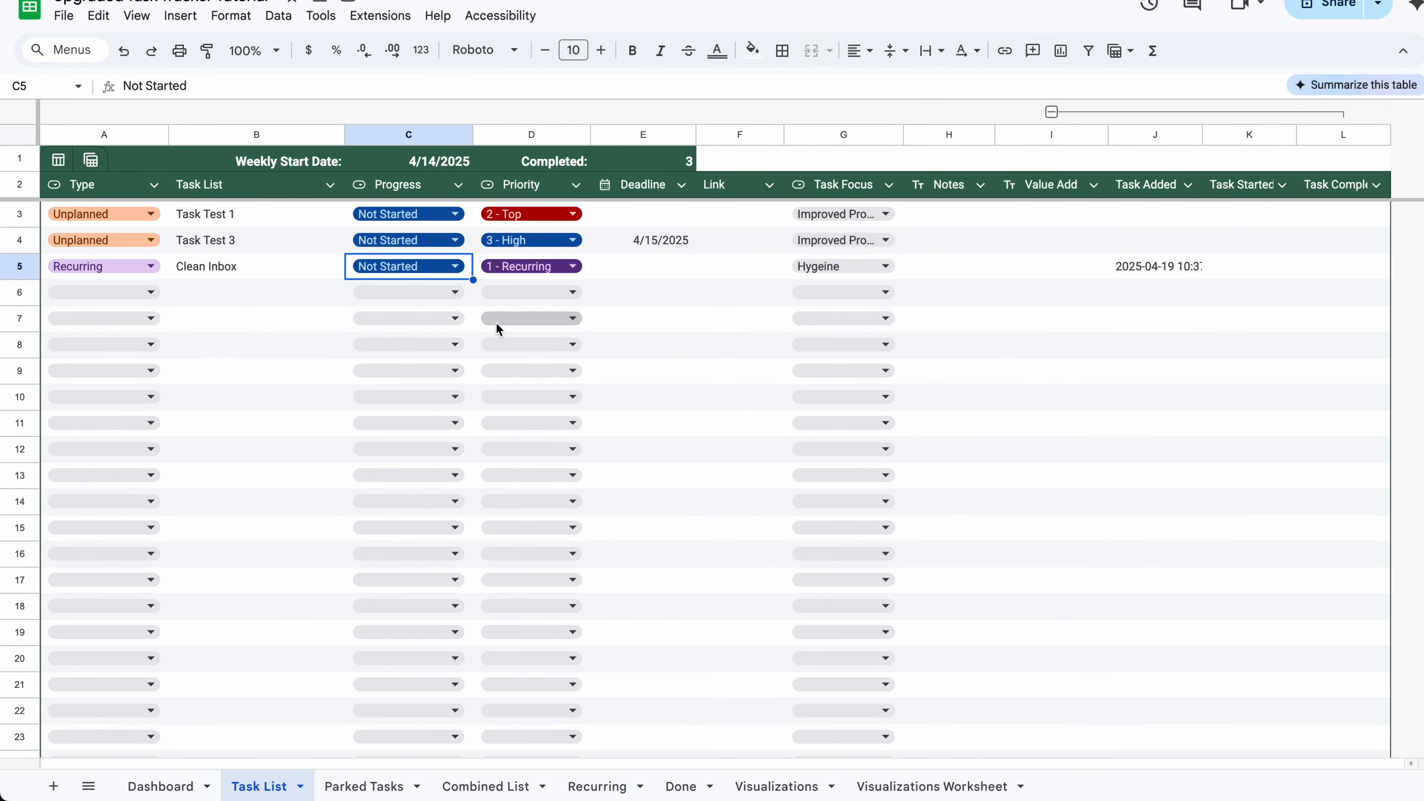
pyautogui.click(685, 266)
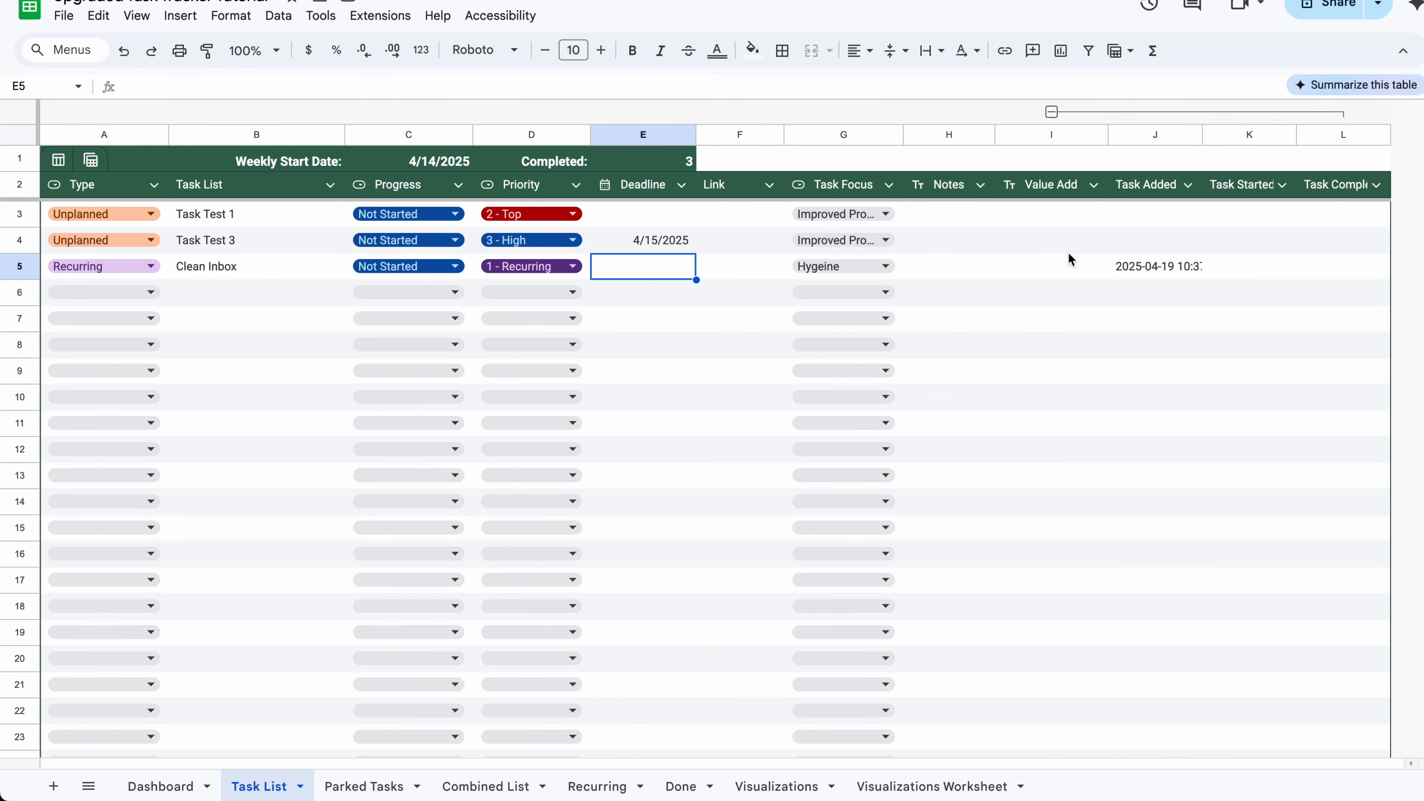
pyautogui.click(1160, 273)
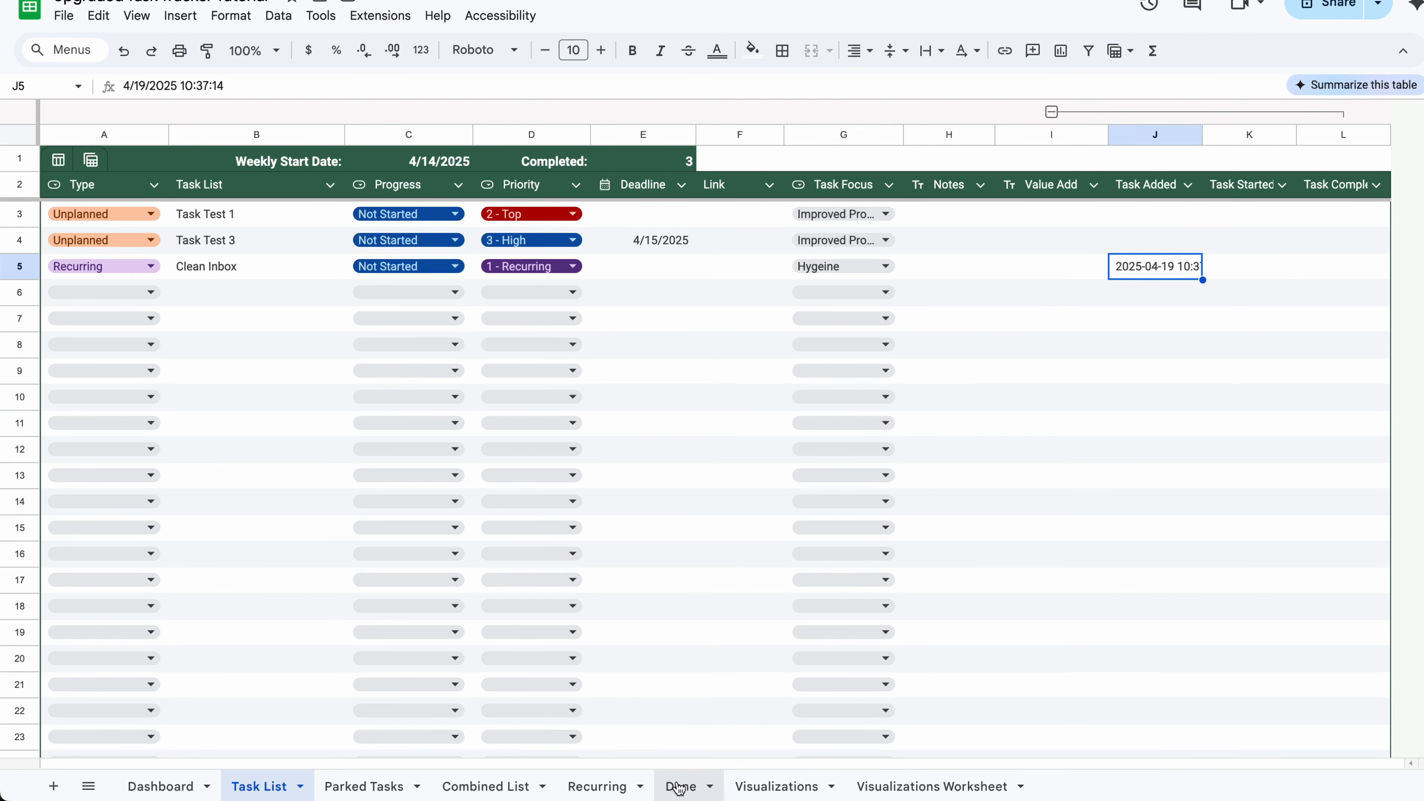
# - On the Recurring sheet, check Clean Inbox's Last Added, Days Since Last and To Add cells
pyautogui.click(602, 785)
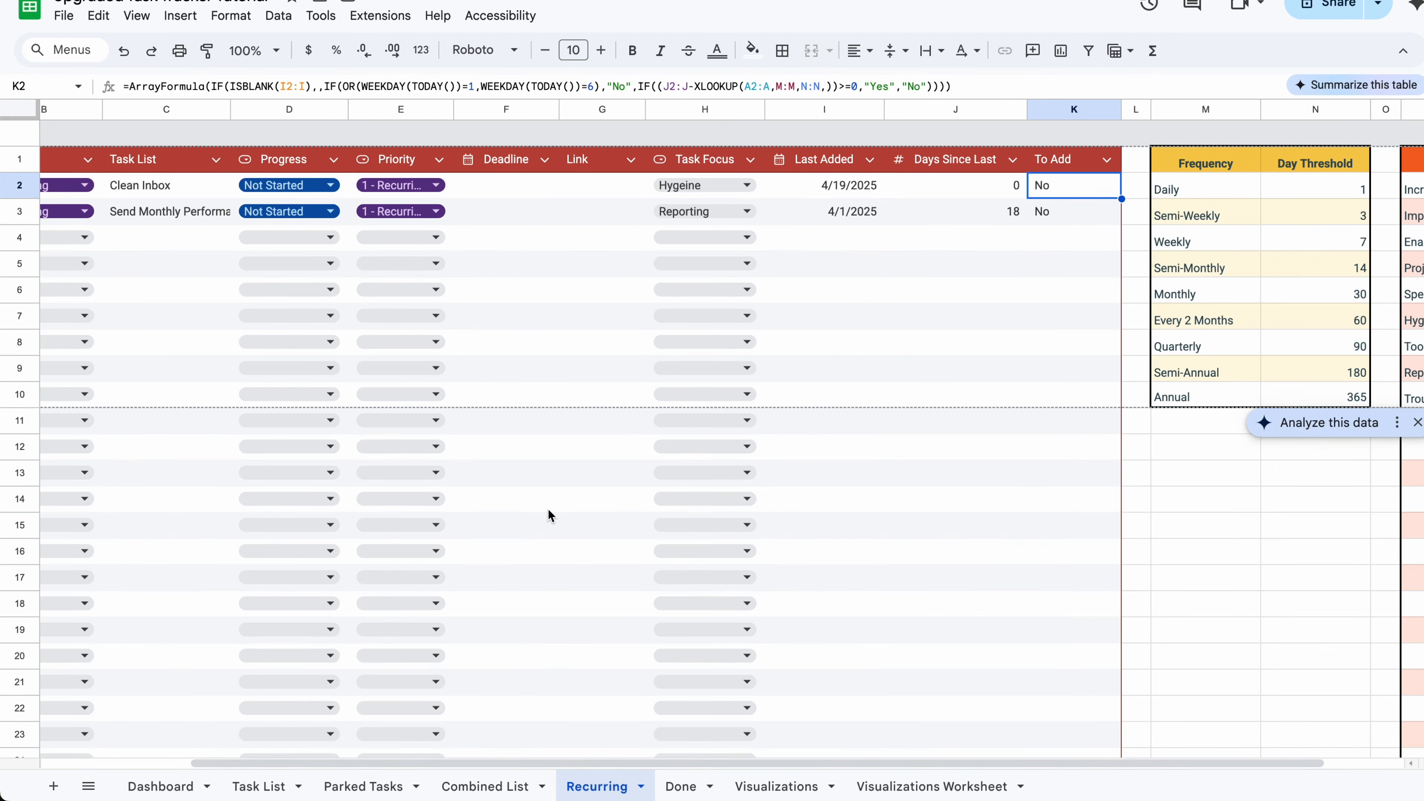
pyautogui.click(824, 190)
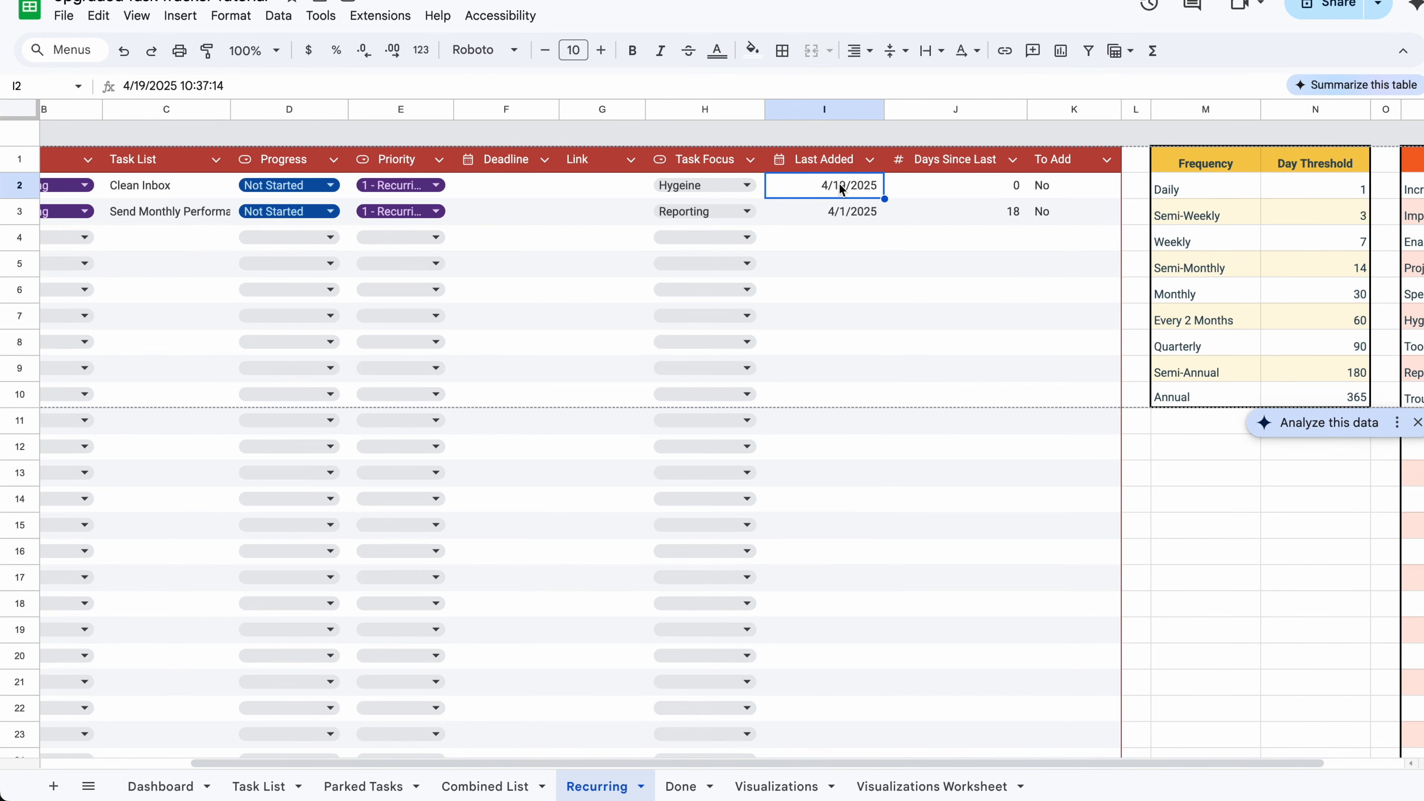
pyautogui.hscroll(-3, 1156, 184)
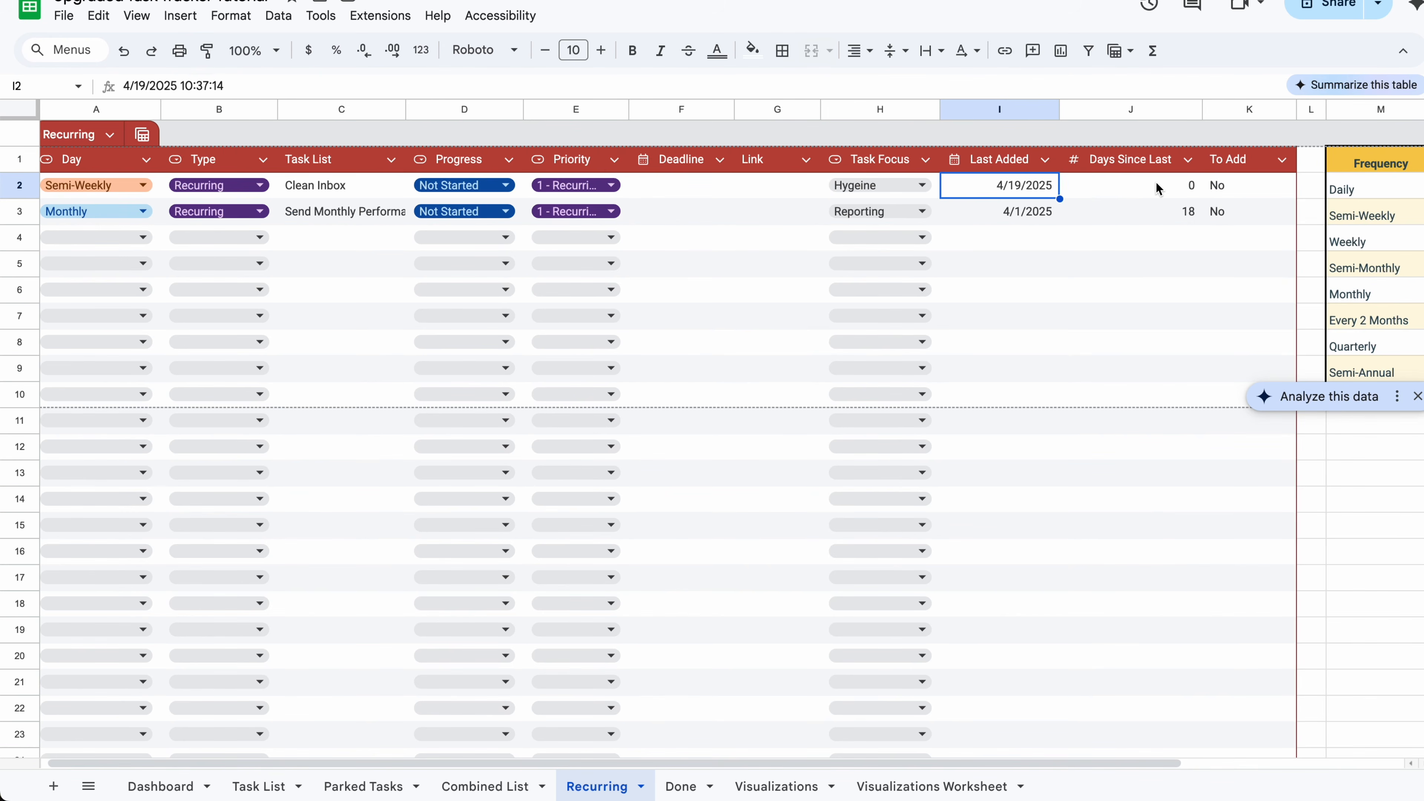
pyautogui.click(1156, 188)
pyautogui.click(1008, 189)
pyautogui.click(1090, 191)
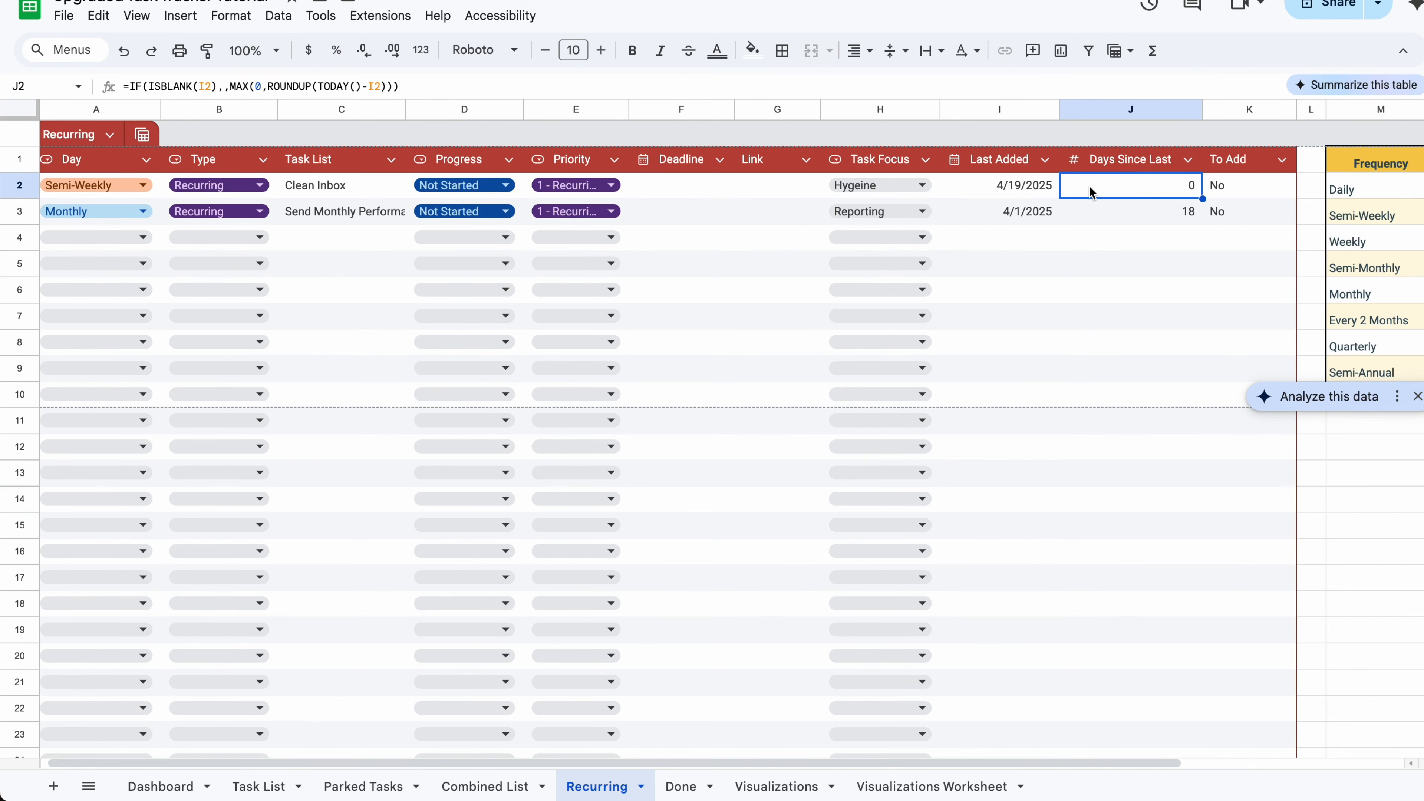
pyautogui.click(1222, 191)
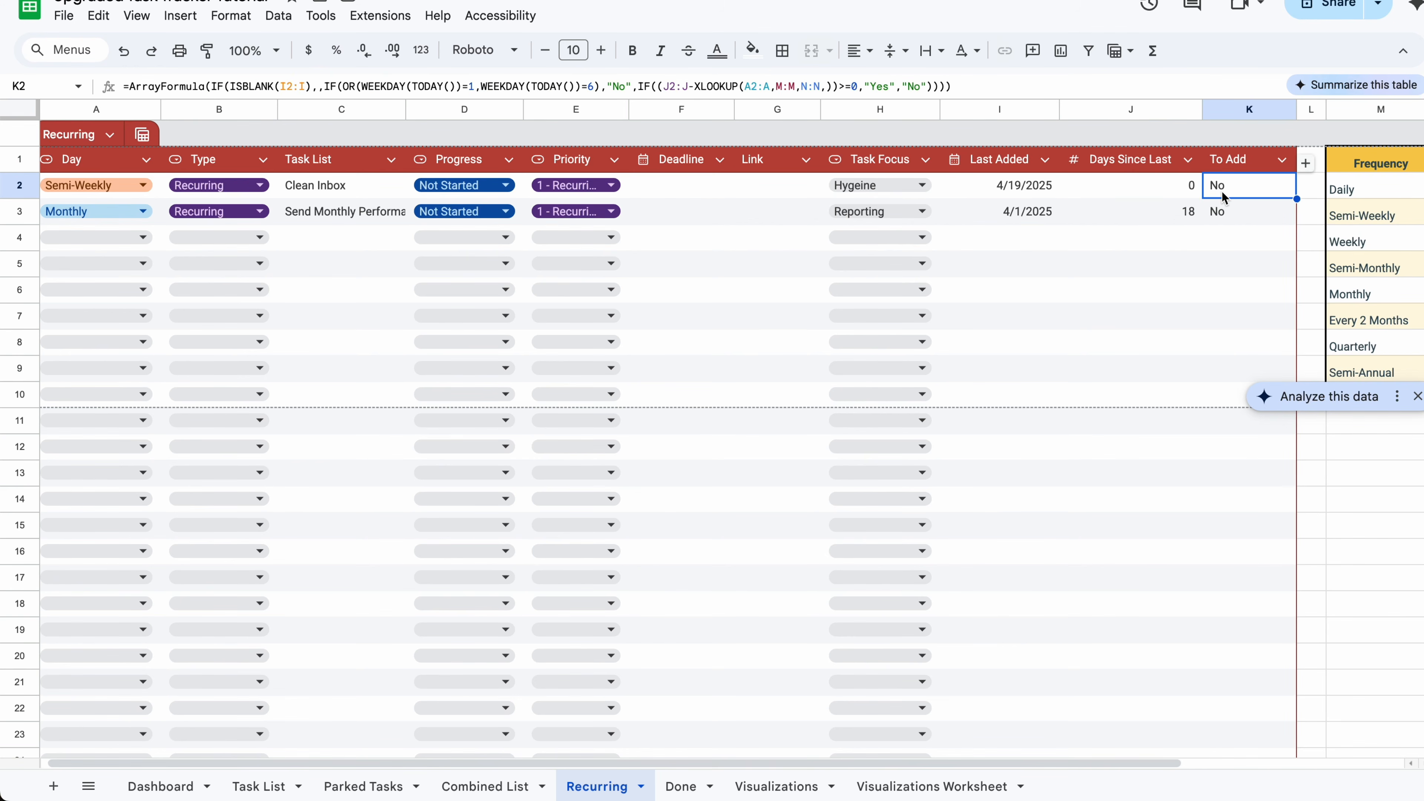
pyautogui.hscroll(3, 1086, 191)
pyautogui.hscroll(-3, 1086, 191)
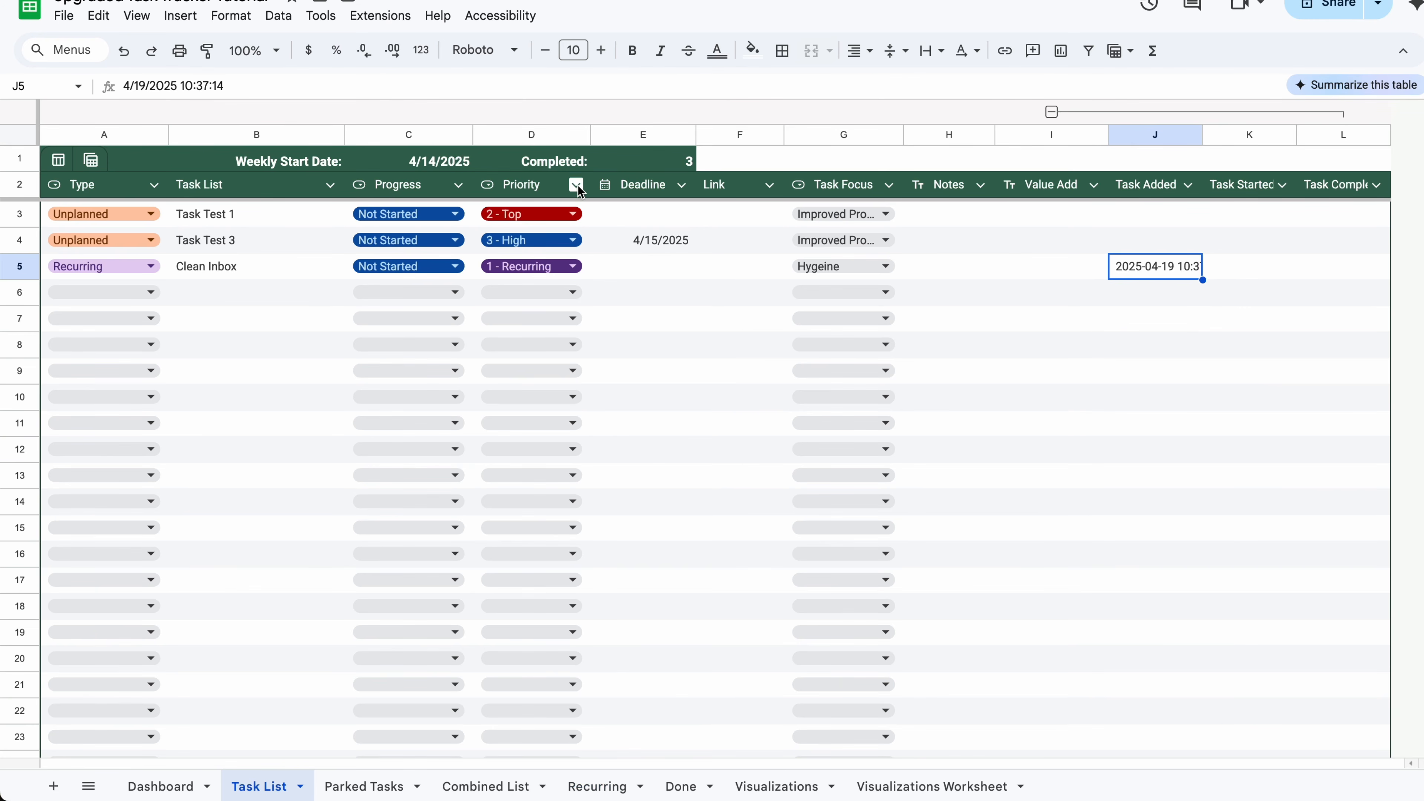
# - Sort the Task List table by Priority from A to Z
pyautogui.click(577, 187)
pyautogui.moveTo(611, 243)
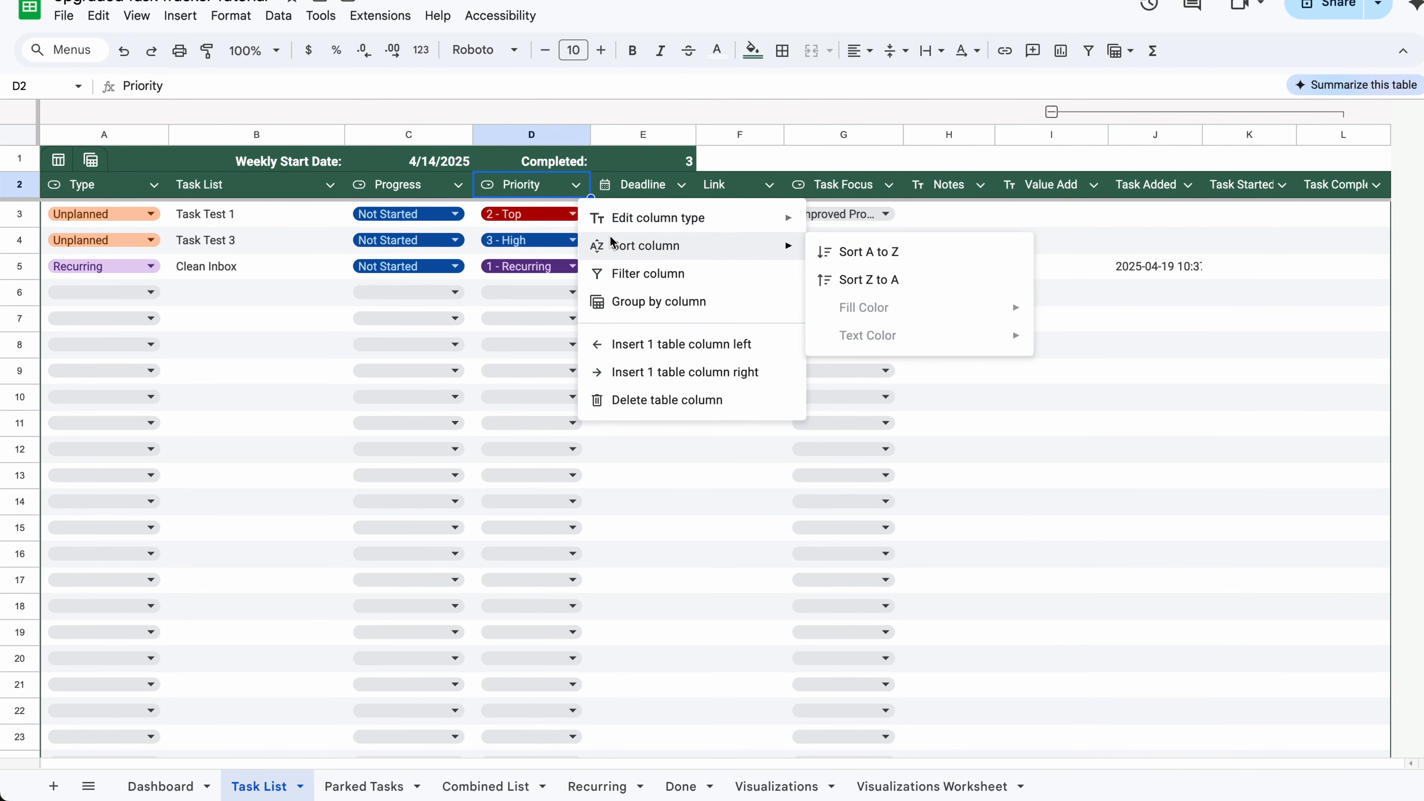
pyautogui.click(882, 252)
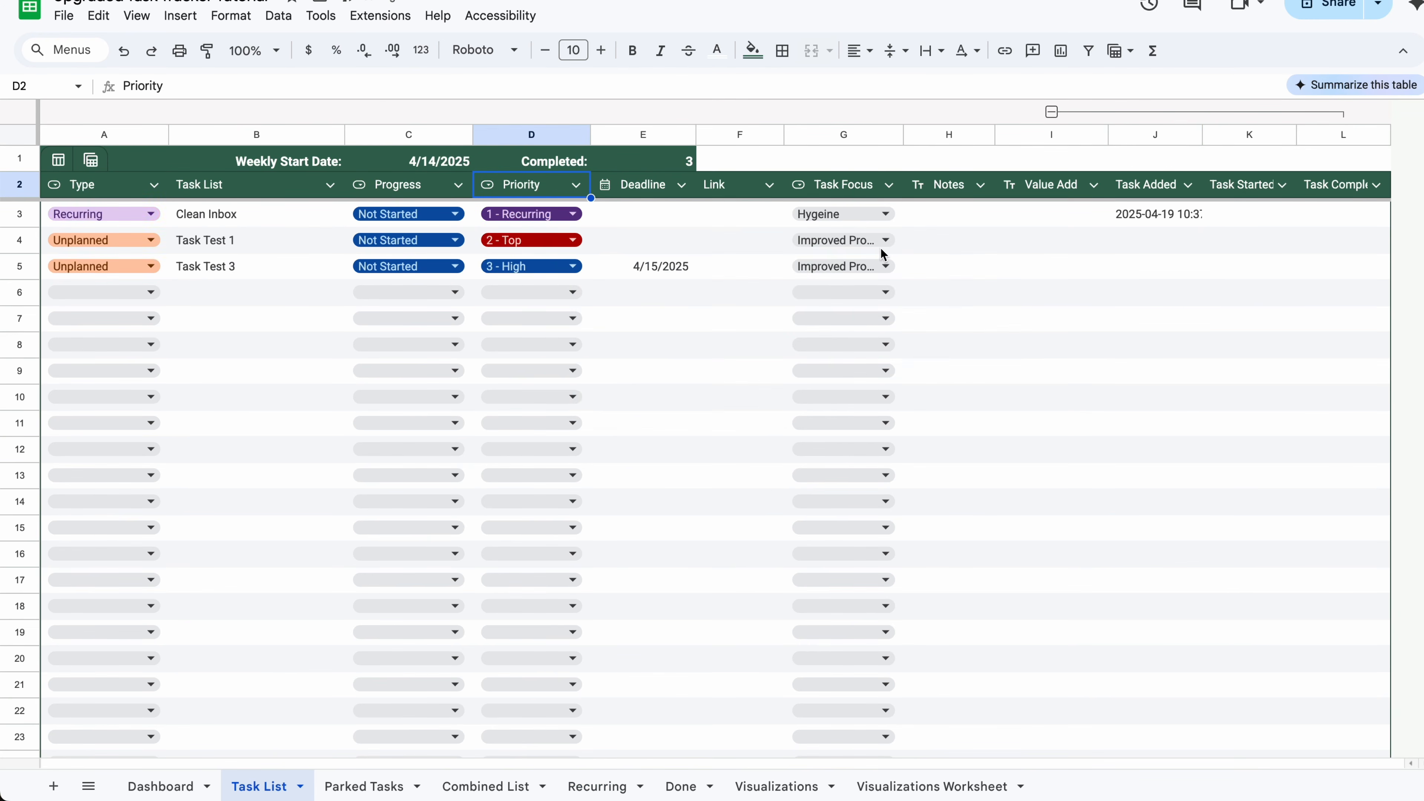
# - Compare the Dashboard's Pending Tasks order with the Task List sheet, and examine the two QUERY ranges in the Dashboard's A7 formula
pyautogui.click(168, 786)
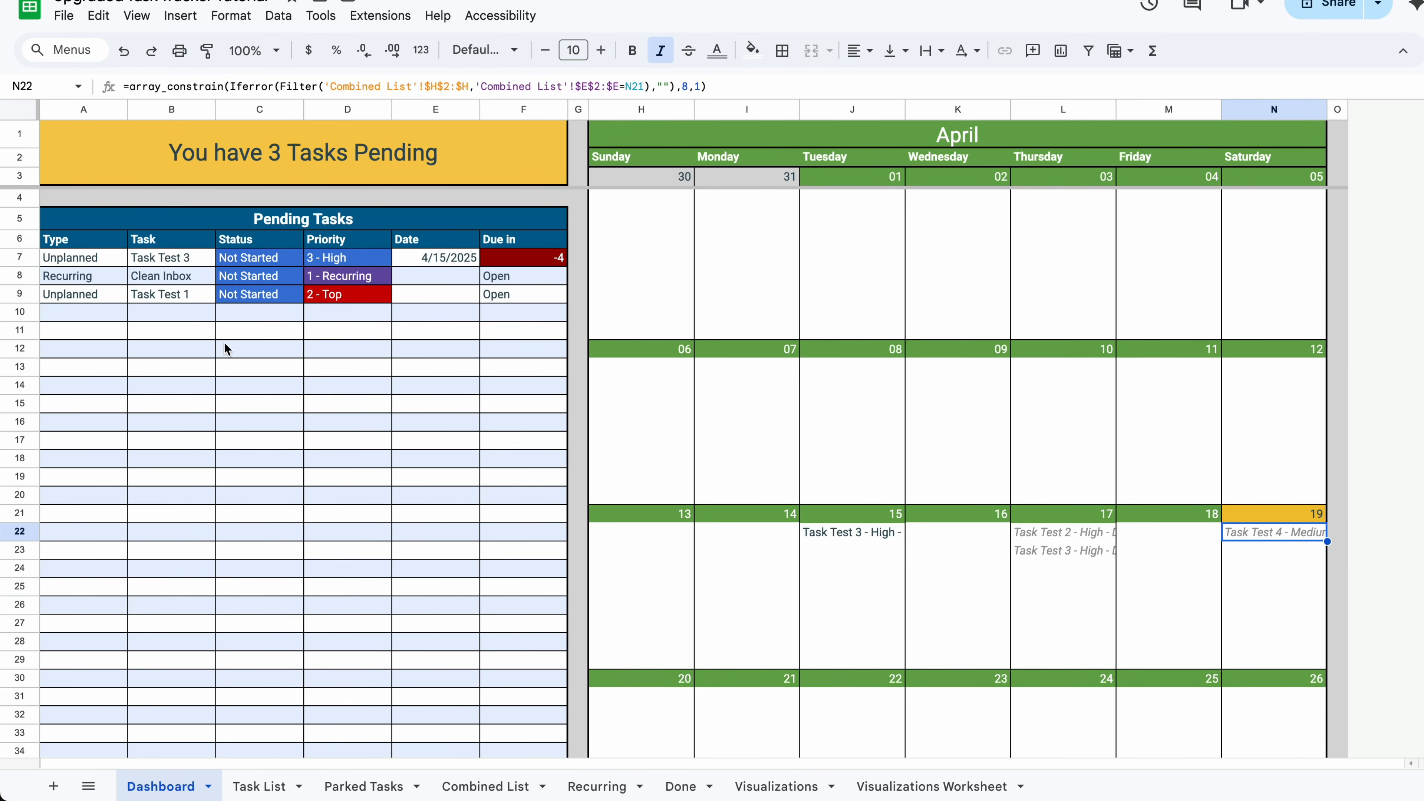
pyautogui.click(277, 787)
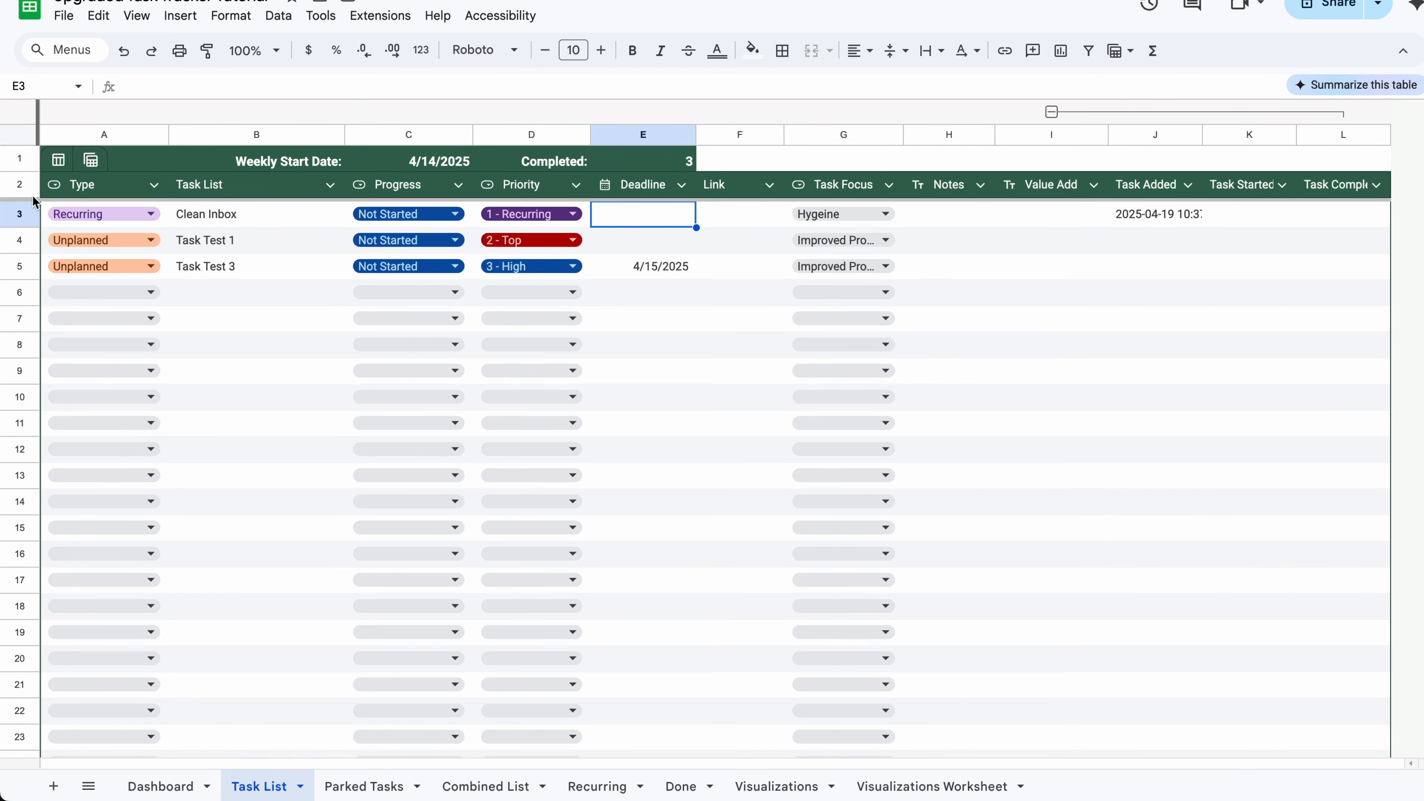
pyautogui.click(159, 787)
pyautogui.click(91, 246)
pyautogui.click(91, 263)
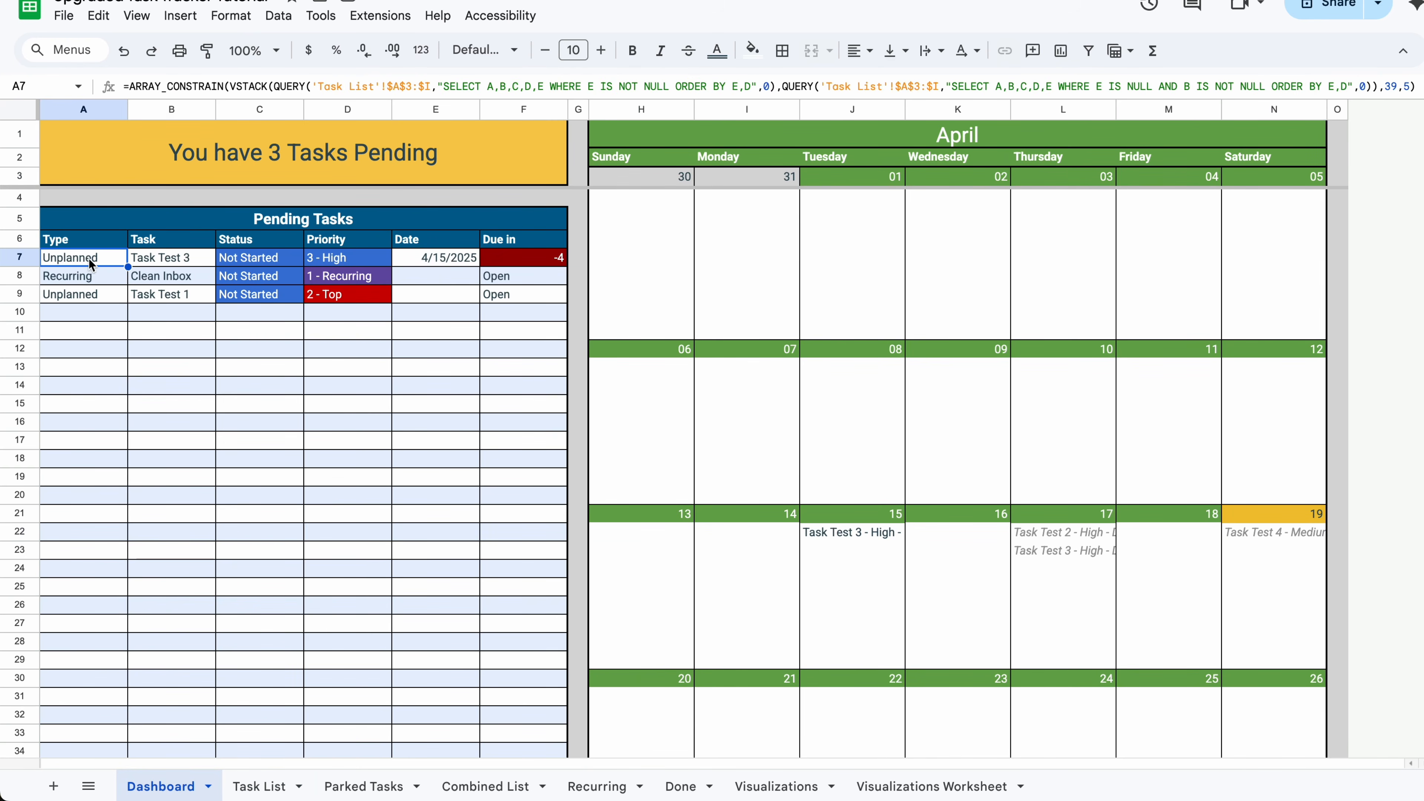
pyautogui.click(412, 86)
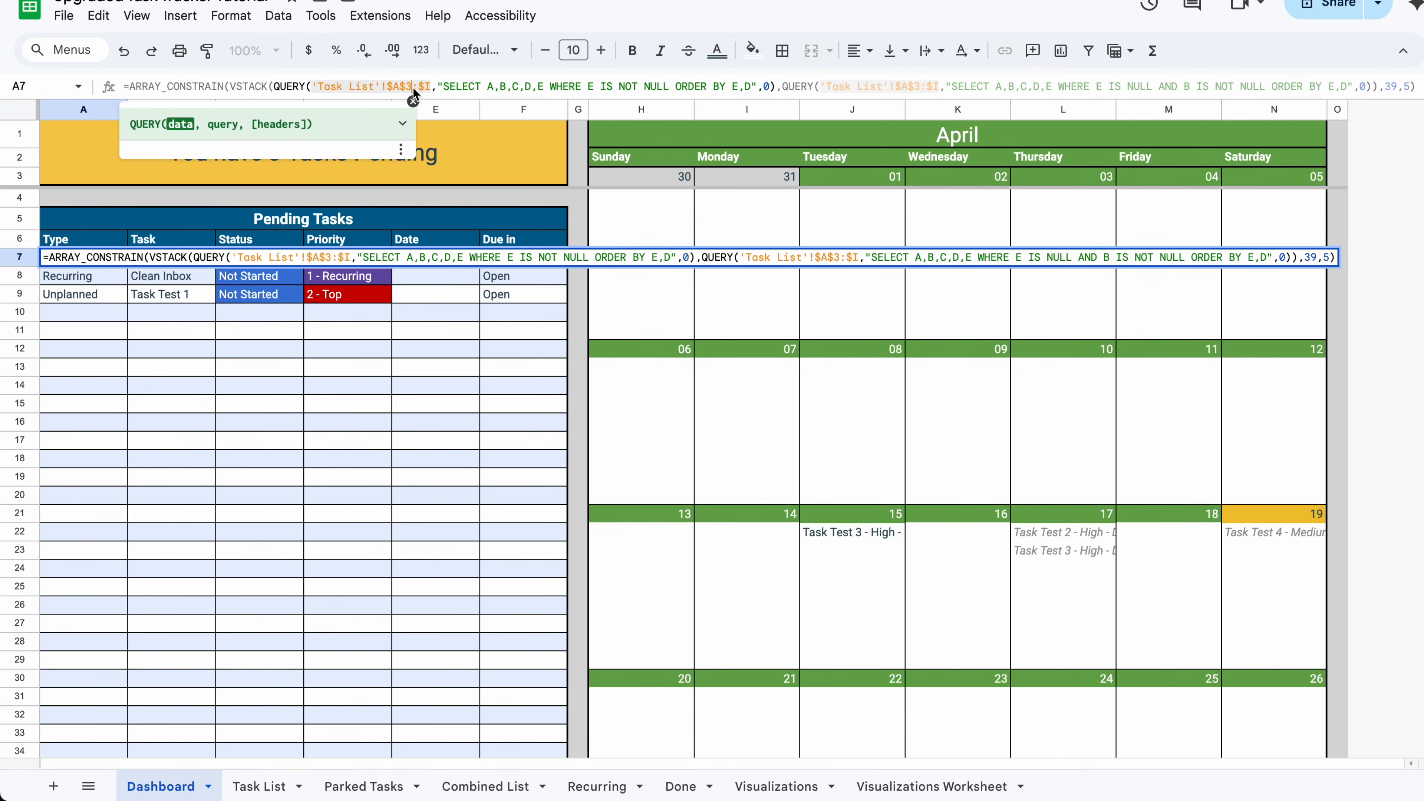
pyautogui.click(920, 87)
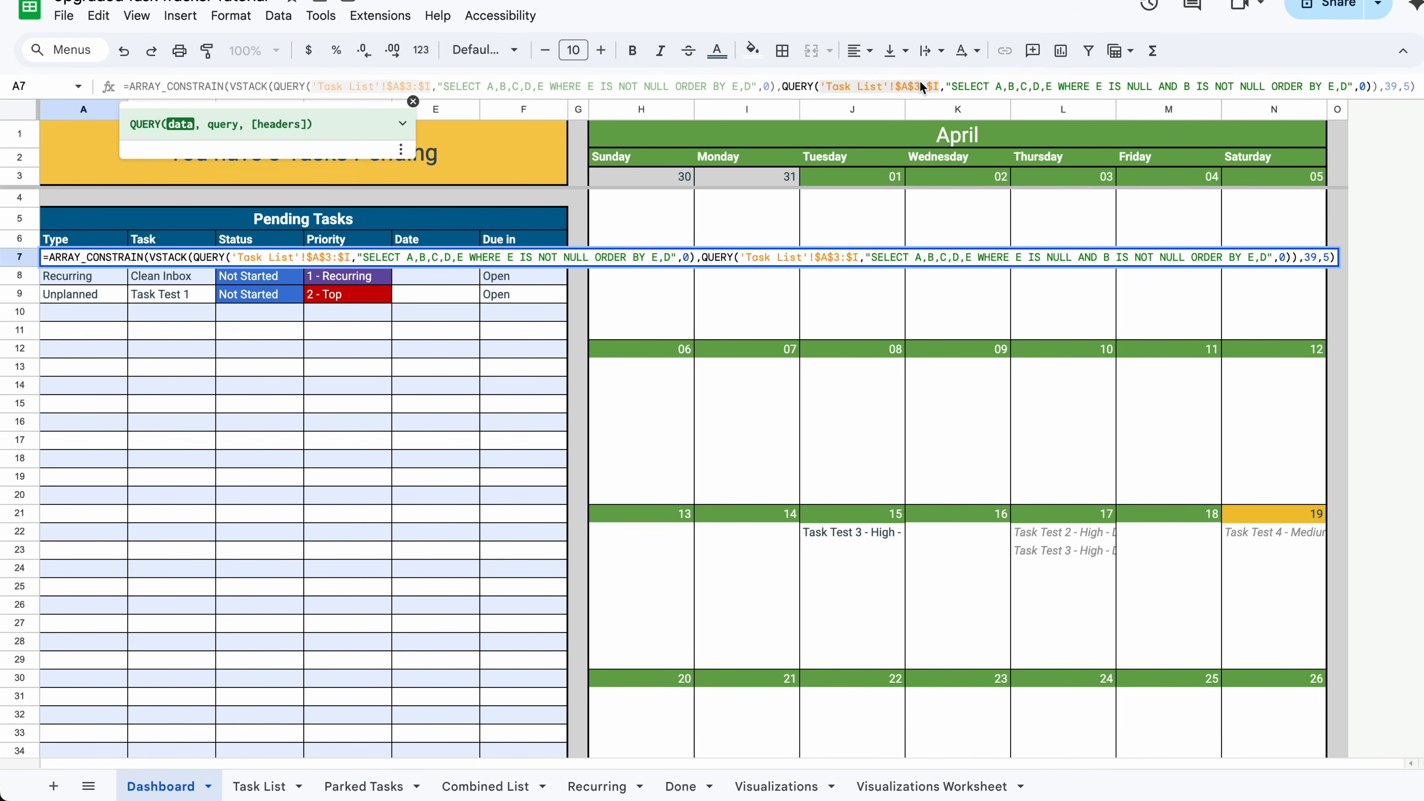
pyautogui.click(463, 308)
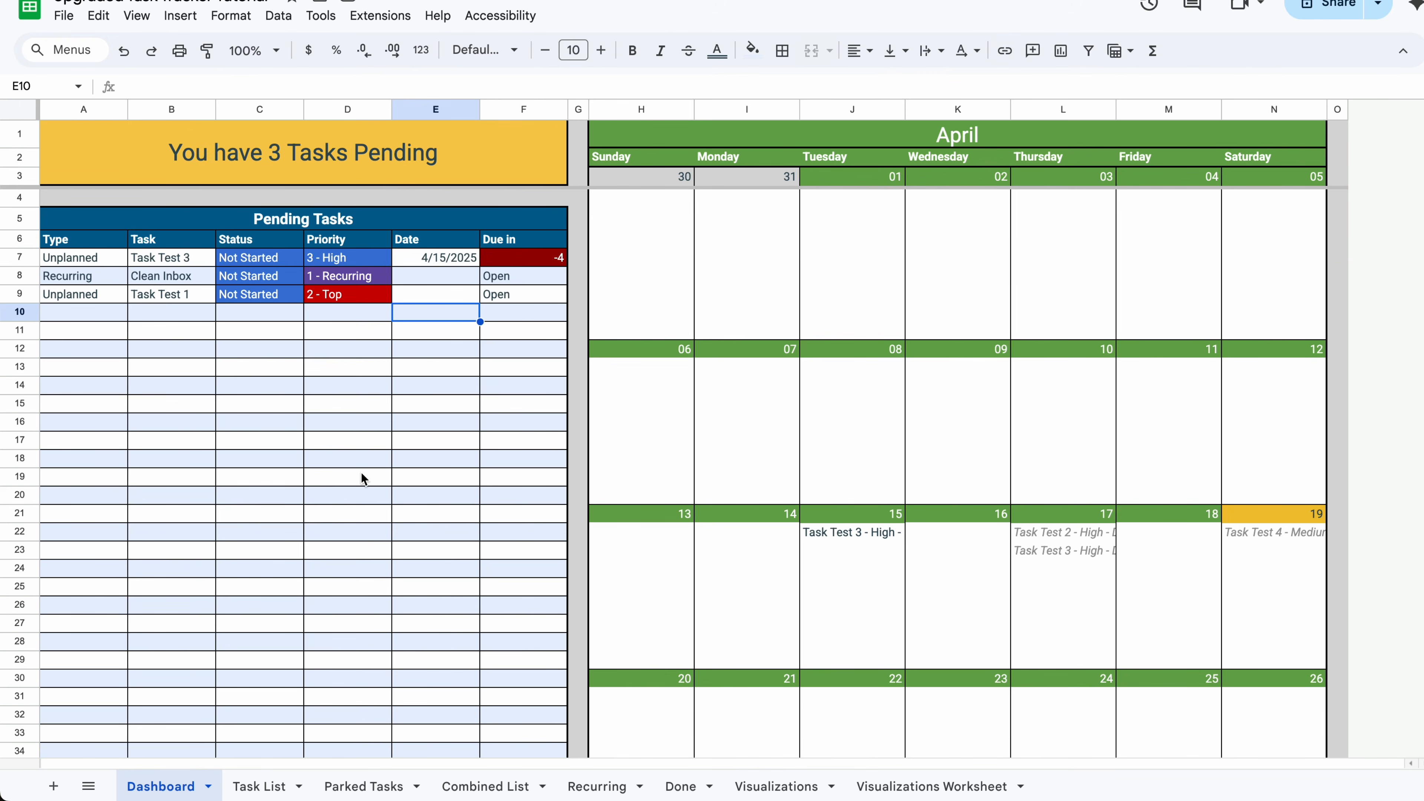
# - On the Task List sheet, set Clean Inbox's Progress to Pending and check Task Started, and finish by setting it to Done
pyautogui.click(259, 786)
pyautogui.doubleClick(417, 216)
pyautogui.click(392, 272)
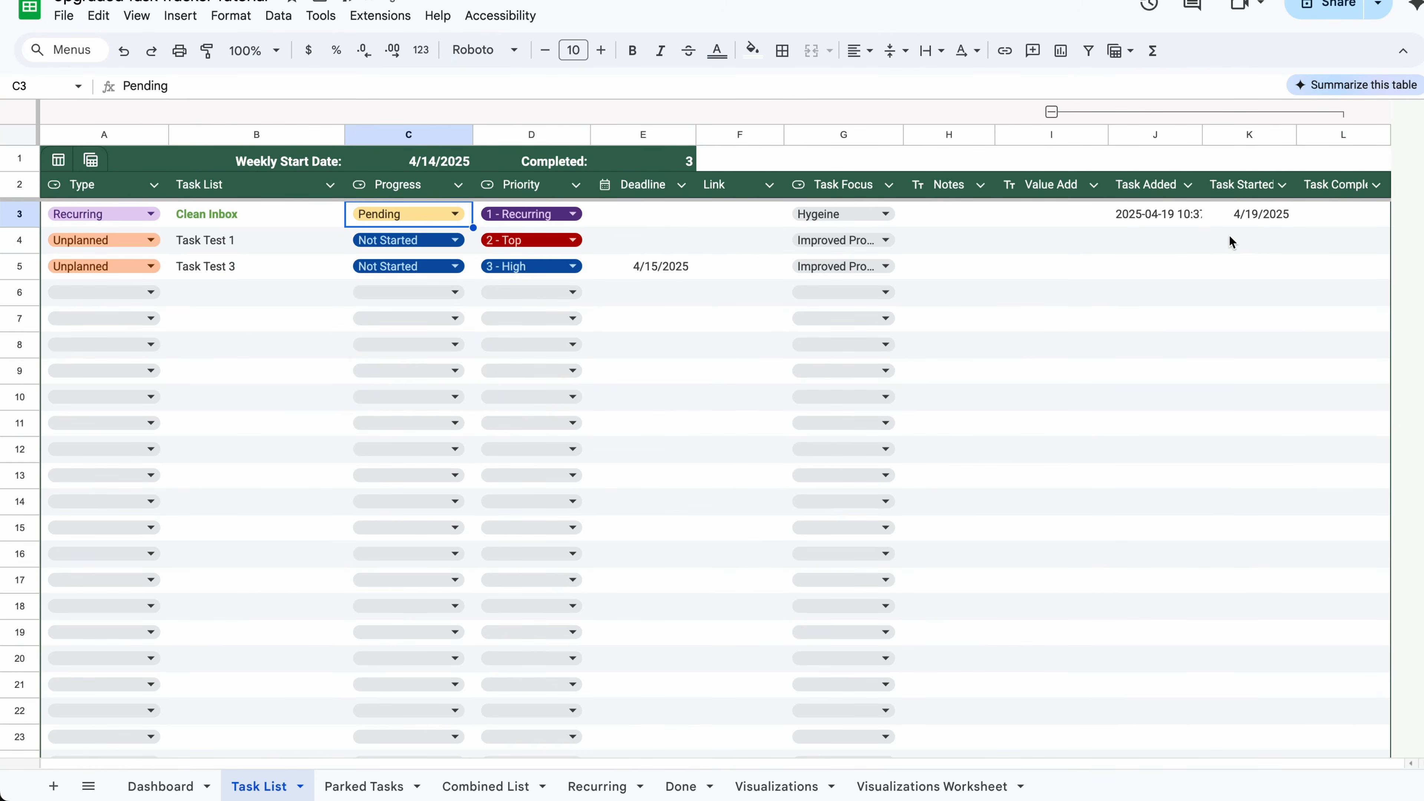
pyautogui.doubleClick(401, 223)
pyautogui.click(370, 243)
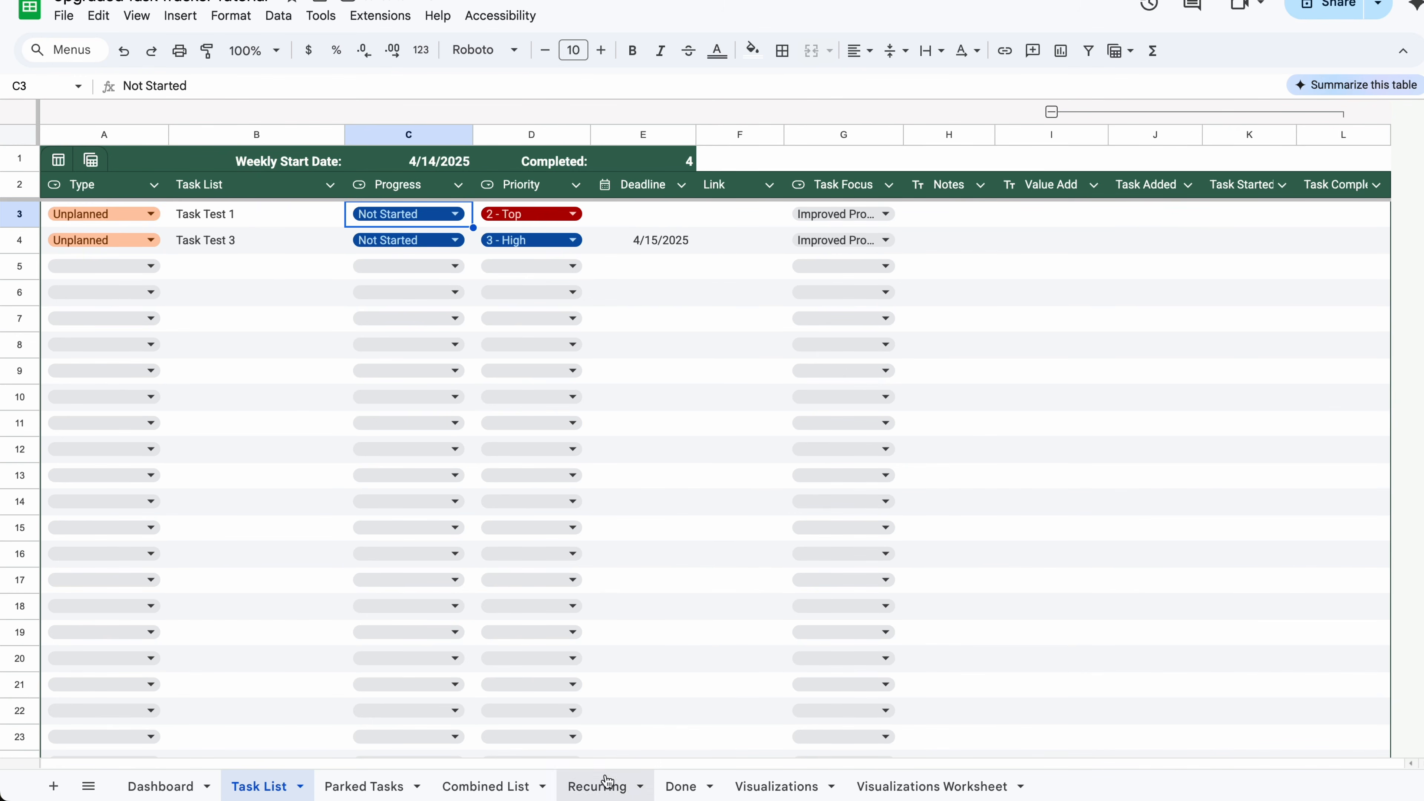
# - On the Done sheet, check Clean Inbox's Task Added value and format the whole Task Added column as Date
pyautogui.click(681, 786)
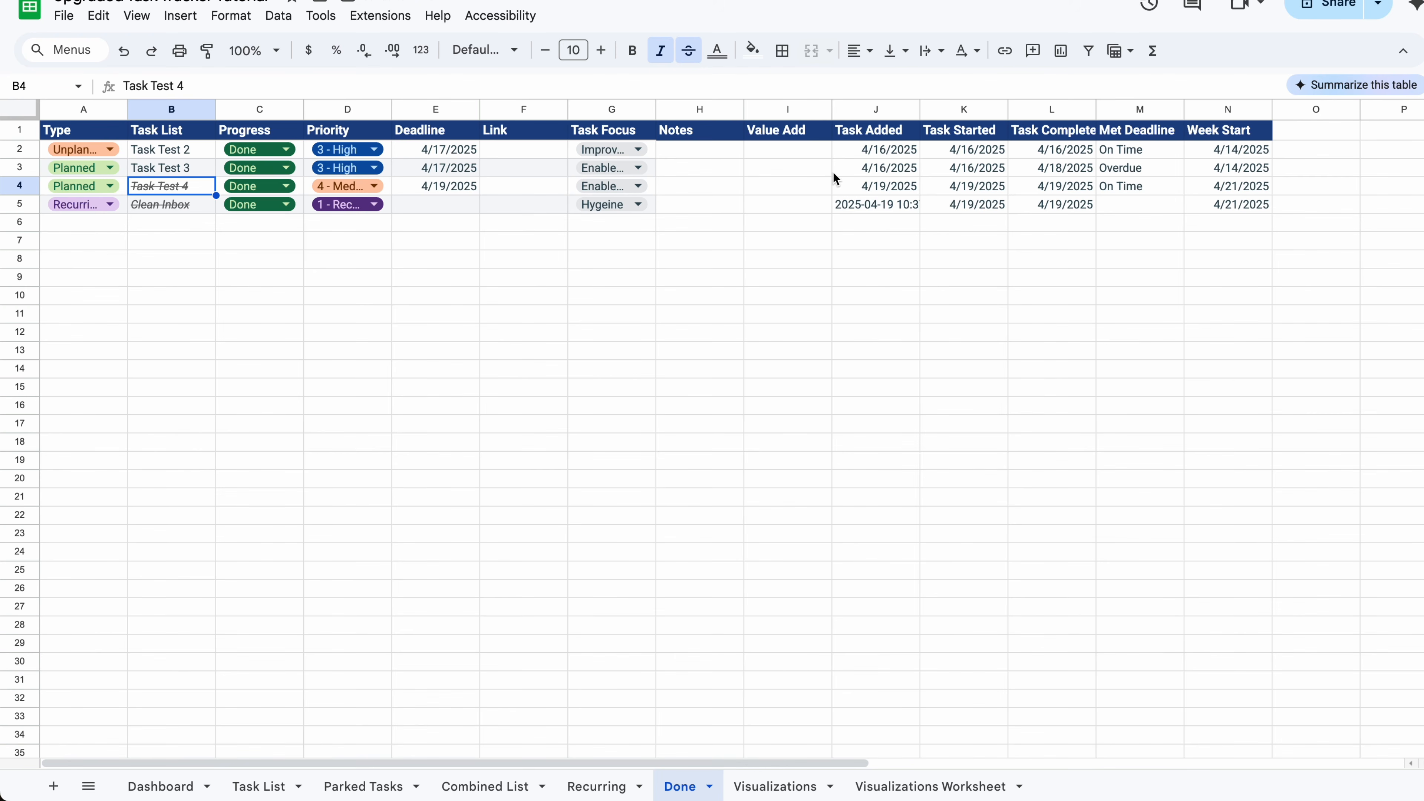
pyautogui.click(889, 214)
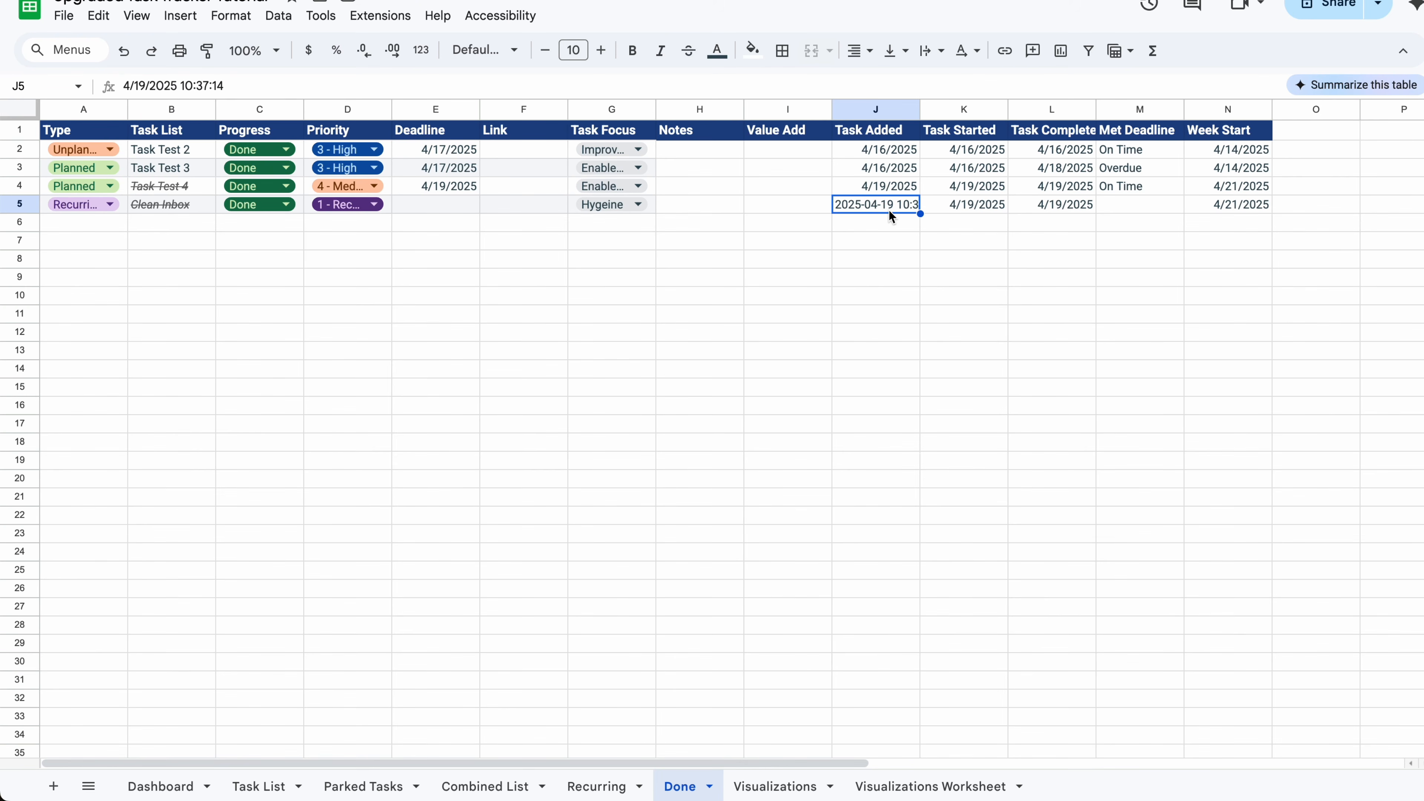
pyautogui.click(893, 112)
pyautogui.click(231, 16)
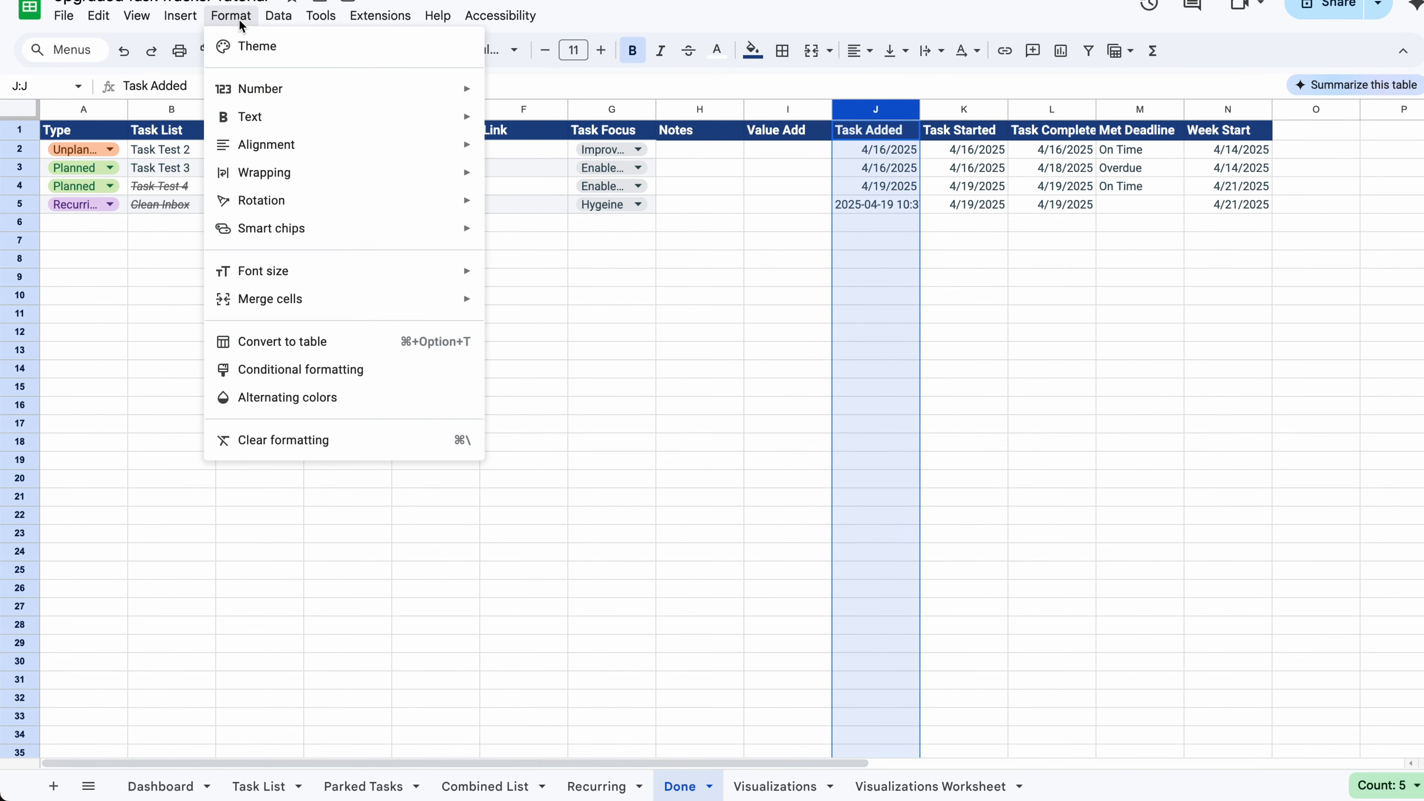
pyautogui.moveTo(258, 89)
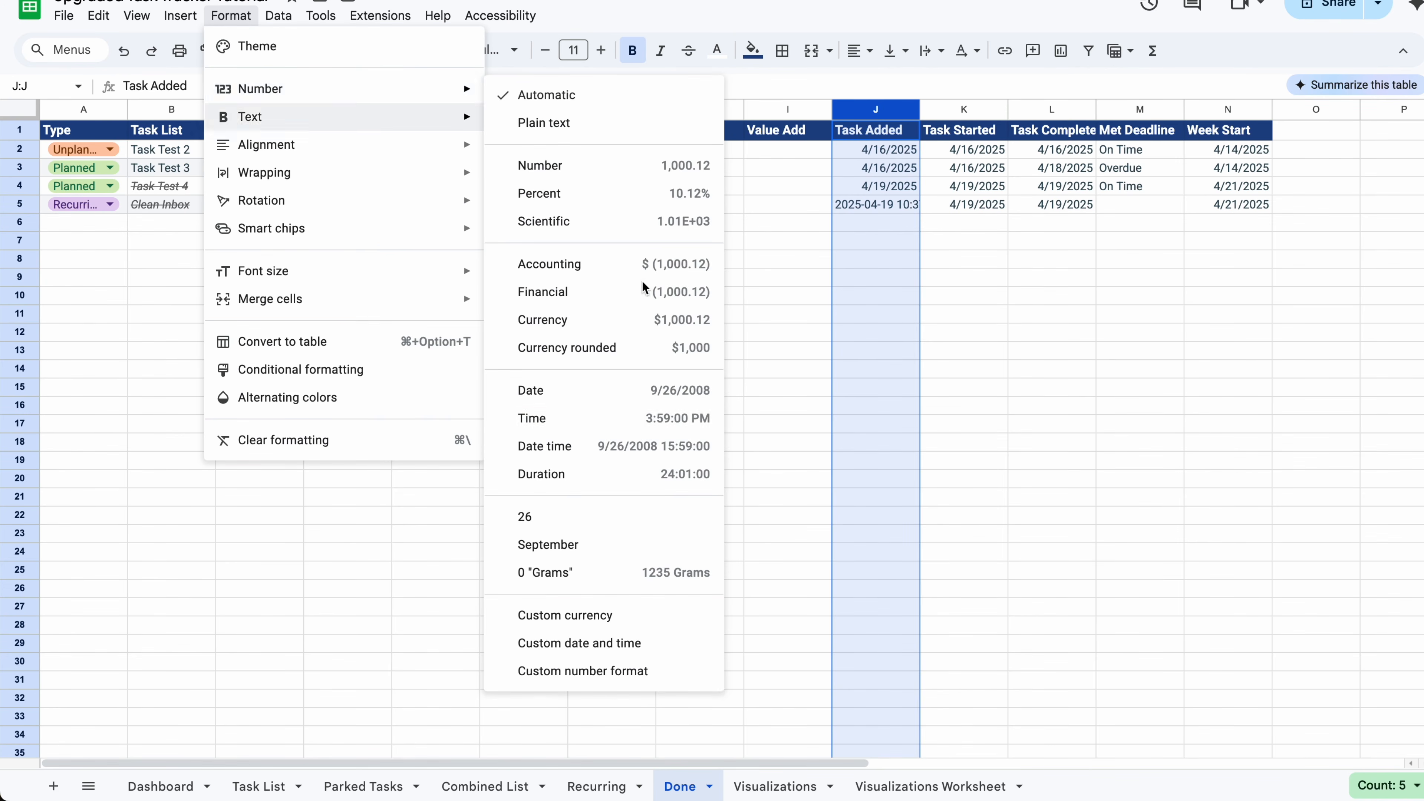
pyautogui.click(681, 393)
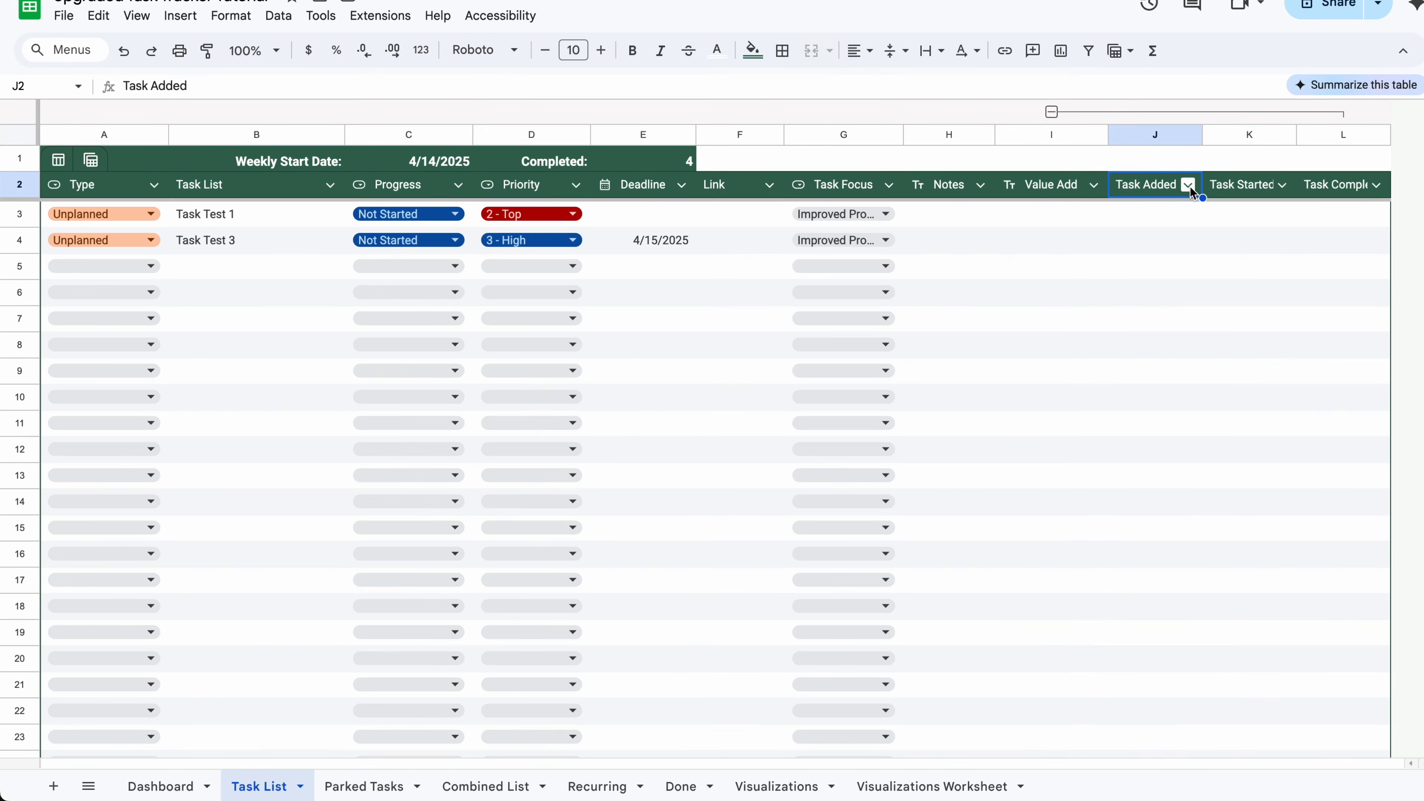
# - Set the column type of Task Added, Task Started and Task Completed in the Task List table to Date
pyautogui.click(1188, 185)
pyautogui.moveTo(1324, 213)
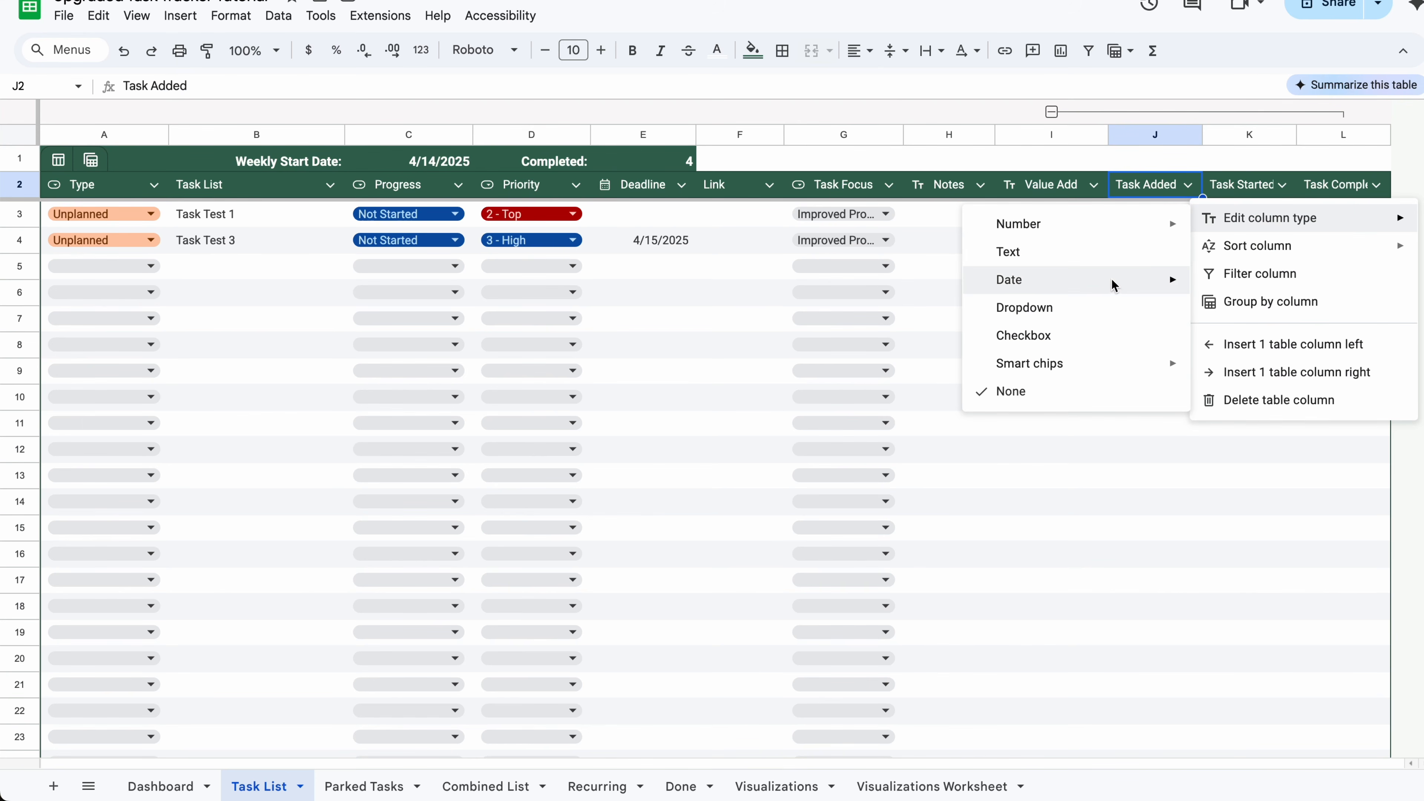
pyautogui.moveTo(1111, 279)
pyautogui.click(1250, 287)
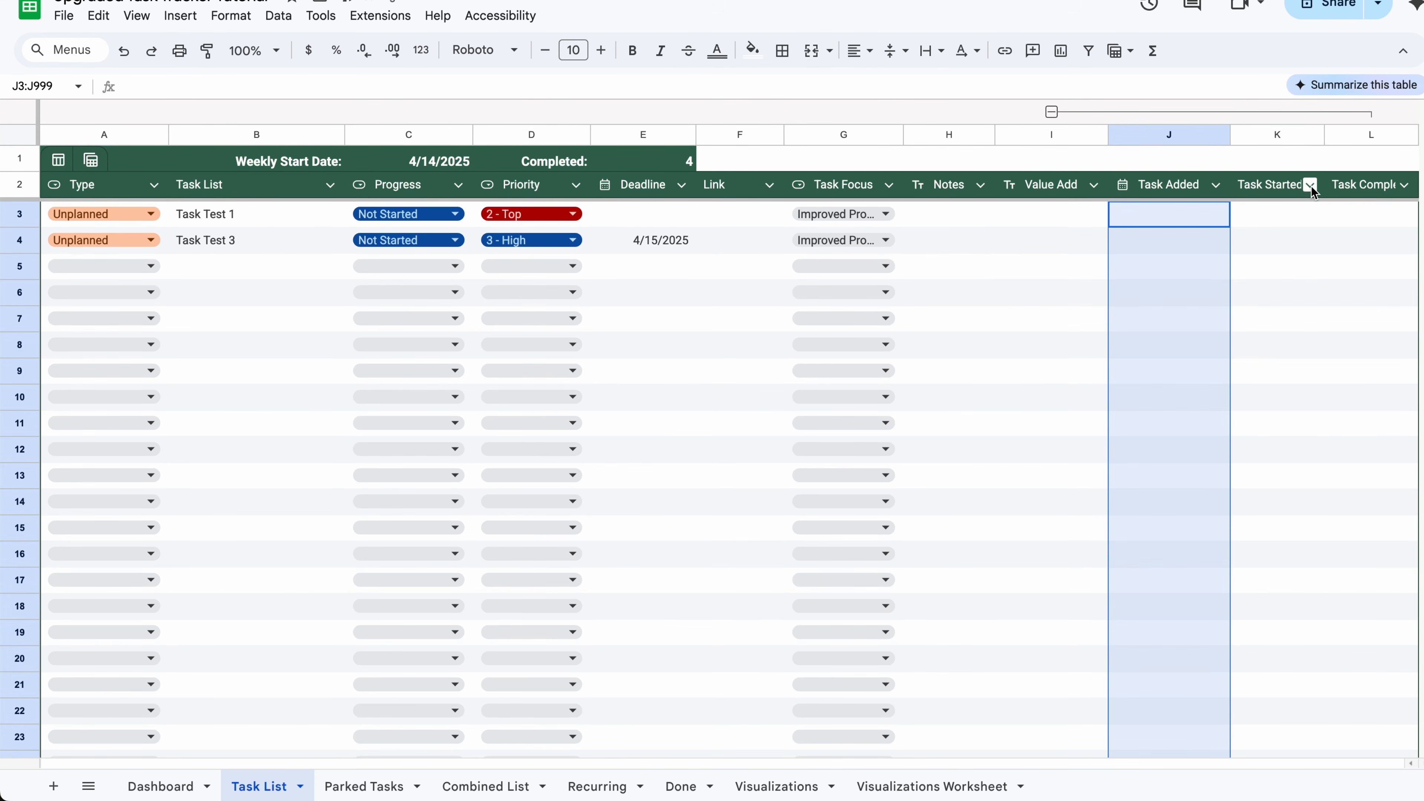
pyautogui.click(1310, 186)
pyautogui.moveTo(1177, 217)
pyautogui.moveTo(1054, 279)
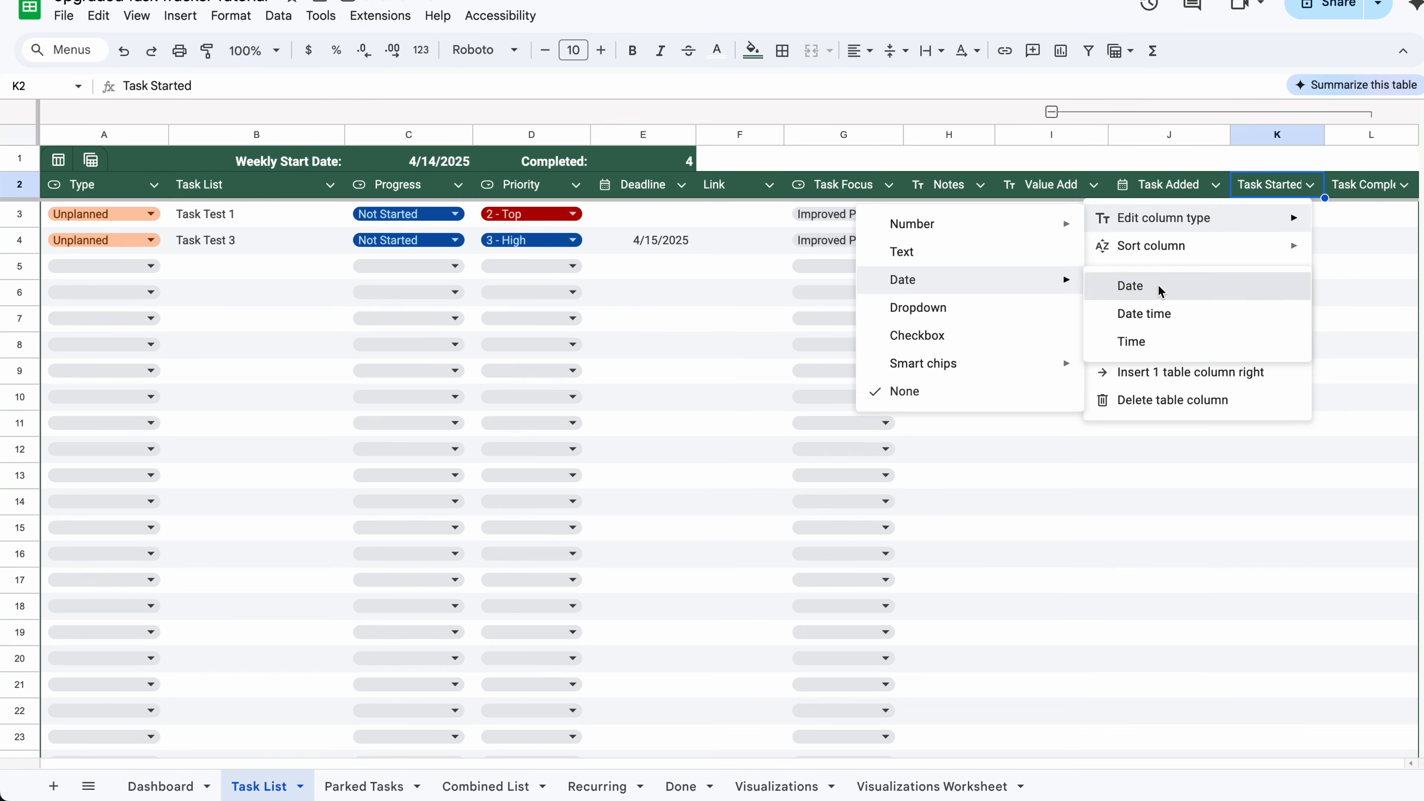
pyautogui.click(1161, 287)
pyautogui.click(1404, 185)
pyautogui.moveTo(1317, 225)
pyautogui.moveTo(1172, 279)
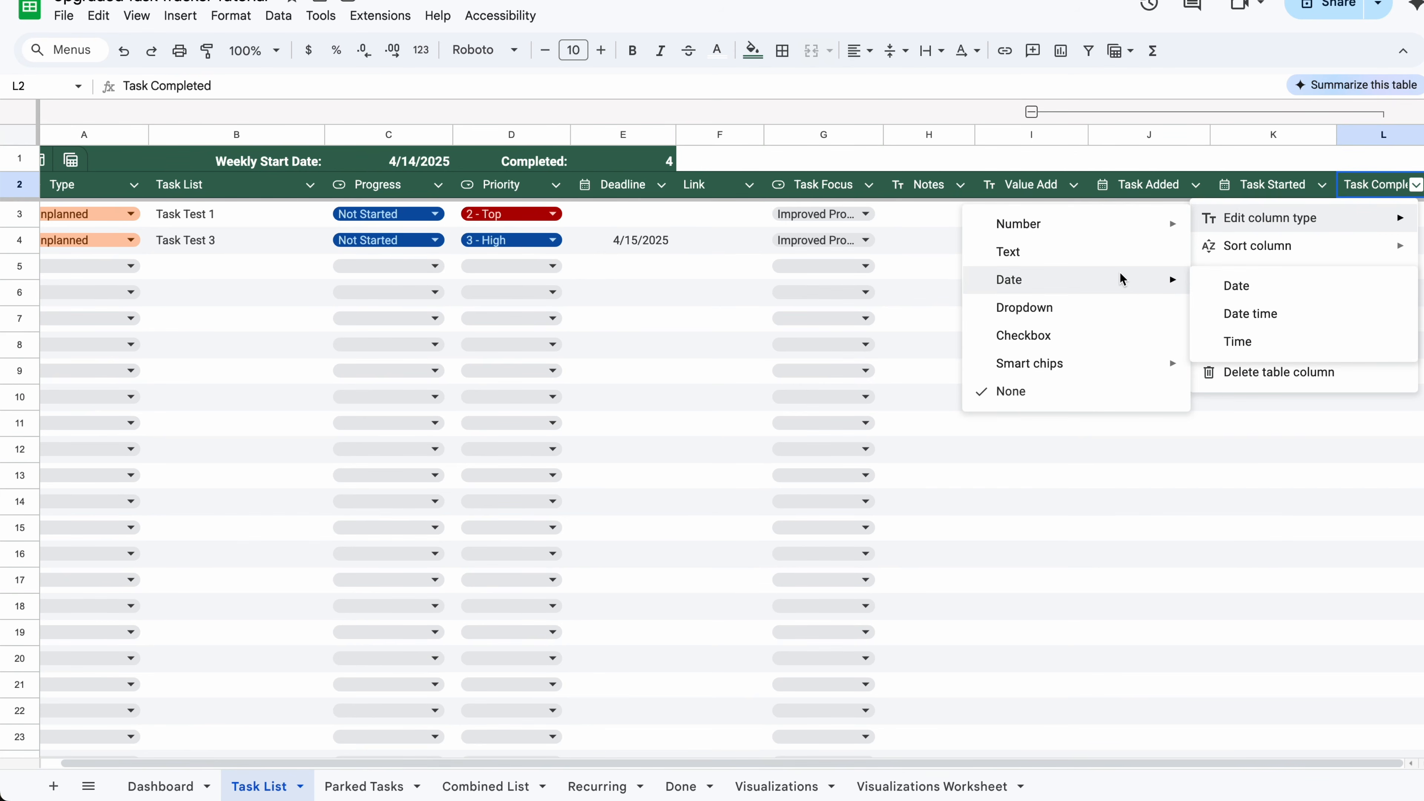
pyautogui.click(1235, 289)
# - On the Recurring sheet, pick an earlier Last Added date for the Clean Inbox task
pyautogui.click(680, 786)
pyautogui.click(608, 787)
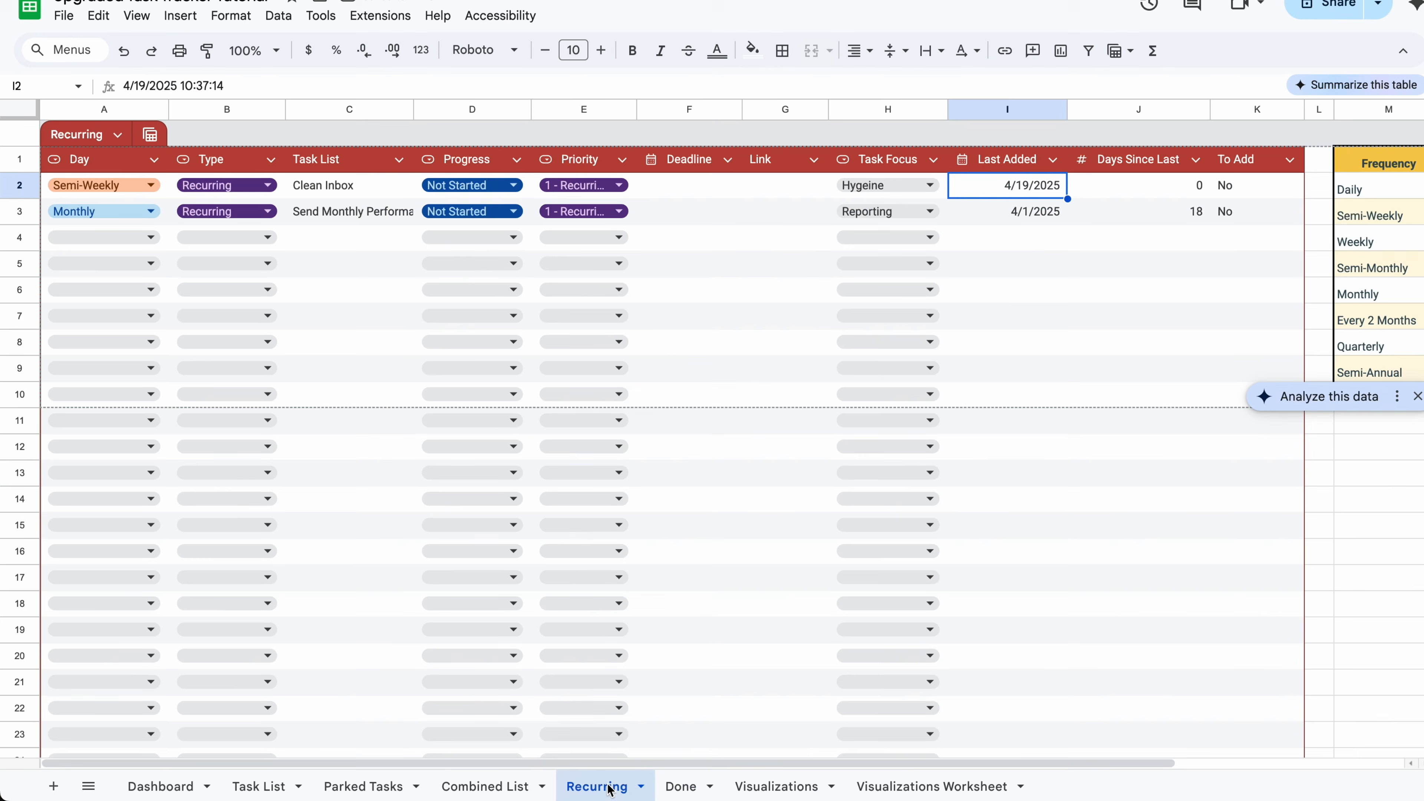
pyautogui.doubleClick(1045, 186)
pyautogui.click(1007, 293)
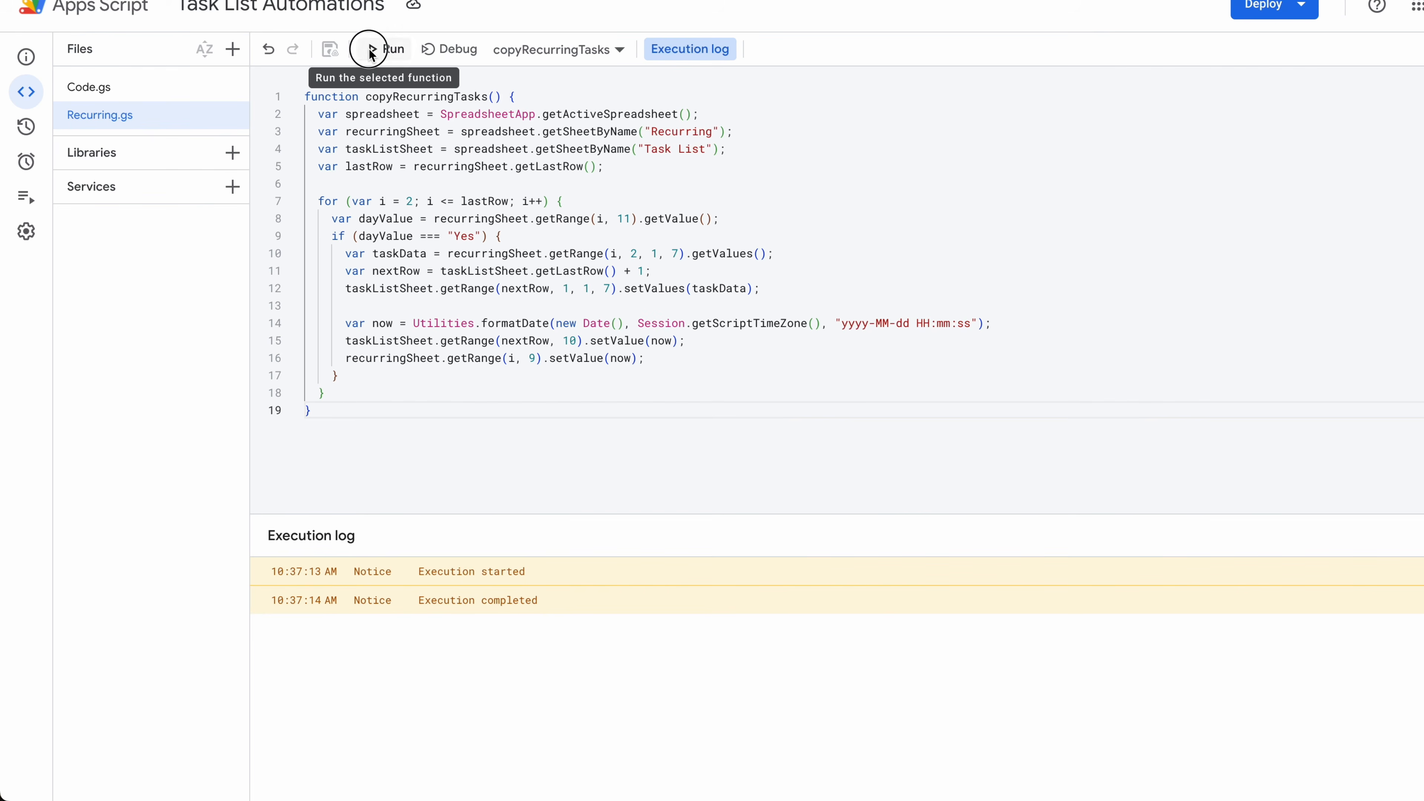
# - Rerun copyRecurringTasks and check the new Clean Inbox row's Task Added and Deadline cells on the Task List sheet
pyautogui.click(370, 49)
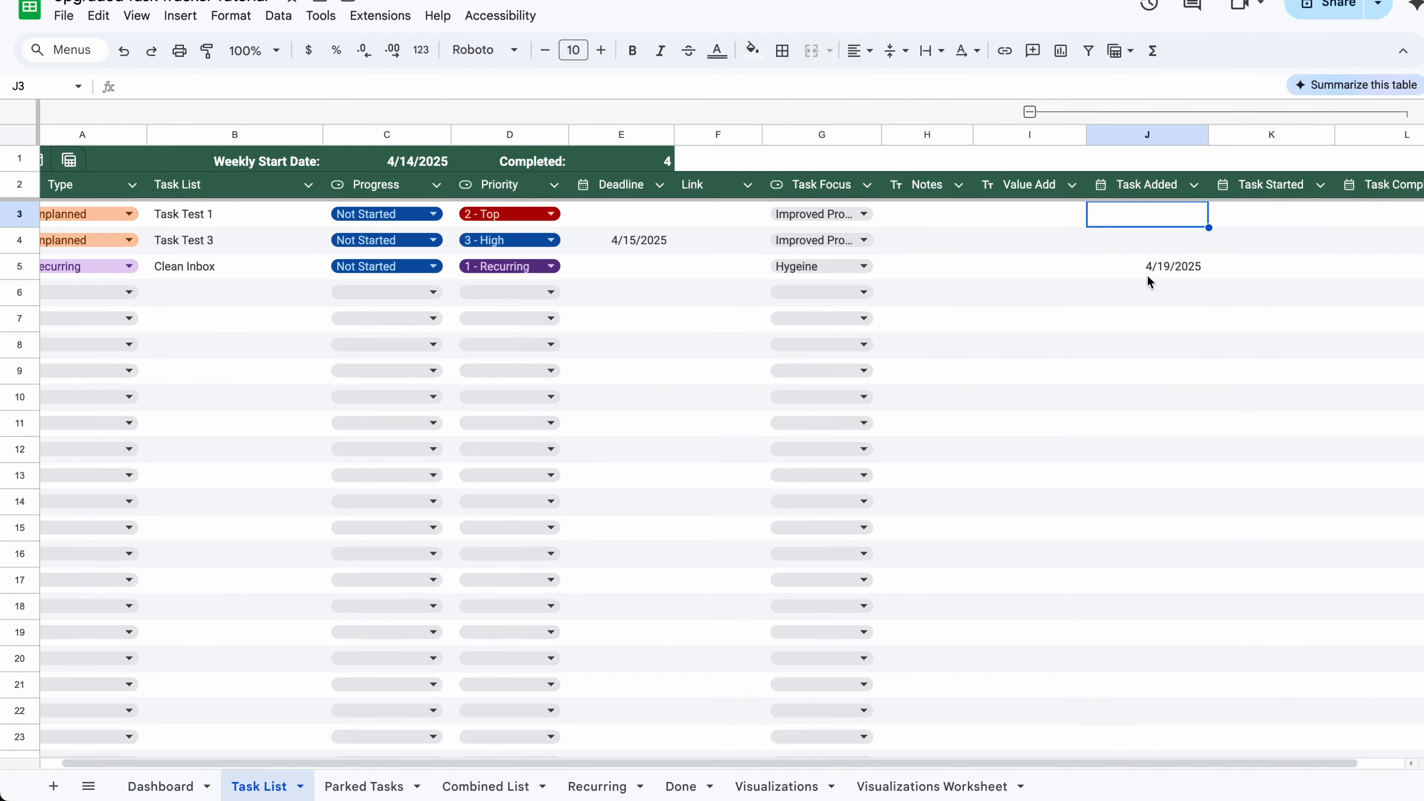
pyautogui.click(1177, 268)
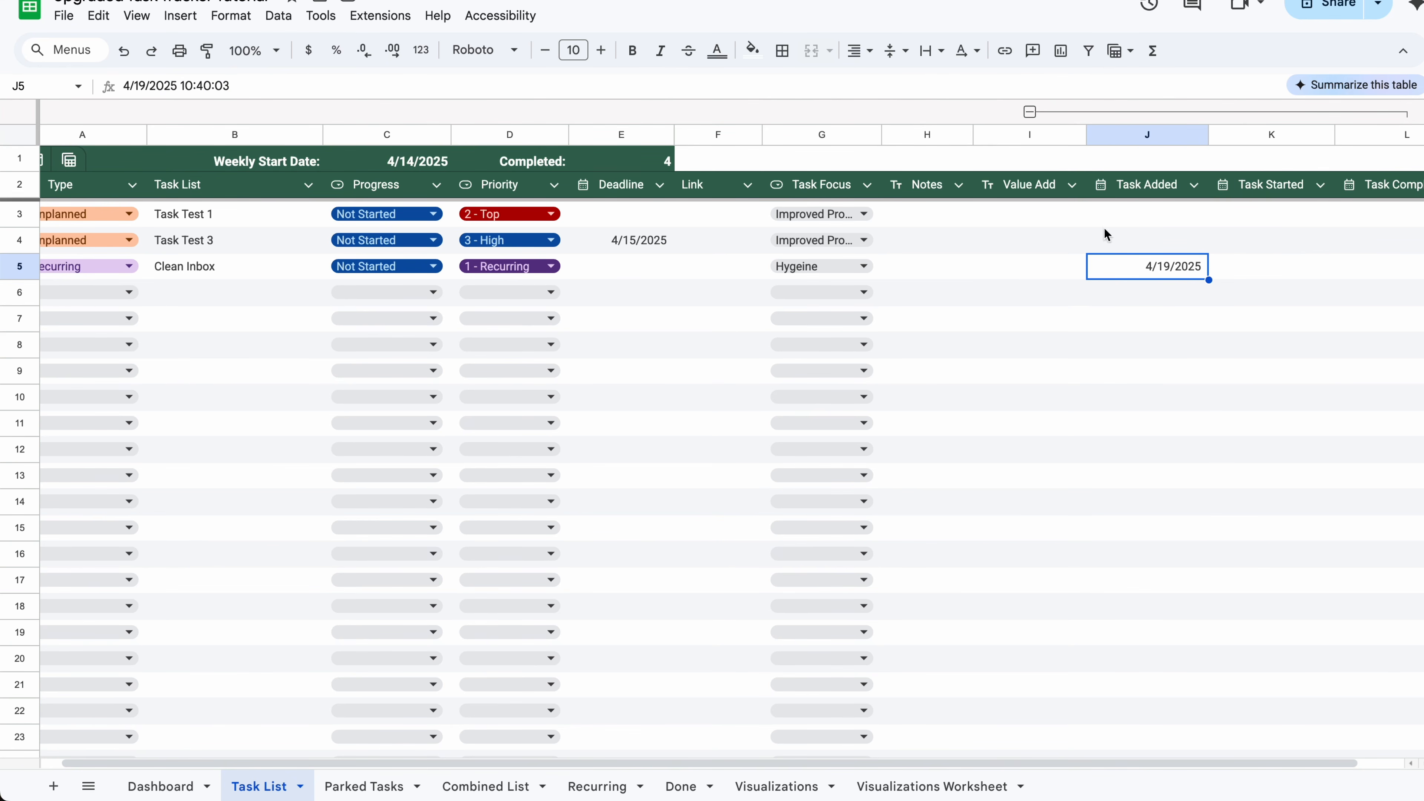
pyautogui.click(654, 275)
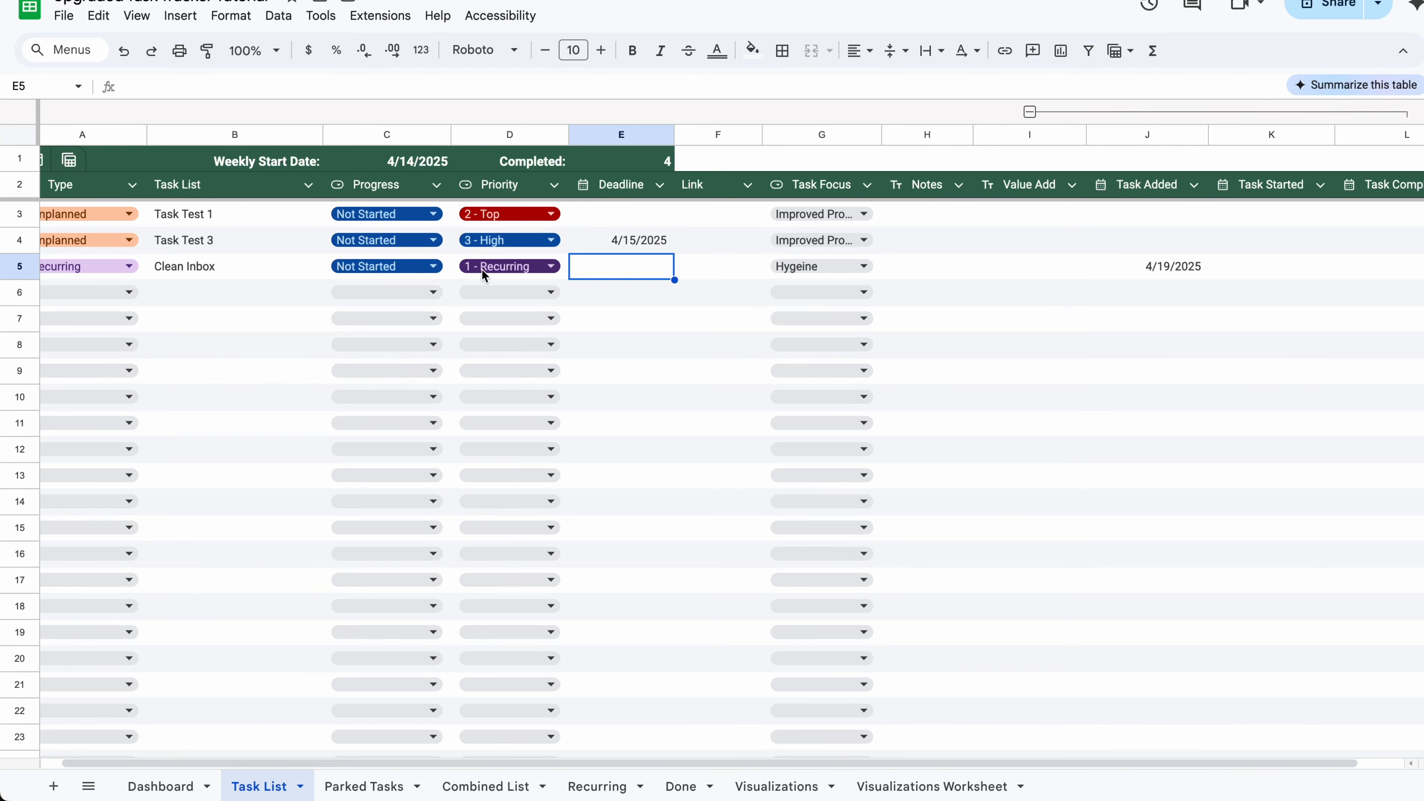
# - On the Recurring sheet, enter the formula =TODAY() as the Clean Inbox task's Deadline
pyautogui.click(146, 785)
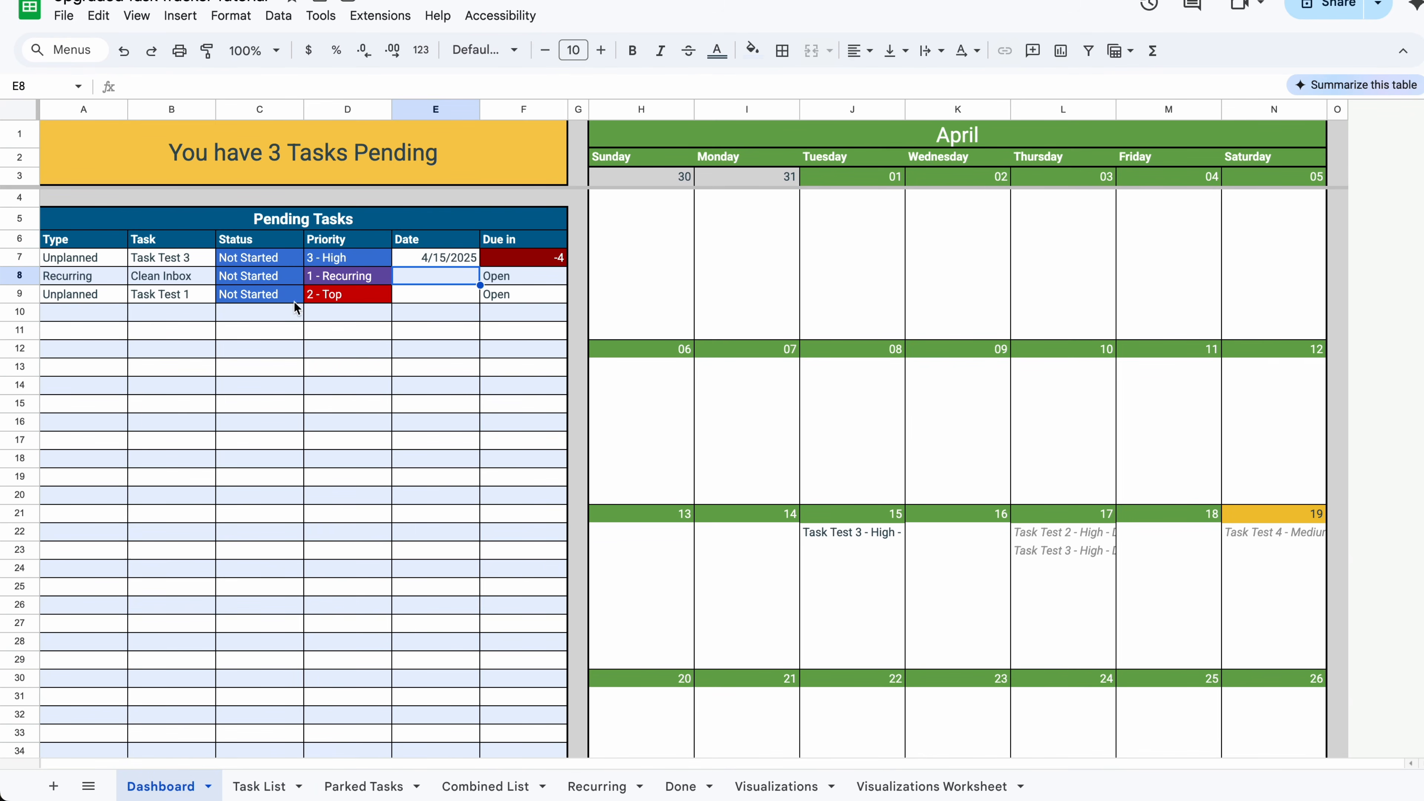
pyautogui.doubleClick(469, 277)
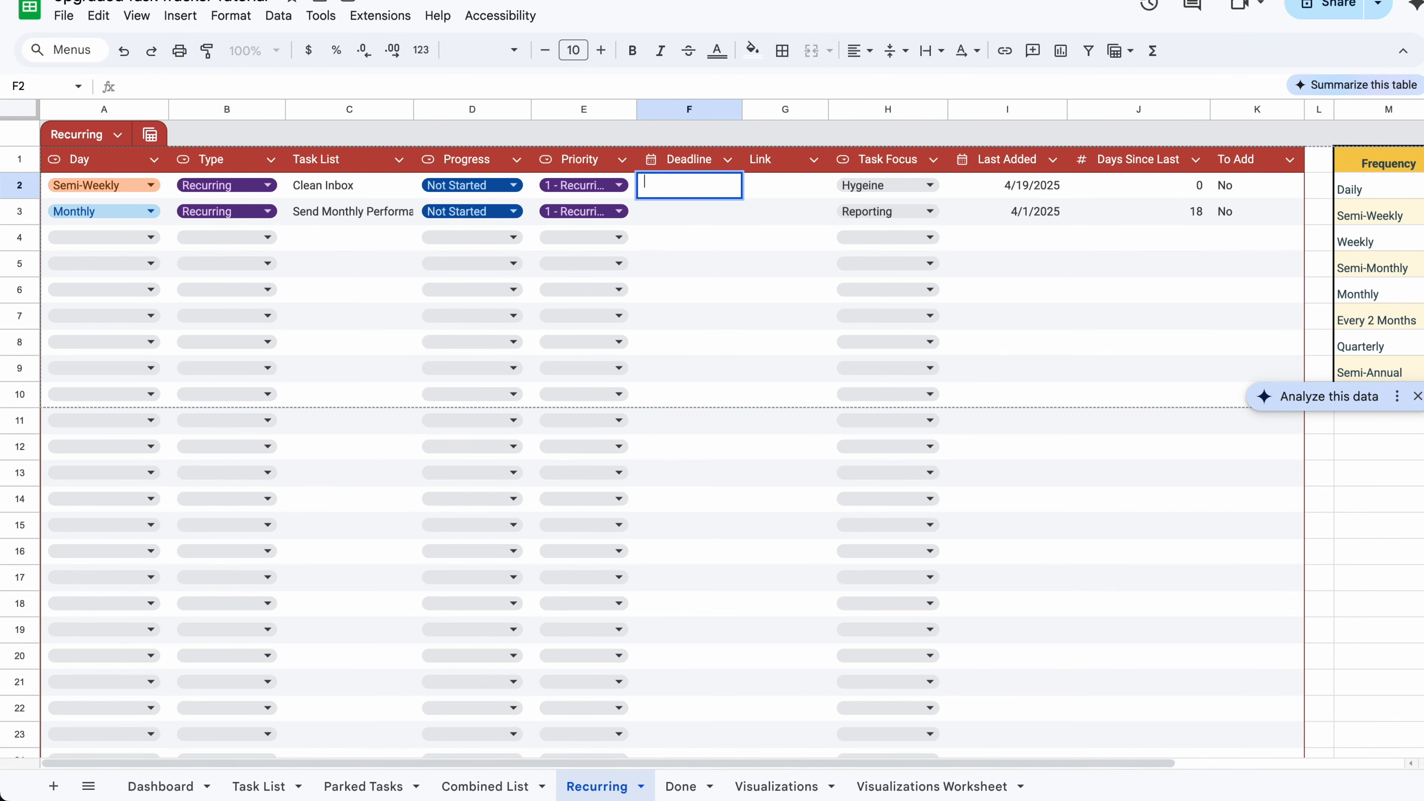
pyautogui.write('=TODAY()')
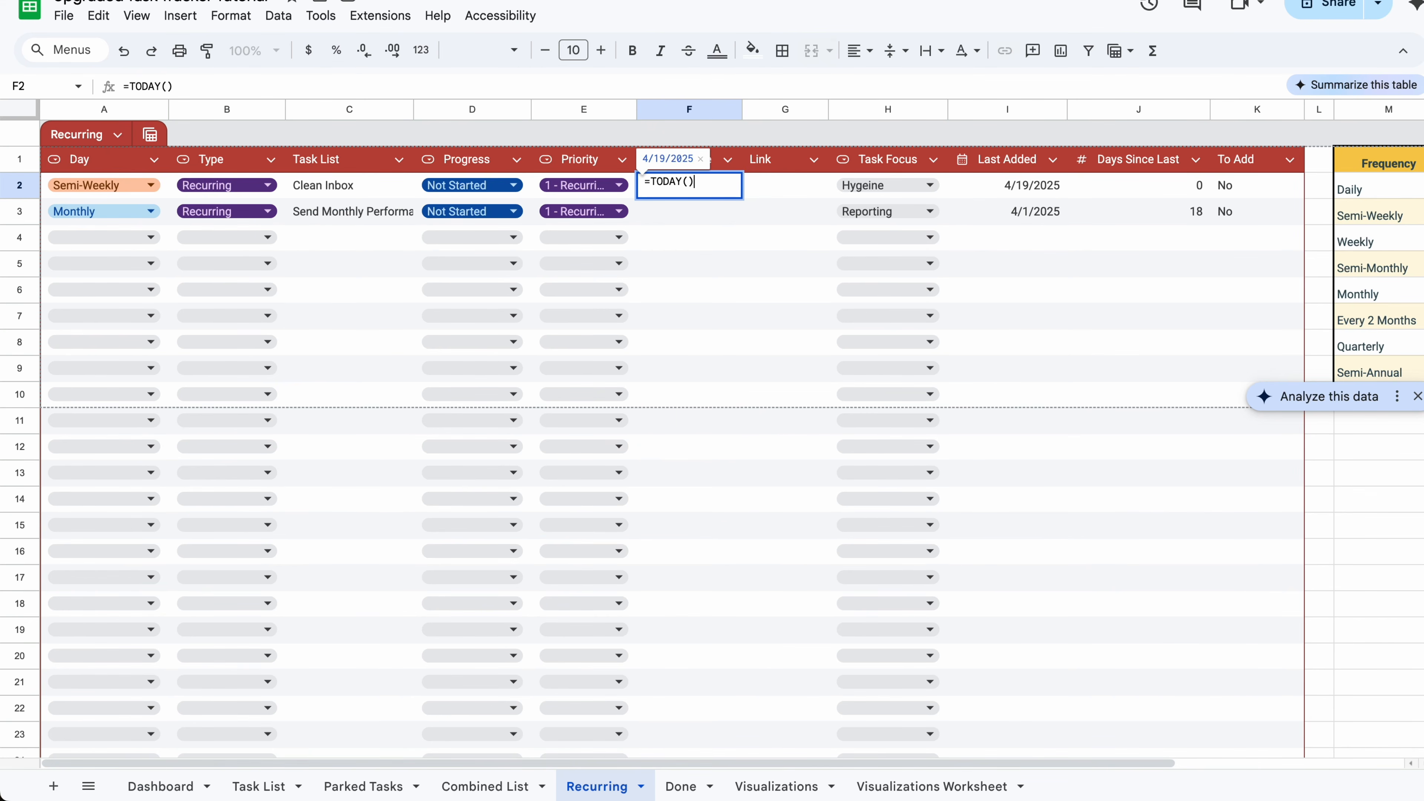
pyautogui.press('Return')
# - Extend the Clean Inbox Deadline formula to =TODAY()+3
pyautogui.click(720, 182)
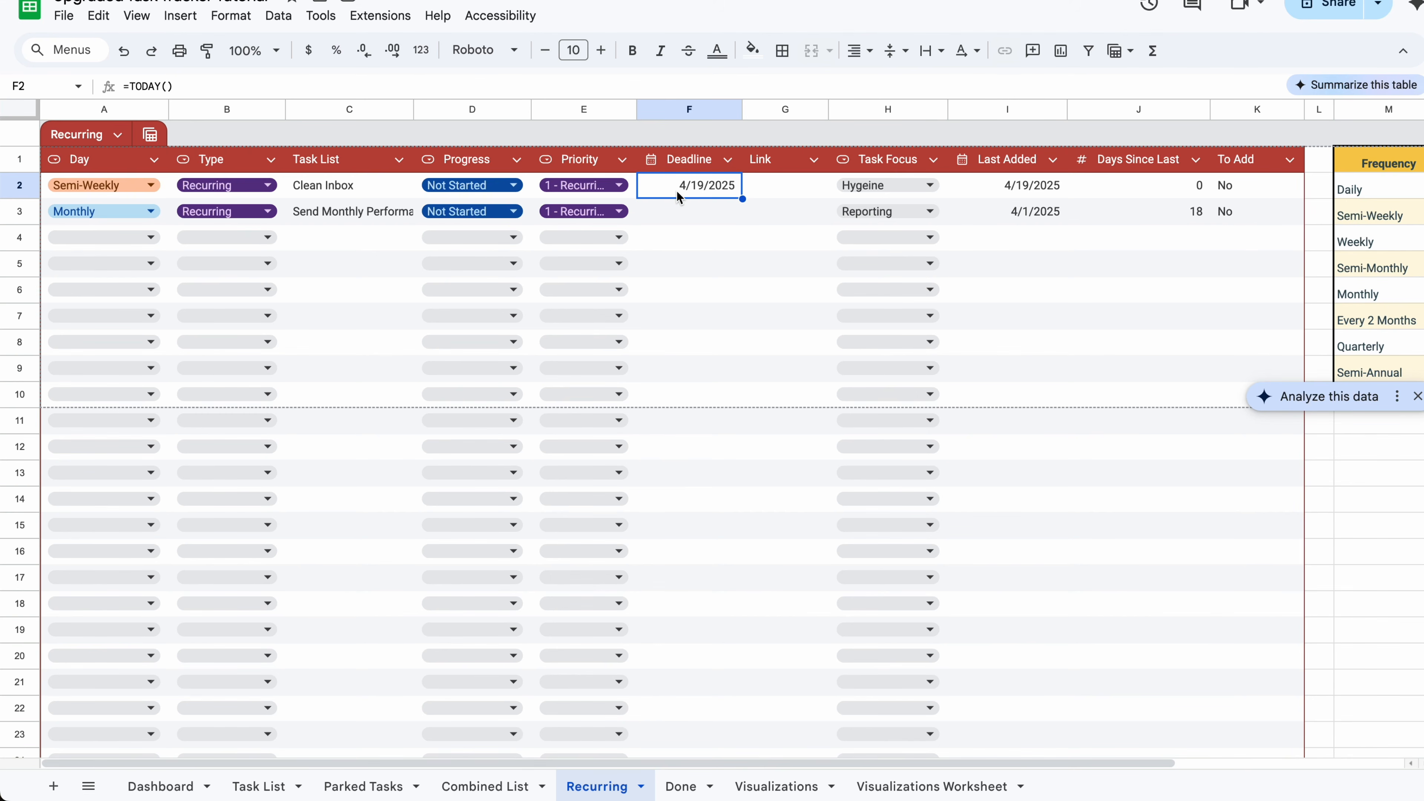
pyautogui.click(459, 84)
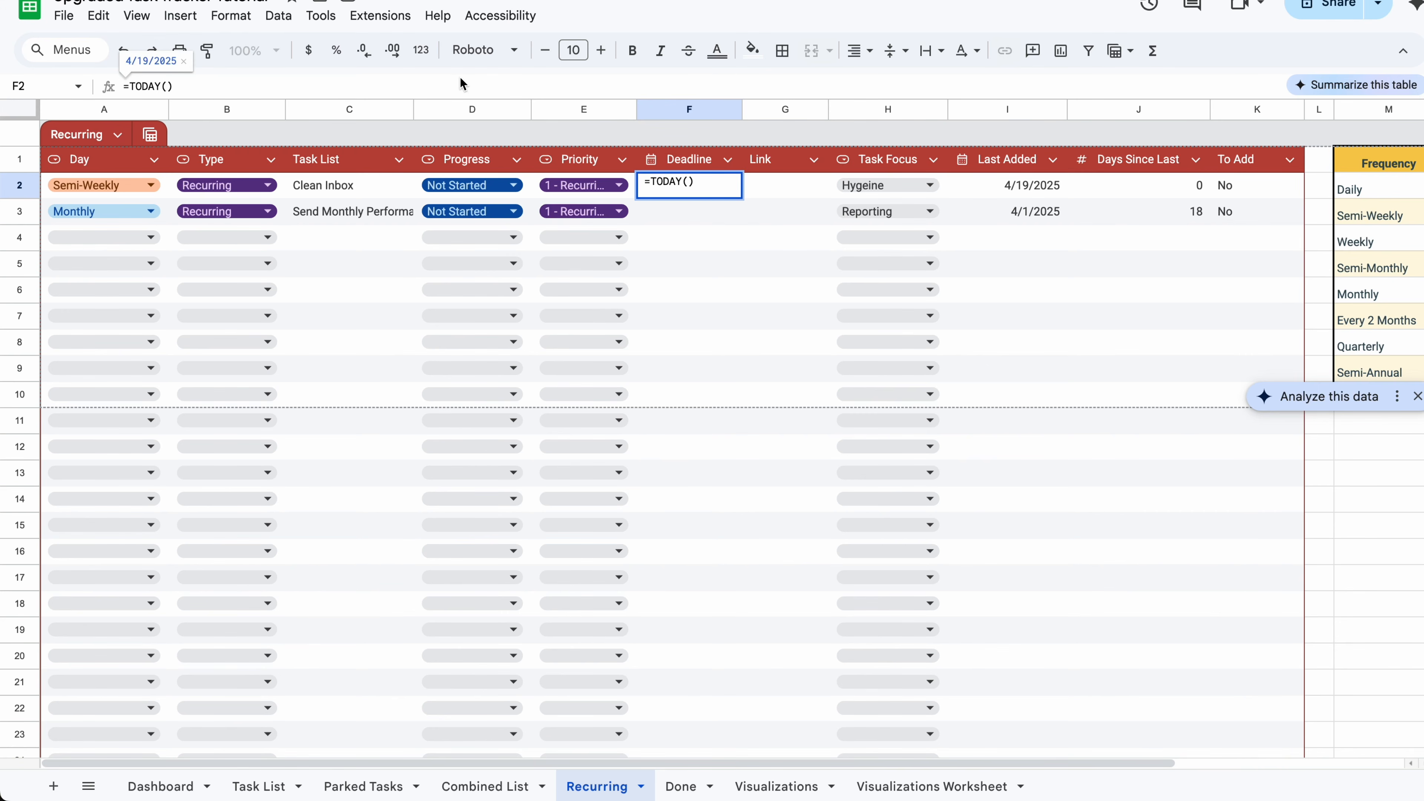
pyautogui.write('+3')
pyautogui.press('Return')
pyautogui.press('Escape')
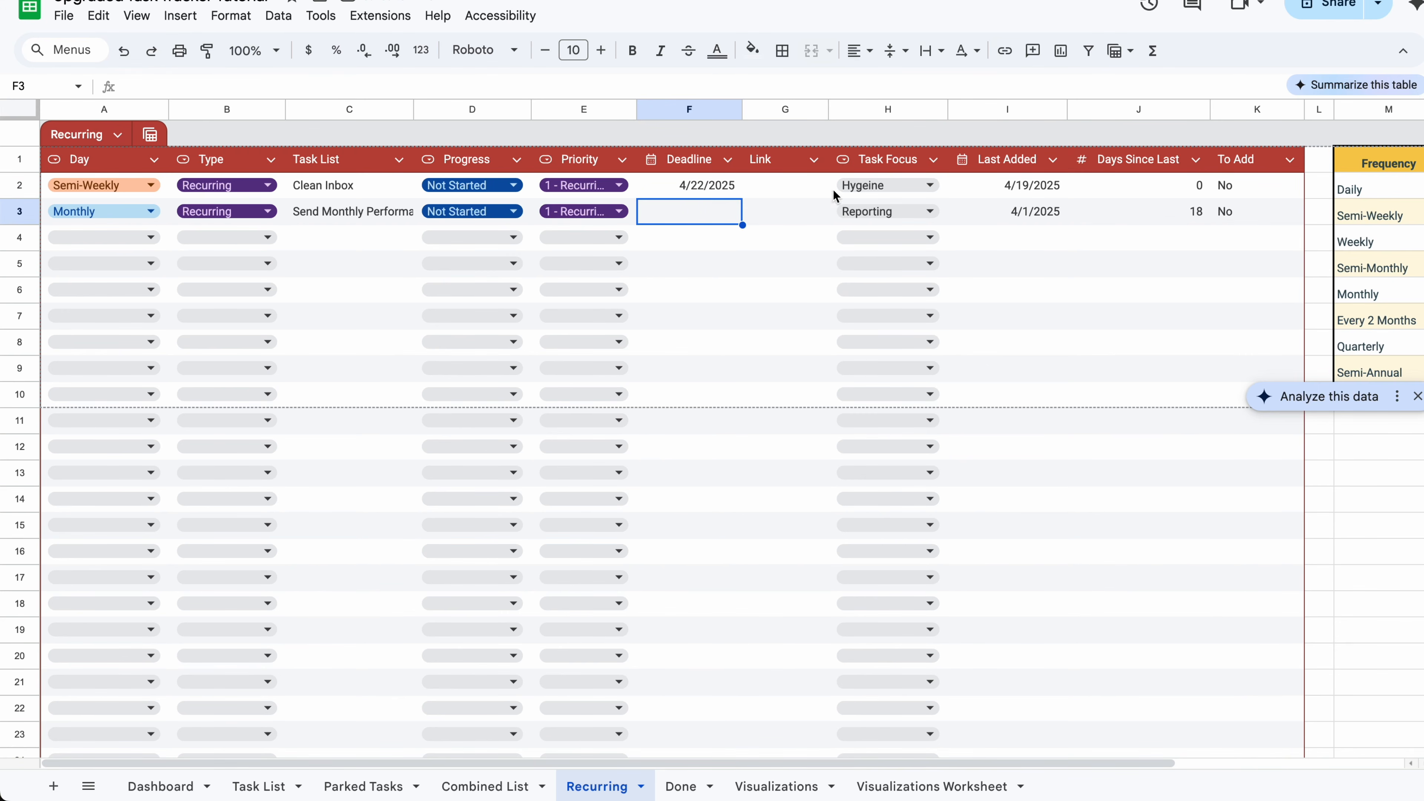
pyautogui.click(662, 192)
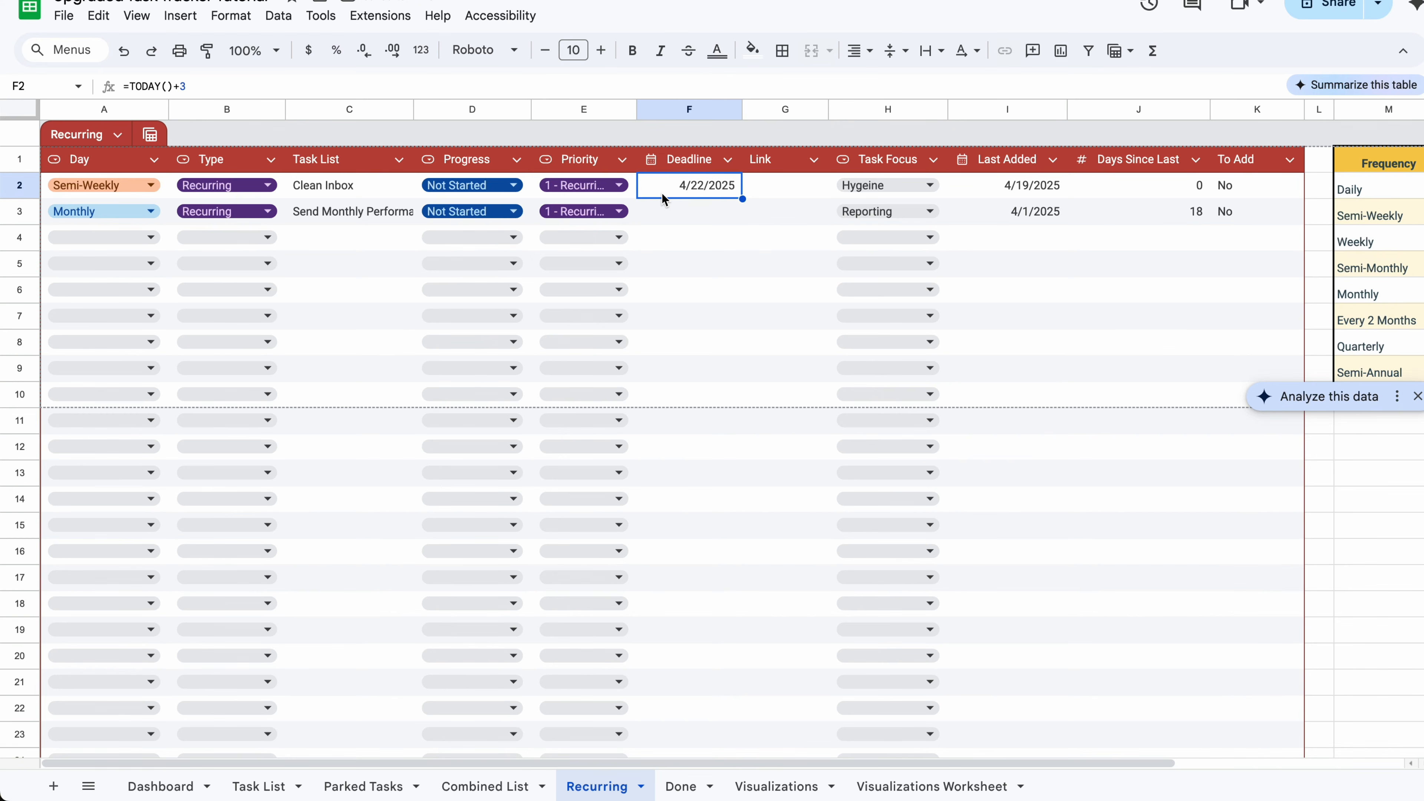
# - With Clean Inbox's Last Added set to 4/16/2025, rerun copyRecurringTasks and check the copied task's Deadline on the Task List sheet
pyautogui.doubleClick(1030, 199)
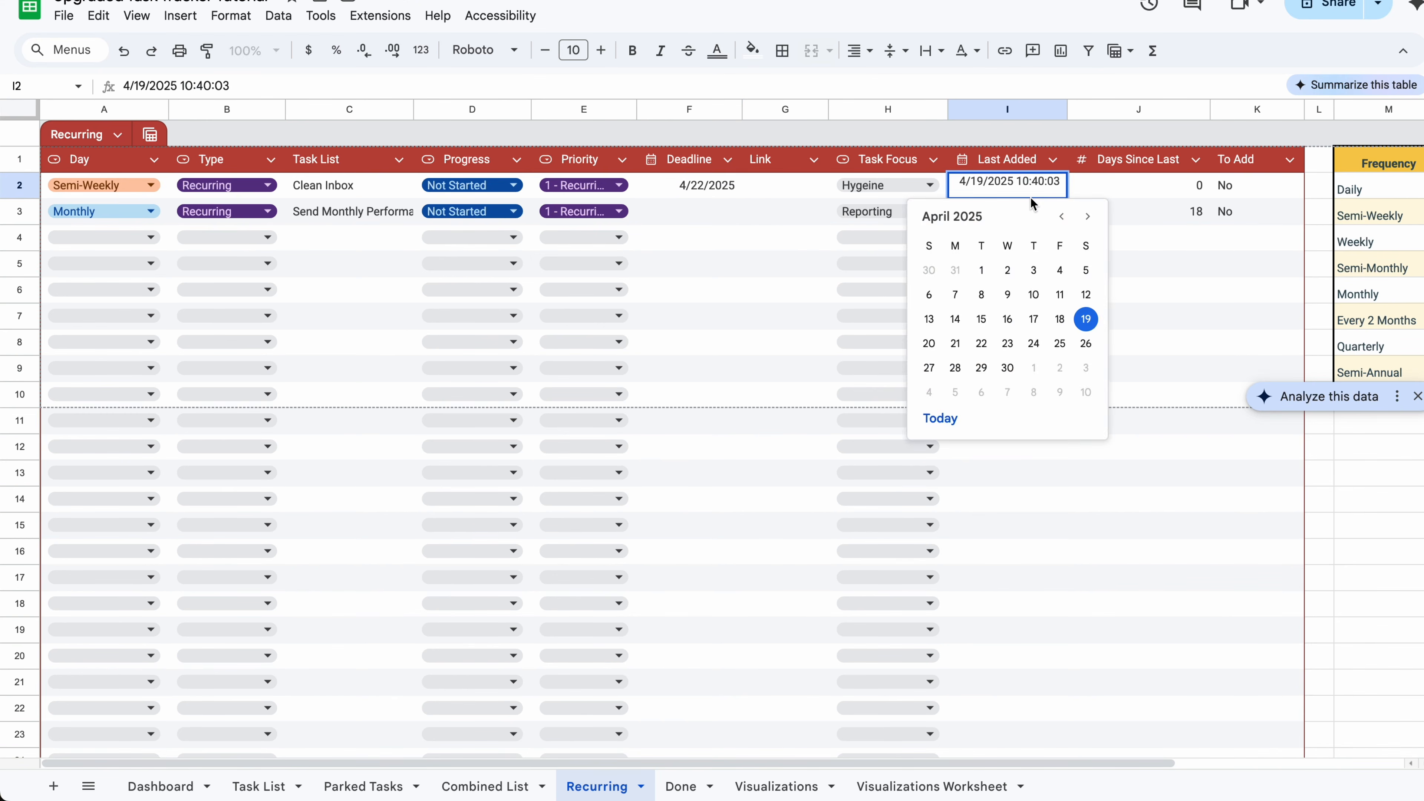
pyautogui.click(1008, 318)
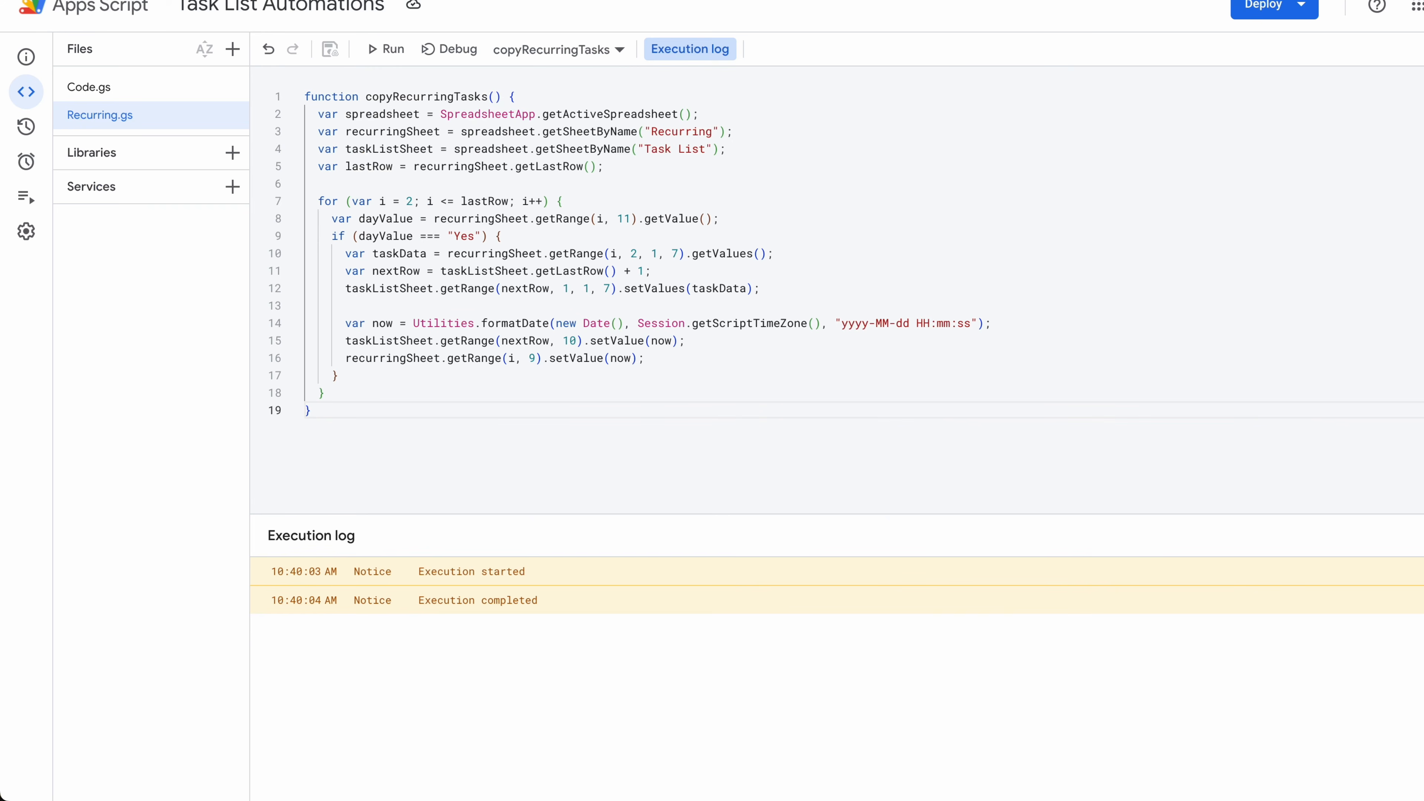
pyautogui.click(385, 49)
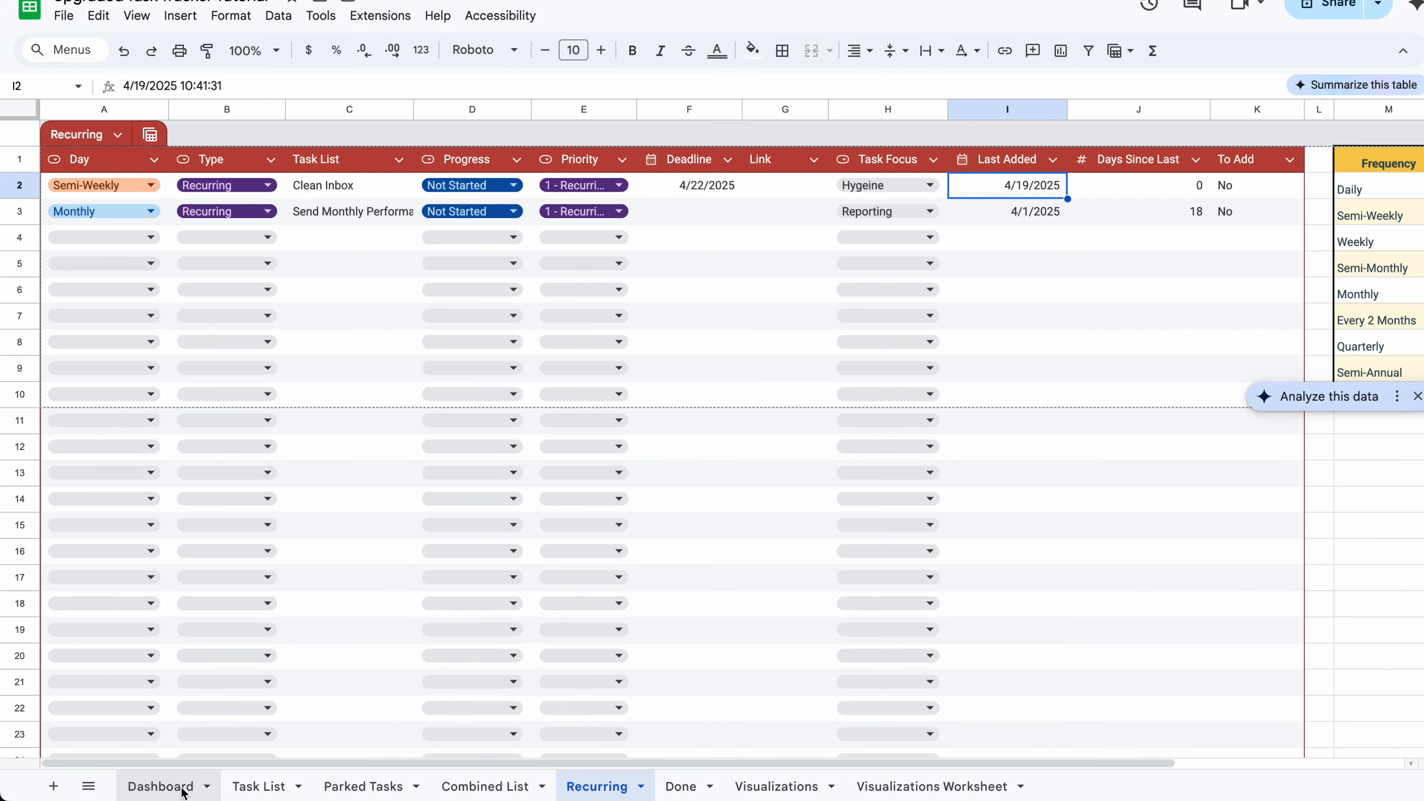
pyautogui.click(256, 785)
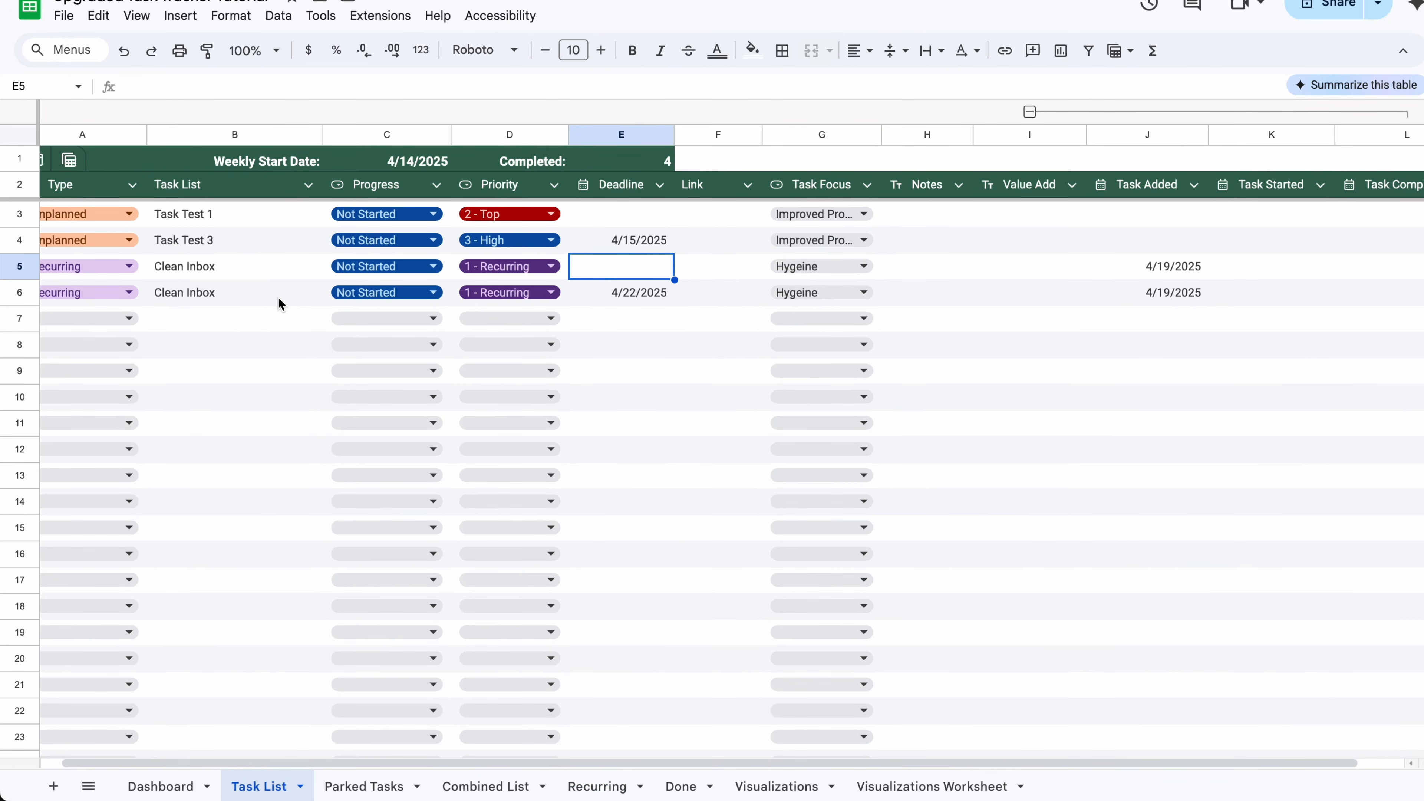
pyautogui.click(629, 300)
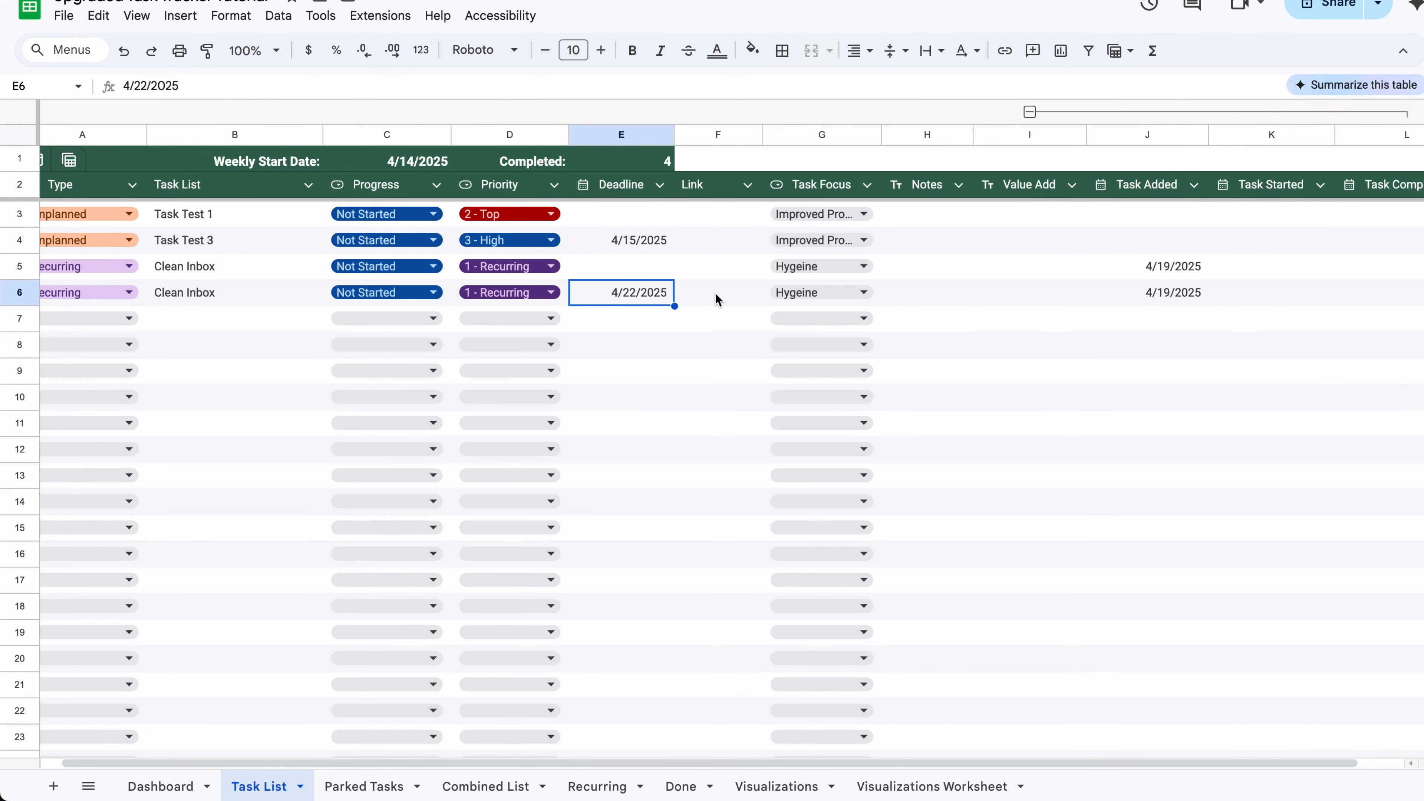
# - Set the Progress of the newly copied Clean Inbox row to Pending and then to Done
pyautogui.doubleClick(425, 292)
pyautogui.click(355, 349)
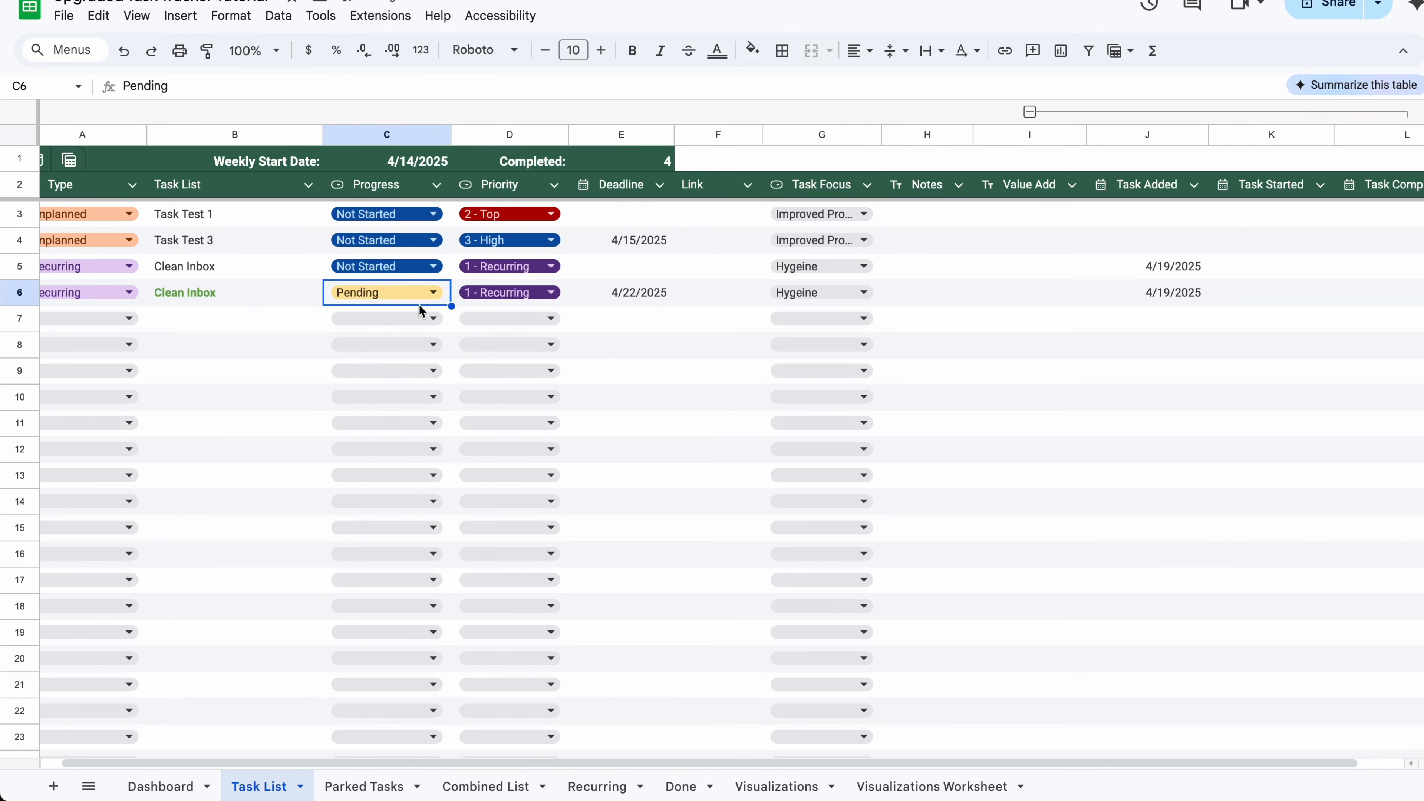
pyautogui.doubleClick(425, 293)
pyautogui.click(400, 321)
# - Set the remaining Clean Inbox task's Deadline to 4/19/2025 and check how it appears on the Dashboard
pyautogui.doubleClick(615, 265)
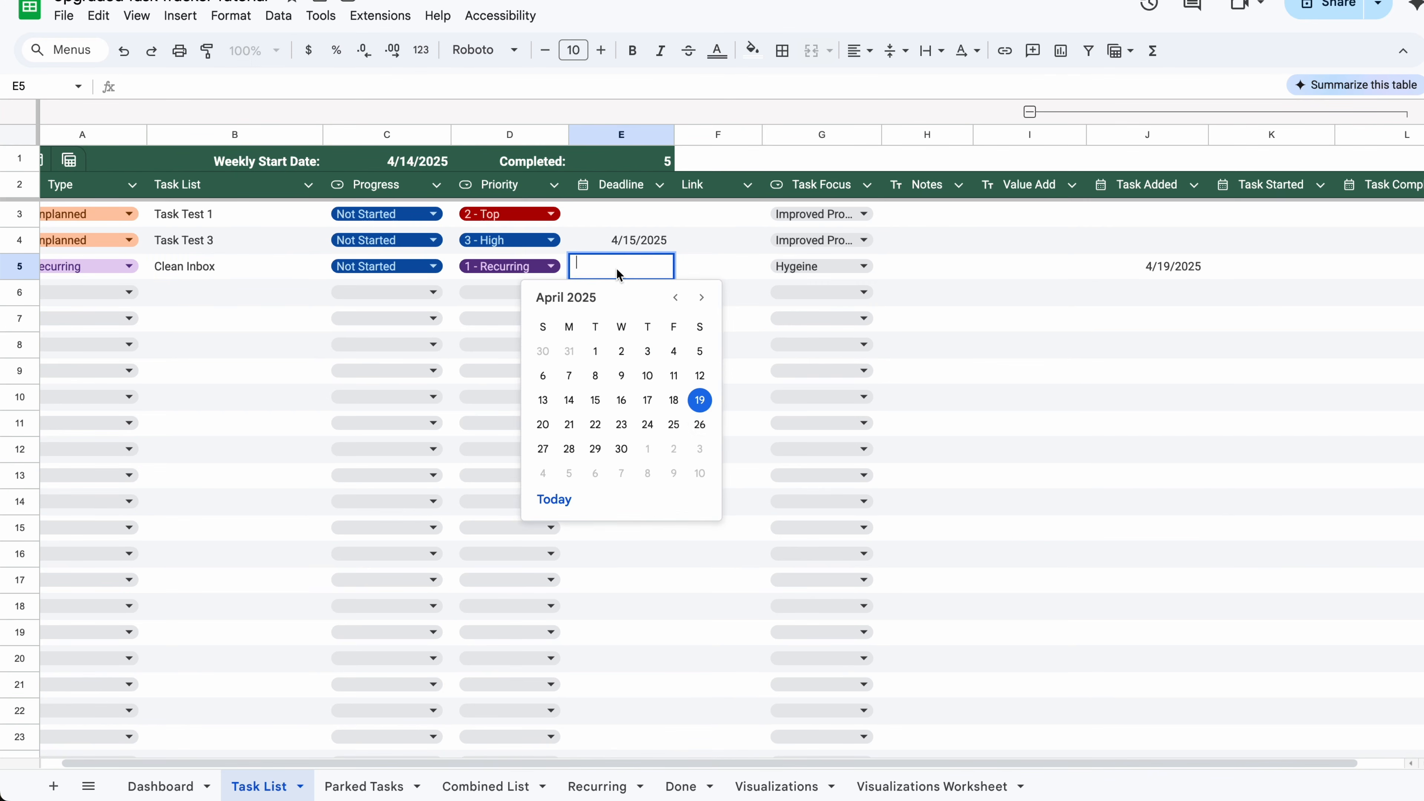
pyautogui.click(700, 400)
pyautogui.click(147, 785)
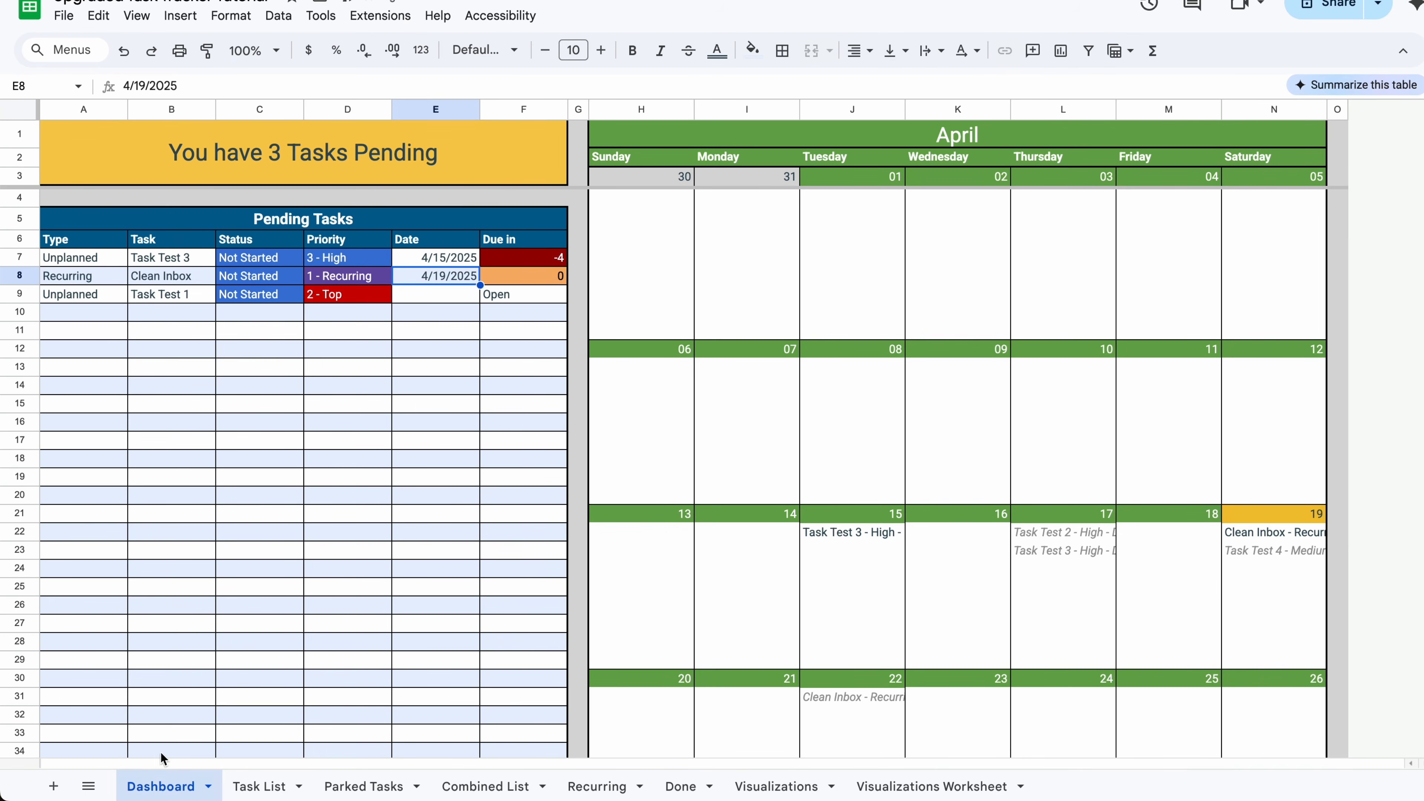
# - On the Recurring sheet, change the second WEEKDAY test in the To Add formula to 7 and set Clean Inbox's Last Added to 4/16/2025
pyautogui.click(588, 788)
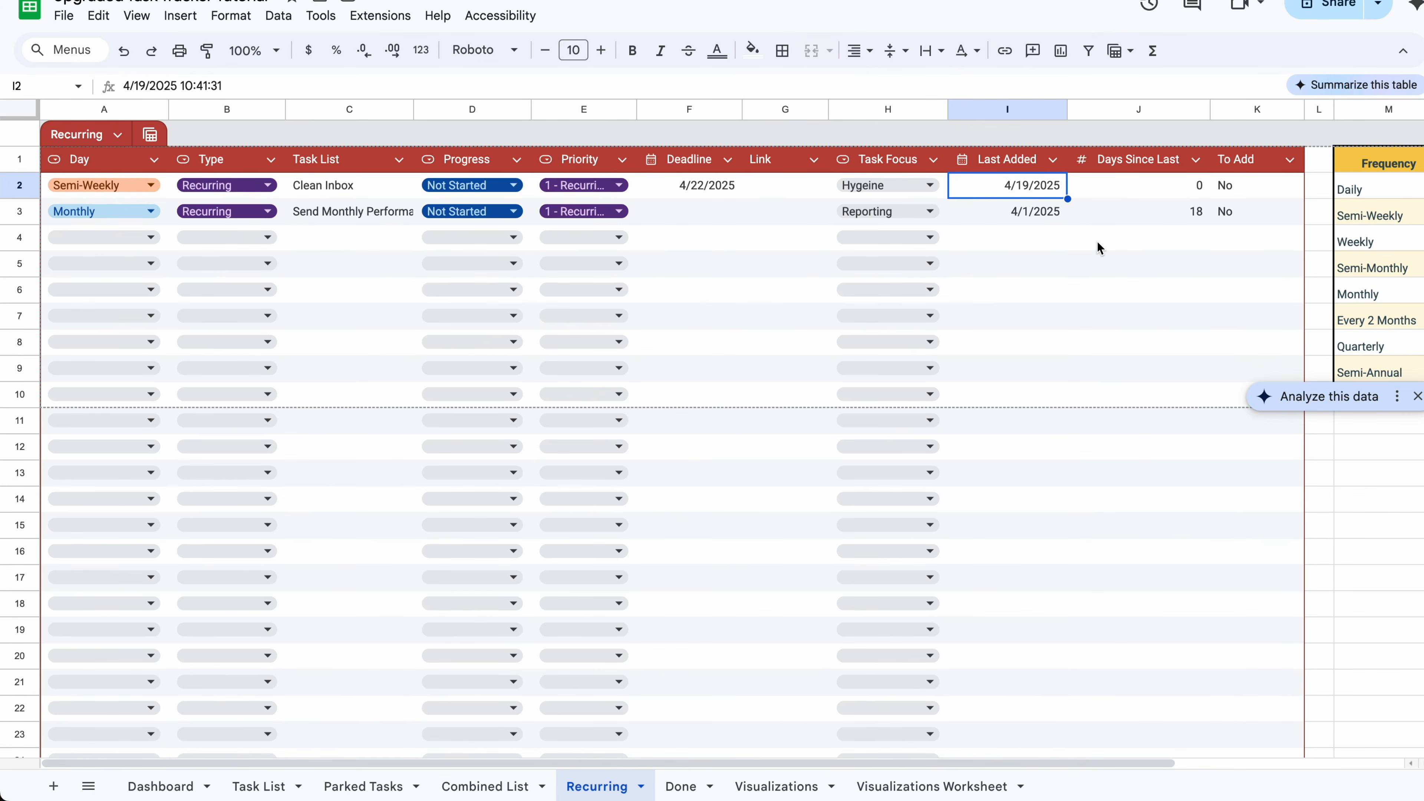
pyautogui.click(1250, 185)
pyautogui.click(595, 87)
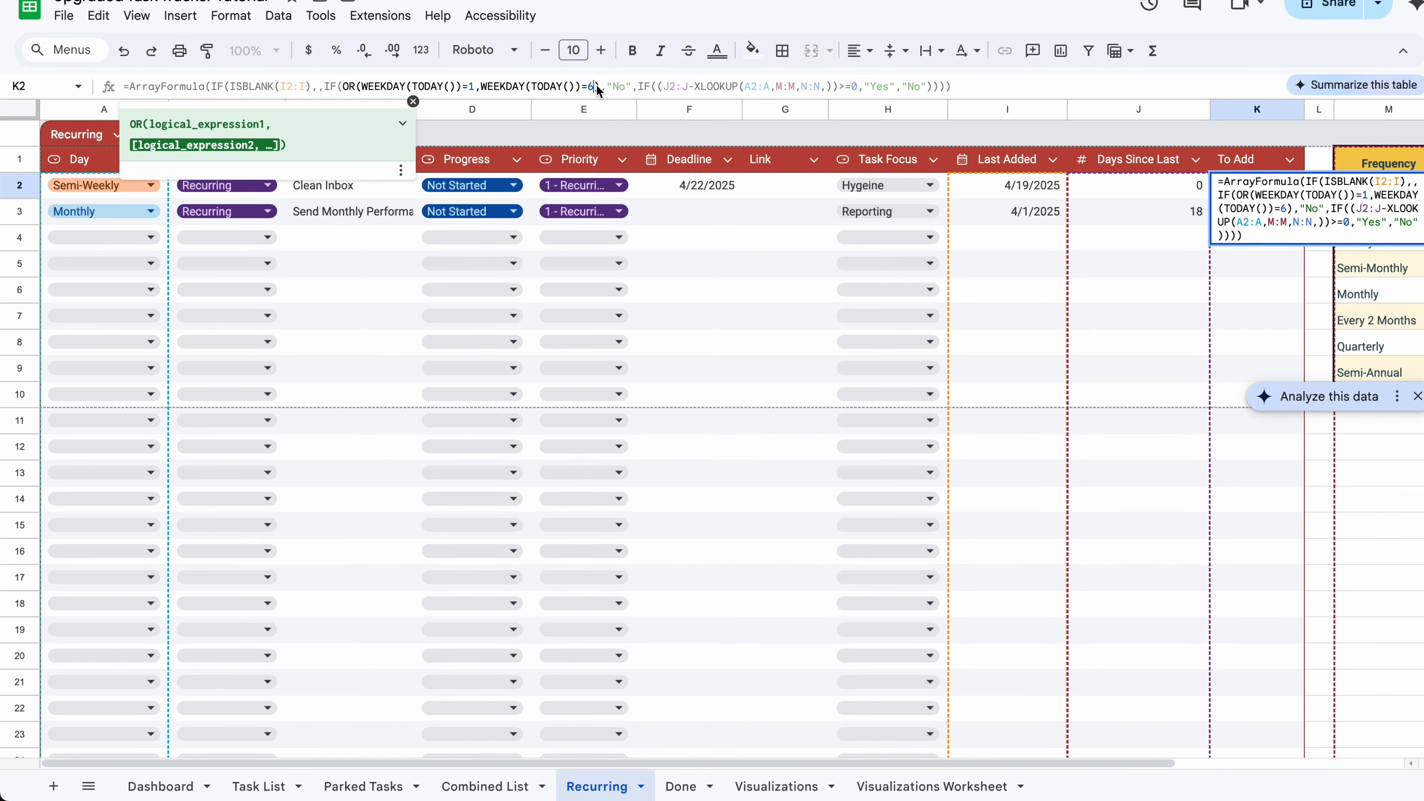
pyautogui.press('BackSpace')
pyautogui.write('7')
pyautogui.doubleClick(1033, 185)
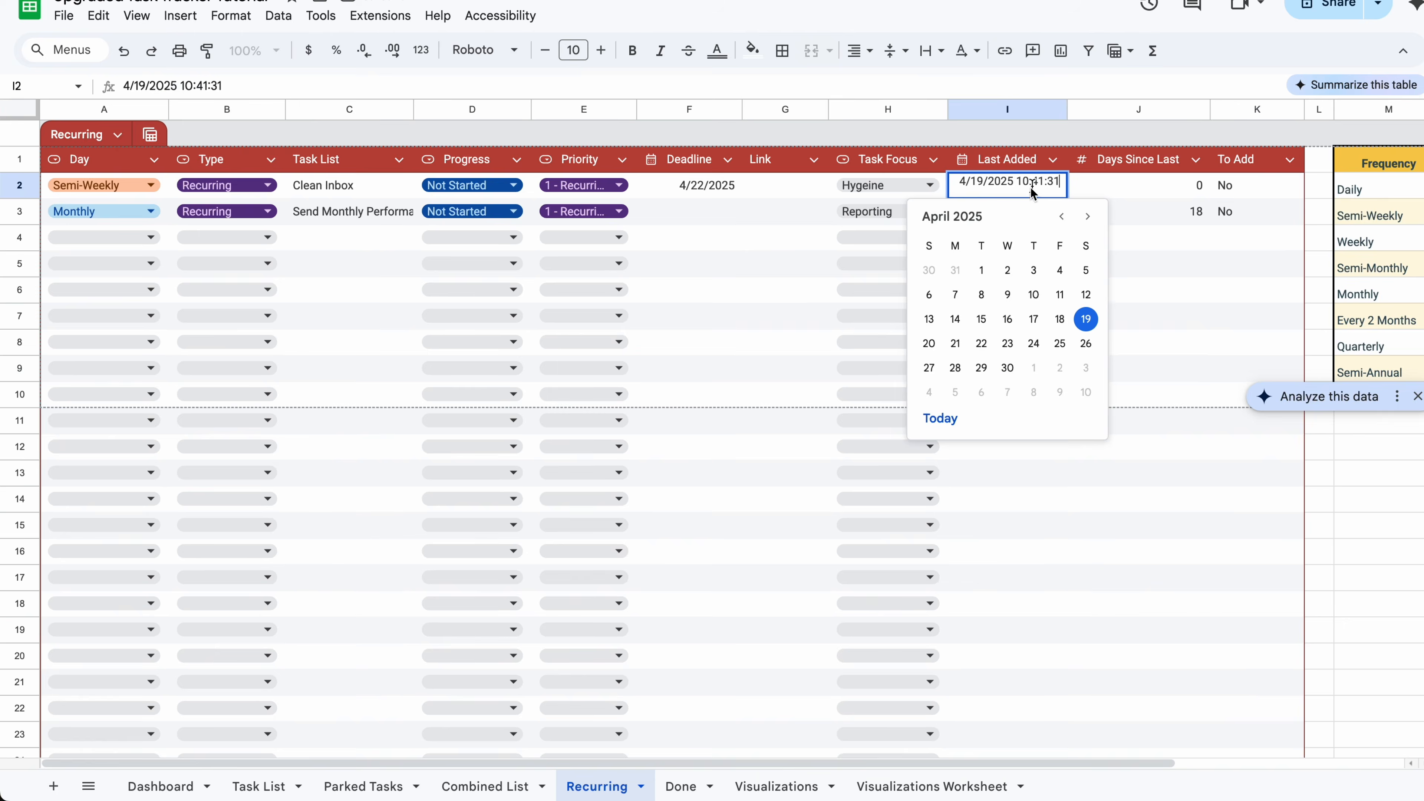
pyautogui.click(1005, 318)
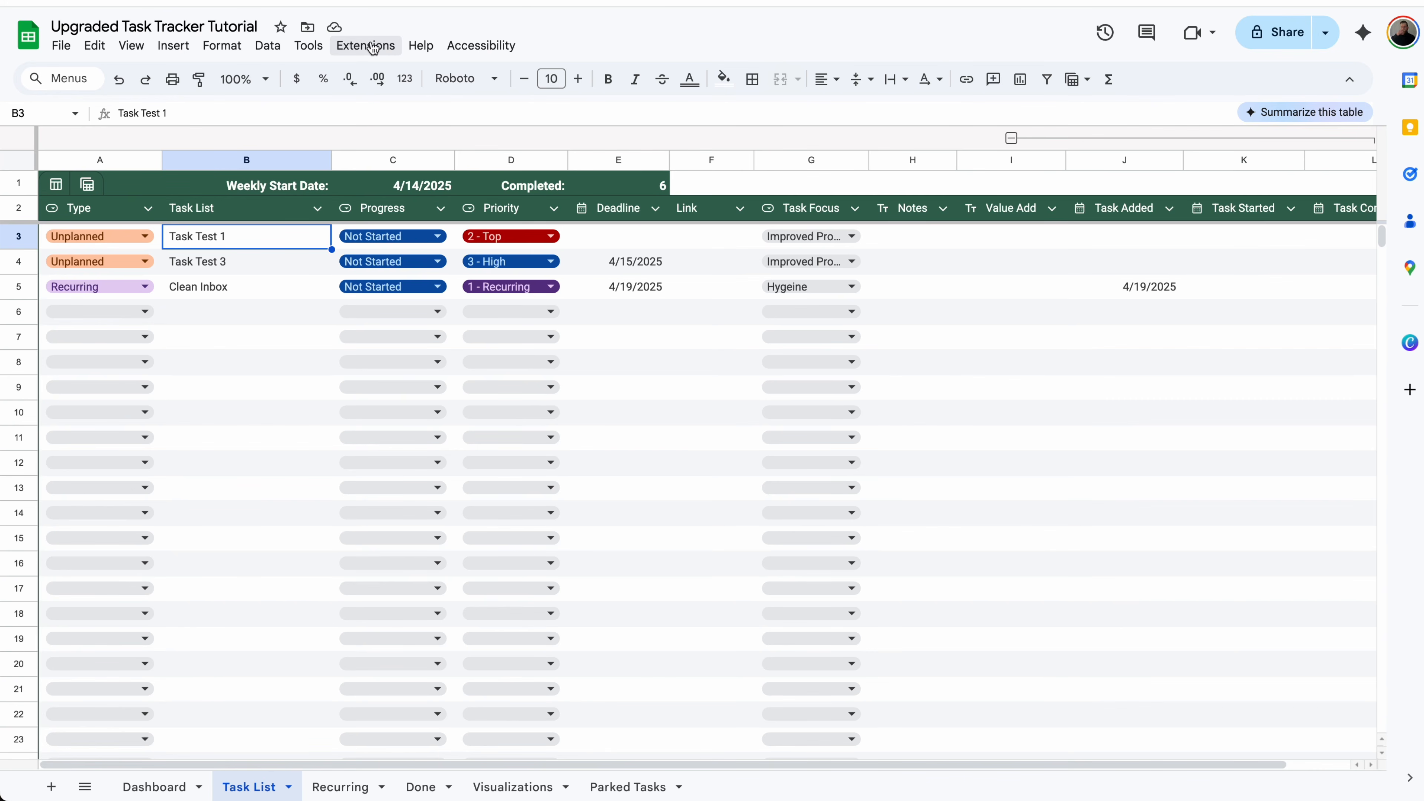
# - Open the spreadsheet's Apps Script project, view Recurring.gs and go to the project's triggers
pyautogui.click(372, 46)
pyautogui.click(392, 129)
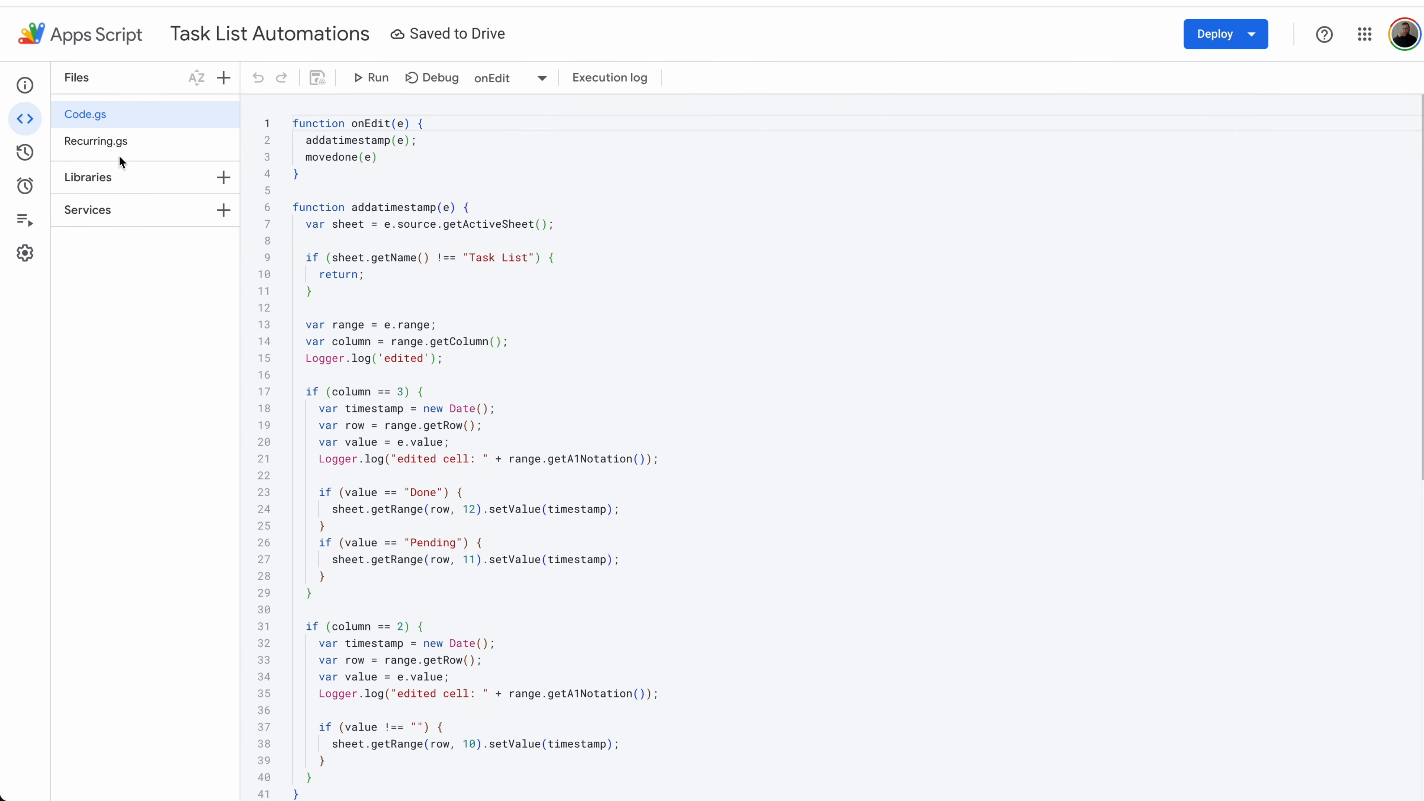
pyautogui.click(112, 147)
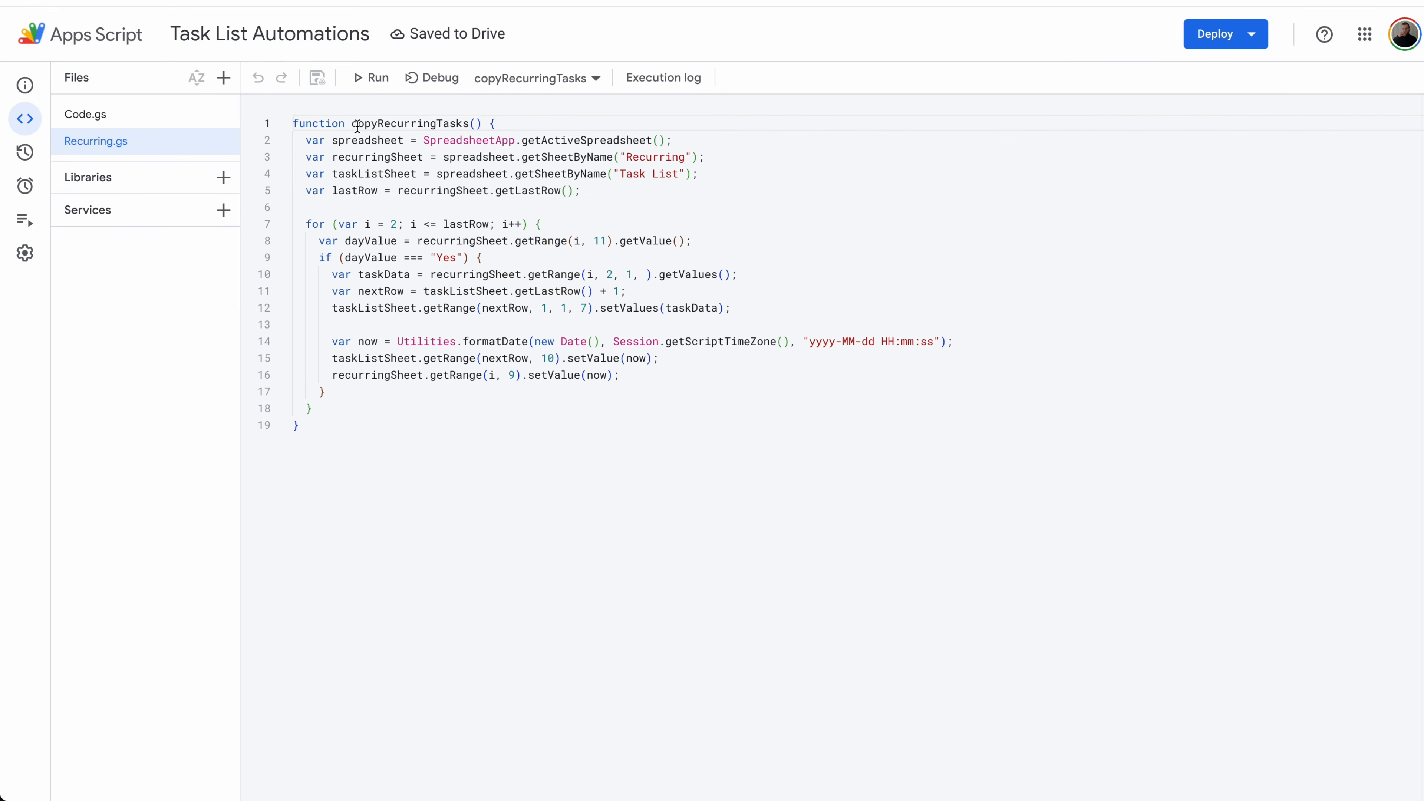
pyautogui.click(29, 190)
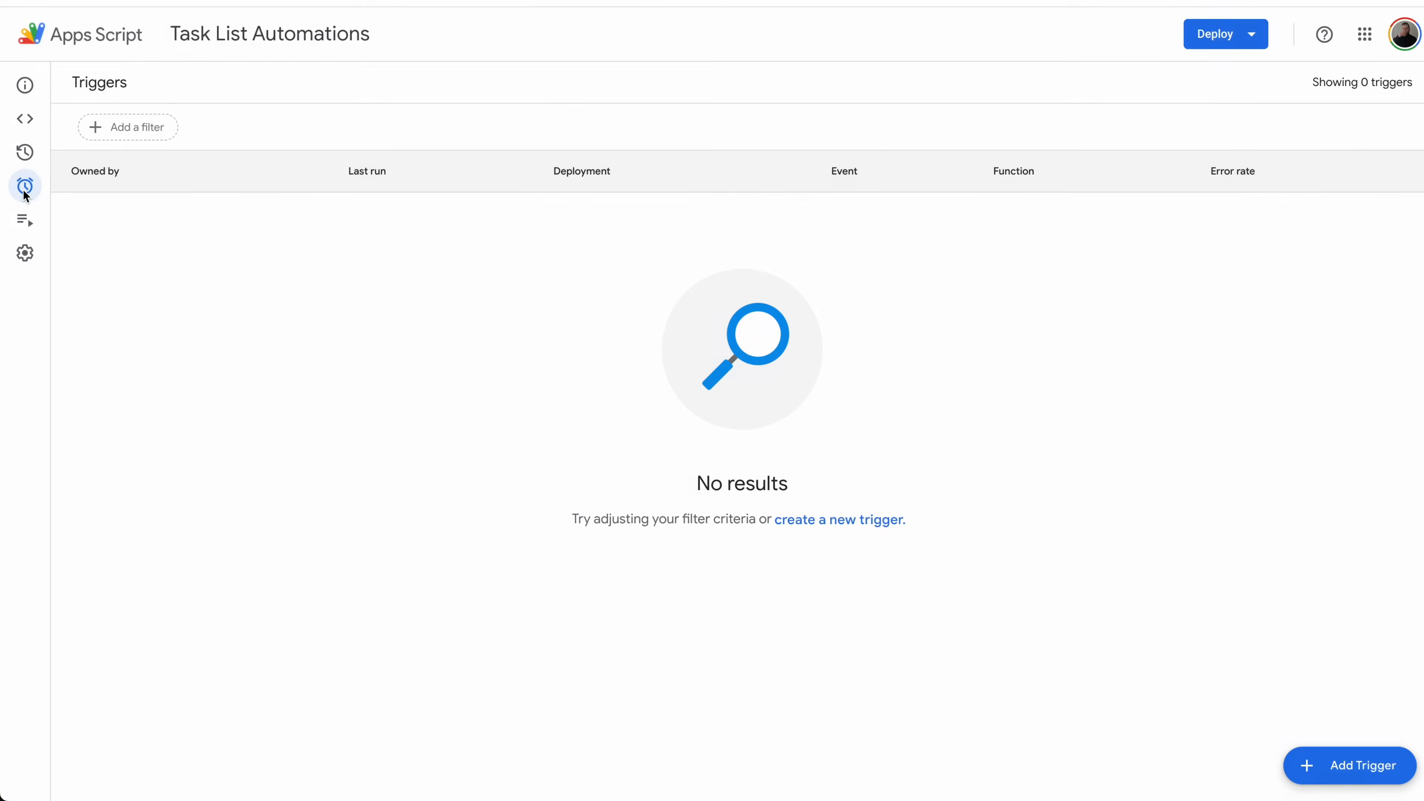
# - Configure a new time-driven trigger that runs copyRecurringTasks on a day timer between 2am and 3am
pyautogui.click(1364, 776)
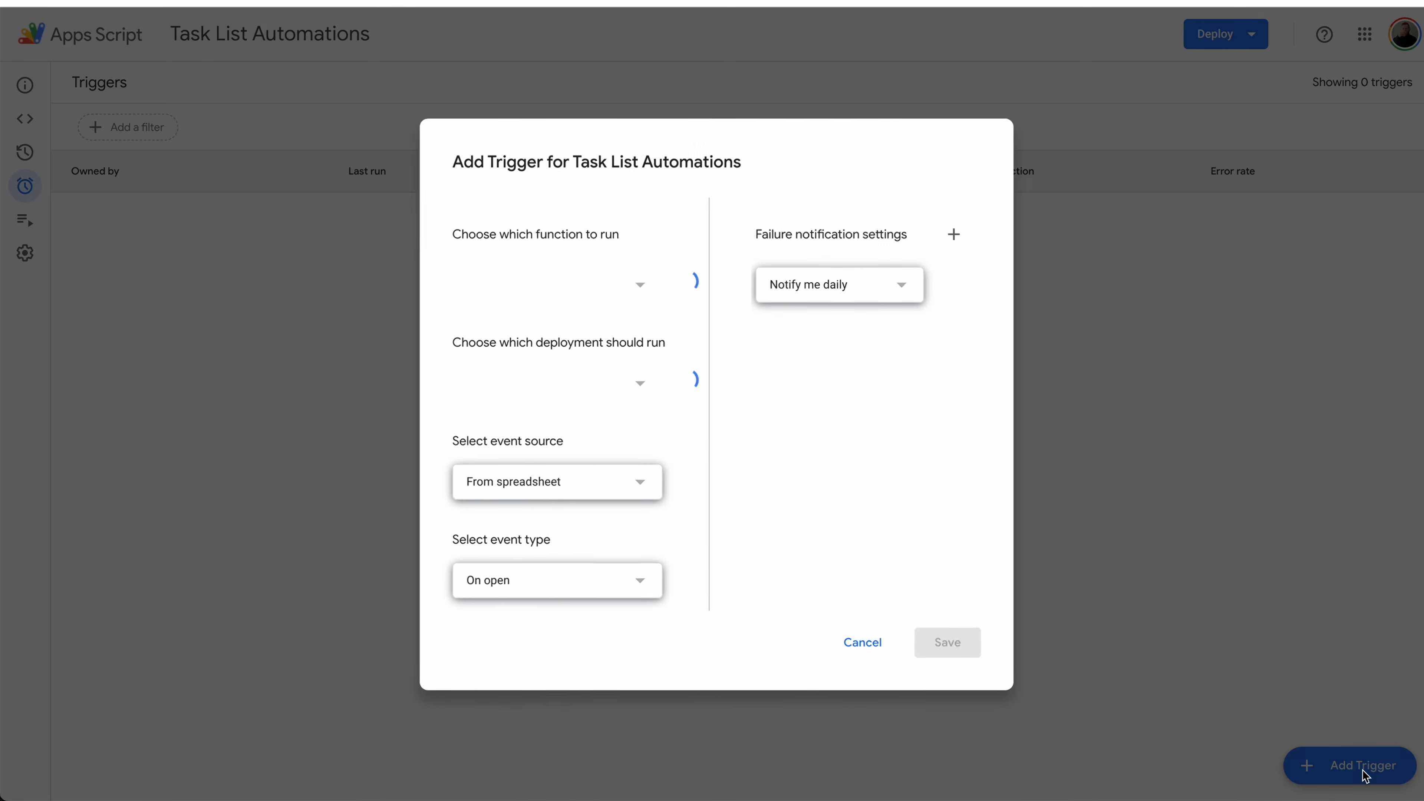
pyautogui.click(602, 286)
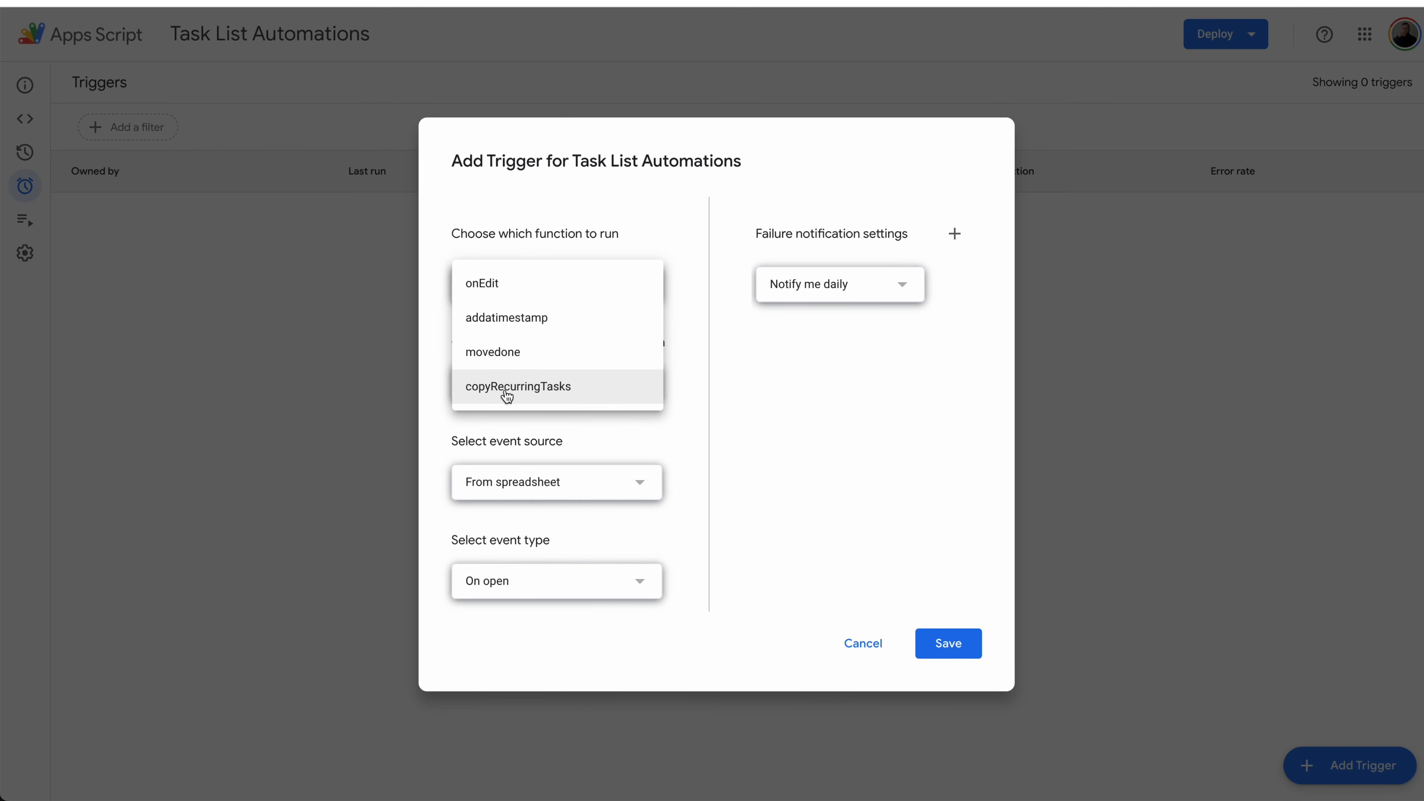
pyautogui.click(573, 397)
pyautogui.click(588, 492)
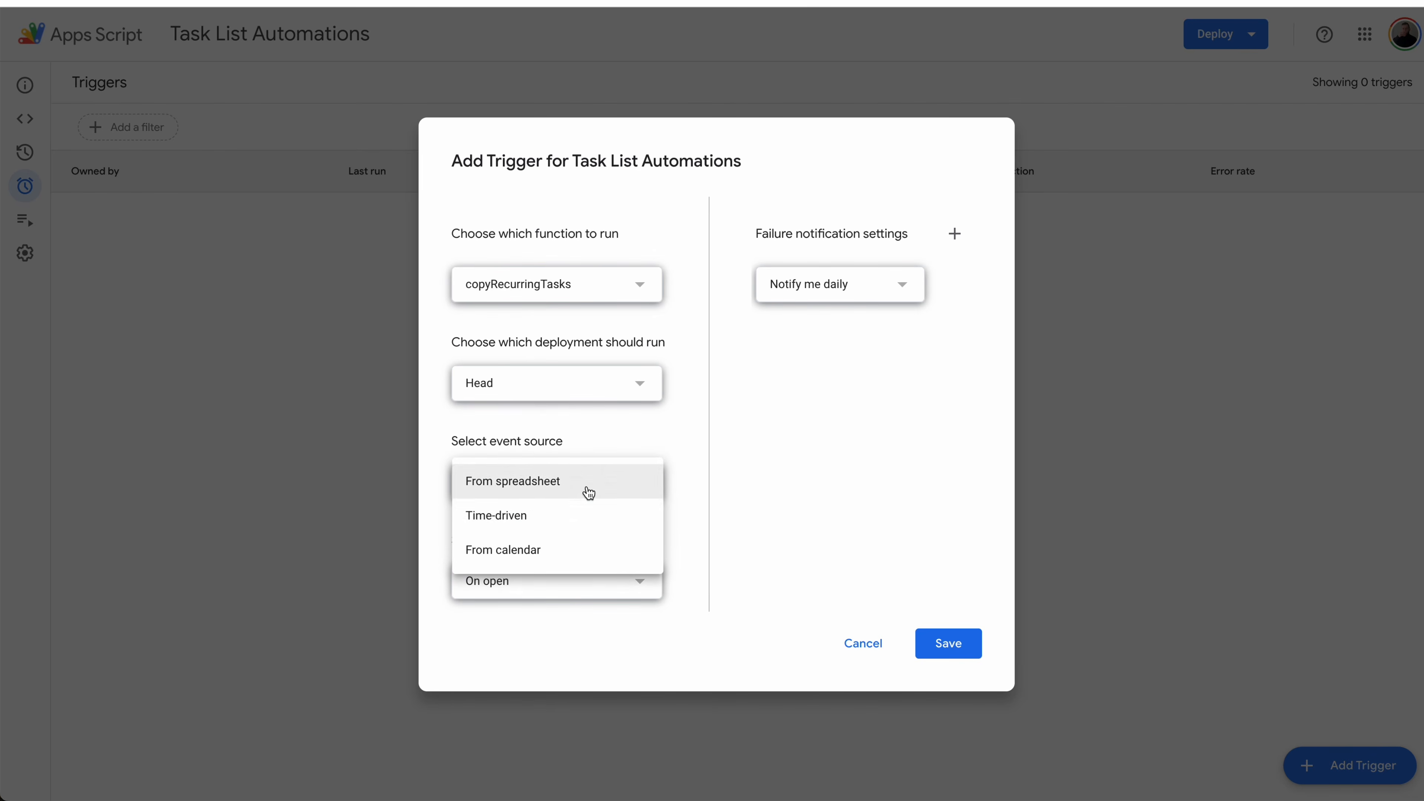
pyautogui.click(558, 518)
pyautogui.click(593, 536)
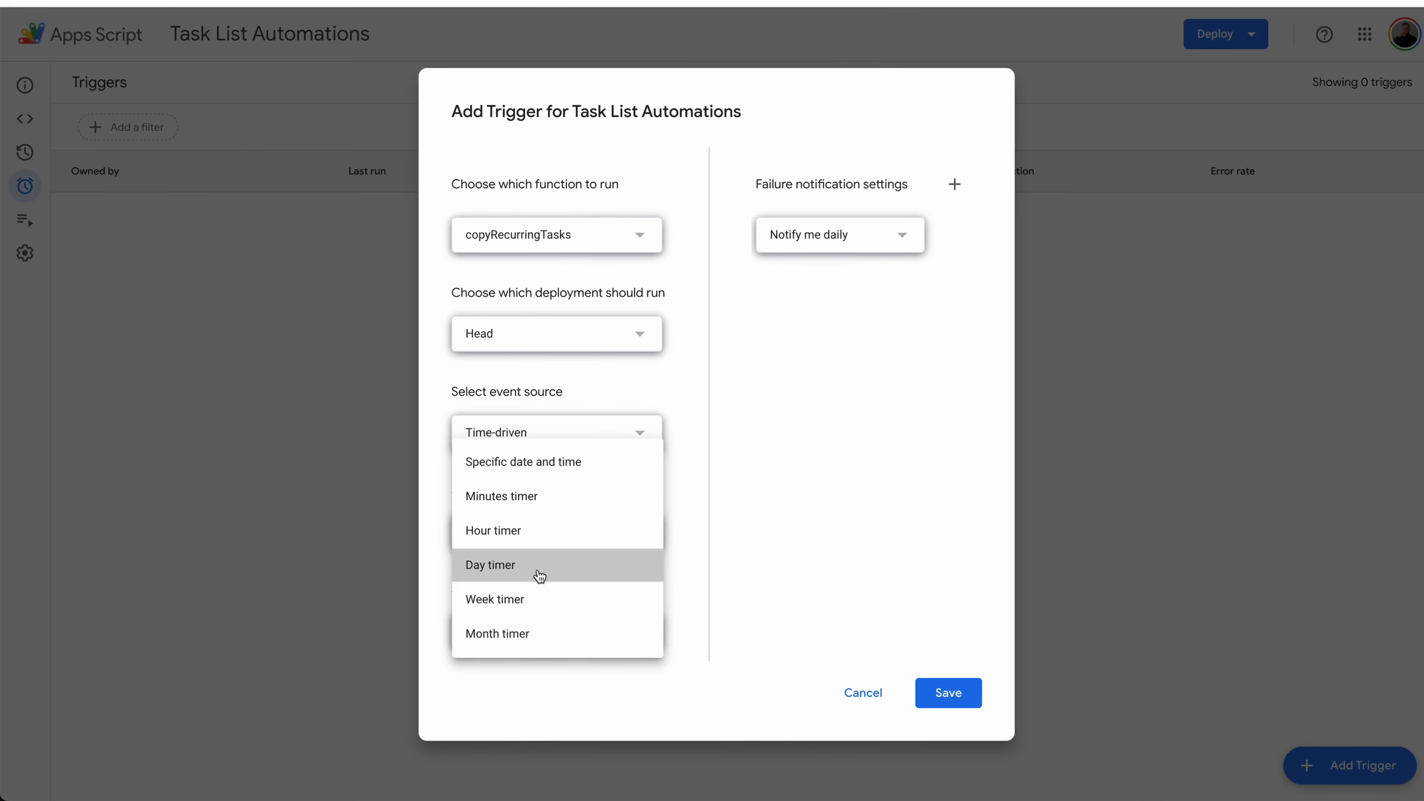
pyautogui.click(539, 576)
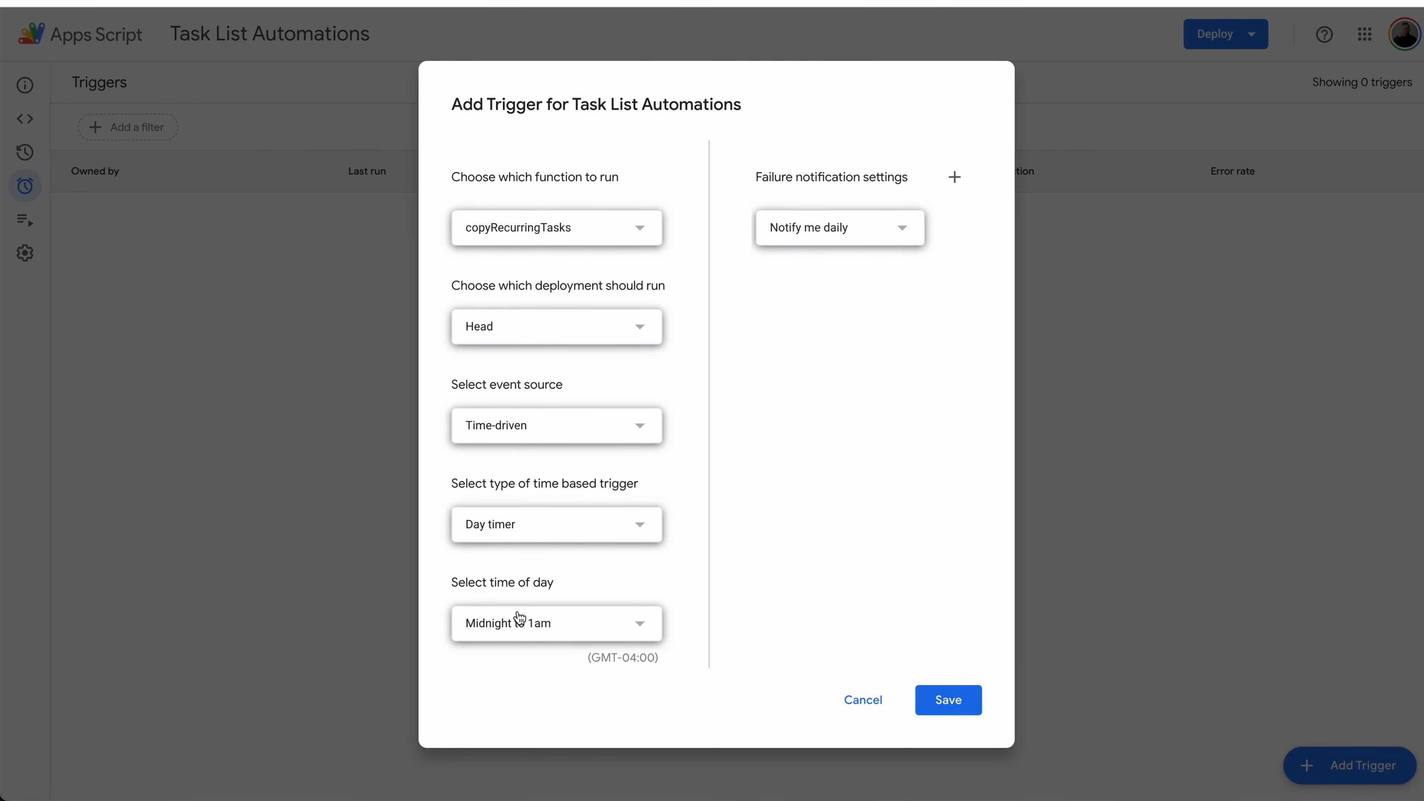
pyautogui.click(597, 630)
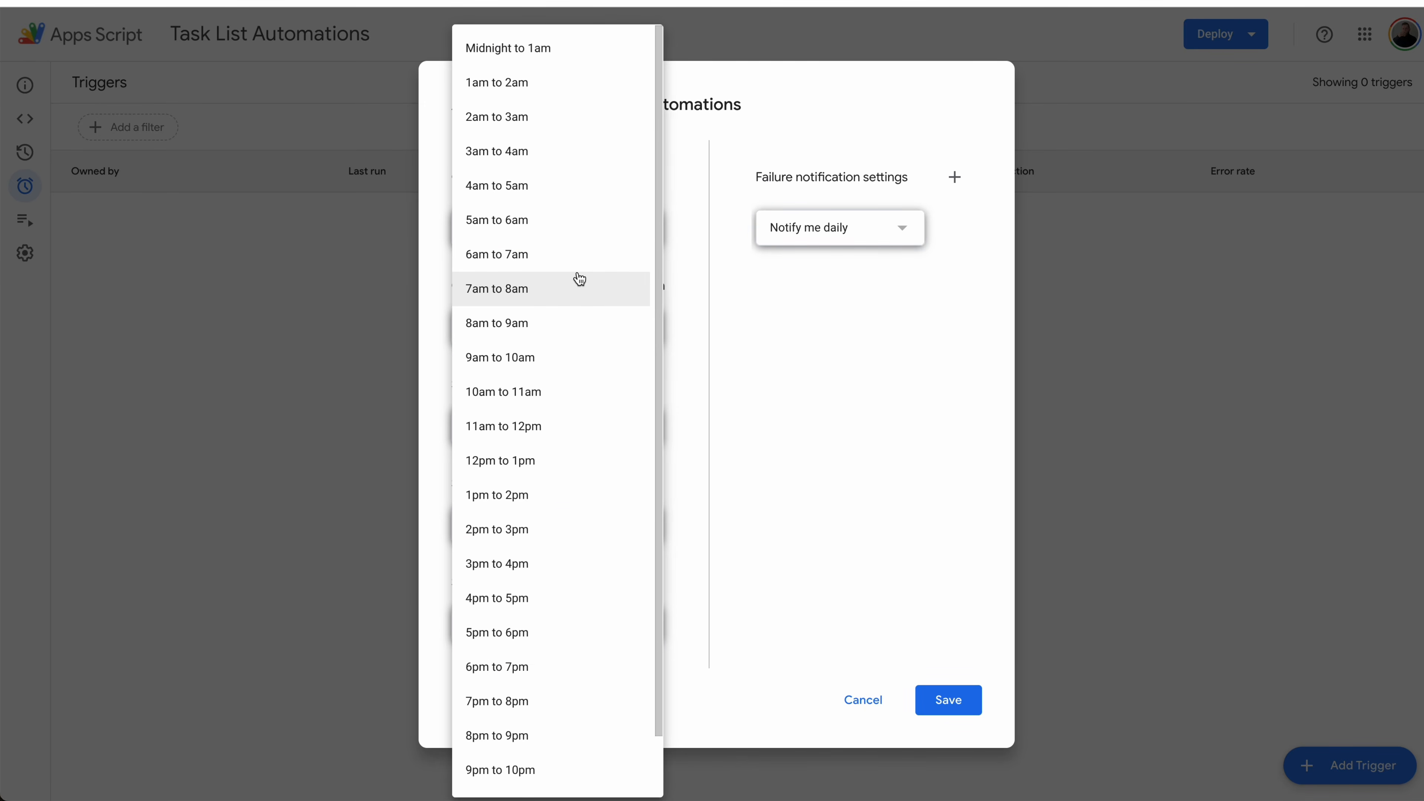
pyautogui.click(550, 119)
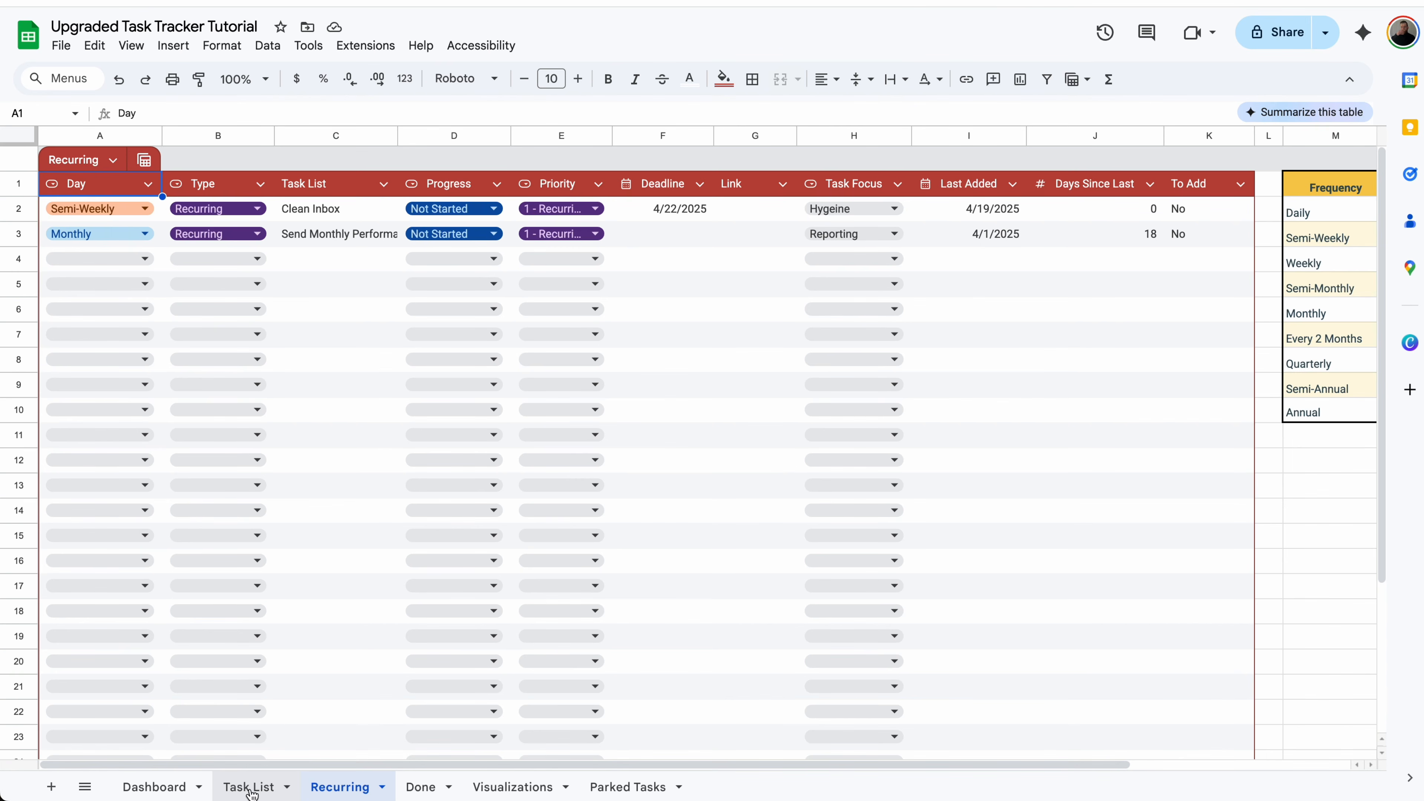
pyautogui.click(1209, 212)
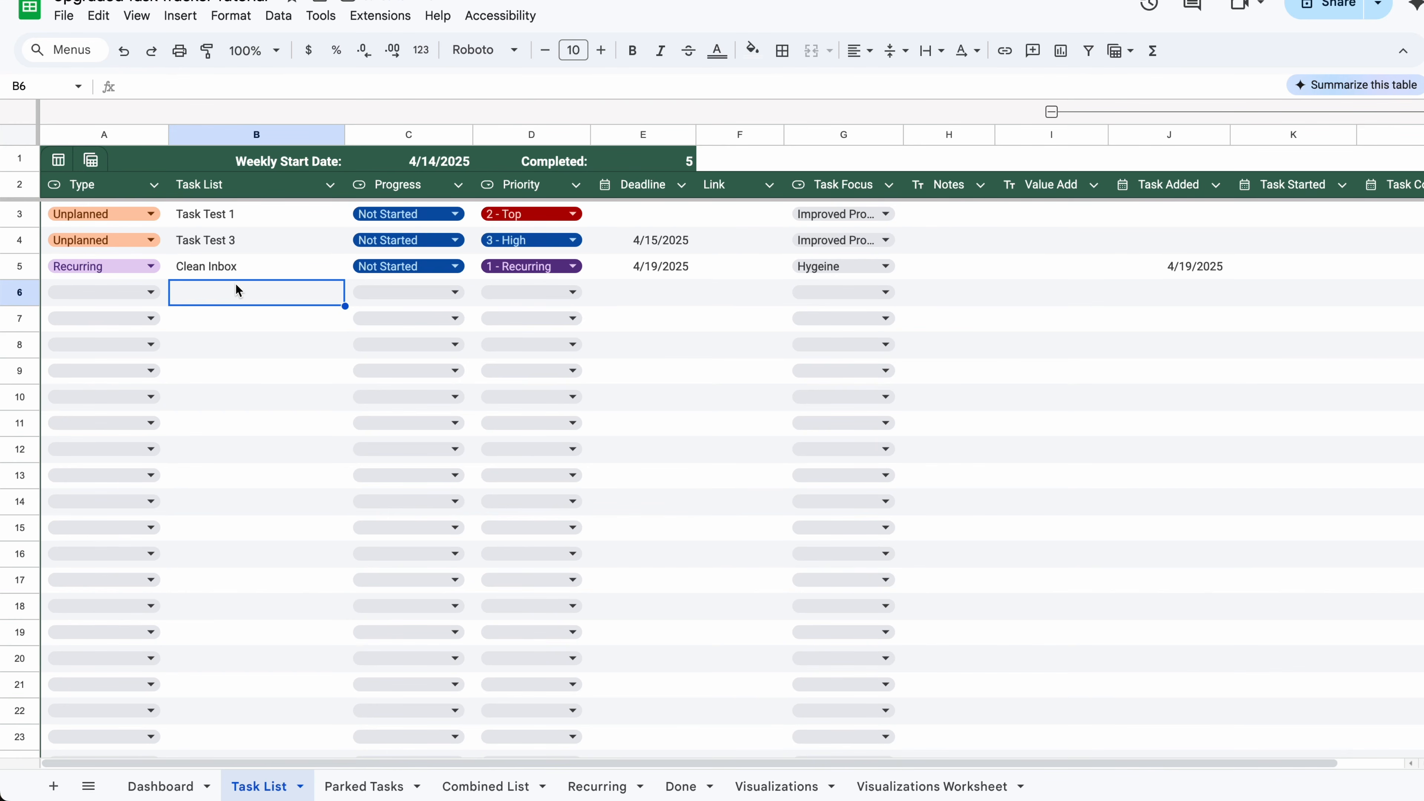
# - Add a Planned task named Task 4 in the first empty row of the Task List sheet
pyautogui.click(151, 292)
pyautogui.click(122, 324)
pyautogui.click(268, 292)
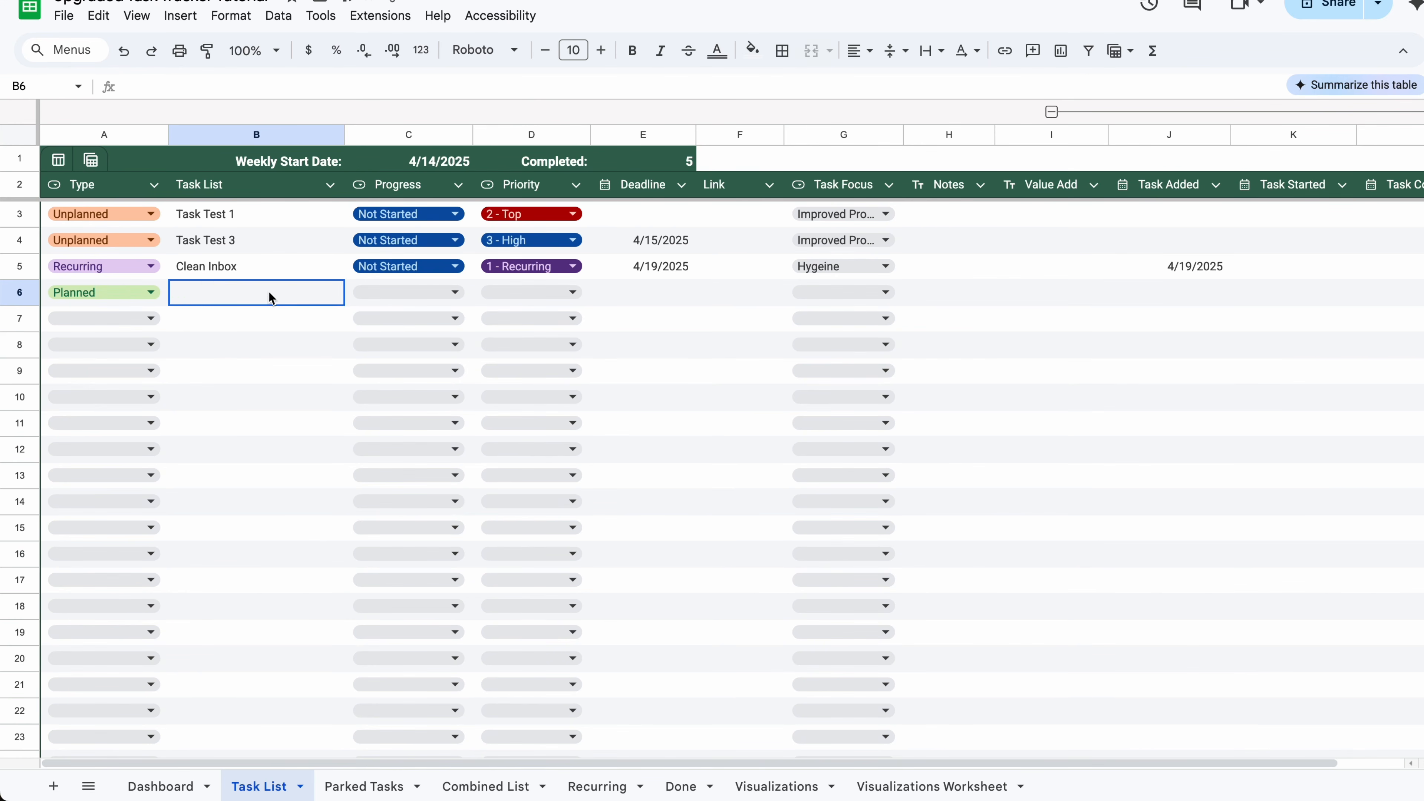
pyautogui.write('Task 4')
pyautogui.press('Tab')
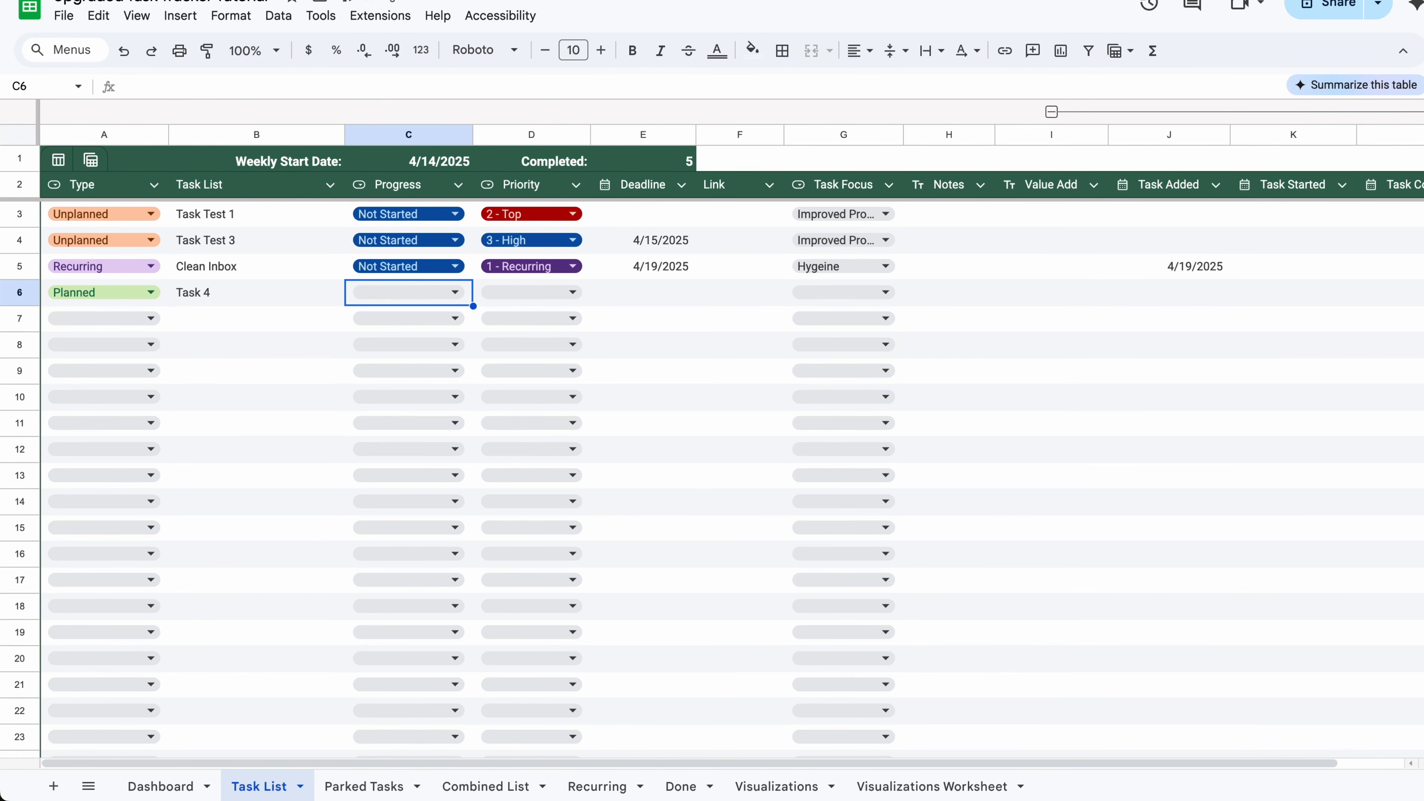
# - Set Task 4's Progress to Not Started, its Priority to 4 - Medium and its Deadline to 4/25/2025
pyautogui.click(402, 291)
pyautogui.click(406, 377)
pyautogui.click(545, 288)
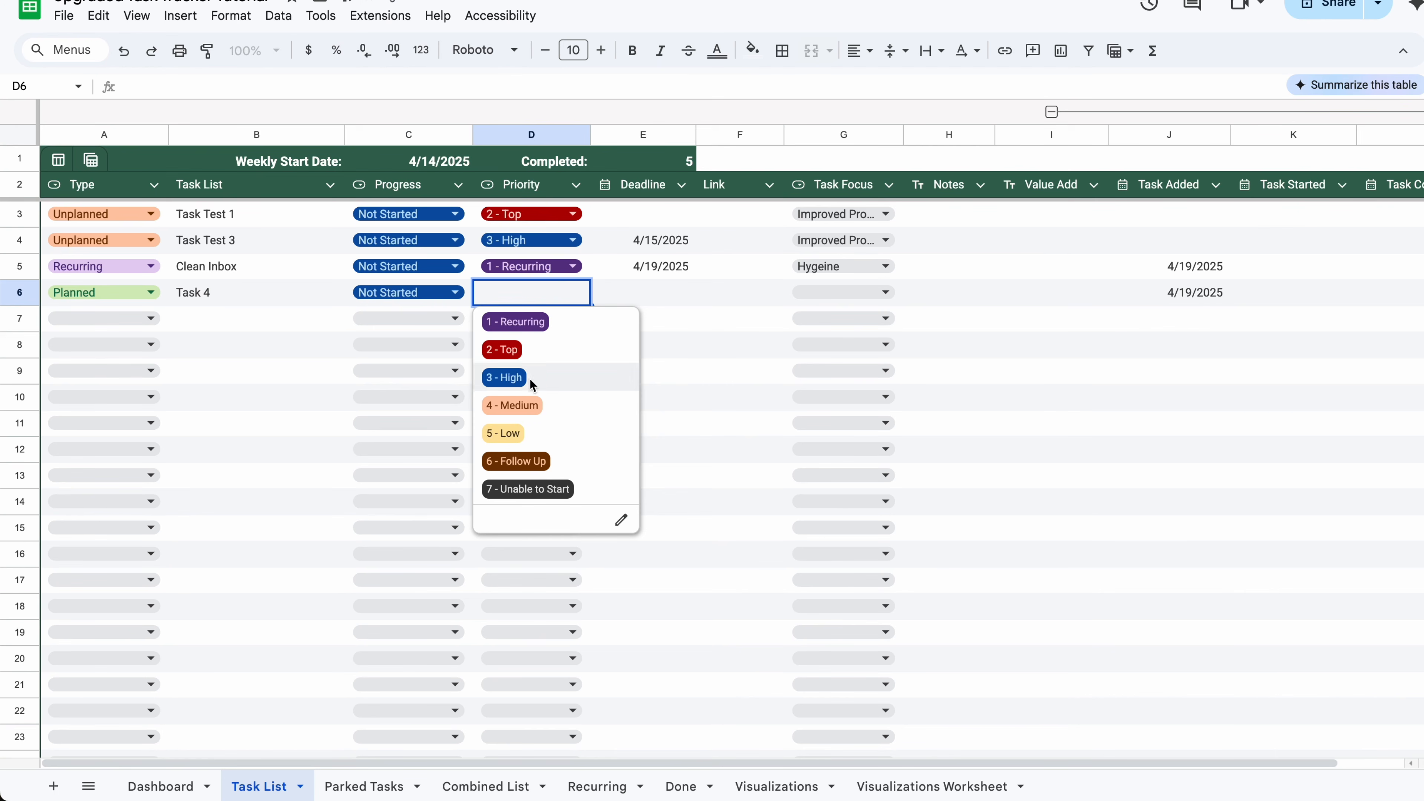
pyautogui.click(530, 405)
pyautogui.doubleClick(651, 303)
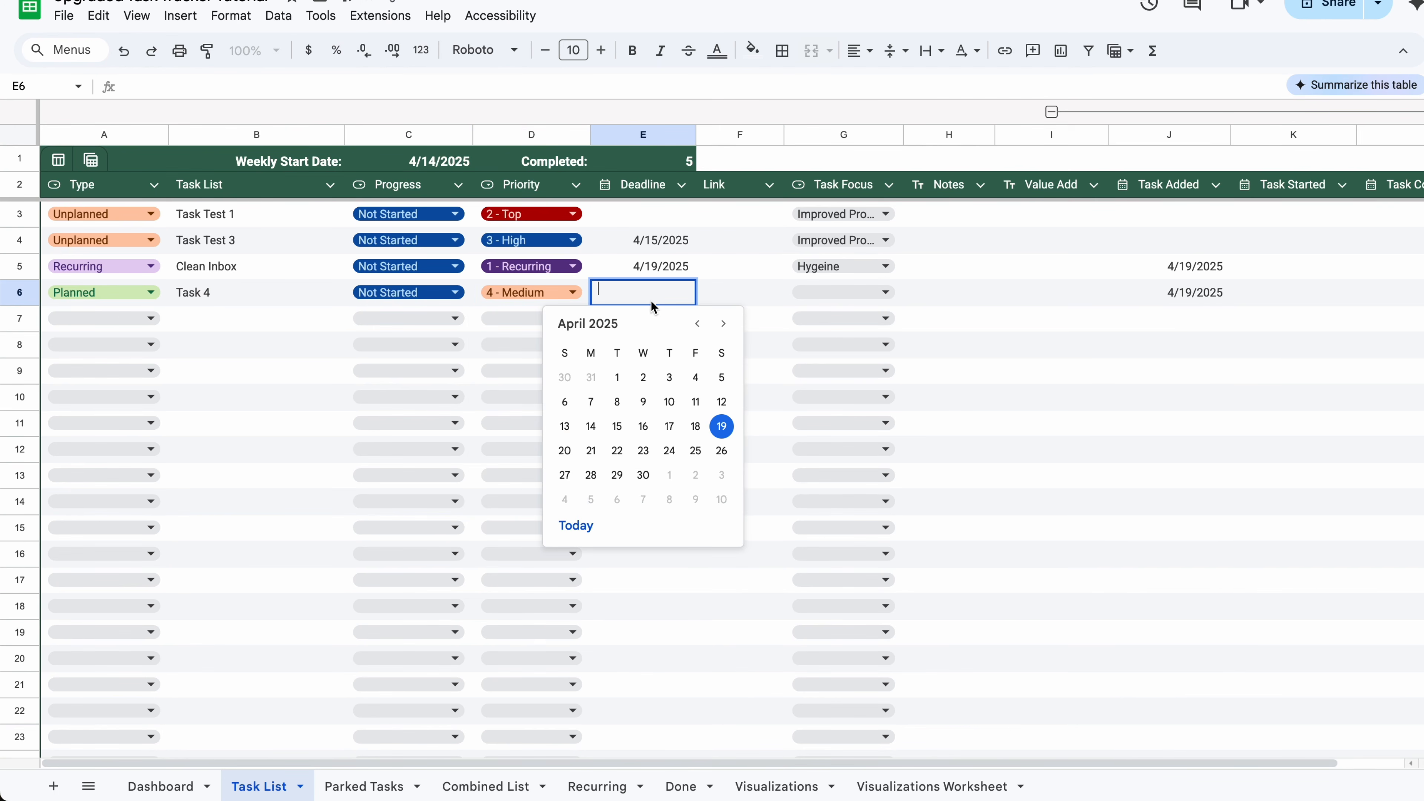
pyautogui.click(695, 451)
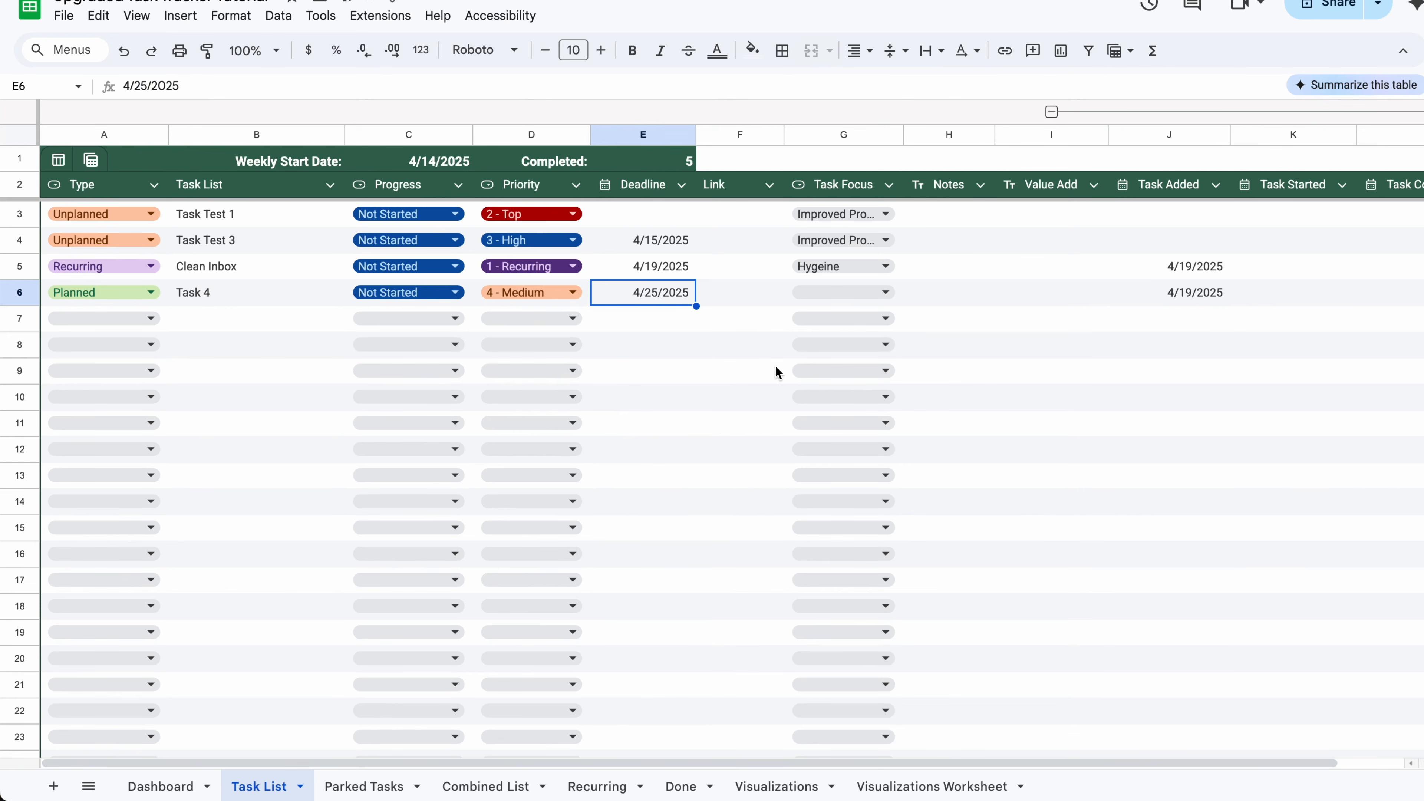
# - Set Task 4's Task Focus to Special Project and add a file chip for Upgraded Task Tracker Tutorial as its Link
pyautogui.click(886, 292)
pyautogui.click(835, 428)
pyautogui.click(992, 294)
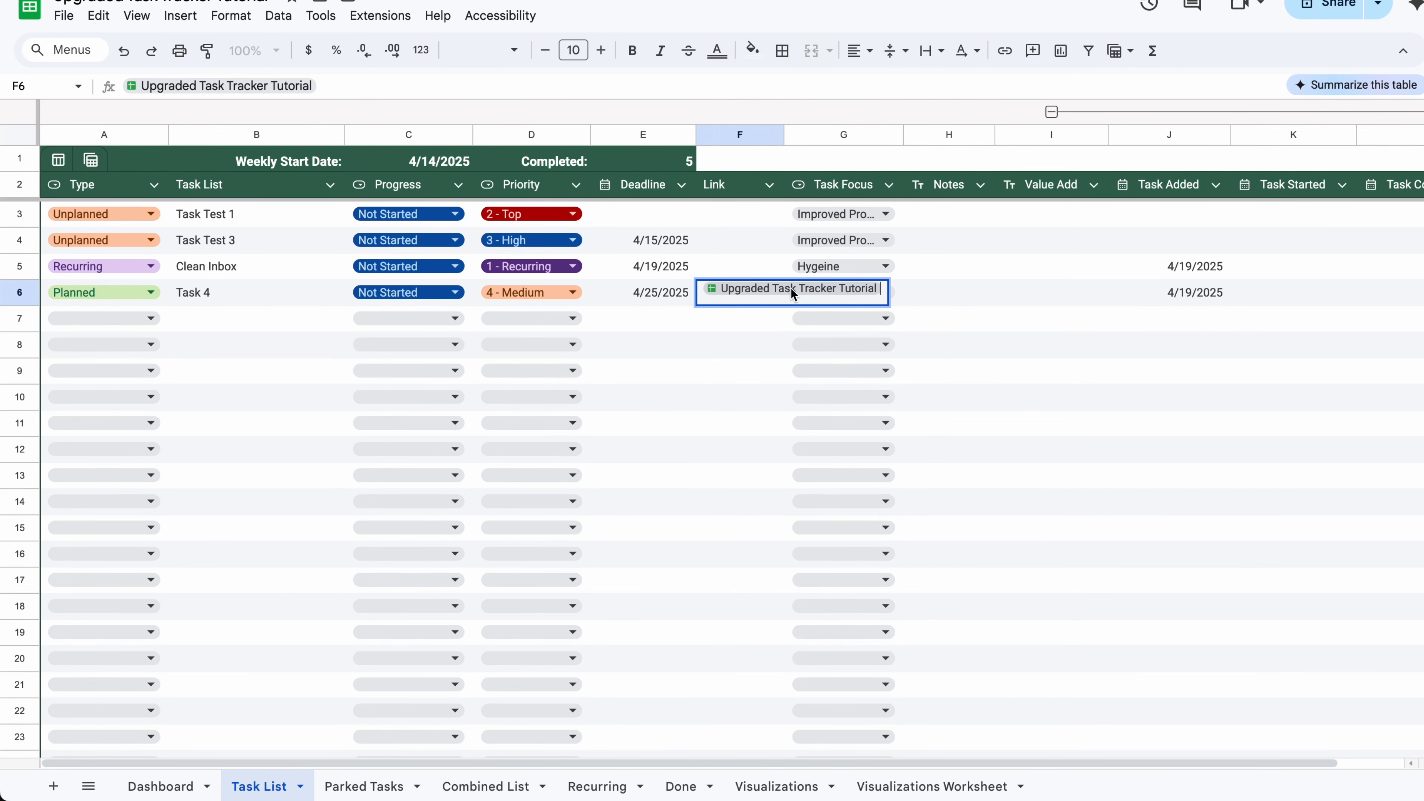
pyautogui.press('Return')
pyautogui.click(738, 293)
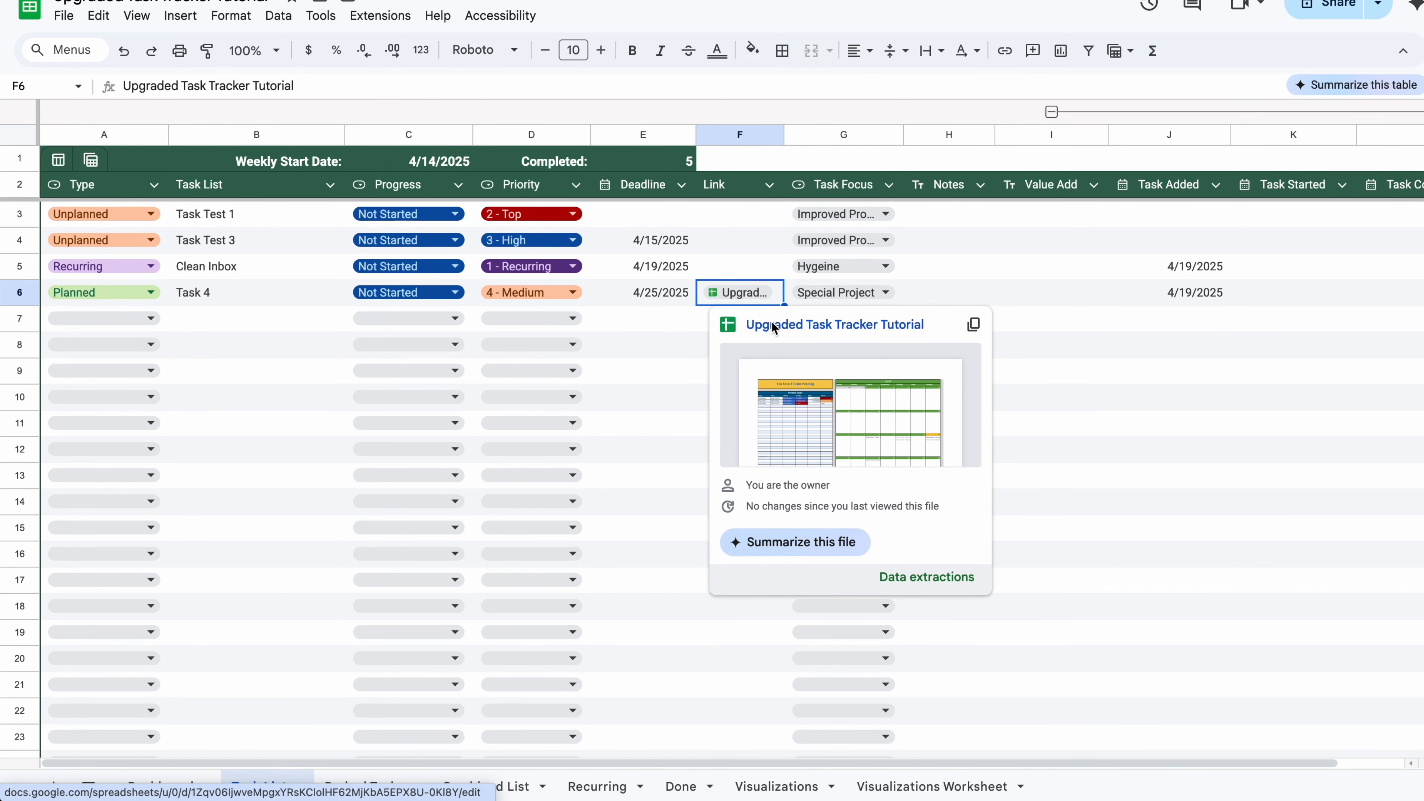
pyautogui.click(759, 277)
pyautogui.moveTo(754, 292)
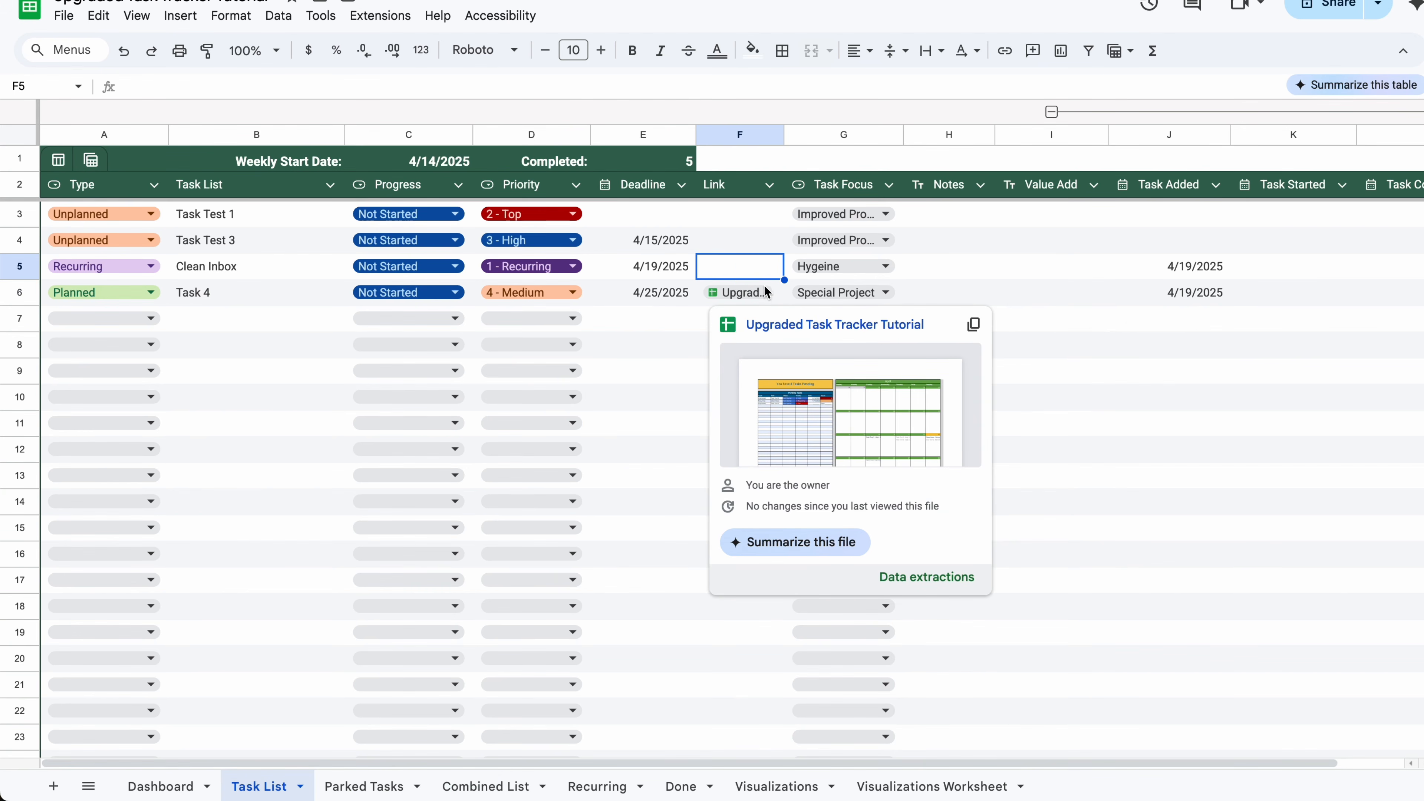
# - Enter test in both the Notes and Value Add cells of Task 4
pyautogui.click(944, 292)
pyautogui.write('test')
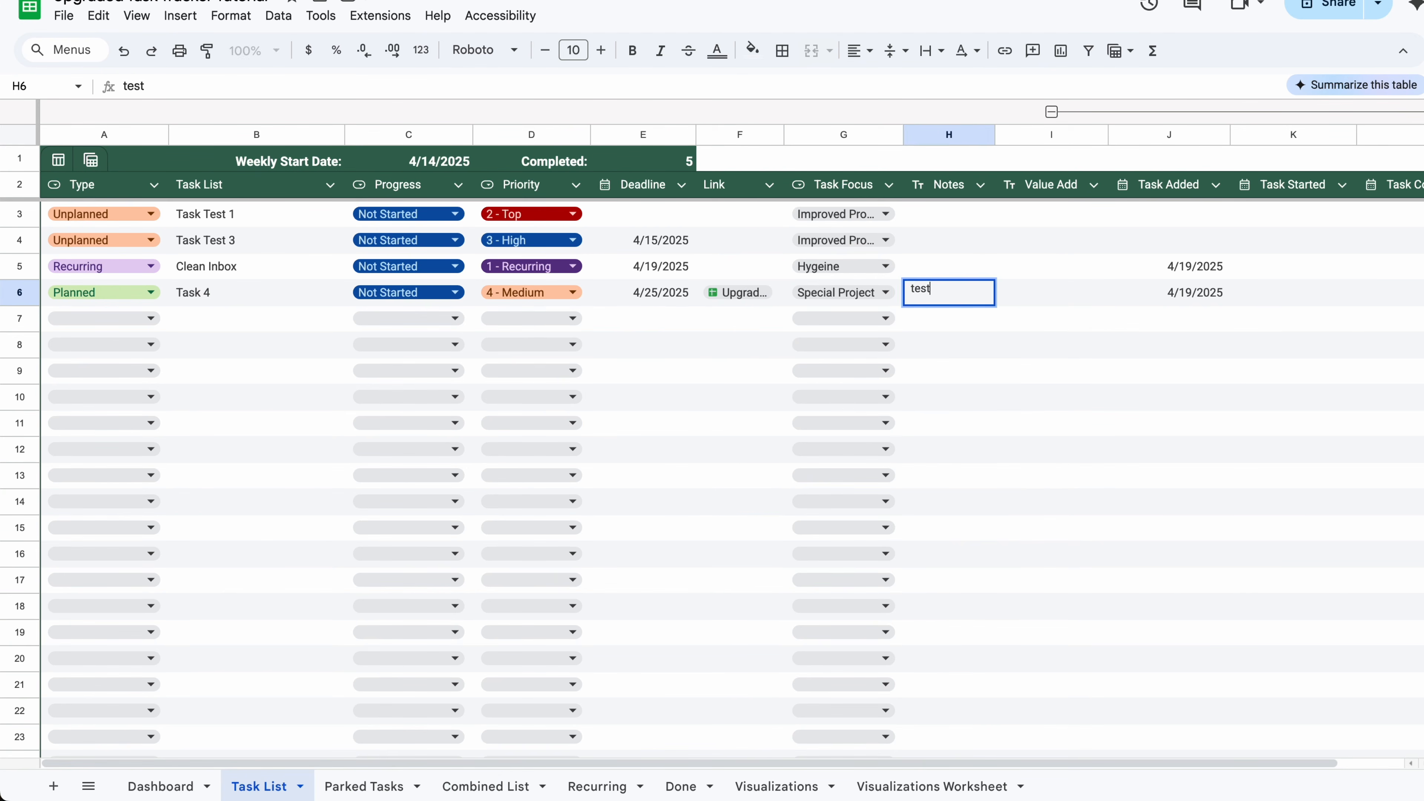
pyautogui.press('Tab')
pyautogui.write('te')
pyautogui.press('Tab')
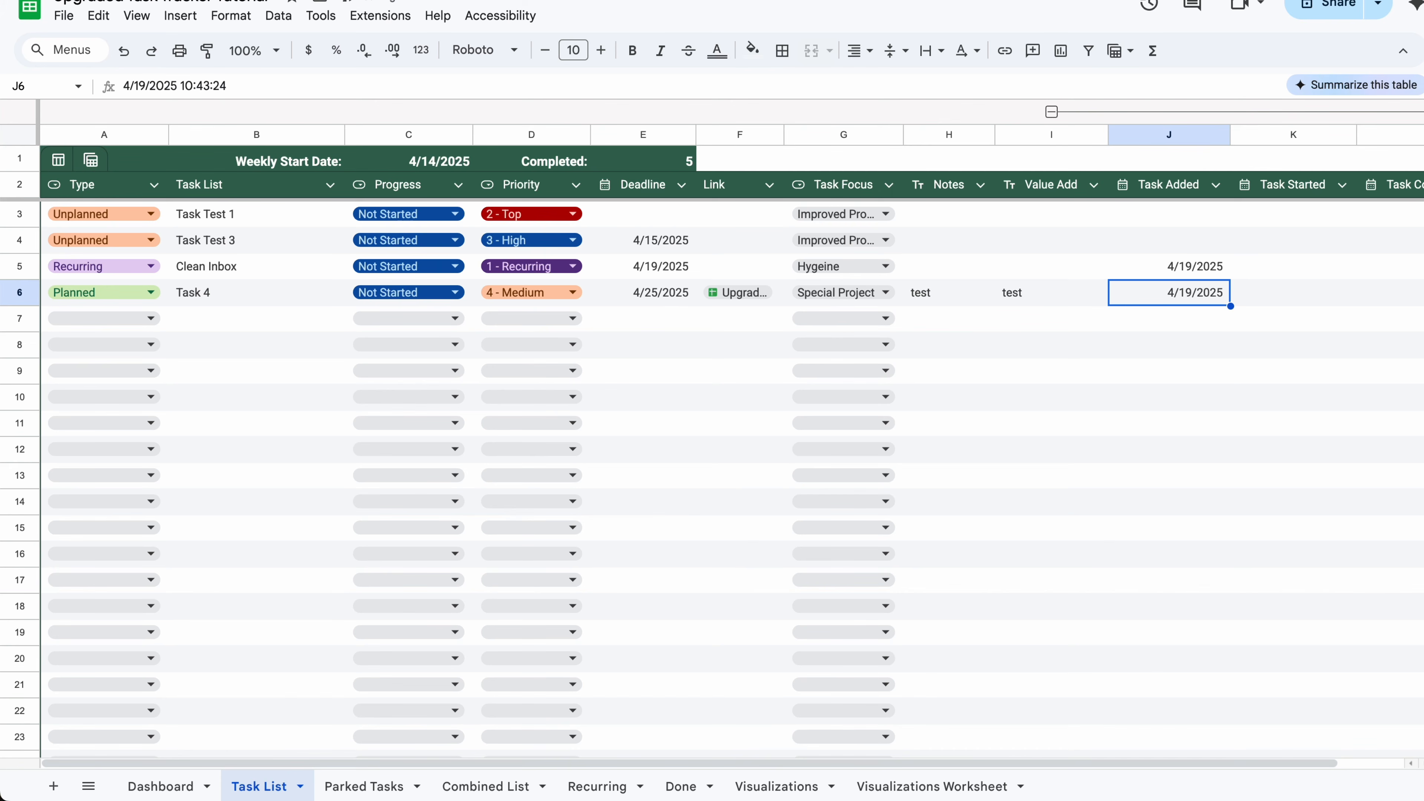
# - Change Task 4's Progress to Parked and open the Parked Tasks sheet to check the move
pyautogui.click(383, 298)
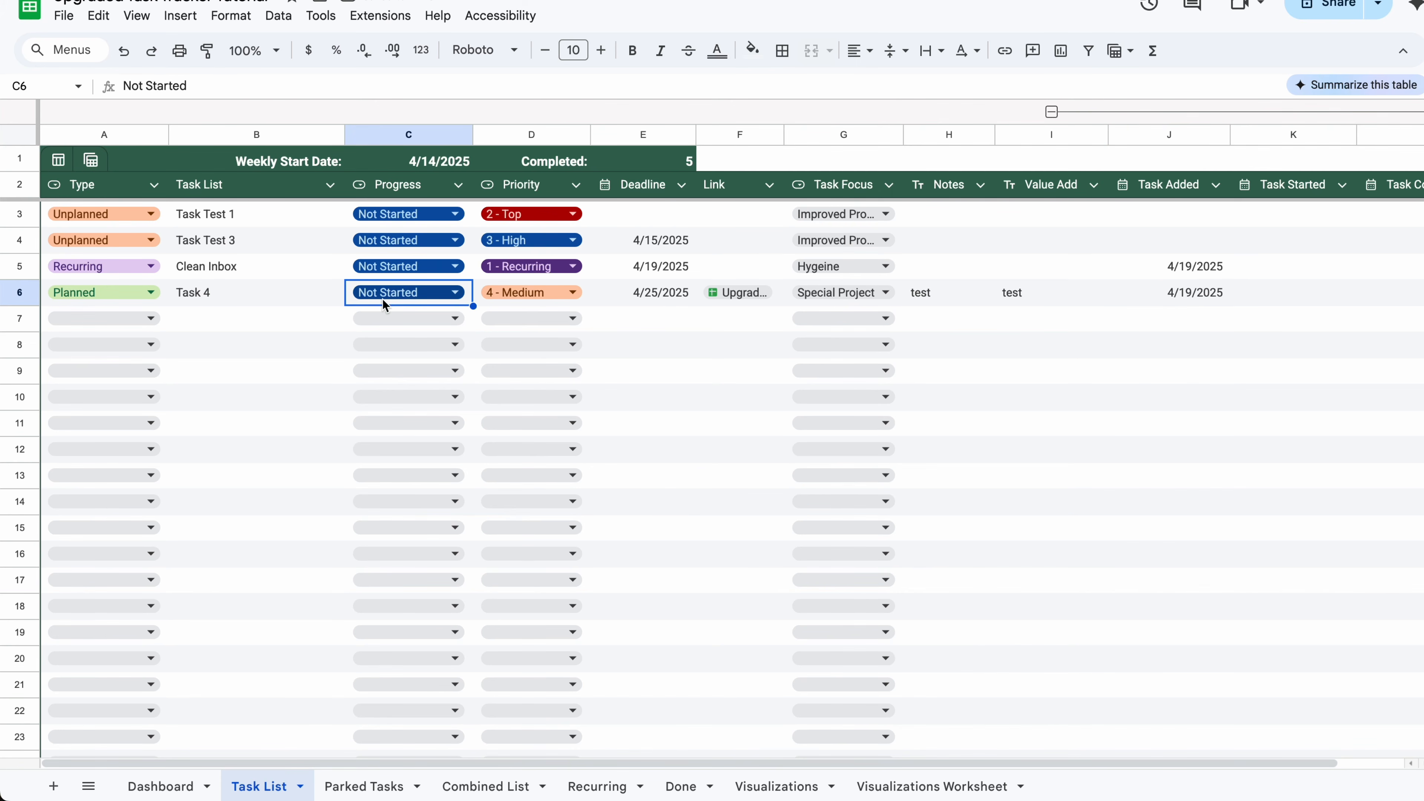
pyautogui.click(422, 295)
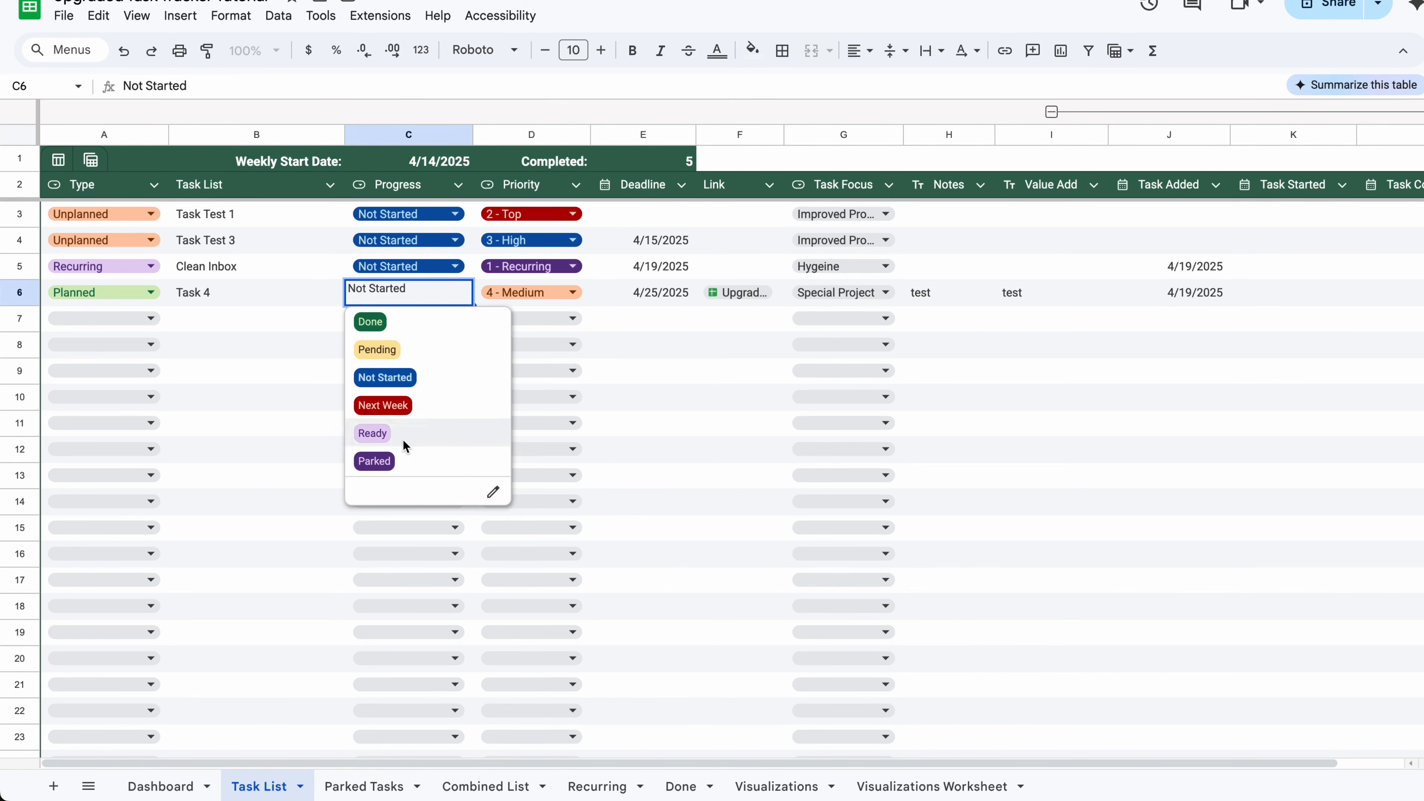
pyautogui.click(400, 461)
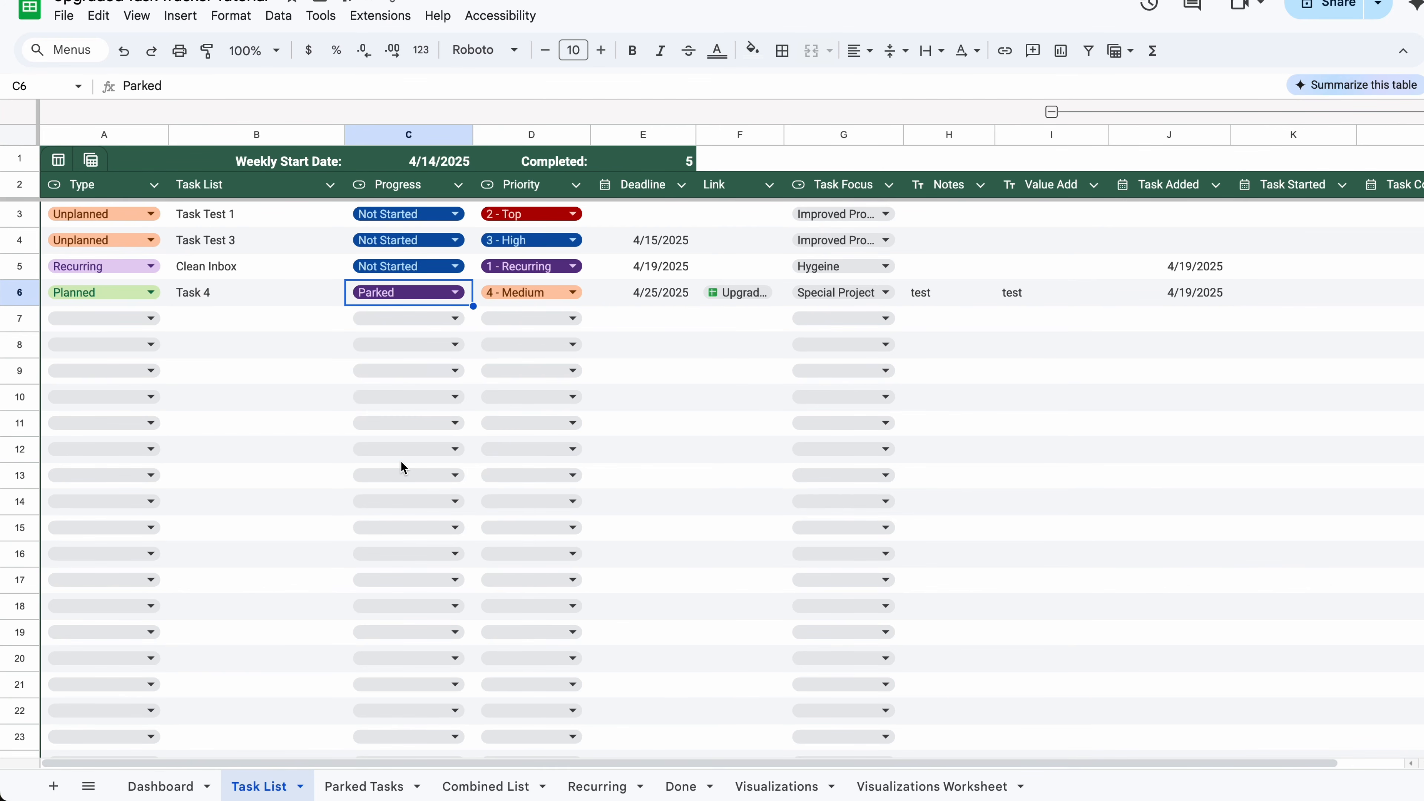
pyautogui.click(373, 783)
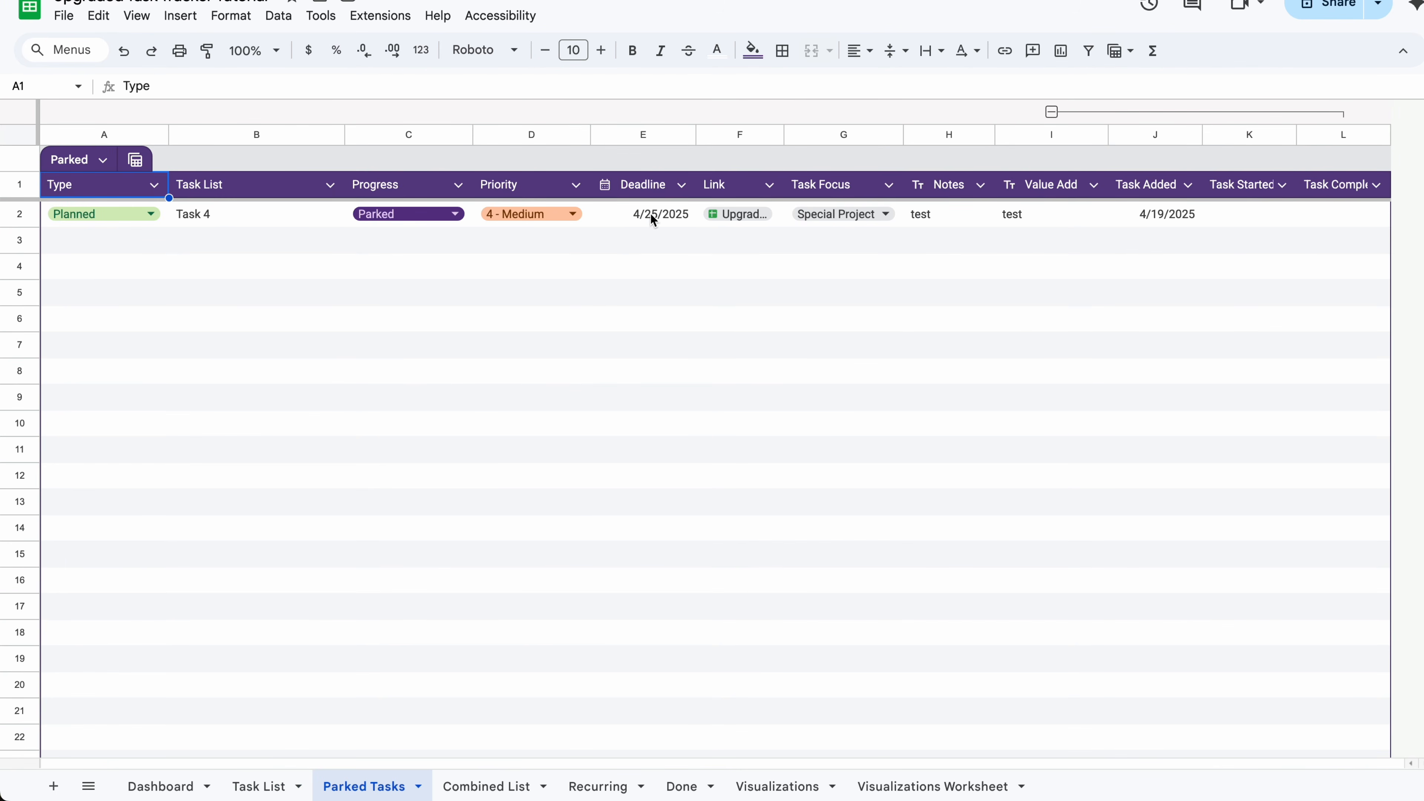
# - Set Task 4's Progress to Ready in the Parked Tasks sheet and return to the Task List sheet
pyautogui.click(434, 215)
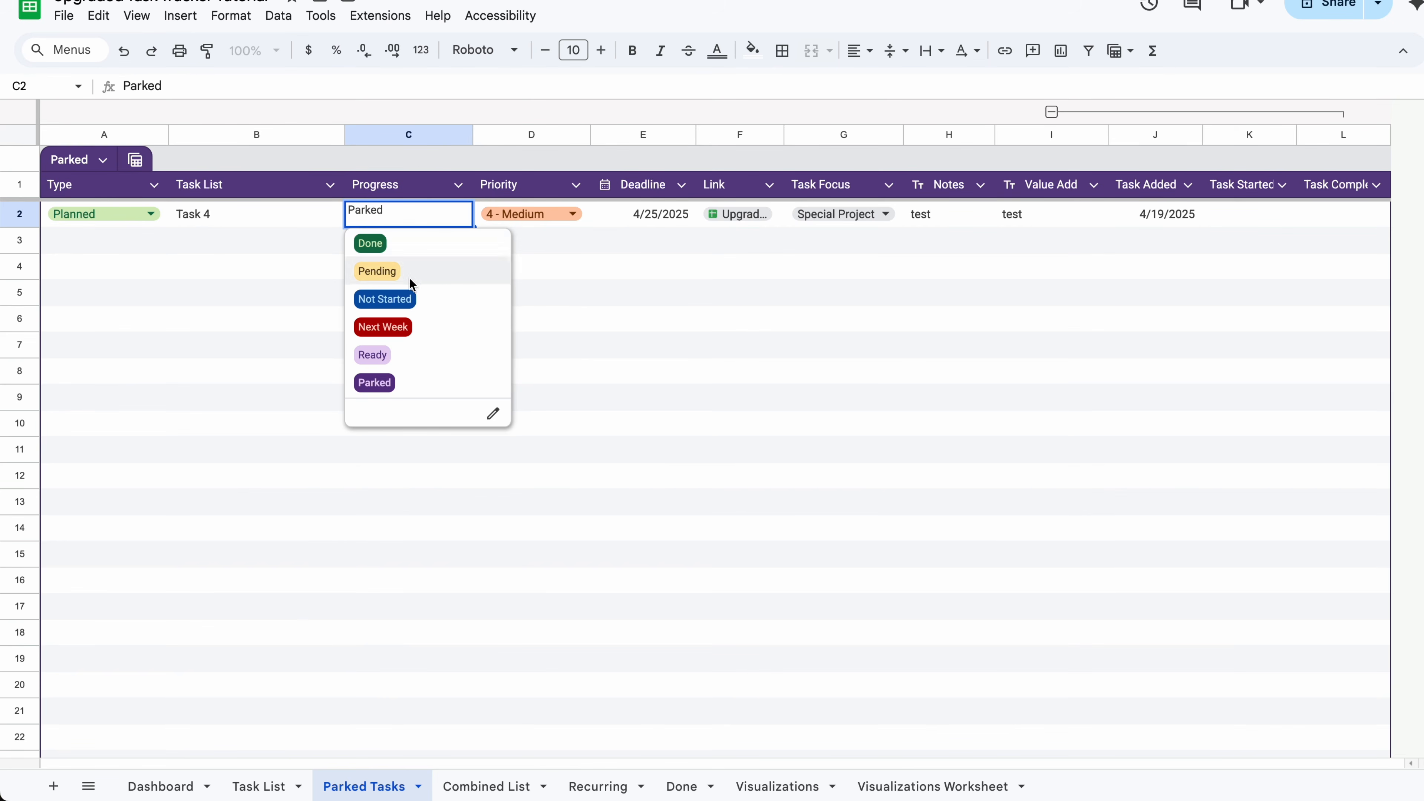
pyautogui.click(395, 355)
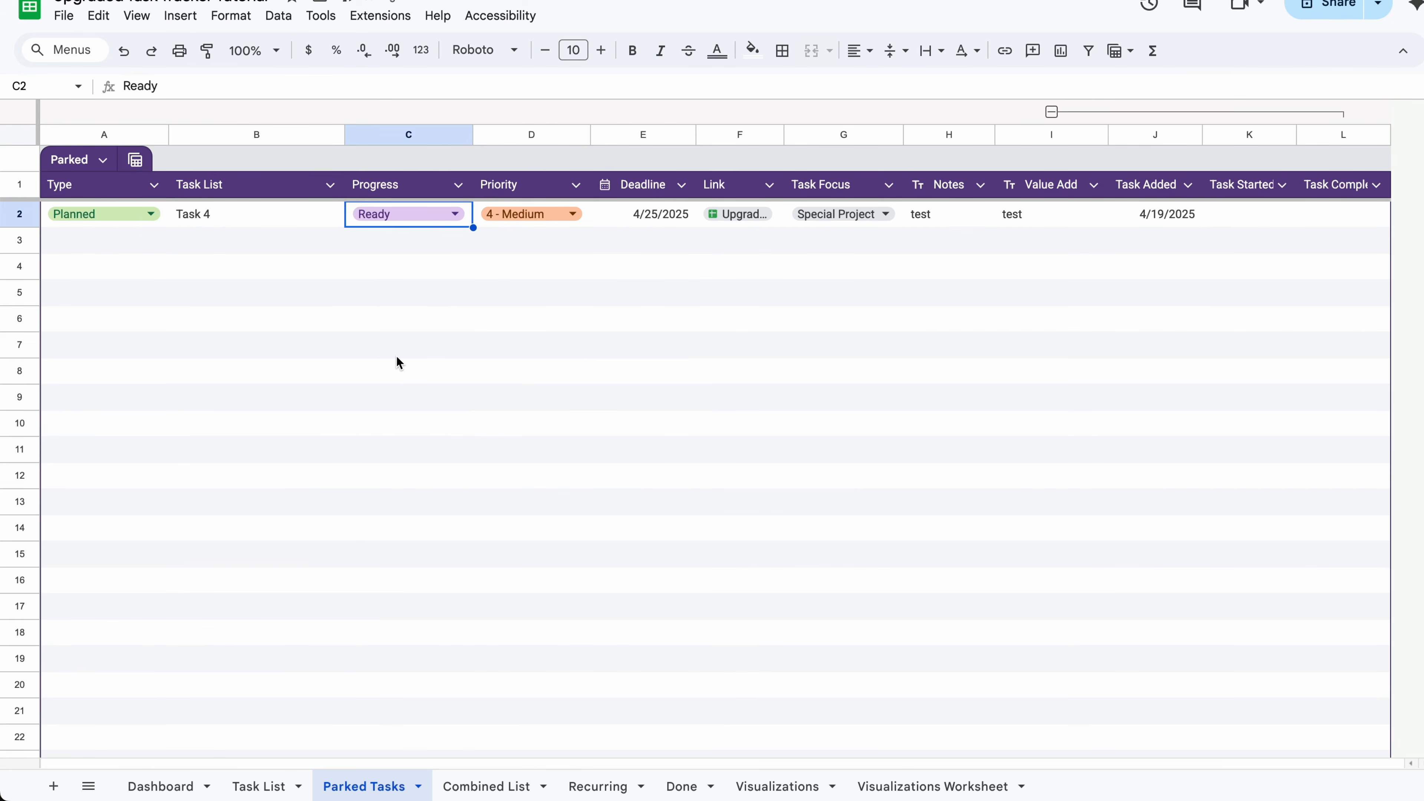
pyautogui.click(267, 787)
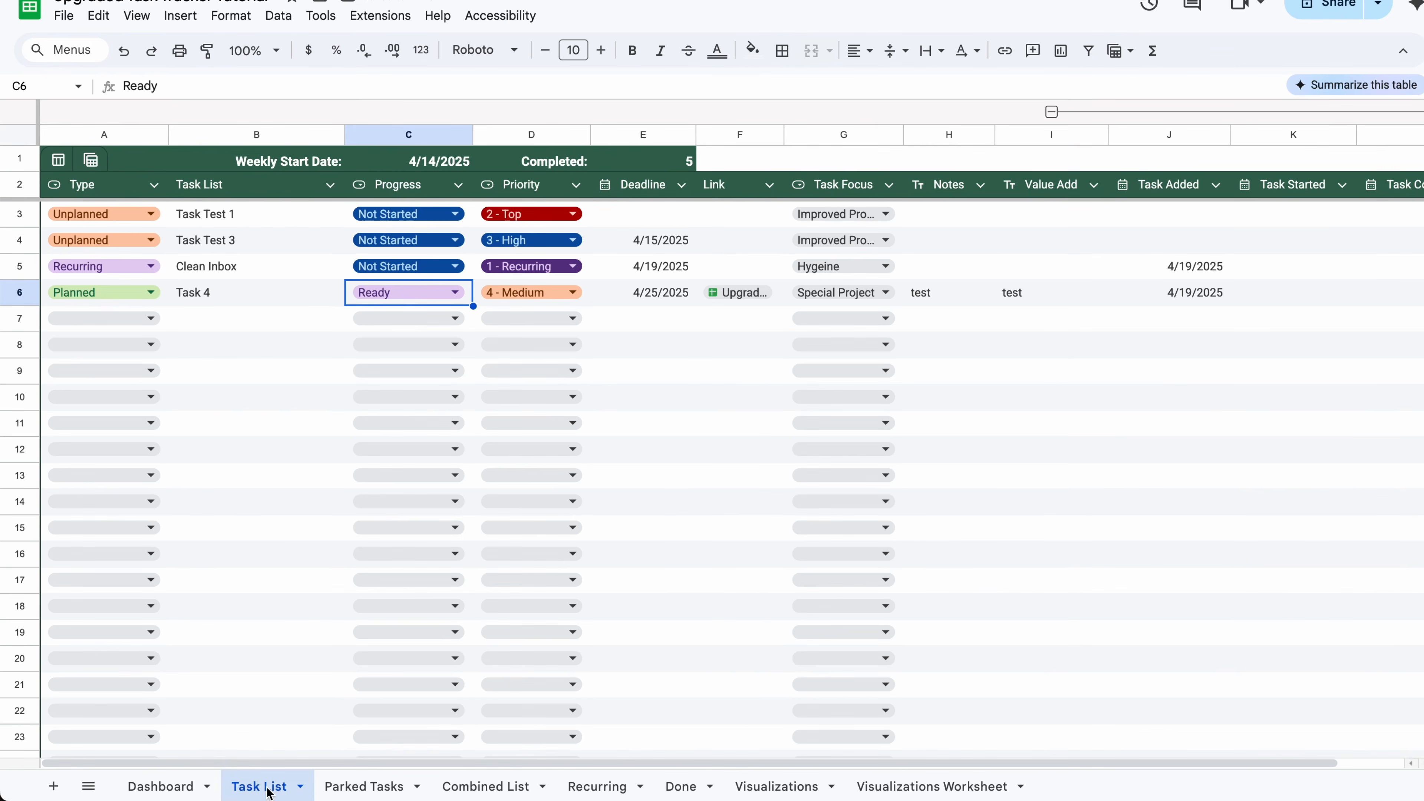
# - Advance Task 4's Progress in the Task List first to Pending and finally to Done
pyautogui.click(433, 302)
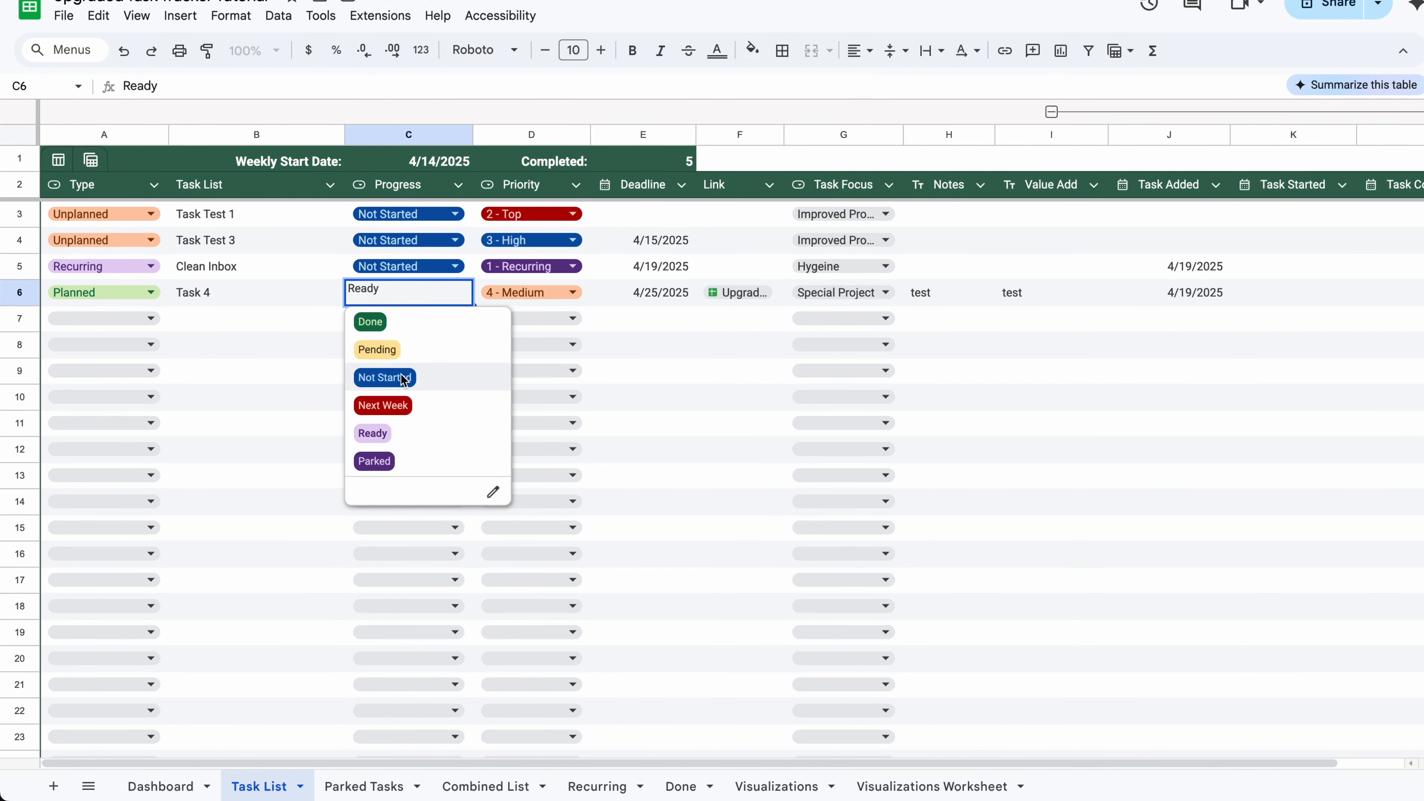
pyautogui.click(405, 350)
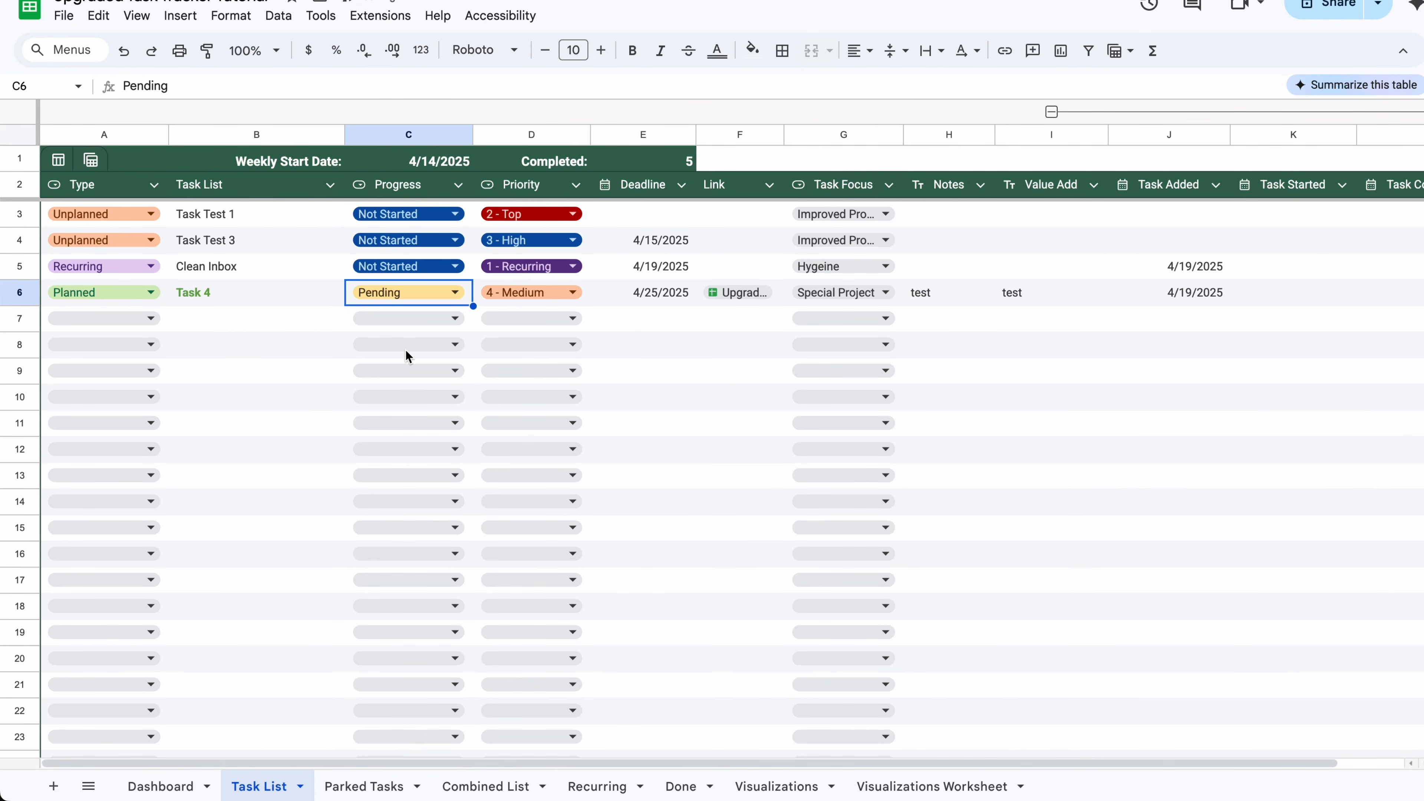
pyautogui.click(457, 294)
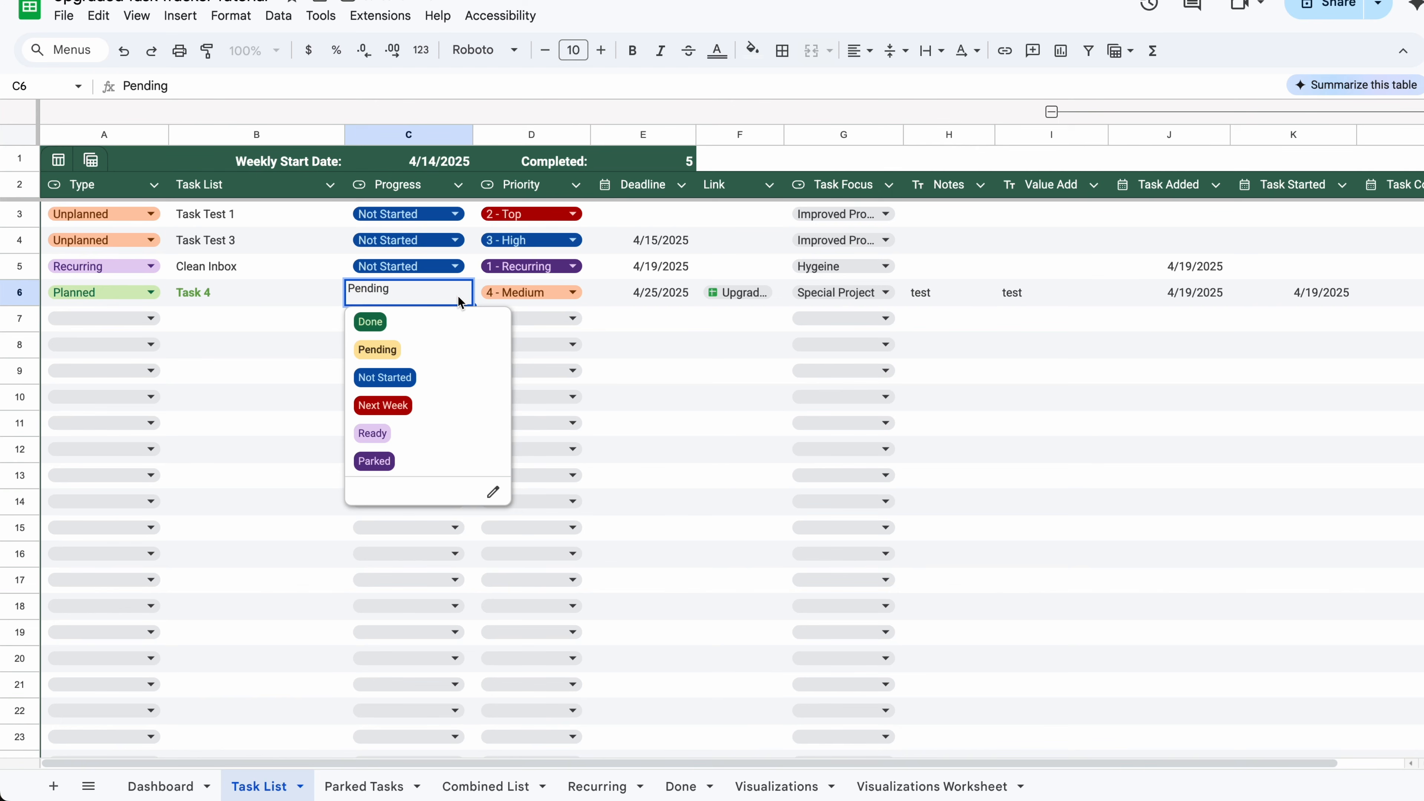
pyautogui.click(428, 330)
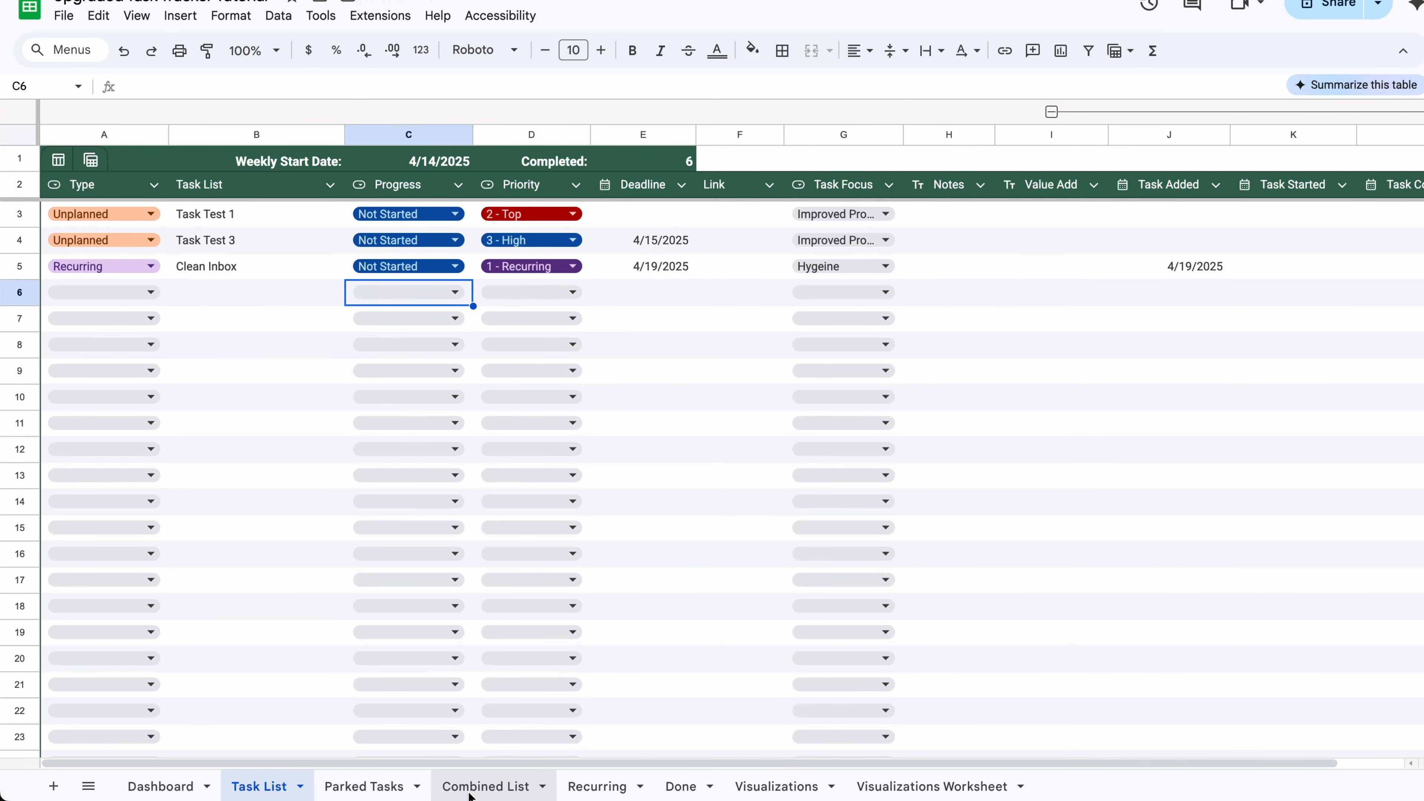
# - Check Task 4's row in the Done sheet, including its notes, value add and link chip
pyautogui.click(682, 784)
pyautogui.click(694, 254)
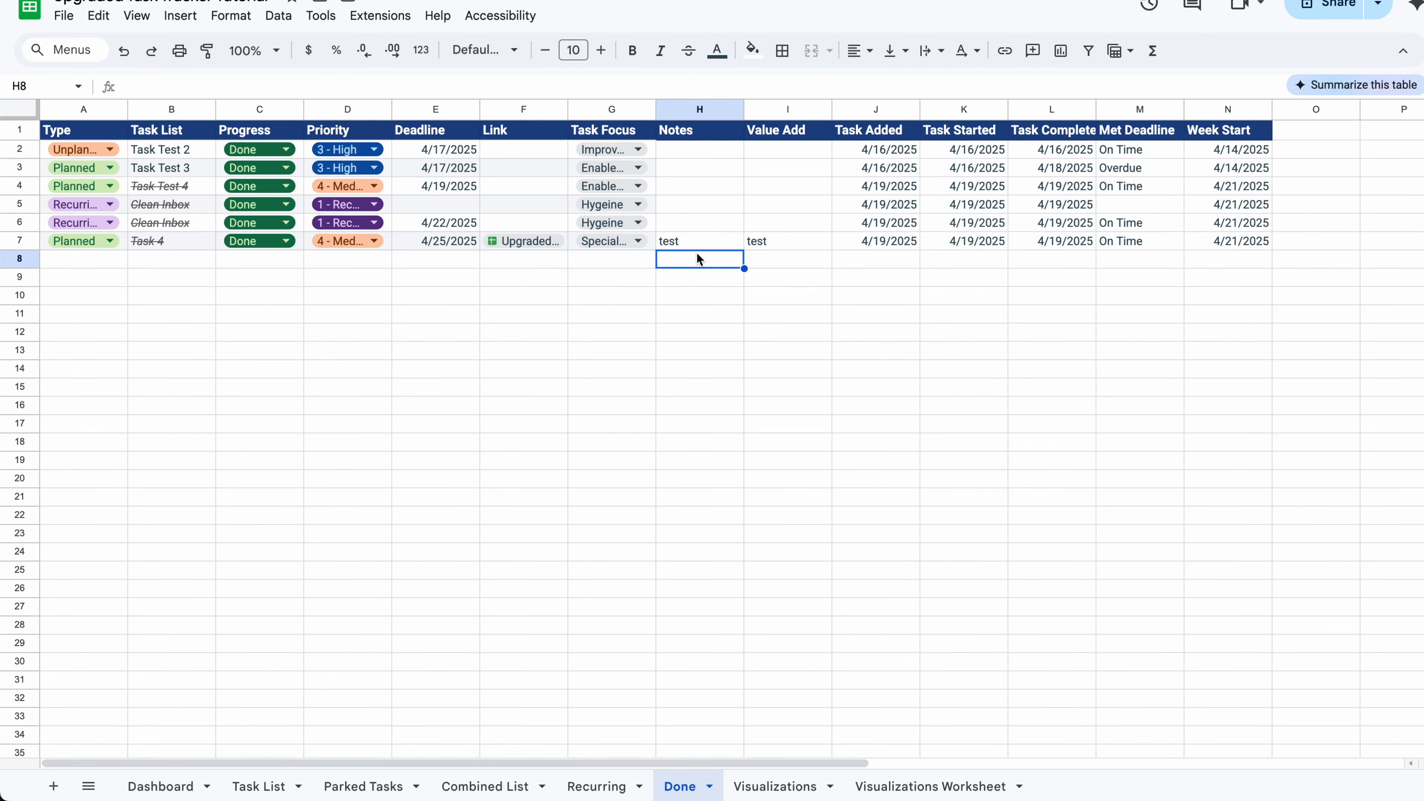
pyautogui.click(775, 246)
pyautogui.click(736, 247)
pyautogui.click(554, 241)
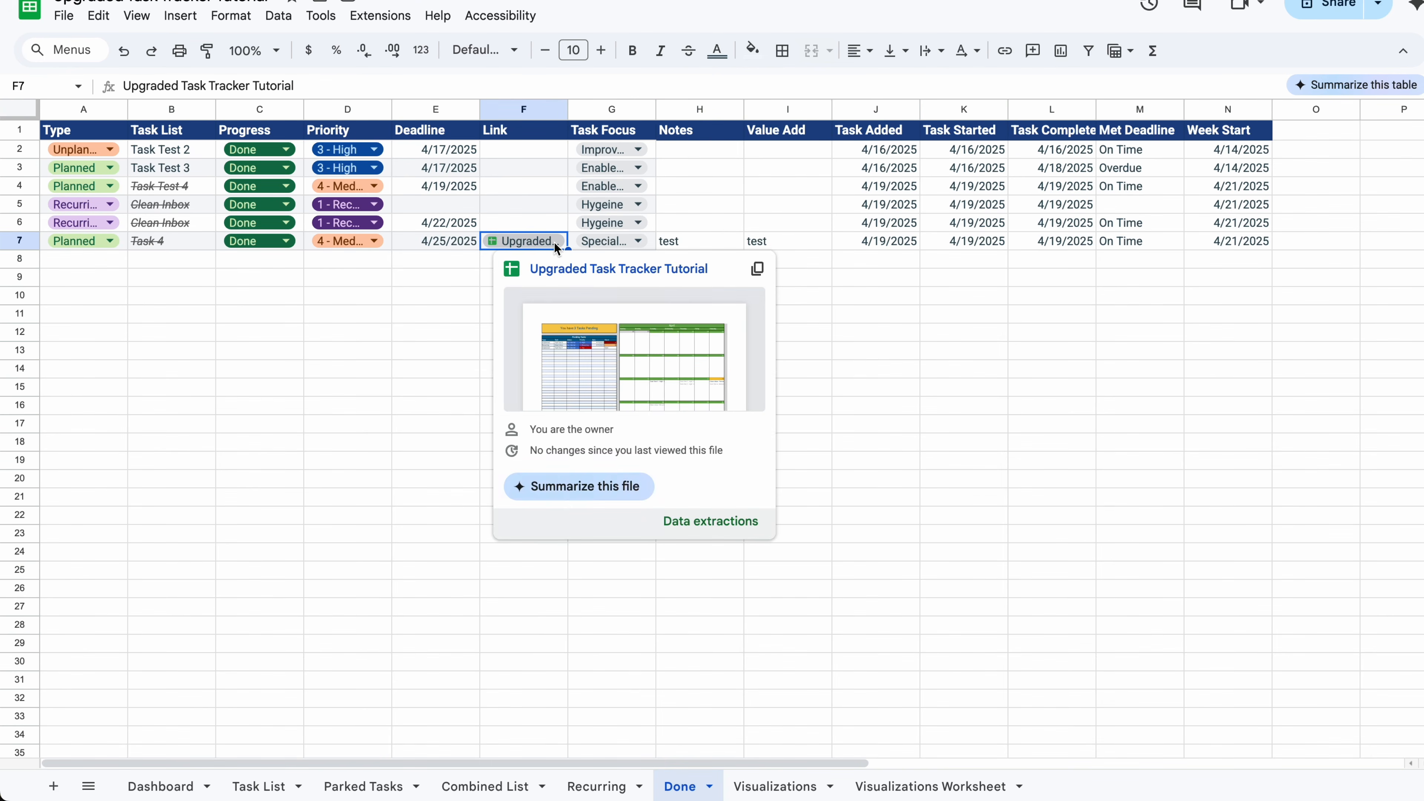
pyautogui.click(447, 293)
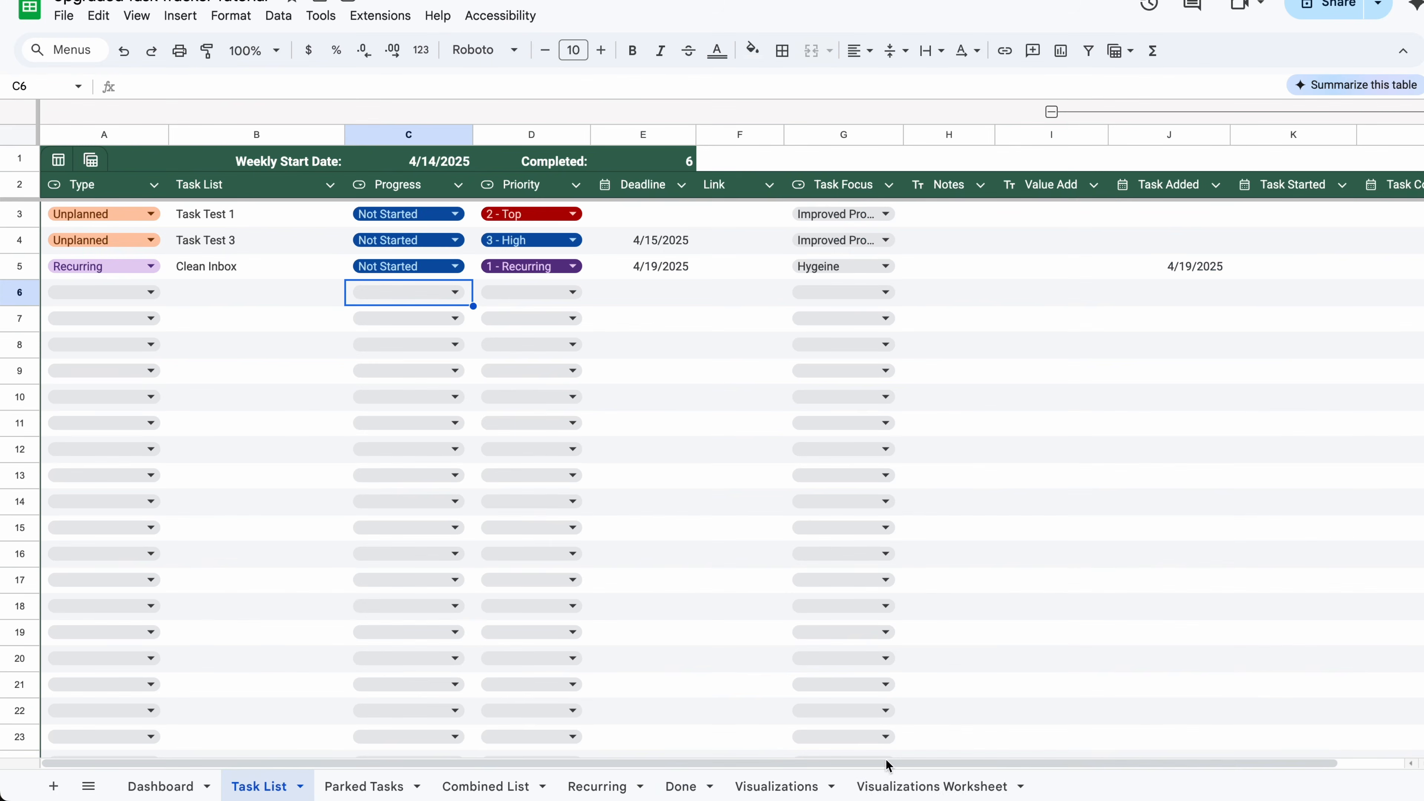
# - Hide the Visualizations Worksheet and Combined List sheets
pyautogui.click(906, 785)
pyautogui.rightClick(906, 785)
pyautogui.click(922, 649)
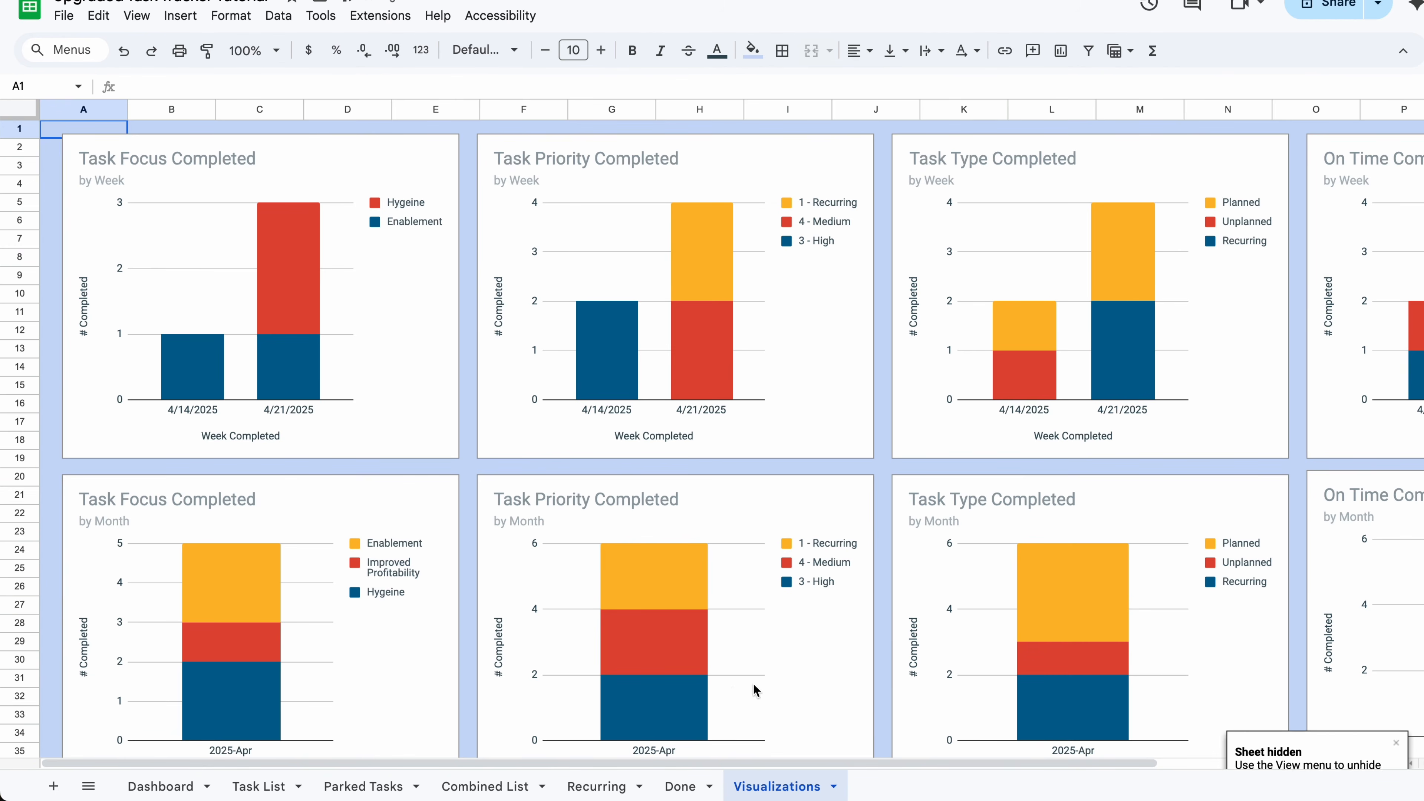
pyautogui.rightClick(485, 785)
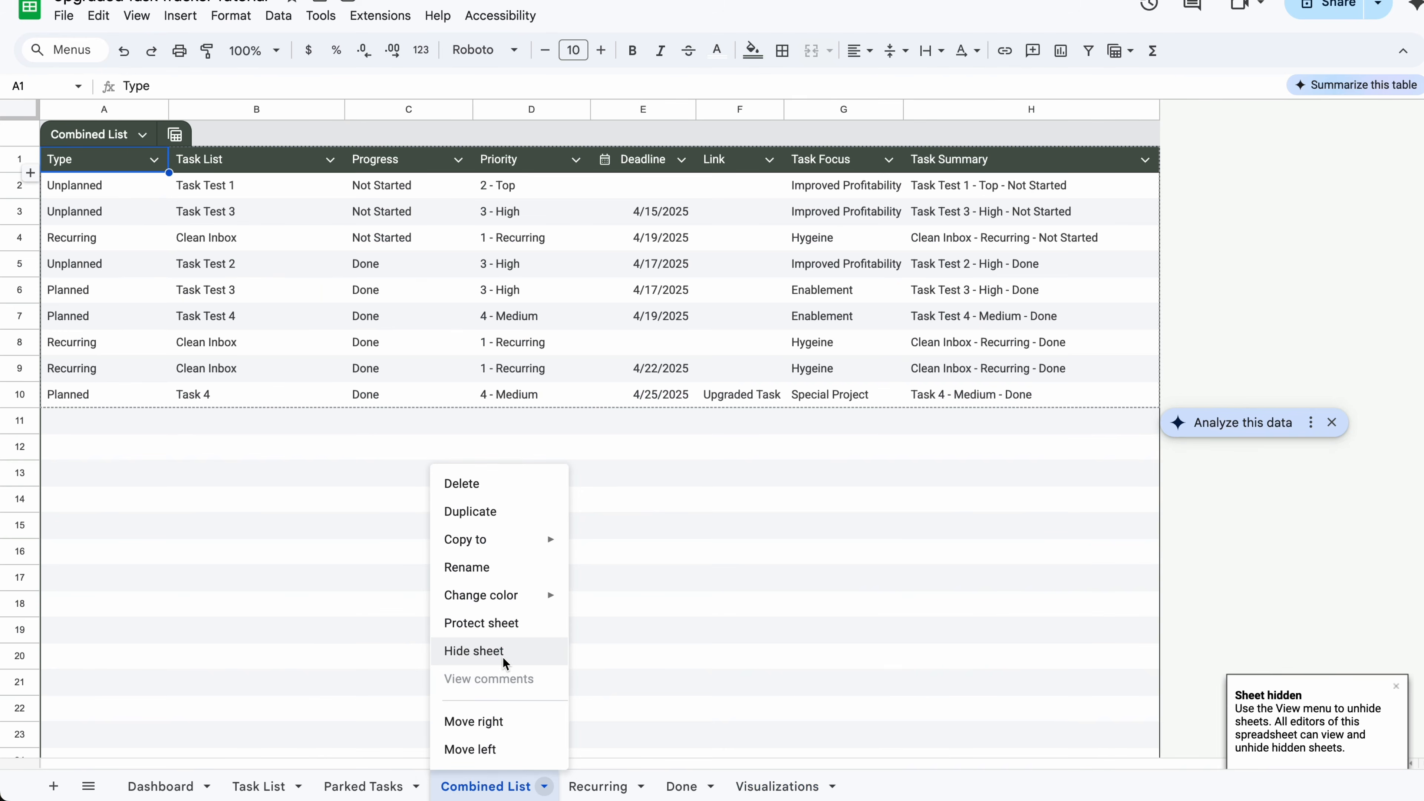
pyautogui.click(504, 660)
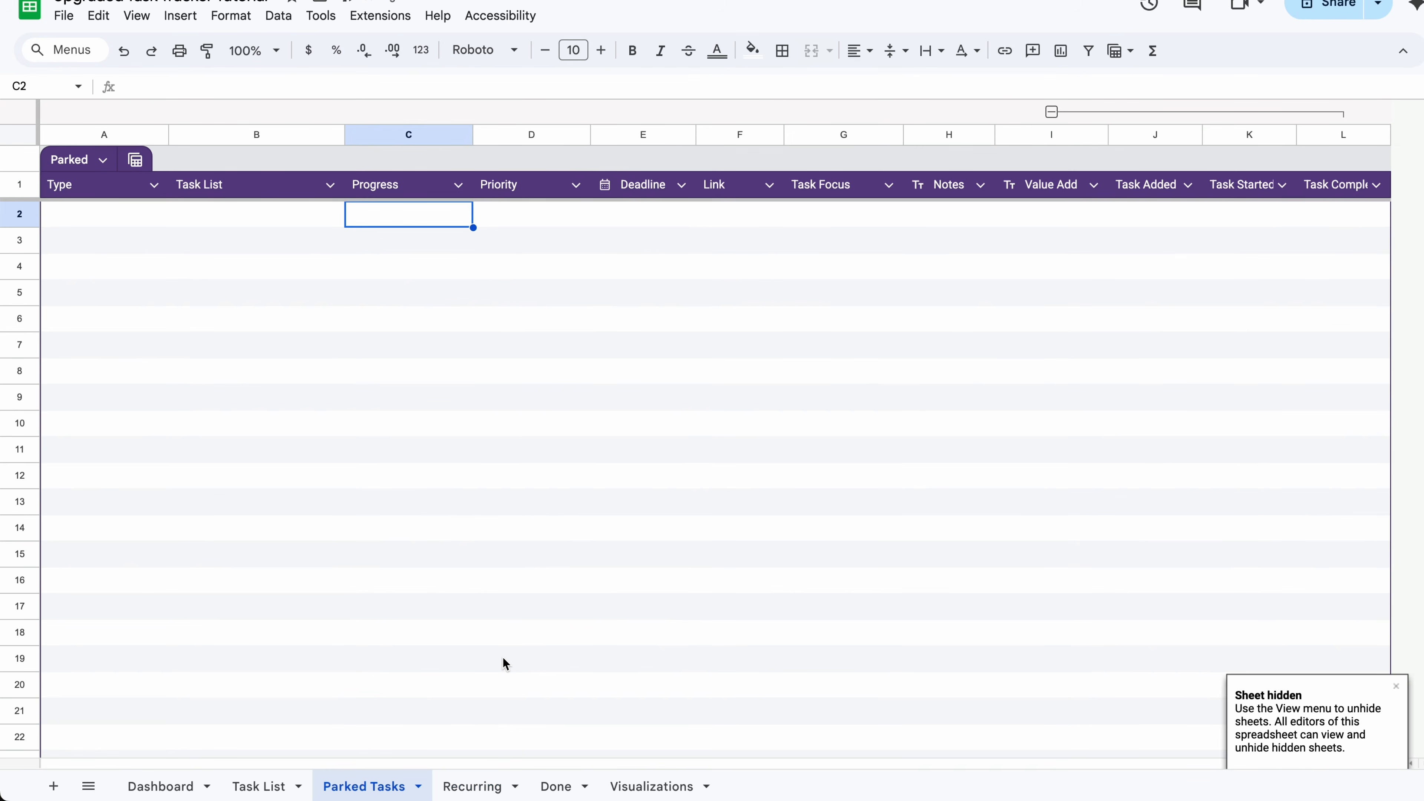
# - Move the Parked Tasks sheet to the end of the sheet order, after Visualizations, and open the Dashboard sheet
pyautogui.click(502, 659)
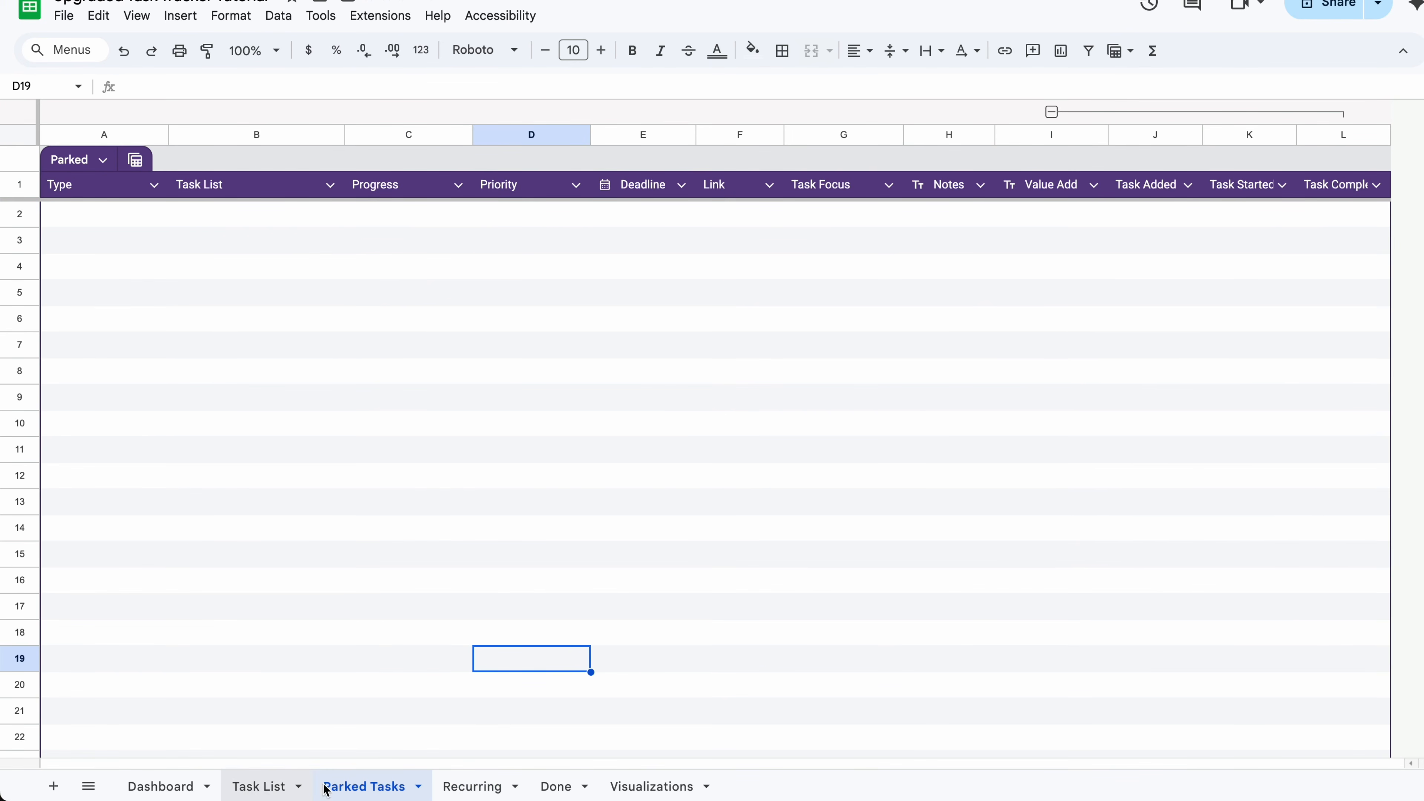
pyautogui.moveTo(404, 783); pyautogui.dragTo(535, 784)
pyautogui.click(172, 791)
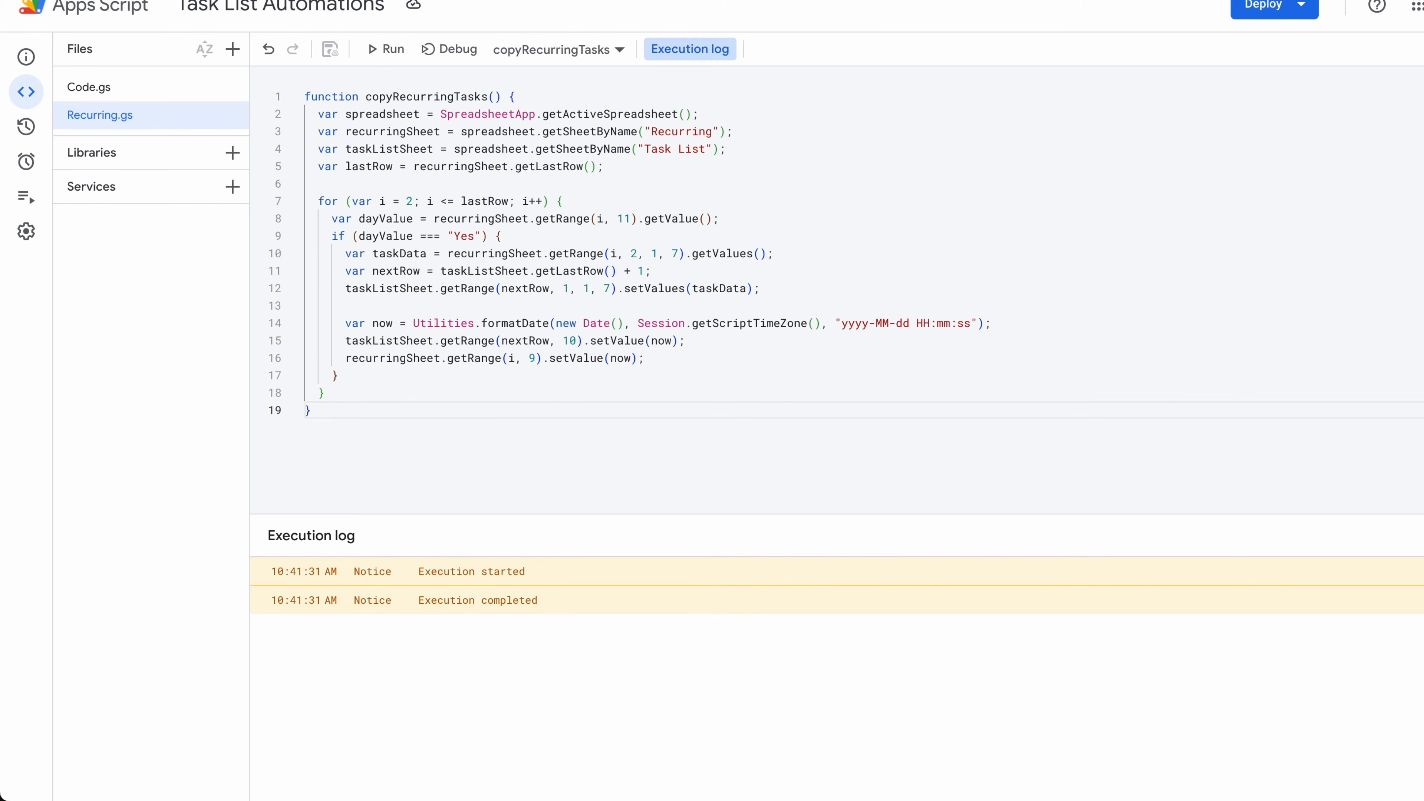
# - Review the Task List sheet name check in Code.gs's addatimestamp function and compare it with the sheet's name in the spreadsheet
pyautogui.click(162, 88)
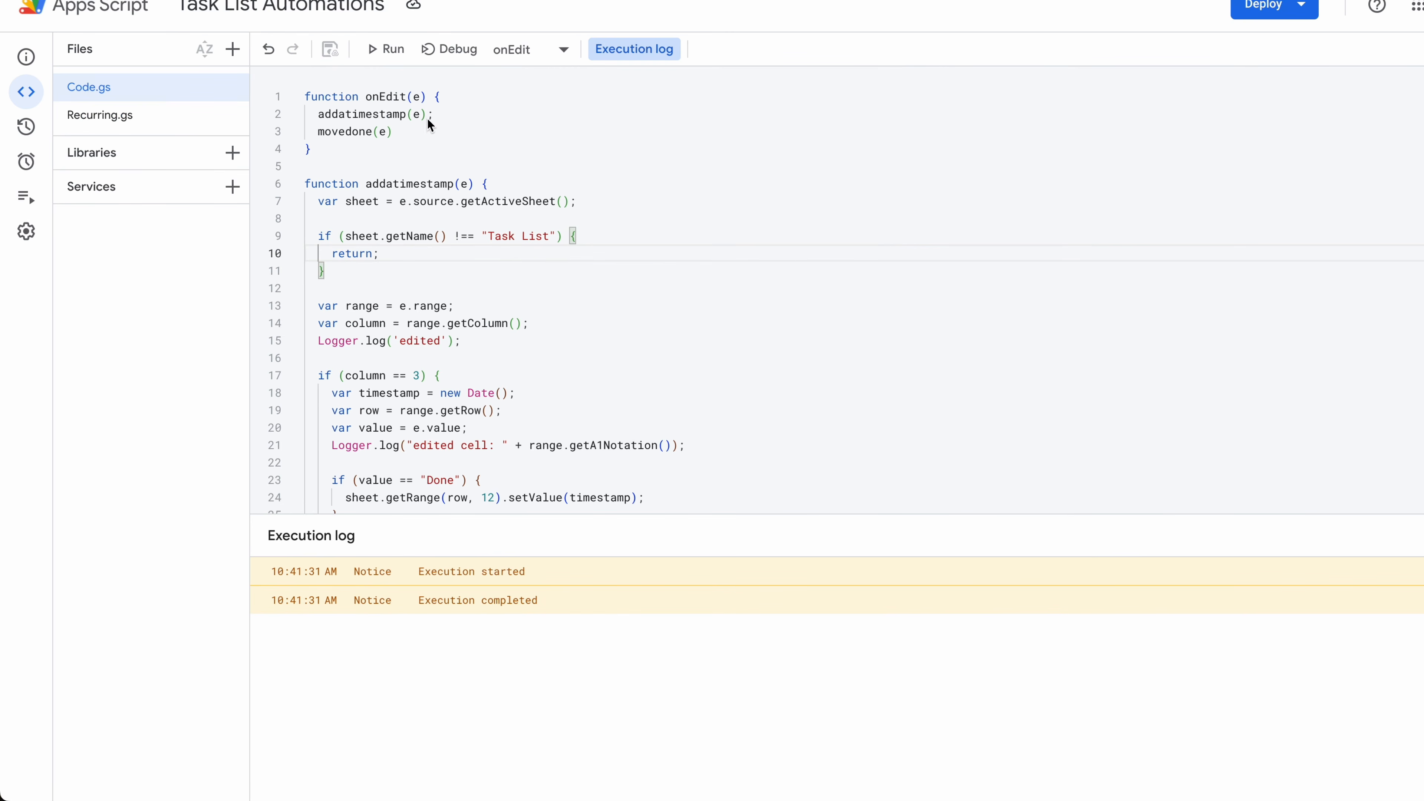
pyautogui.scroll(-2, 429, 122)
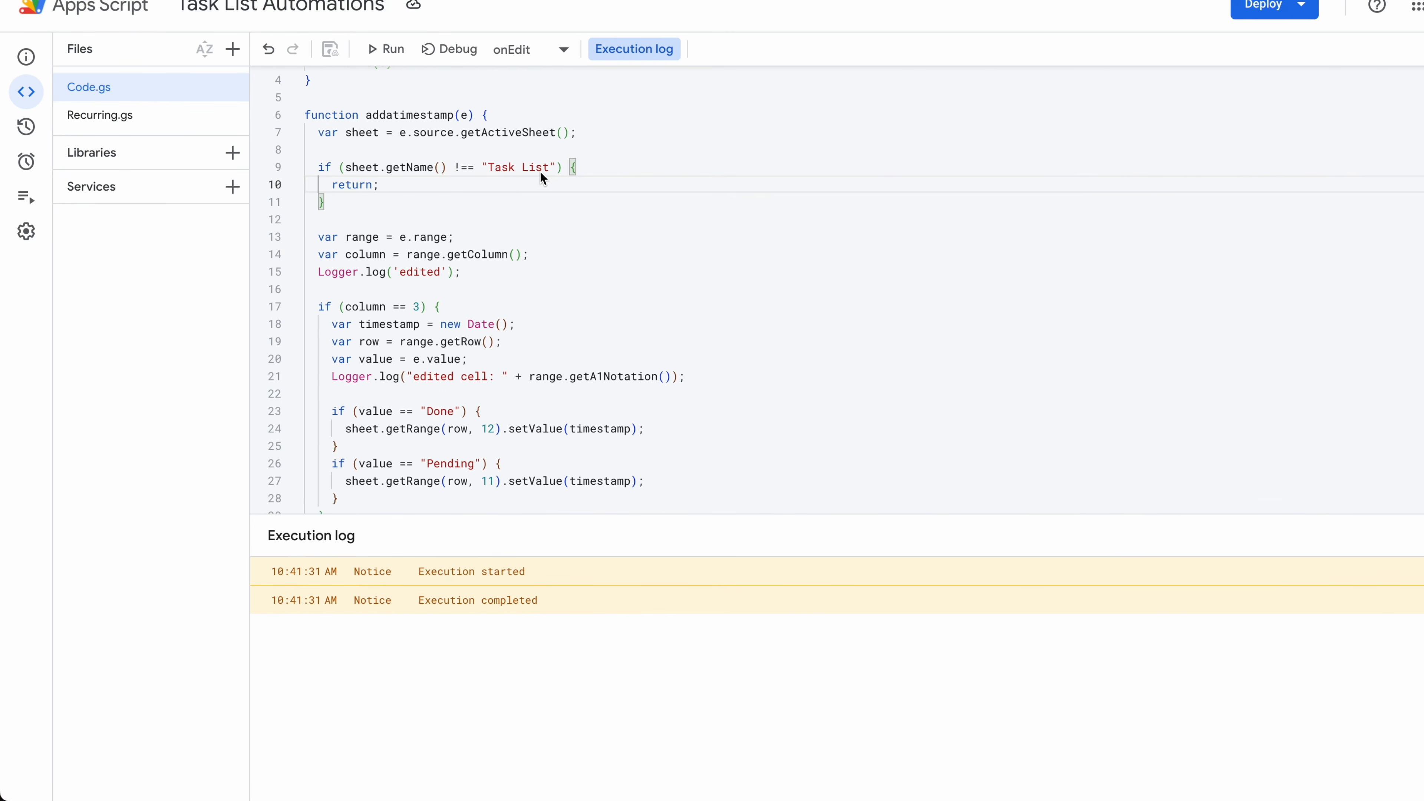
pyautogui.moveTo(548, 171); pyautogui.dragTo(489, 171)
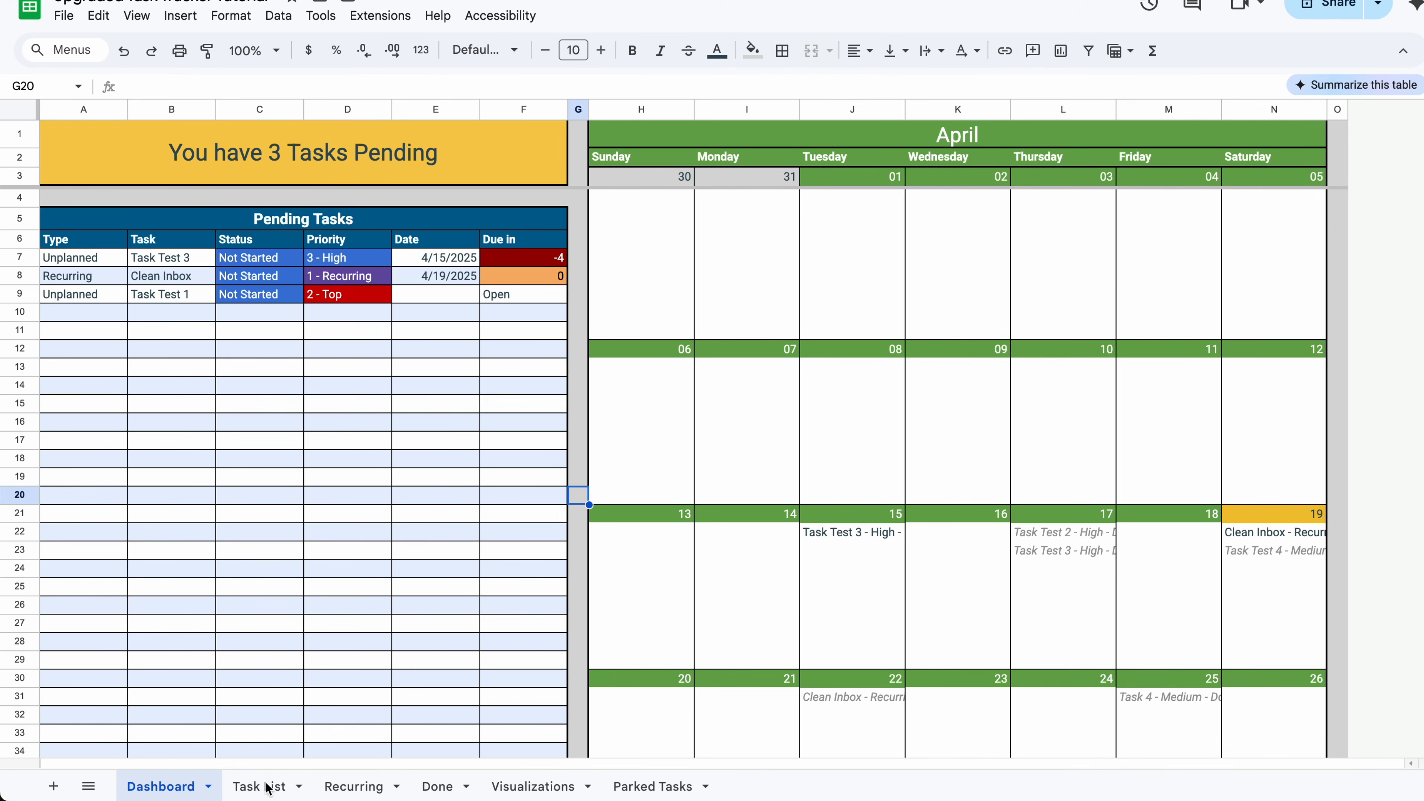
pyautogui.click(267, 788)
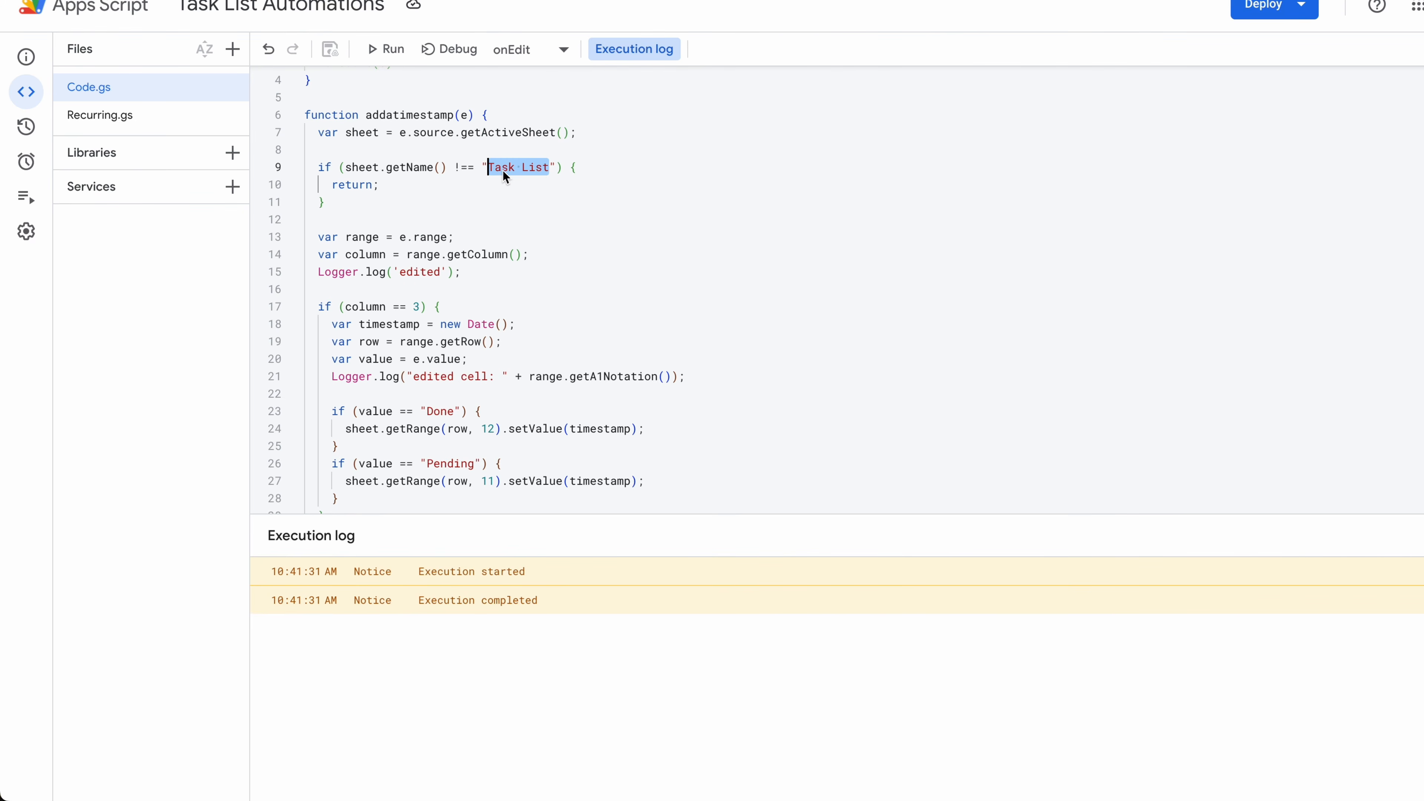
pyautogui.click(550, 169)
pyautogui.hotkey('ctrl', 'shift', 'Left')
pyautogui.hotkey('ctrl', 'shift', 'Left')
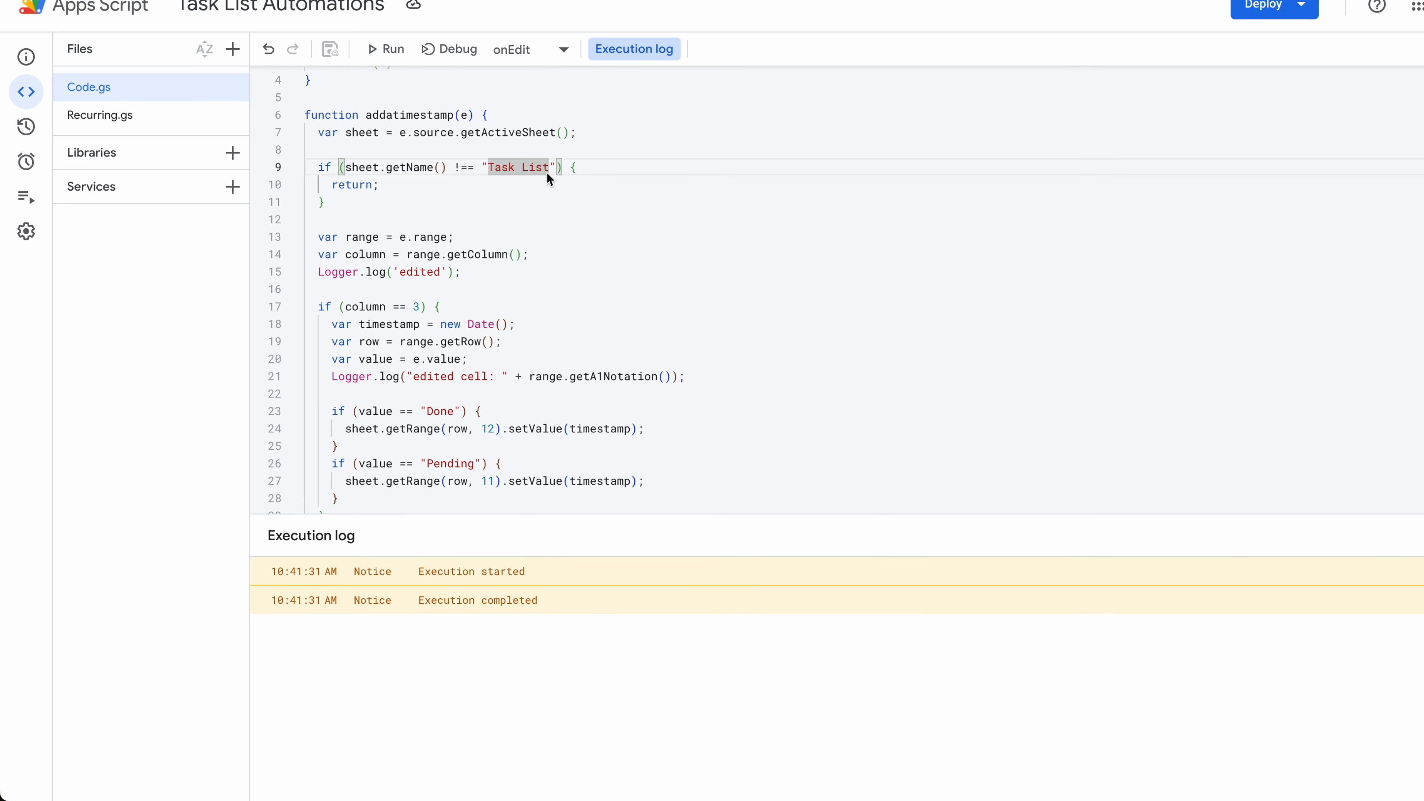
# - Review the column 3 condition in Code.gs's addatimestamp function and compare it with the Progress and Task Completed column positions in Task List
pyautogui.scroll(-3, 551, 172)
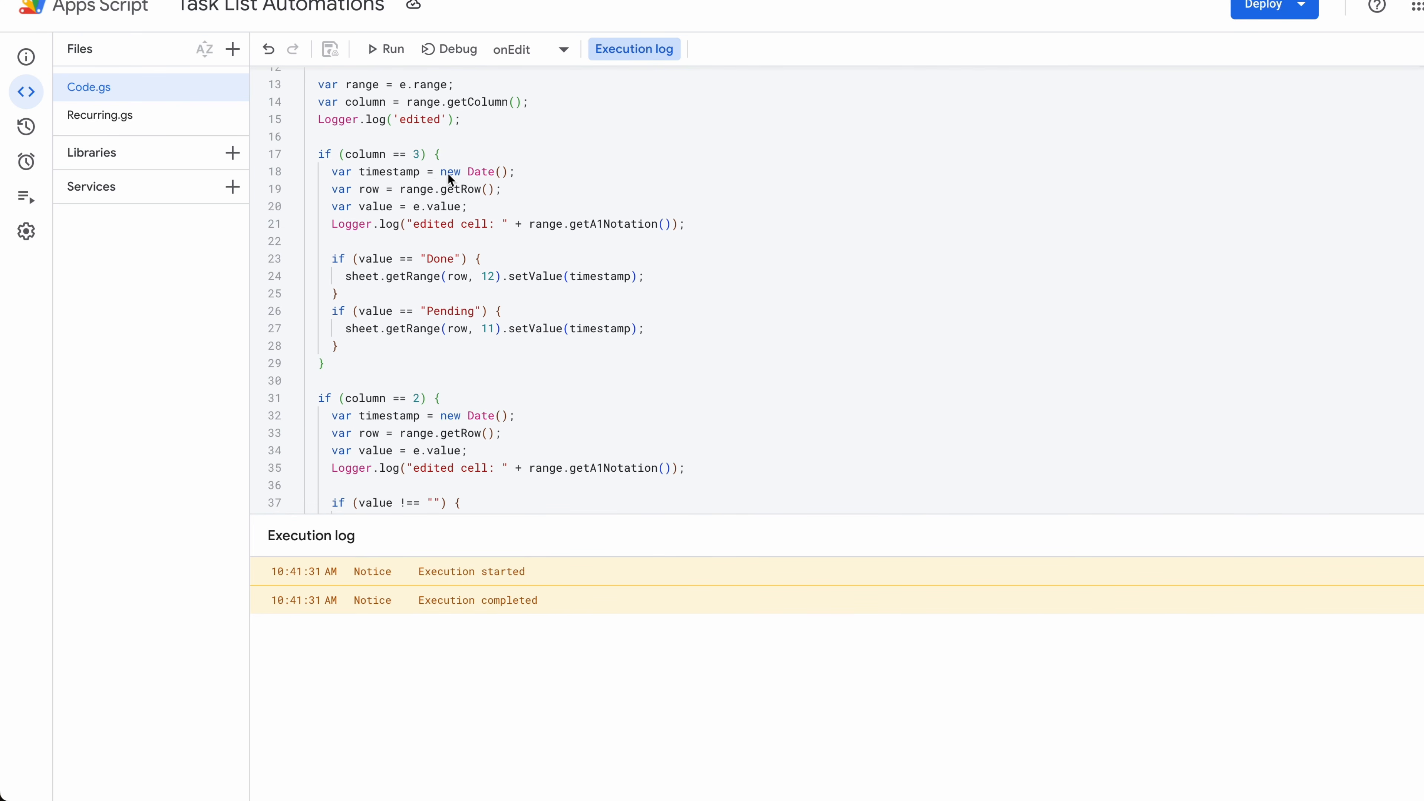
pyautogui.click(420, 156)
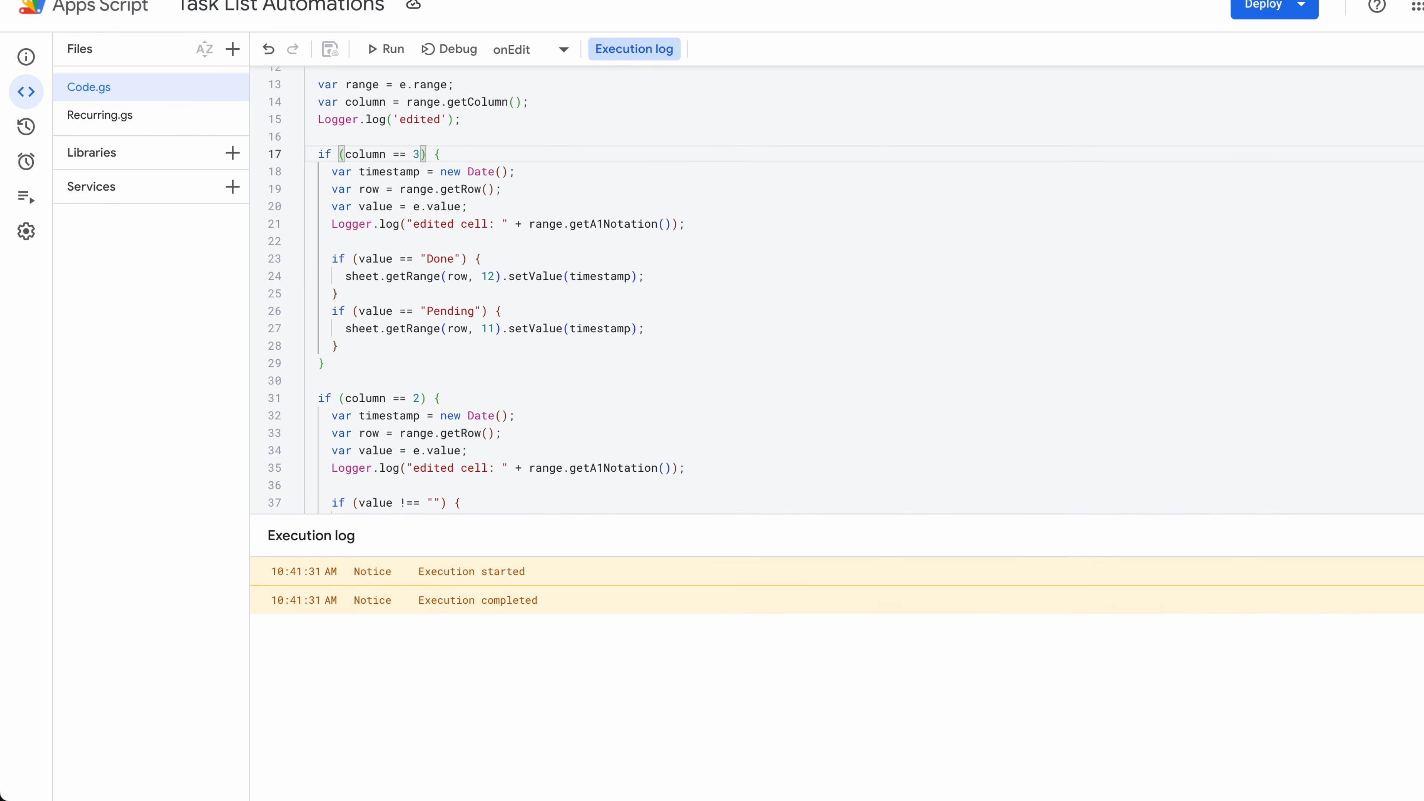
pyautogui.click(177, 1)
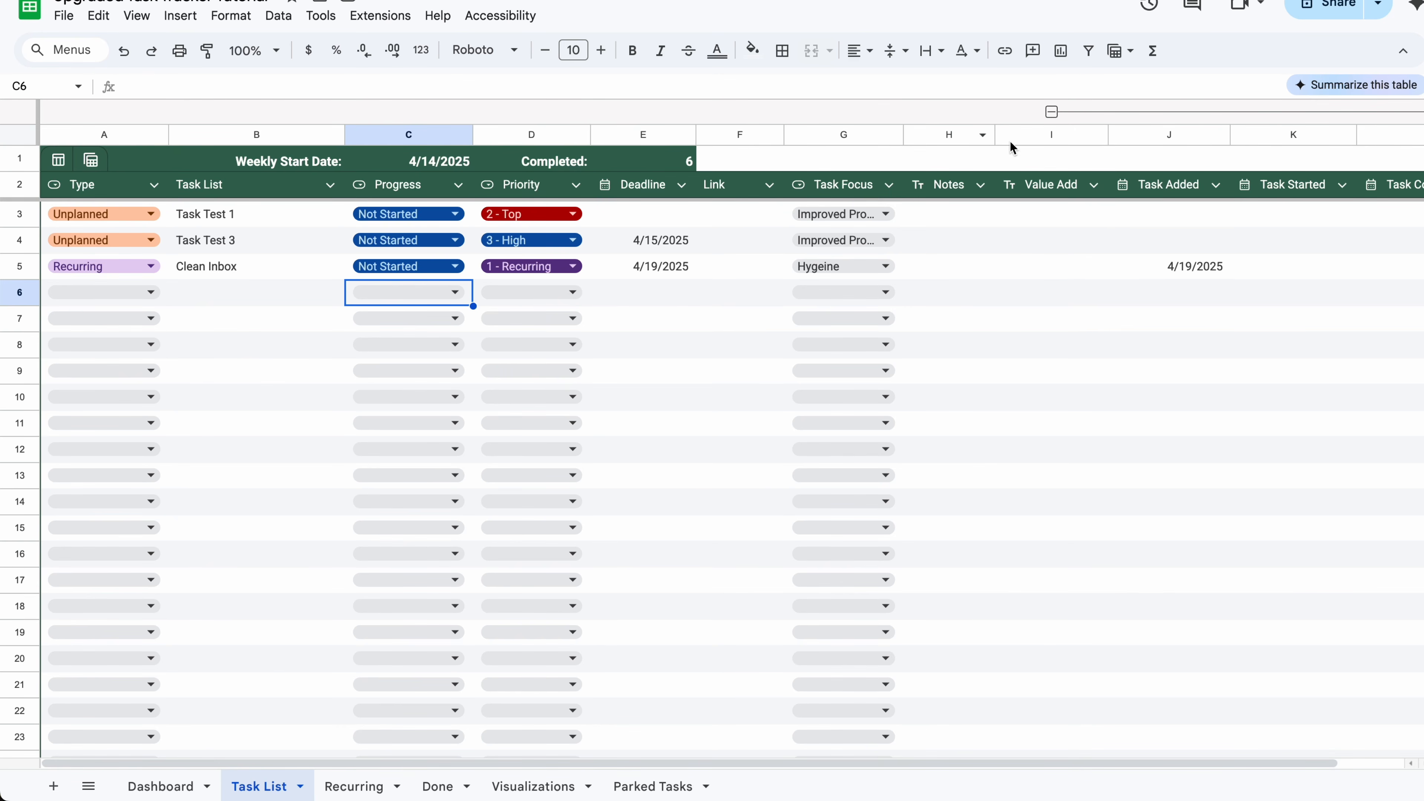
pyautogui.click(1393, 136)
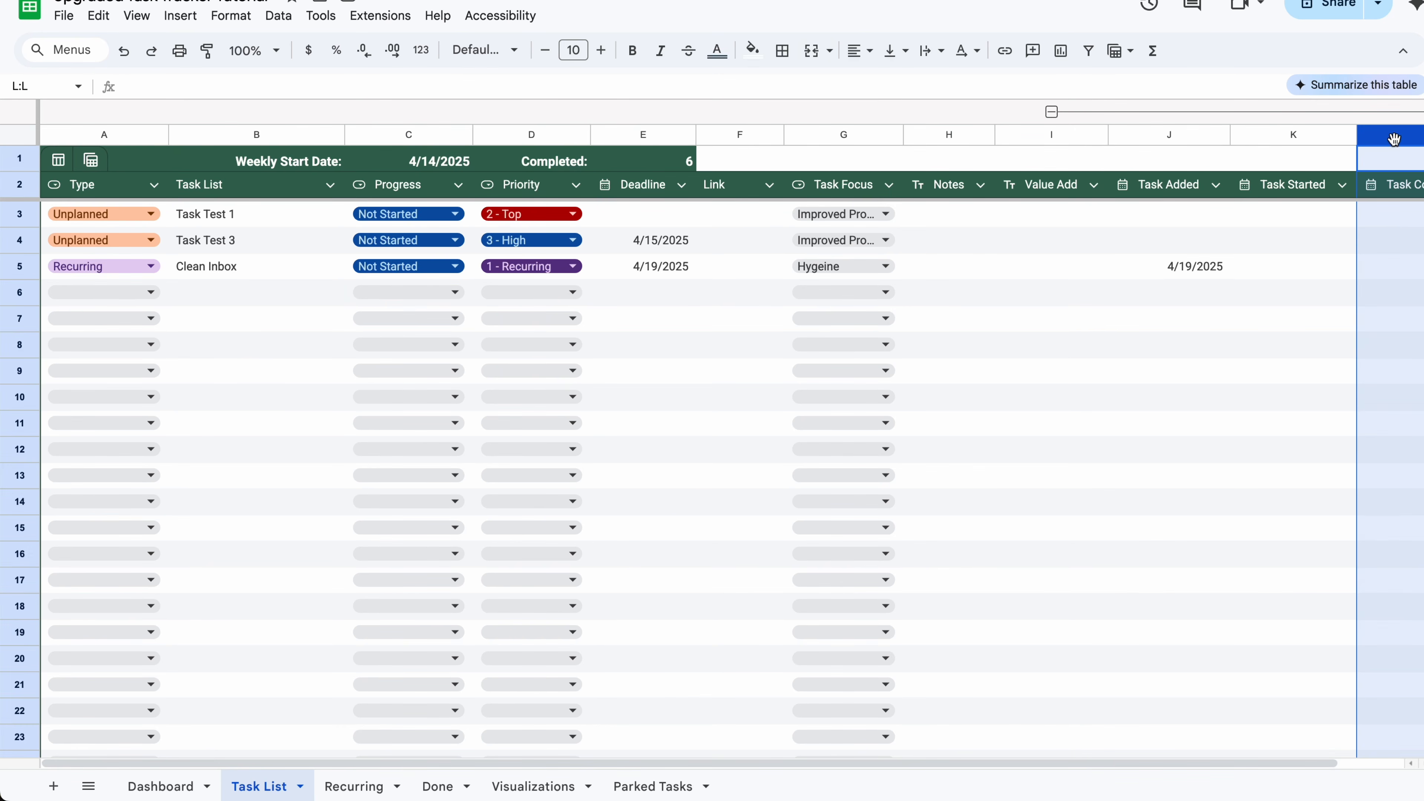
pyautogui.click(1394, 223)
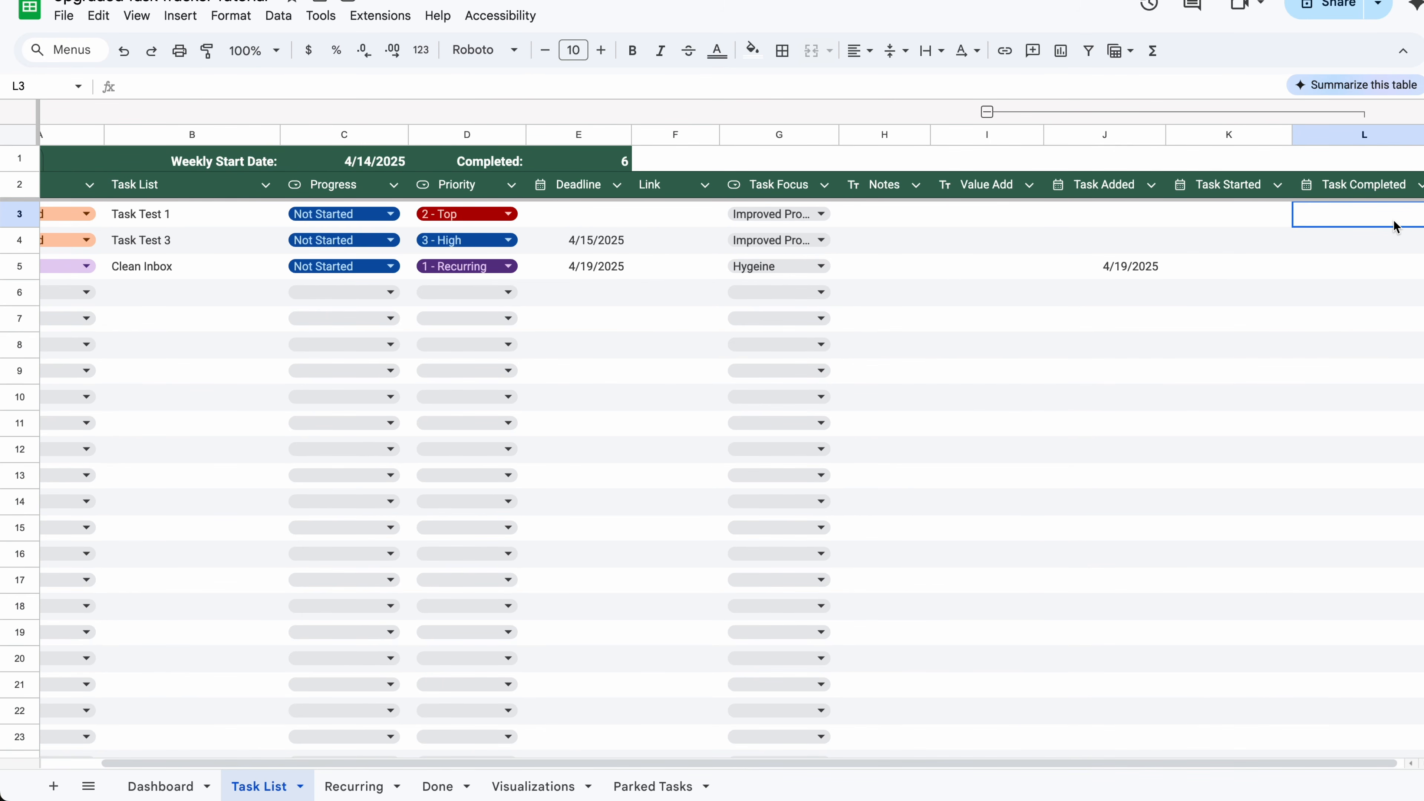
pyautogui.rightClick(320, 144)
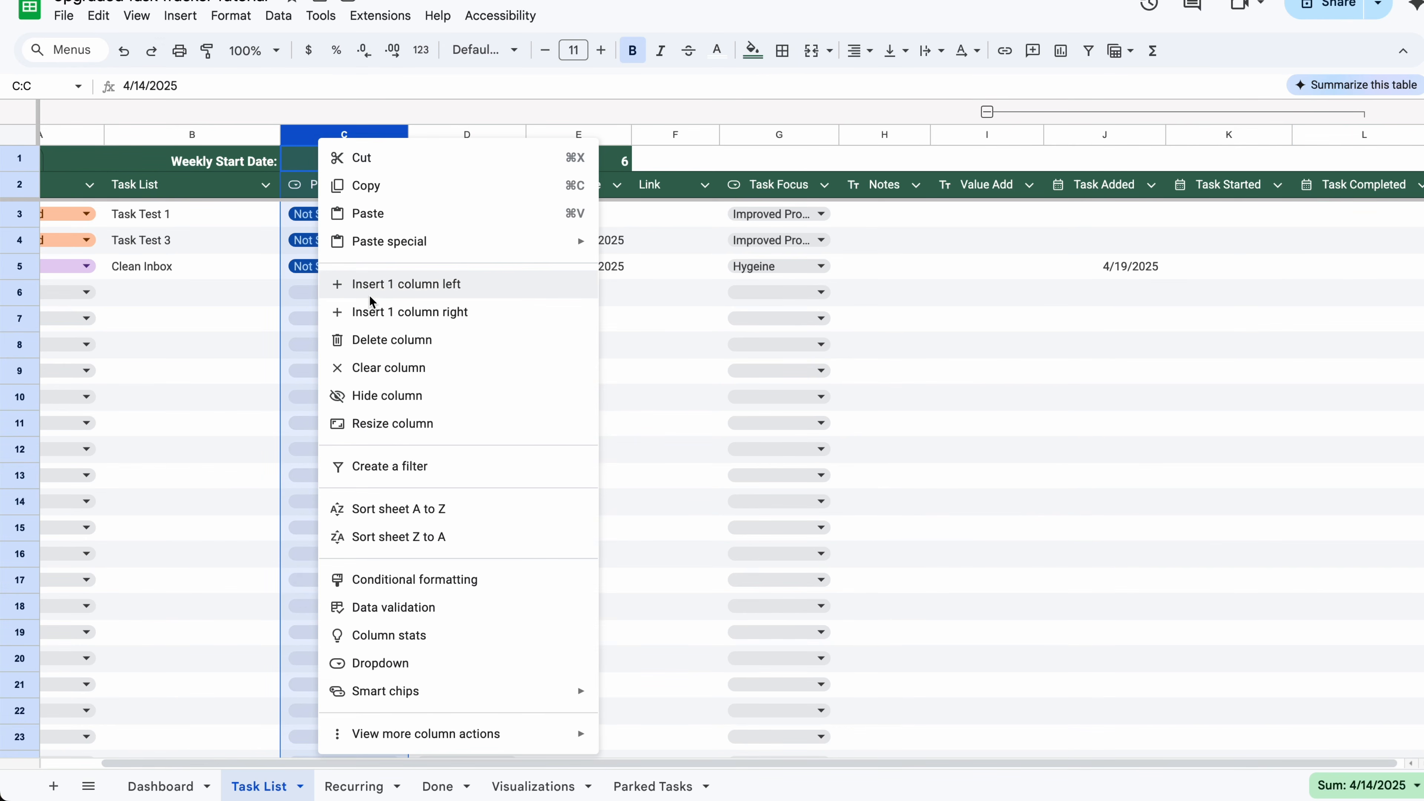
pyautogui.rightClick(693, 133)
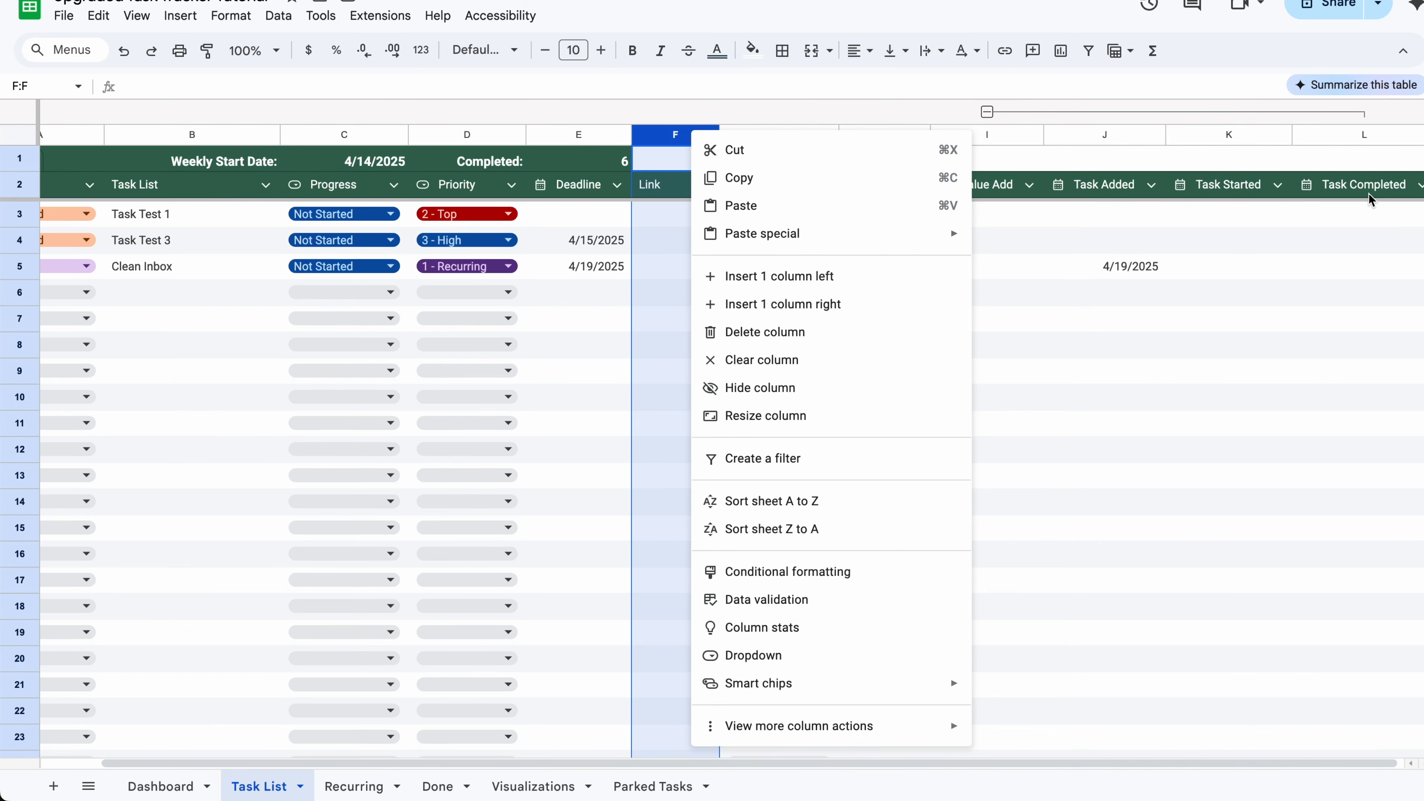
pyautogui.click(1413, 224)
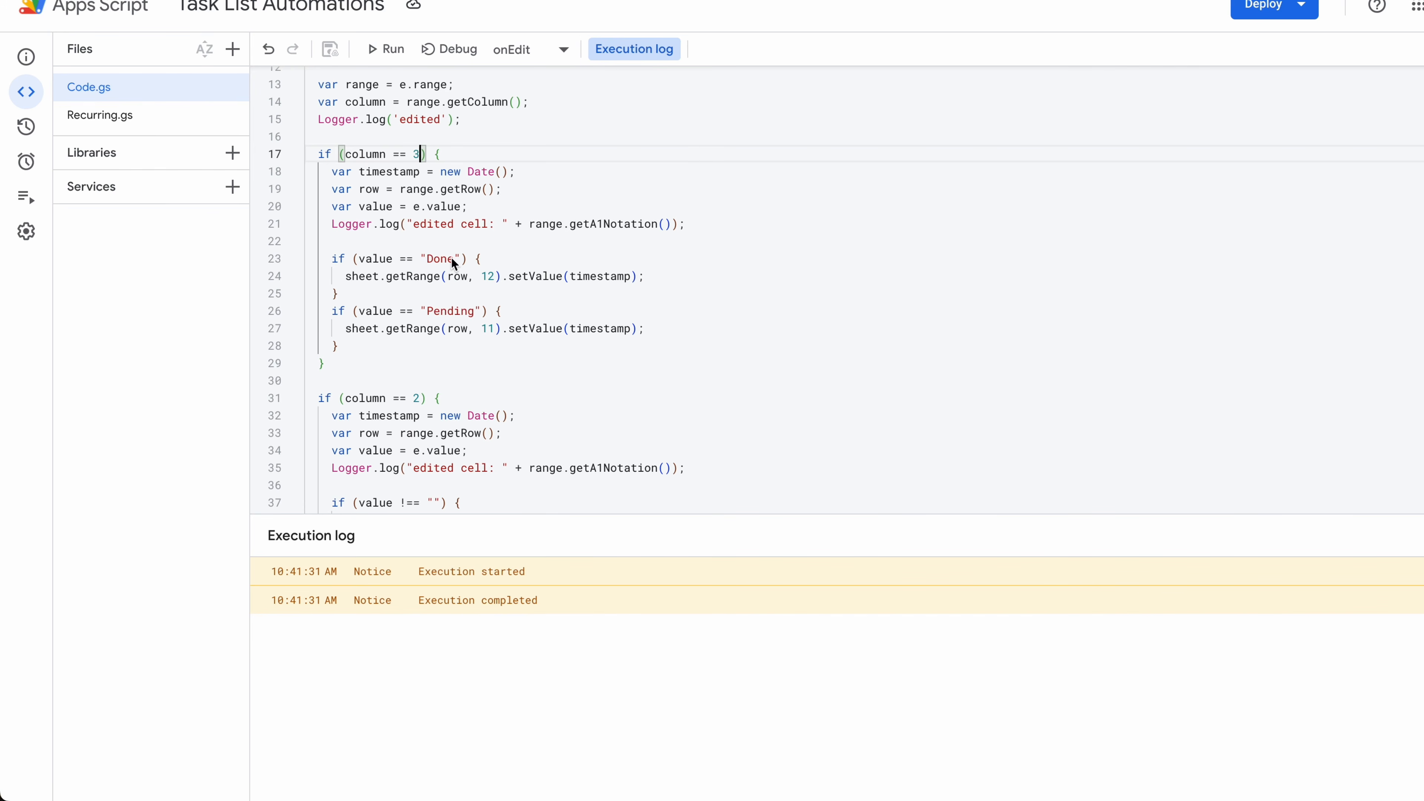
# - Examine the "Done" and "Pending" checks and their timestamp columns in Code.gs against the Progress options in Task List
pyautogui.moveTo(454, 259); pyautogui.dragTo(425, 261)
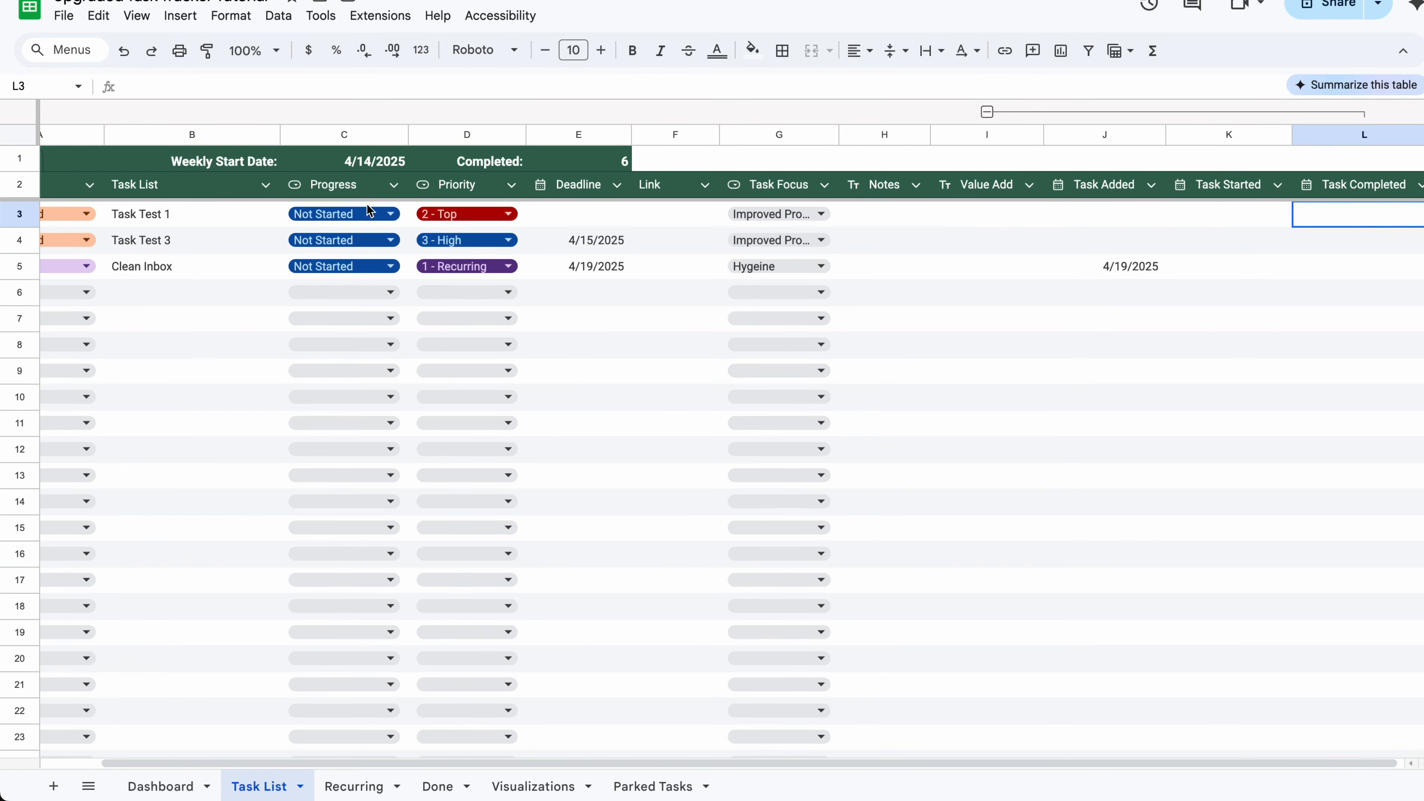
pyautogui.click(367, 208)
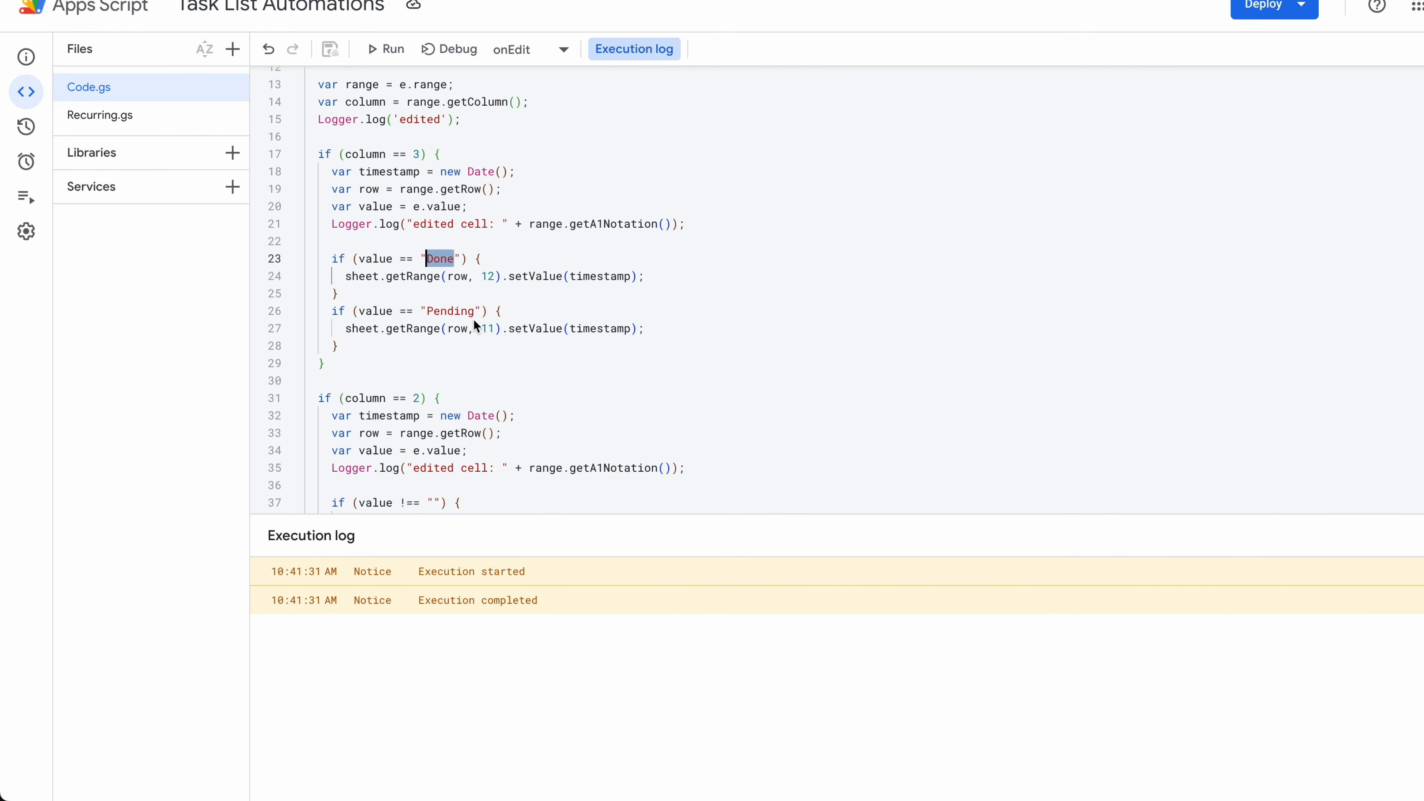
pyautogui.click(469, 313)
pyautogui.scroll(1, 482, 332)
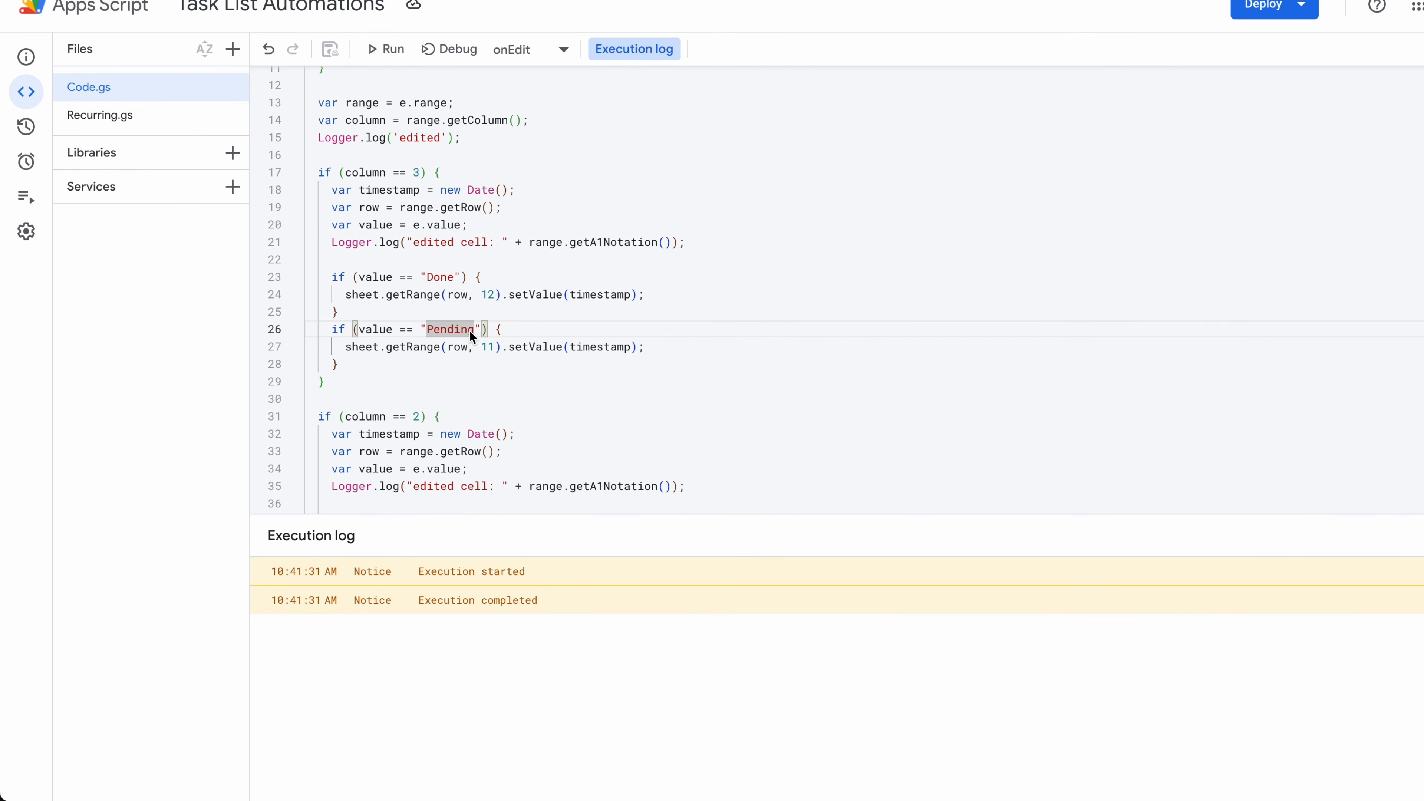
pyautogui.click(494, 348)
pyautogui.scroll(-4, 495, 349)
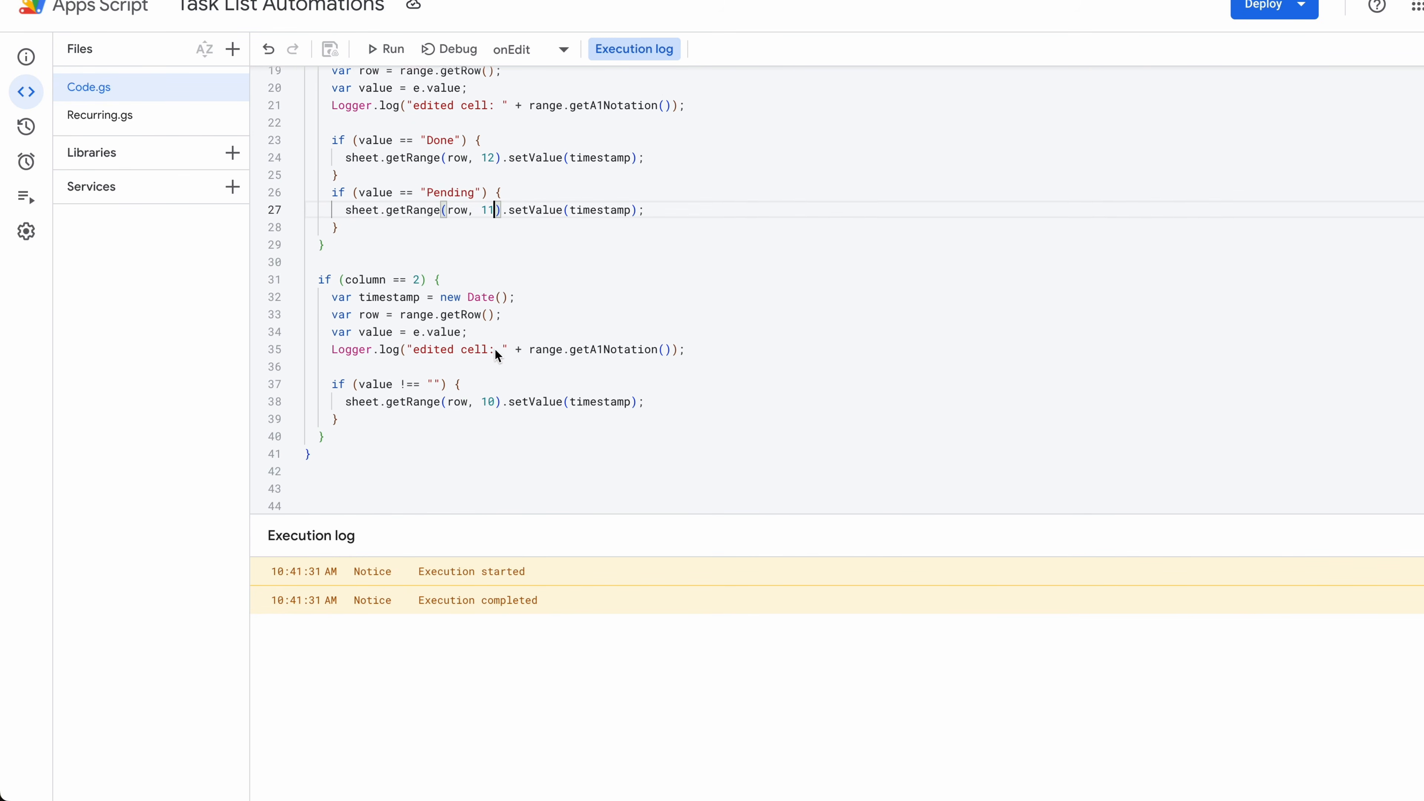
# - Review the column 2 condition in addatimestamp and compare it with the Task List and Task Added columns in the spreadsheet
pyautogui.click(423, 276)
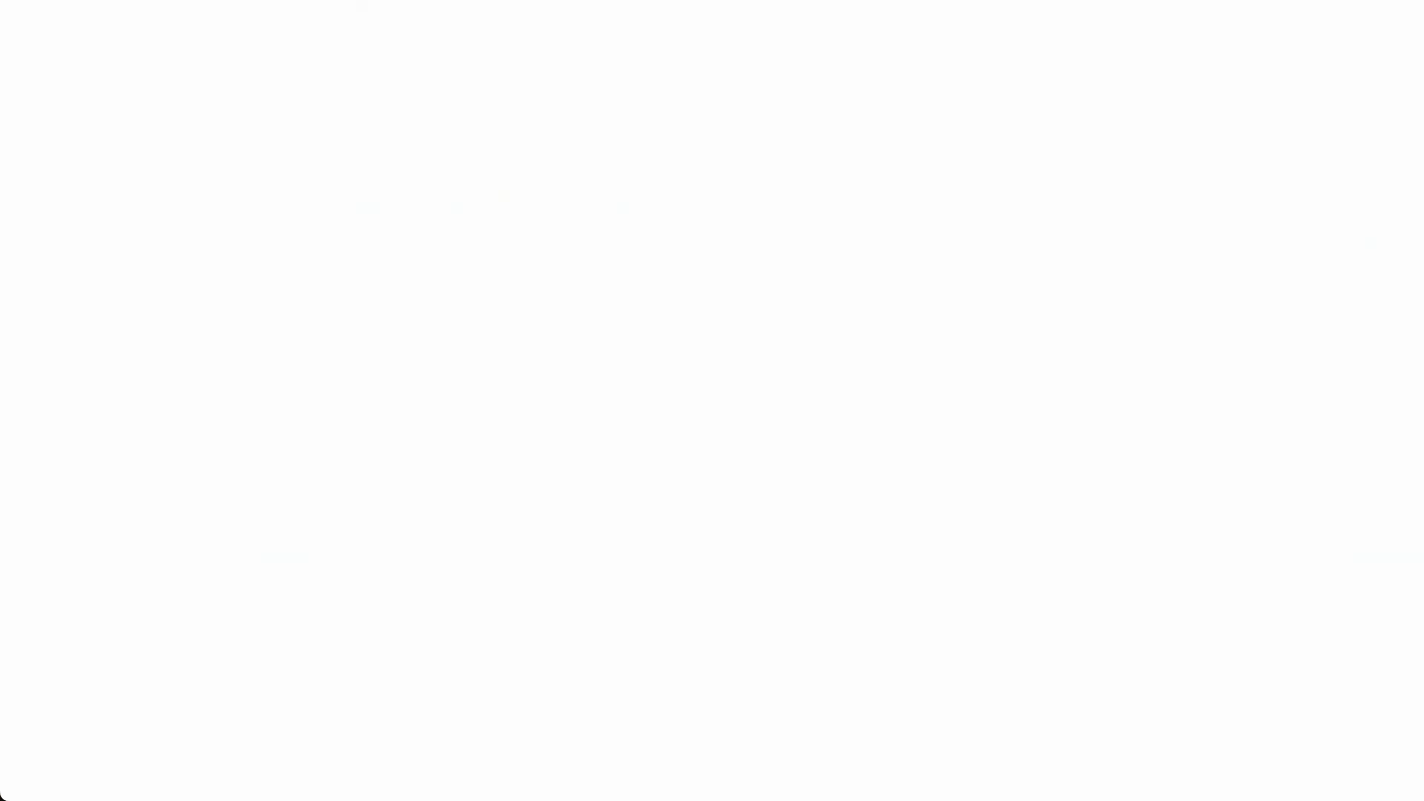
pyautogui.click(232, 292)
pyautogui.hscroll(-2, 234, 296)
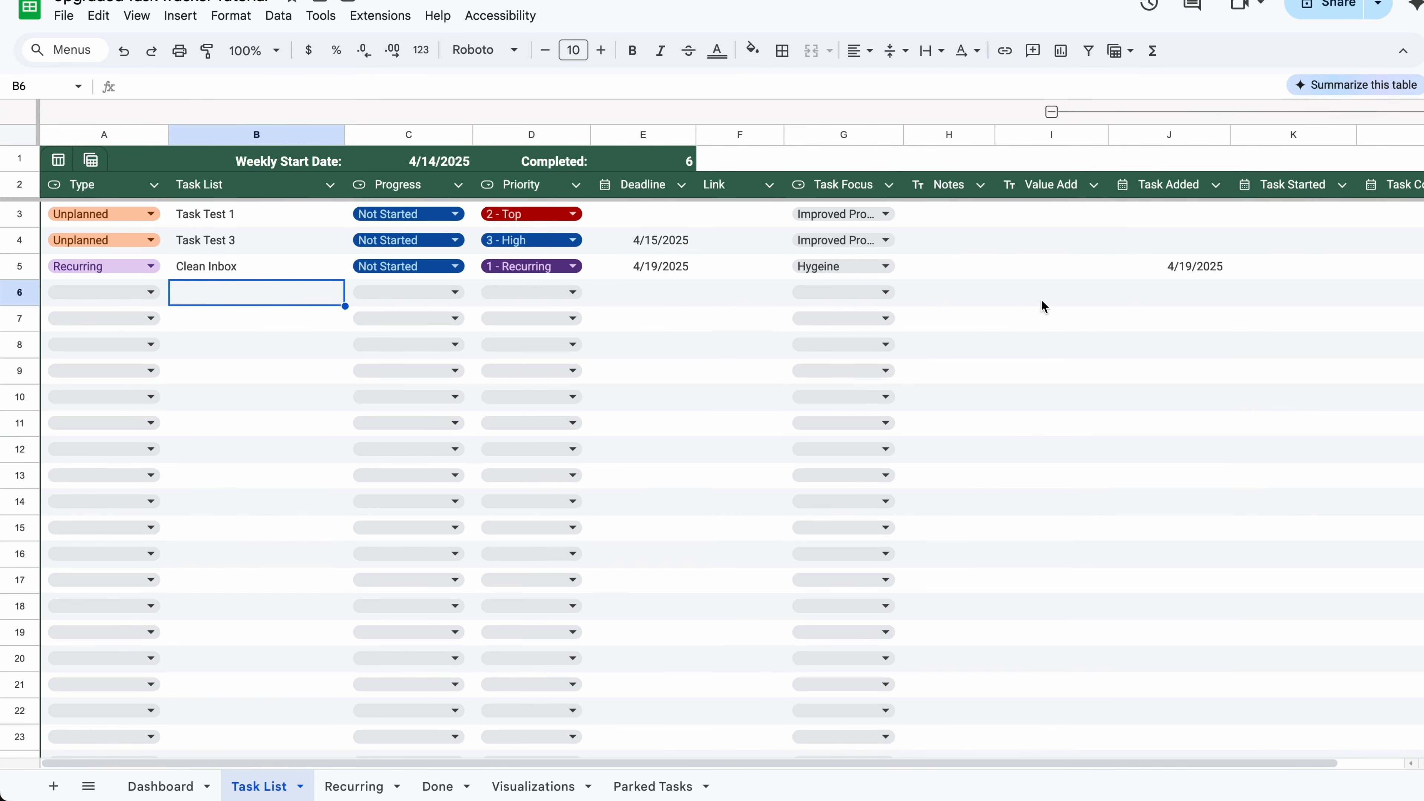
pyautogui.click(1082, 291)
pyautogui.click(1171, 300)
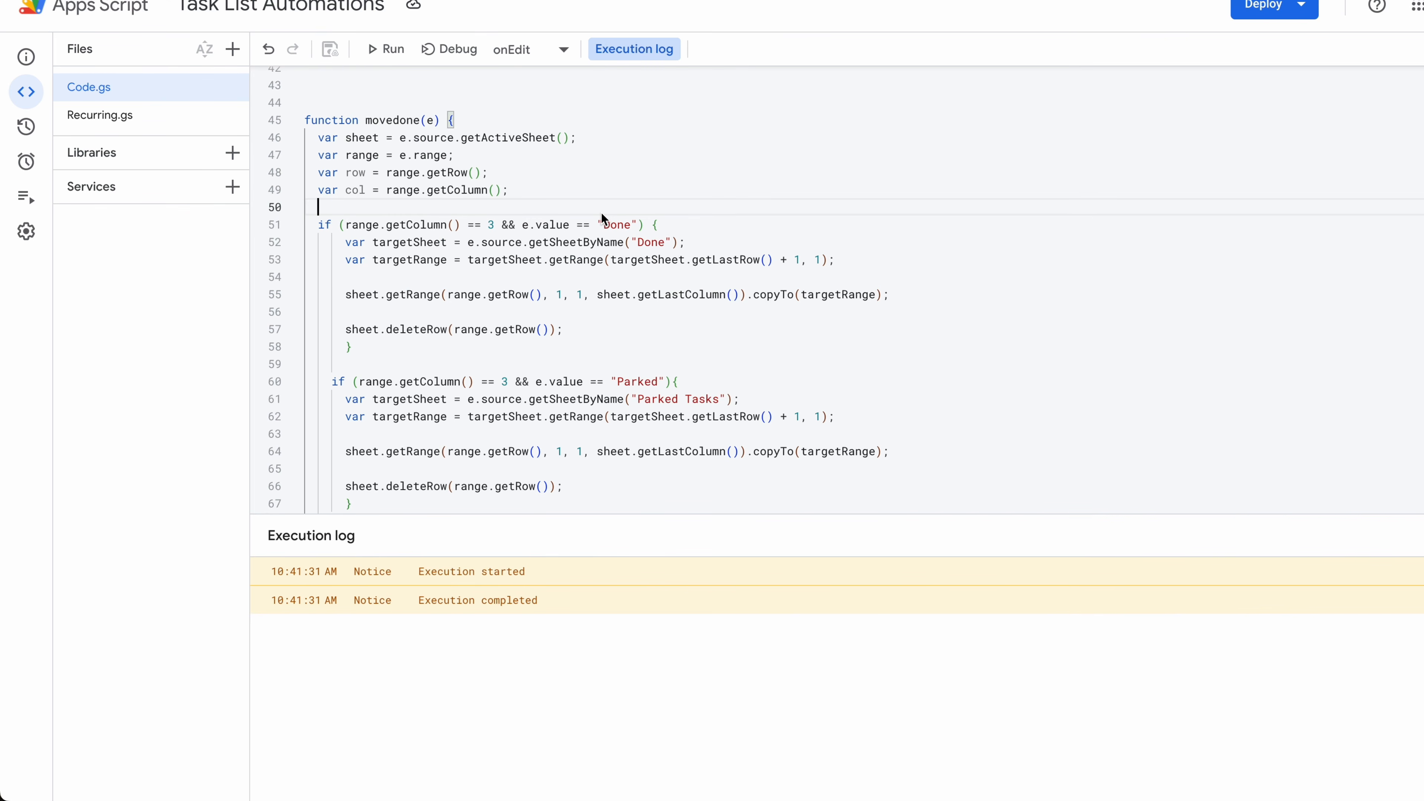
# - Examine the "Done" condition in the movedone function, including its column number, status value and target sheet name
pyautogui.click(494, 226)
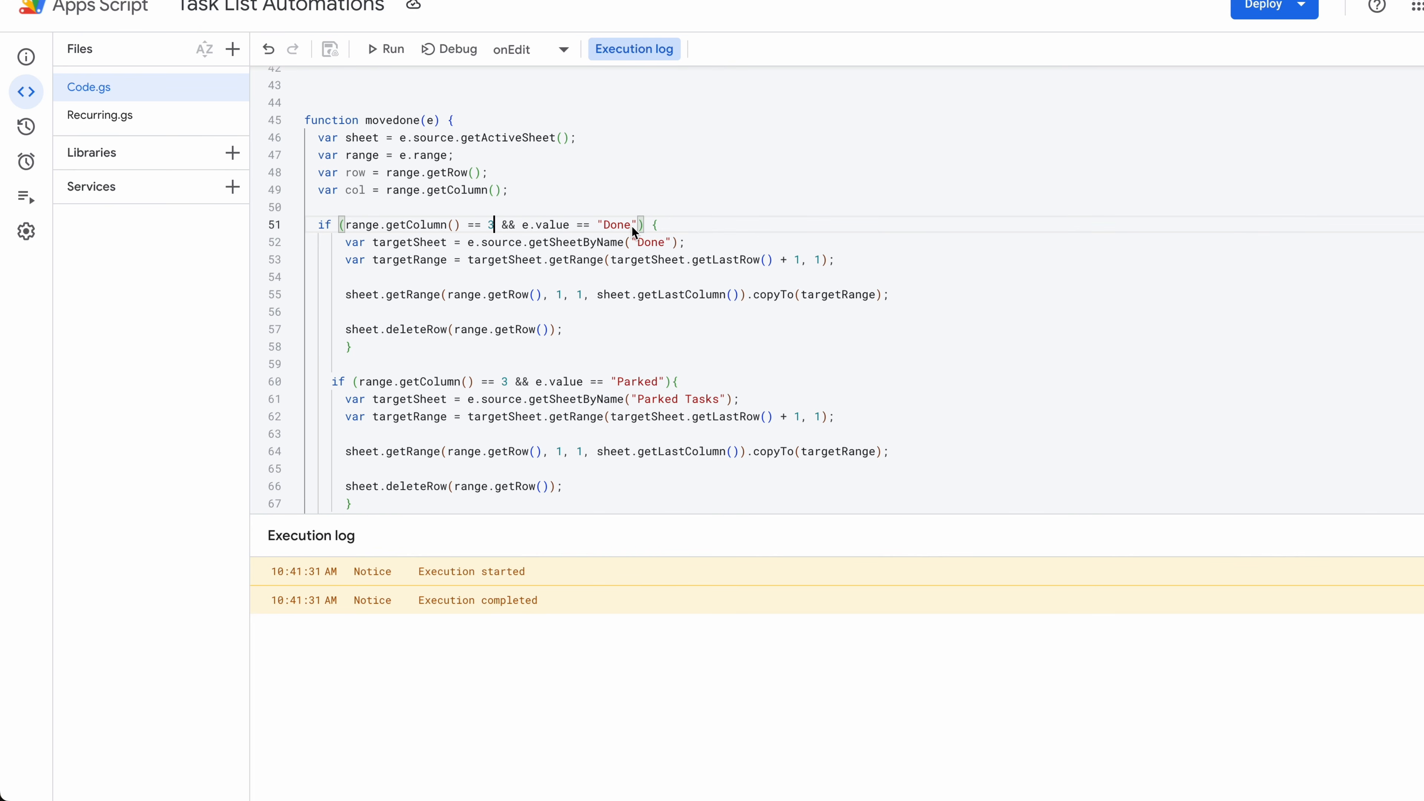
pyautogui.moveTo(632, 226); pyautogui.dragTo(605, 228)
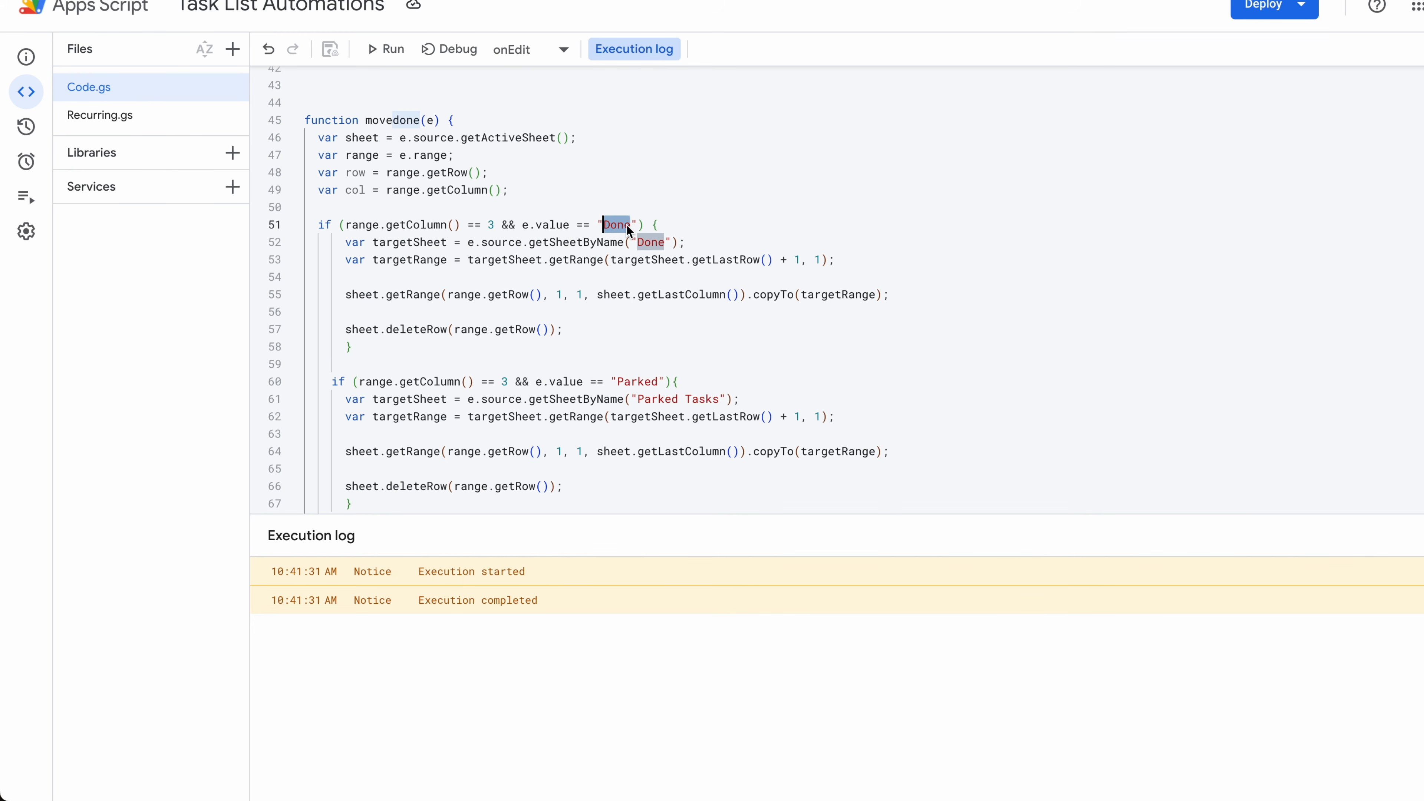
pyautogui.click(555, 243)
pyautogui.doubleClick(664, 243)
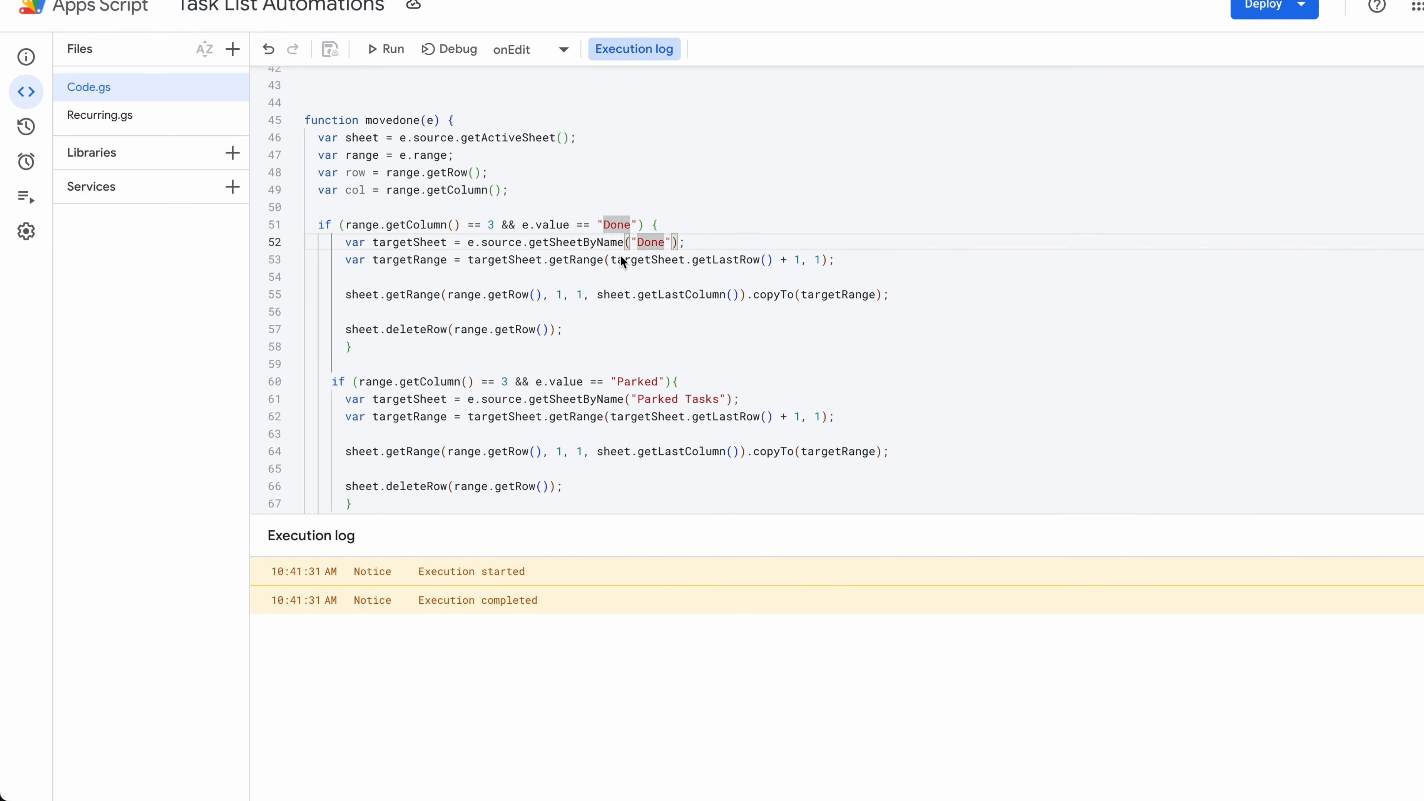
# - Review movedone's "Parked" and "Ready" conditions, checking their column numbers, status values and target sheet names
pyautogui.scroll(-3, 661, 245)
pyautogui.click(661, 239)
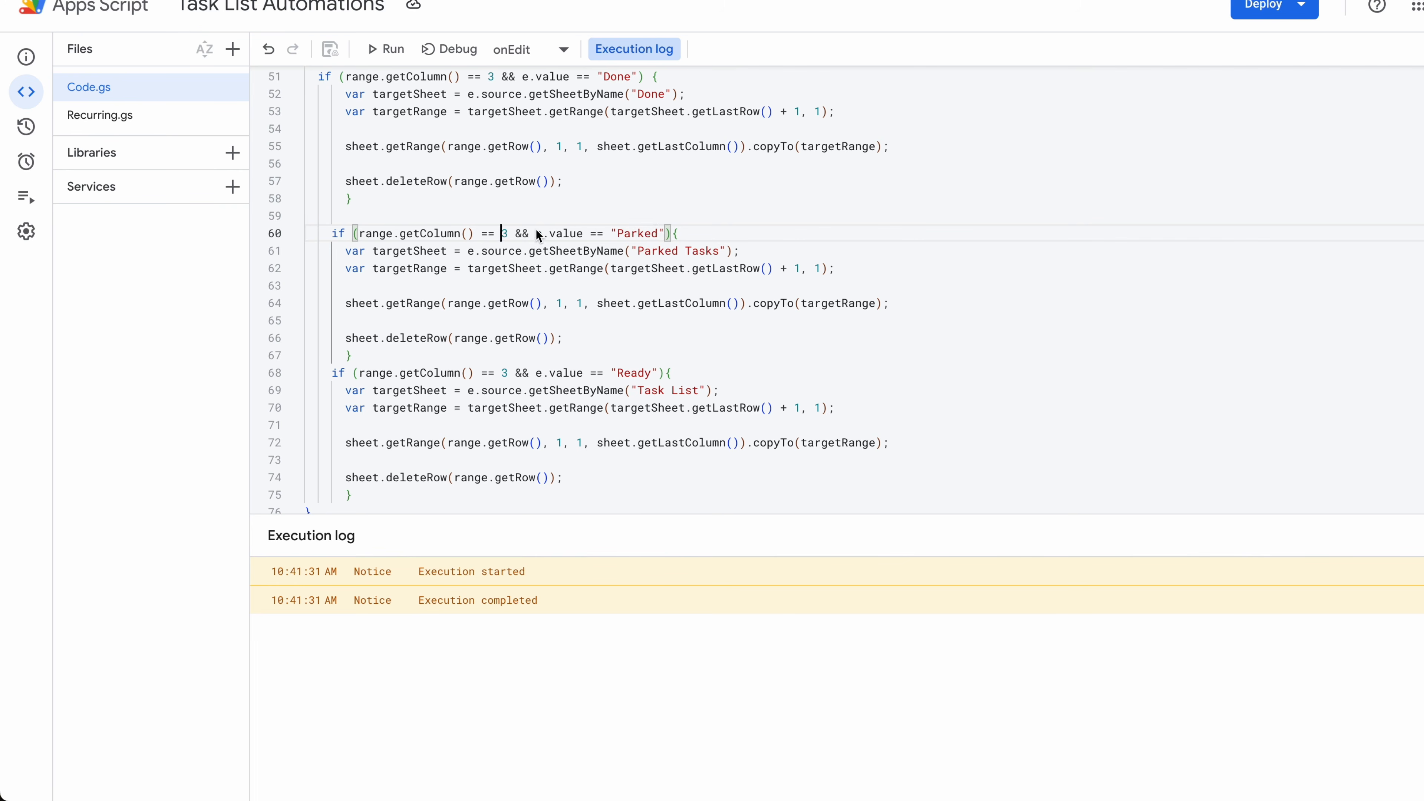
pyautogui.moveTo(637, 251); pyautogui.dragTo(721, 254)
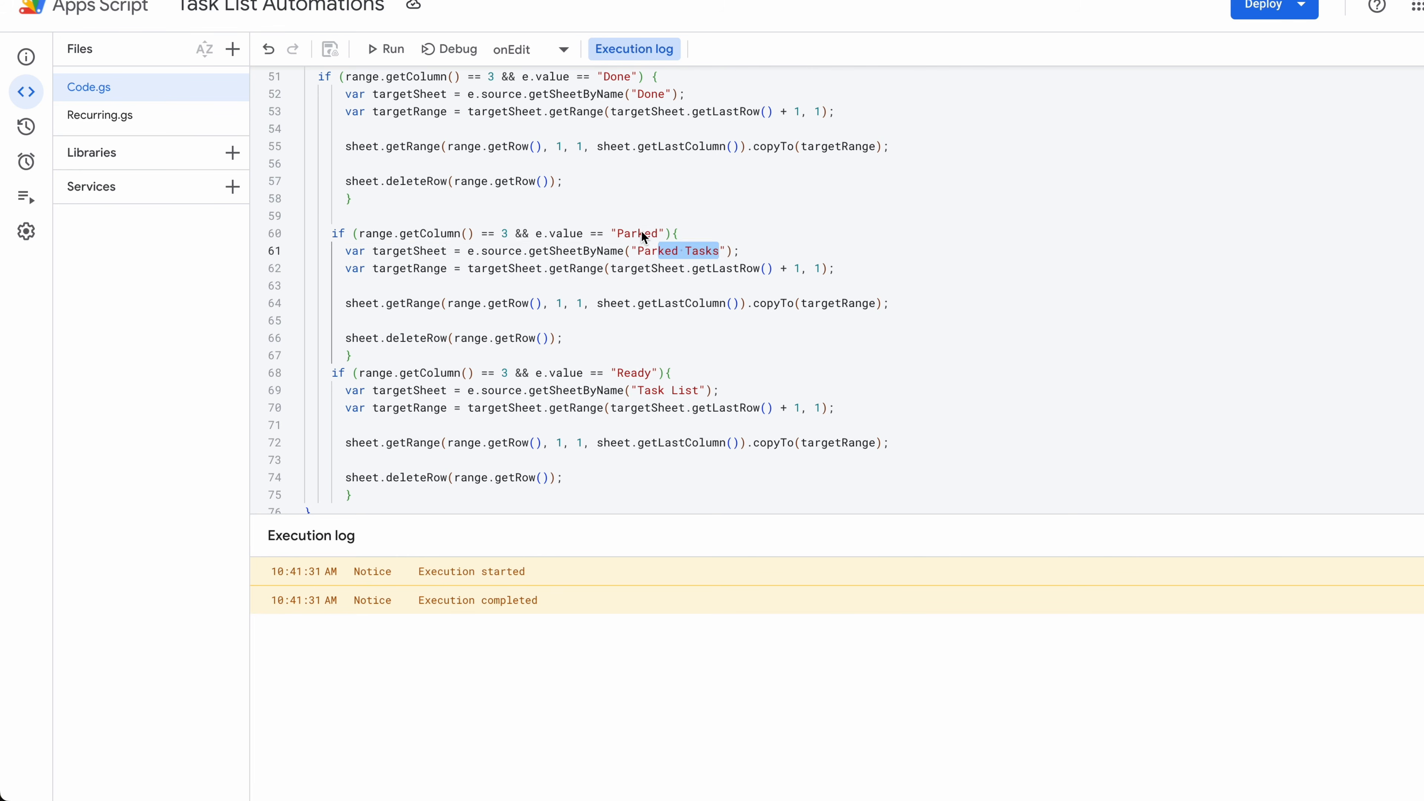
pyautogui.click(639, 235)
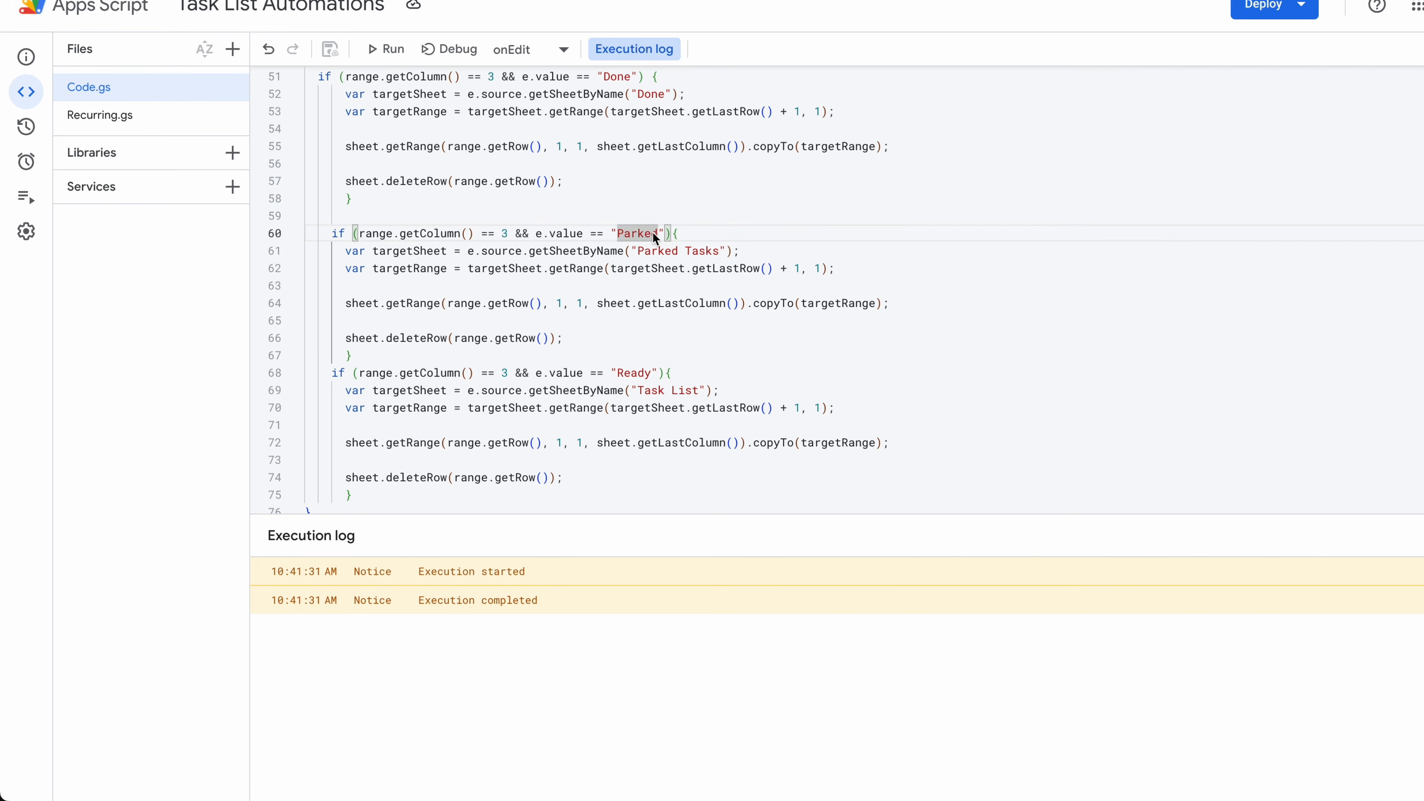
pyautogui.click(509, 235)
pyautogui.scroll(1, 504, 234)
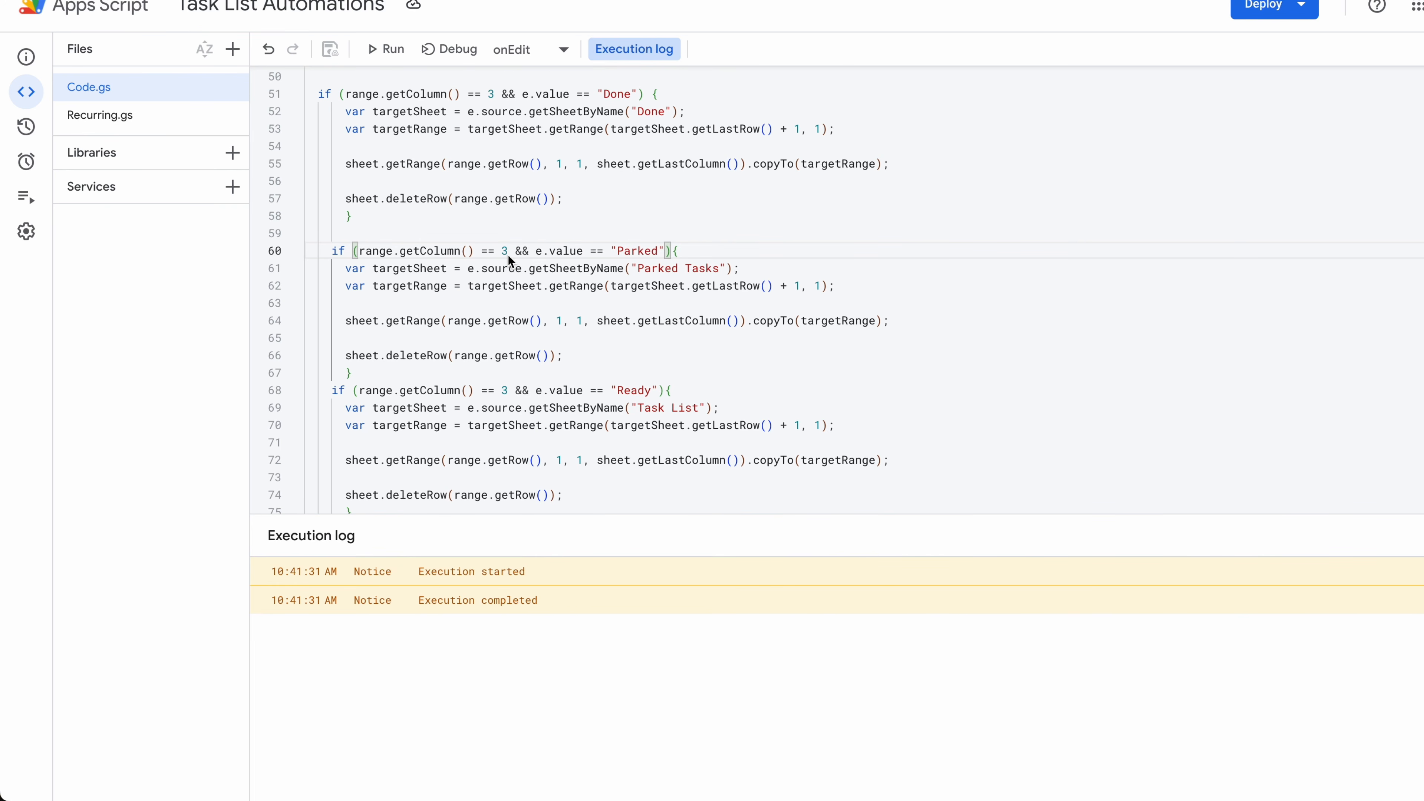
pyautogui.scroll(-1, 507, 255)
pyautogui.click(509, 368)
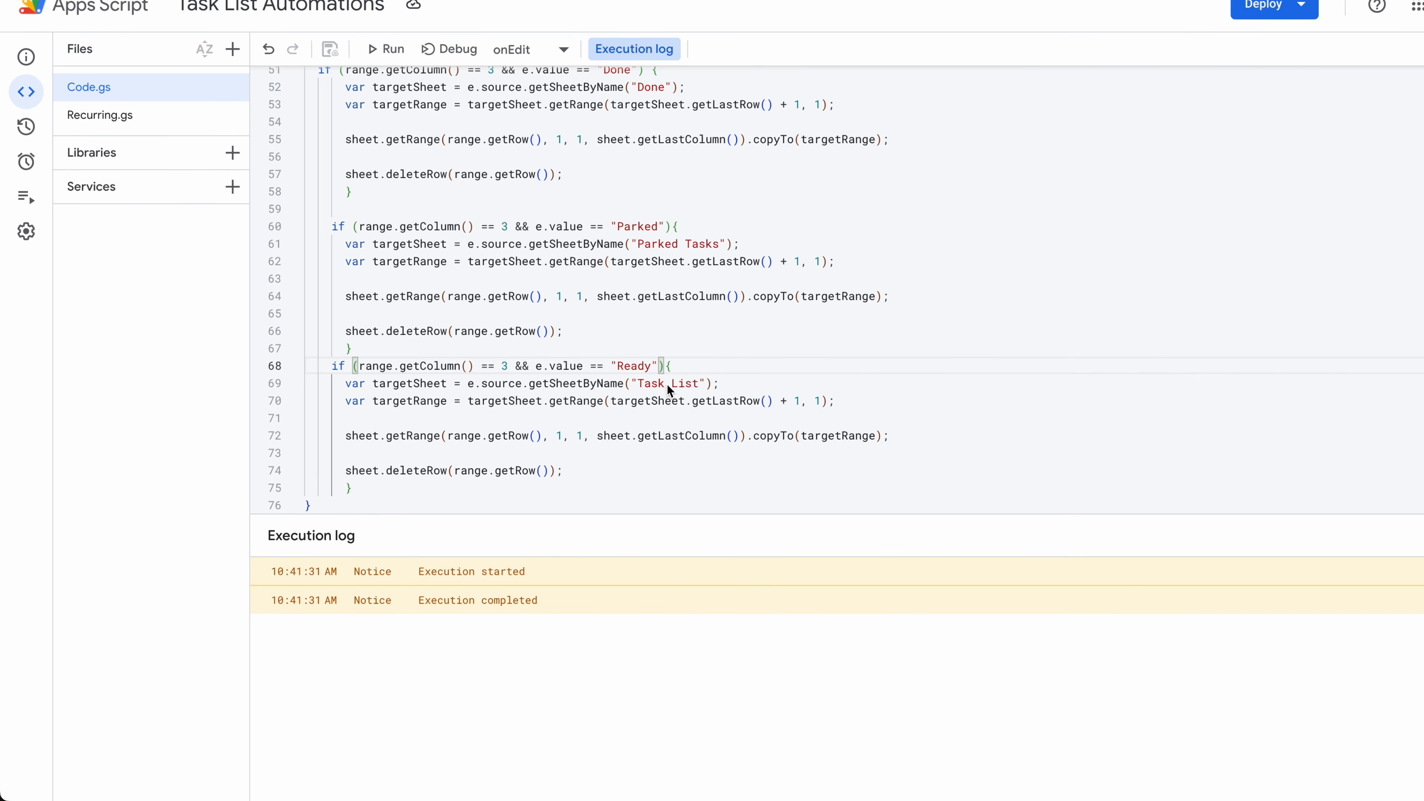
pyautogui.scroll(-1, 593, 162)
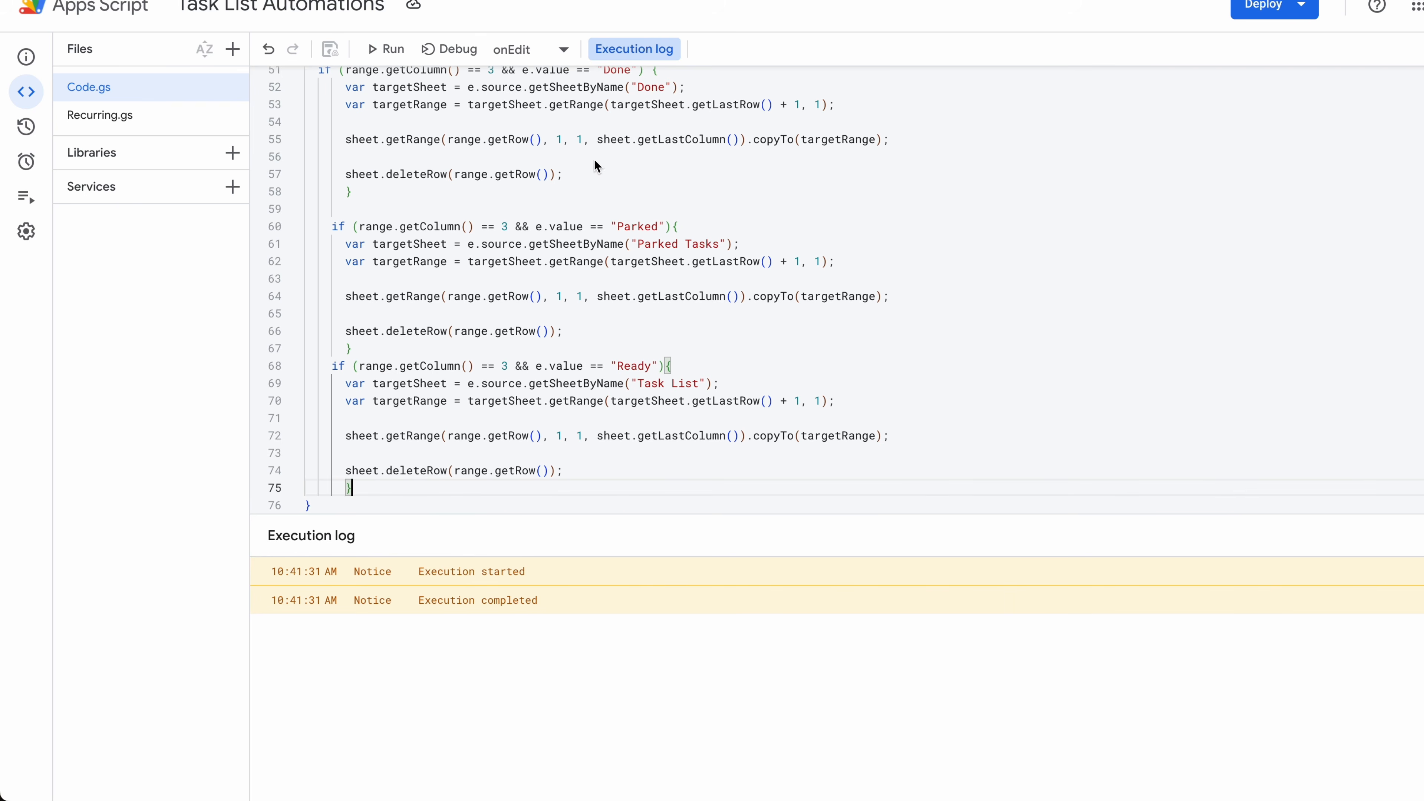
# - Review Recurring.gs's "Yes" check and taskData range, and compare the copied columns with the Task List and Recurring sheets
pyautogui.scroll(15, 698, 307)
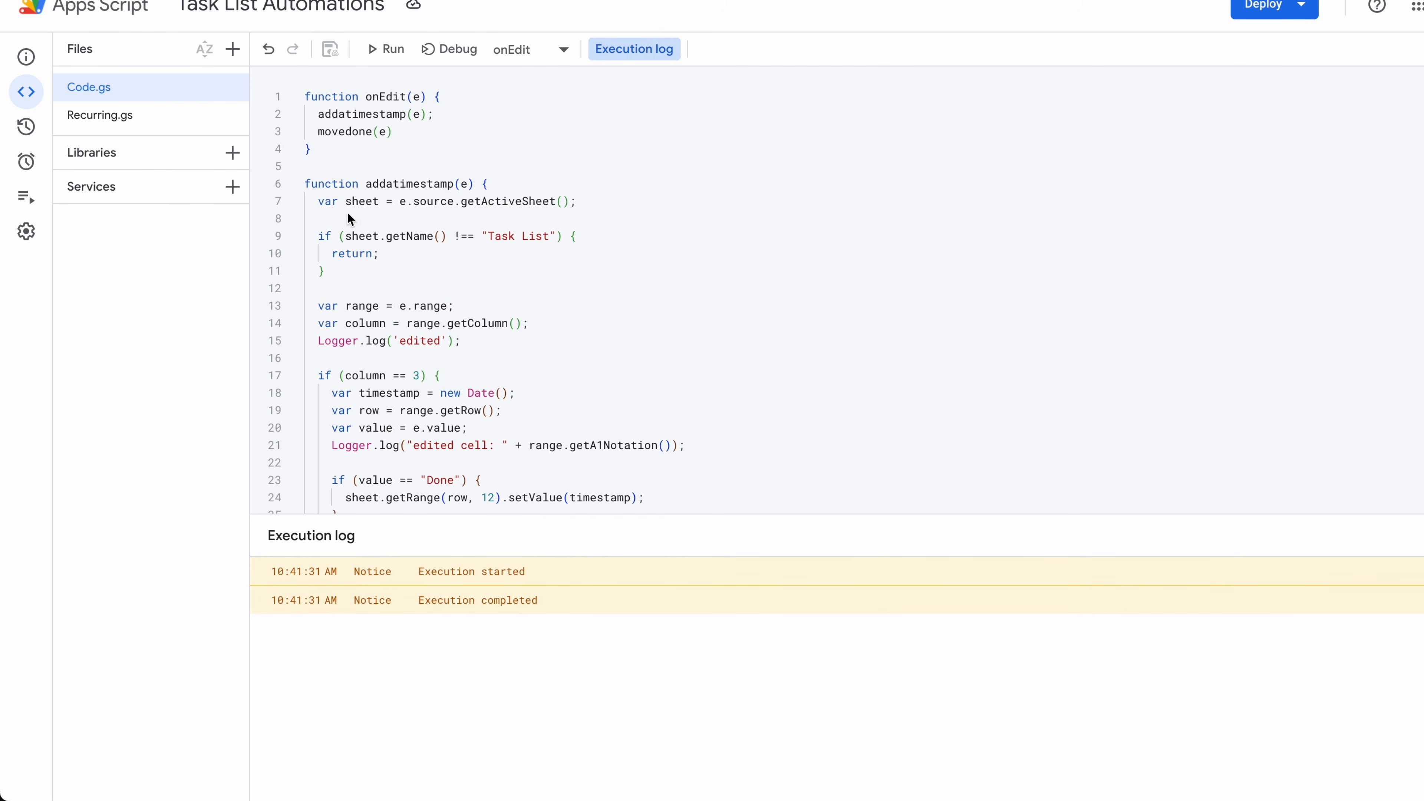
pyautogui.click(127, 117)
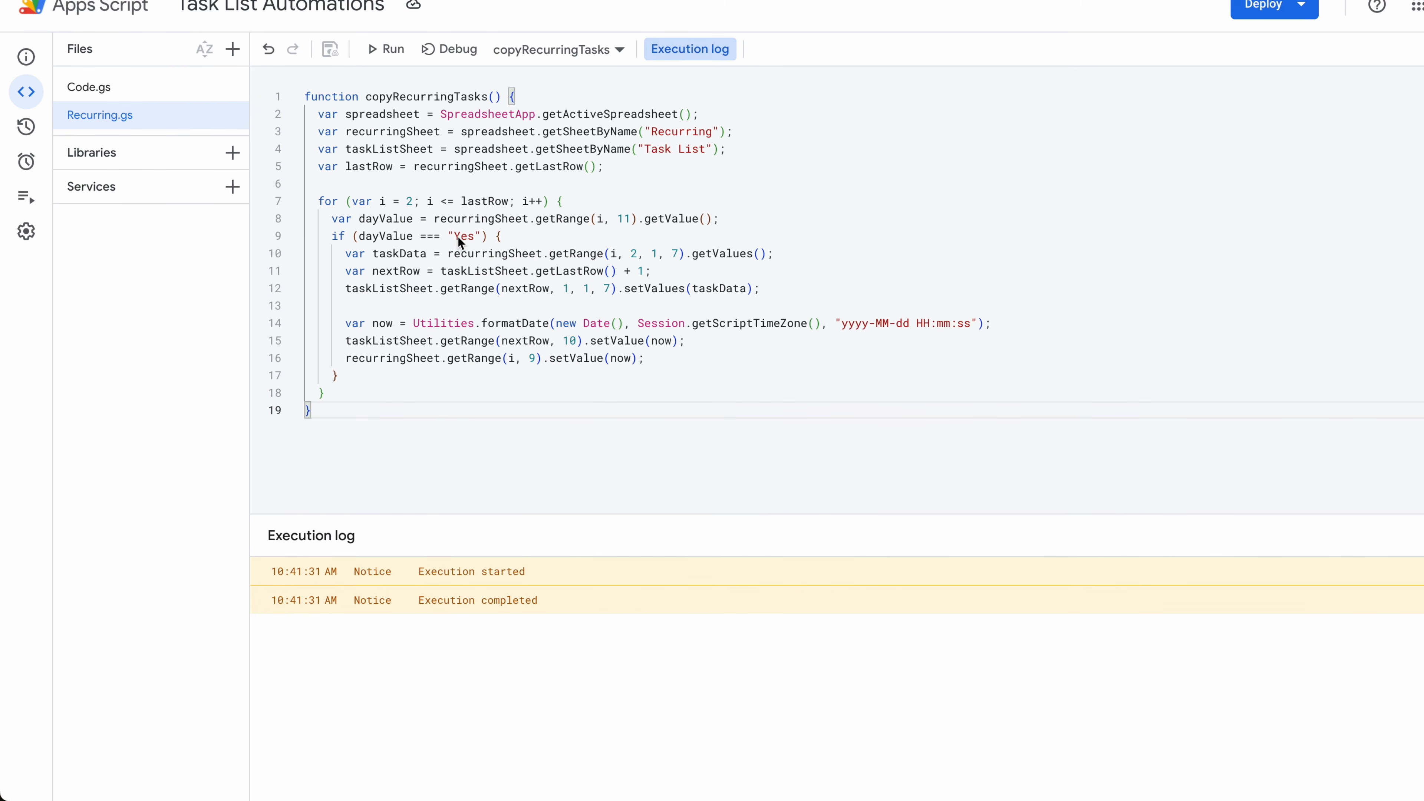
pyautogui.moveTo(456, 238); pyautogui.dragTo(472, 237)
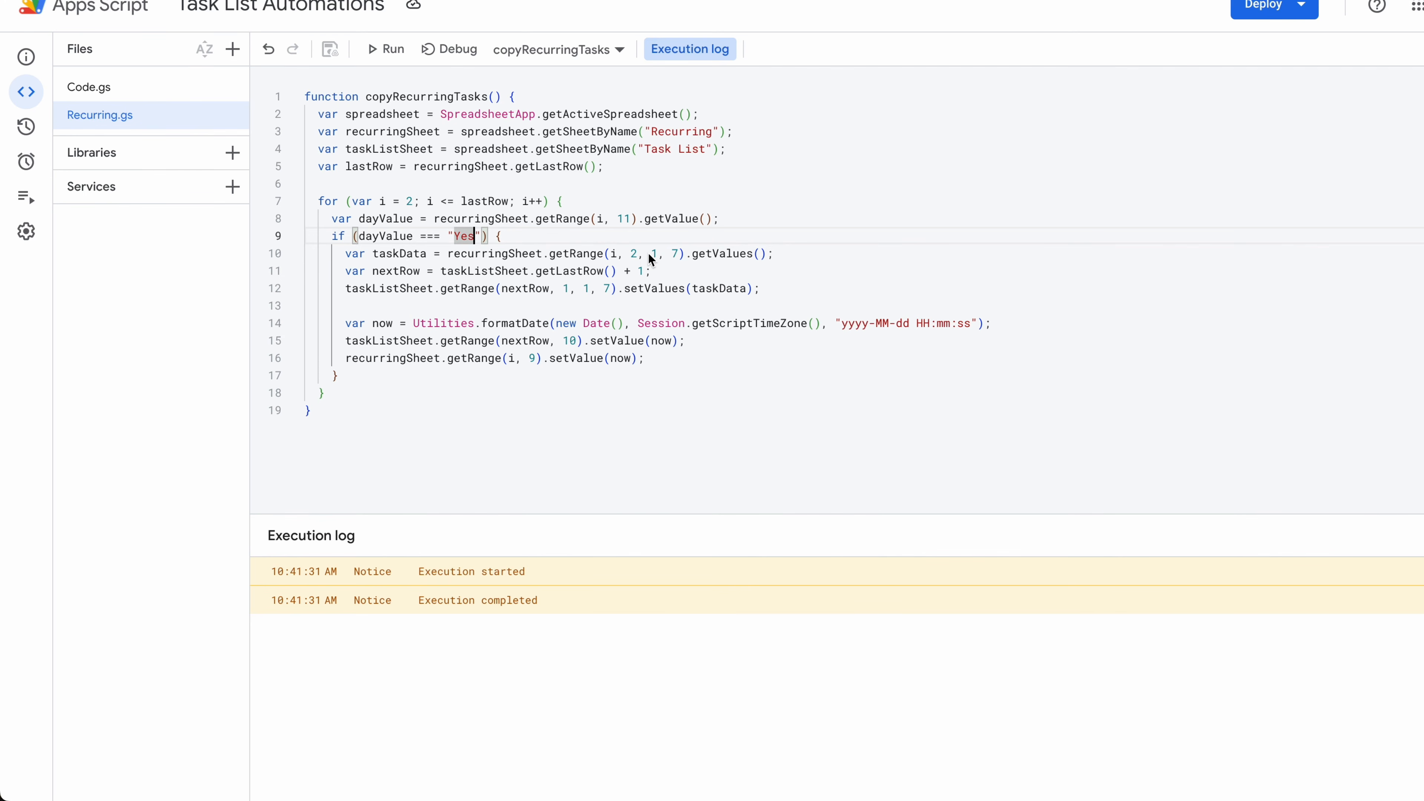
pyautogui.click(637, 257)
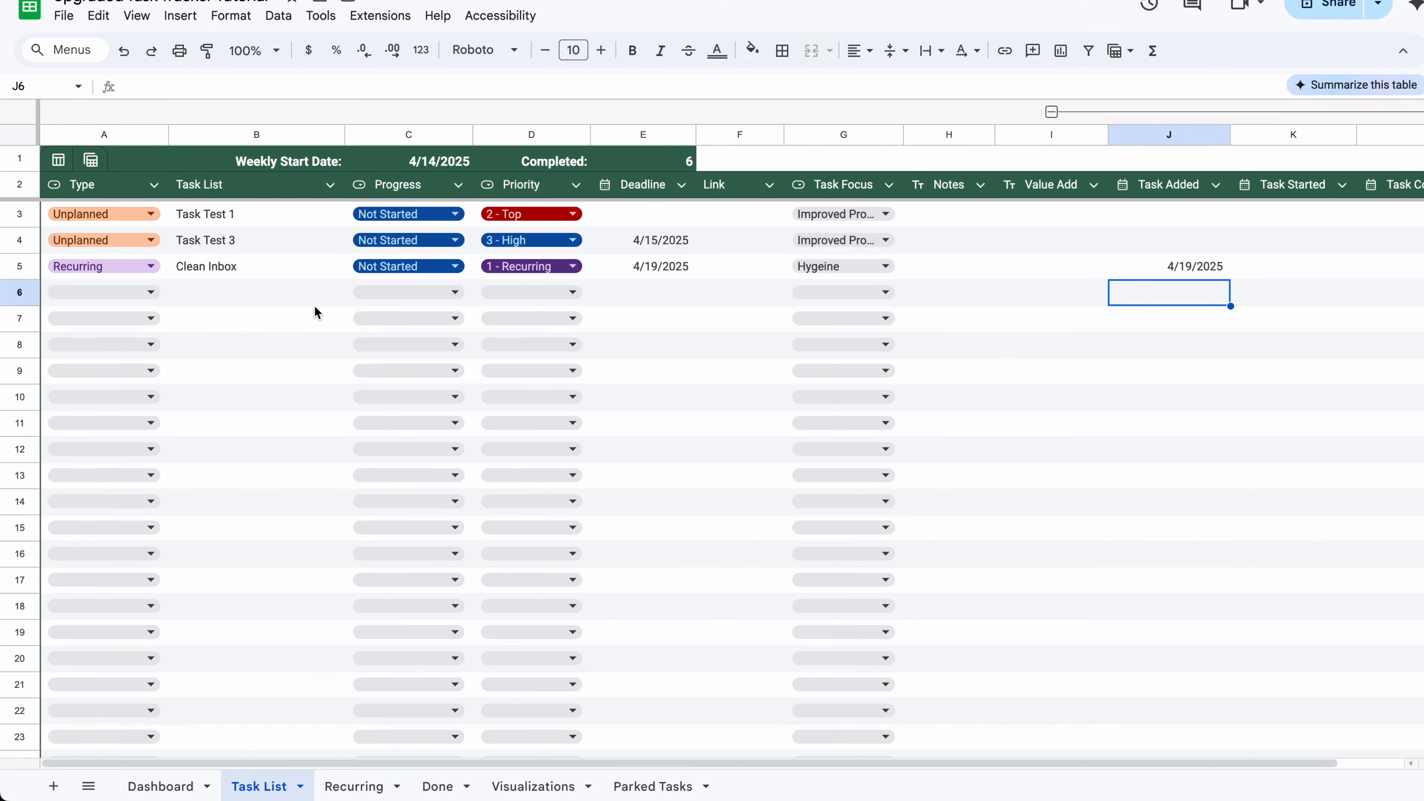
pyautogui.click(352, 785)
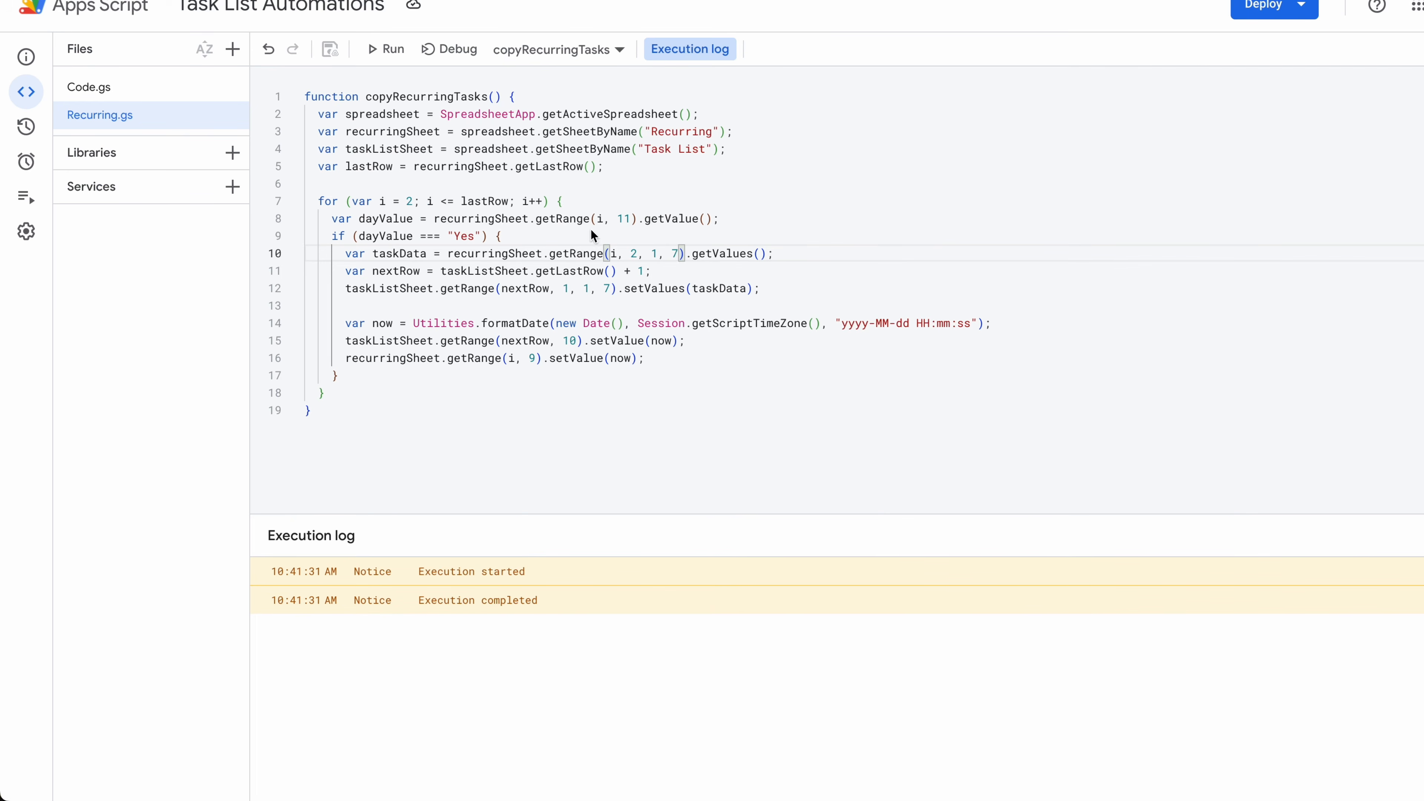
# - Try changing the column count in Recurring.gs's taskData range to 8, and undo the entry
pyautogui.press('BackSpace')
pyautogui.write('8')
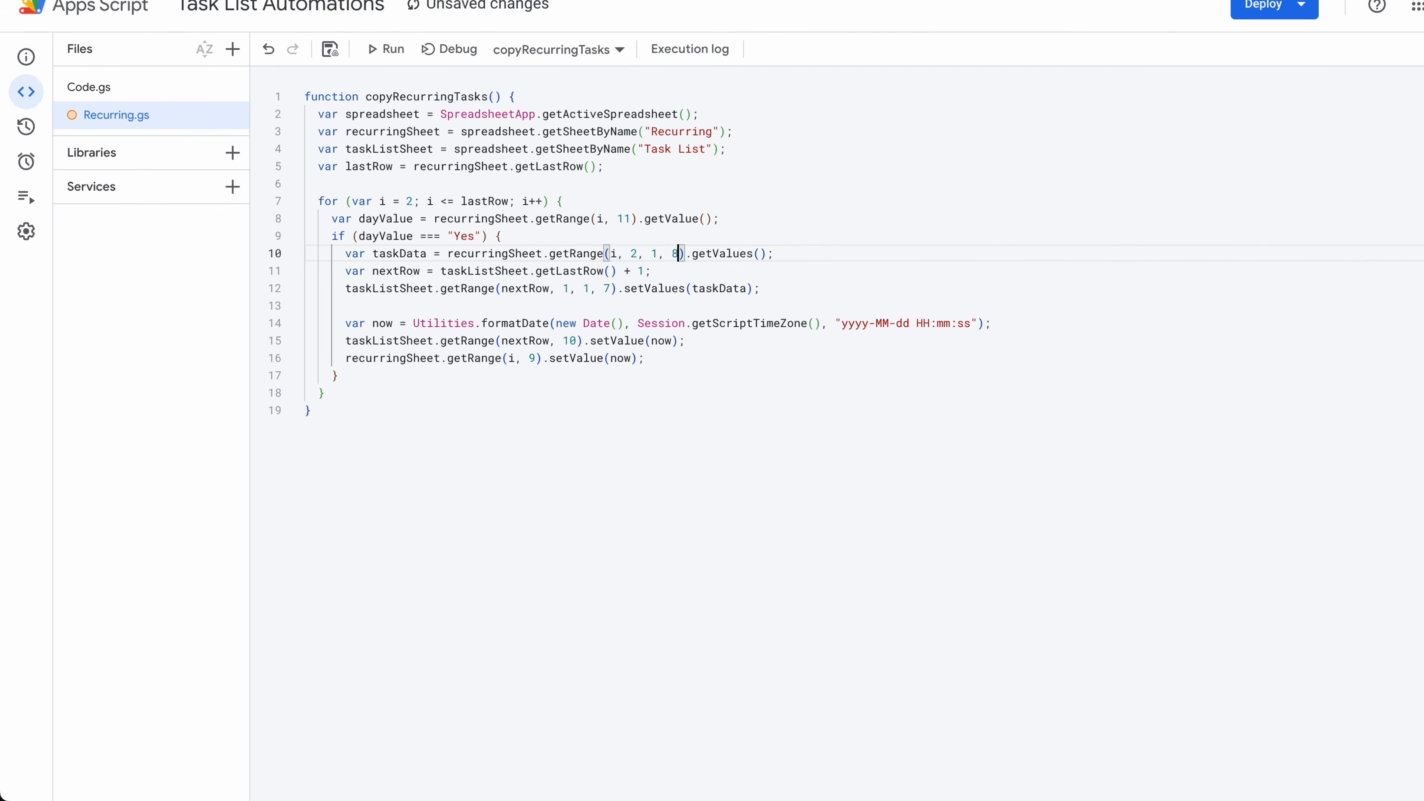
pyautogui.hotkey('ctrl', 'z')
# - Check the dayValue and timestamp column numbers in Recurring.gs against the column positions in the Recurring and Task List sheets
pyautogui.click(626, 218)
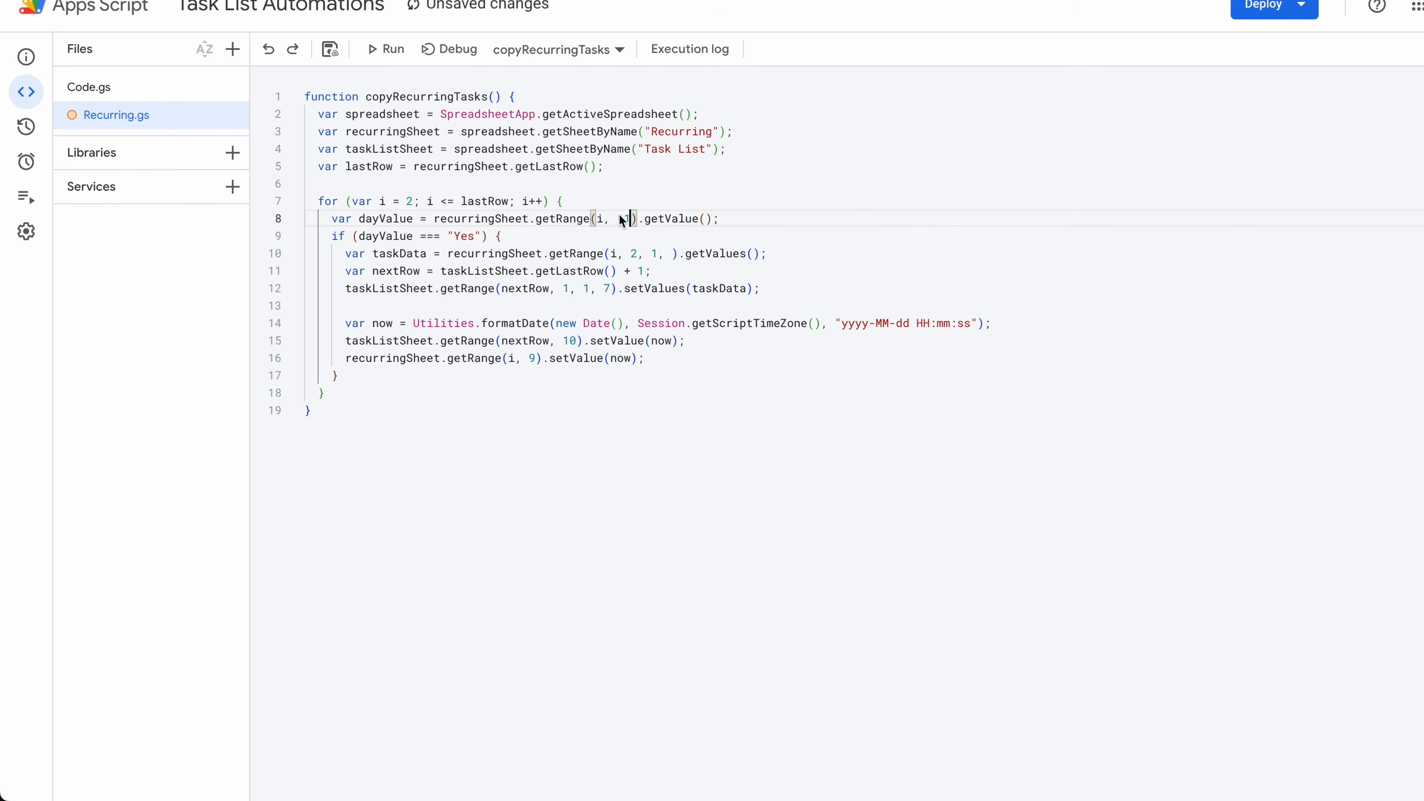
pyautogui.click(584, 340)
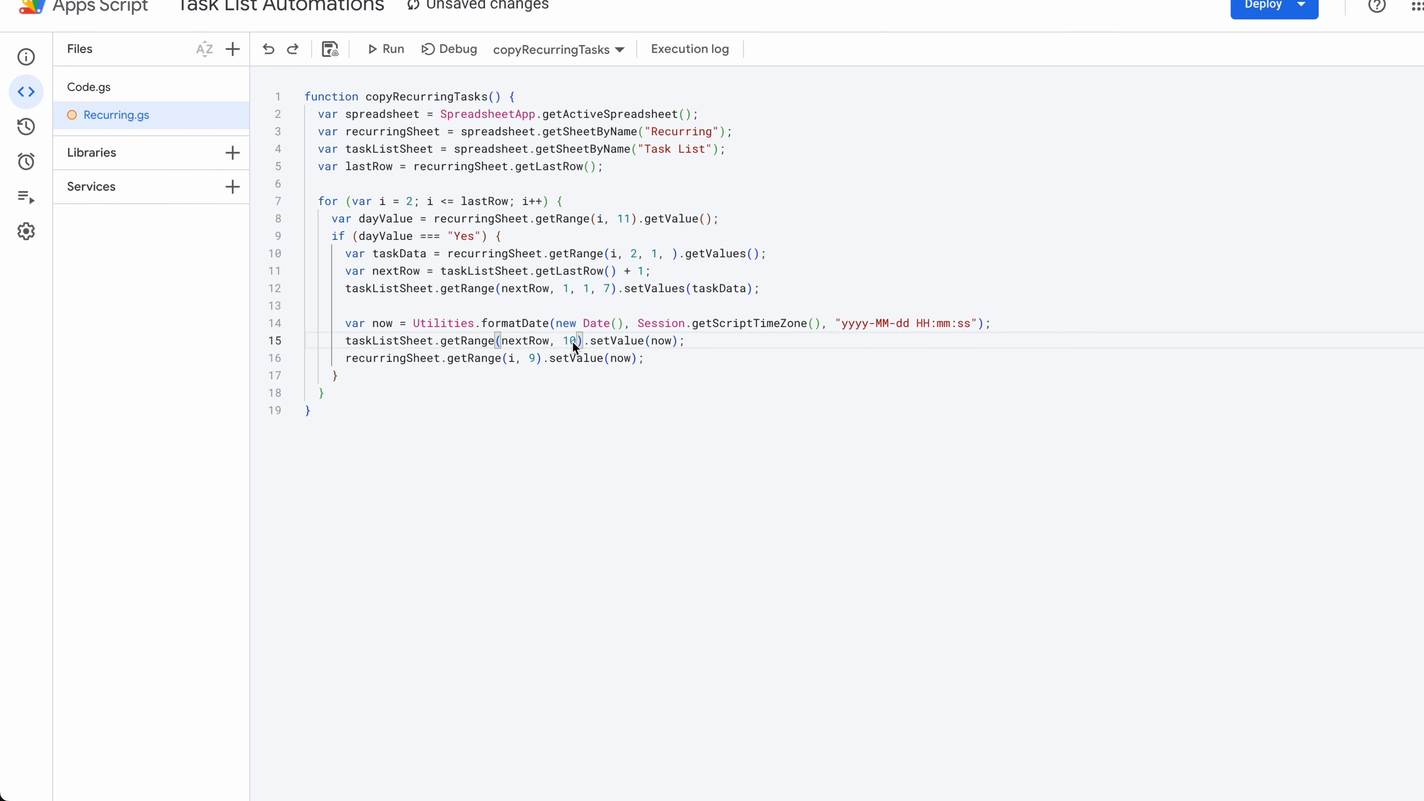
pyautogui.click(280, 0)
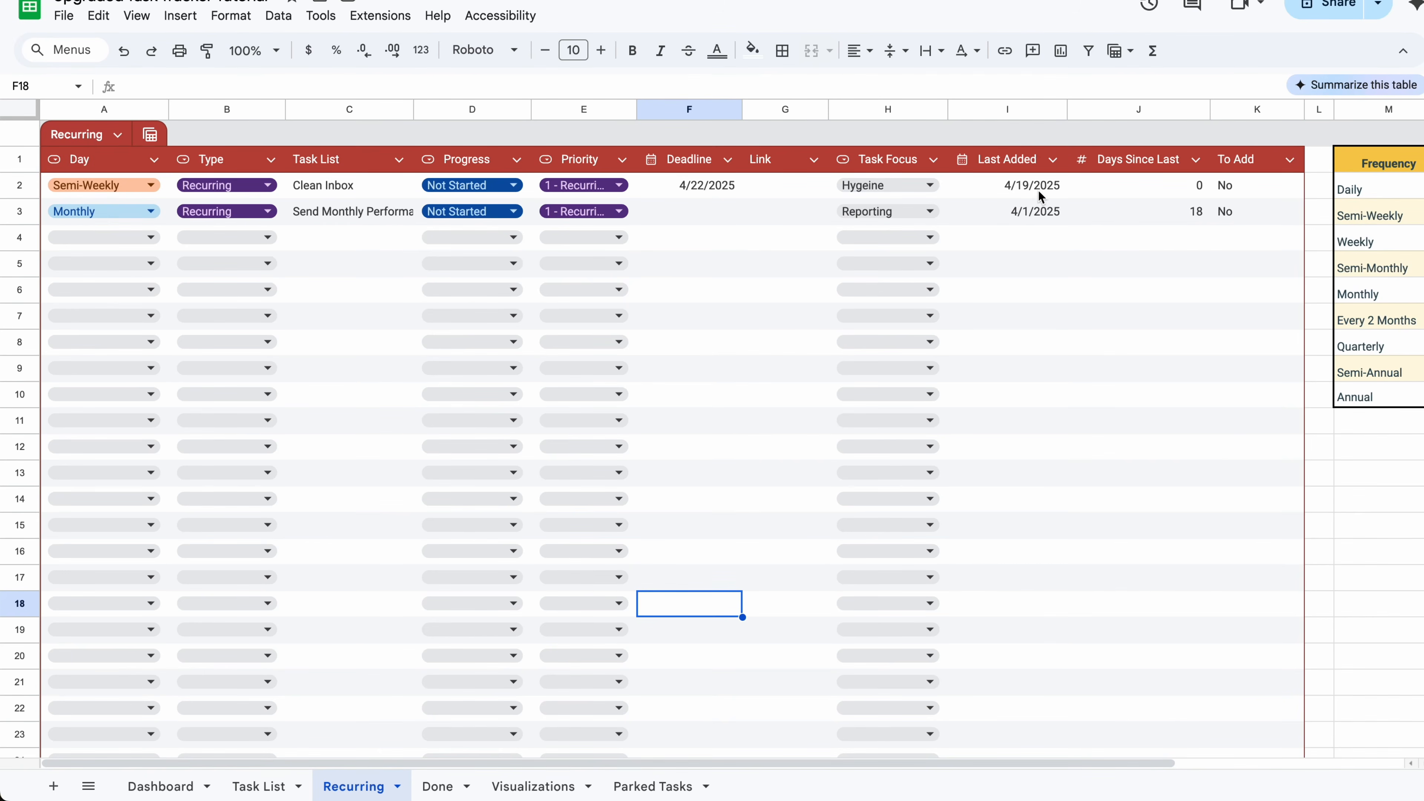
pyautogui.click(286, 784)
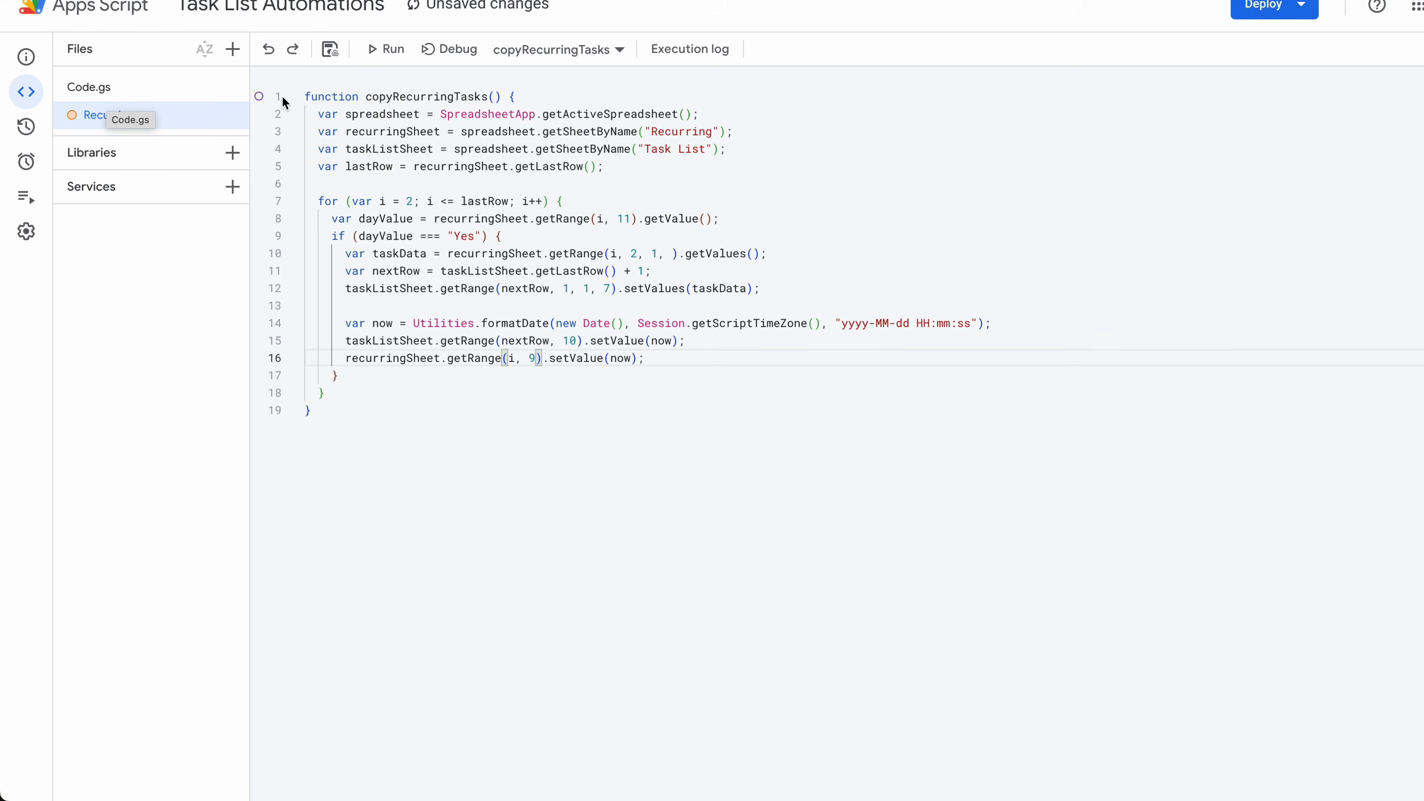
# - Return to Recurring.gs and save the script project
pyautogui.click(163, 88)
pyautogui.click(157, 116)
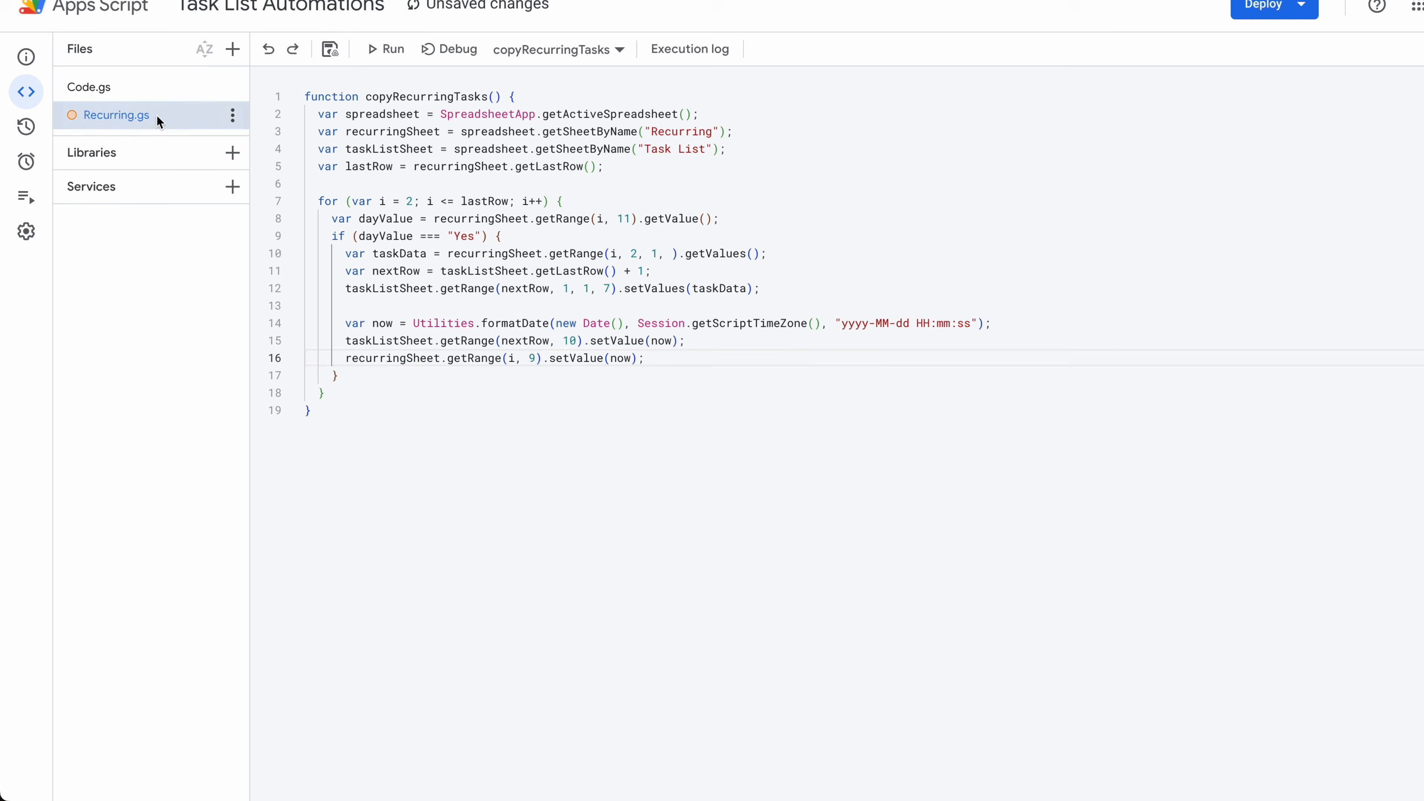
pyautogui.click(328, 52)
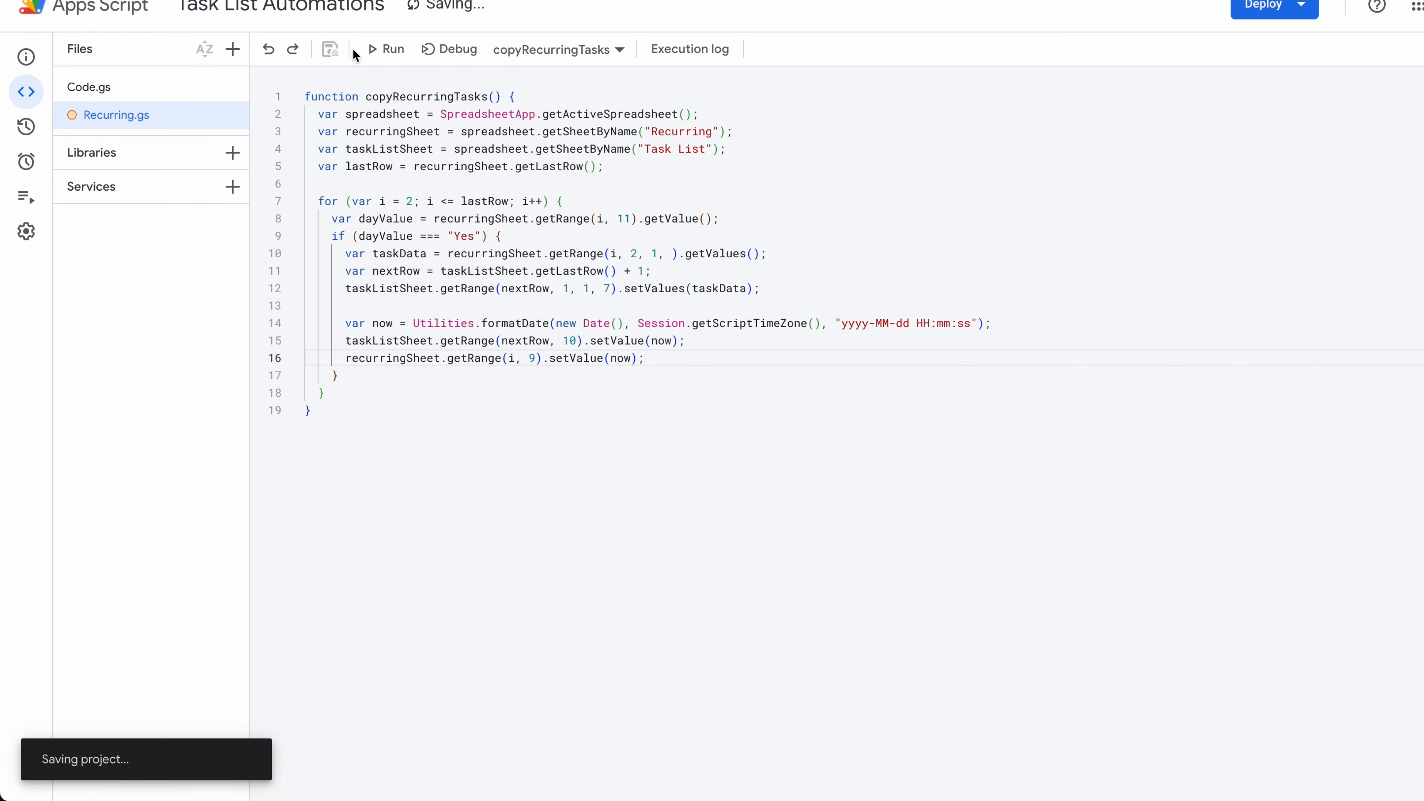
# - Open Code.gs and look through its addatimestamp and movedone functions
pyautogui.click(133, 88)
pyautogui.scroll(-6, 494, 419)
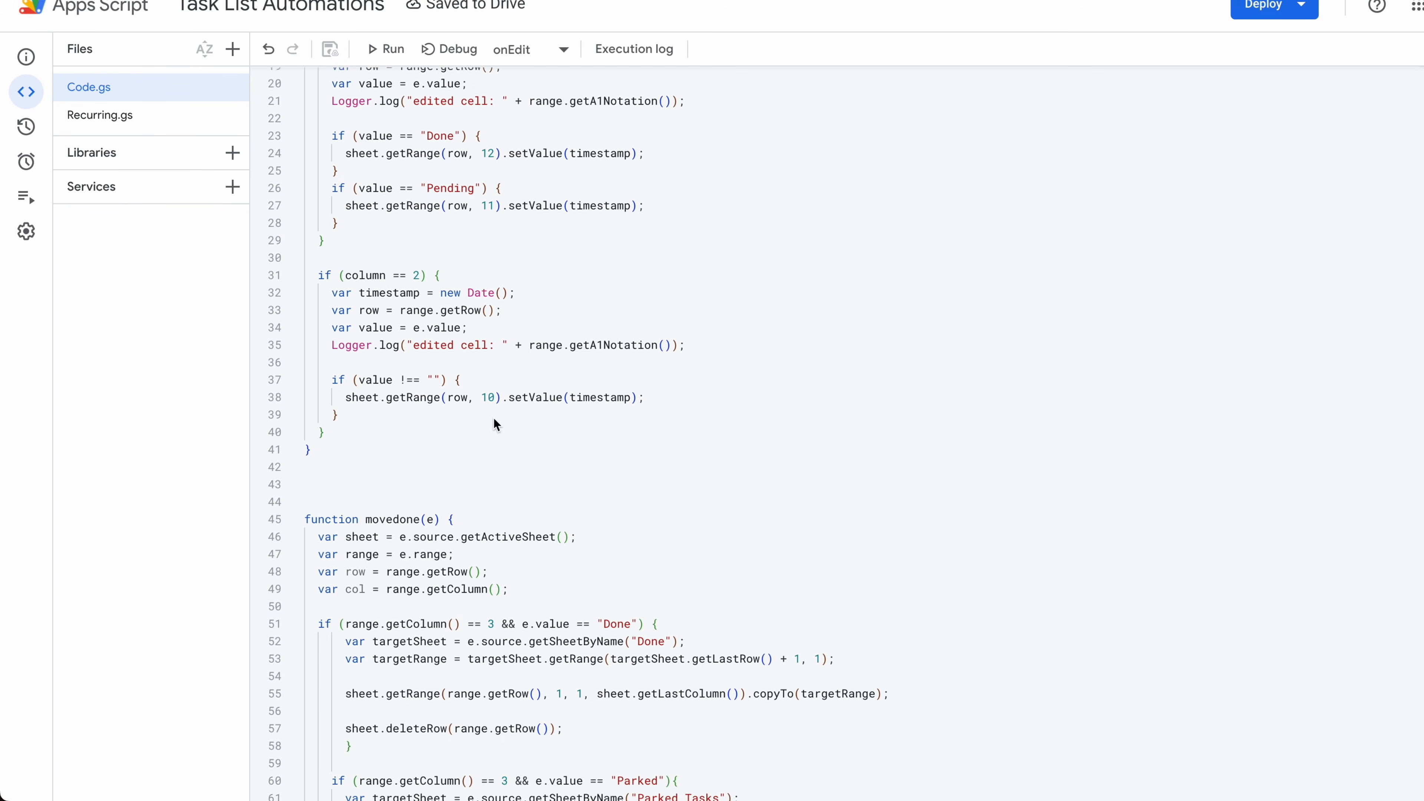
pyautogui.scroll(-3, 494, 417)
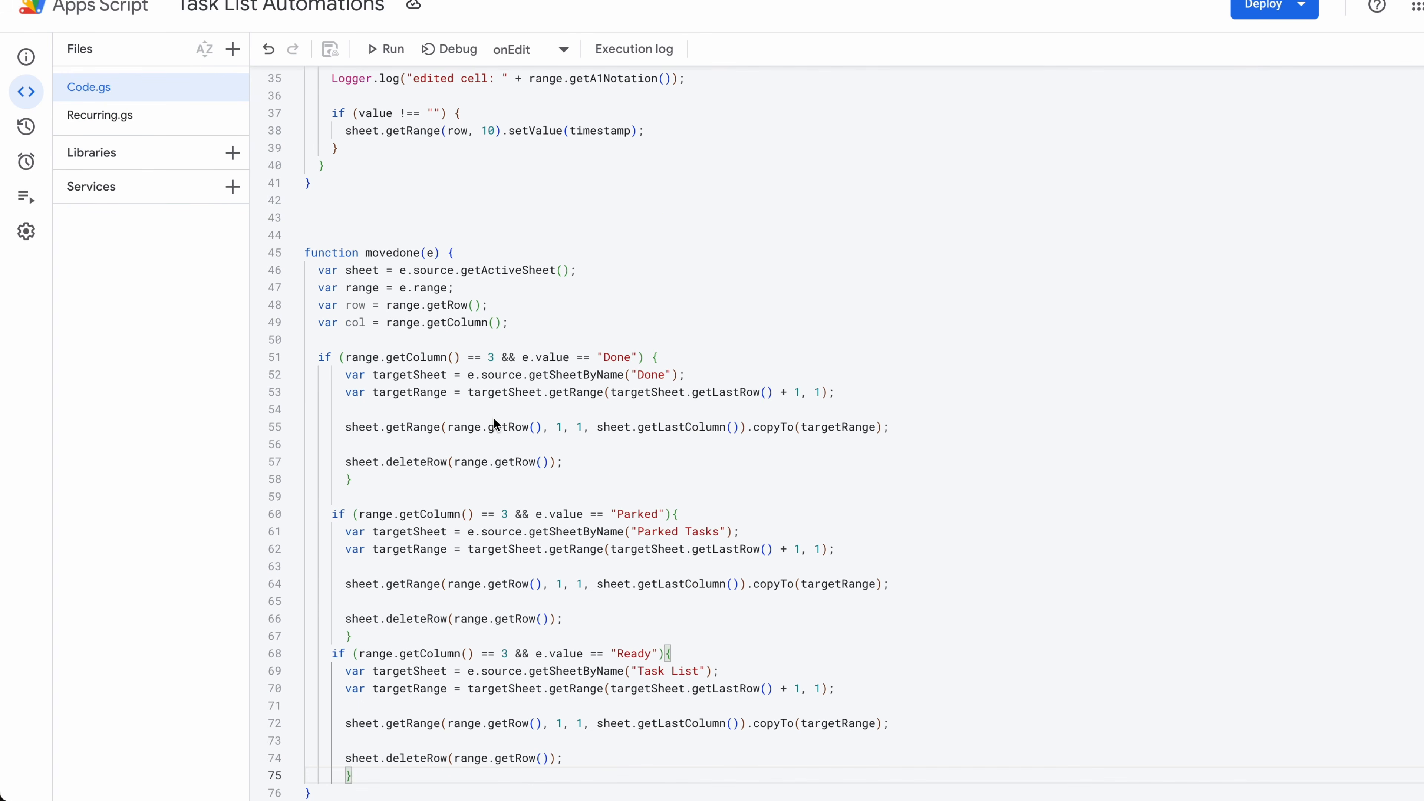